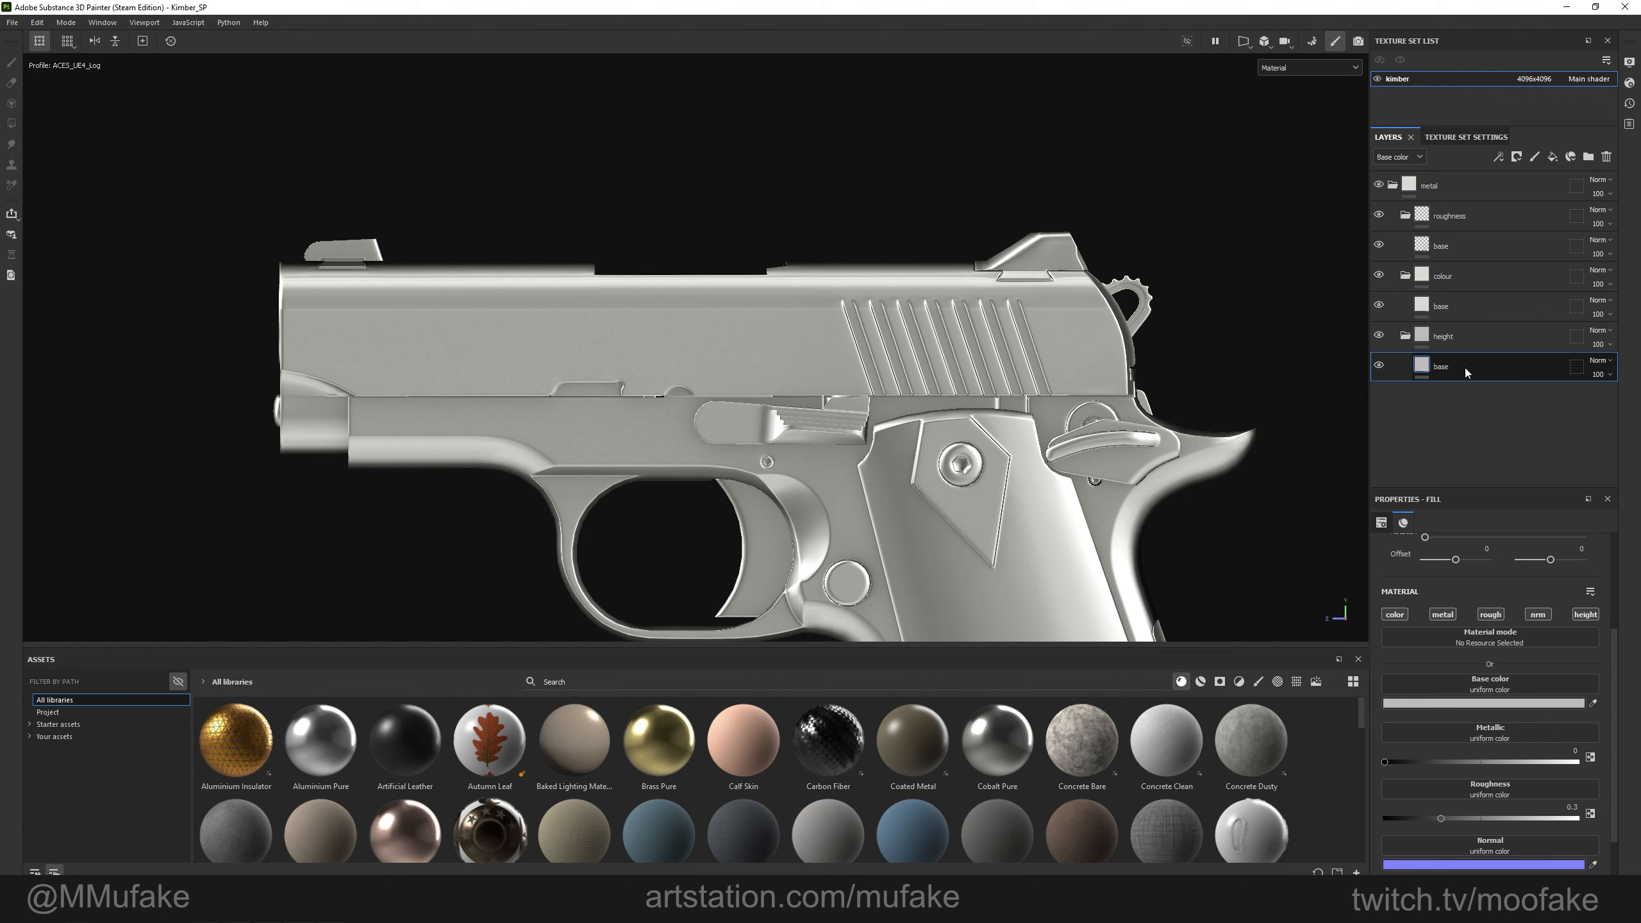
Restrict the base layer in the height folder to the height channel and set its height blending mode to Passthrough.
click(1585, 615)
click(1399, 156)
click(1385, 225)
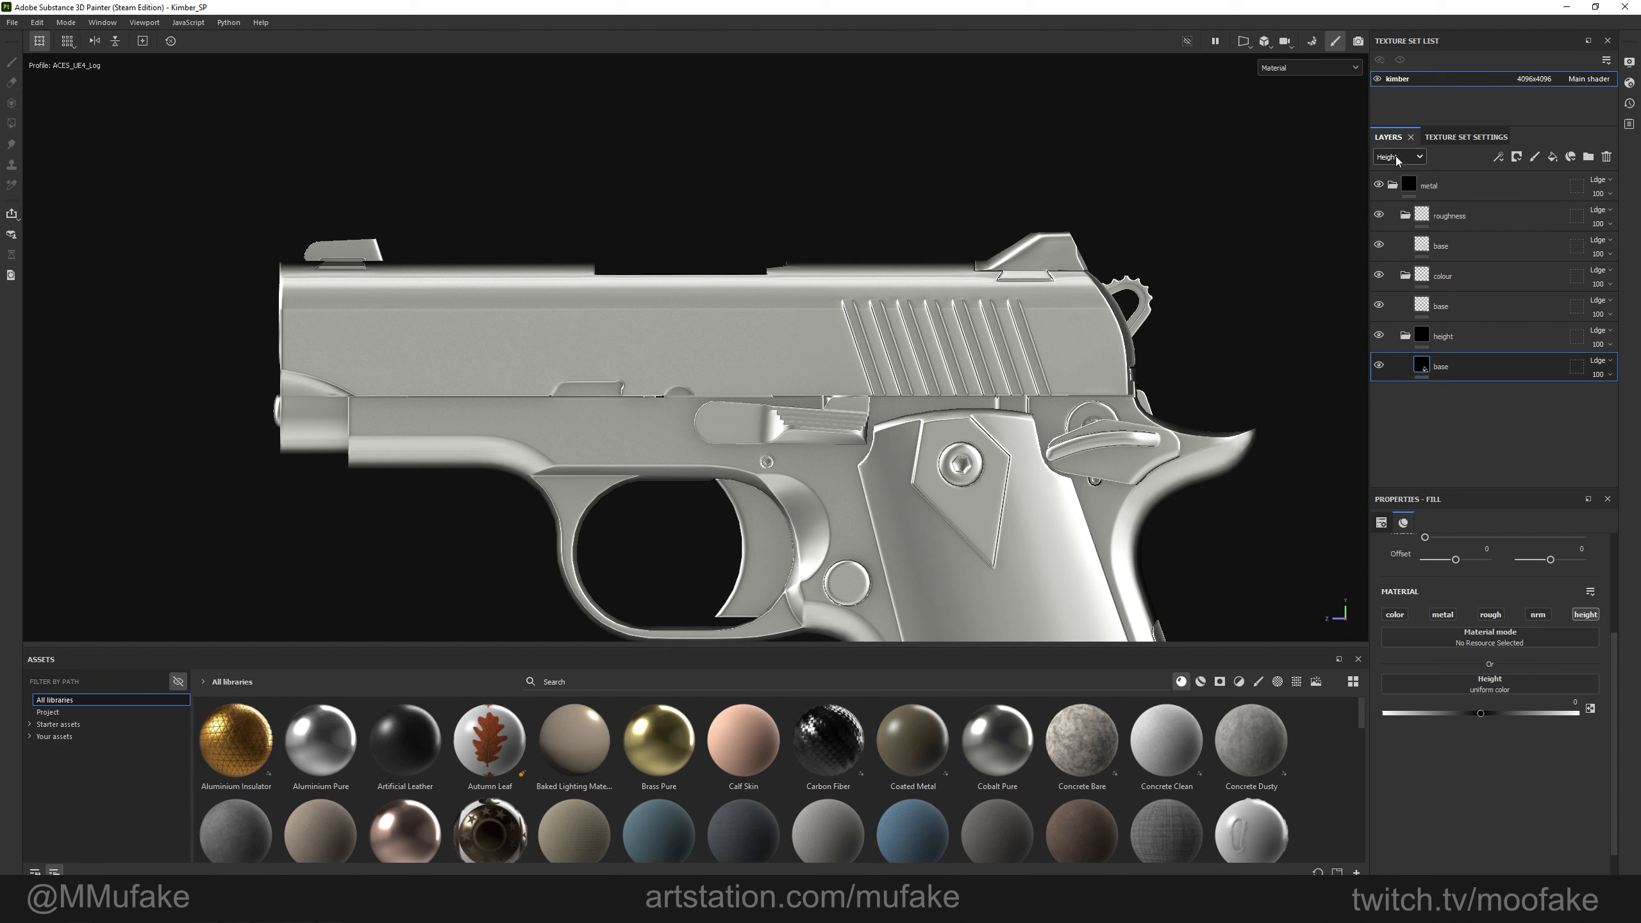
click(1598, 361)
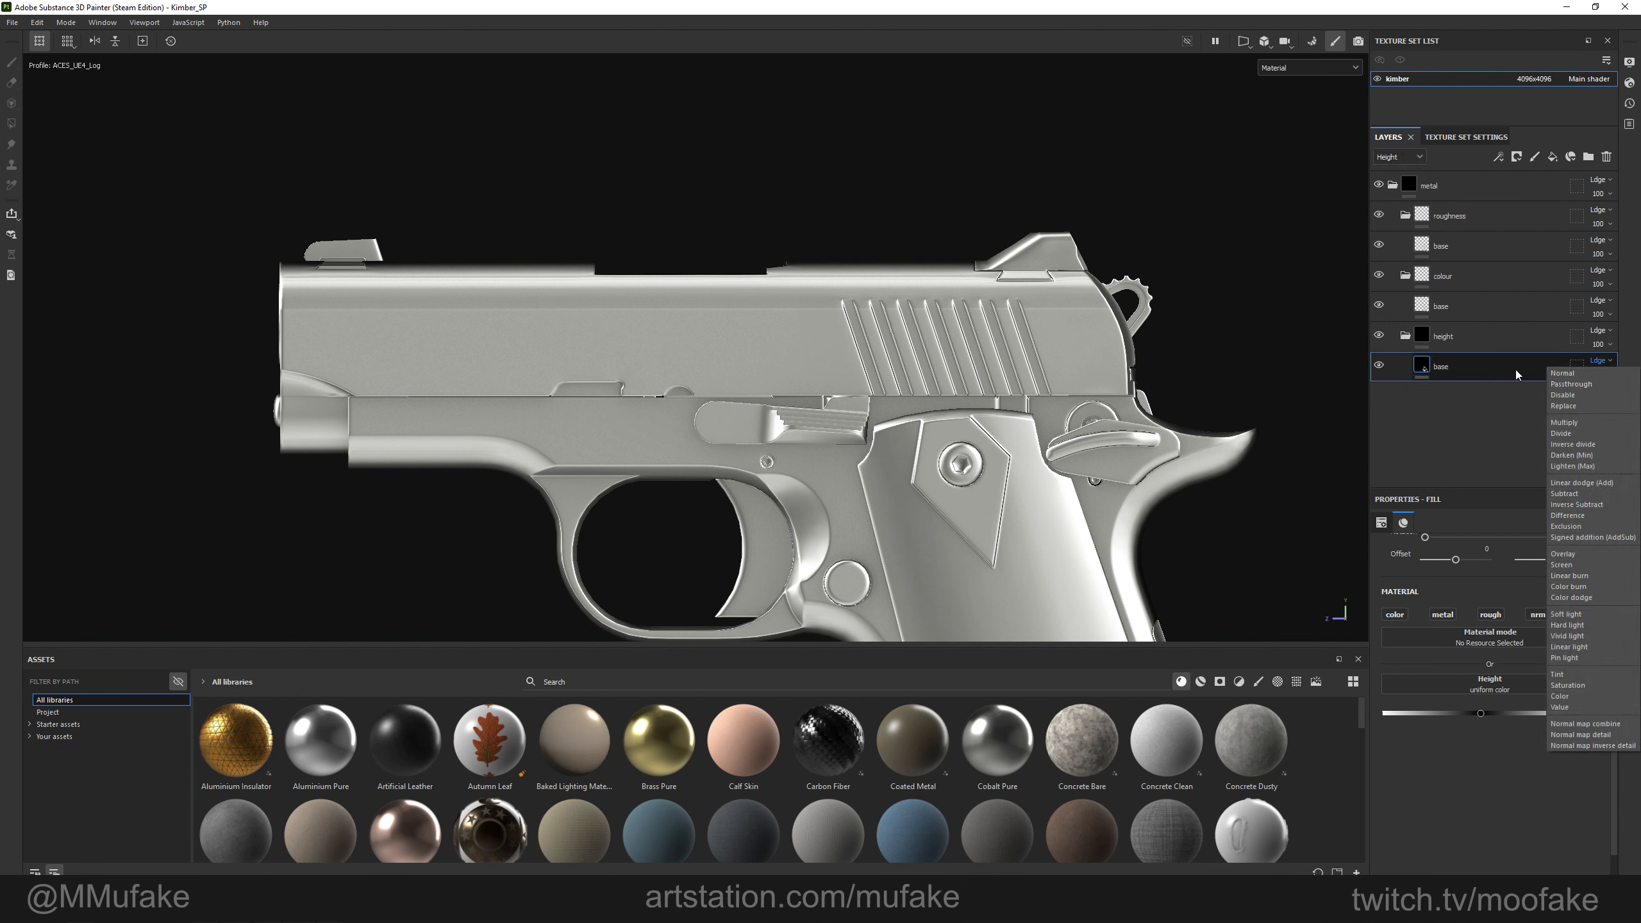
click(1566, 384)
Search the texture assets for grunge and set the base layer's height value to -0.05.
scroll(843, 435, up, 2)
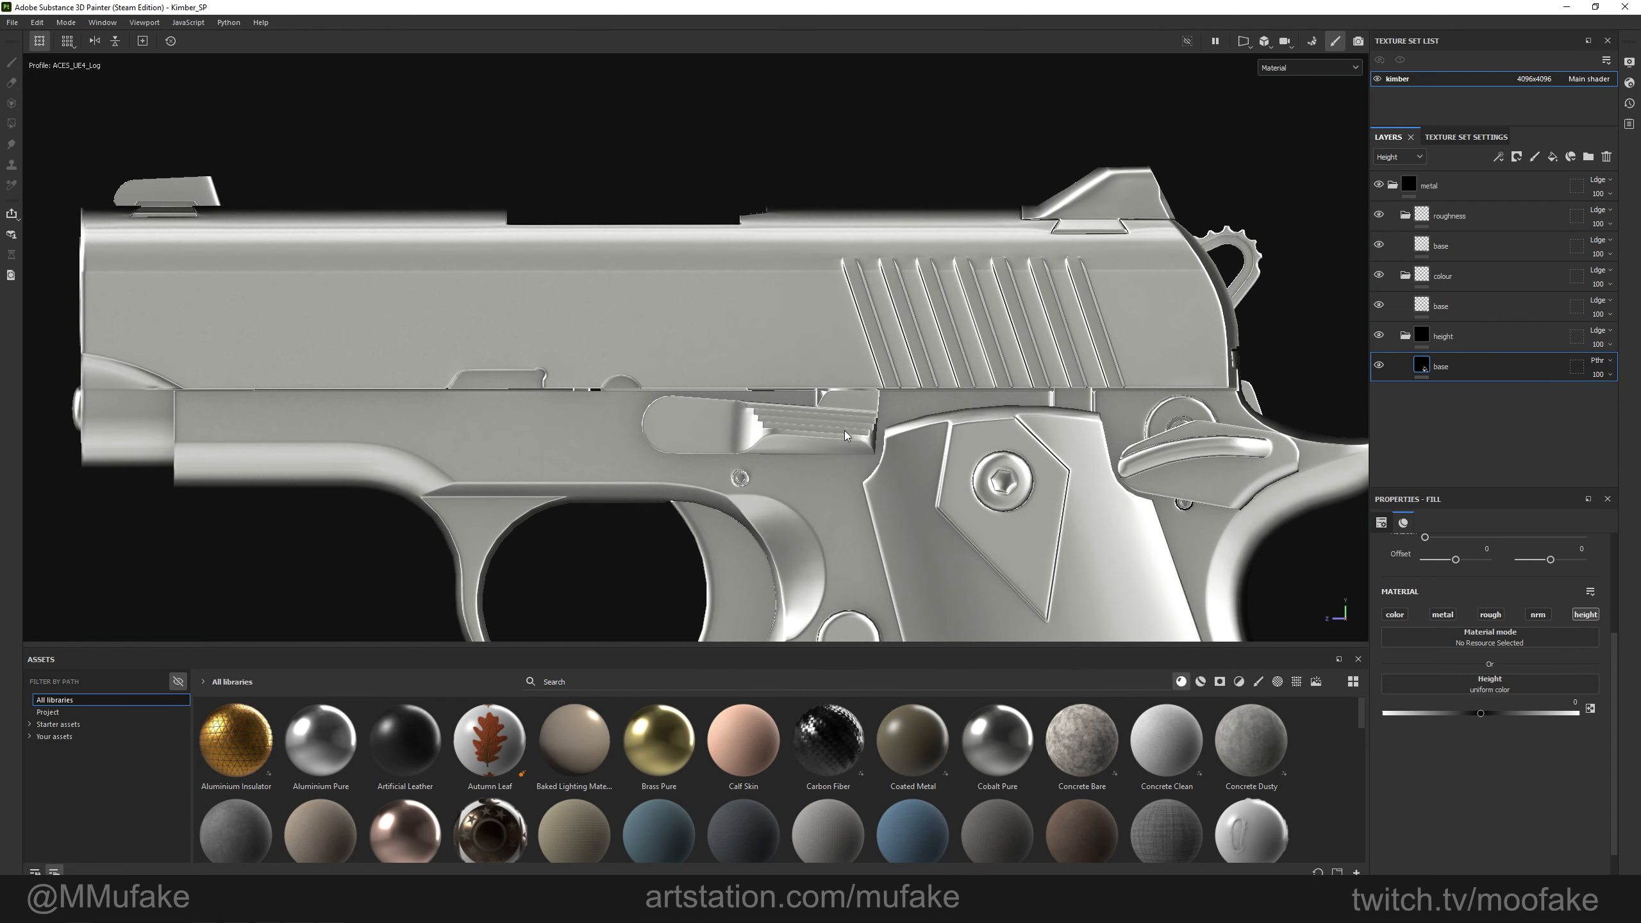
mouse_move(956, 388)
shift+right_down()
mouse_move(895, 383)
mouse_move(934, 397)
shift+right_up()
click(1296, 681)
click(1104, 680)
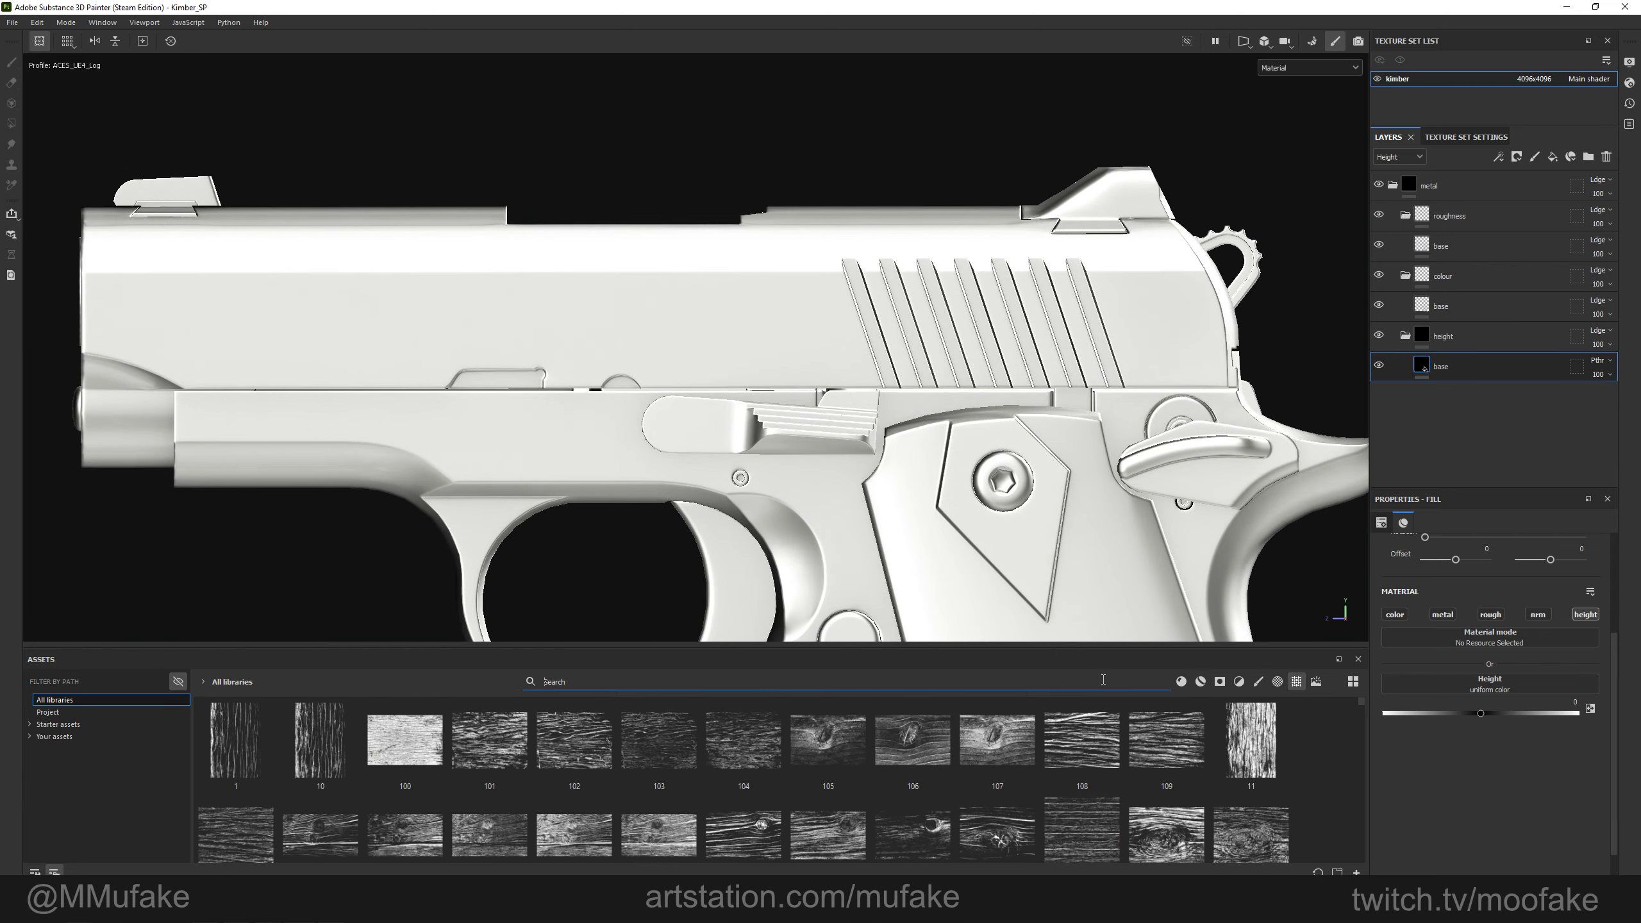
text(grunge)
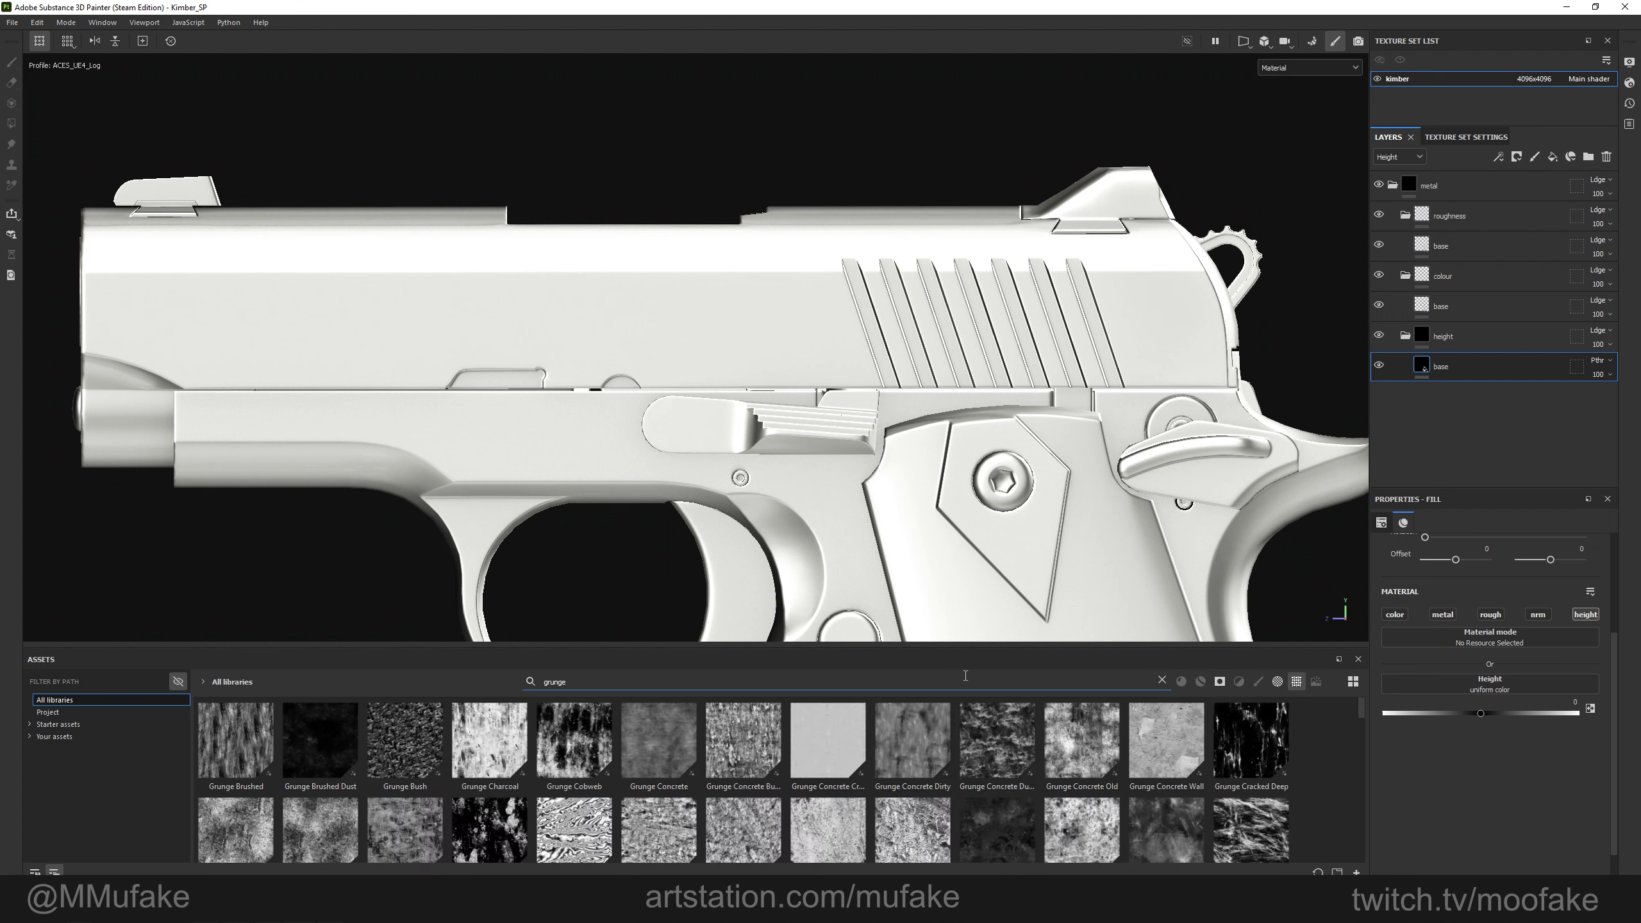
scroll(1068, 779, down, 6)
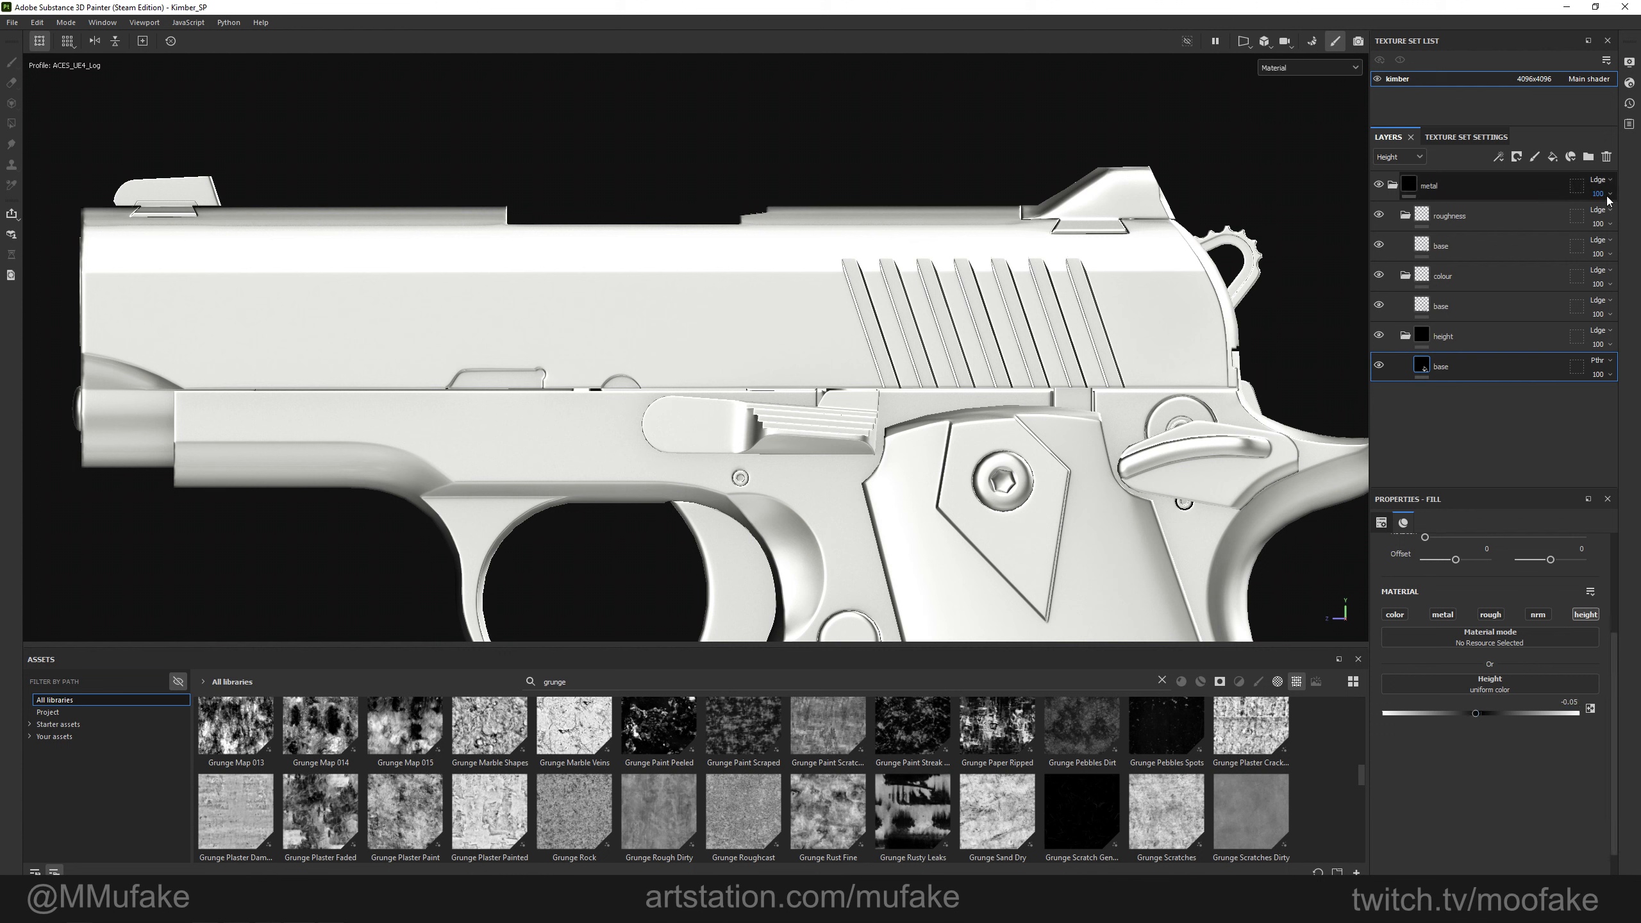
Add a black mask with a fill effect to the base height layer and use Grunge Roughcast as its grayscale texture.
right_click(1486, 365)
click(1505, 39)
click(1443, 363)
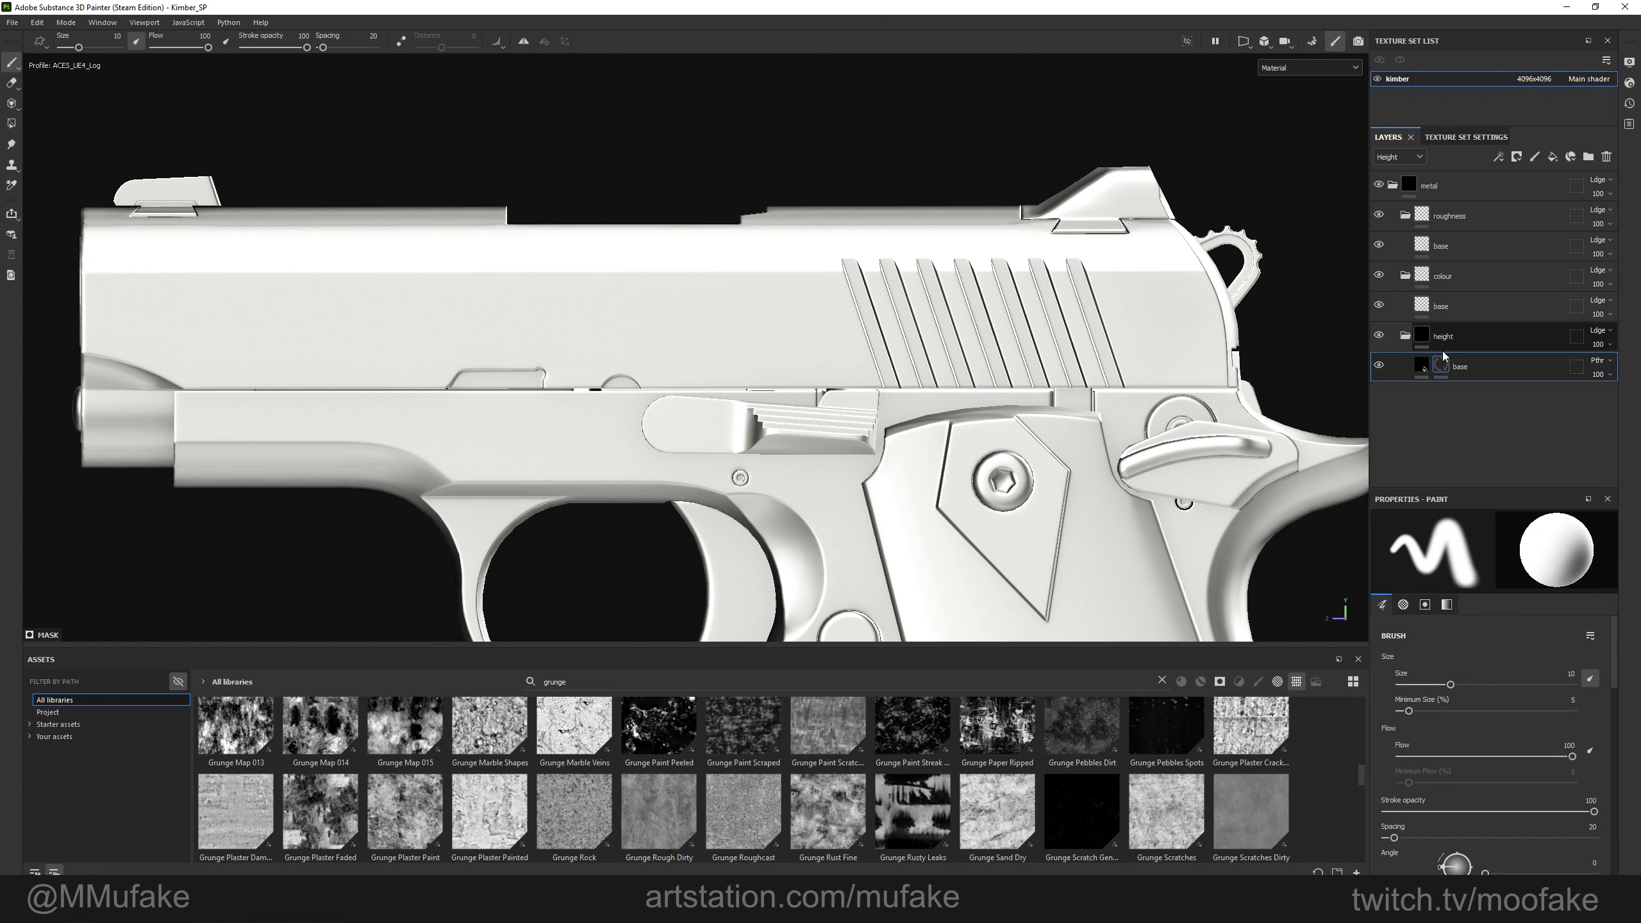
right_click(1444, 362)
click(1505, 798)
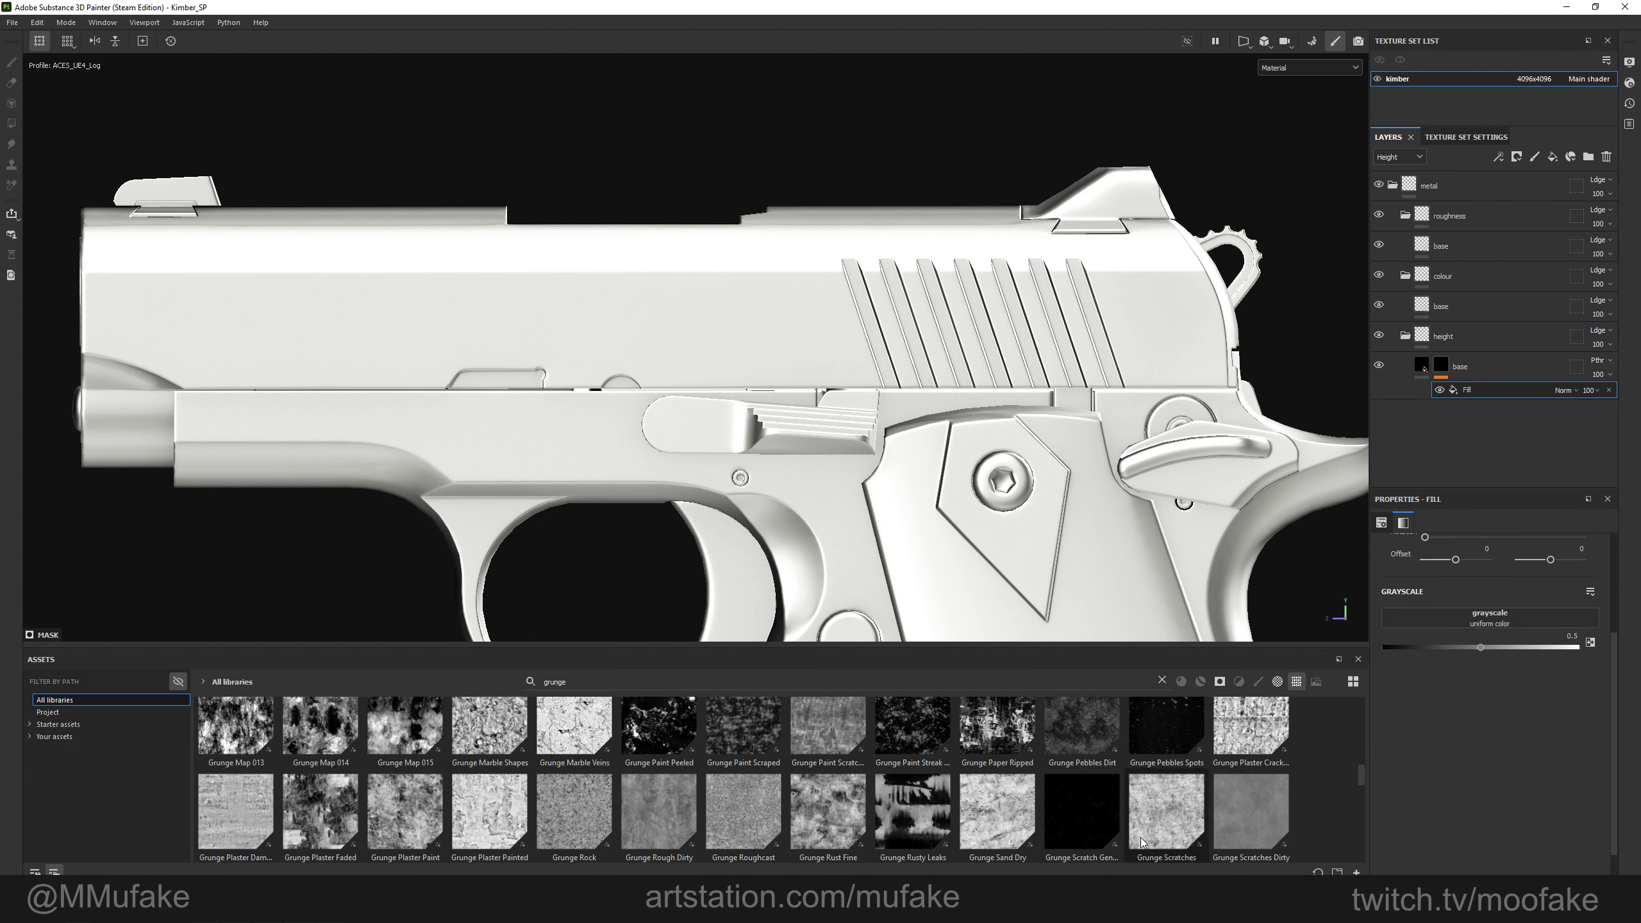
drag(1365, 774, 1365, 781)
drag(743, 760, 1462, 616)
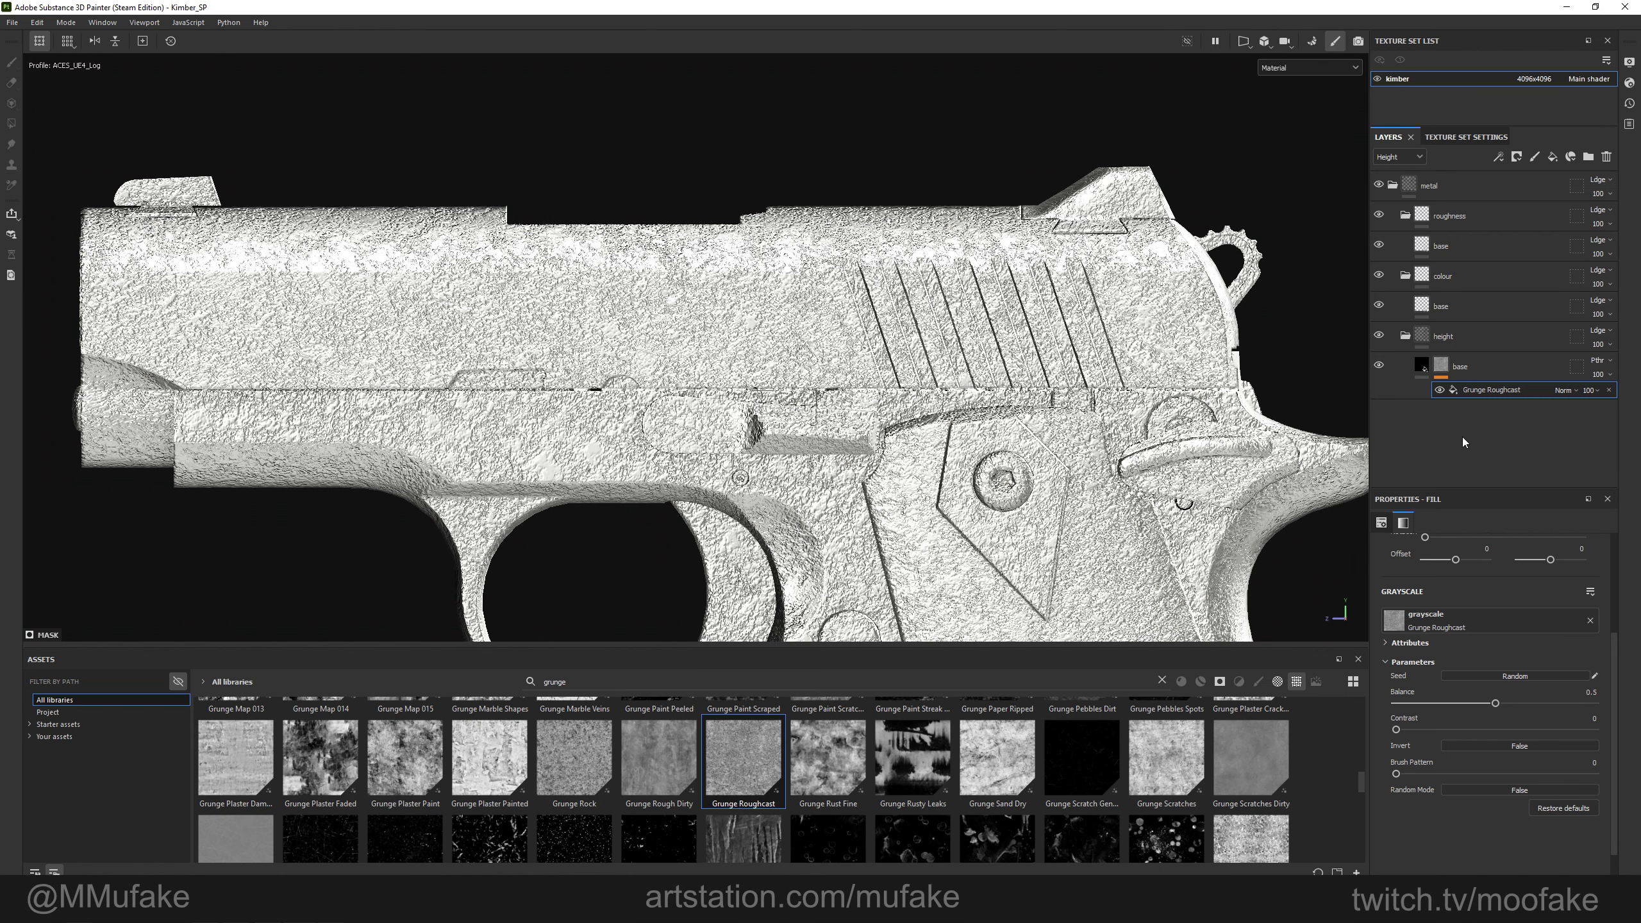
Lower the base layer's height opacity to 19 so the roughcast bumps on the pistol become subtle.
drag(1634, 396, 1580, 397)
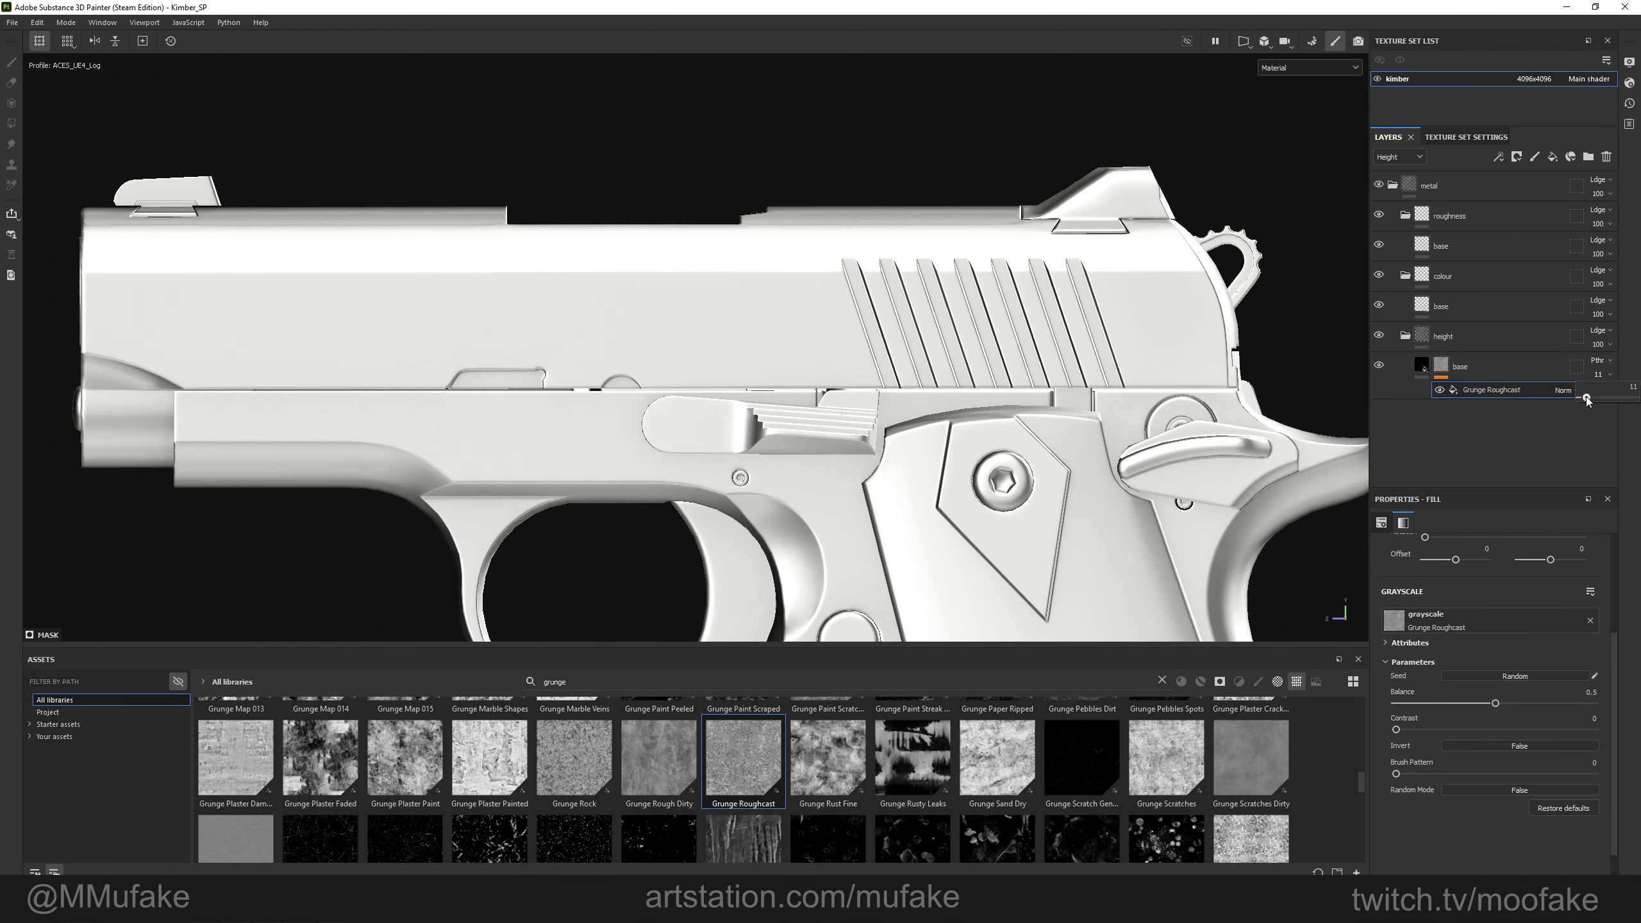
alt+right_drag(646, 316, 700, 322)
alt+drag(700, 322, 802, 363)
alt+middle_drag(801, 362, 960, 382)
shift+right_drag(960, 383, 750, 323)
alt+drag(749, 324, 904, 342)
alt+middle_drag(904, 343, 993, 356)
alt+drag(992, 356, 666, 439)
alt+right_drag(666, 440, 724, 387)
alt+middle_drag(724, 388, 709, 333)
alt+drag(709, 332, 766, 341)
alt+right_drag(766, 340, 914, 374)
alt+middle_drag(915, 373, 711, 377)
mouse_move(711, 377)
shift+right_down()
mouse_move(731, 377)
mouse_move(712, 374)
shift+right_up()
mouse_move(713, 374)
alt+mouse_down()
mouse_move(667, 358)
mouse_move(688, 364)
alt+mouse_up()
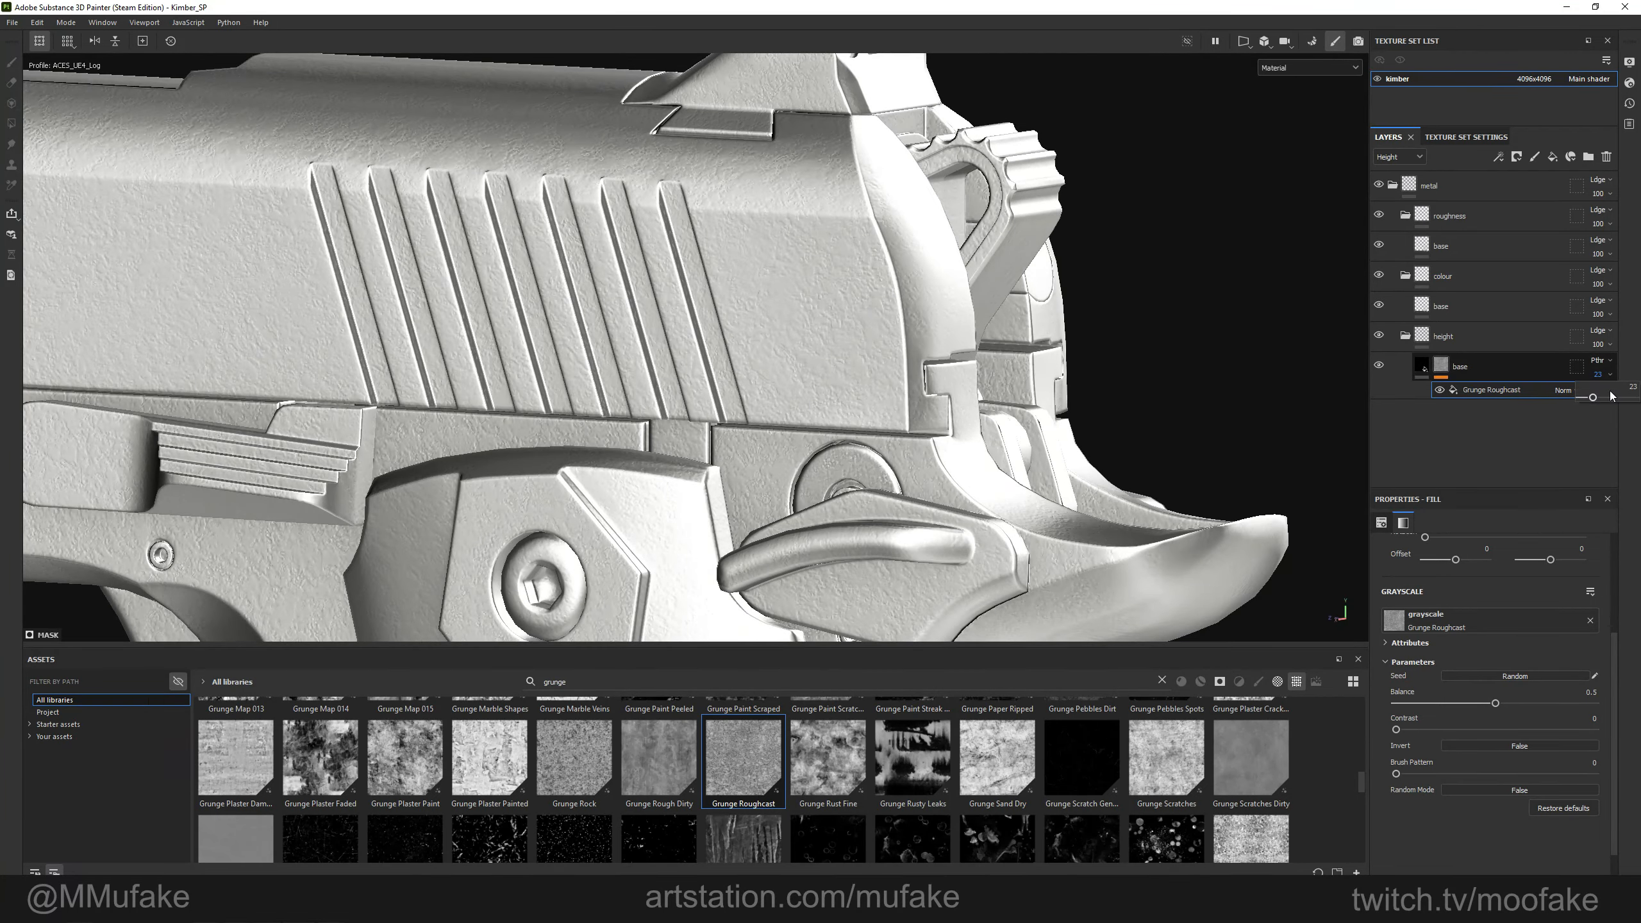
drag(1593, 399, 1590, 400)
Add a second fill above Grunge Roughcast in the mask and assign the Perlin Noise texture to it.
alt+drag(957, 413, 601, 420)
alt+middle_drag(601, 420, 880, 448)
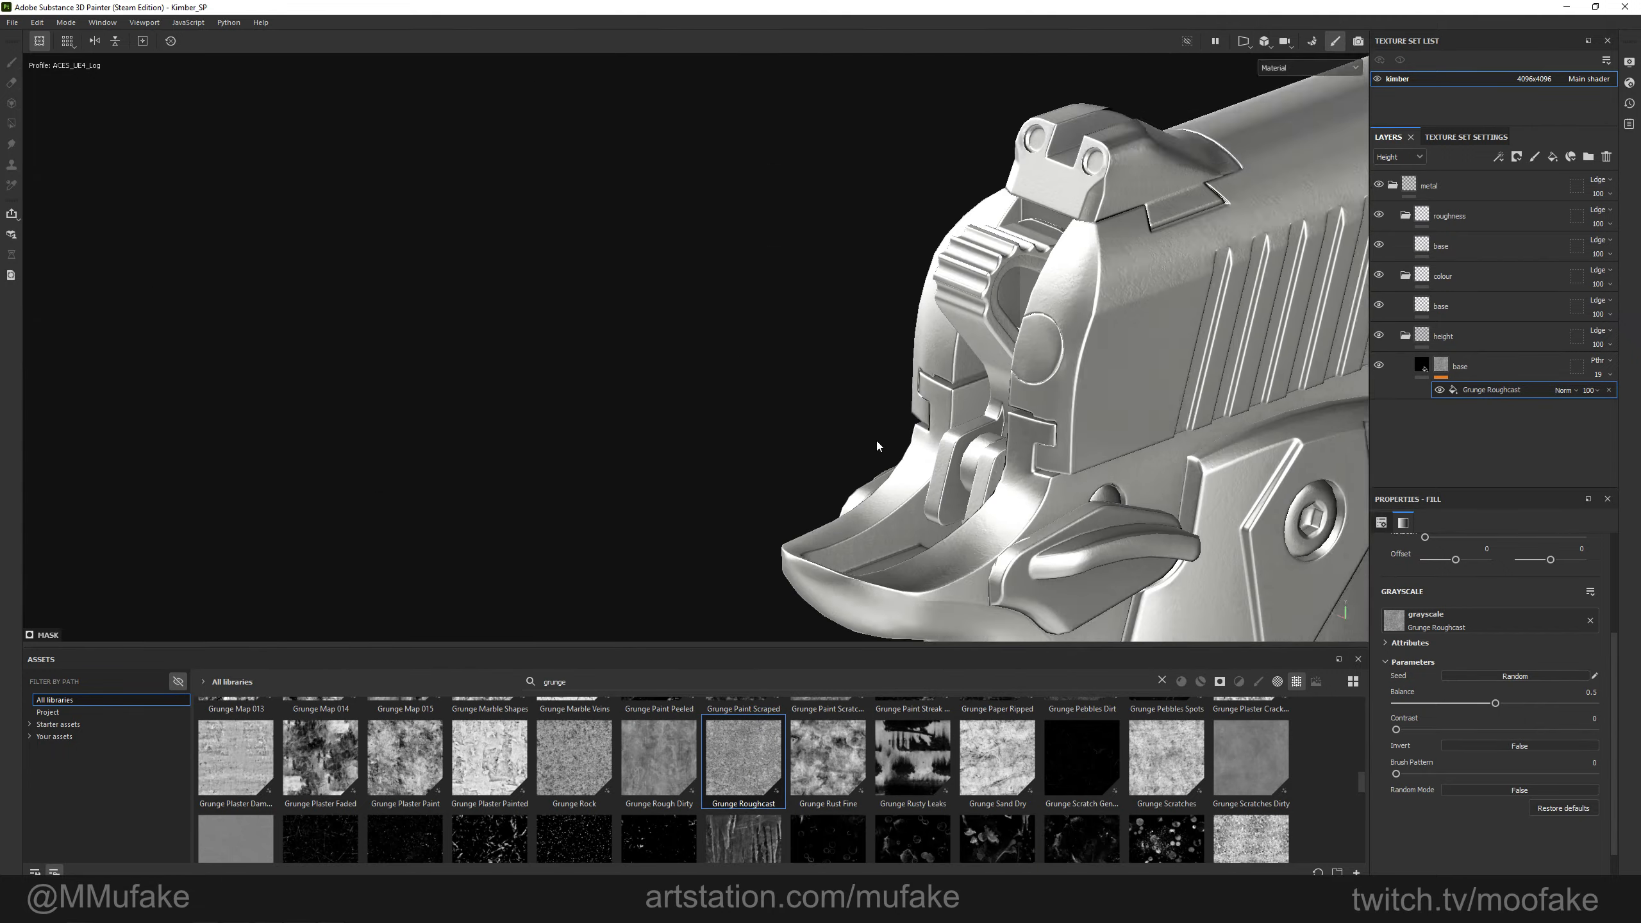
alt+drag(880, 447, 631, 355)
shift+right_drag(630, 354, 668, 429)
alt+drag(669, 428, 593, 517)
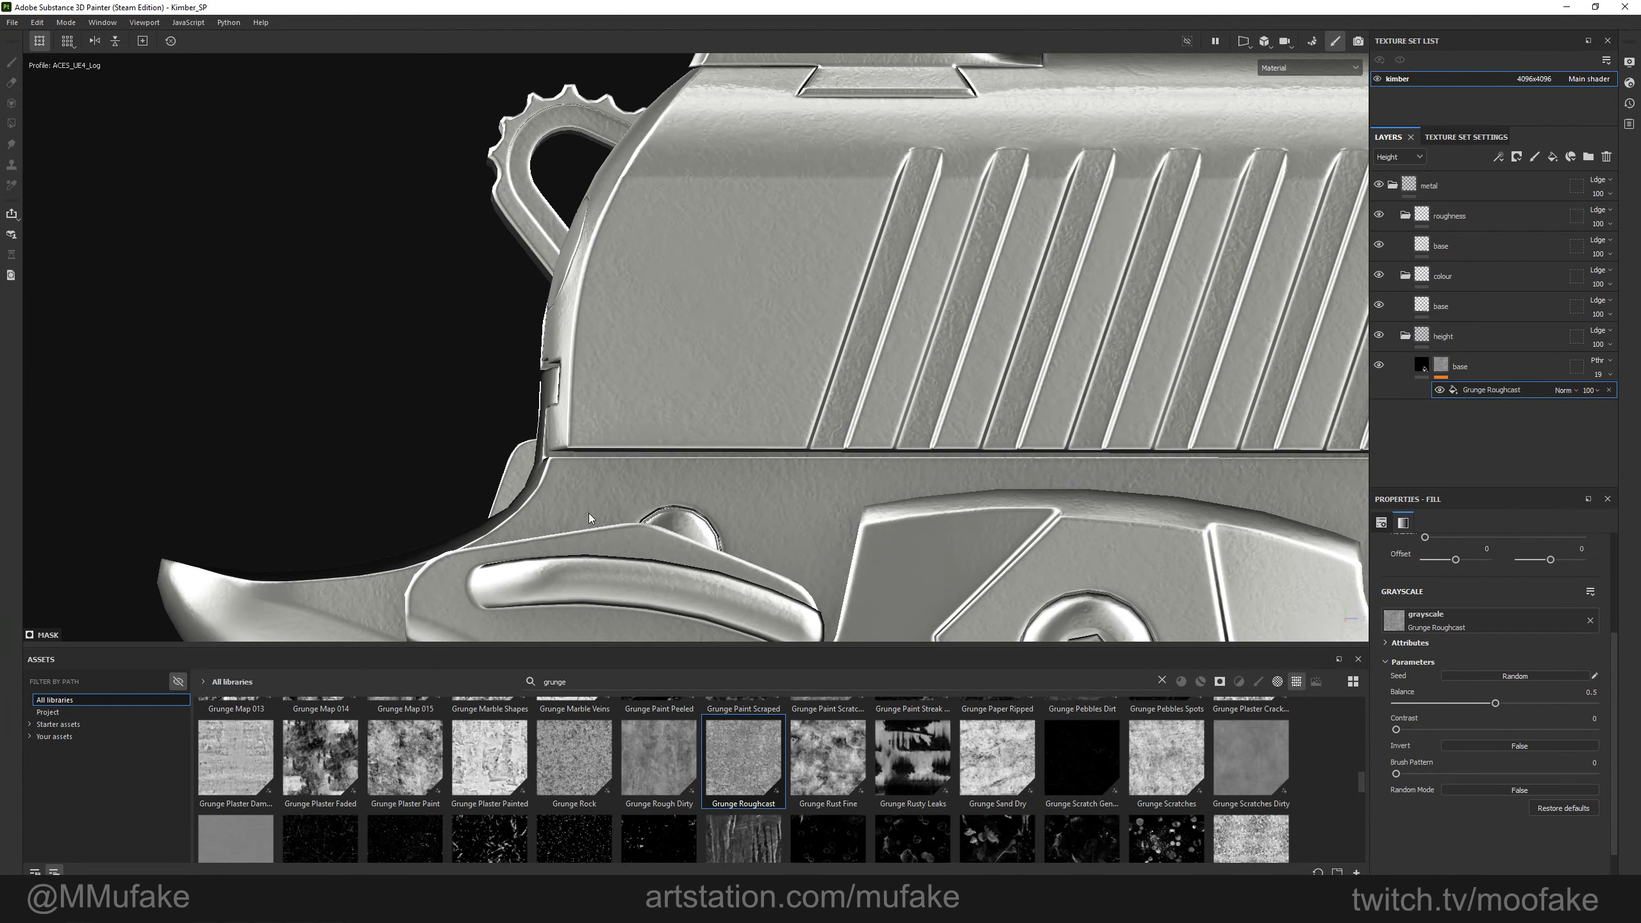
scroll(775, 331, down, 3)
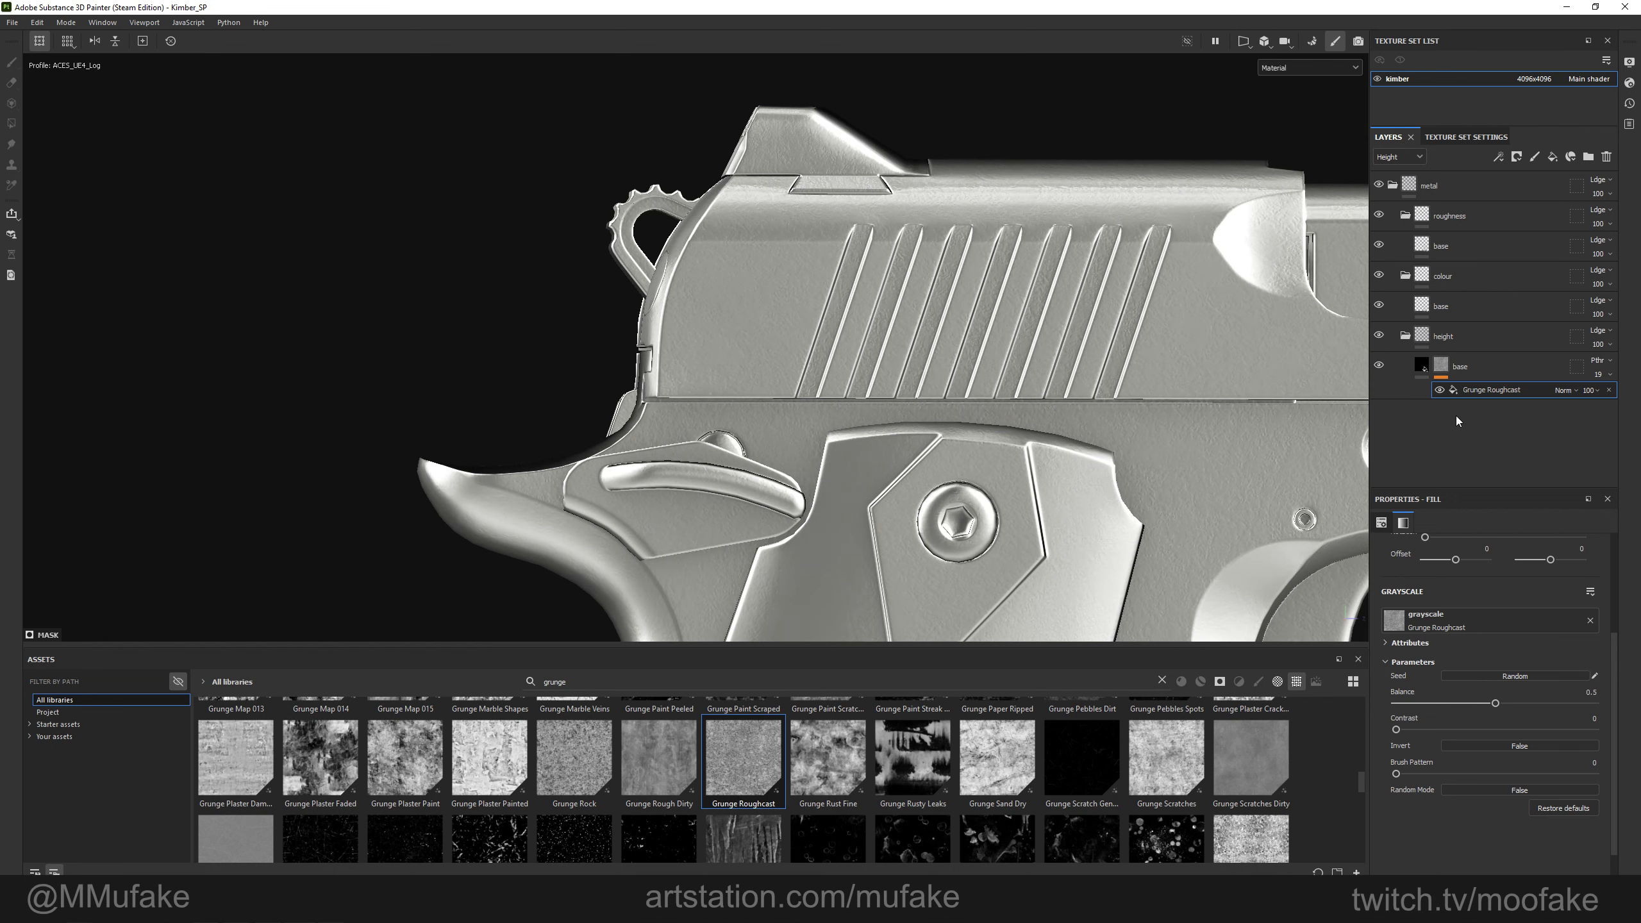
right_click(1478, 391)
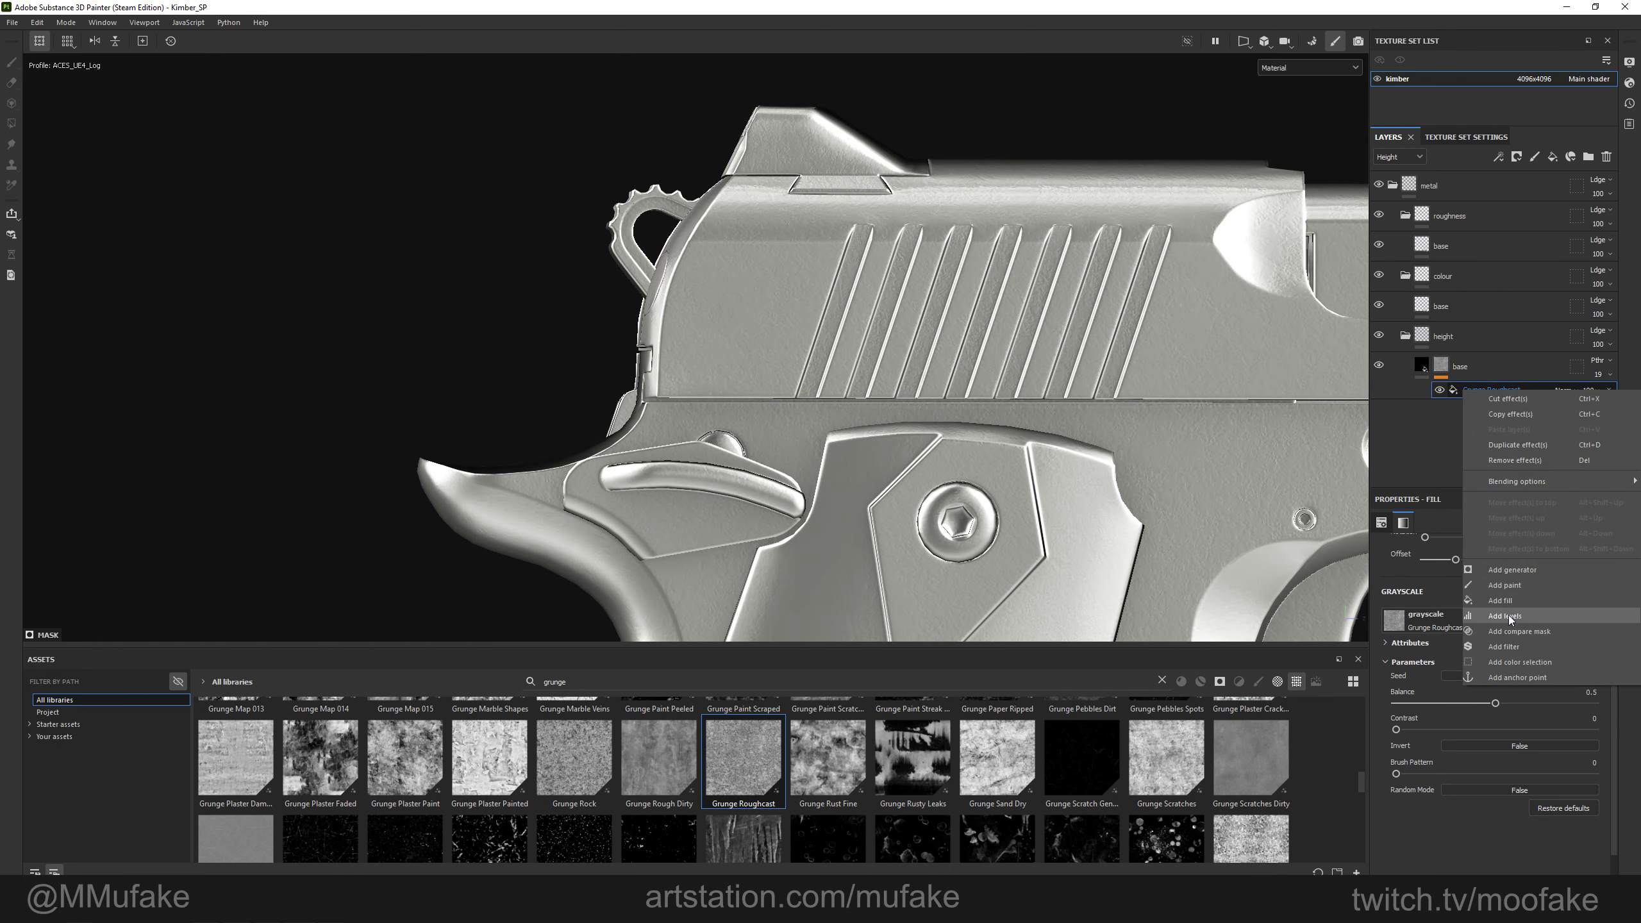
click(1511, 597)
text(perlin)
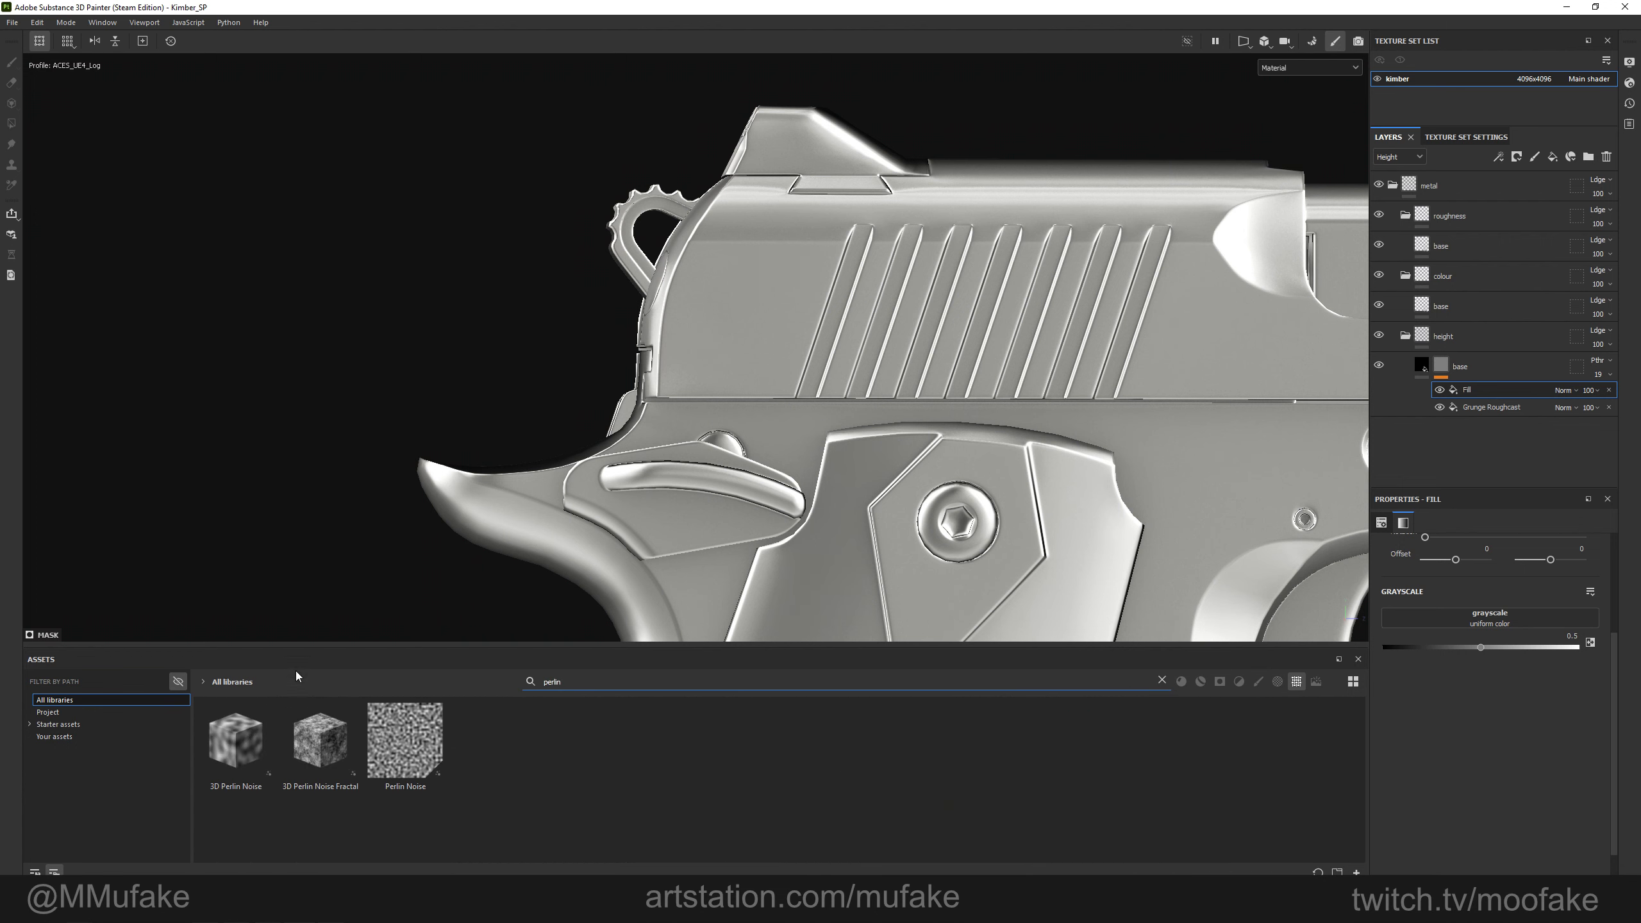
drag(405, 743, 1492, 646)
Hide the Perlin Noise fill and switch the Grunge Roughcast fill to Tri-planar projection.
alt+drag(933, 423, 920, 395)
click(1440, 390)
alt+drag(854, 331, 801, 353)
alt+right_drag(801, 353, 759, 377)
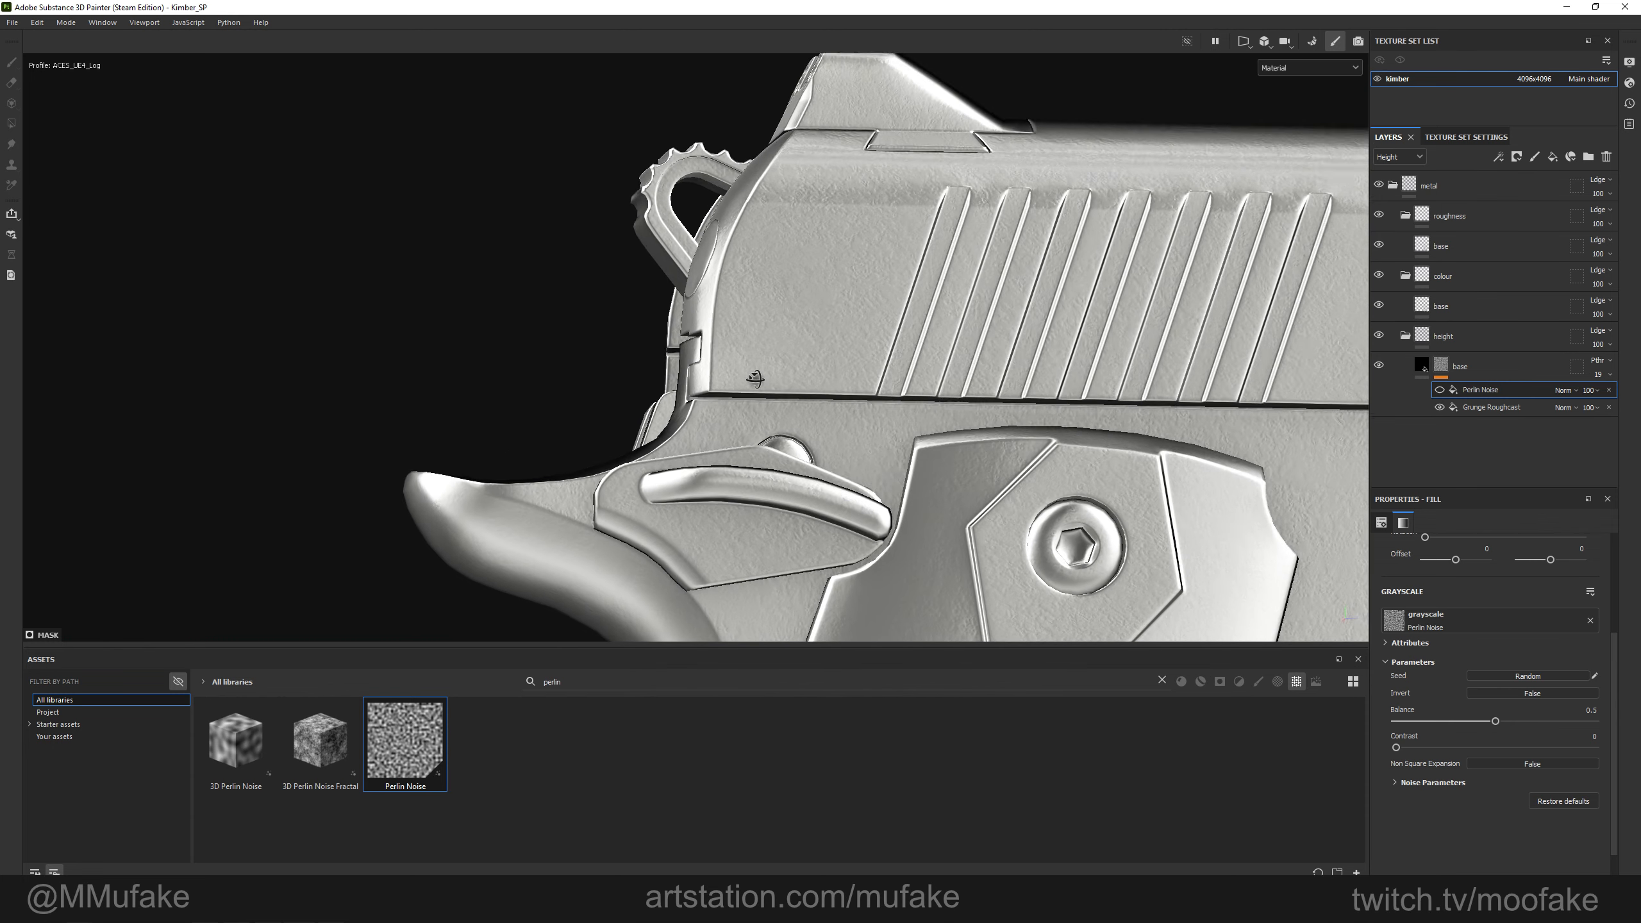
click(1499, 408)
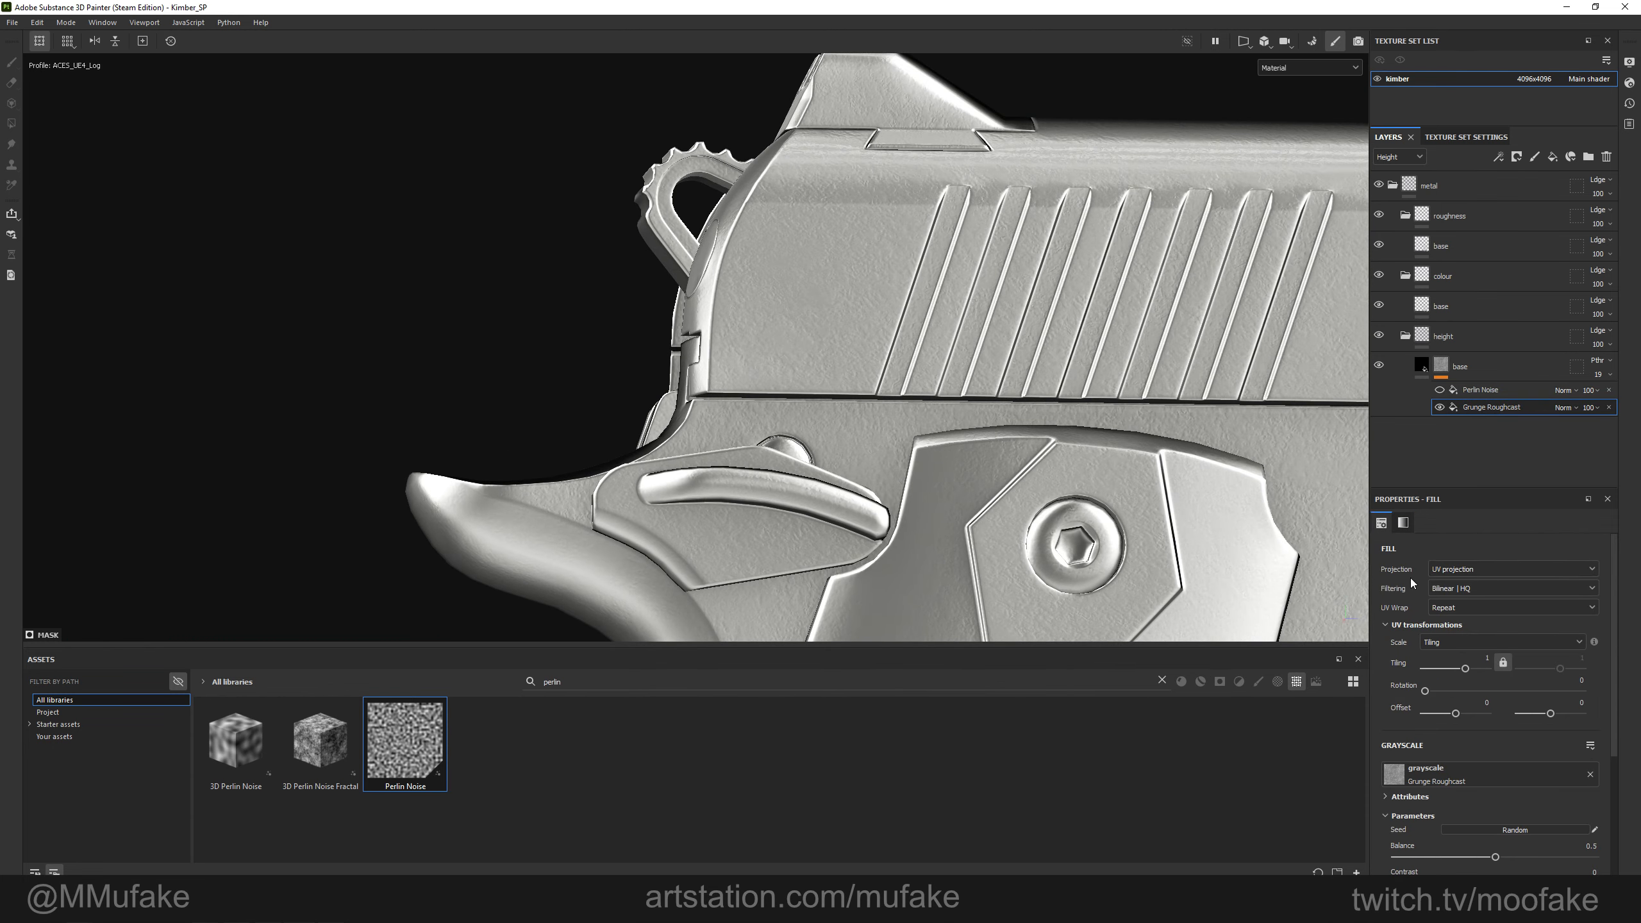
click(1446, 571)
click(1448, 609)
Set the Grunge Roughcast tiling to 2 and the base layer's height opacity to 25.
alt+drag(803, 464, 733, 259)
alt+drag(794, 335, 1017, 337)
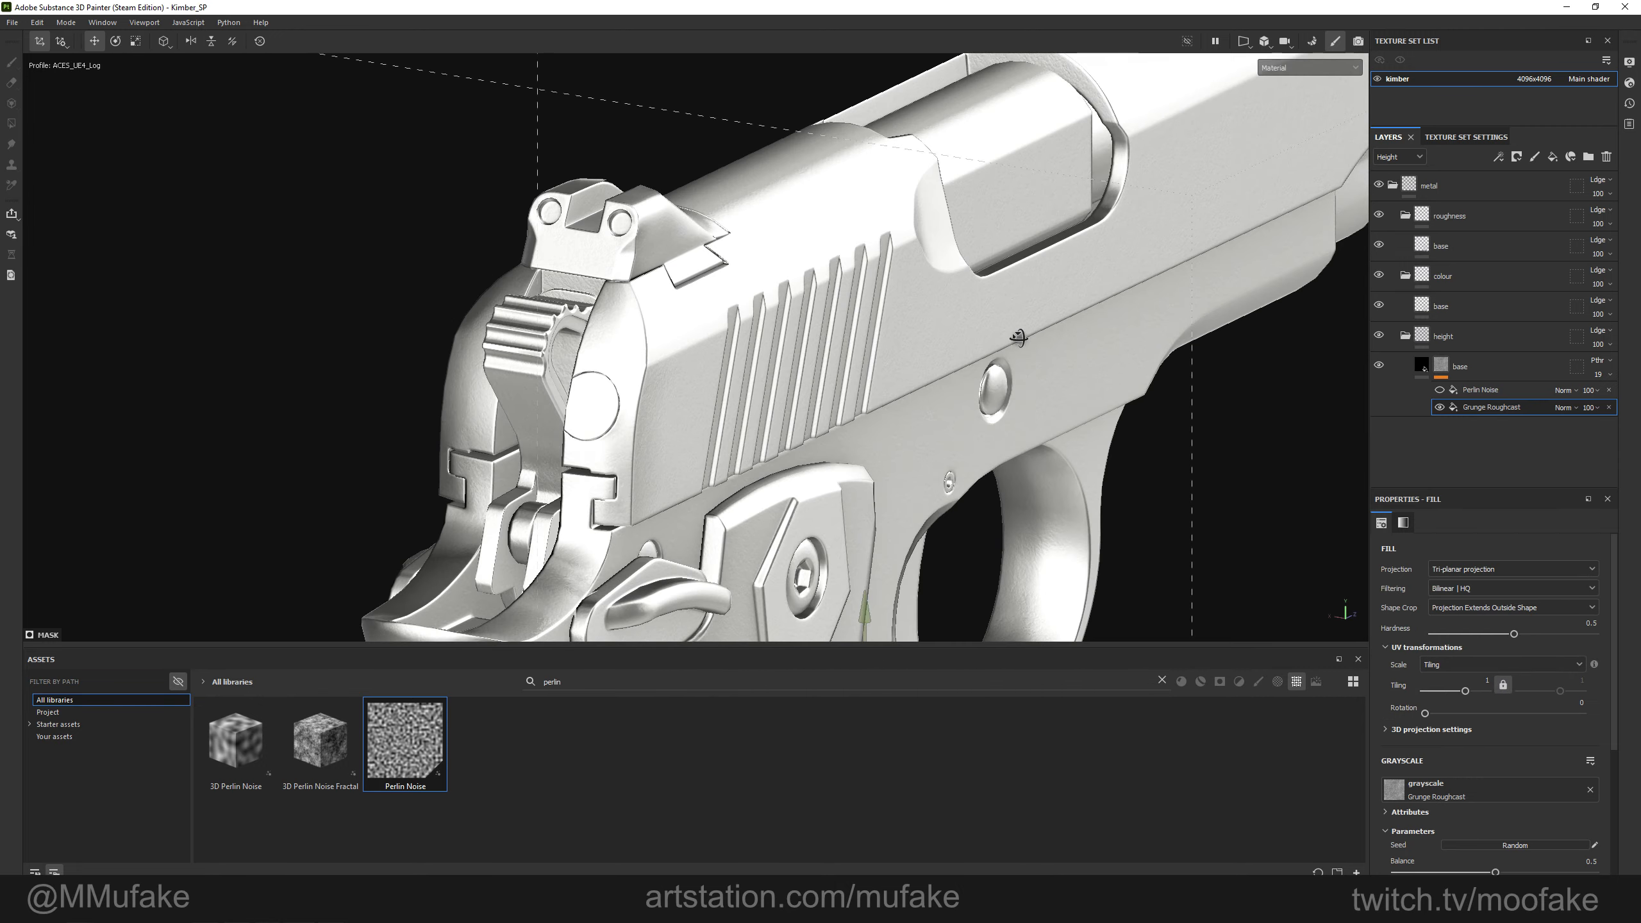
alt+drag(907, 368, 613, 375)
shift+right_drag(614, 376, 718, 378)
alt+drag(756, 381, 905, 432)
alt+drag(1029, 393, 1000, 355)
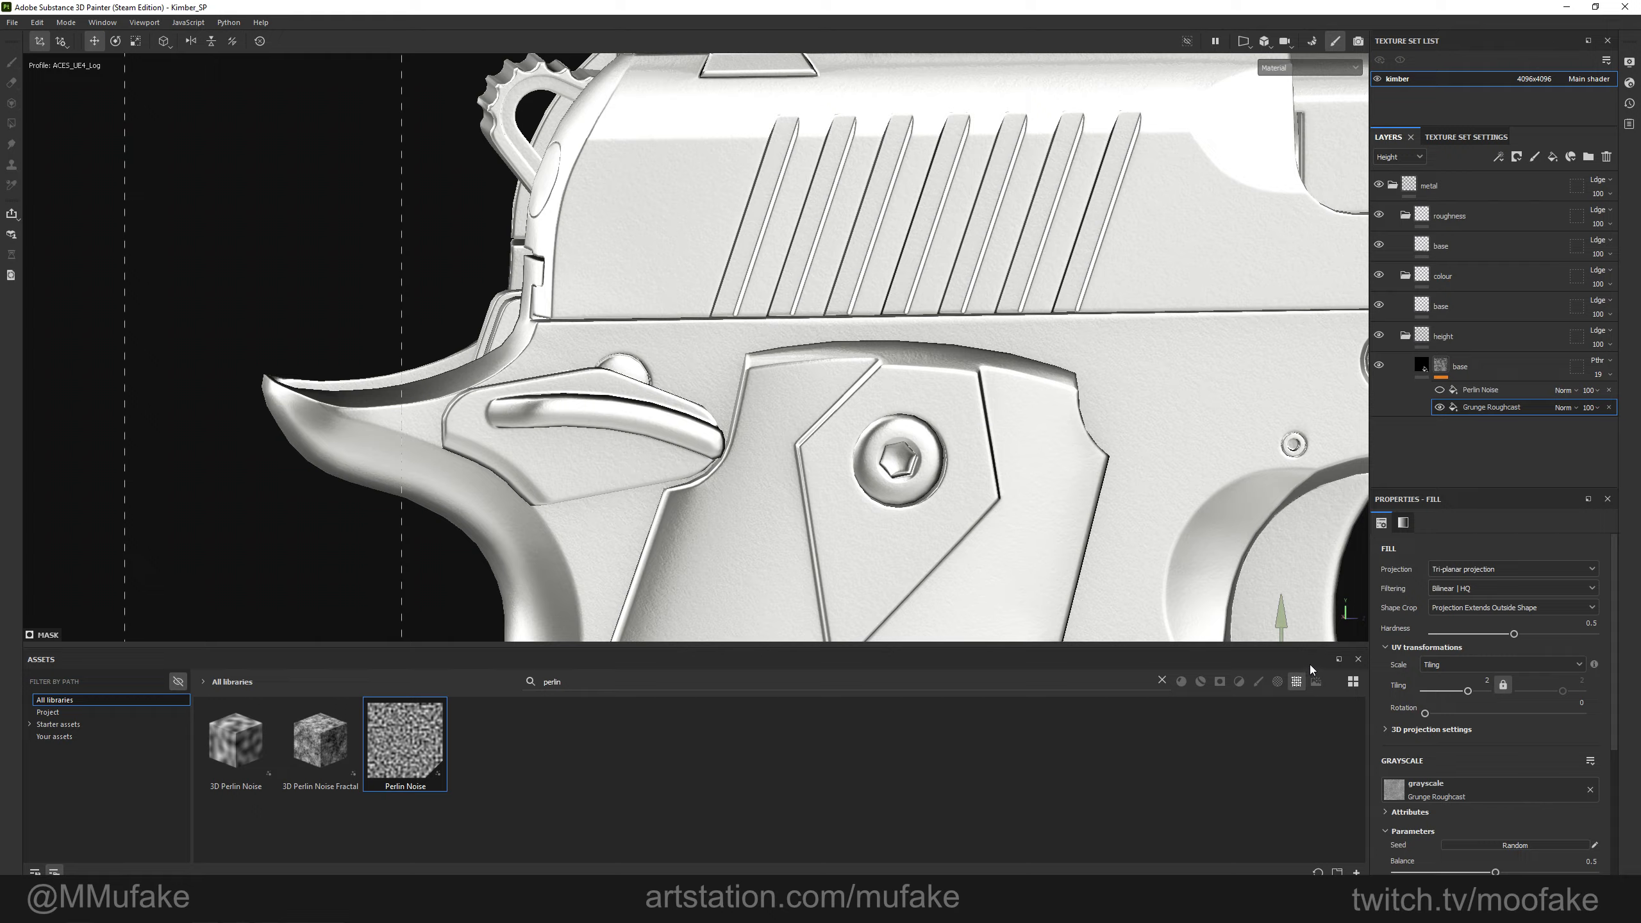
mouse_move(850, 395)
alt+mouse_down()
mouse_move(759, 406)
mouse_move(706, 385)
mouse_move(966, 435)
mouse_move(828, 338)
mouse_move(798, 420)
mouse_move(846, 335)
alt+mouse_up()
click(1611, 376)
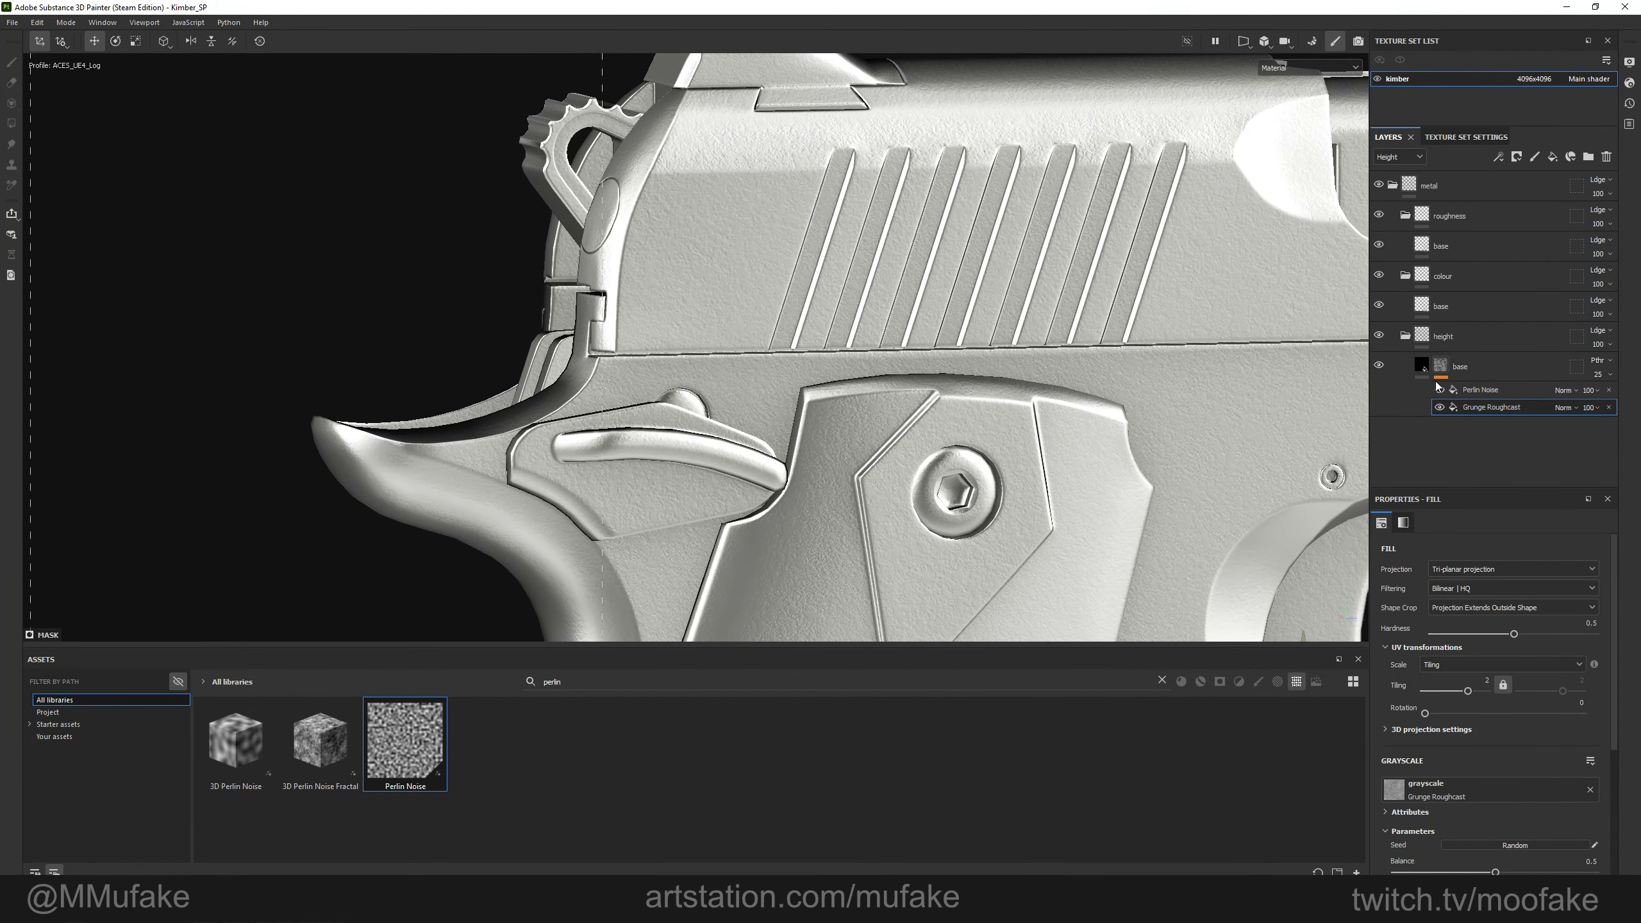
Show the Perlin Noise fill again and switch it to Tri-planar projection, keeping the projection's original placement.
alt+middle_drag(983, 315, 1046, 317)
click(1471, 391)
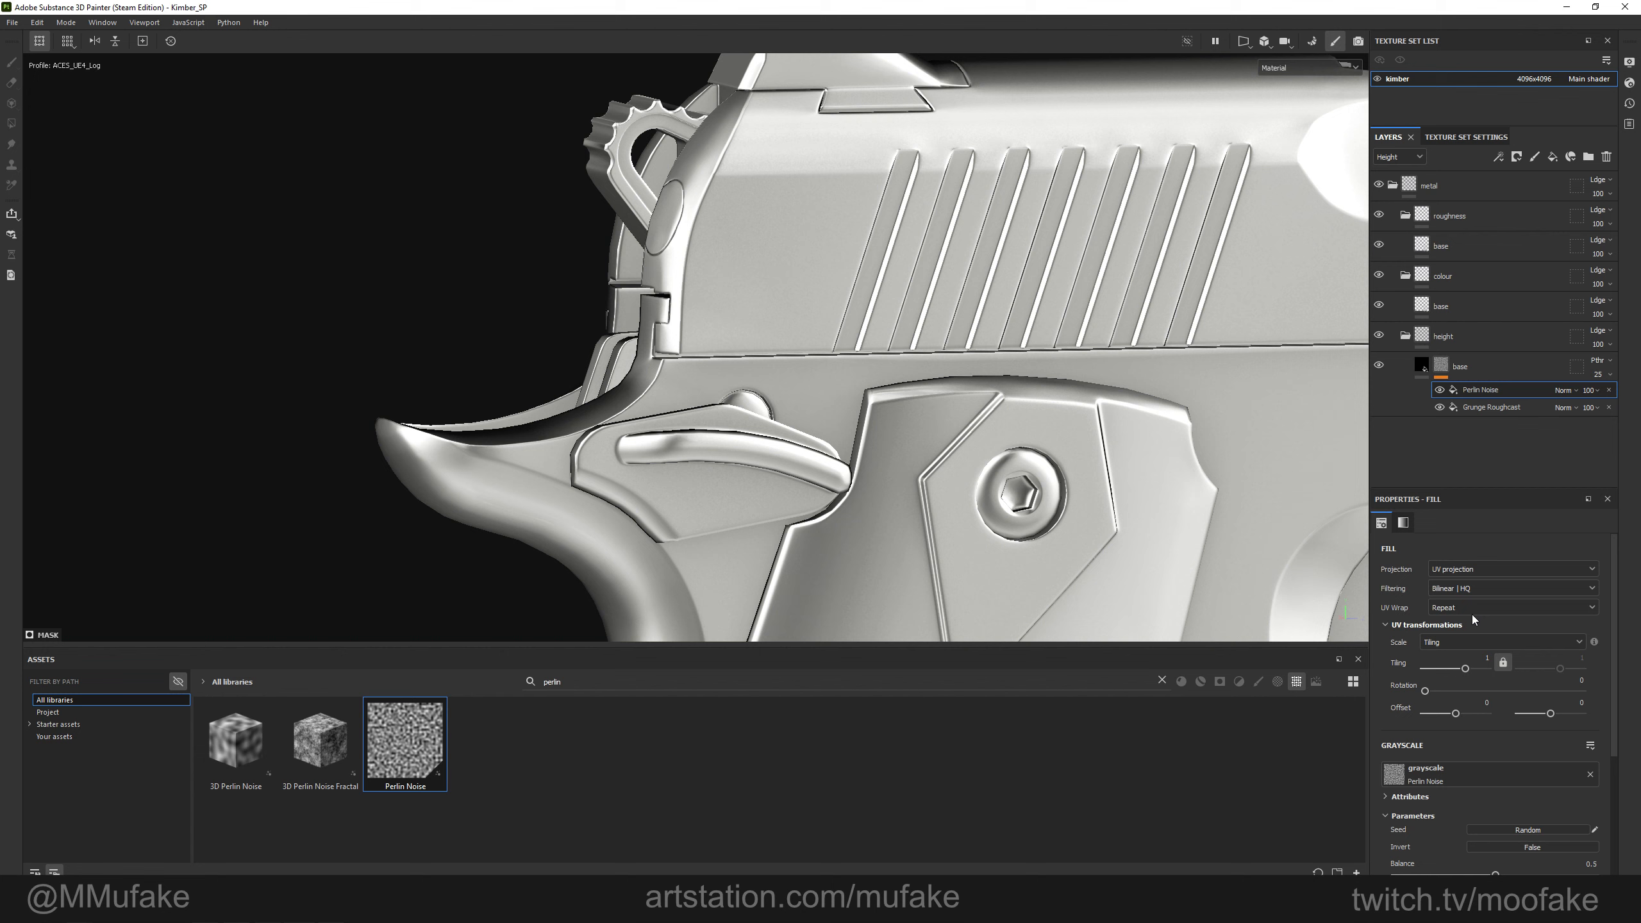
click(1479, 570)
click(1466, 613)
scroll(1025, 491, down, 3)
alt+drag(1028, 475, 978, 457)
scroll(649, 384, down, 1)
alt+shift+drag(648, 384, 666, 386)
alt+middle_drag(666, 387, 457, 334)
scroll(941, 420, down, 2)
alt+middle_drag(941, 420, 906, 348)
drag(1019, 483, 980, 372)
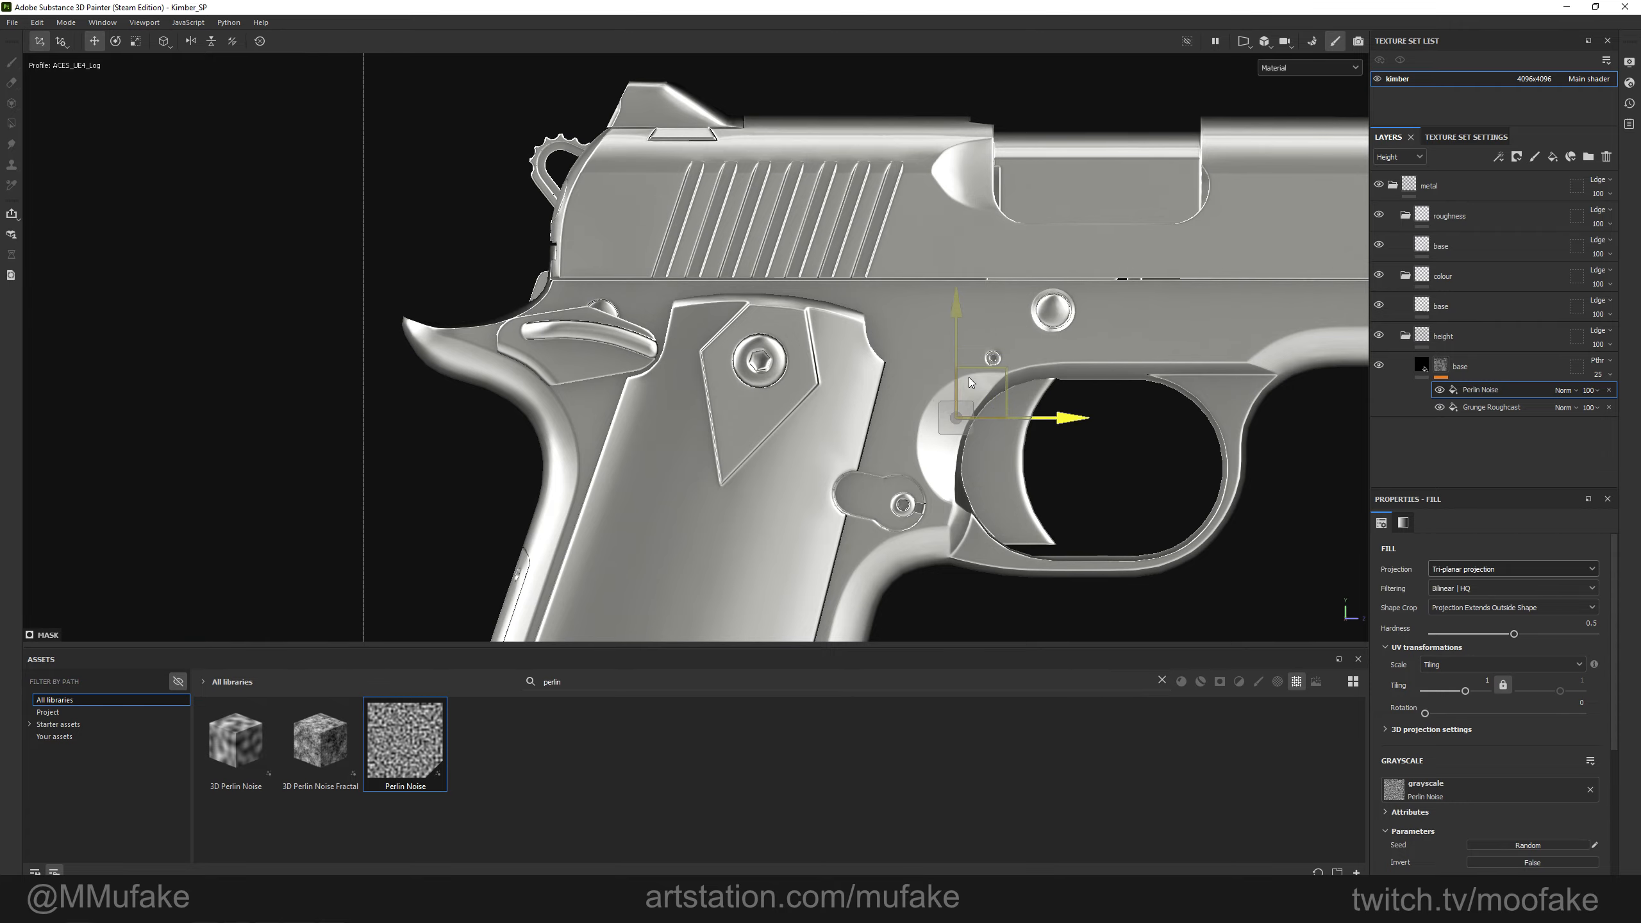
key(ctrl+z)
Display the base layer's mask on the pistol to examine the Perlin Noise pattern, and return to the material view.
scroll(711, 378, up, 4)
alt+drag(711, 378, 758, 360)
shift+right_drag(758, 360, 716, 361)
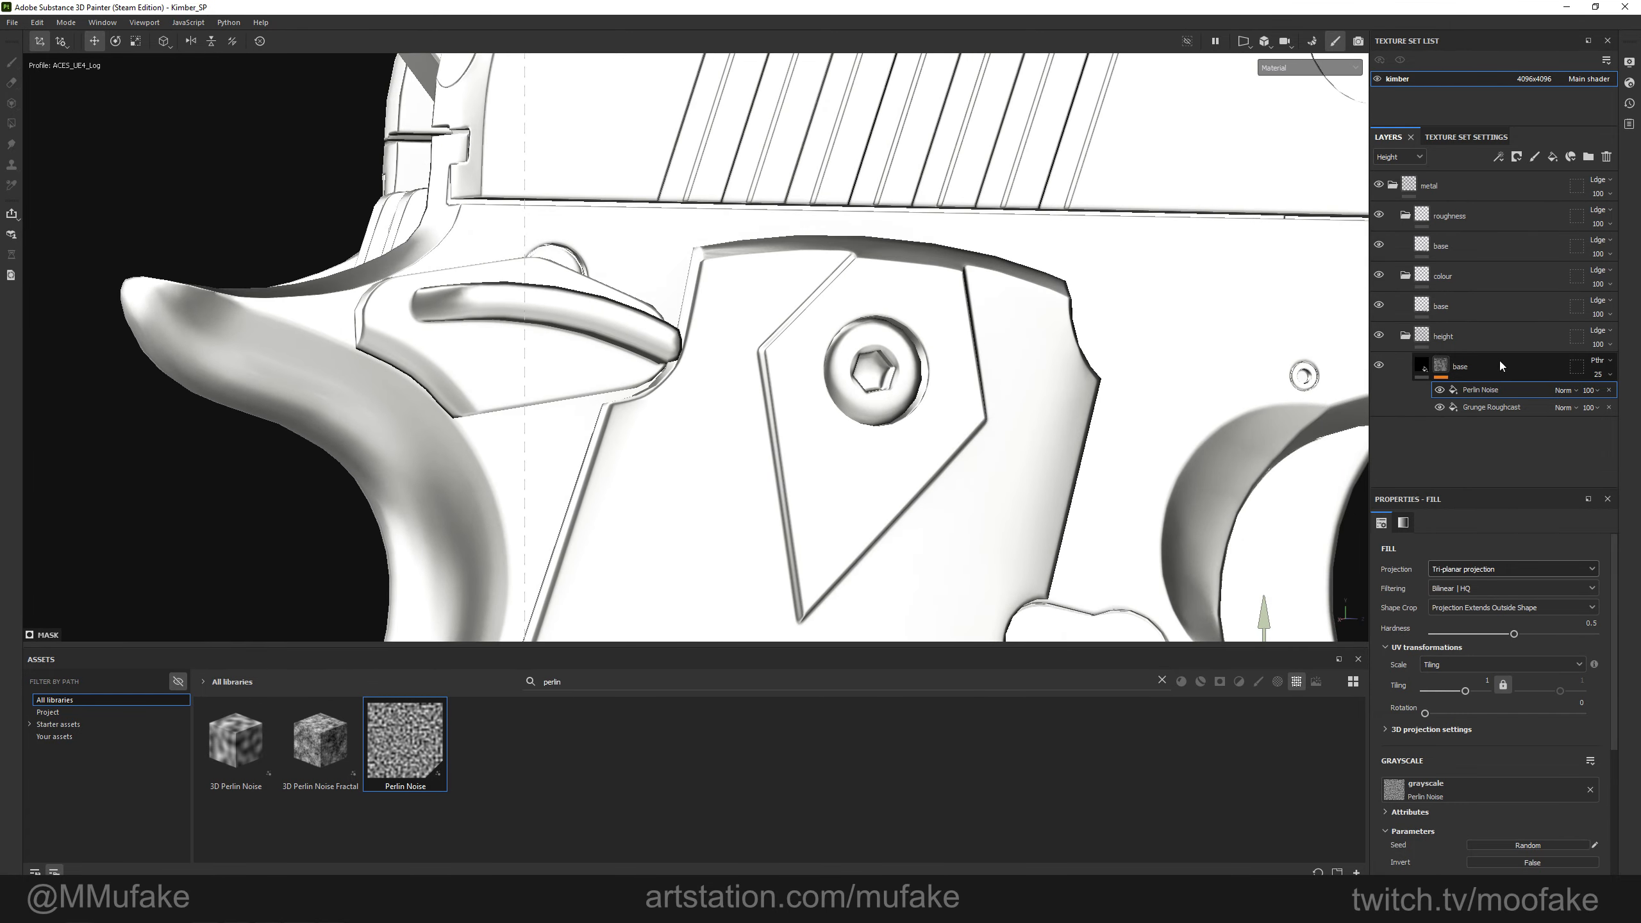
alt+click(1442, 368)
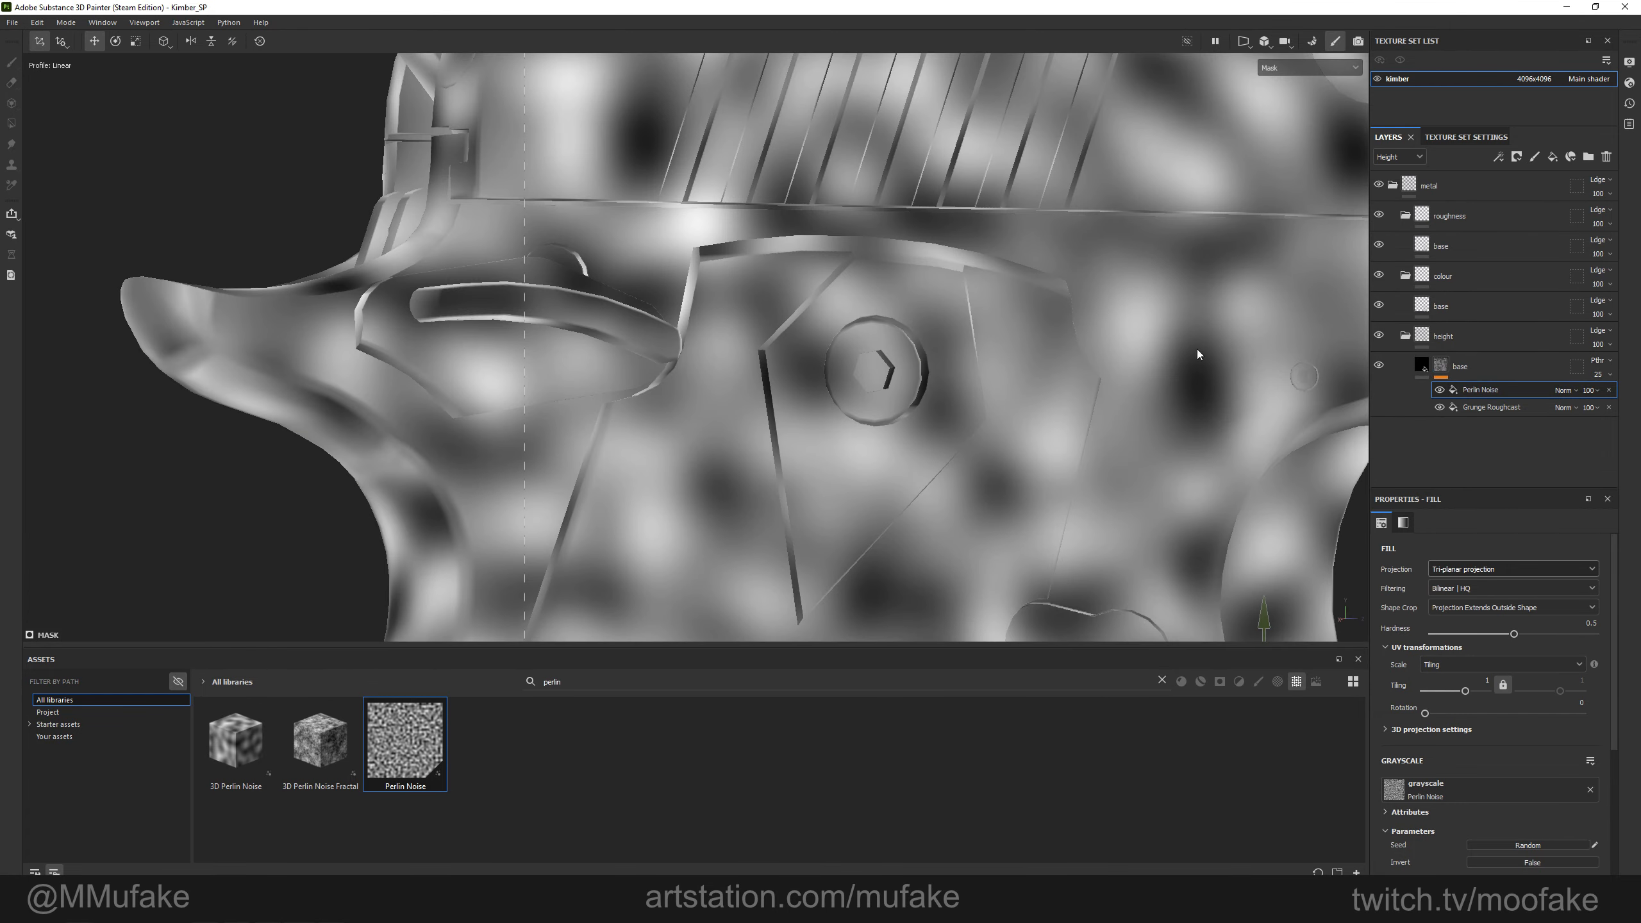
key(m)
scroll(866, 381, down, 2)
alt+drag(866, 382, 894, 429)
Set the Perlin Noise scale to 200 in its noise parameters, checking it in the mask view.
scroll(967, 447, down, 5)
scroll(893, 429, up, 2)
scroll(1459, 698, down, 4)
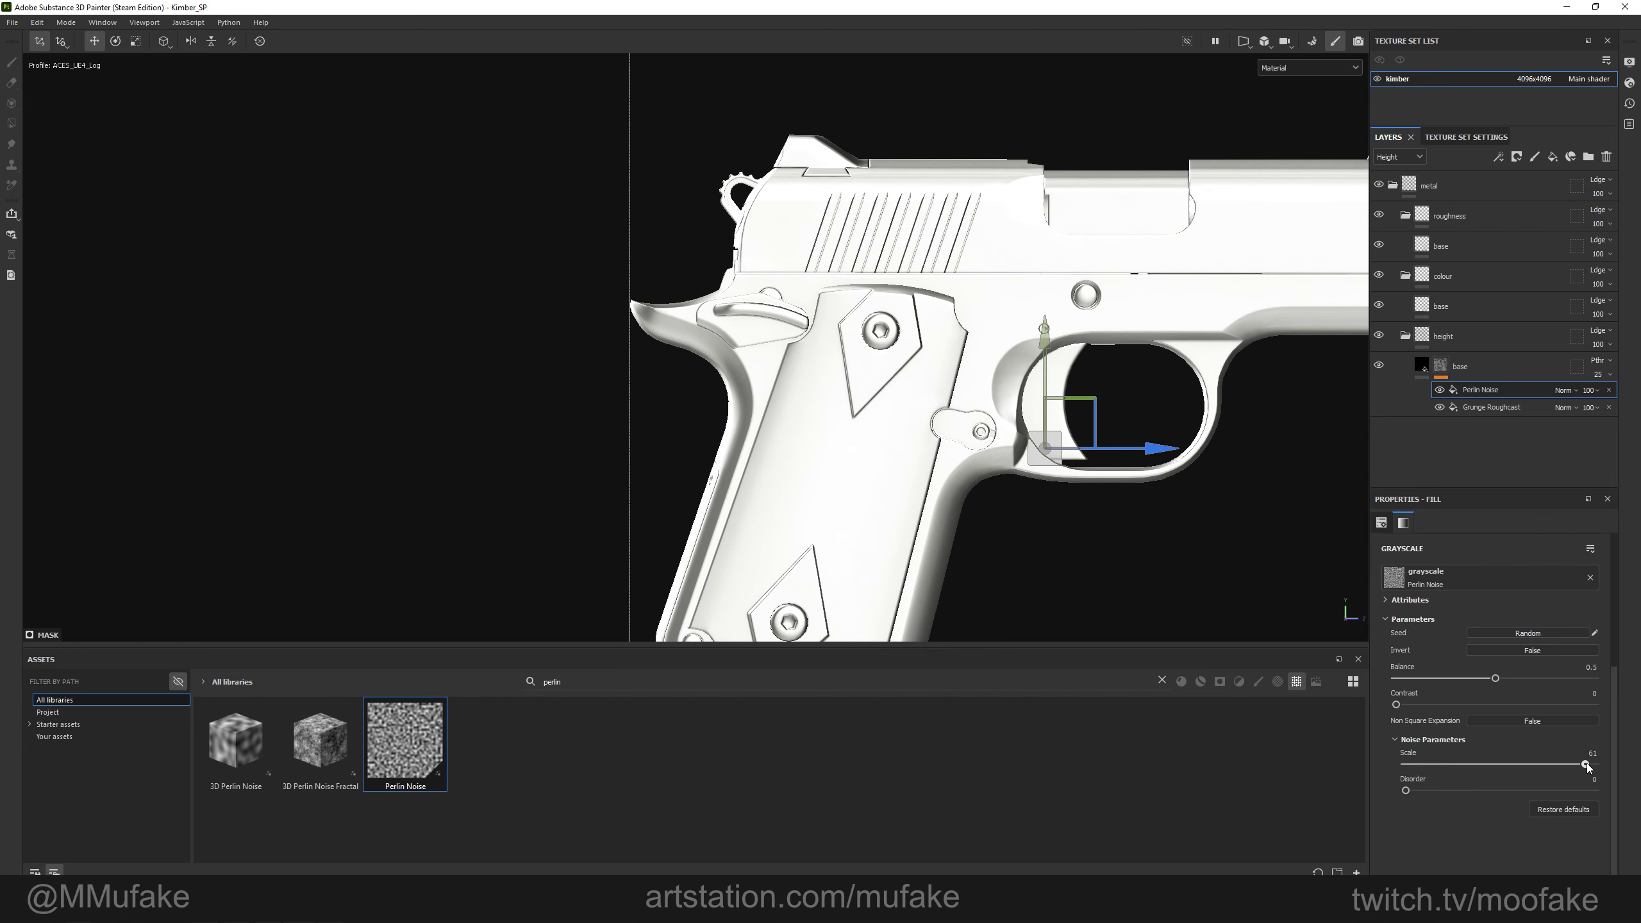
drag(1586, 764, 1589, 764)
scroll(849, 402, up, 3)
alt+drag(849, 402, 910, 437)
key(c)
drag(1582, 764, 1600, 764)
drag(1582, 754, 1629, 766)
text(200)
key(Return)
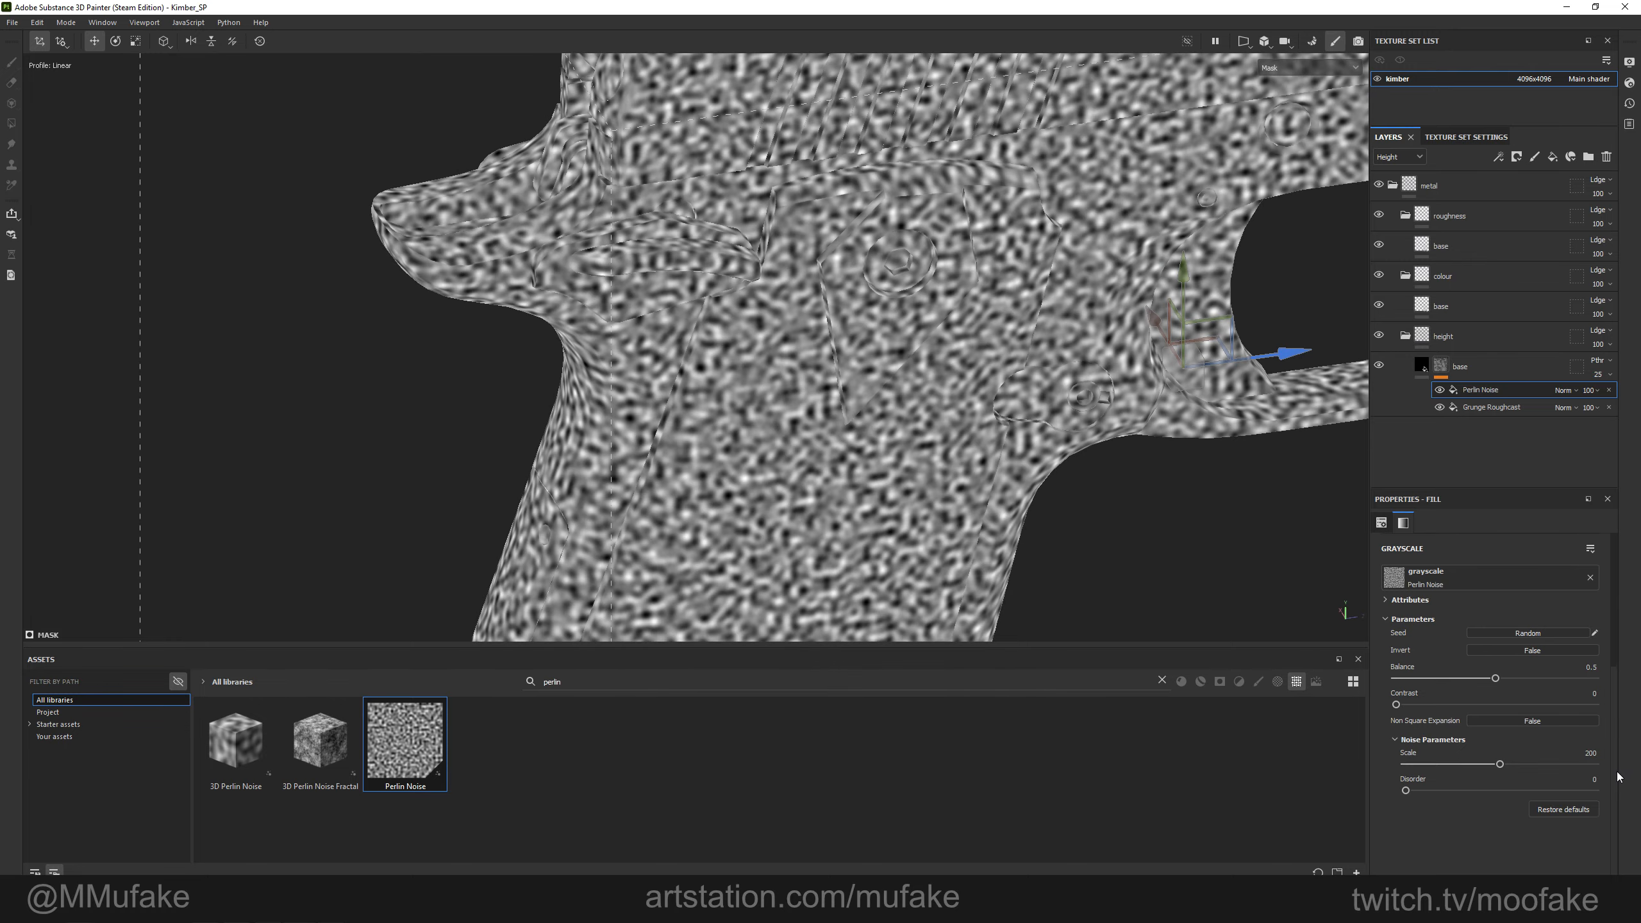
Increase the Perlin Noise tiling to 4.52 and compare the mask with the material view.
key(m)
alt+drag(937, 352, 793, 294)
scroll(879, 337, up, 3)
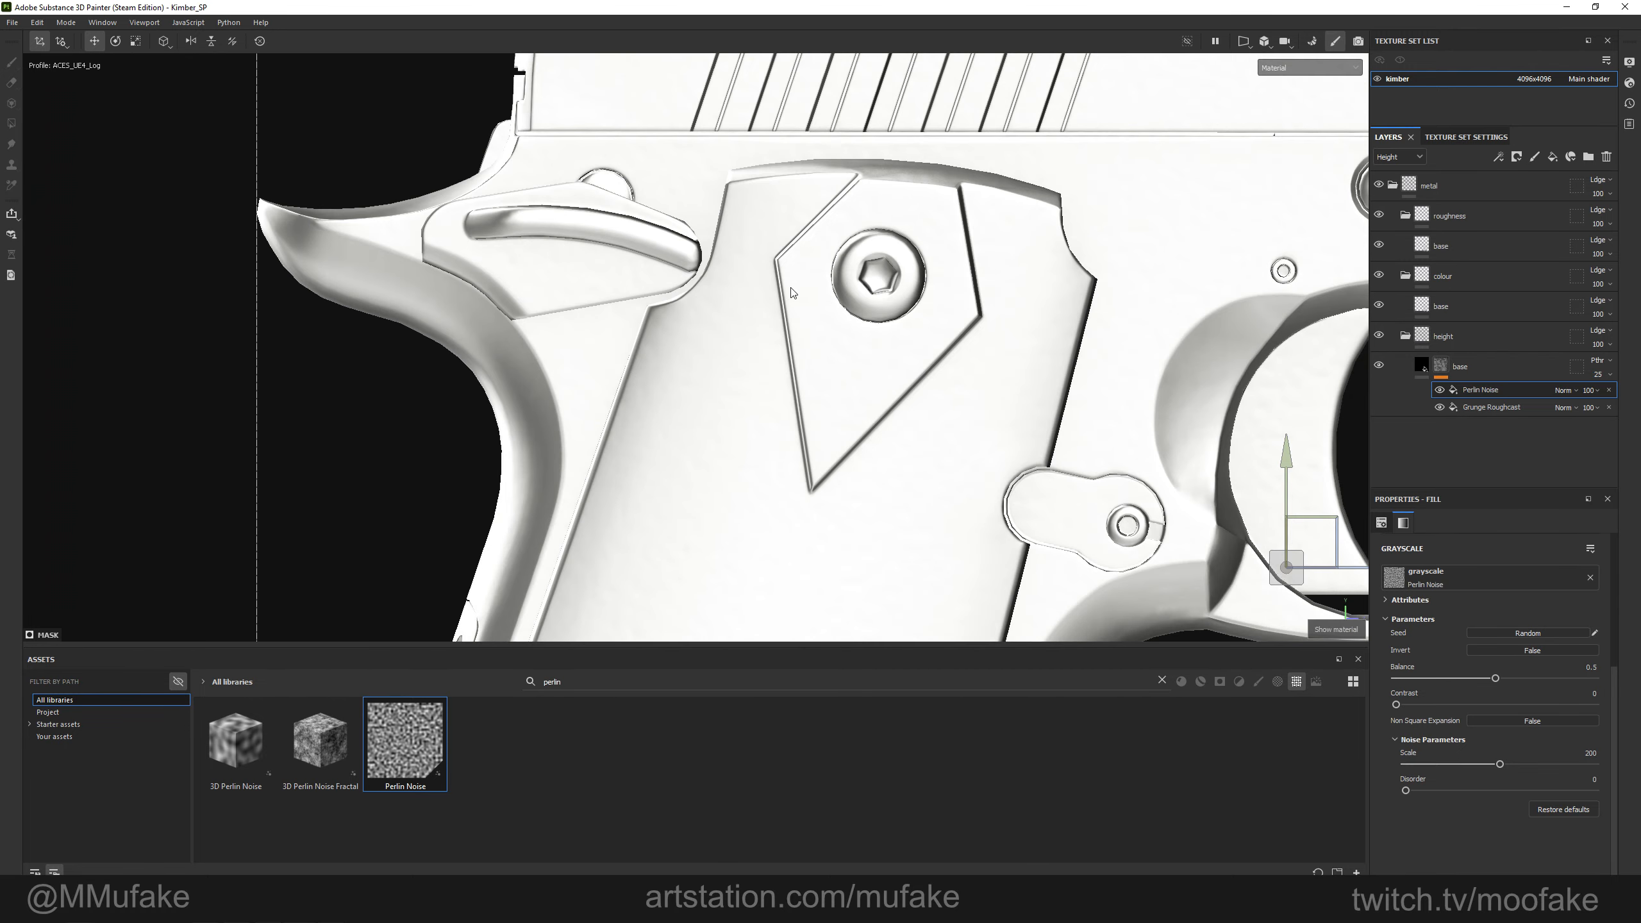
key(c)
scroll(1501, 690, up, 5)
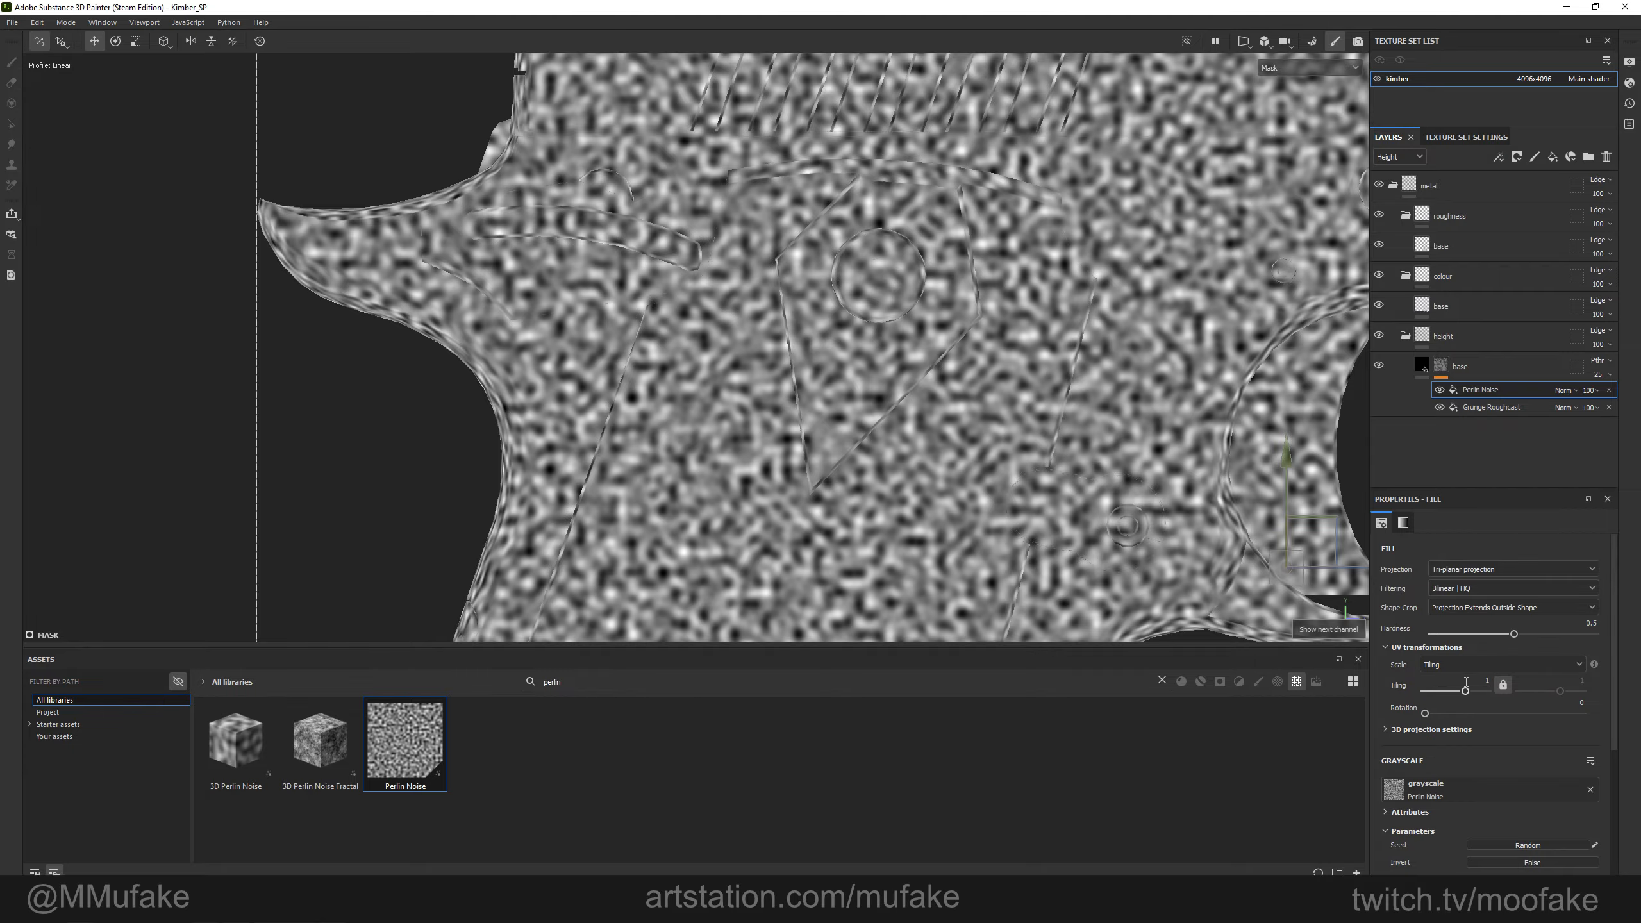
drag(1466, 691, 1473, 693)
alt+drag(1024, 493, 673, 400)
key(m)
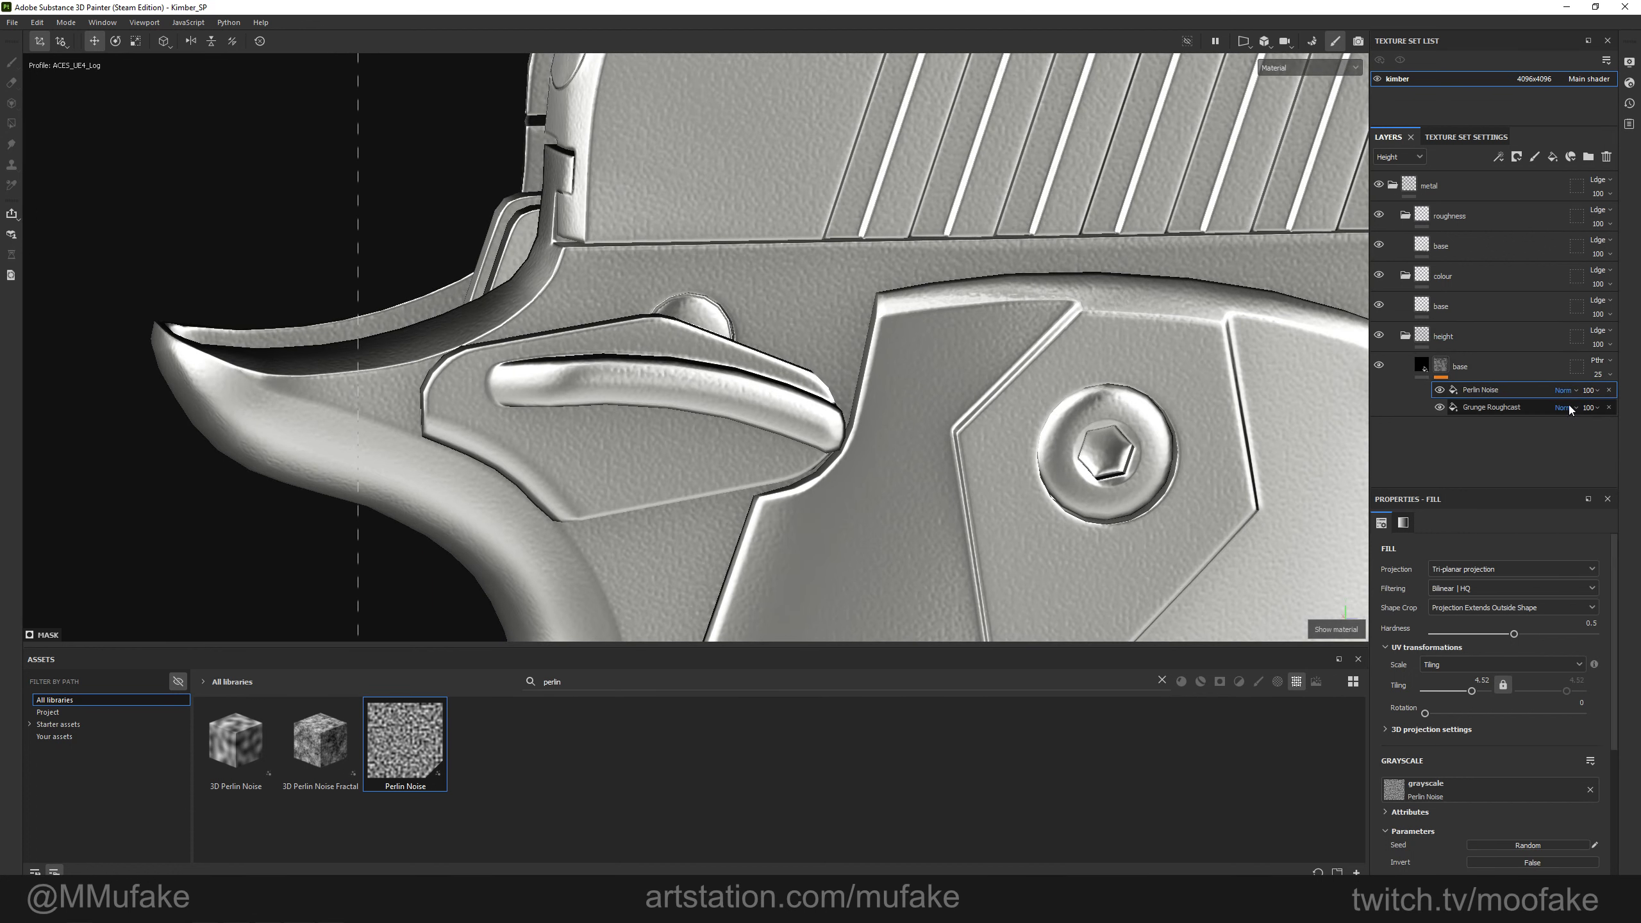
Set the Perlin Noise fill's blending mode to Multiply over Grunge Roughcast.
click(1569, 407)
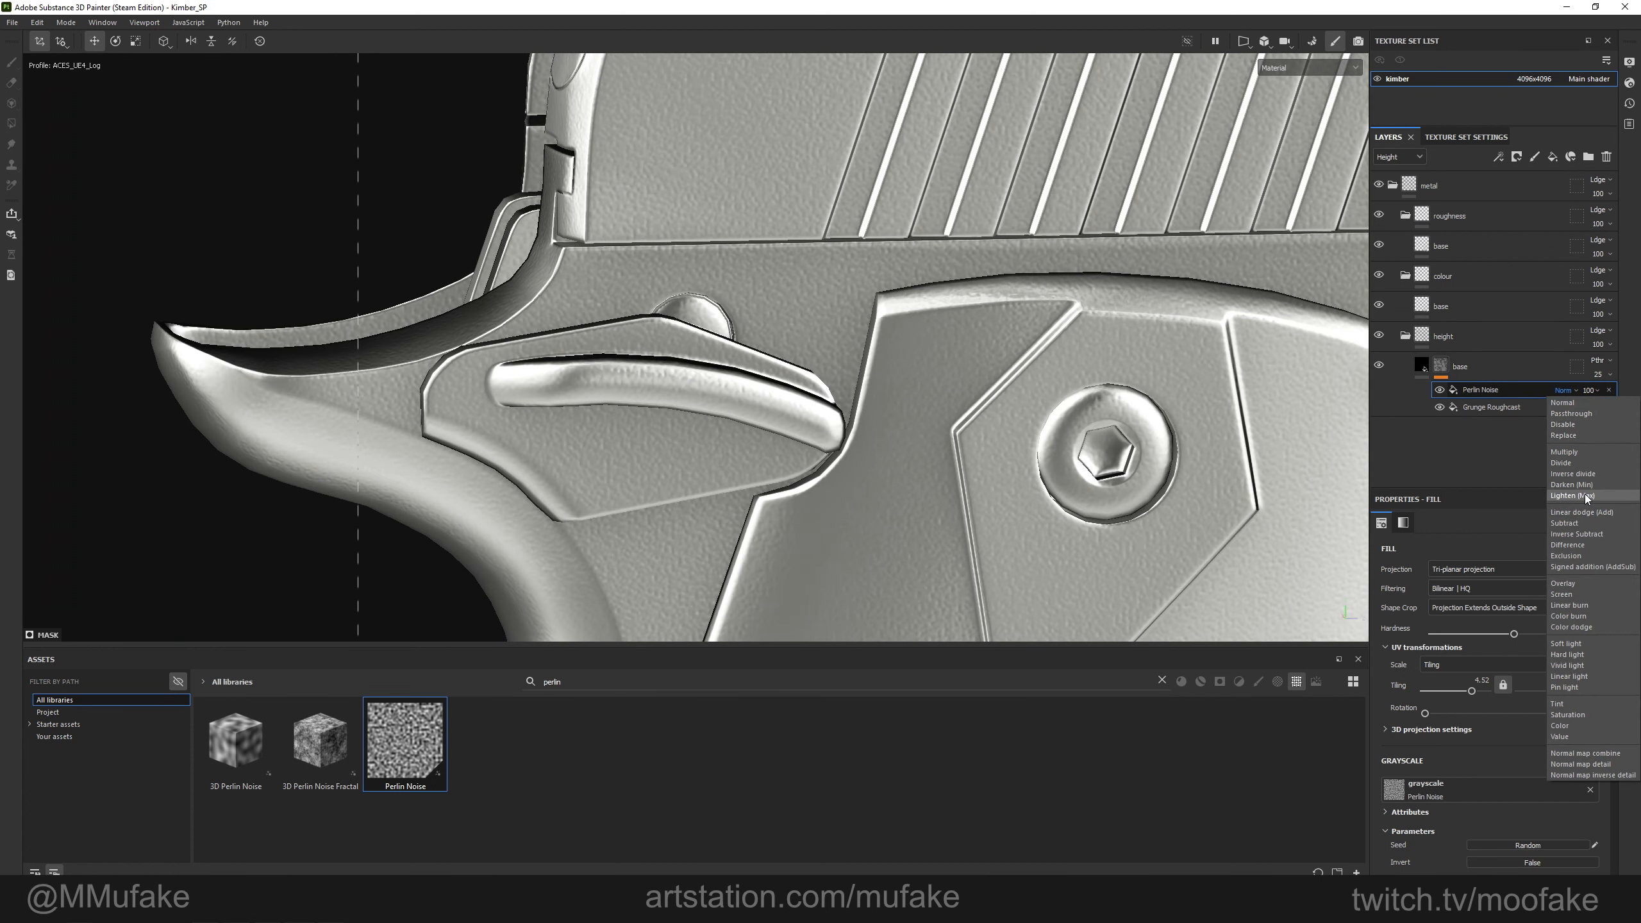
click(1564, 453)
alt+drag(982, 394, 975, 304)
Add a fill above Perlin Noise in the mask, assign White Noise to it and use Tri-planar projection.
right_click(1496, 390)
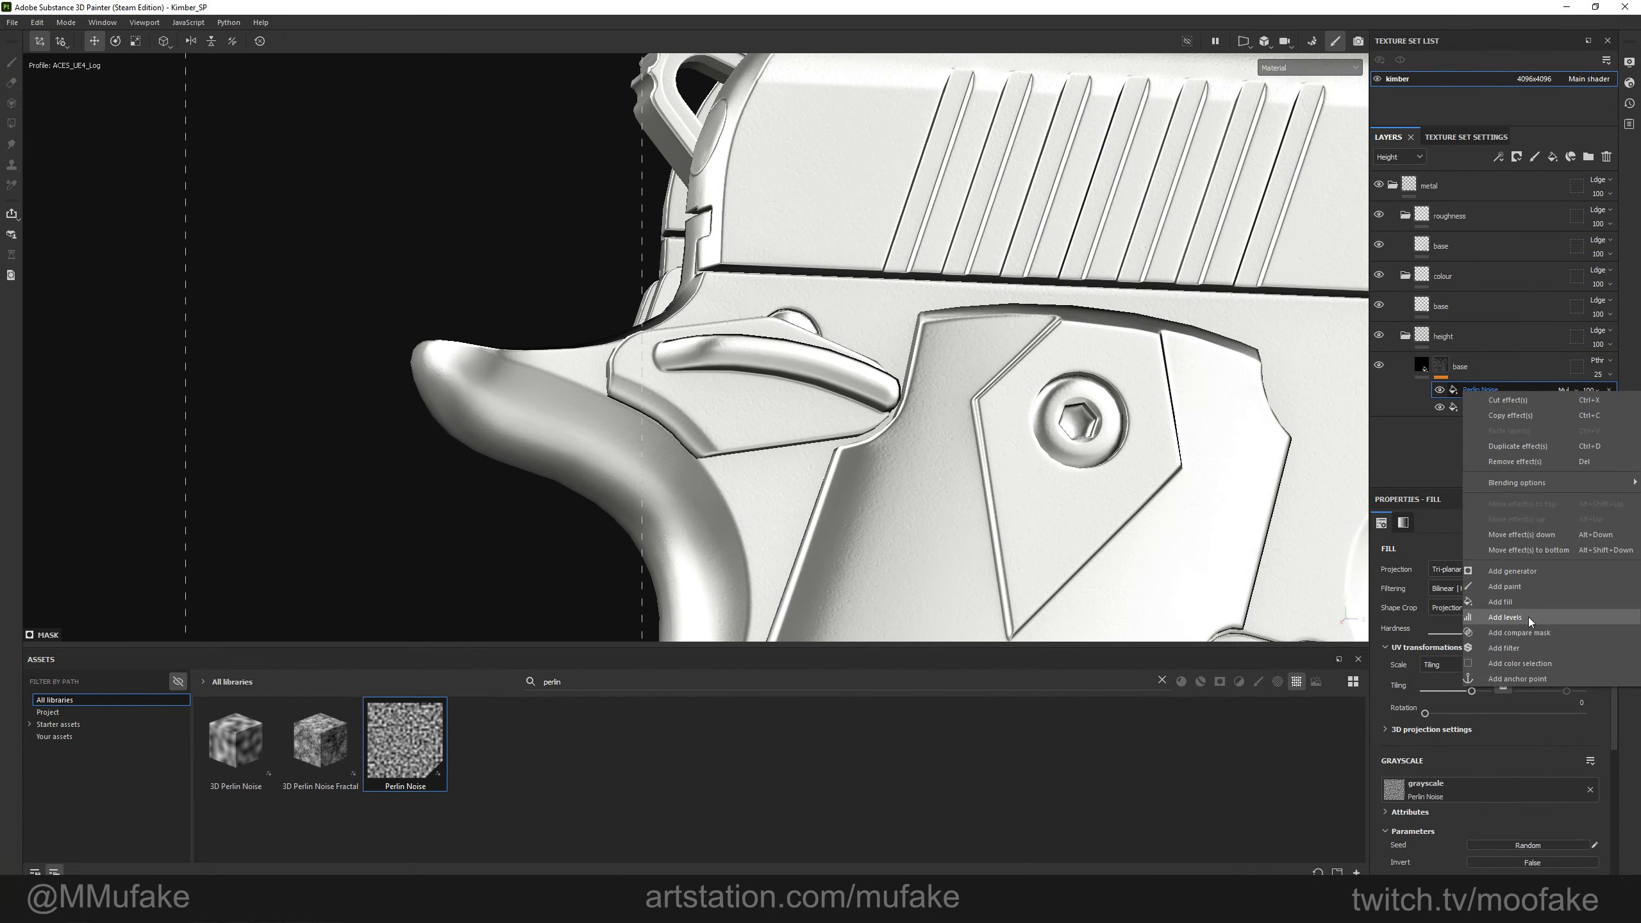
click(1528, 601)
click(1137, 680)
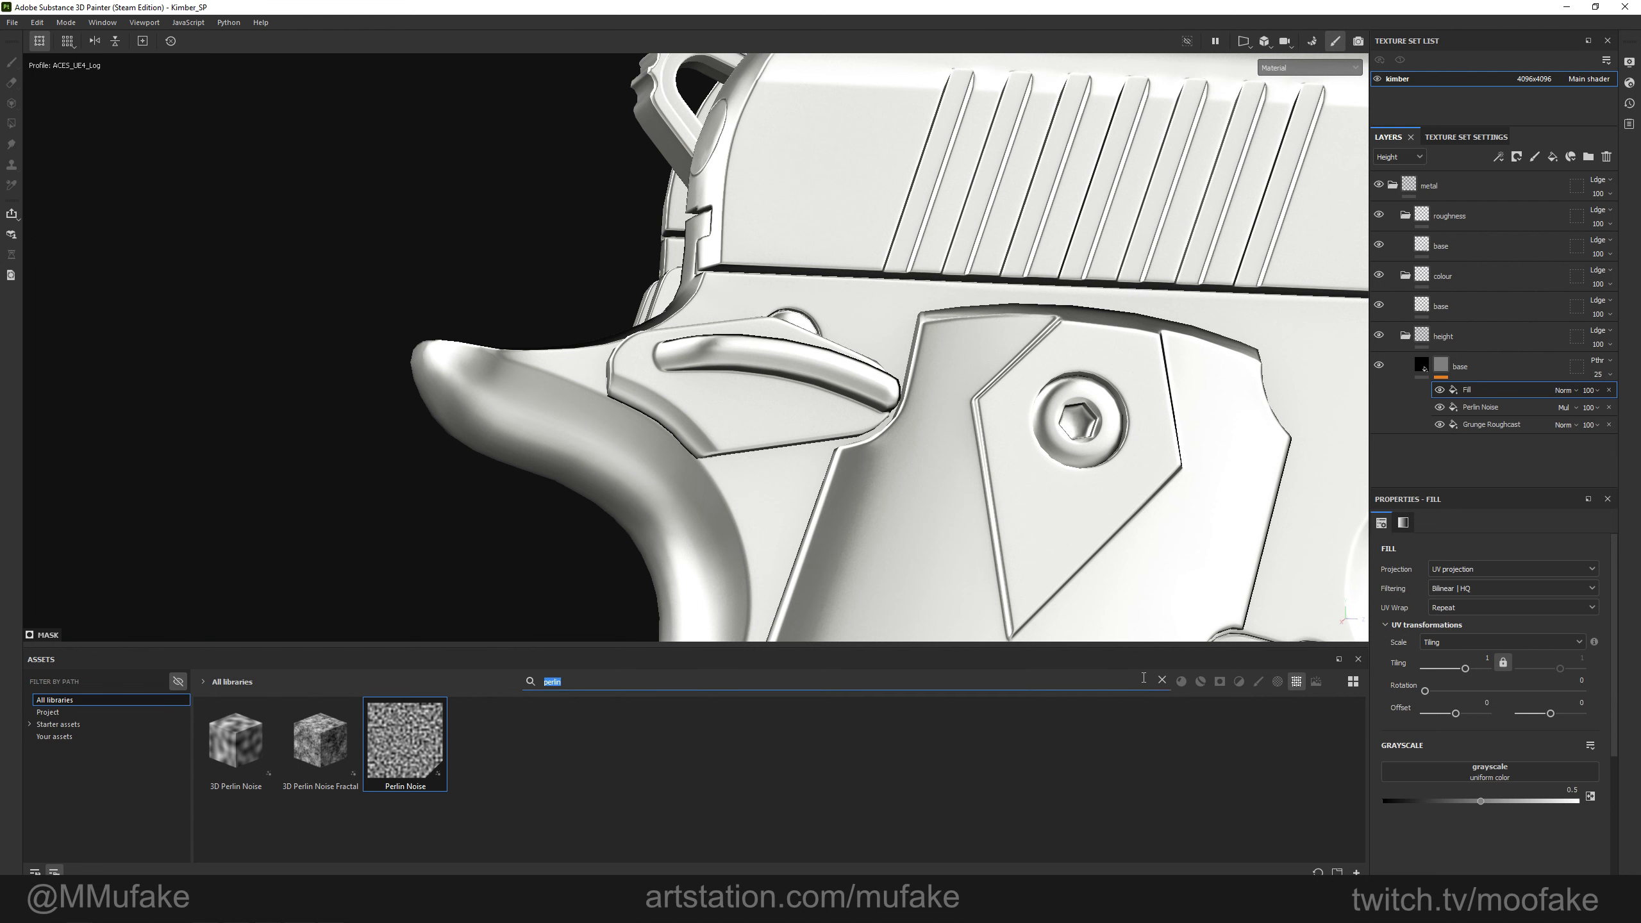
text(white)
drag(236, 741, 1503, 775)
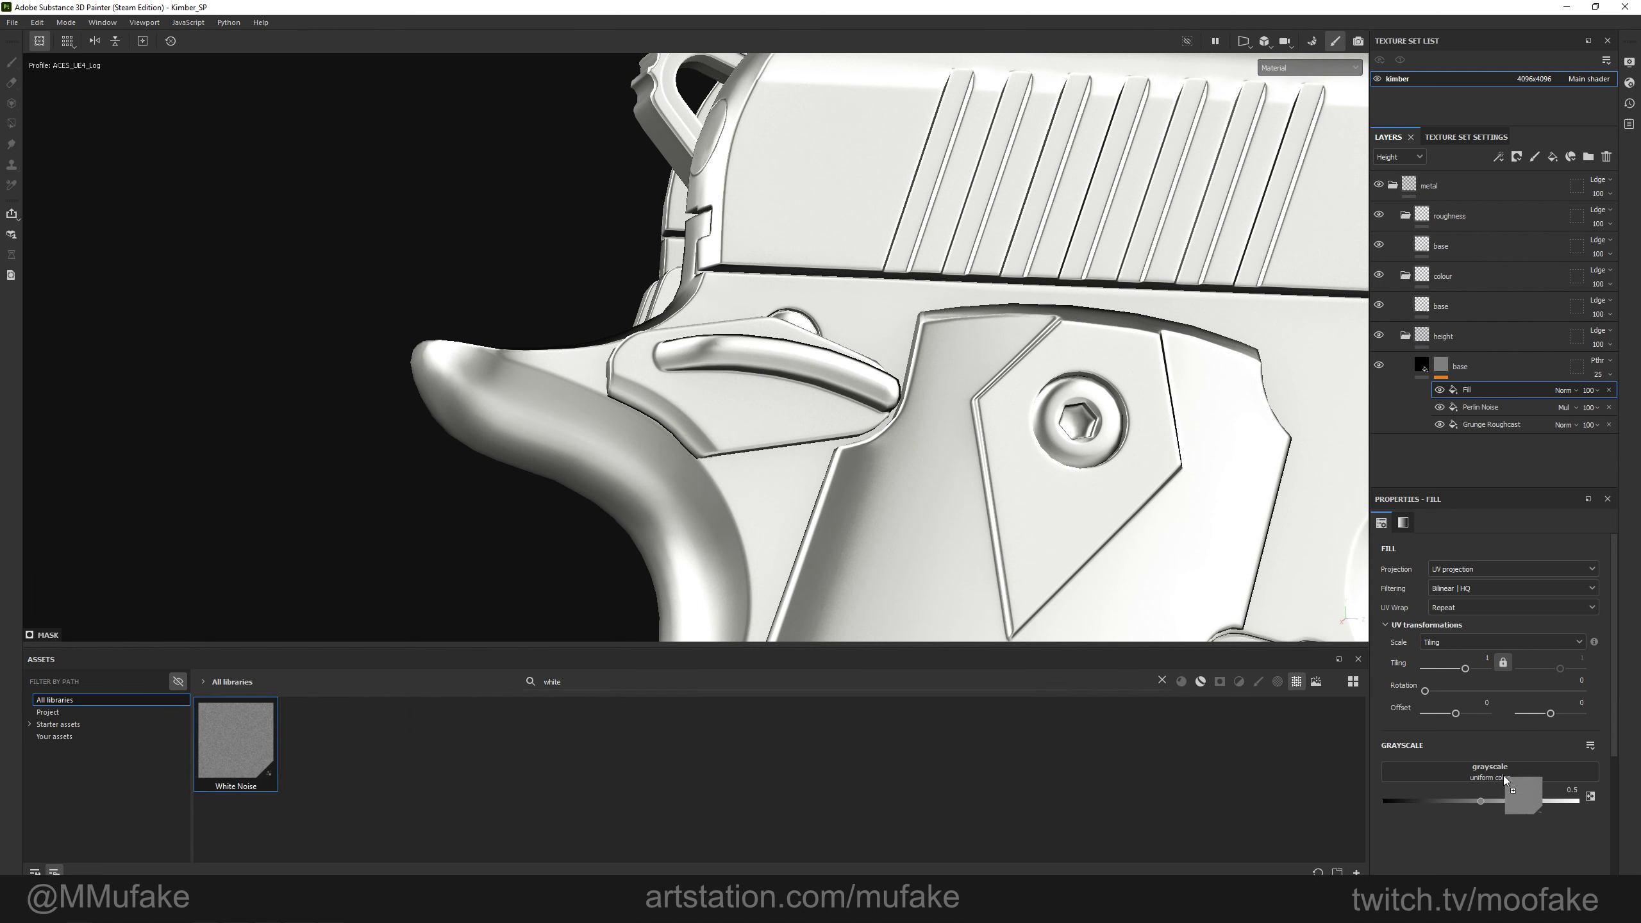
click(1471, 570)
click(1464, 611)
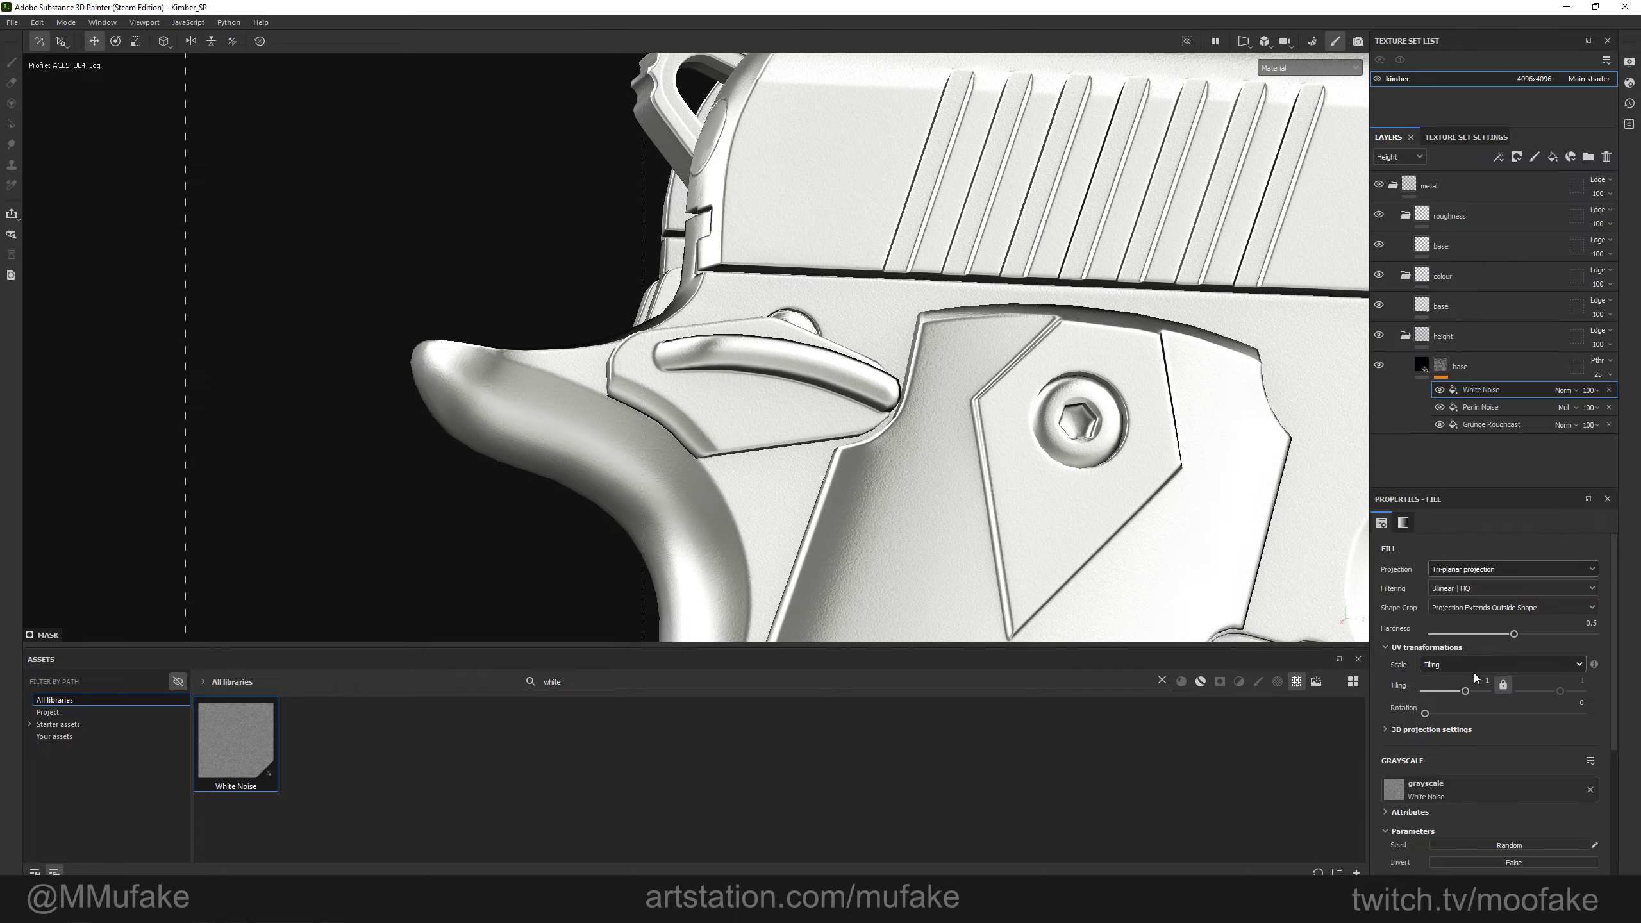
Try tiling values above 1 on White Noise, return it to 1, and compare the mask with the material view.
key(m)
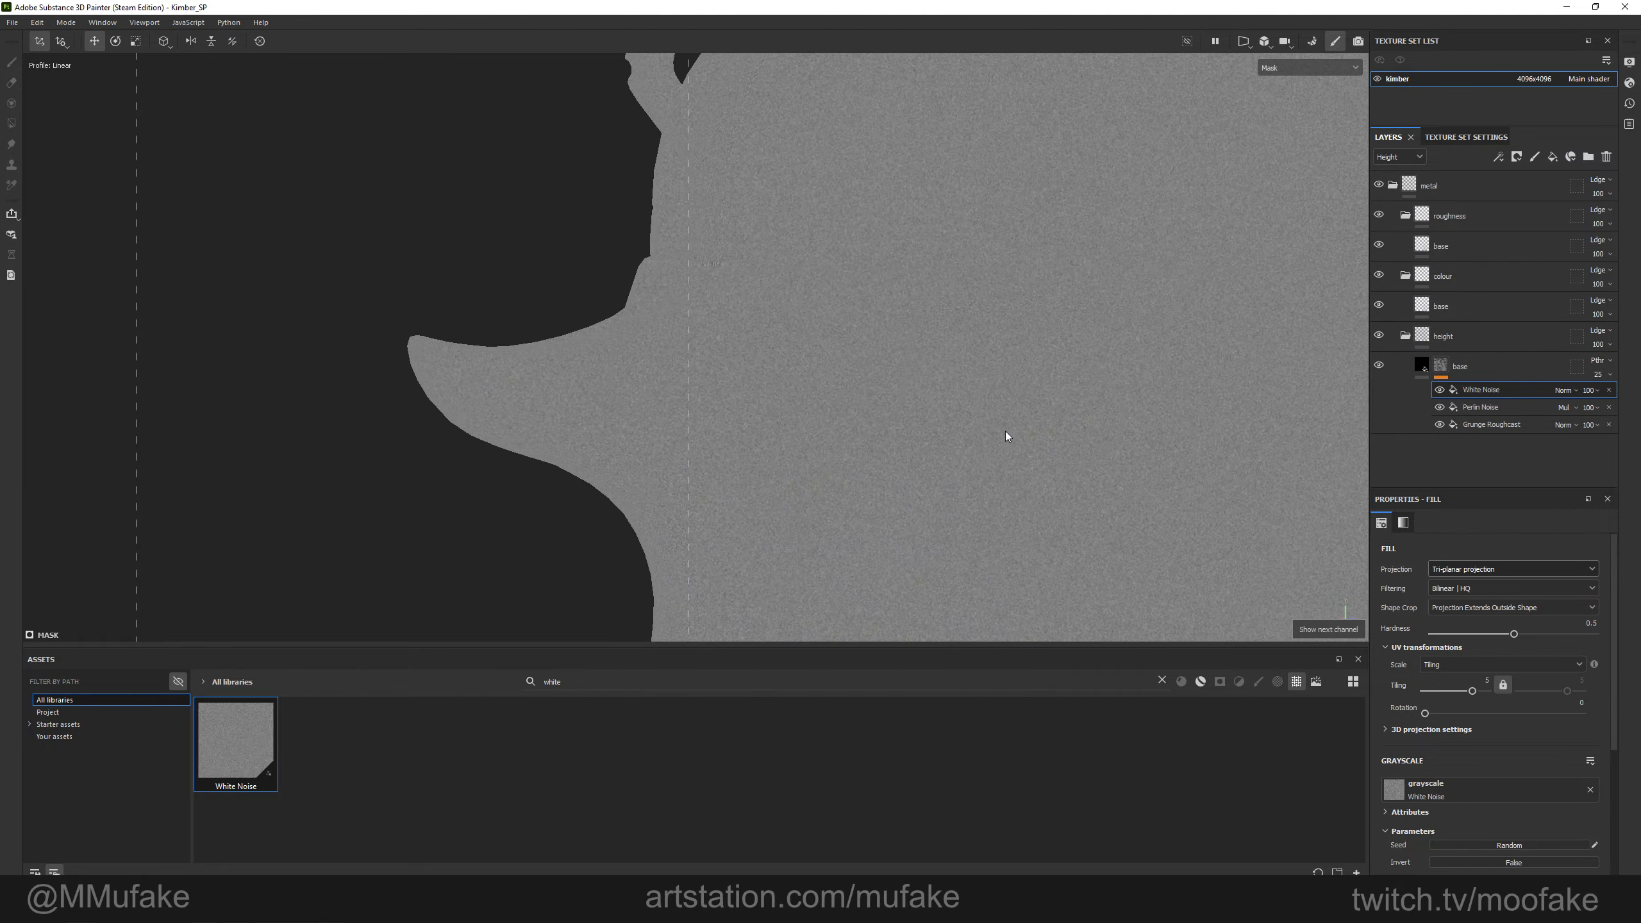
drag(1472, 690, 1511, 685)
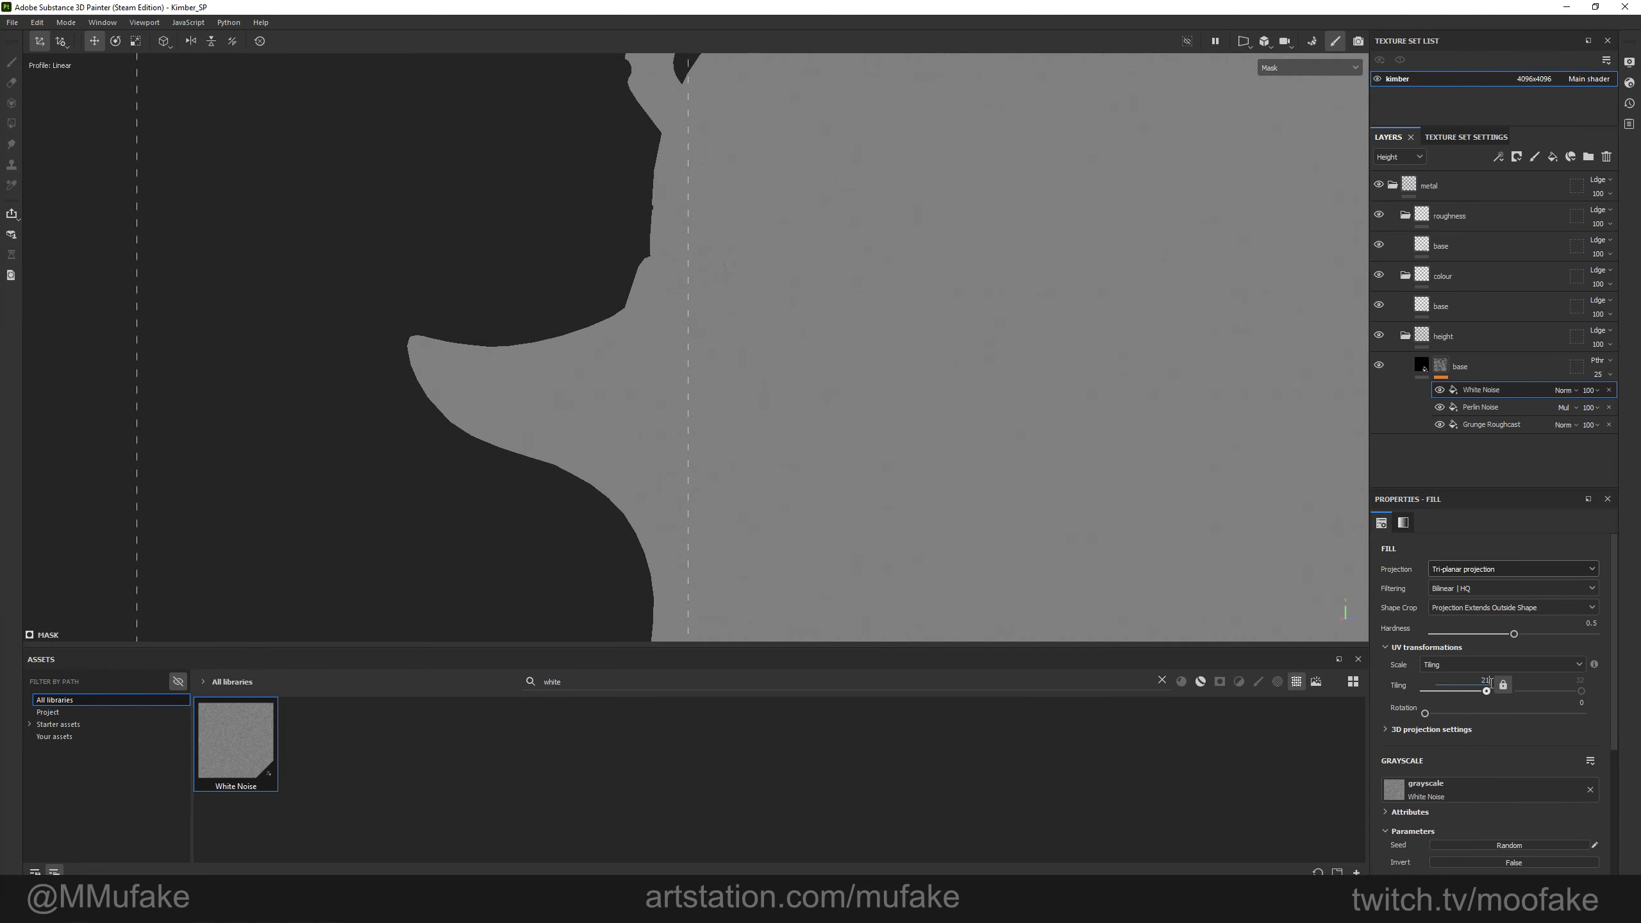
key(Return)
key(m)
alt+drag(730, 356, 868, 341)
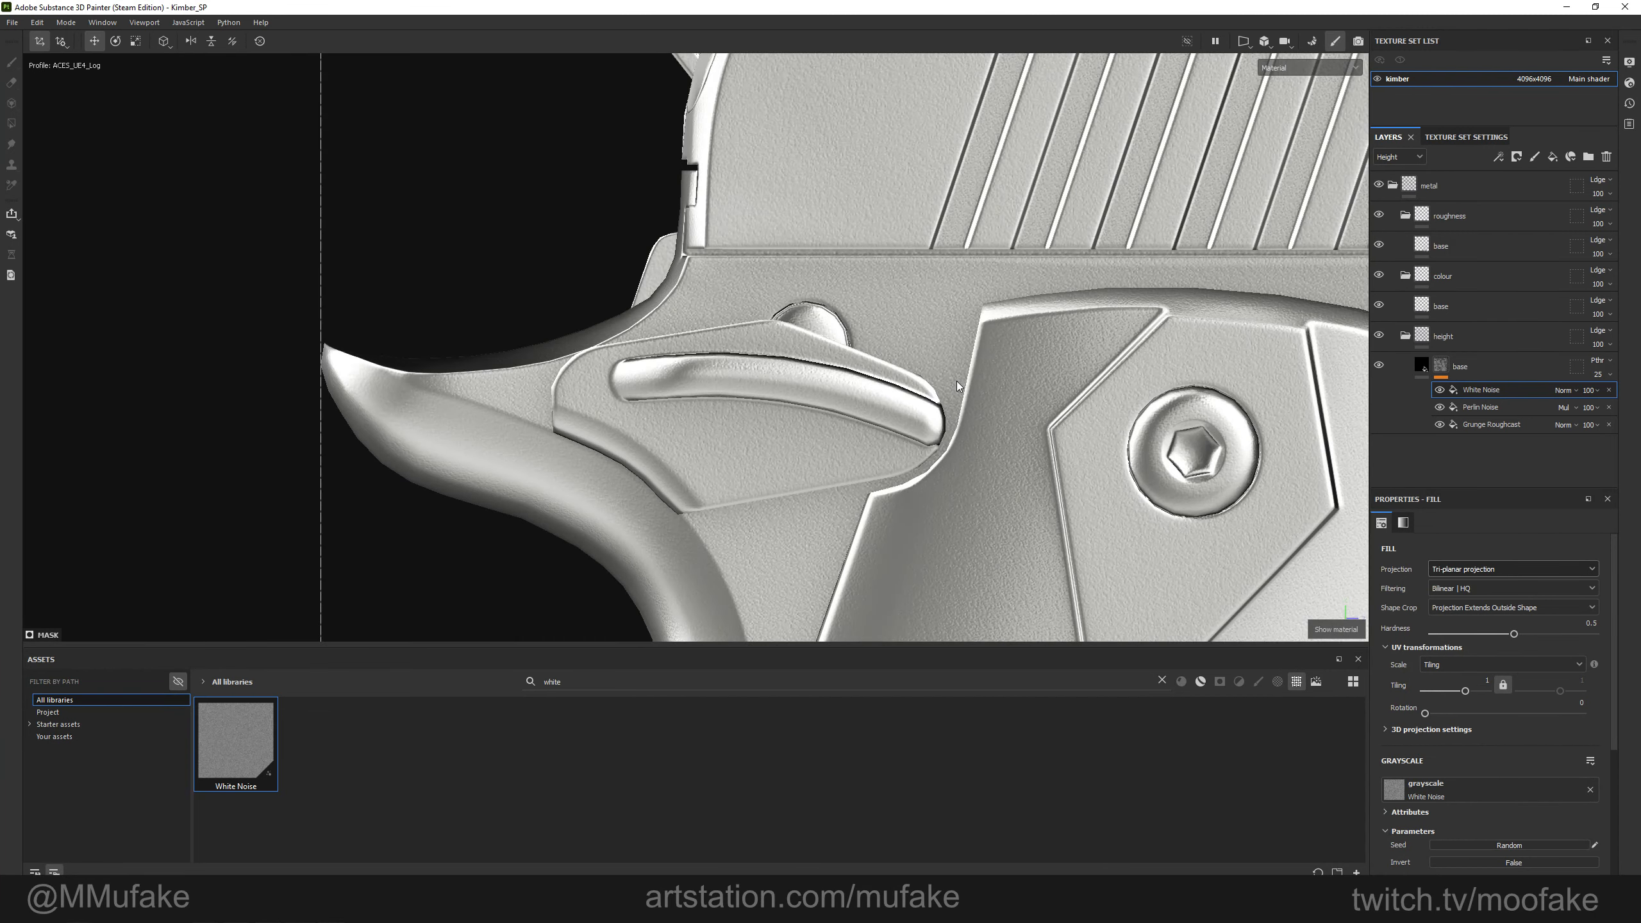
Try the Screen, Subtract and Multiply blending modes on the White Noise fill, leaving it on Multiply.
key(c)
click(1564, 390)
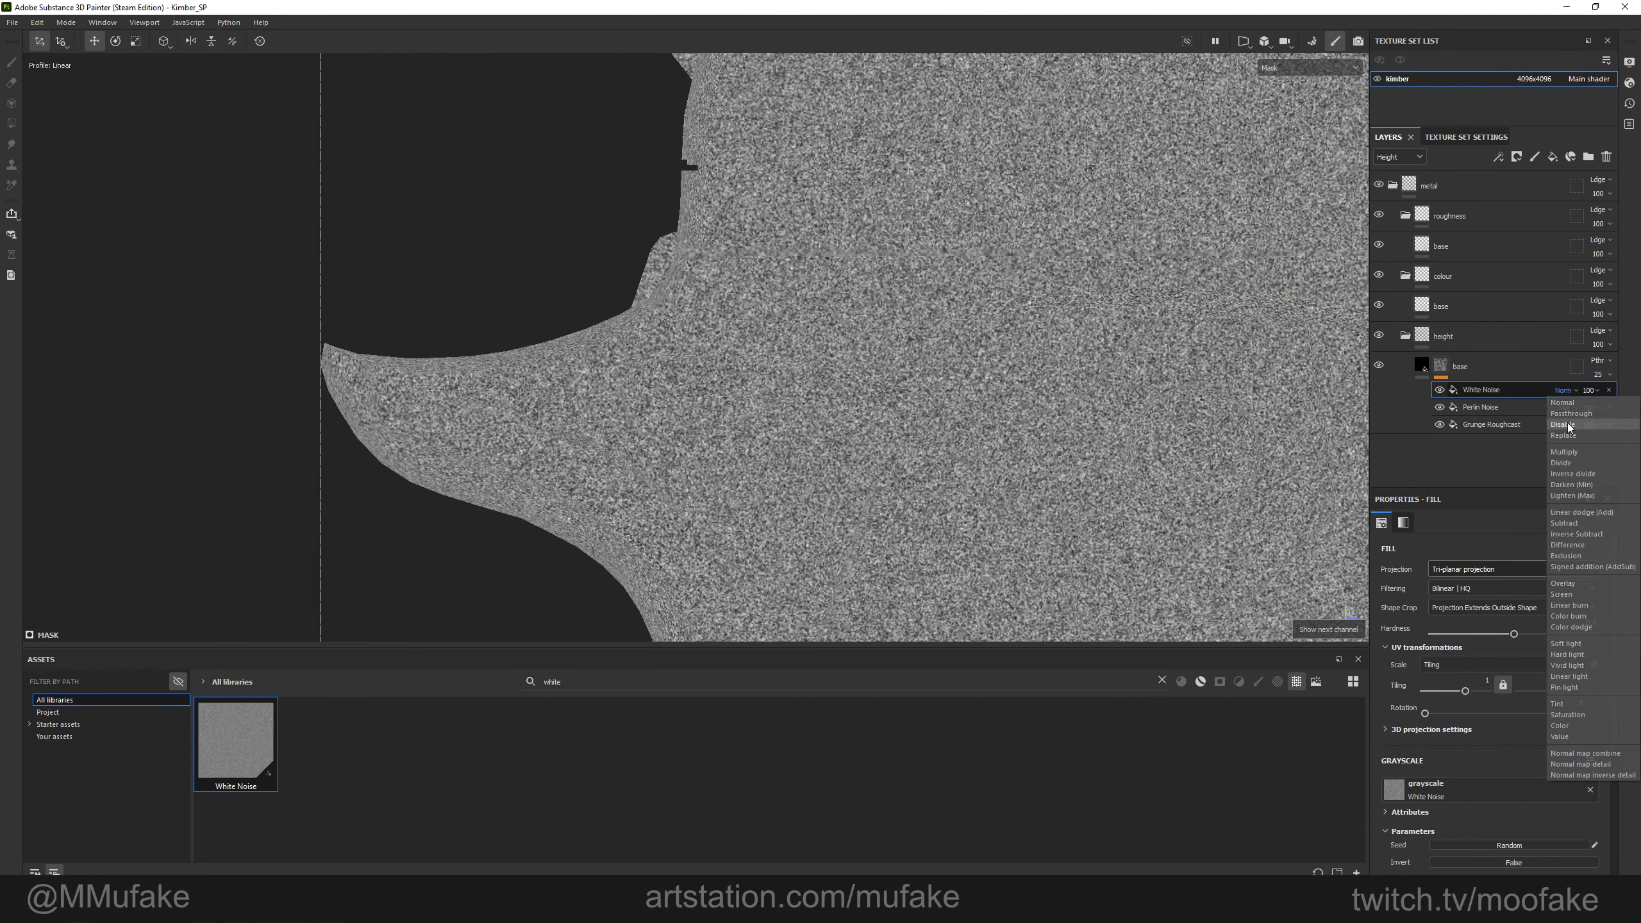
click(1569, 594)
key(m)
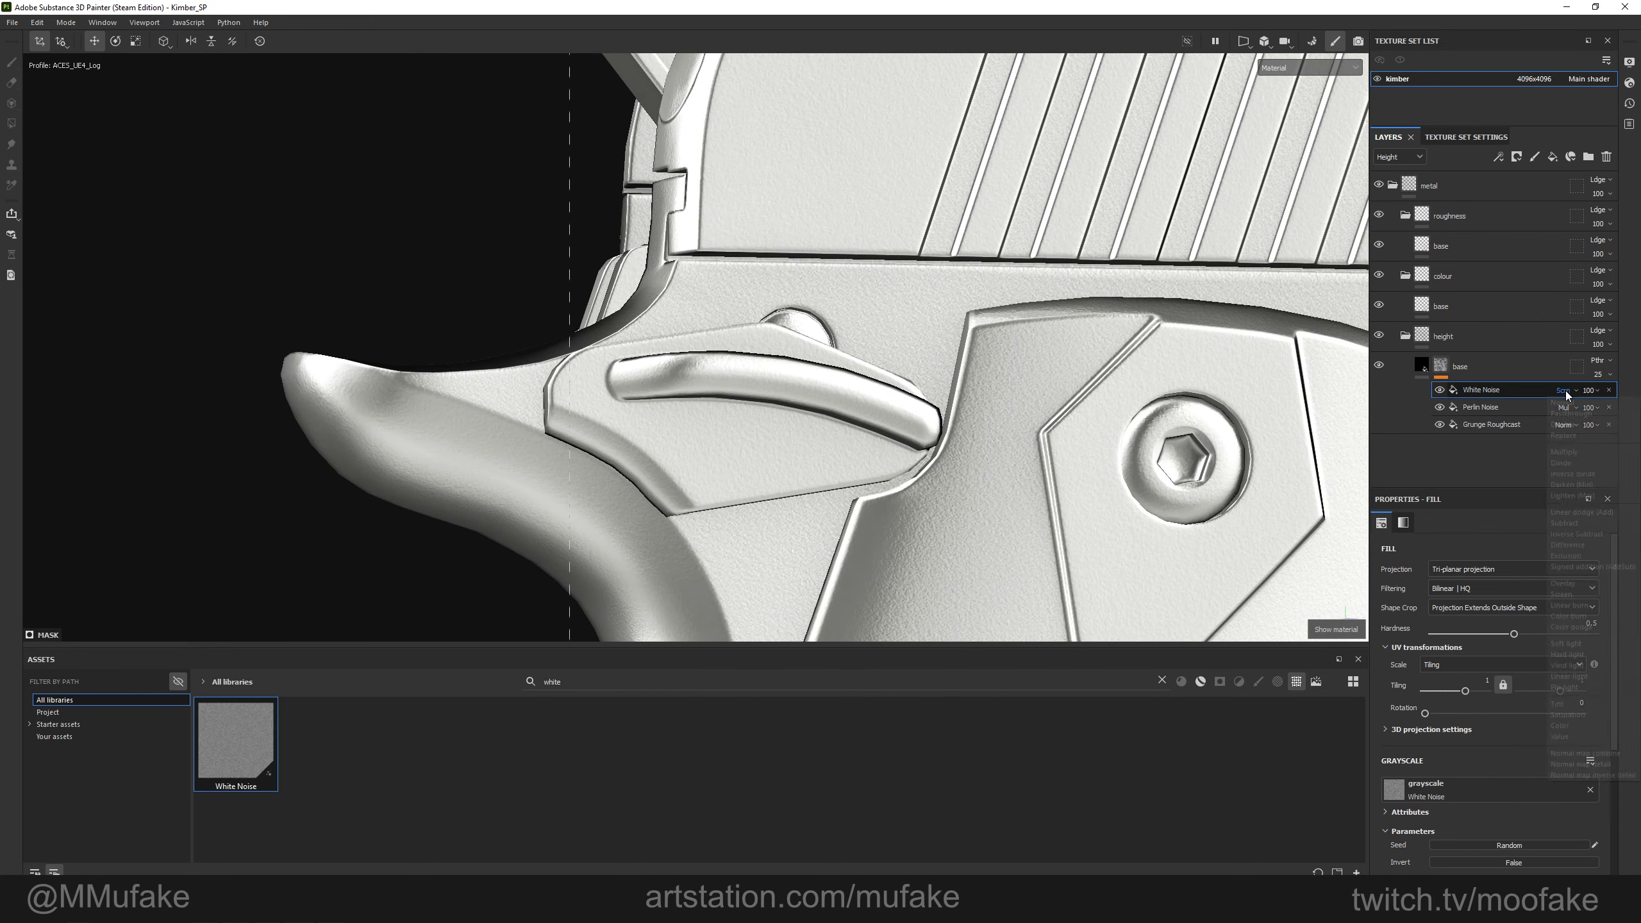
click(1564, 523)
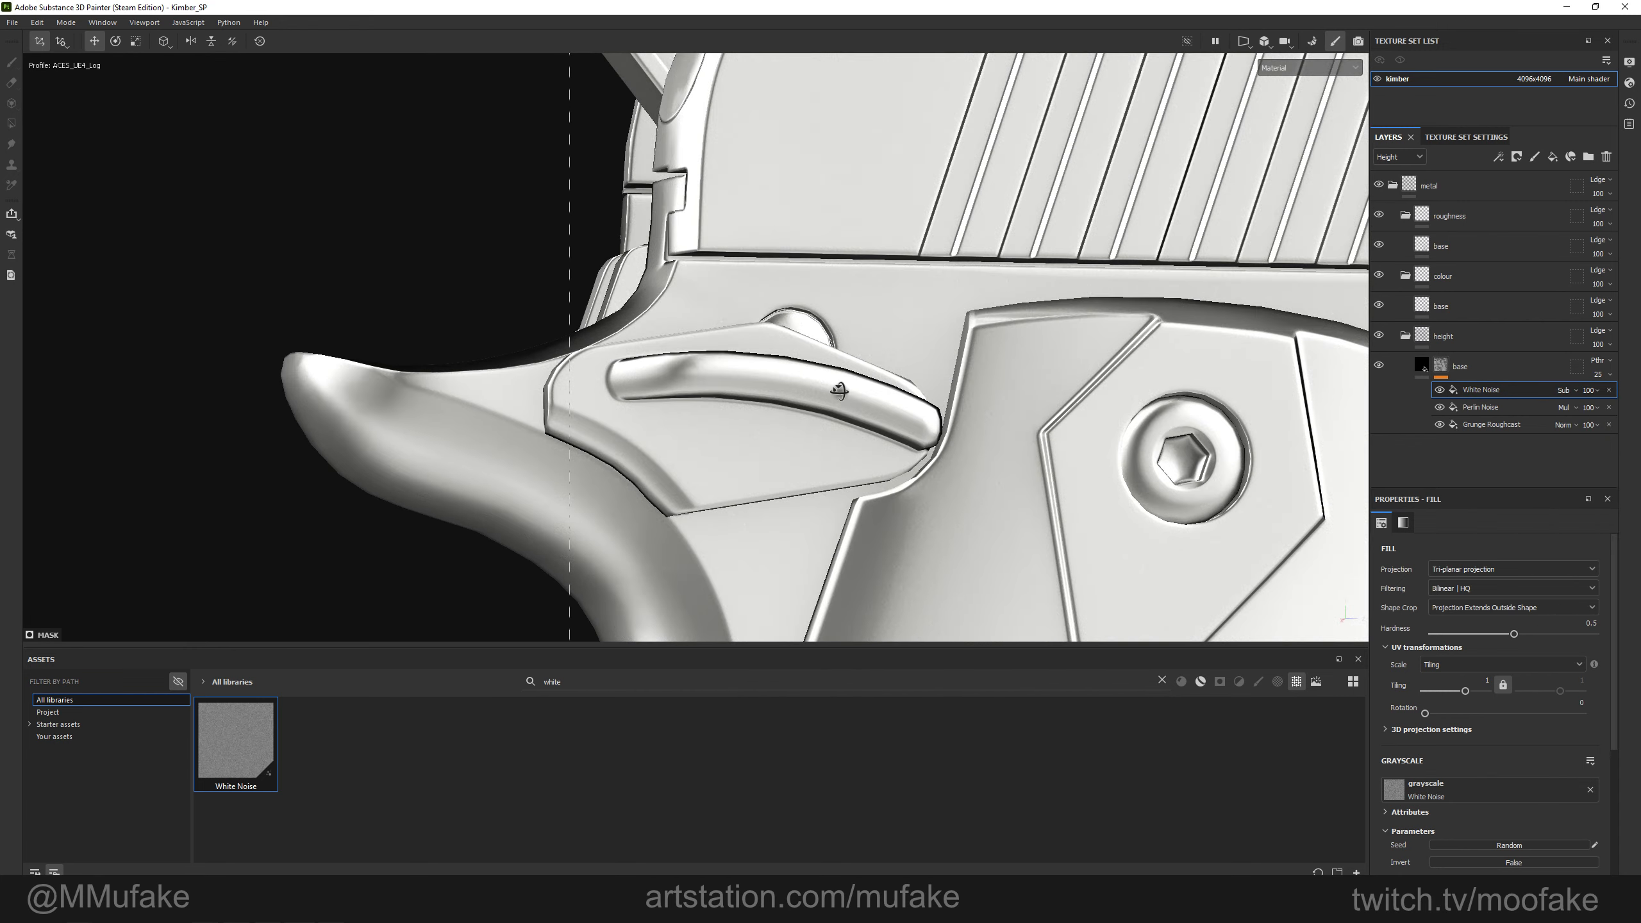
click(1566, 390)
click(1580, 456)
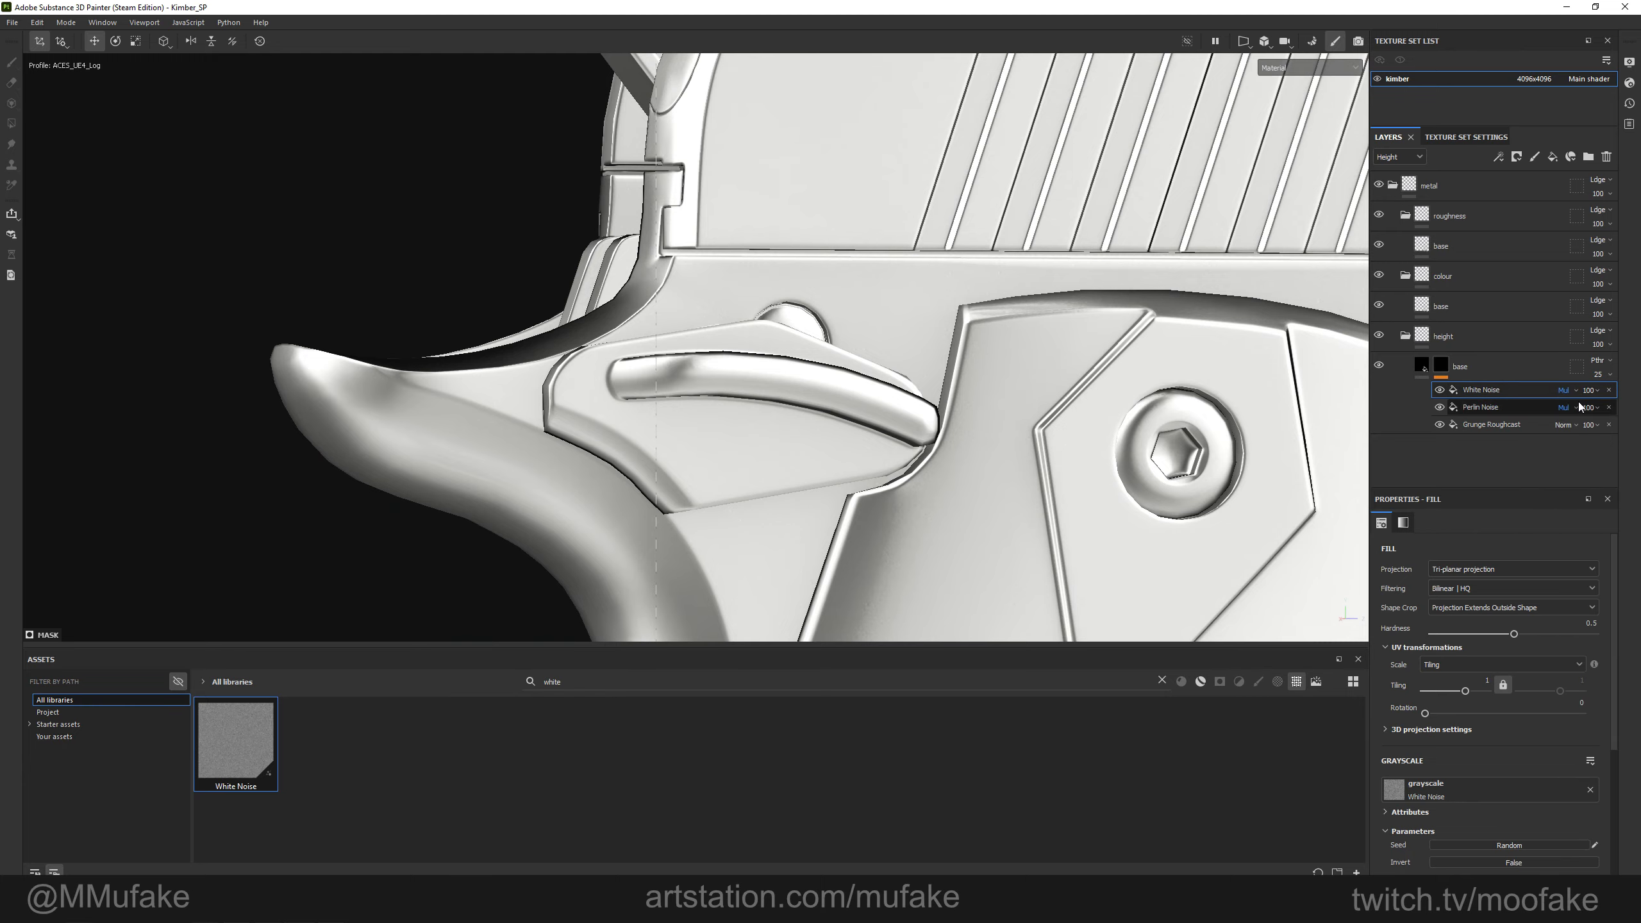
alt+drag(873, 363, 835, 408)
Move Grunge Roughcast to the top of the mask stack and set Perlin Noise's blending mode to Normal.
drag(1480, 425, 1503, 391)
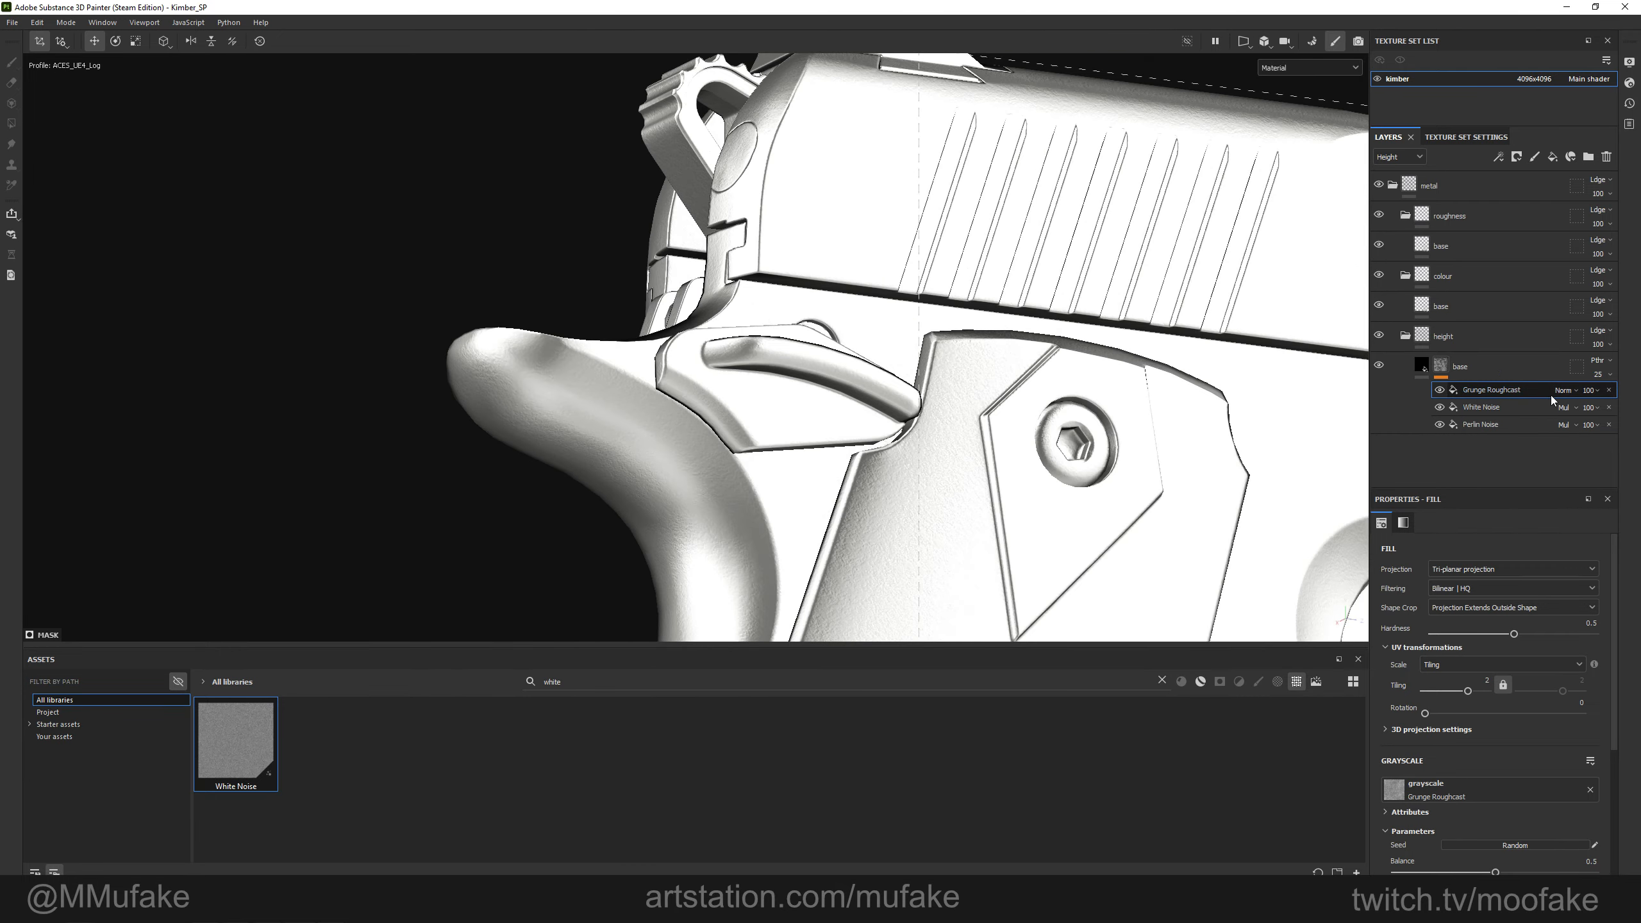
click(1567, 425)
click(1559, 437)
scroll(904, 413, up, 3)
alt+drag(905, 414, 744, 462)
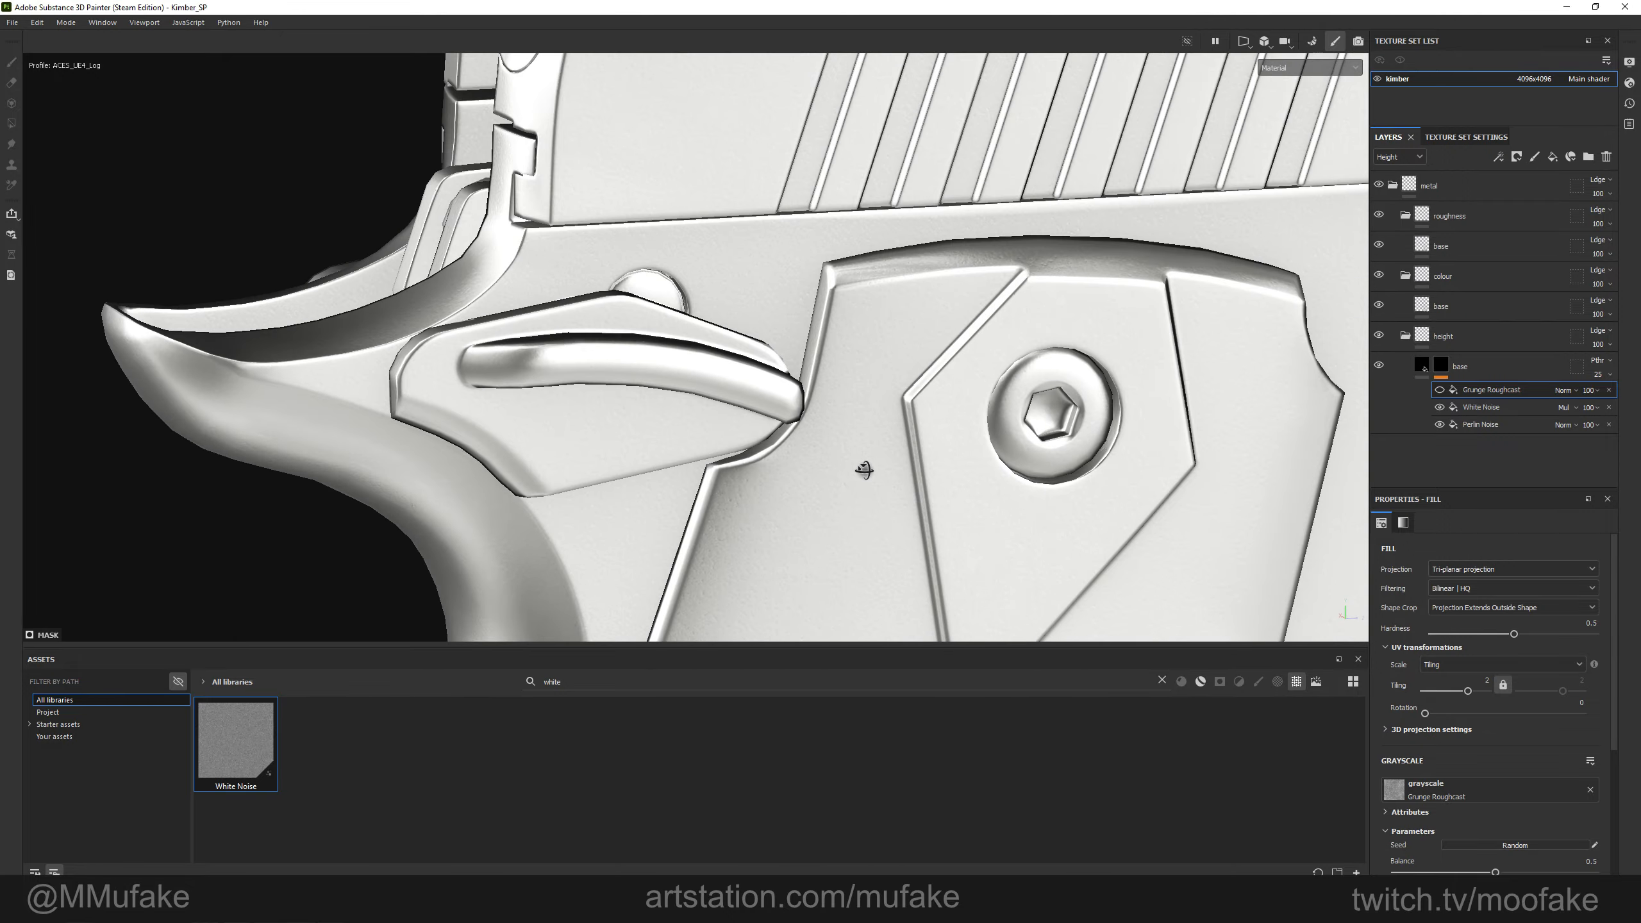
Toggle the visibility of White Noise and Grunge Roughcast to examine what each fill adds over Perlin Noise.
click(1480, 424)
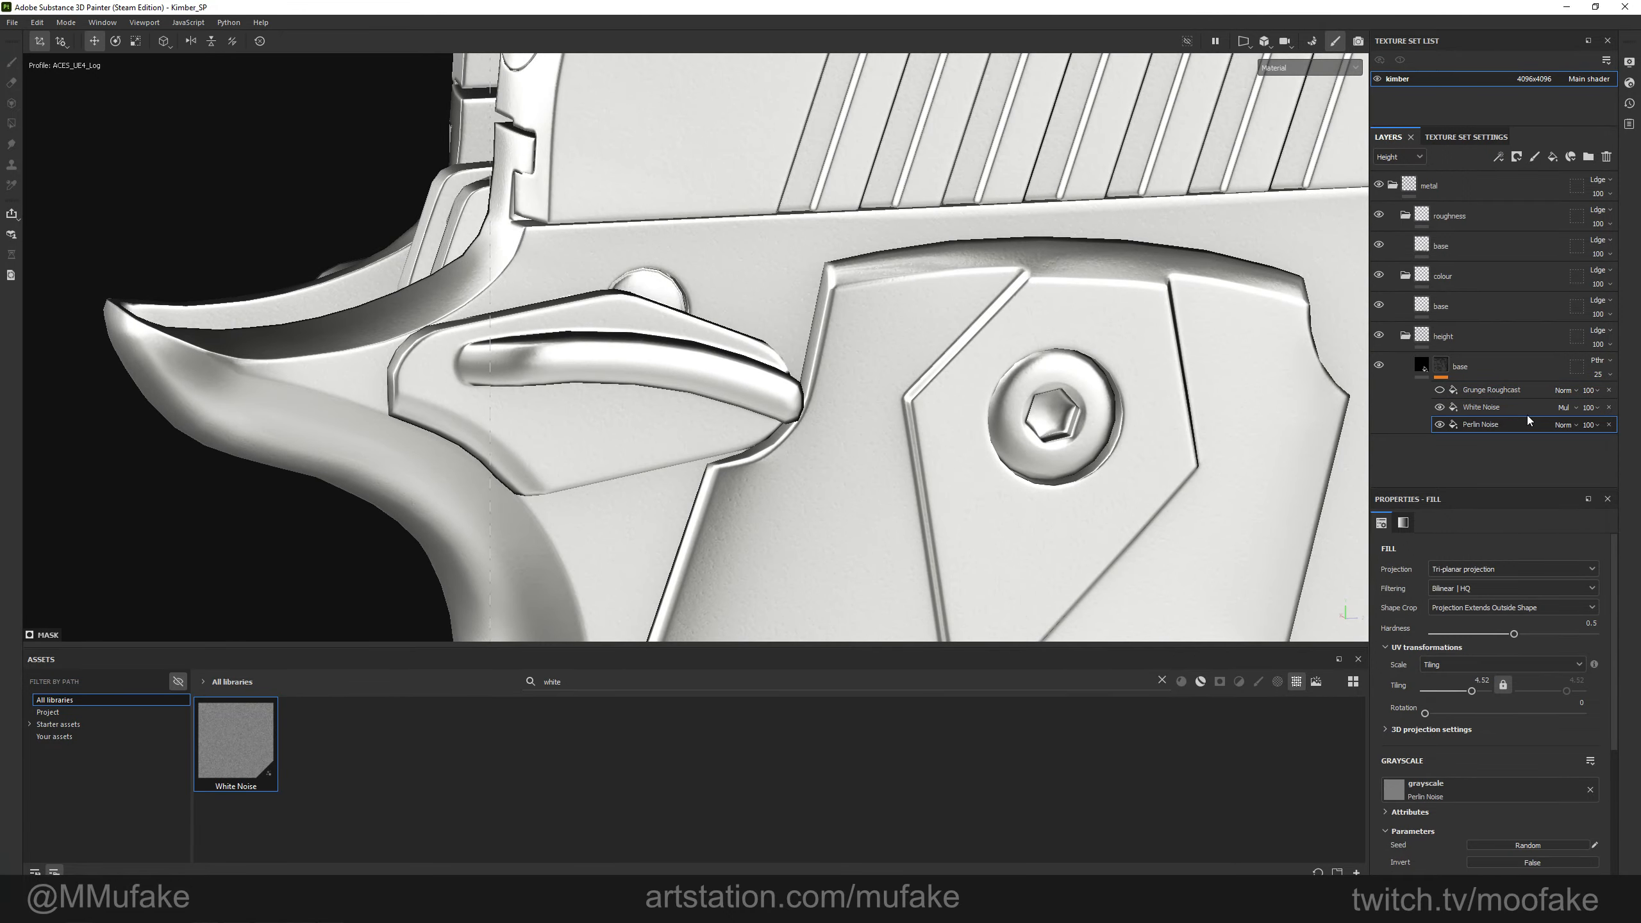
alt+drag(943, 363, 943, 317)
click(1441, 408)
alt+drag(840, 339, 773, 378)
click(1440, 391)
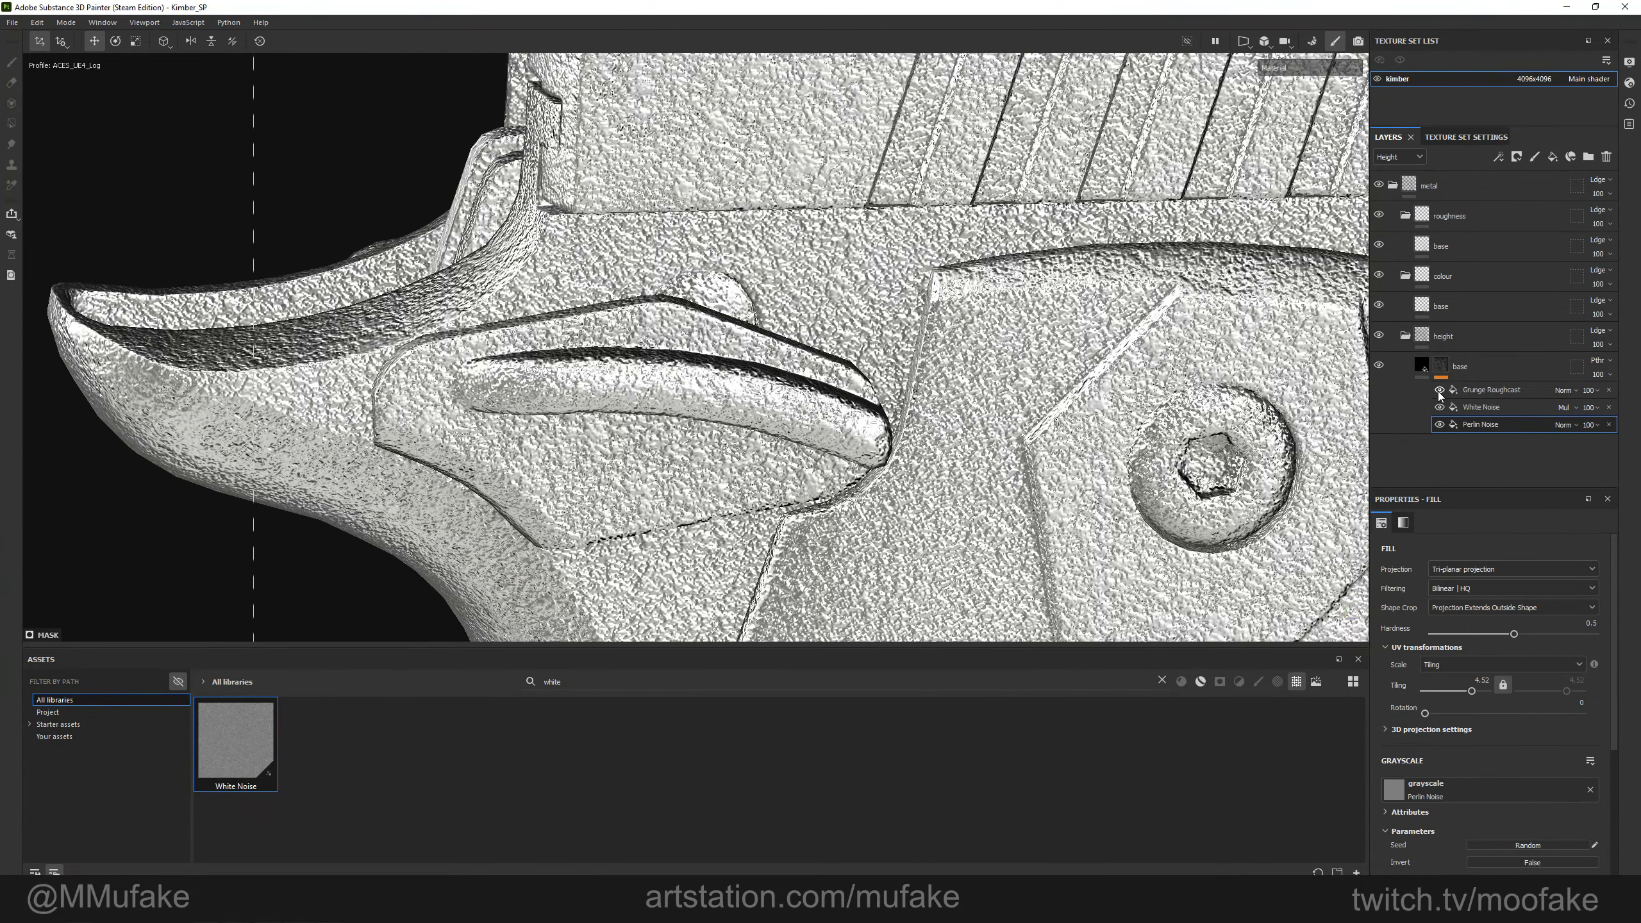
Set Grunge Roughcast's blending mode to Multiply and compare the surface with the fill on and off.
click(1564, 390)
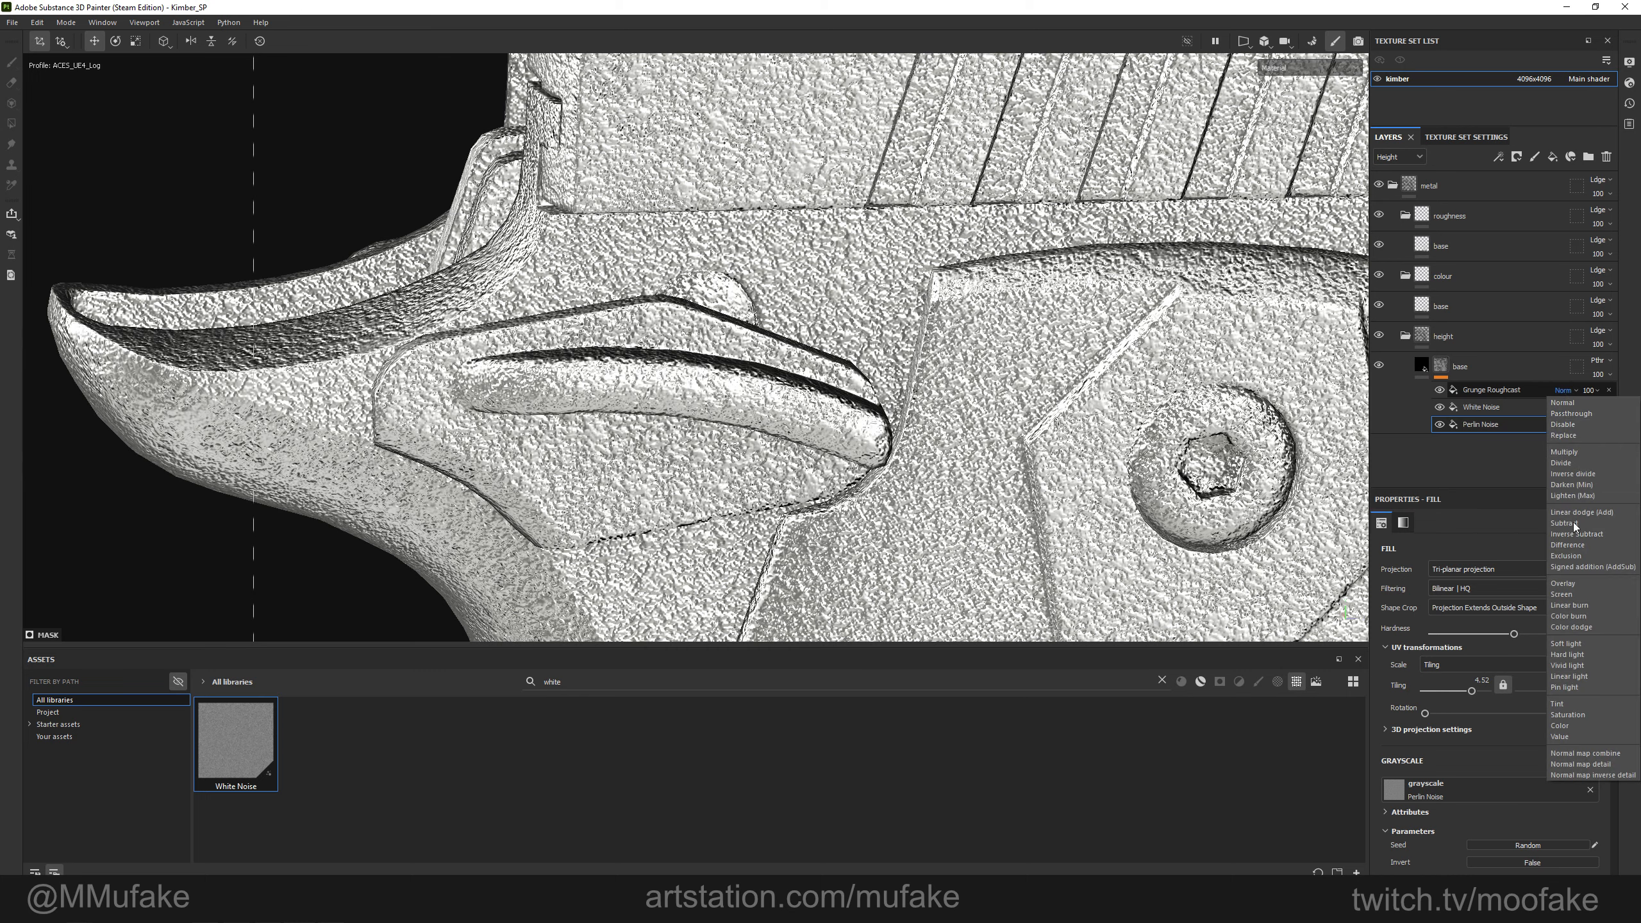
click(1571, 453)
click(1439, 391)
click(1439, 392)
alt+drag(1034, 330, 976, 284)
Set the base height layer's opacity to 60, judging the relief around the grip and beavertail.
click(1608, 375)
click(1631, 397)
click(1610, 375)
drag(1631, 397, 1597, 397)
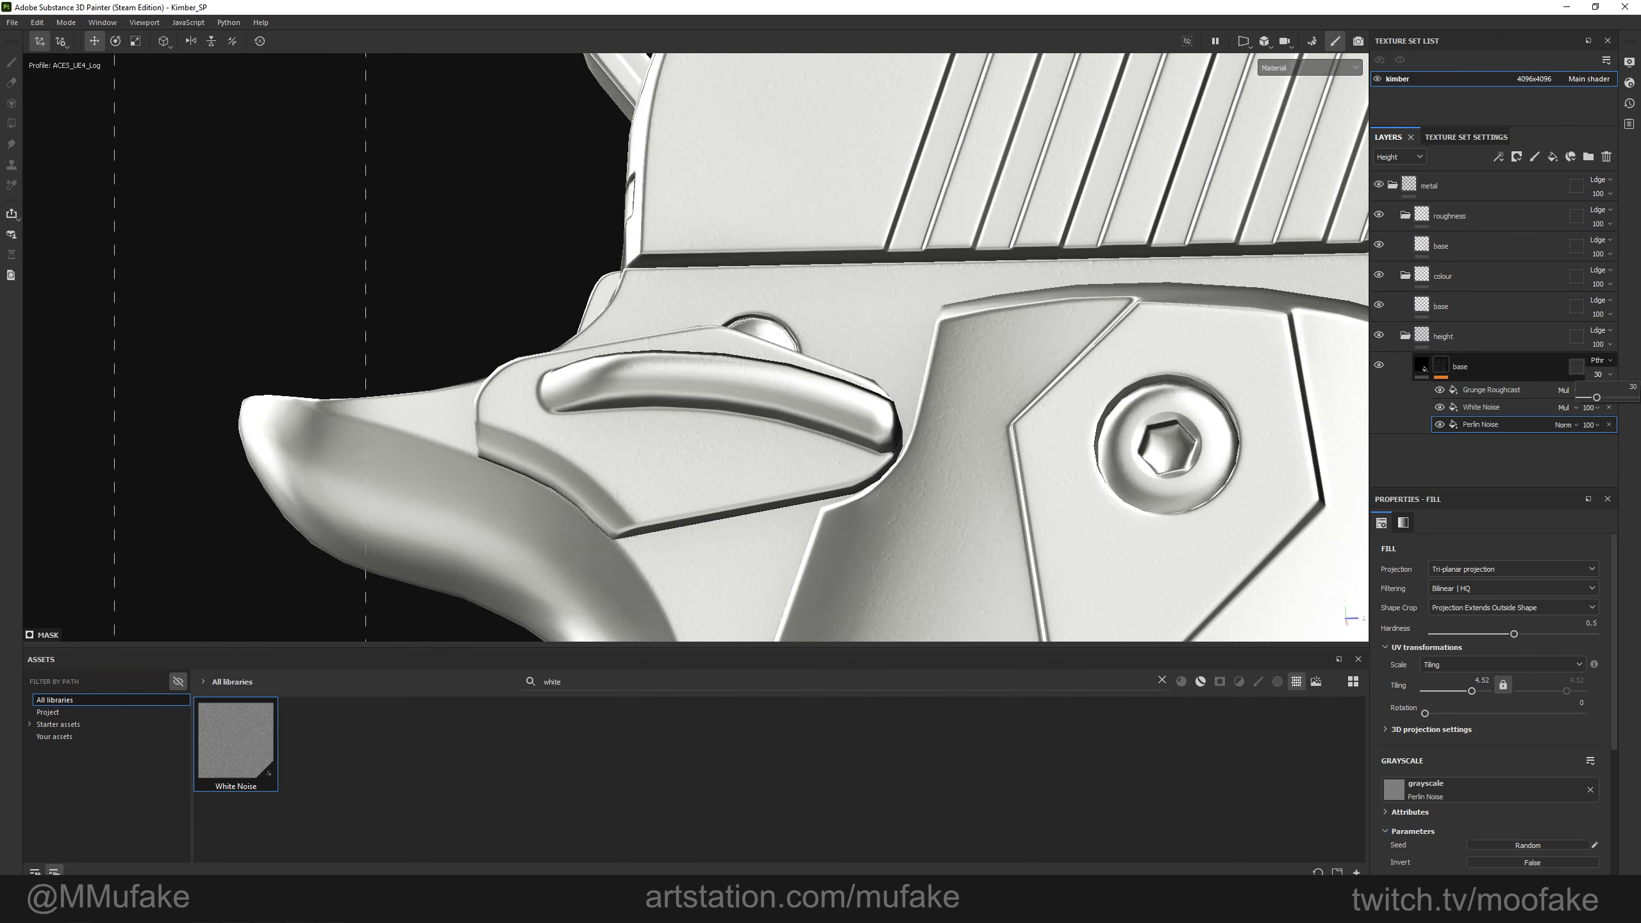
alt+drag(1093, 467, 1060, 419)
click(1601, 375)
drag(1597, 398, 1615, 399)
alt+drag(904, 226, 1073, 361)
shift+right_drag(1073, 361, 1011, 352)
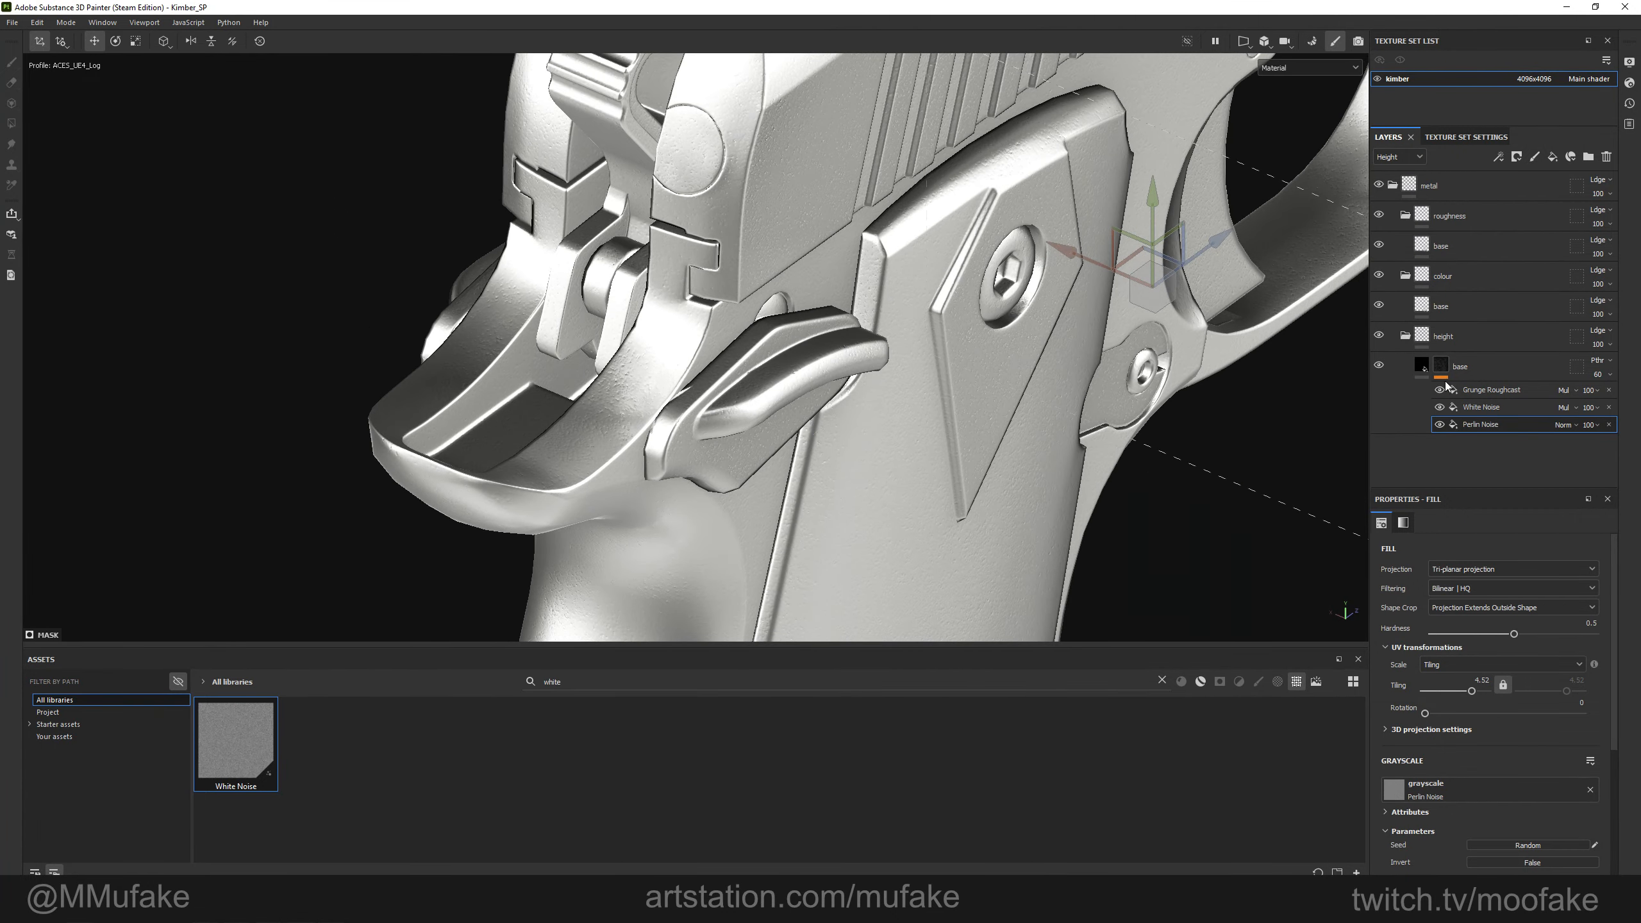
Check the surface with White Noise toggled and delete the White Noise fill from the base mask.
click(1442, 408)
alt+middle_drag(981, 281, 1072, 420)
alt+drag(917, 310, 901, 381)
click(1503, 409)
key(Delete)
alt+drag(998, 451, 790, 352)
alt+right_drag(790, 352, 866, 404)
click(1491, 390)
key(Escape)
alt+drag(1027, 447, 1025, 464)
Set the Perlin Noise tiling to 6 and inspect the texture across the grip and slide.
click(1484, 406)
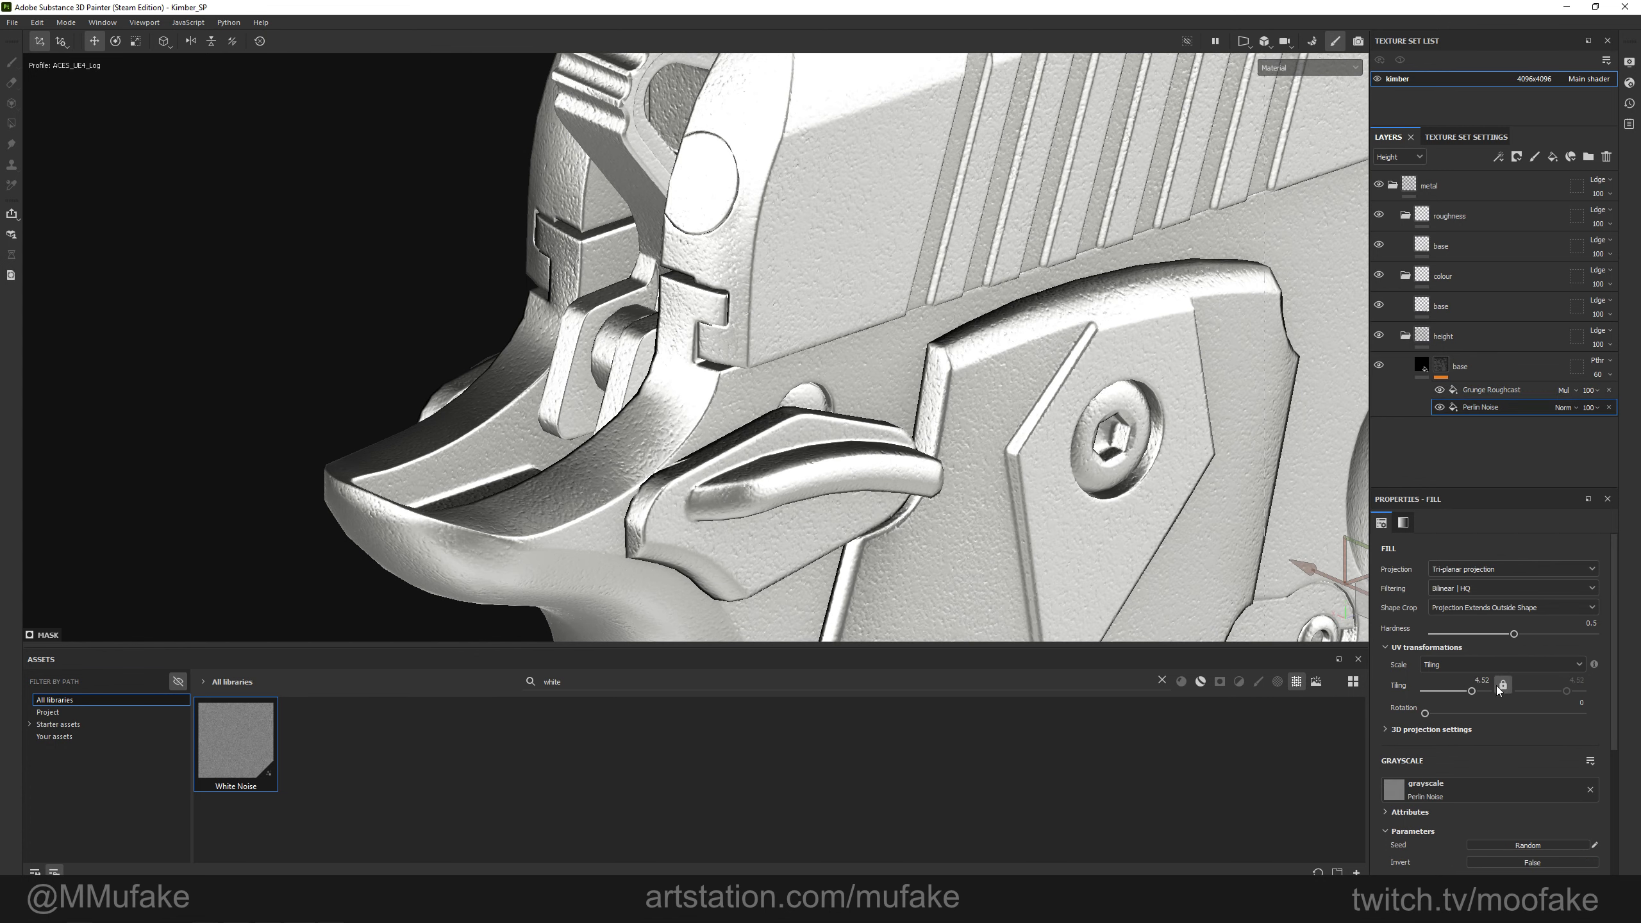
key(Return)
alt+drag(1018, 464, 915, 334)
shift+right_drag(908, 370, 909, 371)
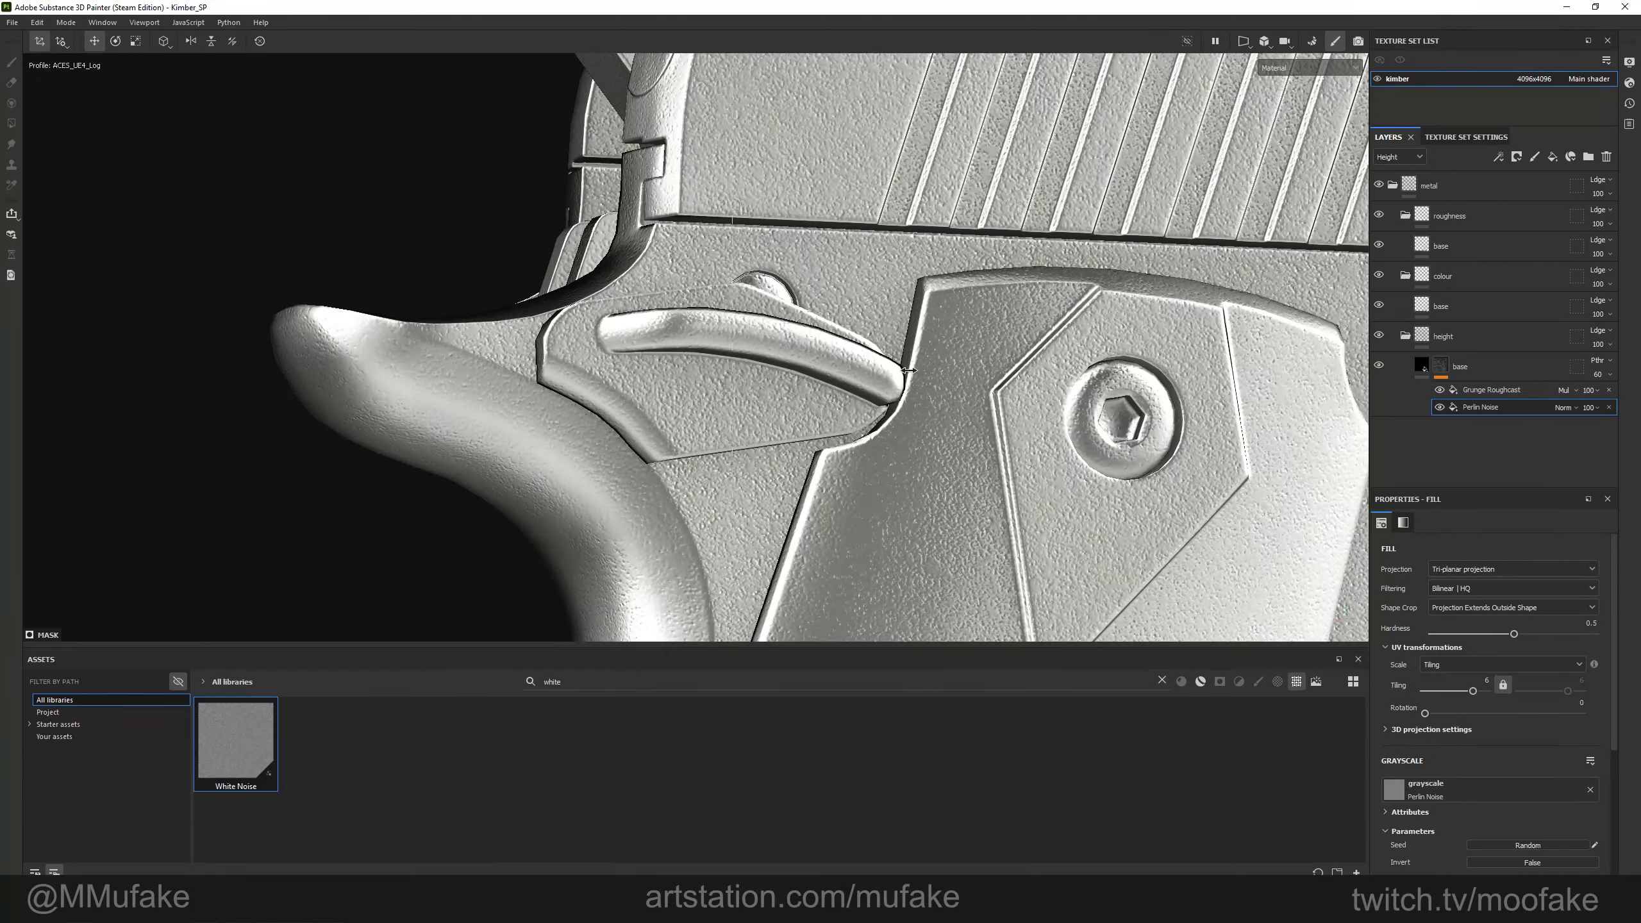
alt+drag(908, 370, 827, 385)
alt+middle_drag(928, 380, 806, 434)
alt+right_drag(806, 434, 1059, 385)
alt+middle_drag(1060, 385, 800, 394)
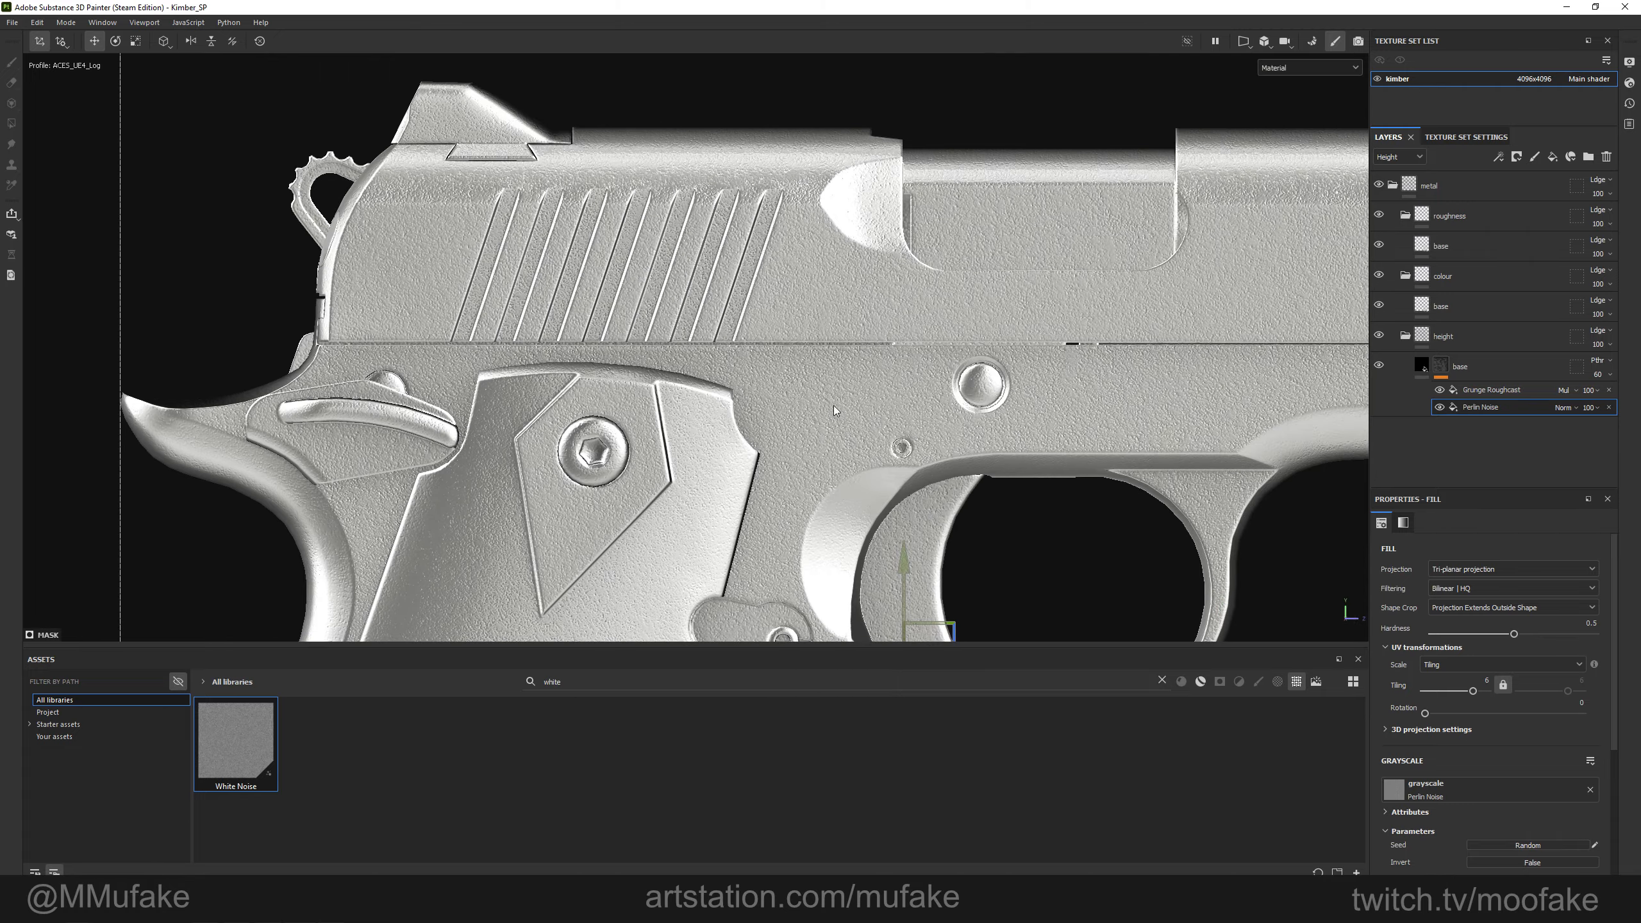
alt+right_drag(801, 395, 741, 385)
alt+right_drag(592, 415, 1045, 425)
Add a fill layer above base in the height folder and name it "mill lines".
click(1480, 365)
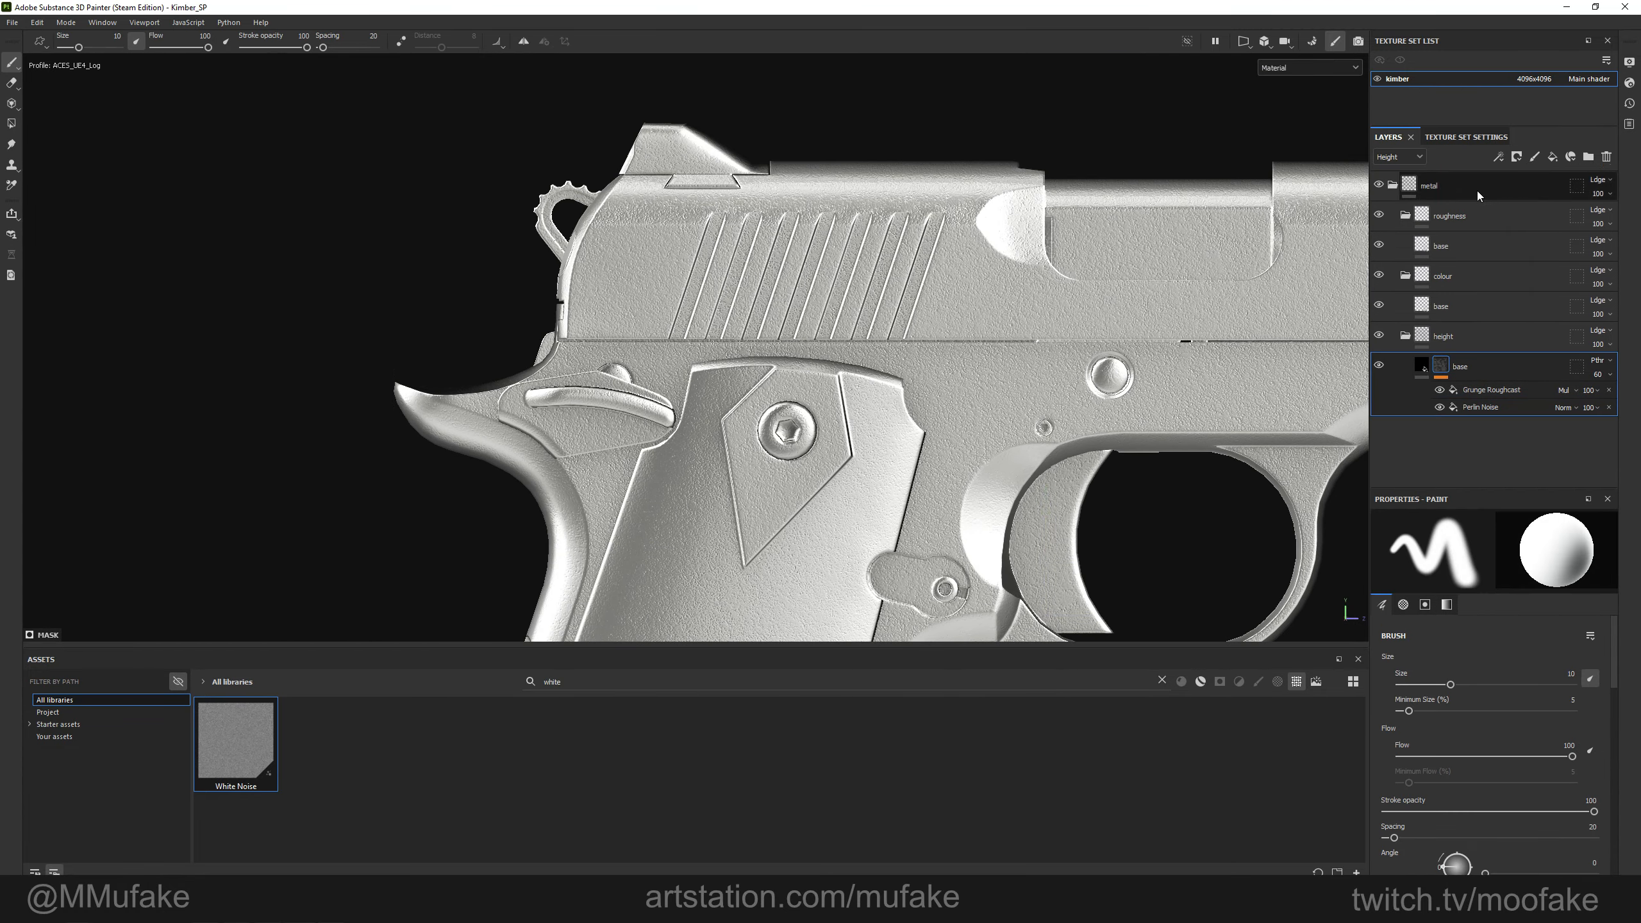
click(1552, 159)
double_click(1454, 367)
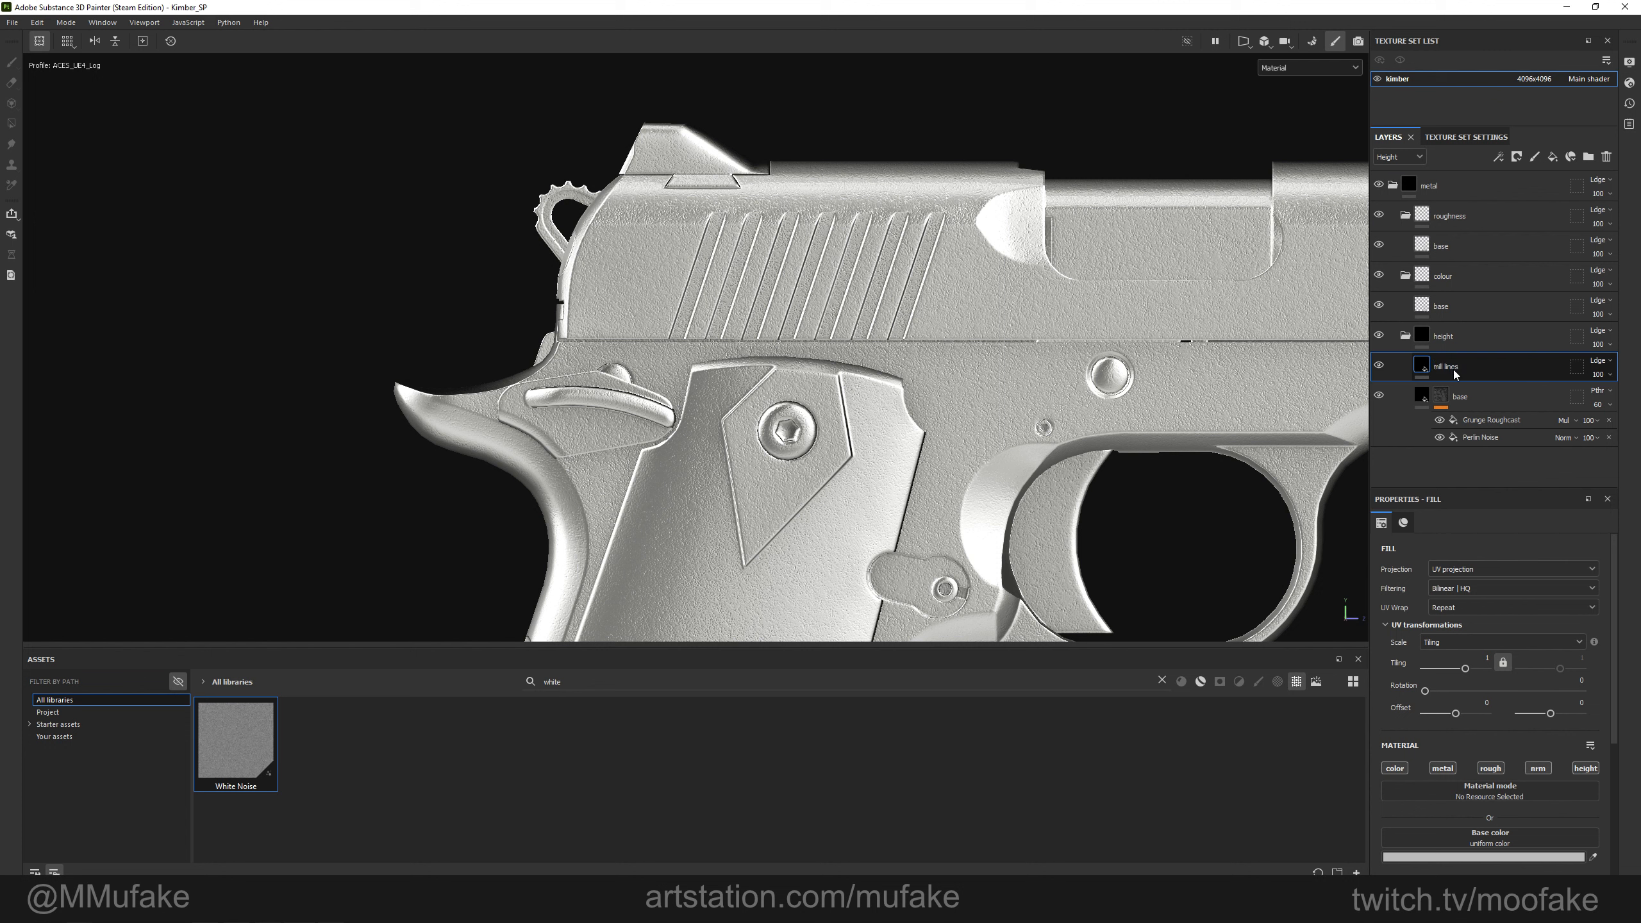
key(Return)
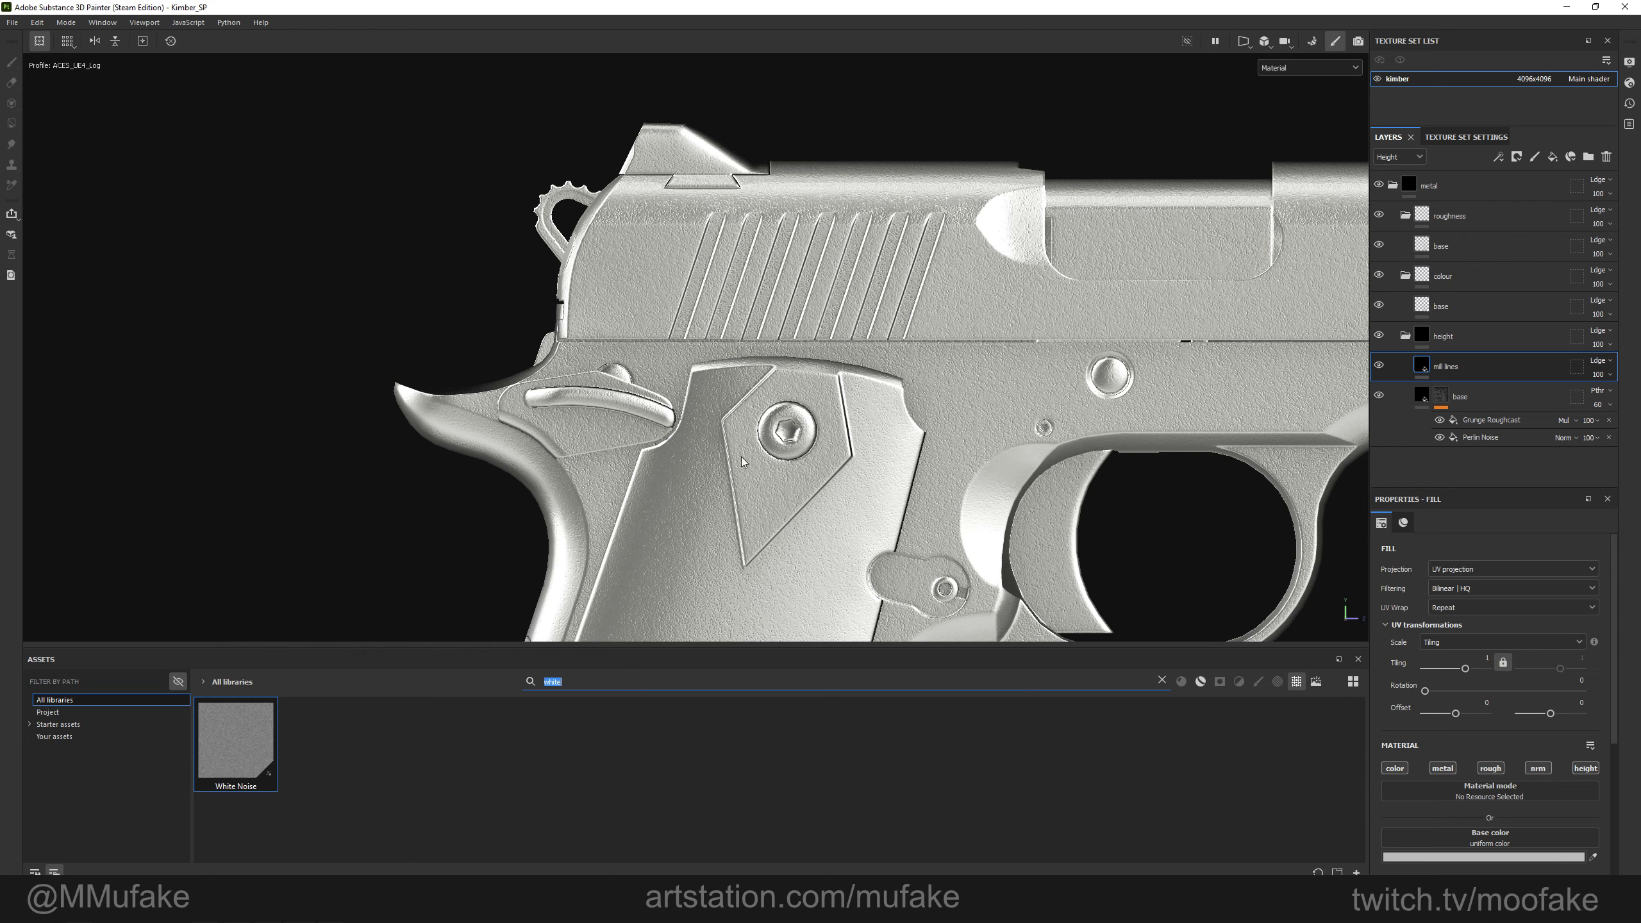
Search the asset library for "aniso" in place of the previous search term.
alt+middle_drag(741, 462, 445, 390)
alt+middle_drag(824, 406, 768, 432)
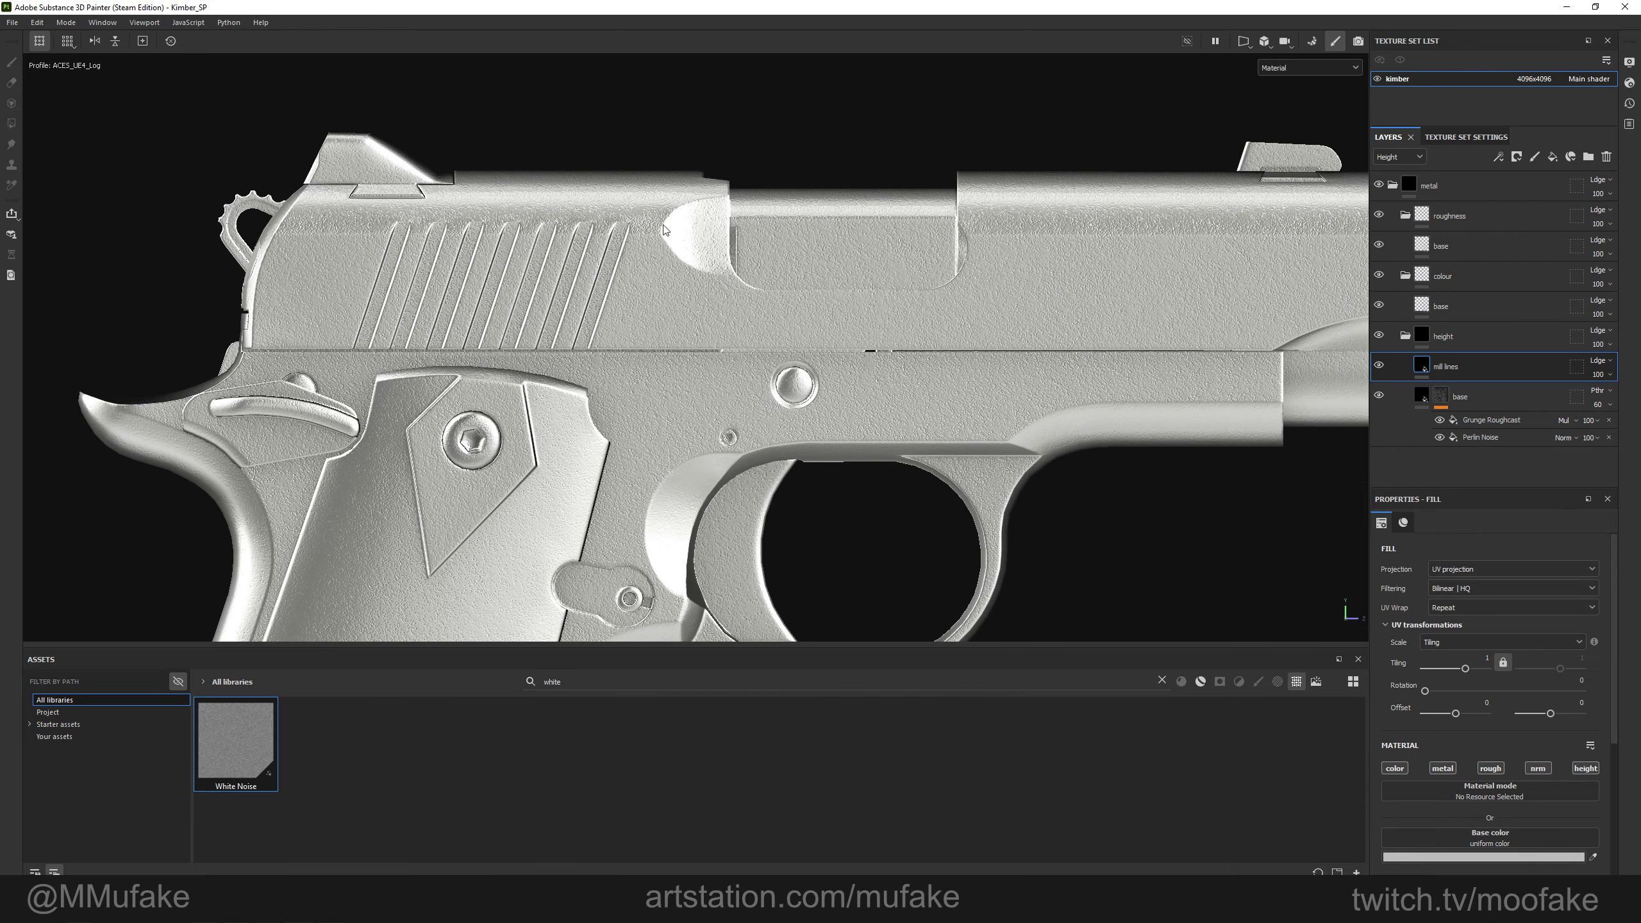
key(BackSpace)
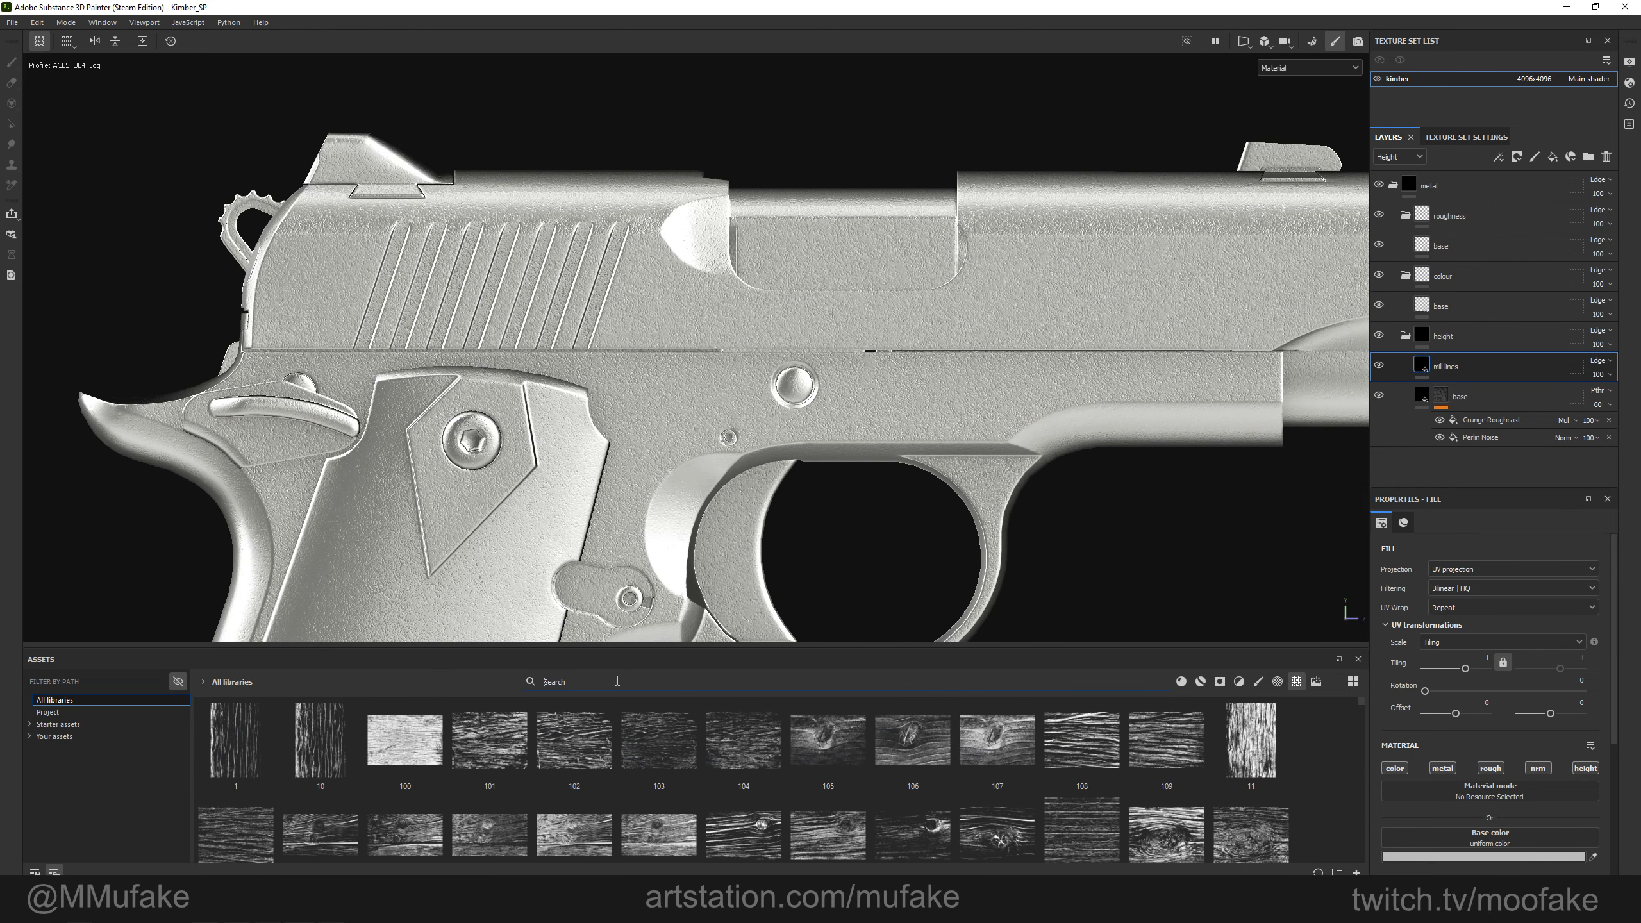
text(aniso)
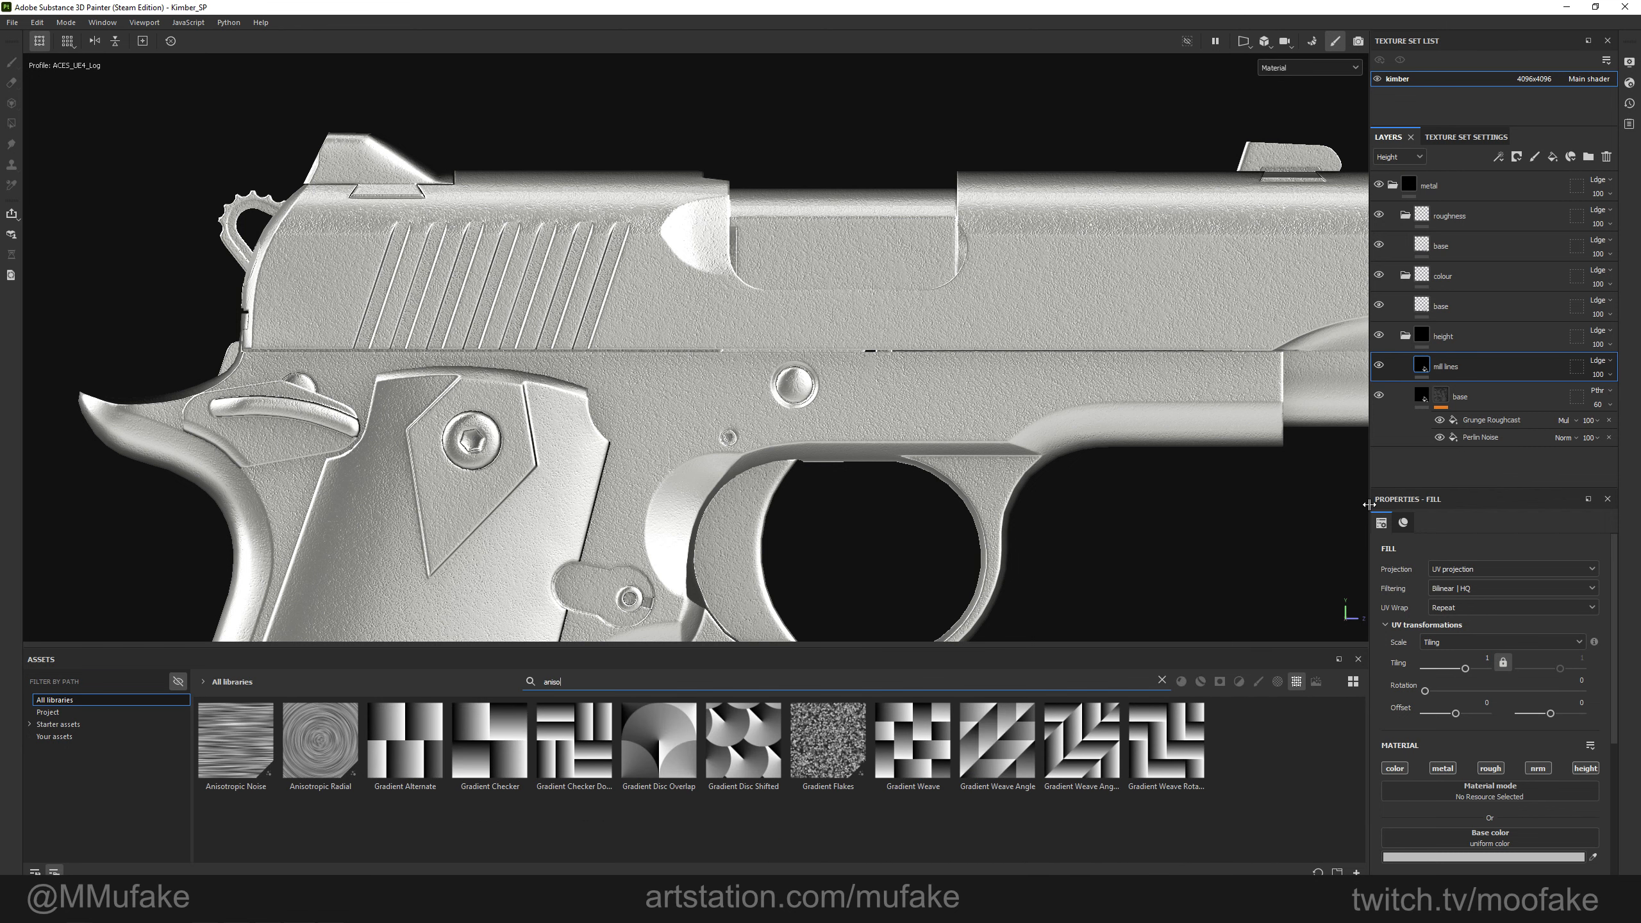
scroll(1385, 517, down, 1)
Limit the mill lines fill to the height channel at -0.05 and give the layer a black mask.
right_click(1448, 370)
click(1541, 813)
click(1585, 729)
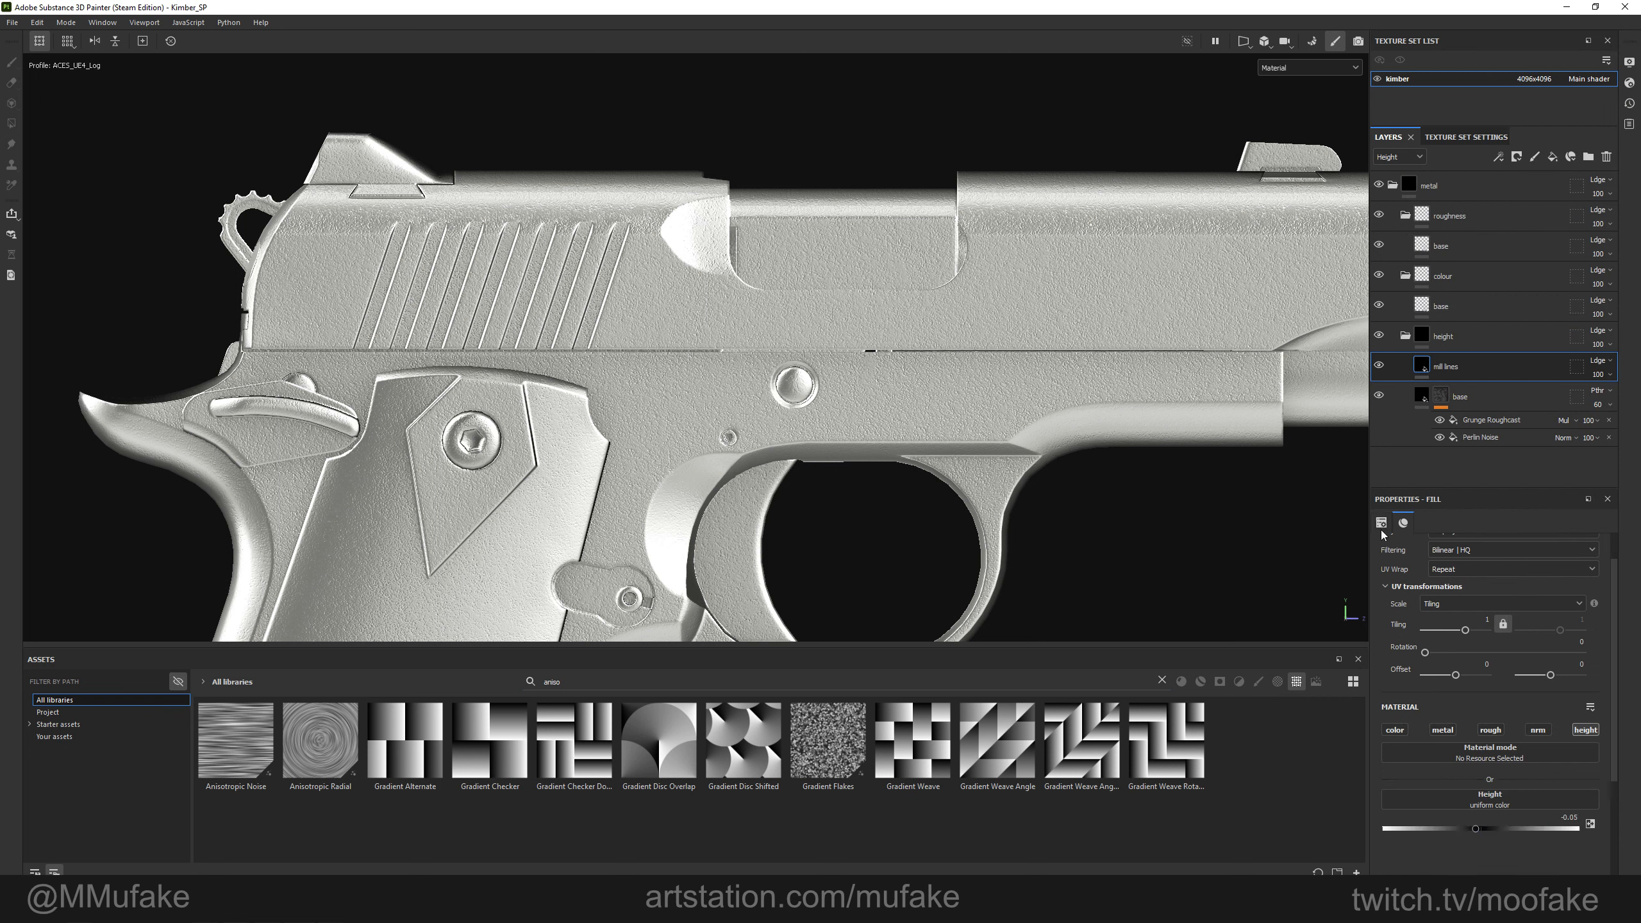
right_click(1477, 368)
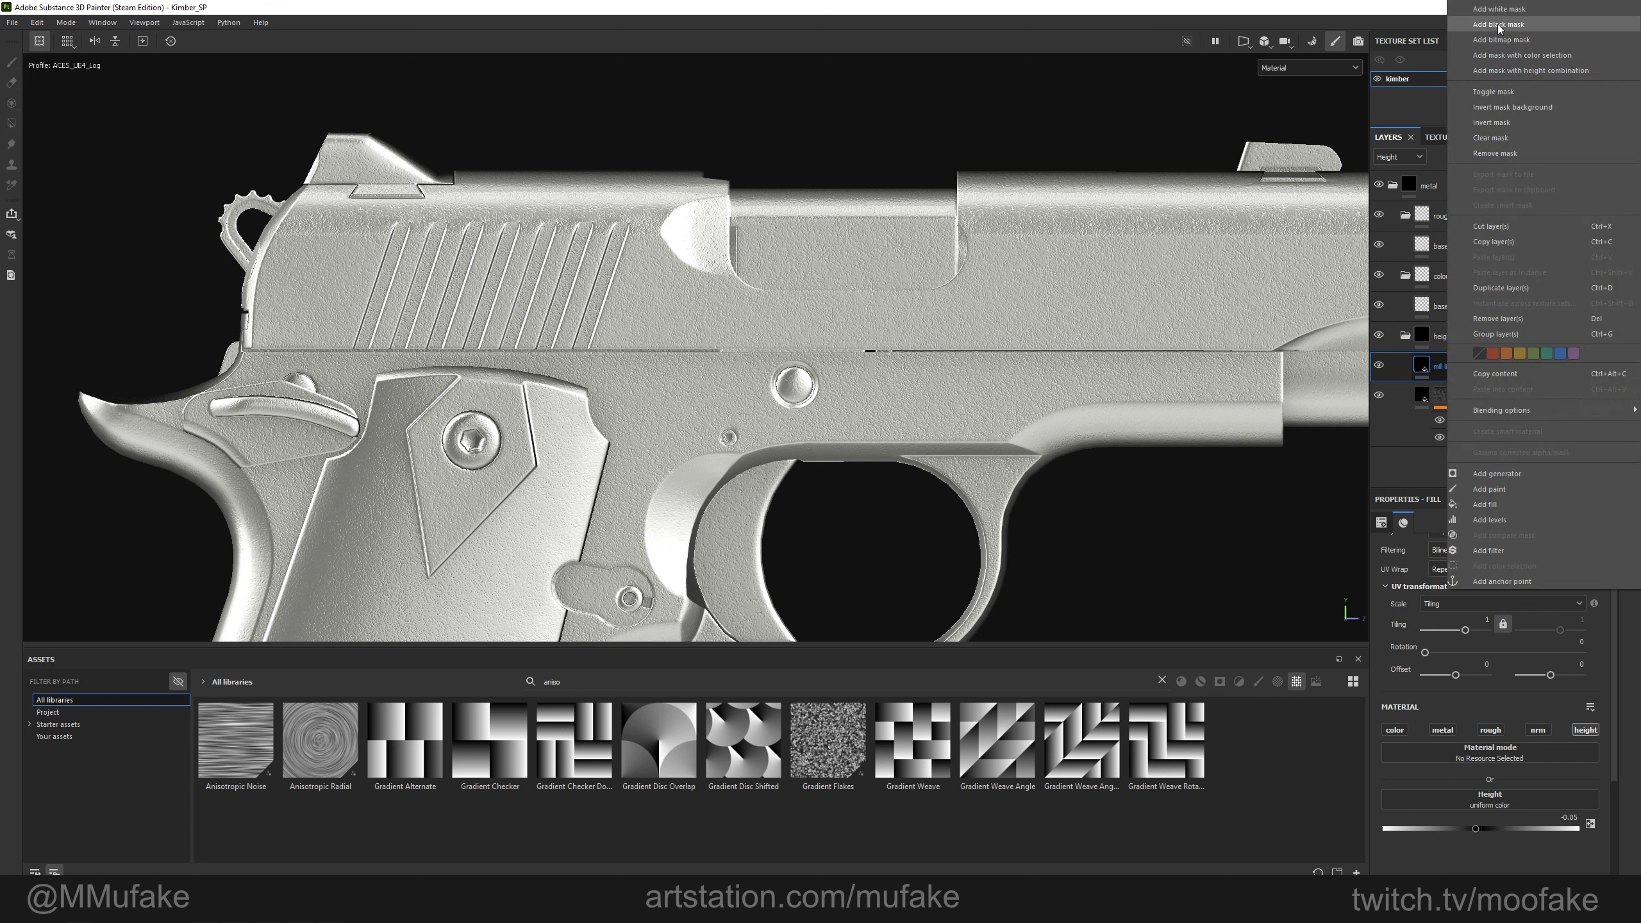
click(1498, 25)
Add a fill to the mill lines mask, assign Anisotropic Noise to it and use Tri-planar projection.
right_click(1446, 361)
right_click(1447, 363)
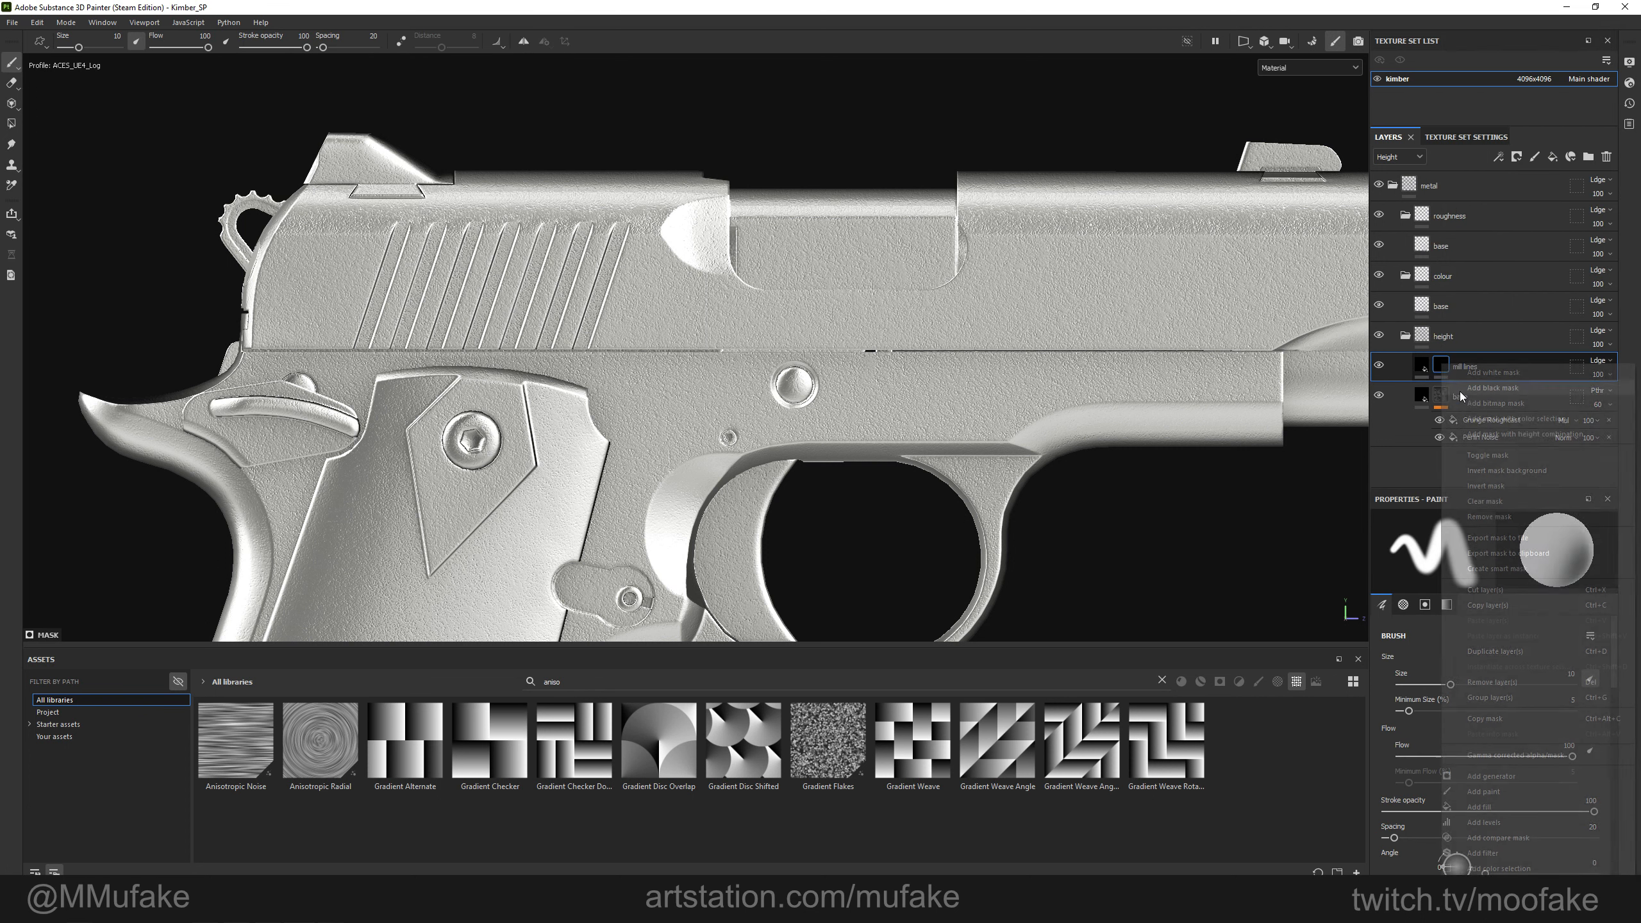
click(1495, 808)
drag(236, 744, 1484, 731)
click(1467, 568)
click(1467, 613)
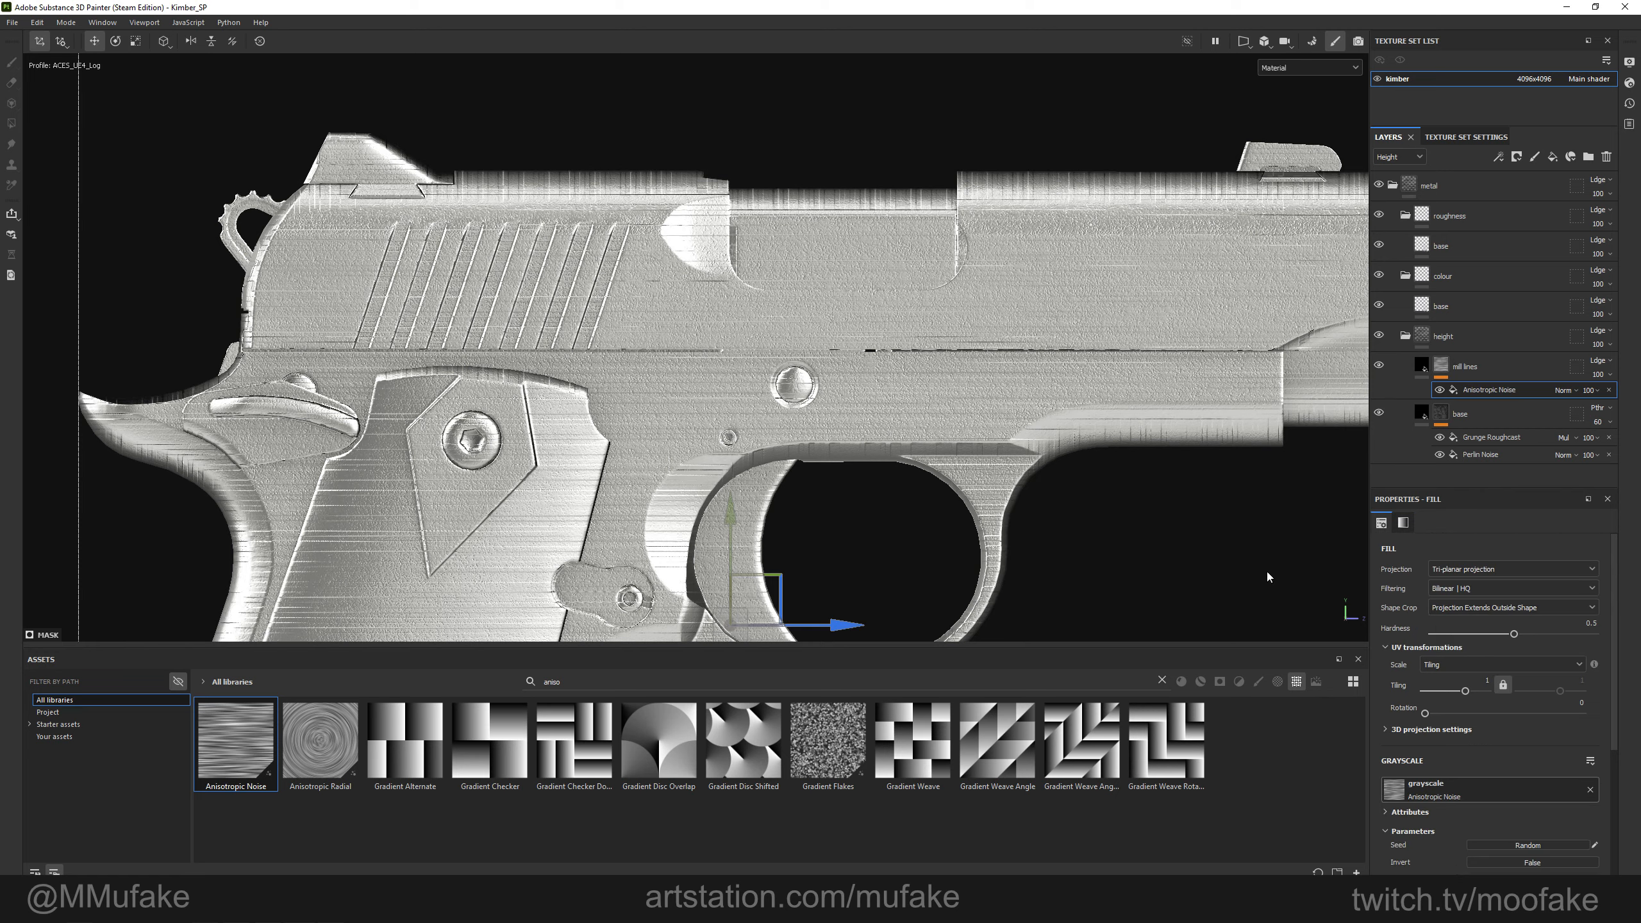
Rotate the Anisotropic Noise projection around the vertical axis so its lines follow the length of the slide's top.
alt+shift+drag(1268, 578, 927, 478)
alt+drag(796, 349, 817, 323)
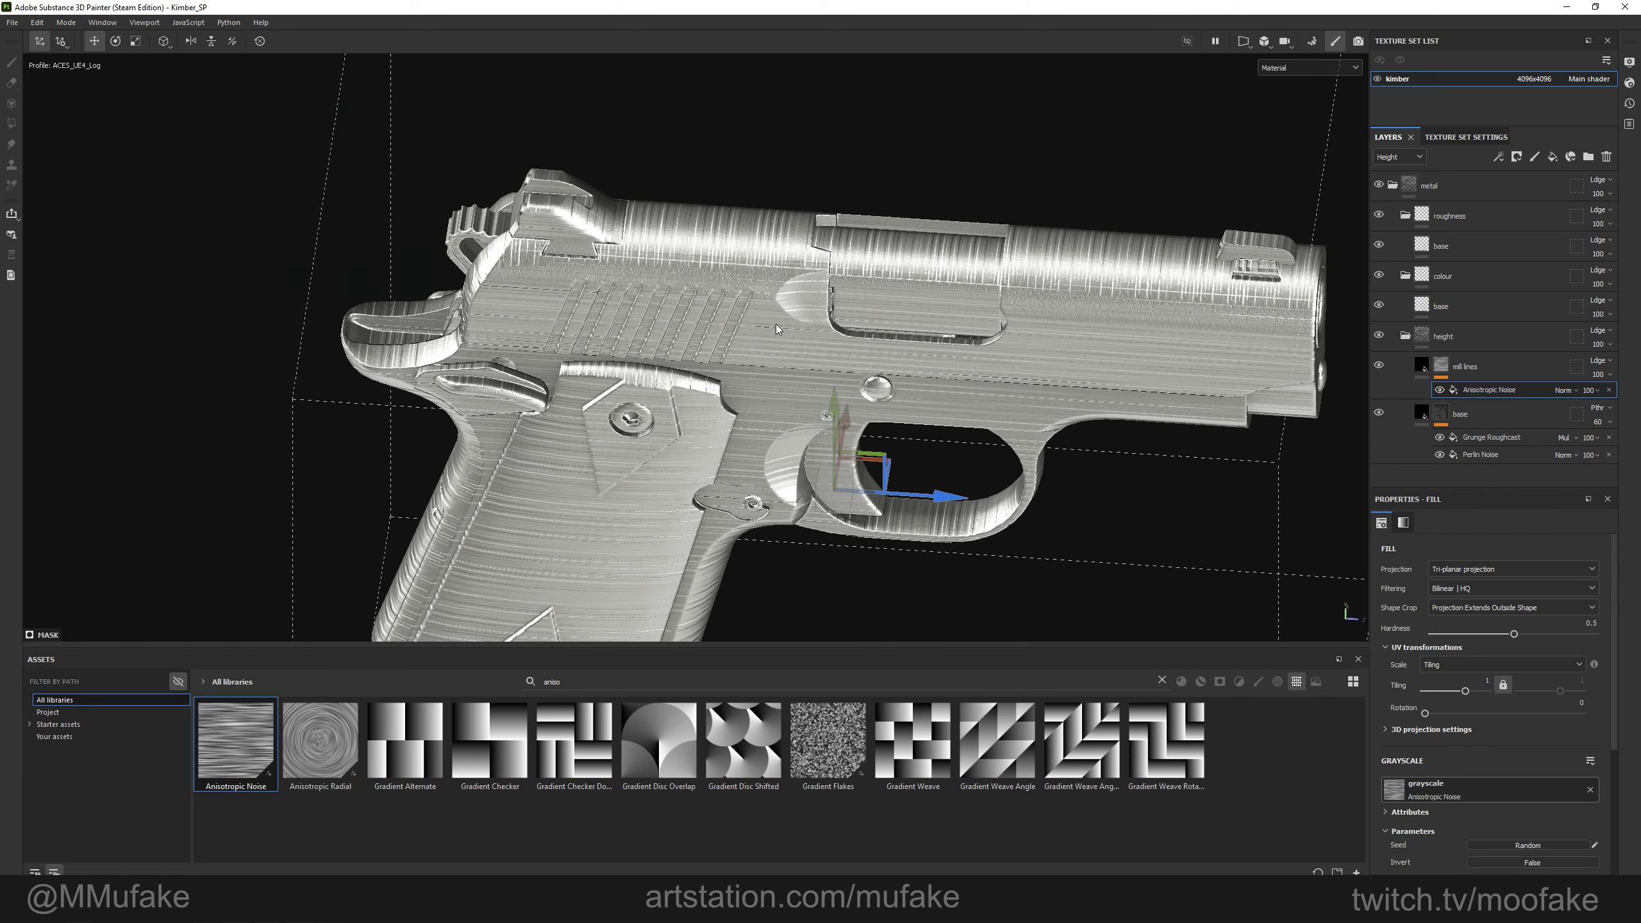
alt+right_drag(773, 323, 750, 410)
alt+drag(751, 410, 834, 524)
key(e)
alt+middle_drag(796, 401, 774, 316)
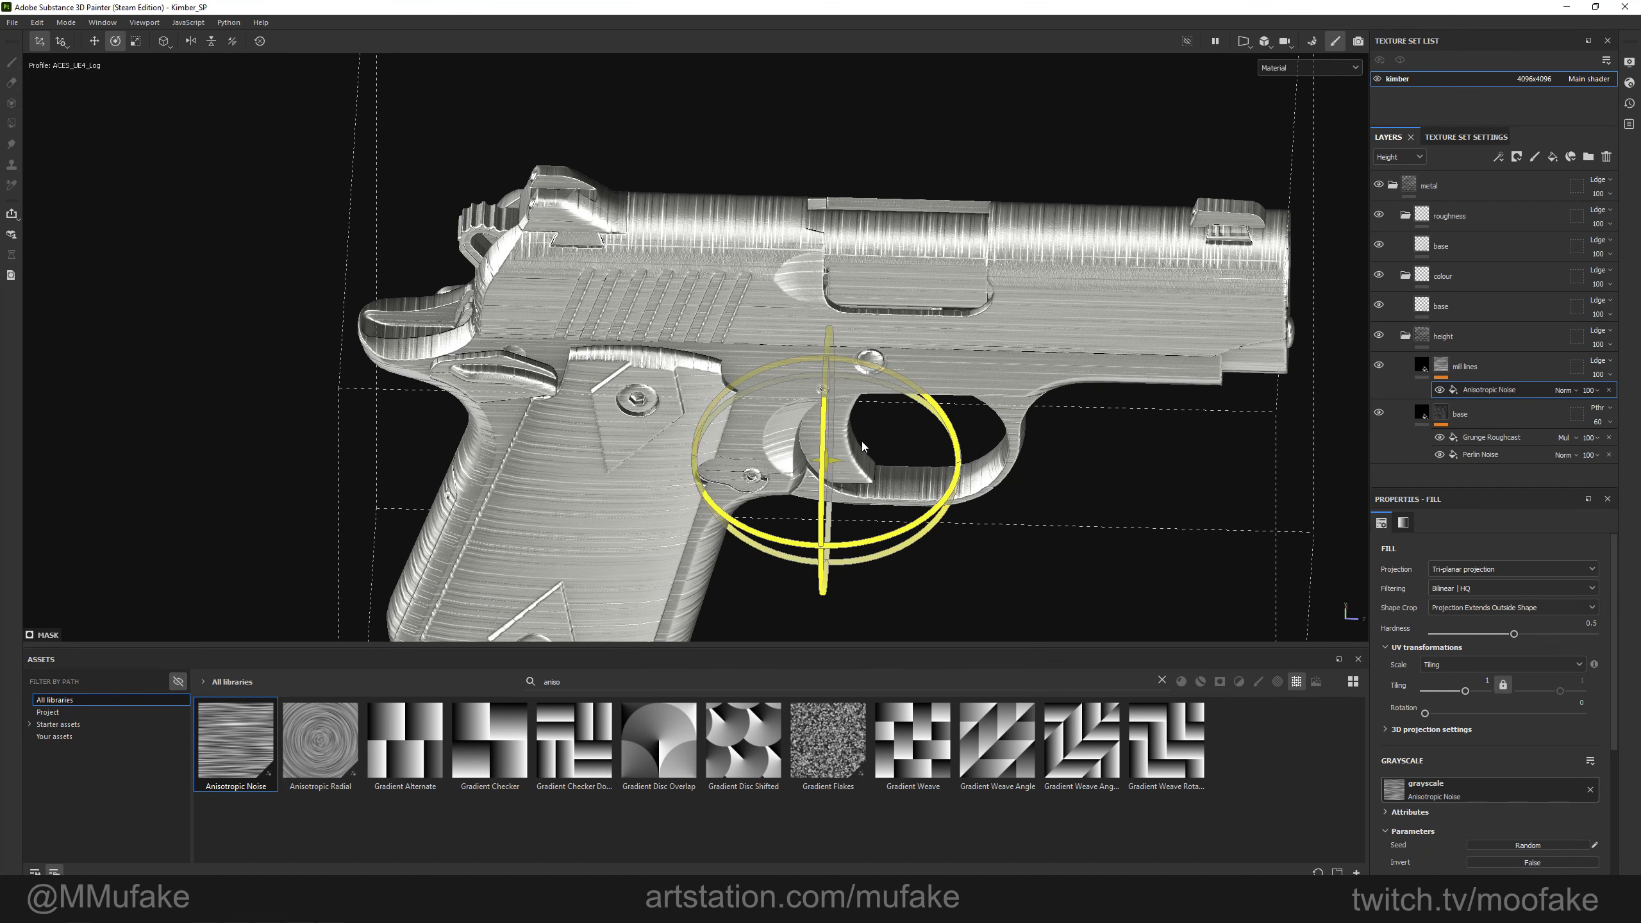
alt+drag(1163, 550, 1060, 530)
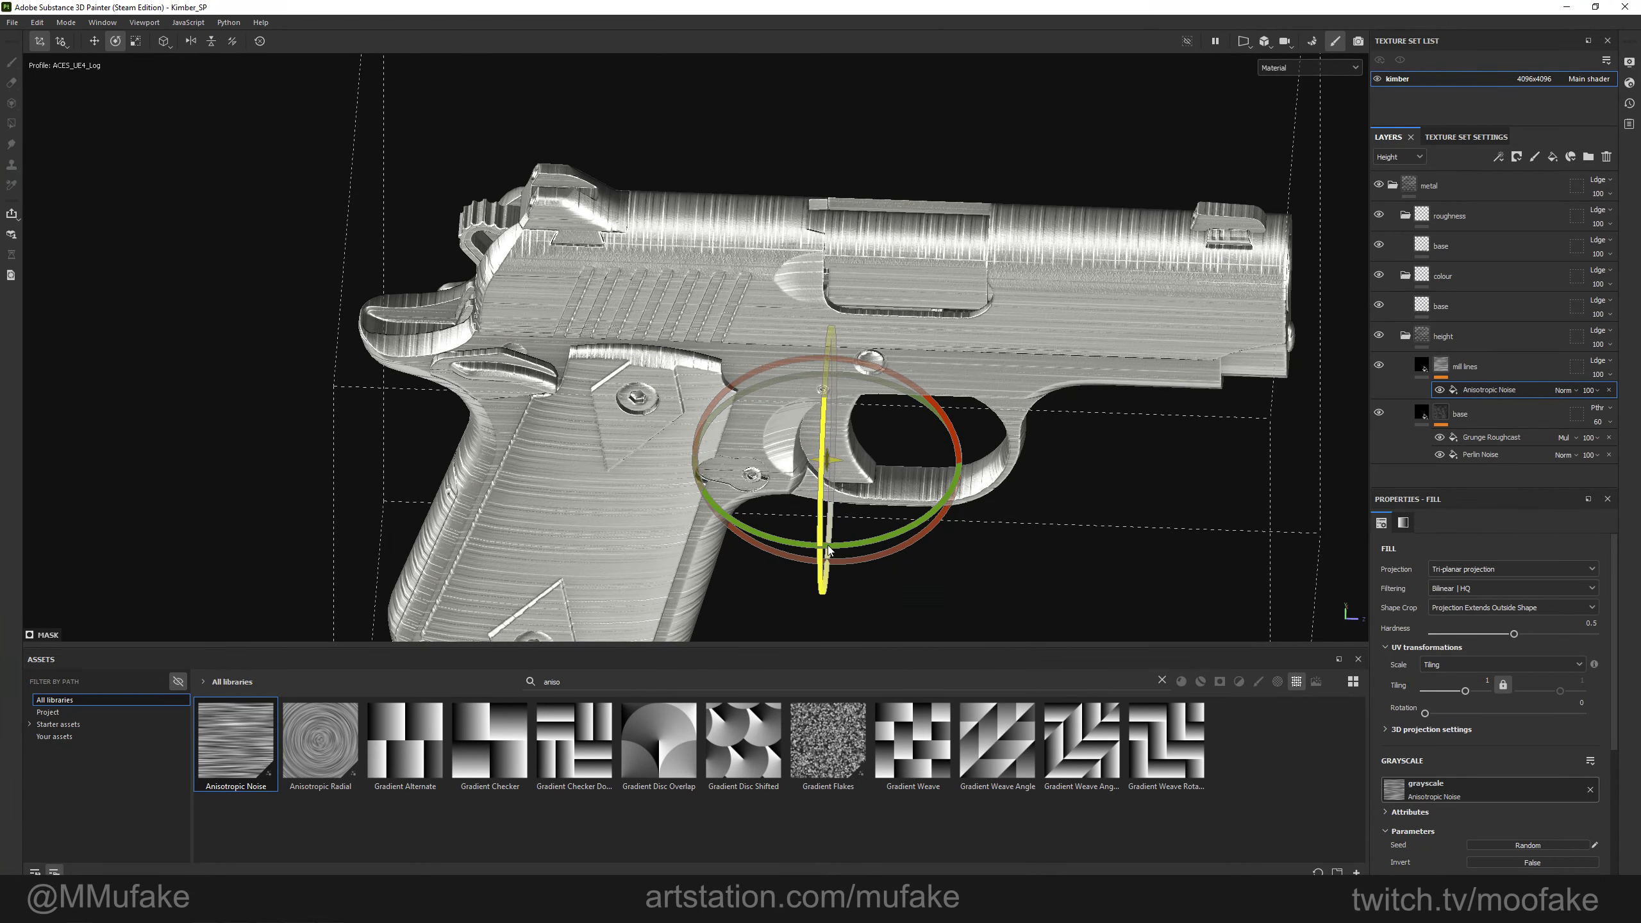
drag(778, 546, 1197, 411)
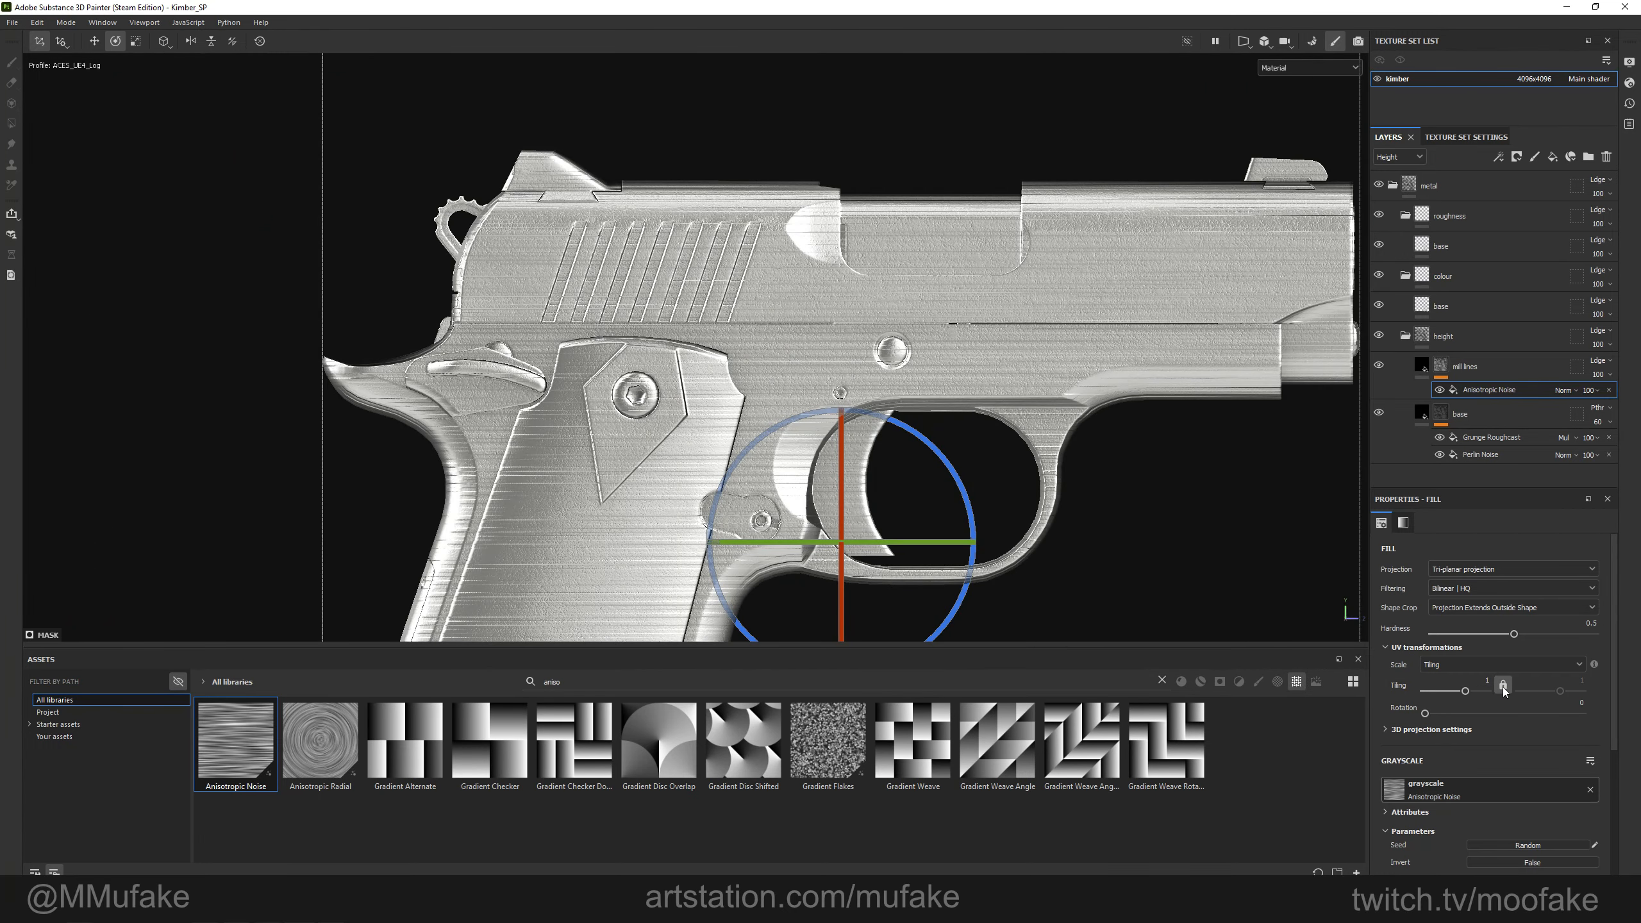
Unlink the Anisotropic Noise tiling values and raise only the second one to 30.04, keeping the first at 1.
drag(1559, 694, 1576, 692)
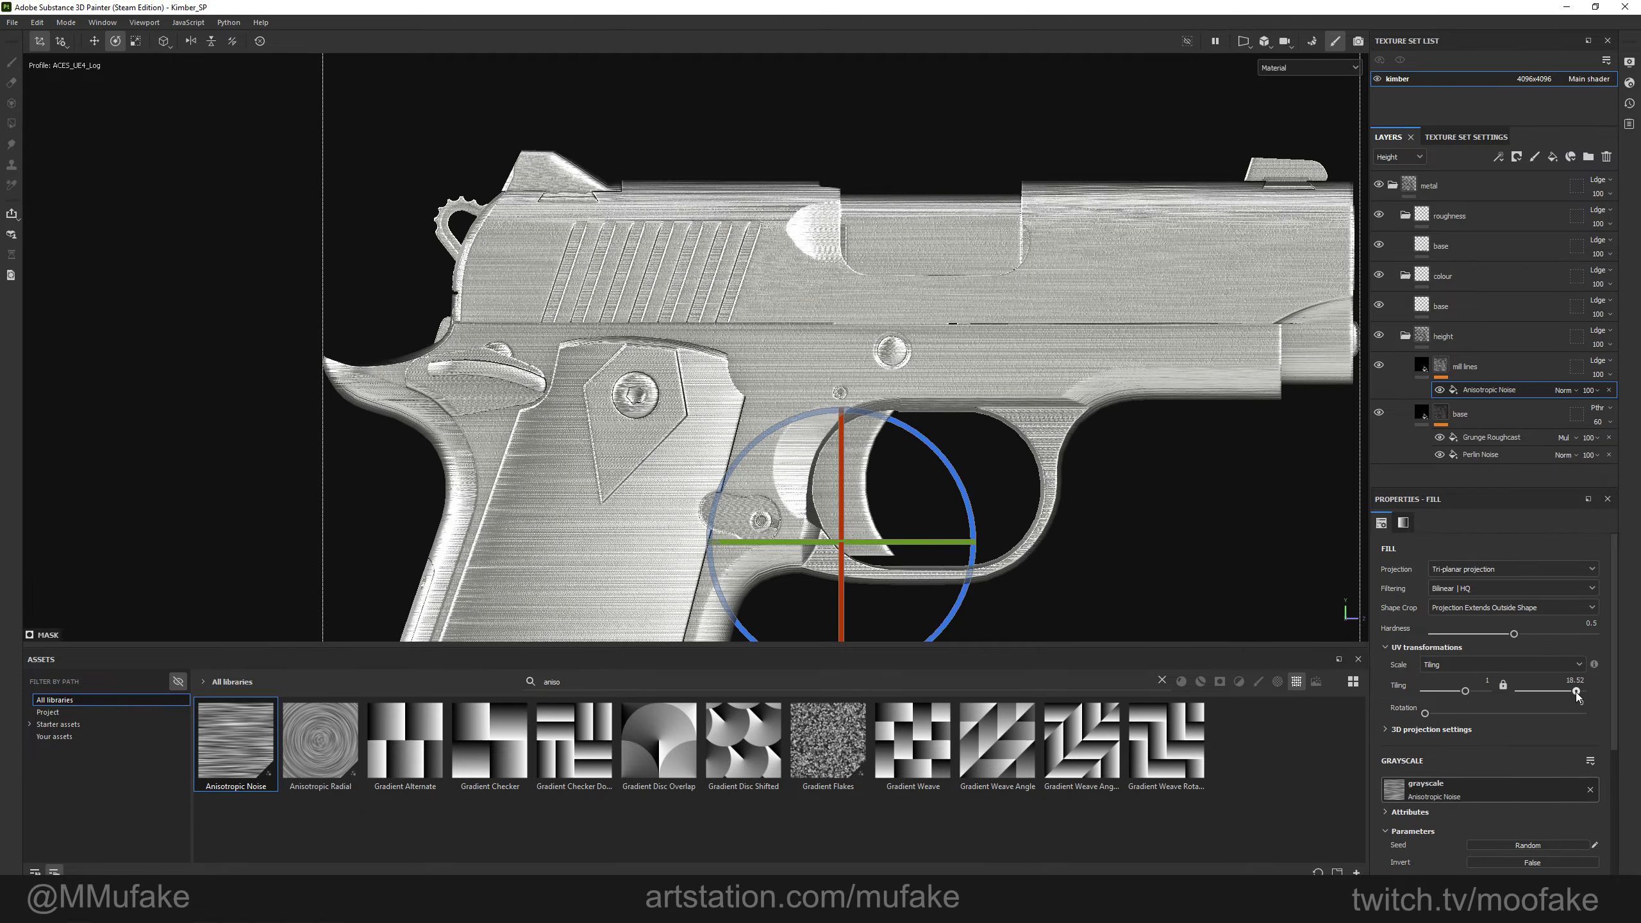
alt+right_drag(864, 402, 922, 412)
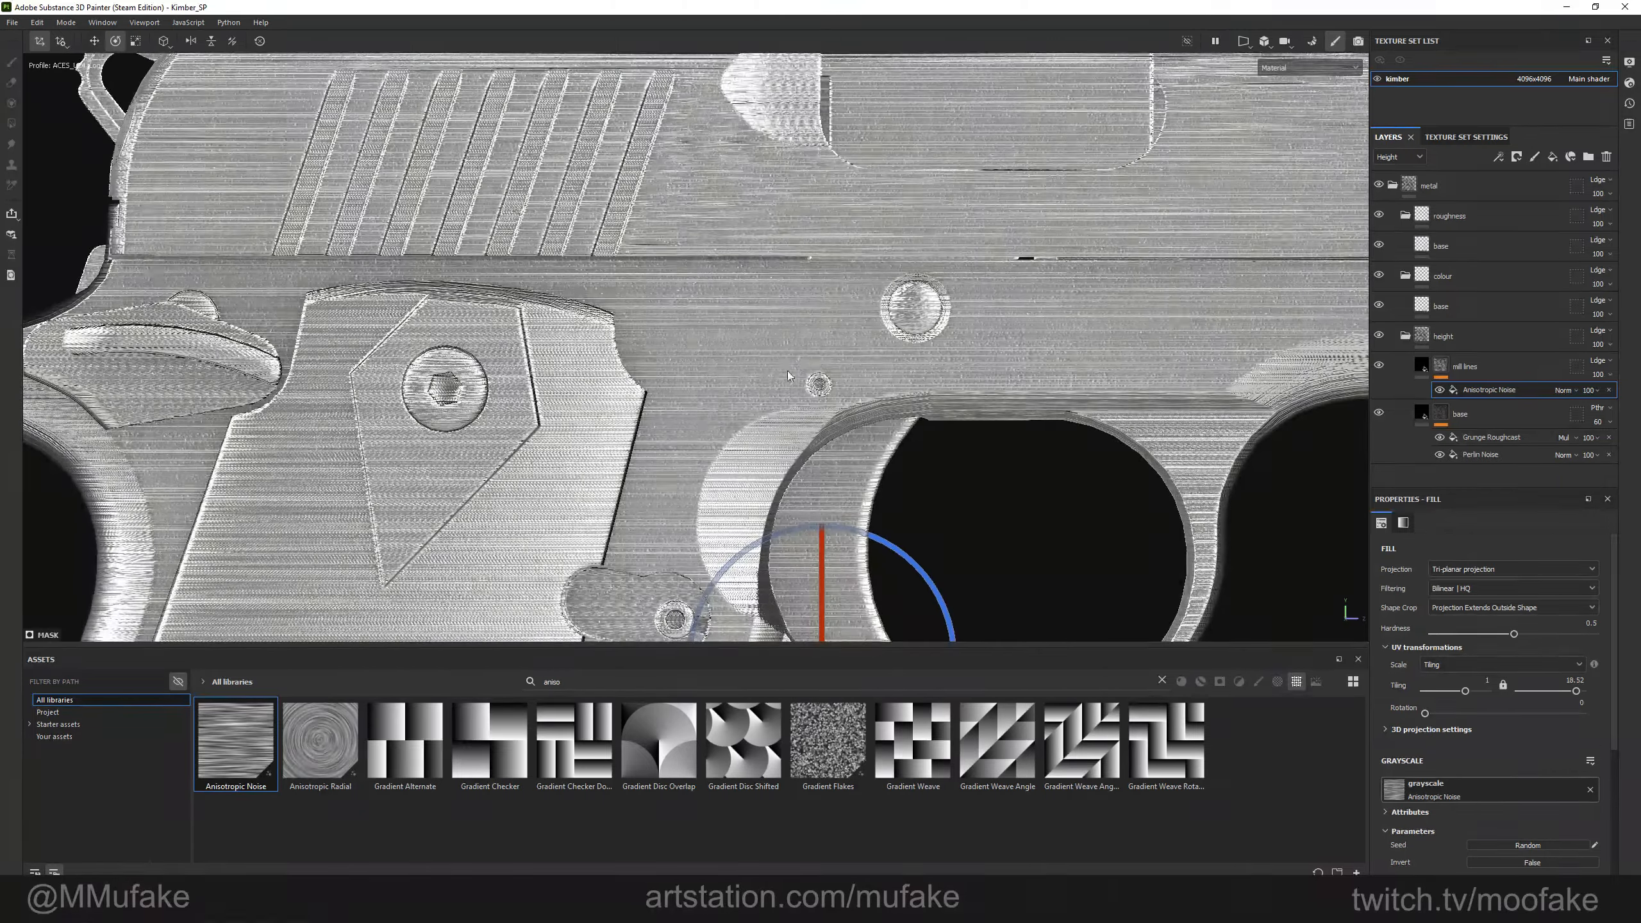
alt+middle_drag(174, 328, 675, 356)
alt+right_drag(676, 357, 689, 358)
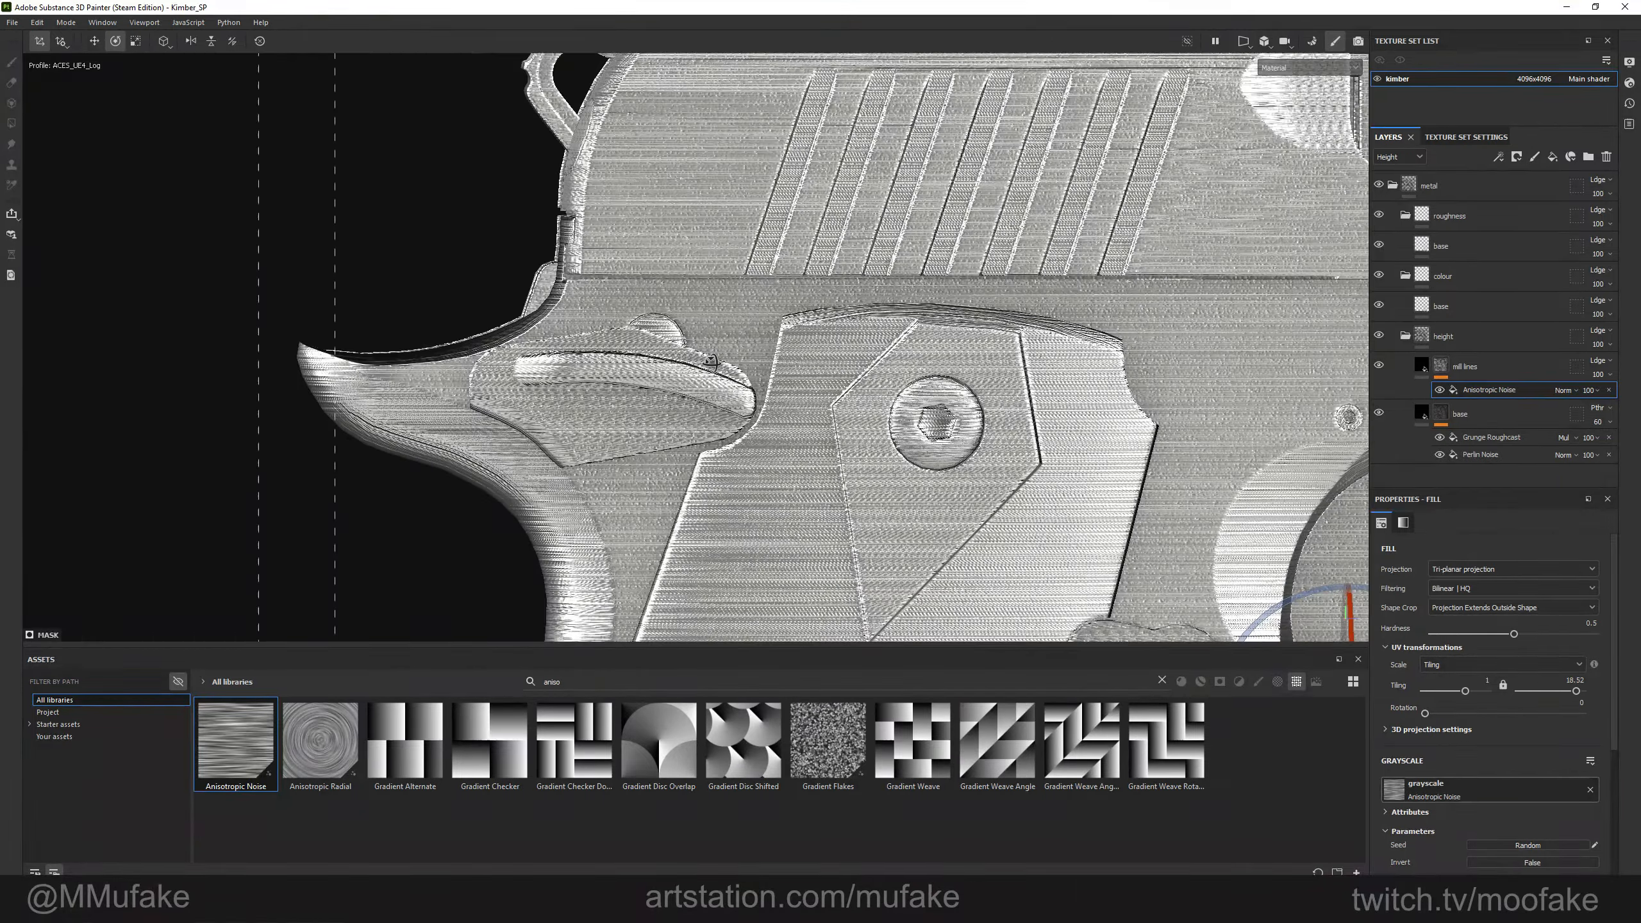
drag(1577, 691, 1581, 691)
alt+right_drag(1073, 451, 1034, 446)
alt+drag(1034, 446, 1098, 446)
Set the mill lines layer's blending mode for height to Passthrough.
click(1595, 365)
click(1592, 385)
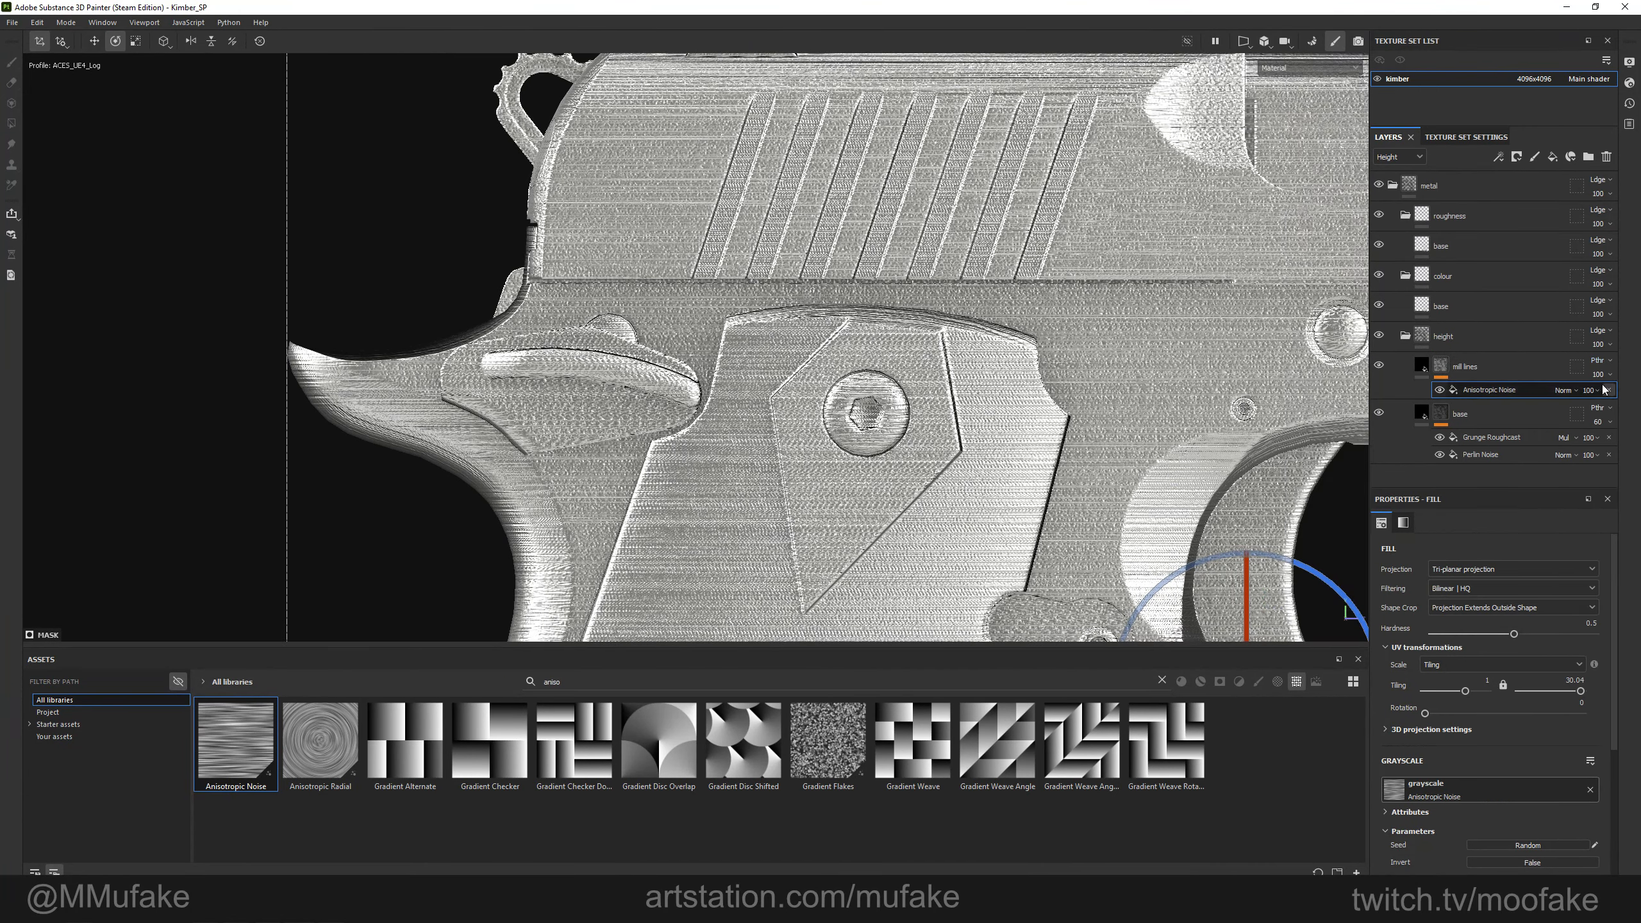
Try the mill lines layer at 55 opacity for height, and undo the change.
click(1601, 375)
mouse_move(1609, 397)
mouse_down()
mouse_move(1567, 400)
mouse_move(1609, 399)
mouse_up()
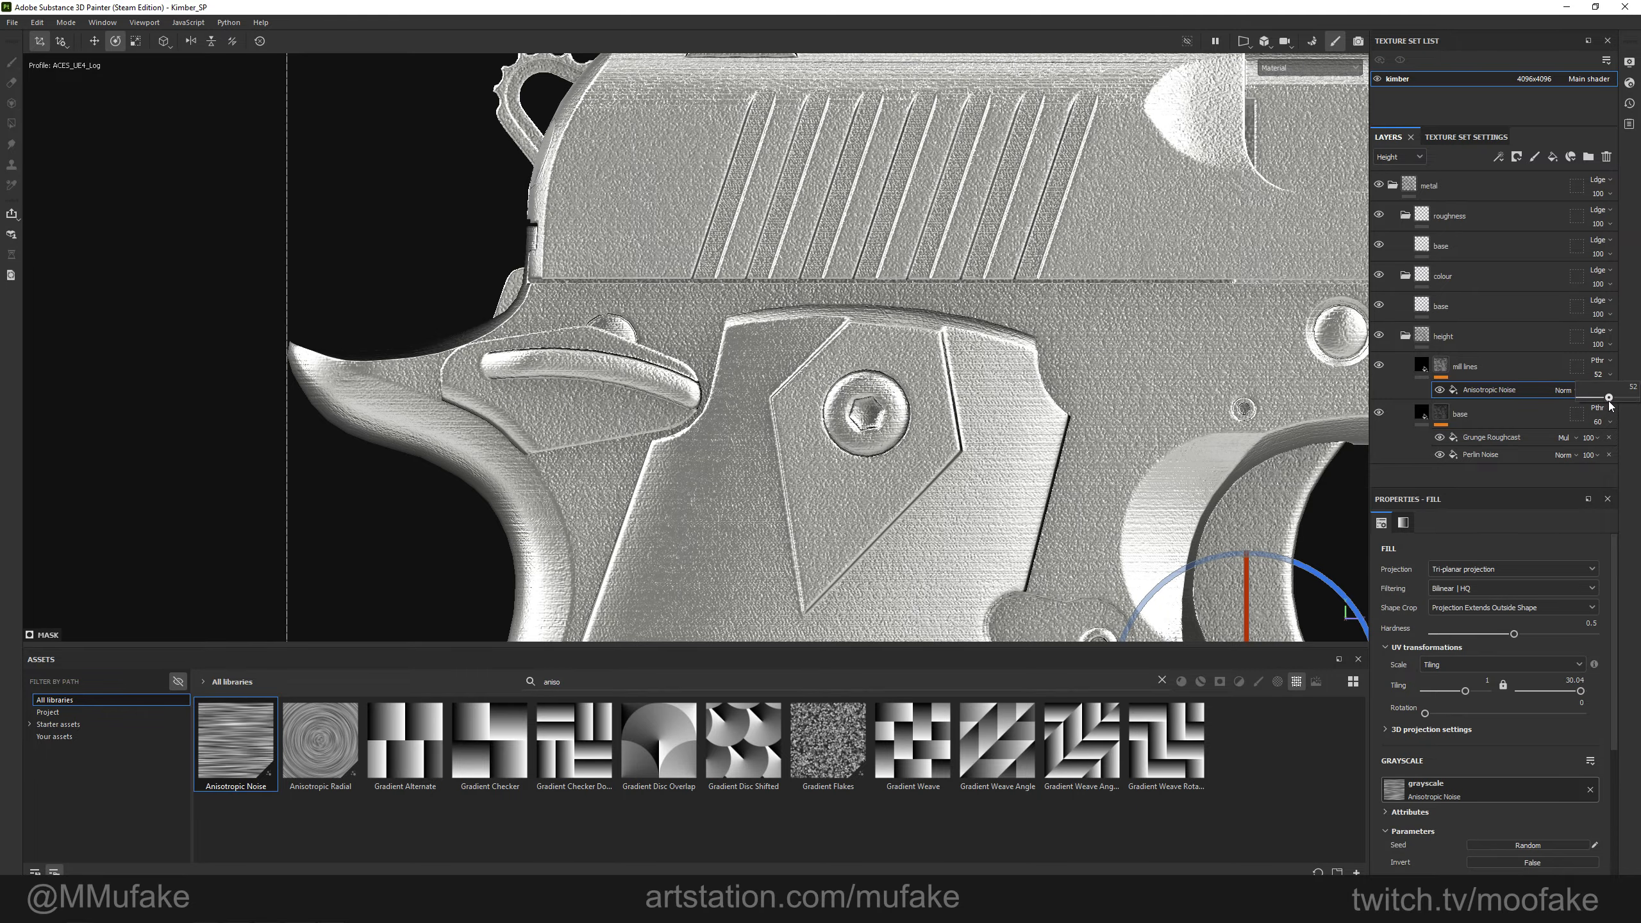
alt+right_drag(624, 289, 641, 289)
alt+drag(698, 388, 749, 345)
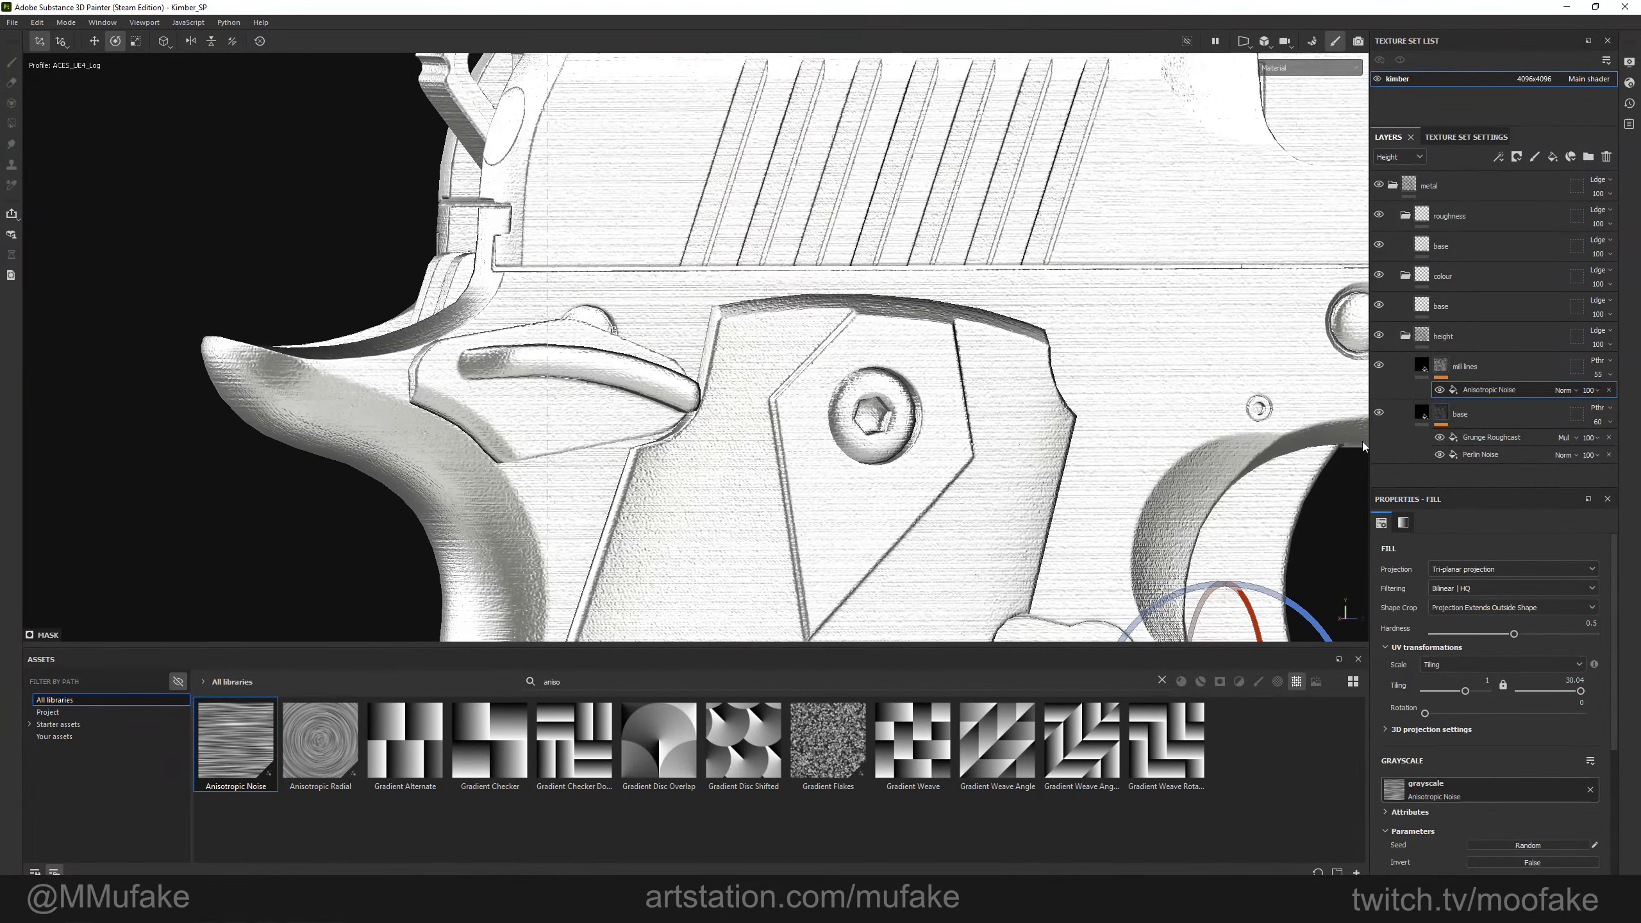
click(1597, 421)
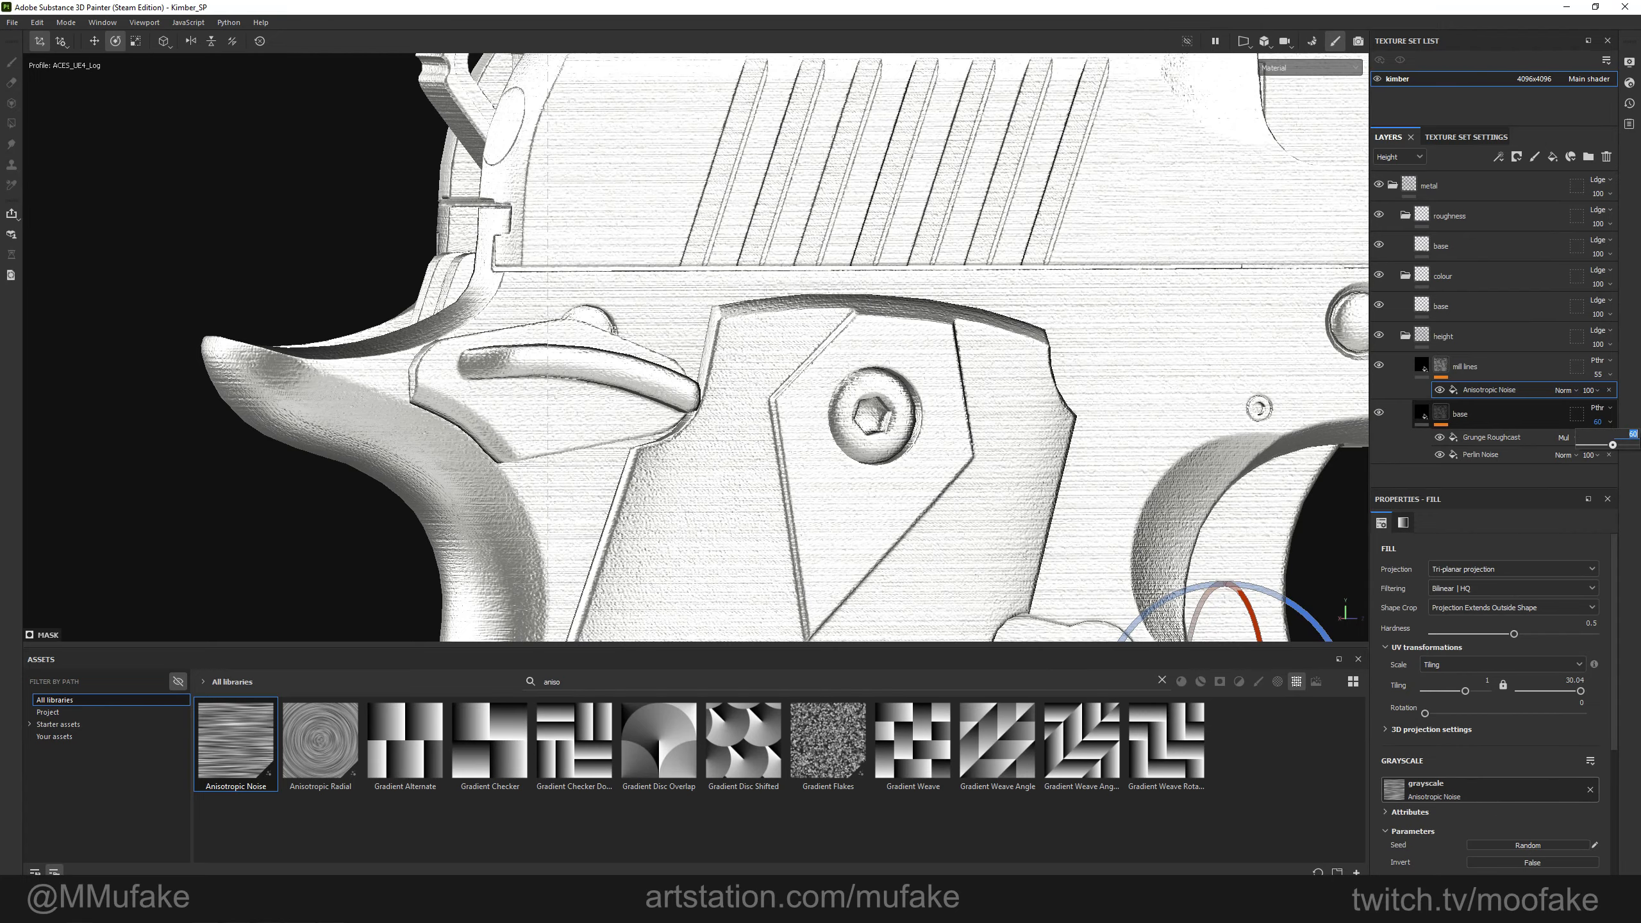
alt+drag(1037, 469, 979, 455)
key(ctrl+z)
key(ctrl+z)
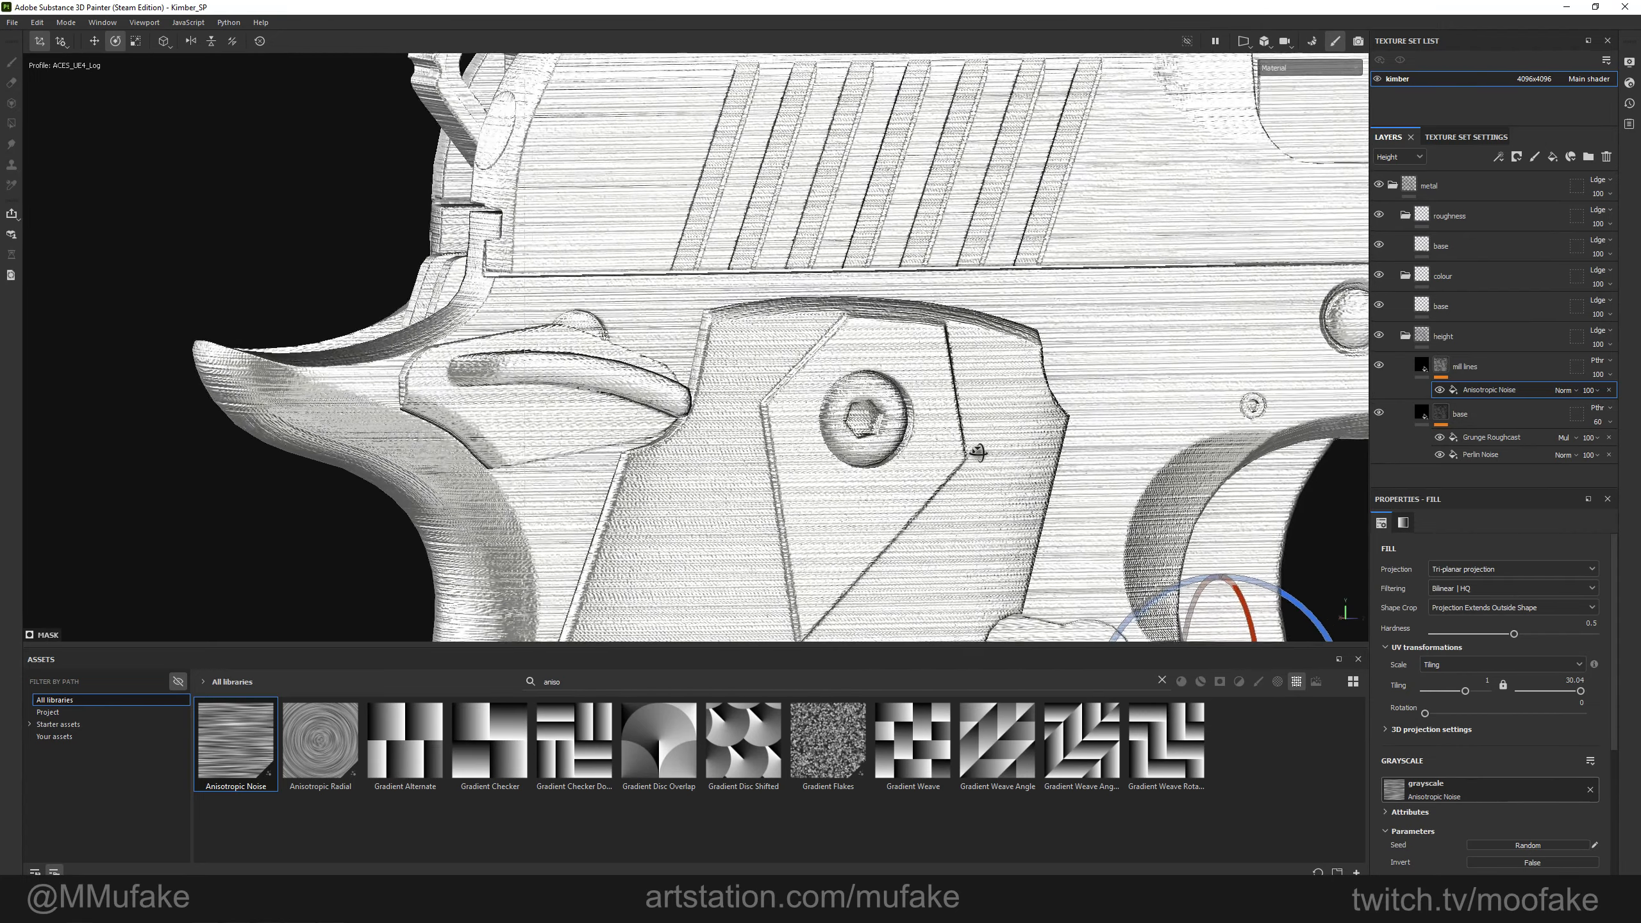
Lower the mill lines layer's height opacity to 30.
alt+middle_drag(1149, 341, 1167, 355)
click(1604, 375)
mouse_move(1613, 396)
mouse_down()
mouse_move(1568, 398)
mouse_move(1597, 400)
mouse_up()
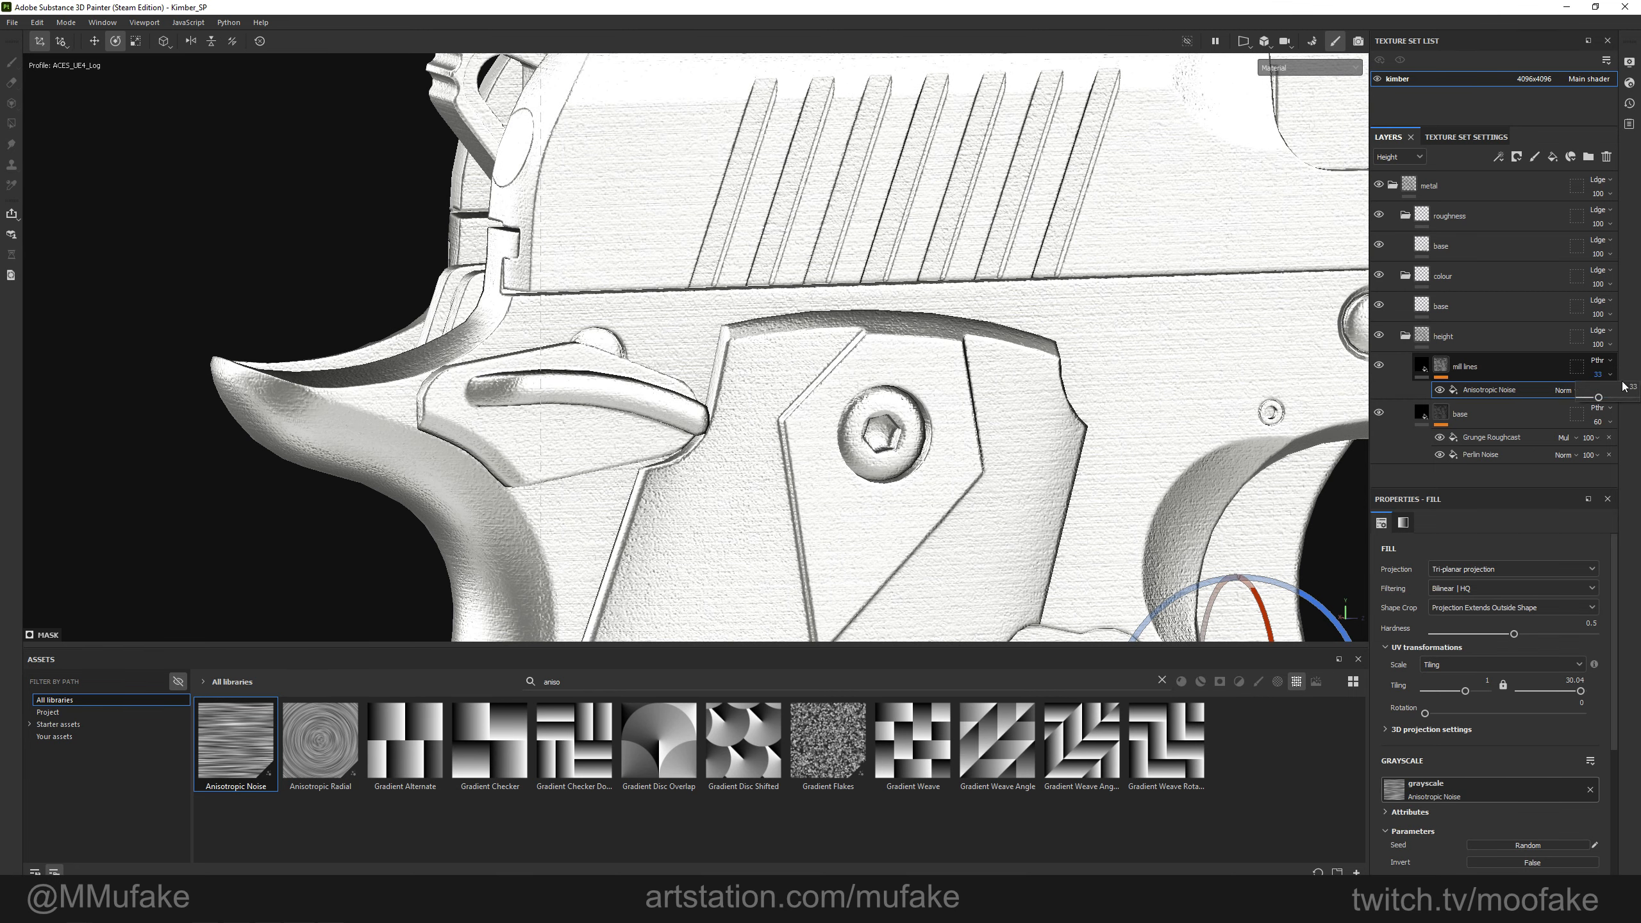
alt+right_drag(1248, 423, 1101, 409)
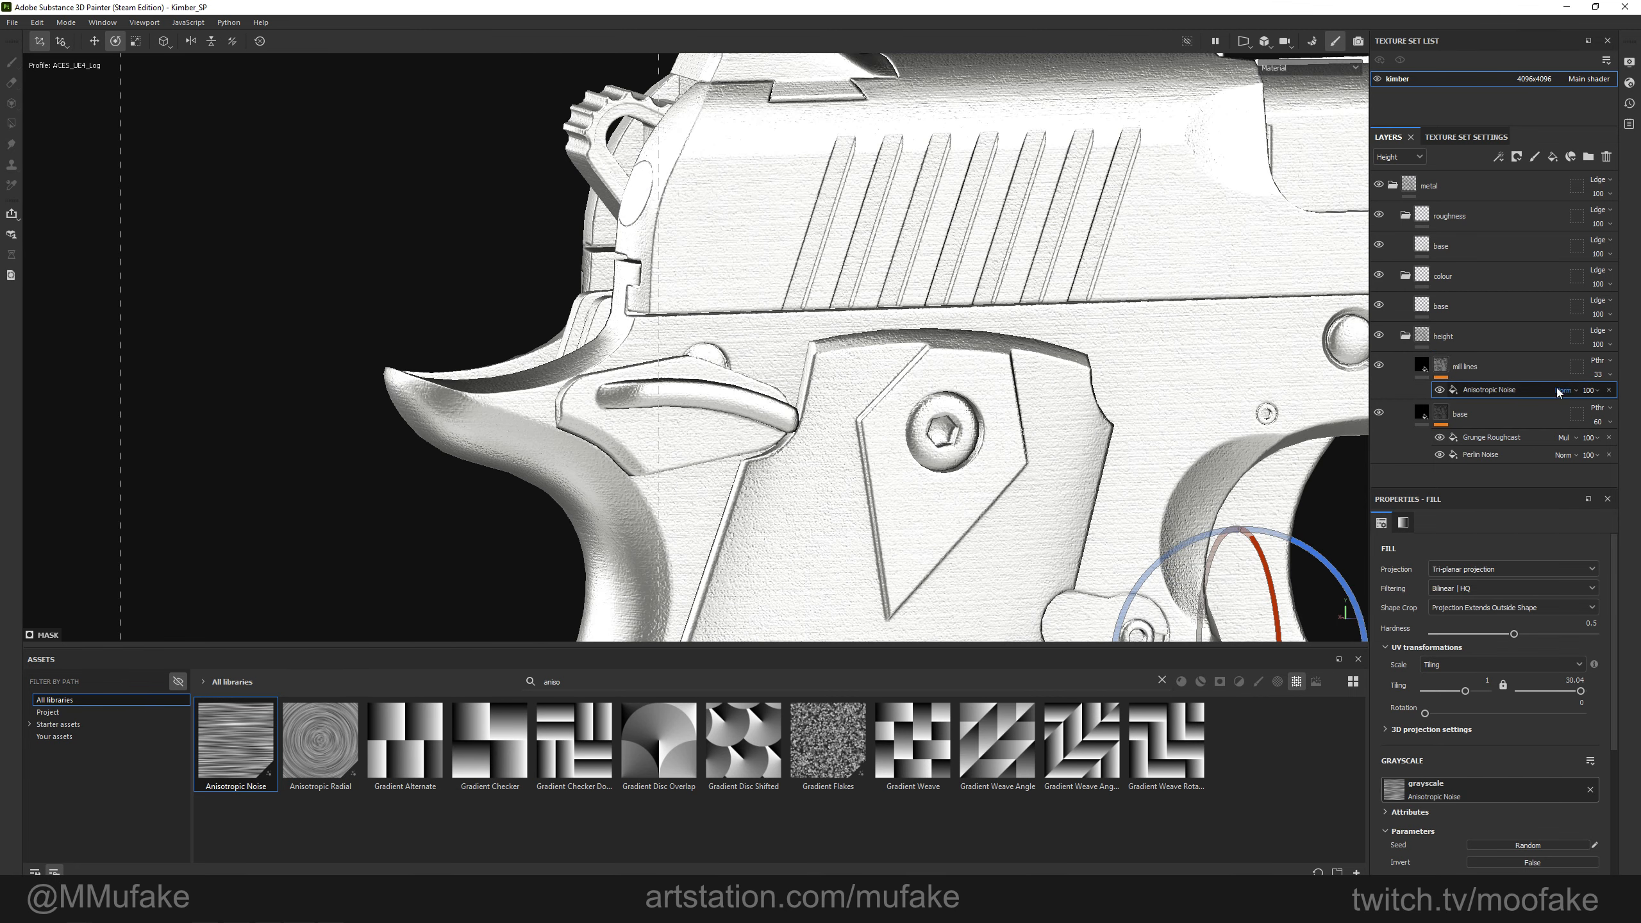
click(1604, 375)
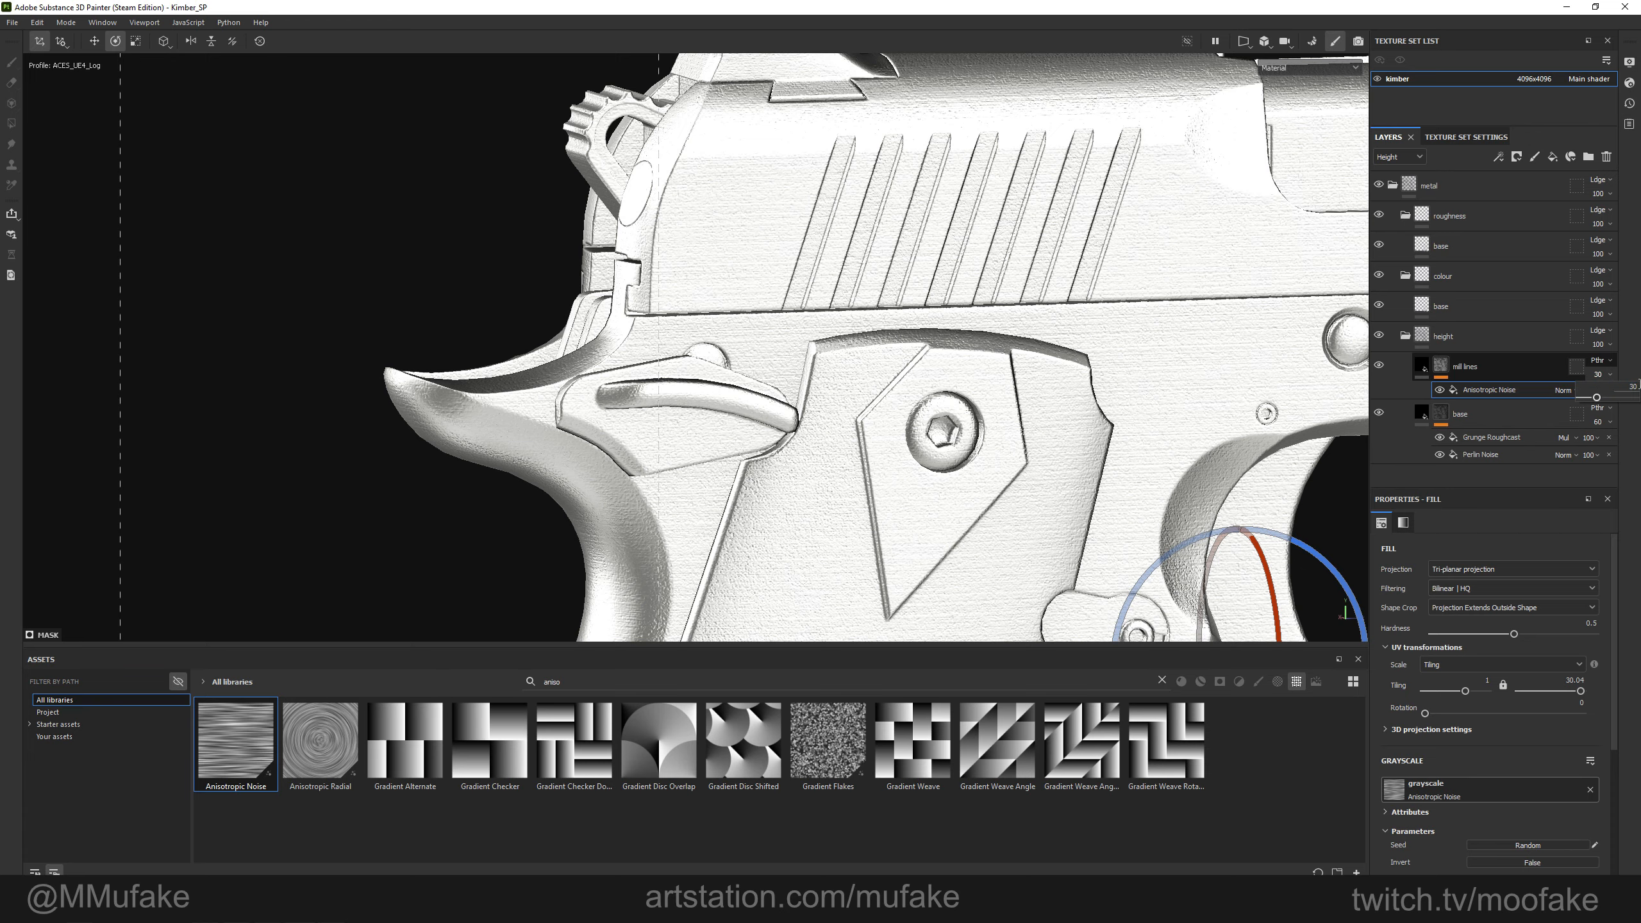
alt+drag(891, 392, 846, 385)
alt+middle_drag(847, 385, 726, 406)
alt+drag(726, 406, 842, 442)
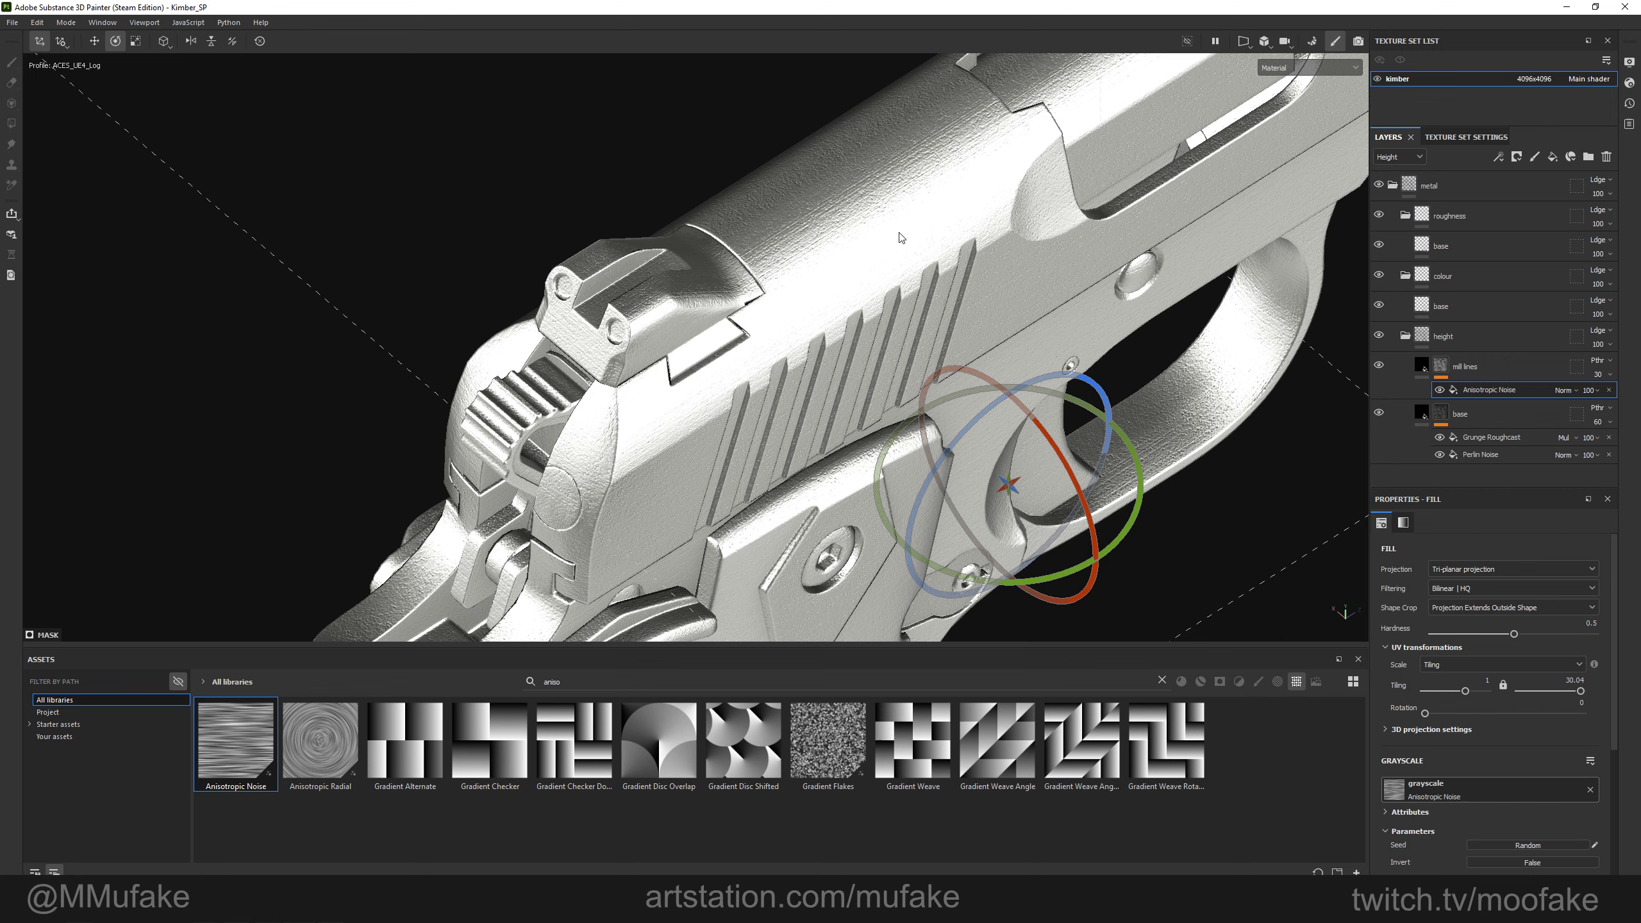
Add a paint effect above the Anisotropic Noise in the mill lines mask.
alt+right_drag(899, 232, 730, 483)
alt+drag(789, 435, 719, 312)
alt+middle_drag(718, 311, 827, 308)
right_click(1502, 388)
right_click(1458, 387)
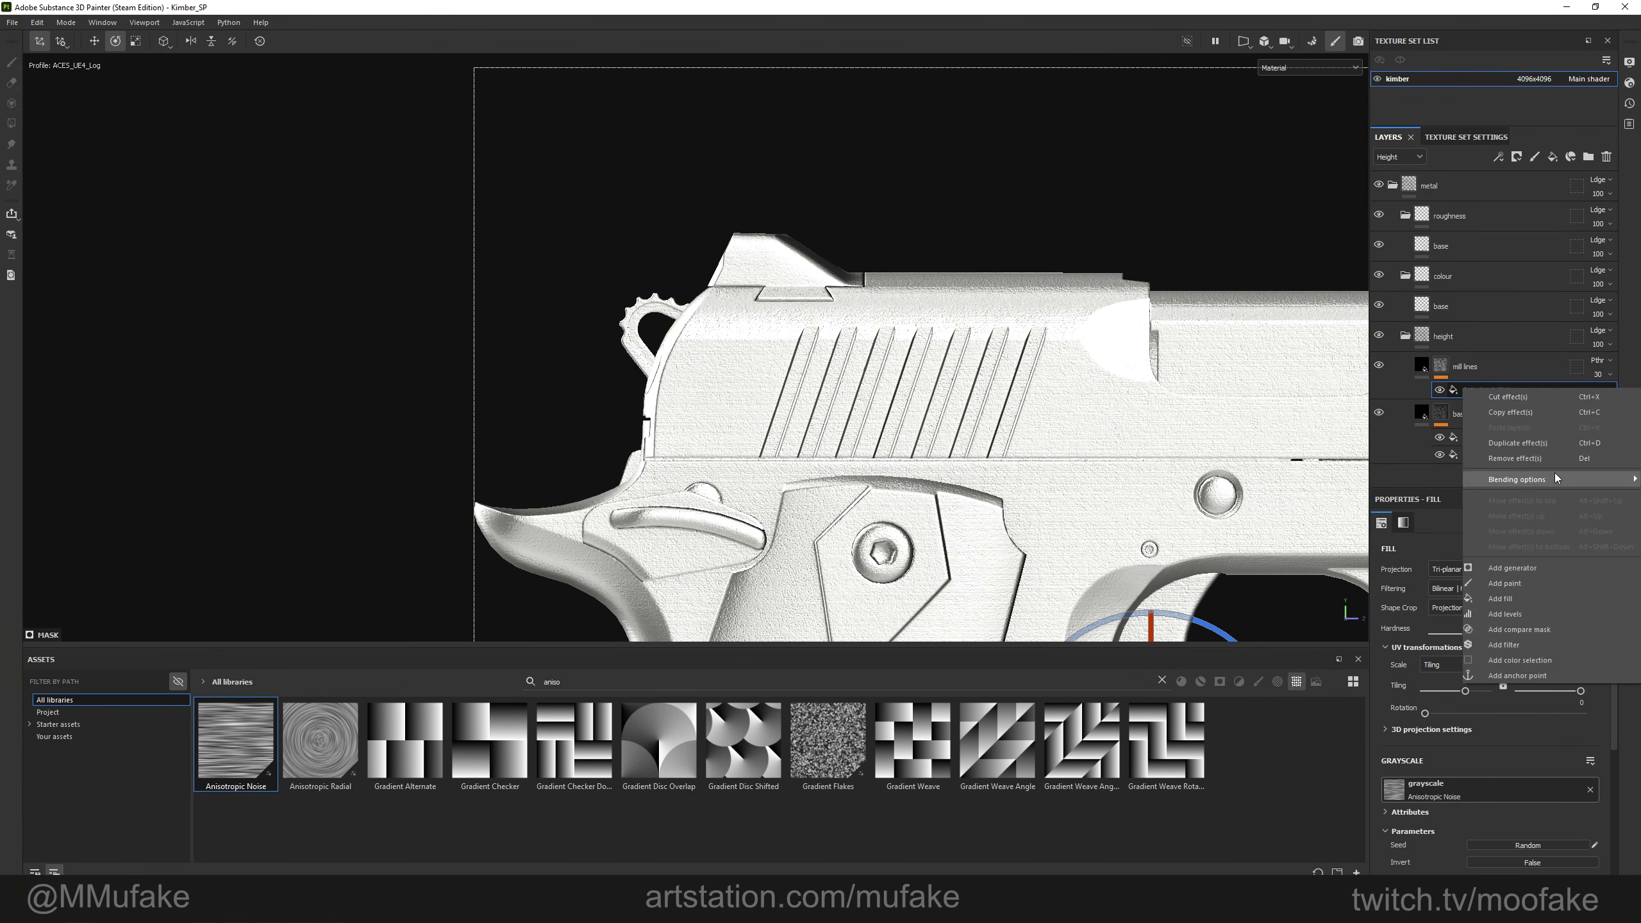
click(1524, 584)
alt+middle_drag(575, 371, 581, 351)
Fill the whole pistol black in the paint effect using Polygon Fill in mesh fill mode, and show the mill lines mask.
key(4)
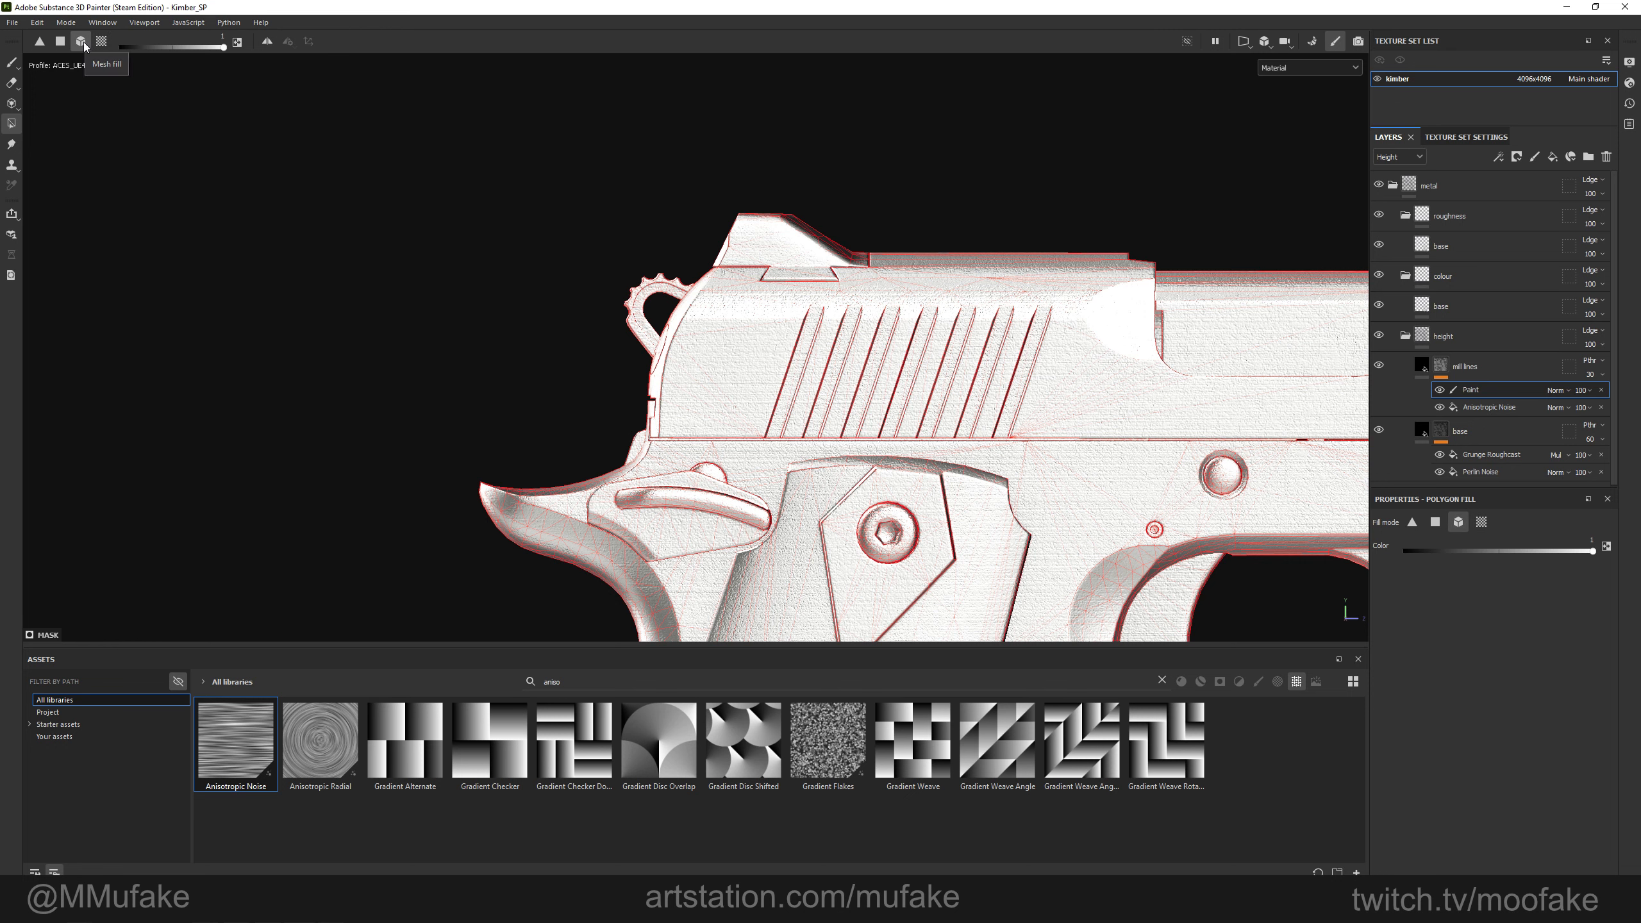
drag(223, 47, 111, 49)
scroll(680, 365, down, 3)
alt+middle_drag(728, 408, 576, 214)
scroll(597, 237, down, 1)
alt+middle_drag(361, 188, 379, 285)
scroll(379, 282, down, 2)
drag(377, 138, 1250, 672)
alt+click(1441, 367)
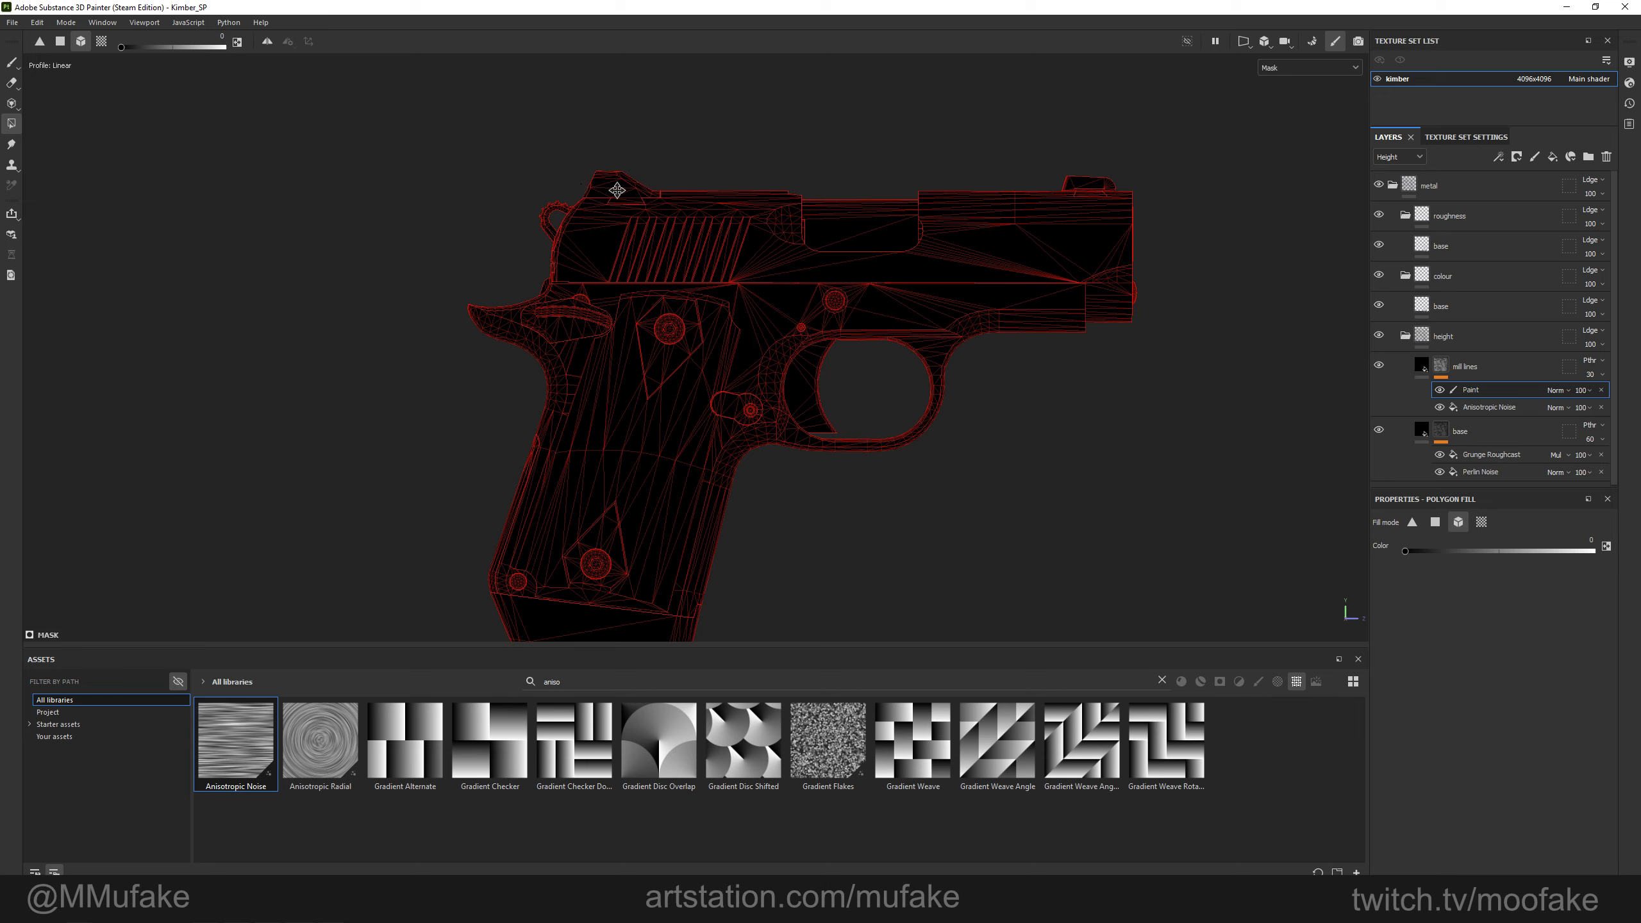
Fill the slide and flat frame side surfaces white in the mill lines mask using UV chunk fill with colour 1.
alt+middle_drag(678, 247, 811, 326)
scroll(811, 325, up, 2)
scroll(905, 356, up, 2)
scroll(692, 345, up, 1)
mouse_move(687, 340)
alt+mouse_down()
mouse_move(777, 316)
mouse_move(673, 331)
alt+mouse_up()
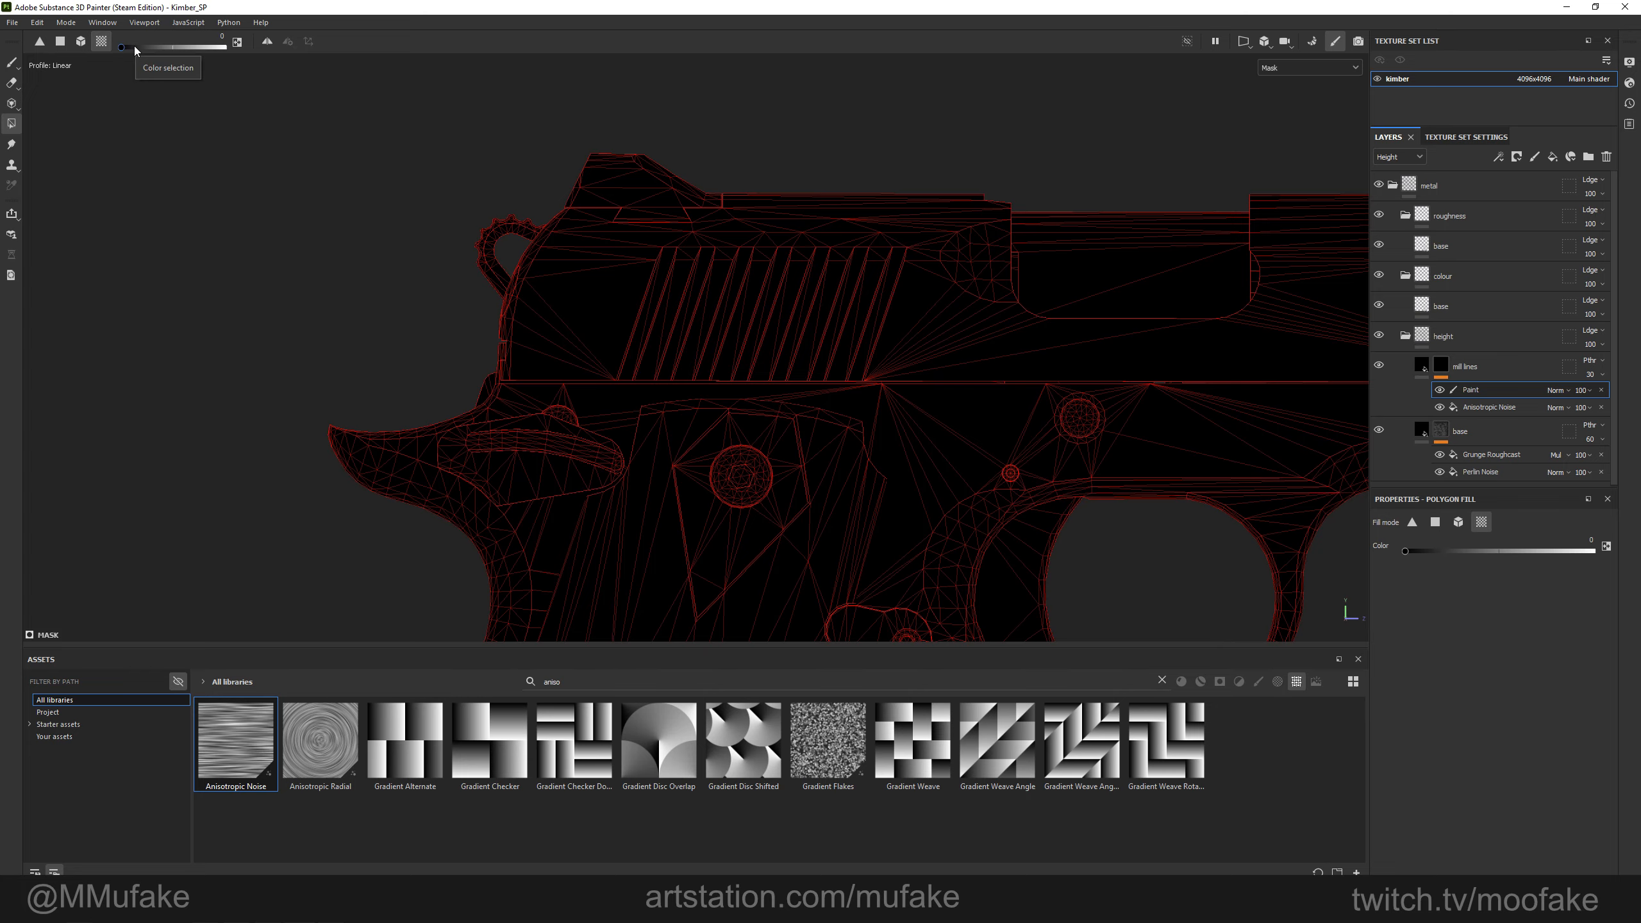
drag(137, 49, 243, 107)
scroll(568, 352, up, 3)
alt+drag(285, 181, 582, 363)
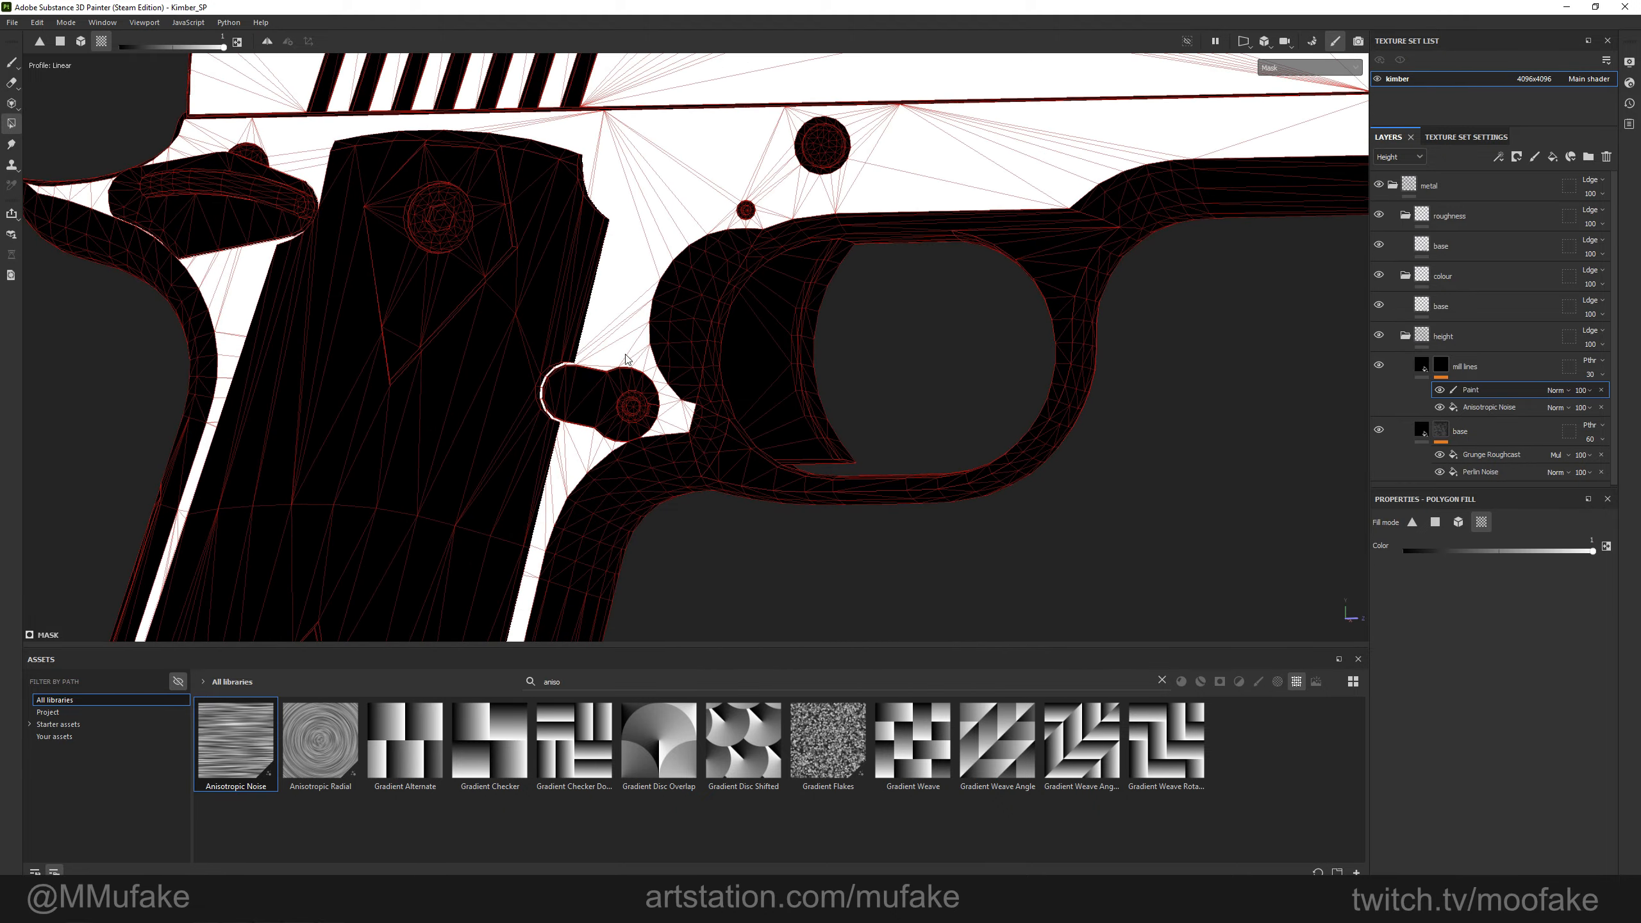
alt+middle_drag(582, 362, 602, 209)
alt+drag(602, 209, 568, 264)
alt+middle_drag(568, 263, 469, 534)
alt+drag(470, 534, 615, 483)
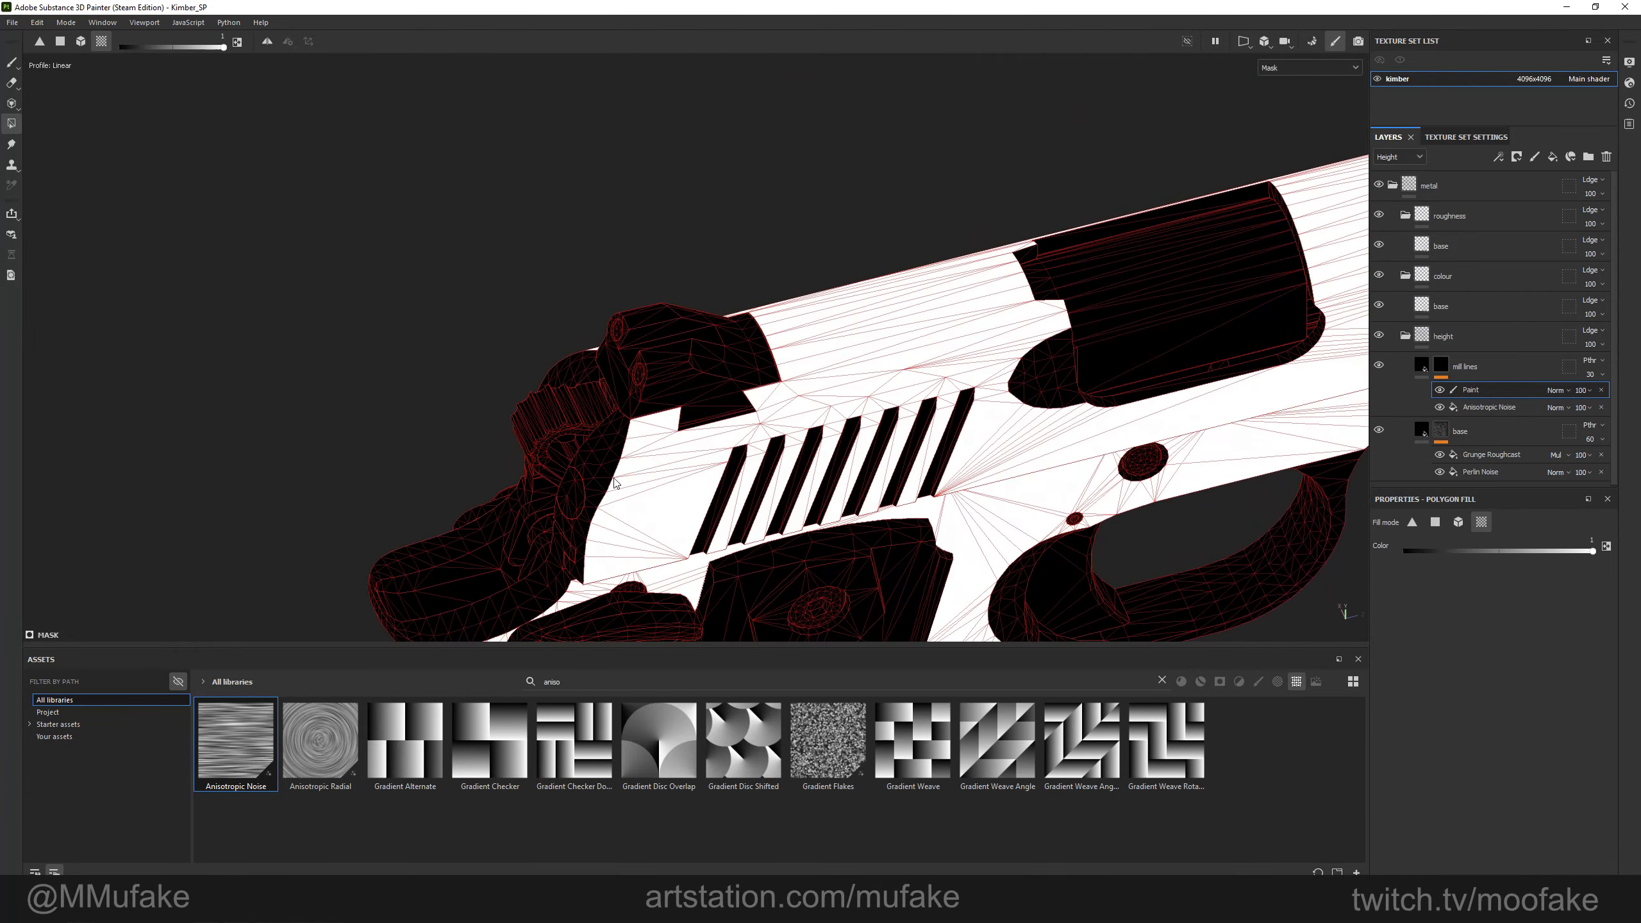
alt+drag(832, 411, 723, 379)
scroll(580, 354, up, 2)
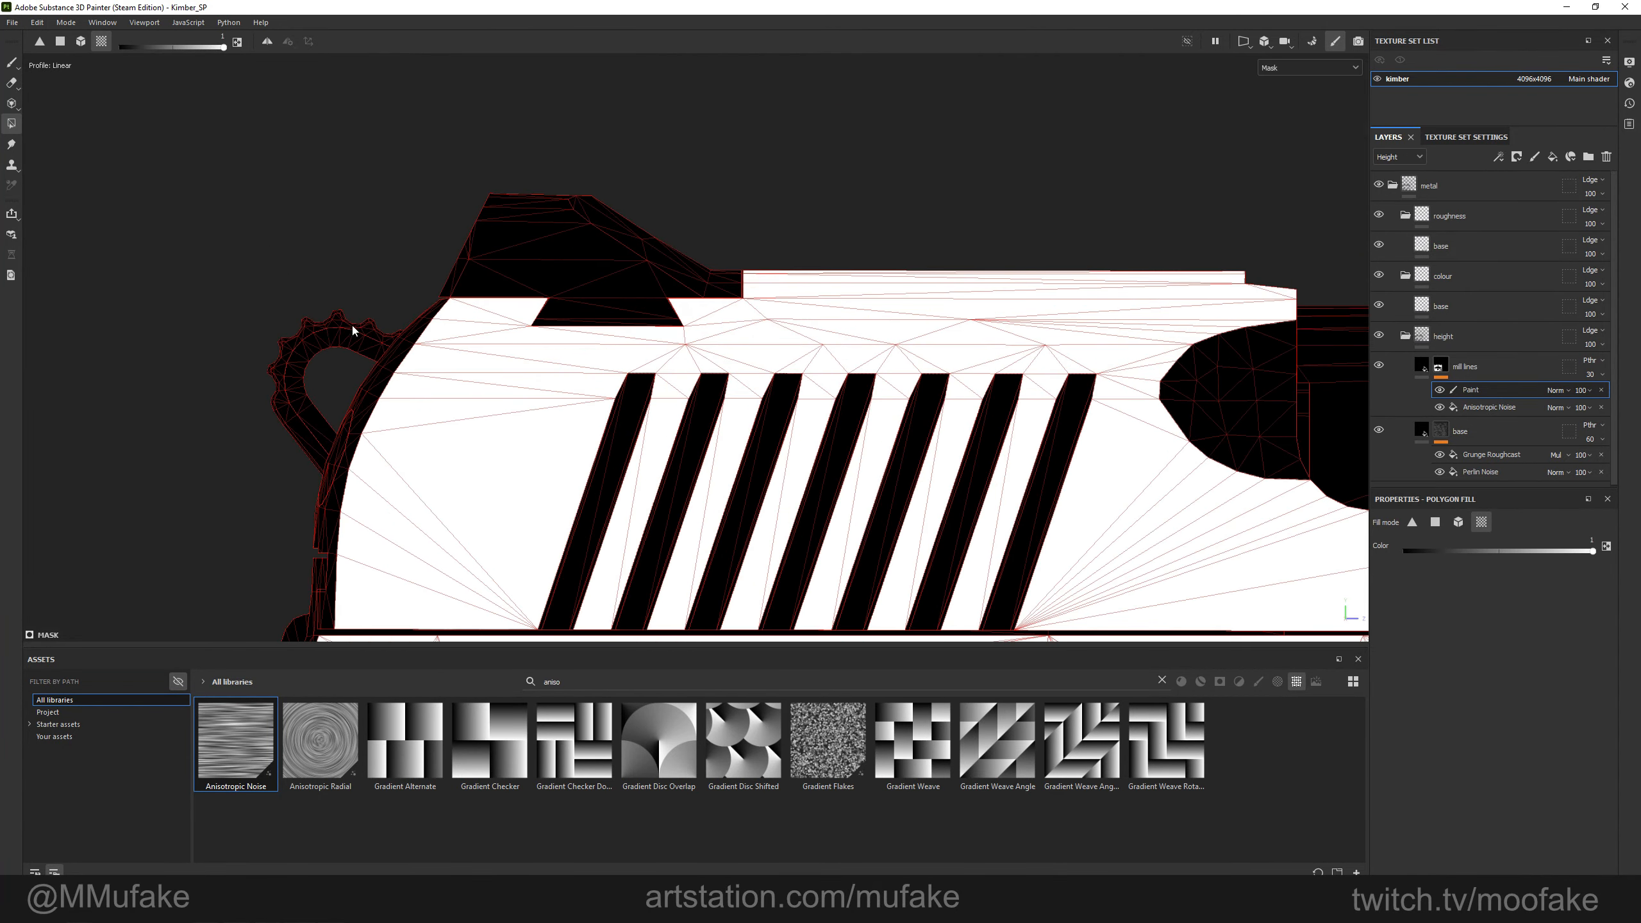
Examine the rear of the slide in material view to judge which surfaces should carry mill lines, and return to the mask.
key(1)
key(m)
mouse_move(479, 346)
alt+mouse_down()
mouse_move(831, 367)
mouse_move(652, 378)
alt+mouse_up()
scroll(653, 378, up, 2)
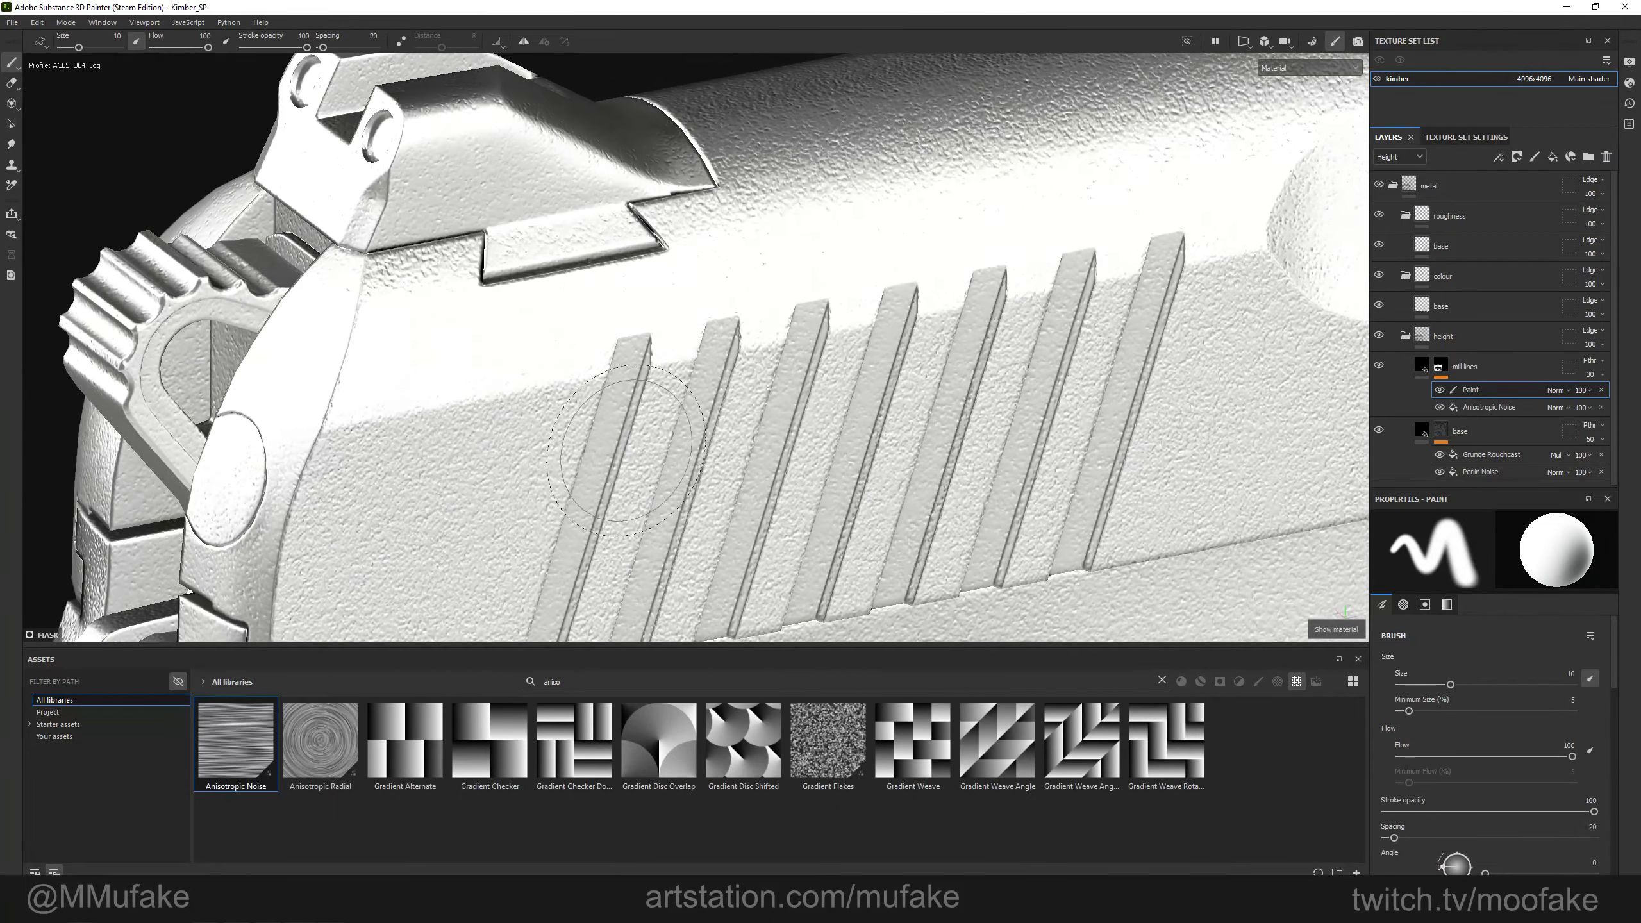
mouse_move(341, 414)
ctrl+right_down()
mouse_move(301, 415)
mouse_move(323, 414)
ctrl+right_up()
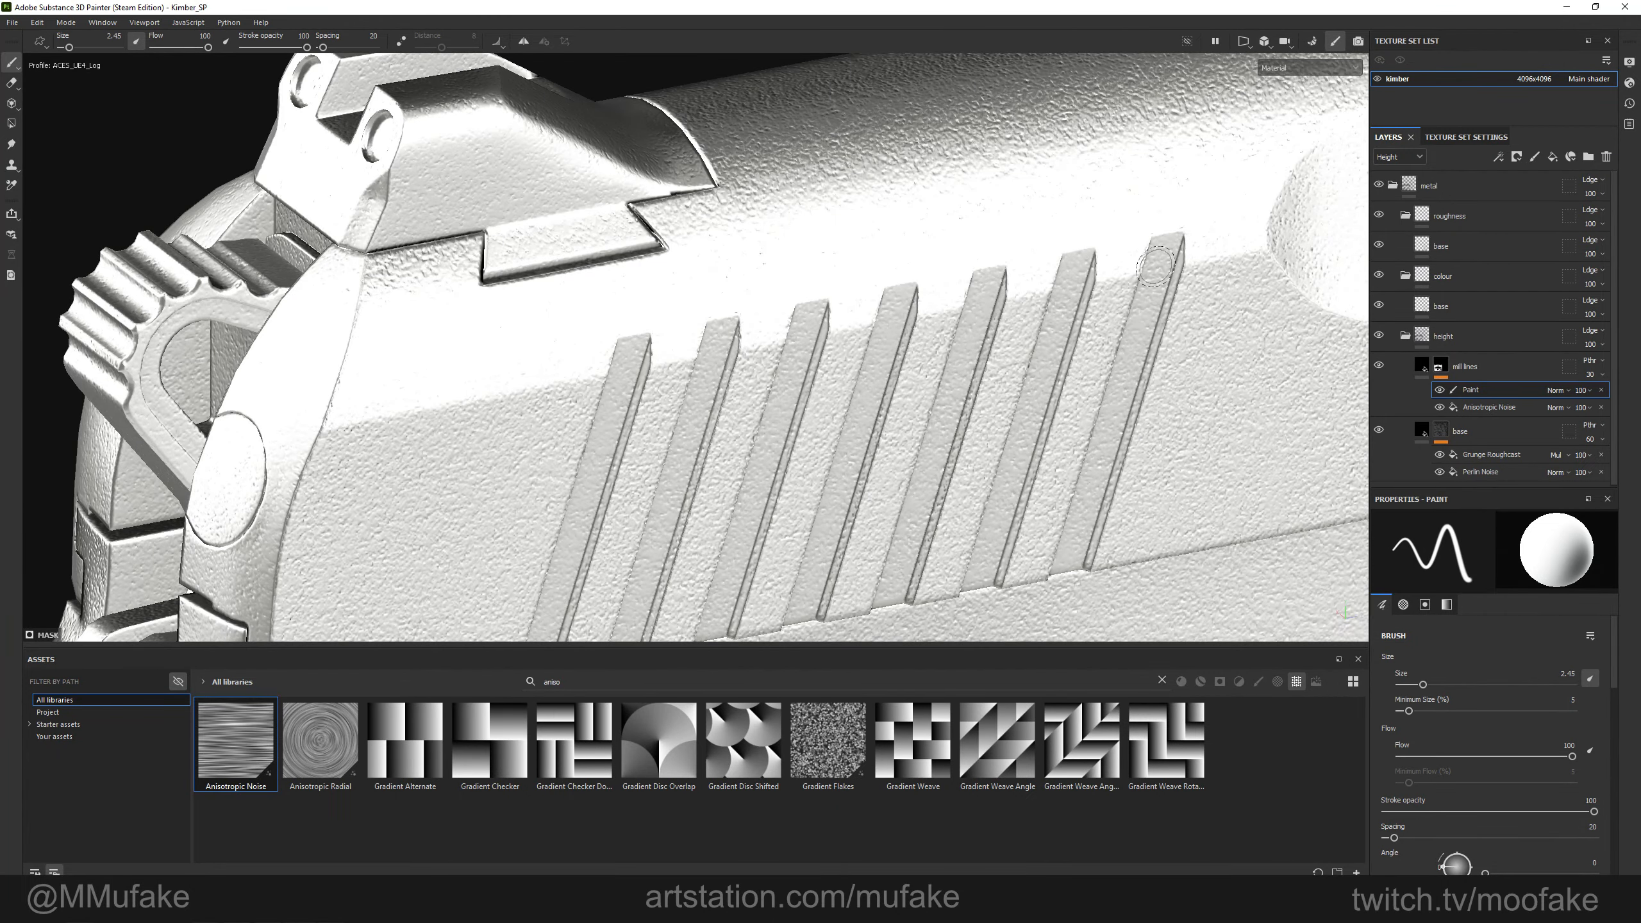
scroll(1105, 318, down, 3)
scroll(873, 378, down, 2)
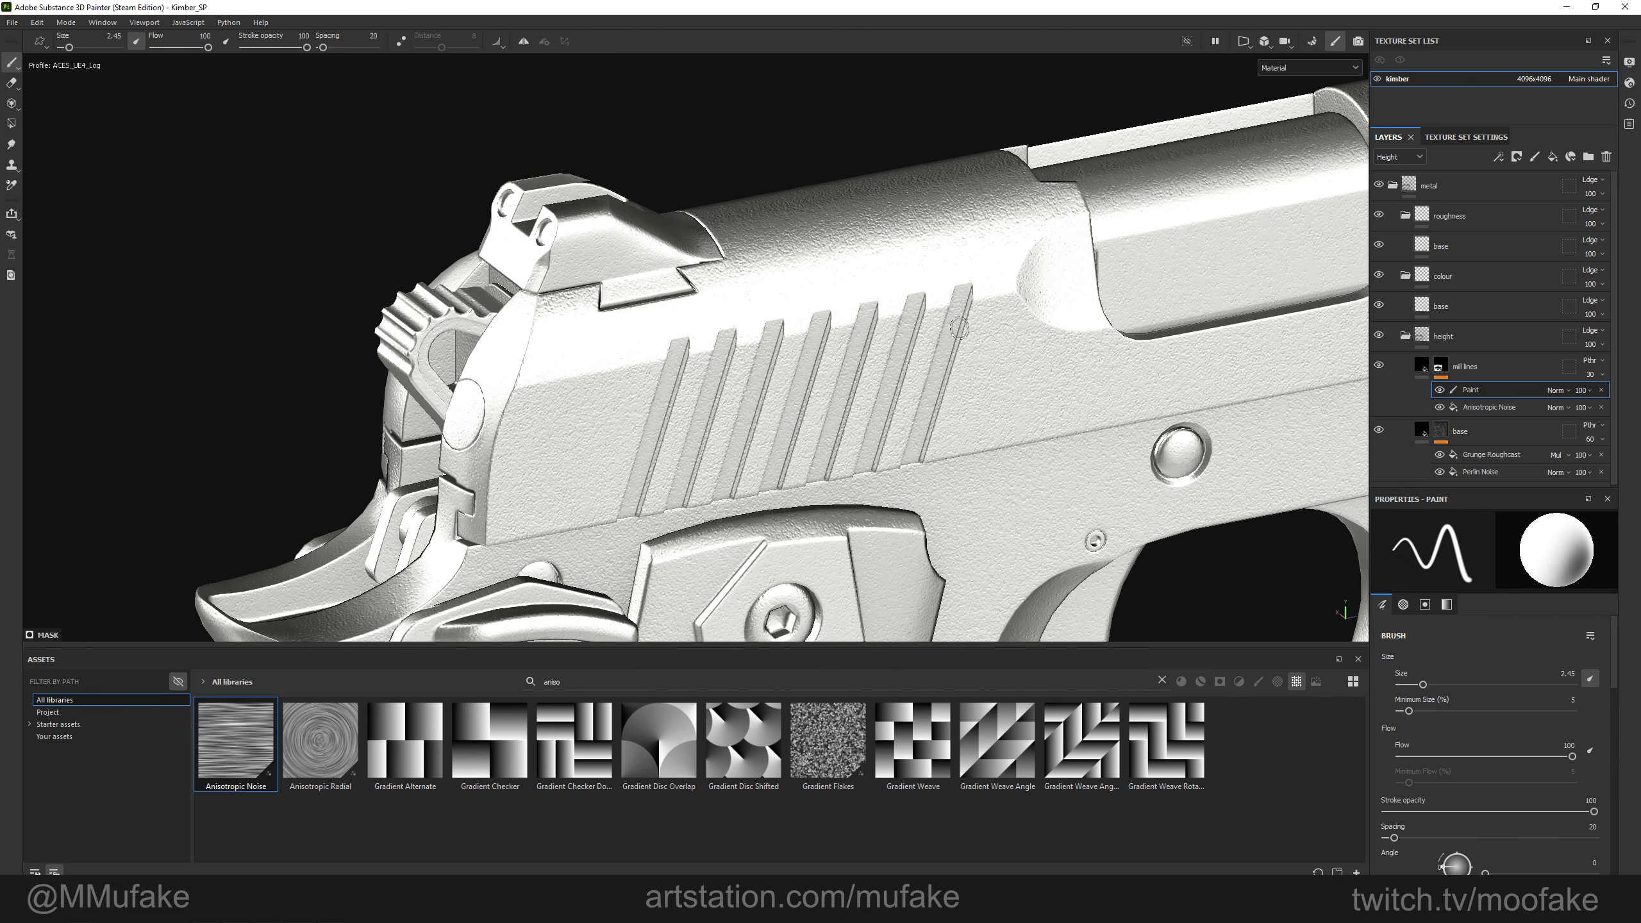
alt+shift+drag(873, 379, 582, 331)
key(c)
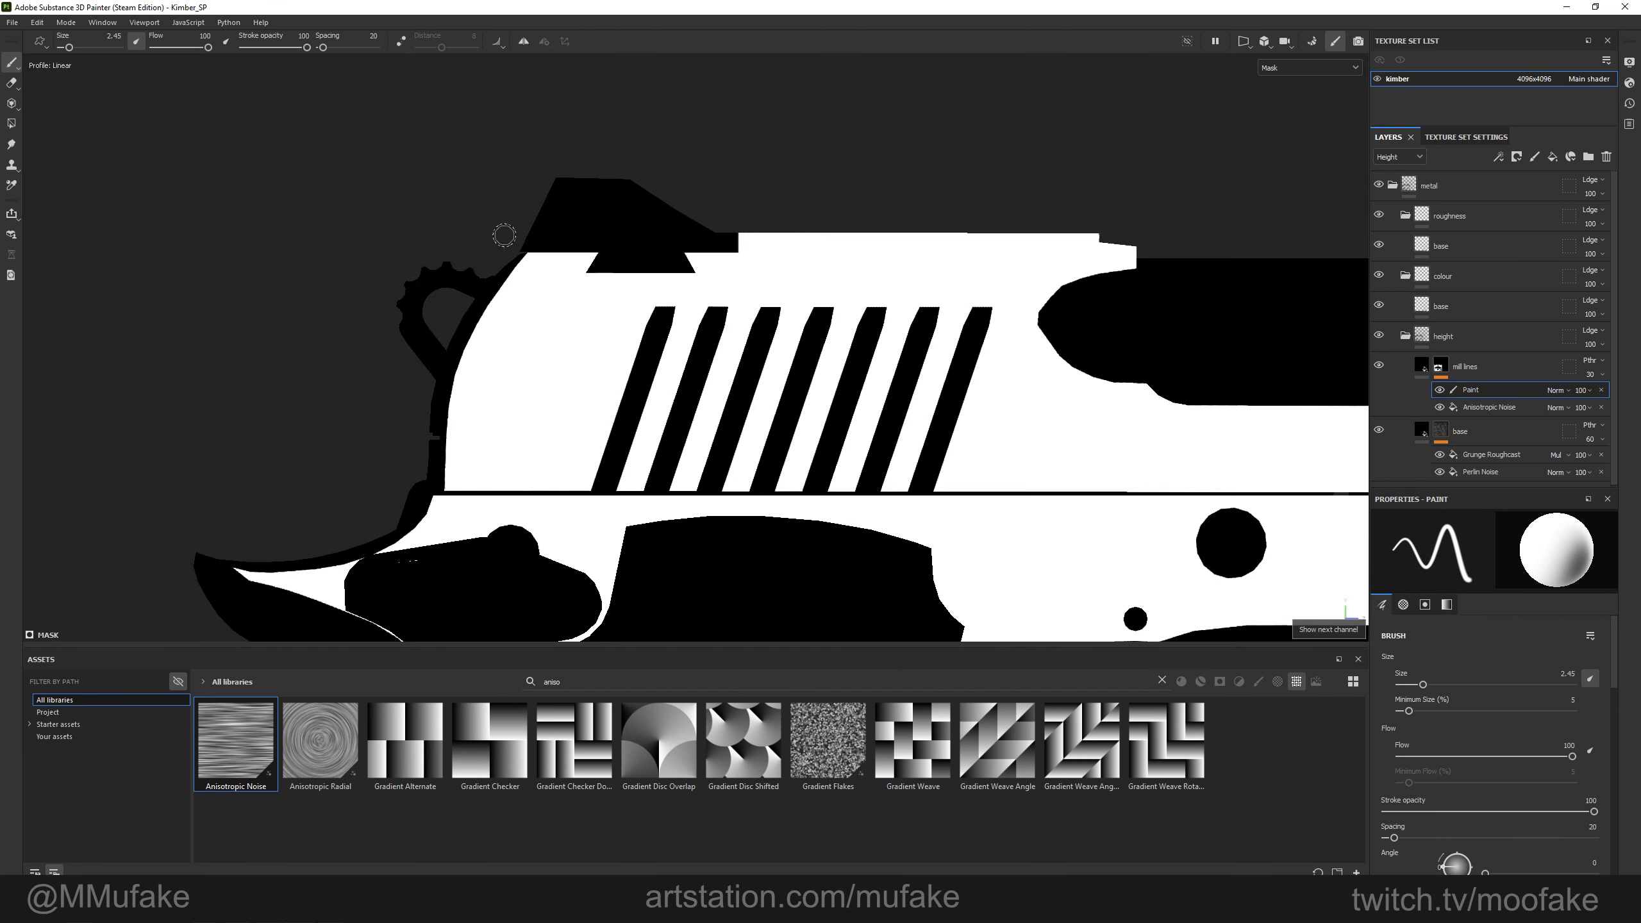
Fill the slide's rounded top faces black in the mill lines mask, from the rear sight to the muzzle, using triangle fill.
key(4)
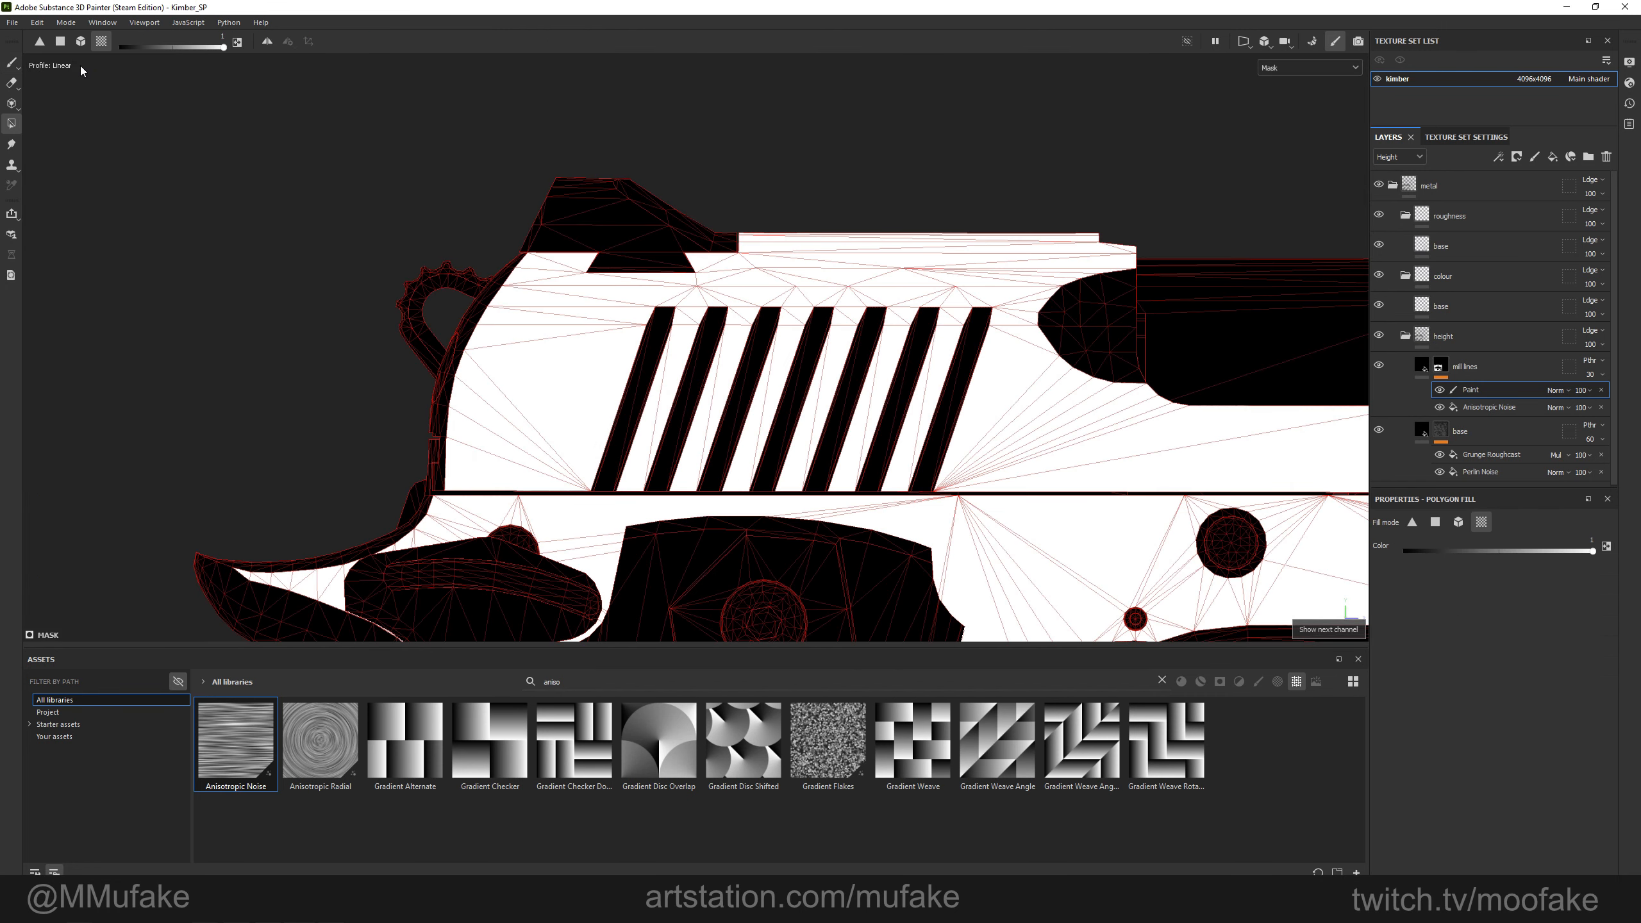
alt+middle_drag(621, 181, 267, 212)
mouse_move(110, 186)
mouse_down()
mouse_move(848, 297)
mouse_move(865, 331)
mouse_up()
alt+middle_drag(1036, 167, 383, 169)
drag(373, 161, 1195, 344)
scroll(469, 279, down, 2)
key(1)
key(4)
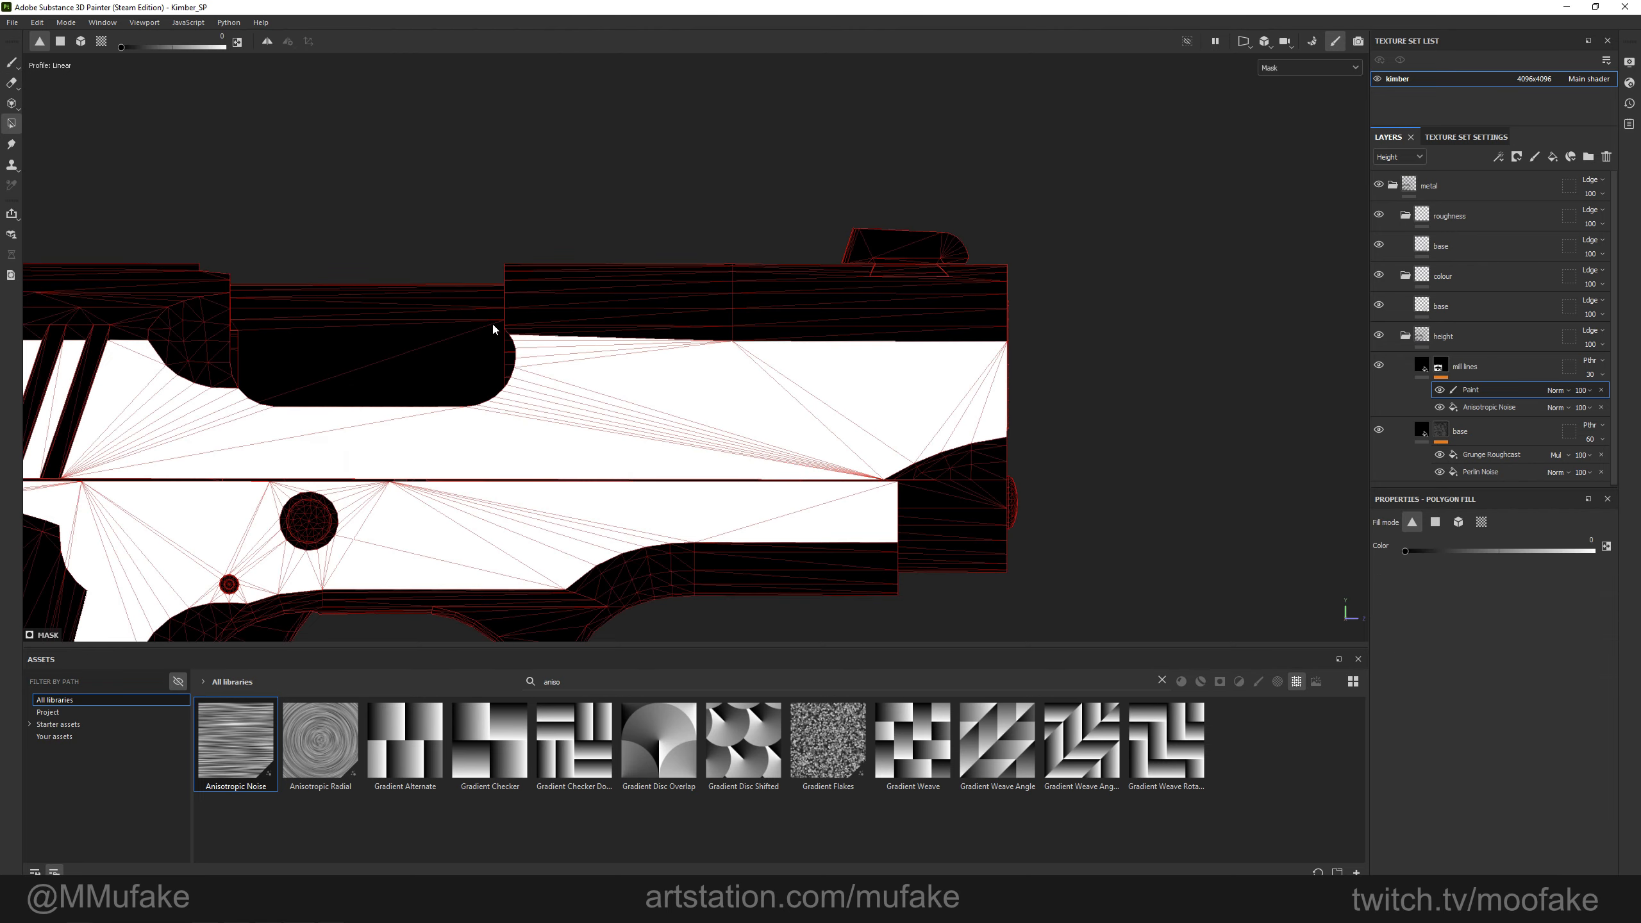
scroll(524, 343, up, 2)
drag(531, 340, 557, 354)
scroll(486, 331, down, 2)
key(1)
Examine the slide's side, ejection port and rounded top in material view to check the mask boundary.
scroll(478, 336, up, 1)
key(m)
key(4)
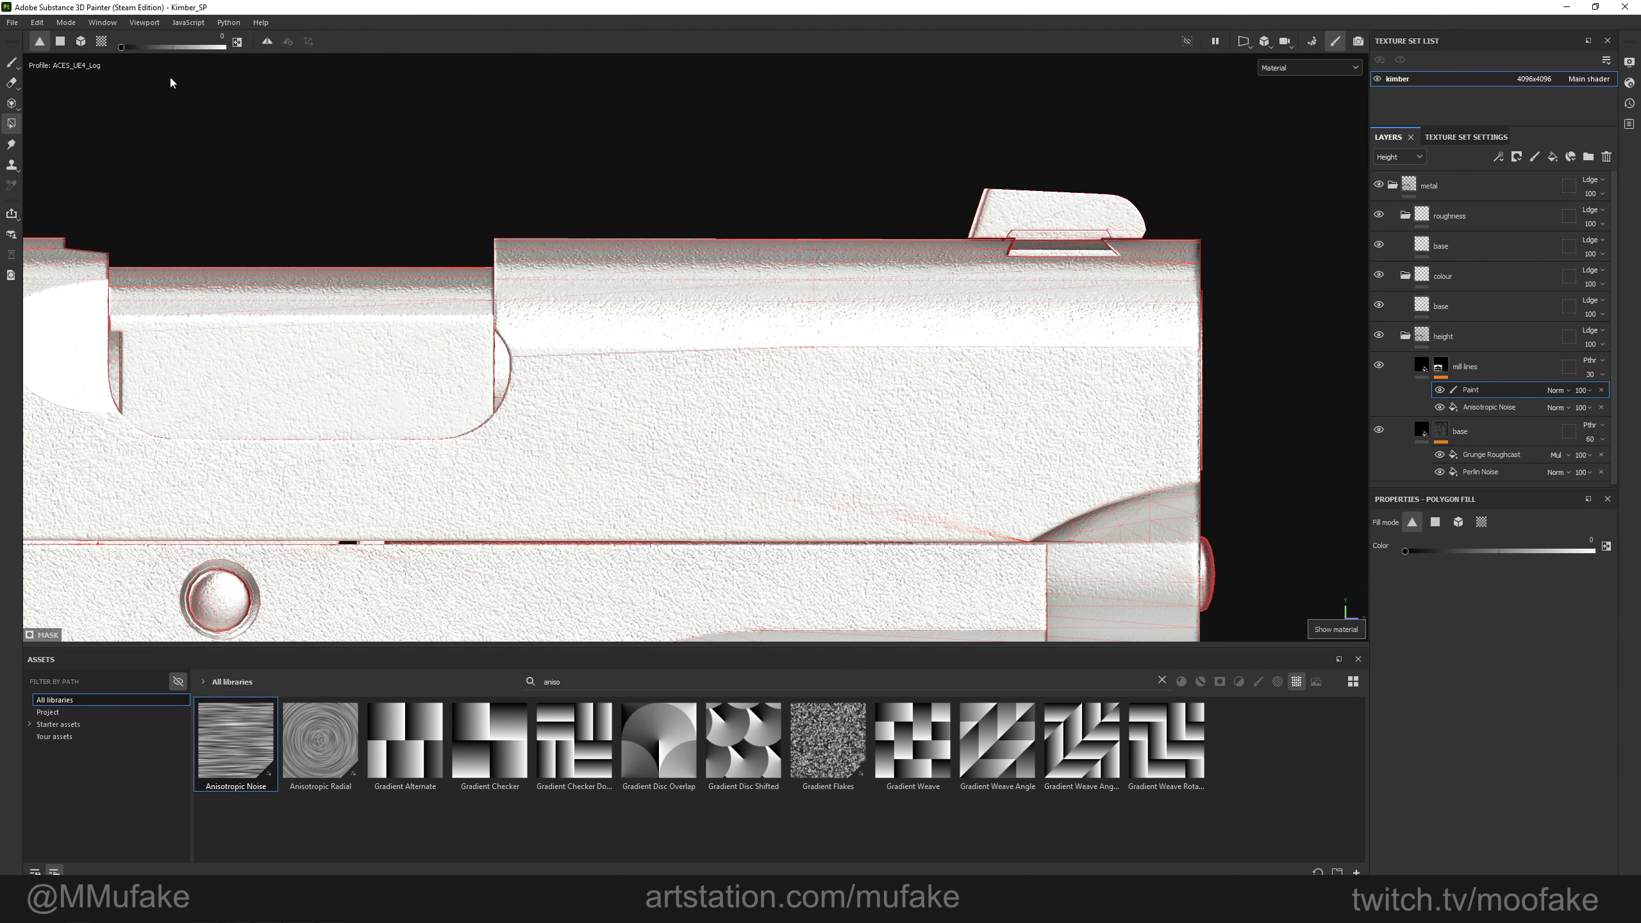
scroll(434, 280, up, 3)
mouse_move(547, 191)
alt+mouse_down()
mouse_move(609, 445)
mouse_move(614, 349)
alt+mouse_up()
key(1)
scroll(582, 442, down, 4)
alt+middle_drag(613, 349, 867, 260)
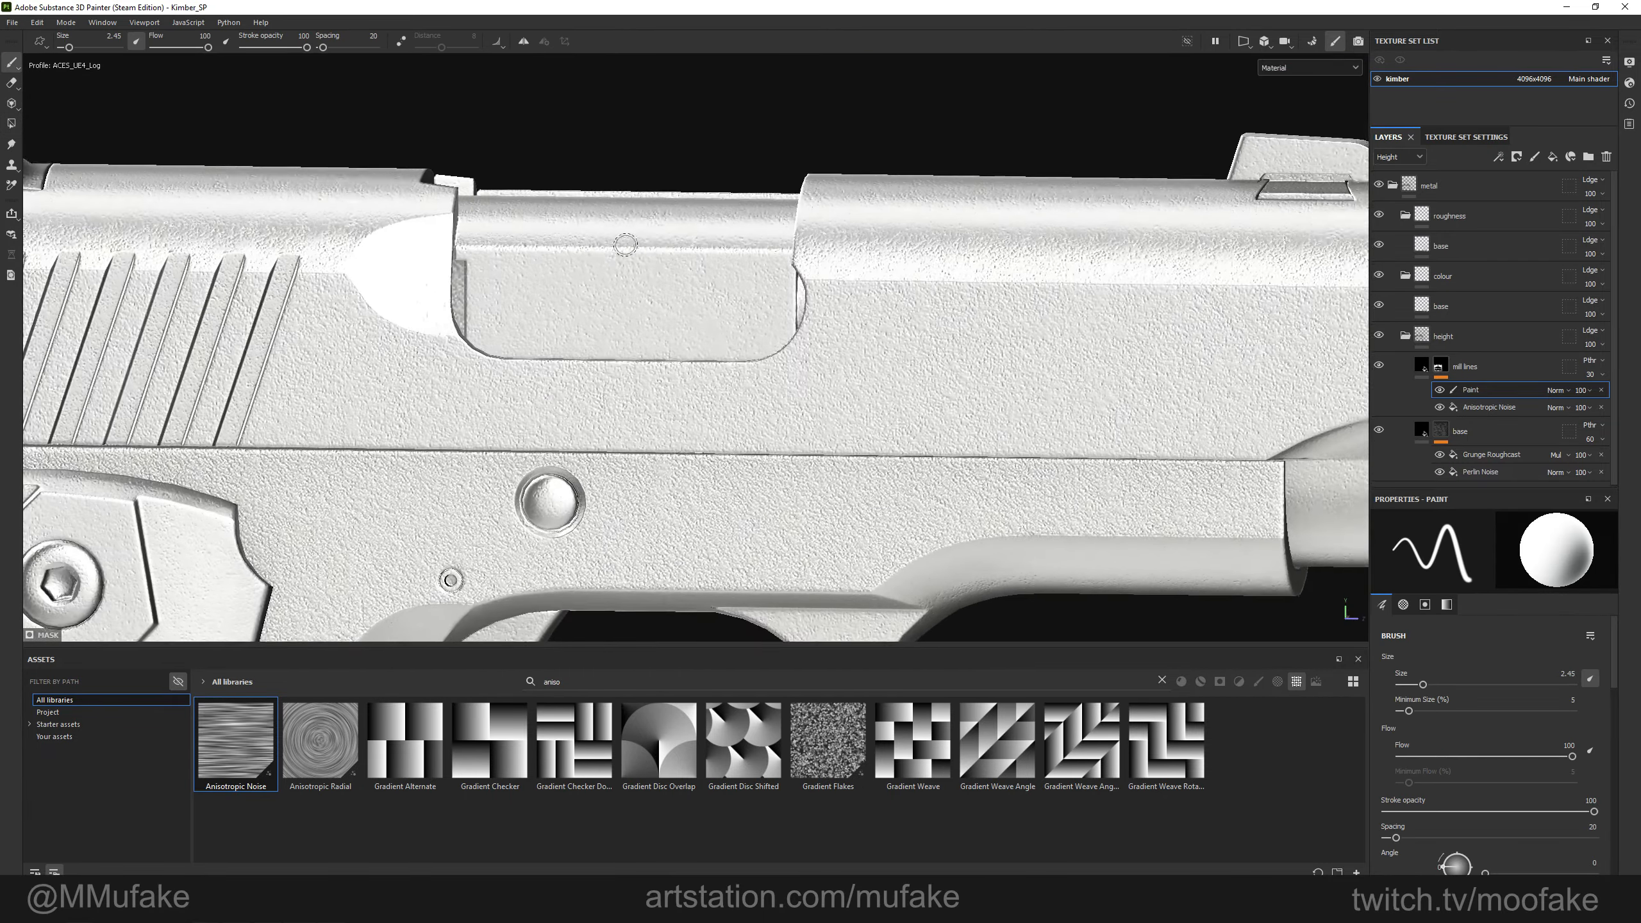
alt+drag(648, 246, 530, 258)
mouse_move(675, 313)
shift+right_down()
mouse_move(724, 314)
mouse_move(666, 318)
shift+right_up()
alt+drag(667, 319, 504, 310)
alt+middle_drag(504, 311, 695, 301)
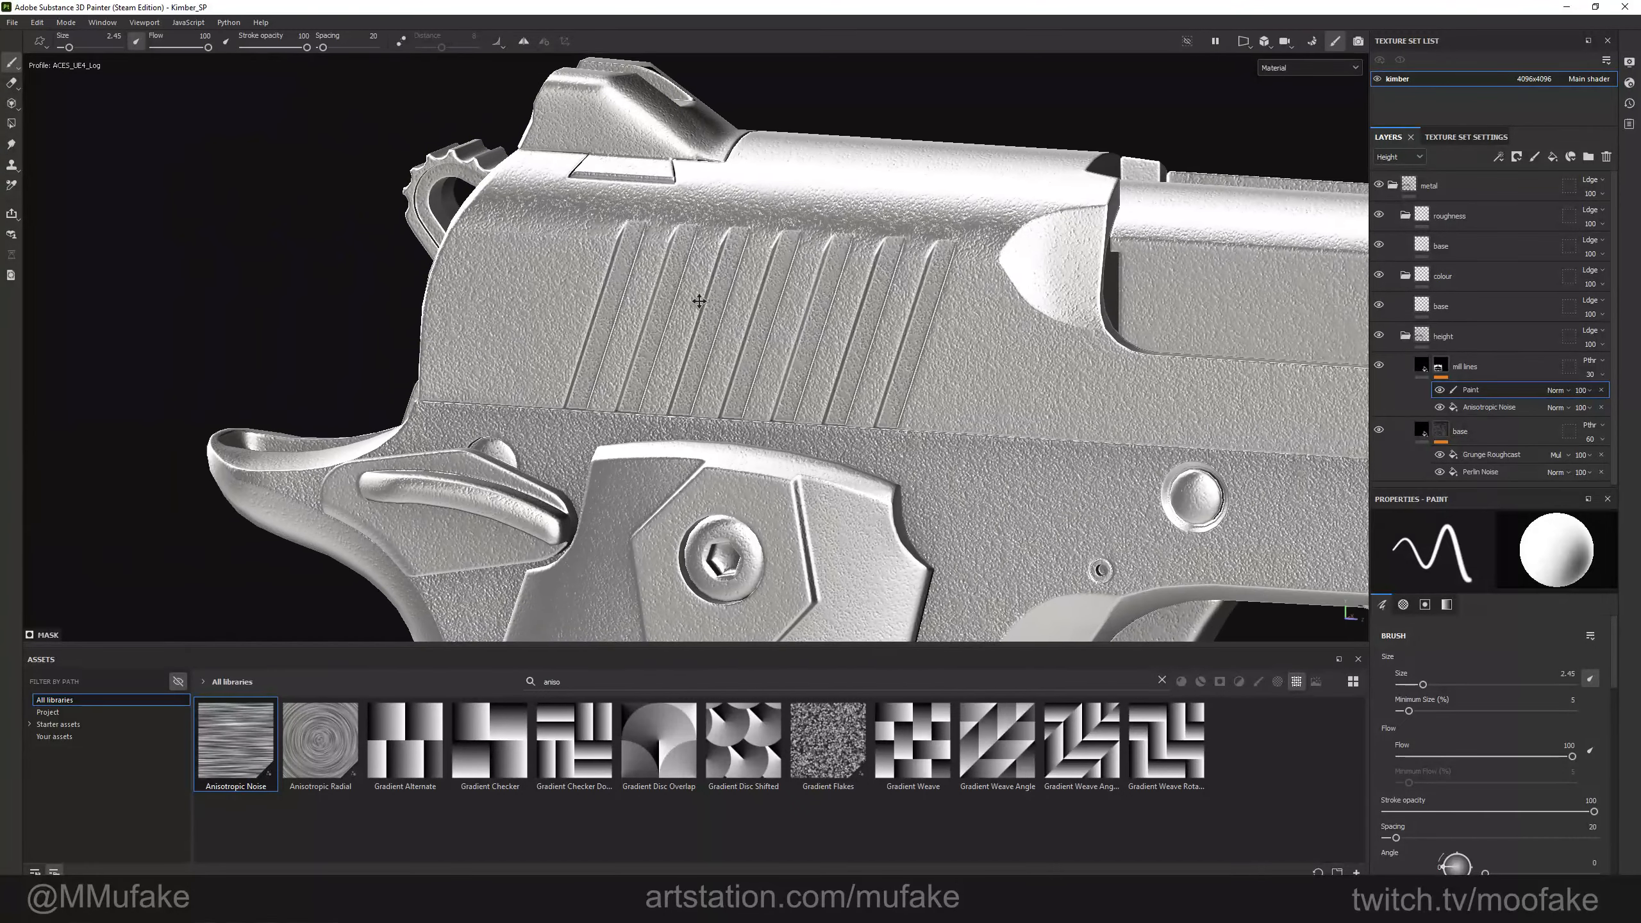
Show the mill lines mask and set its paint effect's blending mode to Multiply.
alt+shift+drag(696, 301, 671, 272)
alt+click(1440, 366)
alt+drag(846, 258, 905, 388)
alt+middle_drag(906, 388, 822, 302)
alt+shift+drag(821, 301, 684, 312)
mouse_move(685, 312)
alt+middle_down()
mouse_move(773, 403)
mouse_move(700, 473)
alt+middle_up()
click(1555, 393)
click(1561, 453)
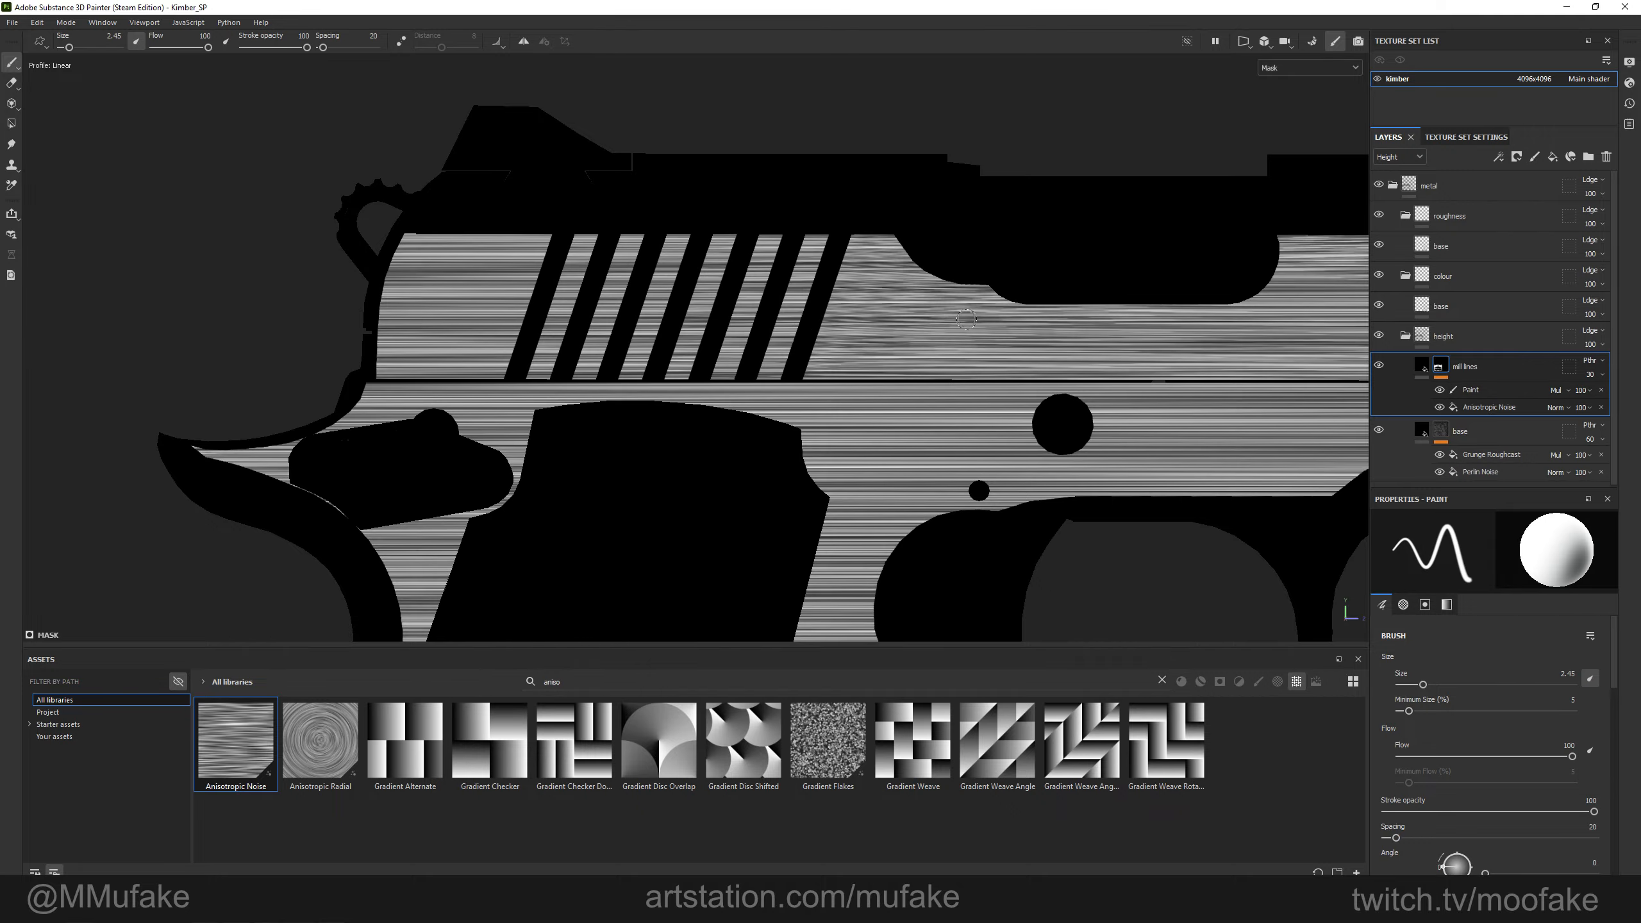
Inspect the masked mill lines on the slide and frame in material view from several angles.
key(m)
alt+drag(582, 204, 788, 272)
shift+right_drag(788, 272, 784, 281)
alt+drag(785, 281, 923, 337)
alt+right_drag(923, 337, 912, 413)
alt+drag(912, 413, 640, 302)
mouse_move(639, 303)
alt+middle_down()
mouse_move(649, 444)
mouse_move(672, 394)
alt+middle_up()
alt+right_drag(672, 394, 808, 341)
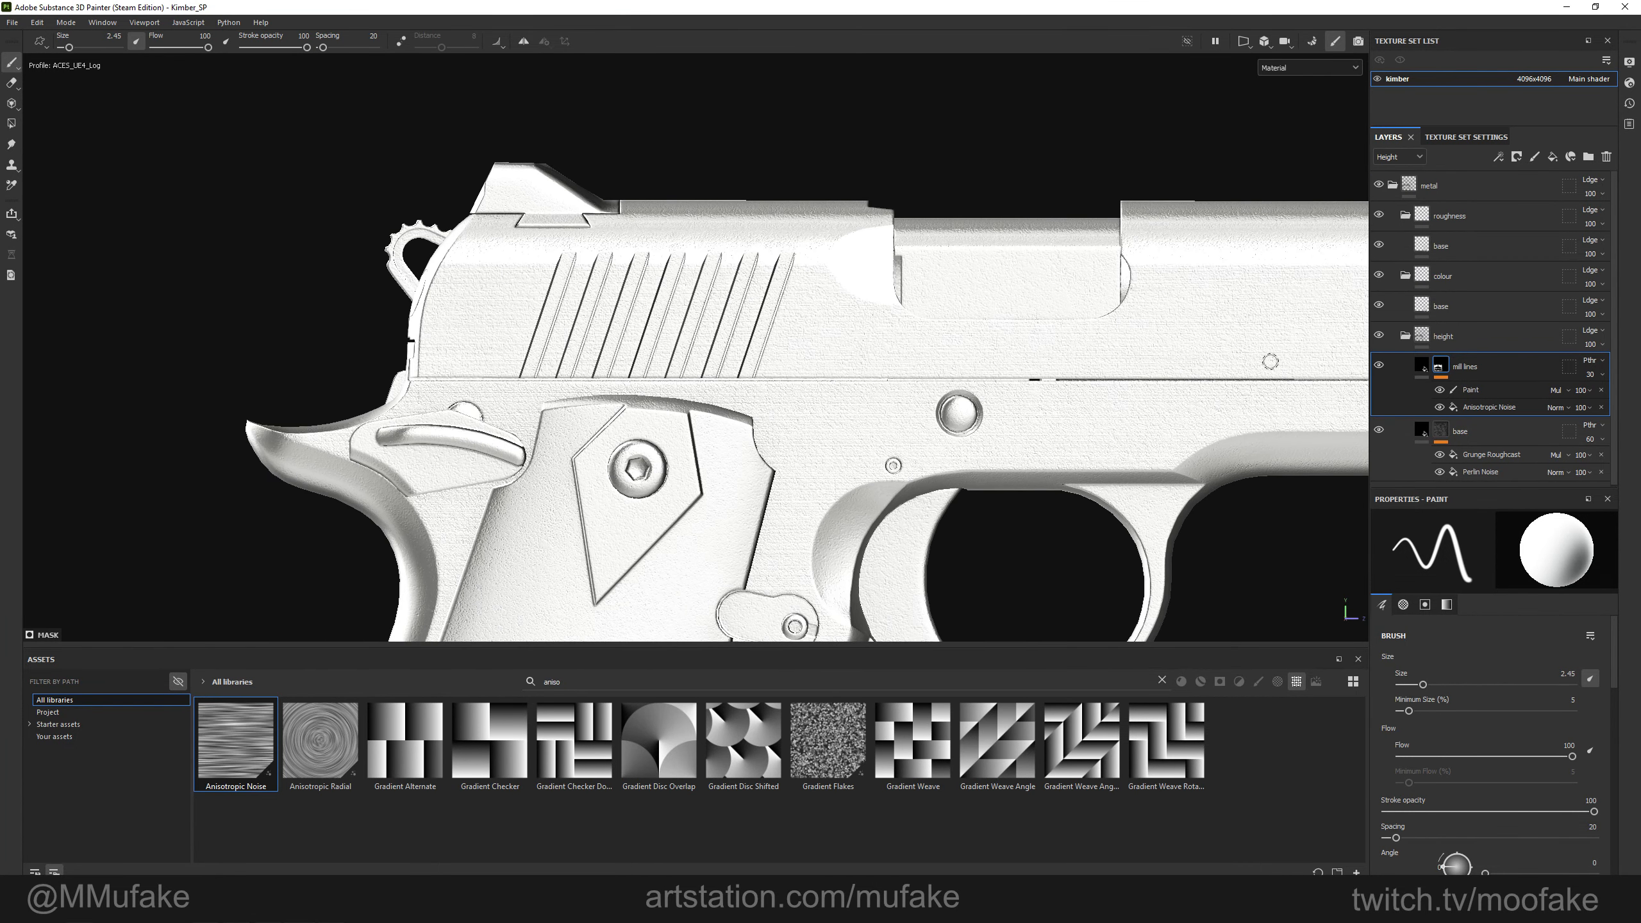
Collapse the metal folder and add a white mask to it.
click(1393, 185)
right_click(1463, 192)
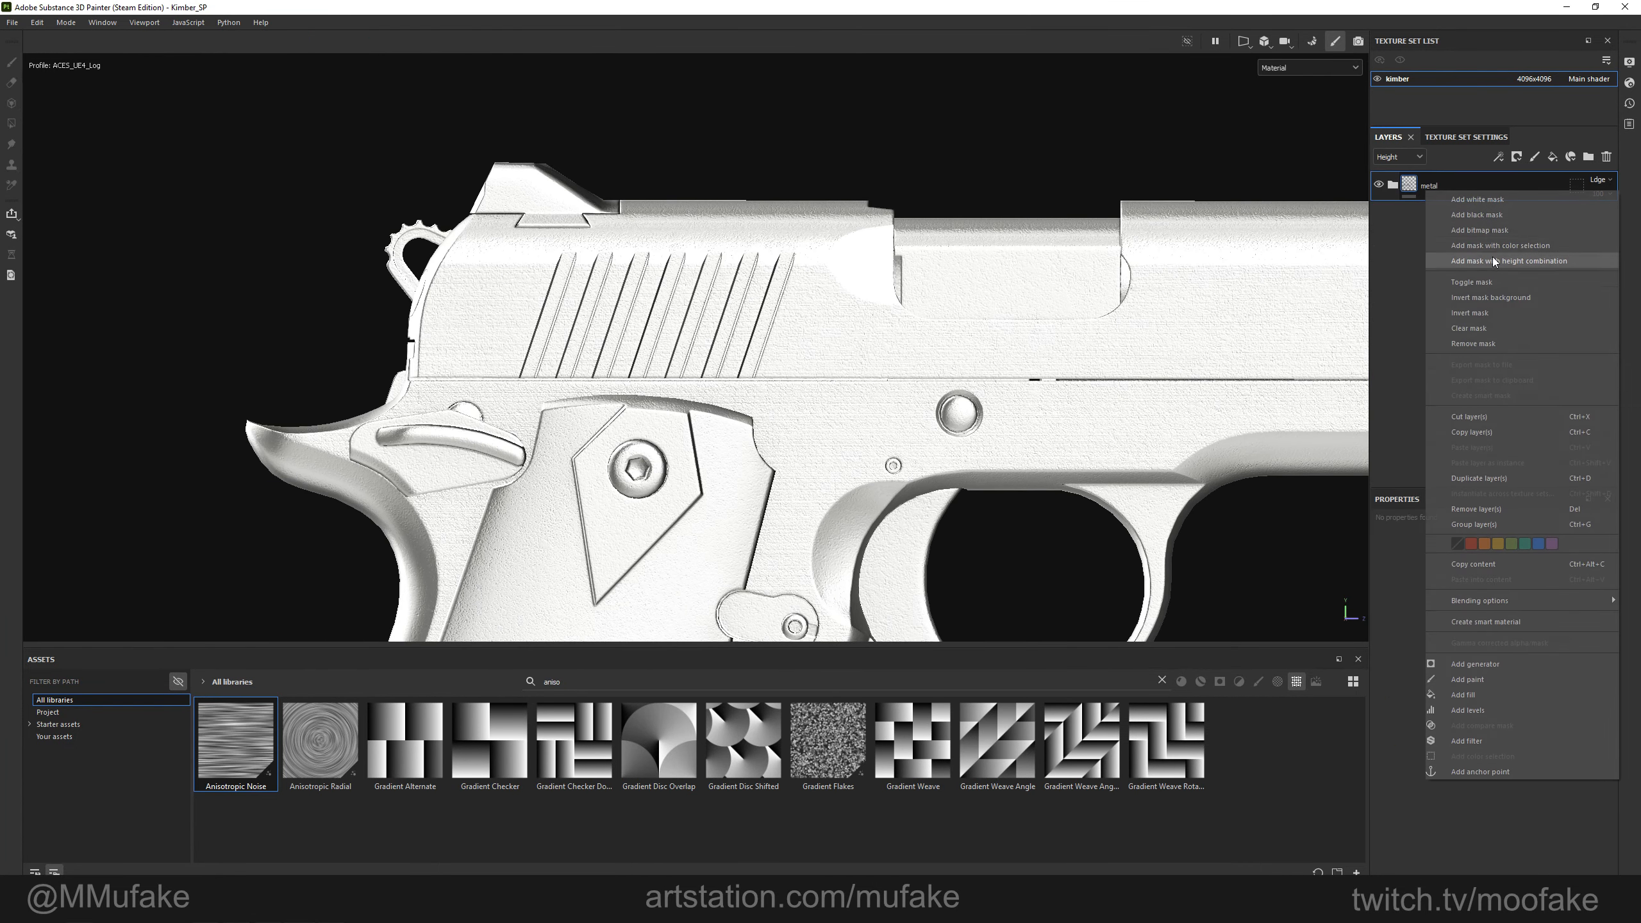
click(1484, 196)
alt+right_drag(717, 349, 660, 356)
alt+middle_drag(660, 356, 551, 290)
alt+right_drag(743, 336, 581, 279)
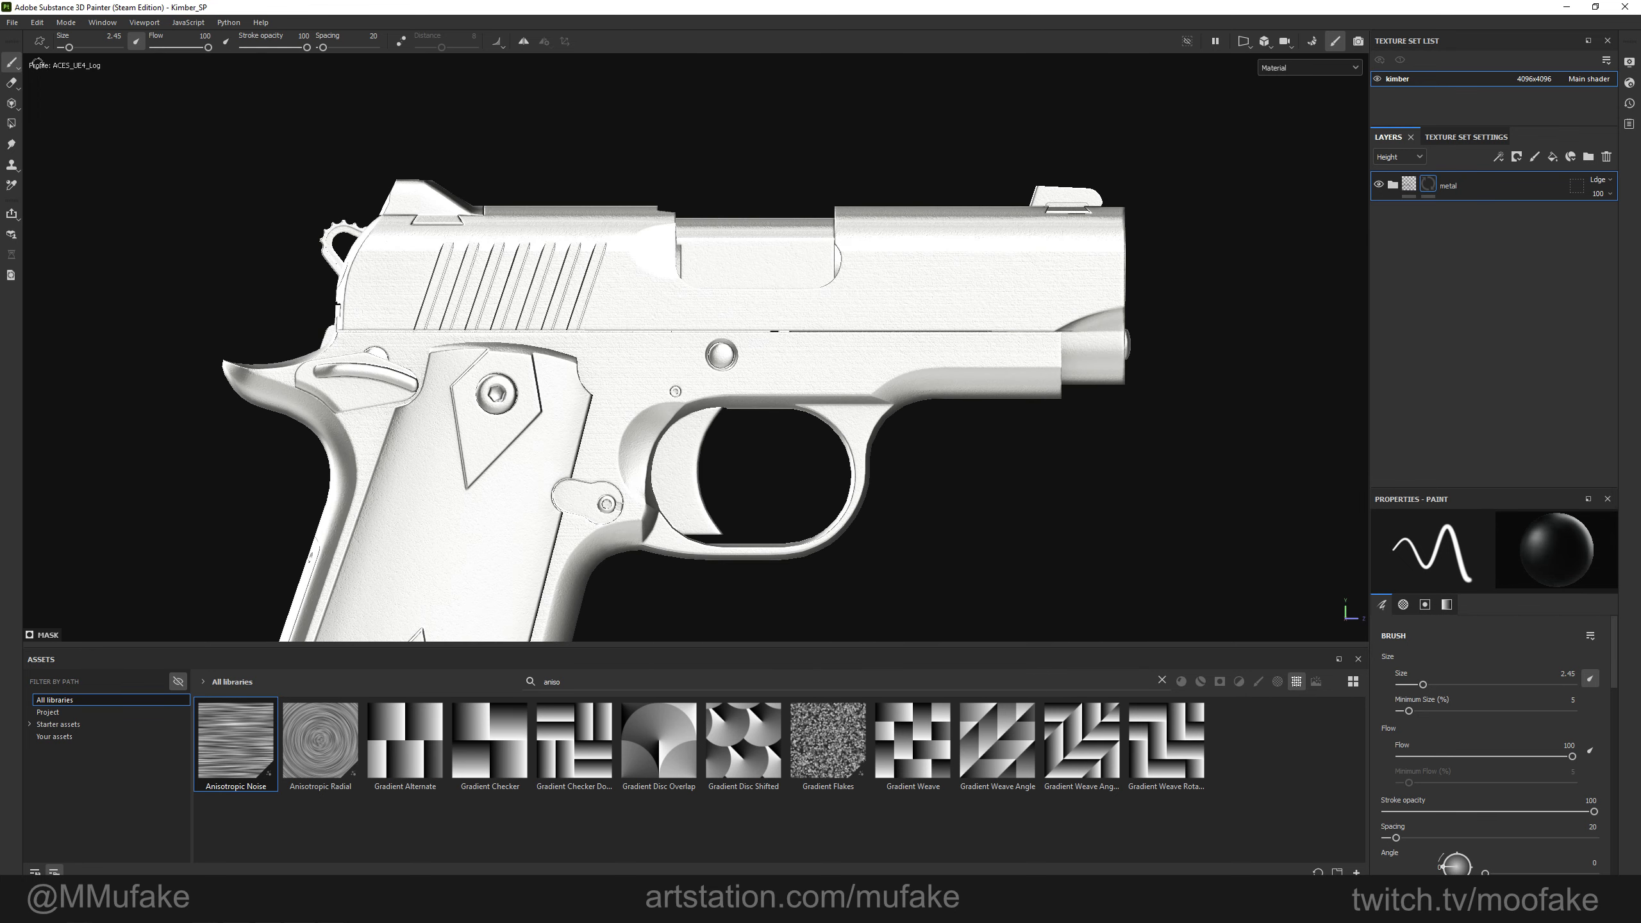
Remove the grip panels from the metal folder's mask by filling them black with Polygon Fill in mesh fill mode.
key(4)
drag(144, 50, 116, 50)
scroll(401, 258, down, 1)
alt+middle_drag(402, 268, 507, 63)
mouse_move(550, 323)
alt+mouse_down()
mouse_move(628, 377)
mouse_move(778, 382)
mouse_move(769, 419)
mouse_move(751, 329)
alt+mouse_up()
click(703, 390)
key(1)
key(4)
alt+middle_drag(806, 520, 645, 291)
click(695, 462)
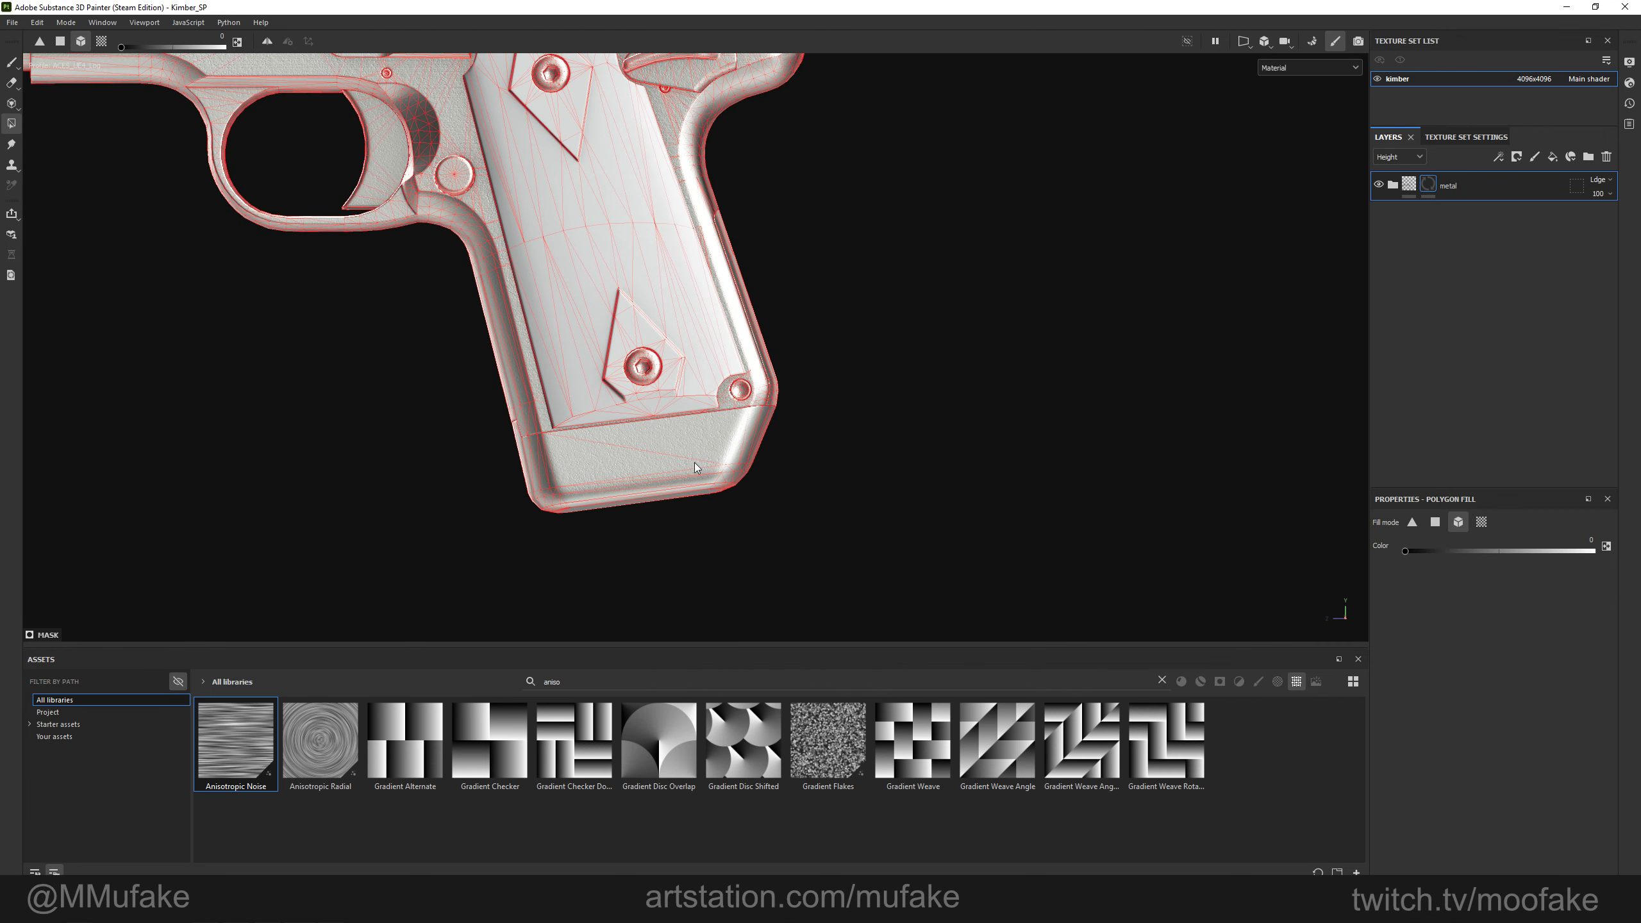
Inspect the metal coverage on the magazine, barrel, hammer, grip and slide parts.
key(1)
scroll(828, 455, down, 2)
alt+middle_drag(828, 455, 840, 195)
alt+middle_drag(952, 520, 941, 259)
scroll(827, 326, up, 2)
alt+drag(828, 326, 772, 379)
alt+middle_drag(772, 378, 722, 210)
scroll(685, 489, down, 2)
alt+drag(740, 356, 571, 486)
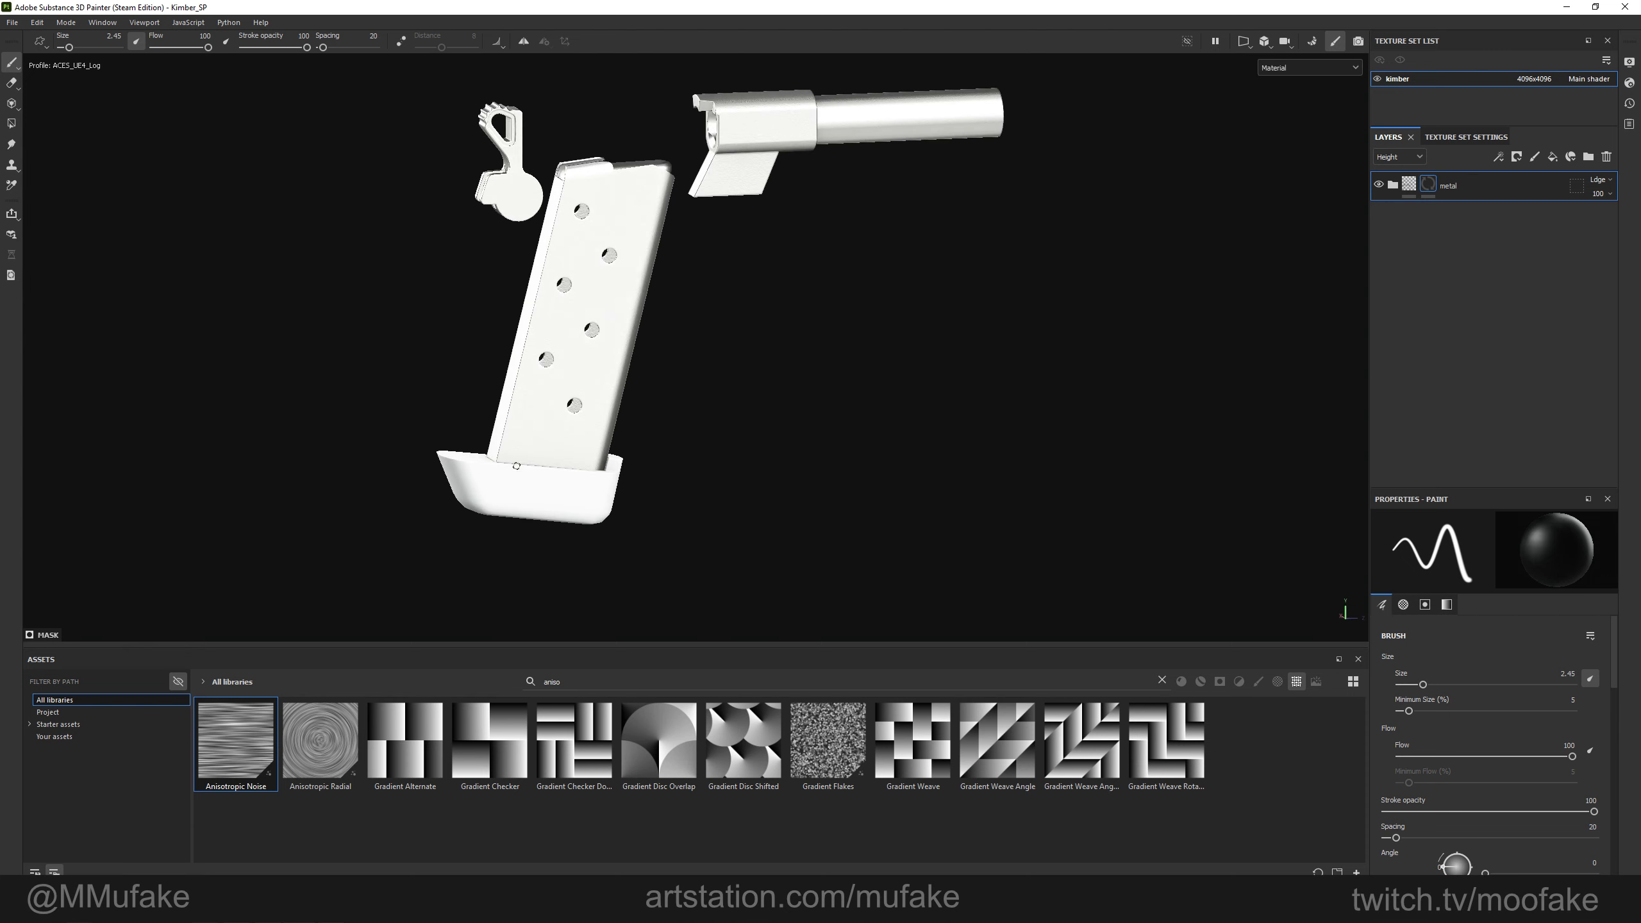
alt+drag(561, 298, 601, 282)
alt+middle_drag(601, 282, 557, 625)
alt+shift+drag(558, 362, 568, 304)
scroll(568, 258, down, 2)
alt+middle_drag(568, 251, 540, 379)
alt+middle_drag(589, 559, 651, 769)
scroll(728, 430, up, 2)
mouse_move(729, 430)
alt+middle_down()
mouse_move(769, 263)
mouse_move(779, 59)
mouse_move(750, 410)
alt+middle_up()
scroll(672, 291, up, 3)
mouse_move(731, 384)
alt+mouse_down()
mouse_move(689, 256)
mouse_move(727, 375)
alt+mouse_up()
alt+middle_drag(727, 375, 734, 556)
scroll(711, 452, up, 3)
alt+drag(685, 310, 1135, 343)
alt+middle_drag(491, 341, 743, 430)
alt+drag(743, 430, 741, 364)
alt+shift+drag(750, 361, 954, 351)
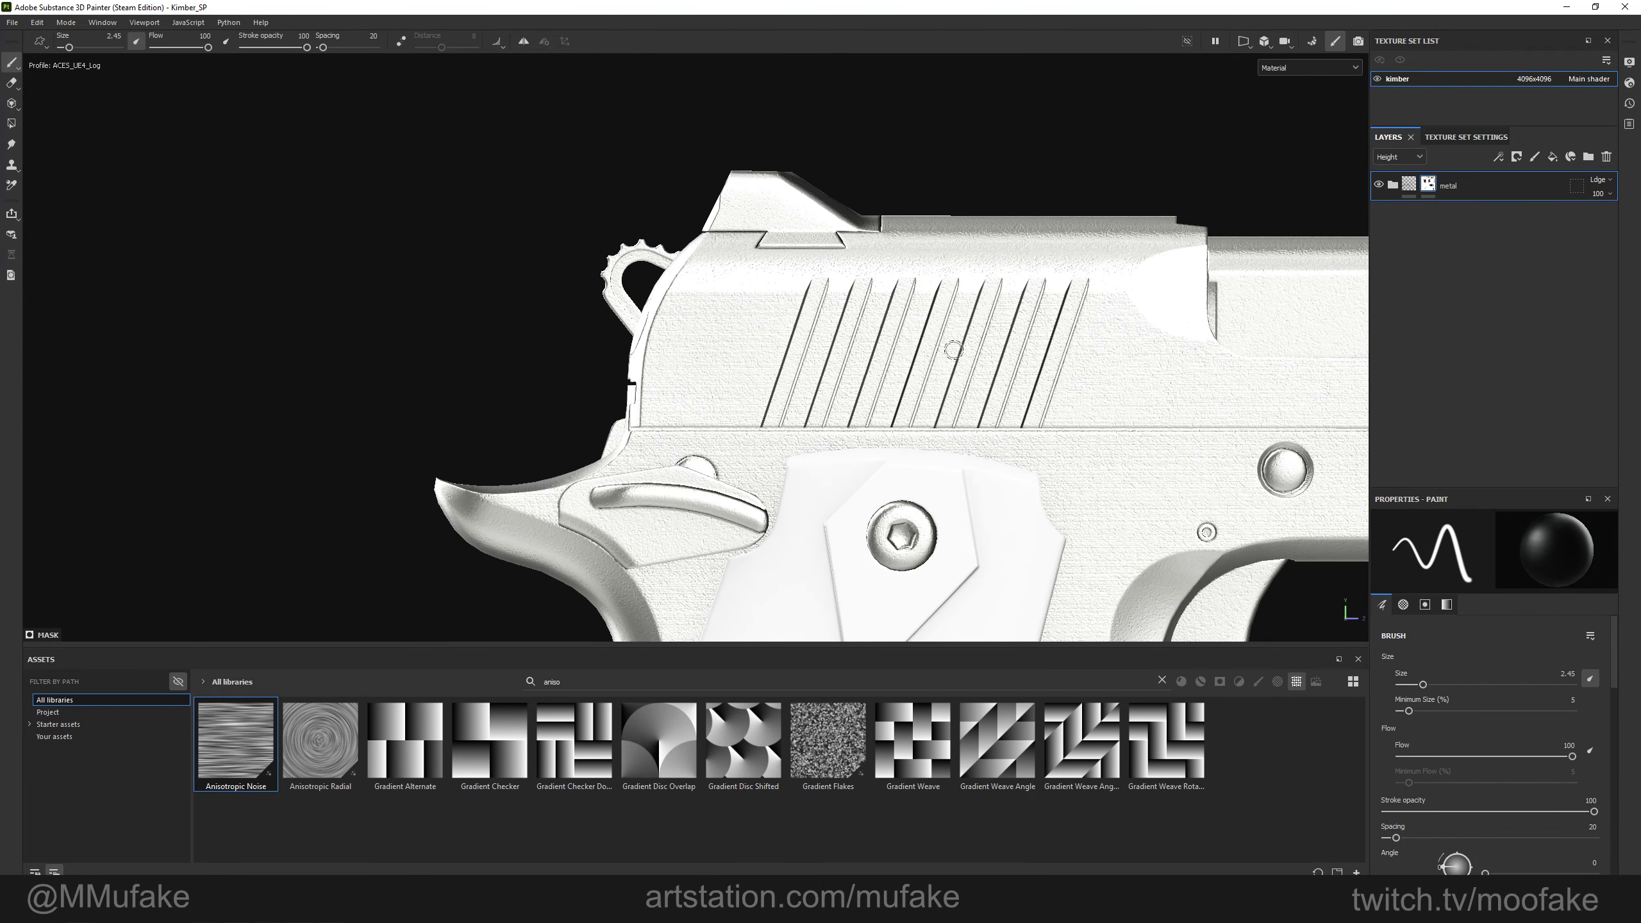
Add a fill layer above mill lines in the height folder, name it noise smooth and set its height blending mode to Normal.
click(1393, 183)
click(1508, 367)
click(1553, 157)
double_click(1458, 368)
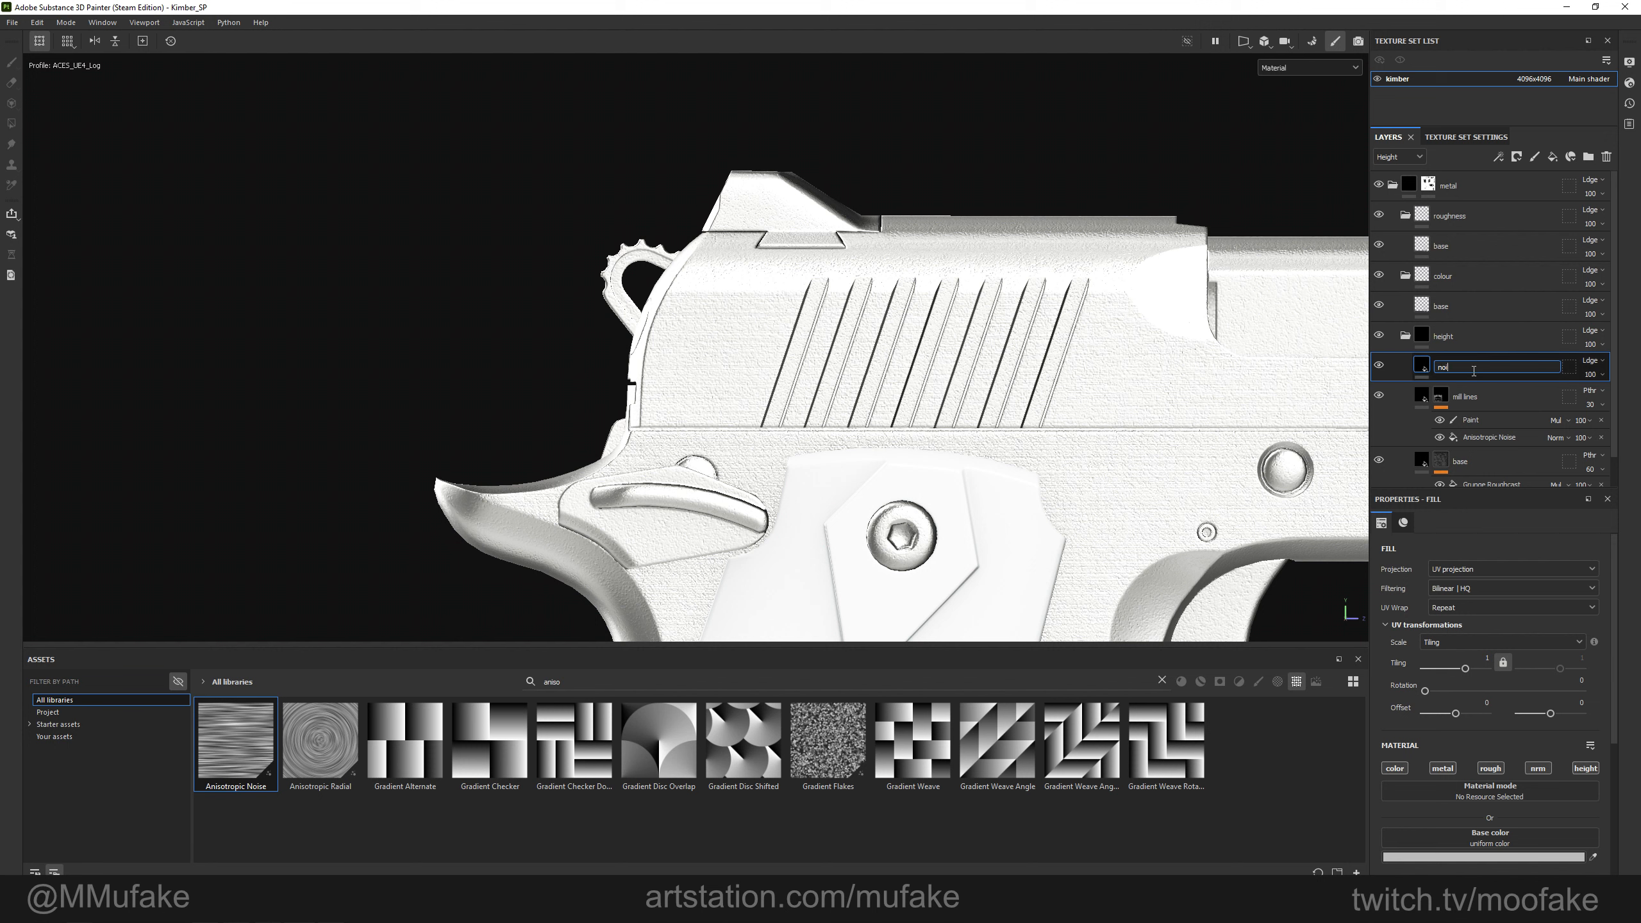
click(1592, 360)
click(1579, 375)
alt+drag(1308, 406, 583, 478)
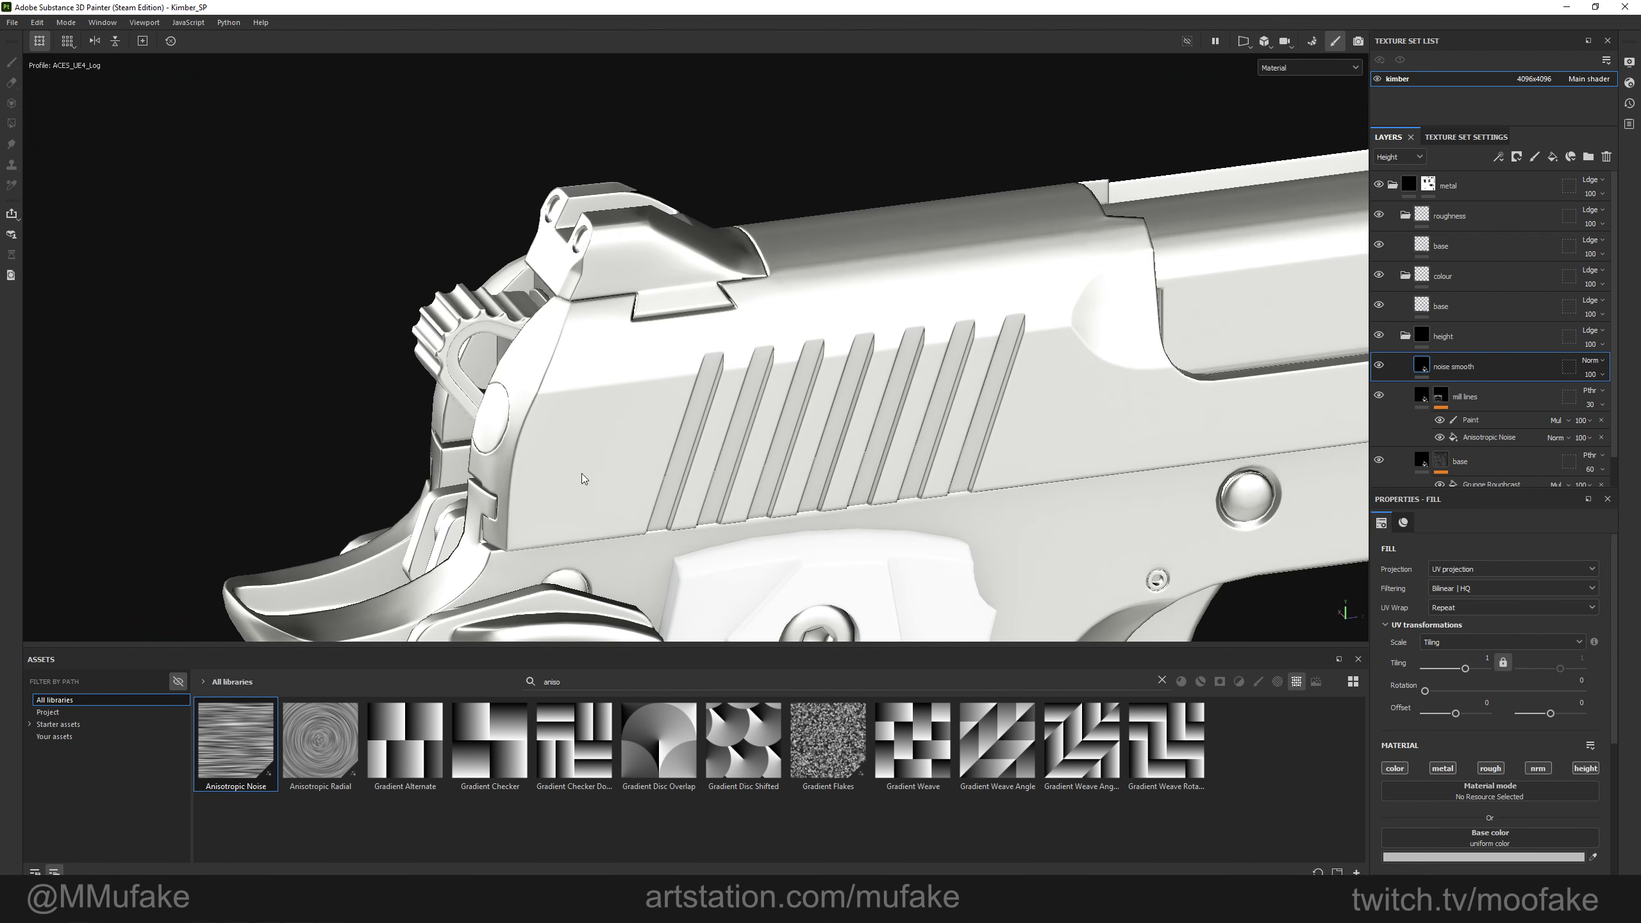
Add a black mask to the noise smooth layer and activate Polygon Fill on it.
alt+drag(545, 418, 708, 415)
right_click(1451, 367)
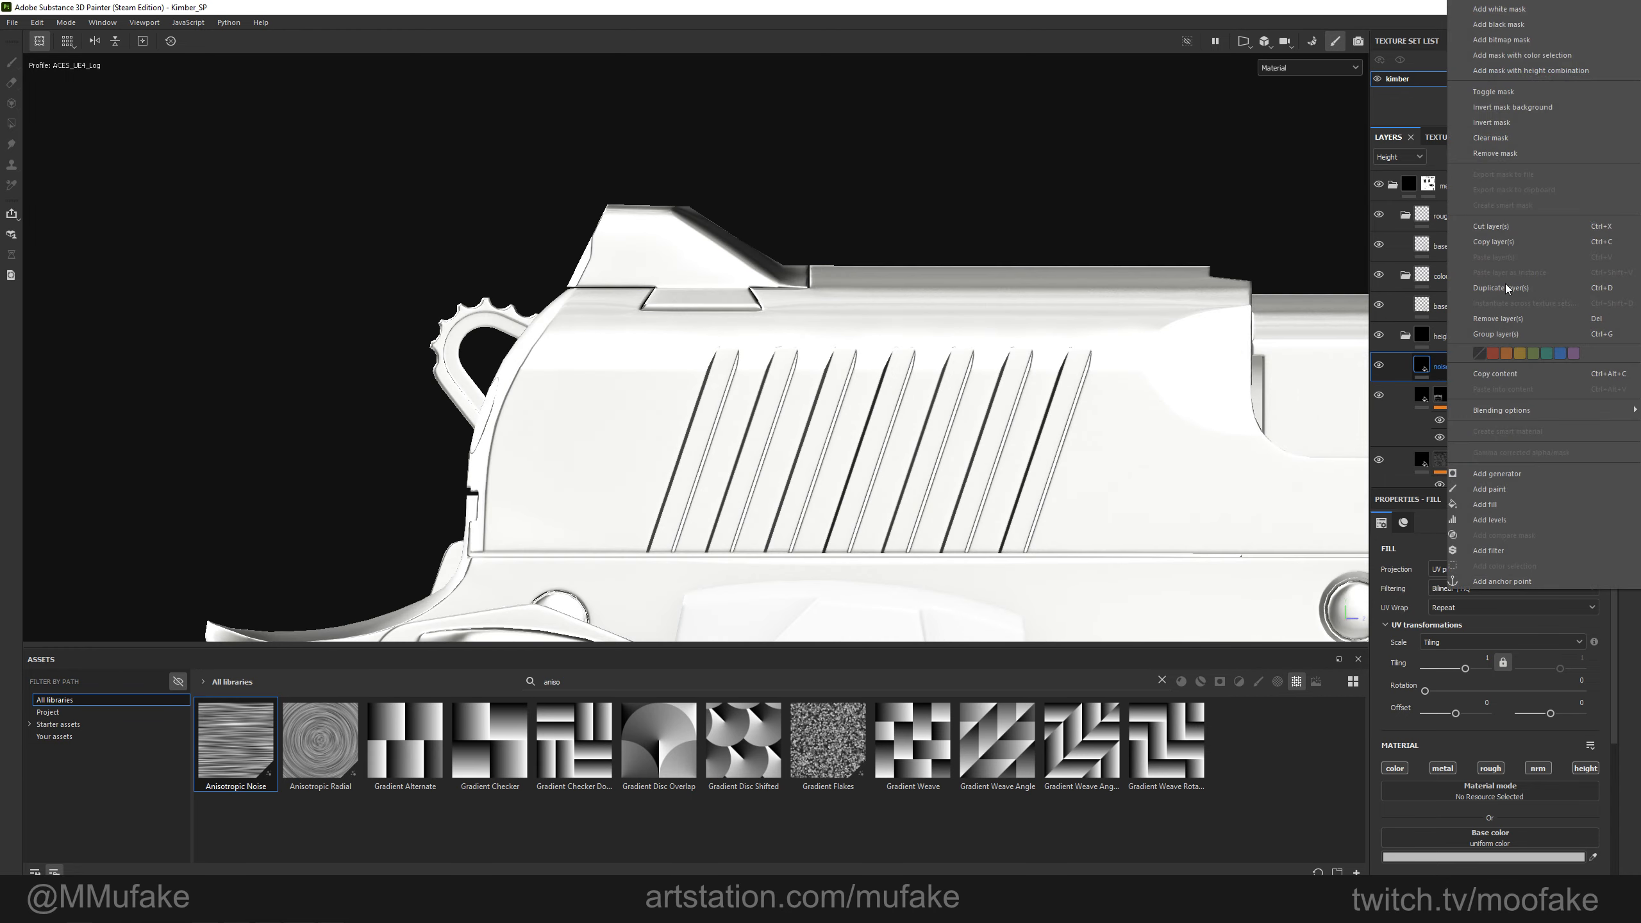
click(1495, 25)
key(4)
Fill the separate small metal parts of the pistol white in the noise smooth mask using mesh fill mode.
alt+drag(631, 205, 560, 393)
alt+drag(770, 331, 840, 337)
click(839, 336)
alt+middle_drag(1079, 588, 845, 452)
click(805, 361)
click(975, 188)
click(1086, 106)
alt+middle_drag(705, 601, 870, 259)
alt+right_drag(560, 301, 625, 302)
click(352, 289)
alt+drag(352, 289, 931, 375)
click(381, 399)
alt+middle_drag(420, 283, 800, 427)
alt+drag(800, 427, 859, 407)
click(846, 394)
click(541, 396)
Examine the muzzle end, slide and frame, comparing the channel view with the material view.
alt+drag(542, 396, 452, 414)
alt+middle_drag(258, 600, 498, 530)
alt+middle_drag(488, 235, 1095, 627)
alt+right_drag(840, 452, 762, 453)
key(c)
alt+drag(278, 420, 440, 432)
key(m)
scroll(377, 391, up, 2)
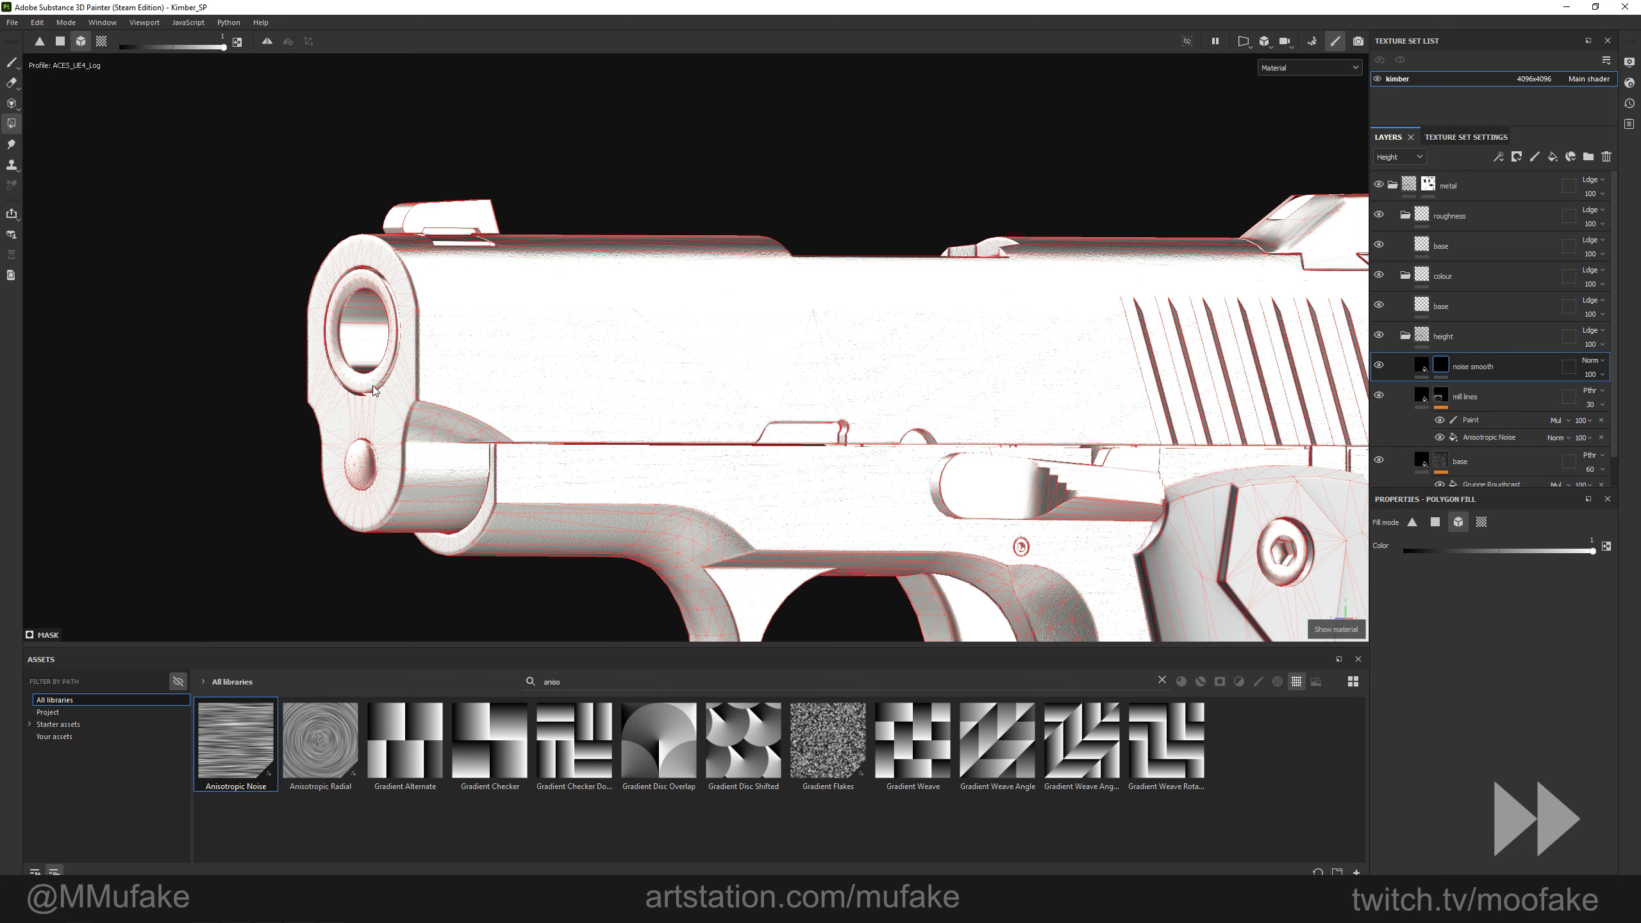
key(c)
key(m)
Continue filling the separate metal parts white in the noise smooth mask, around the detached magazine and hammer.
scroll(377, 391, down, 5)
alt+middle_drag(930, 620, 903, 354)
scroll(833, 440, up, 3)
alt+middle_drag(764, 523, 698, 386)
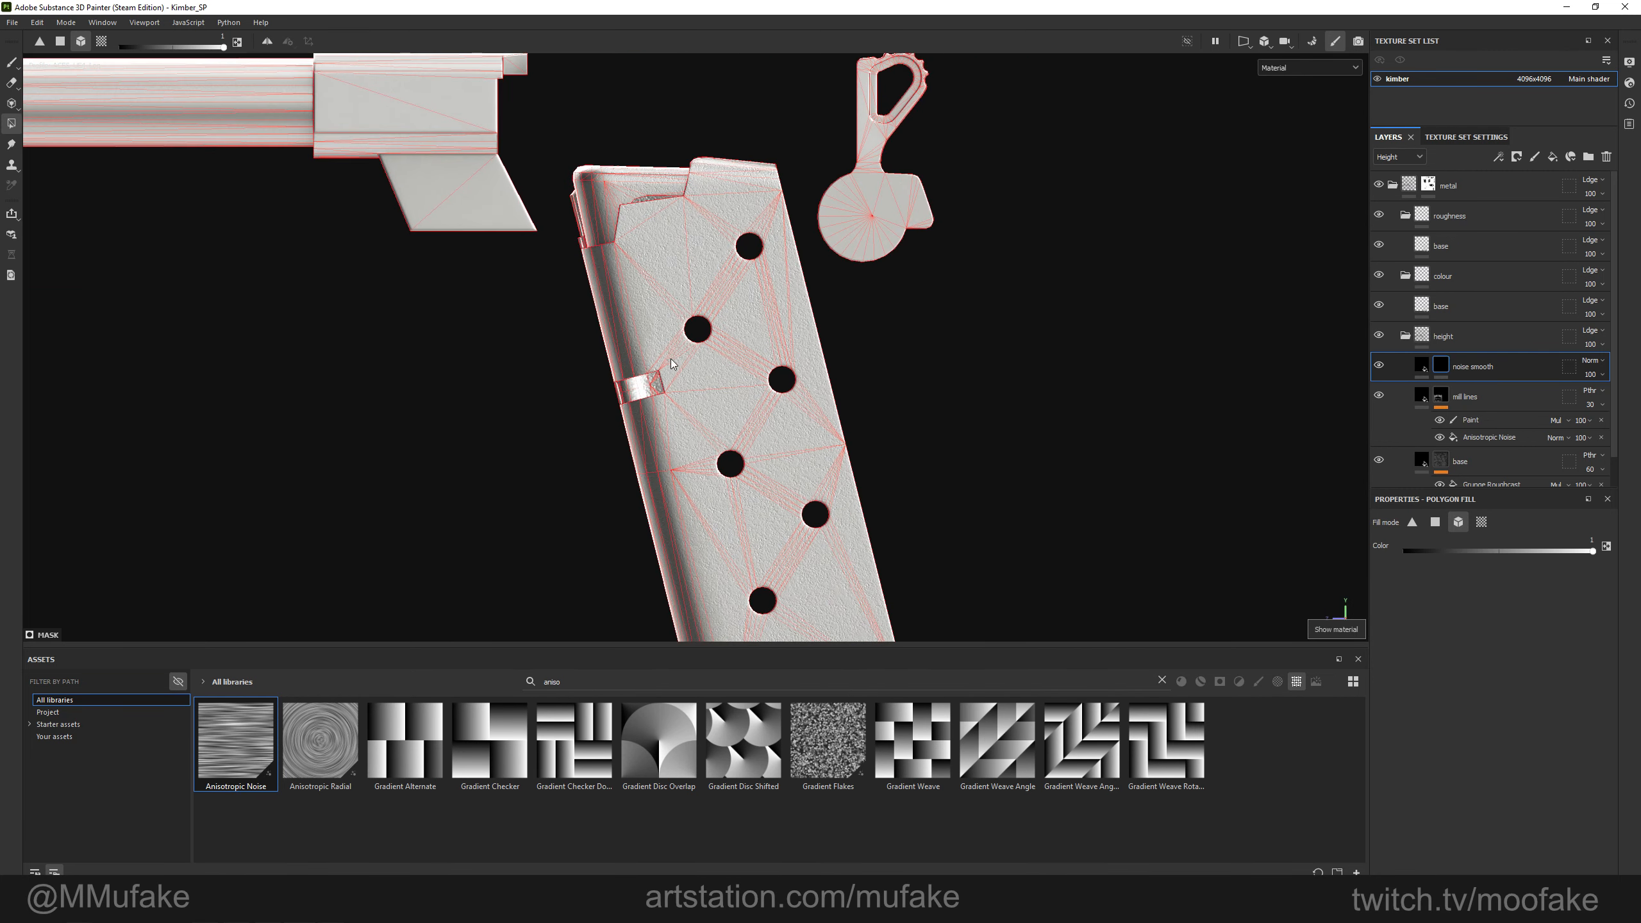
alt+drag(716, 341, 905, 374)
alt+drag(790, 320, 837, 437)
mouse_move(704, 103)
alt+middle_down()
mouse_move(757, 177)
mouse_move(741, 323)
mouse_move(666, 359)
alt+middle_up()
key(1)
scroll(711, 327, down, 1)
scroll(455, 296, up, 3)
key(4)
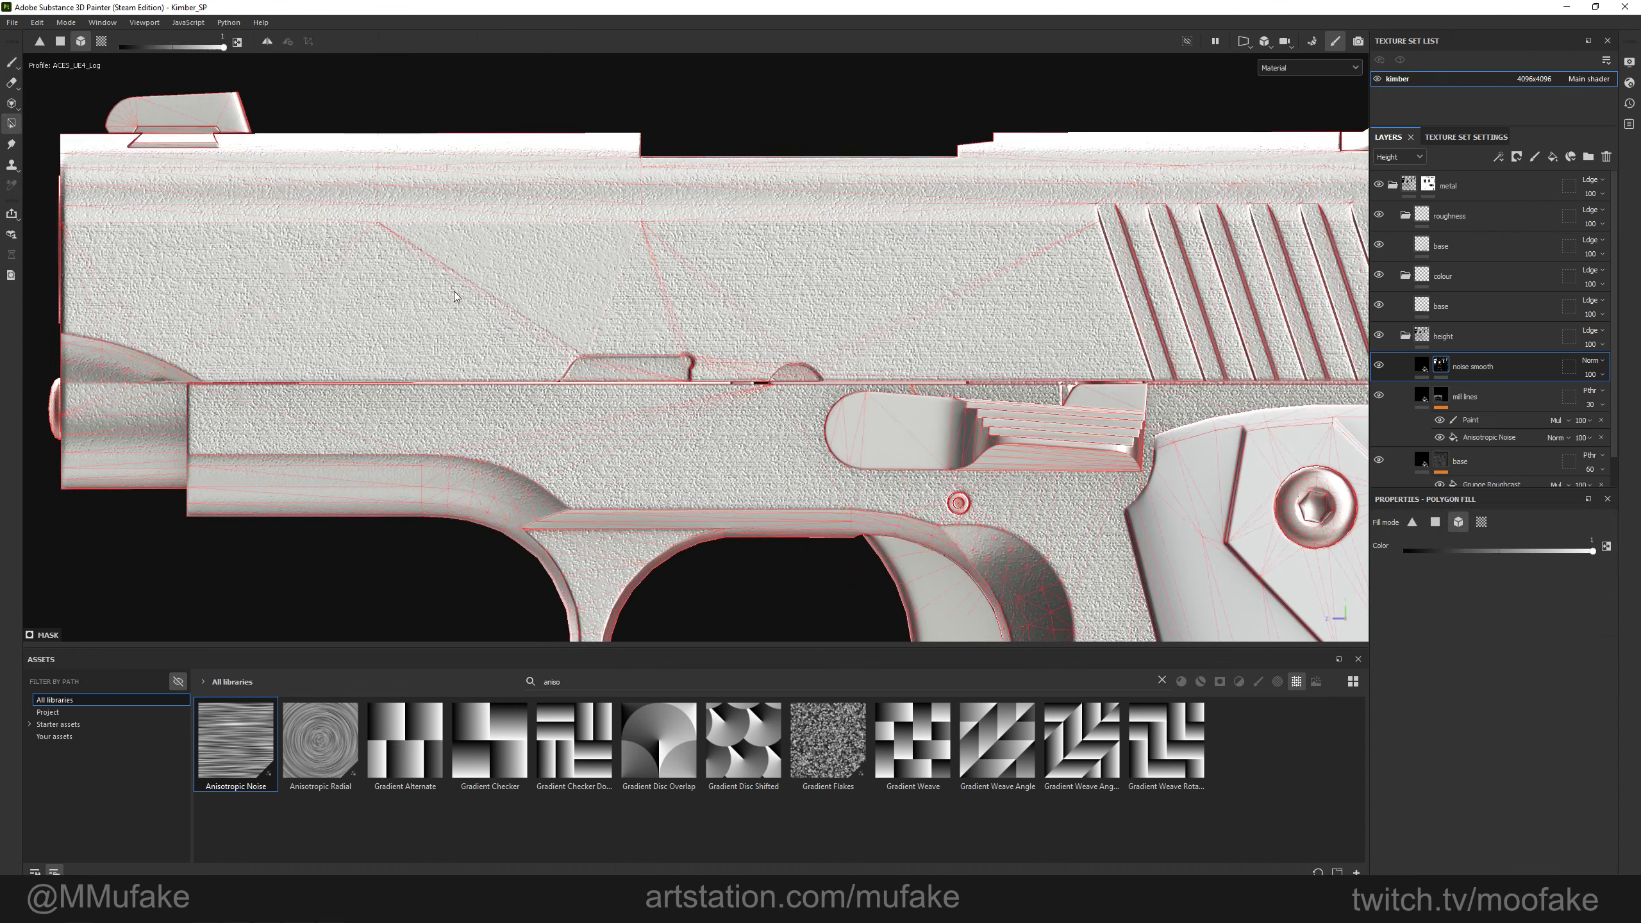
Fill the triangular gap on the slide's side white in the mill lines Paint effect, using triangle fill in mask view.
alt+drag(646, 321, 611, 327)
alt+middle_drag(611, 327, 690, 413)
key(c)
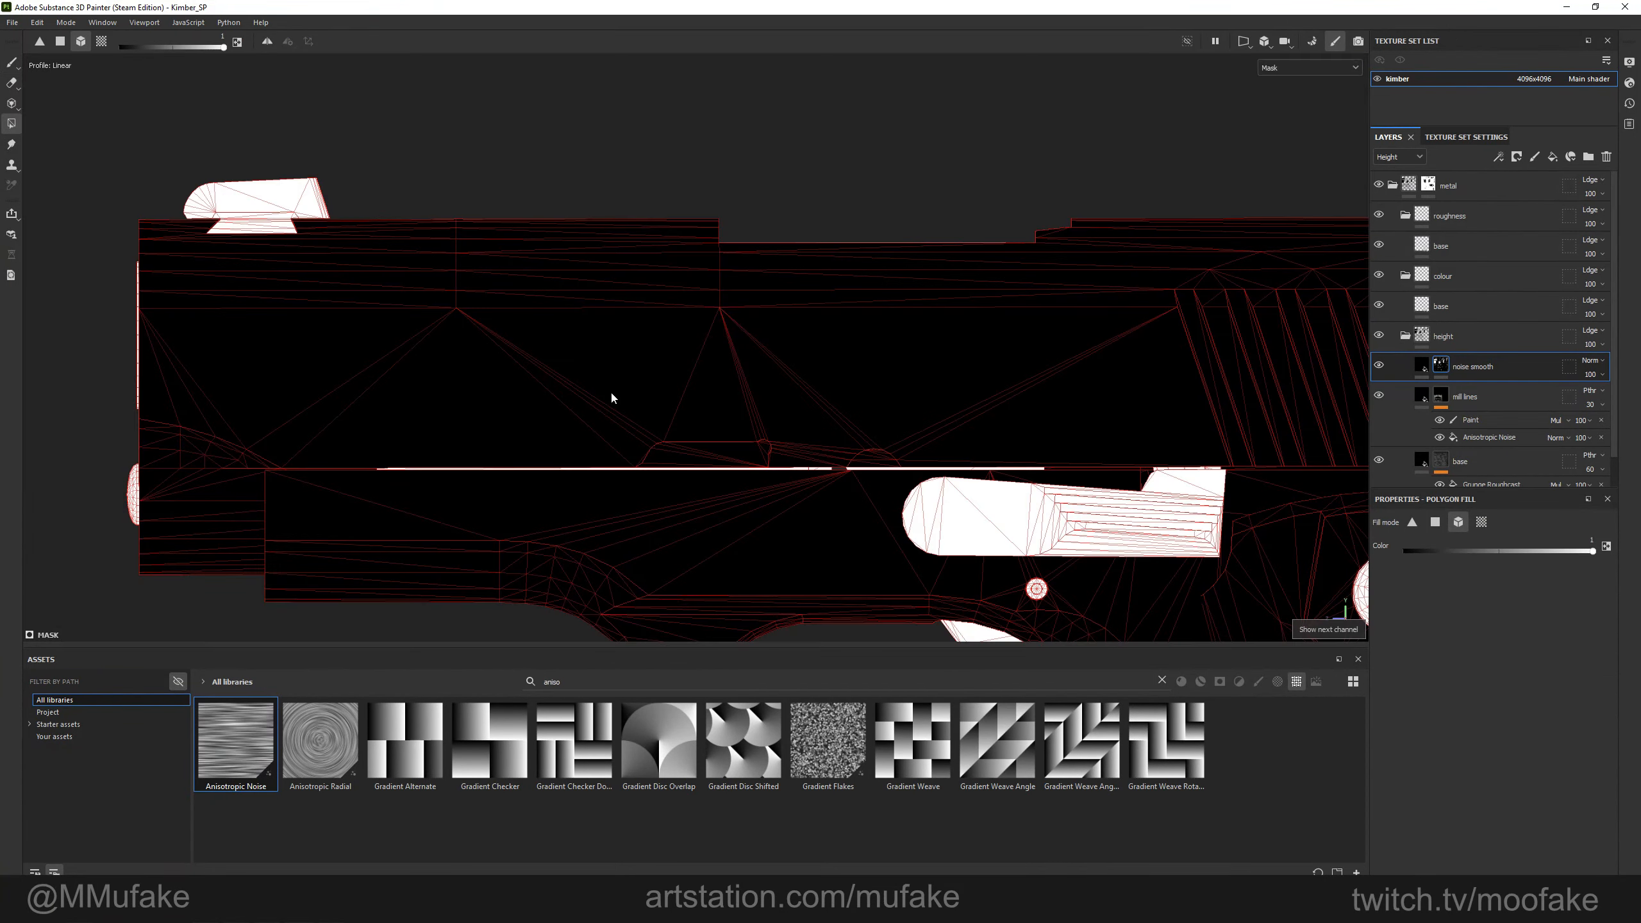
click(1441, 396)
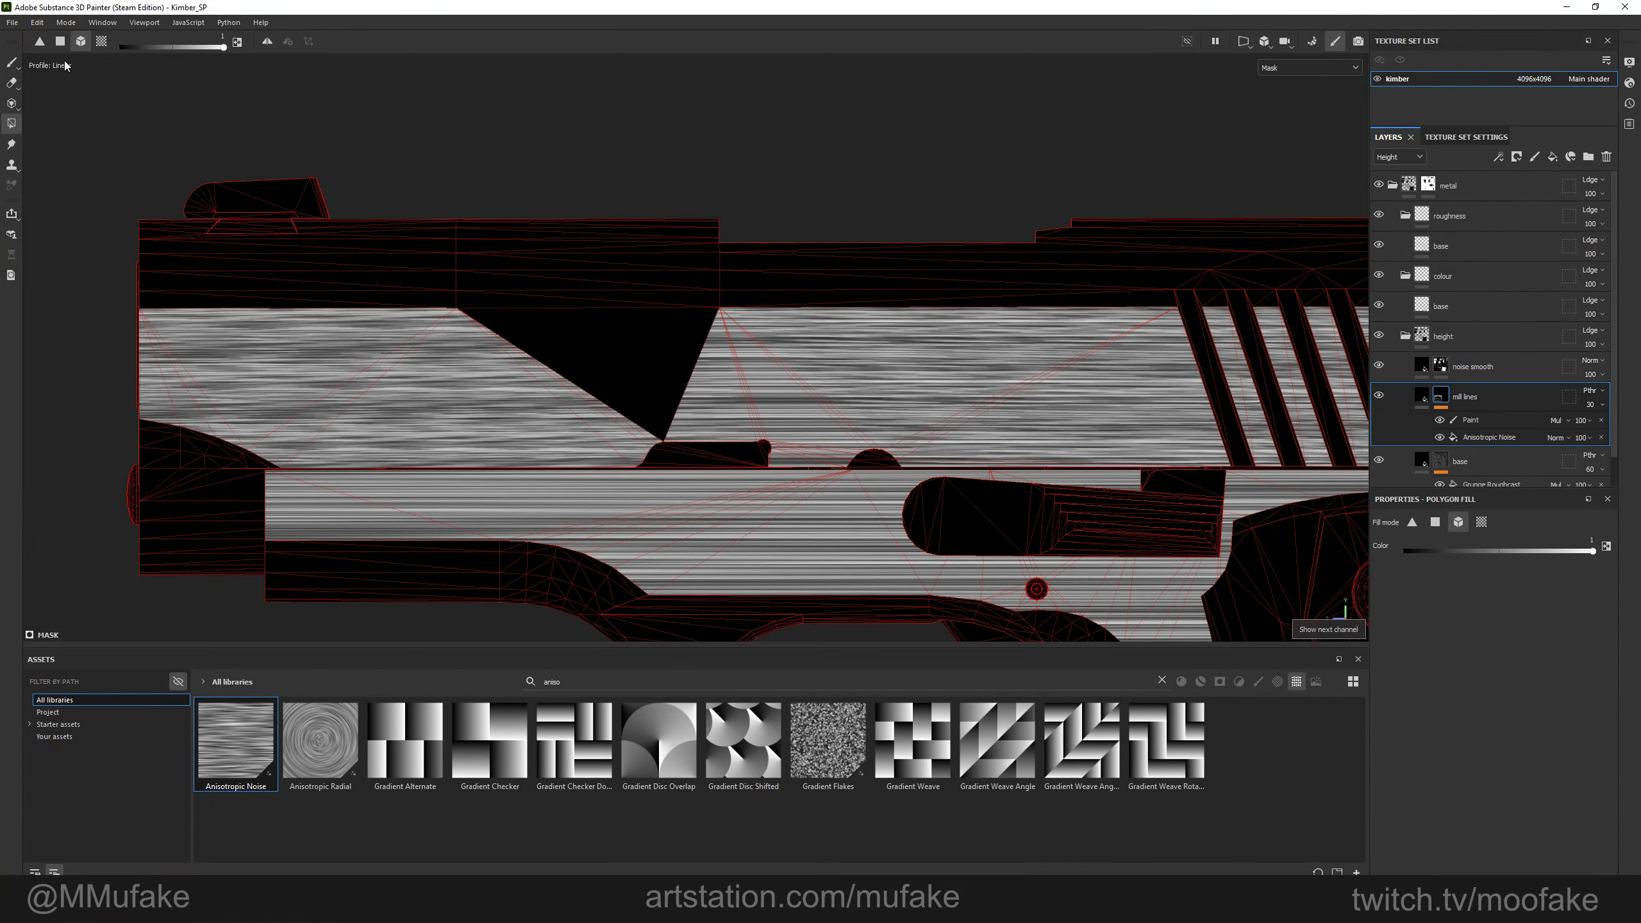
click(40, 43)
alt+drag(258, 195, 787, 343)
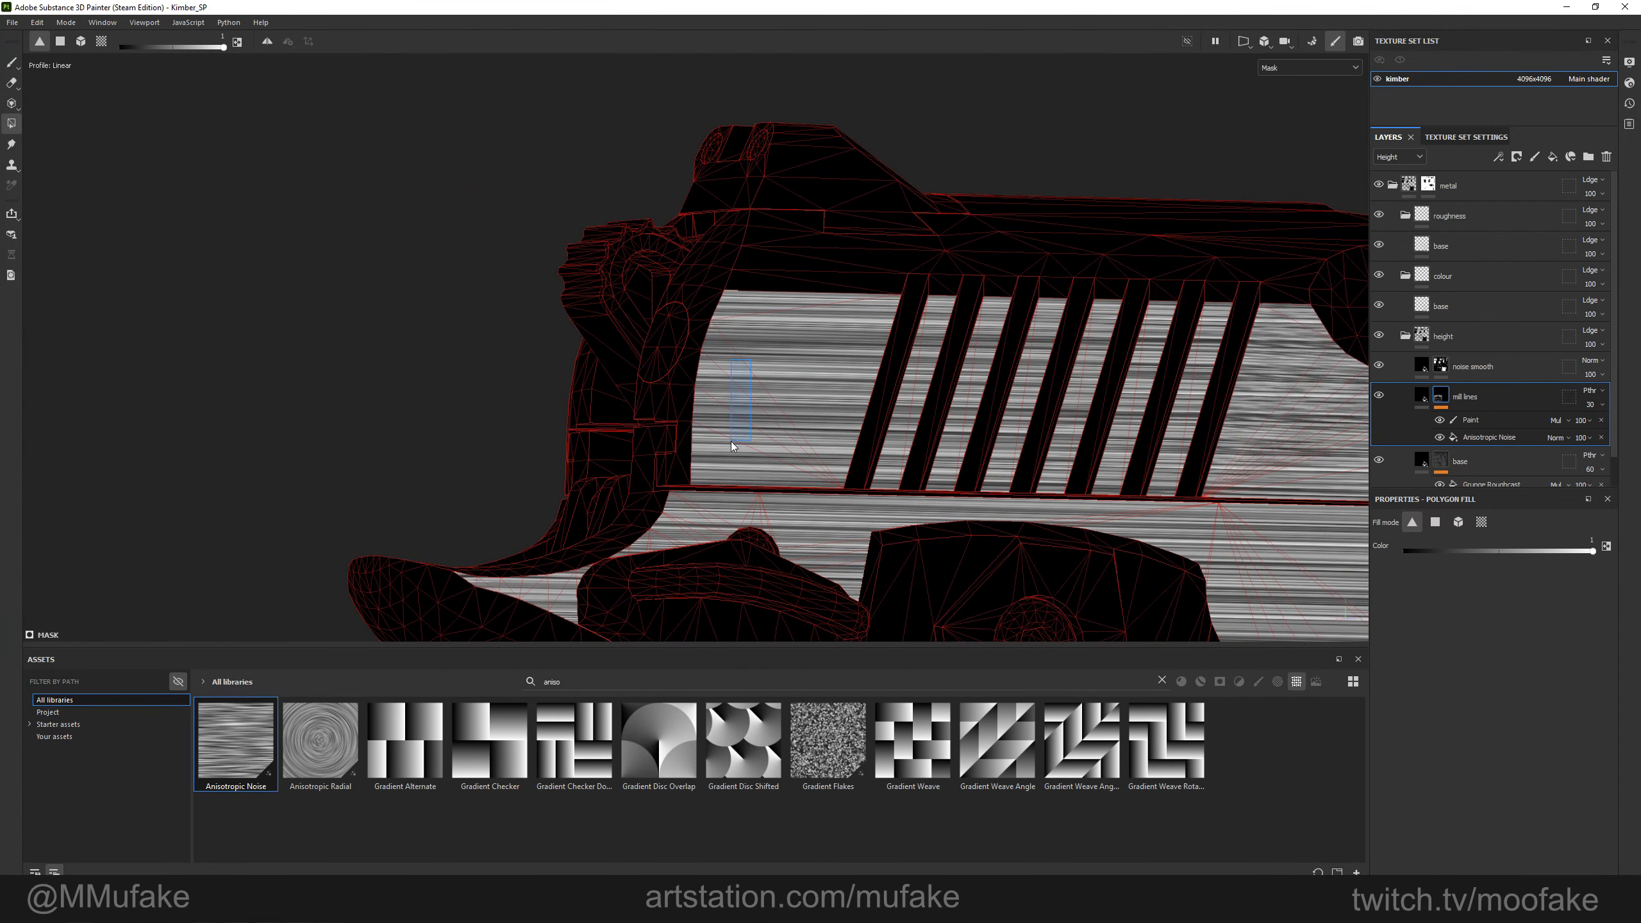
click(1465, 424)
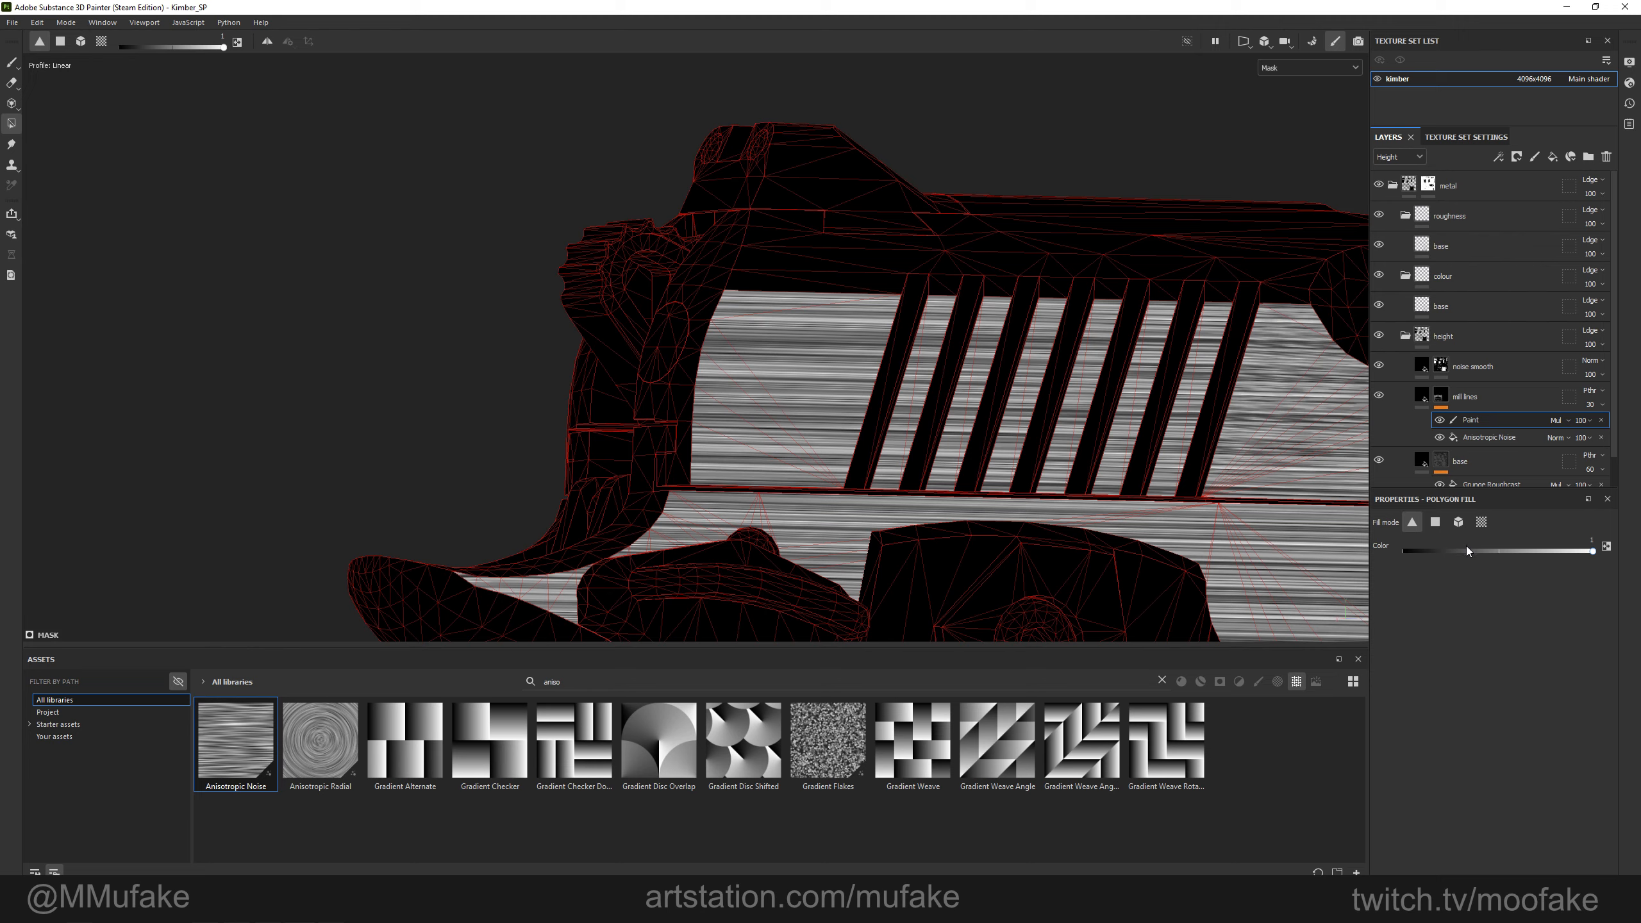
alt+drag(547, 446, 1326, 464)
key(ctrl+z)
alt+drag(295, 375, 692, 372)
scroll(695, 388, up, 3)
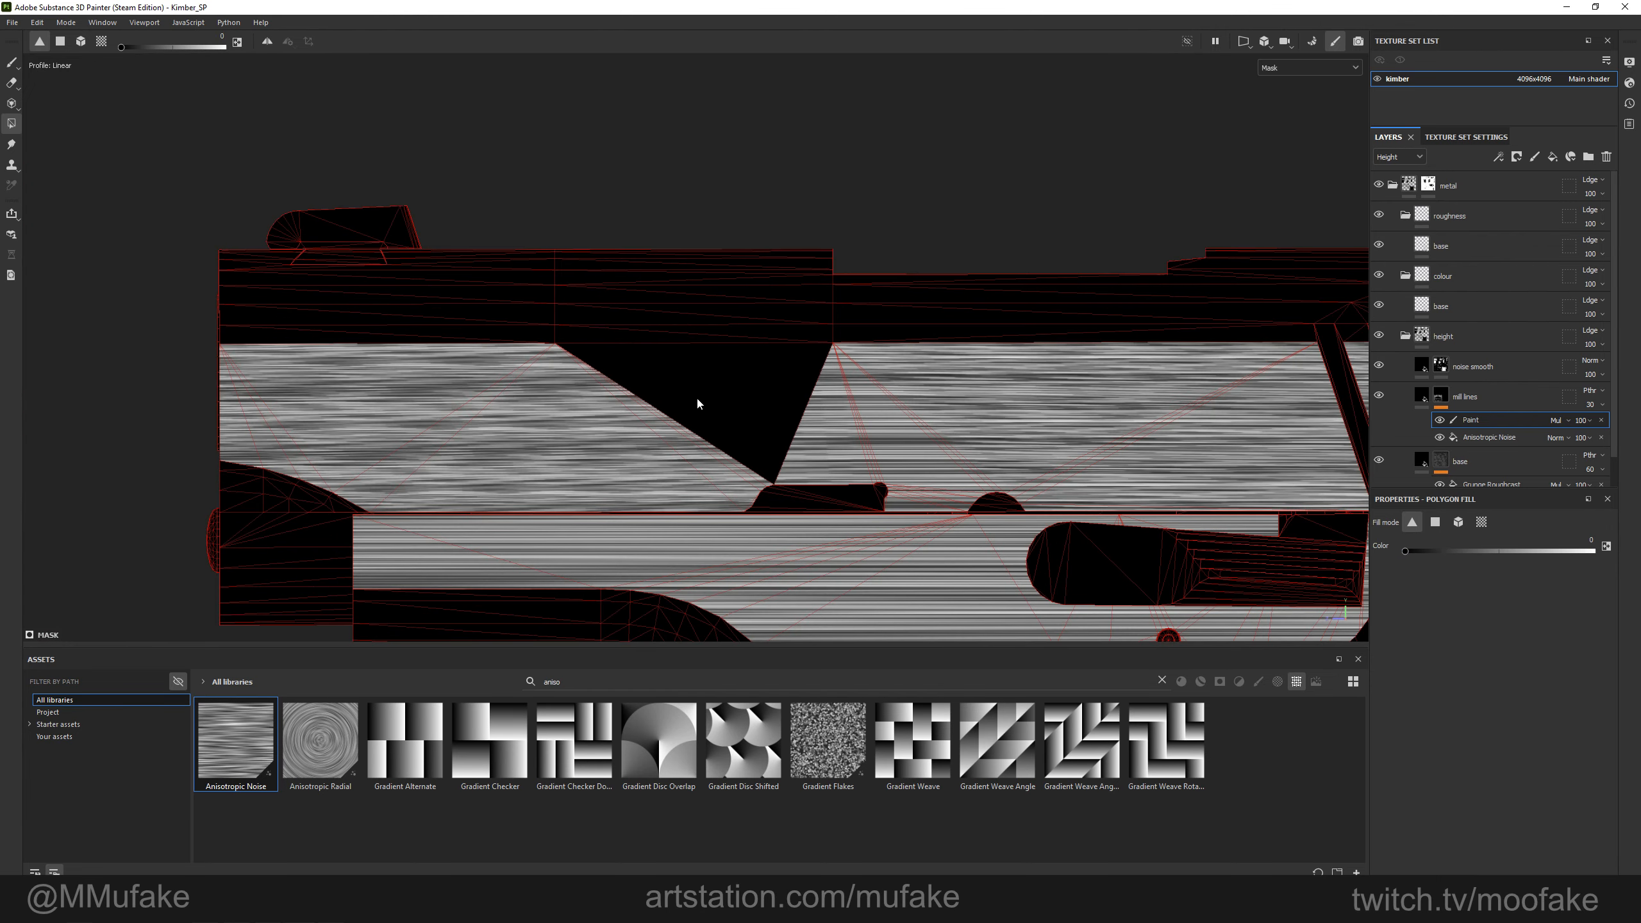
click(754, 435)
alt+drag(749, 427, 693, 400)
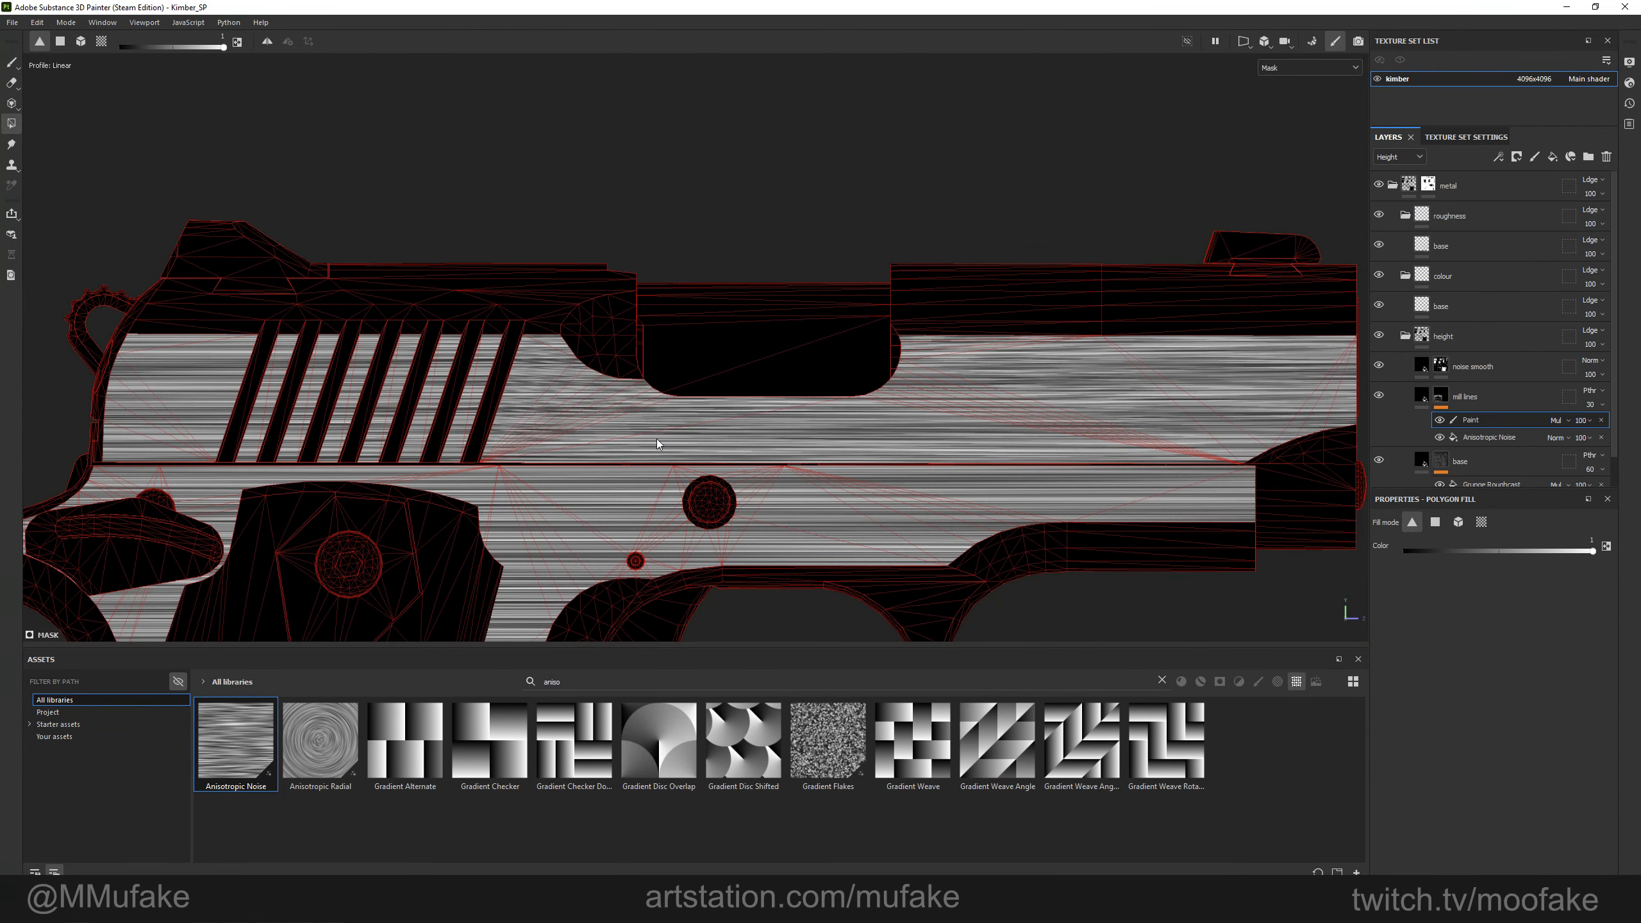
Duplicate the mill lines layer and name the copy mill lines vertical.
scroll(324, 349, up, 3)
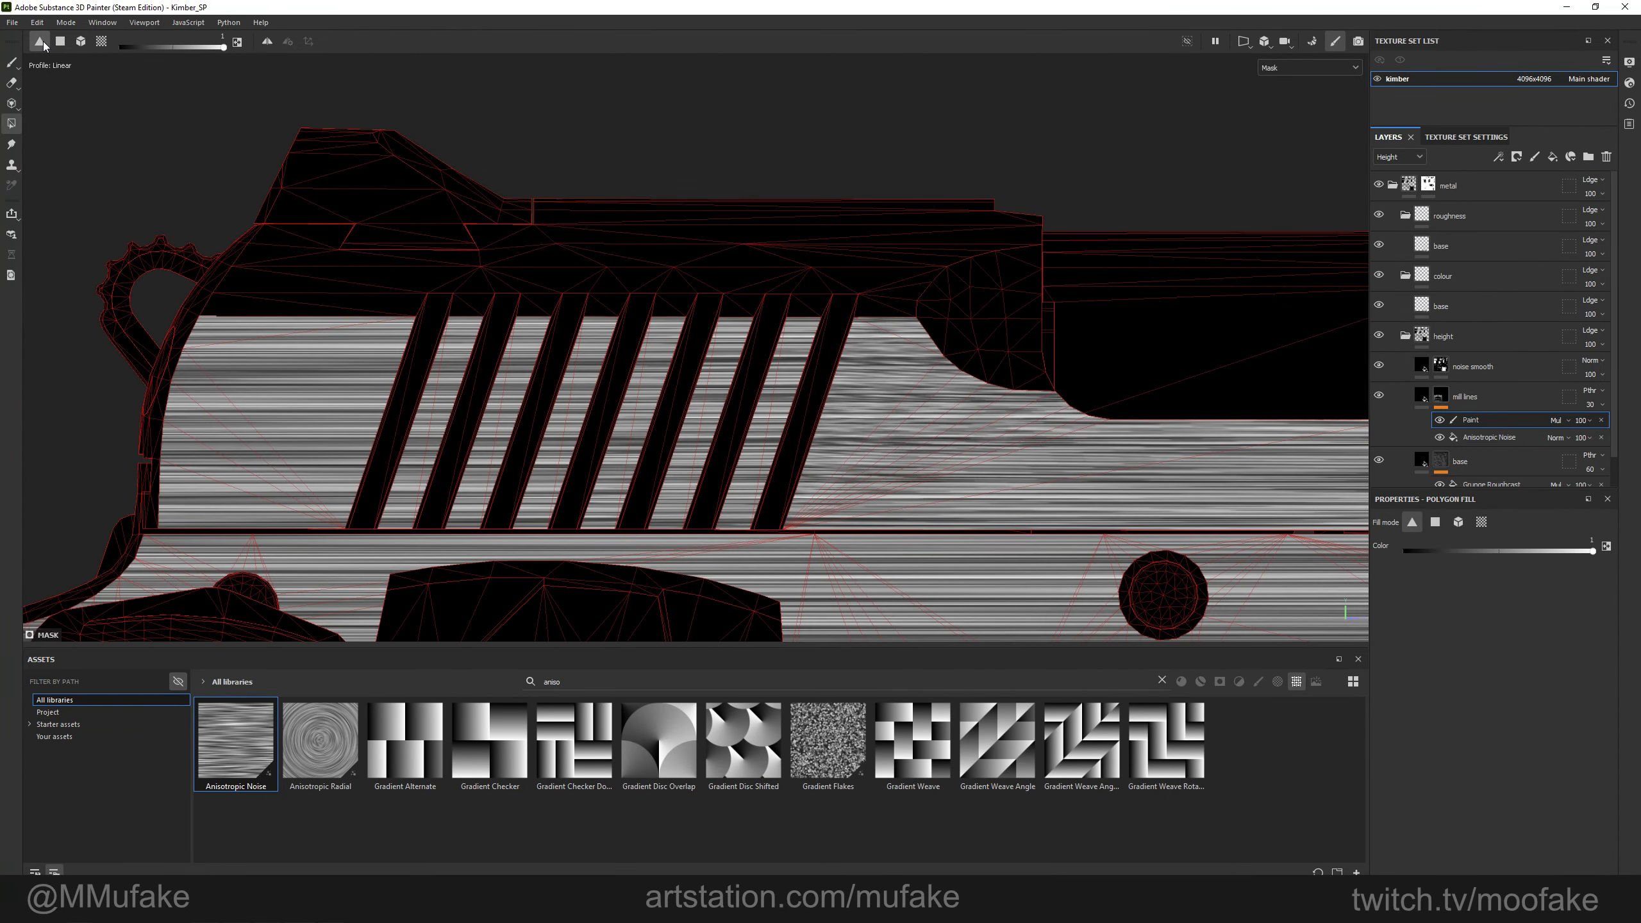
click(1474, 396)
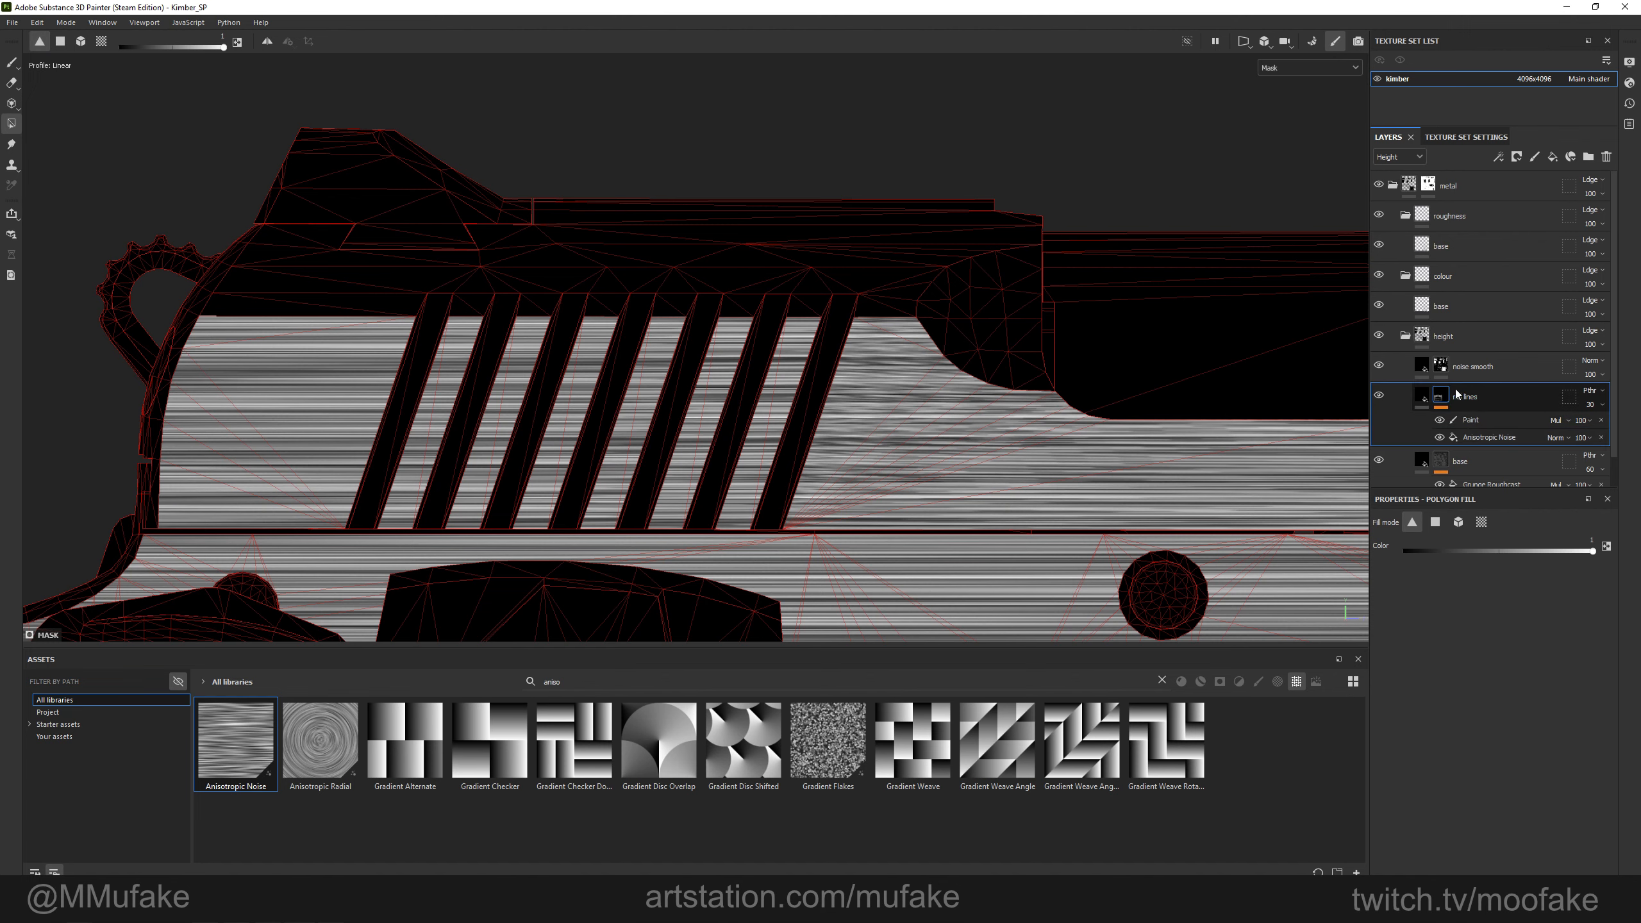
scroll(496, 337, down, 2)
alt+drag(497, 334, 441, 259)
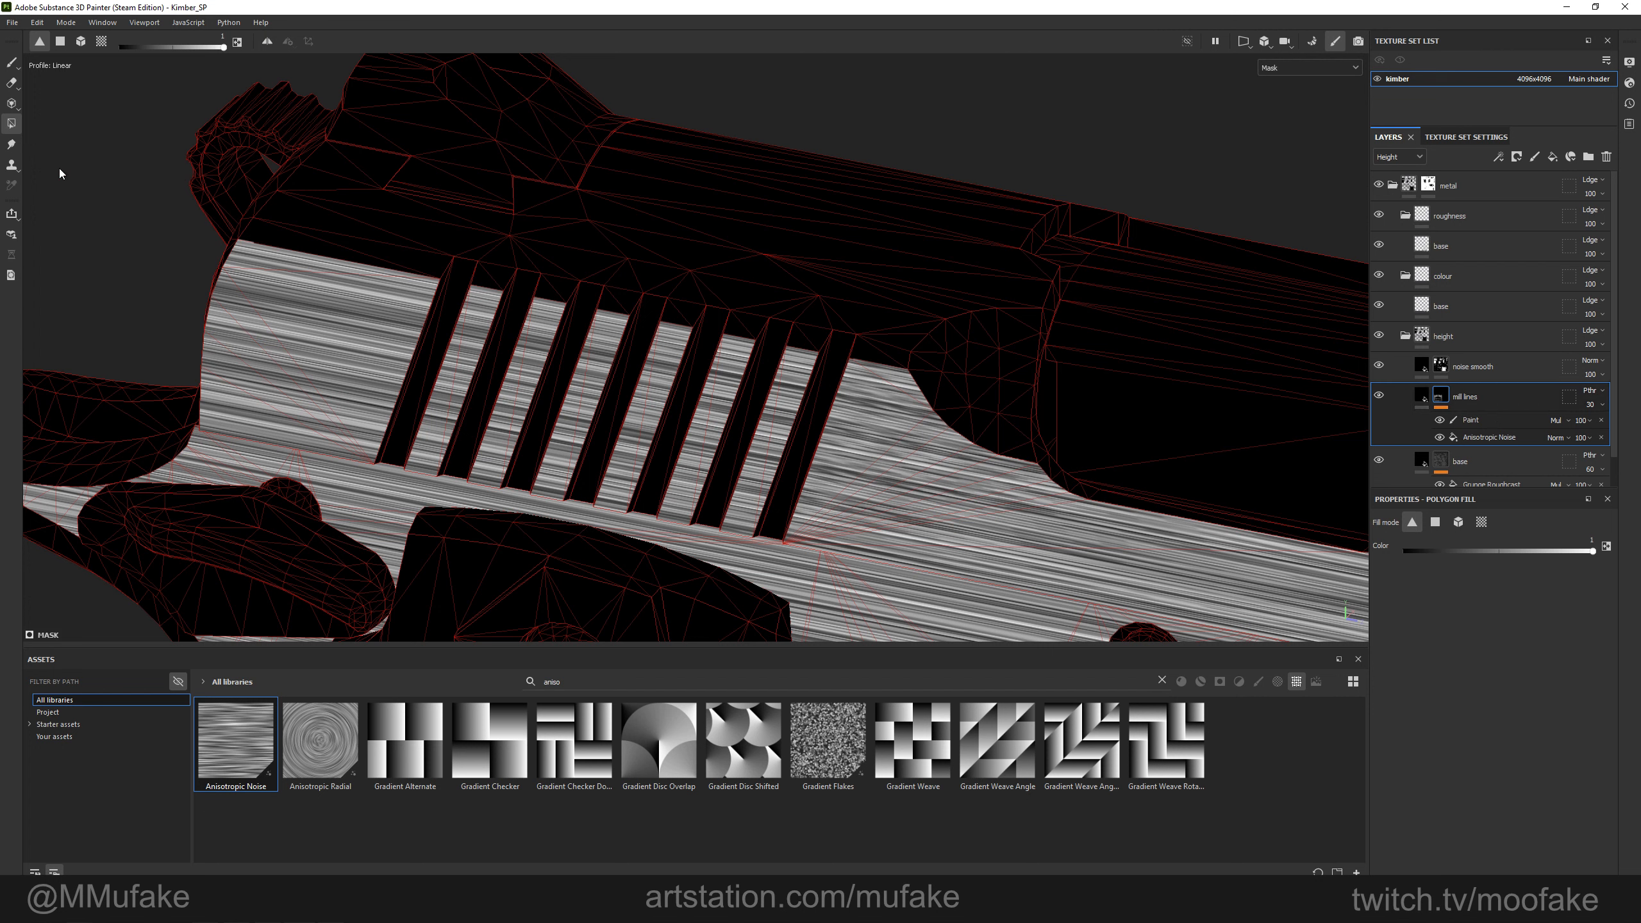
key(ctrl+d)
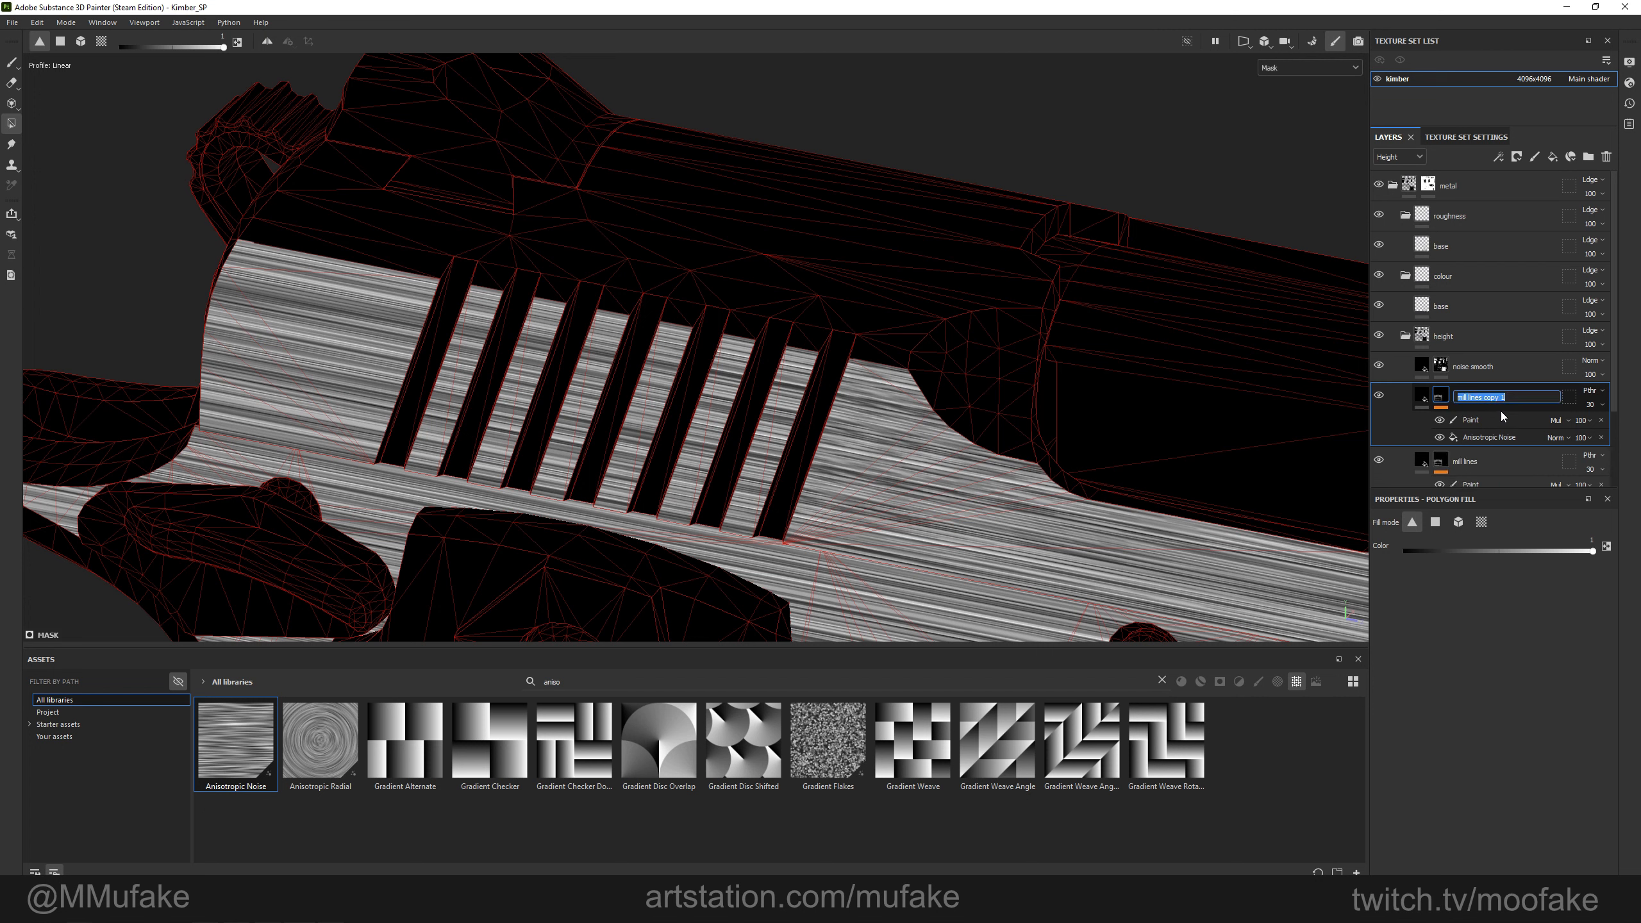
text(mill lines vertical)
key(Return)
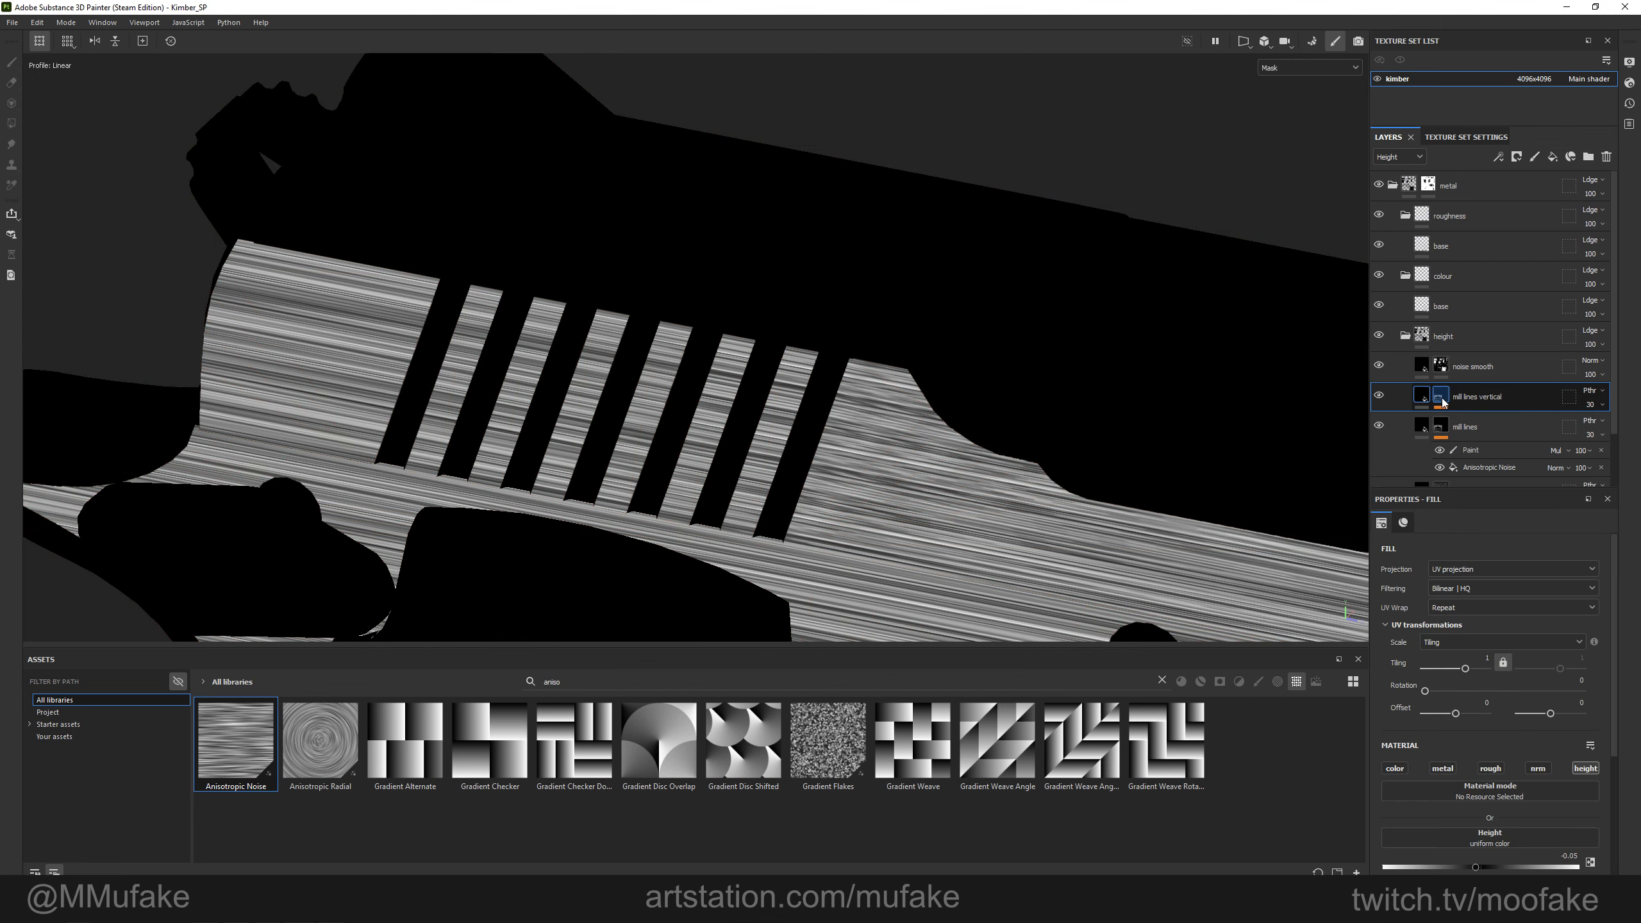
Rotate the Anisotropic Noise projection in mill lines vertical so its lines follow the slant of the slide serrations.
click(1475, 438)
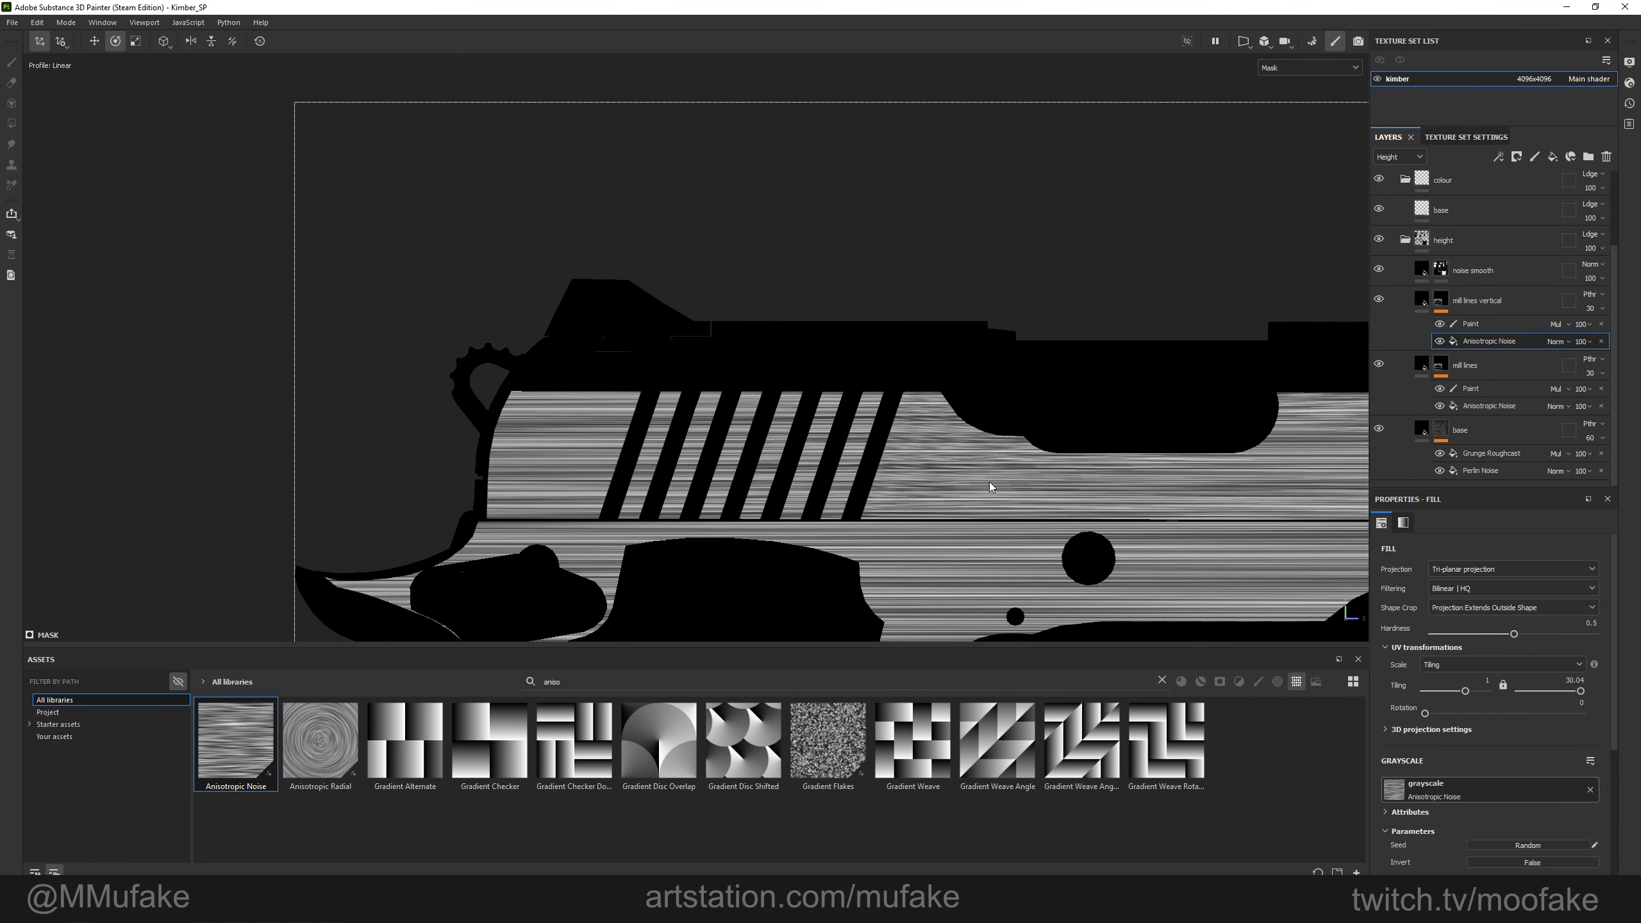
alt+middle_drag(999, 480, 856, 174)
shift+drag(970, 319, 1036, 498)
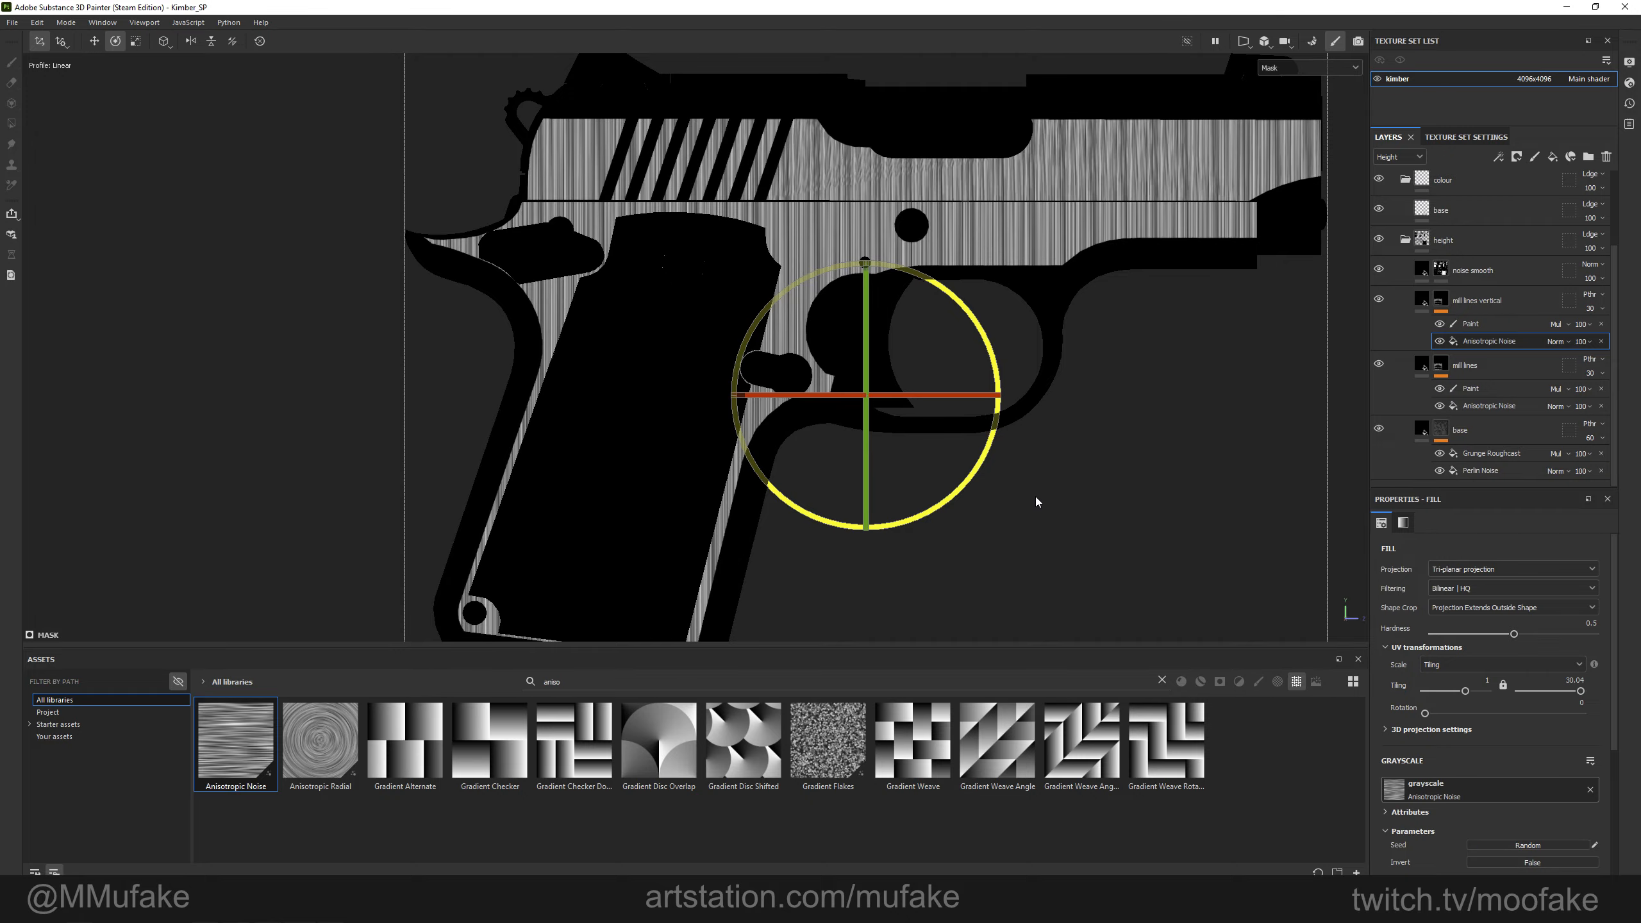
alt+middle_drag(938, 327, 909, 432)
drag(909, 390, 945, 427)
scroll(690, 267, up, 5)
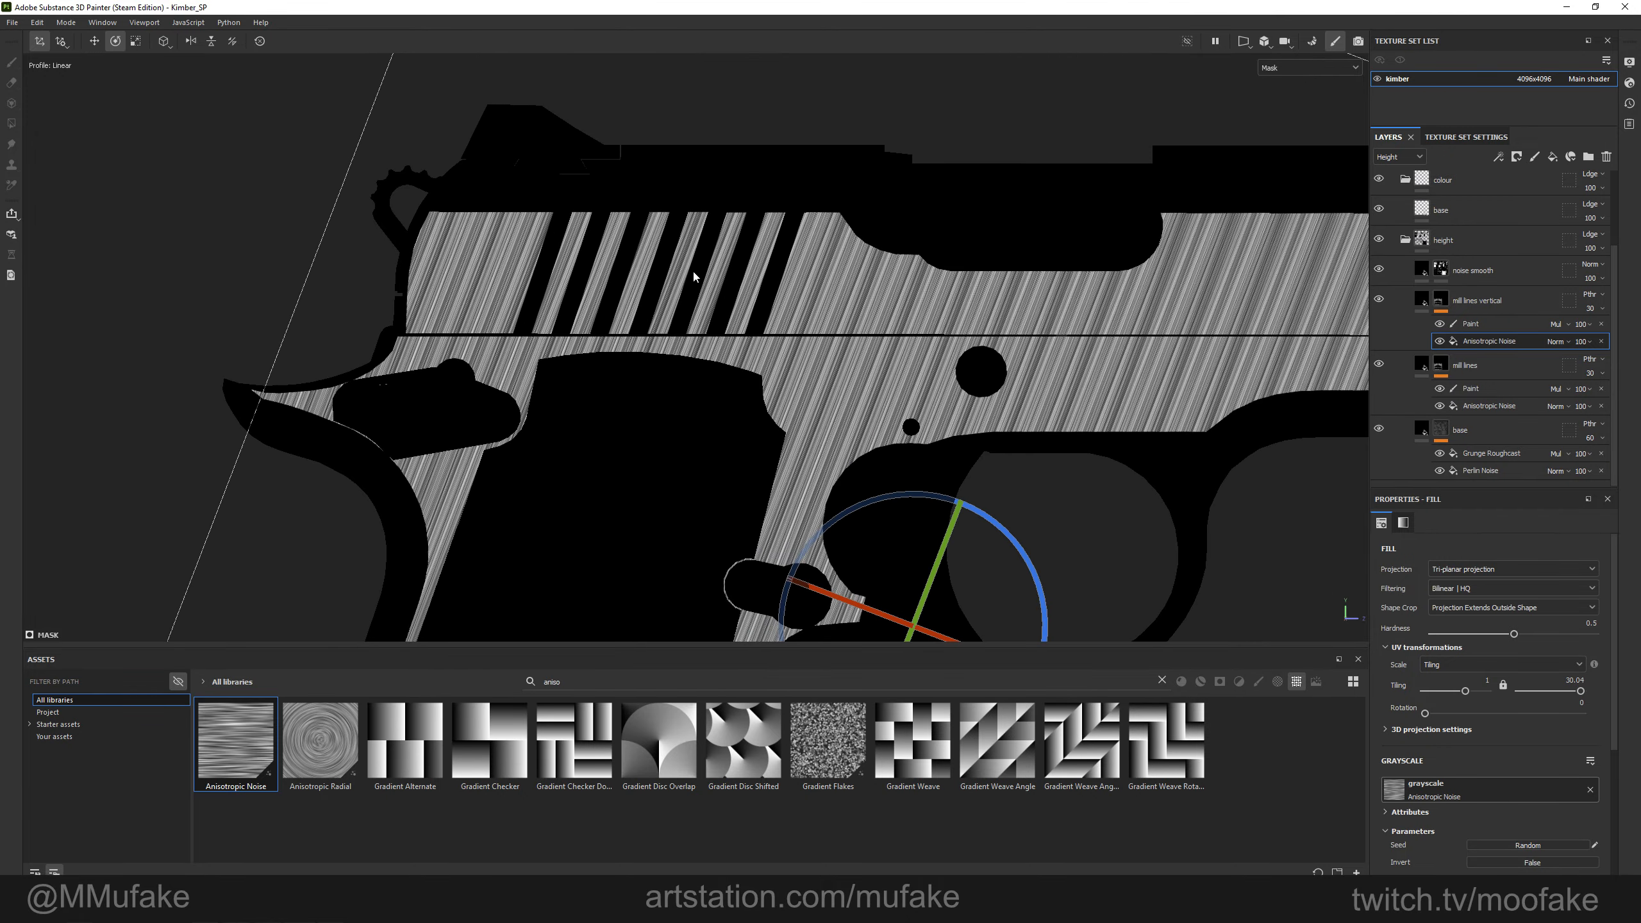
alt+middle_drag(982, 549, 947, 483)
drag(986, 502, 986, 498)
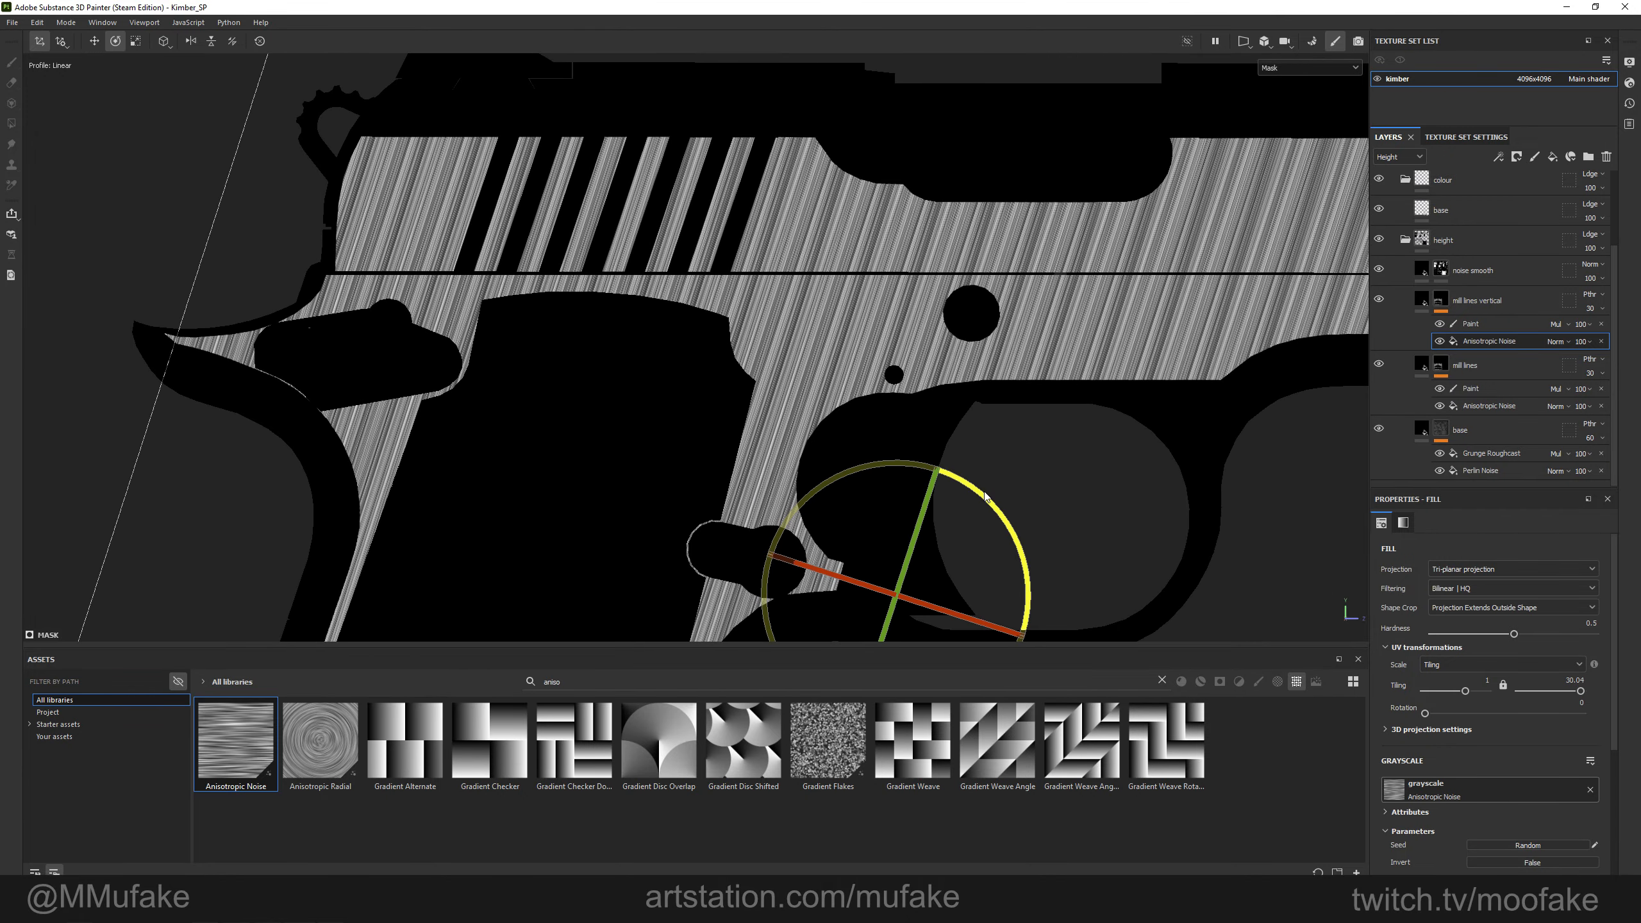
scroll(703, 278, up, 2)
mouse_move(702, 278)
alt+middle_down()
mouse_move(681, 377)
mouse_move(709, 469)
alt+middle_up()
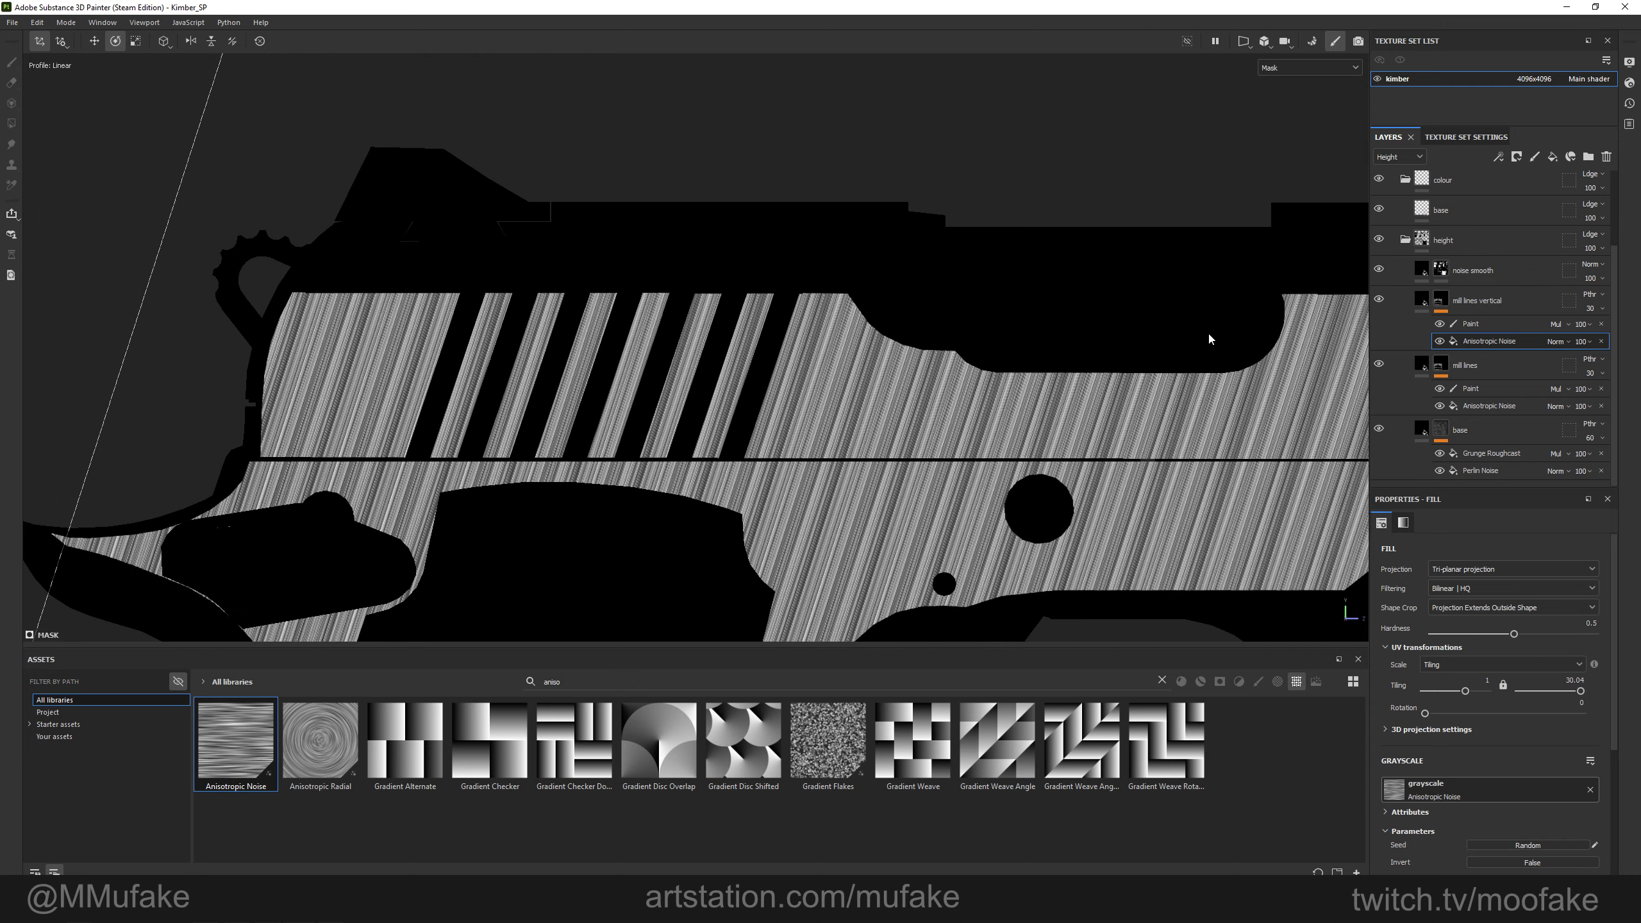
Clear the Paint effect of mill lines vertical by filling the whole pistol black in mesh fill mode.
click(1465, 330)
scroll(436, 264, down, 3)
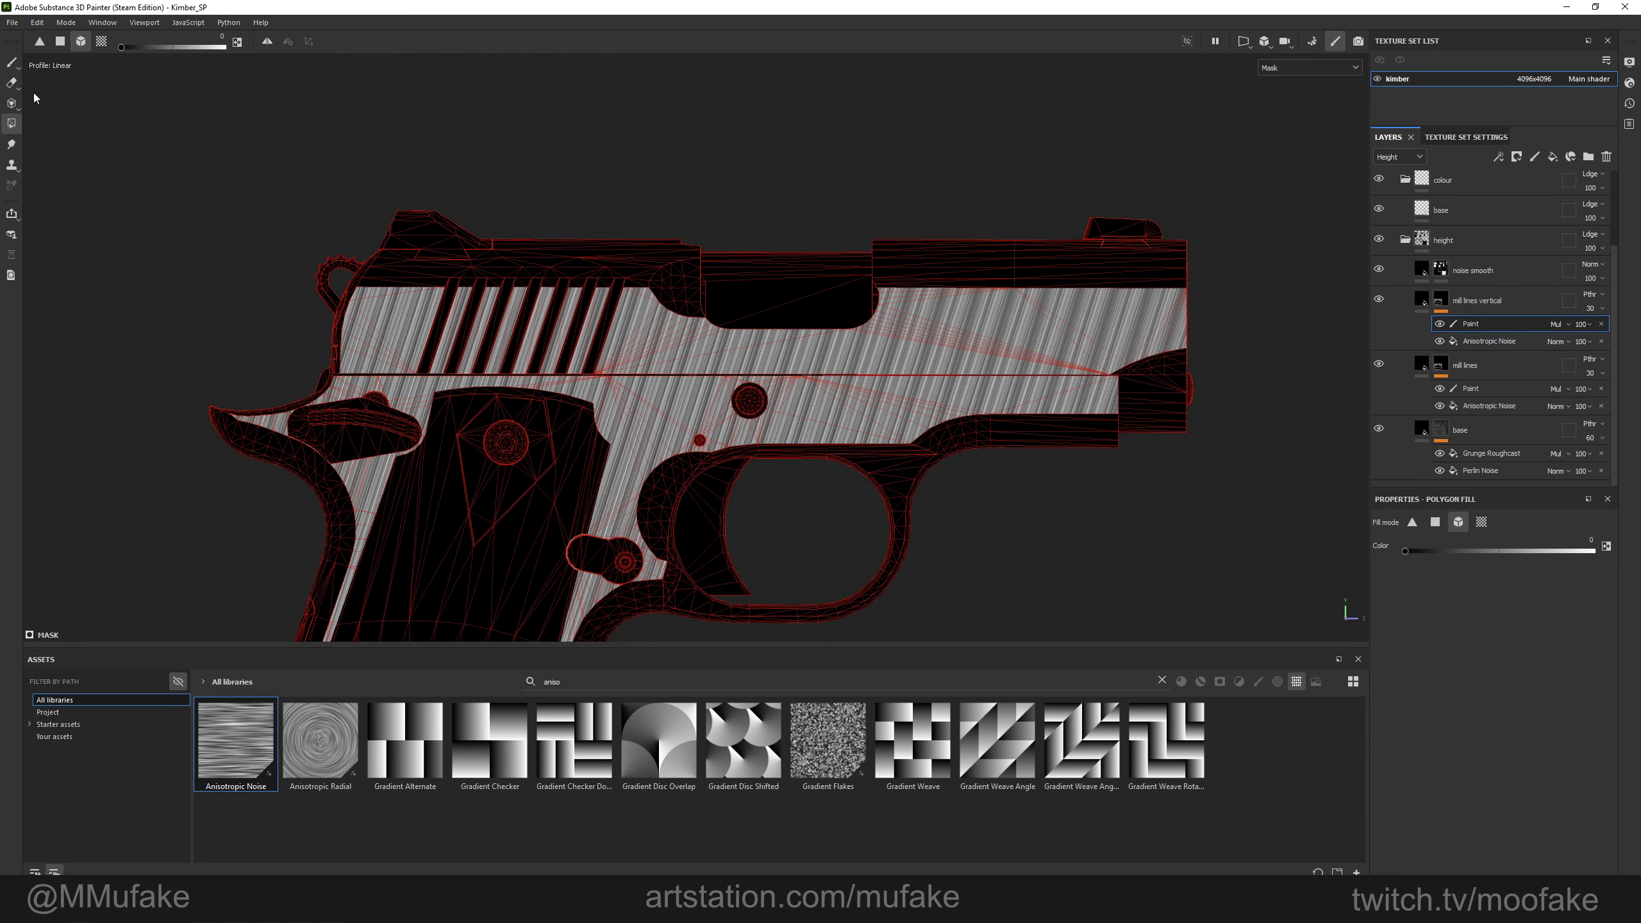
scroll(547, 195, down, 3)
drag(241, 123, 897, 616)
scroll(549, 326, up, 5)
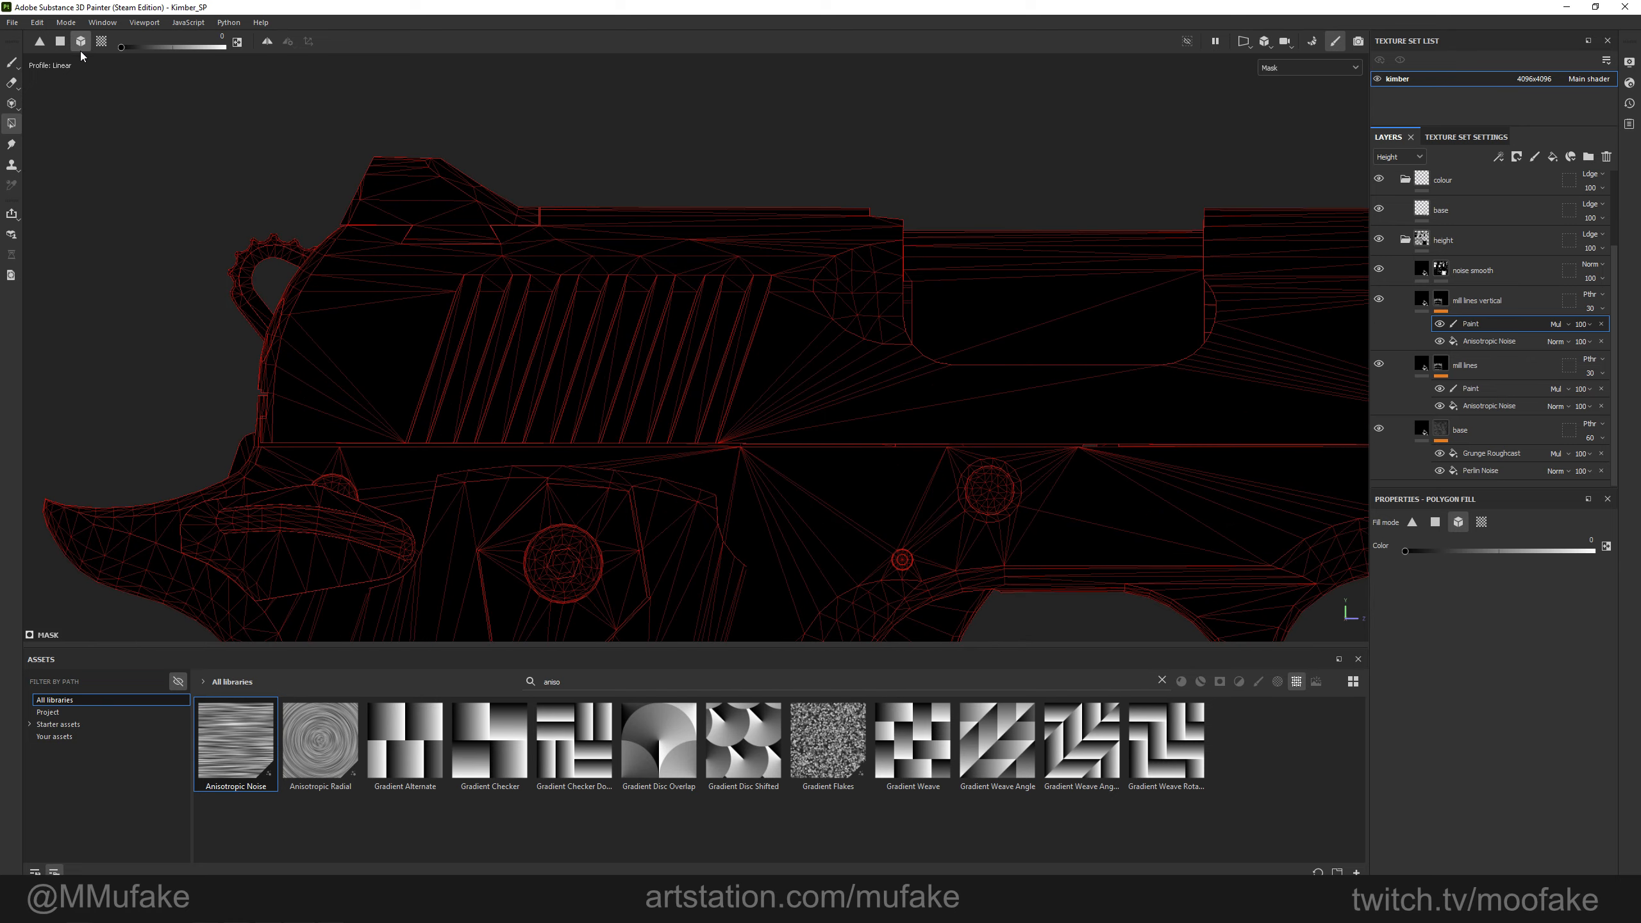
Fill the first two slide serration grooves white in the mill lines vertical Paint effect using UV fill mode.
scroll(560, 263, up, 8)
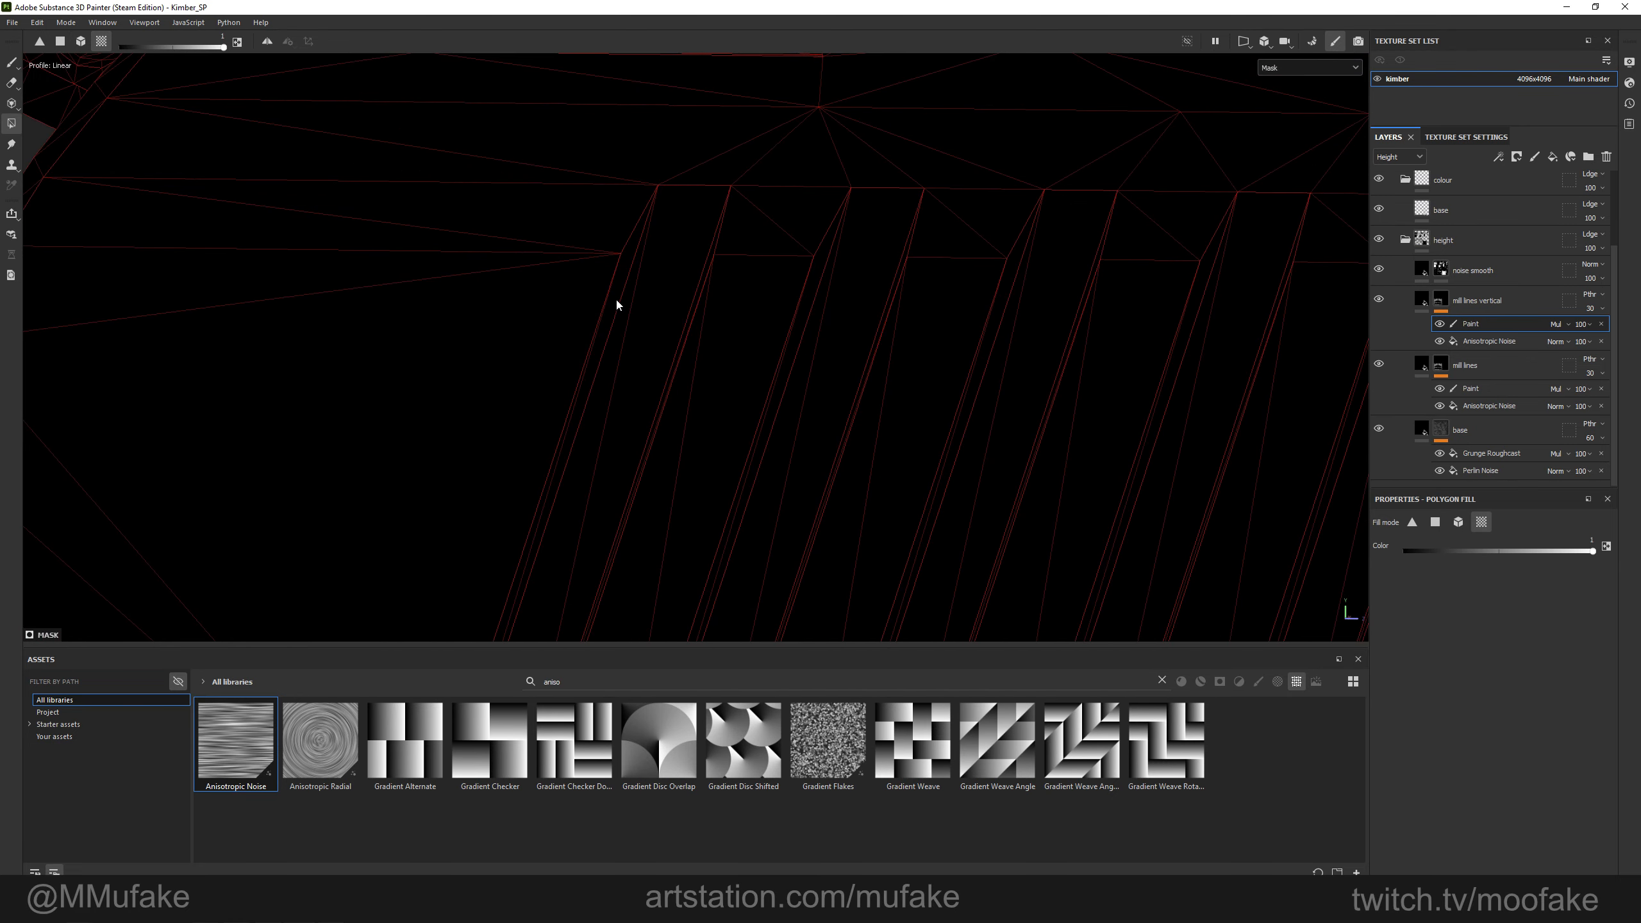
click(616, 302)
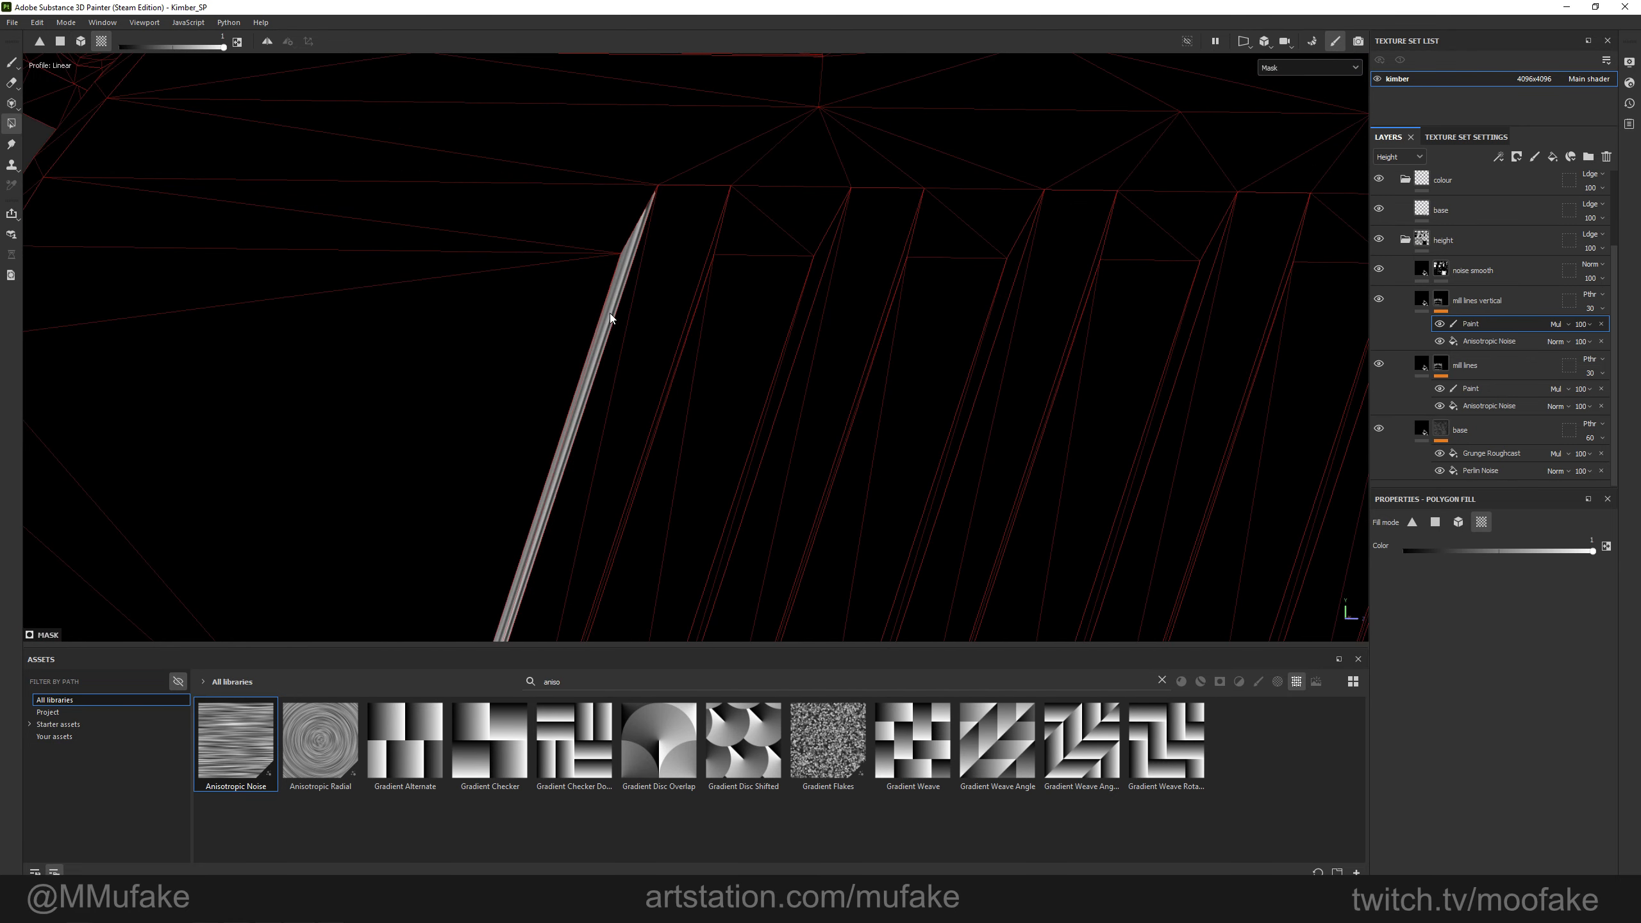
alt+drag(611, 316, 667, 327)
click(668, 327)
click(693, 329)
click(810, 341)
alt+drag(778, 317, 799, 333)
click(801, 333)
click(886, 350)
Fill the remaining serration grooves white, plus the first groove on the slide's opposite side.
alt+middle_drag(886, 350, 555, 310)
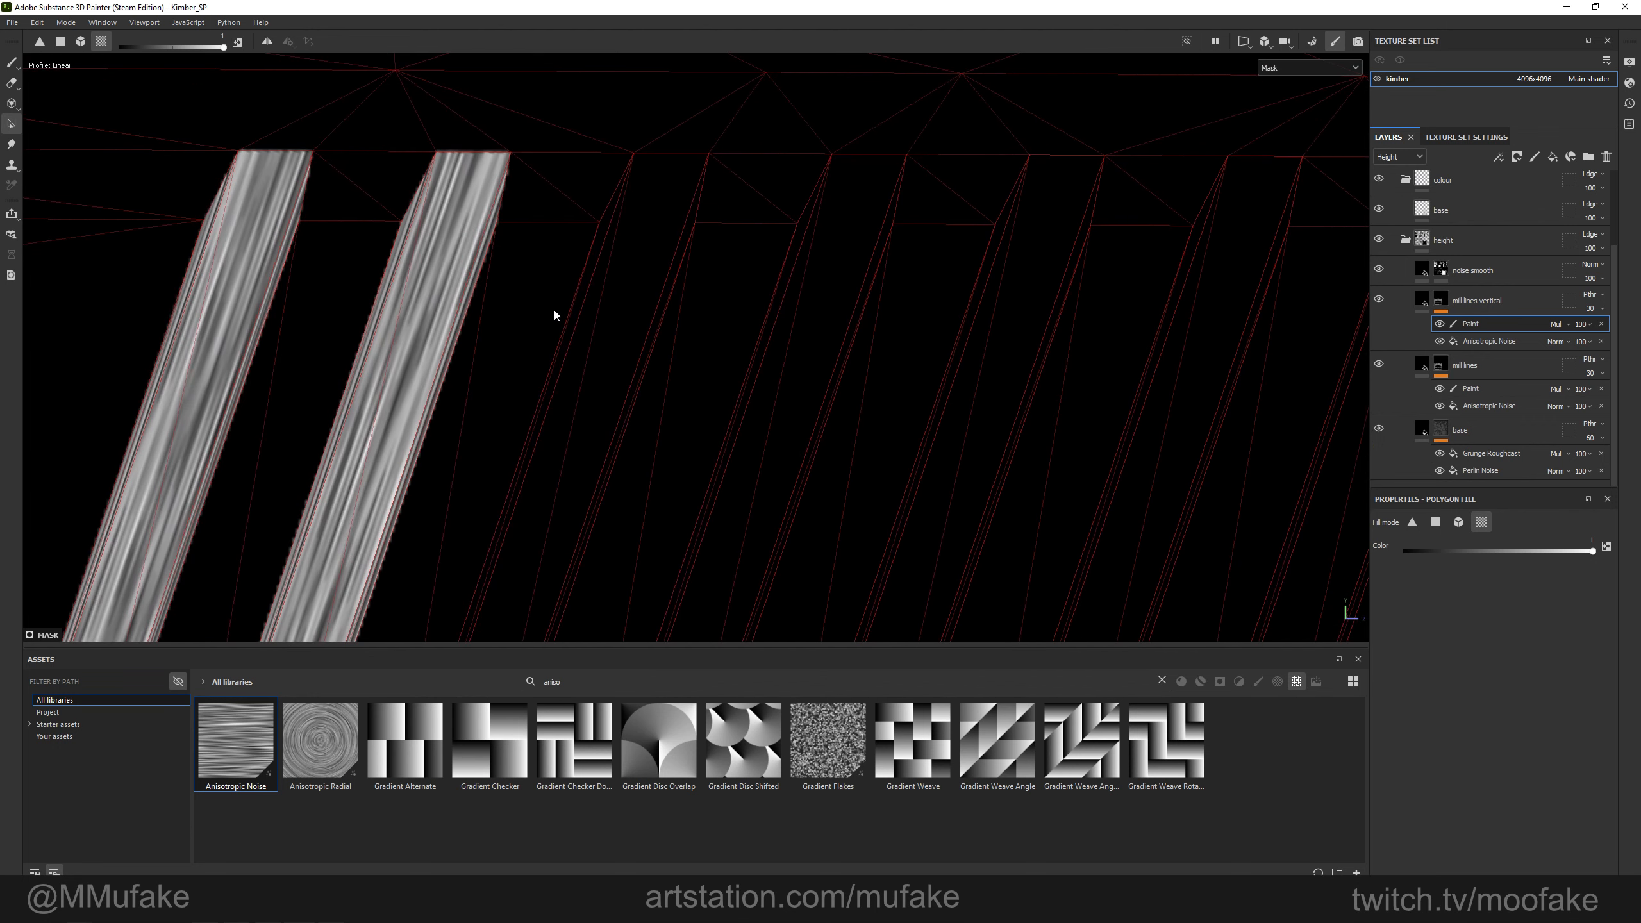
click(578, 308)
click(617, 325)
alt+drag(646, 341, 679, 339)
click(721, 342)
alt+drag(831, 350, 826, 357)
click(822, 359)
click(859, 363)
click(897, 369)
alt+middle_drag(911, 367, 515, 330)
click(612, 336)
click(658, 344)
click(688, 349)
alt+right_drag(693, 349, 278, 356)
alt+drag(277, 355, 735, 310)
click(672, 316)
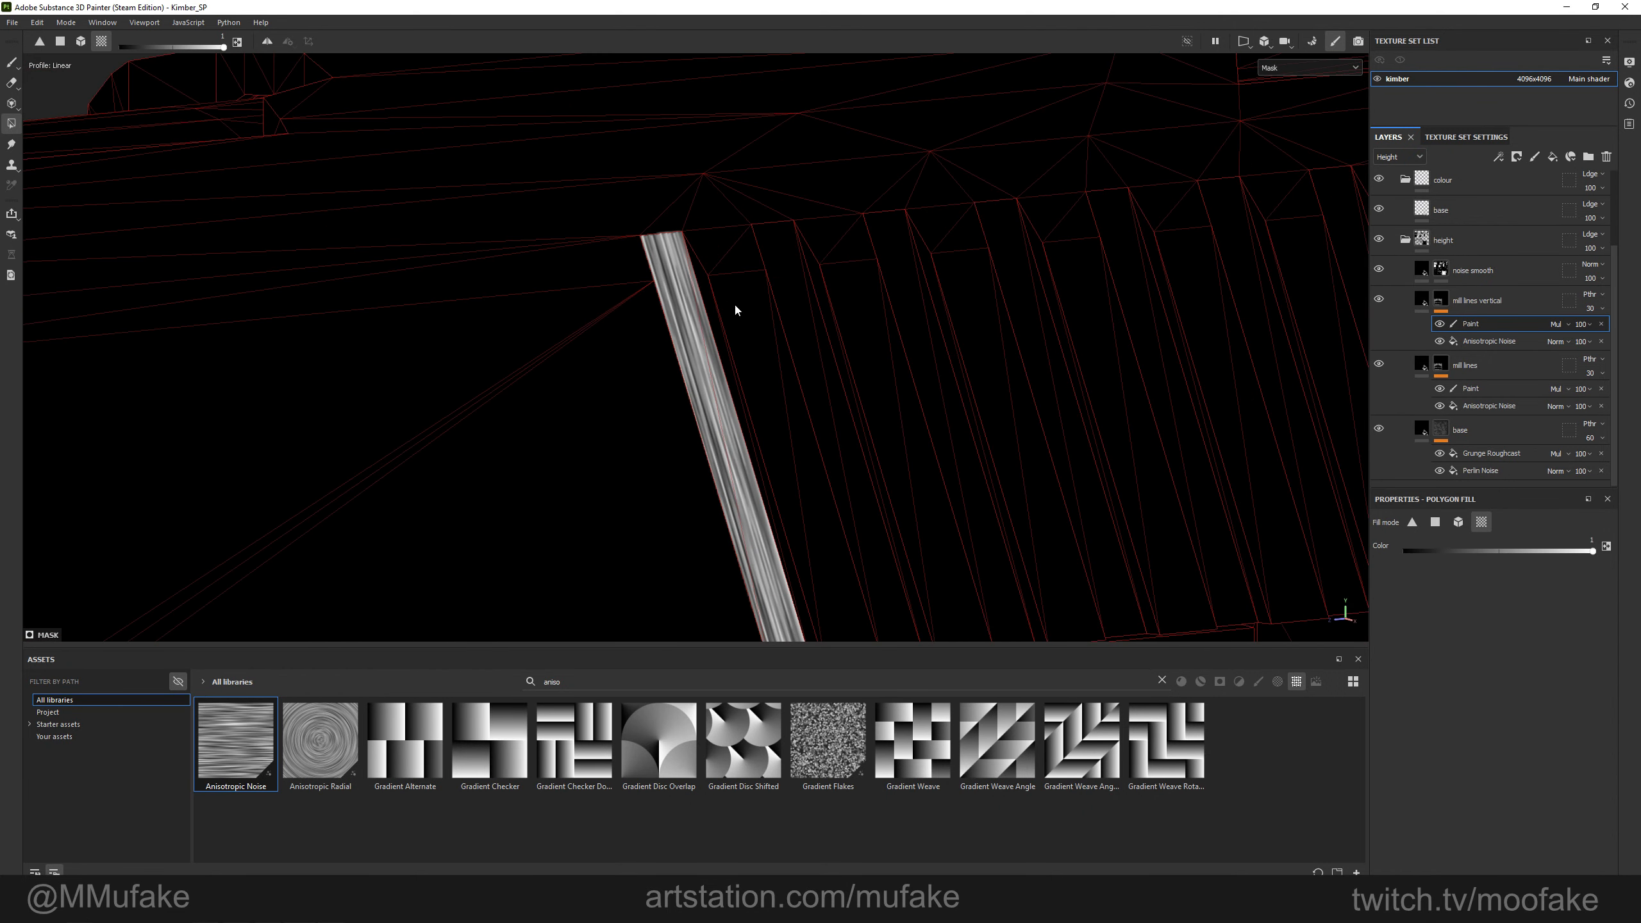
Turn on symmetry and clear the painted serration grooves by filling the meshes black in mesh fill mode.
alt+drag(306, 75, 1254, 353)
scroll(426, 245, down, 2)
alt+drag(419, 241, 556, 264)
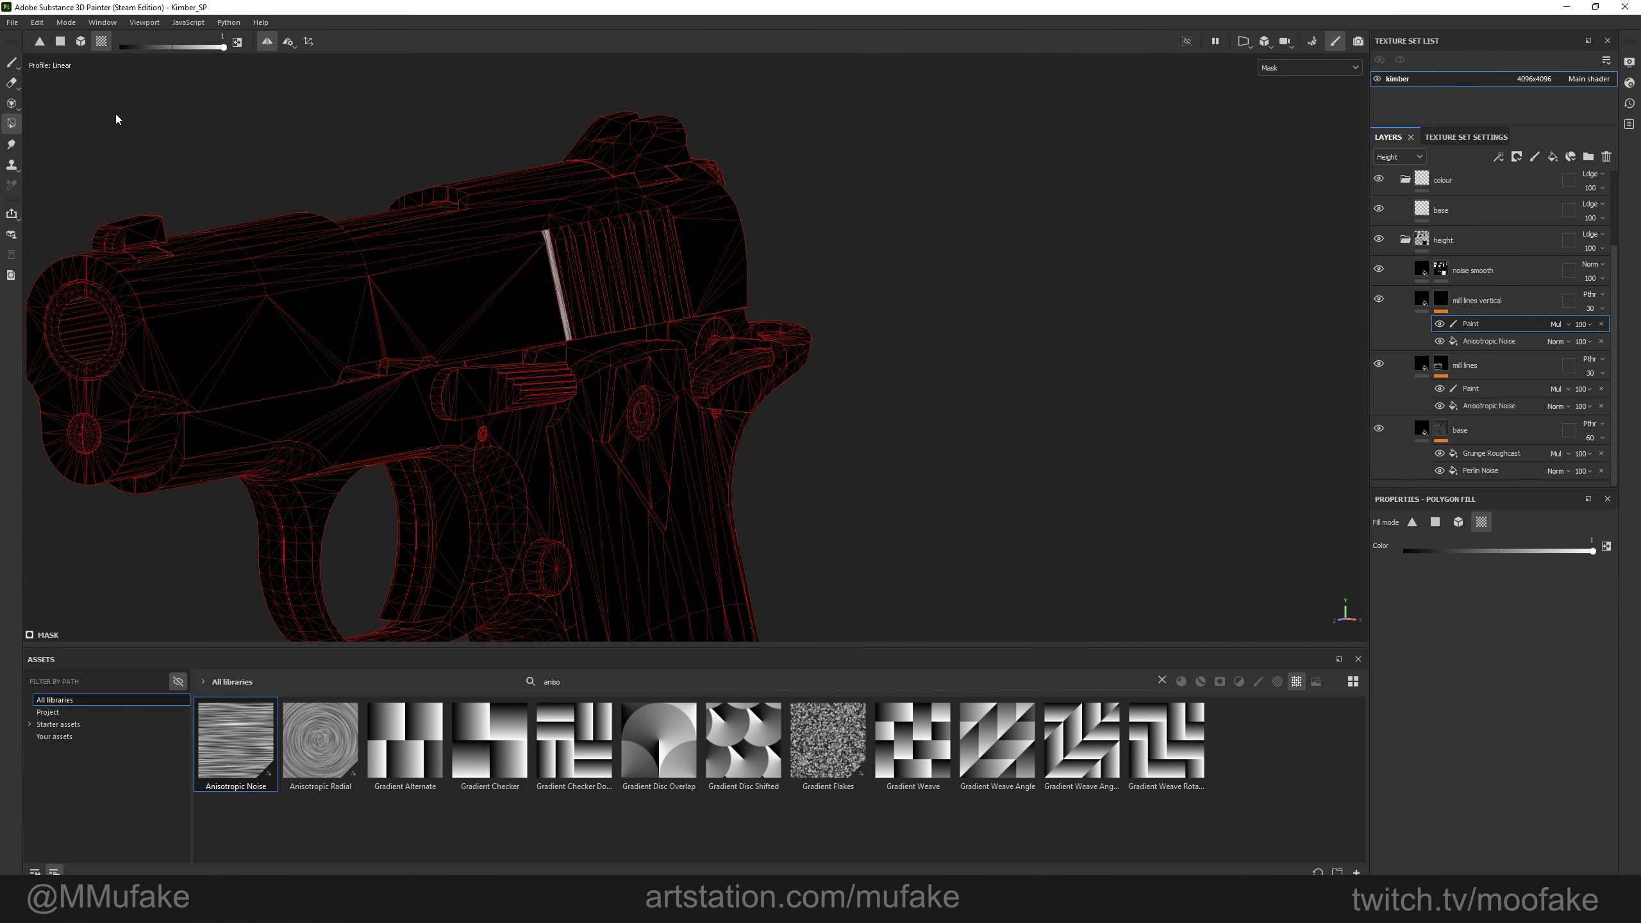
click(86, 45)
key(x)
alt+drag(219, 187, 621, 342)
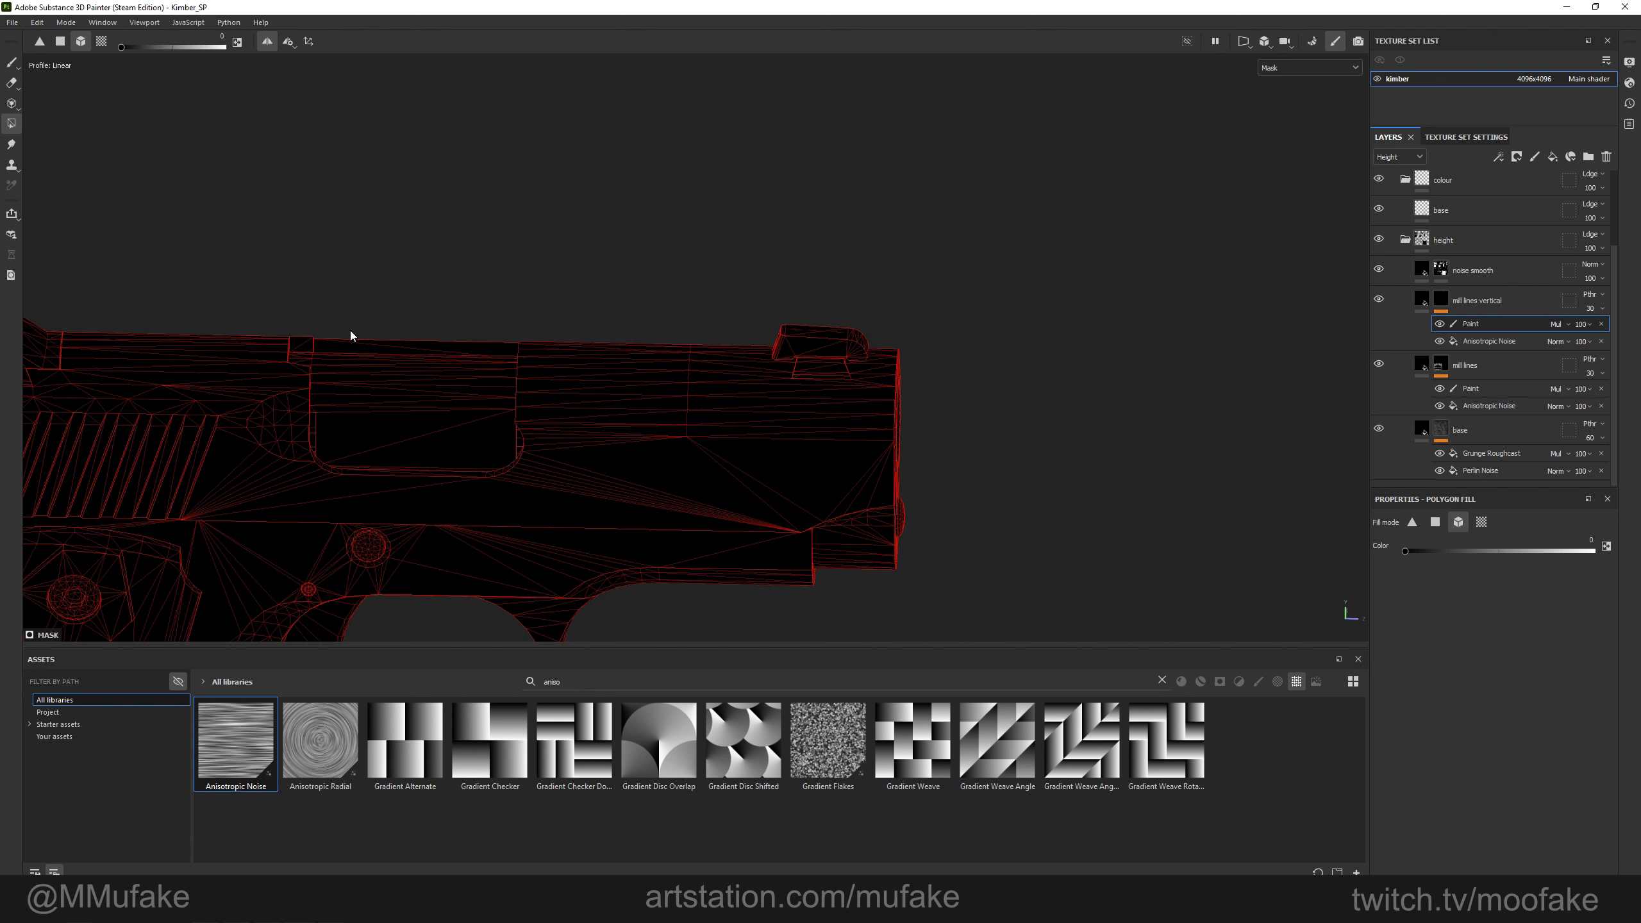
Set the Mirror X symmetry plane offset to -0.01 to align it with the pistol's centre.
alt+shift+drag(349, 329, 341, 304)
alt+middle_drag(341, 304, 723, 304)
scroll(543, 392, up, 3)
scroll(543, 395, up, 2)
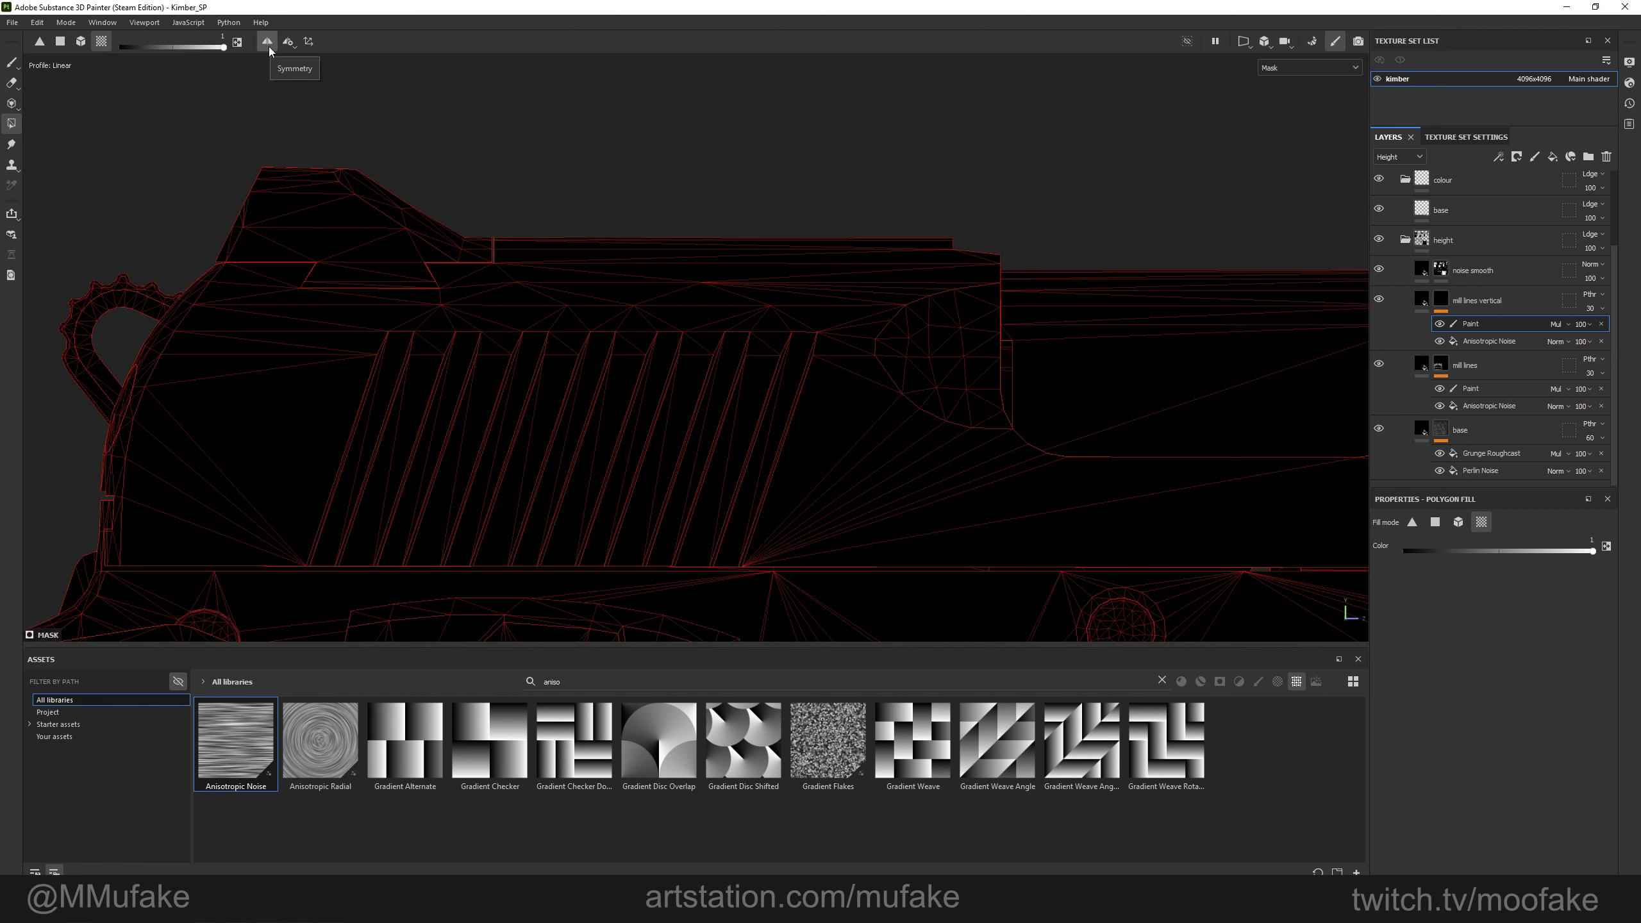
click(292, 46)
alt+drag(581, 187, 440, 116)
alt+drag(577, 193, 530, 209)
click(288, 42)
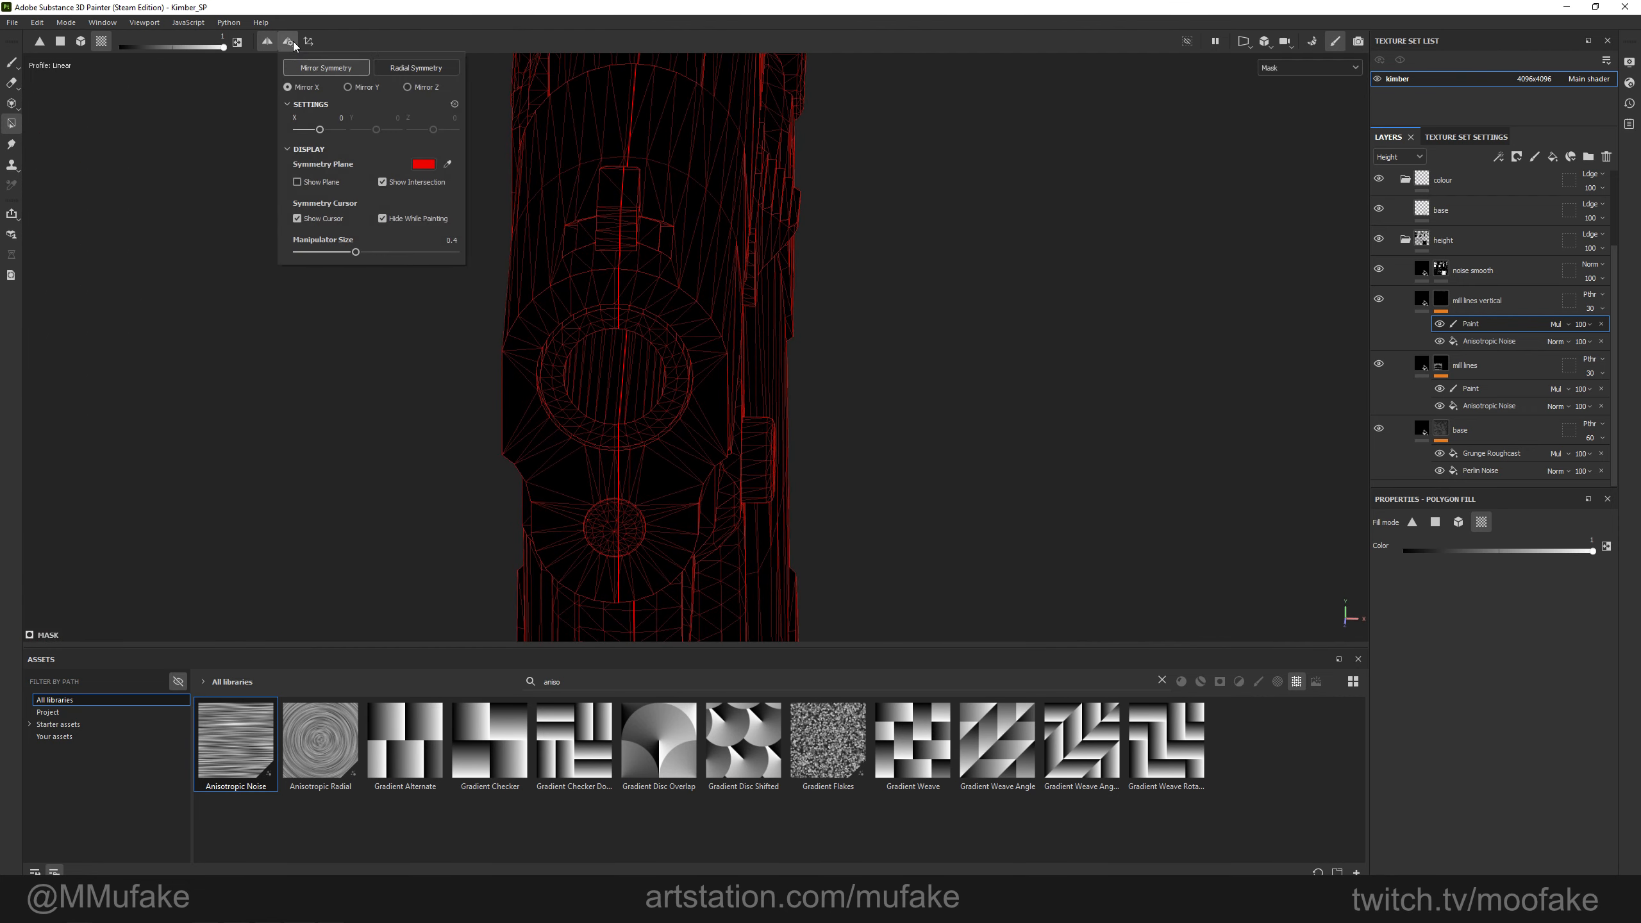
drag(319, 131, 310, 96)
click(288, 42)
click(289, 42)
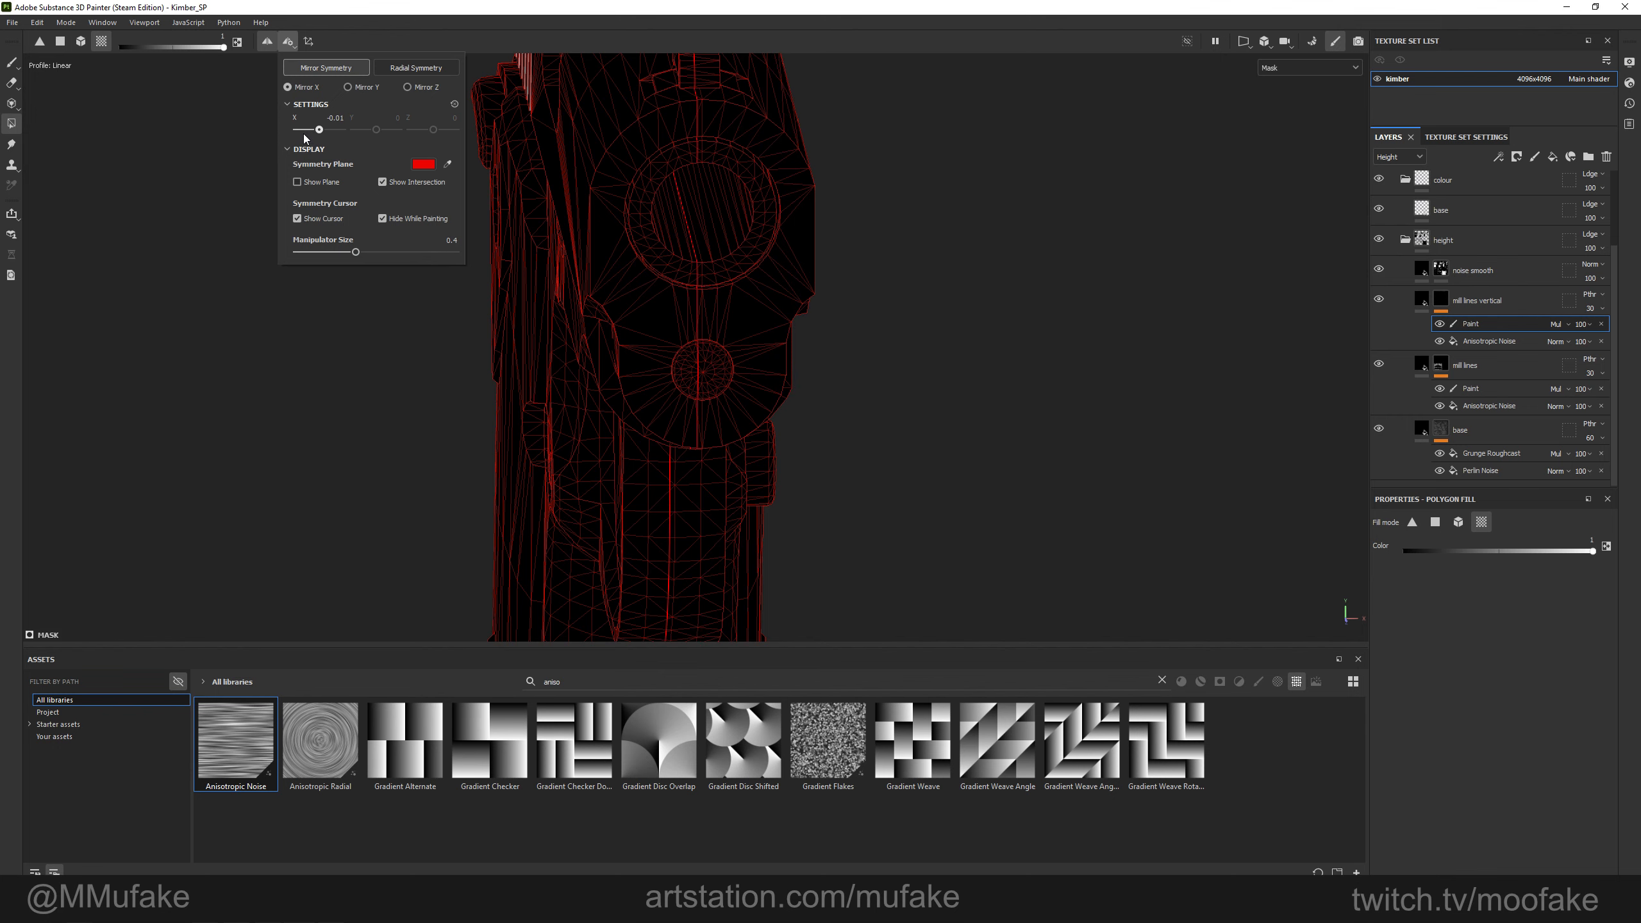
Fill the seven slide serration grooves white in UV fill mode with symmetry on.
alt+drag(264, 226, 224, 187)
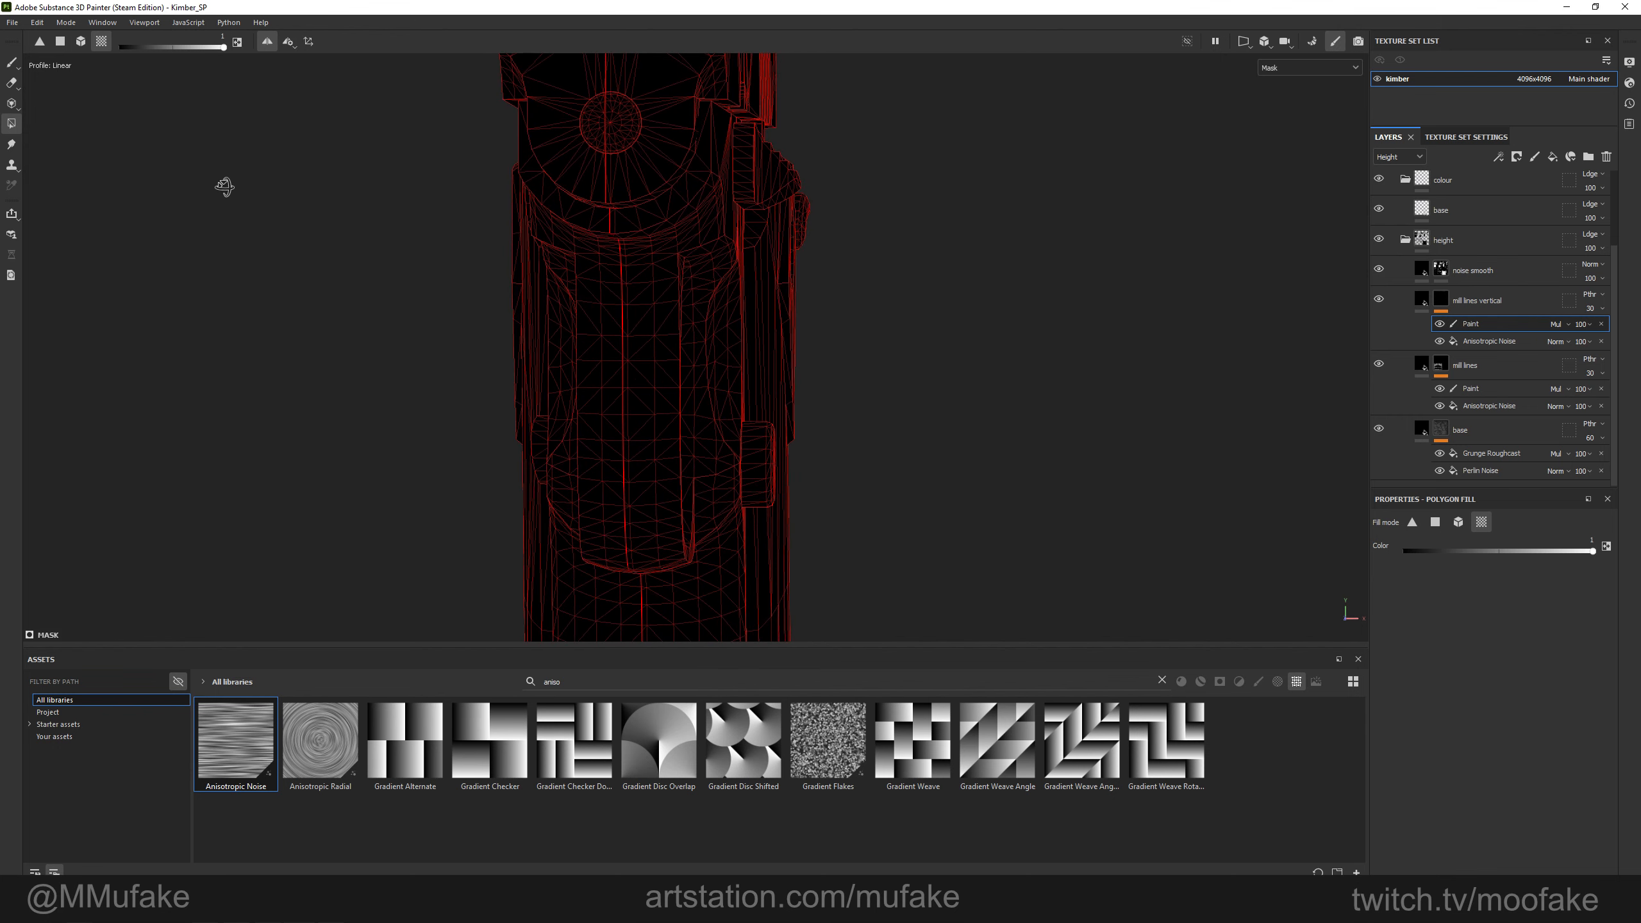
alt+drag(476, 395, 431, 399)
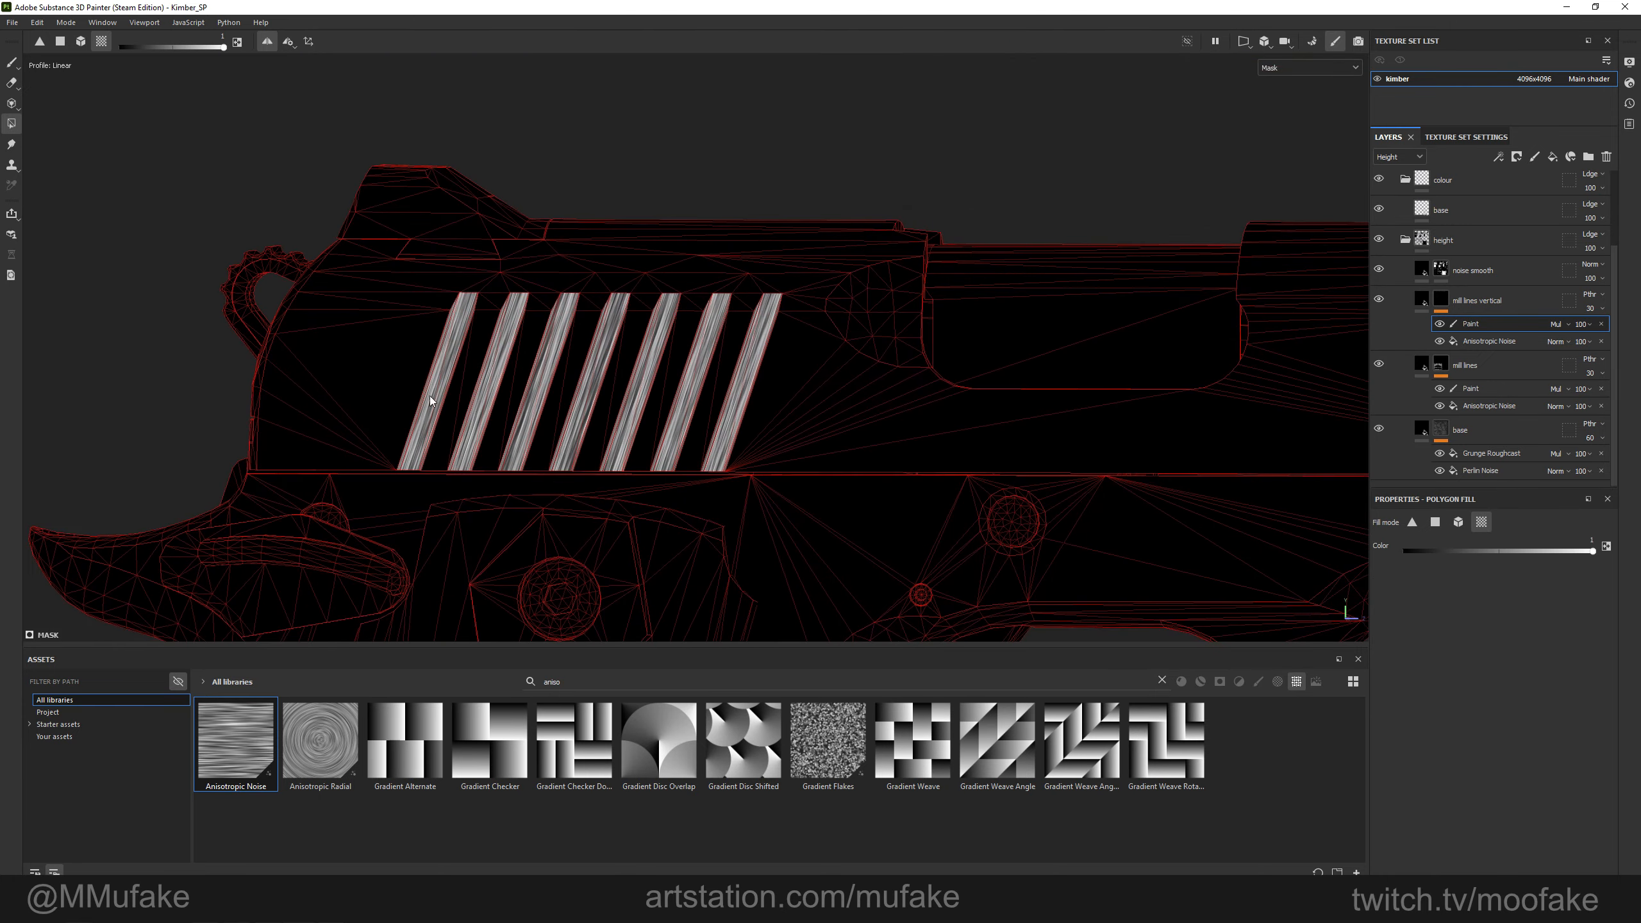
scroll(444, 281, up, 5)
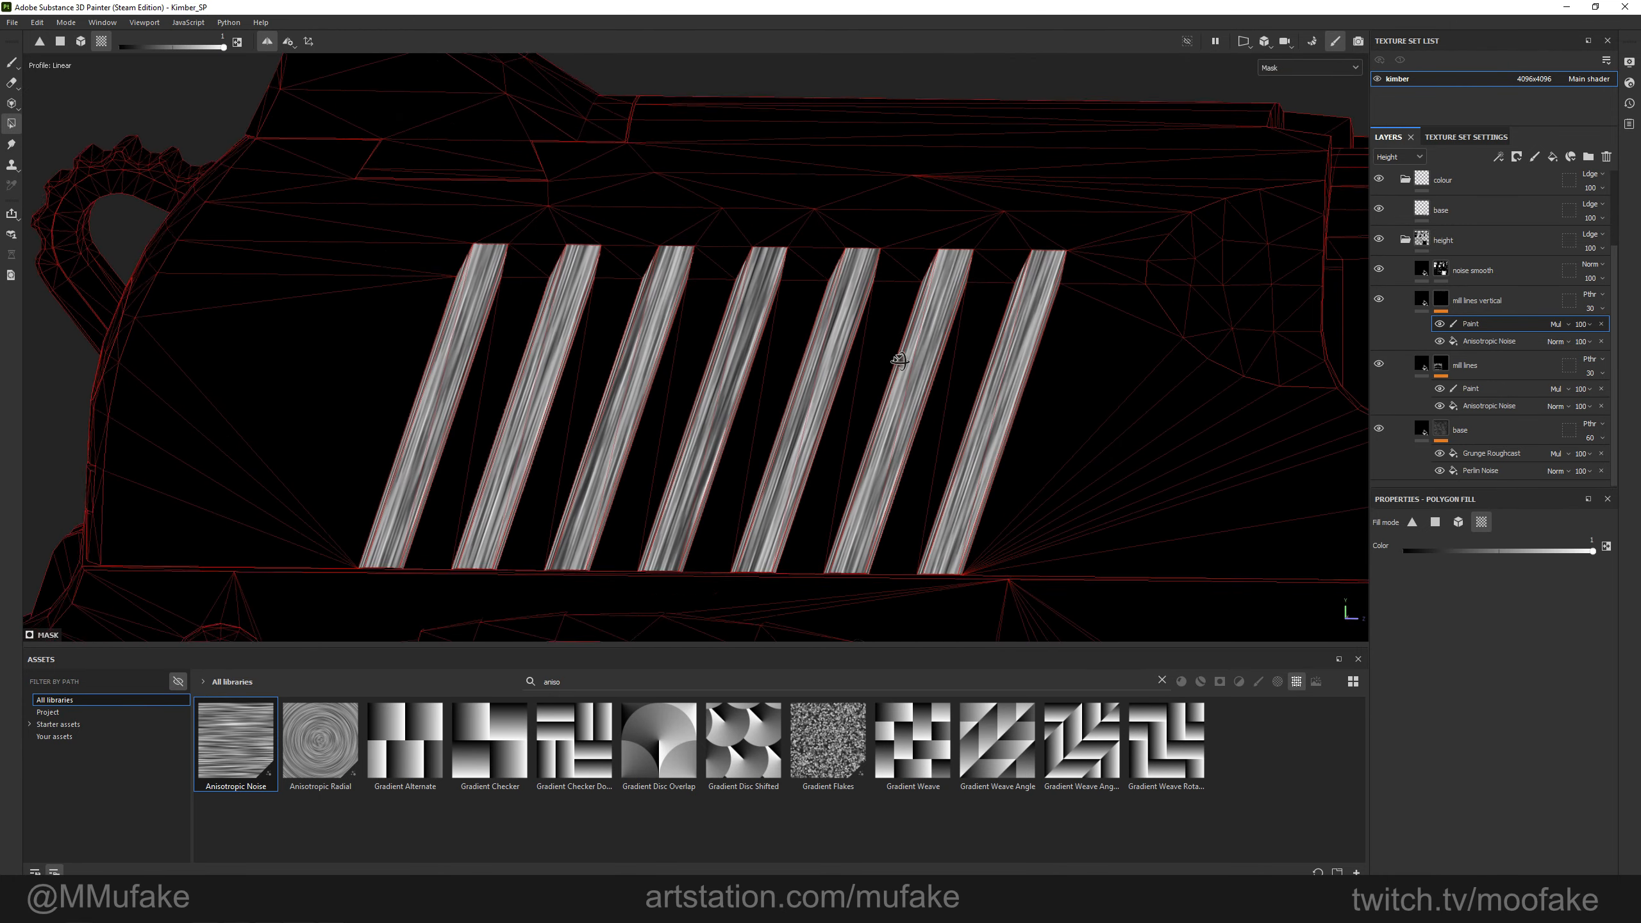
Clear the white serration fills from the mill lines vertical Paint effect by filling them black.
click(121, 47)
scroll(364, 282, down, 3)
click(431, 256)
alt+drag(356, 81, 470, 286)
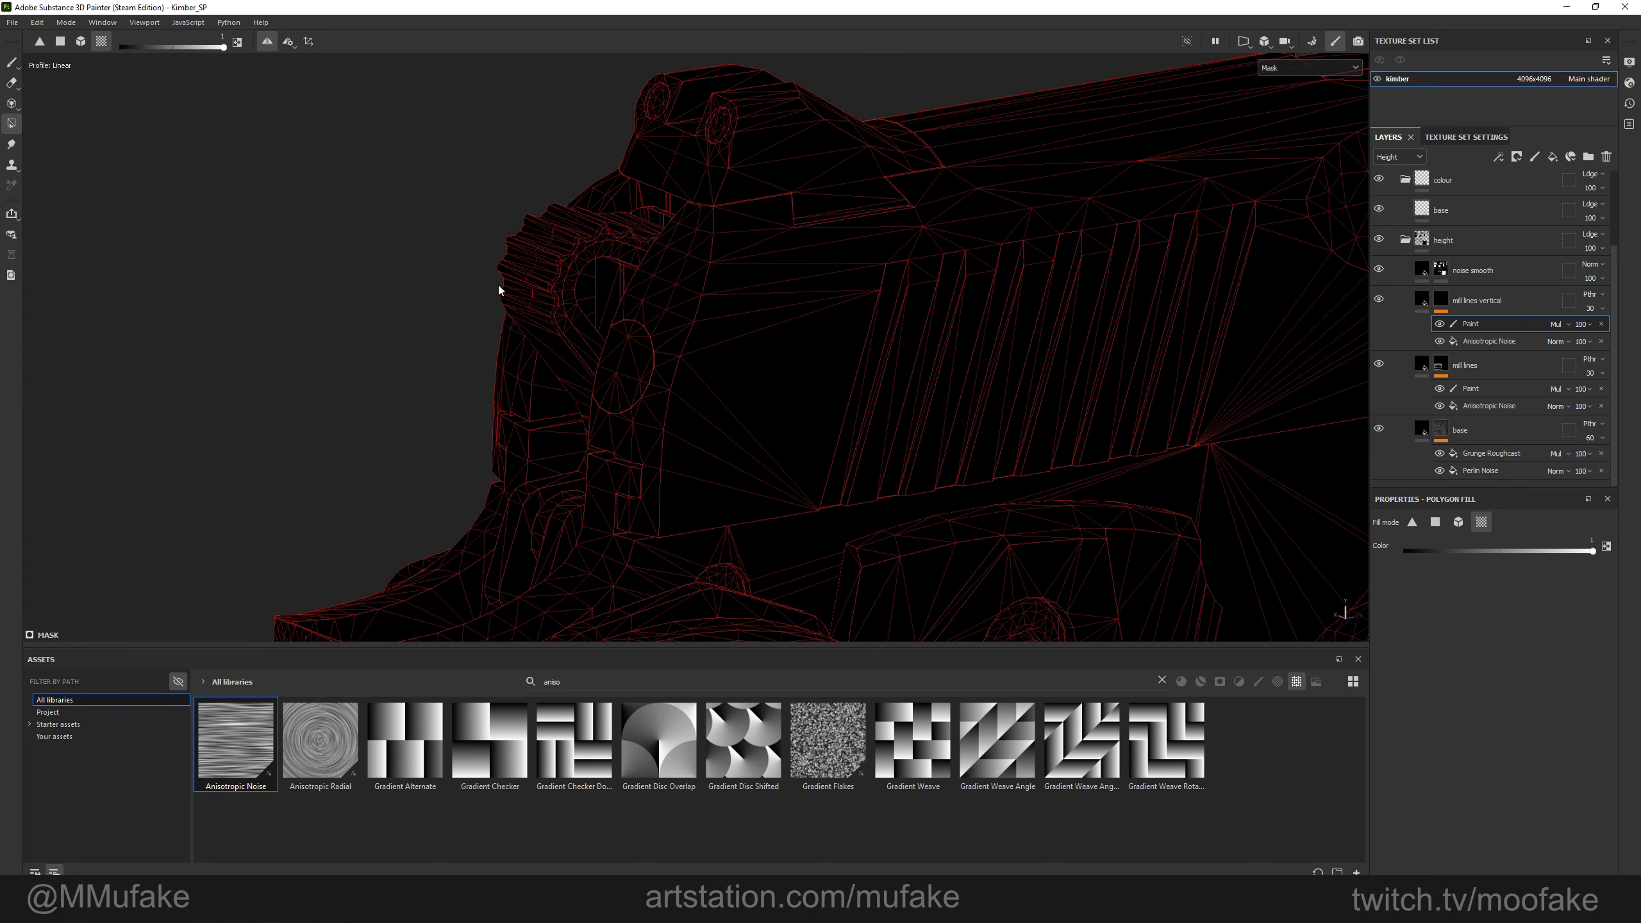
Fill all faces of the first four slide serration grooves white in the mill lines vertical Paint effect using mesh fill.
scroll(666, 315, up, 10)
click(728, 313)
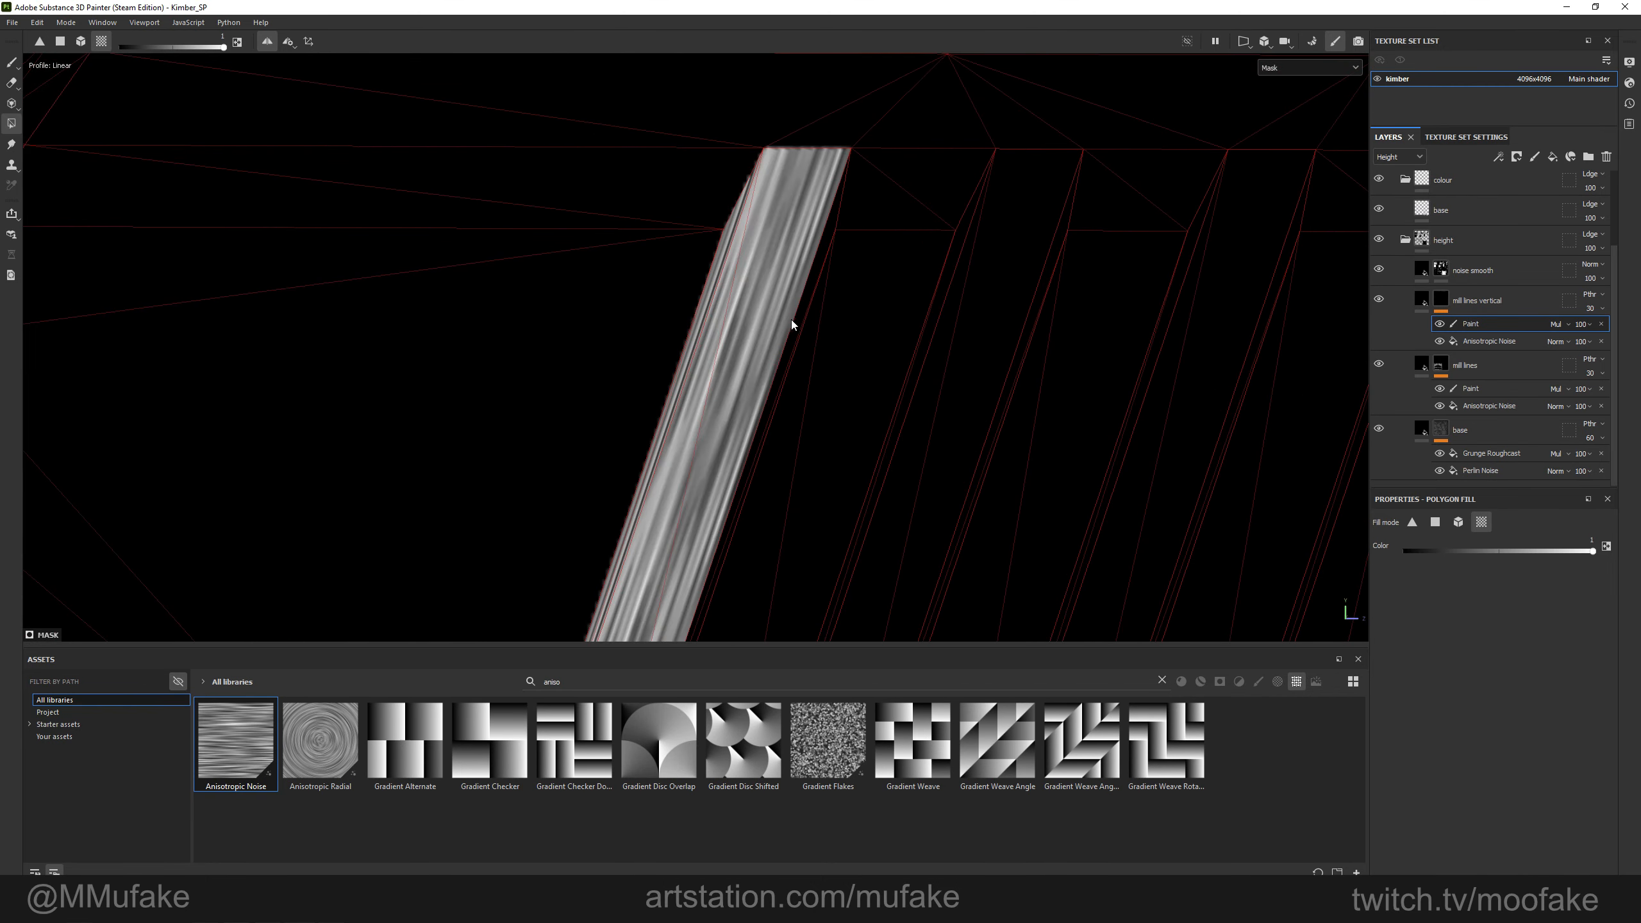
click(937, 361)
click(1006, 397)
scroll(757, 351, down, 5)
alt+drag(757, 351, 803, 392)
alt+drag(903, 404, 597, 425)
click(603, 407)
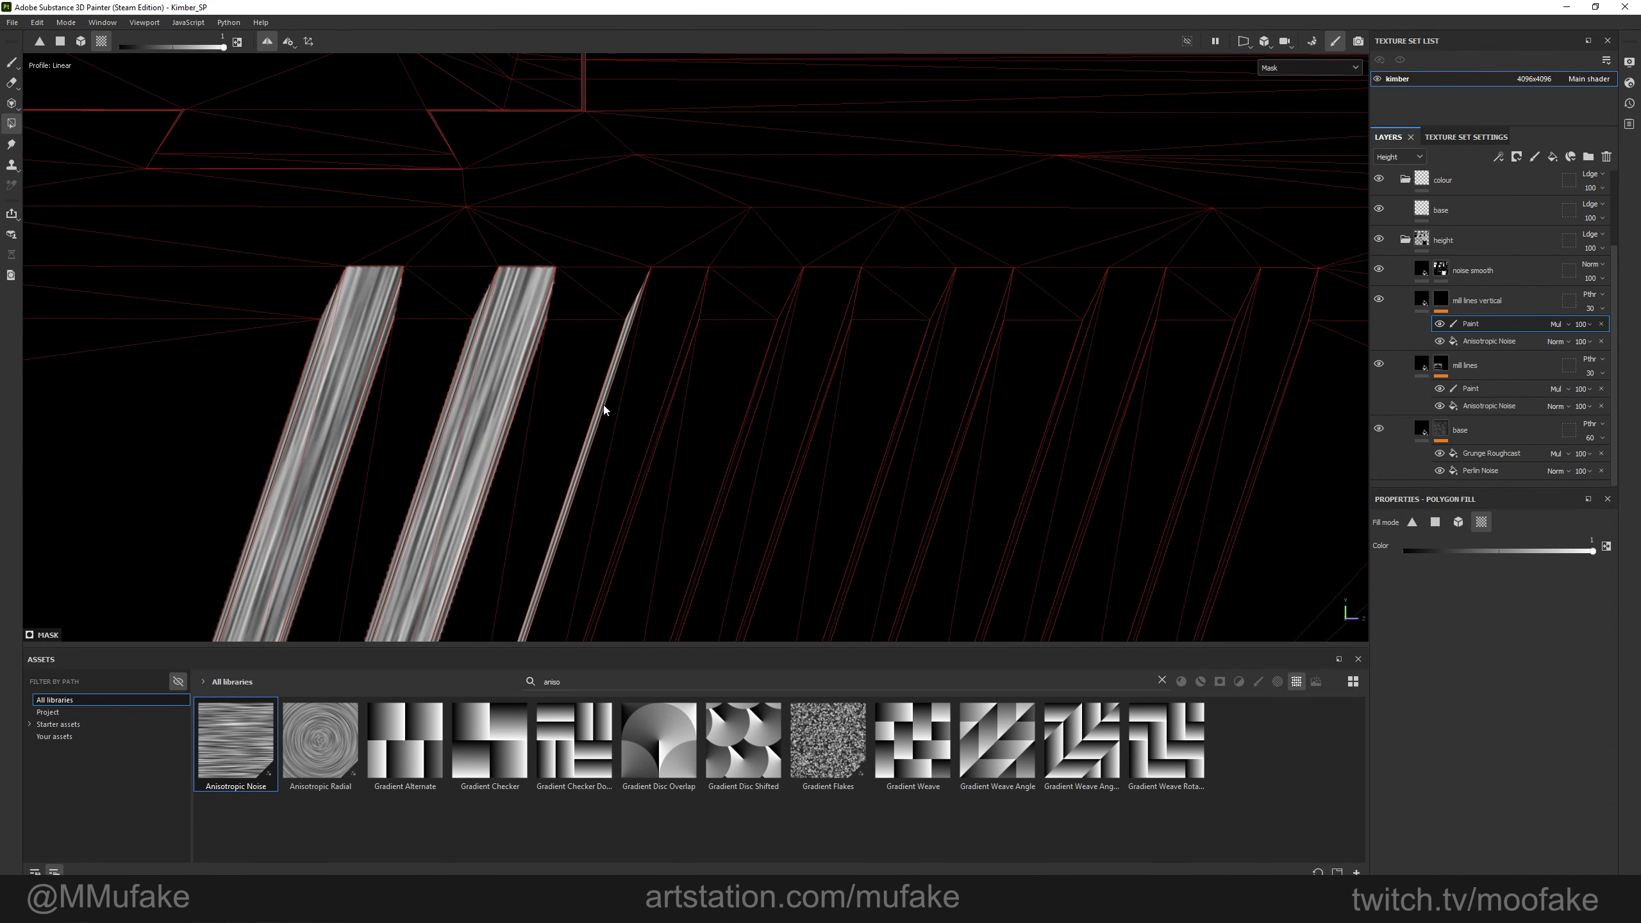
click(650, 424)
alt+middle_drag(701, 440, 496, 388)
scroll(497, 389, up, 1)
click(516, 390)
click(555, 397)
click(588, 408)
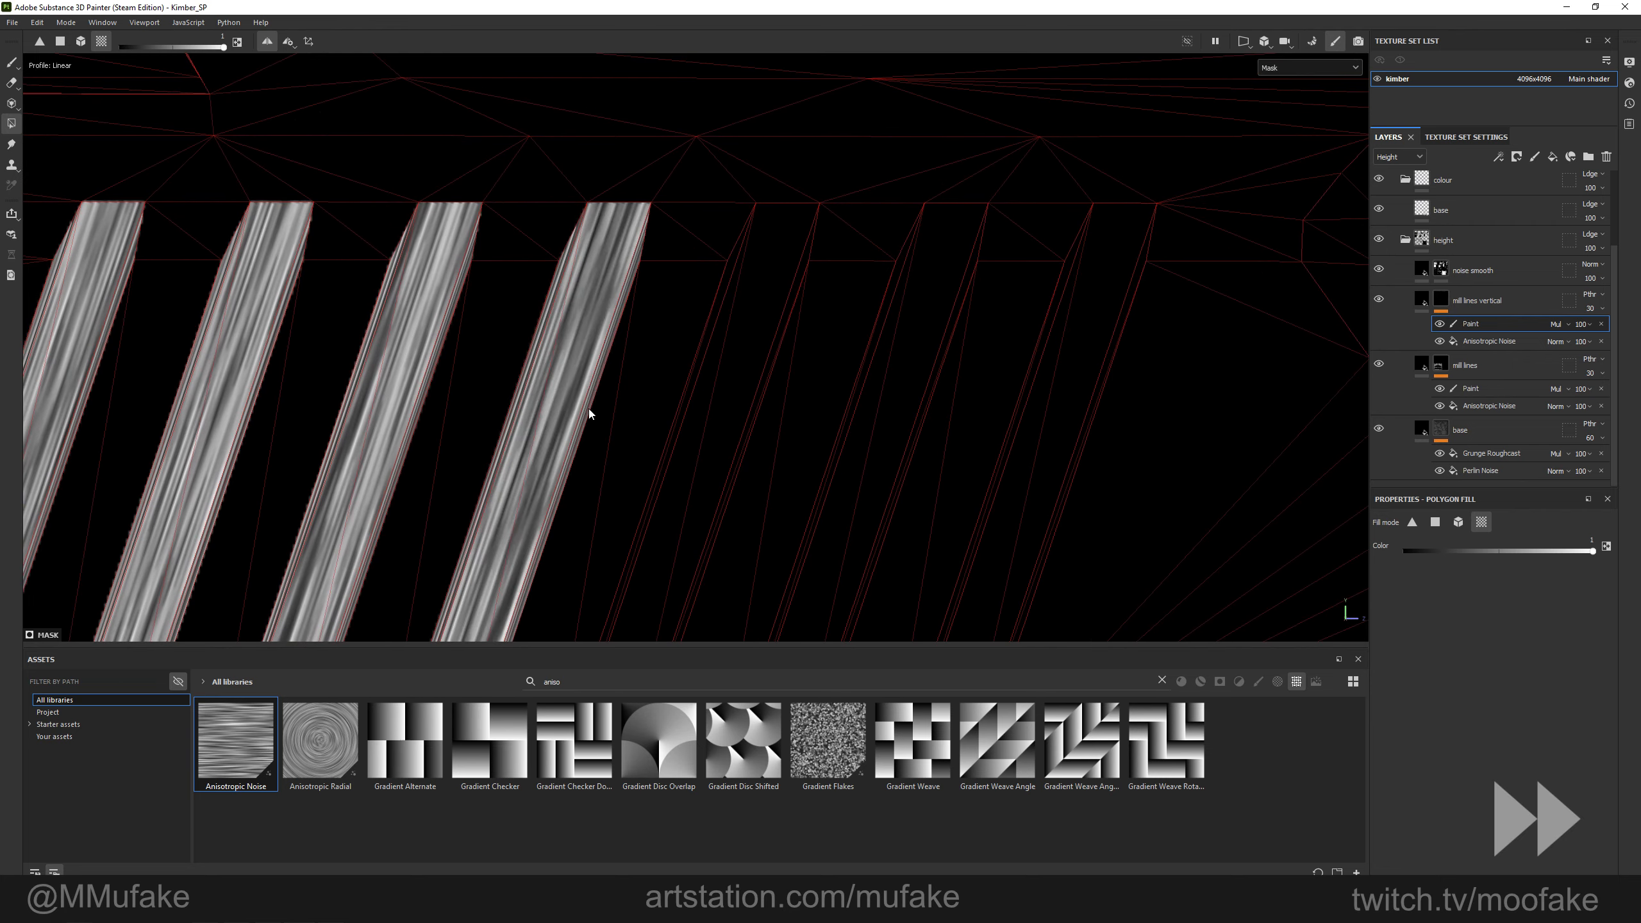
Fill the remaining three slide serration grooves white in the mill lines vertical mask.
click(678, 424)
click(719, 435)
click(762, 448)
click(743, 444)
click(834, 455)
click(865, 460)
click(907, 463)
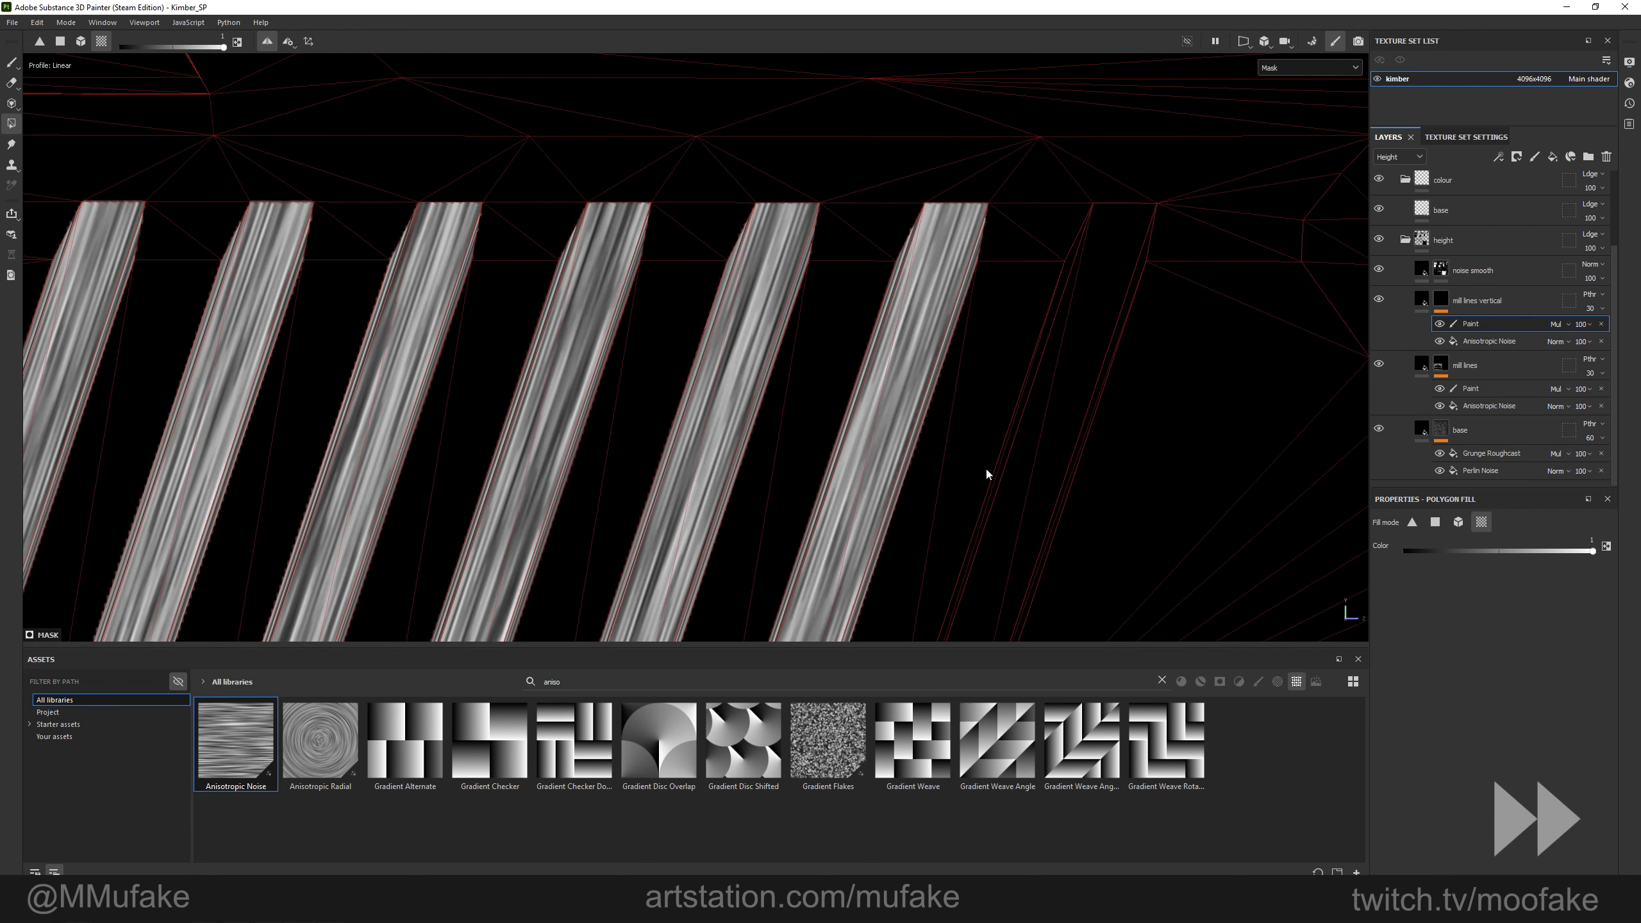
alt+middle_drag(985, 467, 712, 435)
click(729, 440)
click(759, 445)
click(794, 455)
Set the mill lines vertical layer's height opacity to 50 and turn symmetry off.
key(m)
alt+drag(791, 457, 946, 337)
click(1601, 309)
drag(1599, 336, 1613, 338)
alt+drag(1054, 307, 998, 413)
scroll(976, 385, down, 2)
alt+right_drag(998, 414, 1082, 425)
alt+middle_drag(1083, 425, 881, 388)
key(c)
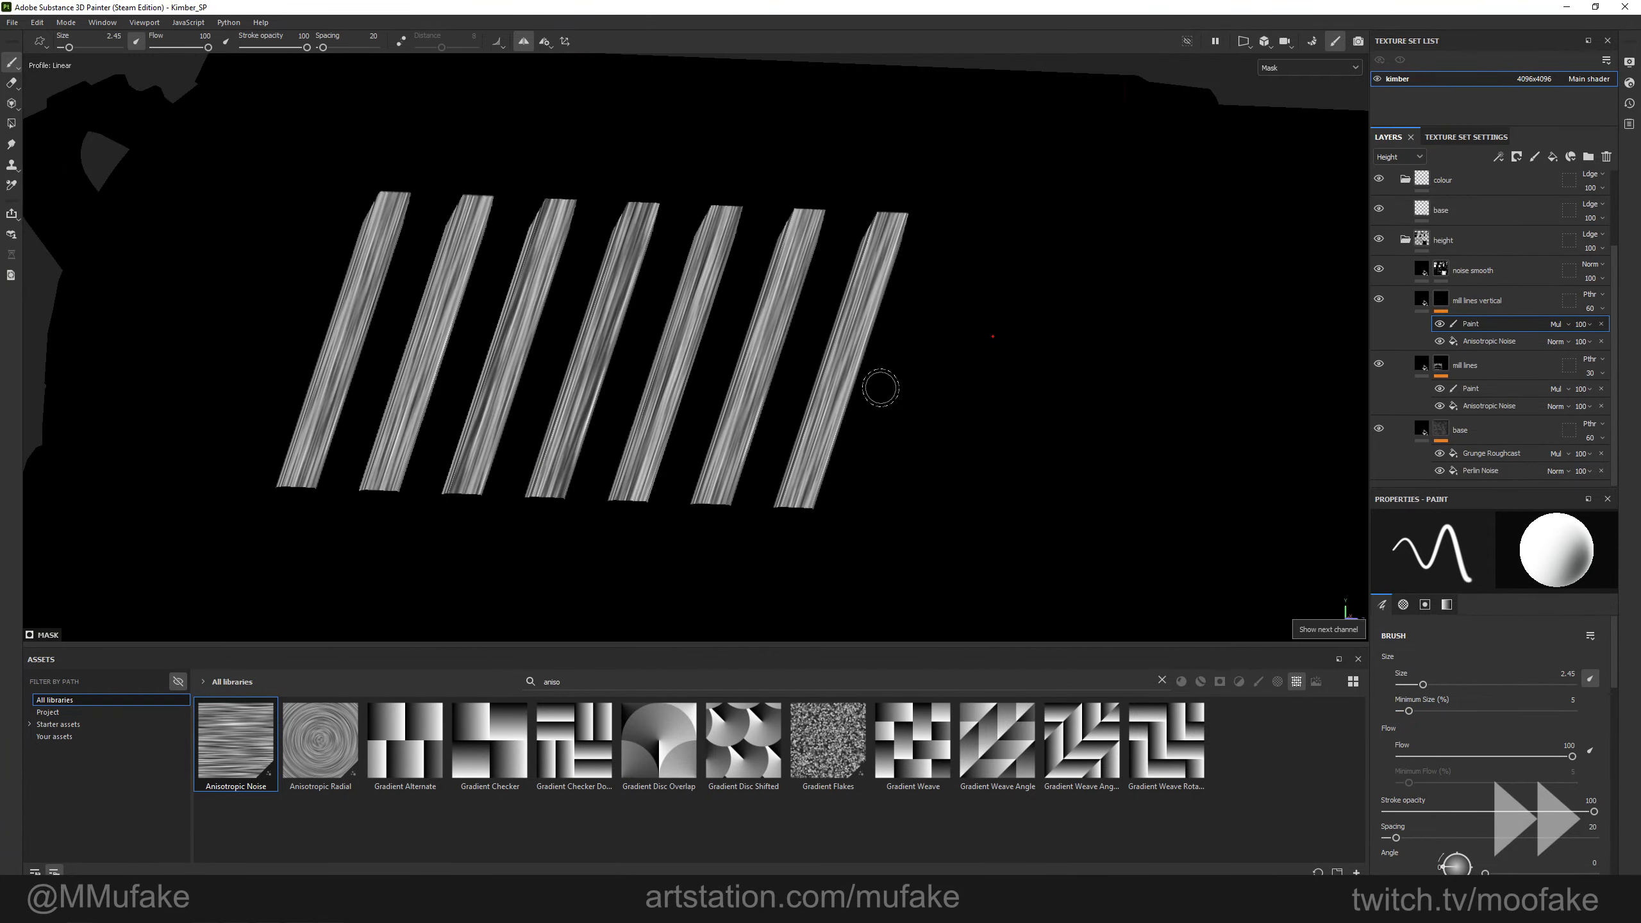
key(m)
click(1602, 309)
alt+right_drag(929, 388, 985, 560)
alt+drag(985, 561, 396, 280)
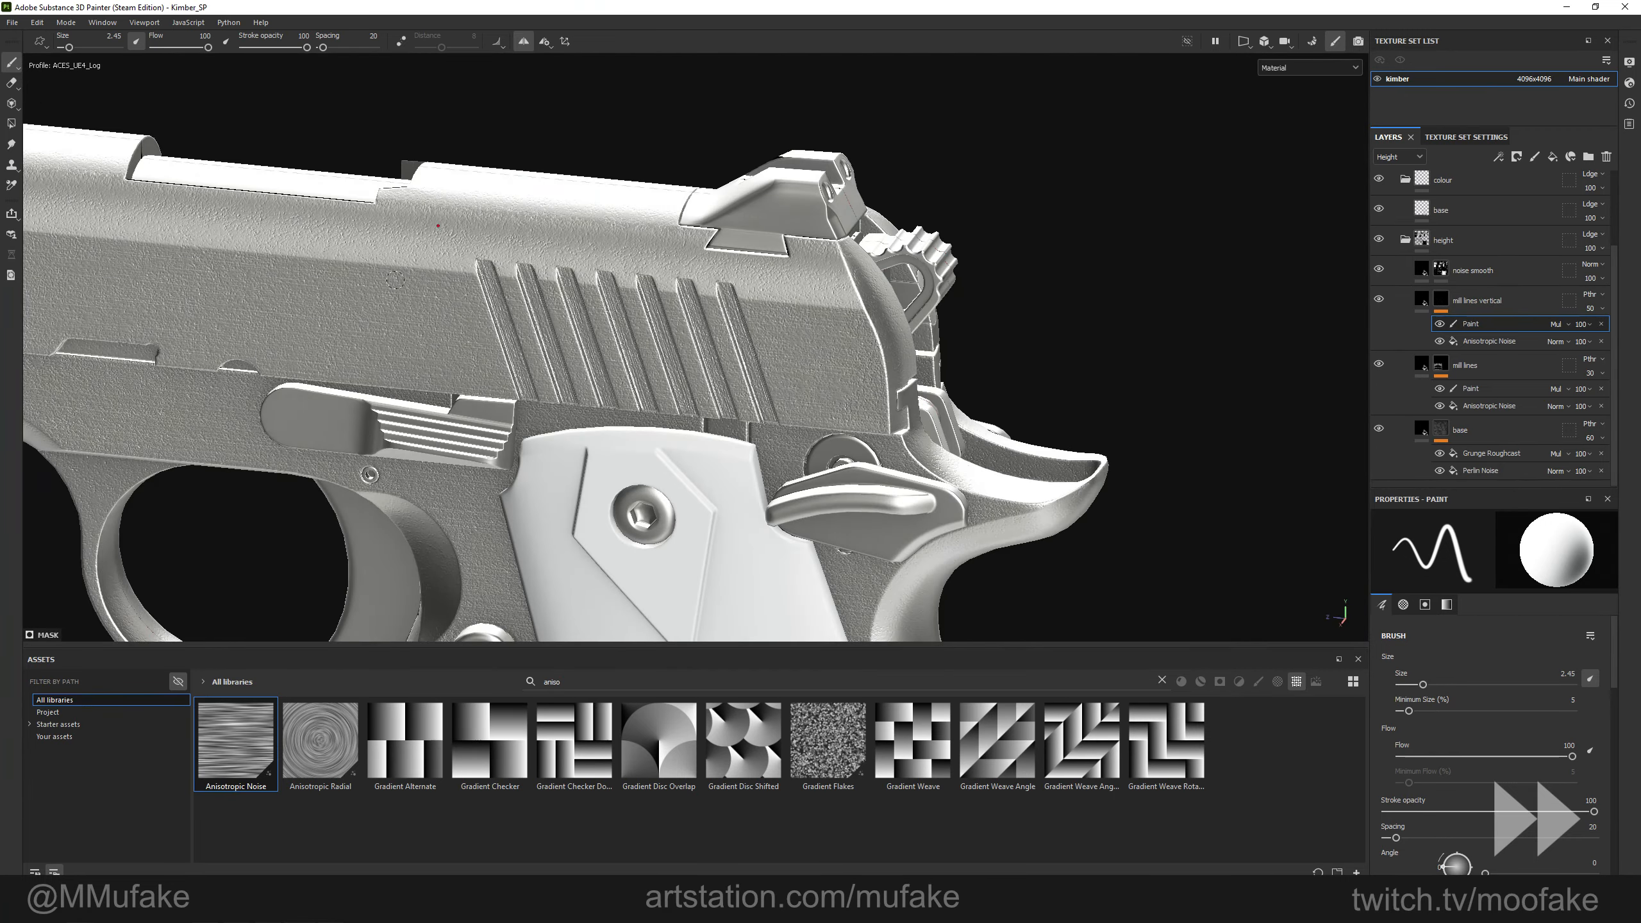
click(523, 42)
Examine the slide serrations from several angles and lighting directions, and compare the mill lines and mill lines vertical masks.
alt+drag(621, 336, 698, 323)
alt+middle_drag(698, 323, 957, 258)
alt+drag(957, 259, 747, 295)
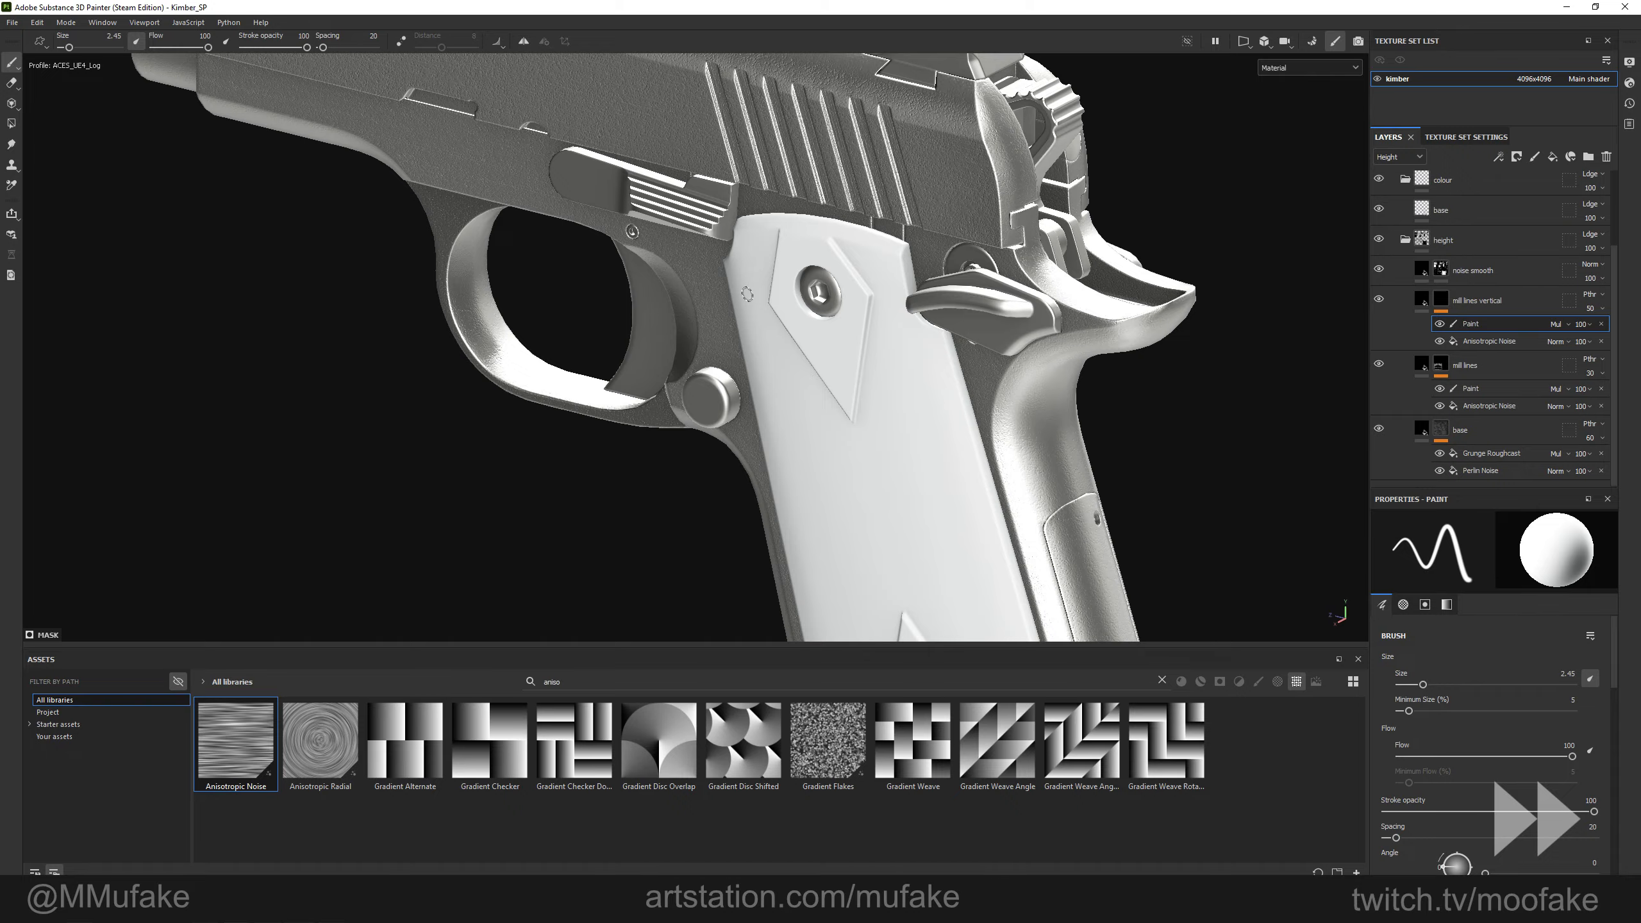
alt+right_drag(852, 300, 937, 304)
alt+middle_drag(937, 304, 678, 378)
alt+drag(678, 378, 808, 353)
shift+right_drag(808, 353, 1184, 288)
alt+click(1441, 366)
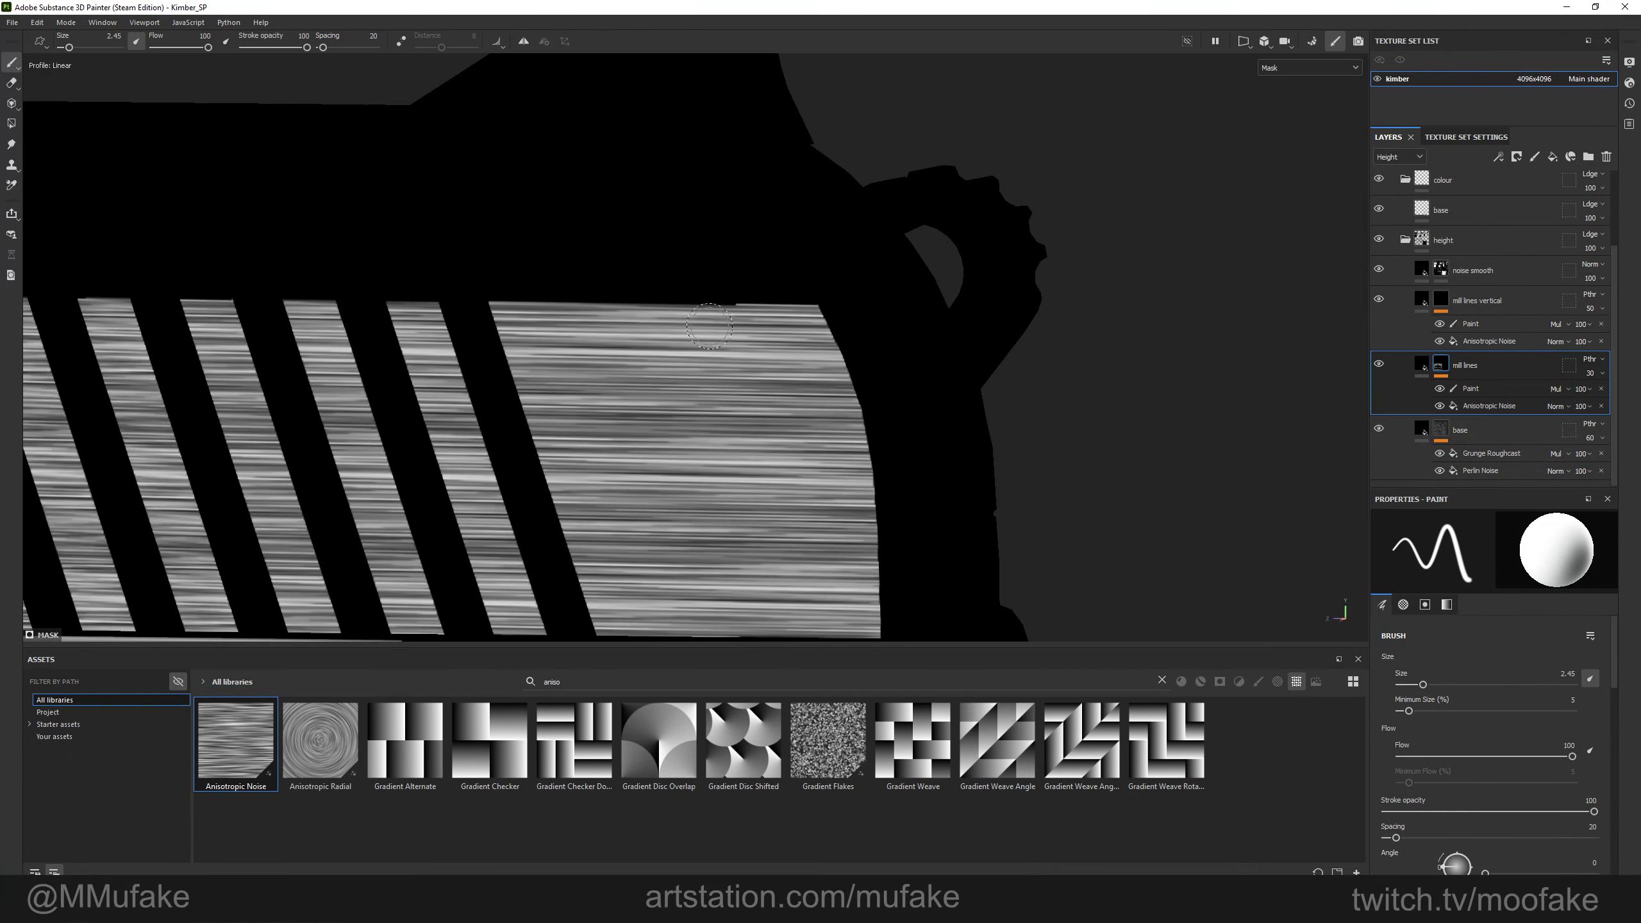
alt+click(1441, 299)
alt+drag(524, 341, 574, 335)
Add a UV Border Distance generator above Paint in the mill lines mask, with Balance 0.01 and Distance 0.11.
alt+click(1441, 366)
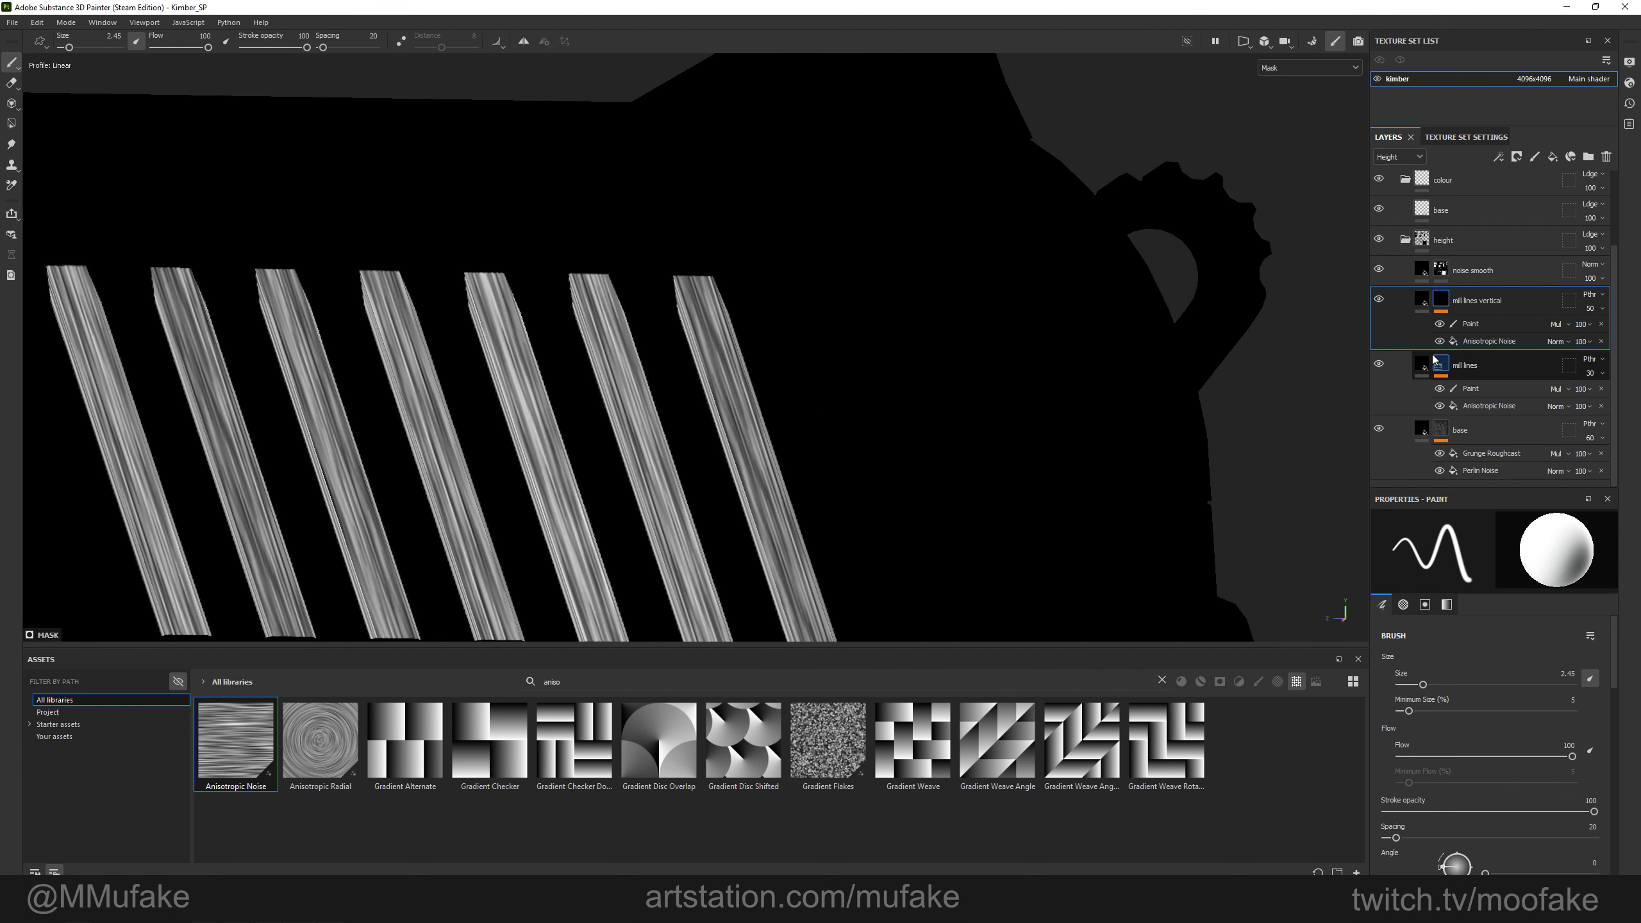
right_click(1467, 389)
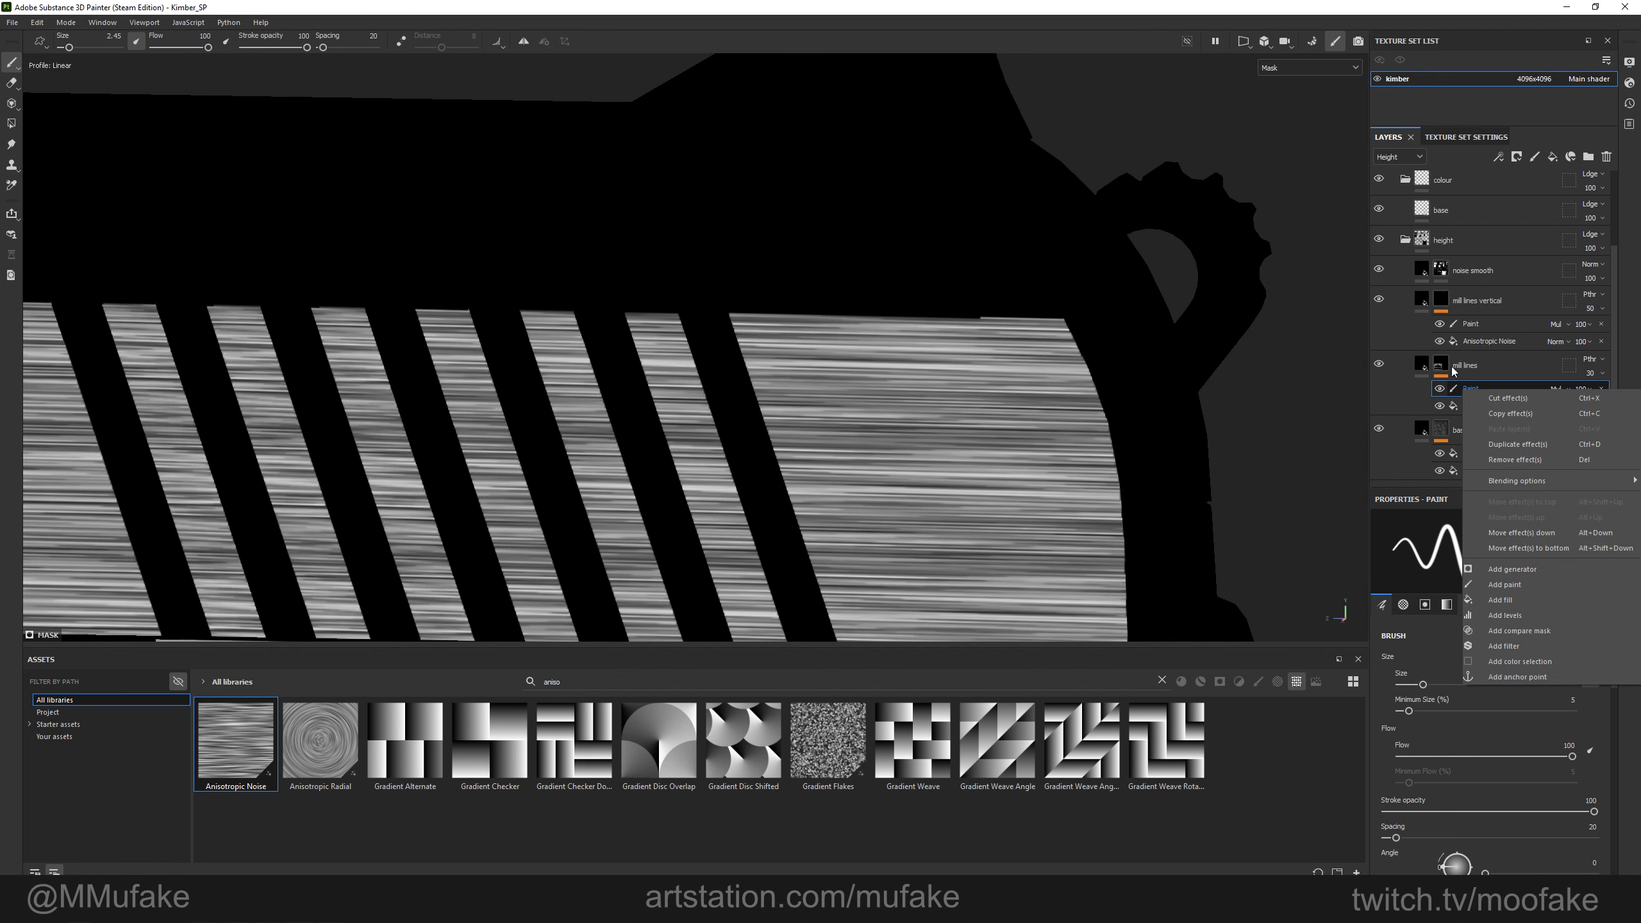
click(1512, 569)
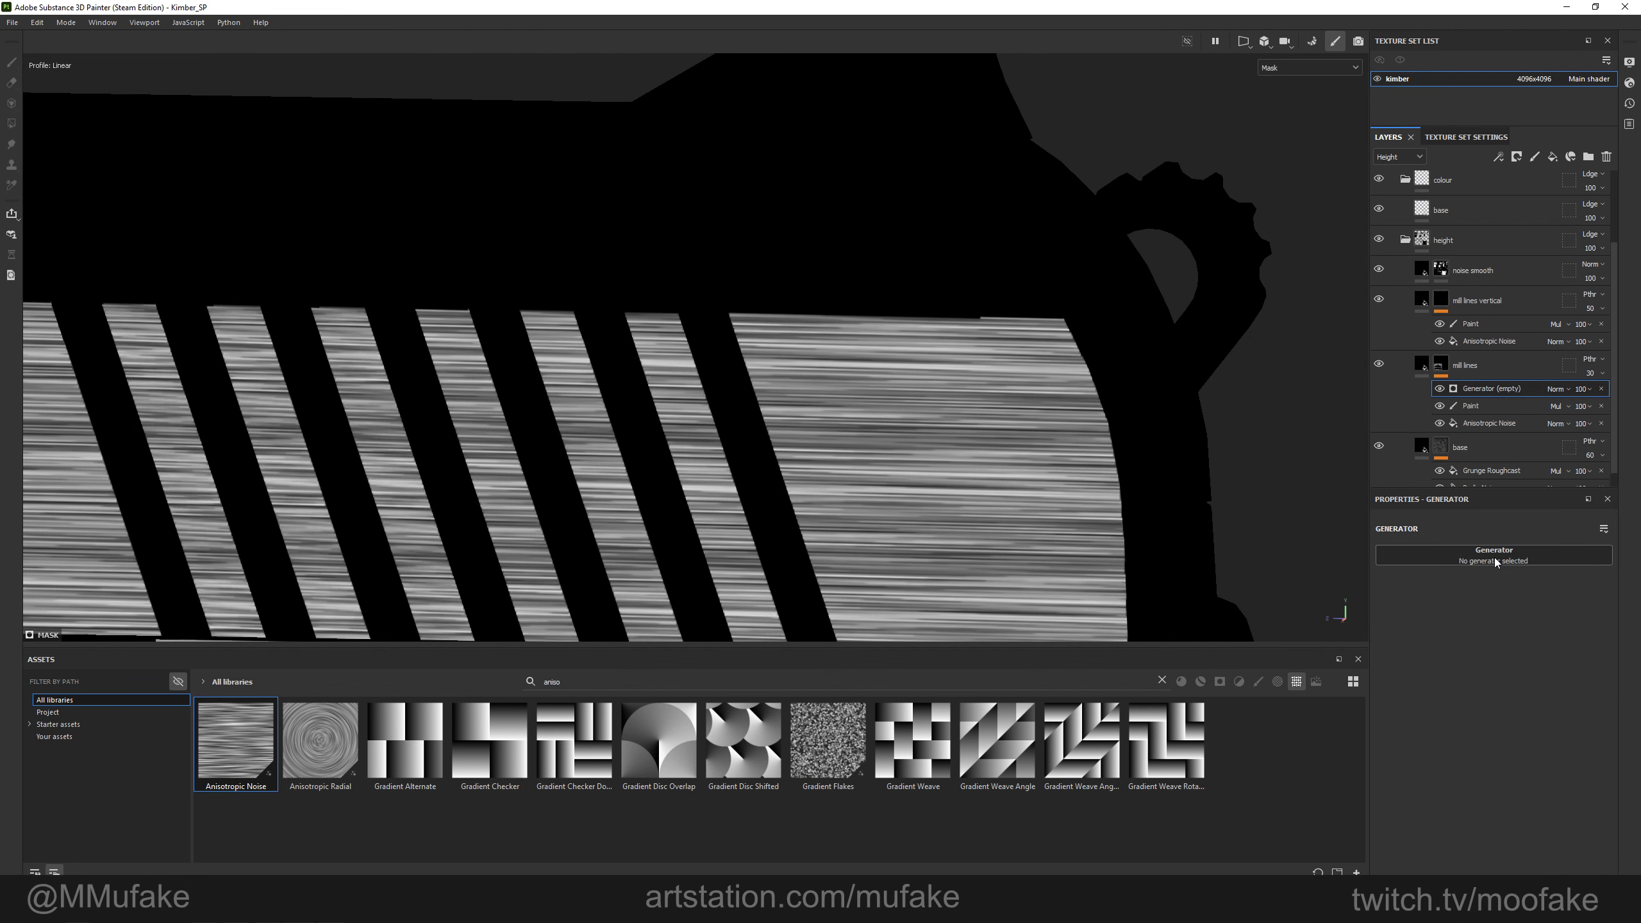
click(1495, 553)
click(1507, 677)
drag(1412, 637, 1391, 635)
drag(1410, 715, 1410, 718)
scroll(1014, 483, up, 5)
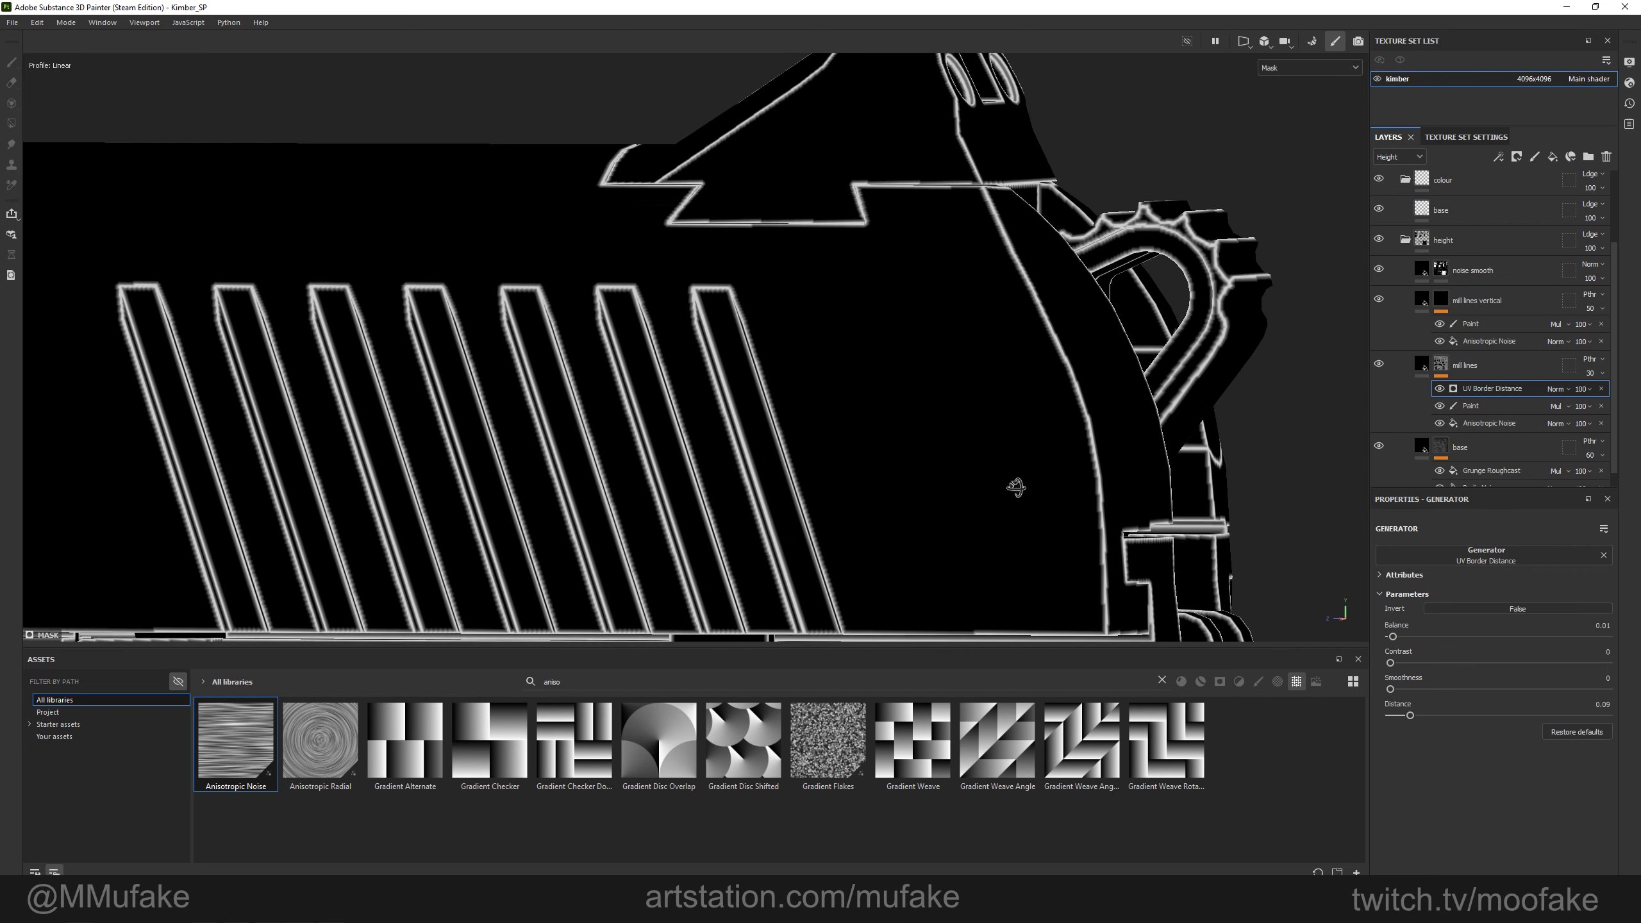
drag(1392, 640, 1389, 638)
mouse_move(1412, 713)
mouse_down()
mouse_move(1382, 716)
mouse_move(1412, 716)
mouse_up()
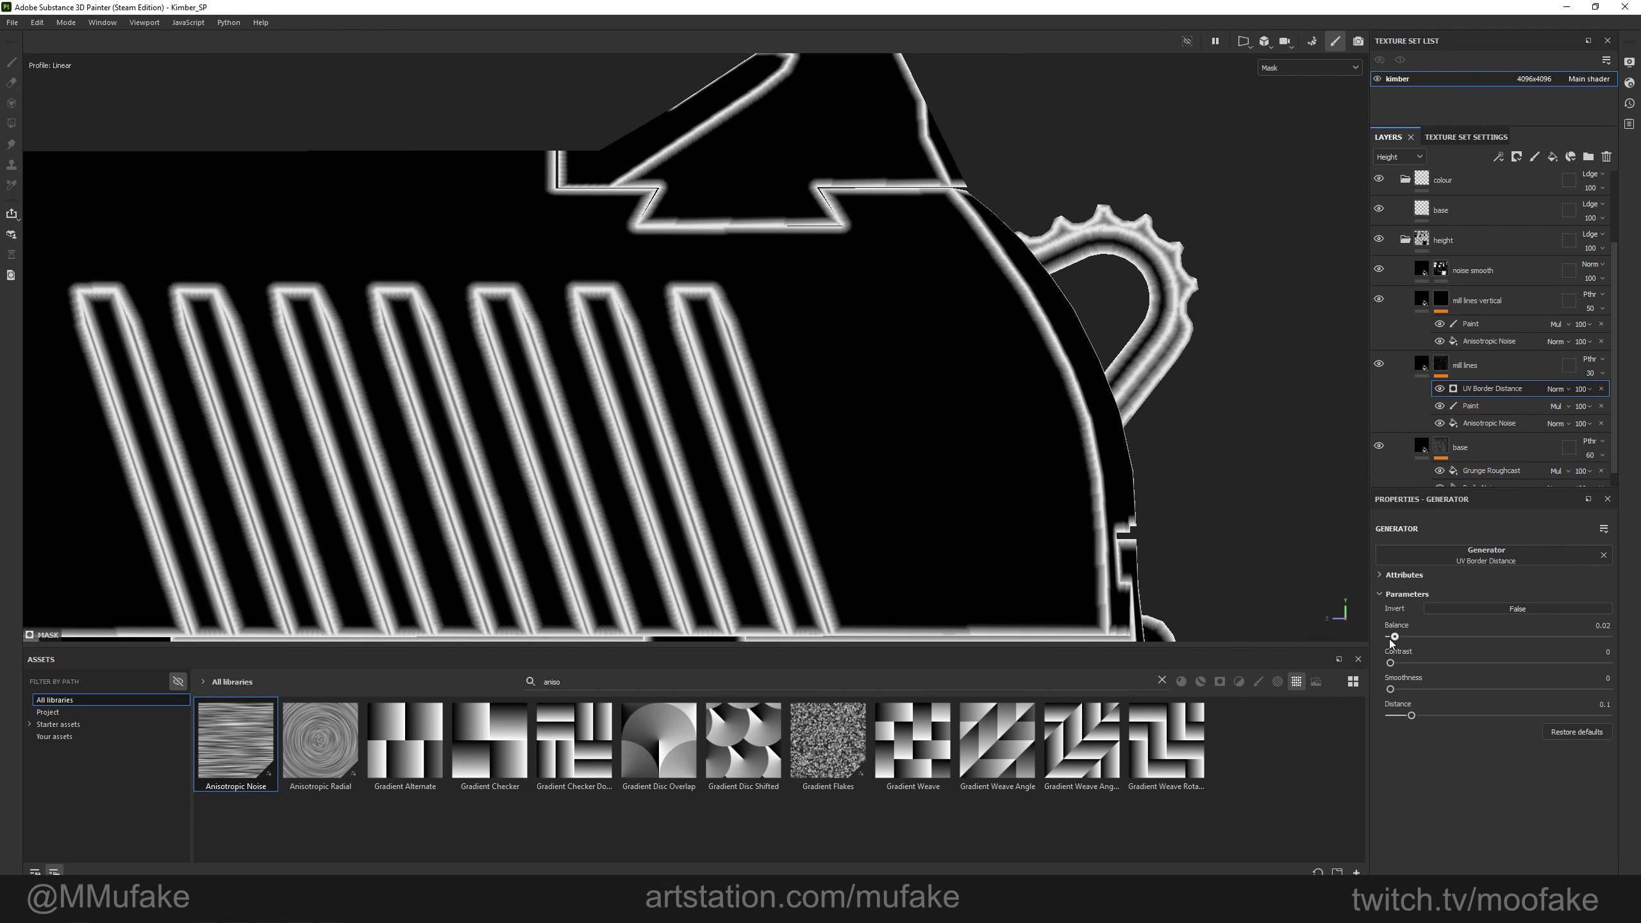
drag(1396, 640, 1379, 645)
drag(1409, 711, 1451, 723)
Add a Blur filter above UV Border Distance in the mill lines mask and set its intensity to 0.09.
right_click(1521, 370)
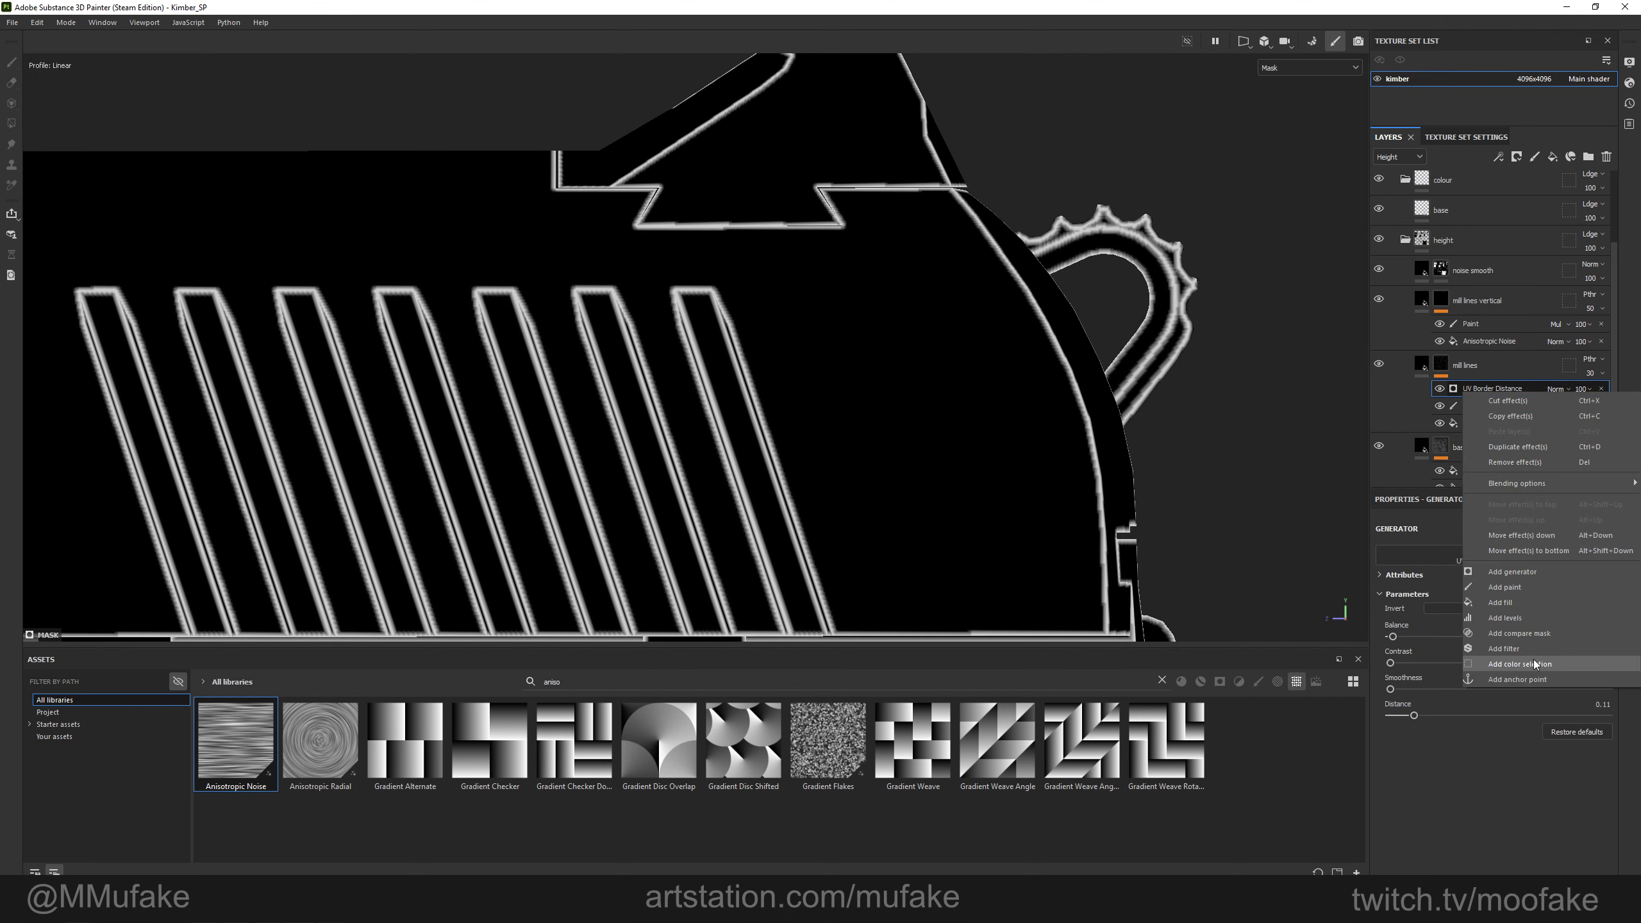
click(1533, 659)
click(1489, 554)
click(1576, 595)
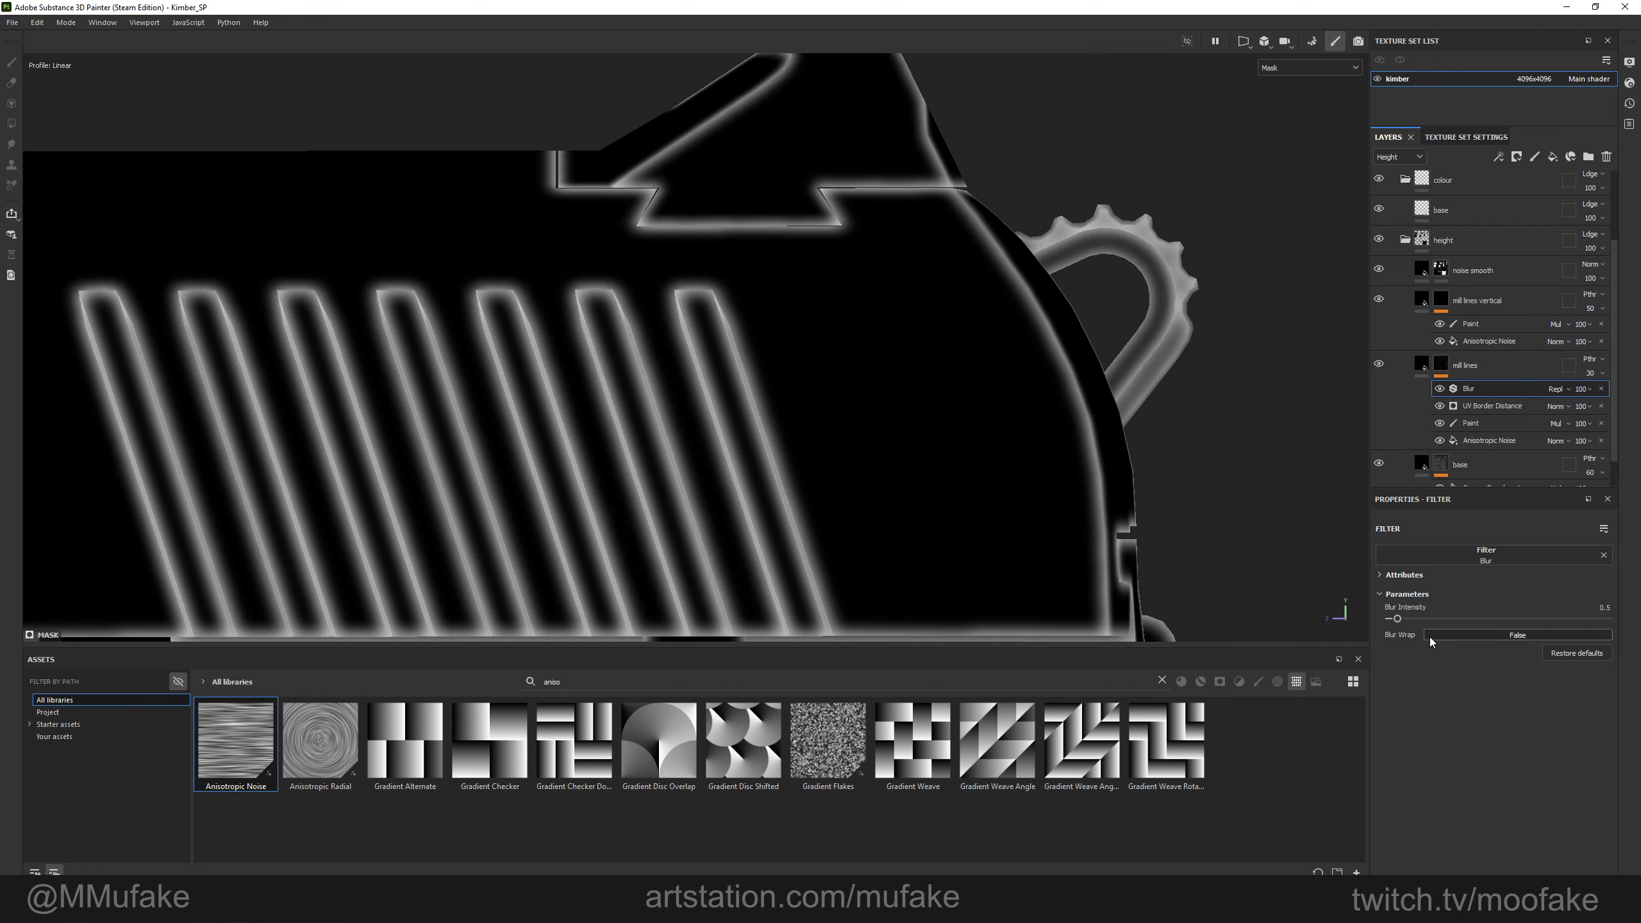
drag(1390, 618, 1392, 619)
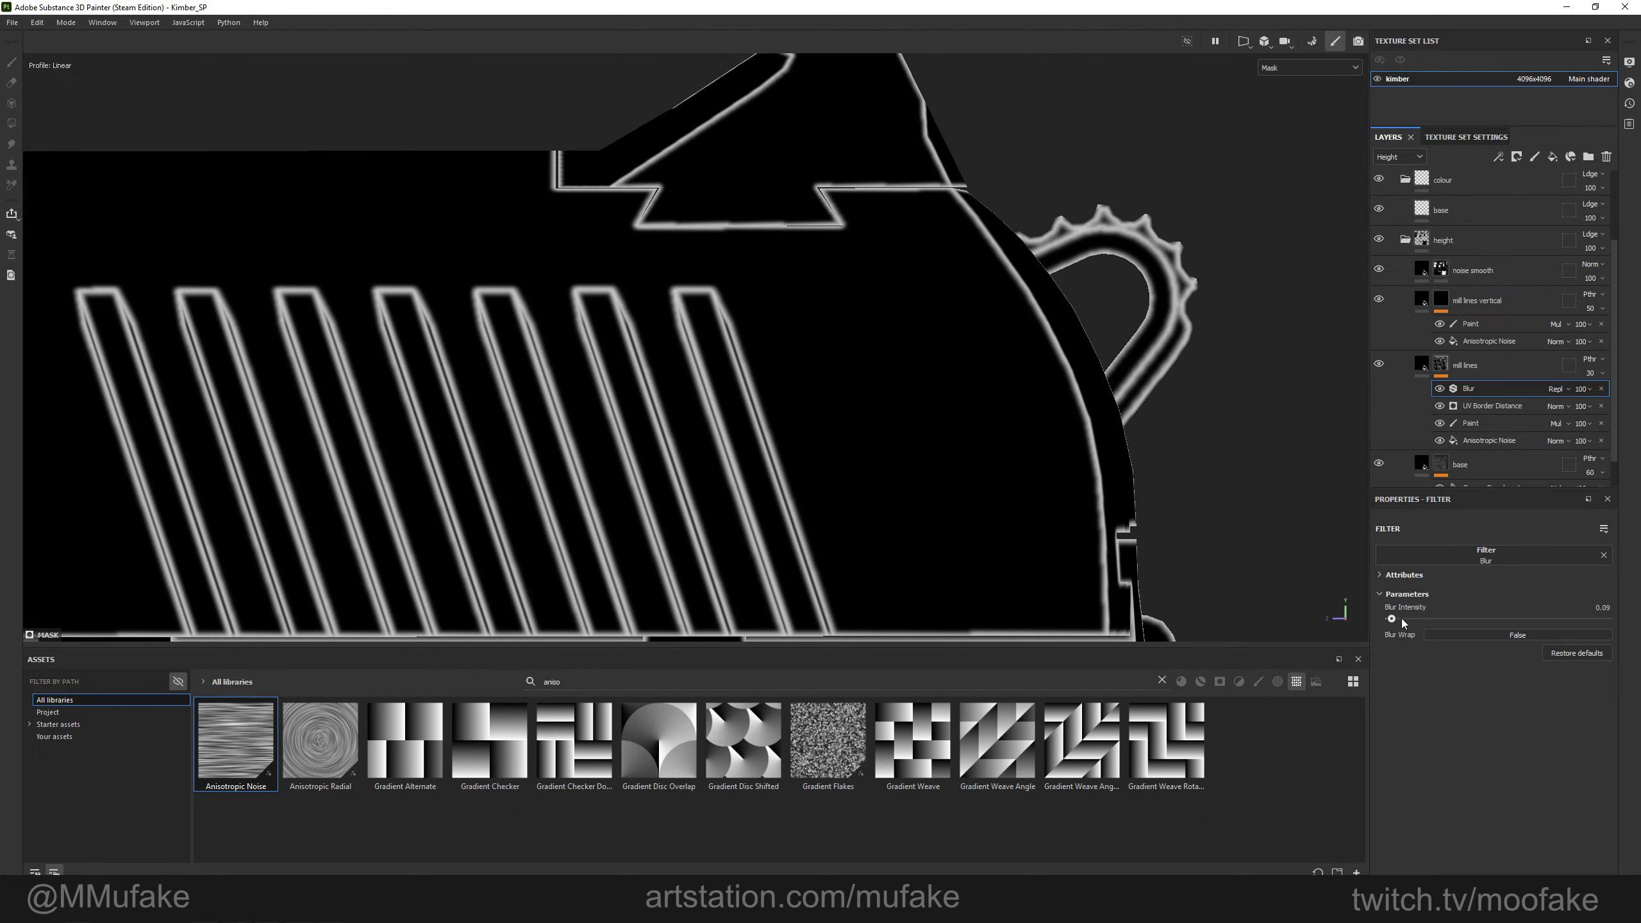
Set the mill lines UV Border Distance generator to Subtract blending and compare the mask with it on and off.
scroll(937, 417, down, 2)
key(m)
scroll(894, 418, up, 3)
alt+drag(937, 387, 1075, 427)
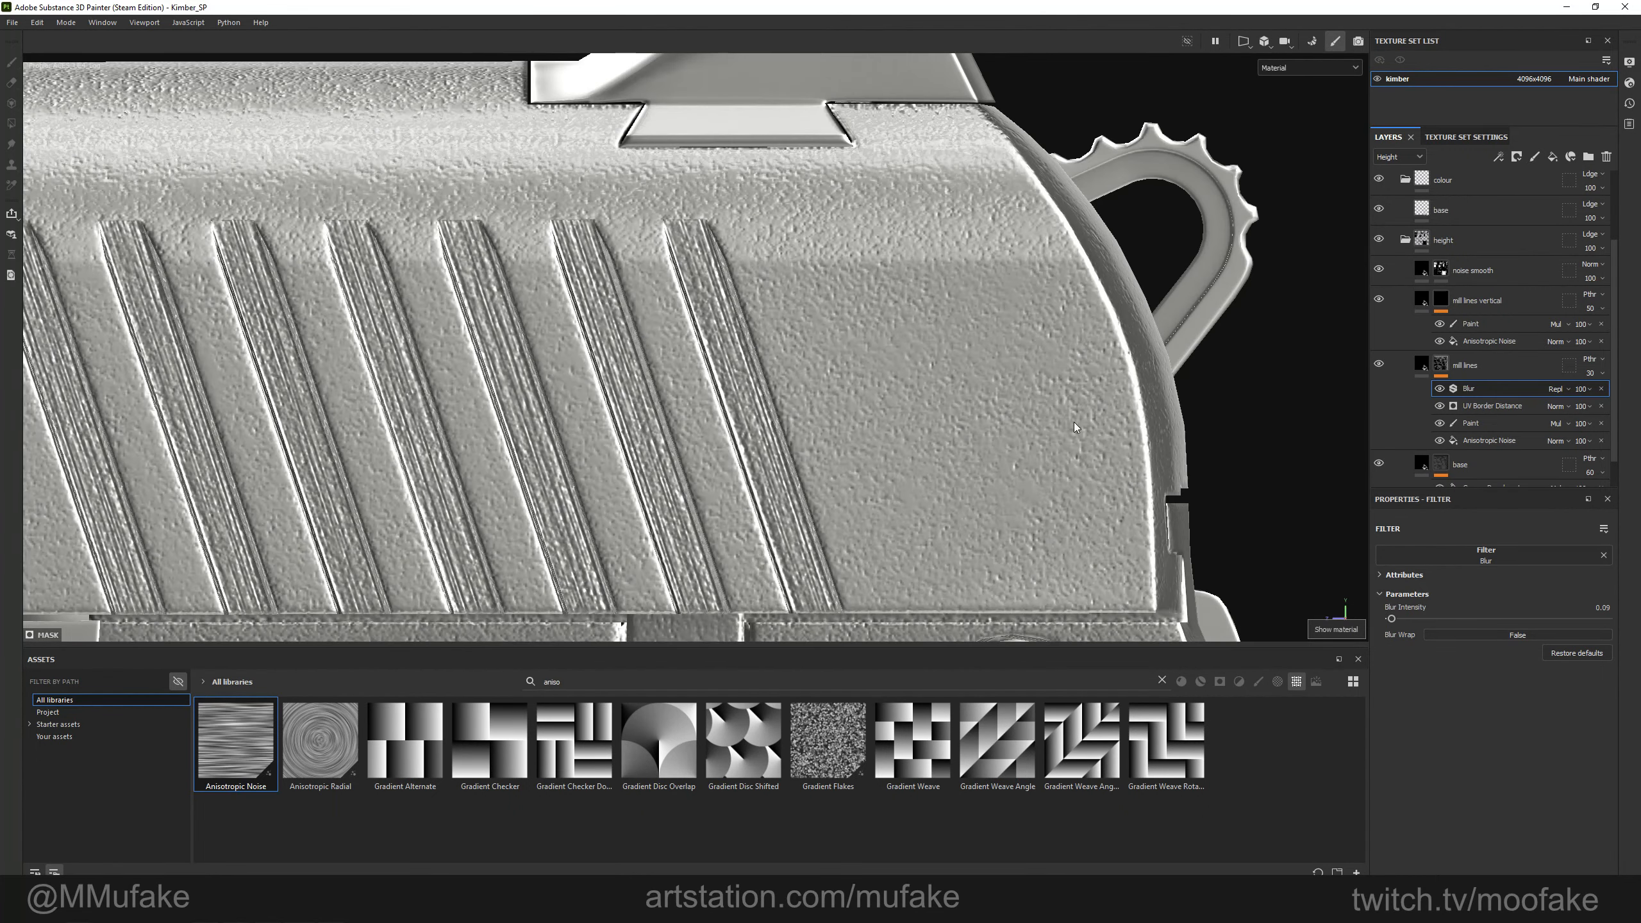
click(1556, 406)
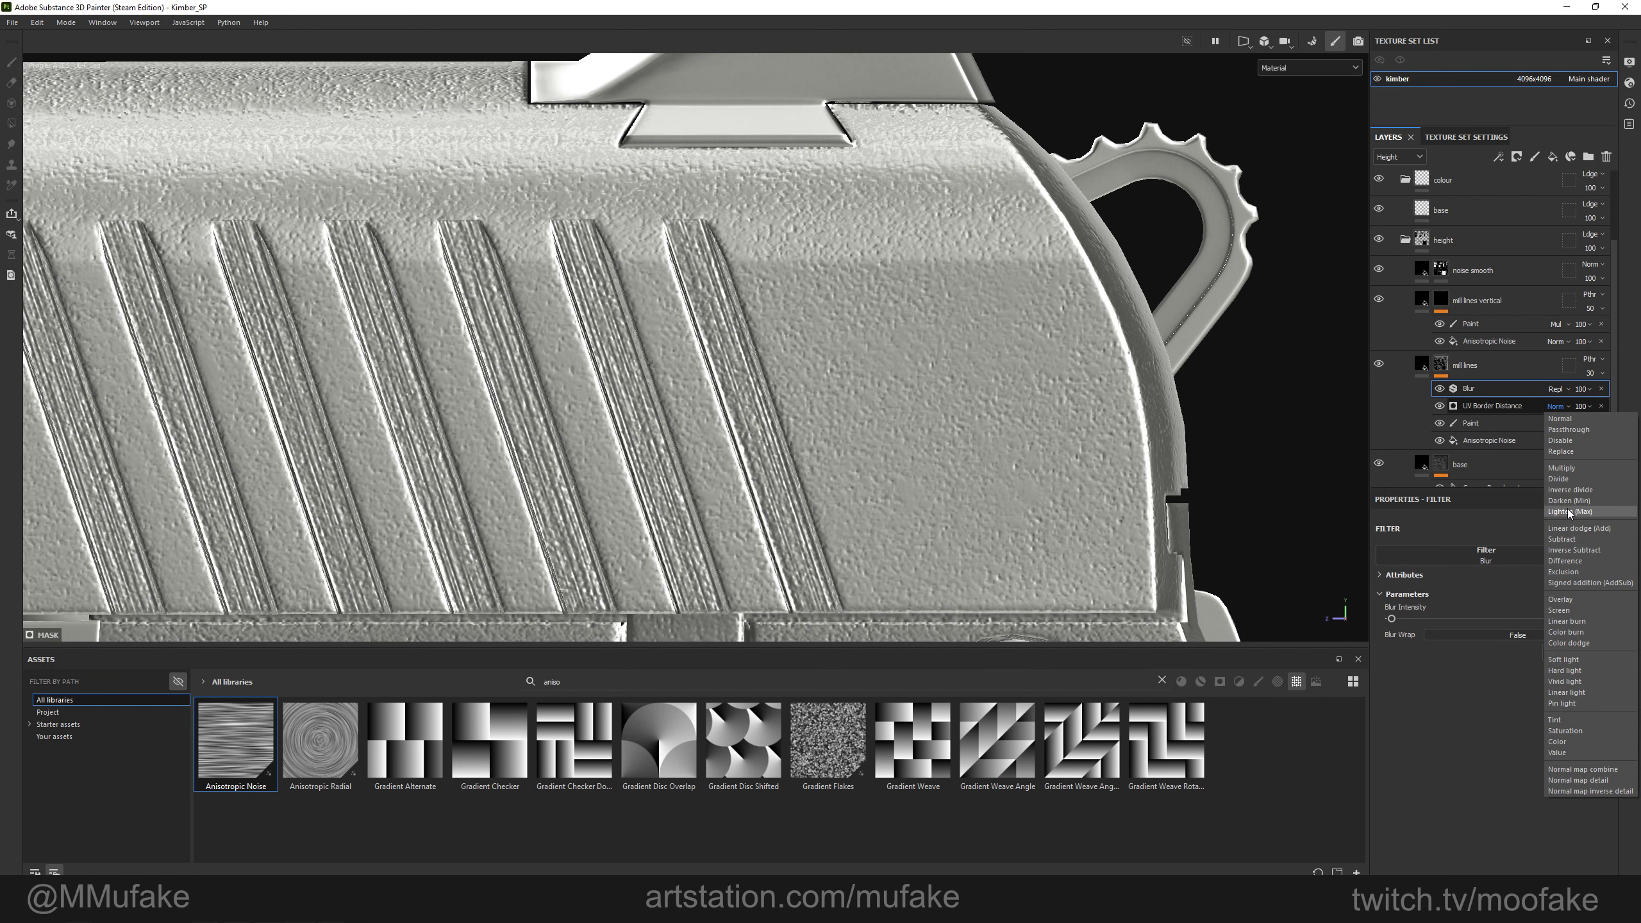
click(1566, 545)
key(m)
alt+middle_drag(1040, 394, 986, 431)
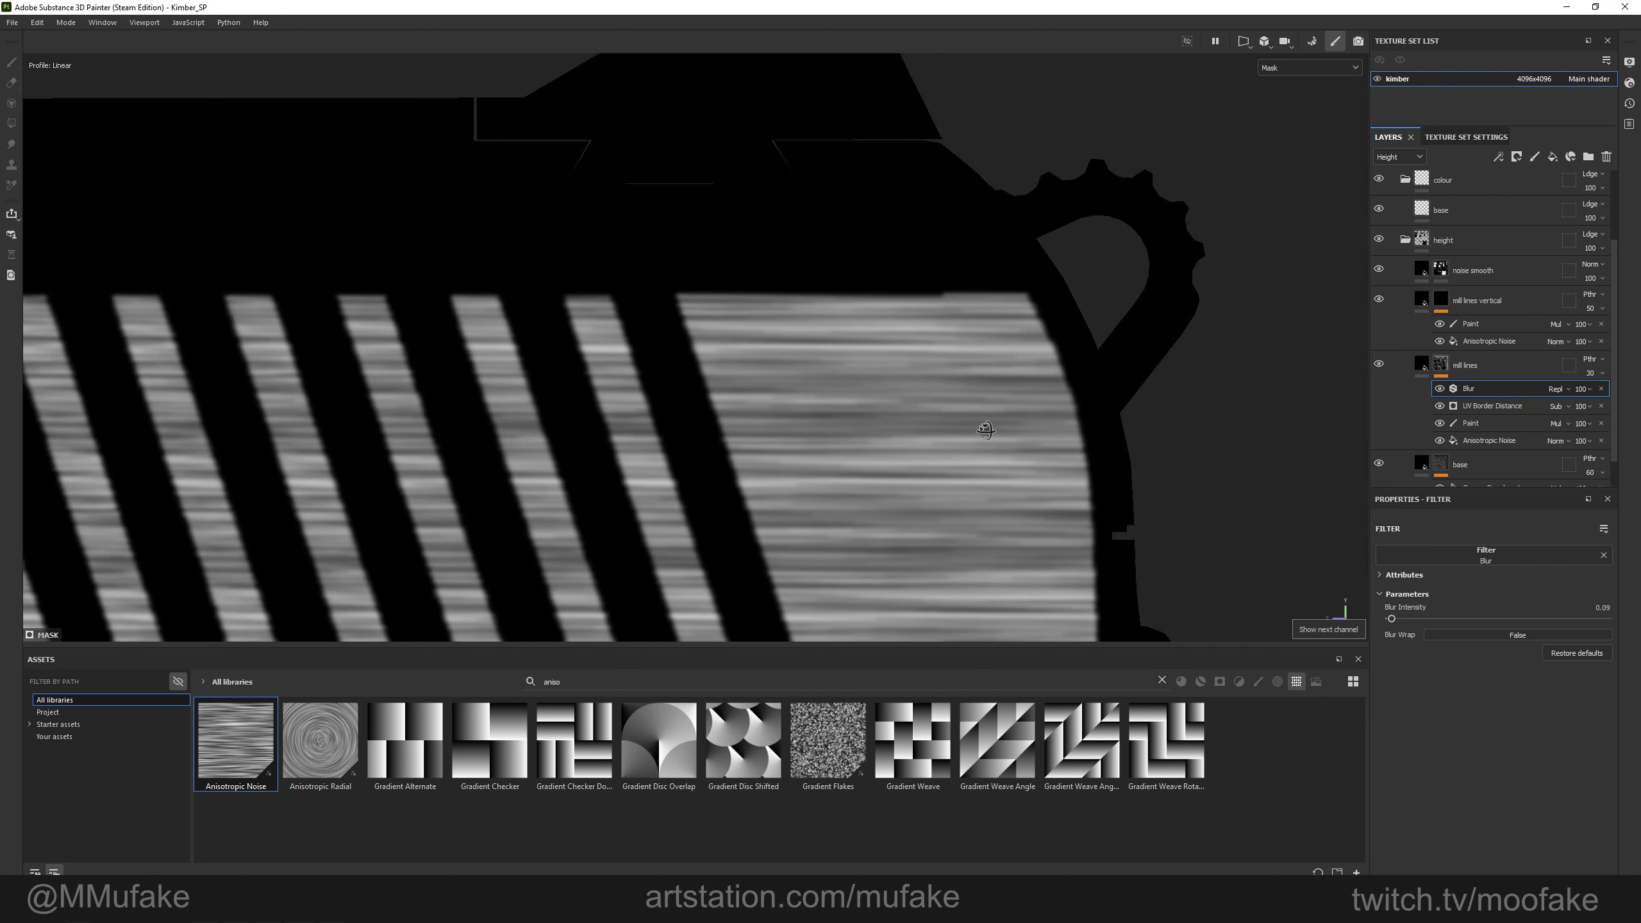
click(1441, 406)
click(1440, 406)
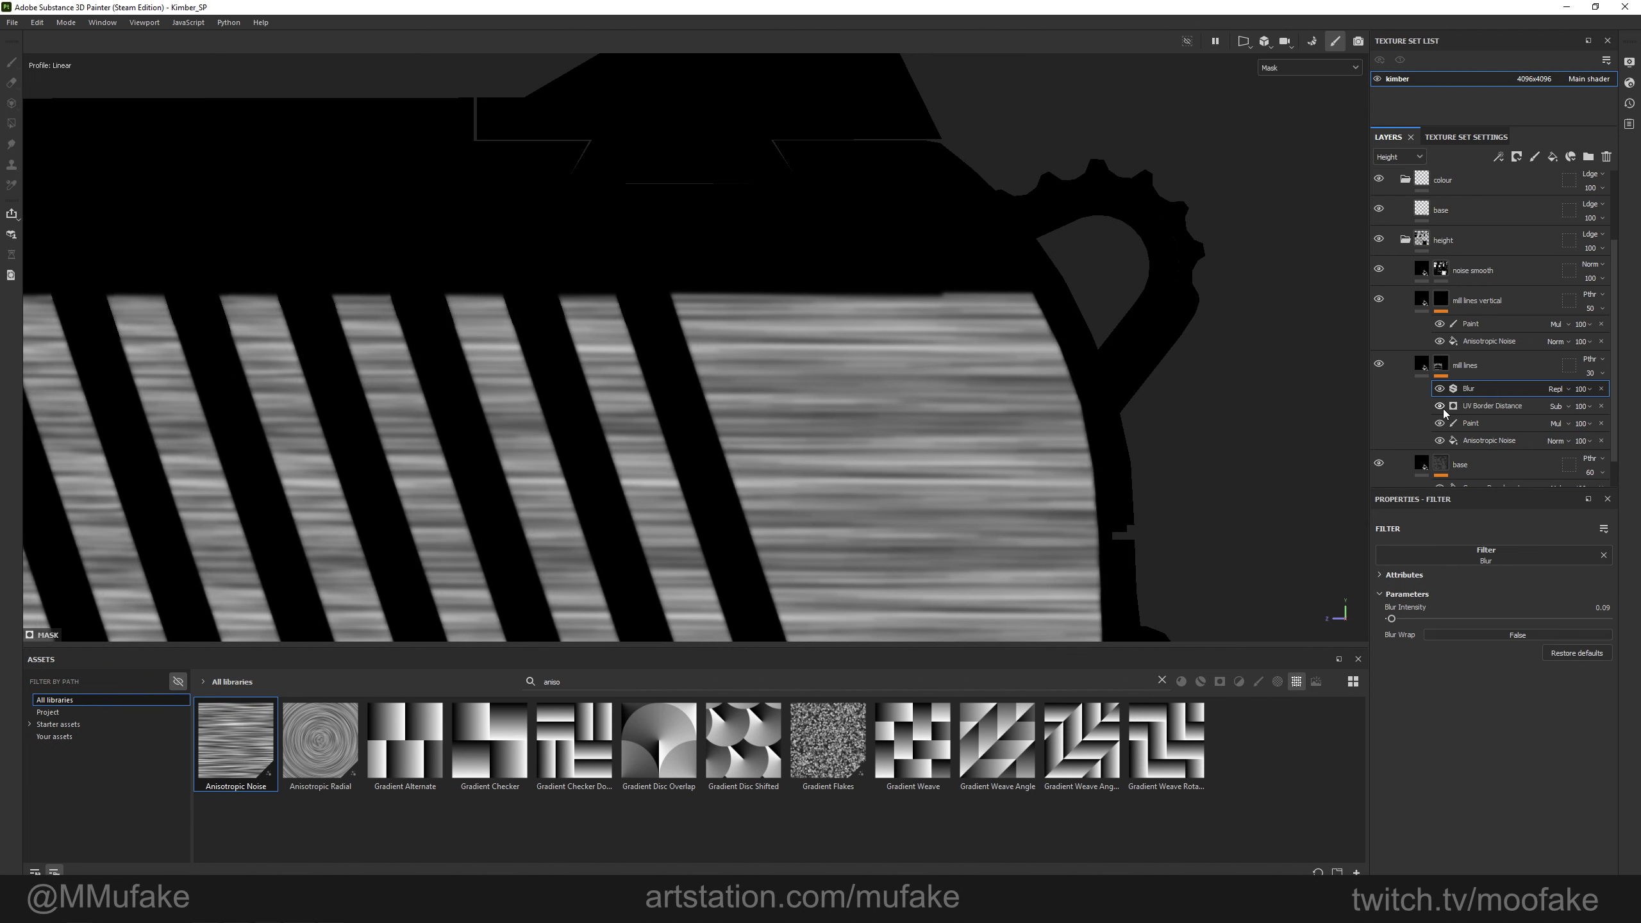
scroll(1021, 397, down, 2)
scroll(1020, 397, down, 1)
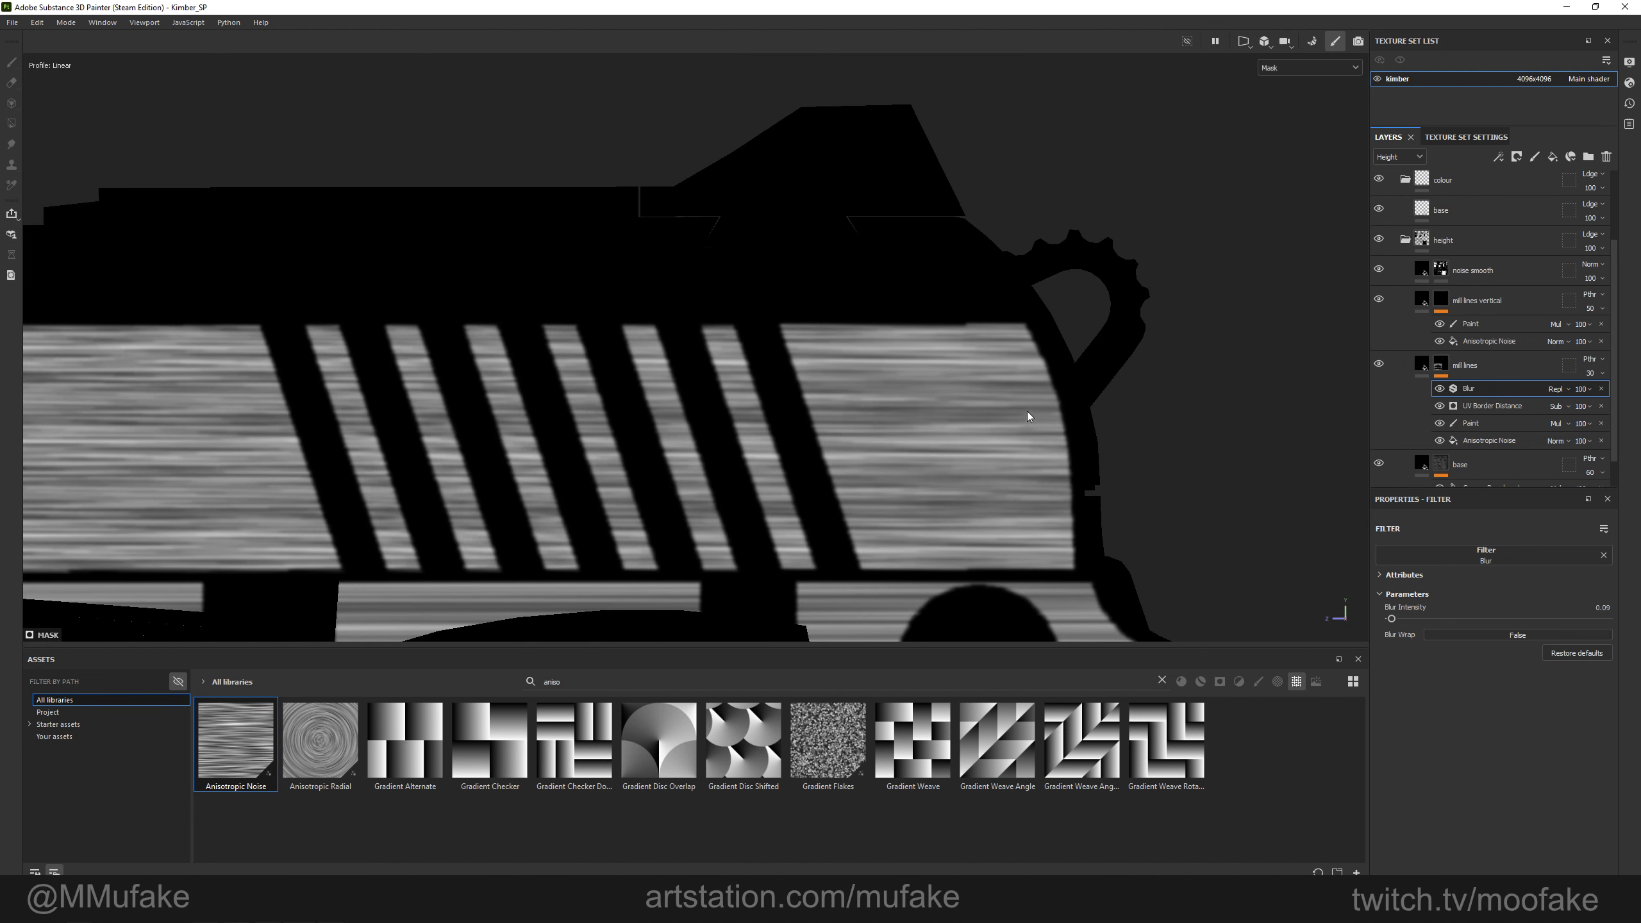
Copy the Blur and UV Border Distance effects from mill lines onto the mill lines vertical mask, above Paint.
shift+click(1478, 401)
key(ctrl+c)
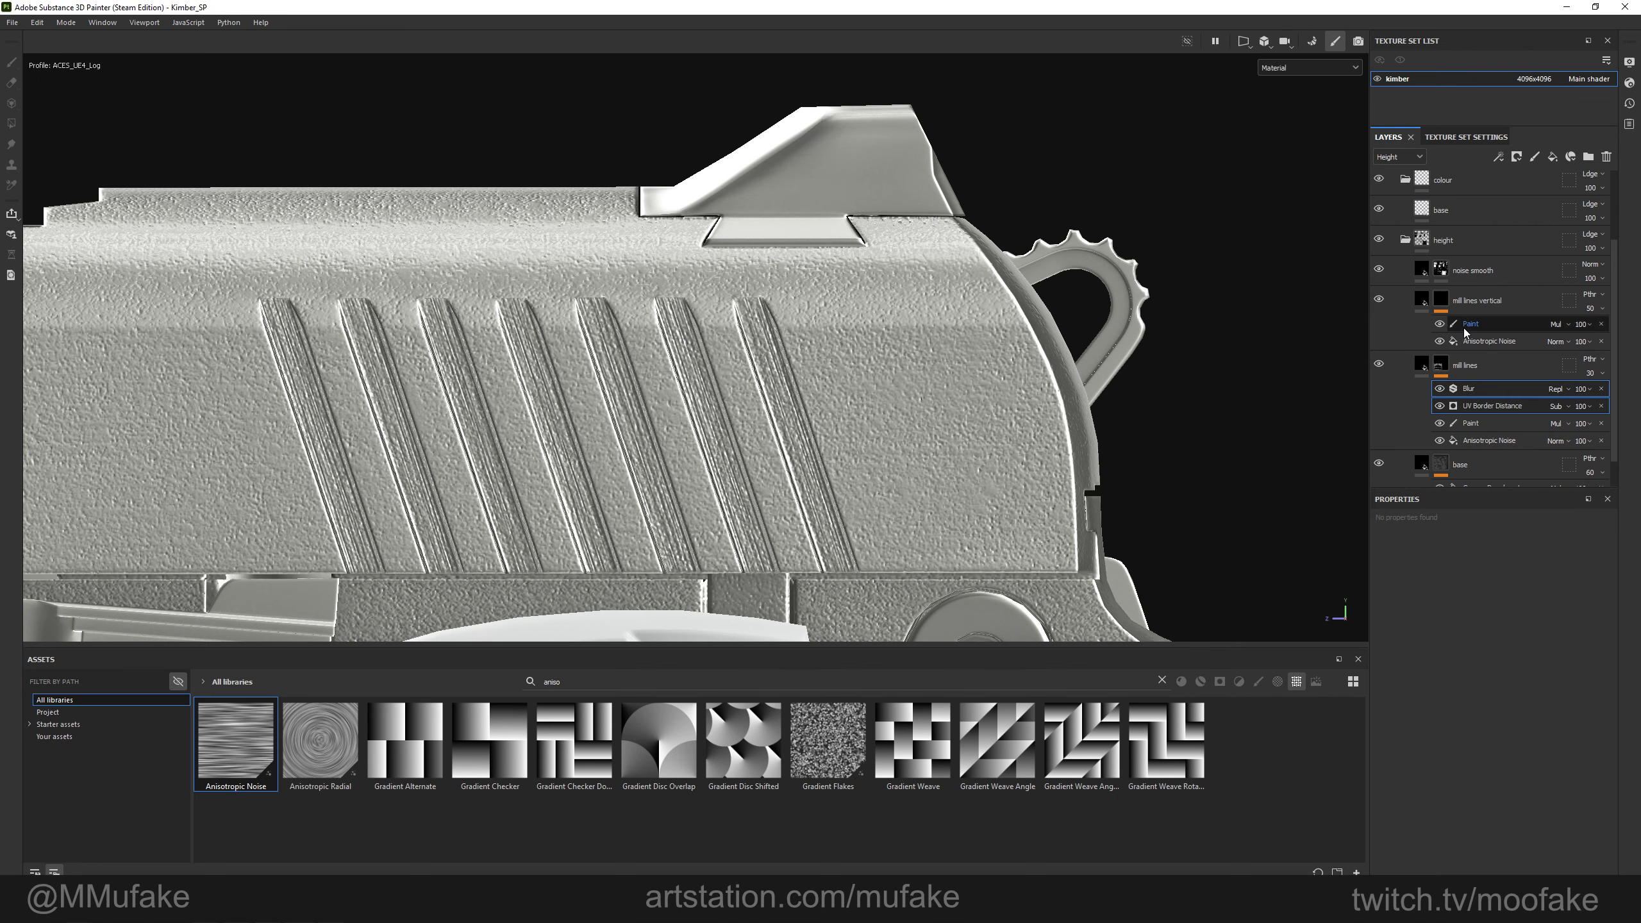
click(1469, 324)
key(ctrl+v)
scroll(916, 408, up, 3)
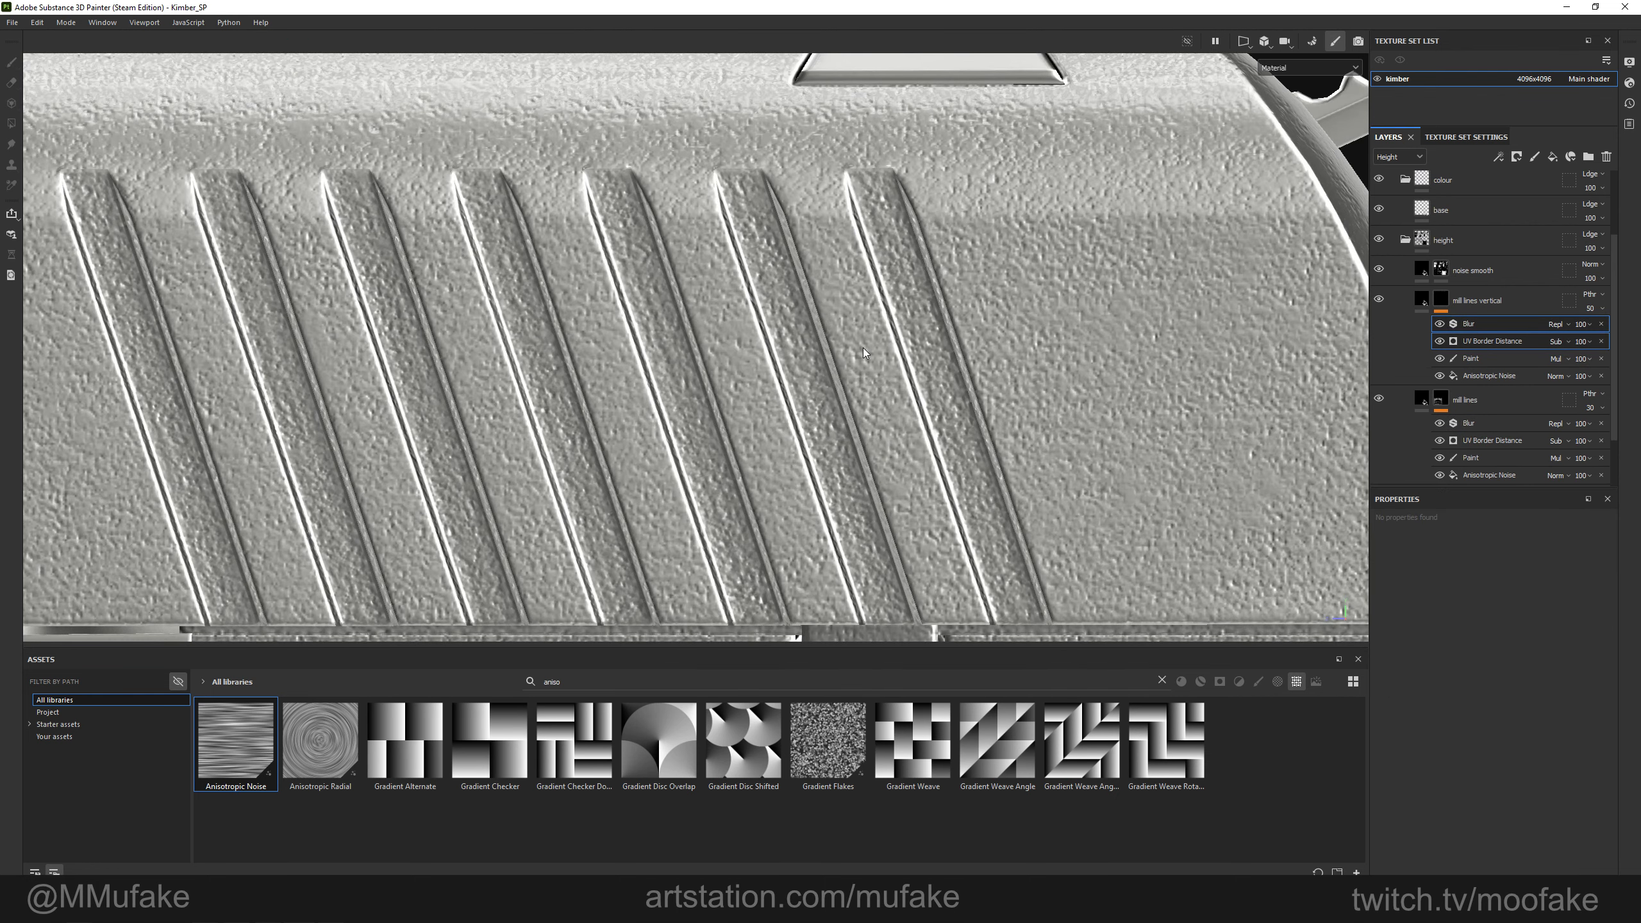
Set the mill lines vertical UV Border Distance generator to Balance 0.04 and Distance 0.01 while viewing its mask.
key(c)
key(c)
alt+click(1441, 300)
scroll(1226, 327, down, 3)
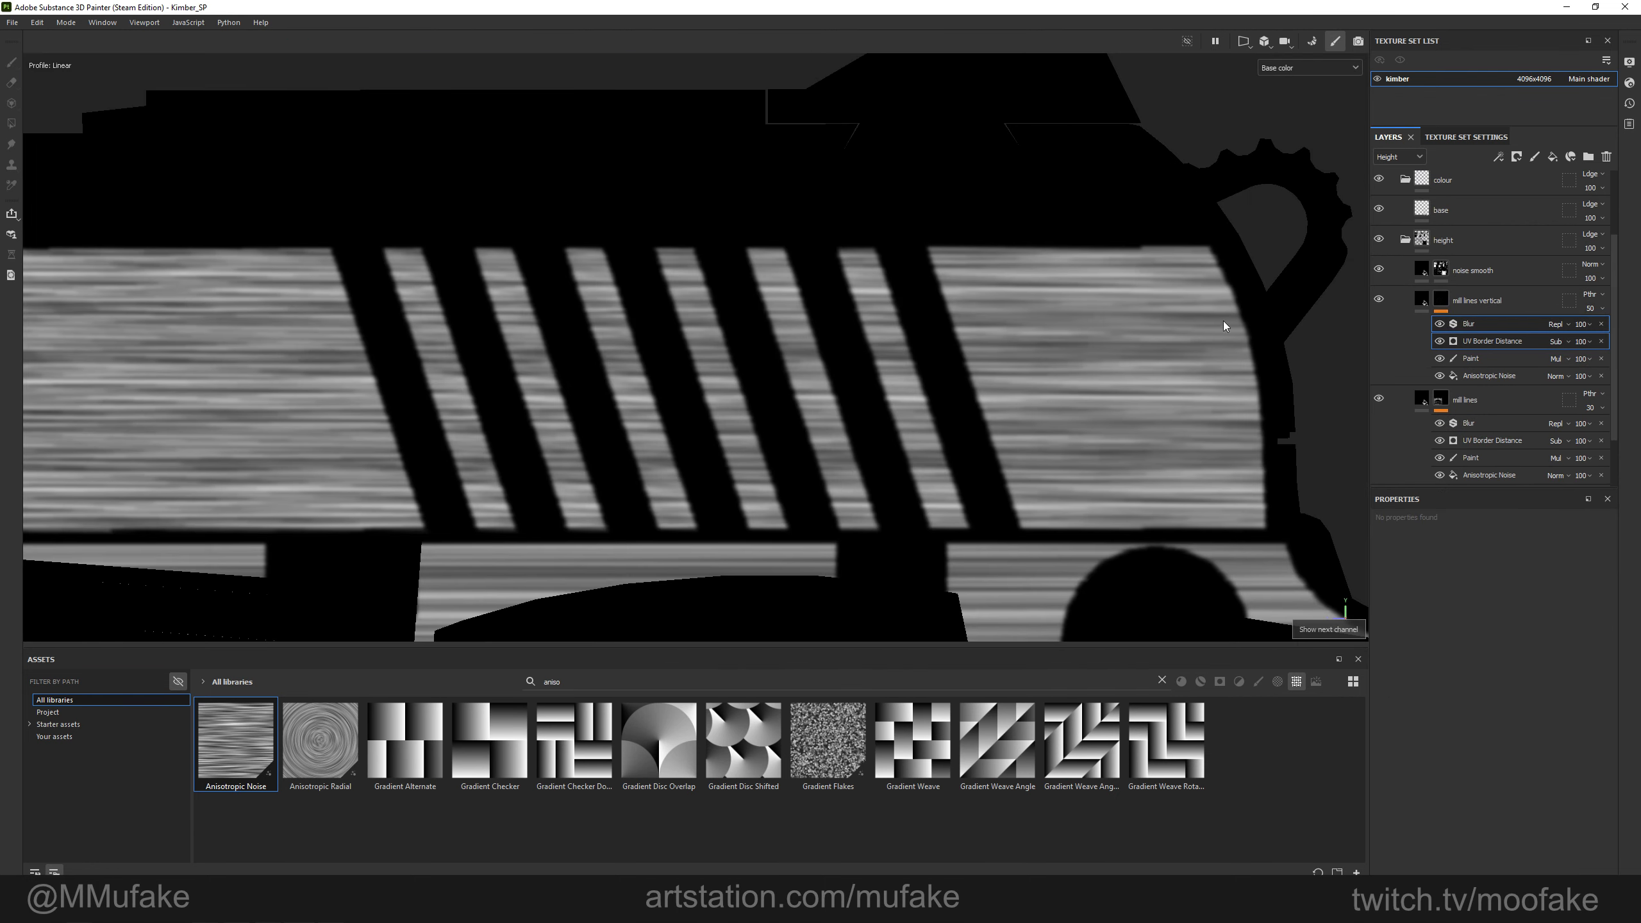
click(1444, 298)
alt+click(1444, 297)
mouse_move(824, 362)
alt+mouse_down()
mouse_move(725, 302)
mouse_move(1196, 368)
alt+mouse_up()
scroll(1196, 368, up, 3)
click(1494, 343)
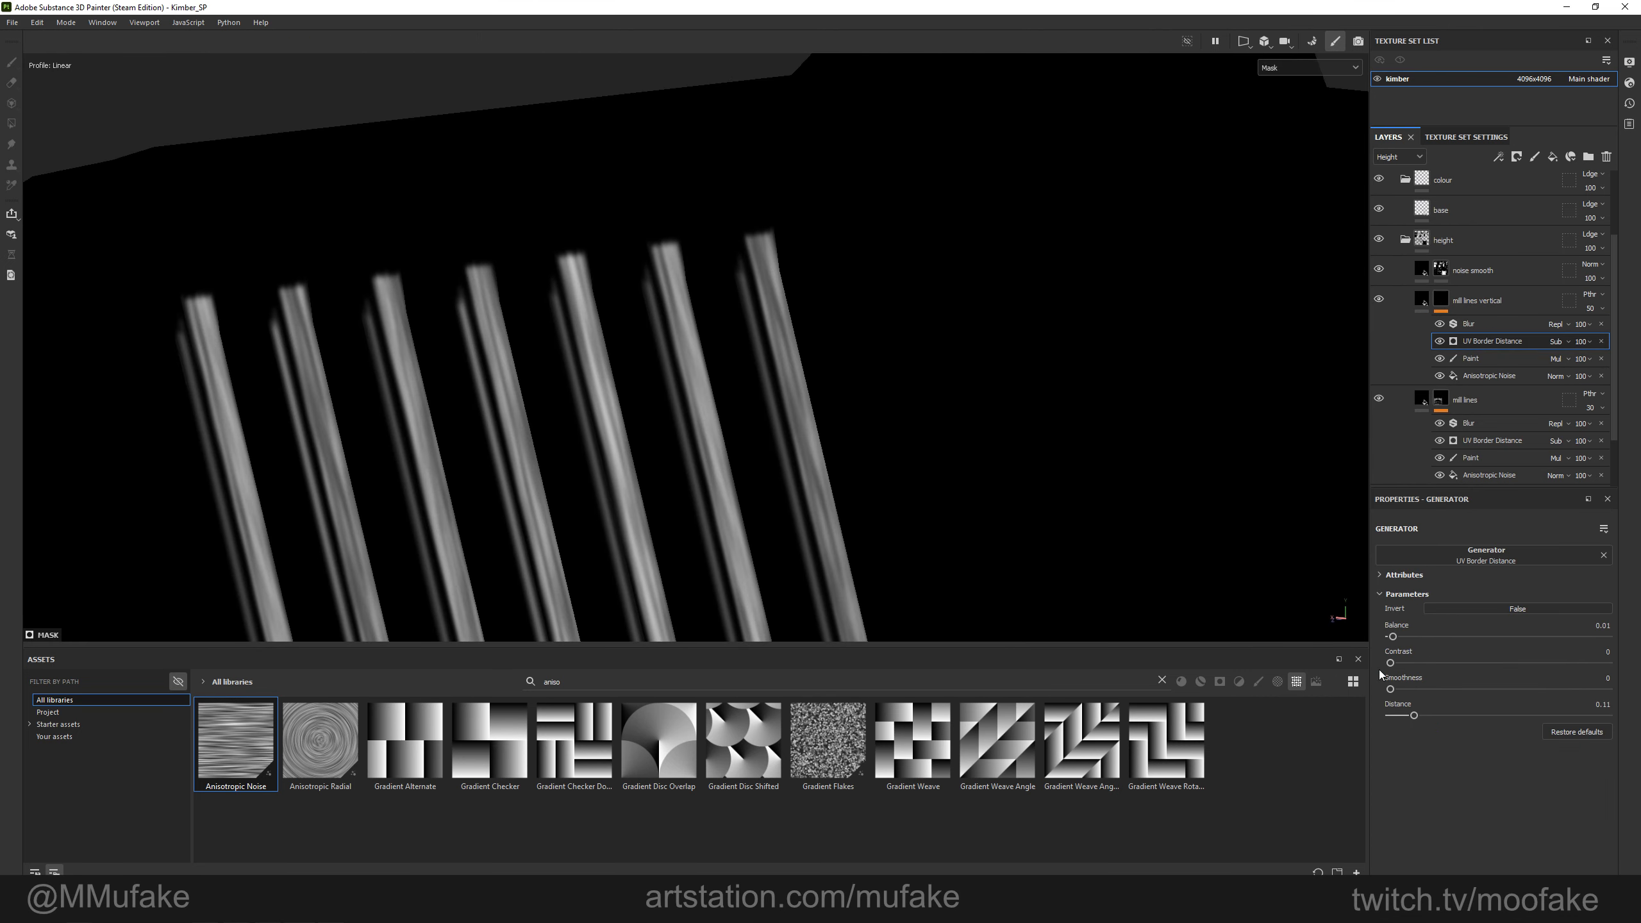
drag(1413, 715, 1382, 716)
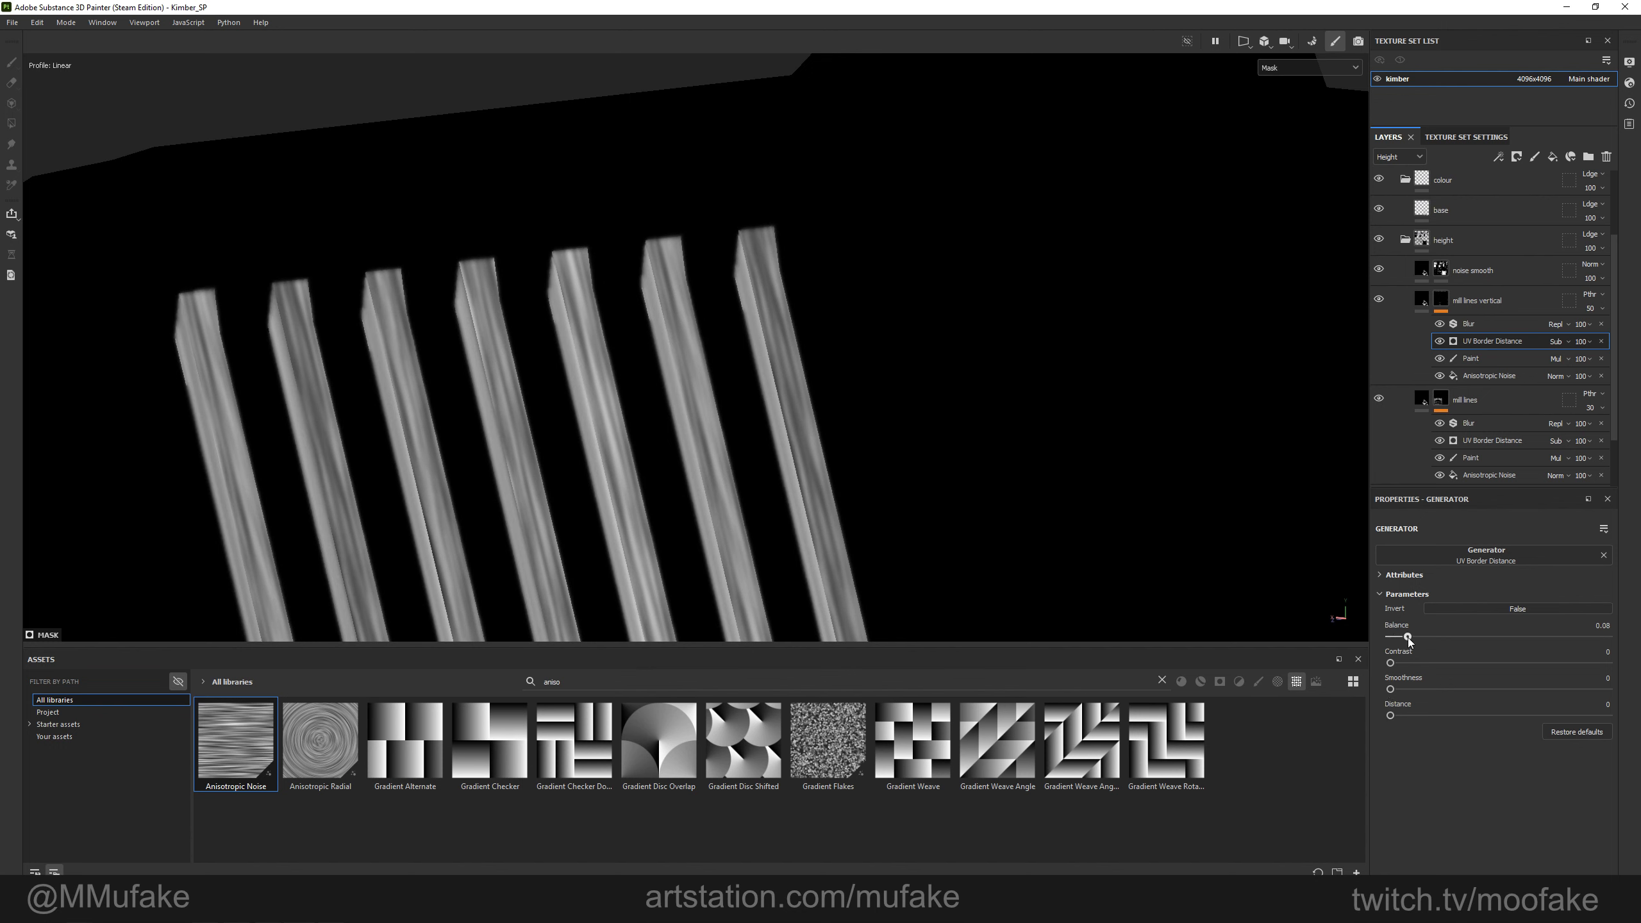
drag(1394, 715, 1409, 710)
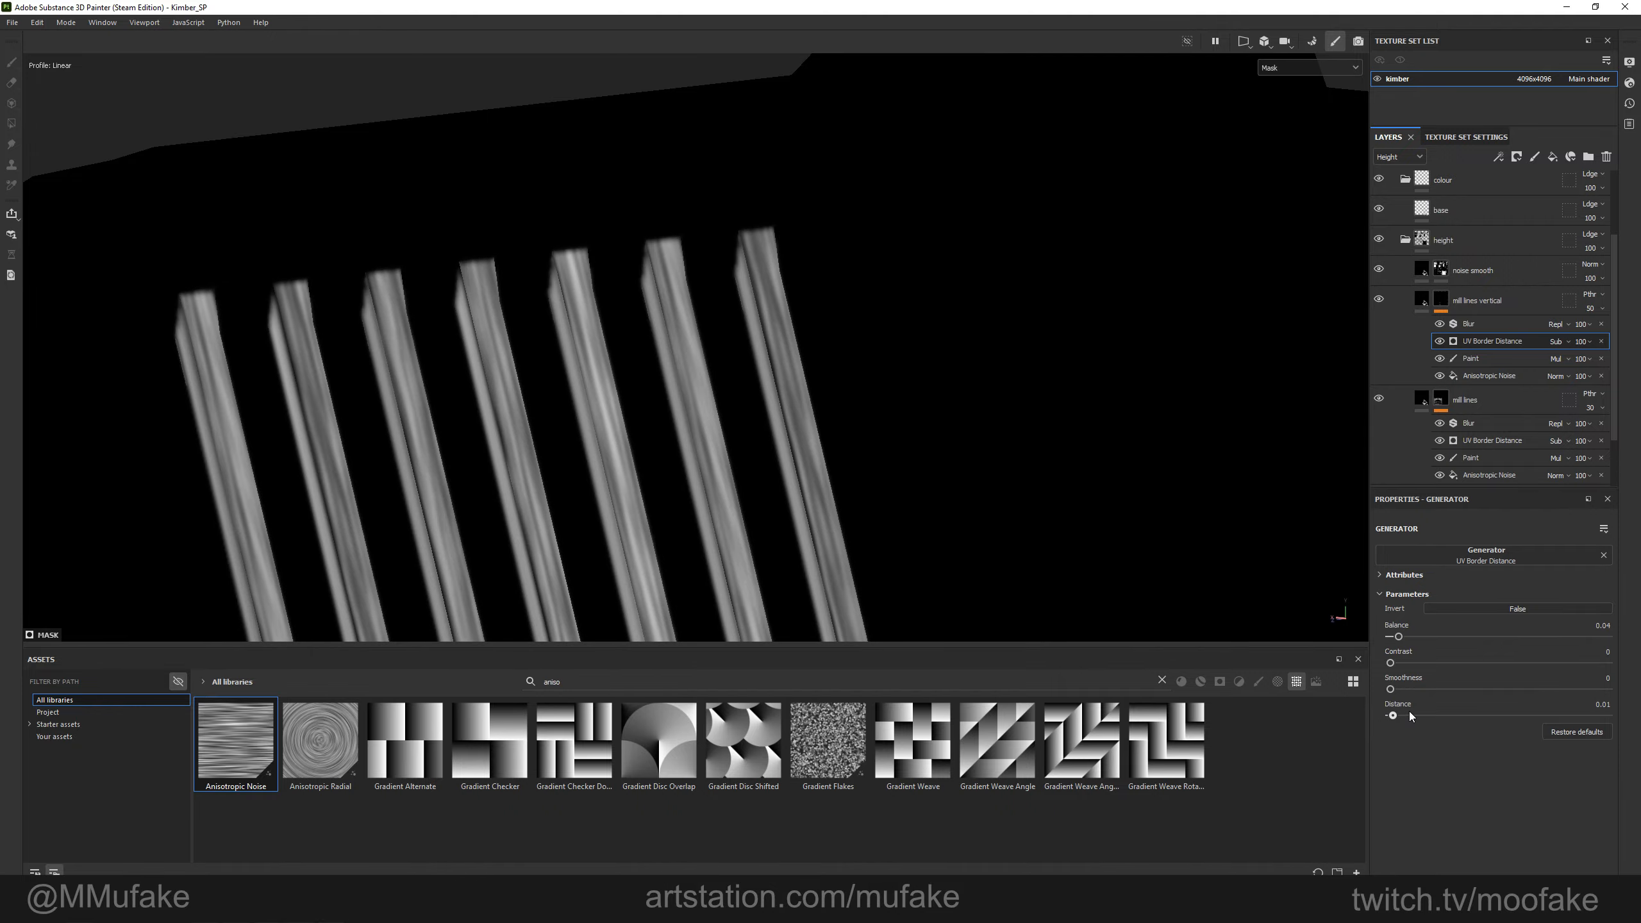
Examine the mill lines on the shaded pistol and check the fill settings of both mill lines layers.
key(m)
scroll(630, 440, down, 3)
alt+drag(631, 440, 870, 388)
alt+right_drag(869, 388, 943, 585)
alt+middle_drag(943, 586, 990, 320)
alt+right_drag(963, 329, 640, 489)
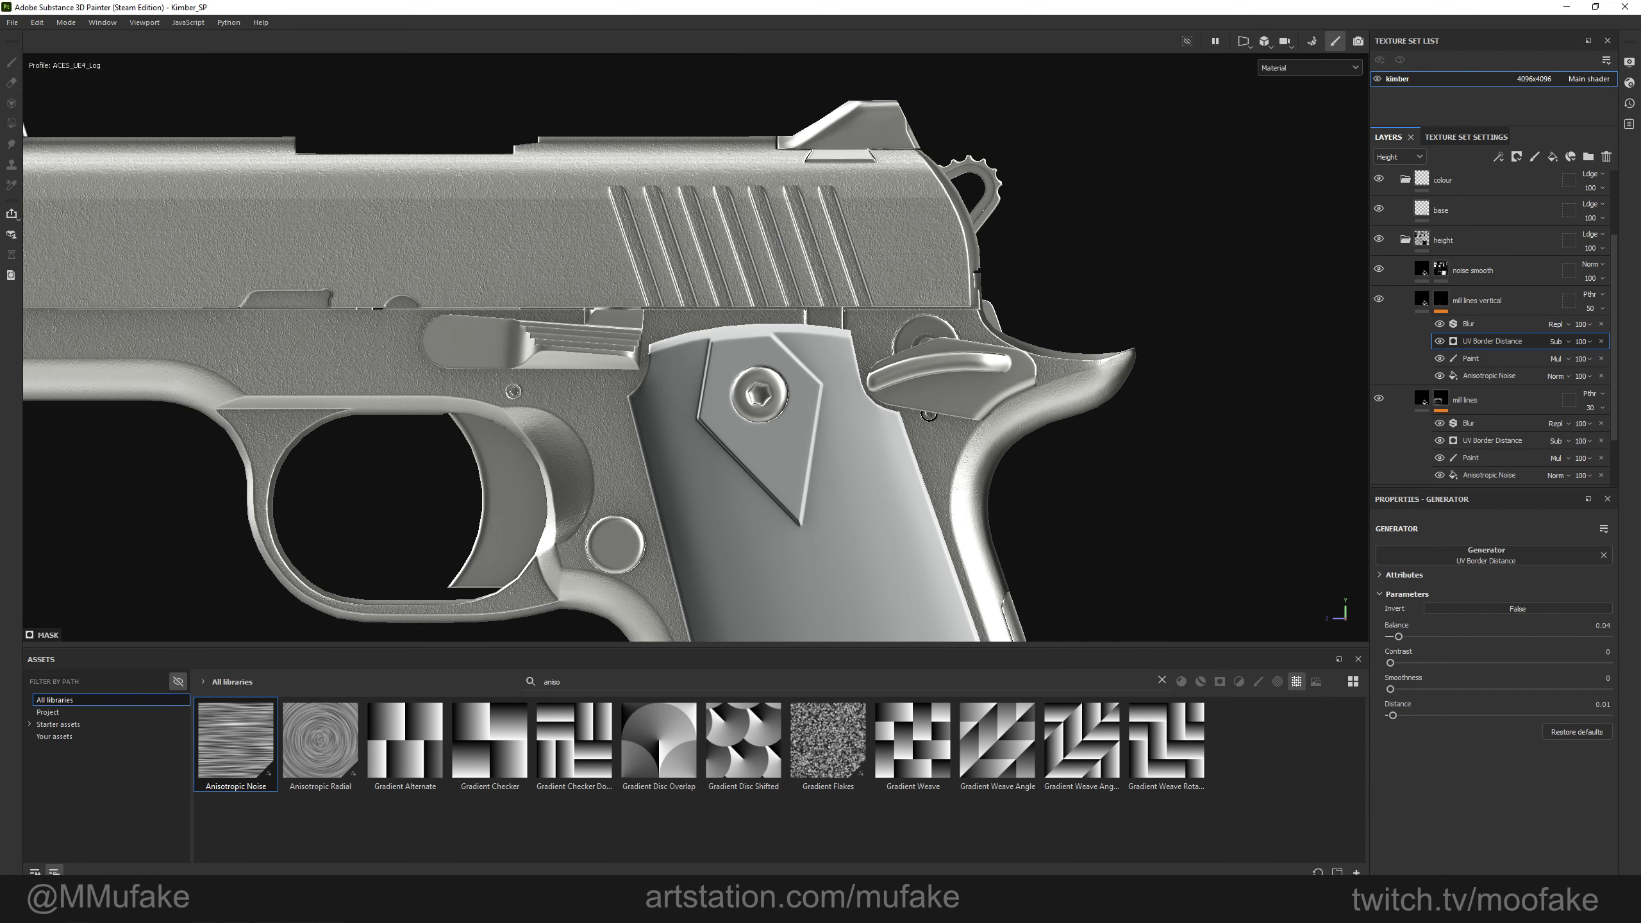
alt+right_drag(64, 507, 401, 440)
click(1422, 298)
click(1425, 332)
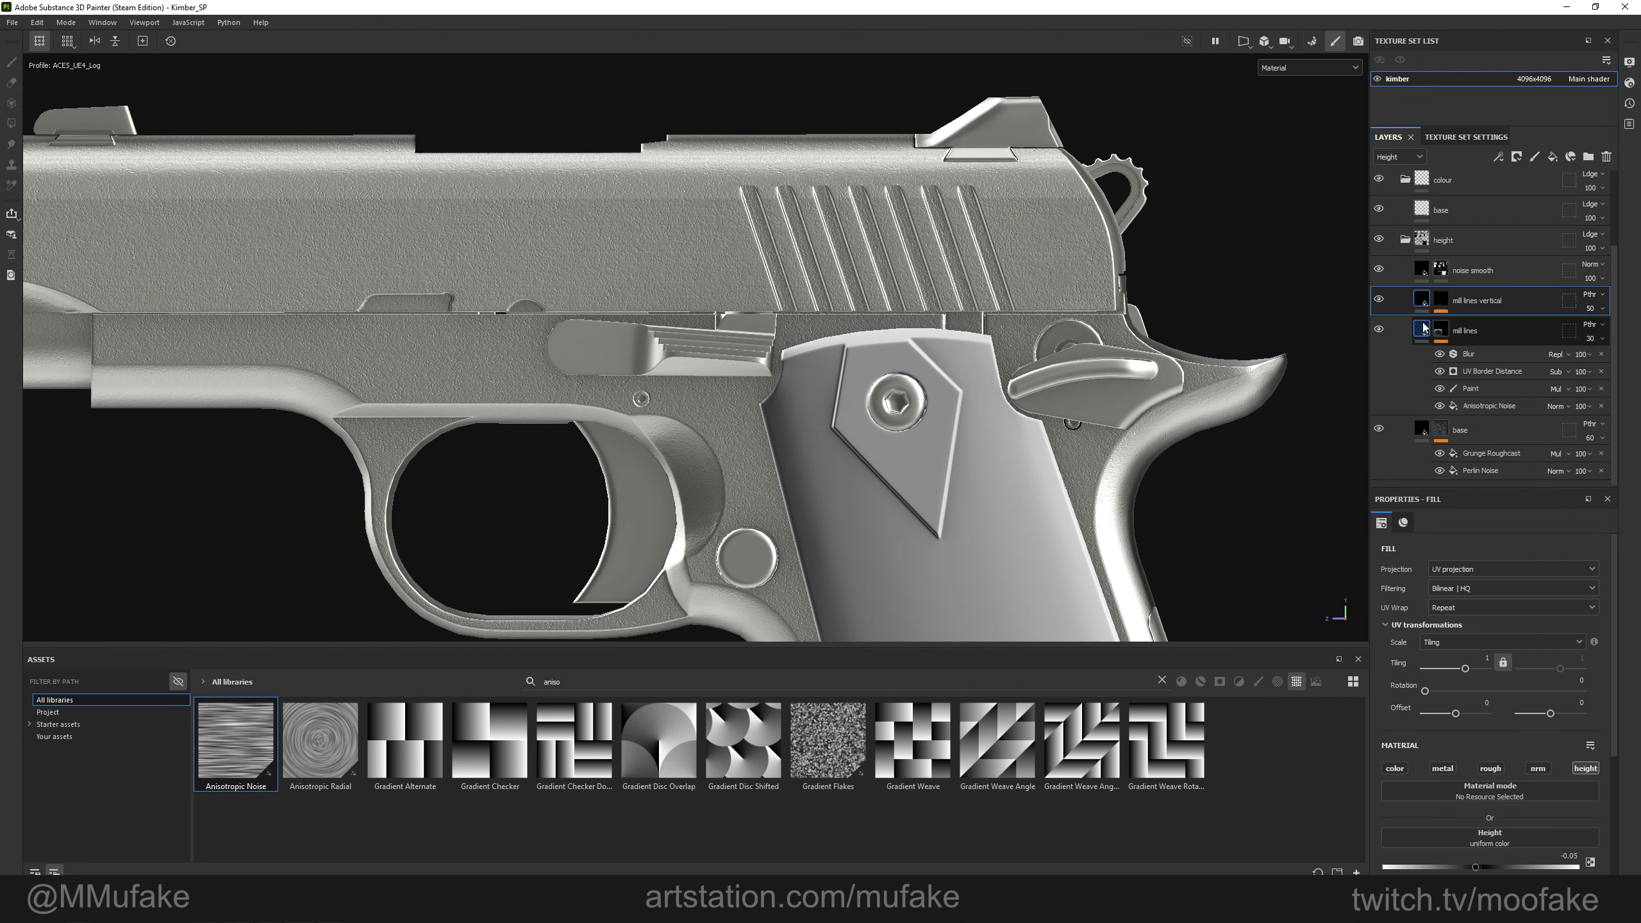
click(1425, 332)
scroll(1446, 411, up, 1)
Create a height-only fill layer named markings above noise smooth, set its height to -0.075 and give it a black mask.
click(1493, 365)
click(1553, 156)
double_click(1465, 367)
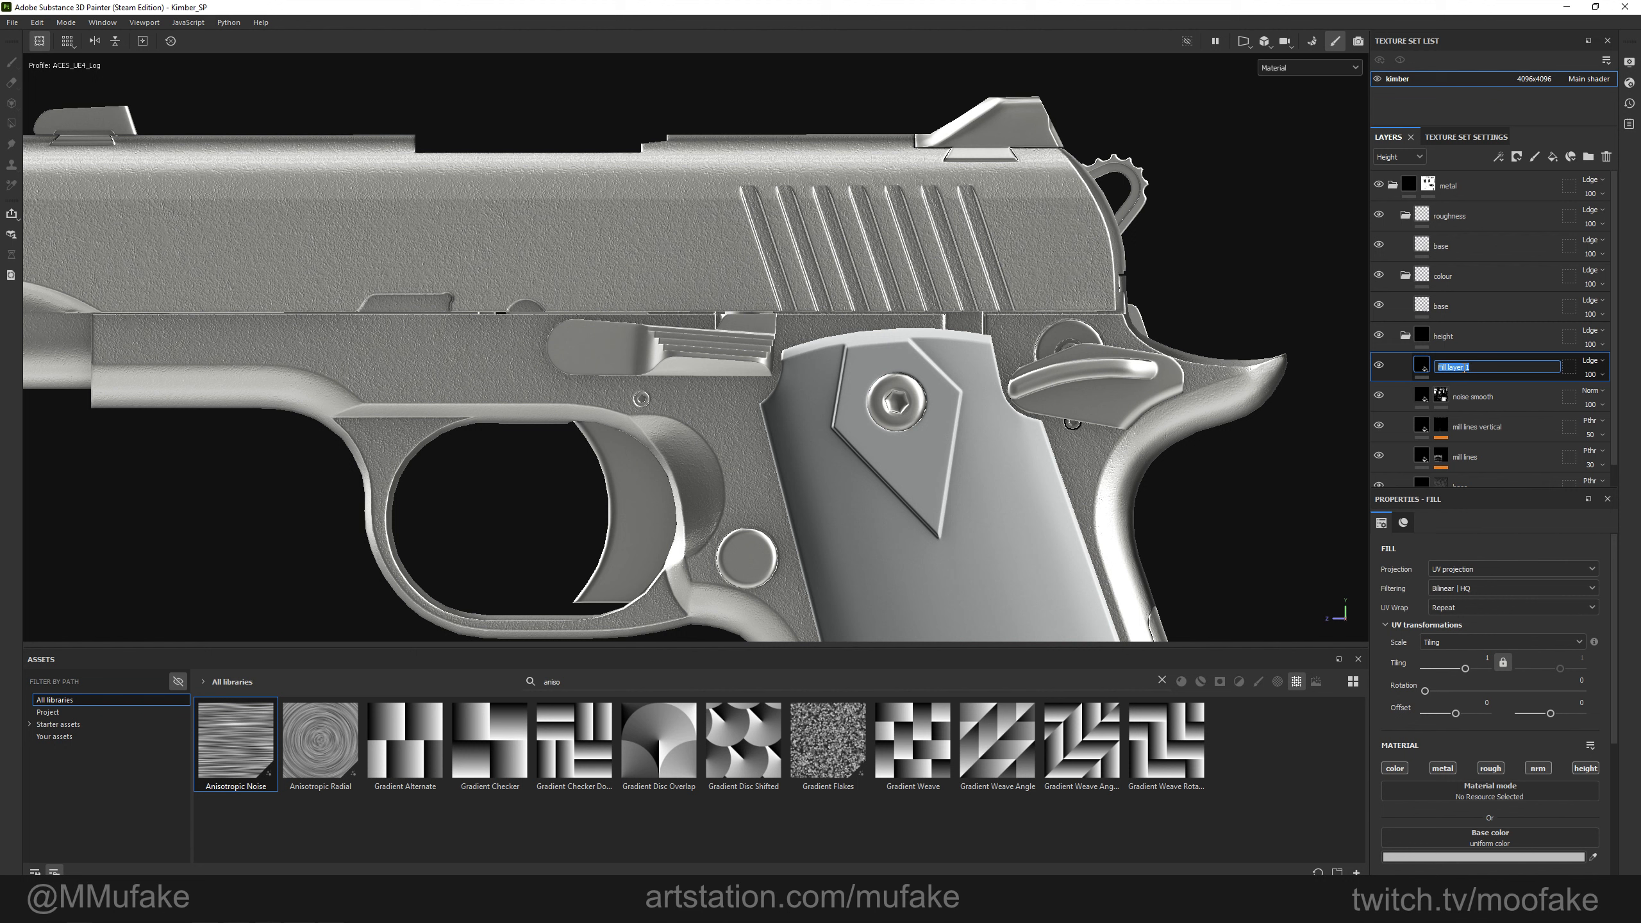
click(1585, 769)
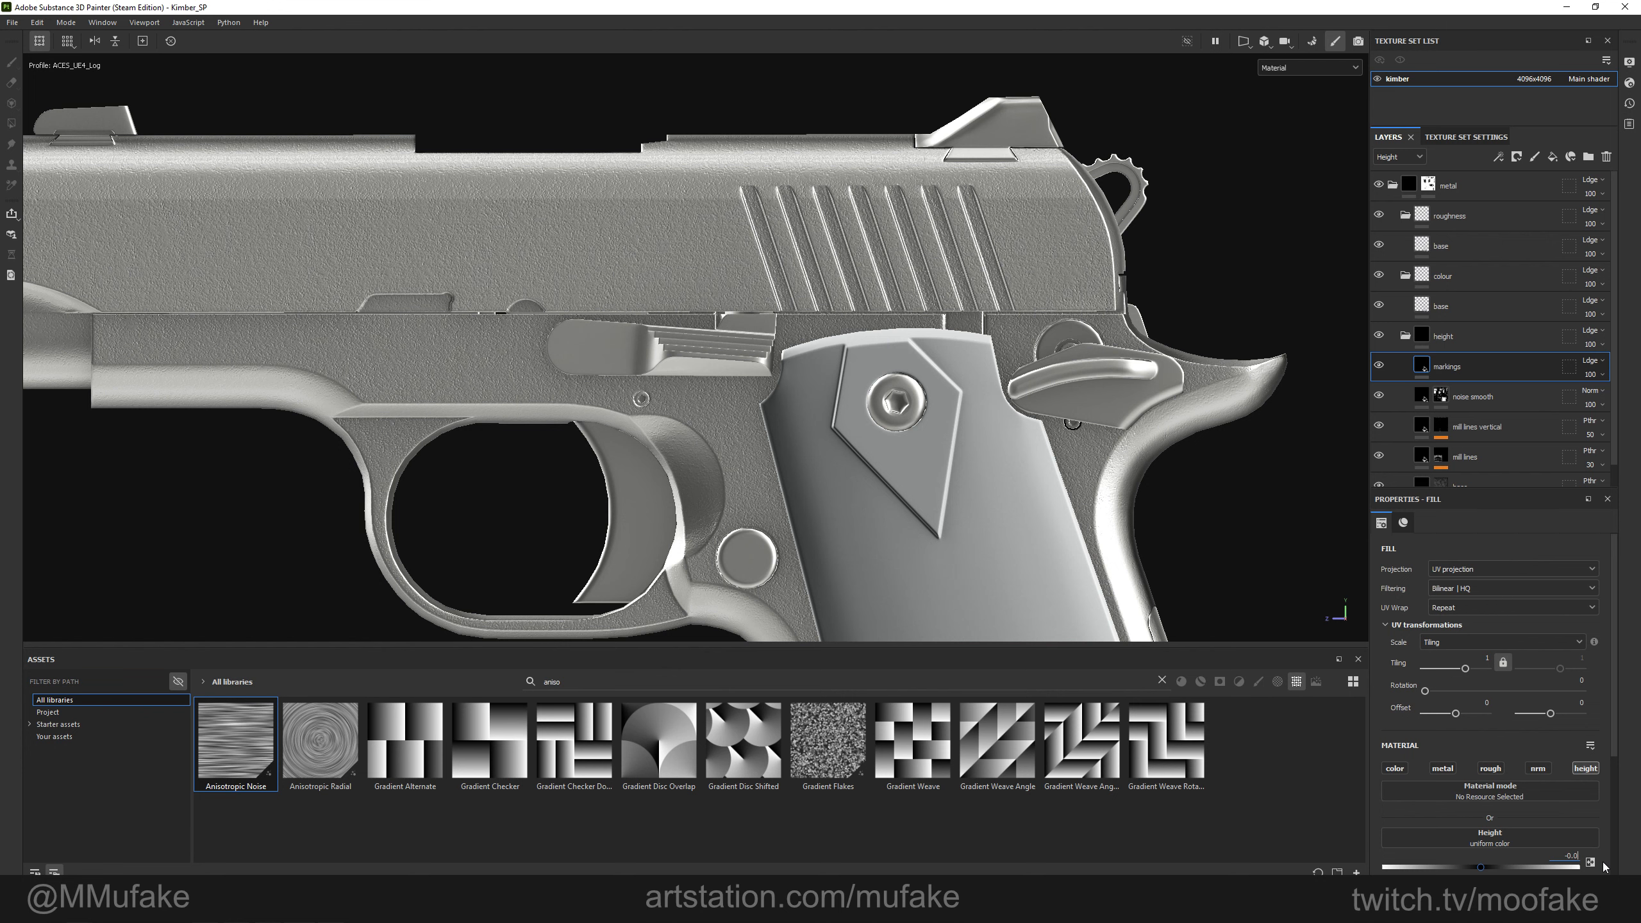
key(f)
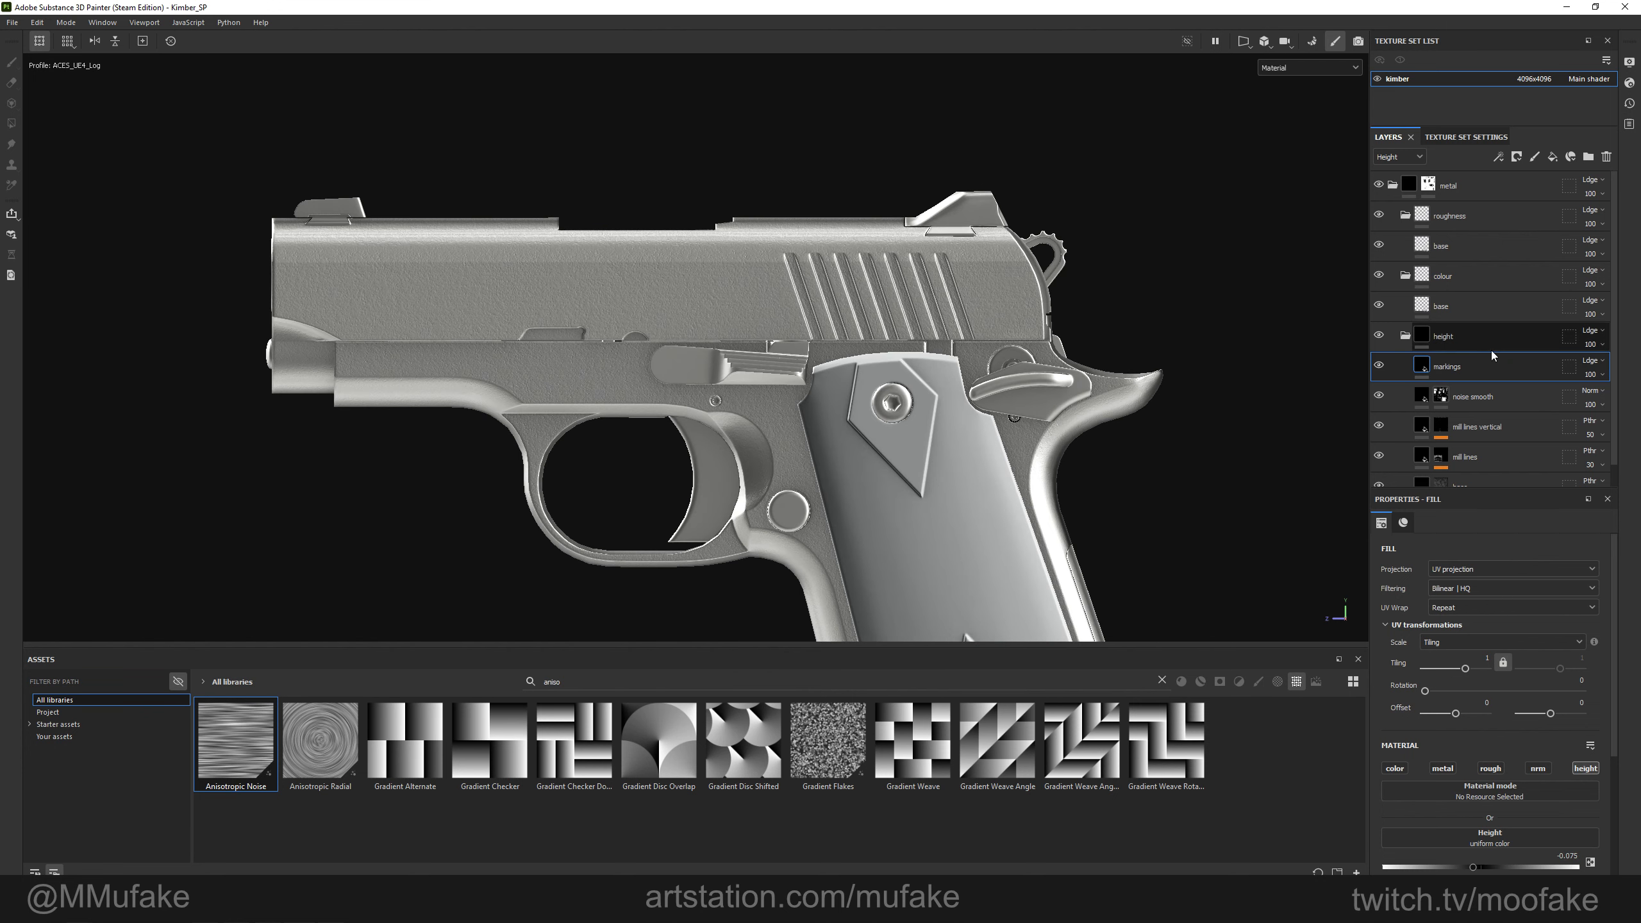
right_click(1448, 366)
click(1499, 25)
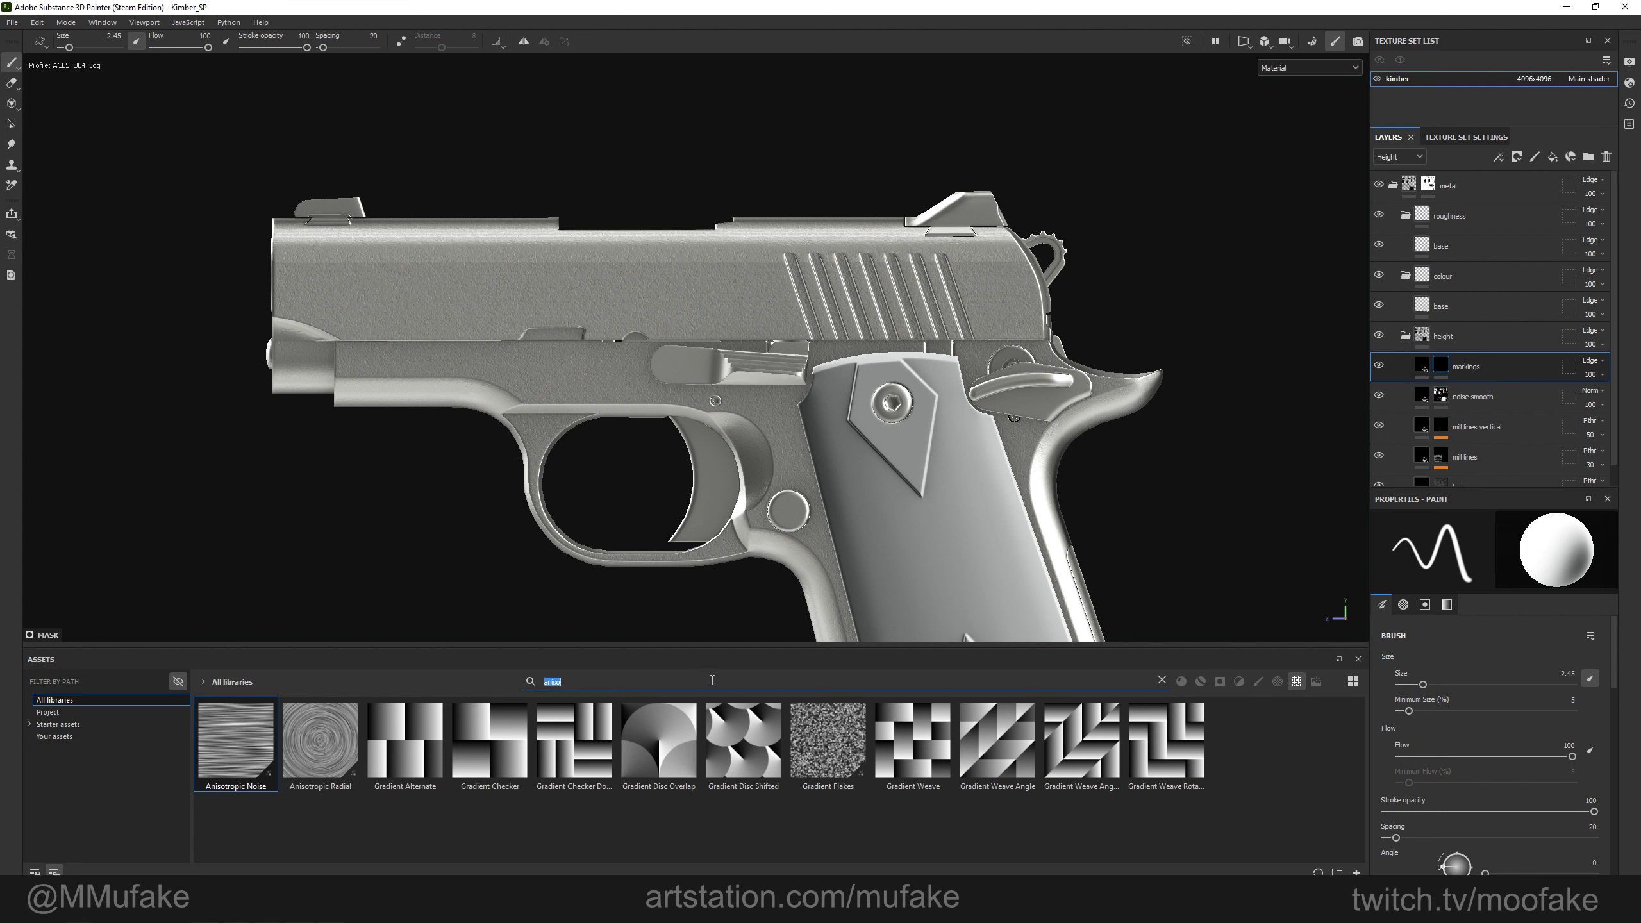
Browse the project assets for the markings stencil and set the markings layer's height blending to Passthrough.
key(BackSpace)
click(47, 711)
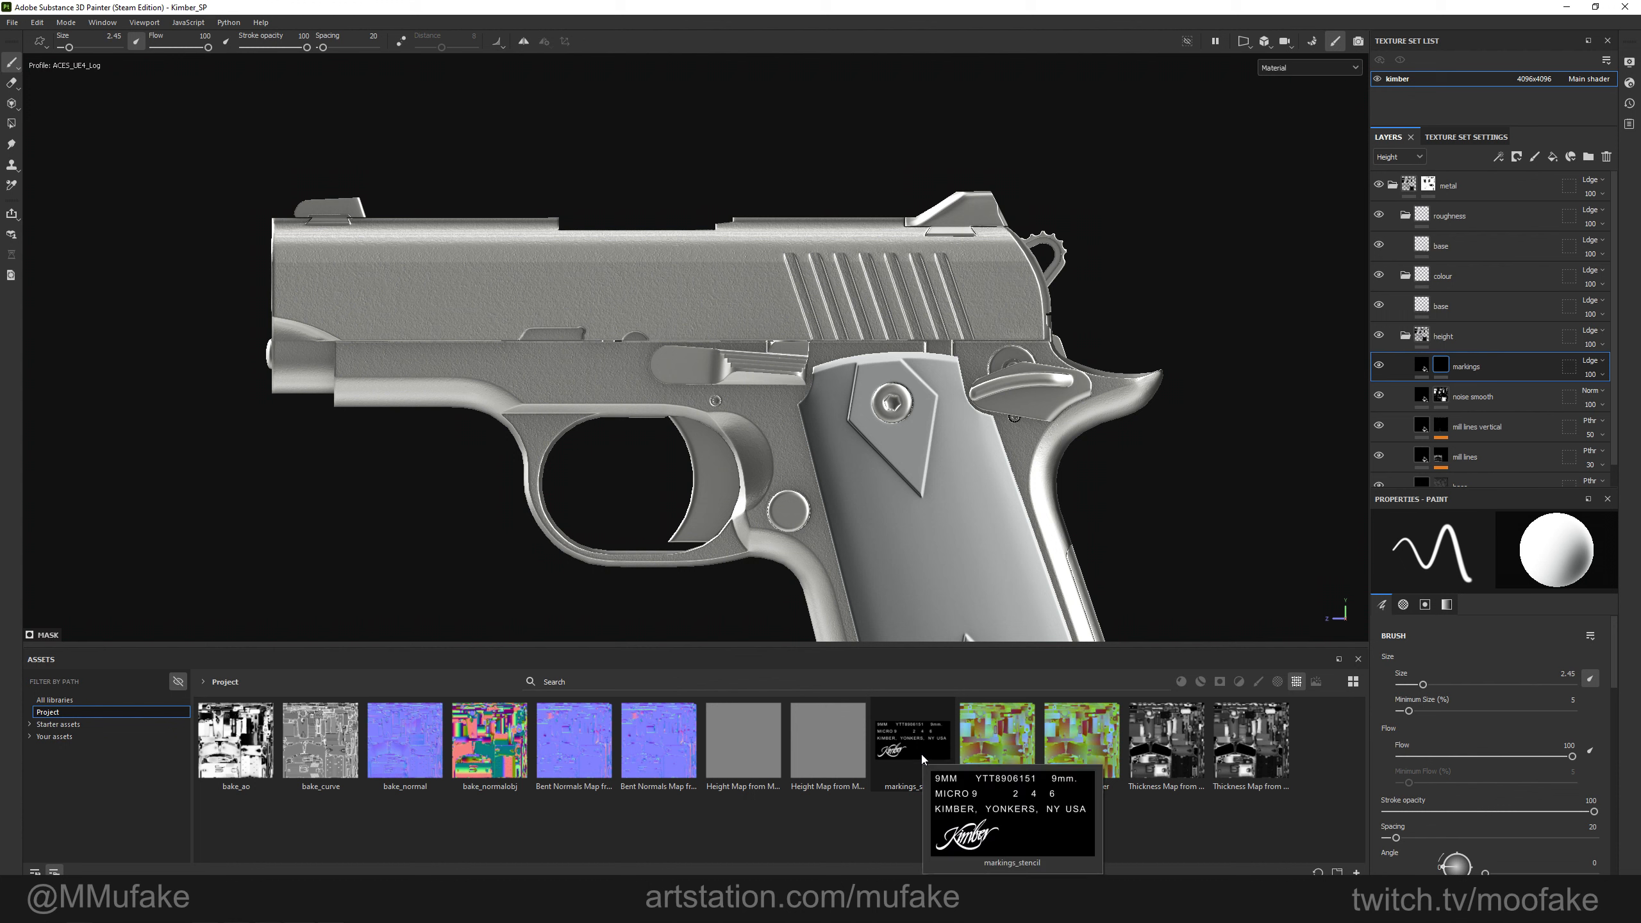
mouse_move(811, 720)
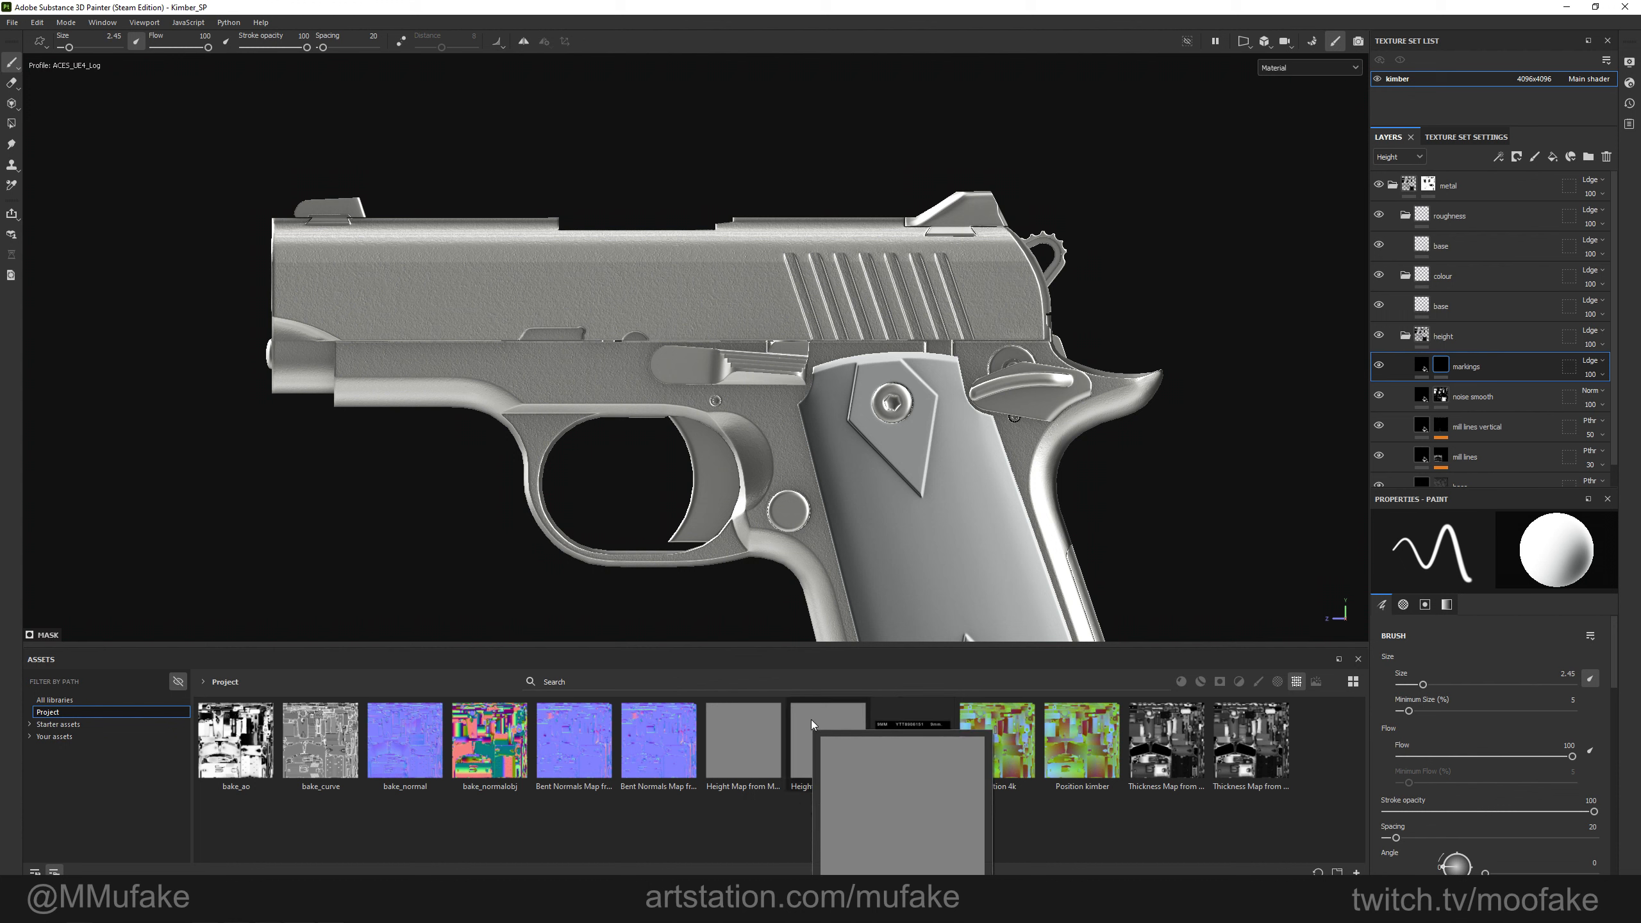
scroll(817, 401, up, 3)
alt+middle_drag(817, 400, 860, 498)
shift+right_drag(859, 498, 957, 417)
alt+middle_drag(956, 417, 950, 454)
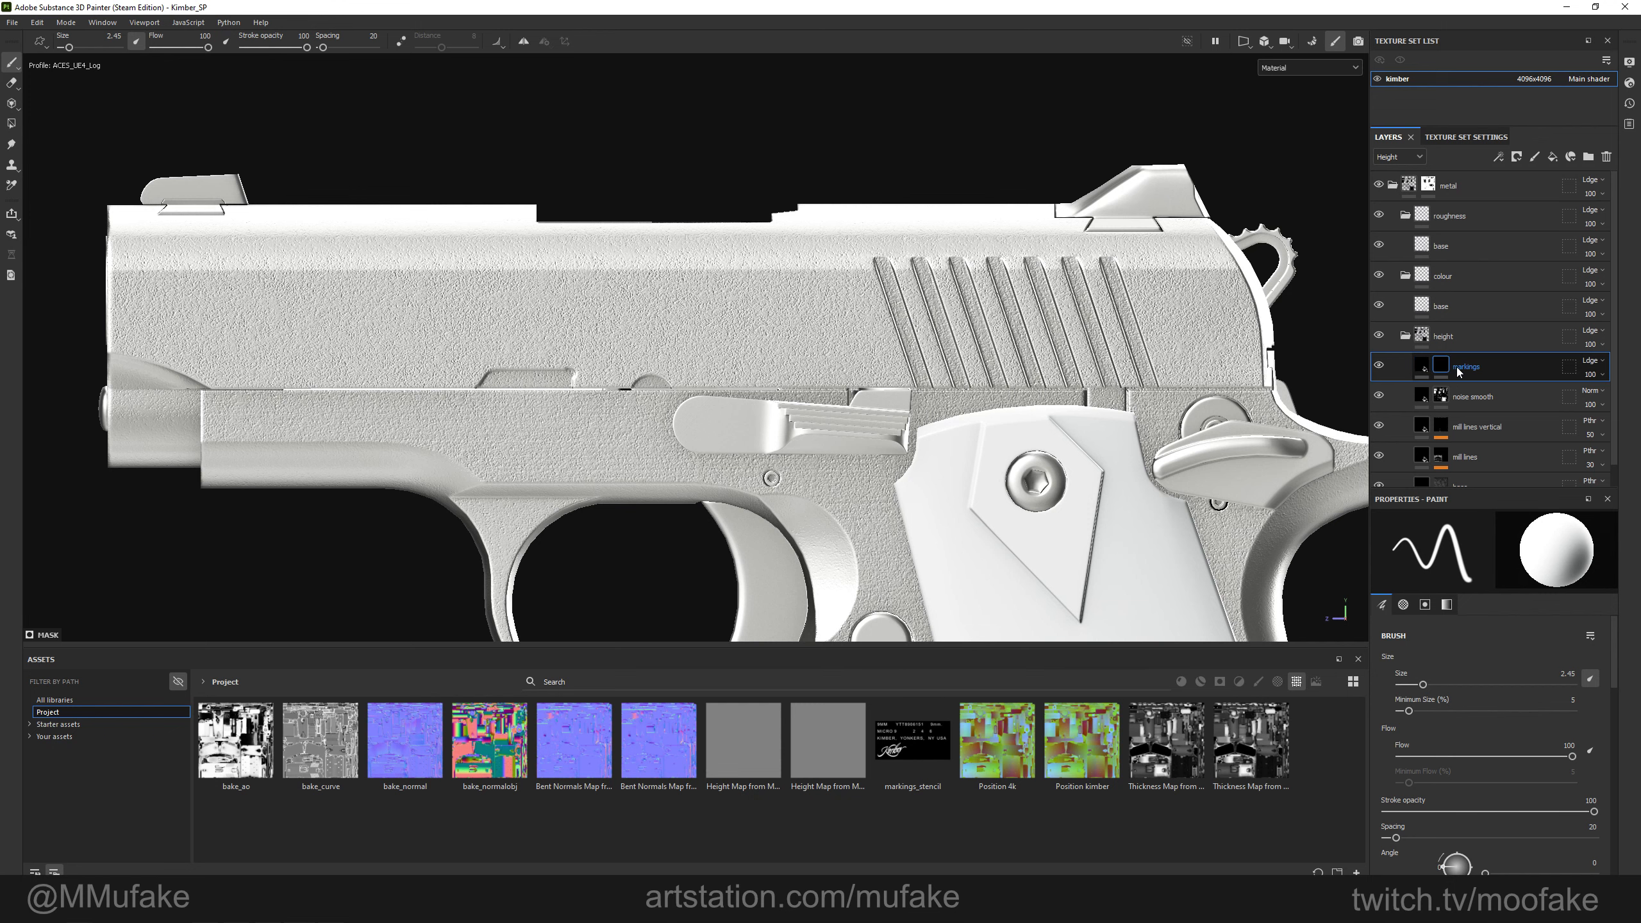
alt+click(1443, 367)
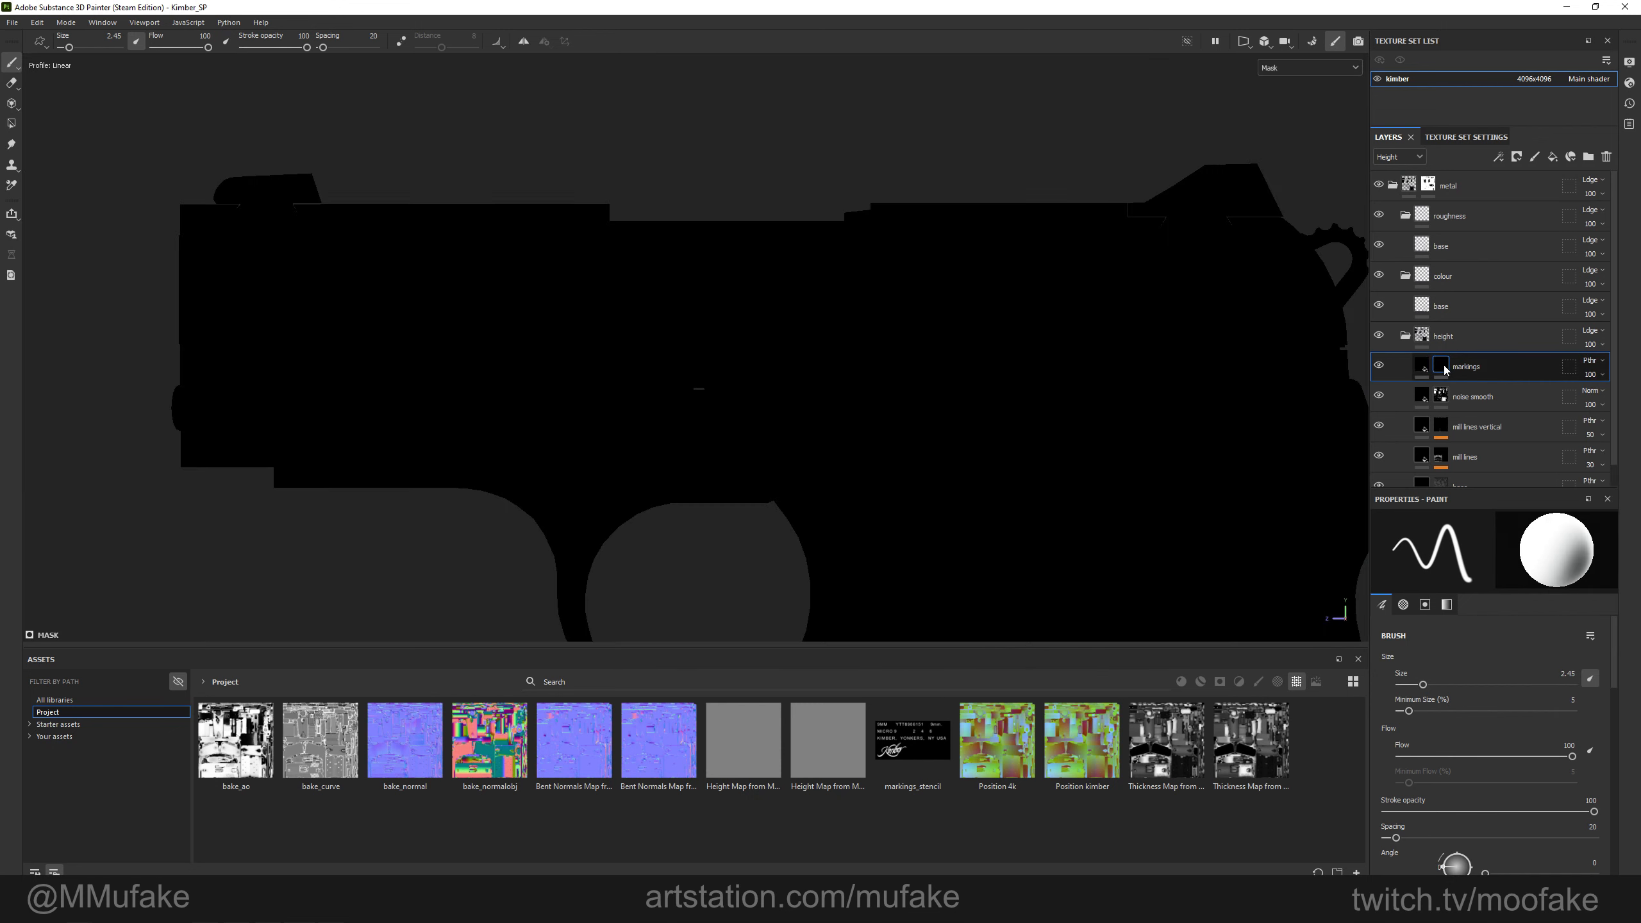
key(m)
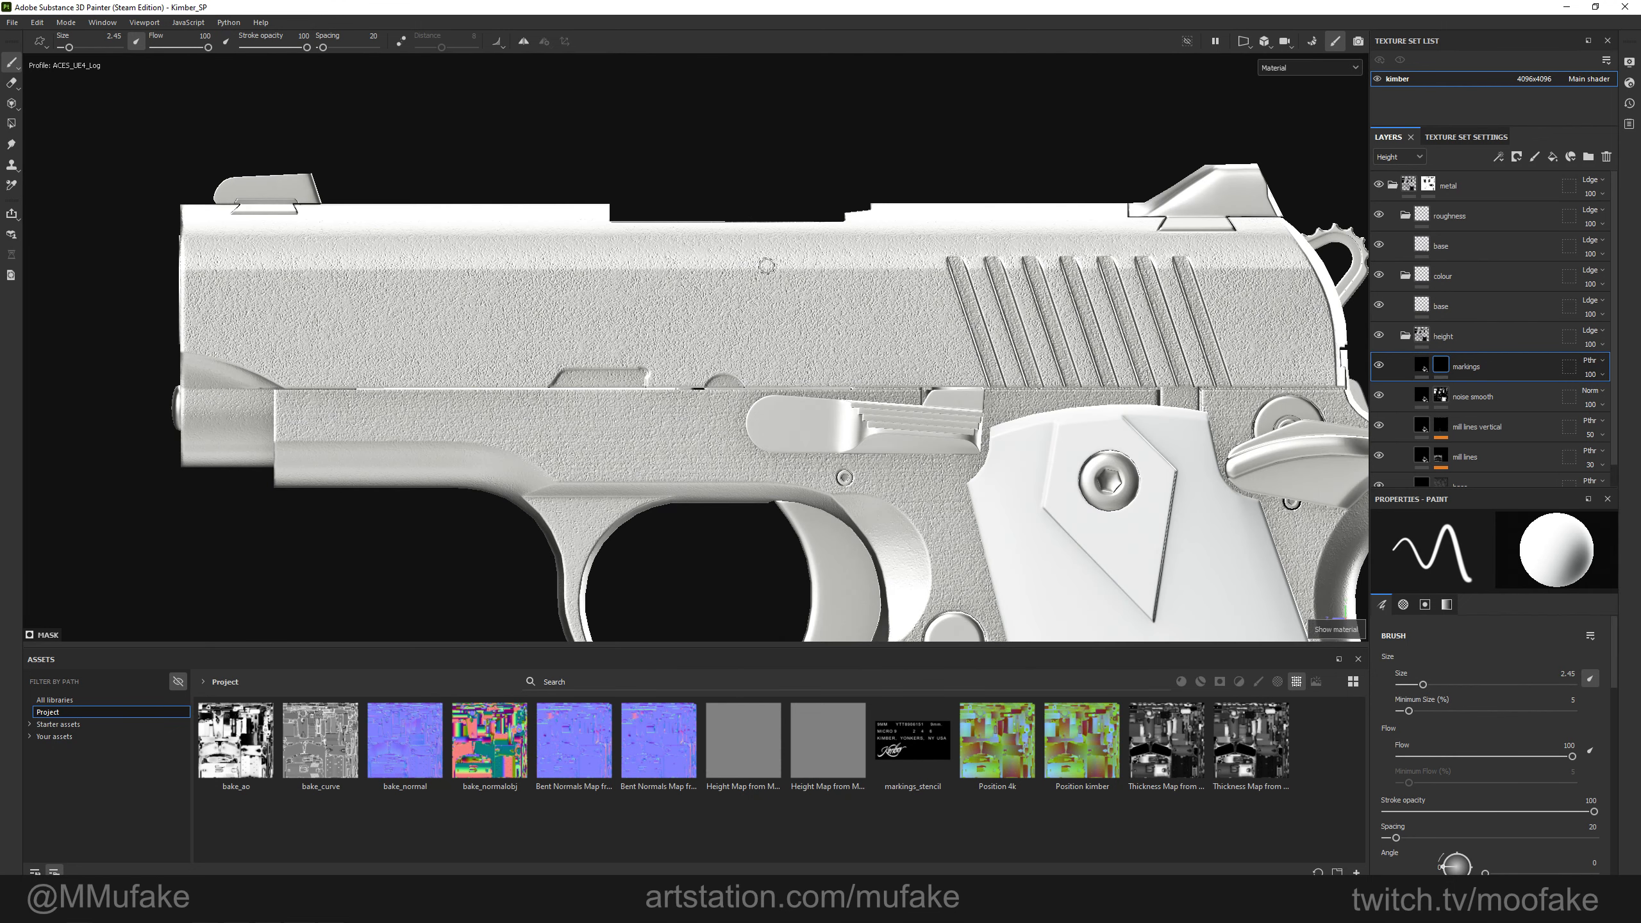
Assign markings_stencil as the stencil of the brush for the markings mask.
scroll(1484, 702, down, 5)
scroll(1484, 703, down, 2)
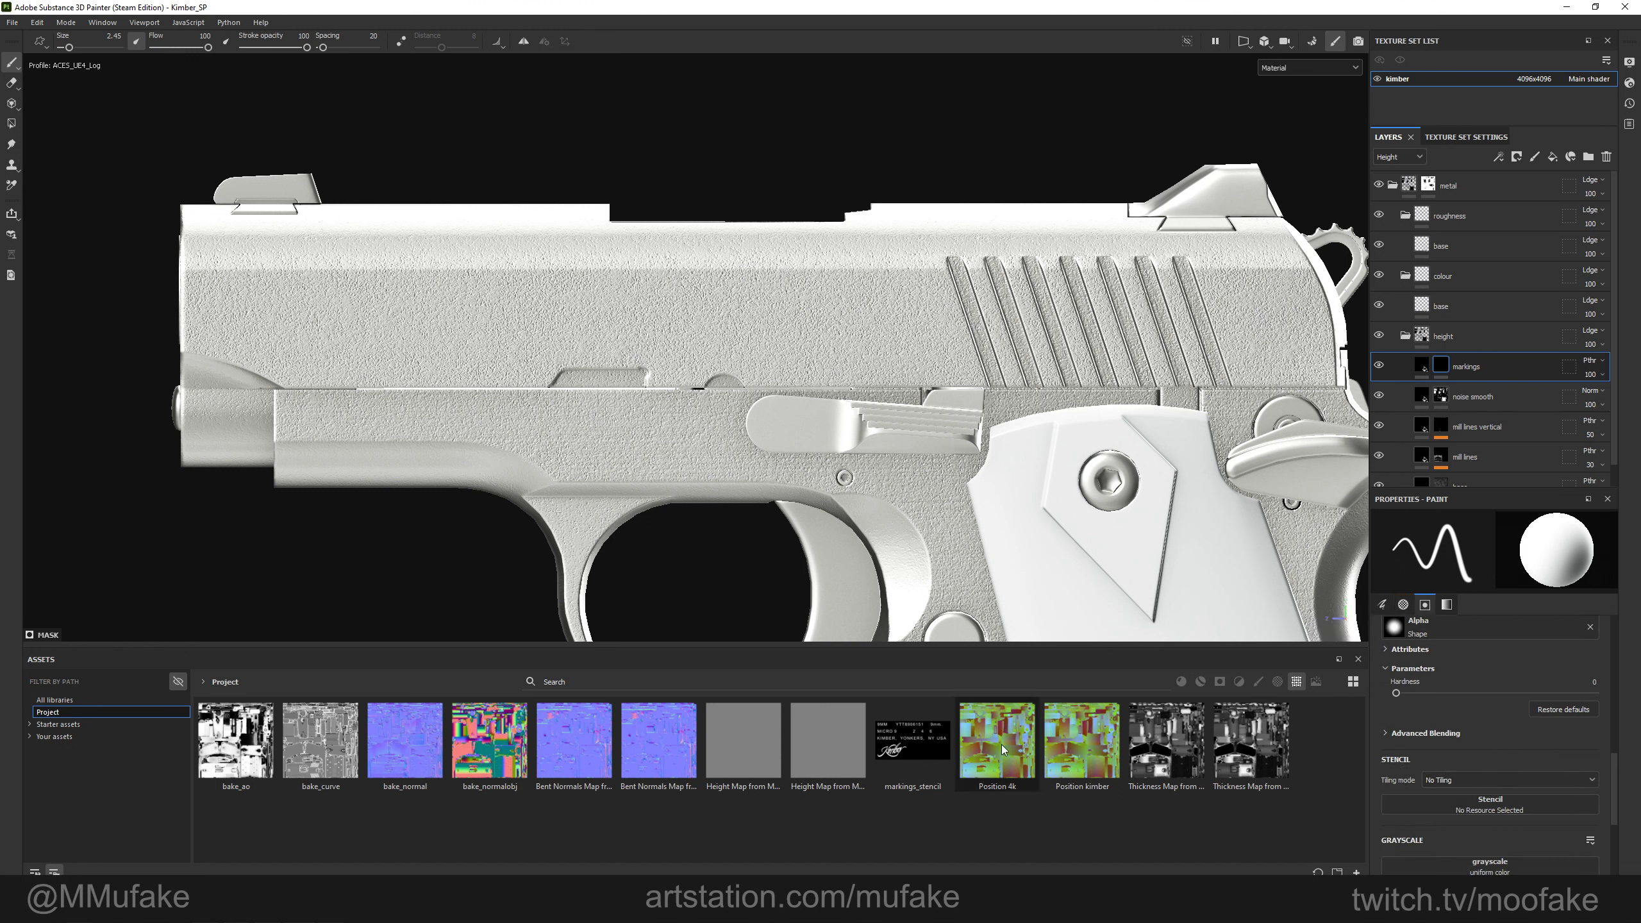
drag(896, 771, 922, 732)
drag(1503, 813, 1504, 813)
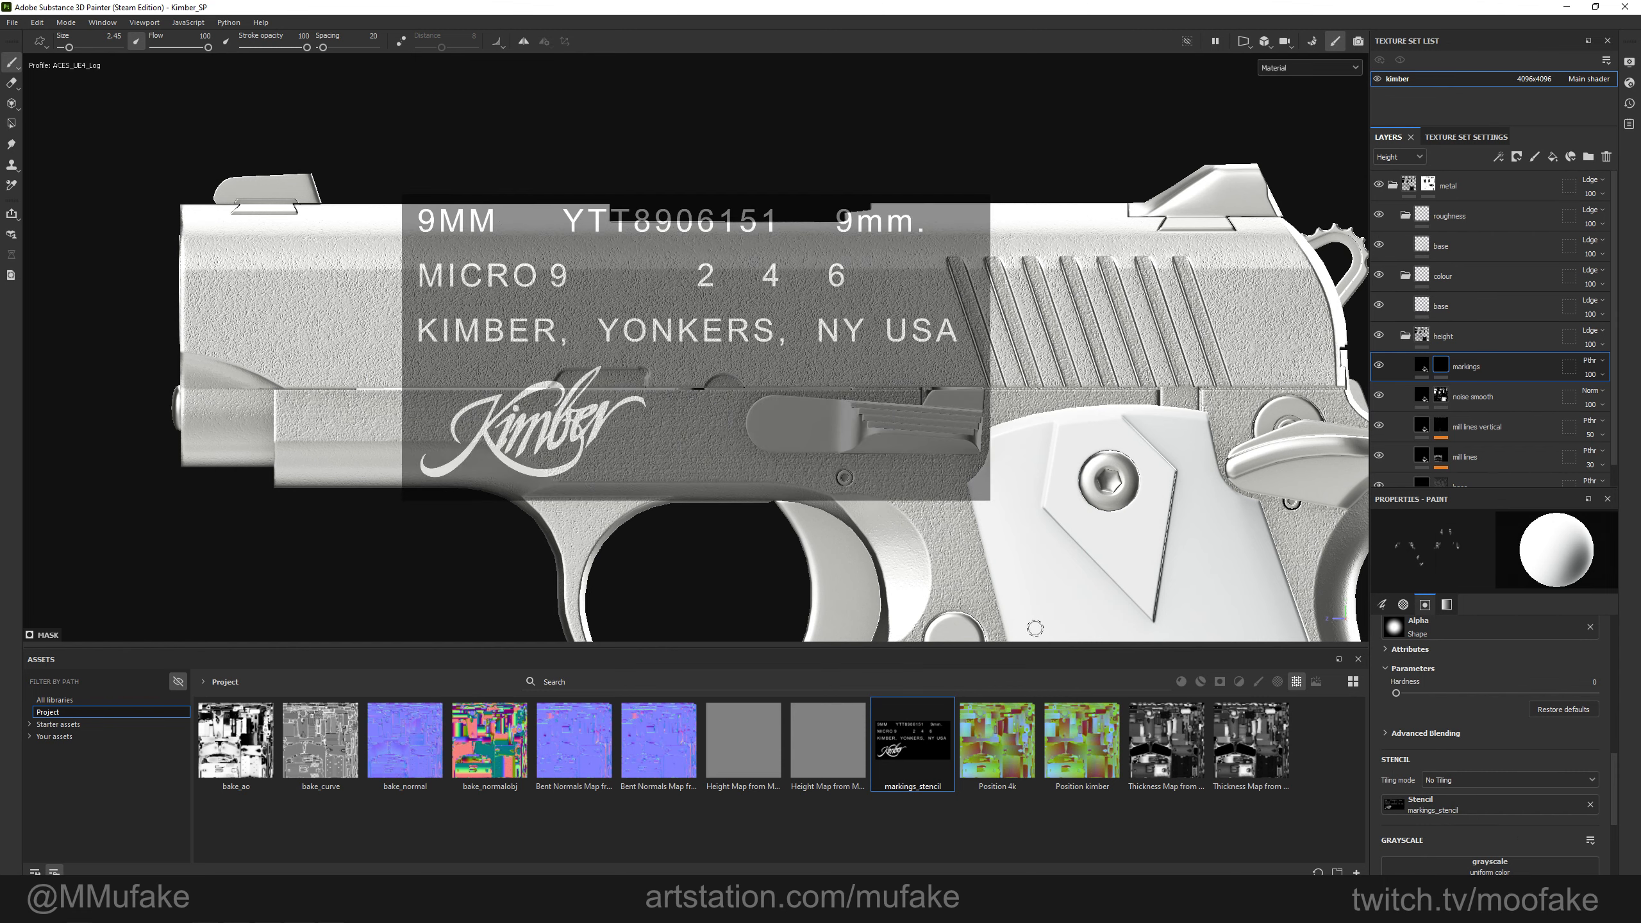
Shift and resize the stencil over the middle of the slide's left side.
scroll(718, 268, up, 3)
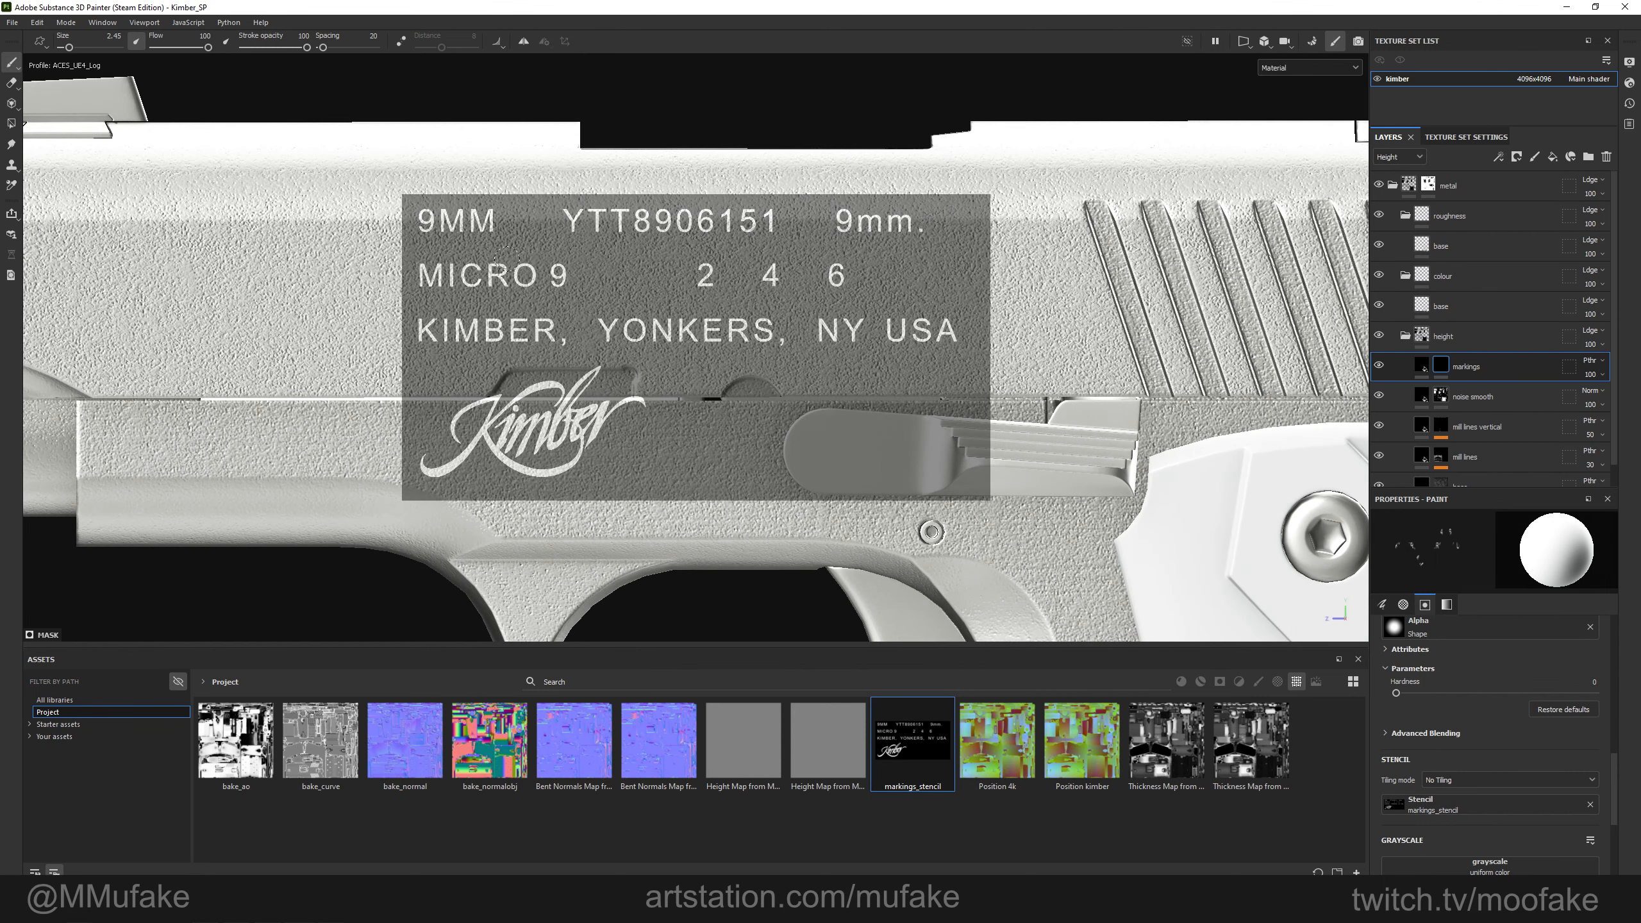
key(s)
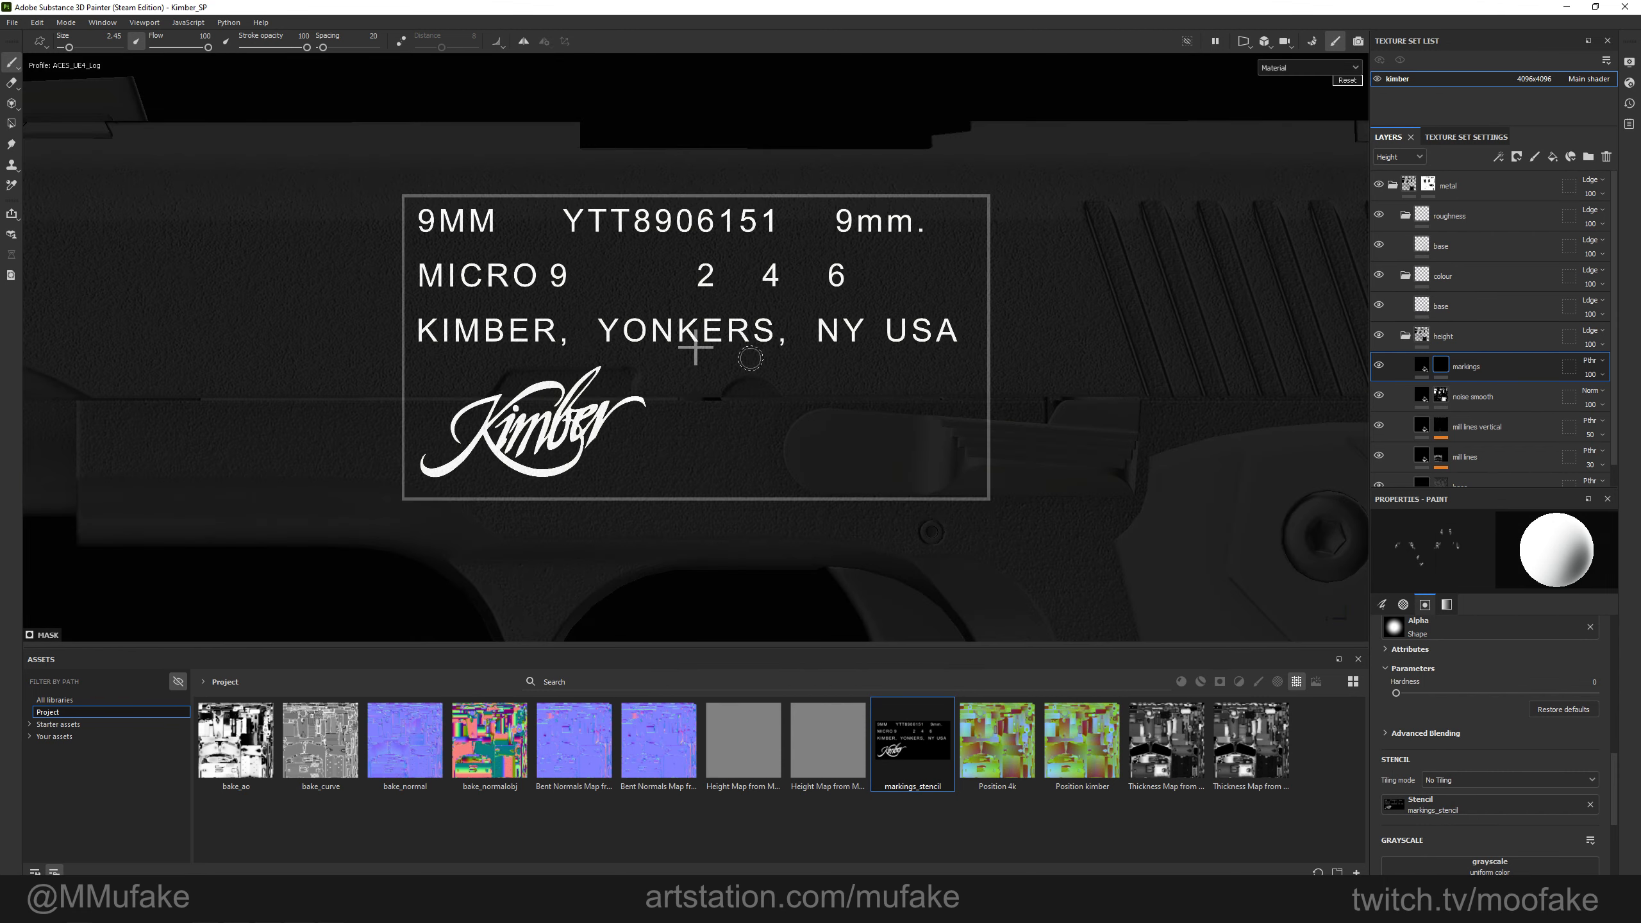
mouse_move(773, 333)
mouse_down()
mouse_move(835, 337)
mouse_move(753, 352)
mouse_up()
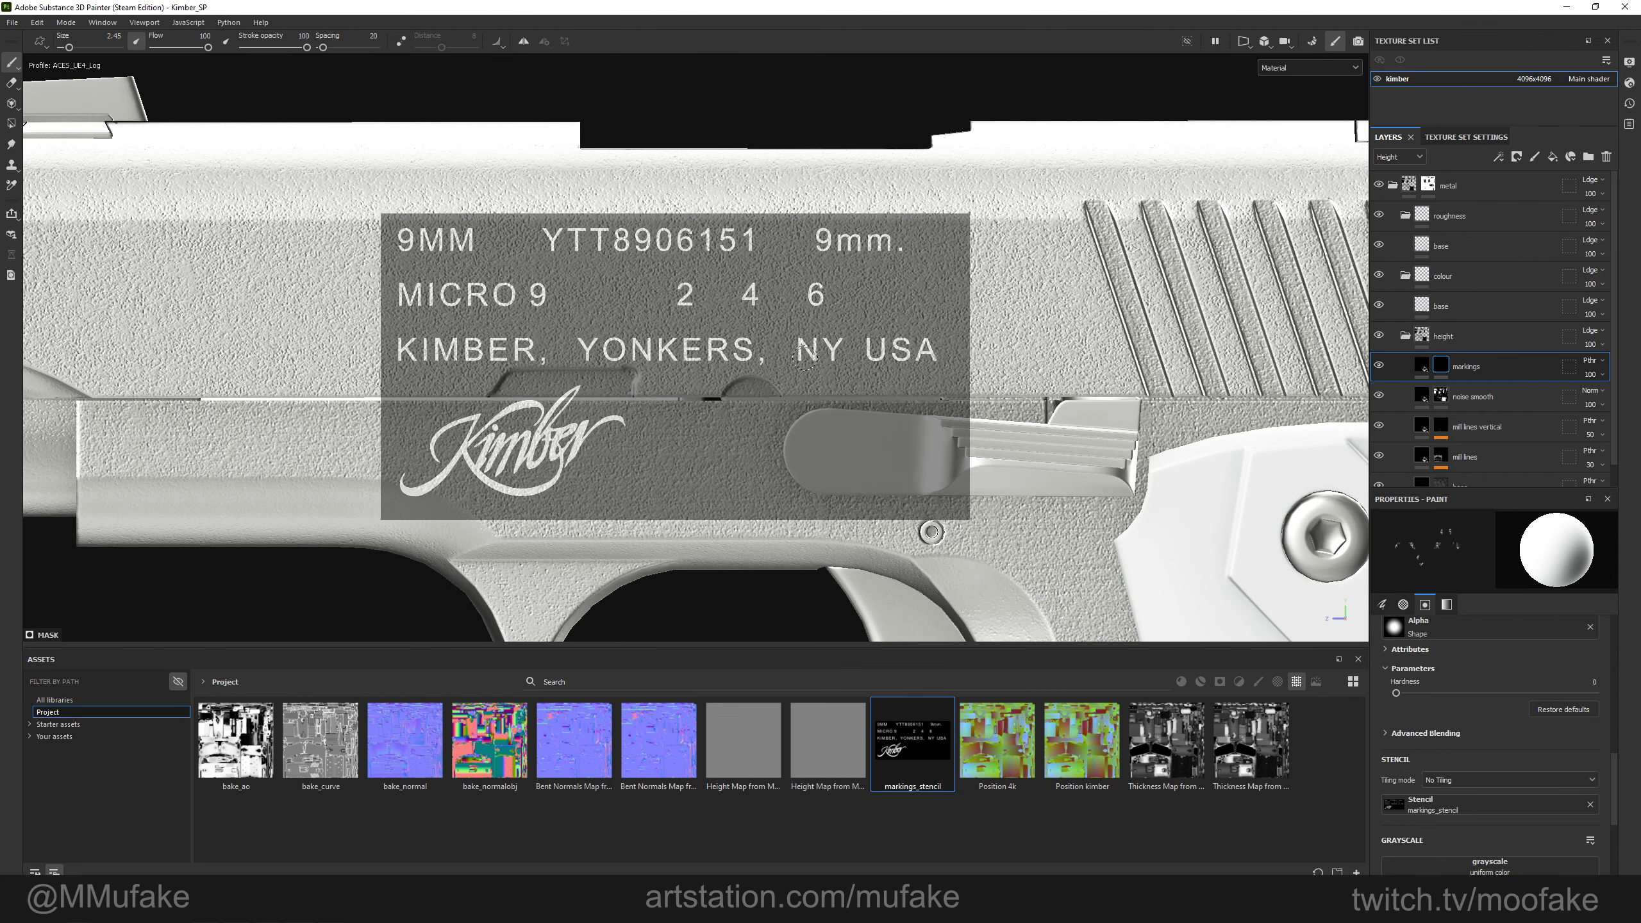
key(s)
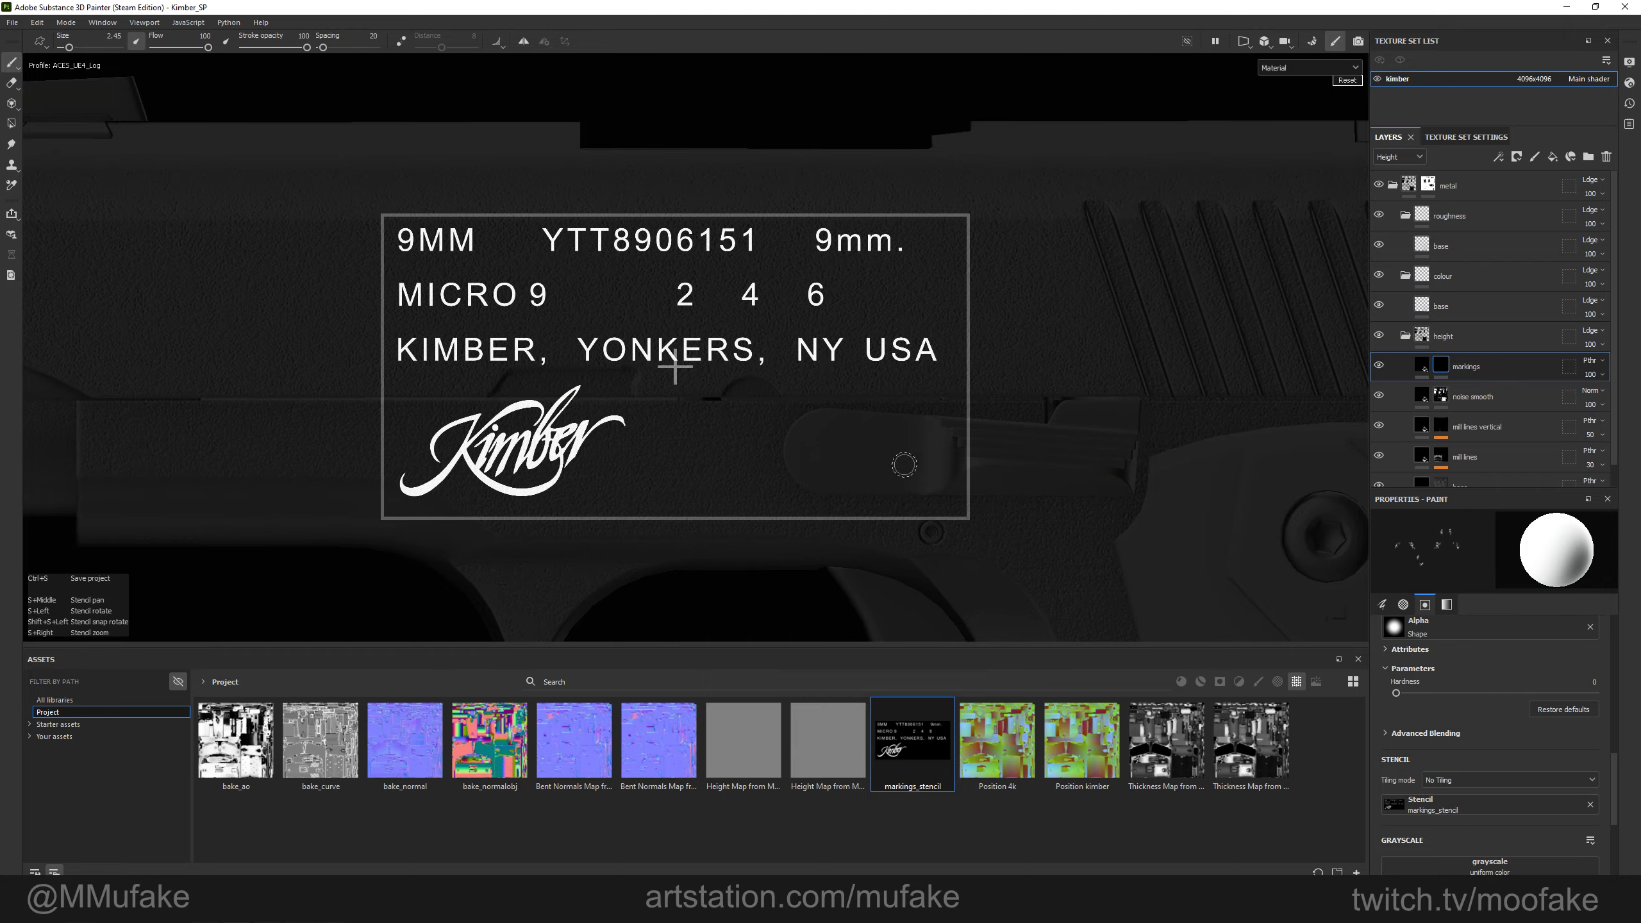
right_drag(904, 465, 834, 552)
key(s)
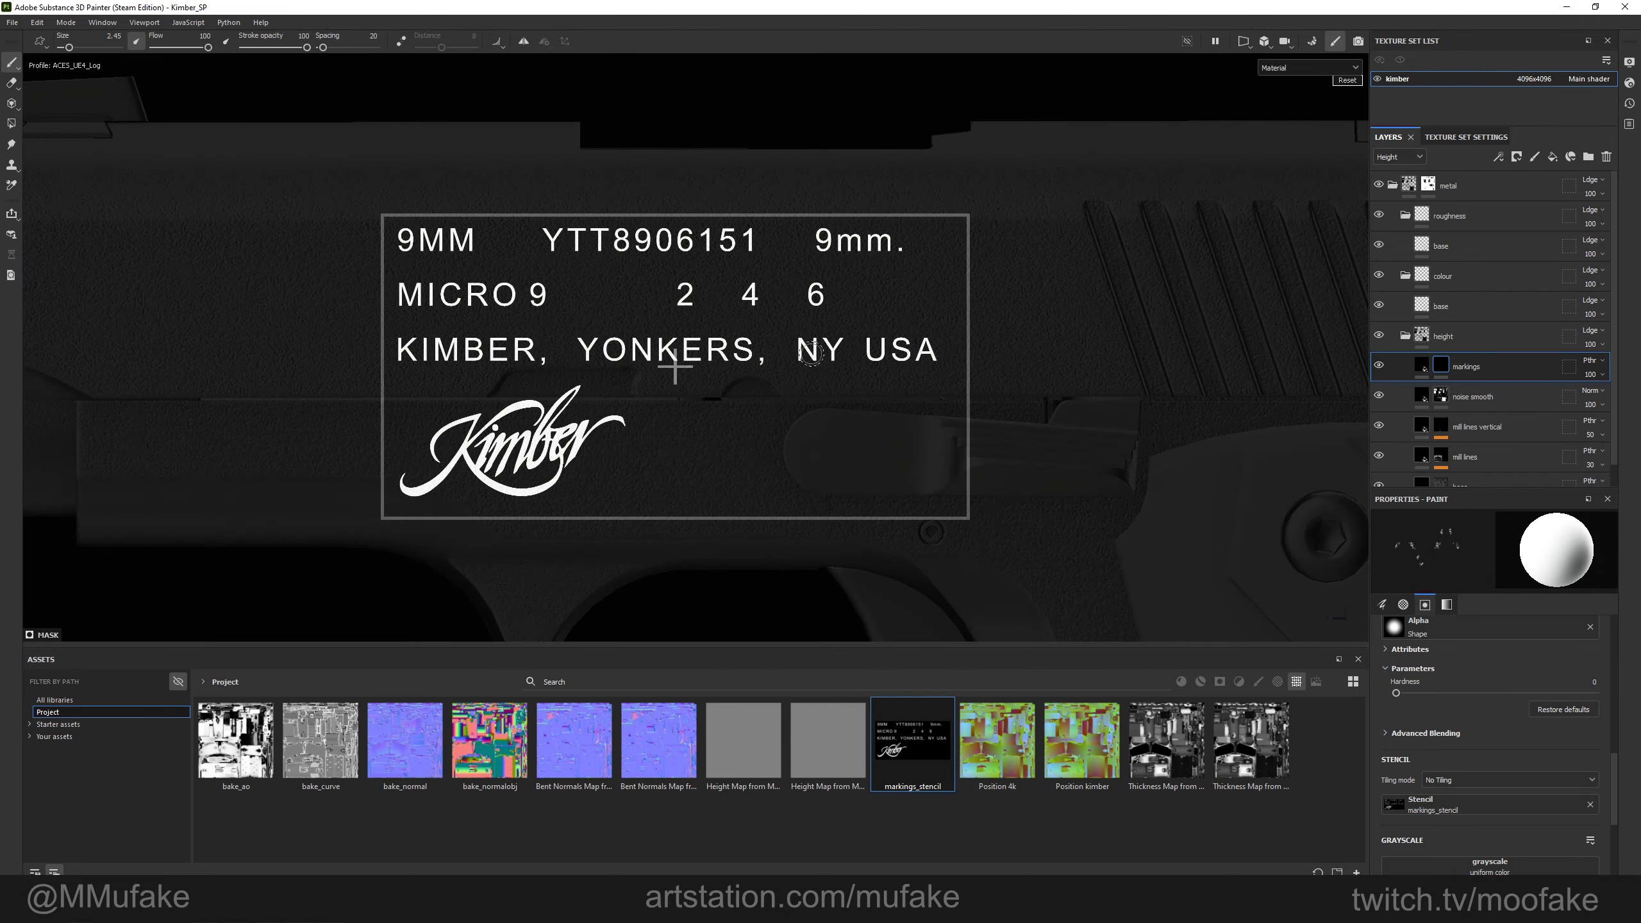
mouse_move(753, 327)
middle_down()
mouse_move(796, 333)
mouse_move(774, 340)
mouse_move(759, 275)
mouse_move(689, 350)
mouse_move(746, 342)
middle_up()
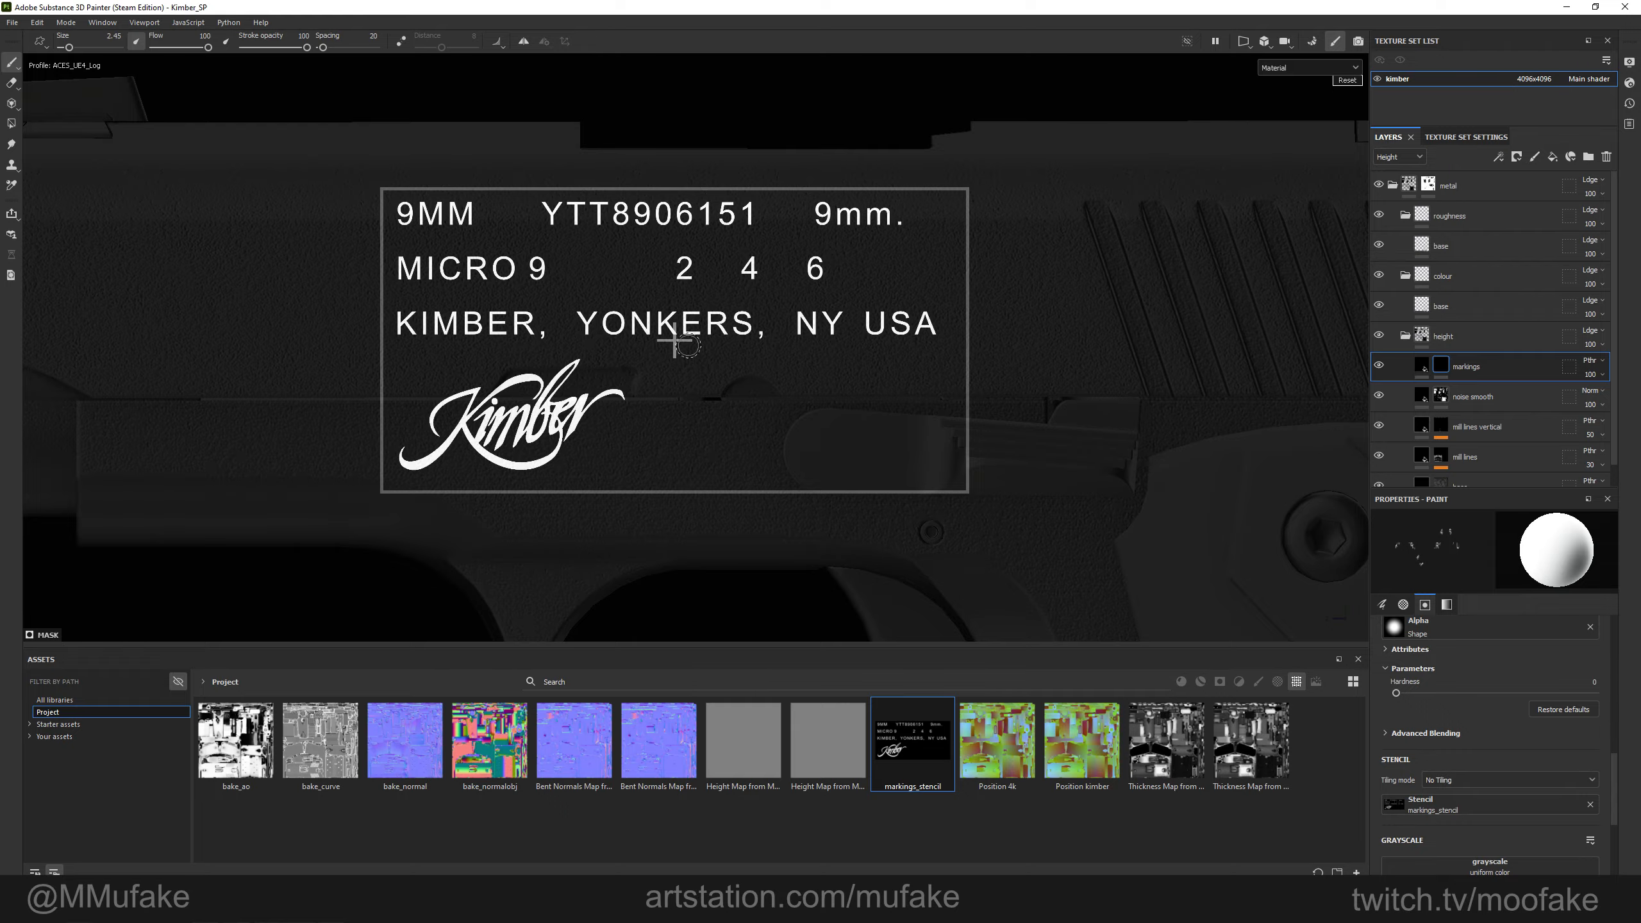
right_drag(687, 341, 775, 320)
middle_drag(775, 320, 786, 299)
alt+middle_drag(785, 298, 808, 341)
Enlarge the stencil and place its Kimber logo just above the notch on the slide's lower edge.
key(s)
right_drag(726, 396, 812, 415)
middle_drag(811, 415, 934, 350)
right_drag(935, 350, 883, 353)
middle_drag(884, 353, 878, 355)
right_drag(879, 355, 880, 356)
middle_drag(881, 356, 877, 356)
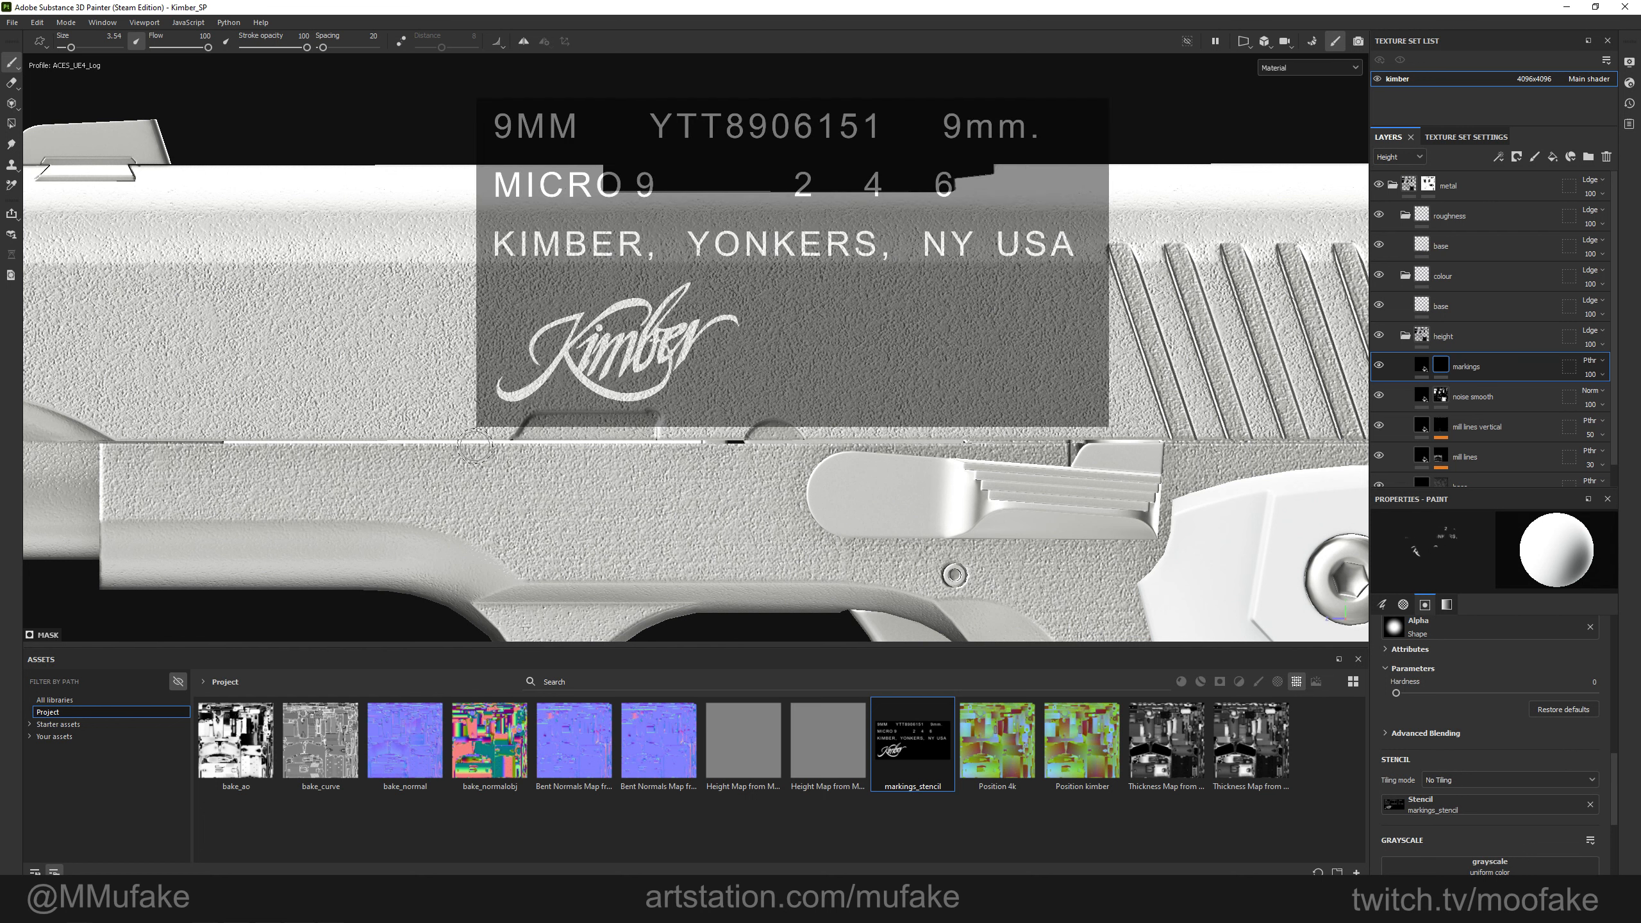
right_drag(883, 352, 892, 359)
middle_drag(891, 359, 898, 351)
right_drag(898, 351, 900, 353)
drag(903, 350, 908, 352)
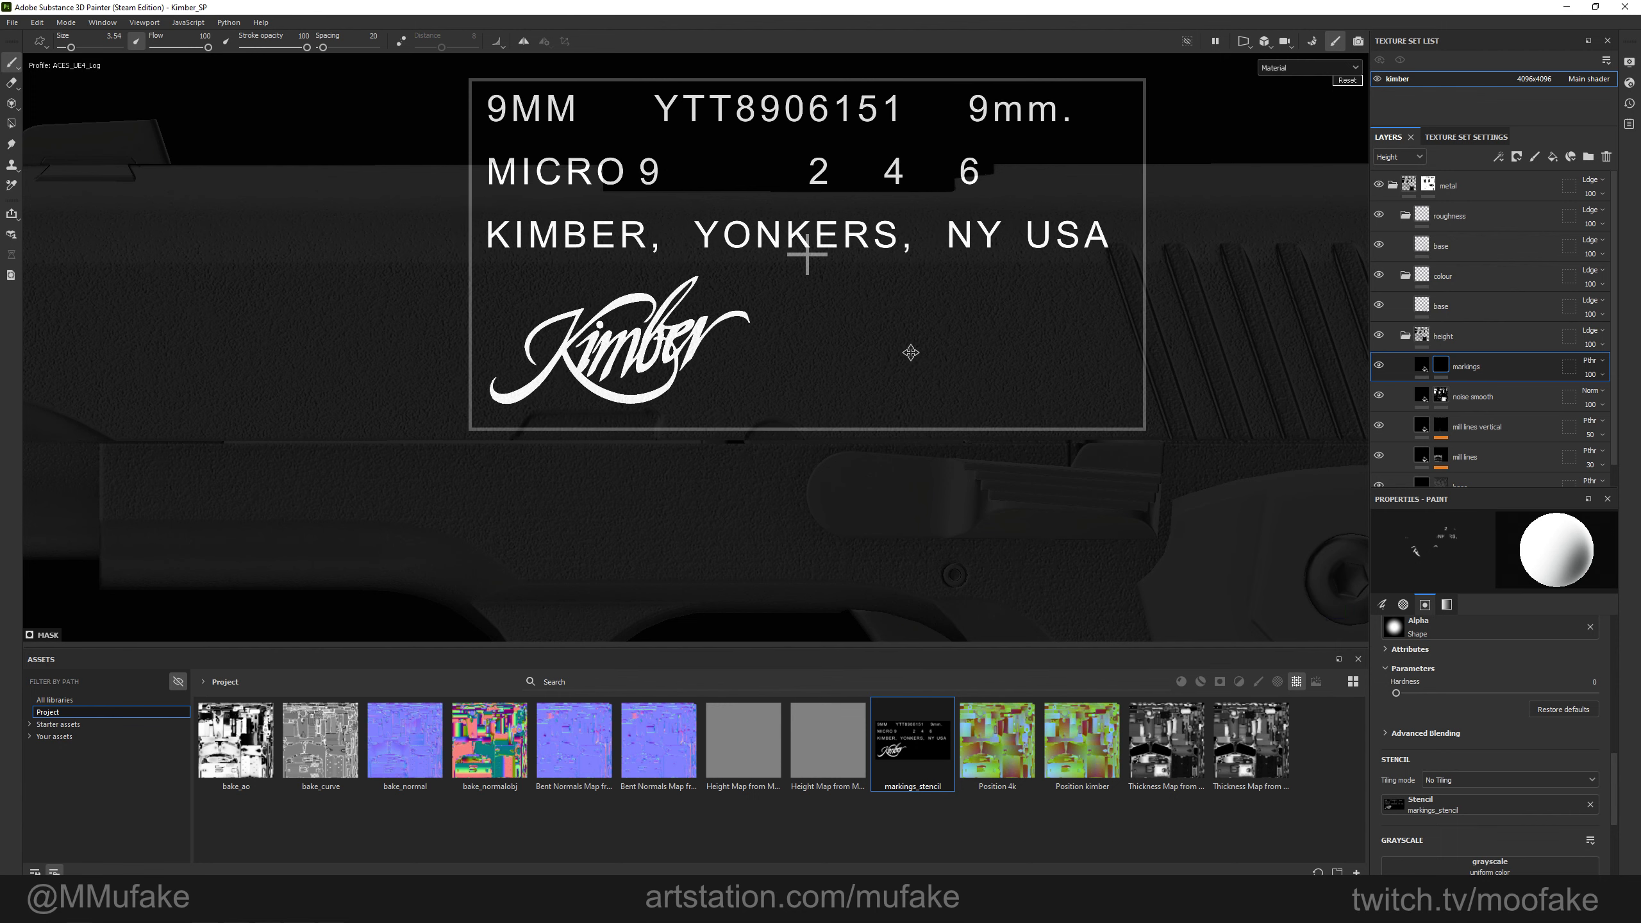
middle_drag(908, 366, 911, 367)
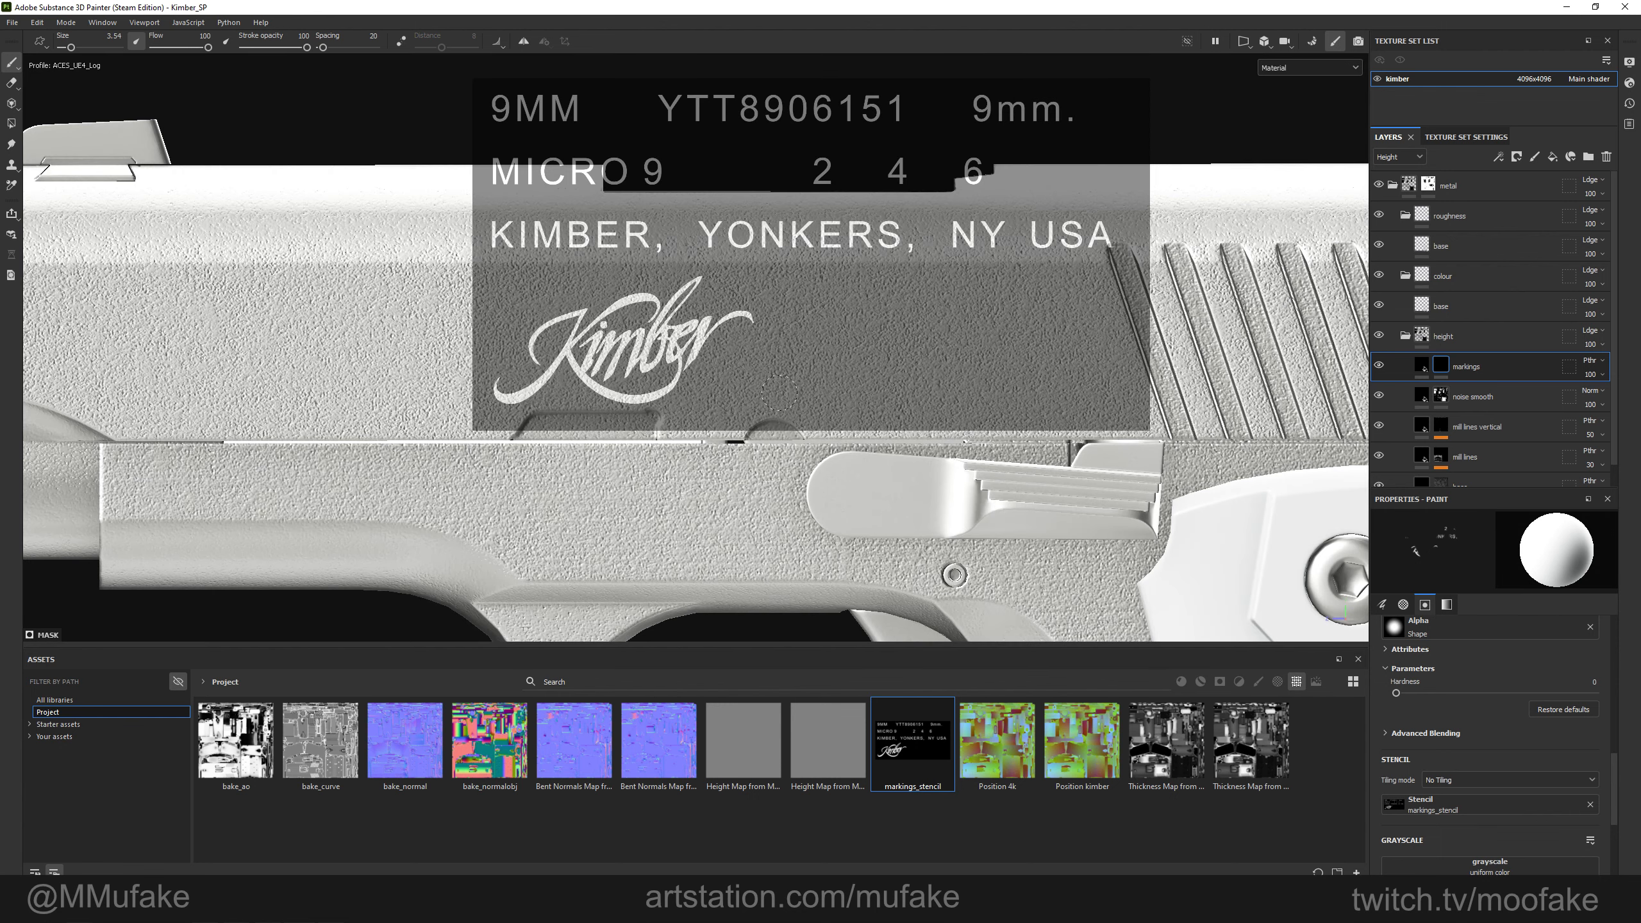
Fine-tune the stencil and paint the Kimber logo into the markings mask with brush hardness 1.
key(s)
right_drag(871, 366, 873, 368)
middle_drag(873, 367, 877, 362)
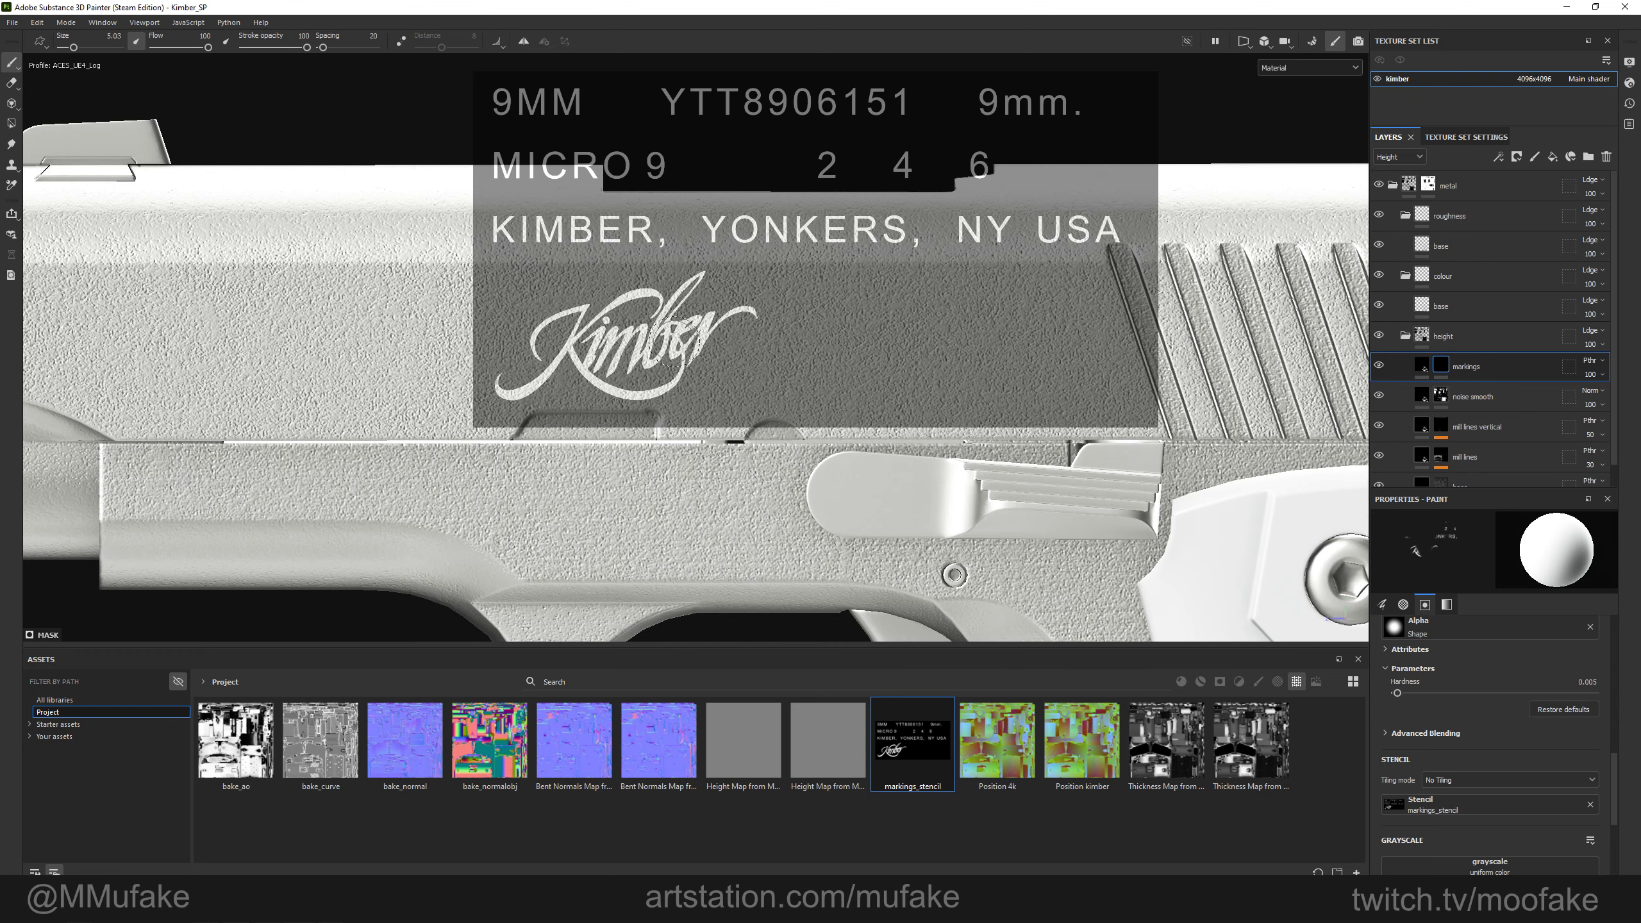
mouse_move(665, 353)
mouse_down()
mouse_move(517, 384)
mouse_move(637, 285)
mouse_up()
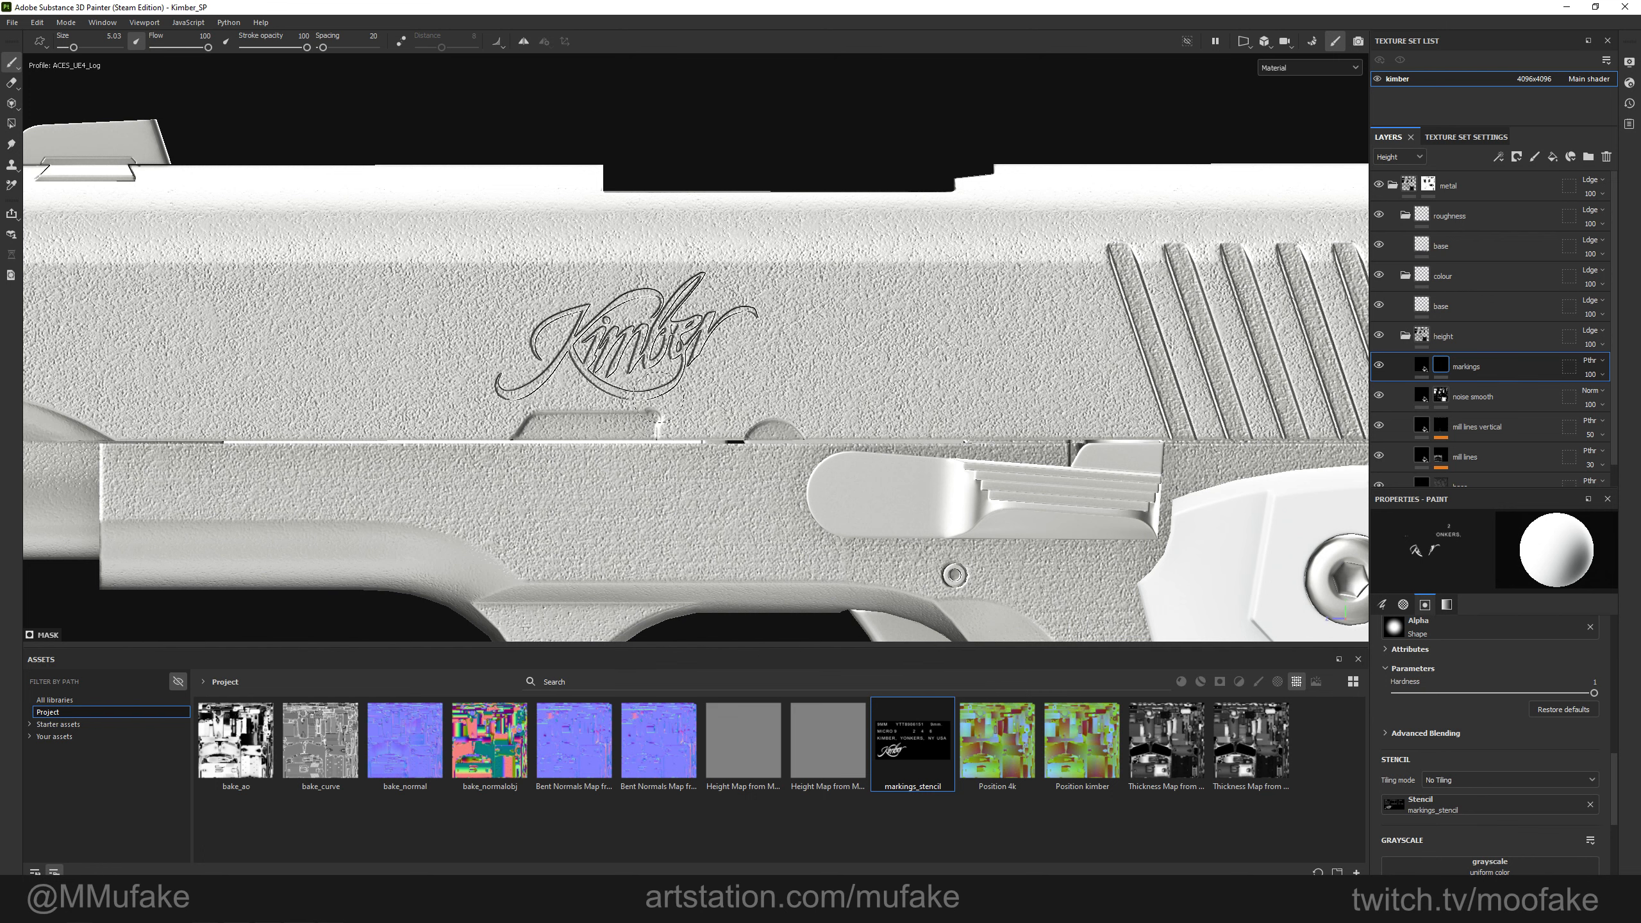
Erase strokes of the Kimber logo with grayscale 0, and repaint them with grayscale 1.
scroll(1485, 709, down, 4)
drag(1575, 687, 1376, 689)
drag(498, 384, 547, 344)
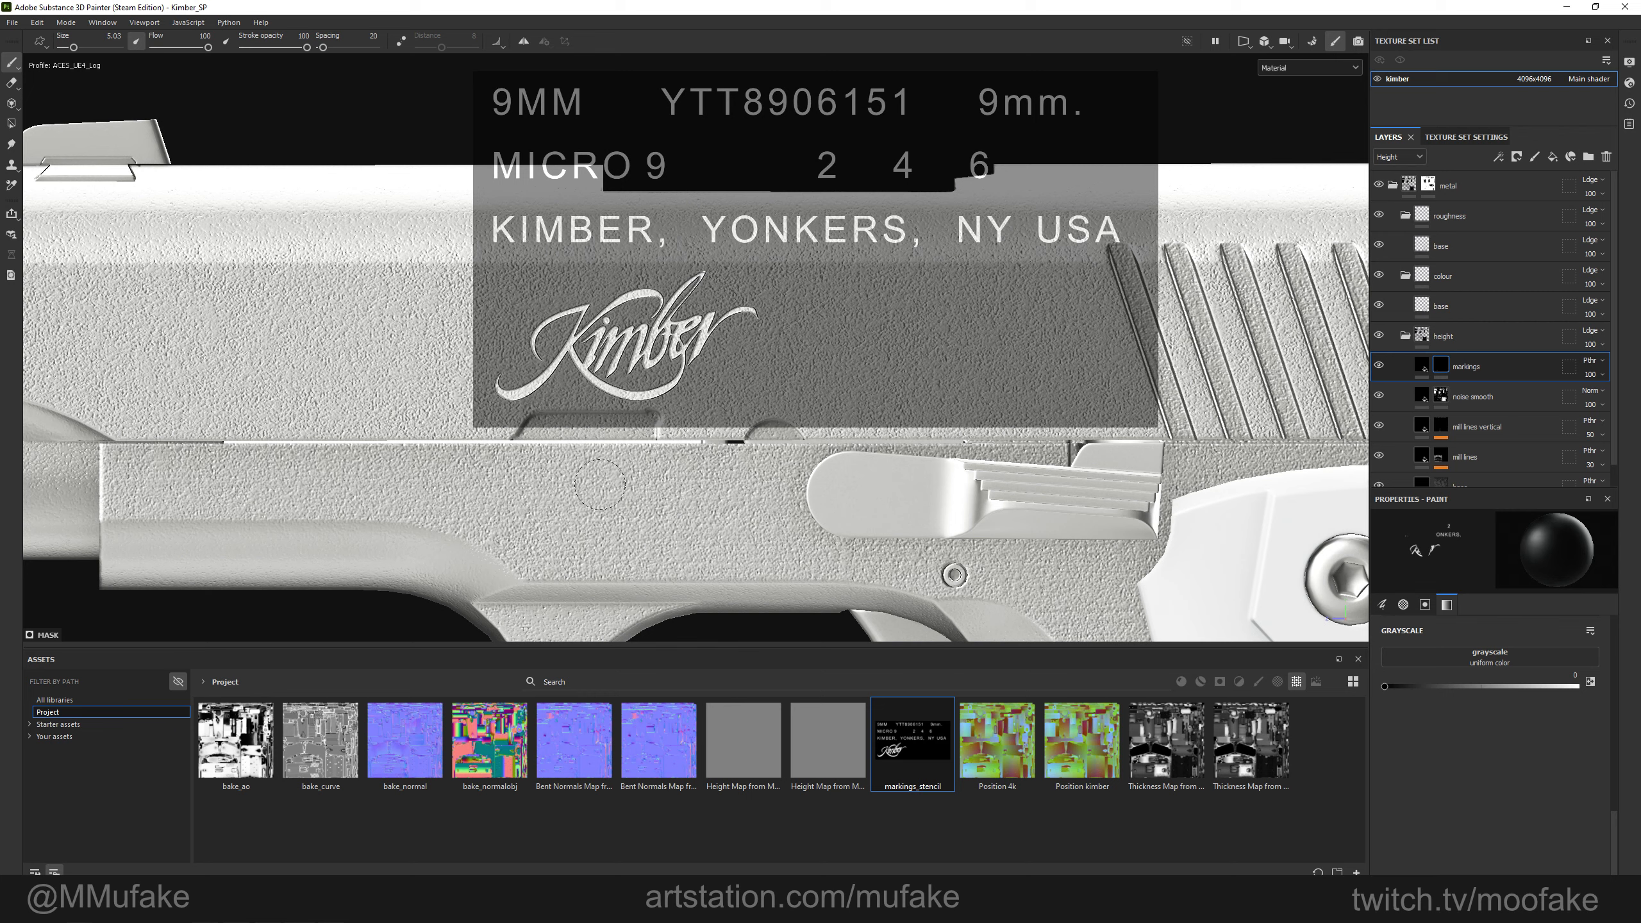
drag(1435, 687, 1583, 687)
drag(517, 381, 593, 372)
Turn the pistol to its right side and enlarge the stencil there for the barrel marking.
alt+right_drag(634, 382, 550, 404)
alt+drag(549, 404, 917, 414)
alt+middle_drag(918, 414, 291, 418)
key(s)
middle_drag(897, 302, 901, 564)
alt+right_drag(627, 527, 754, 499)
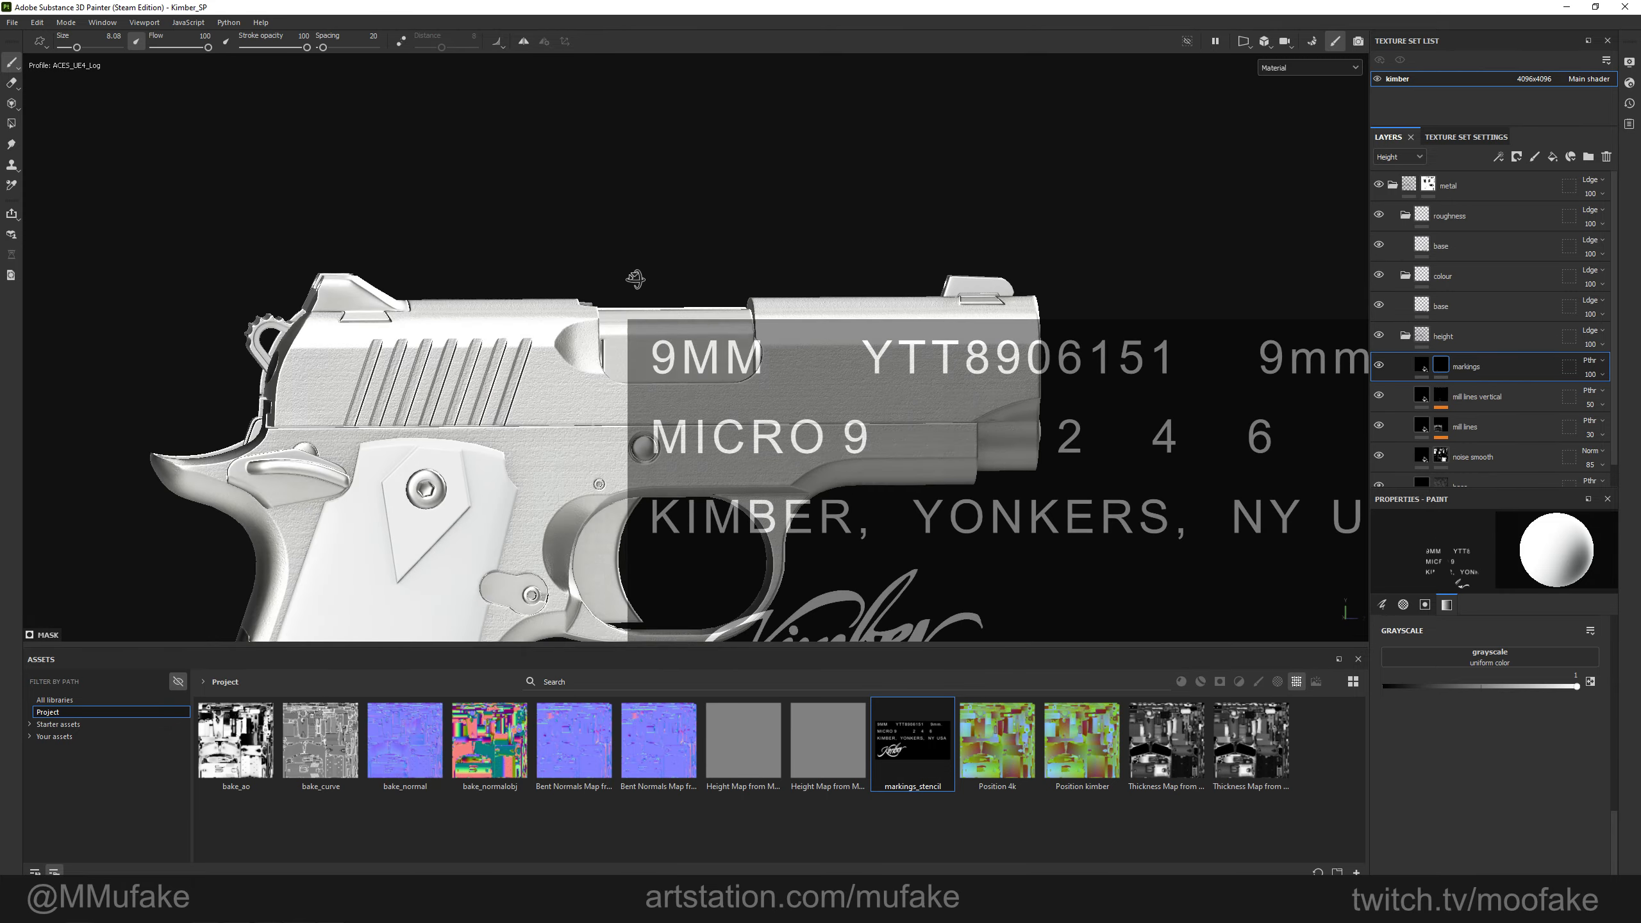
mouse_move(630, 272)
alt+mouse_down()
mouse_move(850, 249)
mouse_move(529, 265)
alt+mouse_up()
alt+right_drag(529, 266, 693, 264)
alt+middle_drag(692, 263, 866, 292)
alt+right_drag(866, 292, 969, 326)
mouse_move(969, 326)
alt+middle_down()
mouse_move(888, 314)
mouse_move(832, 263)
alt+middle_up()
Paint the 9MM marking through the stencil onto the chamber of the separate barrel.
click(670, 356)
alt+right_drag(699, 362, 563, 379)
mouse_move(856, 576)
alt+middle_down()
mouse_move(863, 117)
mouse_move(883, 181)
mouse_move(805, 305)
alt+middle_up()
alt+right_drag(806, 305, 904, 291)
alt+middle_drag(905, 291, 994, 235)
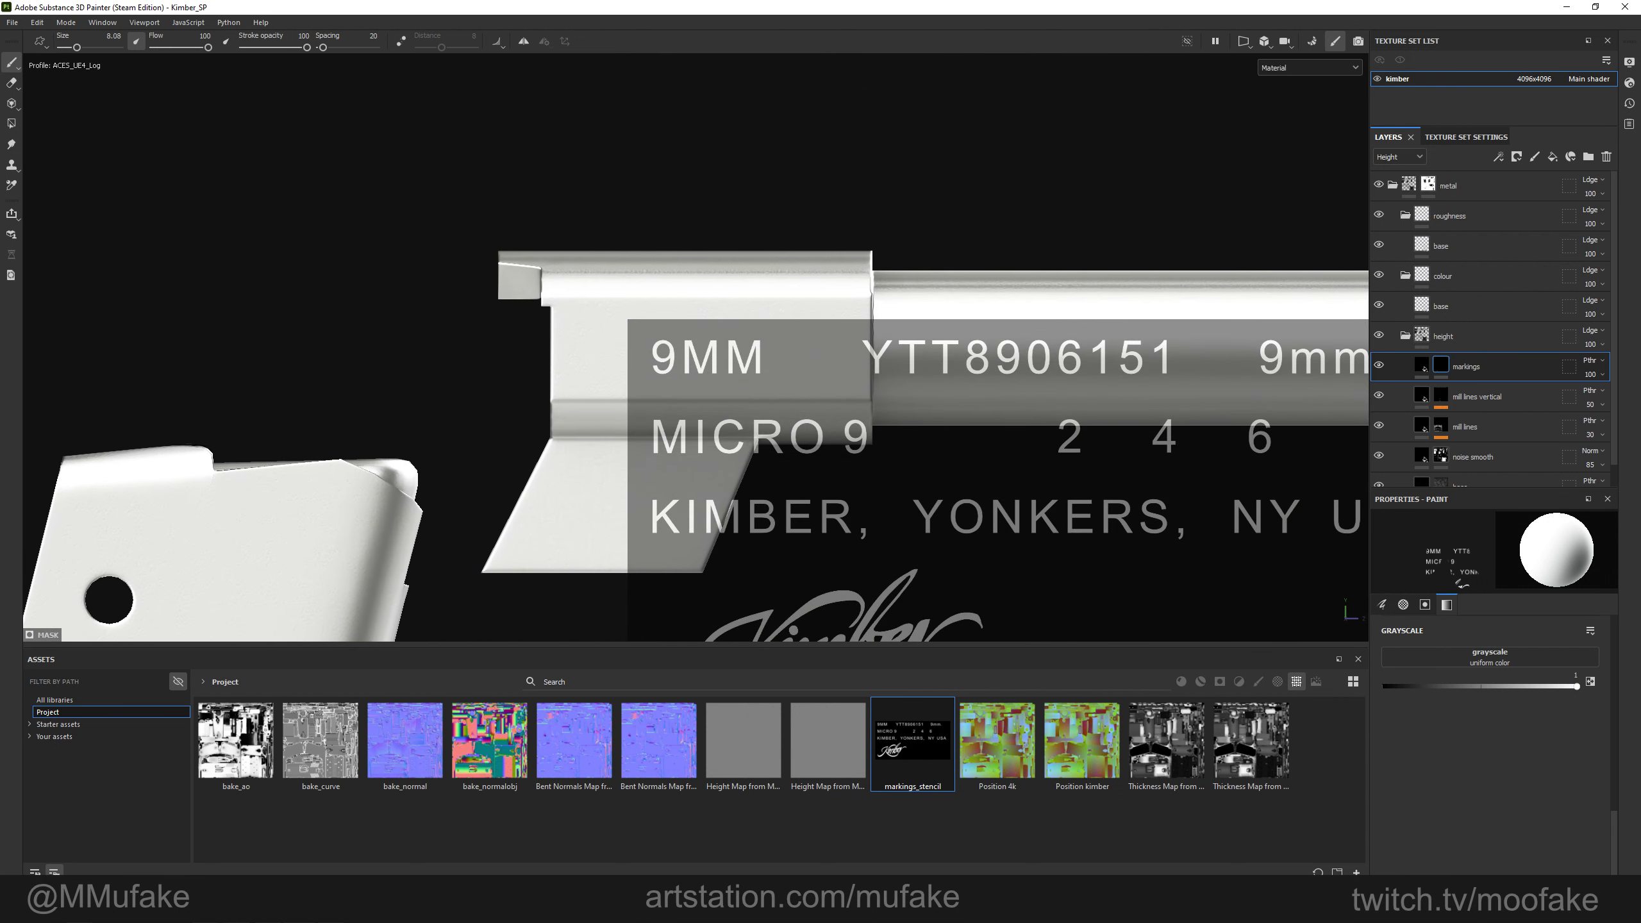
scroll(833, 317, down, 3)
scroll(834, 316, up, 3)
alt+middle_drag(1059, 291, 909, 277)
scroll(914, 268, down, 1)
drag(669, 359, 614, 359)
scroll(775, 310, down, 3)
mouse_move(931, 84)
alt+middle_down()
mouse_move(942, 314)
mouse_move(868, 269)
alt+middle_up()
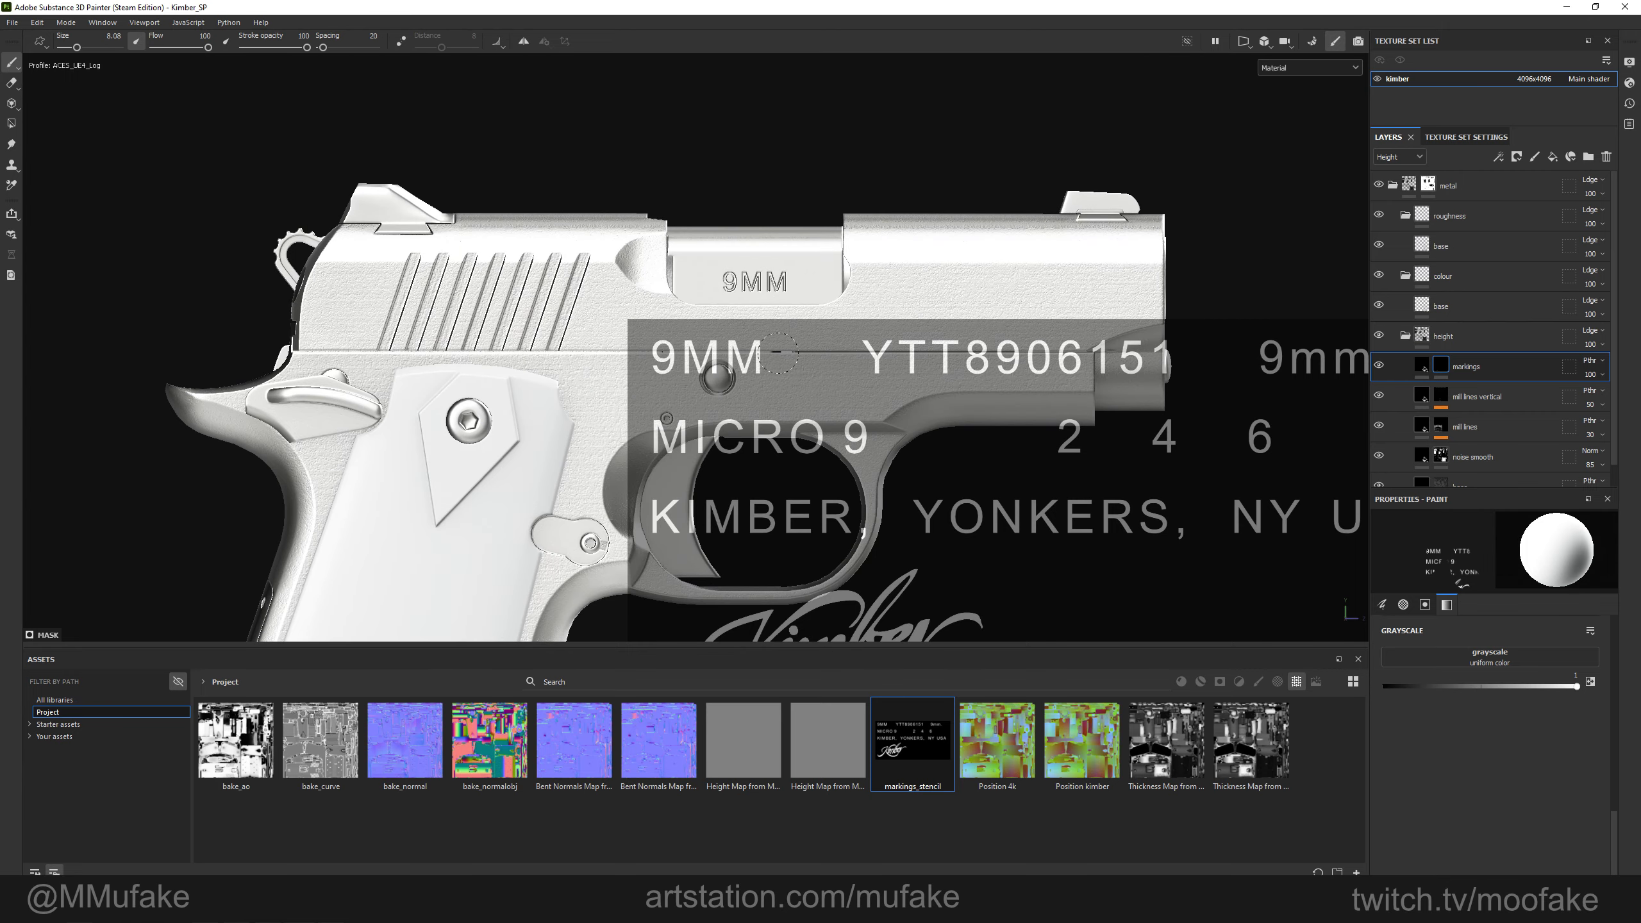
Align the stencil's MICRO 9 text below the ejection port and paint it onto the slide's right side.
alt+right_drag(808, 353, 891, 283)
alt+middle_drag(963, 423, 978, 459)
key(s)
middle_drag(1089, 489, 1018, 436)
right_drag(1018, 436, 913, 443)
alt+middle_drag(913, 443, 927, 529)
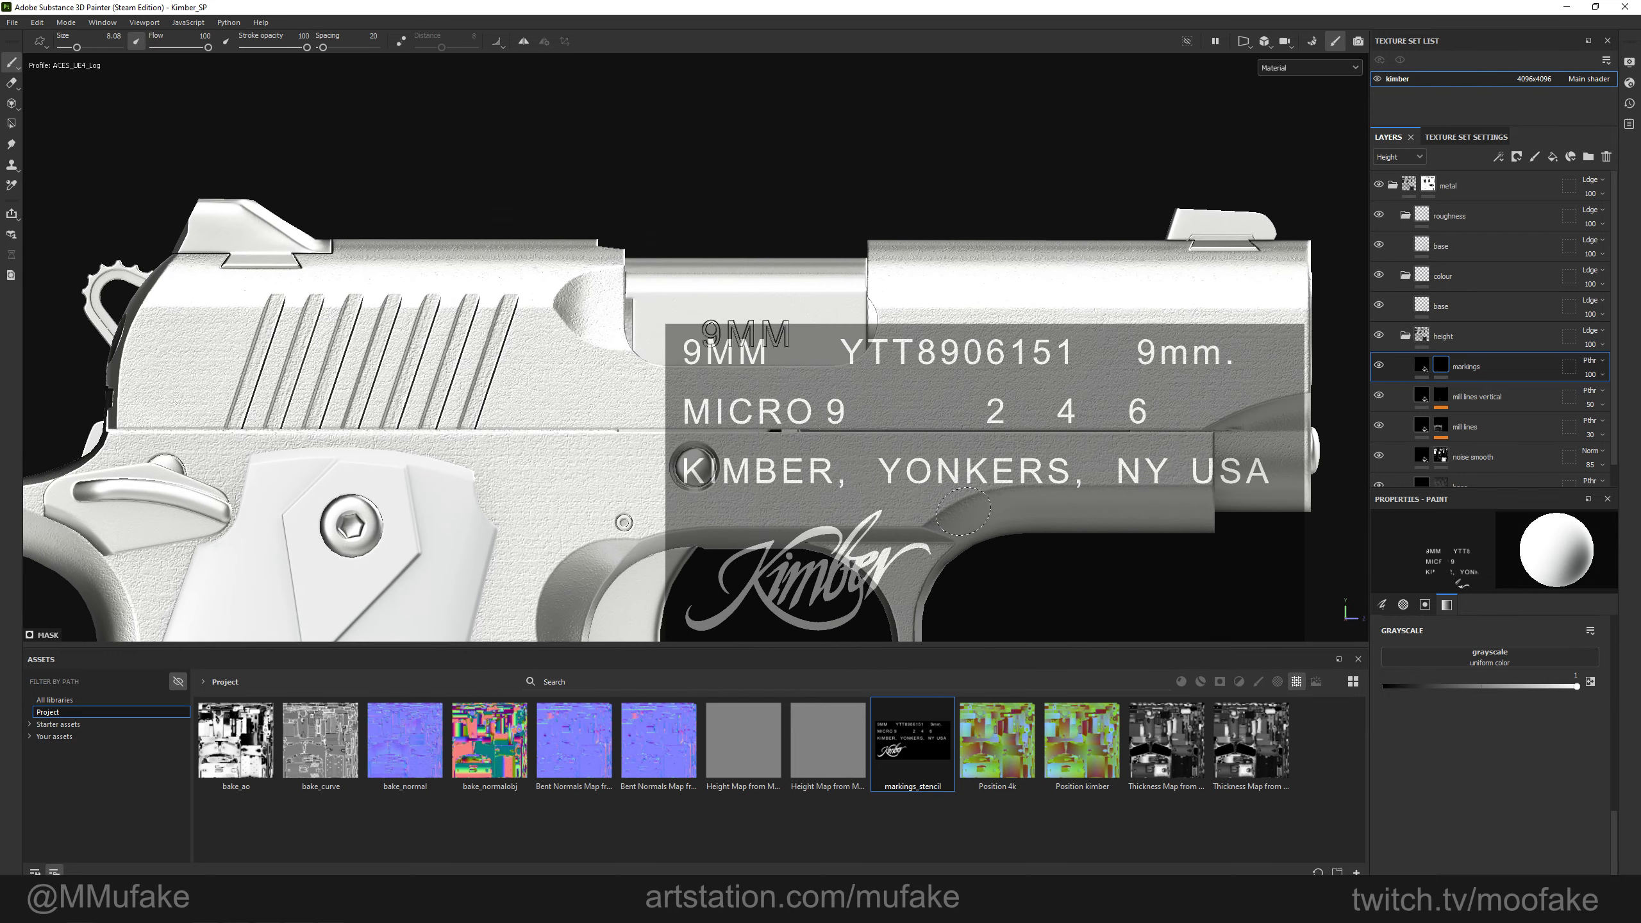
key(s)
right_drag(963, 513, 970, 506)
middle_drag(971, 506, 979, 495)
key(s)
right_drag(1048, 540, 1040, 540)
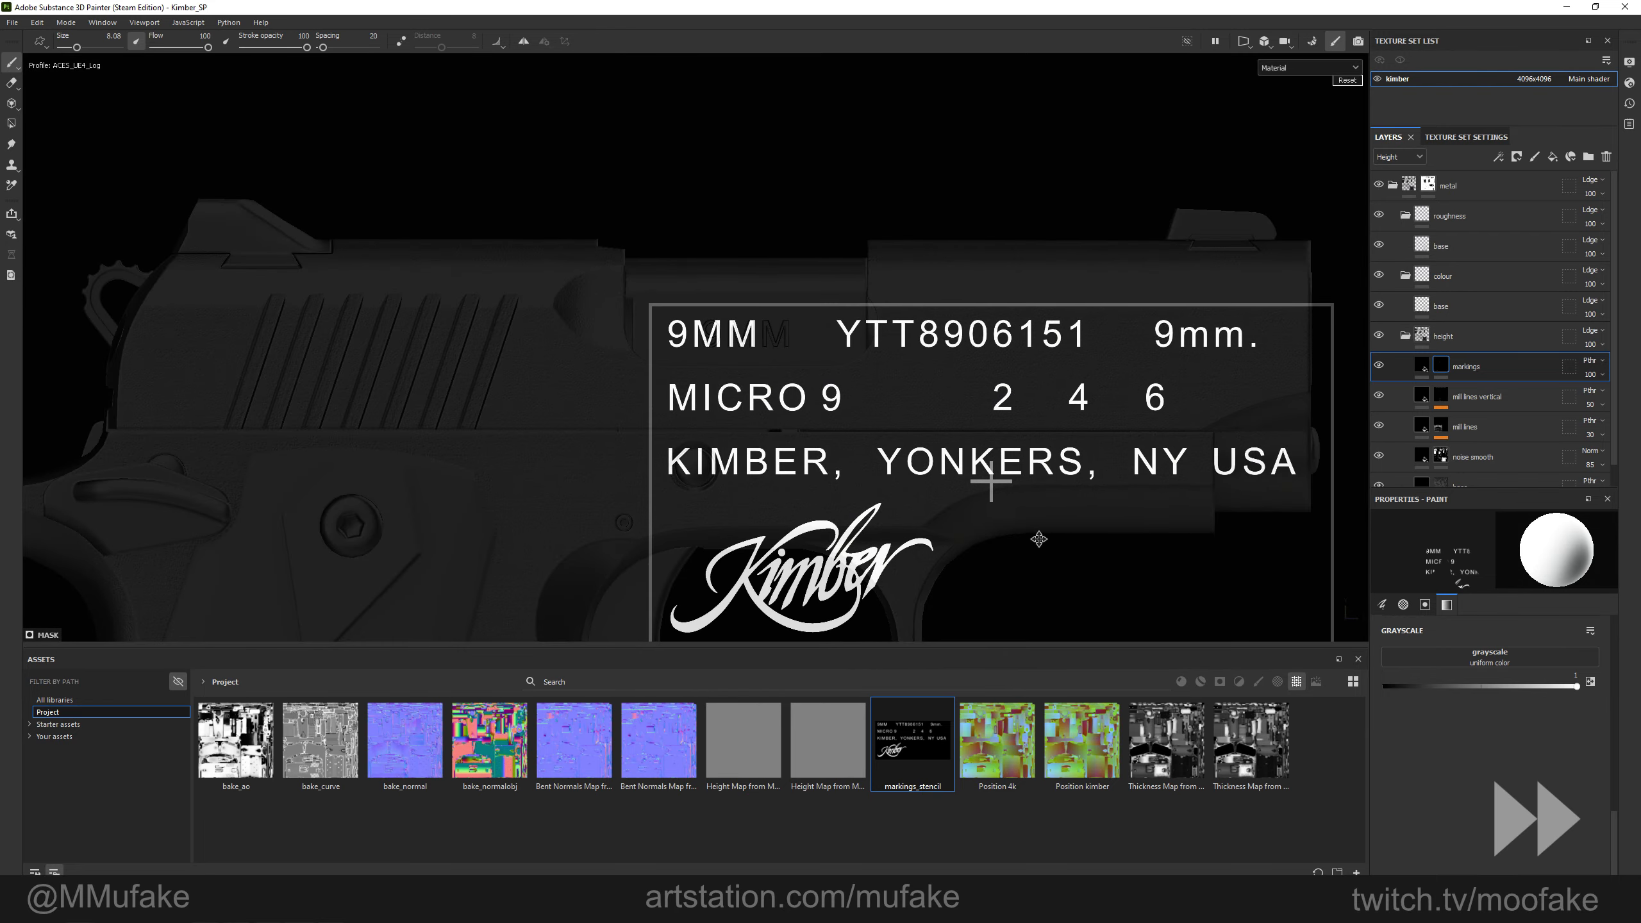
drag(675, 395, 842, 394)
Shrink the stencil and paint KIMBER, YONKERS, NY USA along the upper edge of the frame with a smaller brush.
key(s)
right_drag(1079, 525, 1035, 518)
middle_drag(1035, 517, 1041, 498)
right_drag(1042, 499, 1006, 496)
middle_drag(1069, 489, 1018, 491)
right_drag(1019, 491, 1008, 489)
middle_drag(1048, 486, 1046, 485)
key(s)
key(s)
right_drag(1061, 545, 1062, 521)
middle_drag(1062, 521, 1058, 518)
key(bracketleft)
drag(772, 449, 773, 450)
Reposition the stencil and paint its serial number on the frame beneath the KIMBER, YONKERS, NY USA line.
key(s)
key(s)
middle_drag(933, 434, 842, 534)
right_drag(842, 533, 951, 545)
middle_drag(951, 545, 953, 557)
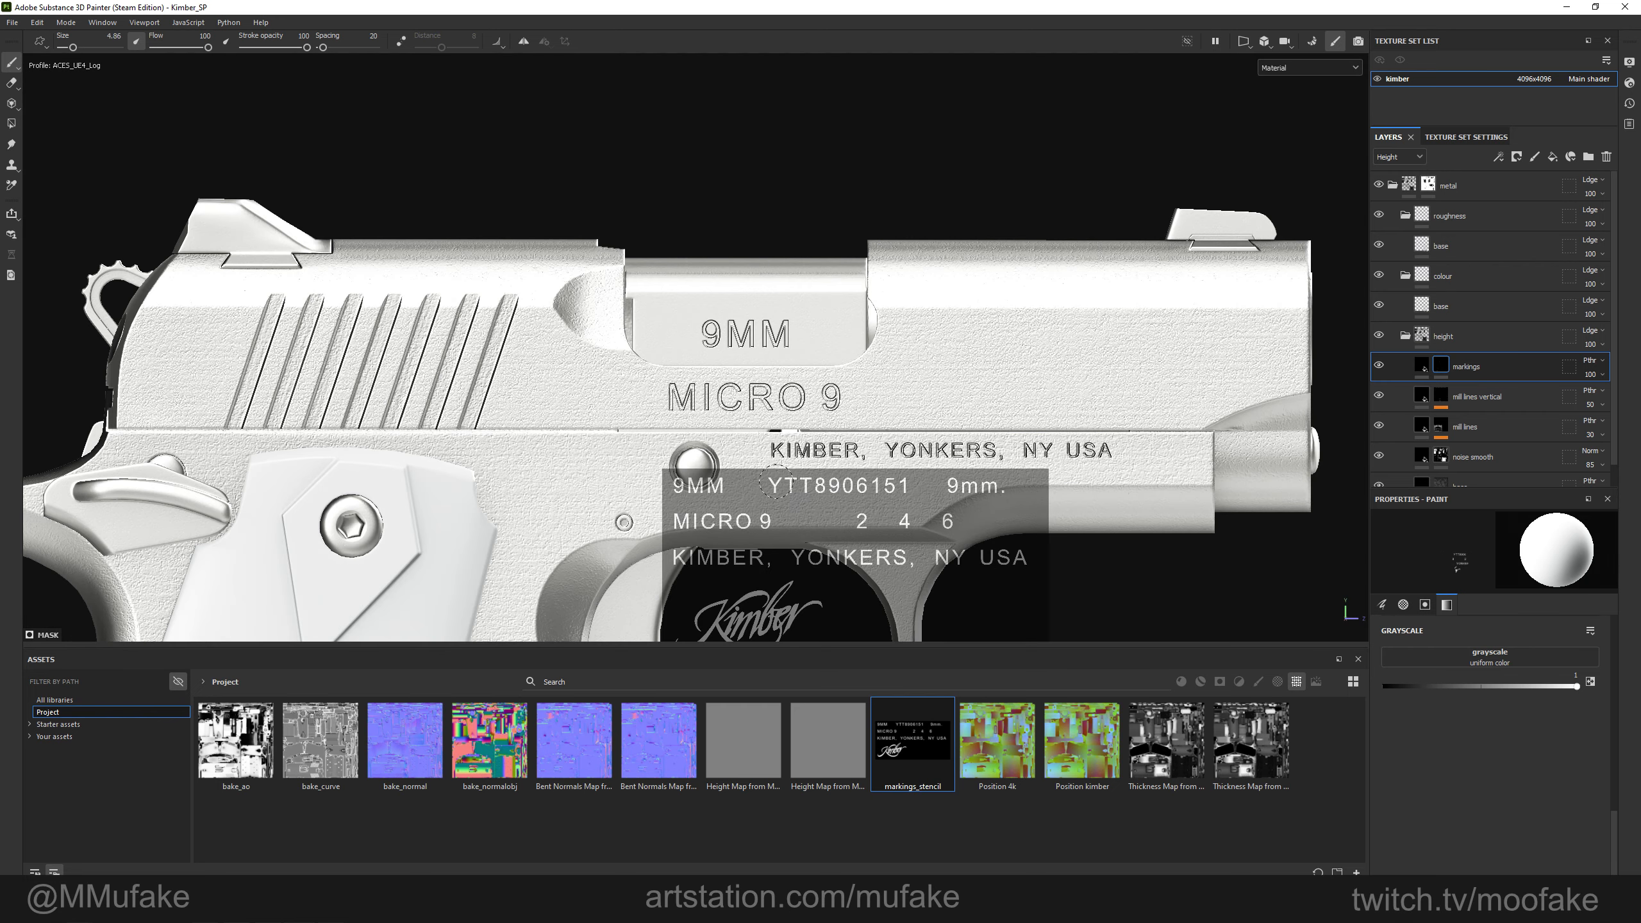
alt+right_drag(777, 479, 711, 484)
alt+middle_drag(711, 485, 698, 291)
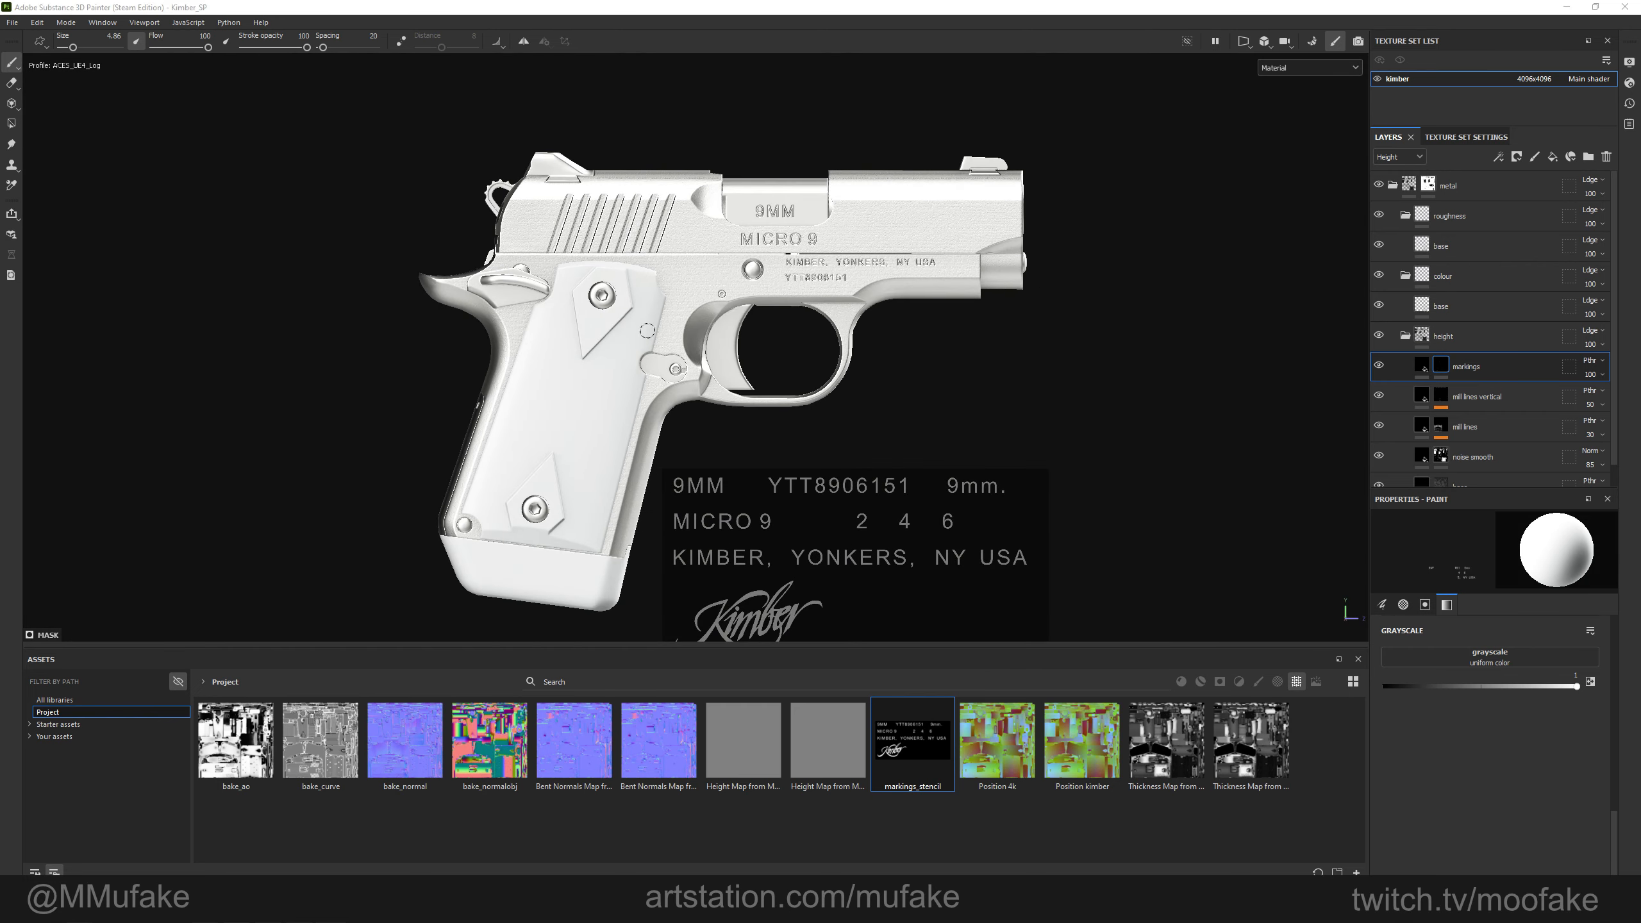
Frame the separate magazine and lay the enlarged stencil over its lower part.
alt+drag(698, 291, 873, 446)
scroll(848, 347, down, 3)
alt+middle_drag(885, 478, 957, 201)
scroll(1003, 369, up, 3)
alt+middle_drag(902, 539, 1008, 219)
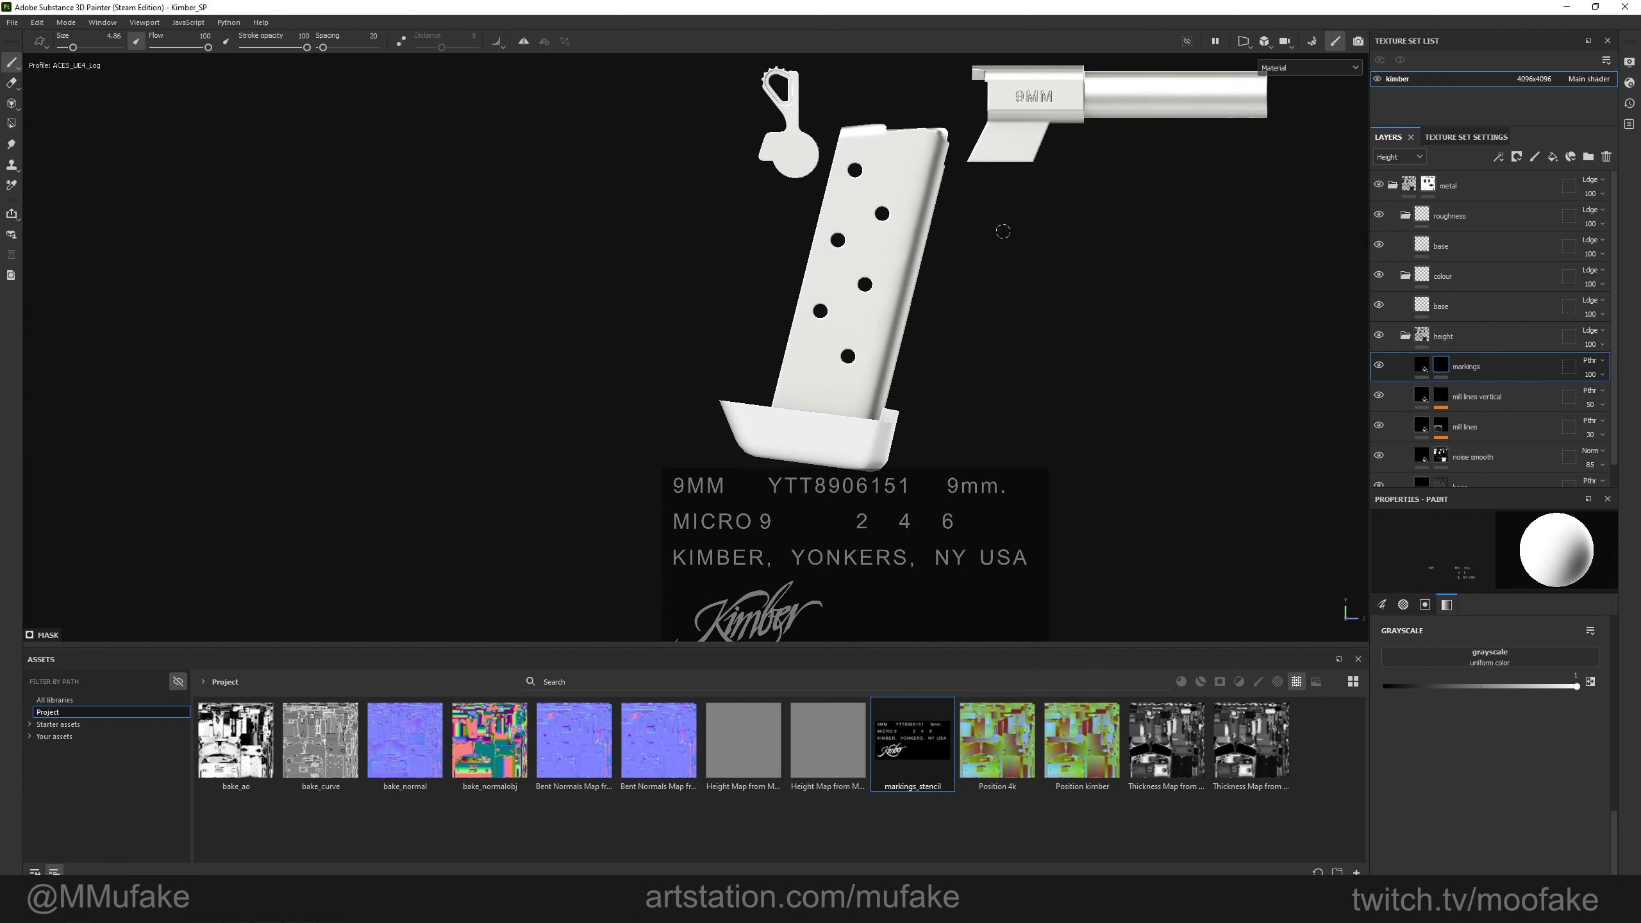
scroll(1028, 323, up, 5)
alt+middle_drag(912, 472, 1028, 366)
key(s)
right_drag(1022, 465, 998, 546)
middle_drag(998, 547, 855, 509)
right_drag(855, 509, 855, 532)
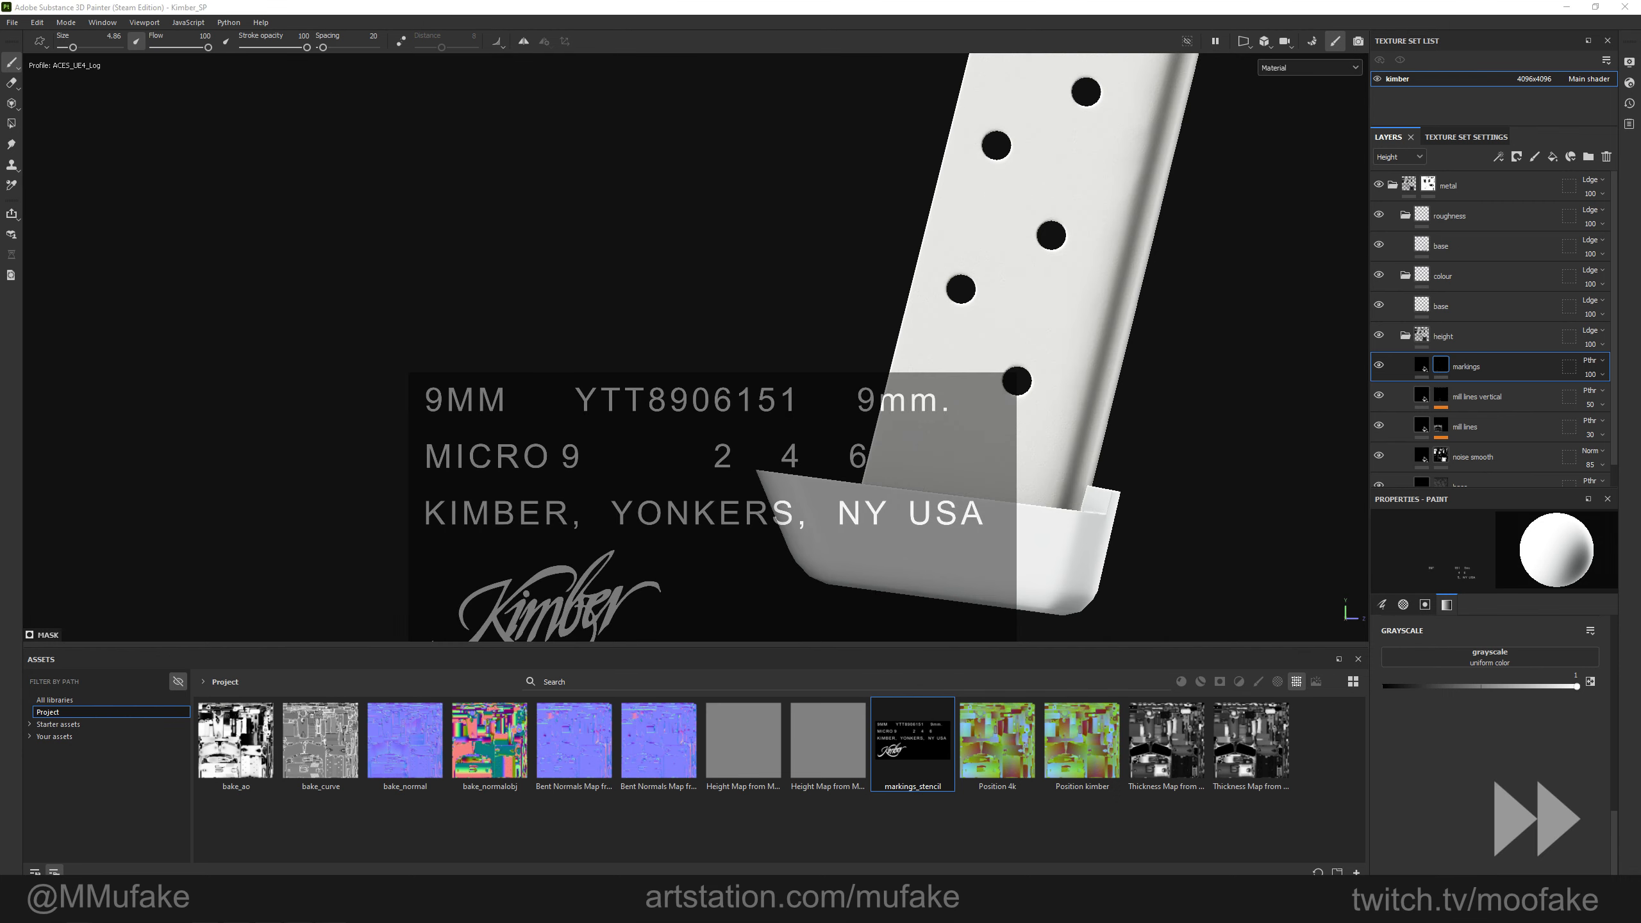
alt+middle_drag(1233, 473, 1154, 436)
Rotate the stencil to match the magazine's tilt and paint through it onto the magazine.
key(s)
right_drag(902, 484, 902, 549)
drag(1034, 452, 1028, 504)
middle_drag(1027, 504, 939, 524)
right_drag(939, 524, 936, 510)
middle_drag(936, 511, 969, 507)
ctrl+right_drag(904, 446, 930, 446)
mouse_move(840, 431)
mouse_down()
mouse_move(941, 448)
mouse_move(224, 447)
mouse_up()
Realign the tilted stencil and paint its 9mm. marking onto the magazine.
key(s)
drag(942, 494, 914, 414)
middle_drag(914, 414, 910, 479)
drag(798, 436, 900, 432)
scroll(923, 460, down, 5)
alt+middle_drag(953, 259, 937, 601)
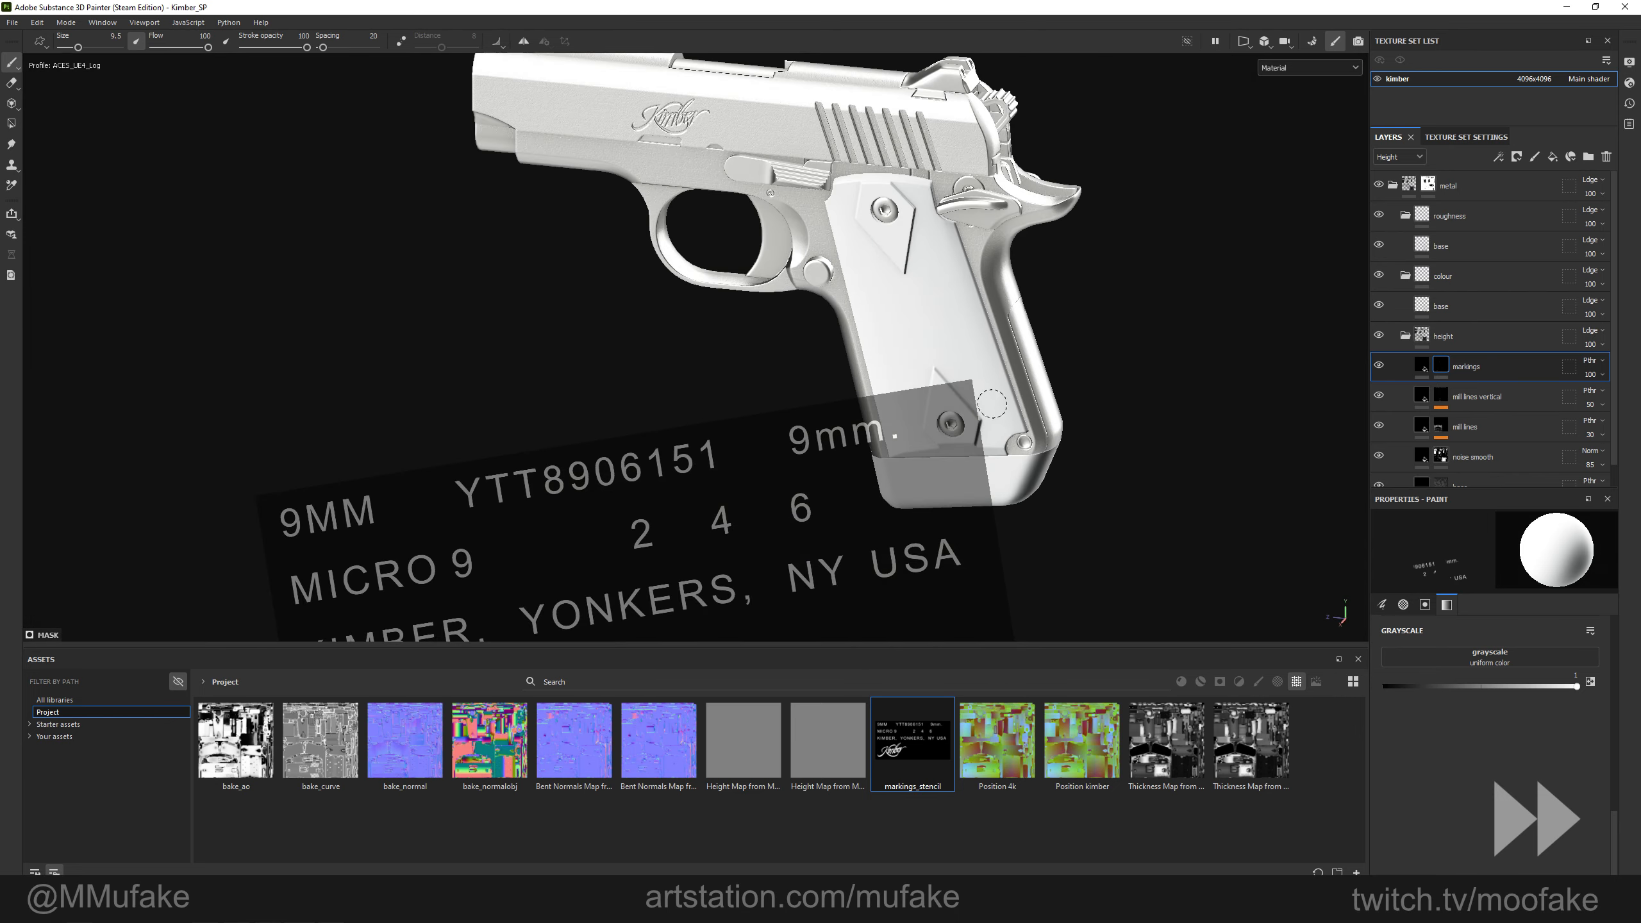
Remove markings_stencil from the brush and select the markings fill to check the engraving on the slide.
alt+drag(859, 414, 743, 388)
alt+right_drag(743, 420, 827, 476)
key(f)
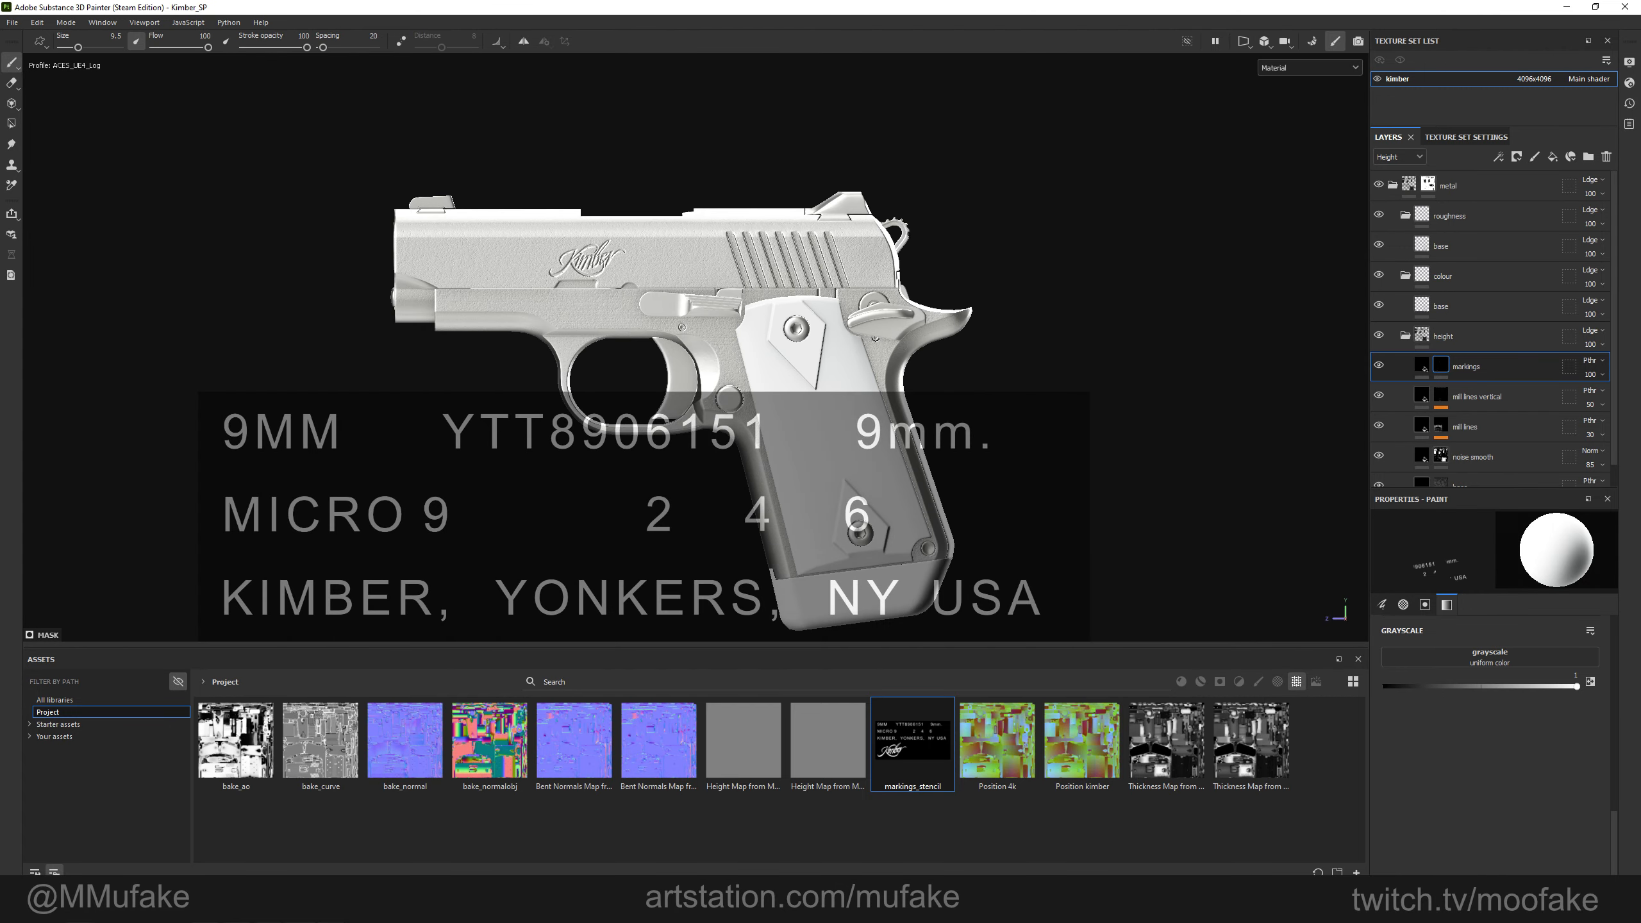
alt+middle_drag(1008, 322, 1030, 320)
scroll(1441, 734, up, 3)
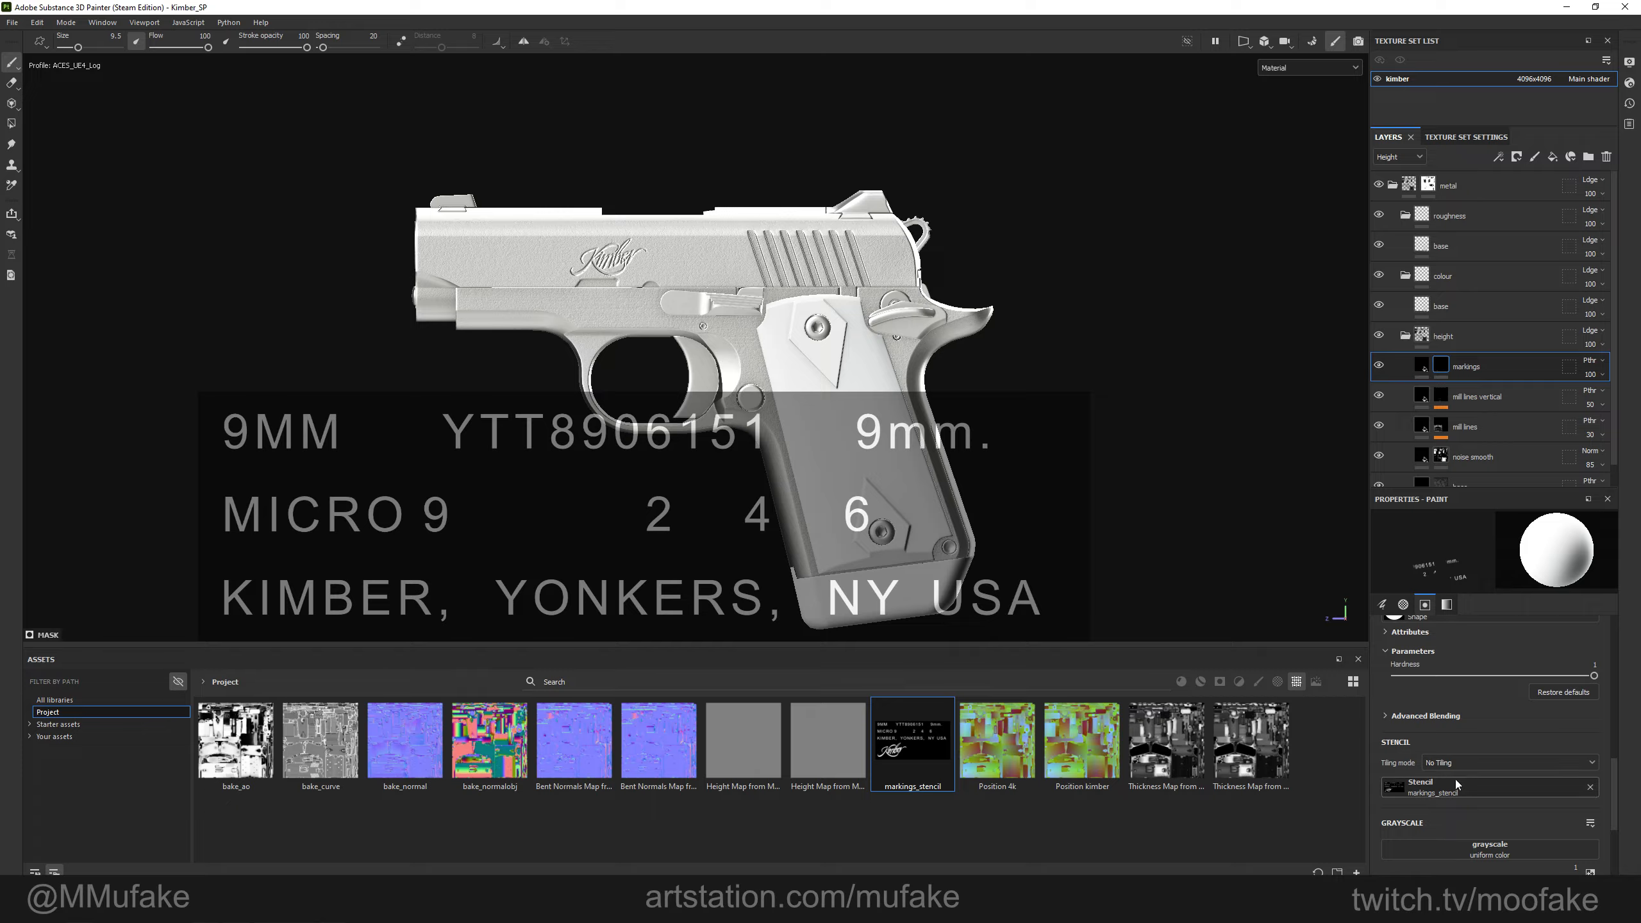
click(1590, 789)
click(1422, 366)
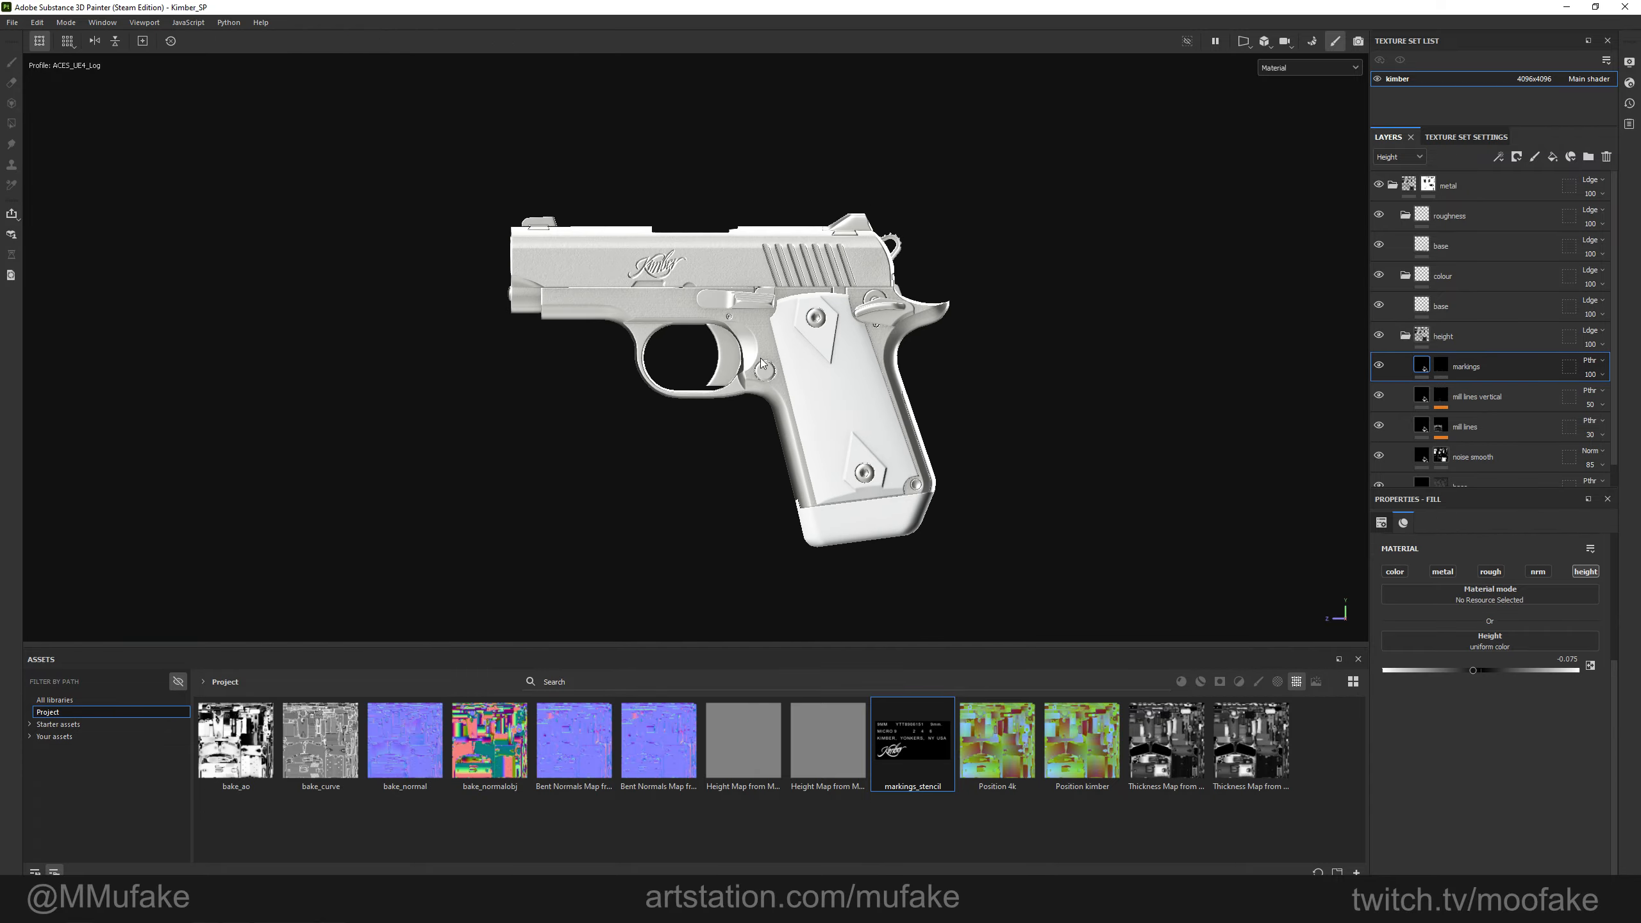
scroll(798, 421, up, 5)
alt+drag(790, 393, 835, 390)
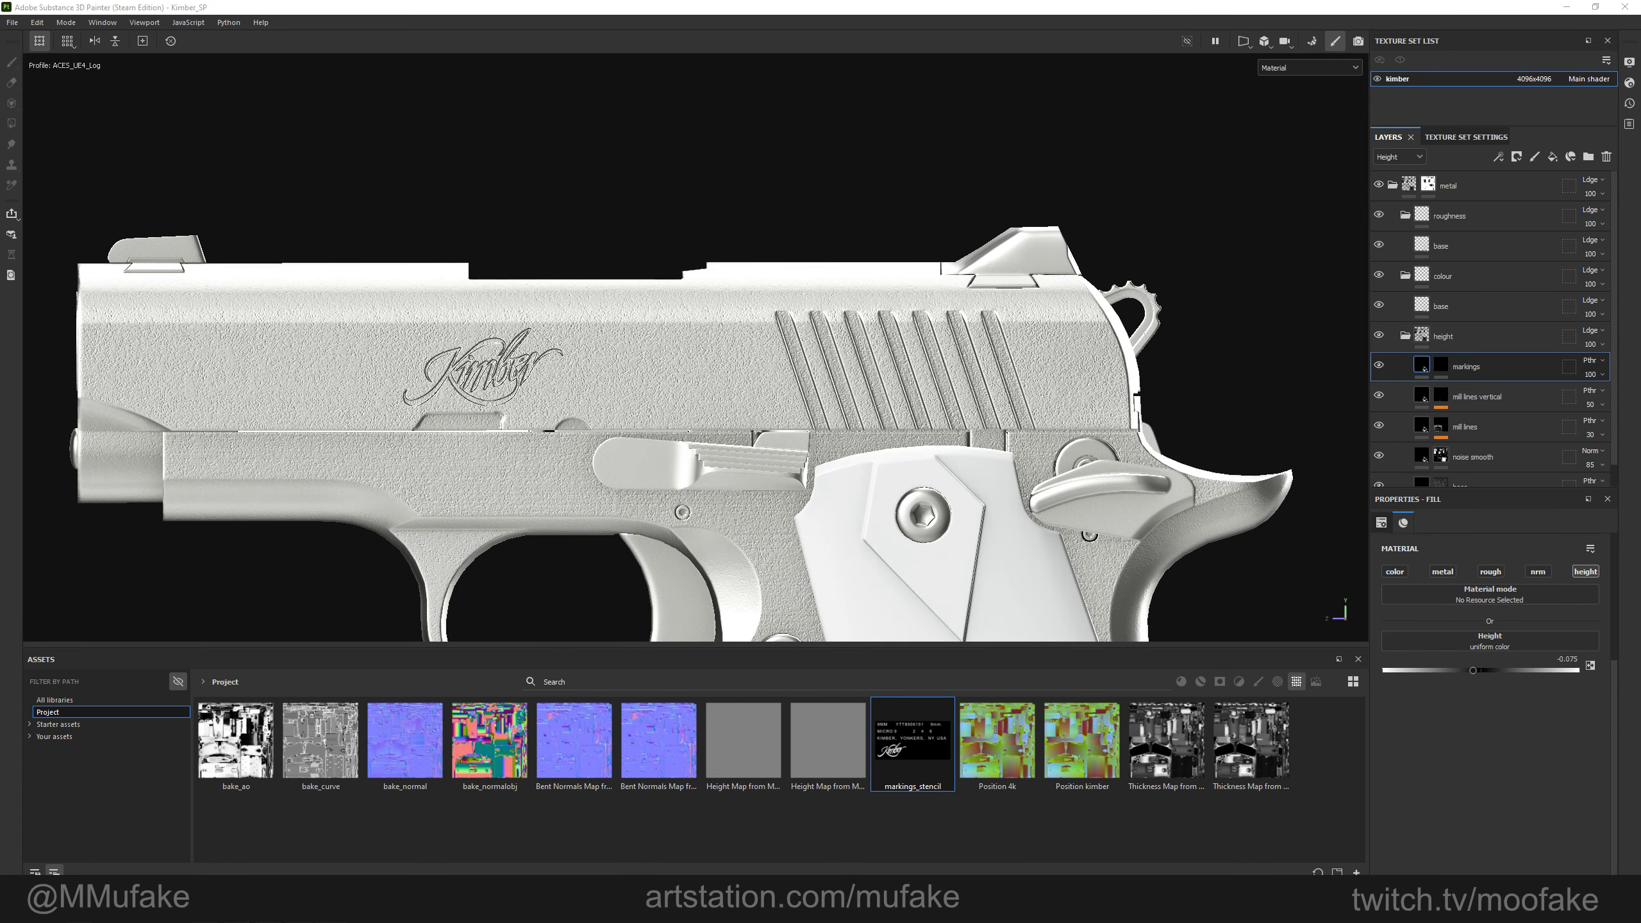
middle_drag(872, 513, 806, 370)
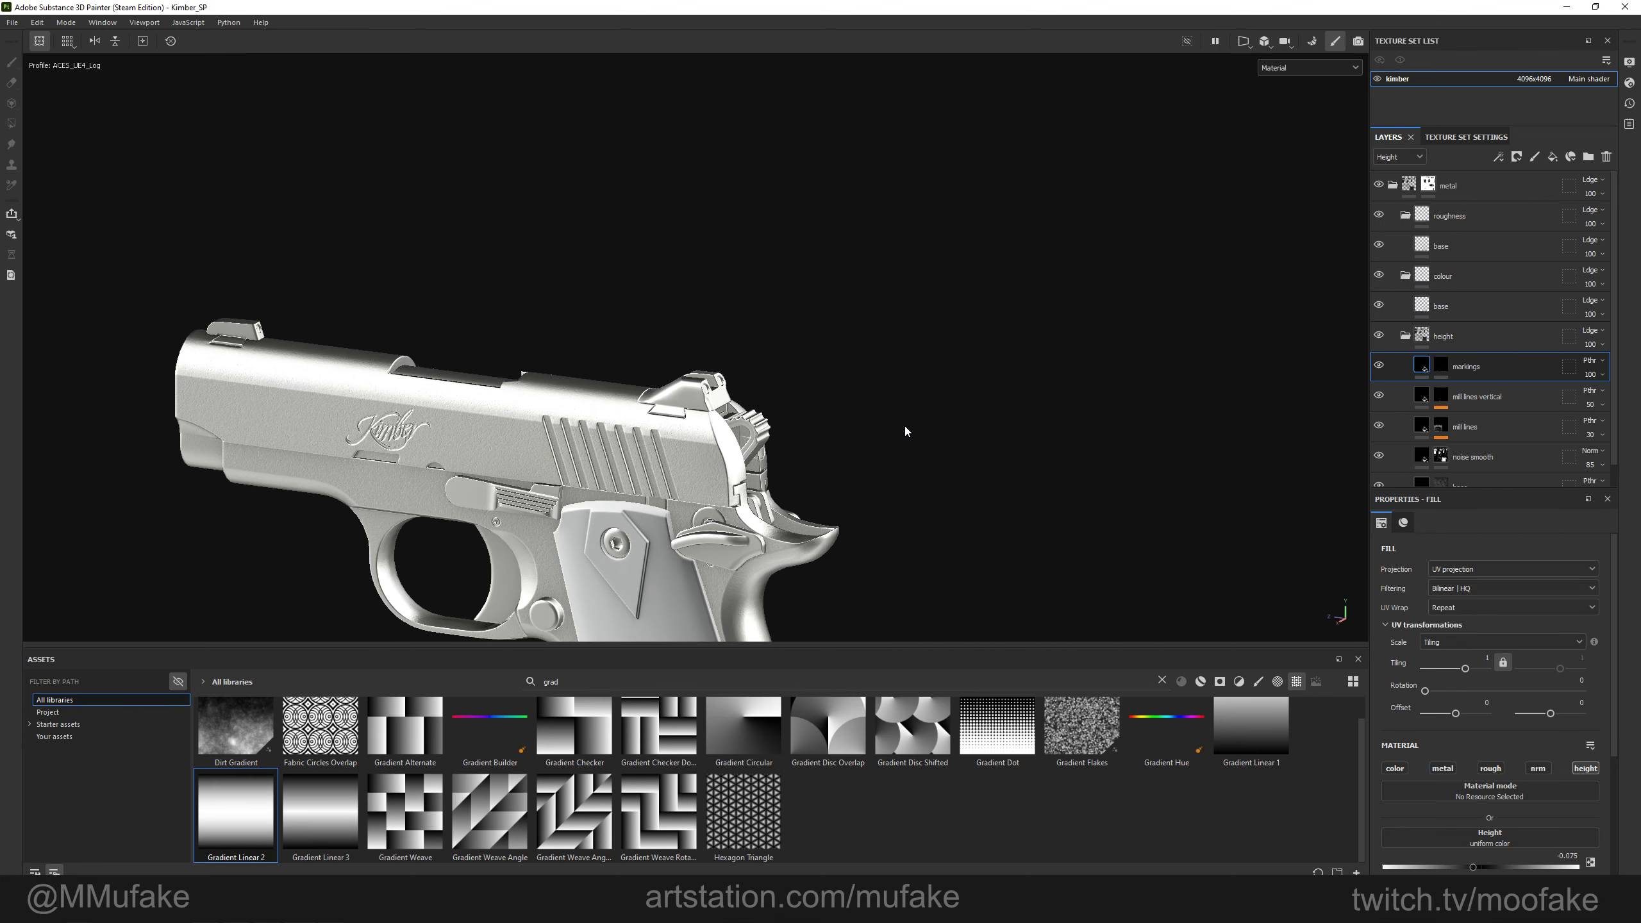
alt+drag(905, 433, 643, 417)
scroll(865, 476, up, 3)
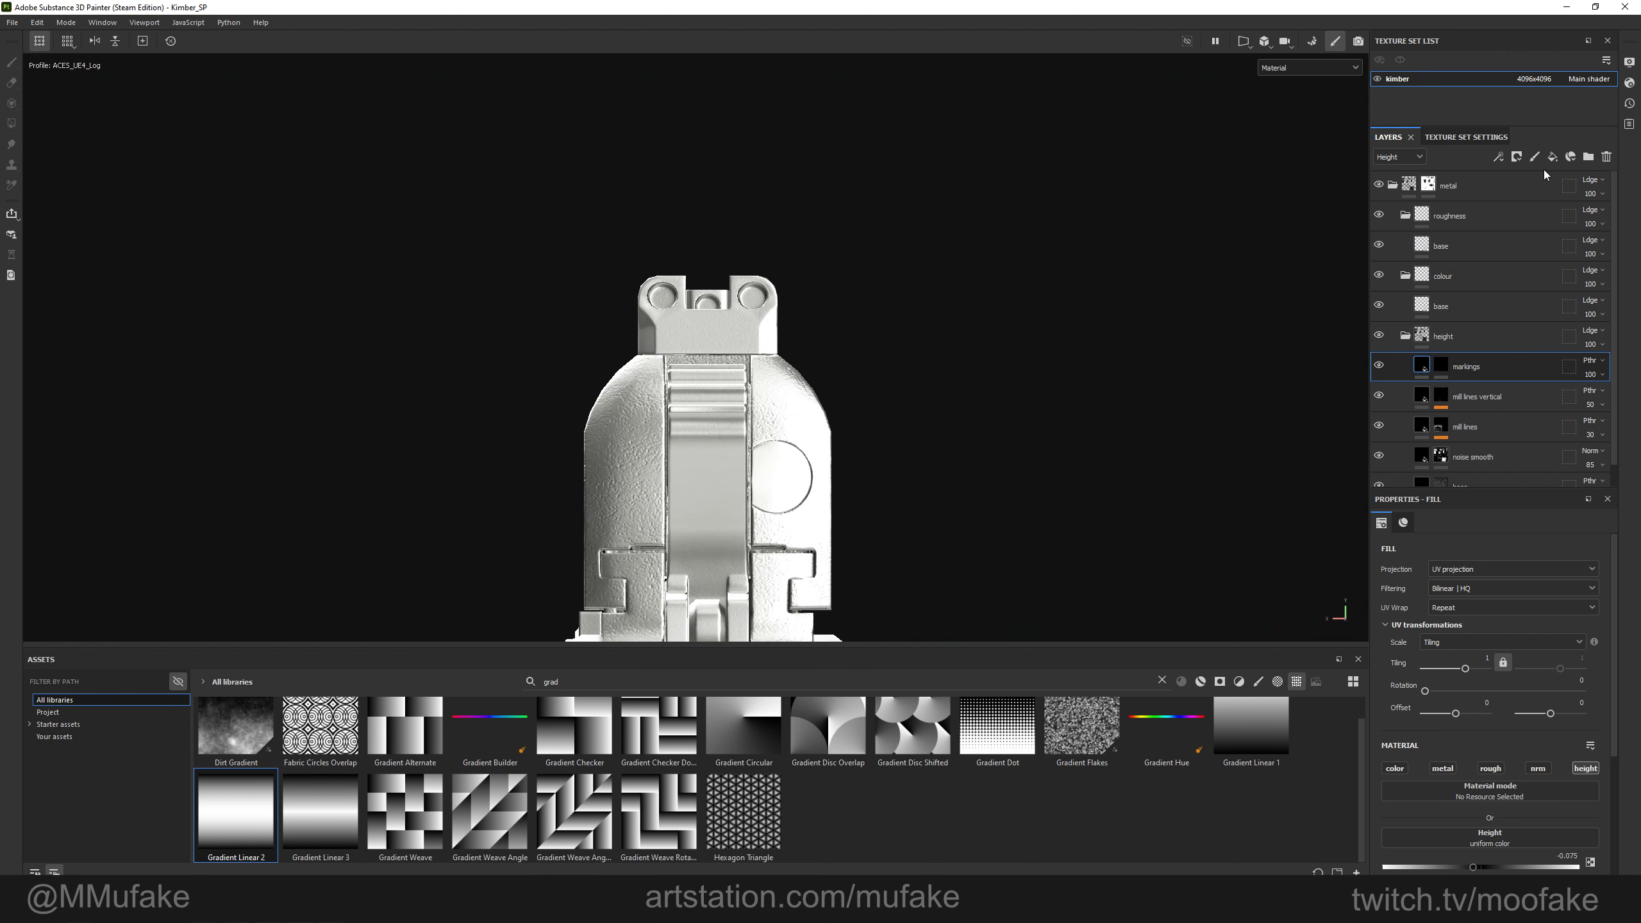
double_click(1465, 366)
key(BackSpace)
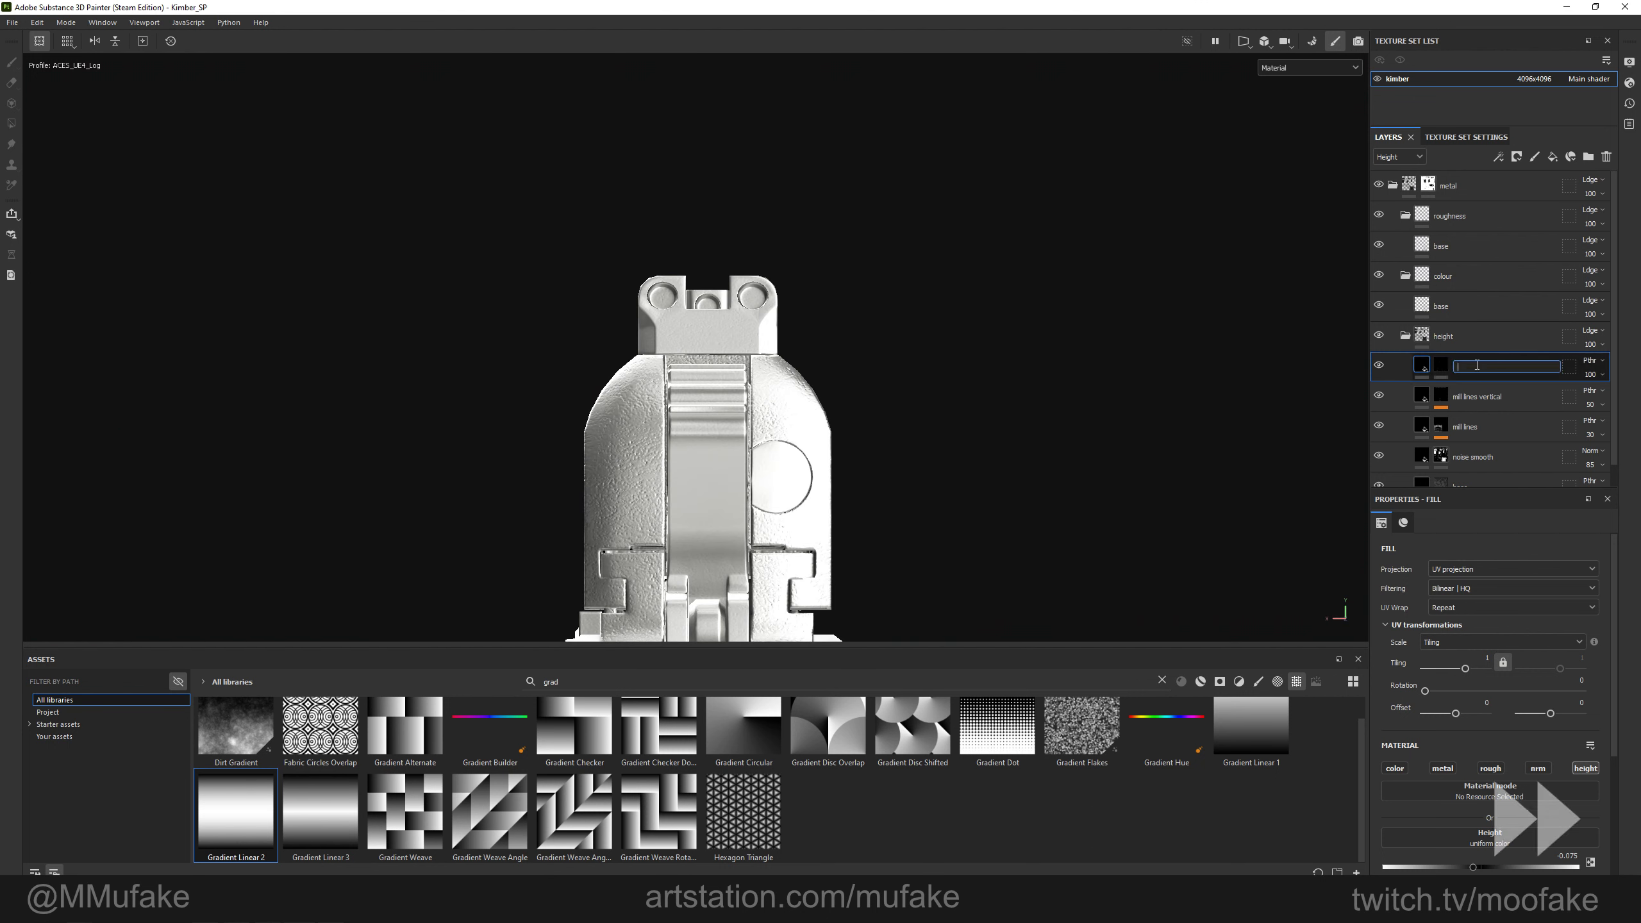
click(1592, 361)
click(1492, 370)
click(1501, 400)
key(ctrl+v)
click(1482, 374)
key(Delete)
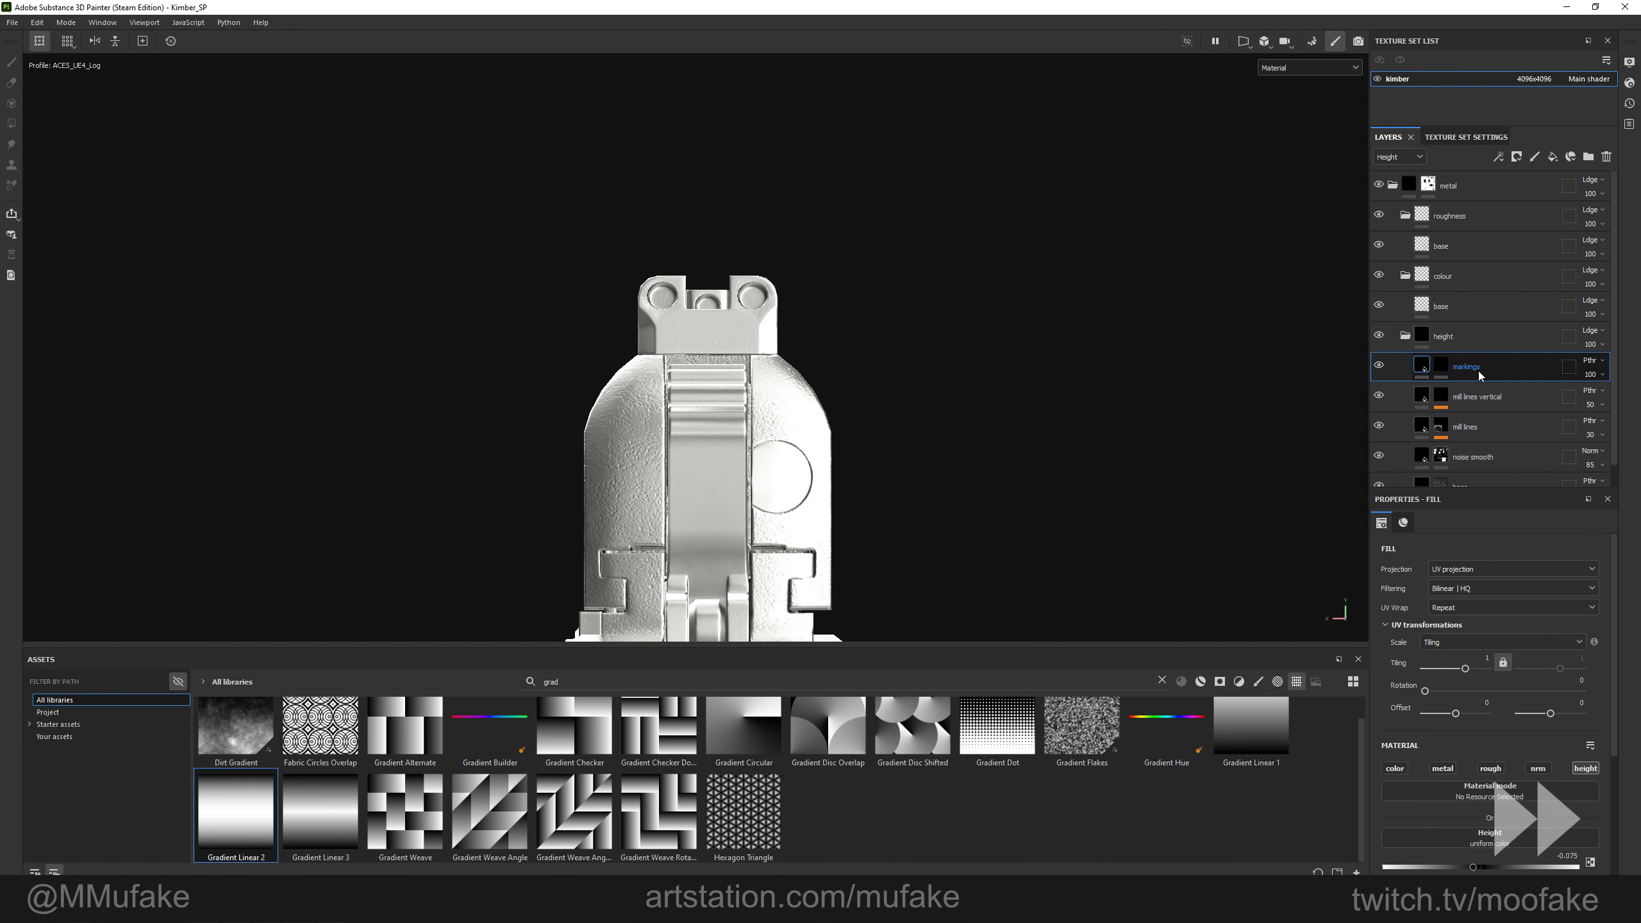
Add a fill layer named rear sight lines above markings with Passthrough blending, only the height channel and height -0.1.
click(1553, 157)
double_click(1457, 366)
text(rear)
click(1591, 360)
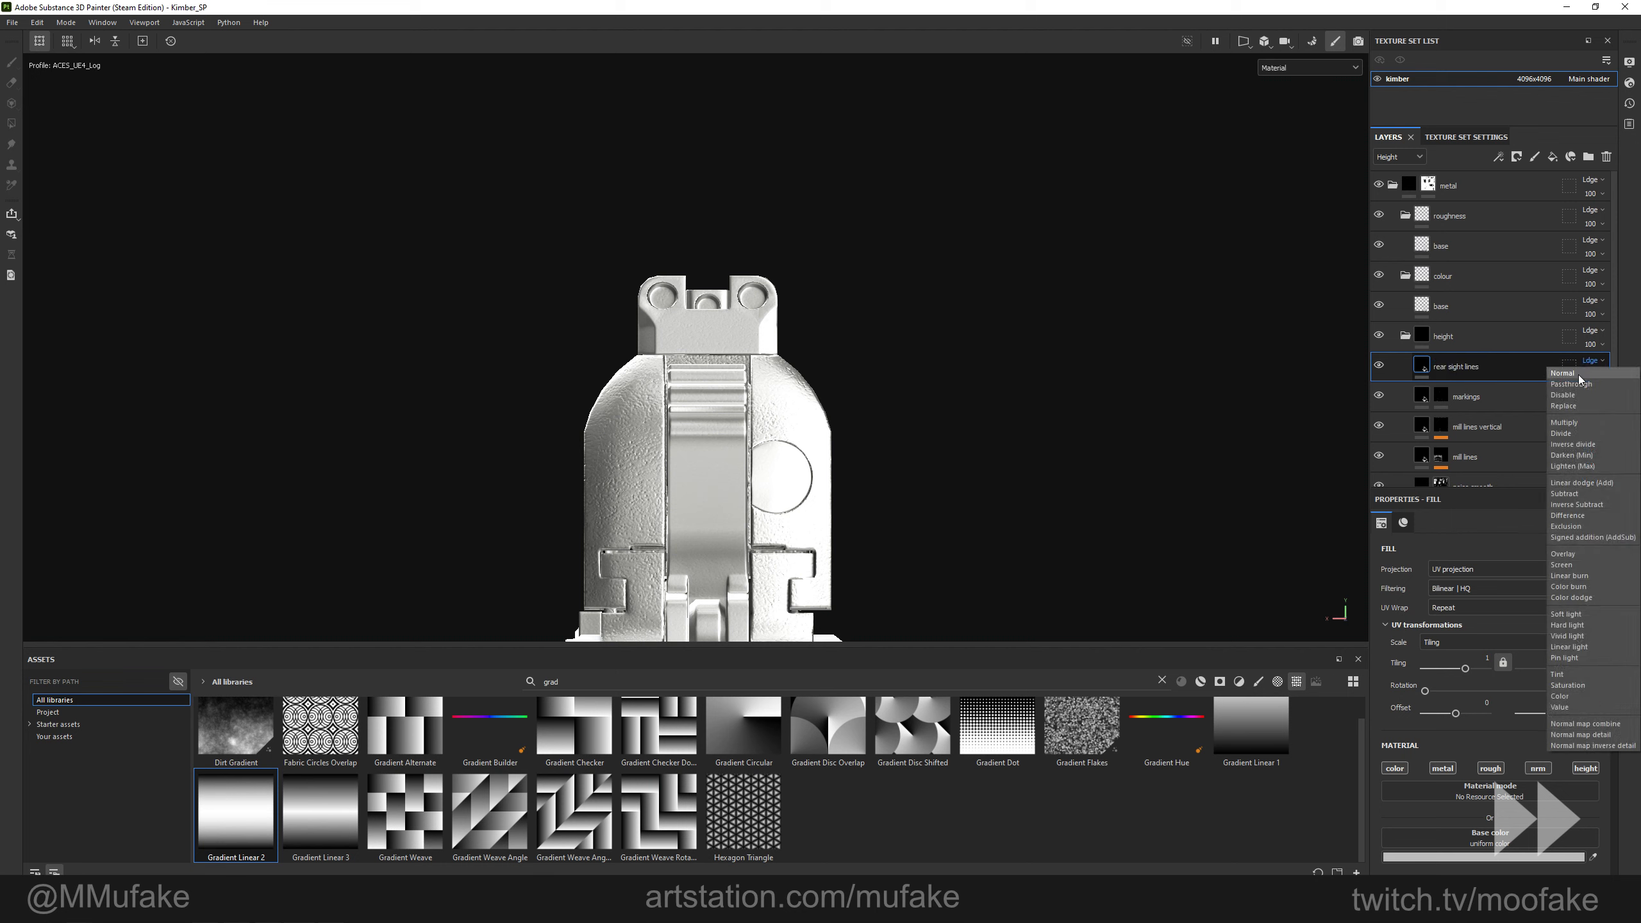
click(1578, 374)
scroll(1519, 693, down, 1)
click(1585, 729)
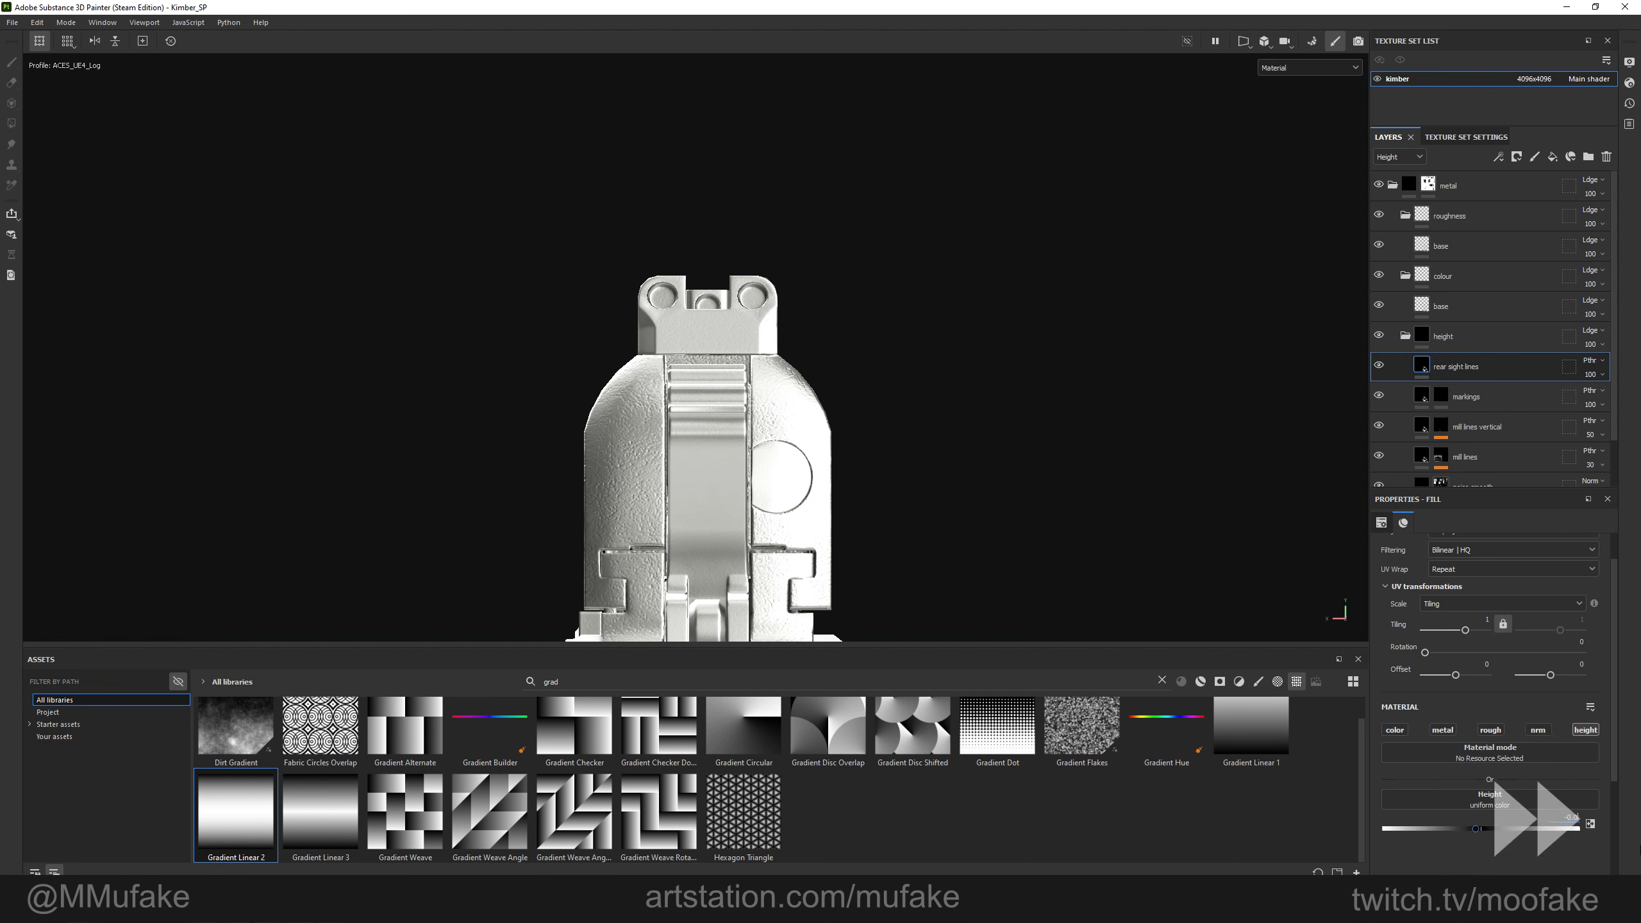
Give rear sight lines a black mask and add a fill to it using Gradient Linear 2.
right_click(1459, 367)
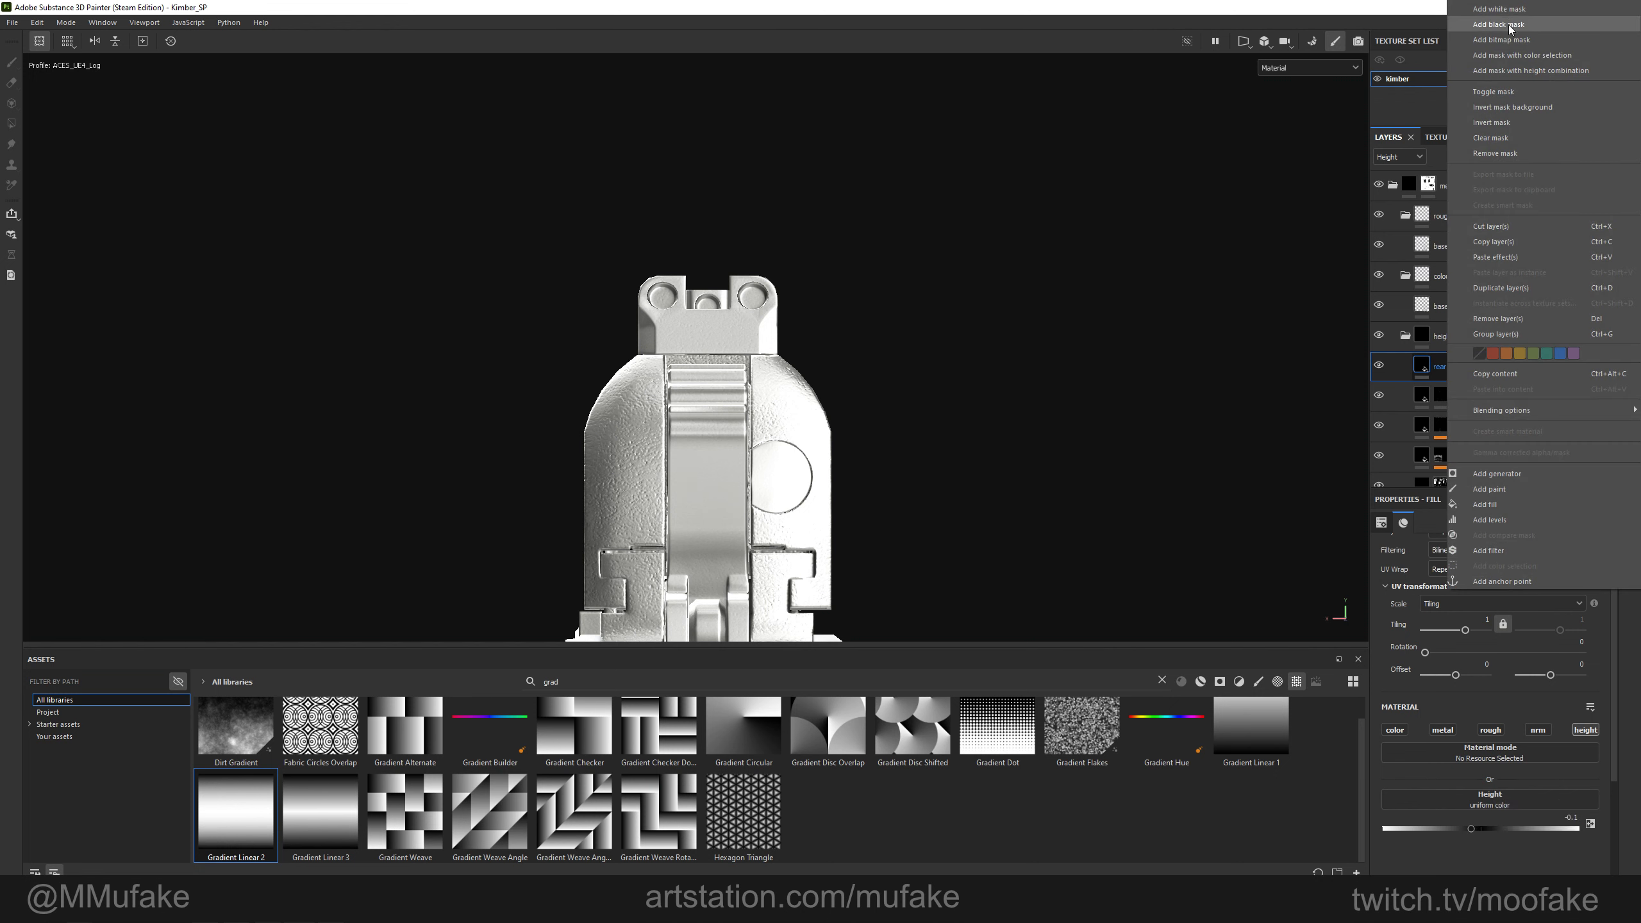
click(1505, 23)
right_click(1444, 365)
click(1495, 819)
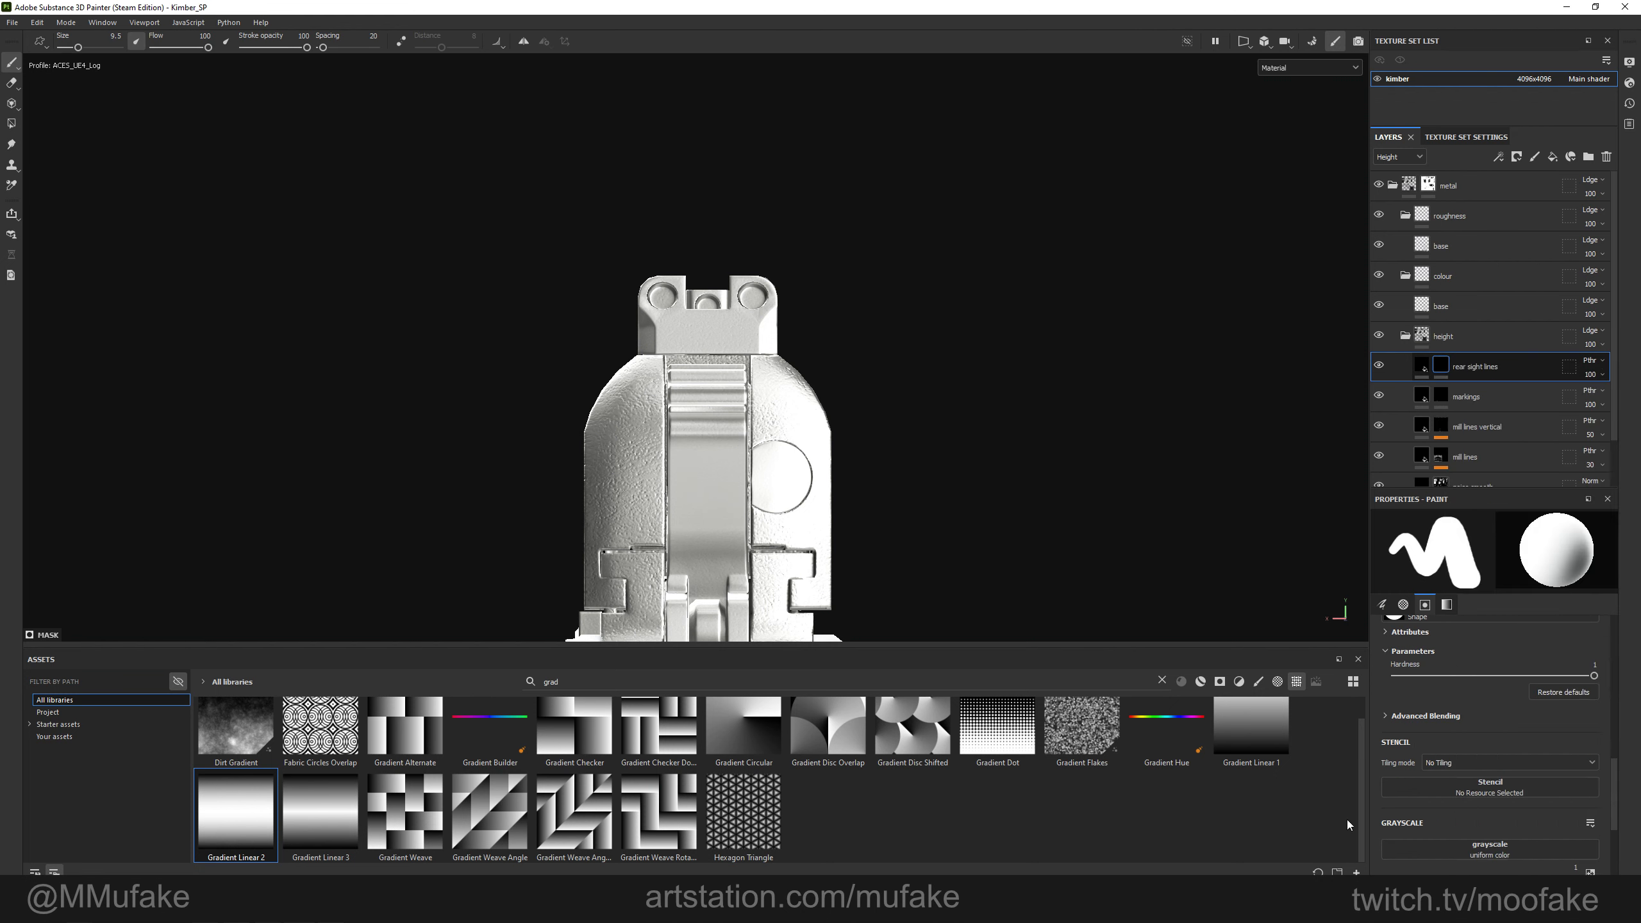
drag(235, 829, 1454, 734)
Switch the Gradient Linear 2 mask fill to Planar projection.
scroll(764, 510, up, 3)
scroll(950, 503, down, 3)
alt+drag(556, 323, 833, 330)
scroll(1521, 665, up, 2)
click(1472, 568)
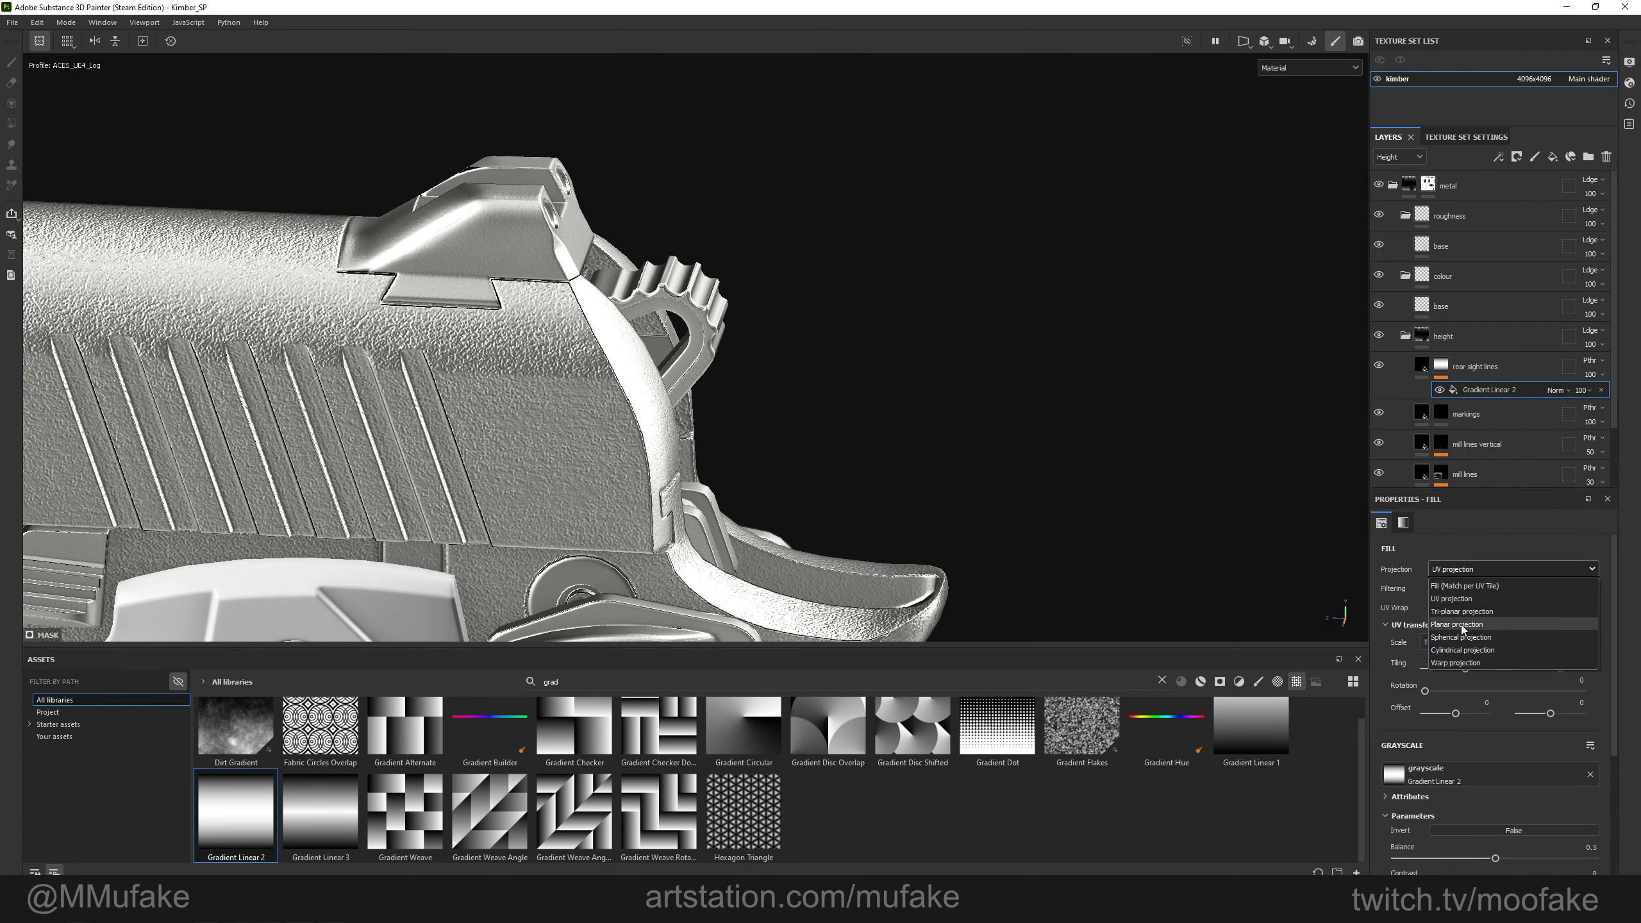
click(1465, 623)
scroll(748, 454, down, 4)
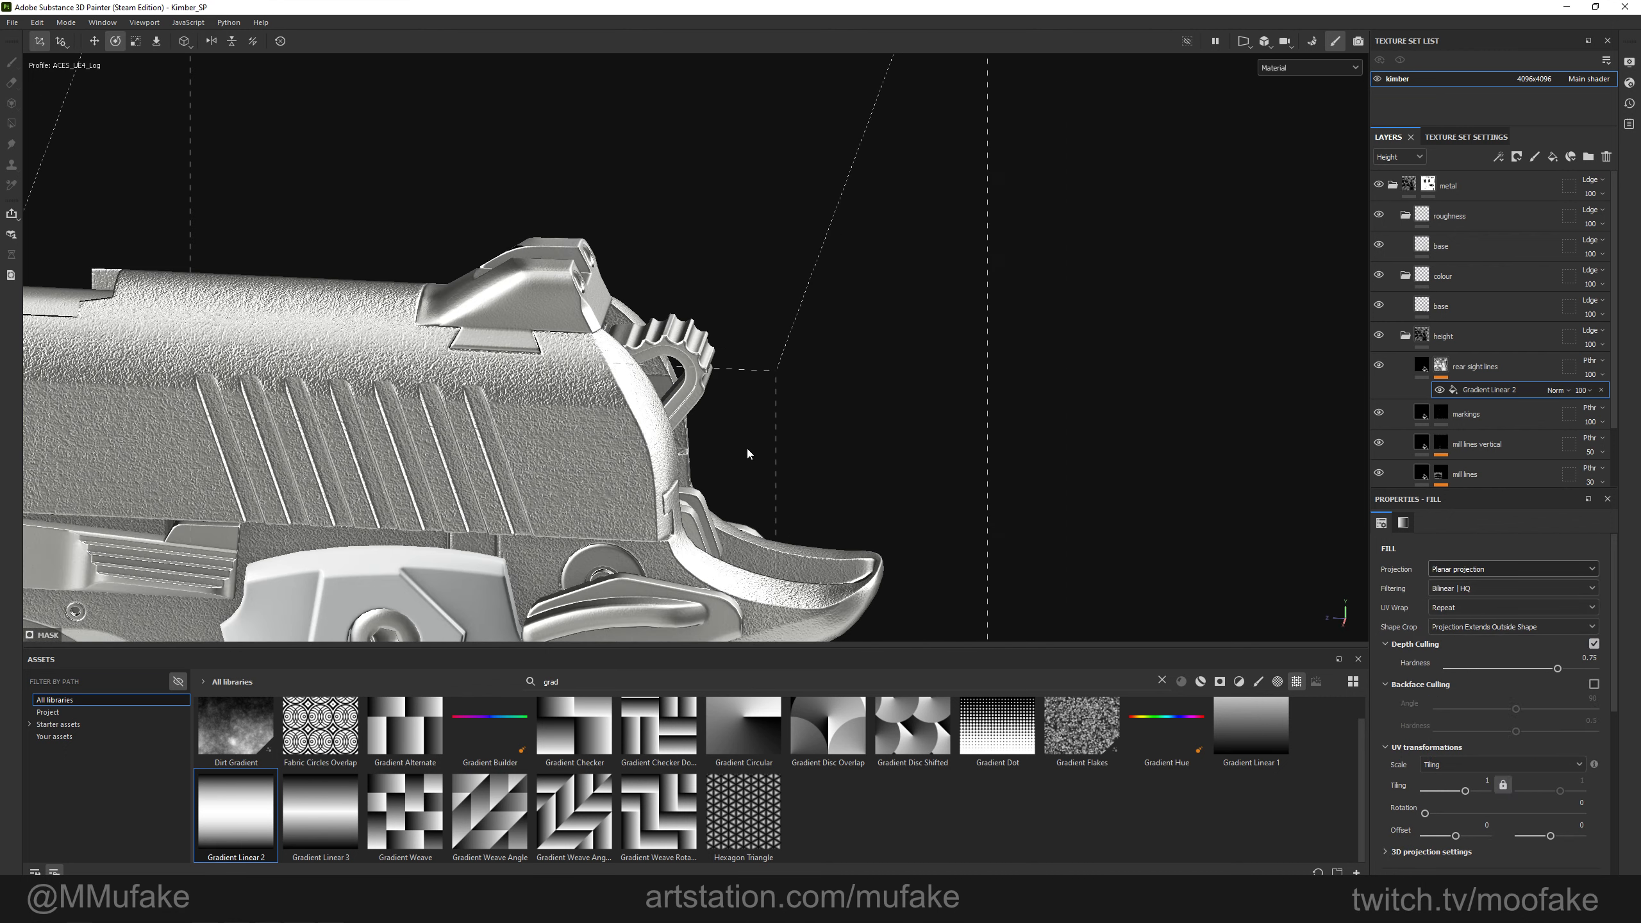
Display the mask alone, shrink the planar projection and shift it toward the rear of the slide.
alt+click(1441, 366)
alt+shift+drag(1039, 469, 641, 451)
alt+middle_drag(641, 451, 867, 239)
key(r)
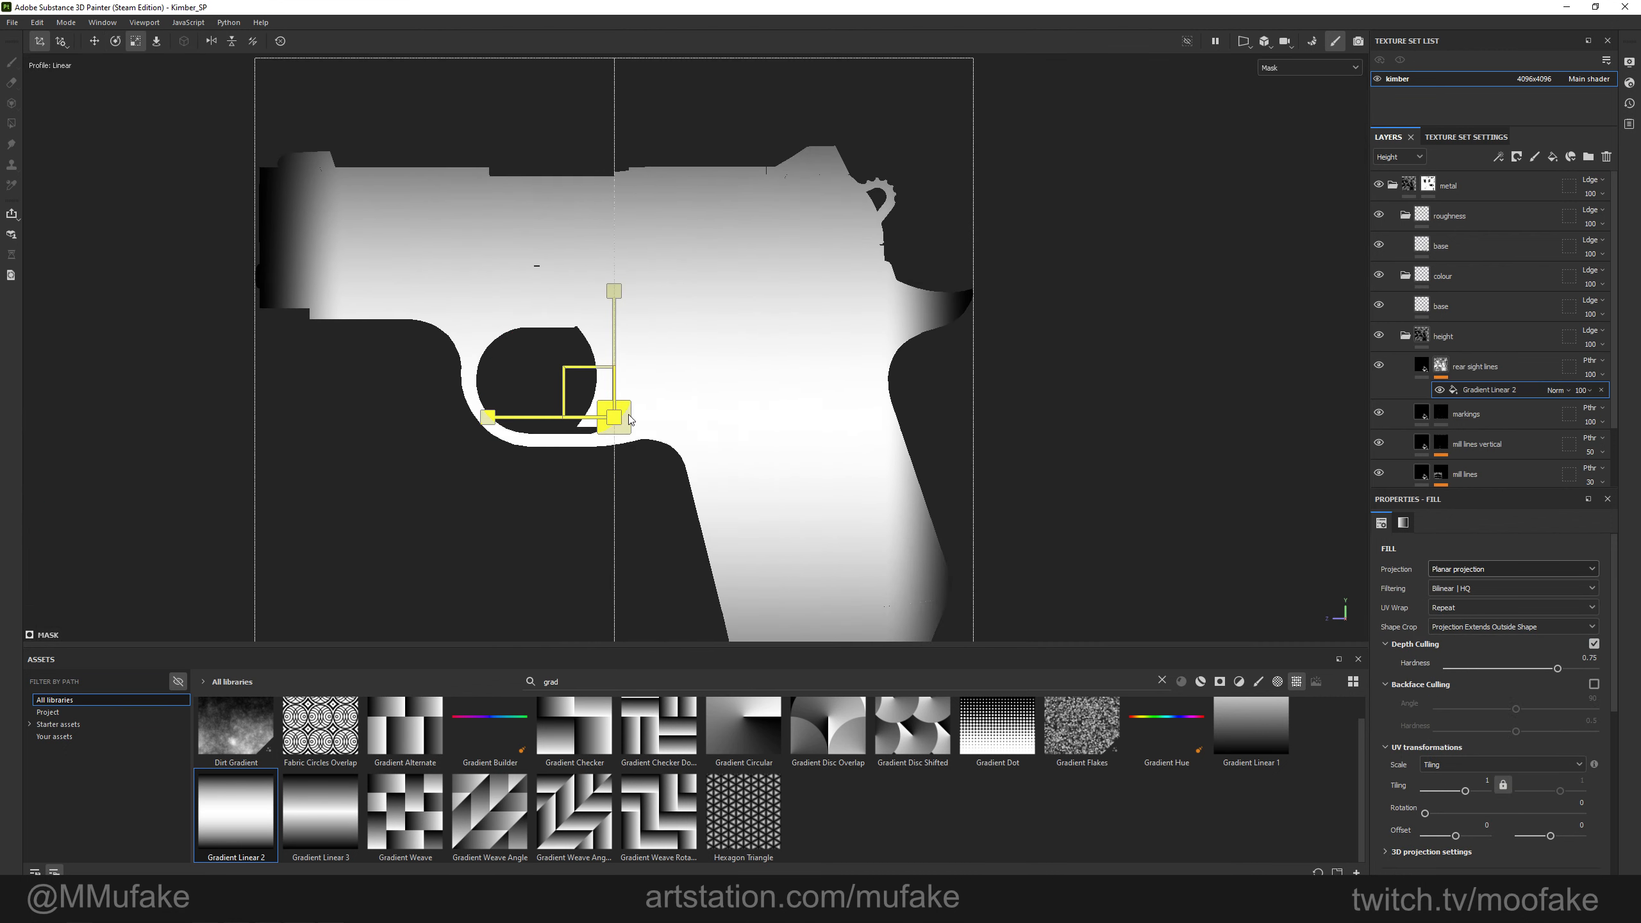
drag(628, 406, 167, 372)
key(w)
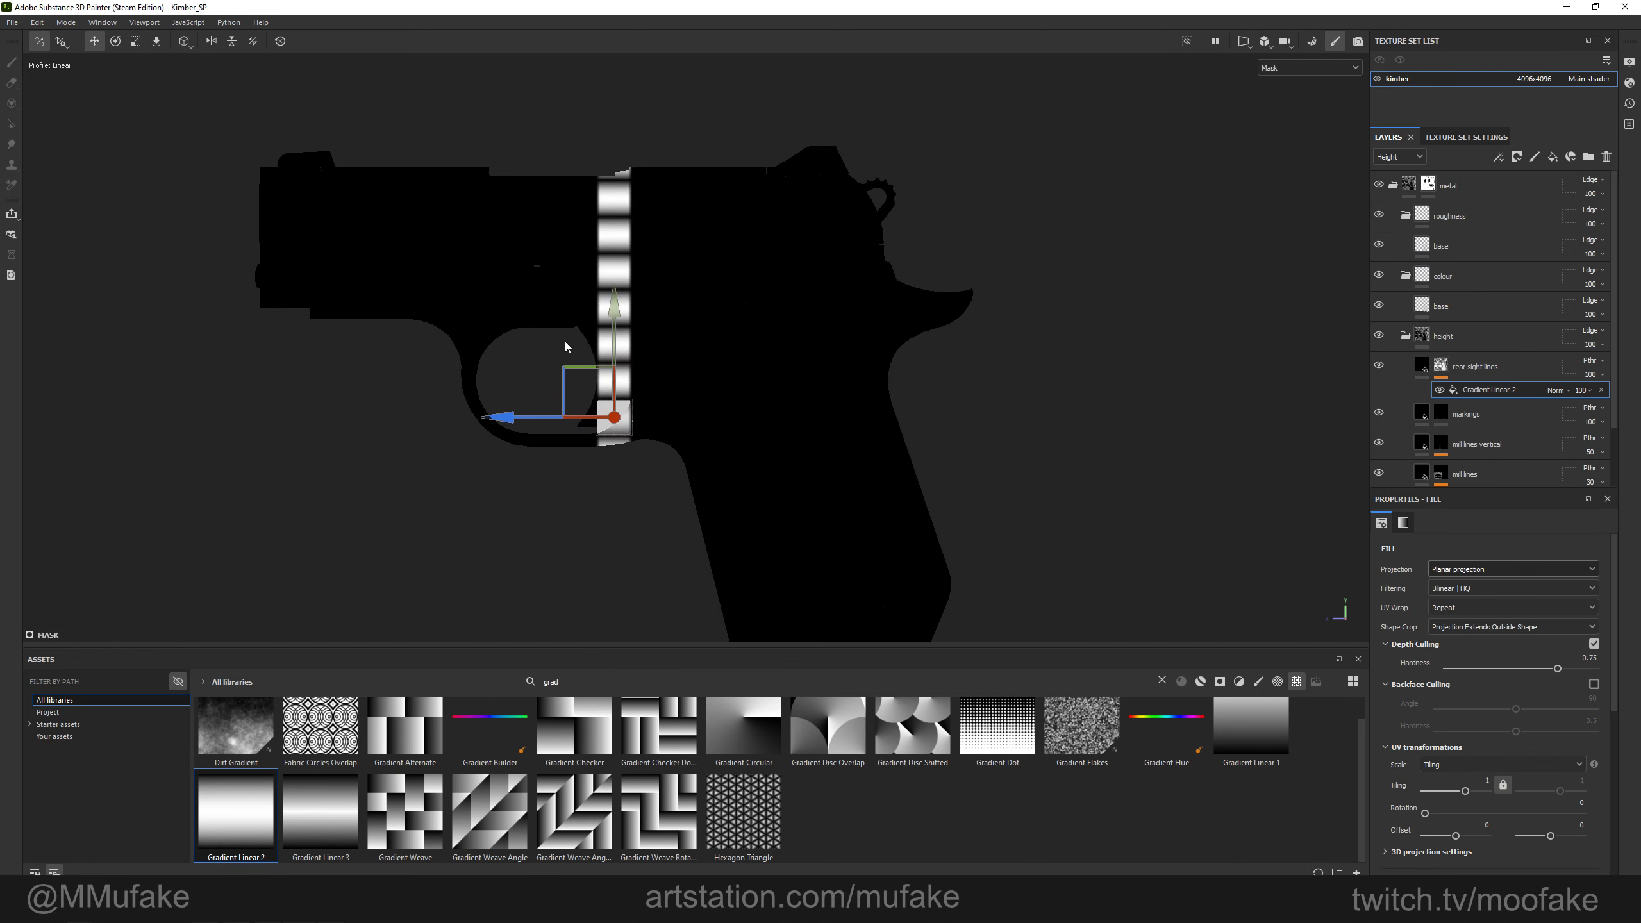
drag(584, 370, 784, 246)
key(r)
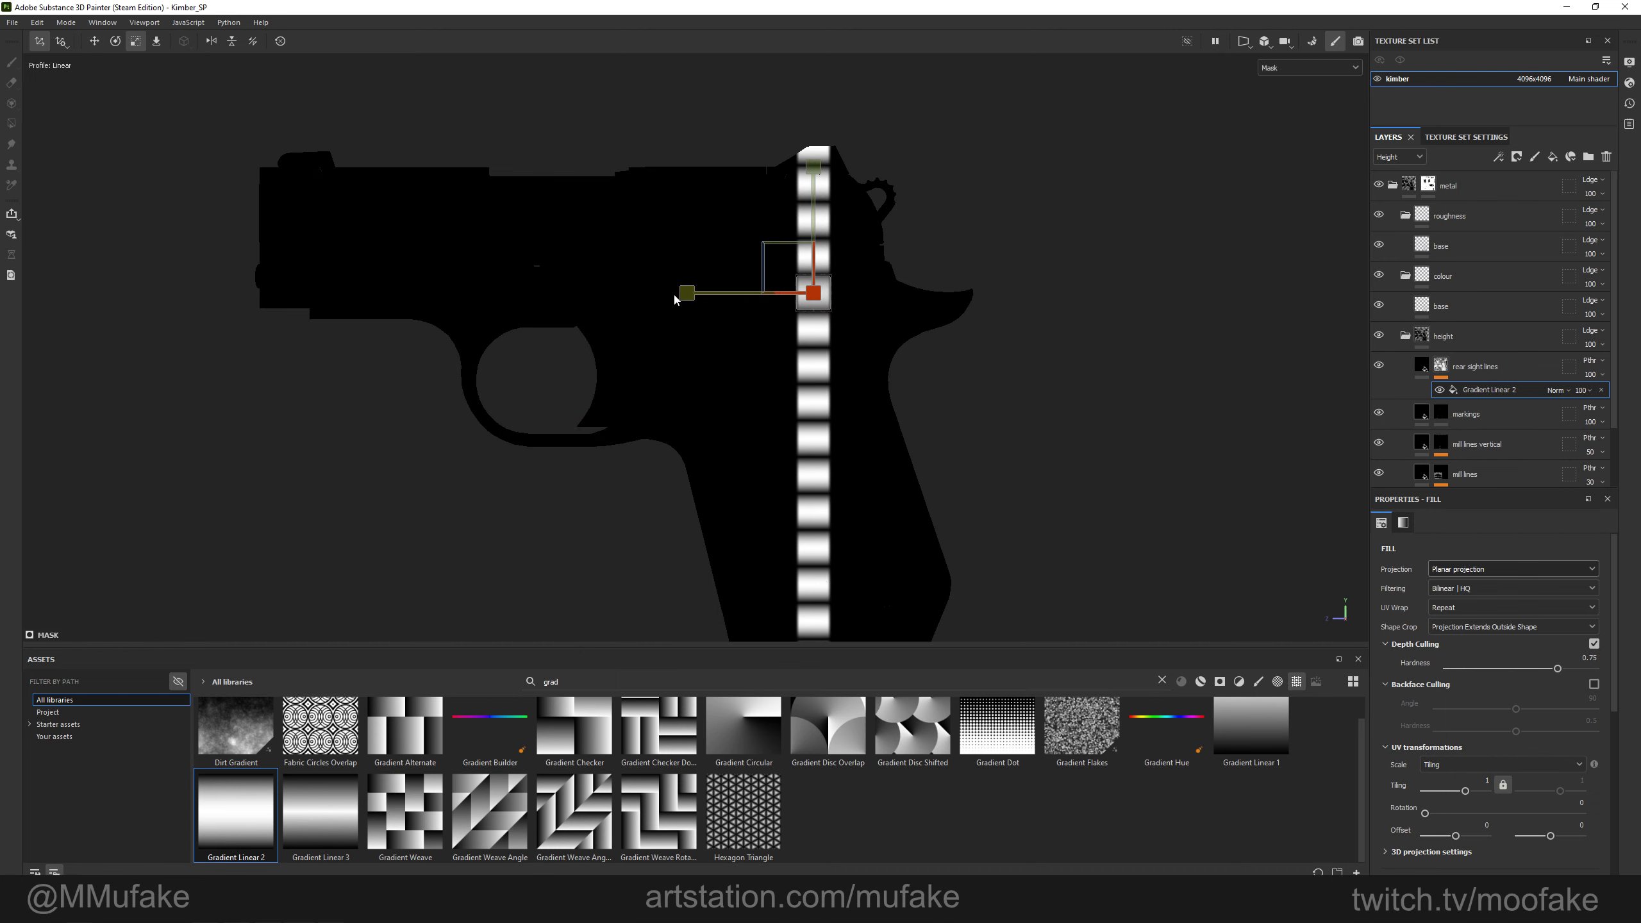
drag(686, 294, 300, 285)
drag(696, 289, 271, 291)
Position the shrunken gradient projection over the rear sight in the side view.
alt+shift+drag(794, 240, 977, 379)
key(e)
key(w)
alt+middle_drag(978, 378, 886, 527)
scroll(885, 526, up, 3)
key(e)
key(w)
drag(780, 414, 812, 267)
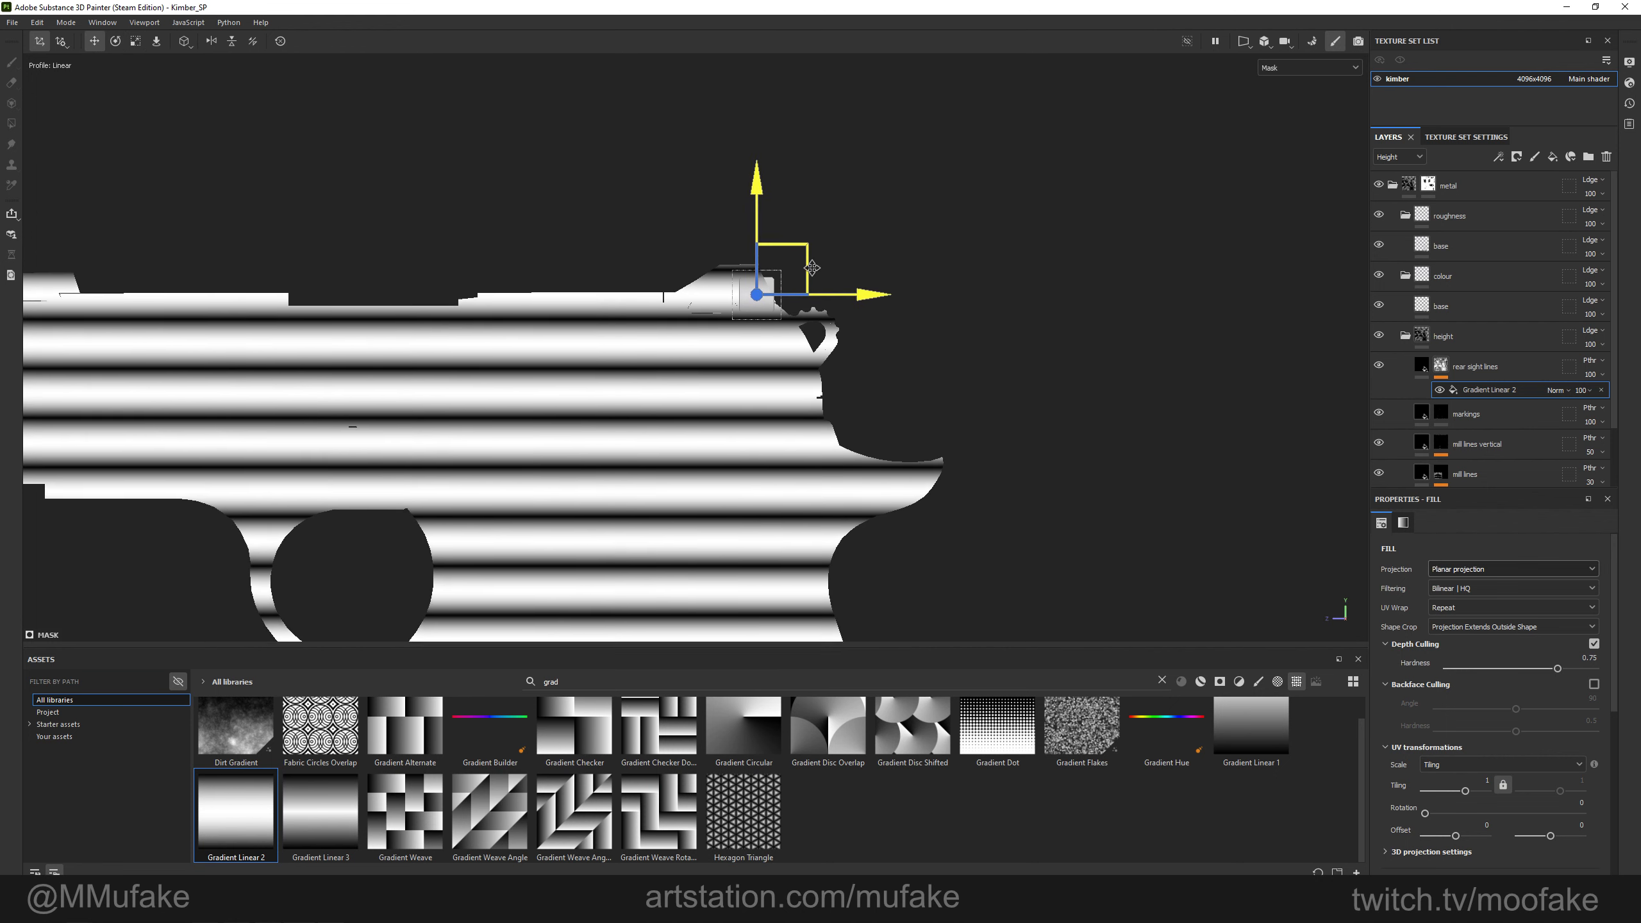
Set the gradient fill's UV Wrap to Repeat vertically after trying Repeat horizontally.
click(1511, 607)
click(1446, 643)
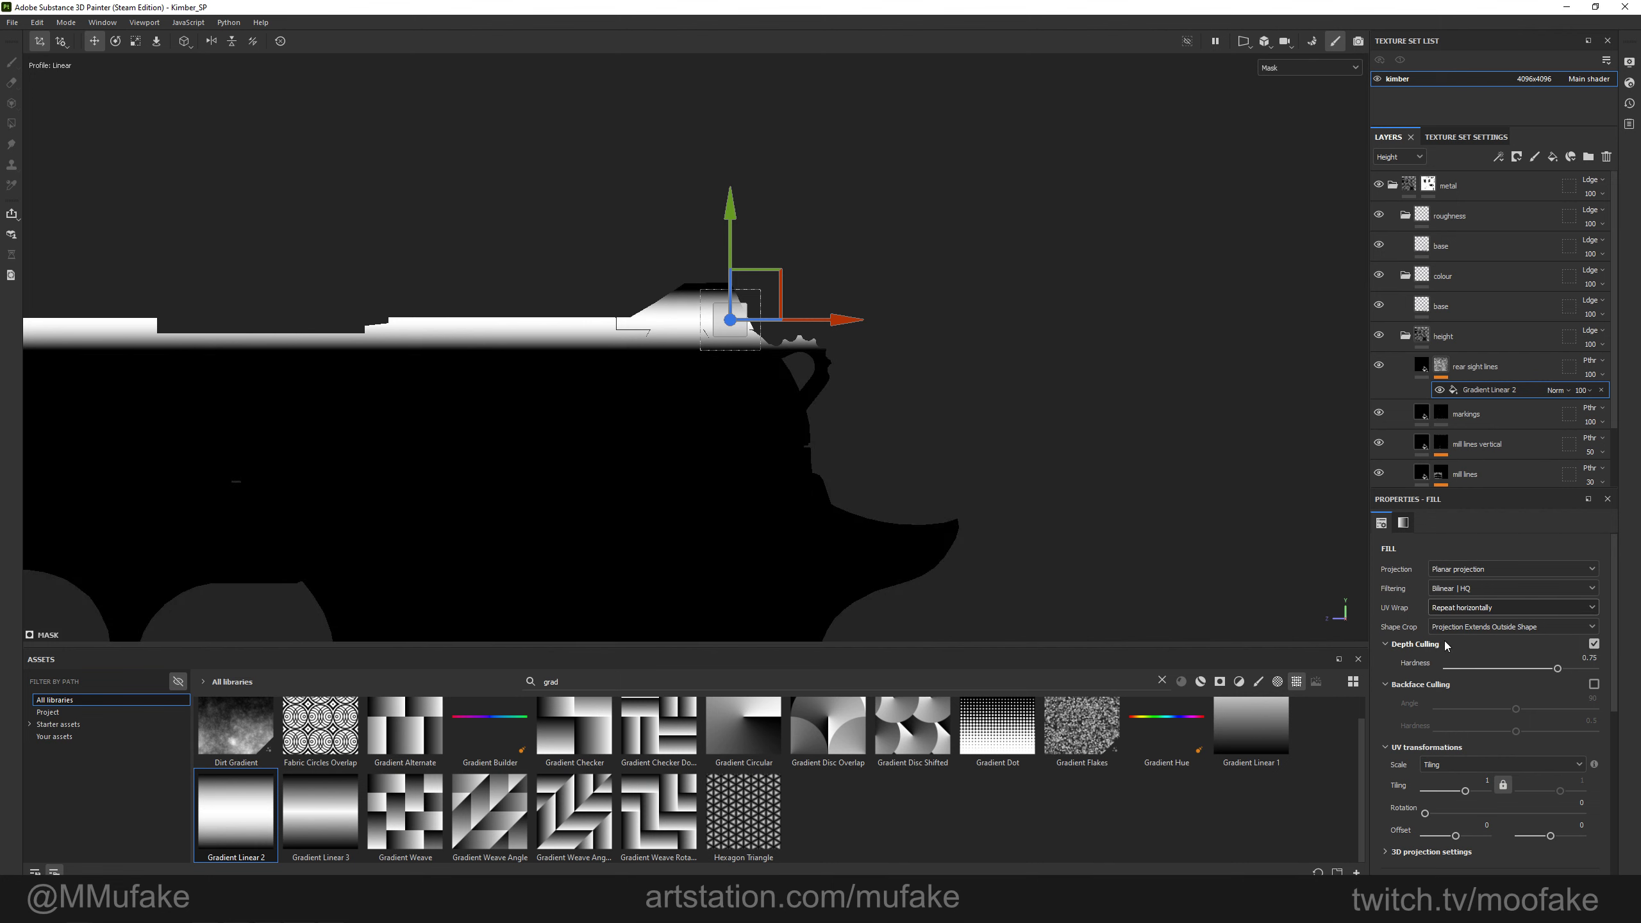
alt+drag(1283, 549, 1165, 545)
click(1488, 648)
alt+shift+drag(1007, 484, 835, 448)
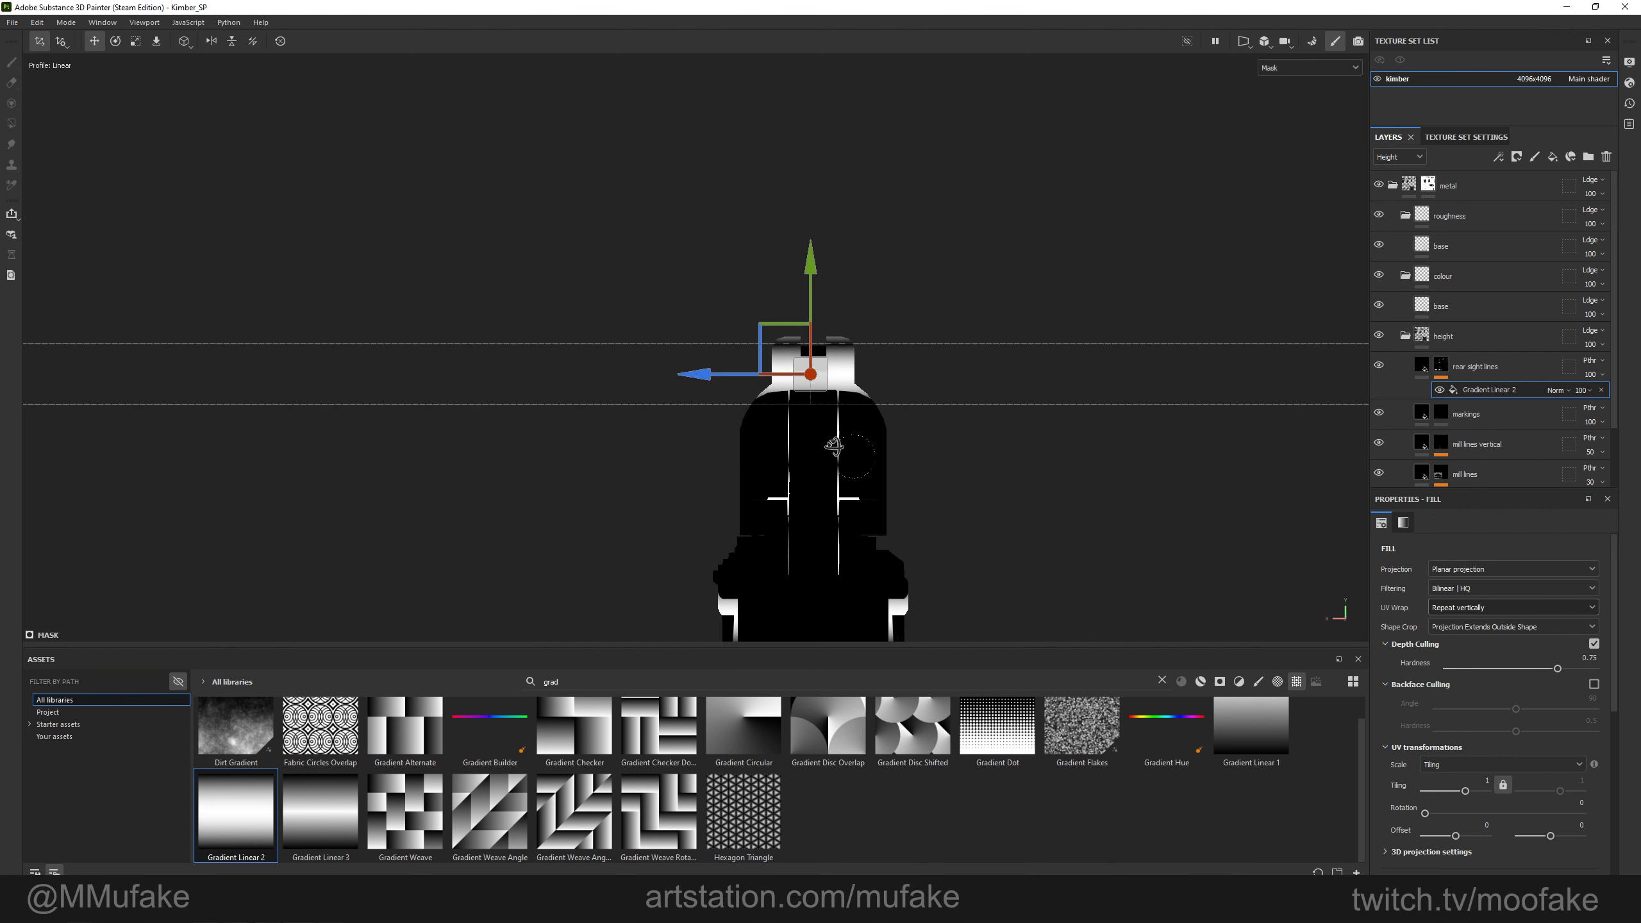
Move the projection over the rear sight's back end and rotate it to match the sloped rear face.
alt+shift+drag(724, 434, 1110, 455)
scroll(774, 415, up, 3)
key(r)
key(w)
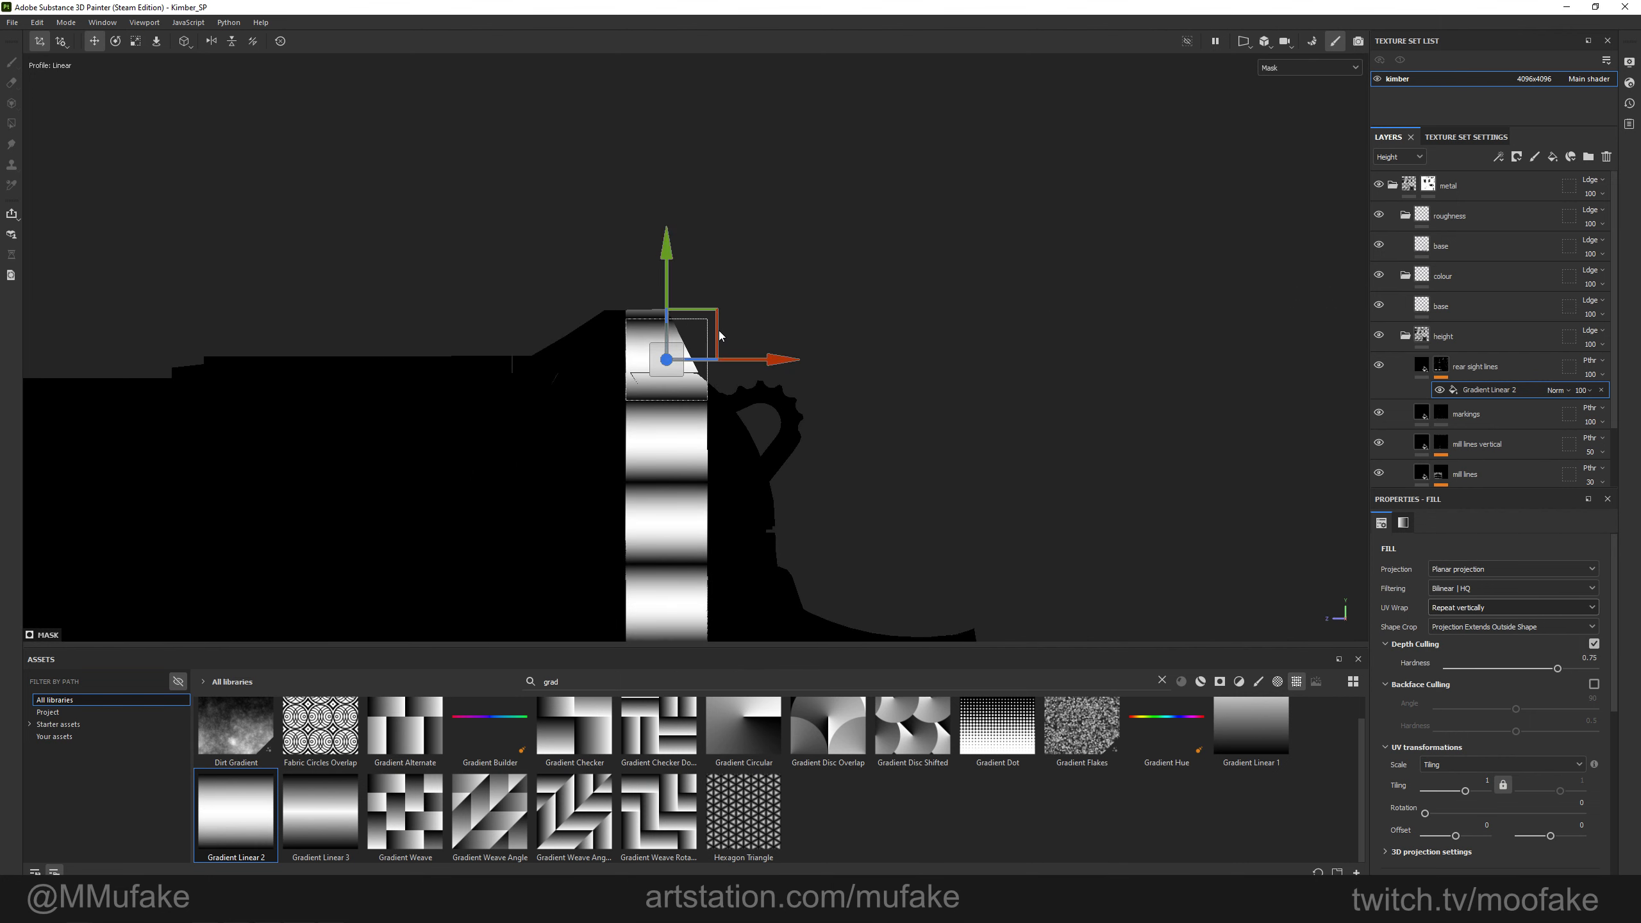
key(r)
key(w)
drag(718, 323, 734, 307)
key(e)
scroll(721, 302, up, 3)
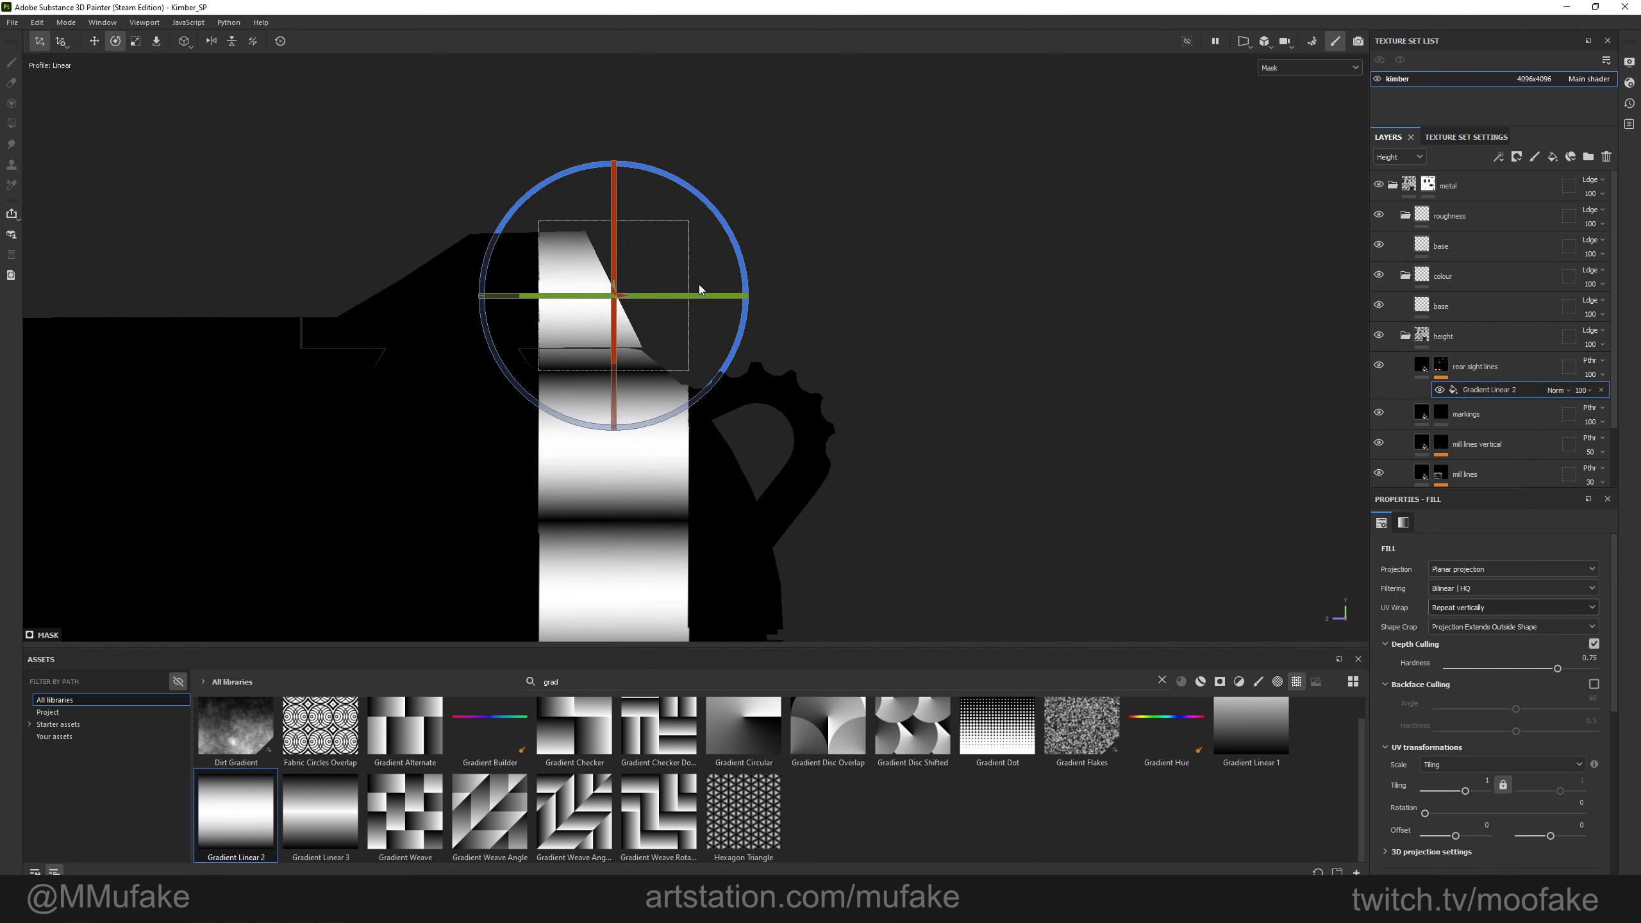
drag(736, 237, 702, 187)
key(w)
Scale the tilted projection down for denser lines and check the result on the rear sight in material view.
alt+middle_drag(634, 207, 688, 255)
key(r)
drag(623, 243, 920, 621)
alt+drag(937, 304, 732, 400)
key(m)
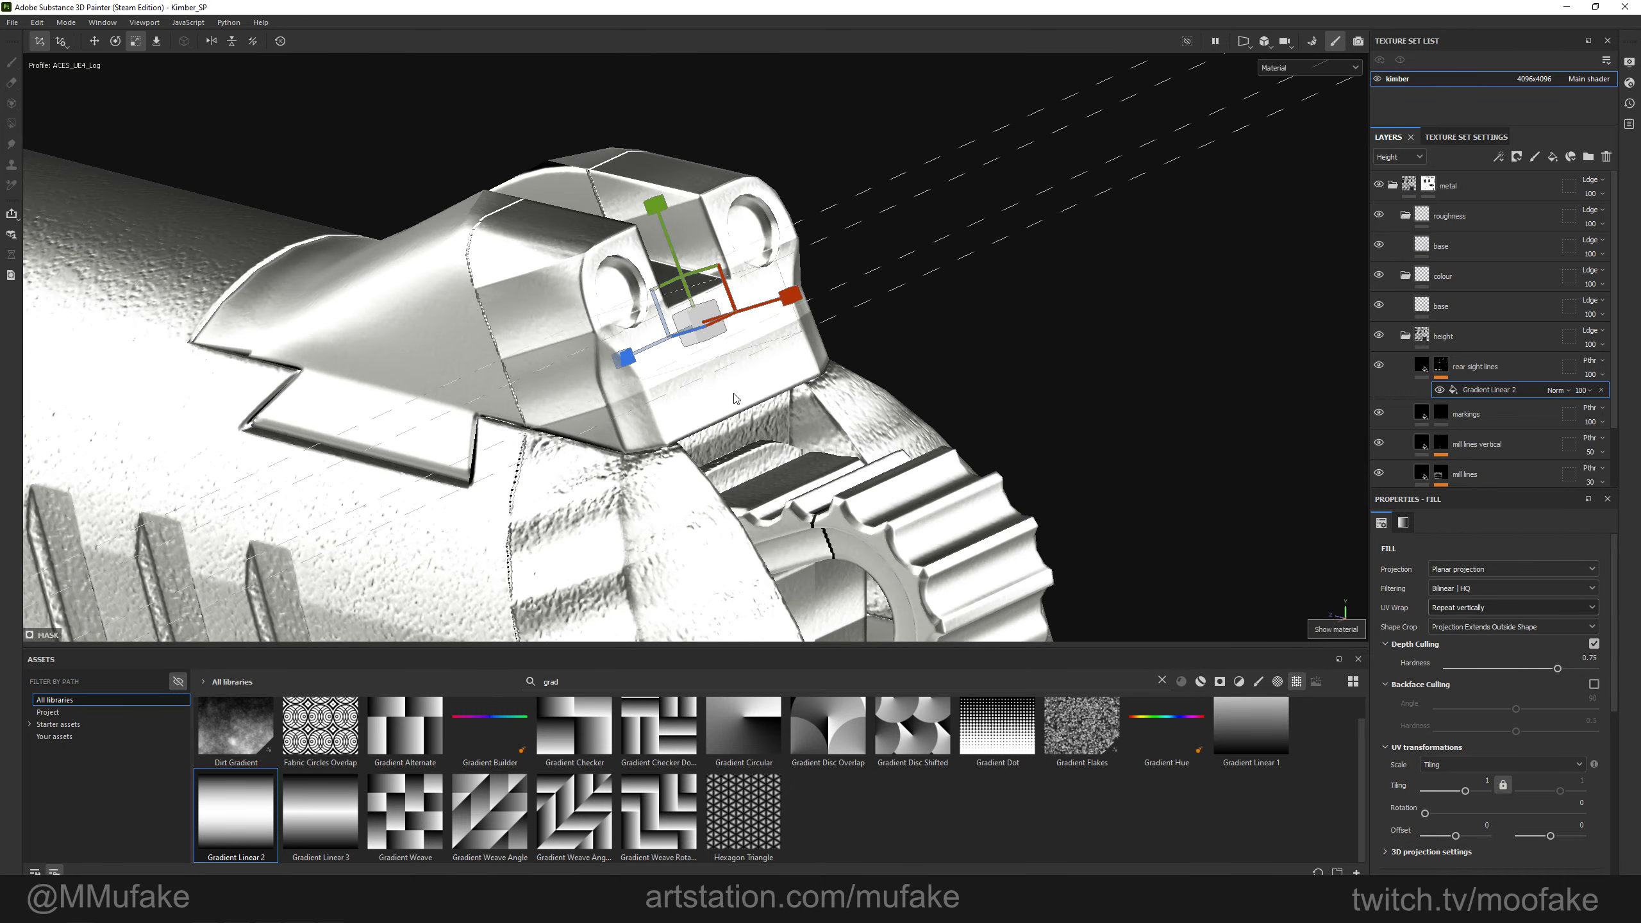
drag(666, 206, 679, 246)
alt+drag(707, 363, 698, 304)
scroll(1464, 714, down, 2)
scroll(1464, 714, down, 3)
Set the gradient's balance to 0.26, contrast to 0.28 and its own tiling parameter to 7.
key(c)
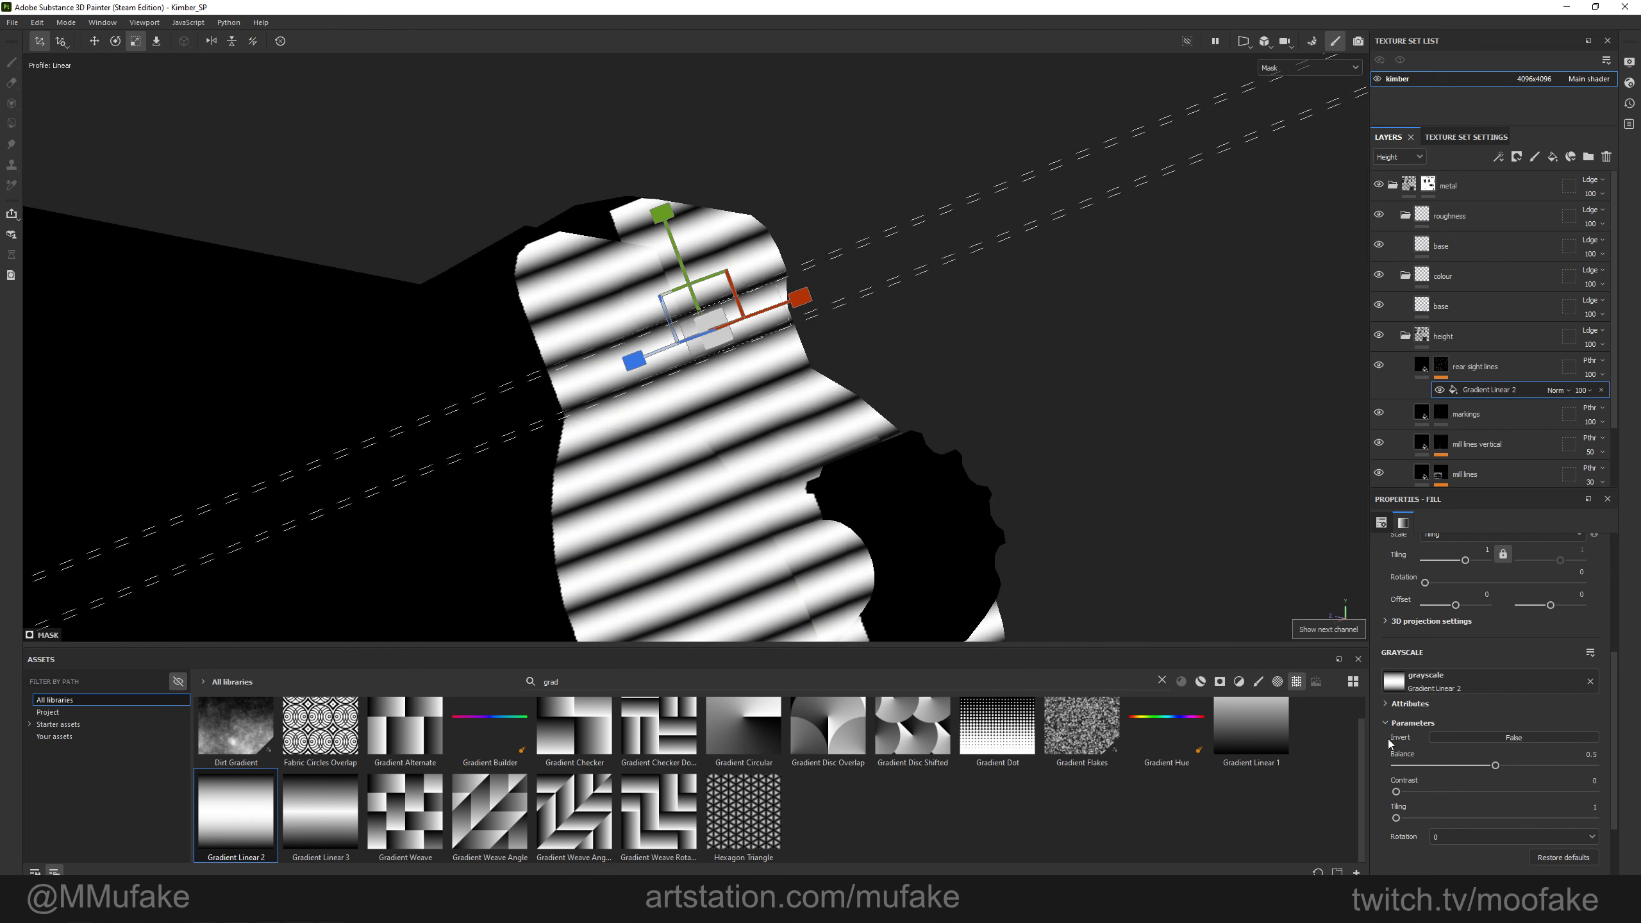
drag(1409, 794, 1448, 771)
click(1407, 818)
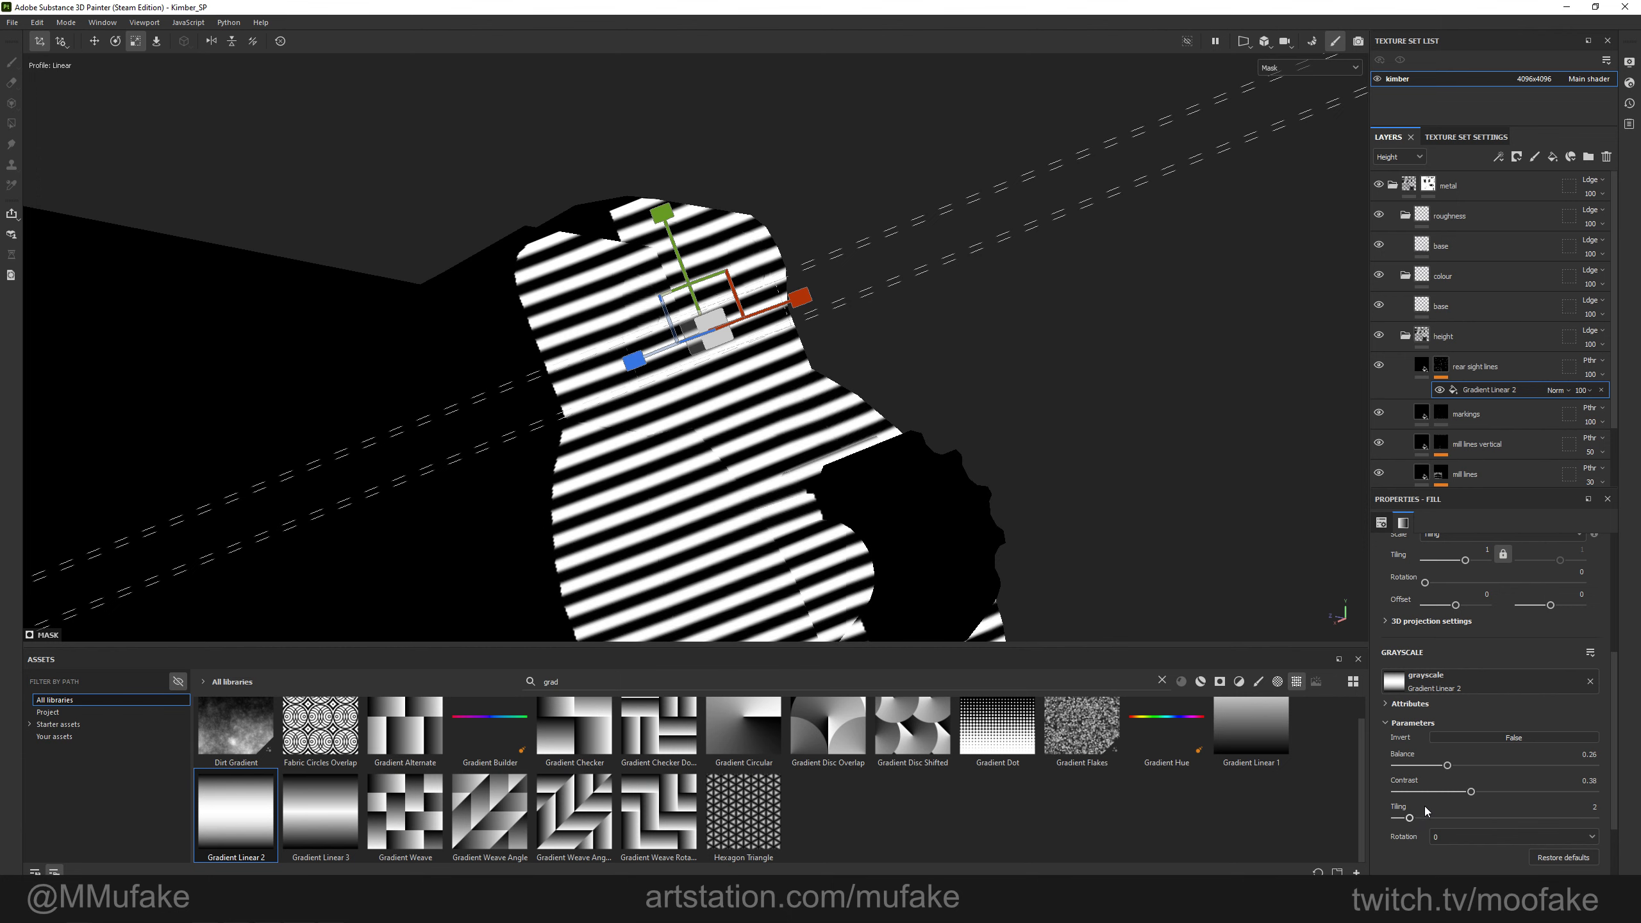
drag(1393, 820, 1475, 819)
key(m)
Inspect the line density on the rear sight and reduce the gradient's tiling to 5.
alt+drag(1078, 574, 761, 456)
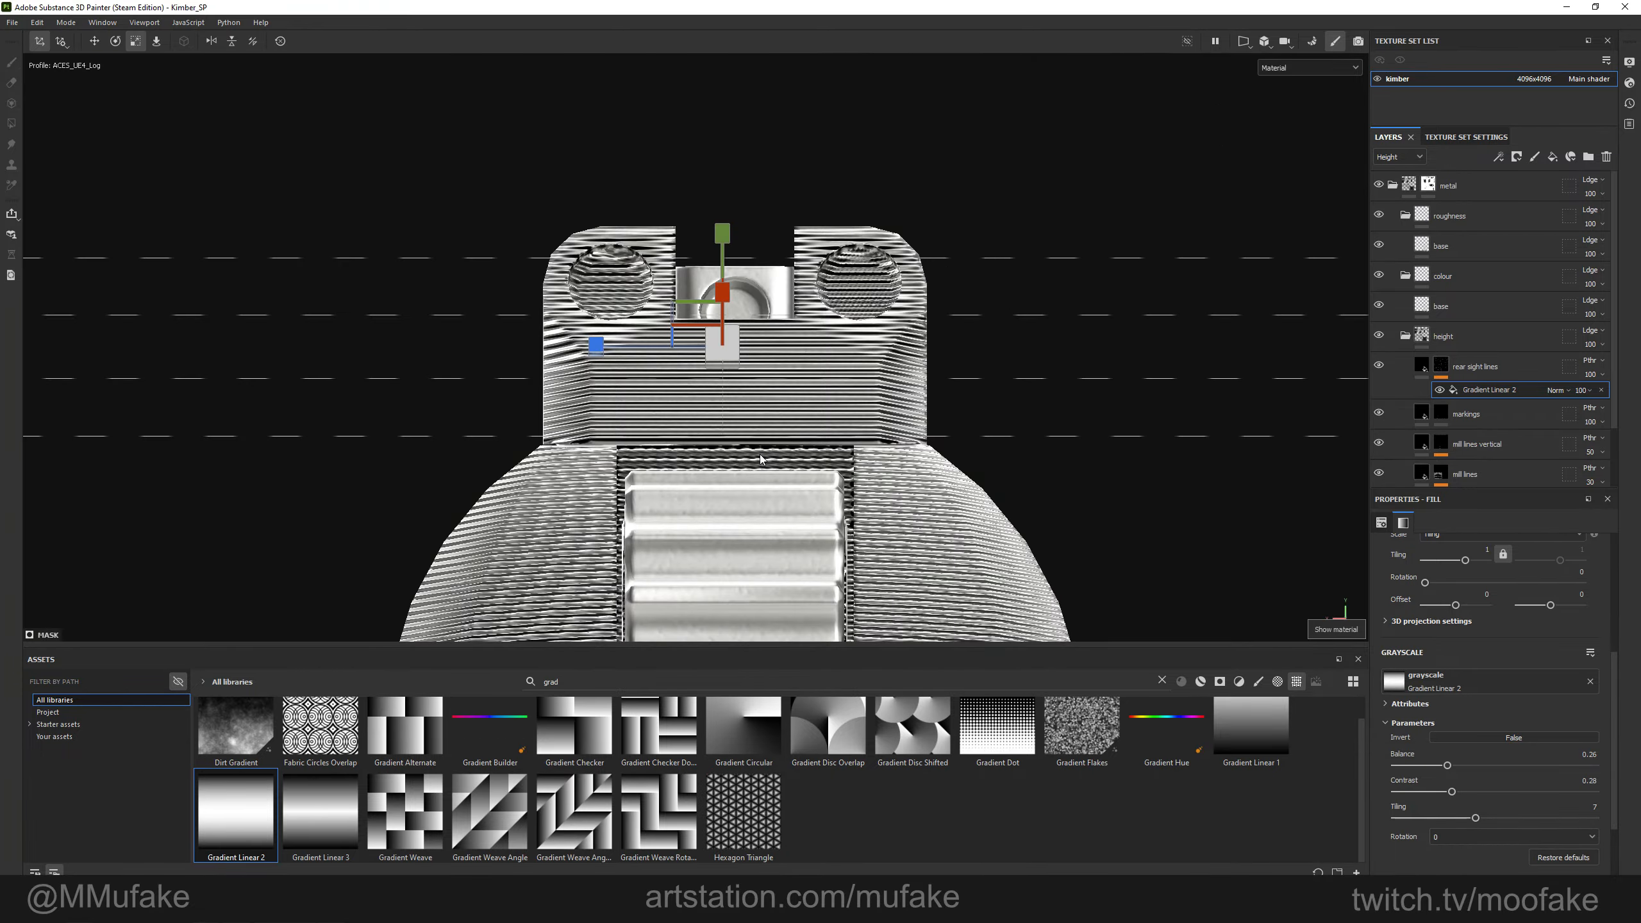
alt+right_drag(840, 388, 908, 429)
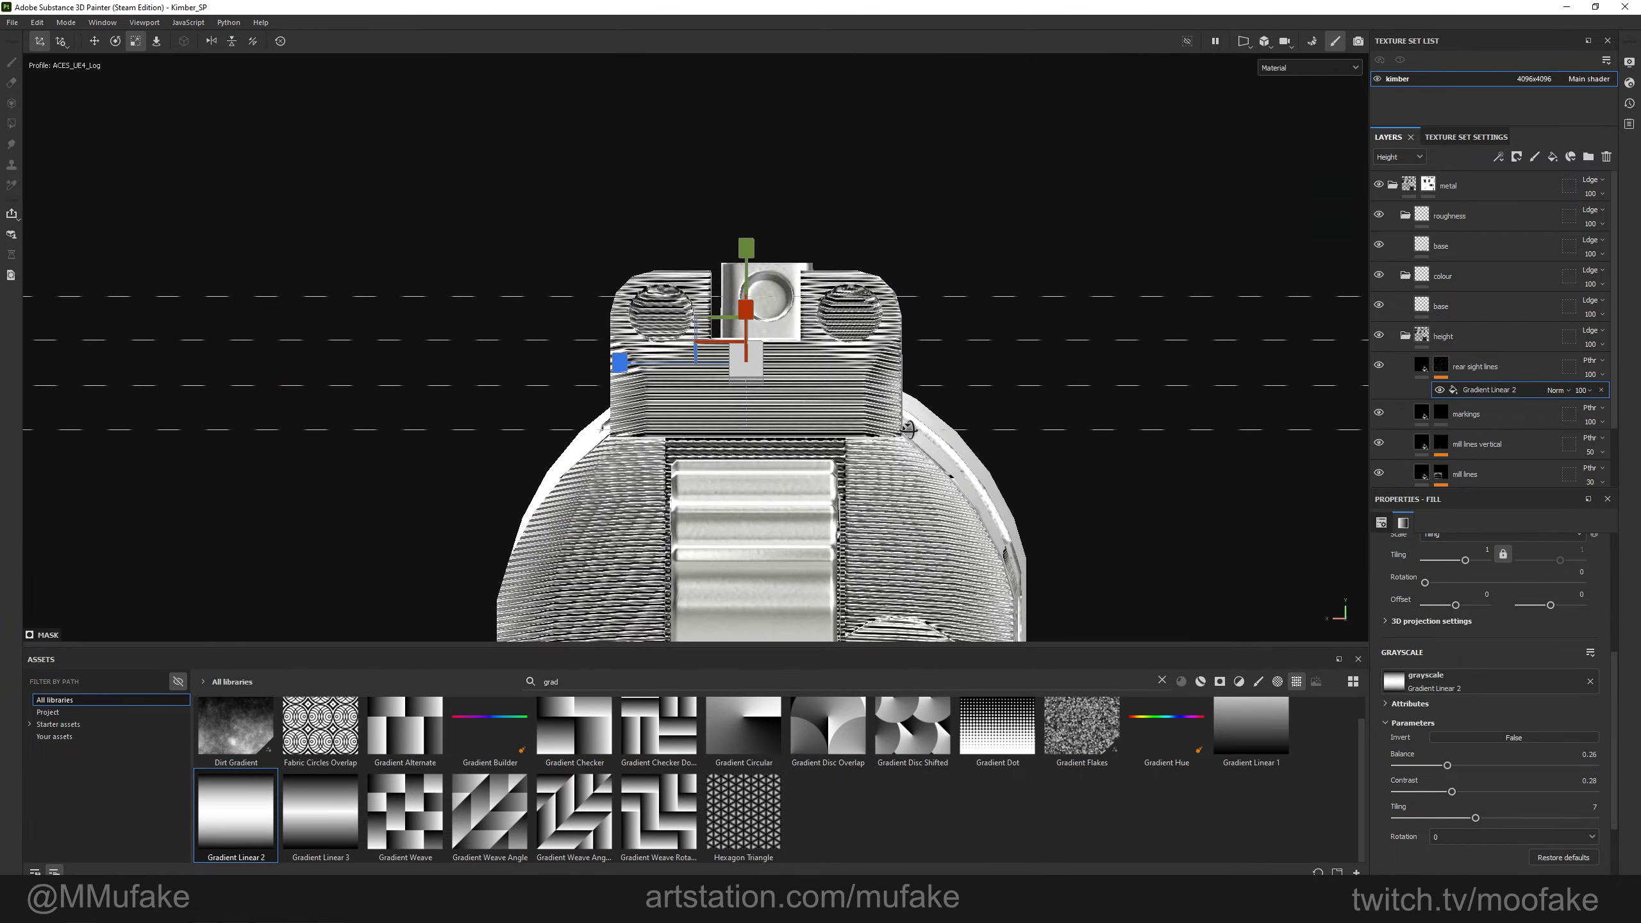
alt+drag(909, 429, 873, 484)
drag(1475, 819, 1456, 818)
alt+drag(969, 414, 812, 406)
Add a paint effect above the gradient, polygon-fill the sight's rear face black and set the effect to Multiply.
right_click(1488, 392)
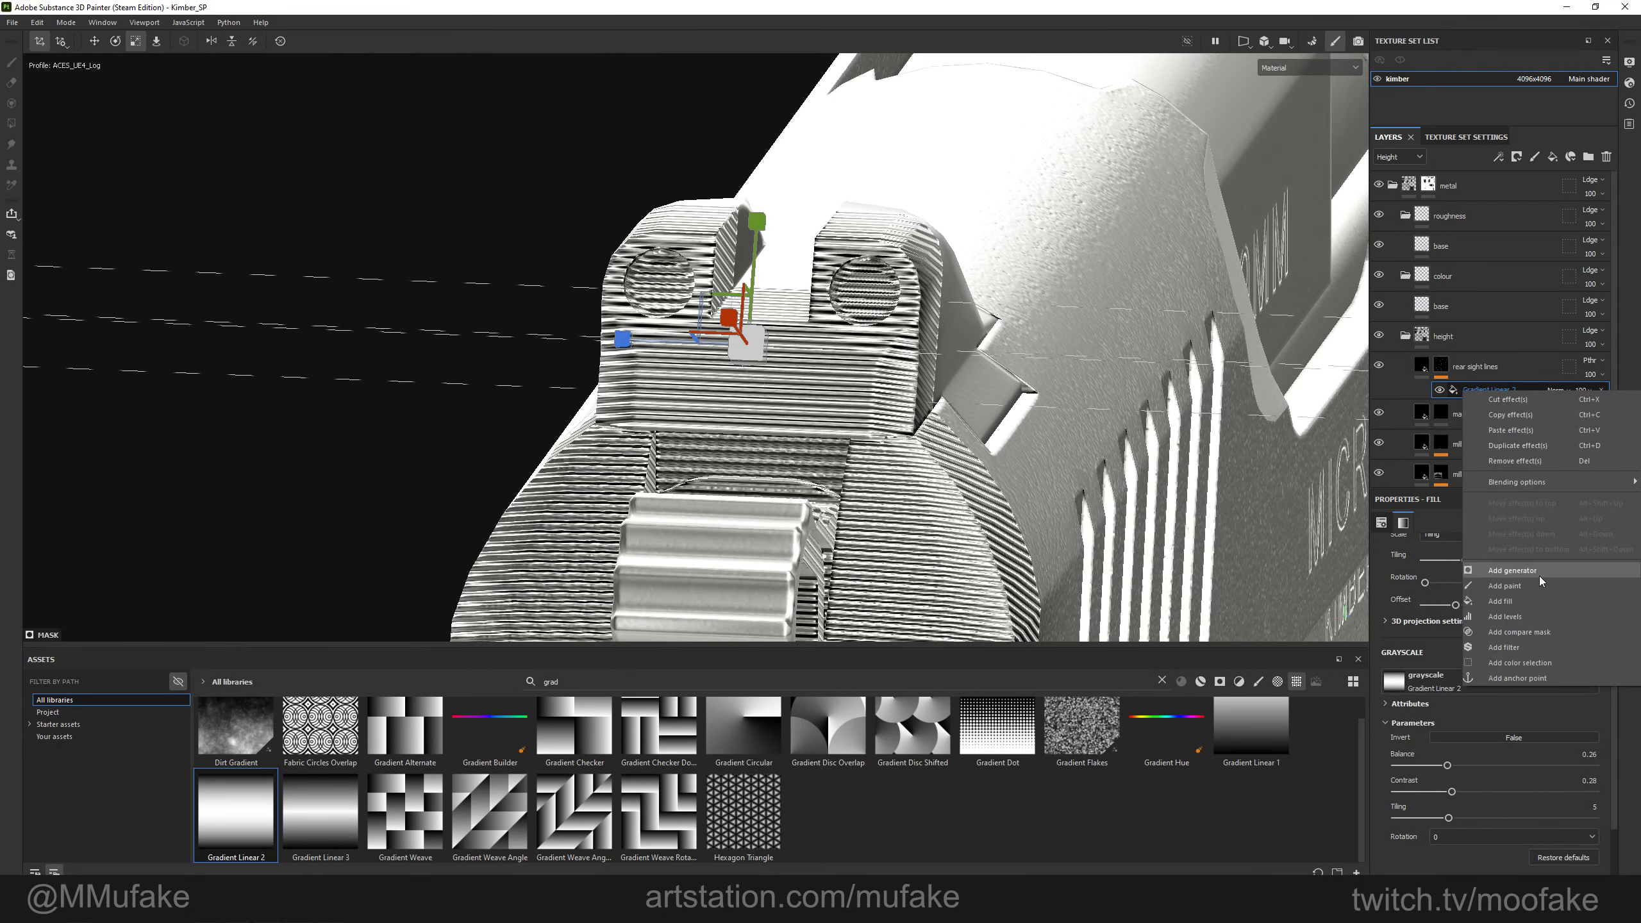
click(1505, 586)
key(4)
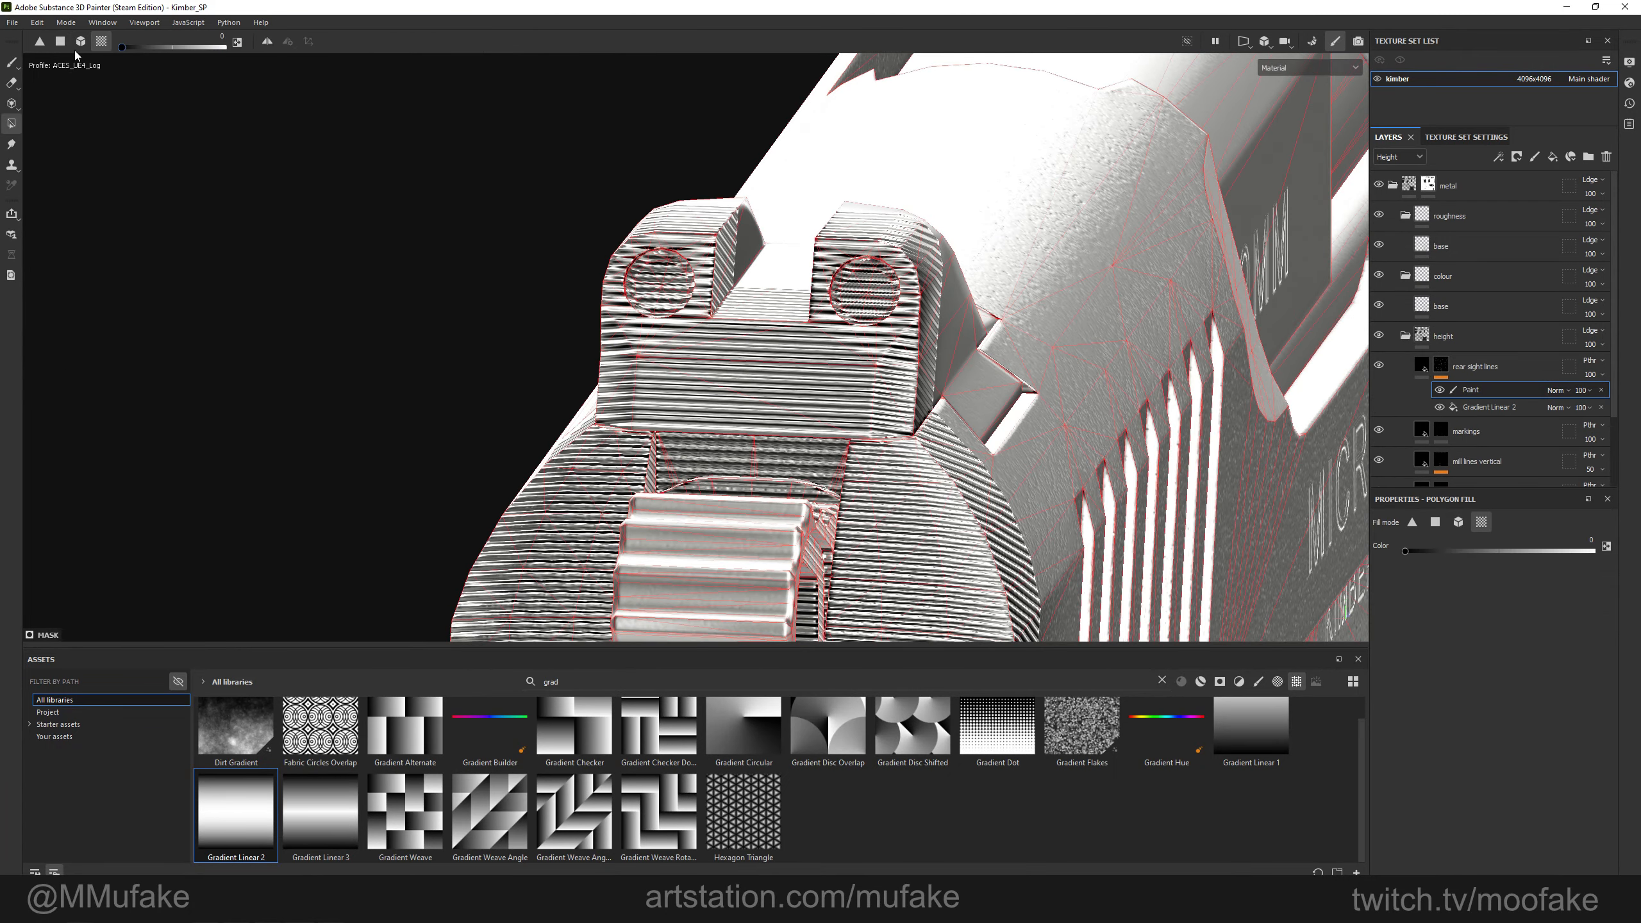
click(743, 360)
alt+drag(743, 360, 807, 361)
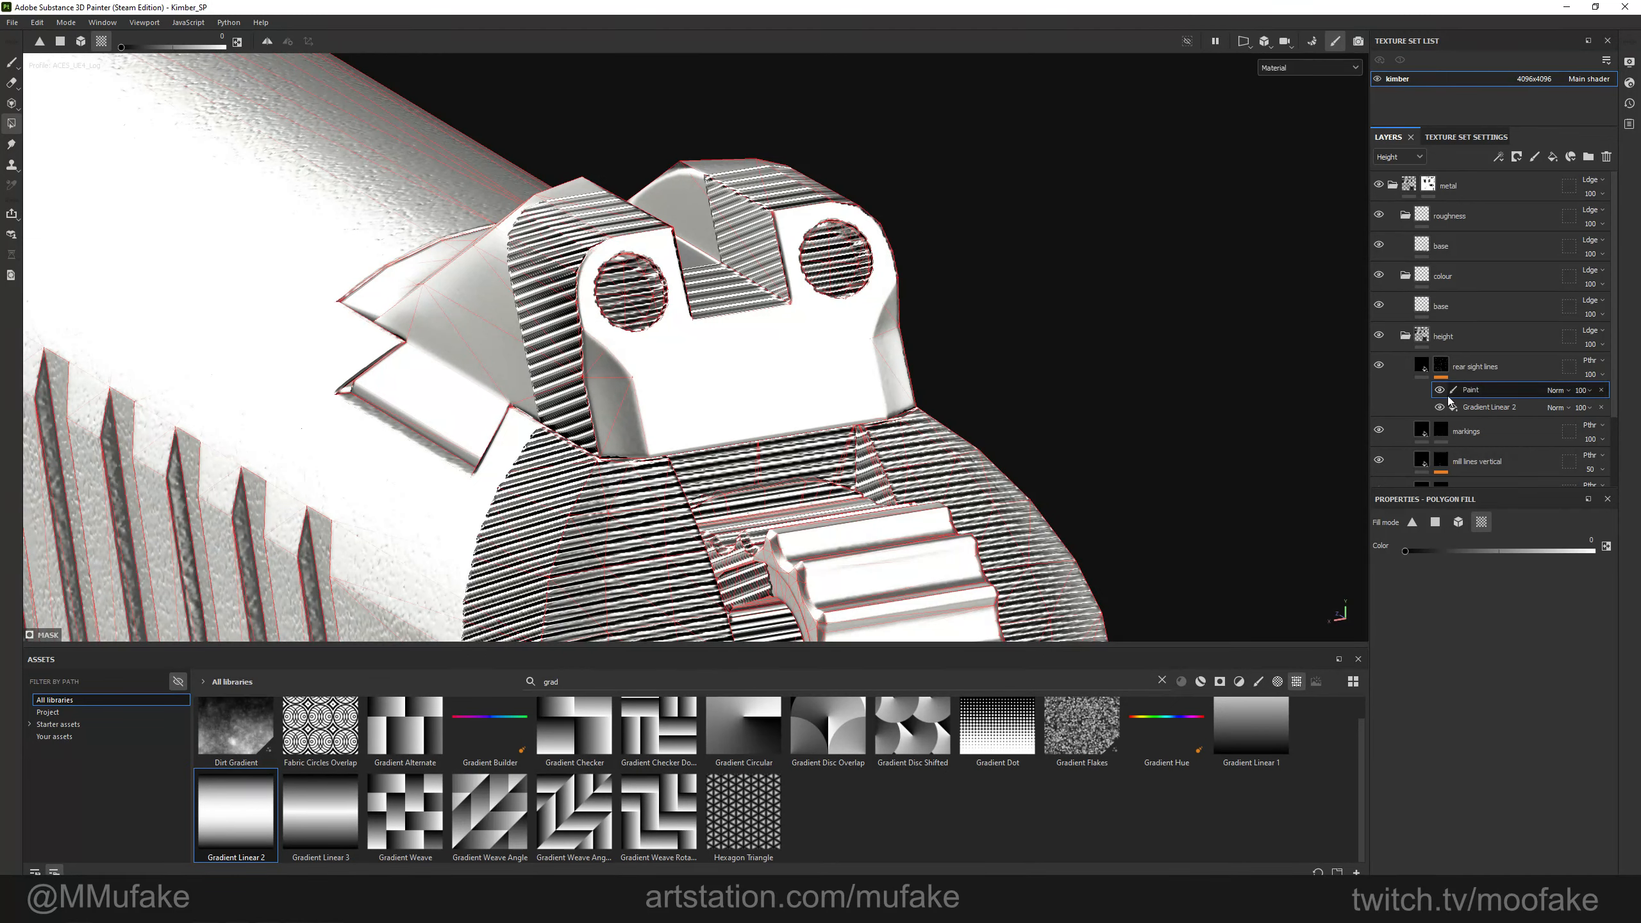
click(1554, 391)
click(1576, 456)
Polygon-fill the entire pistol black in the paint effect to mask out the lines everywhere.
alt+drag(886, 361, 906, 358)
mouse_move(840, 311)
alt+right_down()
mouse_move(581, 214)
mouse_move(221, 146)
alt+right_up()
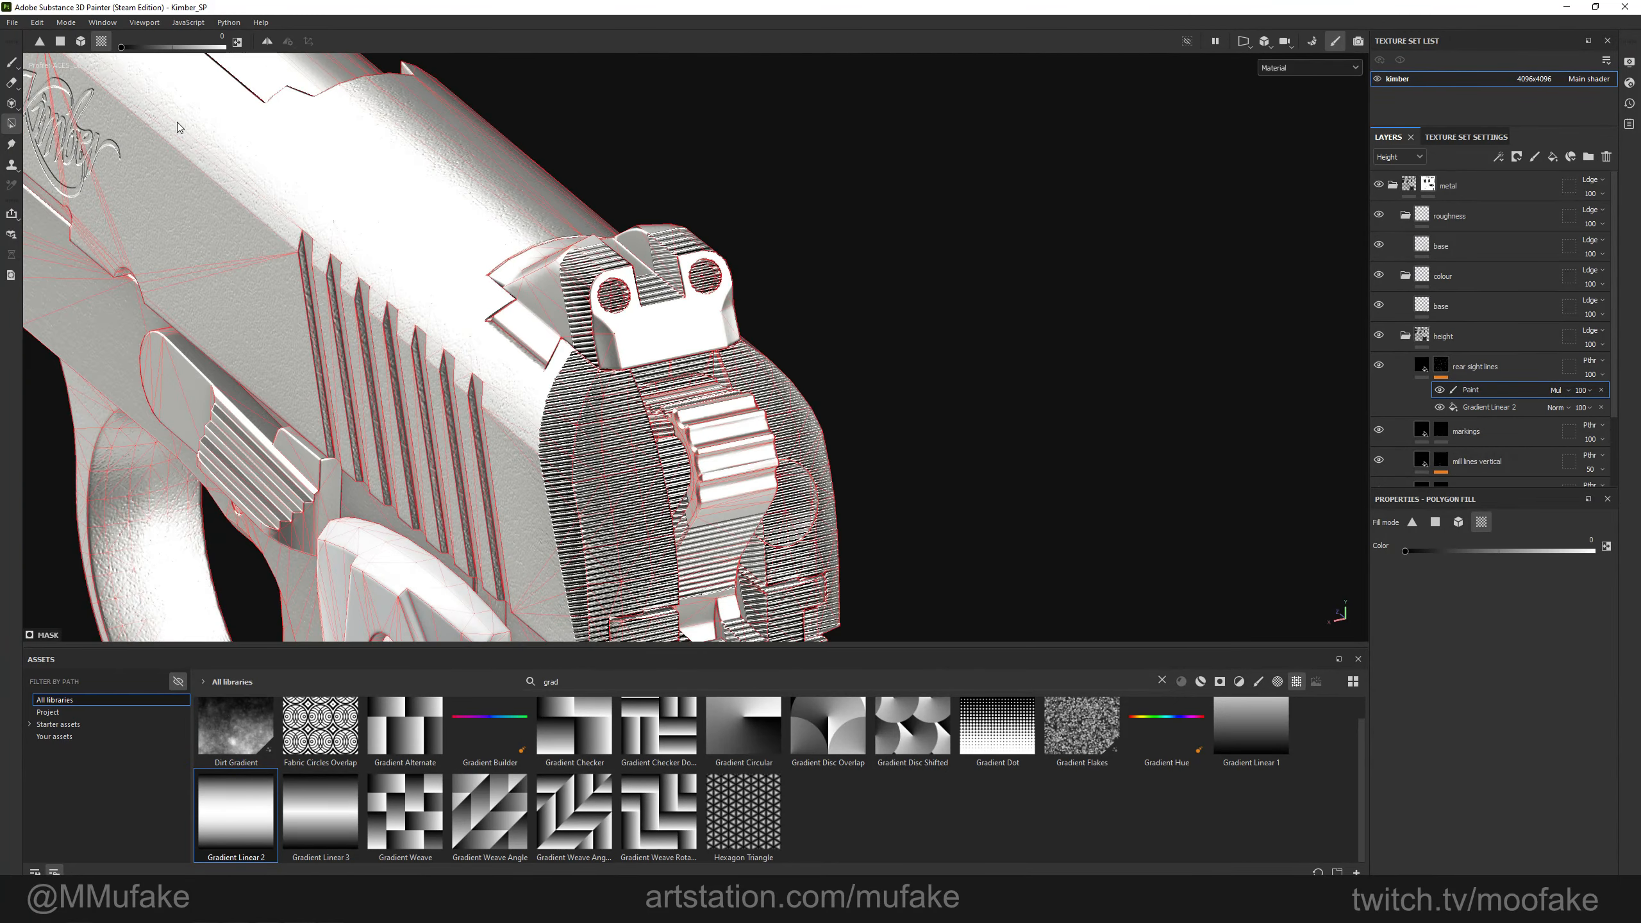
click(80, 41)
alt+right_drag(808, 304, 646, 252)
alt+drag(646, 252, 808, 265)
alt+middle_drag(528, 354, 595, 258)
alt+right_drag(595, 257, 361, 142)
drag(304, 94, 1017, 639)
Polygon-fill the rear sight's back face white to restore its lines and check the face straight on.
alt+right_drag(581, 297, 763, 207)
alt+middle_drag(762, 208, 624, 505)
alt+right_drag(624, 505, 672, 485)
drag(131, 48, 239, 49)
alt+drag(808, 336, 679, 362)
click(781, 380)
alt+shift+drag(780, 381, 514, 388)
alt+right_drag(514, 388, 727, 309)
alt+shift+drag(725, 303, 852, 284)
scroll(773, 401, down, 5)
alt+middle_drag(853, 284, 799, 345)
alt+right_drag(798, 345, 905, 475)
alt+middle_drag(905, 475, 850, 501)
alt+middle_drag(751, 294, 792, 316)
alt+right_drag(793, 316, 840, 352)
Paint a straight black stroke across the sight just below the round recesses with a size 1.05 brush.
key(2)
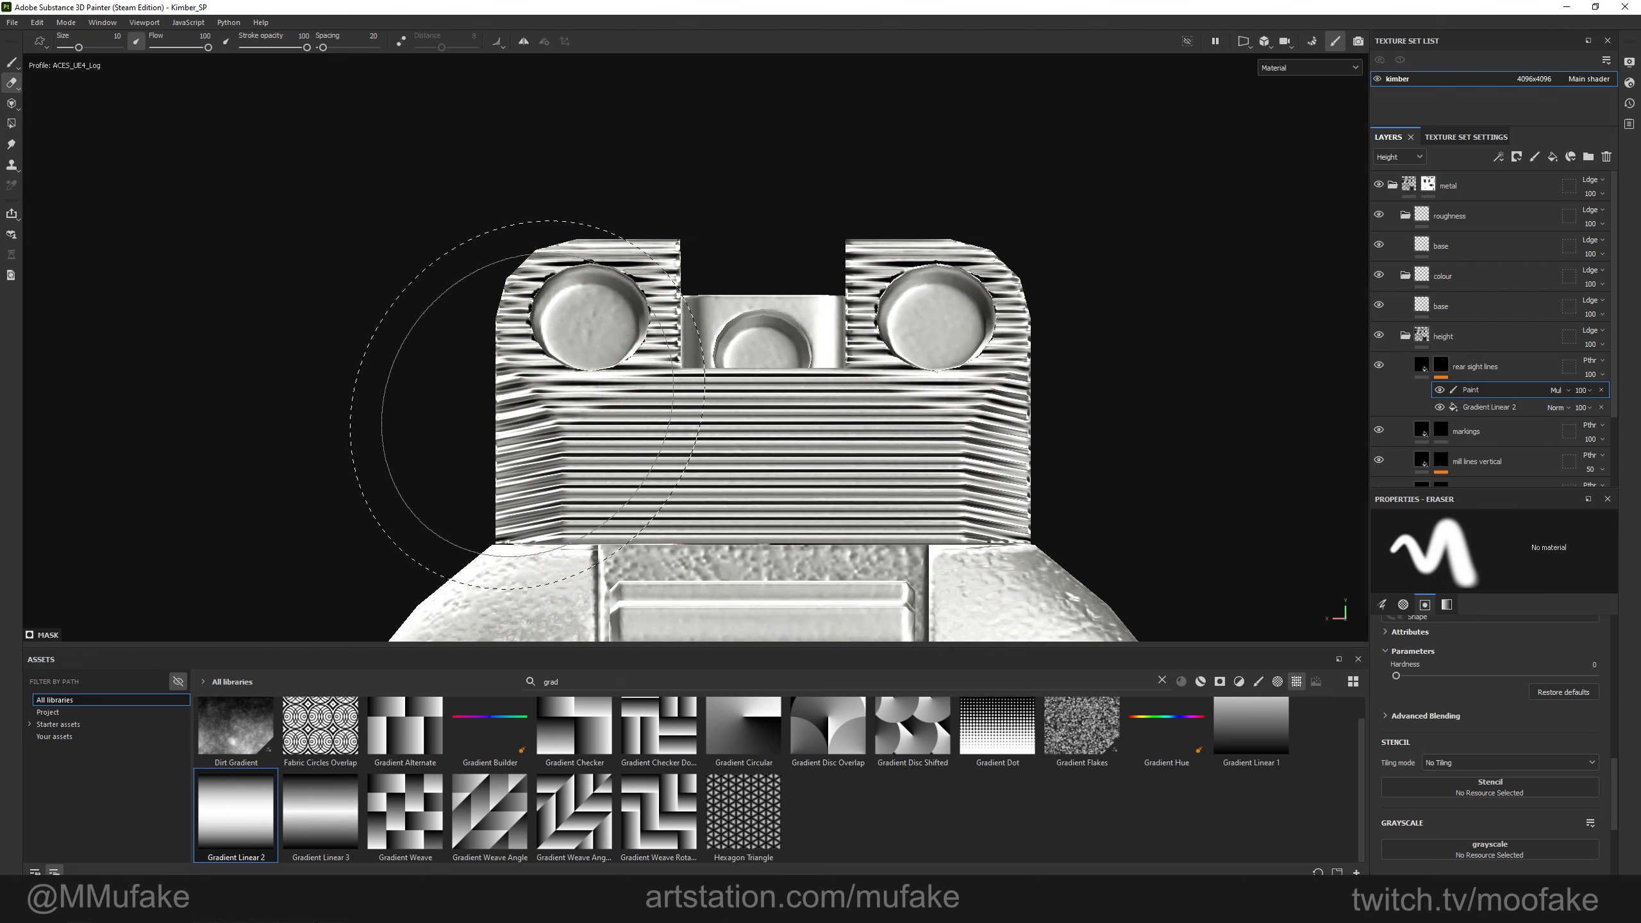
ctrl+right_drag(550, 450, 505, 460)
scroll(1487, 704, up, 2)
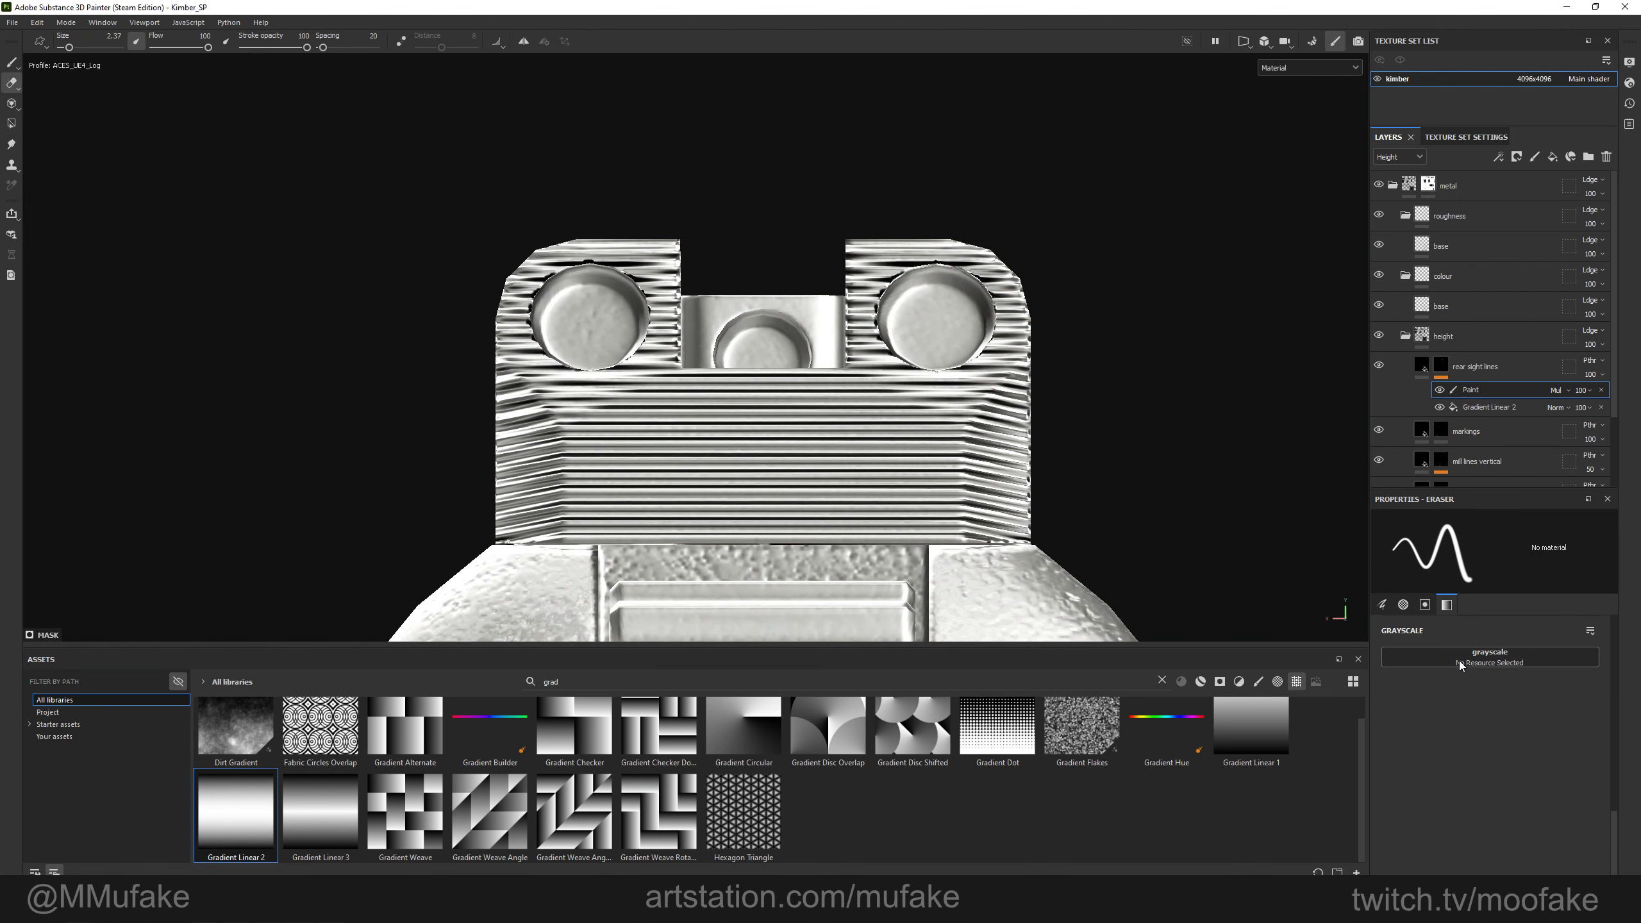
key(1)
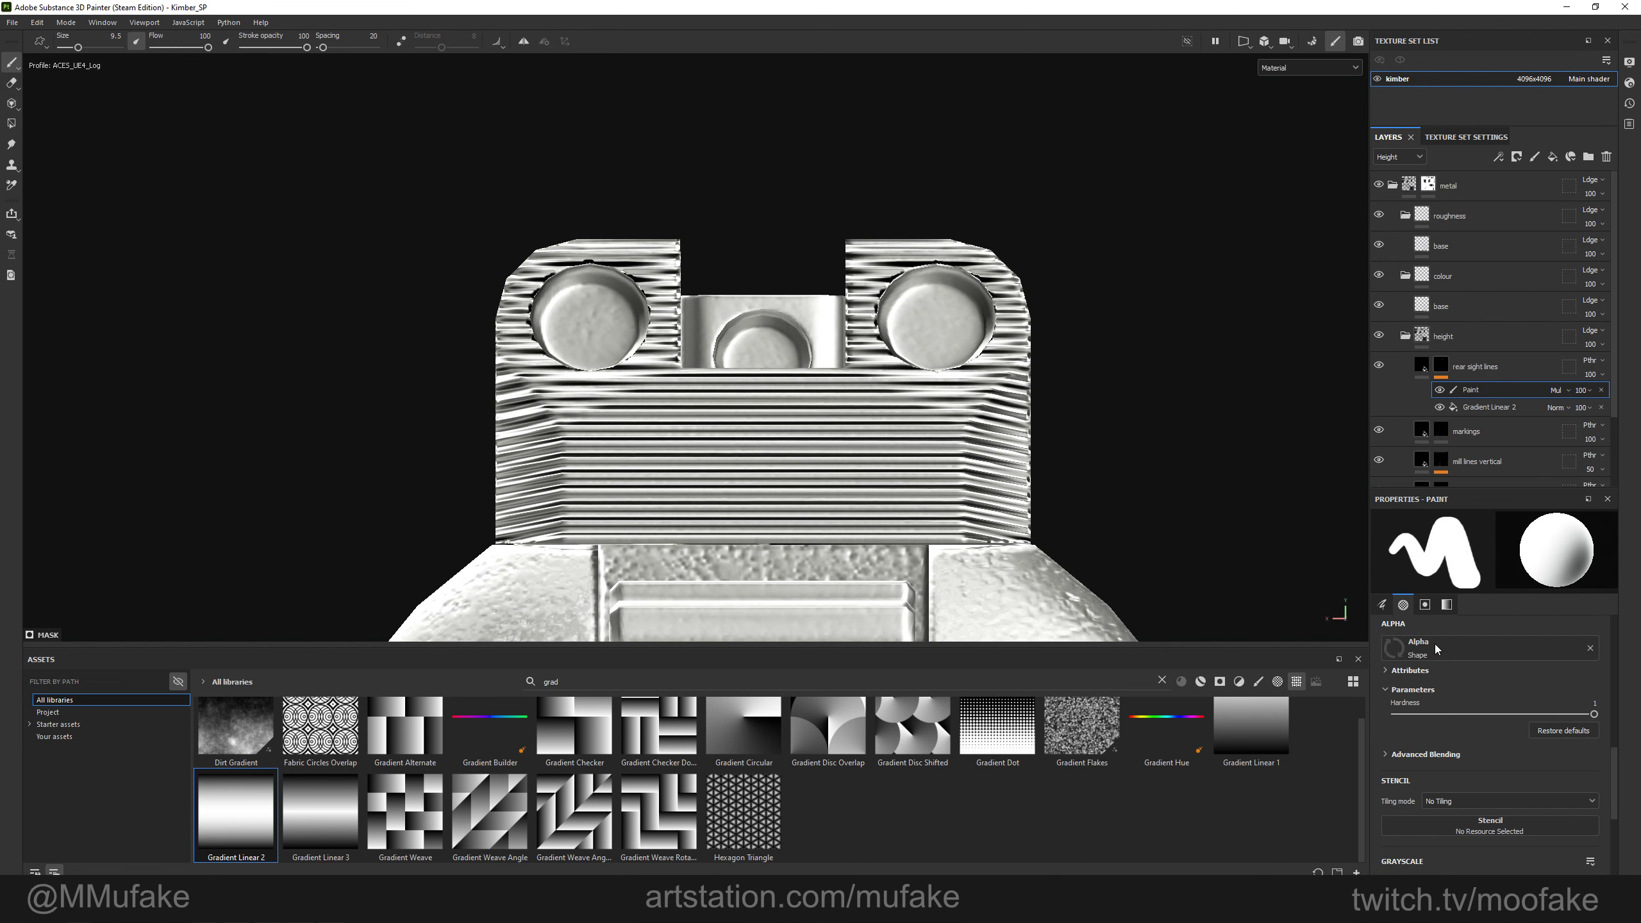
mouse_move(446, 405)
ctrl+right_down()
mouse_move(427, 405)
mouse_move(427, 376)
mouse_move(399, 376)
ctrl+right_up()
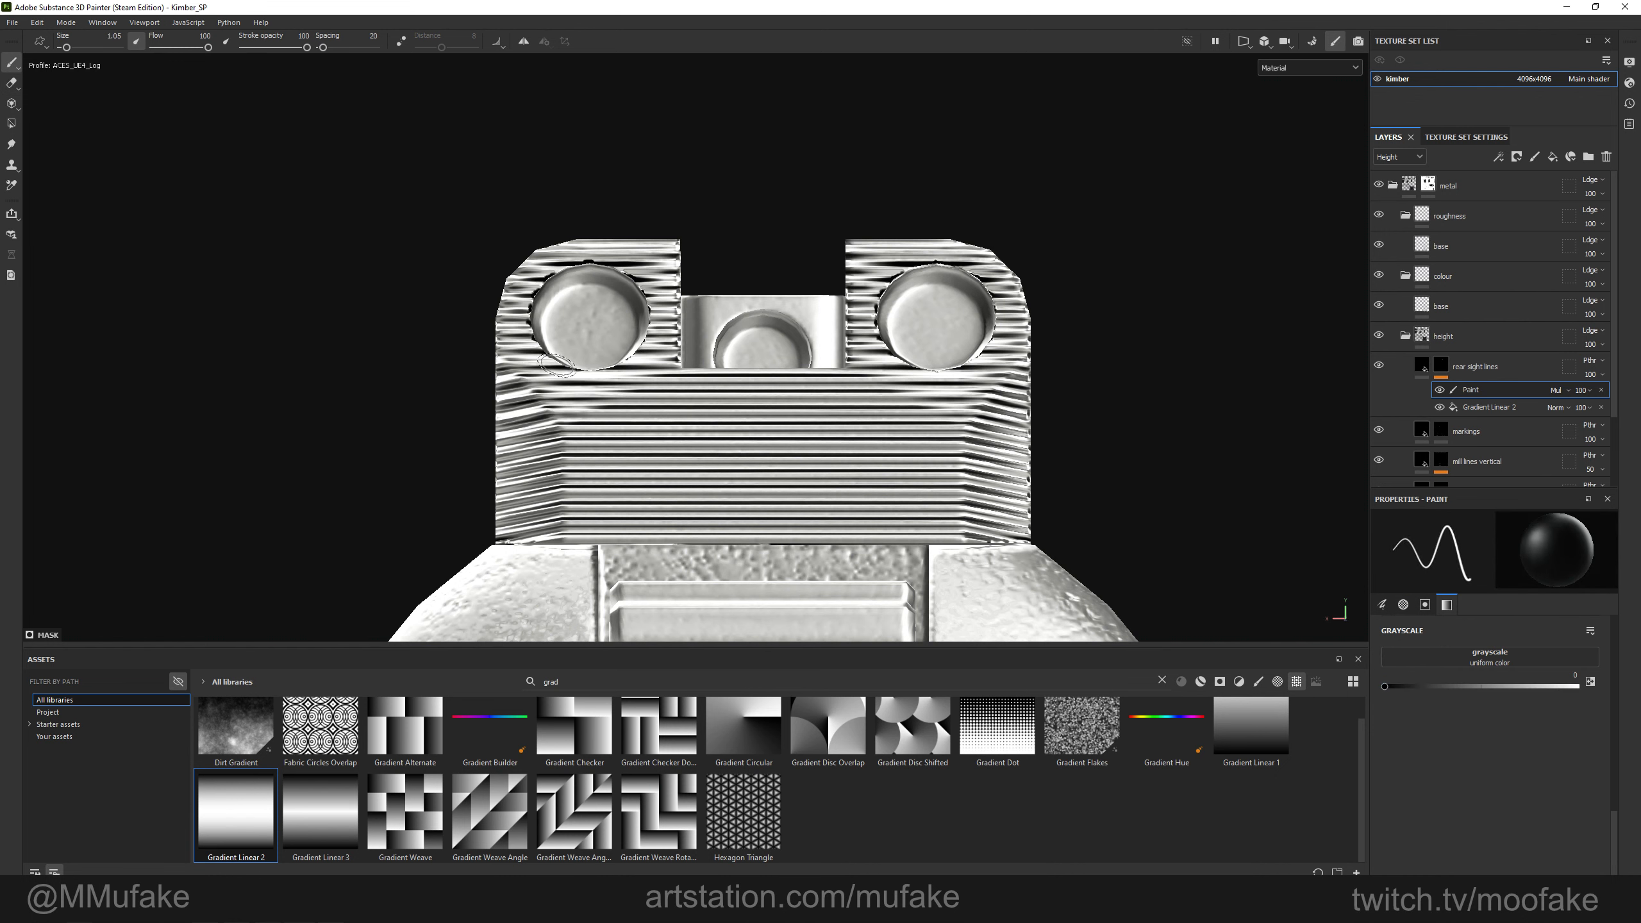
shift+click(1028, 358)
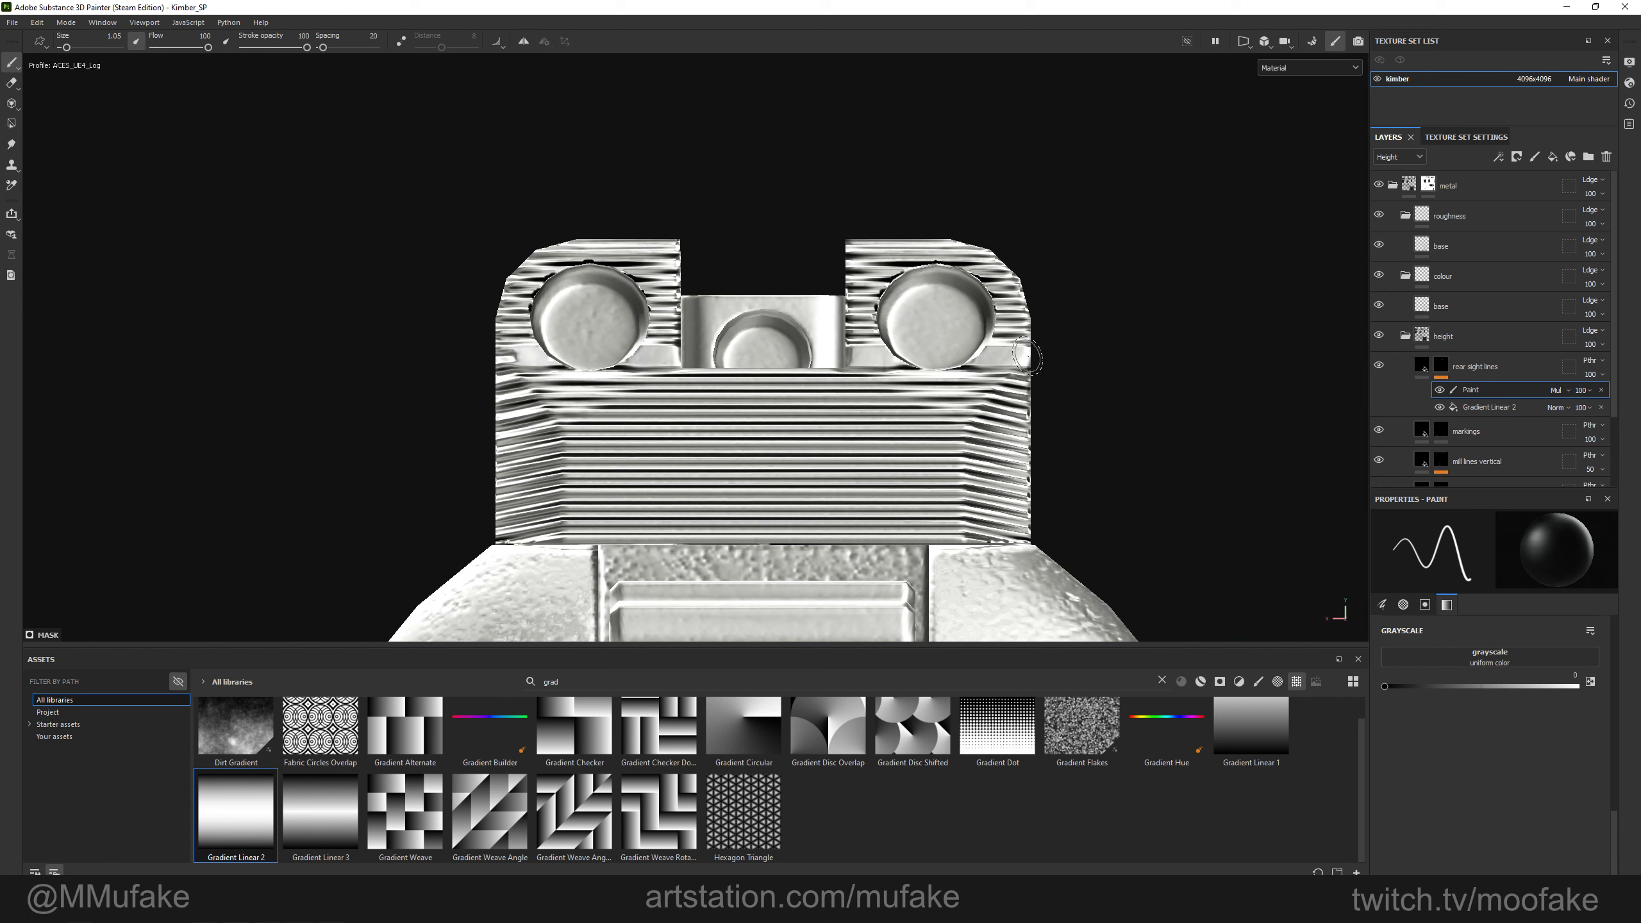
Enlarge the brush to 2.3 and paint out the lines around both round recesses on the sight.
ctrl+right_drag(1008, 338, 1003, 320)
mouse_move(1004, 320)
mouse_down()
mouse_move(905, 252)
mouse_move(860, 305)
mouse_up()
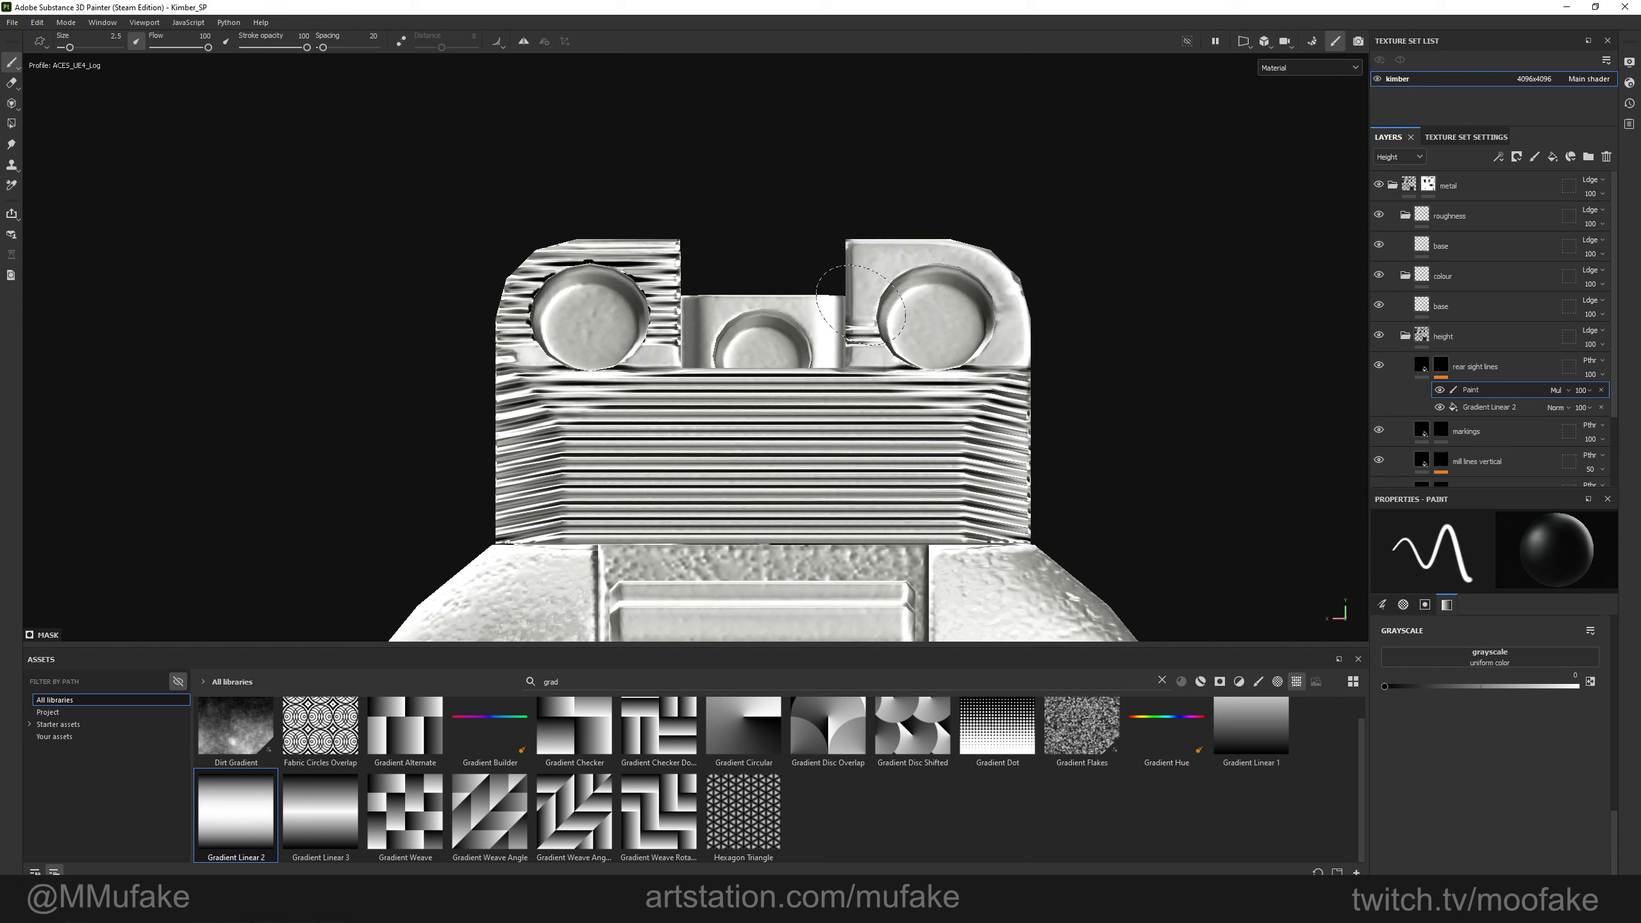
mouse_move(723, 317)
mouse_down()
mouse_move(511, 320)
mouse_move(675, 265)
mouse_up()
Clean up the leftover lines with a smaller brush and straighten the upper border of the lined area.
ctrl+right_drag(661, 328, 648, 331)
ctrl+right_drag(508, 360, 521, 363)
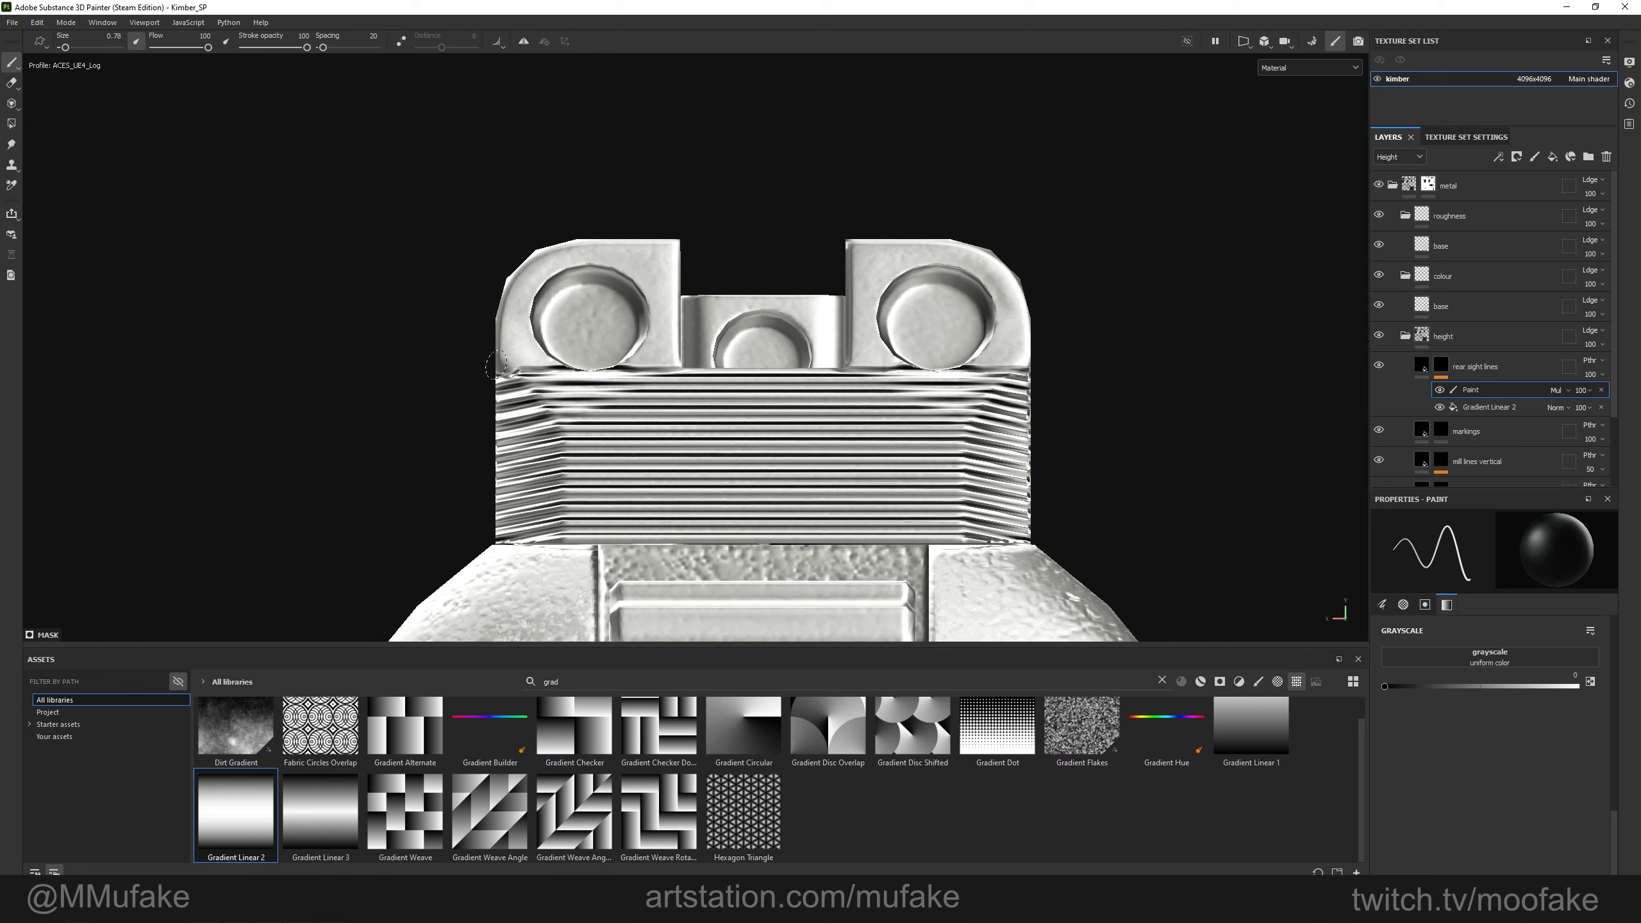
drag(988, 364, 1028, 372)
shift+click(496, 372)
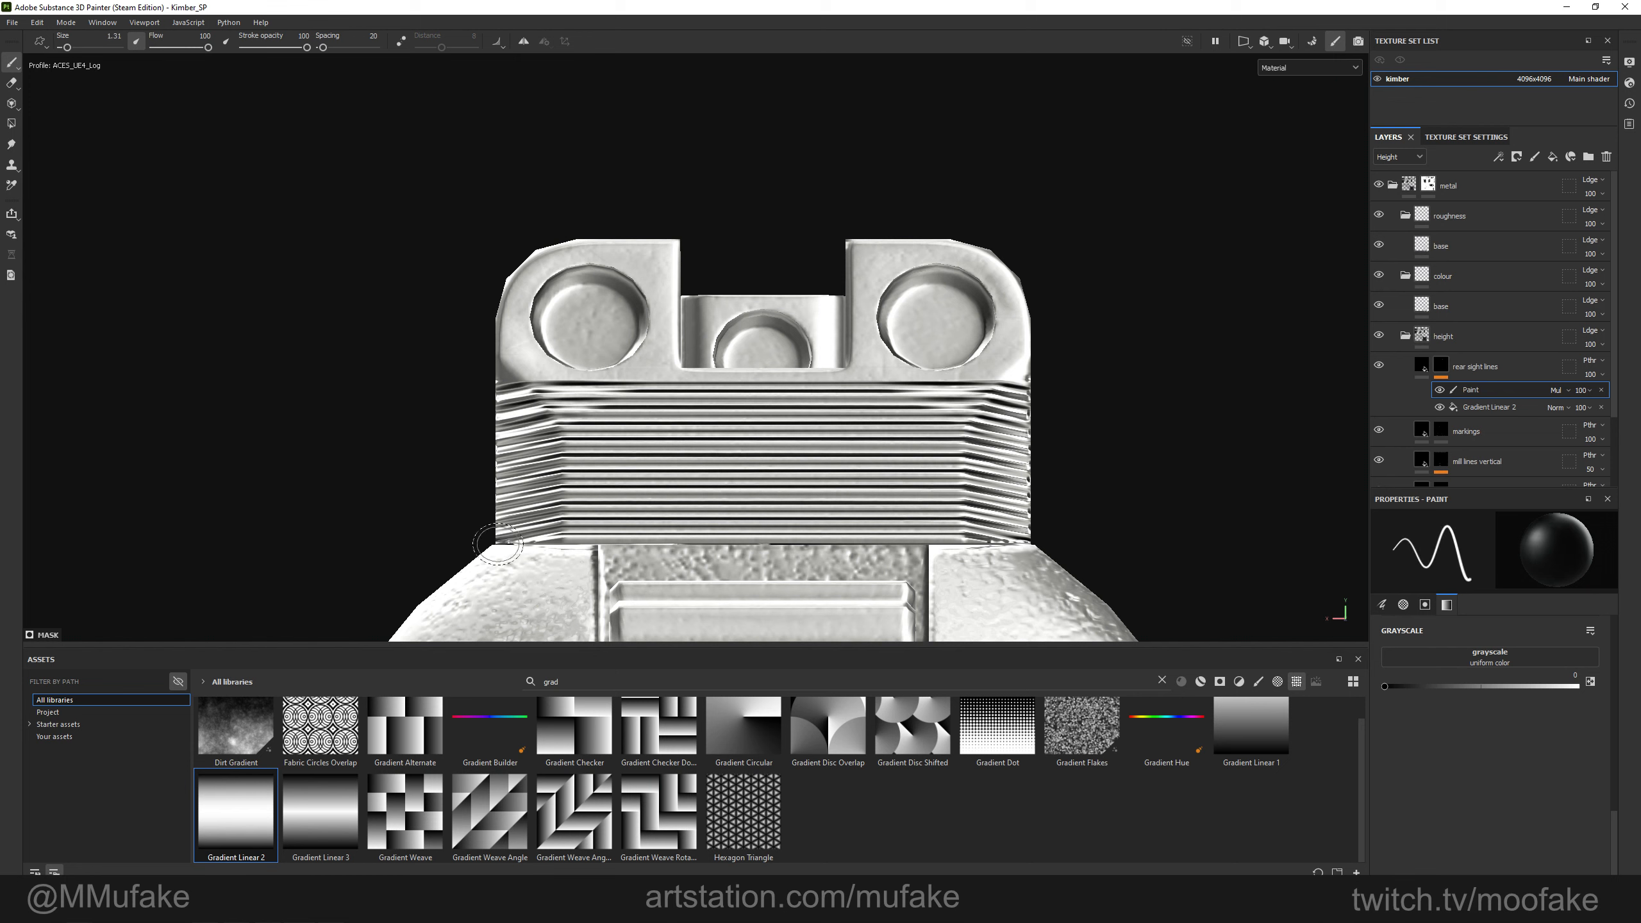
Enlarge the brush to 2.36 and paint out the line ends along both side edges of the rear sight's back face.
key(bracketright)
key(bracketright)
key(bracketright)
key(bracketright)
drag(507, 427, 519, 539)
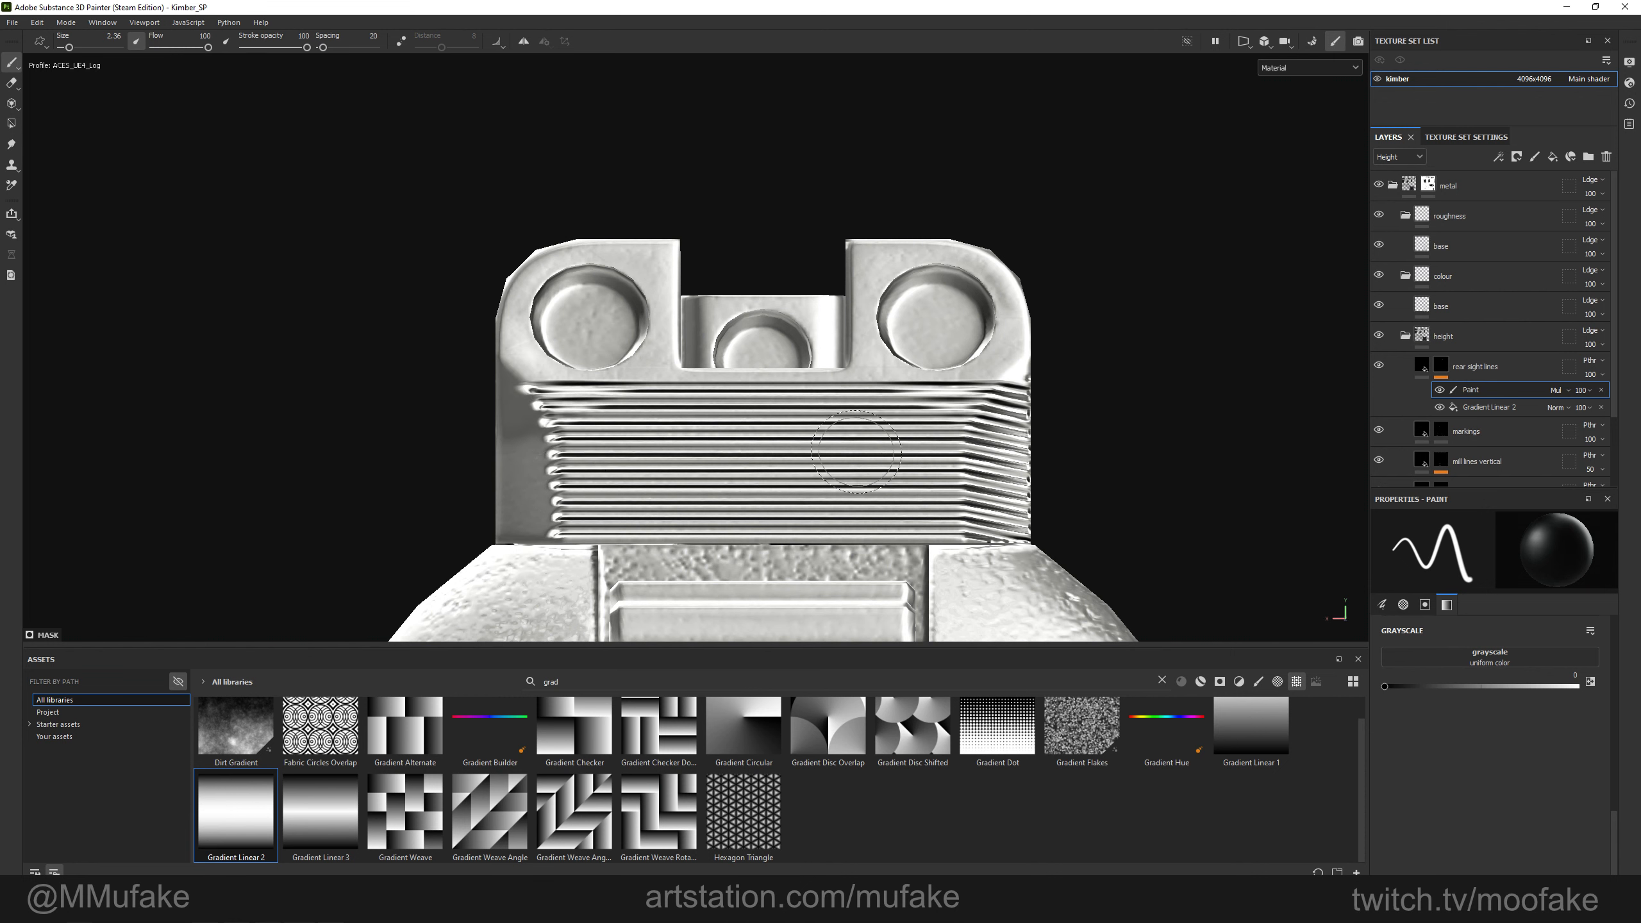
alt+middle_drag(855, 452, 721, 435)
mouse_move(718, 443)
mouse_down()
mouse_move(676, 465)
mouse_move(691, 384)
mouse_move(669, 447)
mouse_up()
mouse_move(792, 391)
alt+mouse_down()
mouse_move(705, 400)
mouse_move(738, 428)
mouse_move(772, 413)
alt+mouse_up()
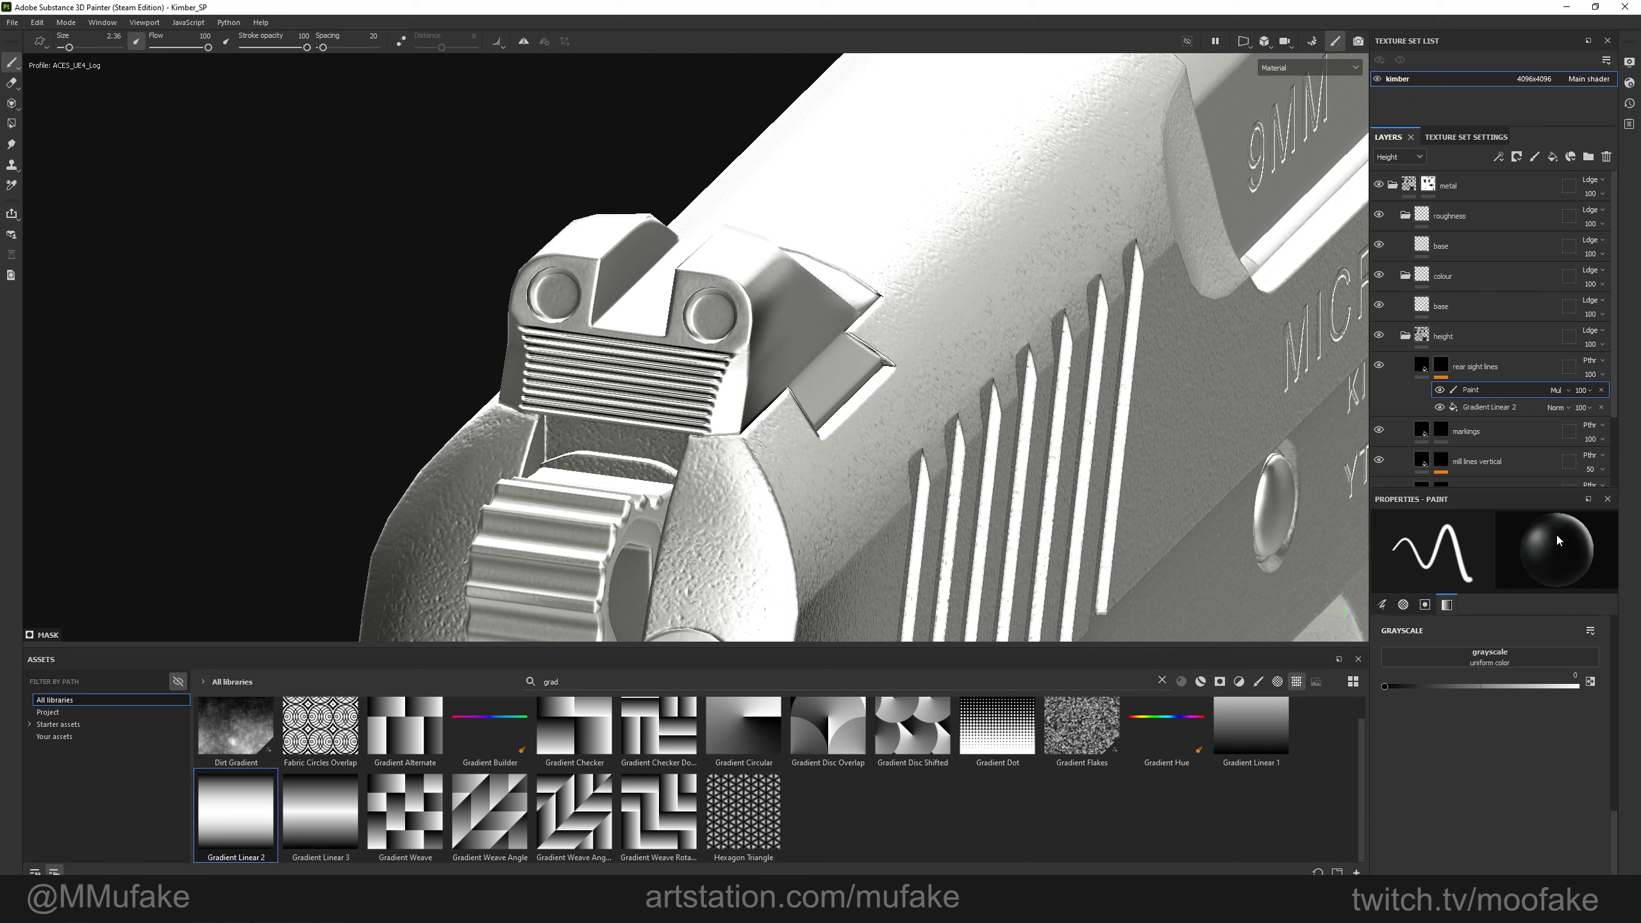
Set the tiling of the rear sight's Gradient Linear 2 fill to 6.
click(1470, 407)
drag(1450, 715, 1462, 715)
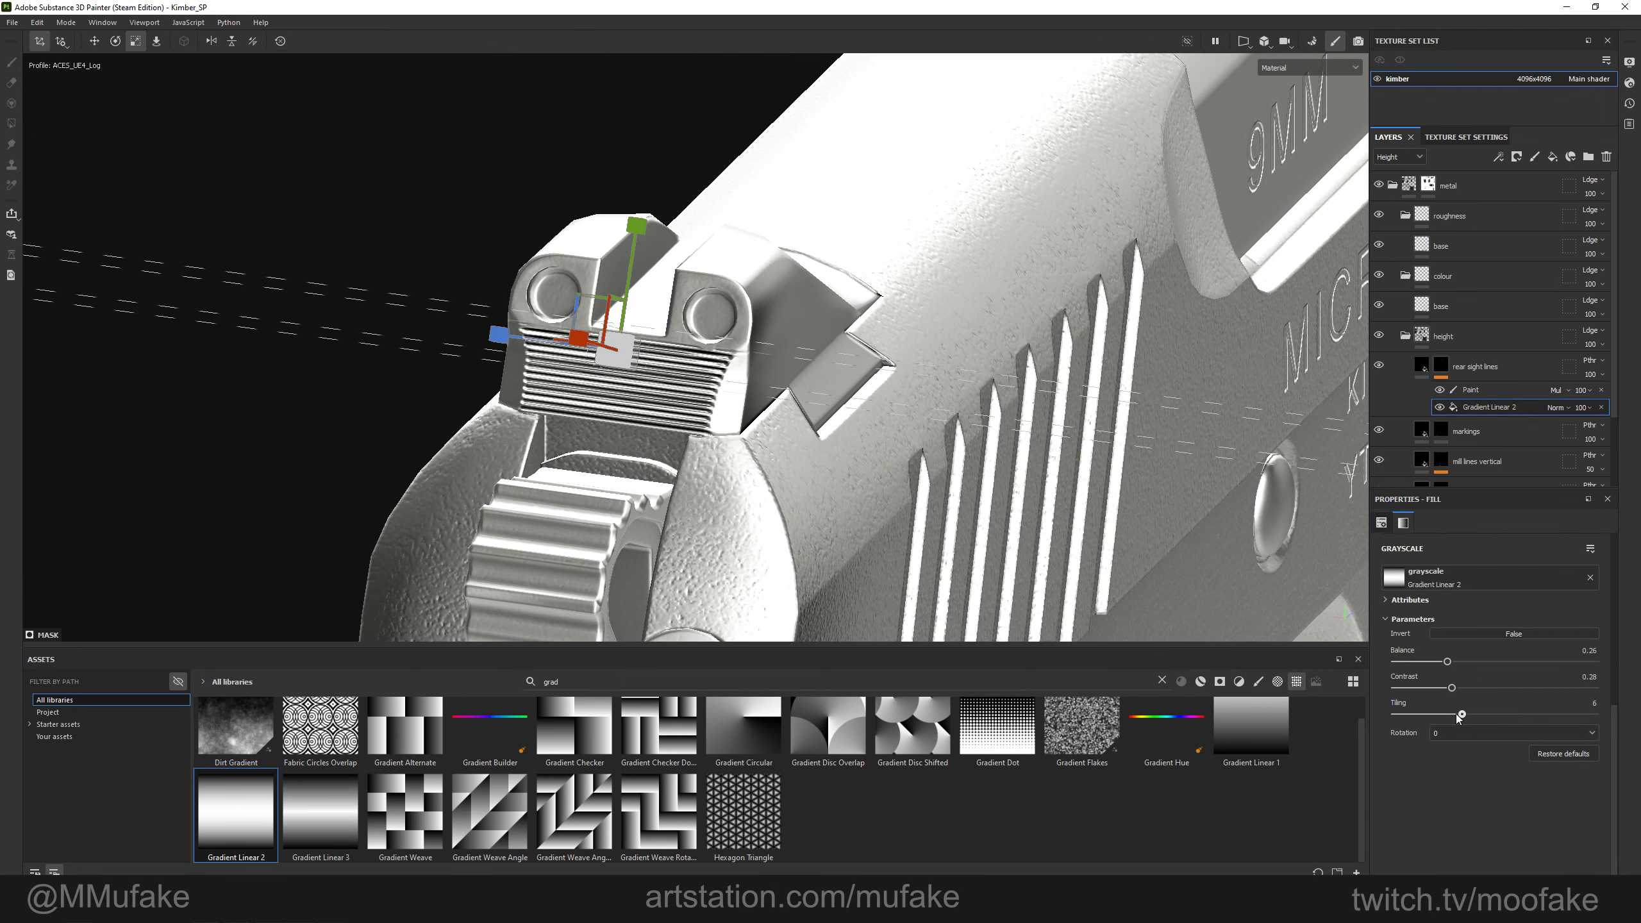
alt+shift+drag(615, 348, 657, 343)
On the Paint effect, draw a straight stroke along the upper border of the sight's lines with a size 0.36 brush.
click(1486, 389)
scroll(550, 322, up, 5)
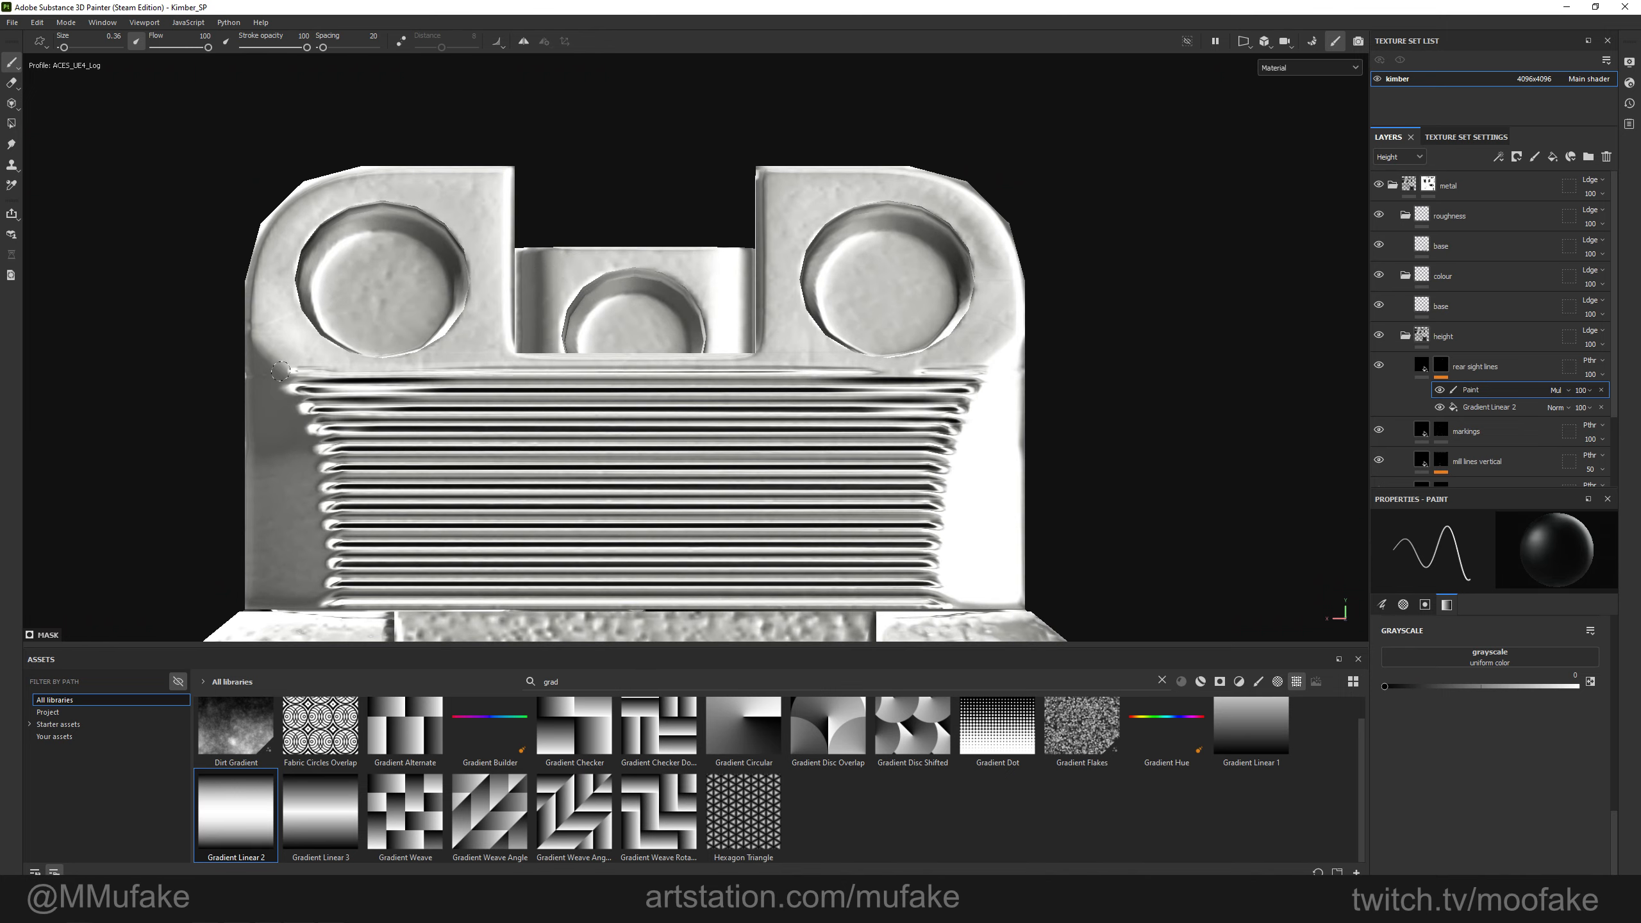
shift+click(982, 372)
scroll(983, 372, down, 3)
alt+drag(983, 371, 936, 469)
scroll(937, 469, up, 2)
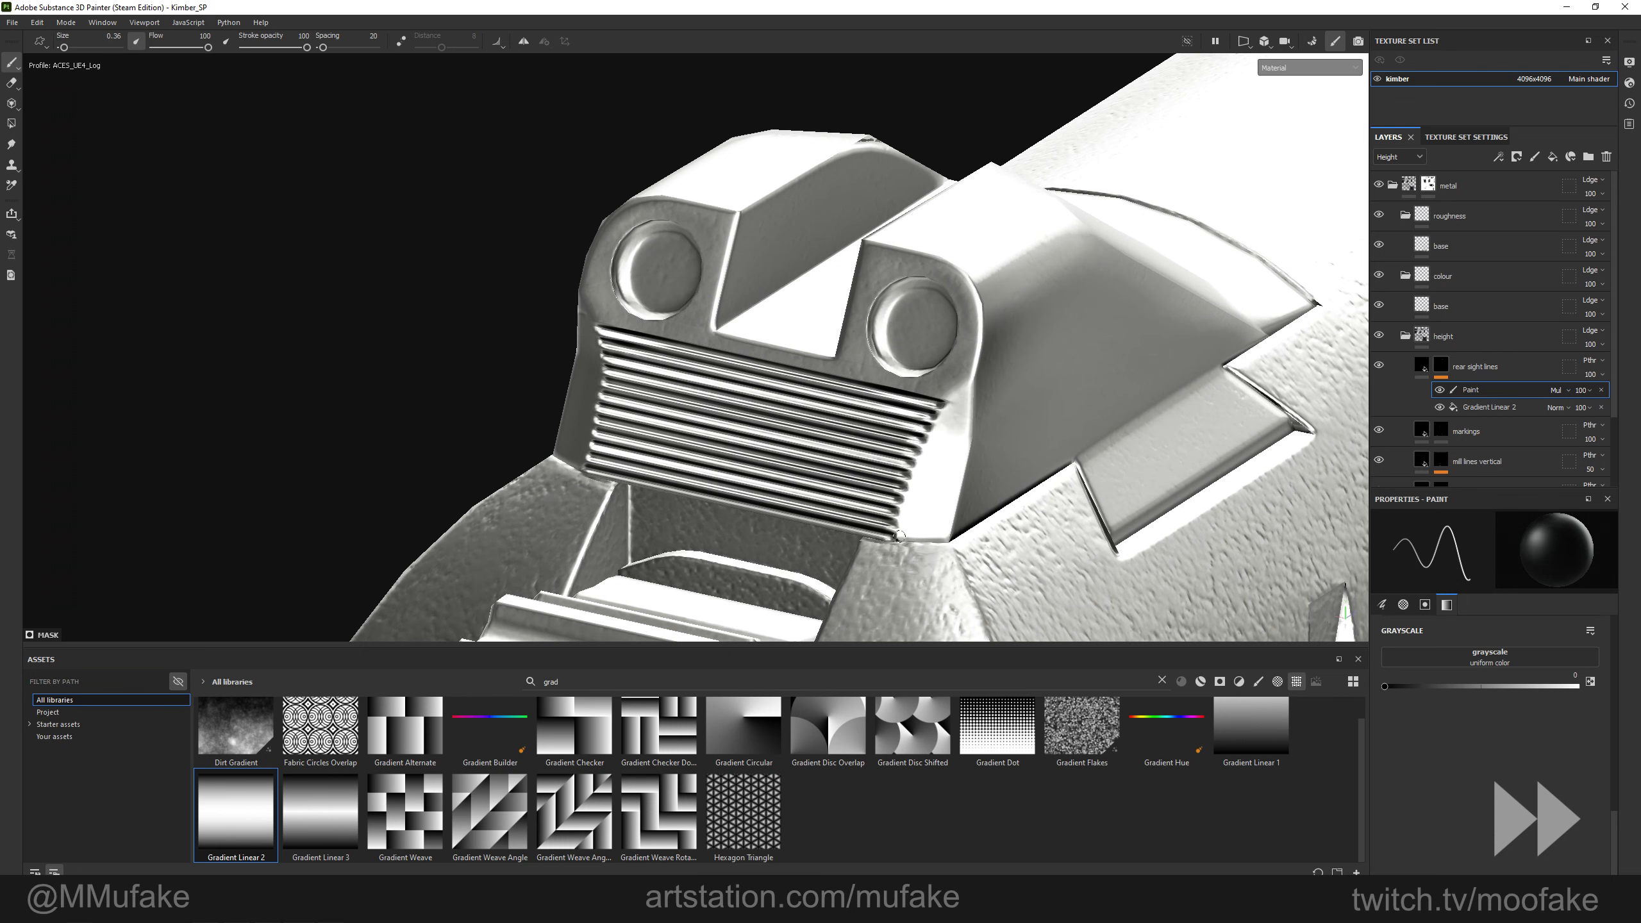
Paint a straight black stroke along the lower edge of the sight's lined area.
alt+shift+drag(897, 540, 524, 531)
shift+click(911, 539)
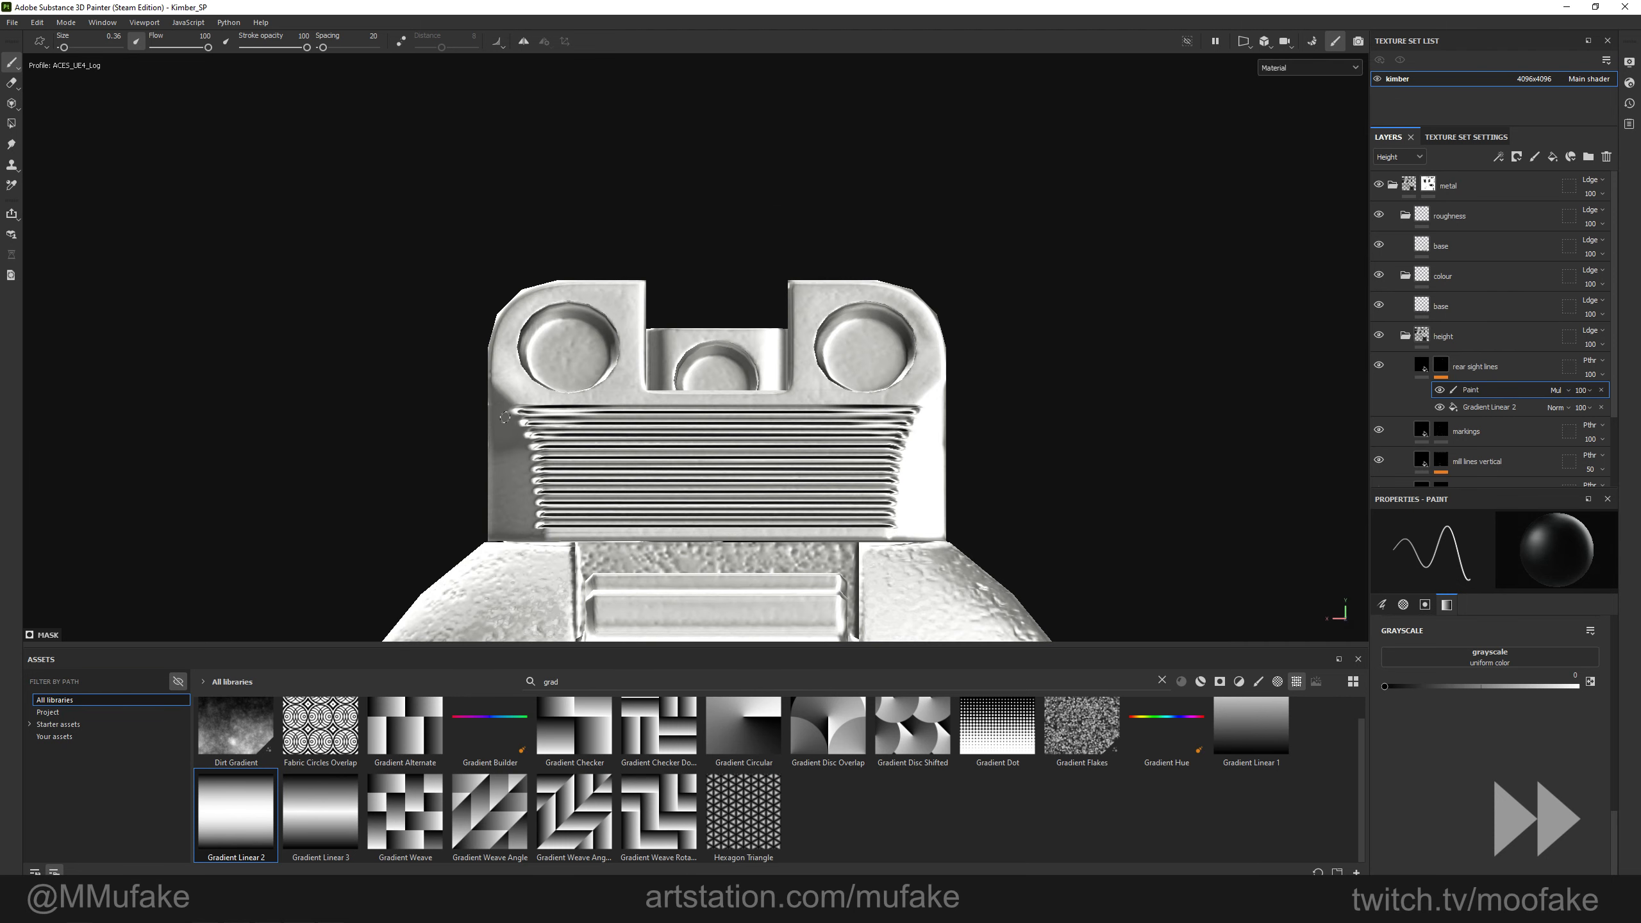
scroll(483, 404, up, 3)
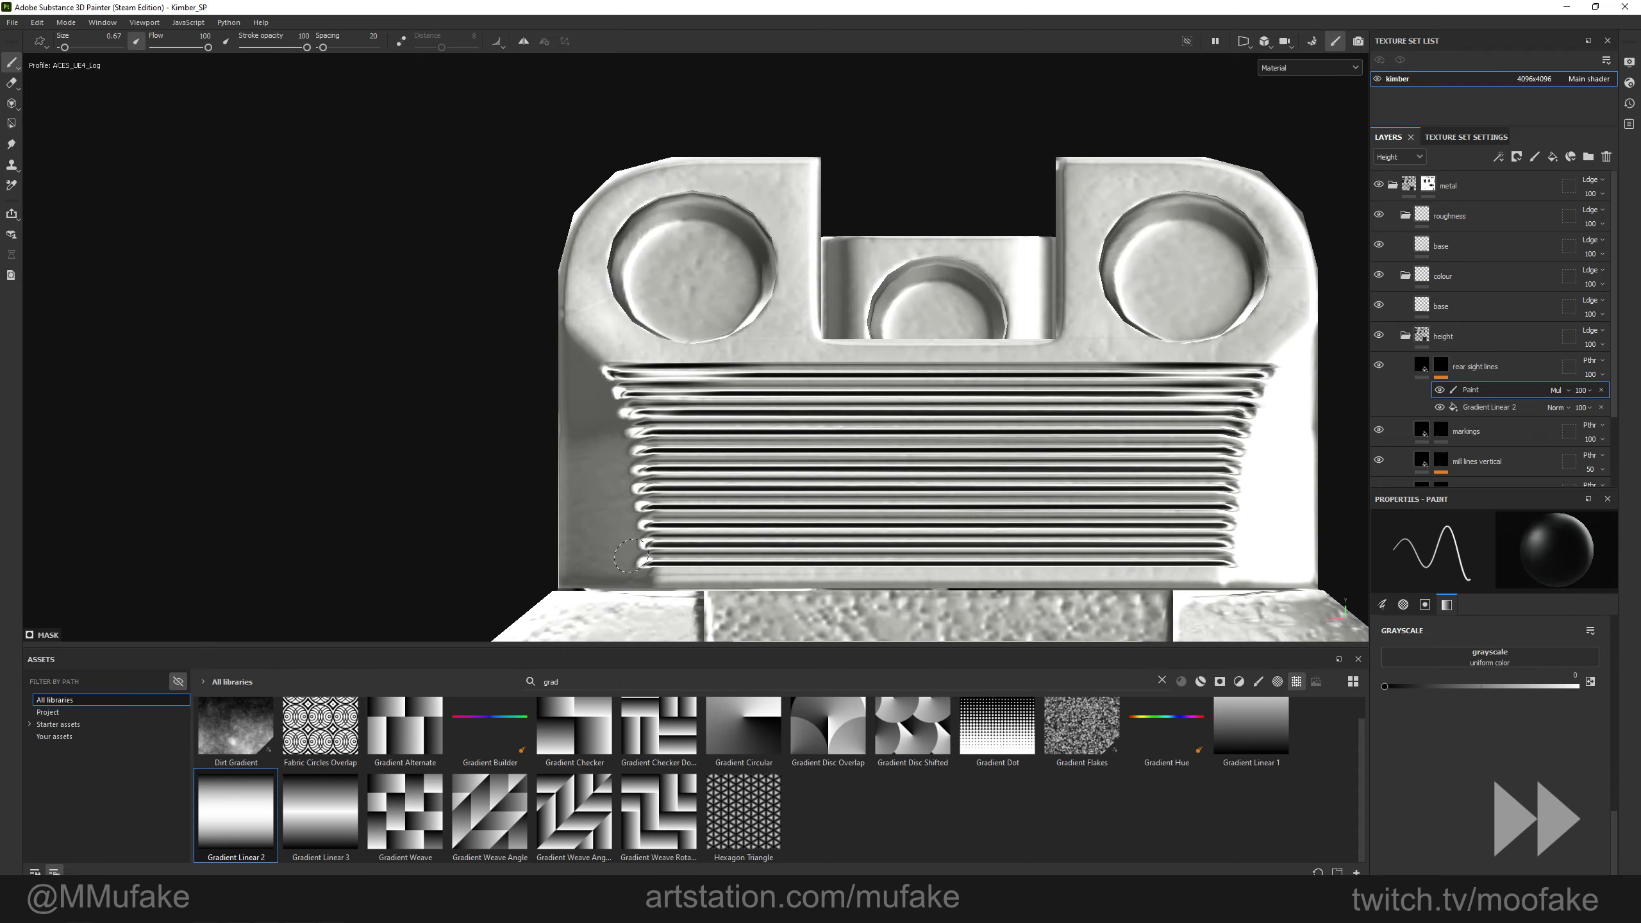
scroll(607, 408, down, 4)
alt+drag(607, 408, 911, 400)
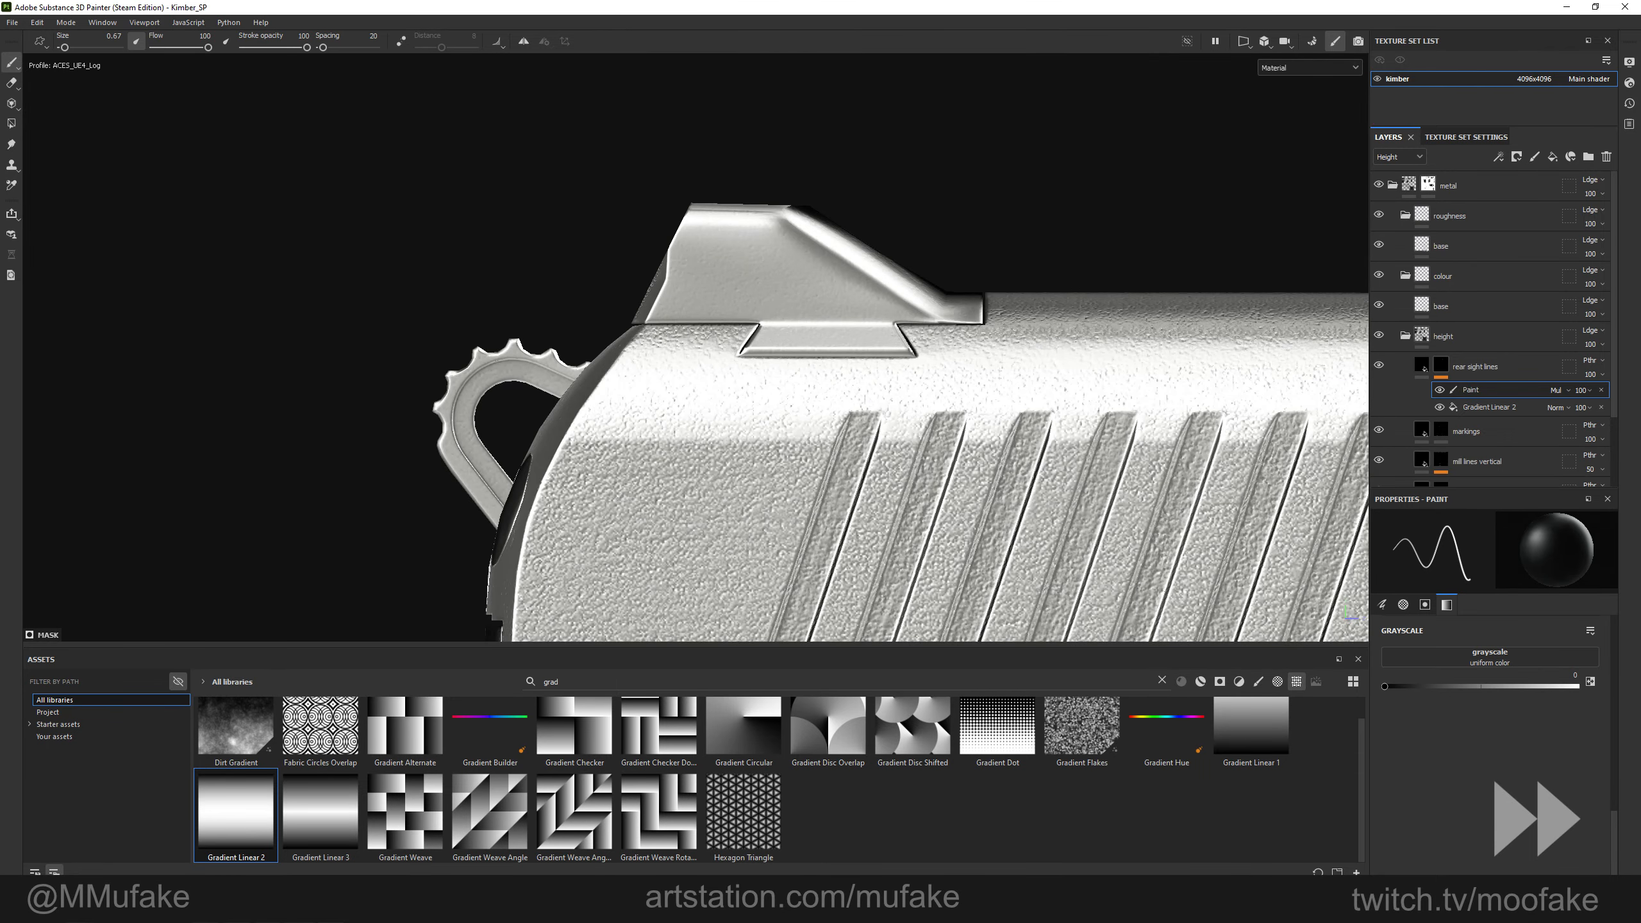
Duplicate the rear sight lines layer and rename the copy "trigger lines".
scroll(875, 323, down, 5)
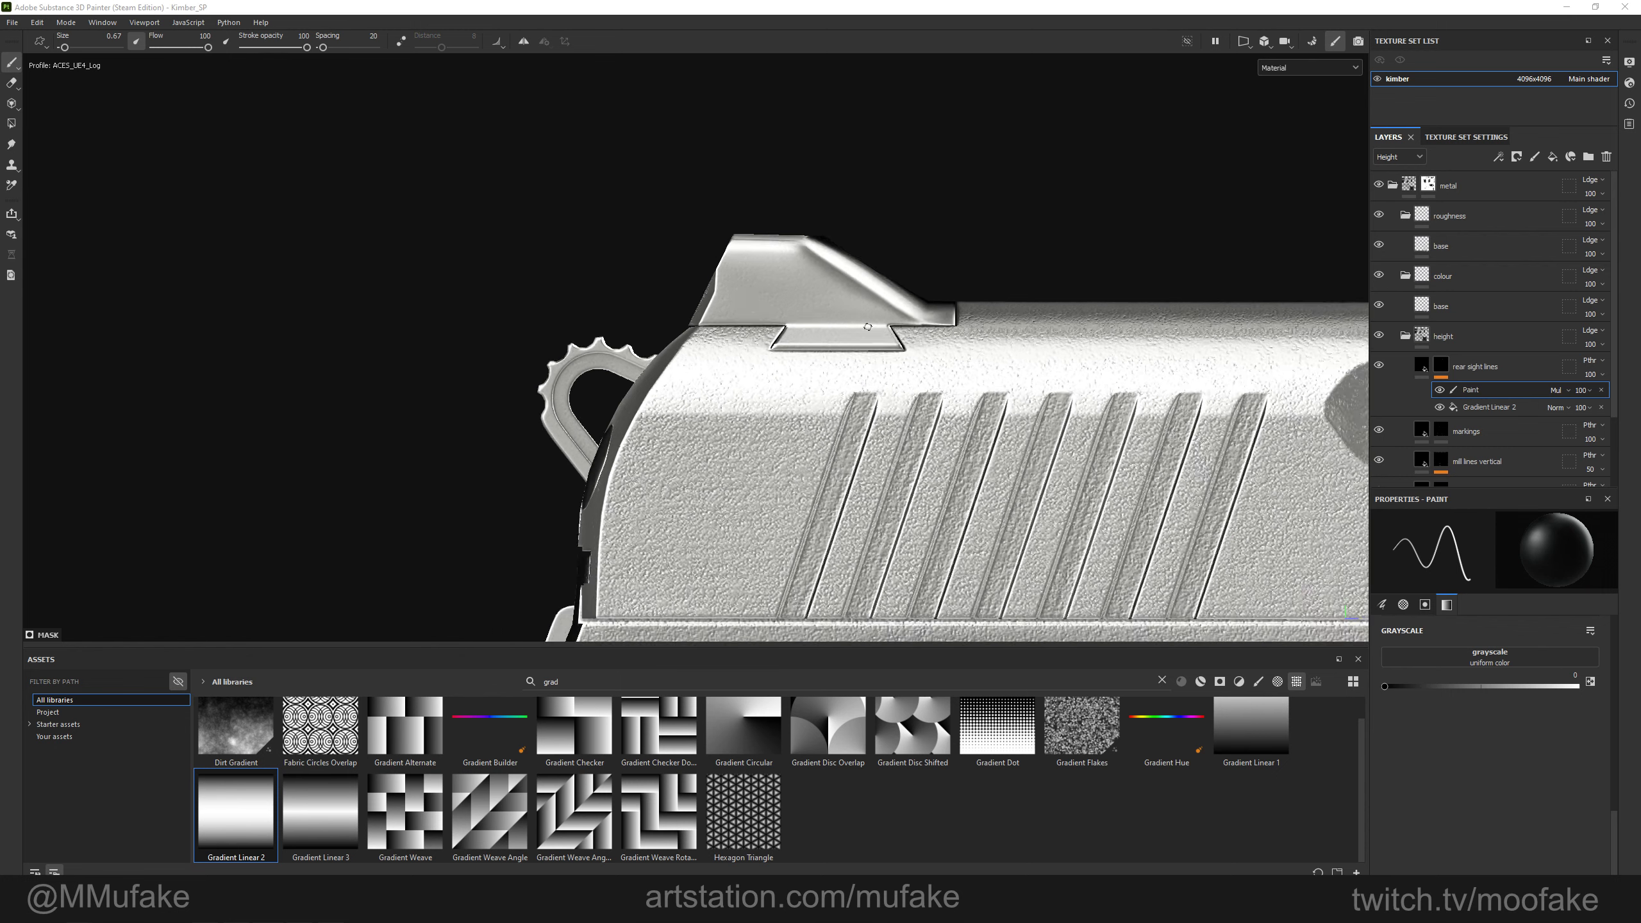
click(1471, 368)
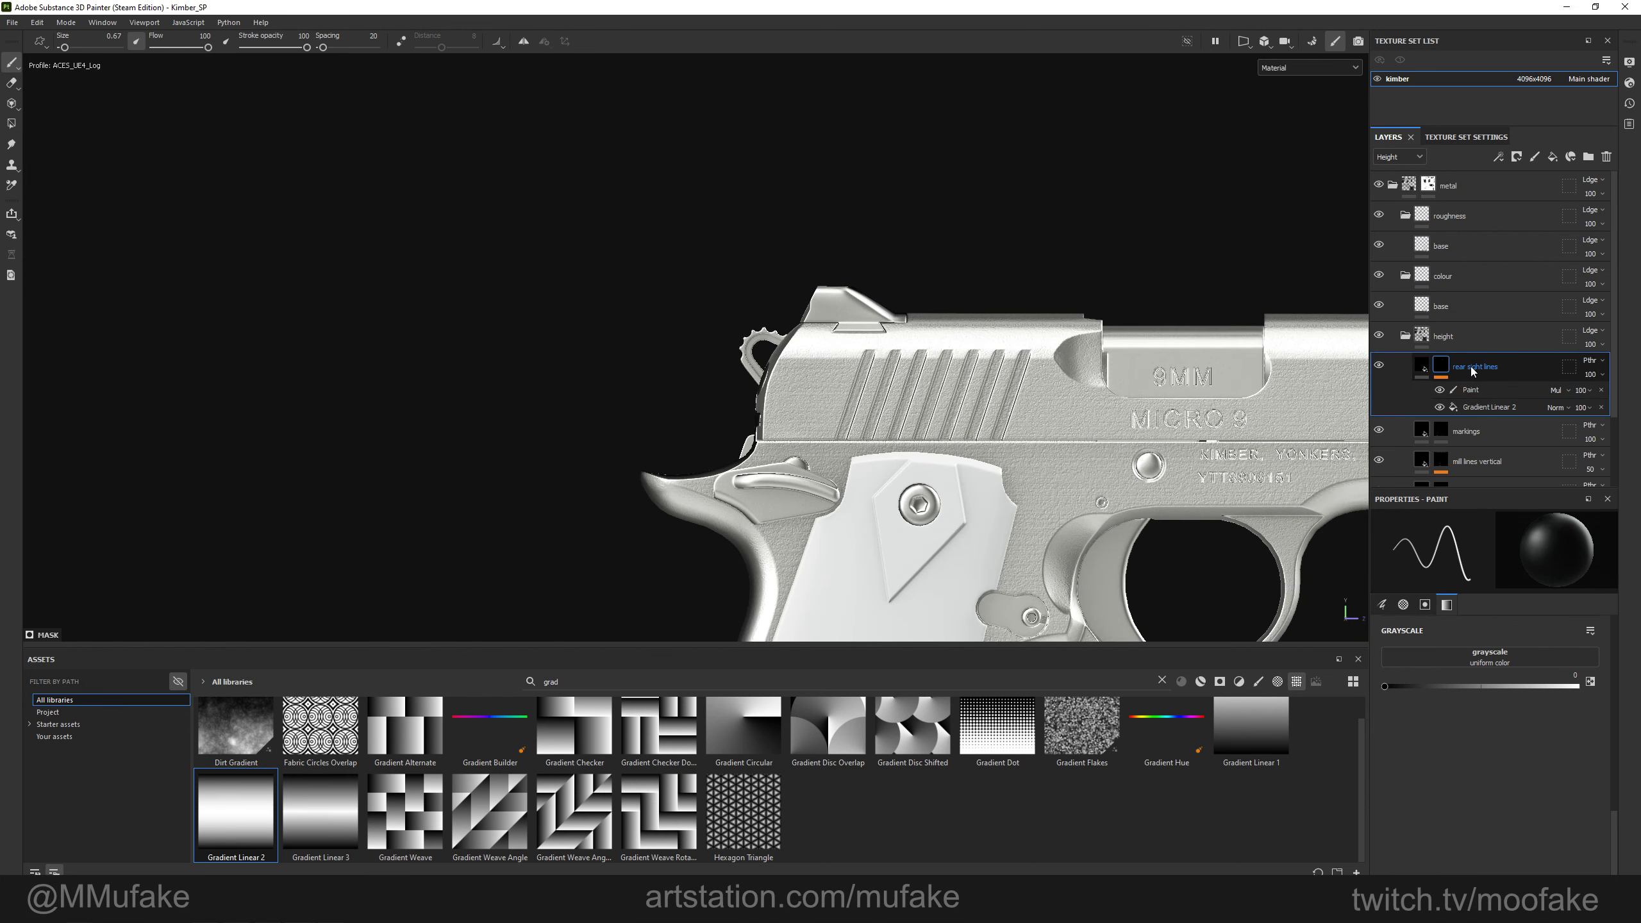
key(ctrl+d)
key(f)
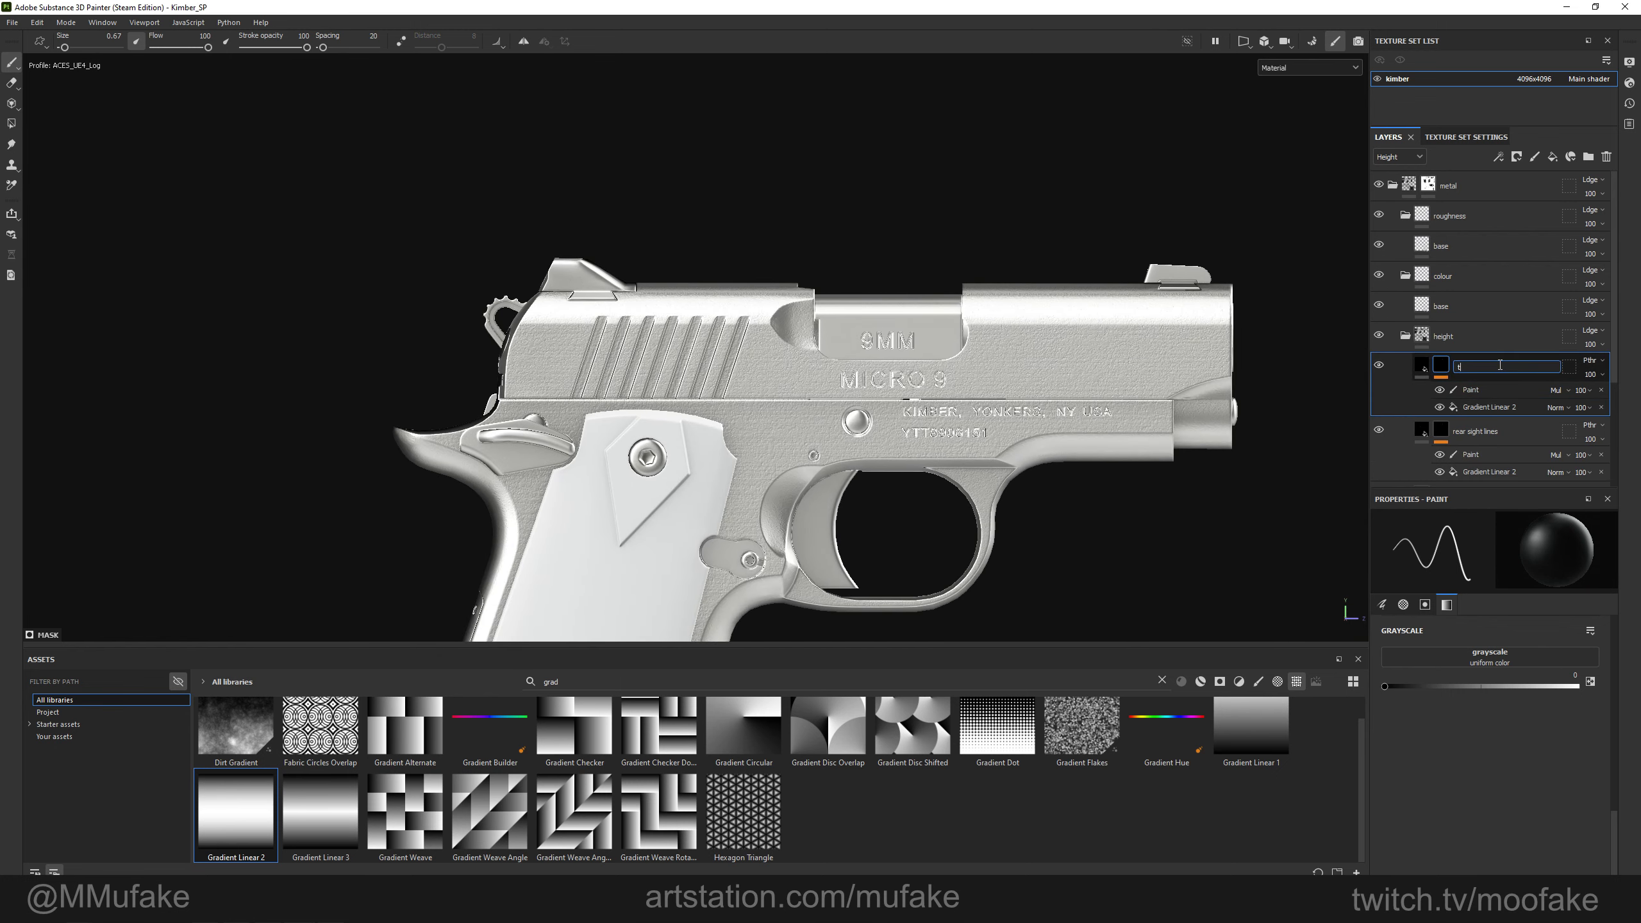
key(Return)
Open the trigger lines mask and delete its copied Paint effect.
scroll(656, 390, down, 4)
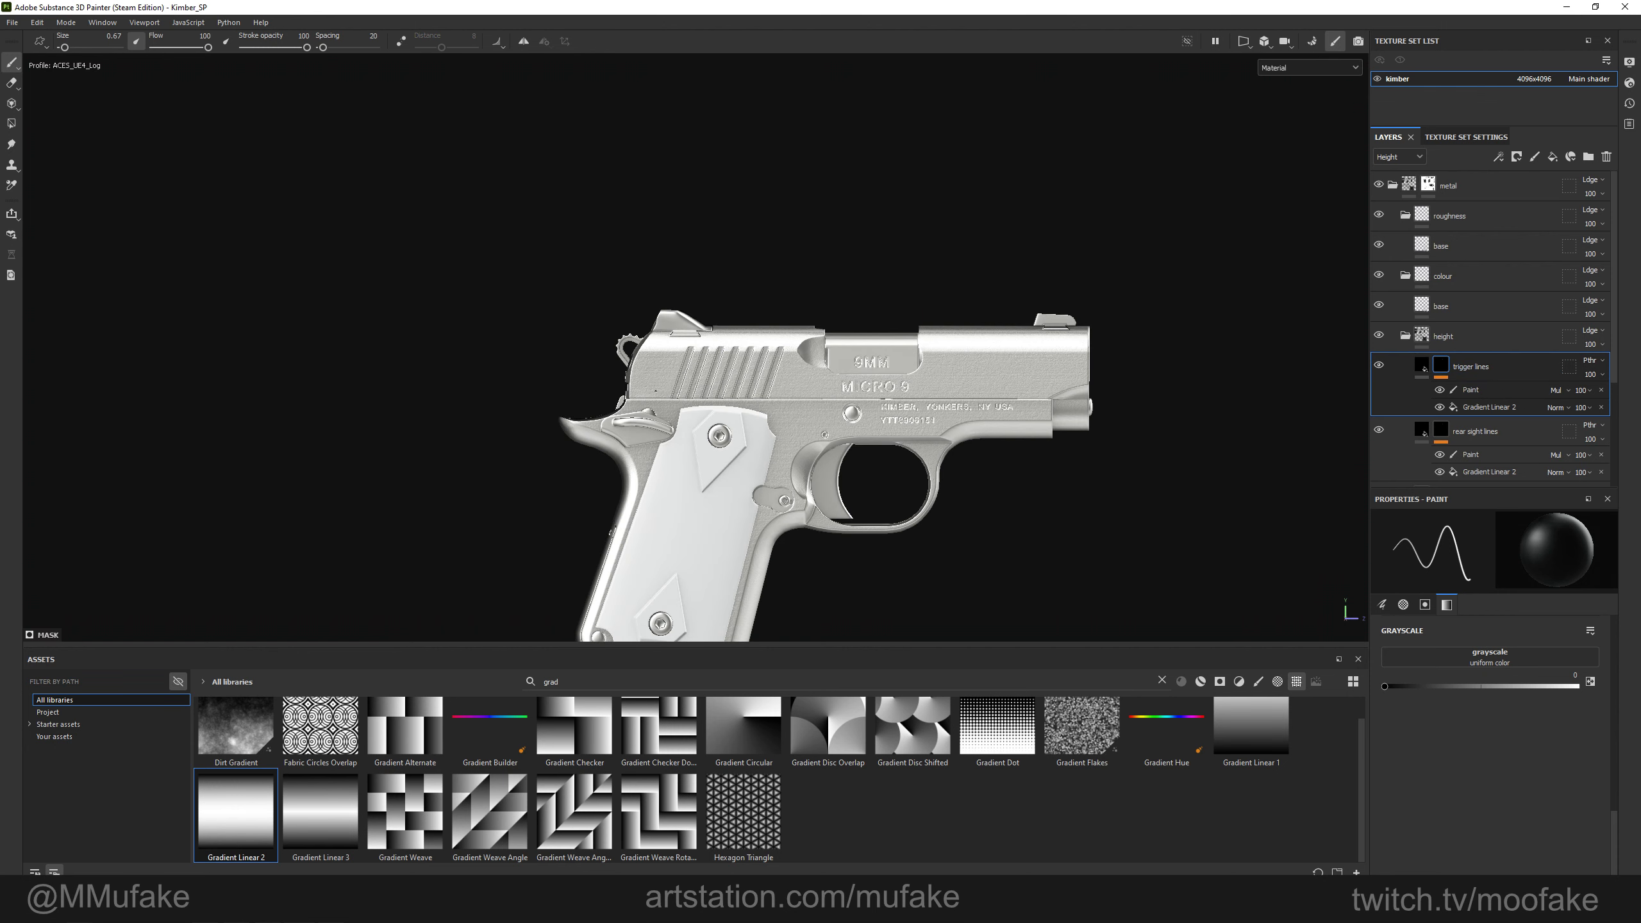
click(1442, 366)
click(1475, 405)
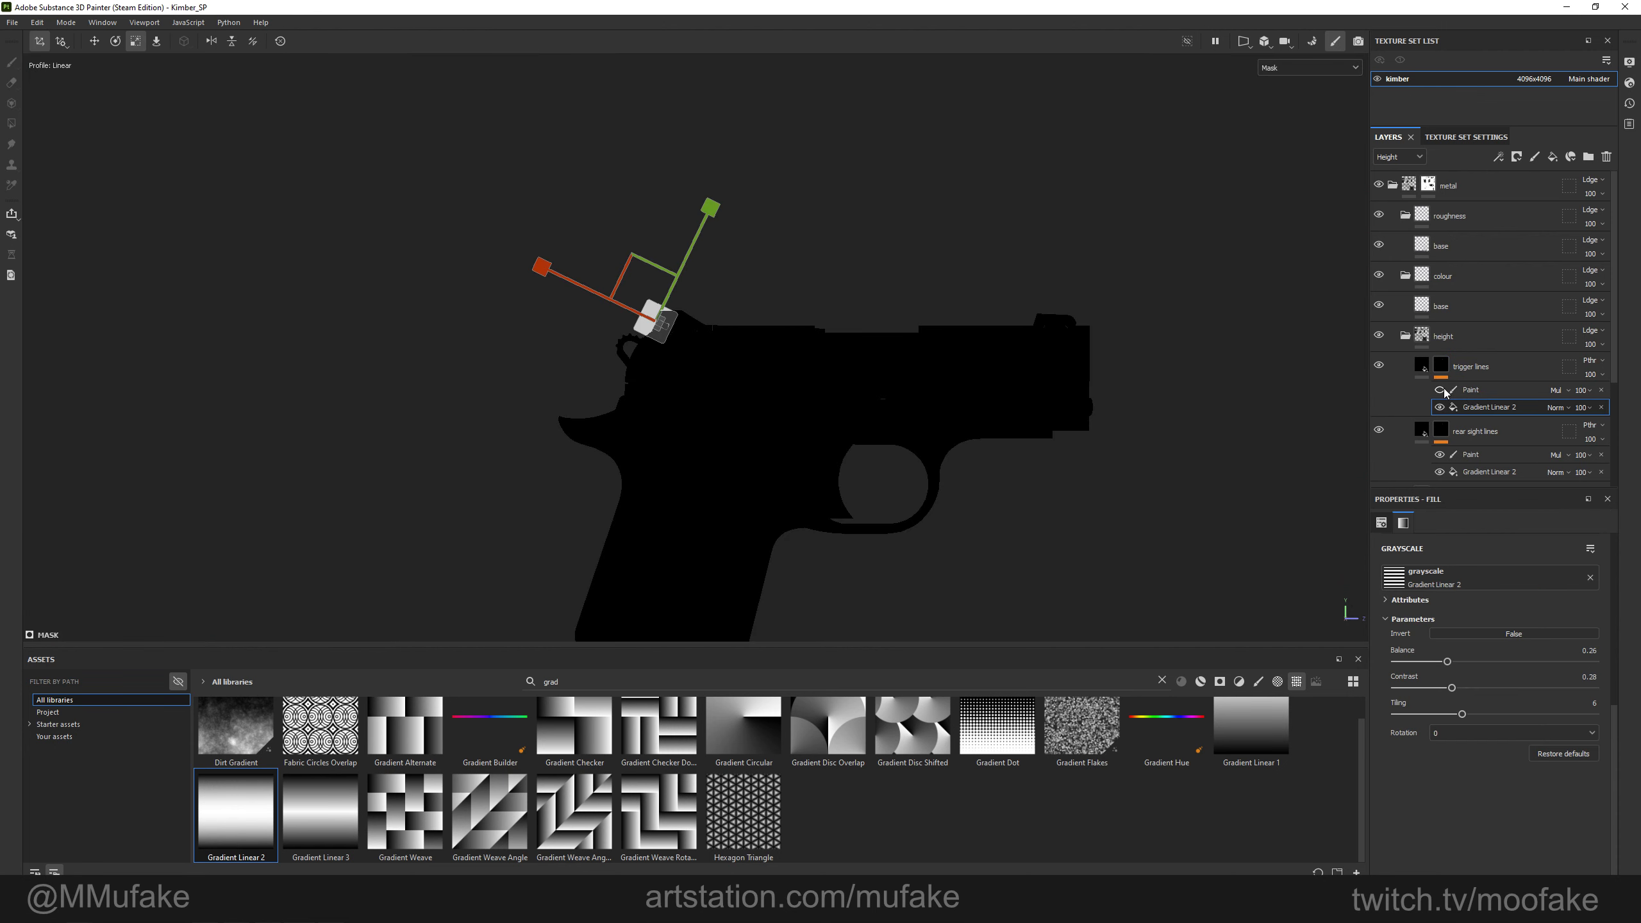
click(1603, 392)
Move the gradient projection onto the trigger, rotate it upright and scale it over the trigger's curved front face.
key(w)
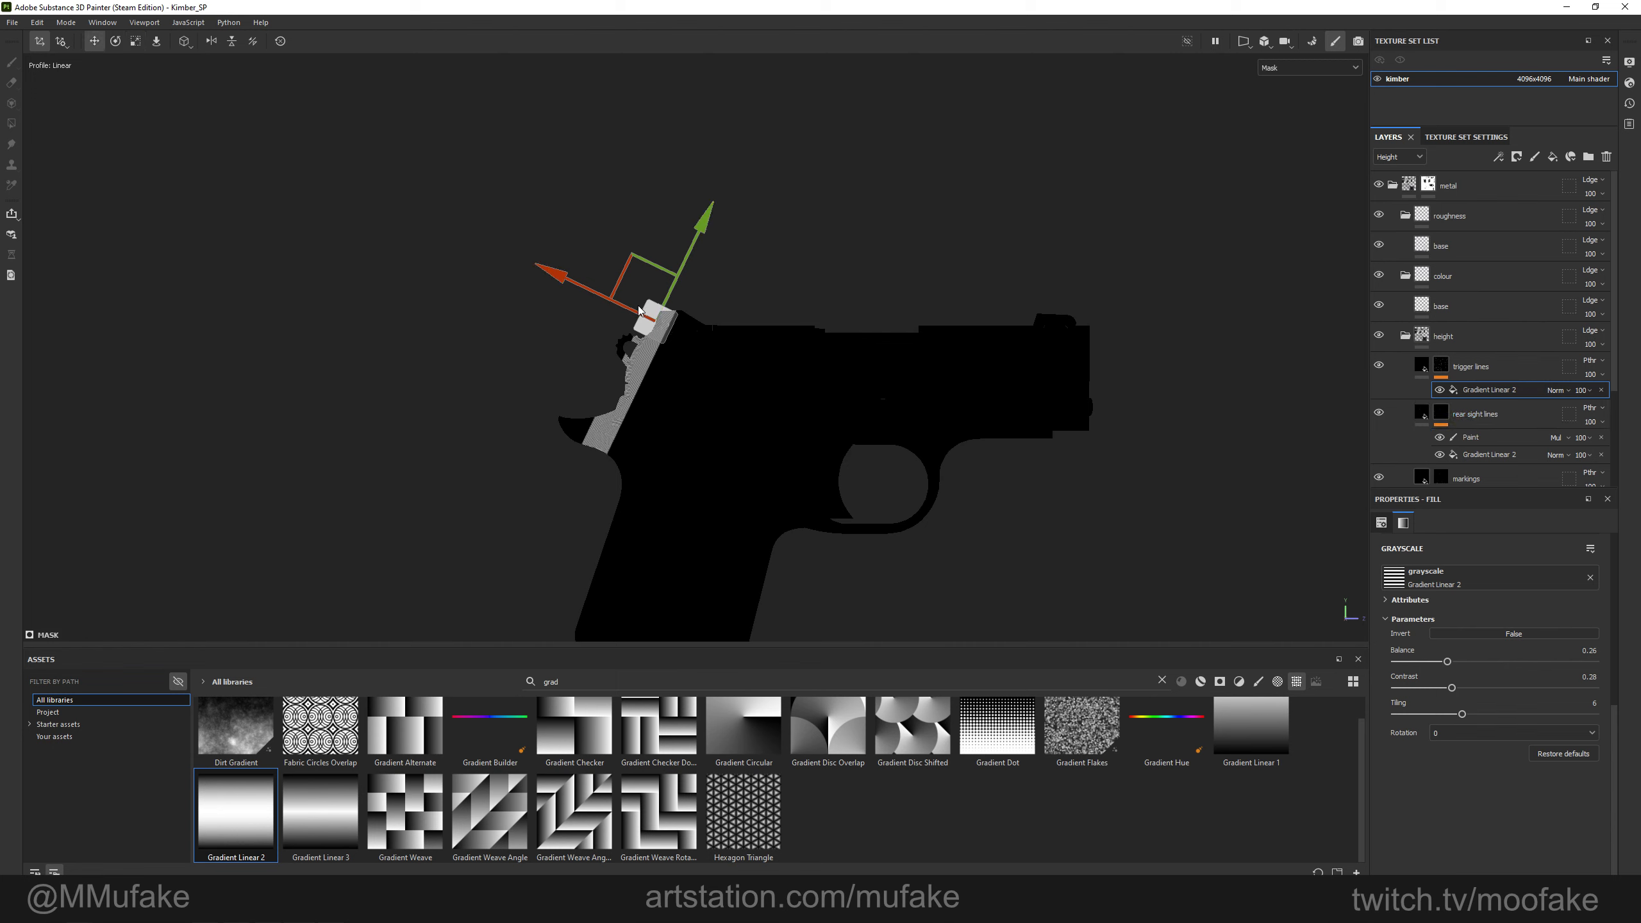
drag(631, 254, 829, 408)
key(e)
drag(827, 344, 772, 338)
alt+drag(875, 443, 921, 391)
key(w)
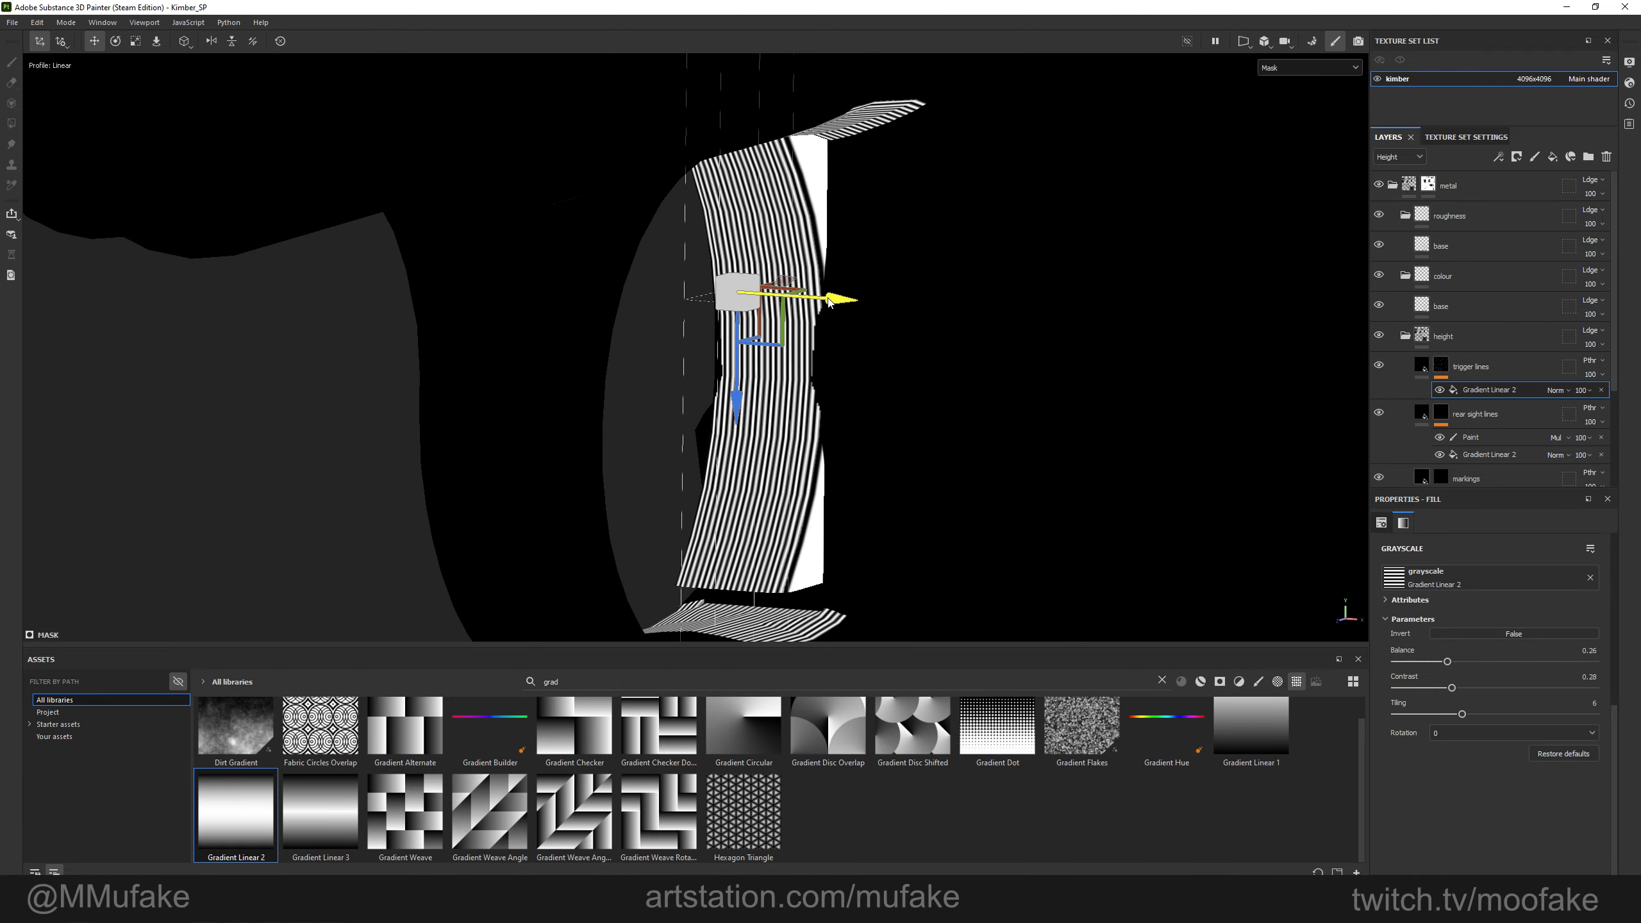
key(r)
mouse_move(1299, 371)
alt+mouse_down()
mouse_move(1220, 341)
mouse_move(1227, 359)
mouse_move(991, 415)
mouse_move(1014, 402)
alt+mouse_up()
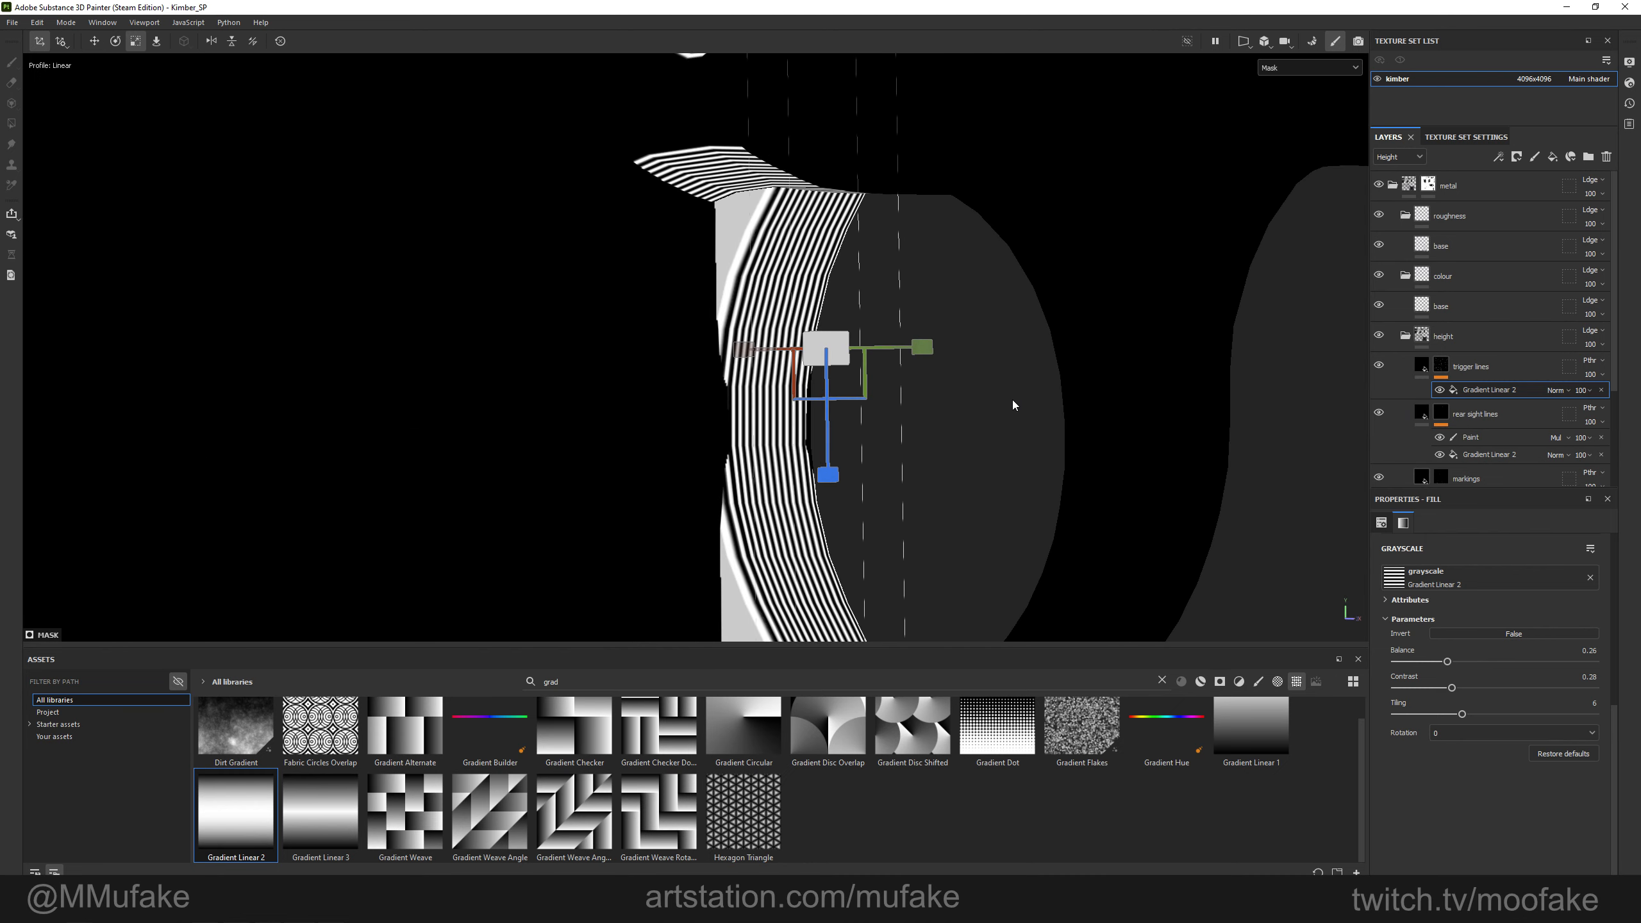
Add a Paint effect to the trigger lines mask and polygon-fill the whole pistol black.
right_click(1464, 389)
click(1505, 590)
click(11, 123)
scroll(568, 339, down, 7)
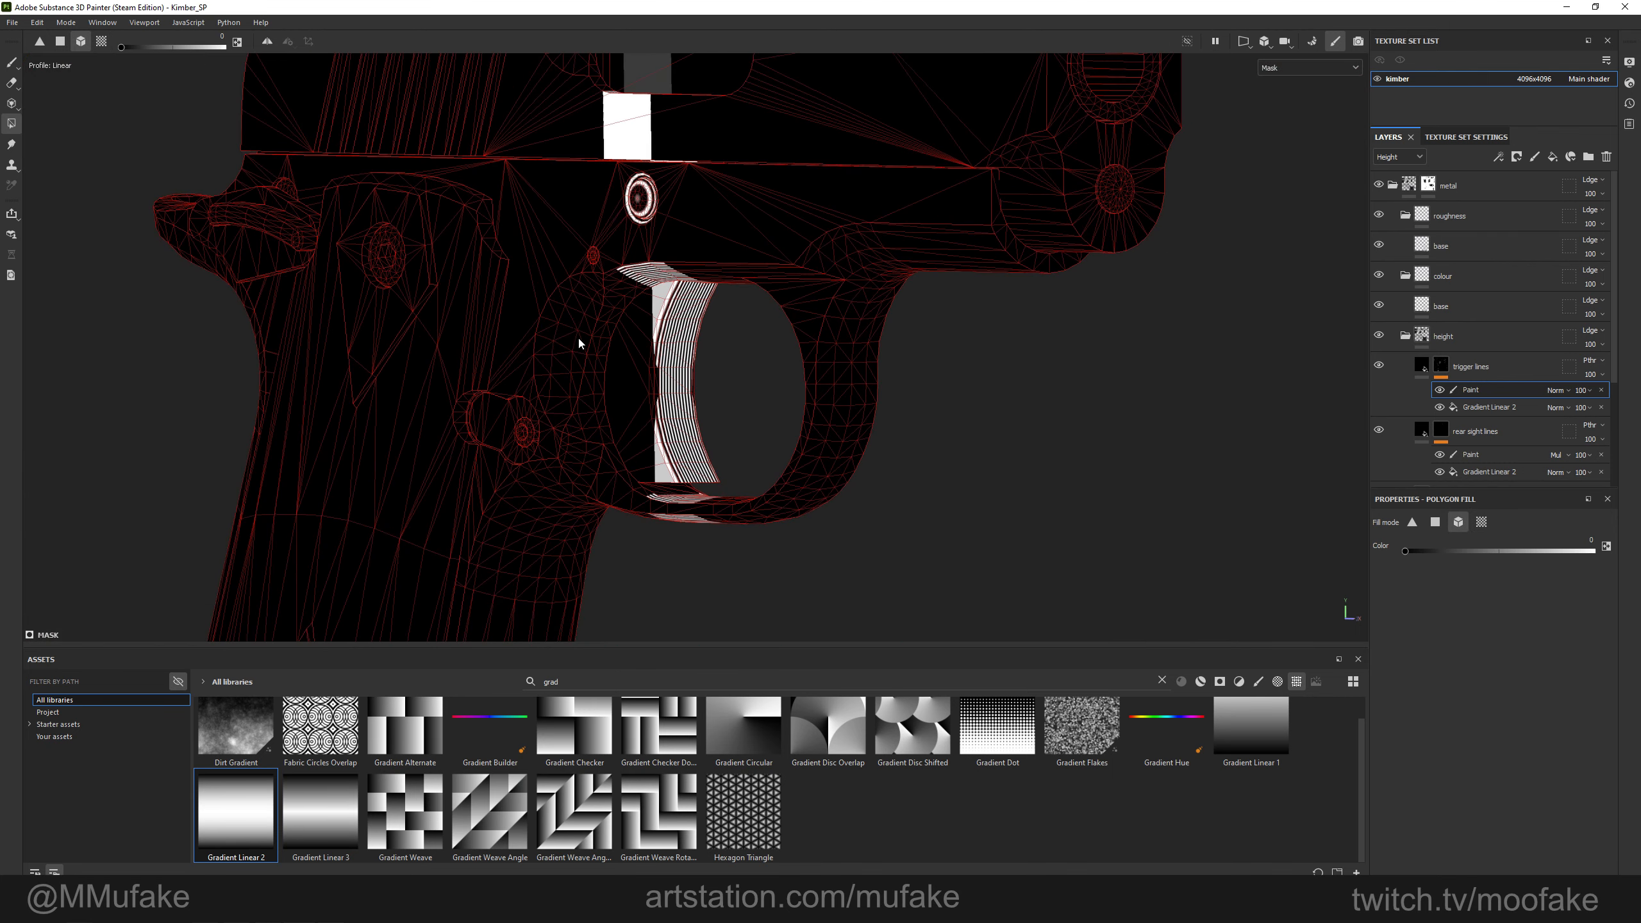
drag(523, 175, 886, 523)
scroll(672, 409, up, 5)
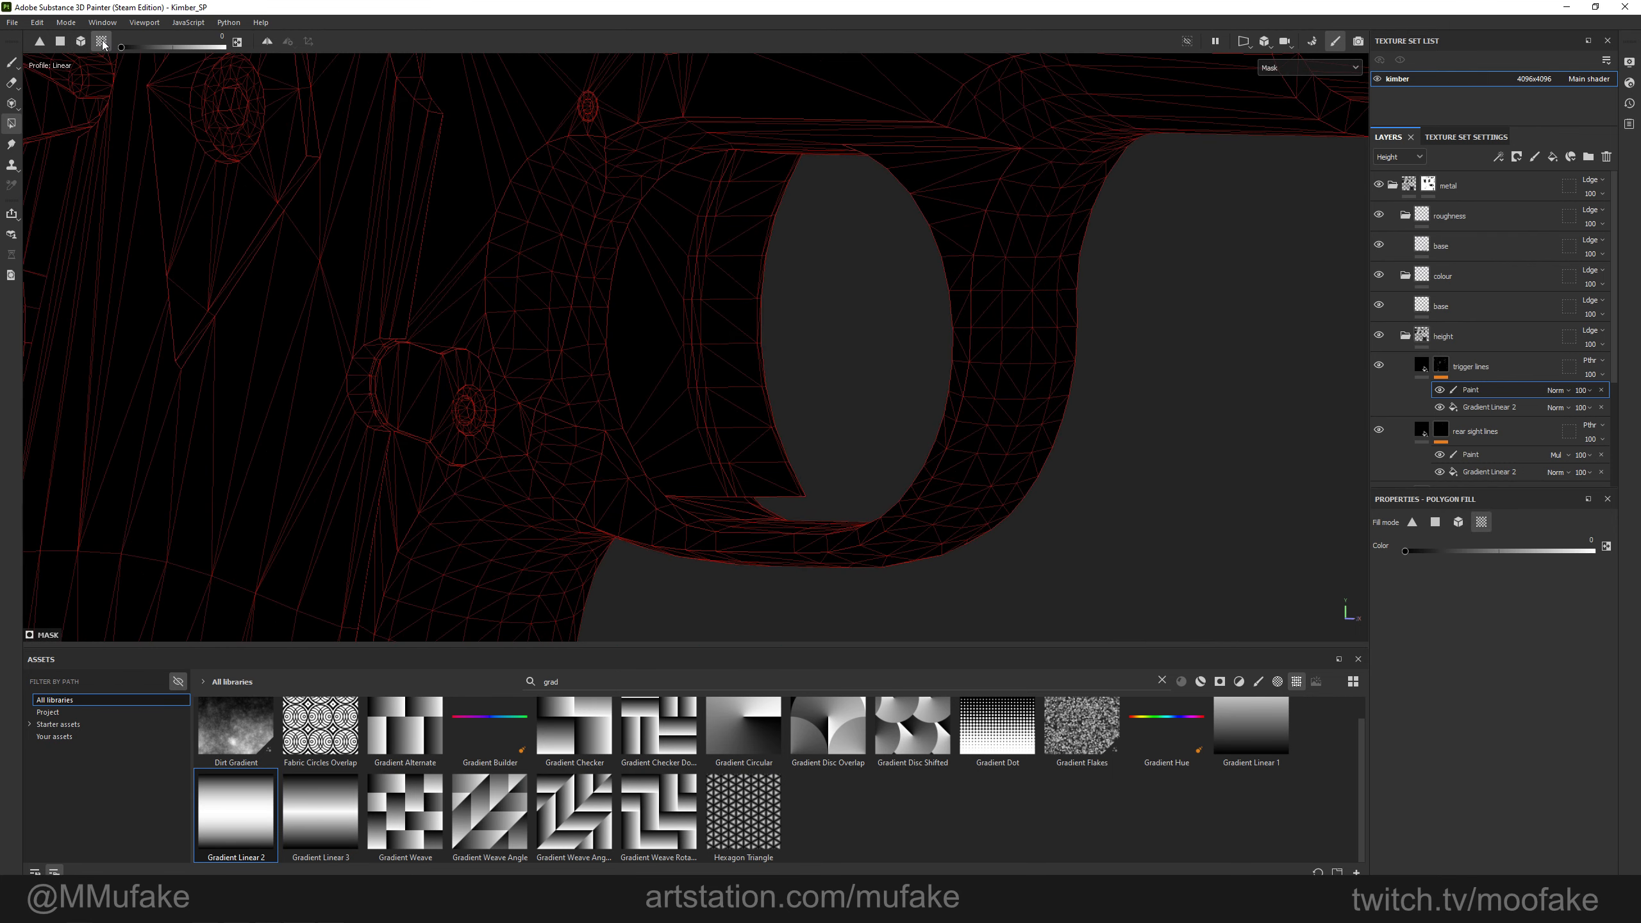
Polygon-fill the trigger's front face white in UV chunk mode and set the Paint effect's blending to Multiply.
click(751, 293)
alt+right_drag(630, 226, 827, 403)
key(m)
alt+drag(828, 403, 714, 362)
click(1556, 391)
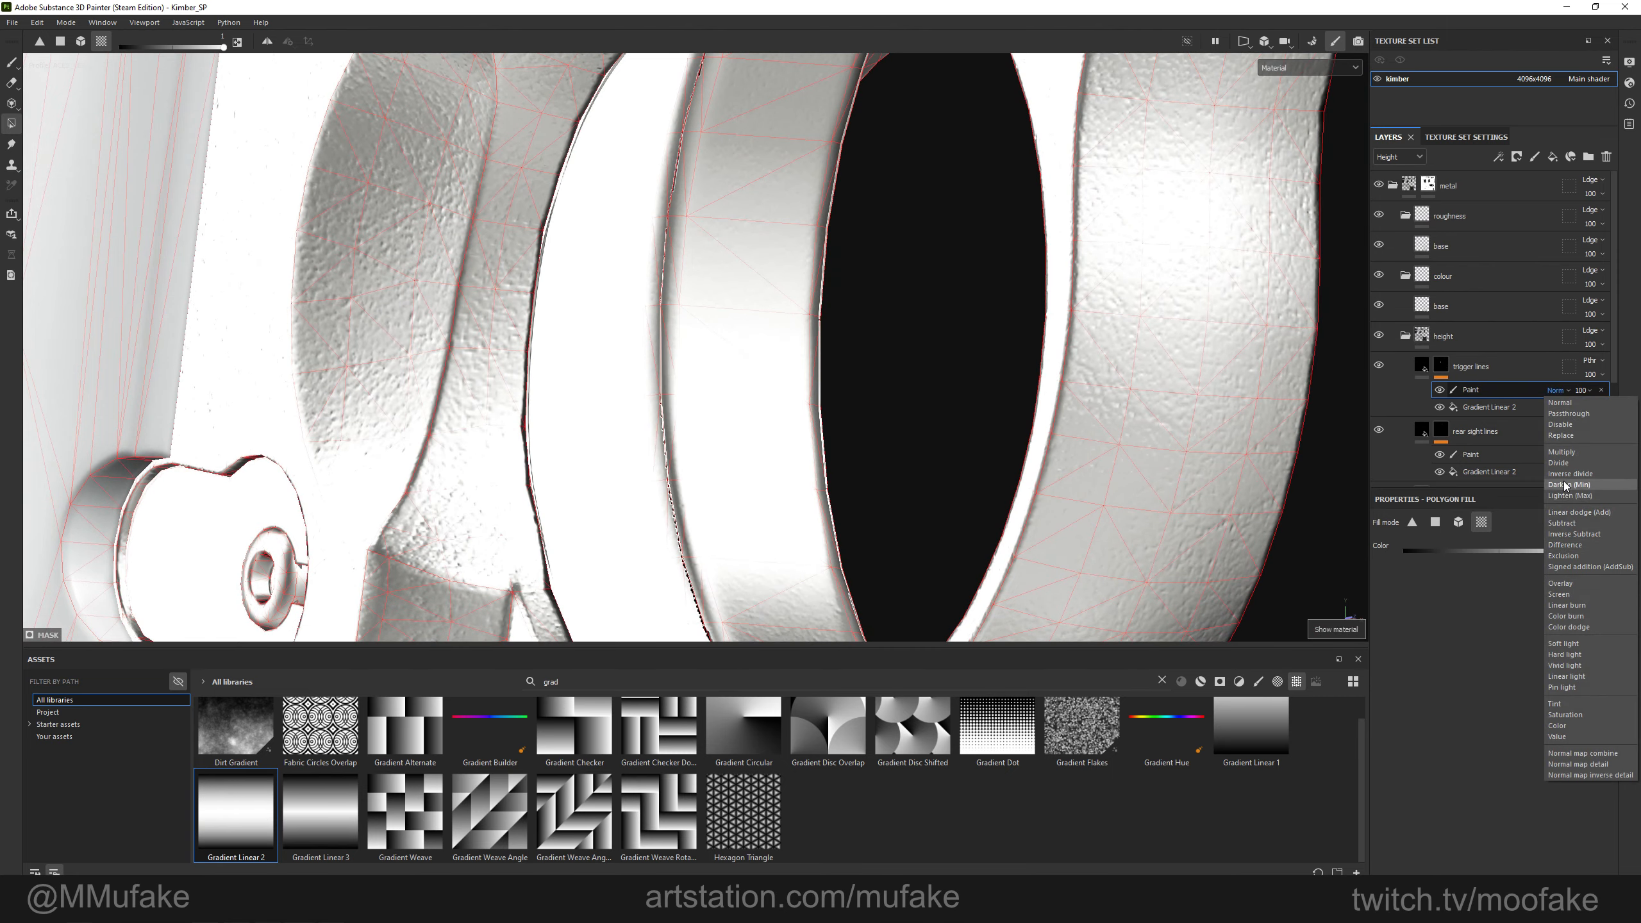
click(1563, 452)
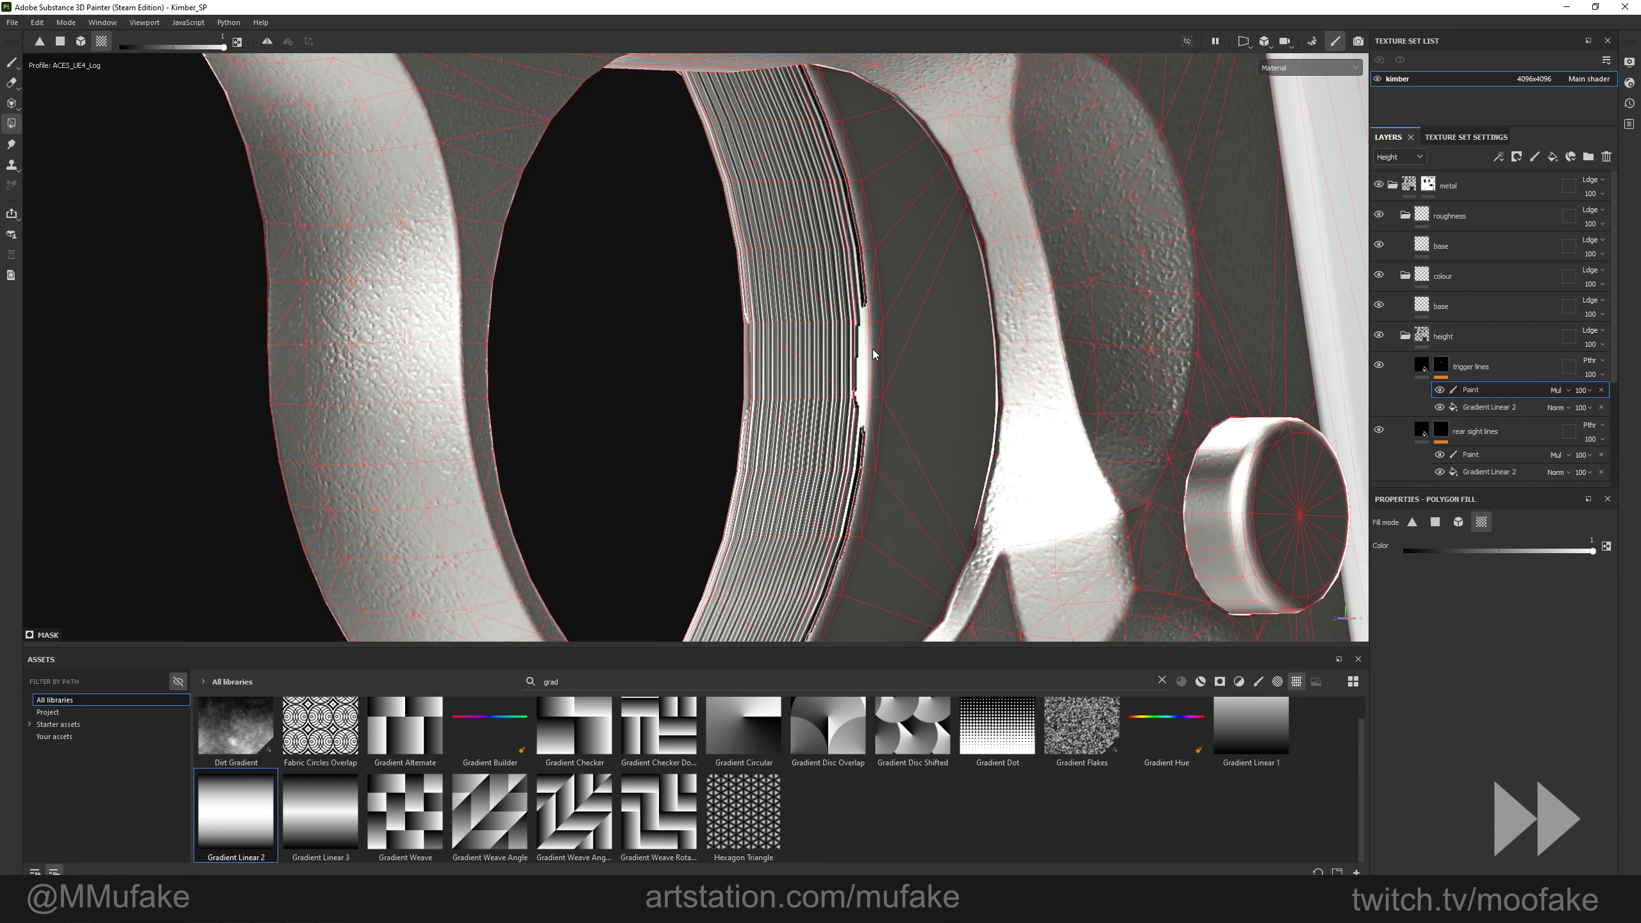
Readjust the Gradient Linear 2 projection so its lines span the full width of the trigger's front face.
click(1474, 404)
key(m)
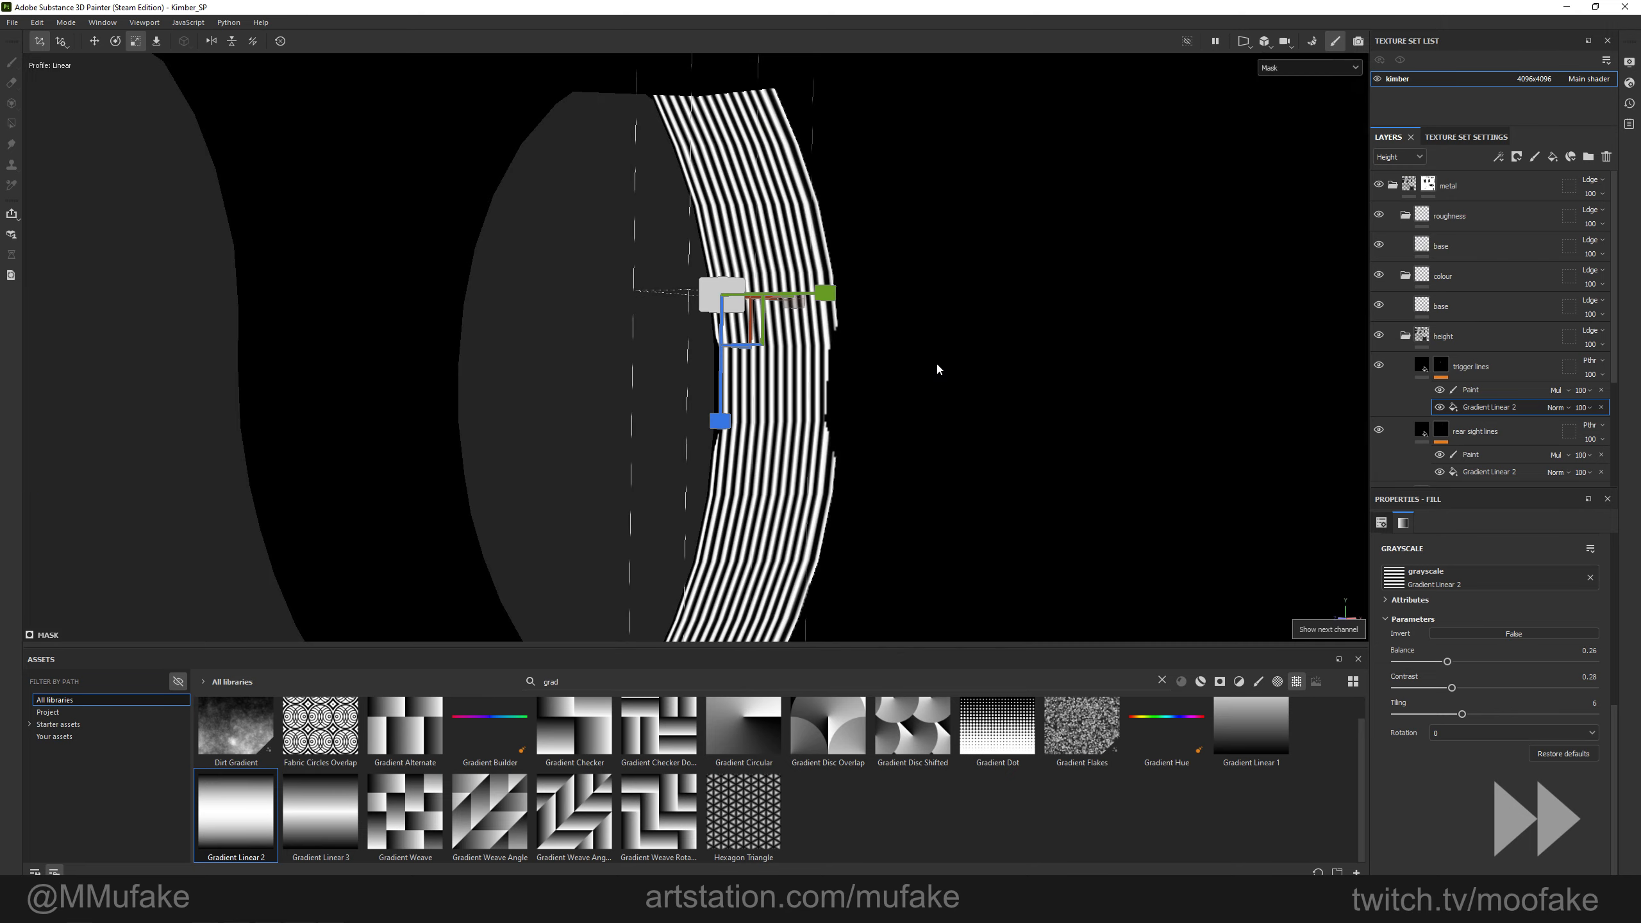
click(1450, 389)
scroll(846, 351, up, 5)
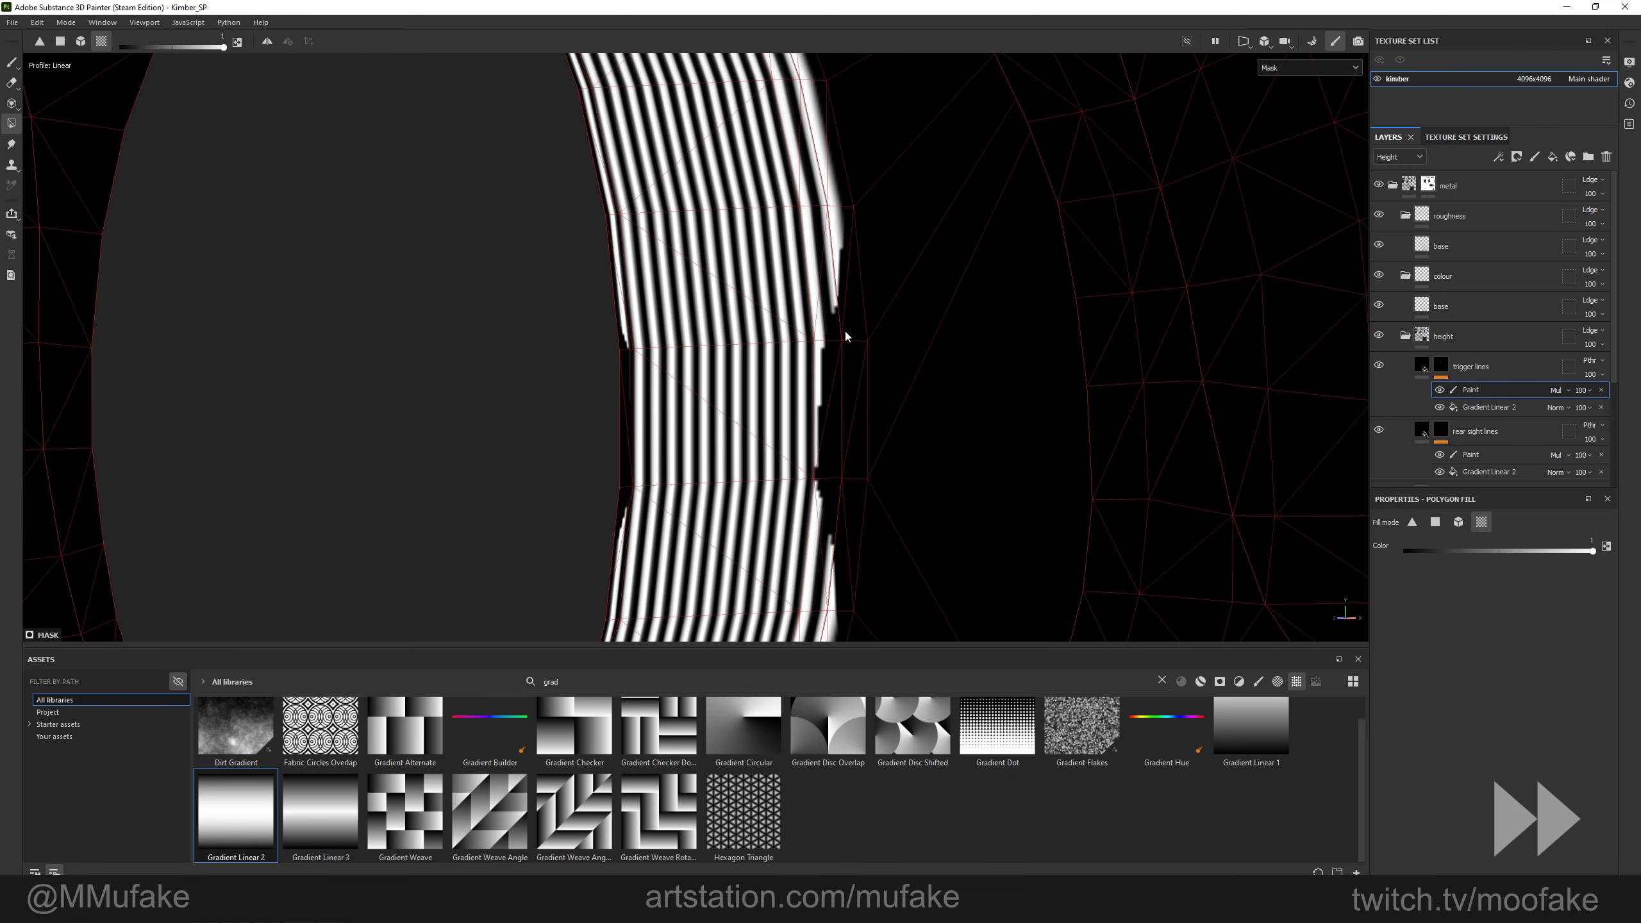
scroll(851, 368, down, 4)
click(1475, 407)
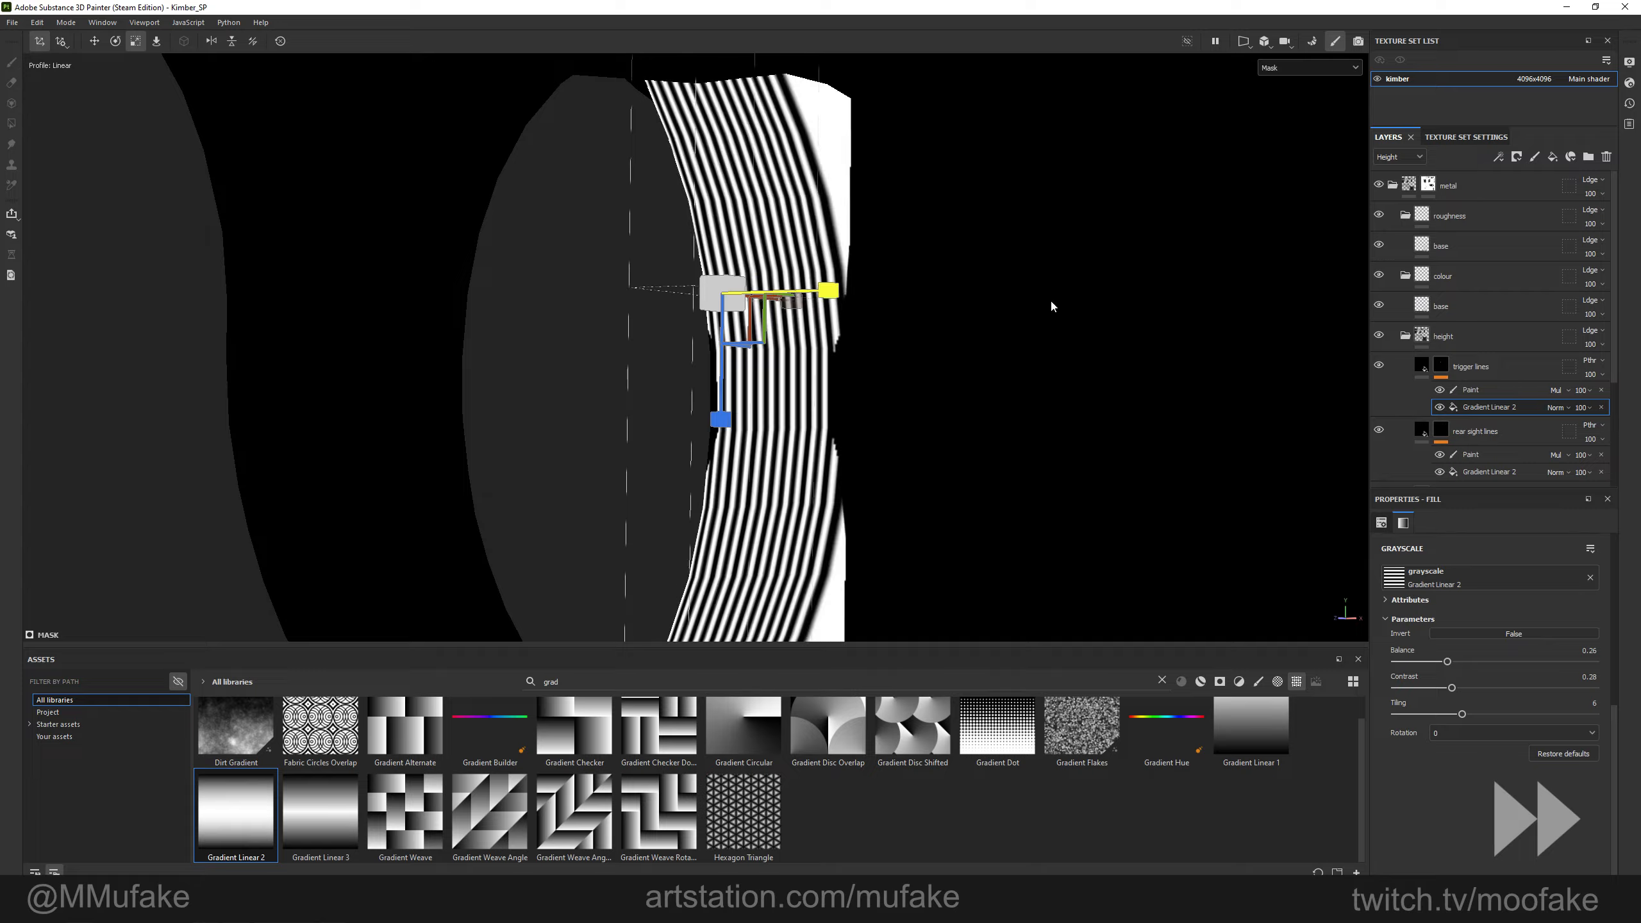
alt+drag(660, 375, 857, 342)
key(m)
Try an opacity of 25 on the trigger lines layer and return it to 100.
alt+drag(763, 319, 1013, 406)
scroll(867, 362, down, 4)
scroll(1013, 405, up, 4)
alt+middle_drag(1013, 405, 904, 401)
alt+drag(904, 401, 937, 381)
click(1602, 375)
drag(1601, 396, 1587, 398)
scroll(969, 388, down, 4)
alt+drag(969, 388, 1034, 388)
click(1603, 375)
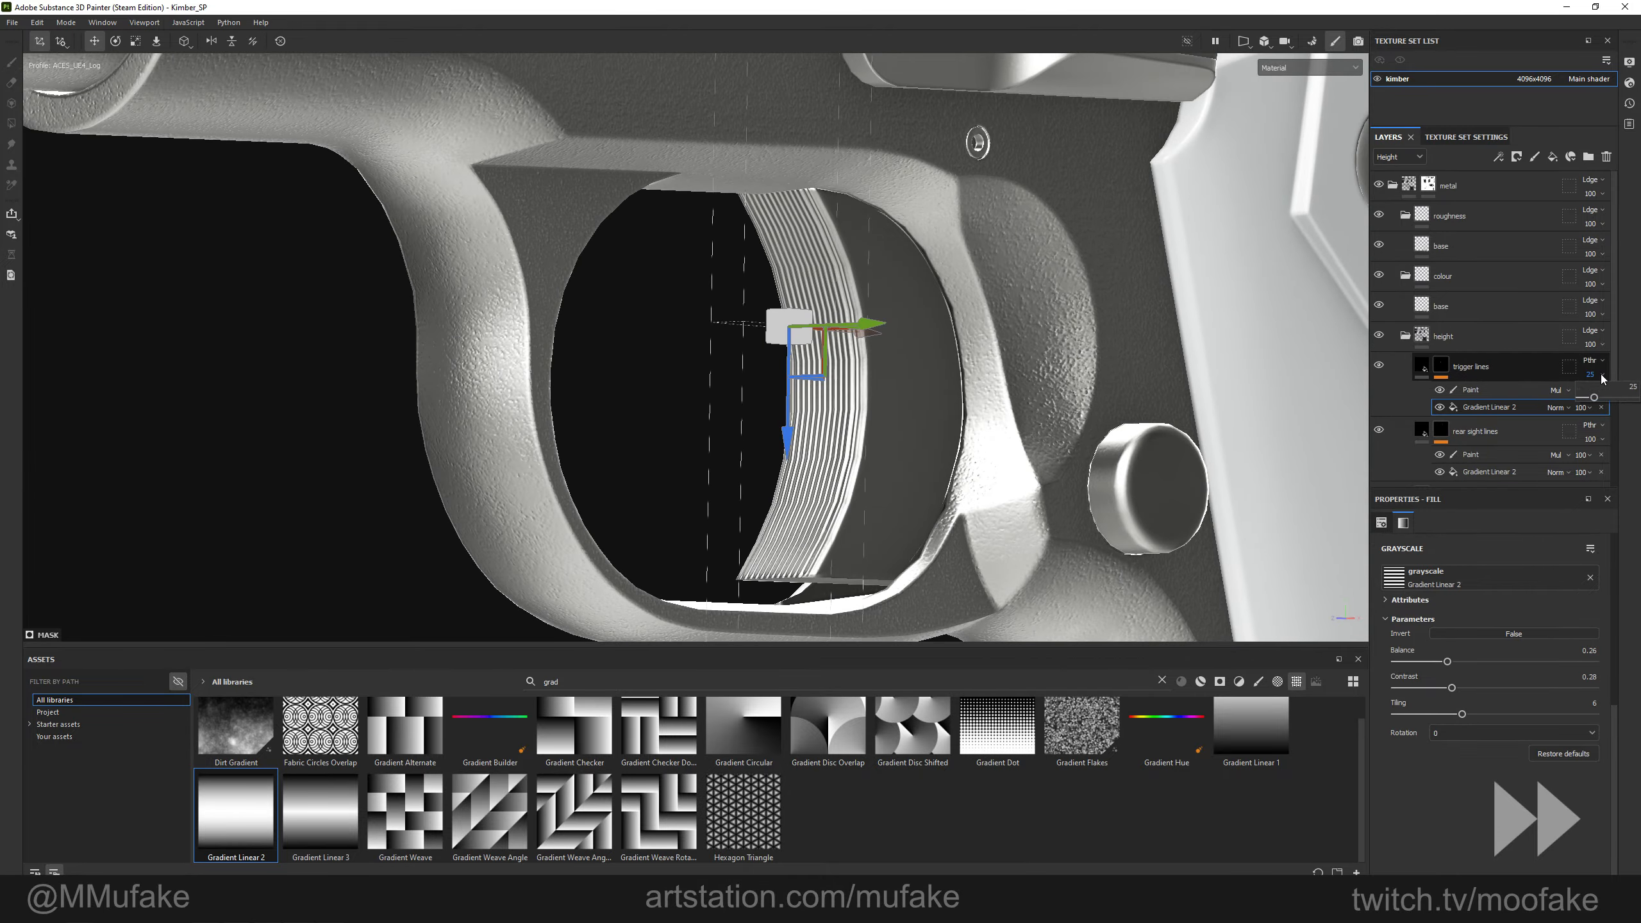
drag(1588, 397, 1618, 397)
Set the trigger lines layer's blending mode to Overlay and inspect the trigger from several angles.
click(1593, 361)
click(1596, 566)
scroll(905, 362, up, 4)
alt+drag(905, 362, 743, 414)
scroll(835, 356, down, 4)
alt+middle_drag(743, 413, 905, 388)
alt+drag(904, 388, 796, 403)
alt+middle_drag(797, 402, 756, 447)
alt+drag(756, 446, 891, 419)
Set the trigger lines layer's uniform height to -0.15 after trying -0.2.
click(1421, 367)
text(-0.2)
key(Return)
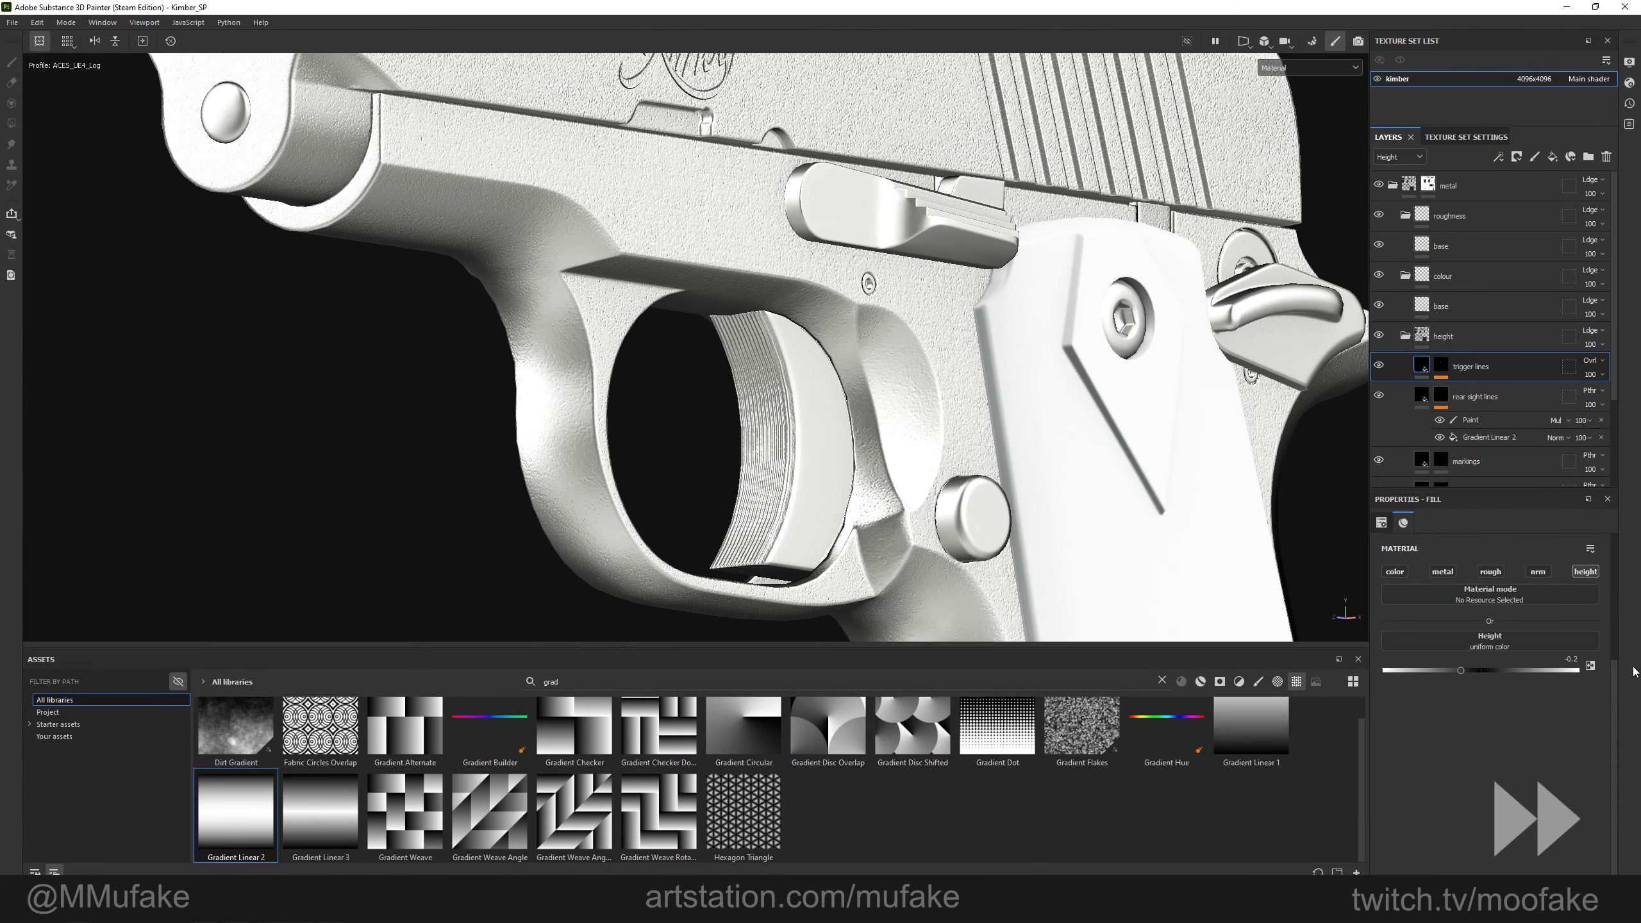
key(BackSpace)
text(15)
key(Return)
Duplicate the trigger lines layer and rename the copy "safety lines".
alt+shift+drag(889, 380, 762, 414)
alt+middle_drag(762, 413, 141, 497)
alt+right_drag(905, 388, 799, 399)
alt+drag(798, 399, 566, 399)
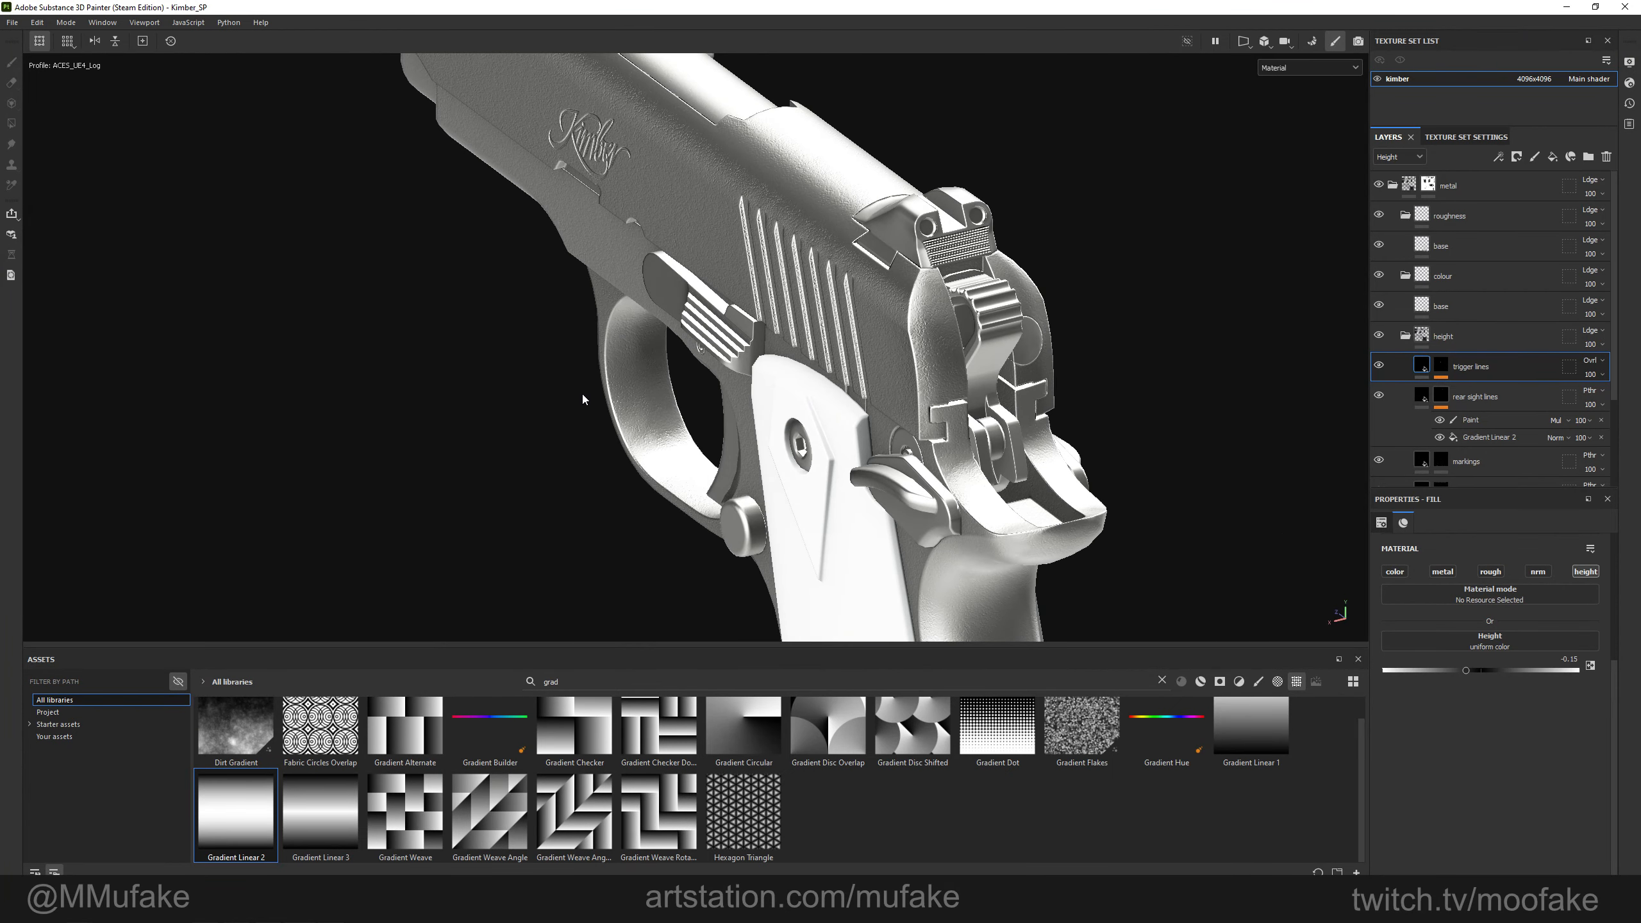
key(ctrl+d)
double_click(1479, 367)
key(BackSpace)
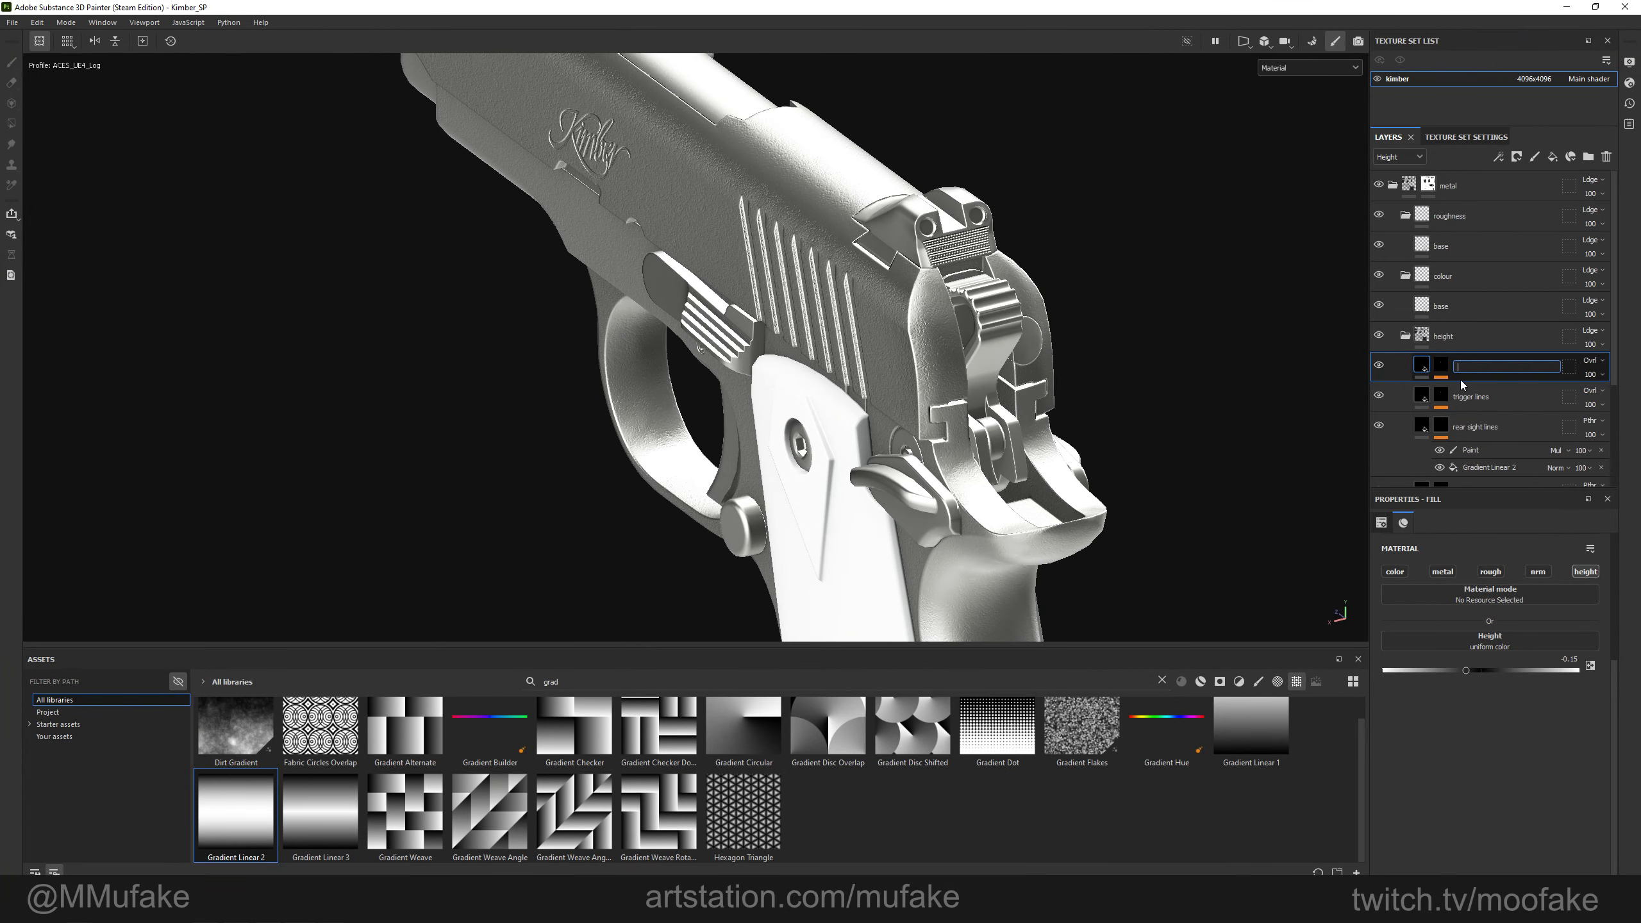
text(safety lines)
key(Return)
Display the safety lines mask and delete its copied Paint effect.
alt+click(1439, 369)
click(1467, 388)
click(1601, 389)
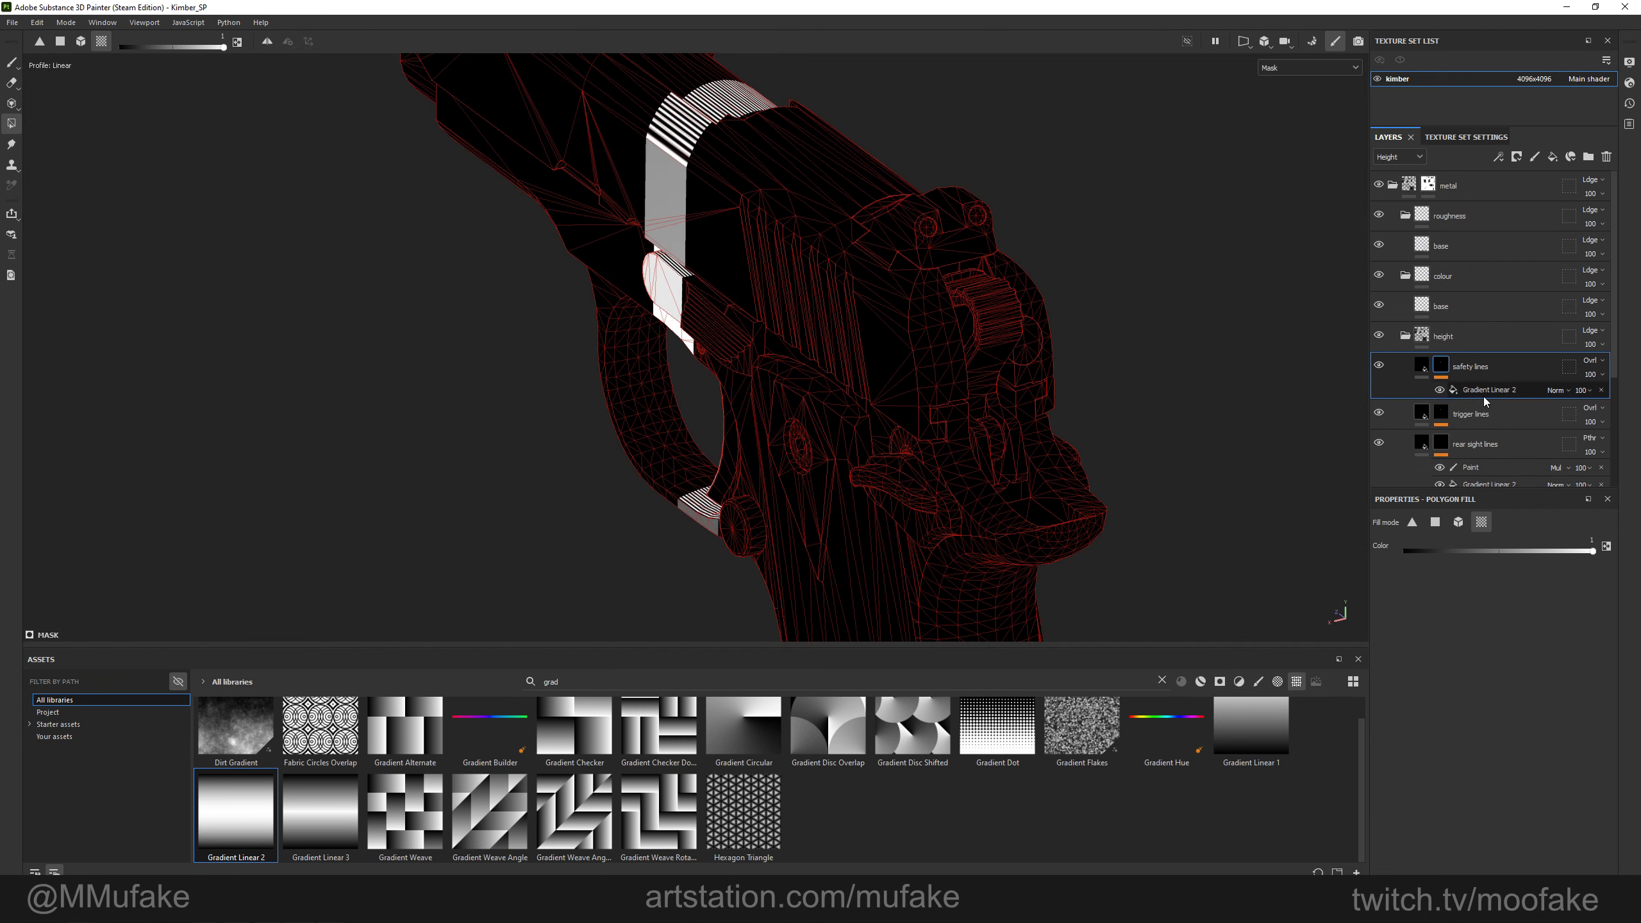
Straighten the safety lines gradient projection and move it to the beavertail at the rear of the pistol.
click(1481, 394)
alt+shift+drag(762, 446, 903, 418)
alt+right_drag(904, 418, 668, 390)
alt+middle_drag(669, 391, 634, 300)
key(e)
drag(616, 391, 614, 387)
key(w)
drag(544, 451, 903, 373)
Rotate, scale and reposition the projection so its stripes run lengthwise across the whole beavertail and safety levers.
key(e)
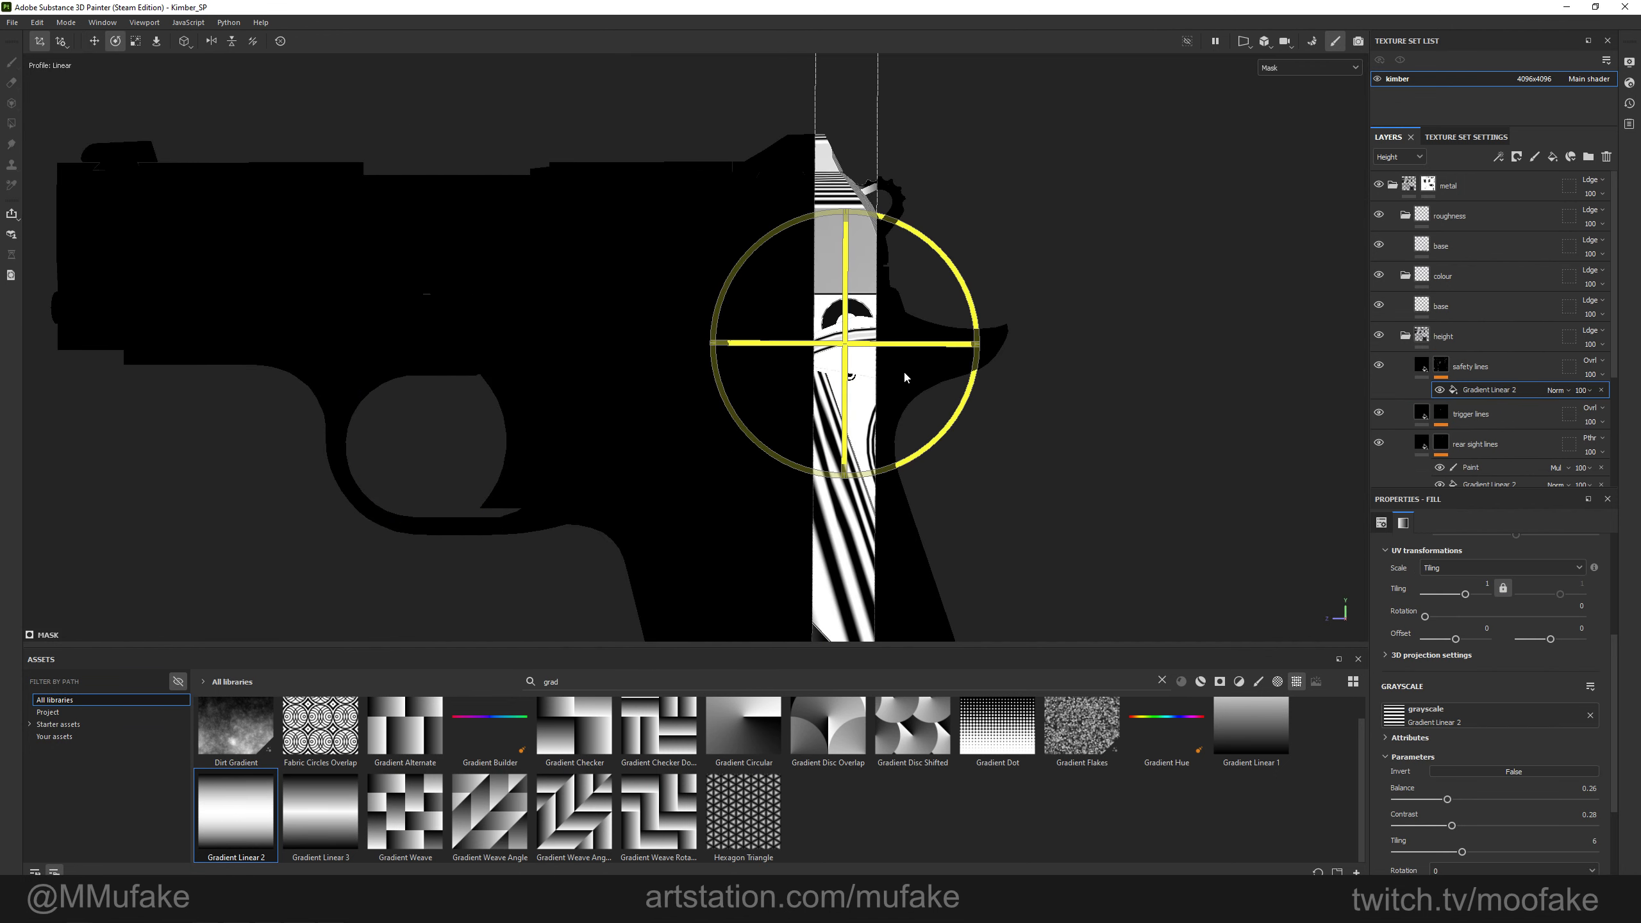
drag(957, 435, 929, 494)
key(w)
key(r)
drag(839, 352, 1318, 338)
key(w)
drag(837, 367, 762, 349)
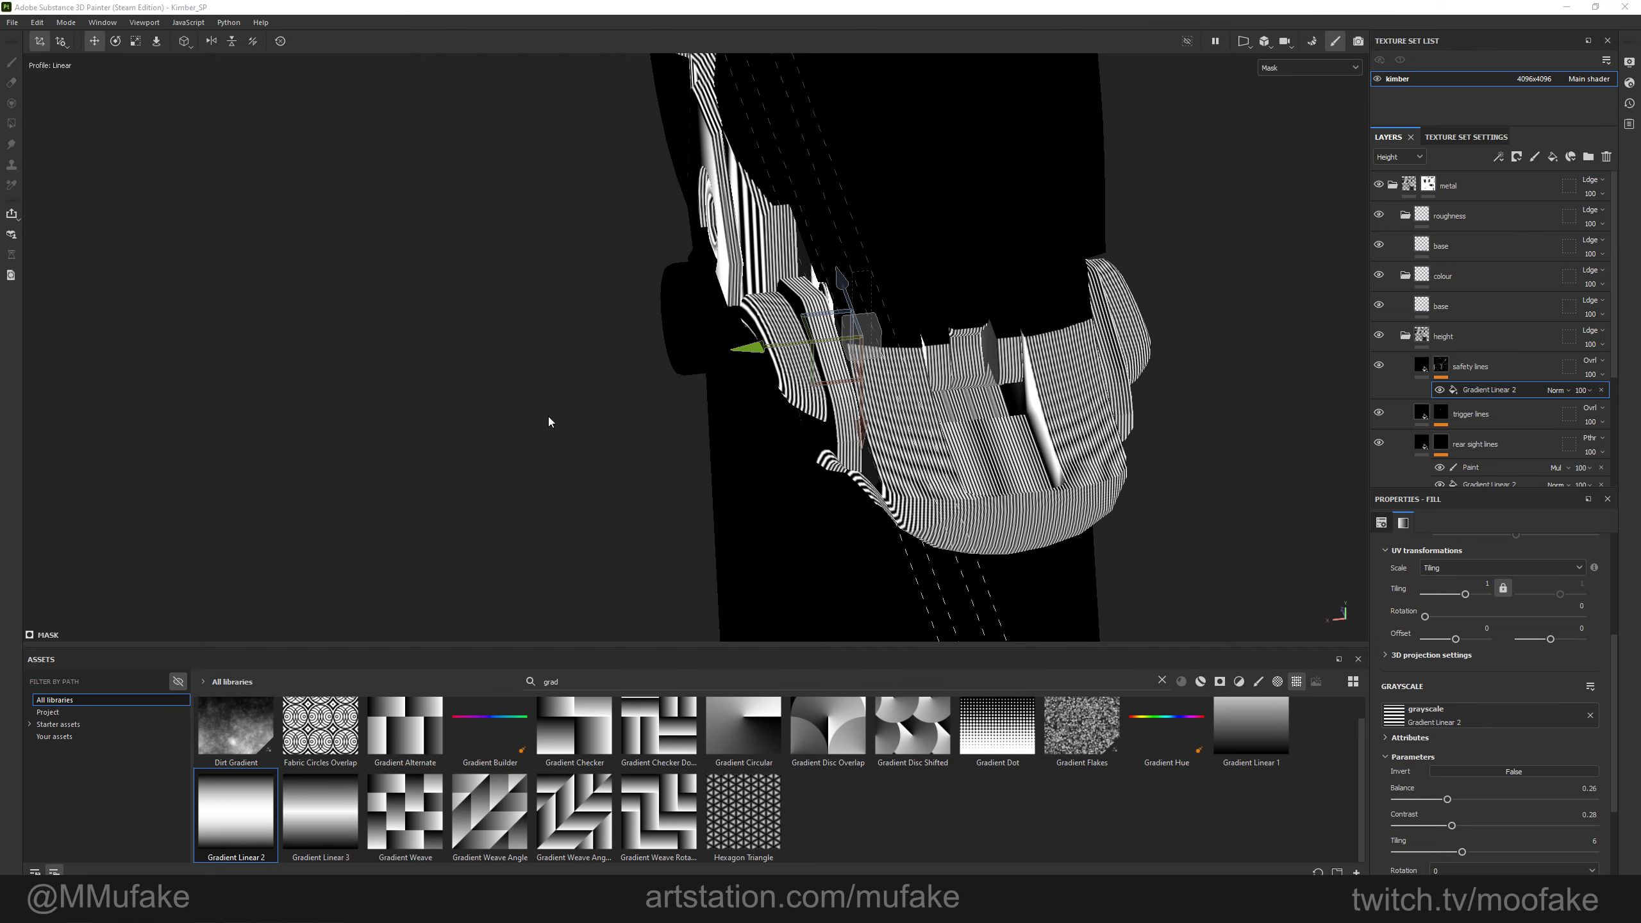
alt+drag(414, 425, 362, 424)
key(r)
drag(762, 365, 799, 384)
Add a Paint effect above the safety lines gradient and polygon-fill the whole pistol black.
key(m)
right_click(1495, 389)
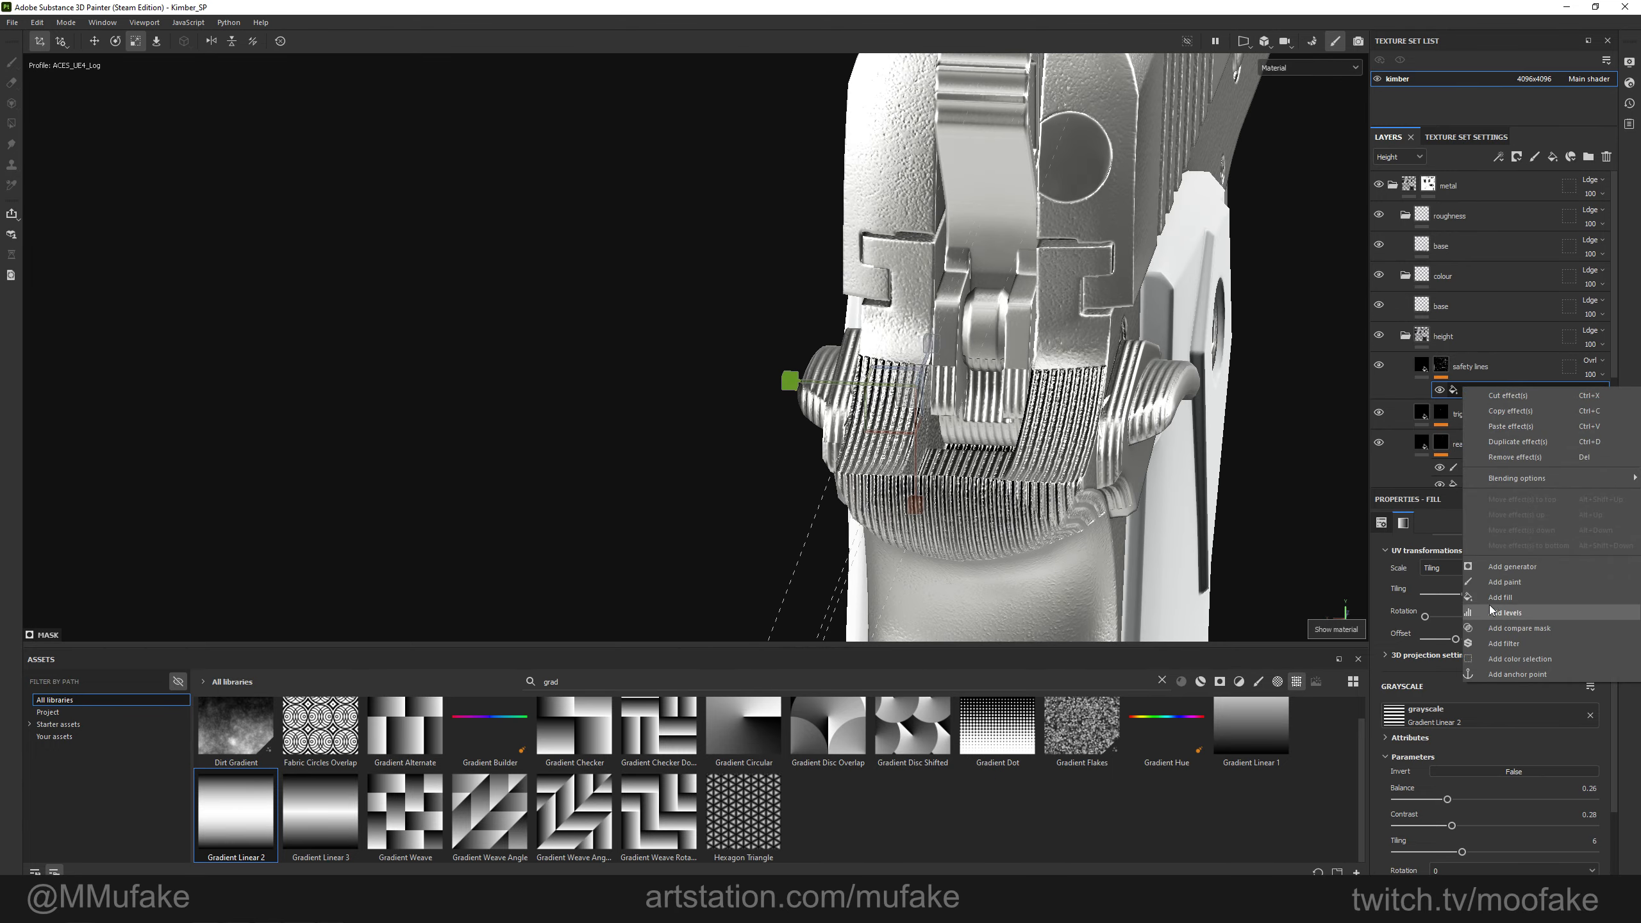
click(1502, 584)
alt+drag(556, 323, 776, 331)
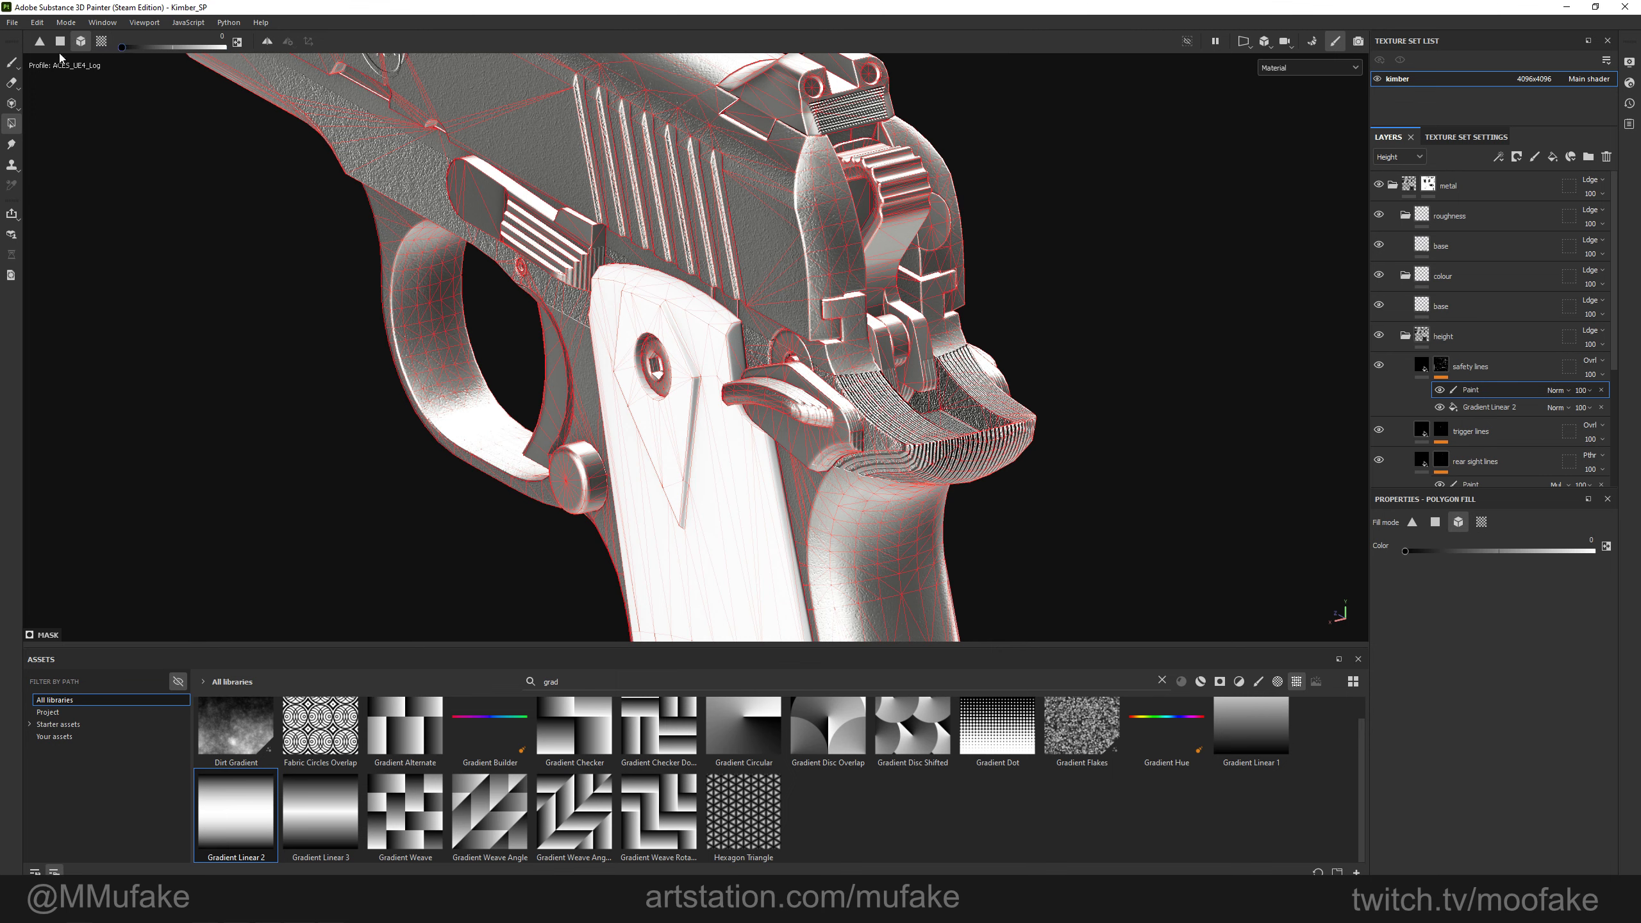
scroll(695, 349, down, 5)
drag(193, 77, 1035, 608)
scroll(730, 387, up, 6)
Polygon-fill the curved gripping surfaces of the safety levers white in UV chunk mode, isolating the Paint effect's mask.
click(101, 41)
scroll(731, 408, up, 5)
alt+drag(732, 408, 906, 386)
key(x)
click(667, 353)
alt+click(1470, 391)
alt+drag(691, 414, 790, 393)
click(717, 491)
click(759, 456)
alt+drag(758, 457, 957, 440)
click(905, 446)
click(941, 423)
alt+drag(897, 495, 1060, 479)
click(722, 381)
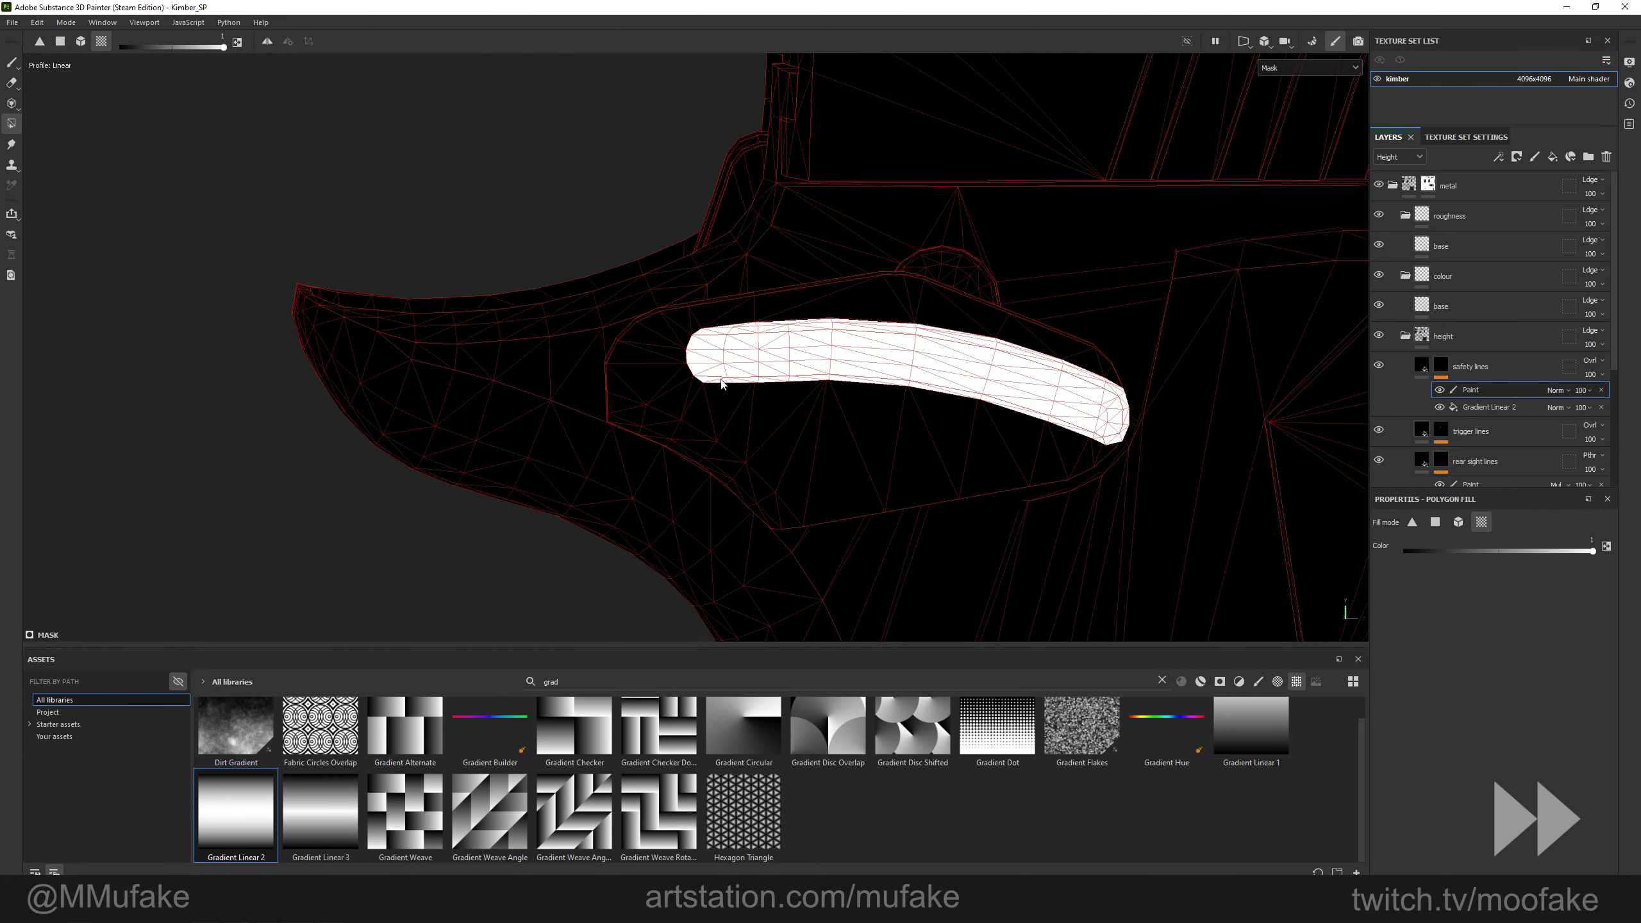
Set the safety lines Paint effect's blending mode to Overlay and check the resulting mask on the beavertail.
alt+drag(721, 384, 1334, 413)
key(m)
click(1557, 390)
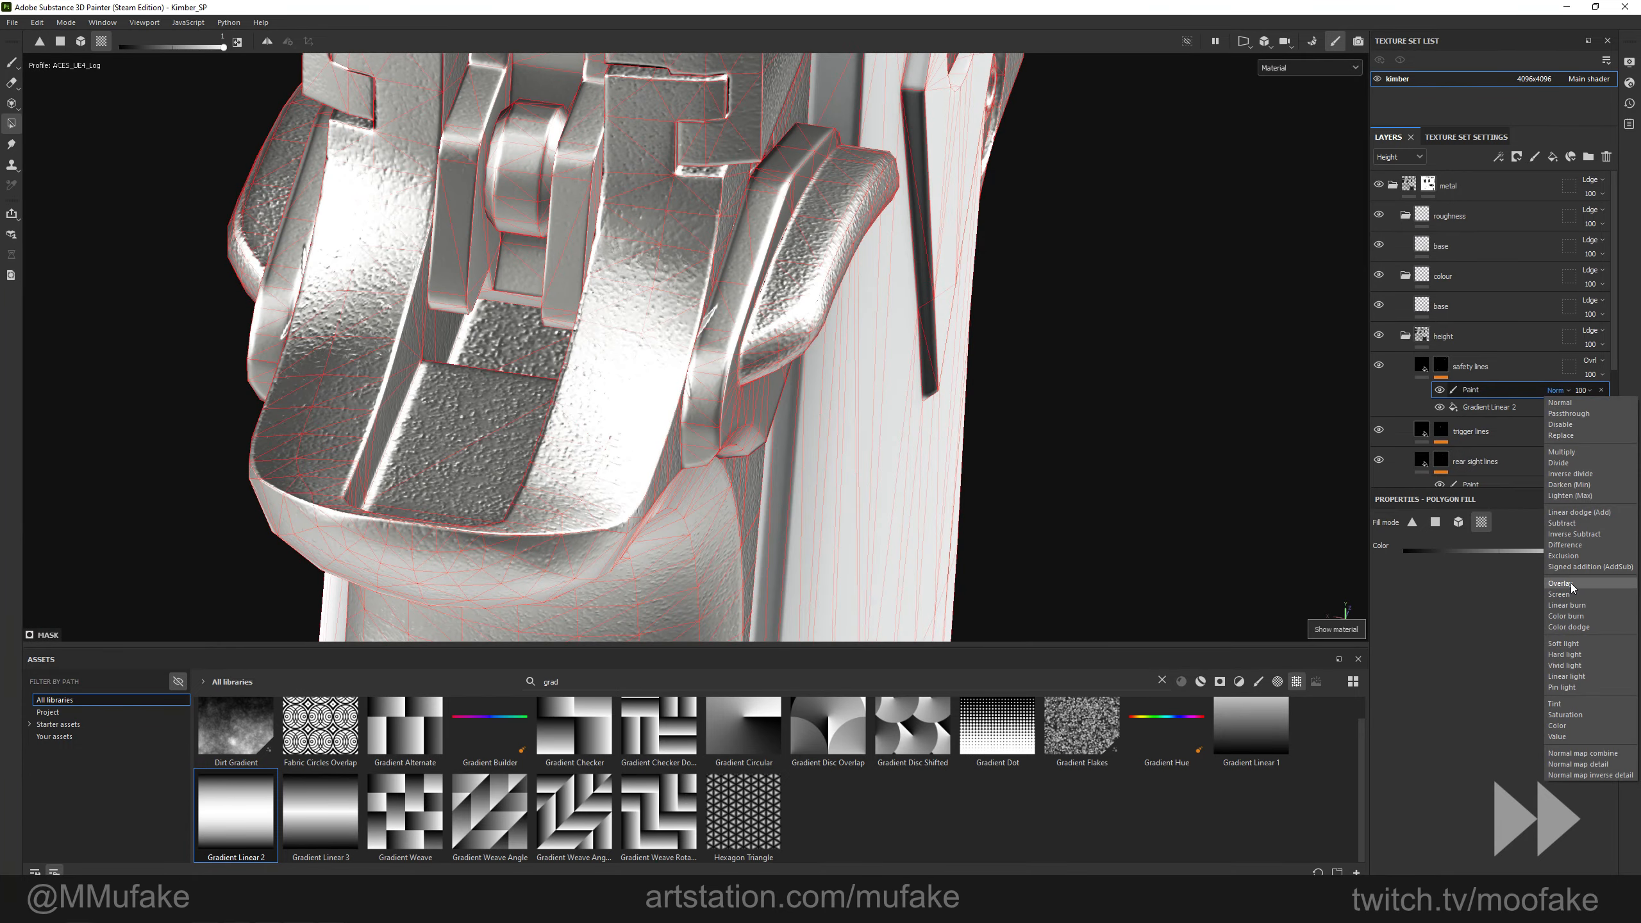
click(1571, 583)
alt+drag(1040, 451, 803, 342)
key(m)
alt+right_drag(804, 342, 136, 56)
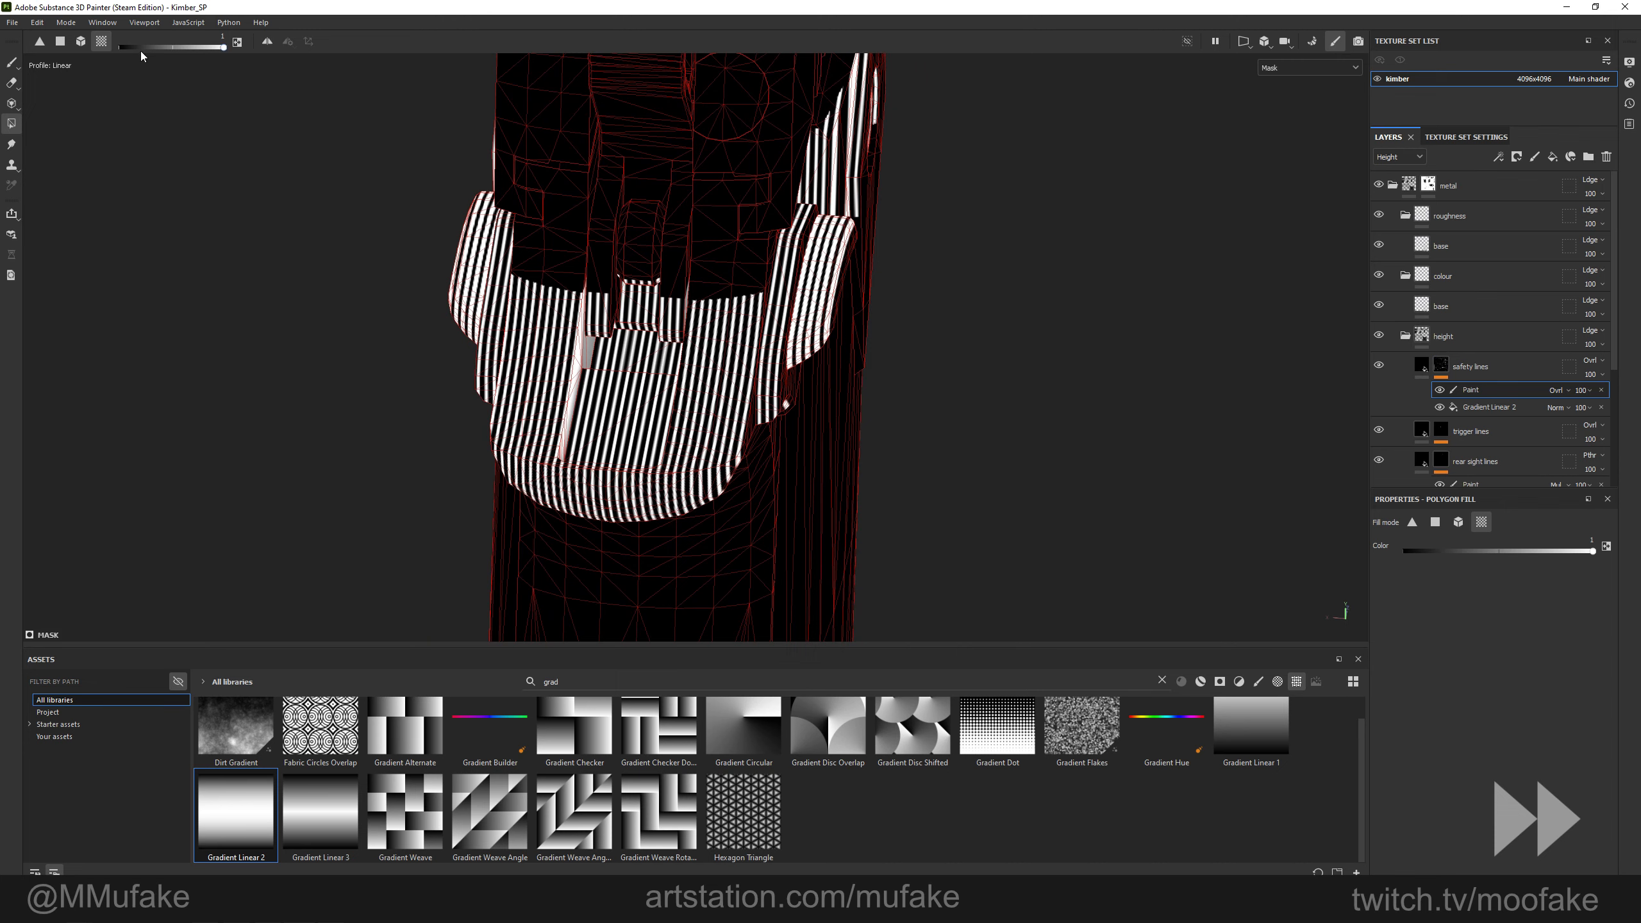
Set the safety lines Paint effect's blending mode to Multiply and check the result on the safety lever.
alt+shift+drag(136, 56, 153, 59)
alt+drag(594, 438, 1254, 386)
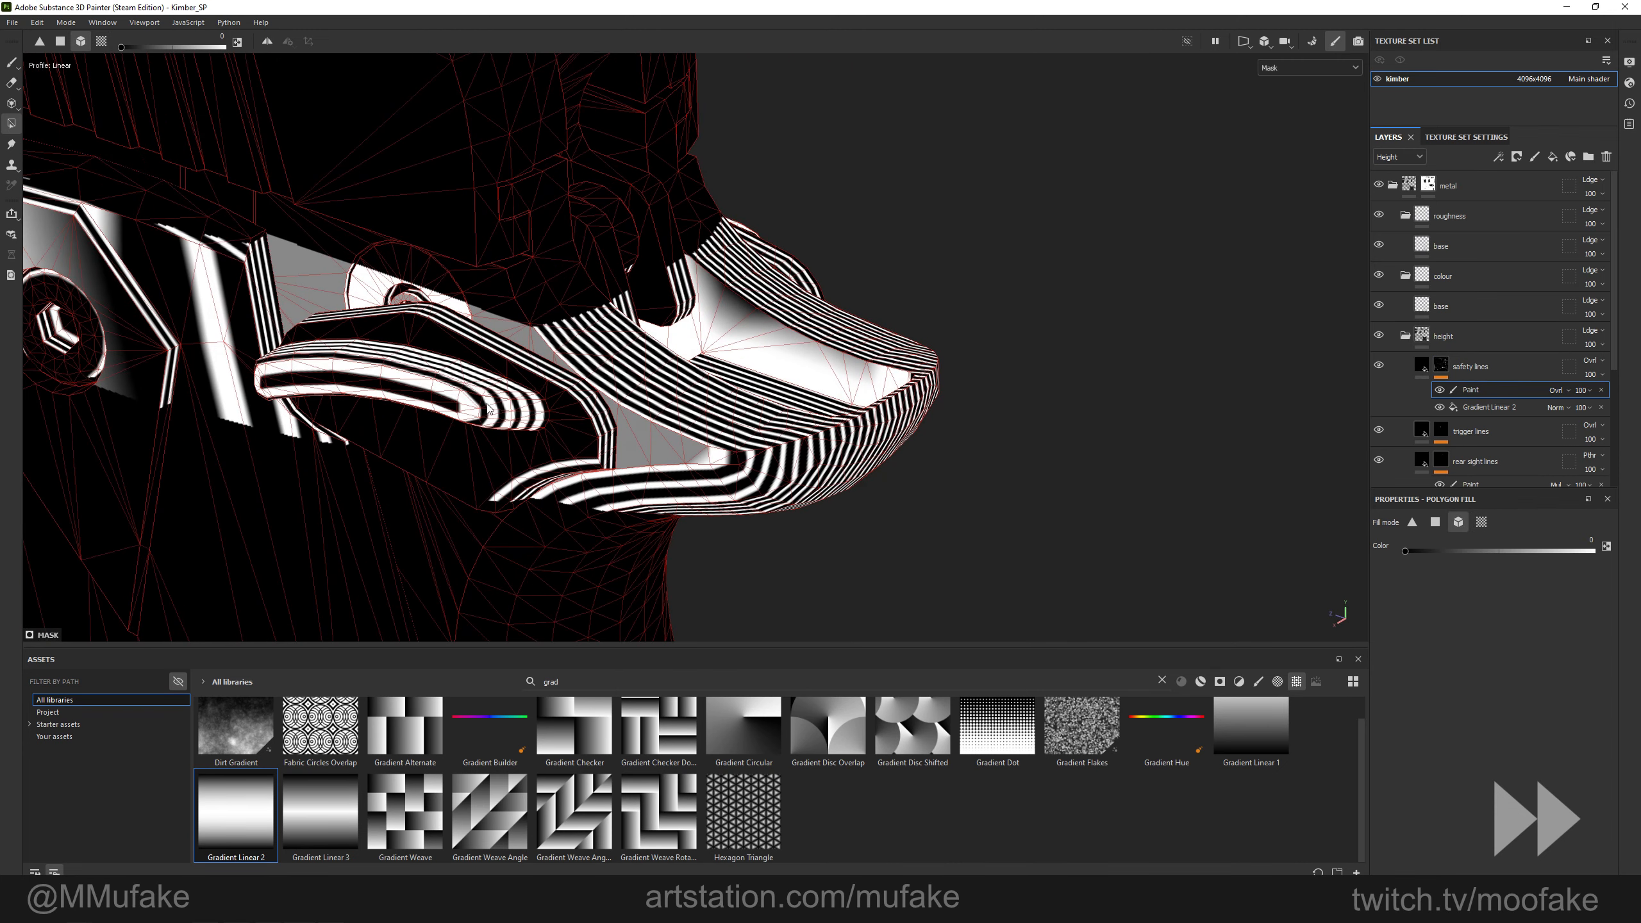
click(1557, 389)
click(1561, 453)
mouse_move(930, 388)
alt+mouse_down()
mouse_move(703, 337)
mouse_move(615, 403)
mouse_move(466, 388)
alt+mouse_up()
key(m)
click(1417, 400)
key(ctrl+d)
key(ctrl+z)
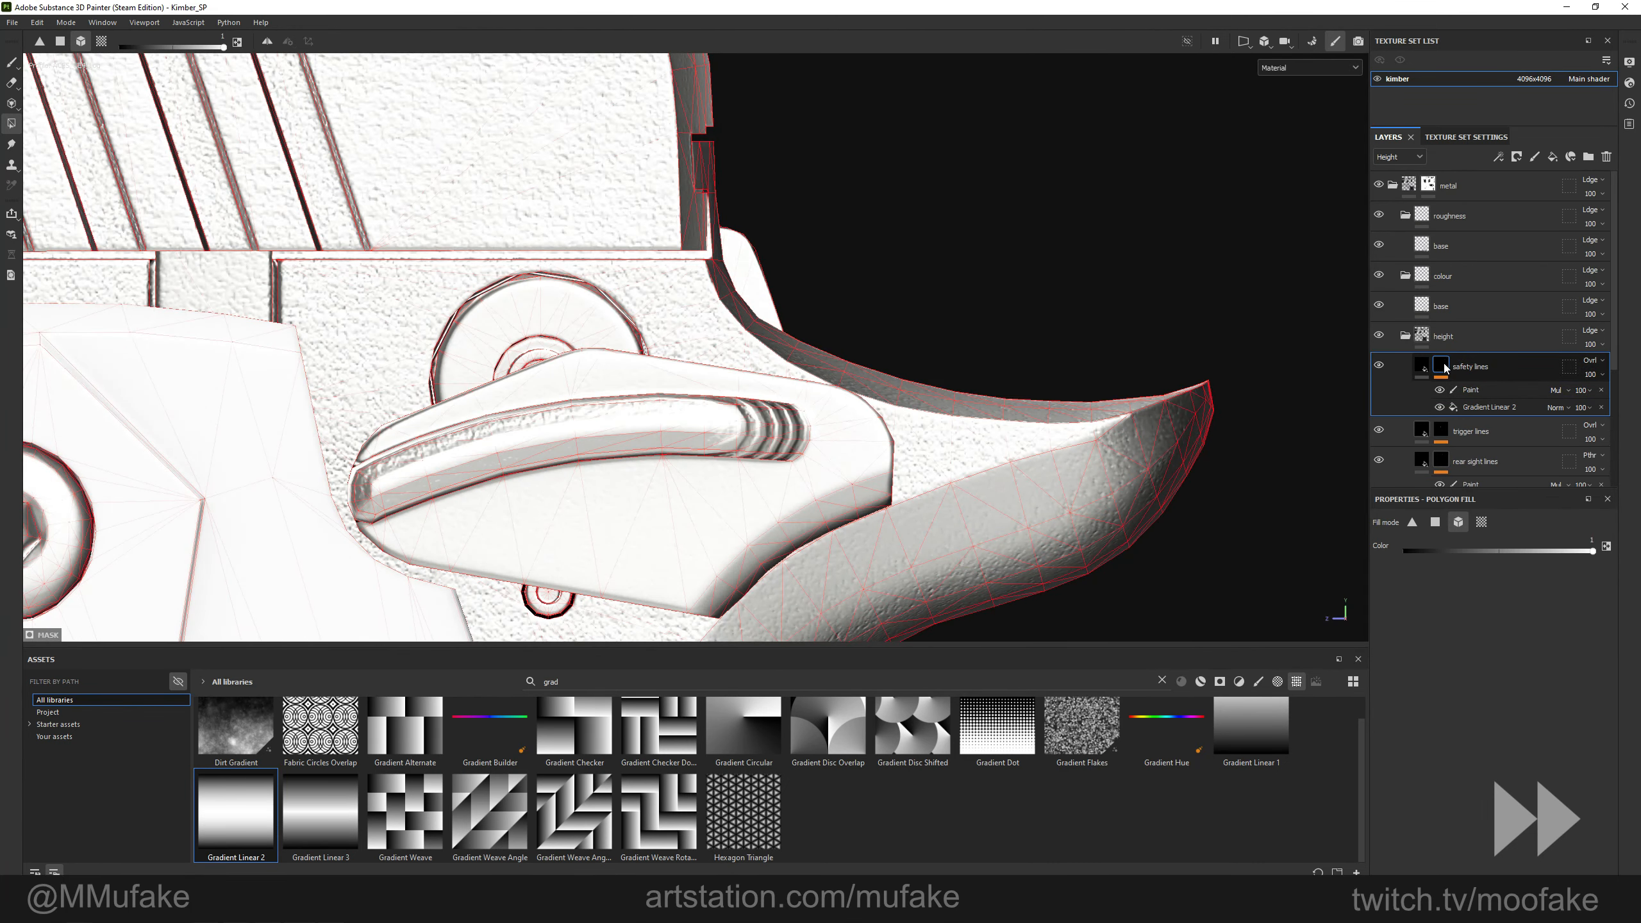
Paint black along the middle of the striped gripping surface on both safety levers in the safety lines mask's Paint effect.
alt+click(1442, 364)
click(1470, 390)
alt+middle_drag(485, 422, 659, 386)
scroll(659, 387, up, 2)
key(2)
right_click(506, 395)
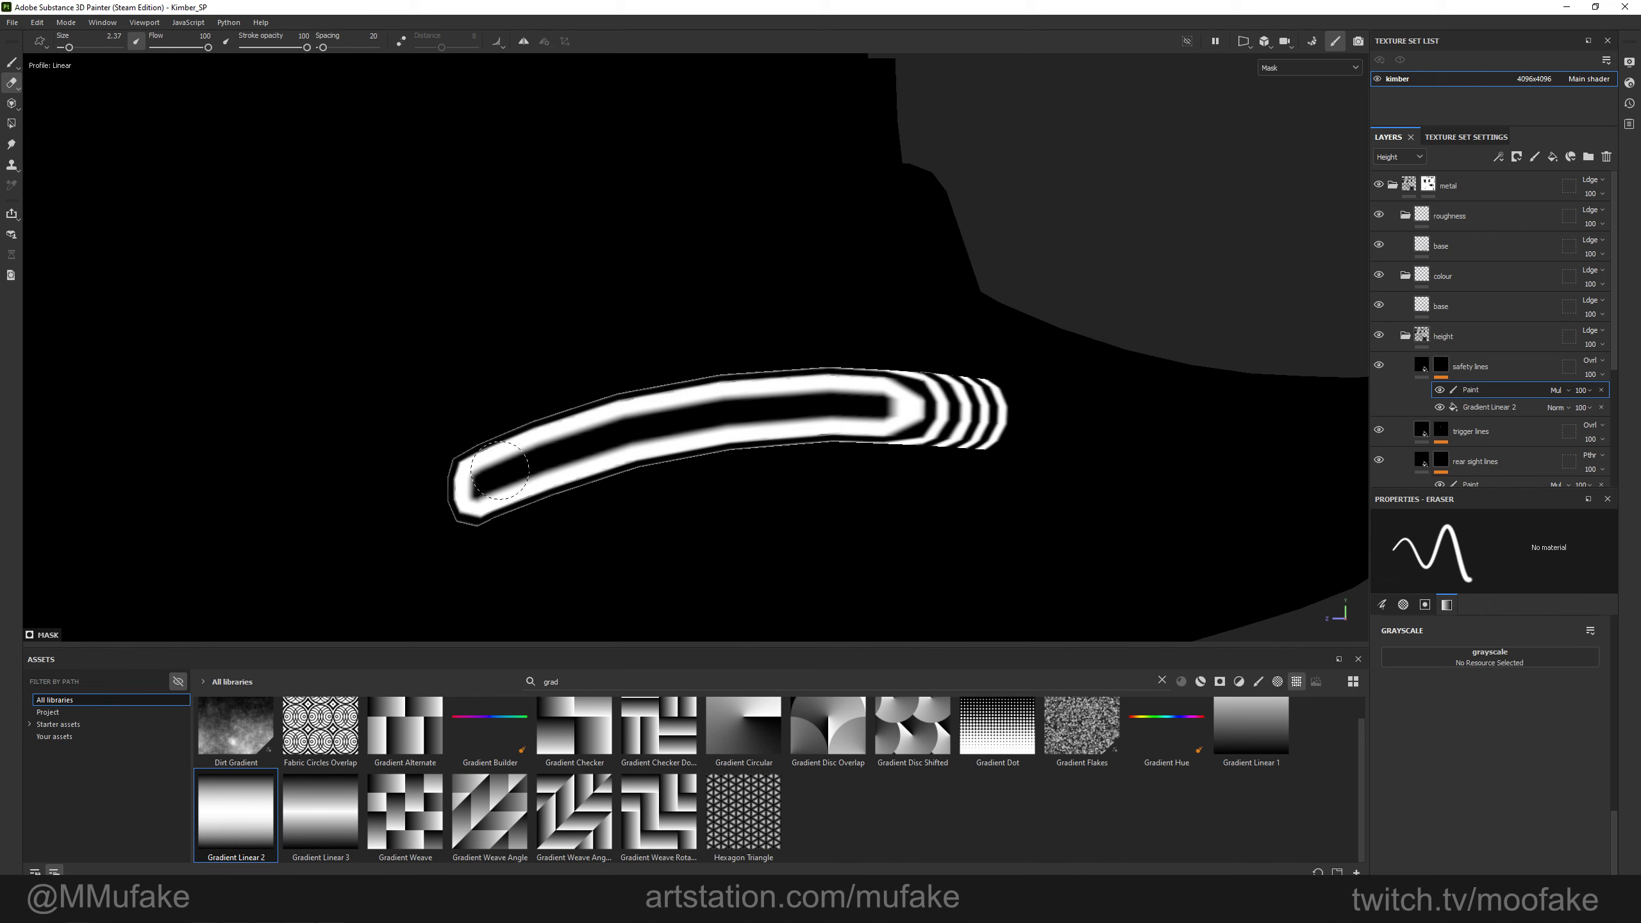
key(1)
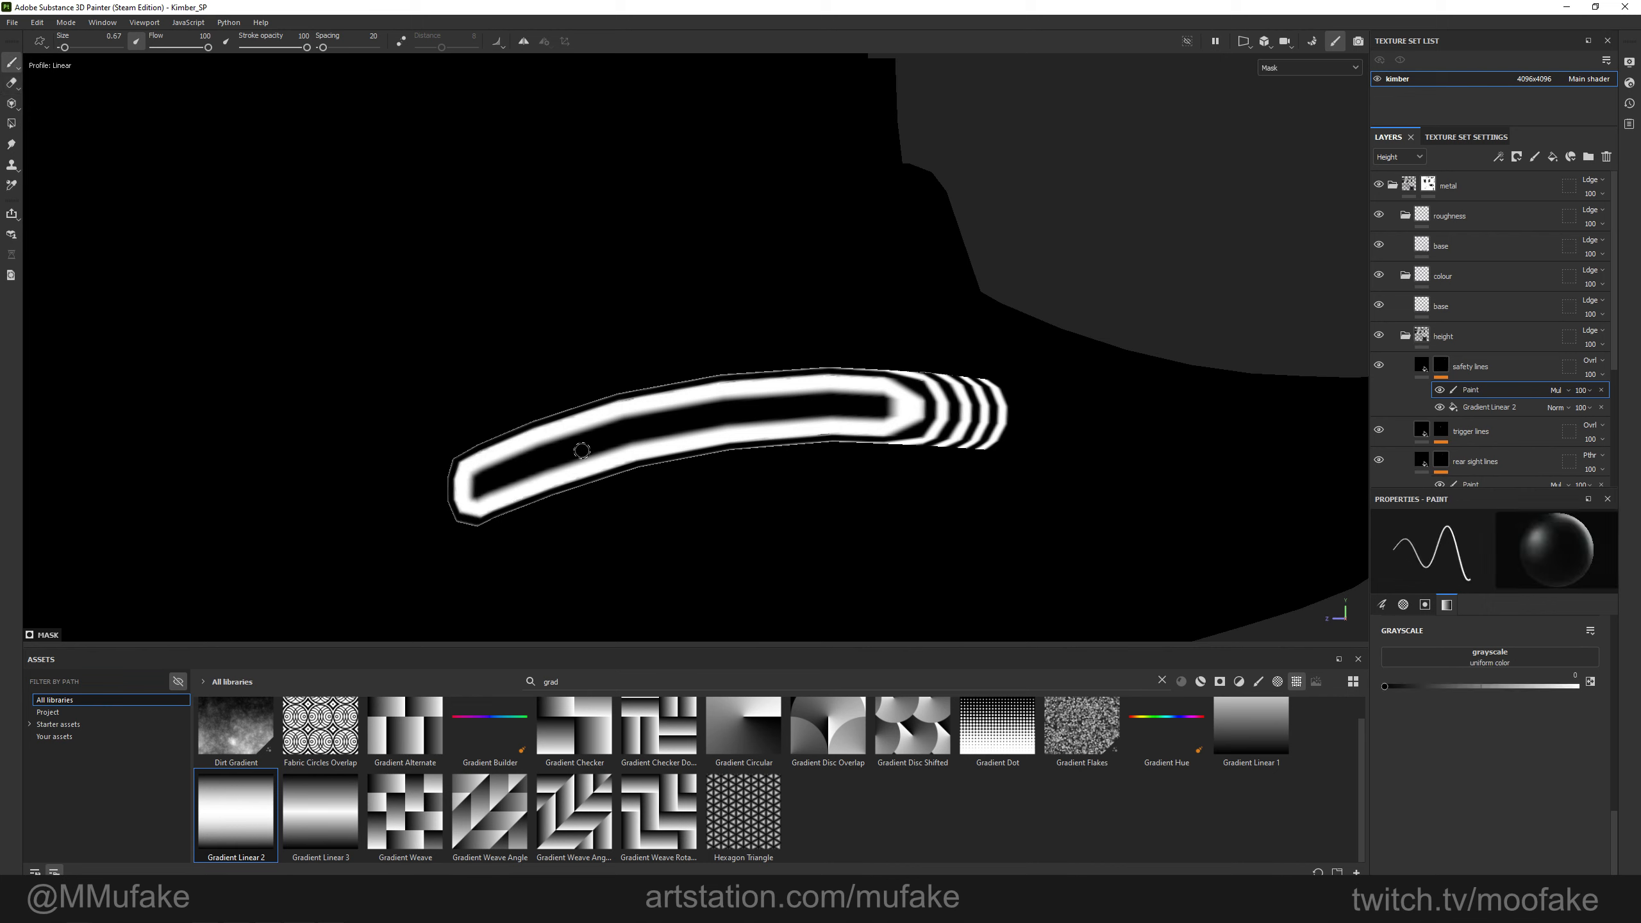
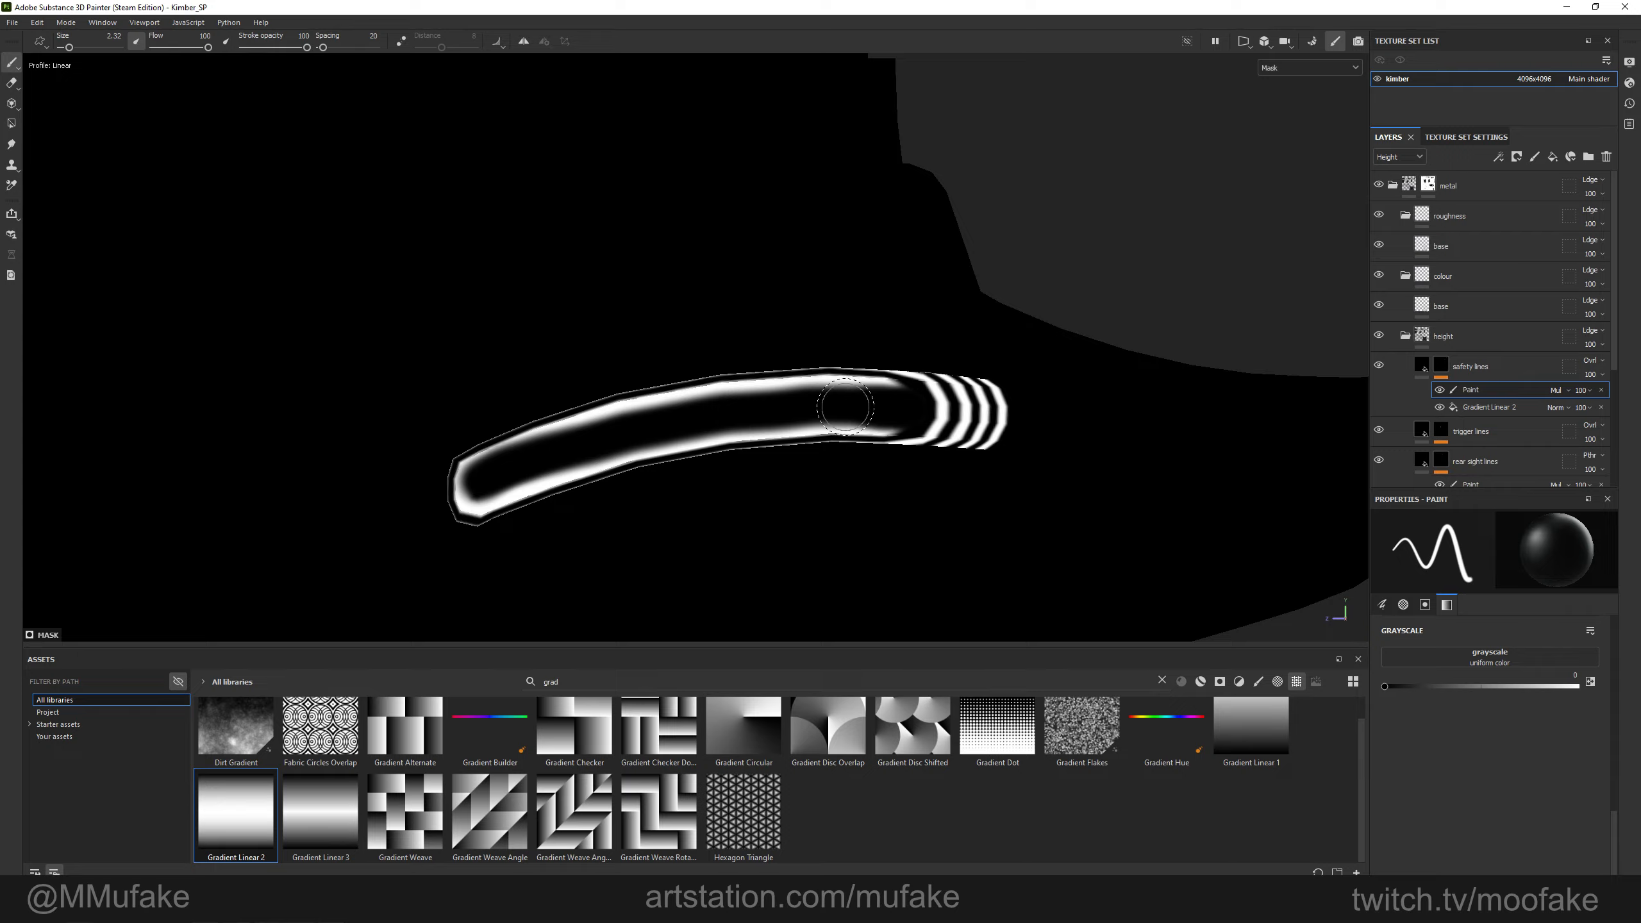
mouse_move(488, 474)
alt+mouse_down()
mouse_move(695, 447)
mouse_move(844, 466)
alt+mouse_up()
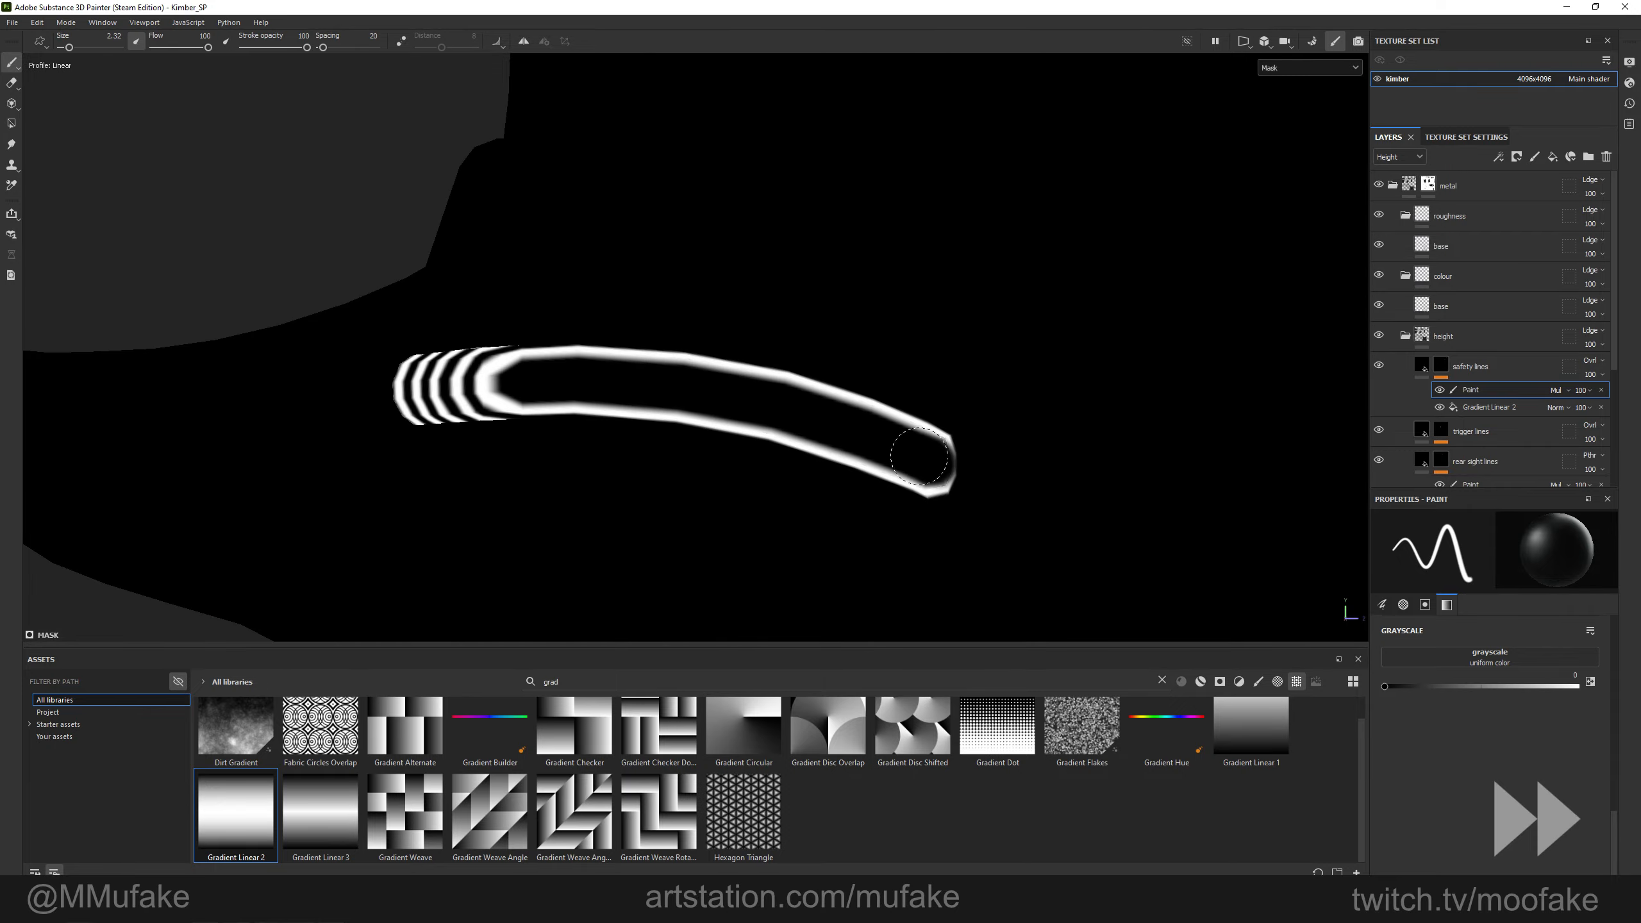
key(m)
mouse_move(490, 389)
alt+mouse_down()
mouse_move(831, 421)
mouse_move(1034, 413)
alt+mouse_up()
scroll(749, 446, up, 4)
mouse_move(802, 449)
mouse_down()
mouse_move(743, 449)
mouse_move(727, 472)
mouse_move(741, 517)
mouse_move(784, 430)
mouse_up()
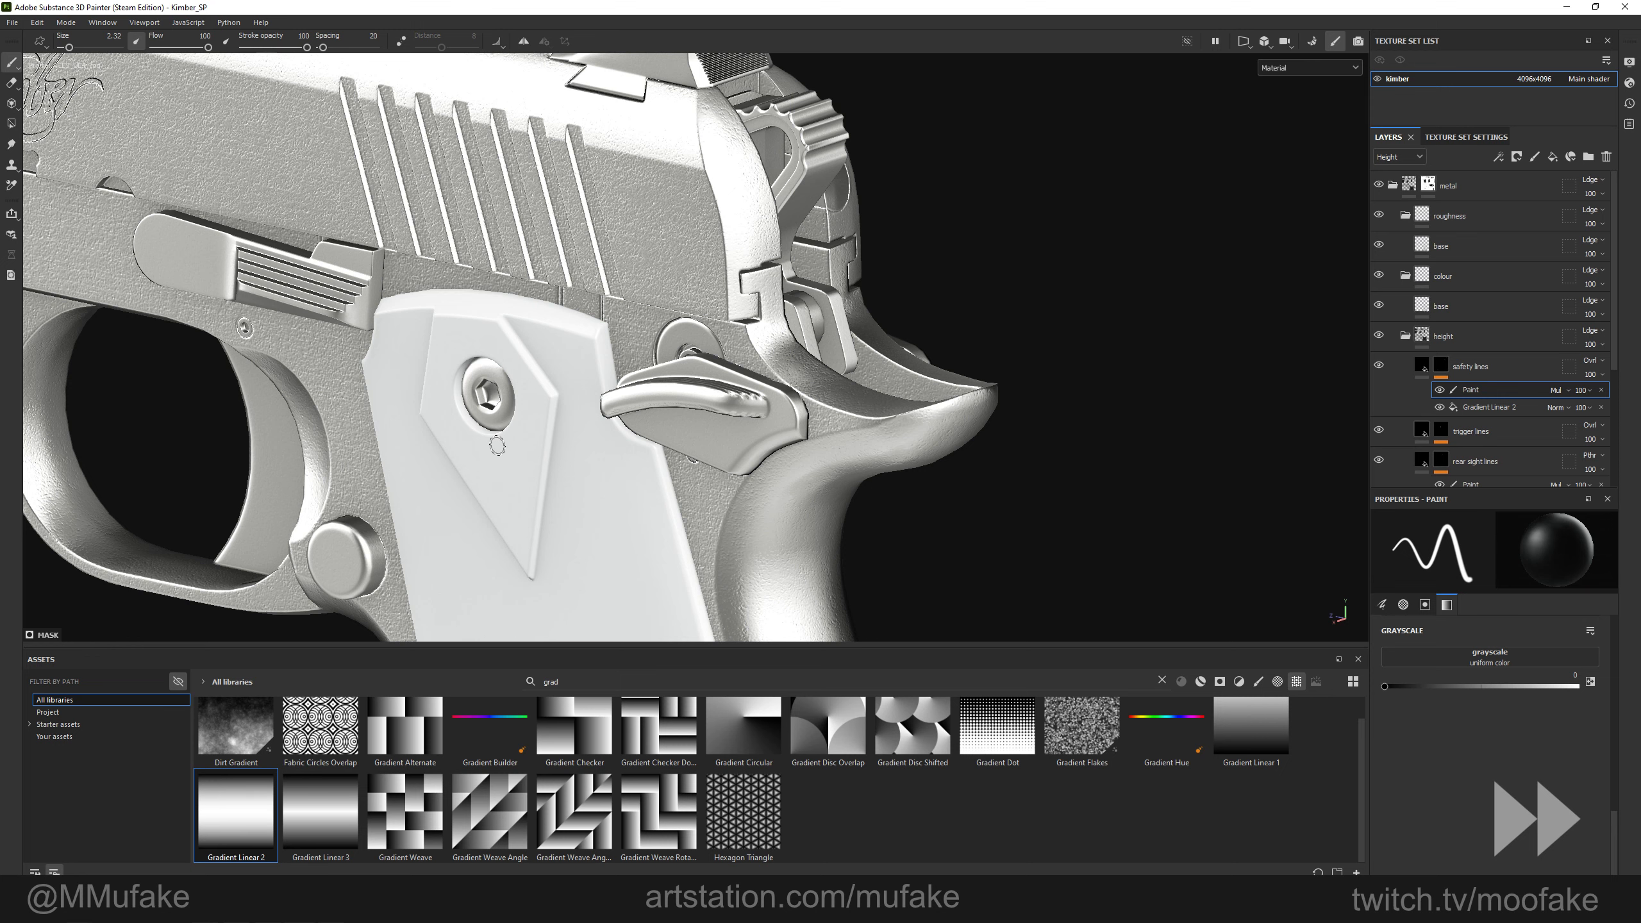
Add a fill layer named "grip texture" above the safety lines layer in the height folder.
scroll(497, 445, down, 4)
alt+drag(807, 446, 621, 395)
scroll(791, 372, up, 3)
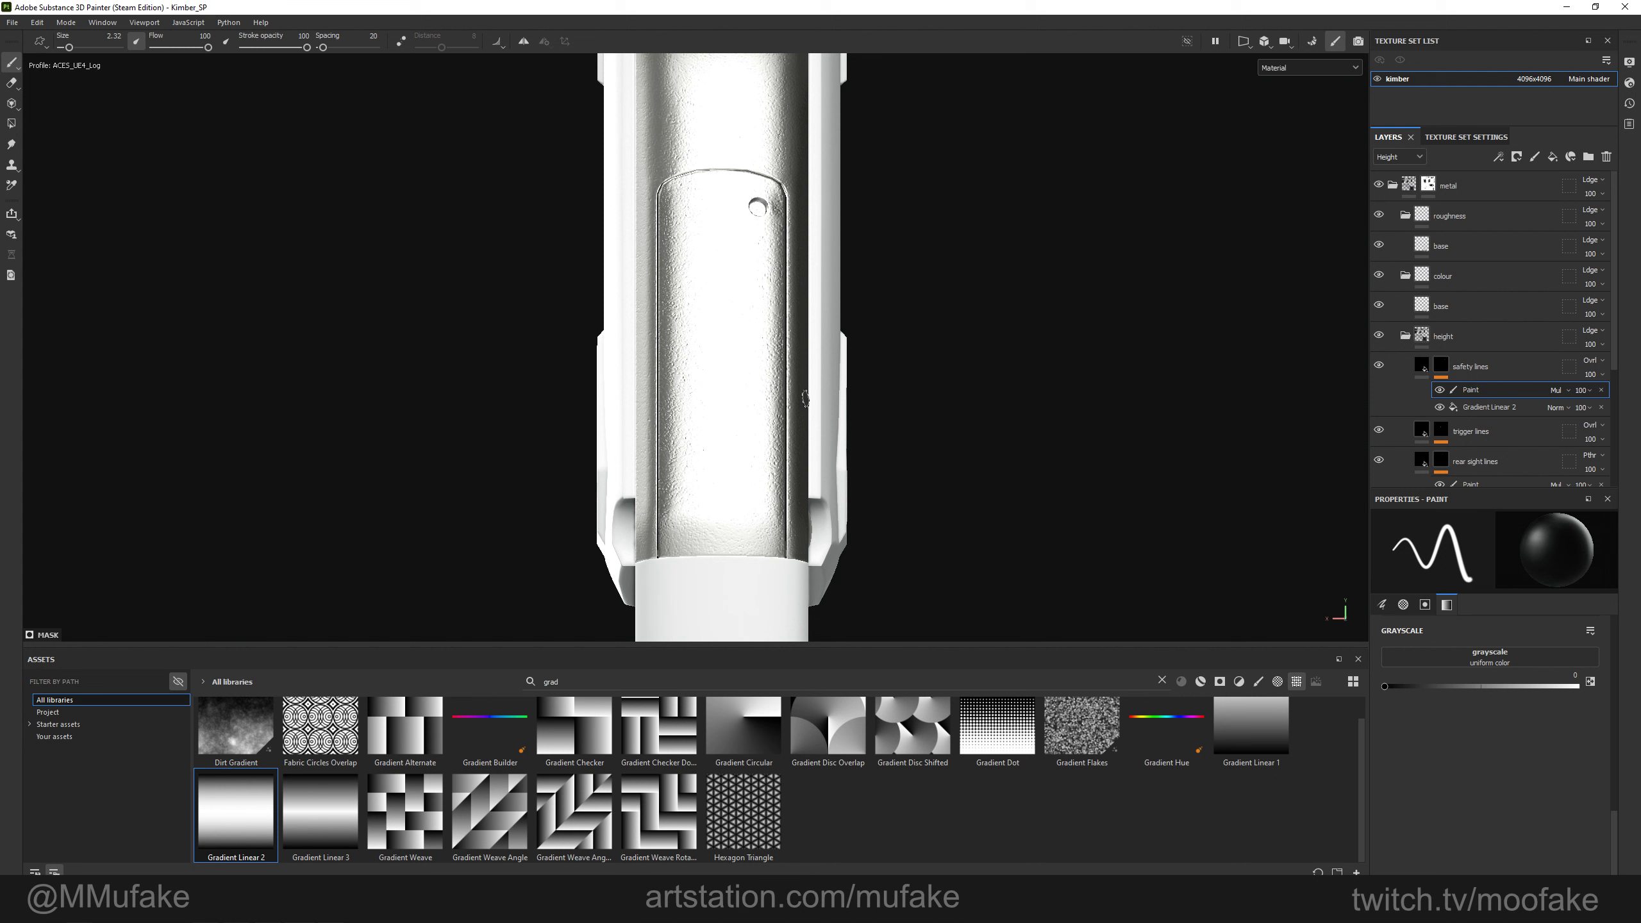
click(1503, 370)
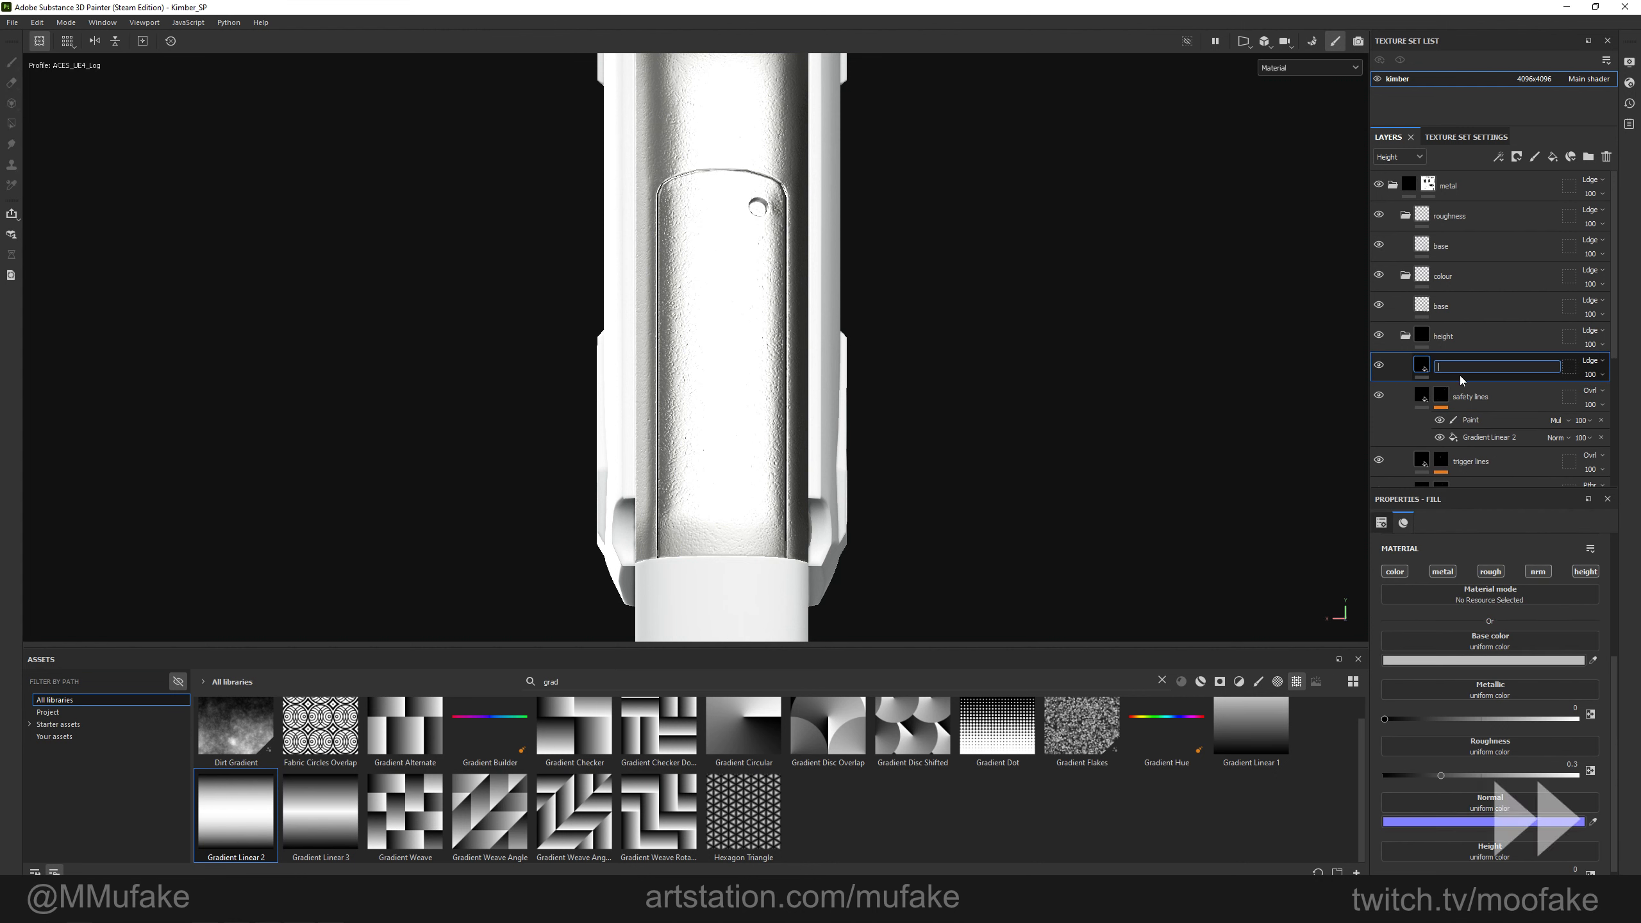
text(grip texture)
key(Return)
Set the grip texture layer to Passthrough blending and keep only its height channel, at -0.1.
click(1591, 361)
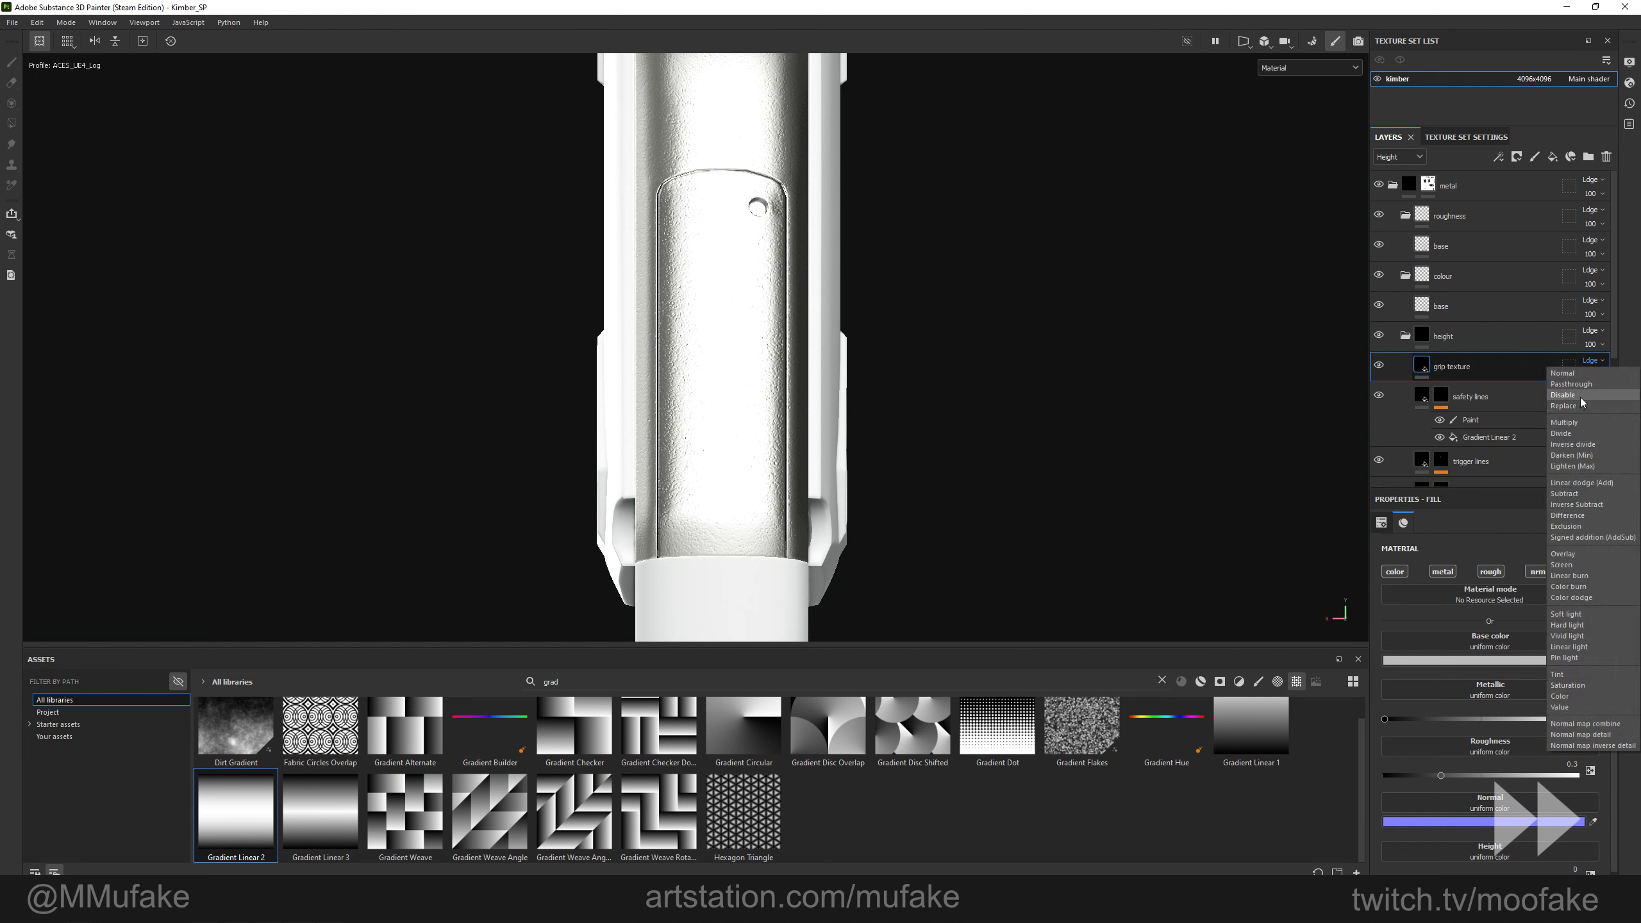
click(1599, 572)
click(1599, 572)
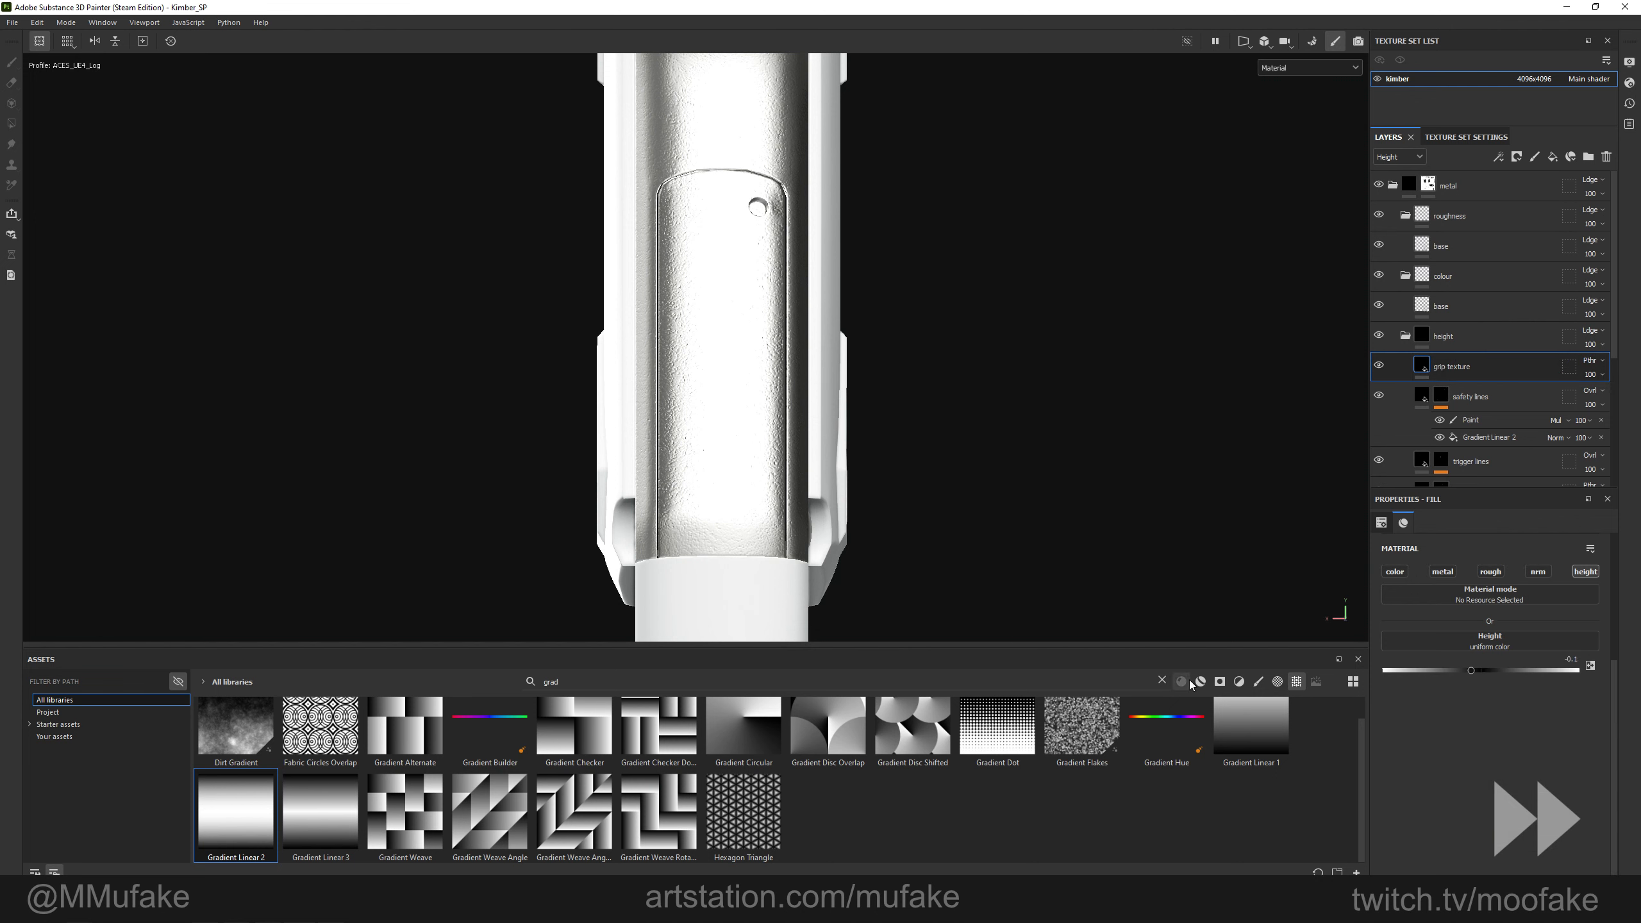
Browse the starter assets and the personal asset library for a suitable grip pattern texture.
click(1296, 682)
click(1297, 682)
click(143, 713)
click(128, 725)
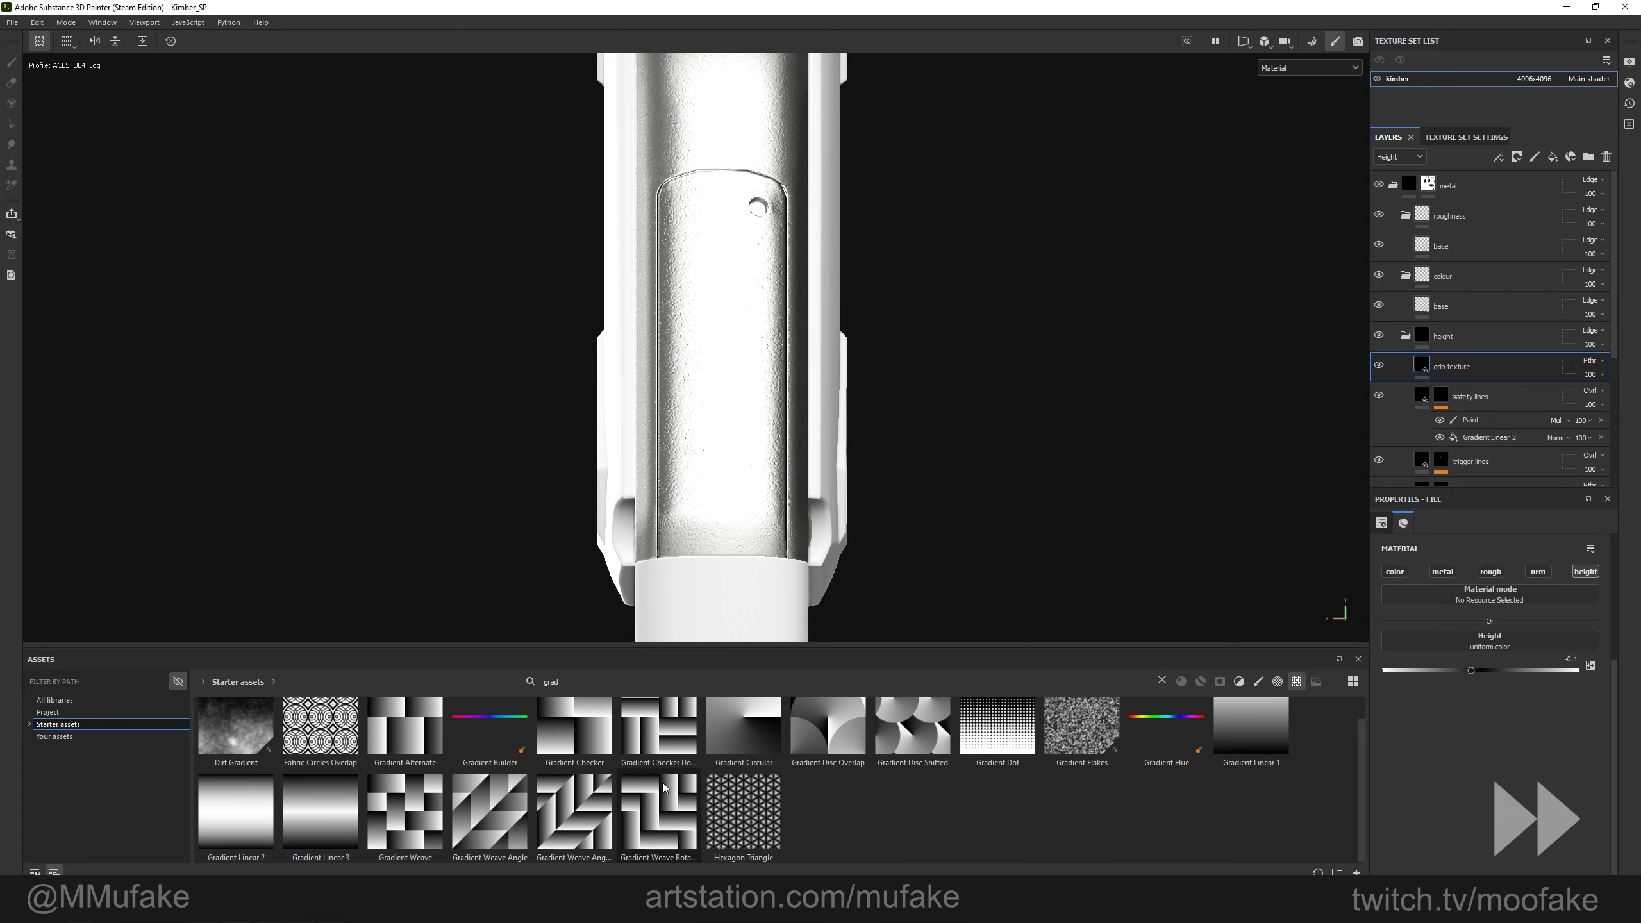
scroll(666, 788, up, 1)
double_click(672, 677)
text(grip)
key(BackSpace)
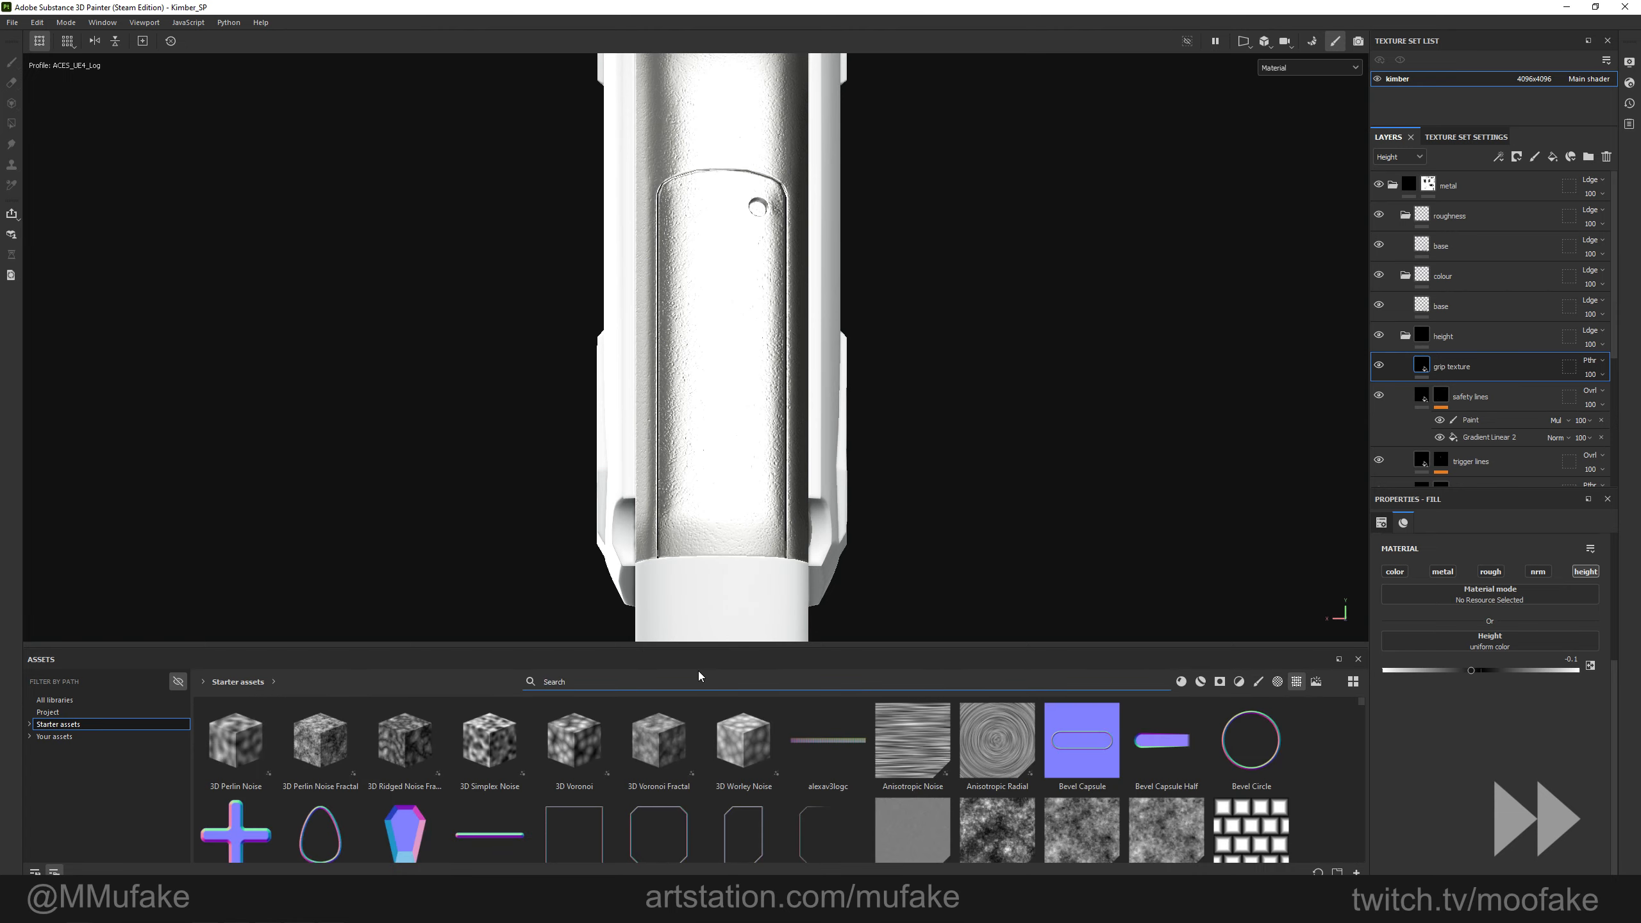
scroll(729, 741, down, 10)
click(93, 736)
scroll(517, 760, down, 5)
scroll(560, 752, up, 10)
alt+middle_drag(758, 445, 834, 448)
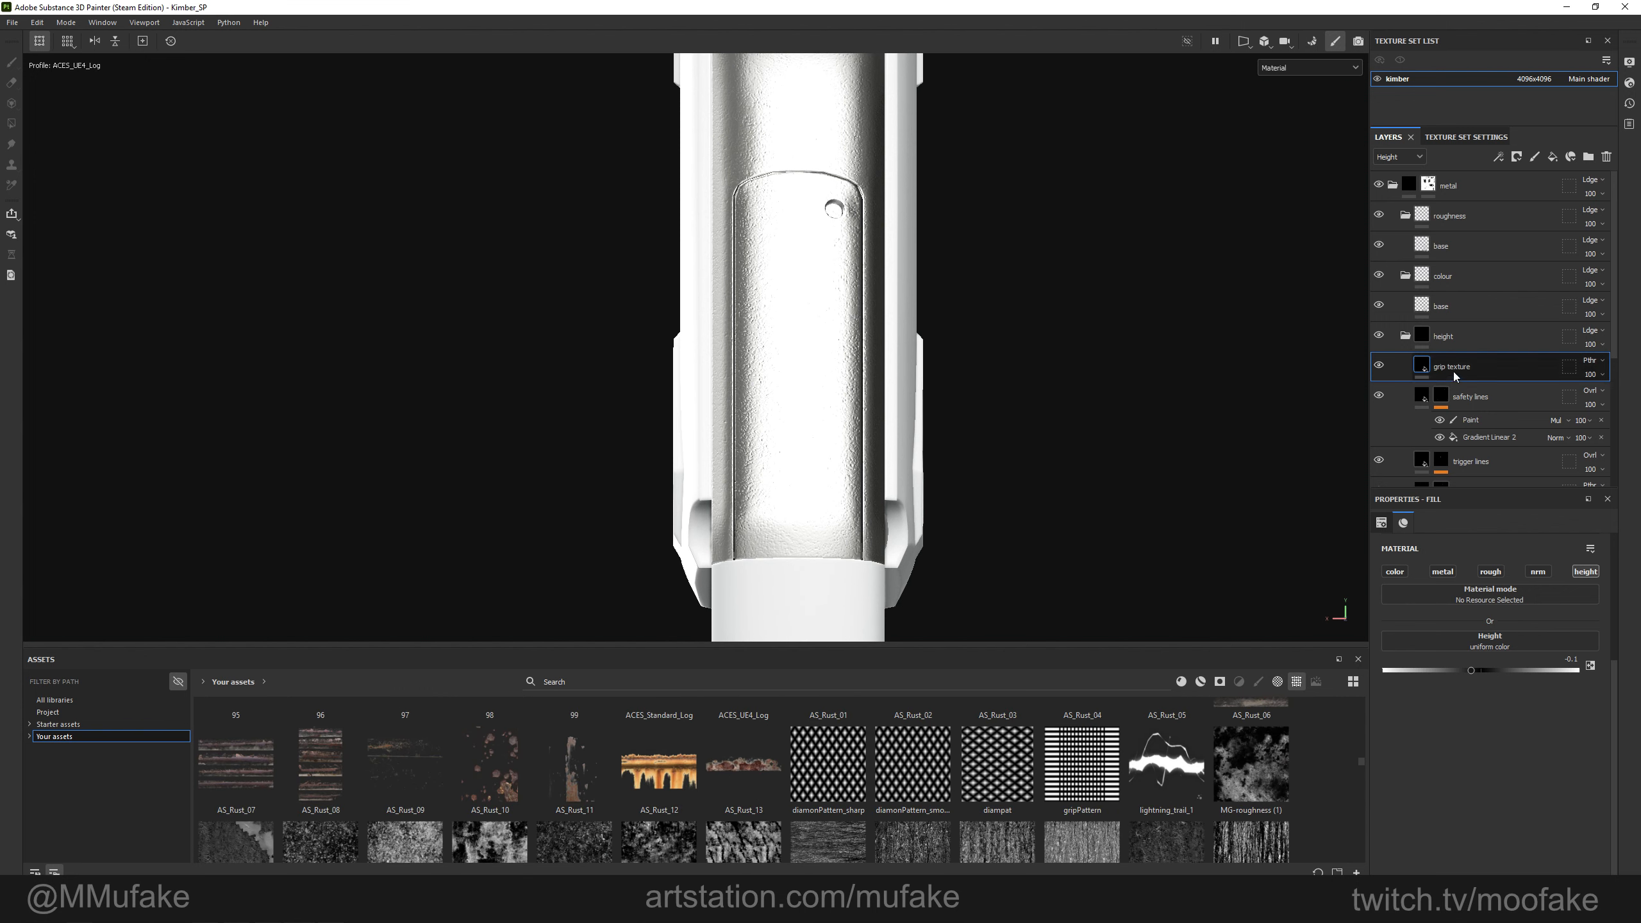
Give the grip texture layer a black mask and add a Fill effect to it using the gripPattern texture.
right_click(1435, 384)
right_click(1425, 378)
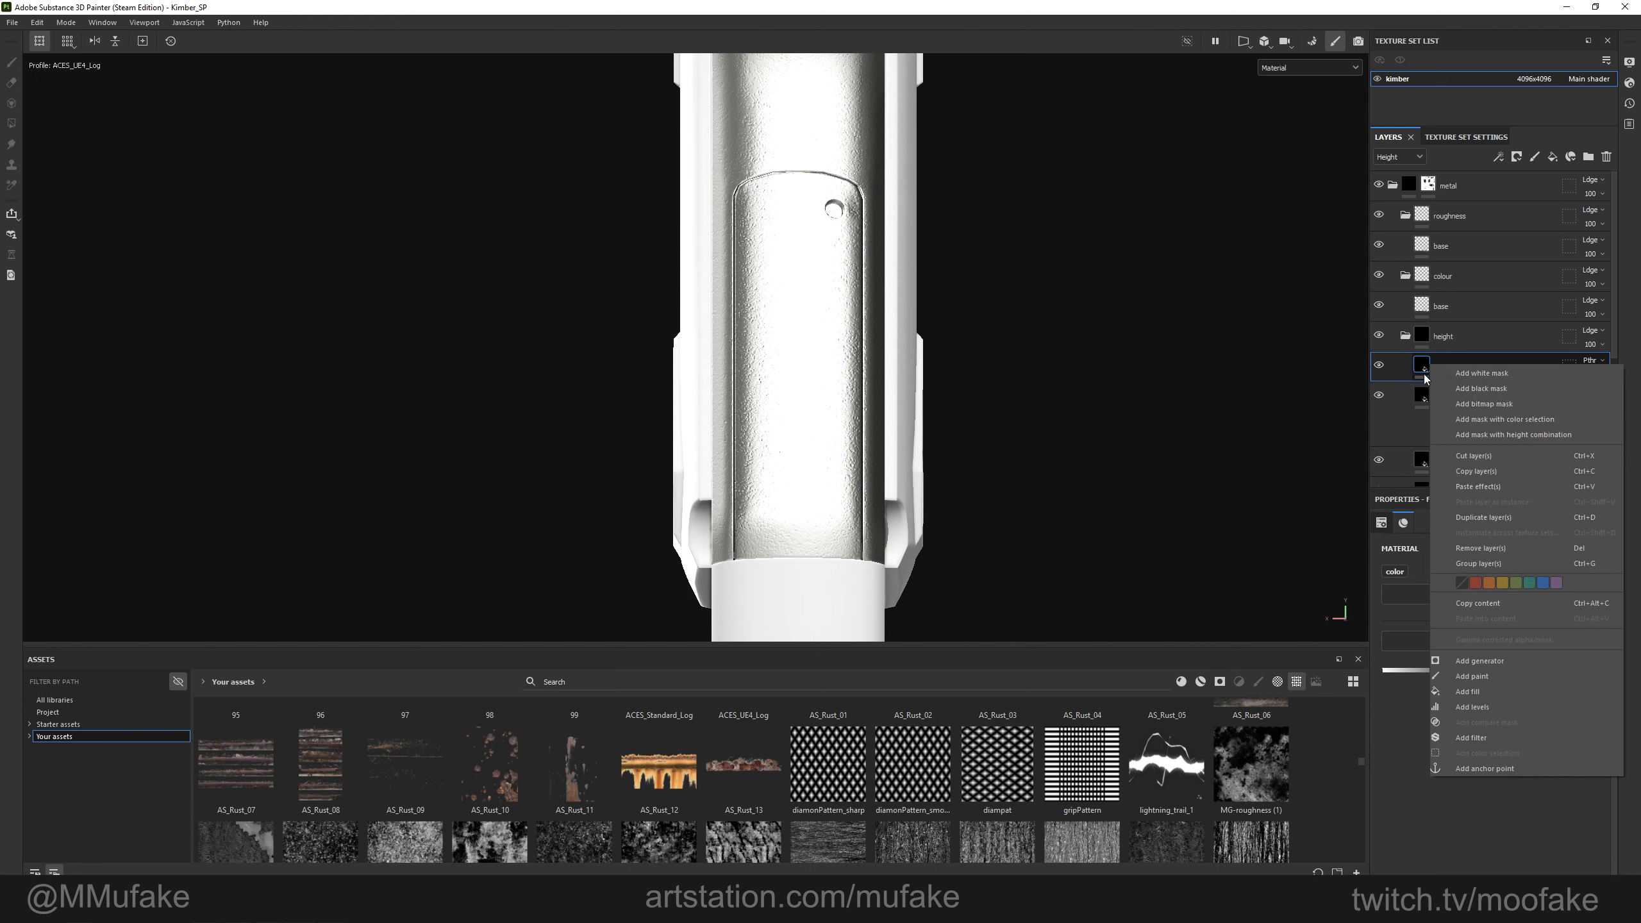
click(1486, 388)
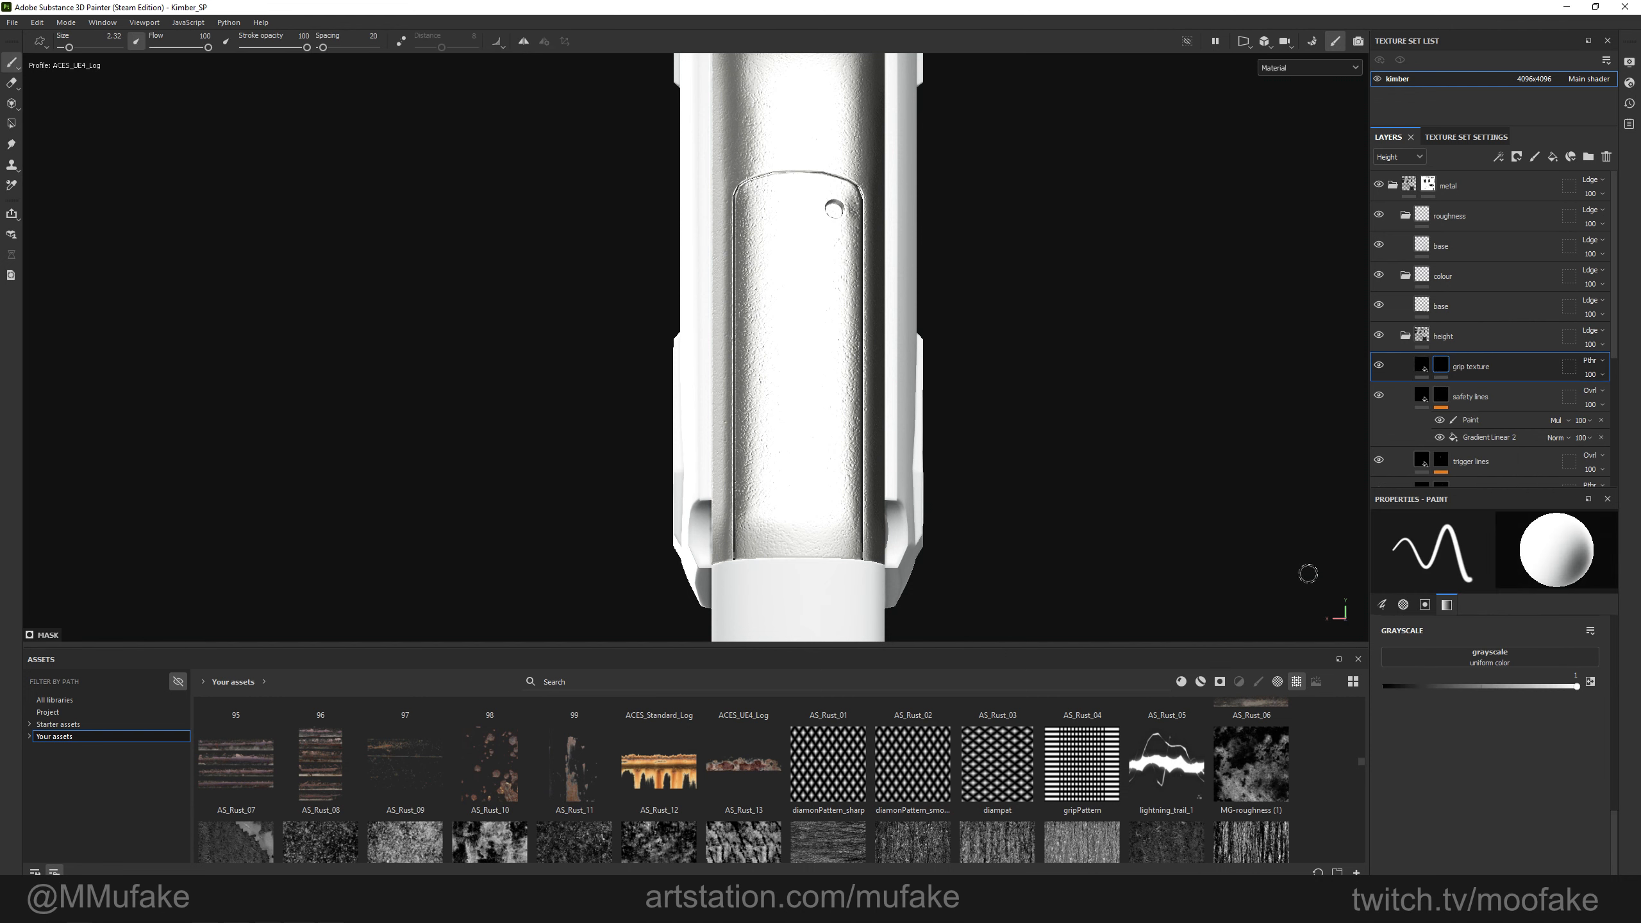
click(1594, 362)
click(1592, 360)
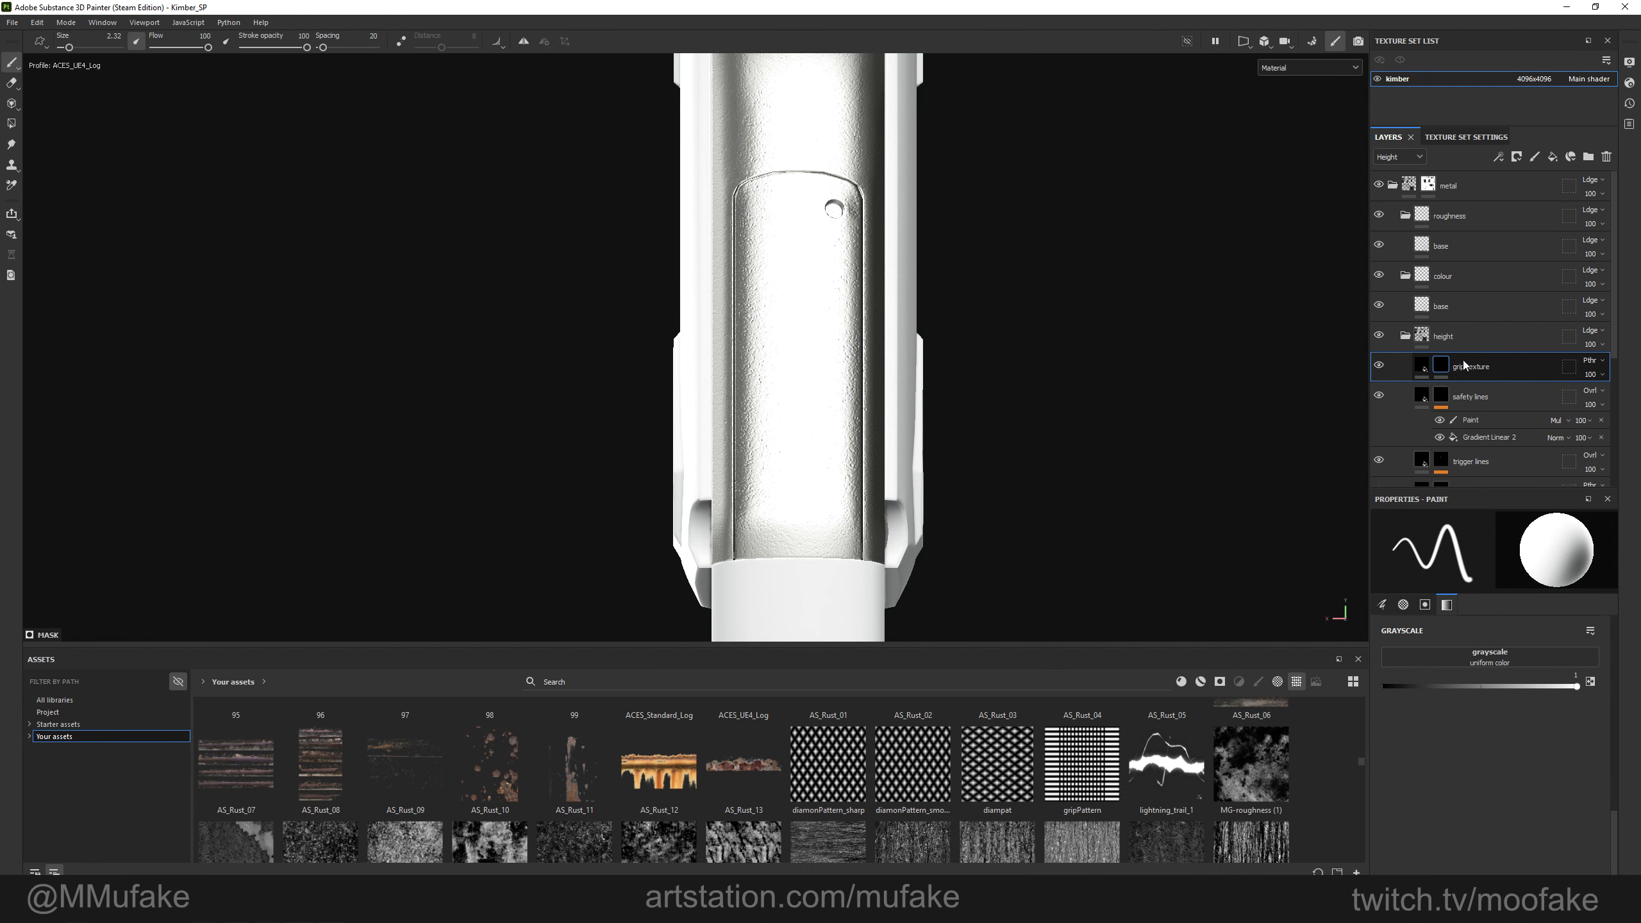
right_click(1446, 371)
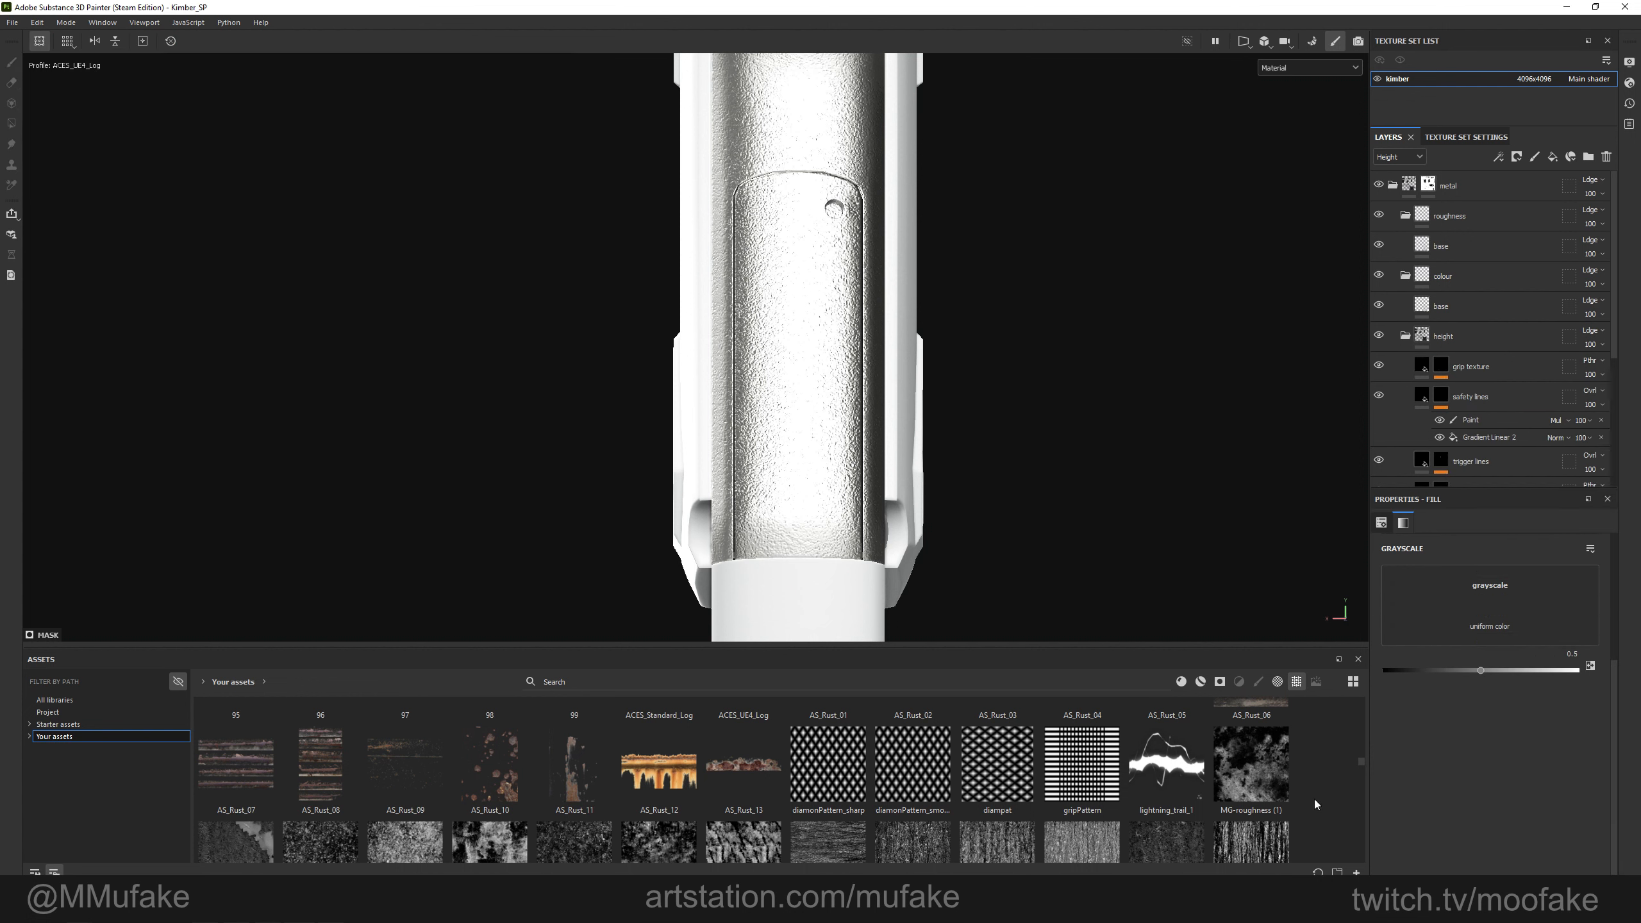
click(1486, 805)
drag(1082, 769, 1300, 663)
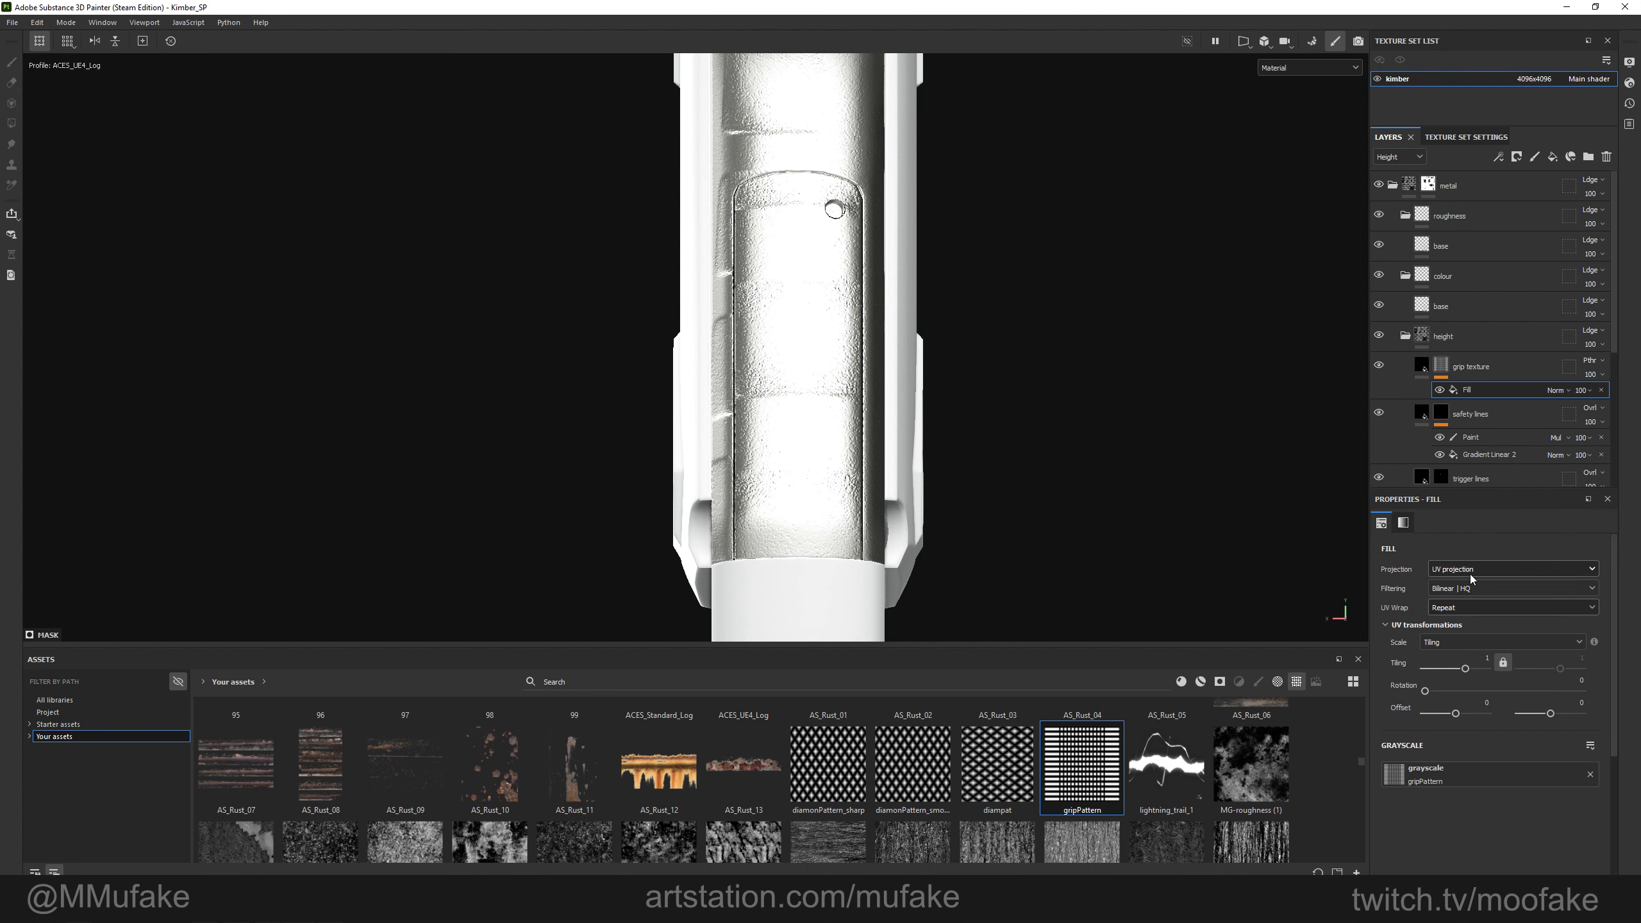
Switch the grip pattern Fill effect to Planar projection with UV Wrap set to None.
click(1460, 569)
click(1456, 624)
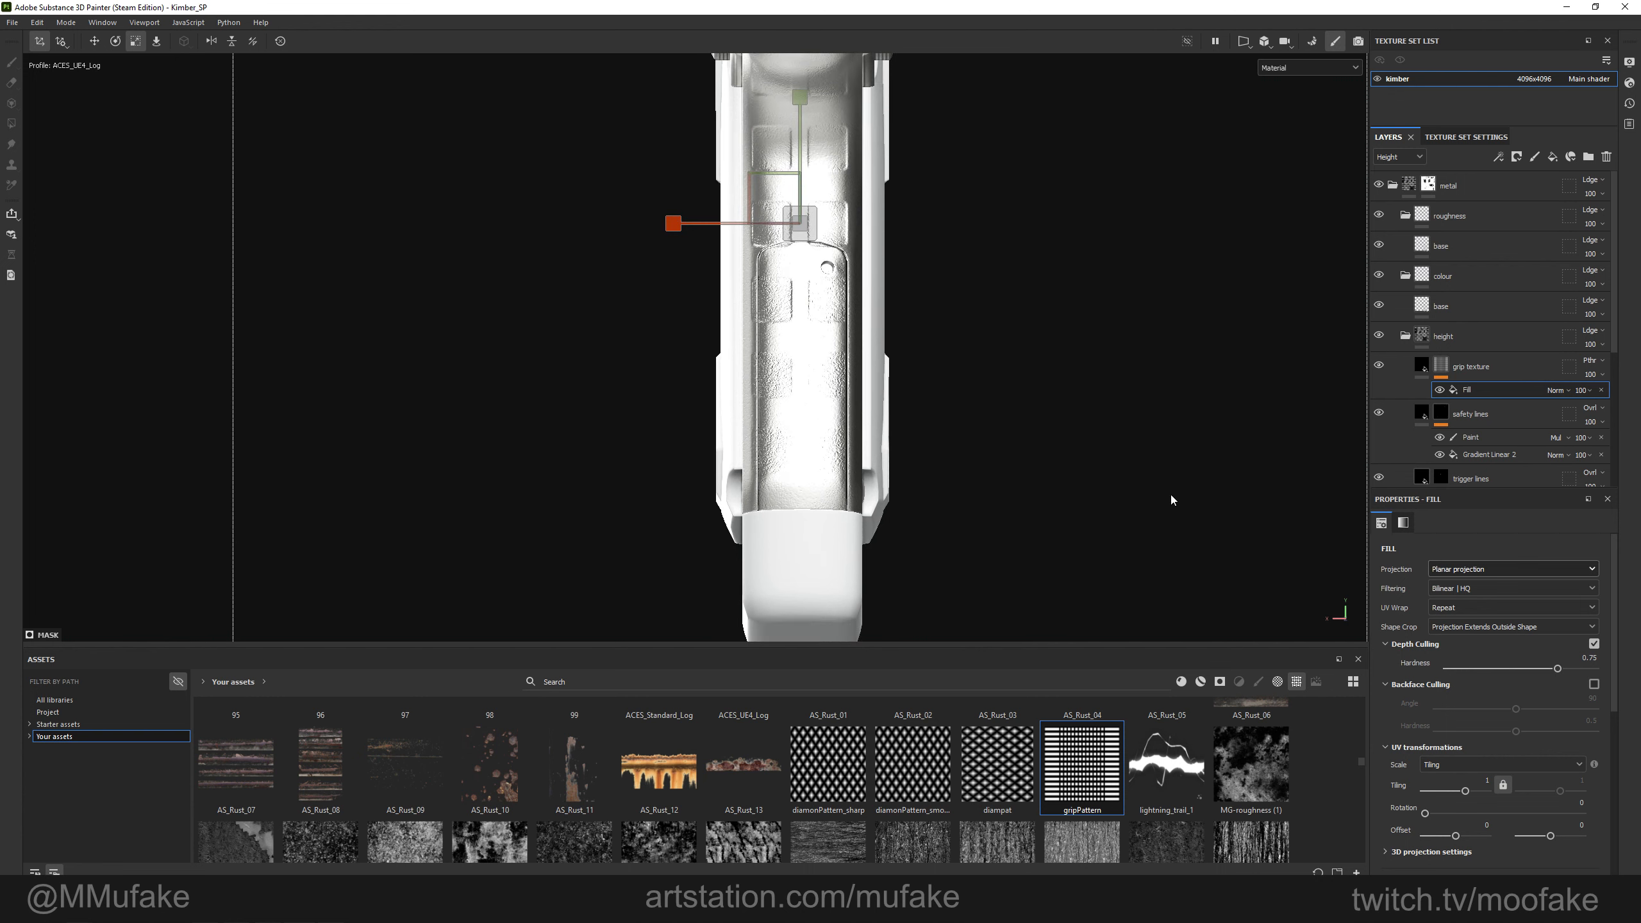
click(1480, 609)
click(1472, 626)
Rotate, scale and move the planar projection onto the lower backstrap of the grip while viewing the mask.
scroll(808, 441, down, 4)
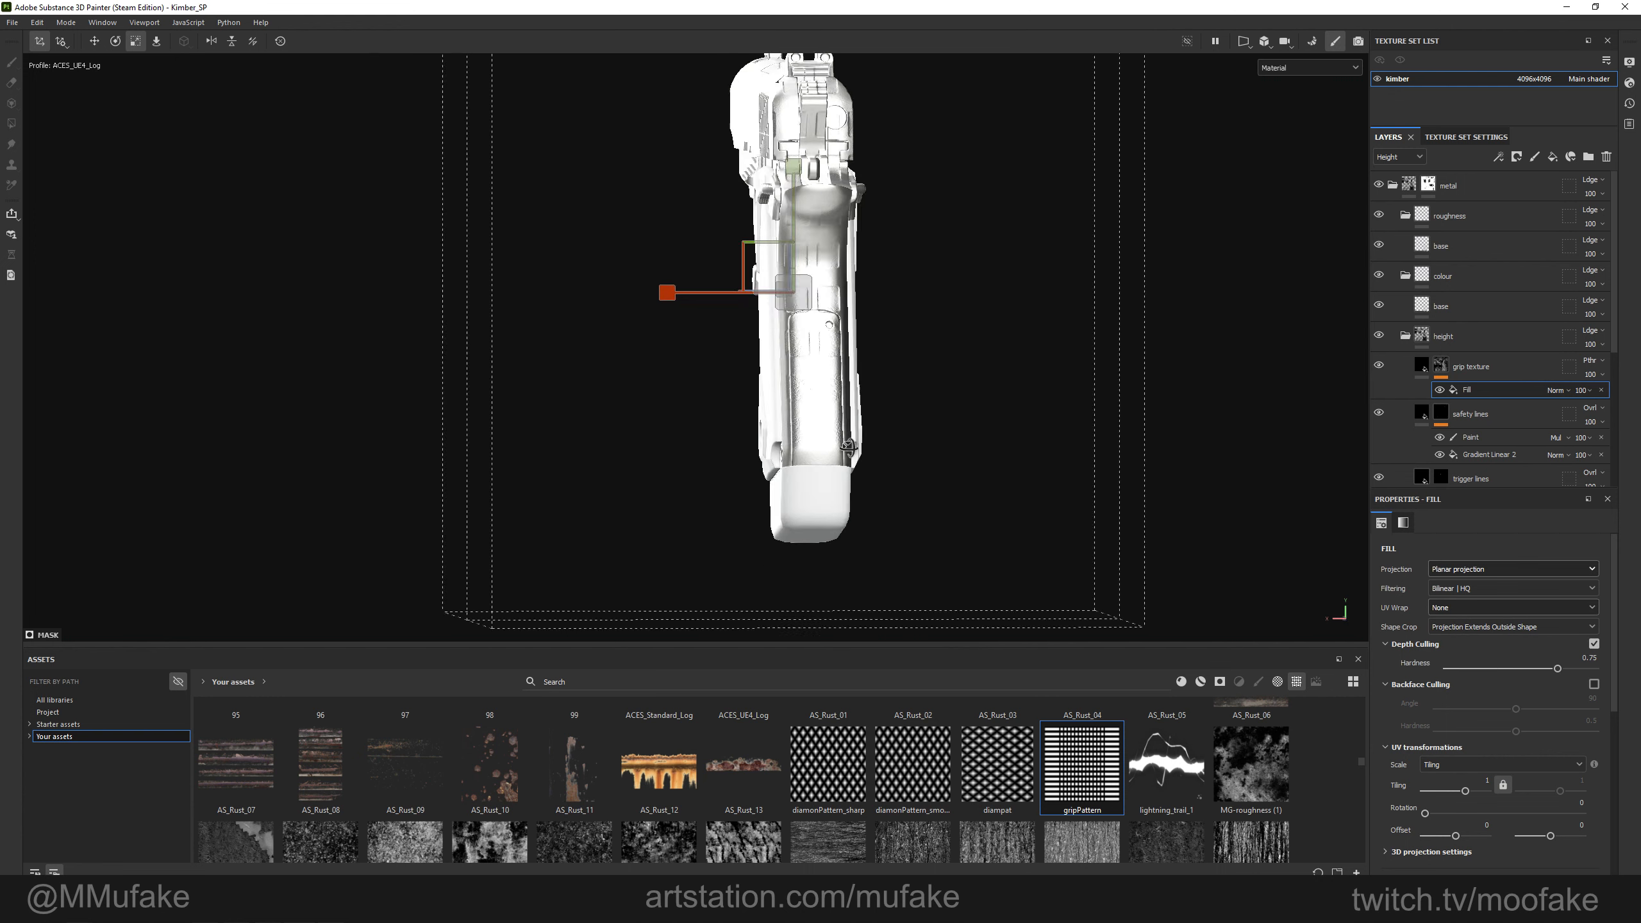
alt+drag(807, 441, 922, 451)
key(e)
key(w)
alt+click(1442, 366)
drag(495, 235, 282, 422)
key(r)
key(w)
alt+drag(516, 395, 672, 446)
drag(701, 424, 406, 458)
key(e)
key(w)
key(r)
key(w)
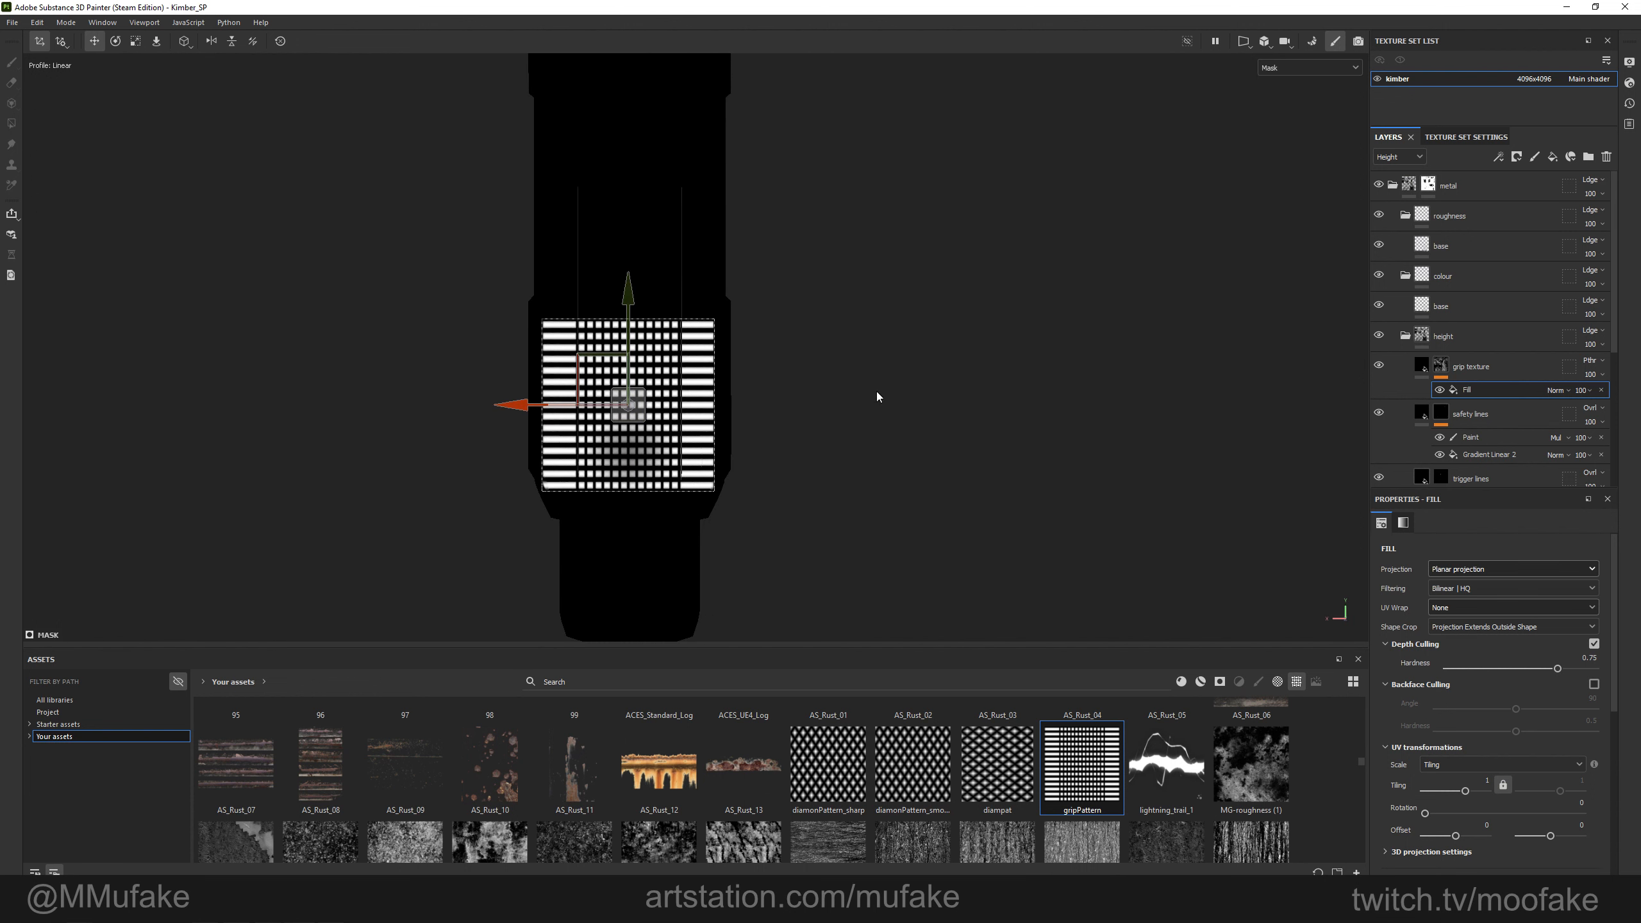
Set the grip pattern's UV Wrap to Repeat vertically and nudge the projection up along the backstrap.
click(1492, 608)
click(1501, 649)
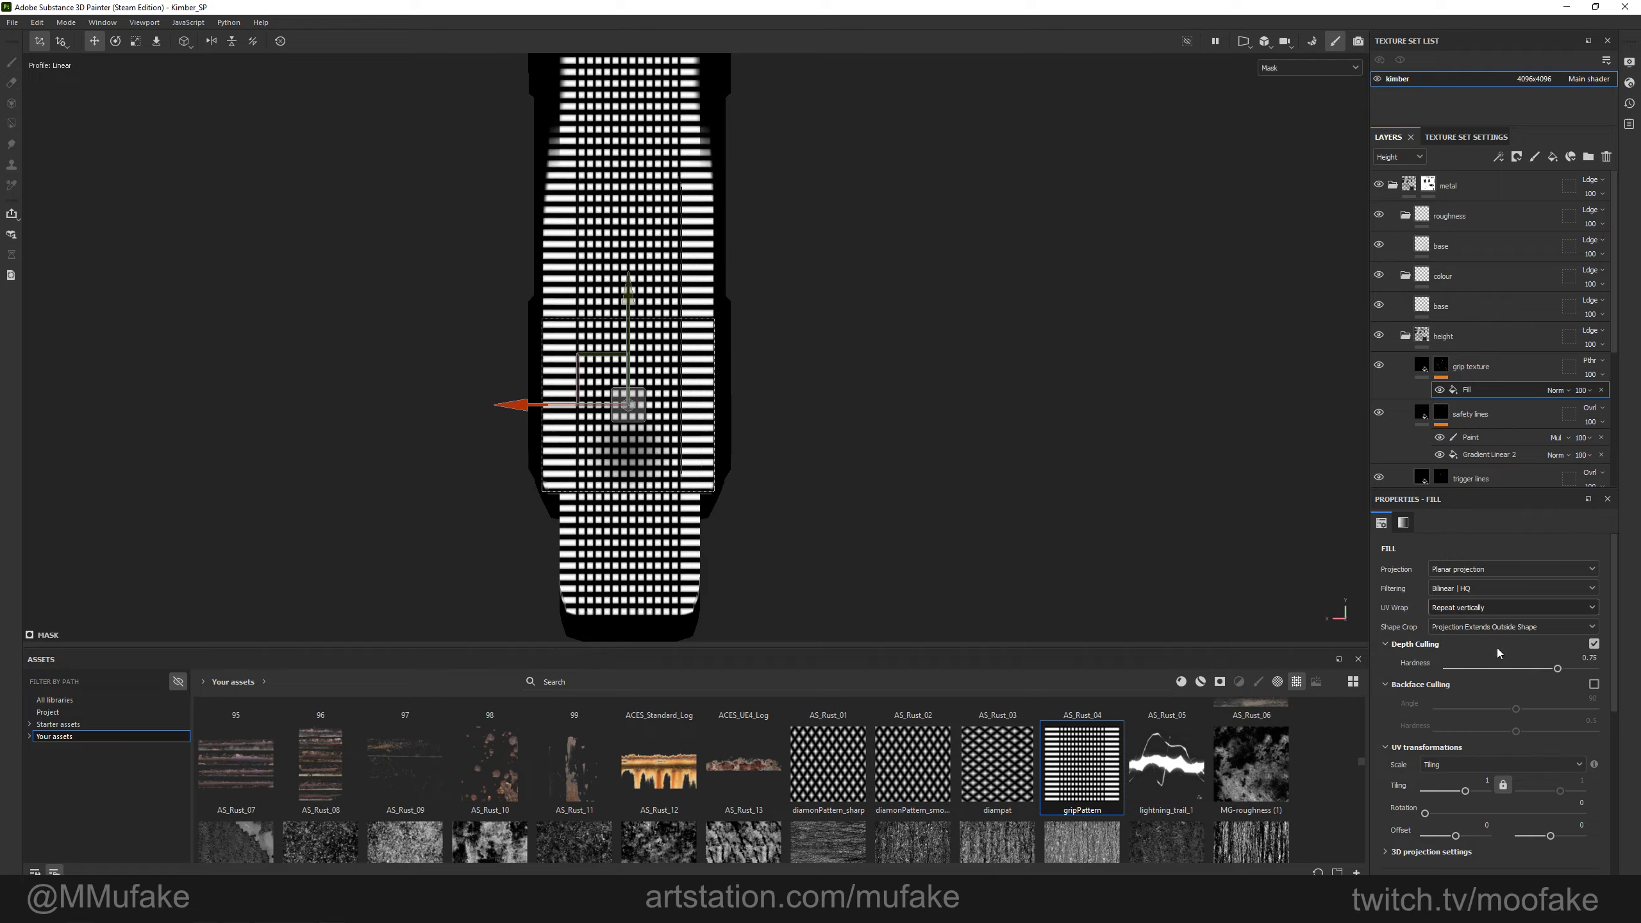
drag(628, 363, 629, 343)
Rescale the grip pattern projection across the width of the backstrap in the material view.
key(m)
scroll(702, 336, up, 1)
alt+middle_drag(713, 334, 824, 425)
scroll(746, 457, up, 3)
key(r)
drag(726, 490, 551, 481)
key(w)
Scale the projection's depth from the side view and shift the pattern sideways to centre it on the backstrap.
alt+drag(976, 414, 749, 479)
key(r)
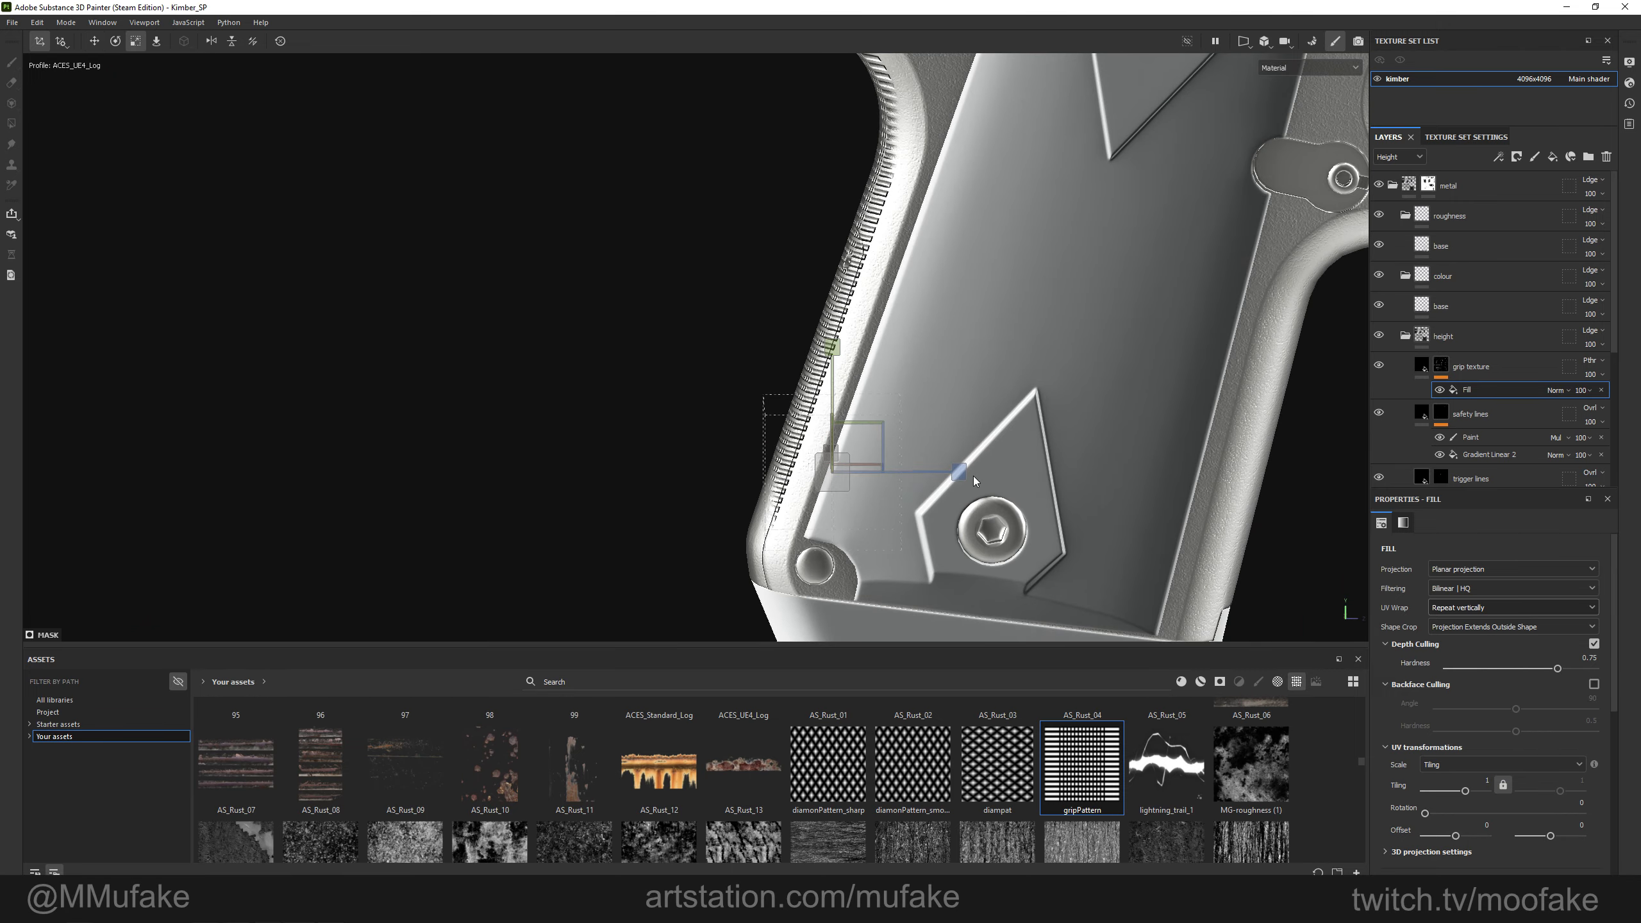
scroll(1146, 464, down, 3)
alt+middle_drag(1057, 466, 801, 461)
drag(800, 466, 993, 454)
scroll(829, 469, up, 3)
key(w)
scroll(856, 425, up, 2)
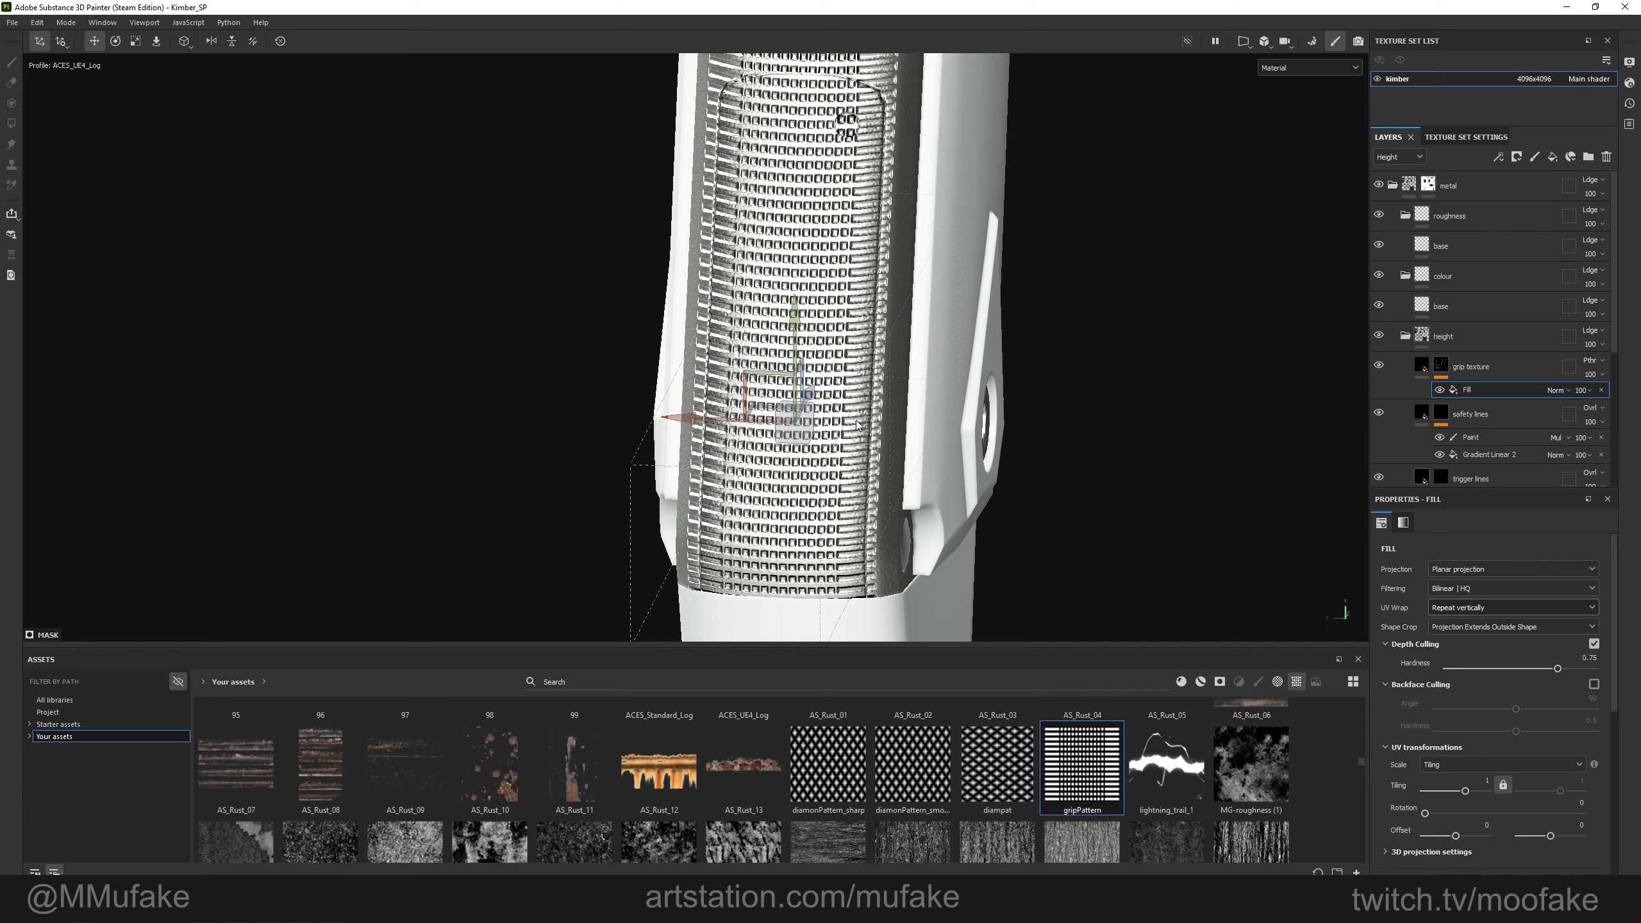
alt+drag(762, 436, 765, 510)
key(w)
drag(639, 500, 644, 501)
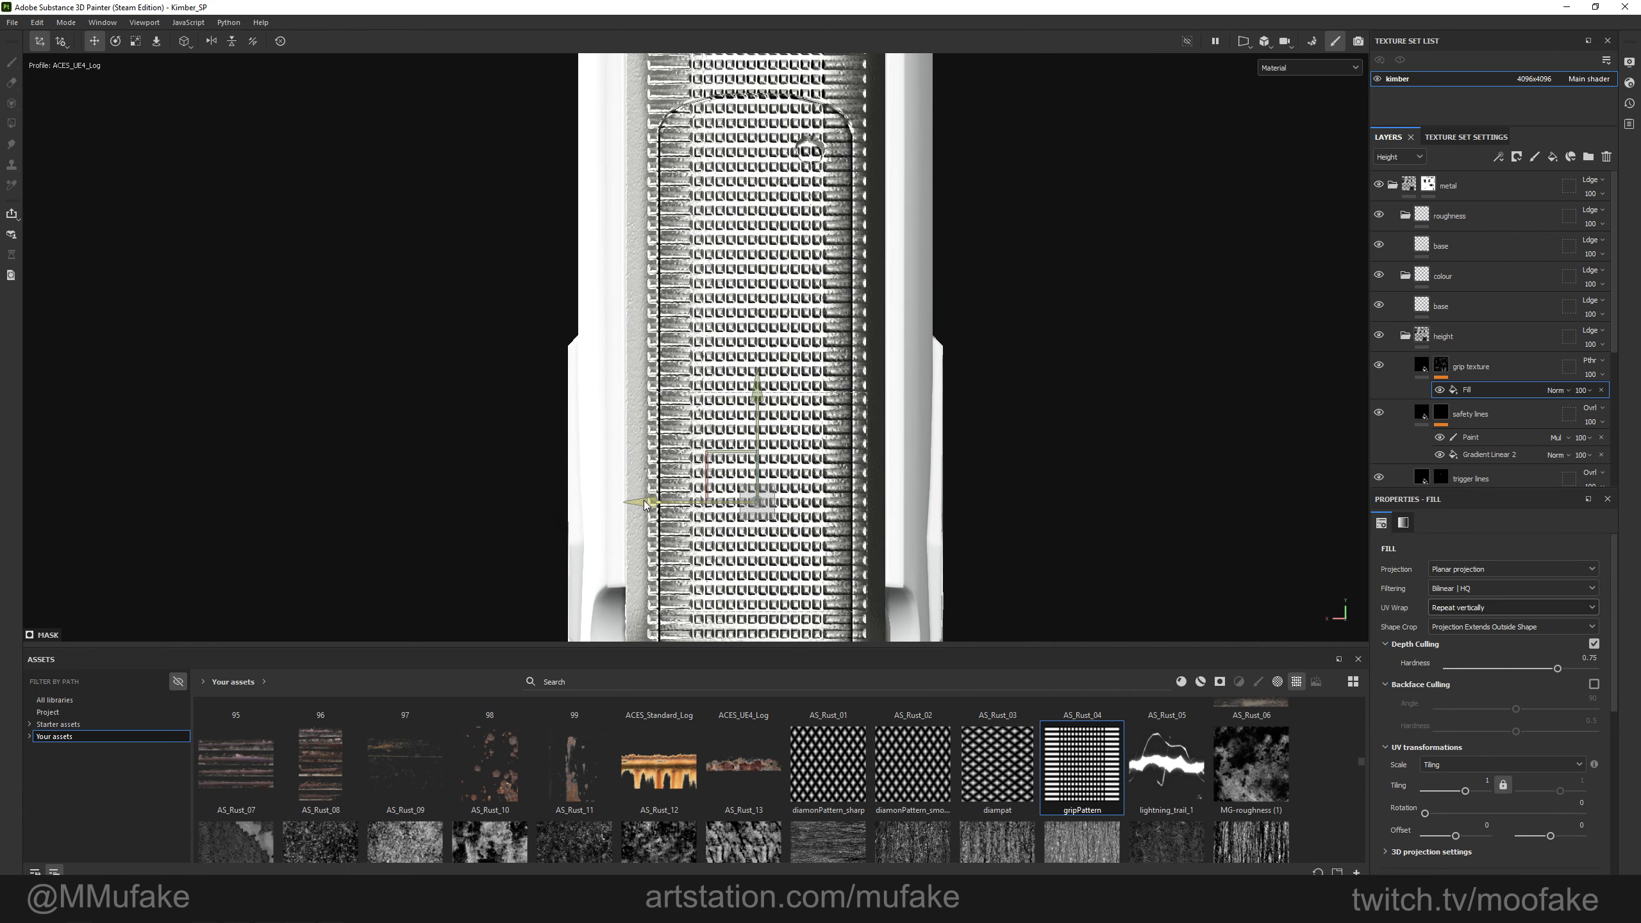
Add a Paint effect above the grip pattern Fill in the mask and polygon-fill the whole pistol black.
right_click(1494, 399)
click(1499, 593)
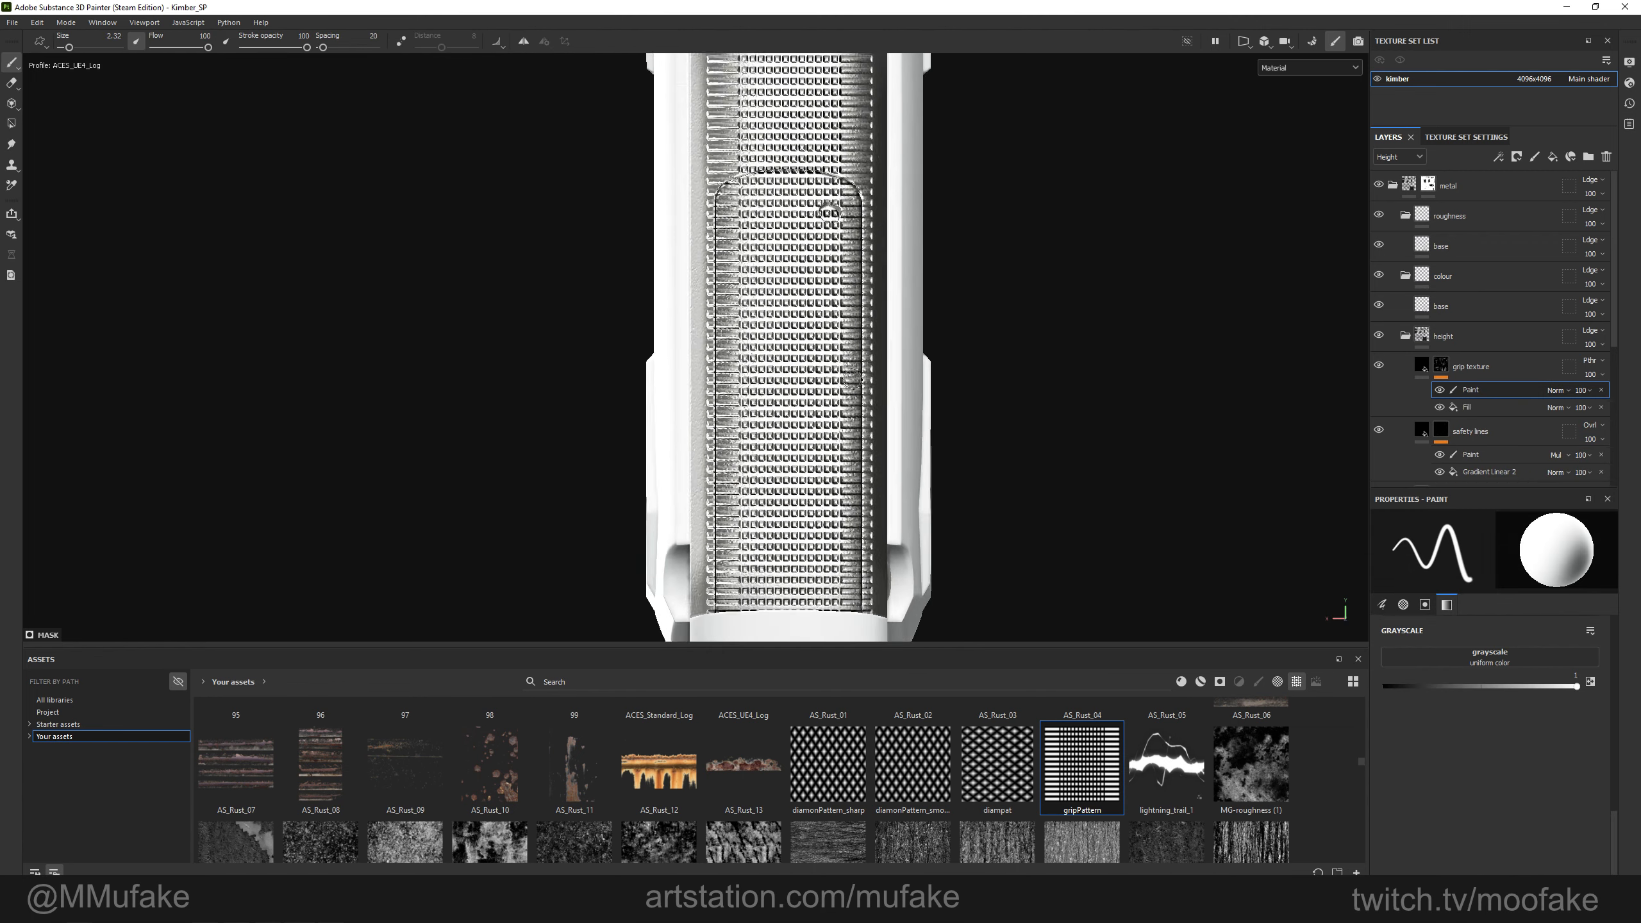
alt+drag(870, 396, 727, 363)
key(4)
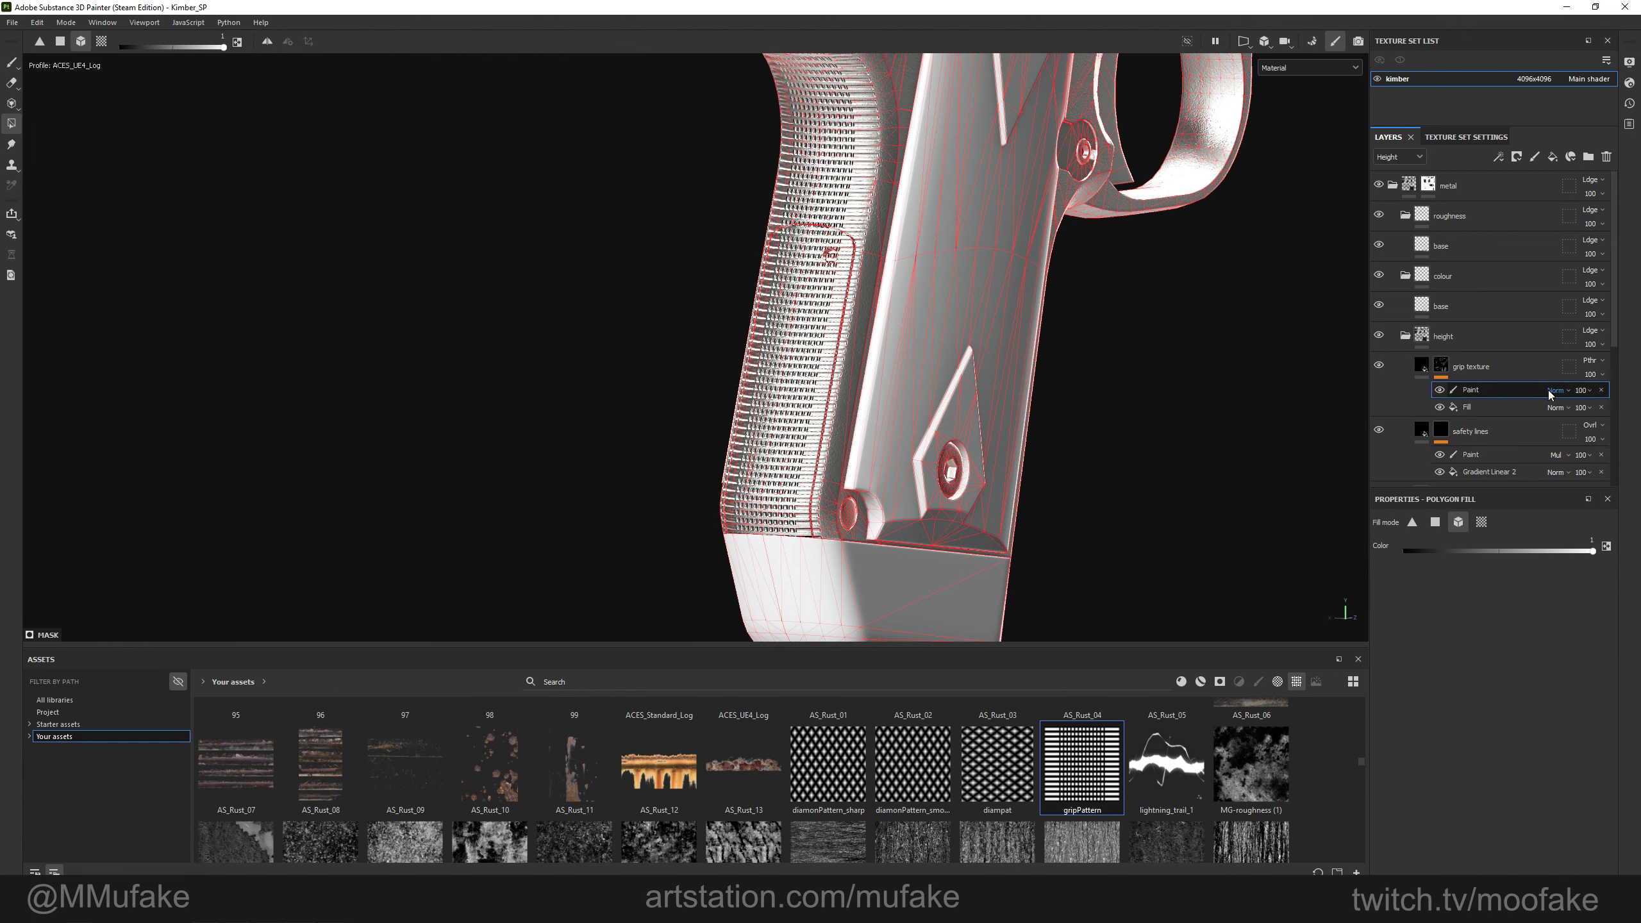
drag(138, 48, 115, 48)
scroll(839, 363, down, 5)
alt+middle_drag(891, 362, 866, 478)
drag(624, 115, 1209, 644)
scroll(904, 362, down, 1)
drag(638, 81, 1278, 611)
Polygon-fill the backstrap panel white in UV chunk mode and set the grip texture's Paint effect to Multiply.
scroll(905, 388, up, 6)
scroll(727, 422, up, 1)
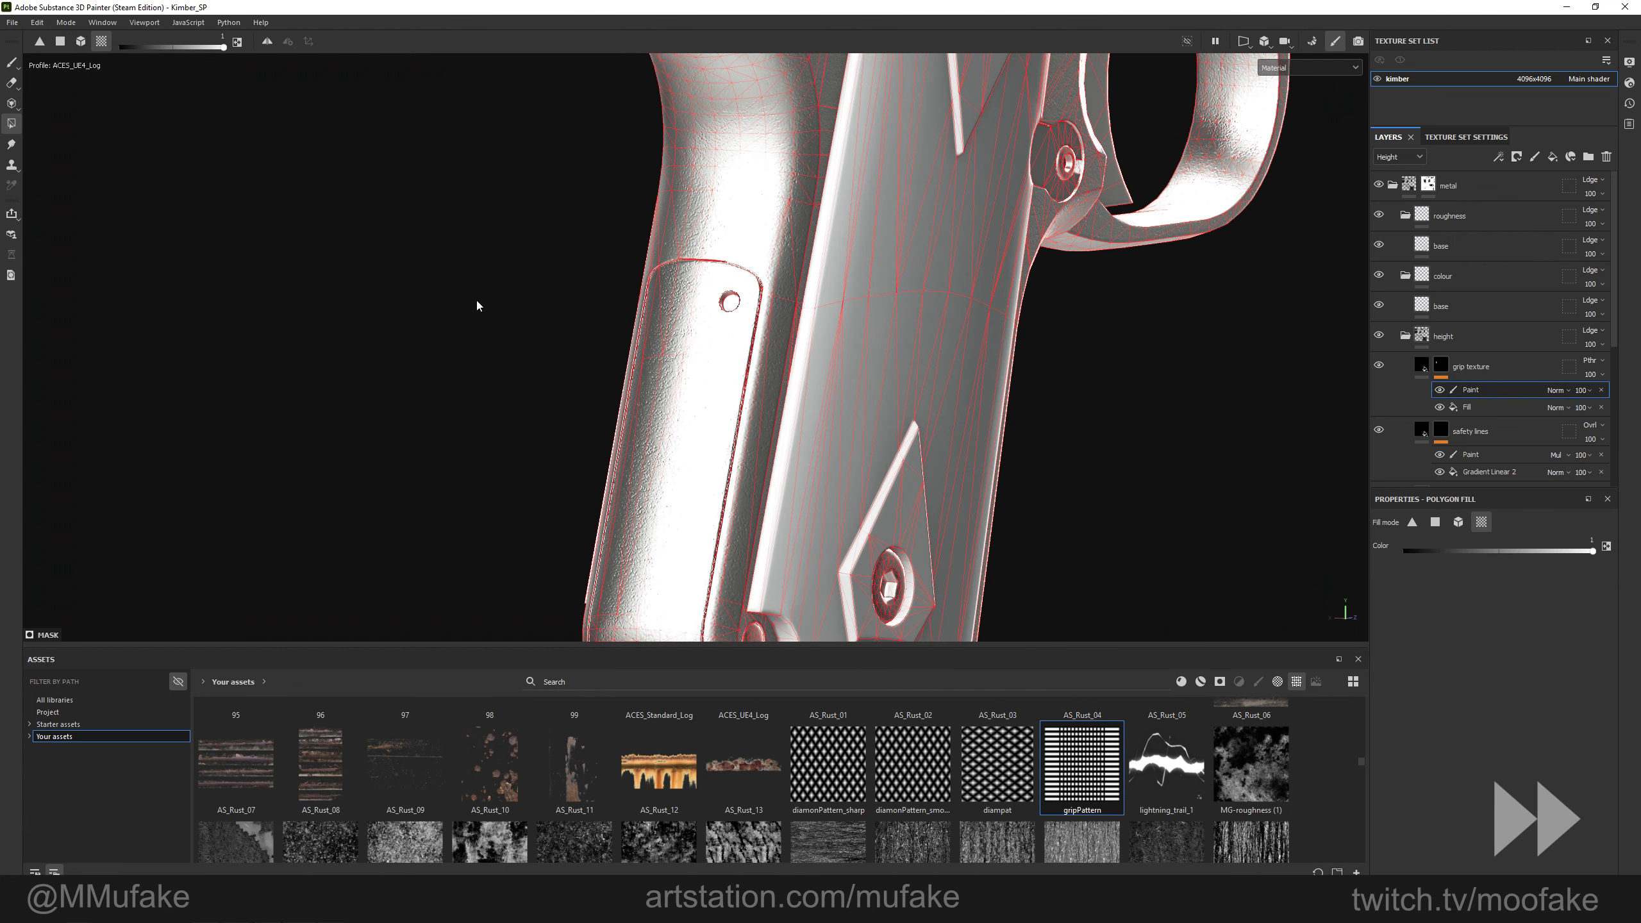
click(1559, 390)
click(1571, 467)
mouse_move(743, 401)
alt+shift+mouse_down()
mouse_move(891, 407)
mouse_move(836, 370)
alt+shift+mouse_up()
click(1469, 390)
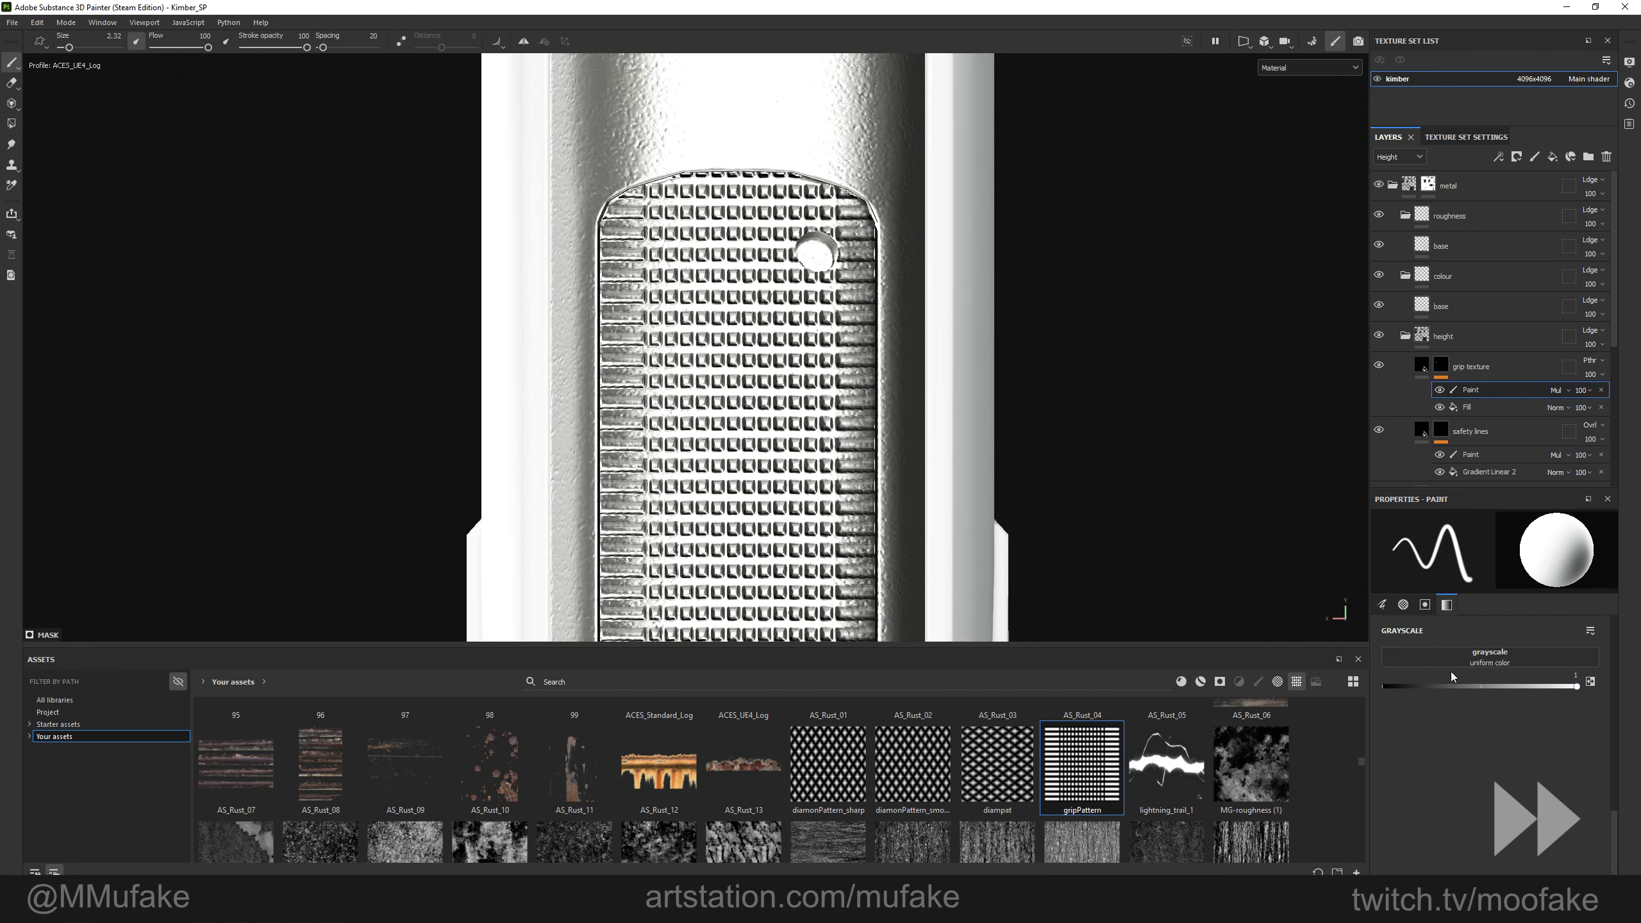
Fine-tune the placement of the grip pattern Fill's projection on the backstrap panel.
click(1467, 406)
alt+drag(1059, 433, 825, 448)
alt+right_drag(825, 447, 769, 439)
alt+middle_drag(769, 440, 804, 319)
drag(776, 341, 794, 316)
alt+drag(624, 322, 1066, 459)
alt+middle_drag(1066, 459, 1084, 349)
Paint black over the pattern at the lower end of the backstrap panel and around its pin hole on the Paint effect.
click(1467, 390)
alt+right_drag(718, 549, 791, 562)
alt+middle_drag(792, 562, 773, 407)
mouse_move(789, 430)
alt+mouse_down()
mouse_move(586, 420)
mouse_move(886, 407)
mouse_move(762, 414)
alt+mouse_up()
drag(898, 381, 869, 413)
alt+drag(762, 420, 885, 439)
ctrl+right_drag(885, 440, 911, 440)
mouse_move(901, 407)
mouse_down()
mouse_move(895, 447)
mouse_move(837, 409)
mouse_up()
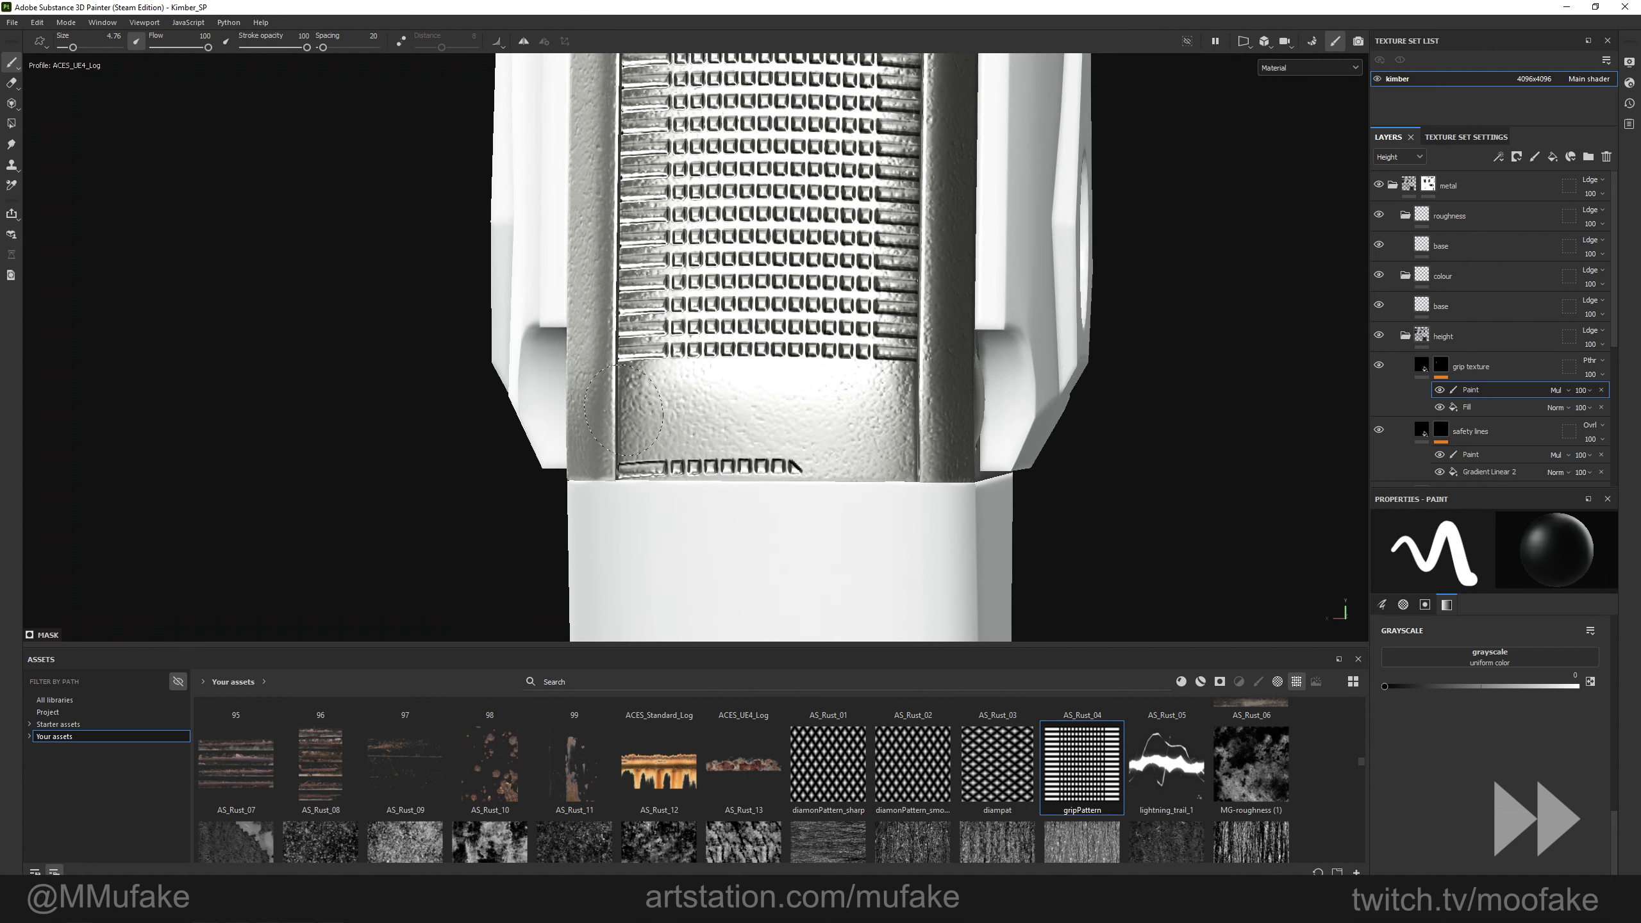
mouse_move(703, 399)
alt+mouse_down()
mouse_move(665, 223)
mouse_move(890, 231)
mouse_move(597, 134)
mouse_move(839, 155)
alt+mouse_up()
alt+drag(840, 155, 700, 248)
alt+right_drag(700, 249, 921, 324)
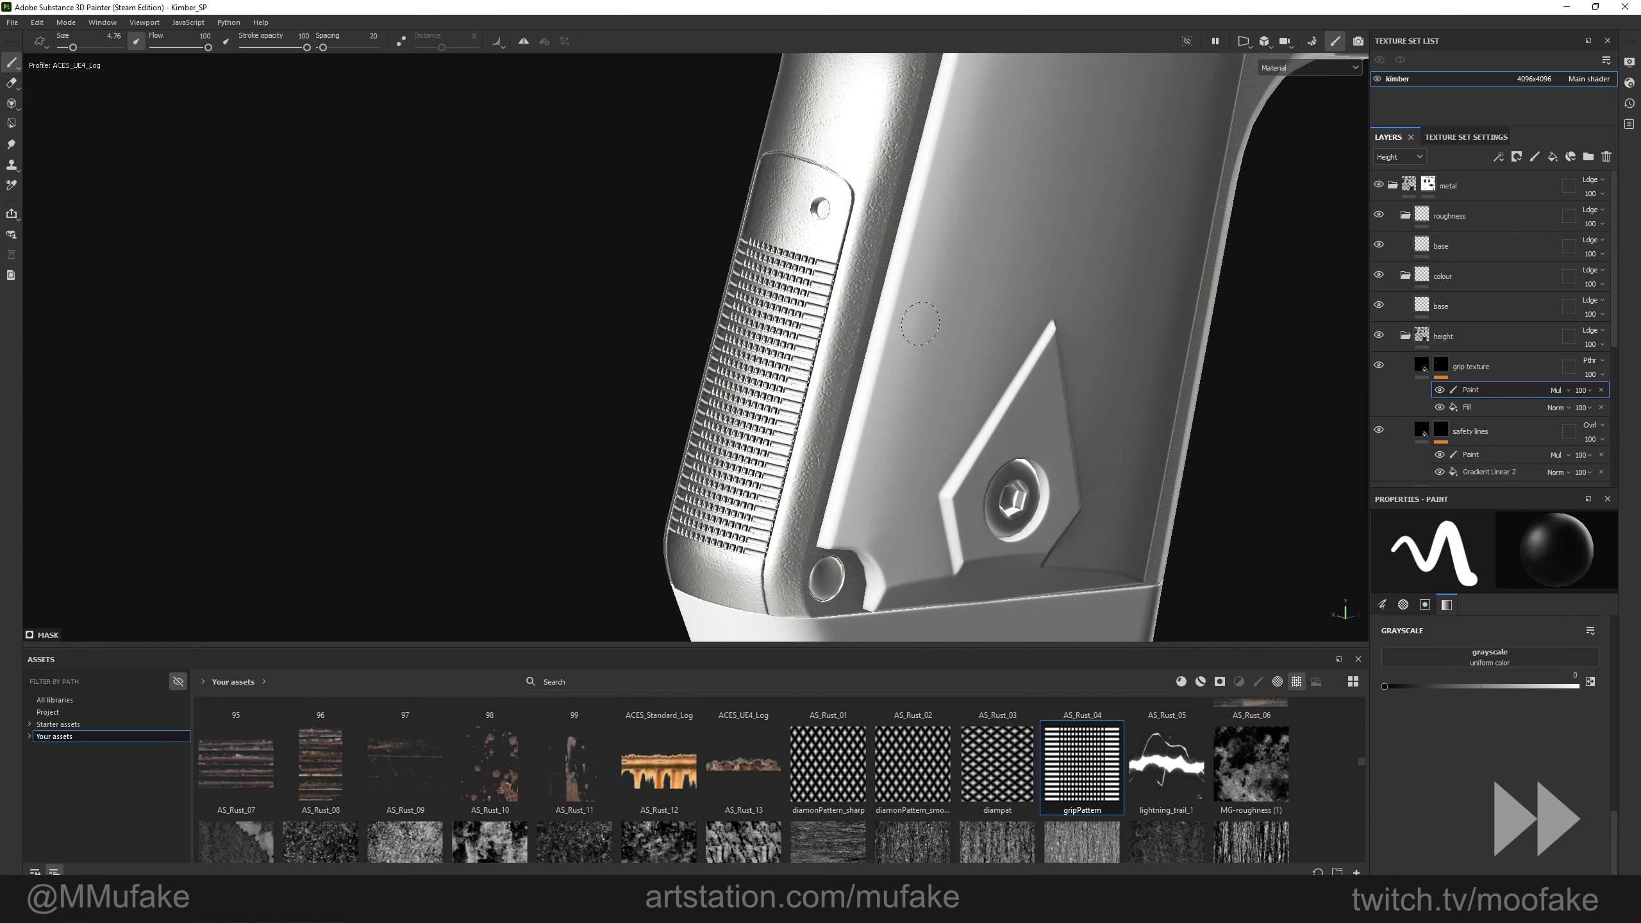
Examine the finished grip texture and the whole pistol from several angles under rotated lighting.
alt+drag(921, 324, 937, 326)
alt+right_drag(937, 326, 866, 317)
scroll(883, 552, up, 5)
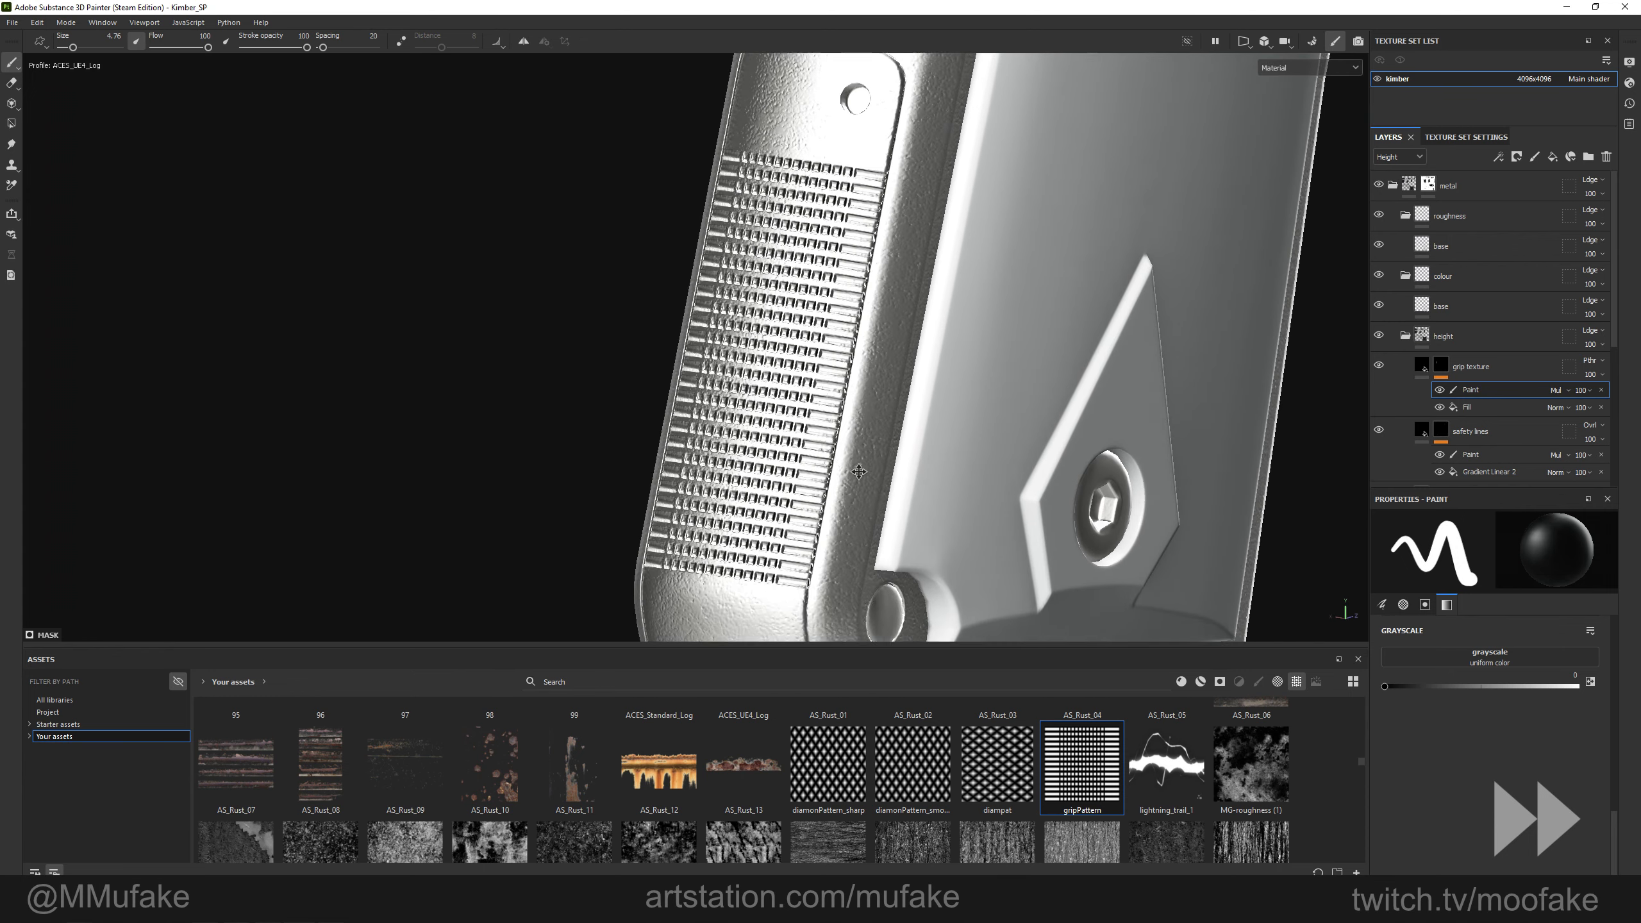
scroll(846, 477, down, 10)
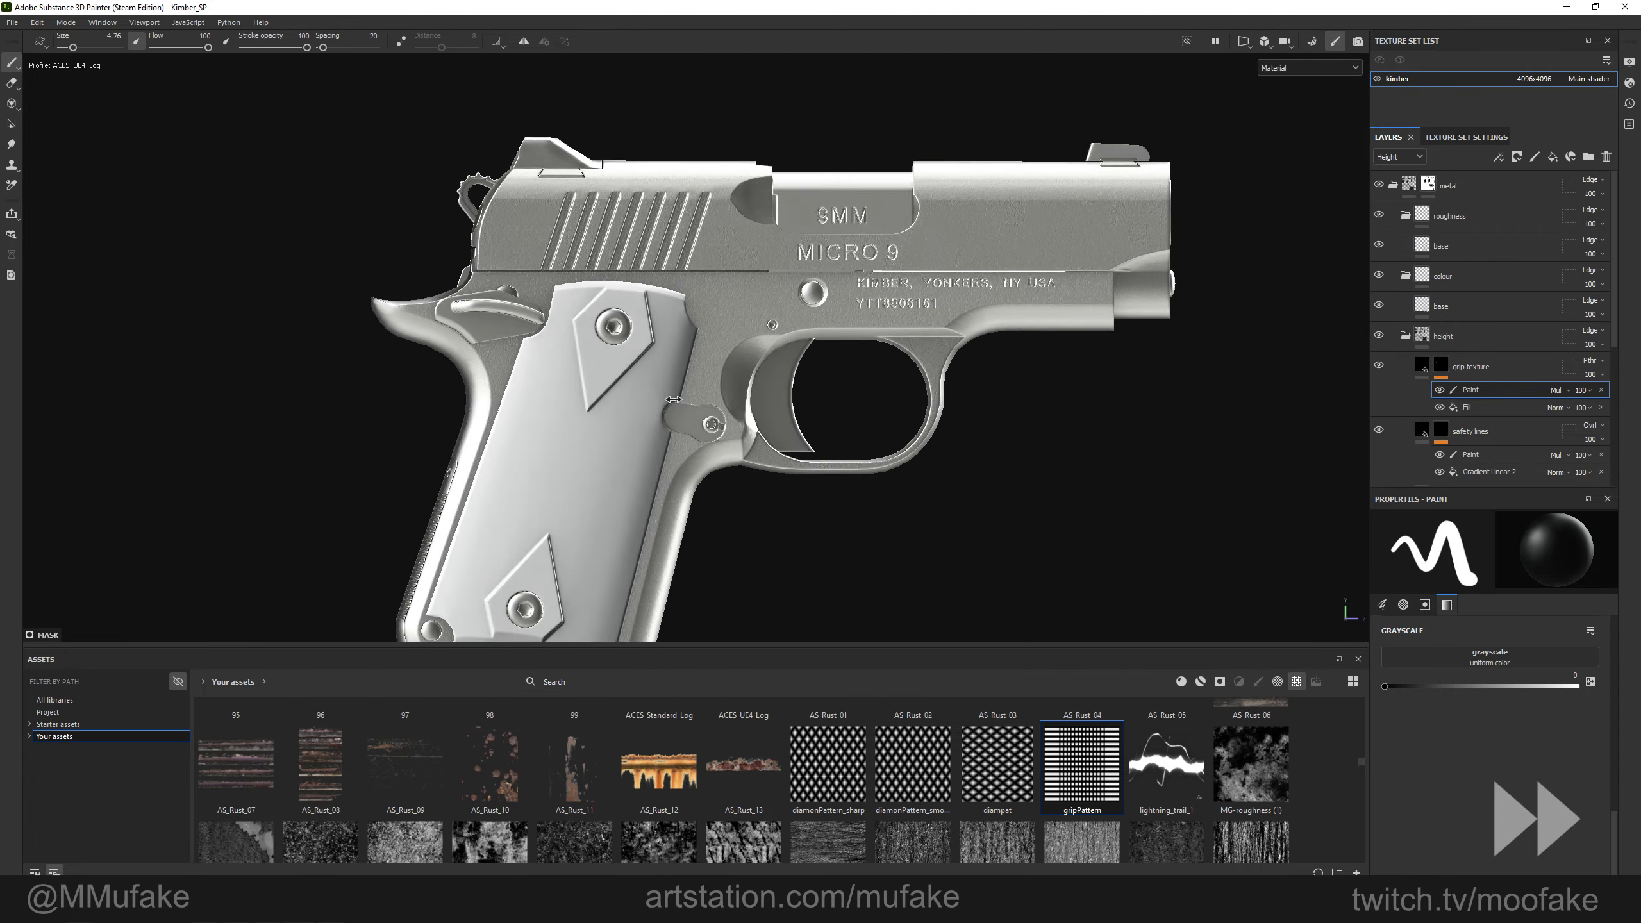
shift+right_drag(674, 400, 762, 399)
alt+drag(763, 399, 990, 379)
alt+middle_drag(621, 381, 698, 478)
scroll(817, 434, up, 3)
Add a fill layer named "sight radial dots" above the grip texture layer and set its blend mode to Passthrough.
alt+drag(904, 362, 716, 468)
scroll(756, 433, up, 3)
click(1557, 368)
click(1553, 157)
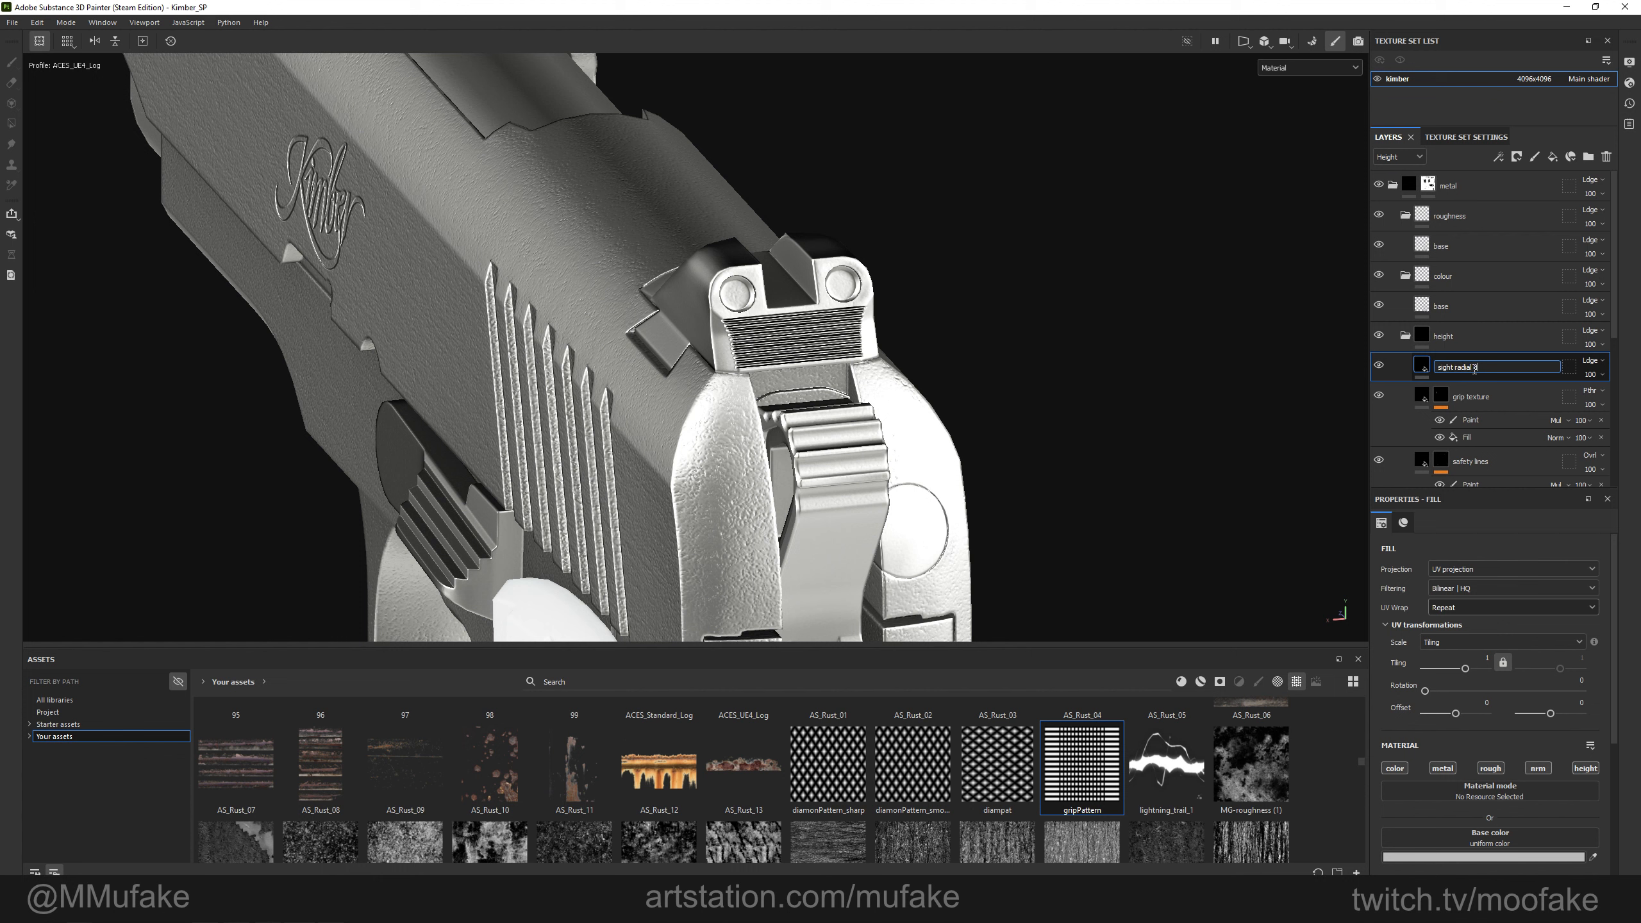
click(1591, 360)
click(1590, 388)
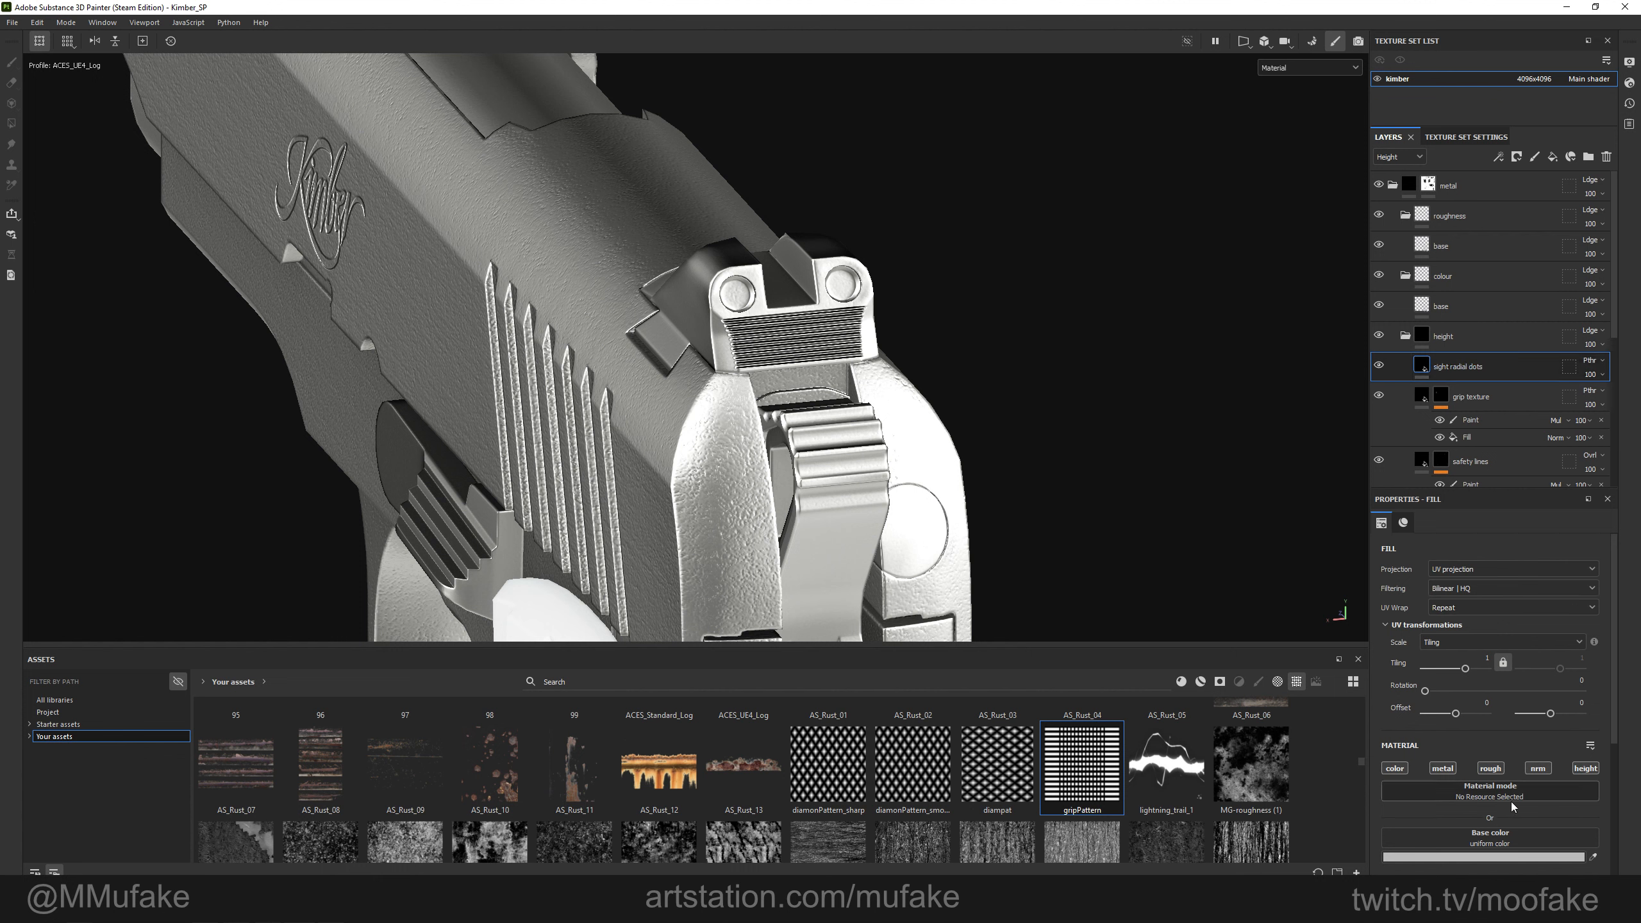
Leave only the height channel active at -0.1 on the sight radial dots layer and add a black mask.
click(1395, 768)
click(1586, 768)
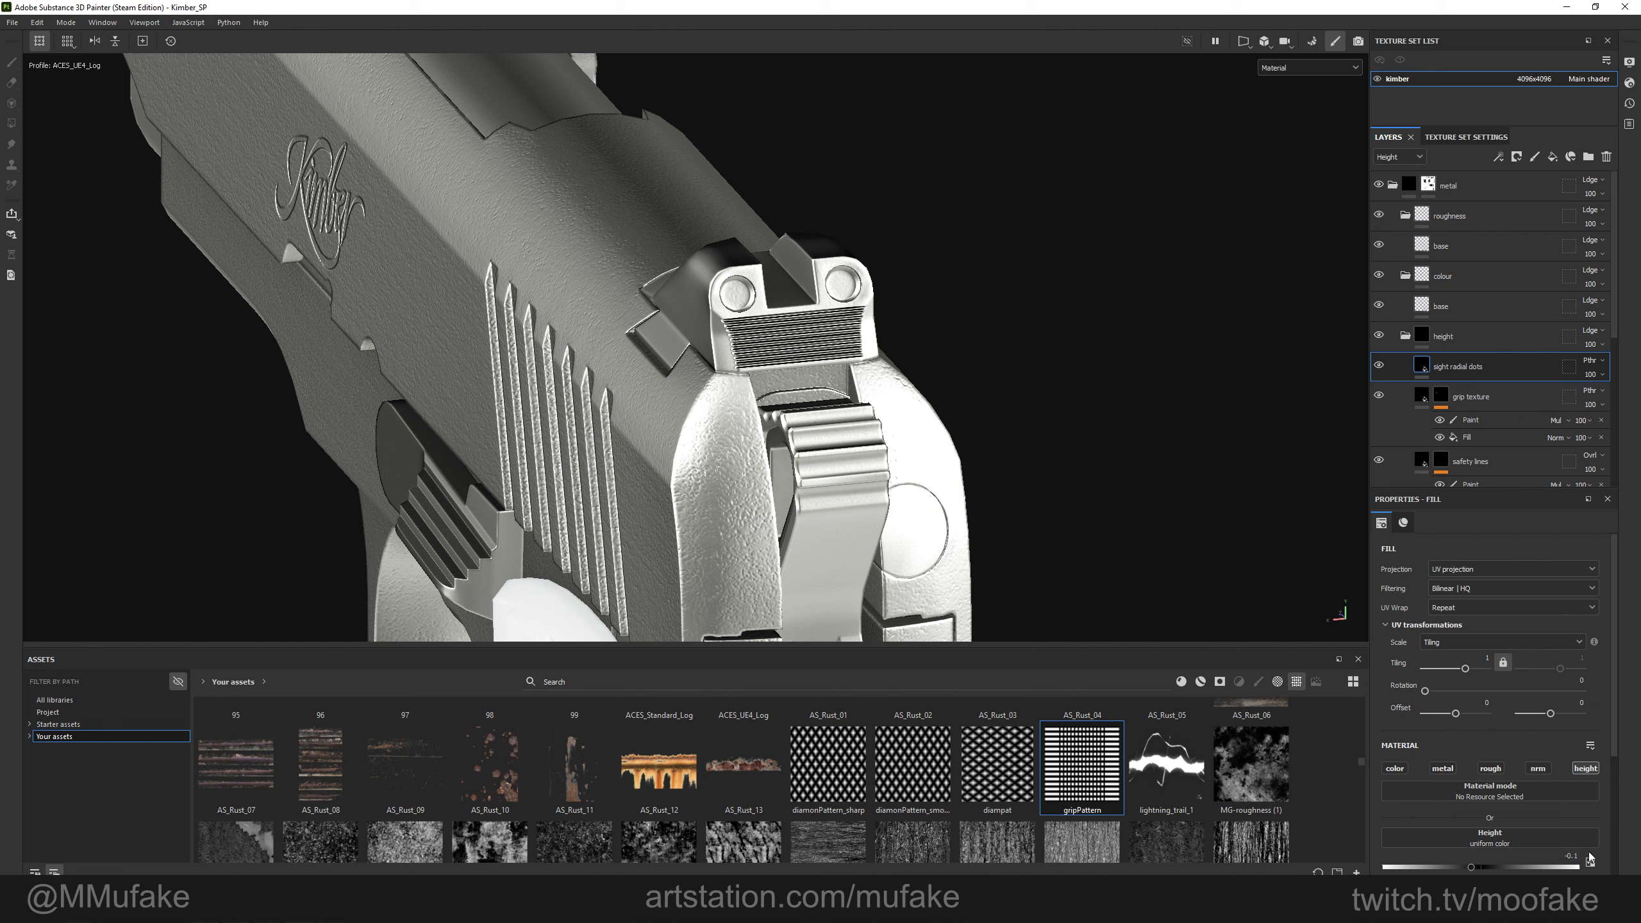
right_click(1424, 364)
click(1480, 389)
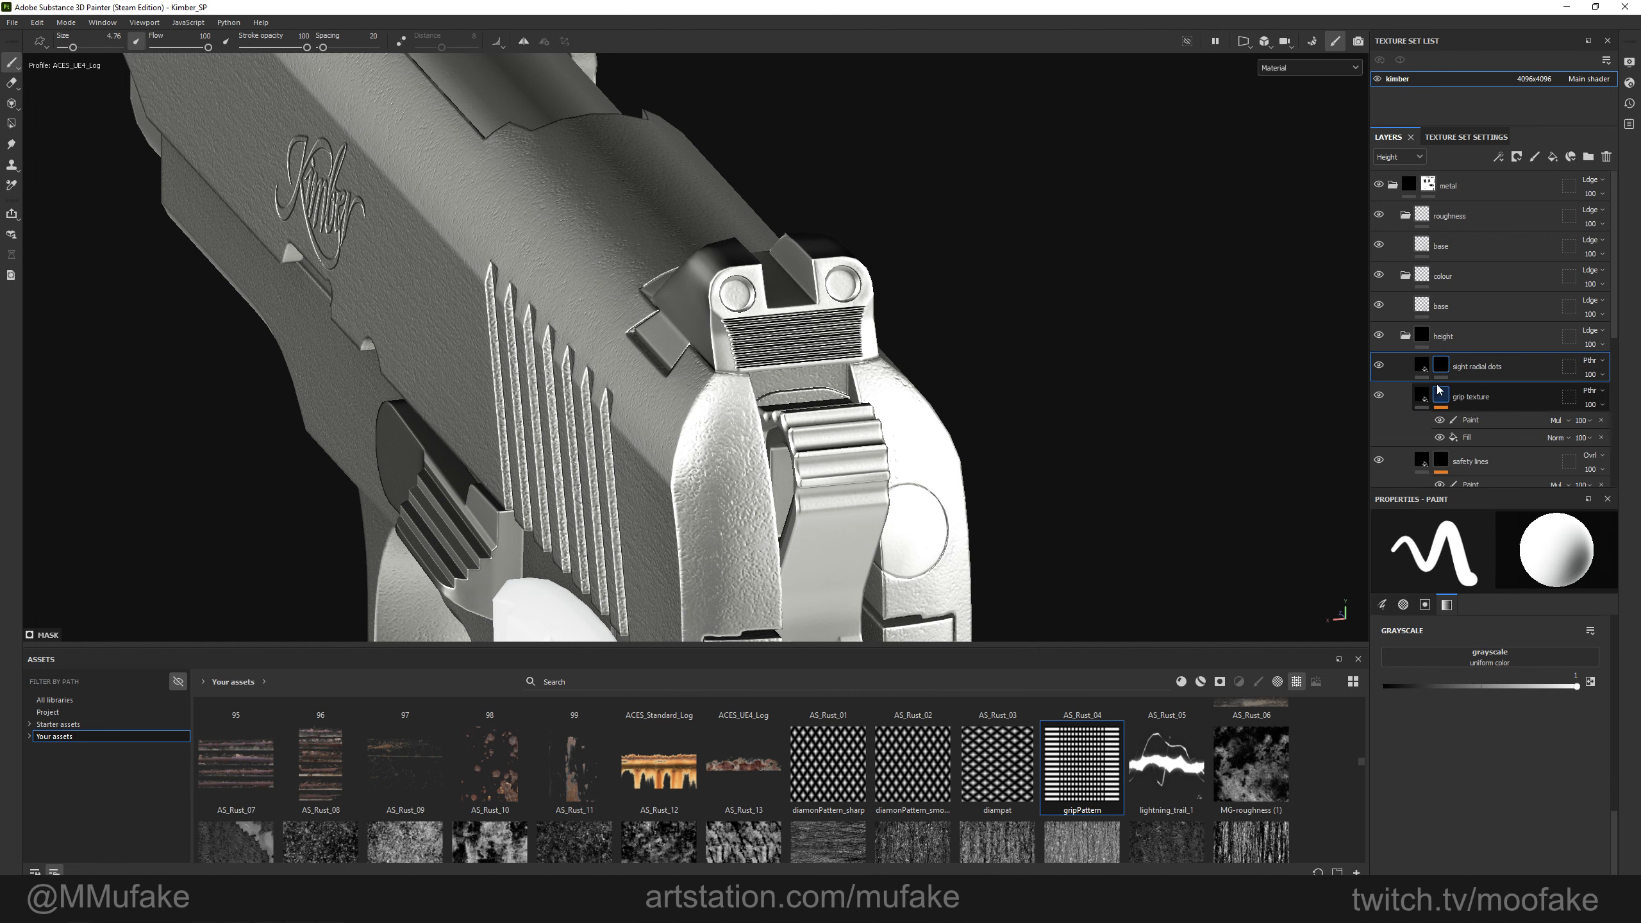
Search all asset libraries for "aniso".
text(radial)
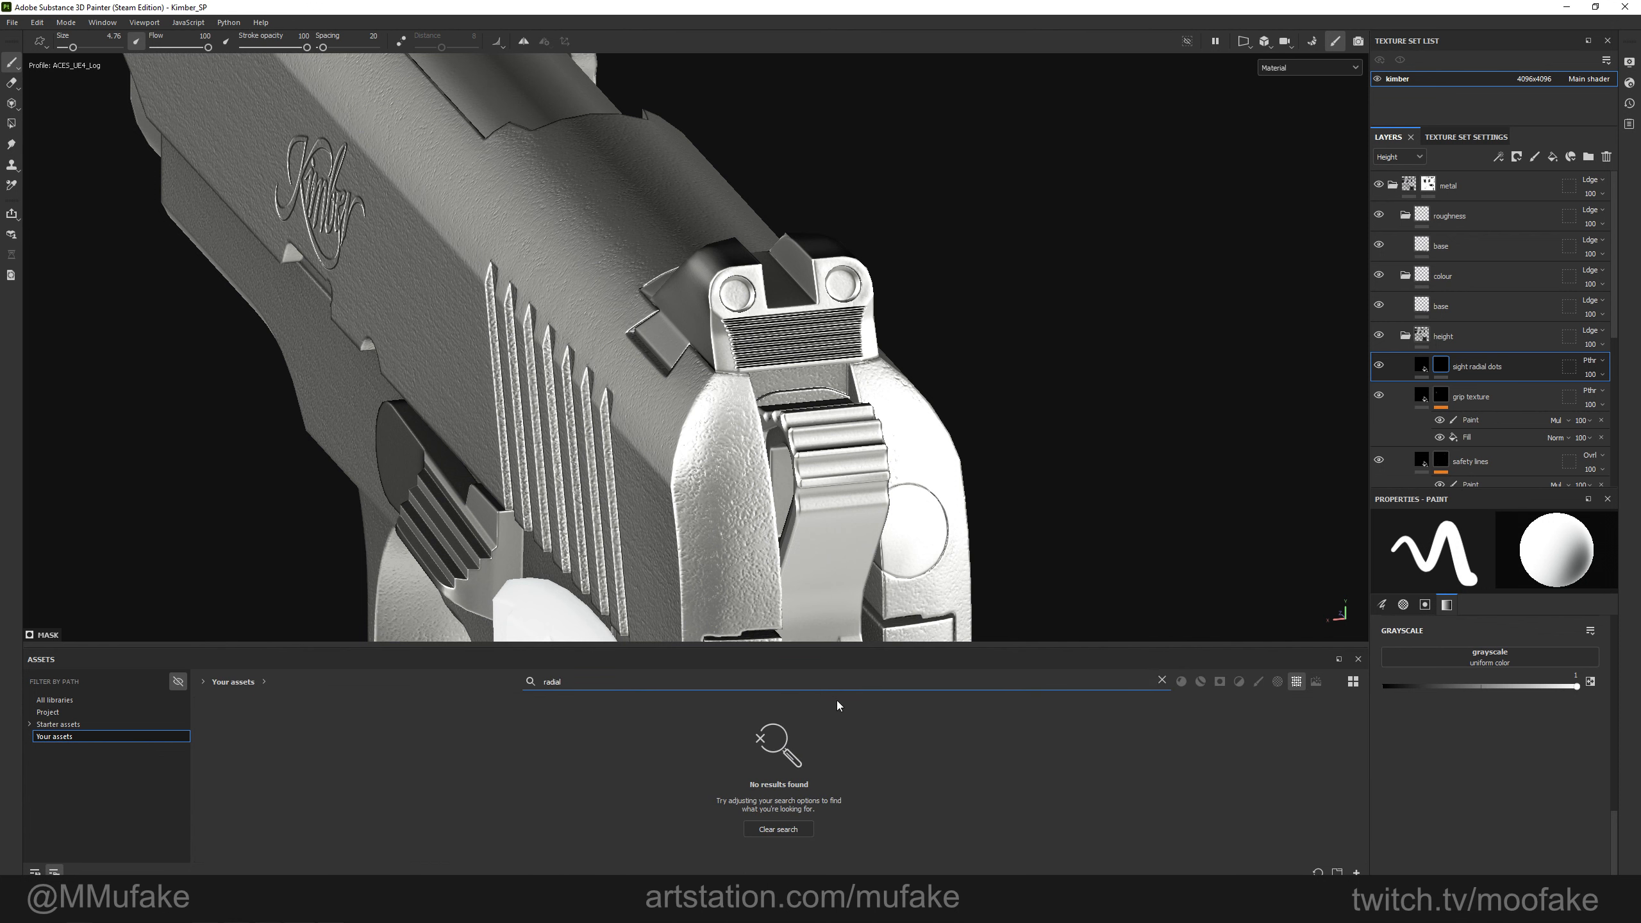
key(ctrl+a)
text(aniso)
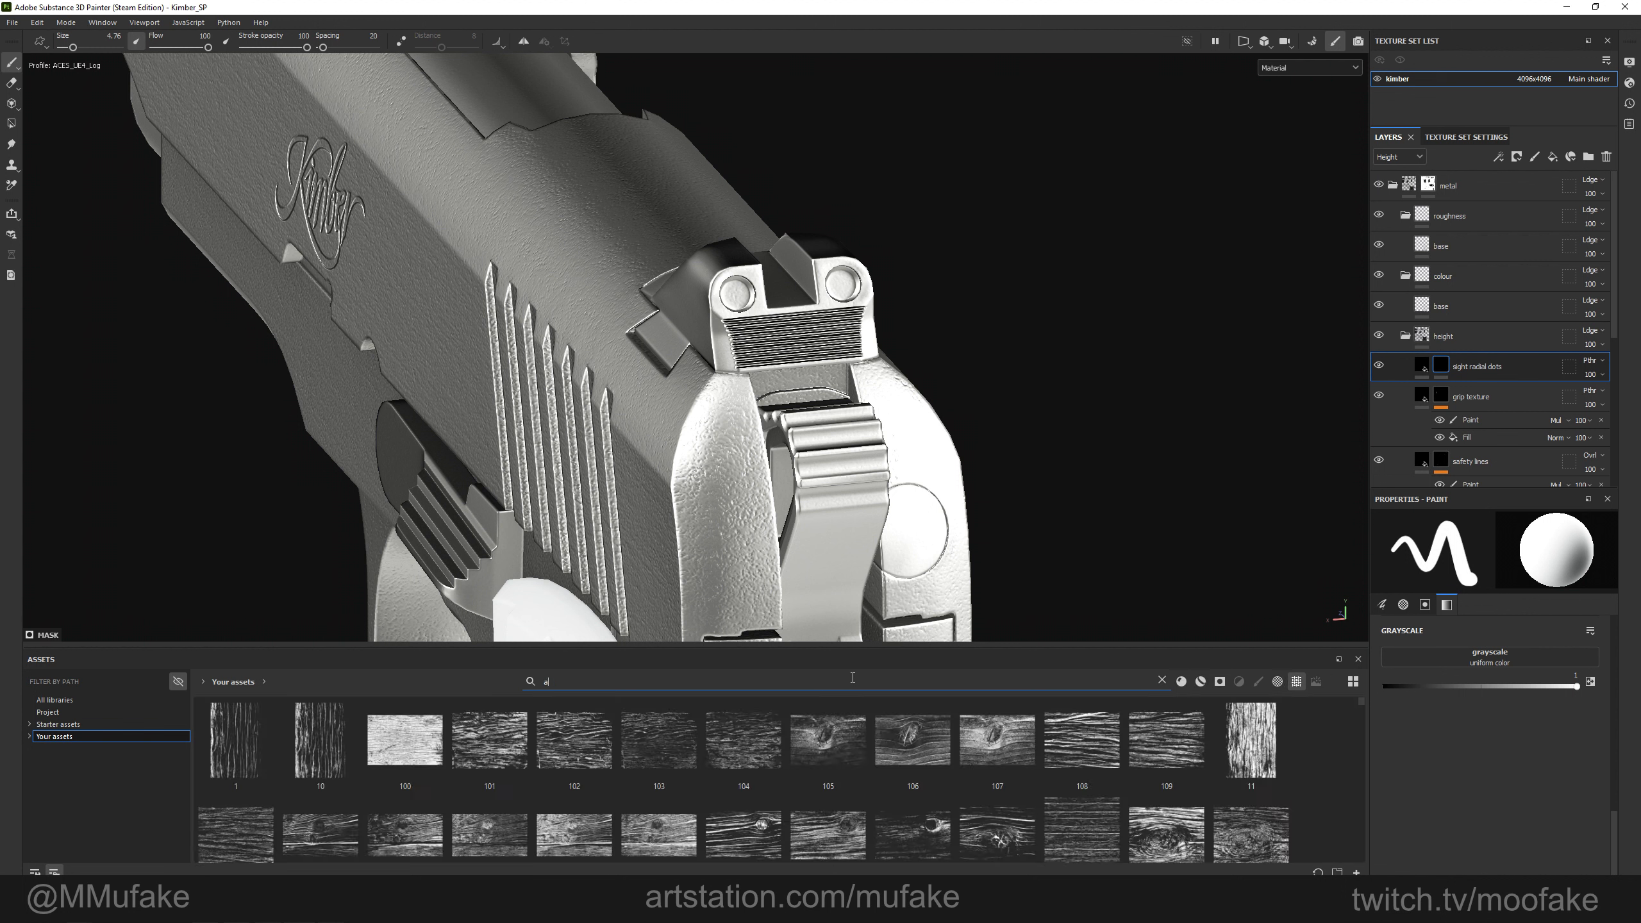
click(110, 699)
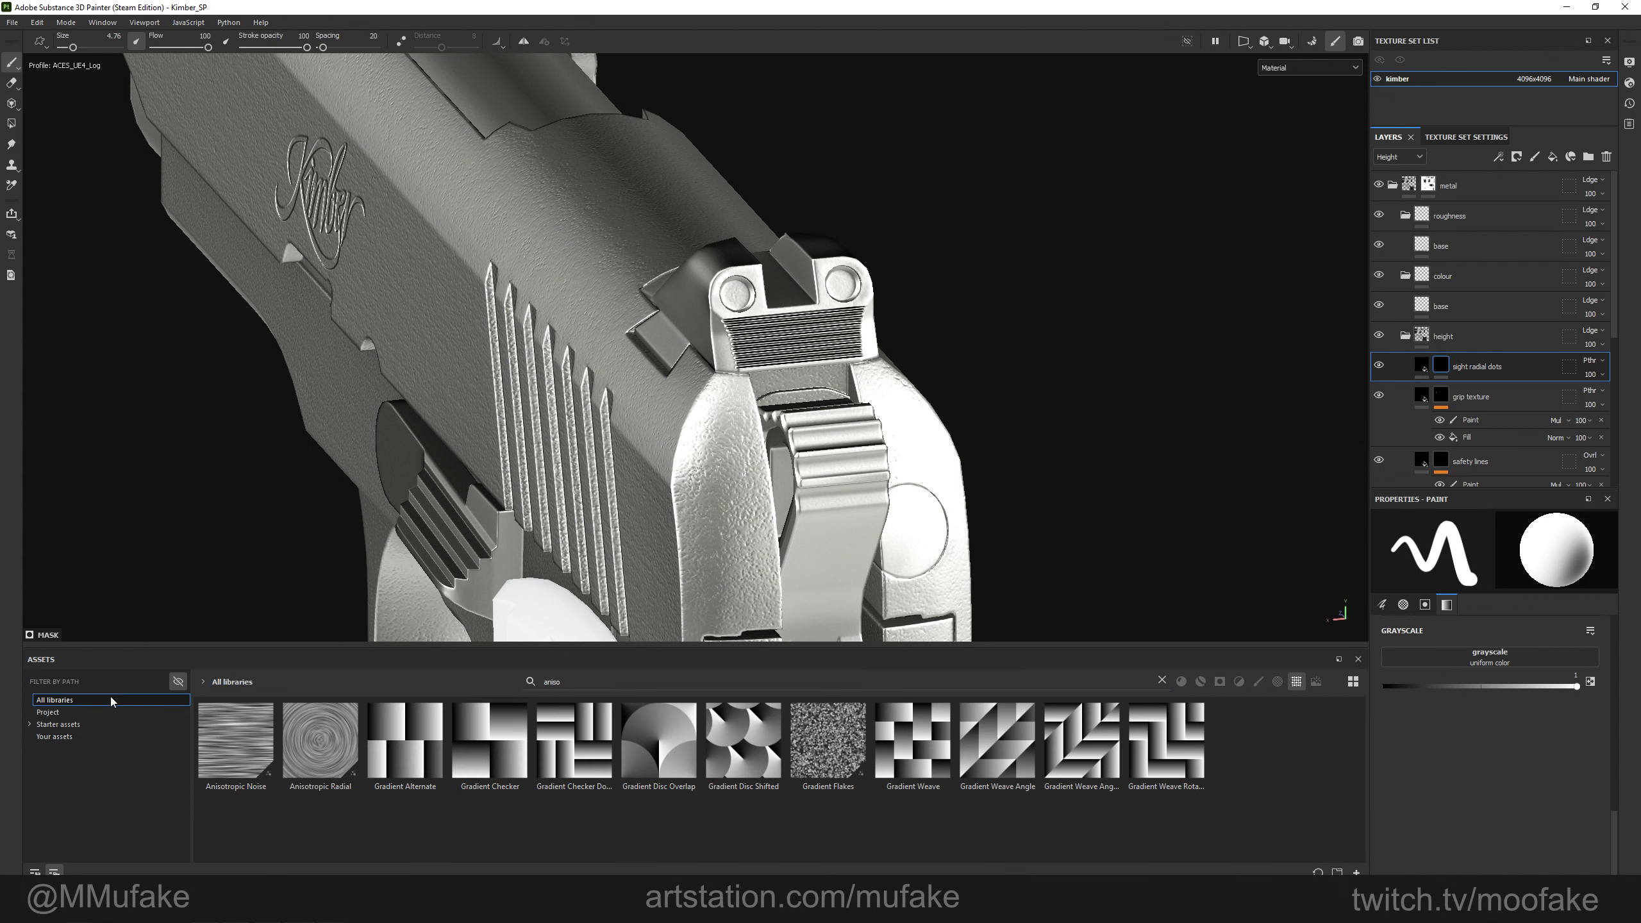
Add a Fill effect with the Anisotropic Radial texture to the sight radial dots mask.
drag(334, 757, 1439, 365)
right_click(1443, 363)
click(1504, 385)
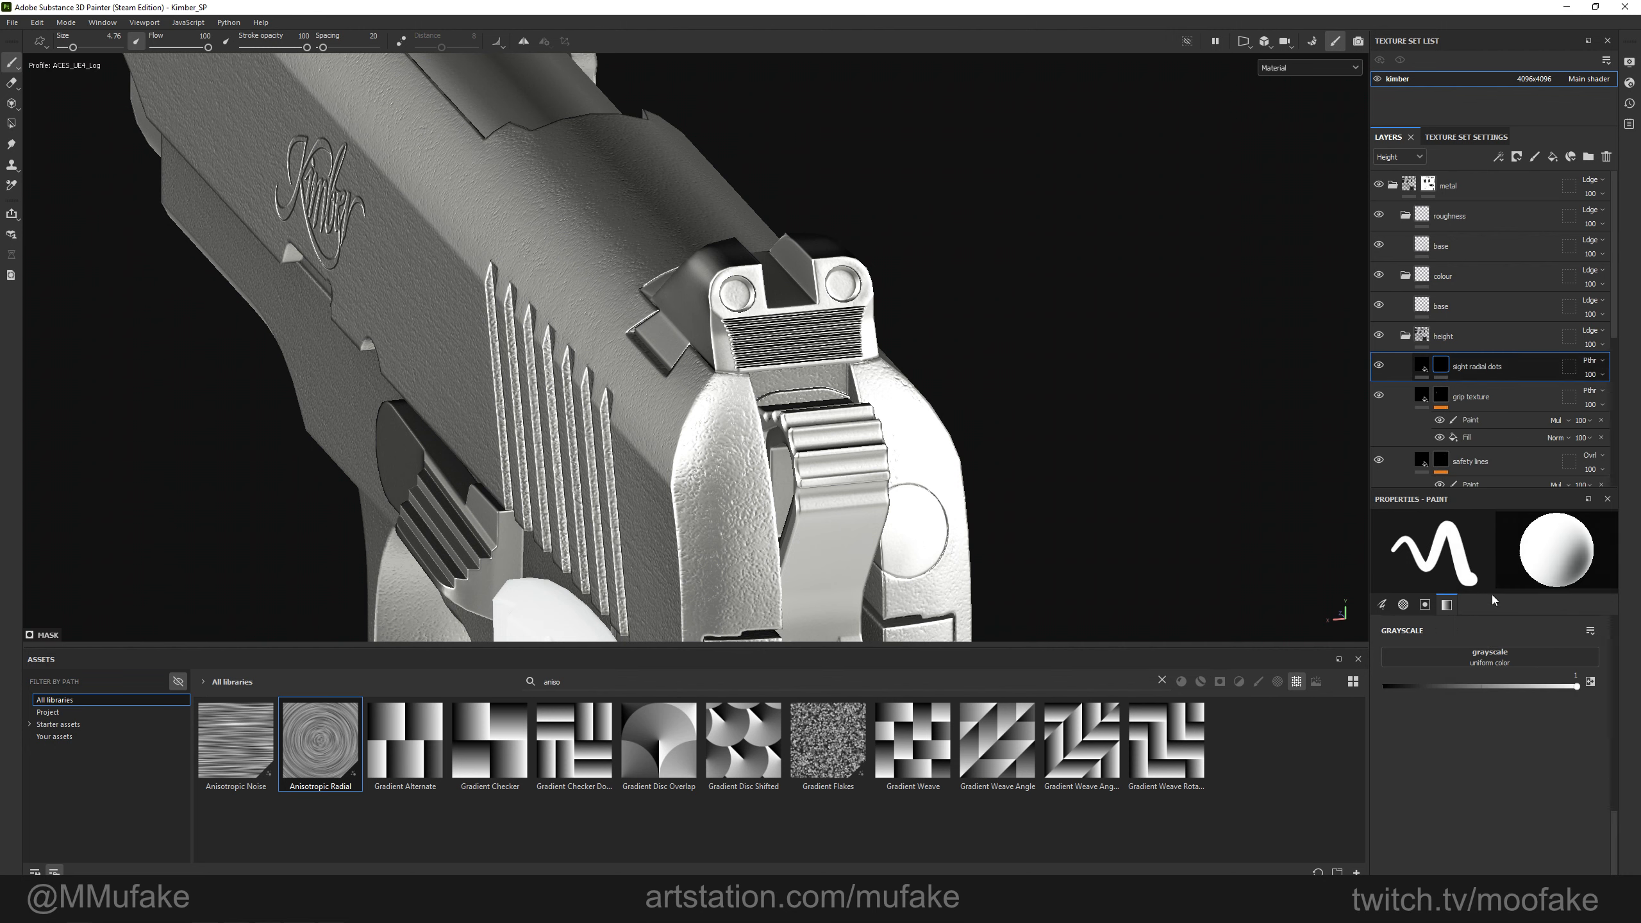
click(1423, 366)
right_click(1442, 366)
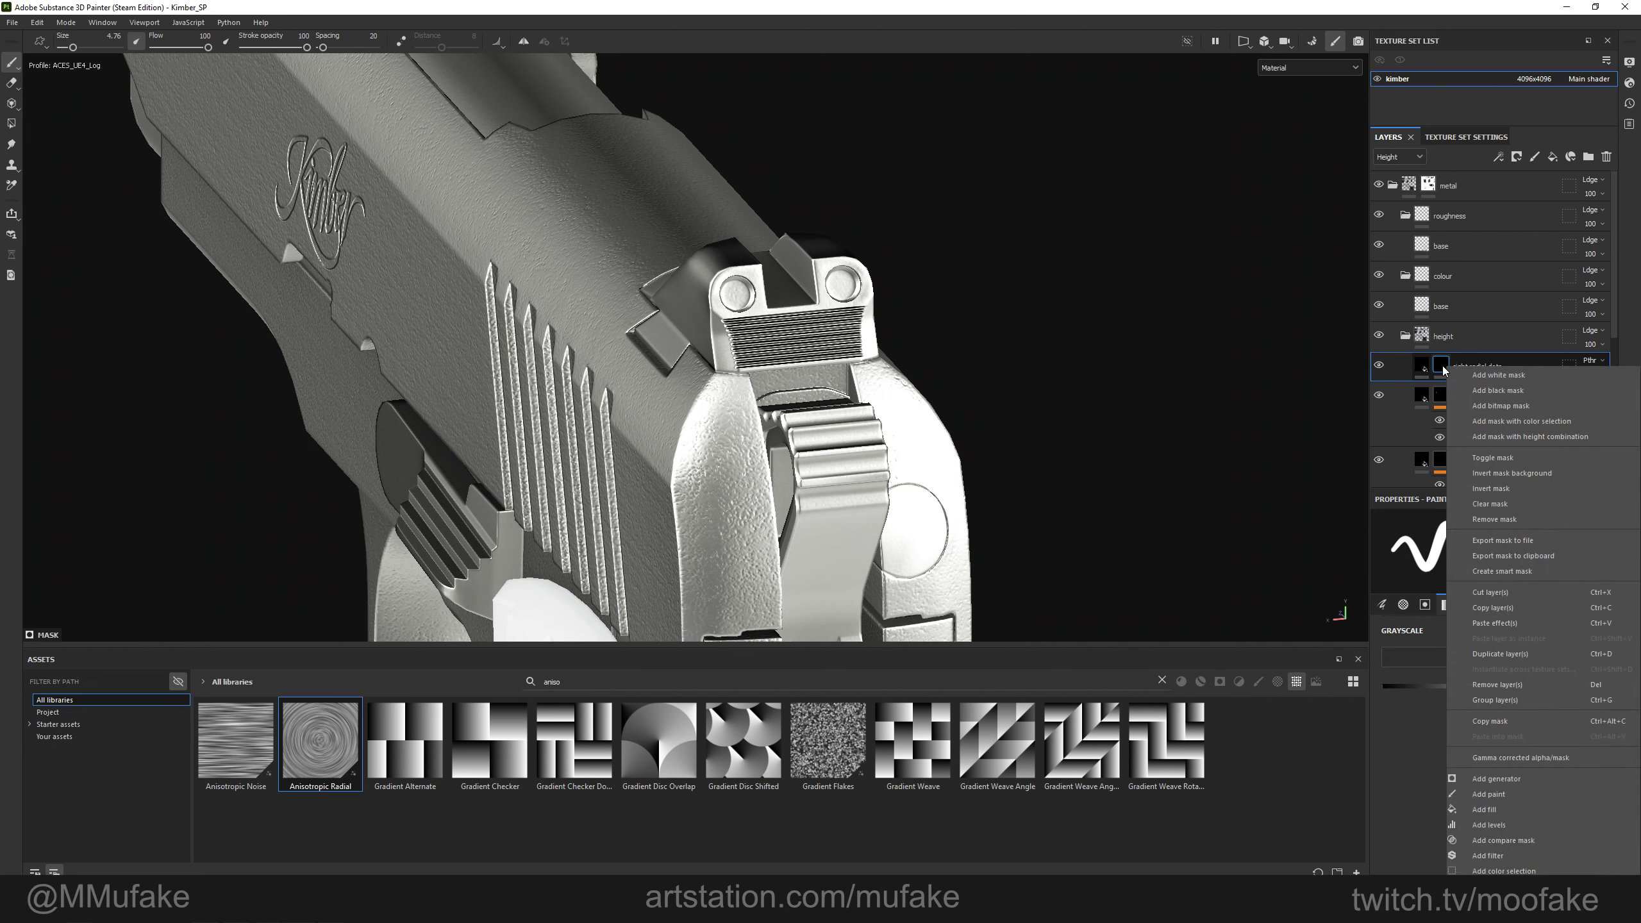
click(1541, 809)
drag(342, 760, 1512, 824)
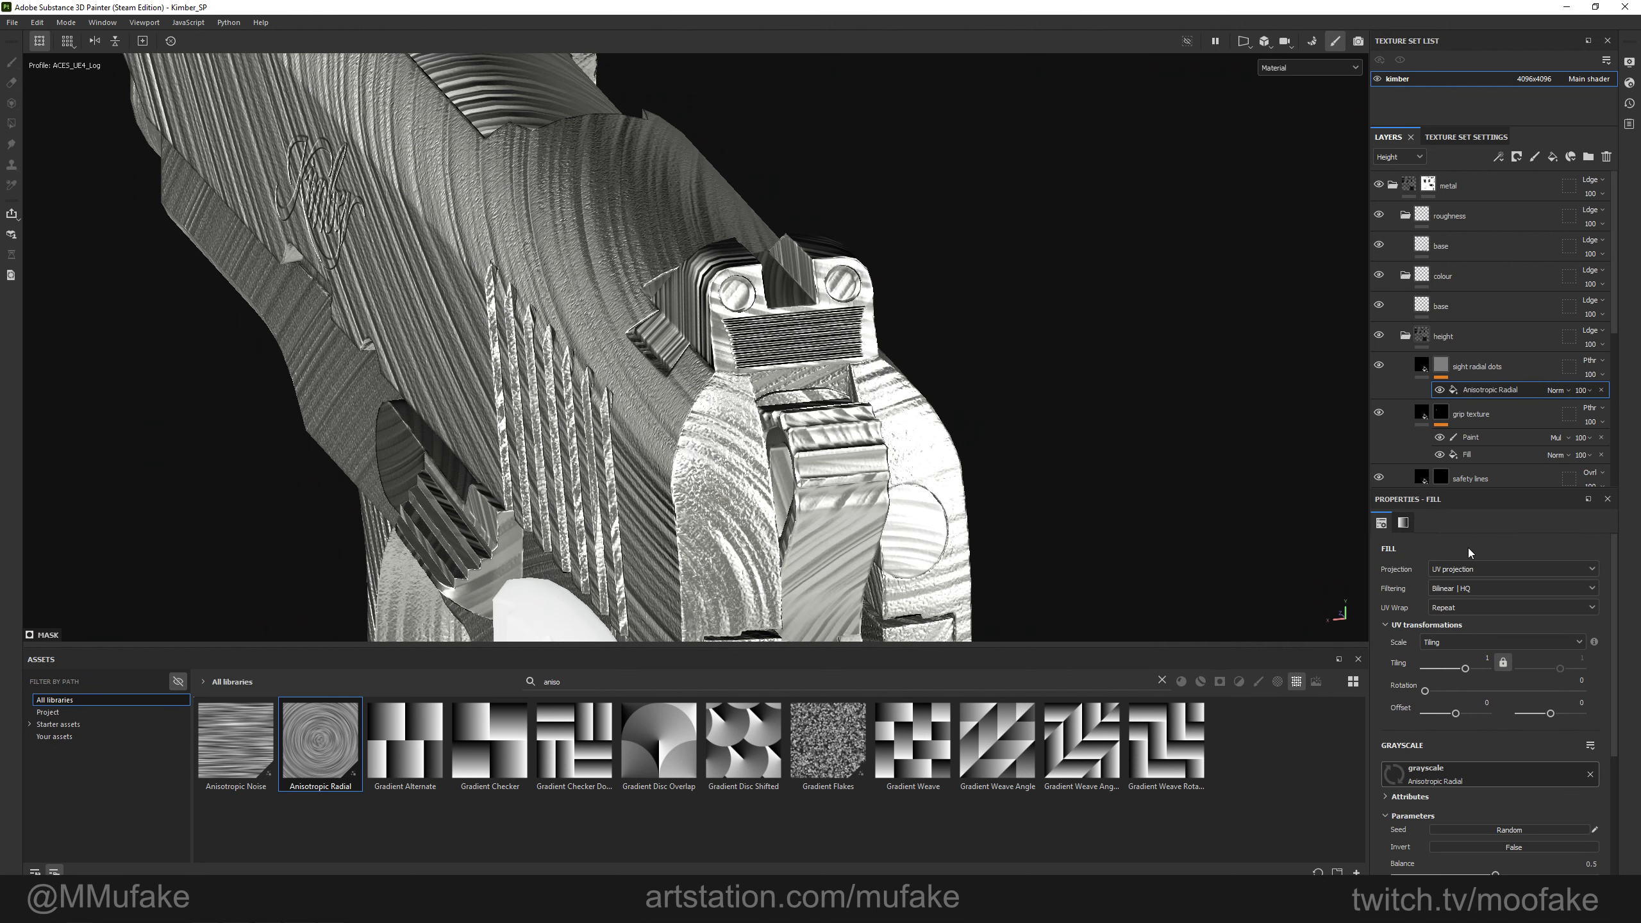
Set the Anisotropic Radial fill to Planar projection, shrink it and move it to the rear end of the slide.
click(1486, 569)
click(1469, 615)
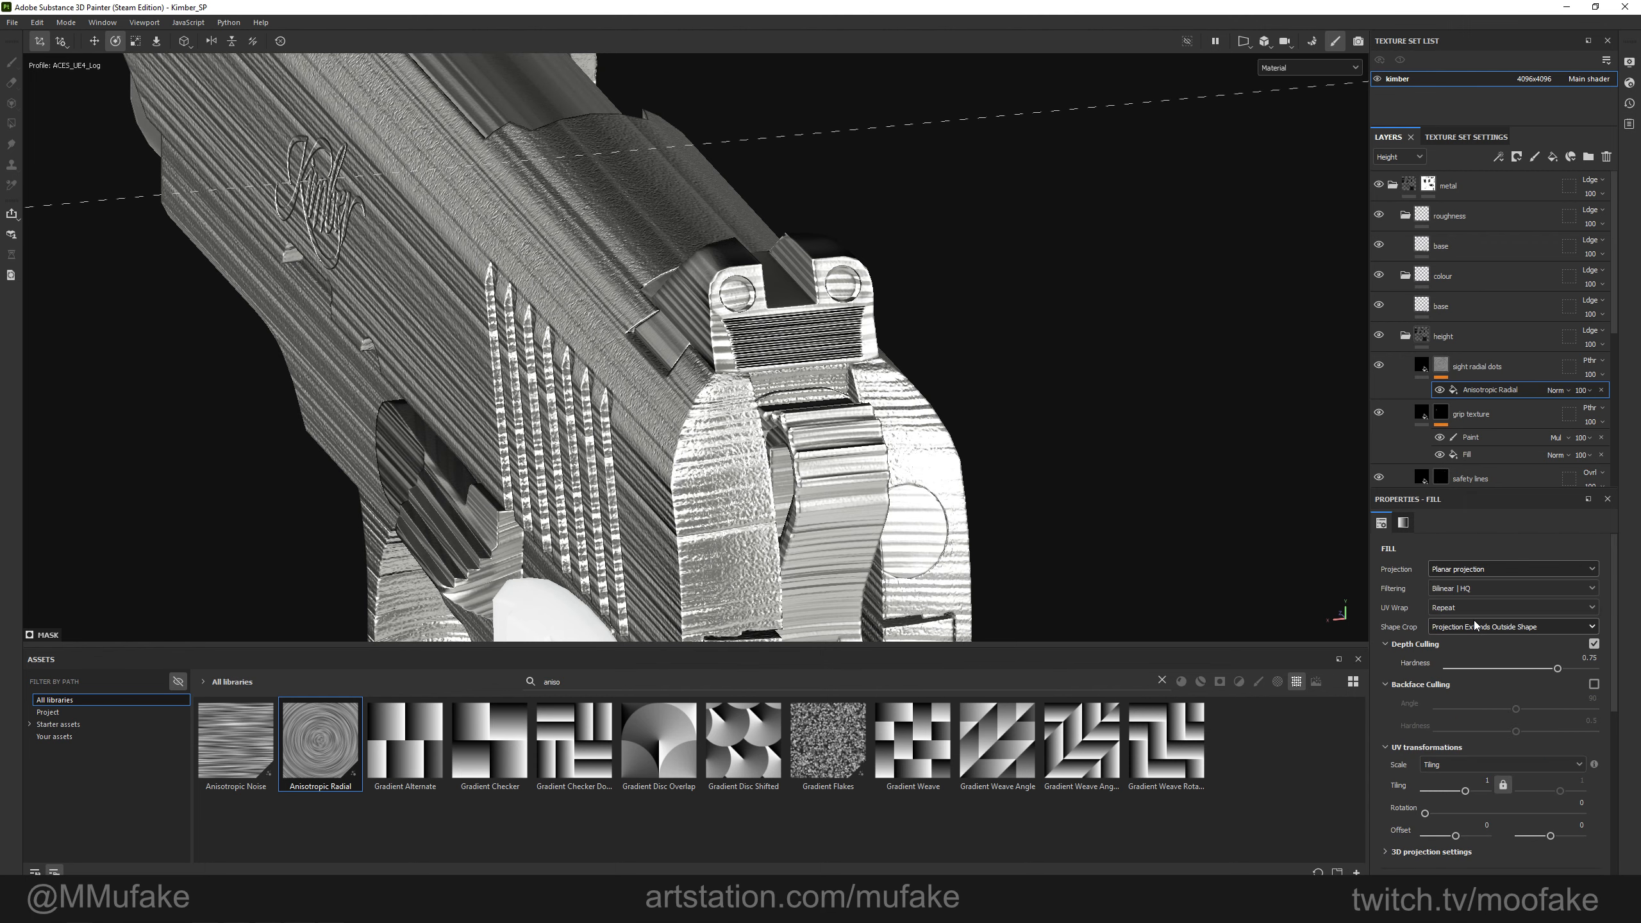
alt+drag(853, 504, 970, 469)
alt+right_drag(971, 468, 717, 416)
alt+shift+drag(723, 419, 787, 452)
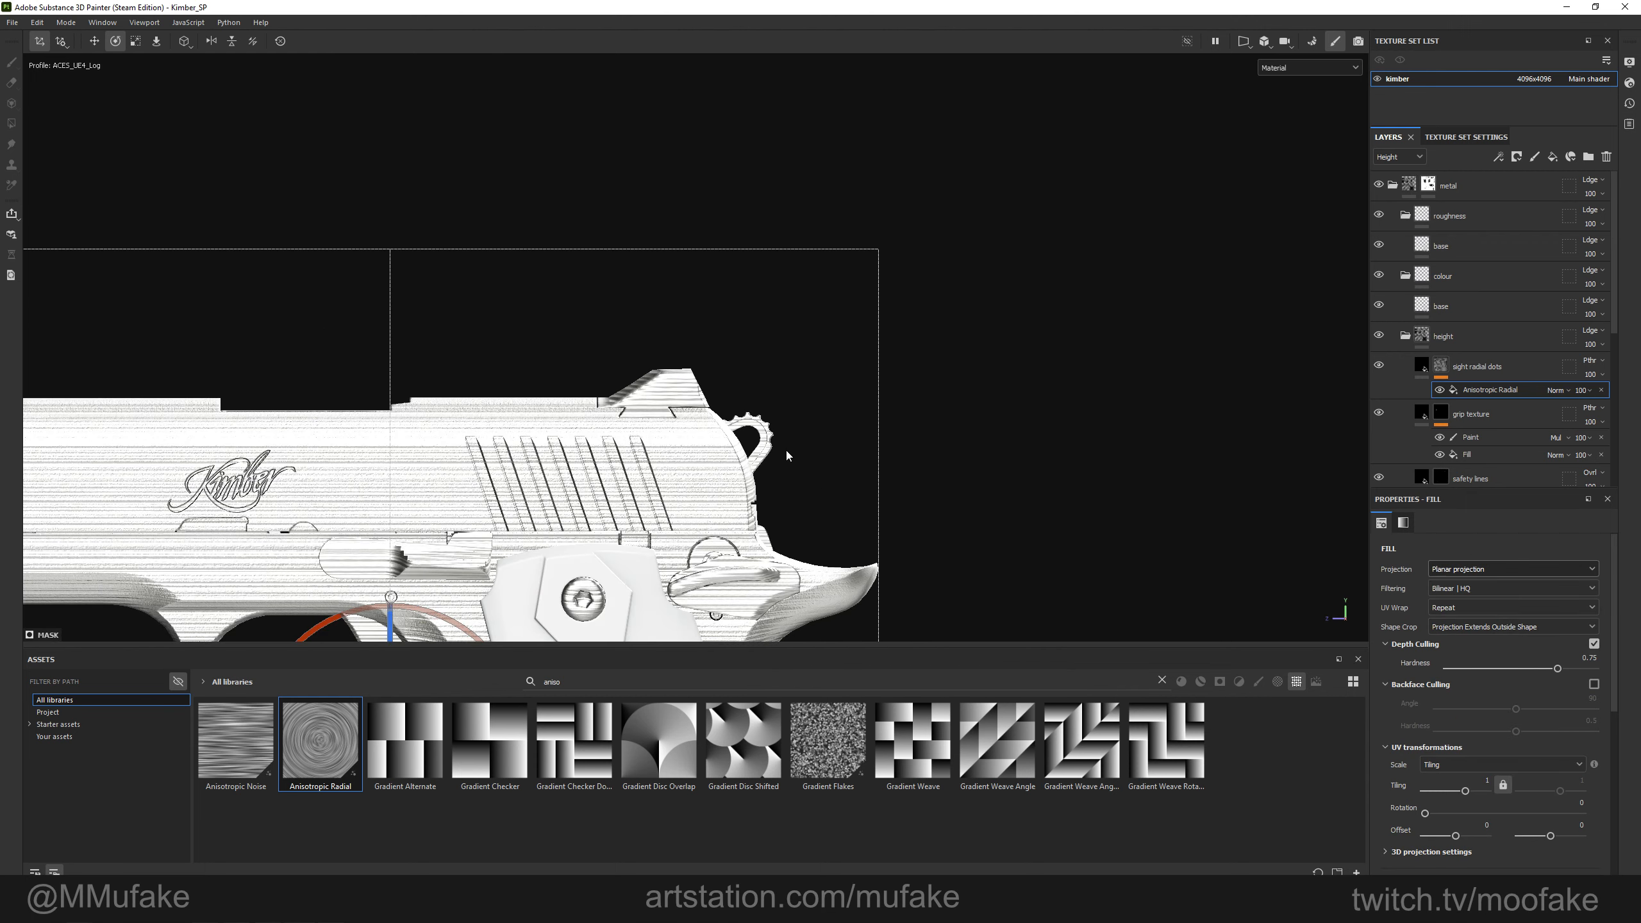
scroll(476, 520, down, 2)
key(r)
drag(435, 609, 483, 416)
key(r)
scroll(616, 428, up, 2)
key(w)
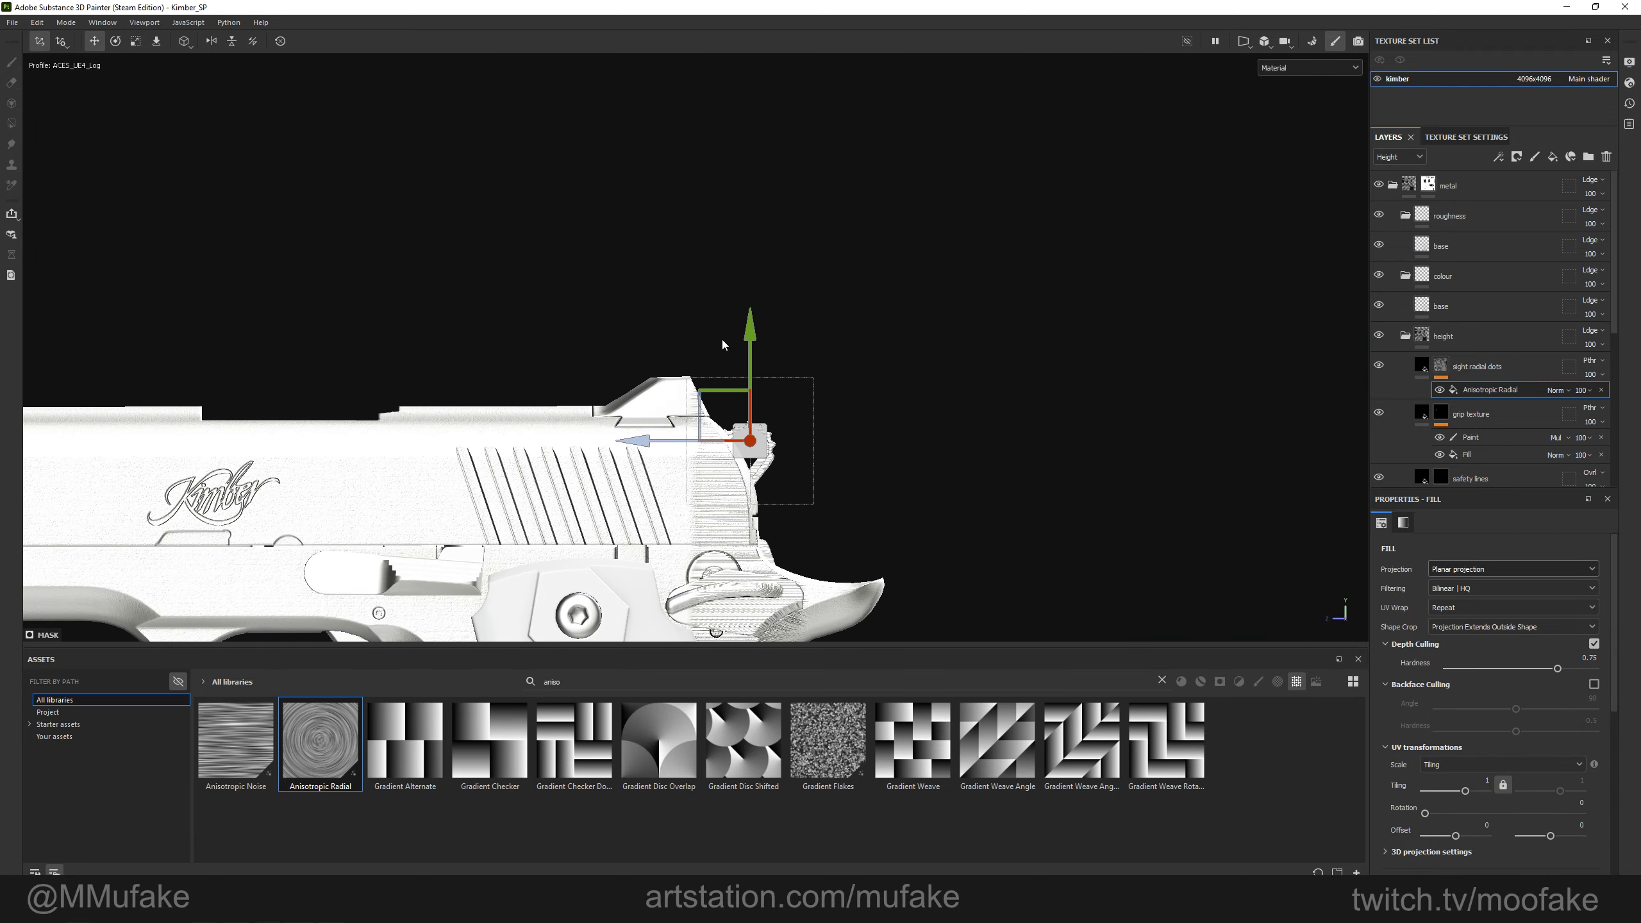
Rotate and move the projection onto the rear sight's slanted face and set UV Wrap to None.
key(e)
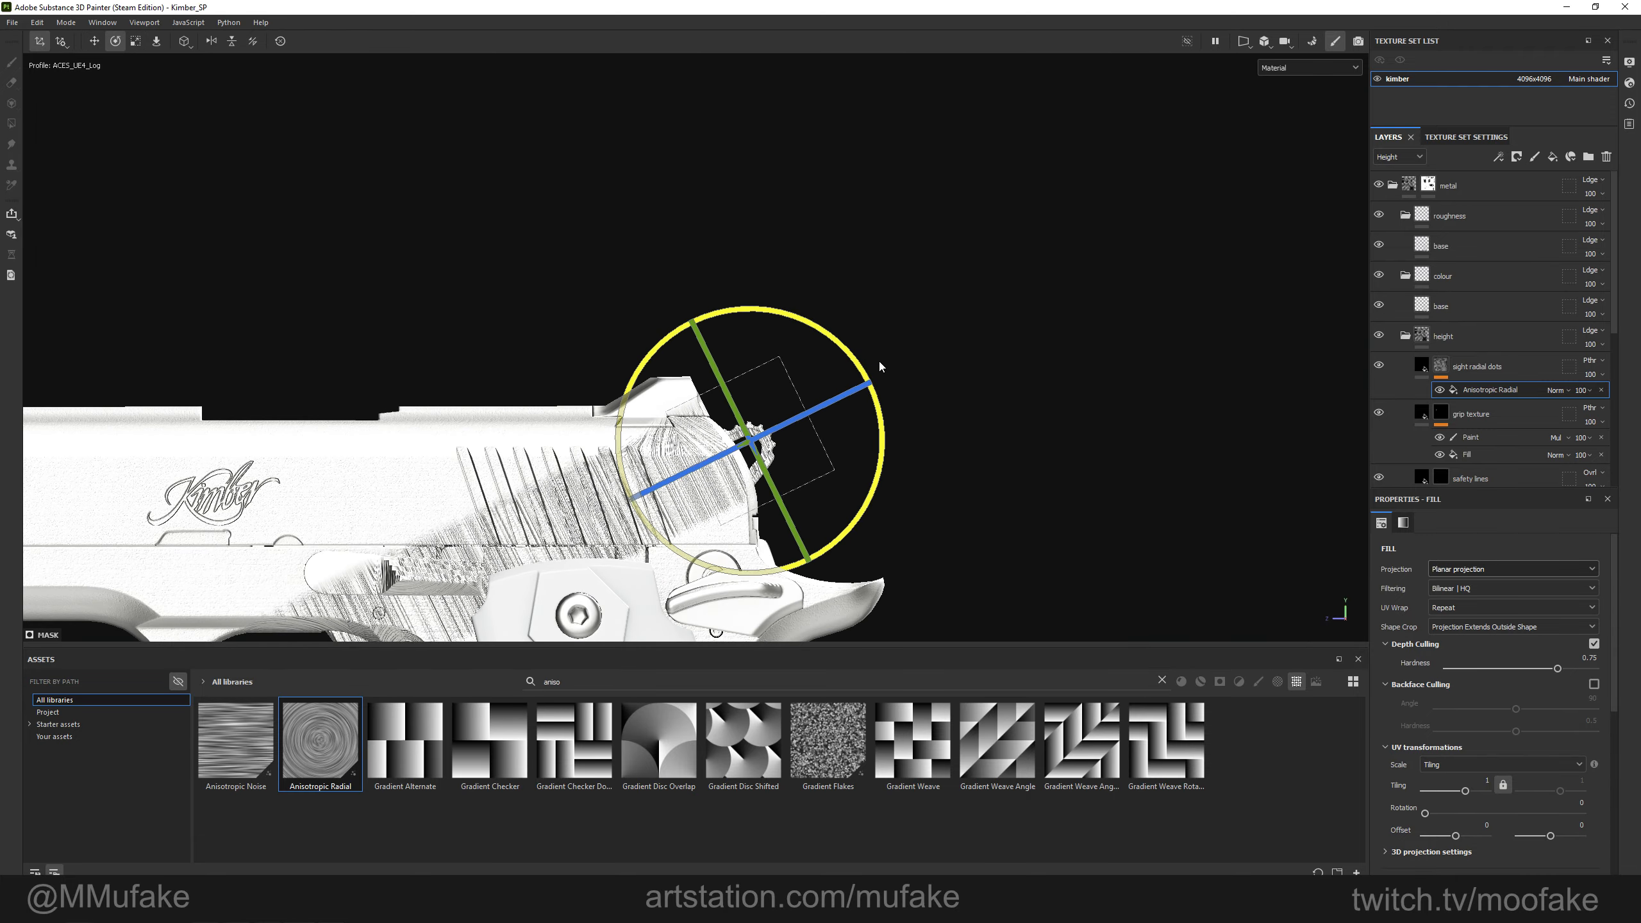
drag(882, 367, 885, 372)
key(w)
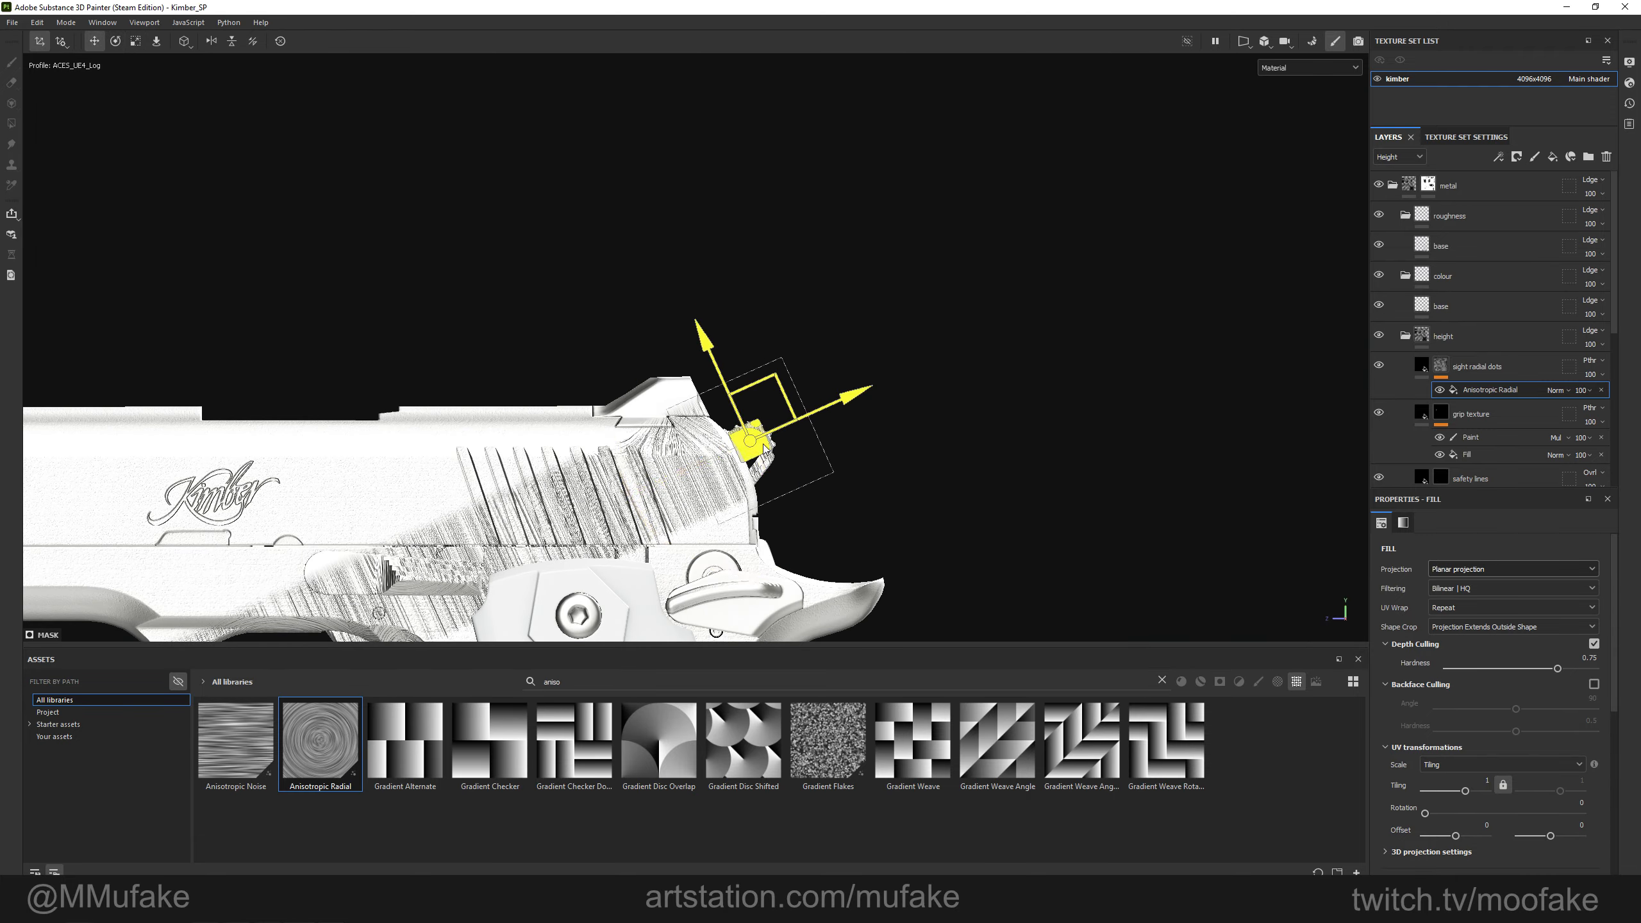
drag(750, 441, 705, 389)
scroll(1011, 510, up, 1)
click(1458, 607)
click(1447, 622)
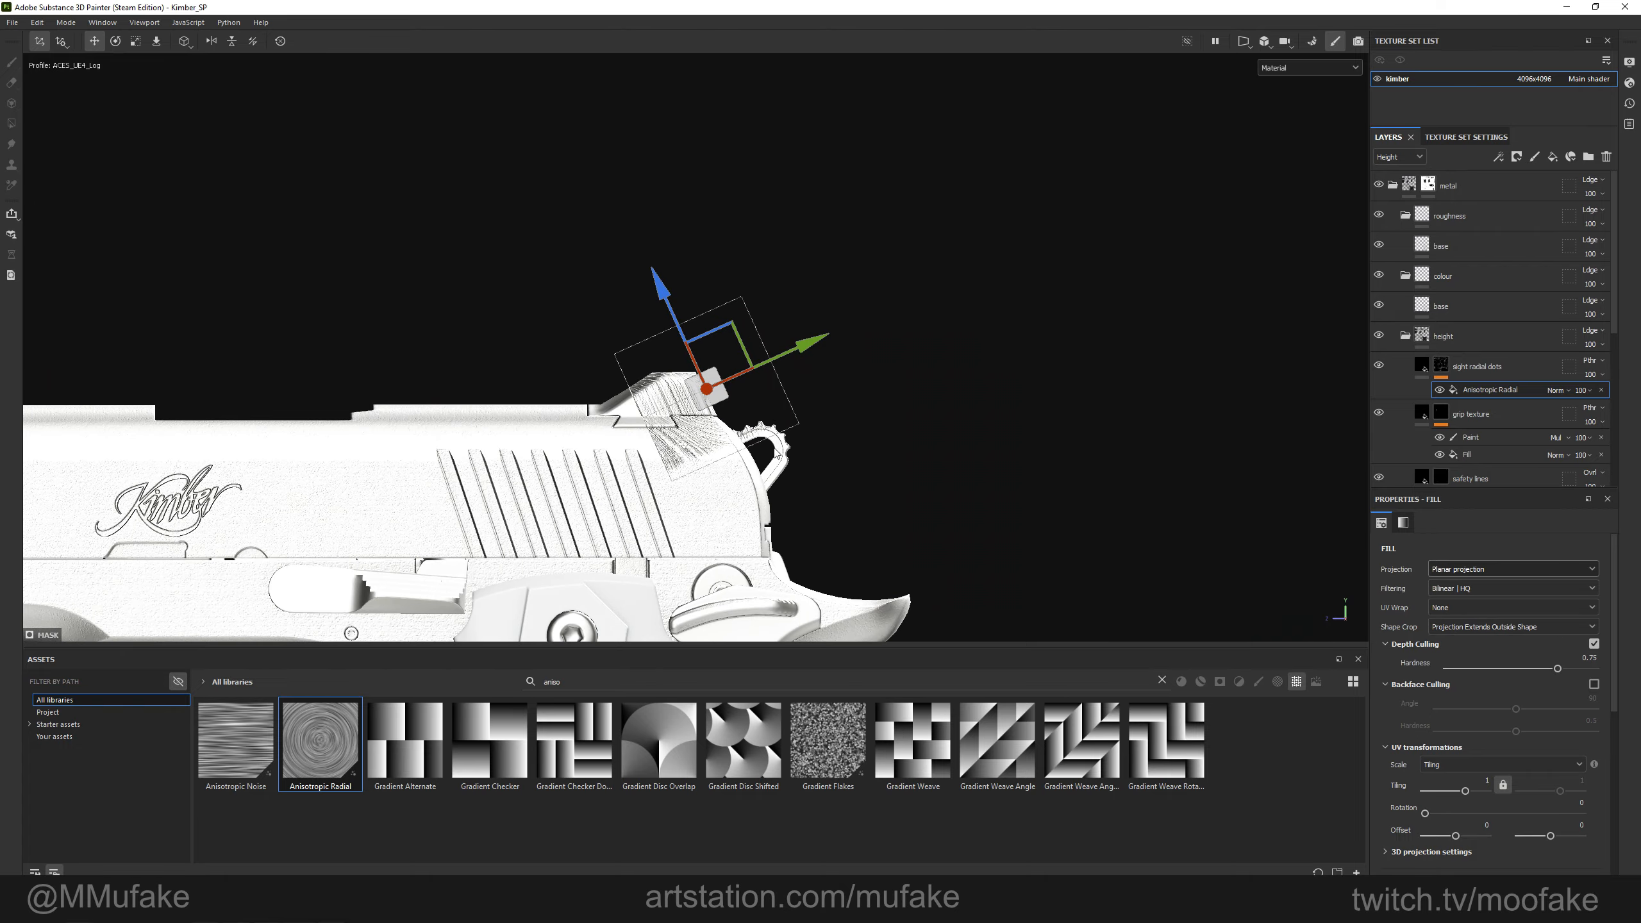
Resize the projection to suit the rear sight and shift it onto the sight's left dot.
scroll(738, 315, up, 4)
key(r)
drag(736, 315, 290, 395)
key(w)
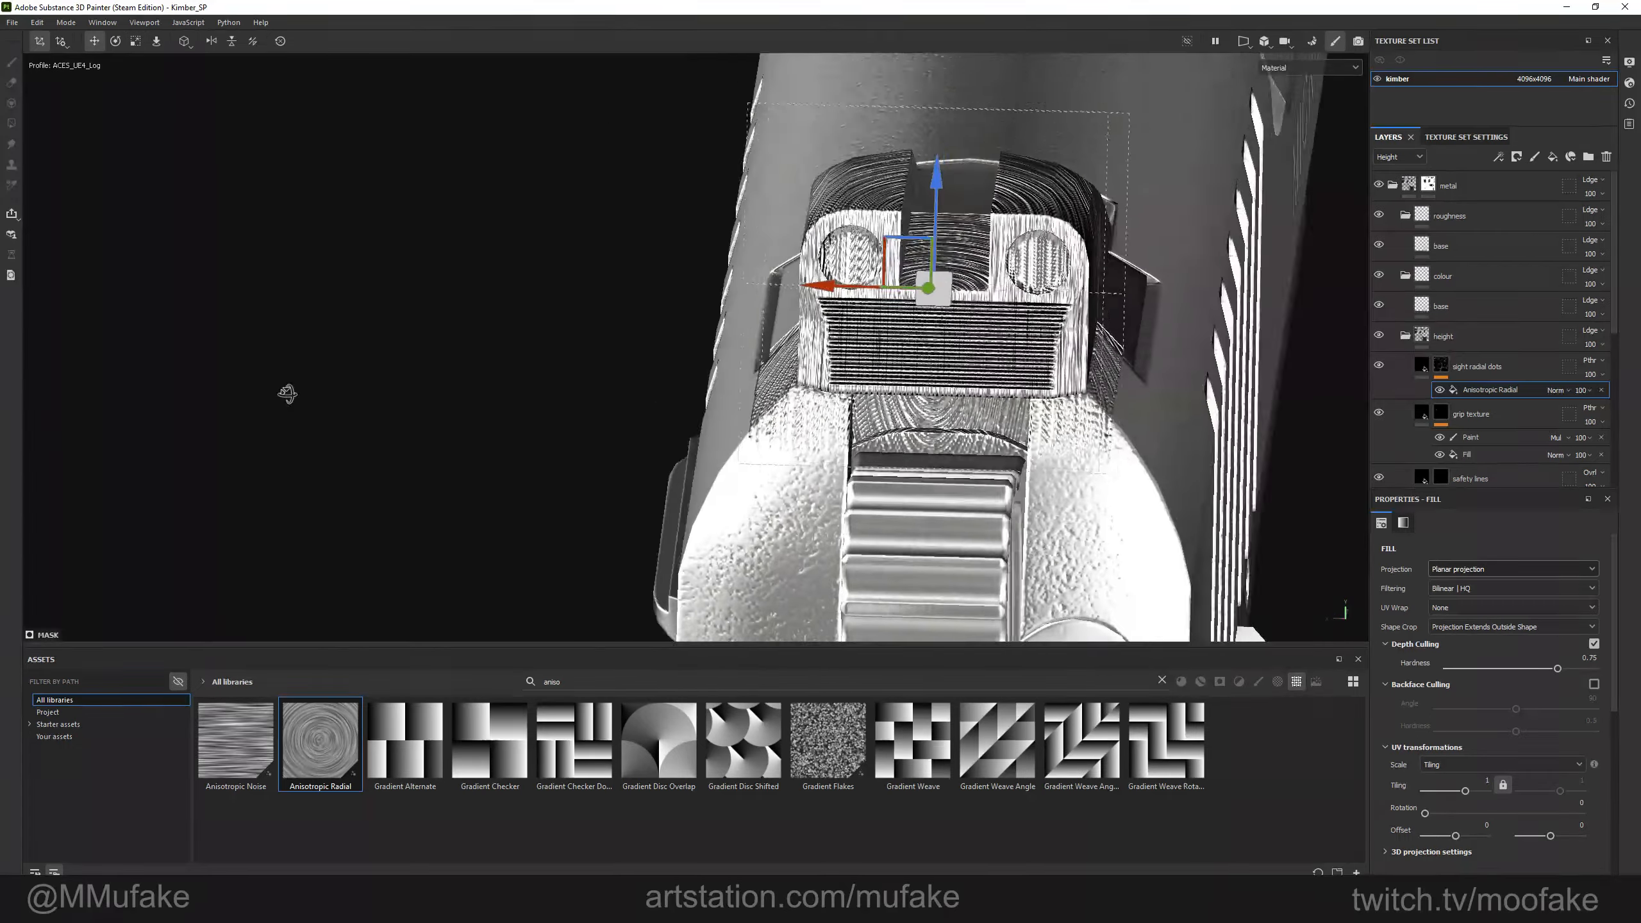
alt+middle_drag(759, 352, 609, 445)
scroll(609, 444, up, 3)
alt+drag(609, 444, 599, 445)
mouse_move(853, 324)
mouse_down()
mouse_move(853, 265)
mouse_move(853, 438)
mouse_move(852, 324)
mouse_up()
alt+drag(748, 423, 854, 263)
drag(808, 355, 789, 364)
drag(902, 342, 941, 350)
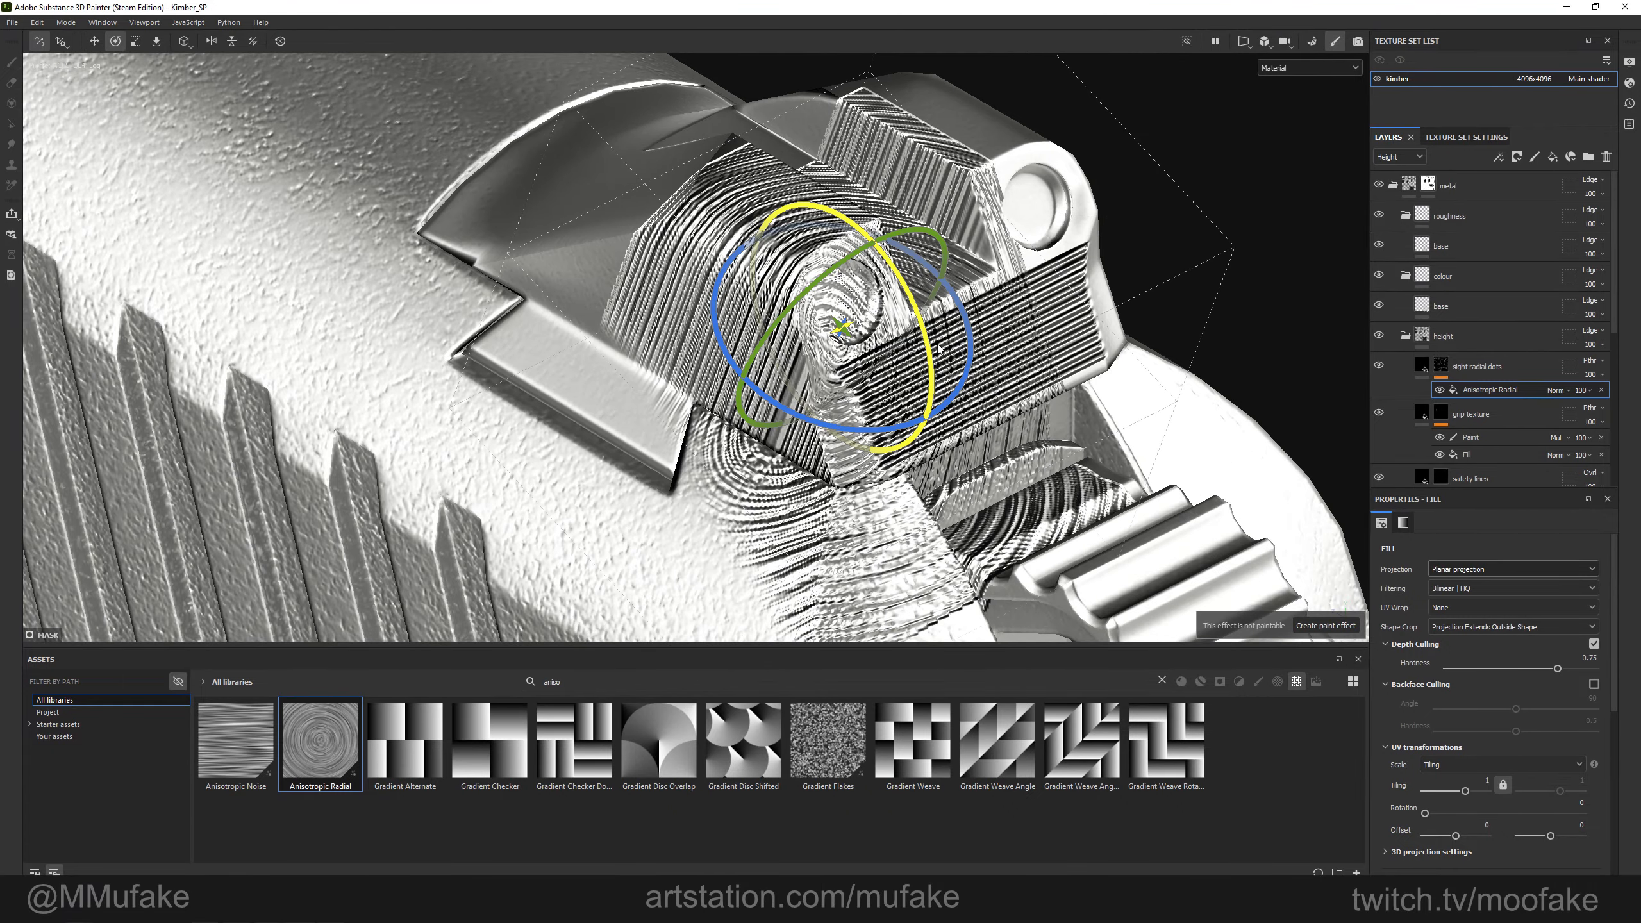
Align the projection with the rear sight's slanted face and centre its rings on the left dot.
drag(956, 430, 992, 393)
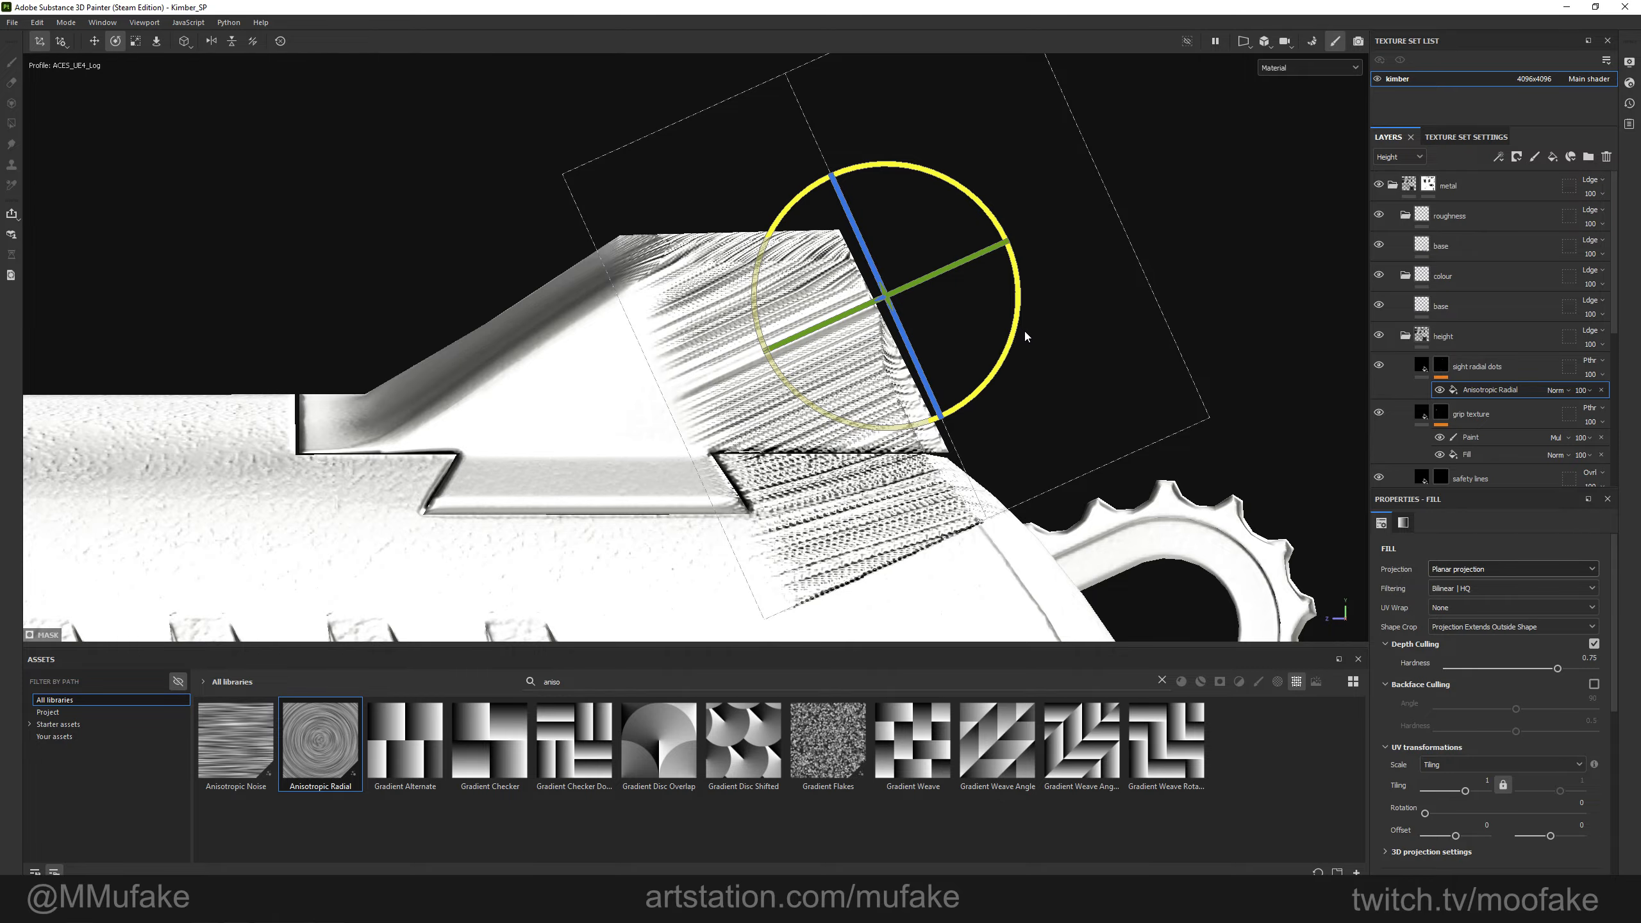
key(w)
alt+drag(1027, 337, 807, 353)
drag(811, 341, 648, 265)
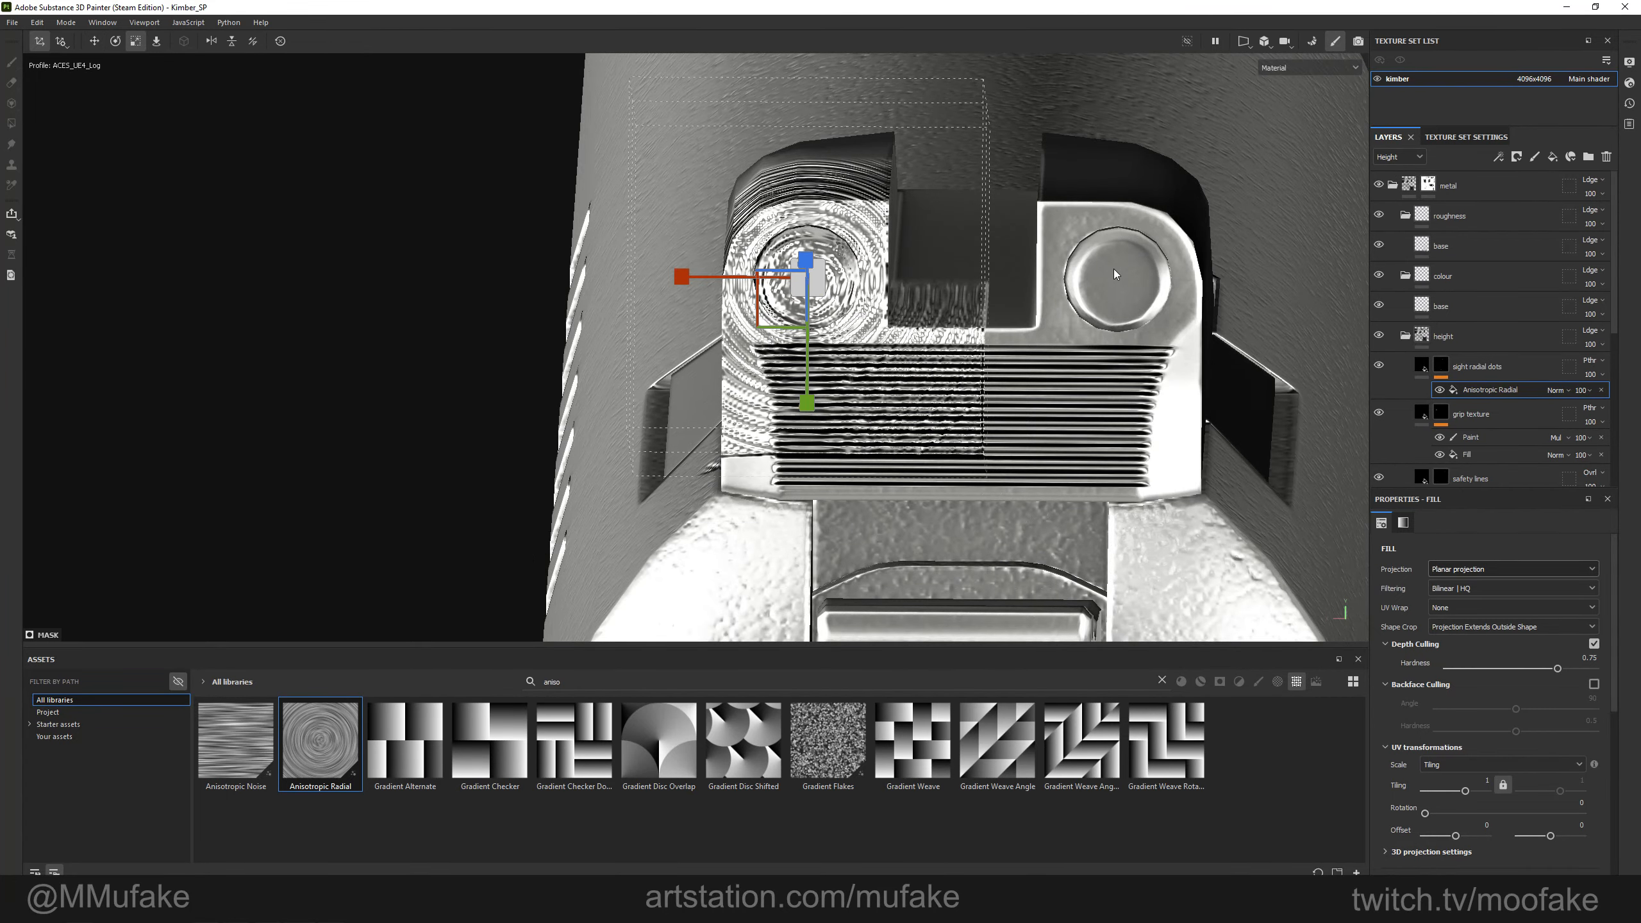
alt+middle_drag(1114, 275, 1041, 317)
alt+right_drag(1040, 316, 875, 333)
drag(733, 357, 735, 347)
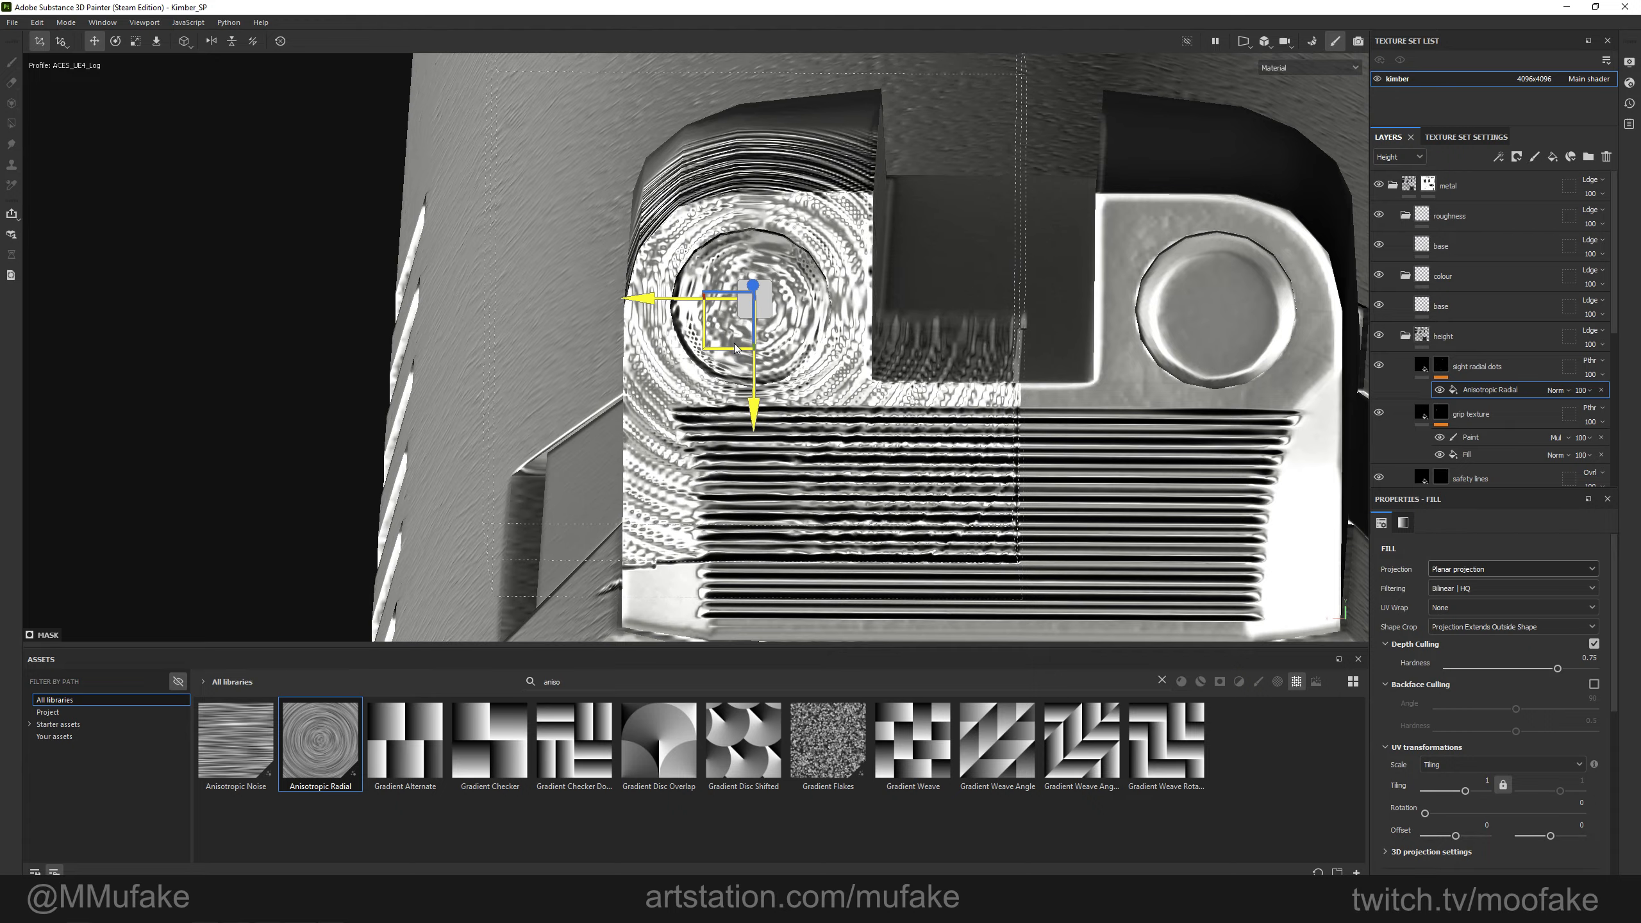
Duplicate the Anisotropic Radial fill and move the copy onto the rear sight's right dot.
click(1488, 391)
key(ctrl+d)
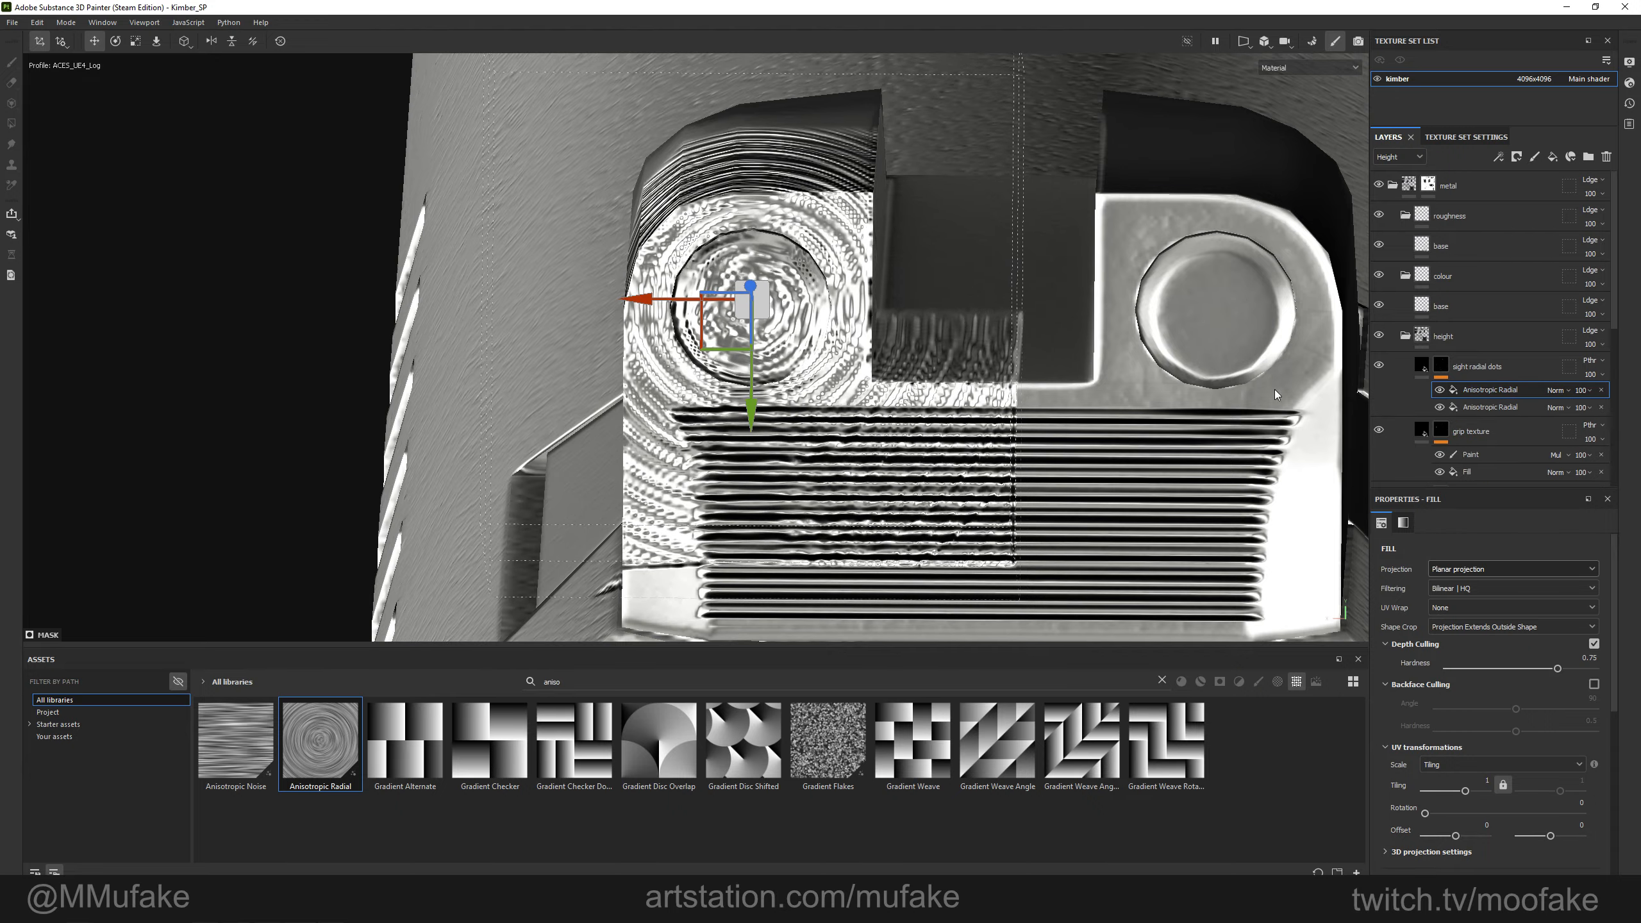
scroll(969, 362, down, 2)
alt+middle_drag(807, 323, 688, 353)
drag(592, 345, 1163, 395)
click(1482, 388)
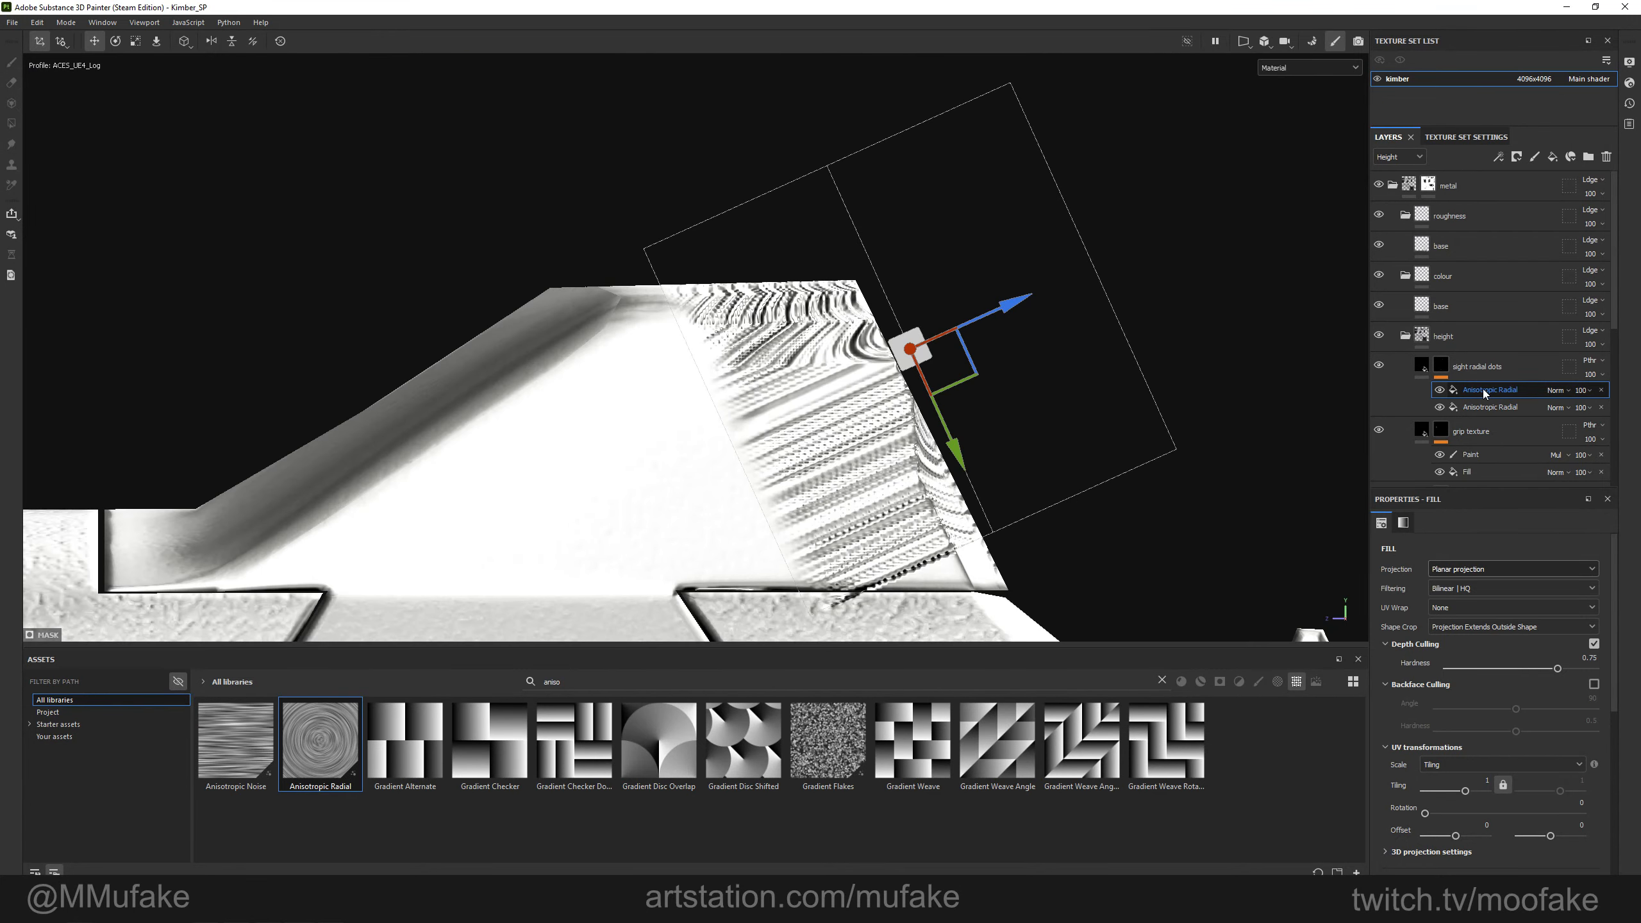
Duplicate the Anisotropic Radial fill again and move the new copy along the slide to the front sight.
key(ctrl+d)
scroll(1482, 391, down, 1)
scroll(905, 427, down, 3)
alt+middle_drag(747, 440, 986, 428)
scroll(803, 490, down, 1)
scroll(995, 429, down, 3)
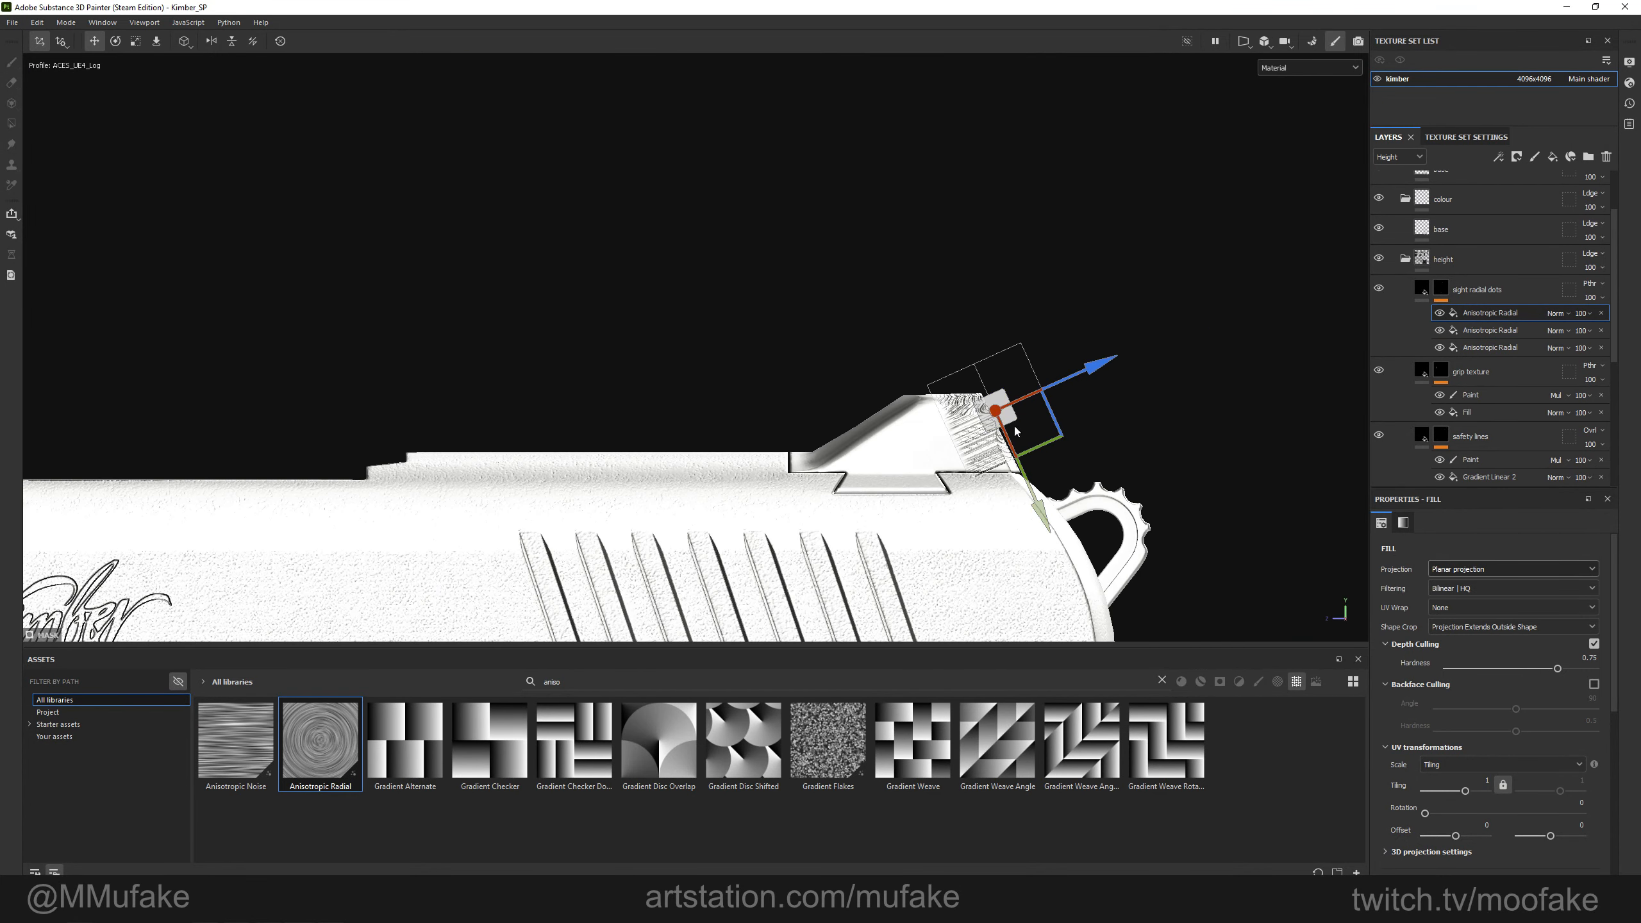
drag(587, 448, 227, 447)
alt+middle_drag(227, 447, 960, 447)
drag(960, 447, 314, 453)
alt+middle_drag(314, 454, 701, 480)
scroll(698, 479, up, 8)
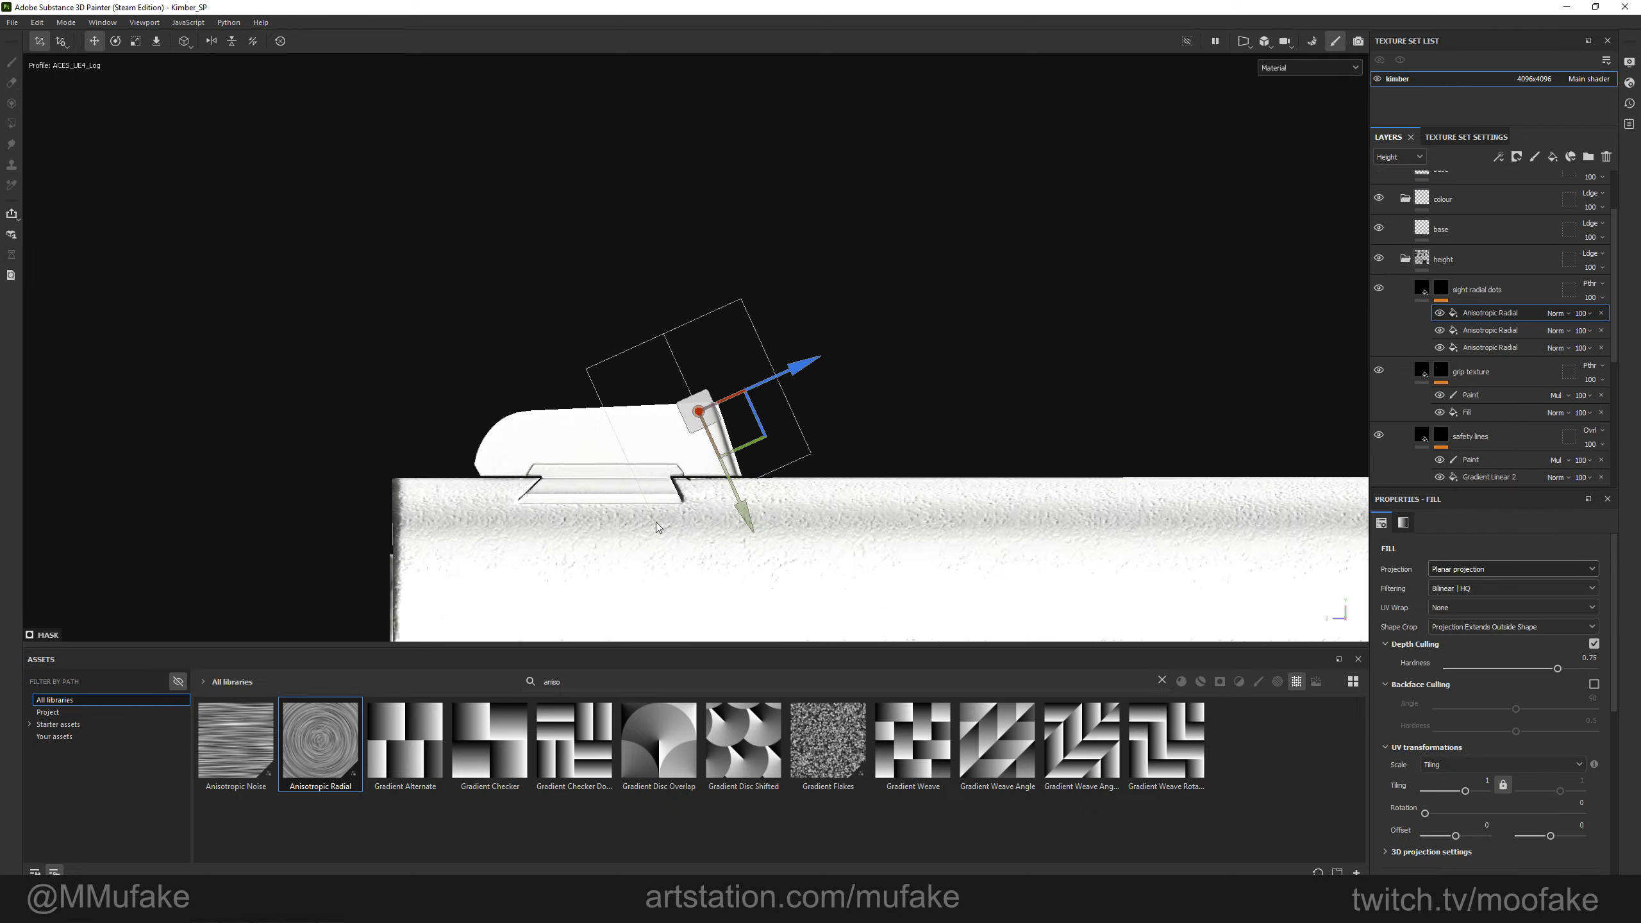
Adjust the third projection's placement over the front sight's dot.
alt+drag(995, 388, 775, 472)
drag(948, 361, 1000, 368)
alt+middle_drag(1000, 367, 698, 408)
Add a Paint effect above the three fills and polygon-fill the whole pistol black in mesh fill mode.
right_click(1493, 316)
click(1493, 318)
key(ctrl+z)
right_click(1489, 313)
click(1538, 503)
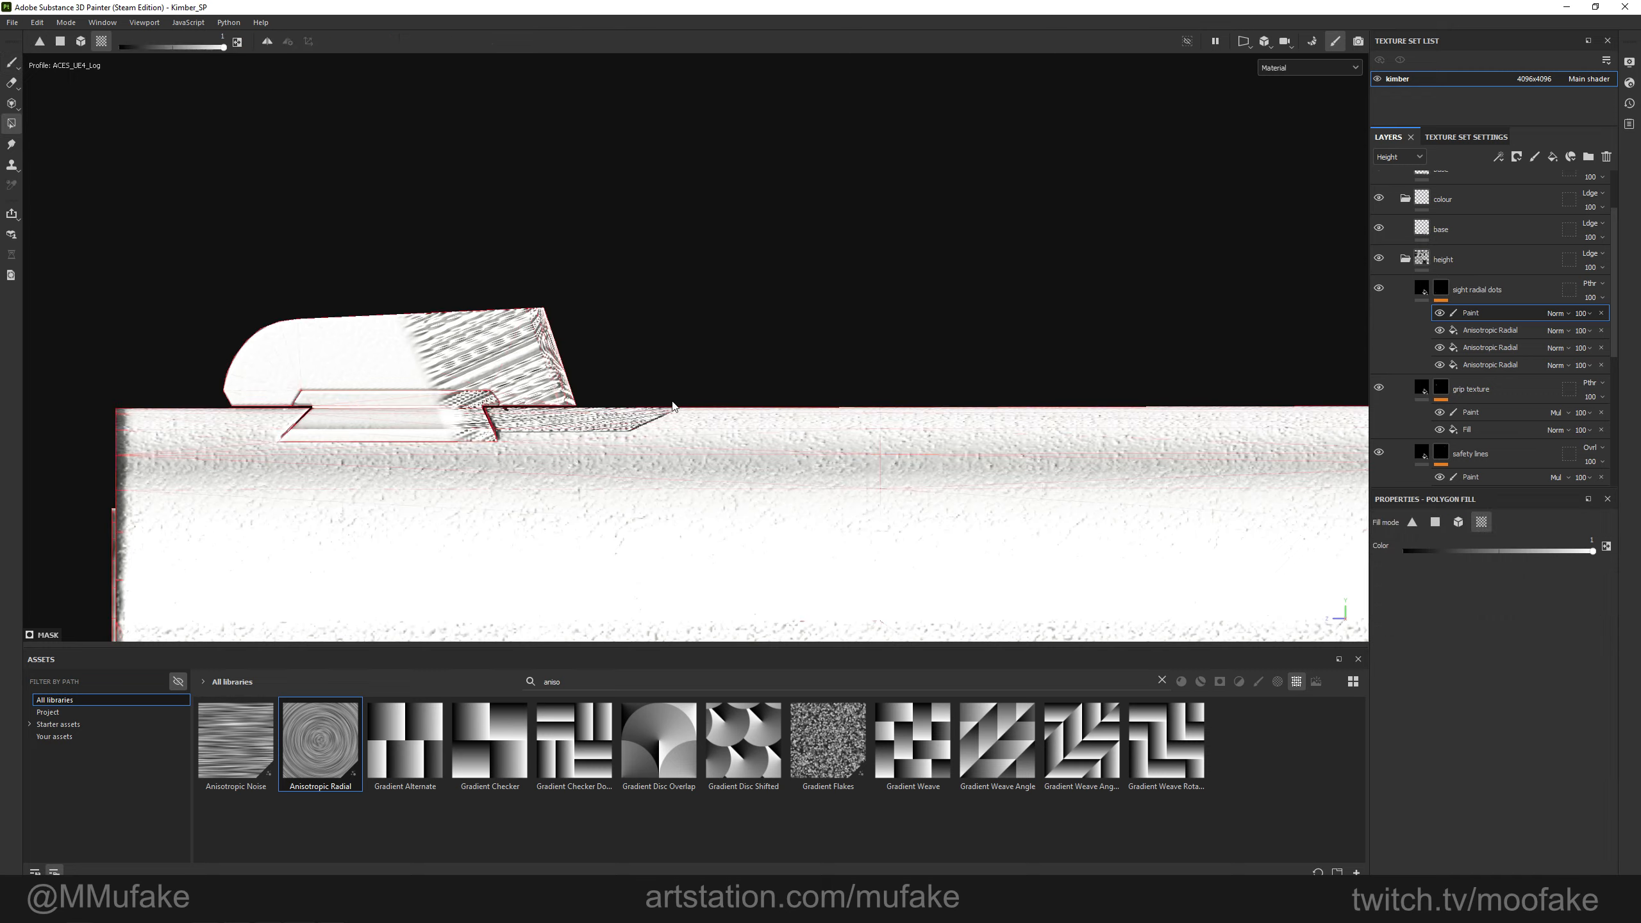
scroll(473, 399, down, 6)
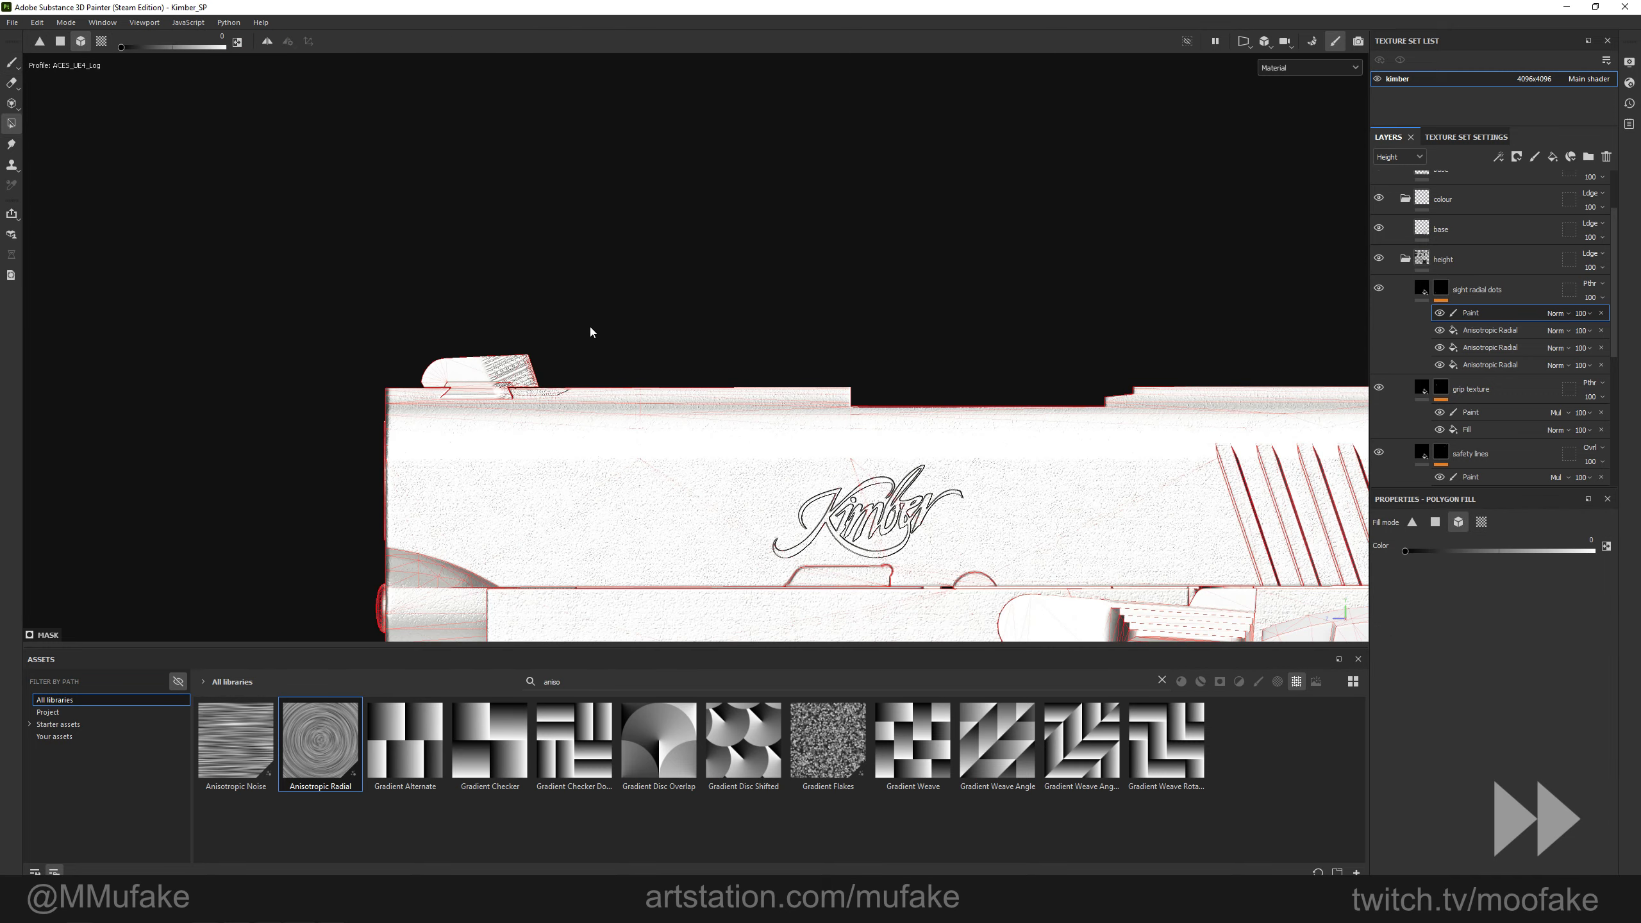
scroll(593, 333, down, 4)
alt+middle_drag(593, 334, 383, 333)
drag(277, 233, 1269, 532)
Set the polygon fill to white in UV chunk mode and the Paint effect's blend mode to Multiply.
click(102, 42)
drag(121, 48, 226, 47)
scroll(323, 363, up, 10)
alt+middle_drag(452, 367, 808, 368)
alt+drag(807, 367, 860, 342)
click(1557, 313)
click(1551, 387)
Polygon-fill the front sight's dot white on the Paint effect, checking it against the mask view.
click(1441, 289)
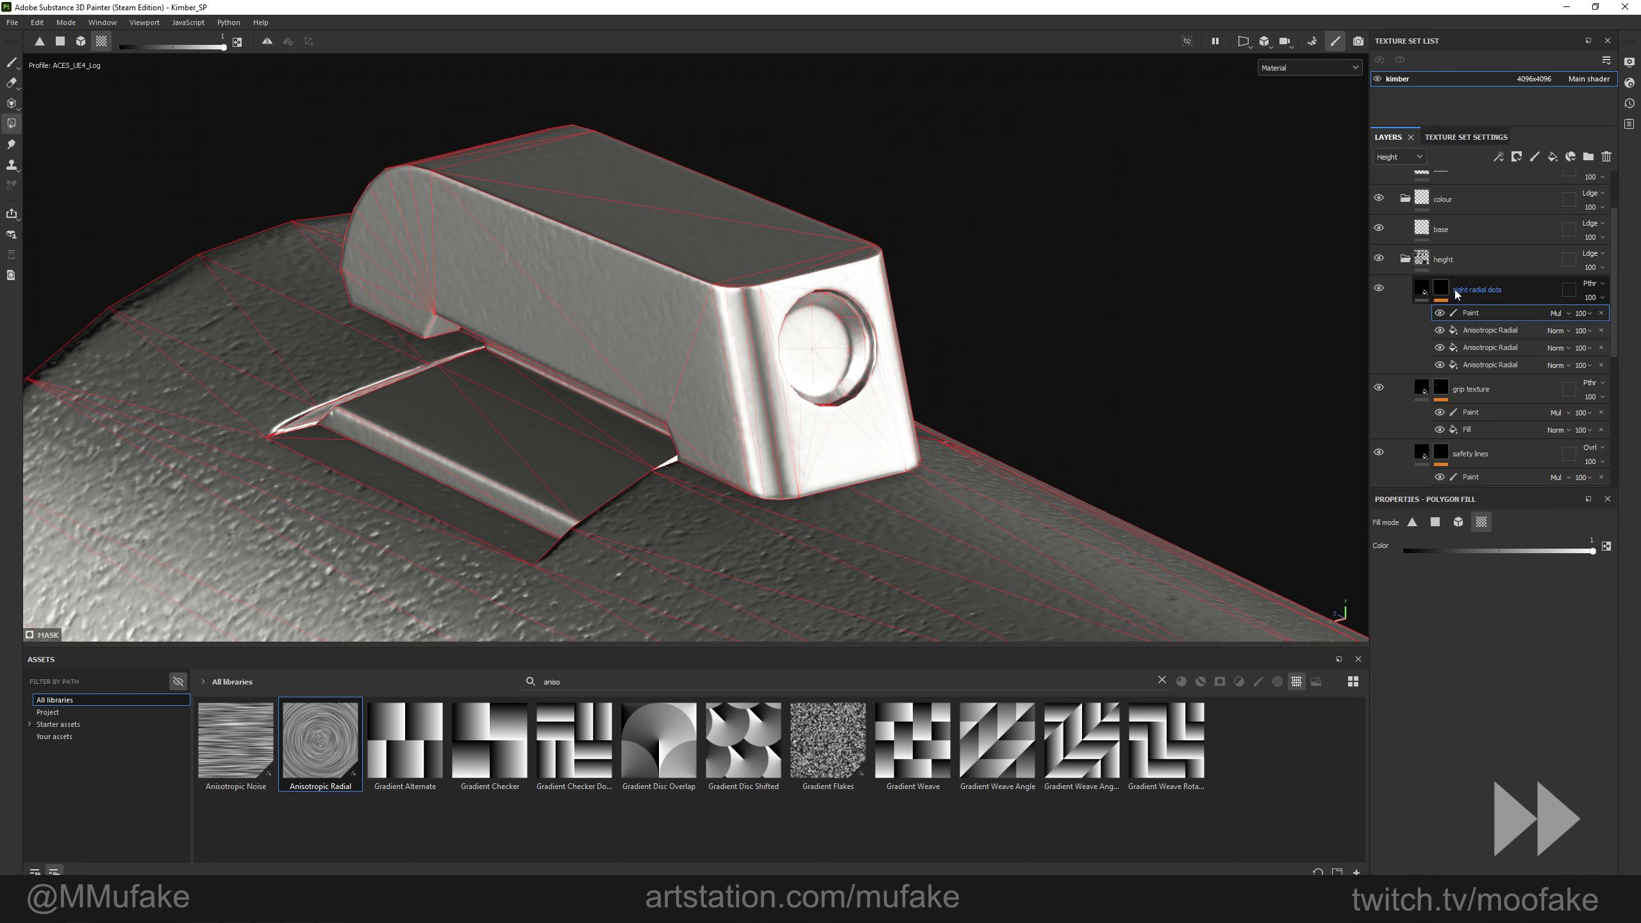
alt+click(1441, 289)
mouse_move(827, 371)
alt+mouse_down()
mouse_move(775, 388)
mouse_move(928, 370)
alt+mouse_up()
click(1457, 313)
click(816, 349)
key(m)
alt+middle_drag(887, 209, 392, 145)
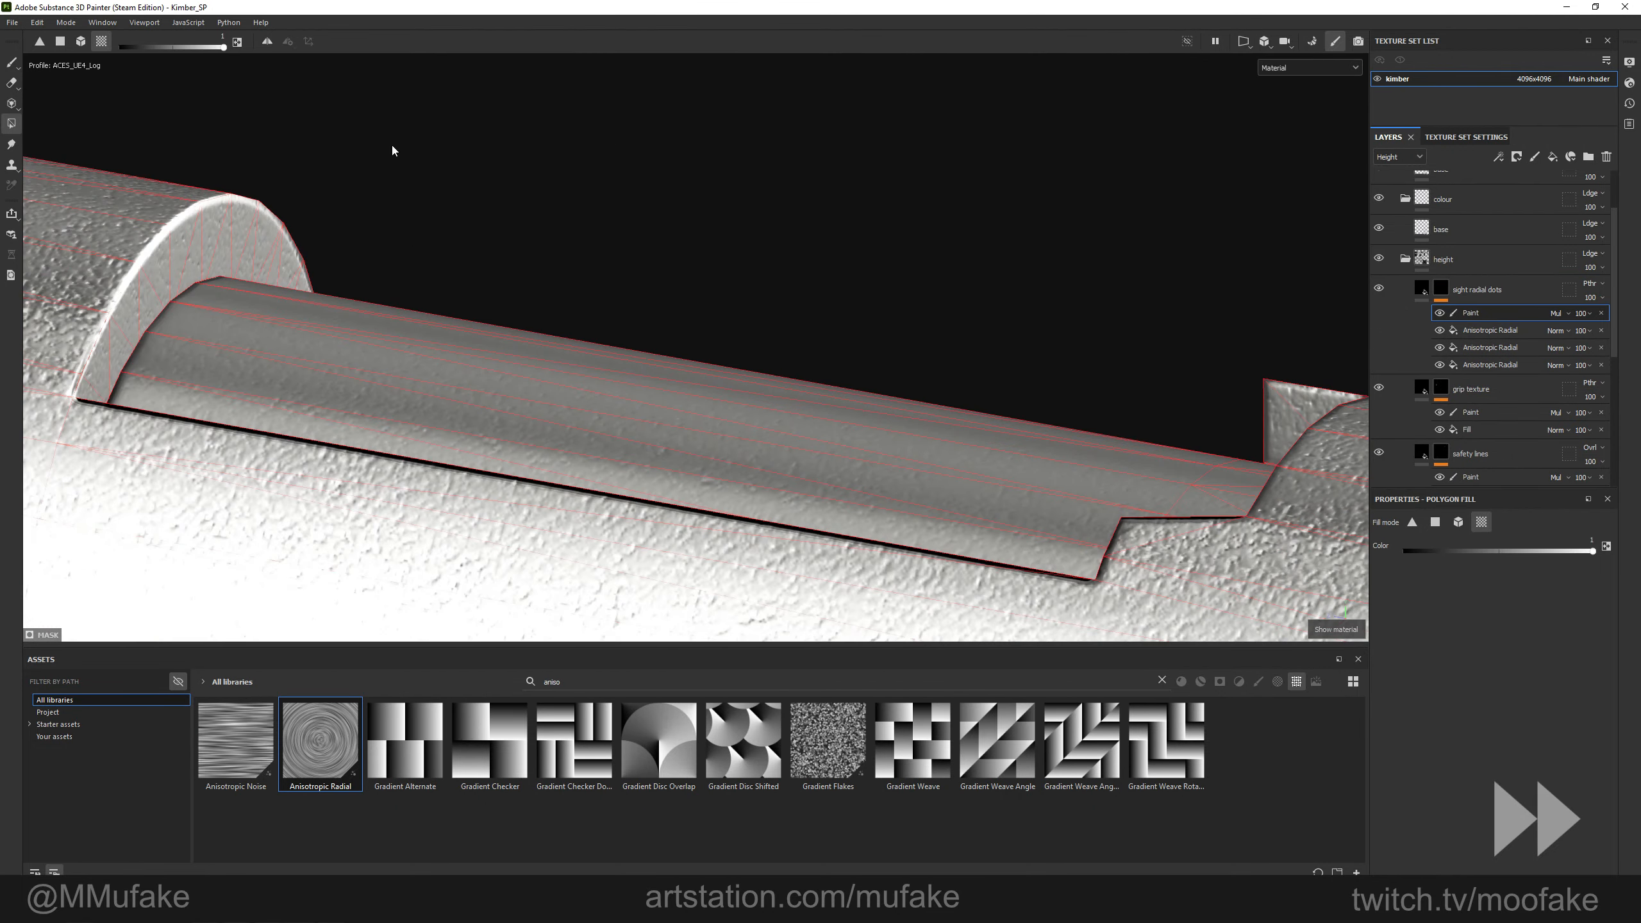
Examine the rear sight's dots and the slide in both the mask and material views.
alt+middle_drag(1227, 258, 824, 304)
alt+drag(1060, 342, 950, 356)
alt+drag(1102, 311, 937, 310)
alt+click(1441, 289)
click(1457, 313)
scroll(767, 417, up, 3)
key(m)
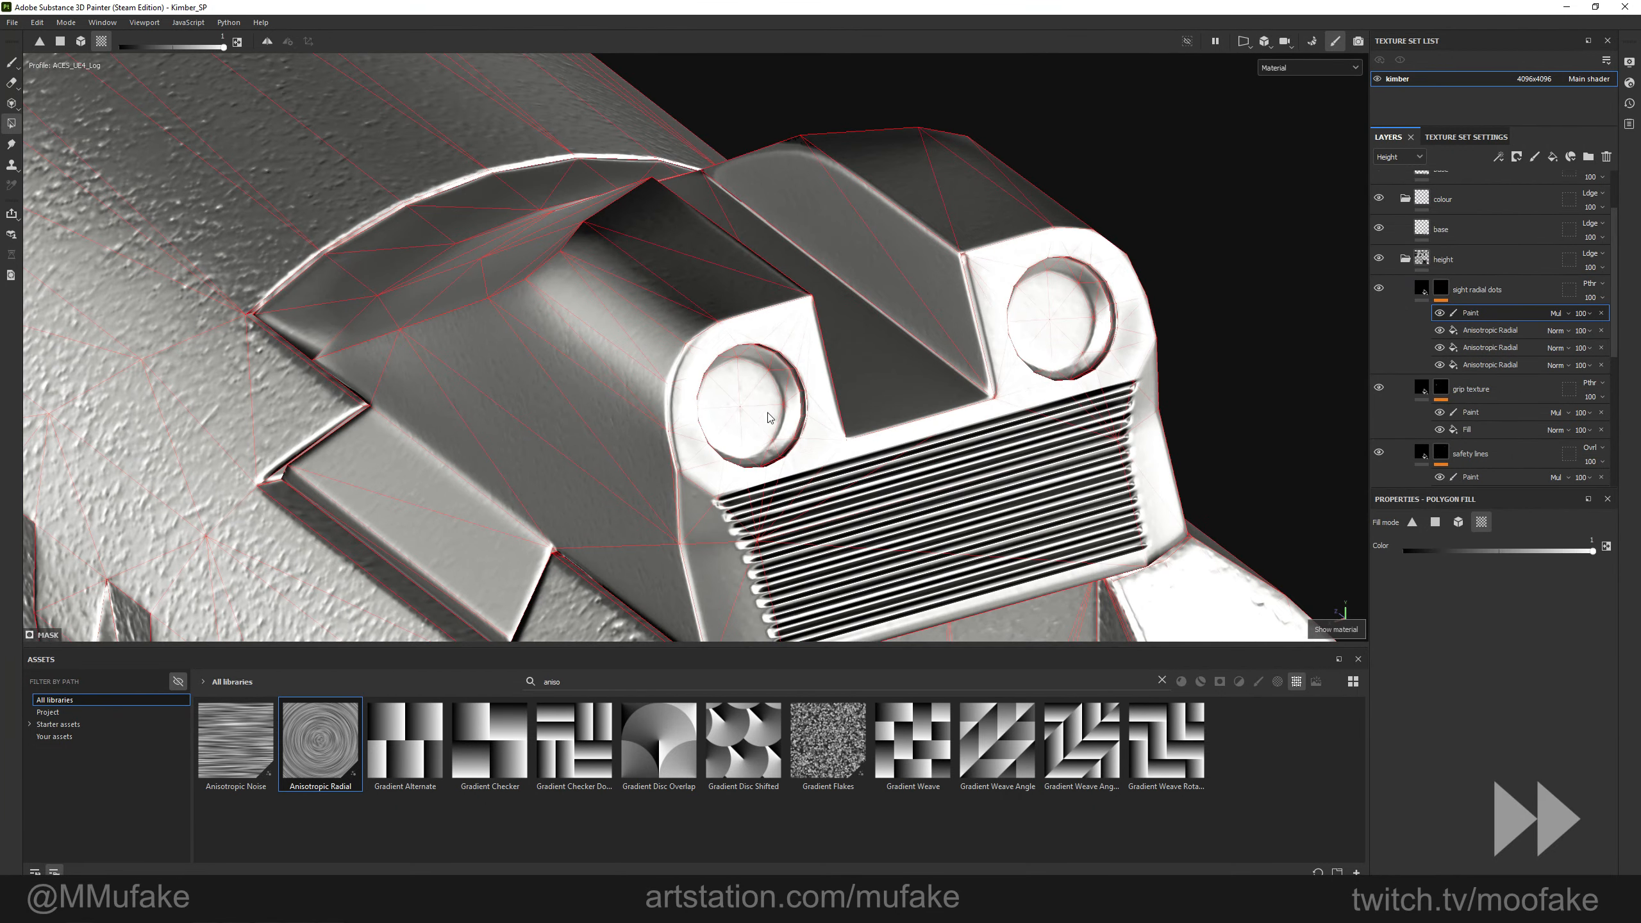
alt+right_drag(873, 285, 361, 285)
alt+right_drag(1279, 304, 815, 330)
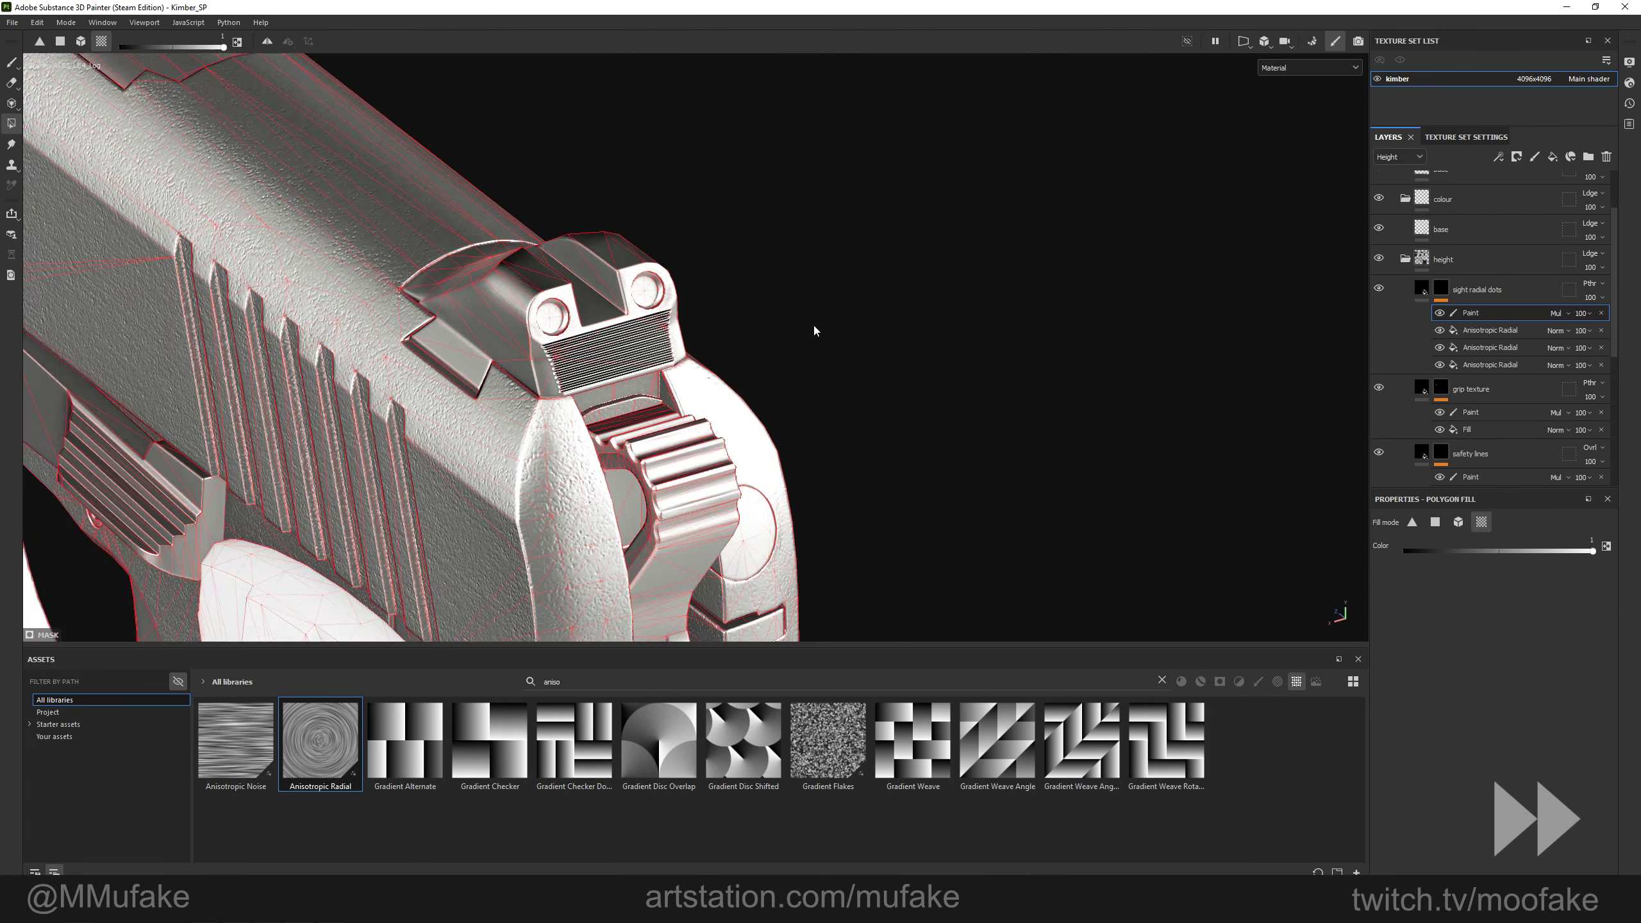
alt+drag(814, 331, 659, 291)
alt+middle_drag(491, 349, 736, 466)
Polygon-fill the rear sight's left dot white and apply a black fill at the front sight.
click(1441, 312)
click(1440, 313)
click(1490, 330)
click(1471, 314)
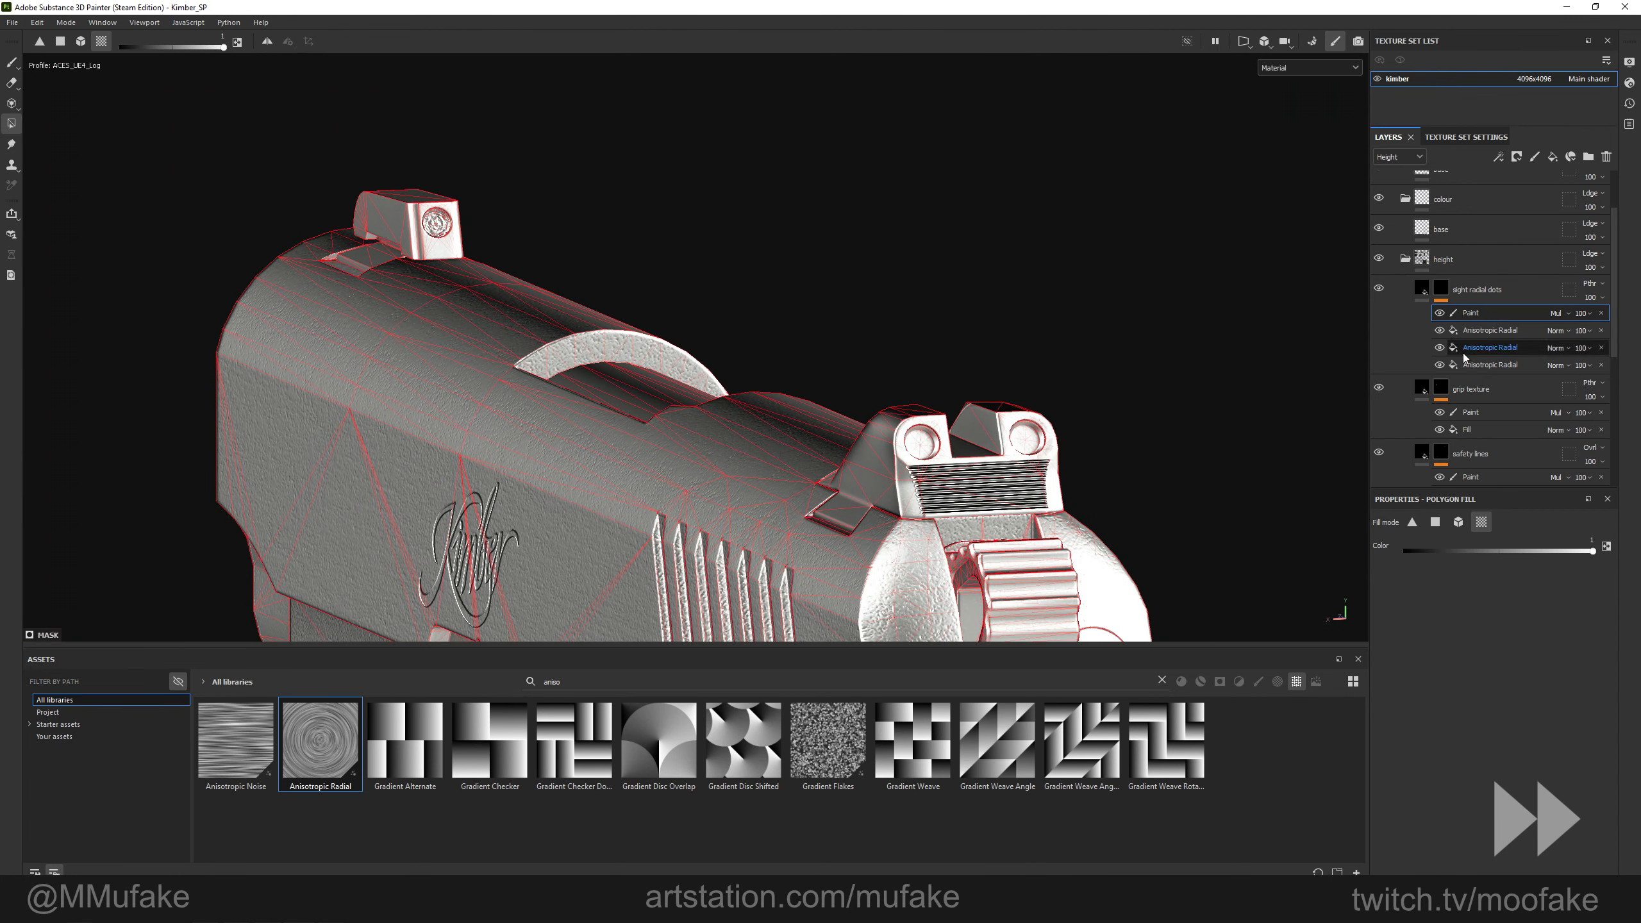
click(920, 442)
alt+click(1441, 289)
alt+drag(701, 418, 705, 475)
drag(224, 47, 102, 91)
click(386, 272)
Hide the Paint effect and toggle the uppermost Anisotropic Radial fill to compare their contributions to the mask.
alt+middle_drag(1054, 369, 973, 321)
click(1441, 313)
click(1441, 313)
click(1440, 313)
click(1440, 331)
click(1440, 331)
mouse_move(750, 358)
alt+mouse_down()
mouse_move(700, 382)
mouse_move(741, 350)
alt+mouse_up()
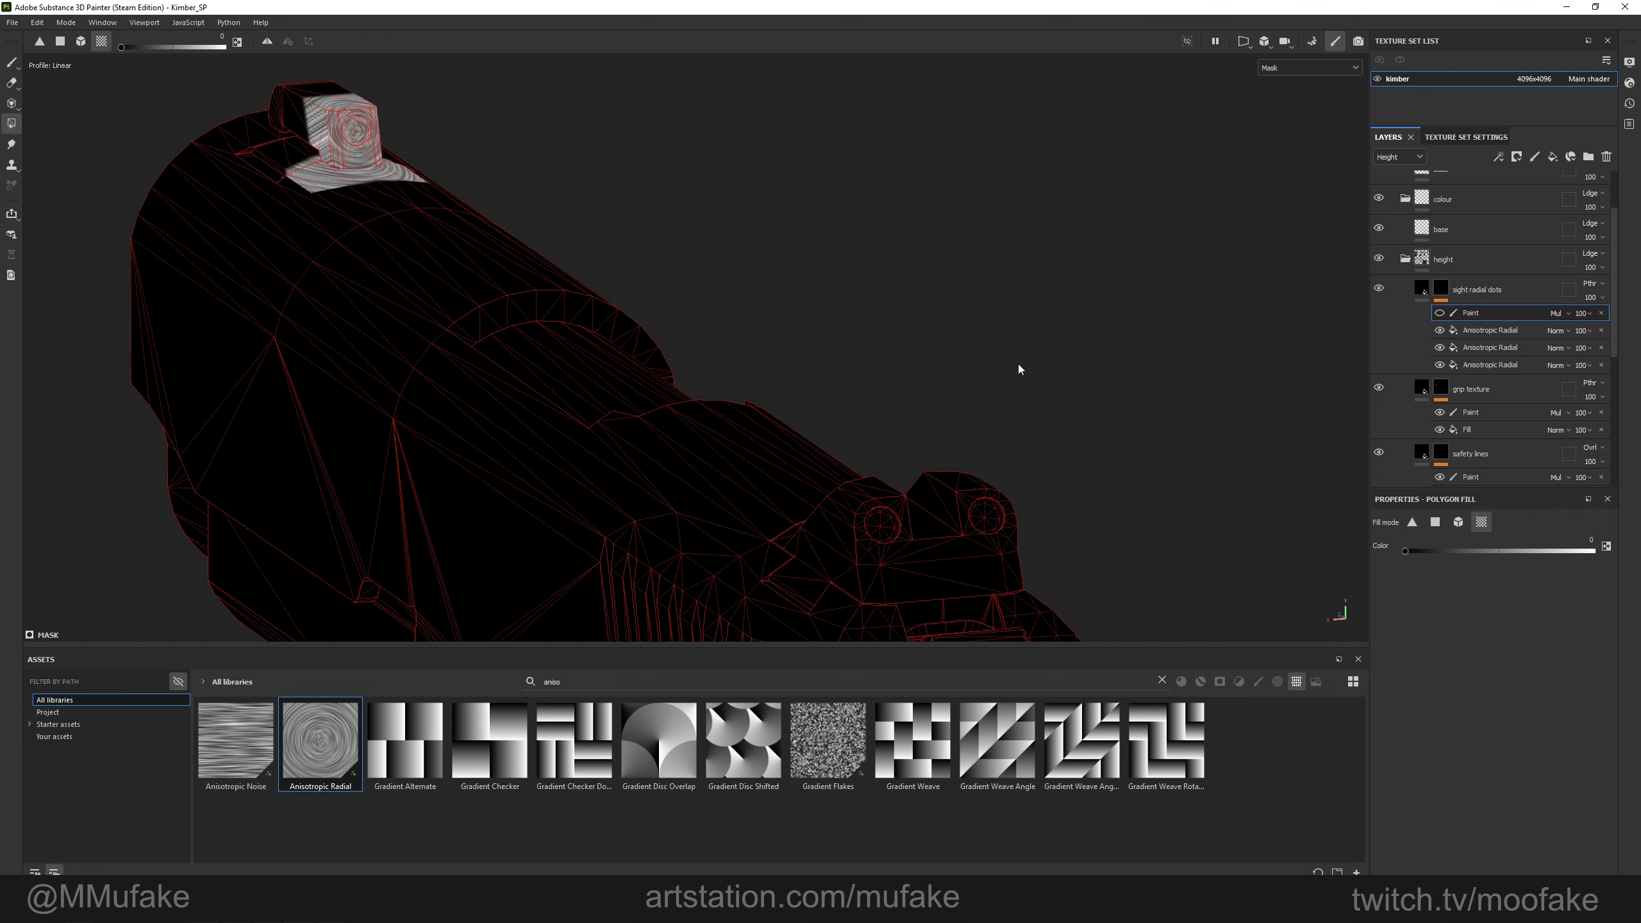
Examine the radial pattern on the front and rear sights in the material view with the Paint effect hidden.
key(m)
alt+right_drag(1021, 369, 898, 342)
key(1)
alt+middle_drag(1045, 437, 931, 392)
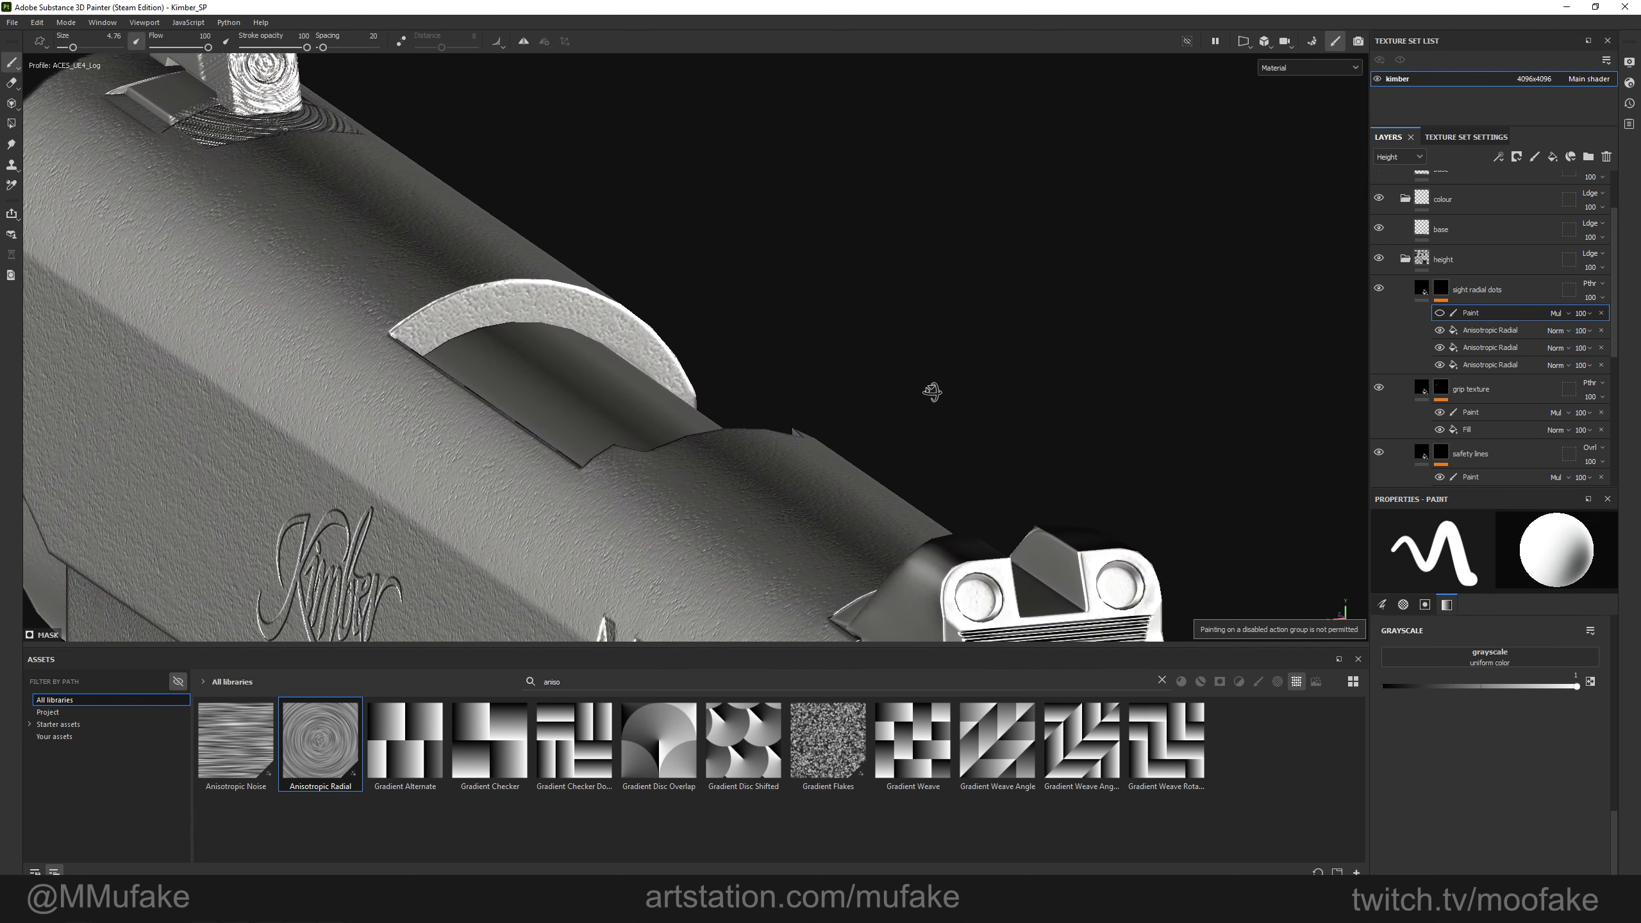
alt+drag(932, 392, 951, 386)
scroll(1545, 336, down, 1)
scroll(1506, 357, up, 2)
alt+middle_drag(1097, 430, 1084, 411)
alt+drag(1084, 411, 1059, 223)
Isolate the mask and toggle the Anisotropic Radial fills individually to check which sight dot each one covers.
alt+click(1441, 365)
mouse_move(762, 381)
alt+mouse_down()
mouse_move(1014, 494)
mouse_move(905, 454)
mouse_move(778, 372)
alt+mouse_up()
alt+middle_drag(772, 381, 769, 429)
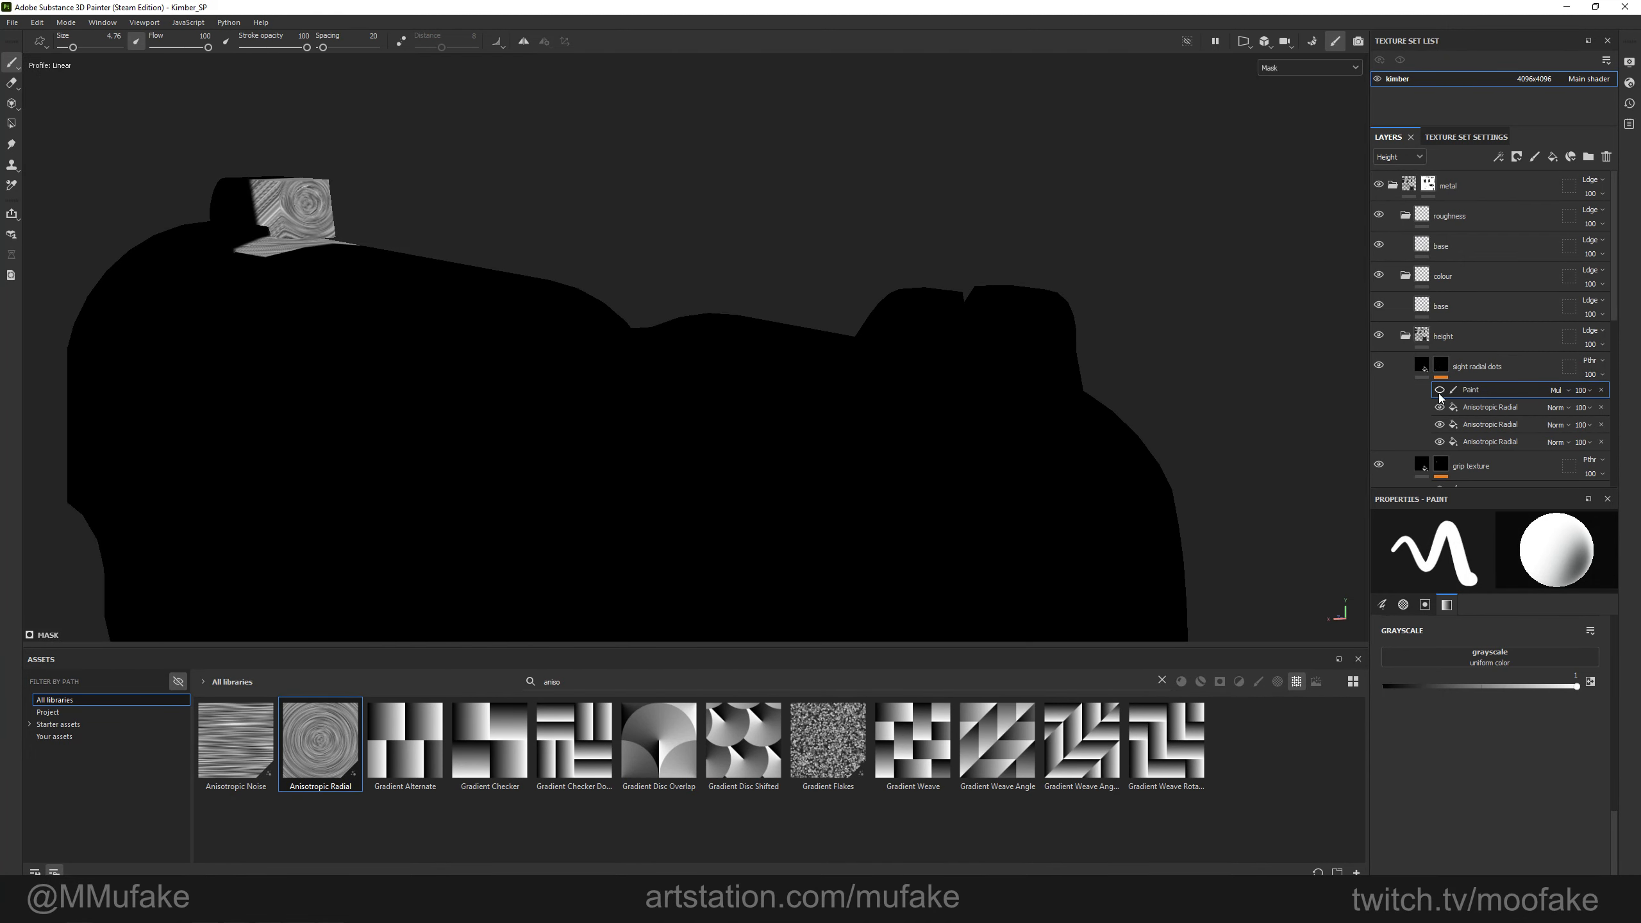
click(1439, 409)
click(1439, 425)
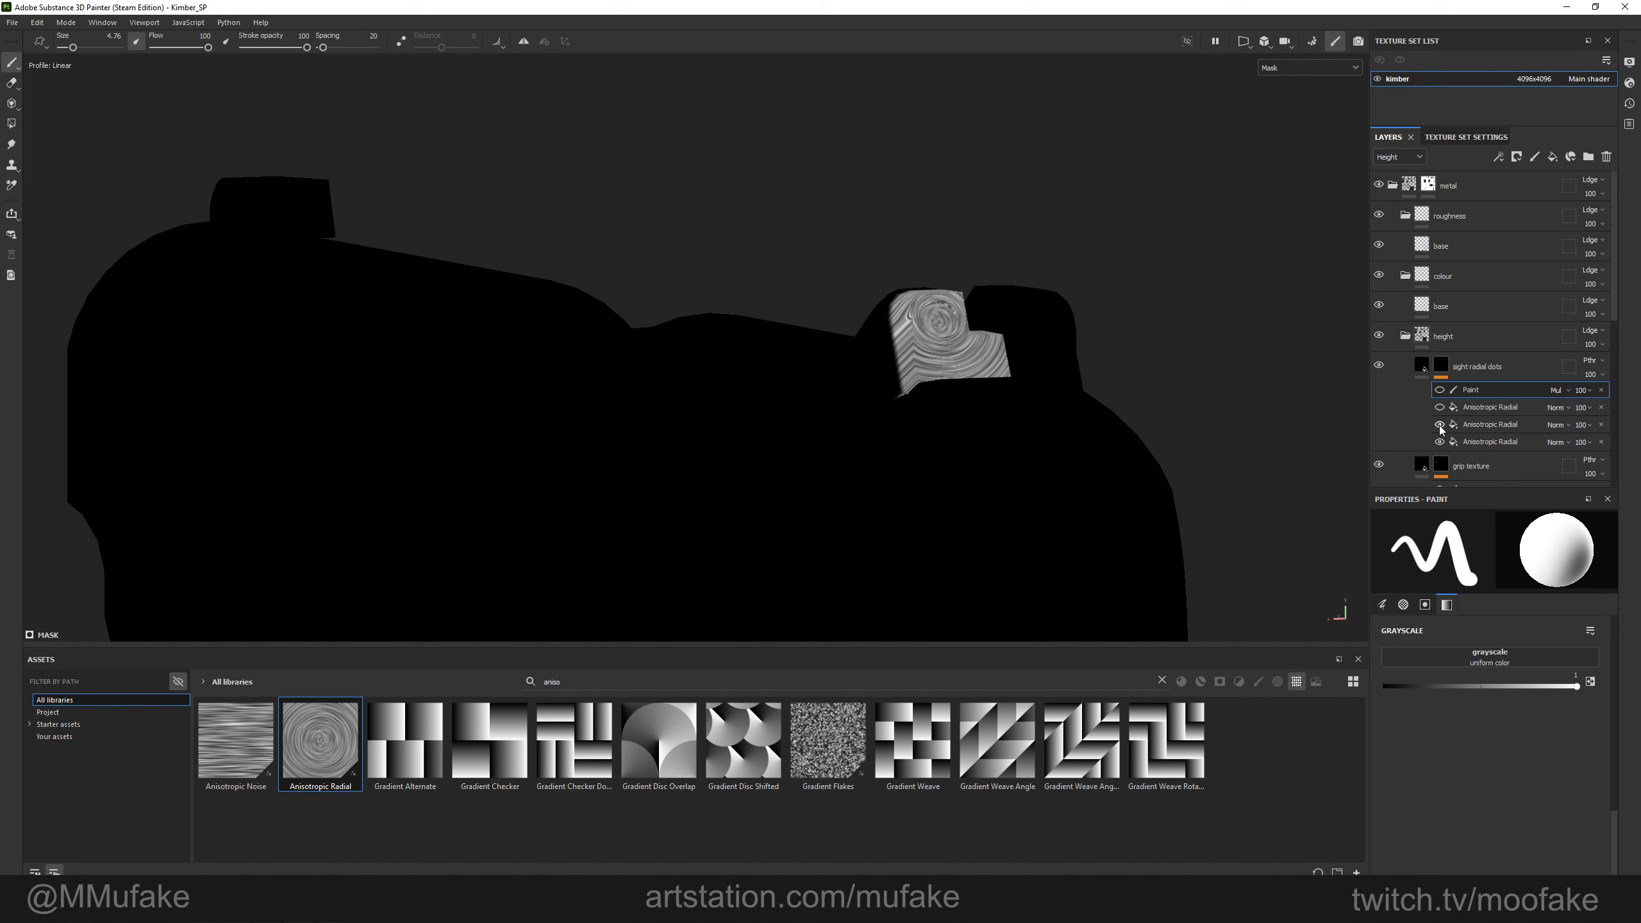
click(1439, 425)
click(1442, 410)
Set the uppermost Anisotropic Radial fill's blend mode to Linear dodge (Add) and select the layer's mask.
click(1454, 407)
click(1558, 408)
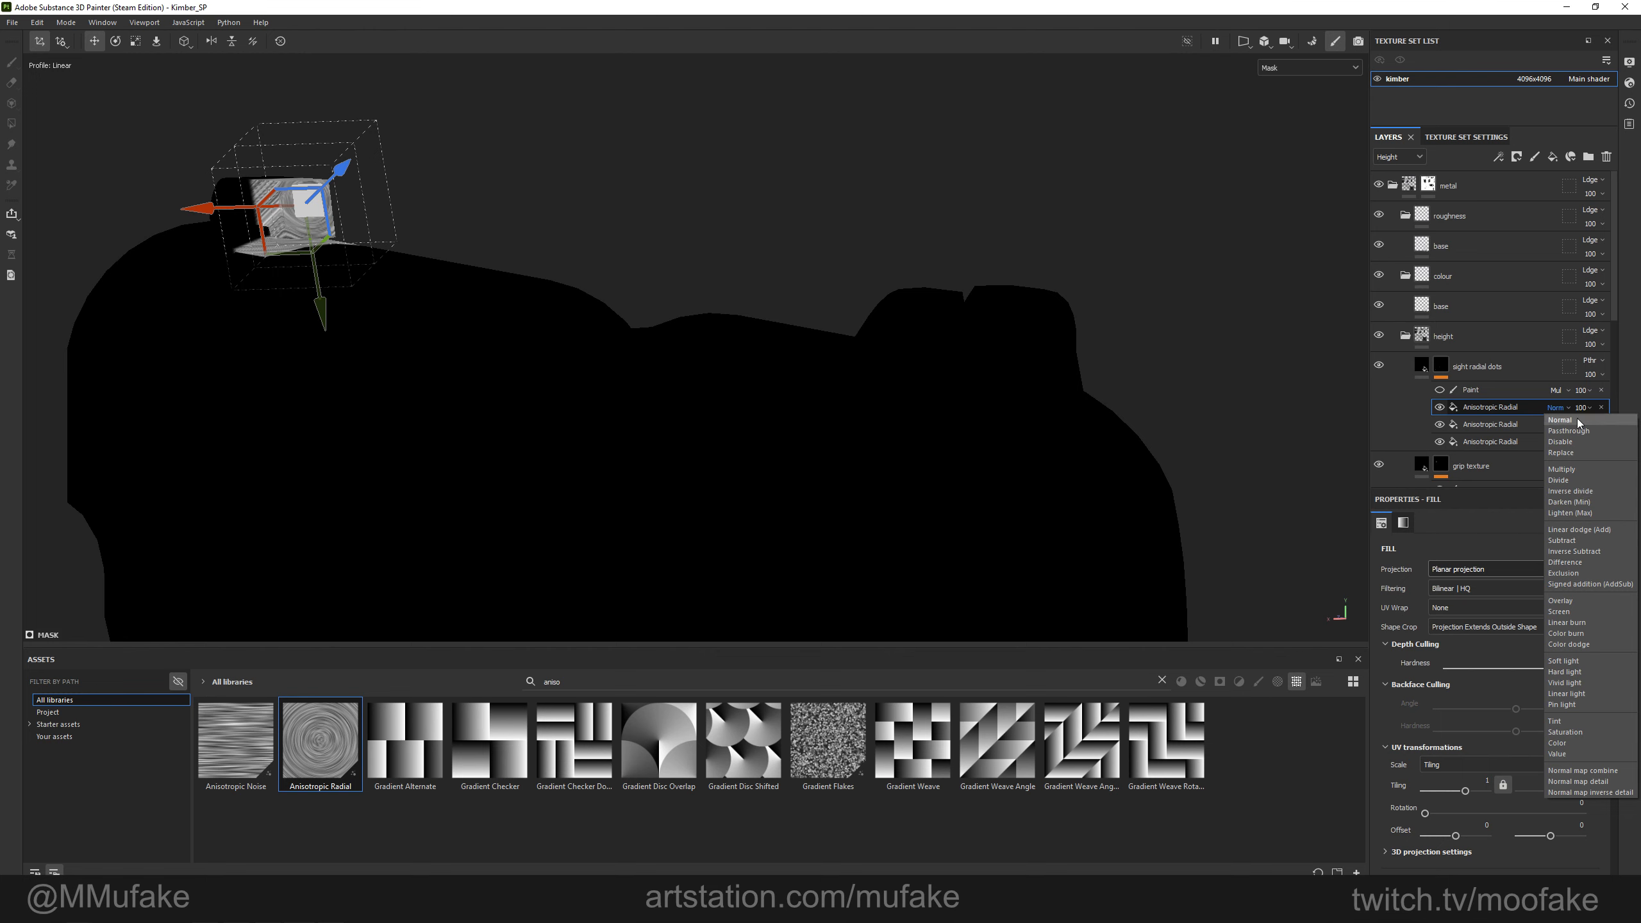
click(1561, 442)
scroll(1565, 411, down, 6)
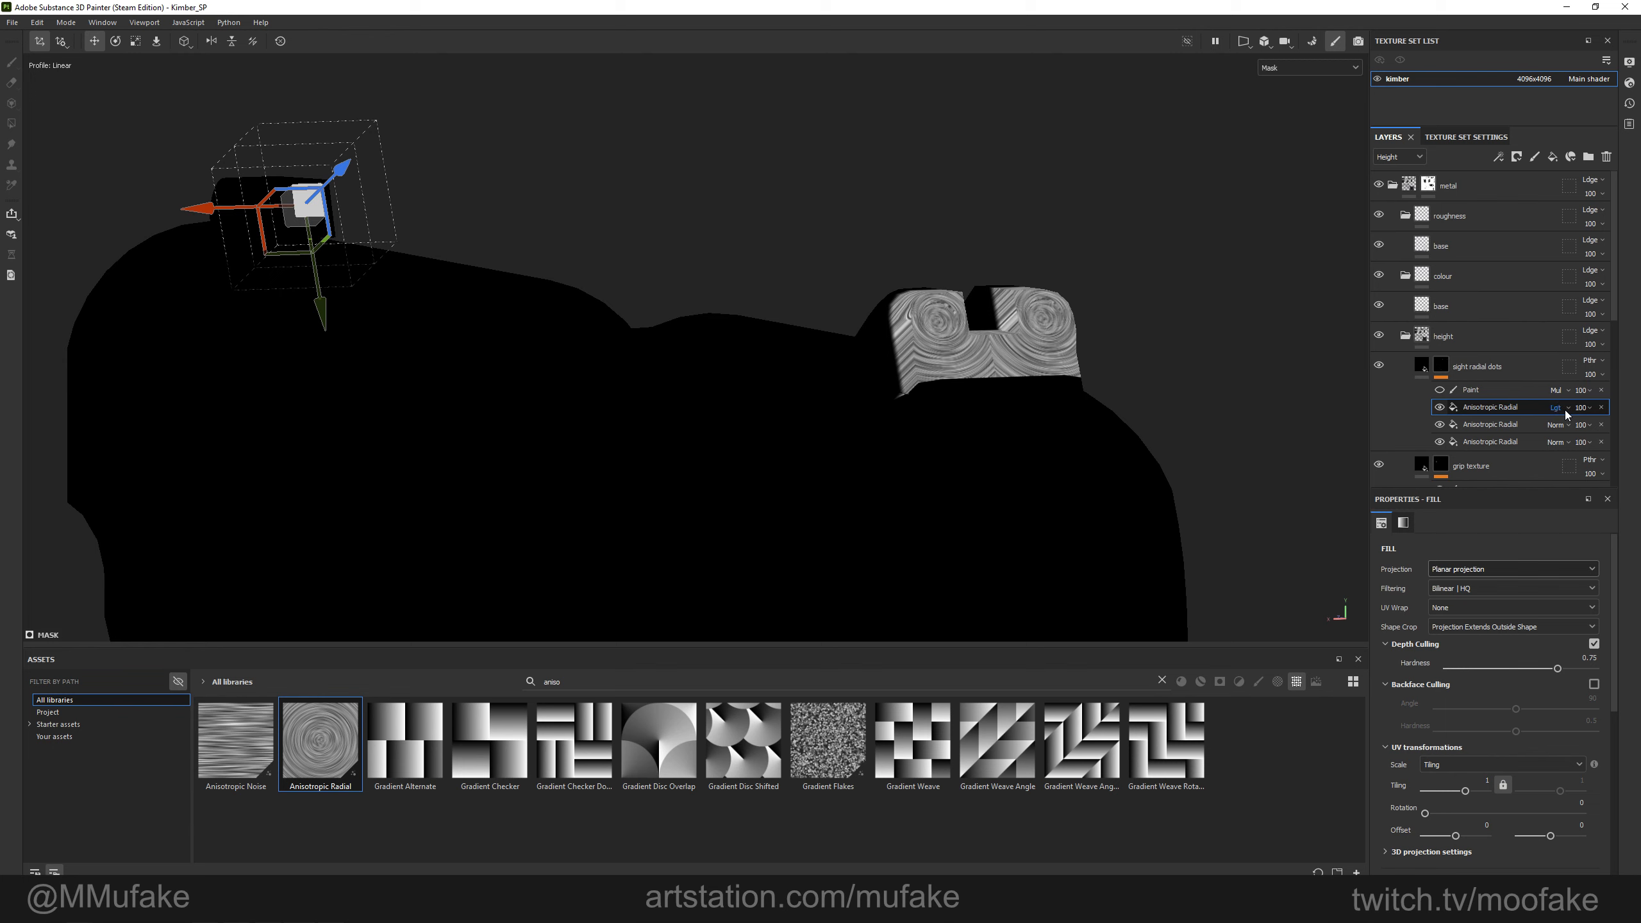
scroll(1564, 411, down, 1)
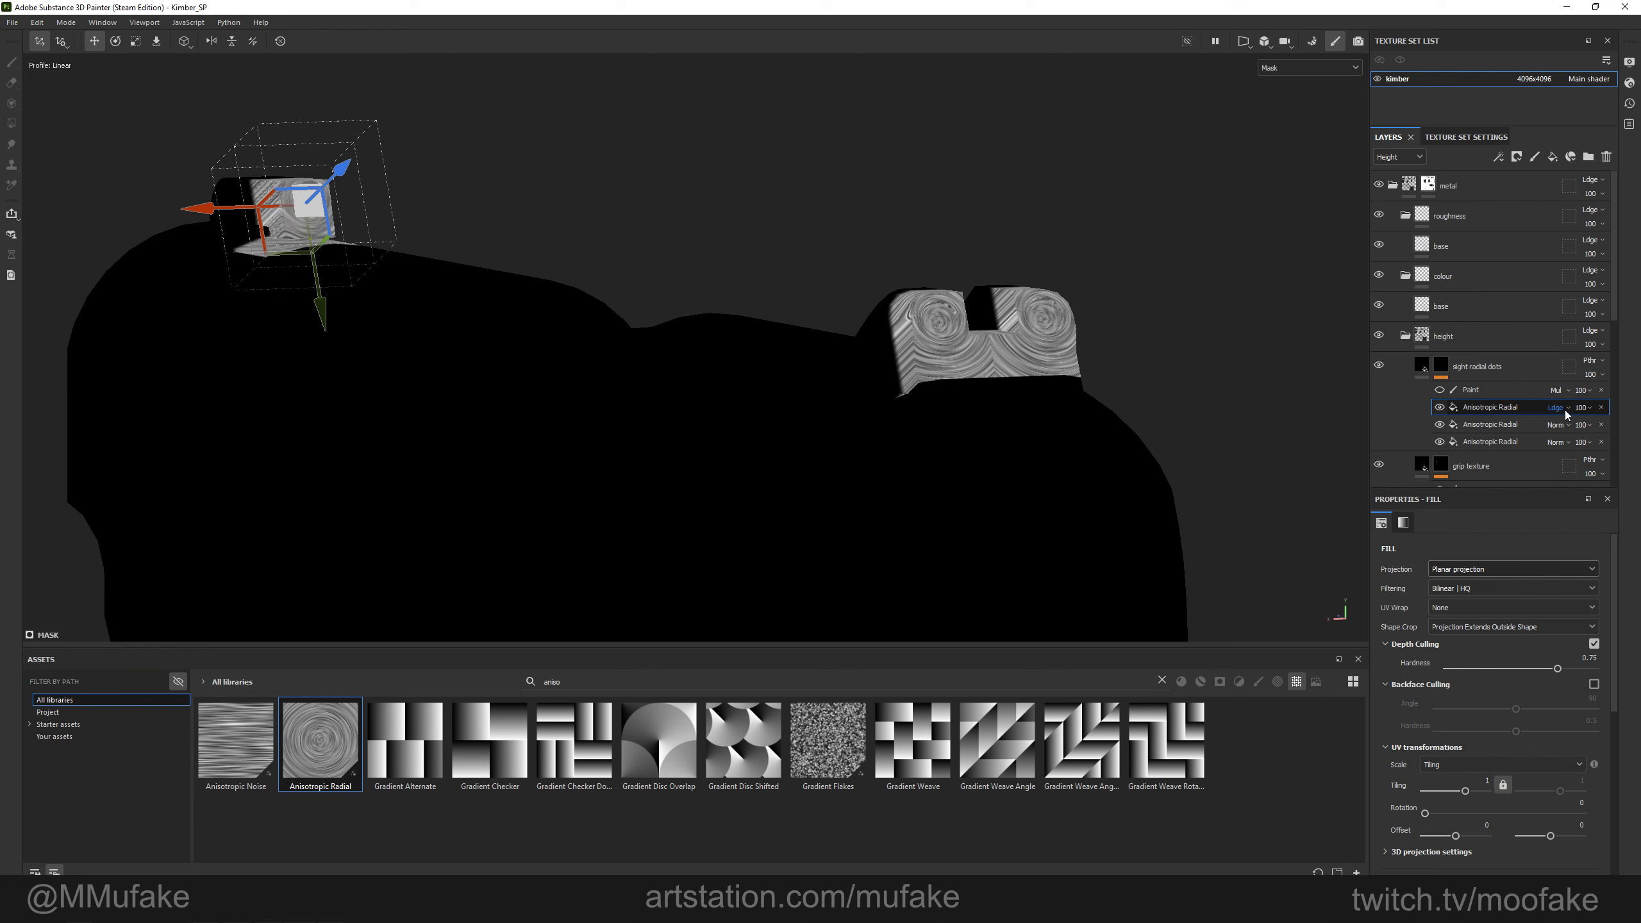
click(1443, 371)
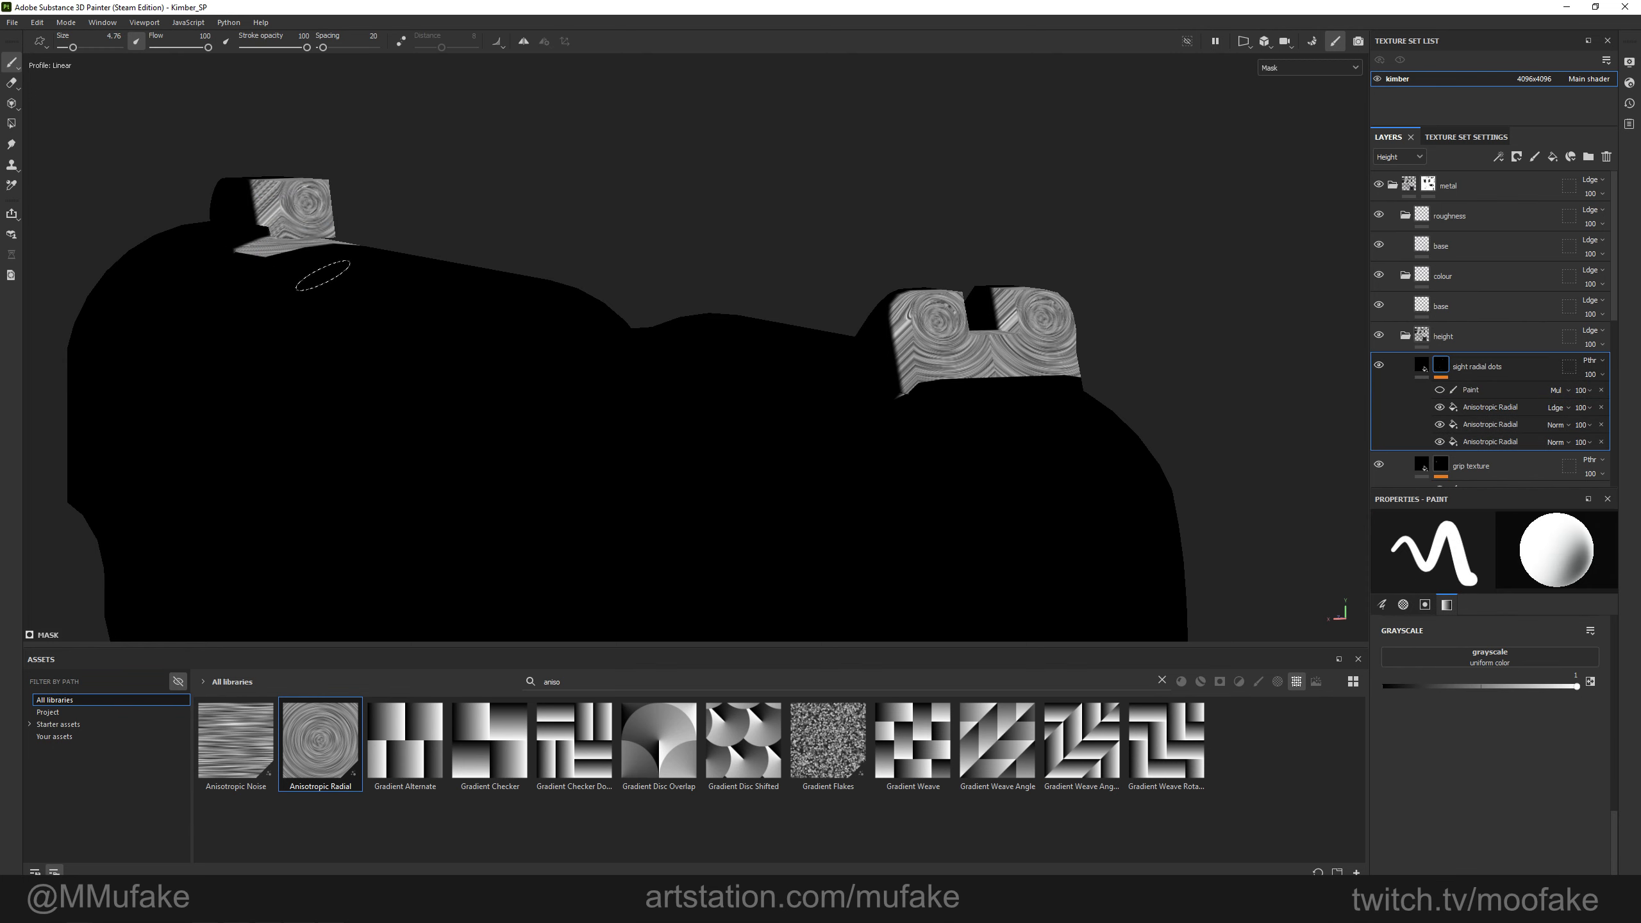
Set the upper Anisotropic Radial effect to Linear dodge (Add) and re-enable the Paint effect in the sight radial dots mask.
click(1558, 409)
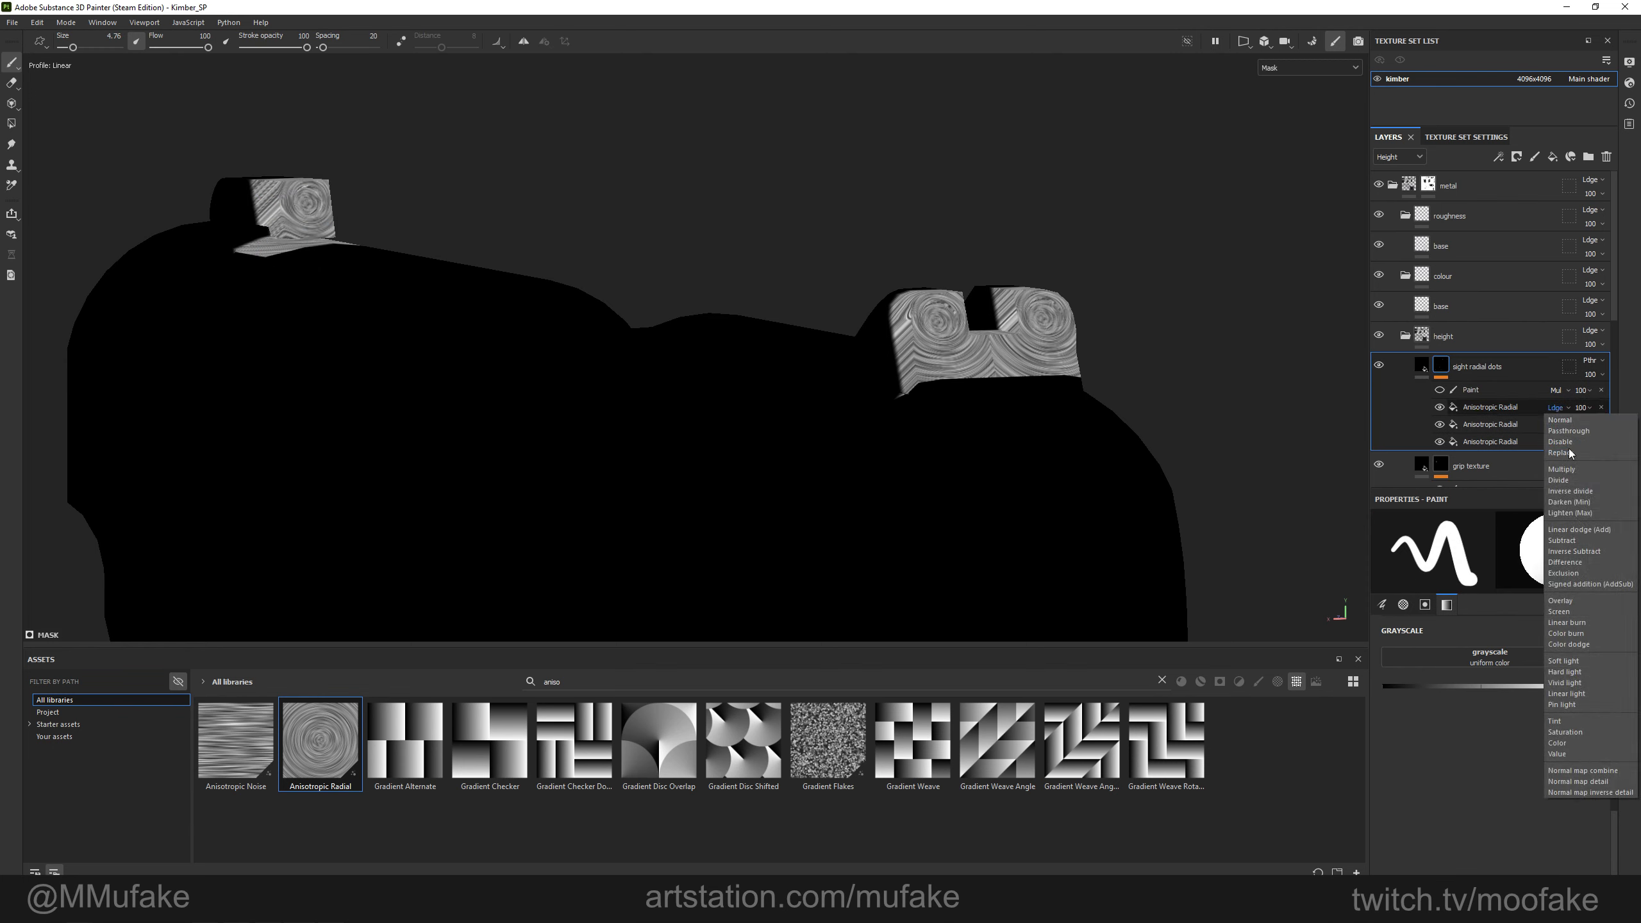
click(1575, 531)
key(m)
mouse_move(1133, 553)
alt+mouse_down()
mouse_move(786, 339)
mouse_move(917, 239)
alt+mouse_up()
click(1442, 390)
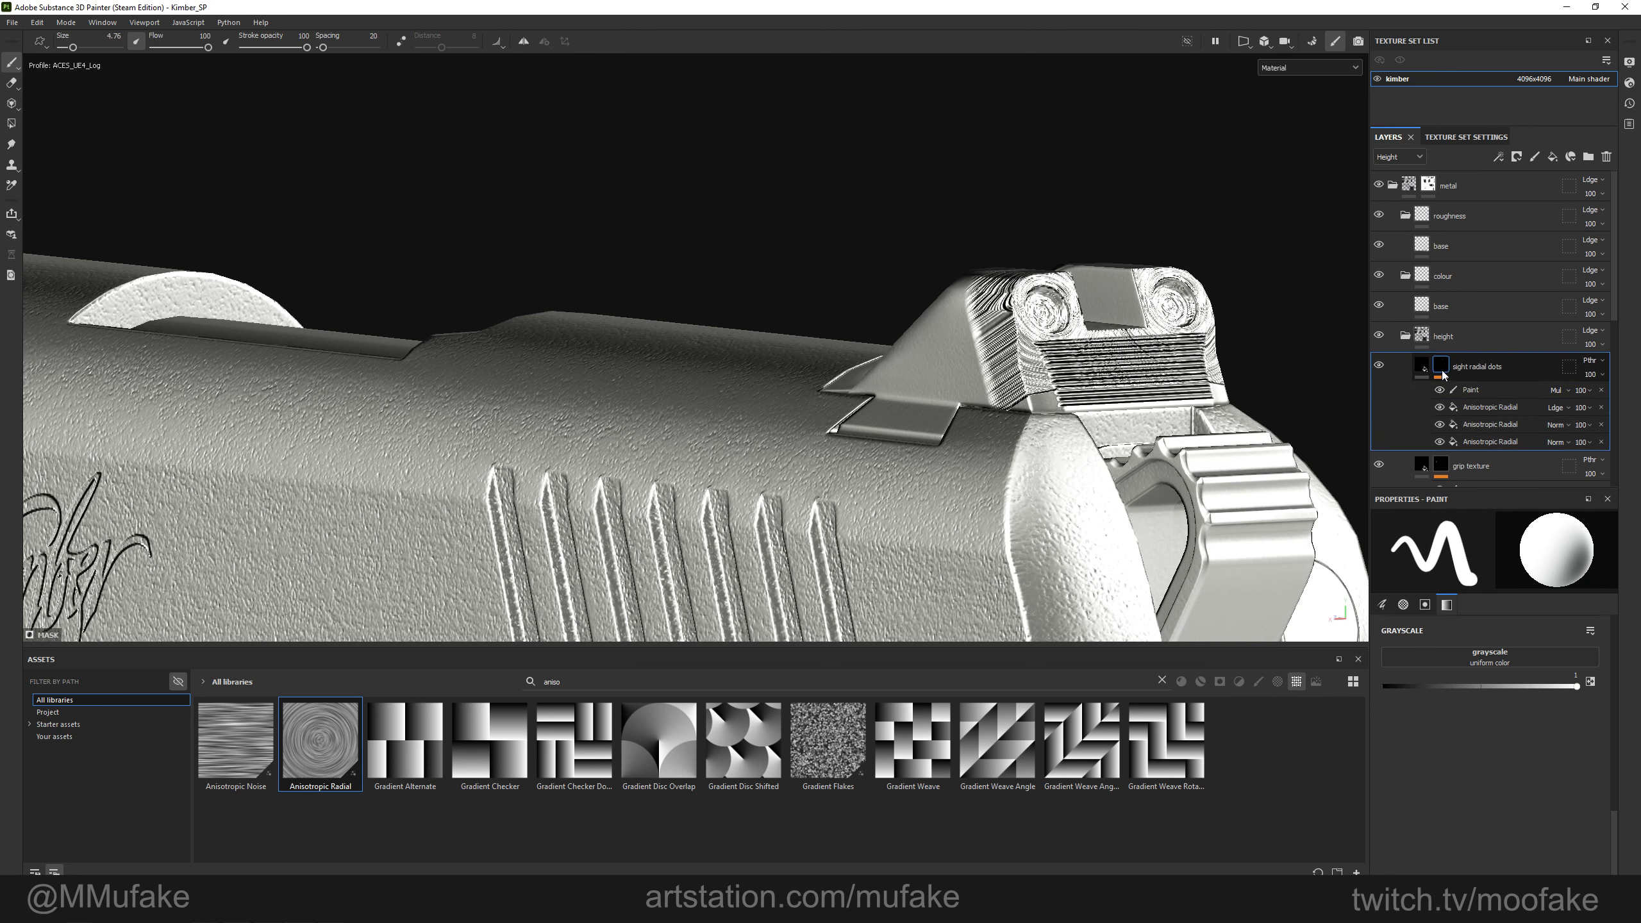
Fill the whole gun black in the Paint effect using Polygon Fill with the color at 0.
key(4)
alt+drag(627, 456, 869, 317)
alt+right_drag(1223, 401, 1041, 362)
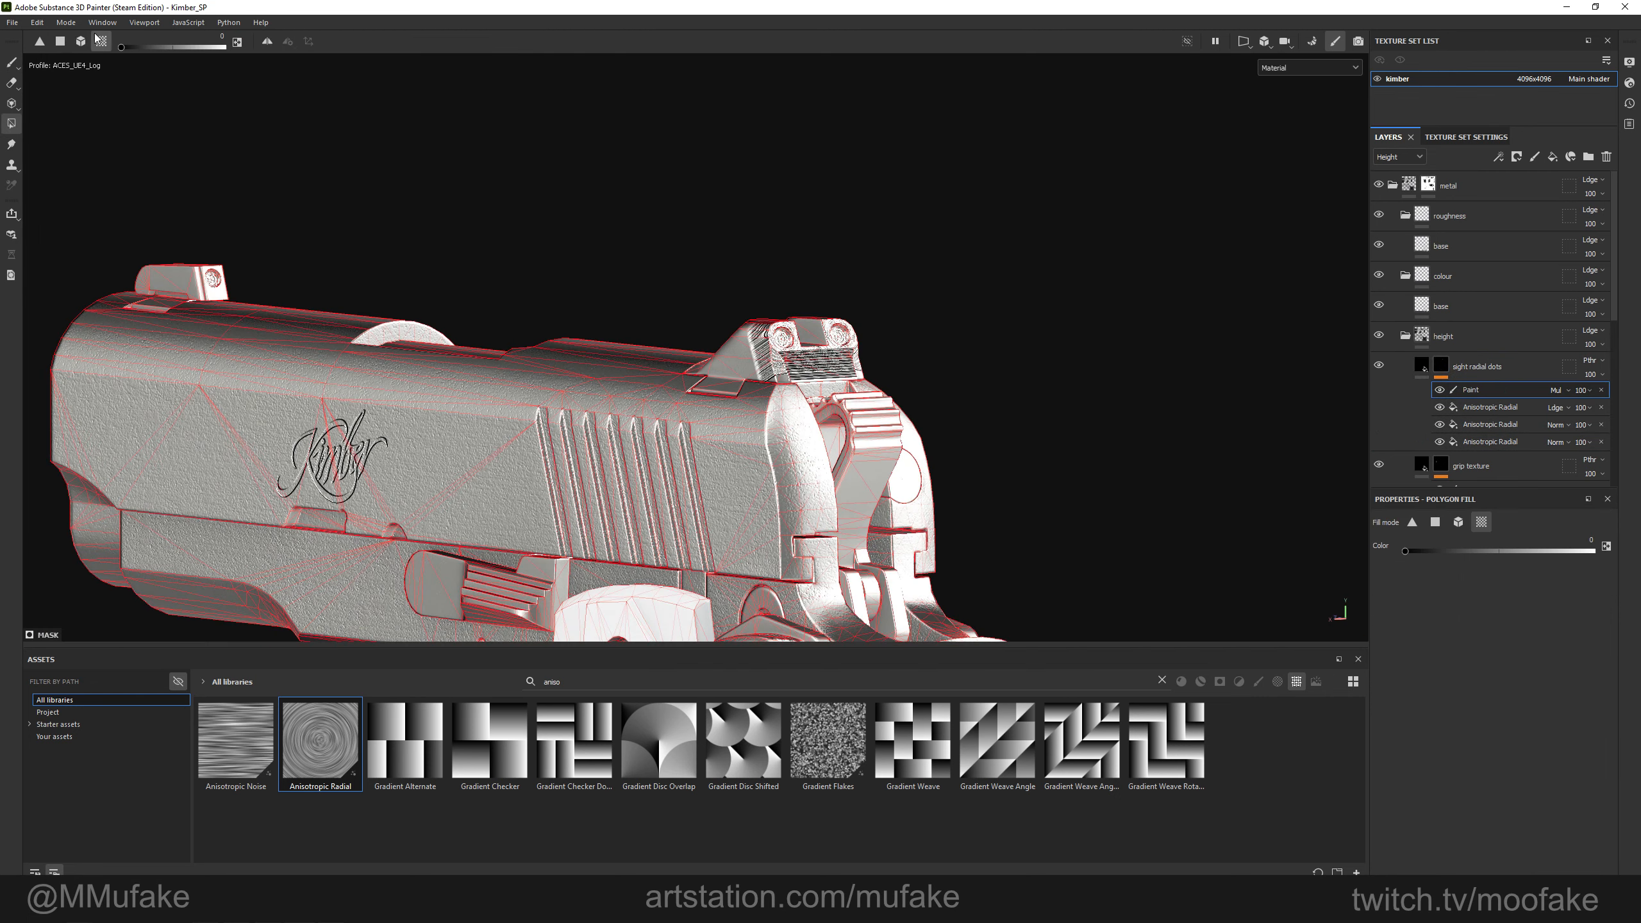
drag(111, 50, 108, 50)
drag(125, 213, 951, 534)
Fill the front and rear sight faces white in the Paint effect using Polygon Fill in UV chunk mode.
click(101, 41)
scroll(179, 217, up, 3)
alt+middle_drag(77, 265, 308, 294)
key(x)
click(92, 256)
alt+drag(814, 376, 647, 398)
click(931, 399)
click(753, 402)
Set the sight radial dots layer's height opacity to 20 and check the effect on the sights.
key(1)
alt+drag(808, 388, 859, 388)
click(1593, 360)
click(1592, 373)
click(1593, 361)
click(1596, 384)
drag(1586, 401, 1587, 401)
alt+drag(808, 389, 926, 314)
click(1593, 375)
alt+drag(840, 349, 930, 311)
mouse_move(821, 310)
alt+mouse_down()
mouse_move(867, 266)
mouse_move(853, 310)
alt+mouse_up()
alt+drag(214, 526, 453, 511)
Collapse the sight radial dots layer, then add a fill layer at the top of the height folder named rifling.
click(1466, 363)
click(1420, 370)
click(1425, 374)
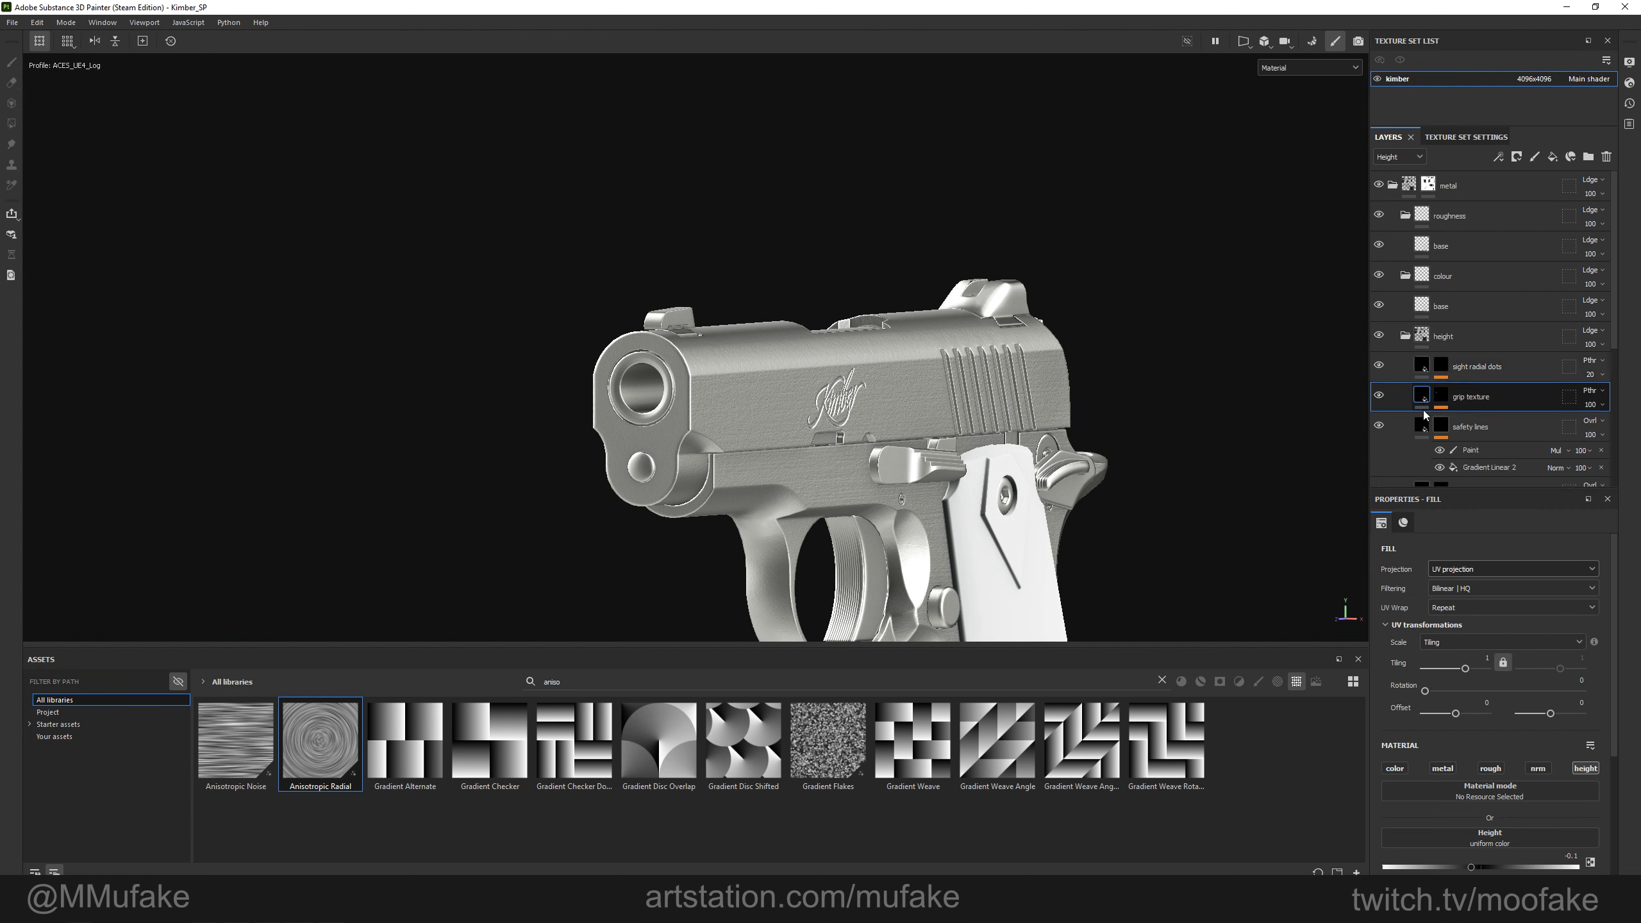
click(1553, 157)
double_click(1465, 367)
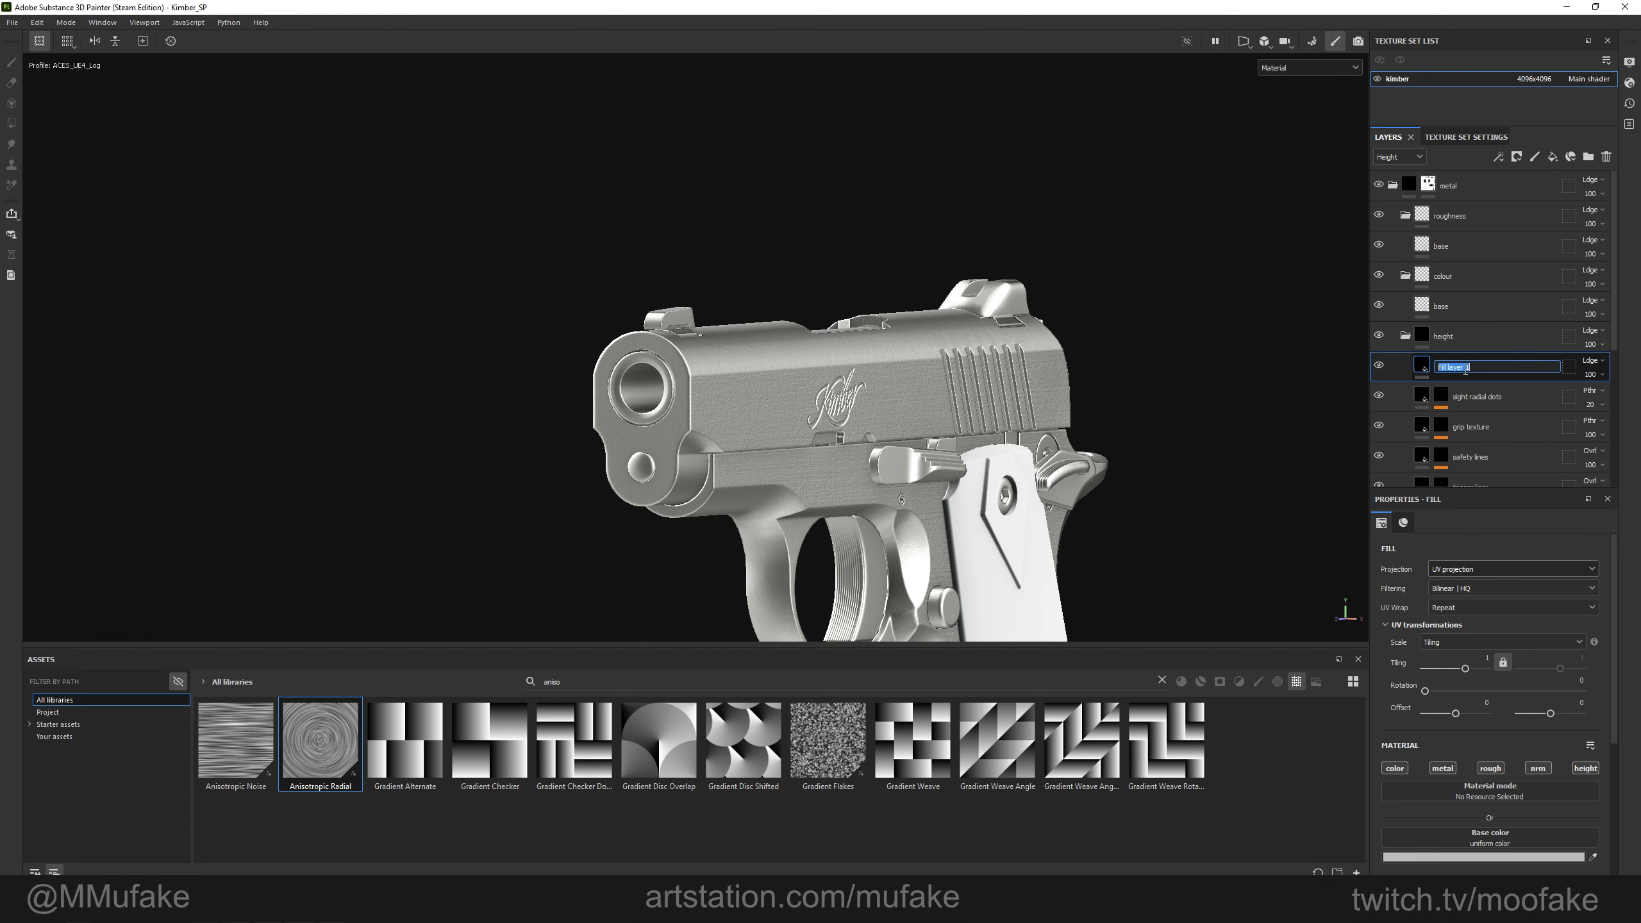
scroll(705, 405, up, 2)
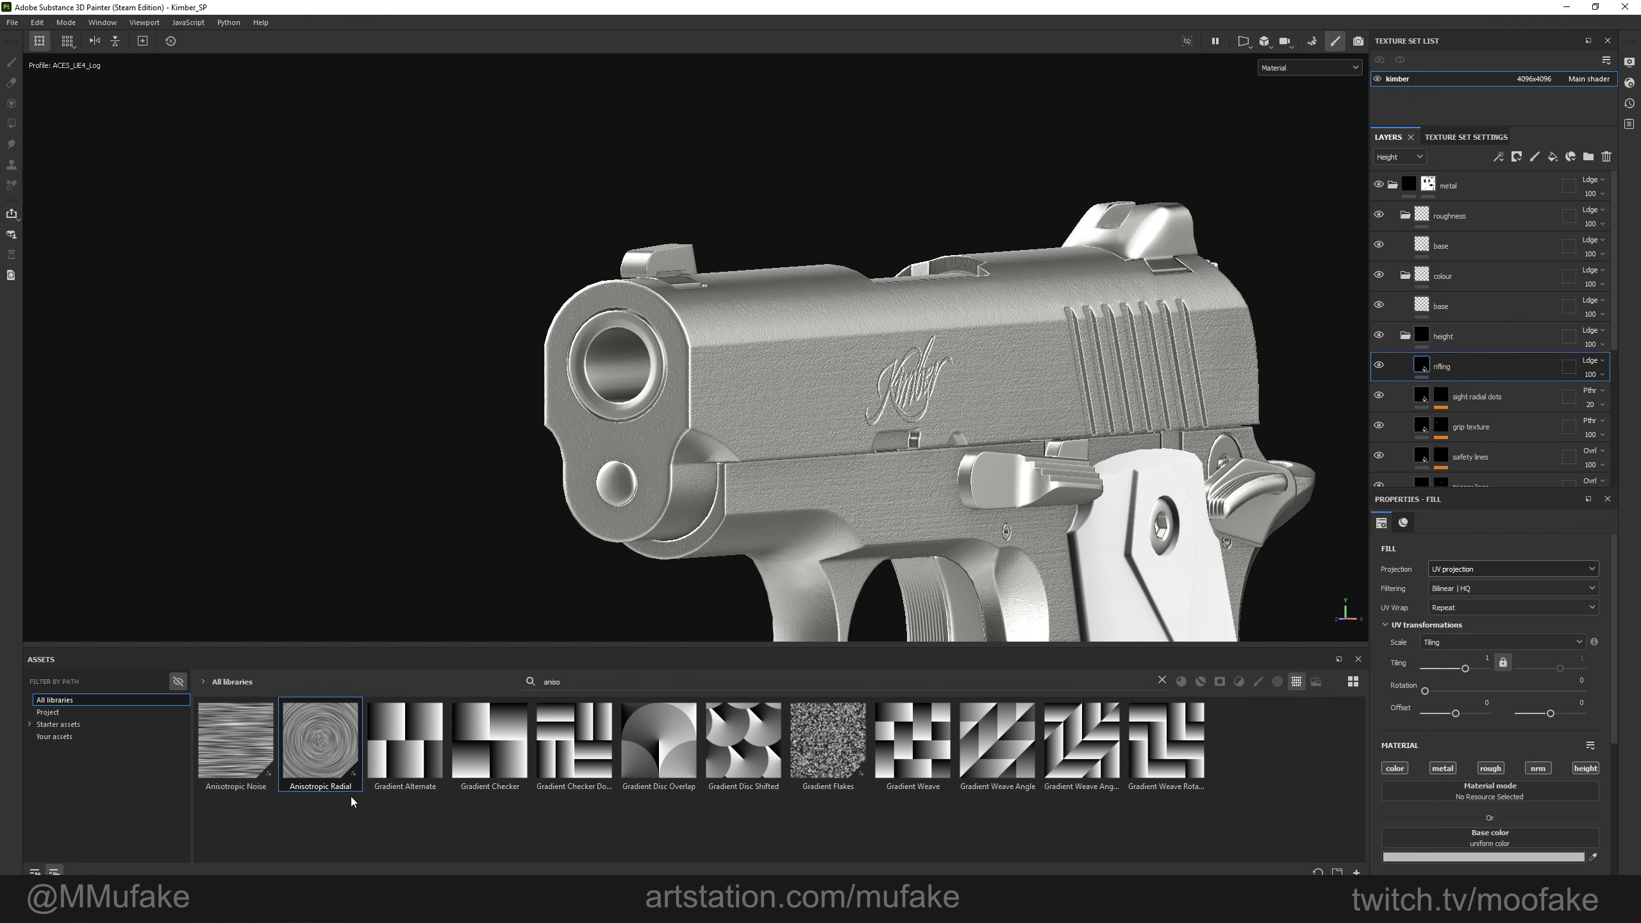
Show the UV layout and the 3D gun side by side.
click(882, 350)
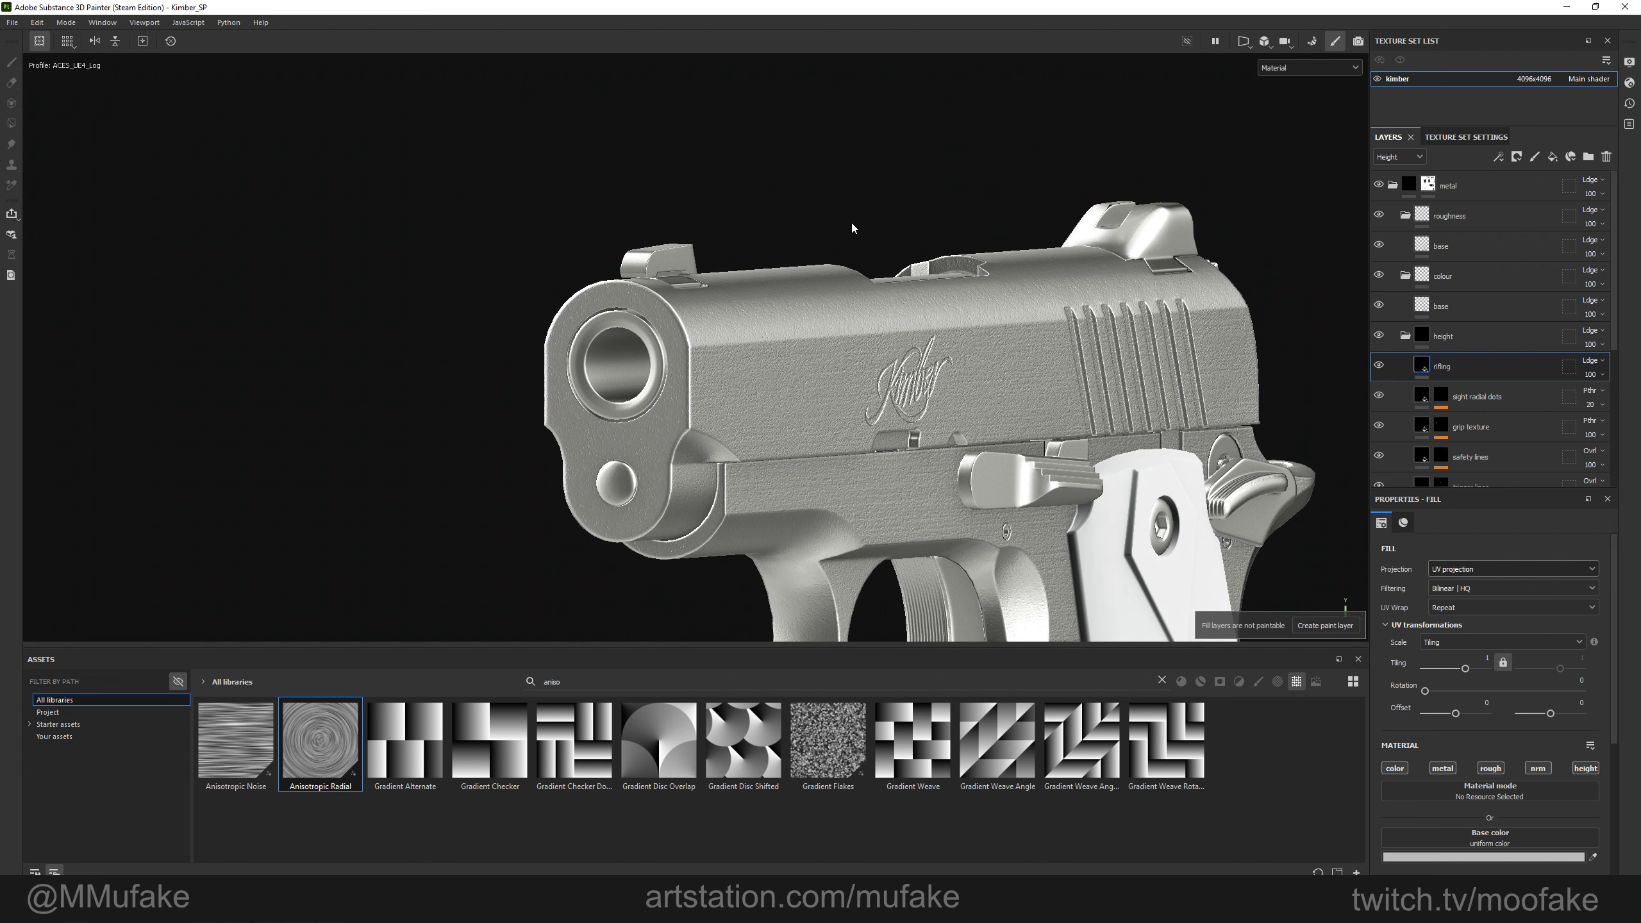
key(F3)
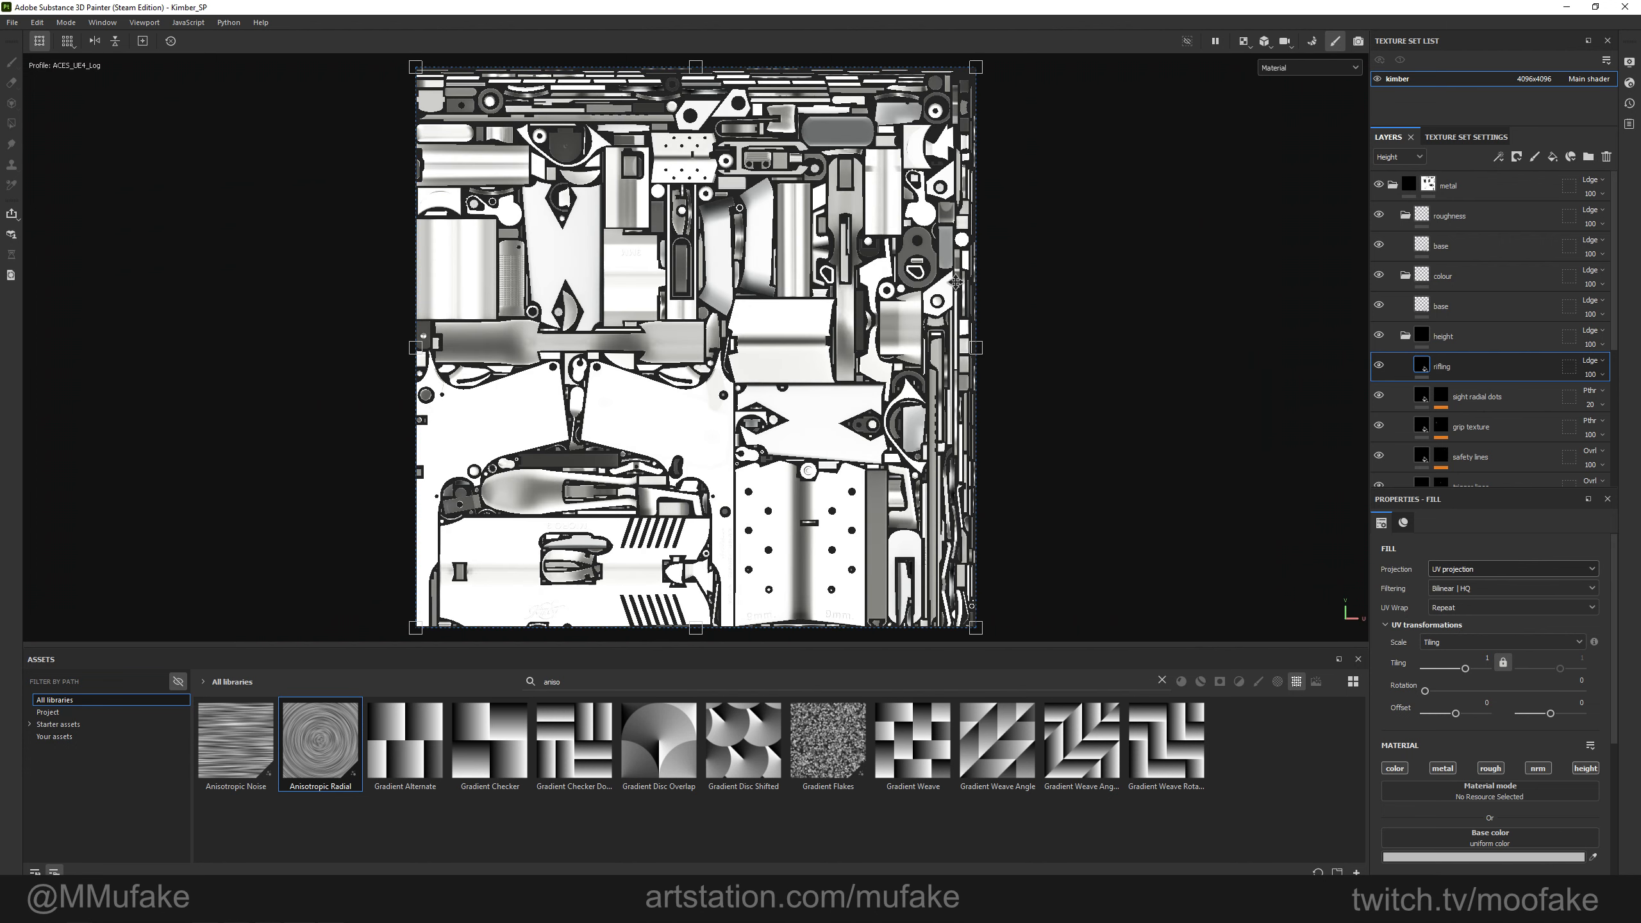
key(F2)
key(F1)
scroll(1228, 388, down, 3)
alt+middle_drag(1260, 401, 1105, 340)
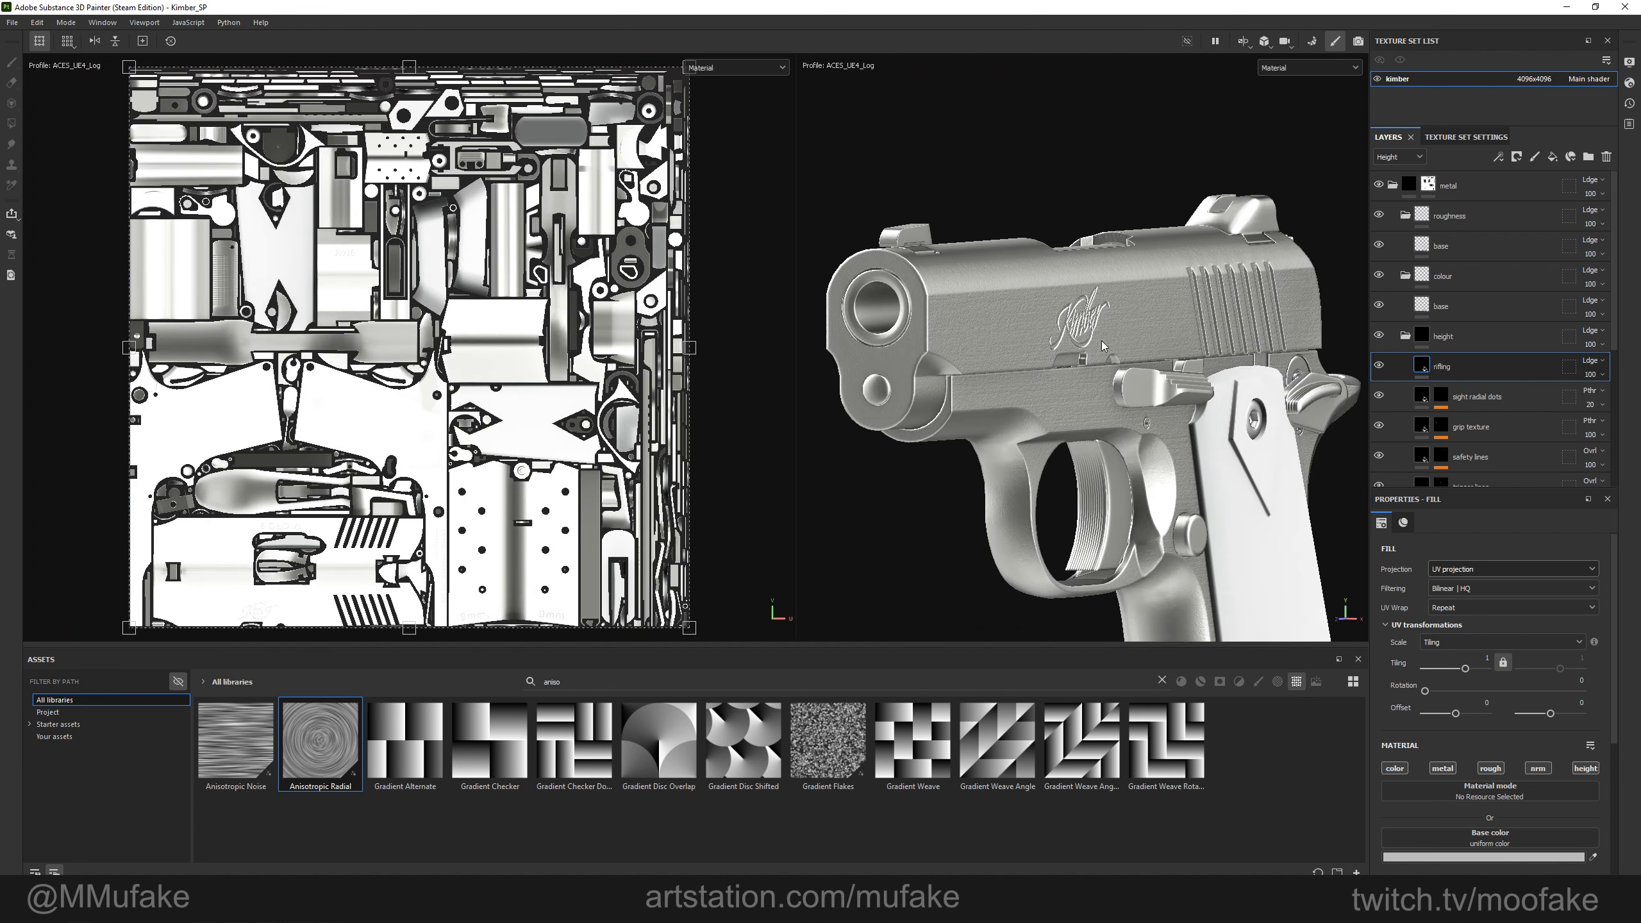
alt+drag(1122, 288, 1084, 300)
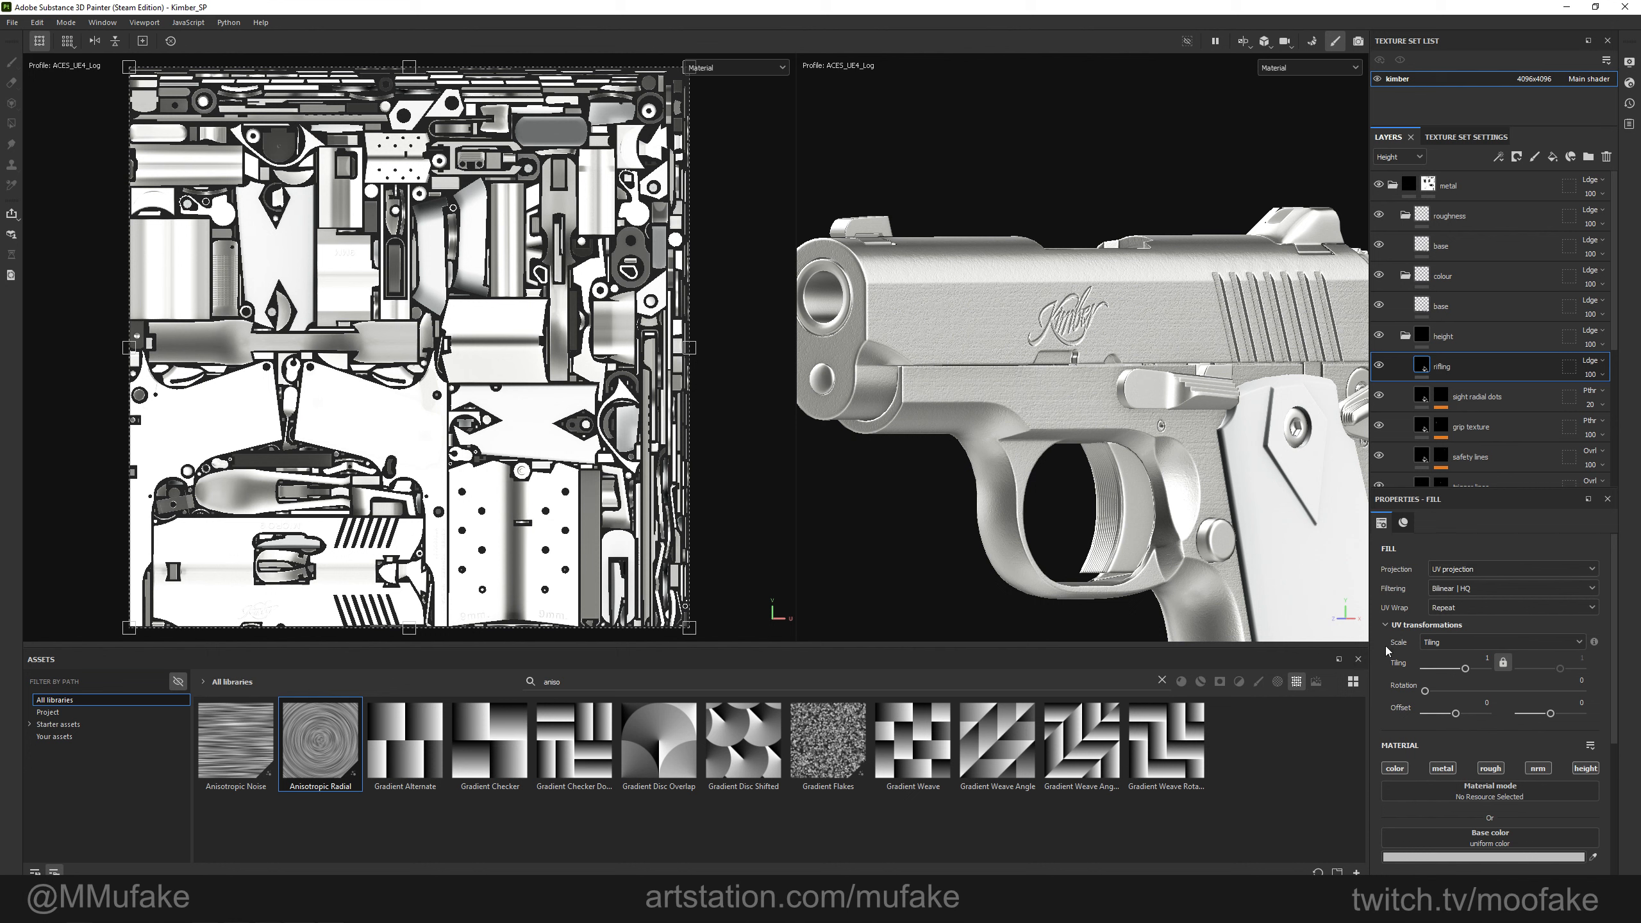
Limit the rifling fill layer to the height channel and set its height to -0.1.
scroll(1535, 773, down, 3)
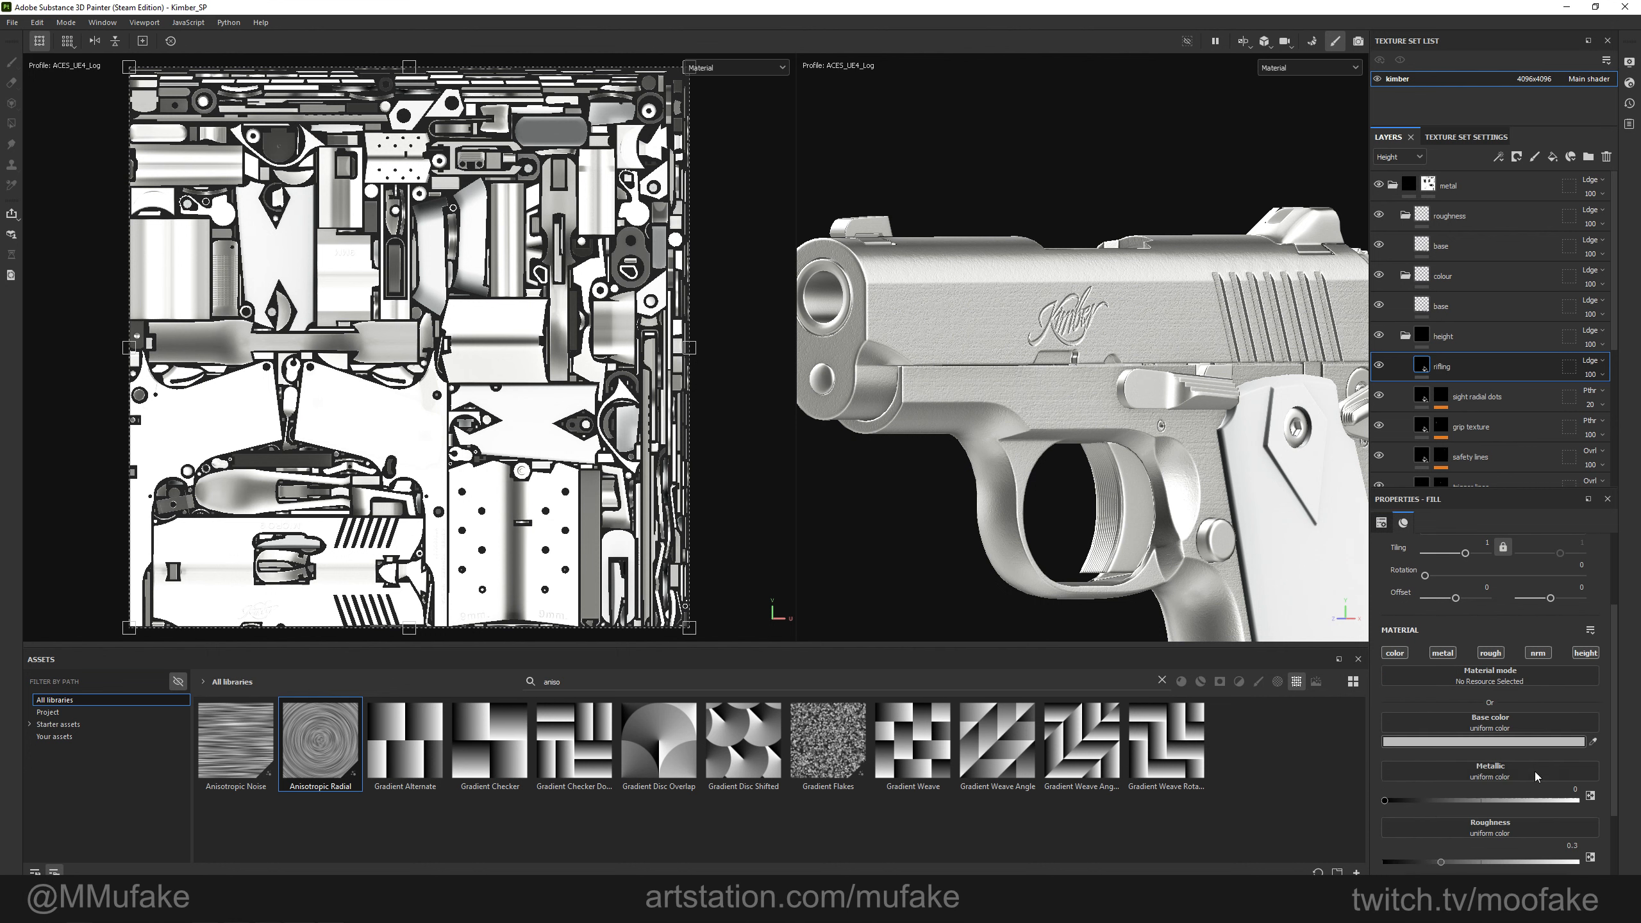
alt+click(1586, 652)
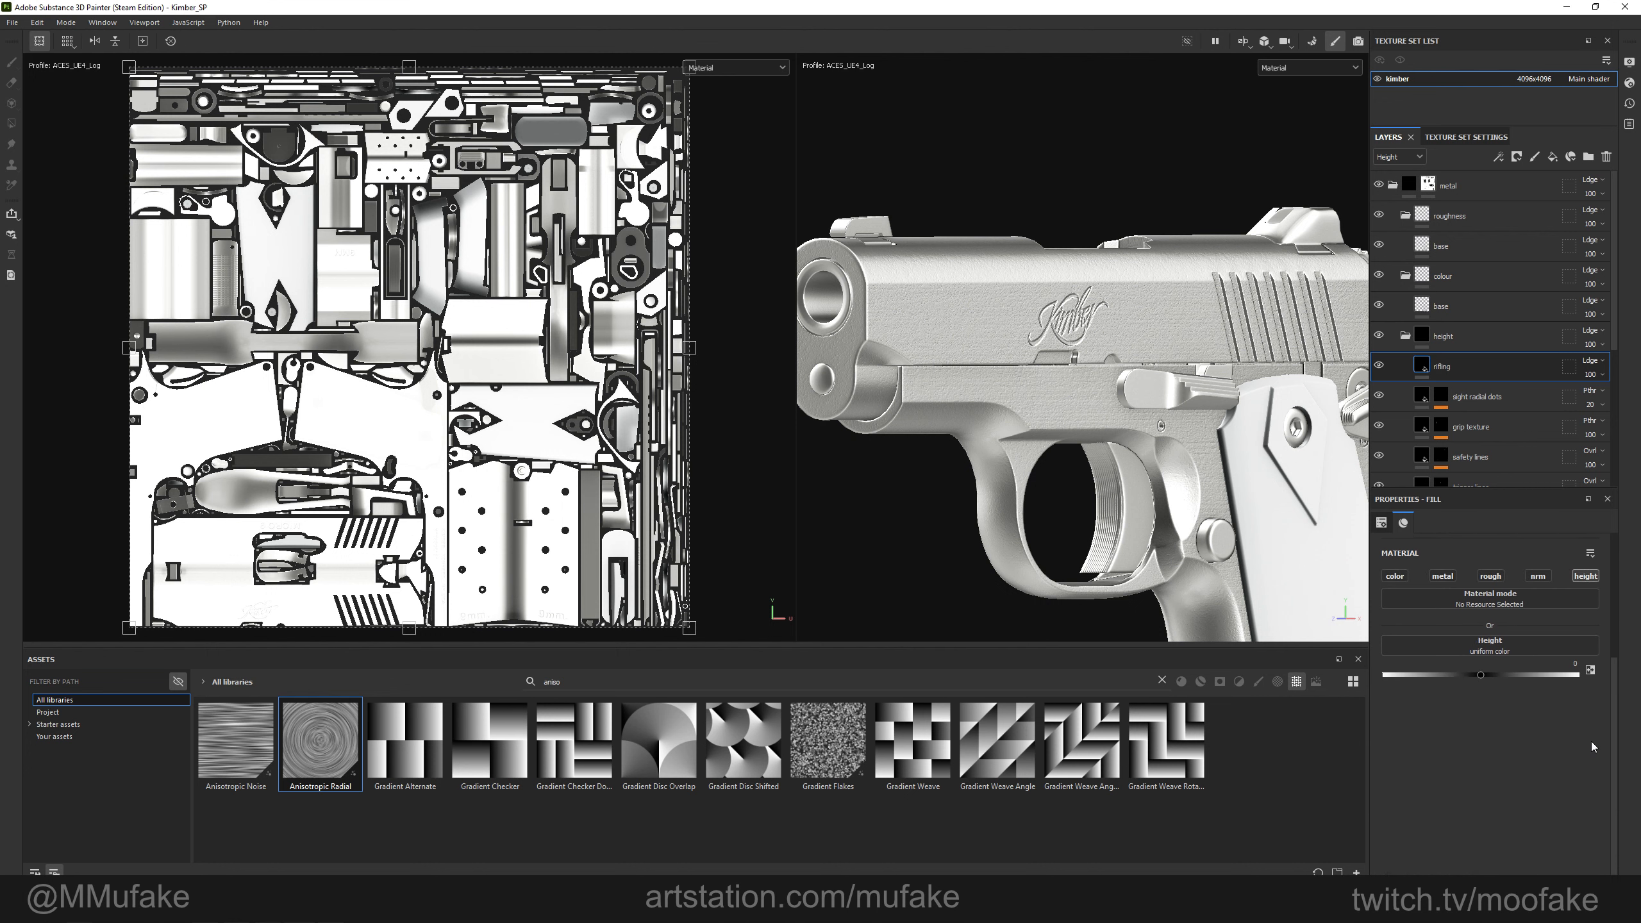
click(1590, 665)
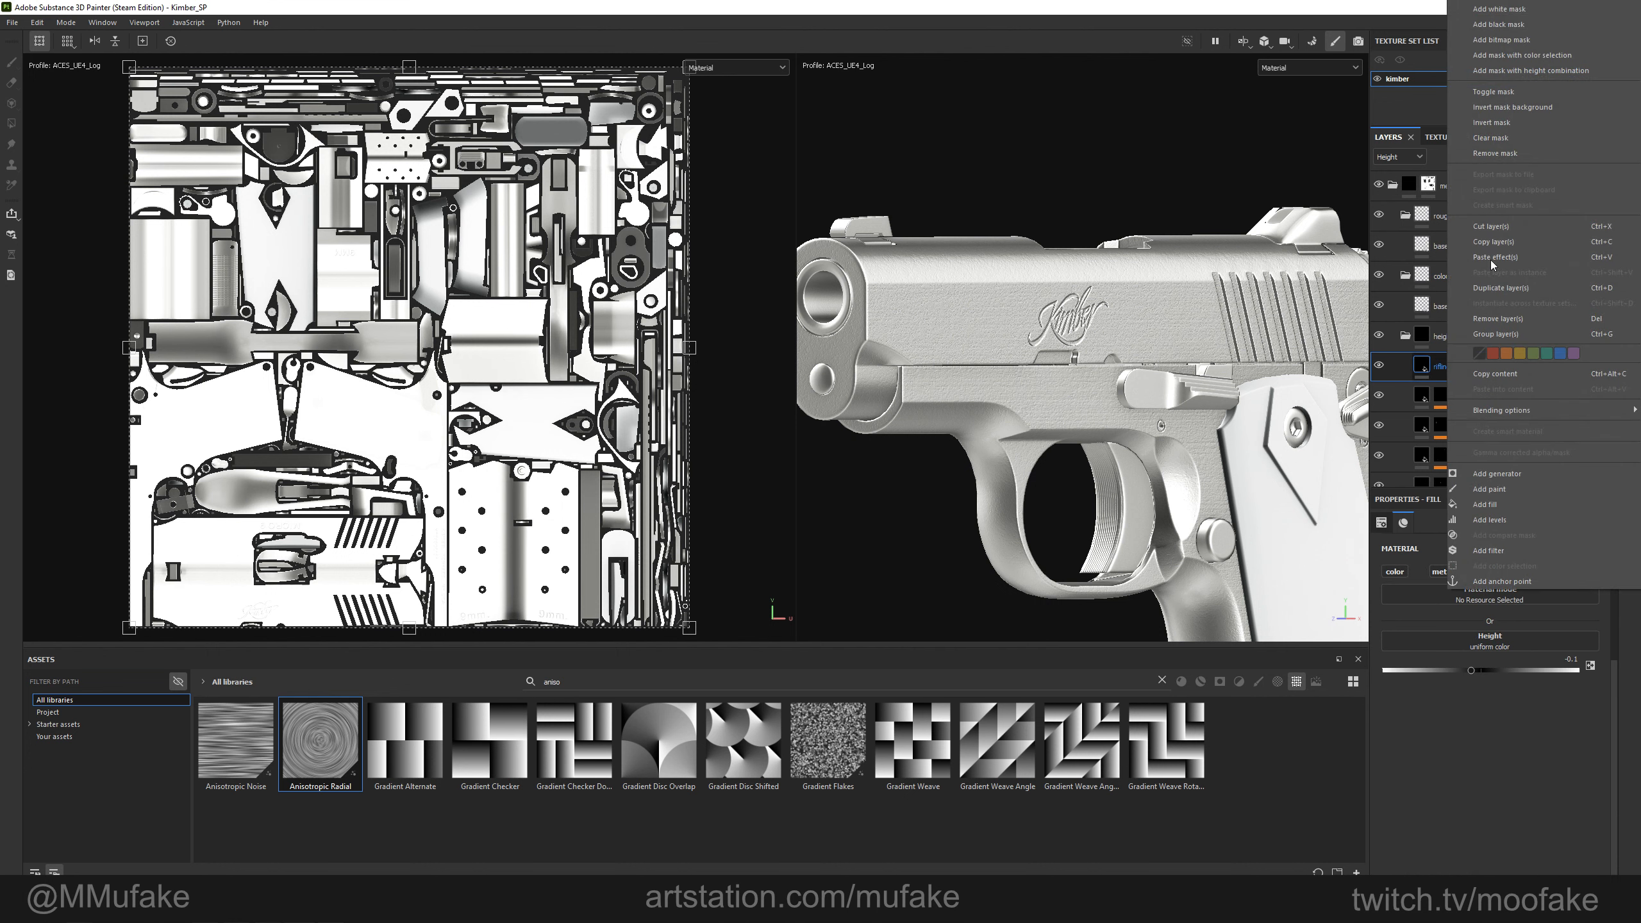
Add a black mask to the rifling layer and put a fill effect in it.
right_click(1484, 366)
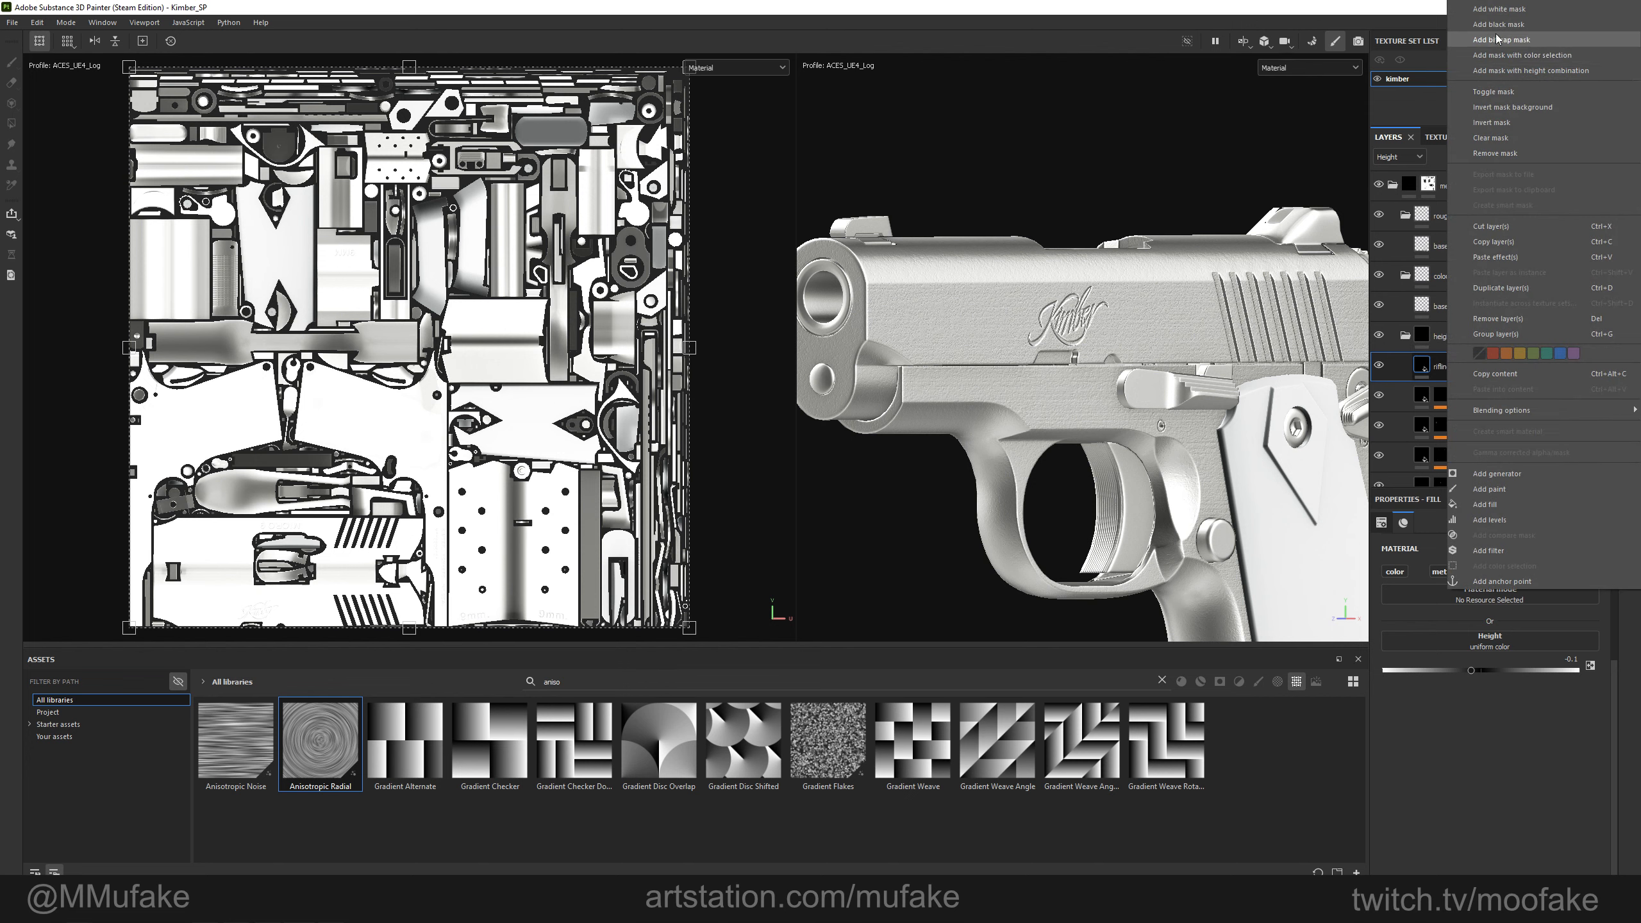
click(1499, 23)
right_click(1441, 364)
click(1485, 806)
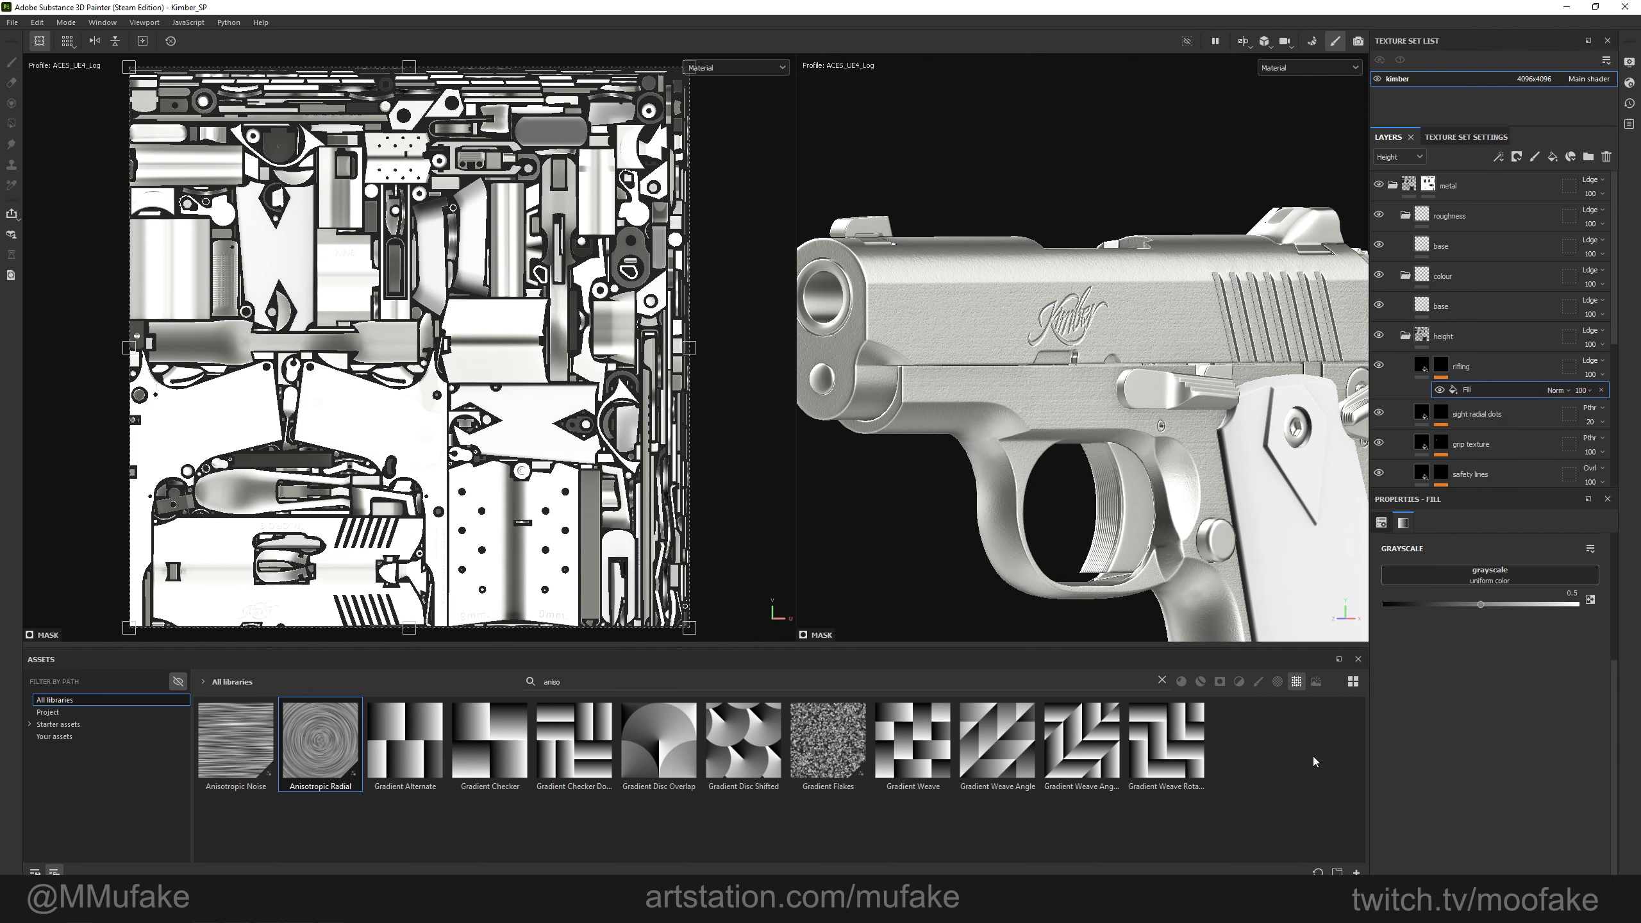
Search the assets for "stripe" and assign the Stripes texture to the mask fill's grayscale.
text(stripe)
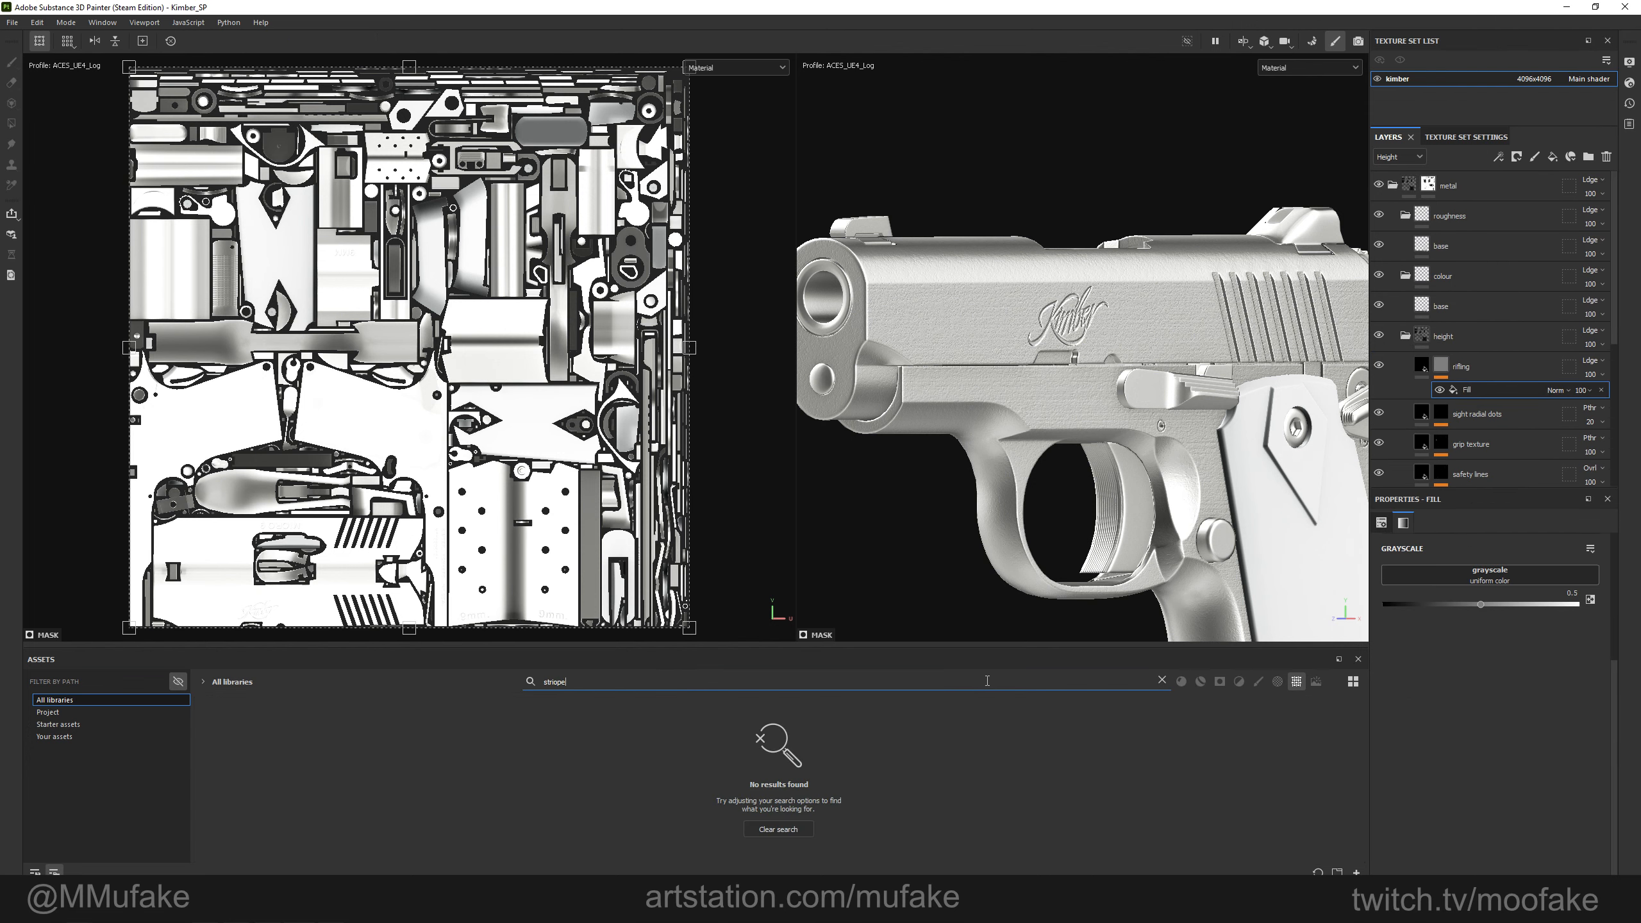
key(BackSpace)
key(BackSpace)
key(BackSpace)
key(BackSpace)
text(ts)
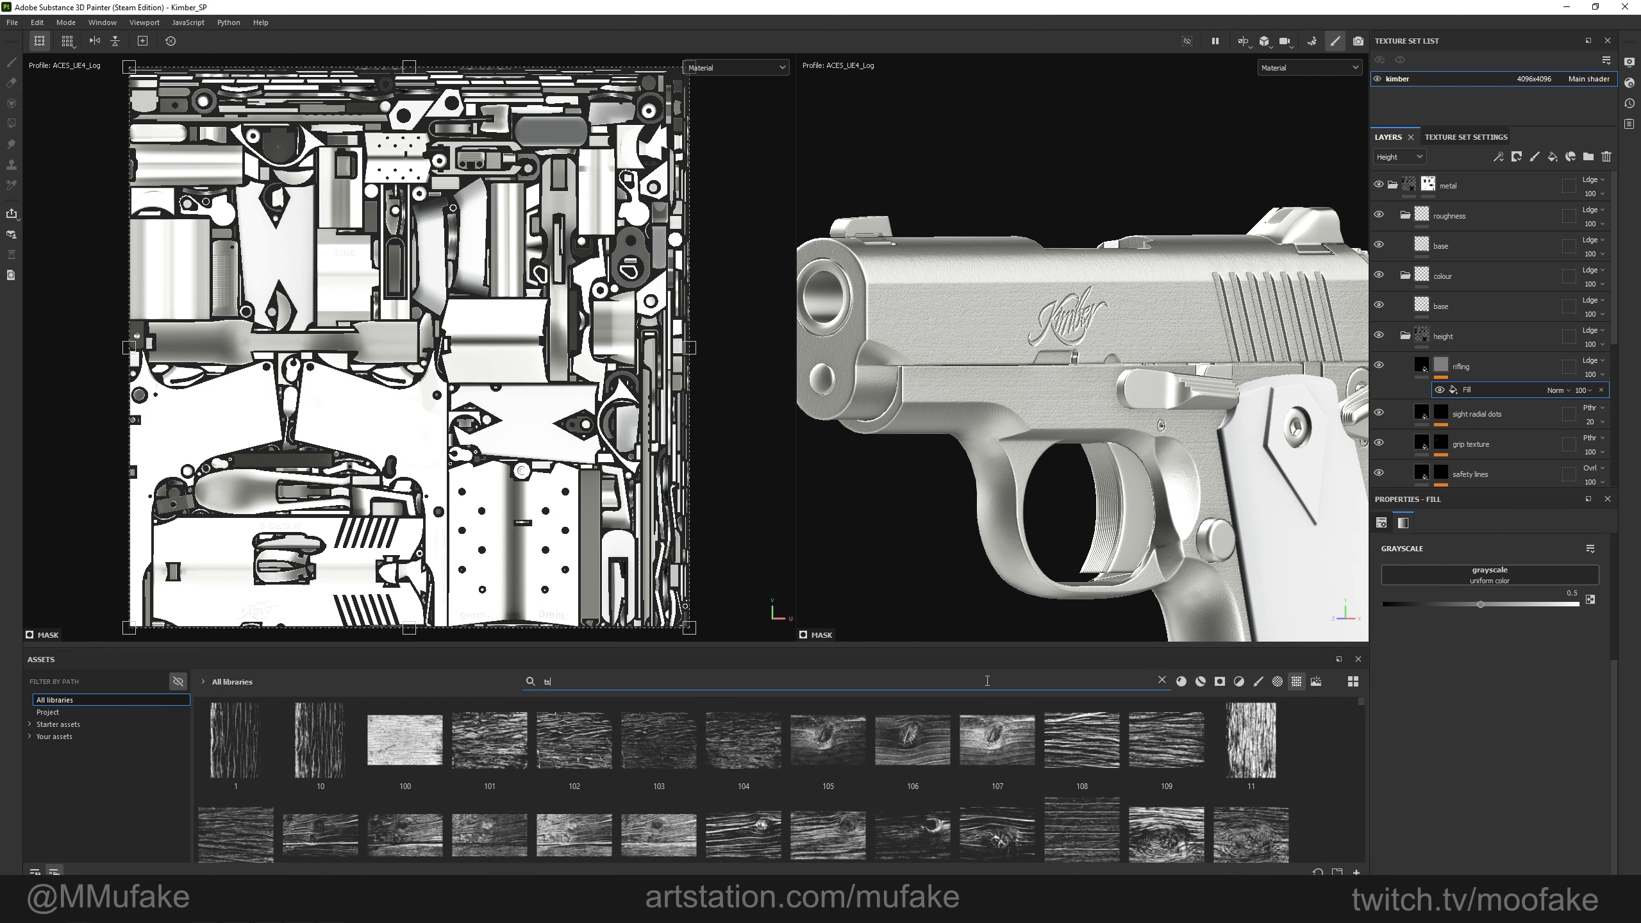
text(ripe)
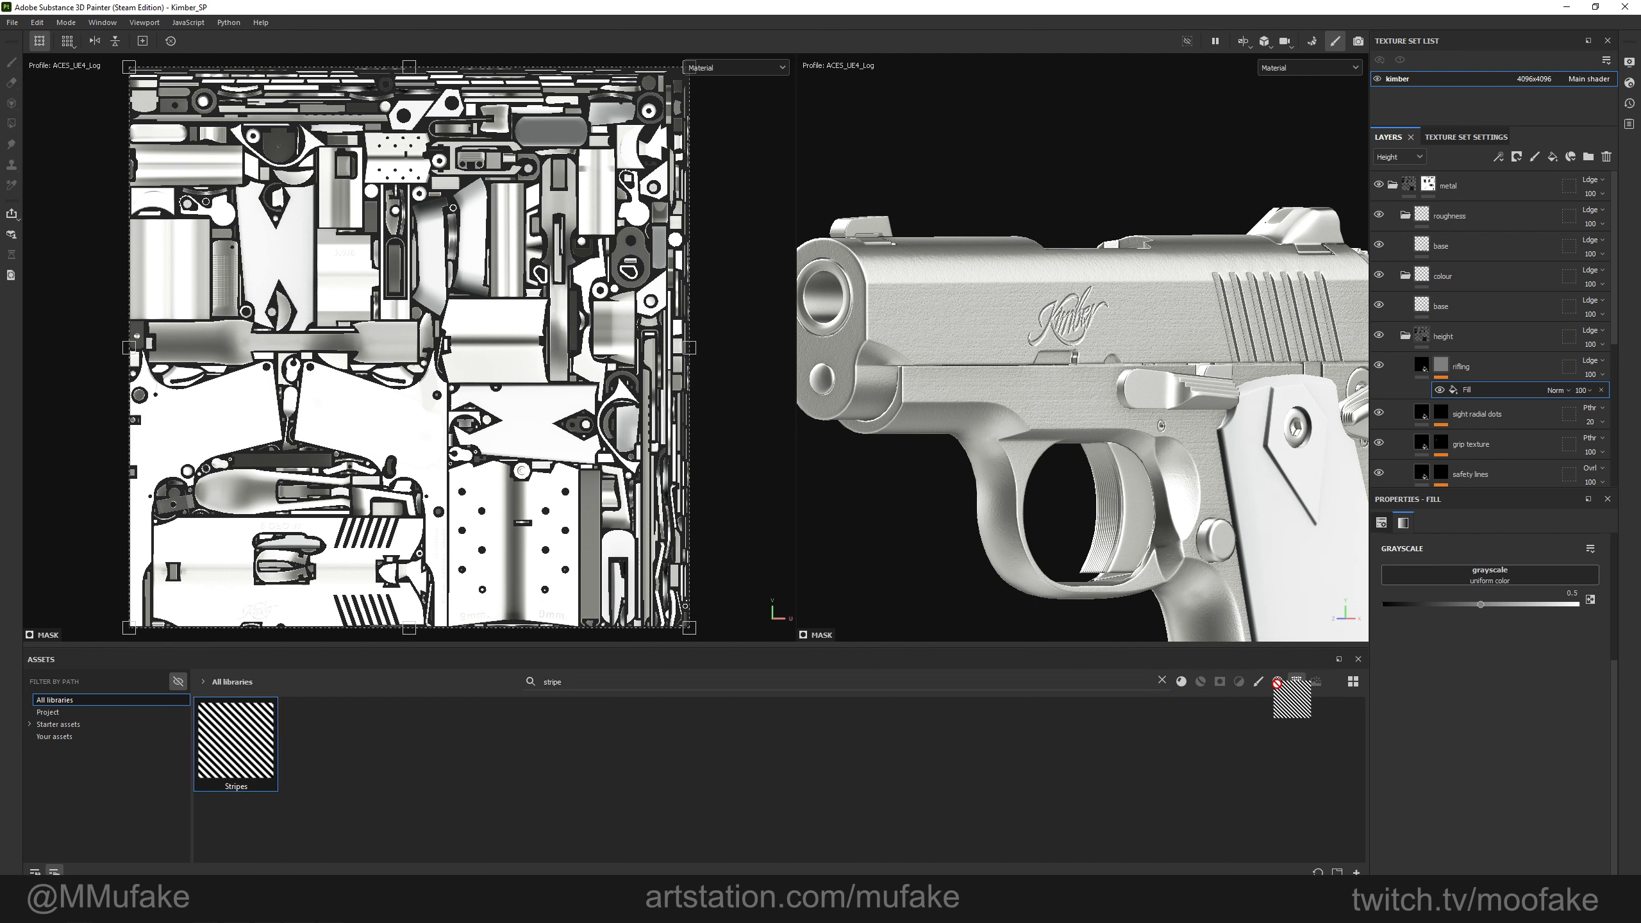
drag(1487, 577, 1488, 580)
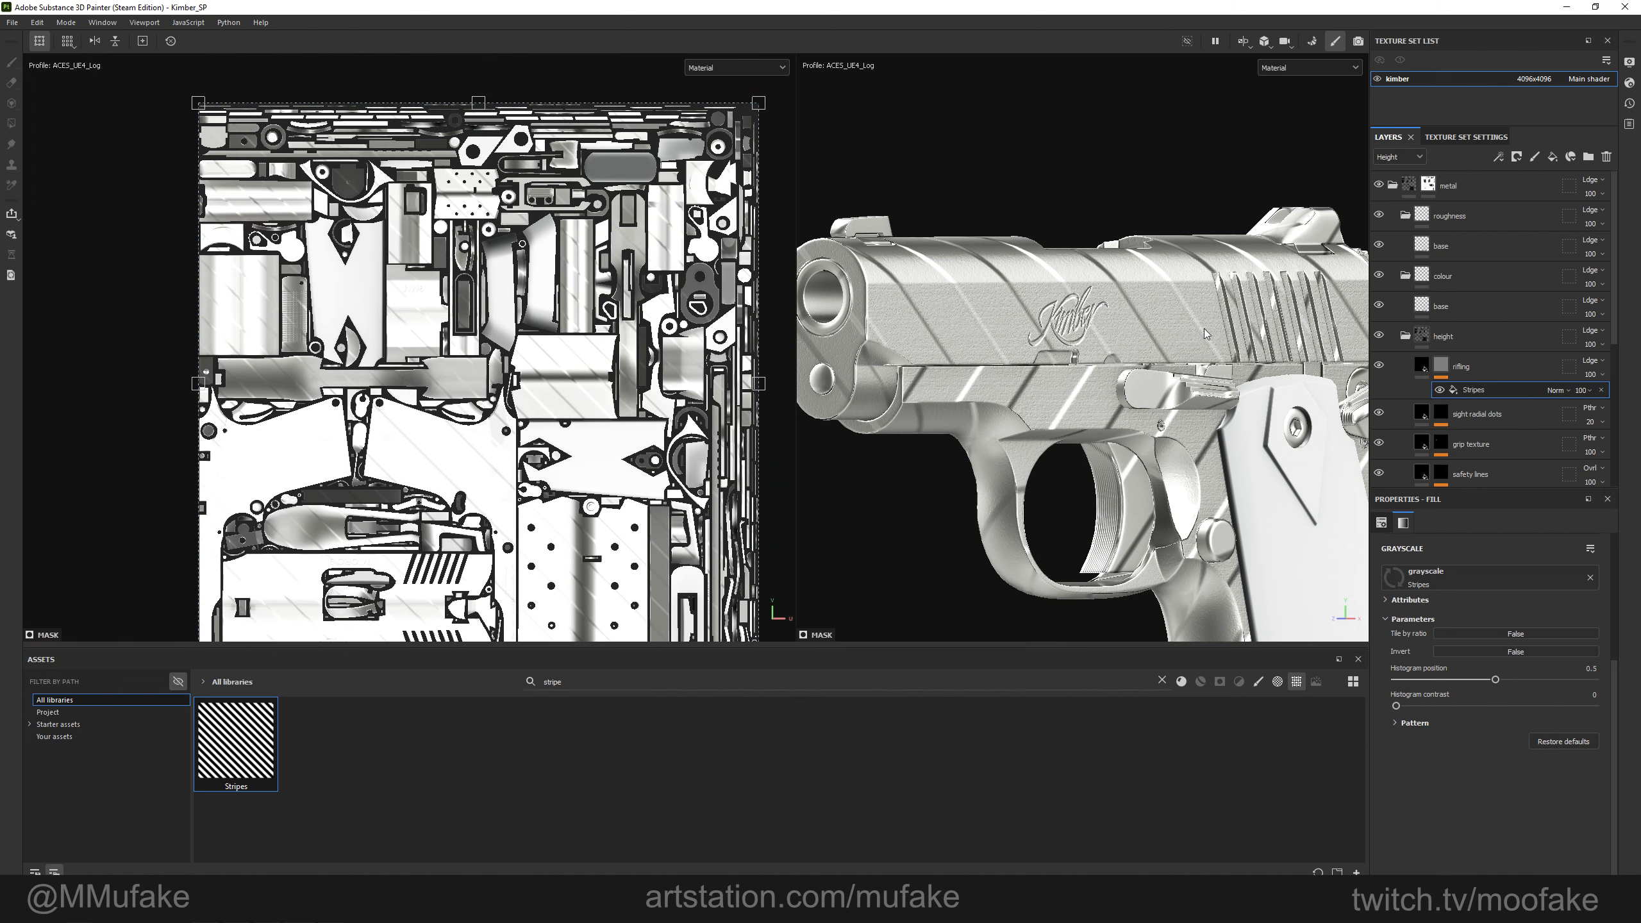
Display the rifling layer's mask and hide its Stripes effect.
alt+click(1441, 366)
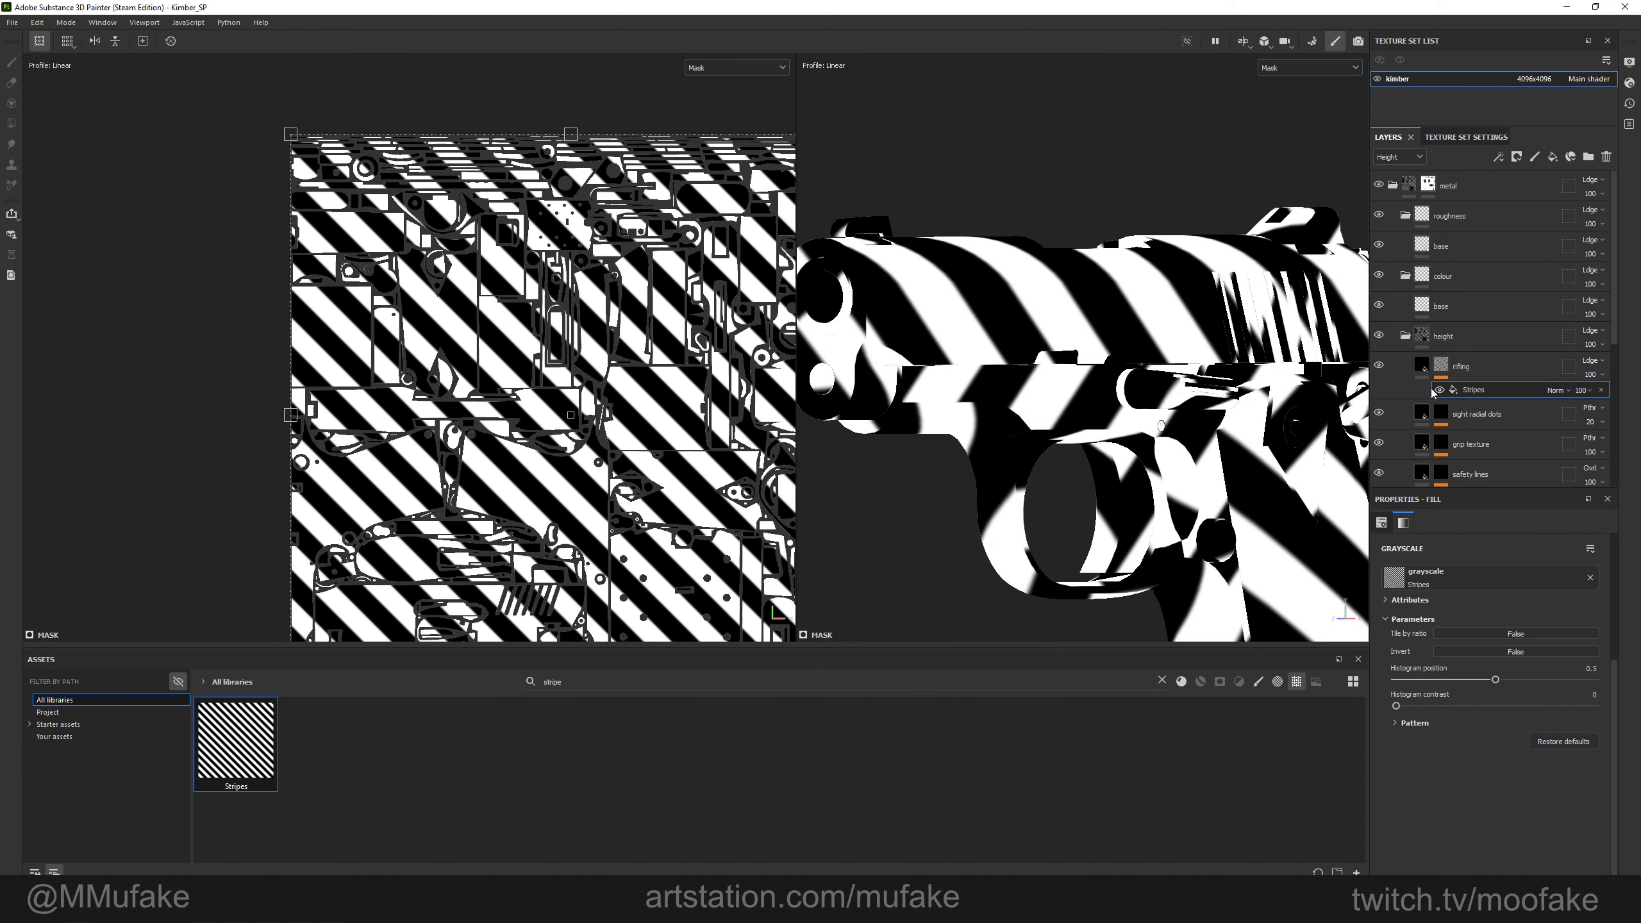
click(1438, 390)
right_click(1485, 392)
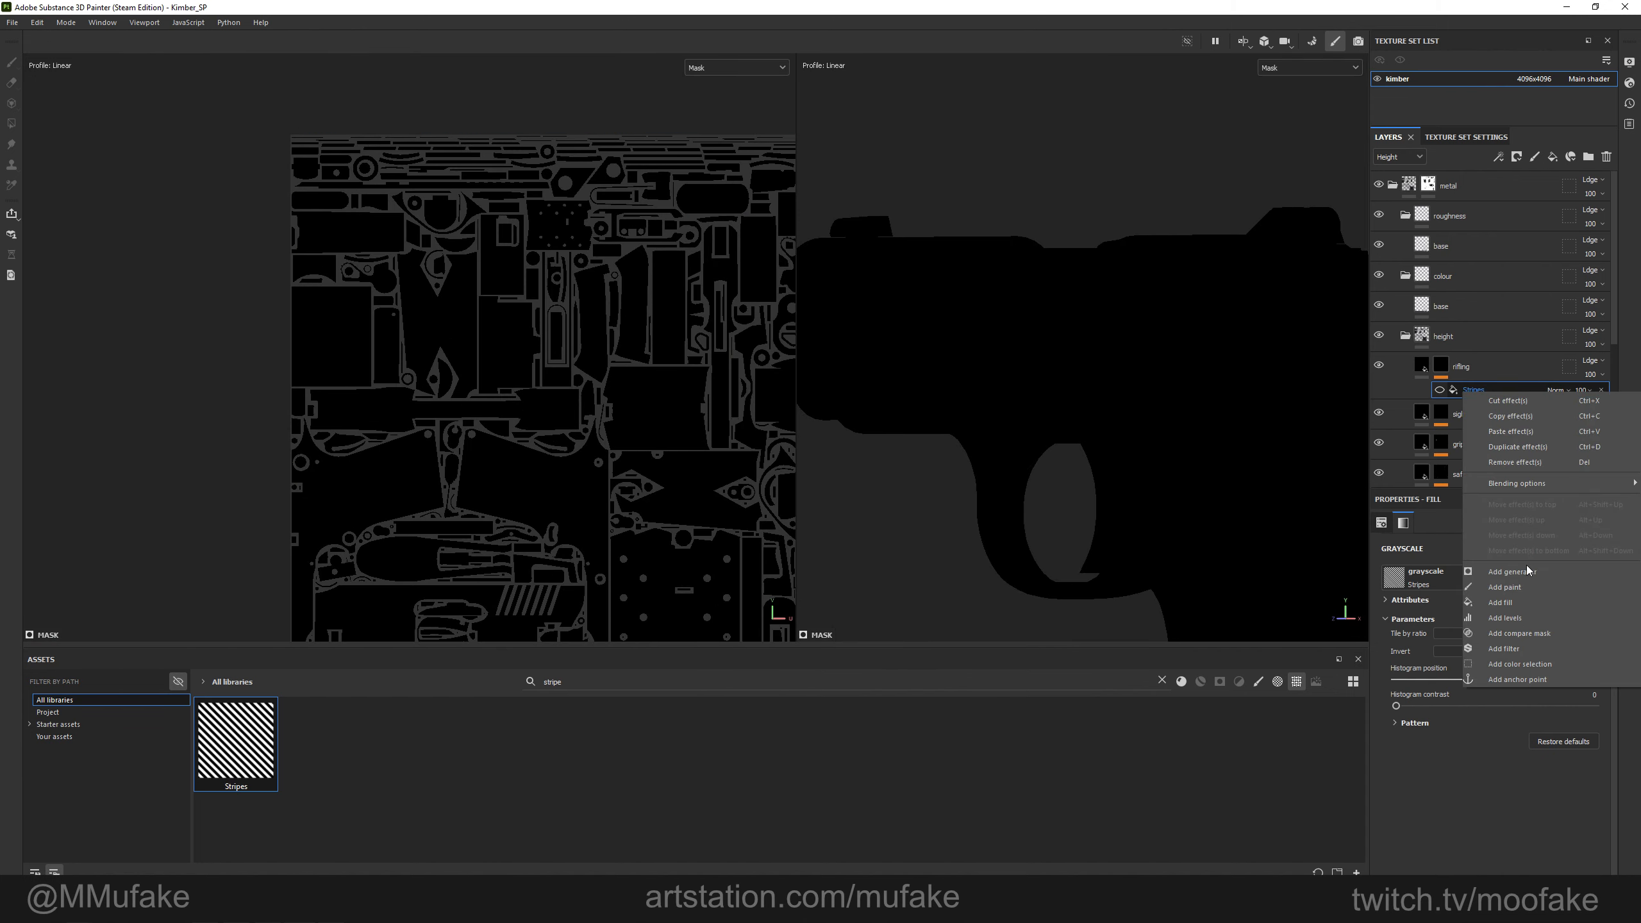
click(1348, 493)
alt+middle_drag(500, 243, 647, 259)
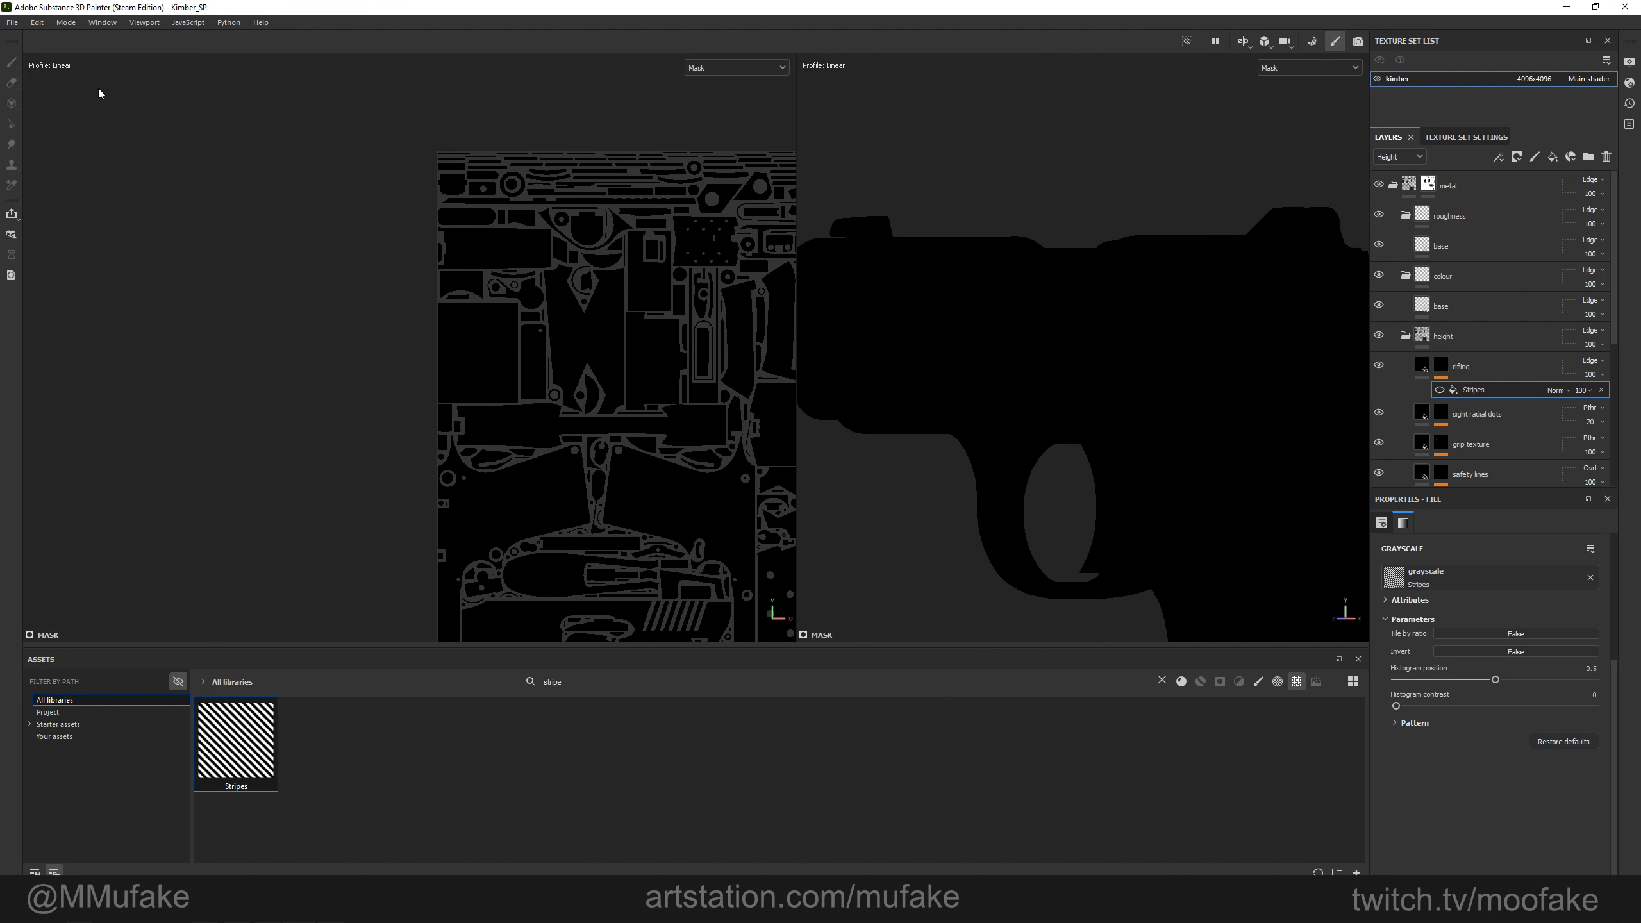
Fill the inside of the barrel bore white in the rifling mask using Polygon Fill in UV chunk mode.
click(1442, 367)
click(11, 123)
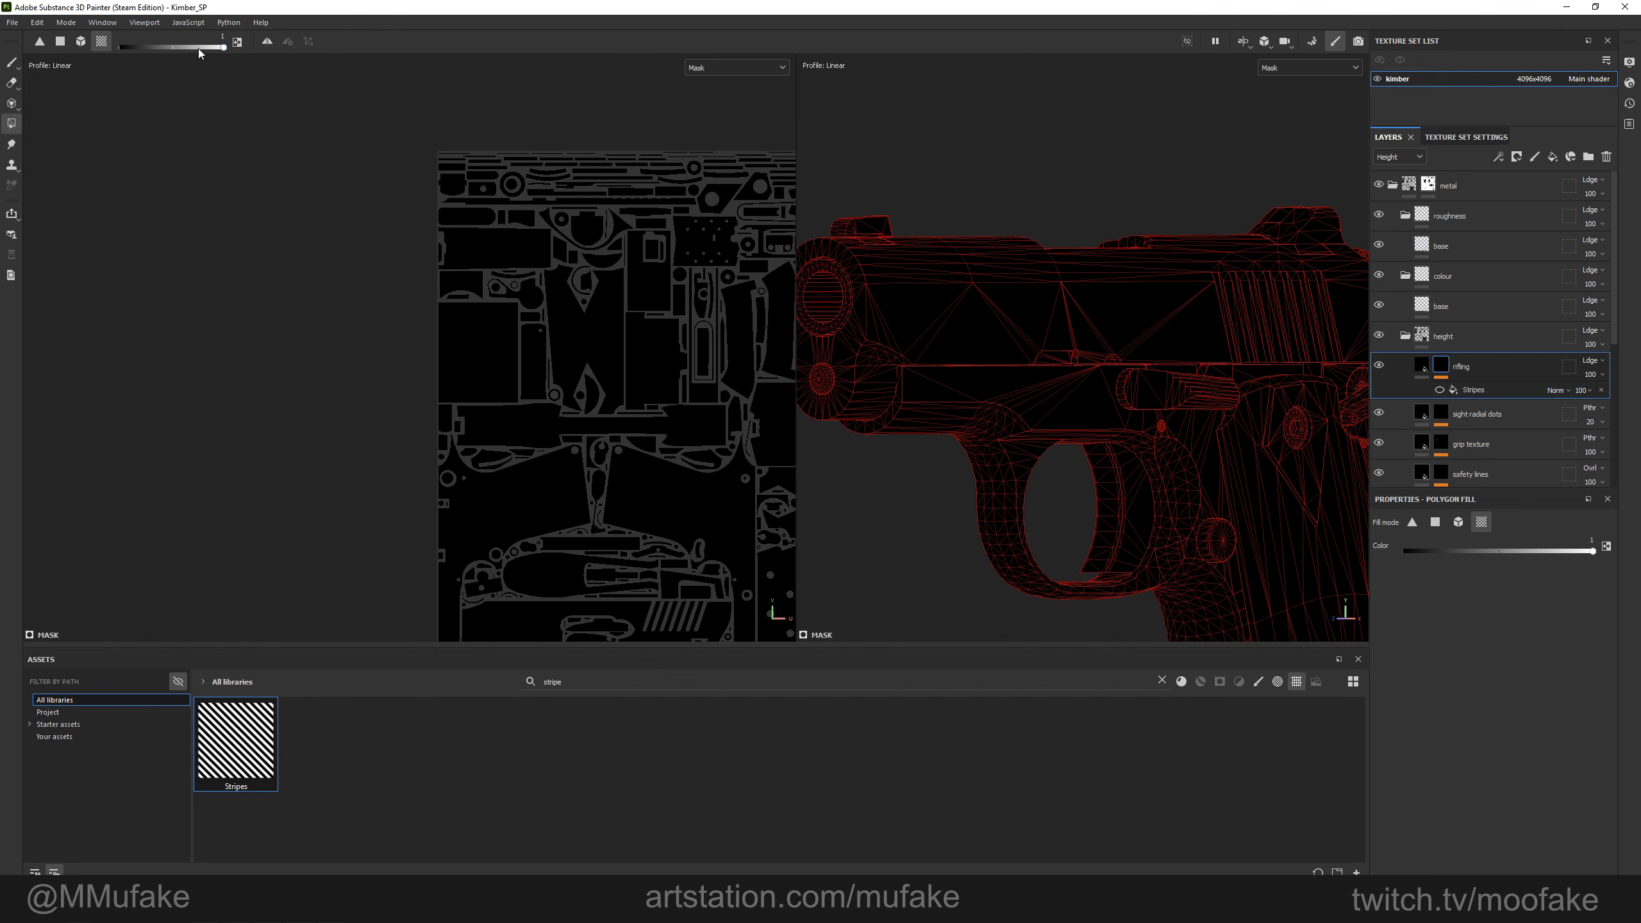
alt+drag(898, 323, 960, 322)
alt+middle_drag(960, 322, 1085, 353)
alt+right_drag(1085, 353, 1014, 393)
mouse_move(1014, 392)
alt+mouse_down()
mouse_move(982, 392)
mouse_move(1023, 371)
alt+mouse_up()
click(991, 330)
alt+middle_drag(561, 306, 365, 264)
alt+right_drag(264, 218, 310, 223)
alt+middle_drag(311, 223, 342, 329)
alt+right_drag(343, 330, 503, 330)
alt+middle_drag(504, 330, 530, 411)
alt+drag(1105, 307, 1032, 299)
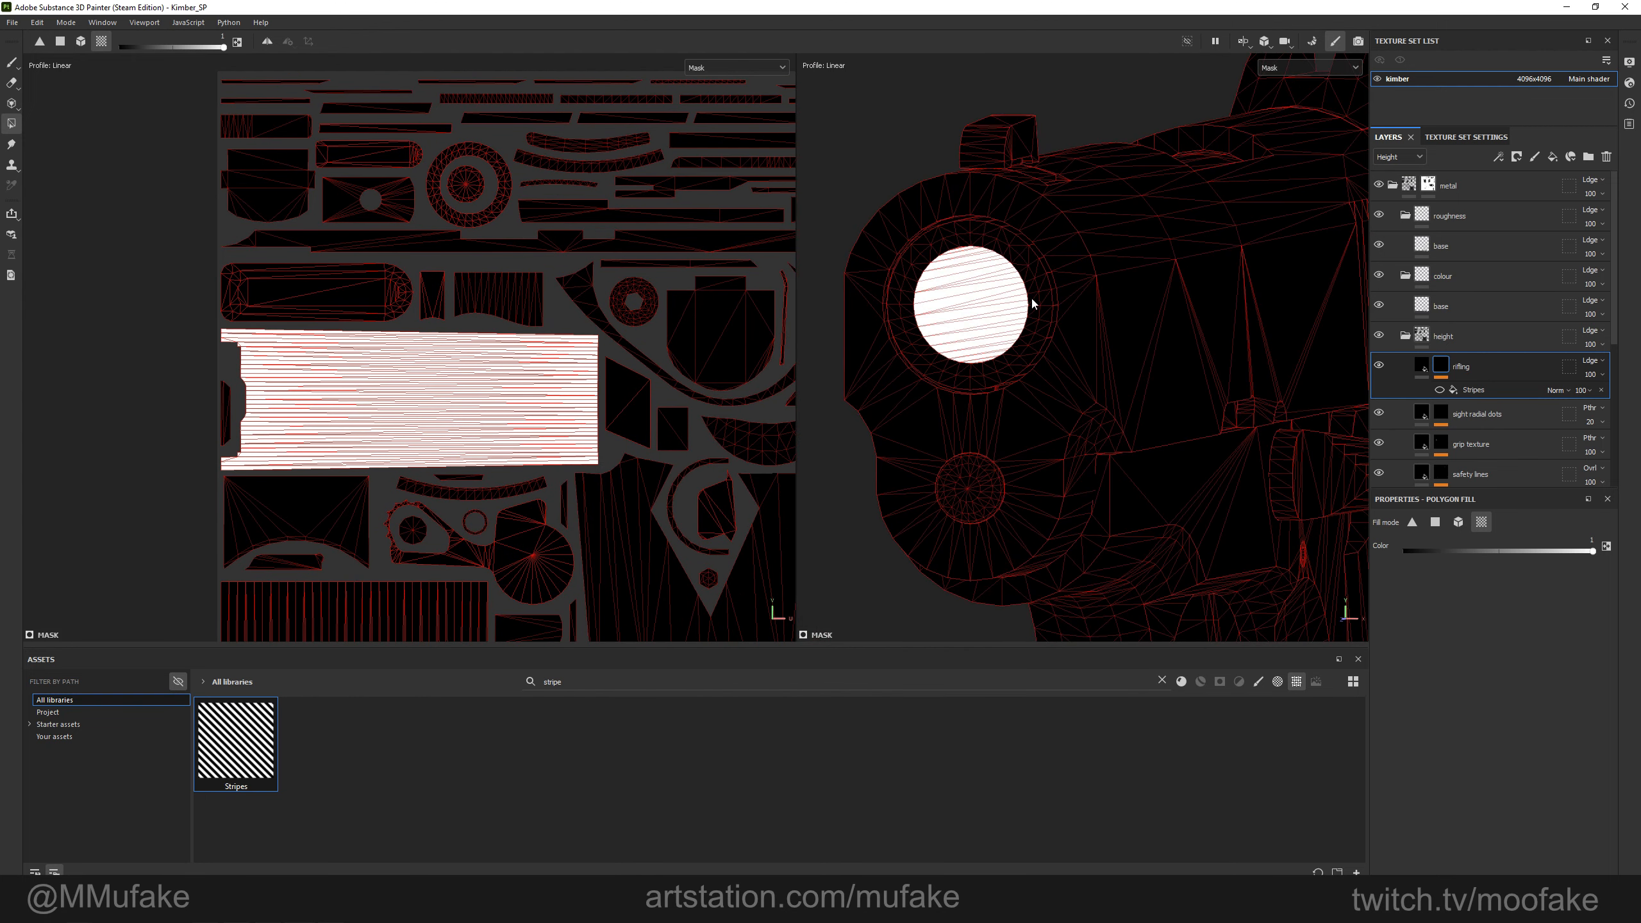
Re-enable the Stripes effect, blend it with Multiply, and return to the material view.
click(1440, 390)
click(1546, 391)
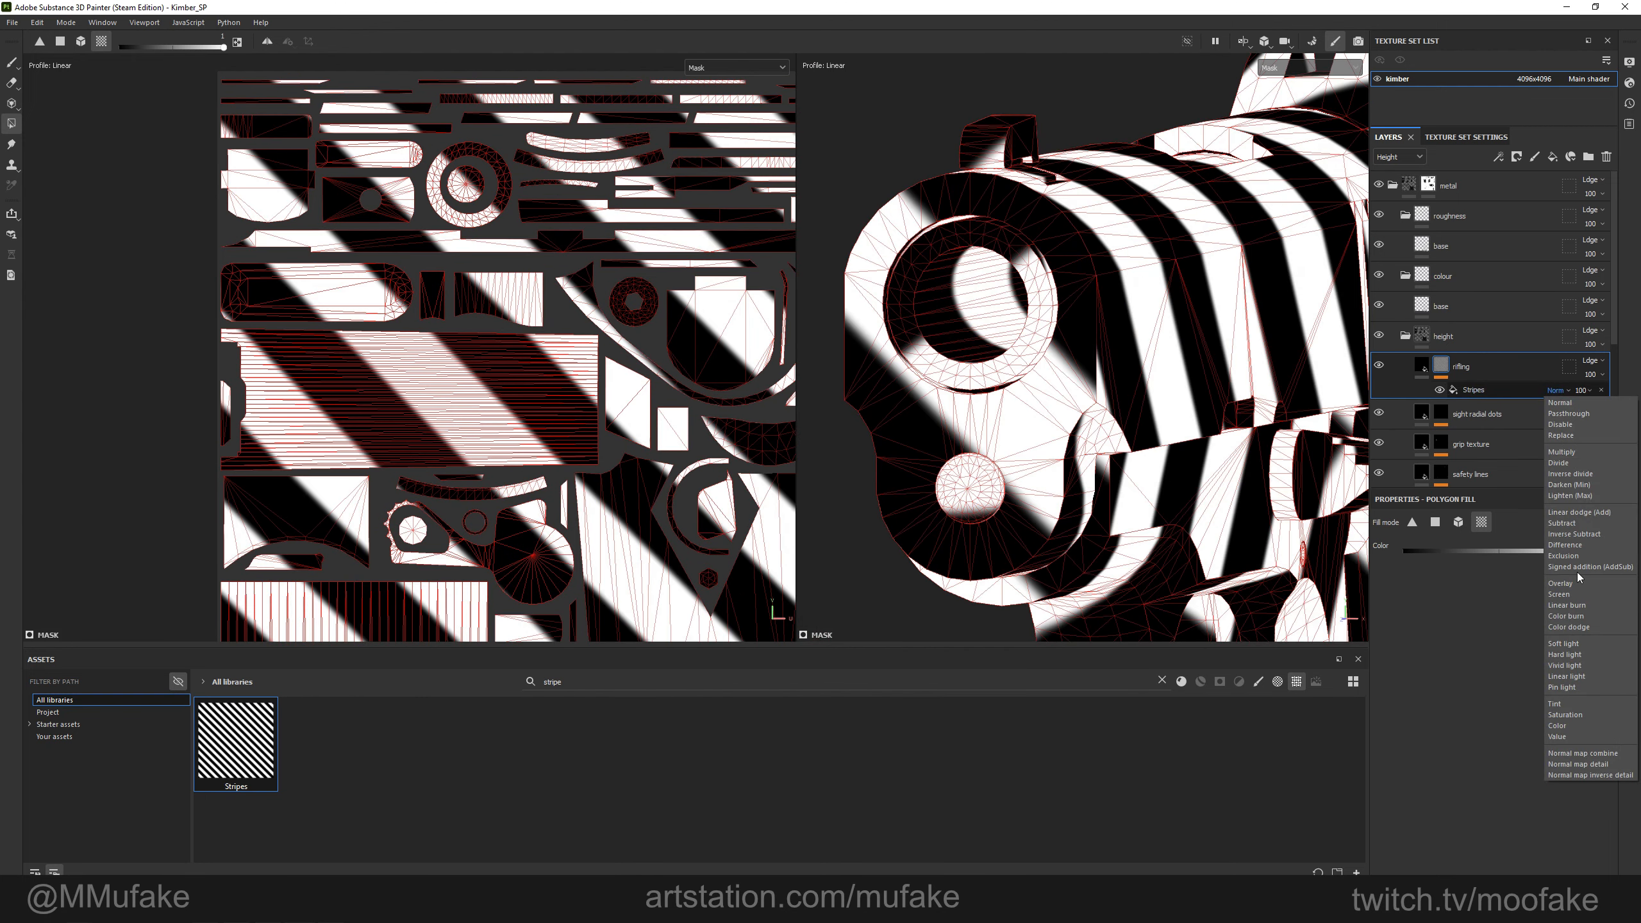
click(1577, 453)
key(m)
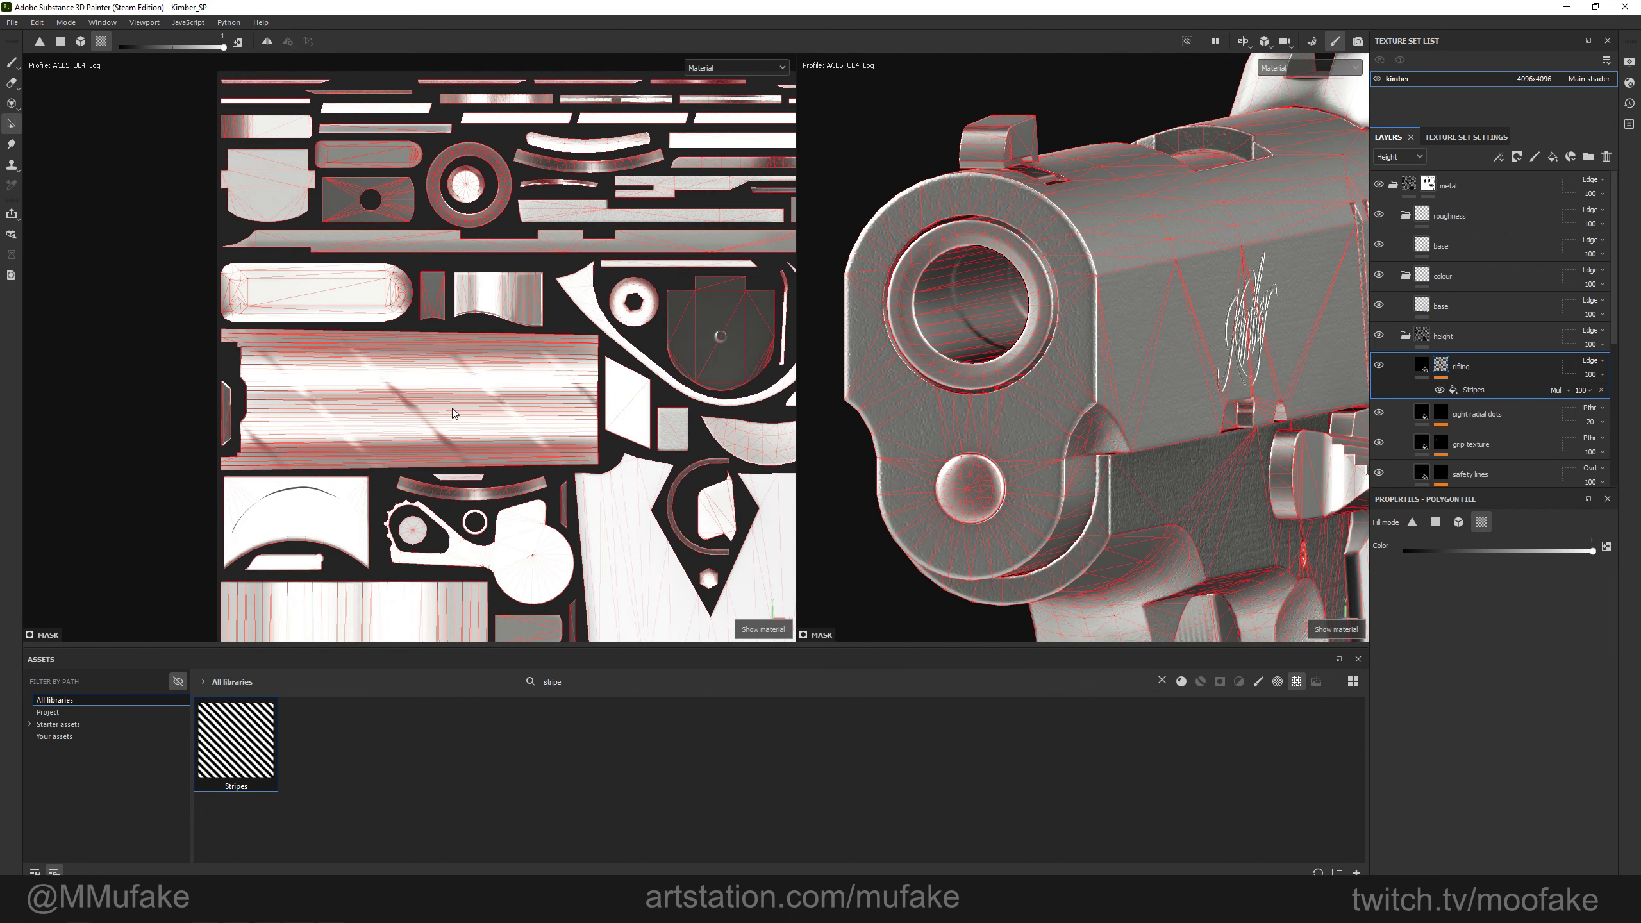
Examine the striped height detail inside the barrel from the muzzle.
alt+drag(1132, 381, 1203, 369)
alt+drag(1022, 364, 963, 385)
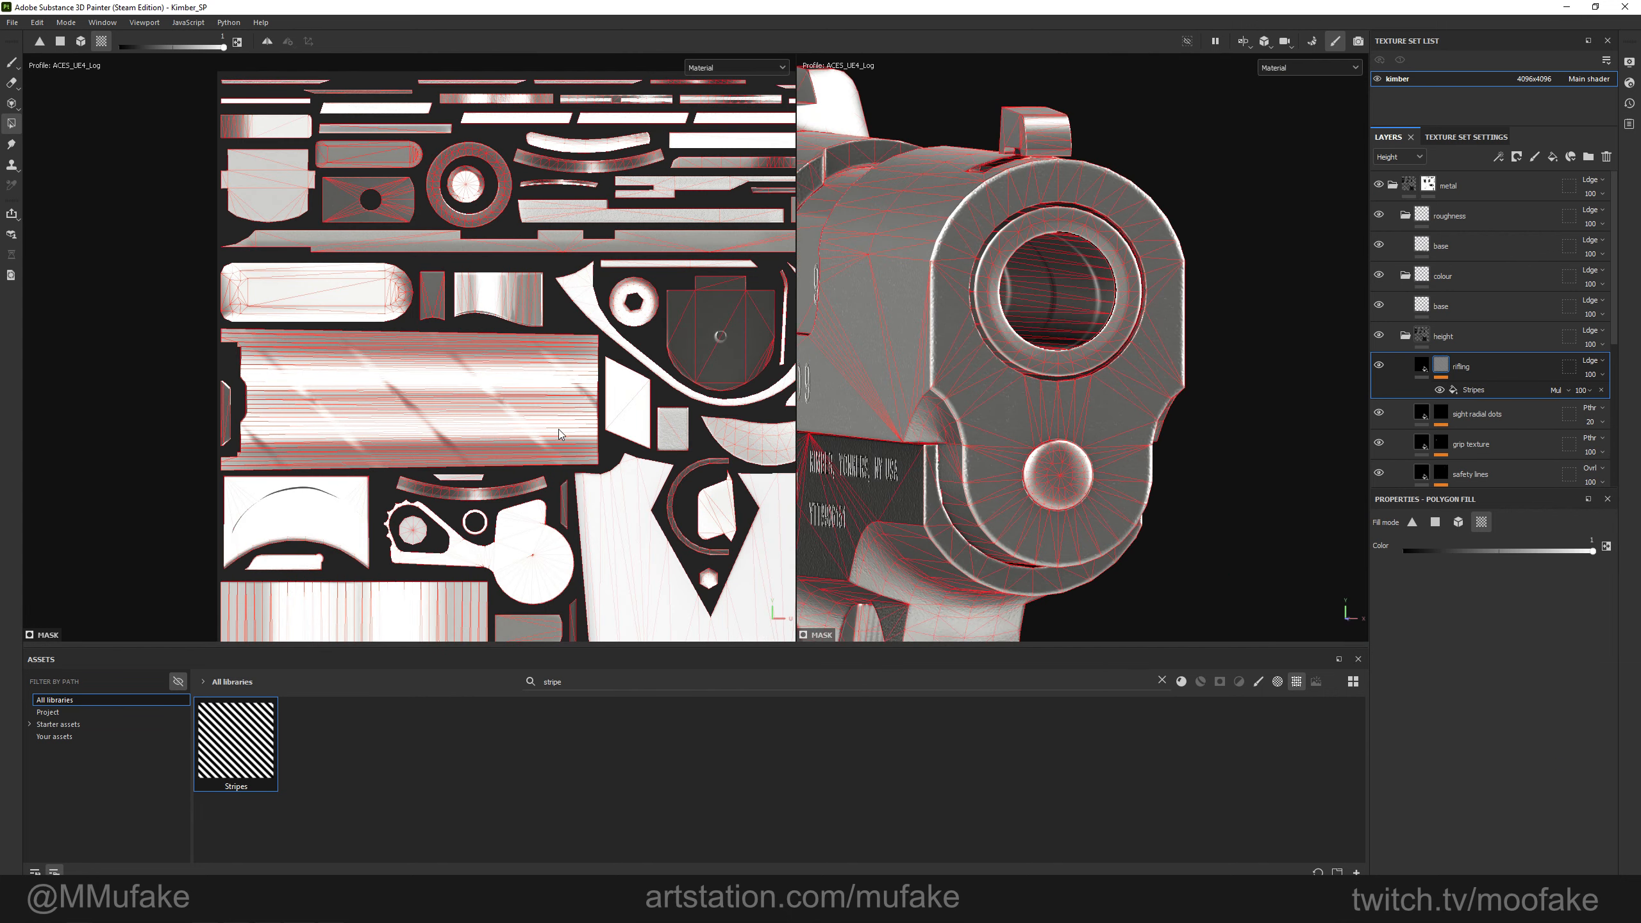
mouse_move(1121, 362)
alt+mouse_down()
mouse_move(1039, 340)
mouse_move(1156, 353)
alt+mouse_up()
scroll(1039, 340, up, 2)
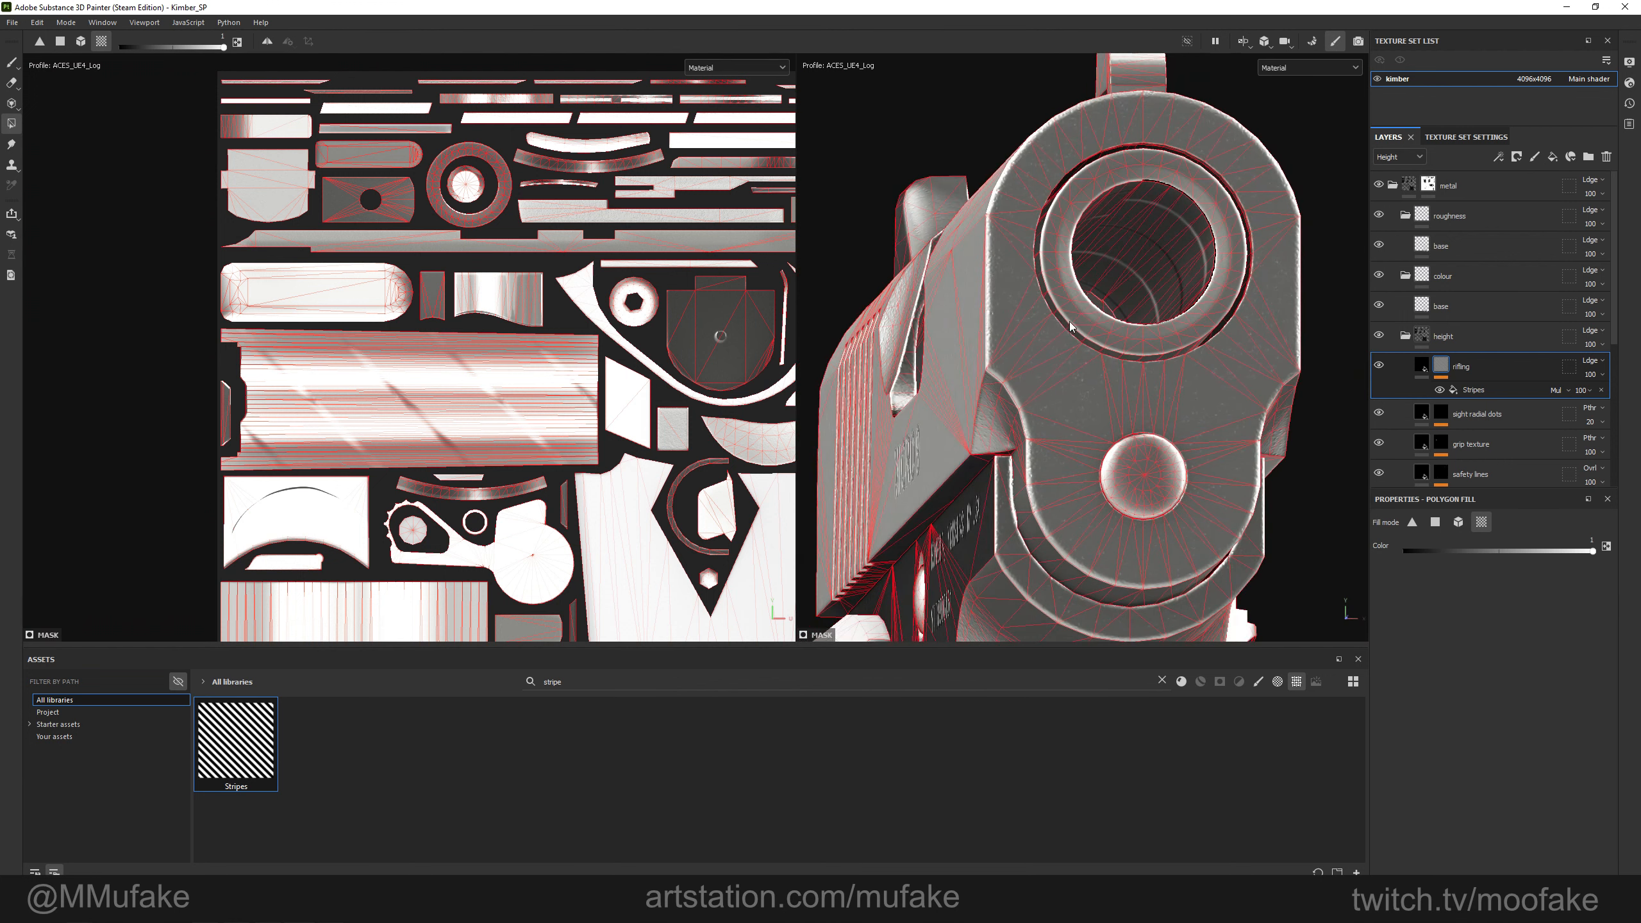
scroll(1147, 298, up, 2)
key(1)
scroll(1137, 261, up, 1)
alt+drag(1138, 262, 1013, 401)
scroll(1060, 362, up, 1)
Select the Stripes effect and display the rifling mask with its projection frame in the UV layout.
click(1477, 389)
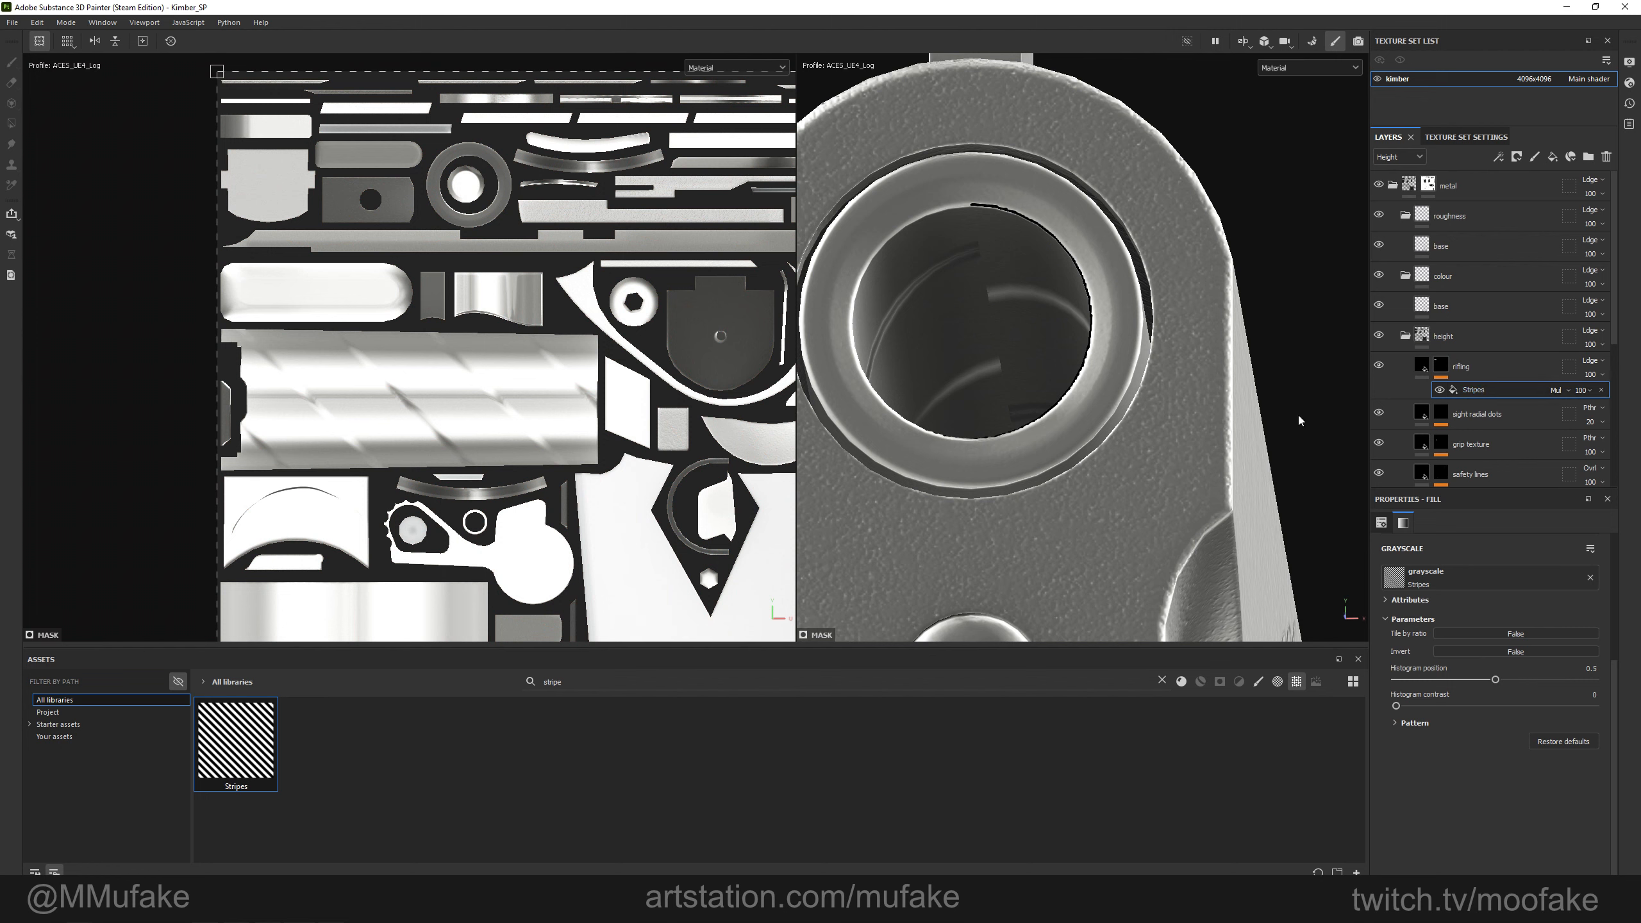
alt+click(1442, 370)
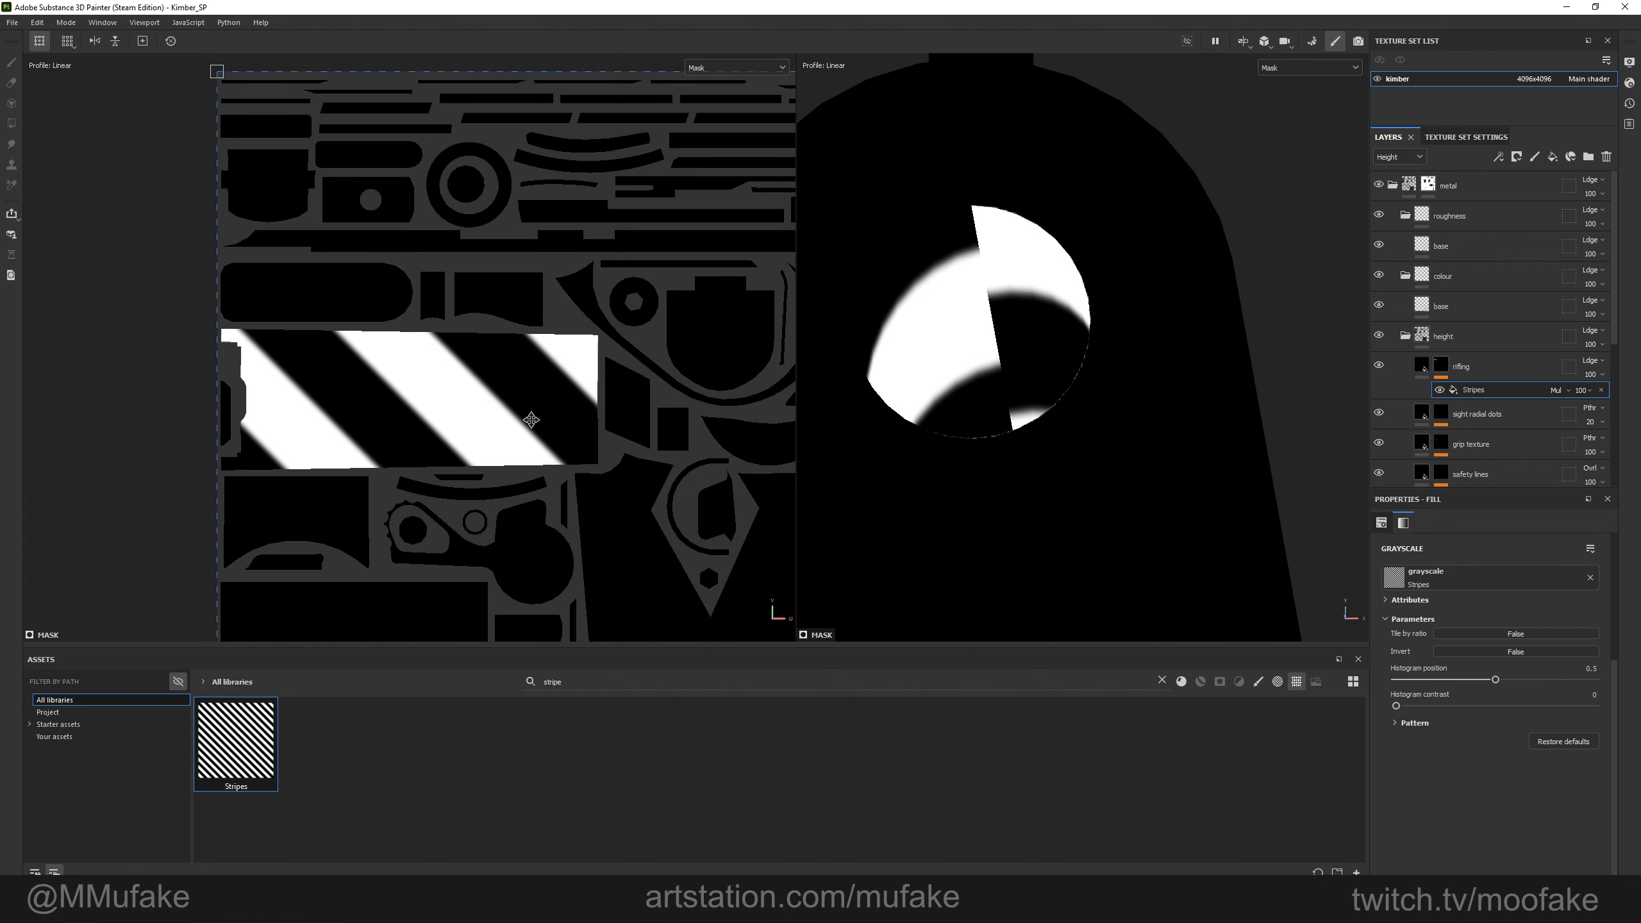
scroll(597, 435, down, 4)
alt+middle_drag(622, 440, 580, 419)
scroll(1448, 413, down, 1)
scroll(1480, 620, up, 5)
scroll(1480, 621, down, 2)
scroll(1479, 621, up, 2)
scroll(588, 504, down, 2)
alt+middle_drag(588, 504, 386, 249)
scroll(381, 249, down, 1)
drag(290, 138, 474, 372)
key(ctrl+z)
key(ctrl+z)
Shrink the Stripes projection to a tiling of about 3.69 and set its UV Wrap to None.
drag(283, 129, 582, 430)
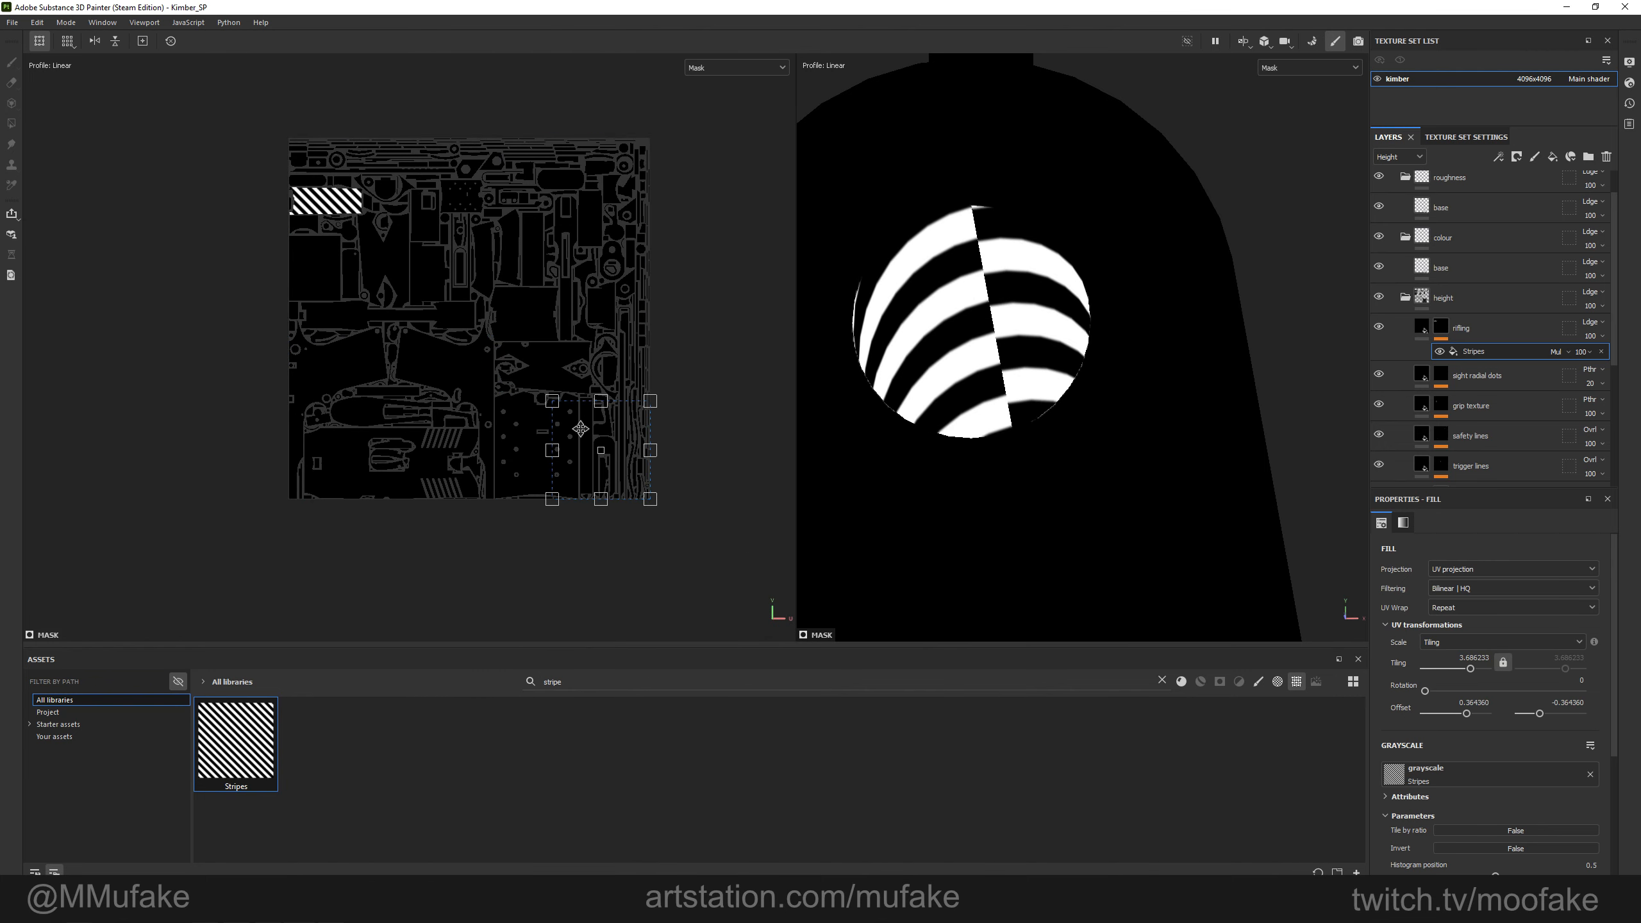
click(1459, 614)
click(1462, 626)
Move the Stripes projection over the barrel's UV island, at an offset of about -0.377 and 0.322.
alt+middle_drag(388, 289, 542, 373)
scroll(542, 374, up, 2)
drag(663, 402, 487, 260)
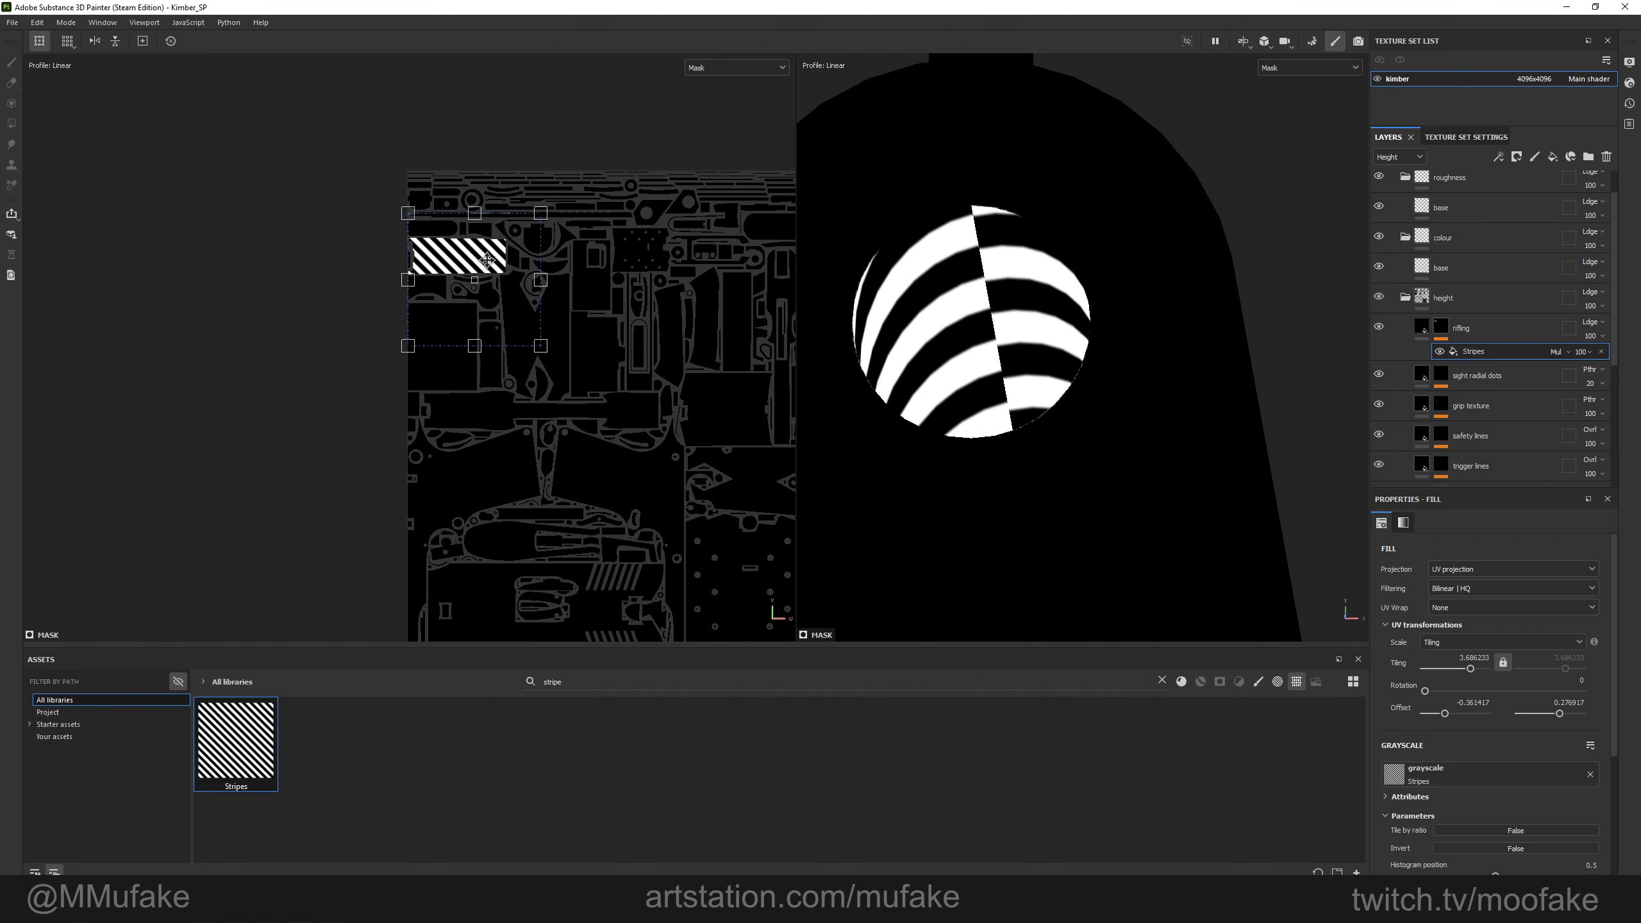
scroll(486, 260, up, 3)
alt+middle_drag(487, 260, 494, 352)
scroll(494, 355, up, 4)
drag(537, 356, 514, 281)
alt+middle_drag(514, 281, 545, 348)
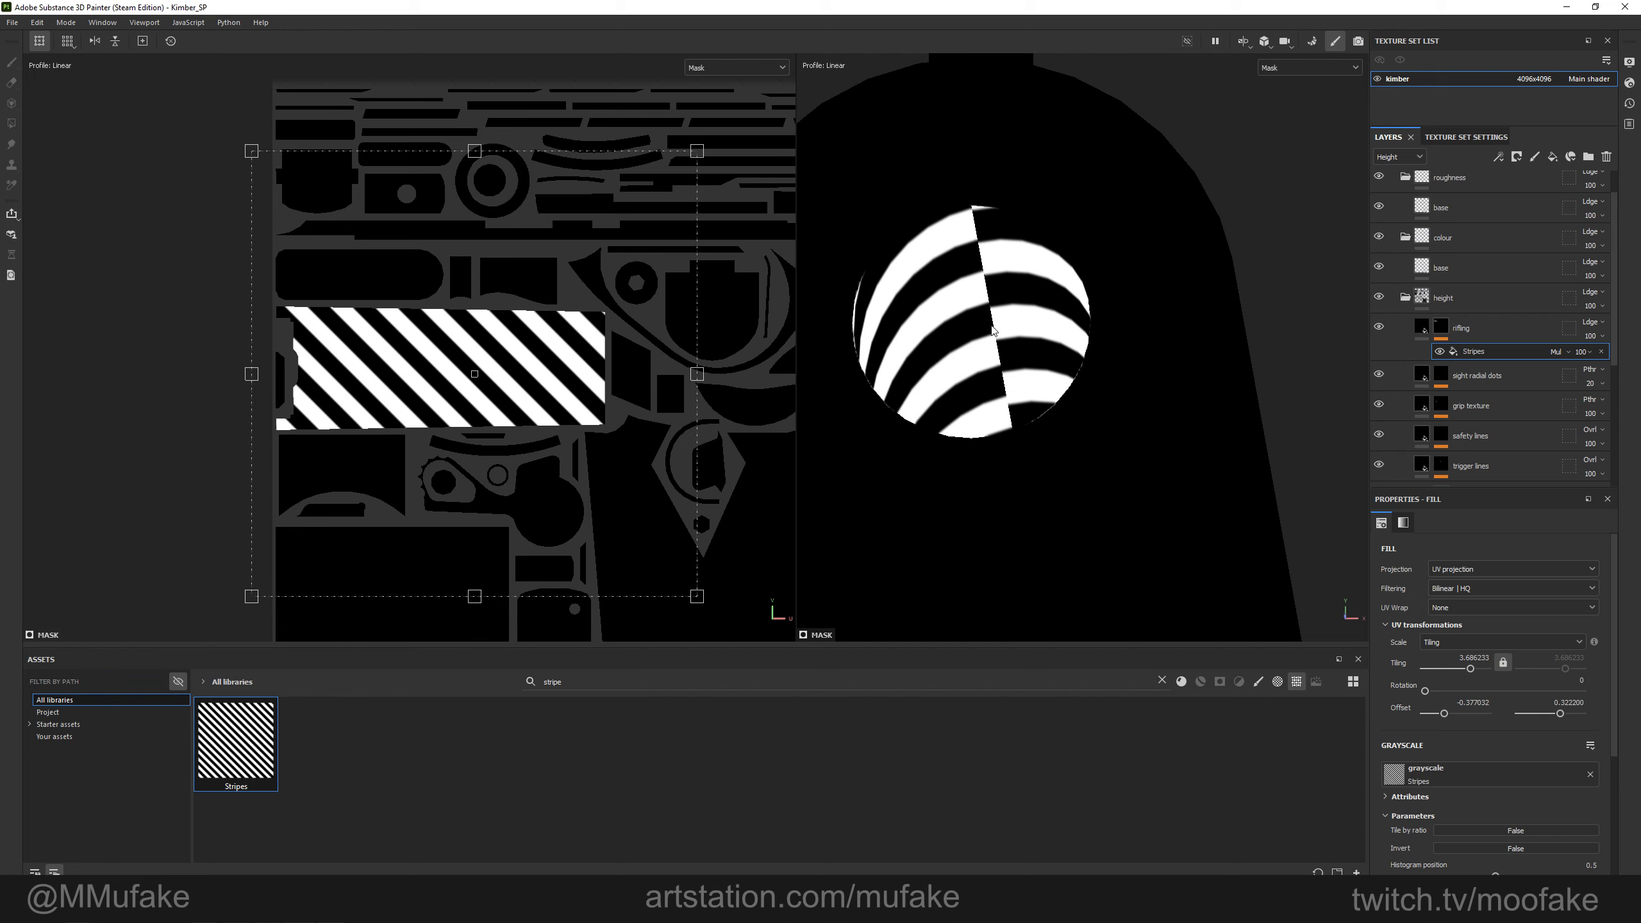
Rotate the Stripes projection to about 10.53 degrees and check how the stripes meet at the seam inside the bore.
drag(600, 120, 524, 122)
scroll(727, 238, up, 1)
alt+drag(979, 288, 895, 383)
scroll(1122, 340, up, 3)
scroll(608, 330, down, 1)
scroll(1091, 362, down, 3)
scroll(1068, 393, down, 2)
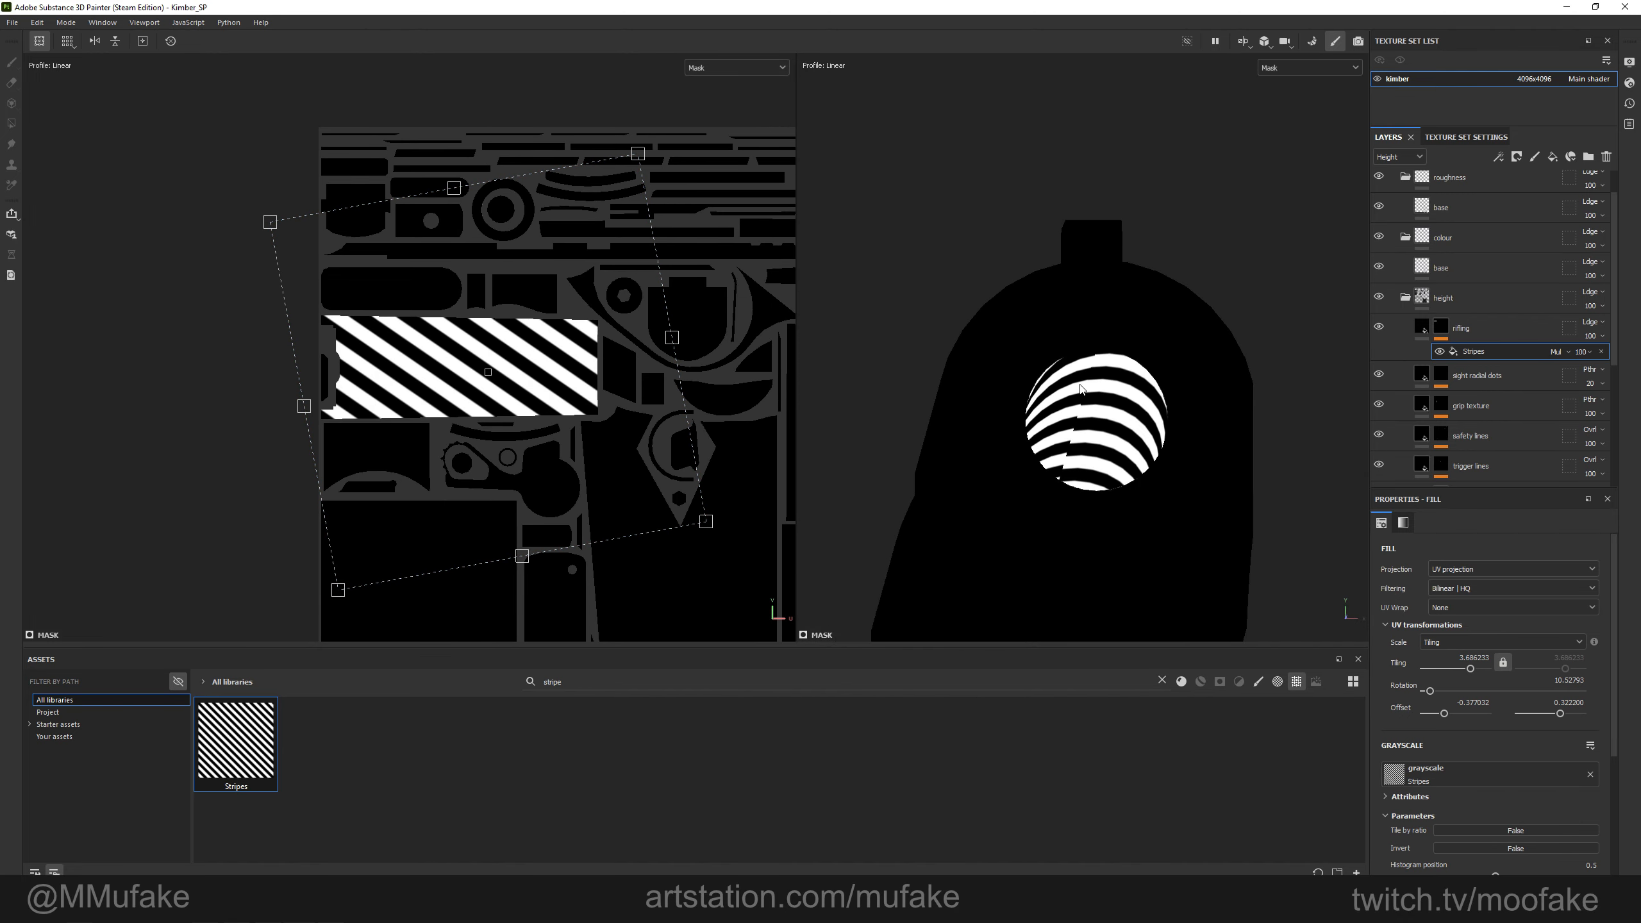
alt+drag(1095, 454, 1080, 450)
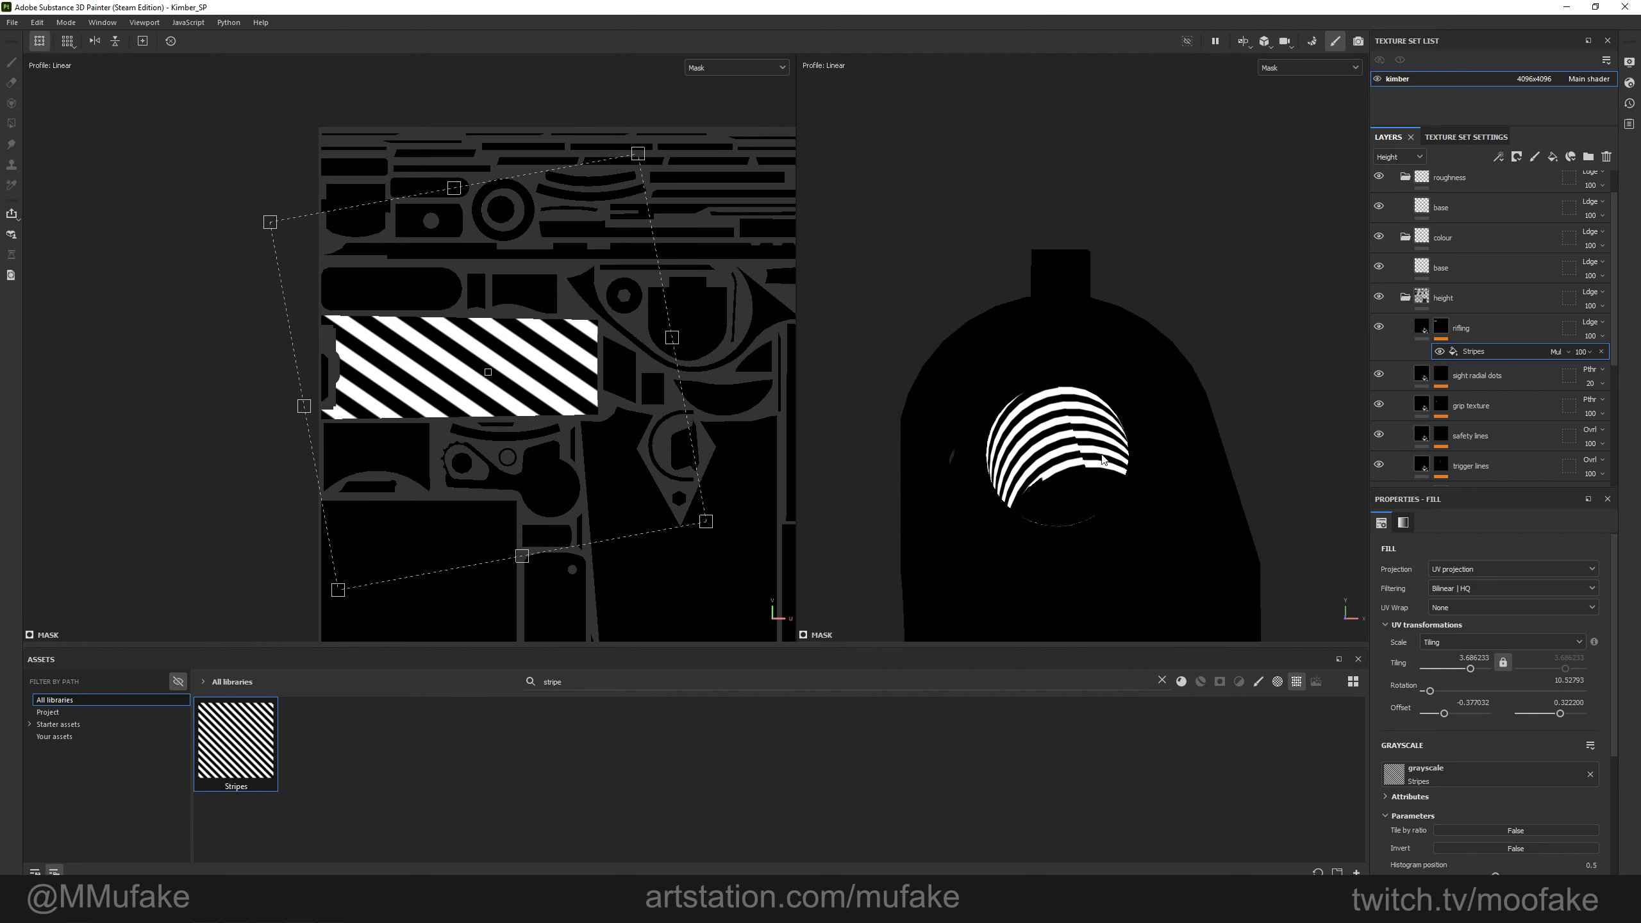
Check the rifling stripes inside the bore, and add a Blur filter above Stripes in the rifling mask with blur intensity 0.07.
mouse_move(1047, 391)
alt+mouse_down()
mouse_move(1176, 448)
mouse_move(1060, 396)
alt+mouse_up()
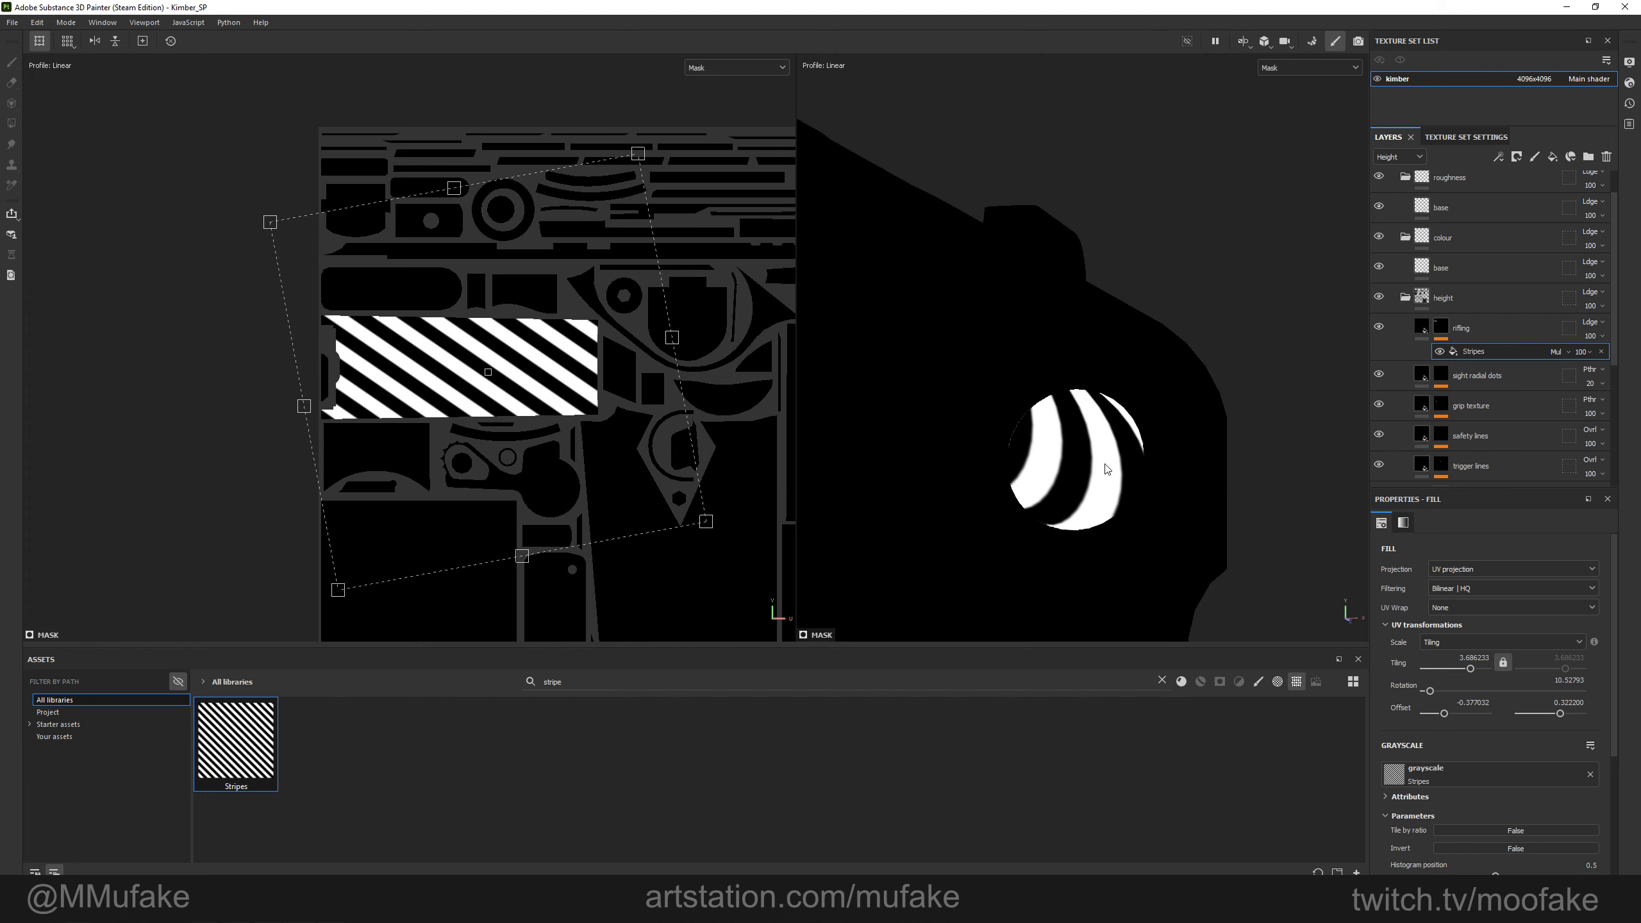
scroll(1103, 461, up, 2)
scroll(1105, 452, down, 2)
key(m)
alt+drag(1097, 451, 1283, 437)
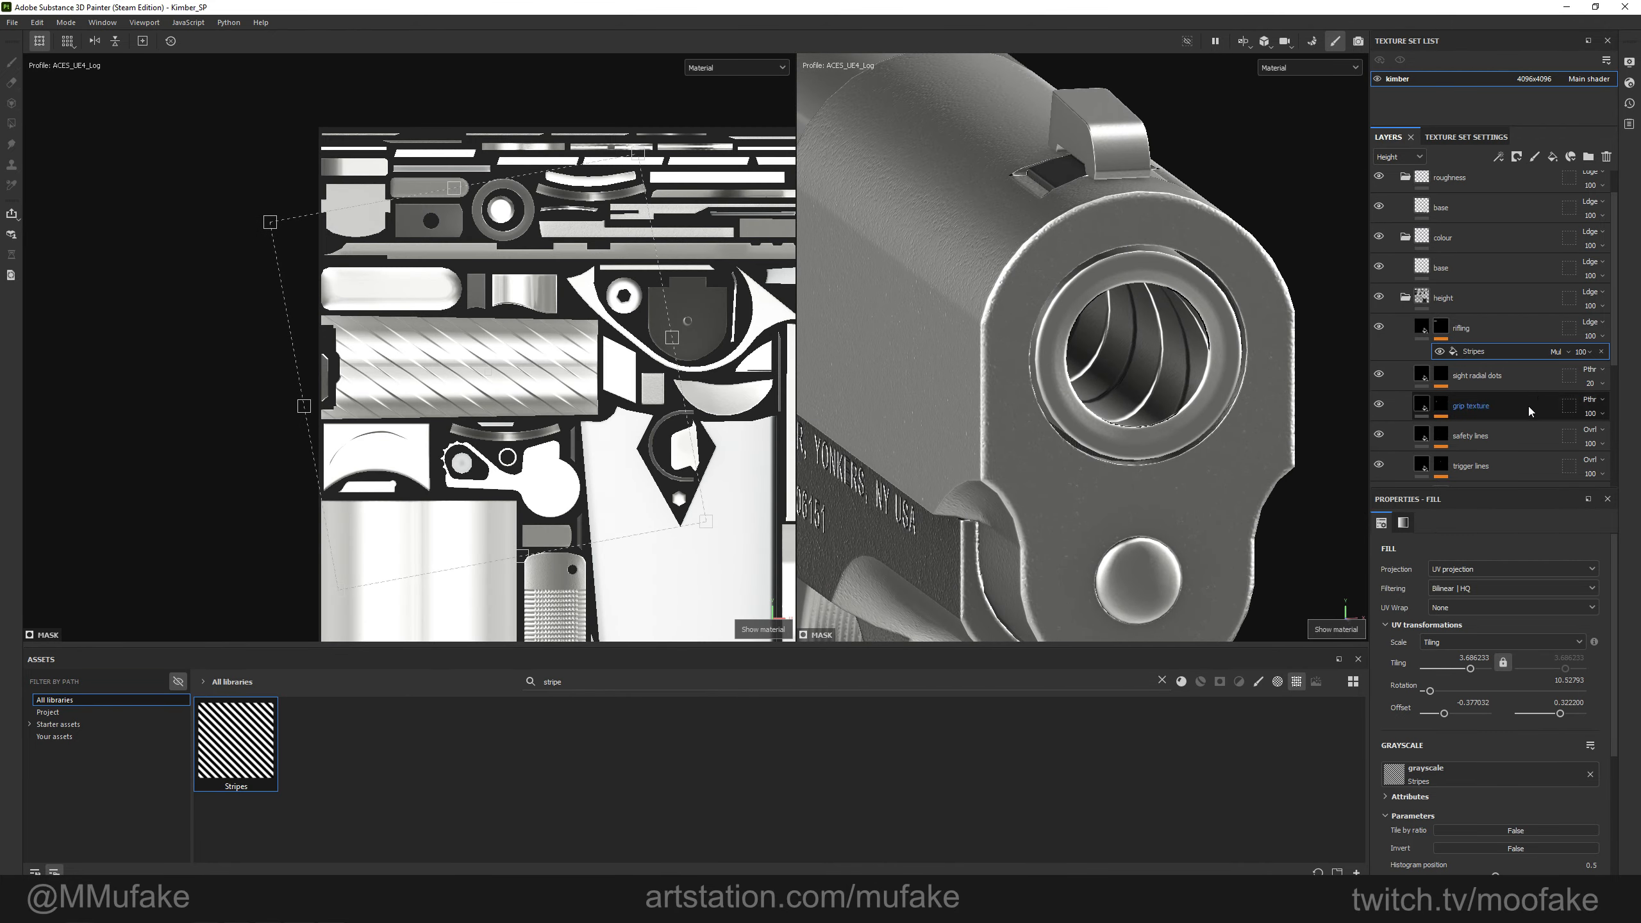
right_click(1479, 352)
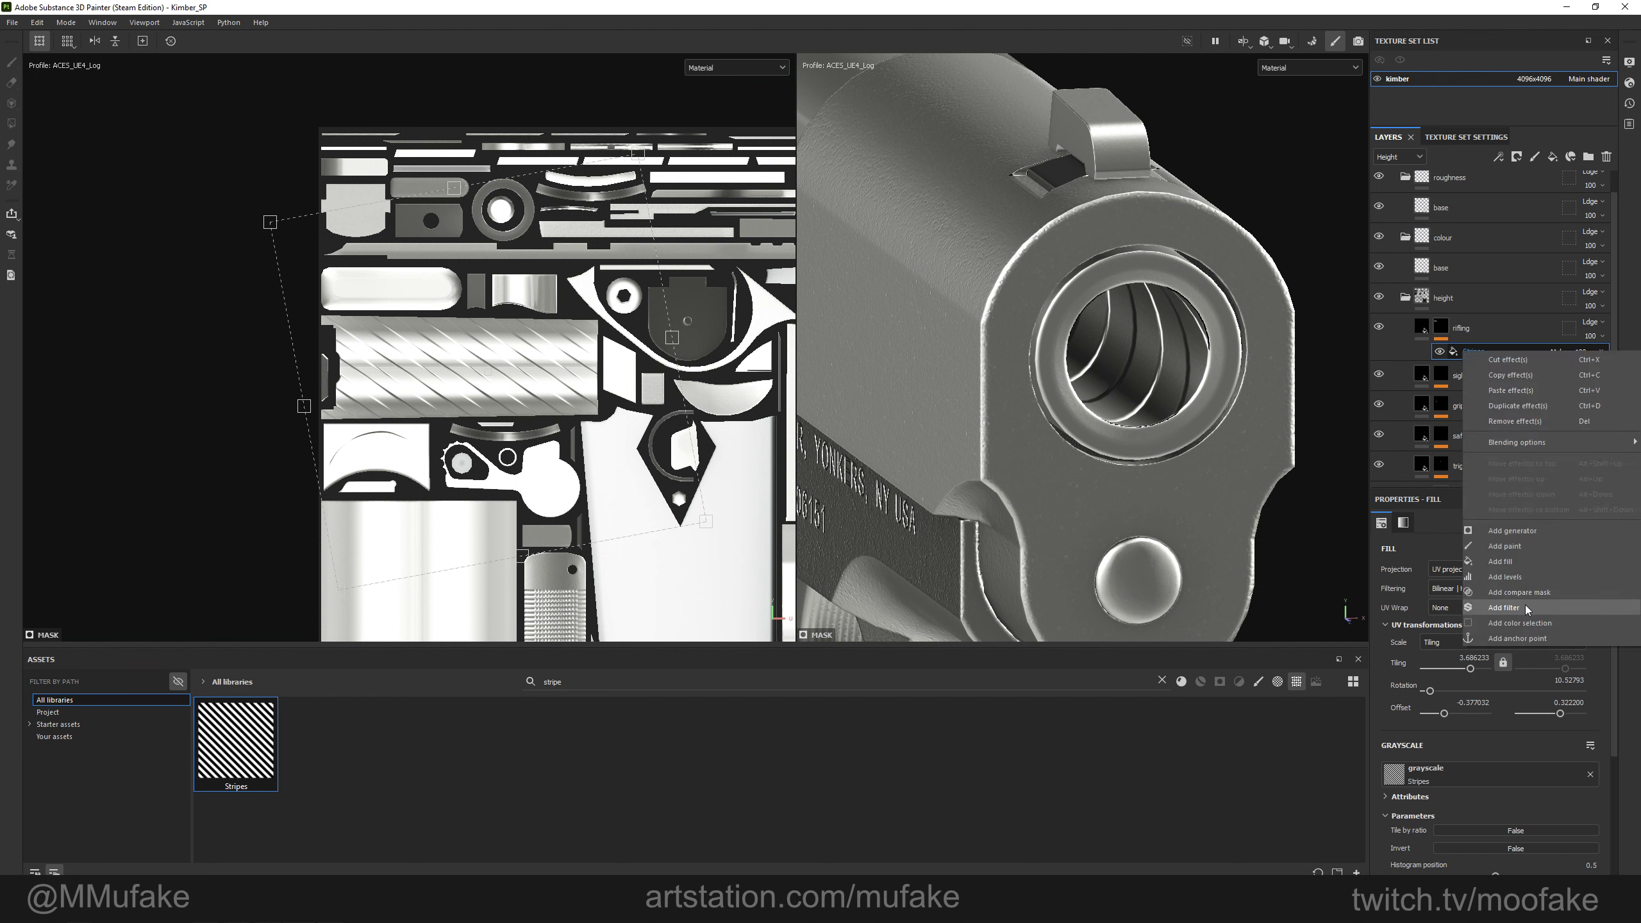
click(1526, 606)
click(1502, 555)
click(1587, 603)
scroll(1355, 626, up, 3)
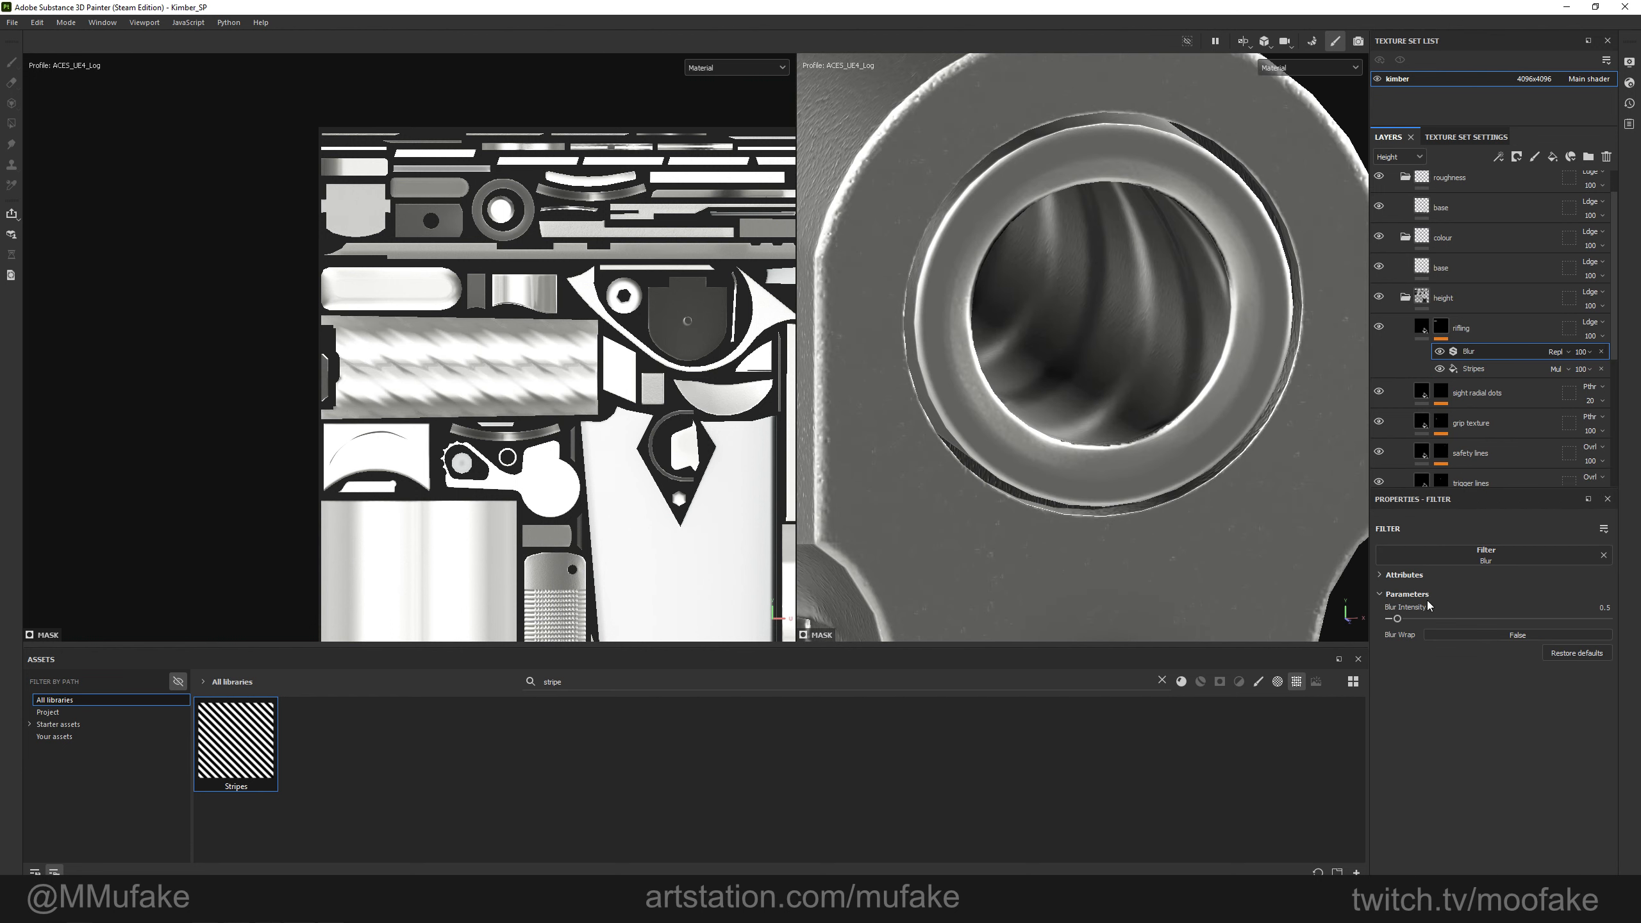
drag(1388, 620, 1389, 620)
Add a fill above the Blur in the rifling mask and set its projection to Planar projection.
scroll(1070, 420, down, 2)
alt+click(1441, 326)
alt+drag(950, 291, 1008, 275)
alt+middle_drag(1137, 284, 928, 354)
alt+drag(928, 354, 1057, 379)
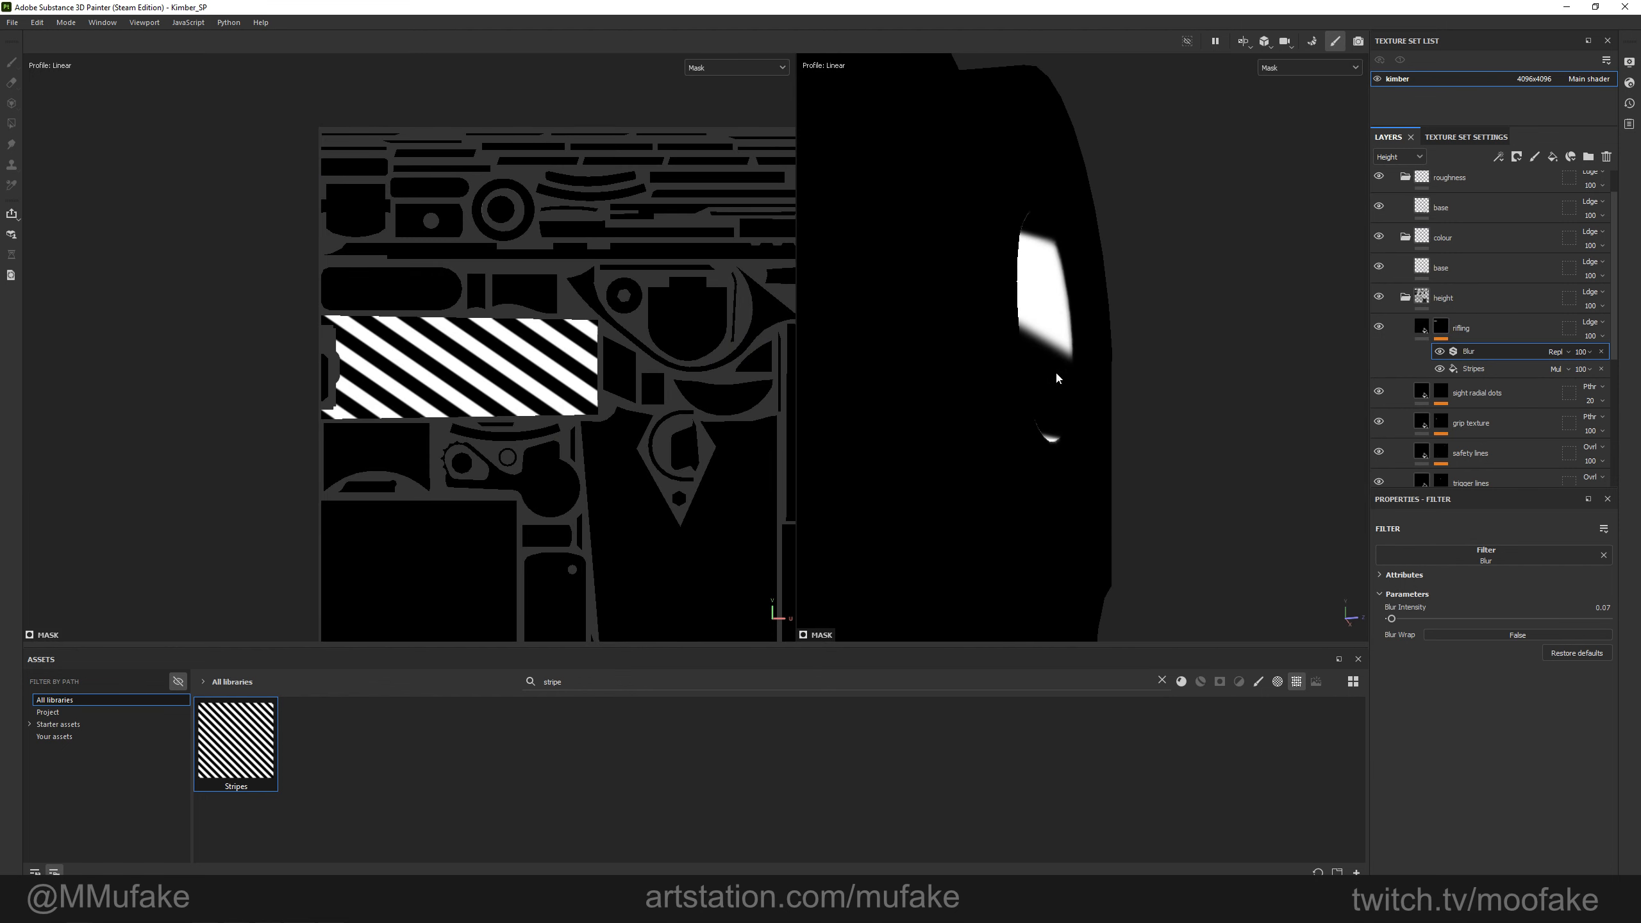
key(m)
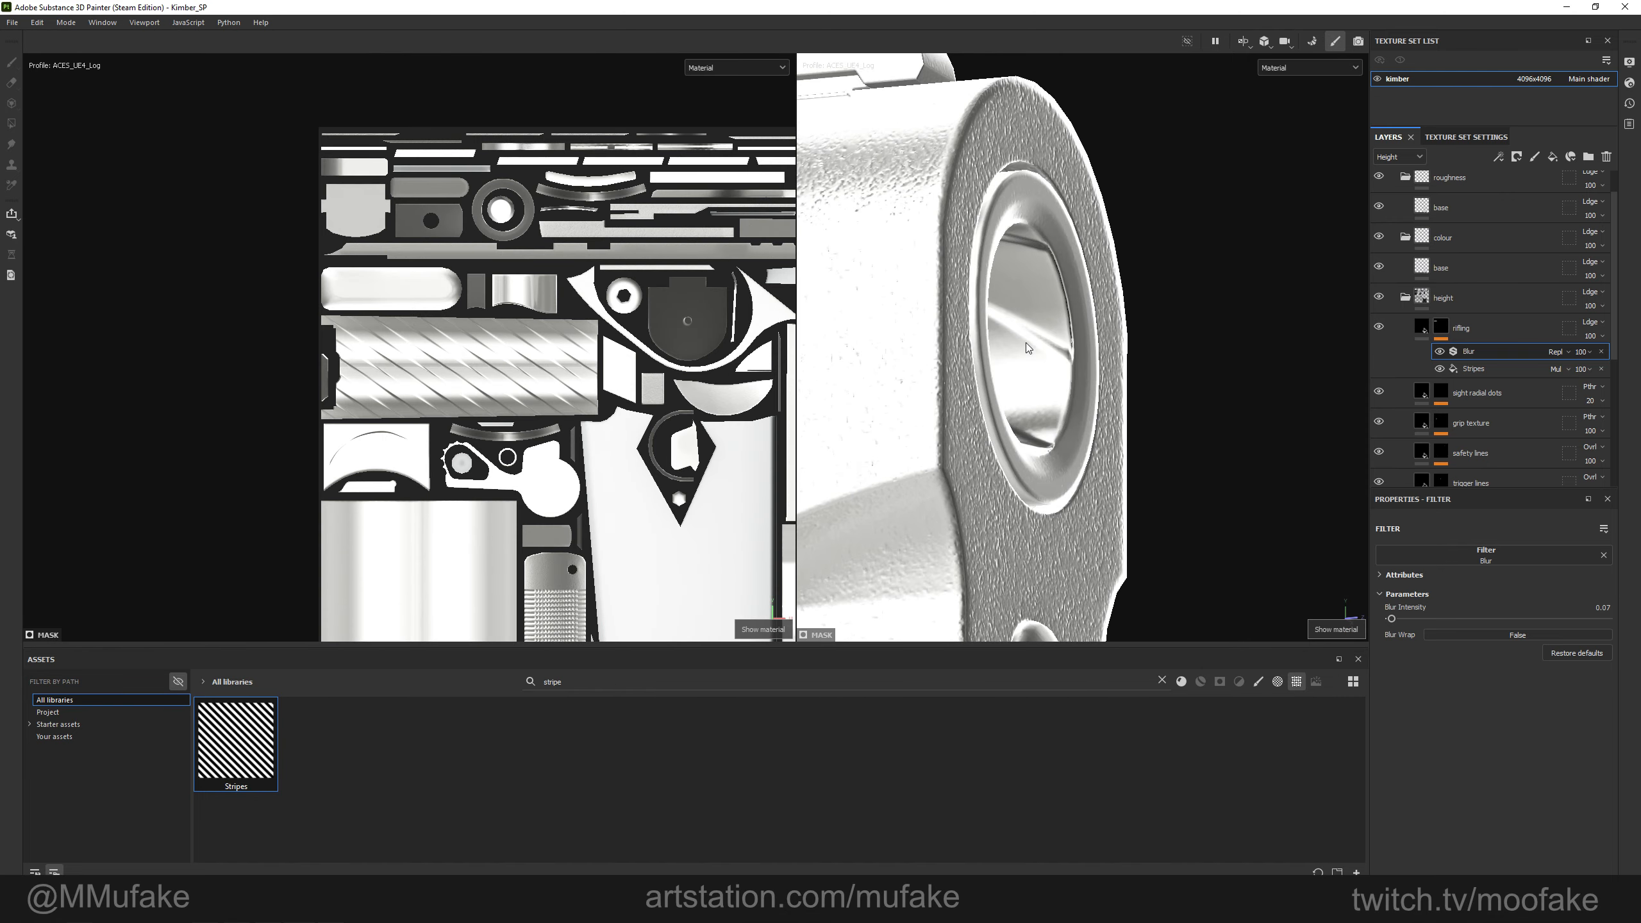
right_click(1470, 352)
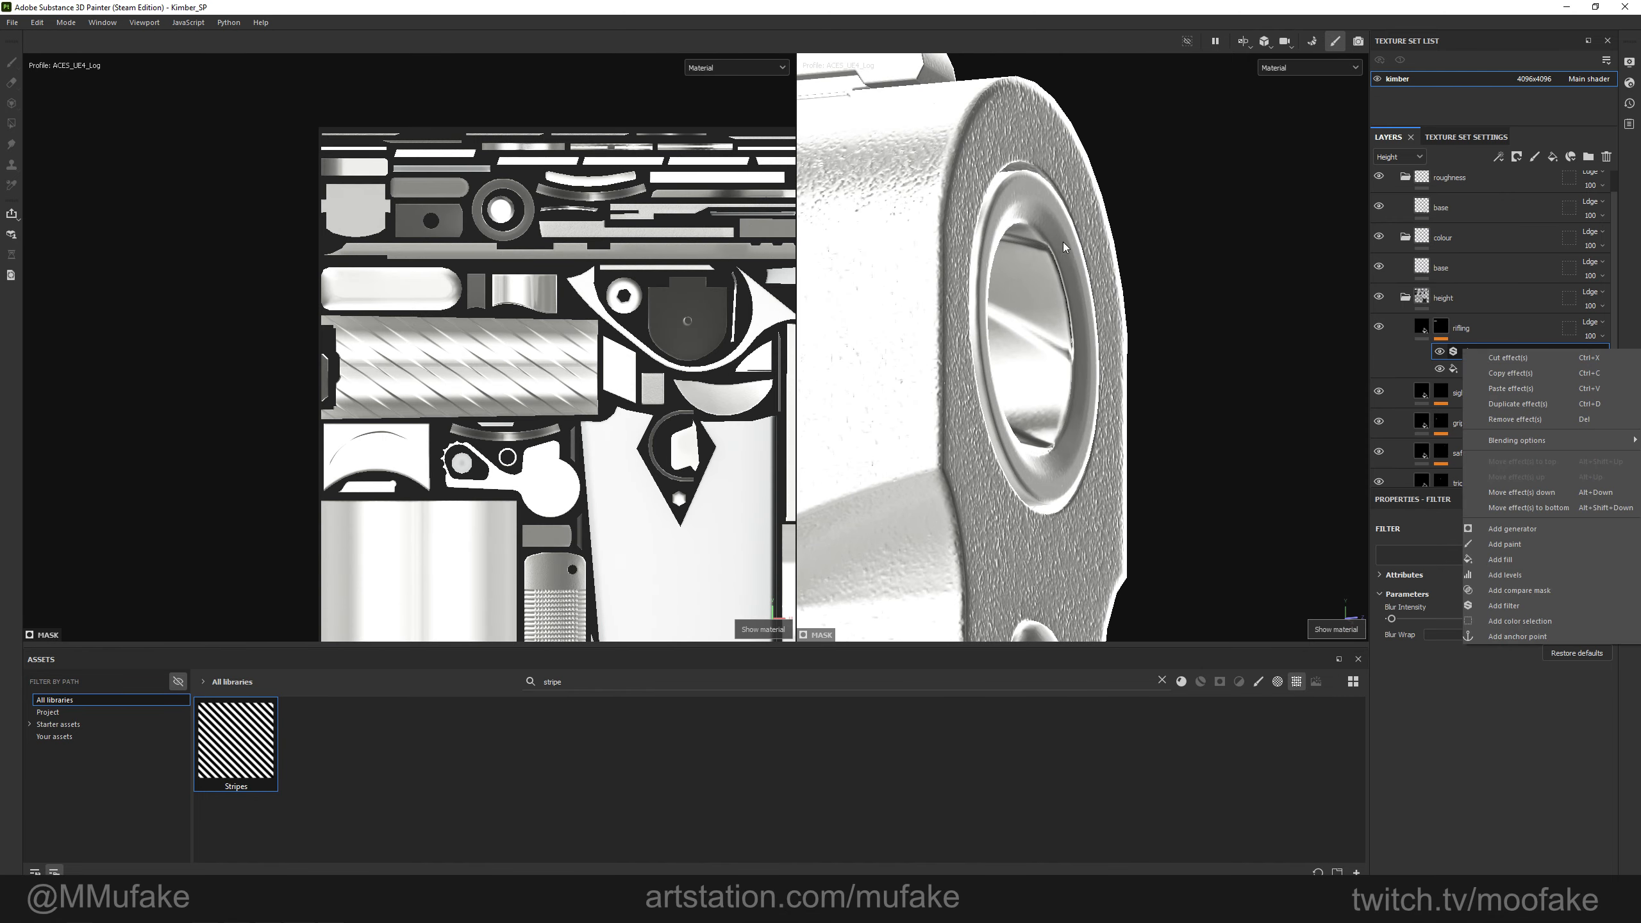
click(1509, 559)
click(1485, 568)
click(1467, 608)
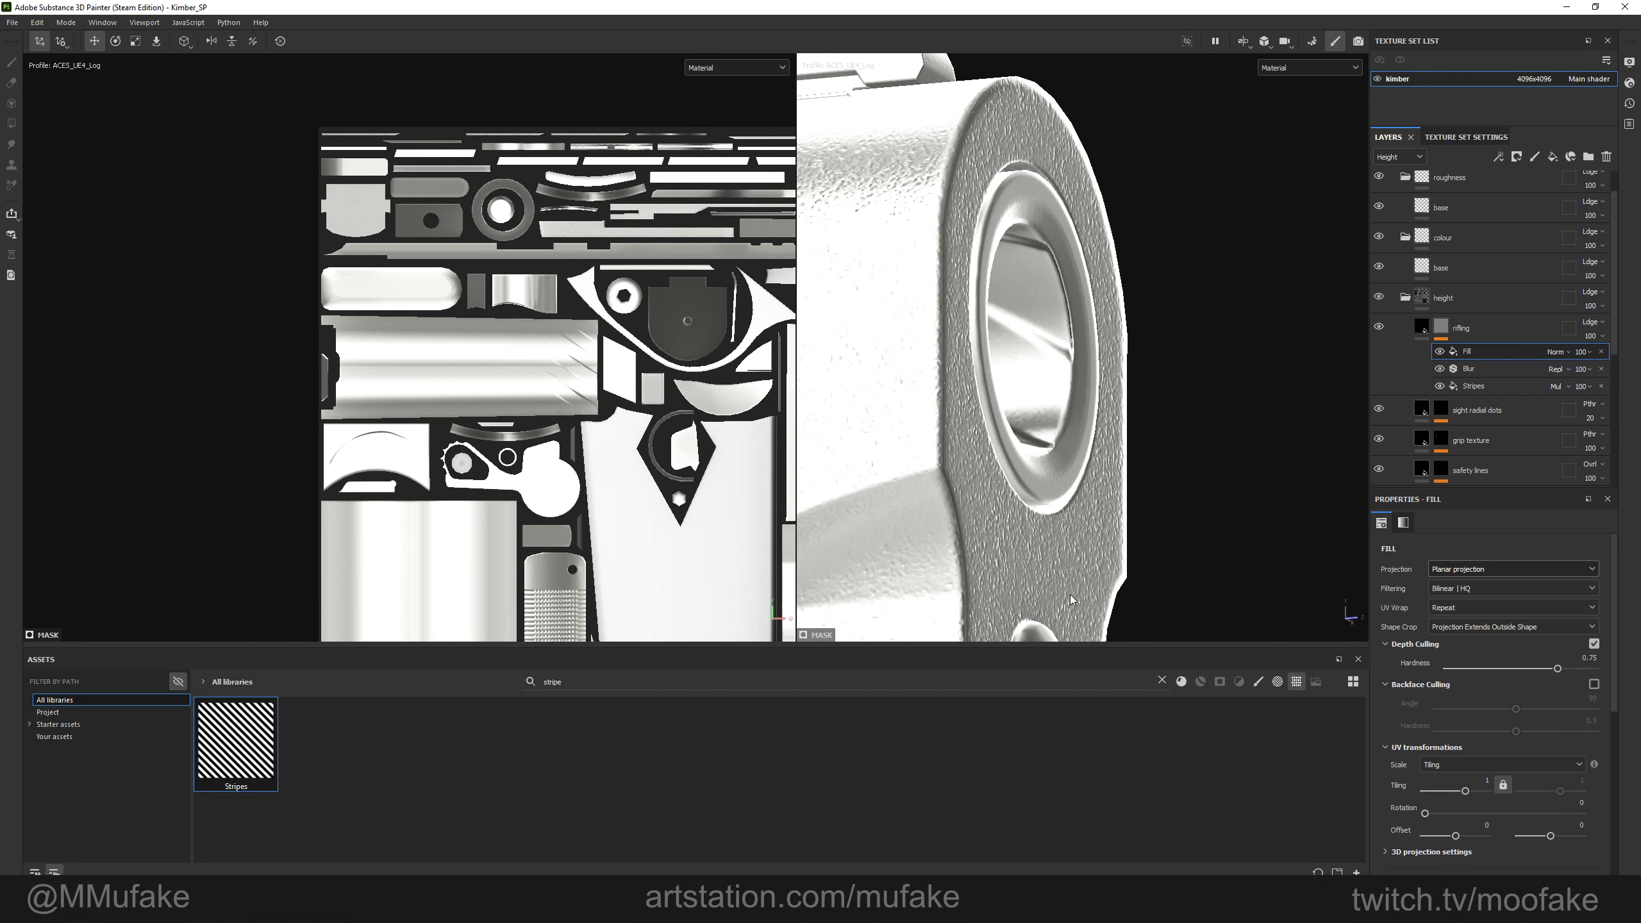
Search the assets for "grad" and assign Gradient Linear 1 to the new fill's grayscale.
text(grad)
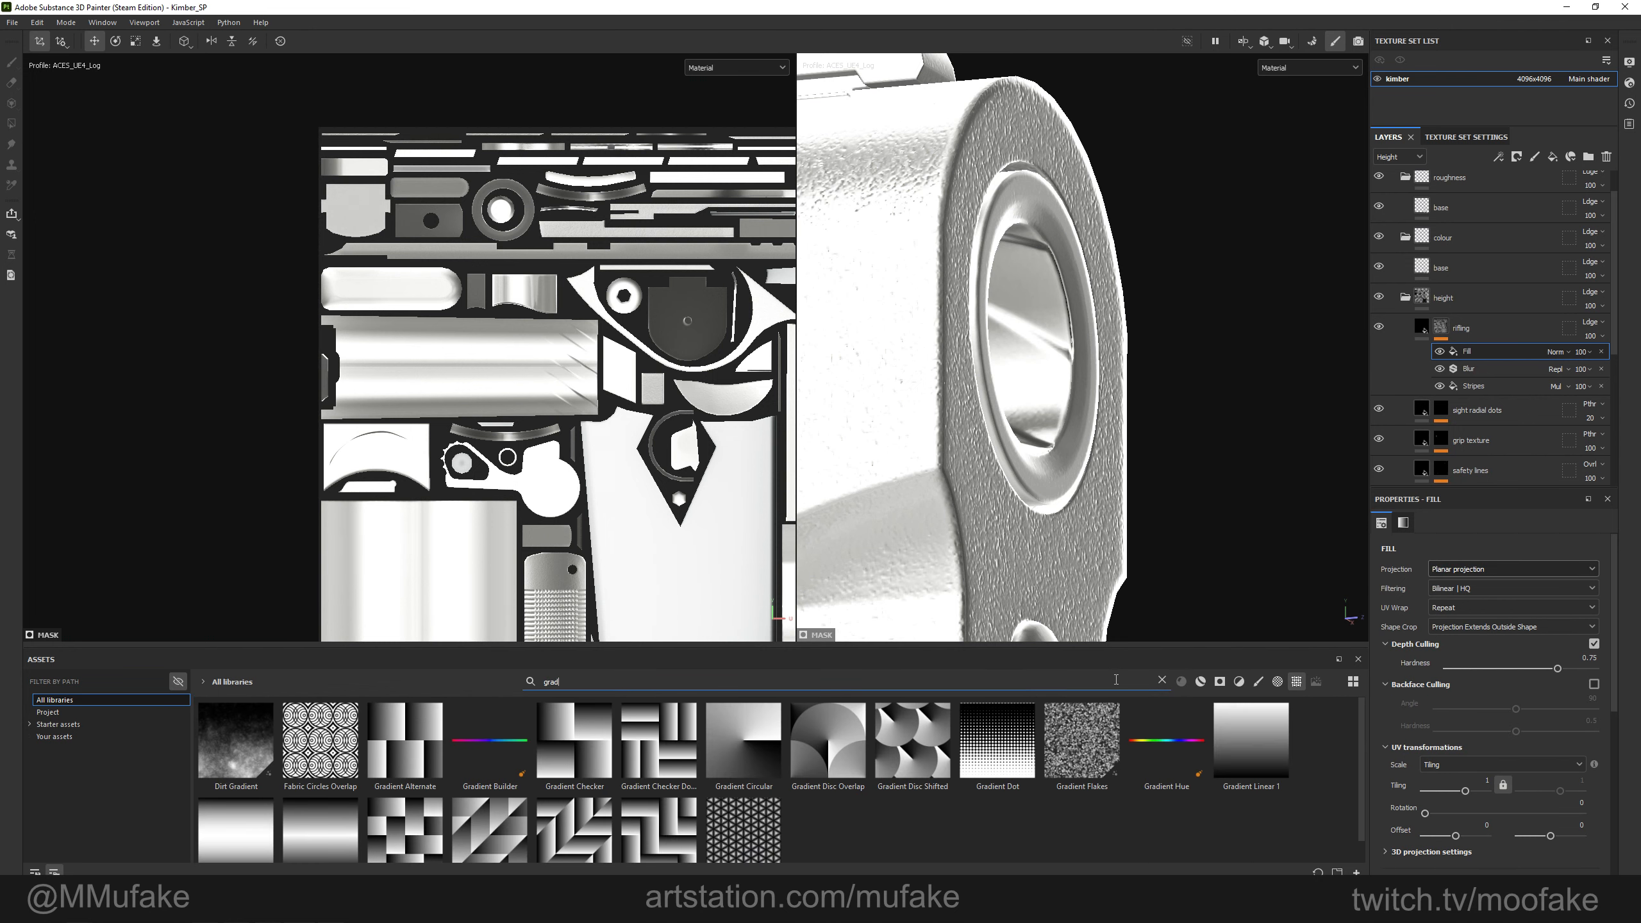
scroll(1418, 727, down, 5)
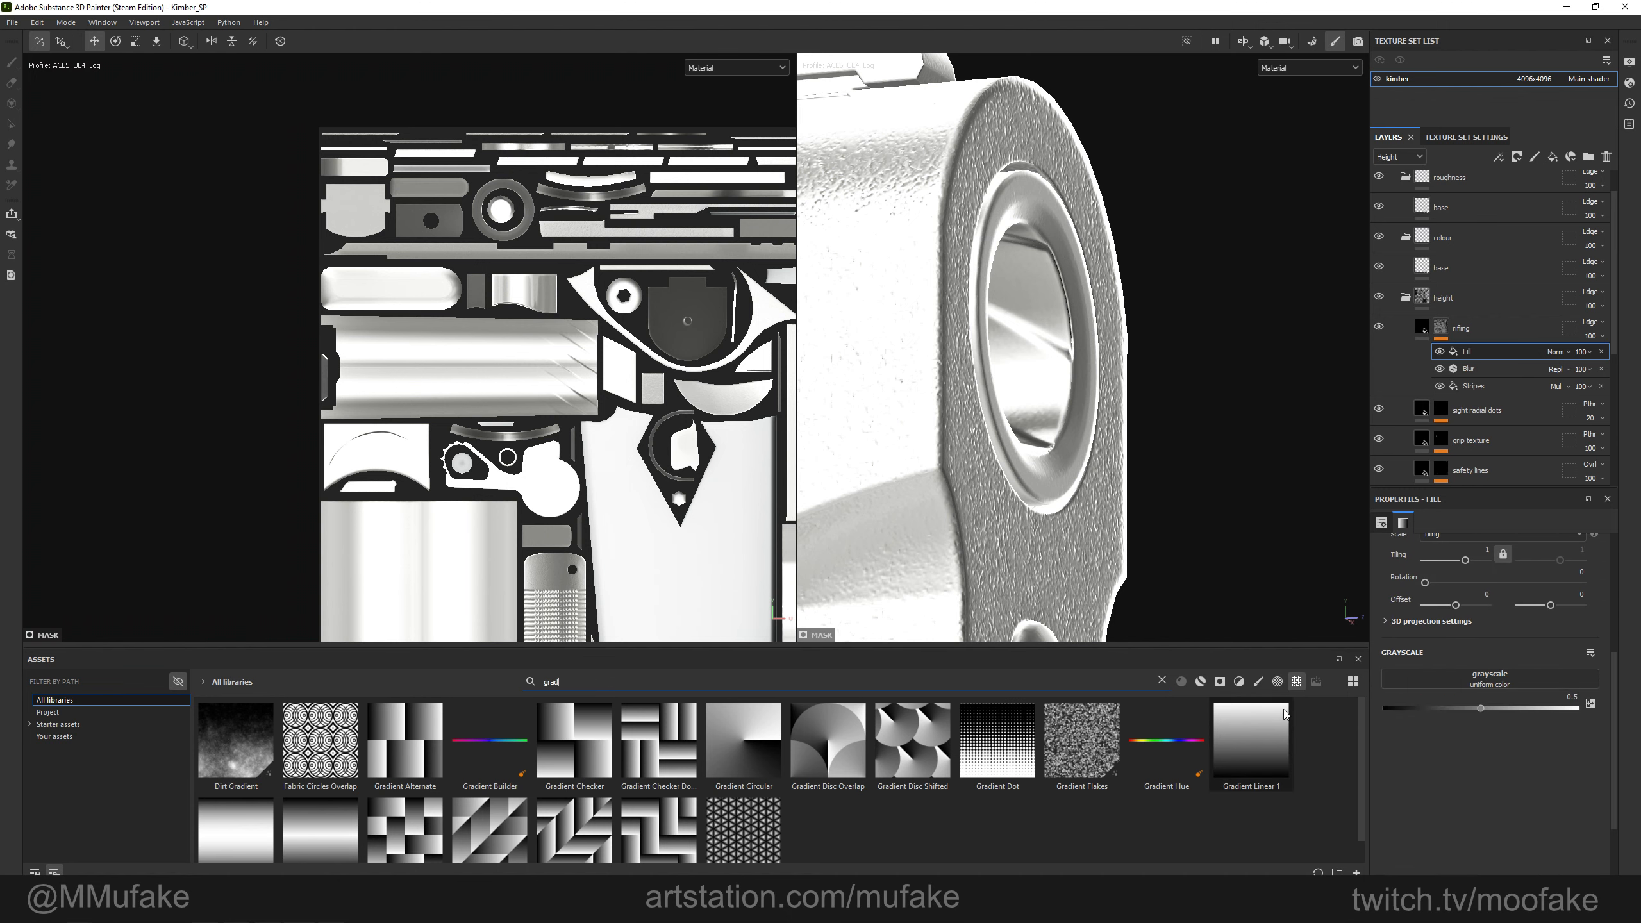
drag(1486, 683, 1489, 686)
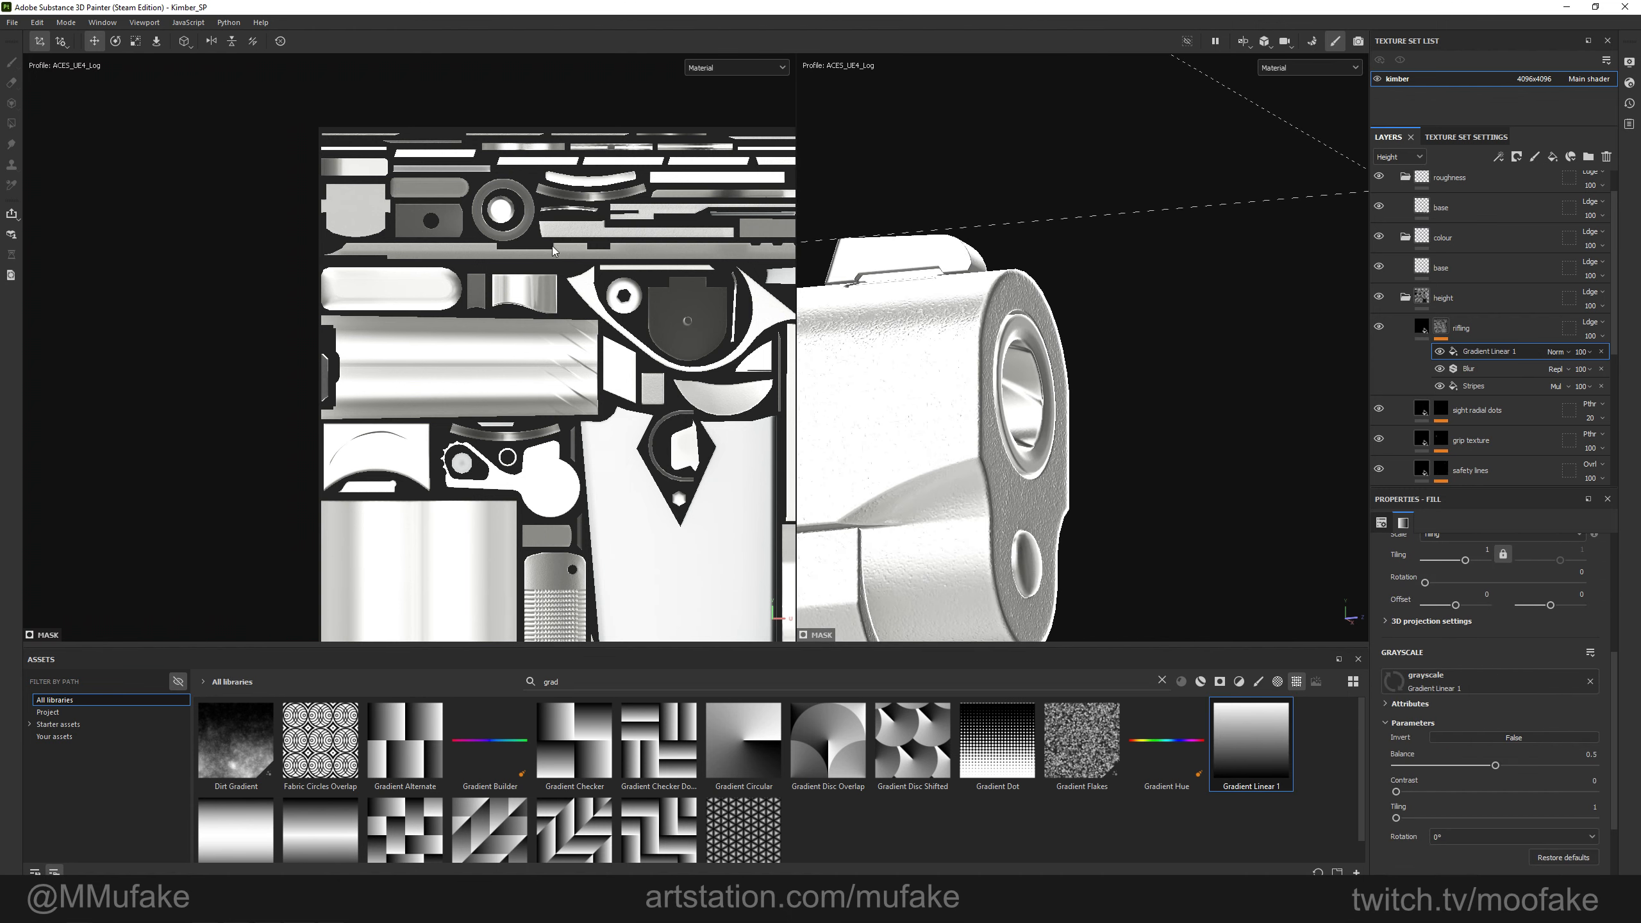
In the 3D mask view, rotate the gradient projection to run along the barrel, shrink it, and set its UV Wrap to None.
key(F2)
alt+drag(730, 303, 686, 296)
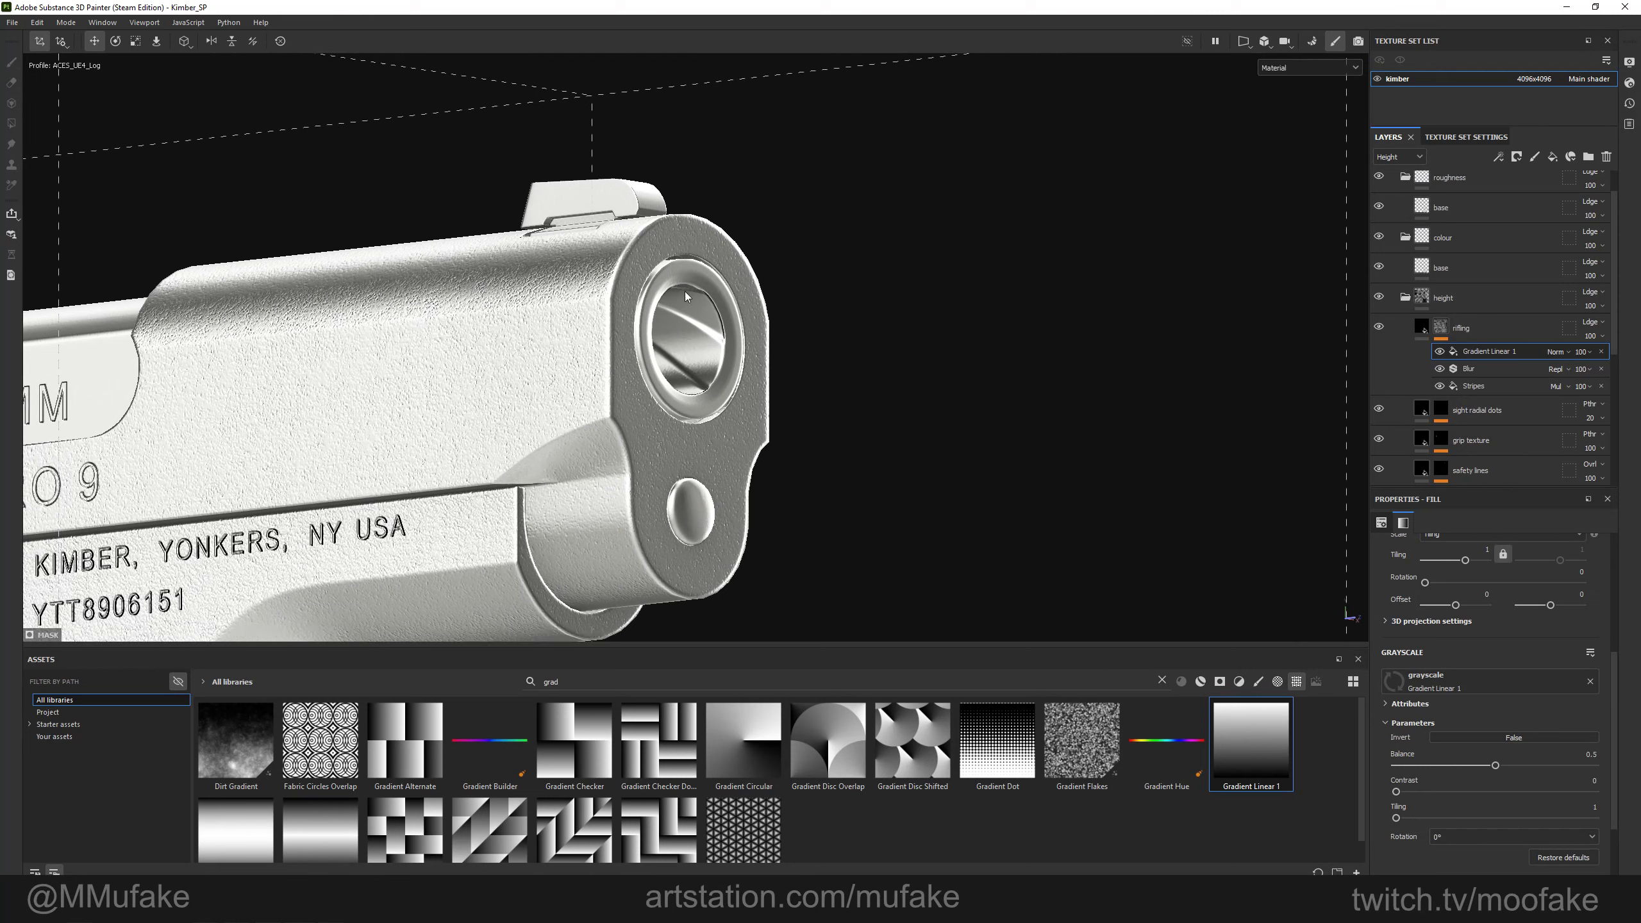
alt+drag(534, 284, 775, 316)
alt+click(1441, 327)
scroll(623, 421, down, 8)
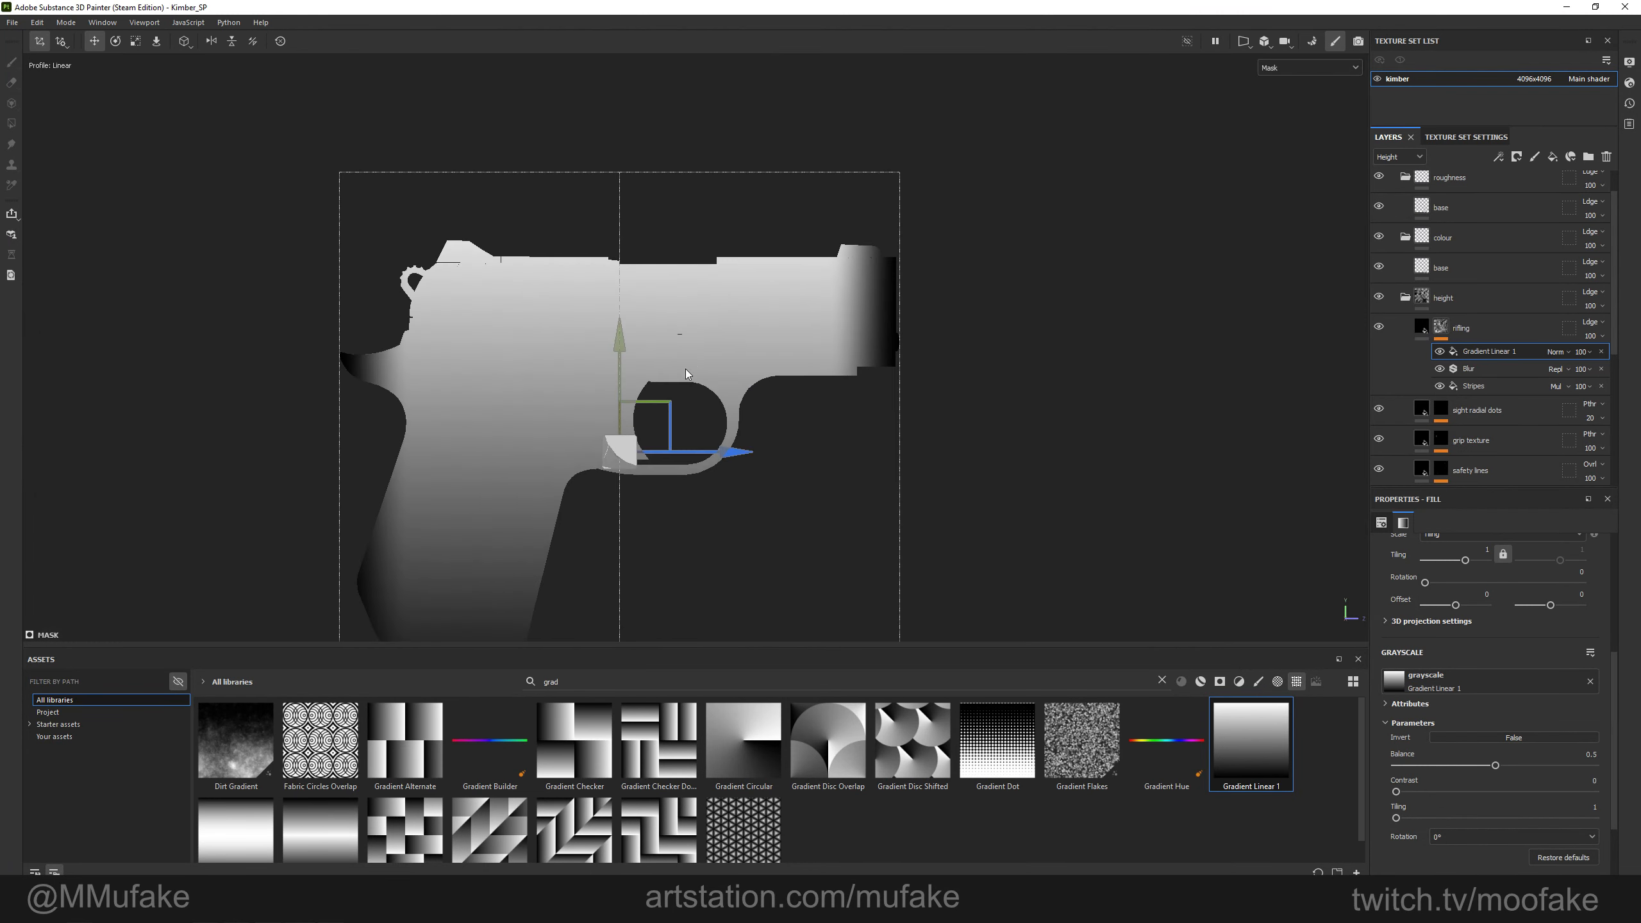
key(e)
key(r)
drag(621, 452, 194, 414)
scroll(1442, 657, up, 4)
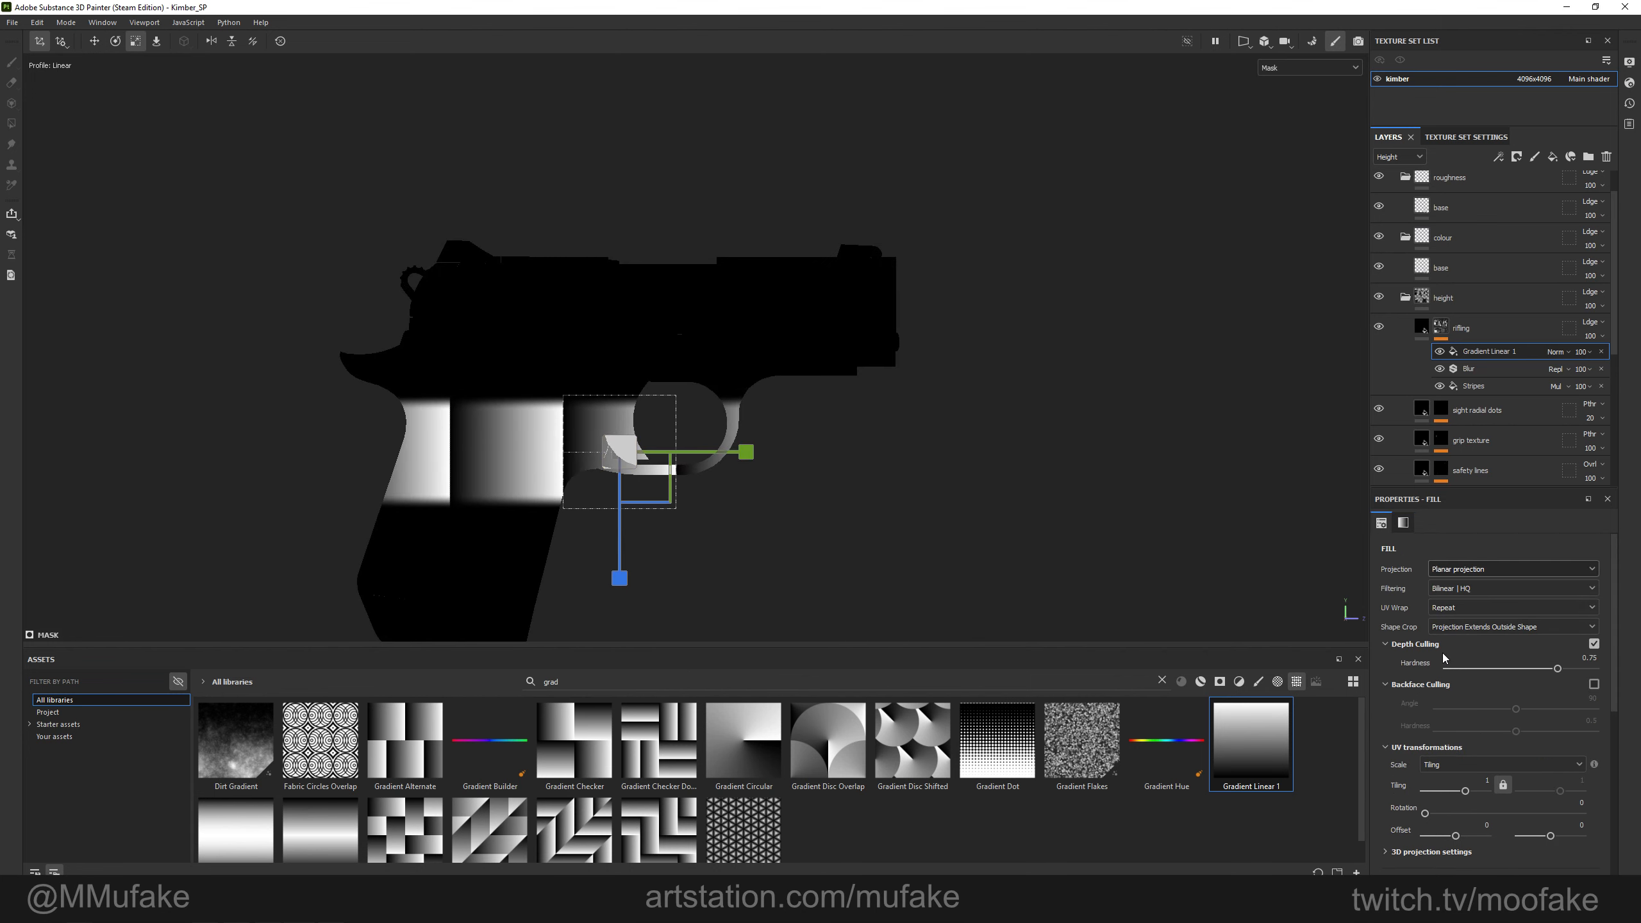
click(1462, 614)
click(1461, 619)
Move the gradient projection to the muzzle end of the slide and scale it down around the barrel.
drag(671, 495, 917, 351)
alt+right_drag(924, 350, 1079, 358)
alt+middle_drag(1079, 358, 807, 454)
alt+drag(807, 454, 691, 417)
alt+right_drag(691, 416, 715, 391)
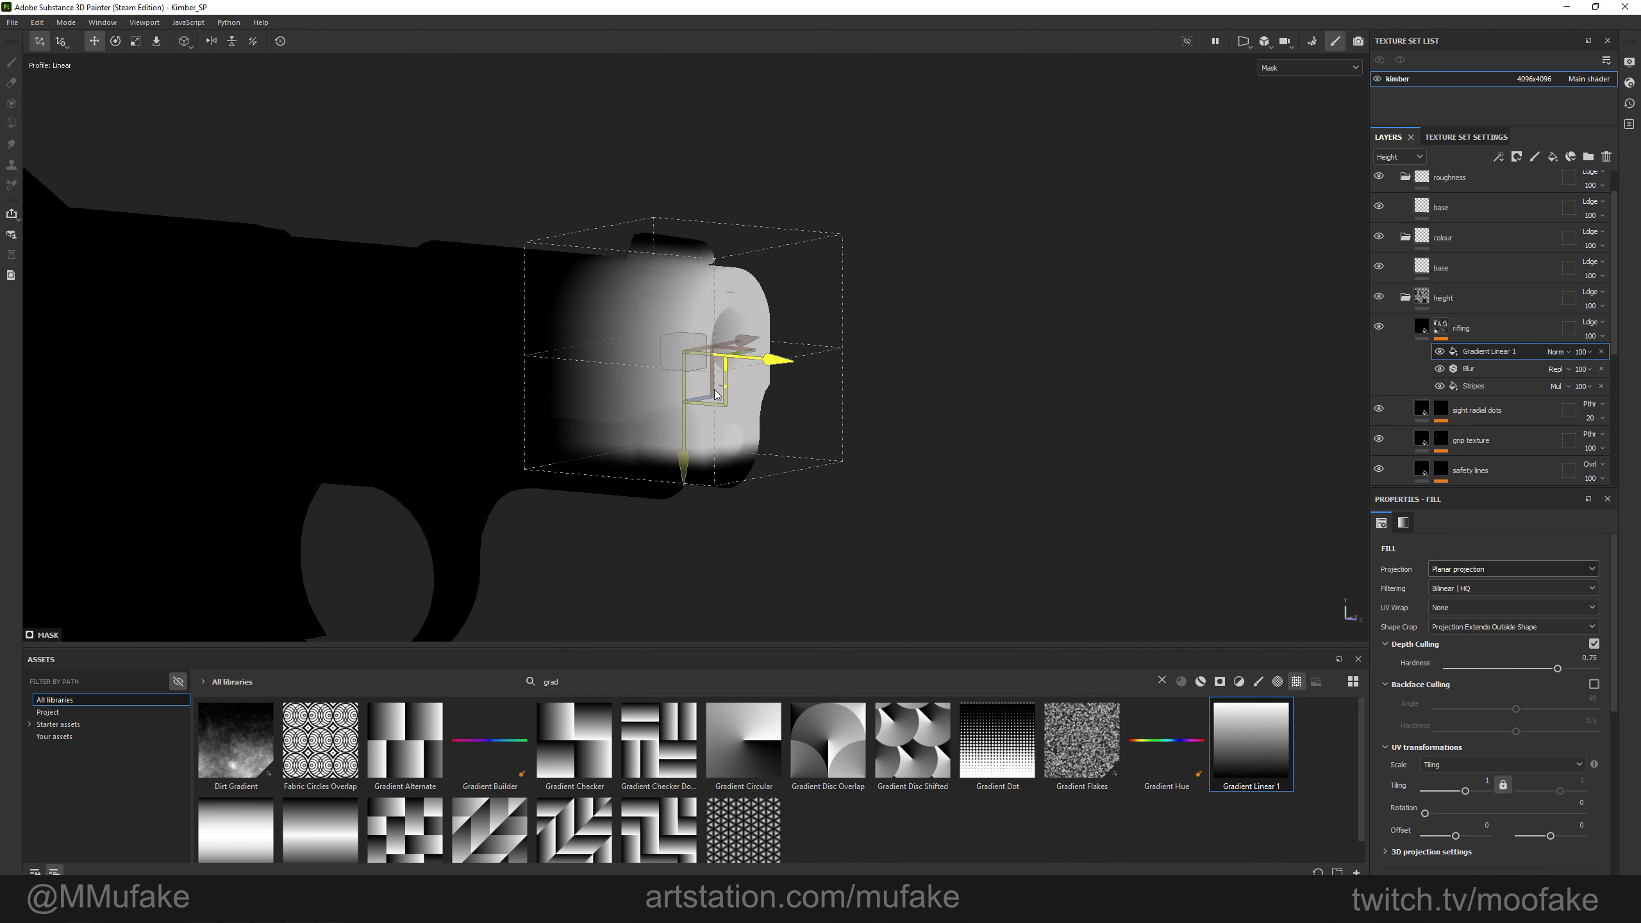
key(r)
drag(667, 348, 411, 308)
Raise and resize the gradient projection to match the bore, and slide it forward over the muzzle end.
key(w)
alt+drag(613, 323, 674, 352)
scroll(675, 352, up, 2)
alt+right_drag(674, 352, 688, 410)
drag(674, 440, 684, 391)
key(r)
drag(793, 298, 328, 247)
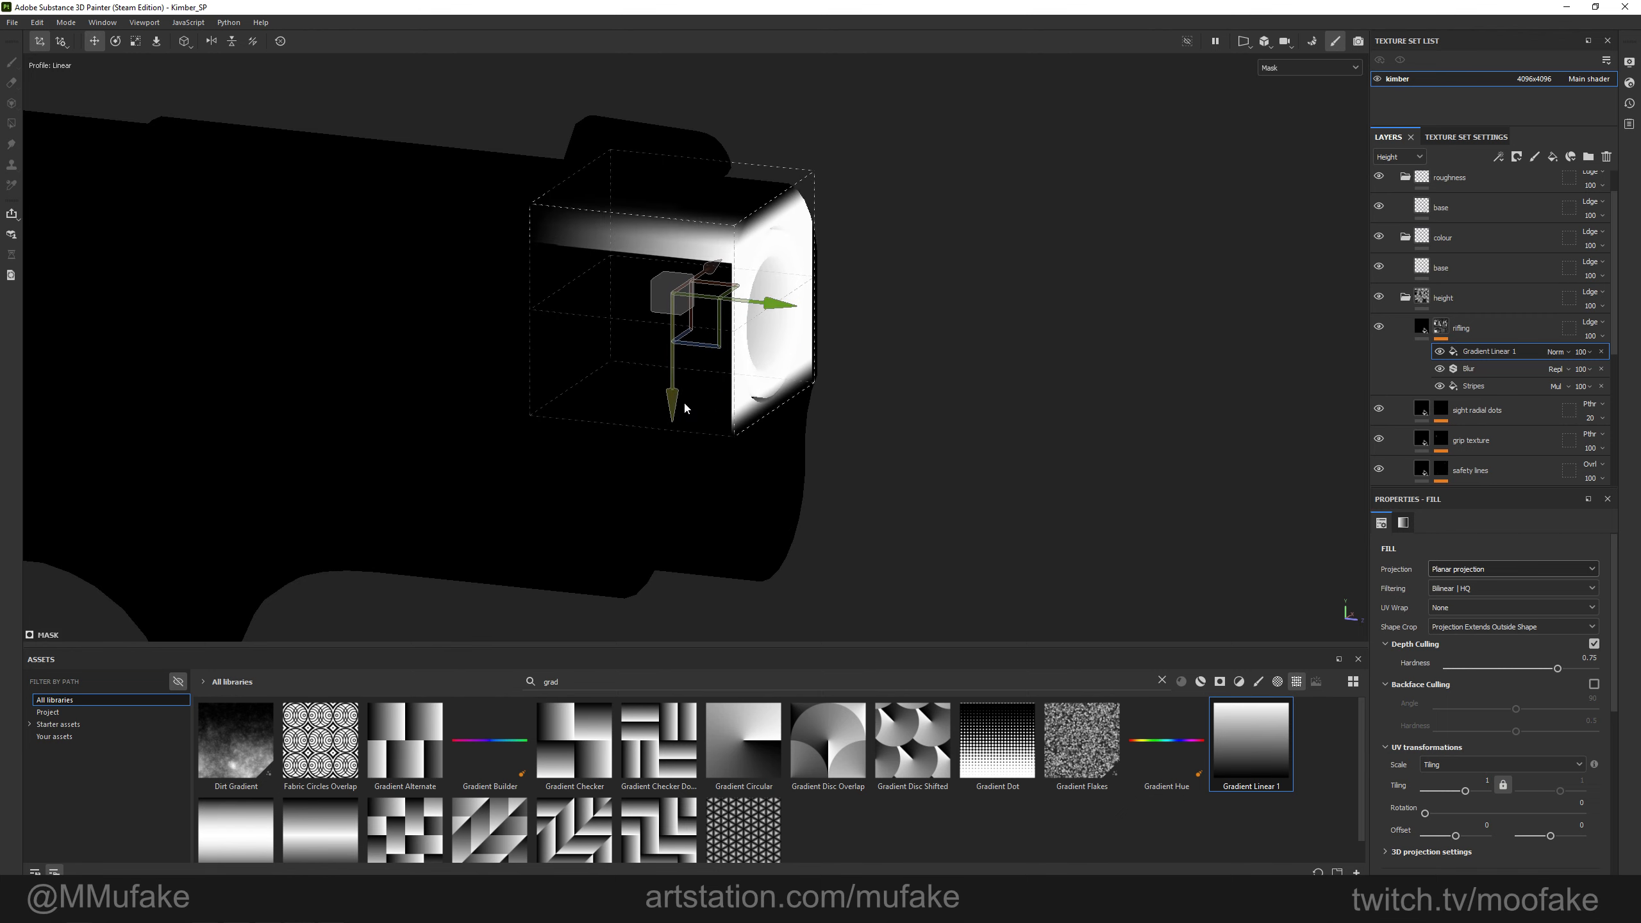
key(w)
alt+right_drag(388, 226, 520, 234)
alt+middle_drag(520, 235, 459, 320)
drag(711, 359, 811, 383)
Set the blend mode of Gradient Linear 1 to Subtract and check the rifling mask inside the bore.
click(1556, 352)
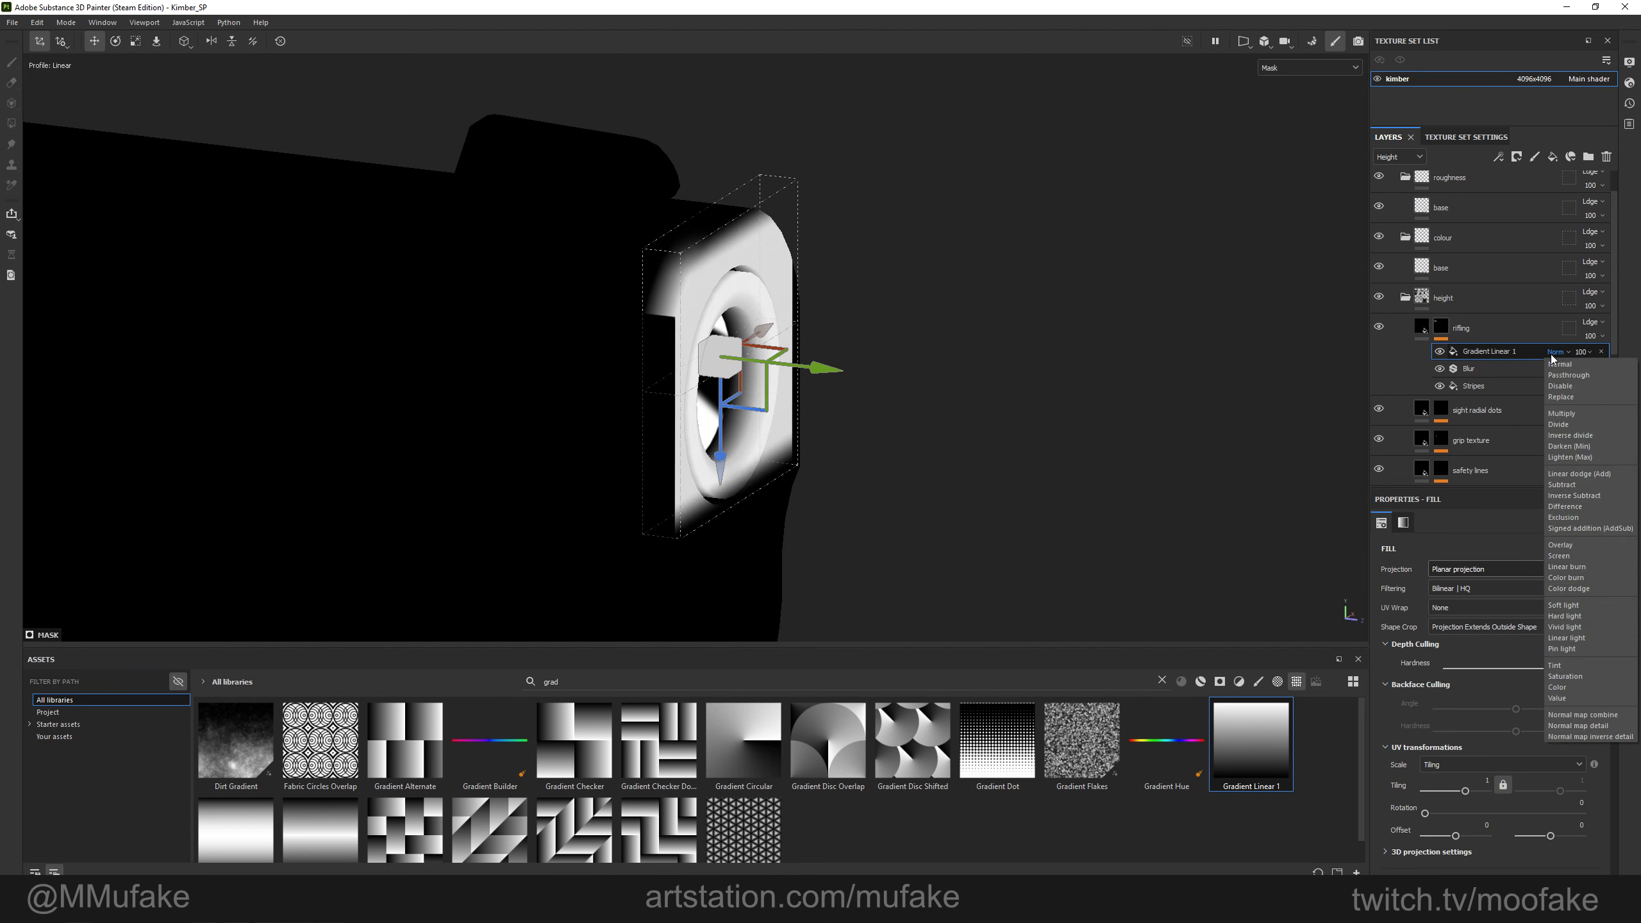
click(1571, 485)
key(m)
scroll(731, 279, up, 5)
drag(805, 337, 668, 365)
key(c)
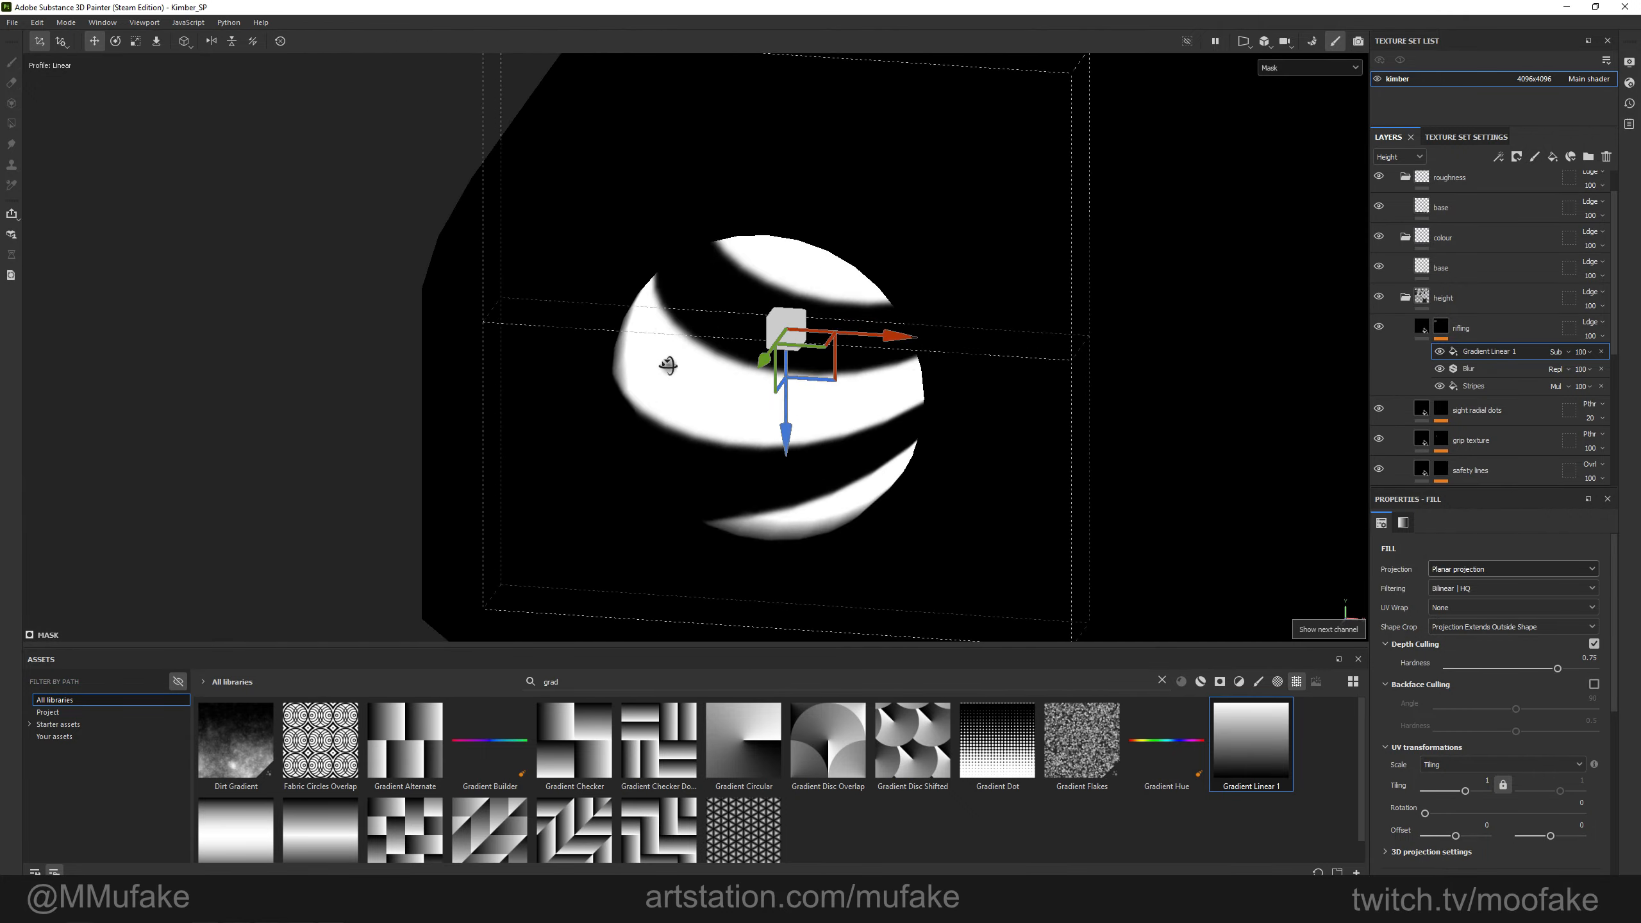
Move the gradient projection back along the barrel, deeper into the bore, while viewing the material.
key(m)
alt+drag(760, 482, 845, 407)
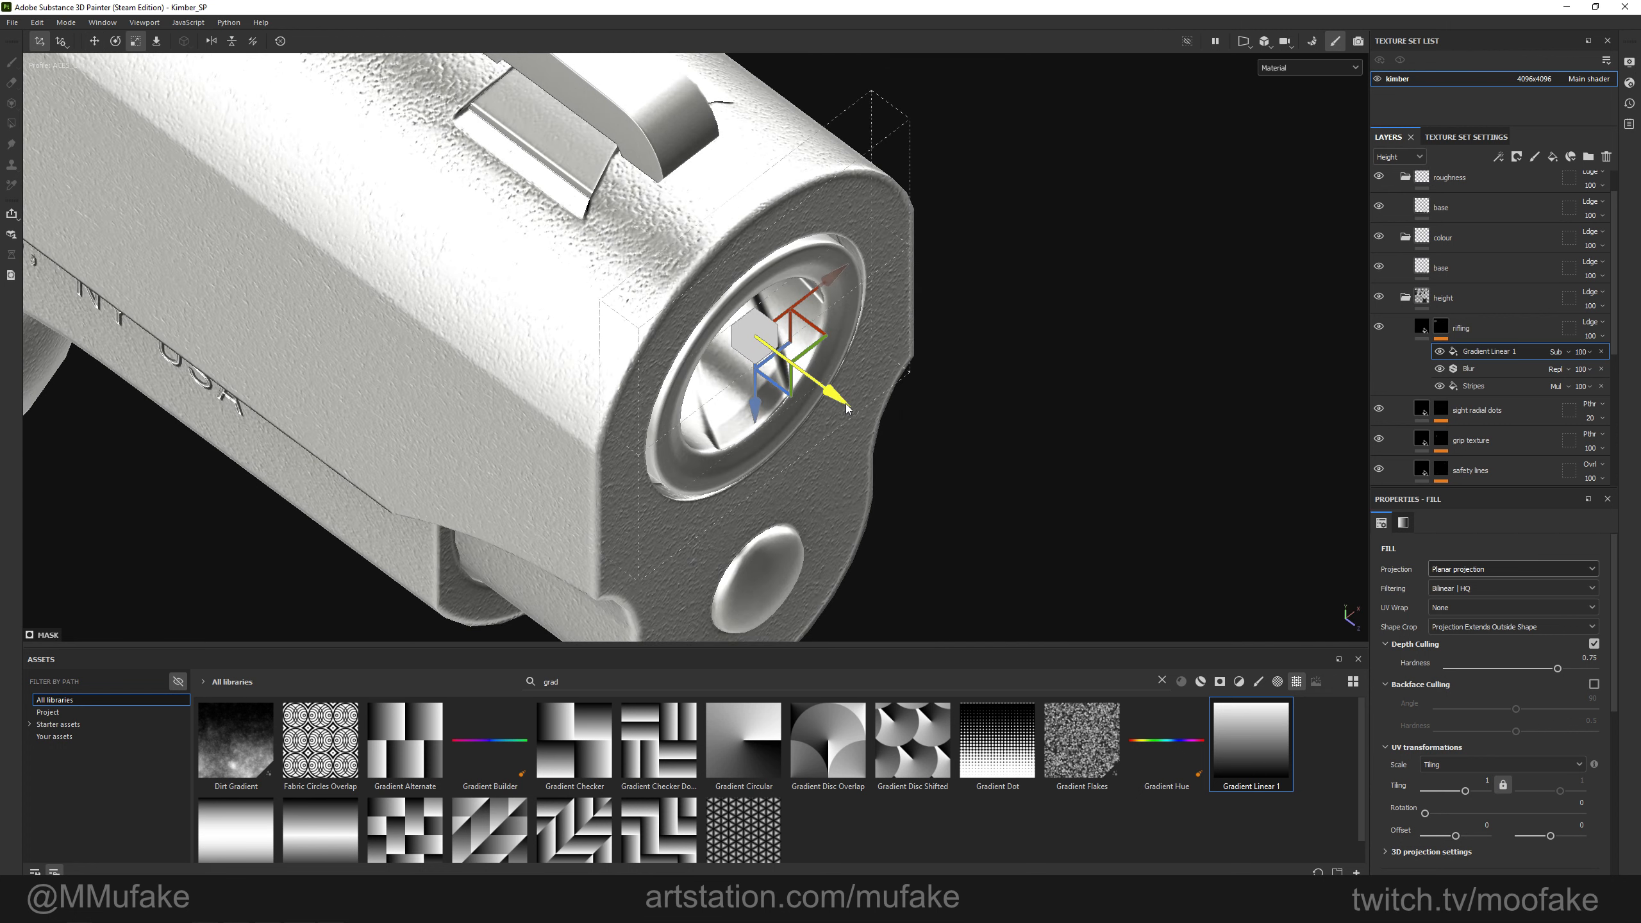
key(w)
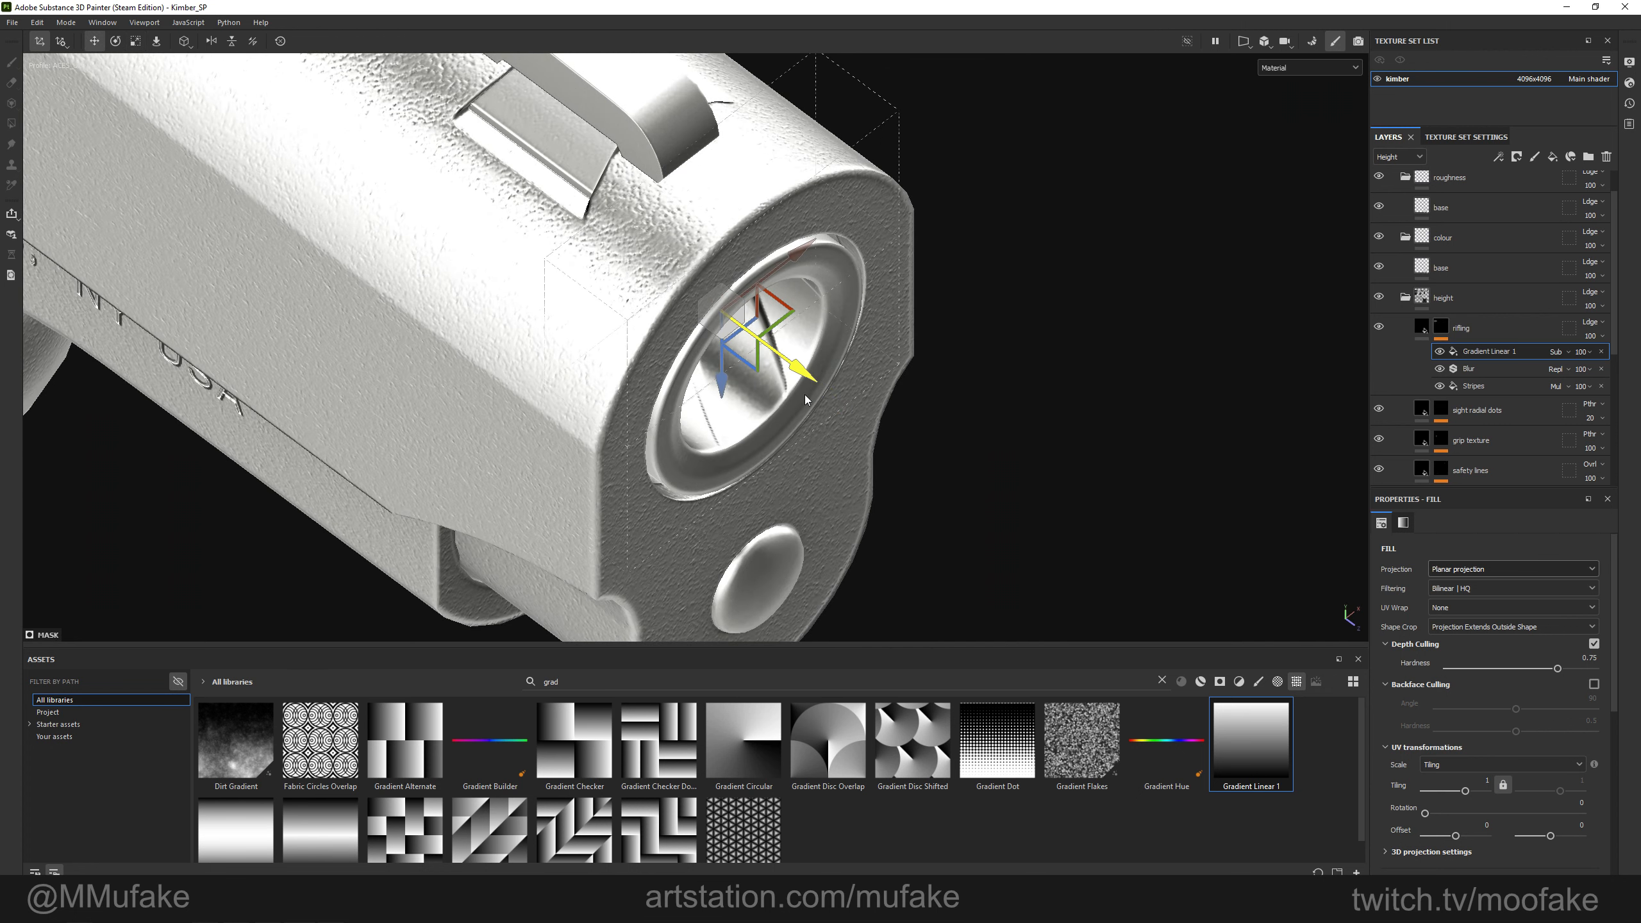
alt+drag(805, 395, 1087, 374)
scroll(1087, 373, down, 3)
Set the blend mode of Gradient Linear 1 in the rifling mask to Multiply.
click(1422, 327)
click(1441, 338)
key(m)
mouse_move(972, 359)
alt+mouse_down()
mouse_move(898, 326)
mouse_move(989, 334)
alt+mouse_up()
click(1441, 326)
click(1560, 353)
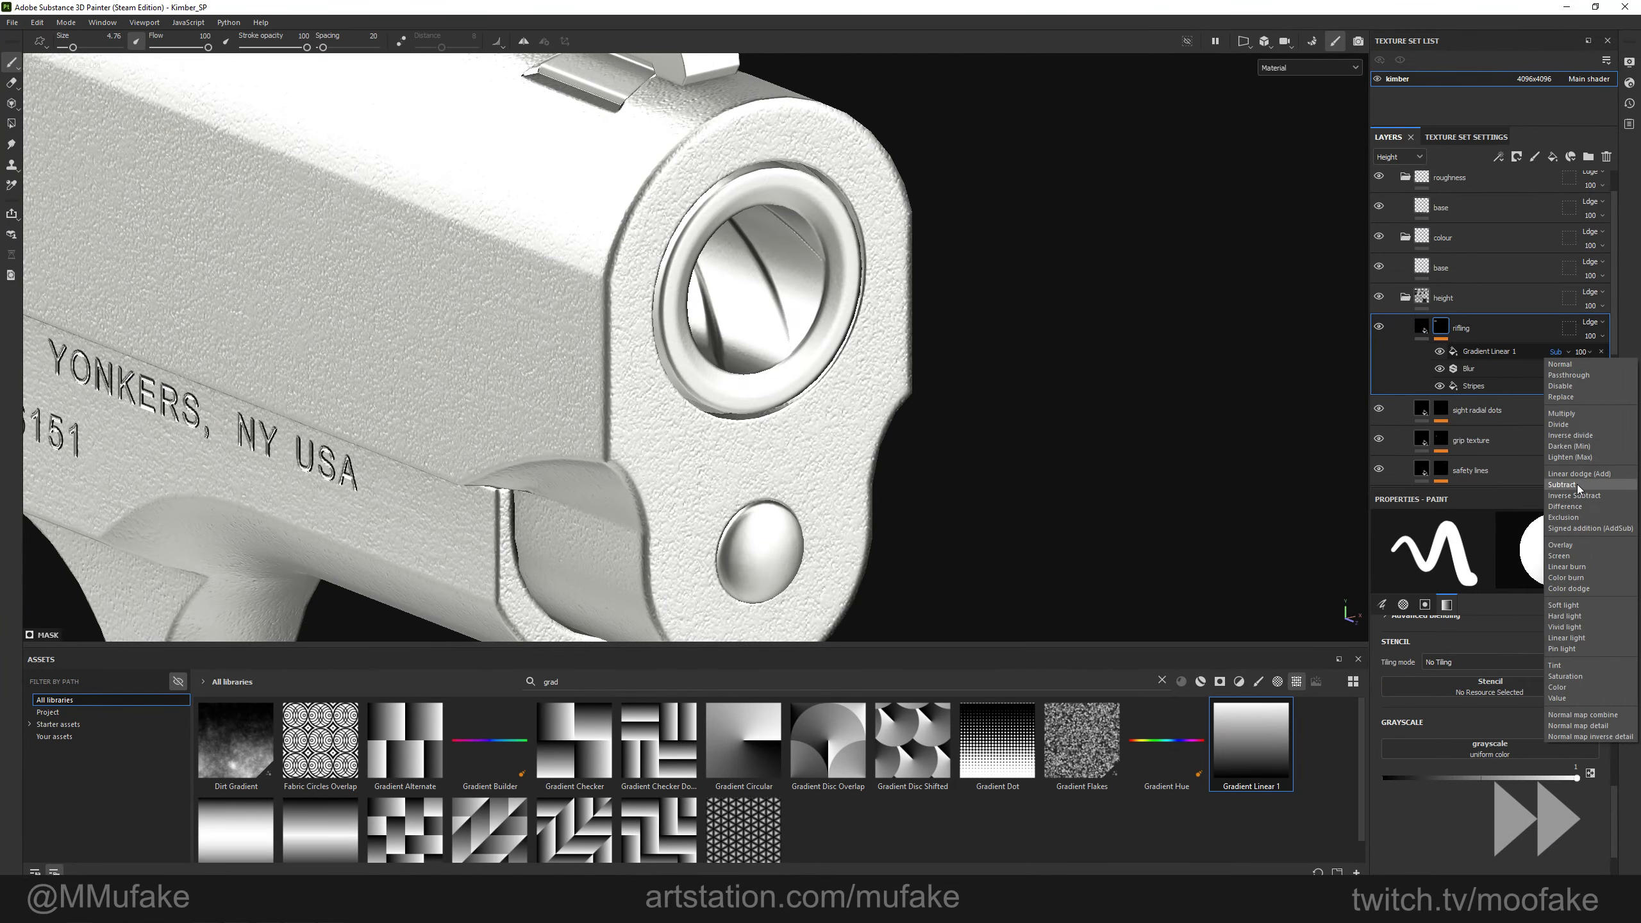
click(1563, 414)
Examine how the rifling fades toward the muzzle from several angles and under different lighting.
alt+drag(722, 301, 701, 305)
click(1490, 352)
key(q)
alt+drag(801, 285, 875, 266)
key(c)
key(m)
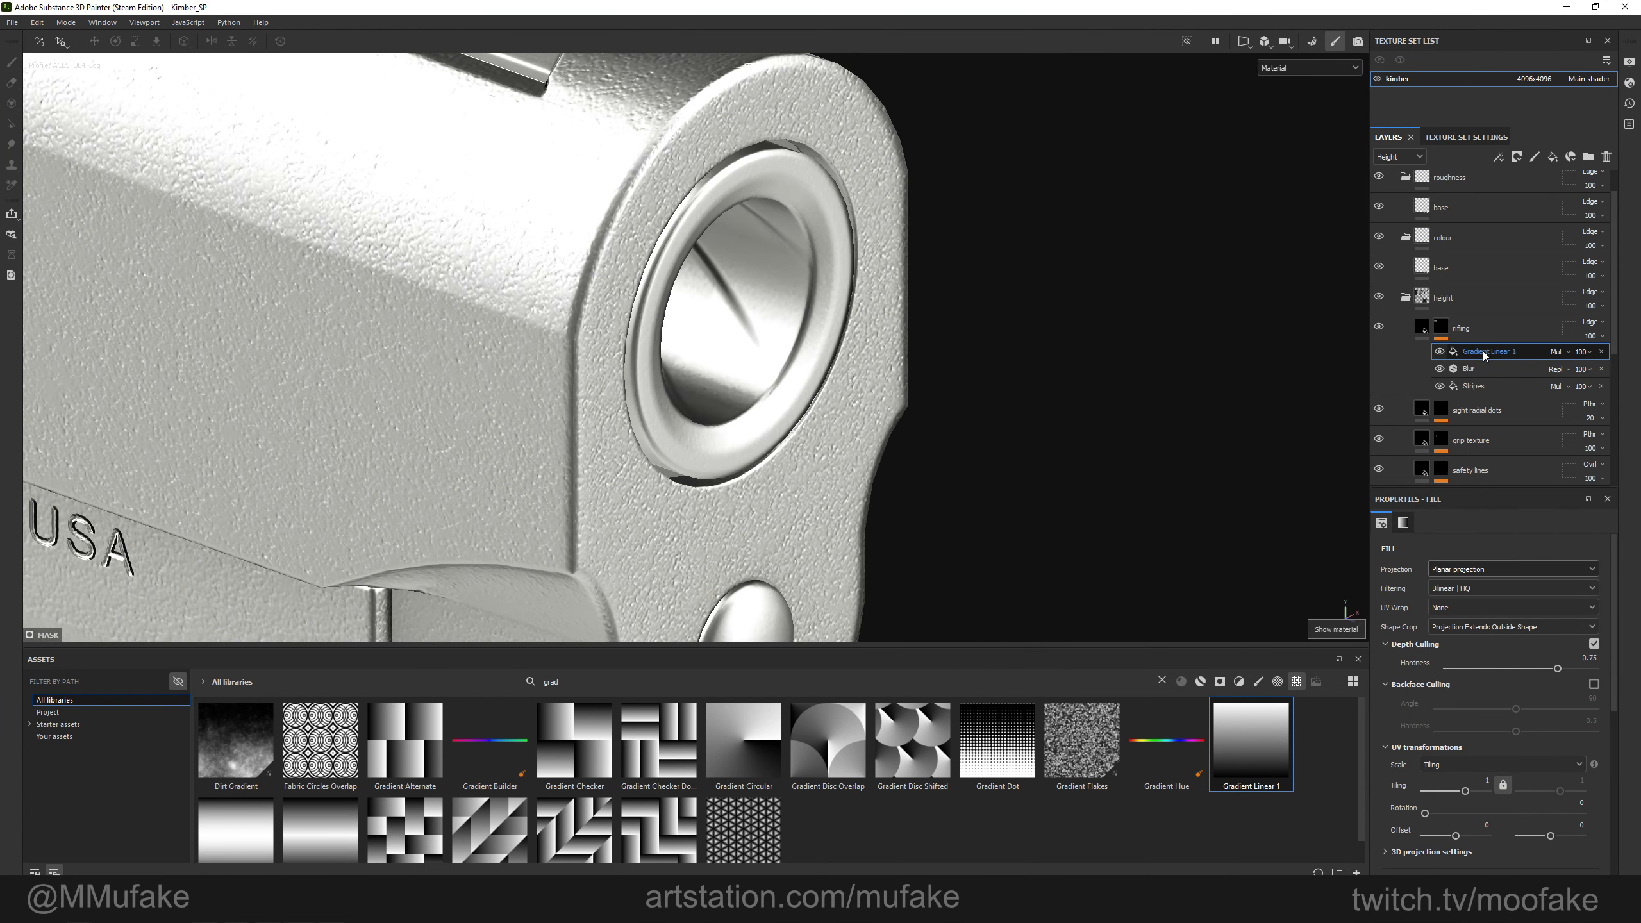
alt+drag(709, 323, 575, 293)
shift+right_drag(575, 293, 570, 295)
scroll(606, 325, down, 3)
alt+drag(606, 325, 930, 366)
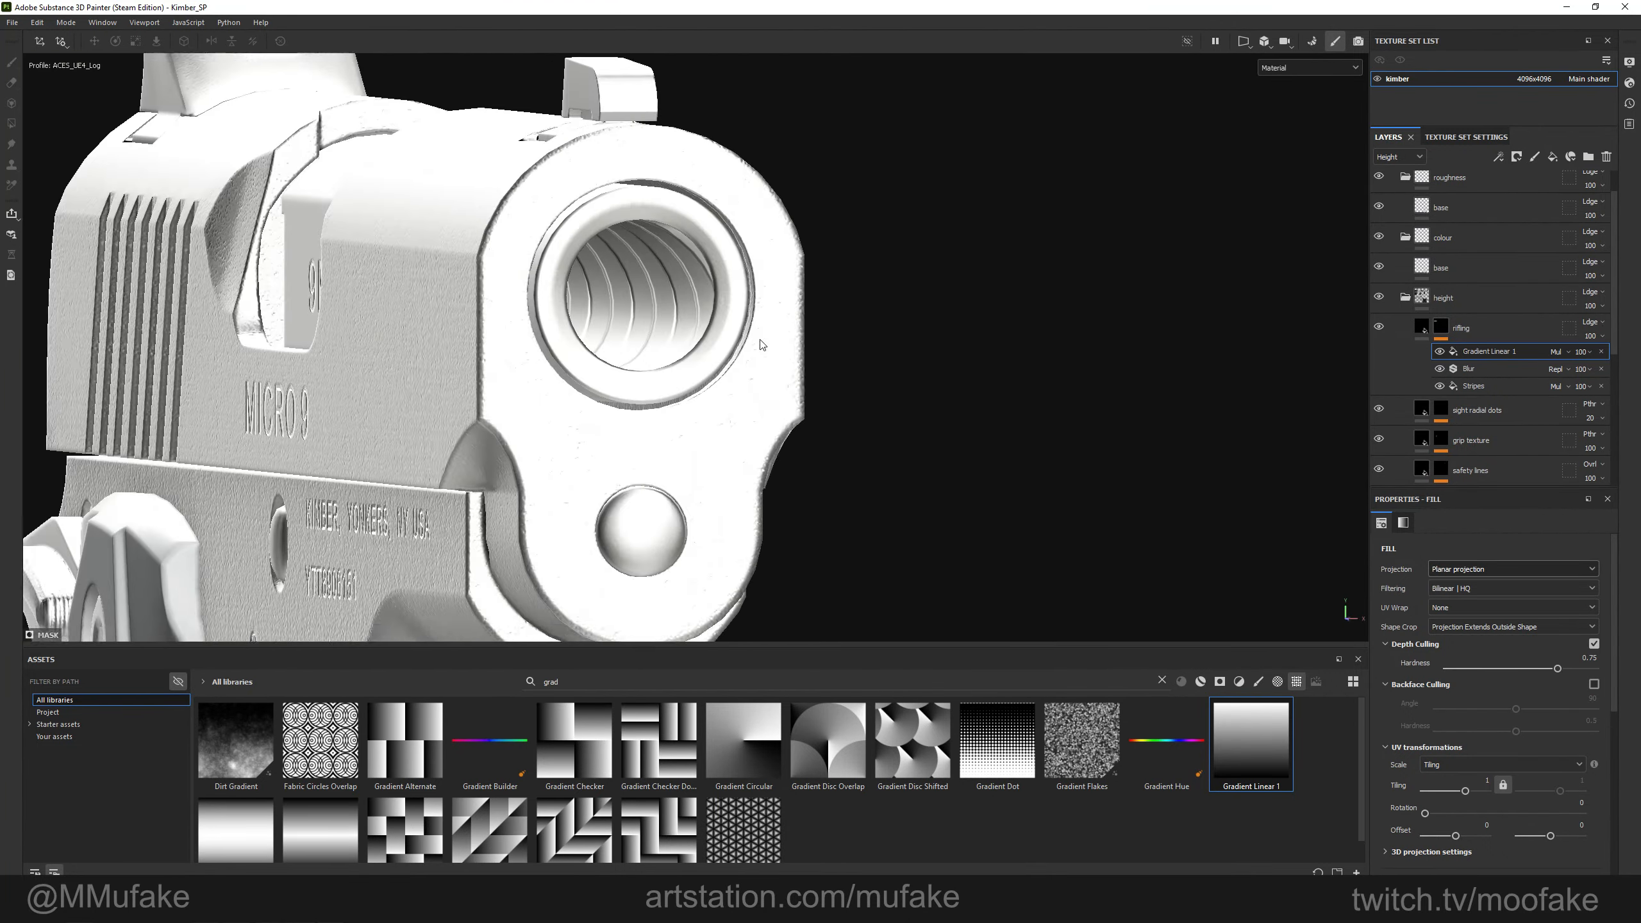
Examine the height details along the slide, the rear sight area and the engraved Kimber logo.
alt+shift+drag(784, 293, 918, 392)
scroll(919, 393, down, 4)
alt+middle_drag(900, 443, 775, 223)
scroll(798, 278, up, 3)
alt+middle_drag(814, 330, 765, 227)
alt+drag(766, 227, 549, 216)
alt+middle_drag(740, 194, 784, 283)
alt+drag(784, 283, 769, 247)
alt+middle_drag(769, 246, 666, 310)
scroll(581, 245, up, 3)
scroll(666, 310, up, 2)
alt+drag(675, 313, 725, 341)
scroll(700, 324, up, 1)
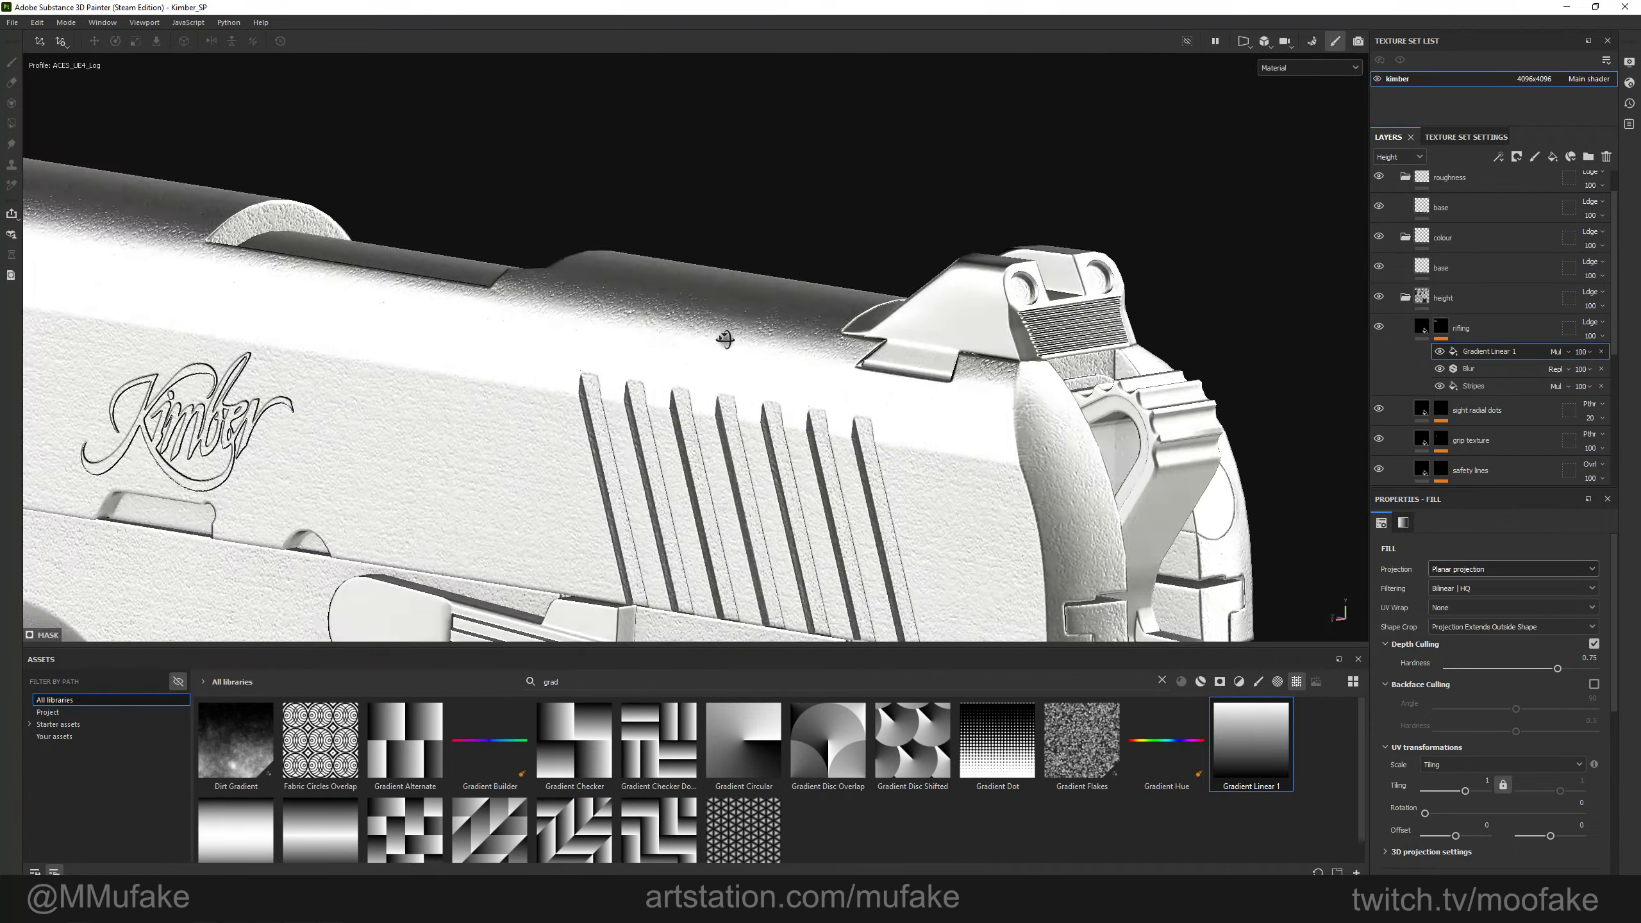
alt+middle_drag(414, 336, 589, 330)
scroll(590, 329, up, 4)
alt+drag(589, 330, 621, 316)
alt+middle_drag(620, 317, 827, 323)
scroll(775, 363, up, 5)
alt+drag(775, 362, 743, 352)
shift+right_drag(685, 352, 918, 353)
Display the mask of the markings layer and add a Blur filter to it.
click(1421, 328)
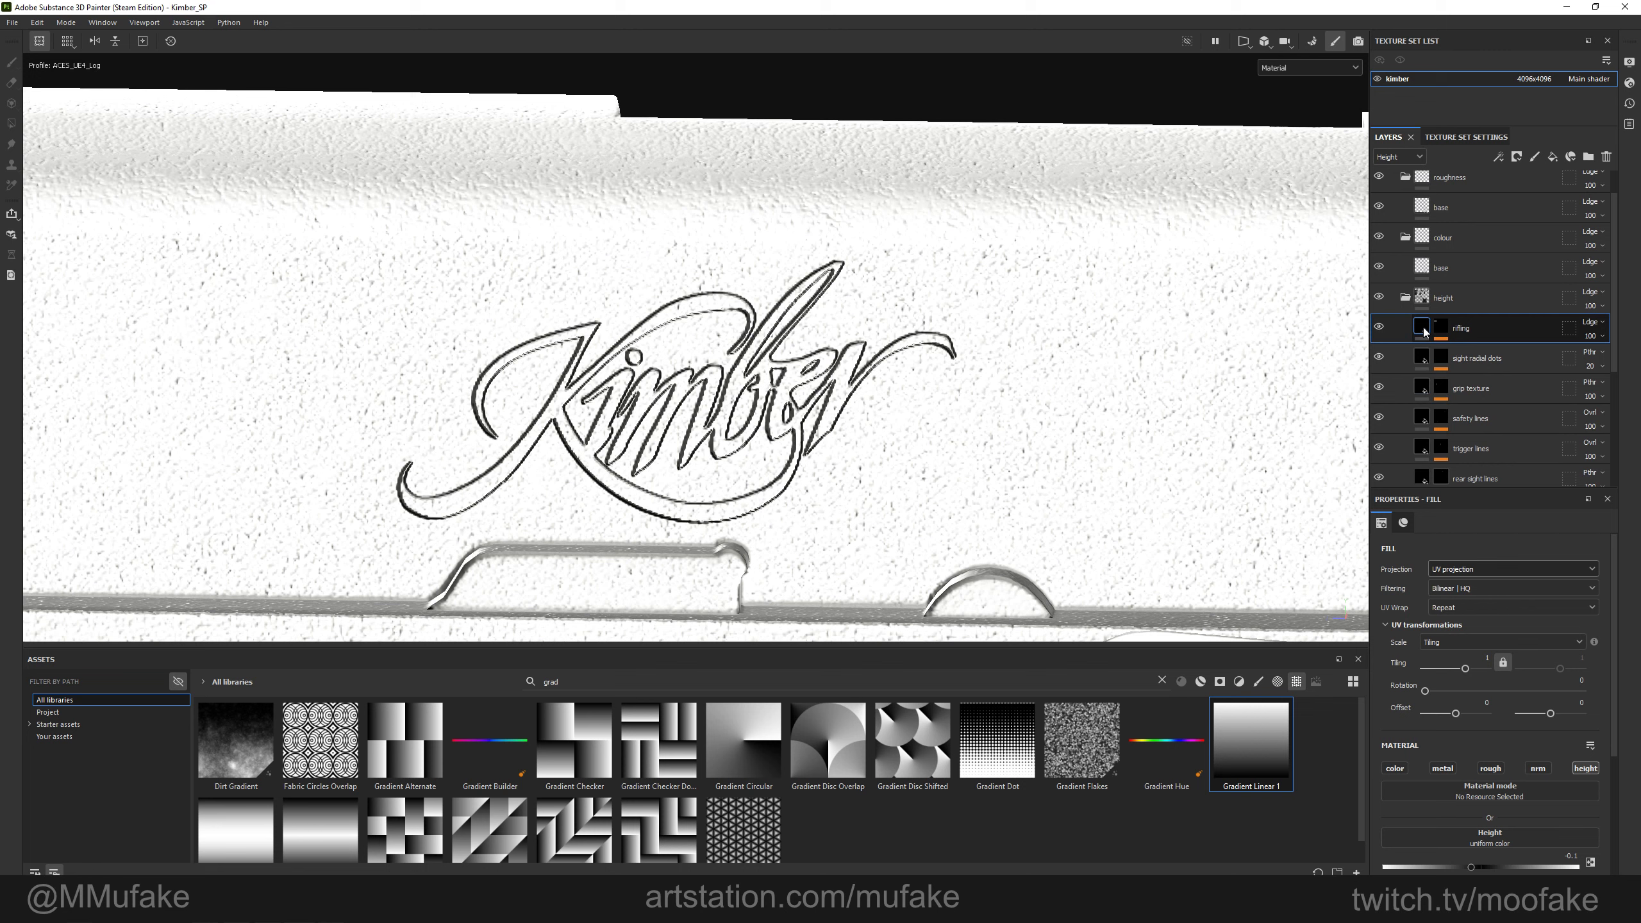
scroll(1429, 396, down, 2)
click(1411, 406)
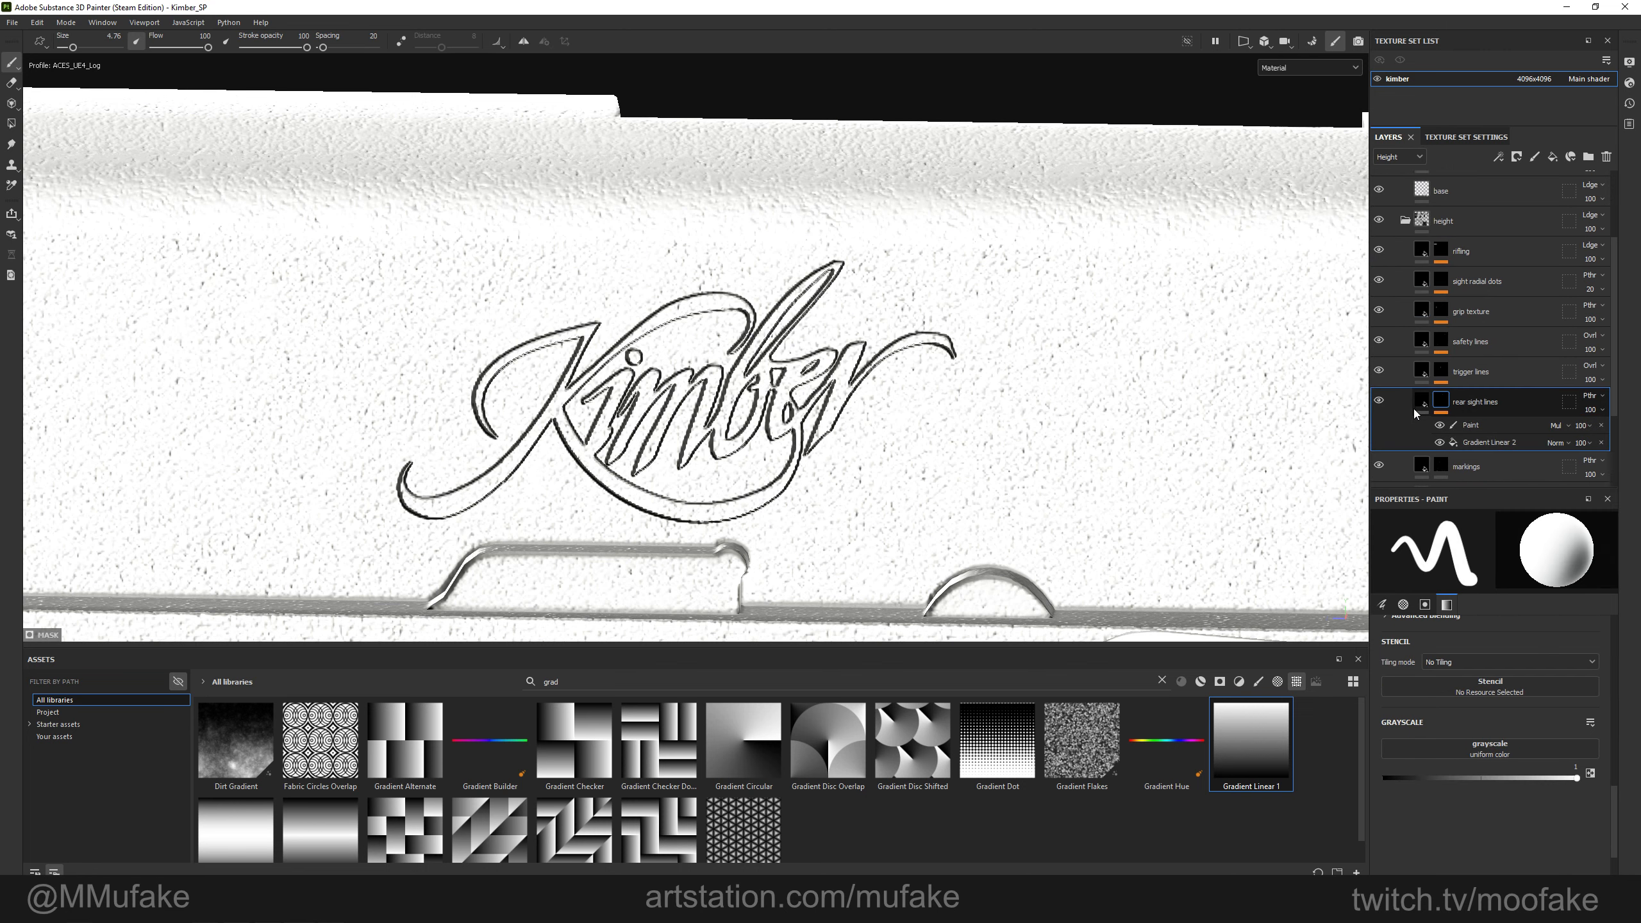
click(1481, 461)
click(1445, 435)
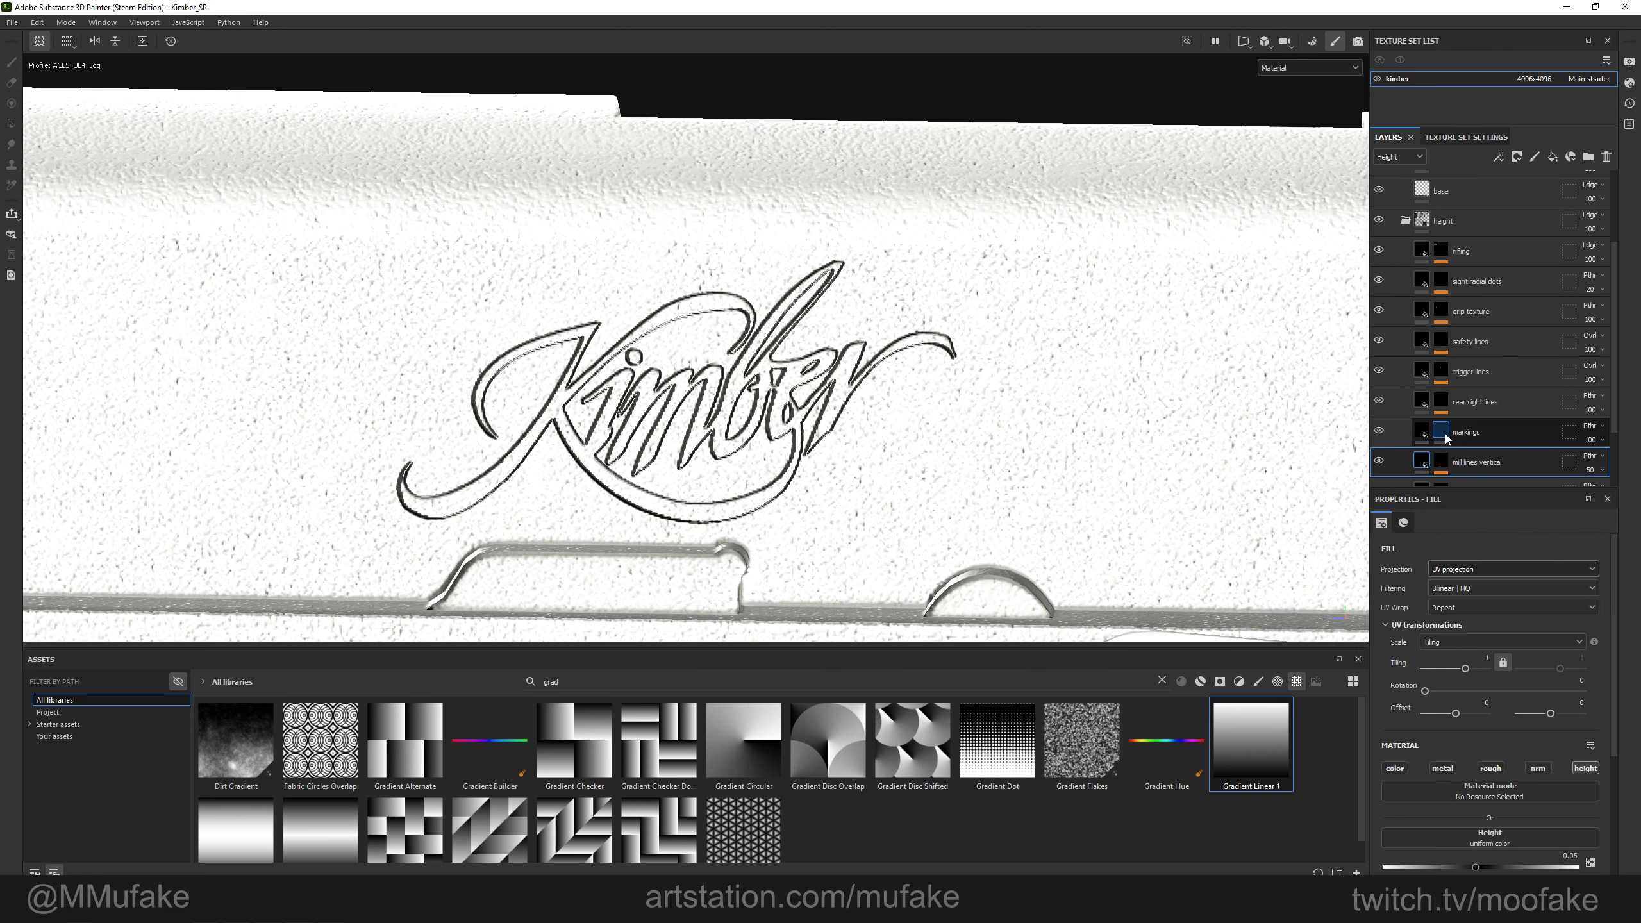
alt+click(1444, 434)
right_click(1444, 434)
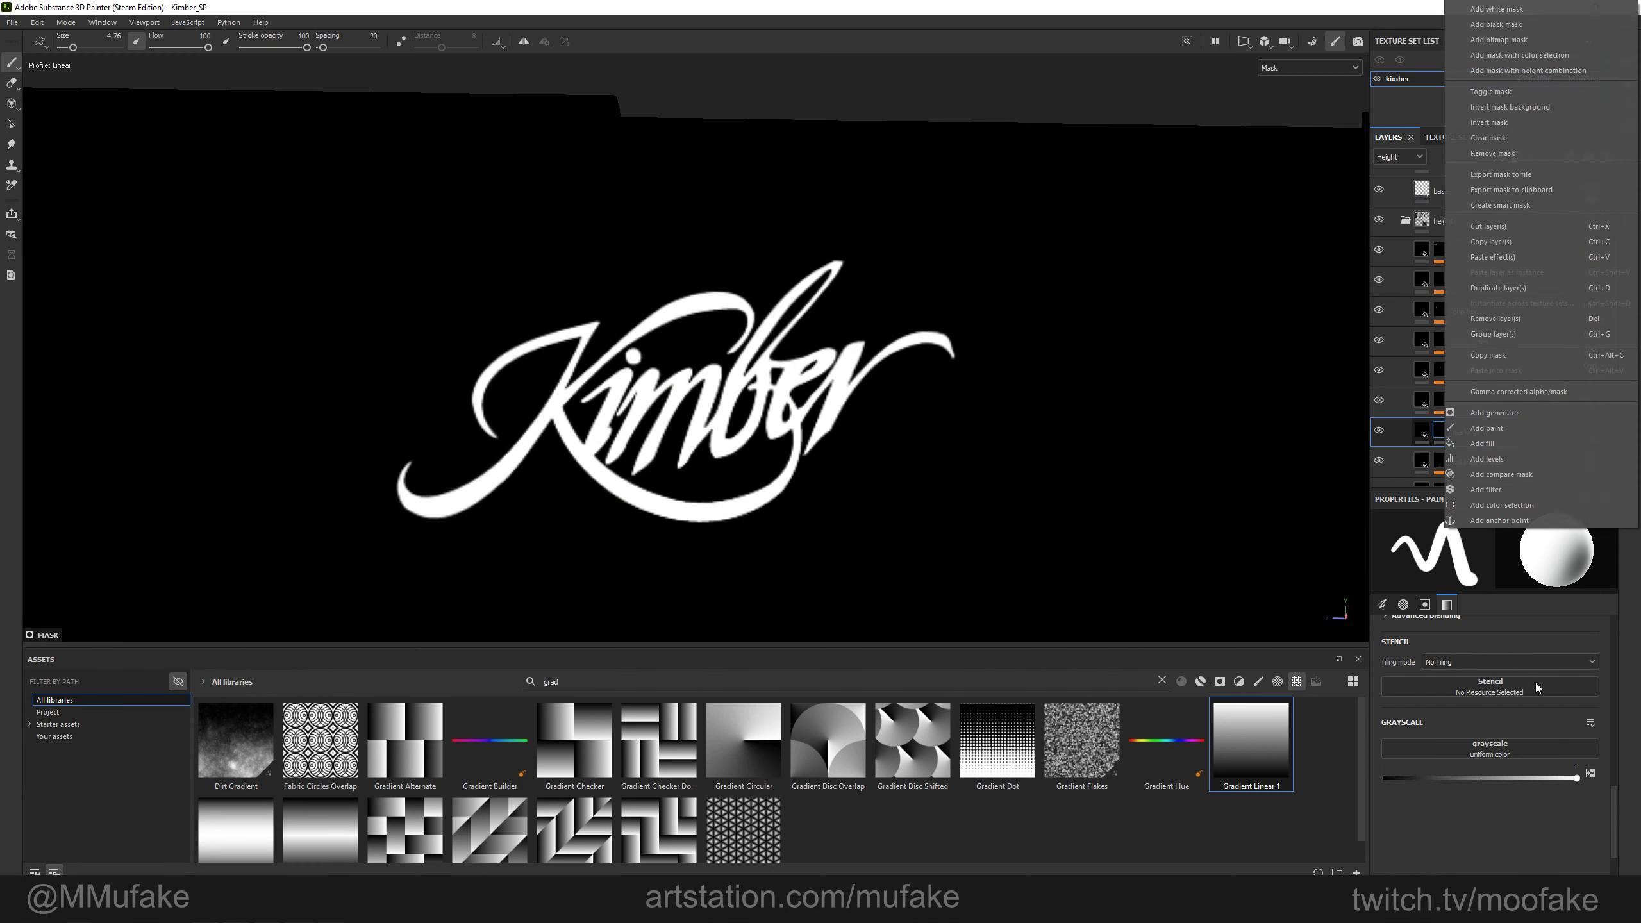
click(1503, 488)
click(1505, 556)
click(1605, 597)
Set the markings Blur intensity to 0.06 and compare the Kimber logo with the blur off and on.
alt+middle_drag(1055, 449, 1129, 429)
drag(1397, 619, 1397, 618)
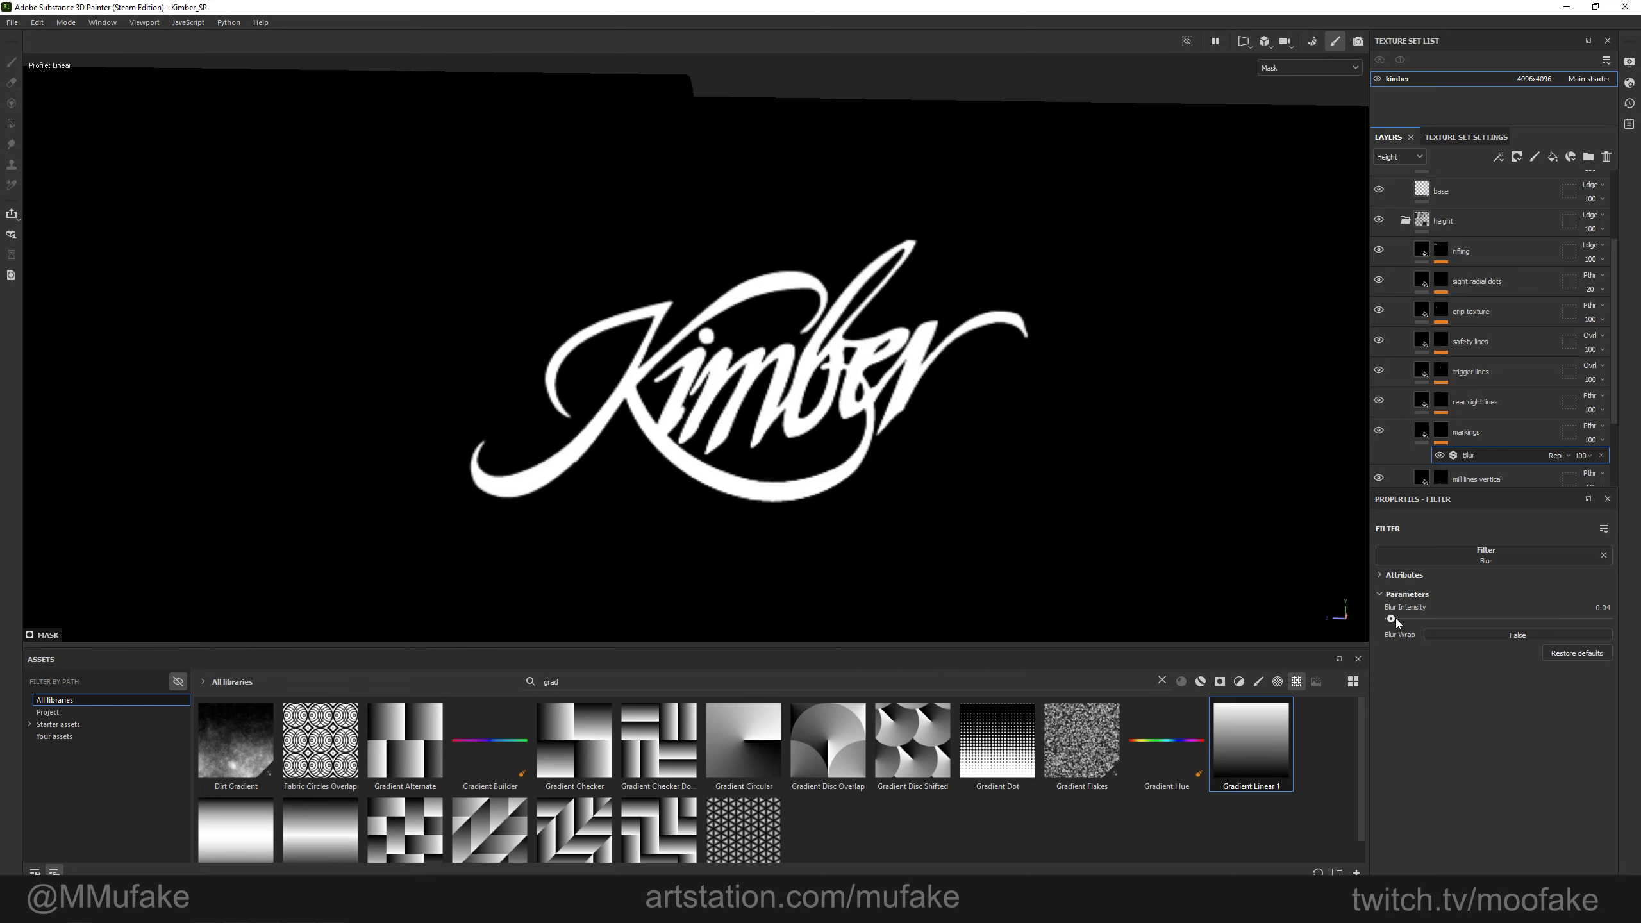
scroll(963, 411, down, 3)
key(m)
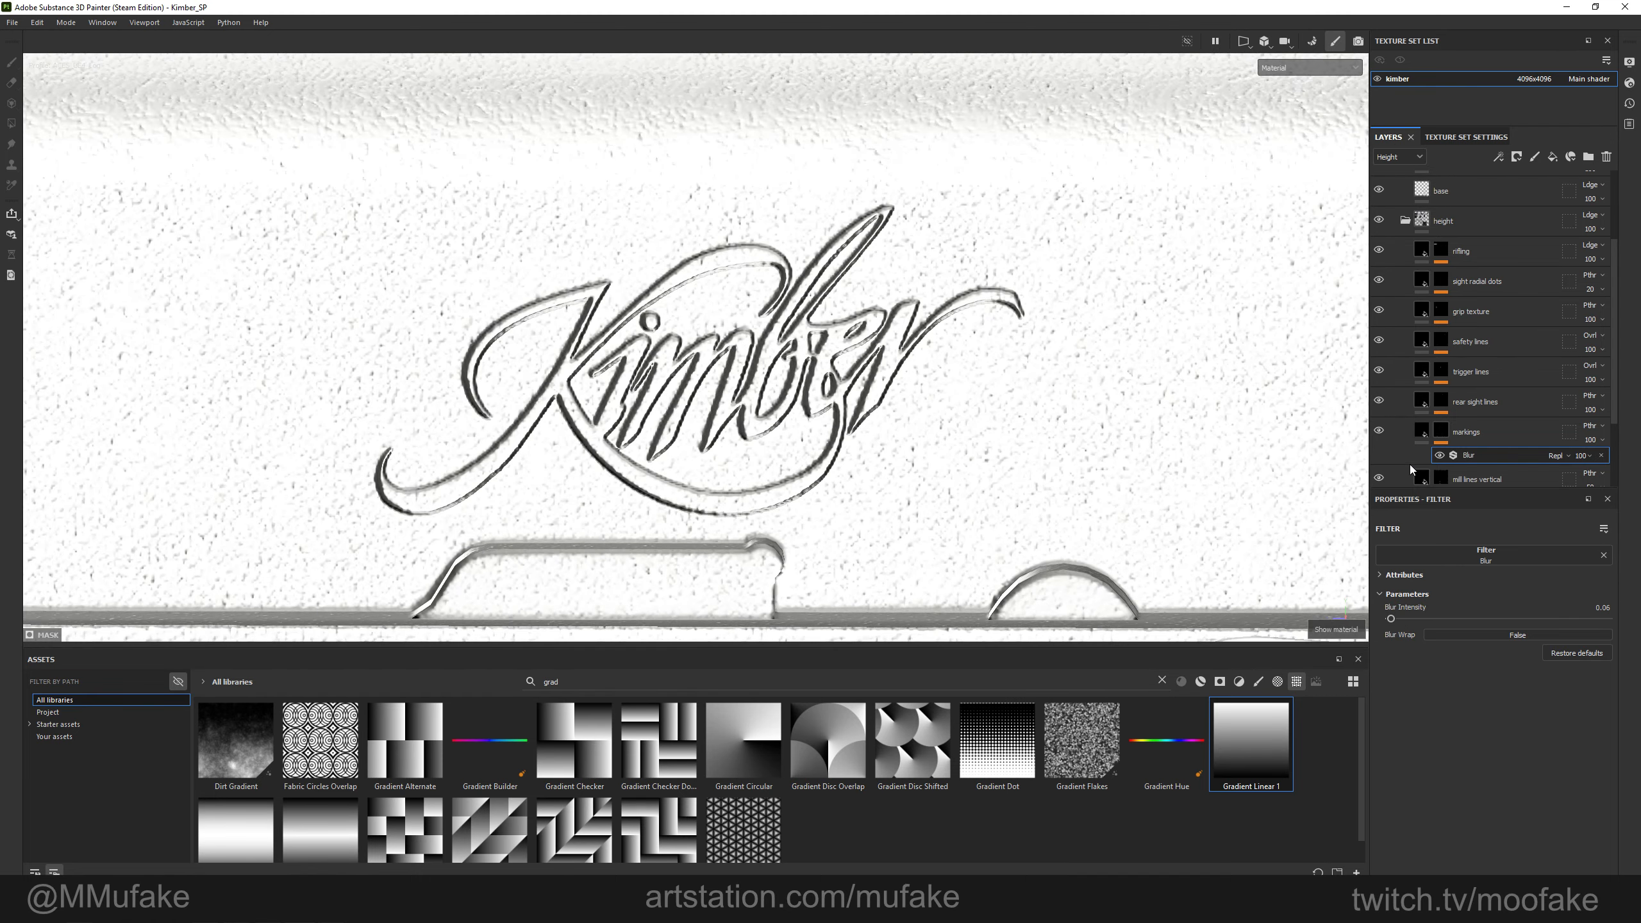
click(1440, 456)
click(1440, 457)
Examine the softened 9MM, MICRO 9 and maker engravings on the slide and frame from several angles and distances.
scroll(937, 375, down, 4)
alt+drag(936, 375, 606, 223)
alt+drag(428, 305, 772, 470)
alt+drag(785, 376, 734, 450)
alt+right_drag(733, 450, 716, 255)
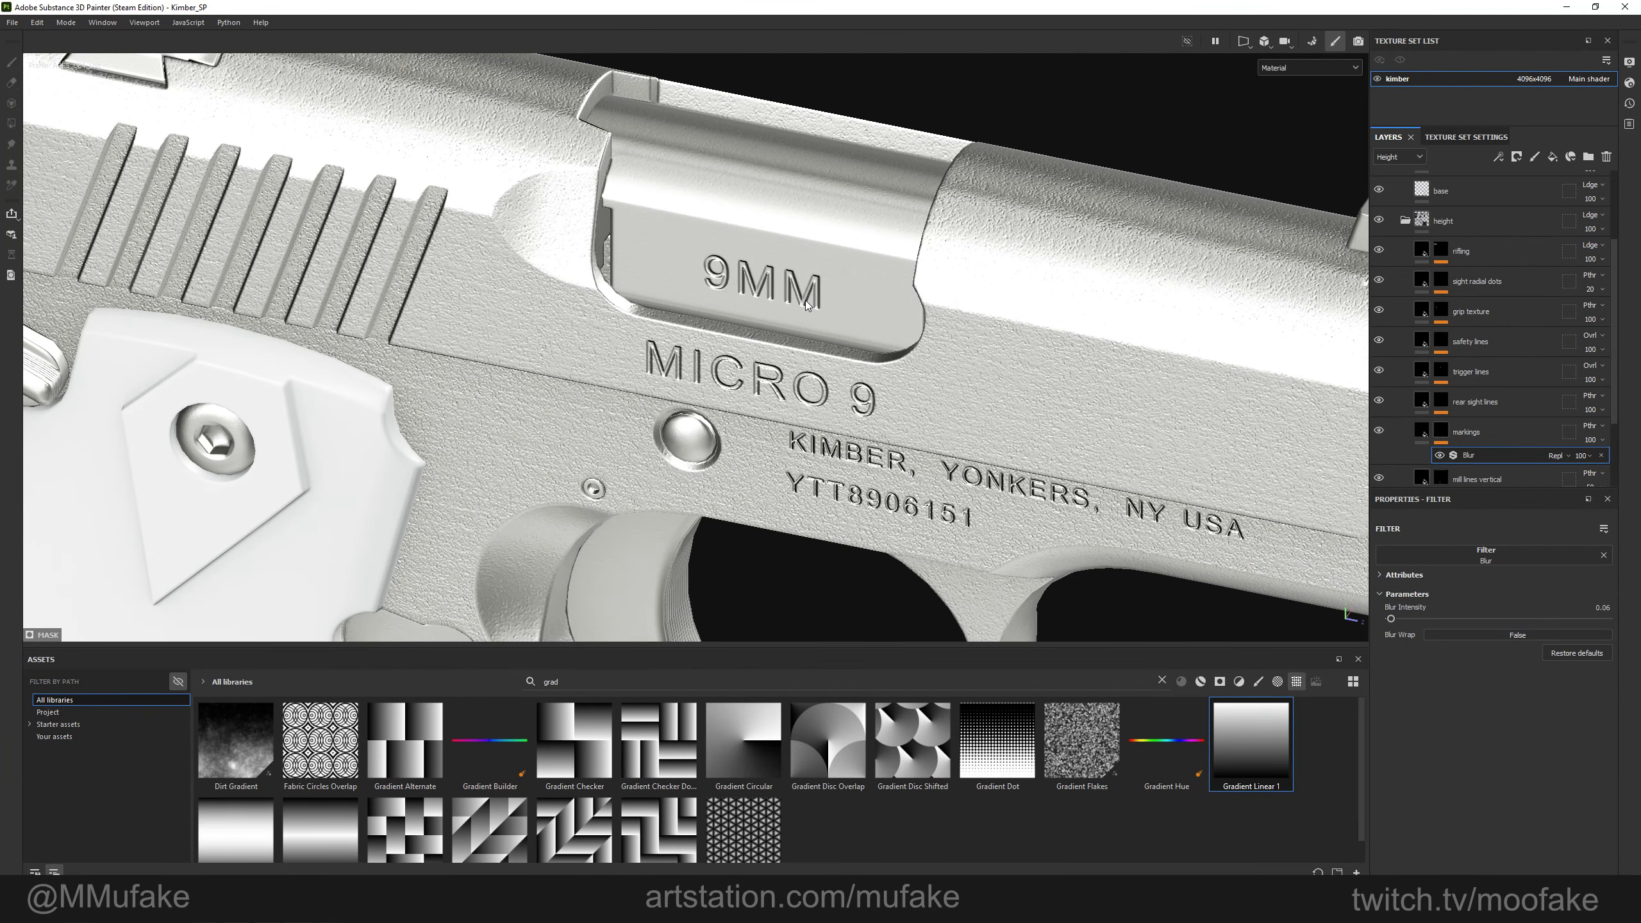
alt+drag(832, 355, 875, 352)
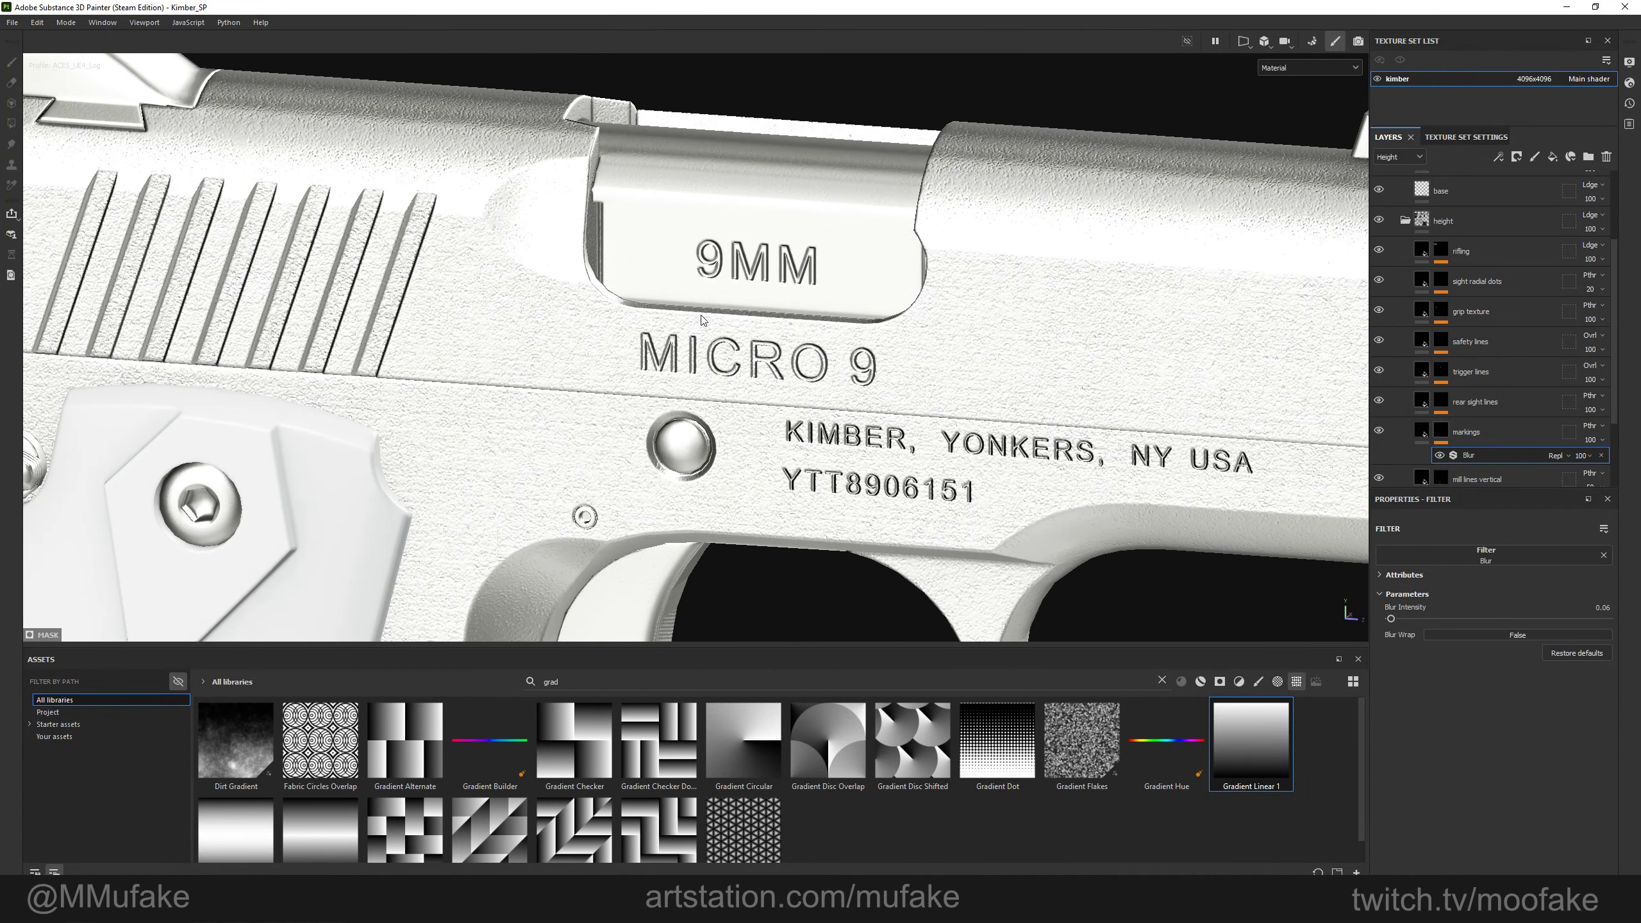
alt+drag(872, 370, 876, 346)
alt+right_drag(876, 346, 789, 255)
alt+drag(789, 256, 840, 297)
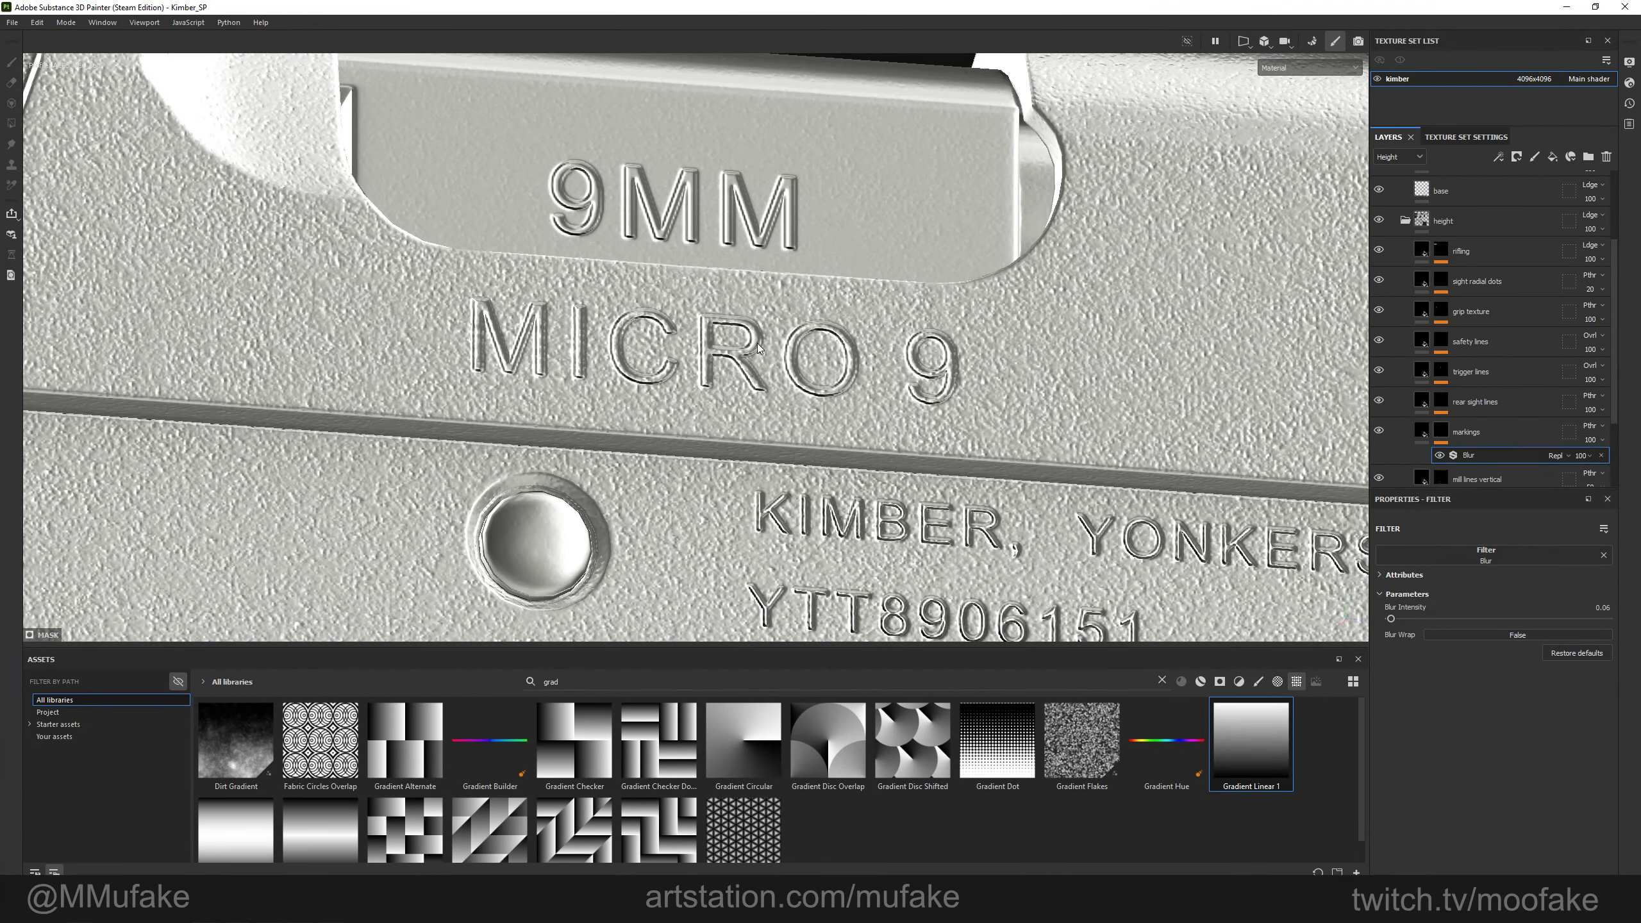
scroll(742, 266, down, 5)
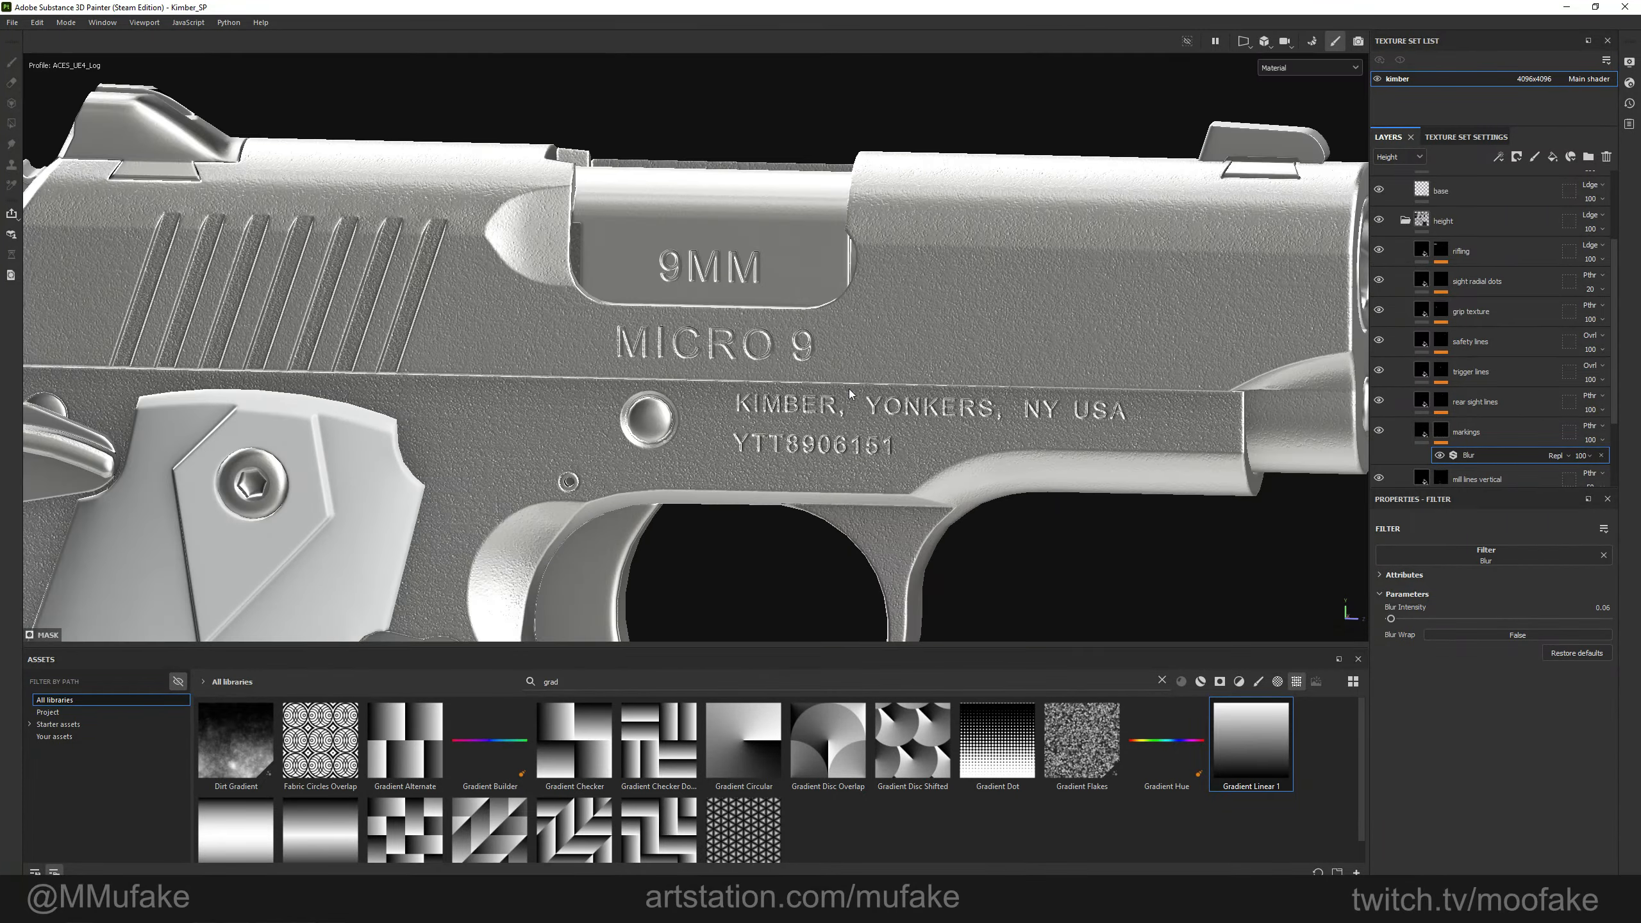
alt+drag(851, 392, 812, 446)
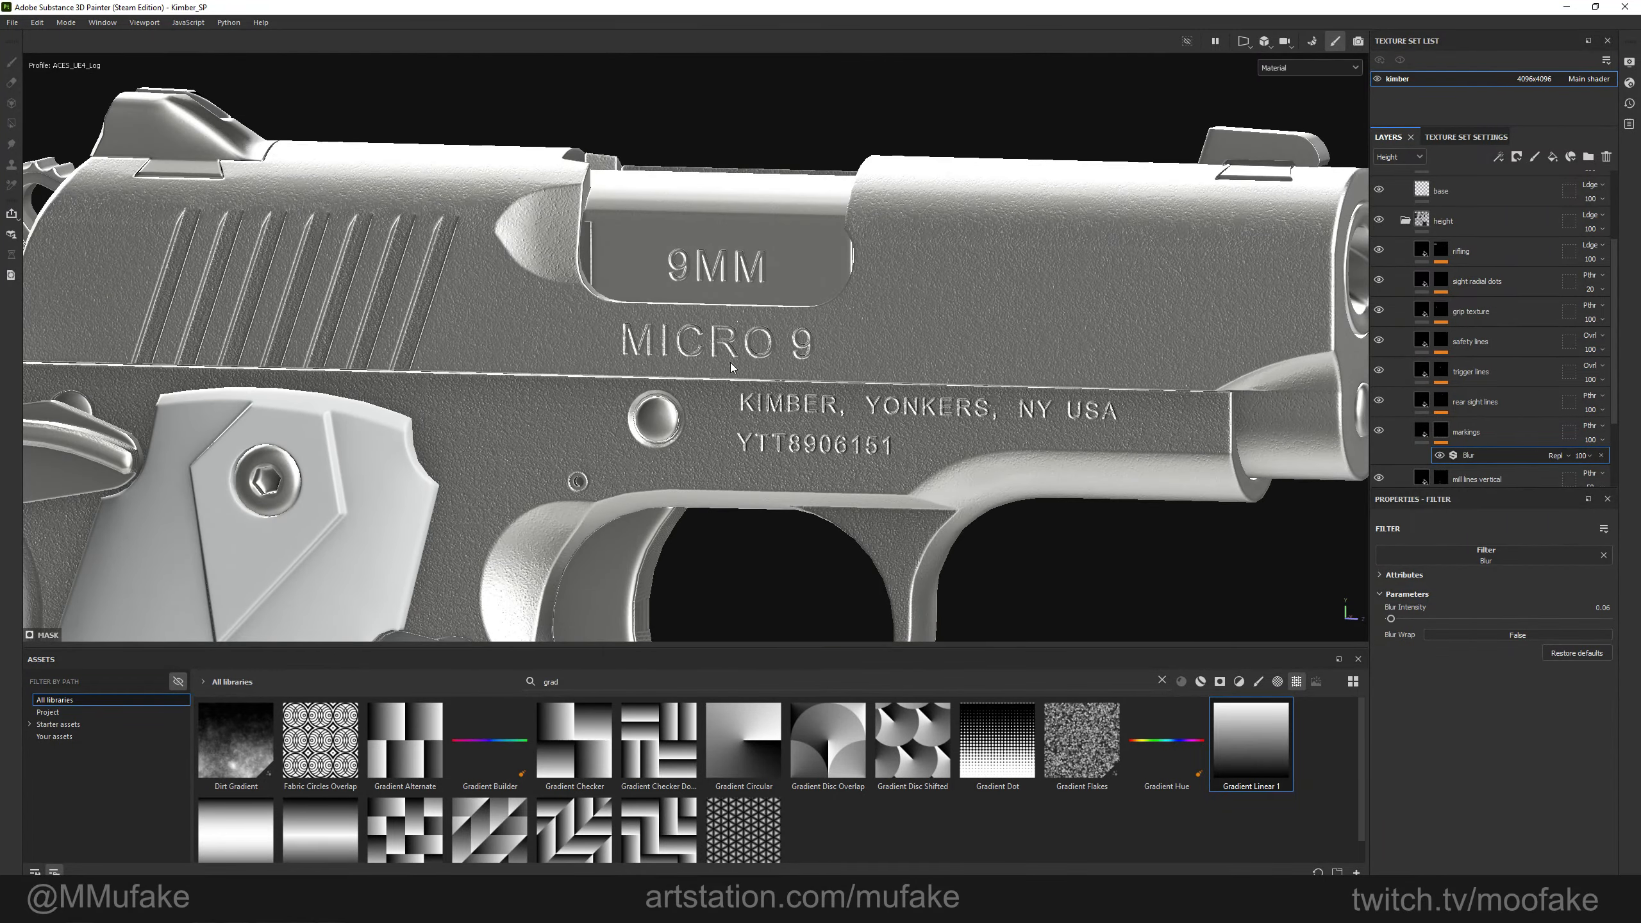
Collapse the metal folder and add a new folder named plastic above it.
alt+drag(732, 367, 896, 327)
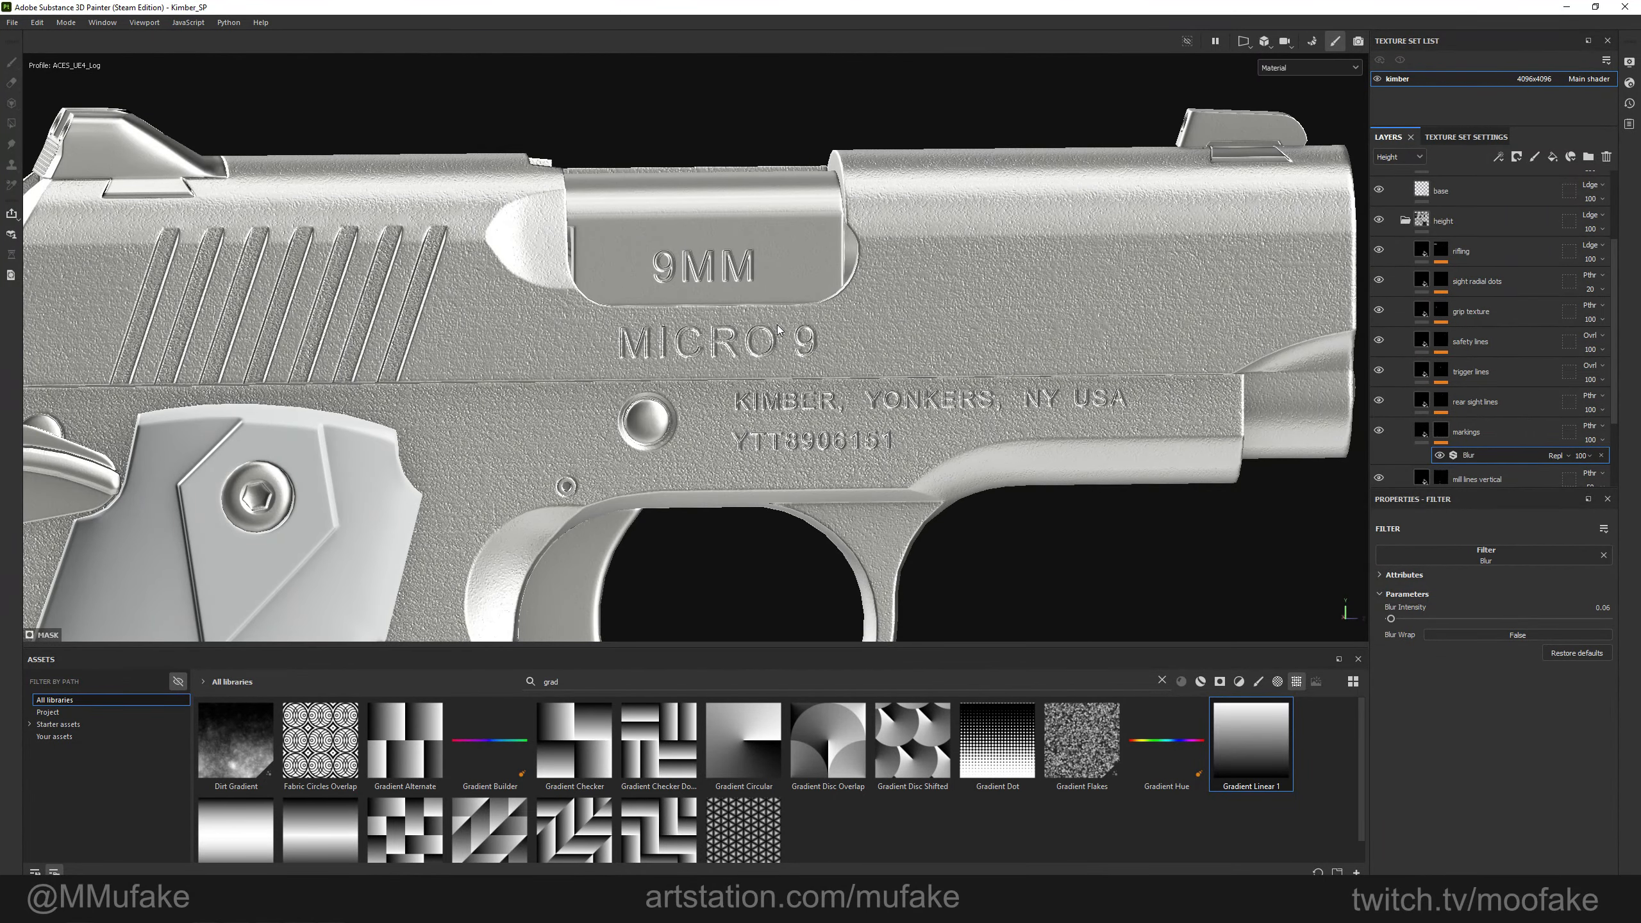
alt+middle_drag(763, 324, 844, 308)
alt+shift+drag(844, 308, 850, 220)
alt+middle_drag(585, 446, 735, 216)
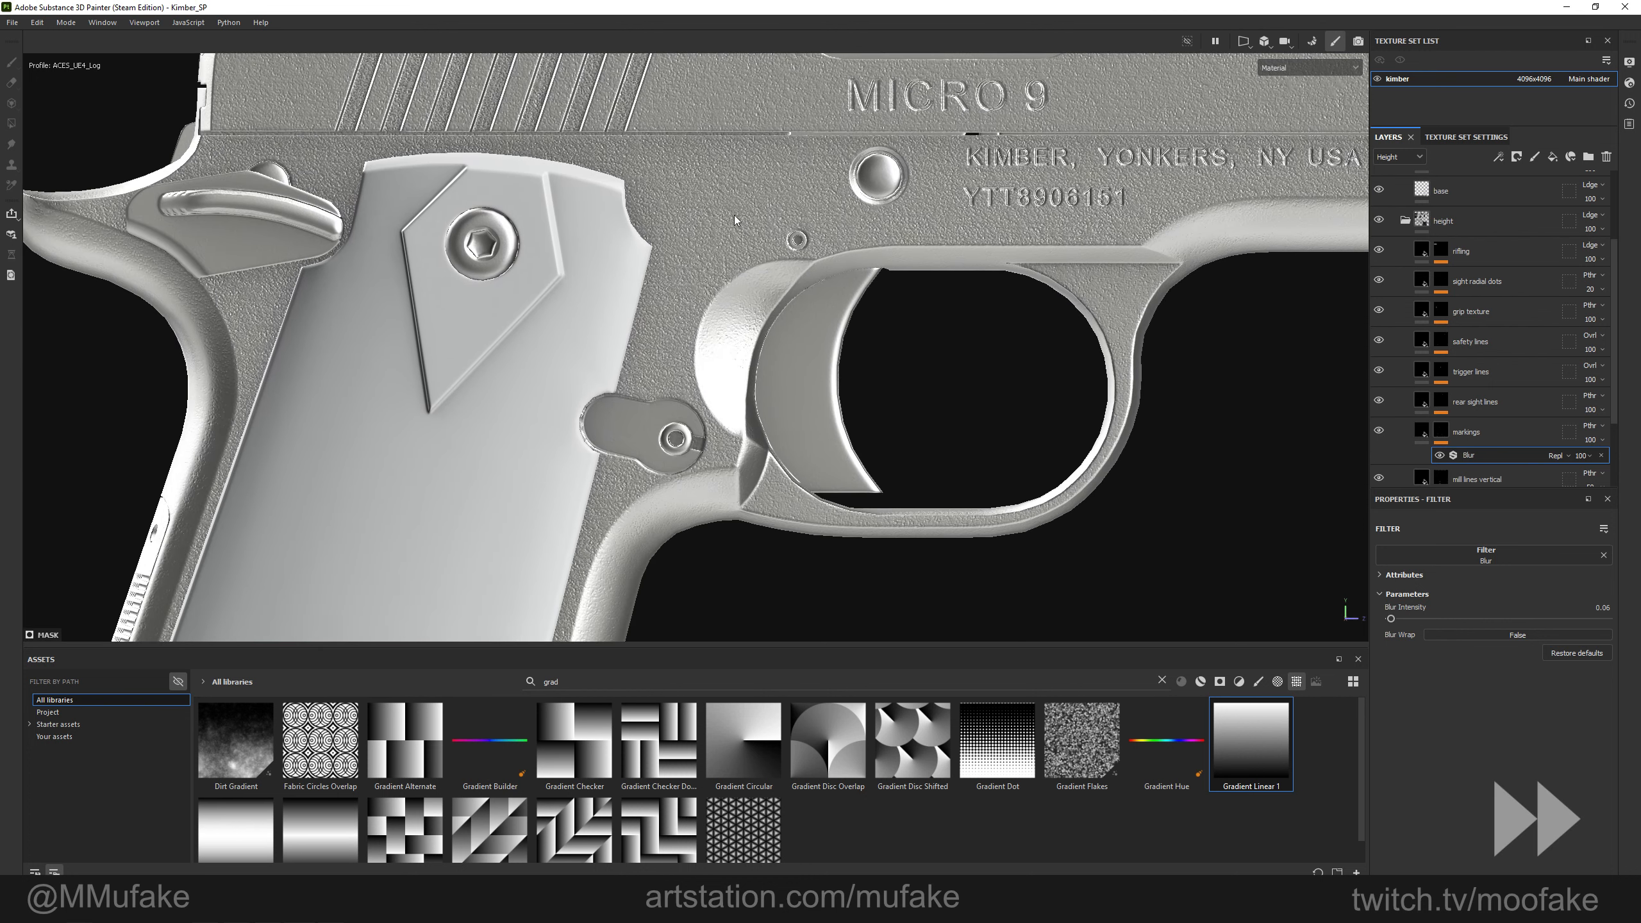
alt+middle_drag(866, 231, 968, 177)
scroll(786, 213, down, 1)
scroll(1403, 267, up, 3)
click(1409, 323)
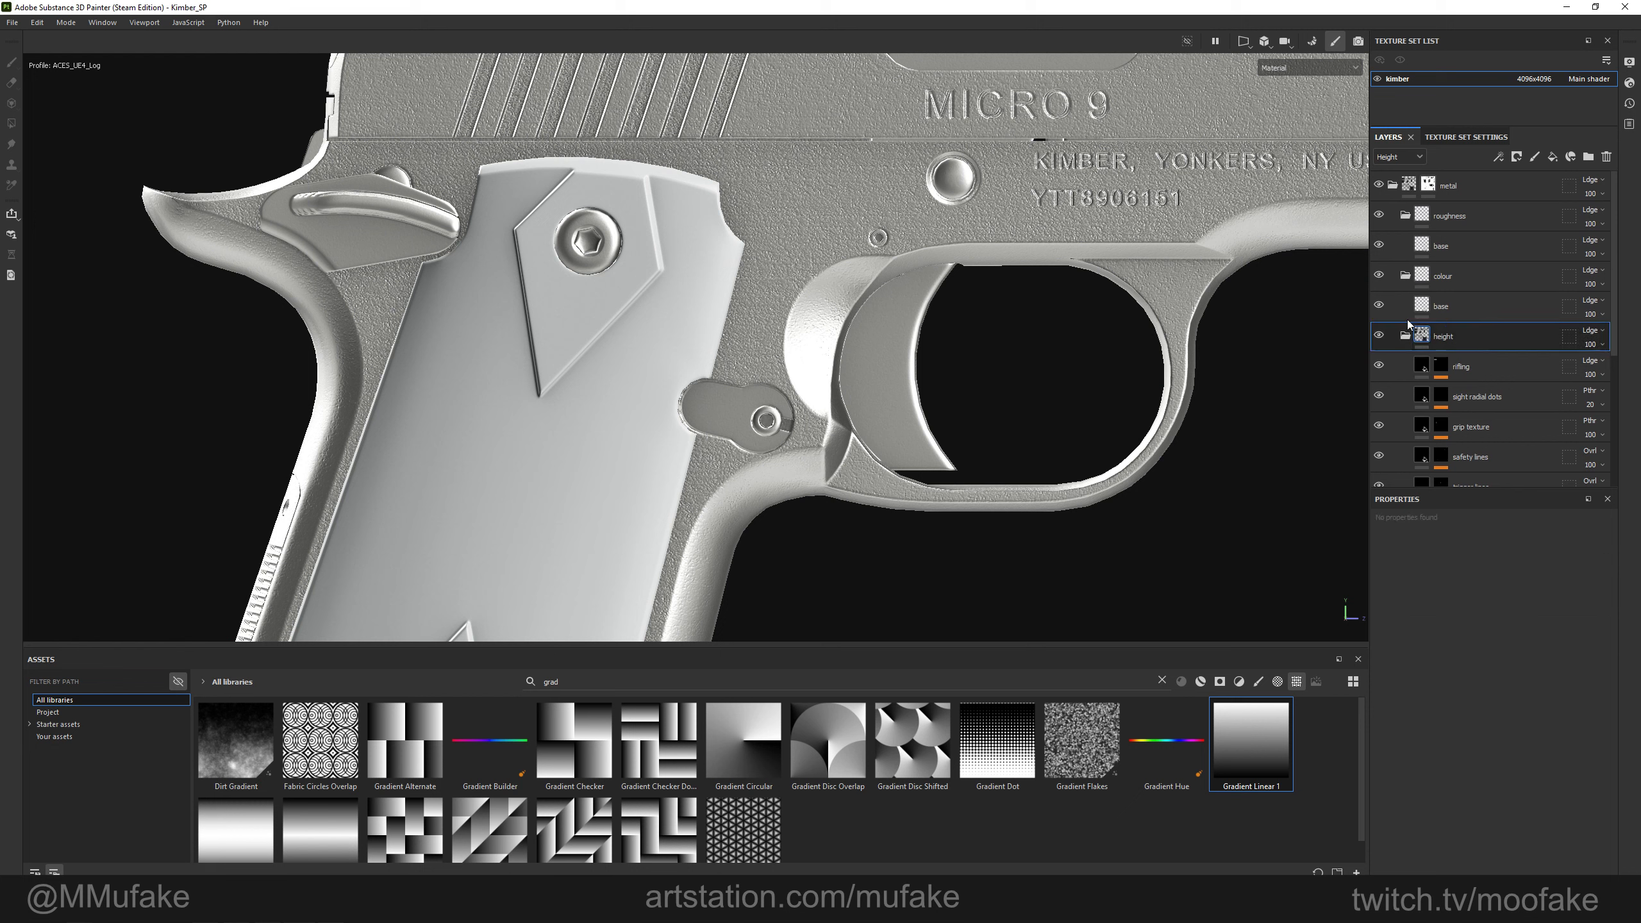
click(1396, 187)
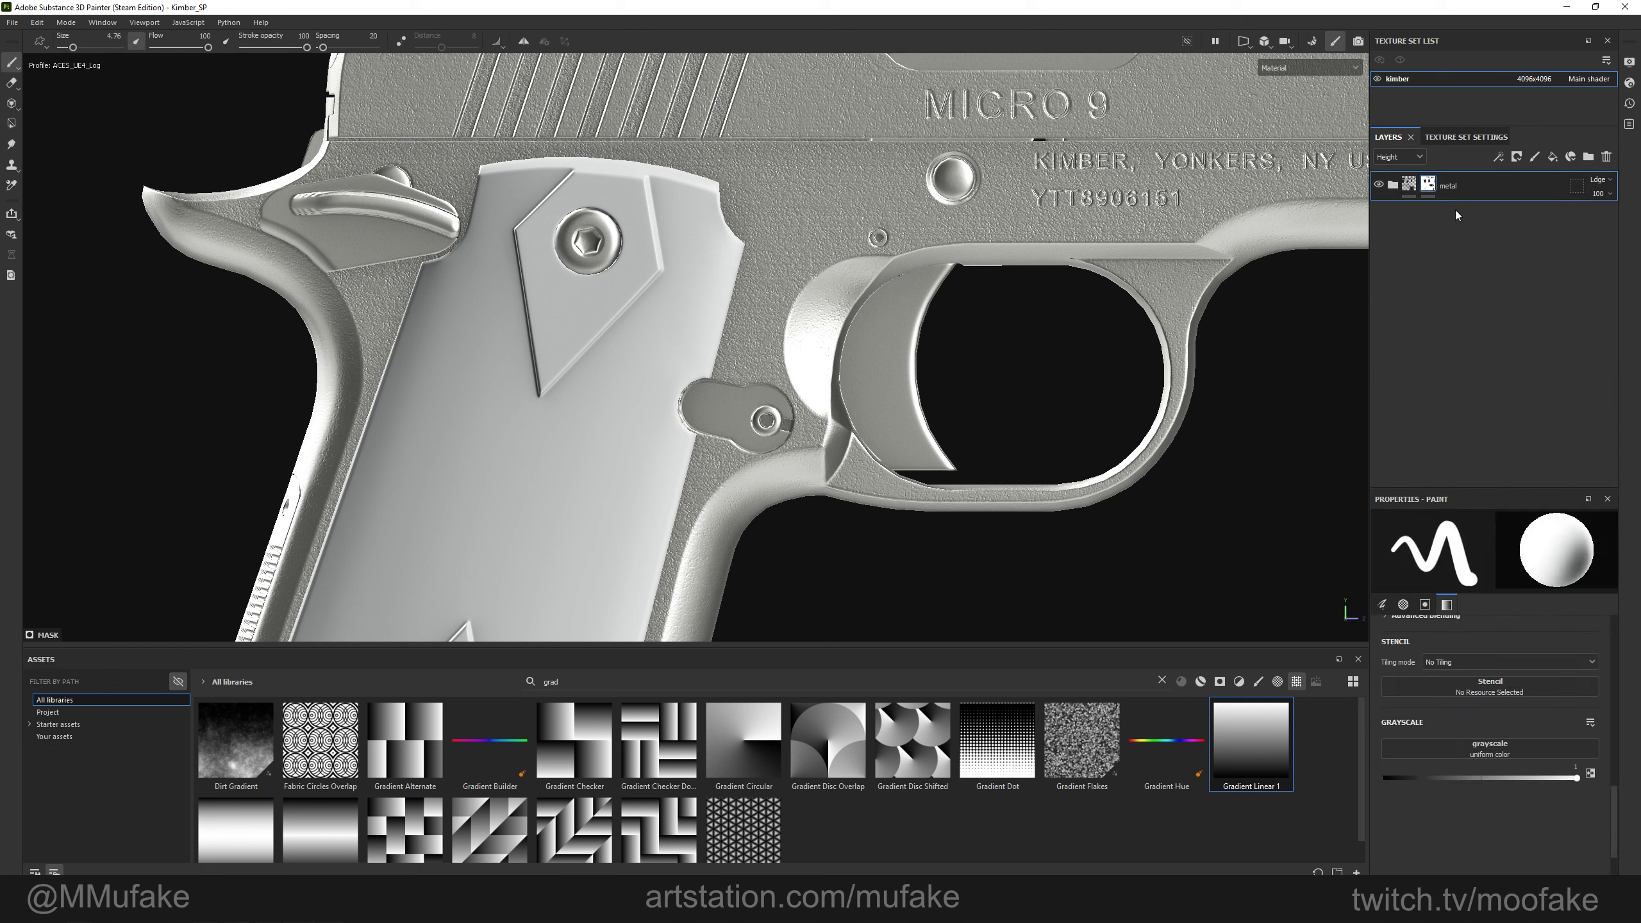
click(1588, 158)
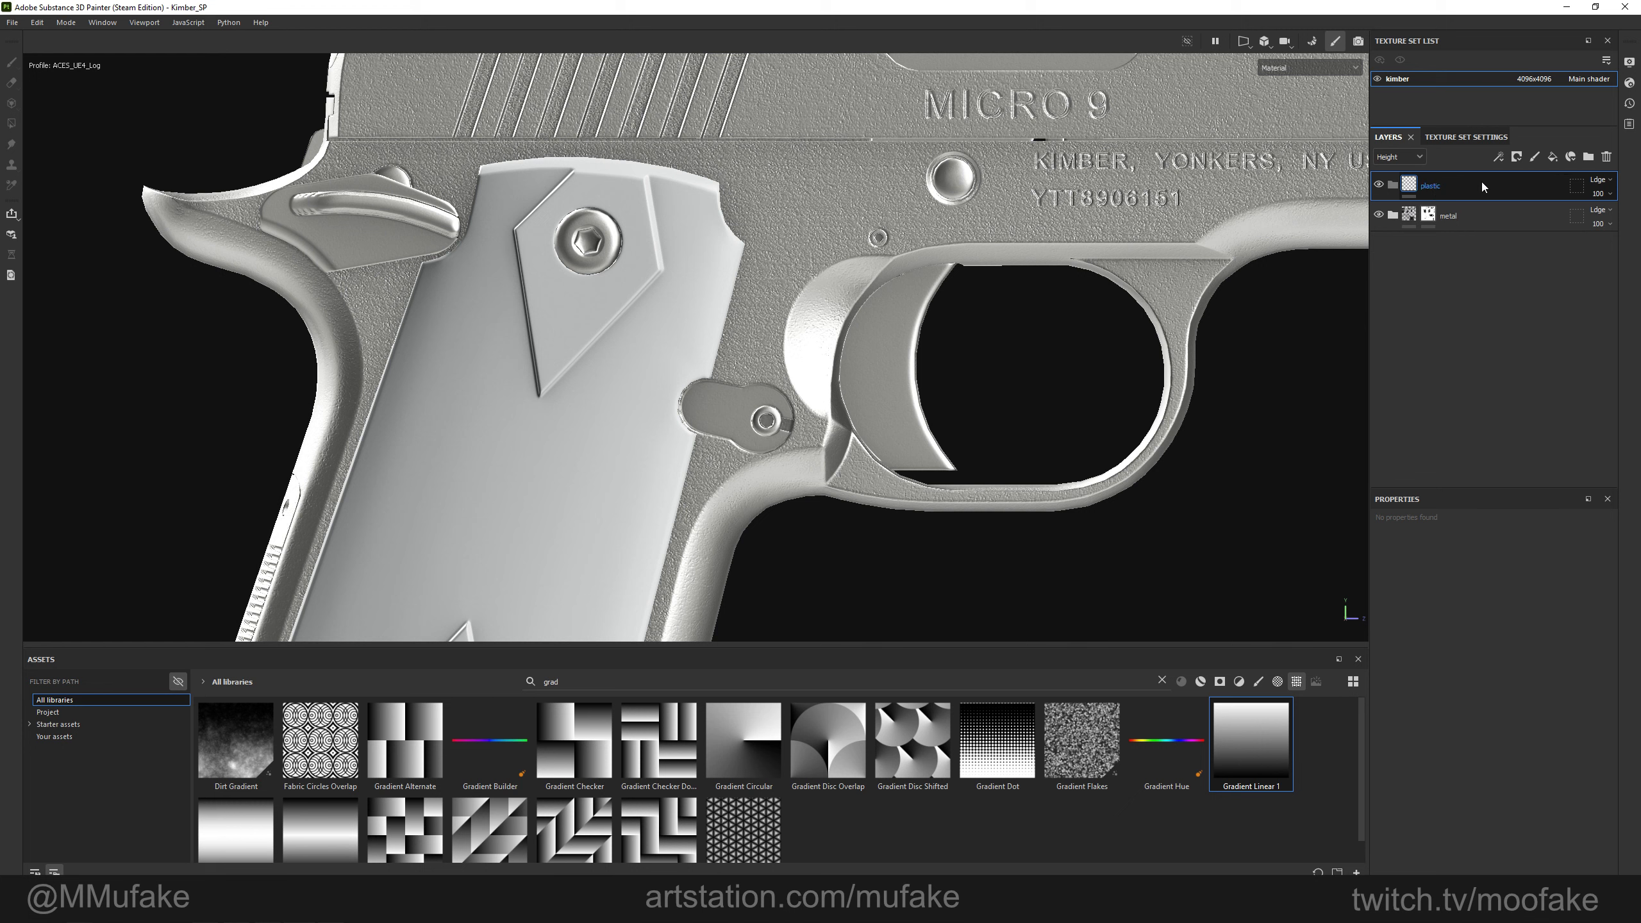
Create three subfolders inside the plastic folder and name them rough, col and height from top to bottom.
click(1584, 159)
shift+click(1433, 248)
drag(1433, 248, 1432, 281)
click(1448, 283)
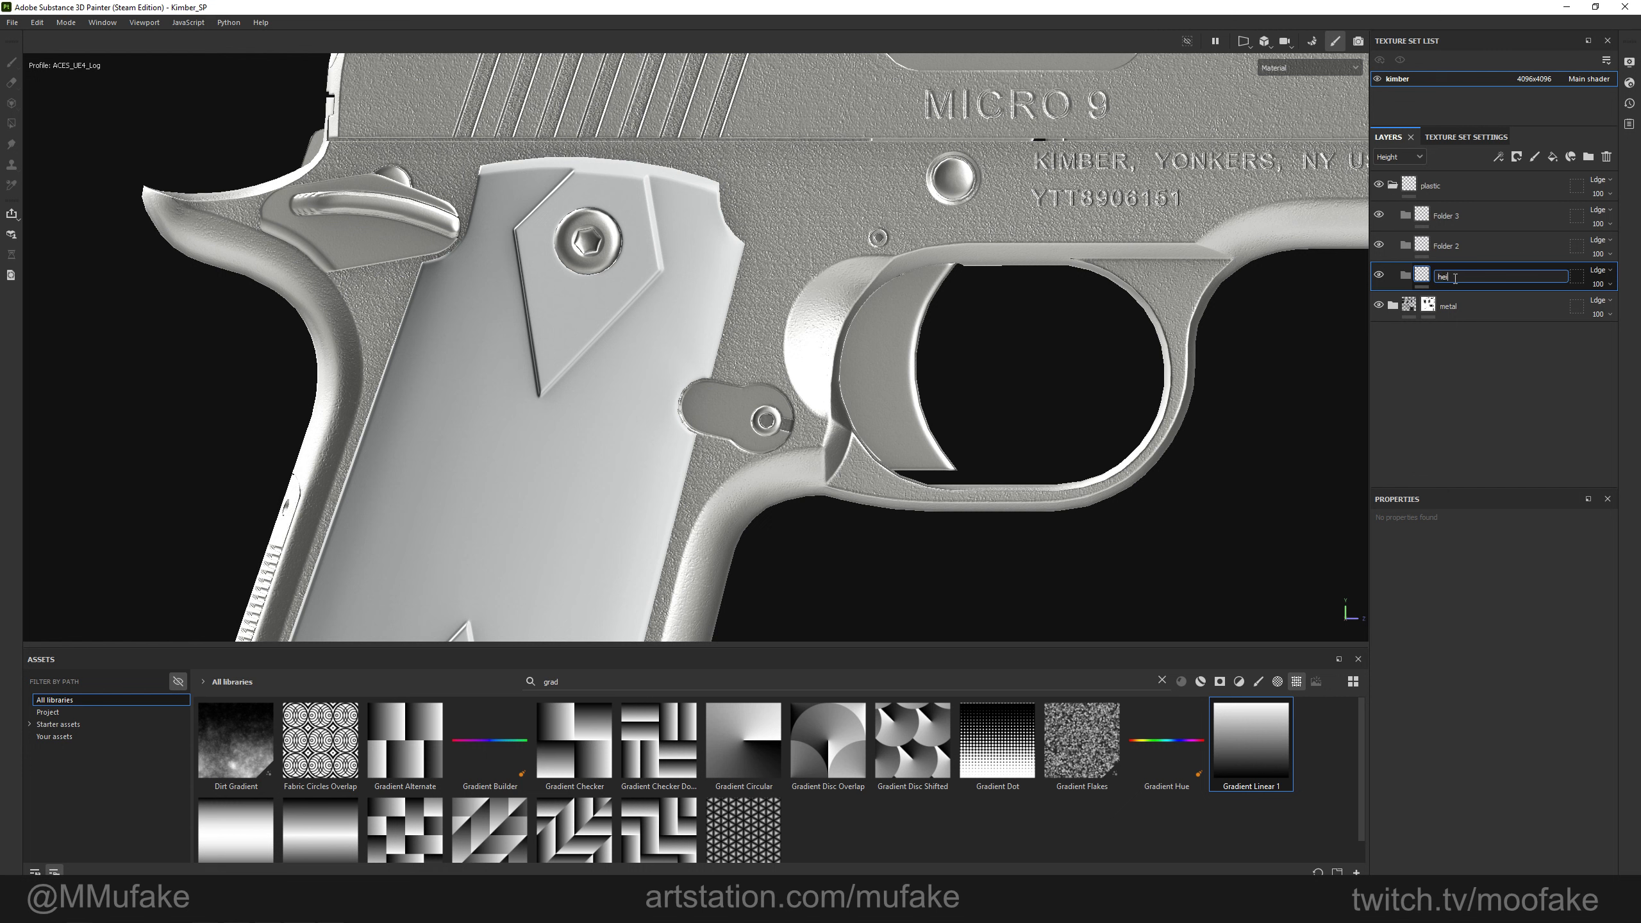
double_click(1446, 246)
text(col)
click(1444, 223)
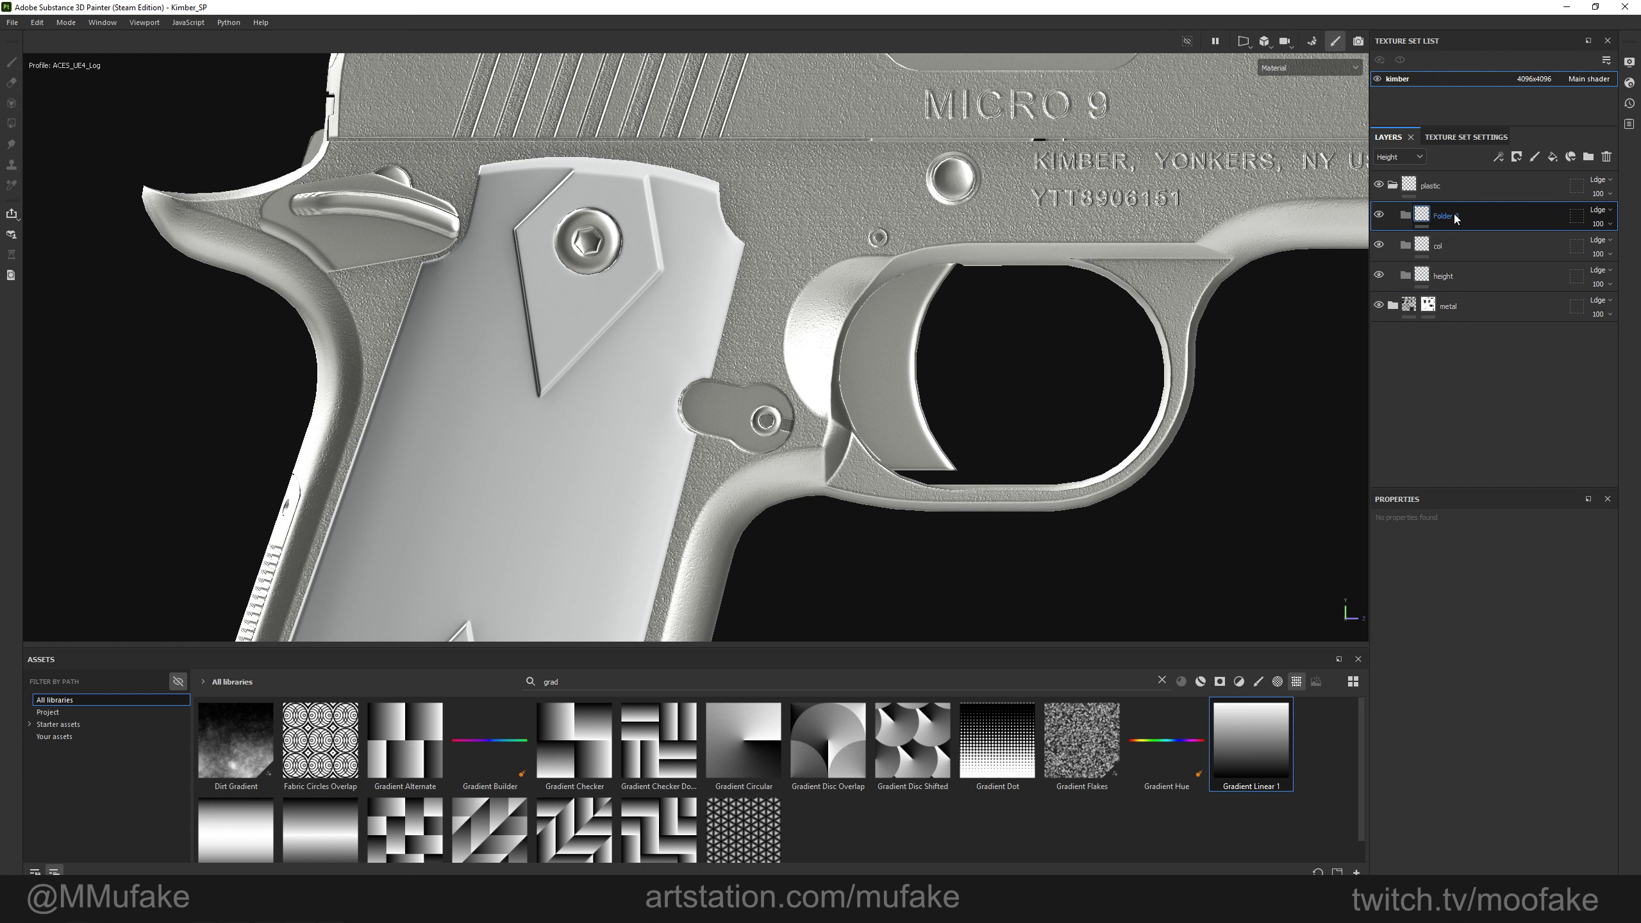
double_click(1448, 216)
text(rough)
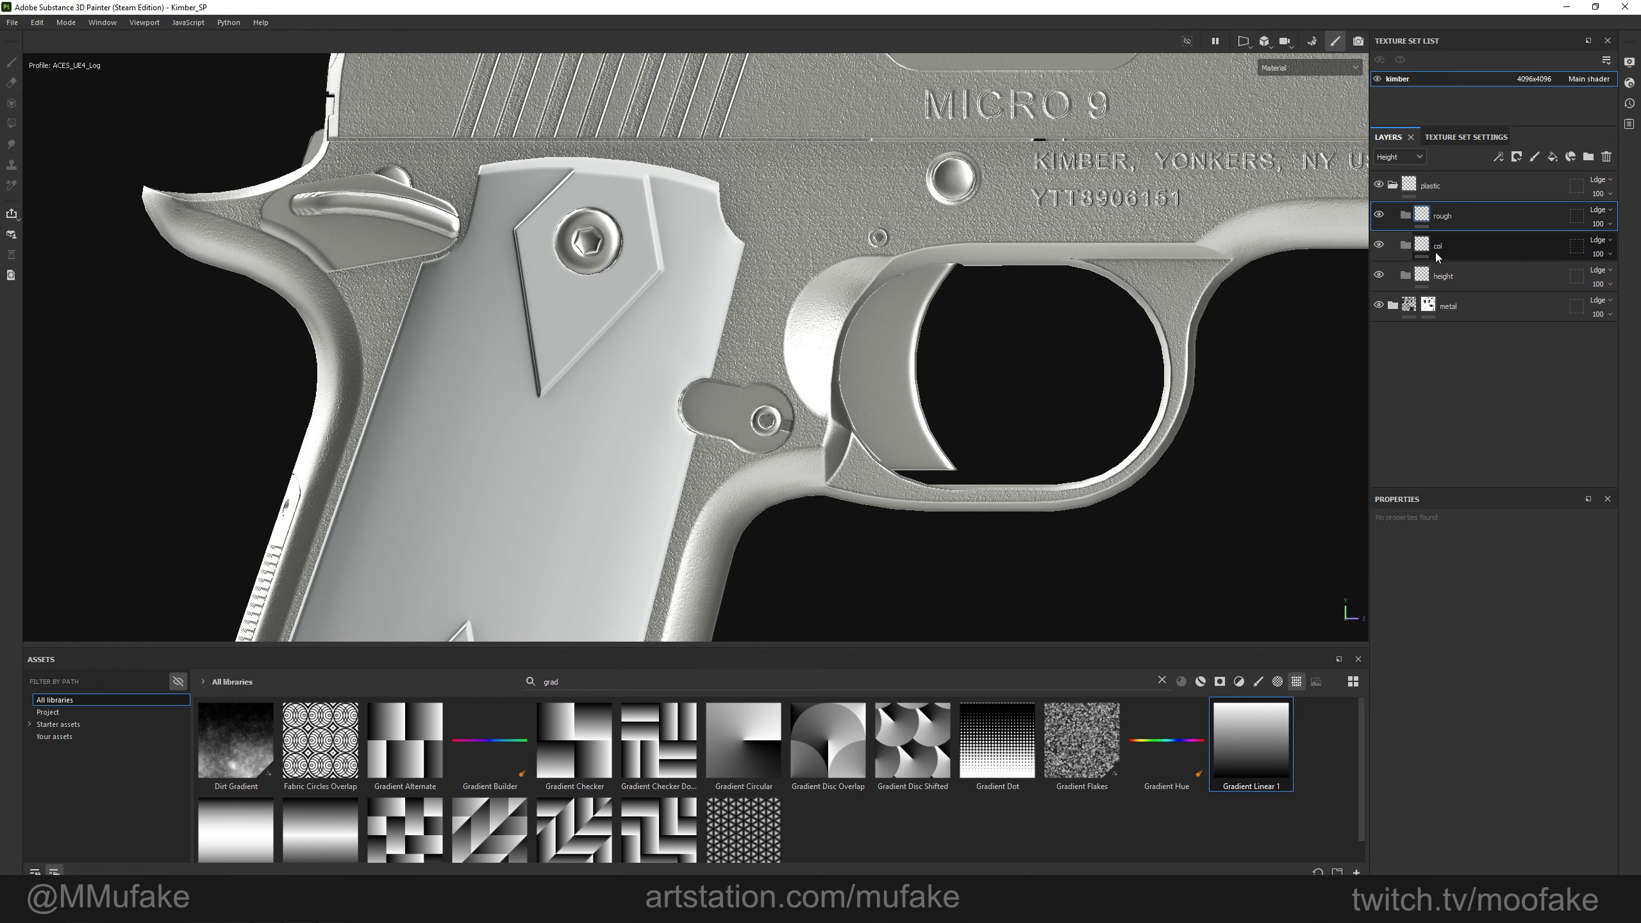
Add a black mask to the plastic folder and reveal the grip panels and magazine base in it.
click(1426, 192)
right_click(1426, 192)
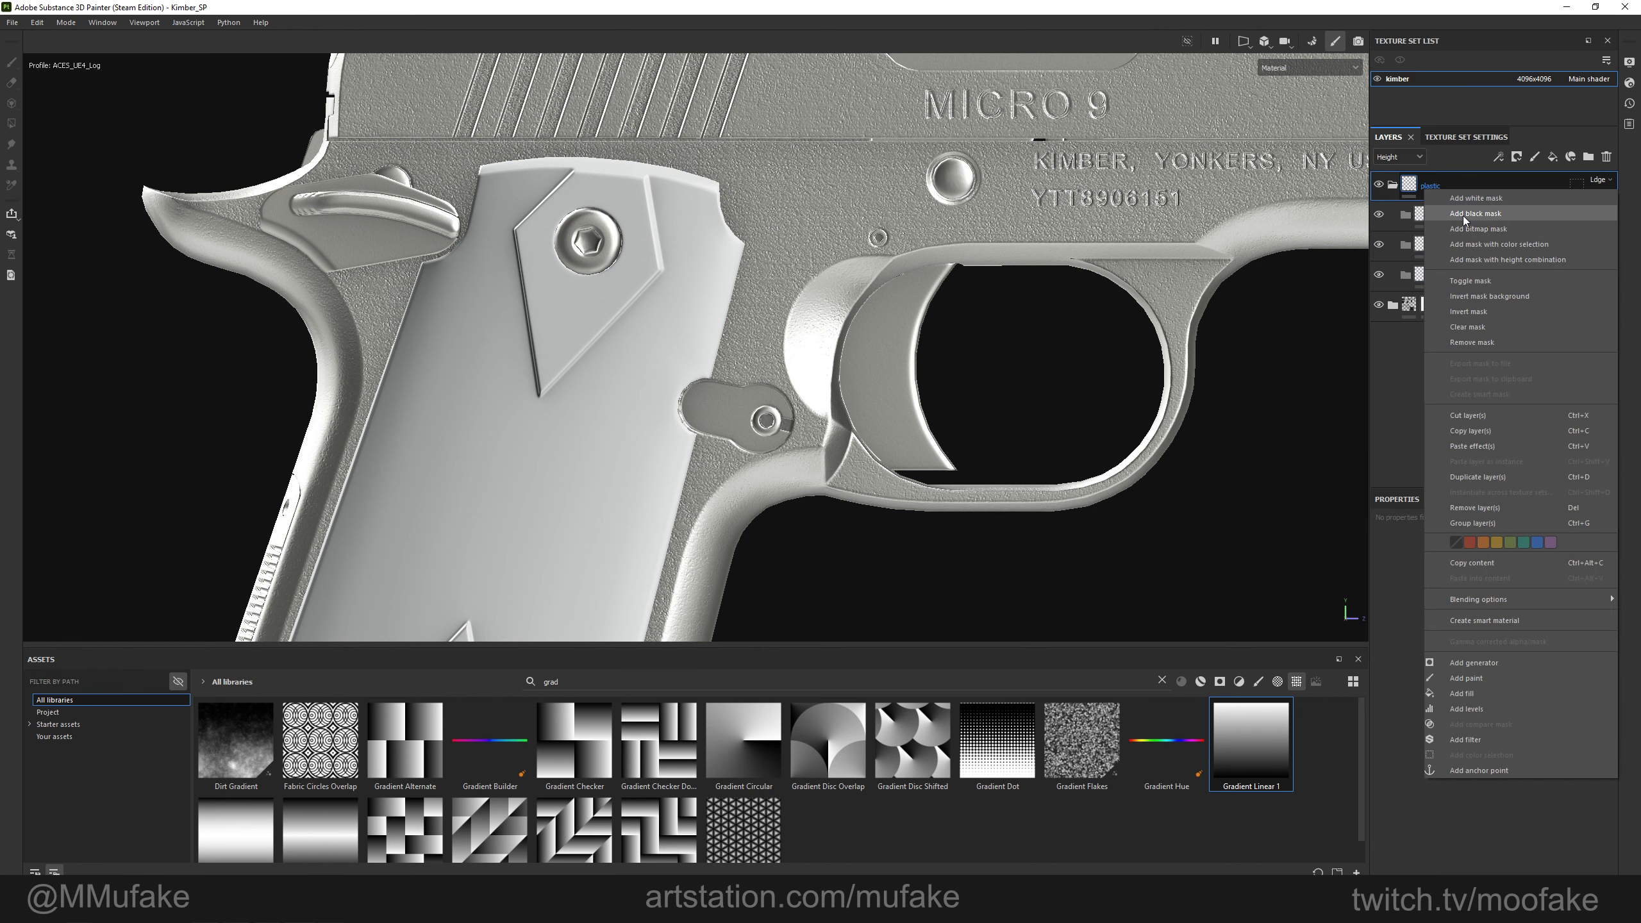
click(1461, 223)
scroll(556, 265, down, 3)
alt+drag(324, 298, 675, 333)
alt+middle_drag(469, 476, 694, 117)
key(1)
alt+drag(852, 356, 539, 323)
alt+middle_drag(1021, 152, 861, 414)
scroll(861, 414, up, 1)
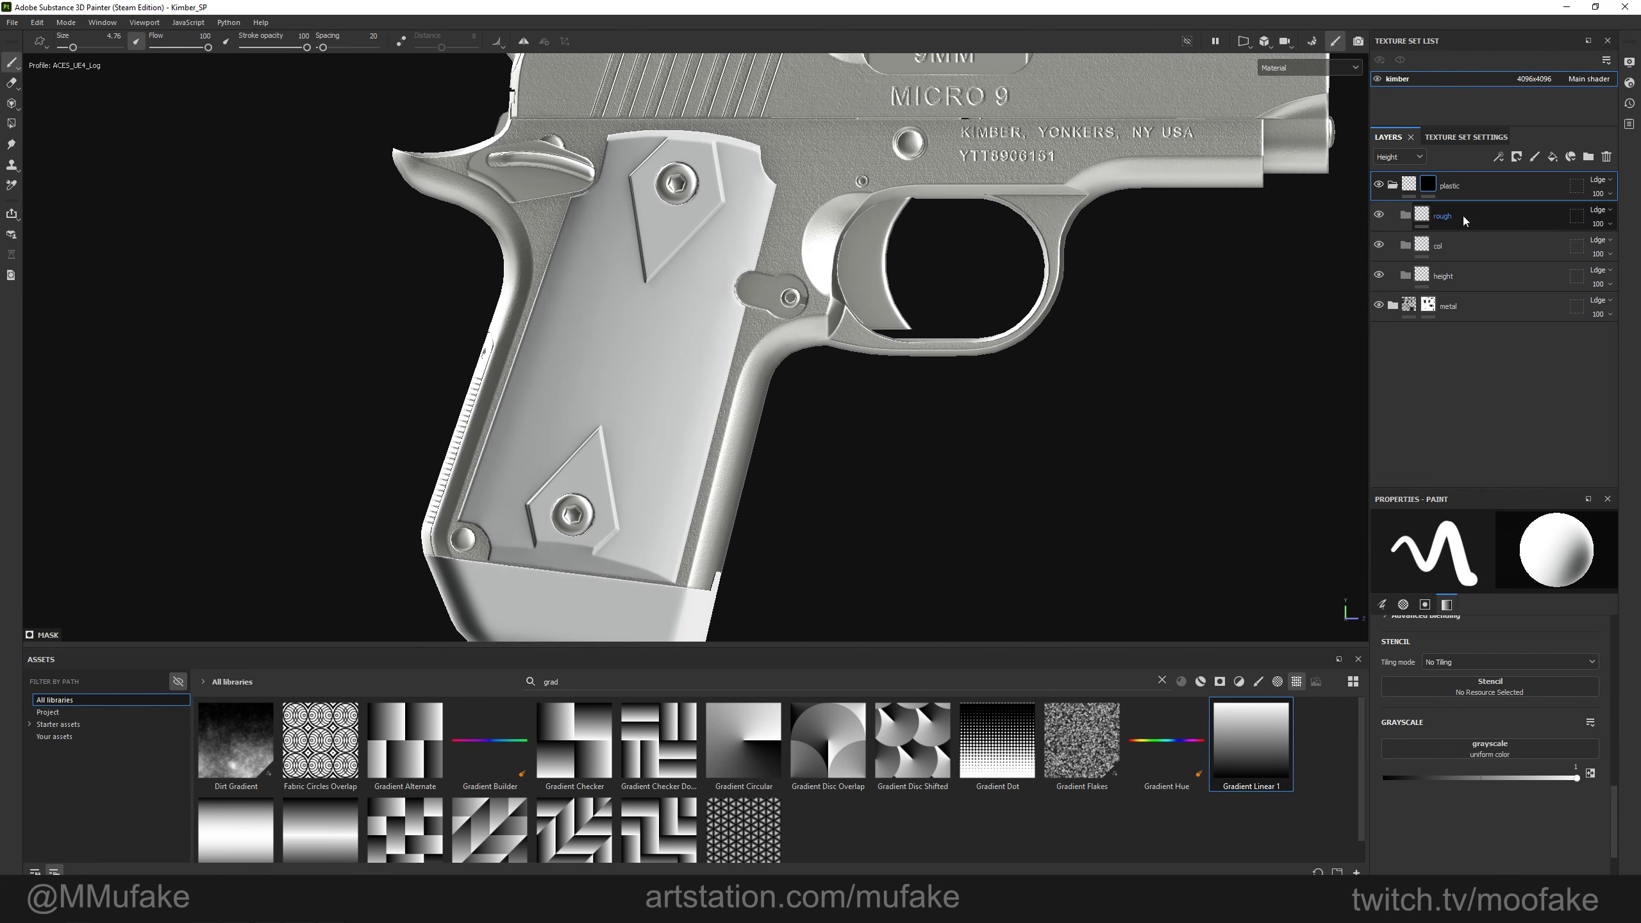
Add a fill layer named base to the col folder and disable its normal channel.
click(1440, 246)
click(1552, 157)
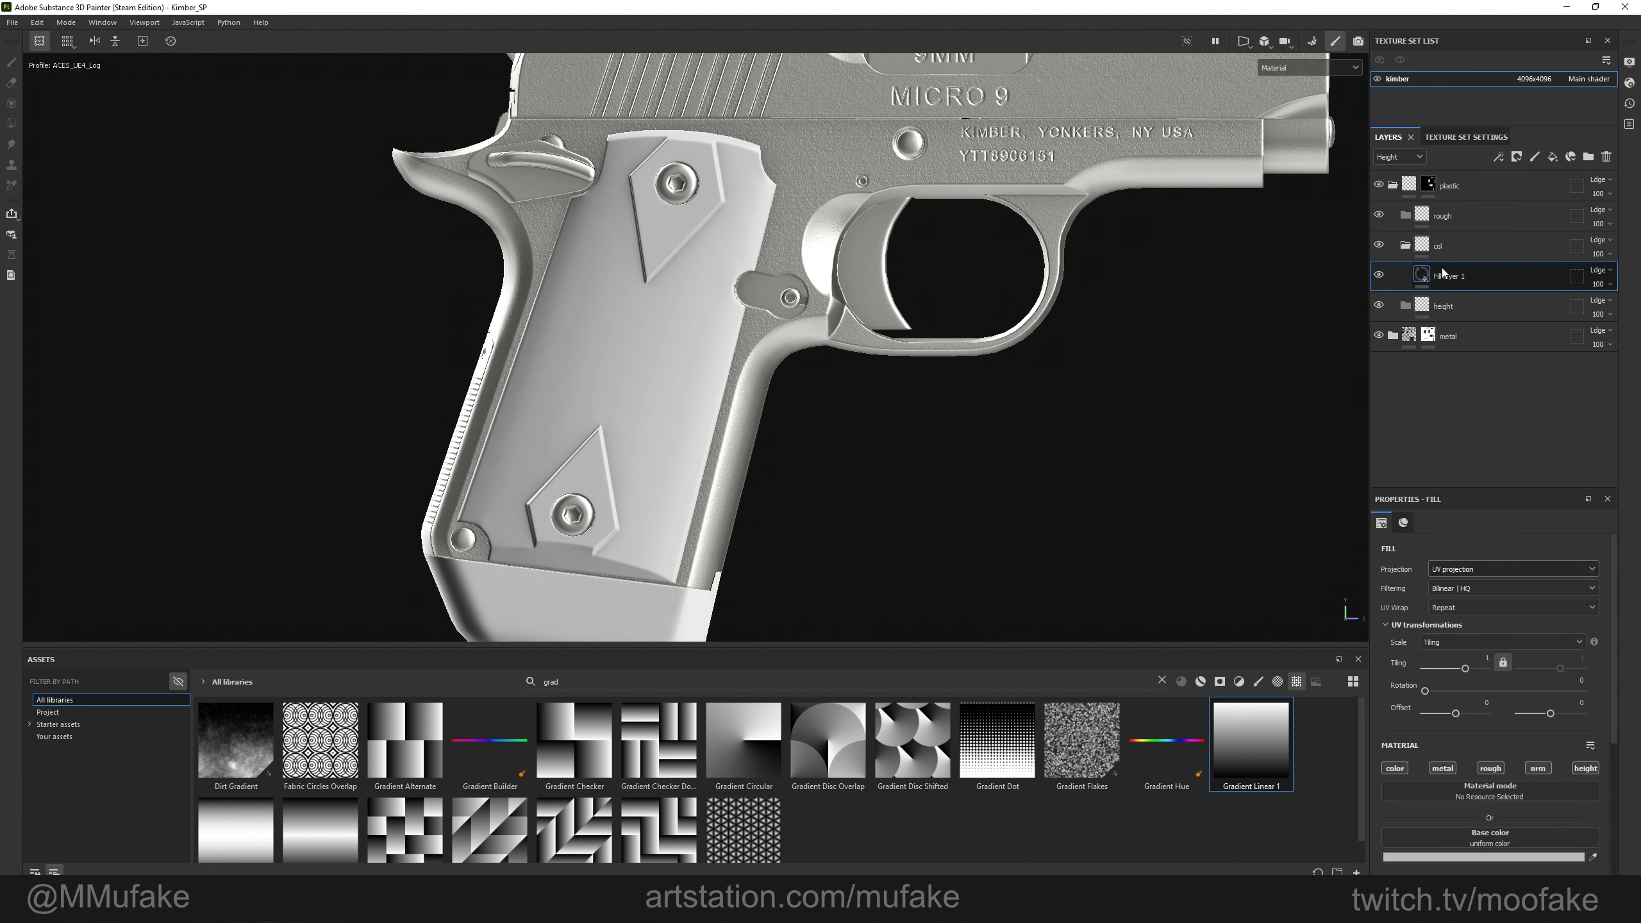
double_click(1448, 276)
text(base)
key(Return)
scroll(1472, 651, down, 3)
click(1544, 576)
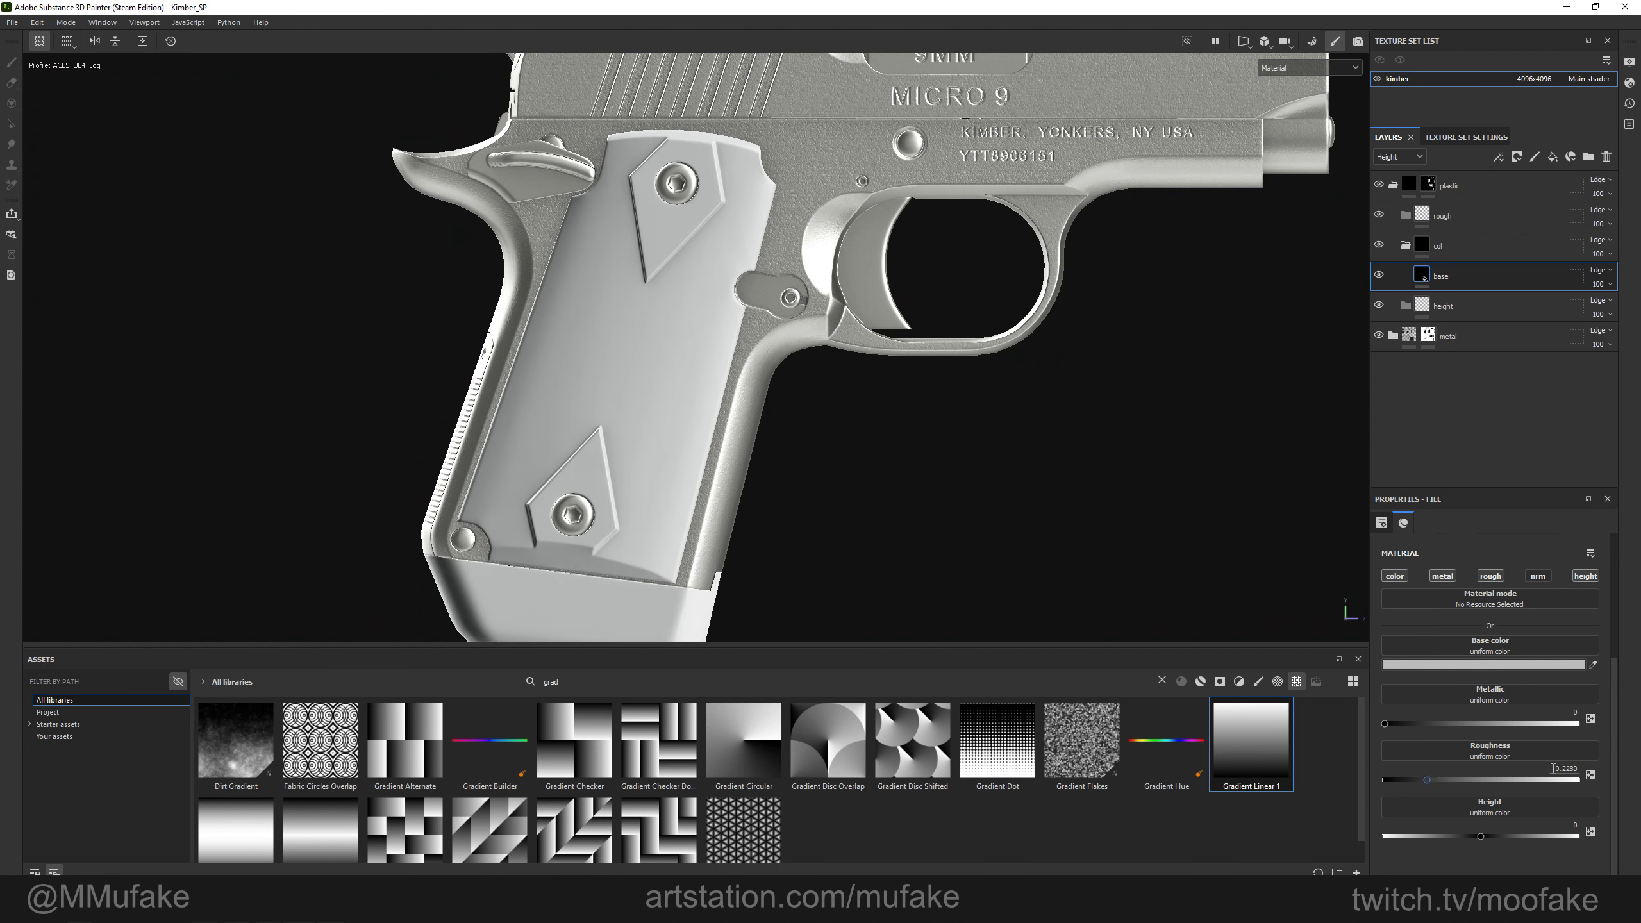
Set the plastic base layer's roughness to 0.25 and its base color to dark grey 404040.
click(1440, 665)
drag(1306, 756, 1273, 781)
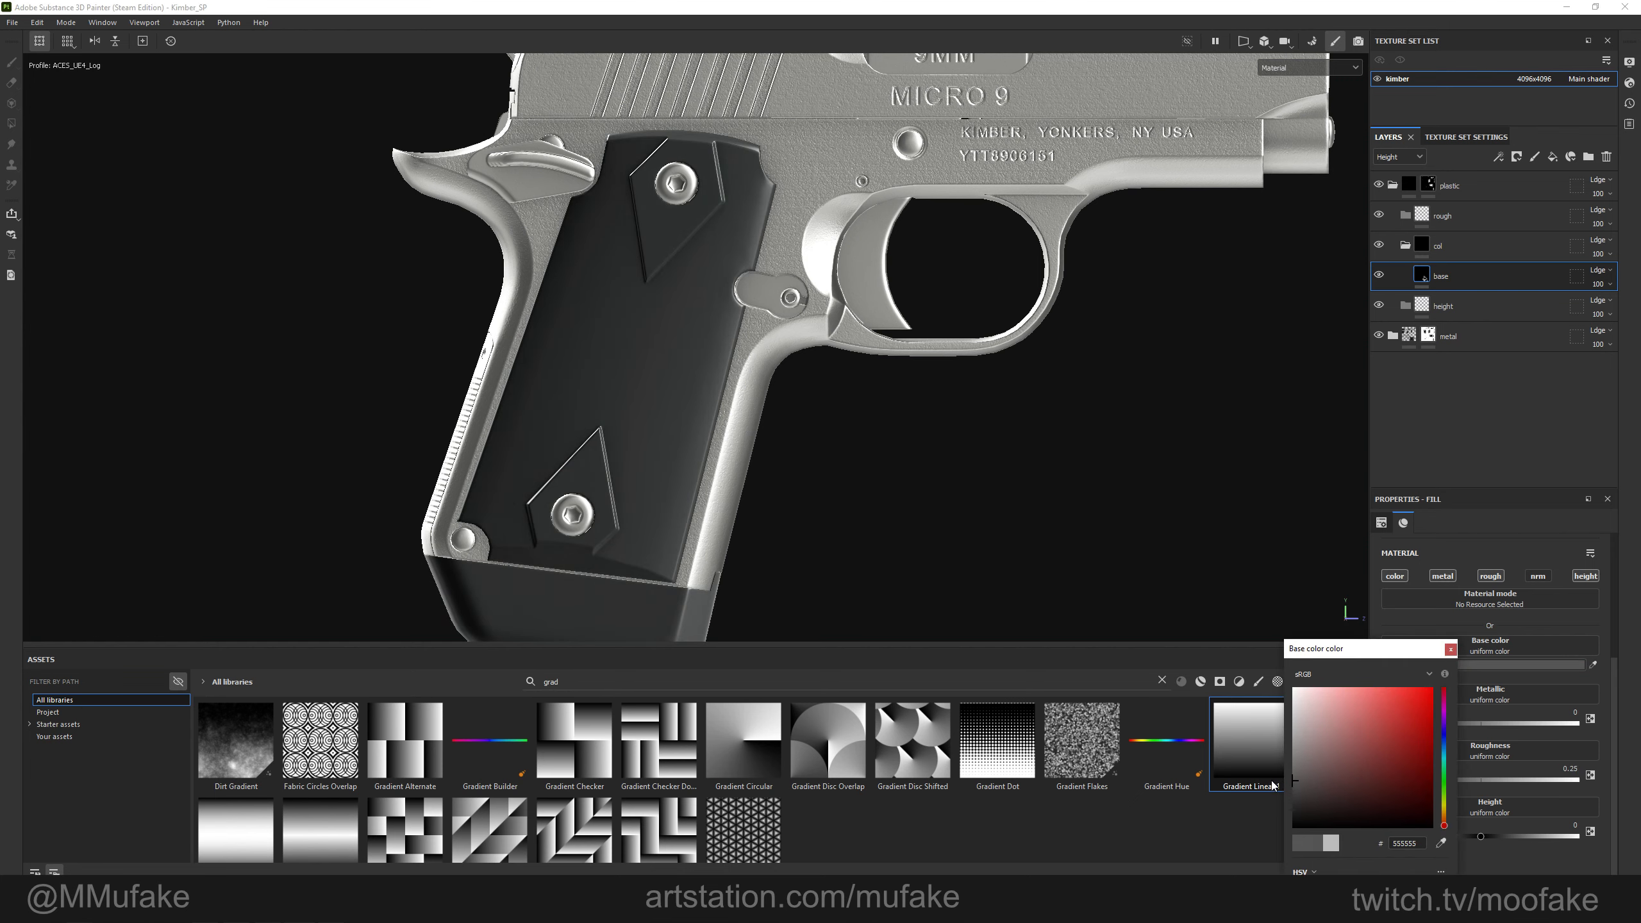
click(1293, 789)
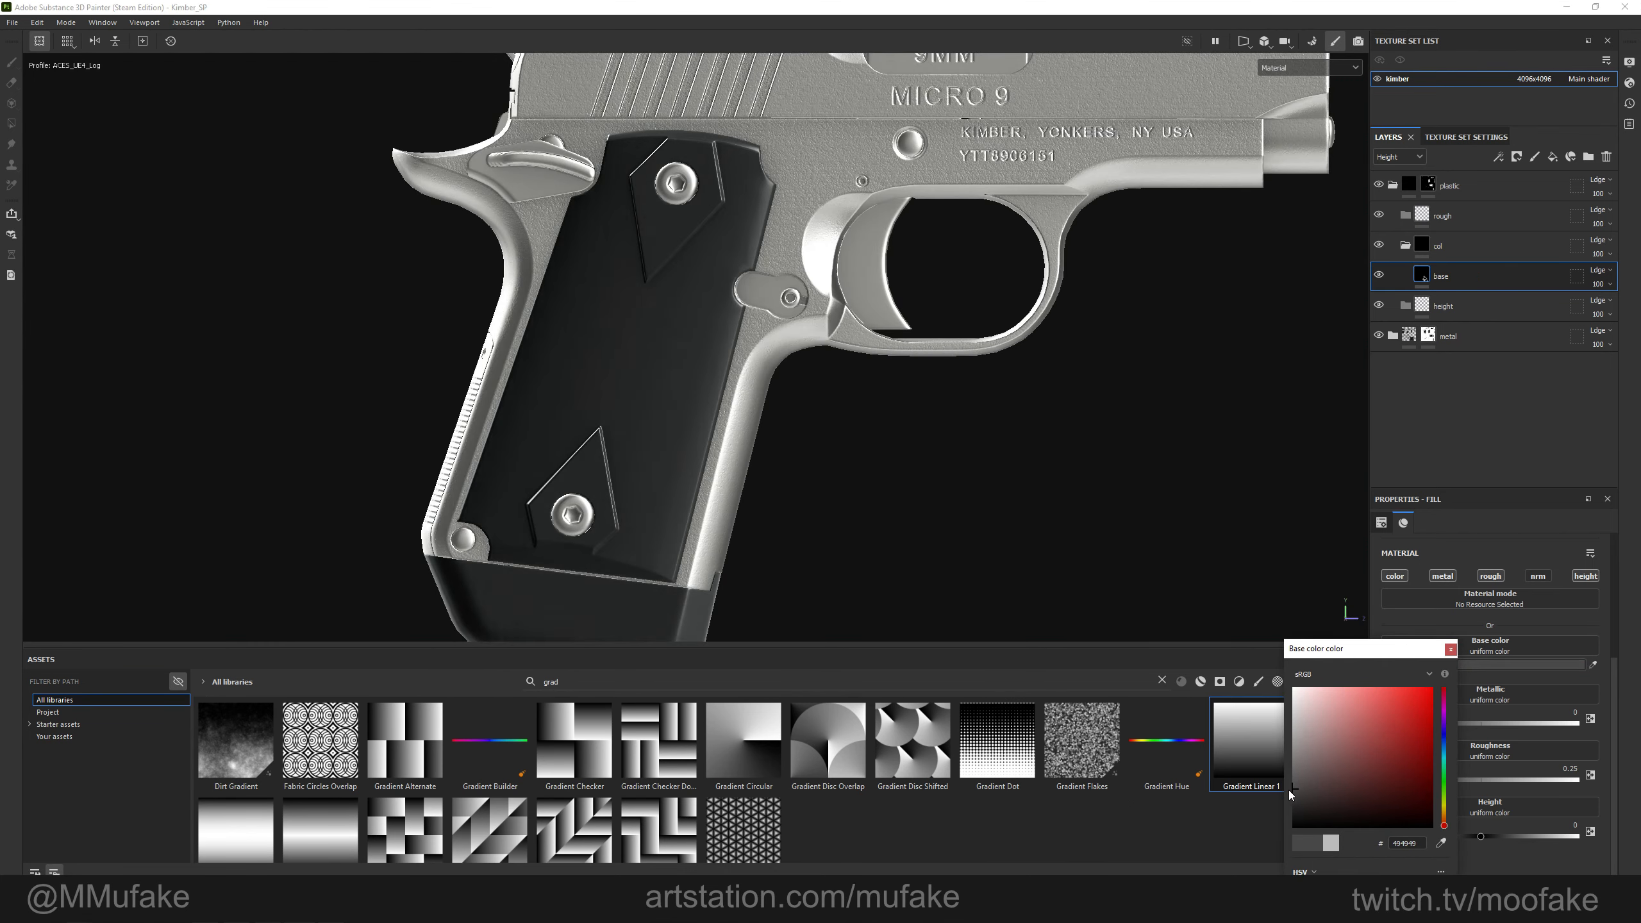
Include another missing part in the plastic folder's mask using Polygon Fill, checking the pistol from several sides.
scroll(853, 473, down, 1)
alt+middle_drag(833, 446, 850, 404)
shift+right_drag(849, 404, 769, 392)
alt+drag(769, 391, 1047, 414)
shift+right_drag(743, 395, 580, 391)
alt+middle_drag(579, 391, 820, 395)
click(1429, 186)
click(12, 124)
click(652, 336)
key(1)
mouse_move(773, 363)
alt+mouse_down()
mouse_move(571, 429)
mouse_move(730, 414)
alt+mouse_up()
key(m)
alt+middle_drag(730, 414, 923, 461)
alt+drag(923, 462, 645, 419)
alt+middle_drag(646, 419, 151, 456)
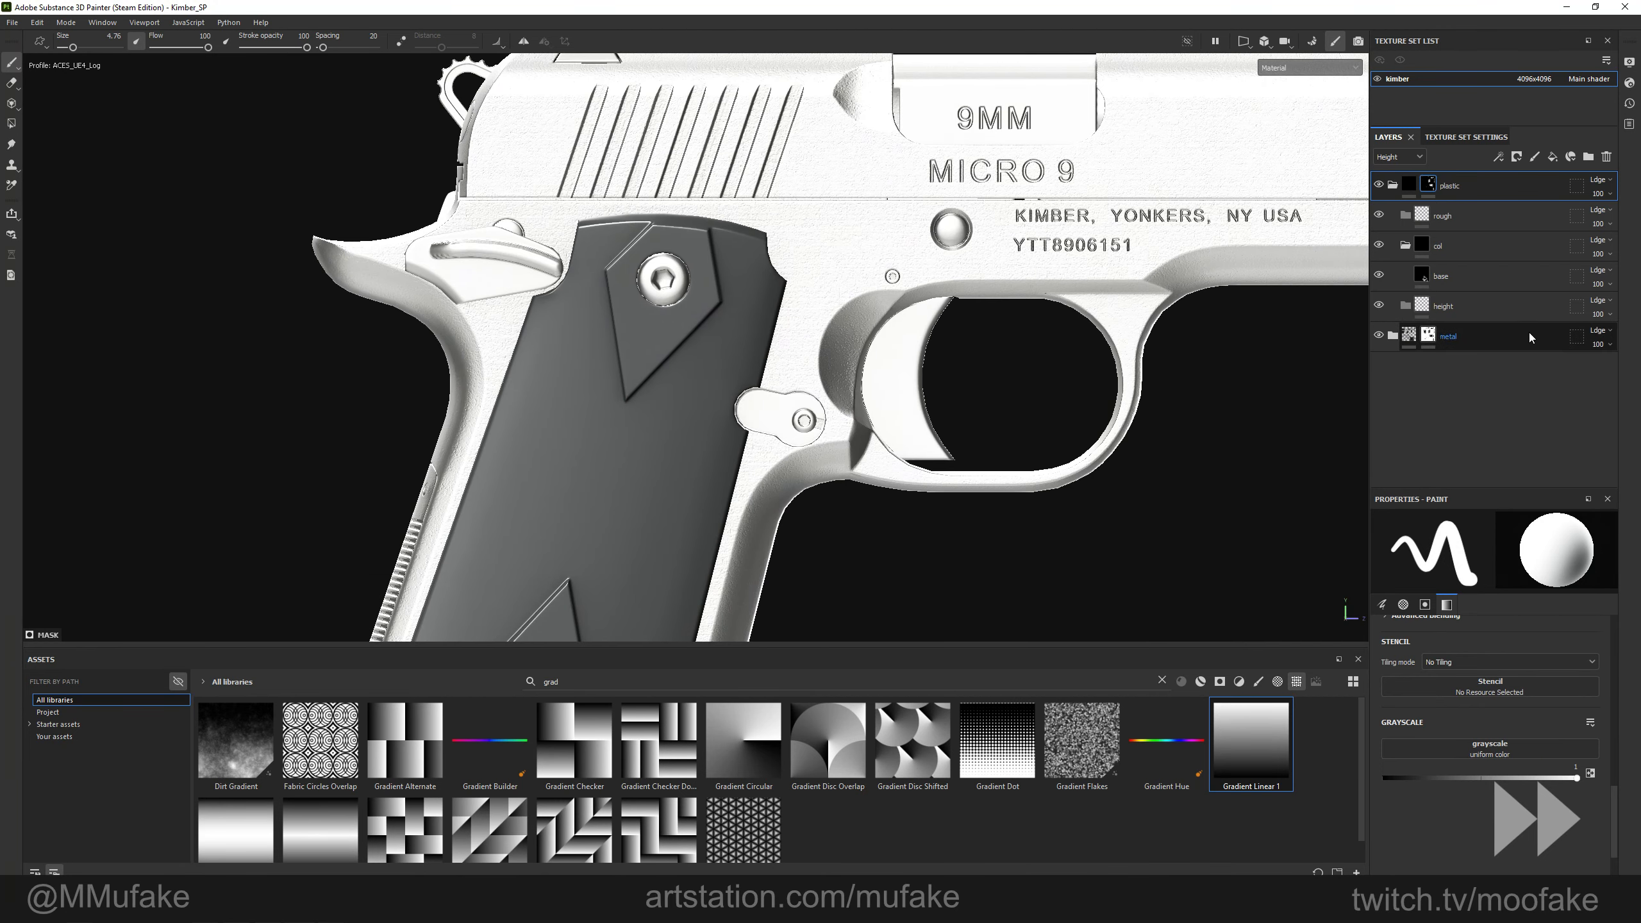
Add a fill layer named base to the plastic height folder with only the height channel enabled.
click(1512, 307)
click(1449, 221)
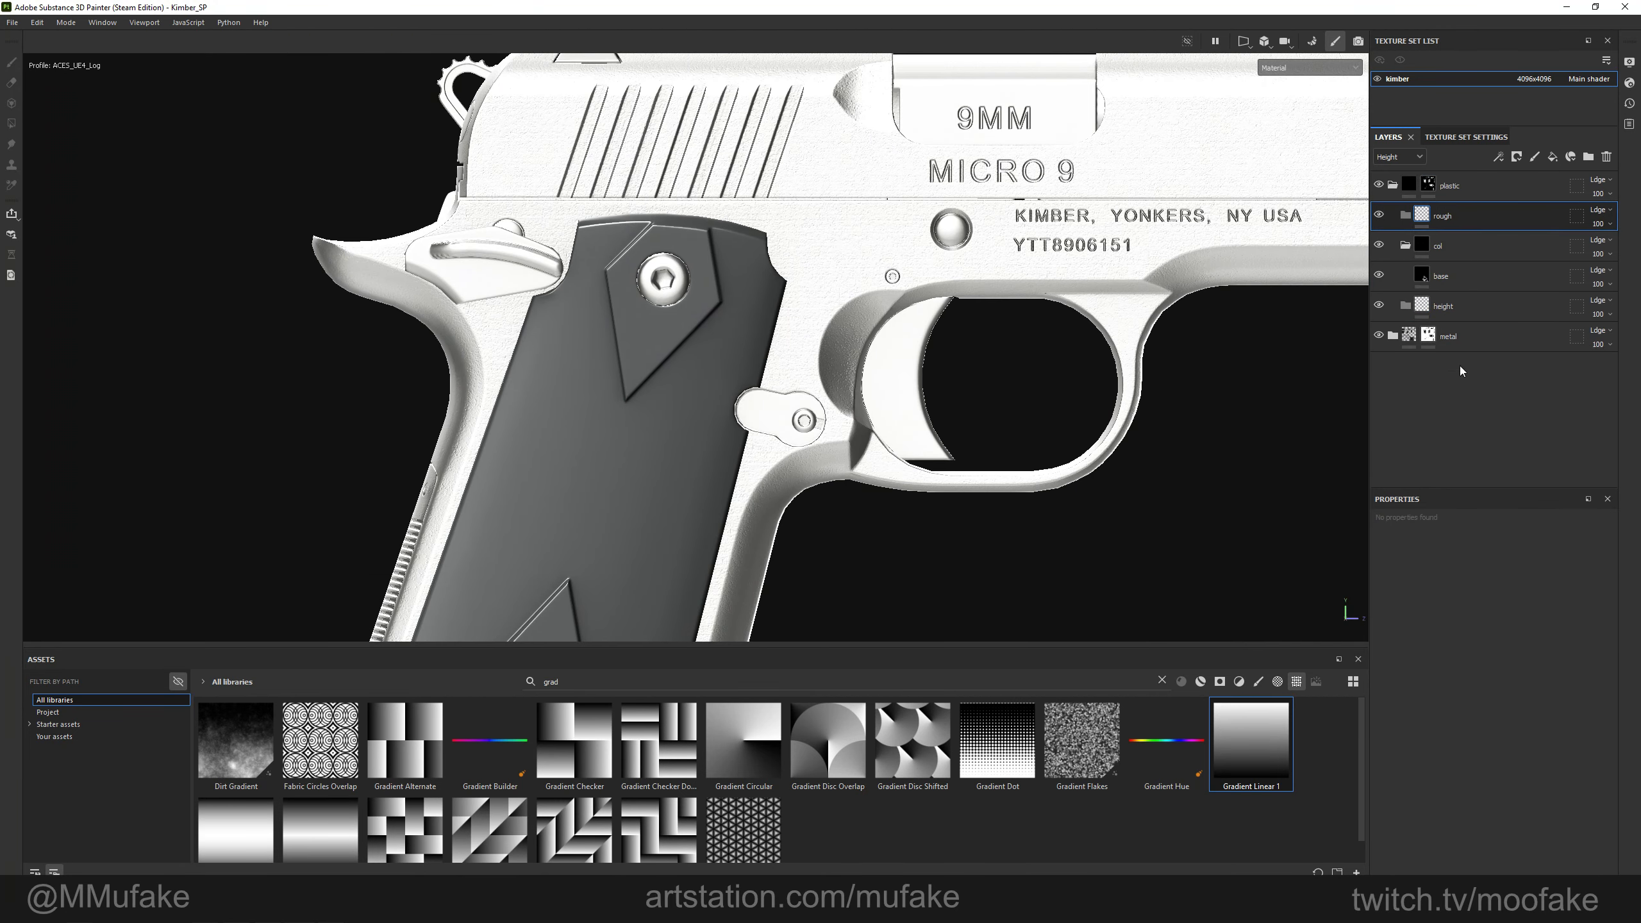
click(1431, 311)
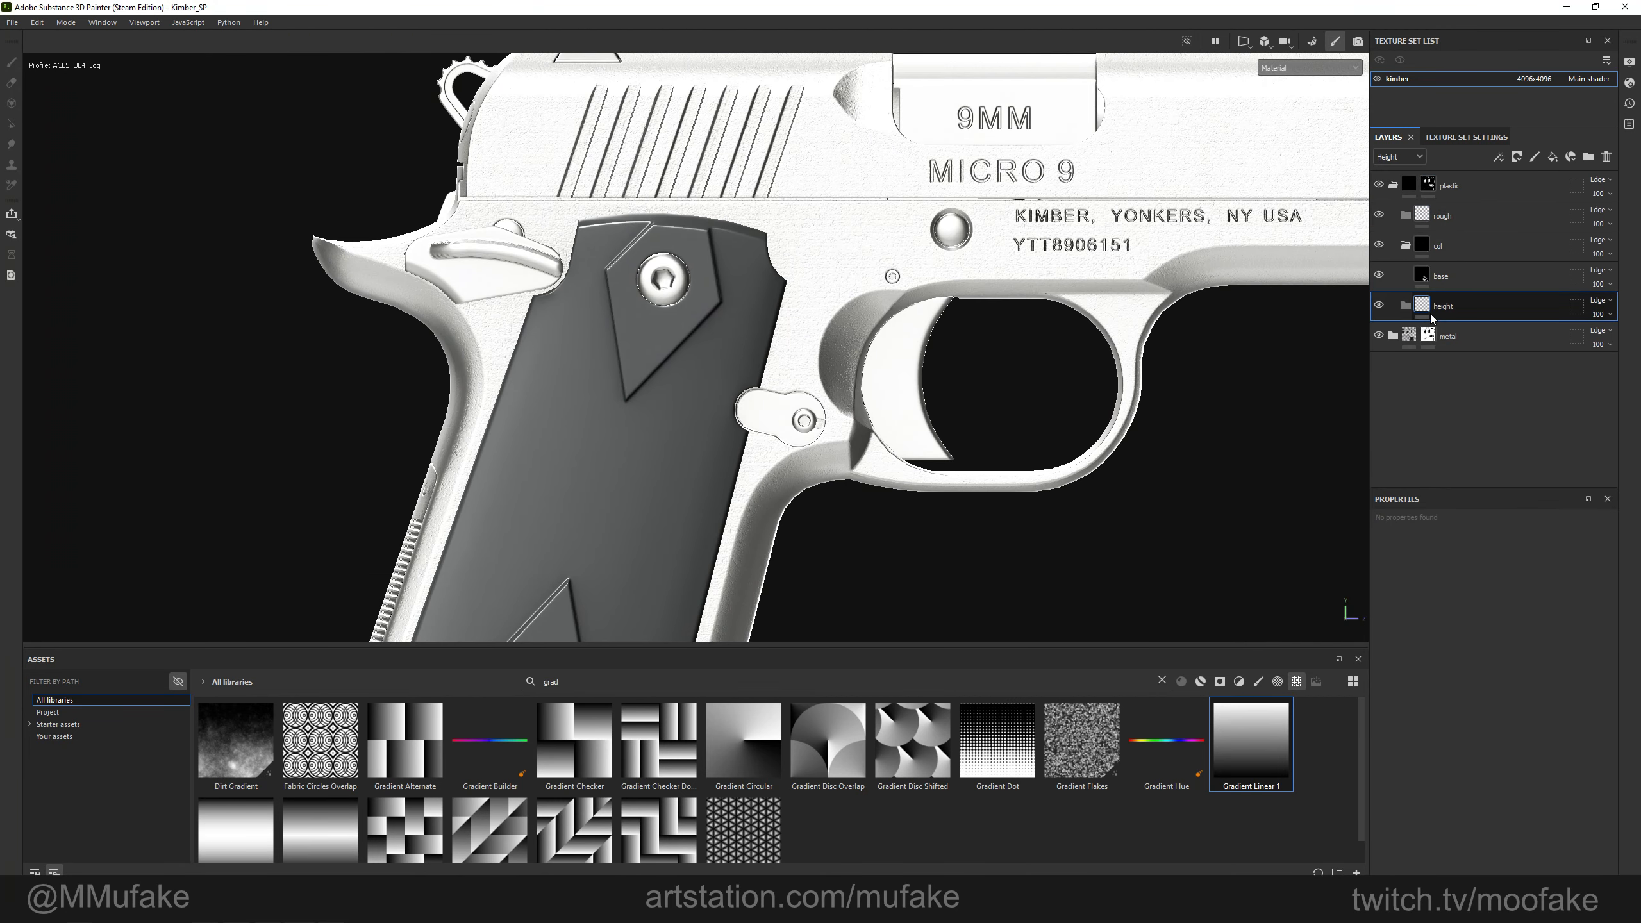
click(1553, 156)
double_click(1459, 337)
text(base)
key(Return)
click(1585, 575)
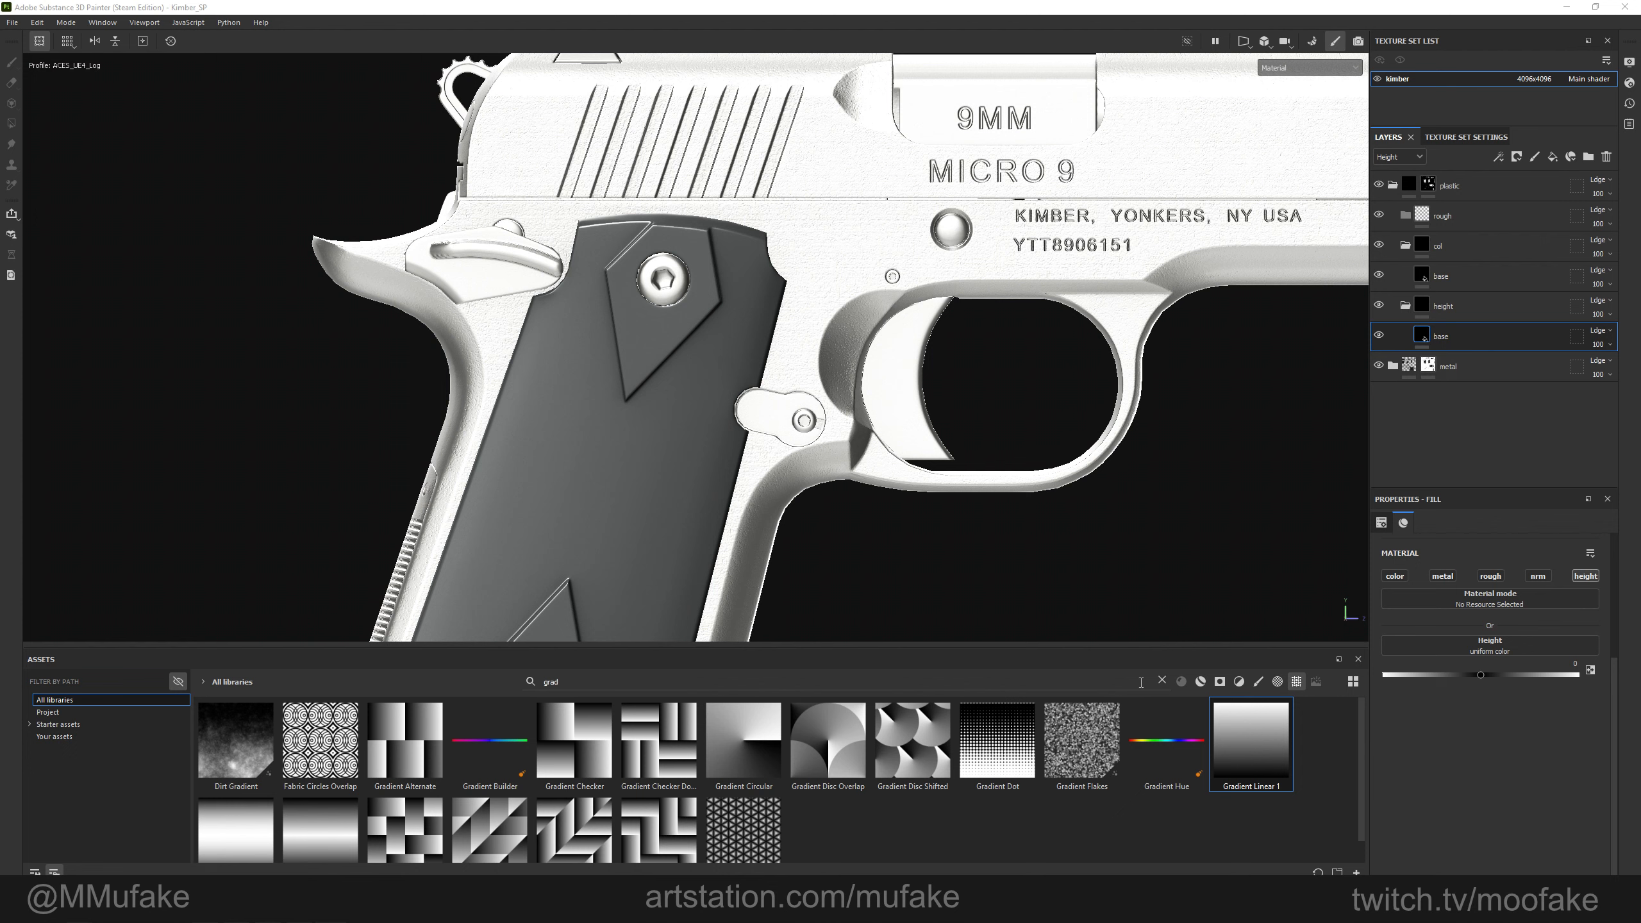
Set the height base layer's height to -0.05 and add a black mask containing a fill effect.
key(BackSpace)
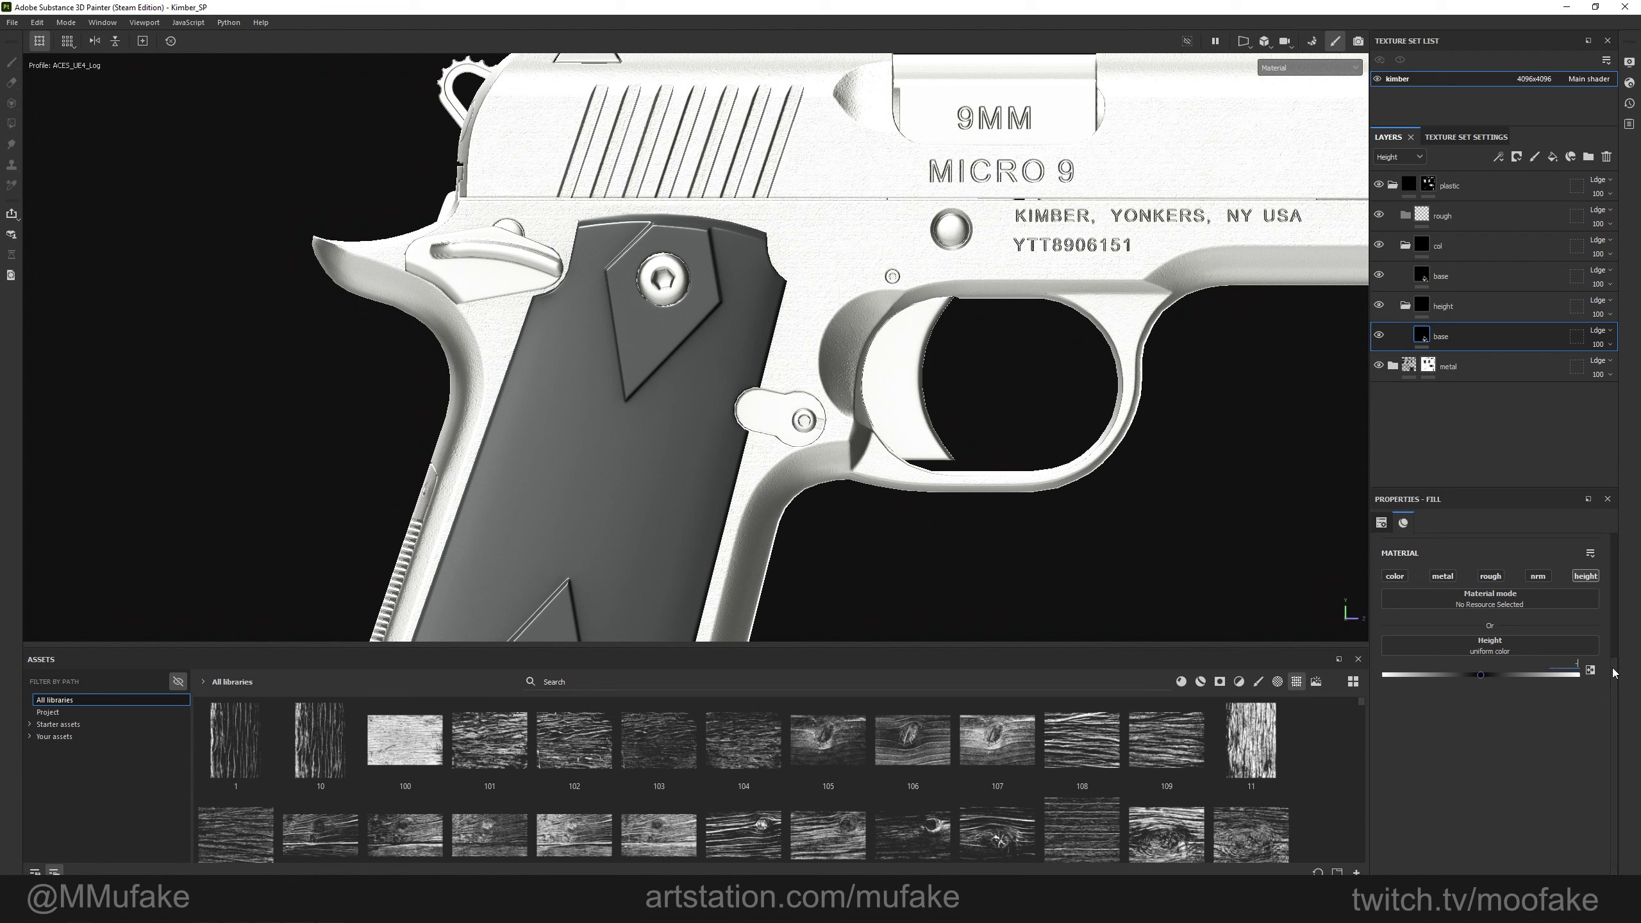
right_click(1435, 337)
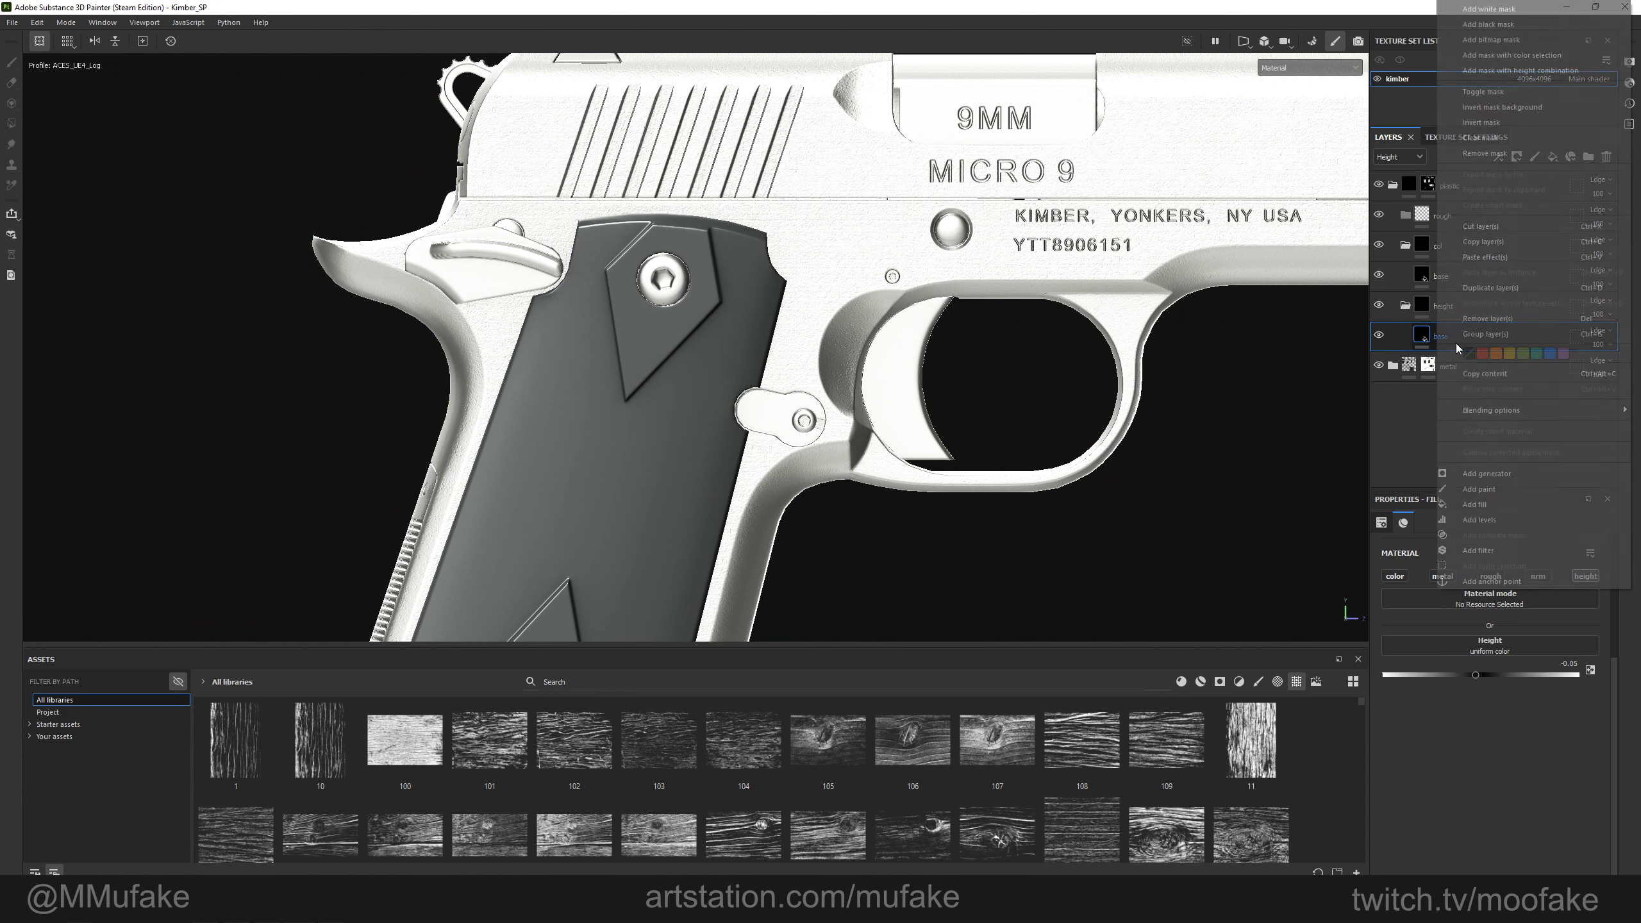
click(1494, 26)
right_click(1444, 332)
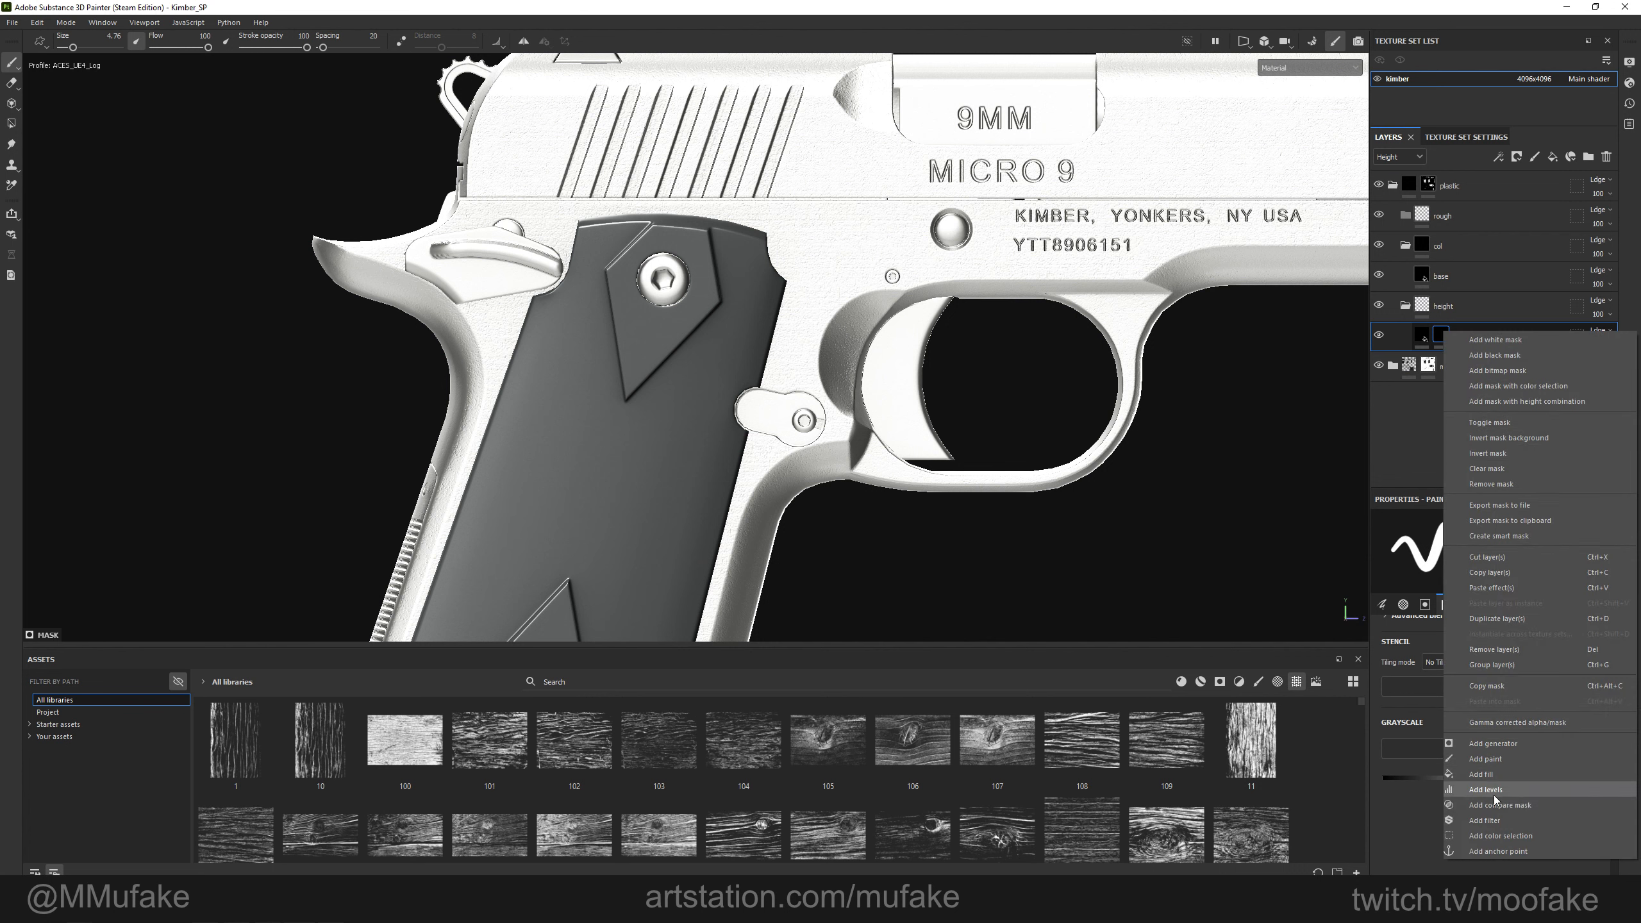
click(1484, 774)
Search the assets for grunge and assign Grunge Rough Dirty to the mask's fill effect.
click(1166, 674)
text(grunge)
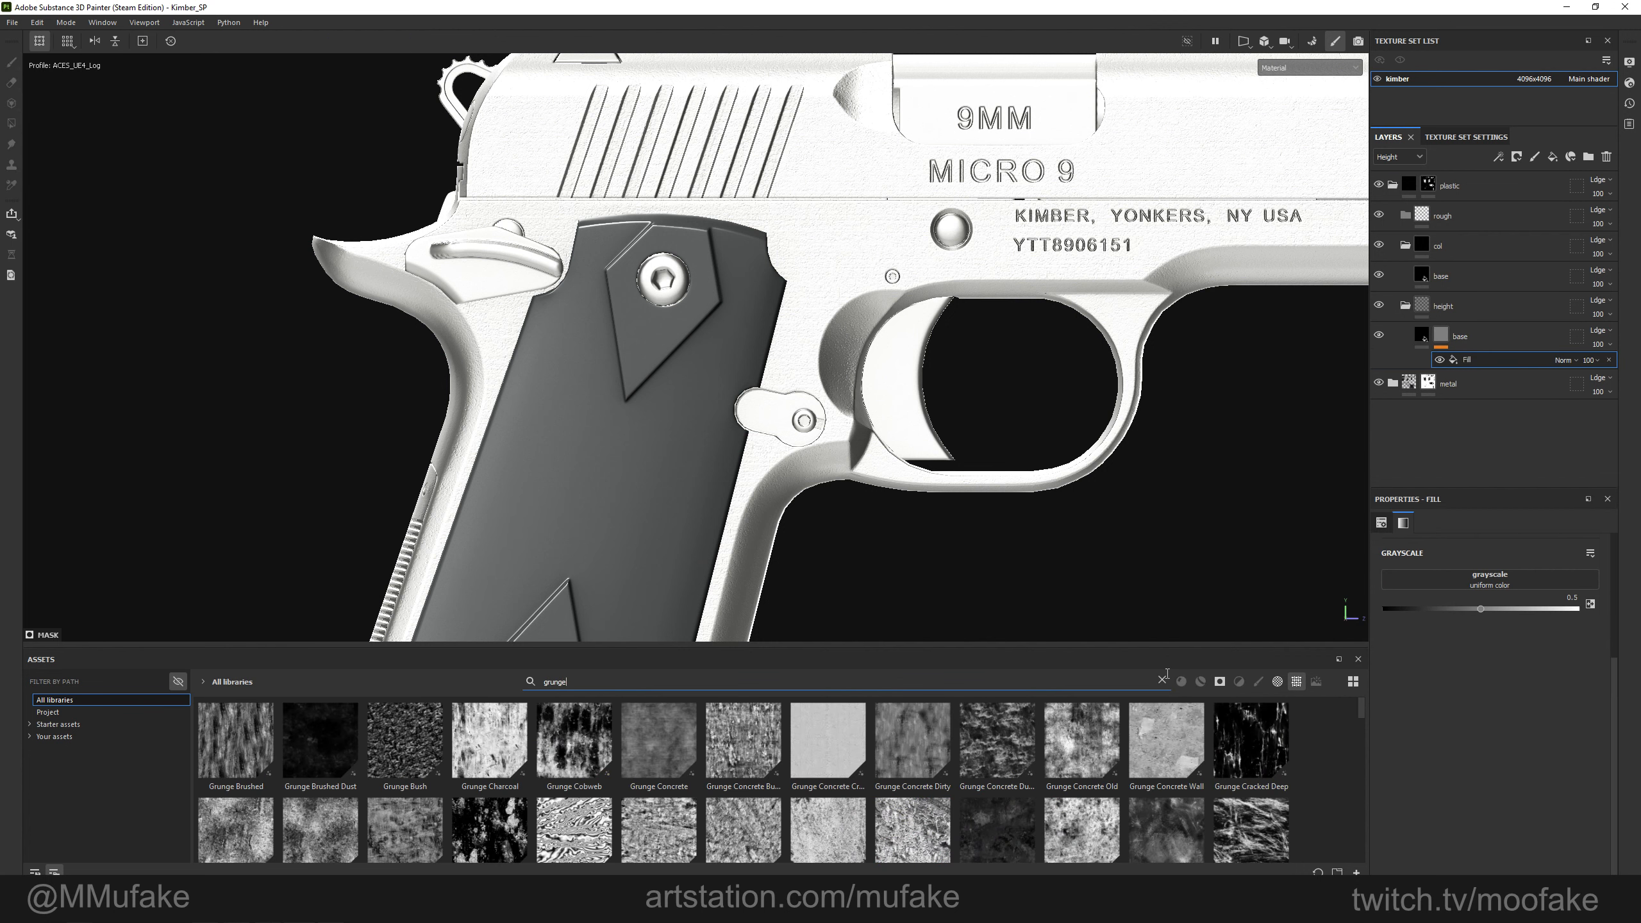
scroll(845, 767, down, 10)
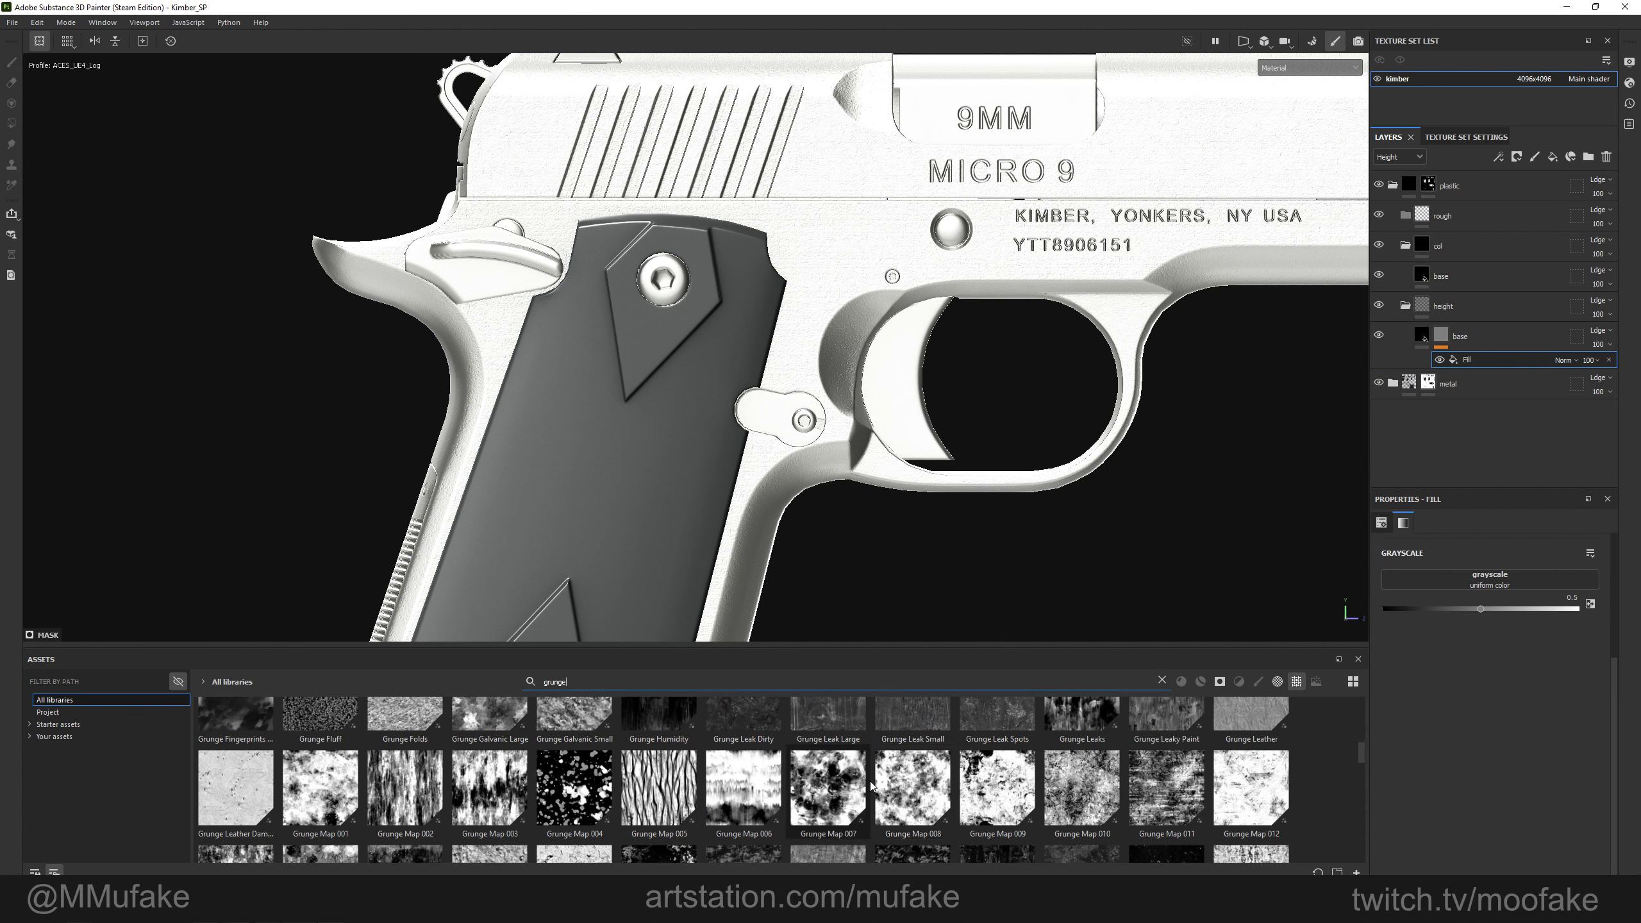
drag(685, 820, 1507, 580)
Set the Grunge Rough Dirty fill to Tri-planar projection with a tiling of 2.
alt+middle_drag(763, 324, 833, 405)
alt+right_drag(802, 395, 834, 388)
alt+drag(834, 375, 736, 404)
alt+right_drag(737, 403, 808, 433)
alt+drag(808, 434, 855, 434)
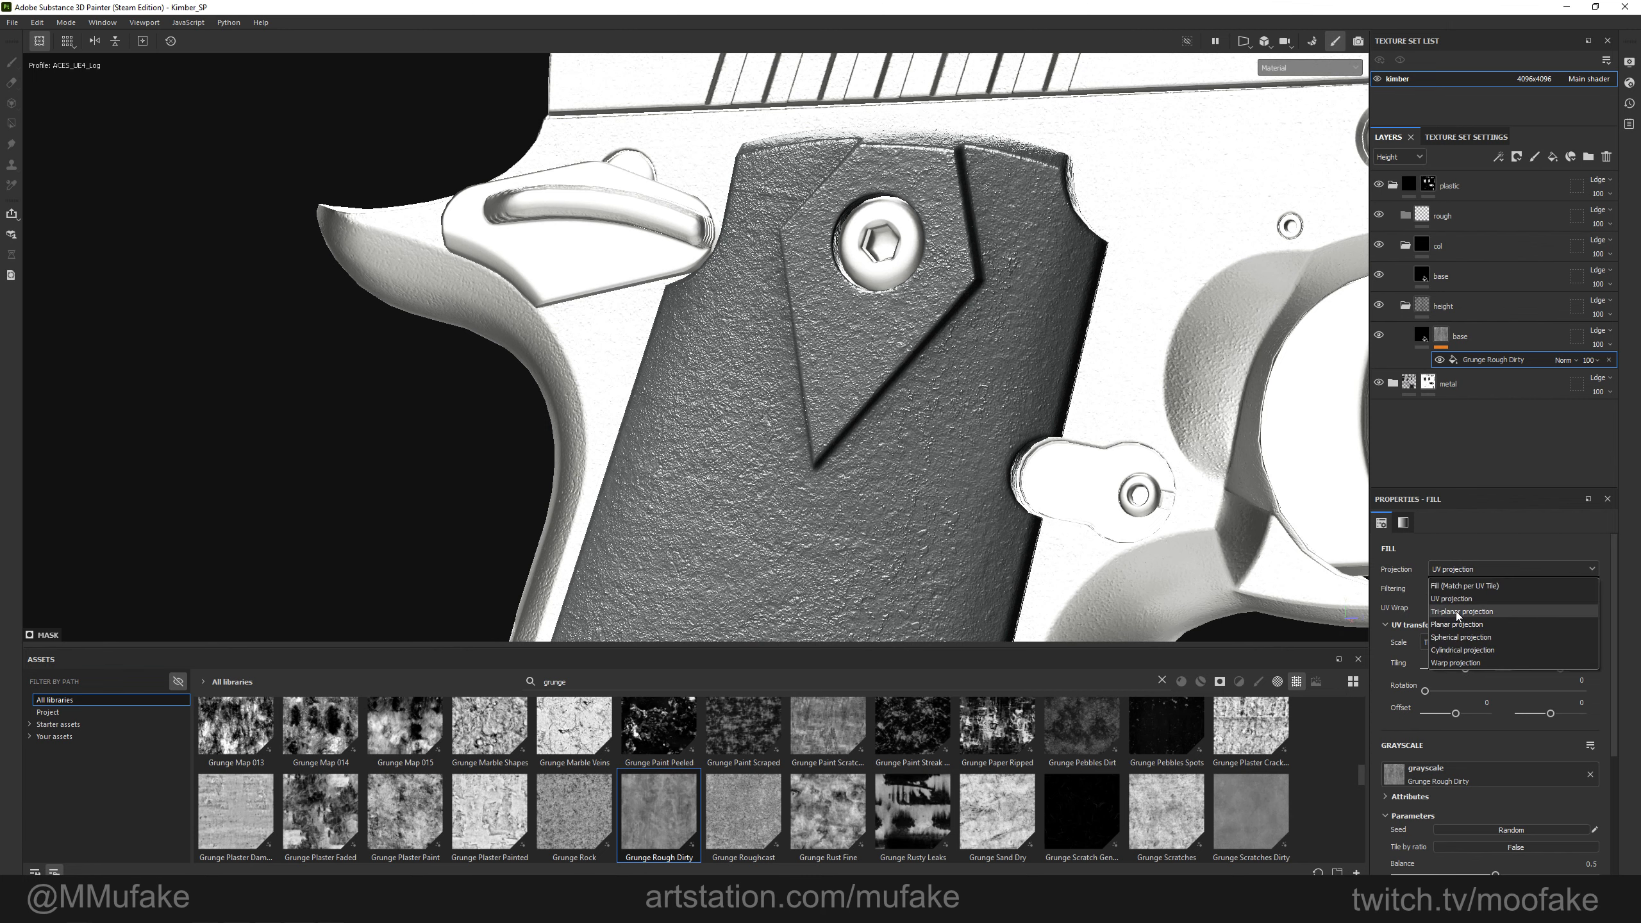
click(1504, 686)
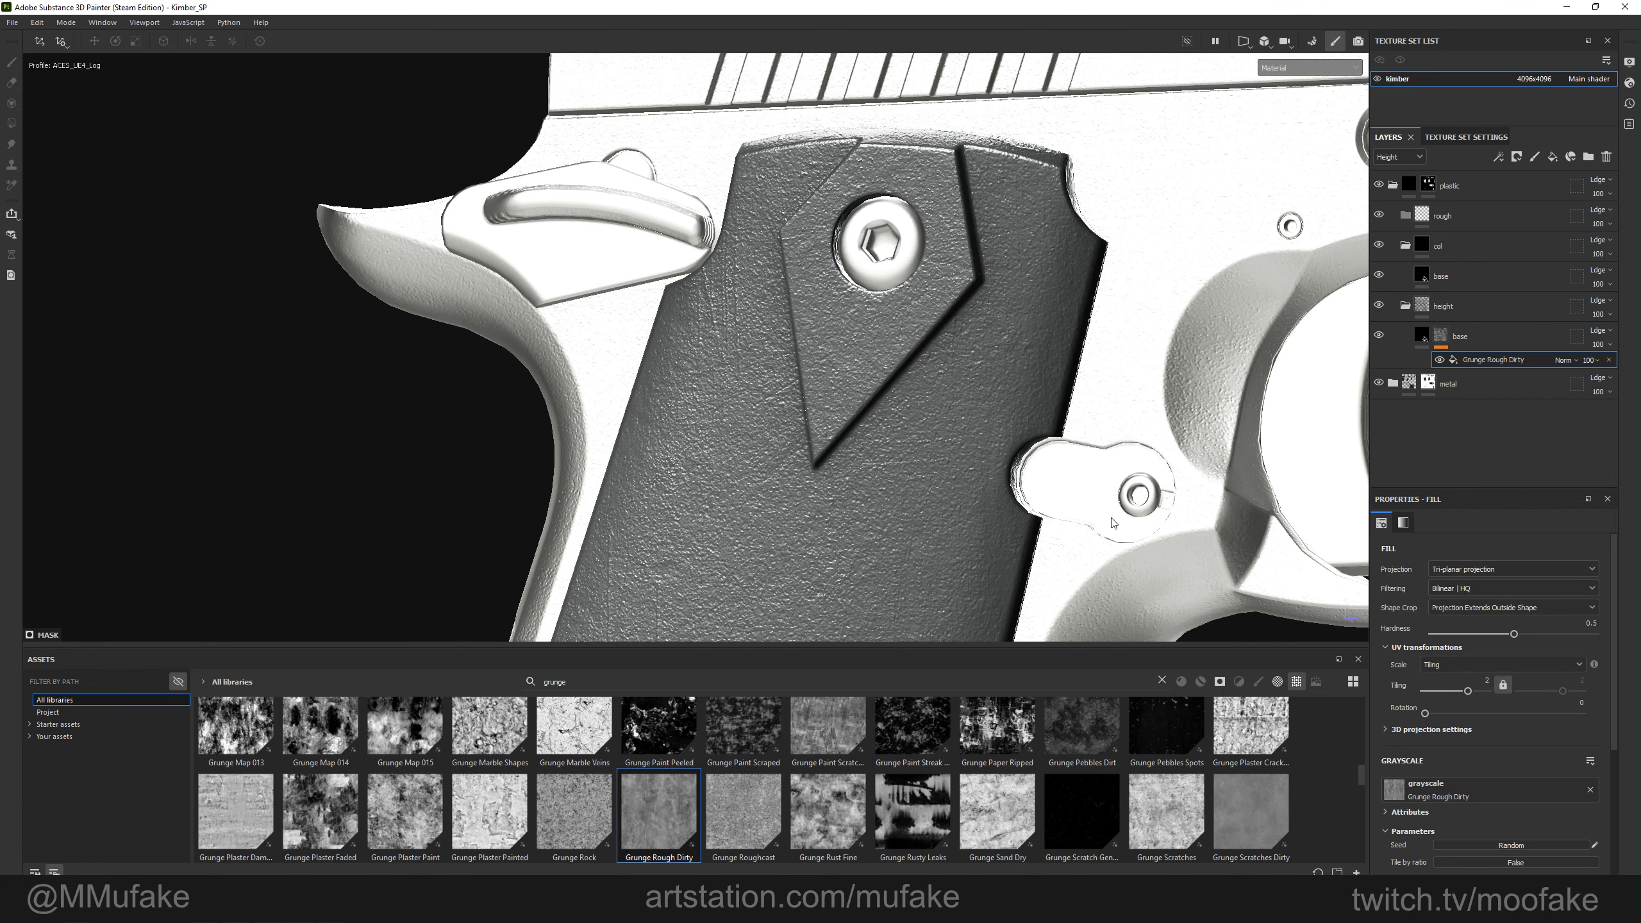
Set the height base layer's blending mode to Passthrough and its opacity to 50.
click(1598, 331)
click(1574, 370)
click(1599, 345)
drag(1598, 367, 1578, 372)
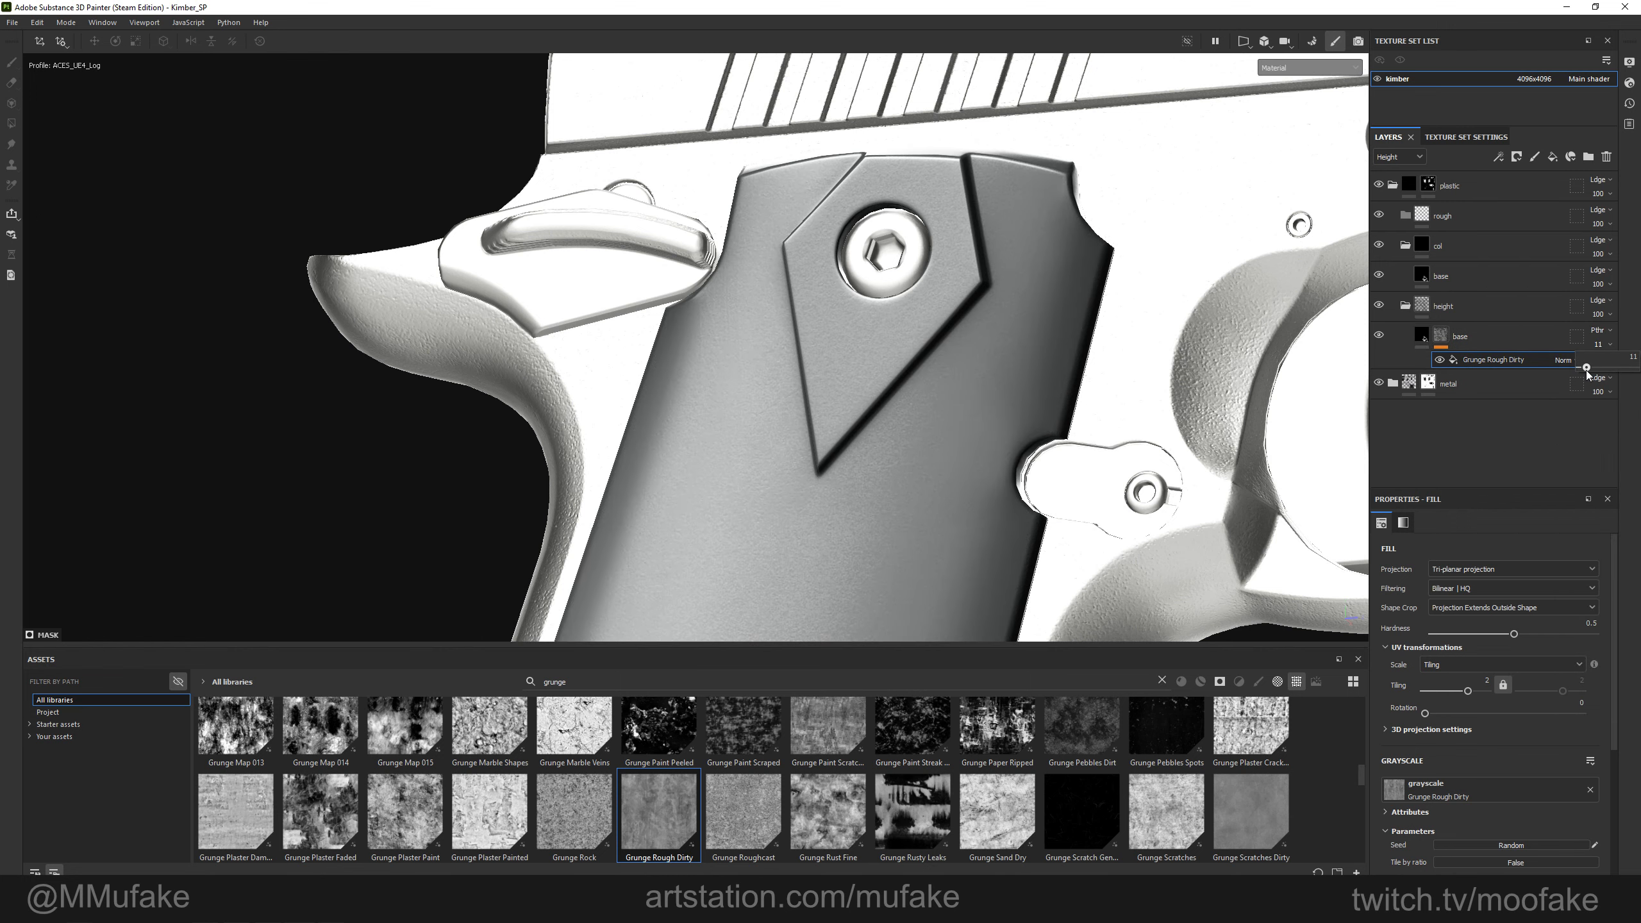
mouse_move(982, 453)
alt+mouse_down()
mouse_move(946, 448)
mouse_move(1063, 462)
mouse_move(971, 445)
alt+mouse_up()
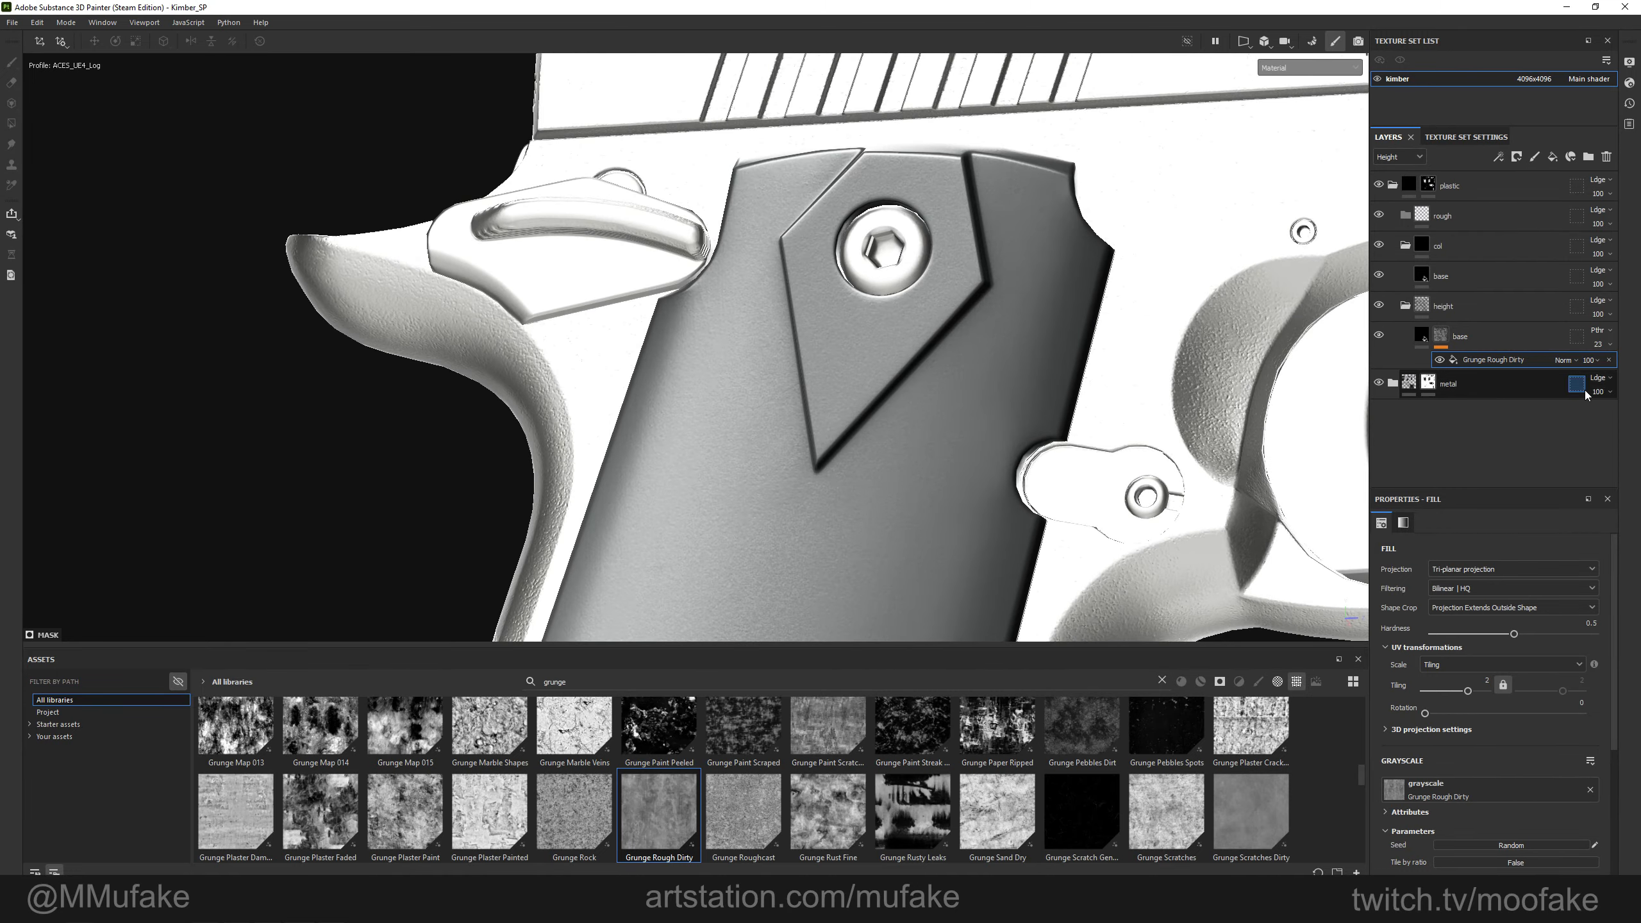
drag(1607, 368, 1612, 368)
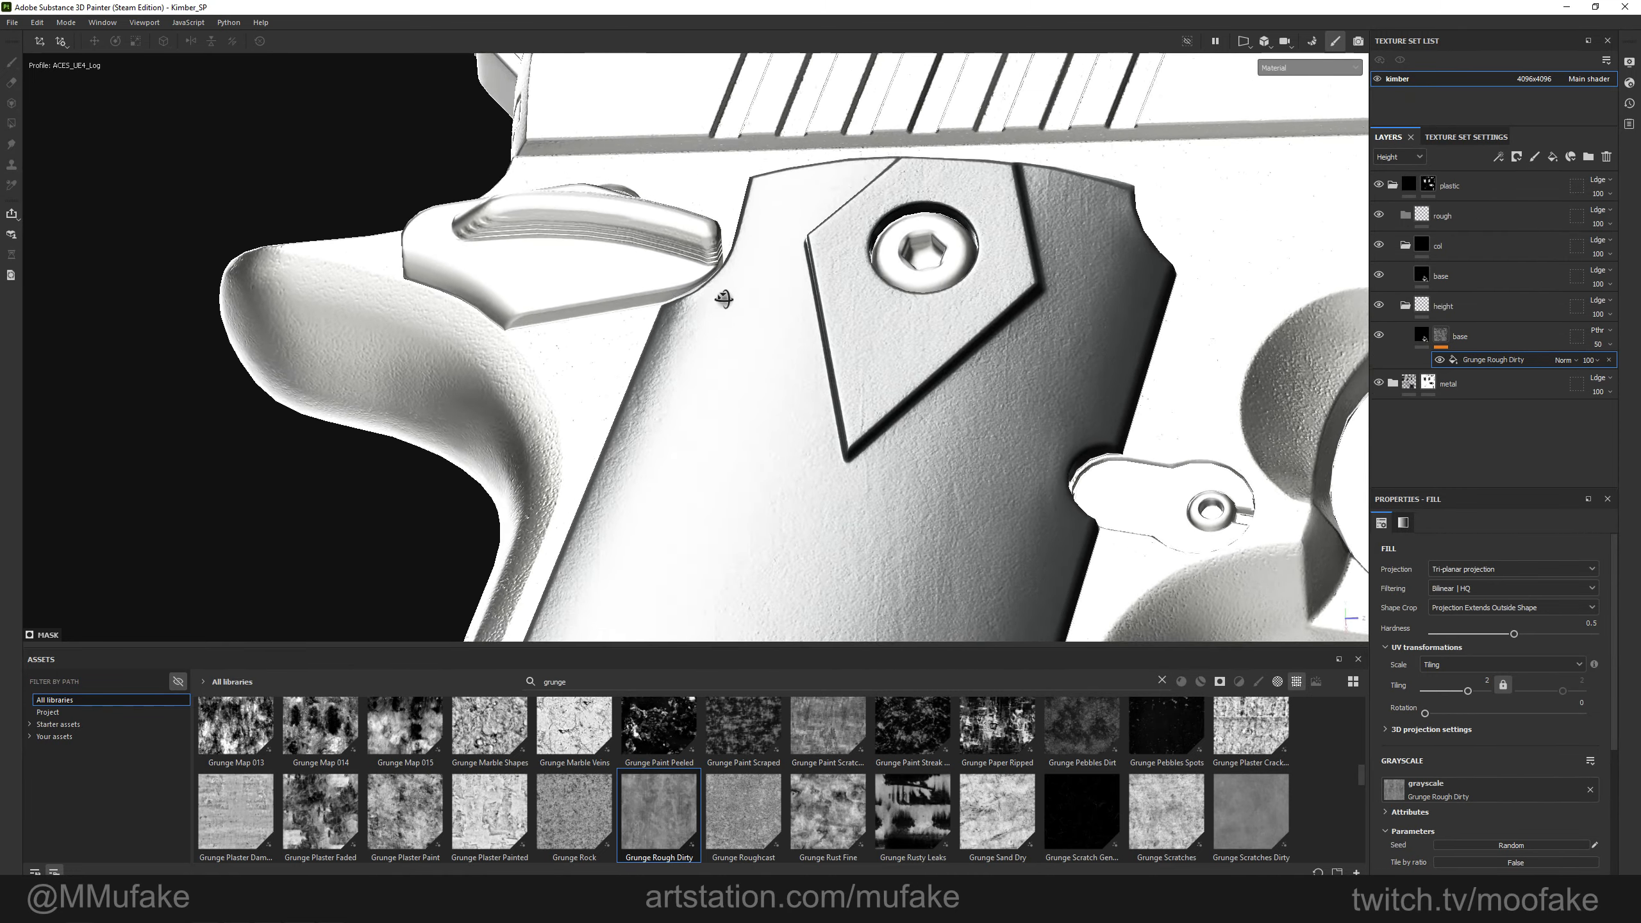
Add a filter to the grunge mask of the height base layer and inspect the grip's surface.
right_click(1495, 360)
click(1519, 616)
click(1506, 557)
click(1576, 638)
alt+drag(930, 460, 1028, 388)
shift+right_drag(1028, 388, 981, 363)
alt+drag(982, 363, 996, 352)
shift+right_drag(996, 352, 987, 356)
mouse_move(987, 355)
alt+mouse_down()
mouse_move(985, 393)
mouse_move(993, 357)
alt+mouse_up()
Reduce the height base layer's opacity to 30 and view the grip from the other side.
click(1596, 344)
mouse_move(1605, 368)
mouse_down()
mouse_move(1577, 365)
mouse_move(1592, 366)
mouse_up()
scroll(907, 340, down, 3)
alt+drag(822, 338, 872, 304)
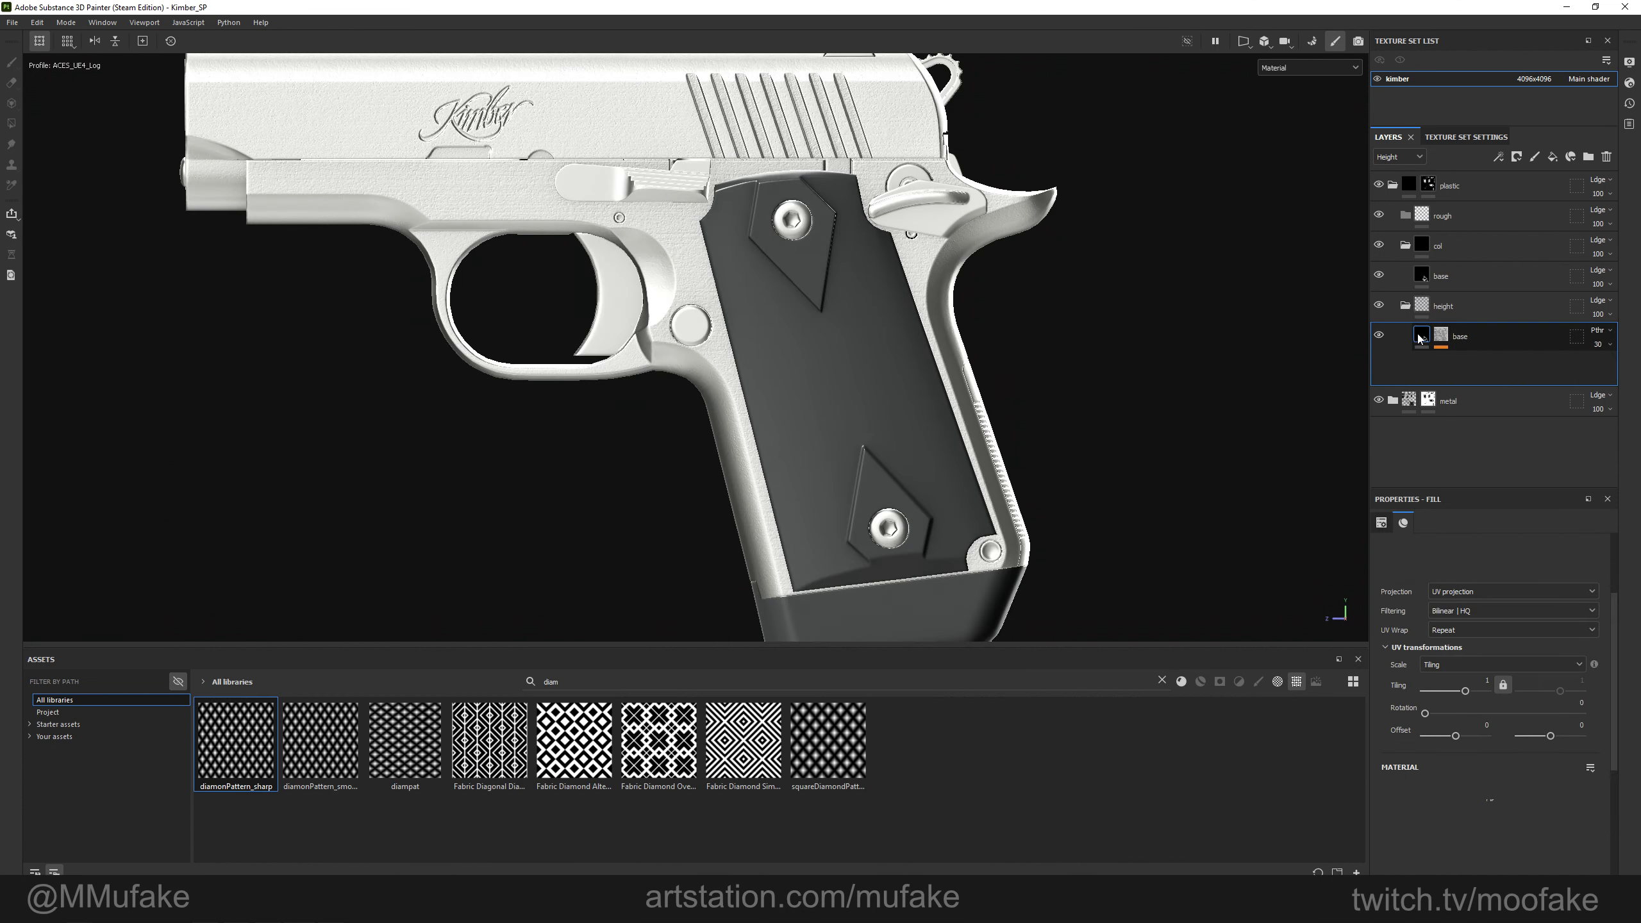
Add a fill layer named diamond pattern above base in the plastic height folder.
click(1421, 336)
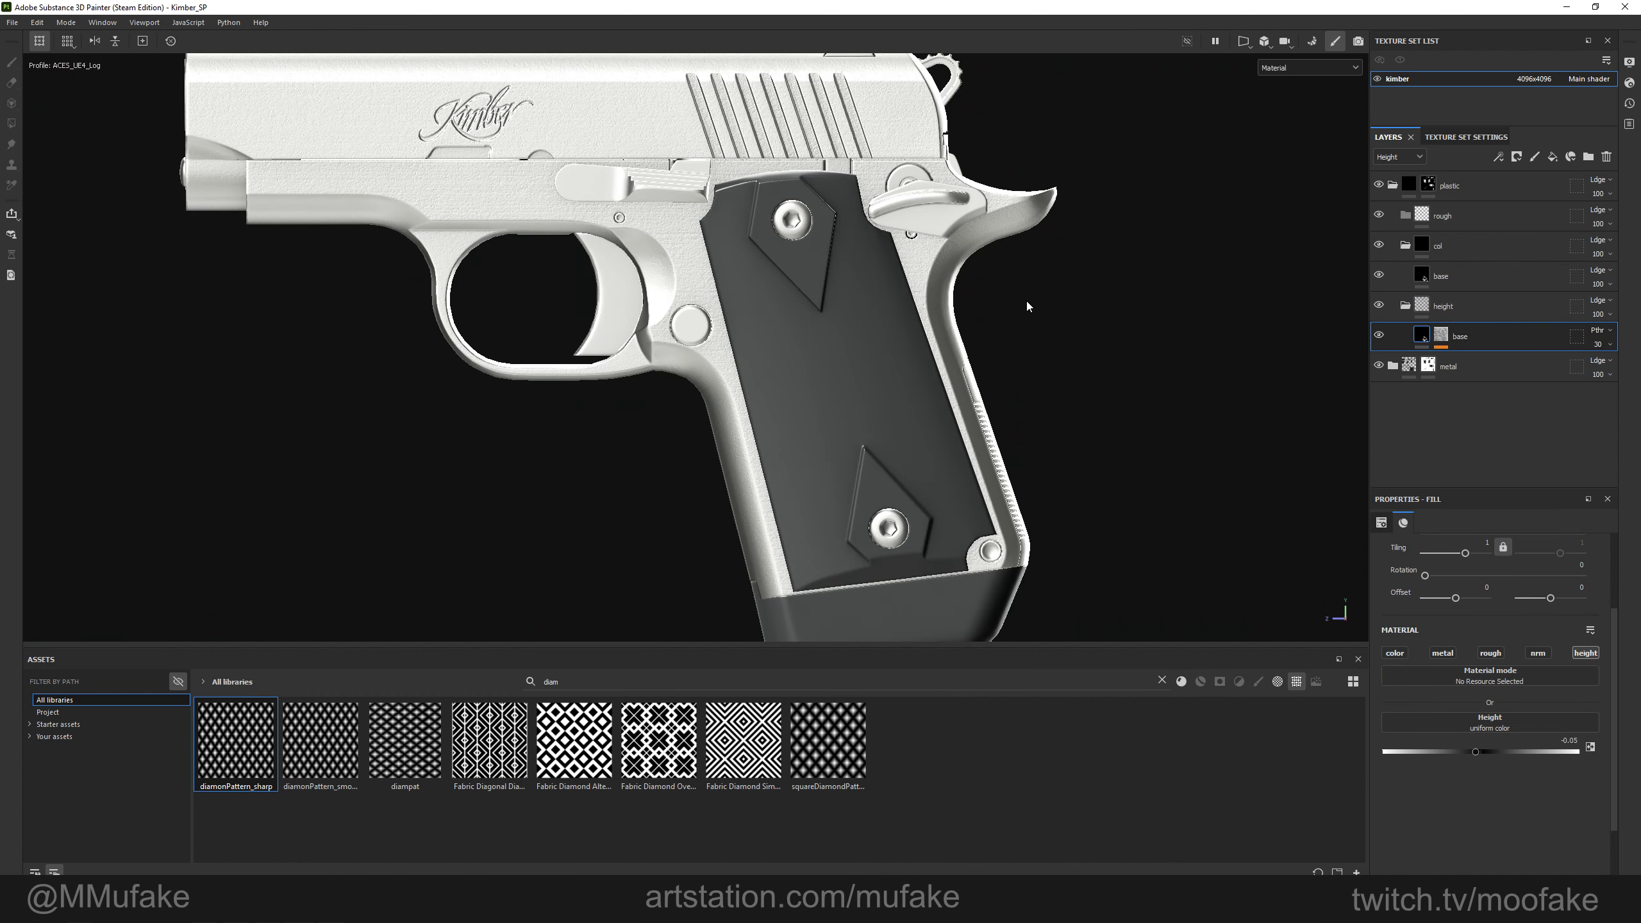
click(1477, 318)
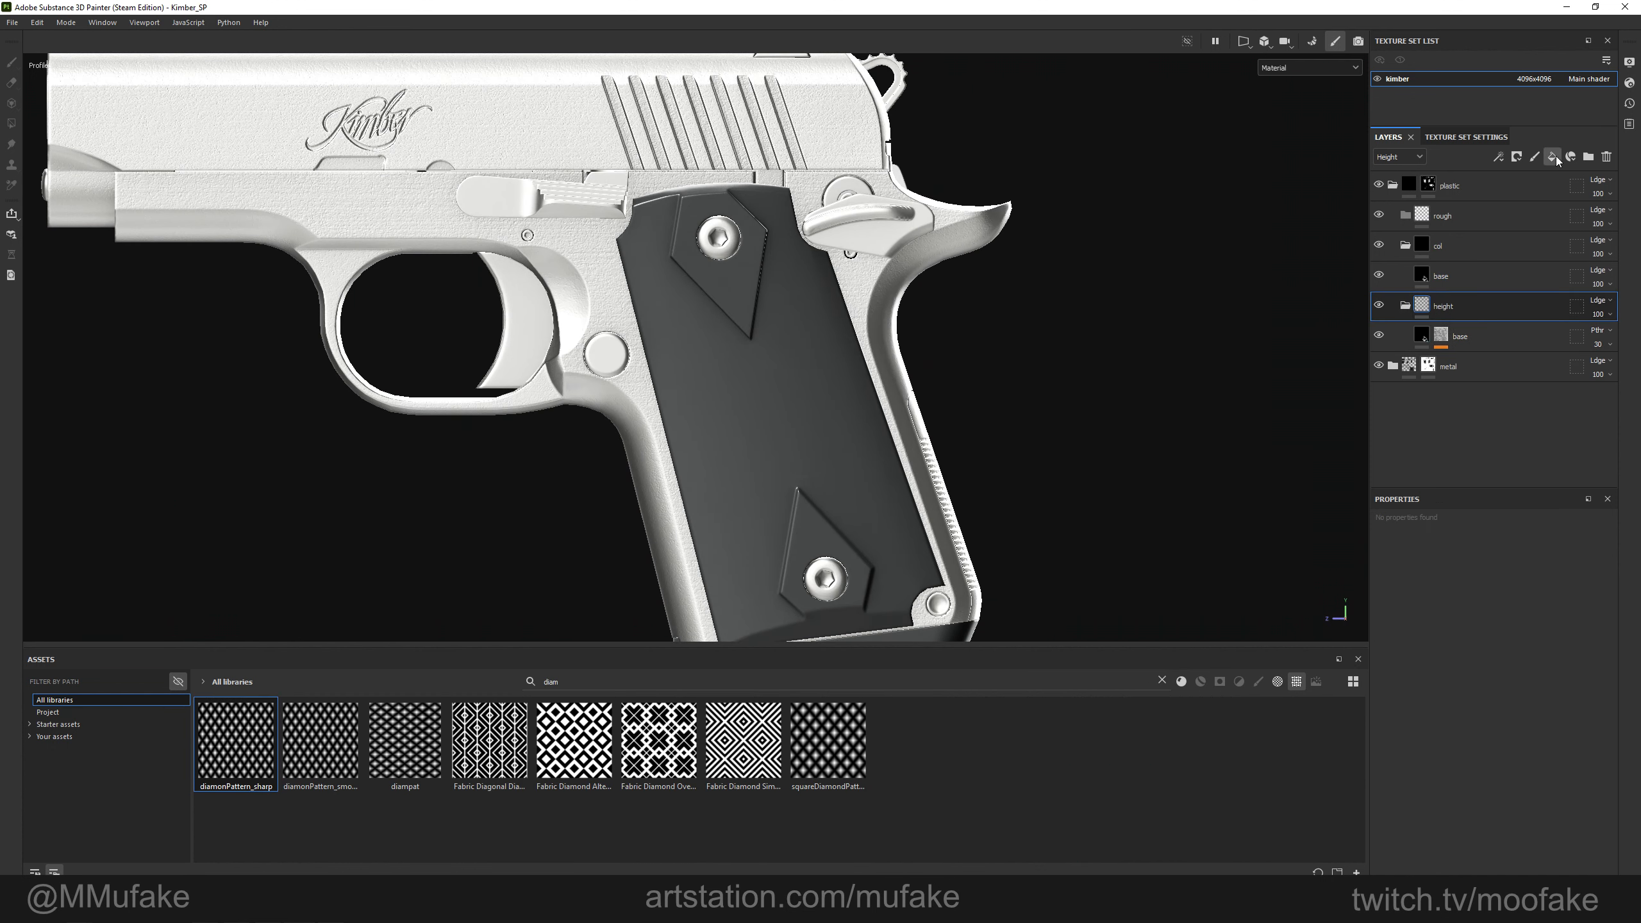
click(1553, 158)
double_click(1446, 337)
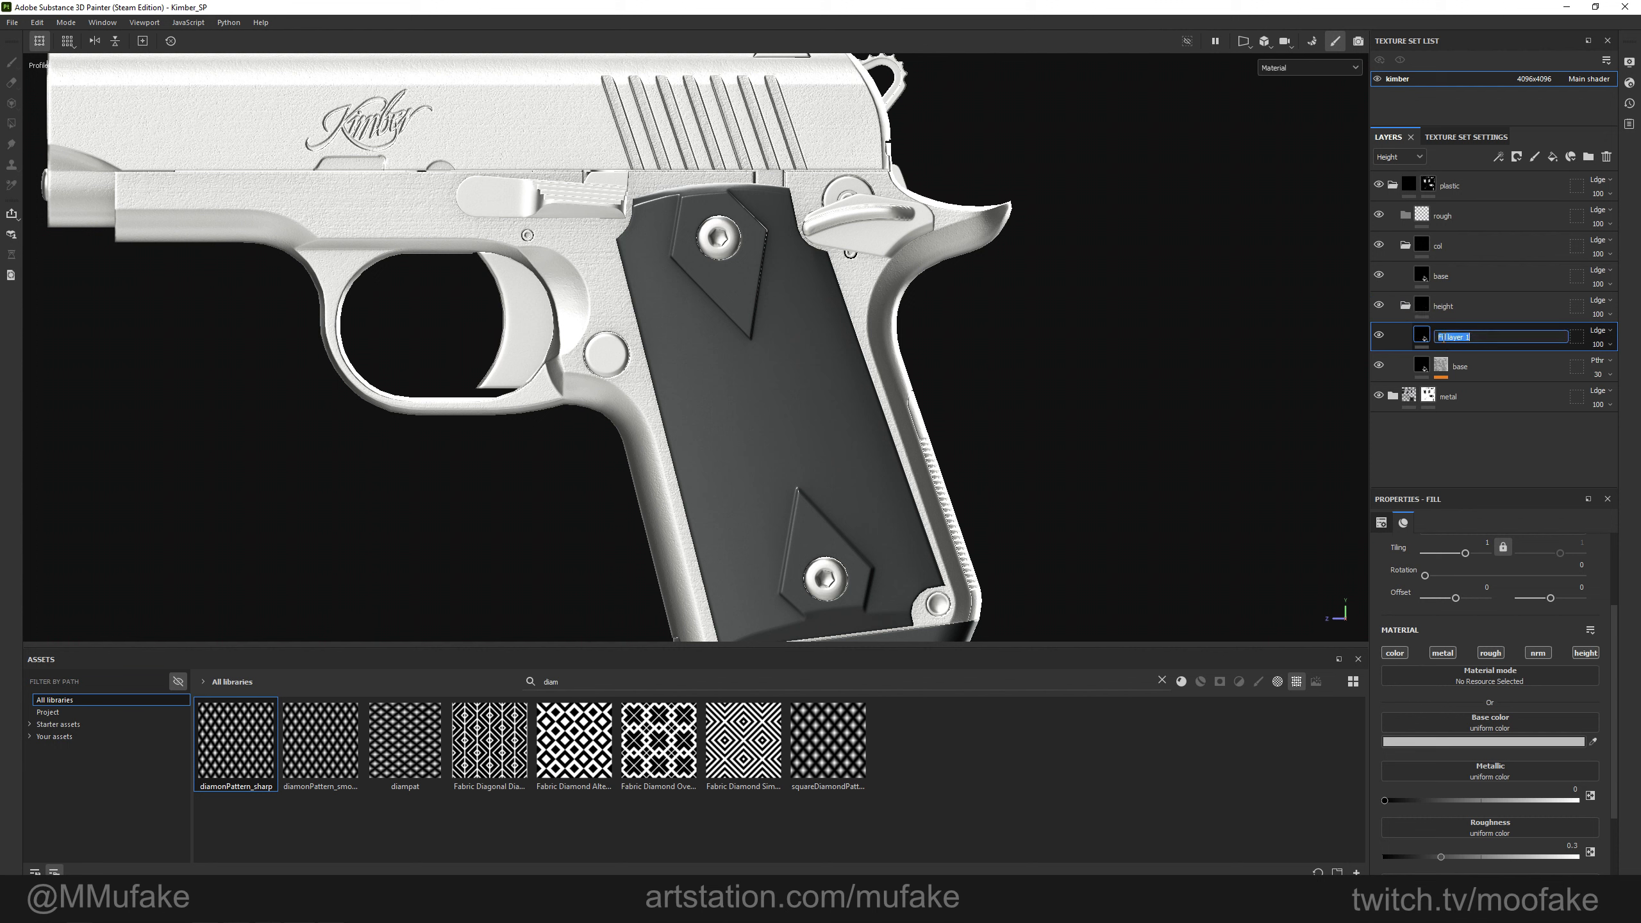
text(diamond pattern)
key(Return)
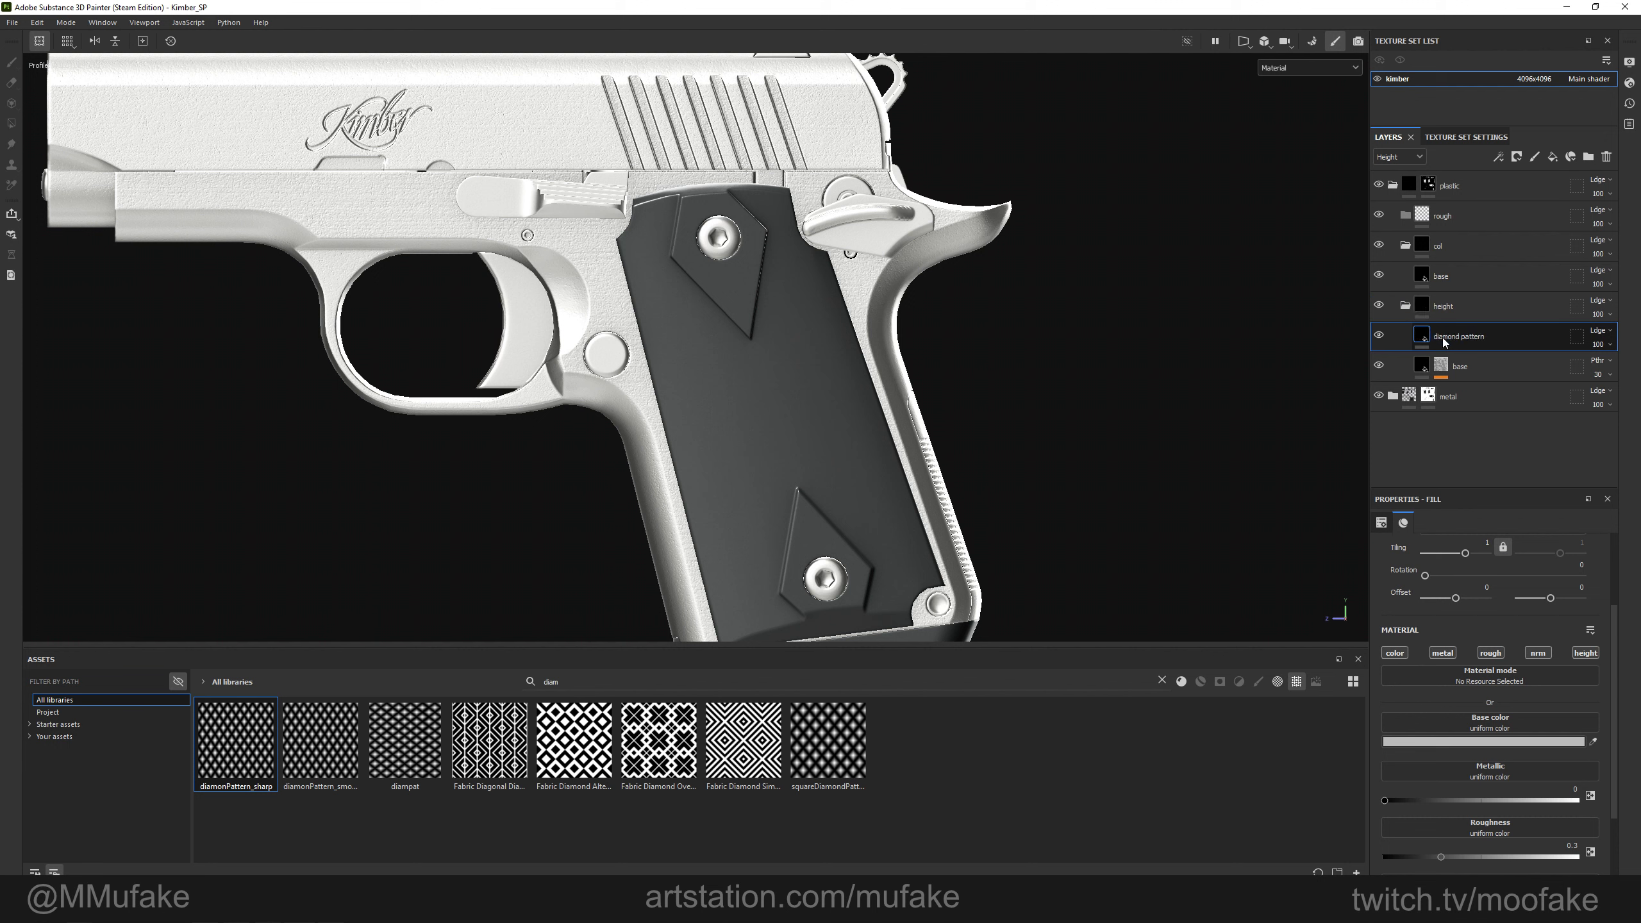
Keep only the height channel on the diamond pattern layer and assign the diamonPattern_sharp texture to it.
alt+click(1583, 656)
drag(1462, 769, 1491, 725)
alt+middle_drag(1016, 525, 1060, 475)
alt+right_drag(1059, 475, 1319, 563)
Switch the diamond pattern to Planar projection and rotate the projection to face the side of the pistol.
scroll(1465, 587, up, 3)
click(1486, 569)
click(1467, 612)
key(e)
alt+drag(782, 493, 753, 514)
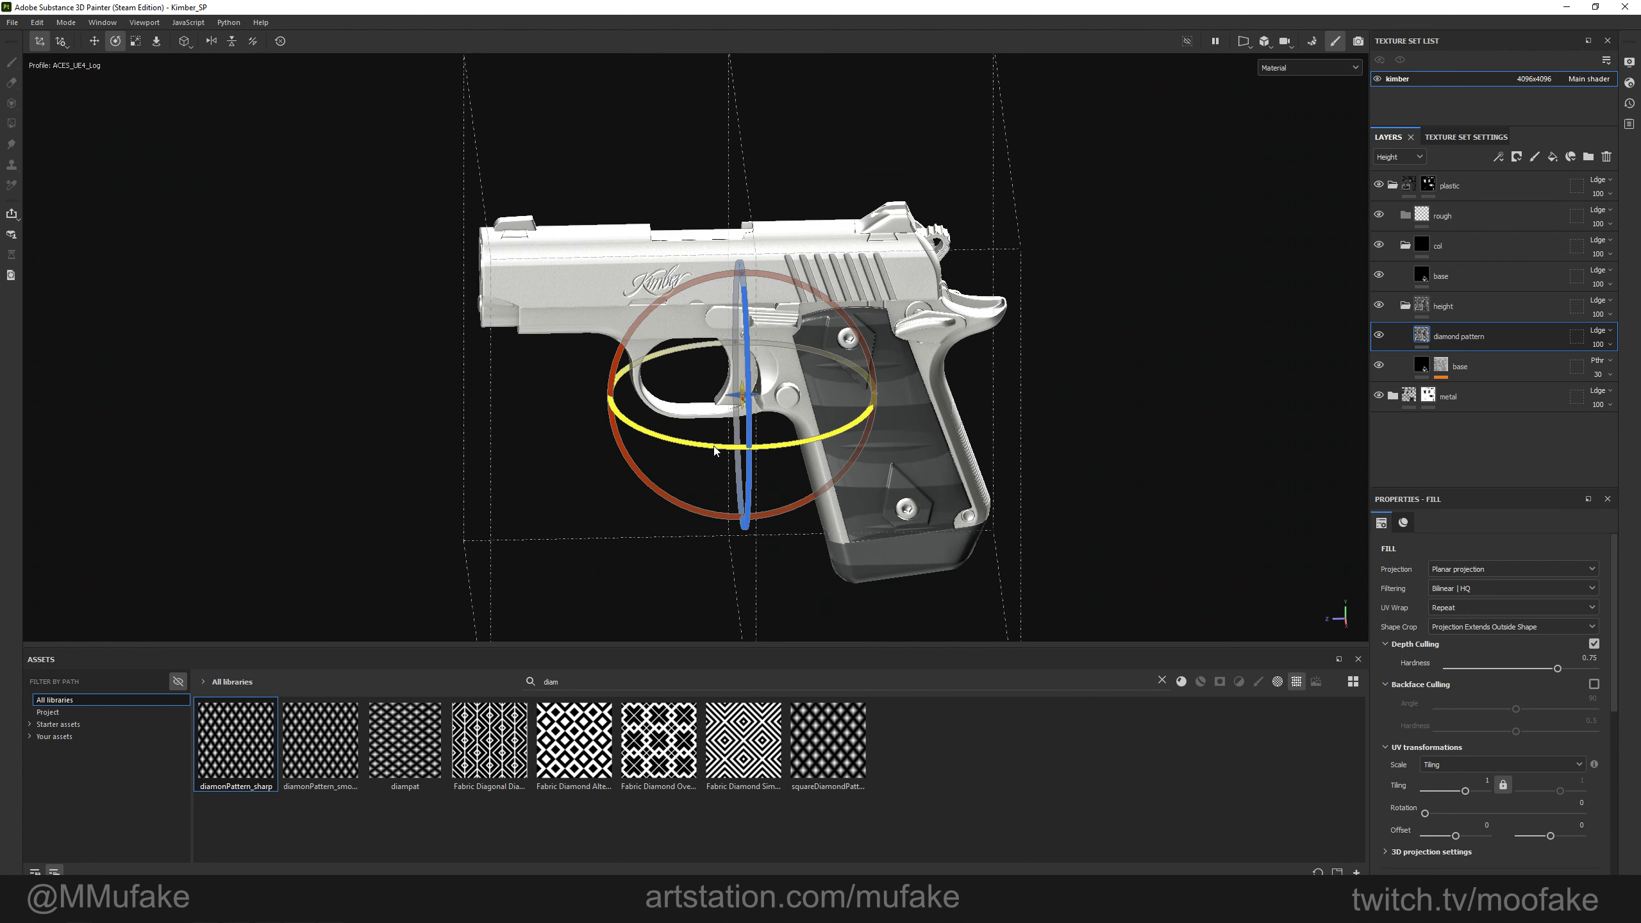
shift+drag(715, 448, 887, 445)
key(w)
key(e)
key(r)
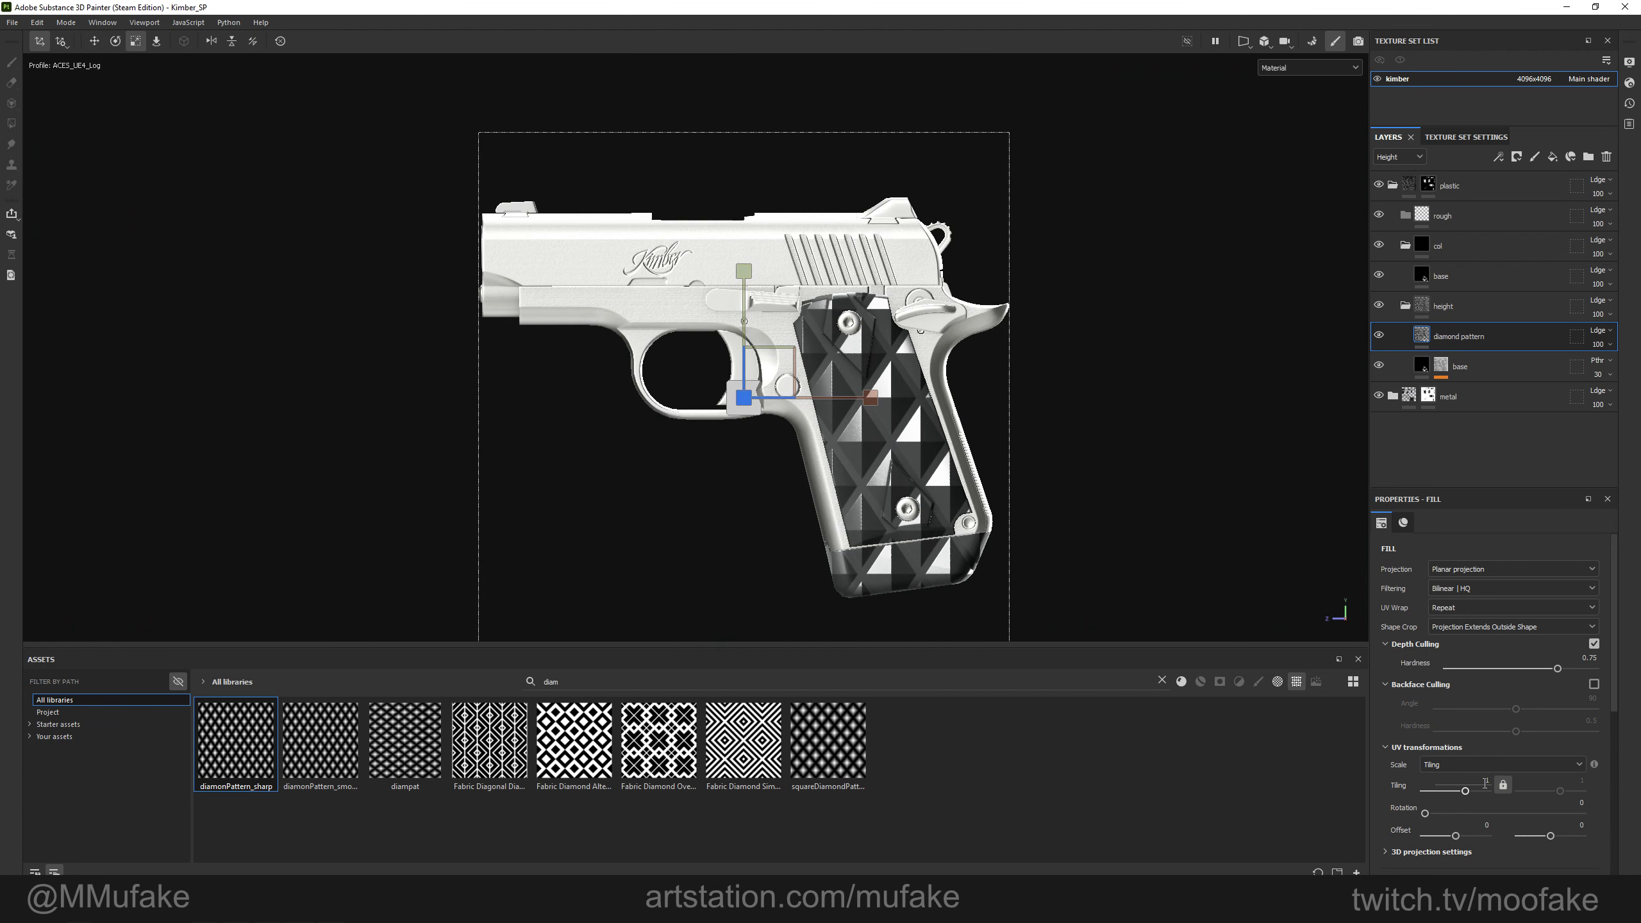
Set the diamond pattern's tiling to 7, rotate its planar projection to match the grip's slant and move it onto the grip.
key(Return)
scroll(866, 414, up, 5)
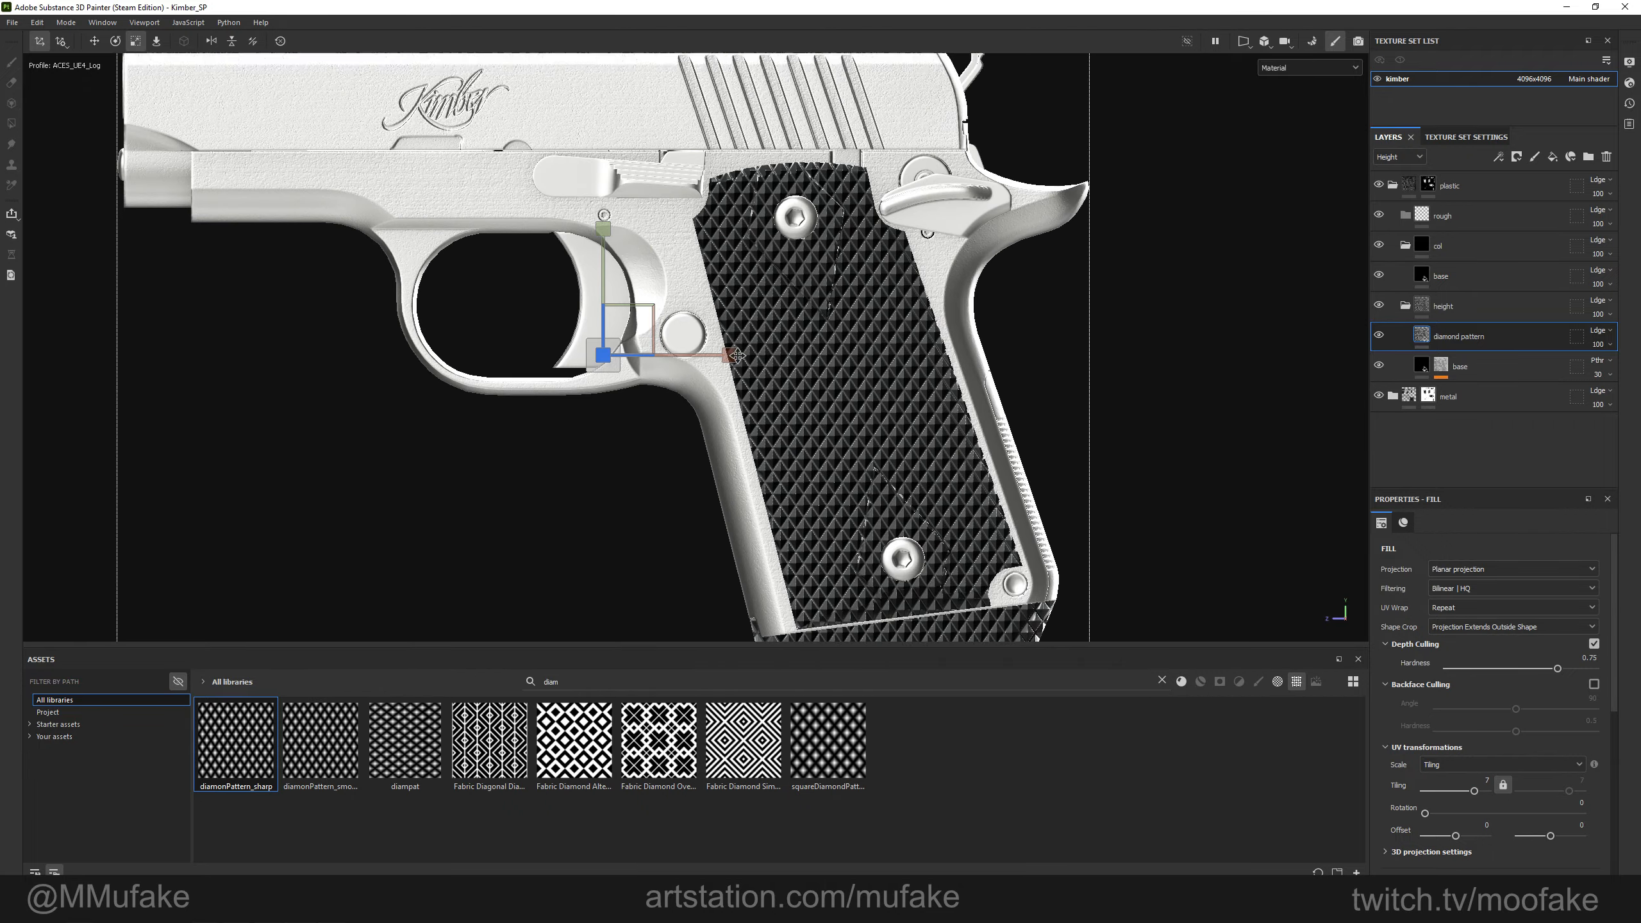
key(e)
drag(664, 307, 658, 299)
key(w)
drag(583, 371, 936, 455)
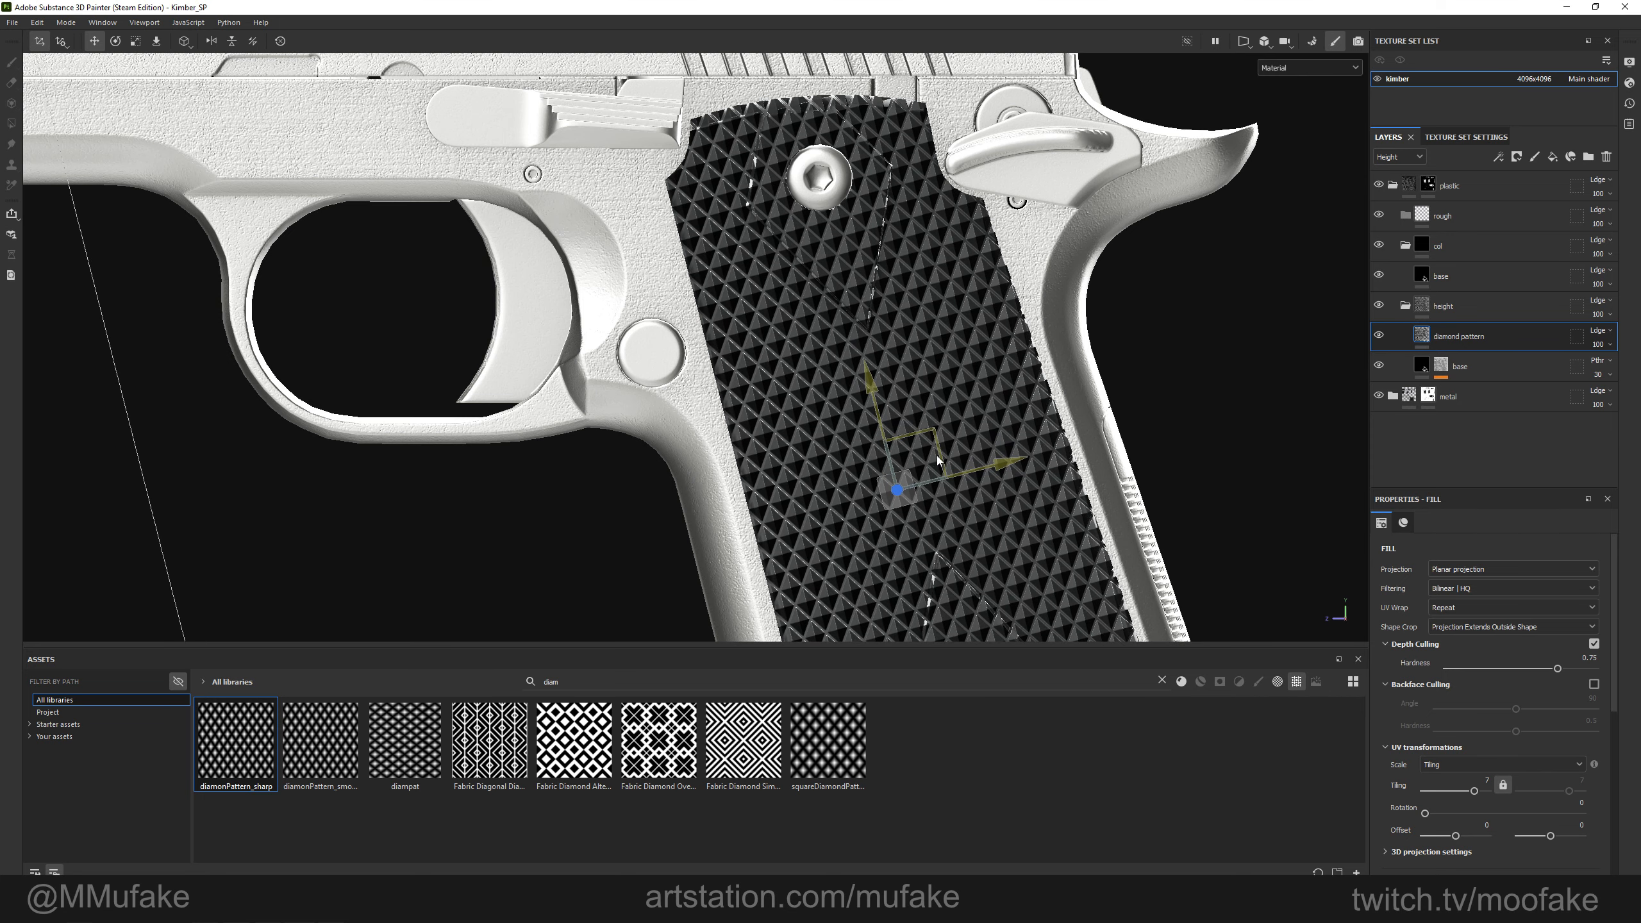
Stretch the planar projection along the grip to elongate the diamonds, and reposition it over the grip.
drag(861, 371, 882, 320)
alt+middle_drag(884, 391, 805, 379)
scroll(805, 380, up, 2)
drag(801, 375, 754, 267)
key(w)
drag(882, 461, 946, 489)
scroll(856, 256, up, 2)
key(e)
key(r)
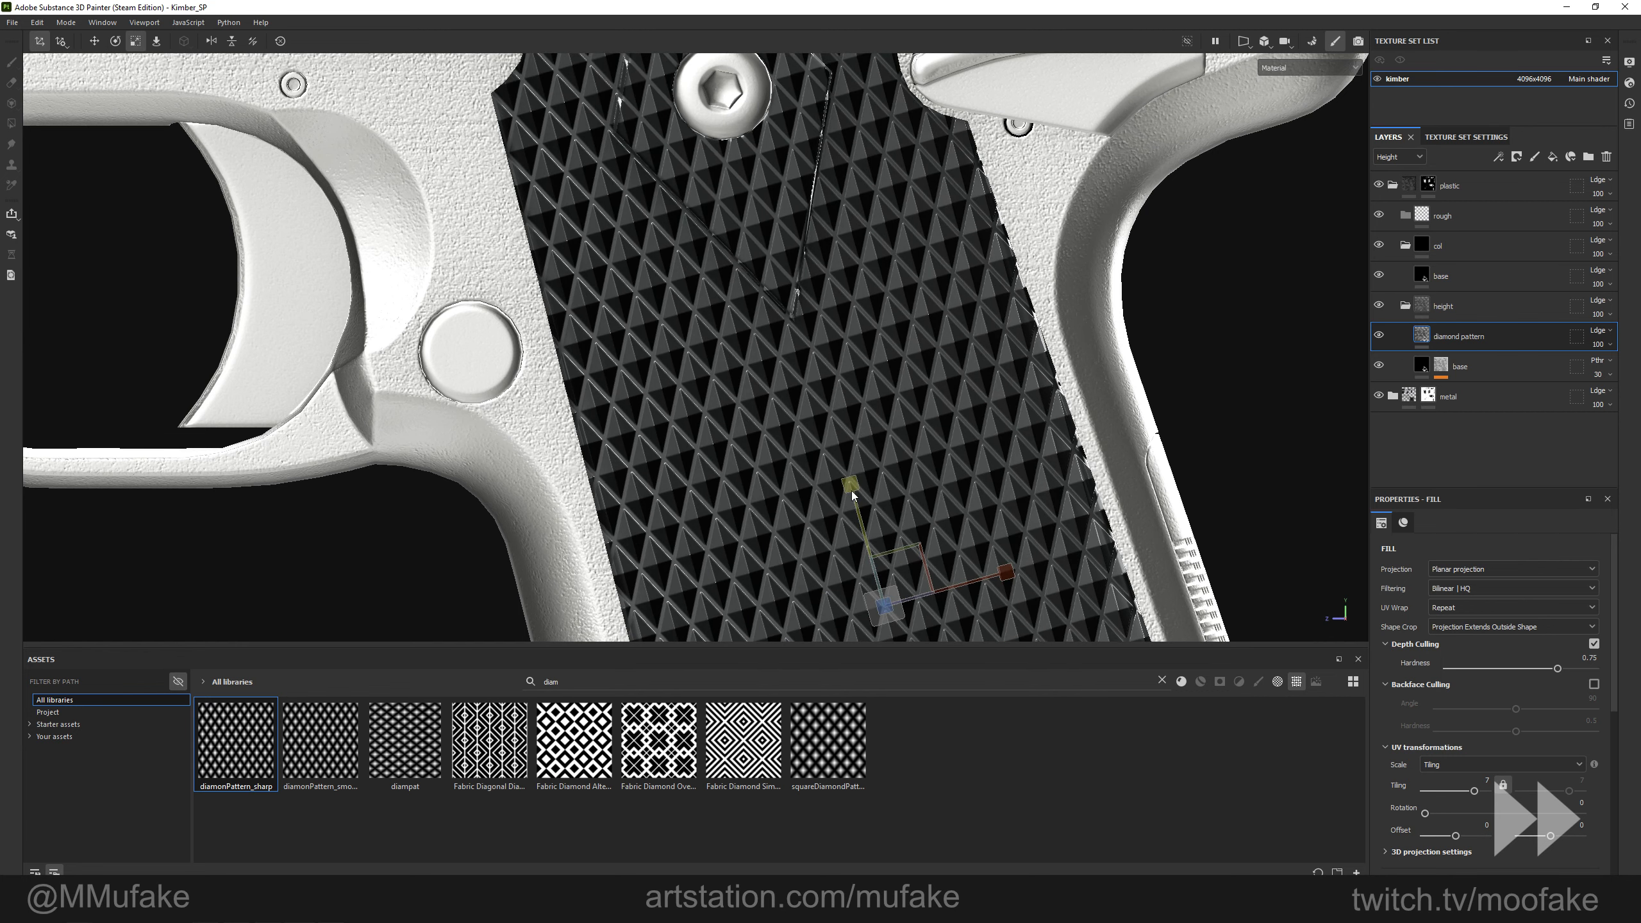
Fine-tune the projection's position, rotation and scale so the diamond rows line up with the grip's edges.
key(w)
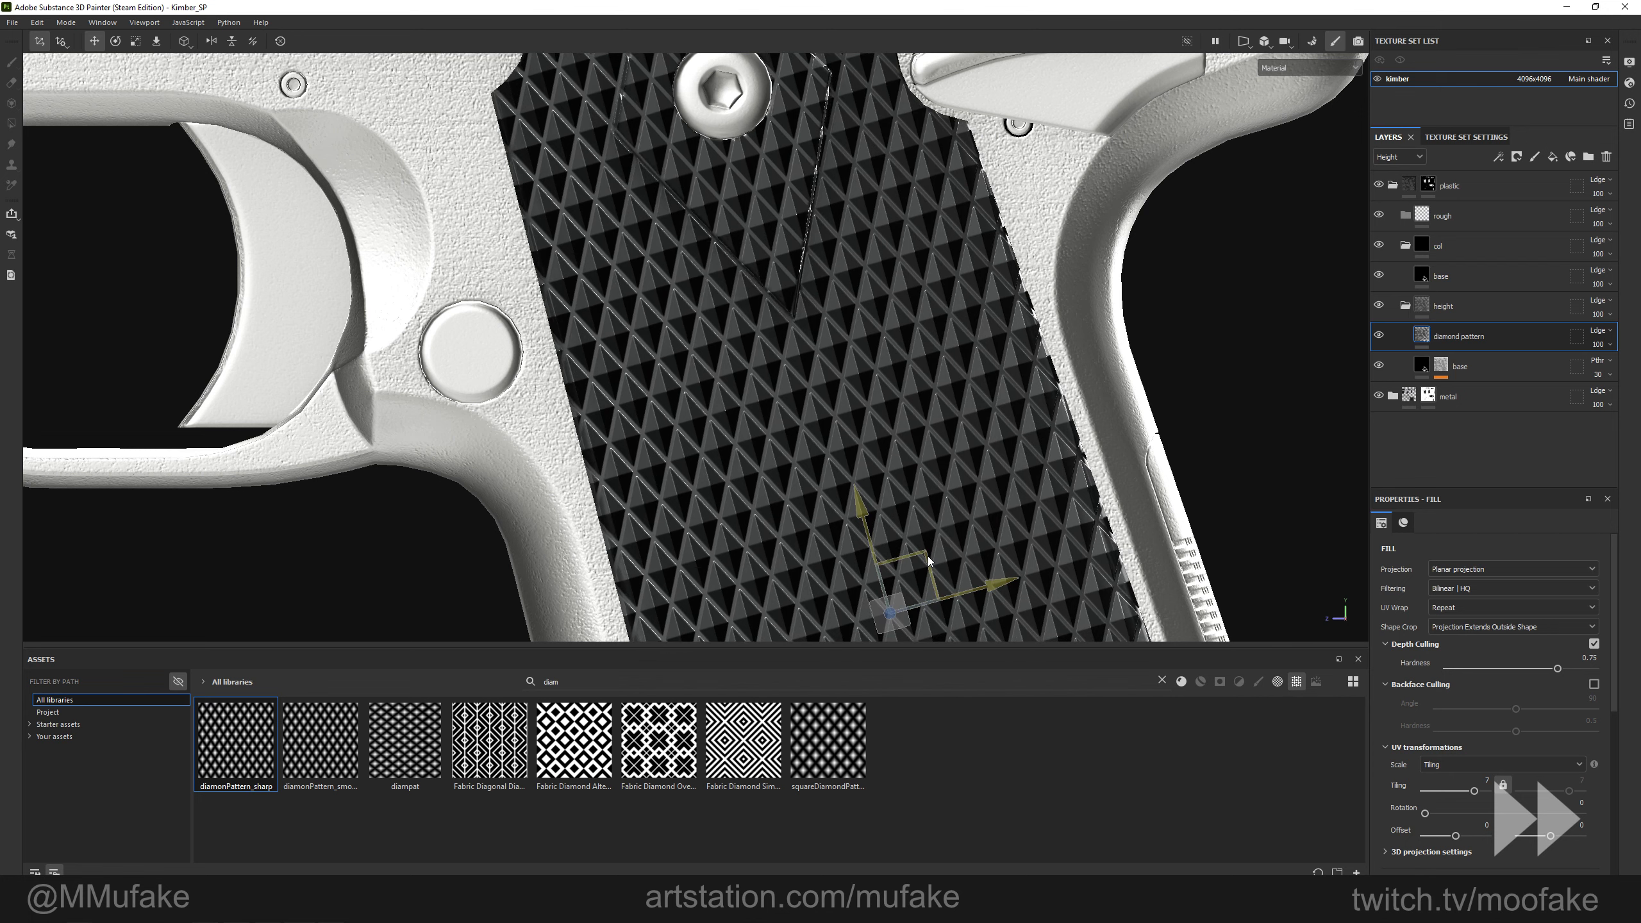
drag(930, 554, 918, 565)
key(e)
drag(971, 513, 970, 511)
key(w)
drag(930, 566, 932, 576)
key(e)
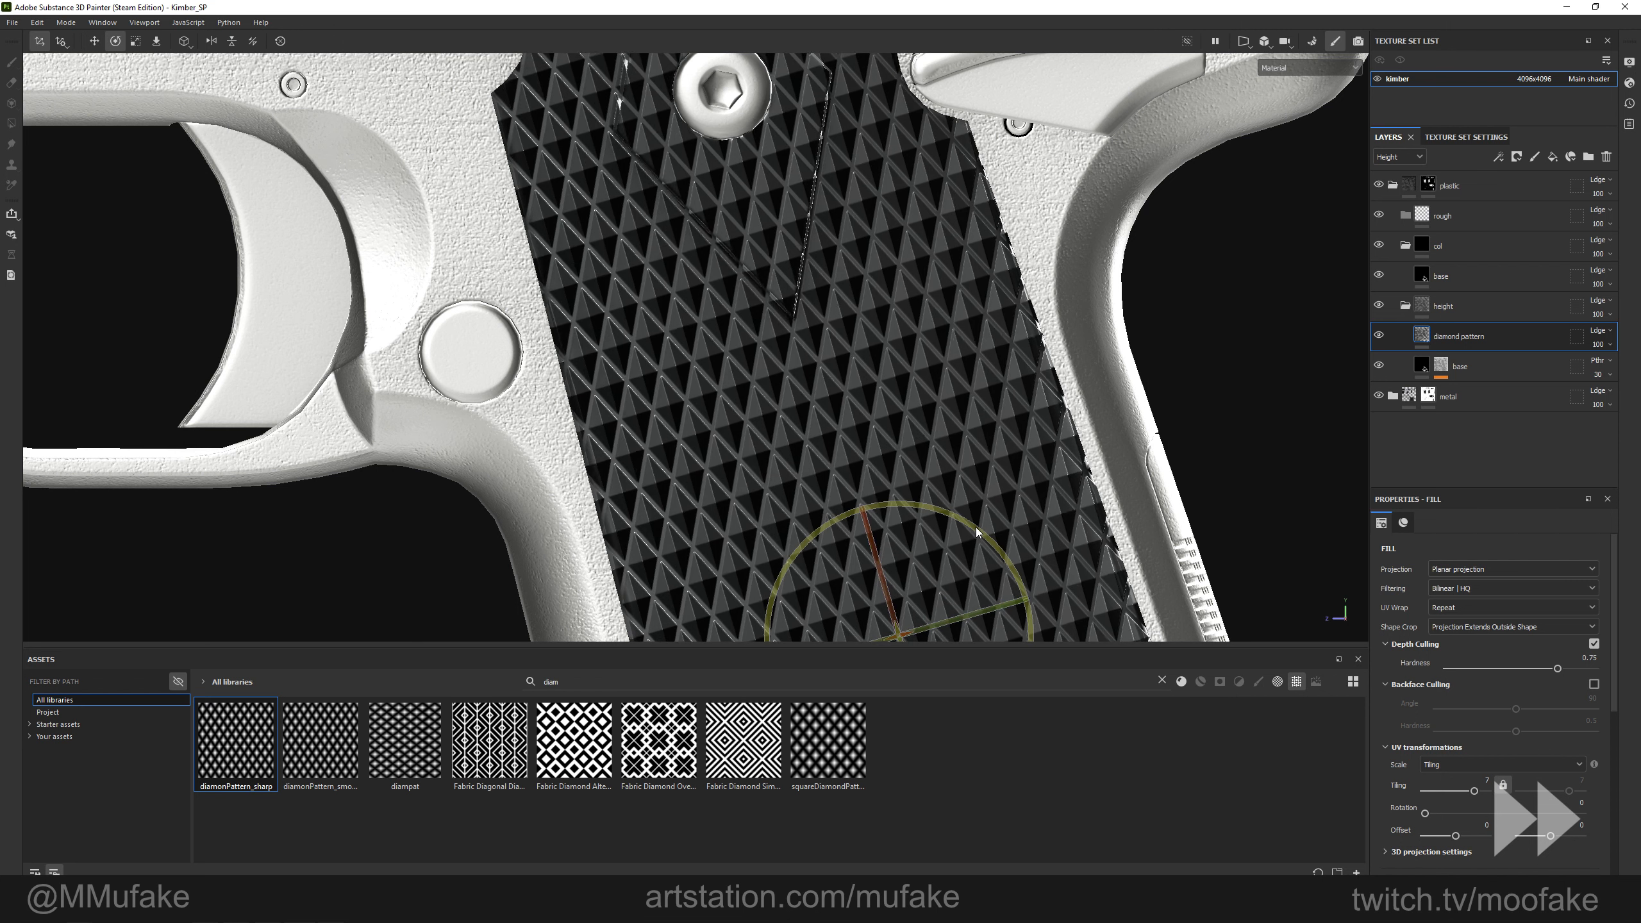
scroll(977, 527, down, 2)
key(w)
key(r)
drag(879, 502, 883, 507)
key(w)
middle_drag(947, 546, 824, 452)
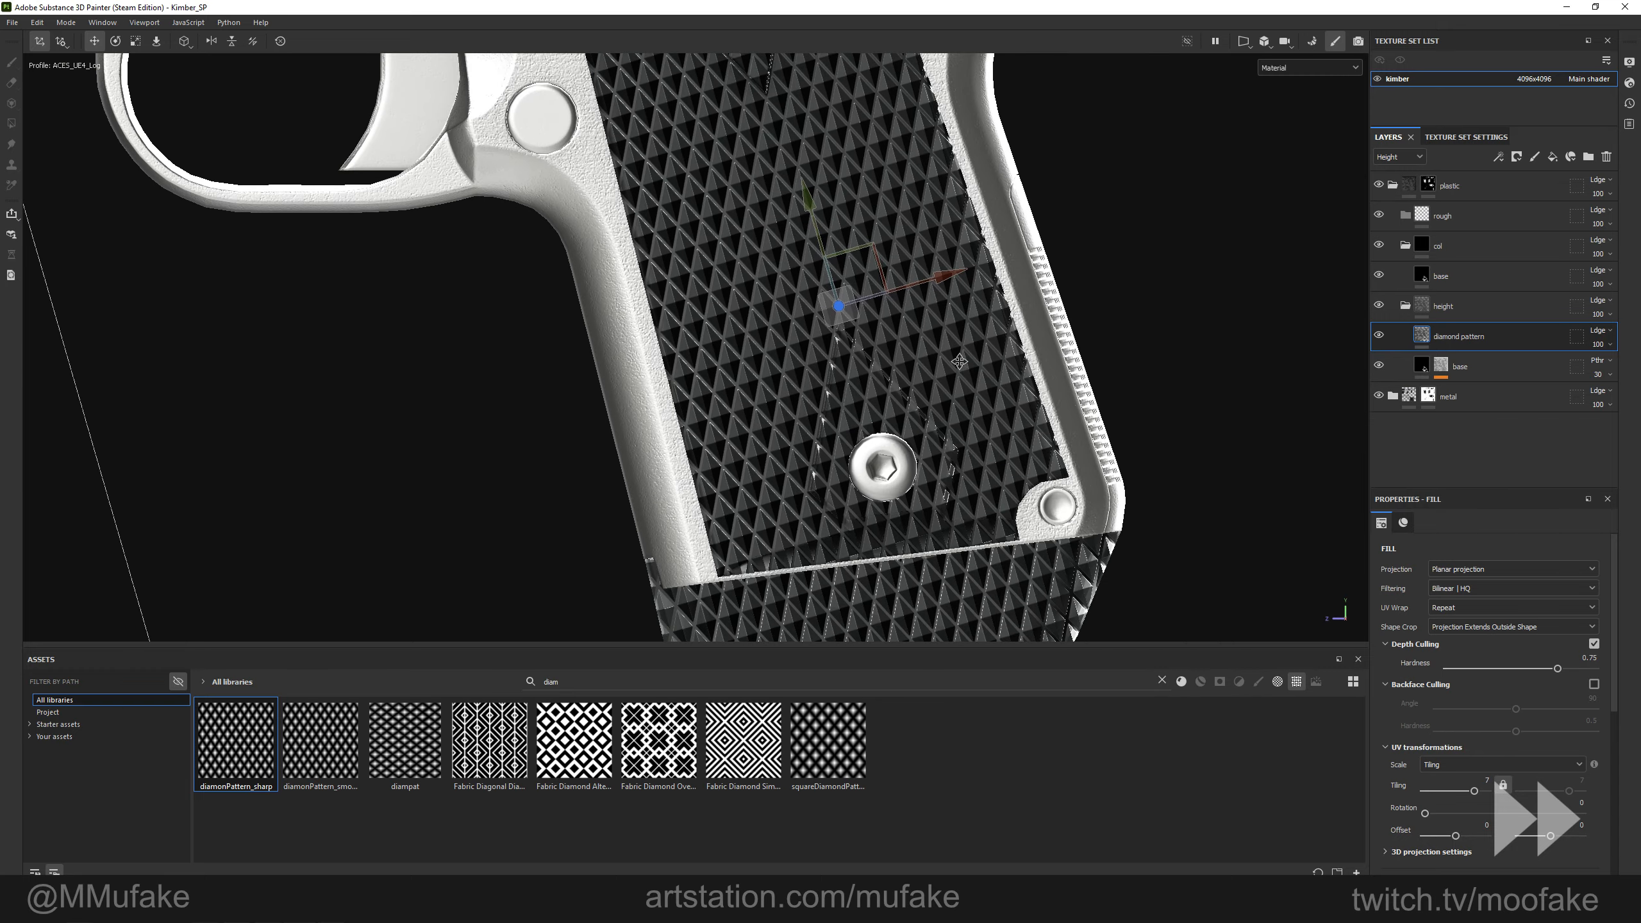
Add a black mask to the diamond pattern layer and fill the grip panels on both sides white with Polygon Fill.
alt+drag(1066, 388, 1304, 414)
right_click(1449, 339)
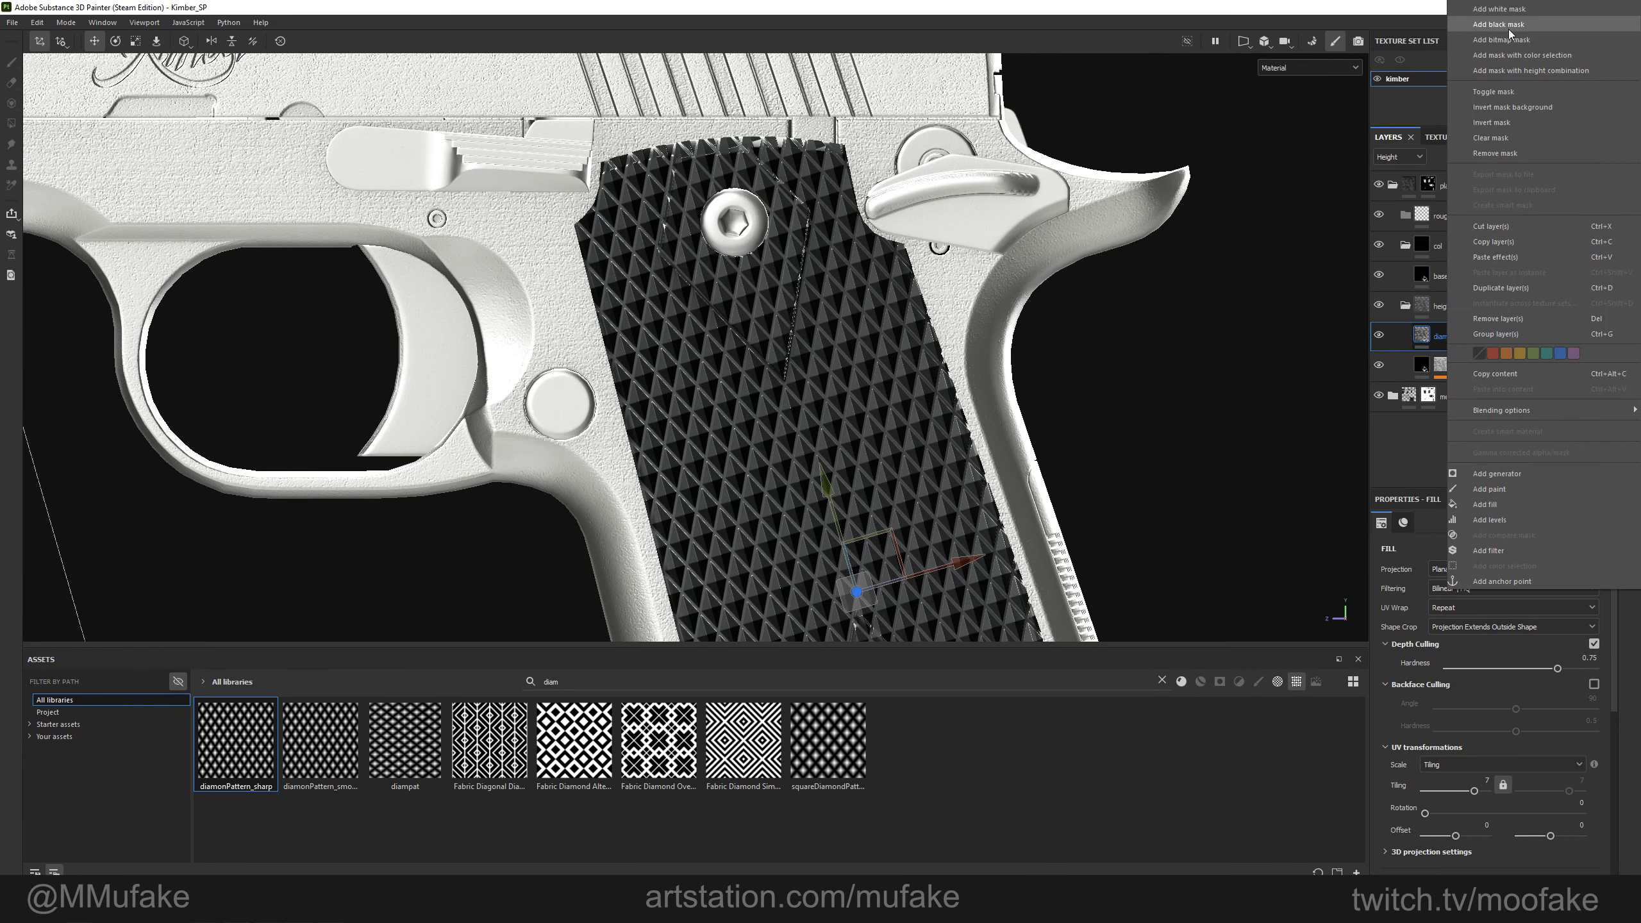
click(1499, 24)
drag(126, 51, 234, 52)
click(830, 412)
alt+drag(1124, 404, 808, 394)
alt+middle_drag(1078, 479, 828, 459)
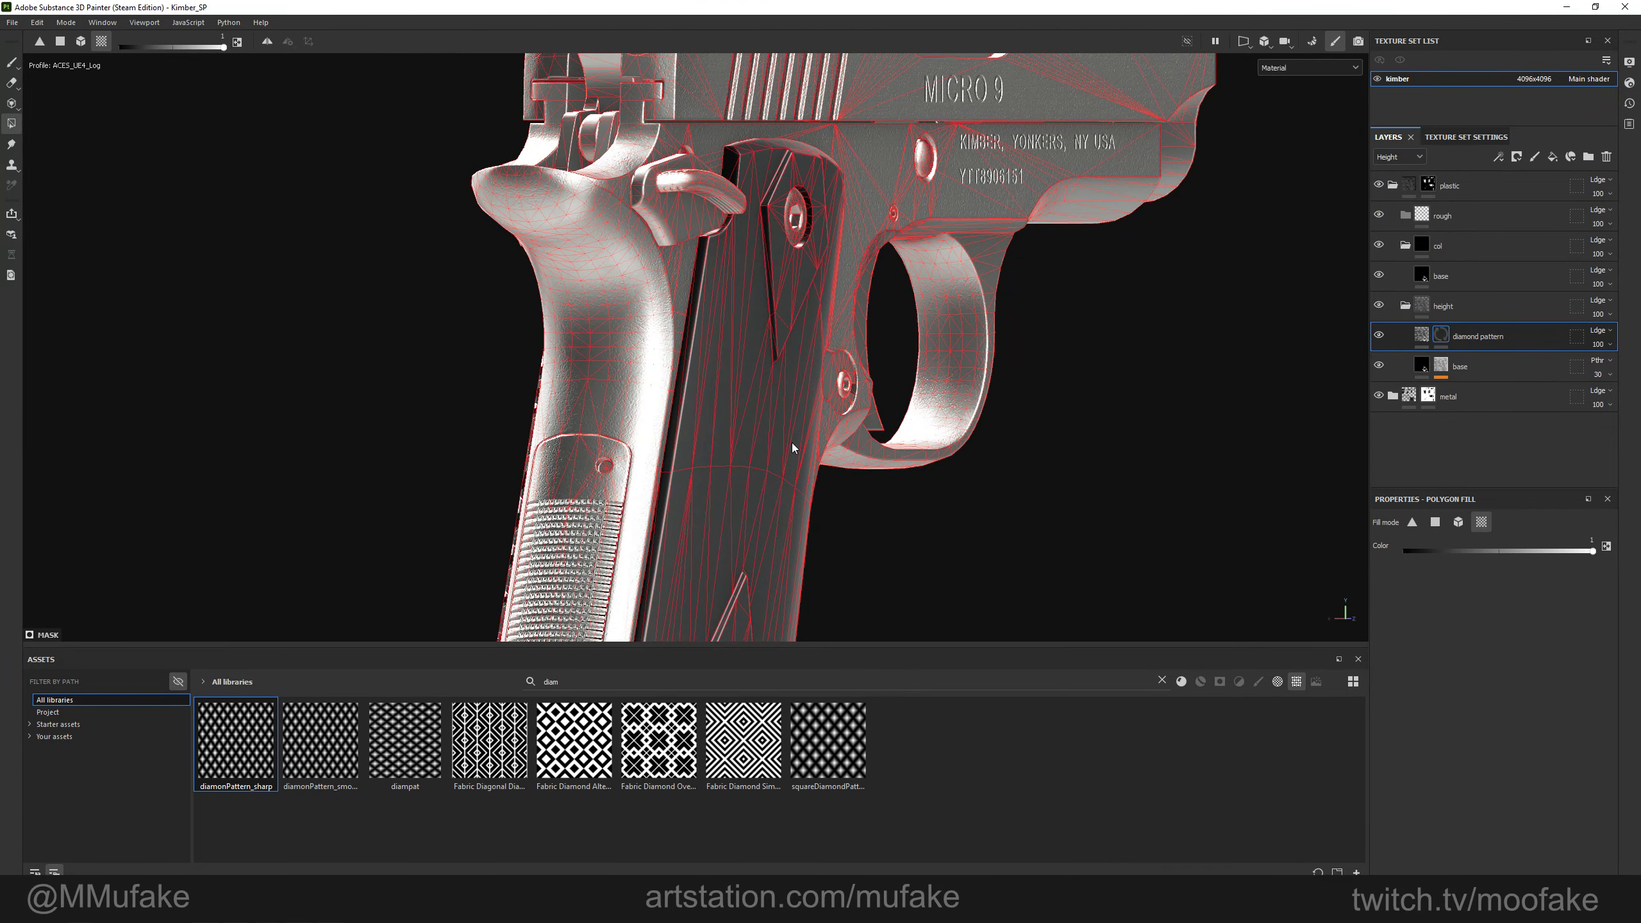
click(792, 443)
Clean up the diamond pattern mask by filling the unwanted grip areas black with Polygon Fill.
scroll(975, 380, up, 4)
alt+click(1441, 339)
alt+drag(520, 368, 653, 342)
key(m)
click(42, 43)
alt+drag(116, 123, 267, 47)
key(x)
alt+drag(665, 227, 698, 359)
click(673, 418)
alt+drag(673, 418, 775, 363)
click(803, 436)
alt+drag(803, 437, 787, 405)
click(786, 404)
Add a UV Border Distance generator to the diamond pattern mask.
alt+right_drag(787, 404, 453, 381)
alt+drag(452, 382, 660, 377)
mouse_move(698, 446)
alt+mouse_down()
mouse_move(711, 361)
mouse_move(750, 381)
mouse_move(751, 268)
mouse_move(785, 371)
mouse_move(813, 369)
mouse_move(507, 368)
mouse_move(549, 296)
alt+mouse_up()
key(1)
shift+right_drag(550, 297, 669, 354)
right_click(1441, 332)
click(1482, 740)
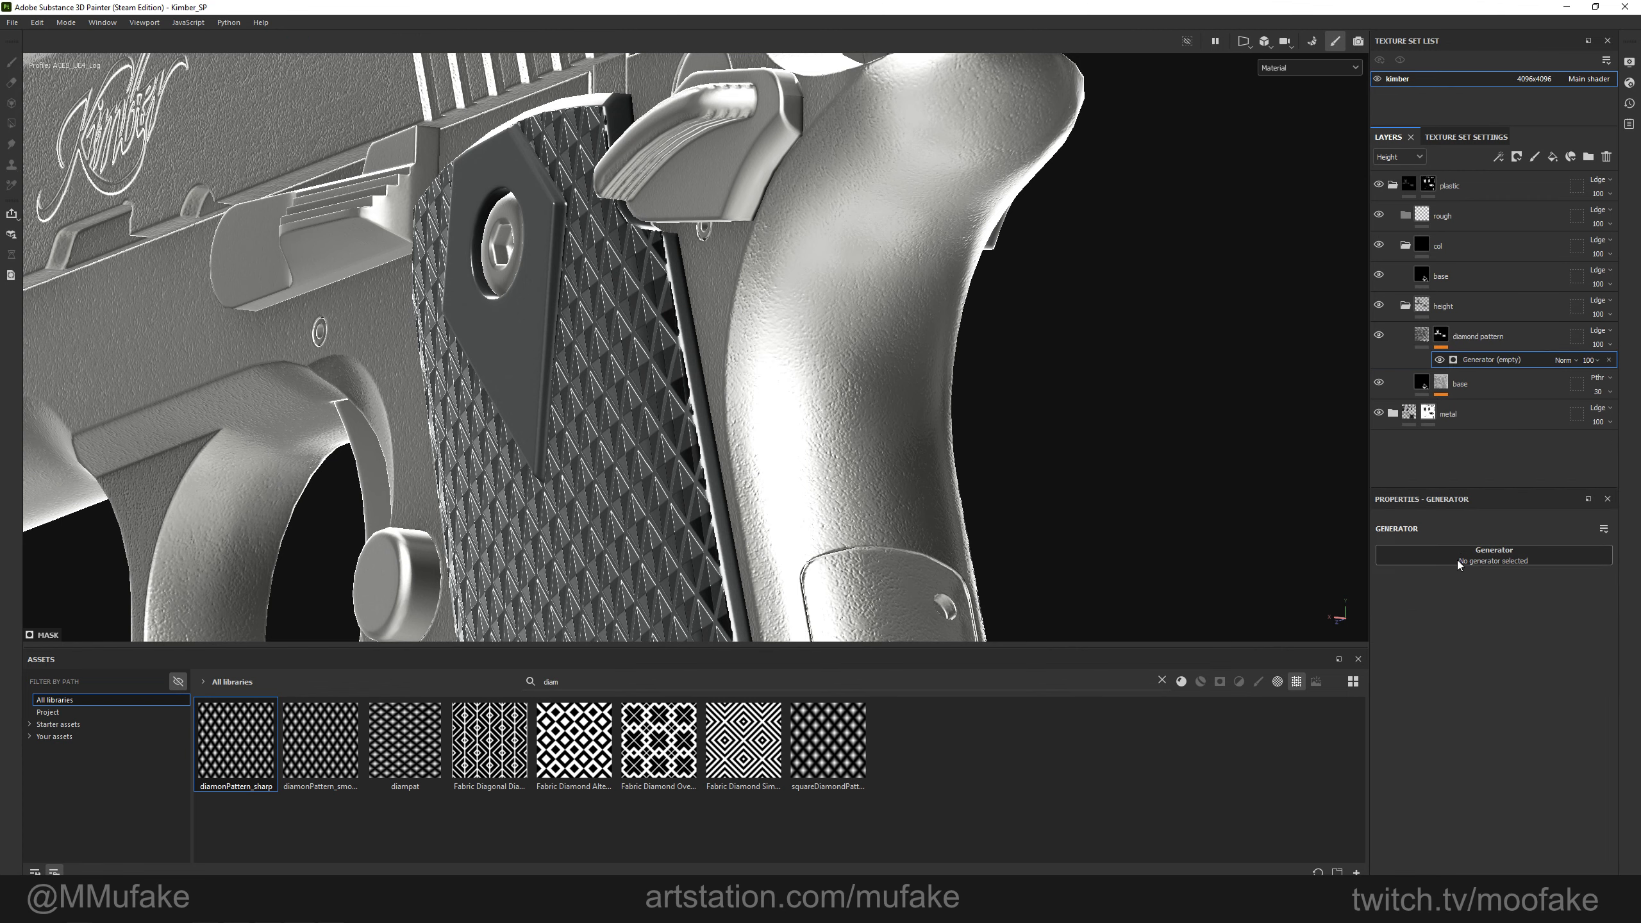
click(1494, 555)
click(1508, 672)
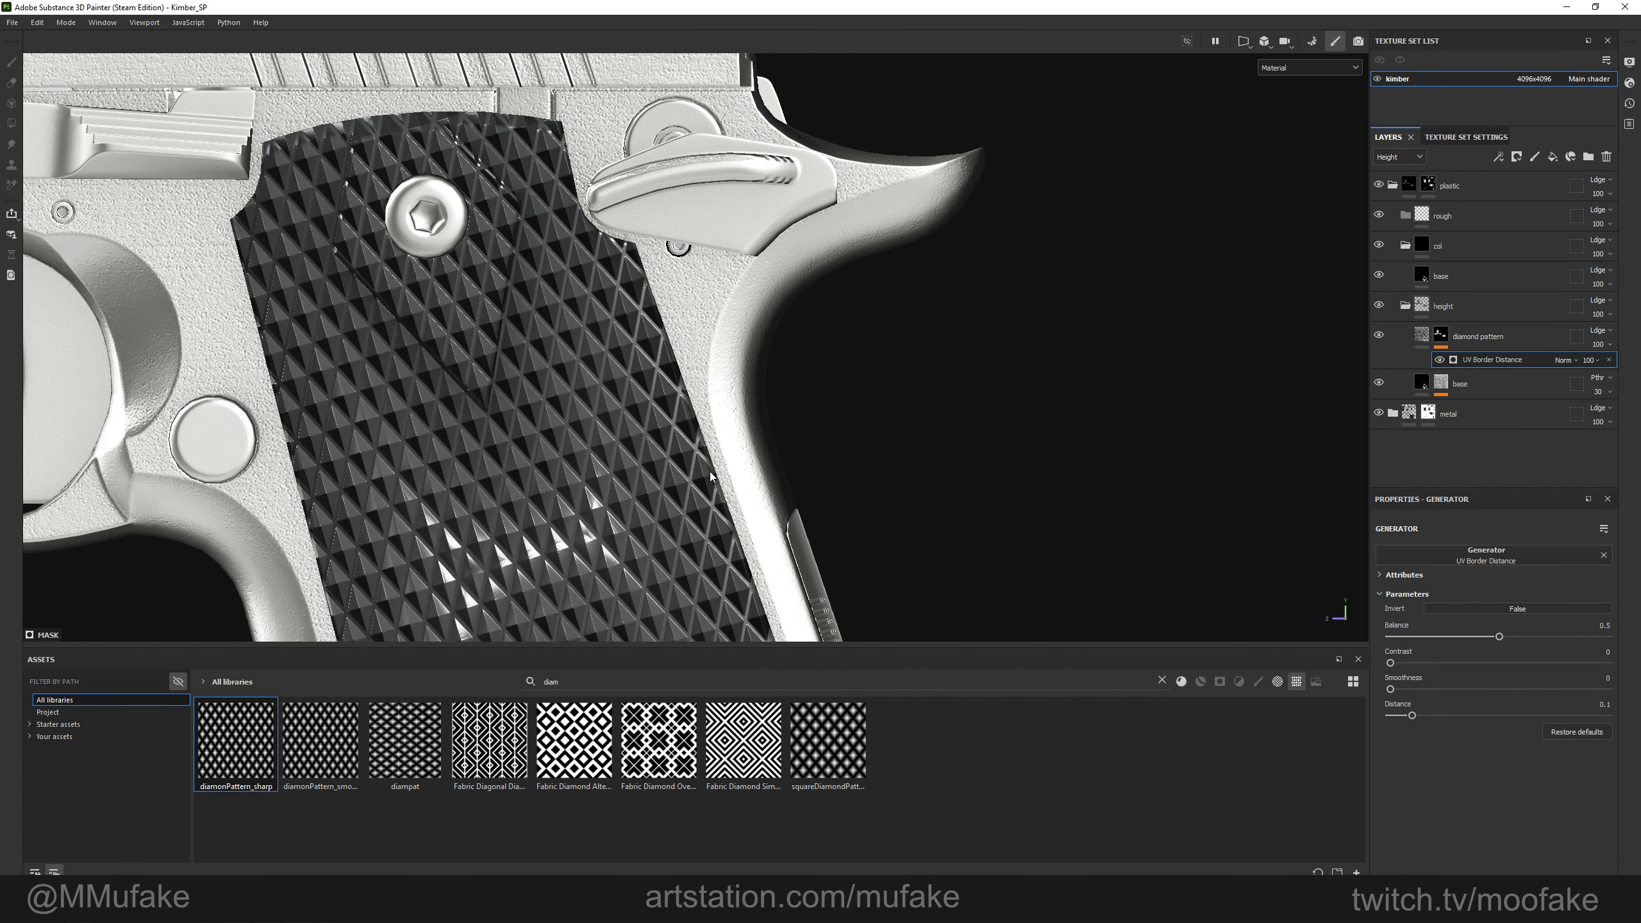
Set the UV Border Distance generator's balance to 0.03 and distance to 0.09 while viewing the mask.
alt+click(1443, 336)
drag(1391, 636, 1395, 636)
mouse_move(1412, 715)
mouse_down()
mouse_move(1395, 717)
mouse_move(1409, 716)
mouse_up()
drag(1395, 636, 1398, 635)
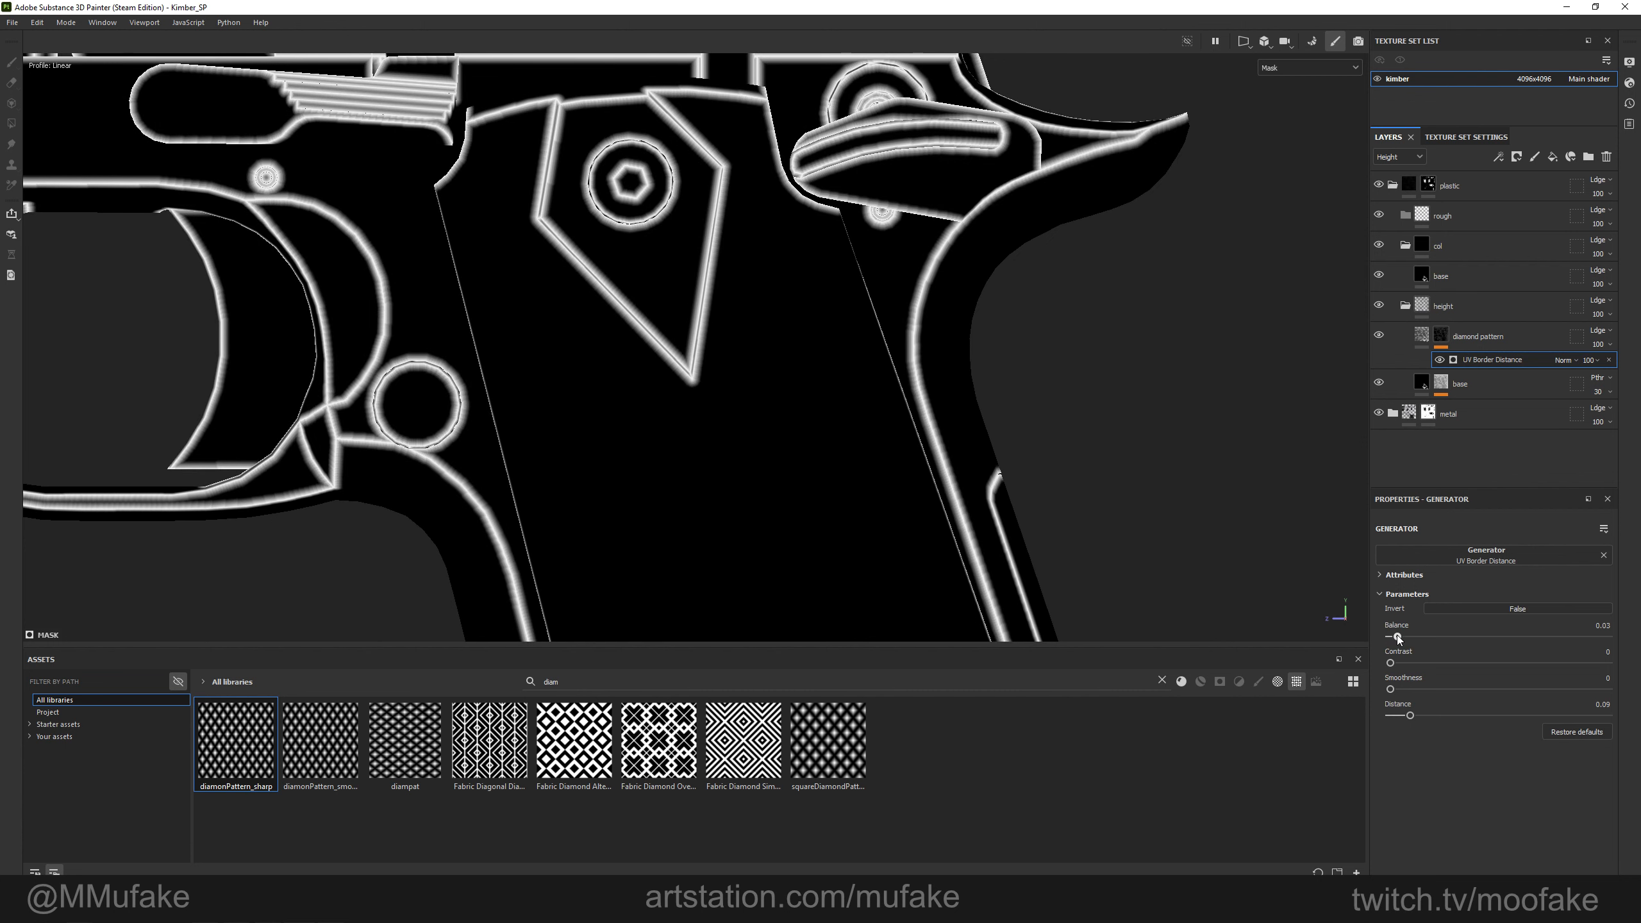
Add a Blur filter above the UV Border Distance generator and lower its blur intensity.
right_click(1463, 360)
click(1538, 618)
click(1577, 611)
alt+middle_drag(836, 371, 987, 429)
drag(1410, 618, 1395, 617)
Change the UV Border Distance generator's blending mode to Subtract.
key(m)
scroll(1121, 504, up, 3)
click(1476, 374)
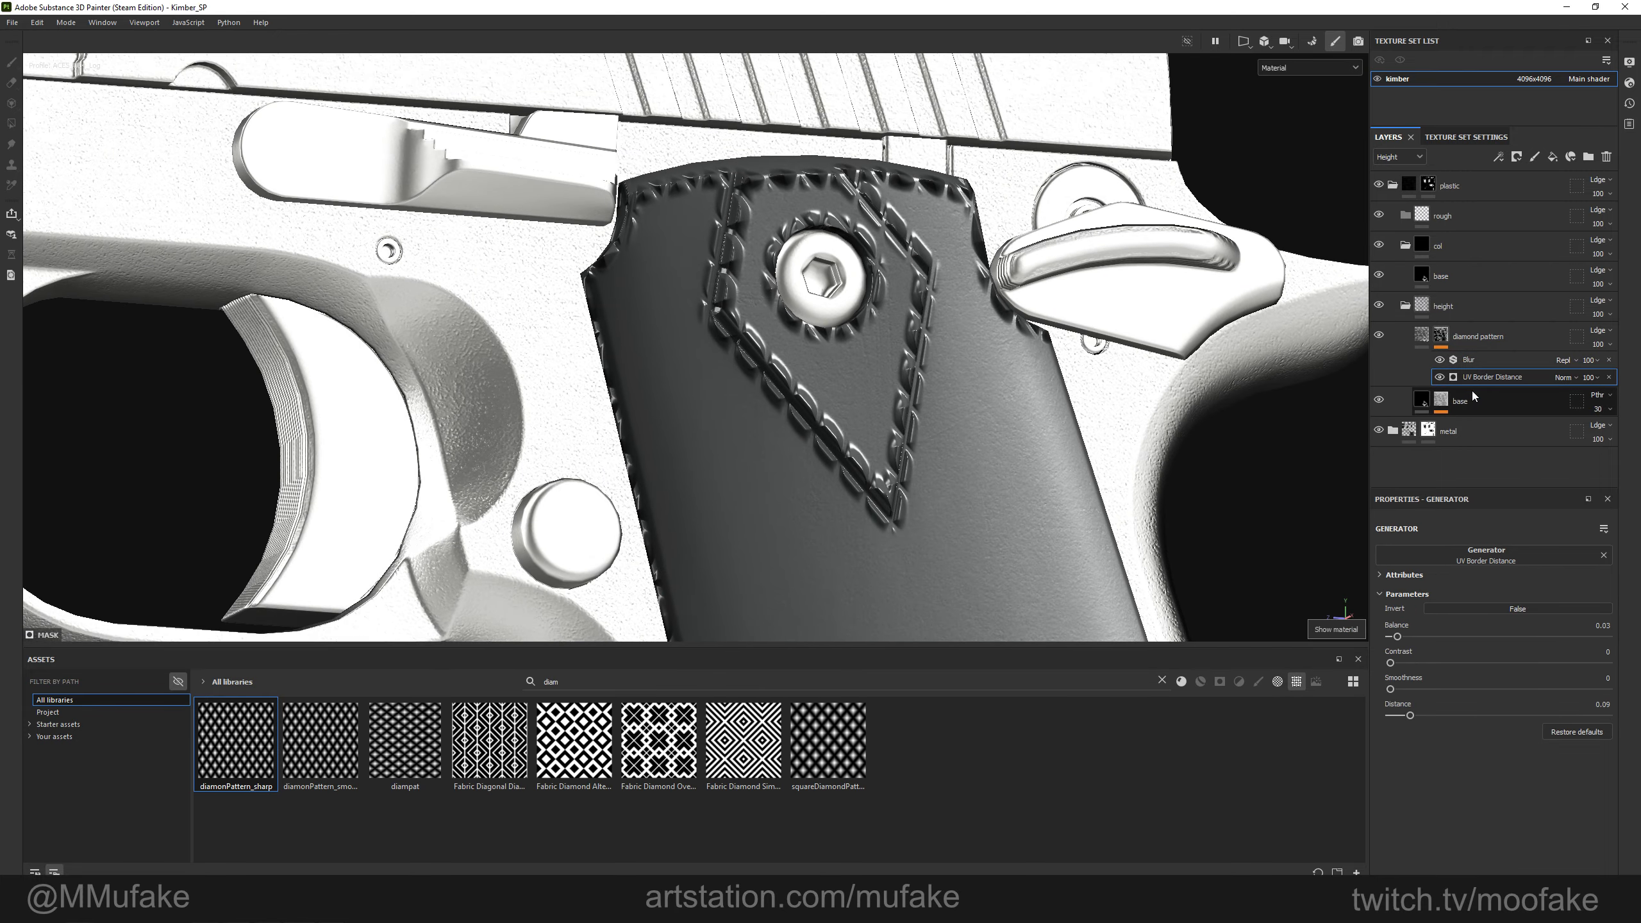
click(1570, 380)
click(1572, 509)
Examine how the diamond pattern fades around the screw panel, in both the material and mask views.
alt+drag(817, 342, 965, 342)
mouse_move(964, 343)
shift+right_down()
mouse_move(1008, 347)
mouse_move(930, 347)
mouse_move(957, 350)
shift+right_up()
alt+drag(957, 350, 791, 366)
alt+middle_drag(780, 362, 711, 320)
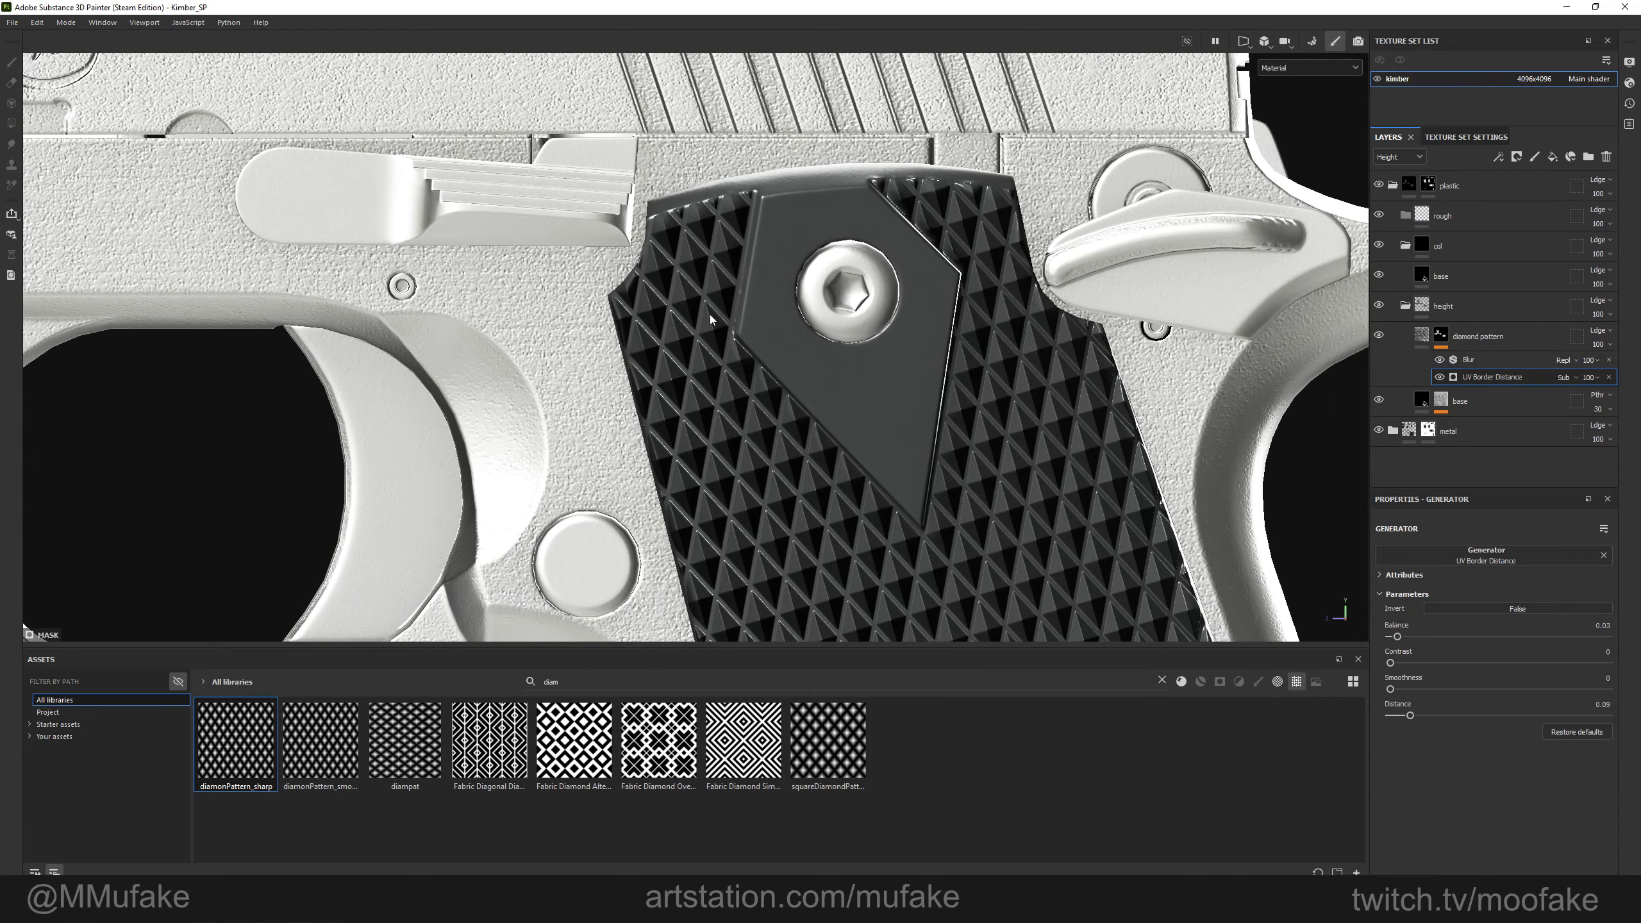
alt+drag(775, 221, 772, 240)
alt+right_drag(772, 241, 792, 290)
mouse_move(792, 290)
alt+mouse_down()
mouse_move(763, 228)
mouse_move(798, 352)
alt+mouse_up()
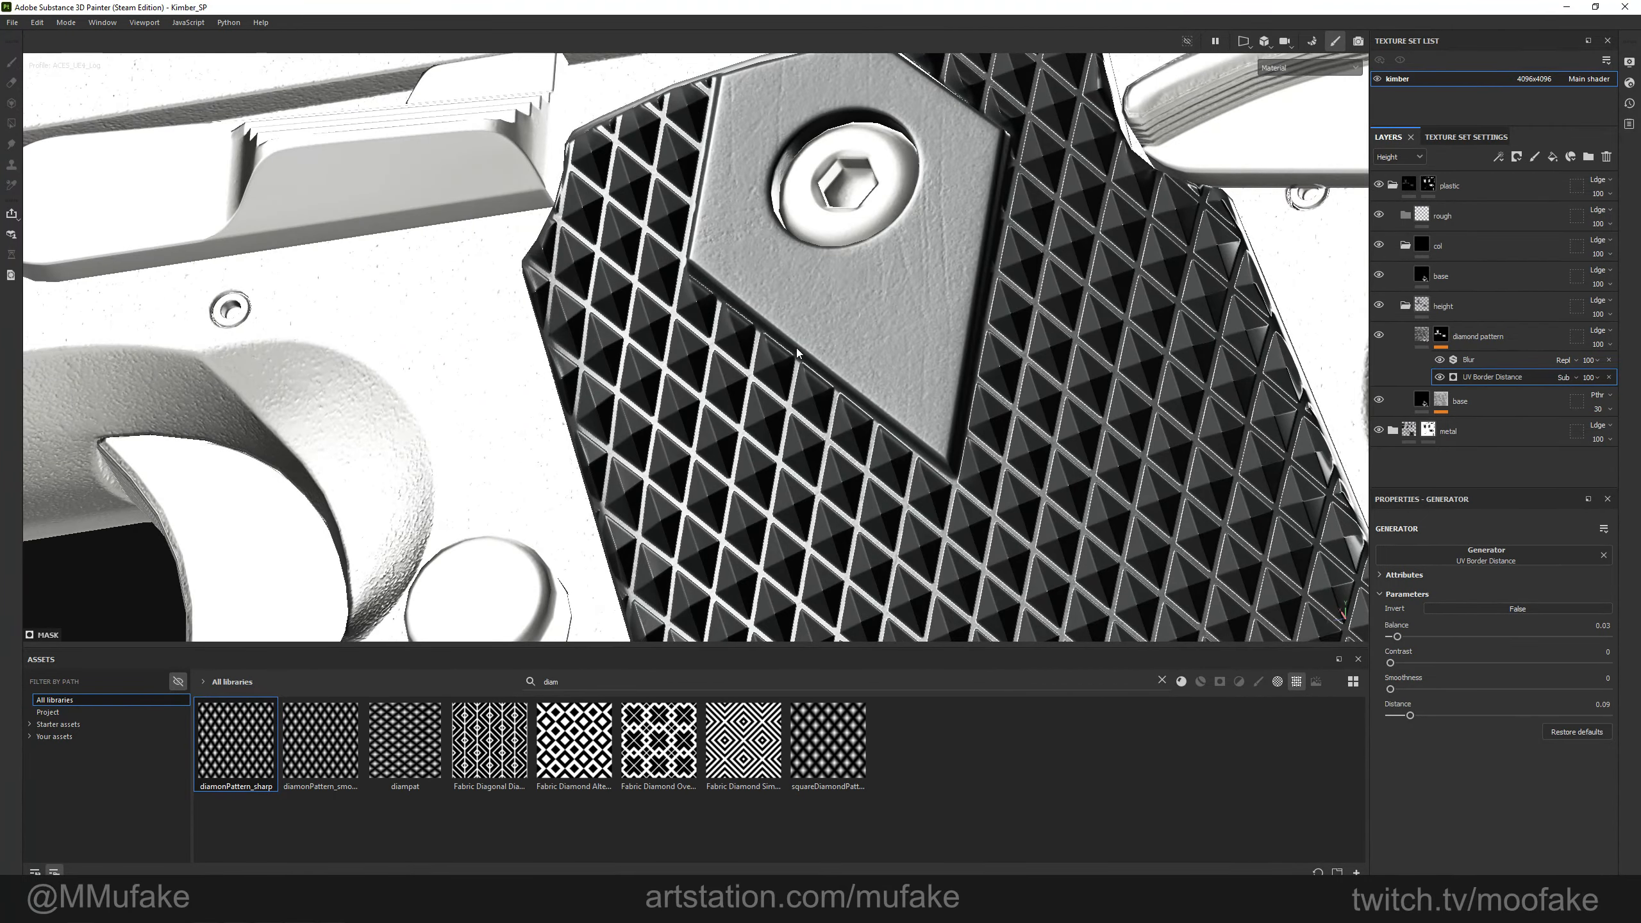
key(c)
alt+drag(700, 298, 1029, 326)
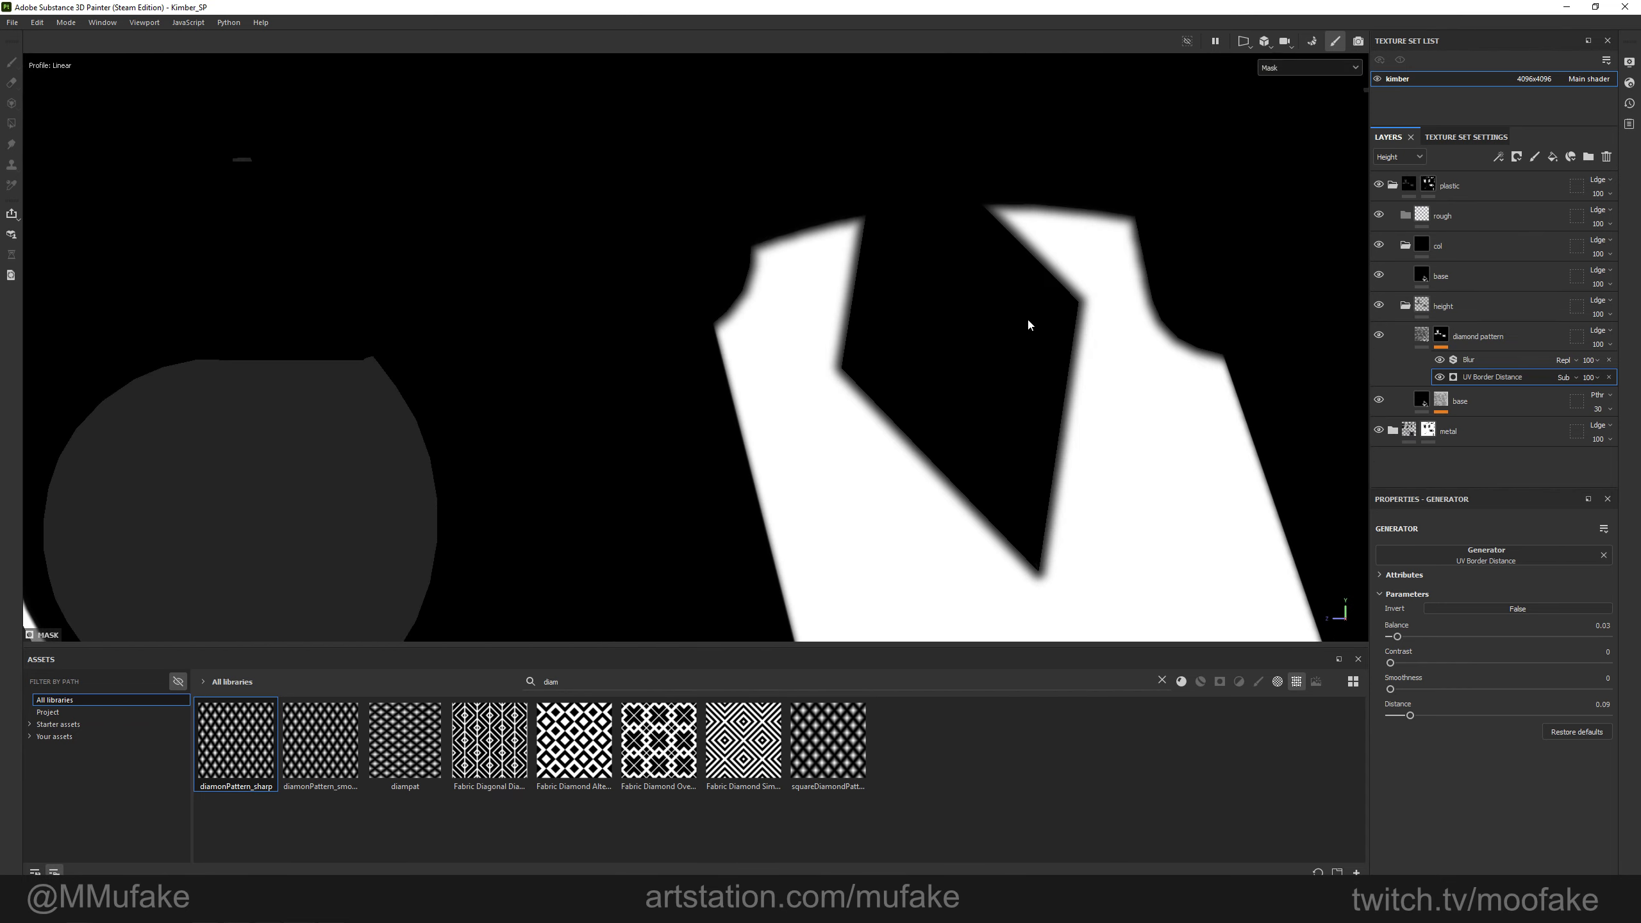
Add a paint effect between Blur and UV Border Distance in the diamond pattern mask.
right_click(1479, 377)
click(1480, 360)
right_click(1480, 363)
click(1452, 363)
click(1479, 375)
right_click(1479, 375)
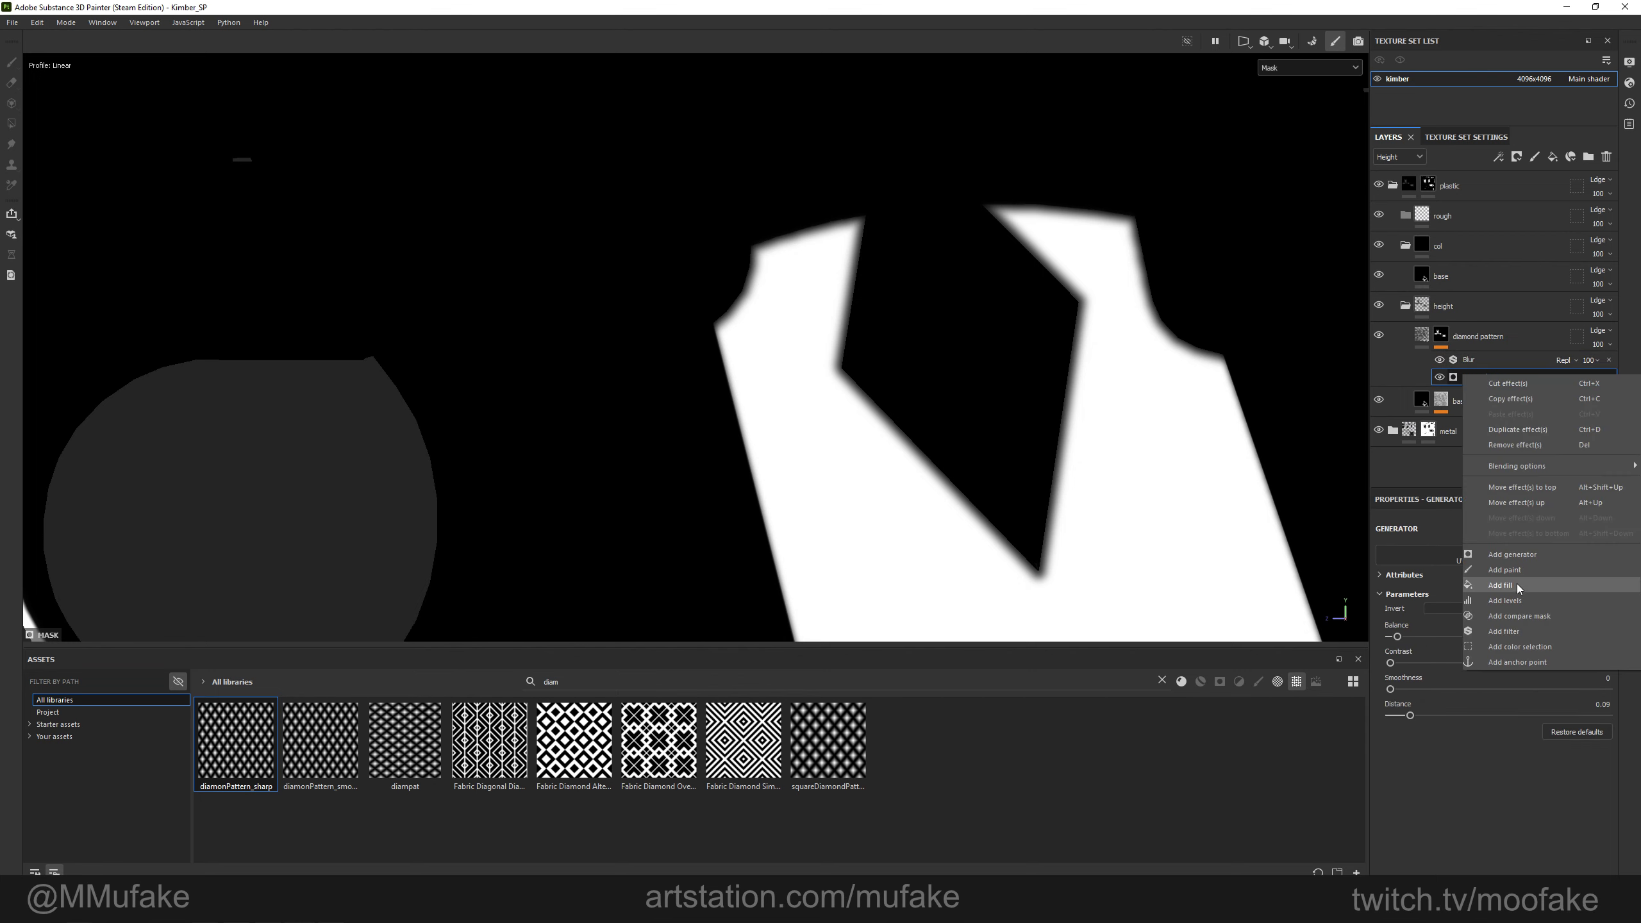
click(1505, 570)
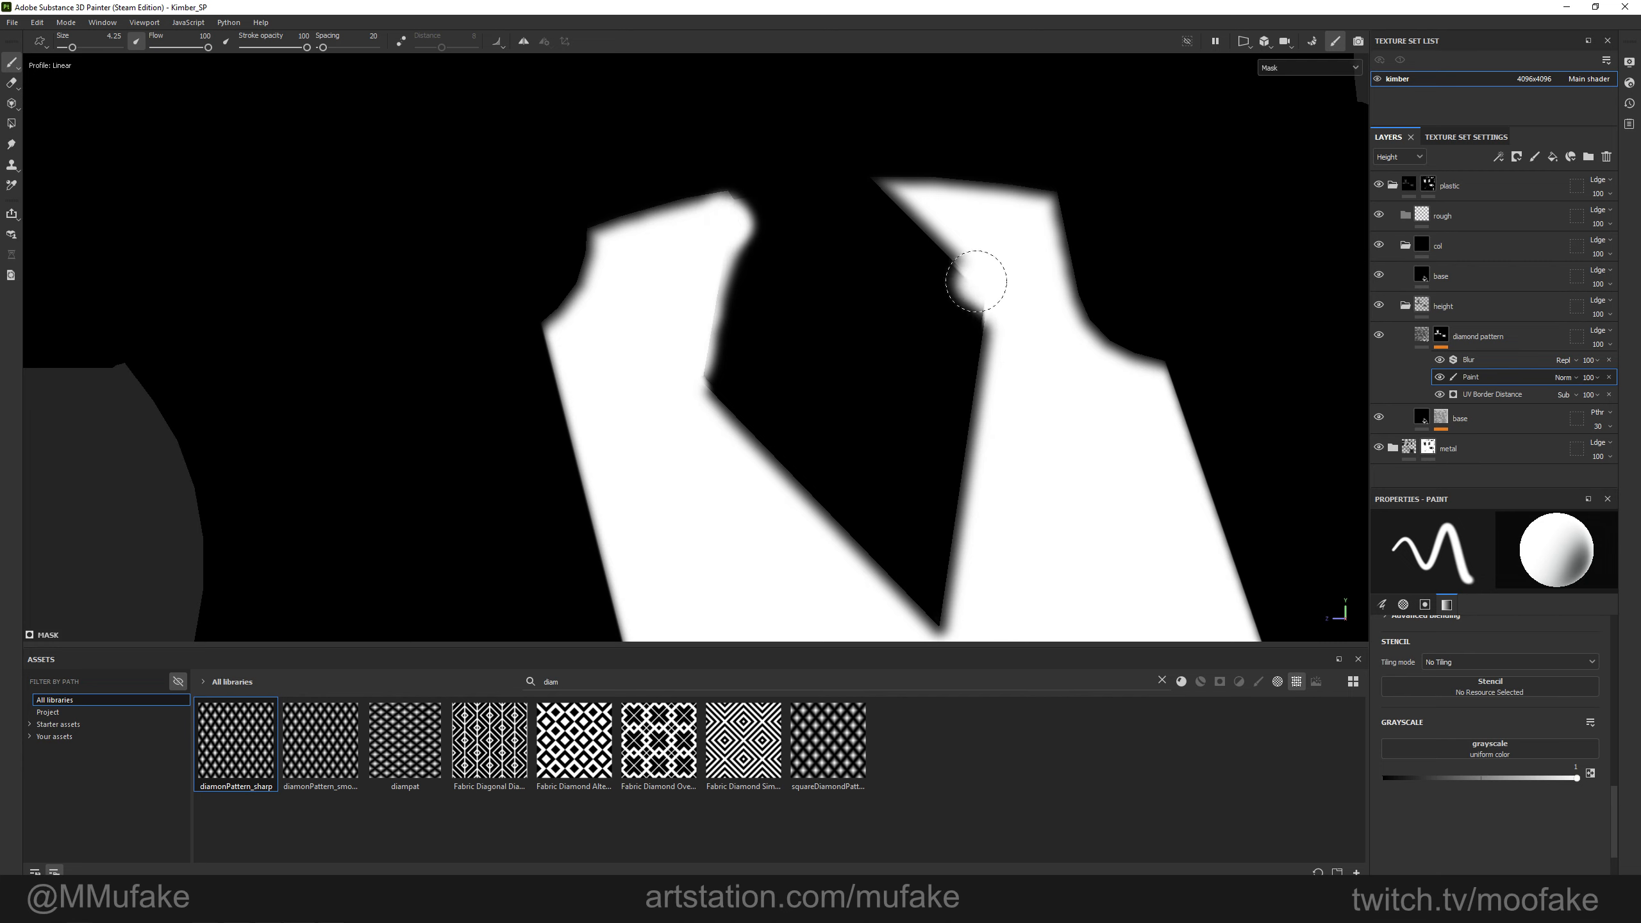
Paint white over the blurred mask borders around the screw panels to extend the diamond pattern there.
drag(917, 223, 885, 205)
mouse_move(1003, 315)
mouse_down()
mouse_move(941, 623)
mouse_move(711, 404)
mouse_move(723, 321)
mouse_up()
alt+middle_drag(970, 614, 797, 55)
mouse_move(861, 505)
mouse_down()
mouse_move(876, 523)
mouse_move(865, 165)
mouse_move(926, 175)
mouse_move(1106, 395)
mouse_move(1083, 493)
mouse_move(1080, 348)
mouse_move(546, 472)
mouse_move(670, 227)
mouse_move(831, 323)
mouse_move(772, 513)
mouse_move(704, 480)
mouse_move(825, 472)
mouse_up()
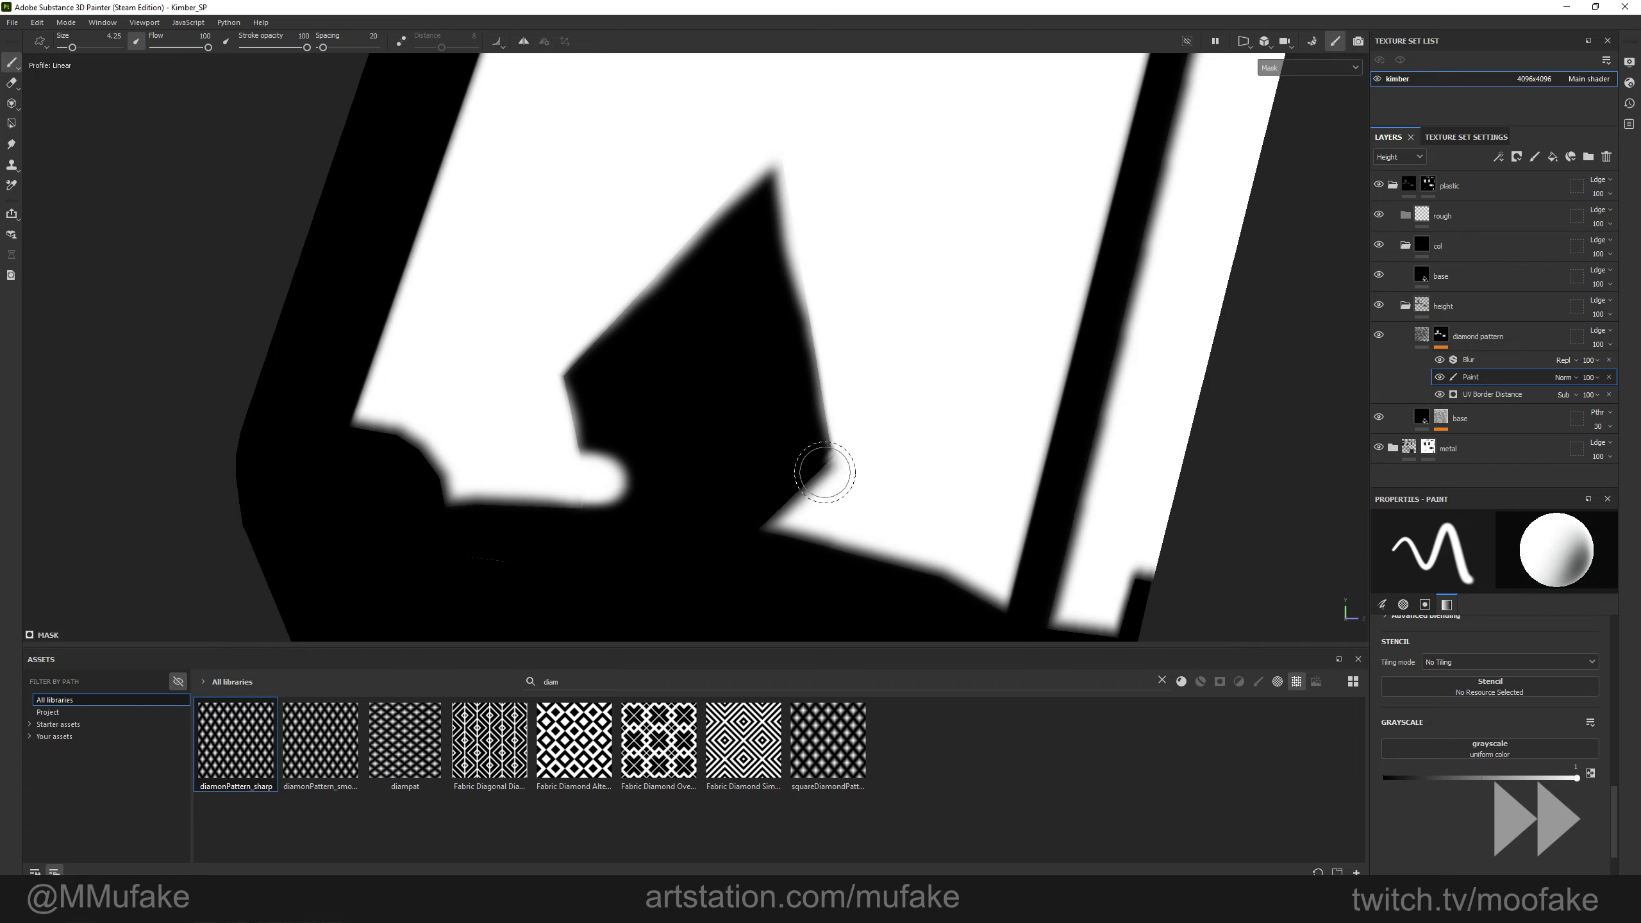
mouse_move(737, 497)
mouse_down()
mouse_move(798, 318)
mouse_move(689, 238)
mouse_up()
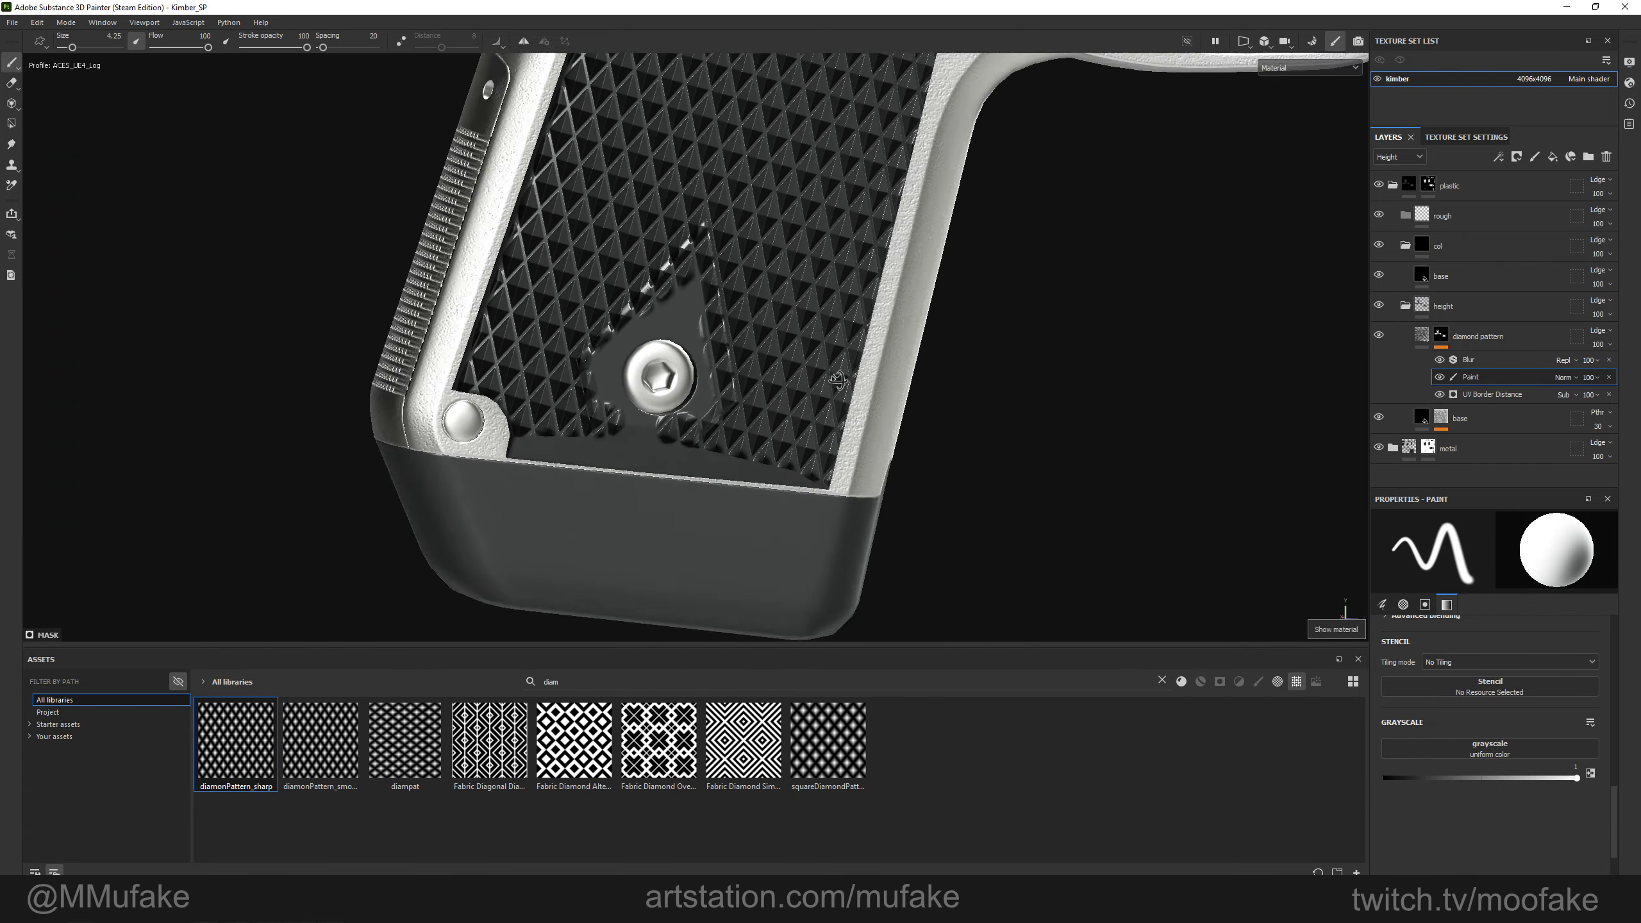
Add a paint effect above Blur and fill the screw panels black in it with Polygon Fill.
alt+drag(838, 380, 856, 357)
alt+drag(950, 382, 1015, 334)
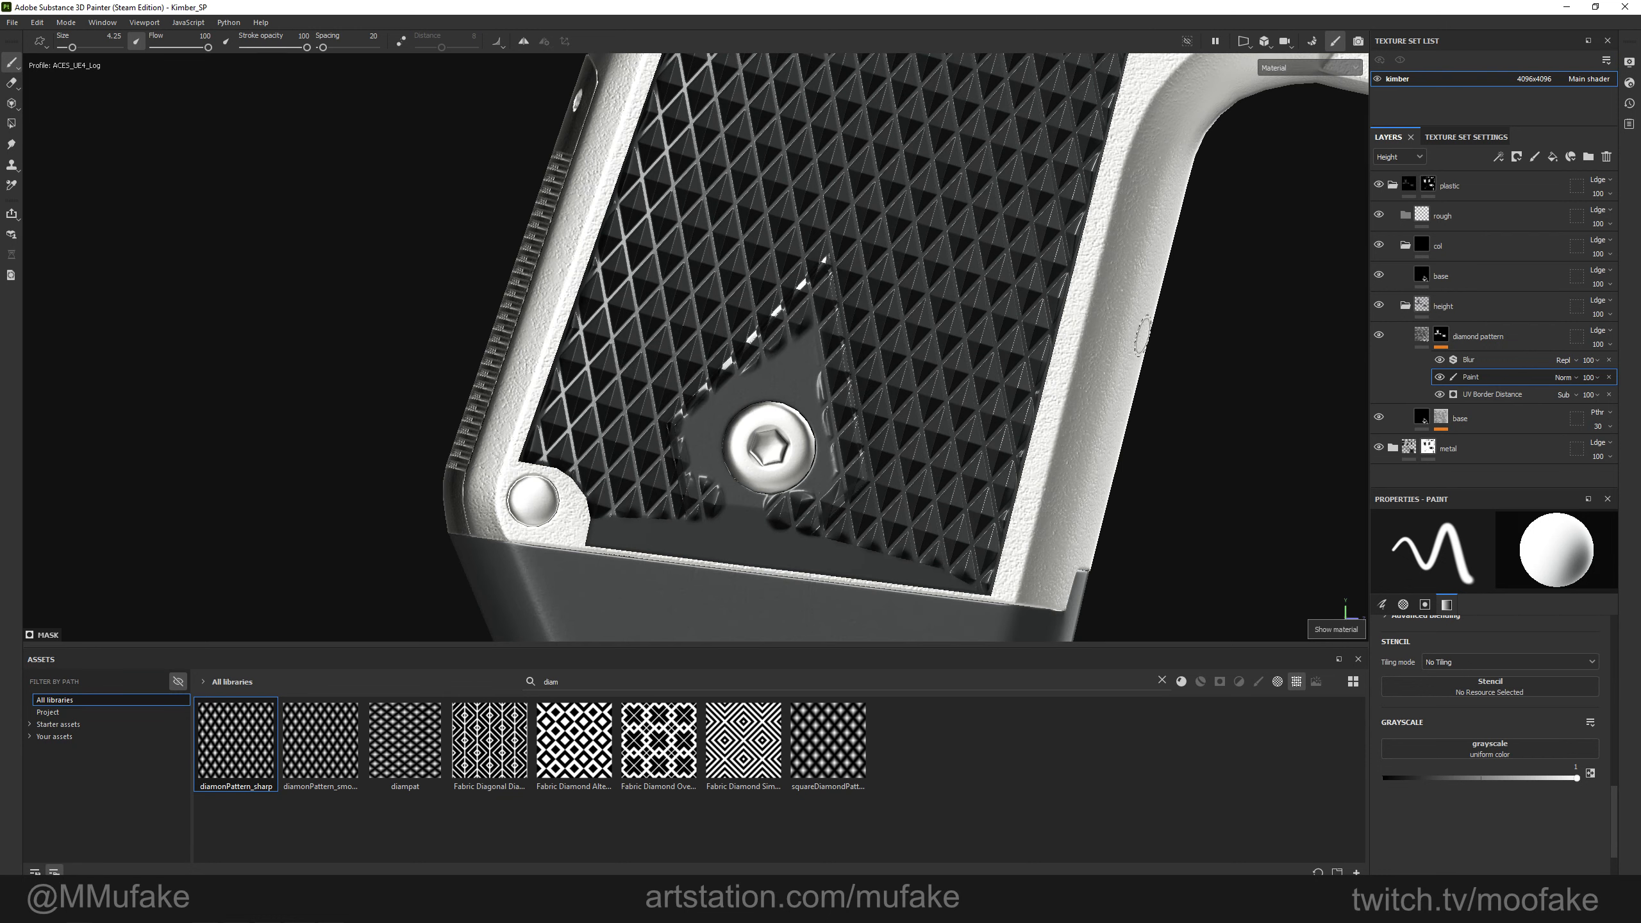
right_click(1465, 361)
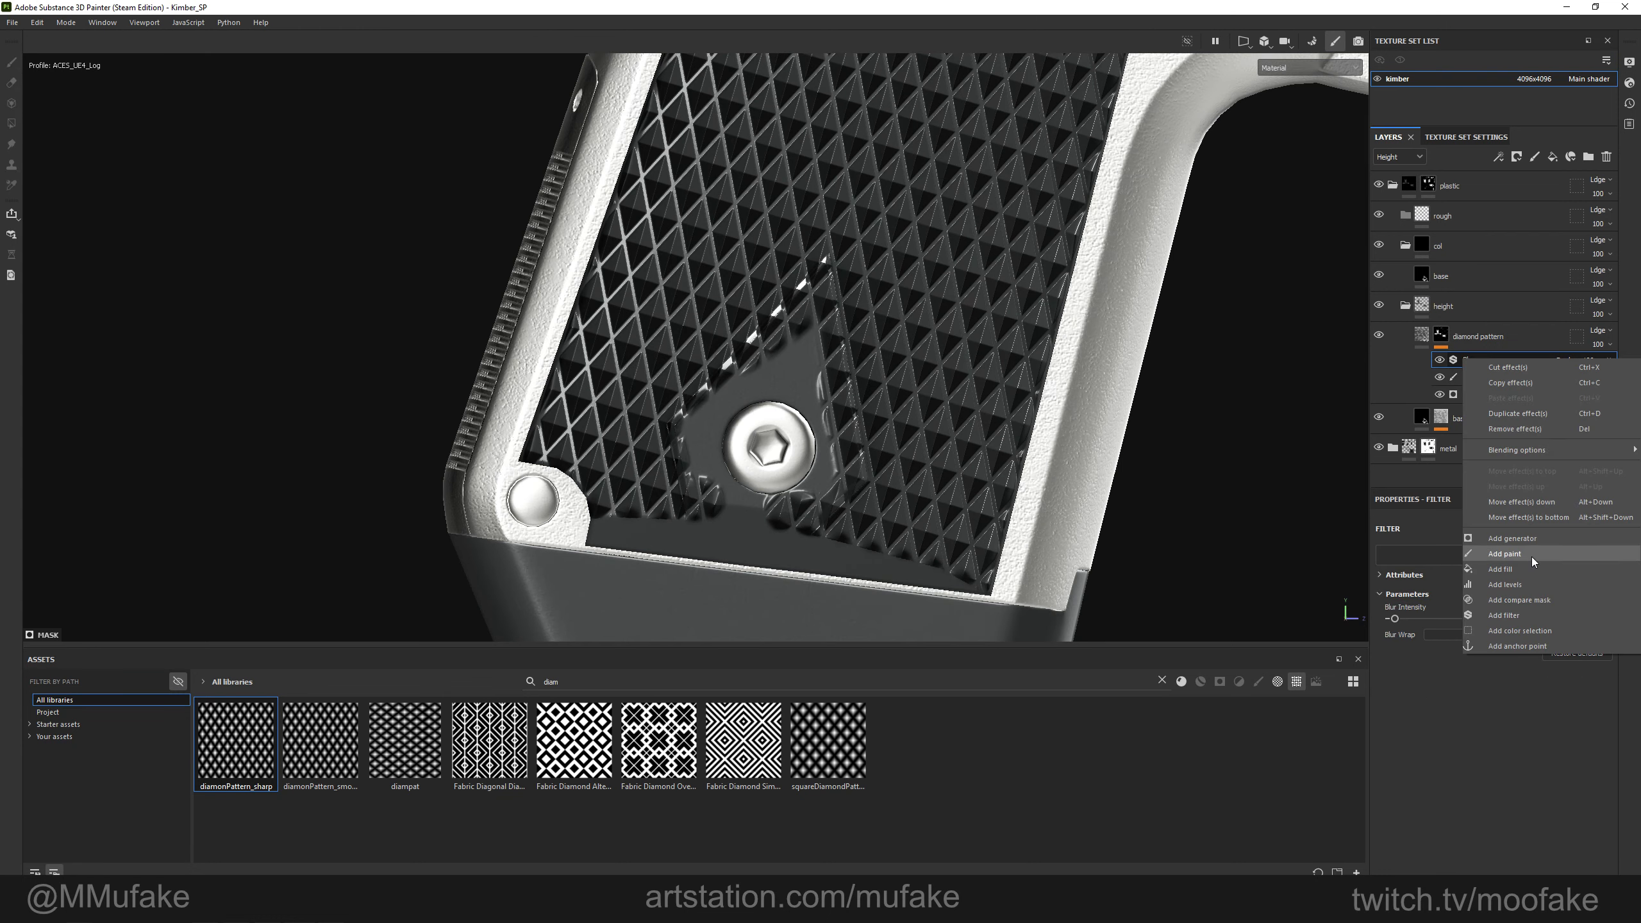
click(1505, 554)
click(10, 123)
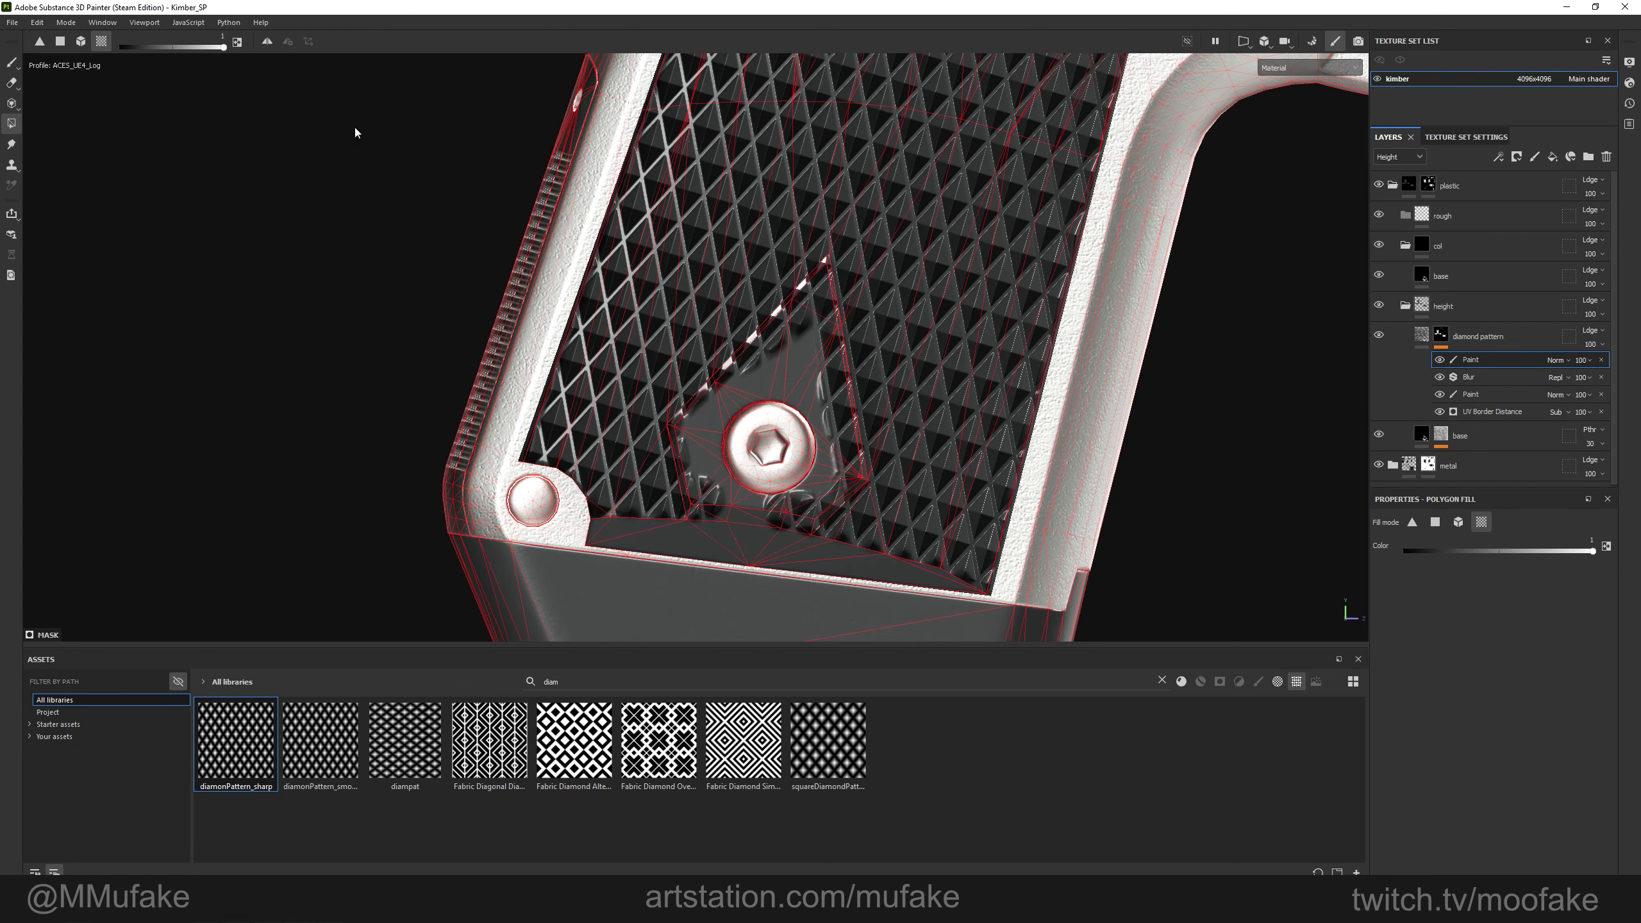
click(762, 370)
alt+middle_drag(840, 123, 765, 378)
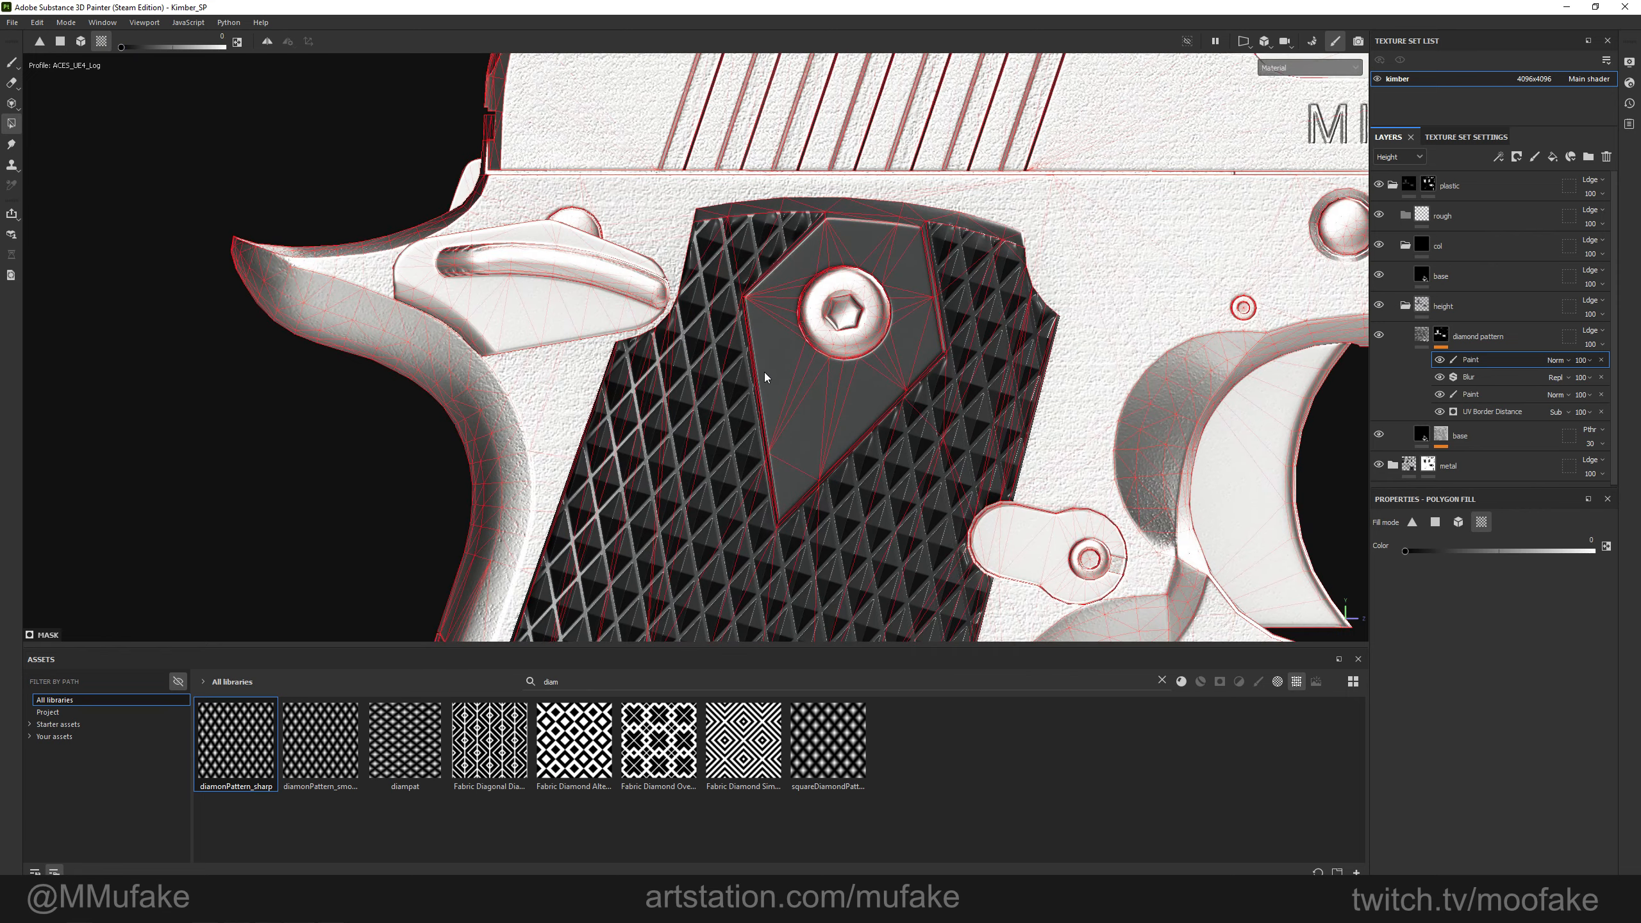
alt+drag(765, 378, 843, 406)
scroll(808, 329, up, 3)
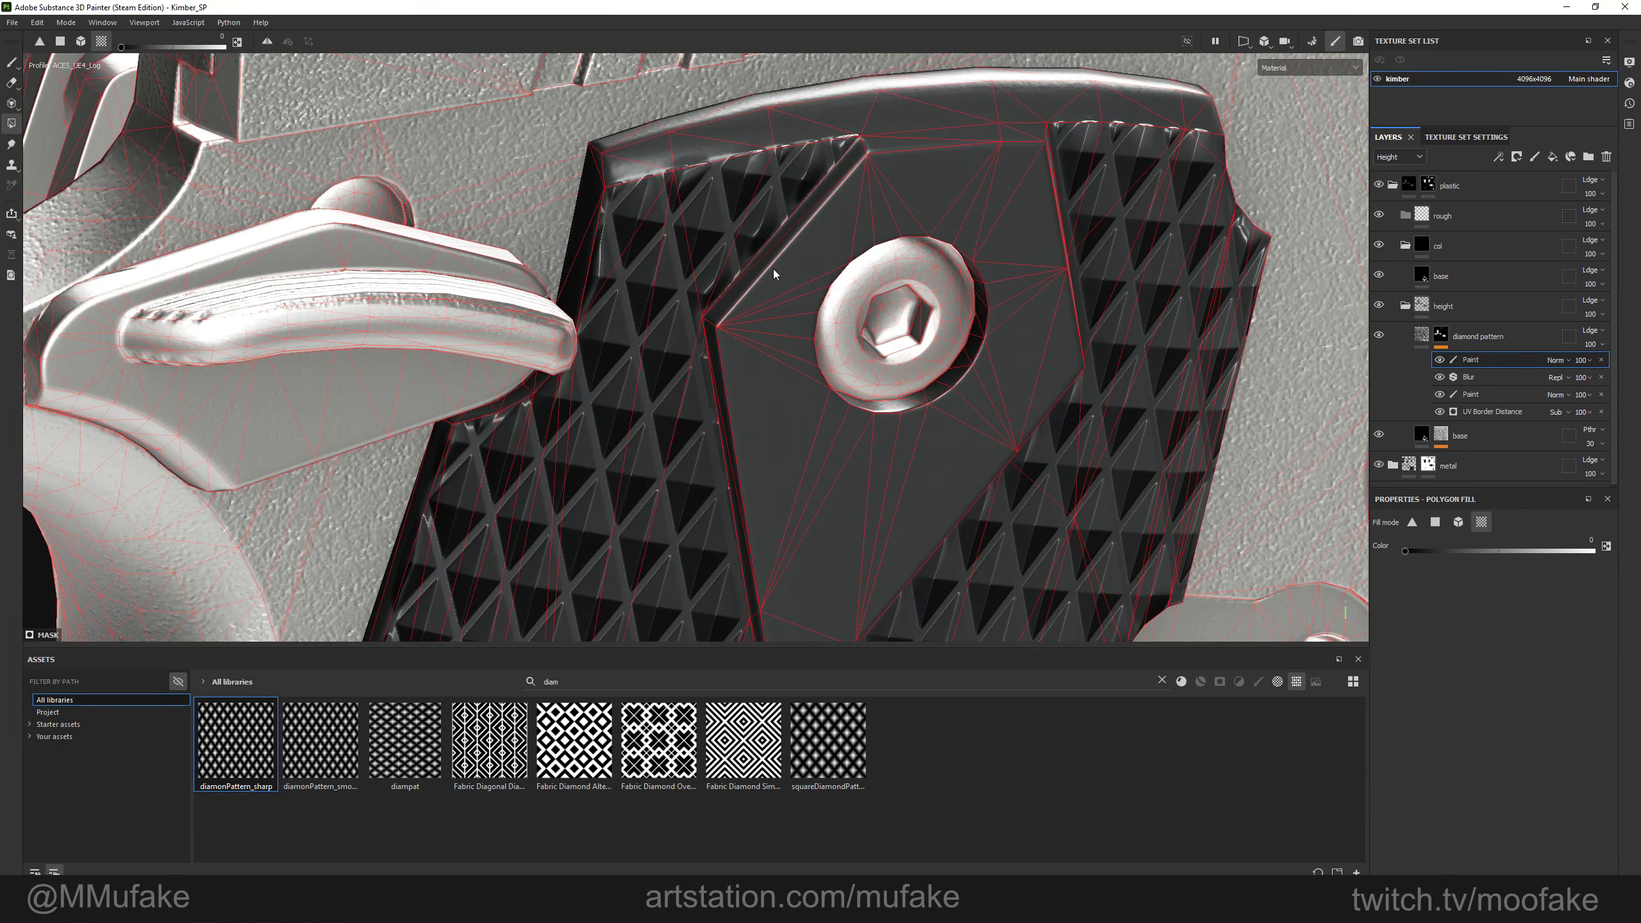
scroll(775, 275, down, 2)
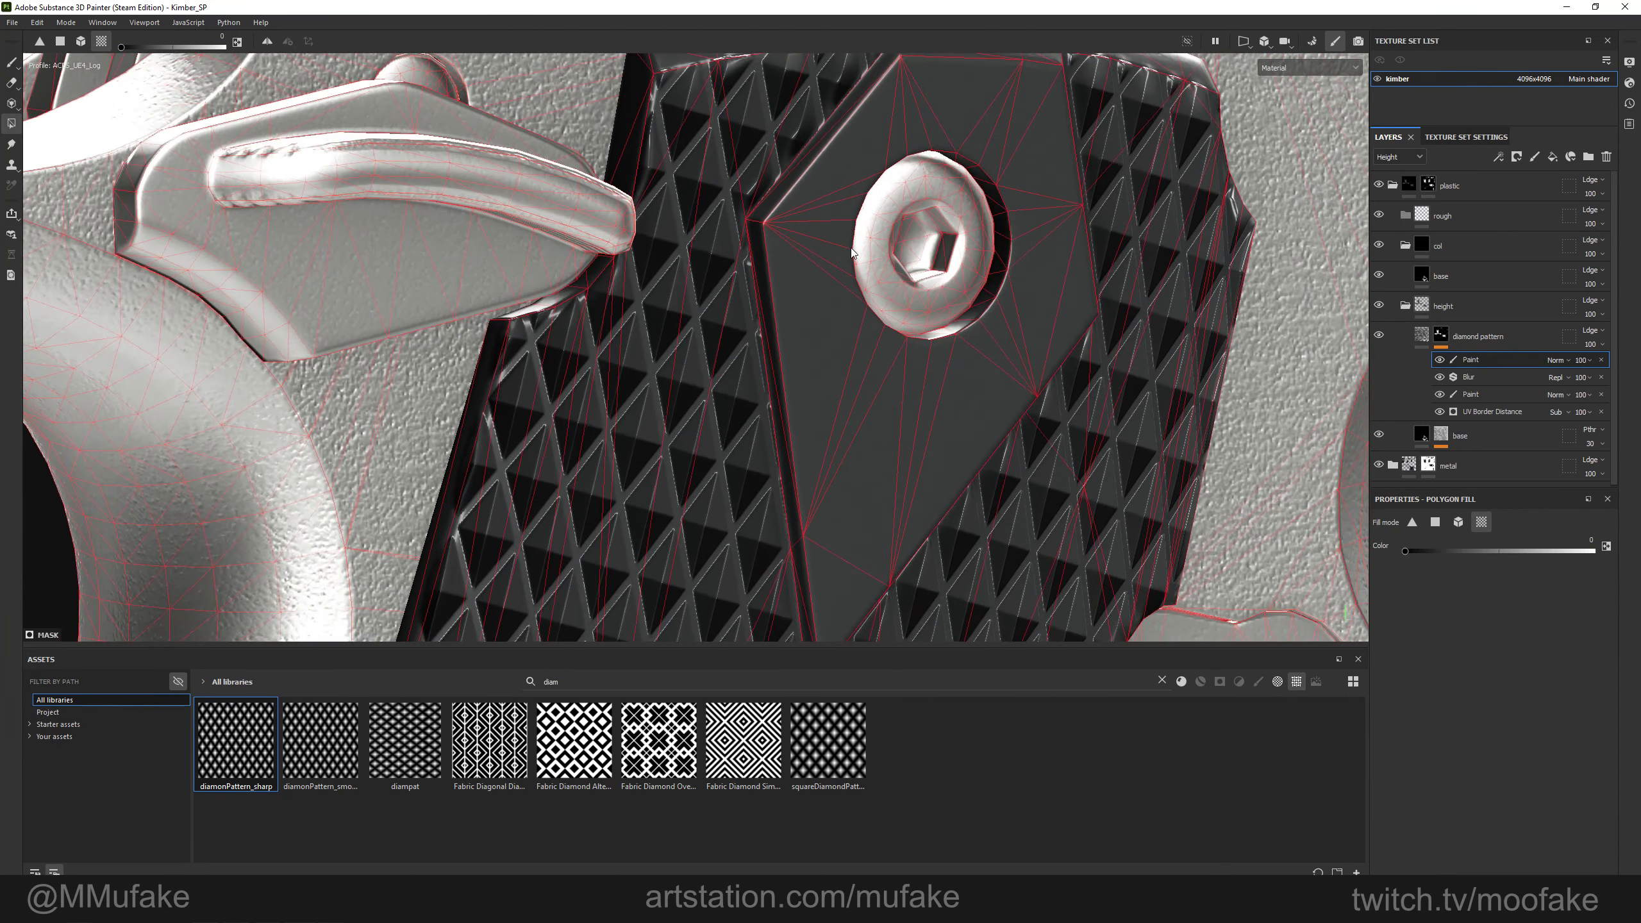
Hide the paint effect above Blur and paint the upper screw panel's borders white on the lower paint effect.
key(c)
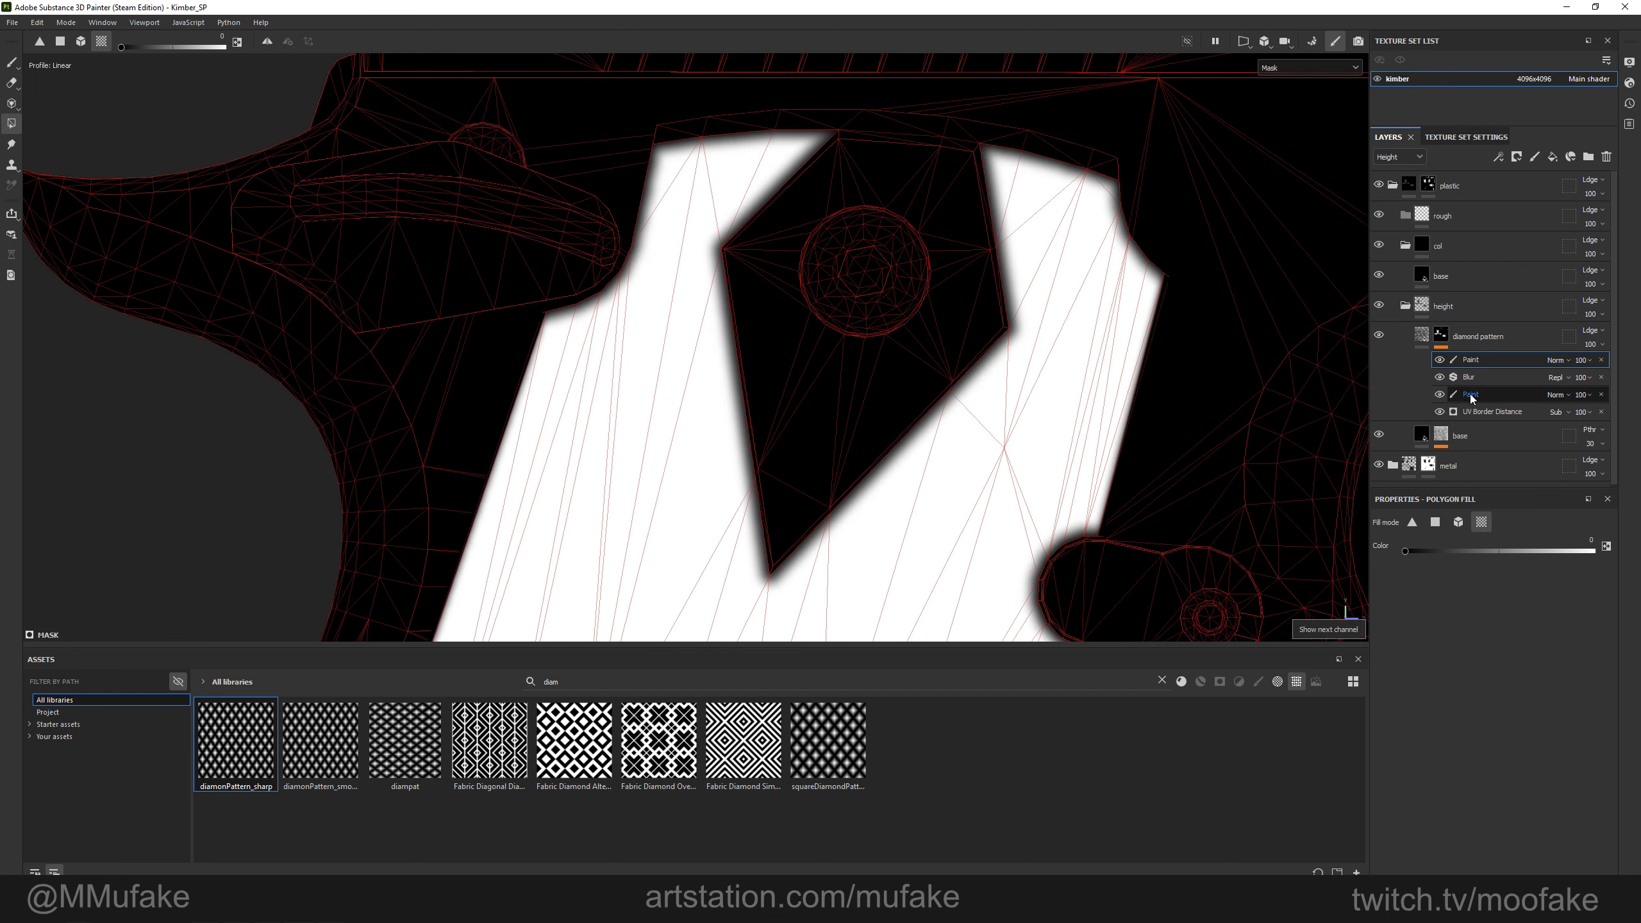
click(1440, 360)
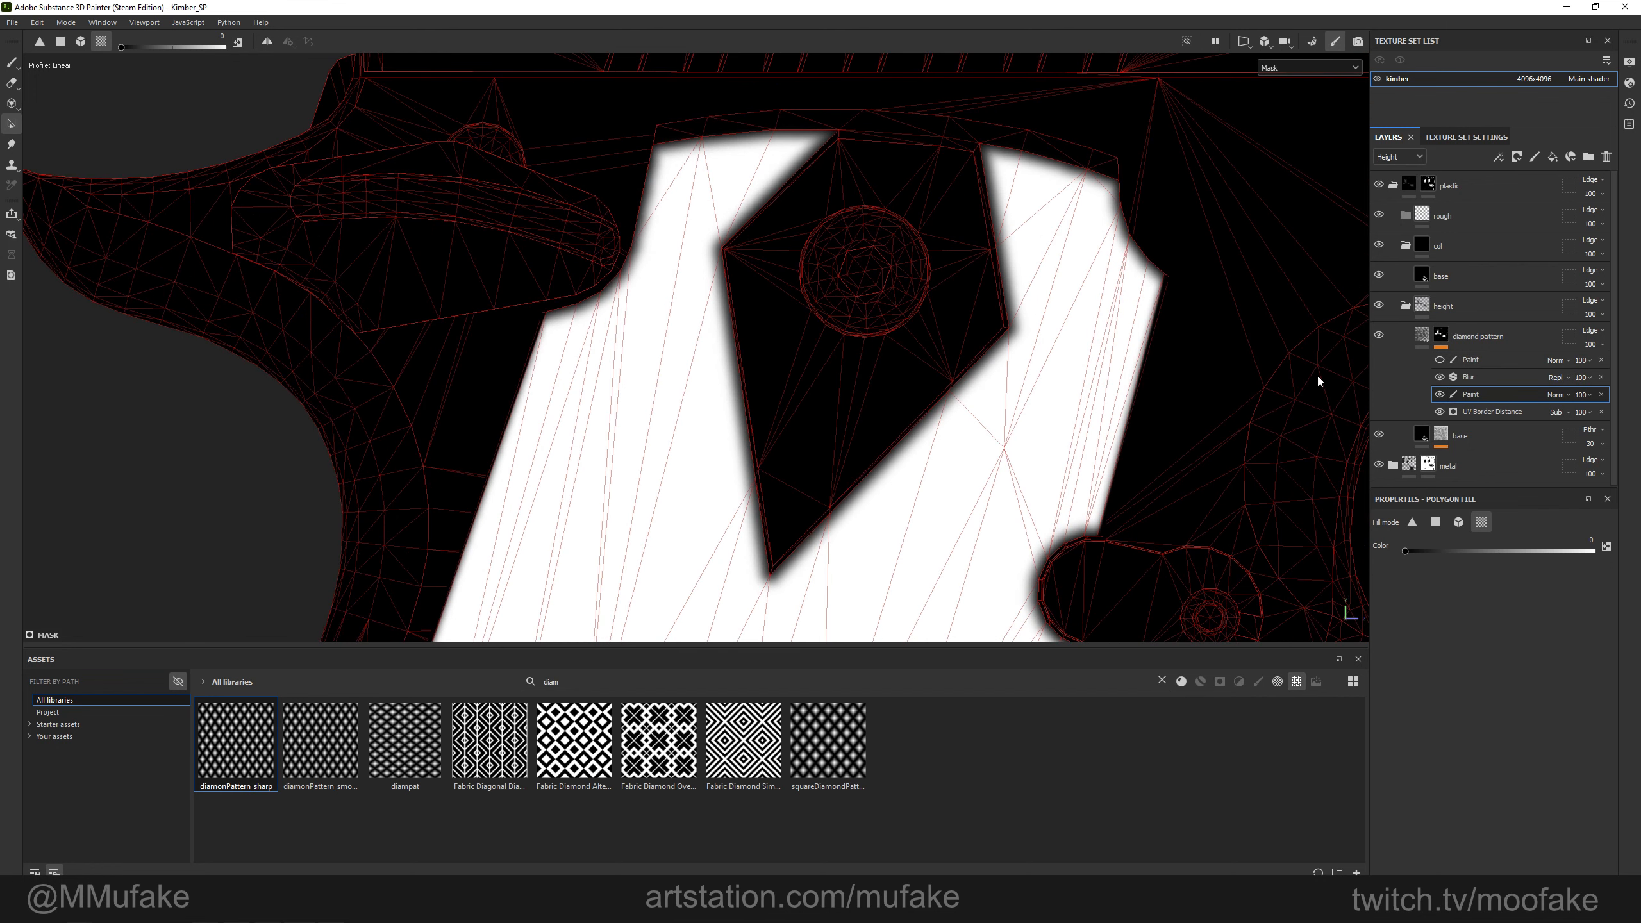
key(1)
drag(722, 250, 795, 190)
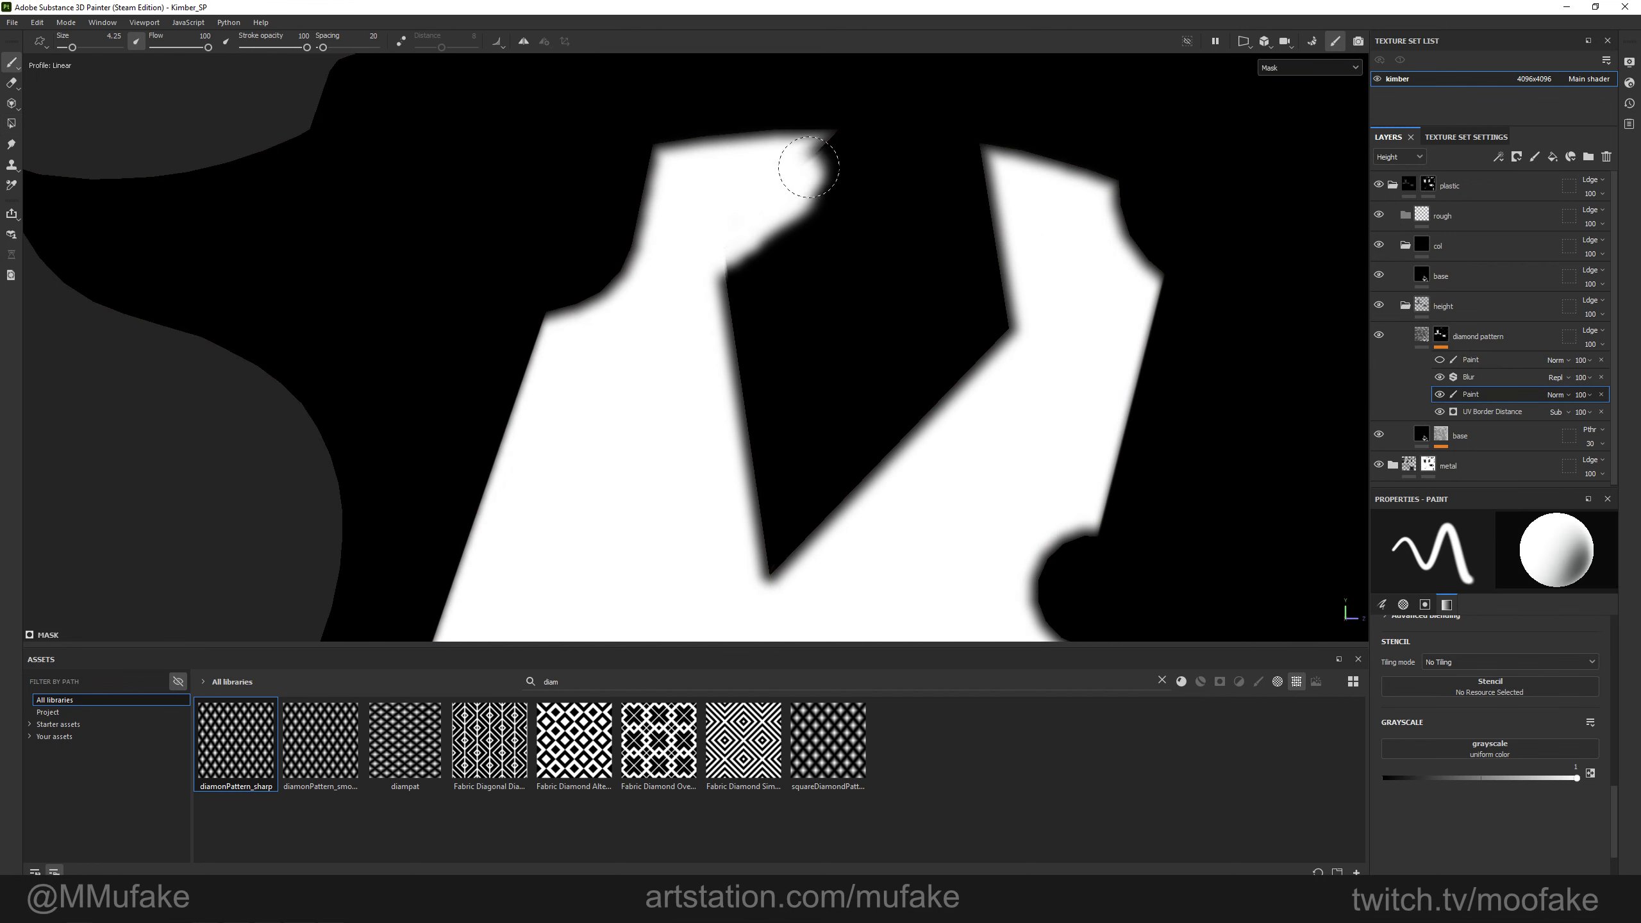
mouse_move(721, 288)
mouse_down()
mouse_move(755, 558)
mouse_move(784, 575)
mouse_move(867, 488)
mouse_up()
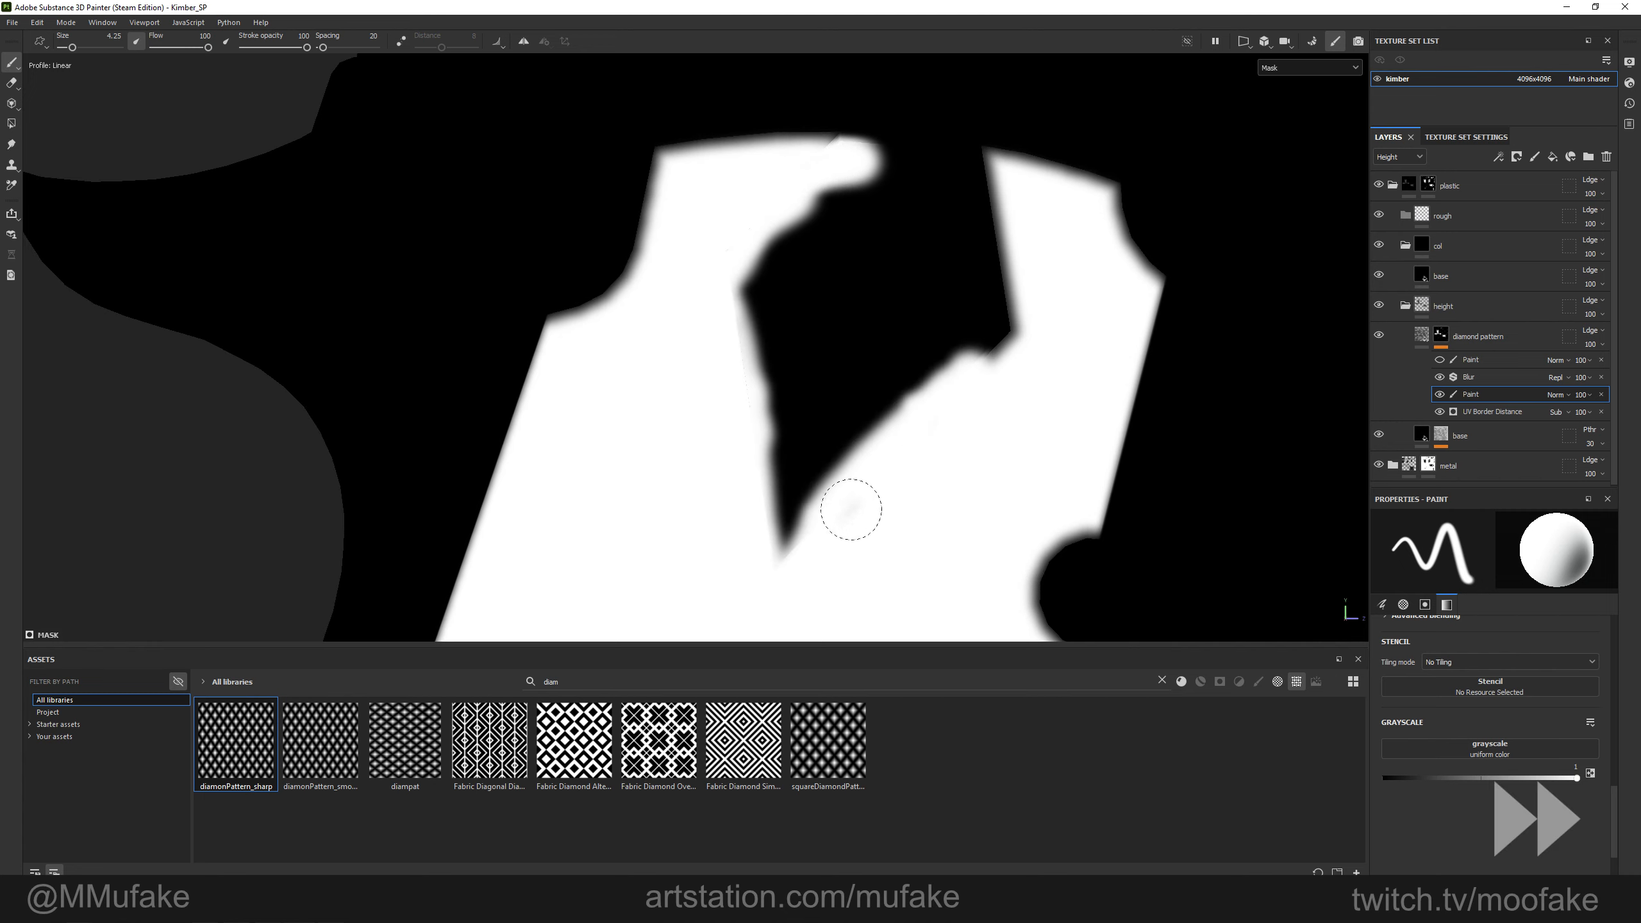
drag(995, 182, 943, 166)
Show the paint effect above Blur again and fill the remaining screw panels black with Polygon Fill on both sides.
scroll(937, 226, down, 4)
key(m)
click(1474, 361)
click(1440, 362)
key(4)
click(866, 323)
mouse_move(833, 304)
alt+mouse_down()
mouse_move(781, 283)
mouse_move(743, 336)
mouse_move(698, 295)
mouse_move(656, 381)
mouse_move(969, 329)
mouse_move(865, 308)
alt+mouse_up()
scroll(781, 283, up, 5)
key(c)
click(999, 323)
alt+middle_drag(865, 308, 717, 313)
alt+drag(715, 313, 840, 291)
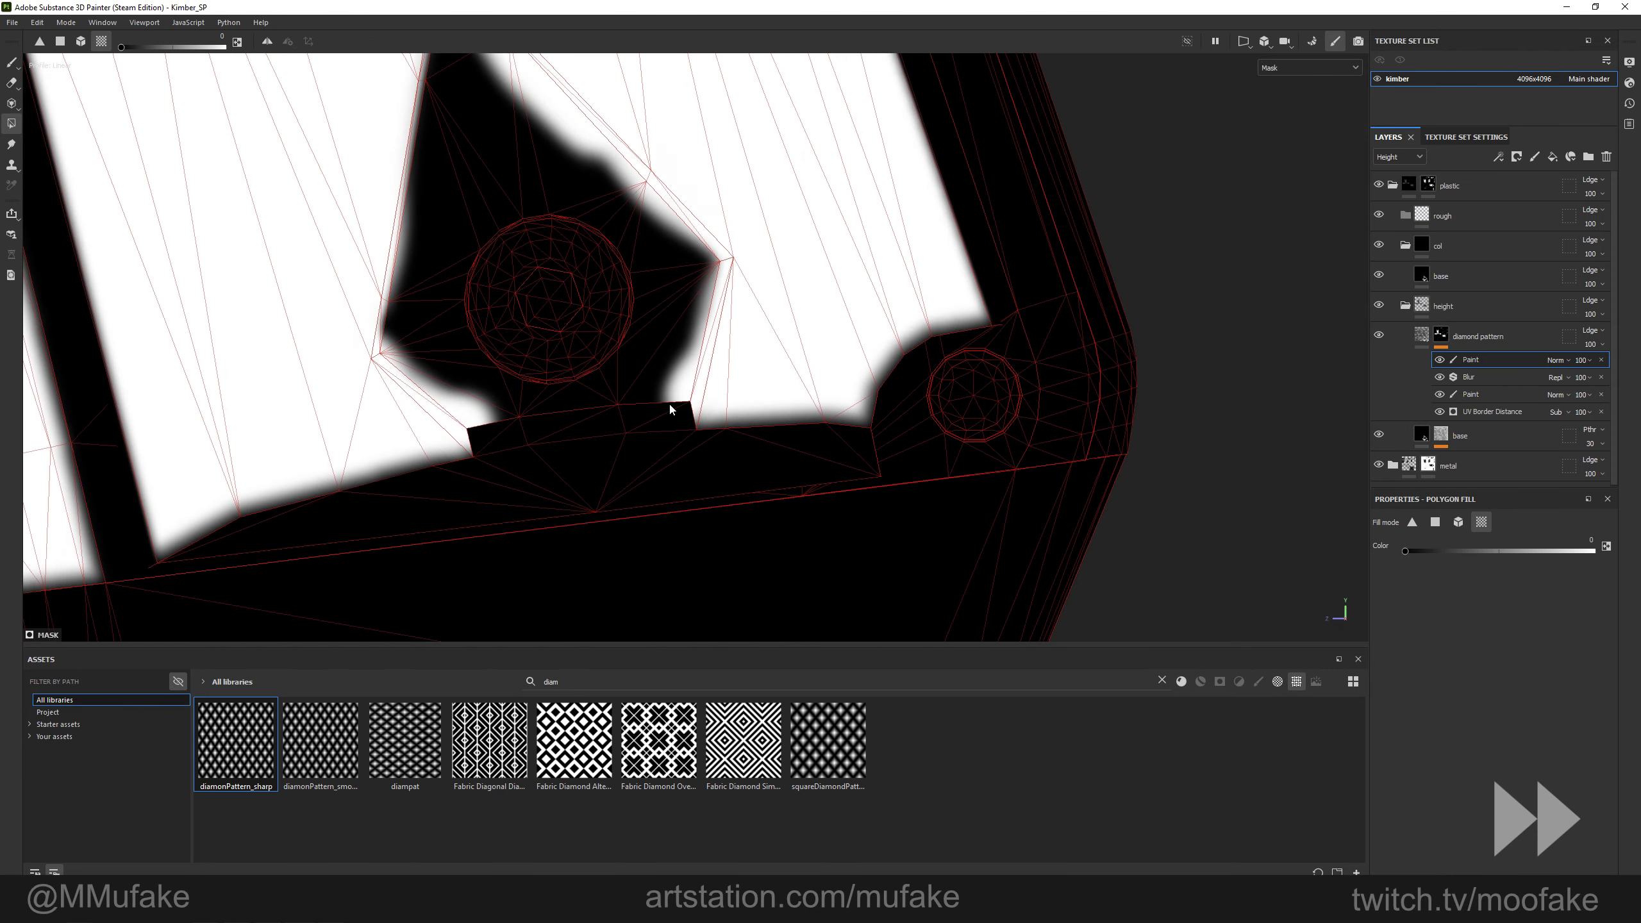
alt+drag(388, 336, 683, 223)
mouse_move(855, 238)
alt+mouse_down()
mouse_move(953, 454)
mouse_move(762, 433)
mouse_move(525, 340)
mouse_move(731, 349)
mouse_move(808, 330)
mouse_move(707, 337)
alt+mouse_up()
Set the diamond pattern layer's height opacity to 20.
key(m)
scroll(524, 341, down, 5)
key(1)
scroll(707, 337, up, 3)
click(1421, 334)
click(1424, 367)
alt+drag(817, 336, 808, 381)
scroll(808, 381, up, 2)
click(1610, 344)
drag(1635, 367, 1590, 376)
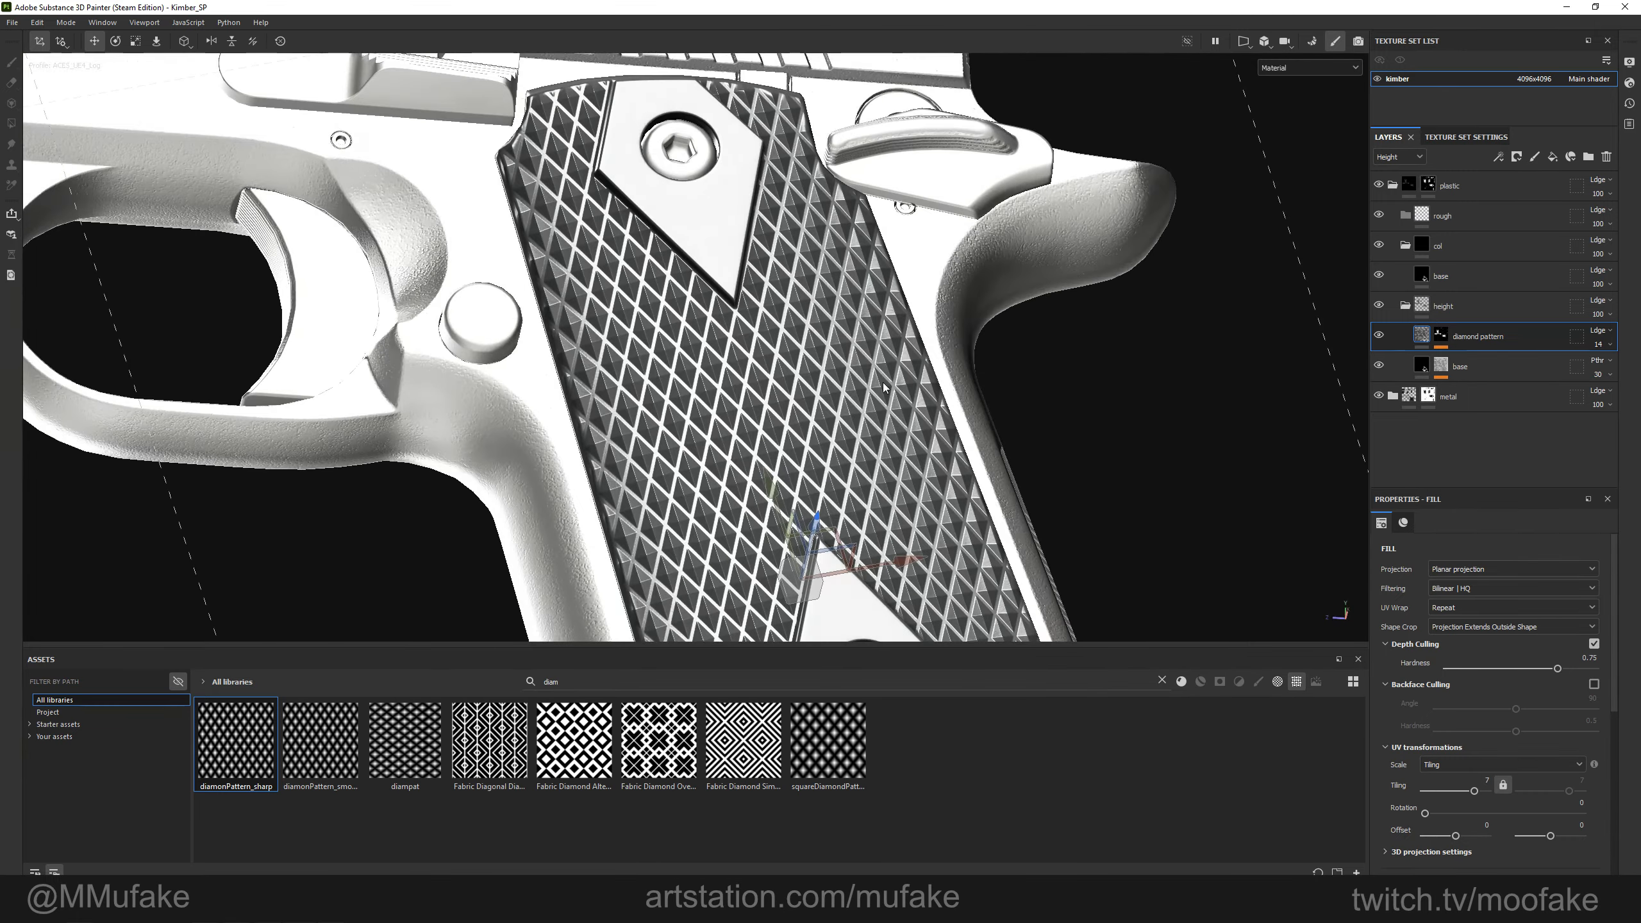
click(1607, 348)
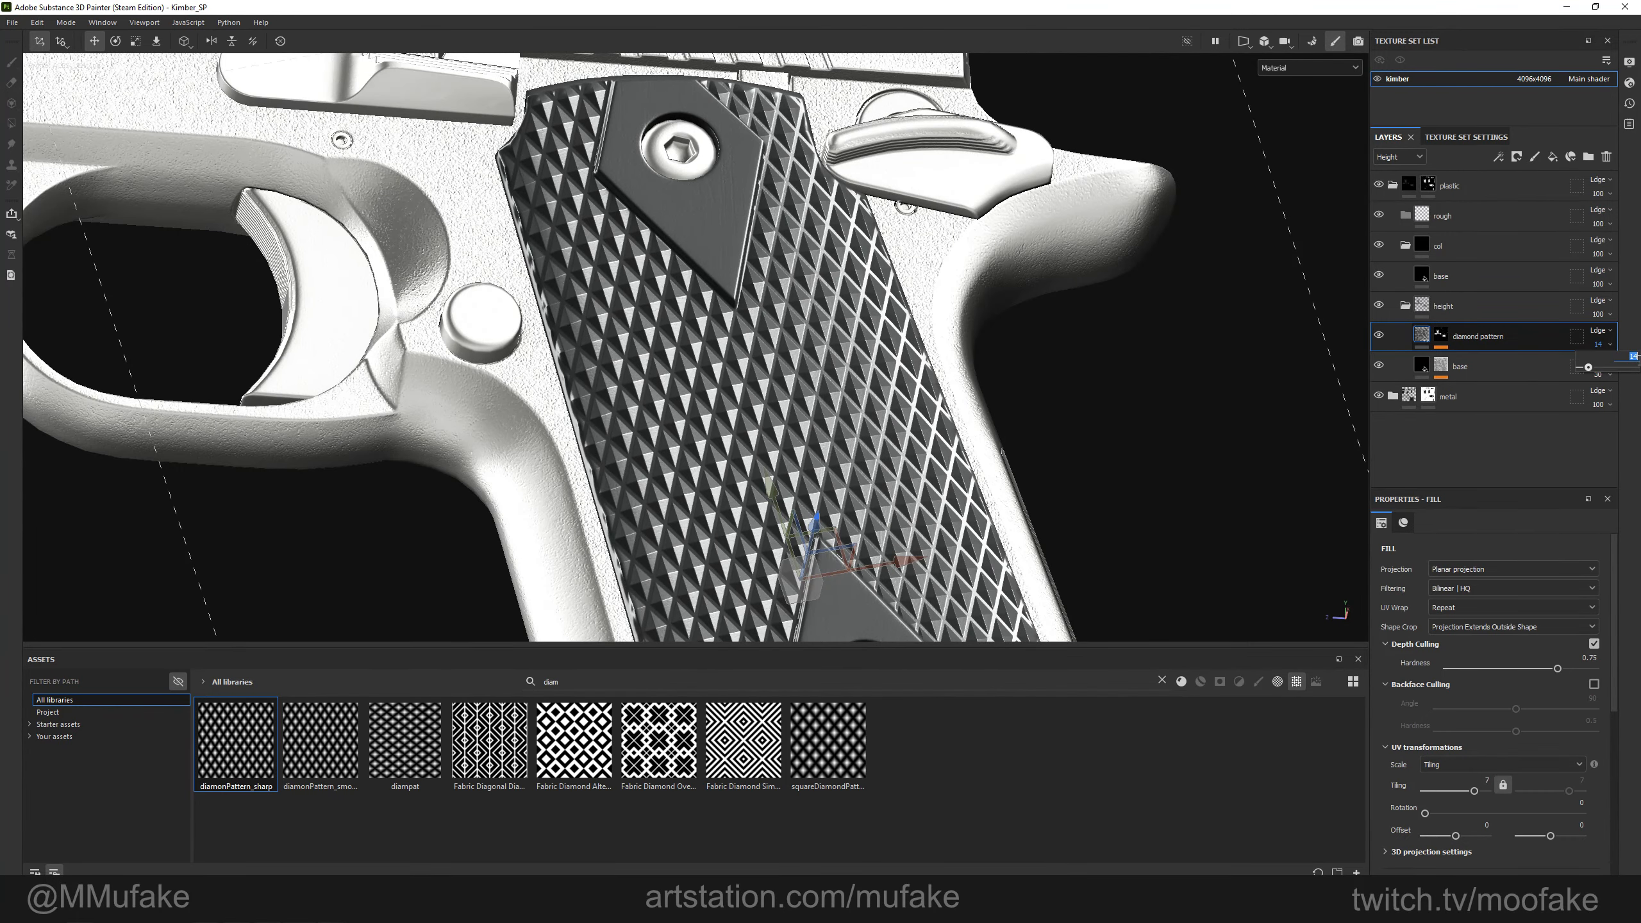
text(20)
key(Return)
Examine the finished diamond pattern on the grip from several angles and under different lighting.
alt+drag(1140, 310, 1106, 311)
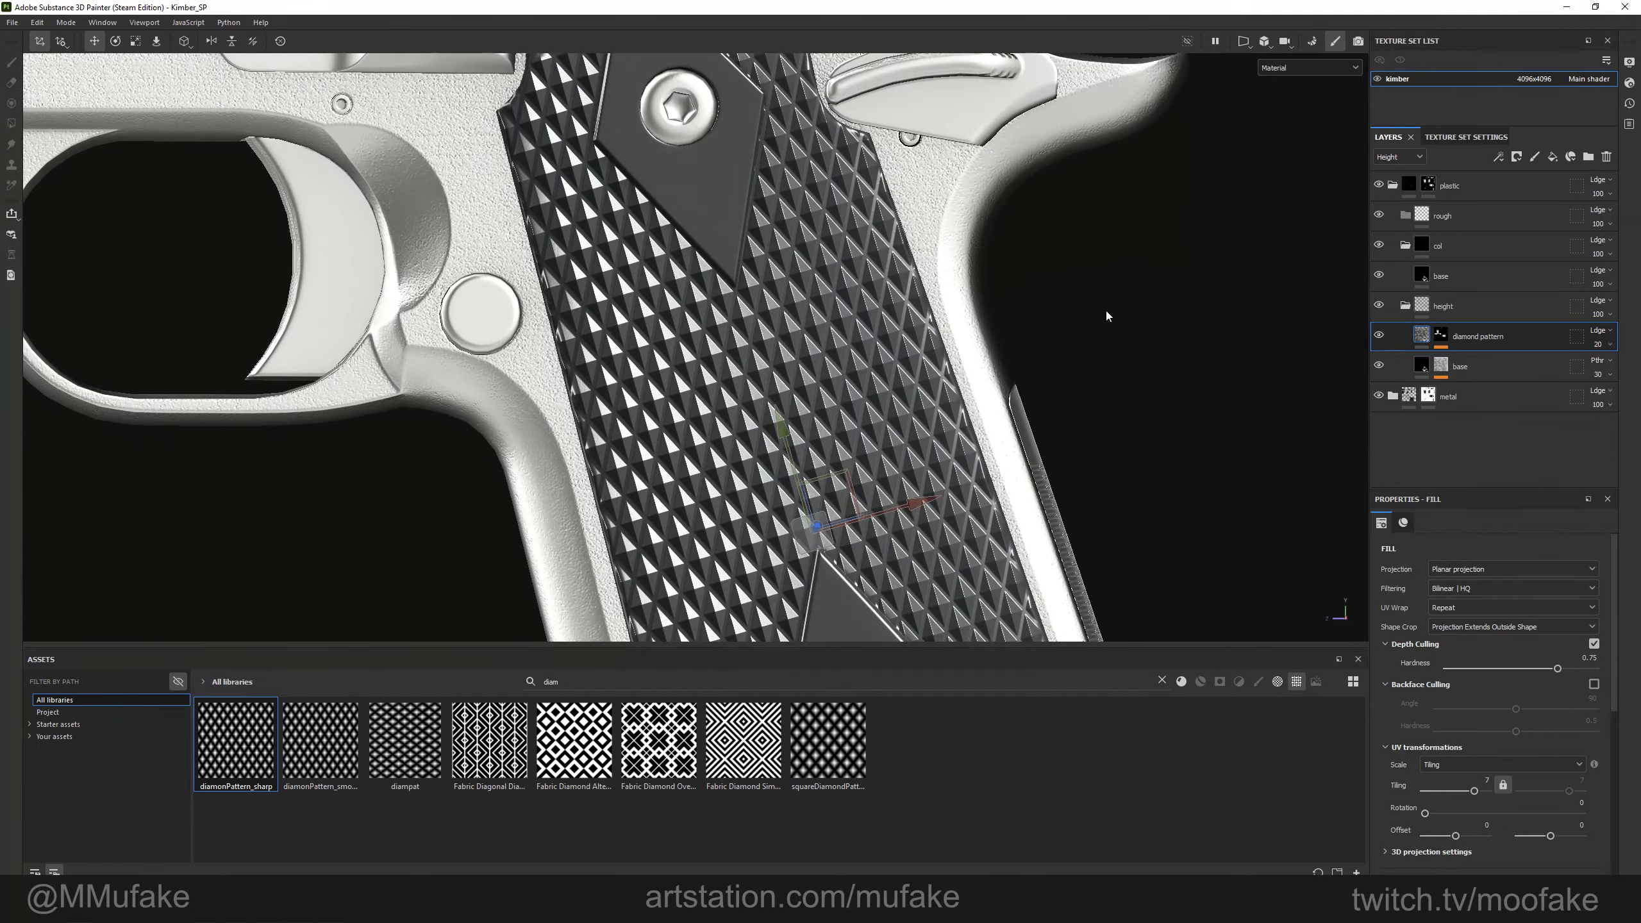
shift+right_drag(1109, 316, 1118, 253)
alt+drag(1118, 253, 1132, 206)
shift+right_drag(1132, 206, 1183, 208)
alt+drag(1183, 208, 1109, 455)
scroll(1065, 394, down, 2)
alt+shift+drag(1108, 455, 1073, 405)
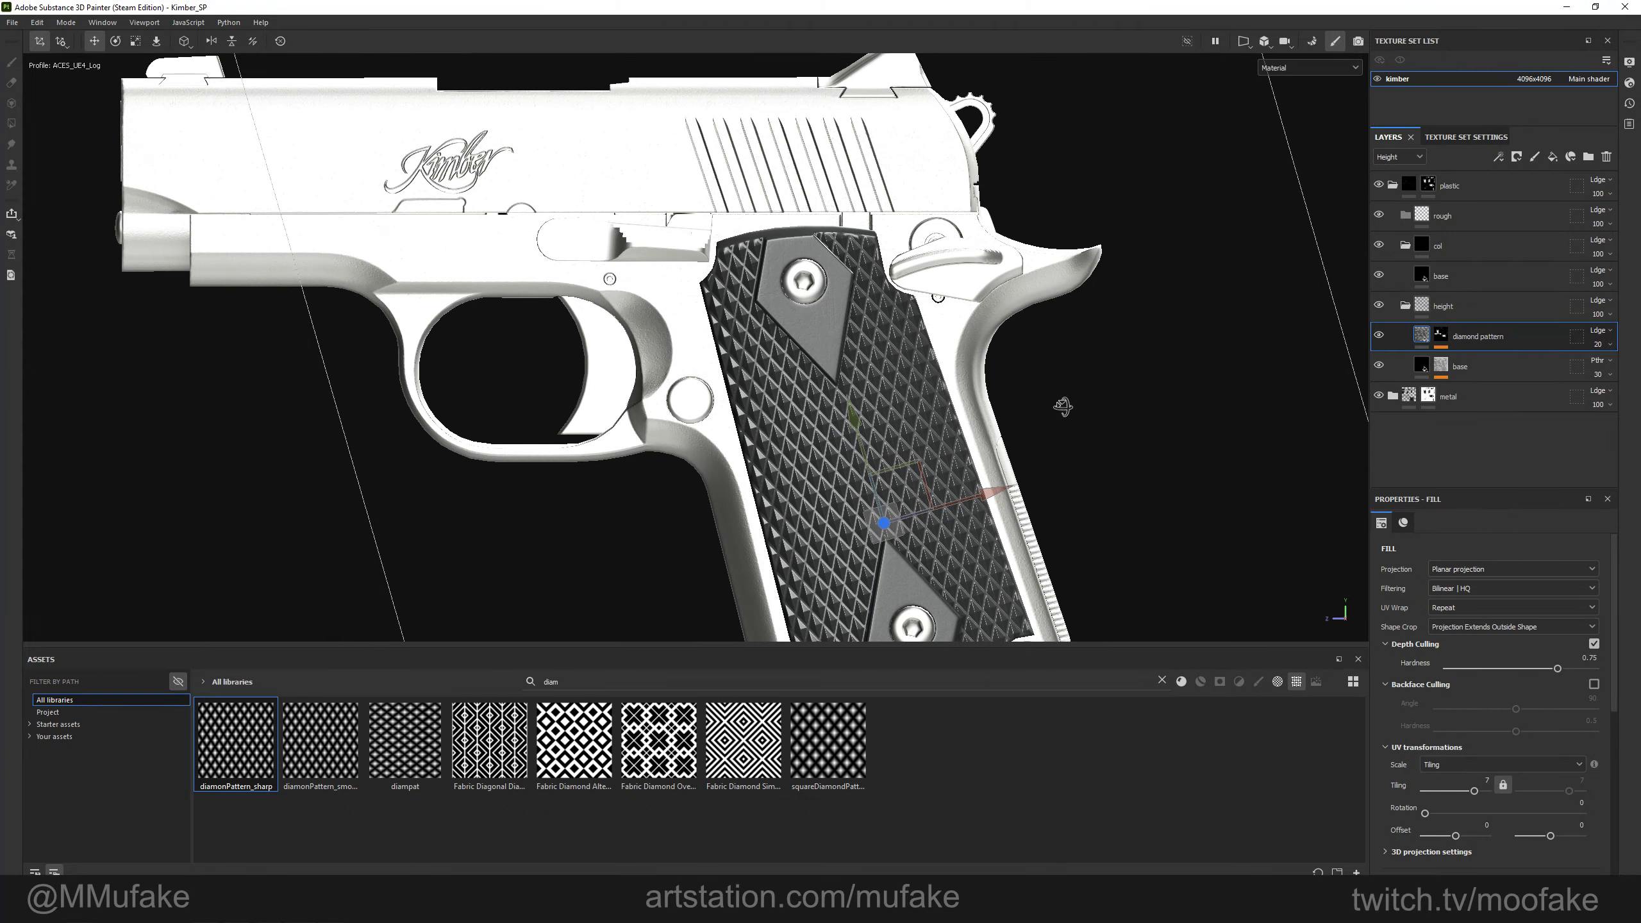
alt+middle_drag(1073, 405, 1180, 336)
scroll(1179, 336, down, 3)
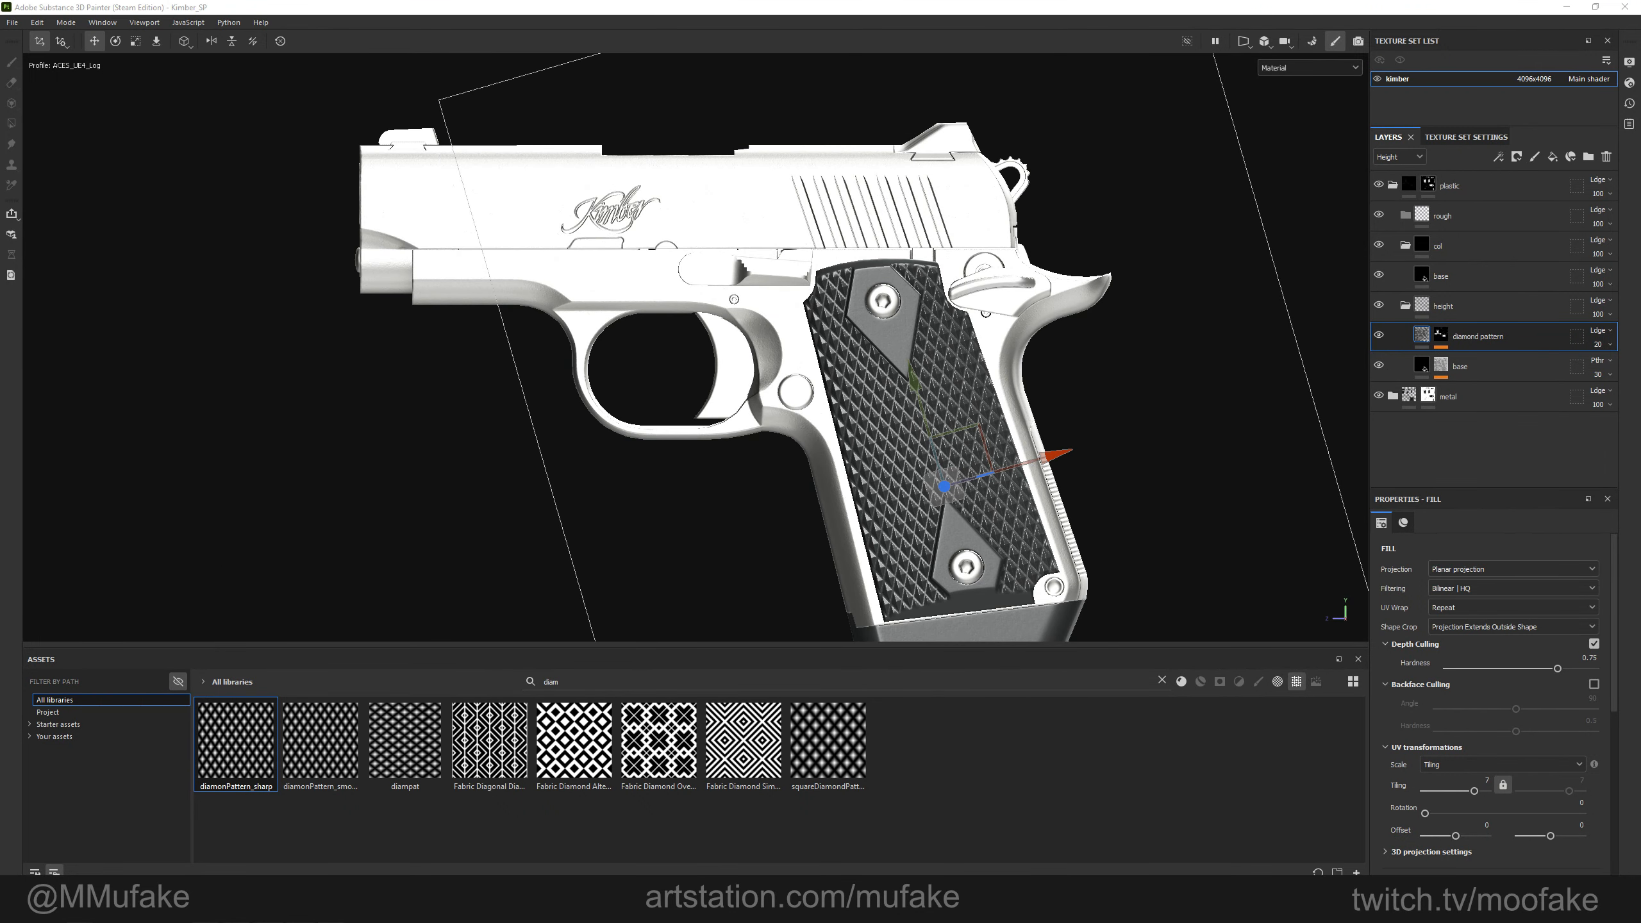
Collapse the plastic folder with its height group and inspect the pistol with the finished grip.
click(1405, 305)
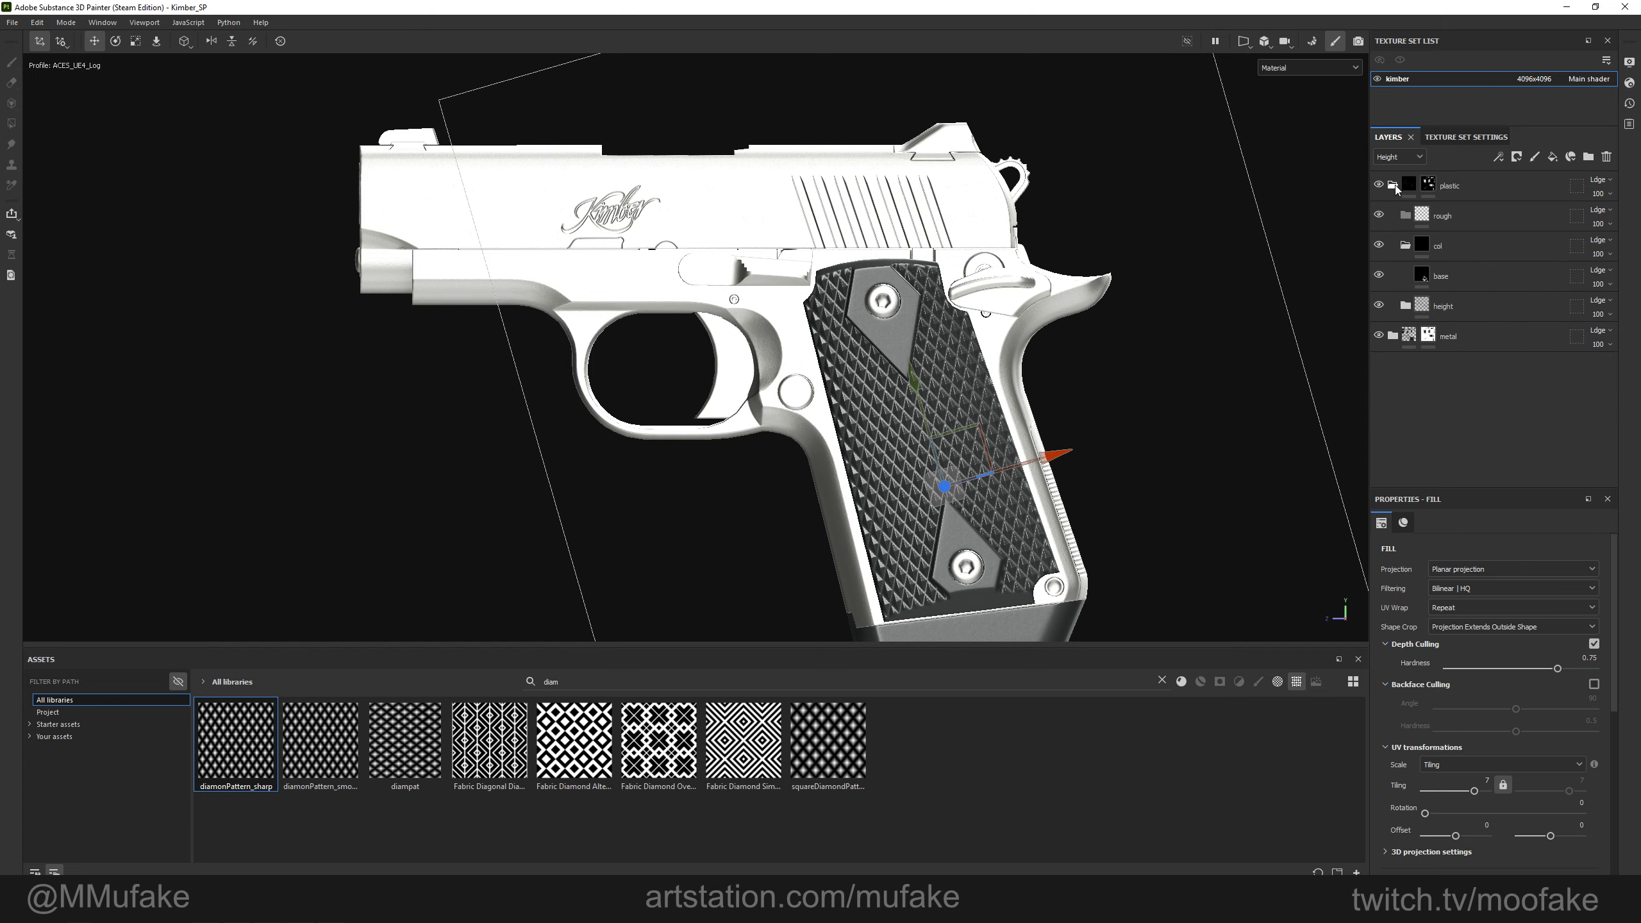
mouse_move(759, 156)
alt+mouse_down()
mouse_move(1109, 265)
mouse_move(1023, 216)
alt+mouse_up()
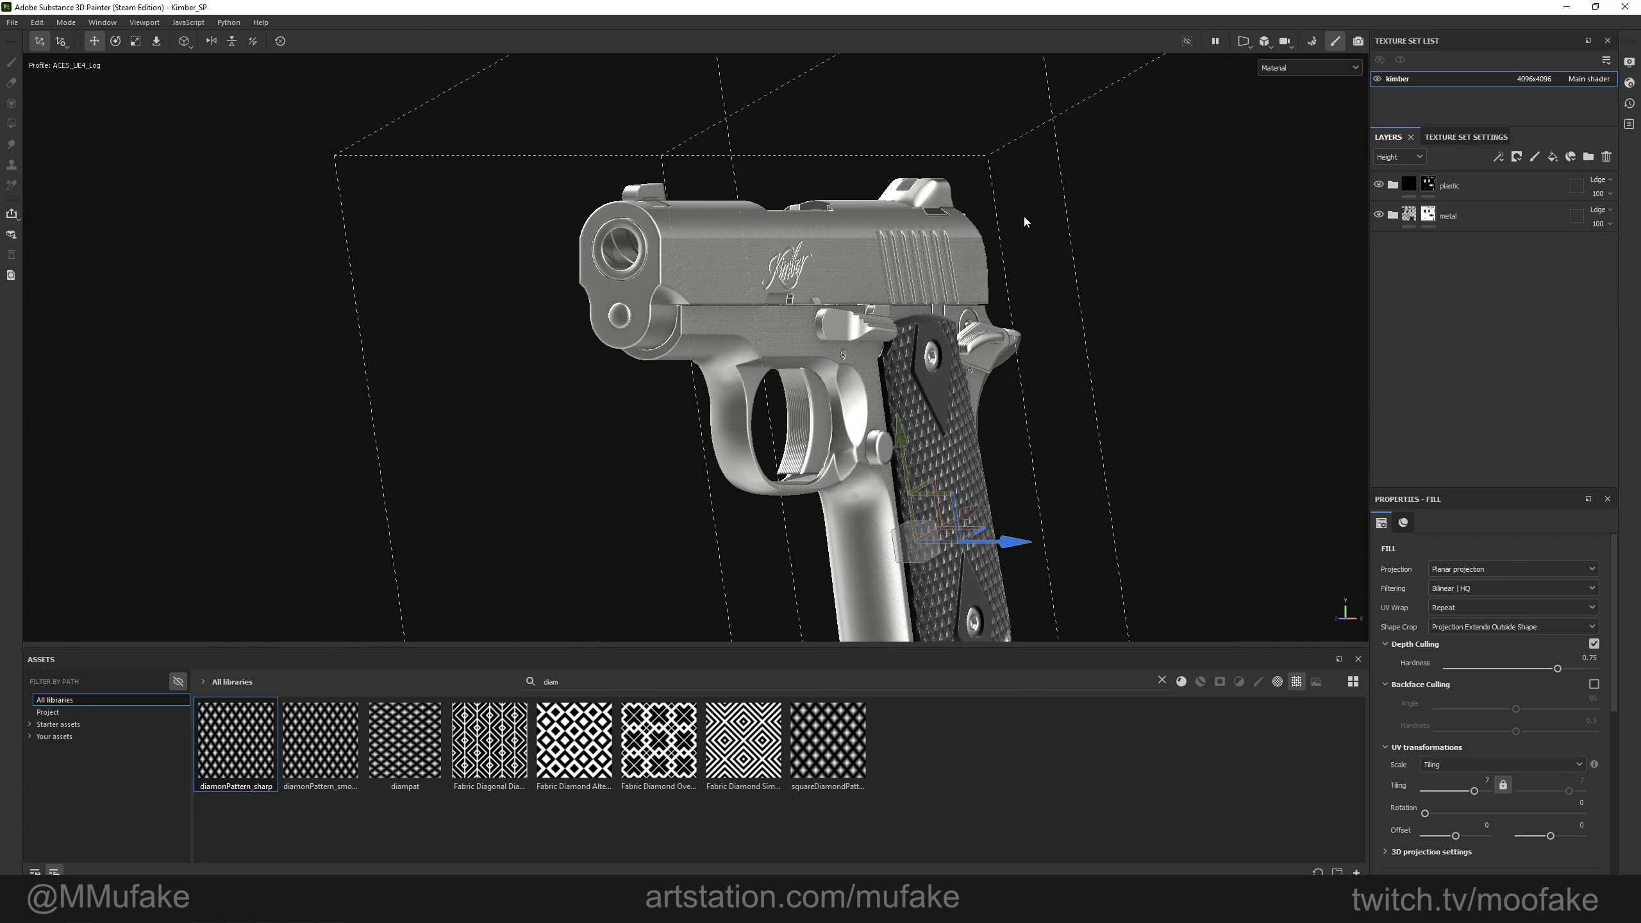
alt+drag(1005, 356, 986, 405)
scroll(986, 405, down, 1)
alt+middle_drag(852, 492, 854, 529)
scroll(916, 529, up, 2)
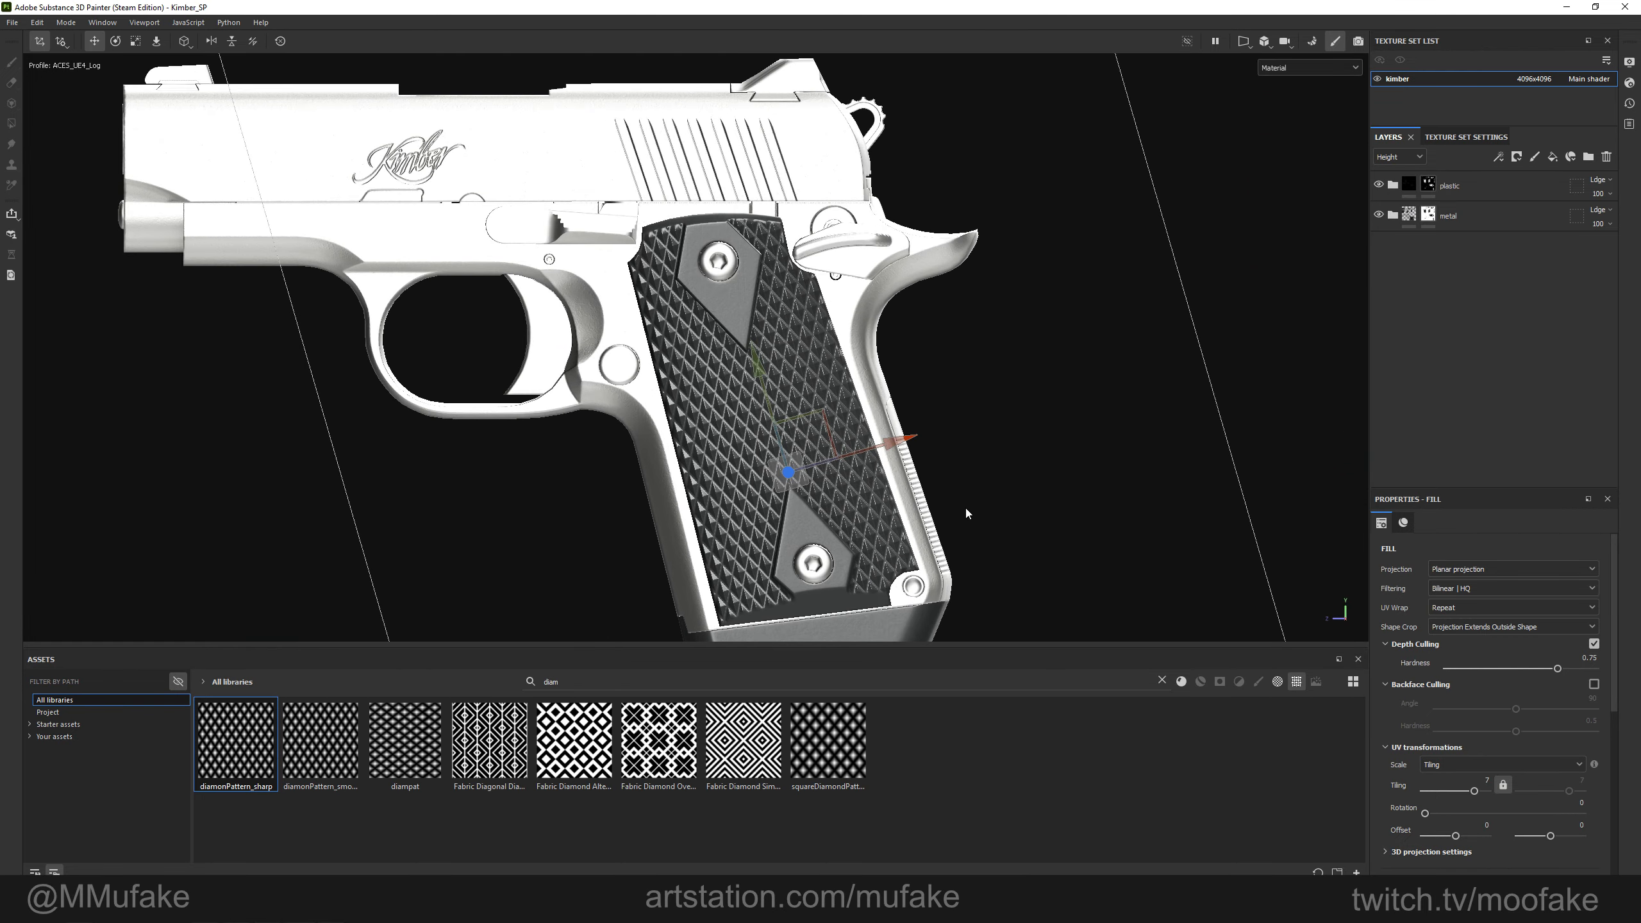
Expand the metal folder's layers to work on the magazine around the 9mm. marking.
alt+middle_drag(963, 504, 954, 237)
click(1392, 215)
scroll(1077, 395, down, 2)
alt+middle_drag(1028, 608, 929, 116)
scroll(1000, 149, up, 3)
scroll(880, 341, up, 1)
alt+middle_drag(880, 345, 887, 196)
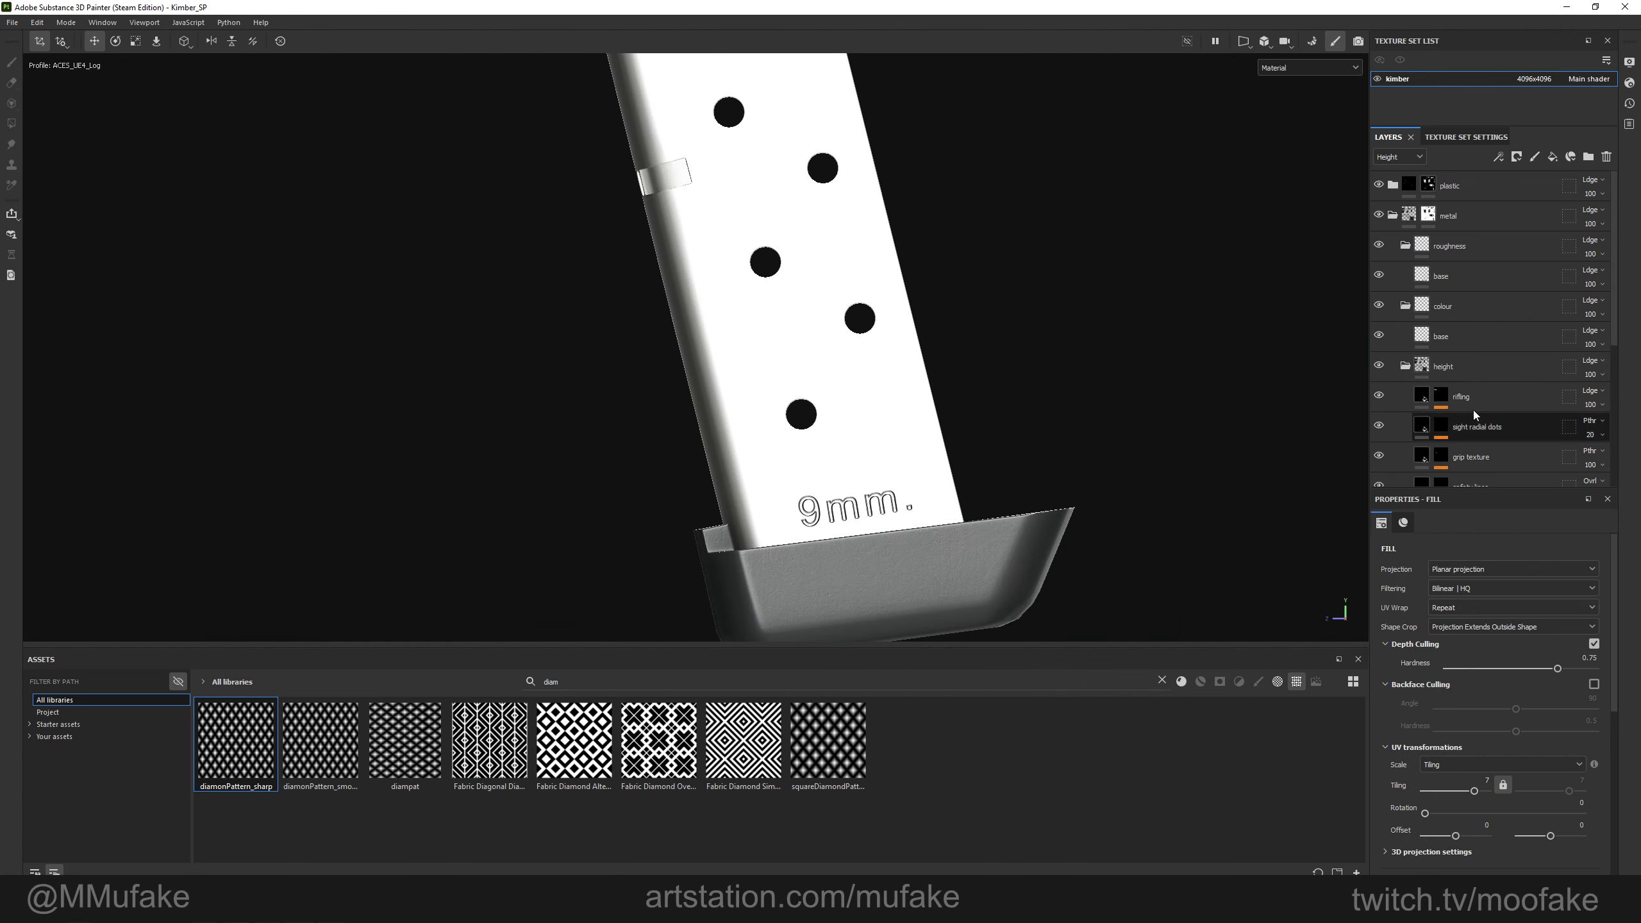
click(1498, 398)
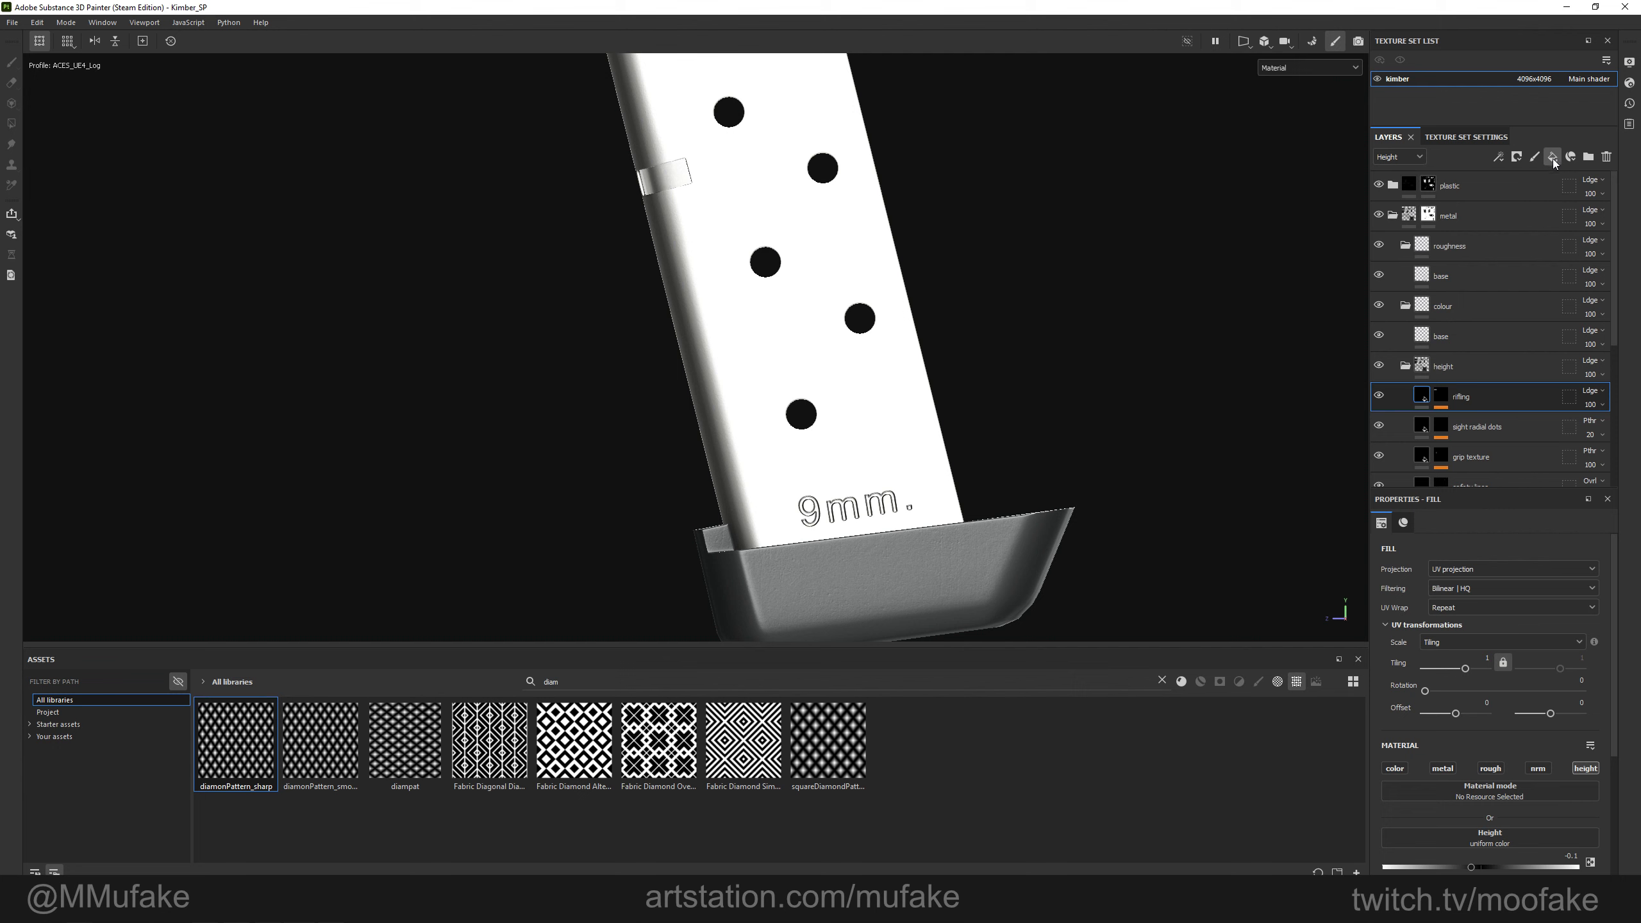
click(1553, 157)
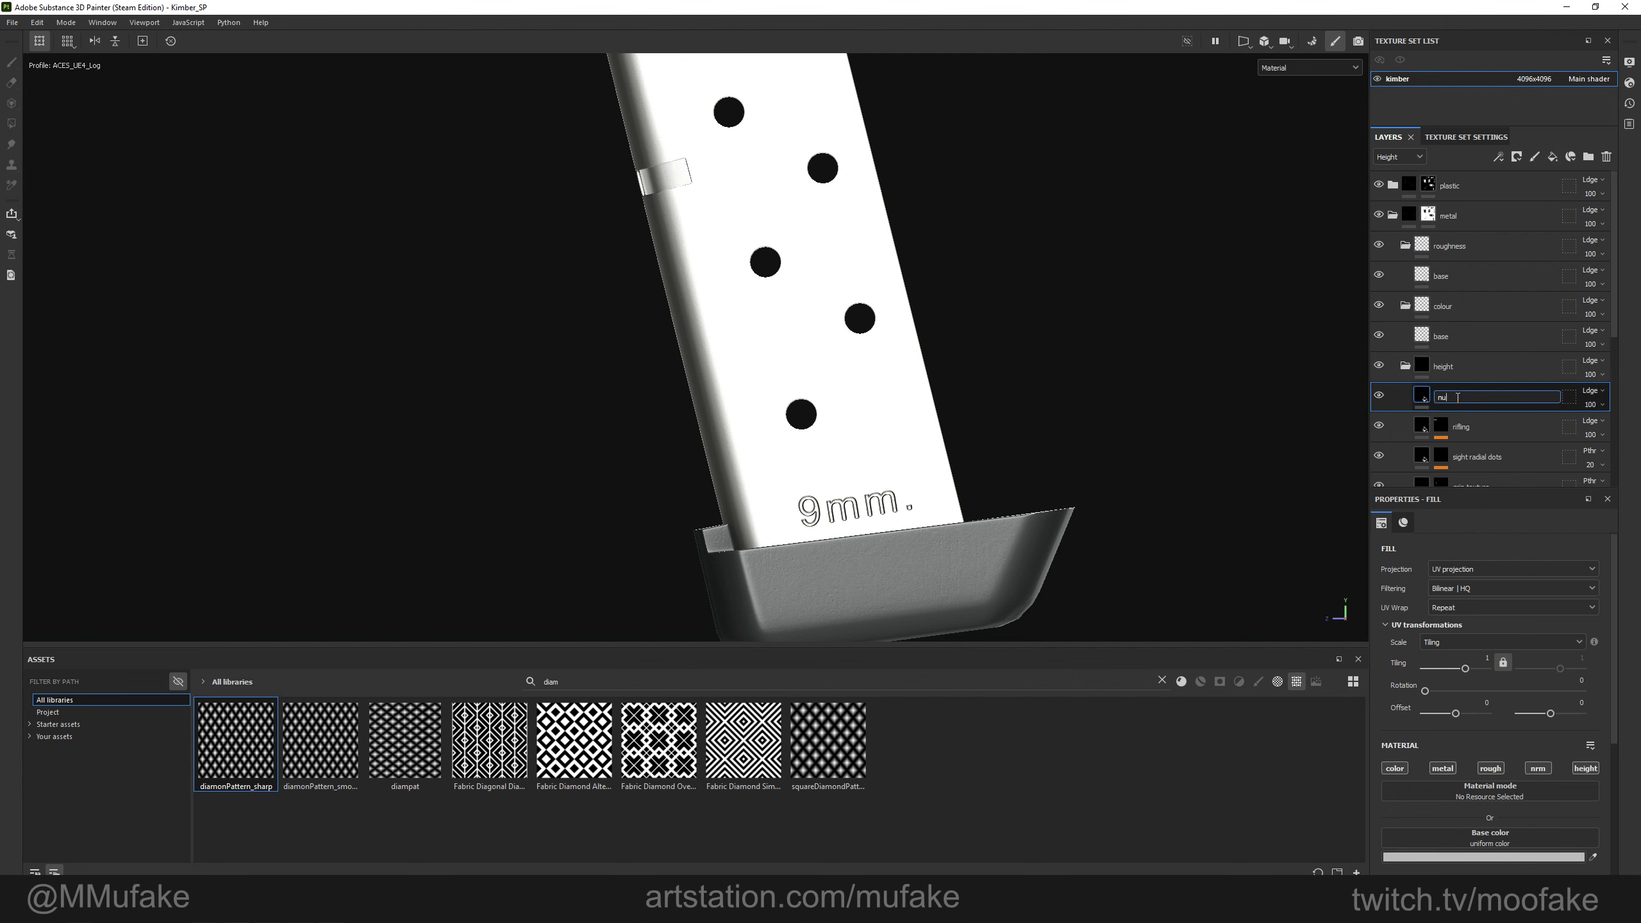
key(Return)
key(BackSpace)
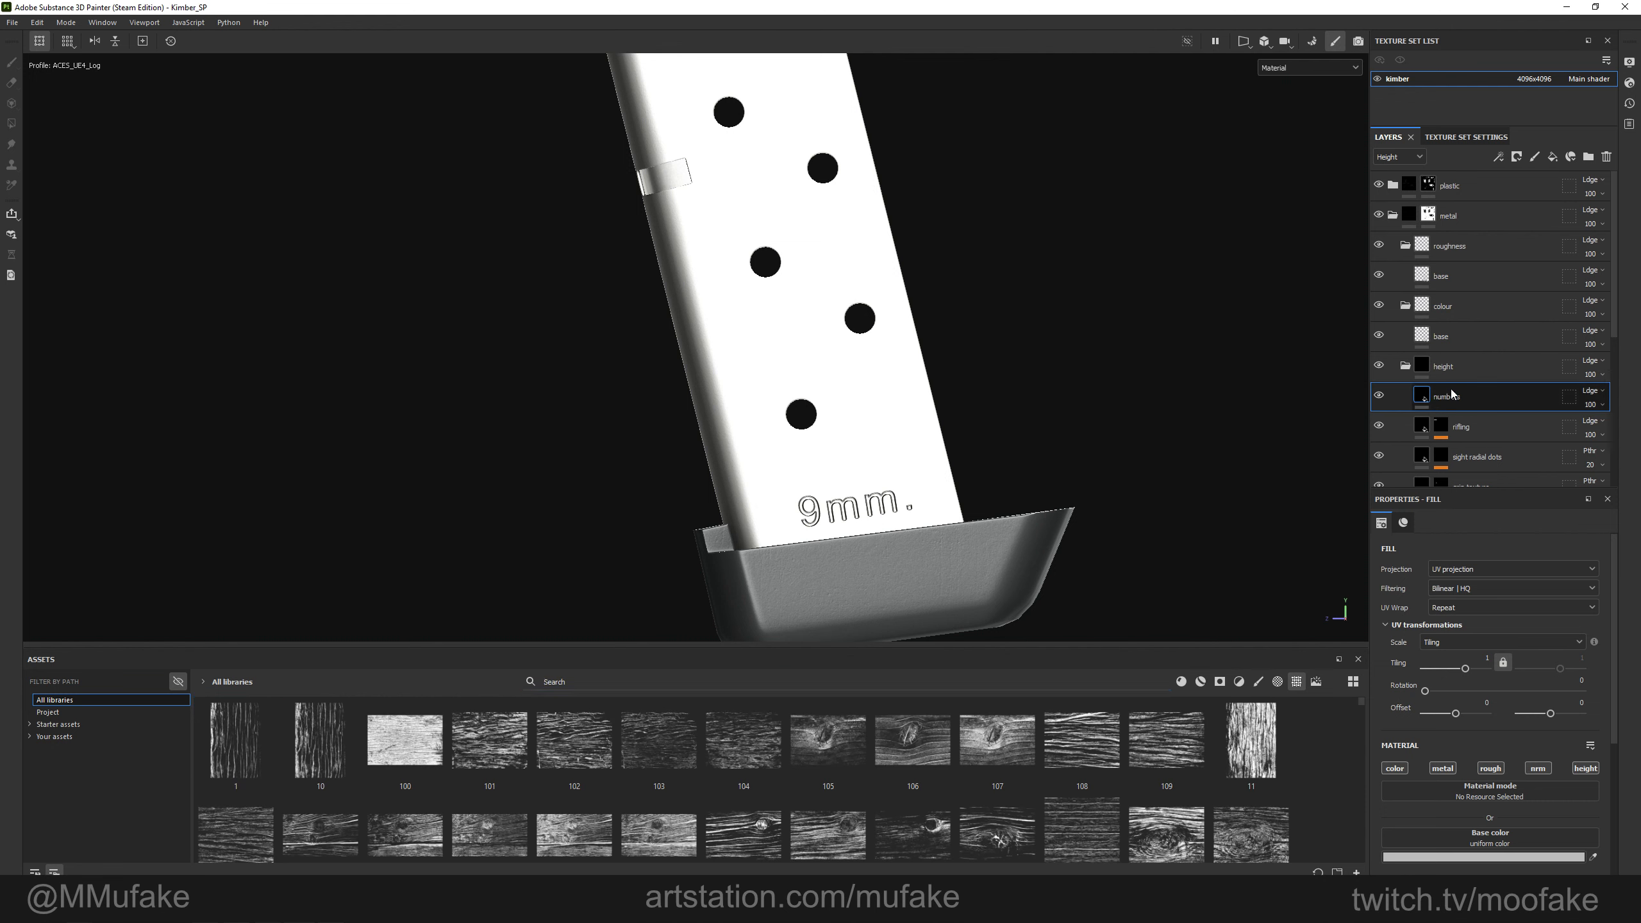
key(Delete)
Display the markings layer's mask for painting and load the project's markings_stencil image as the brush stencil.
scroll(1457, 402, down, 1)
scroll(1468, 435, down, 3)
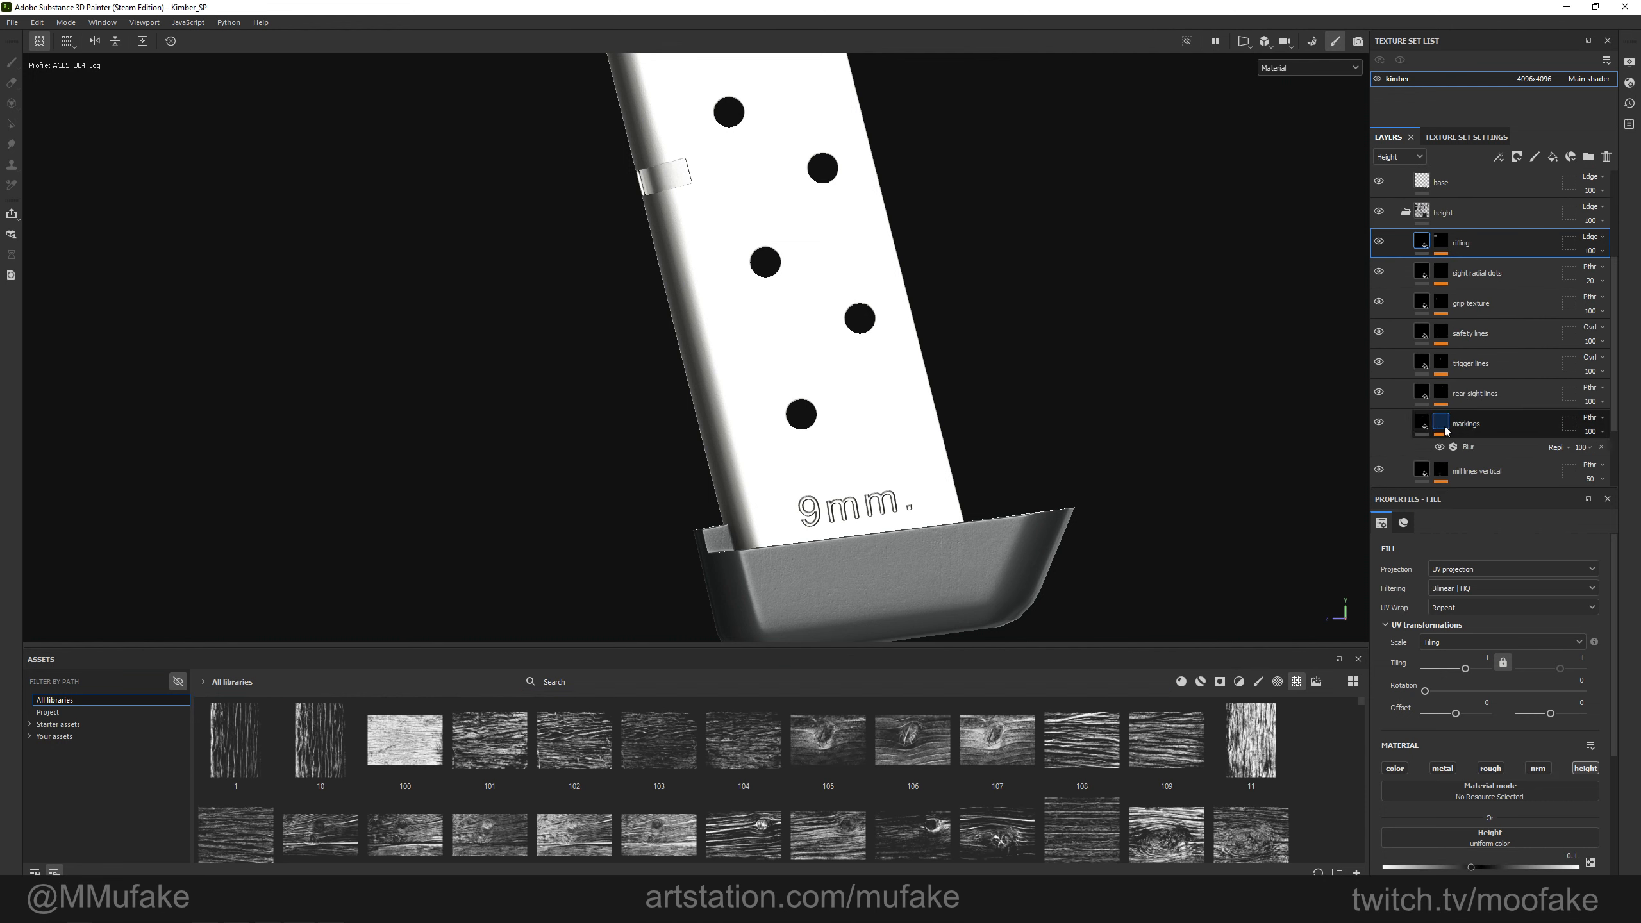
click(1446, 430)
alt+click(1446, 431)
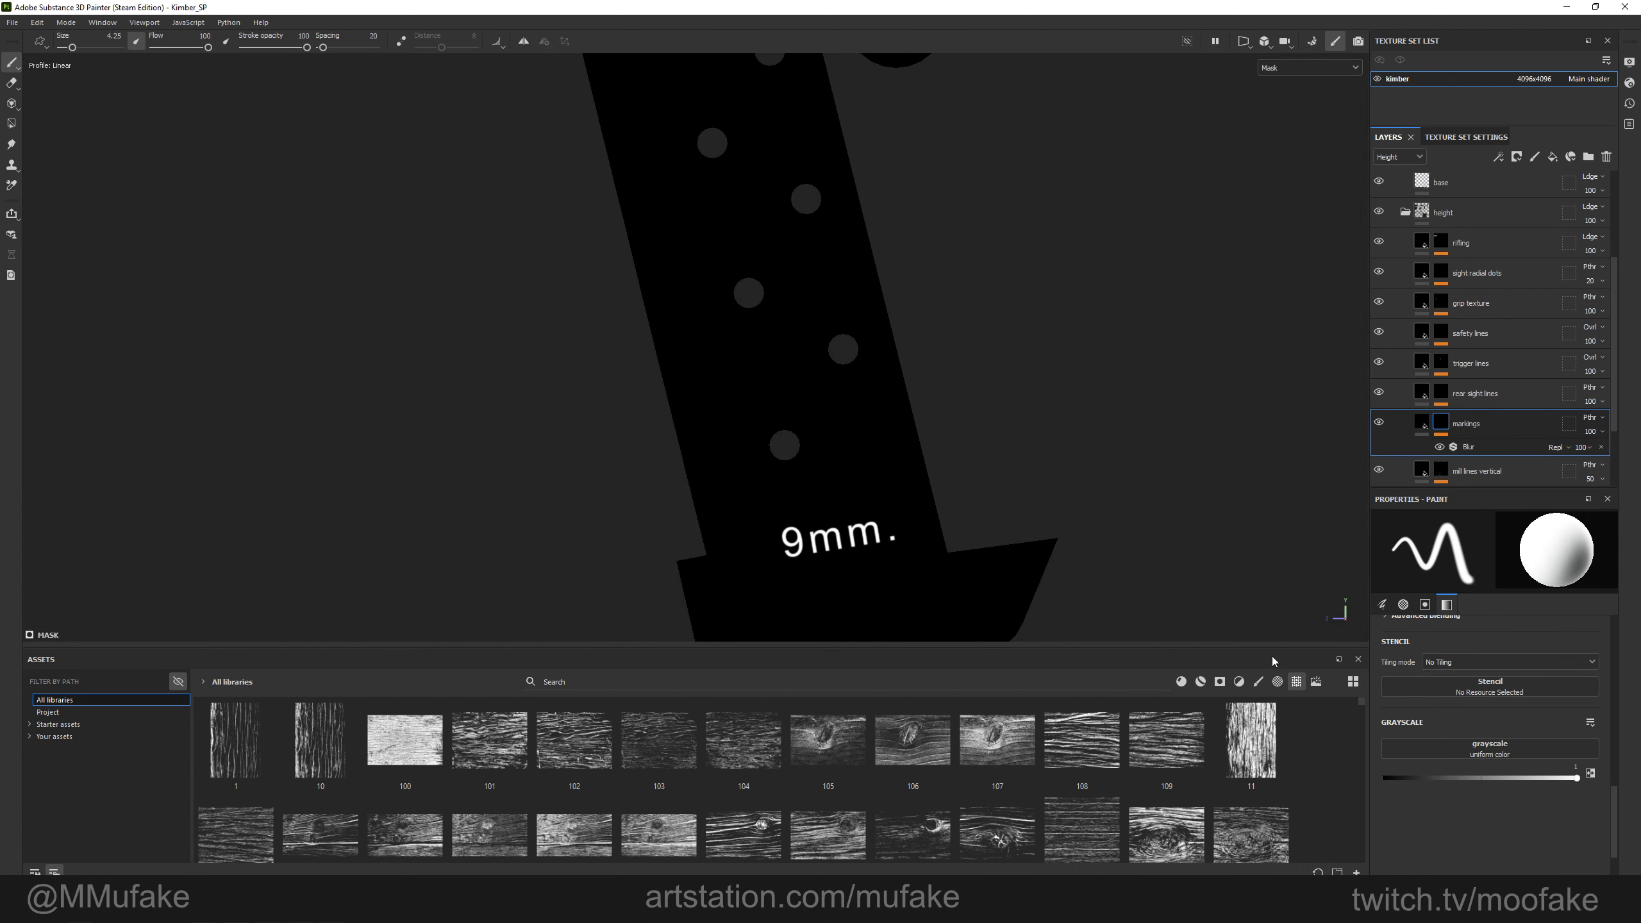
click(49, 712)
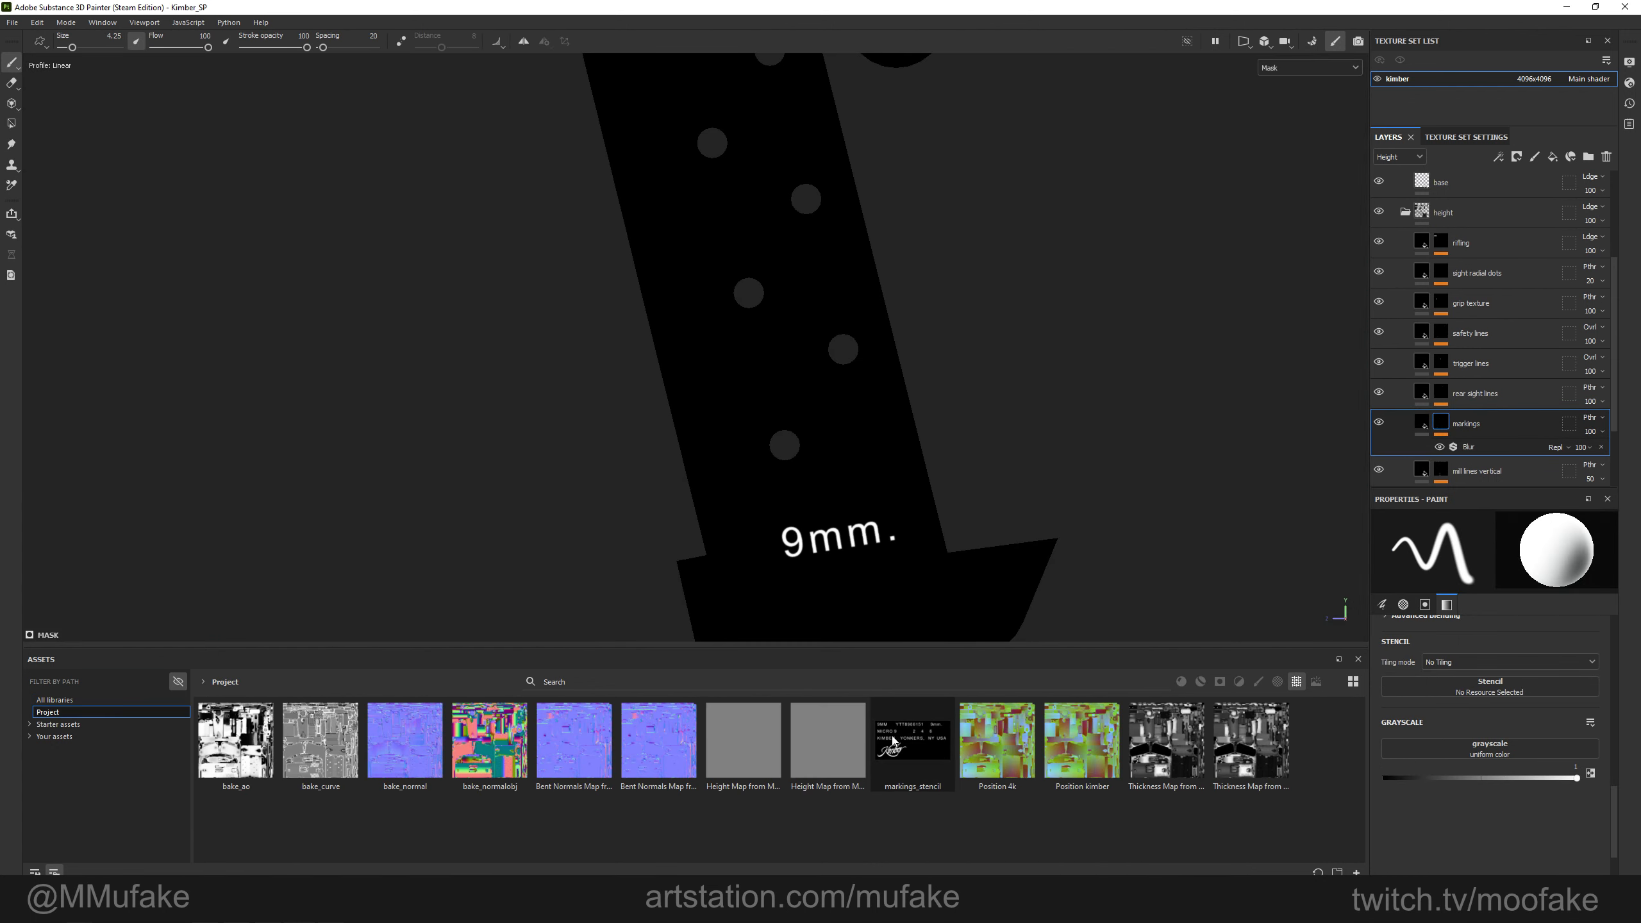
drag(1483, 690, 1483, 689)
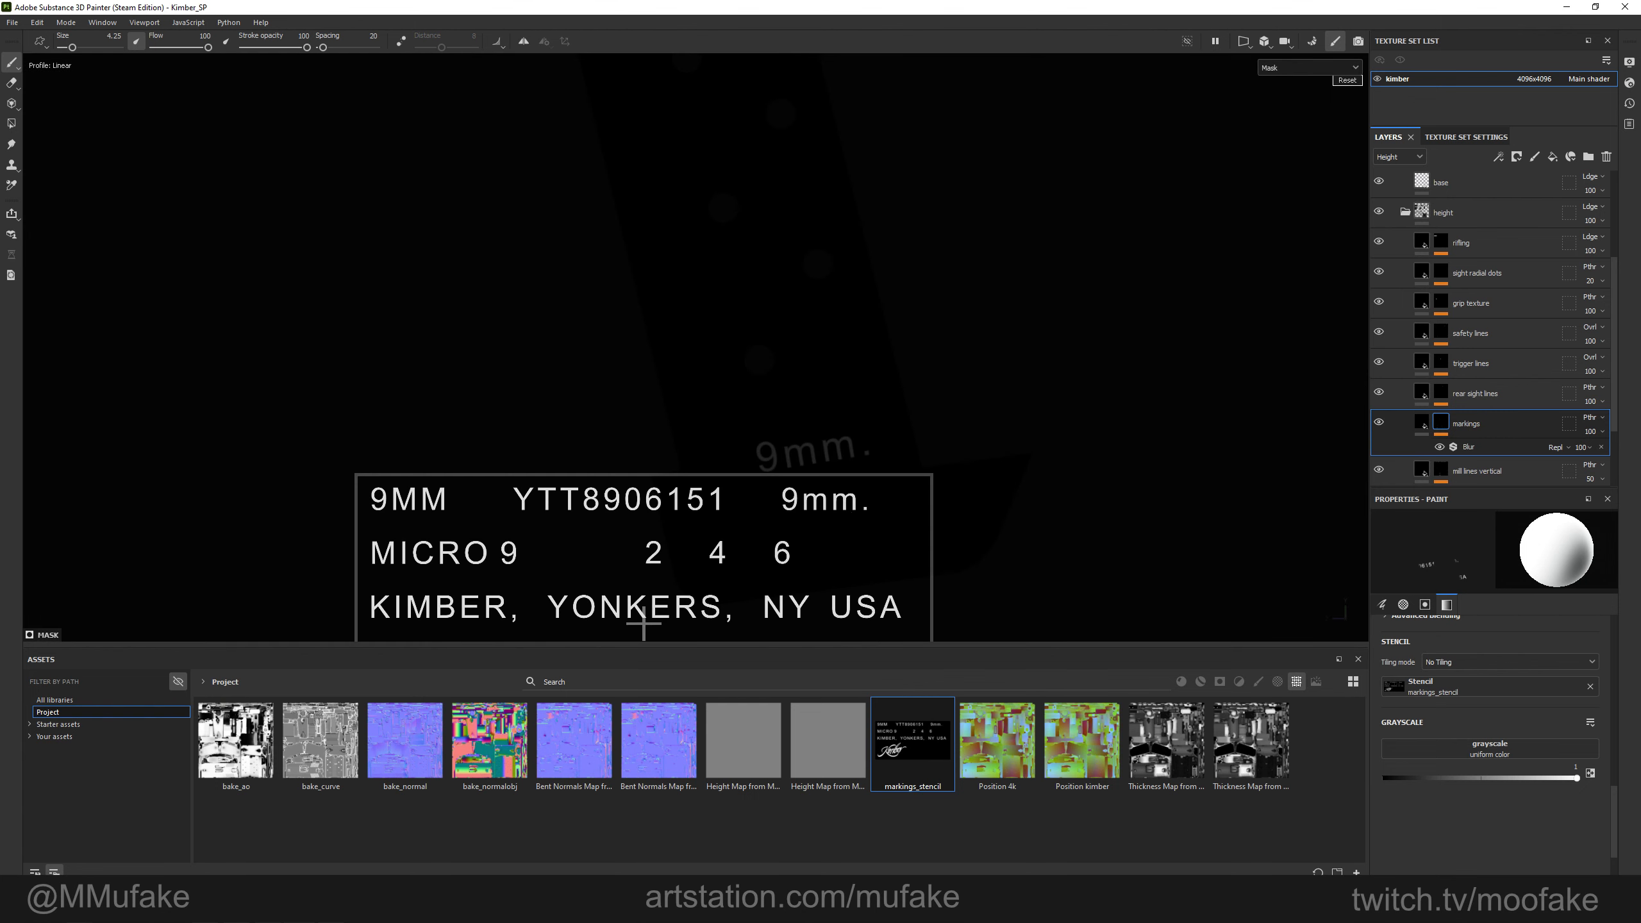
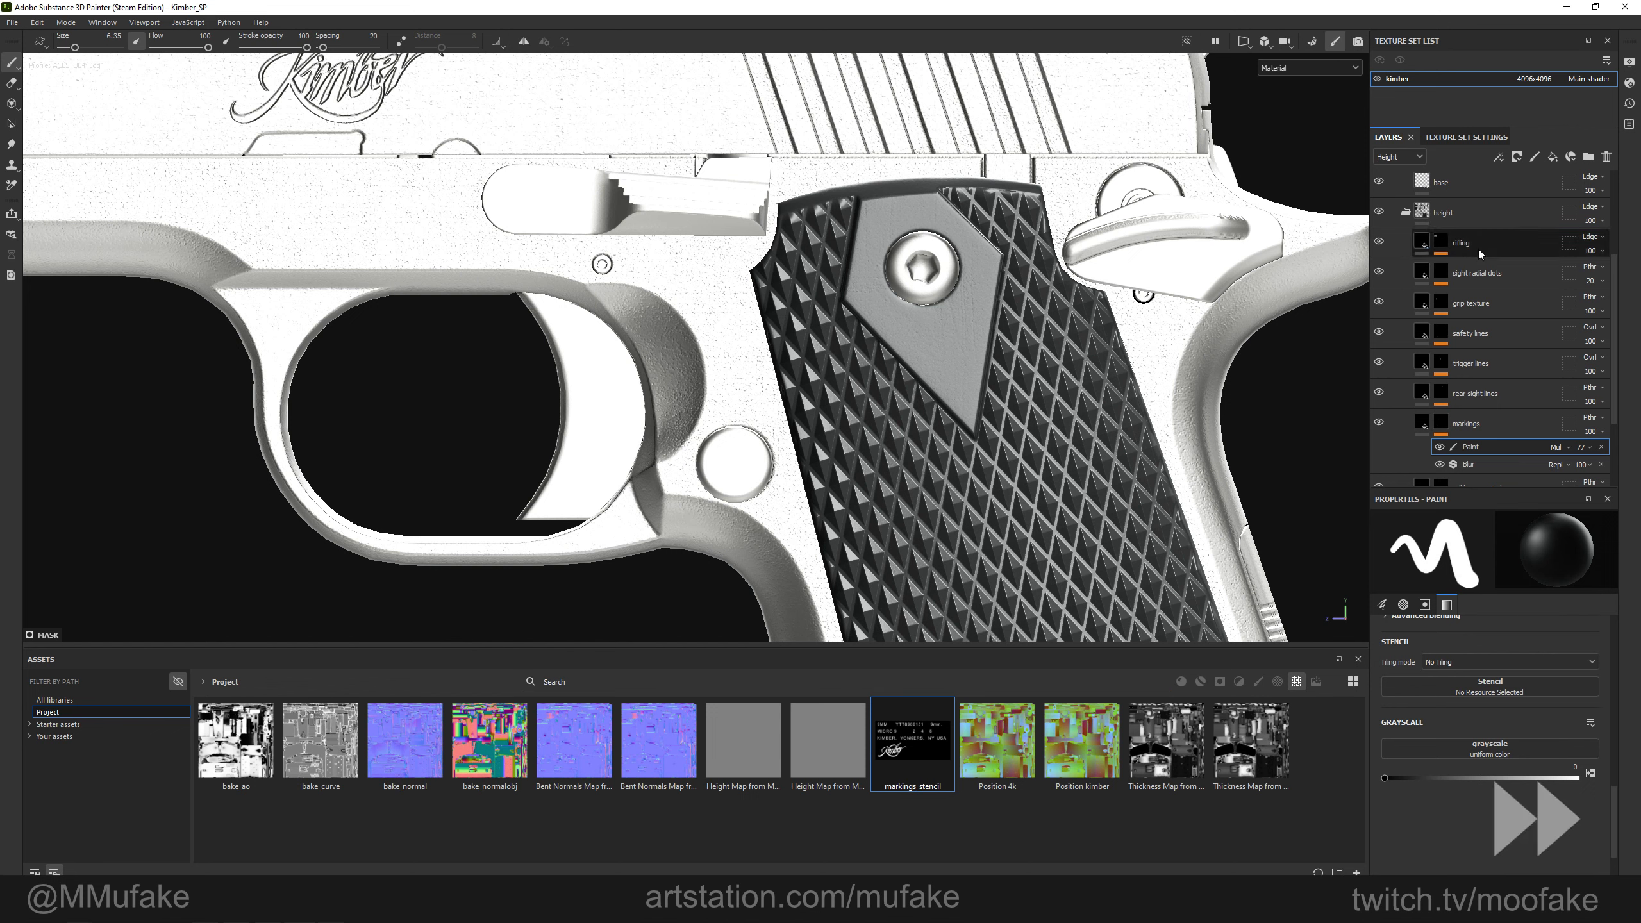
Add a height-only fill layer named mag release above rifling and assign diamonPattern_sharp as its height.
click(1525, 245)
click(1553, 157)
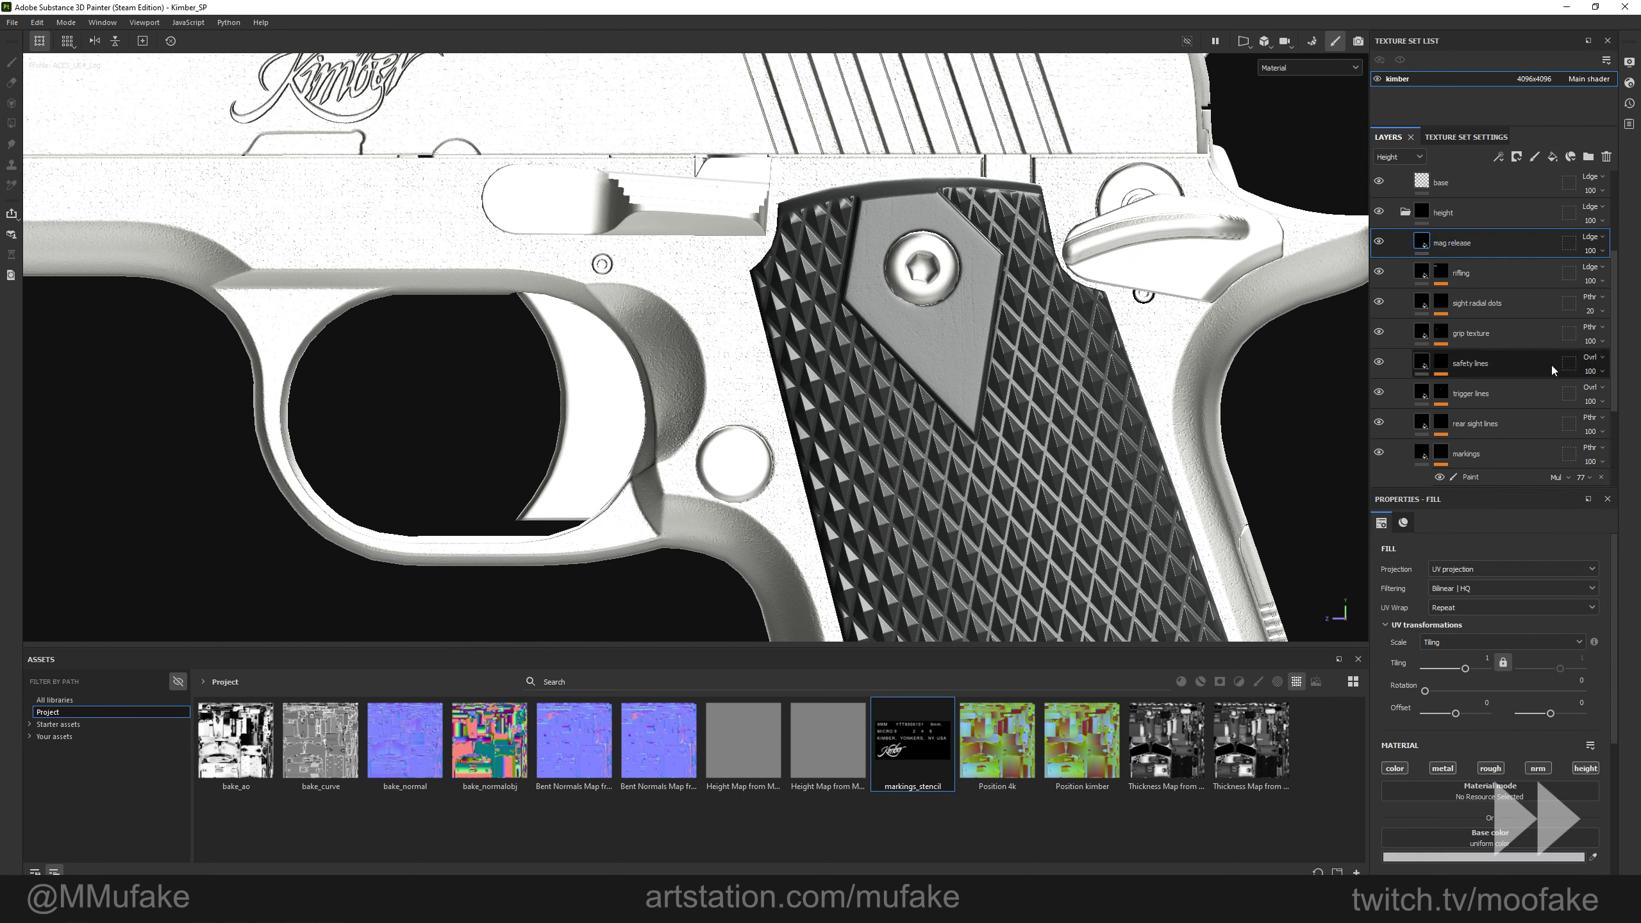
scroll(1580, 733, down, 1)
alt+click(1584, 732)
click(863, 687)
text(diamon)
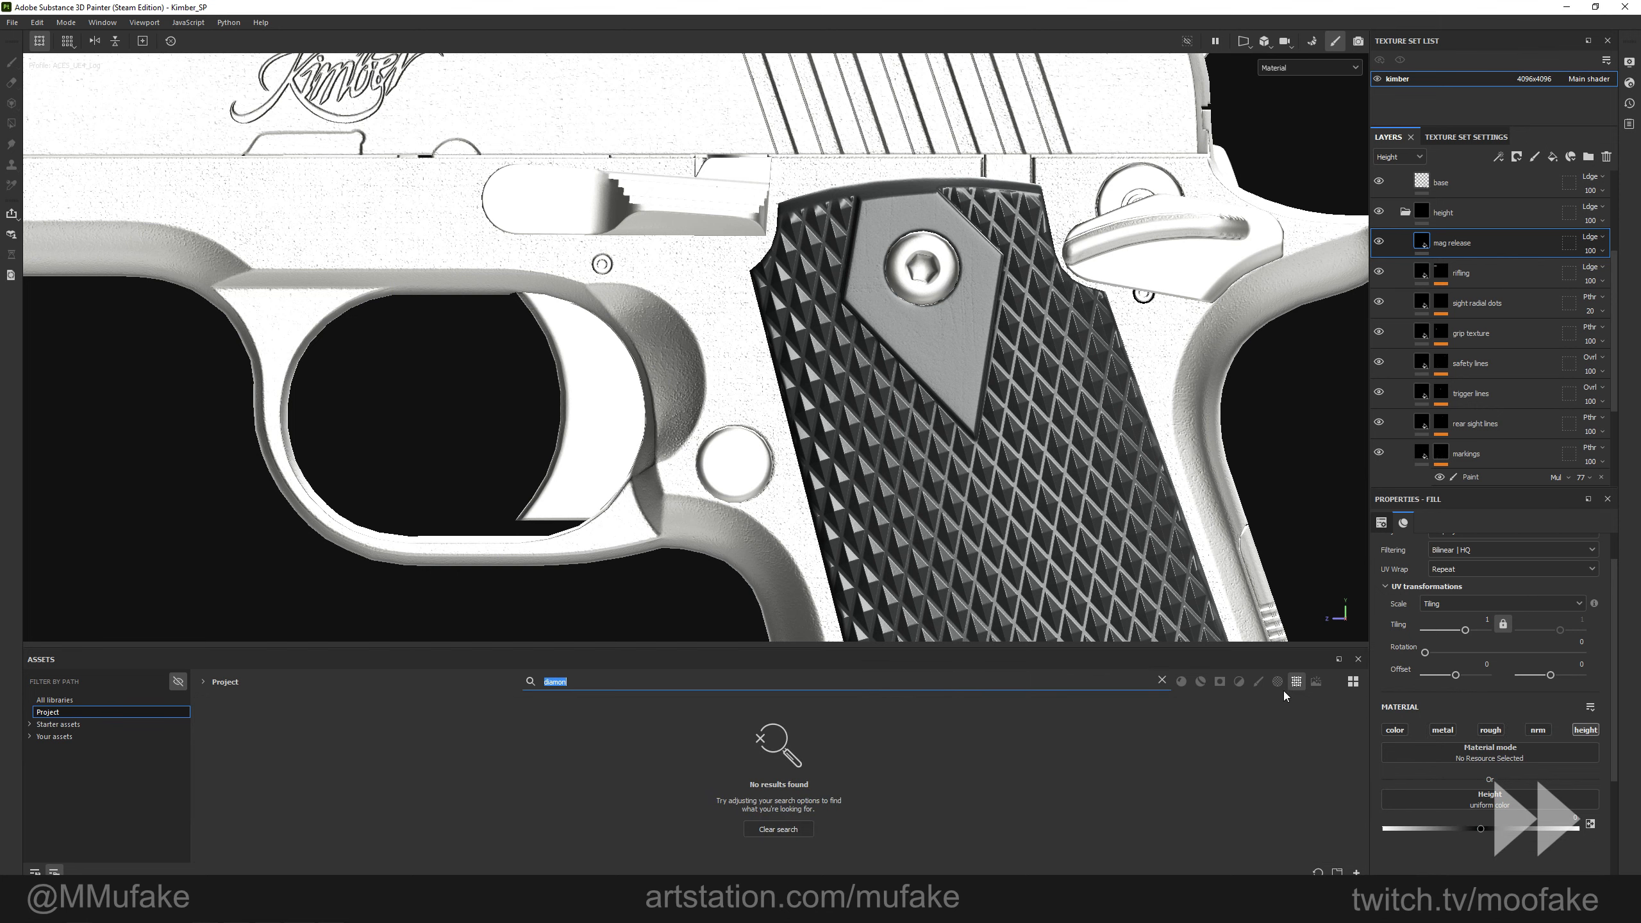
click(54, 700)
drag(236, 740, 1415, 801)
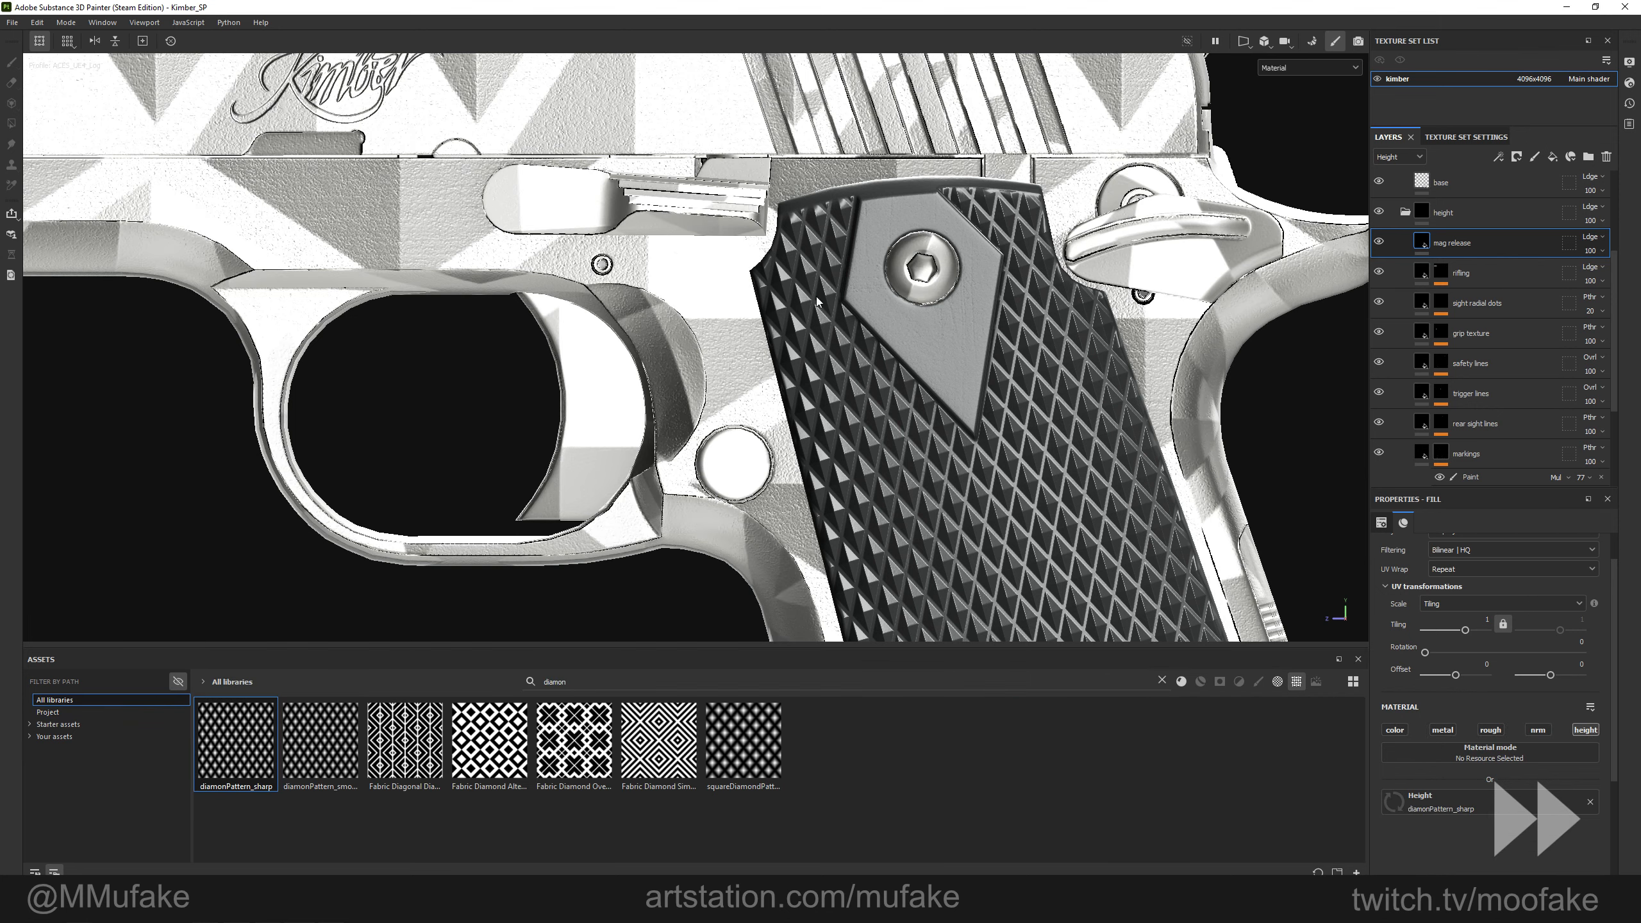
Switch the mag release layer to planar projection and place the pattern over the magazine release button.
scroll(1474, 572, up, 1)
click(1472, 572)
click(1474, 624)
scroll(761, 446, down, 4)
key(e)
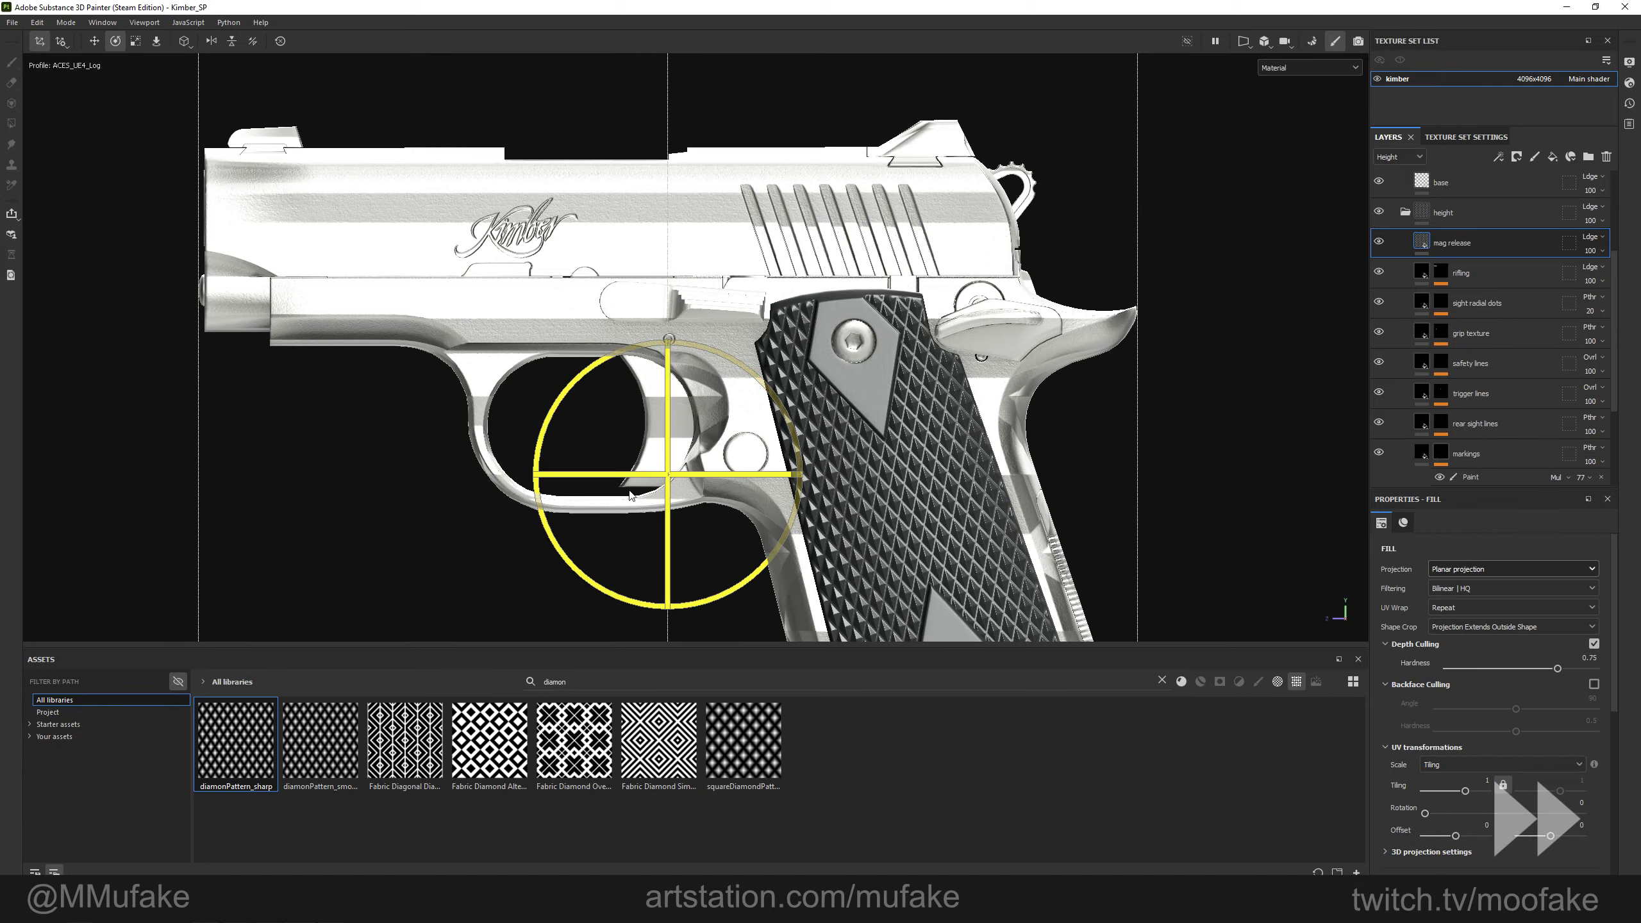
alt+drag(675, 462, 705, 485)
drag(636, 529, 748, 452)
key(w)
alt+drag(748, 451, 882, 485)
key(r)
Add a black mask to the mag release layer and reveal only the release button with Polygon Fill.
right_click(1425, 241)
click(1470, 266)
key(4)
alt+right_drag(322, 300, 169, 47)
drag(169, 47, 228, 48)
alt+middle_drag(1060, 505, 782, 375)
alt+right_drag(782, 375, 898, 401)
alt+middle_drag(1066, 595, 768, 424)
click(775, 429)
alt+shift+drag(652, 381, 742, 345)
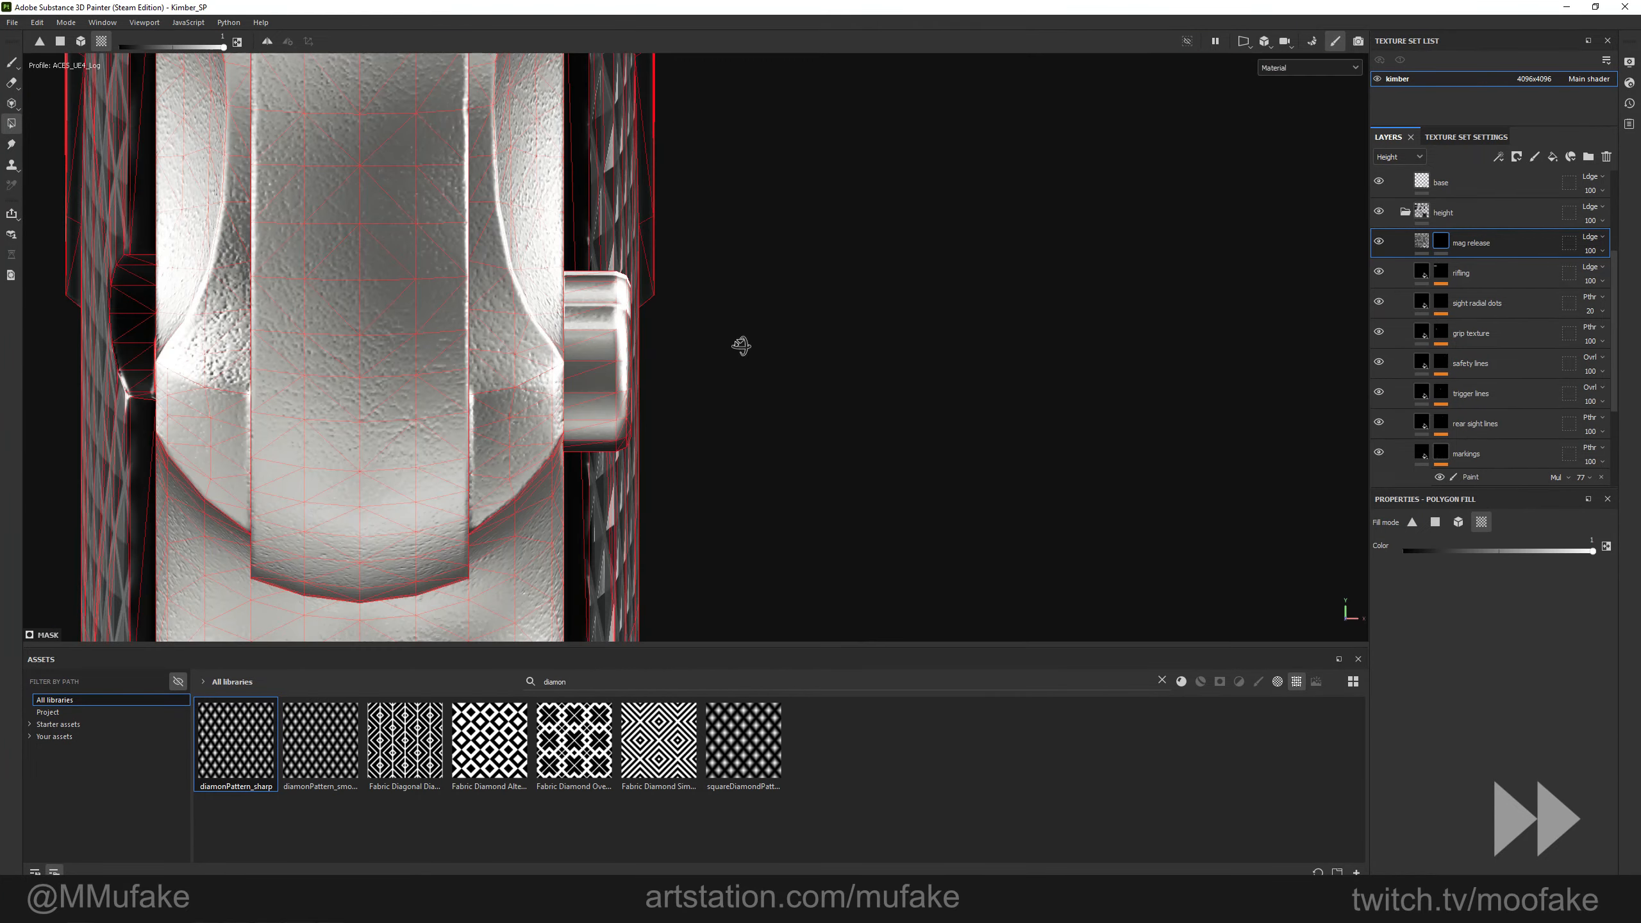
drag(468, 195, 631, 526)
alt+drag(631, 525, 361, 414)
Scale the diamond projection down on the release button and rotate it about 45 degrees into a square grid.
click(1422, 241)
scroll(1401, 607, down, 4)
alt+shift+drag(931, 414, 833, 401)
alt+right_drag(904, 440, 838, 466)
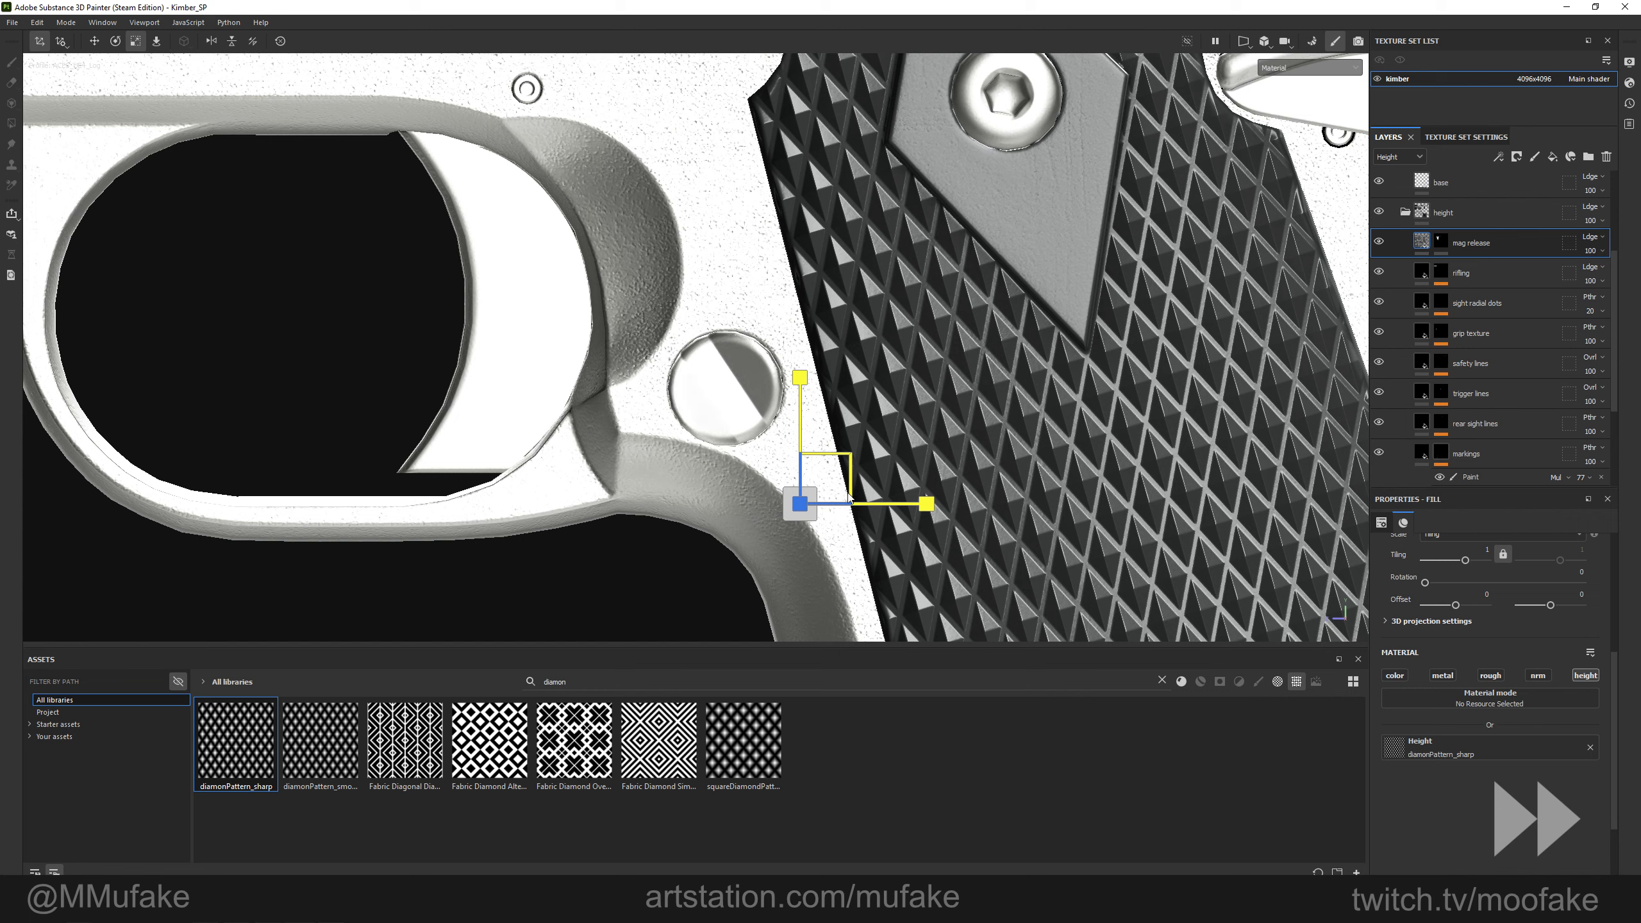
scroll(809, 411, up, 2)
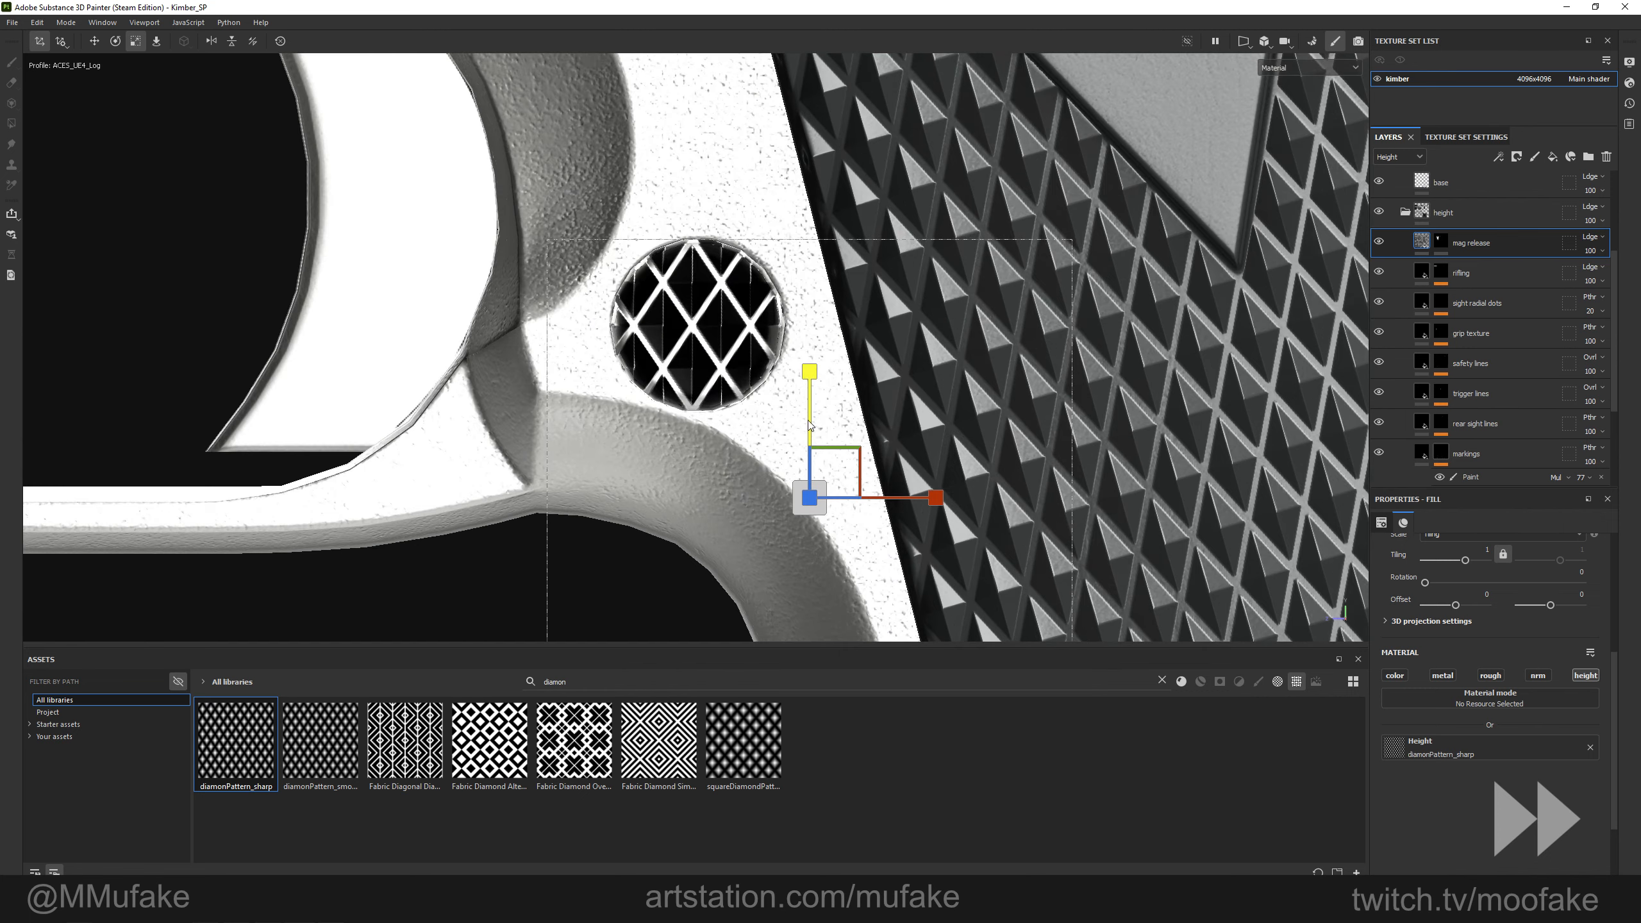
key(e)
drag(810, 365, 906, 405)
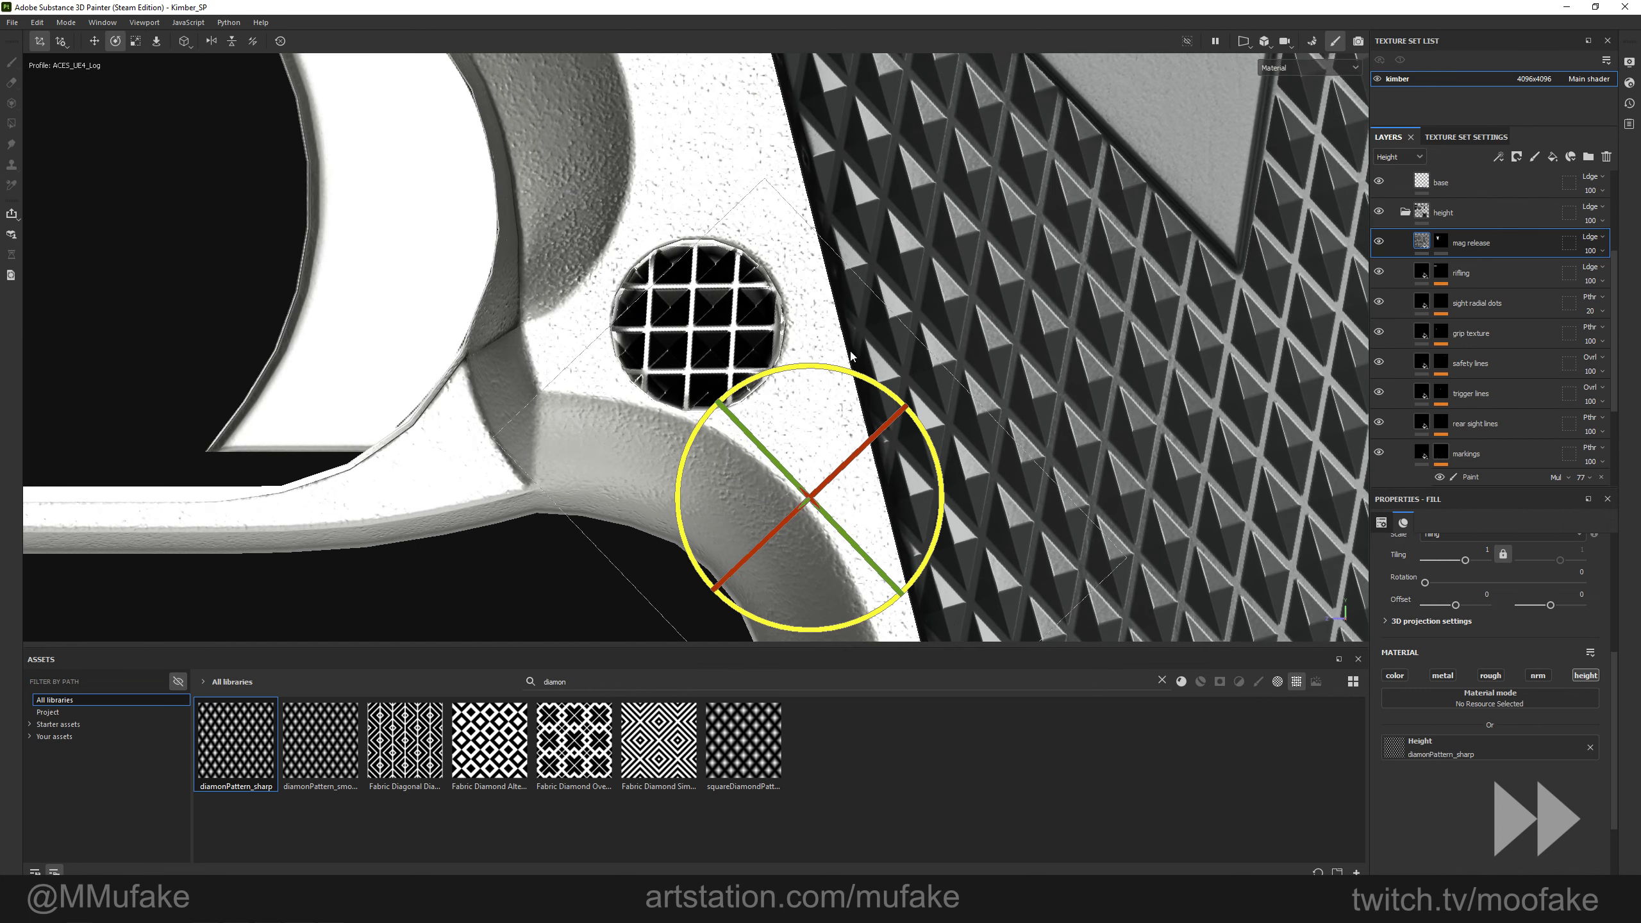
key(r)
key(e)
key(w)
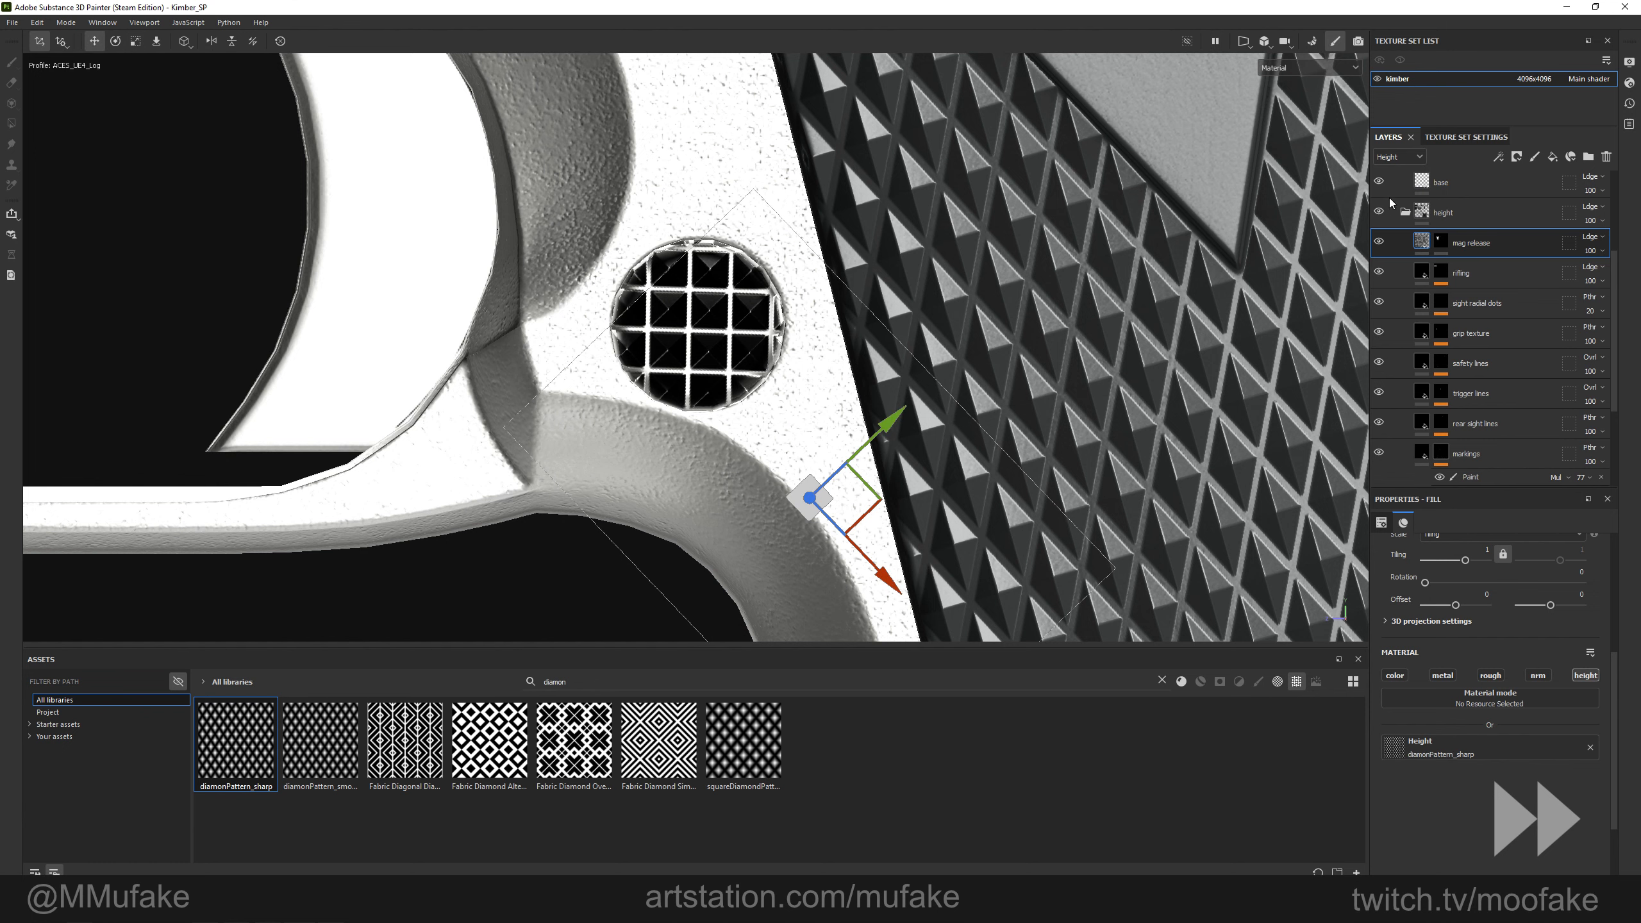
Set the mag release layer's height opacity to 23 and shift the diamond pattern into alignment on the button face.
mouse_move(834, 414)
alt+mouse_down()
mouse_move(730, 453)
mouse_move(834, 420)
alt+mouse_up()
key(e)
drag(938, 520, 941, 501)
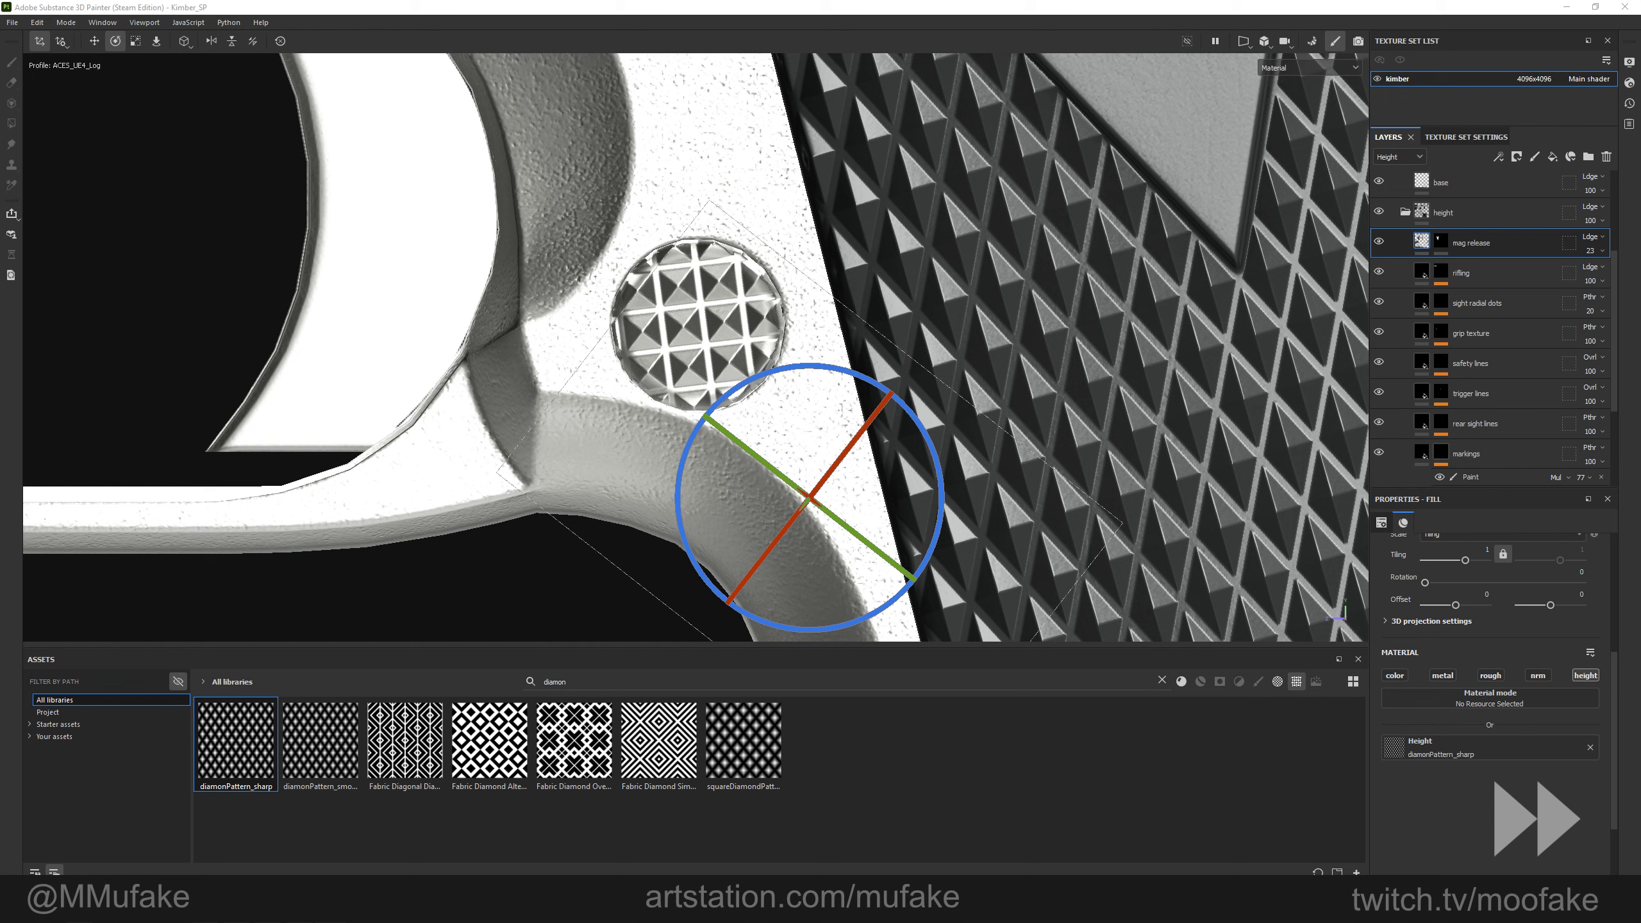
key(ctrl+z)
key(w)
drag(801, 468, 597, 481)
key(e)
key(r)
key(w)
drag(858, 495, 857, 490)
scroll(808, 440, down, 4)
alt+drag(807, 439, 637, 335)
scroll(761, 389, up, 4)
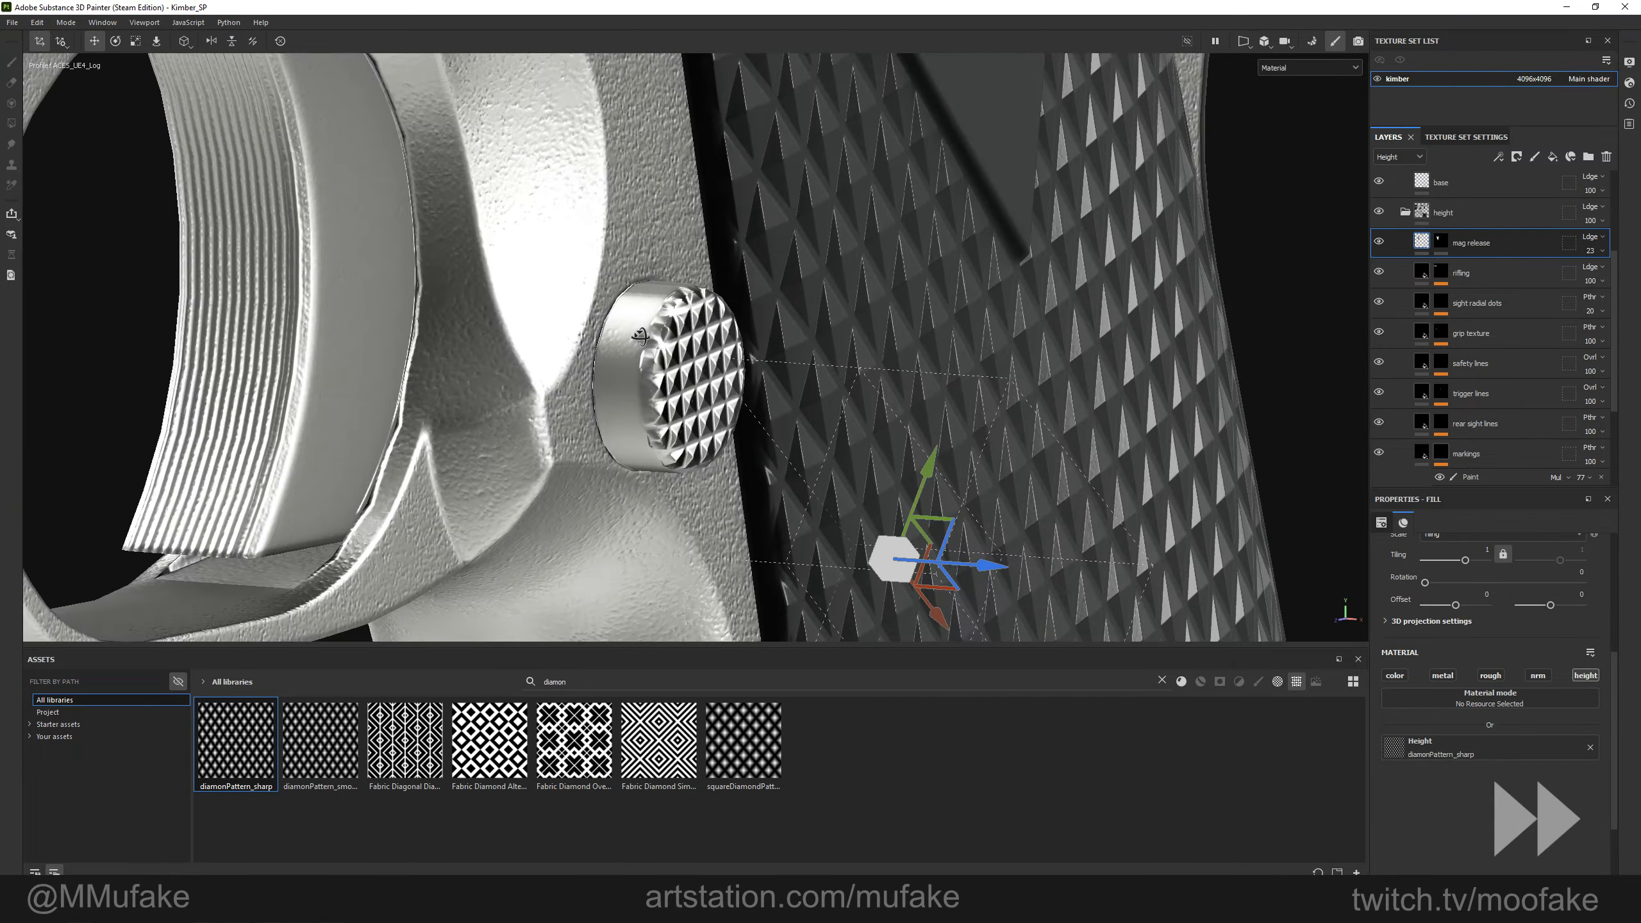
Add a fill effect to the mag release mask and assign Gradient Linear 1 as its grayscale.
key(4)
mouse_move(1085, 313)
alt+mouse_down()
mouse_move(898, 323)
mouse_move(1115, 313)
alt+mouse_up()
right_click(1442, 243)
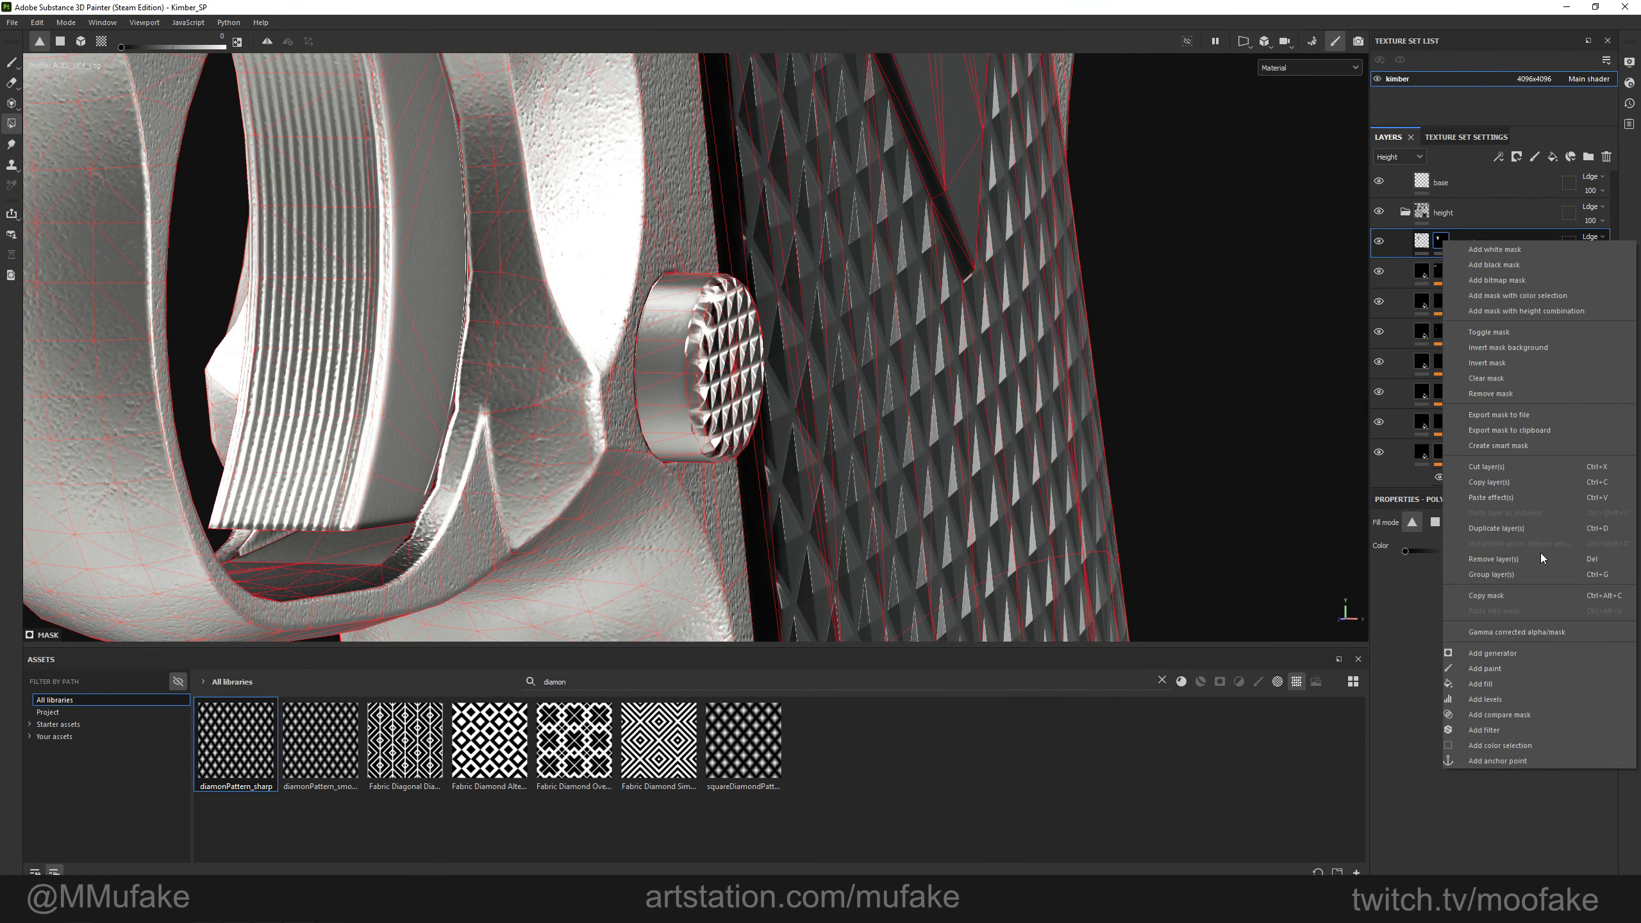
click(1532, 672)
right_click(1468, 251)
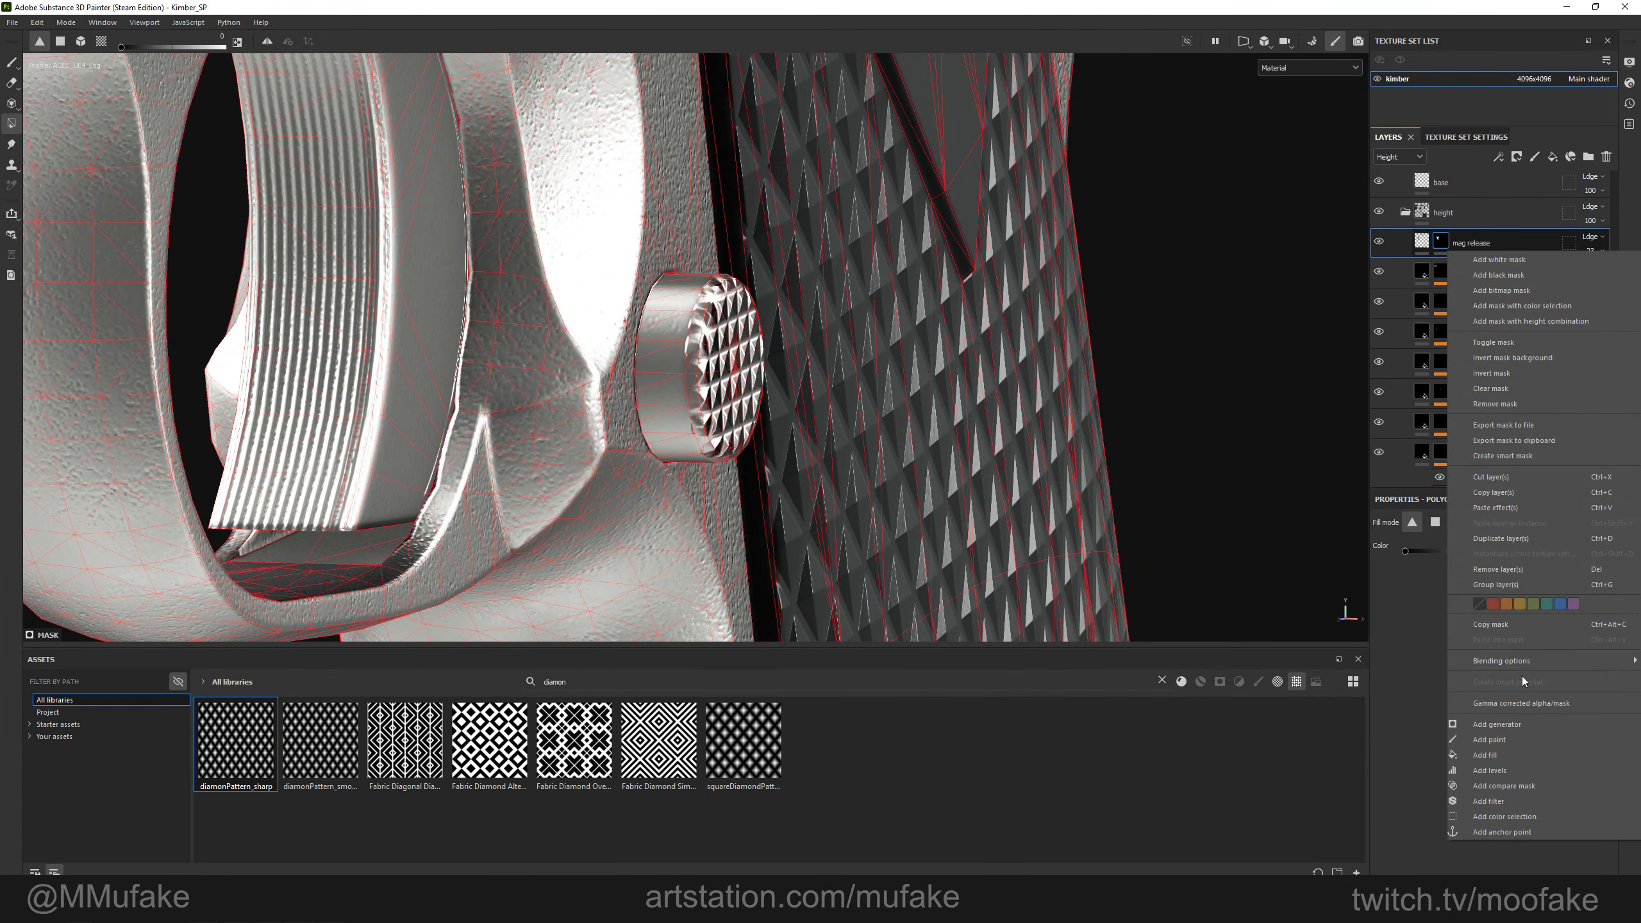
click(1484, 754)
click(1161, 681)
text(grad)
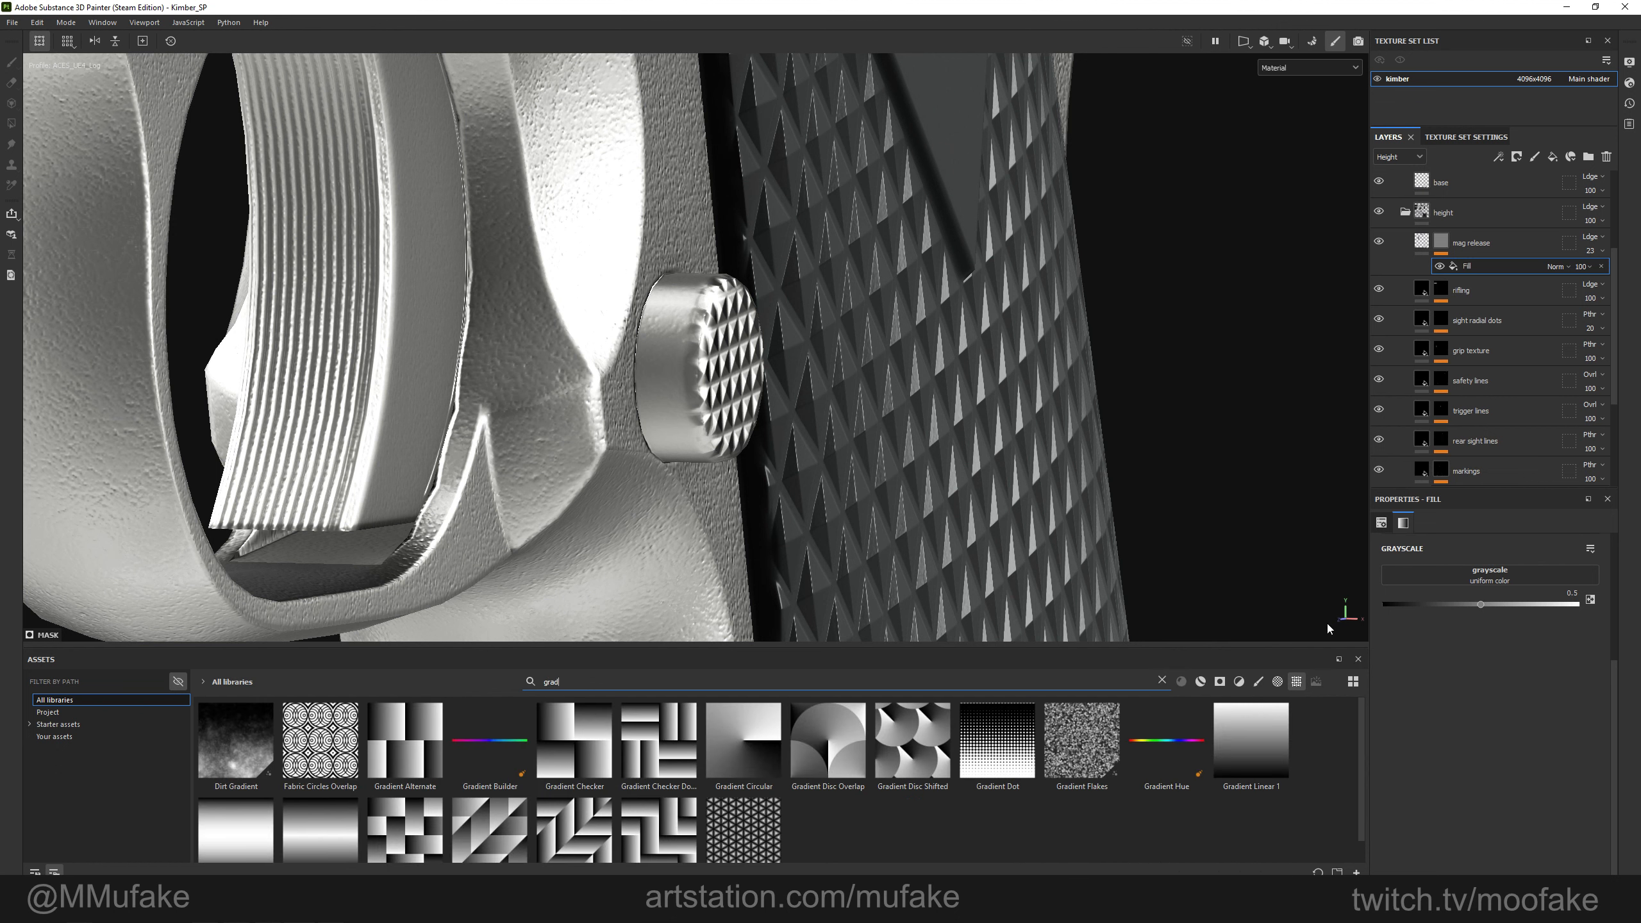
drag(1257, 728, 1486, 601)
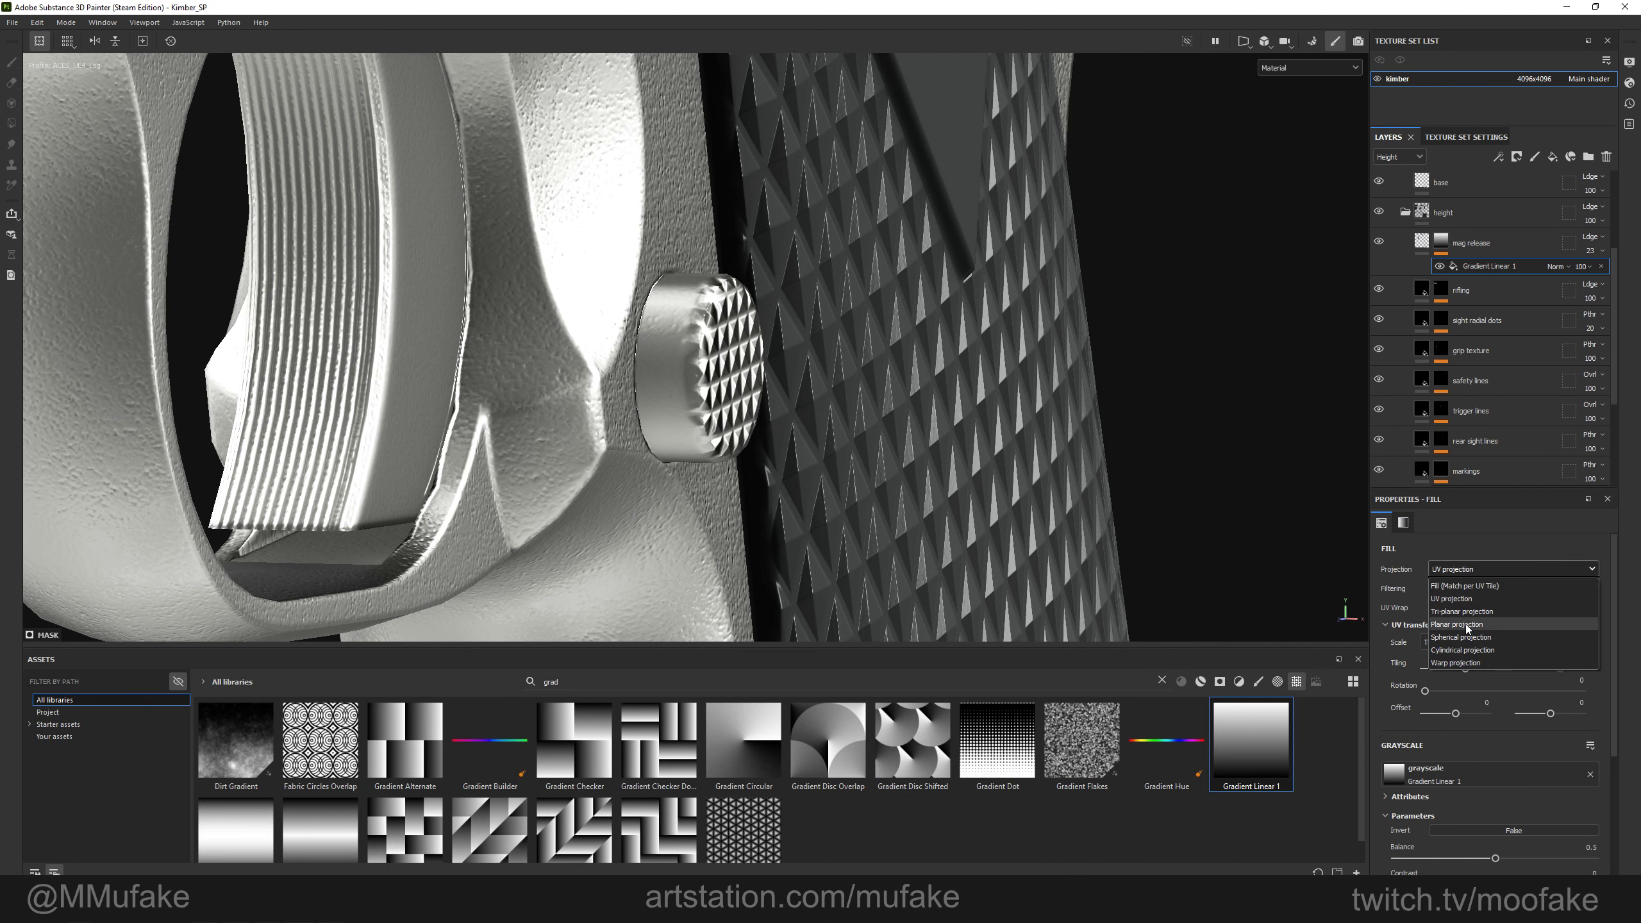
Set the gradient fill to planar projection with UV Wrap set to None.
alt+shift+drag(1184, 612, 1034, 549)
alt+right_drag(1034, 549, 699, 431)
key(r)
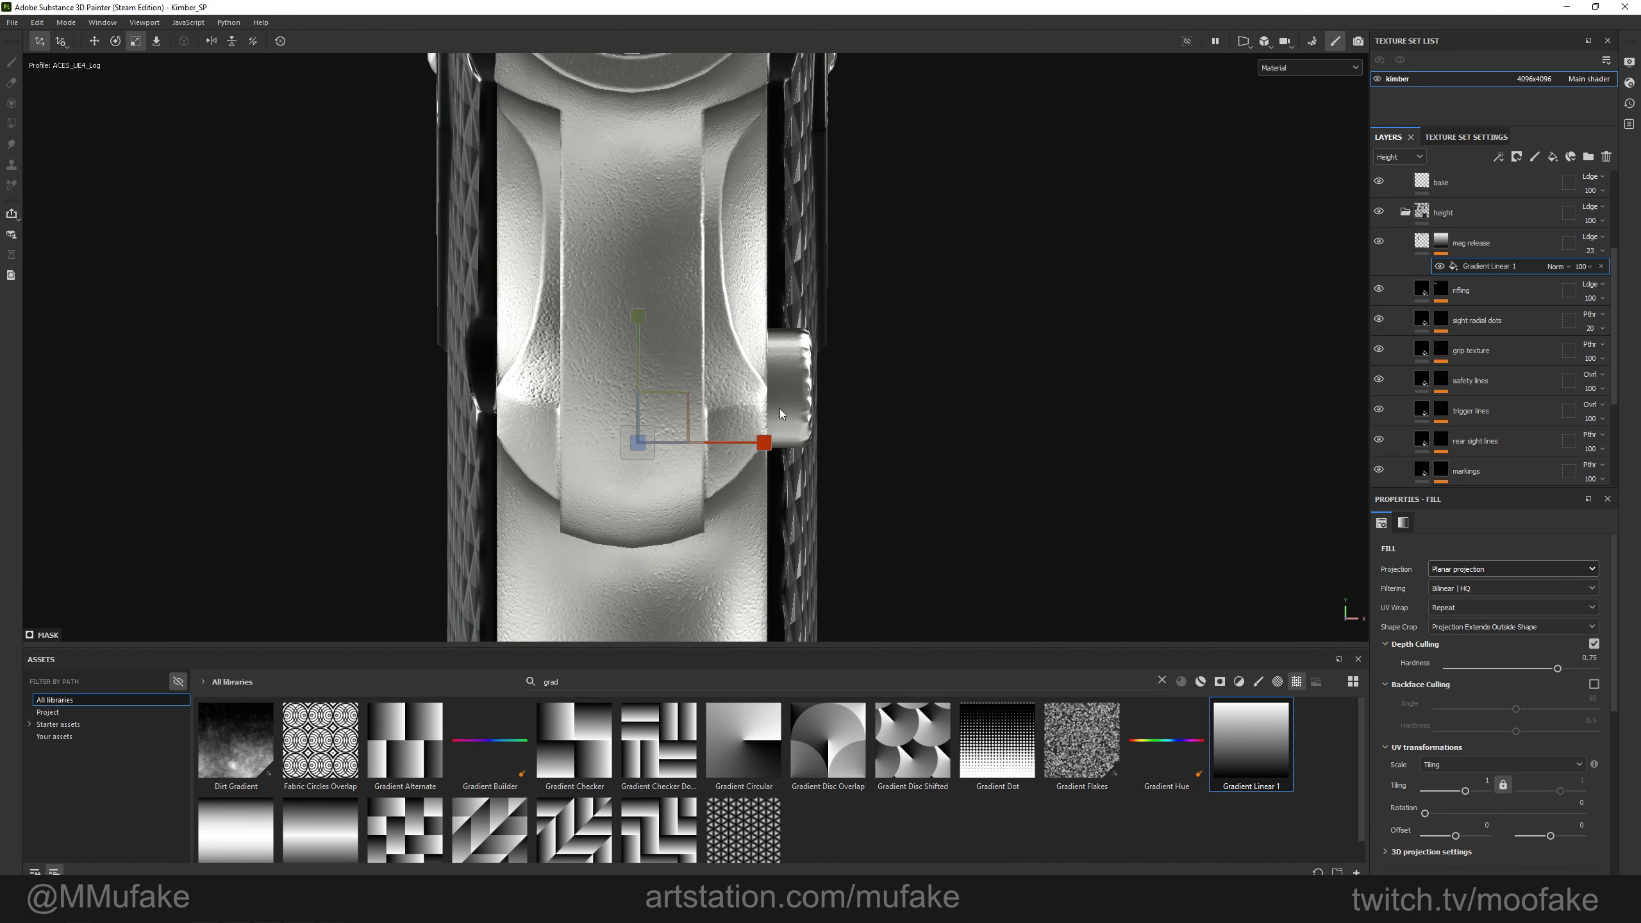
alt+click(1441, 241)
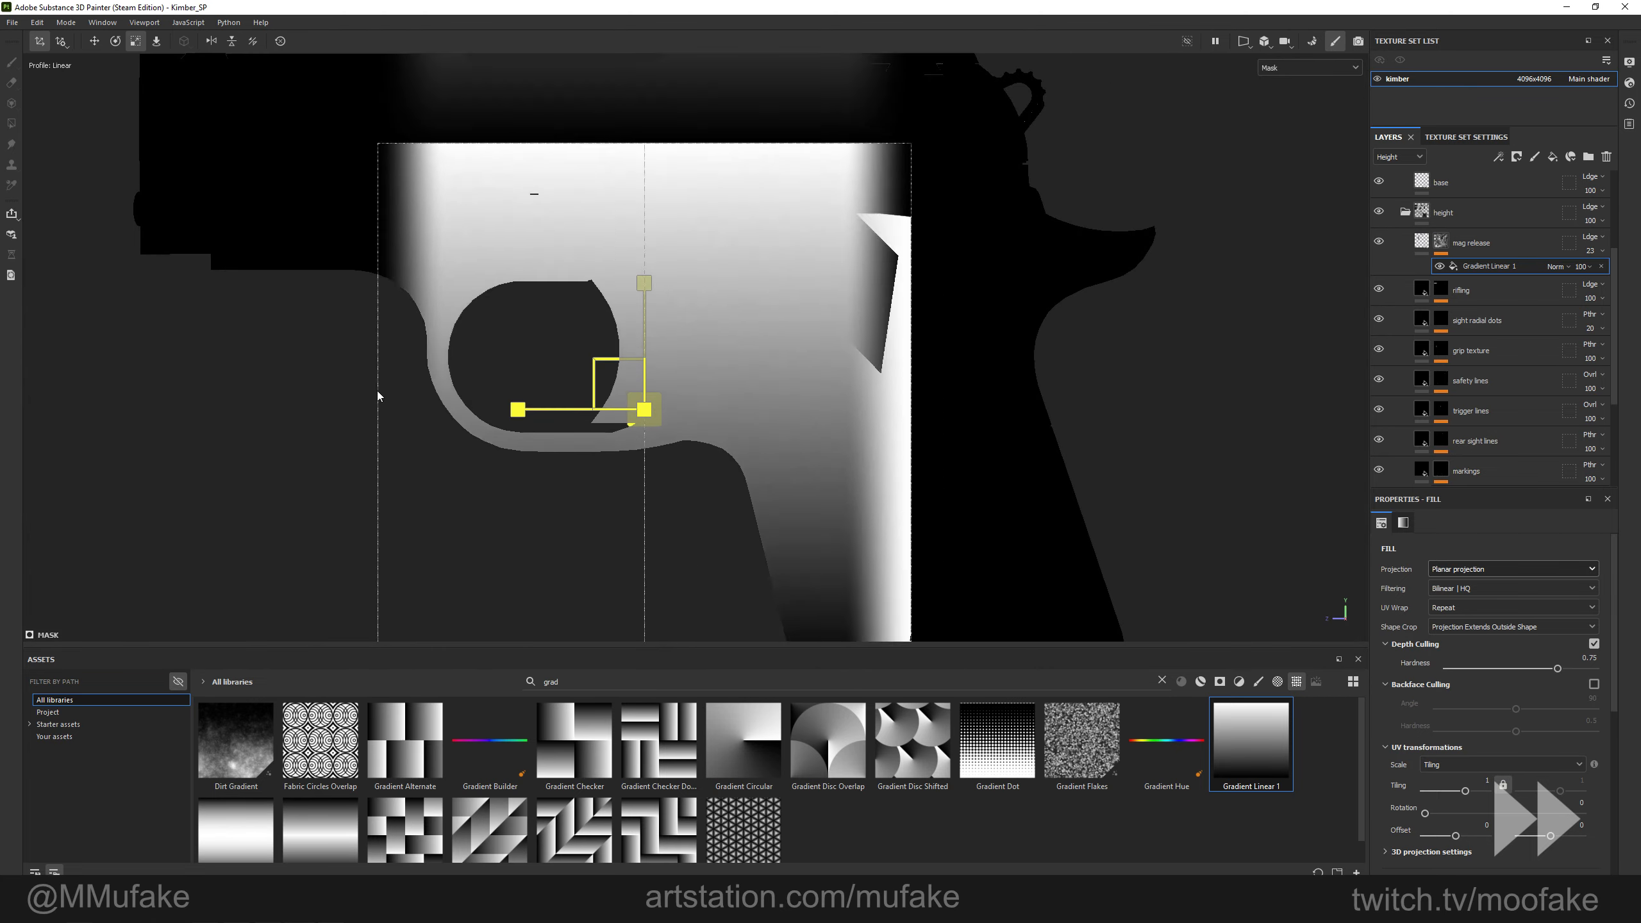
click(1449, 608)
click(1444, 622)
Rotate the gradient projection a quarter turn and move it onto the protruding release button.
alt+shift+drag(762, 452, 905, 456)
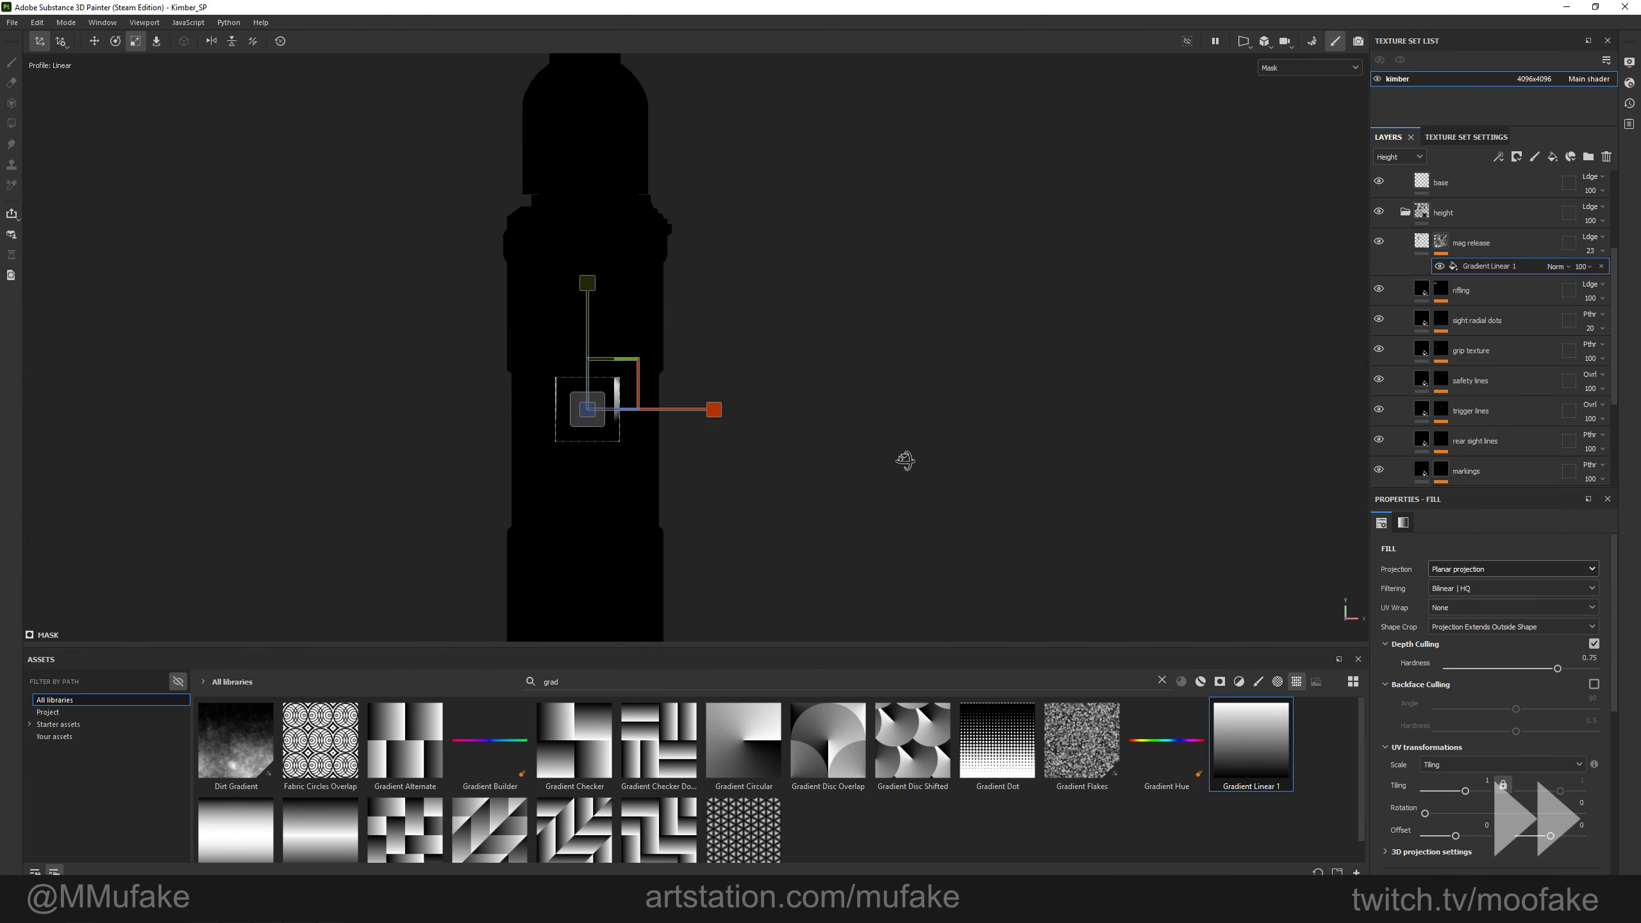
alt+right_drag(905, 456, 989, 472)
key(e)
key(w)
drag(684, 398, 826, 398)
alt+right_drag(826, 399, 885, 407)
key(e)
shift+drag(823, 294, 630, 285)
key(r)
alt+drag(745, 400, 698, 430)
alt+right_drag(698, 430, 743, 440)
key(w)
drag(627, 432, 458, 434)
Centre the gradient projection on the button and narrow it to the button's outer end.
key(m)
alt+shift+drag(575, 420, 776, 392)
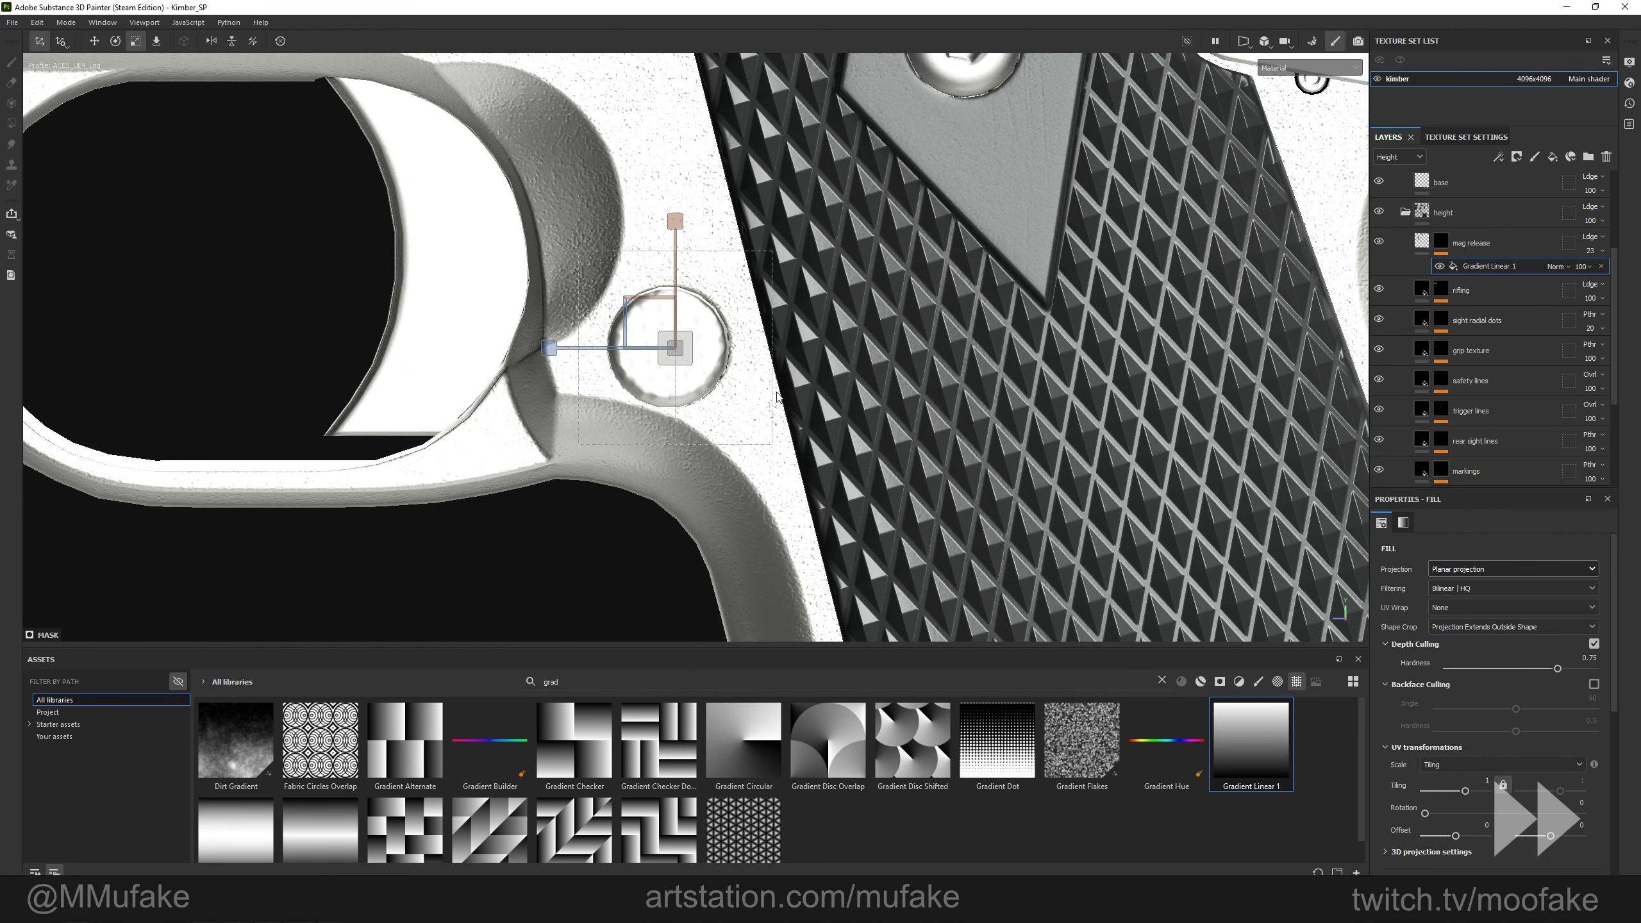
key(w)
drag(653, 327, 660, 362)
alt+middle_drag(648, 365, 709, 407)
alt+right_drag(709, 408, 752, 420)
key(r)
drag(487, 380, 638, 383)
key(r)
key(c)
alt+right_drag(678, 388, 886, 375)
key(w)
drag(542, 379, 557, 380)
Set the gradient fill's blend mode to Multiply and readjust its position on the release button.
click(1557, 266)
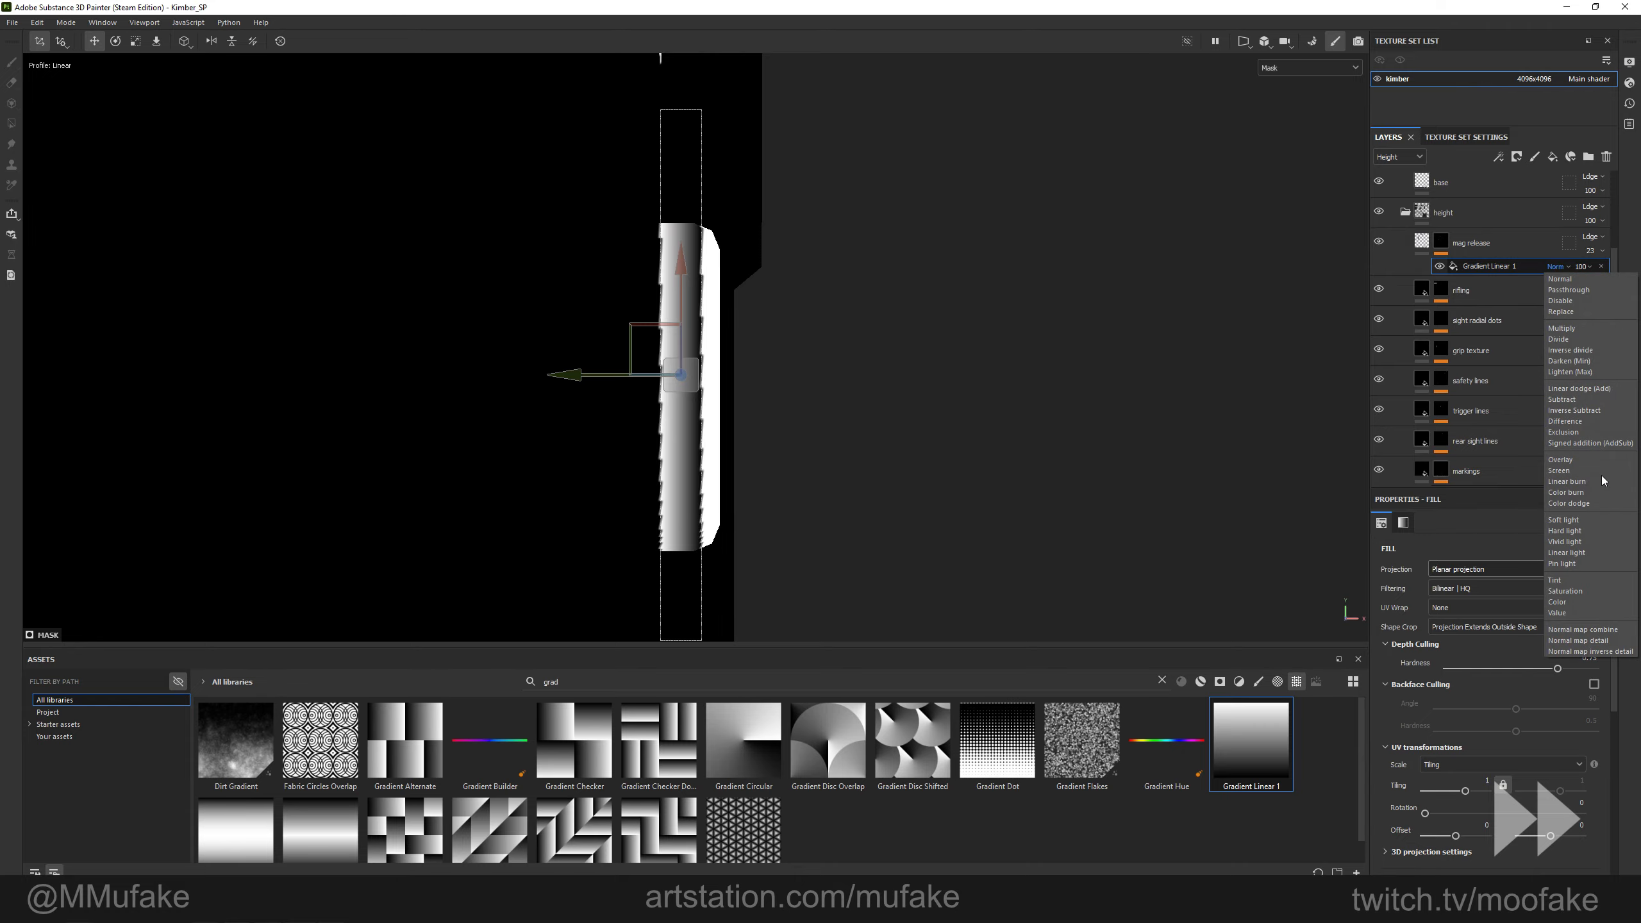
click(1562, 328)
key(e)
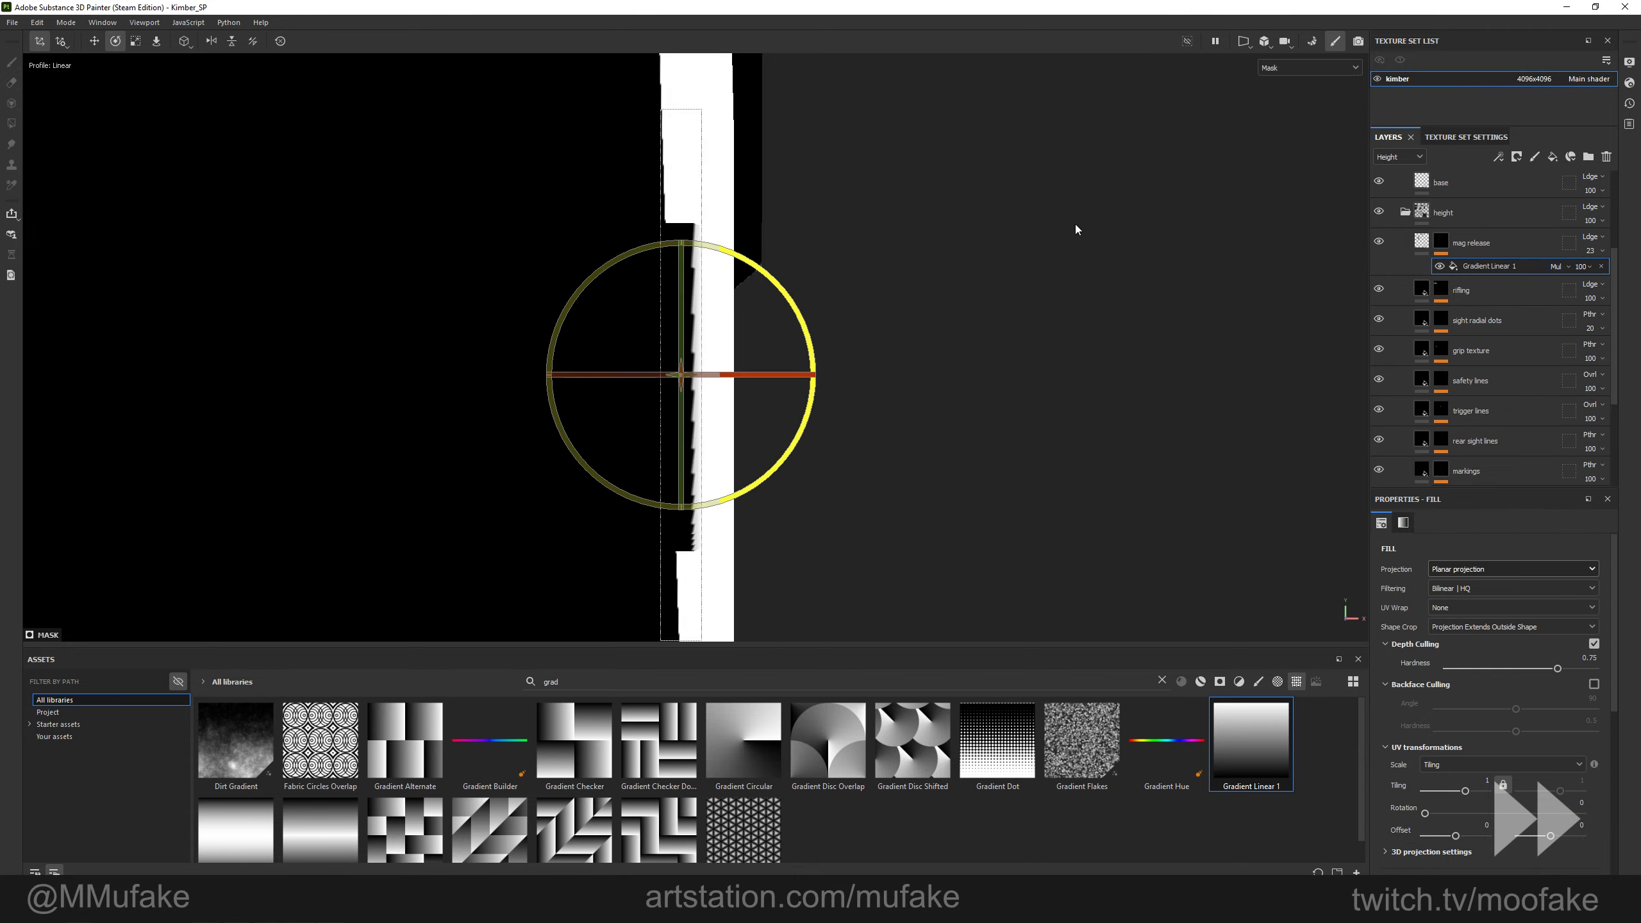
key(m)
key(w)
alt+drag(772, 345, 774, 395)
drag(688, 363, 816, 387)
Check the textured magazine release button from the side and collapse the metal folder.
scroll(816, 387, down, 3)
alt+middle_drag(815, 387, 1059, 494)
scroll(868, 374, down, 2)
mouse_move(868, 373)
alt+mouse_down()
mouse_move(698, 436)
mouse_move(1235, 376)
alt+mouse_up()
scroll(761, 430, down, 5)
click(1236, 375)
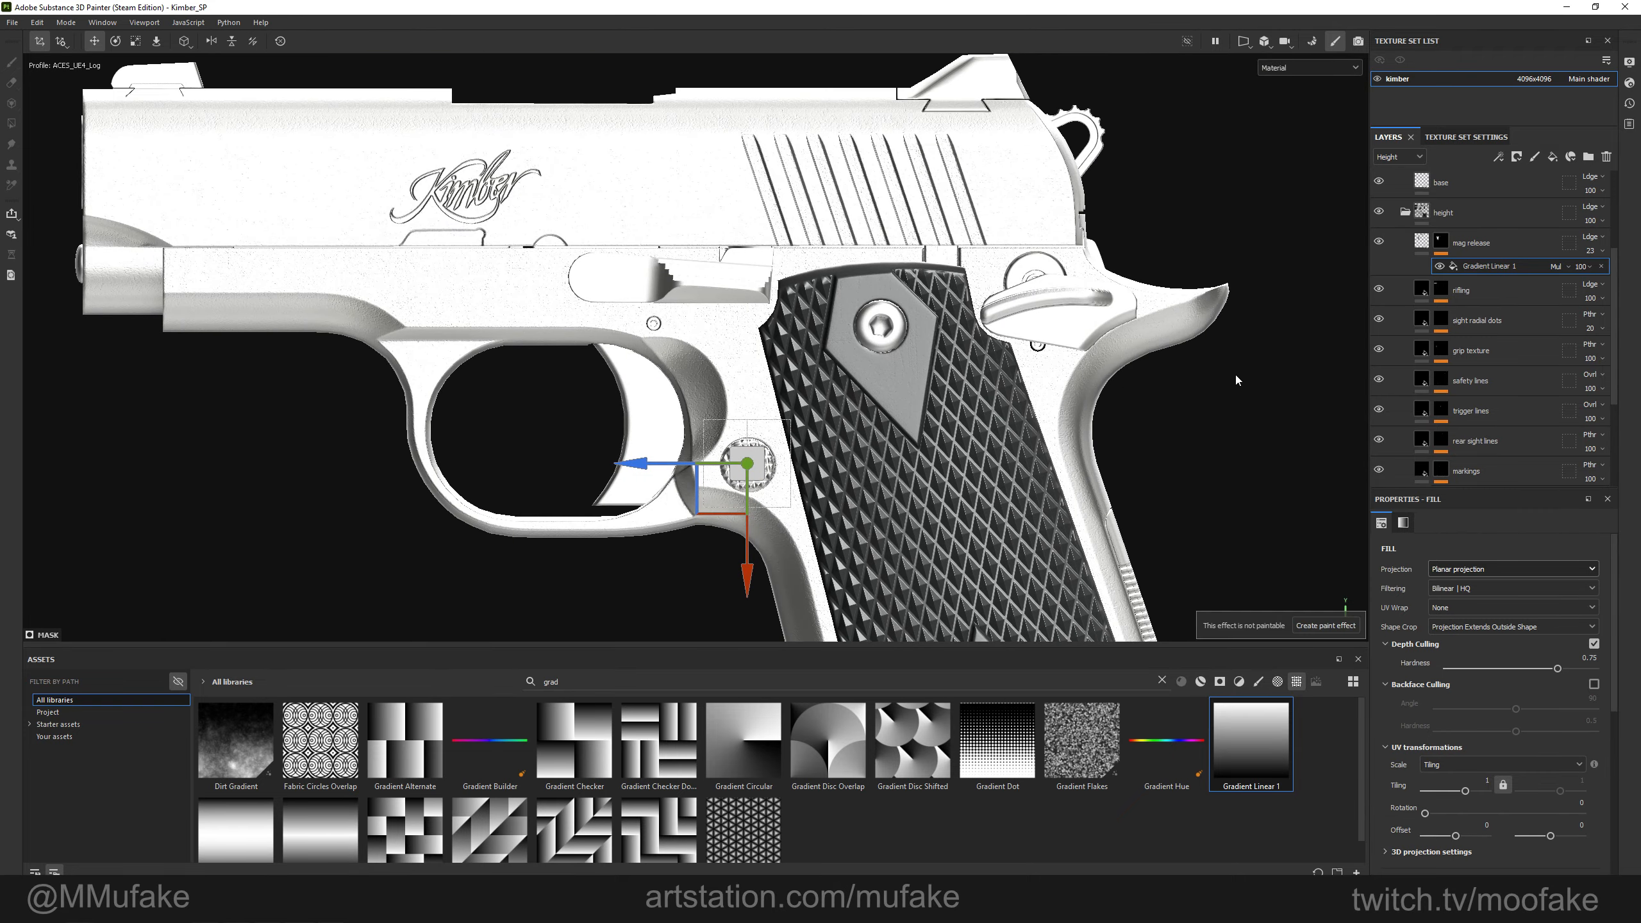
click(1406, 213)
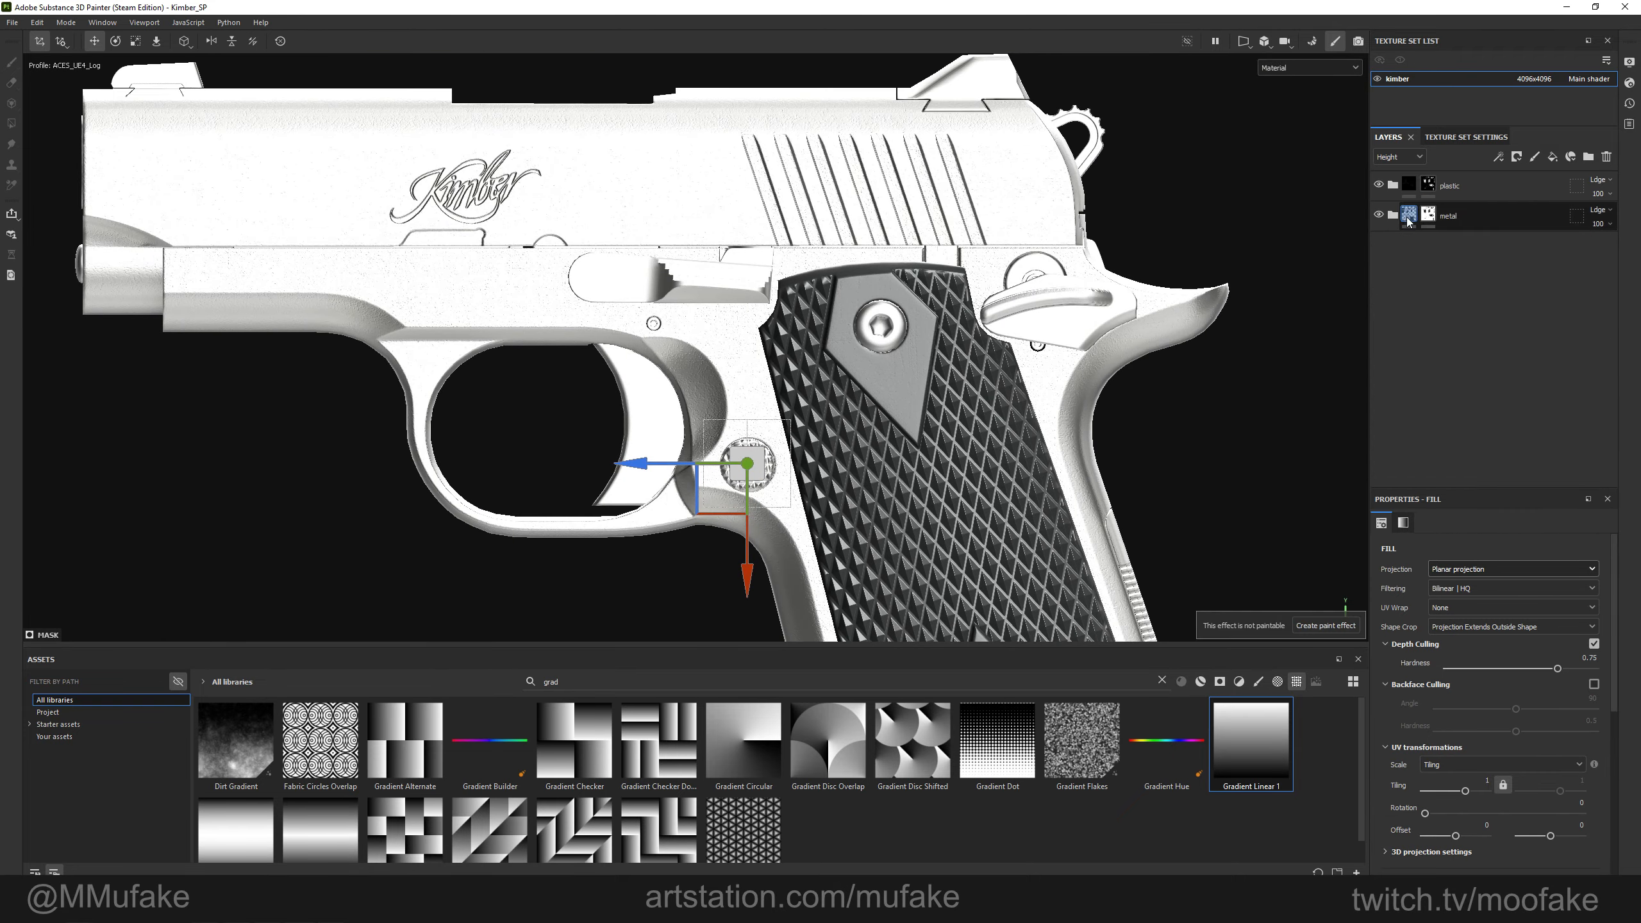
Inspect the finished height details on the whole pistol from several angles.
click(1408, 218)
scroll(1023, 338, down, 4)
mouse_move(1024, 339)
alt+mouse_down()
mouse_move(995, 381)
mouse_move(884, 435)
alt+mouse_up()
alt+middle_drag(884, 435, 950, 384)
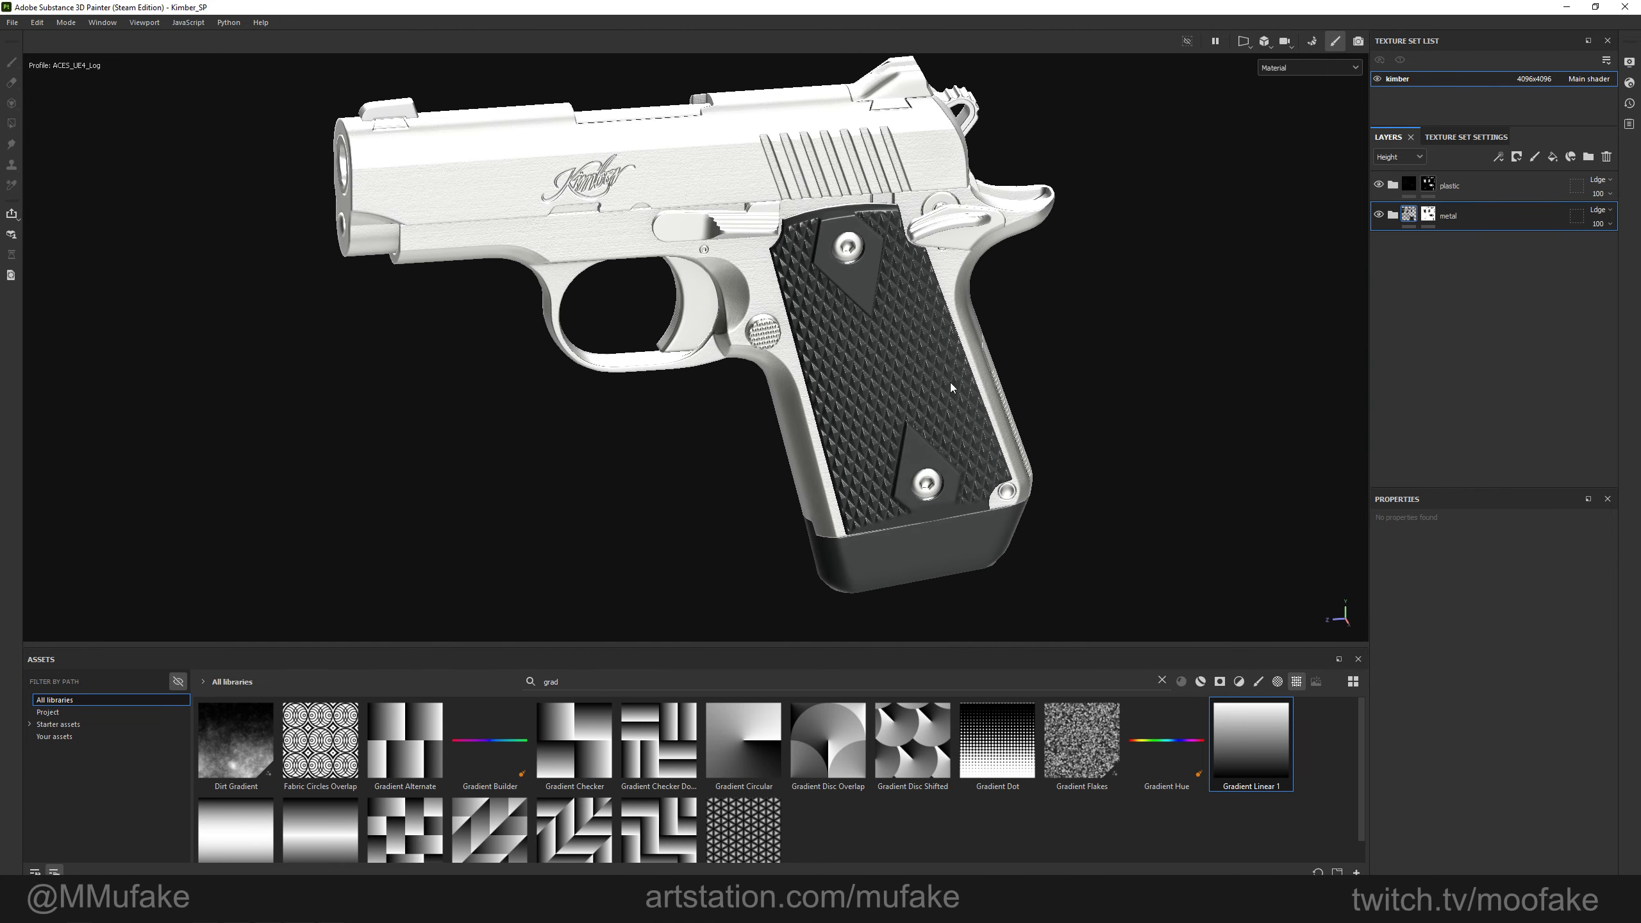
alt+drag(951, 386, 1040, 429)
alt+drag(516, 473, 762, 368)
alt+middle_drag(901, 599, 841, 557)
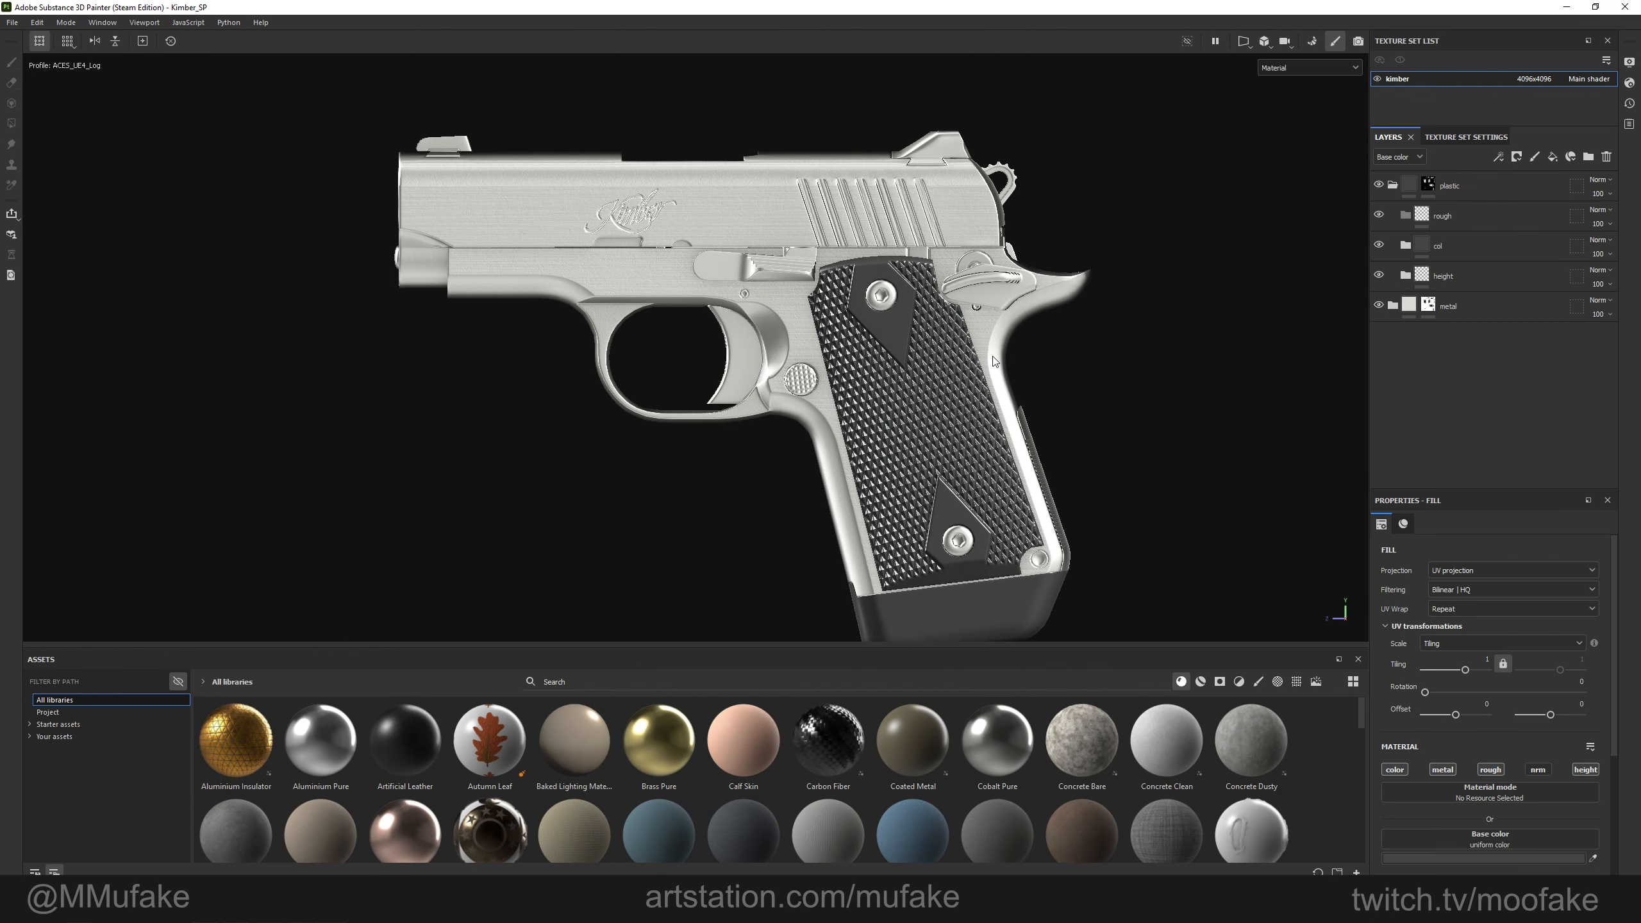
Add a colour-only fill effect to the base layer in the metal's colour folder and search the textures for "grunge".
scroll(985, 287, up, 2)
click(1394, 216)
click(1451, 336)
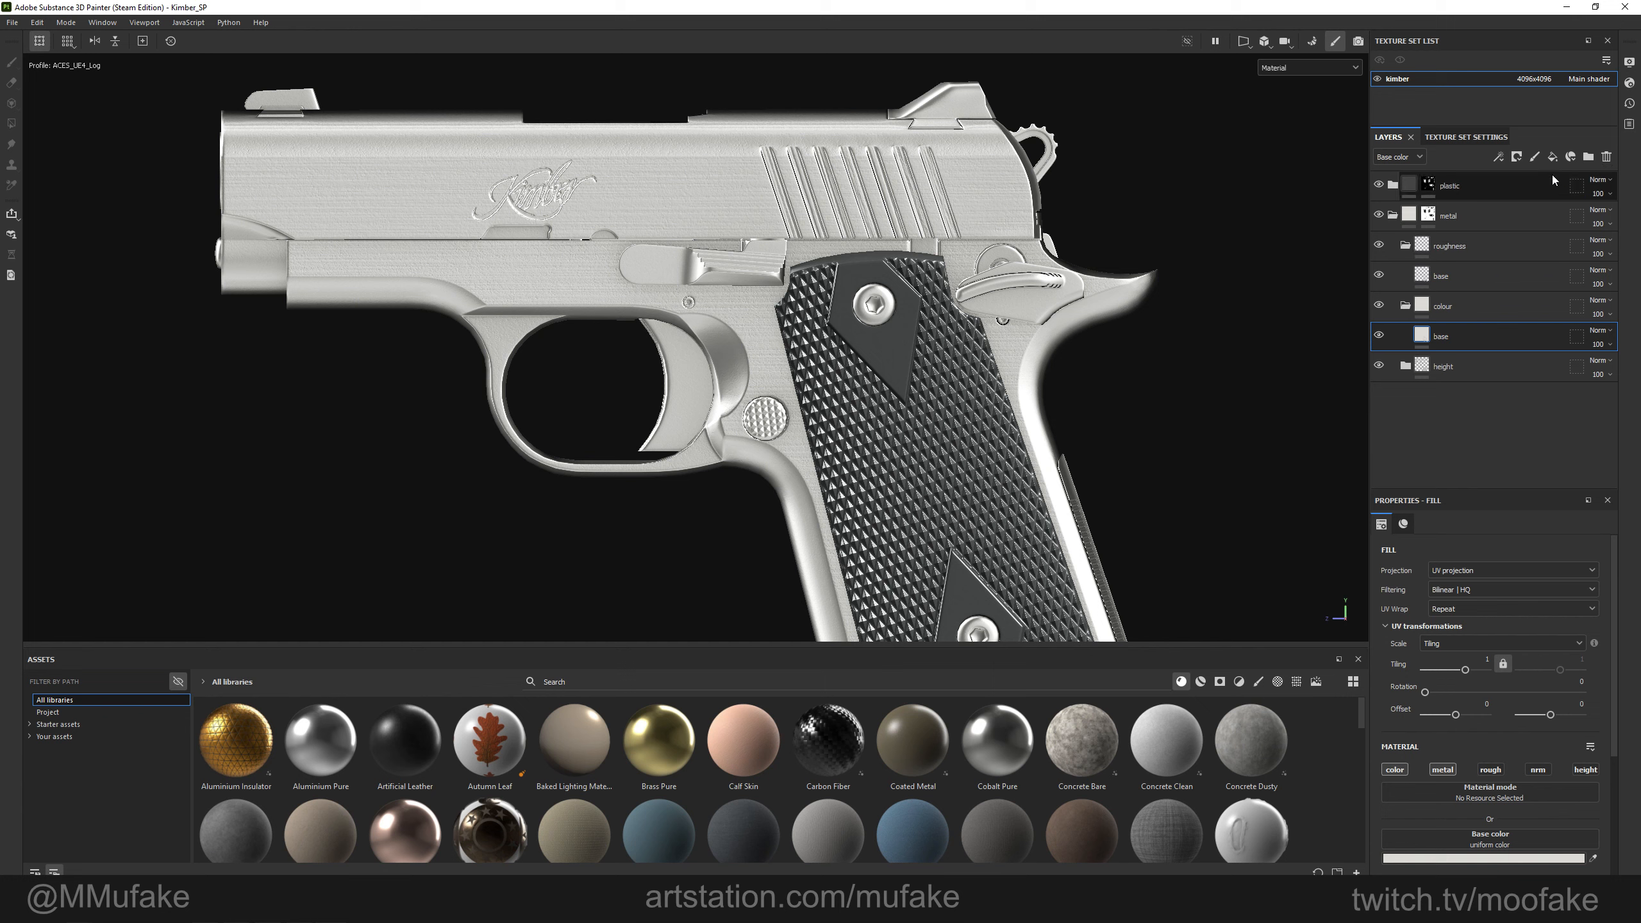
alt+middle_drag(837, 220, 843, 292)
scroll(844, 292, up, 3)
right_click(1431, 334)
click(1407, 666)
click(1296, 681)
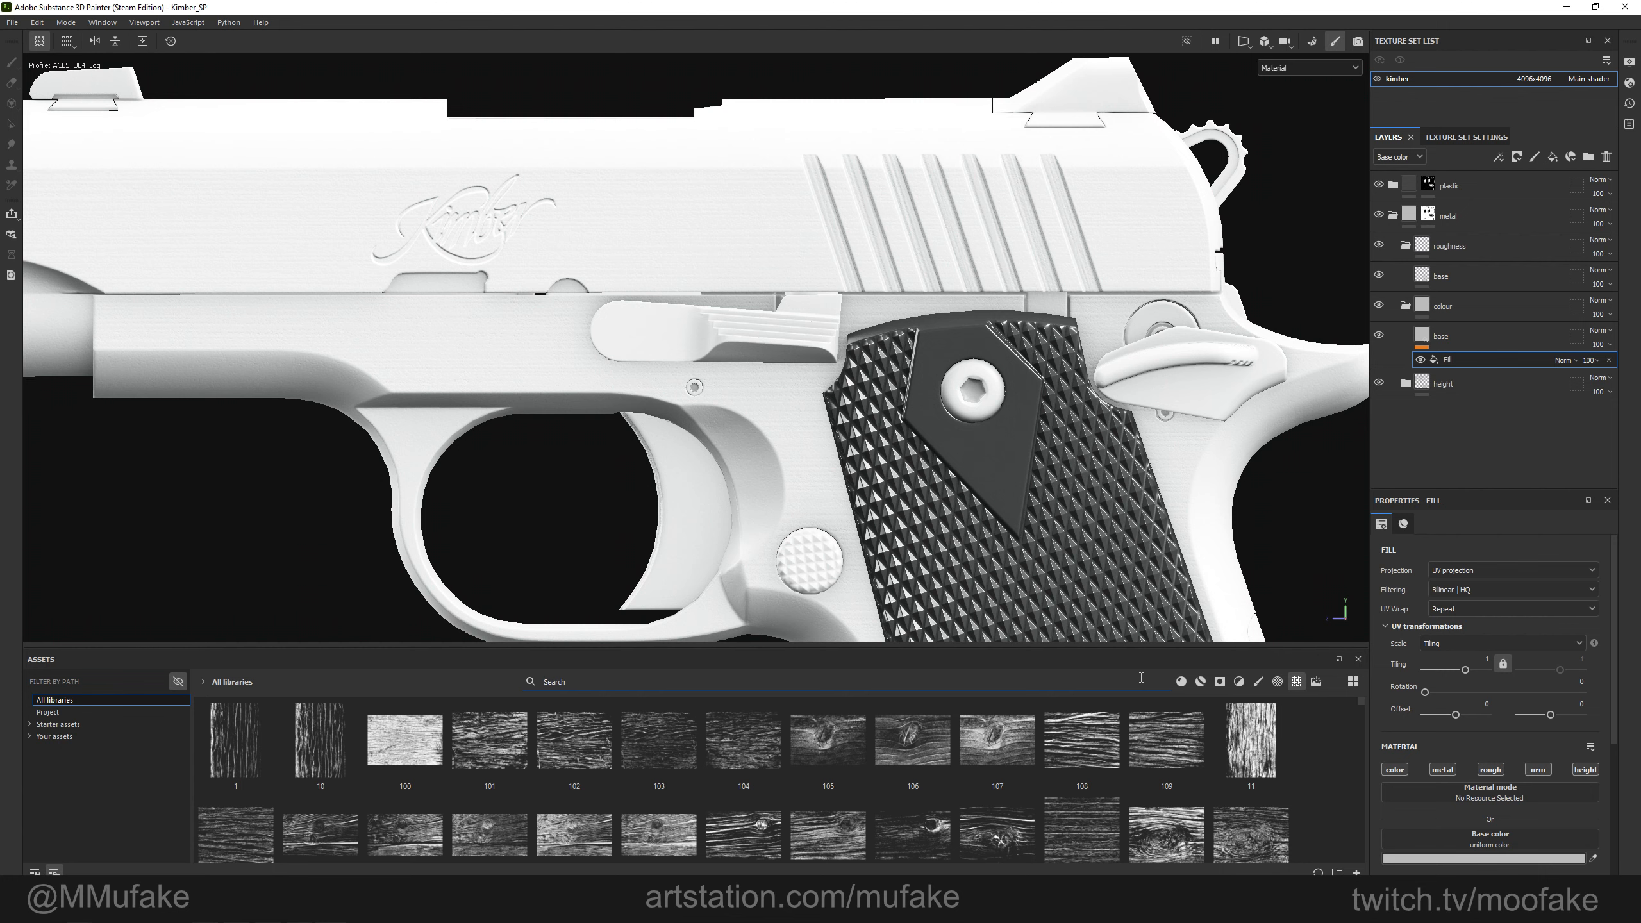
text(grunge)
click(1395, 769)
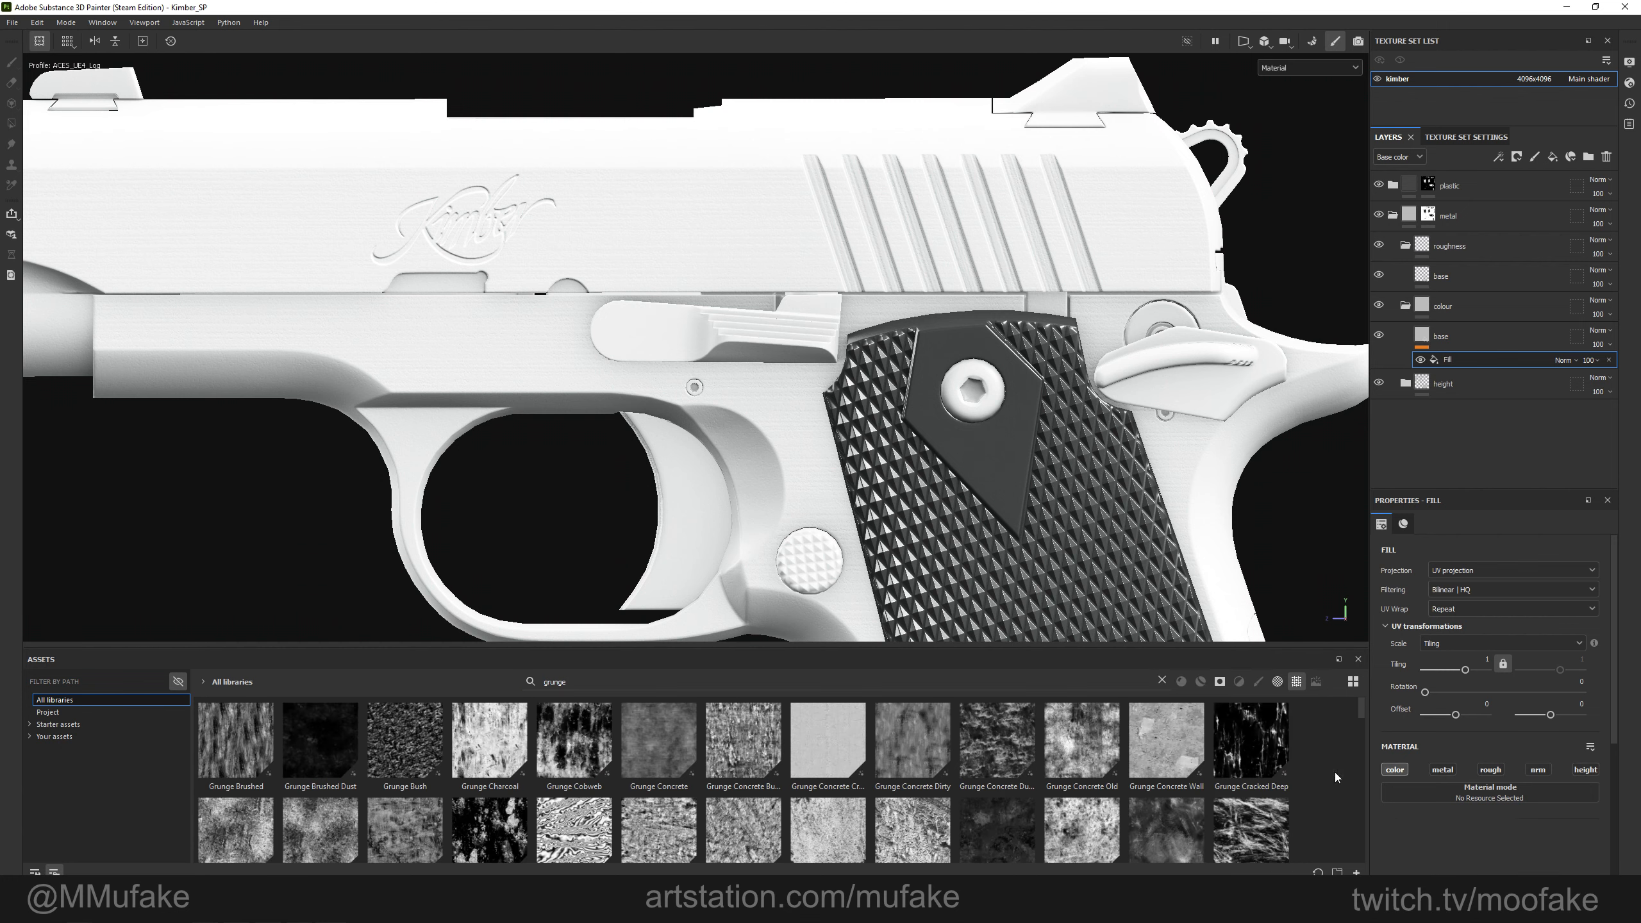
Try Grunge Paint Scratched and Grunge Rock as the fill effect's base colour texture.
scroll(1031, 786, down, 3)
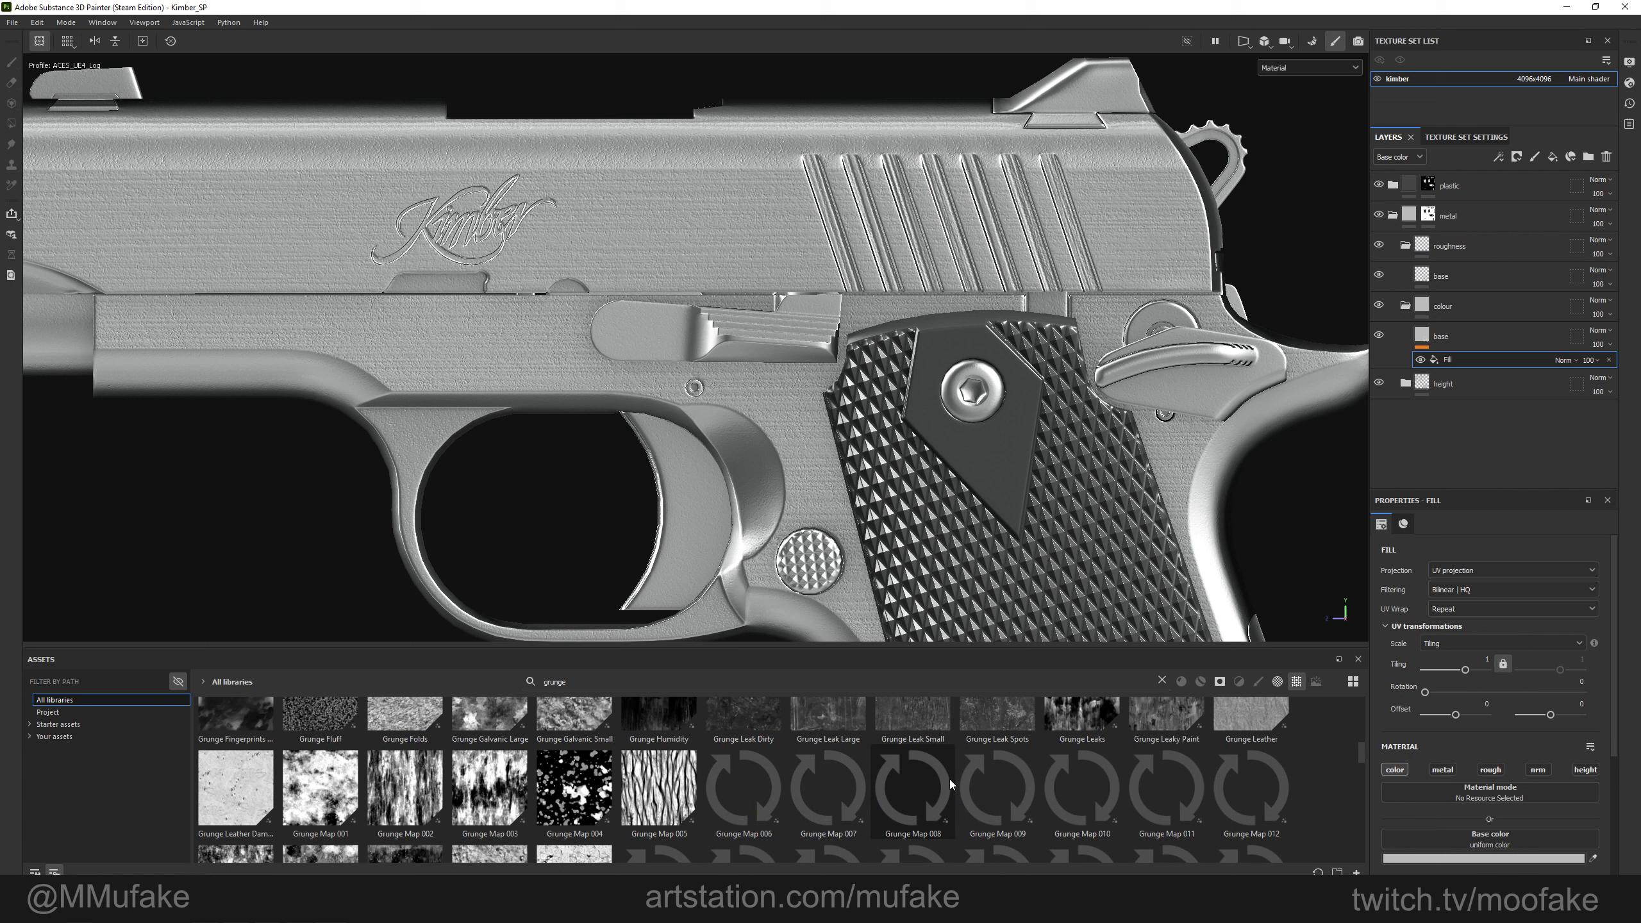
scroll(837, 756, down, 2)
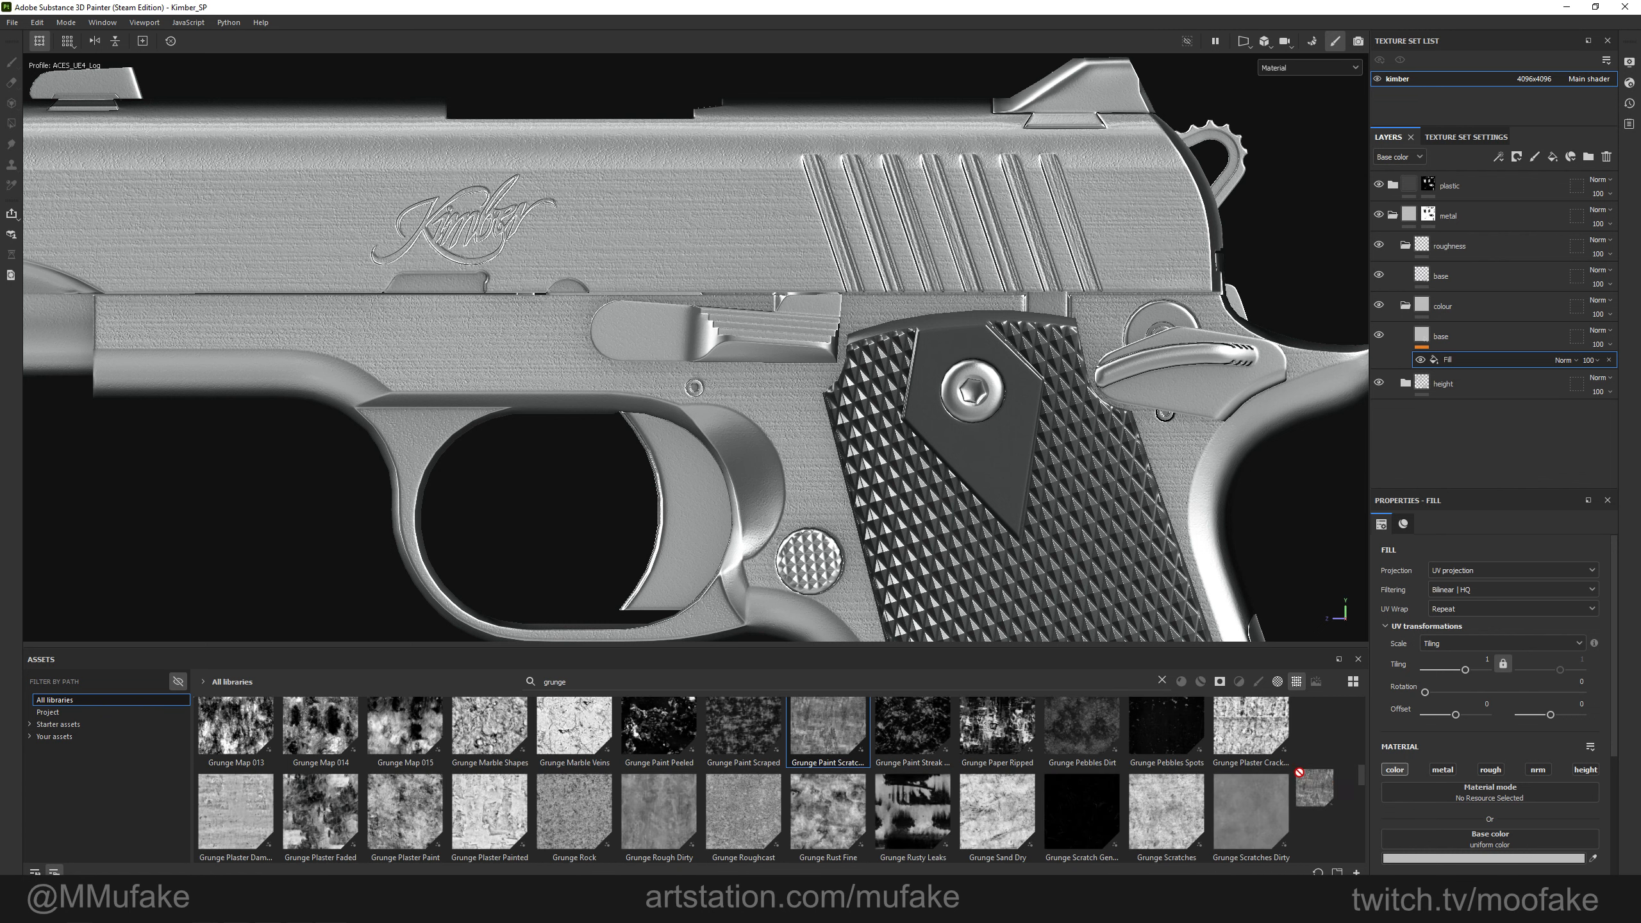
drag(1467, 840, 1467, 841)
mouse_move(802, 324)
alt+middle_down()
mouse_move(939, 344)
mouse_move(914, 374)
alt+middle_up()
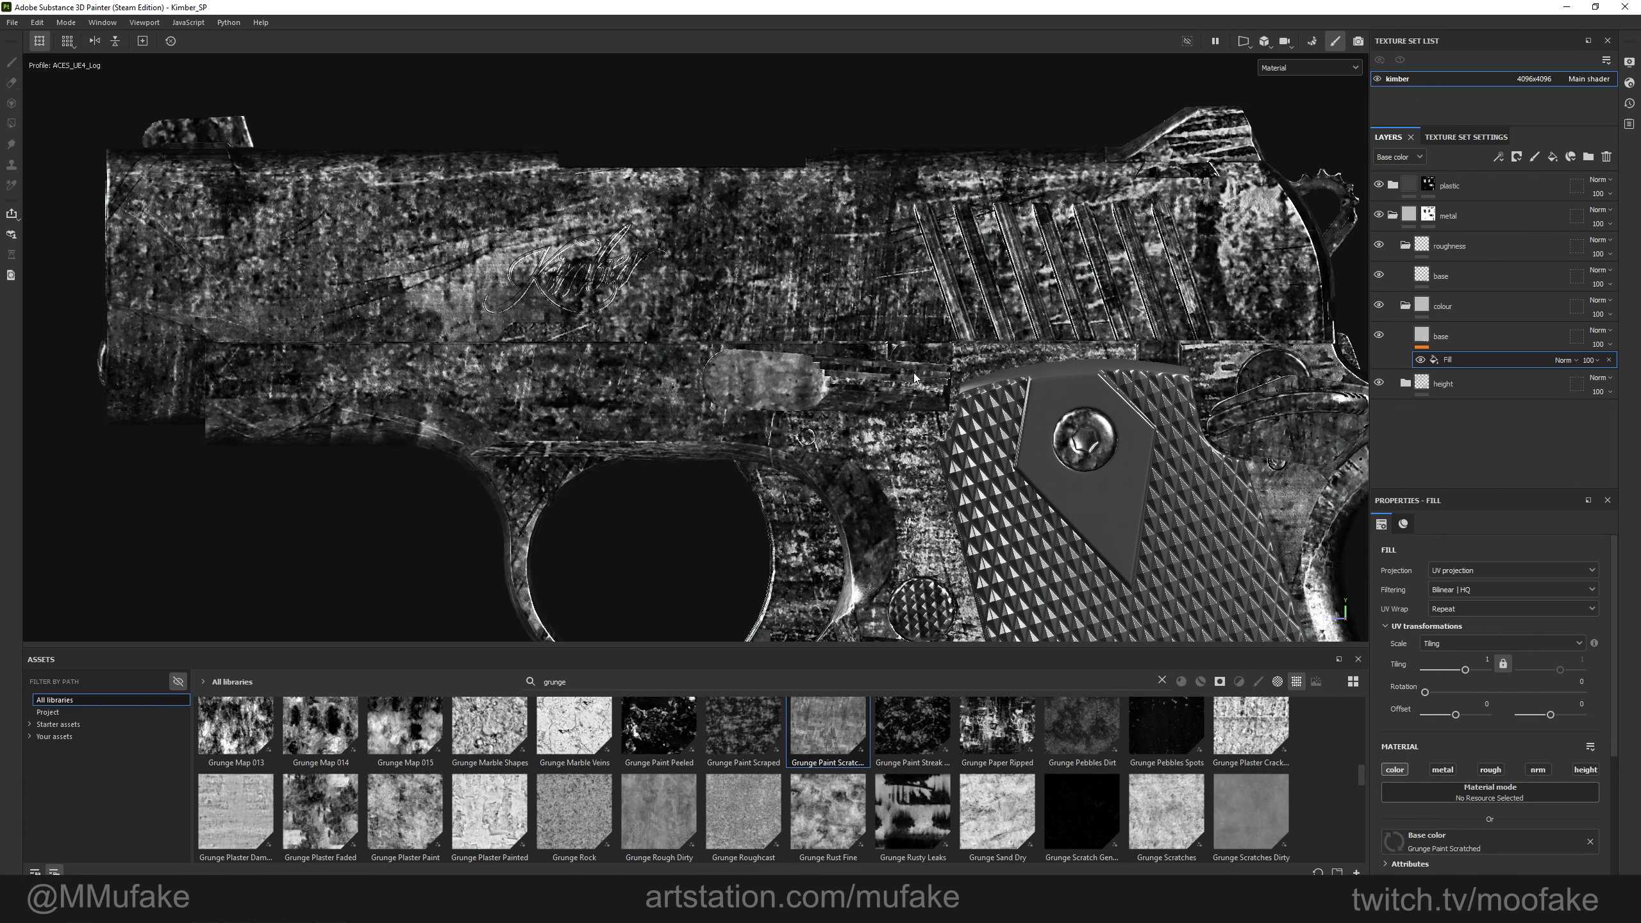
drag(1483, 848, 1408, 842)
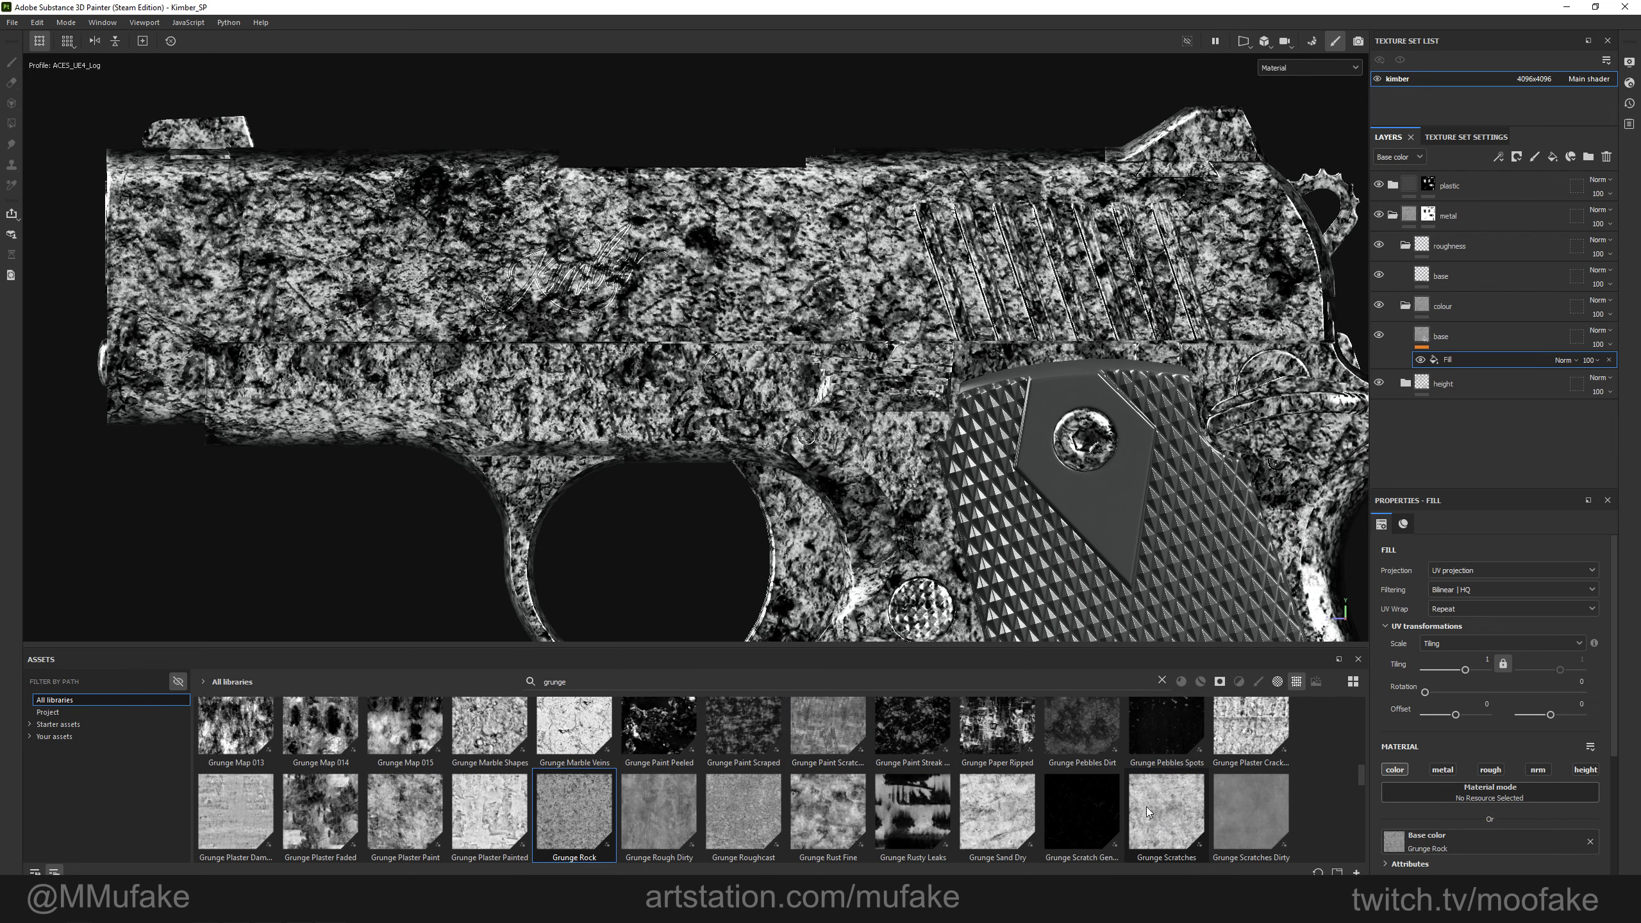
Assign the Grunge Concrete Wall texture to the fill effect's base colour.
scroll(1147, 807, up, 2)
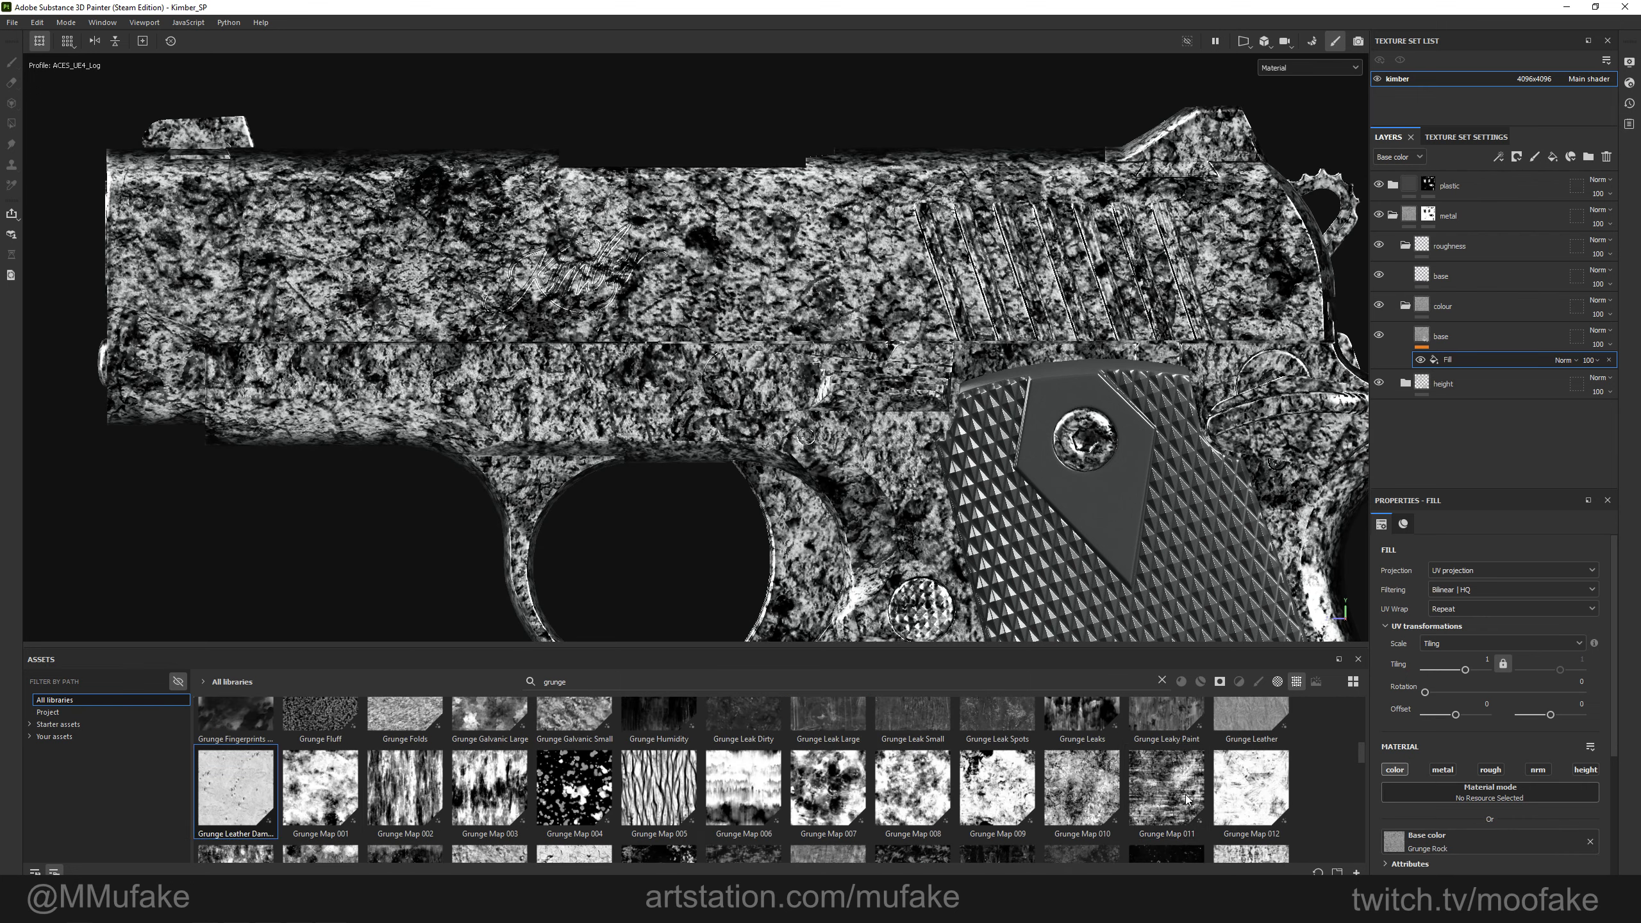
scroll(1105, 792, up, 2)
drag(1462, 853, 1446, 839)
scroll(1065, 770, up, 2)
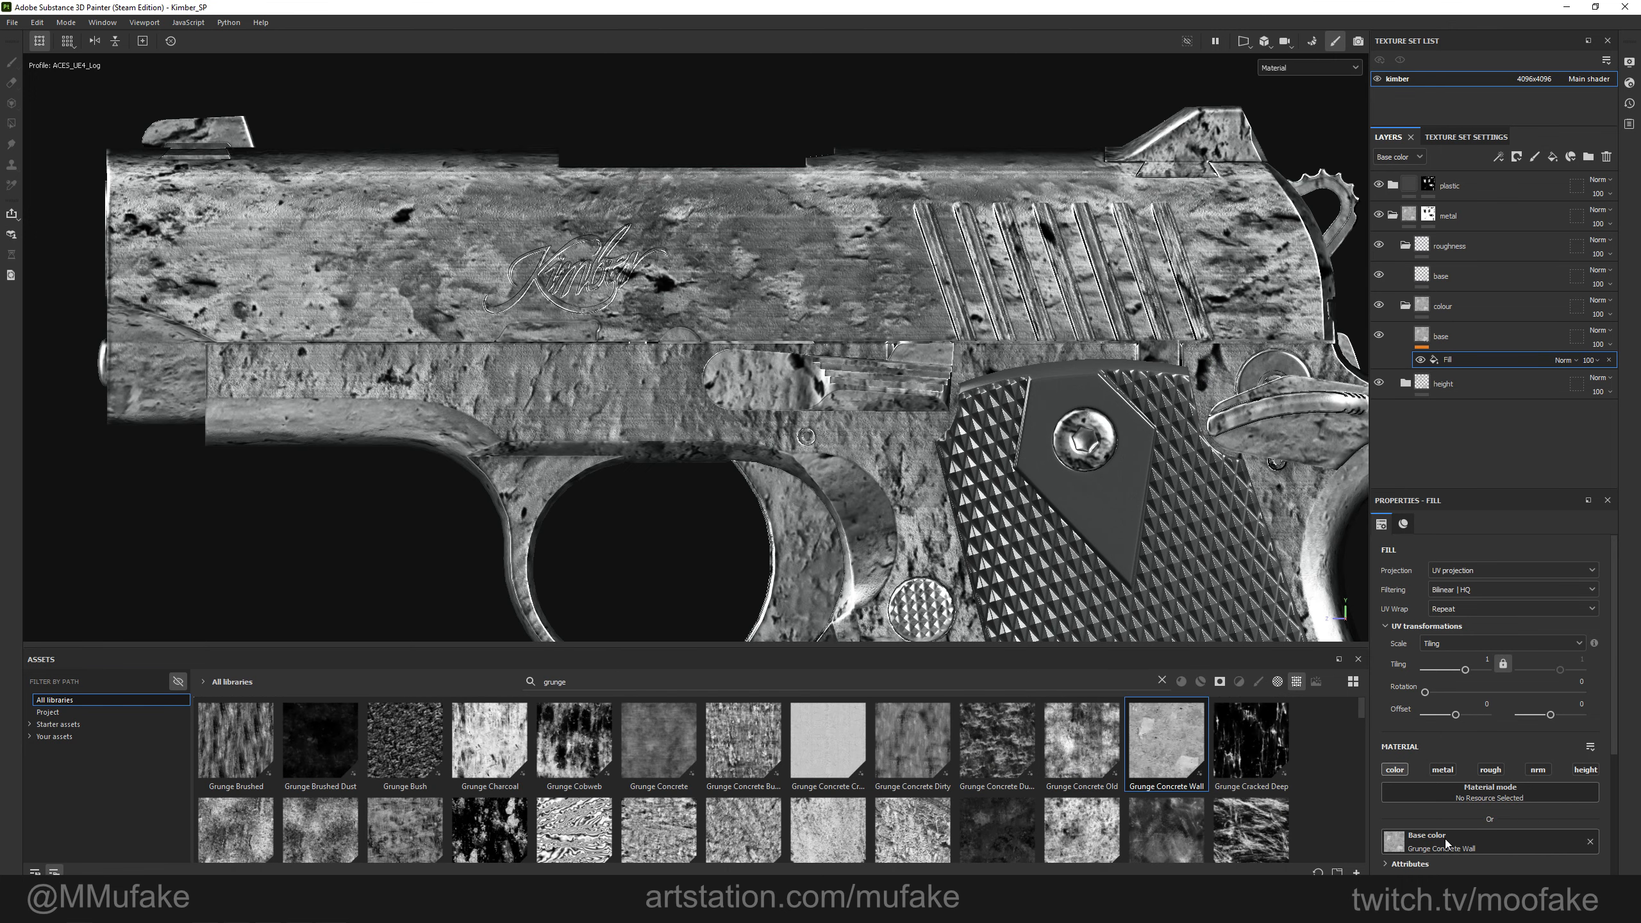
Switch the grunge fill to tri-planar projection with a tiling of 1.5.
click(1472, 572)
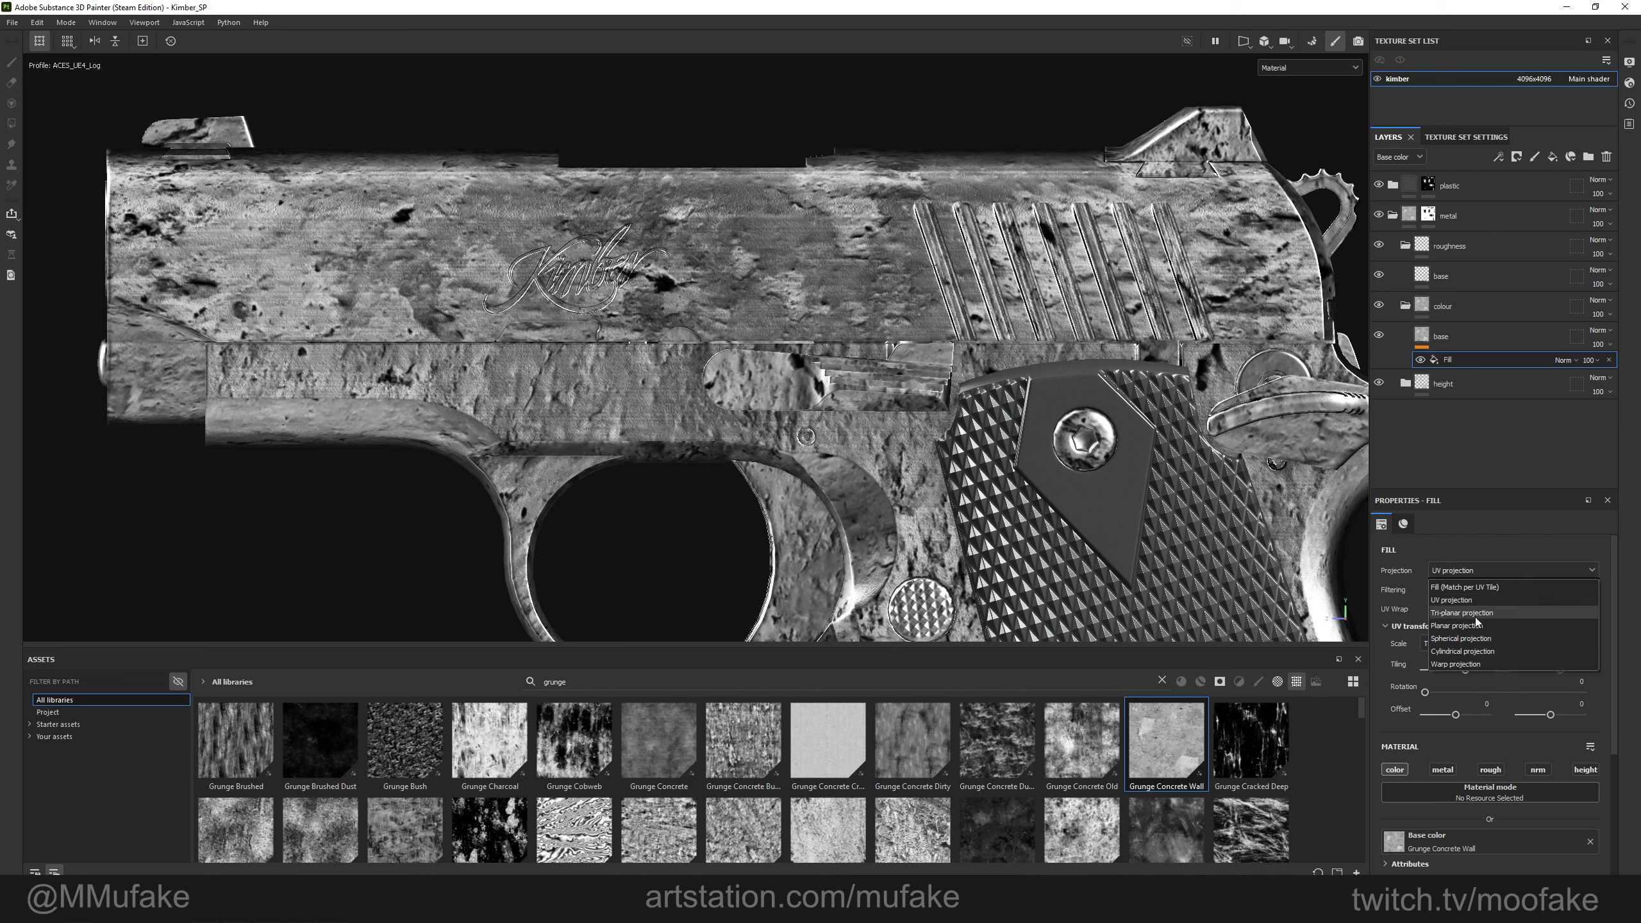
click(1475, 617)
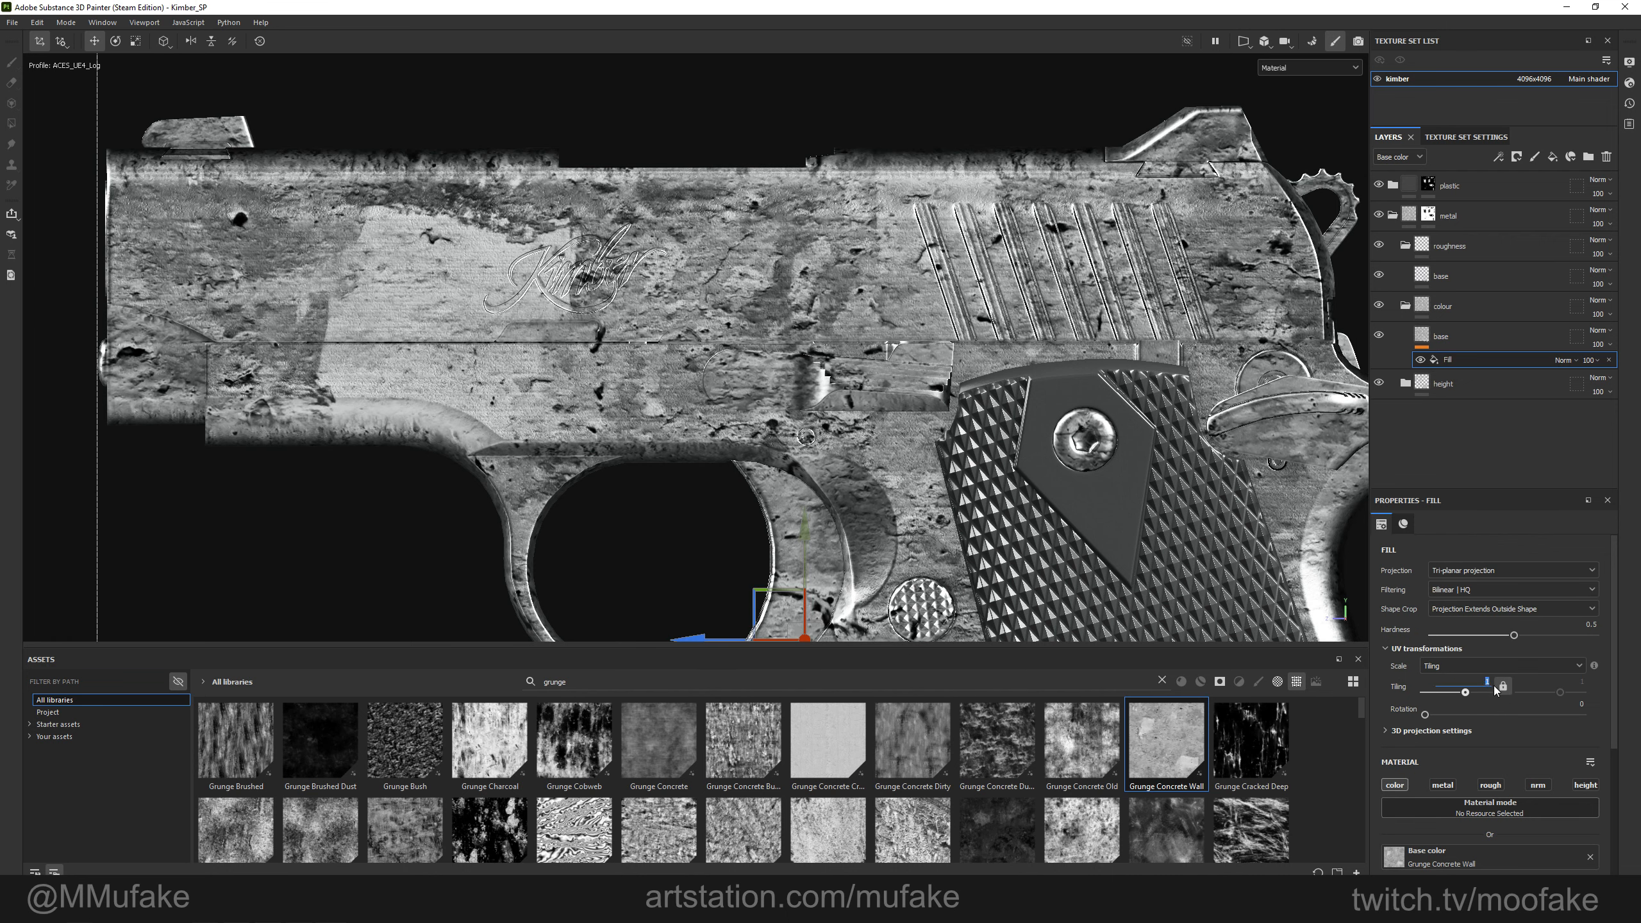
text(5)
key(Return)
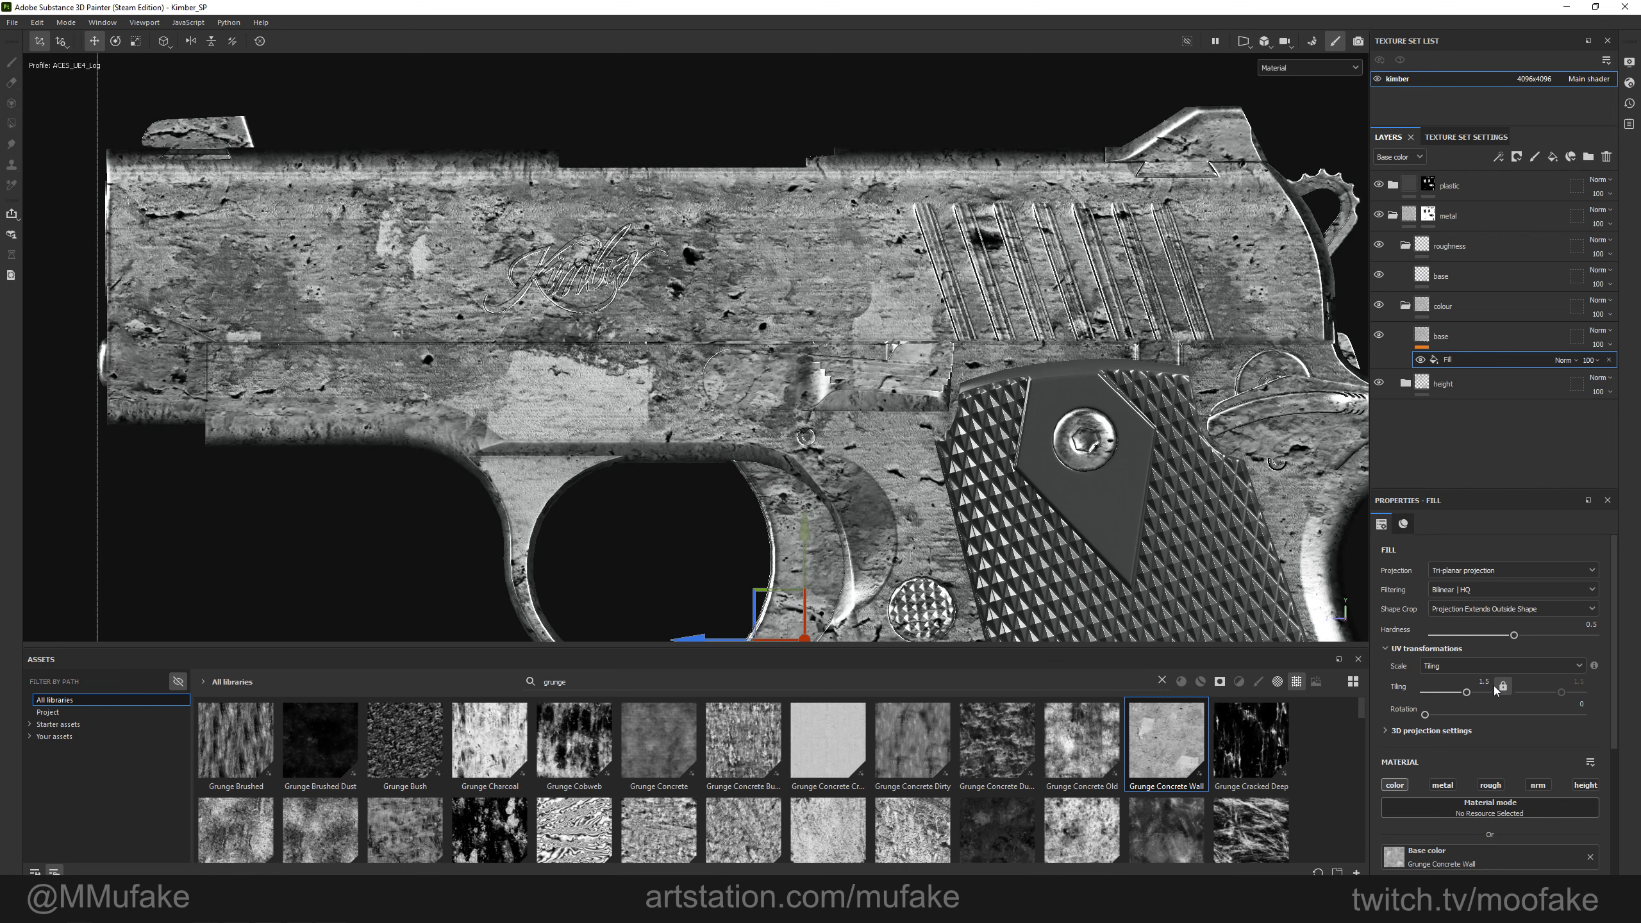
Set the grunge fill's blend mode to Overlay and its opacity to 18.
click(1563, 360)
click(1577, 546)
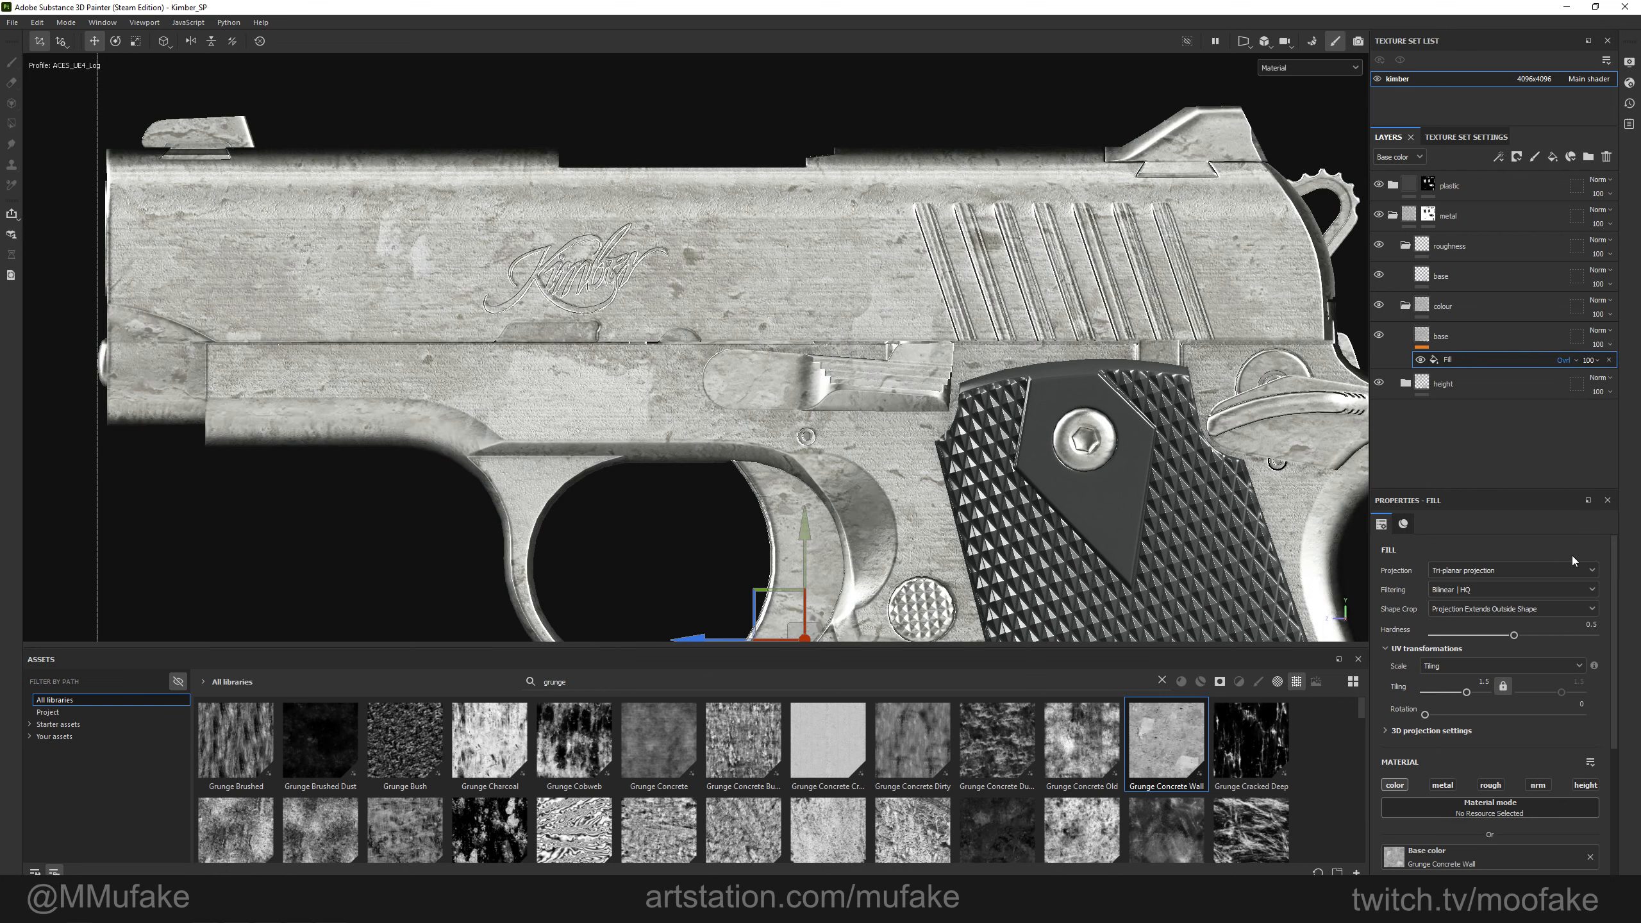
click(1567, 361)
click(1568, 364)
click(1593, 364)
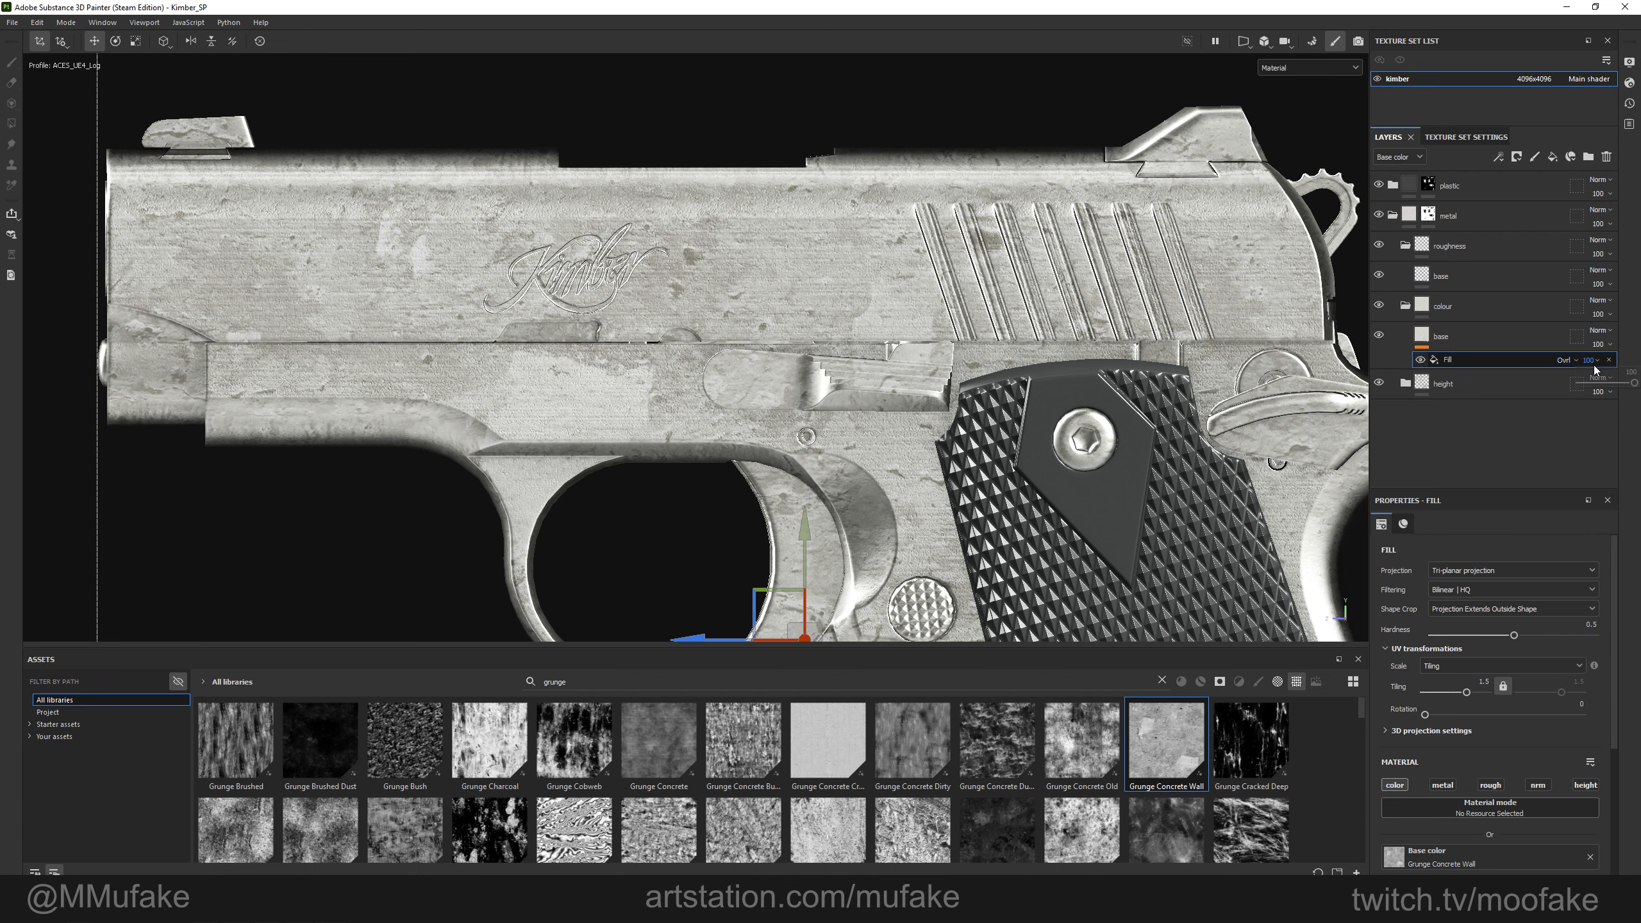
drag(1594, 369, 1580, 390)
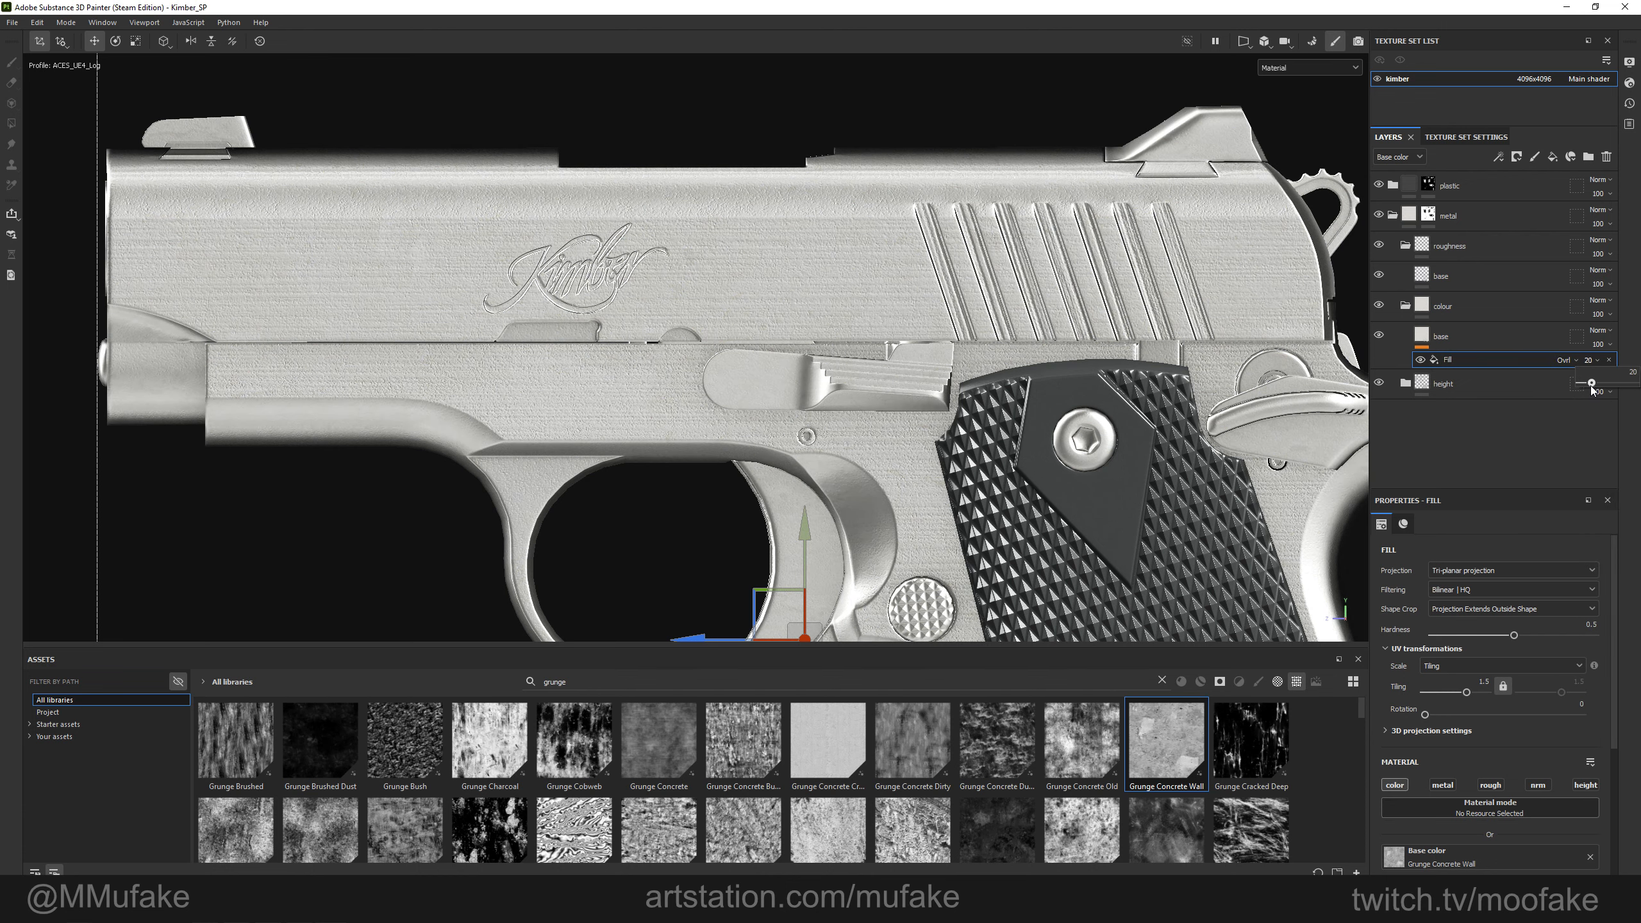
Examine the grunge variation in the base colour channel, return to the material view and check it from other angles.
key(c)
key(c)
key(c)
key(c)
key(c)
key(c)
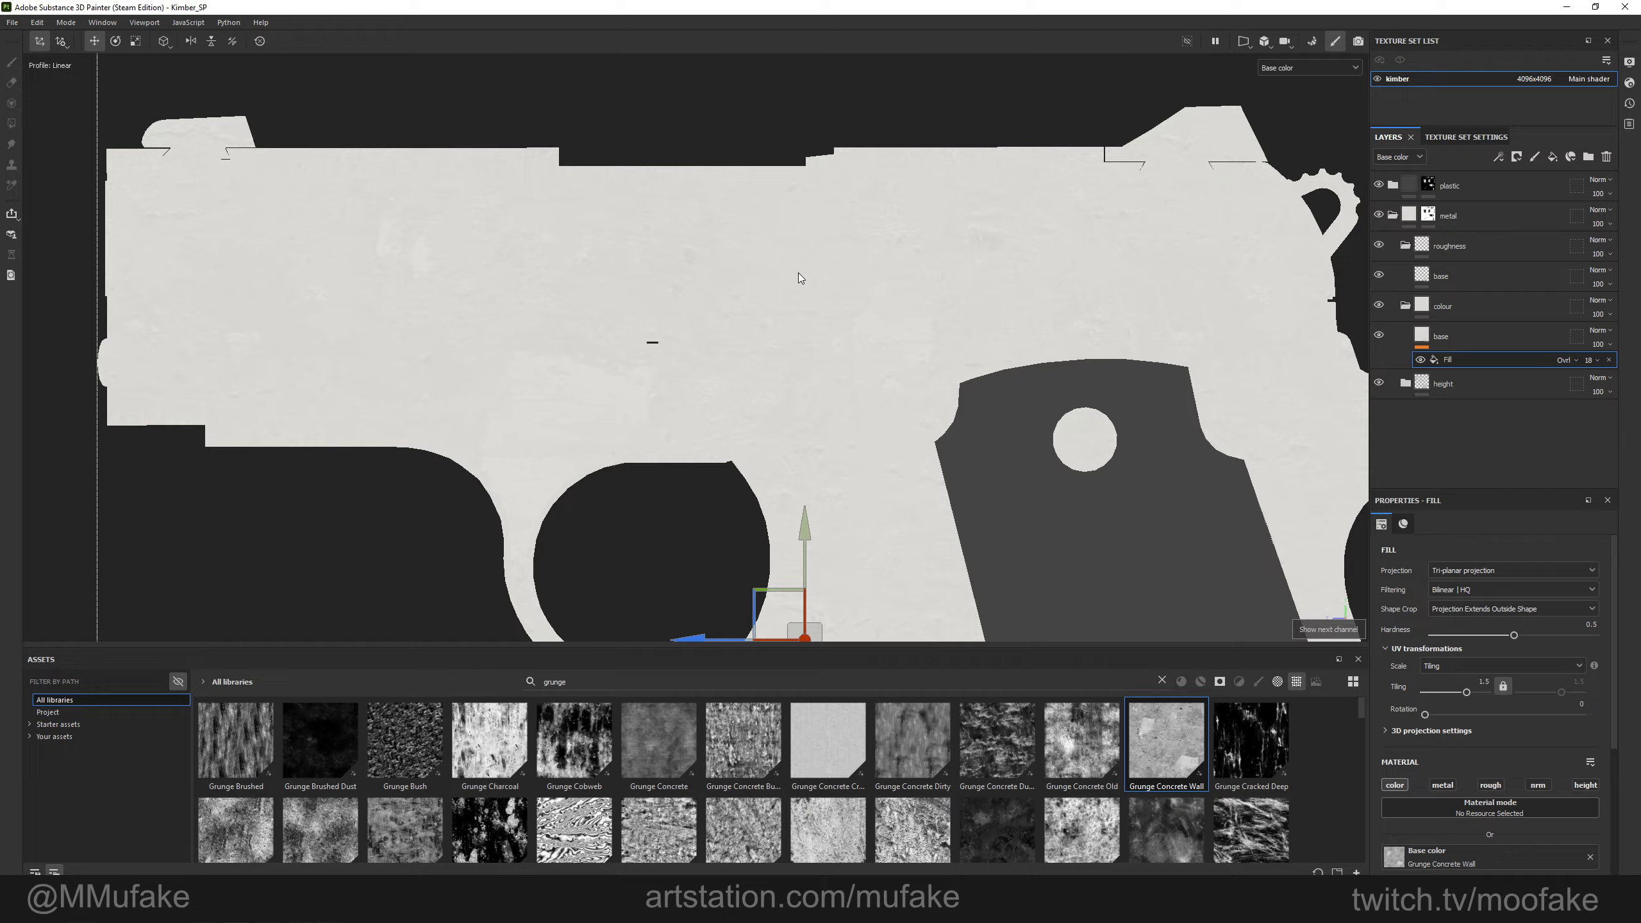
alt+drag(800, 278, 887, 378)
key(m)
alt+right_drag(888, 379, 864, 350)
alt+drag(864, 350, 881, 395)
Set up a colour-only fill layer named dark above the metal's colour base and give it a black mask.
click(1498, 336)
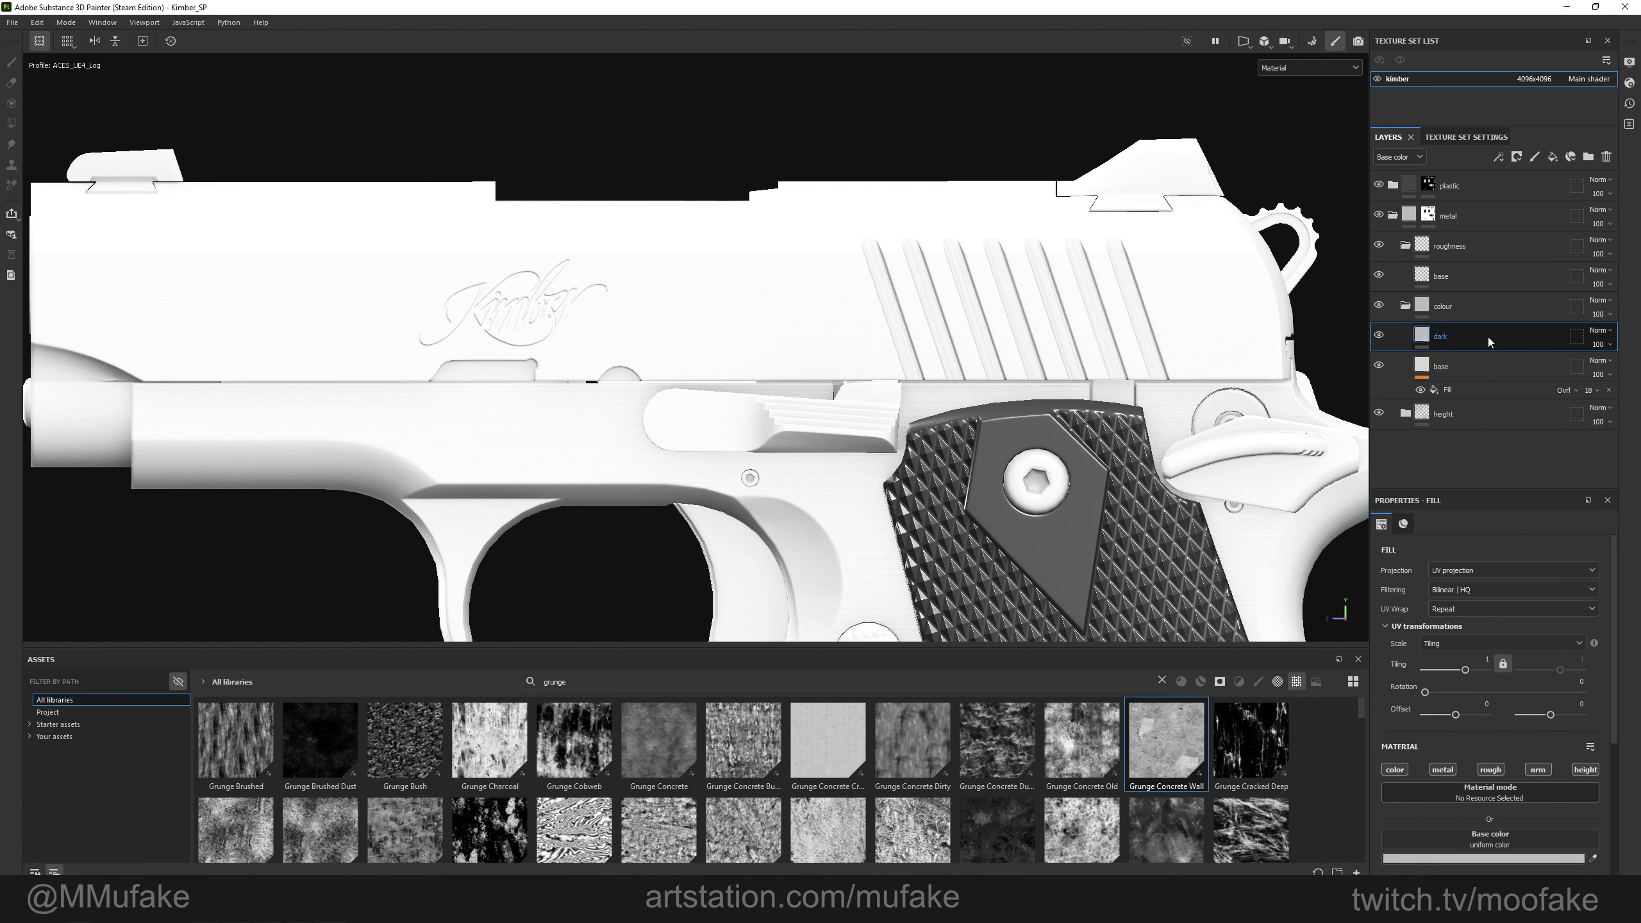
alt+click(1396, 771)
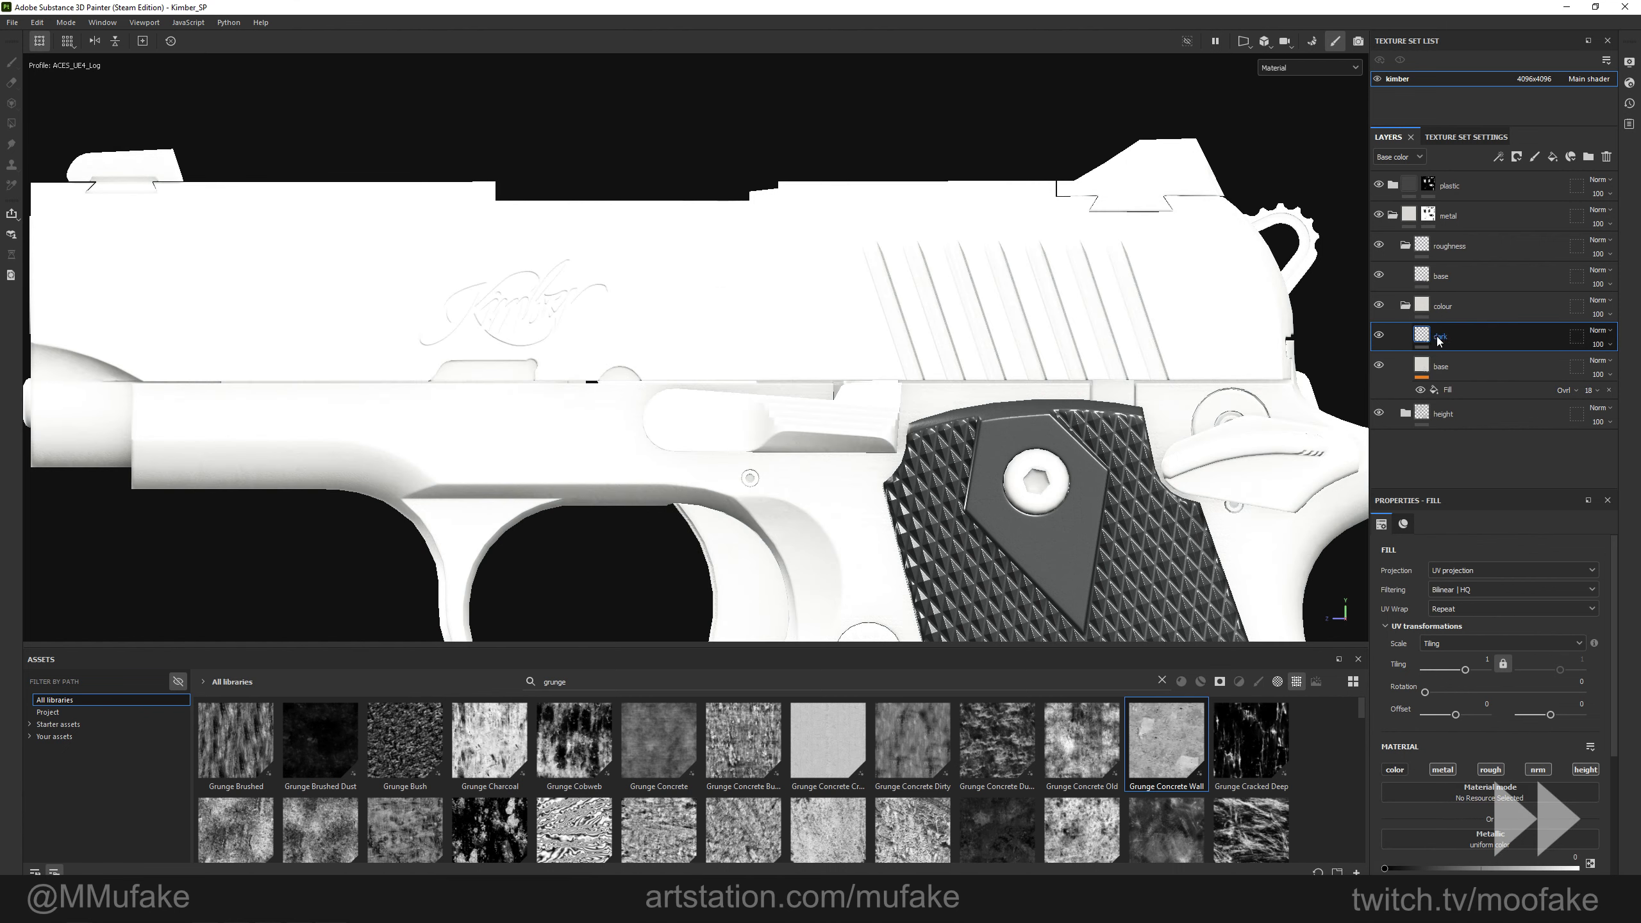
right_click(1433, 336)
click(1465, 359)
Reveal the front sight, rear sight and hammer in the dark layer's mask with Polygon Fill, and check the mask.
alt+middle_drag(435, 186, 632, 225)
click(81, 42)
click(318, 206)
alt+middle_drag(1073, 251, 396, 234)
click(670, 176)
alt+drag(872, 214, 808, 272)
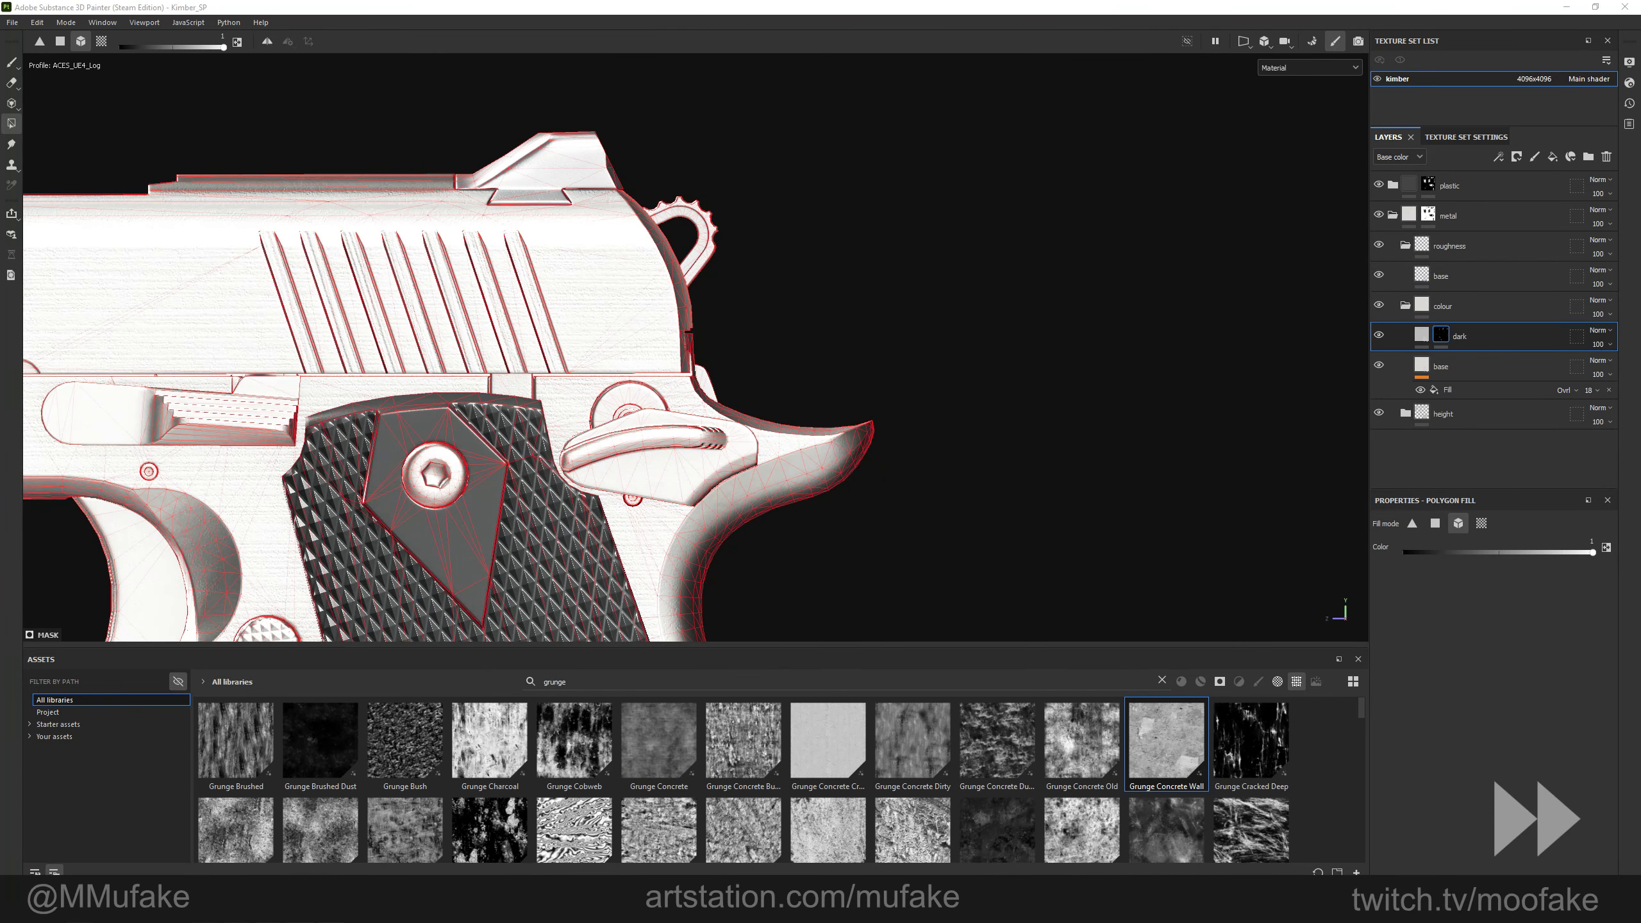
alt+middle_drag(638, 469, 953, 393)
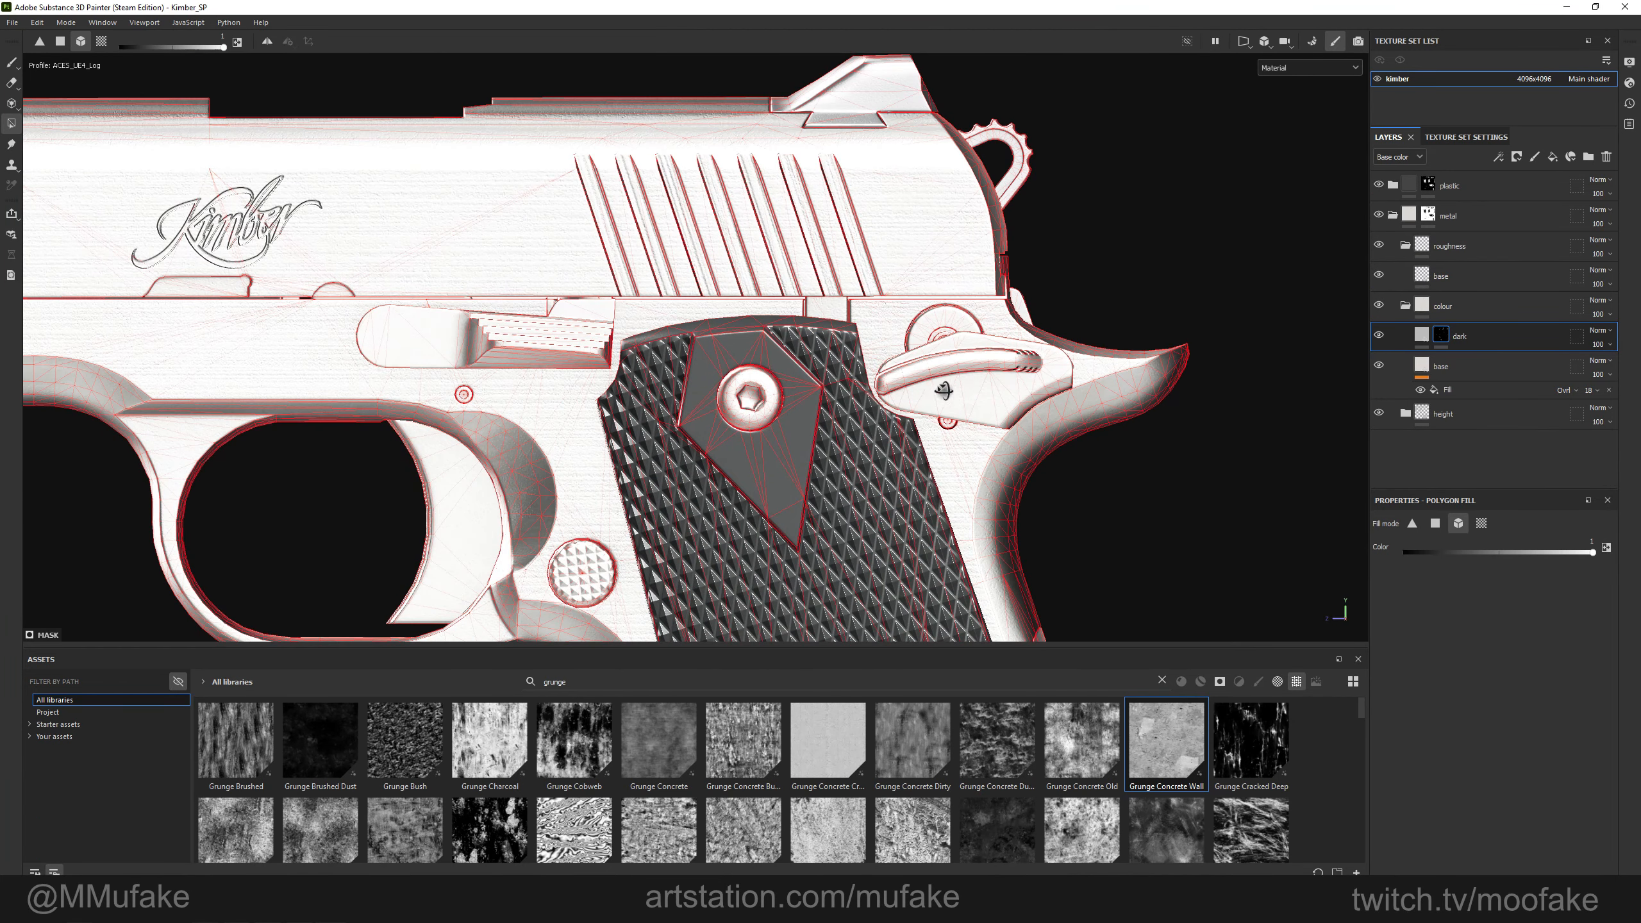
click(1423, 335)
alt+click(1443, 336)
scroll(854, 329, down, 2)
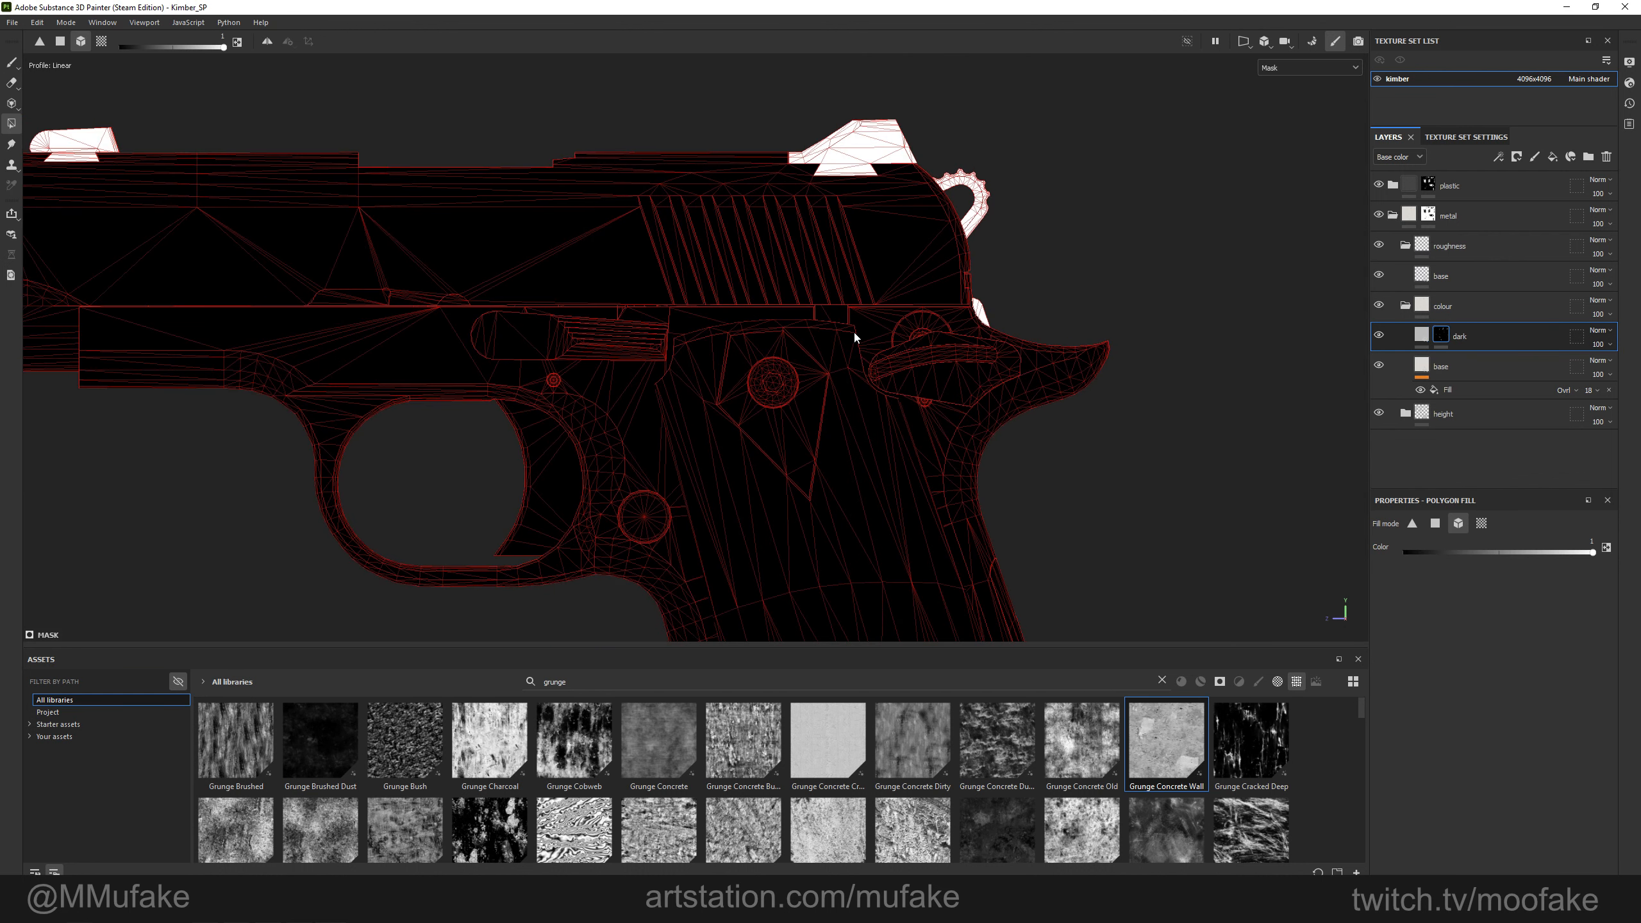
Set the dark layer's base colour to a dark grey and check it on the sights and hammer.
click(1424, 337)
click(1408, 853)
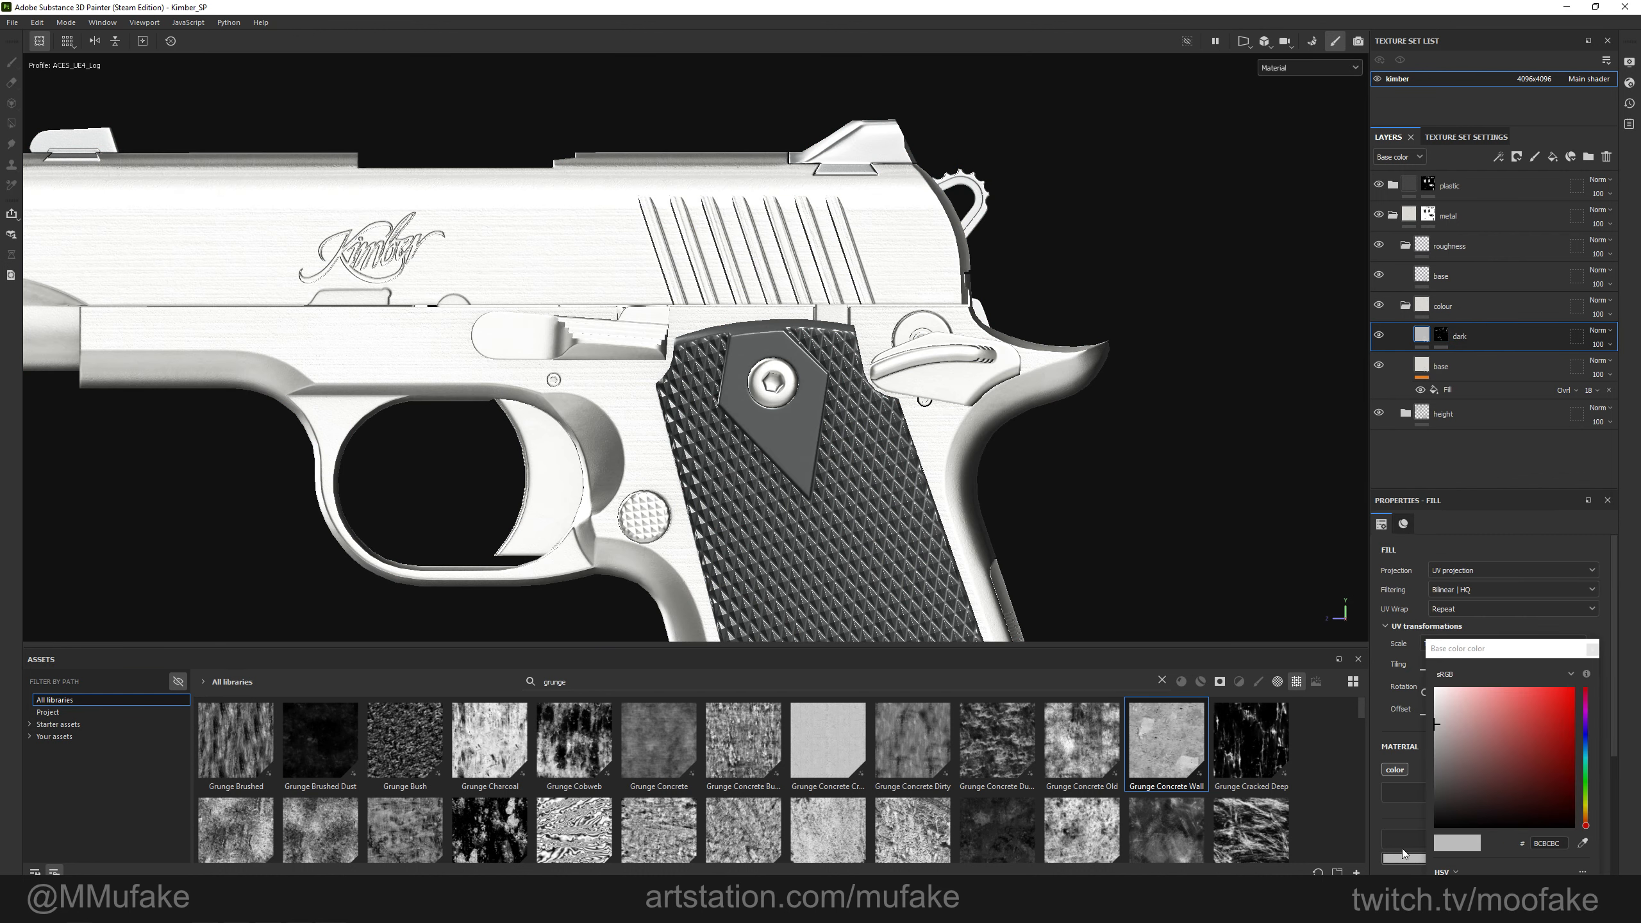
drag(1427, 736, 1412, 778)
alt+middle_drag(866, 417, 833, 430)
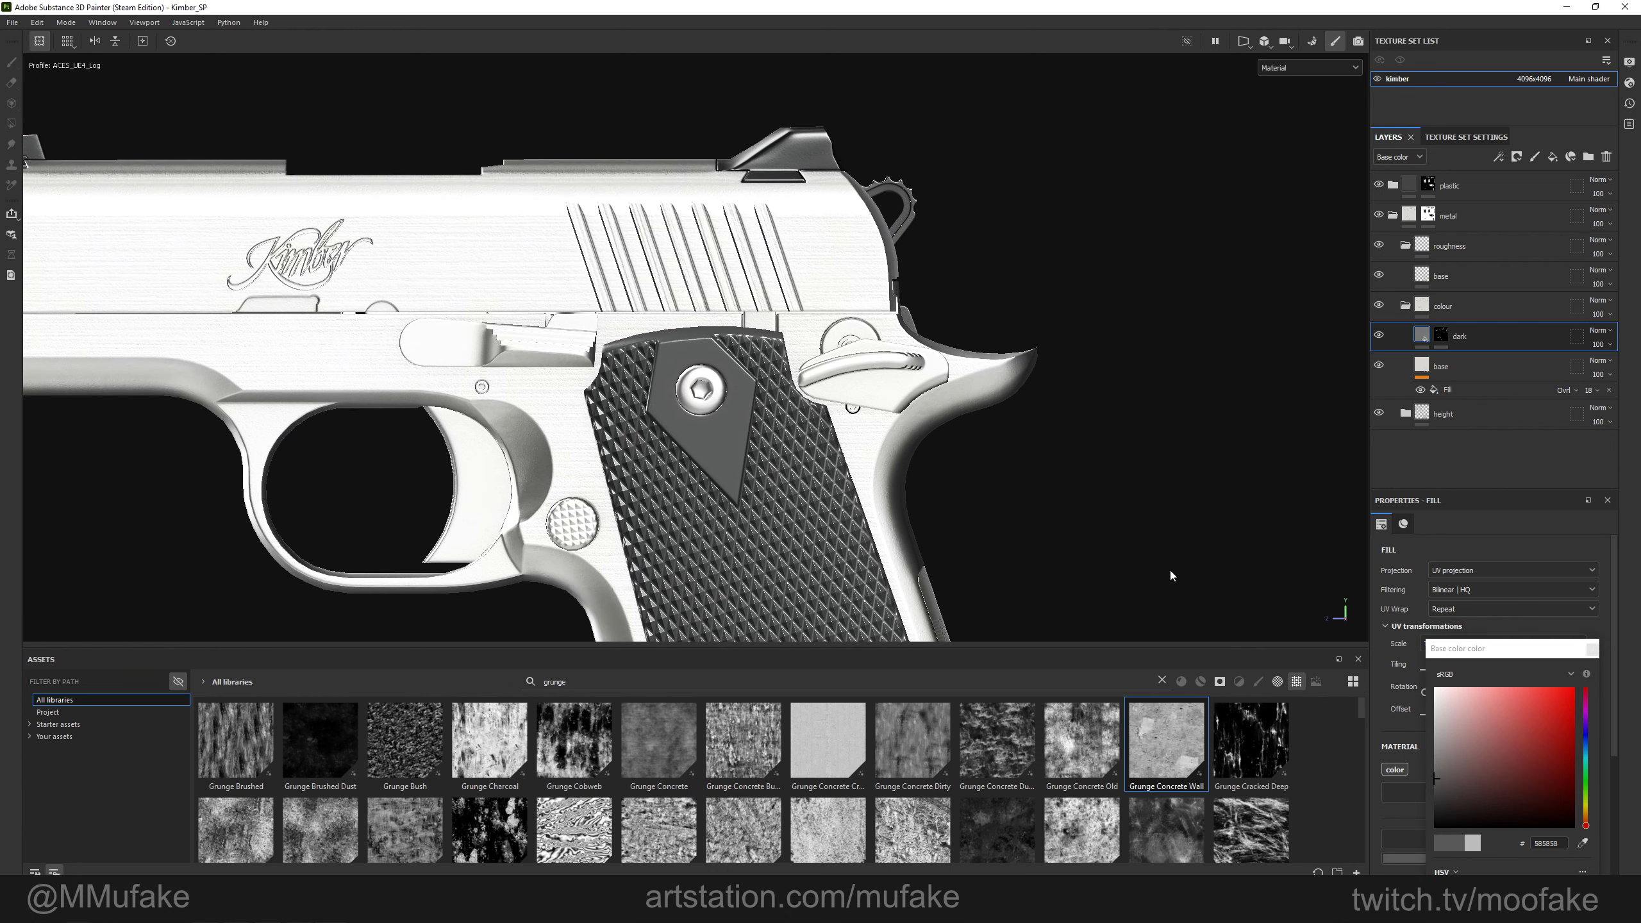
alt+middle_drag(817, 333, 1101, 389)
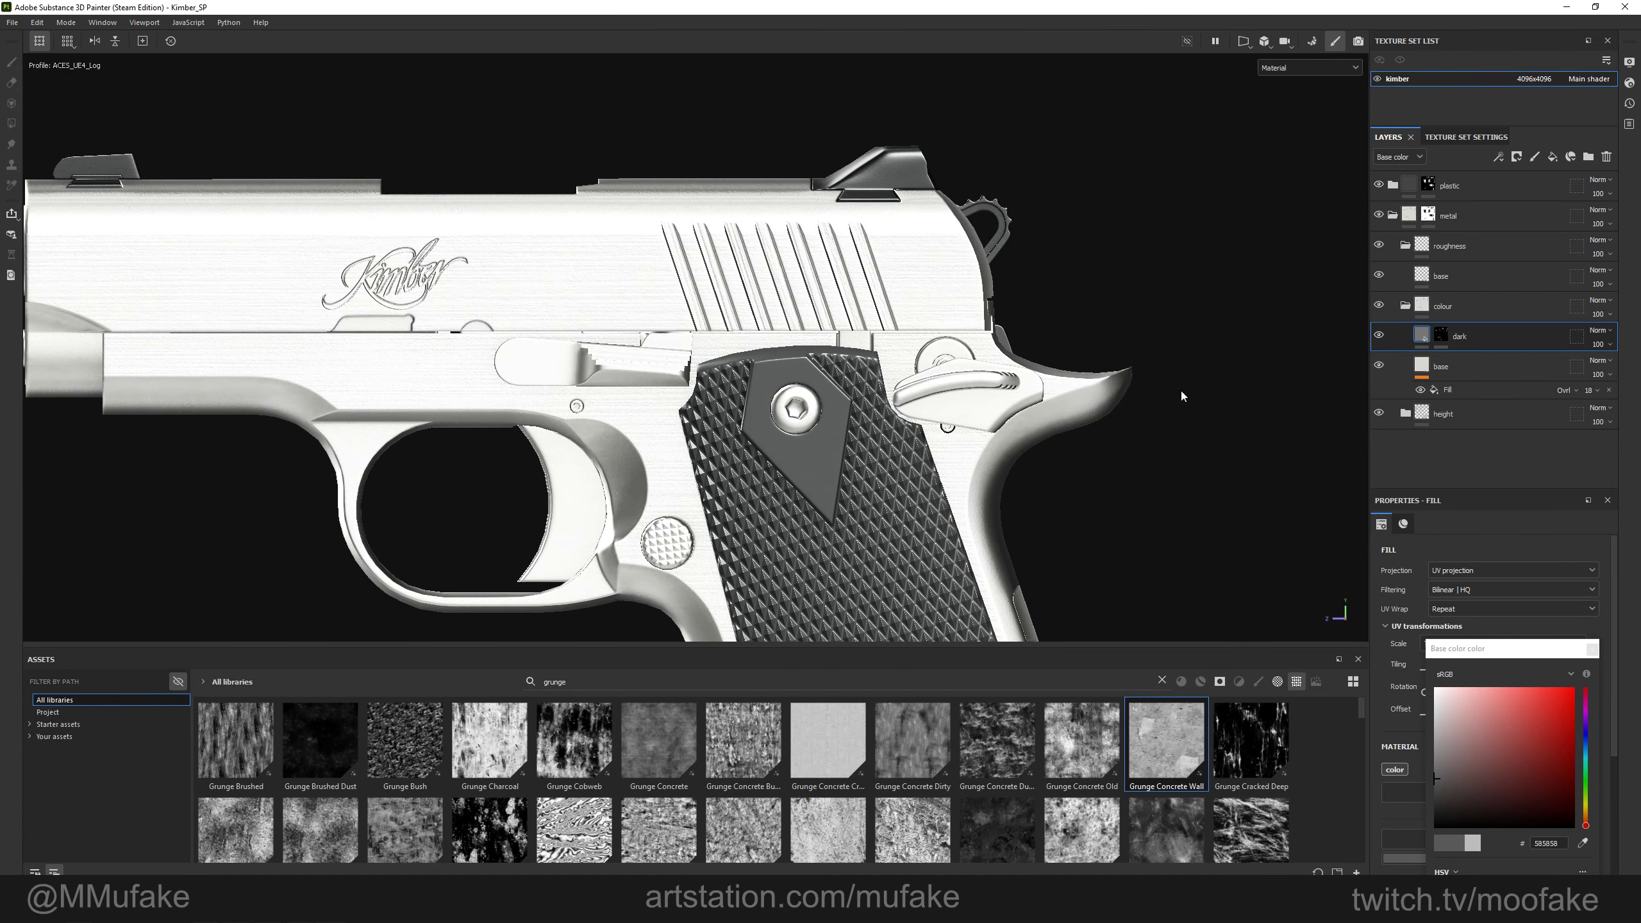
Duplicate the dark layer, rename the copy gray and clear its mask.
key(ctrl+d)
double_click(1462, 337)
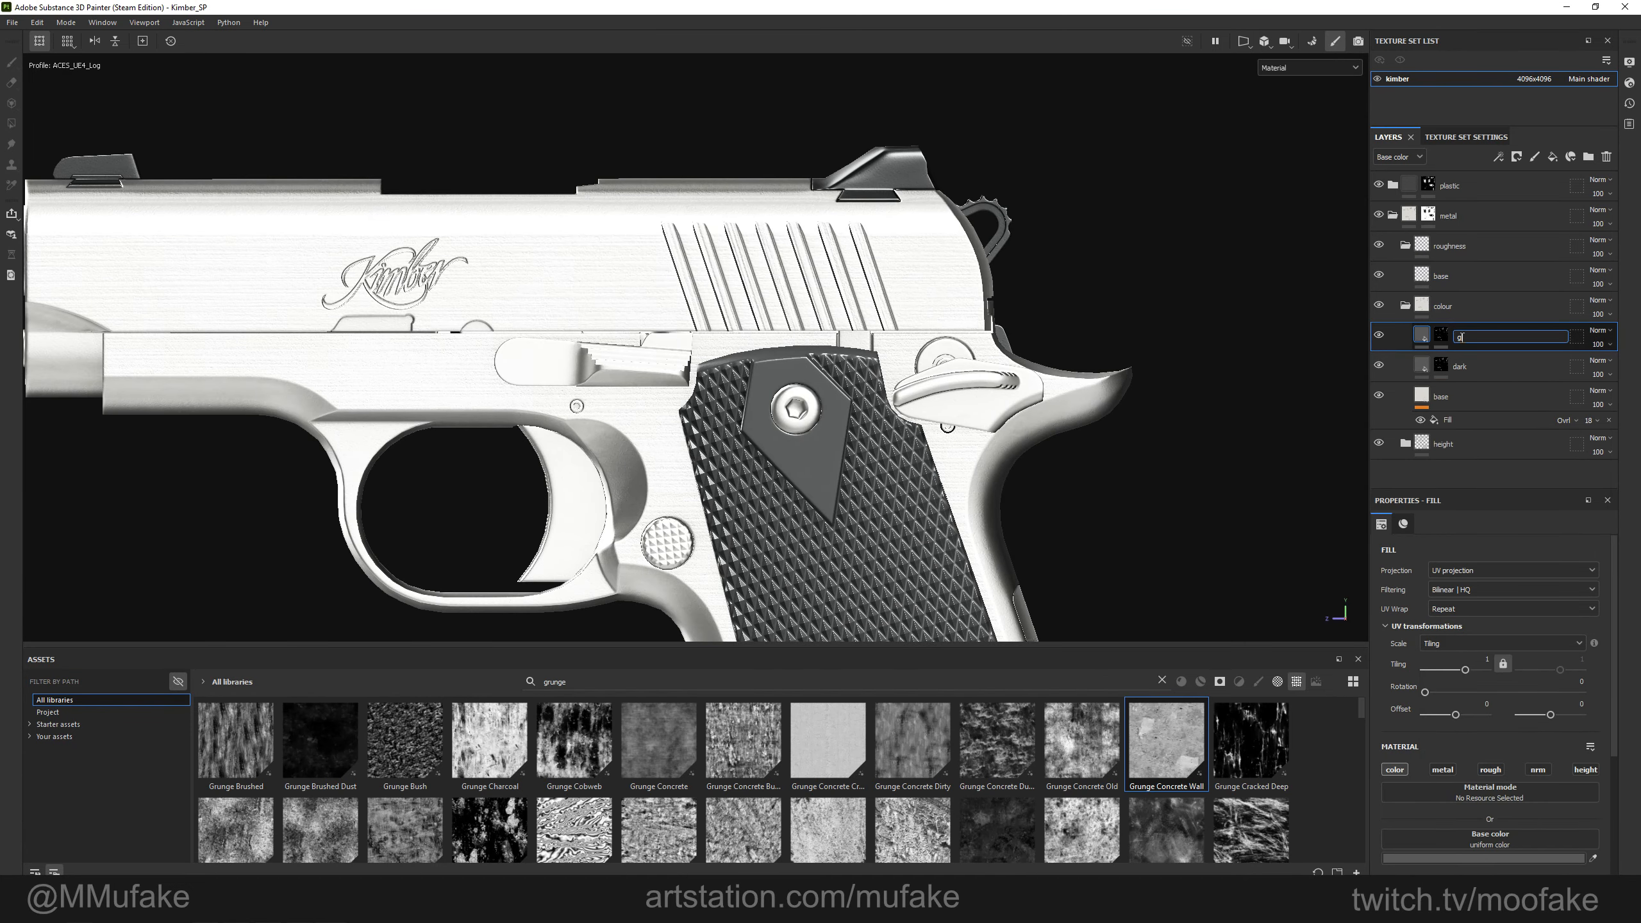
right_click(1445, 338)
click(1483, 364)
click(1422, 335)
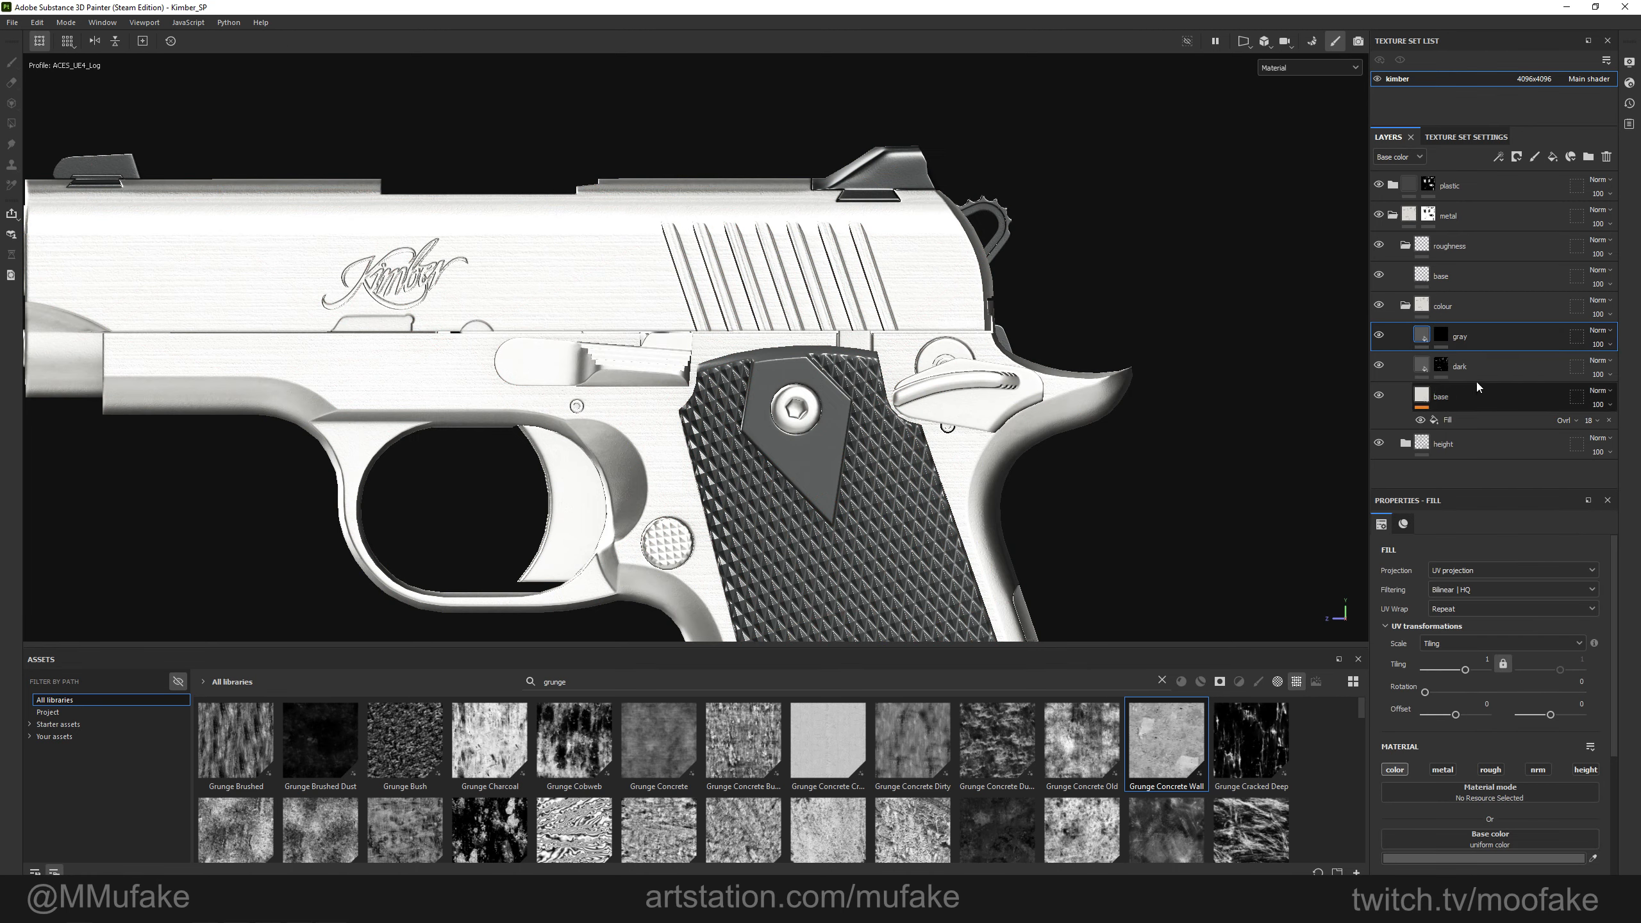
Reveal the slide stop lever, the small frame pin and the upper grip screw in the gray layer's mask.
click(1437, 337)
scroll(637, 341, up, 5)
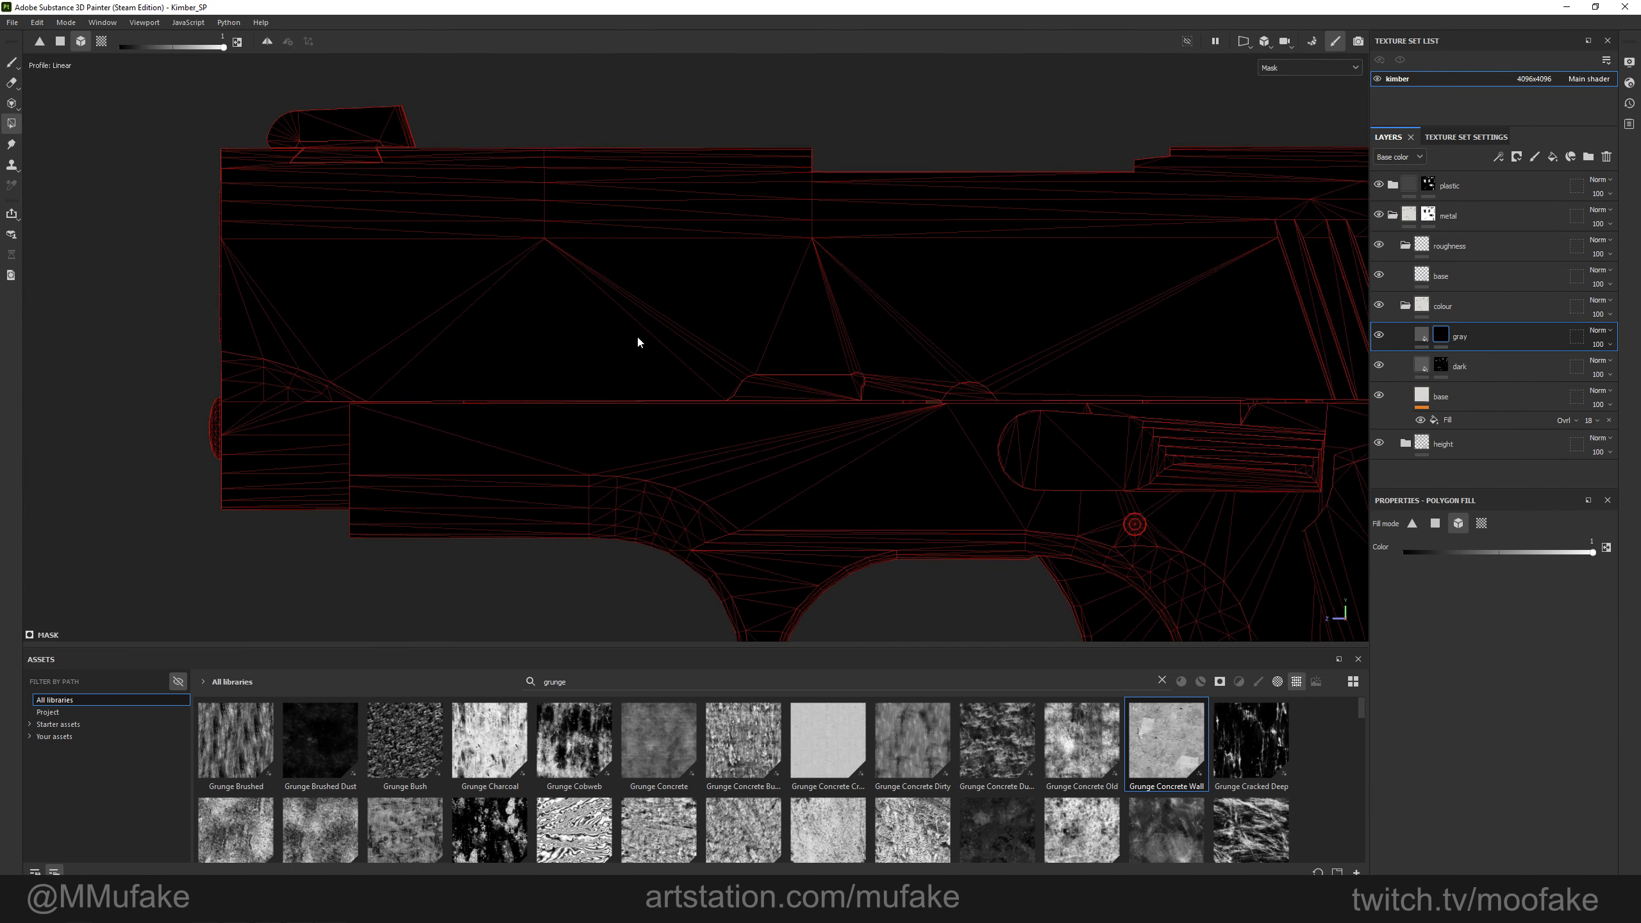
scroll(637, 337, up, 2)
alt+middle_drag(638, 337, 1076, 311)
alt+middle_drag(1072, 432, 685, 373)
click(793, 425)
scroll(682, 381, up, 2)
alt+middle_drag(669, 437, 579, 427)
click(322, 387)
click(891, 406)
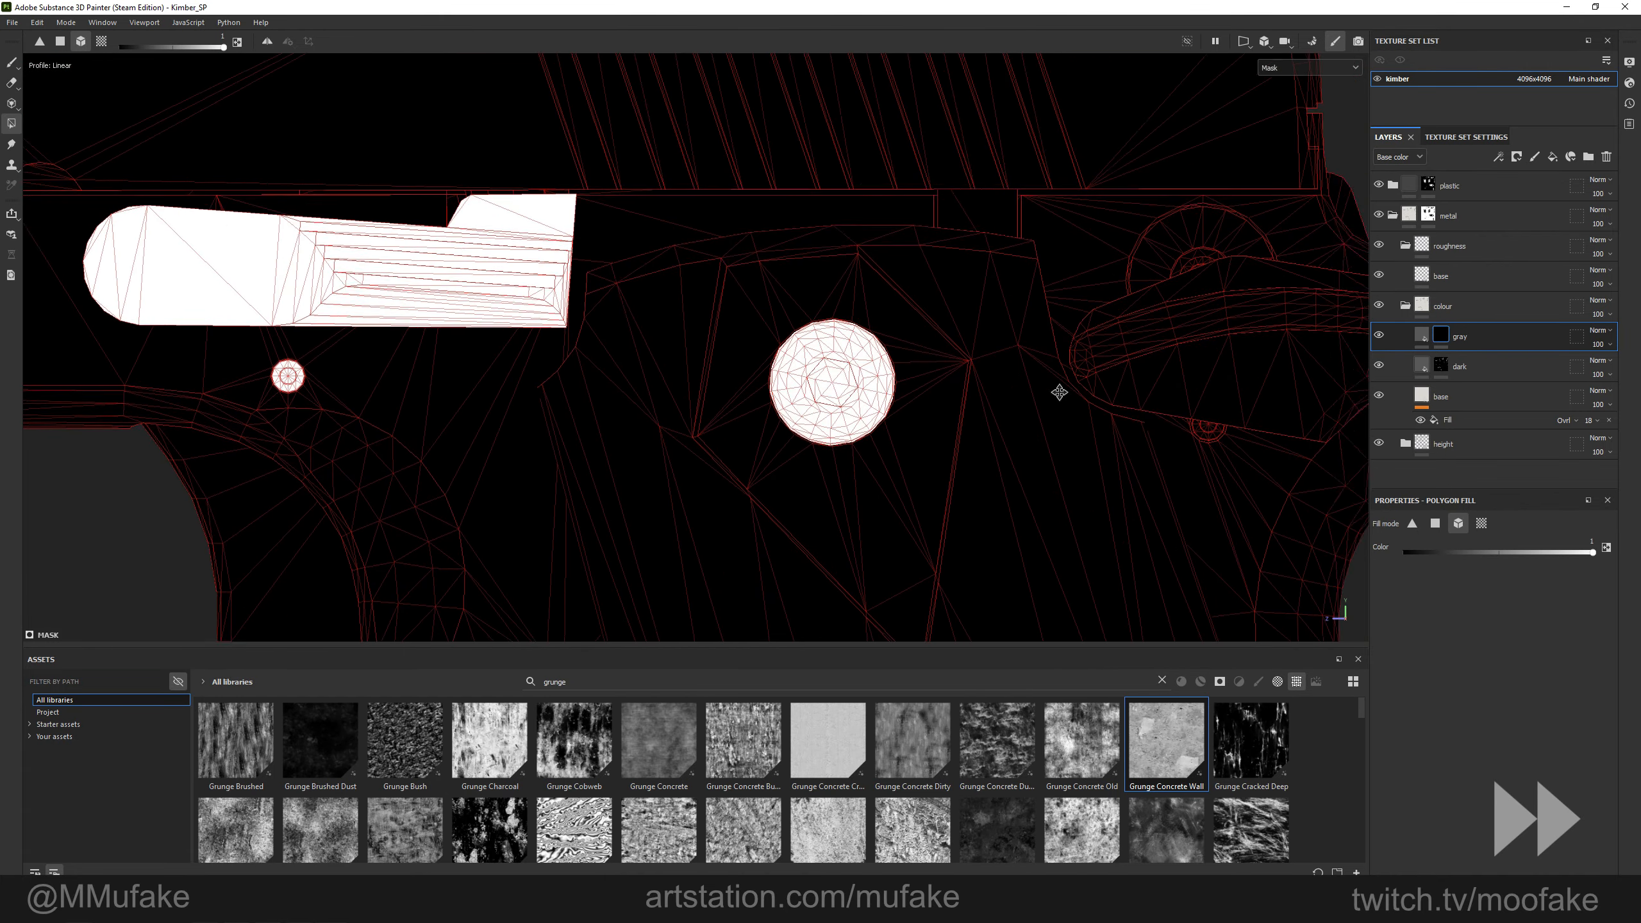
Add the thumb safety lever, its pivot and the small pin beneath it to the gray layer's mask.
alt+middle_drag(1059, 392, 711, 392)
click(873, 278)
click(863, 242)
click(861, 432)
scroll(865, 424, down, 4)
alt+drag(926, 303, 1032, 288)
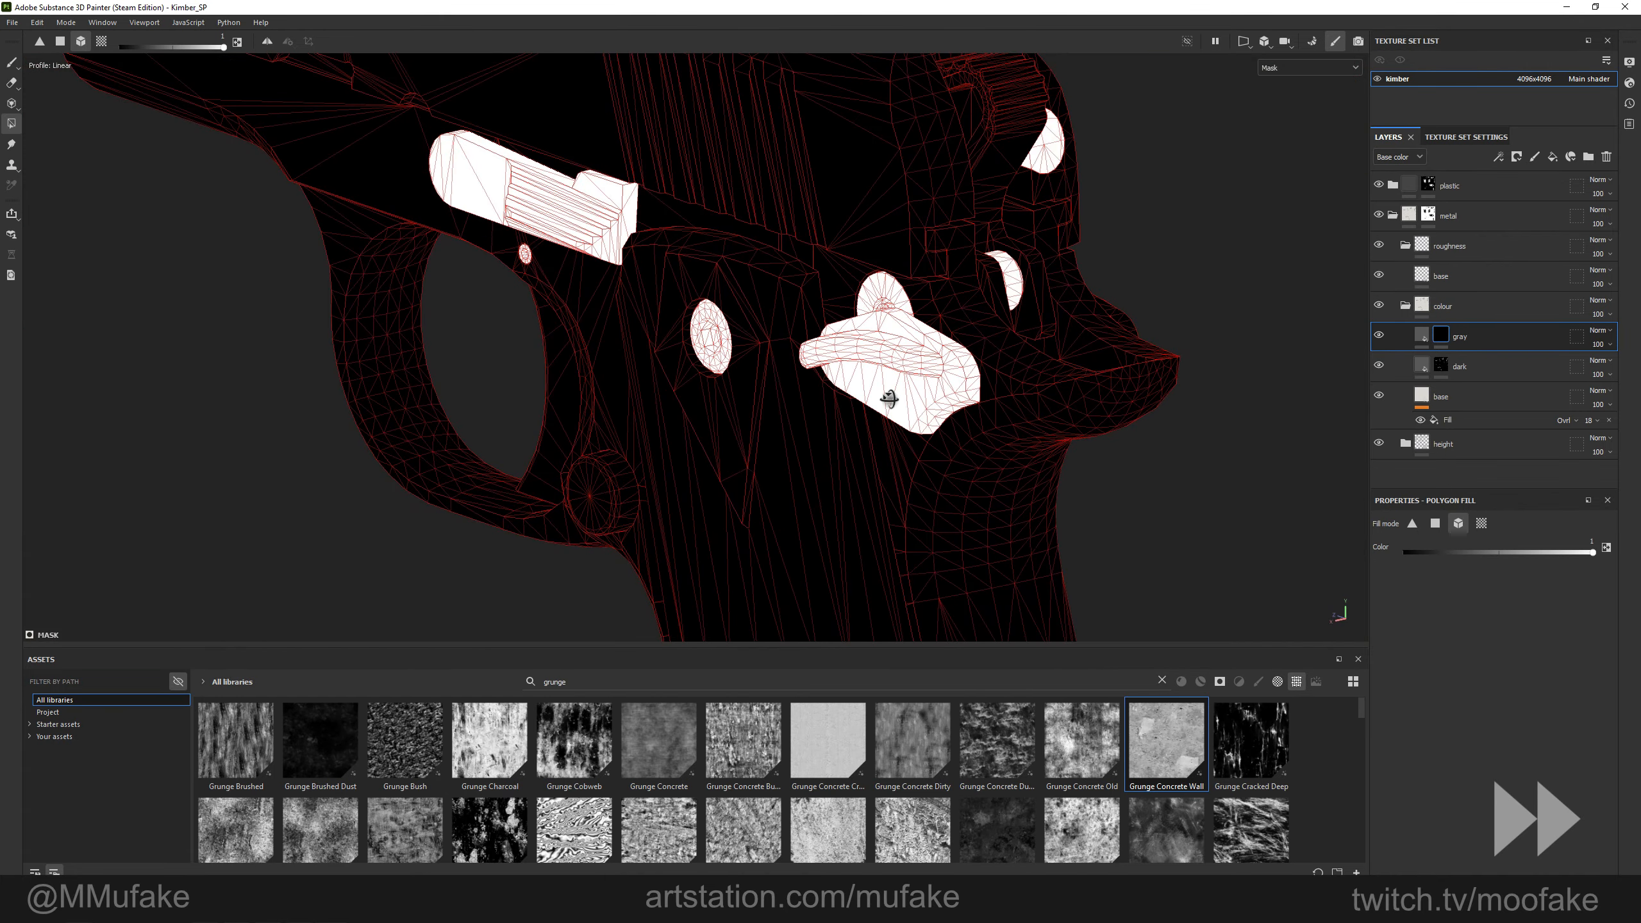
Add the opposite side's grip screw, safety pivot, magazine release piece and frame pins to the gray layer's mask.
alt+shift+drag(889, 399, 842, 516)
alt+middle_drag(491, 607, 588, 247)
click(547, 152)
alt+shift+drag(1144, 596, 792, 523)
scroll(791, 523, down, 2)
click(772, 504)
alt+middle_drag(985, 184, 765, 502)
scroll(750, 511, up, 1)
click(809, 387)
click(615, 320)
click(951, 556)
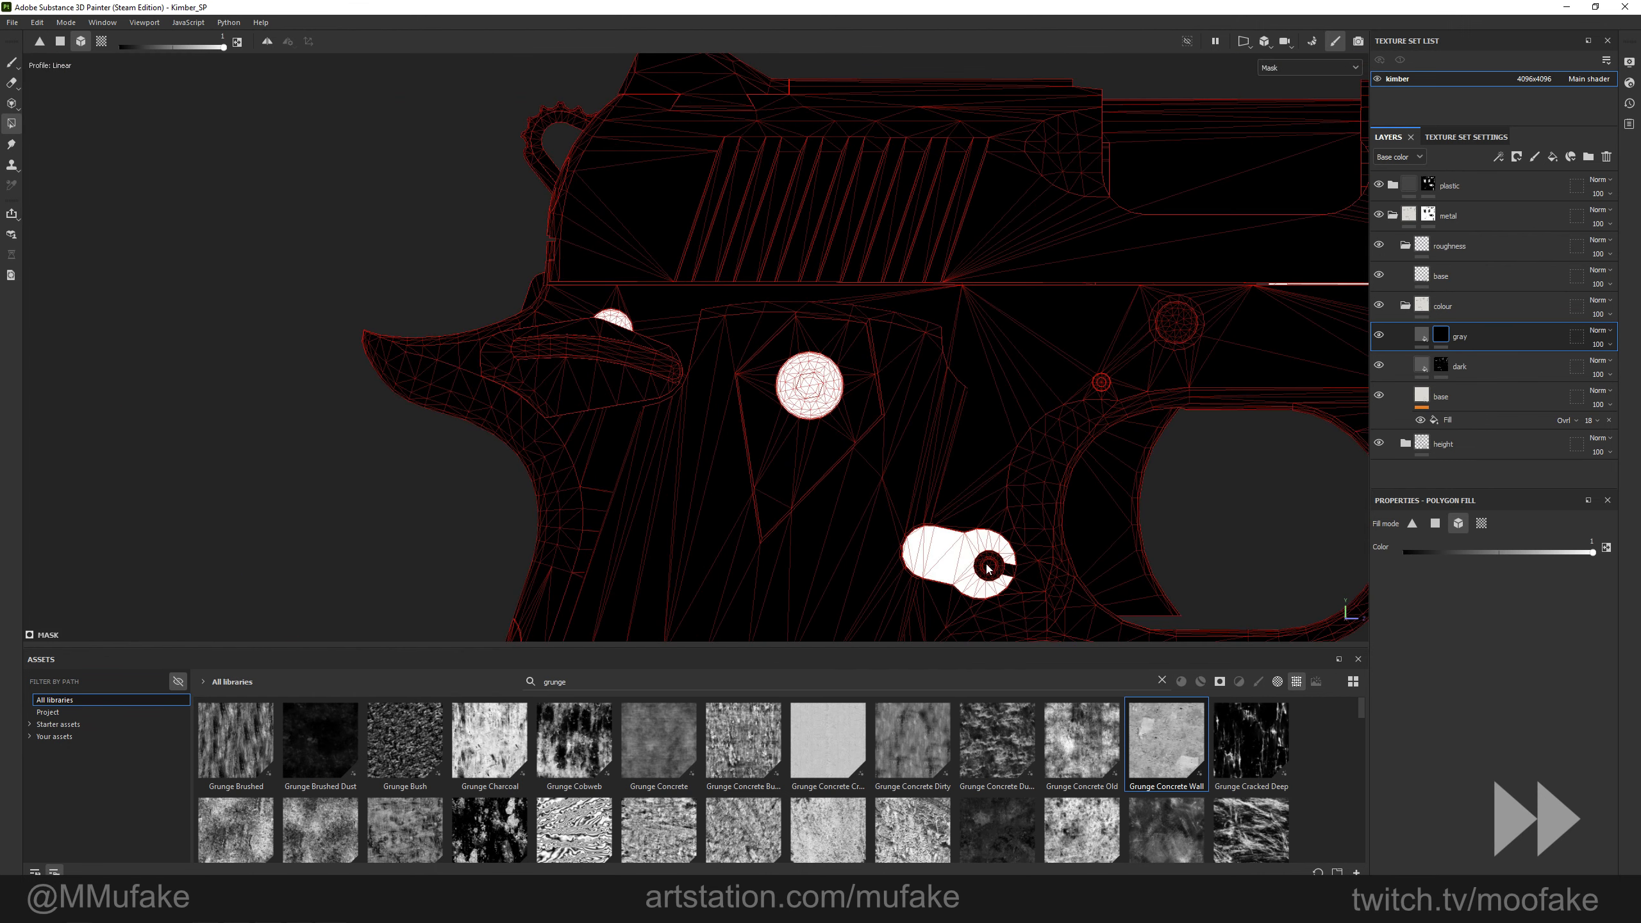
click(1104, 386)
click(1178, 324)
alt+middle_drag(1357, 307, 619, 275)
scroll(619, 275, down, 3)
Check the masked parts in the material view and set the gray layer's base colour to a lighter grey.
key(m)
alt+drag(840, 362, 491, 339)
alt+middle_drag(491, 339, 740, 279)
mouse_move(741, 279)
alt+mouse_down()
mouse_move(1008, 336)
mouse_move(1060, 291)
alt+mouse_up()
alt+middle_drag(1059, 291, 1240, 297)
key(1)
click(1422, 334)
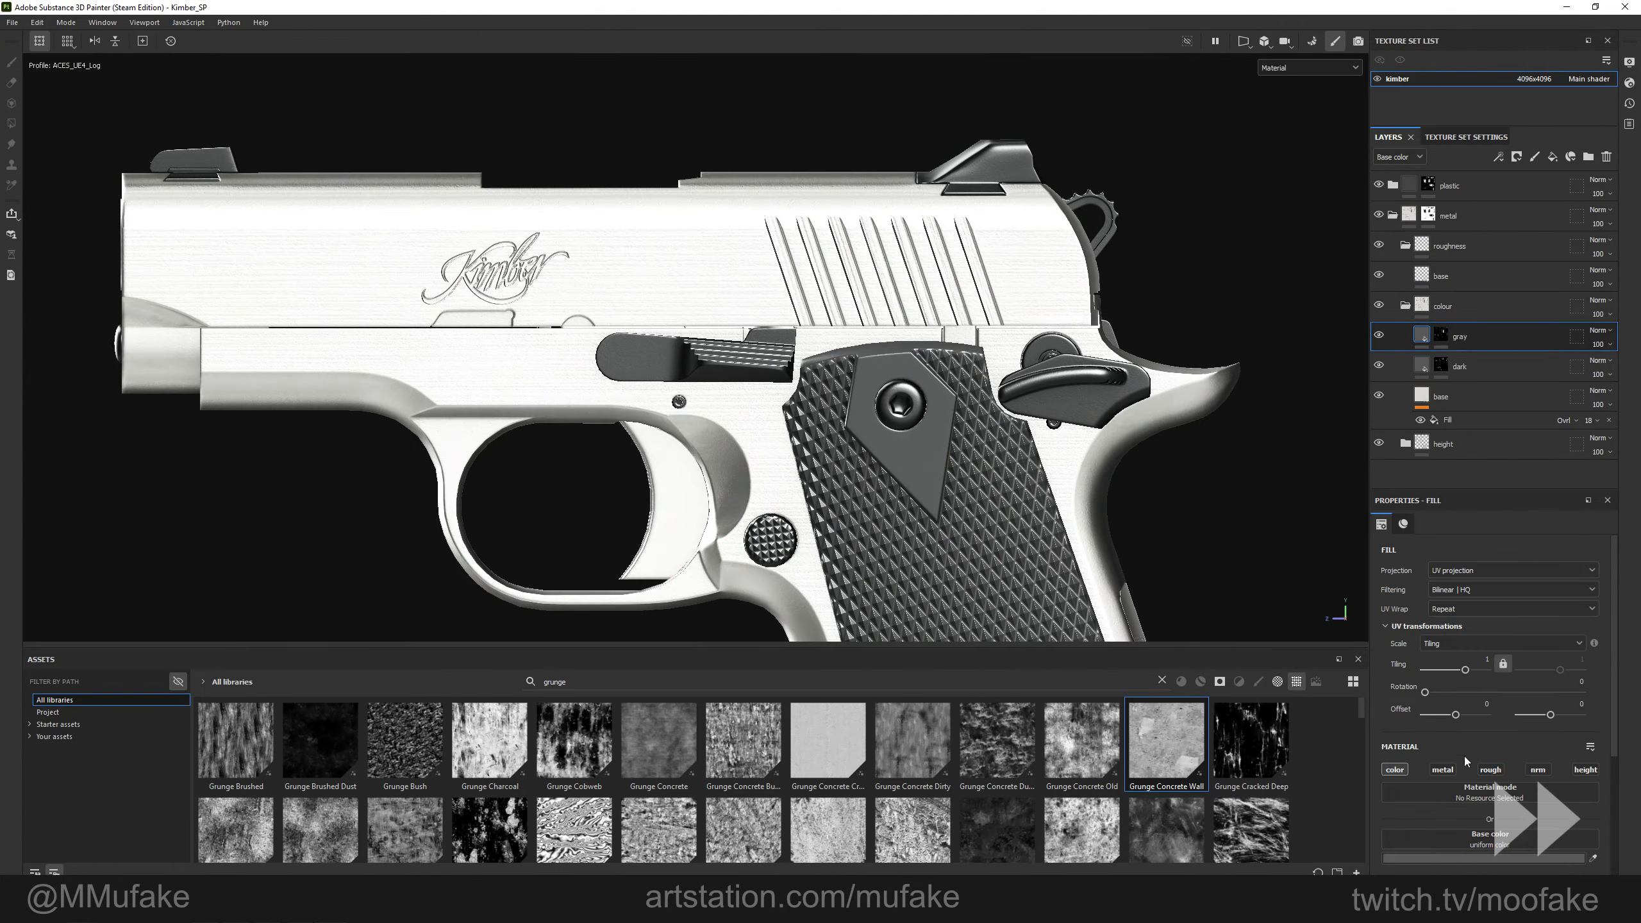
click(1473, 859)
drag(1454, 740, 1423, 737)
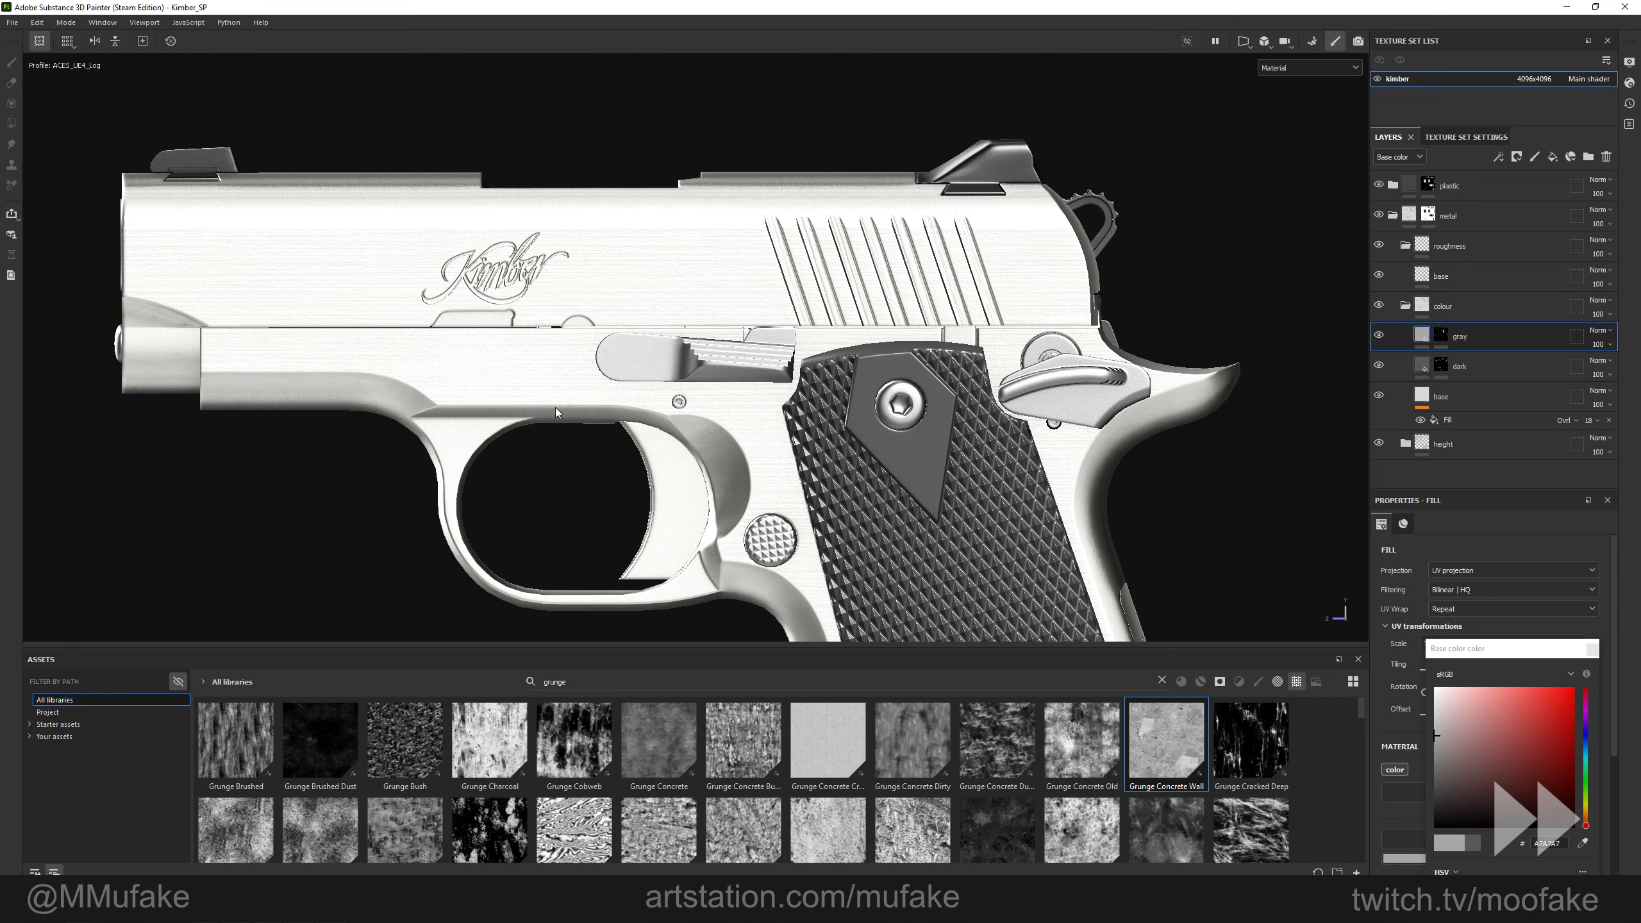
Duplicate the gray layer and rename the copy.
key(ctrl+d)
double_click(1468, 336)
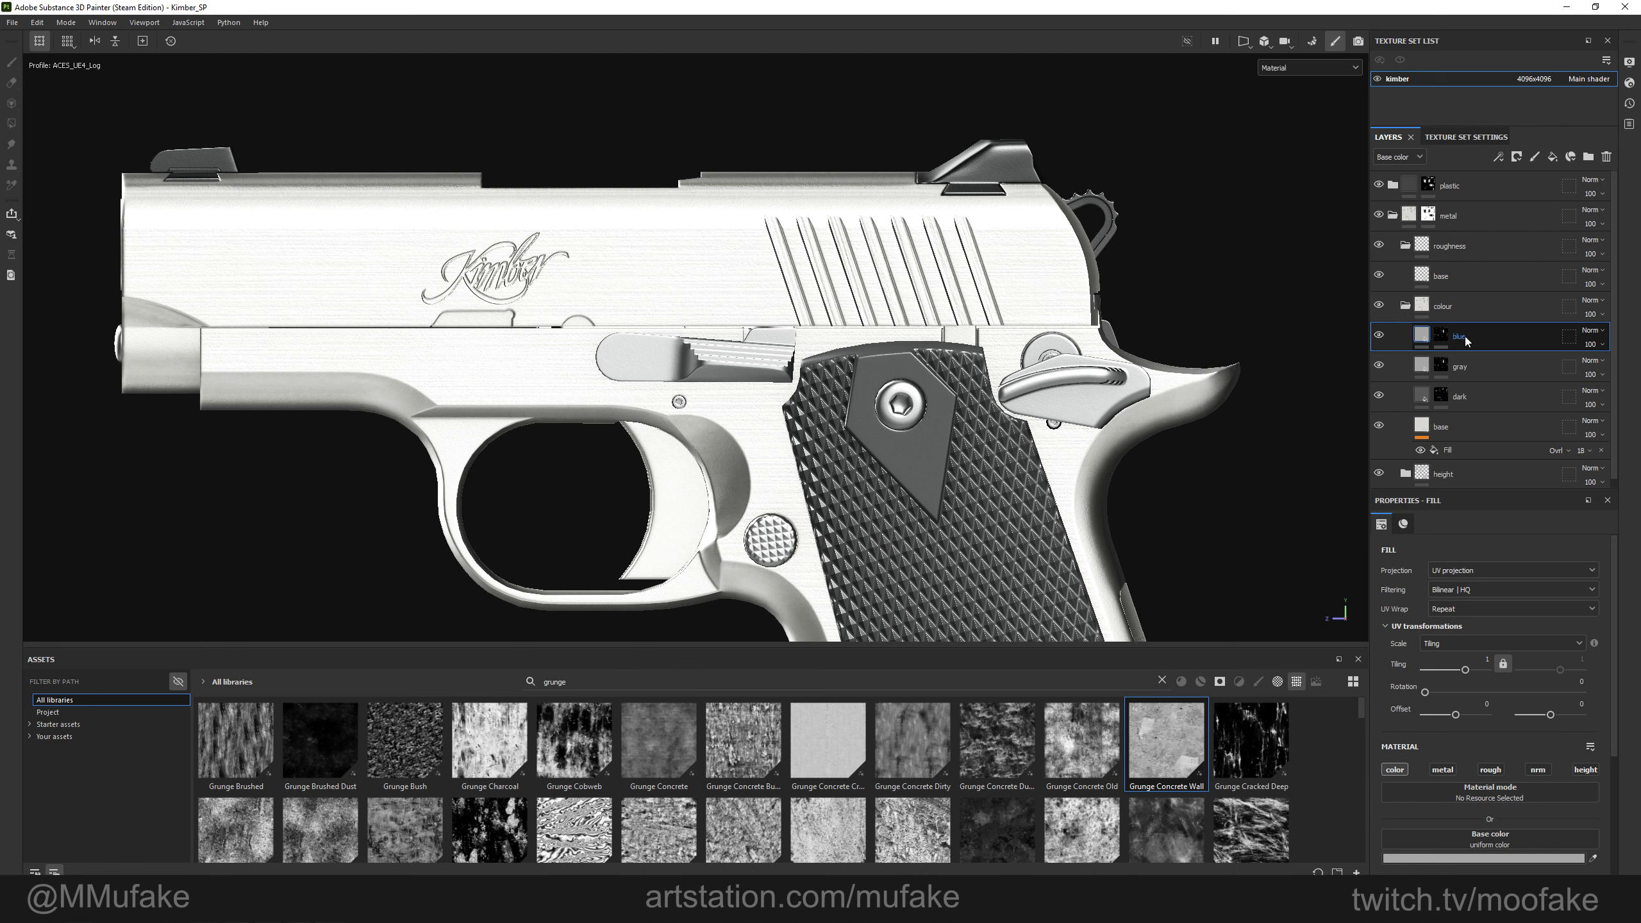
Limit the blue layer's mask to the slide and barrel parts and set its base colour to a pale blue-grey.
right_click(1465, 336)
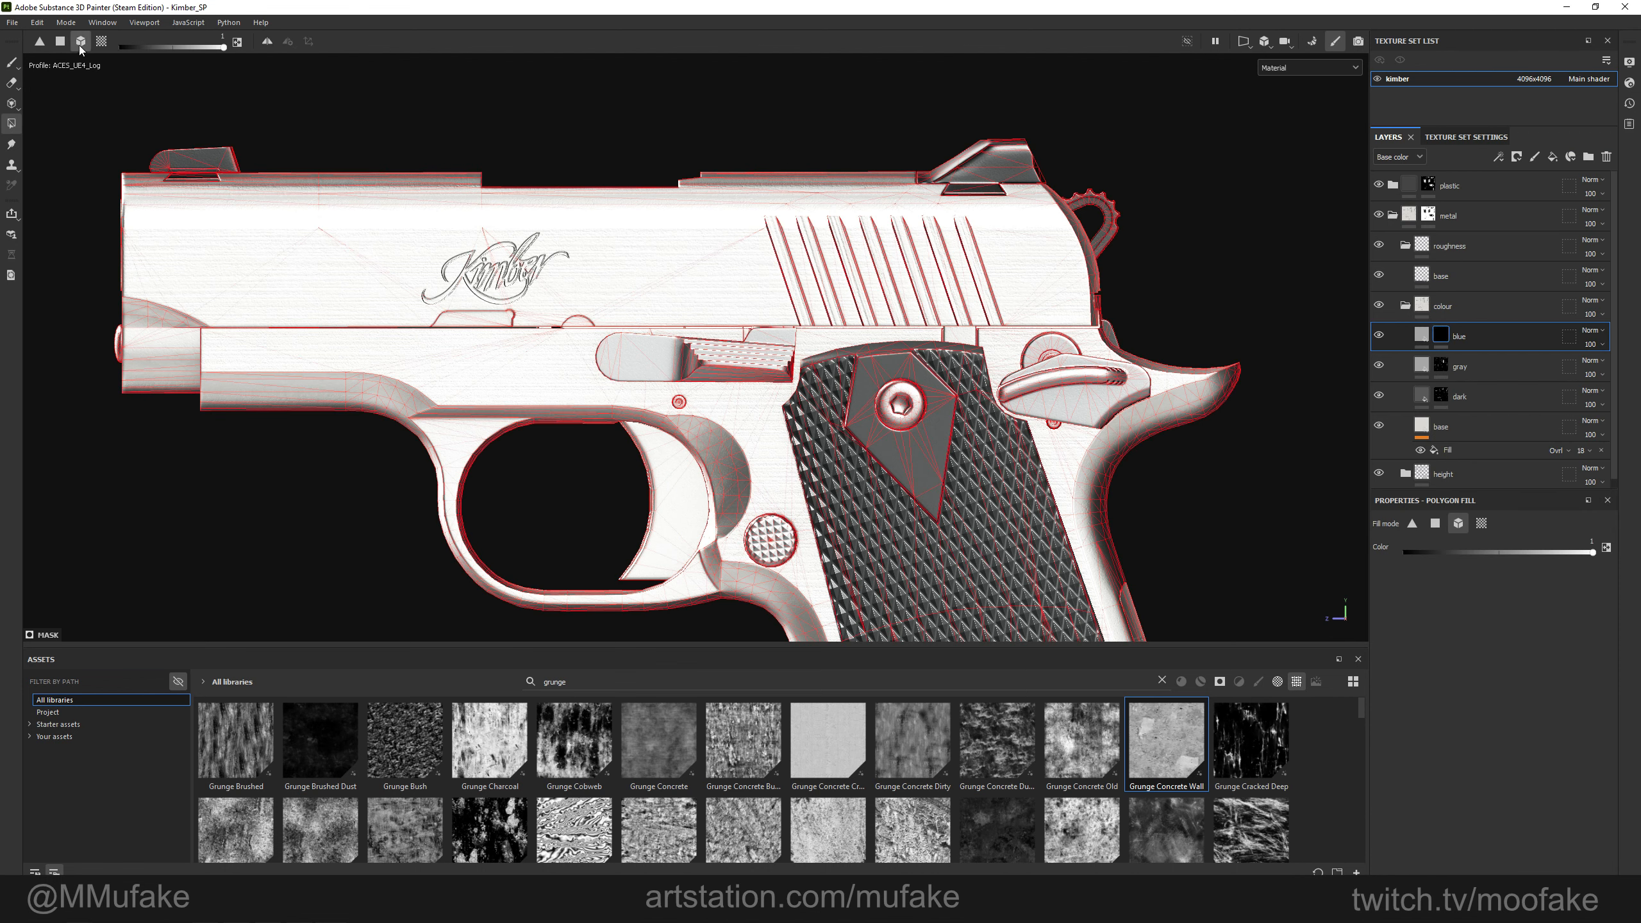
click(1422, 335)
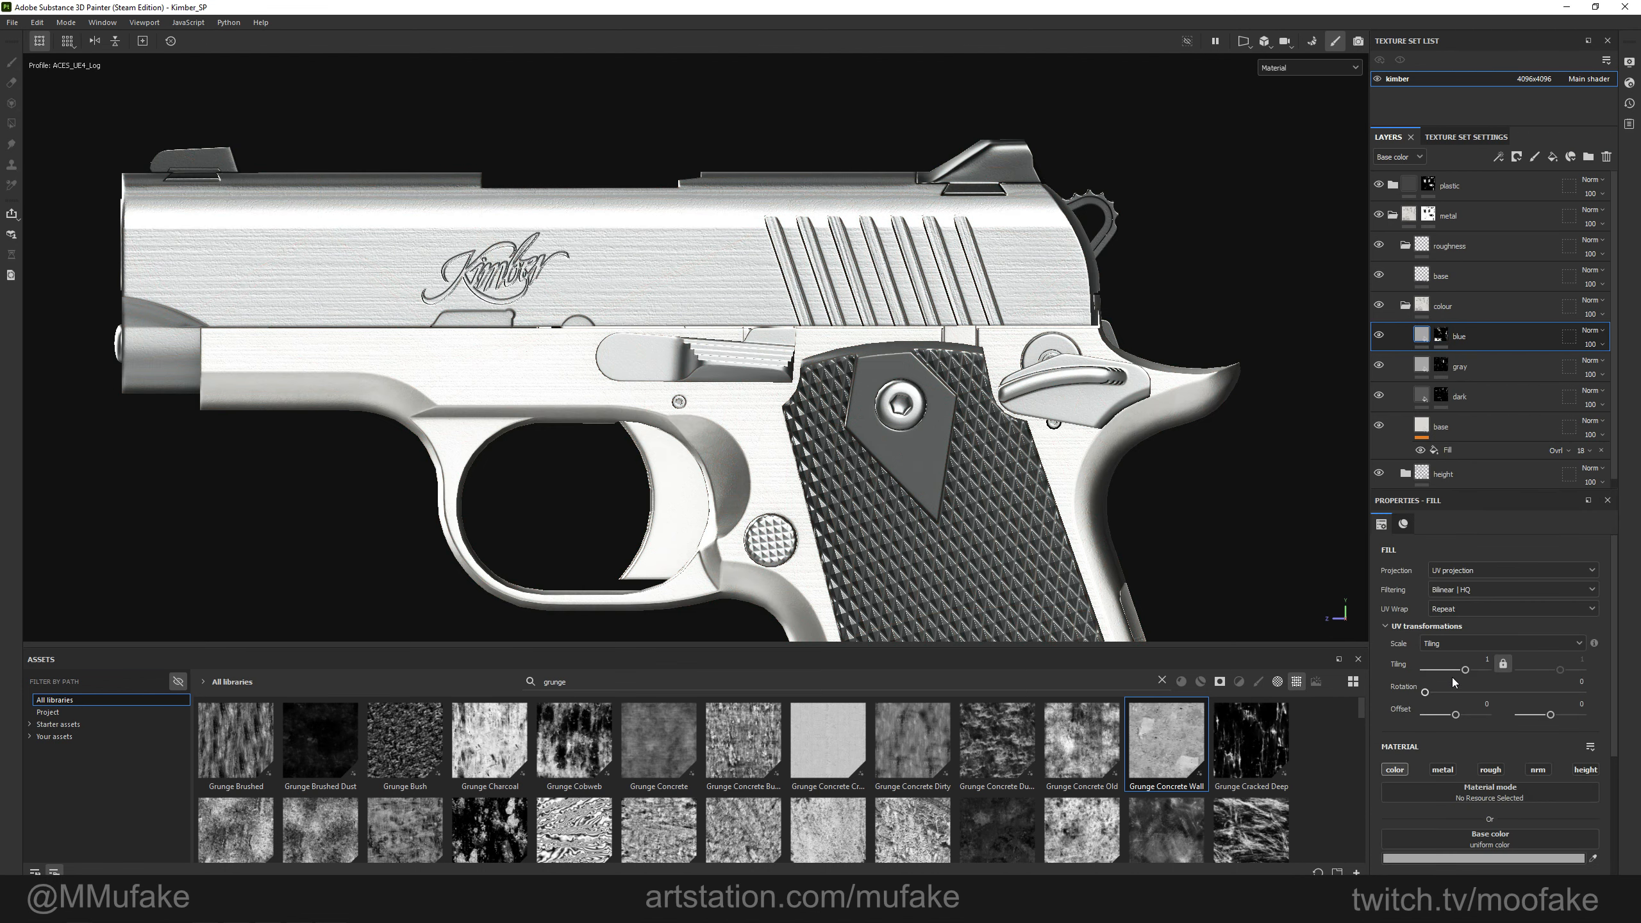
click(1427, 838)
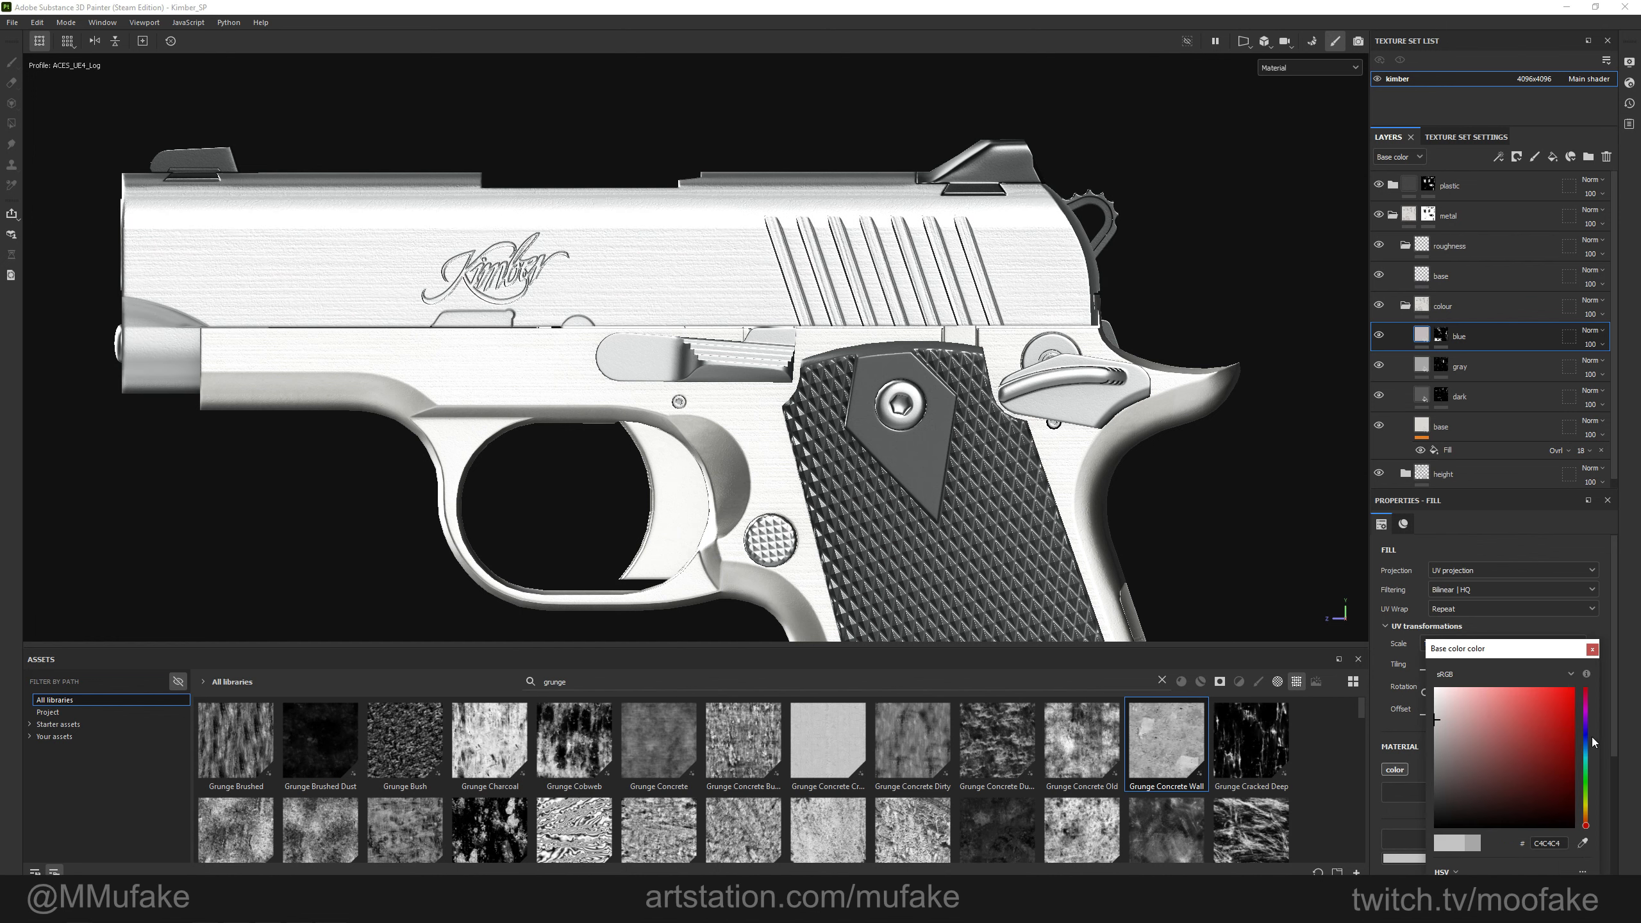
click(1586, 752)
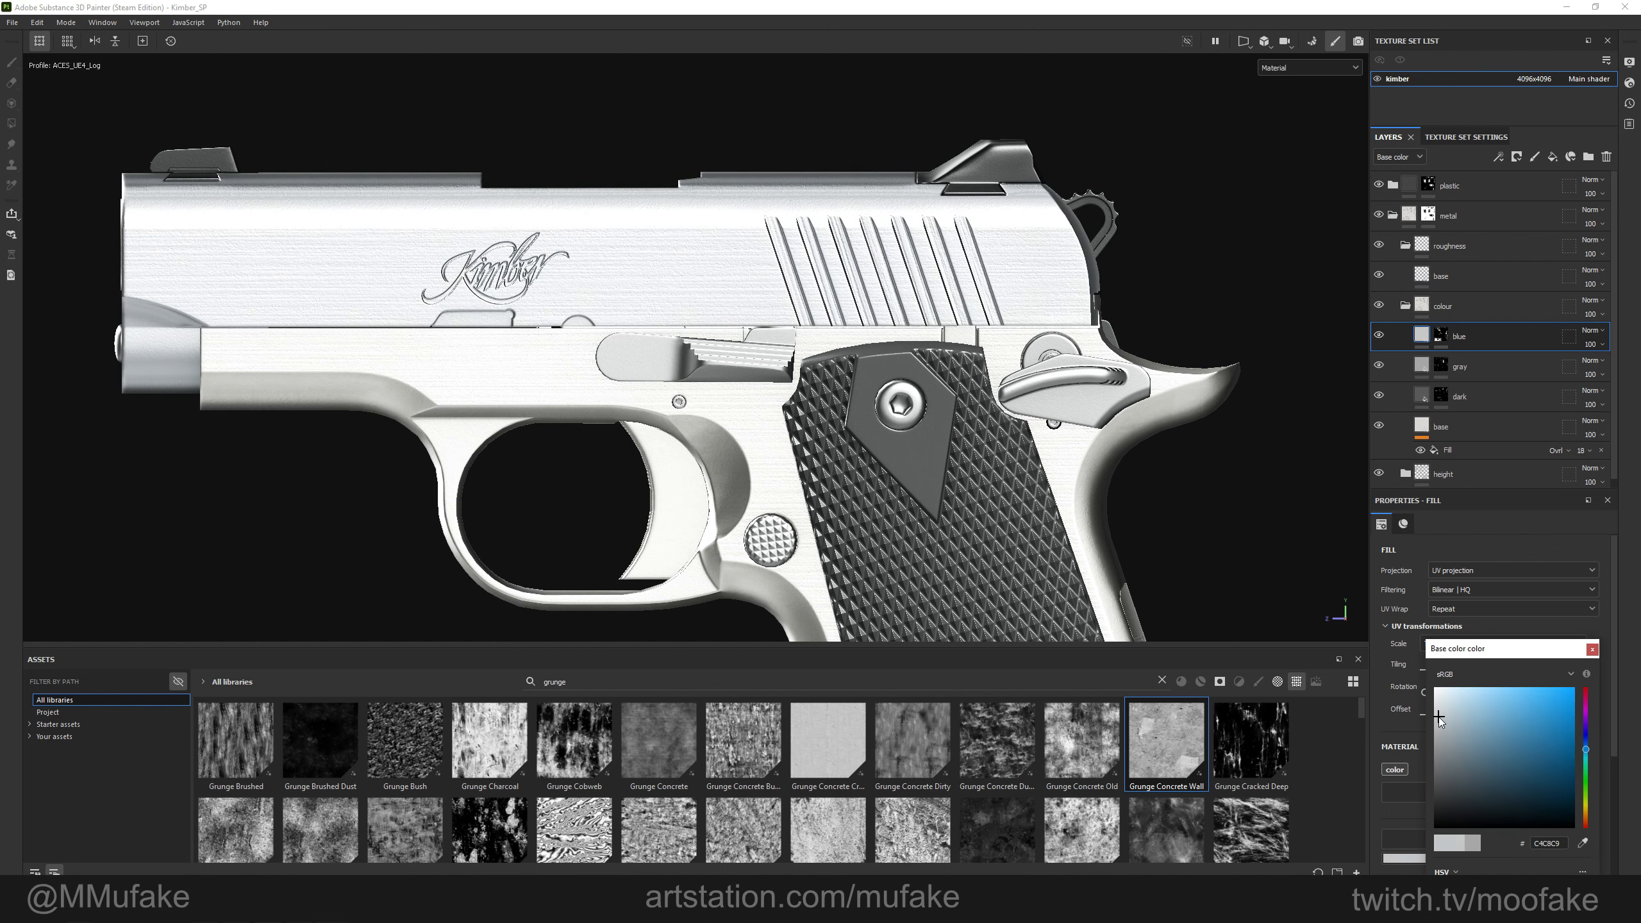
scroll(1098, 517, down, 3)
mouse_move(1098, 517)
alt+mouse_down()
mouse_move(1060, 537)
mouse_move(1092, 524)
alt+mouse_up()
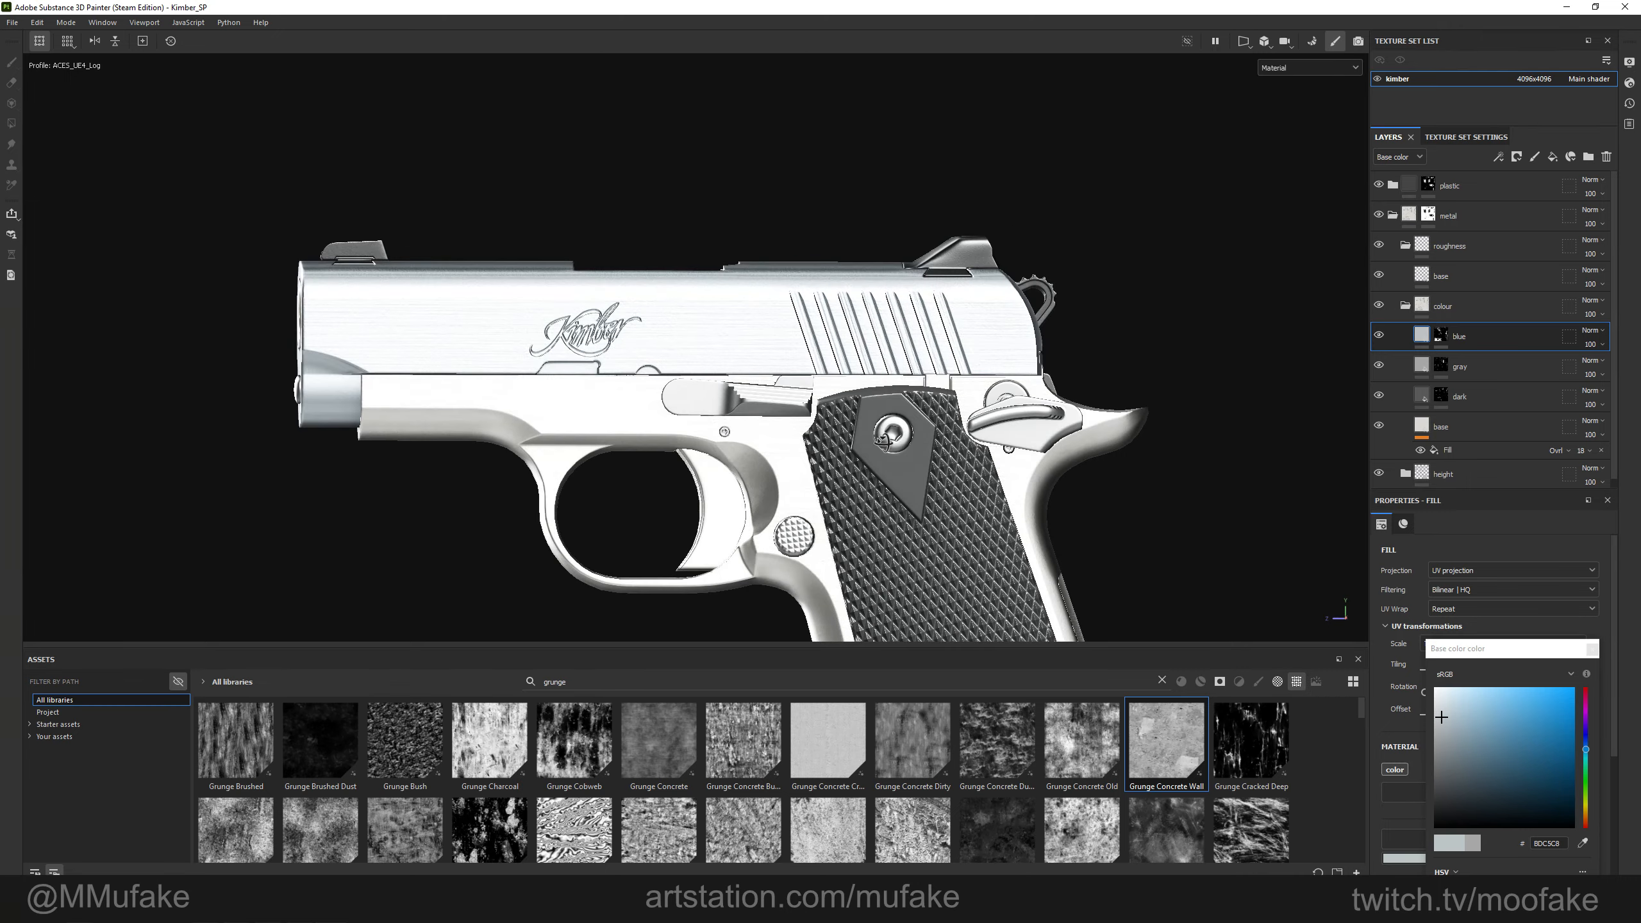
alt+middle_drag(1092, 524, 1113, 477)
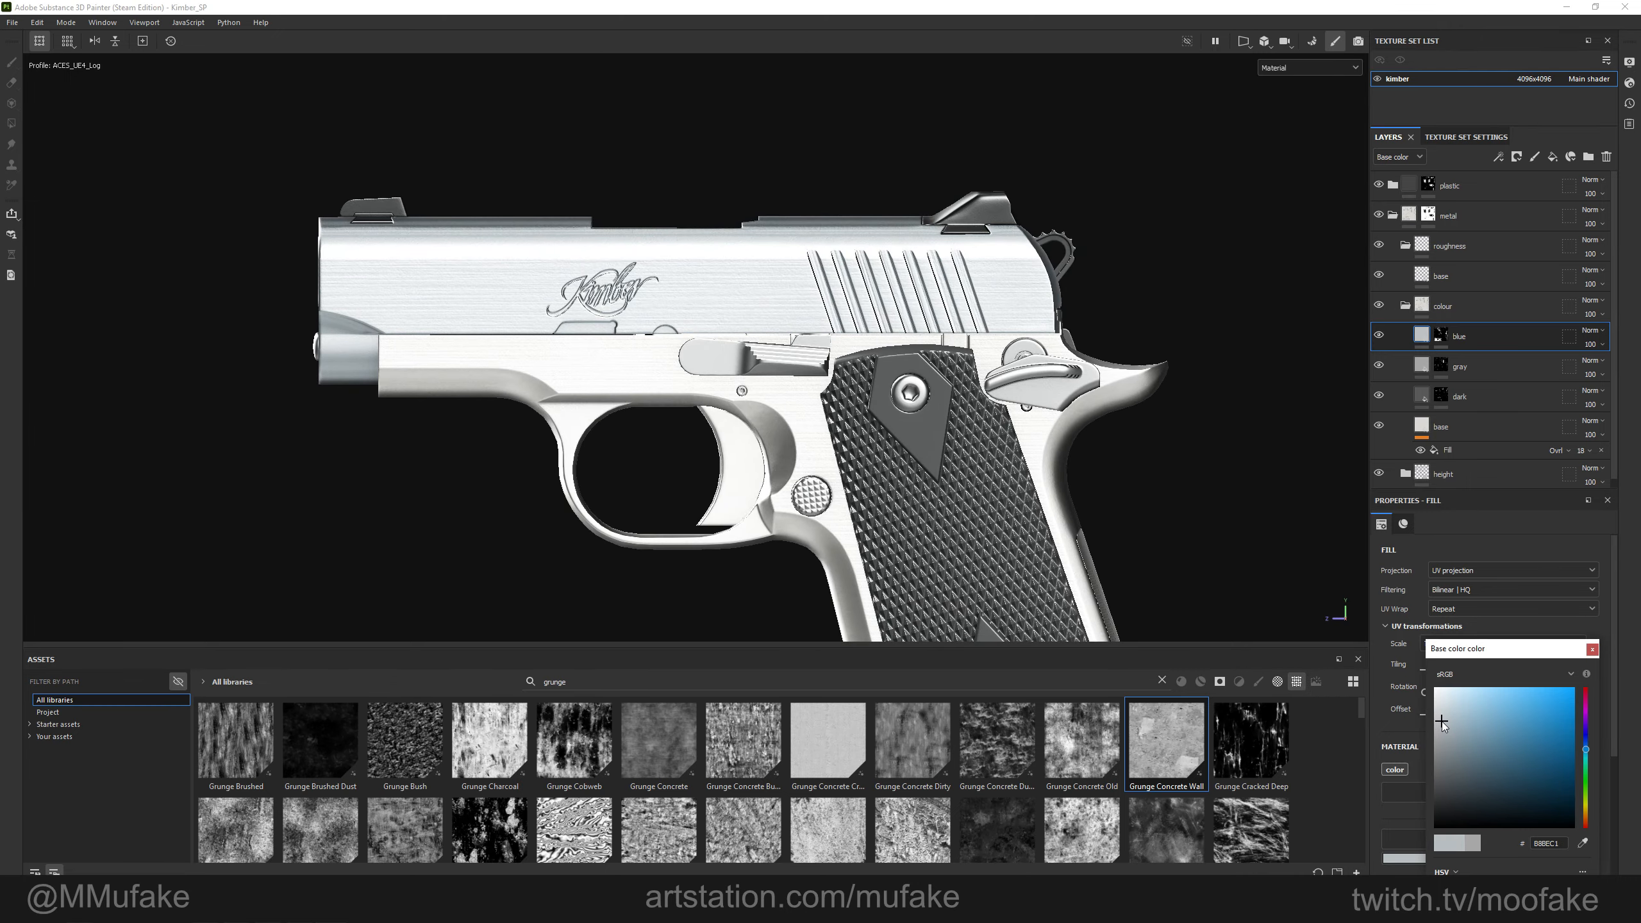
alt+drag(918, 419, 889, 505)
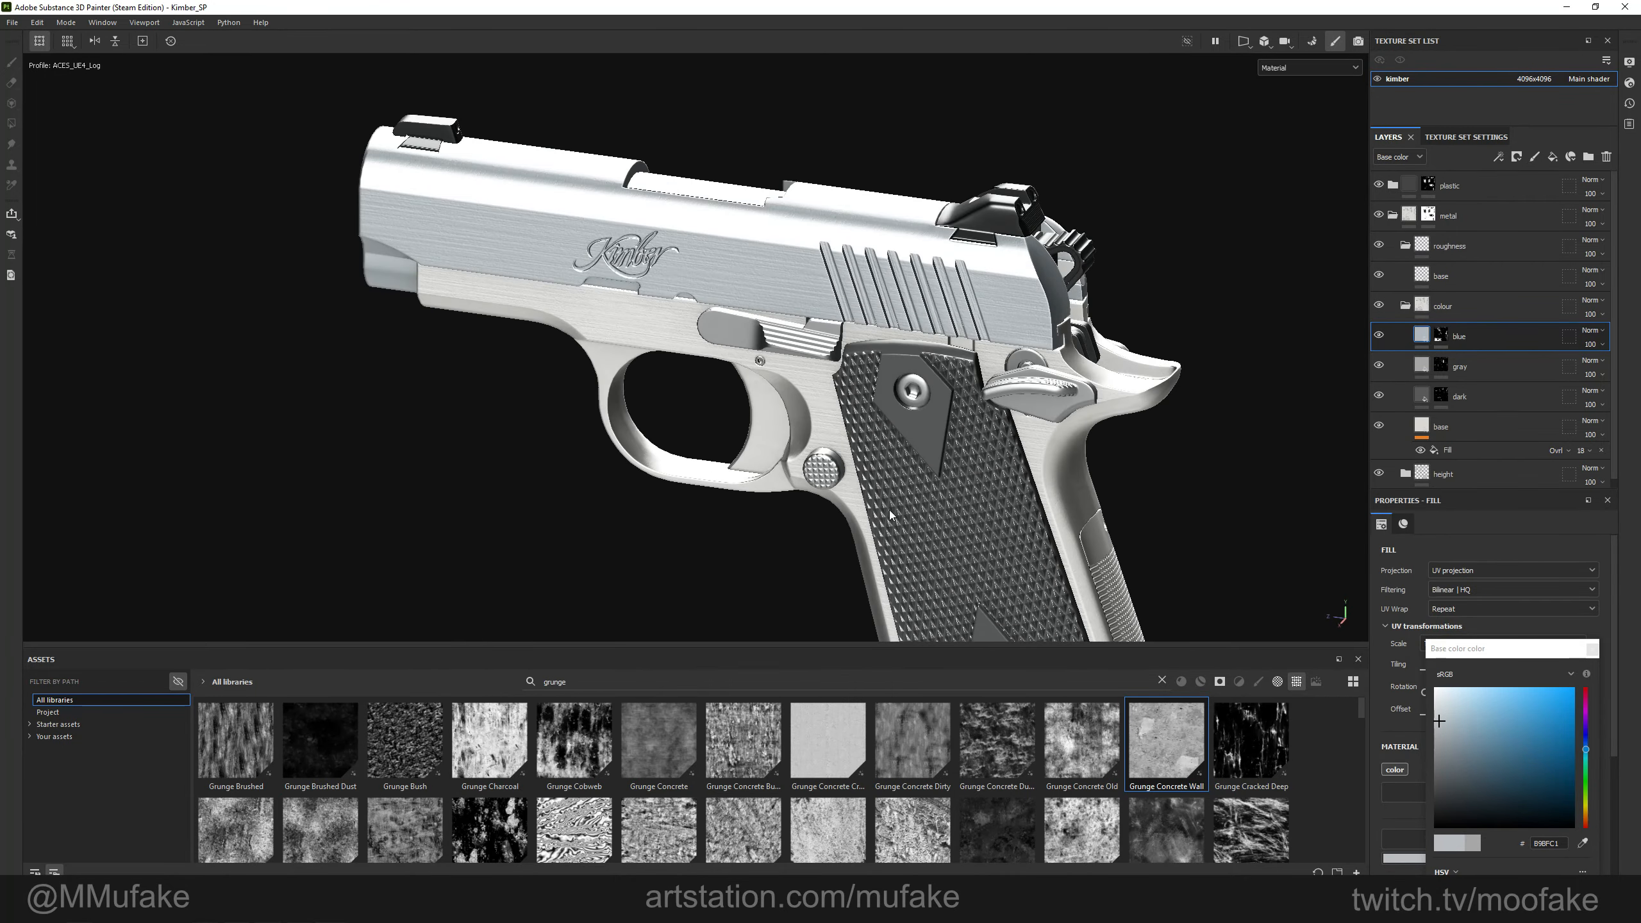
Compare the slide tint in the base colour and material views and delete the fill effect from the colour group's base layer.
key(c)
alt+drag(808, 430, 878, 393)
key(c)
key(m)
scroll(878, 392, up, 2)
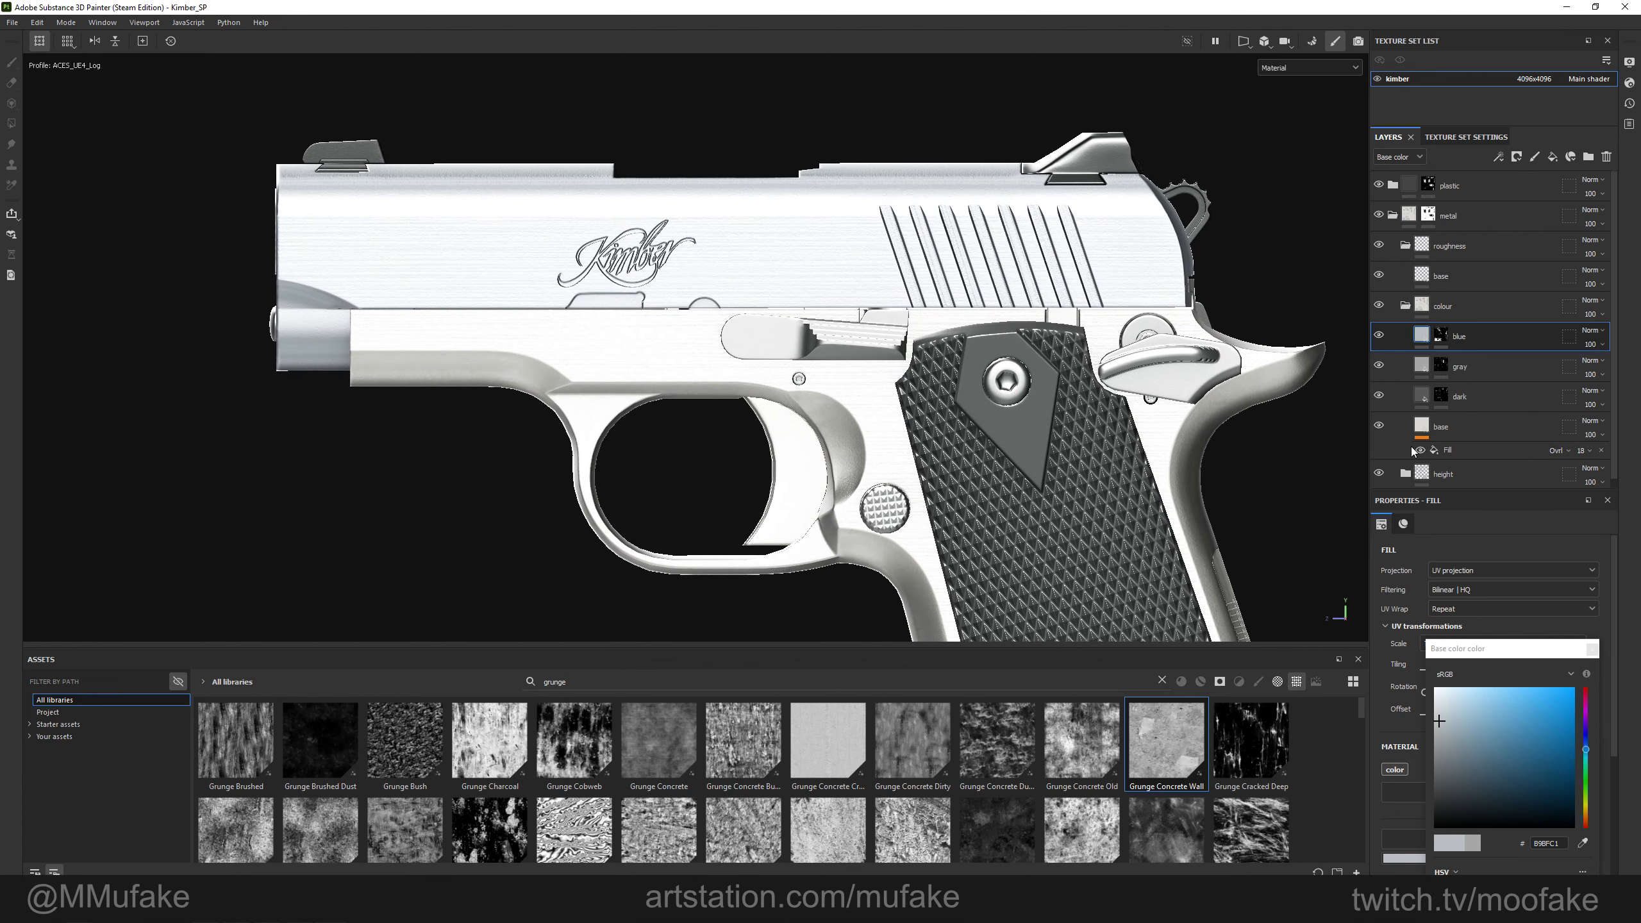
click(1500, 435)
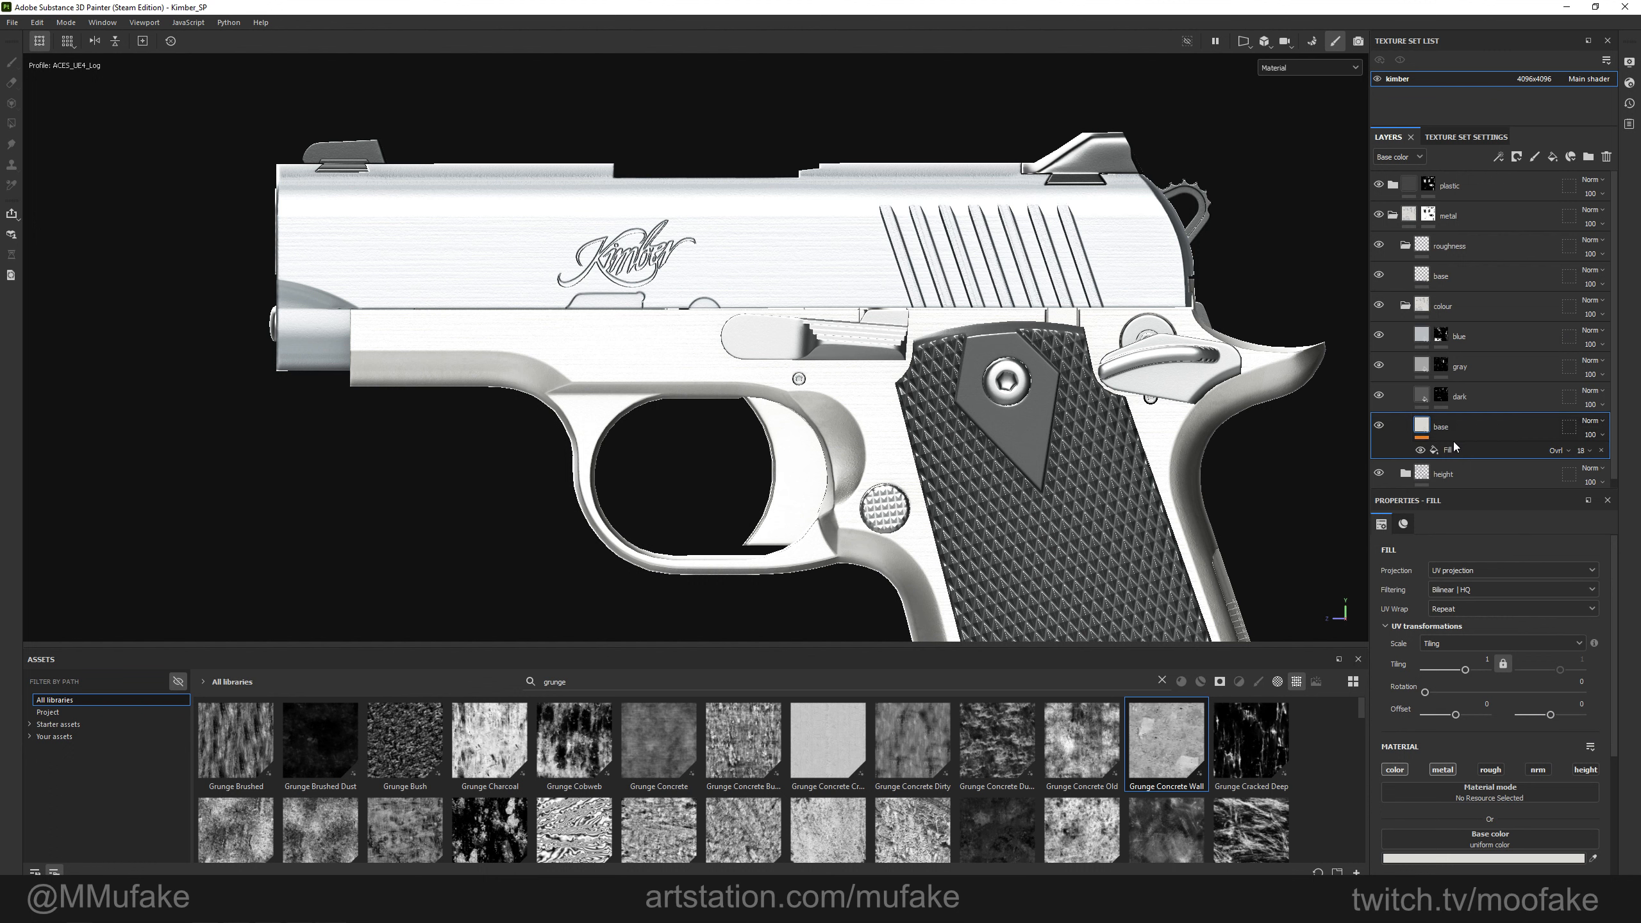
click(1602, 451)
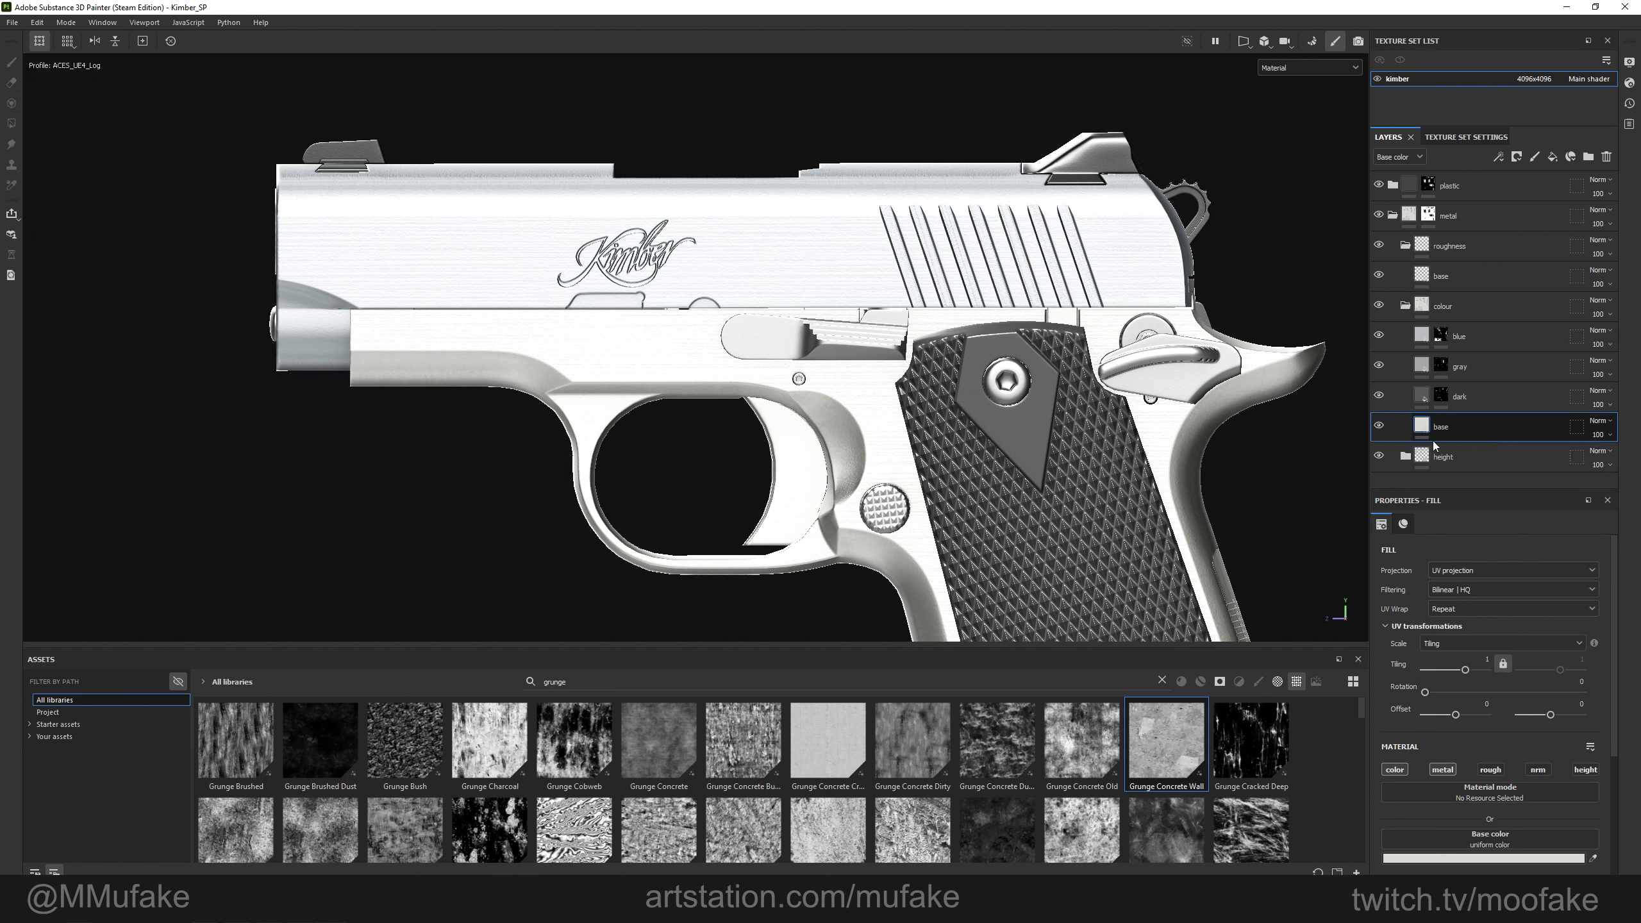
Add a fill layer above the blue layer, name it grunge, and keep only its colour channel active.
click(1465, 333)
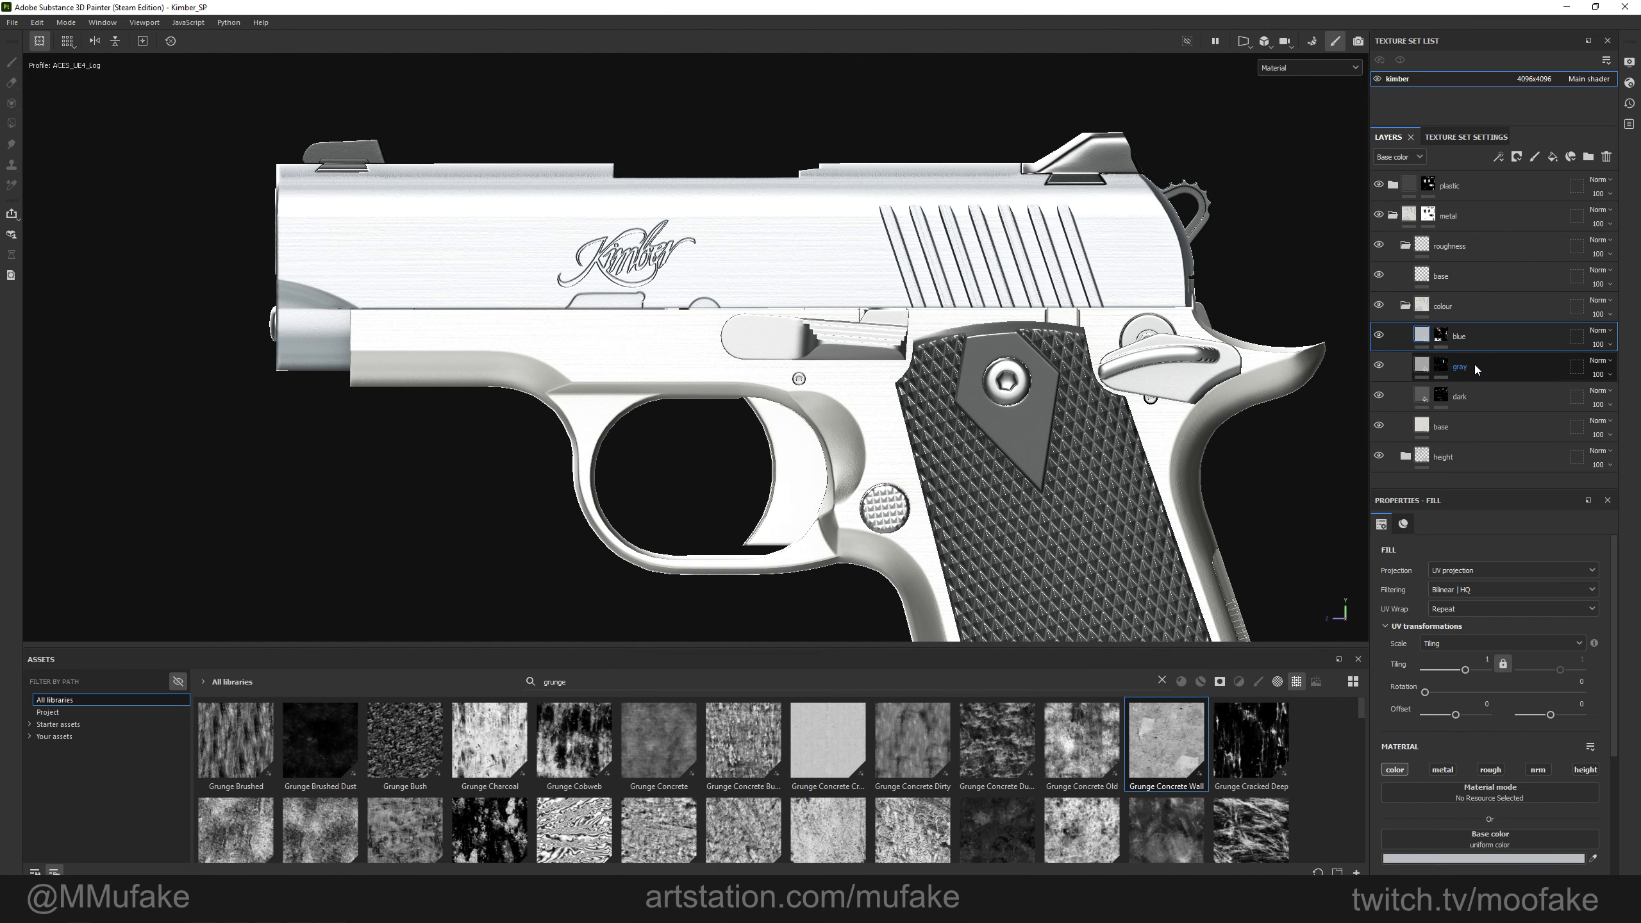
scroll(995, 362, down, 2)
scroll(1035, 350, up, 2)
alt+drag(1050, 332, 1161, 371)
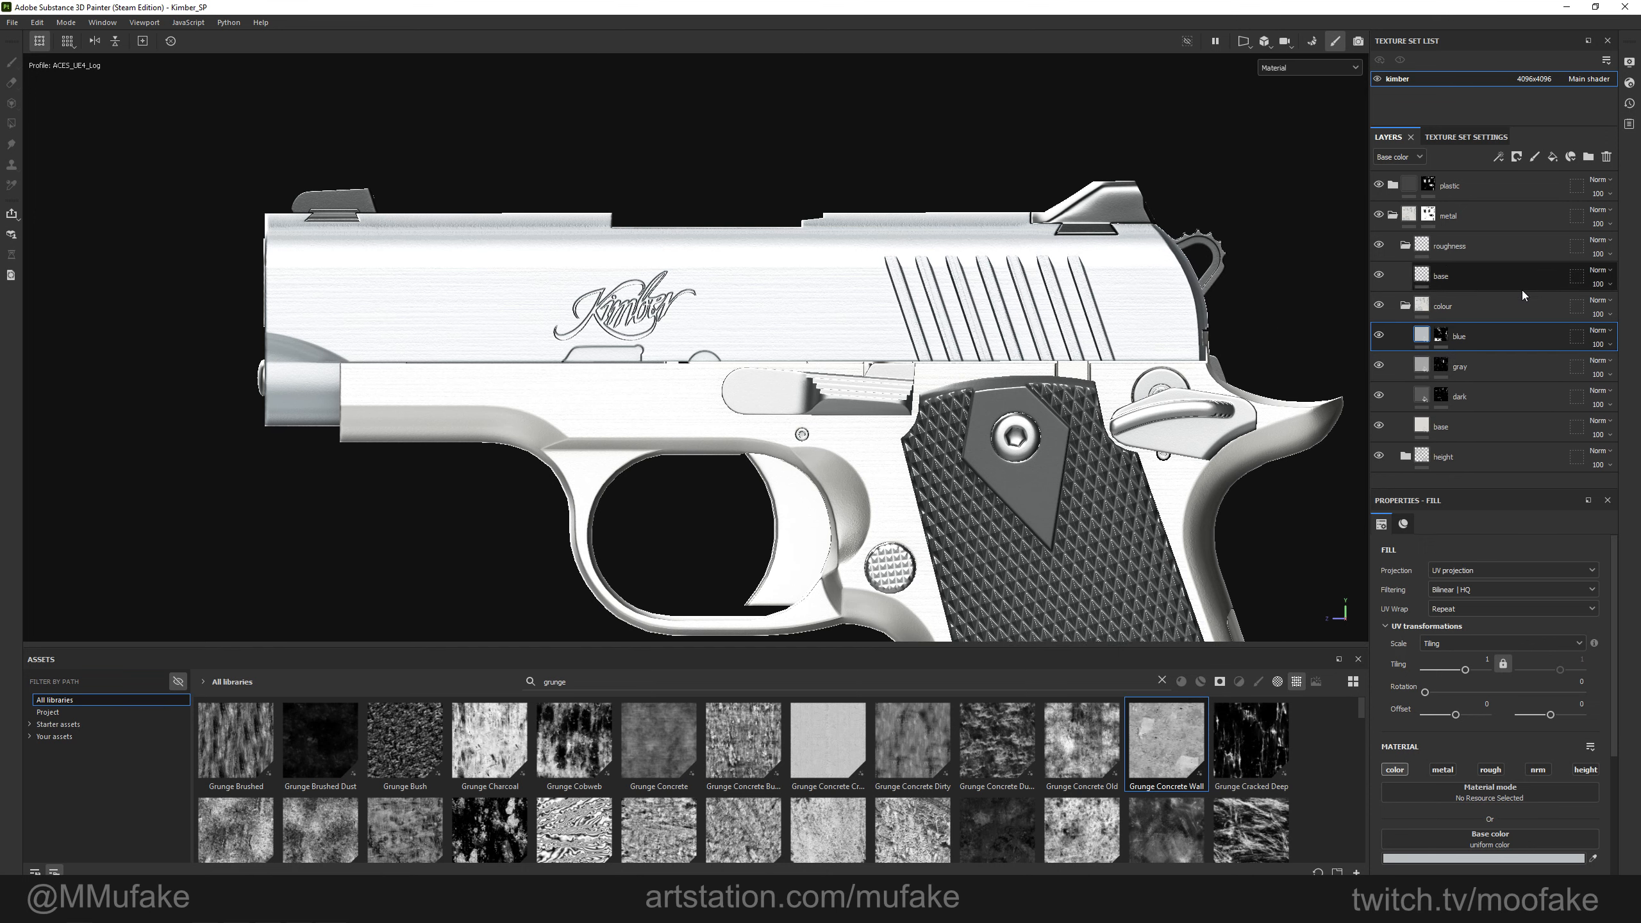
alt+middle_drag(661, 151, 920, 272)
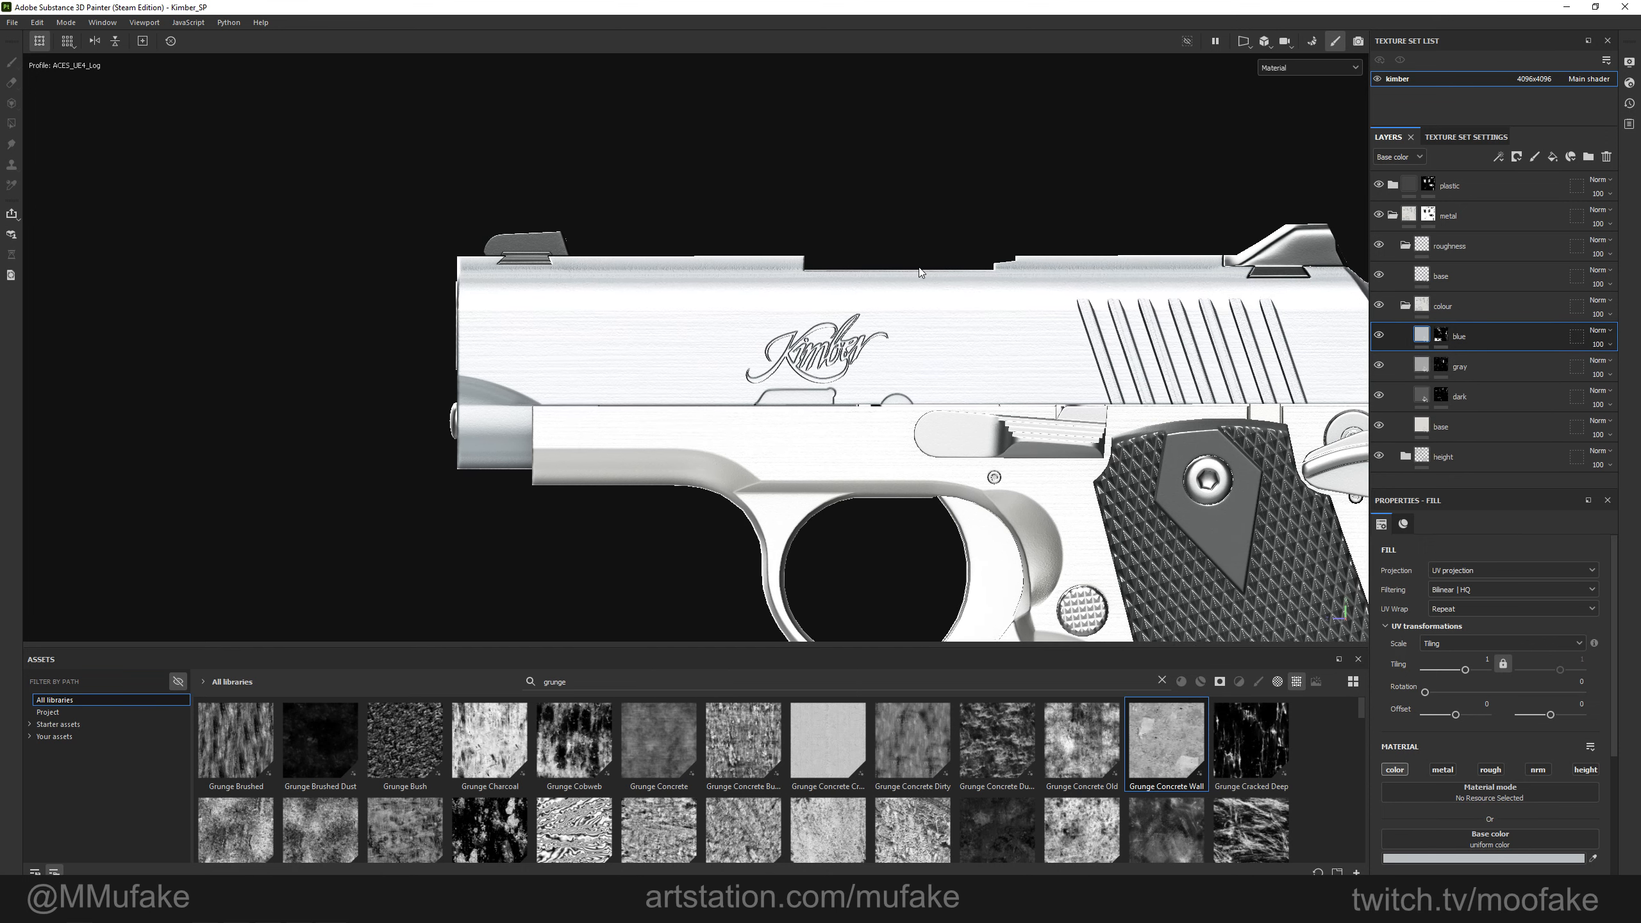
alt+drag(933, 425, 1315, 432)
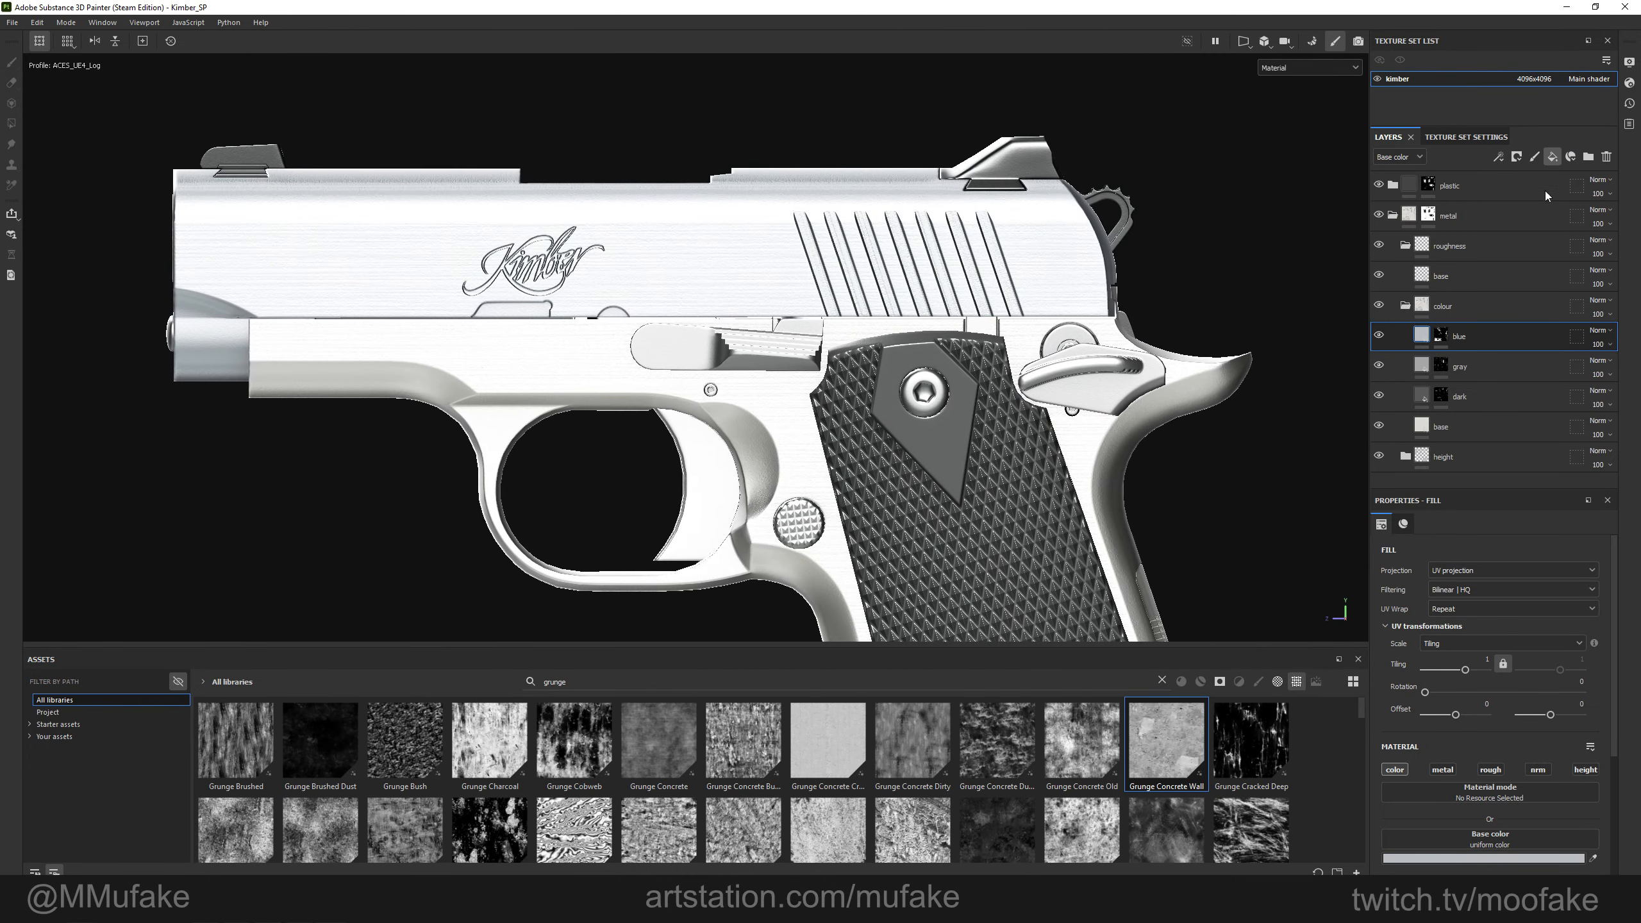
click(1553, 156)
double_click(1455, 336)
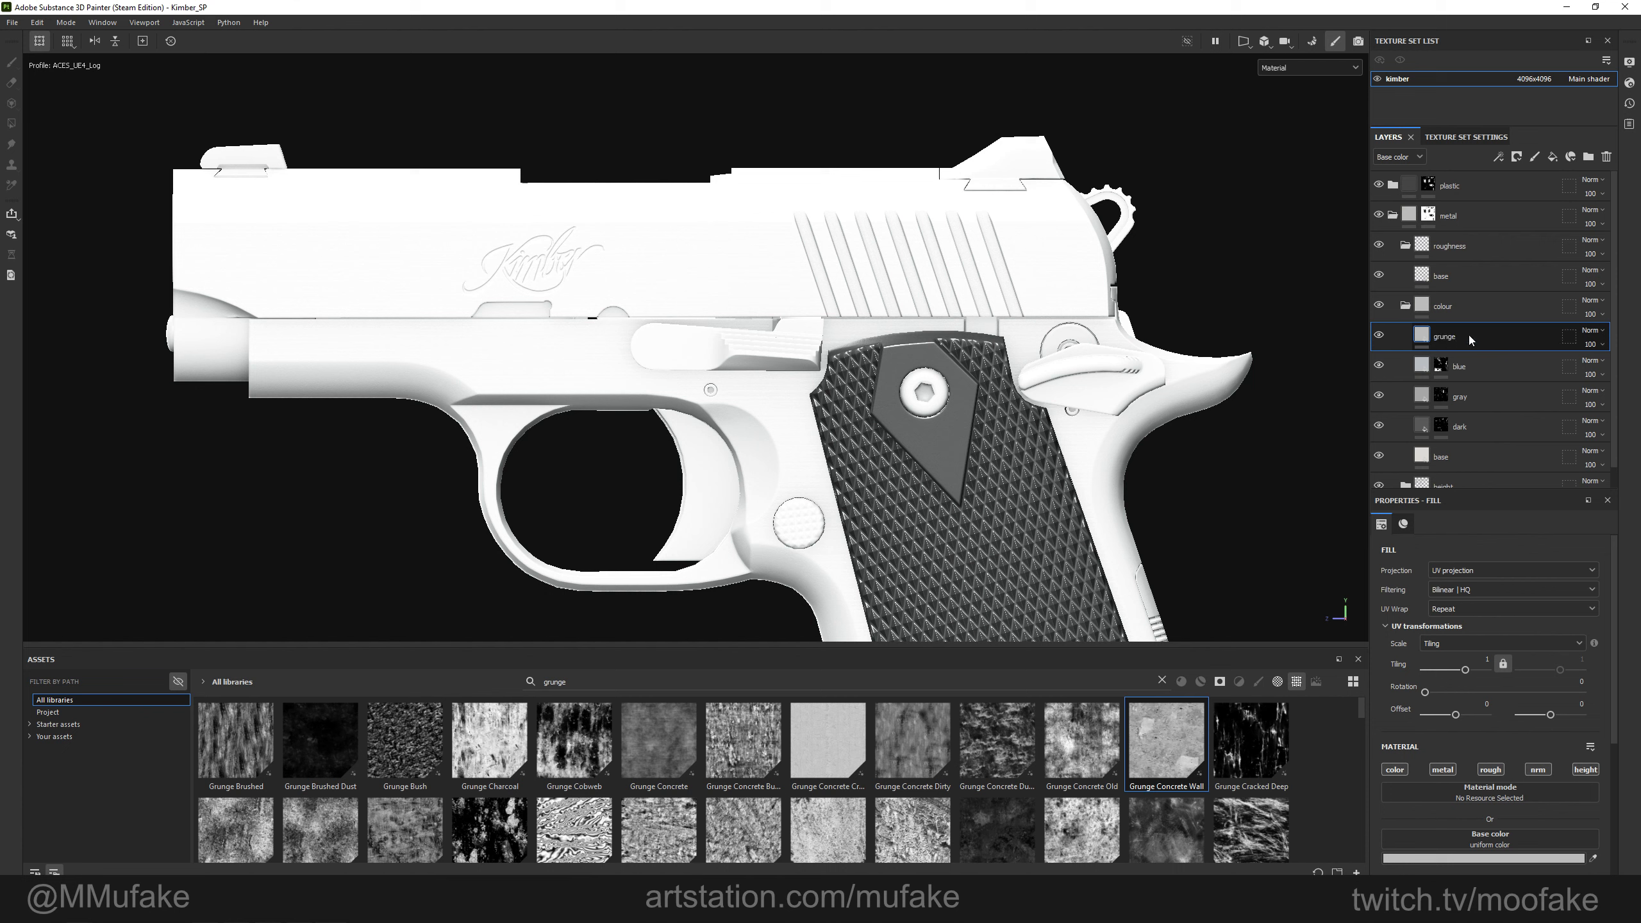
click(1433, 769)
Set the grunge layer to tri-planar projection with 1.5 tiling and assign Grunge Concrete as its base colour.
click(1491, 569)
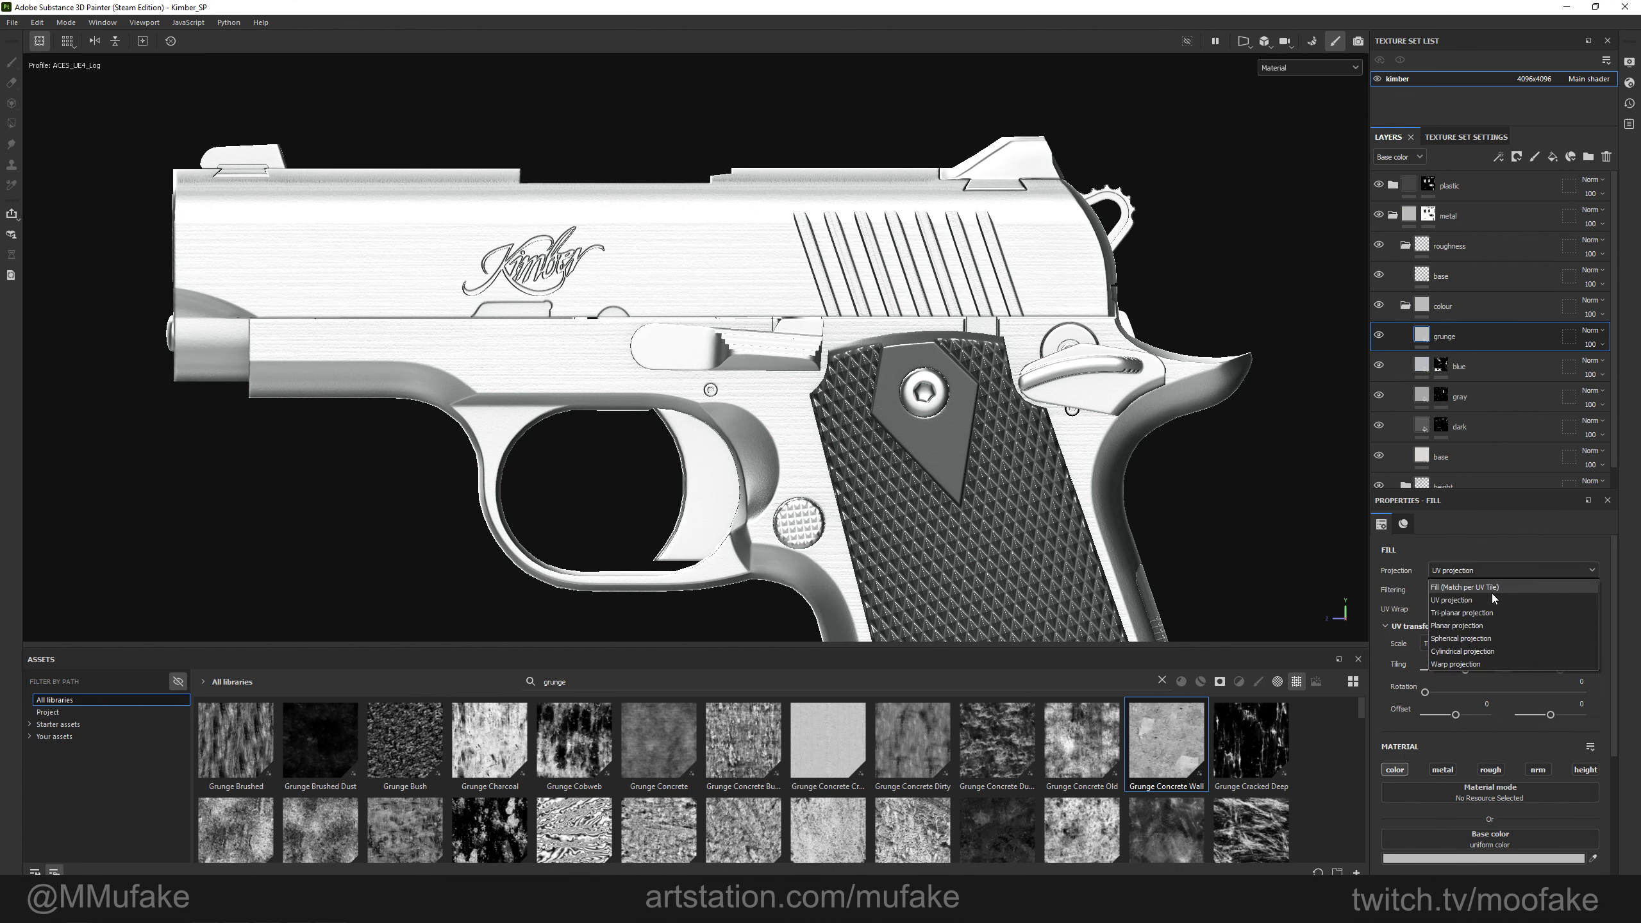
click(1492, 593)
text(1.5)
key(Return)
drag(659, 740, 1448, 834)
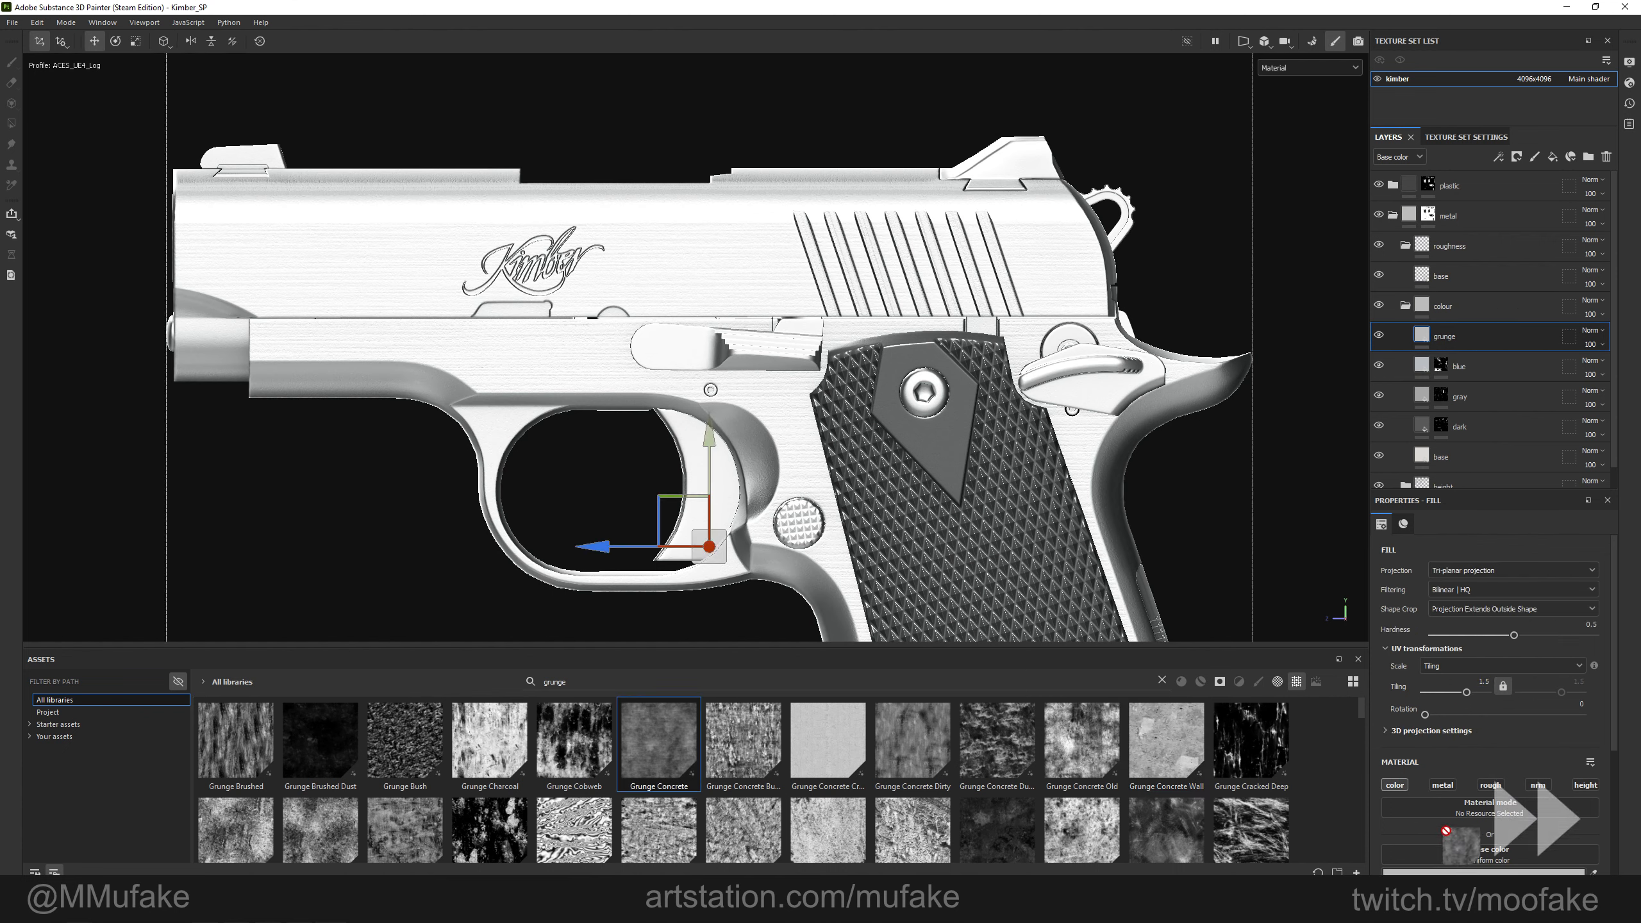
scroll(863, 419, up, 2)
Set the grunge layer's blend mode to Overlay and lower its opacity.
click(1593, 330)
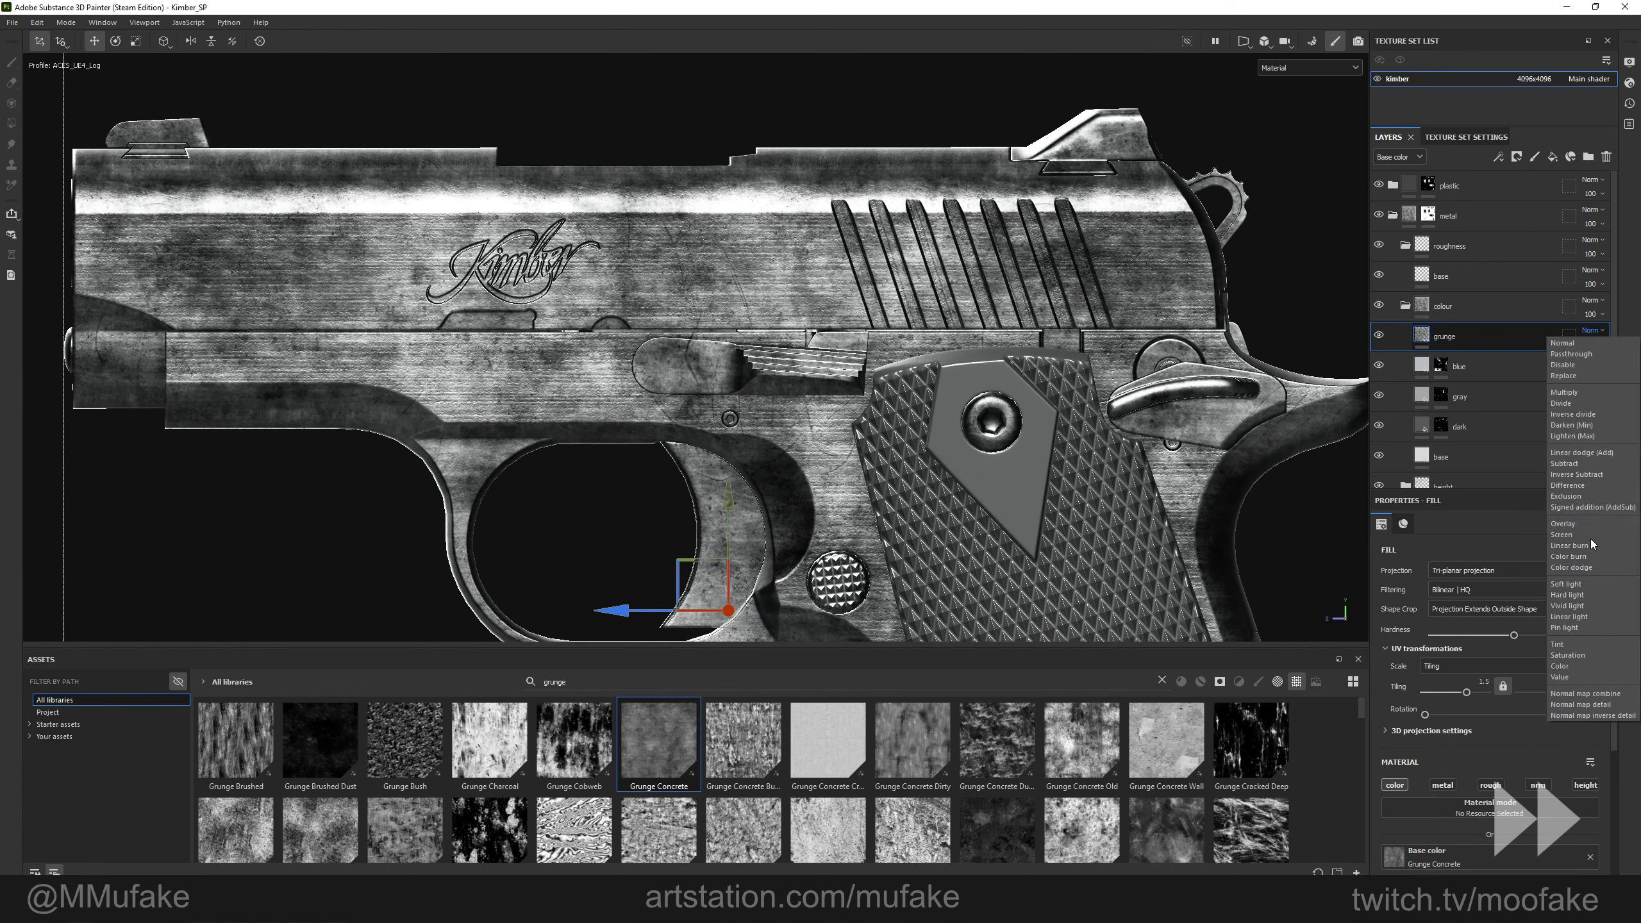
click(1577, 510)
alt+middle_drag(1242, 361, 1291, 417)
scroll(1292, 421, up, 1)
click(1593, 344)
click(1586, 368)
Inspect the grunge in the base colour and material views and set the grunge layer's opacity to 30.
key(c)
scroll(954, 394, up, 2)
alt+drag(954, 395, 1003, 372)
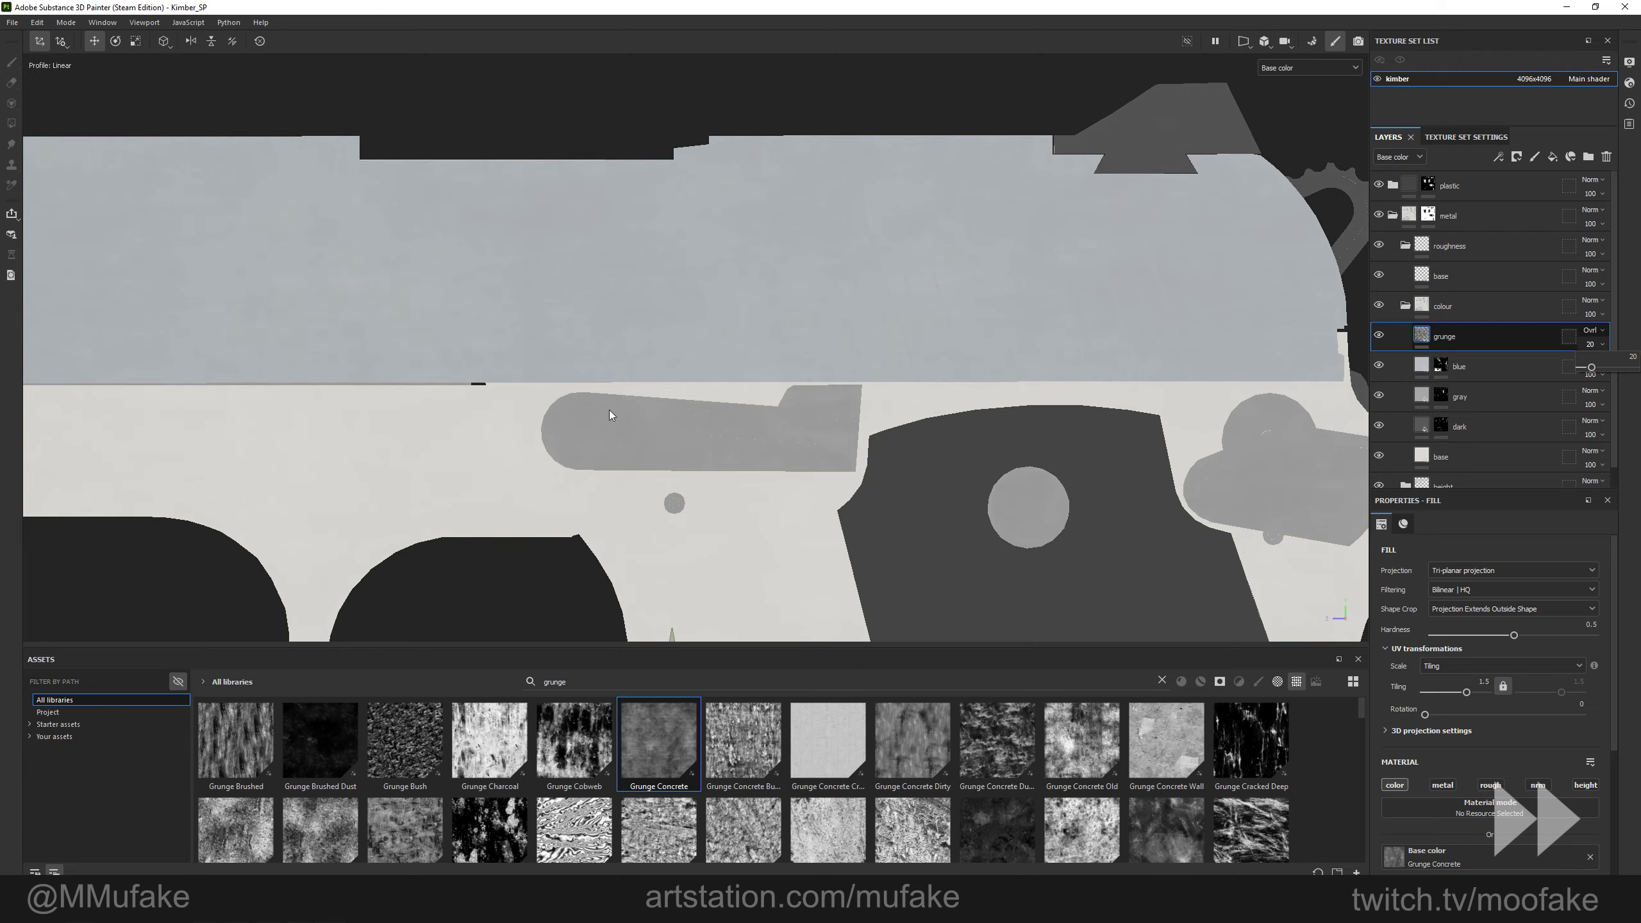
key(m)
scroll(604, 388, down, 3)
drag(1591, 367, 1625, 372)
alt+drag(535, 393, 749, 336)
Fine-tune the blue layer's pale blue-grey base colour and check the slide in the base colour and material views.
click(1472, 370)
click(1466, 858)
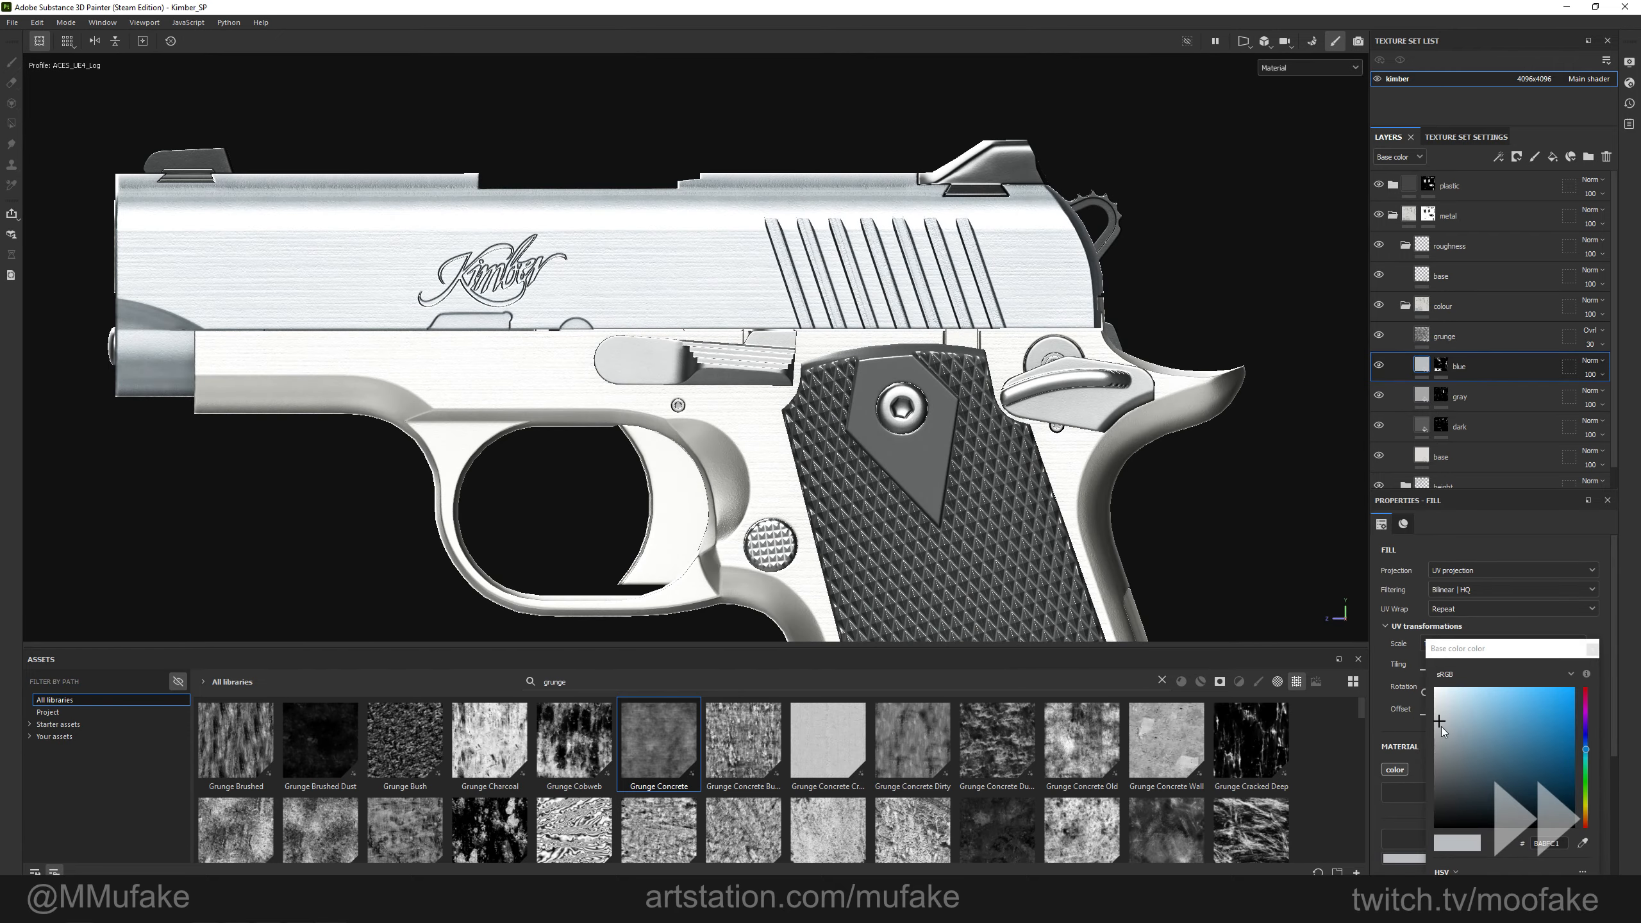
scroll(730, 405, down, 3)
key(c)
alt+drag(730, 405, 780, 395)
scroll(902, 378, up, 2)
scroll(780, 396, up, 3)
scroll(780, 395, down, 1)
key(m)
alt+middle_drag(788, 273, 652, 459)
alt+shift+drag(652, 459, 828, 385)
alt+middle_drag(828, 384, 1266, 304)
Add a fill layer above the grunge layer, name it edge, and keep only its colour channel active.
click(1528, 338)
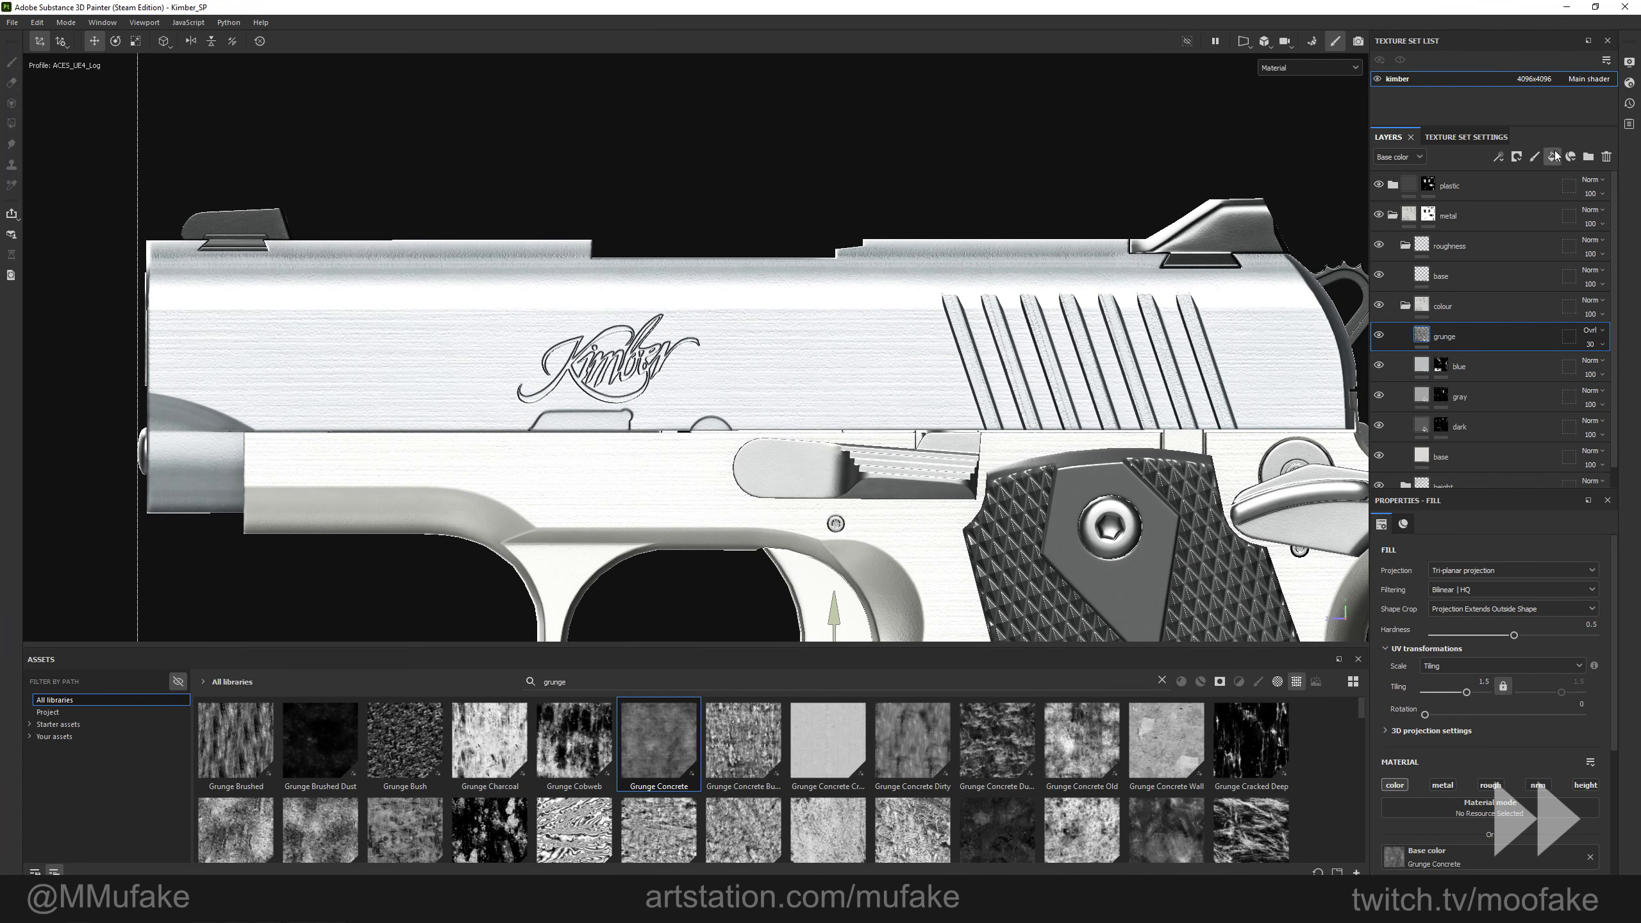
click(1553, 157)
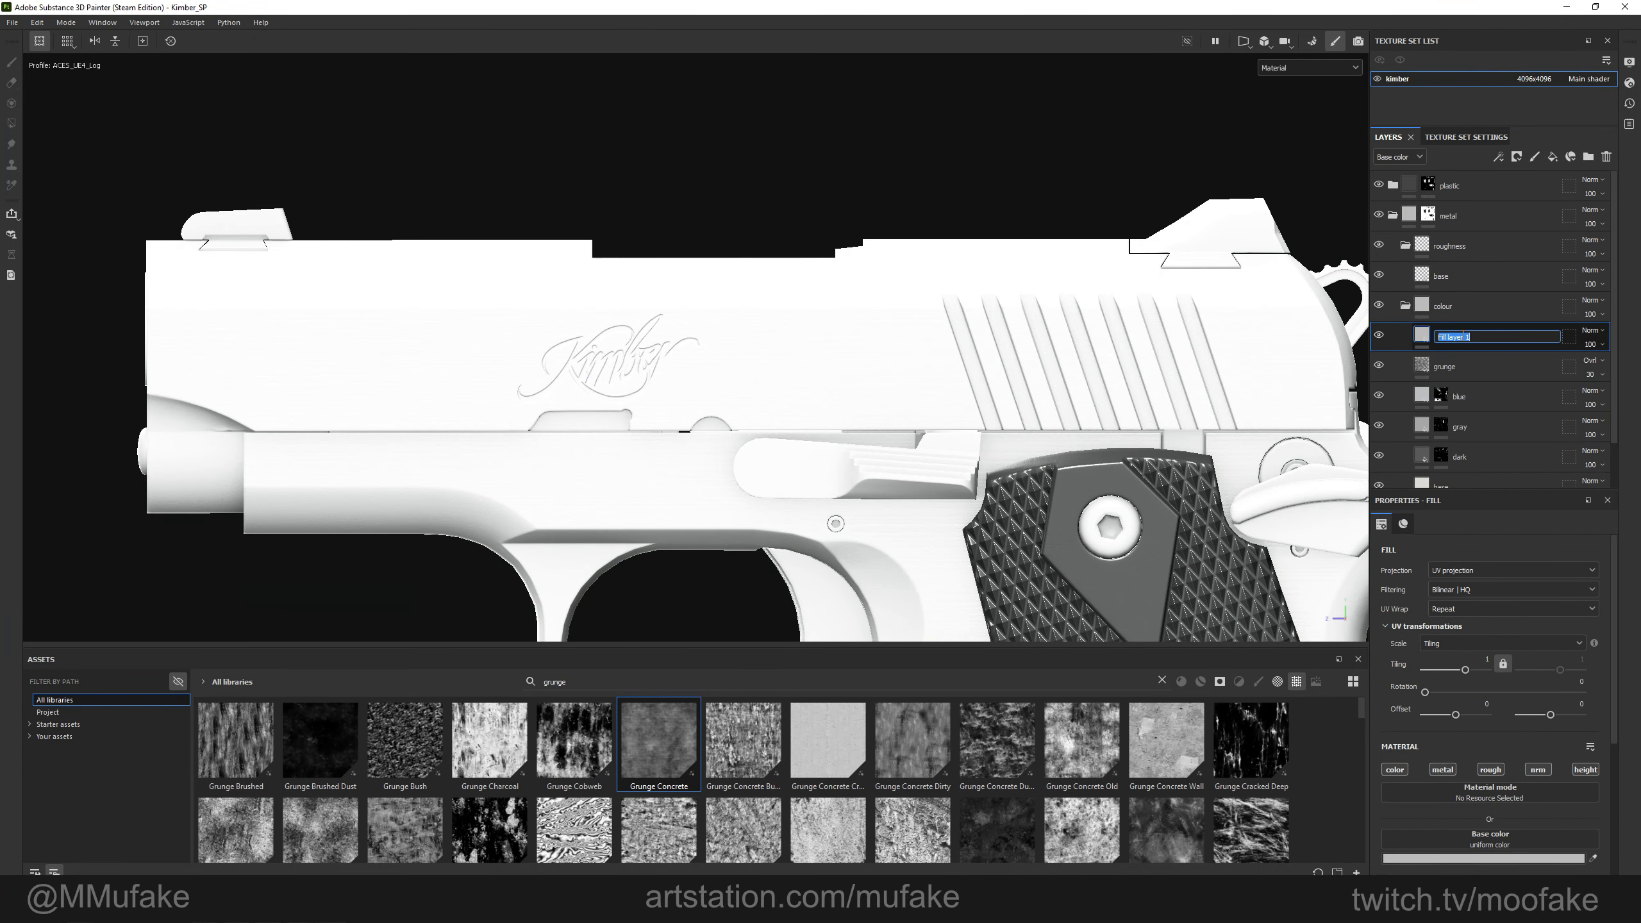
text(e)
key(Return)
alt+click(1398, 773)
Set the edge layer's base colour to white and its blend mode to Screen.
scroll(1415, 759, down, 3)
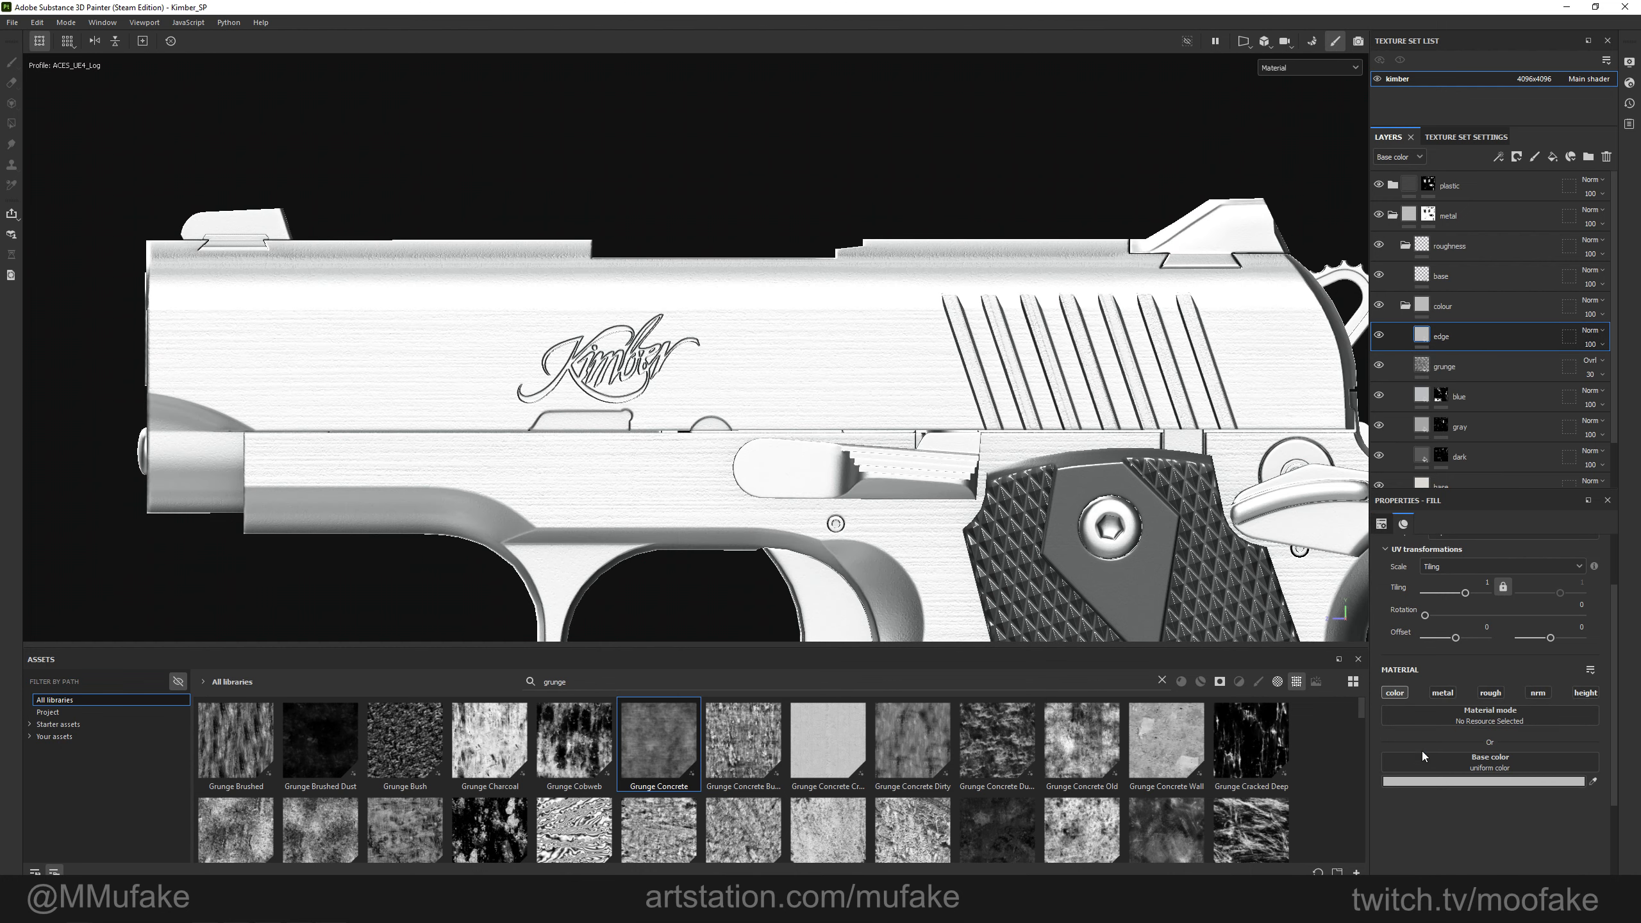
click(1488, 742)
drag(1487, 742, 1424, 680)
click(1593, 331)
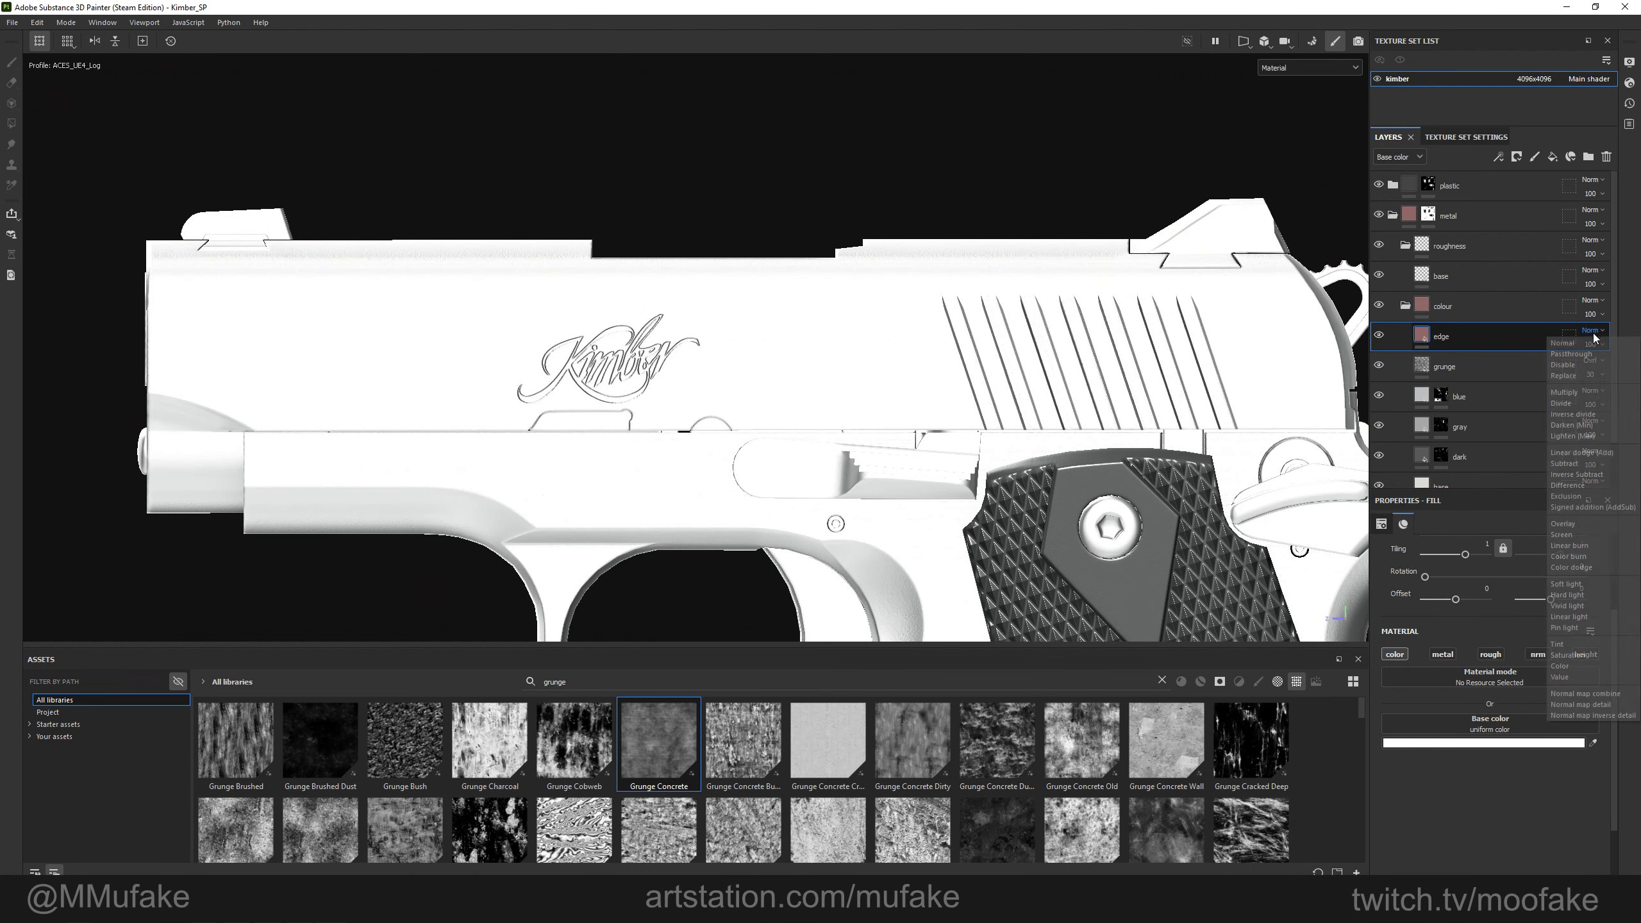
click(1585, 532)
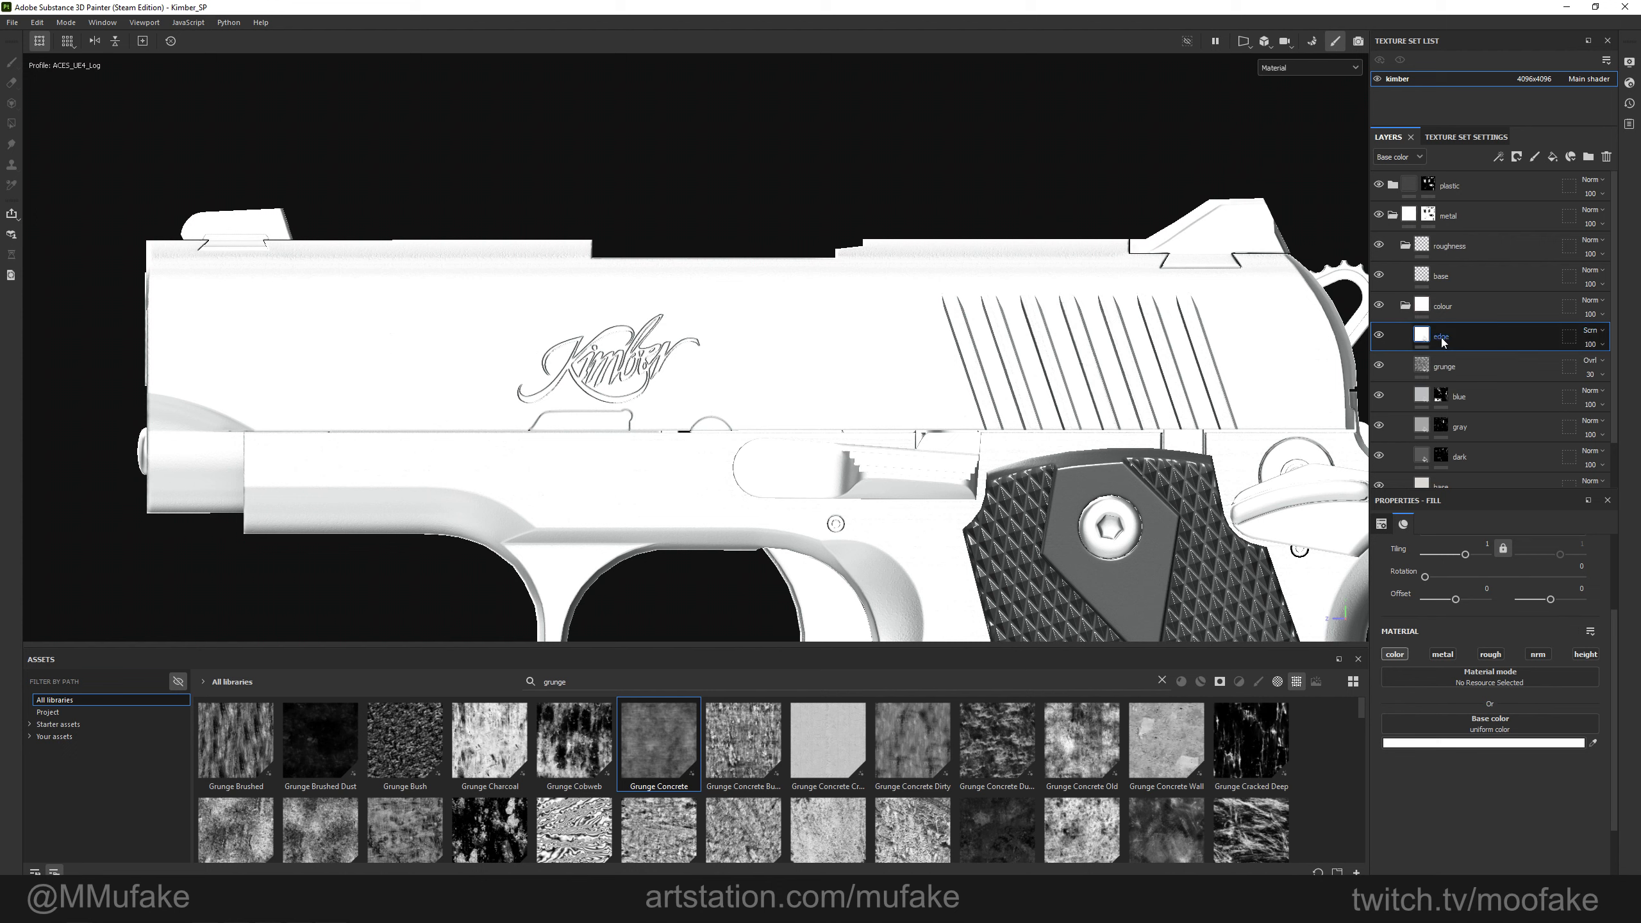
Find the Edges Dusty smart mask, apply it to the edge layer, and display the resulting mask.
right_click(1441, 339)
click(1162, 681)
text(edge)
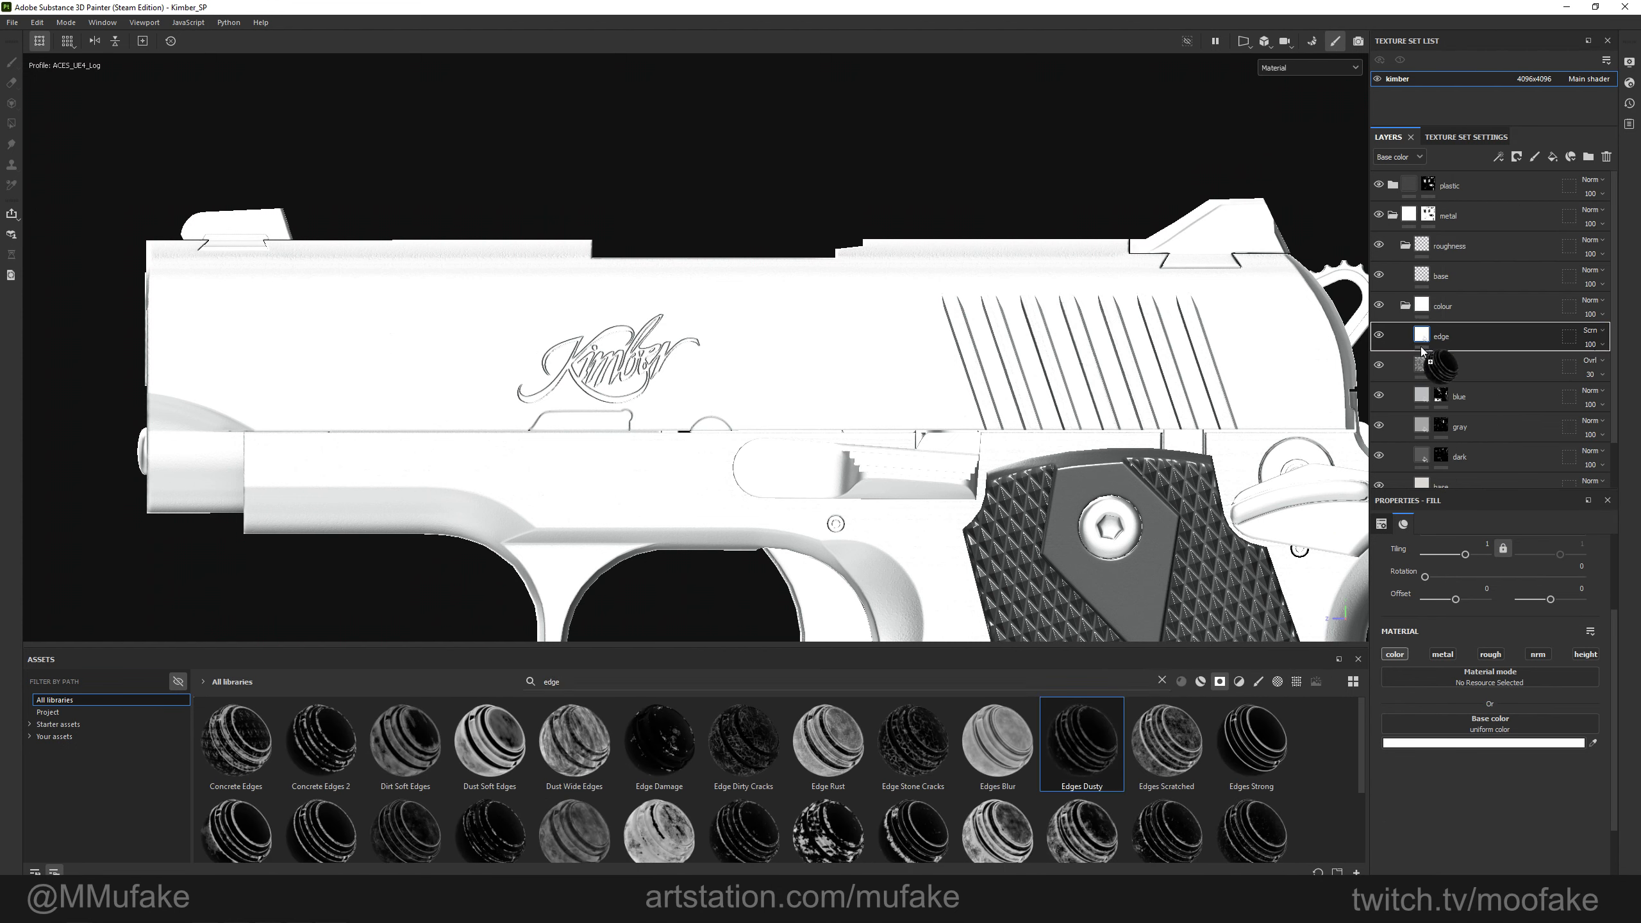
drag(1434, 340, 1435, 340)
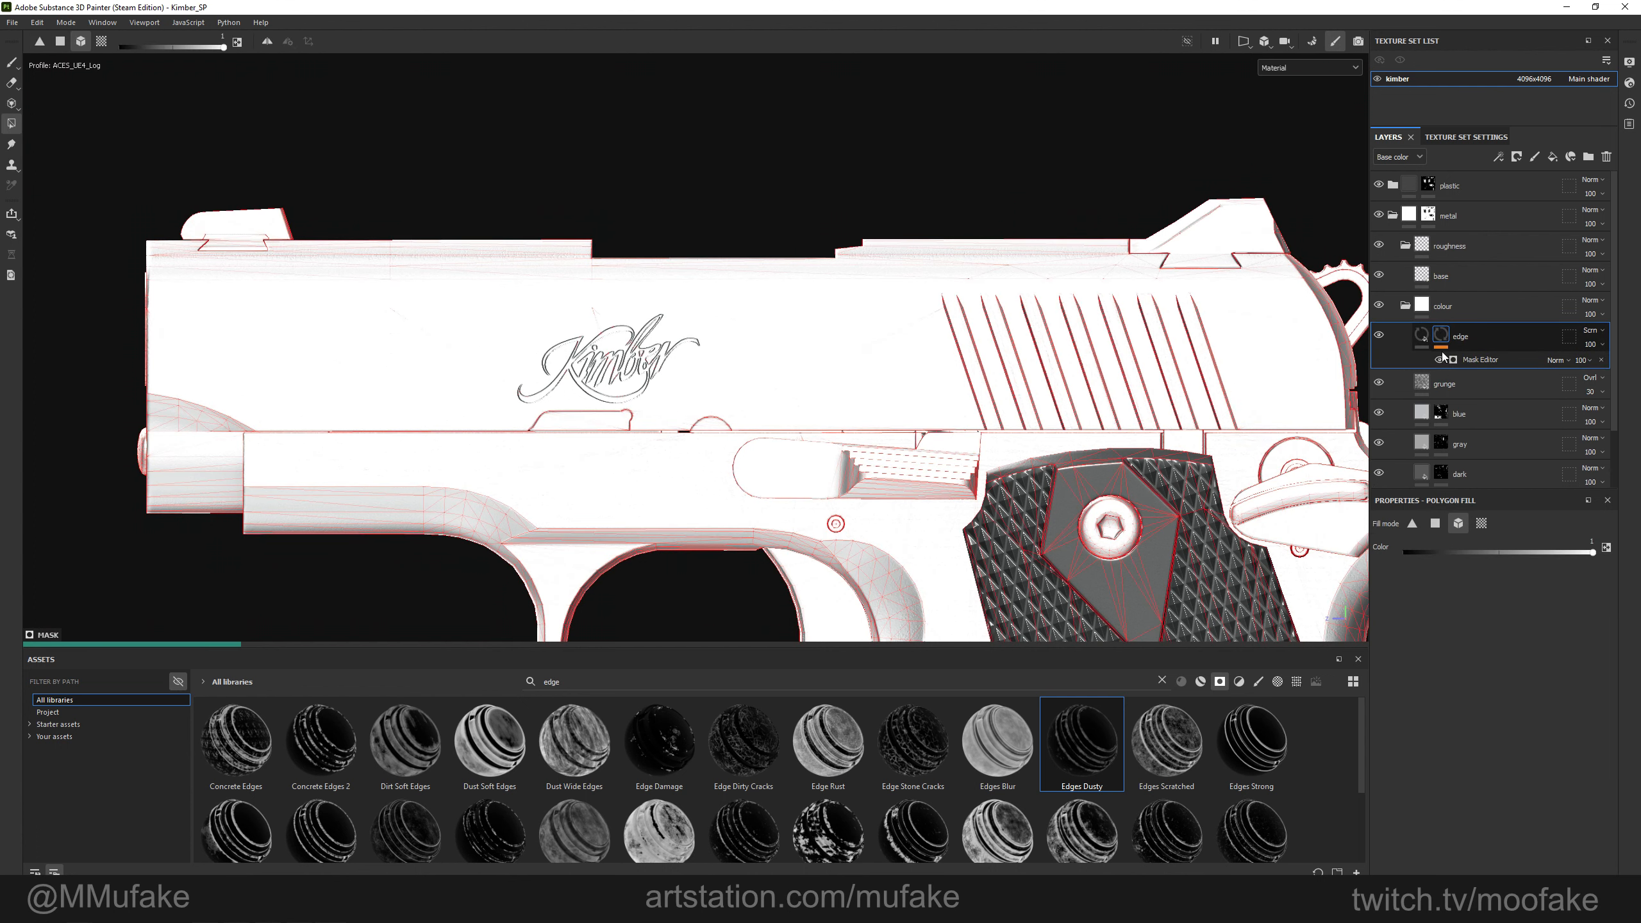
key(m)
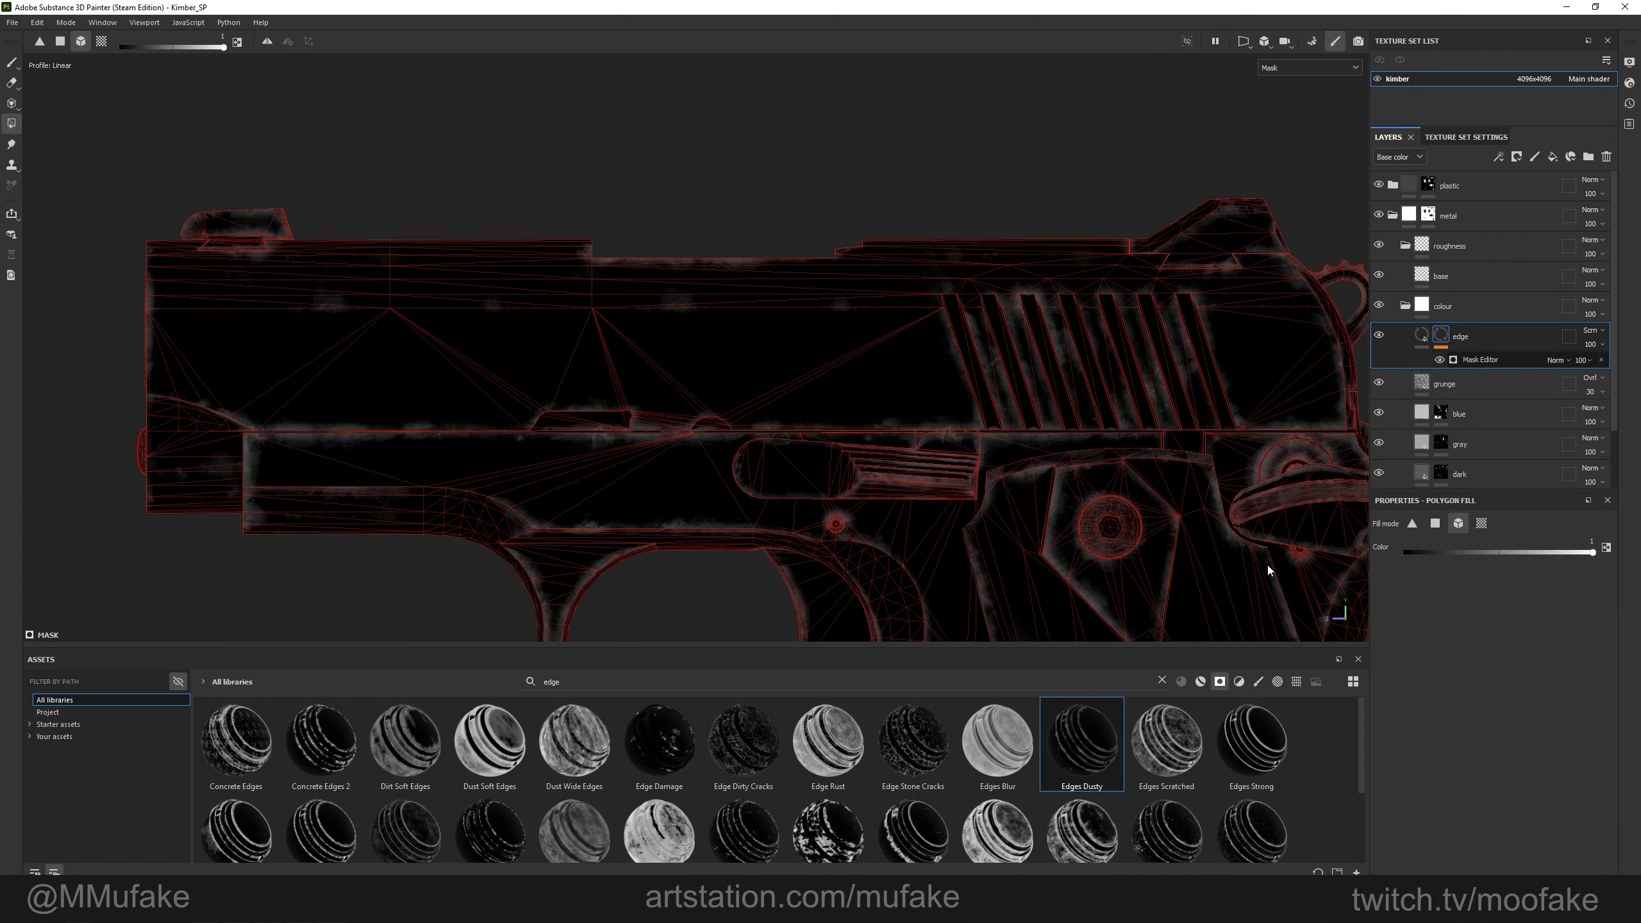
Set Curvature to 1 and Texture 2 to 1 in the edge mask's generator.
scroll(1470, 645, down, 8)
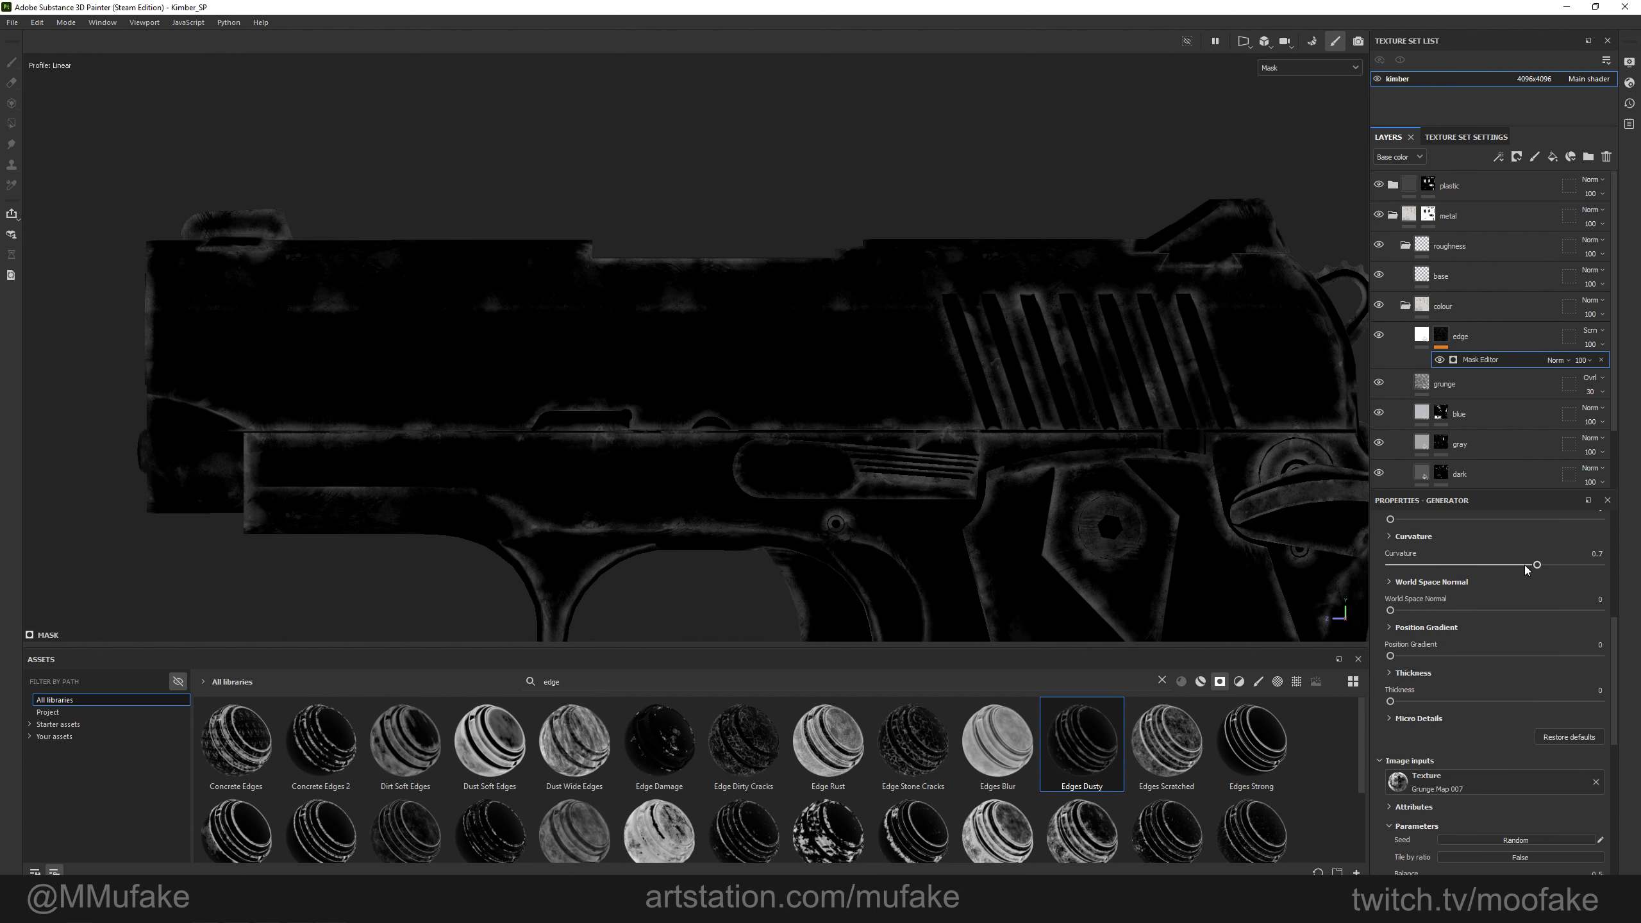
click(1418, 537)
click(1383, 536)
scroll(1445, 611, up, 5)
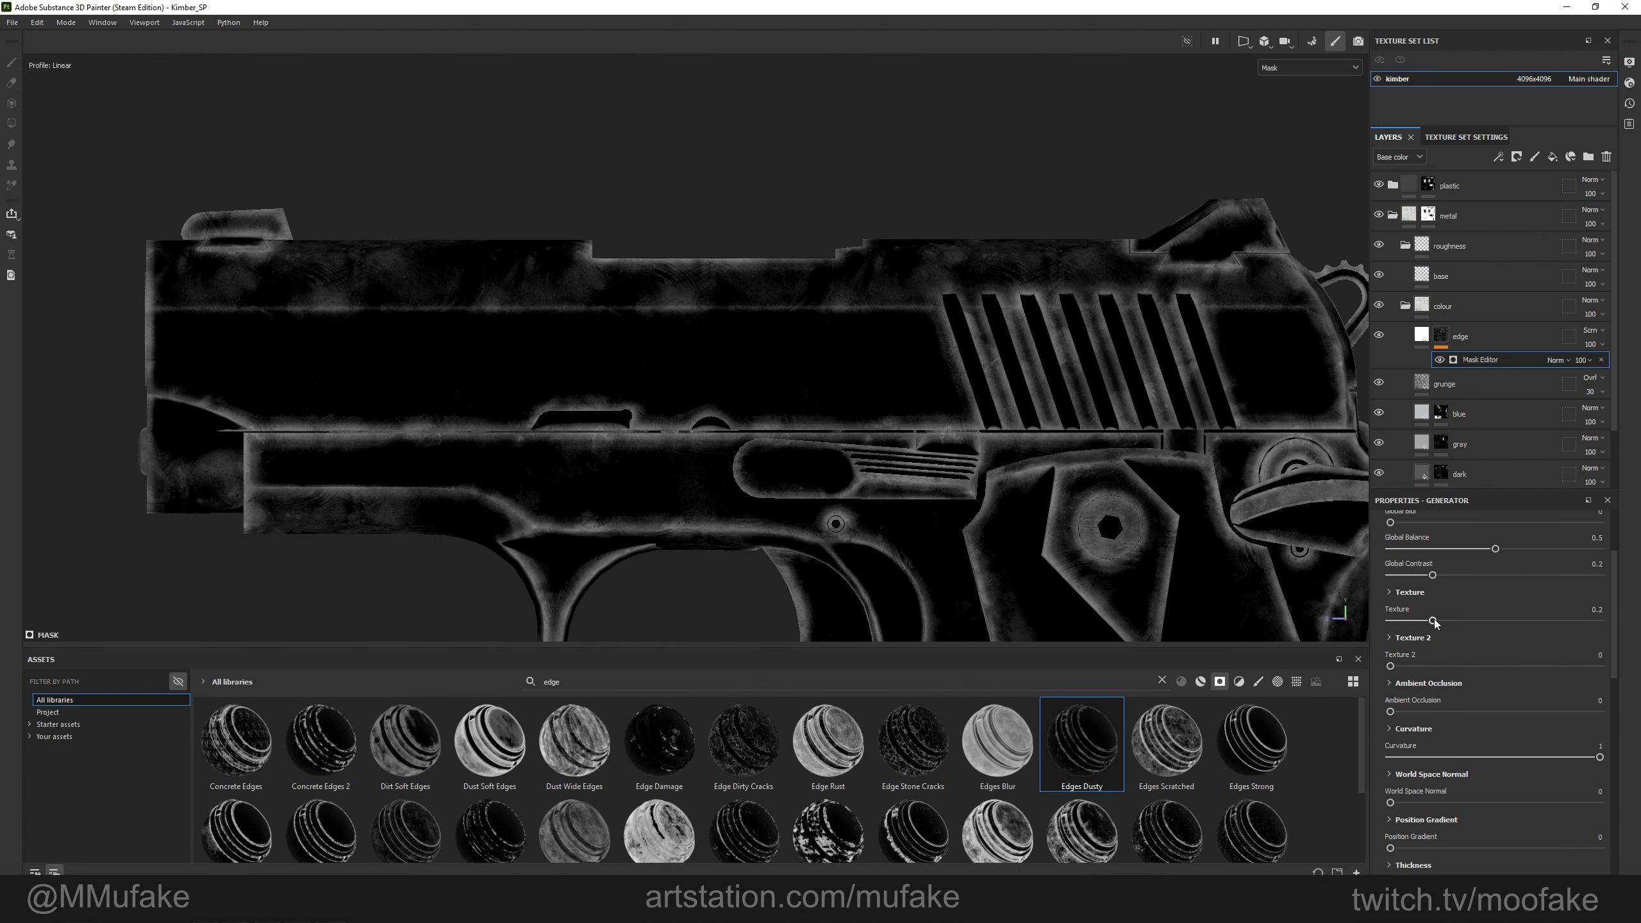
drag(1551, 666, 1601, 666)
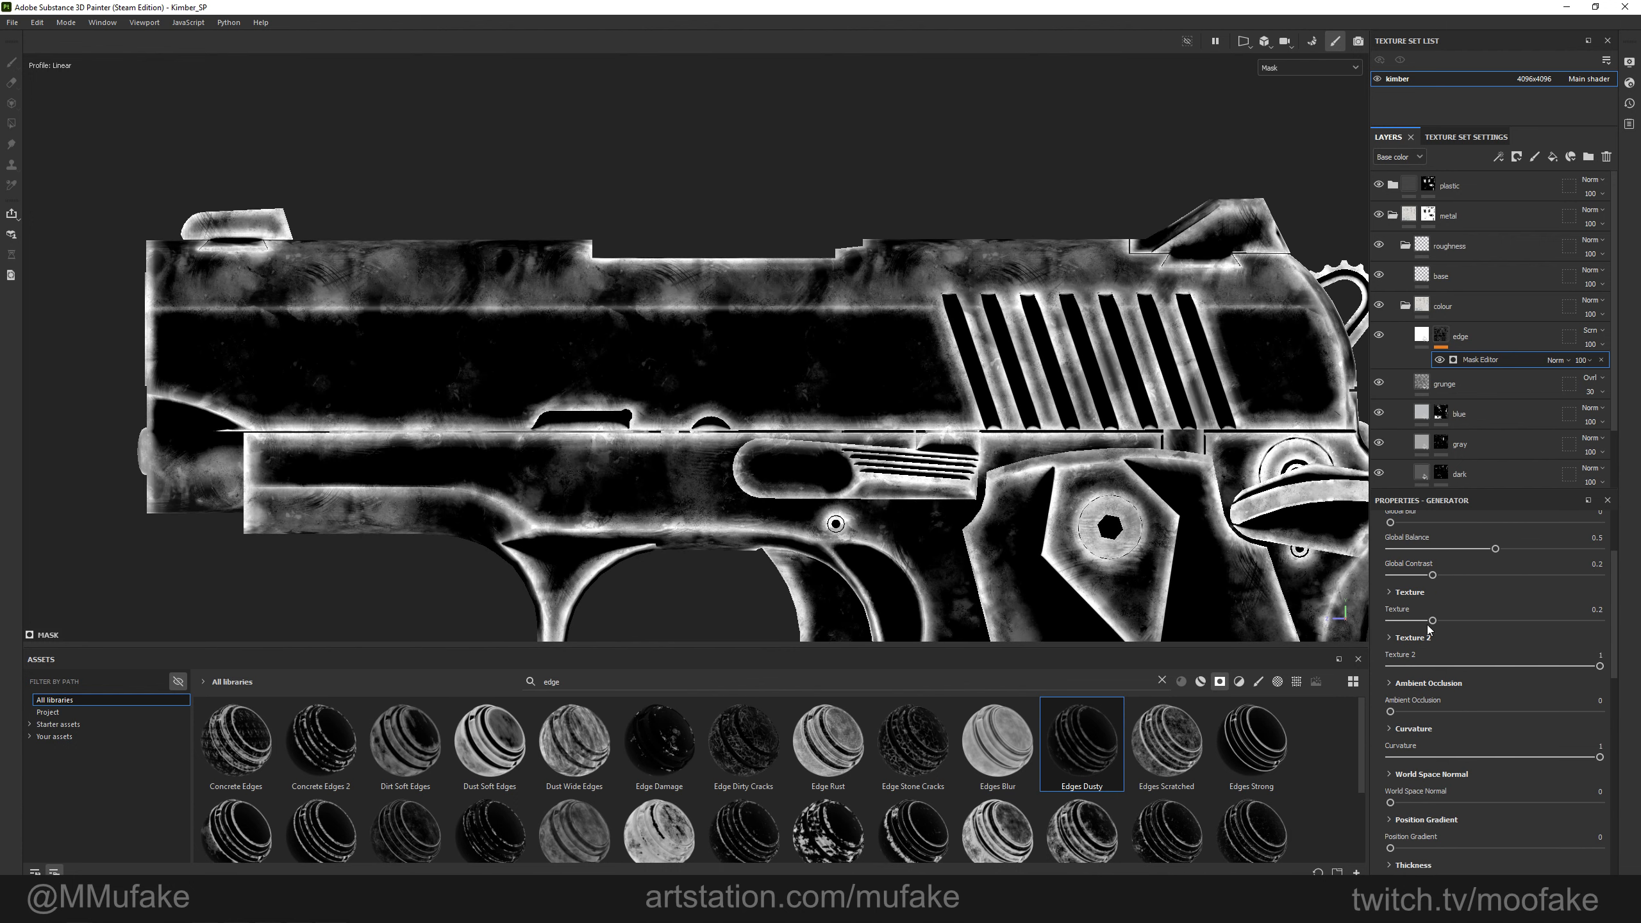
Set the mask generator's Texture to 0.11, Global Contrast to 0 and Global Balance to 0.19, and check the material view.
drag(1415, 621, 1413, 621)
drag(1433, 574, 1390, 575)
drag(1495, 548, 1439, 551)
middle_drag(1208, 465, 1045, 440)
alt+drag(1106, 413, 1047, 447)
key(m)
alt+right_drag(1047, 446, 976, 472)
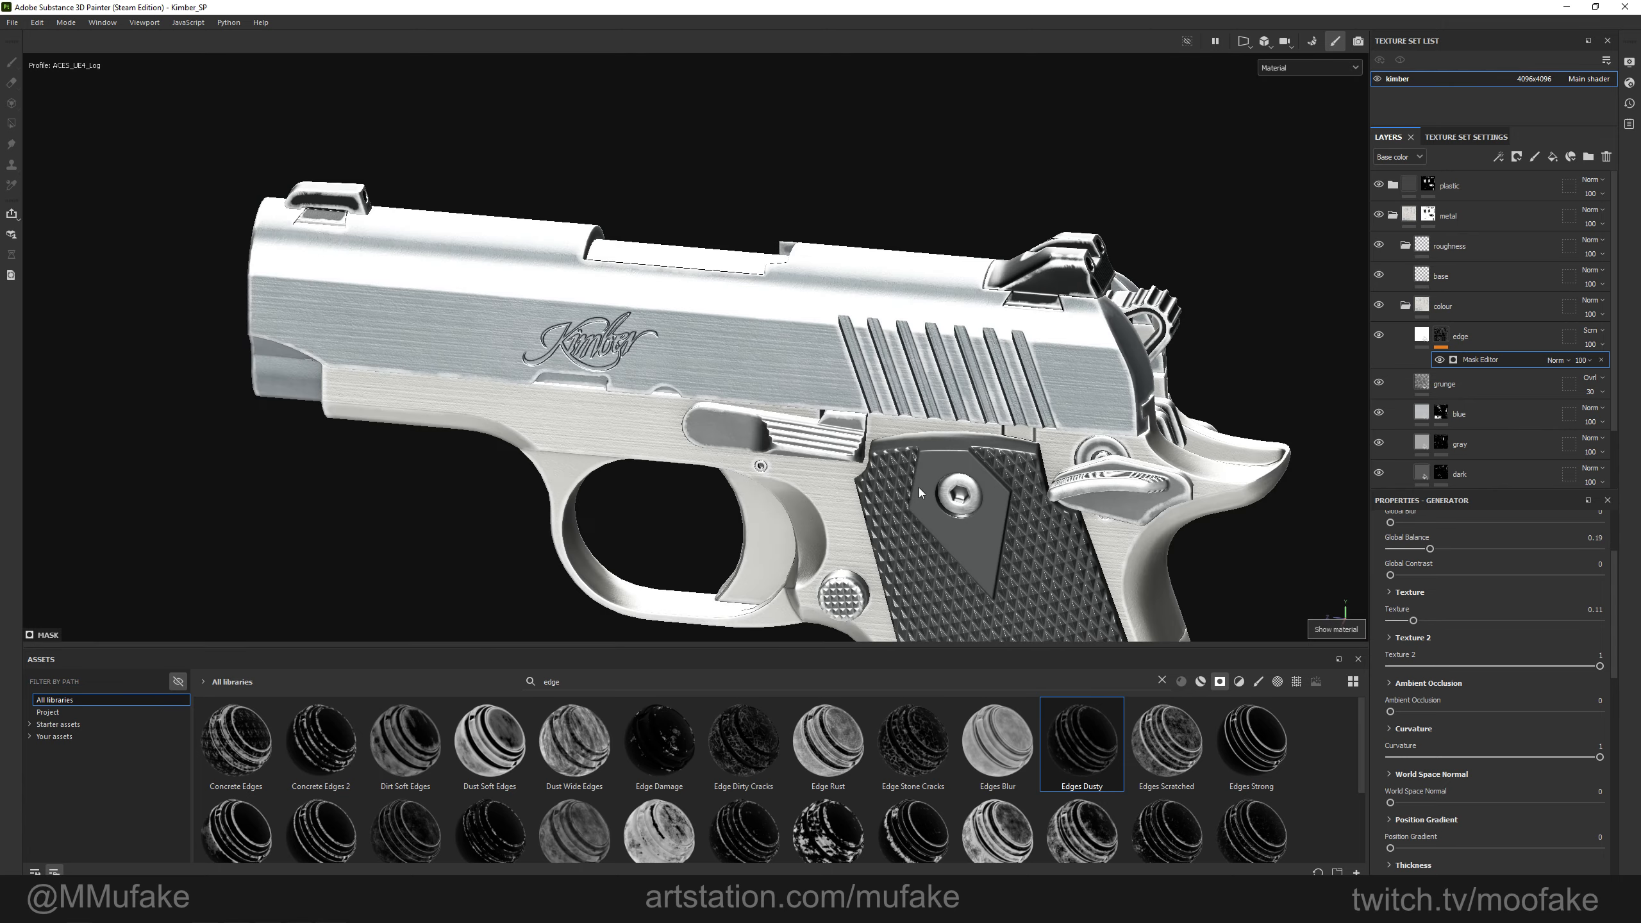
Reduce the edge layer's opacity to 7 while checking the slide's edges in the base colour view.
alt+shift+drag(976, 472, 970, 446)
alt+right_drag(969, 447, 1040, 388)
alt+drag(1041, 388, 973, 480)
key(c)
key(c)
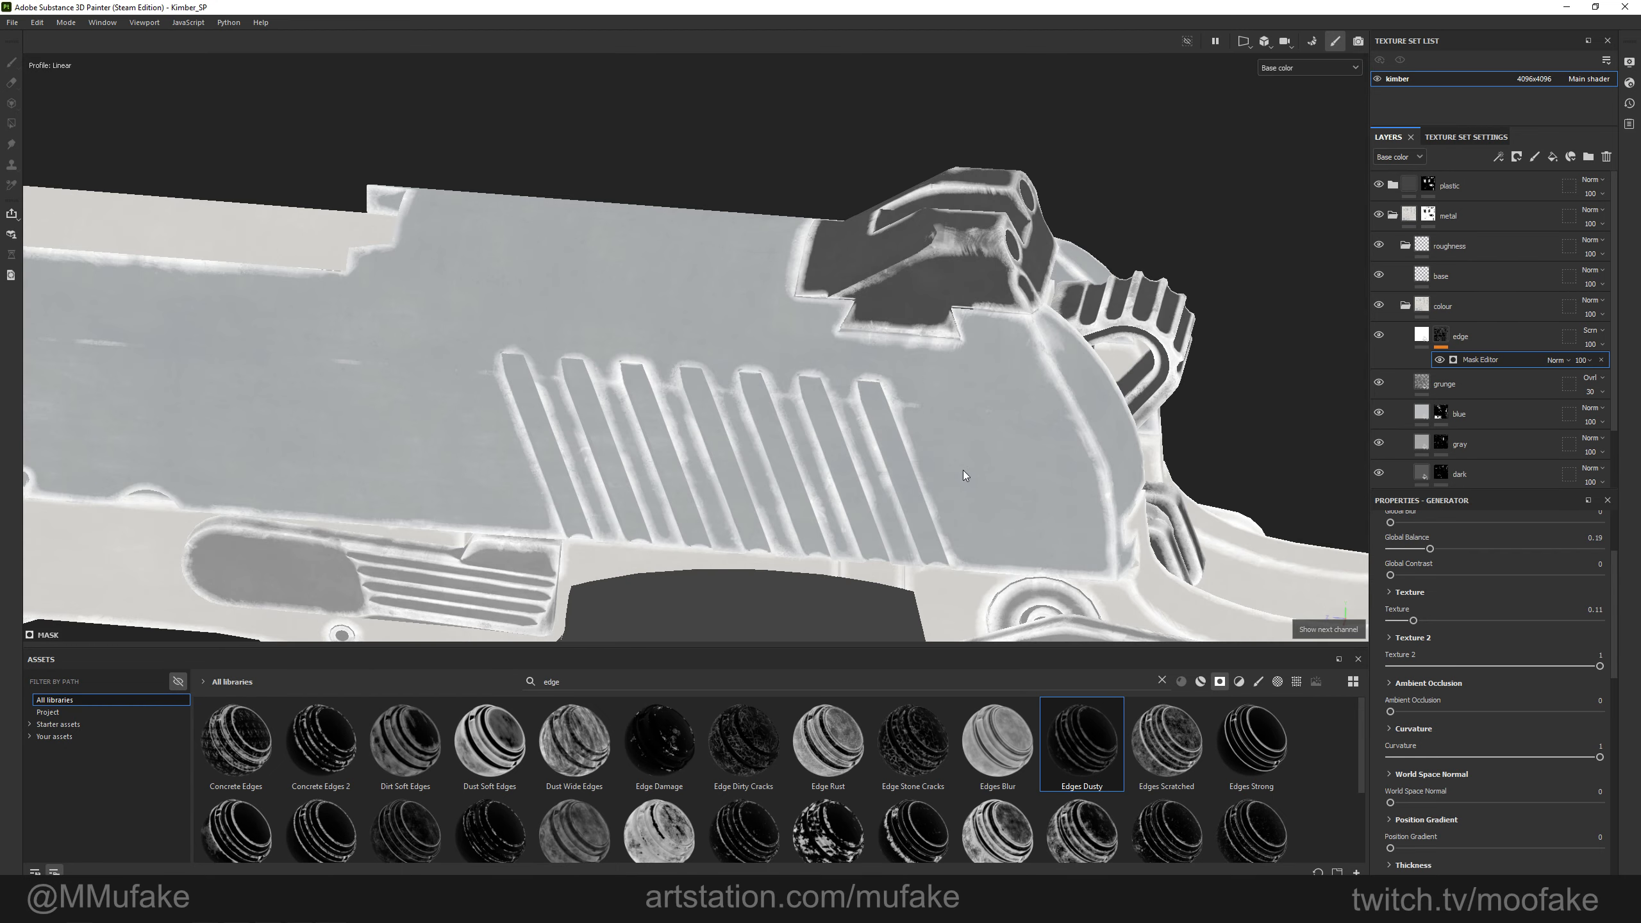
alt+drag(934, 332, 1033, 320)
drag(1609, 368, 1584, 369)
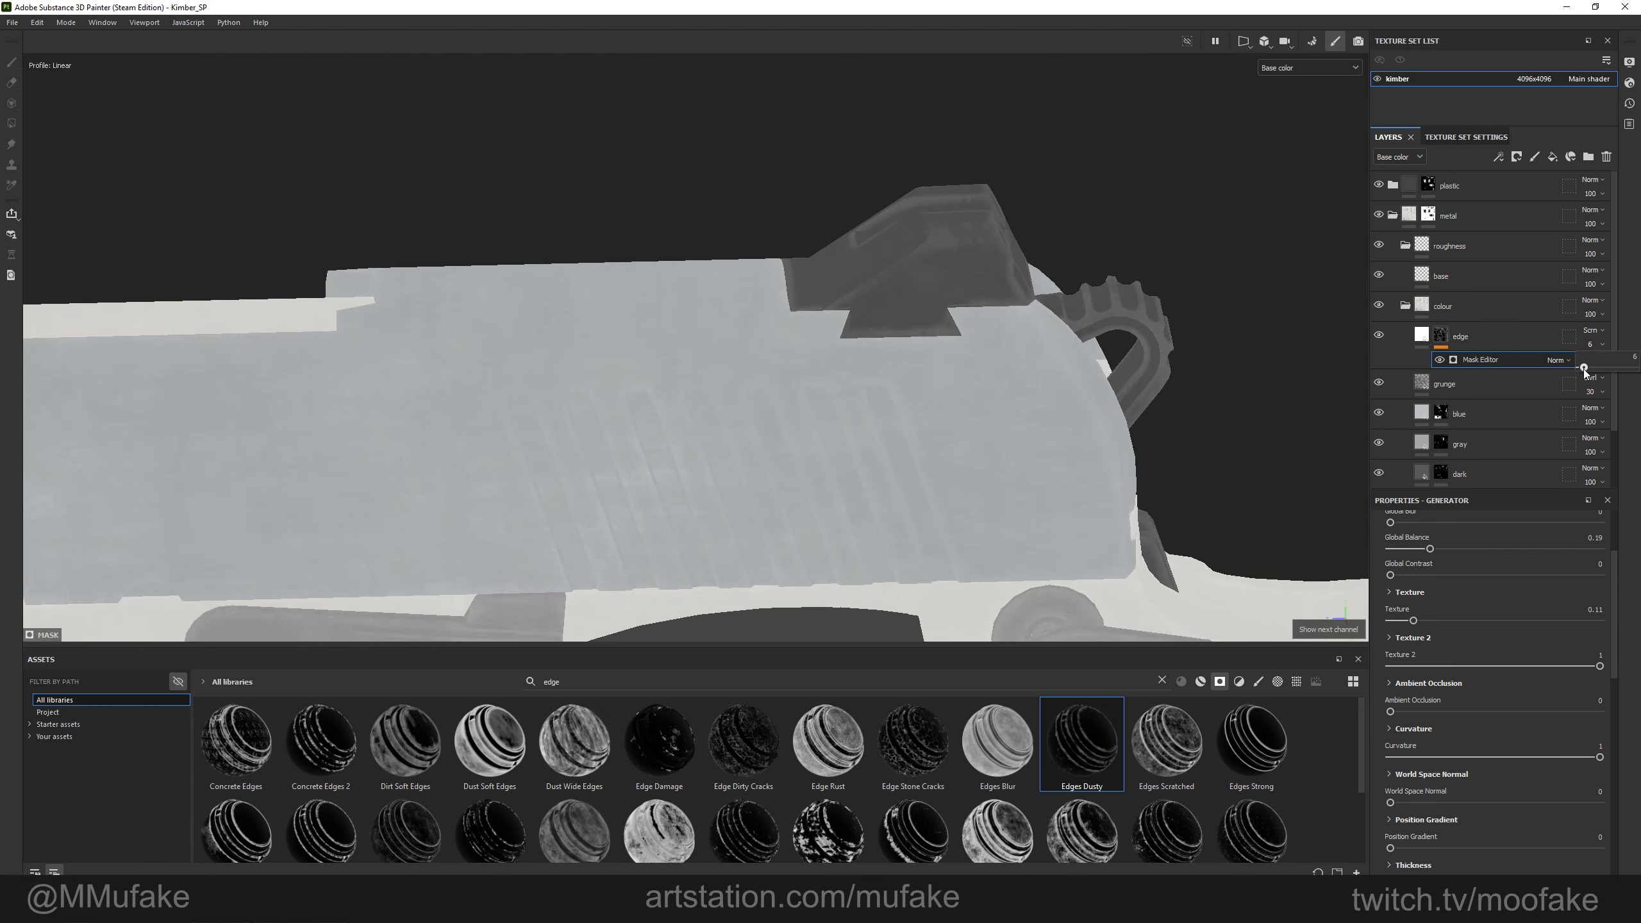
scroll(1007, 400, down, 1)
alt+middle_drag(982, 420, 1329, 206)
alt+drag(847, 339, 1030, 439)
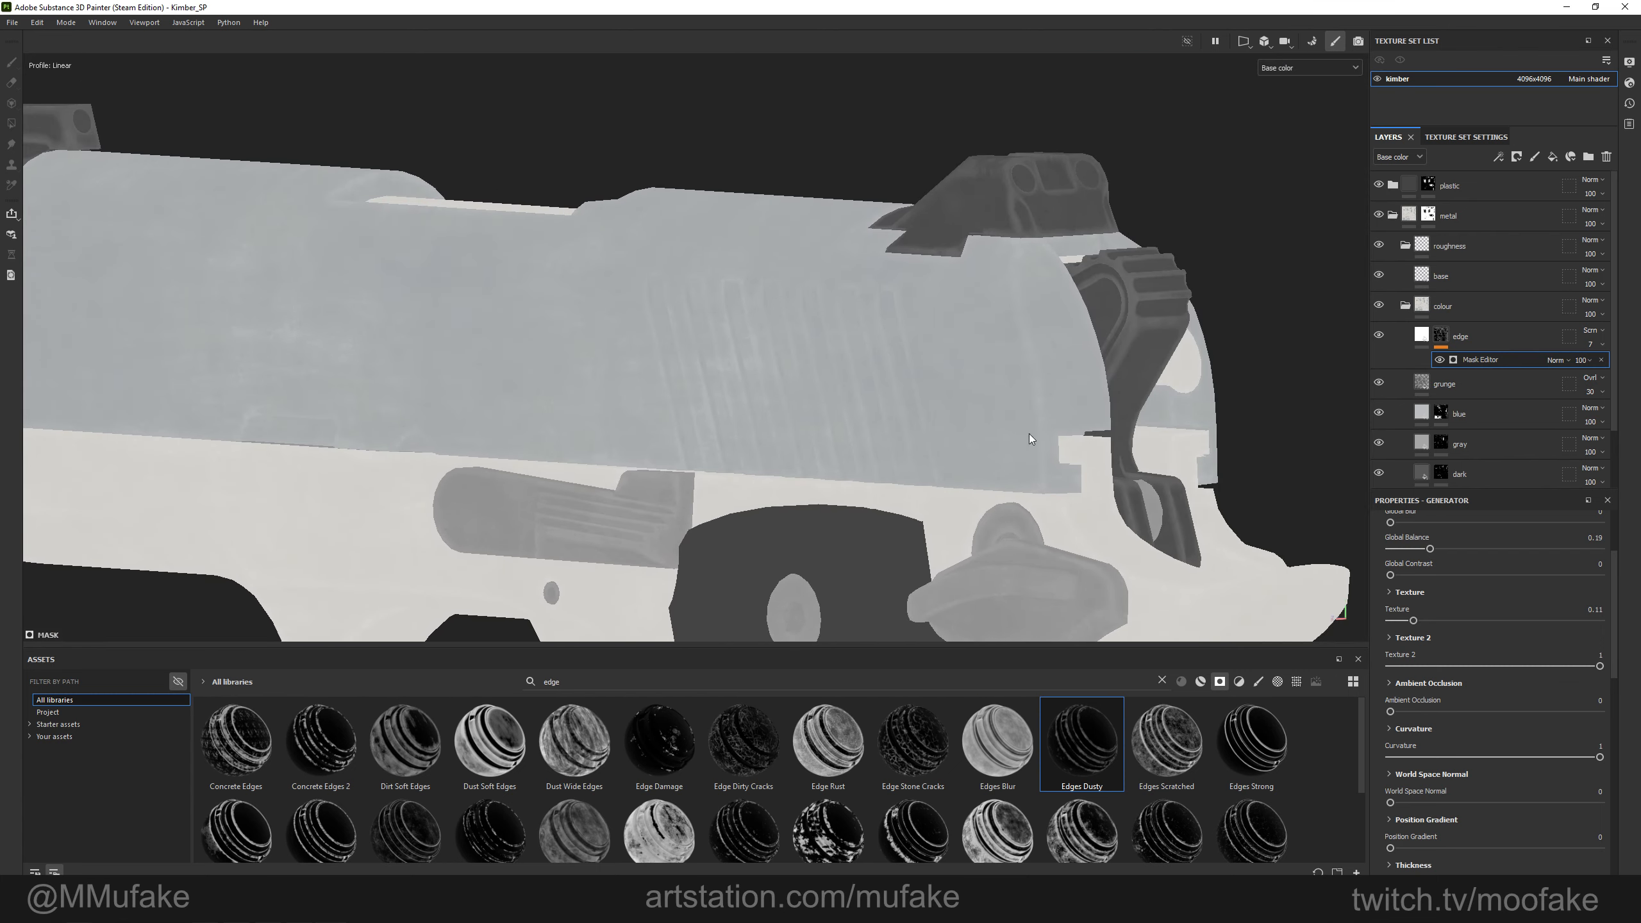
Examine the edge highlights on the slide in the material view under different lighting, from the rear sight to the Kimber engraving.
alt+drag(995, 346, 834, 394)
key(m)
shift+right_drag(833, 395, 879, 388)
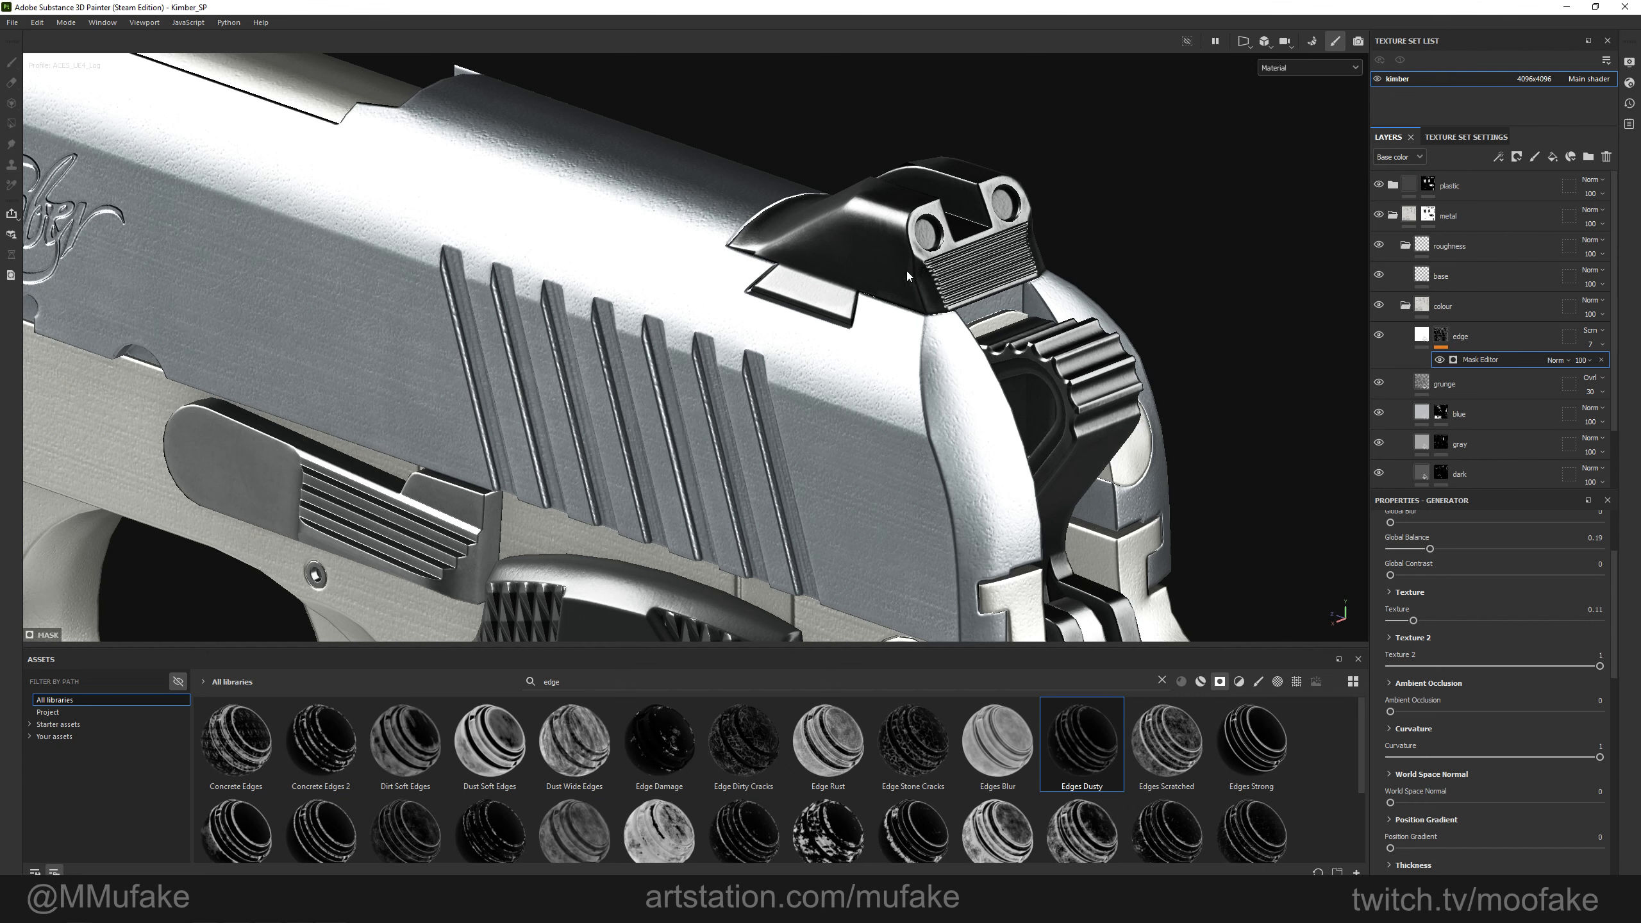
alt+drag(904, 388, 1028, 420)
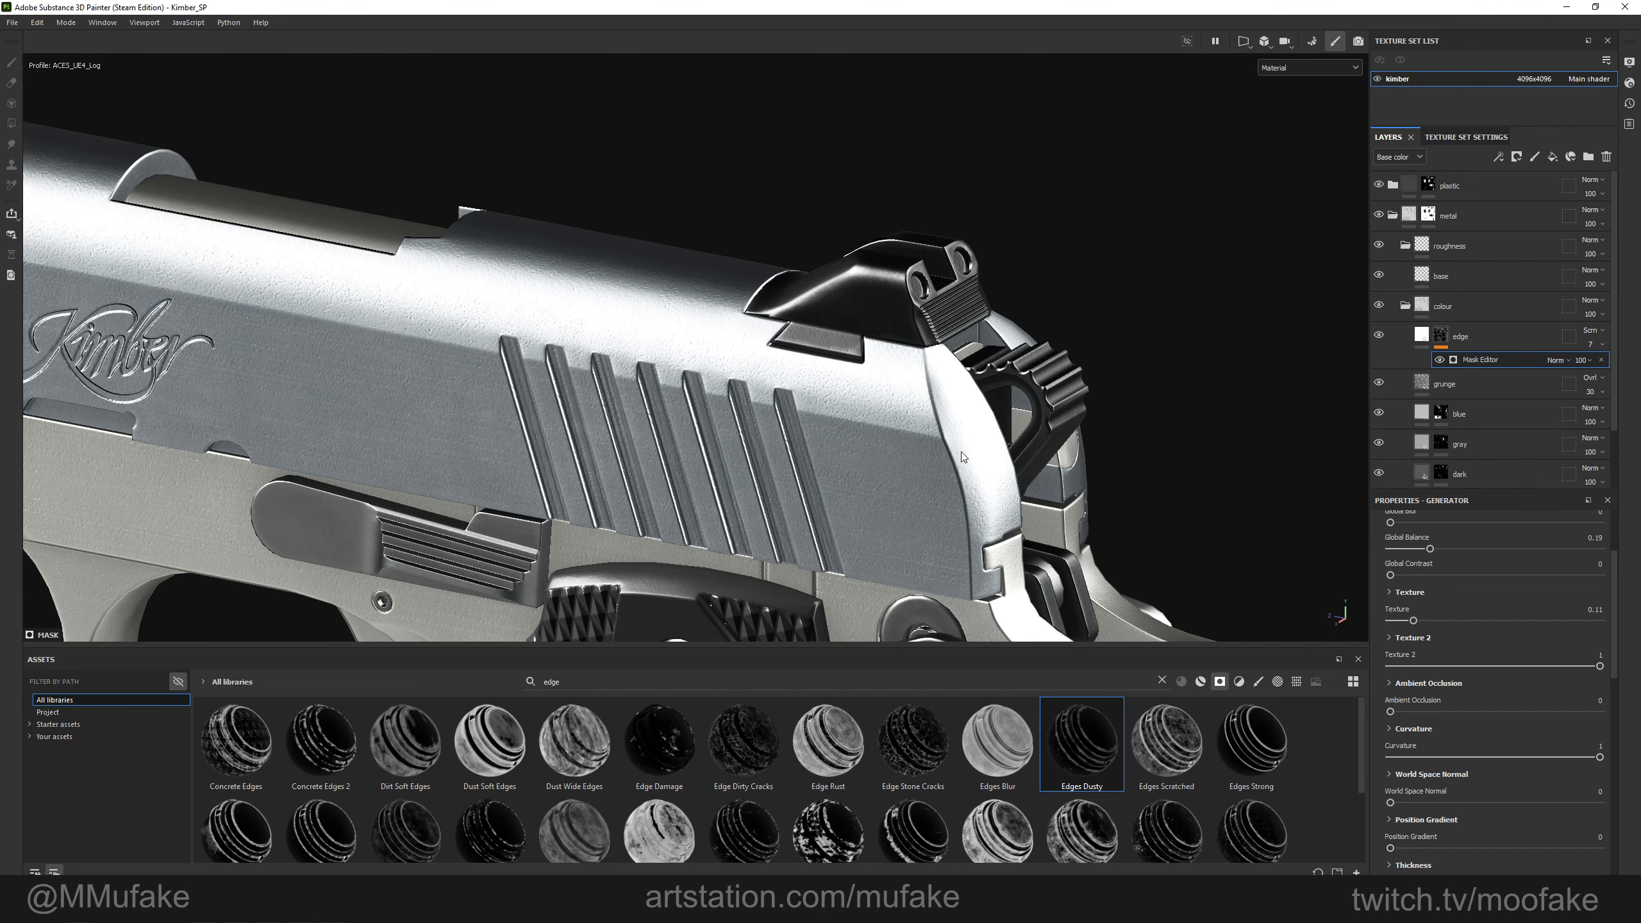
click(1379, 336)
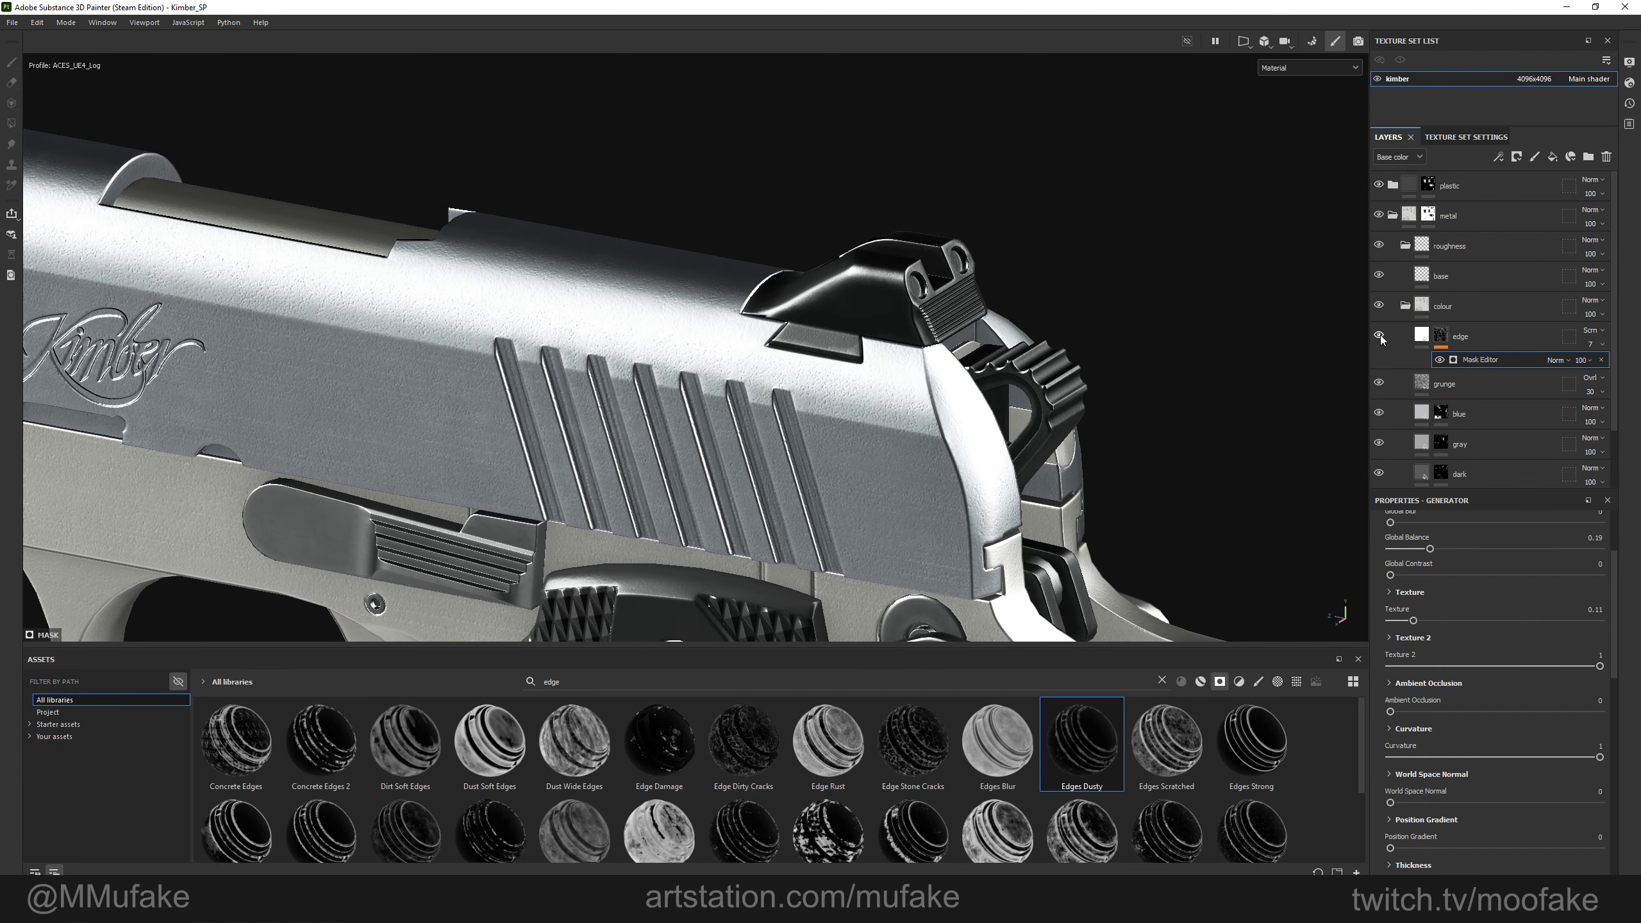
alt+drag(947, 387, 872, 492)
shift+right_drag(873, 491, 920, 459)
alt+drag(920, 459, 788, 436)
click(1423, 334)
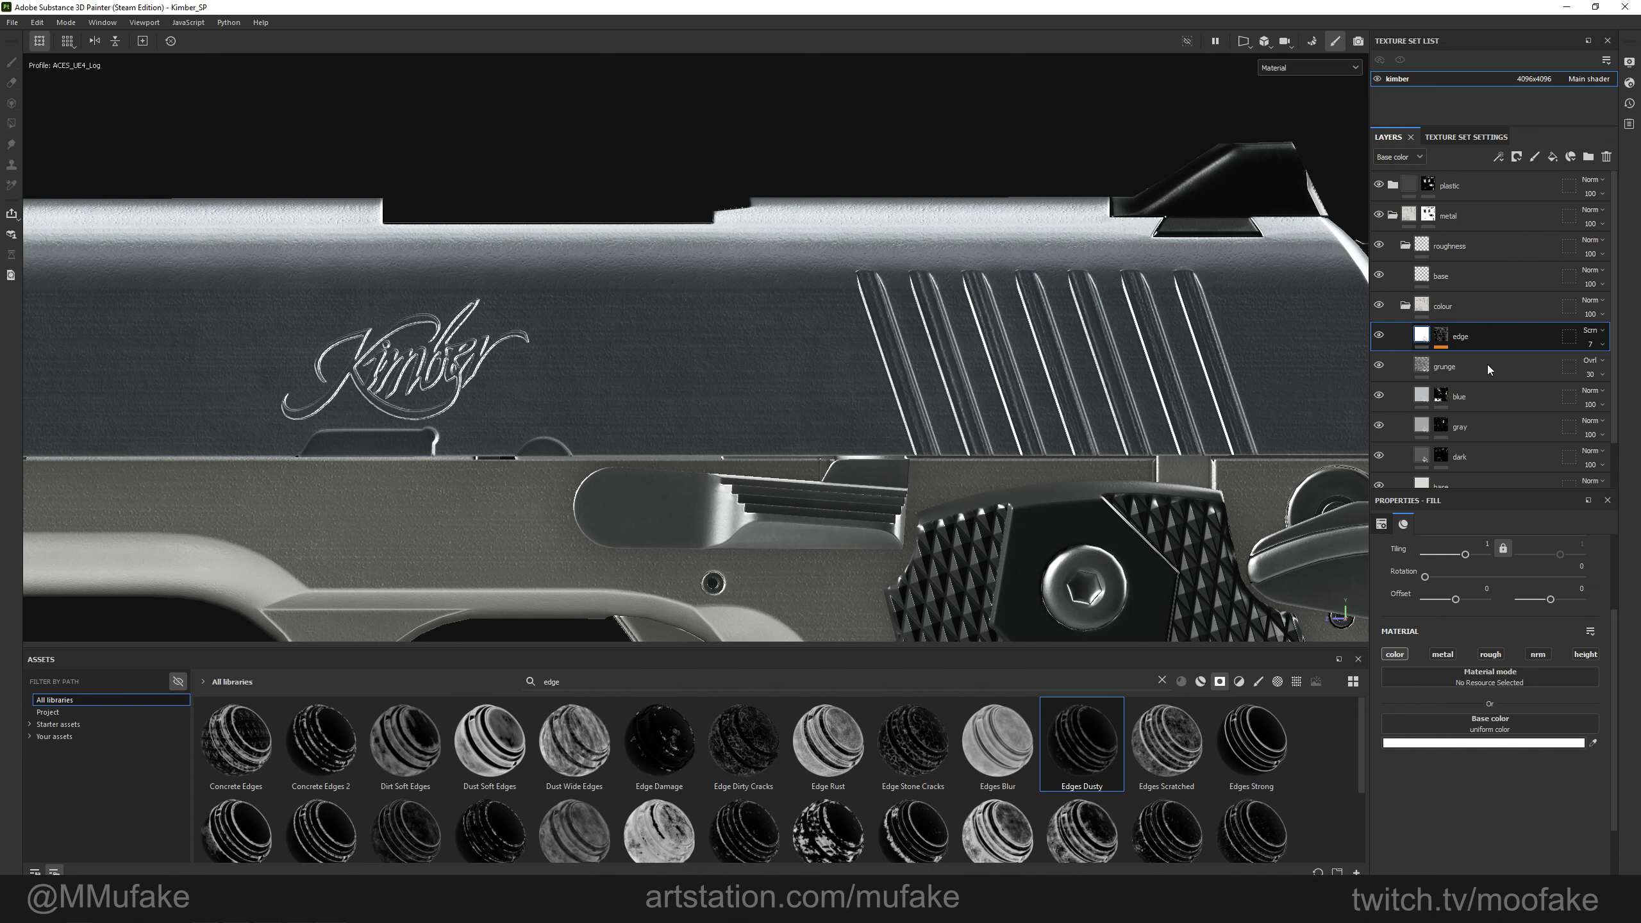
scroll(1488, 370, down, 3)
alt+middle_drag(688, 381, 1060, 396)
alt+right_drag(1060, 395, 985, 417)
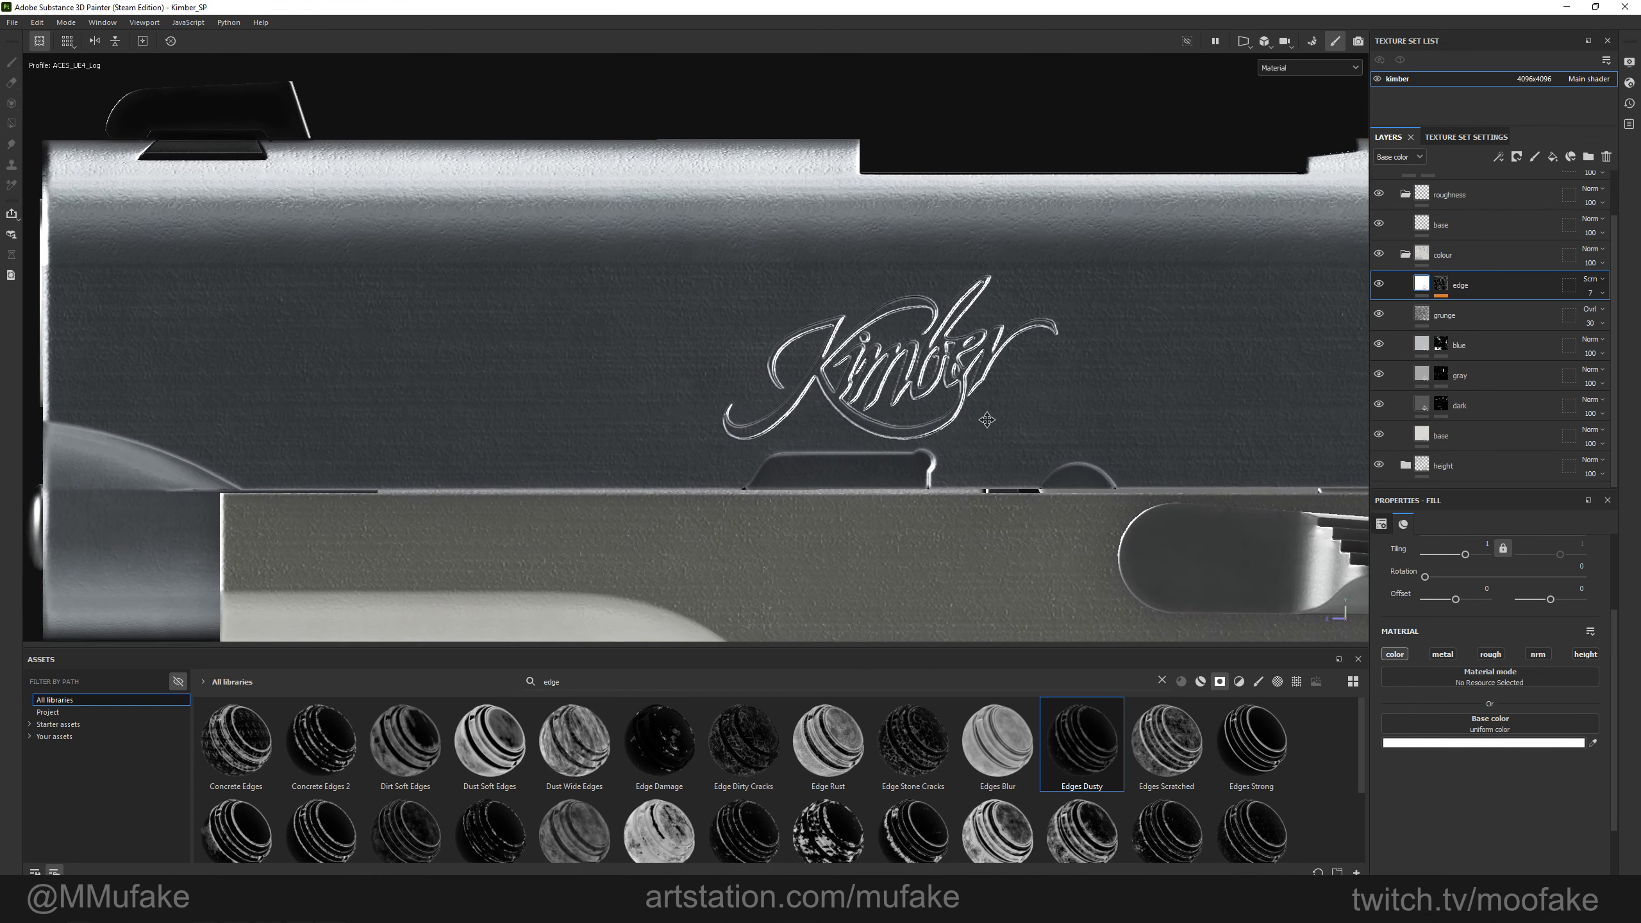
Inspect the edge layer's mask around the Kimber engraving and serrations, and compare it with the material view.
key(c)
alt+middle_drag(966, 433, 960, 435)
alt+click(1442, 284)
alt+right_drag(1081, 370, 957, 350)
alt+drag(956, 349, 794, 417)
alt+drag(632, 437, 336, 395)
alt+middle_drag(336, 395, 897, 415)
alt+shift+drag(898, 414, 700, 394)
scroll(995, 497, down, 2)
scroll(995, 497, down, 5)
alt+shift+drag(904, 396, 659, 476)
key(m)
alt+drag(924, 447, 743, 395)
alt+middle_drag(743, 396, 777, 330)
alt+shift+drag(816, 370, 605, 372)
shift+right_drag(604, 372, 627, 372)
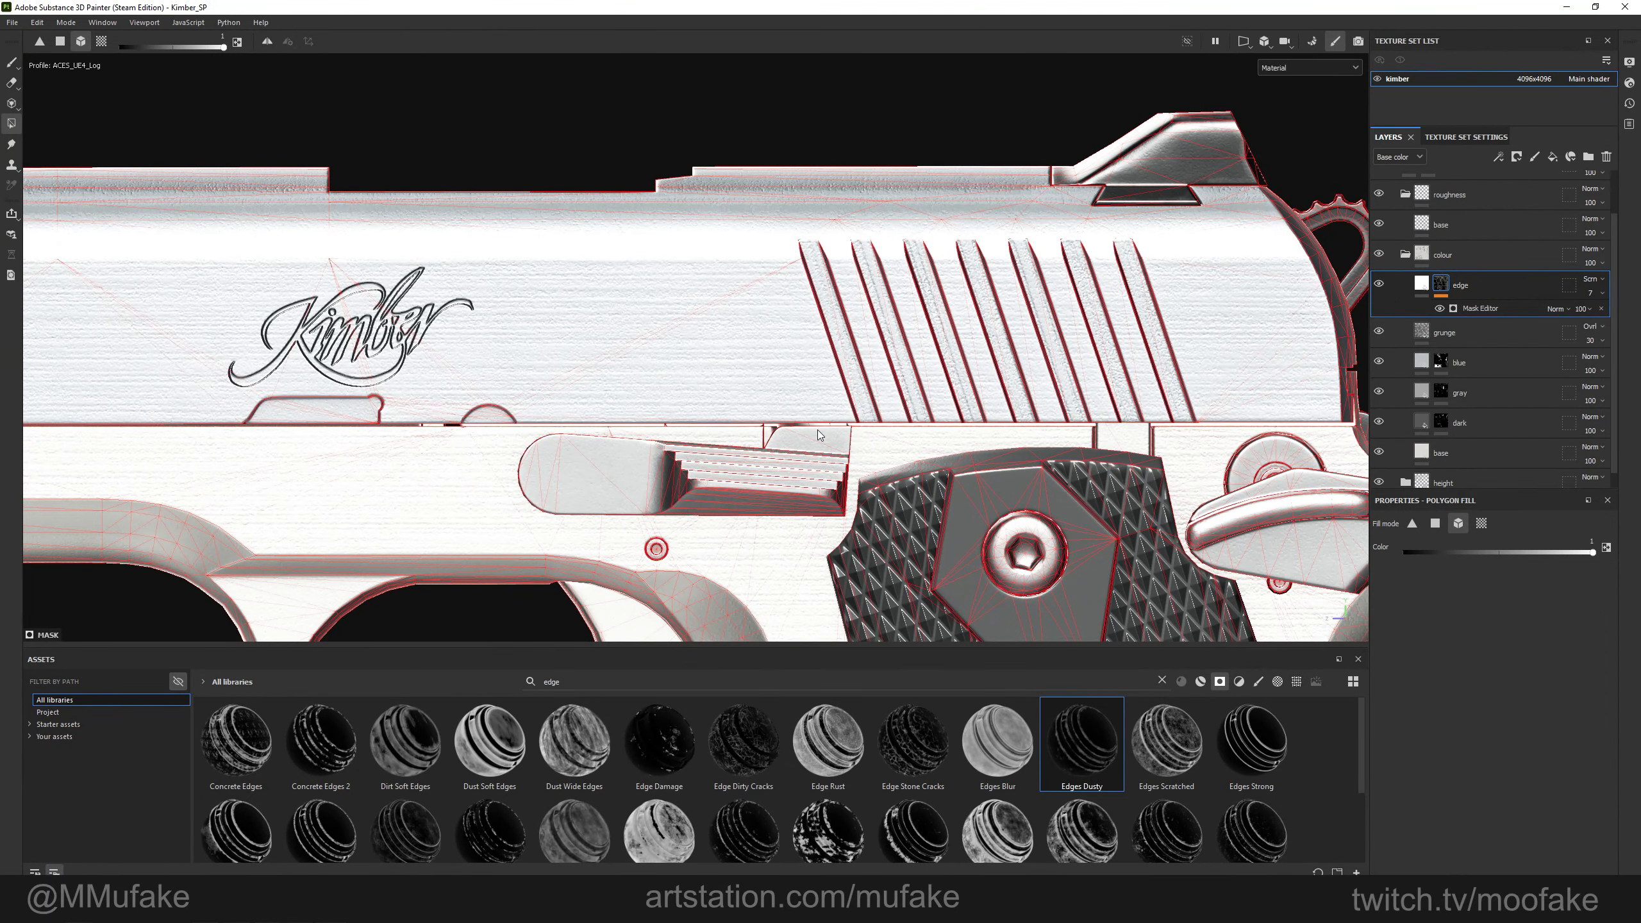
Add a fill layer named height anchor above noise smooth in the height folder, with only the height channel enabled.
scroll(1454, 394, down, 1)
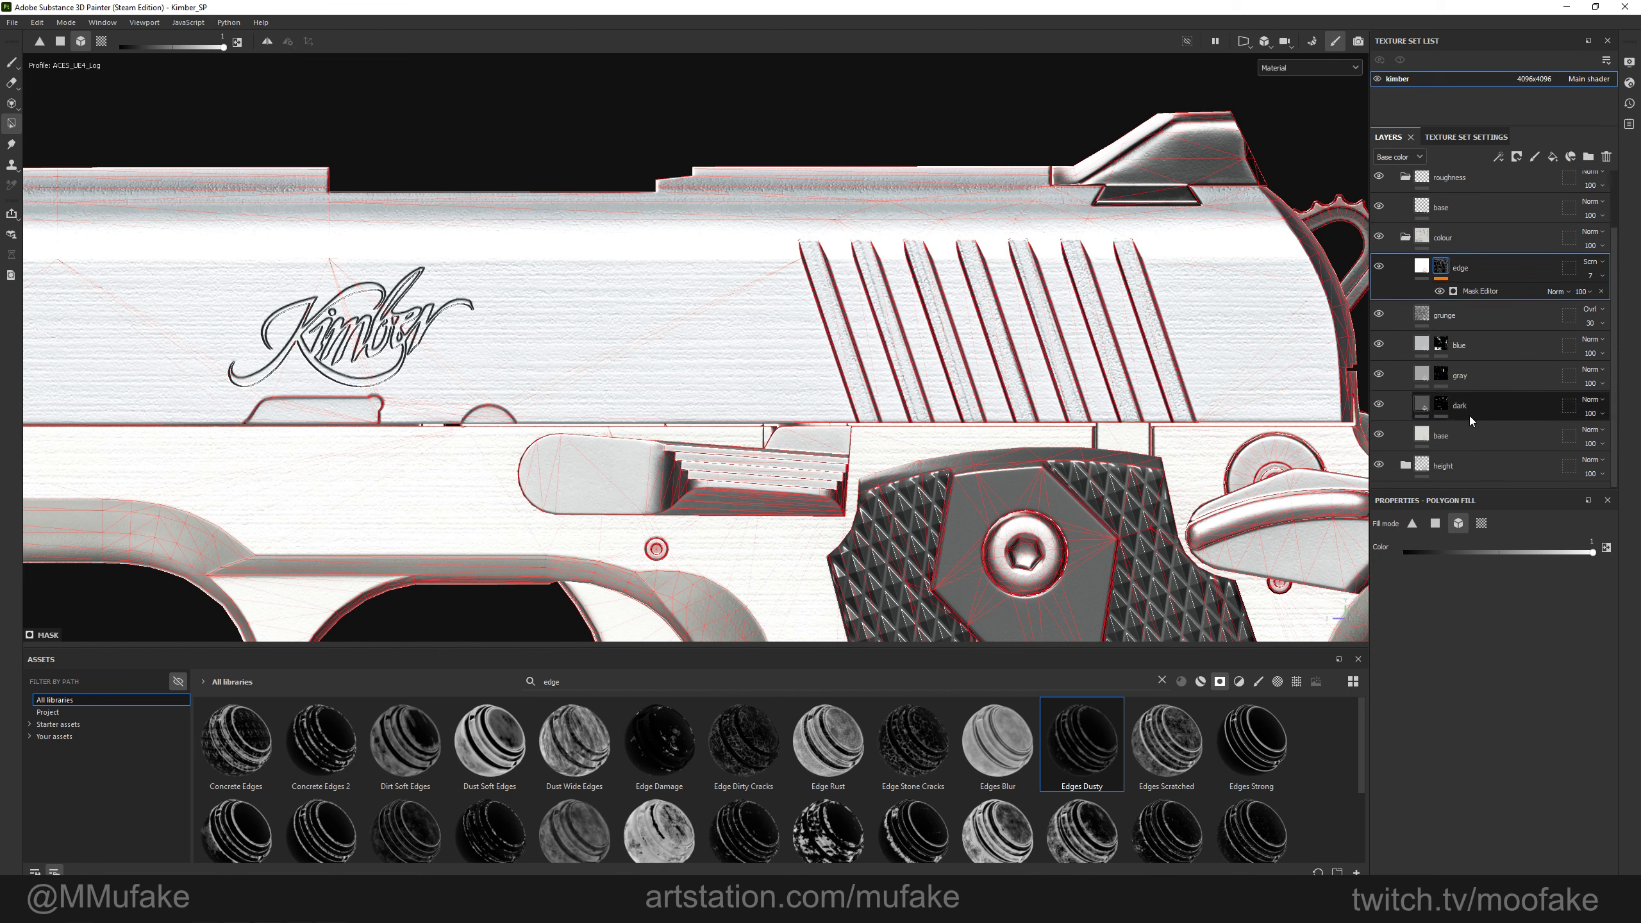
click(1403, 467)
scroll(1454, 388, down, 5)
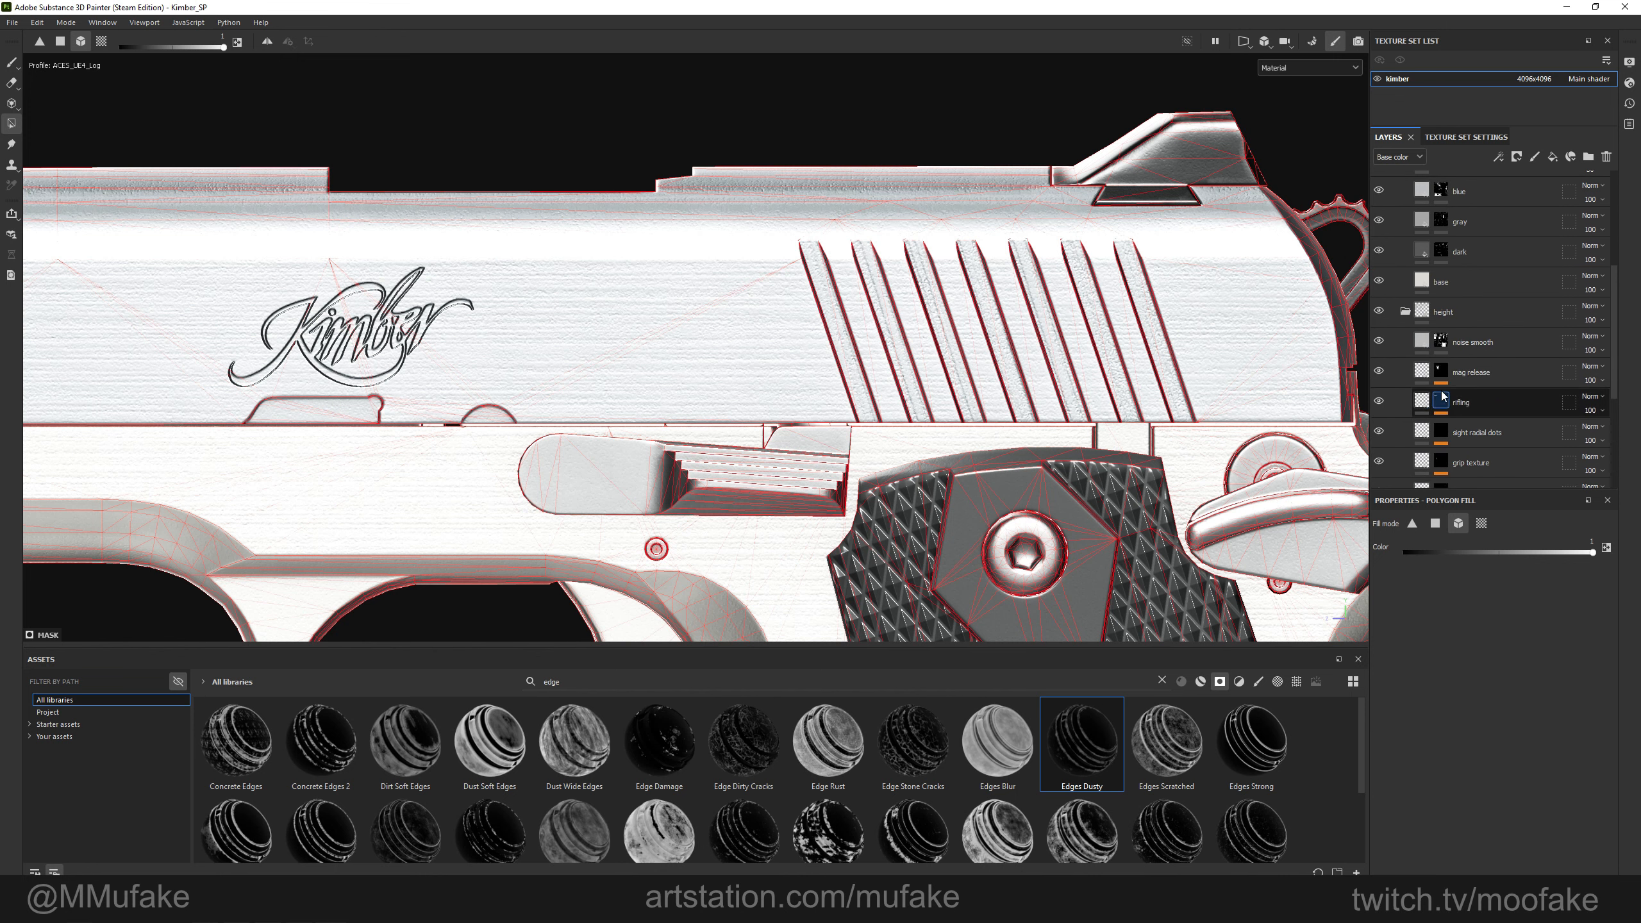
click(1473, 342)
click(1553, 157)
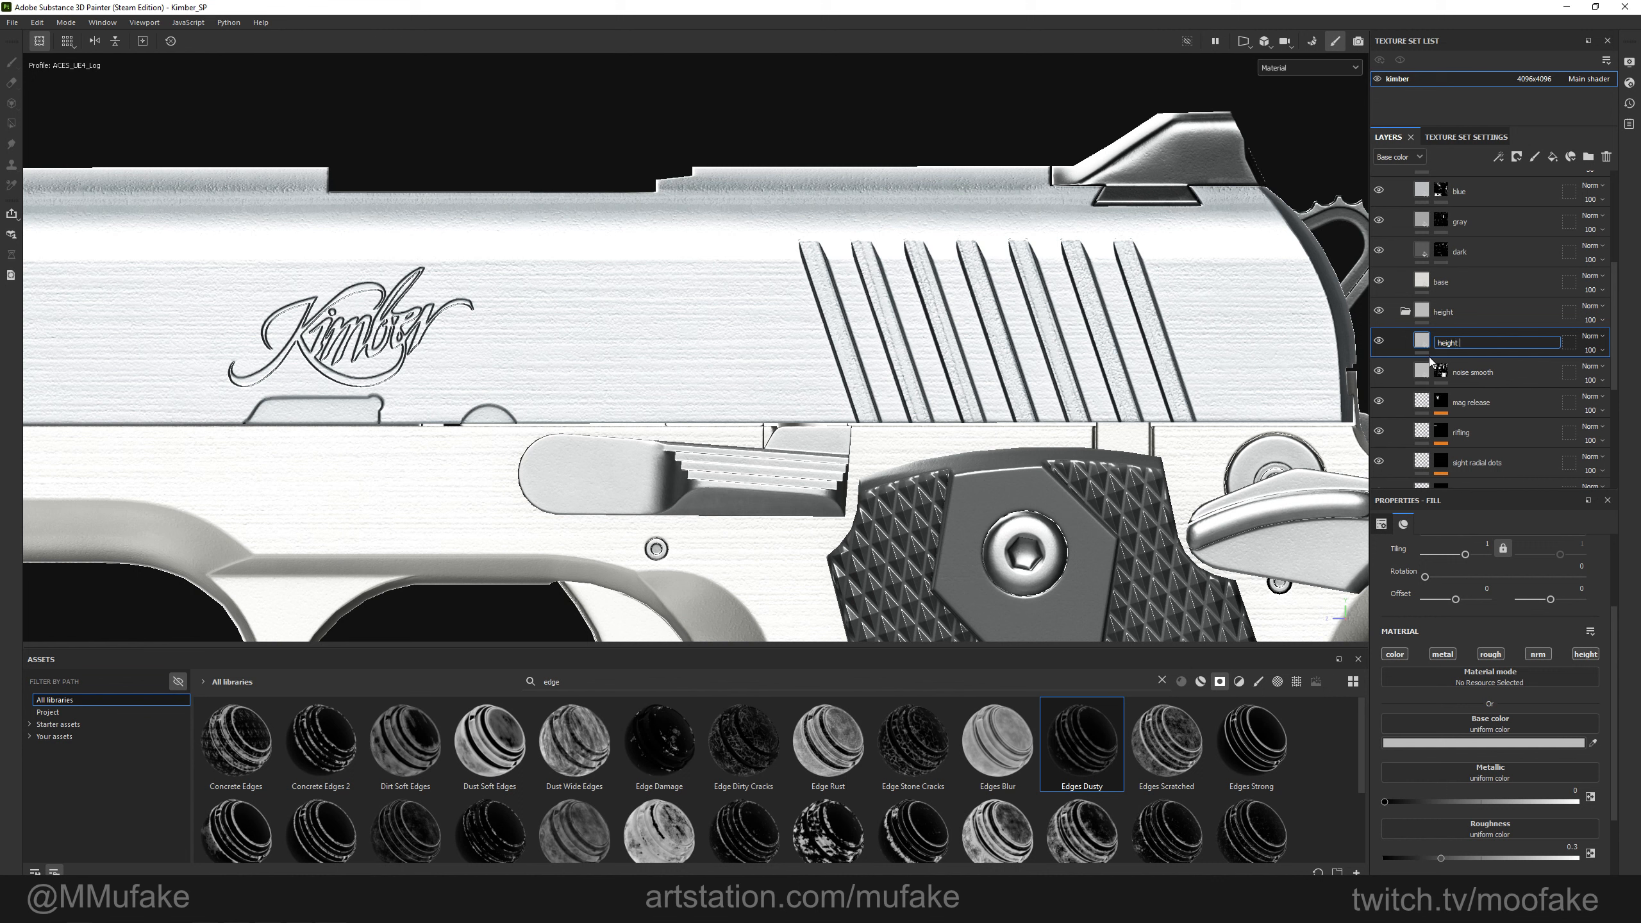
click(1586, 655)
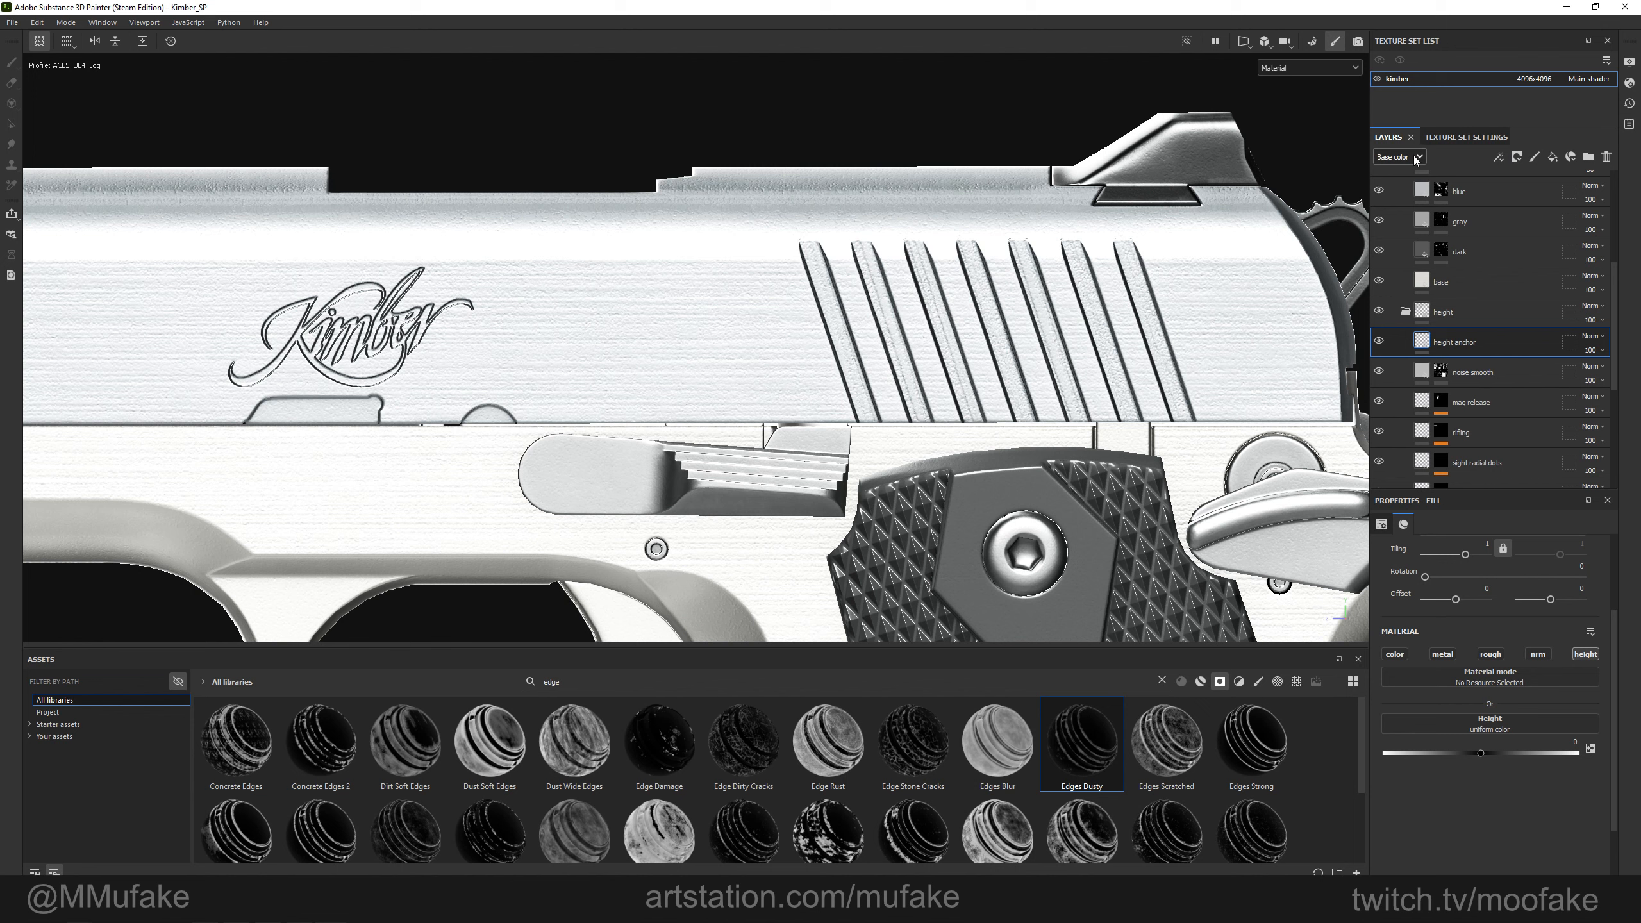
Set the height anchor layer's height blending to Passthrough and add an anchor point to the layer.
right_click(1472, 342)
click(1391, 111)
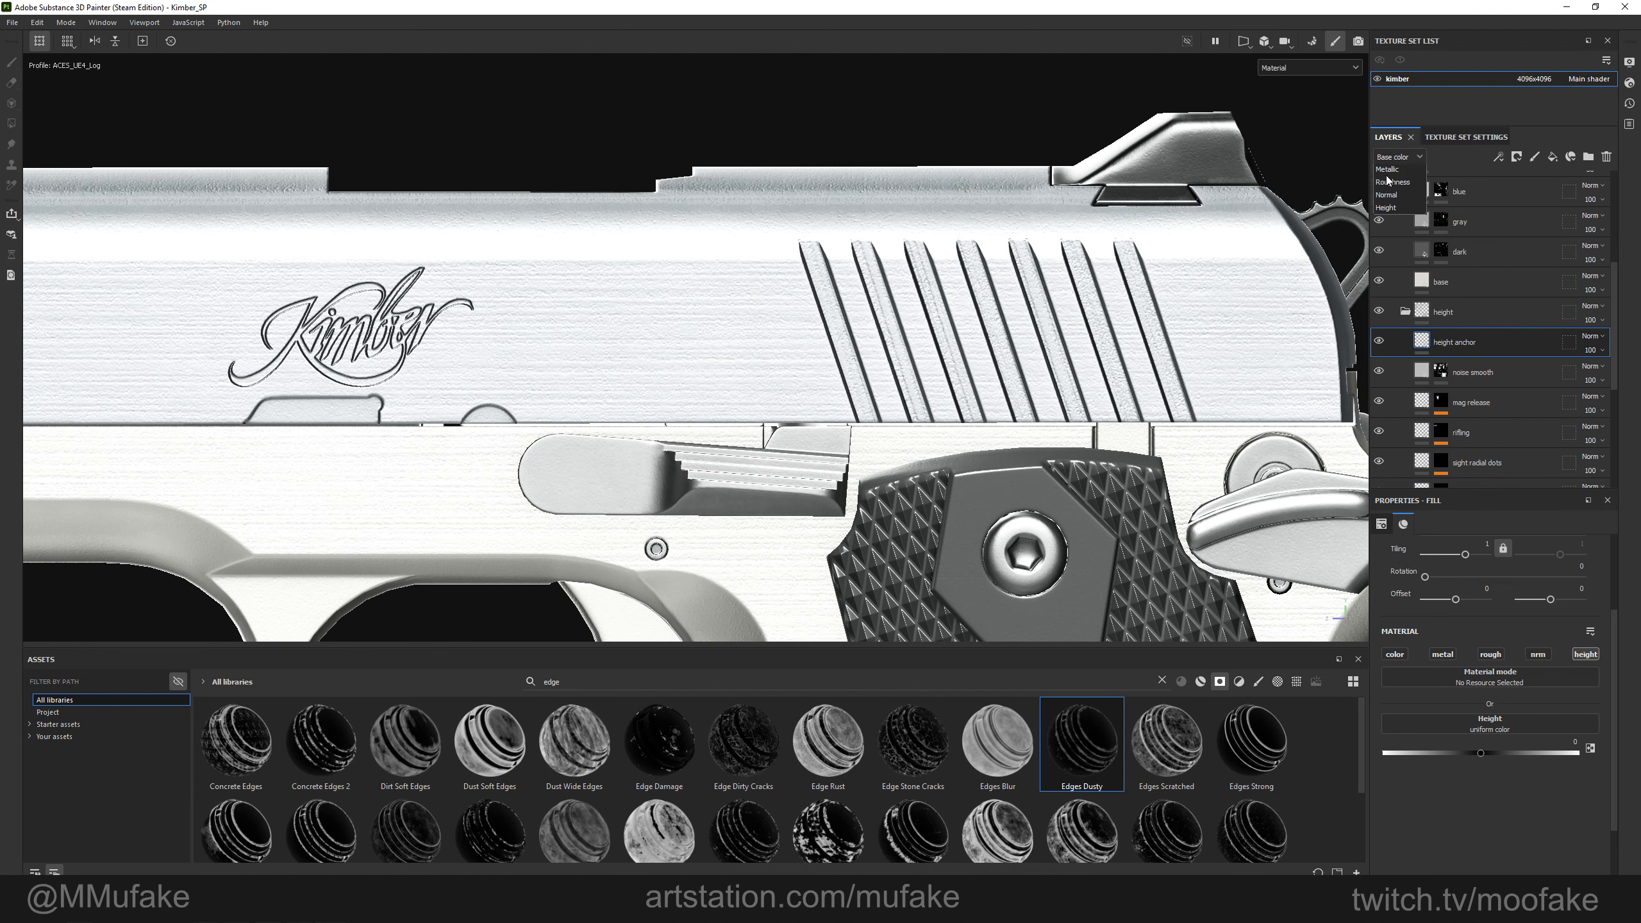
click(1593, 335)
click(1583, 359)
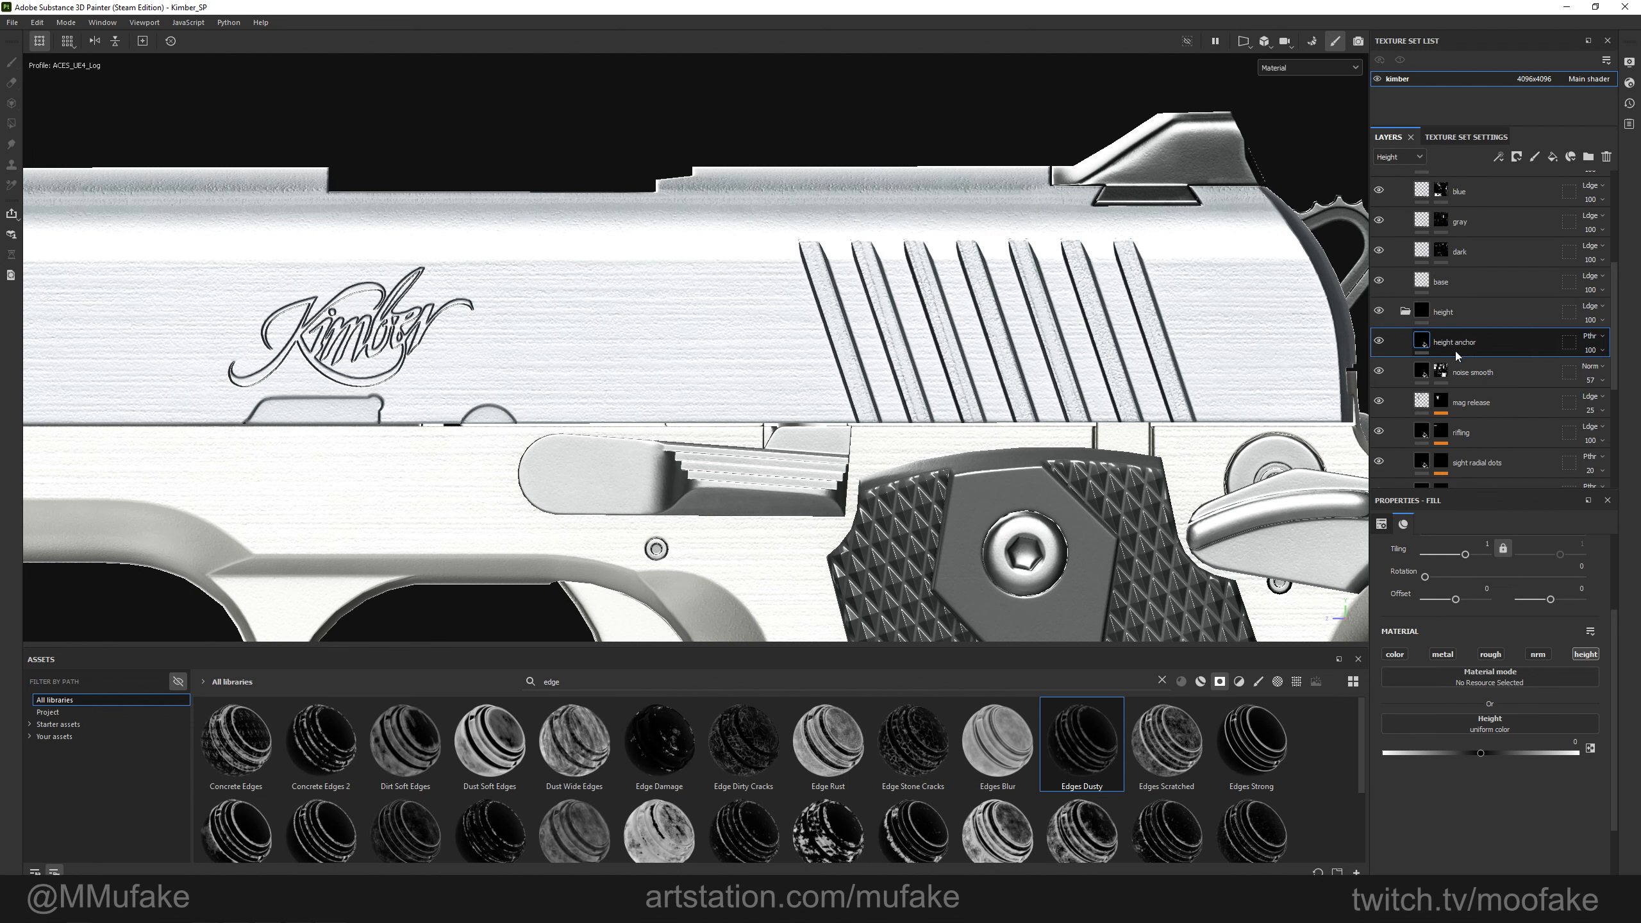
right_click(1455, 349)
click(1480, 582)
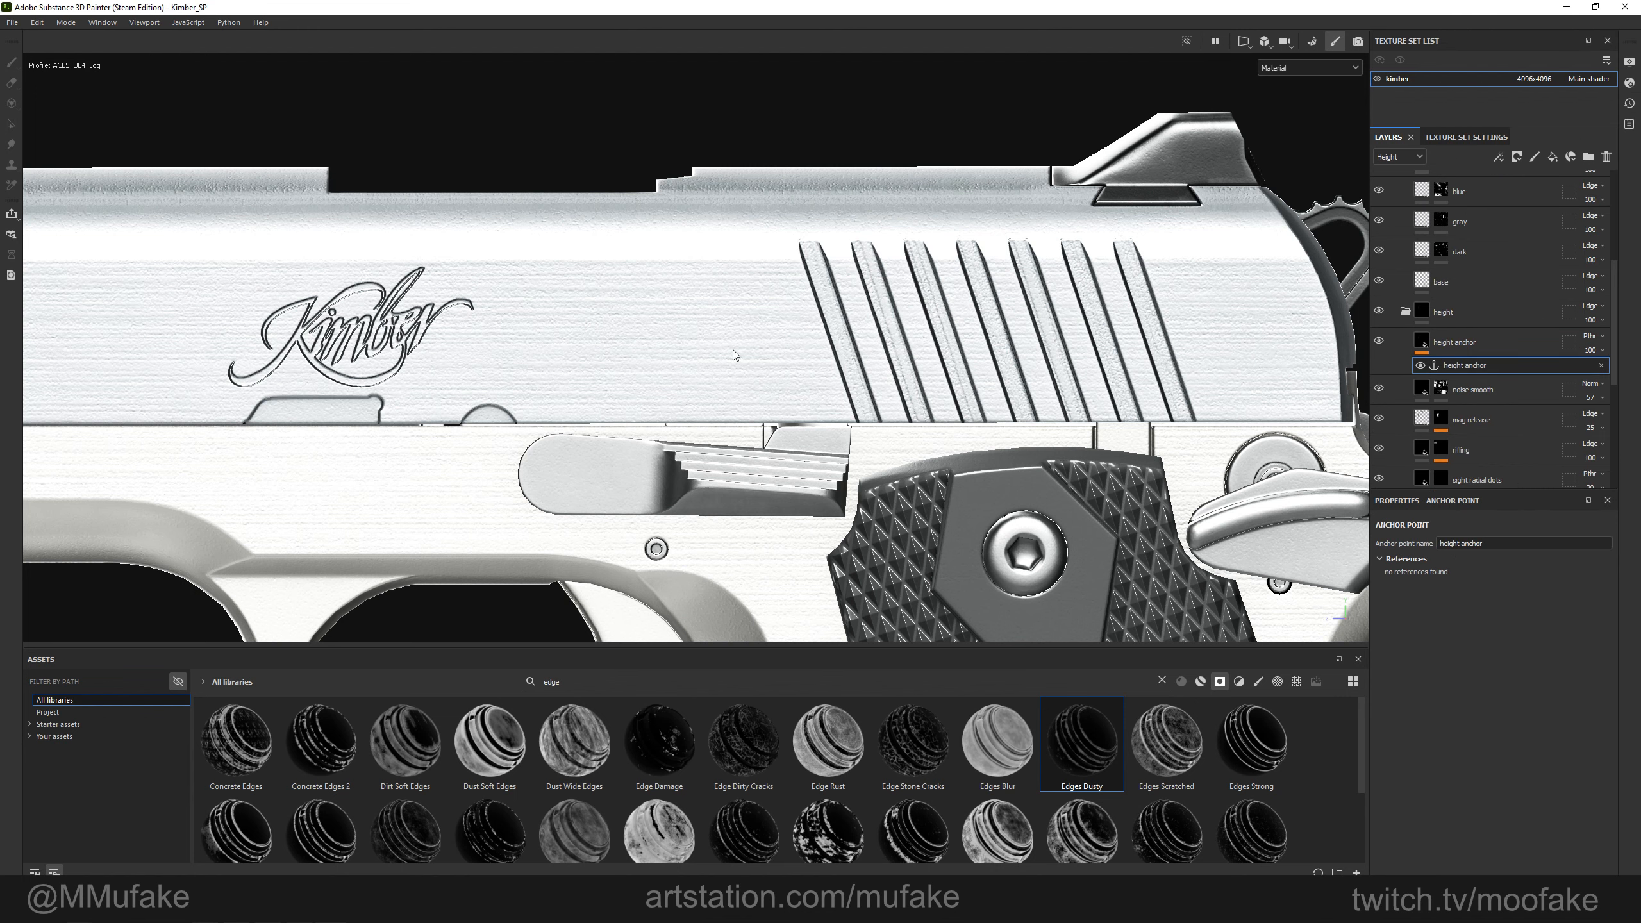
Assign the height anchor as Micro Height input of the edge mask's generator, with Height as the referenced channel.
middle_drag(1115, 263, 1293, 236)
scroll(1402, 258, up, 3)
click(1394, 174)
alt+click(1478, 331)
scroll(1515, 744, down, 5)
click(1482, 842)
click(1543, 736)
click(1506, 752)
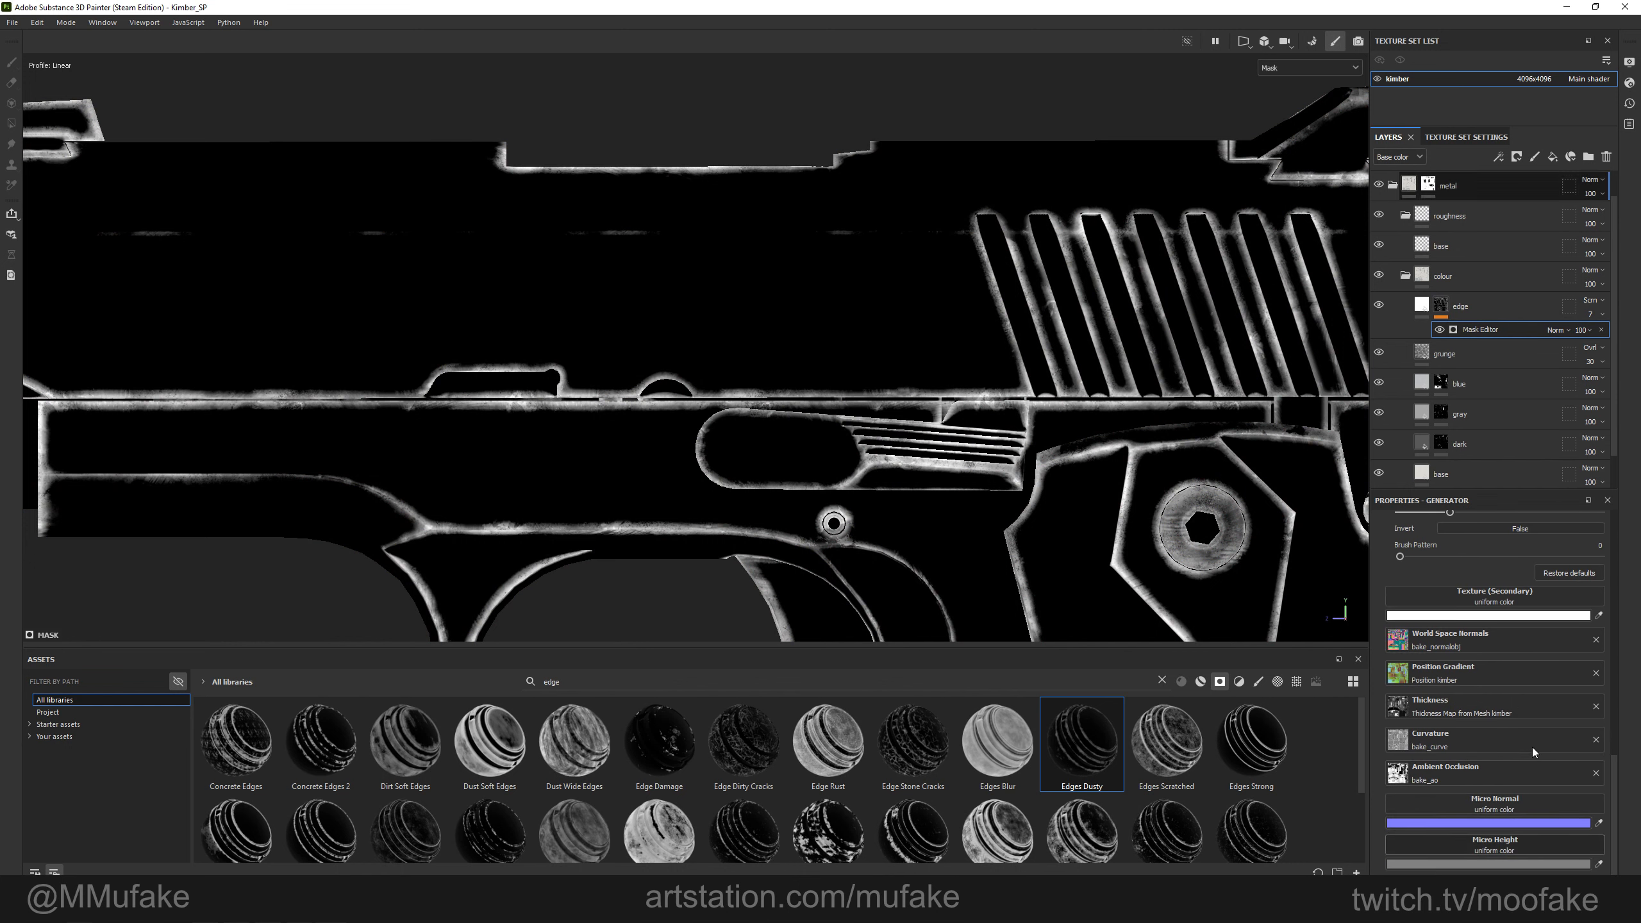
scroll(1532, 747, down, 1)
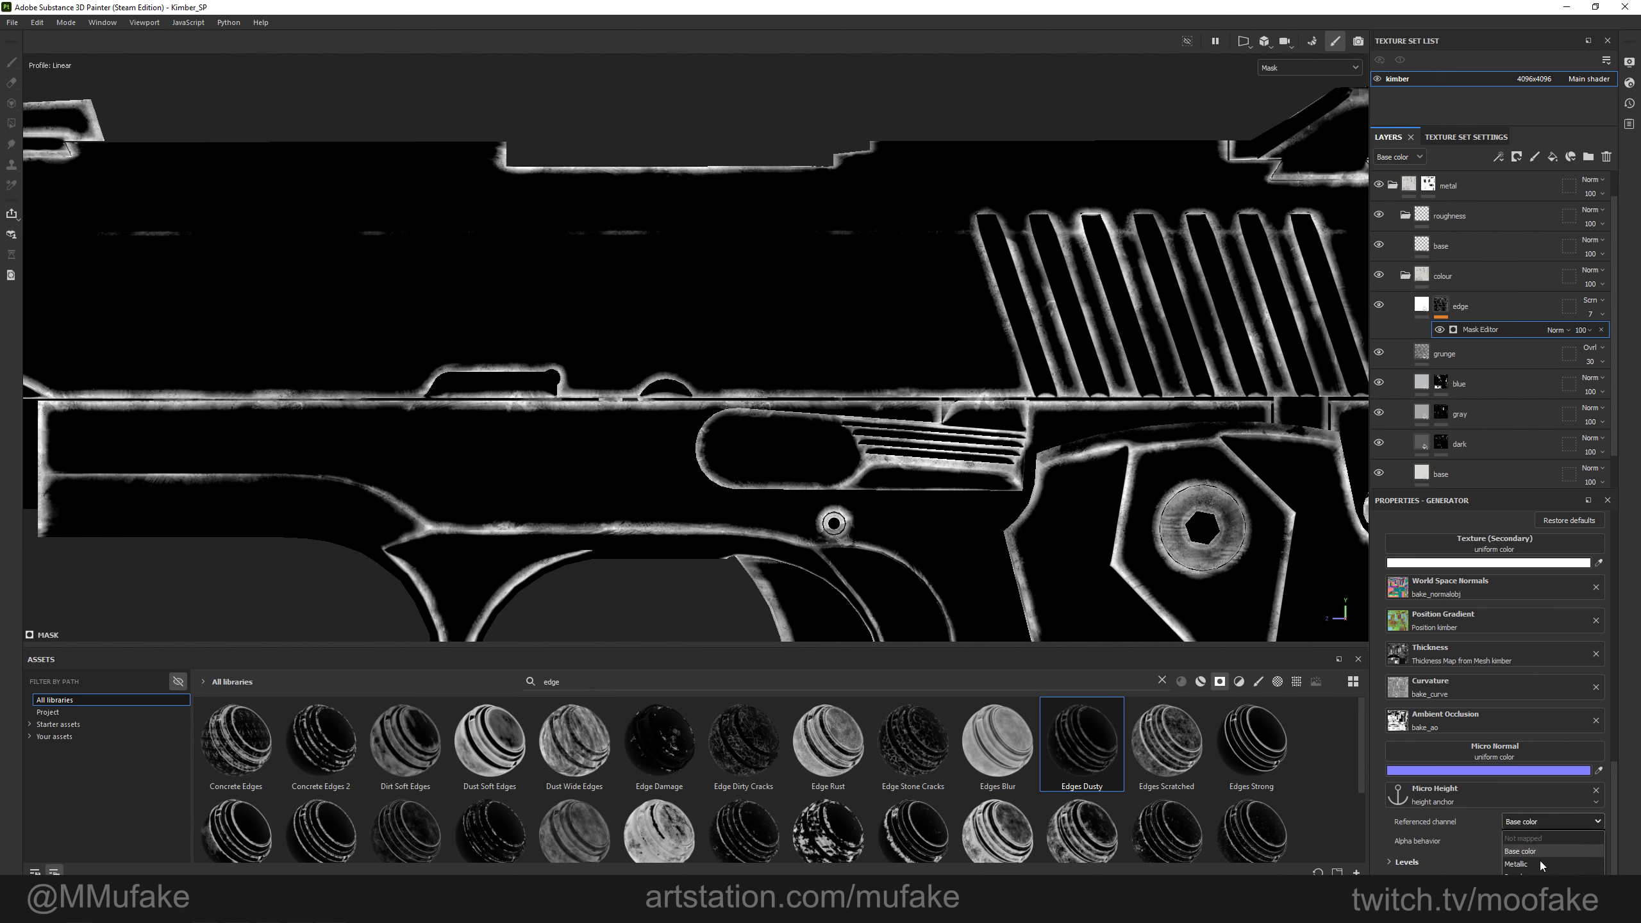
click(1516, 902)
Set Micro Height to True in the Micro Details of the edge mask's generator.
scroll(1487, 734, up, 12)
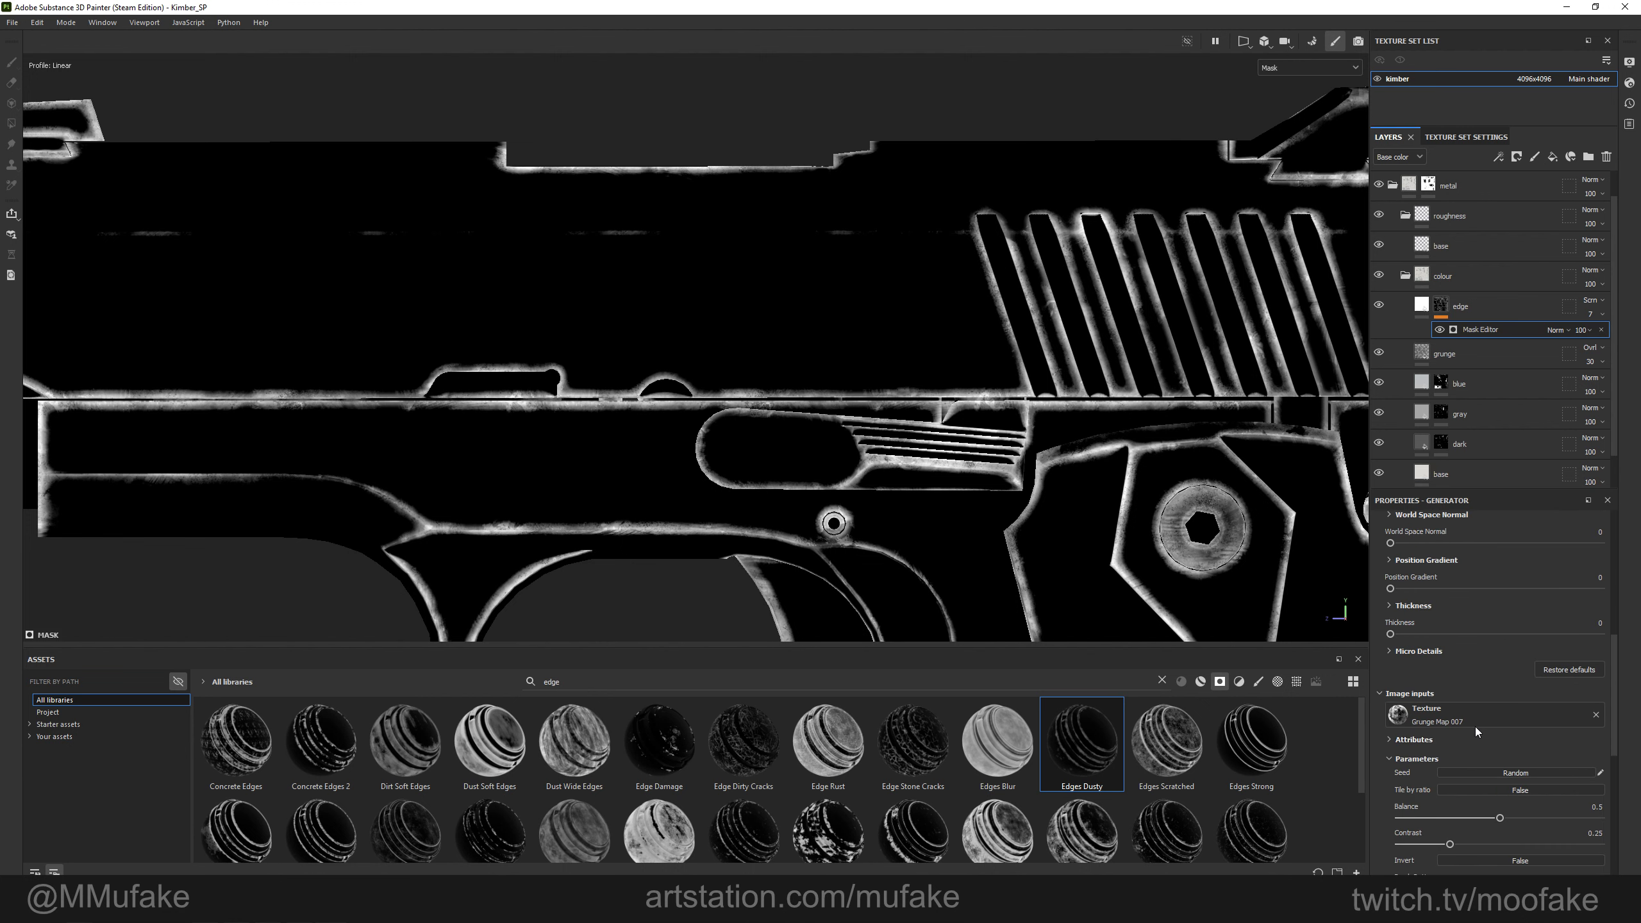
scroll(1458, 718, down, 1)
click(1399, 690)
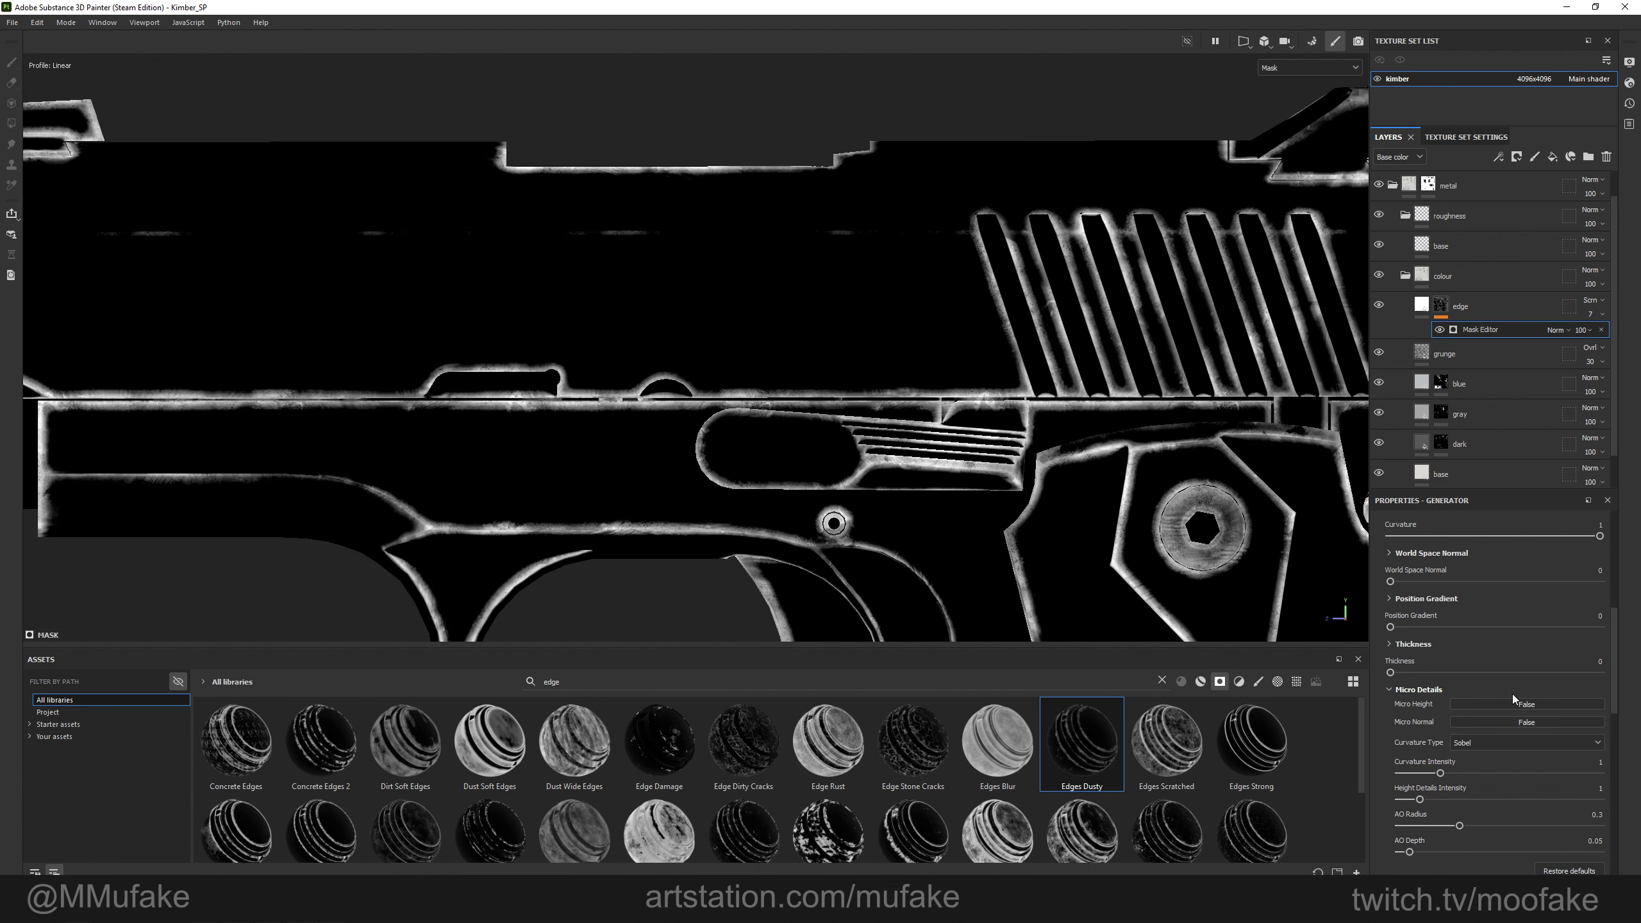
click(1478, 702)
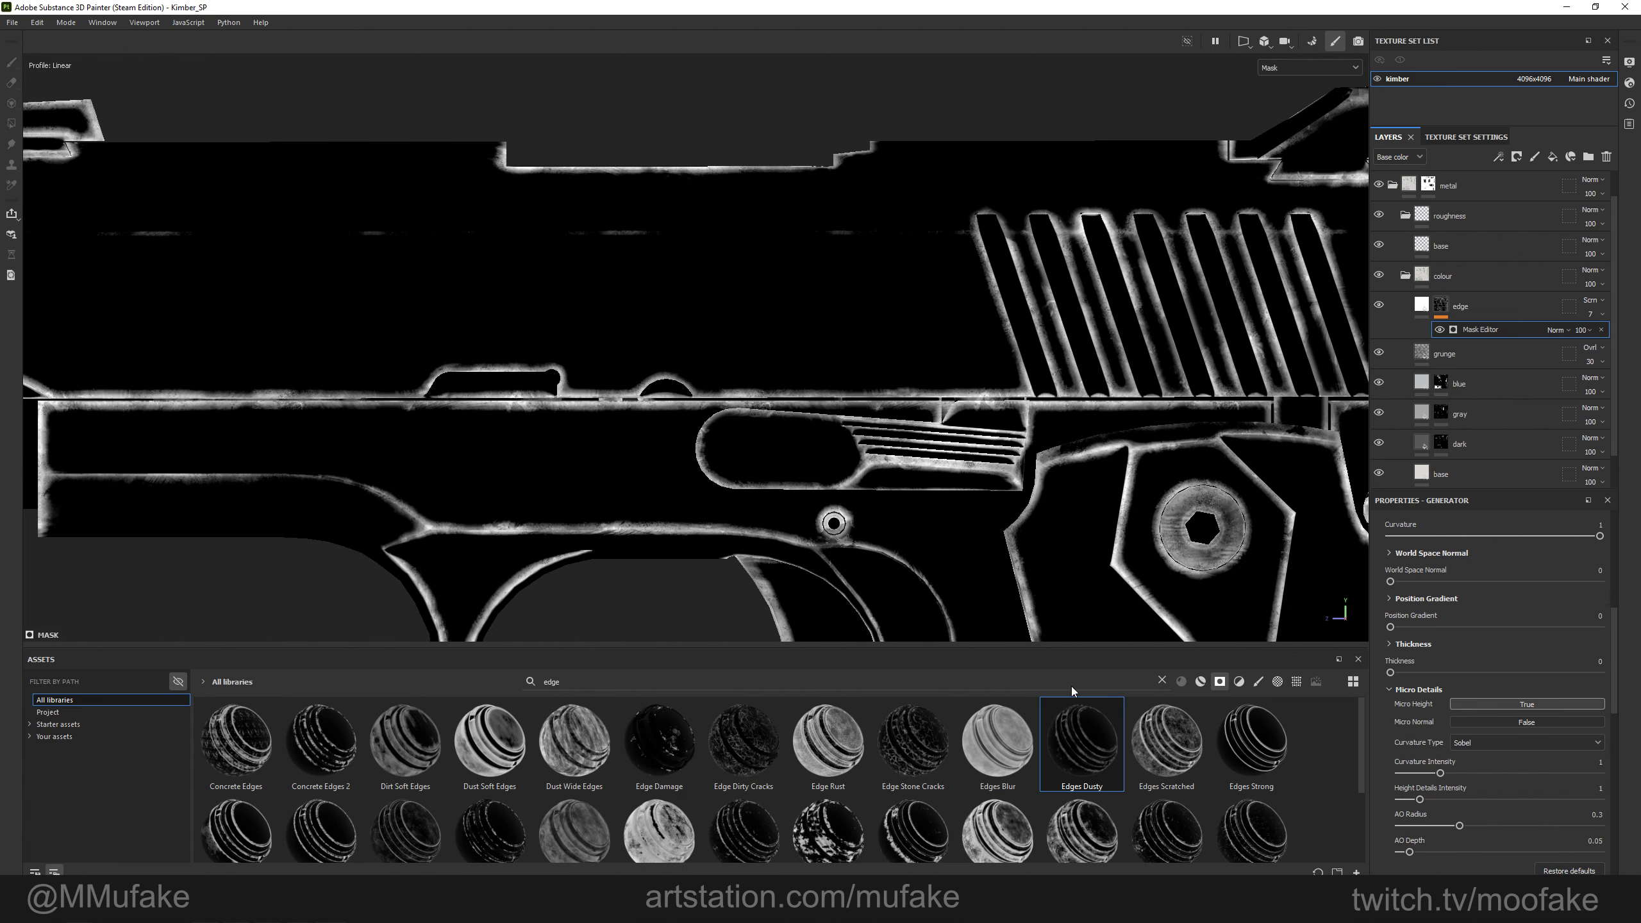
Inspect the edge mask around the slide's engravings and serrations, comparing it with the base colour and material views.
alt+middle_drag(765, 382, 1187, 540)
scroll(822, 425, up, 3)
scroll(821, 424, down, 3)
alt+drag(918, 414, 670, 348)
alt+middle_drag(900, 416, 589, 254)
scroll(638, 283, up, 3)
scroll(743, 403, down, 4)
alt+drag(788, 392, 630, 388)
alt+middle_drag(557, 351, 1060, 272)
scroll(607, 451, up, 3)
alt+middle_drag(607, 451, 663, 424)
key(m)
scroll(709, 395, up, 3)
key(c)
key(c)
alt+drag(862, 389, 1135, 340)
key(m)
scroll(783, 461, down, 1)
scroll(782, 457, down, 3)
Set the edge mask's Curvature Intensity to 3.08 and check both sides of the slide in base colour and material views.
key(c)
key(c)
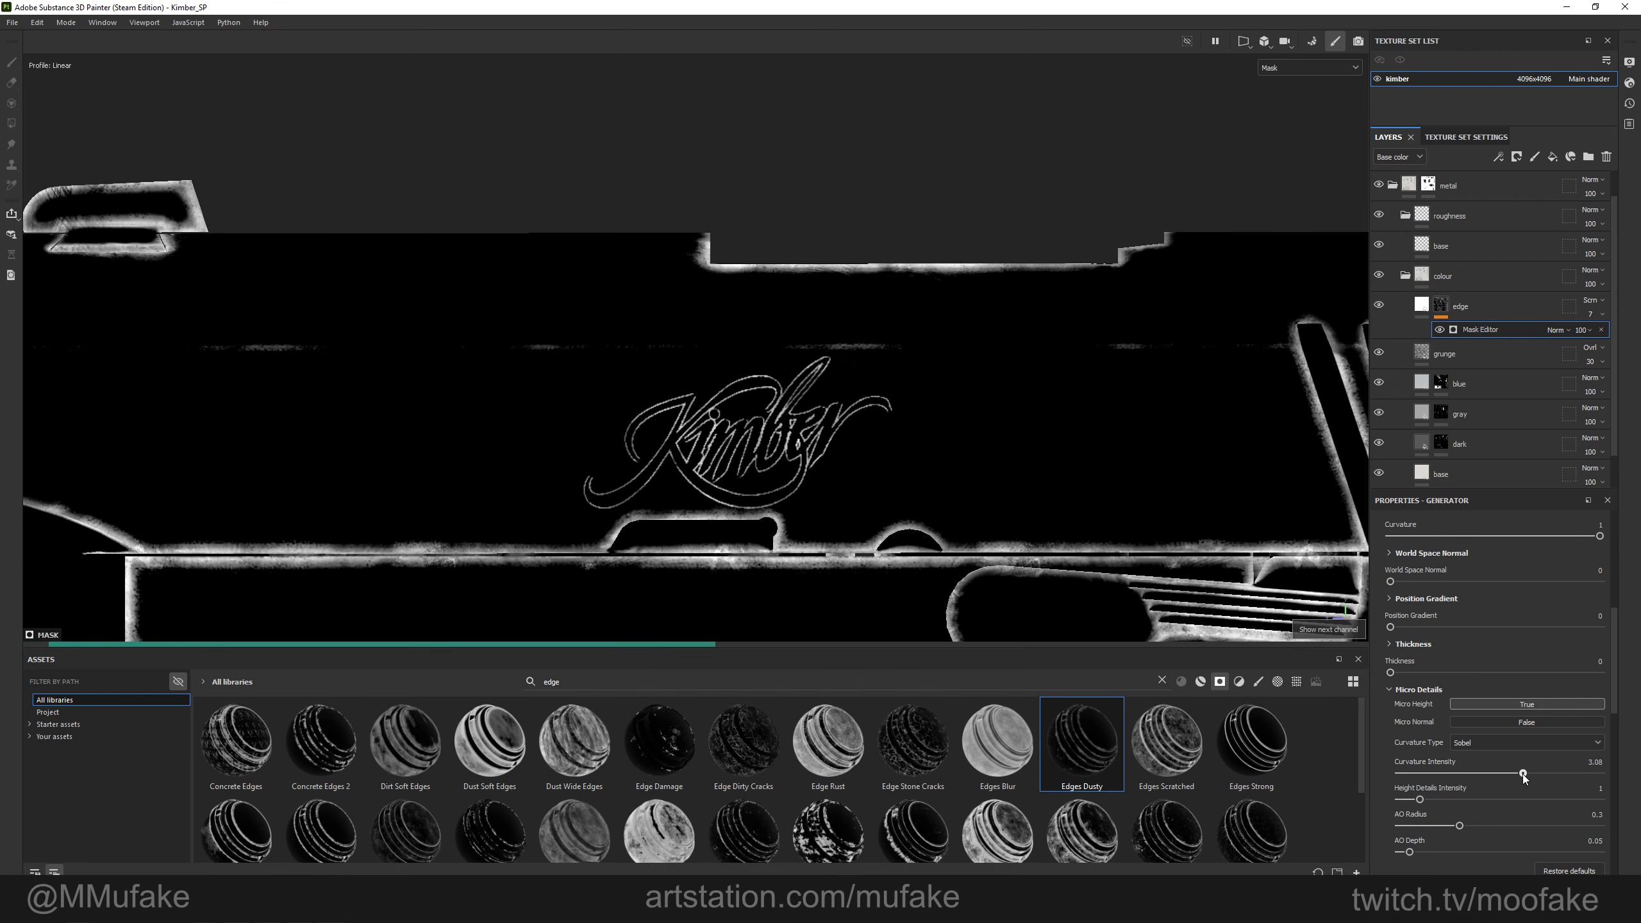
alt+drag(1083, 400, 1013, 424)
key(m)
key(c)
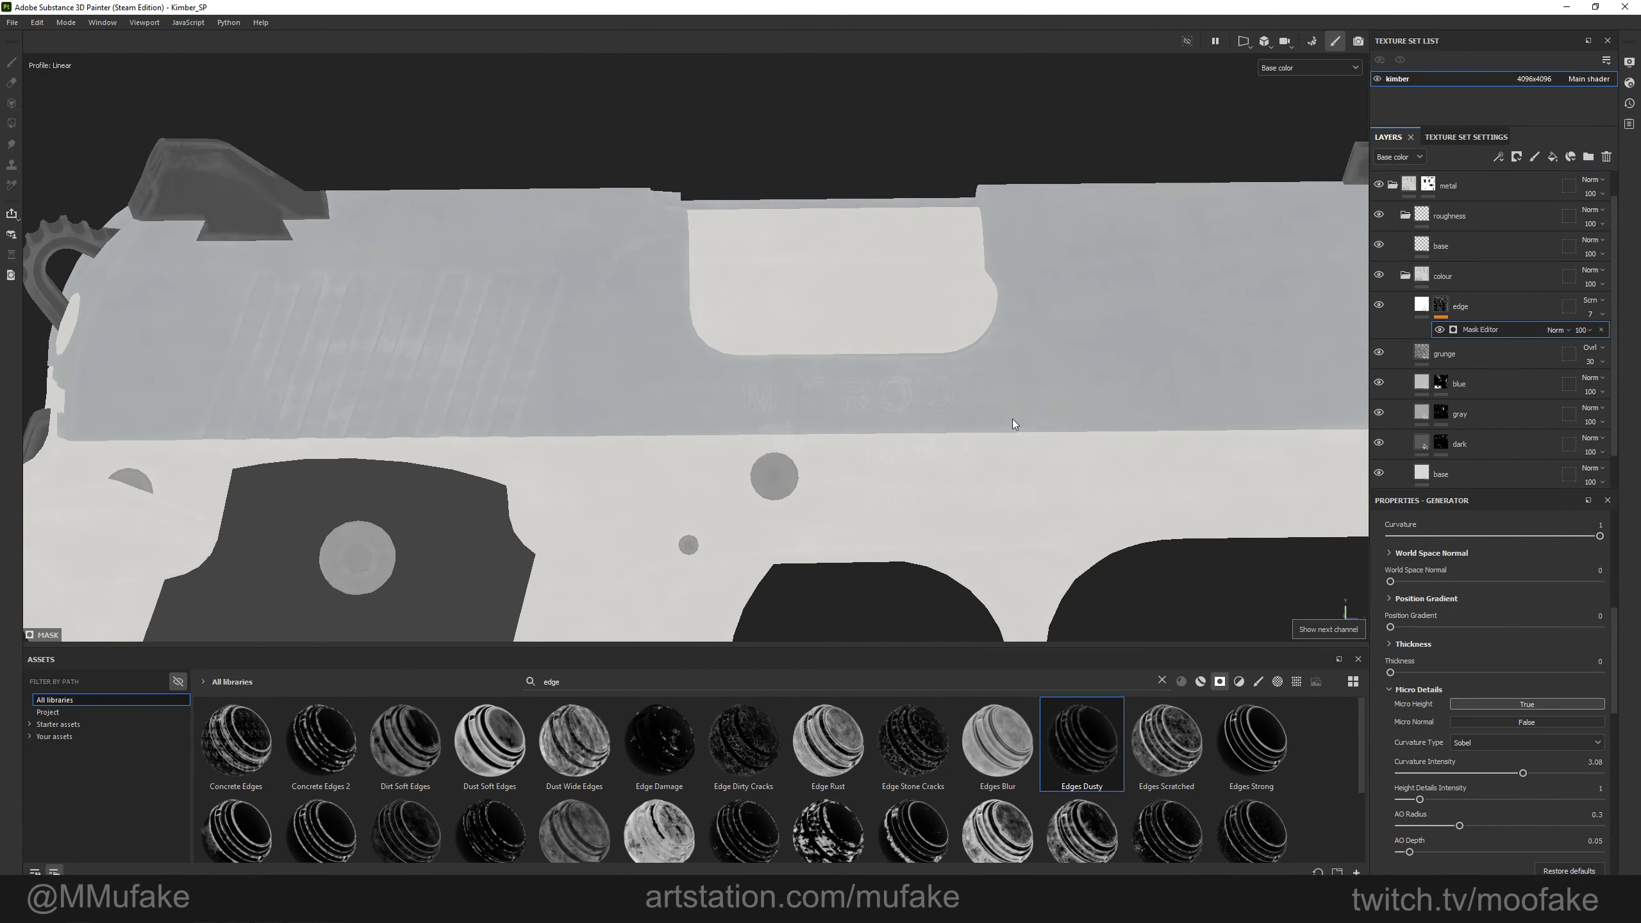
scroll(898, 394, up, 3)
key(m)
alt+shift+drag(731, 365, 698, 357)
key(c)
scroll(756, 327, down, 3)
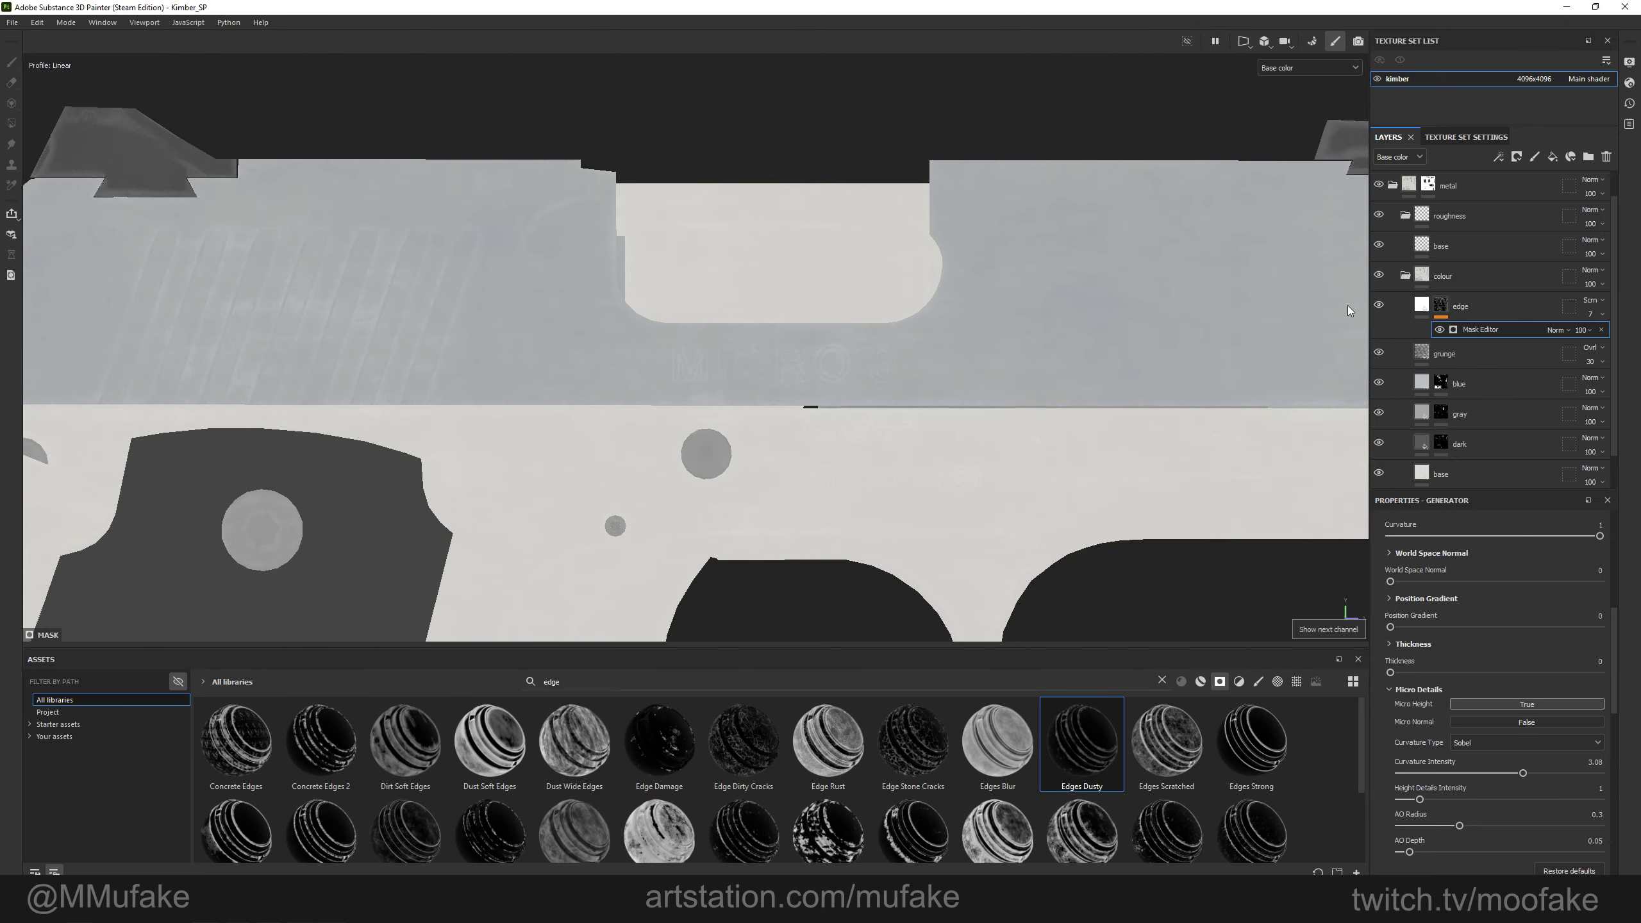
alt+drag(1170, 292, 856, 371)
key(m)
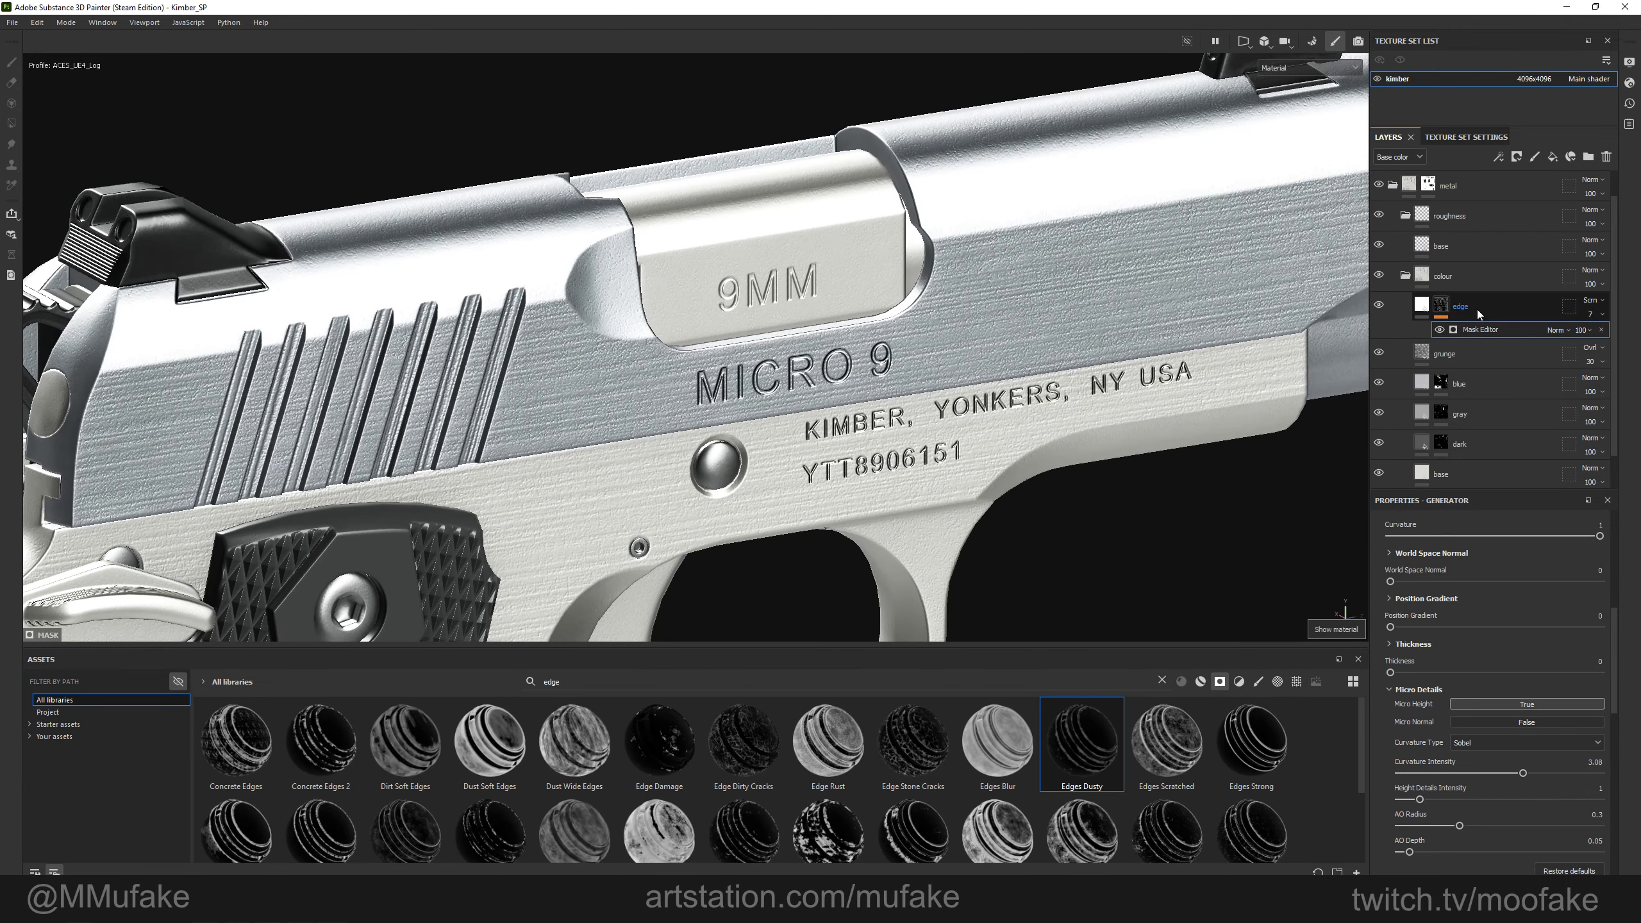
Duplicate the edge layer and set the copy's blending mode to Overlay.
click(1509, 308)
key(ctrl+d)
click(1594, 314)
click(1591, 300)
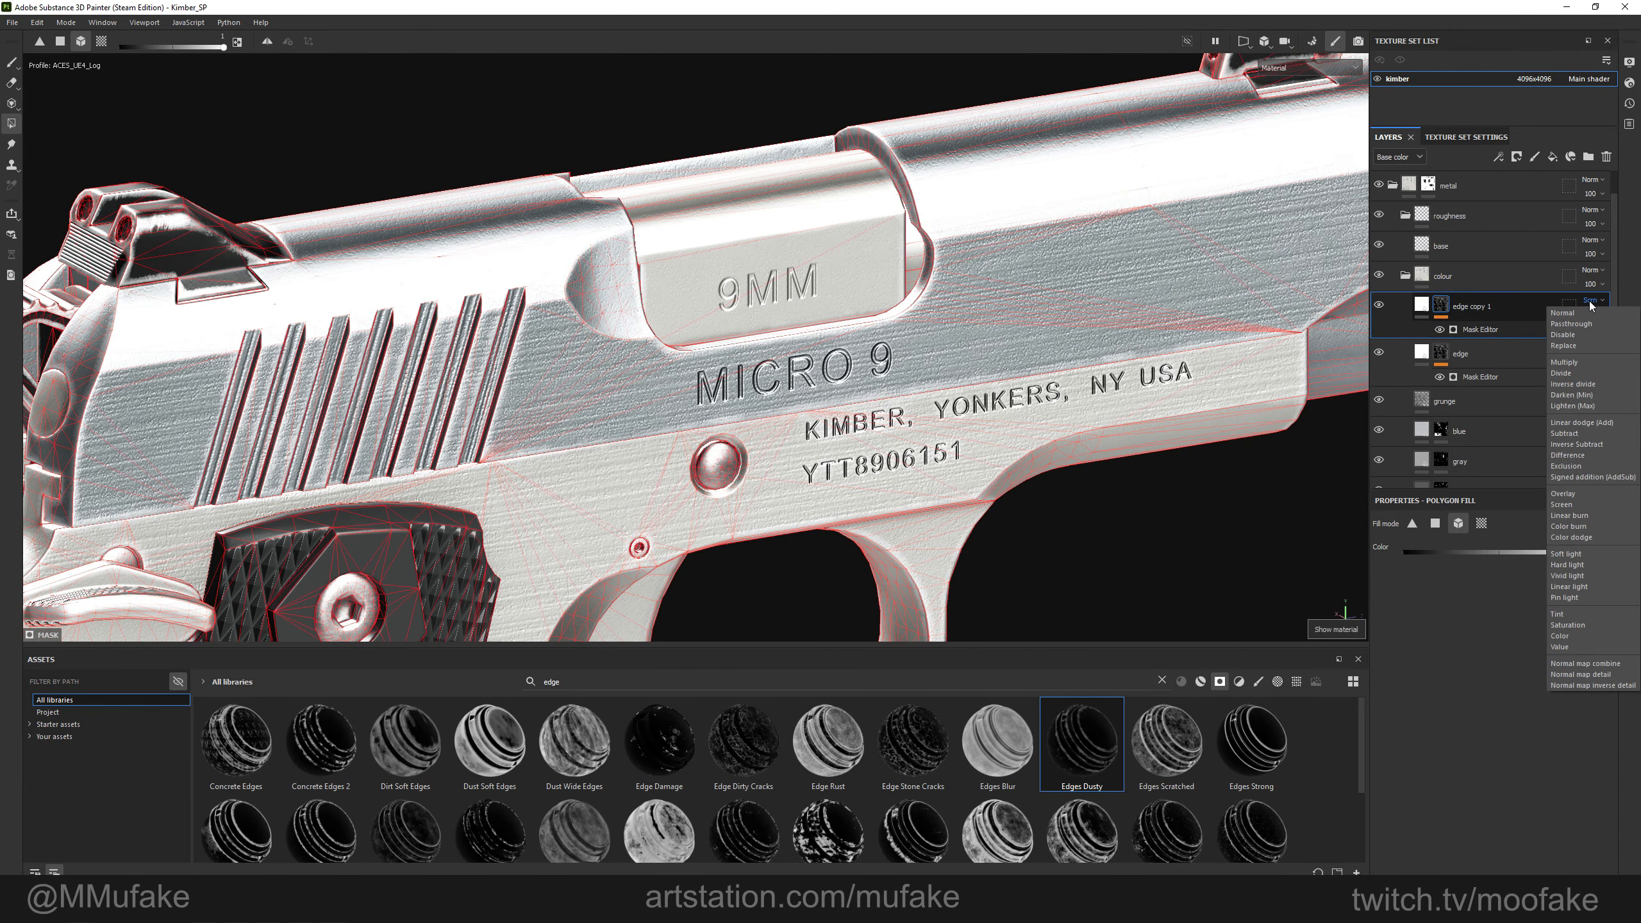
click(1564, 493)
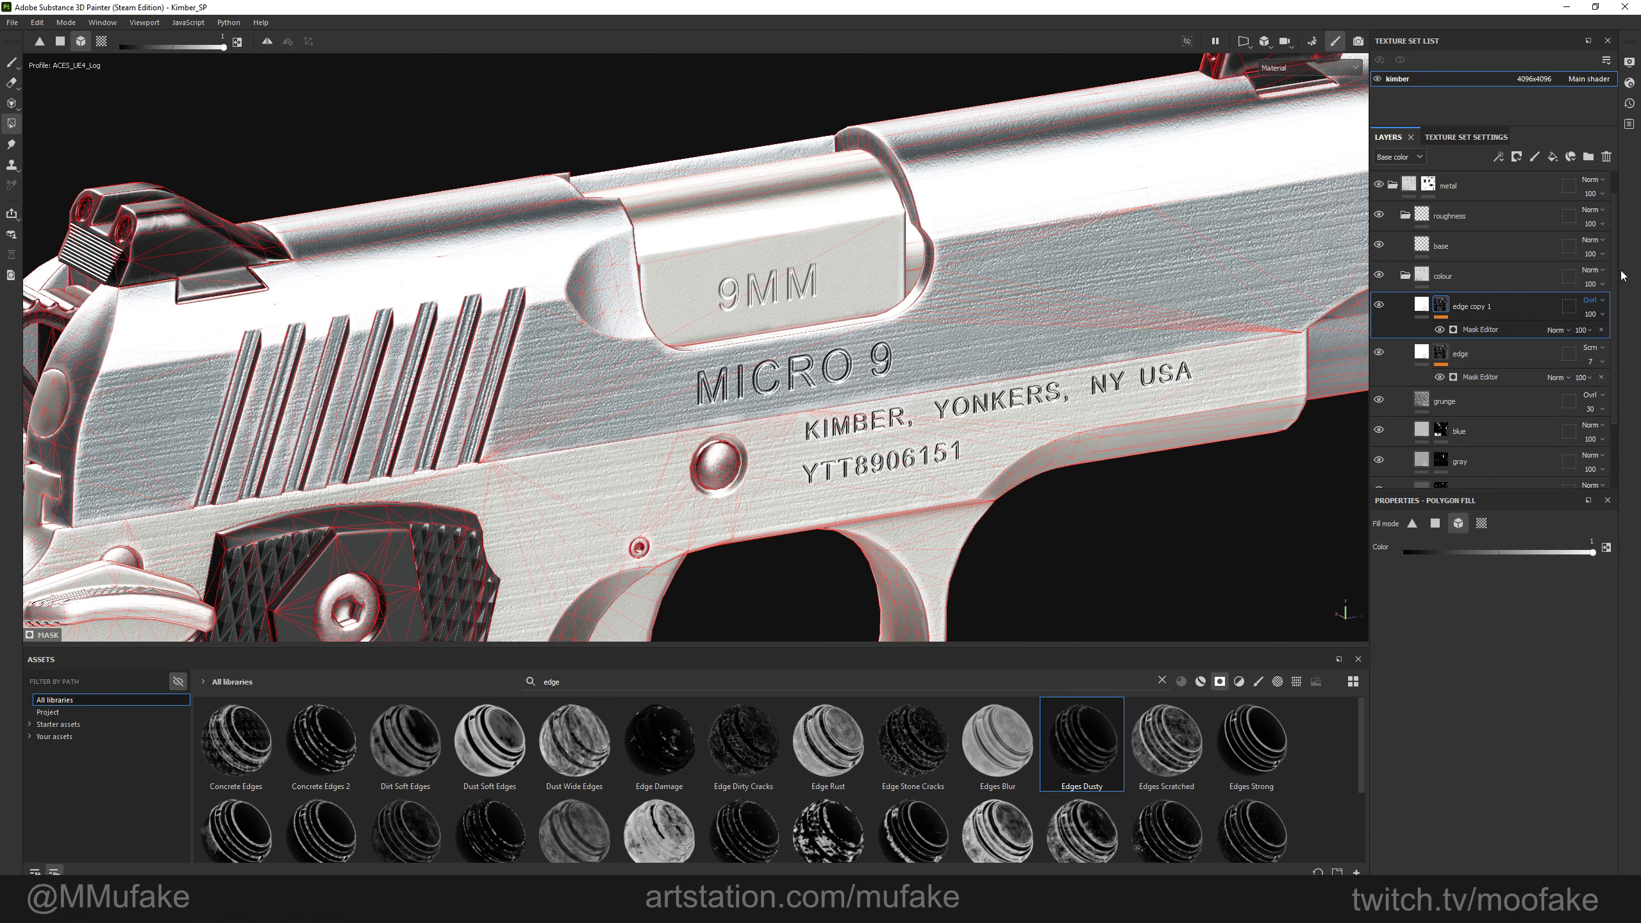
Change the duplicated layer's base colour to black and rename the layer cavity.
click(1421, 305)
click(1439, 744)
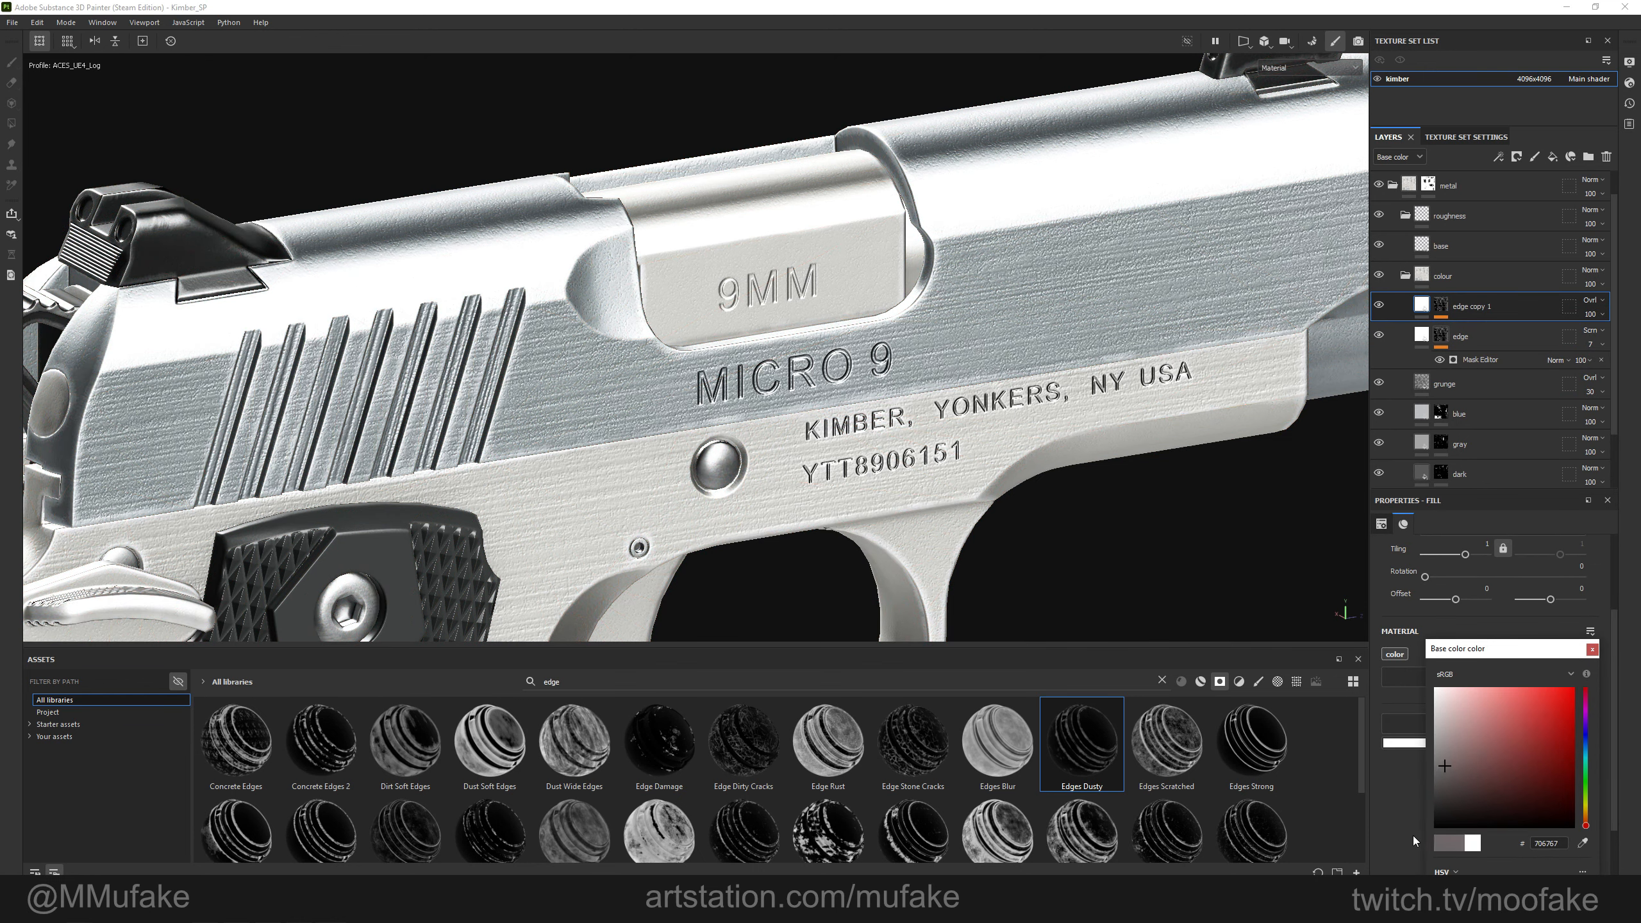
click(1446, 841)
double_click(1476, 307)
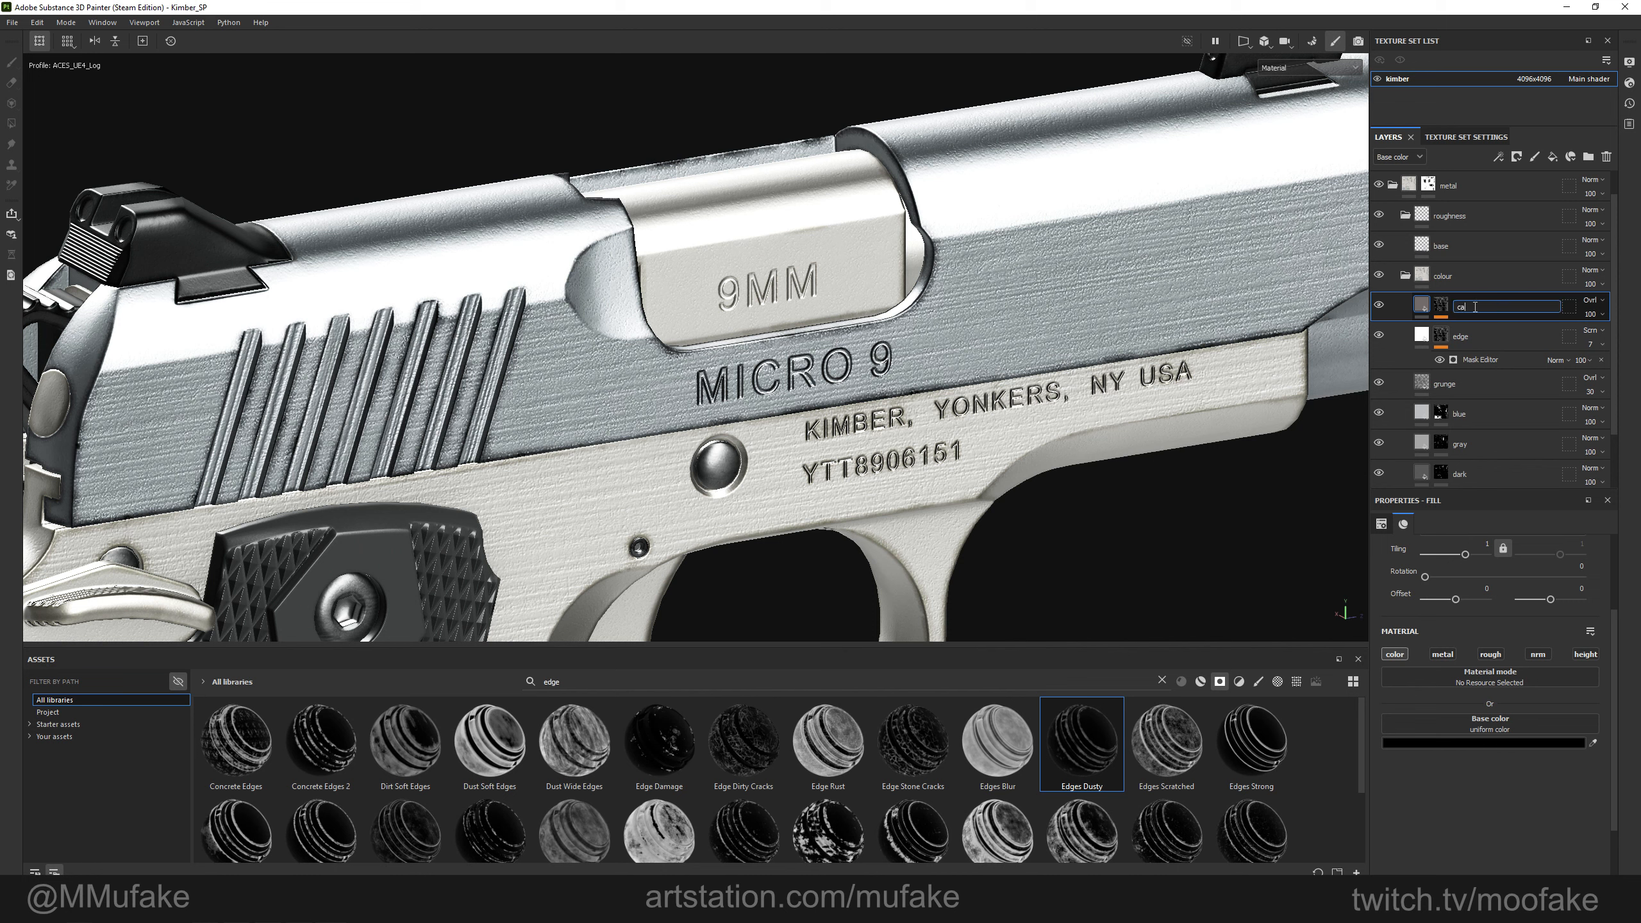
Set the Curvature mode of the cavity layer's mask generator to Cavities.
click(1443, 309)
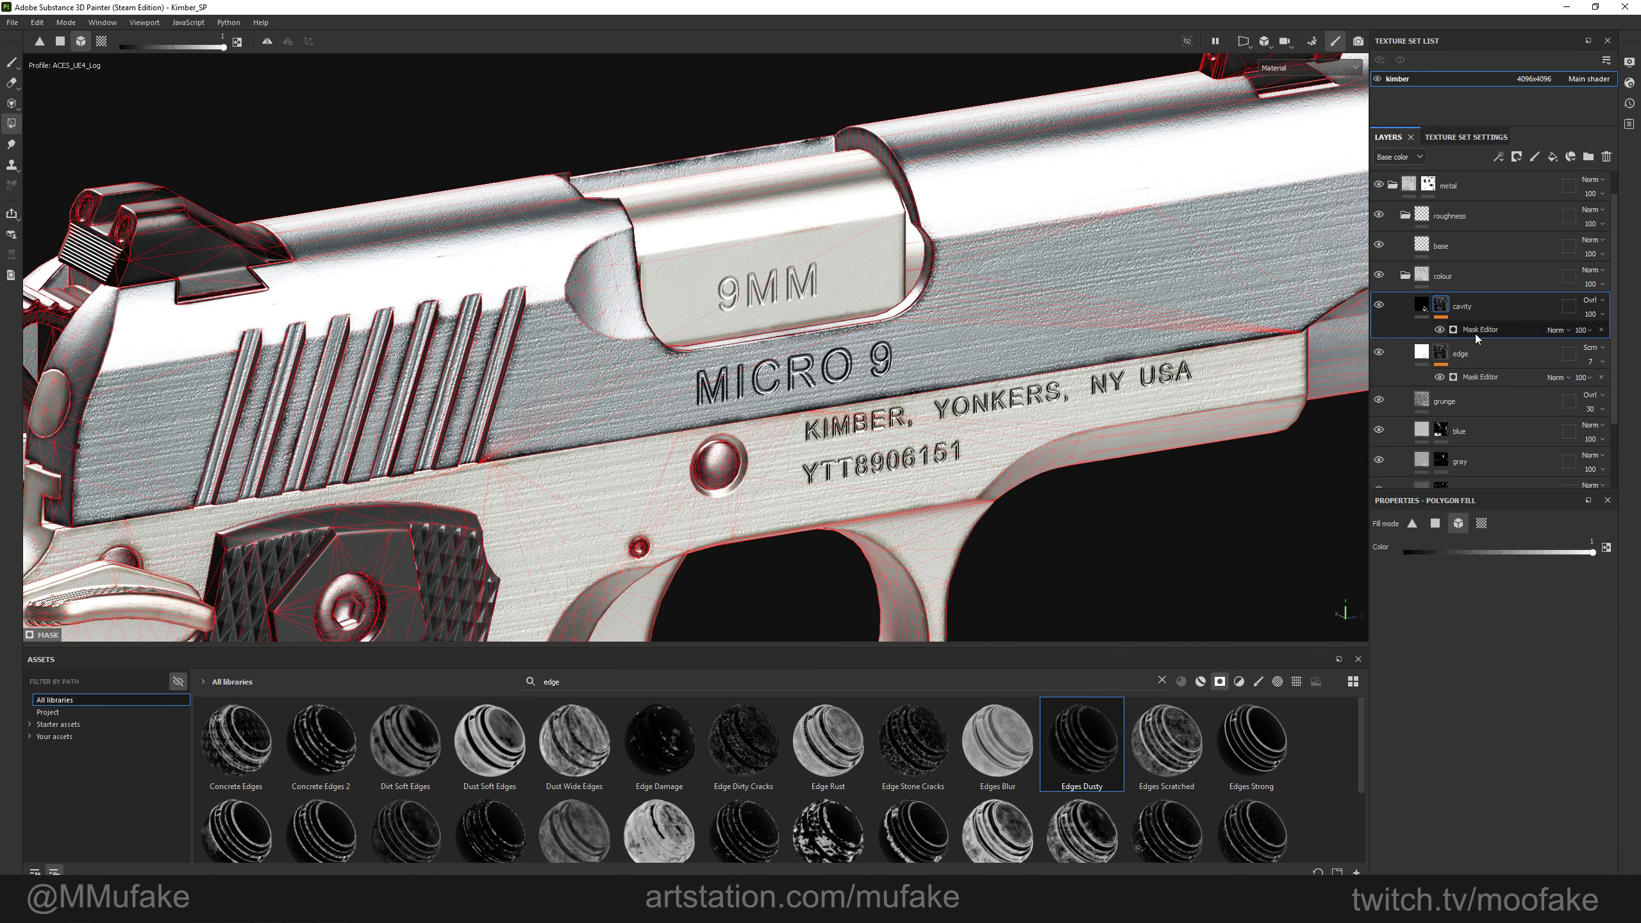
click(1485, 330)
scroll(1494, 701, down, 10)
scroll(1454, 676, up, 6)
scroll(1415, 641, up, 1)
click(1414, 623)
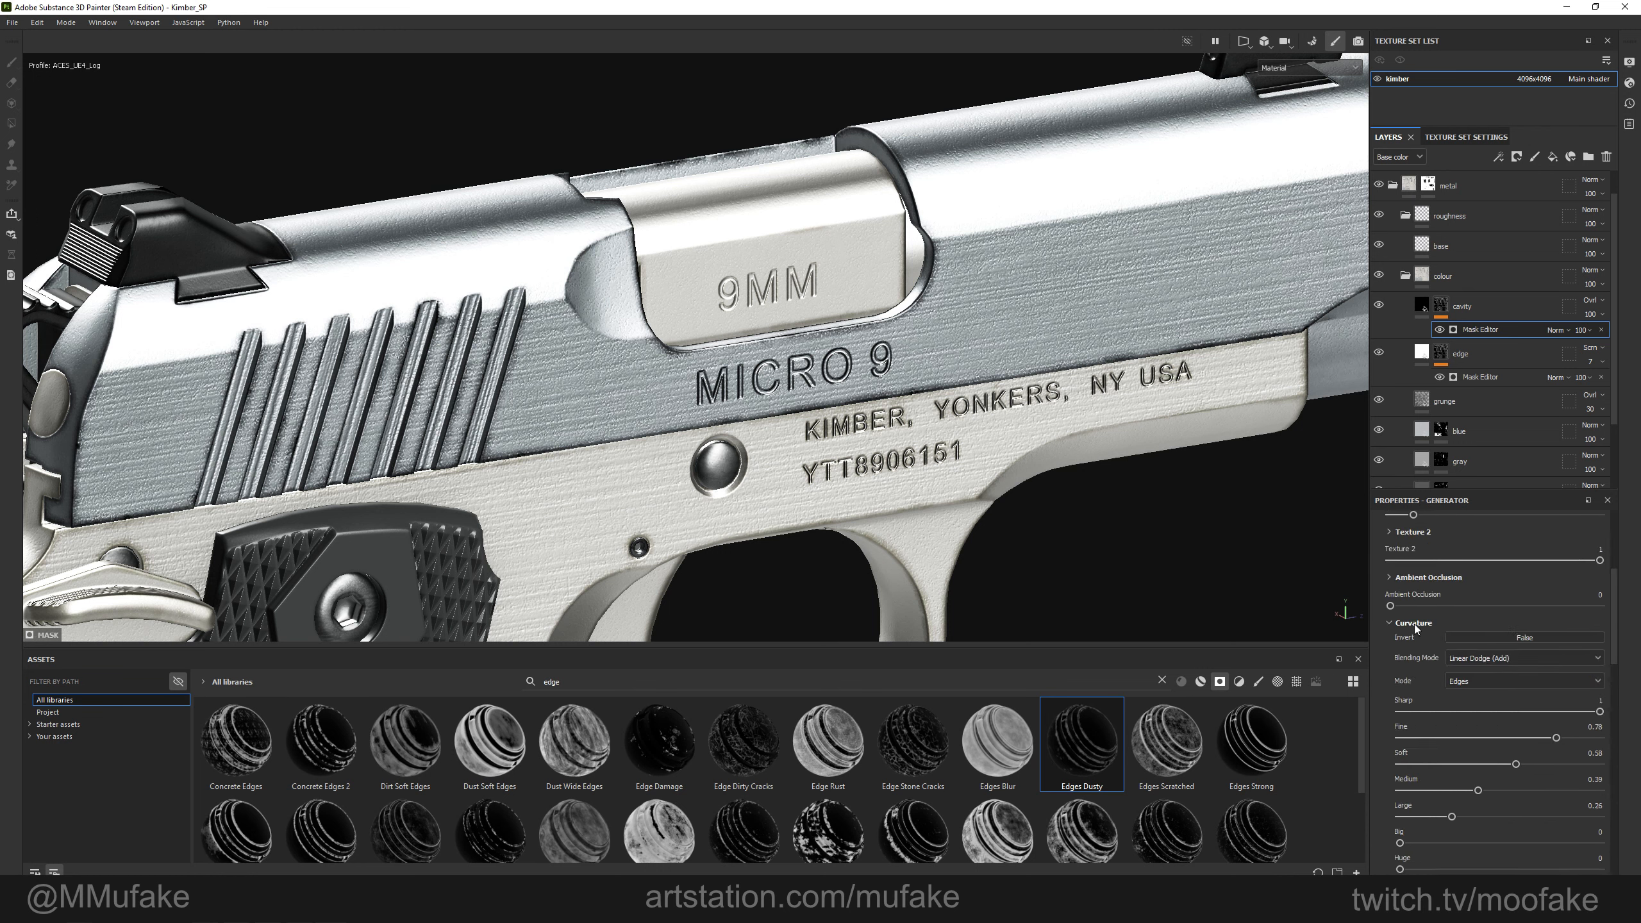
click(1462, 686)
click(1466, 713)
Inspect the cavity mask on the grip and frame, and check the darkened recesses in material and base colour views.
mouse_move(899, 440)
alt+mouse_down()
mouse_move(888, 413)
mouse_move(907, 409)
alt+mouse_up()
alt+click(1437, 311)
alt+drag(595, 223, 989, 353)
key(m)
key(c)
alt+middle_drag(1040, 608, 880, 260)
alt+drag(881, 260, 869, 296)
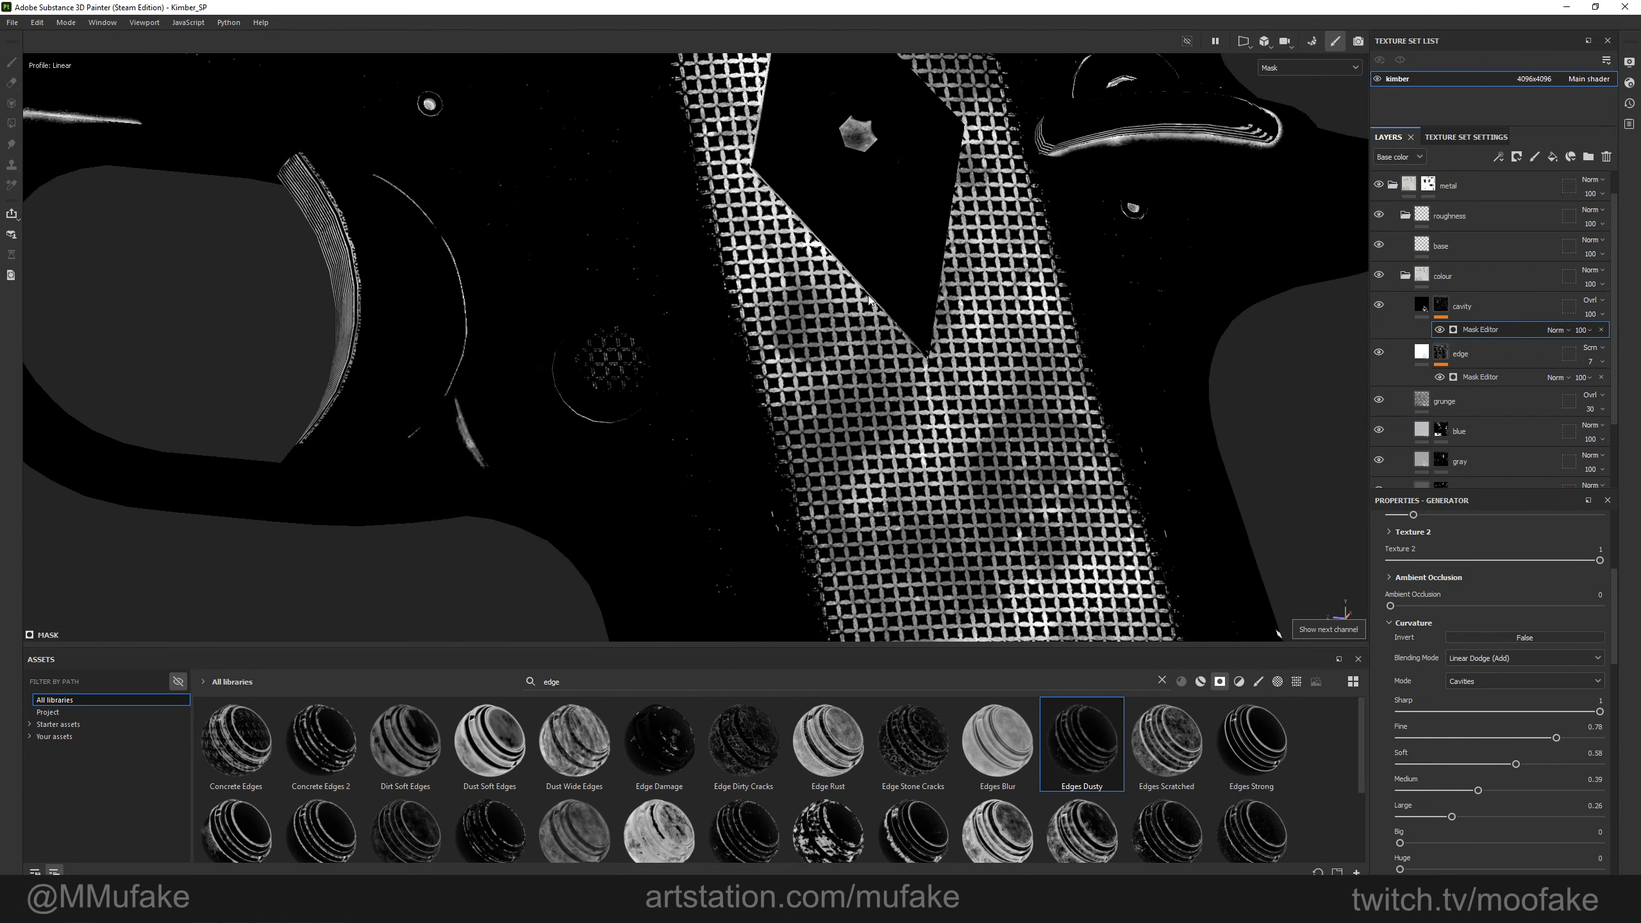
key(m)
alt+middle_drag(887, 304, 940, 388)
alt+drag(939, 388, 978, 412)
alt+middle_drag(979, 412, 1202, 585)
alt+shift+drag(1202, 585, 1009, 550)
key(c)
alt+middle_drag(772, 312, 768, 358)
alt+drag(768, 357, 905, 440)
alt+middle_drag(905, 440, 659, 448)
alt+shift+drag(659, 448, 655, 366)
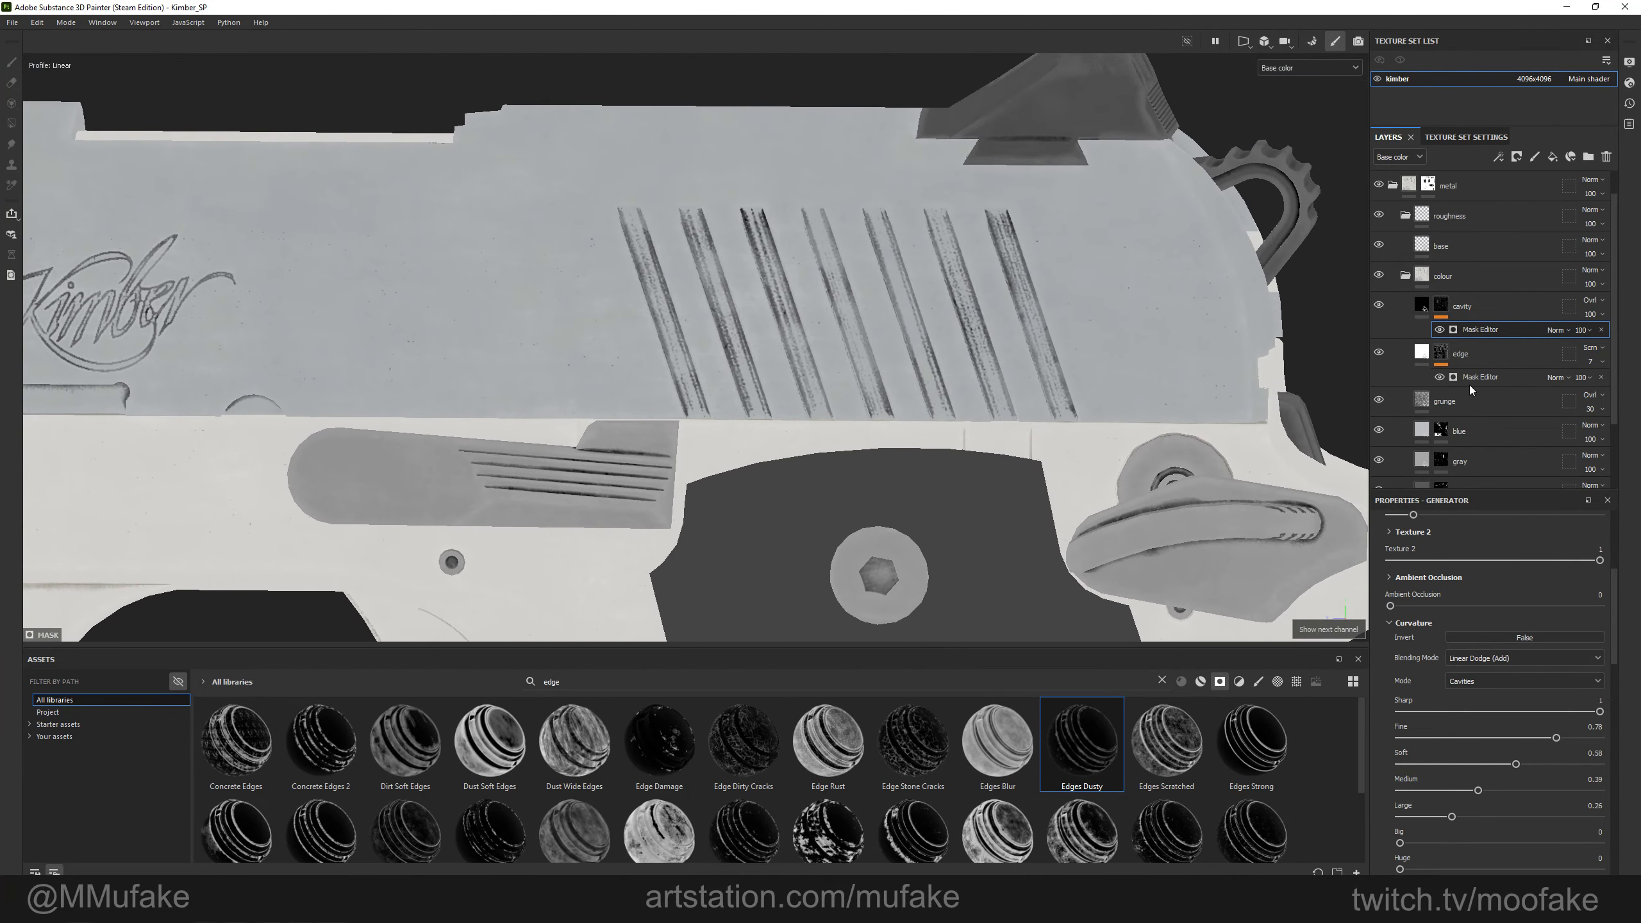
Set Texture to 0.02 in the cavity mask's generator and lower the cavity layer's opacity to about 20.
click(1437, 304)
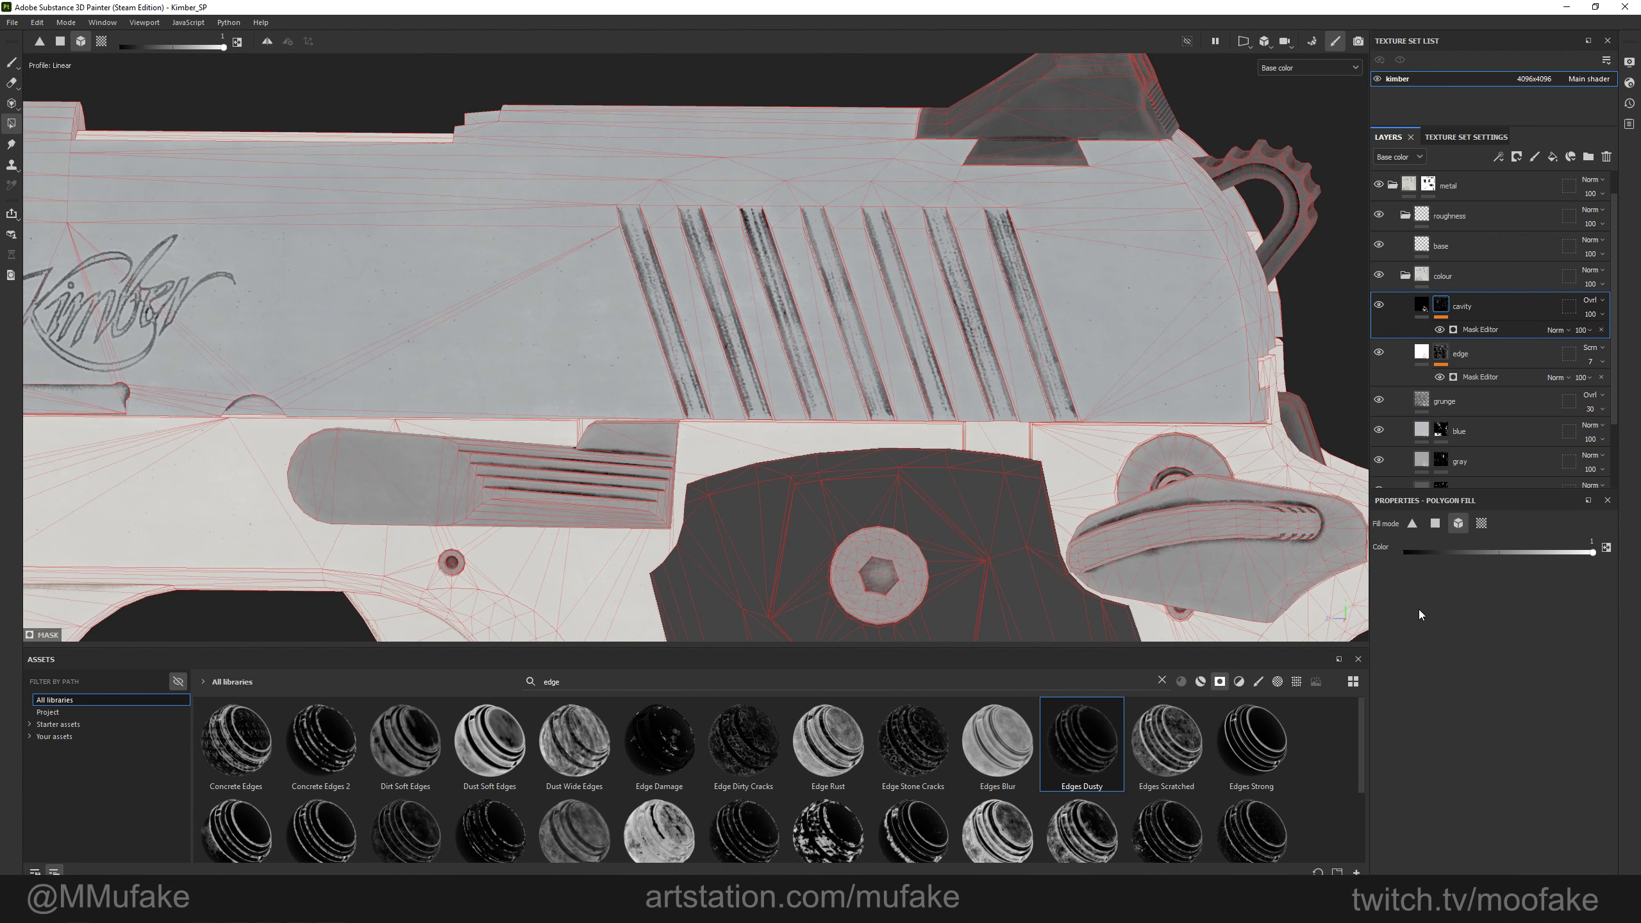
scroll(1486, 388, up, 1)
click(1479, 359)
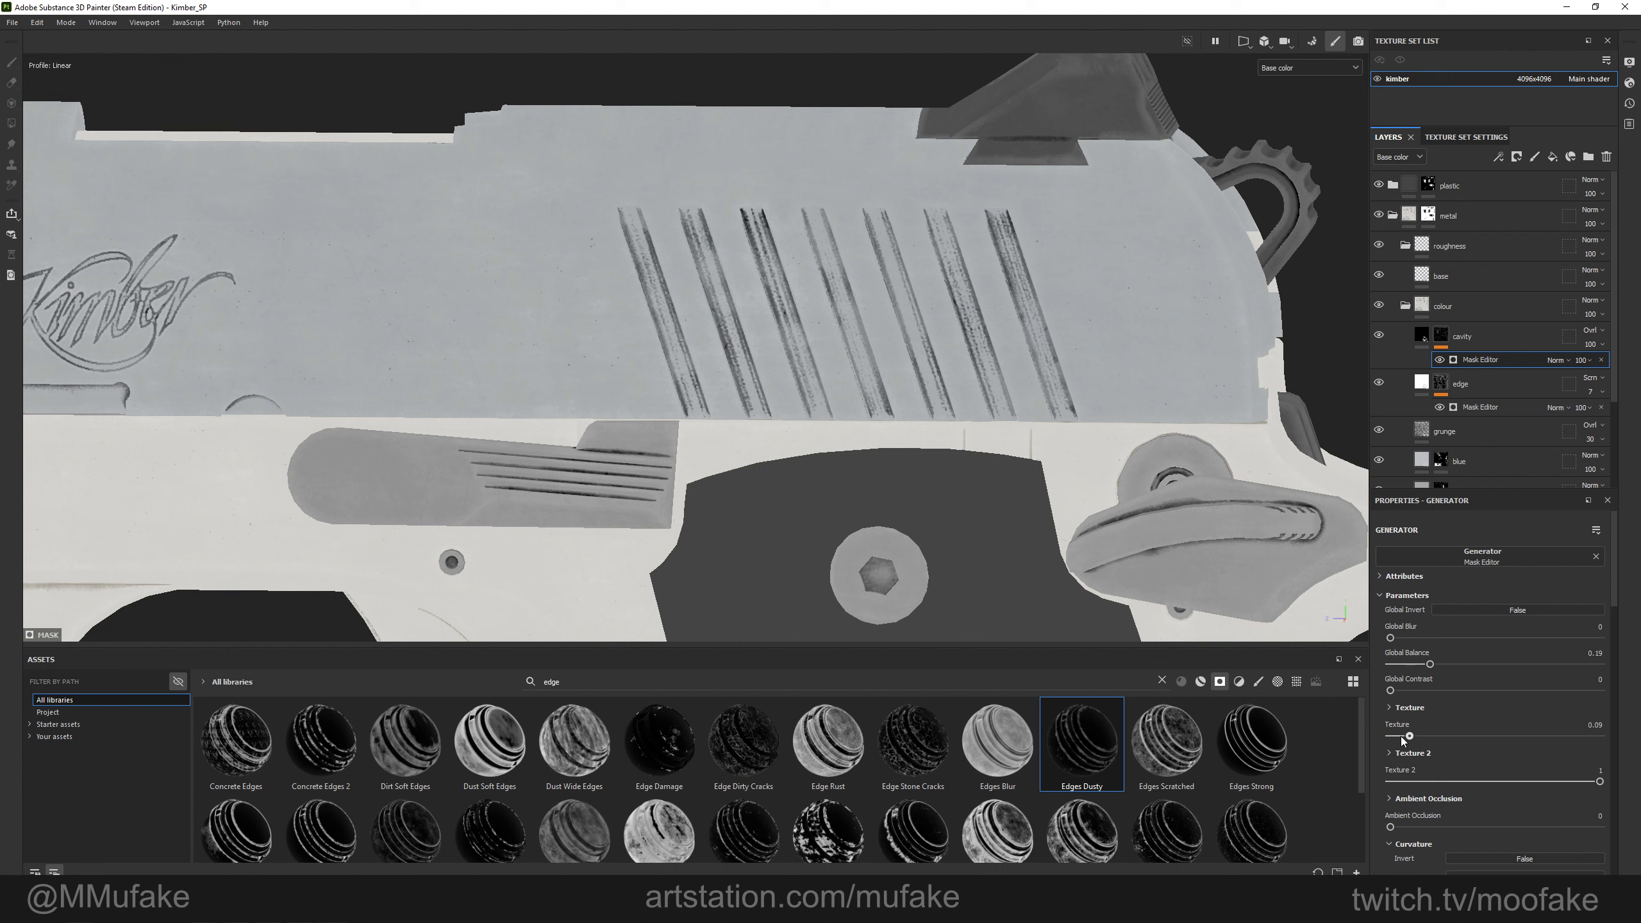
drag(1398, 737, 1395, 737)
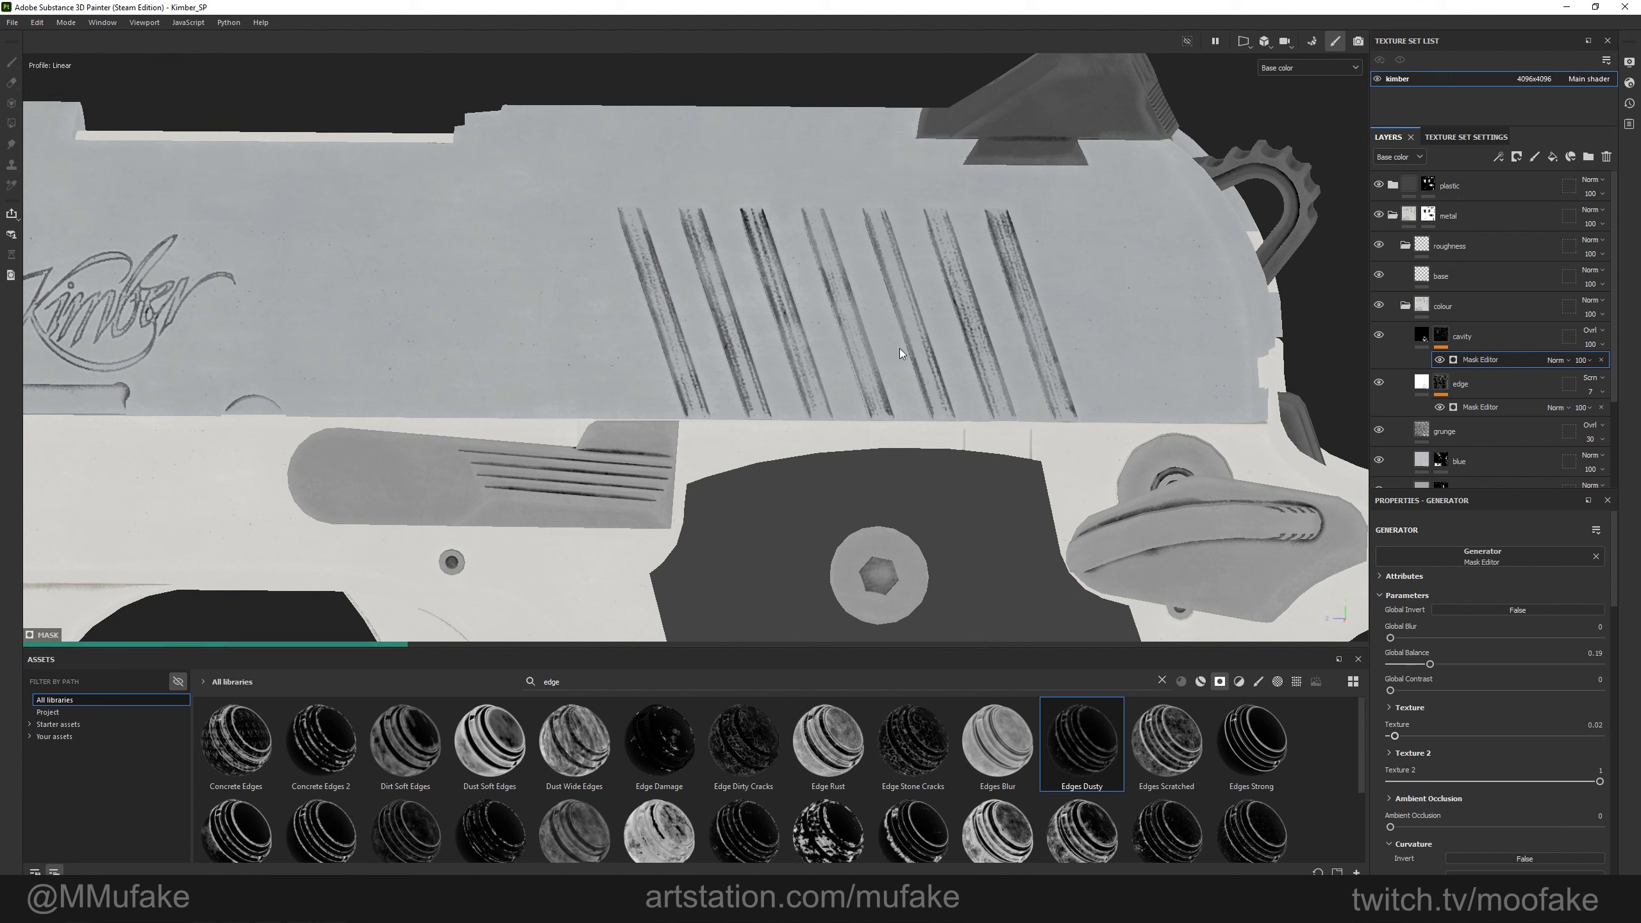
middle_drag(841, 347, 1206, 425)
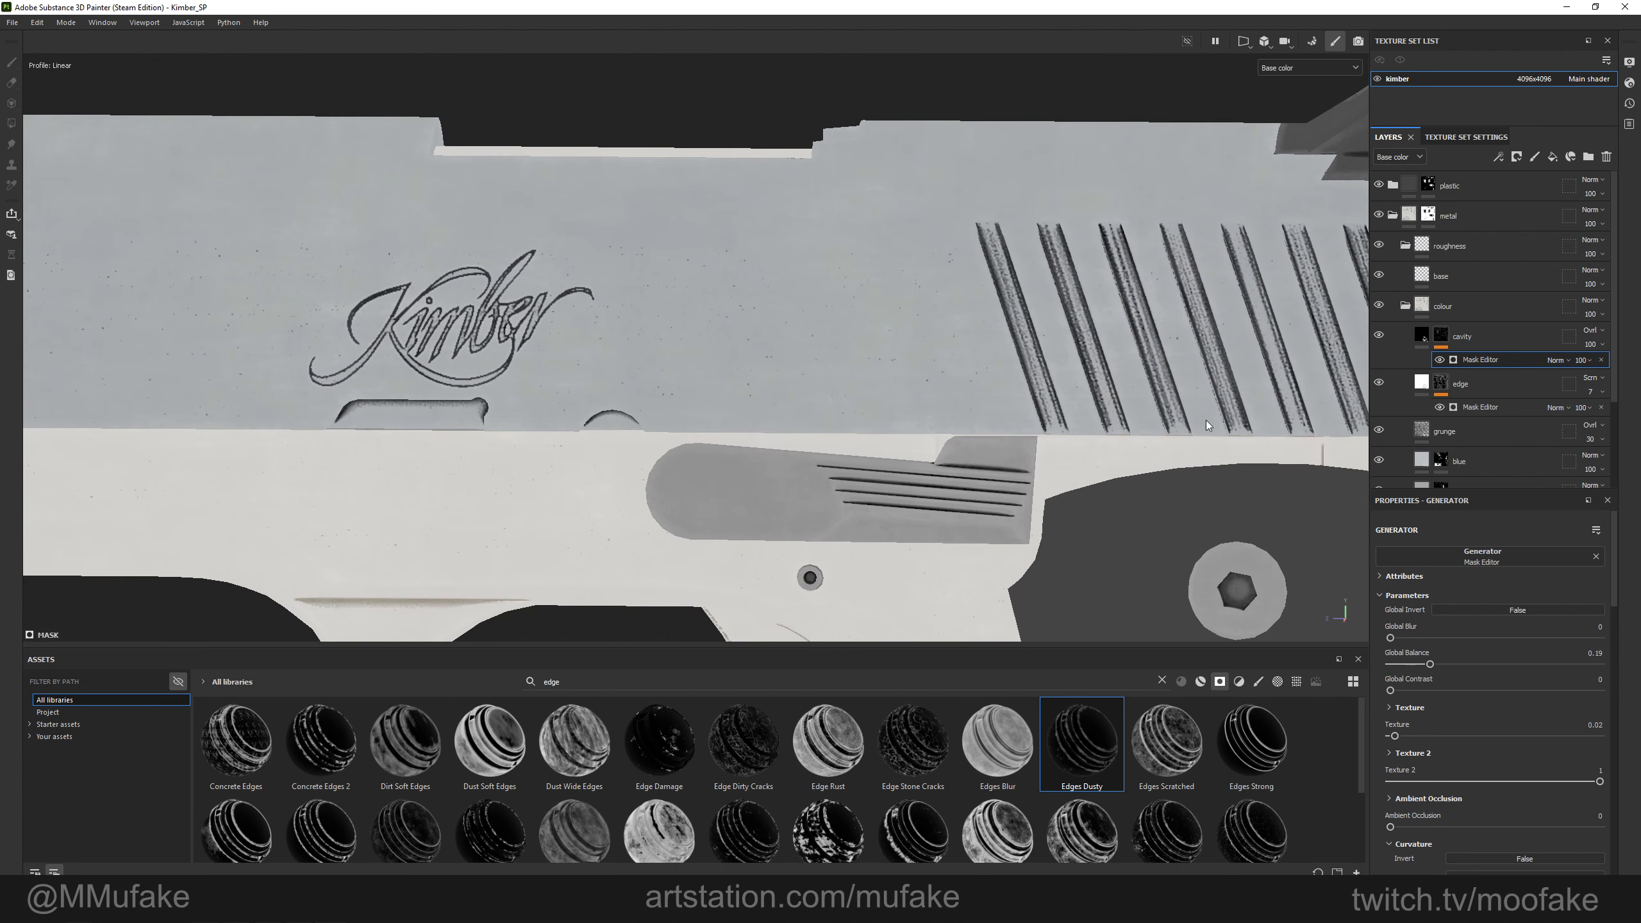
click(1602, 344)
drag(1610, 369, 1581, 369)
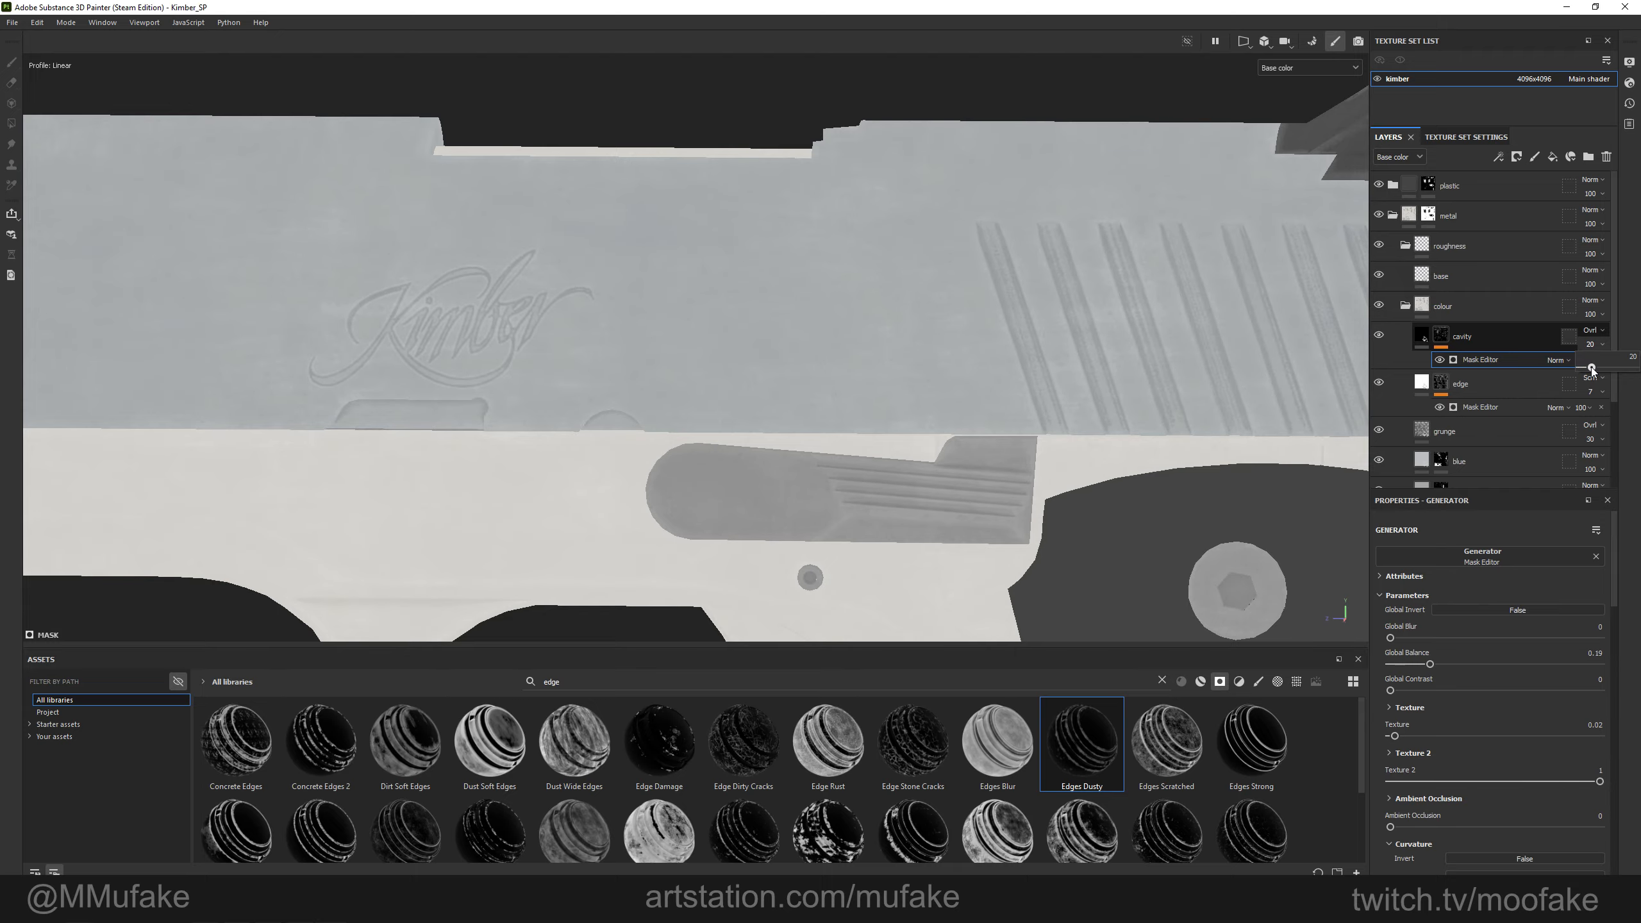
Inspect the cavity darkening in material and base colour views, comparing the metal with the cavity layer hidden and shown.
key(m)
scroll(840, 361, down, 4)
alt+drag(859, 355, 822, 397)
key(c)
key(m)
scroll(840, 446, up, 3)
scroll(852, 433, down, 3)
alt+drag(895, 359, 843, 382)
shift+right_drag(842, 382, 946, 379)
mouse_move(947, 378)
alt+mouse_down()
mouse_move(970, 370)
mouse_move(940, 370)
alt+mouse_up()
alt+middle_drag(941, 370, 1015, 535)
click(1381, 335)
click(1381, 335)
click(1381, 334)
click(1381, 335)
Examine the slide's milled surface and serrations up close and review the layers inside the metal's height folder.
mouse_move(517, 488)
alt+mouse_down()
mouse_move(170, 472)
mouse_move(523, 482)
alt+mouse_up()
alt+middle_drag(523, 482, 414, 481)
alt+right_drag(414, 482, 806, 448)
alt+middle_drag(806, 448, 947, 439)
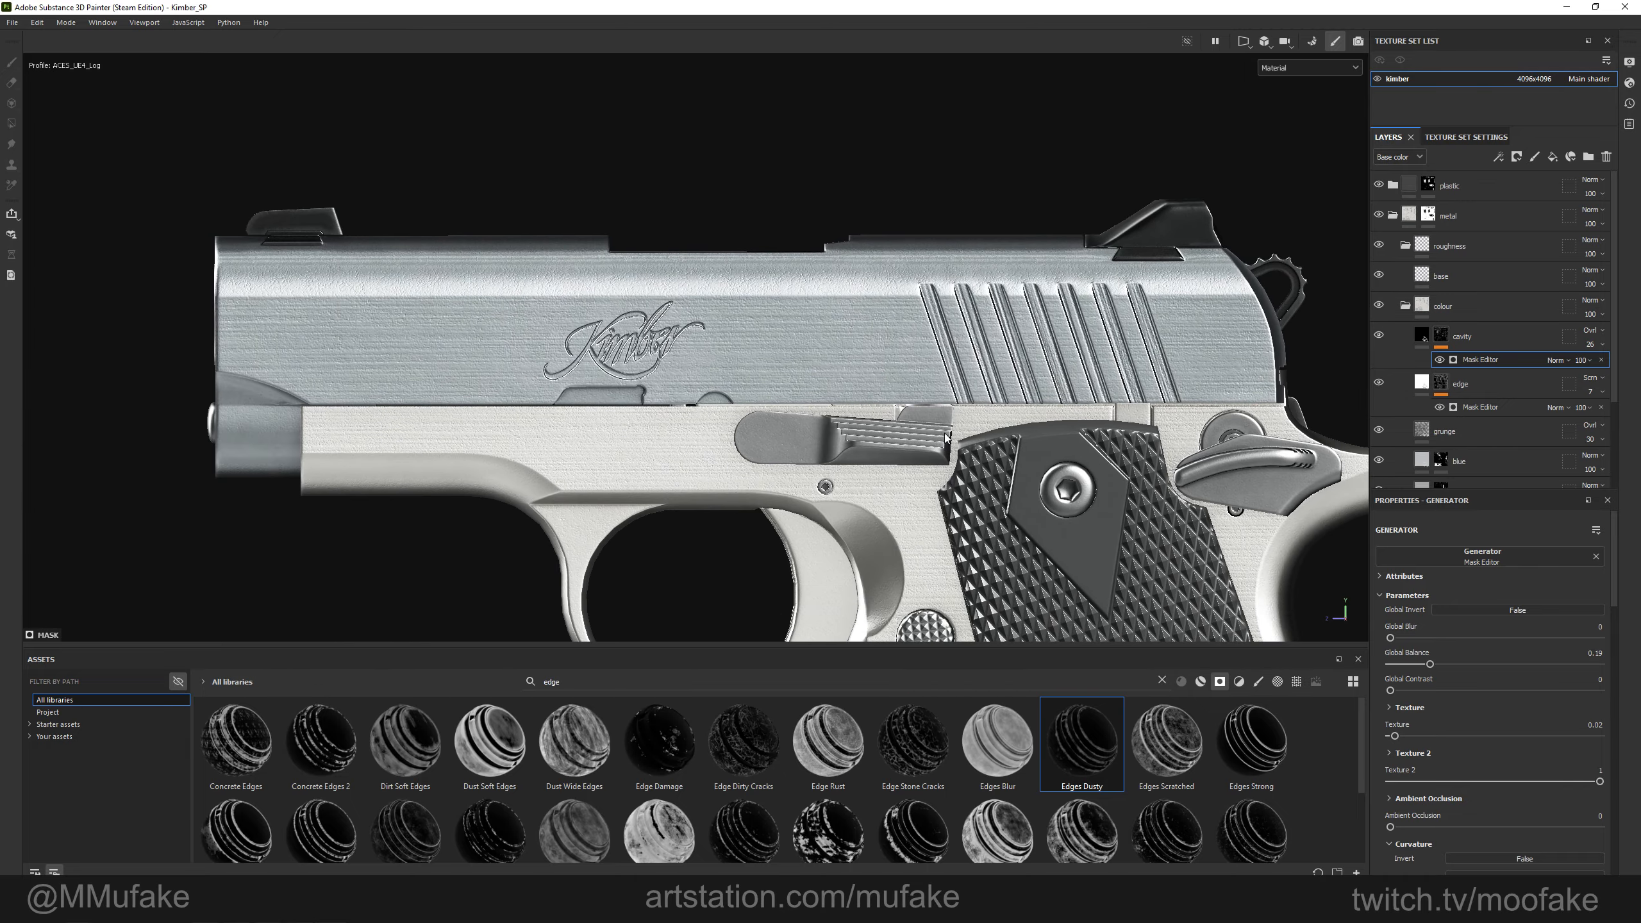
scroll(946, 438, up, 6)
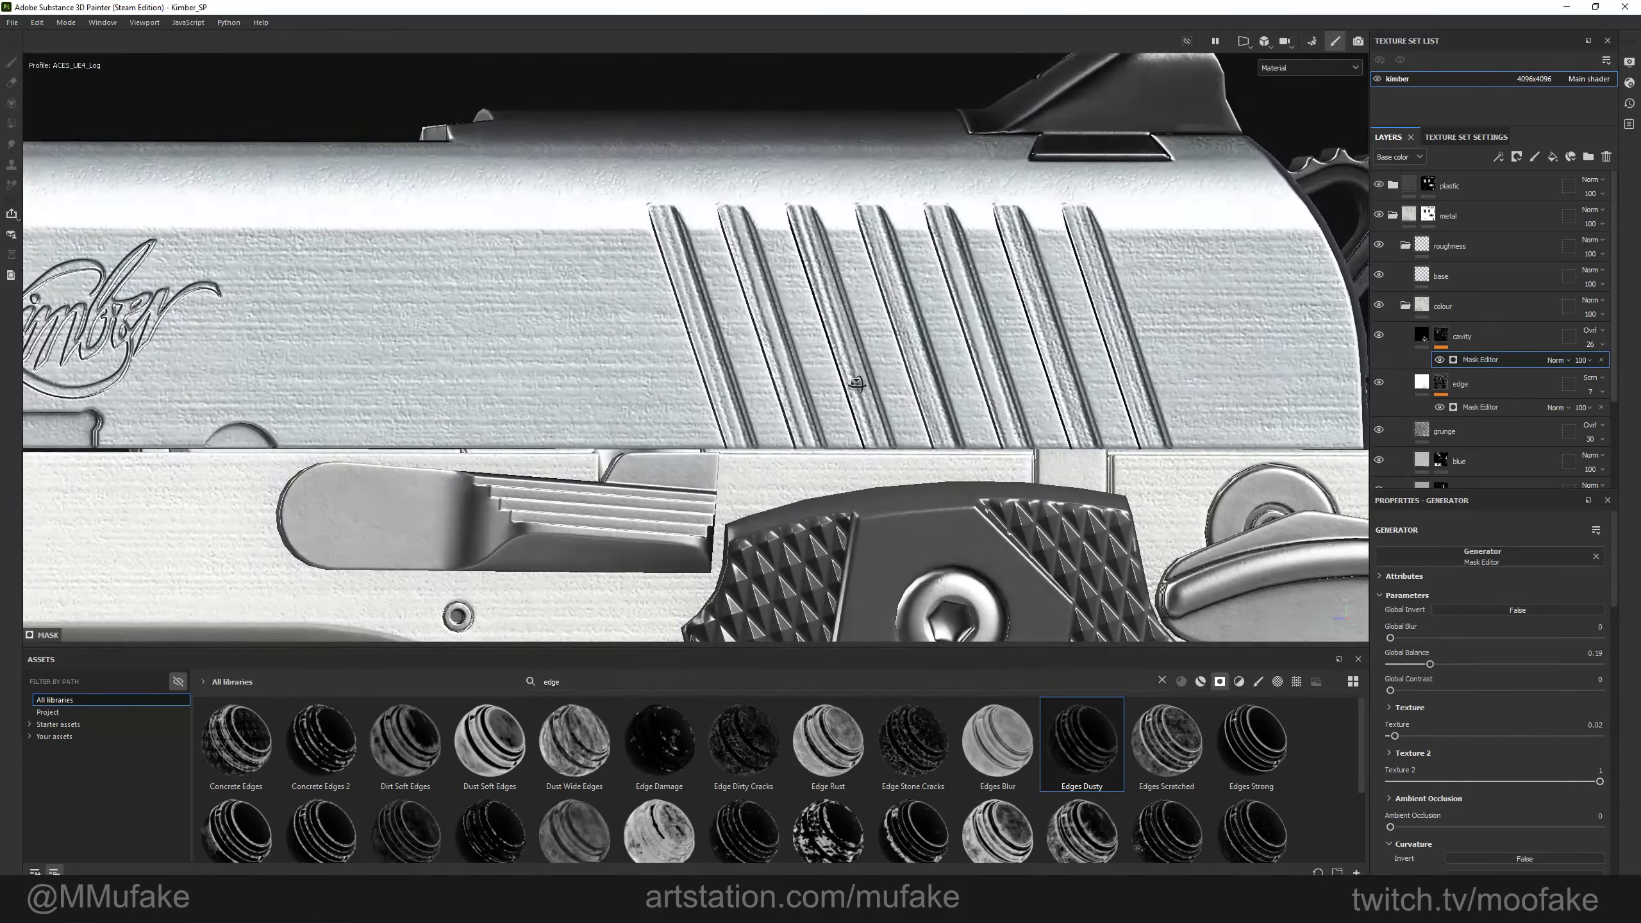
scroll(1415, 343, down, 5)
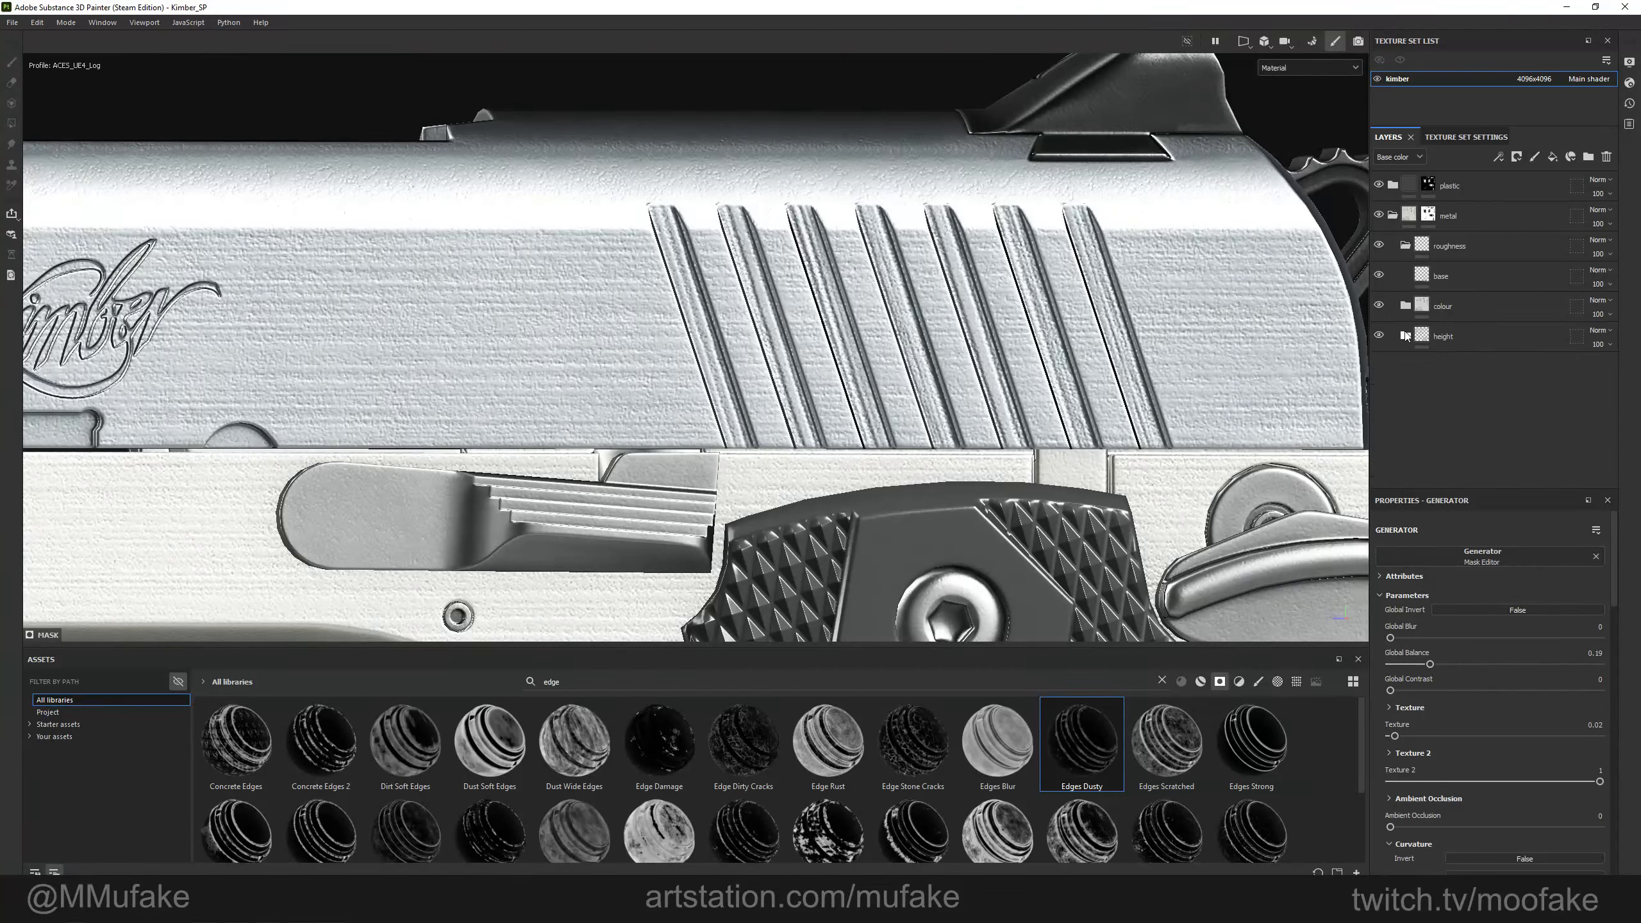
scroll(1415, 342, down, 5)
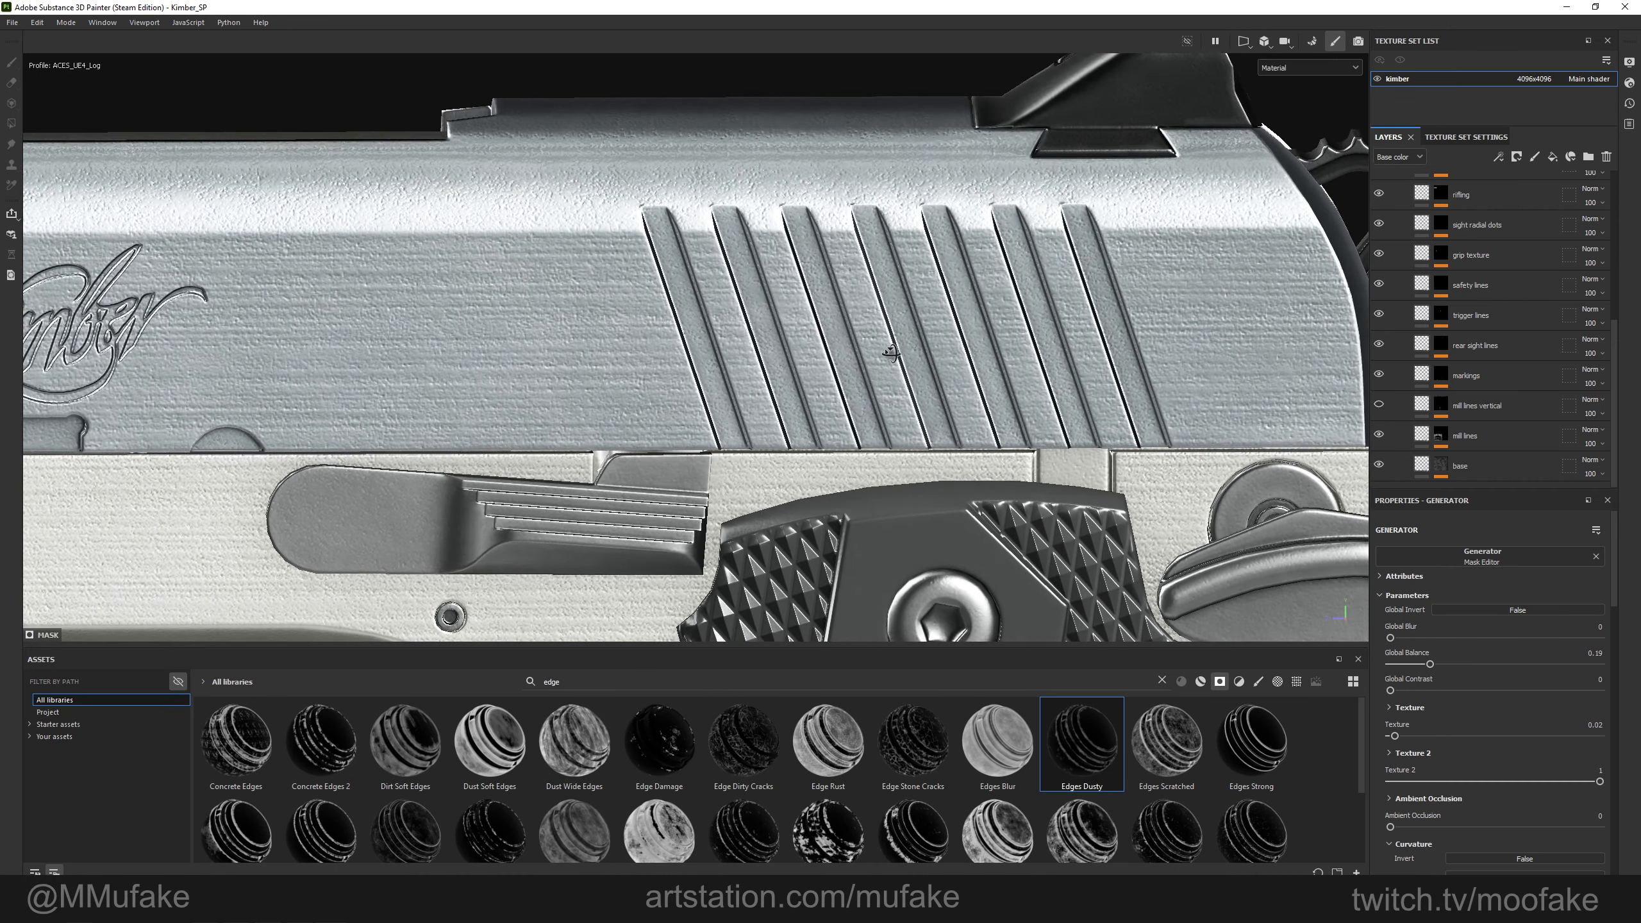
alt+drag(891, 352, 879, 290)
alt+right_drag(880, 290, 1014, 392)
alt+shift+drag(1014, 393, 957, 349)
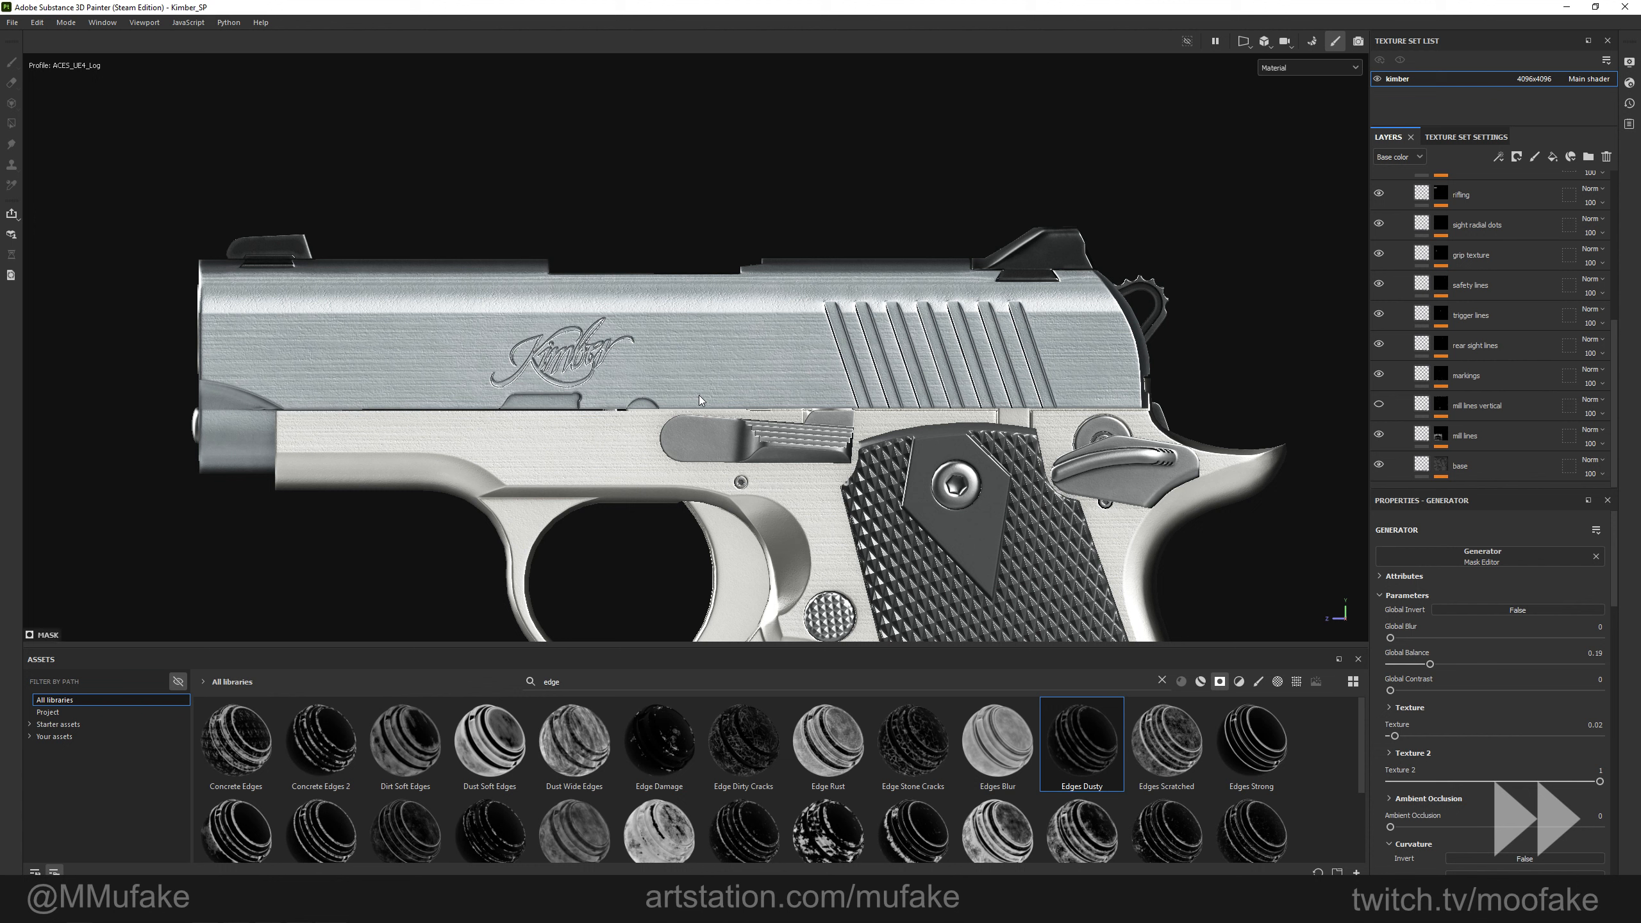
scroll(1393, 180, up, 5)
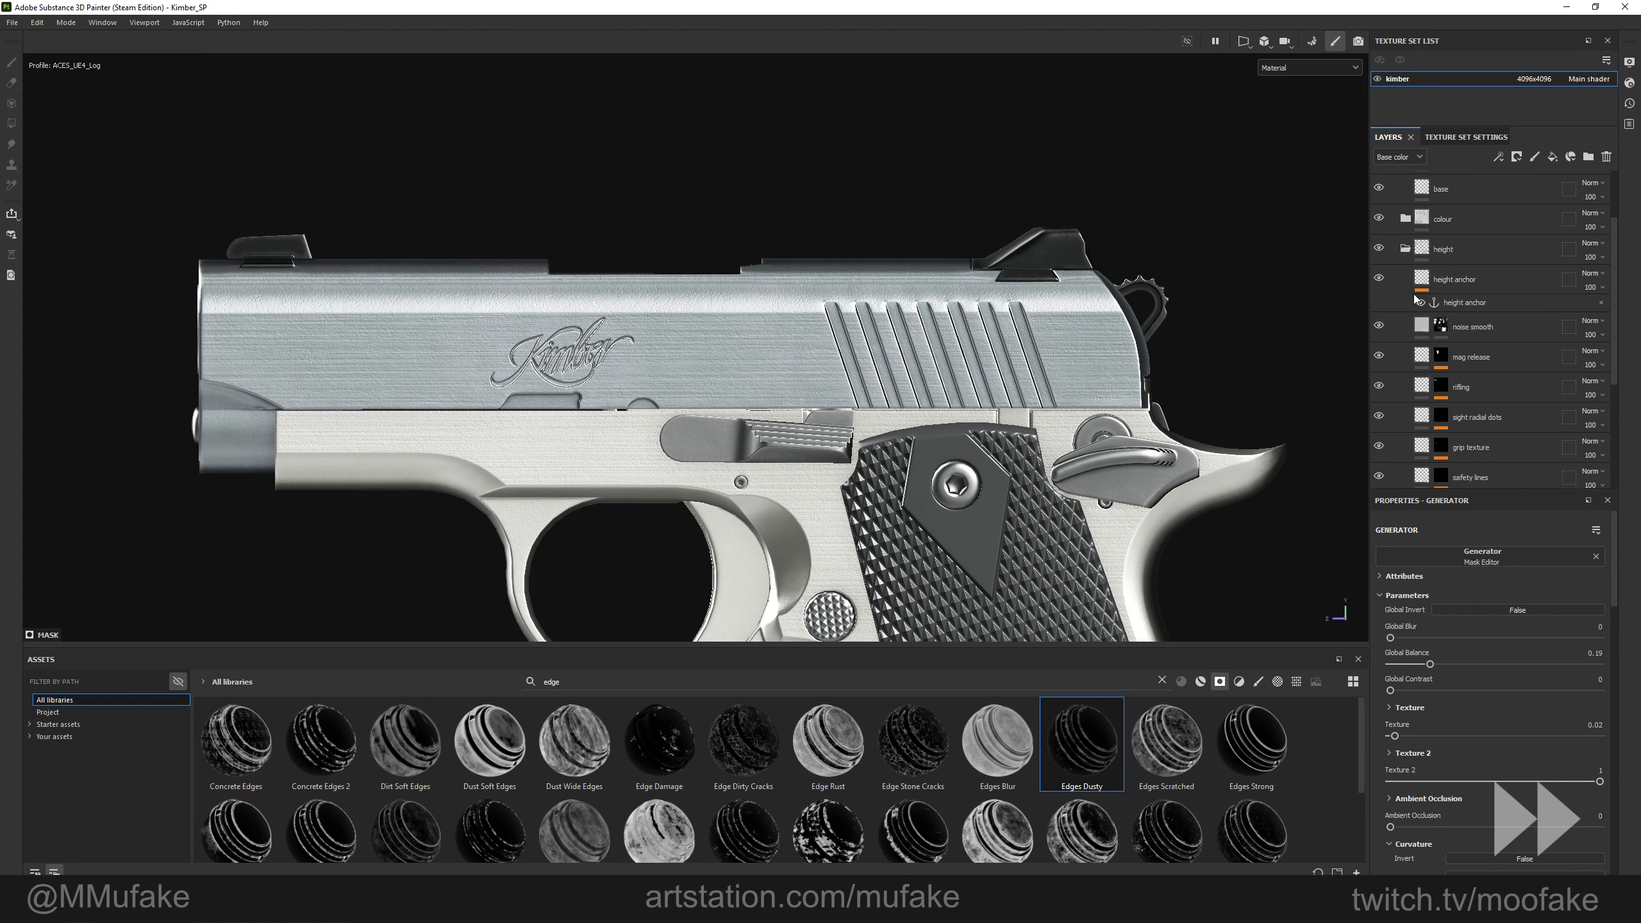
Change the blue layer's base colour to a lighter, less saturated grey, C9CACE, and check the slide against the frame.
scroll(1450, 352, down, 2)
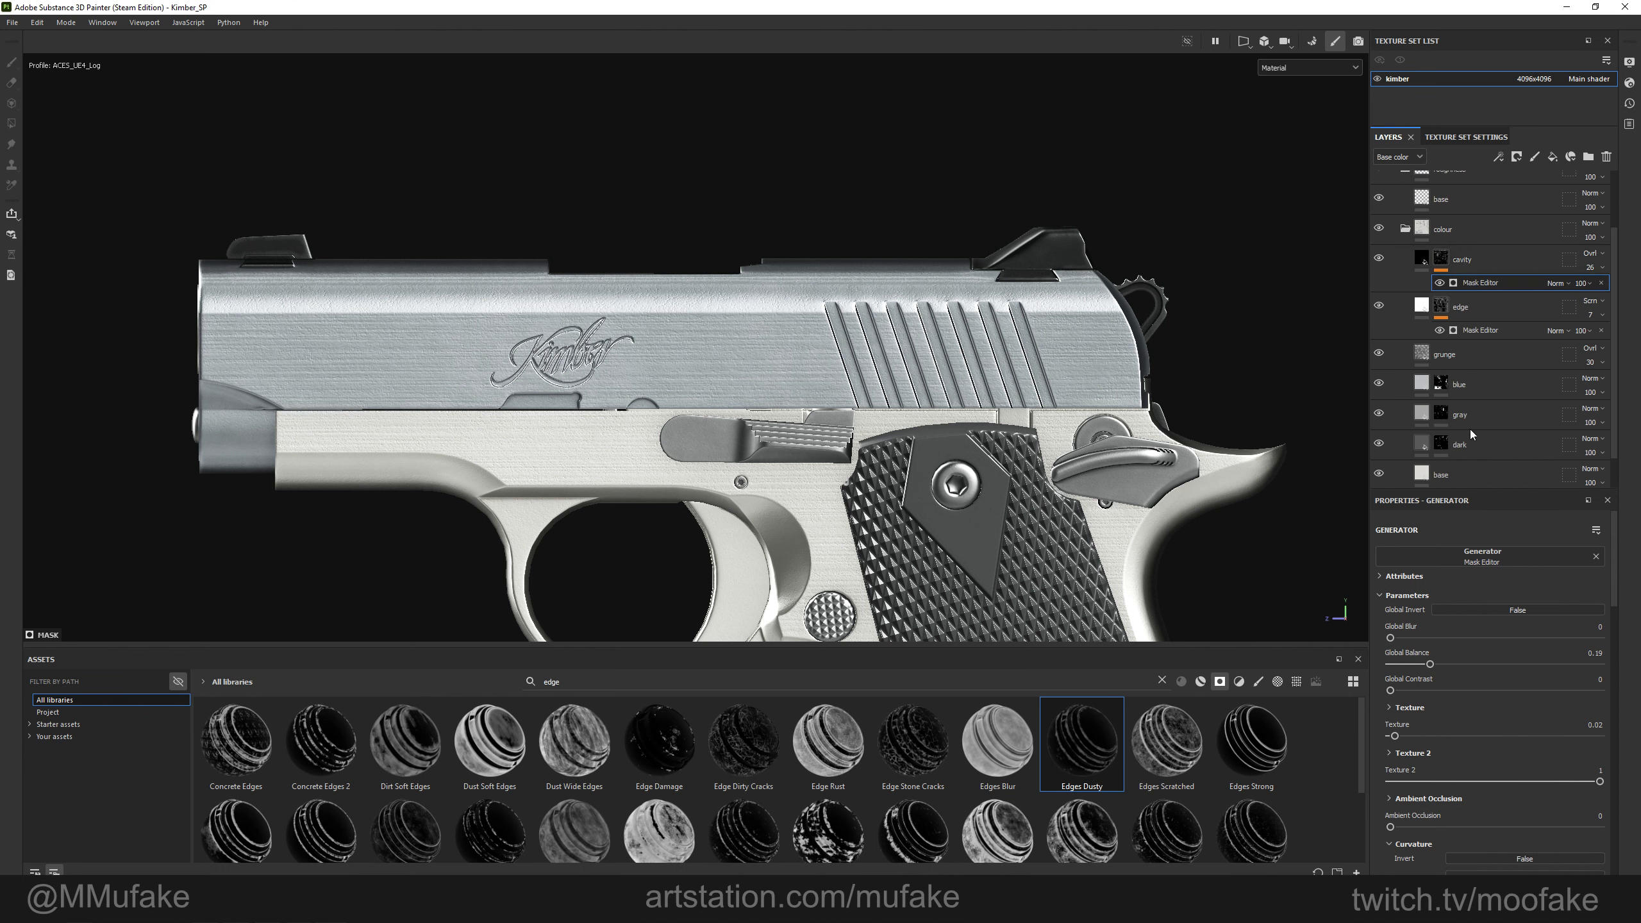
click(1479, 384)
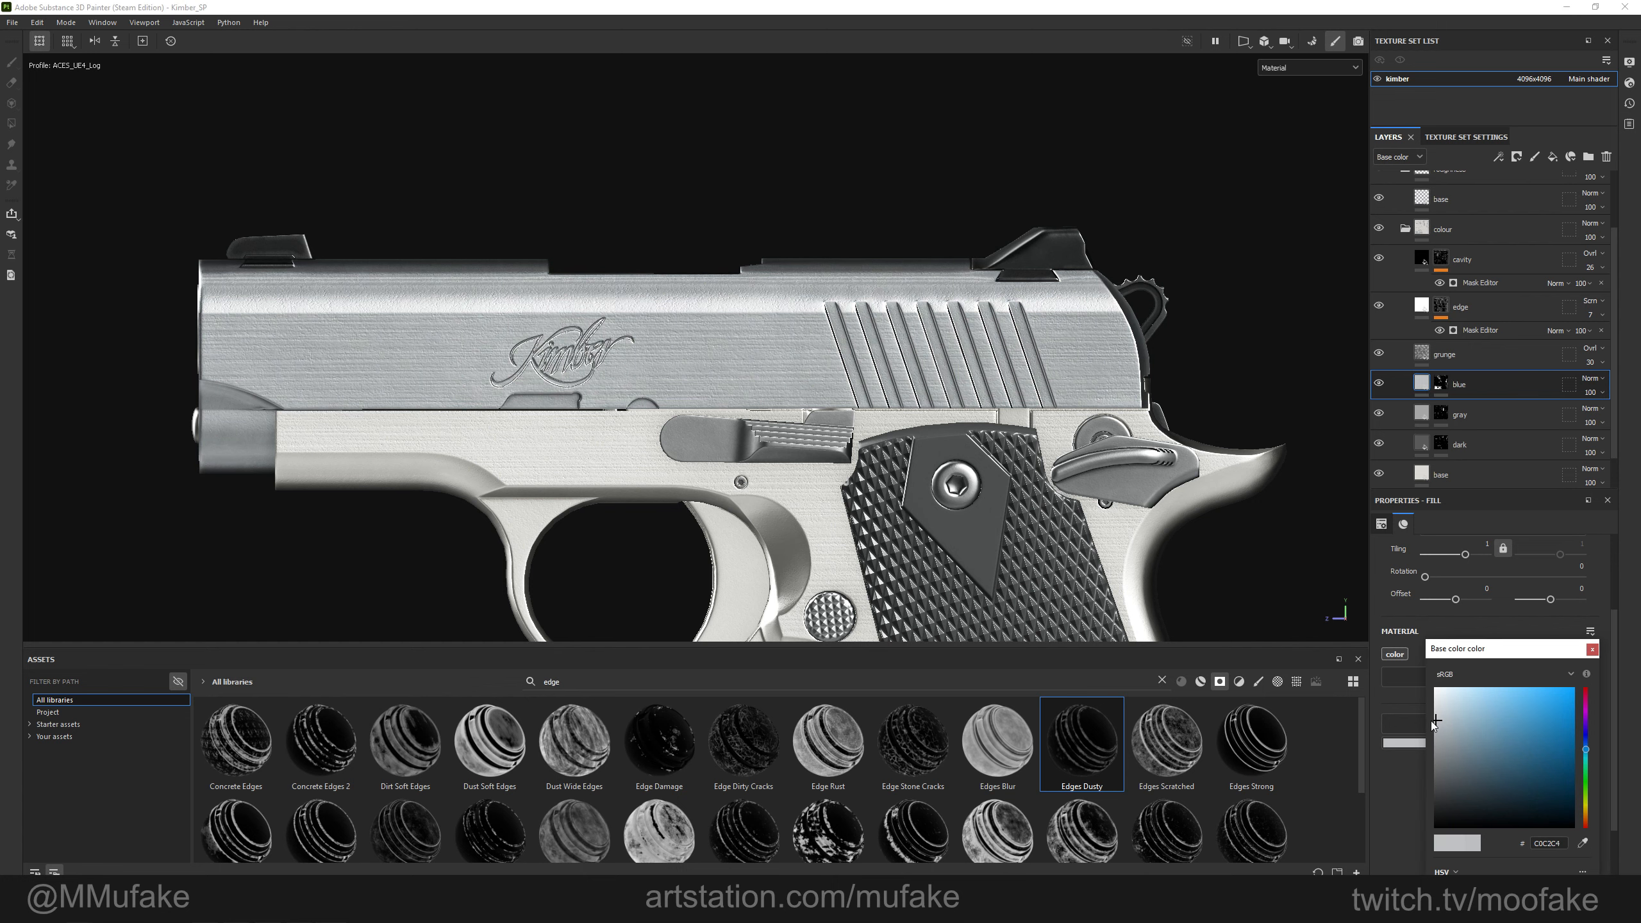
scroll(891, 326, down, 3)
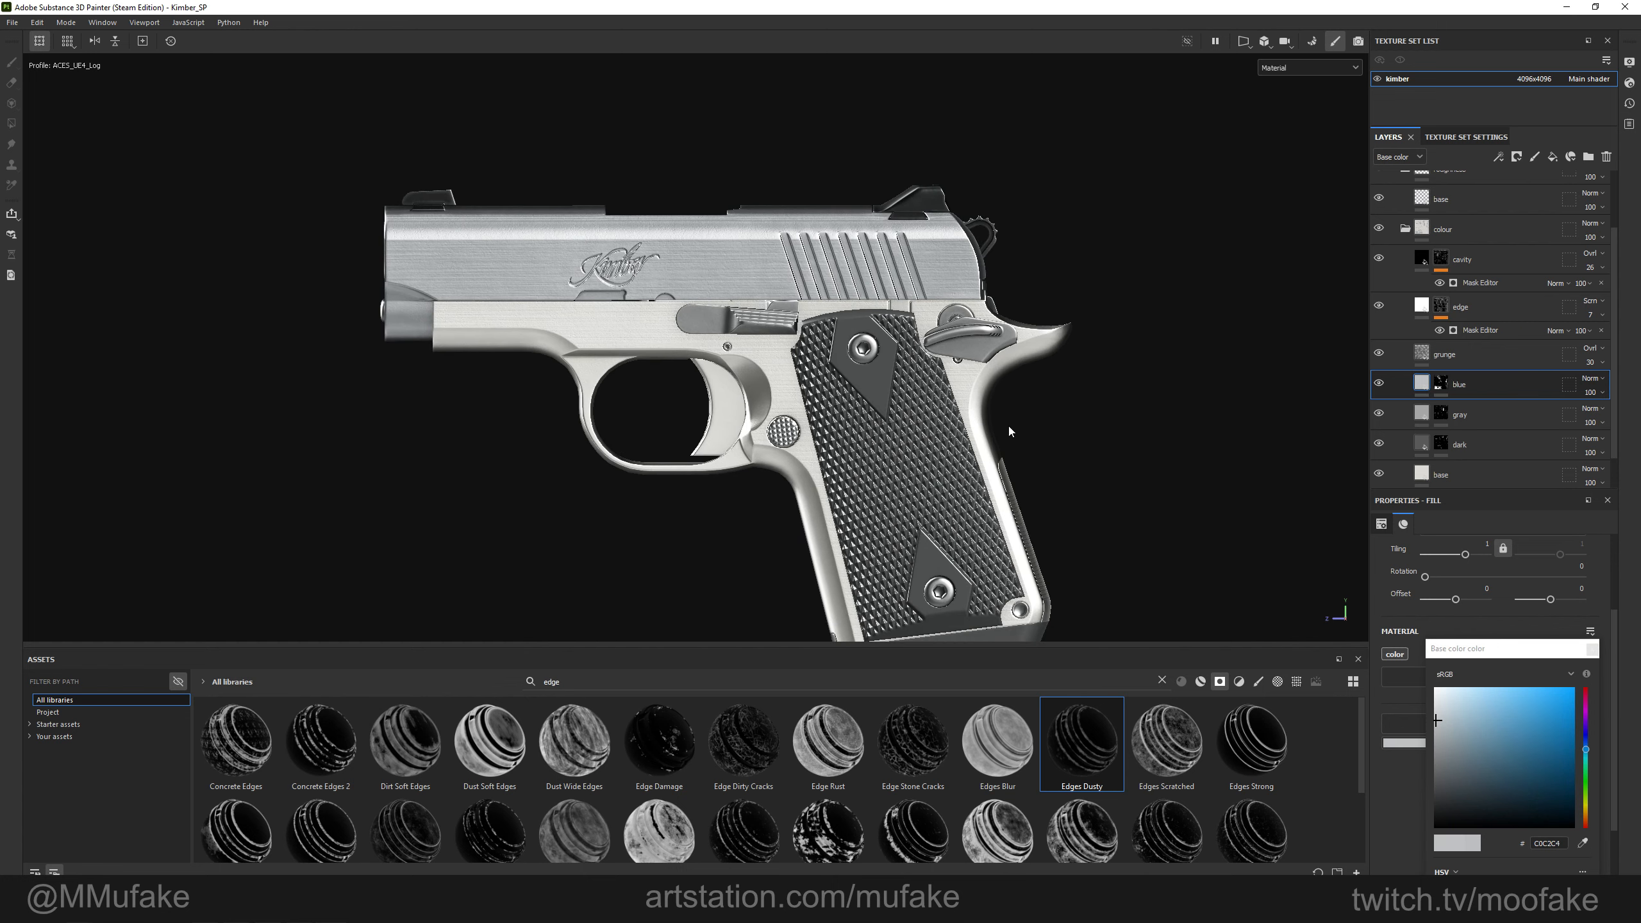
scroll(1011, 433, up, 2)
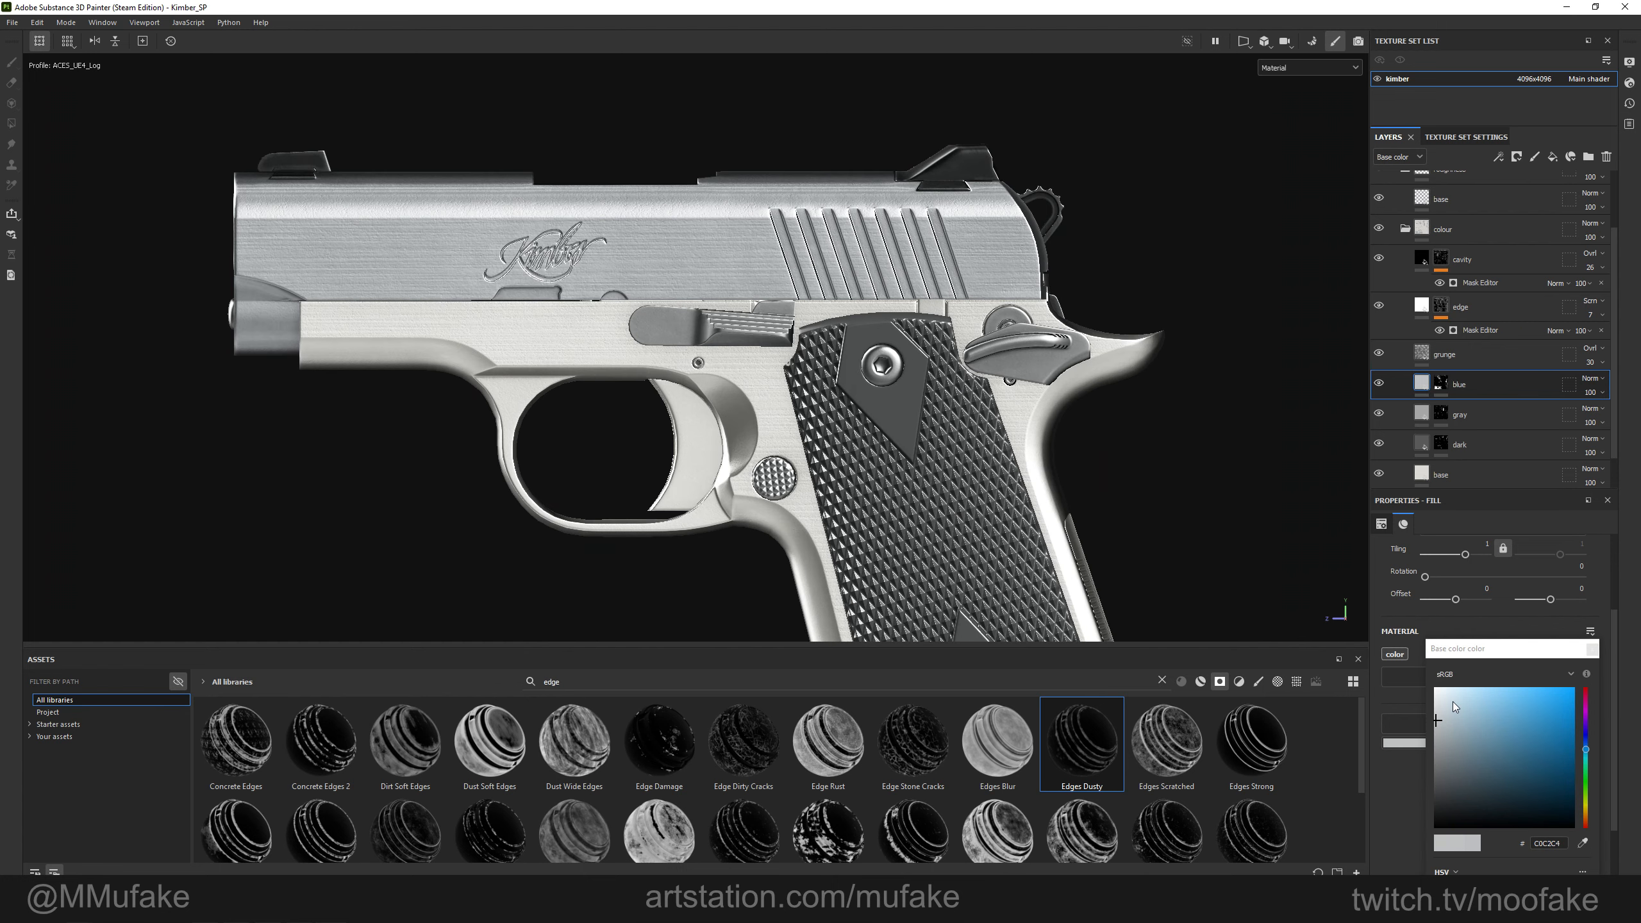
drag(1437, 724, 1439, 718)
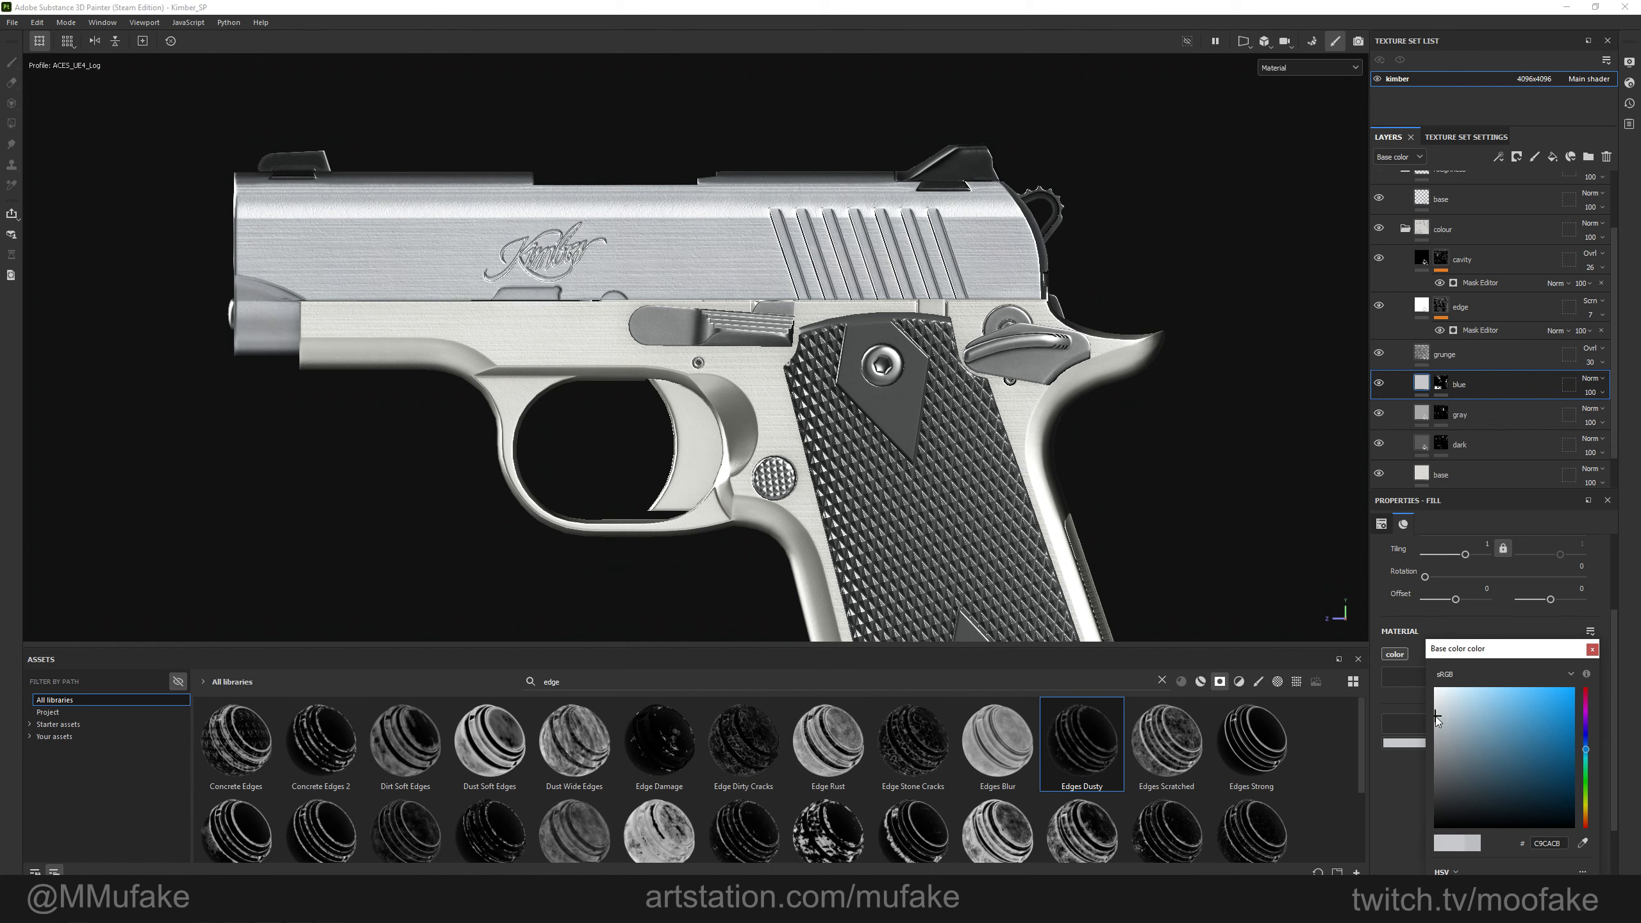
scroll(912, 403, down, 3)
mouse_move(911, 403)
alt+mouse_down()
mouse_move(1110, 470)
mouse_move(820, 478)
mouse_move(927, 411)
alt+mouse_up()
alt+middle_drag(927, 411, 1060, 430)
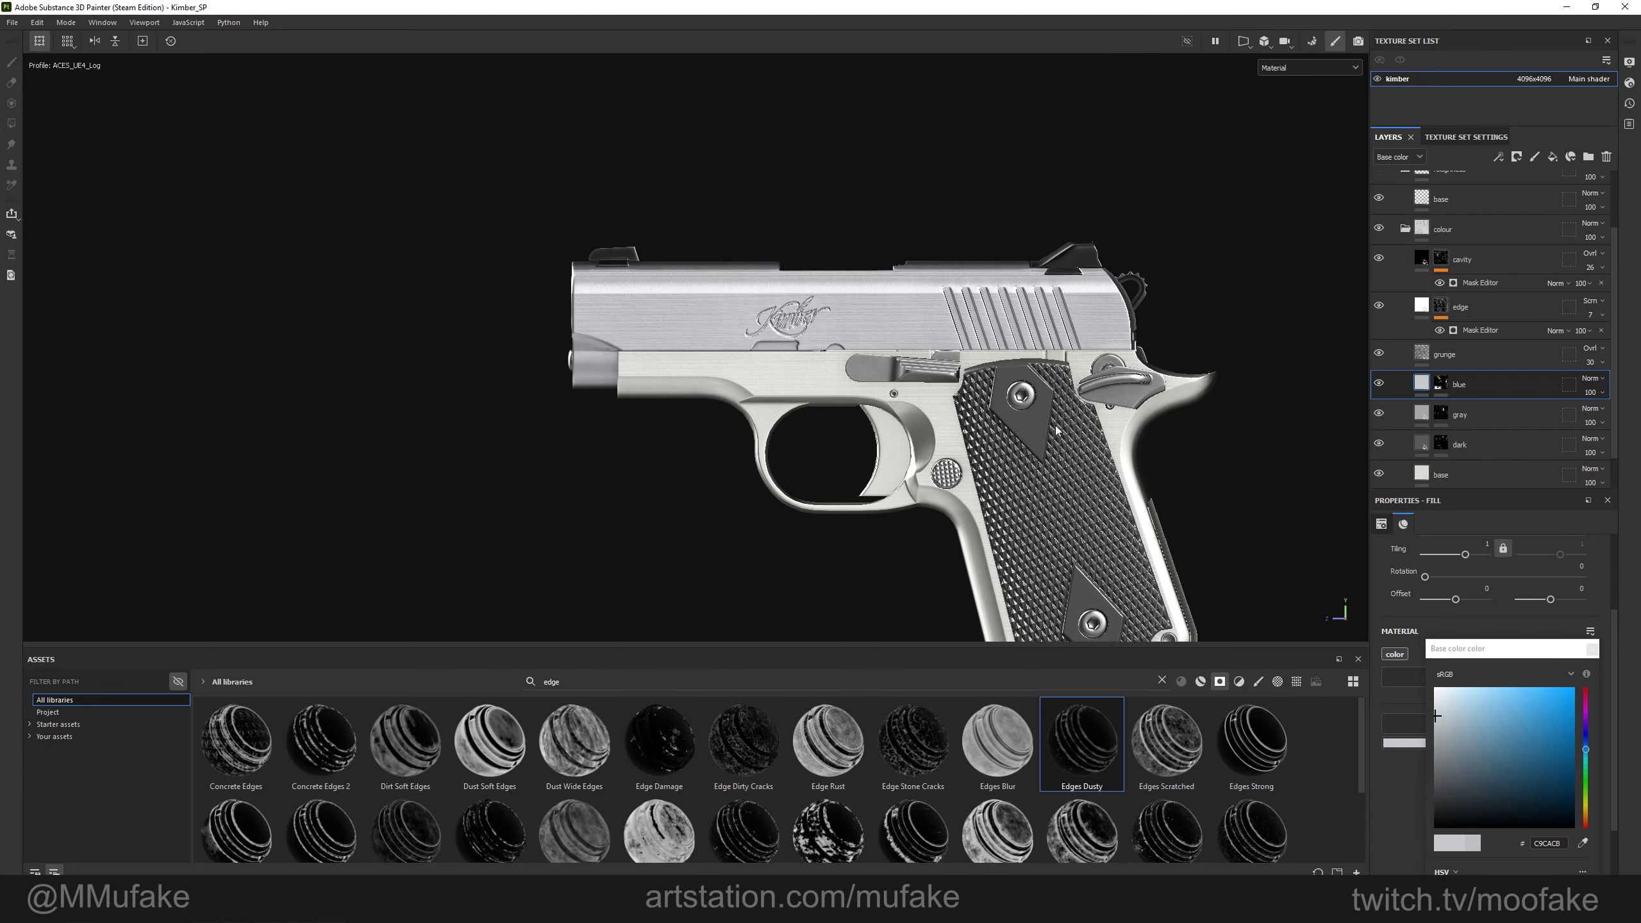
scroll(884, 486, up, 3)
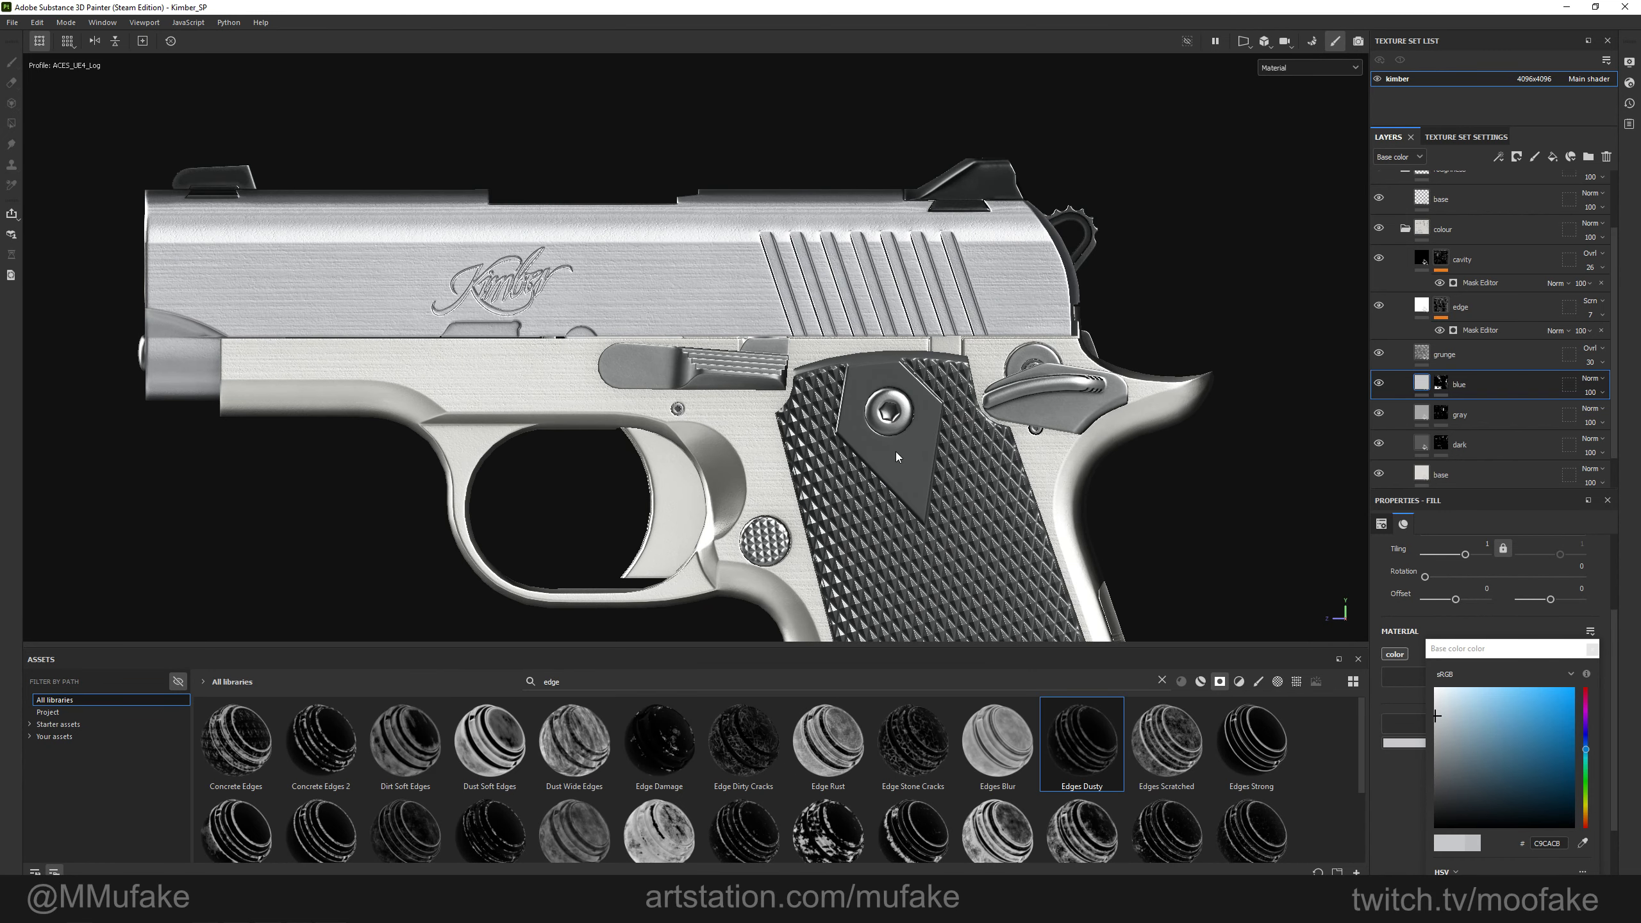
middle_drag(862, 422, 905, 399)
scroll(1401, 277, up, 1)
click(1404, 266)
click(1405, 305)
click(1460, 336)
shift+click(1473, 385)
alt+drag(704, 387, 887, 326)
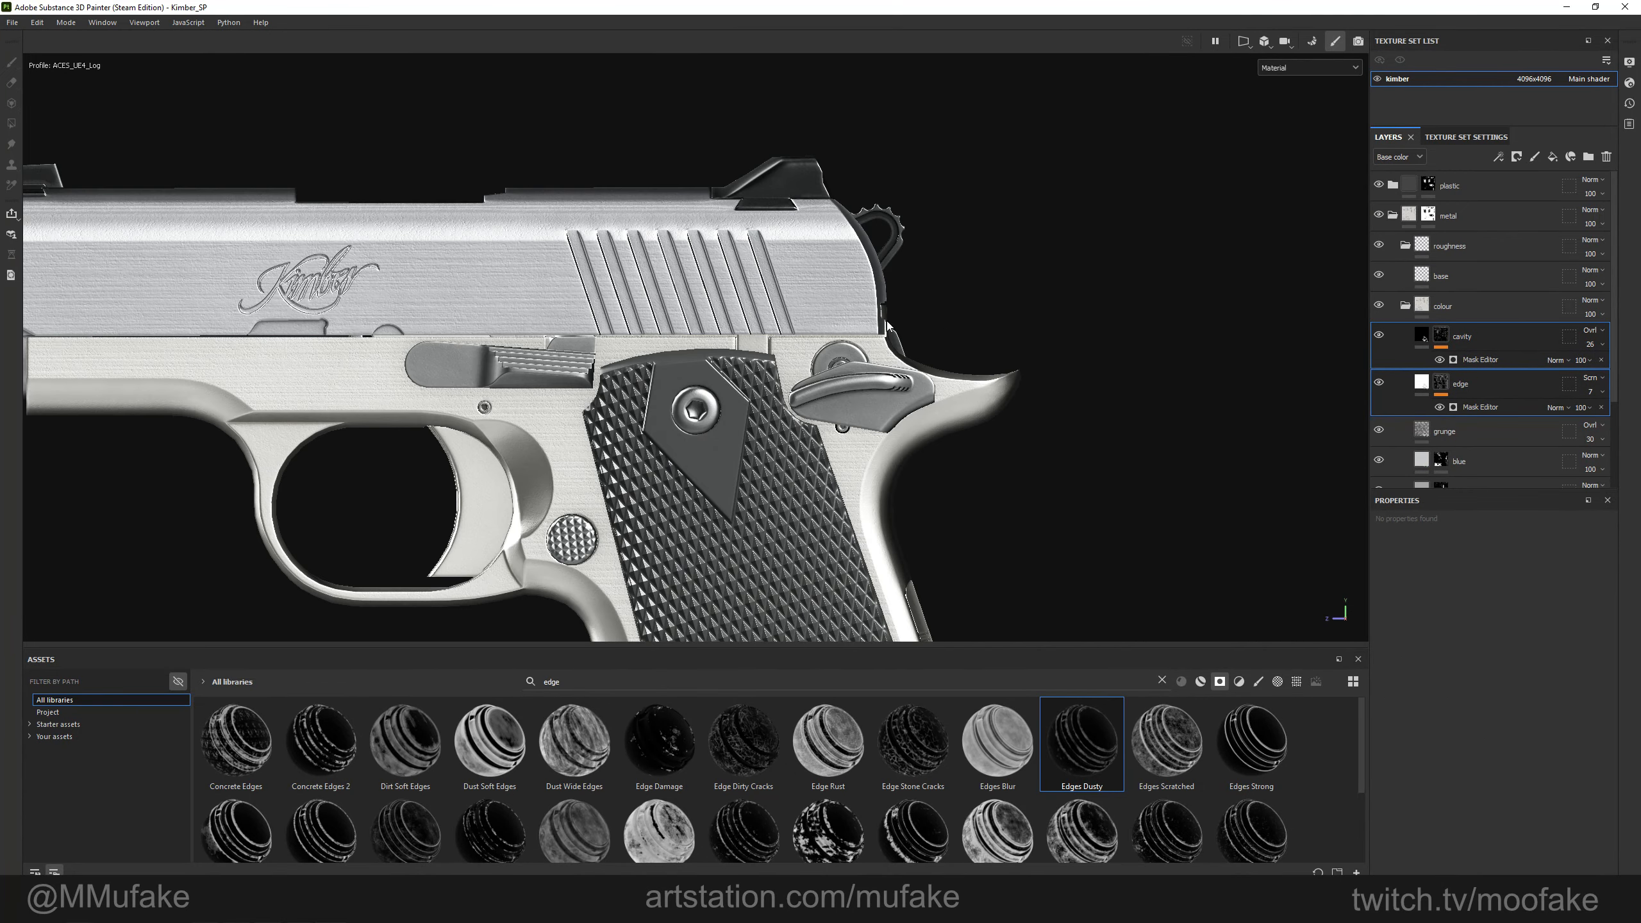
alt+middle_drag(888, 326, 1231, 332)
click(1490, 391)
click(1491, 337)
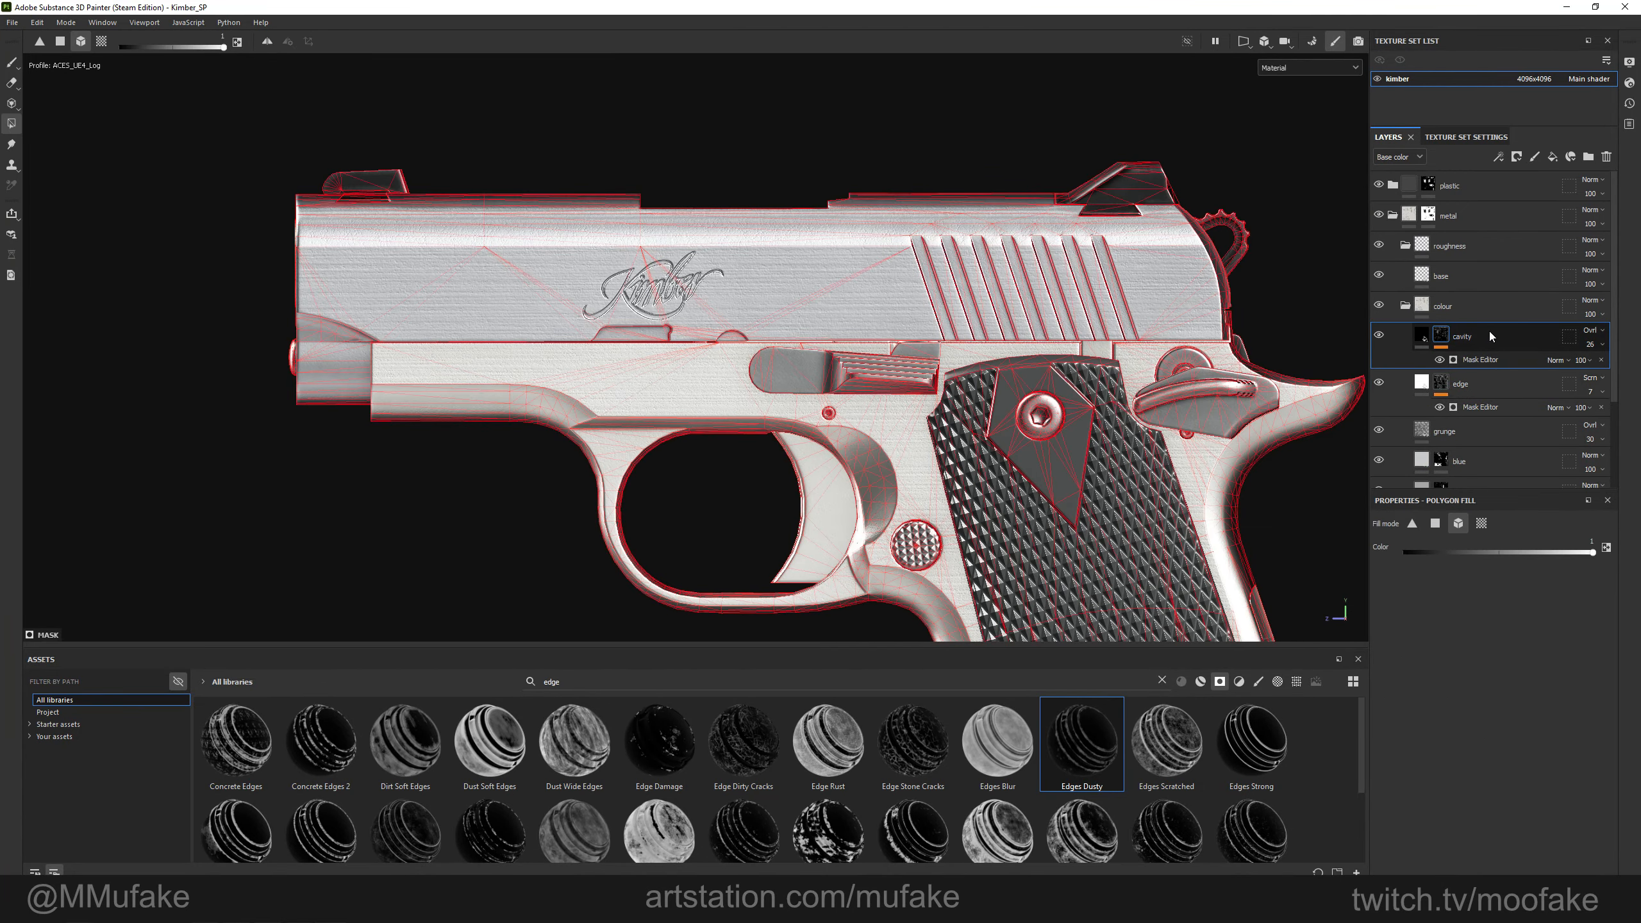
double_click(1531, 161)
key(ctrl+z)
key(ctrl+z)
Add a fill layer named grunge above the cavity layer, with a black base colour and only the color channel active.
click(1553, 158)
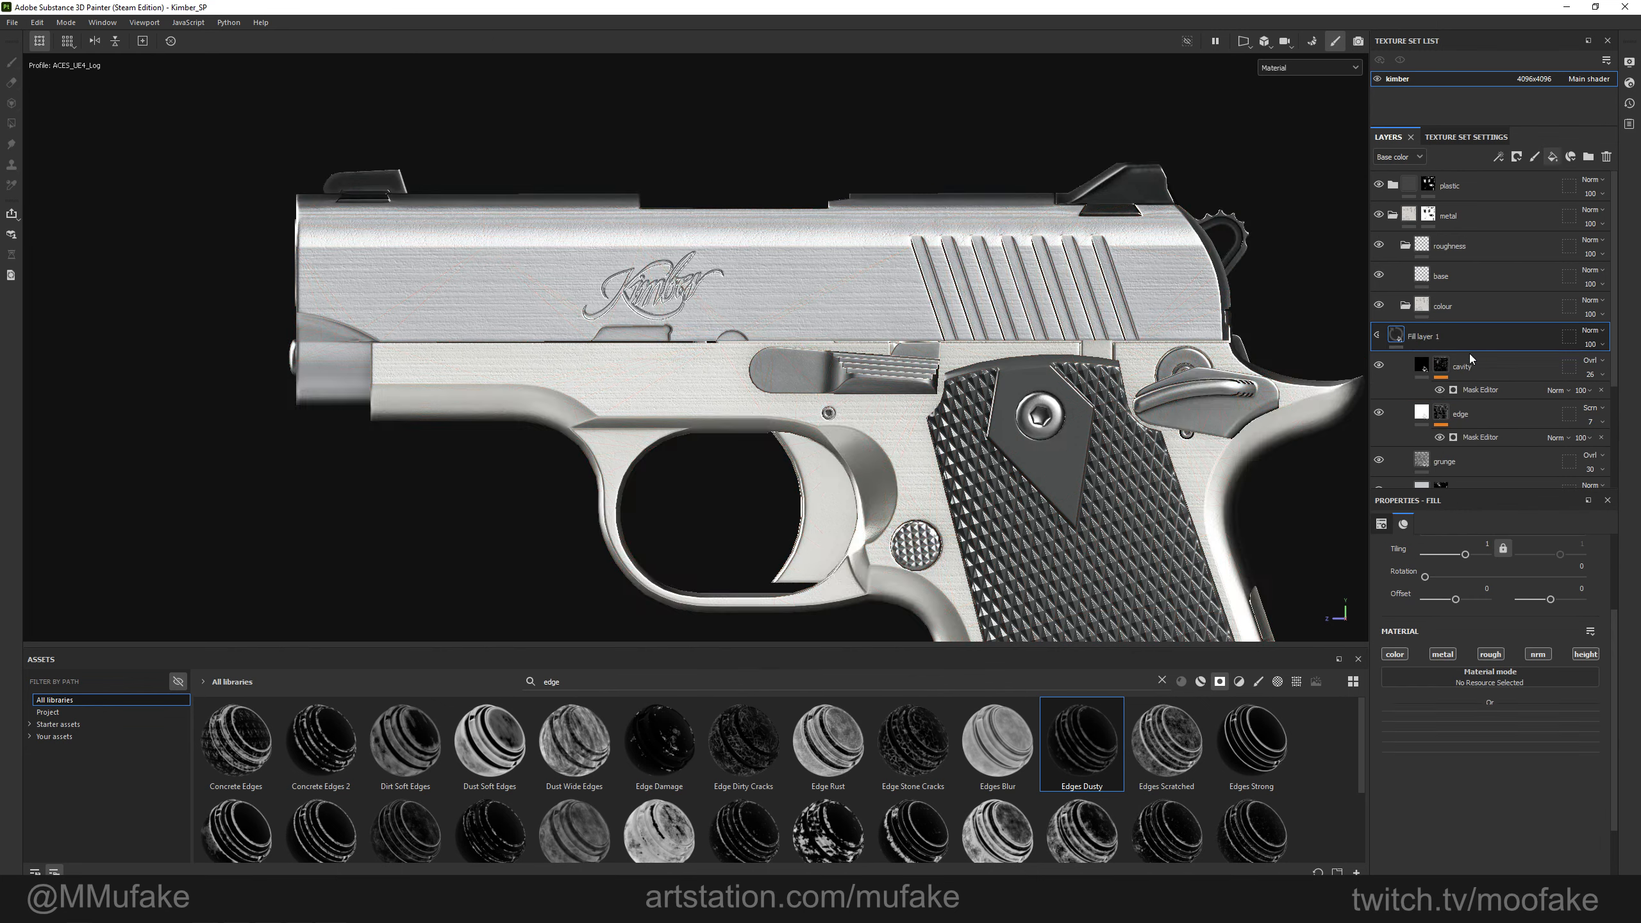
double_click(1465, 336)
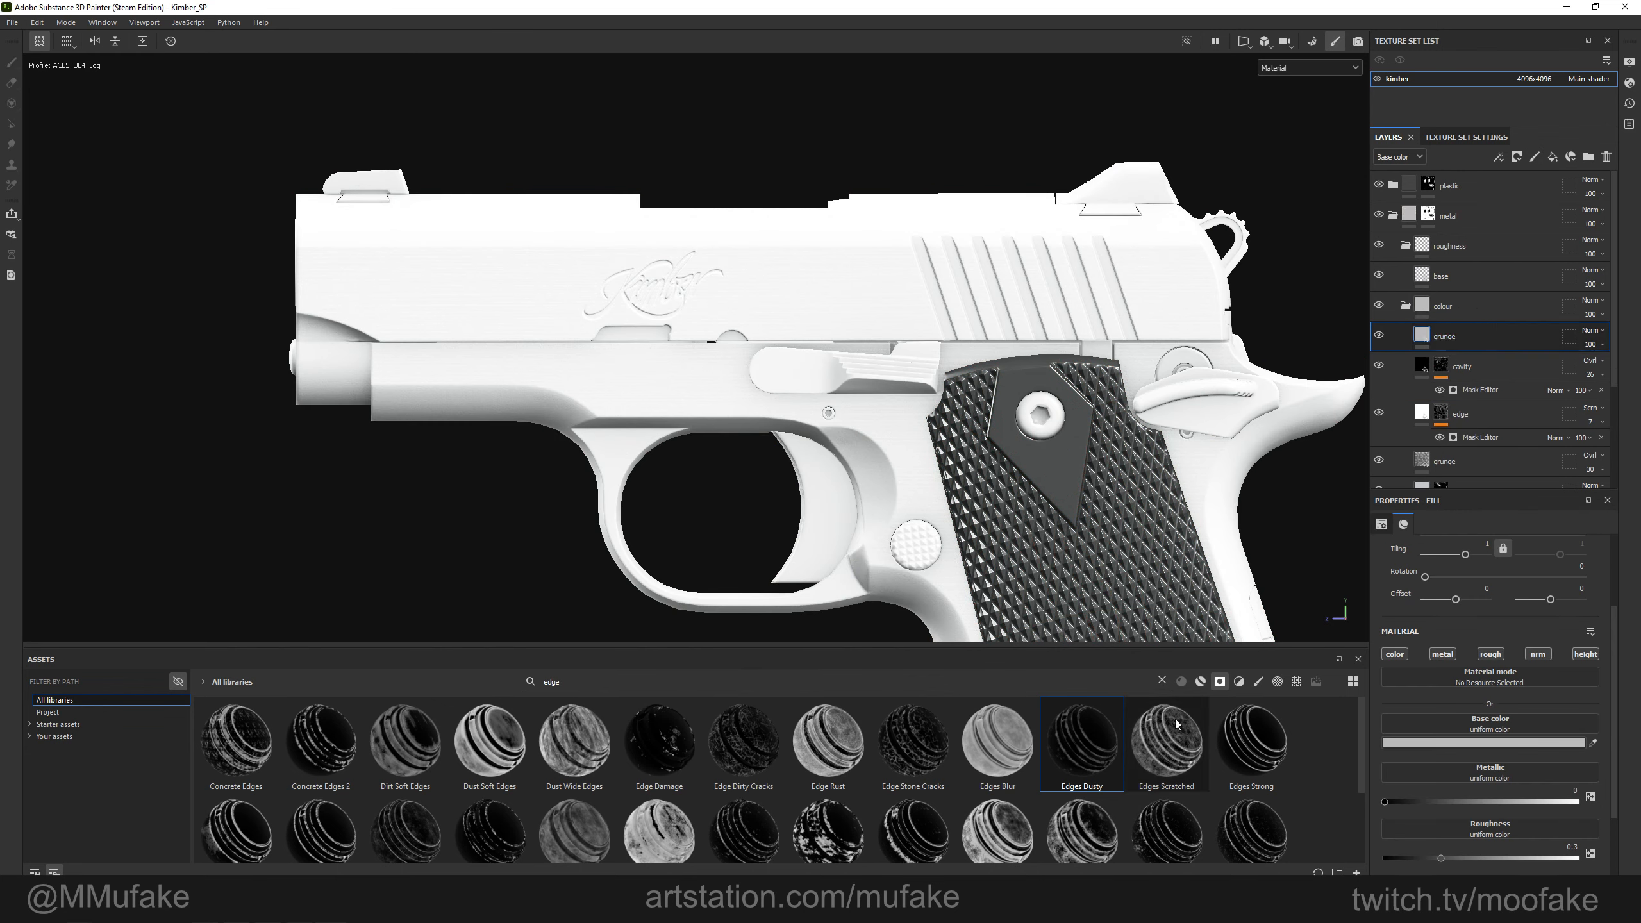
click(1162, 680)
click(1413, 741)
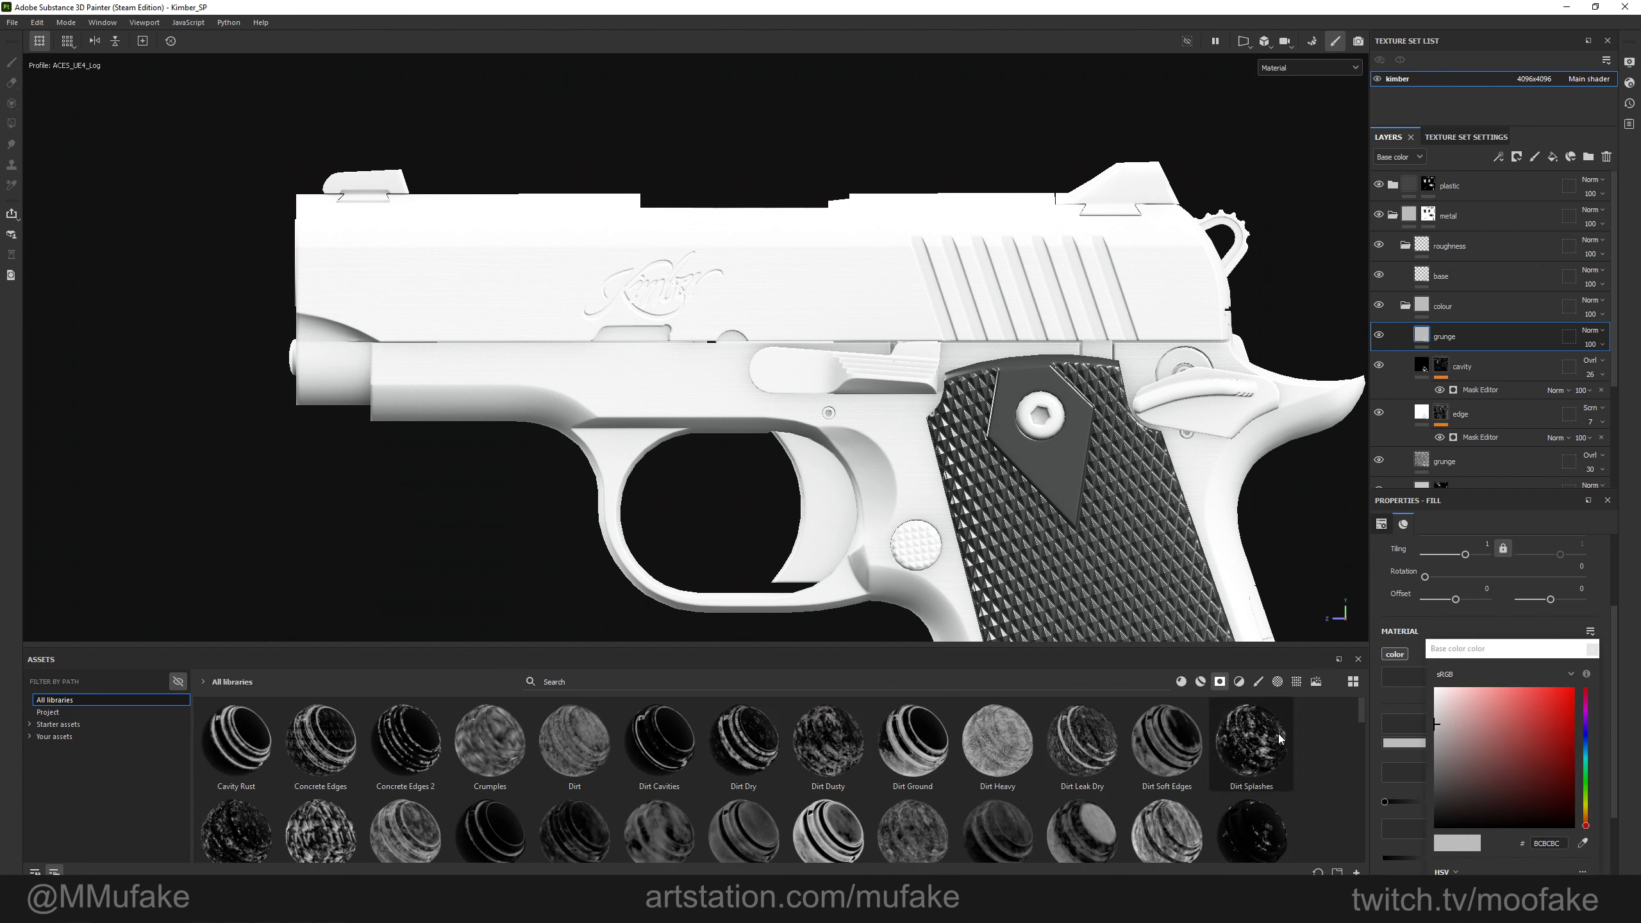
drag(1499, 774, 1326, 857)
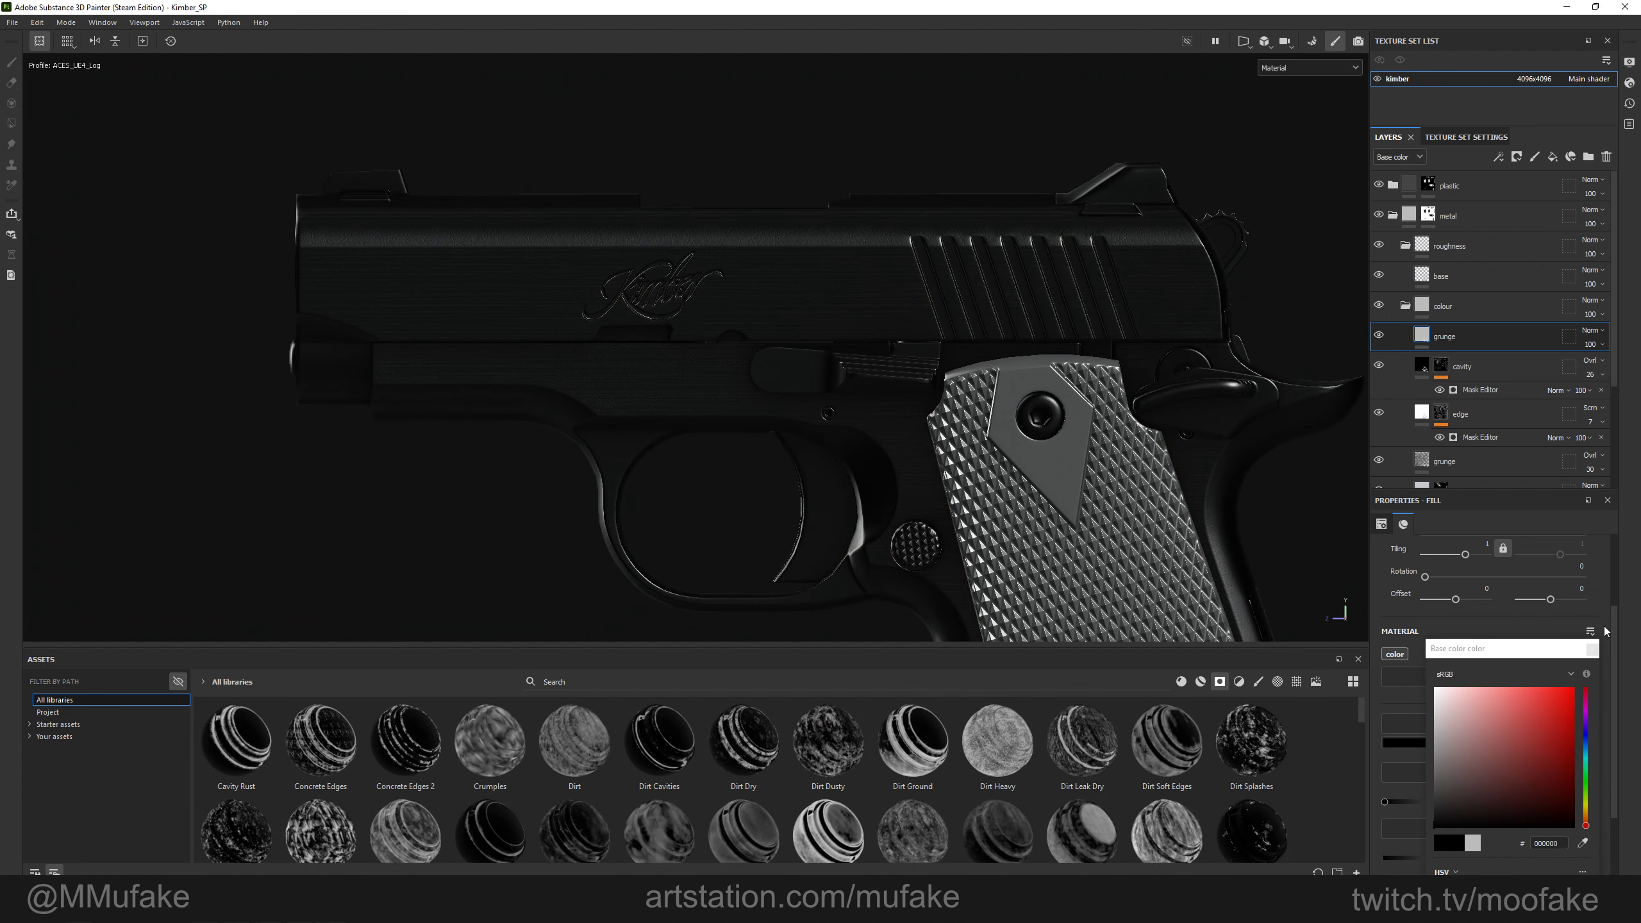
click(1611, 627)
shift+right_drag(1180, 388, 1153, 369)
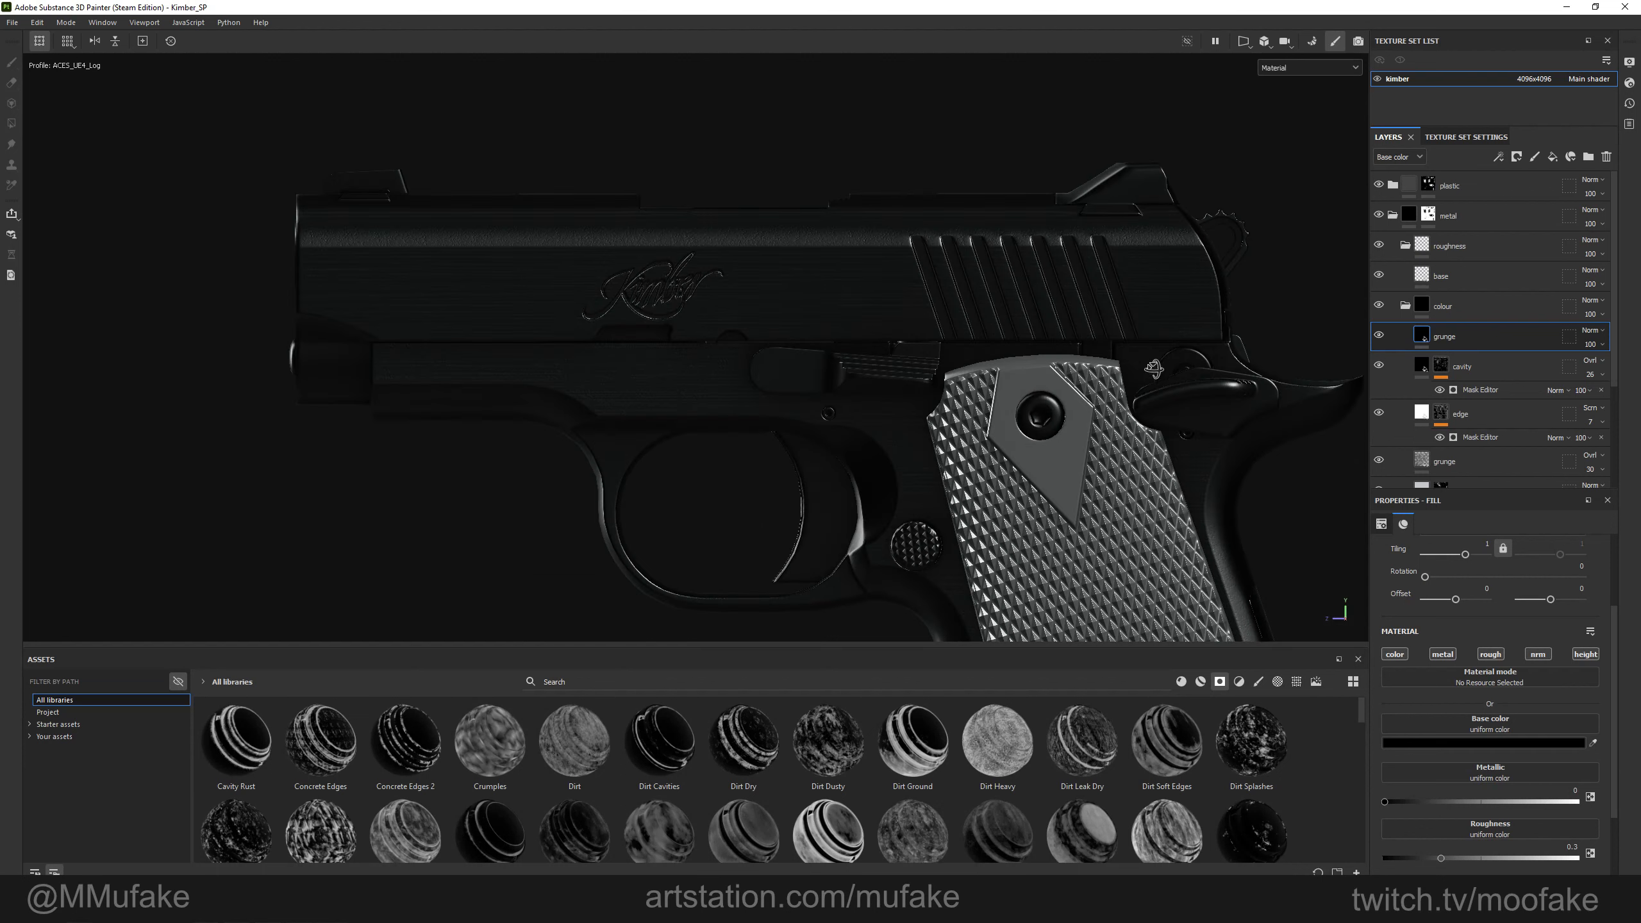
alt+middle_drag(1287, 550, 1230, 491)
alt+click(1399, 659)
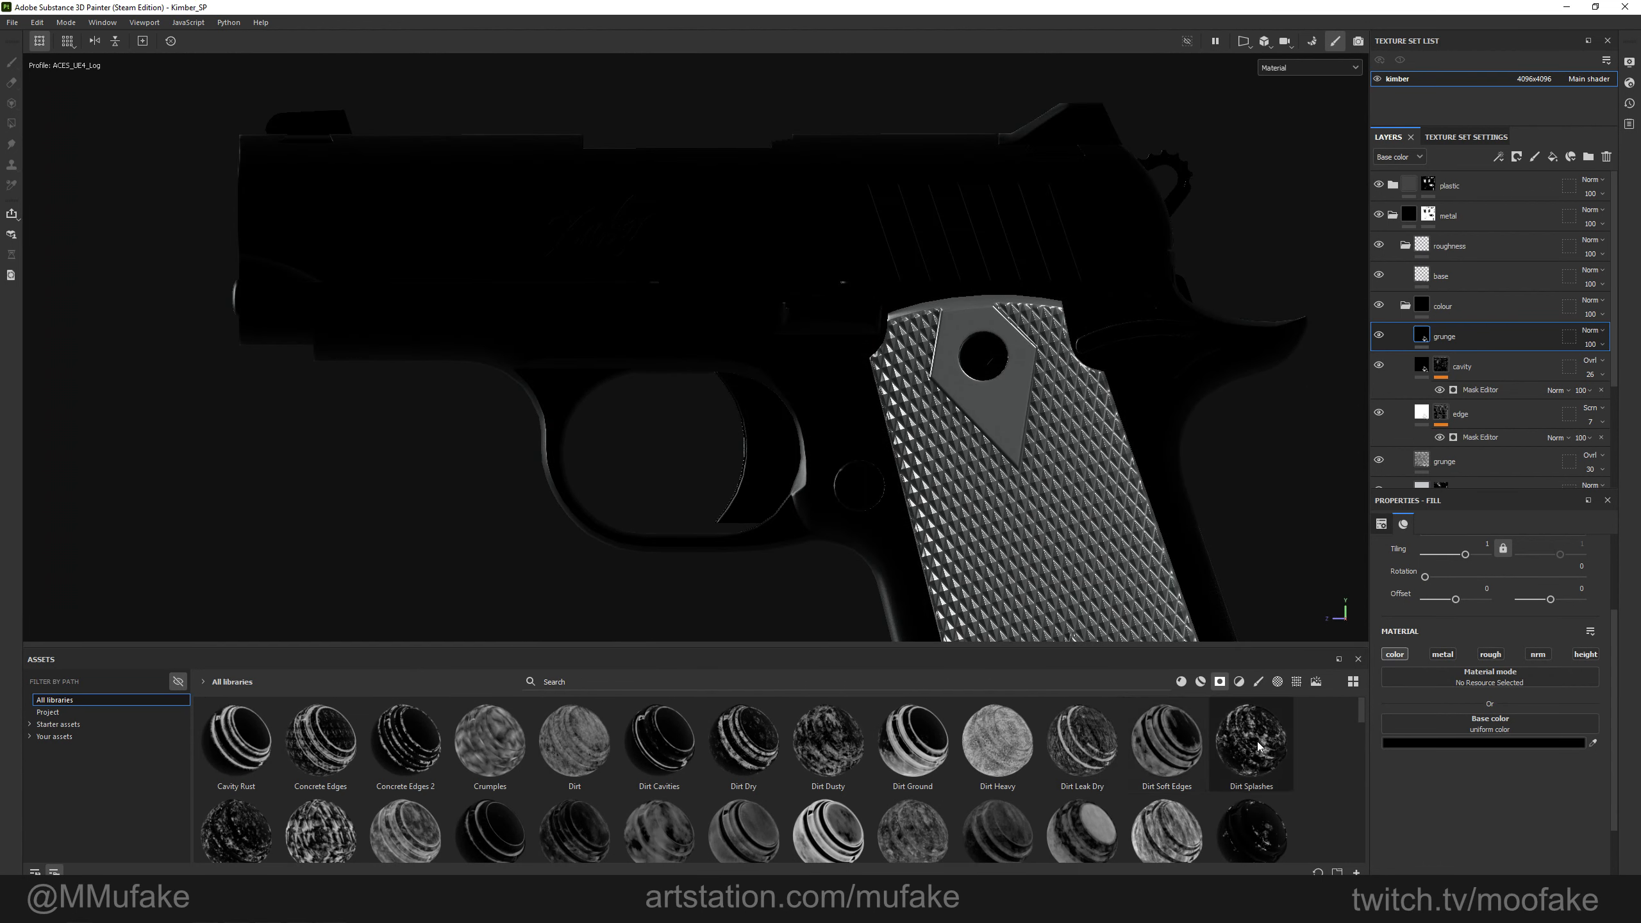
Search the smart masks for occlusion and apply Dust Occlusion to the new grunge layer.
click(1156, 677)
text(ambient)
click(1156, 677)
text(am)
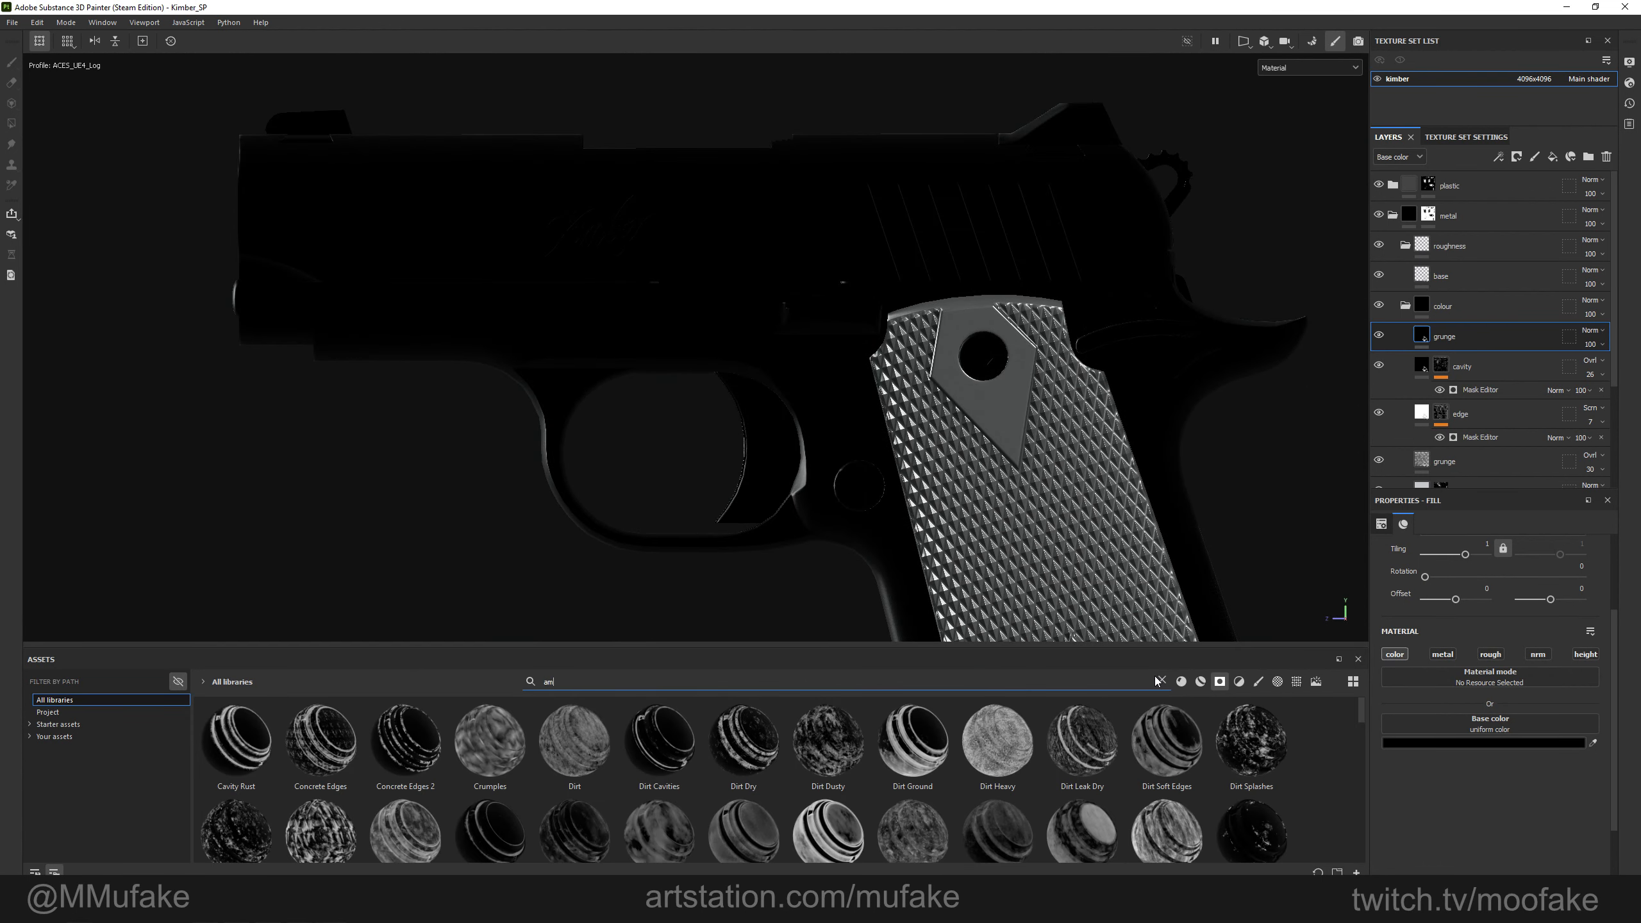
text(bient)
click(1156, 677)
text(occlu)
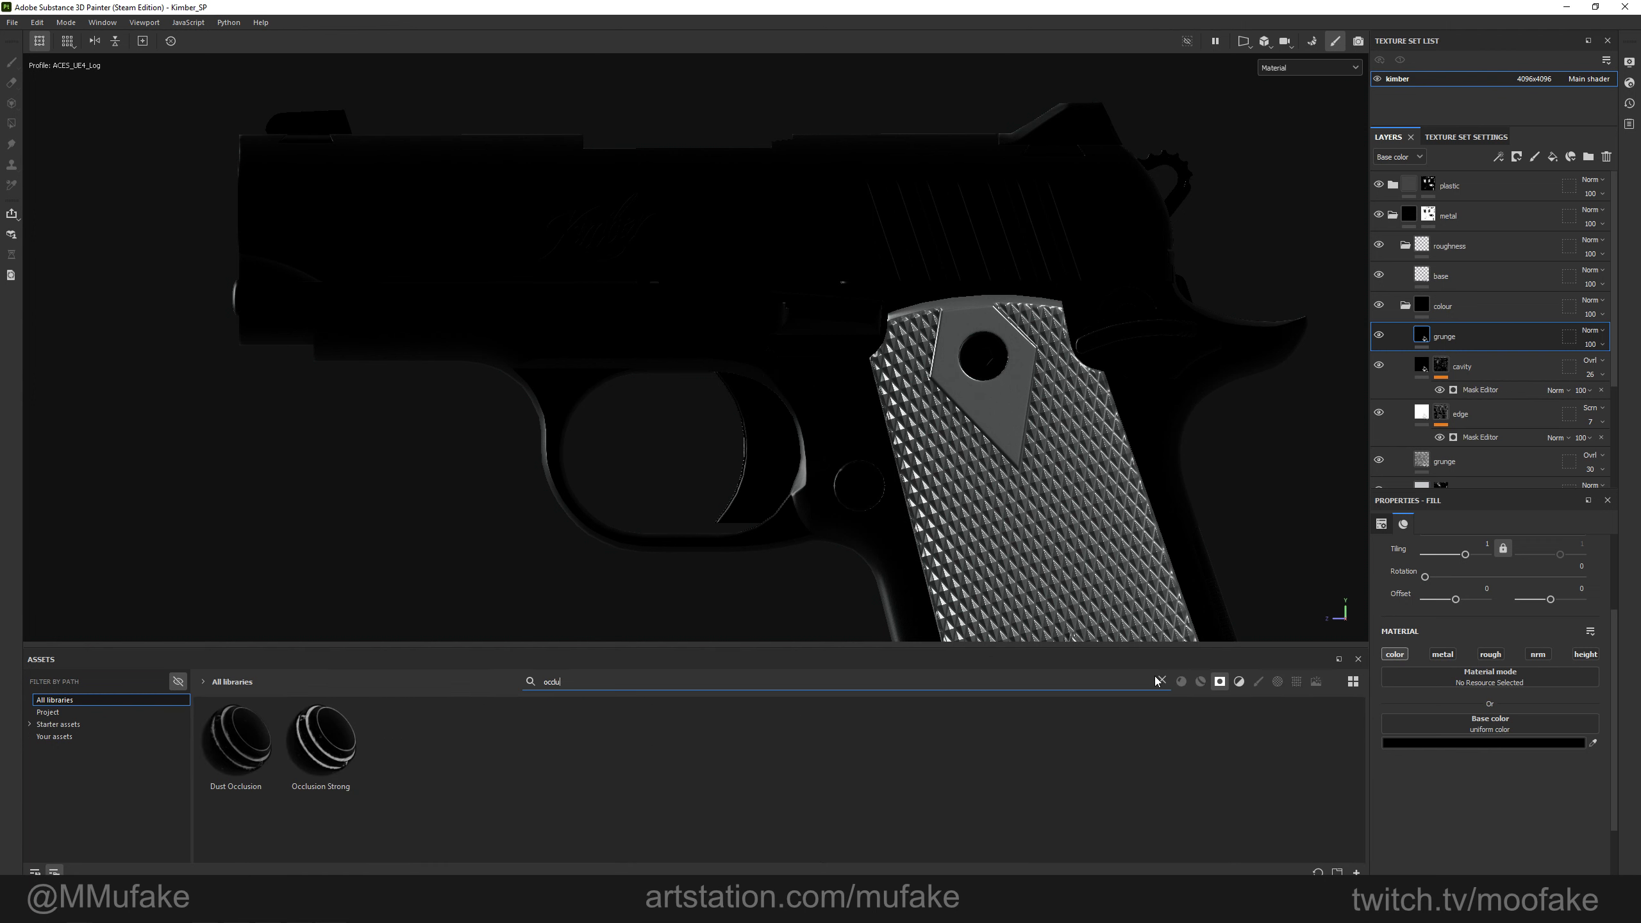
drag(235, 740, 1462, 336)
key(4)
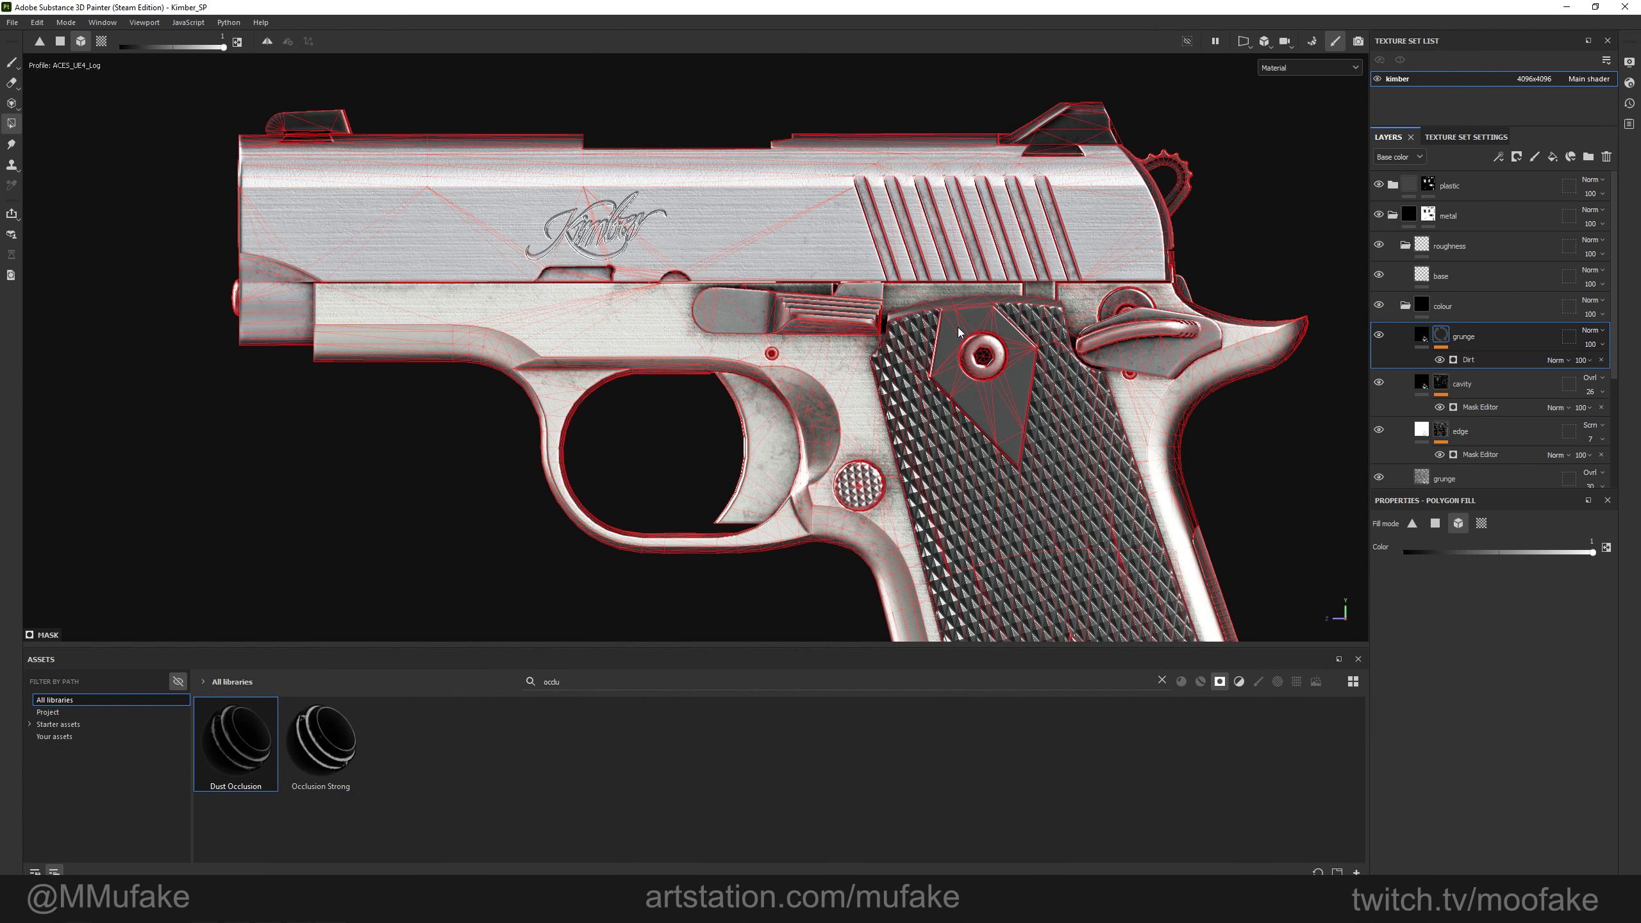
key(1)
Inspect the dirt mask's effect on both sides, the grip and the underside of the pistol.
mouse_move(1035, 243)
alt+mouse_down()
mouse_move(1104, 249)
mouse_move(376, 377)
mouse_move(638, 352)
mouse_move(565, 316)
alt+mouse_up()
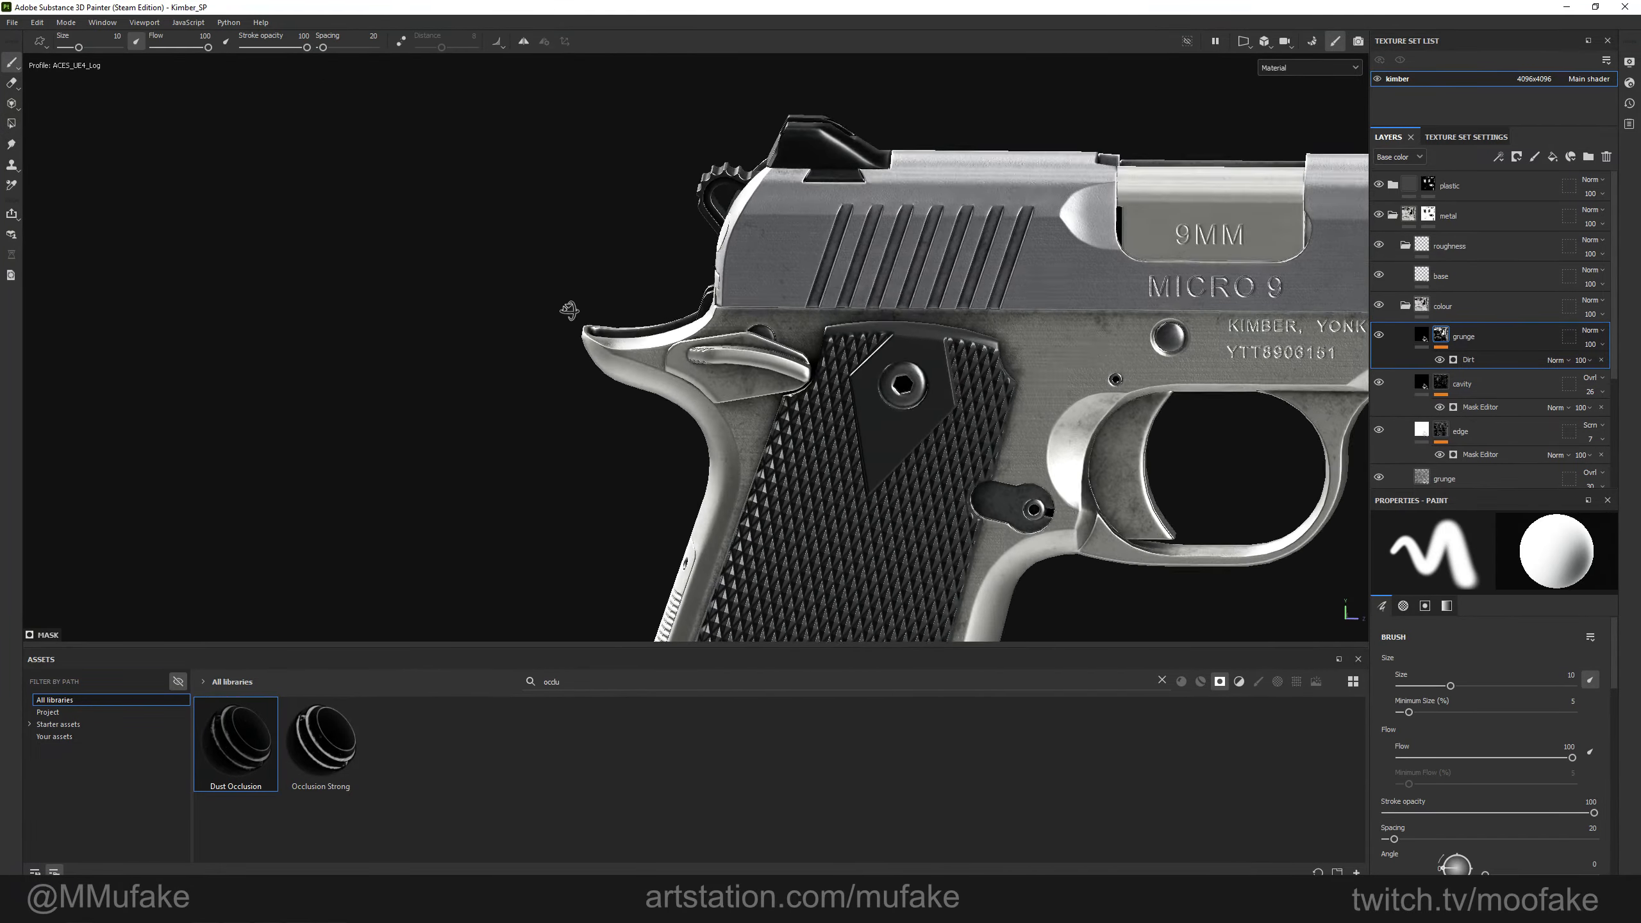
alt+middle_drag(565, 316, 324, 291)
alt+drag(621, 375, 750, 413)
alt+right_drag(750, 412, 718, 478)
alt+middle_drag(717, 478, 769, 168)
alt+middle_drag(821, 446, 776, 220)
alt+right_drag(776, 220, 798, 213)
alt+drag(798, 214, 786, 402)
alt+middle_drag(787, 402, 784, 478)
alt+drag(784, 479, 795, 333)
alt+middle_drag(795, 333, 833, 168)
alt+drag(833, 168, 652, 279)
alt+right_drag(652, 279, 775, 285)
alt+drag(775, 285, 1085, 317)
alt+drag(1336, 296, 899, 329)
alt+middle_drag(750, 220, 575, 624)
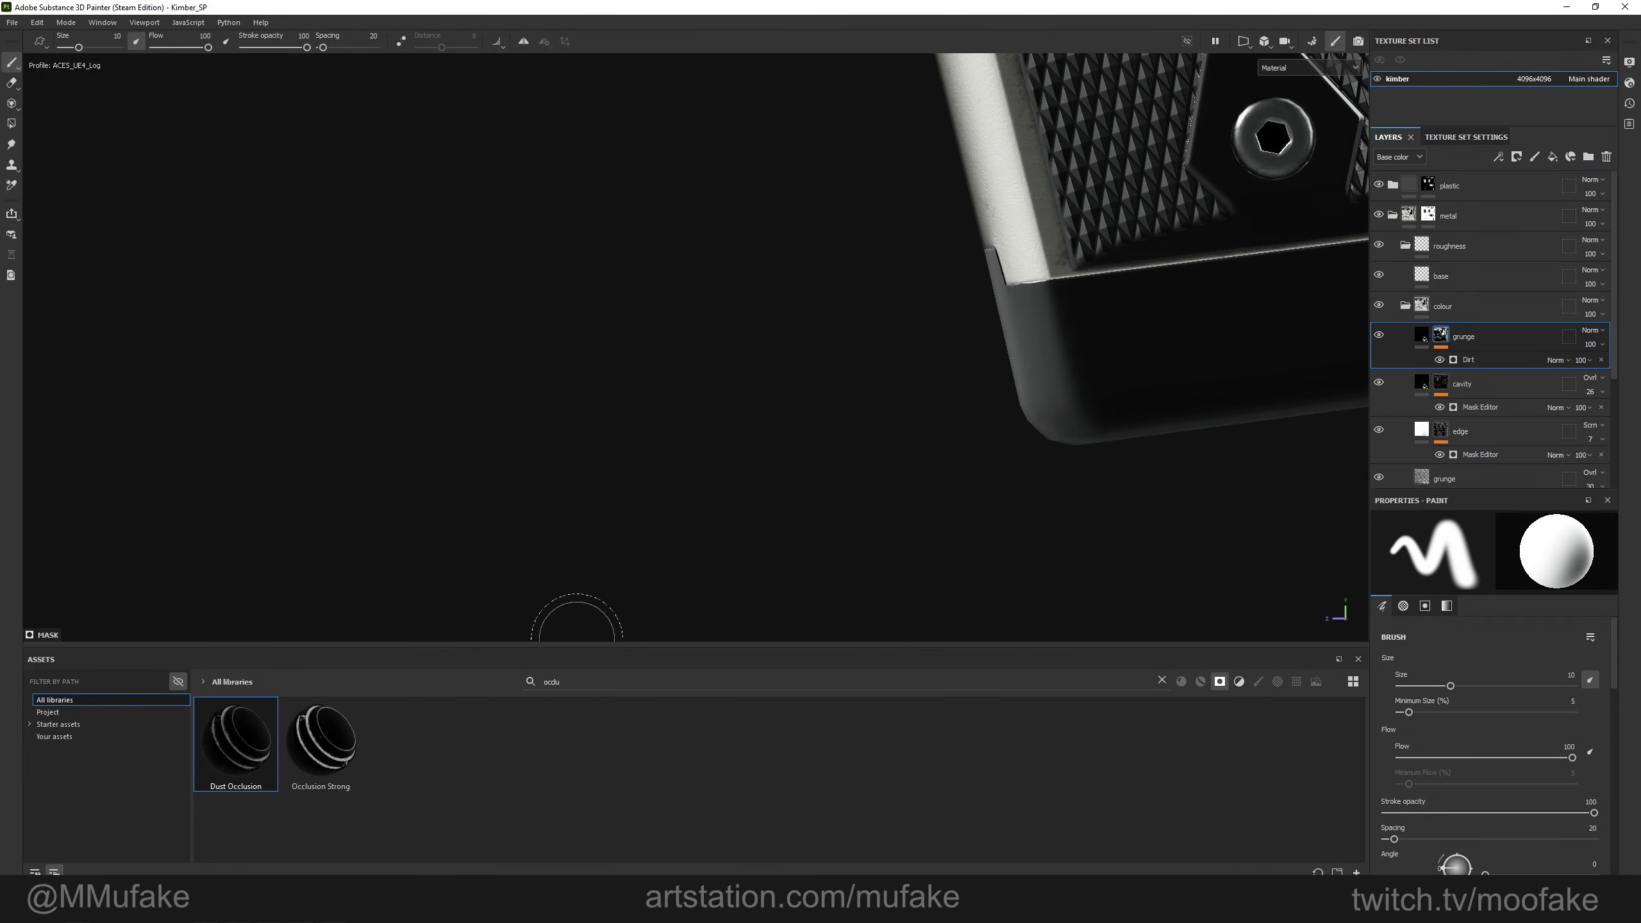
alt+middle_drag(840, 161, 828, 414)
alt+right_drag(904, 272, 807, 214)
alt+middle_drag(819, 204, 839, 359)
alt+drag(839, 359, 991, 348)
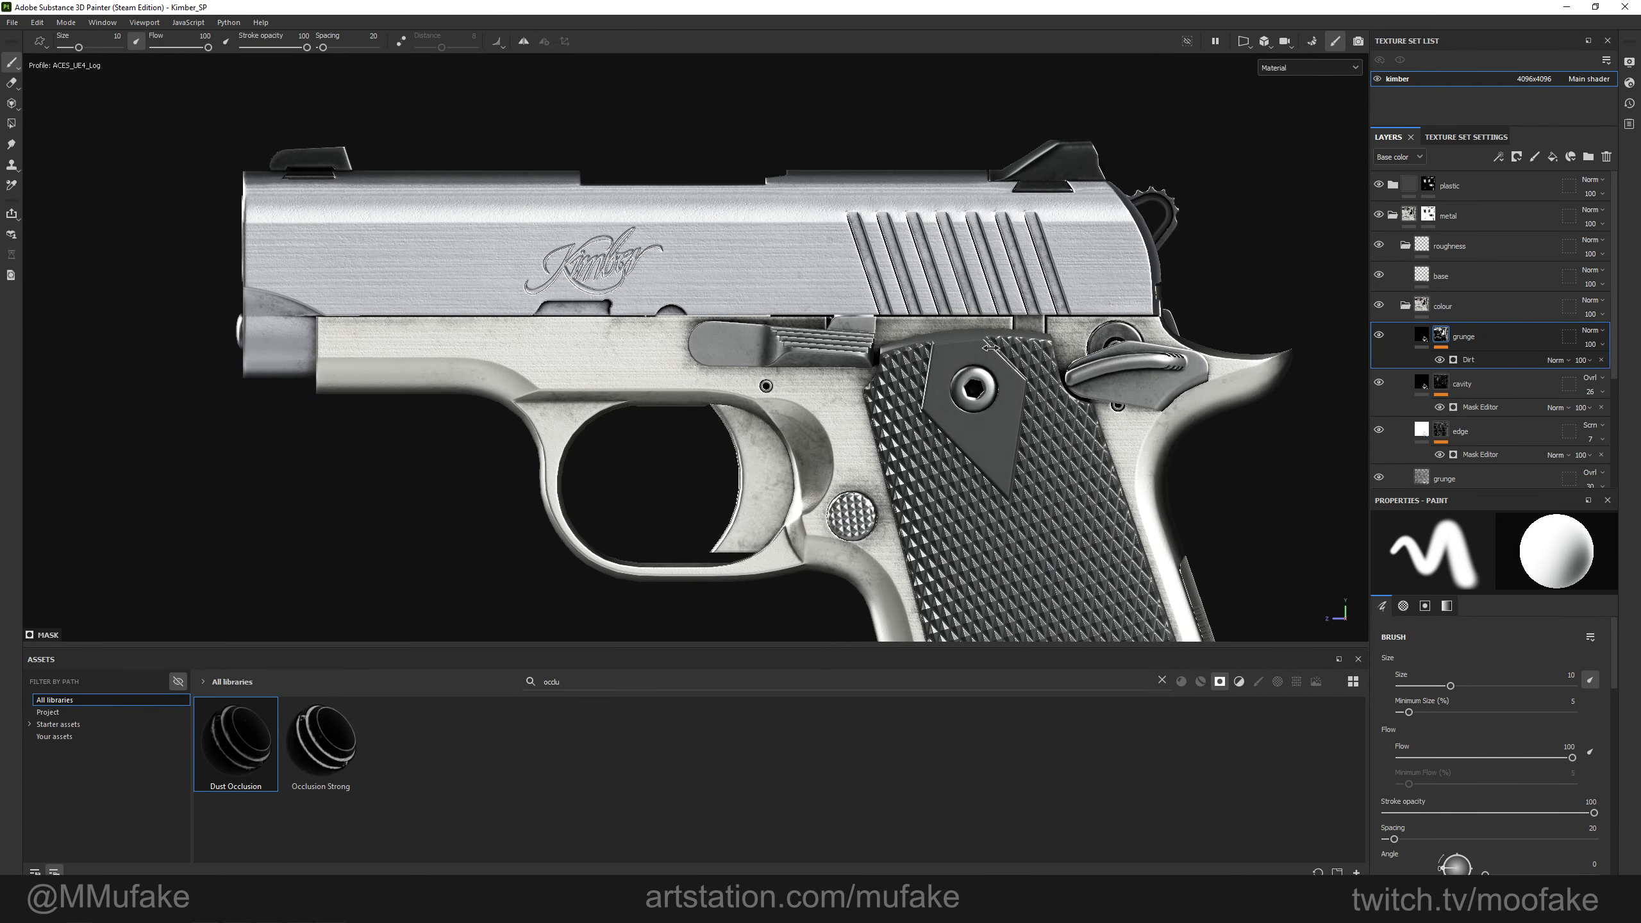
Set Dirt Contrast to 0.63 and Dirt Level to 0.39 in the grunge mask's Dirt generator.
click(1486, 359)
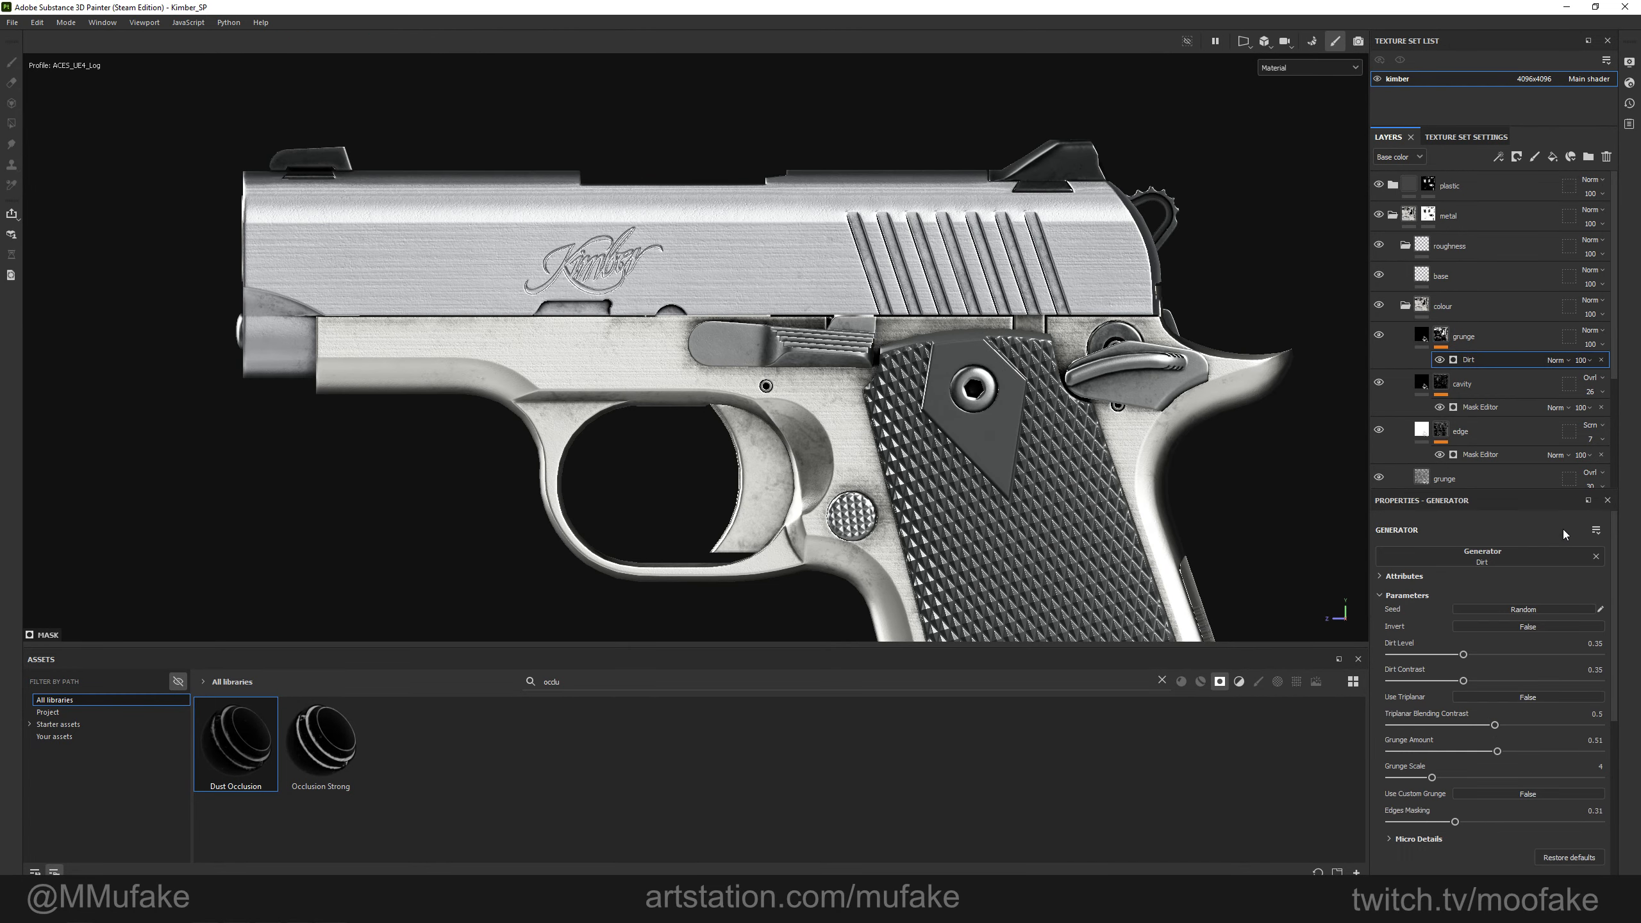
click(1398, 680)
drag(1508, 679, 1522, 681)
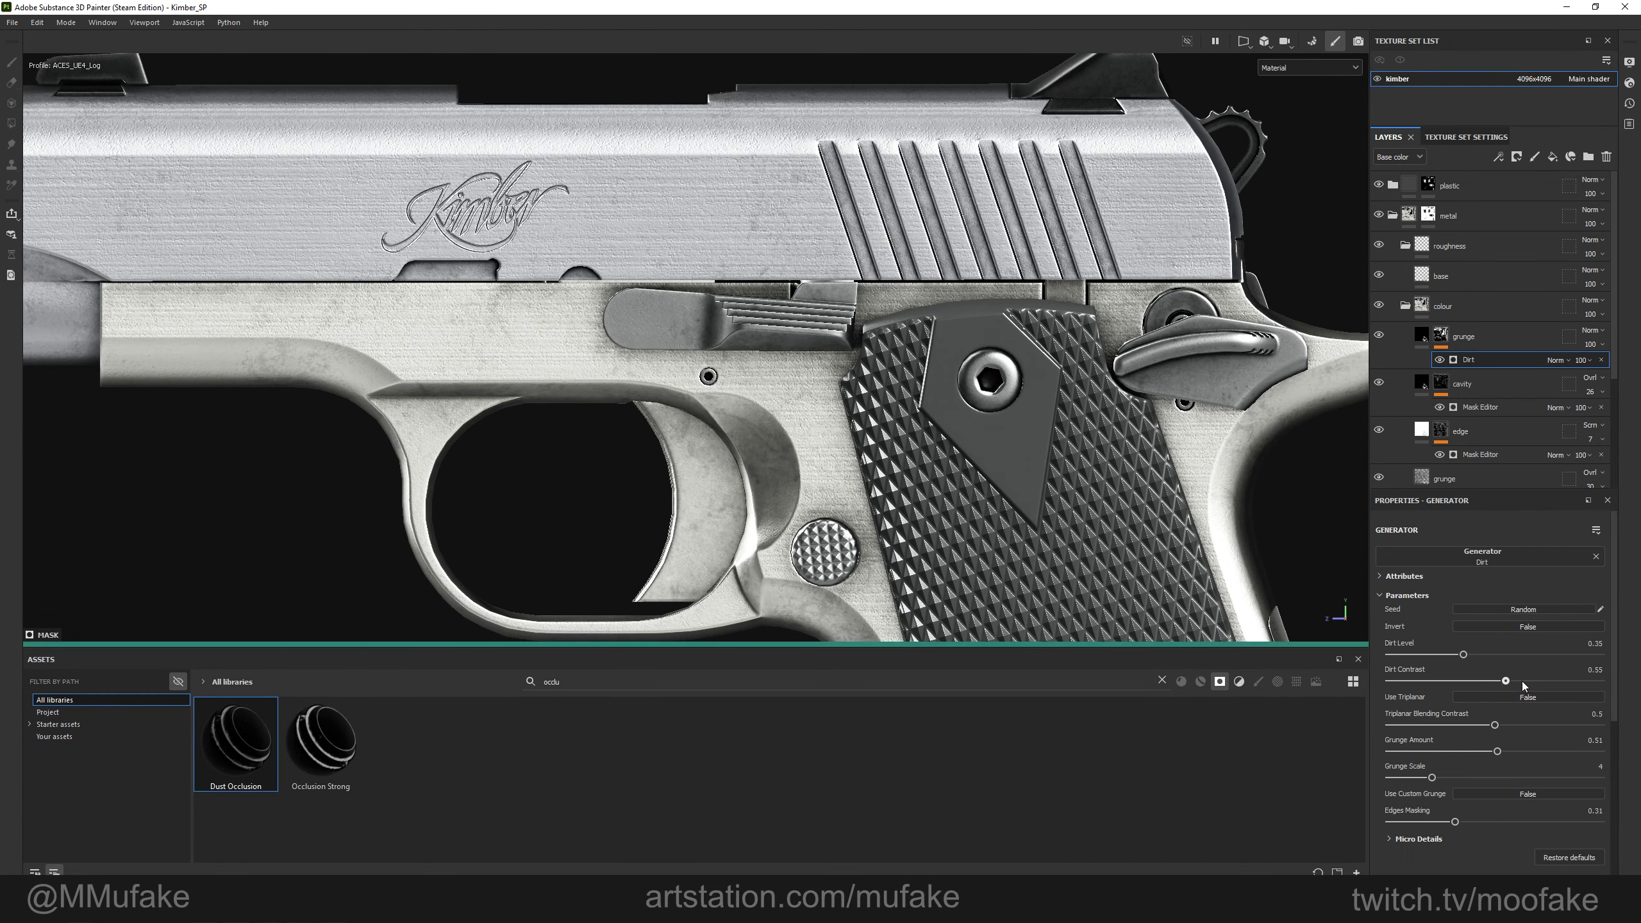
click(1418, 655)
mouse_move(1450, 655)
mouse_down()
mouse_move(1485, 651)
mouse_move(1472, 655)
mouse_up()
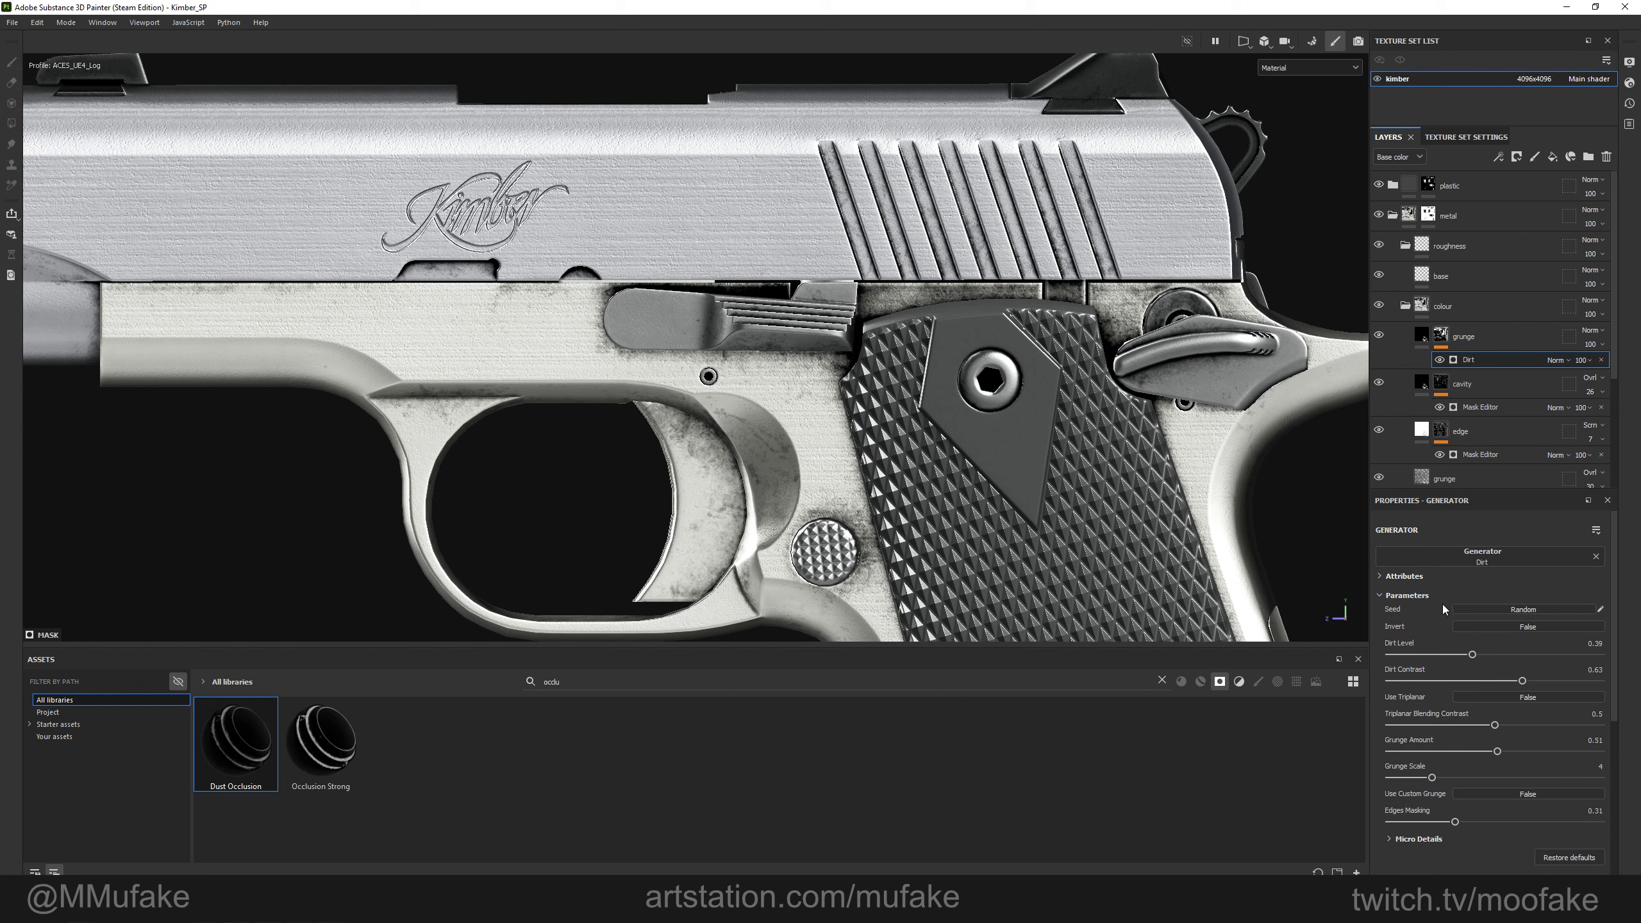
Assign the height anchor to the Dirt generator's Micro Height input and enable Micro Height in its micro details.
scroll(1456, 647, down, 5)
click(1512, 855)
click(1478, 717)
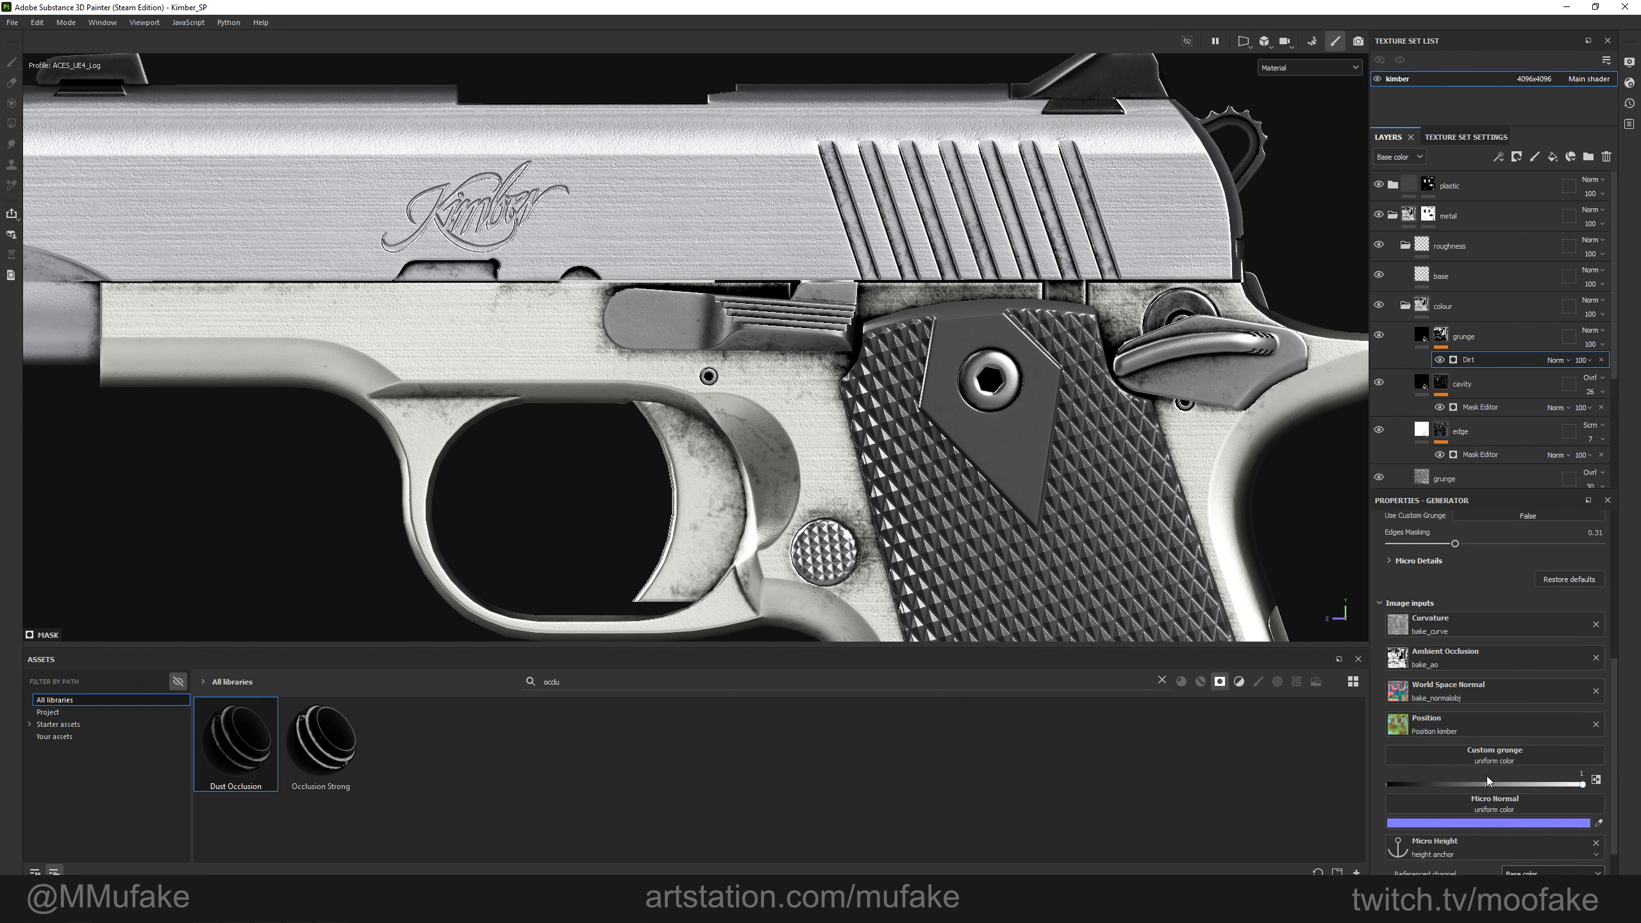
scroll(1488, 777, down, 1)
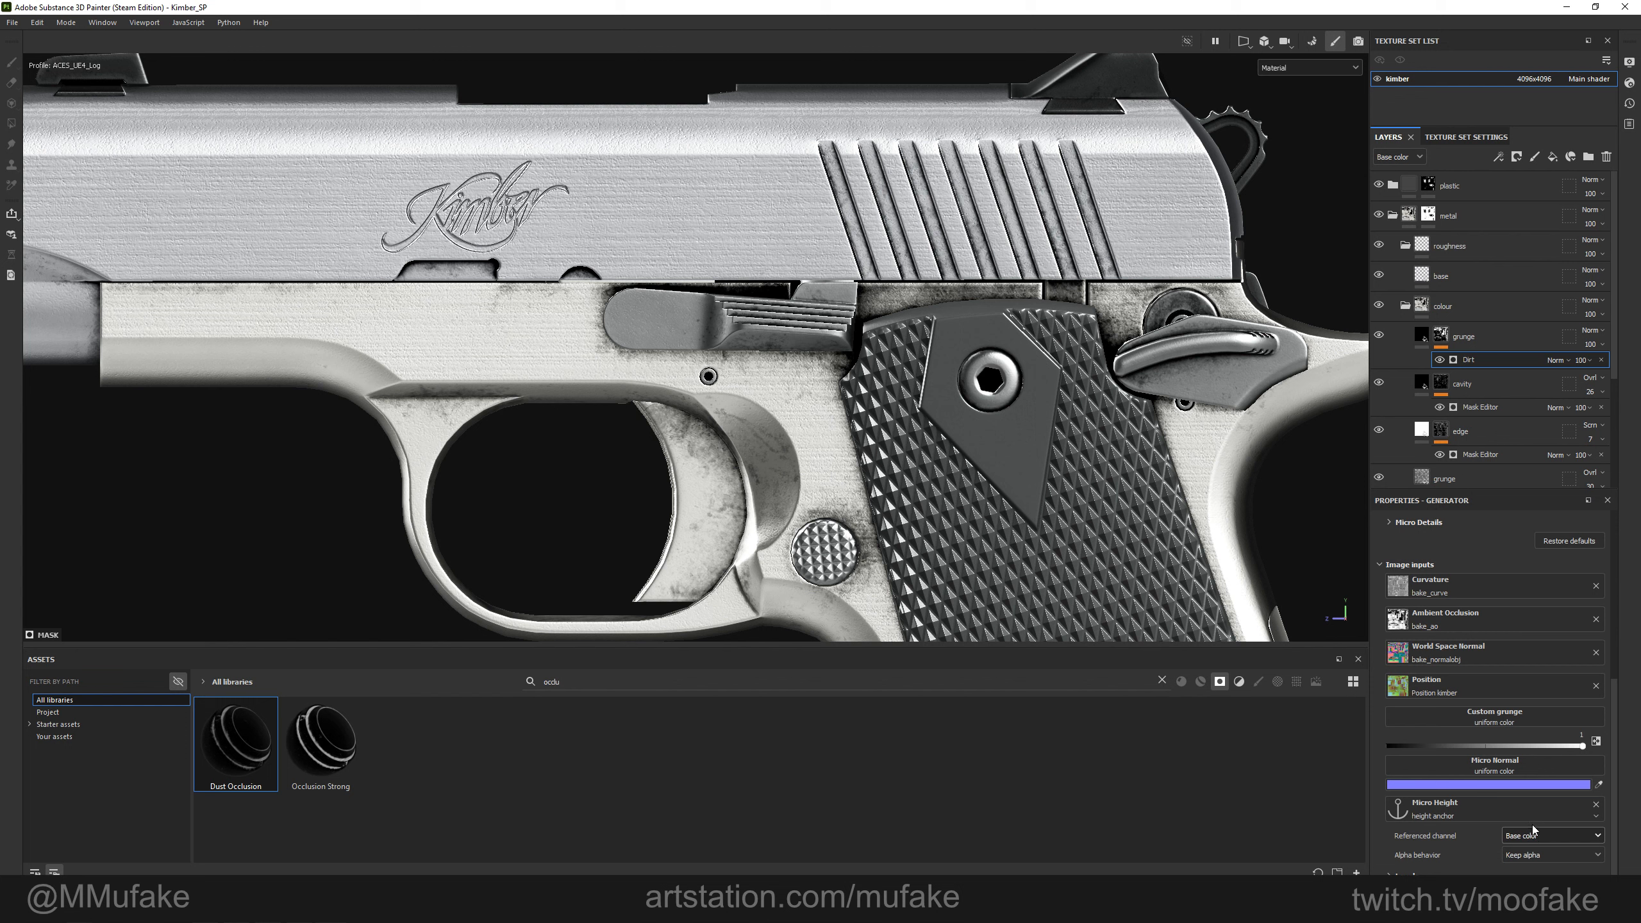
scroll(1472, 811, up, 4)
click(1426, 710)
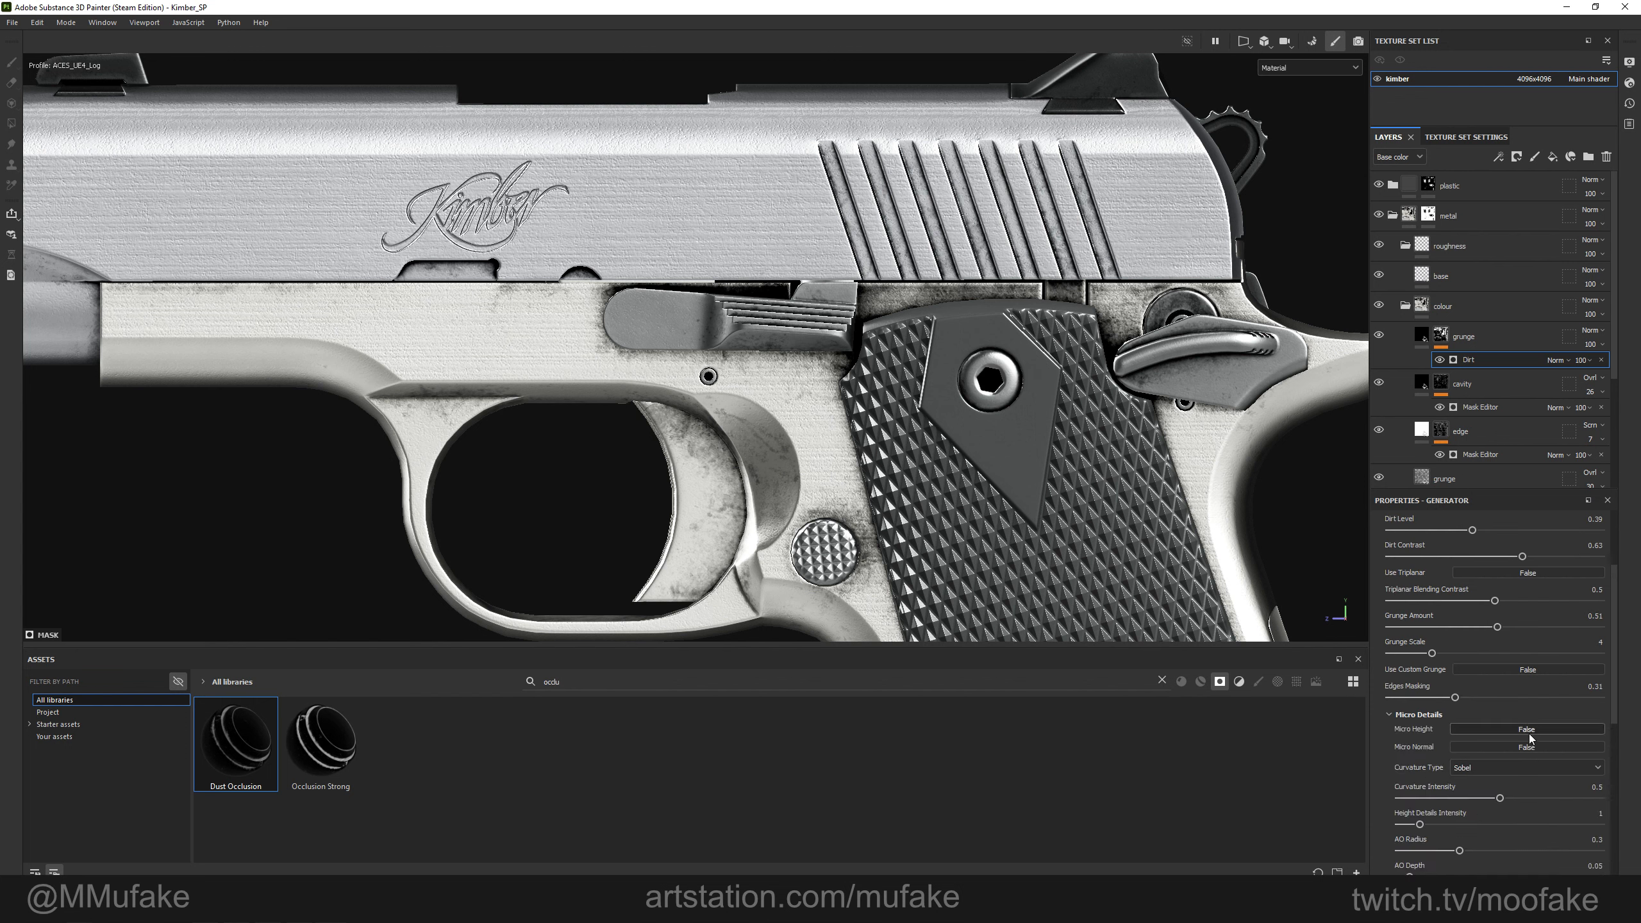
Check the dirt around the engraved logo, serrations and trigger area in base colour and material views.
alt+middle_drag(811, 434, 968, 559)
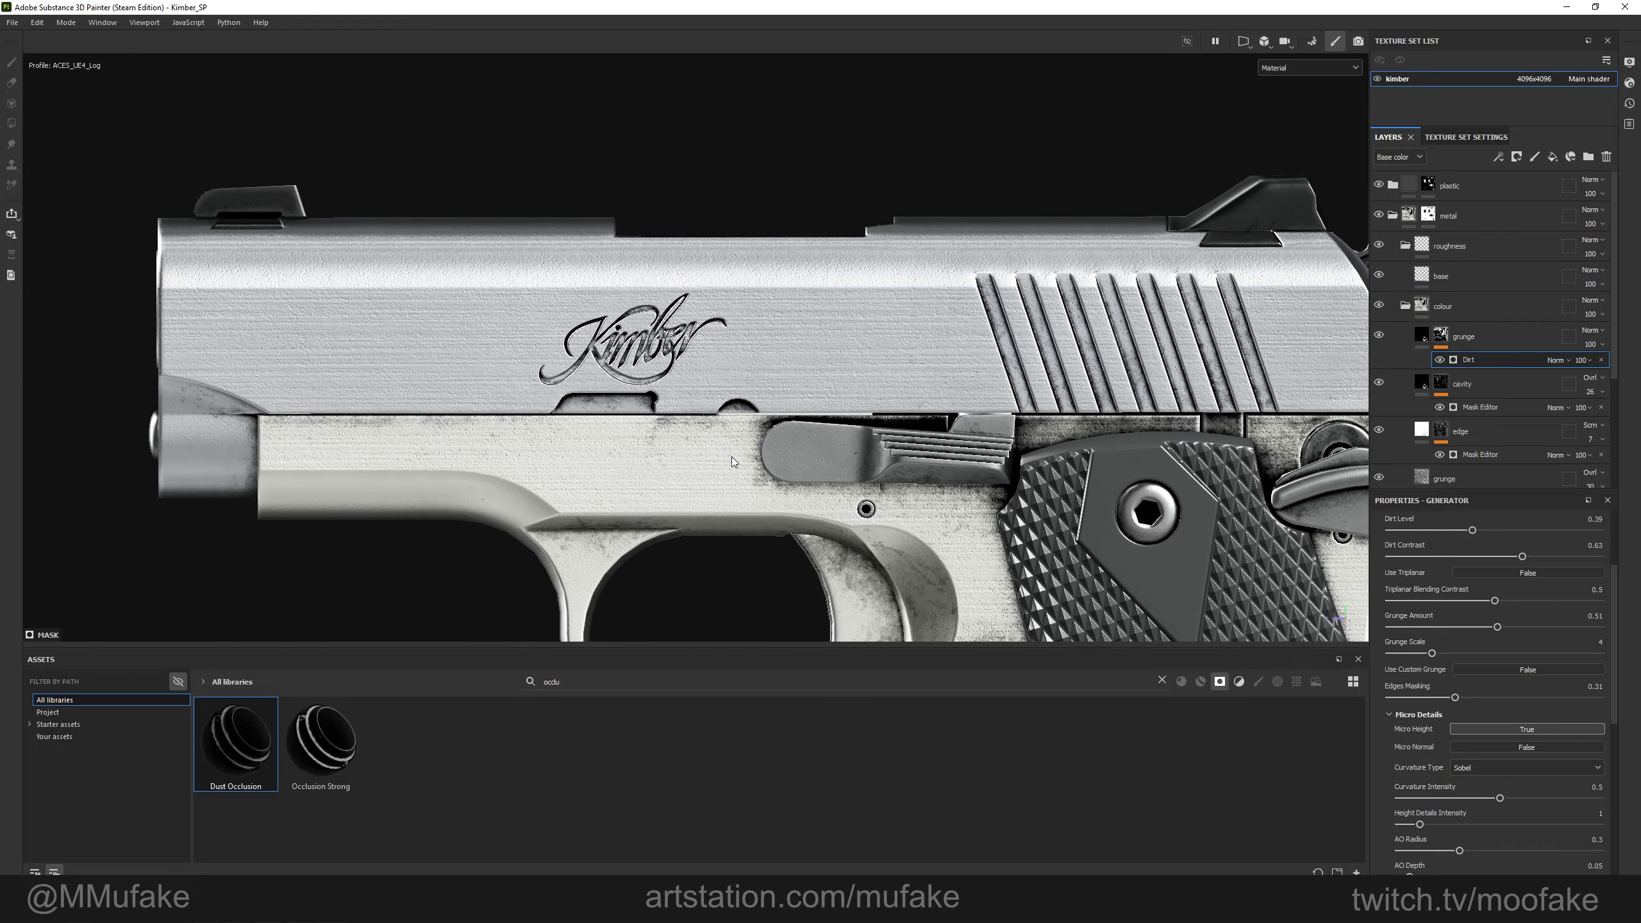
key(c)
scroll(660, 399, up, 3)
scroll(661, 398, up, 1)
alt+drag(796, 343, 844, 391)
scroll(760, 343, up, 1)
key(m)
scroll(760, 343, up, 1)
scroll(844, 391, down, 2)
alt+middle_drag(844, 391, 934, 268)
alt+middle_drag(992, 394, 1004, 317)
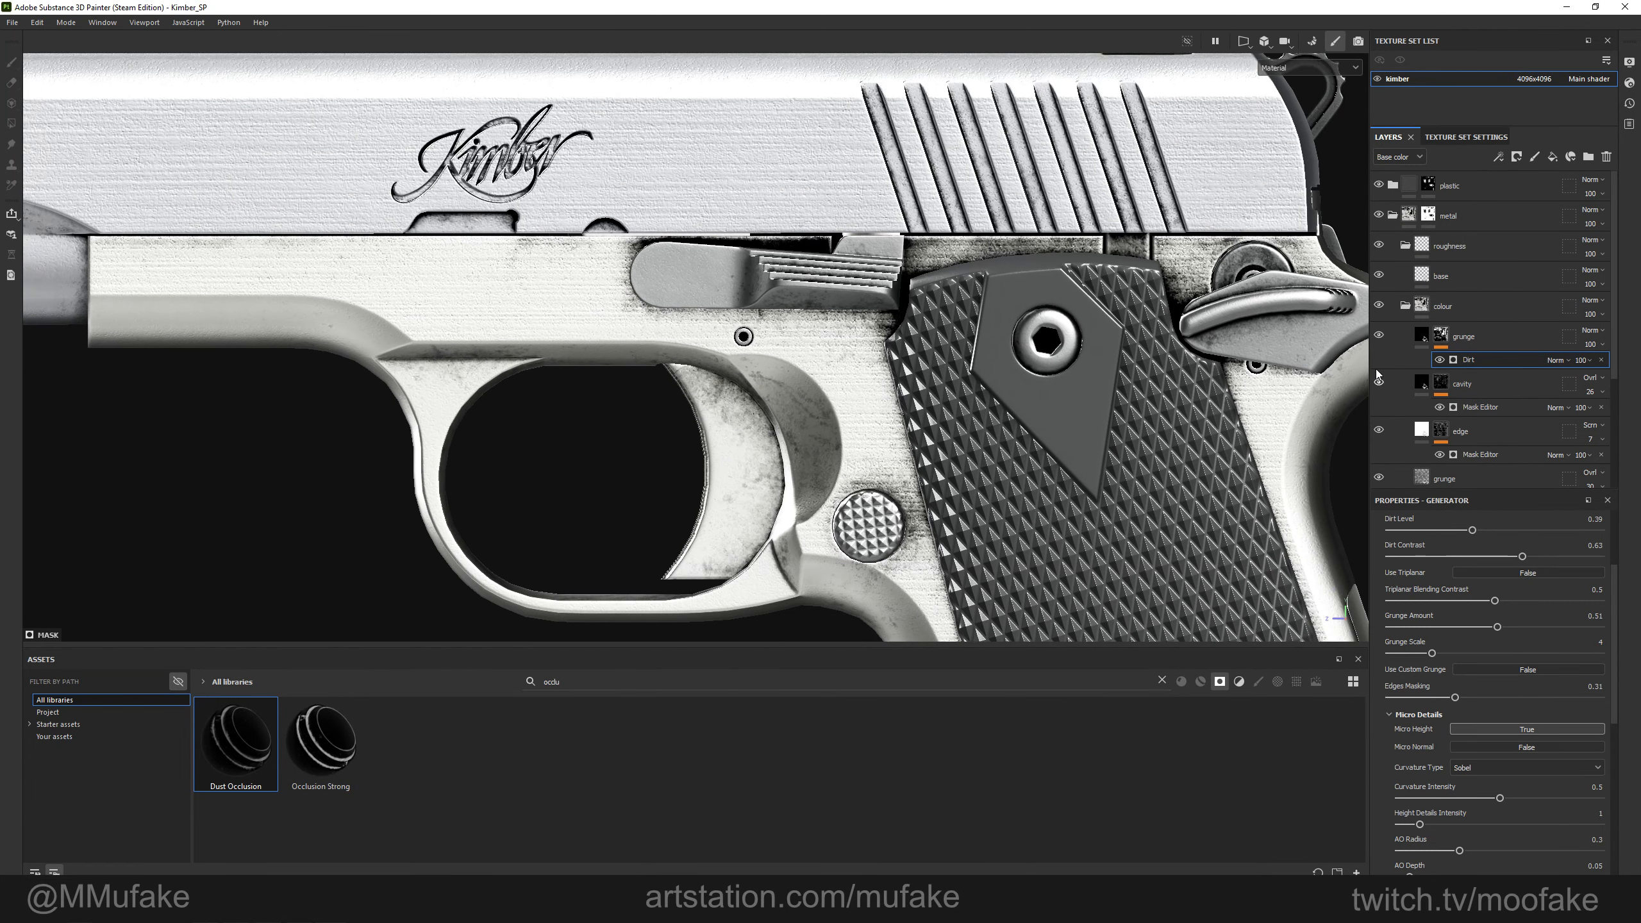
Set the Dirt generator's Grunge Scale to 10 and Dirt Contrast to 0.41.
click(1406, 655)
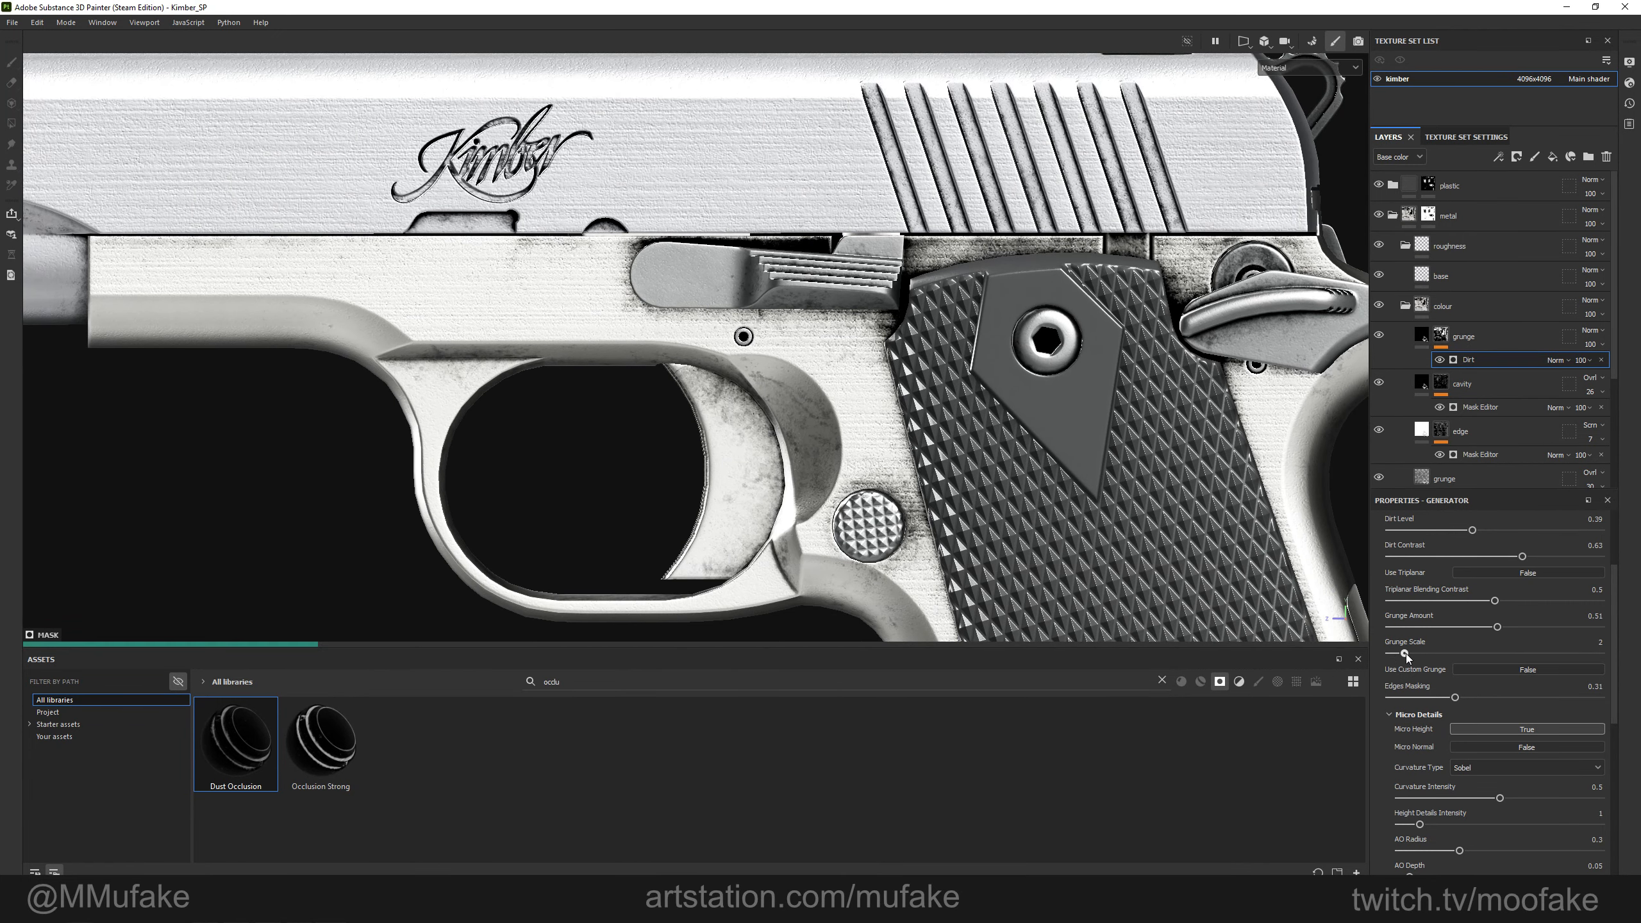
click(1516, 653)
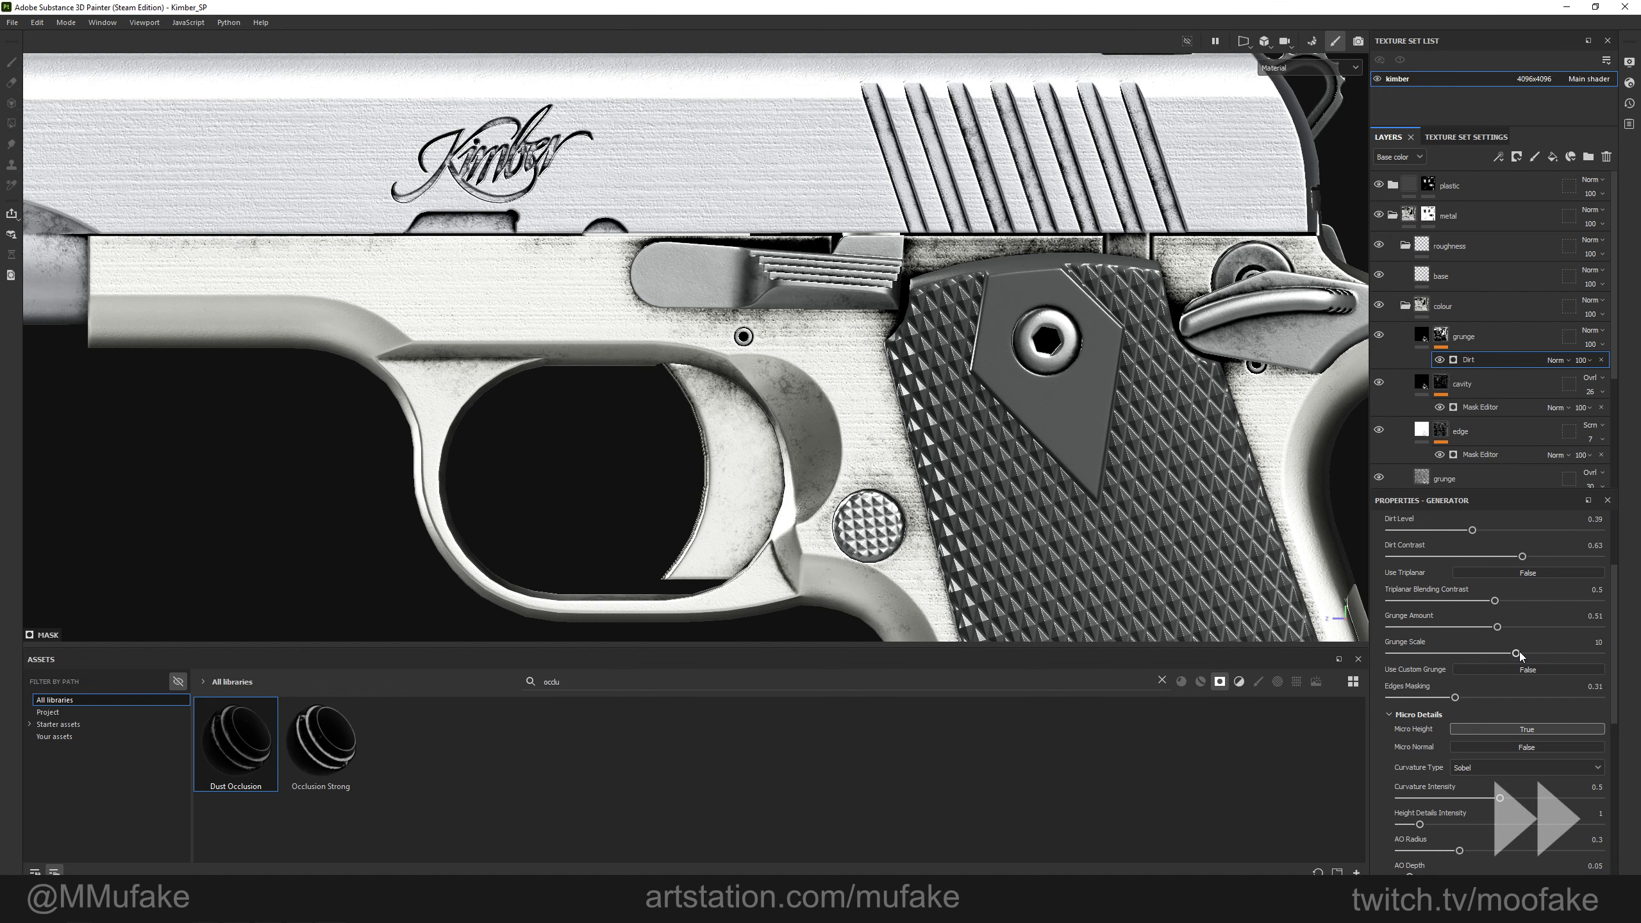
scroll(1107, 475, down, 1)
click(1476, 555)
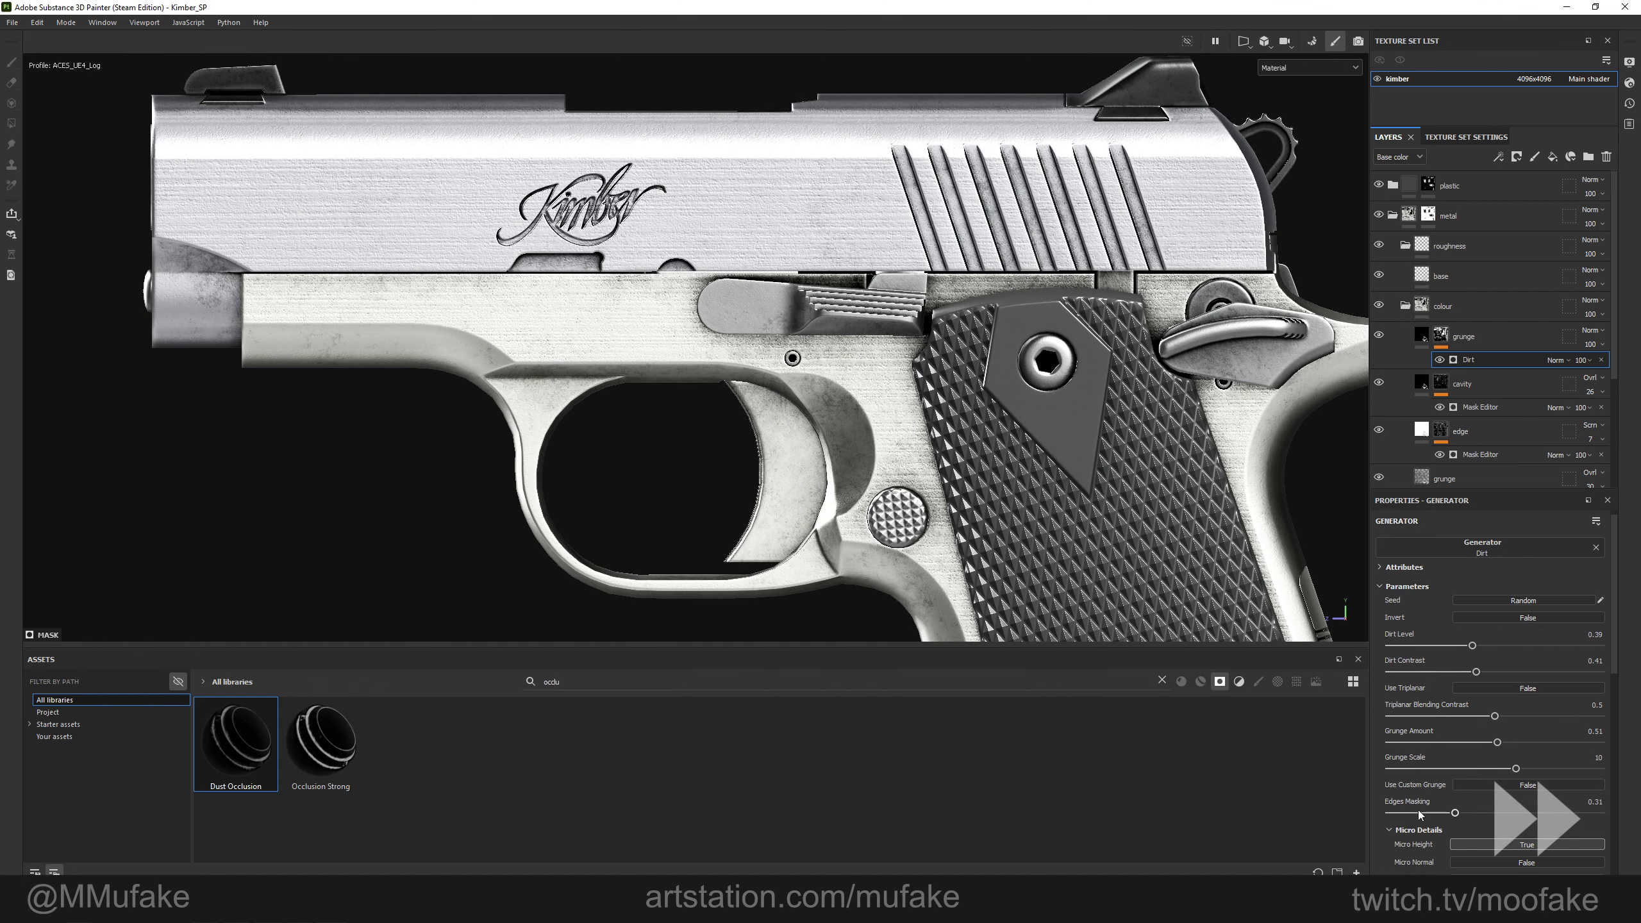
Set the Dirt generator's Edges Masking to 0.06, Dirt Level to 0.46 and Dirt Contrast to 0.66.
drag(1436, 815, 1403, 813)
key(c)
key(m)
scroll(1431, 822, down, 4)
click(1387, 672)
scroll(1438, 710, up, 4)
drag(1473, 645, 1528, 675)
mouse_move(1144, 356)
alt+mouse_down()
mouse_move(905, 382)
mouse_move(1146, 369)
alt+mouse_up()
scroll(1147, 368, down, 2)
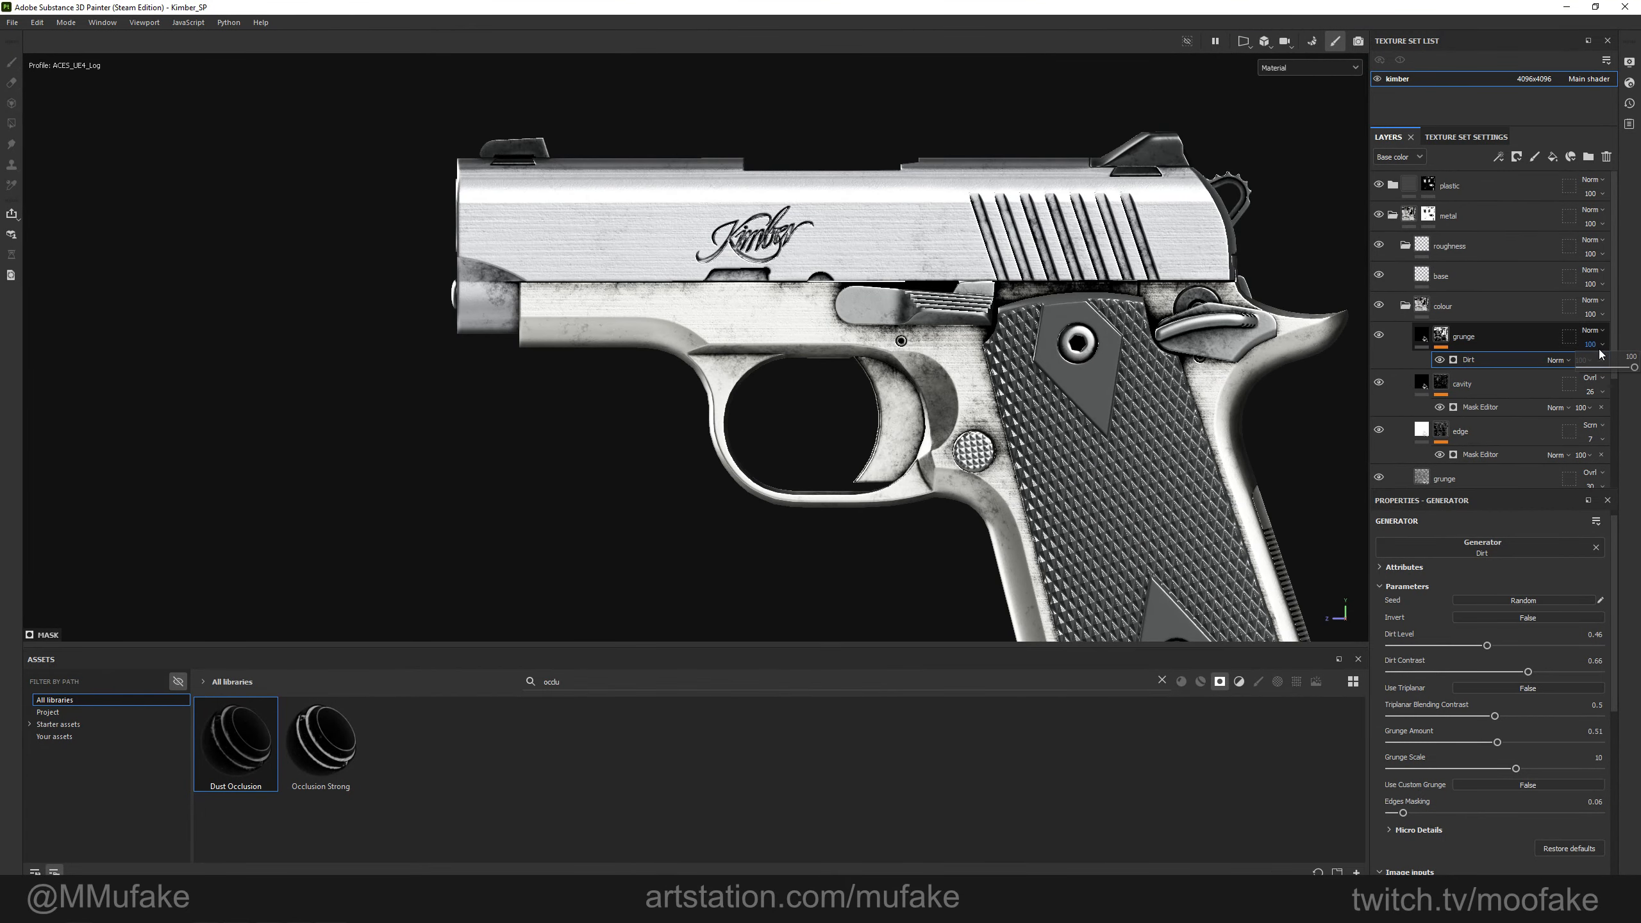
Try the grunge layer at 51 opacity and check the dirt in base colour and material views.
drag(1595, 368, 1610, 375)
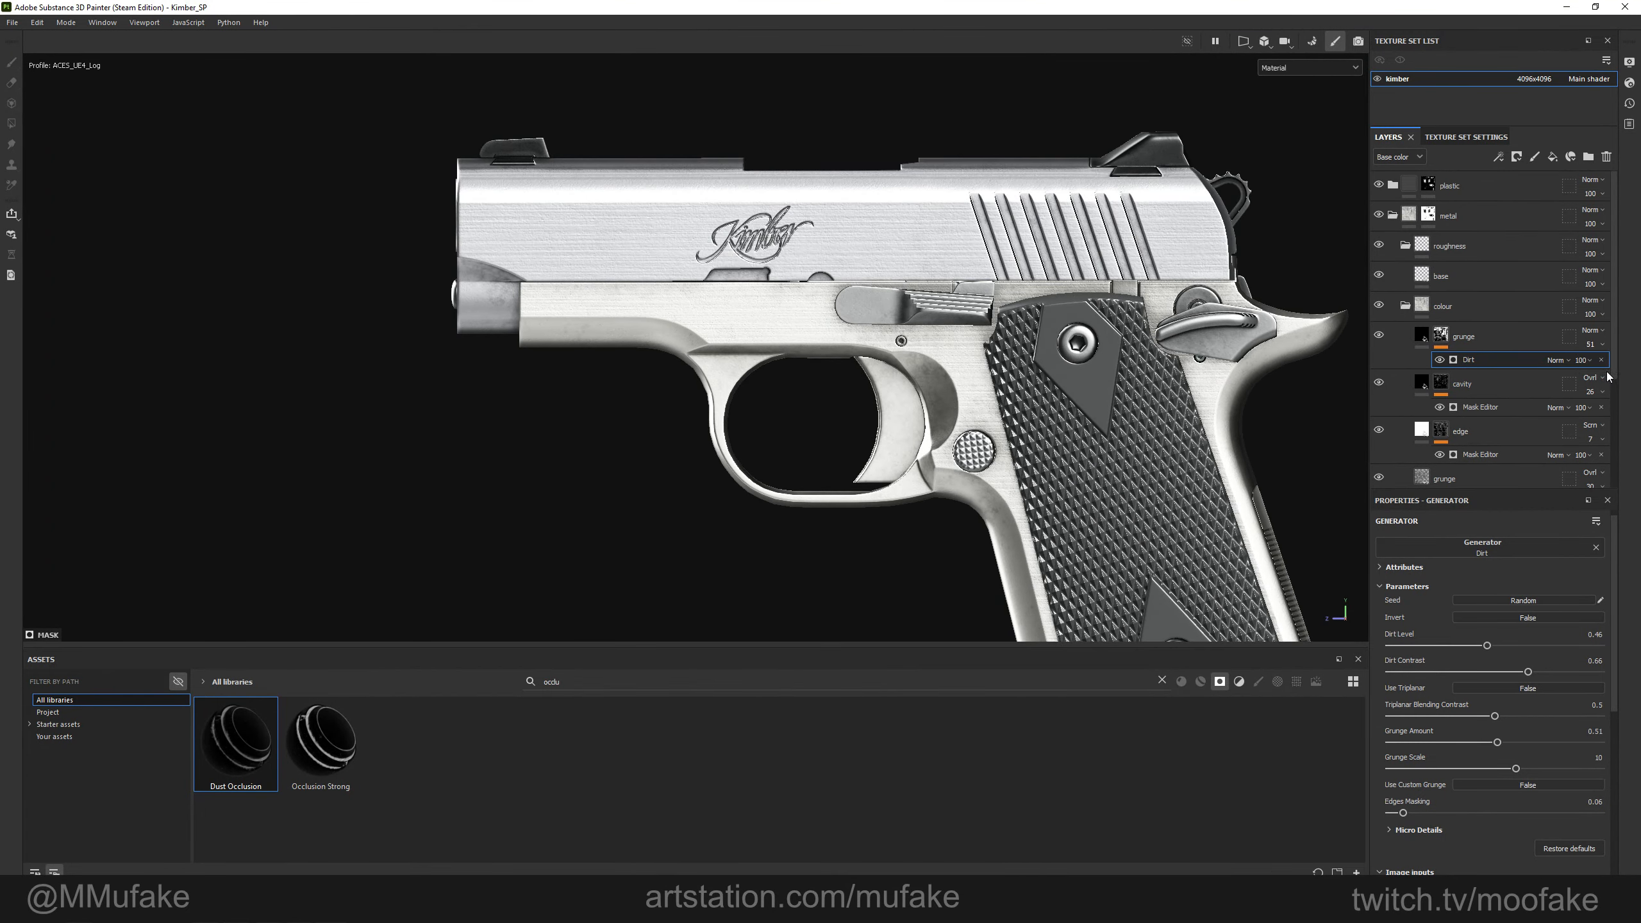
key(c)
alt+drag(1121, 329, 1236, 351)
key(m)
scroll(835, 370, up, 3)
alt+drag(752, 320, 484, 400)
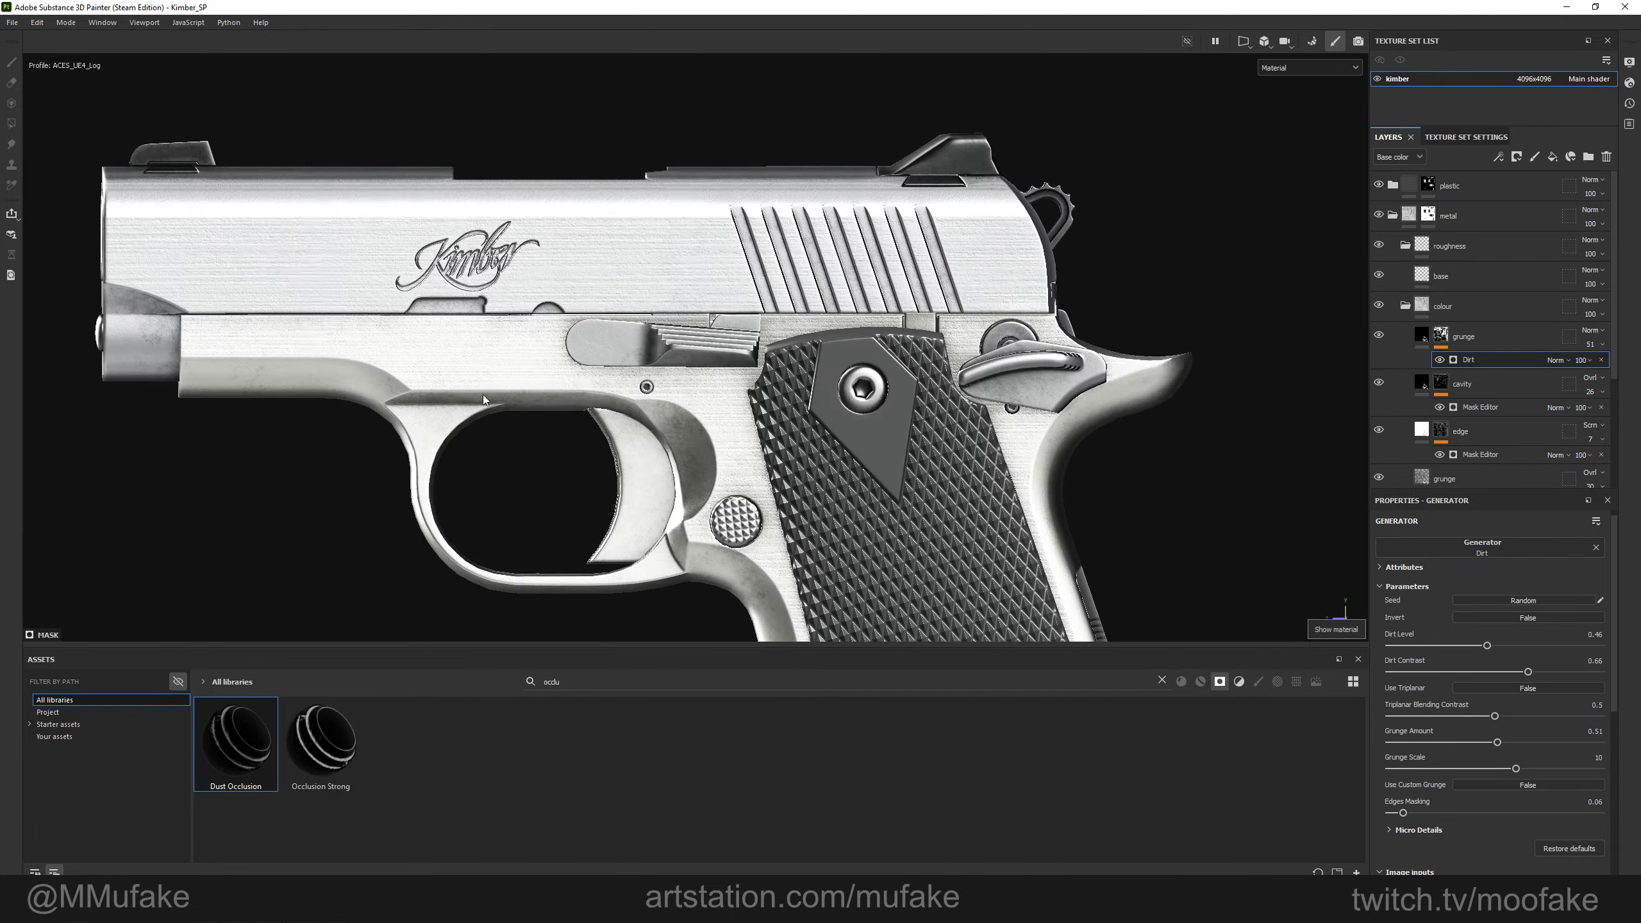
scroll(486, 400, up, 2)
alt+drag(827, 313, 742, 343)
key(c)
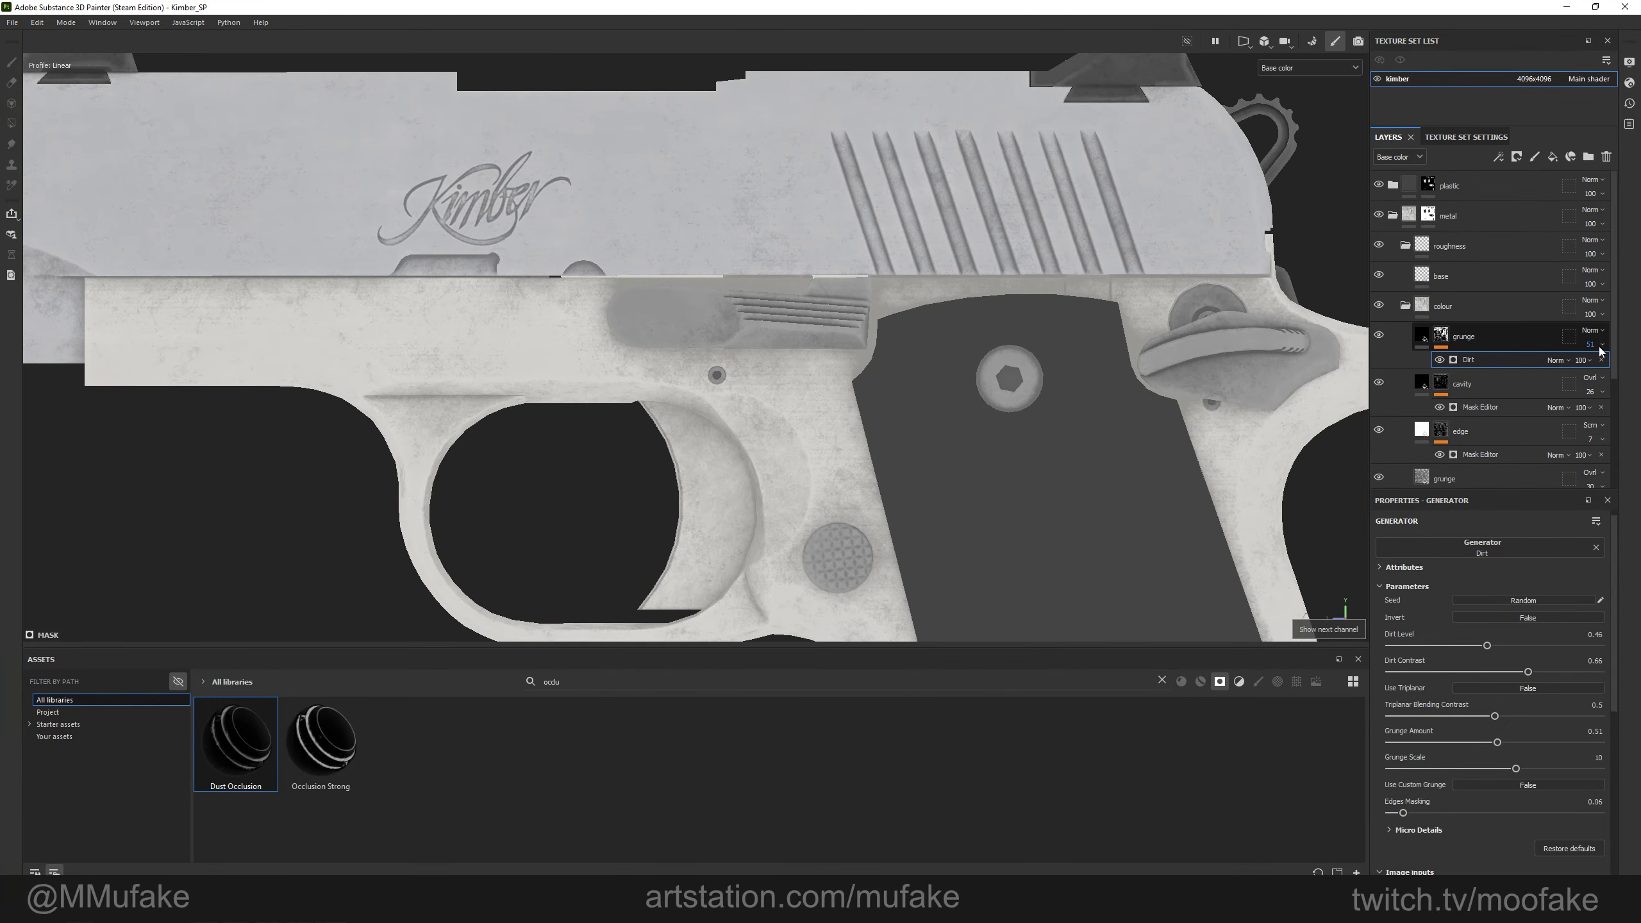
Try different blend modes for the grunge layer at full opacity, settle on Soft light and lower the layer's opacity.
drag(1619, 370, 1639, 368)
click(1597, 333)
click(1597, 341)
scroll(1593, 334, down, 2)
scroll(1593, 335, down, 4)
scroll(1593, 333, up, 2)
scroll(1593, 333, up, 4)
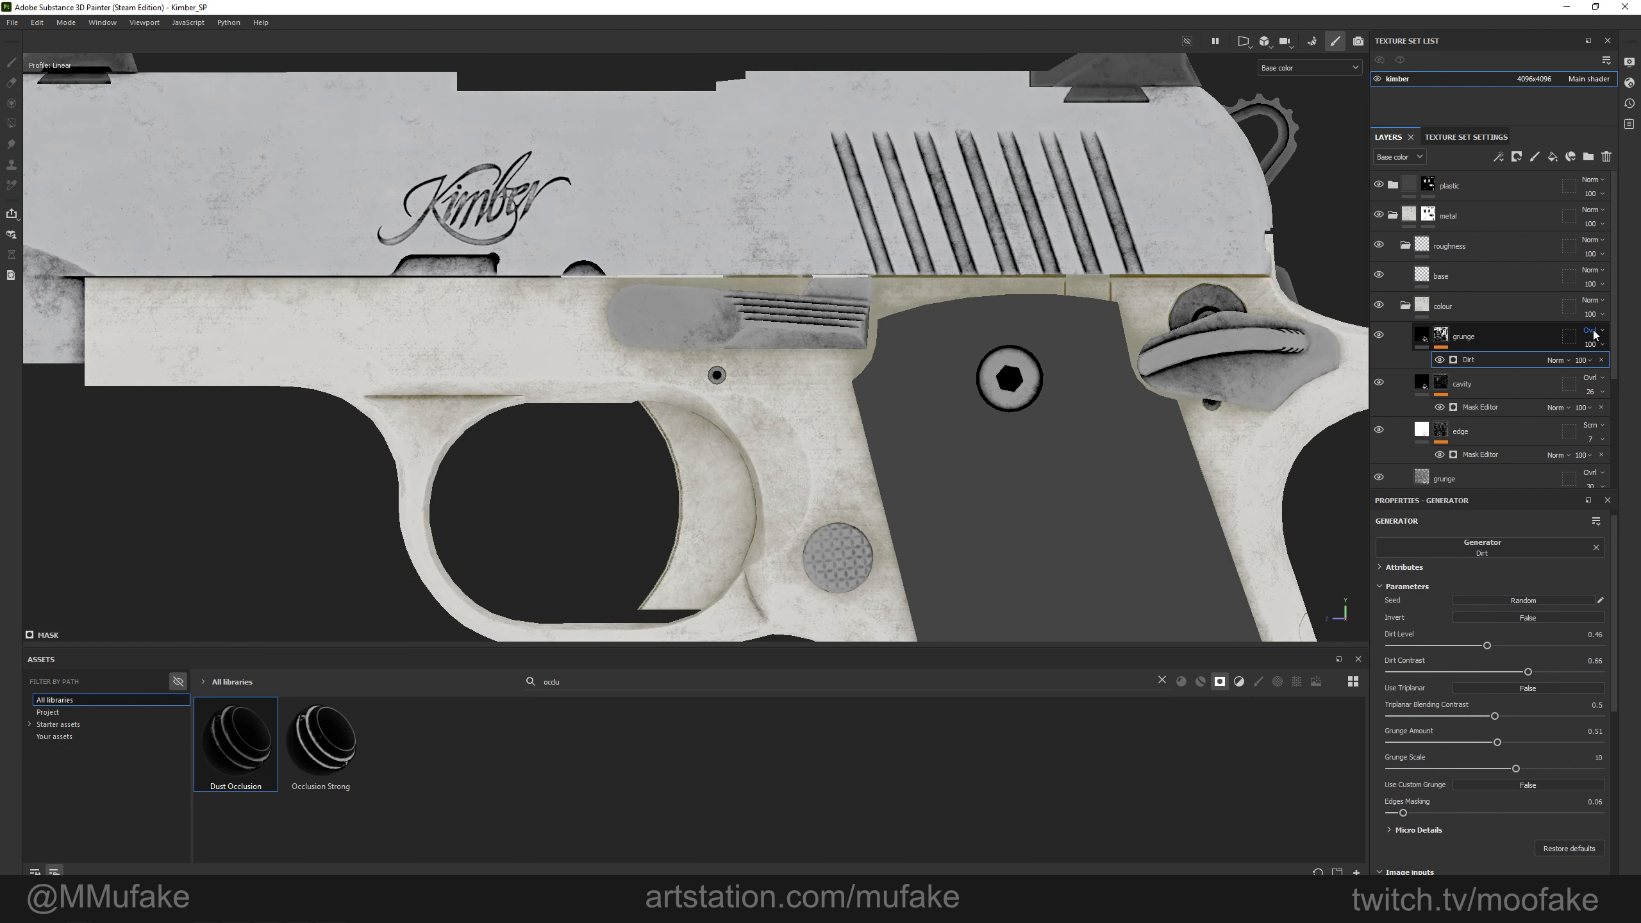
scroll(1594, 332, up, 2)
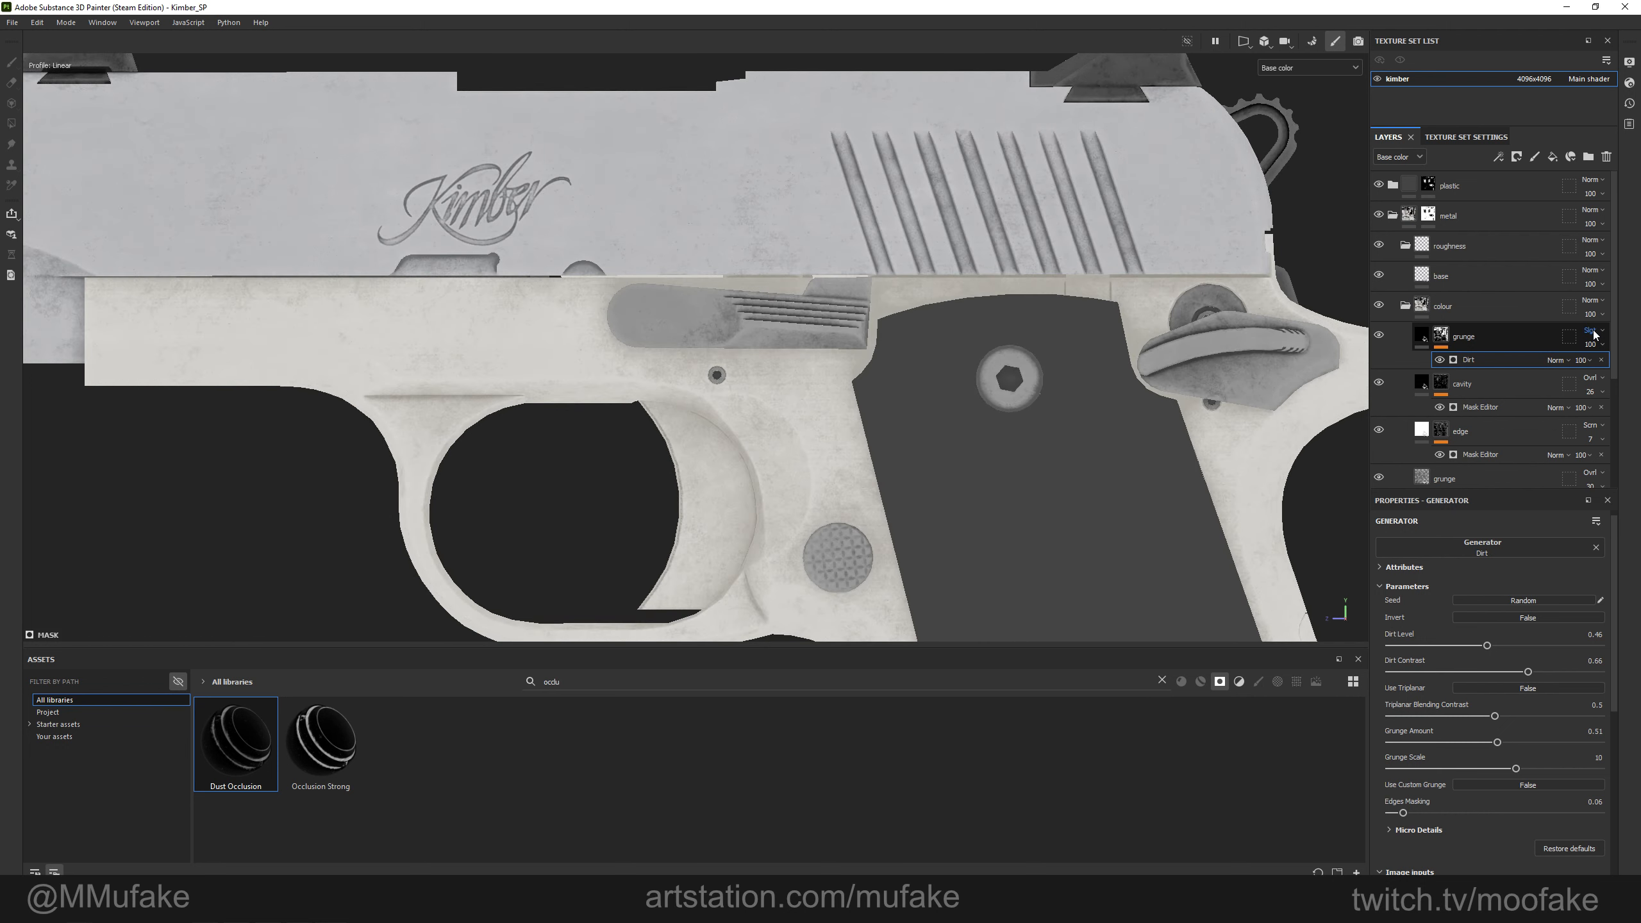
click(1602, 345)
drag(1603, 367, 1614, 368)
Compare the metal with the grunge layer hidden and shown in the material view.
scroll(936, 343, down, 3)
mouse_move(911, 349)
alt+mouse_down()
mouse_move(993, 314)
mouse_move(1041, 323)
mouse_move(905, 350)
alt+mouse_up()
key(m)
scroll(905, 349, up, 3)
shift+right_drag(740, 394, 821, 387)
scroll(821, 388, down, 2)
alt+drag(821, 388, 881, 417)
click(1380, 334)
click(1380, 334)
click(1380, 334)
click(1379, 335)
Check the soft-light grunge on both sides of the pistol and compare it with full layer opacity.
alt+drag(1056, 252, 809, 367)
key(c)
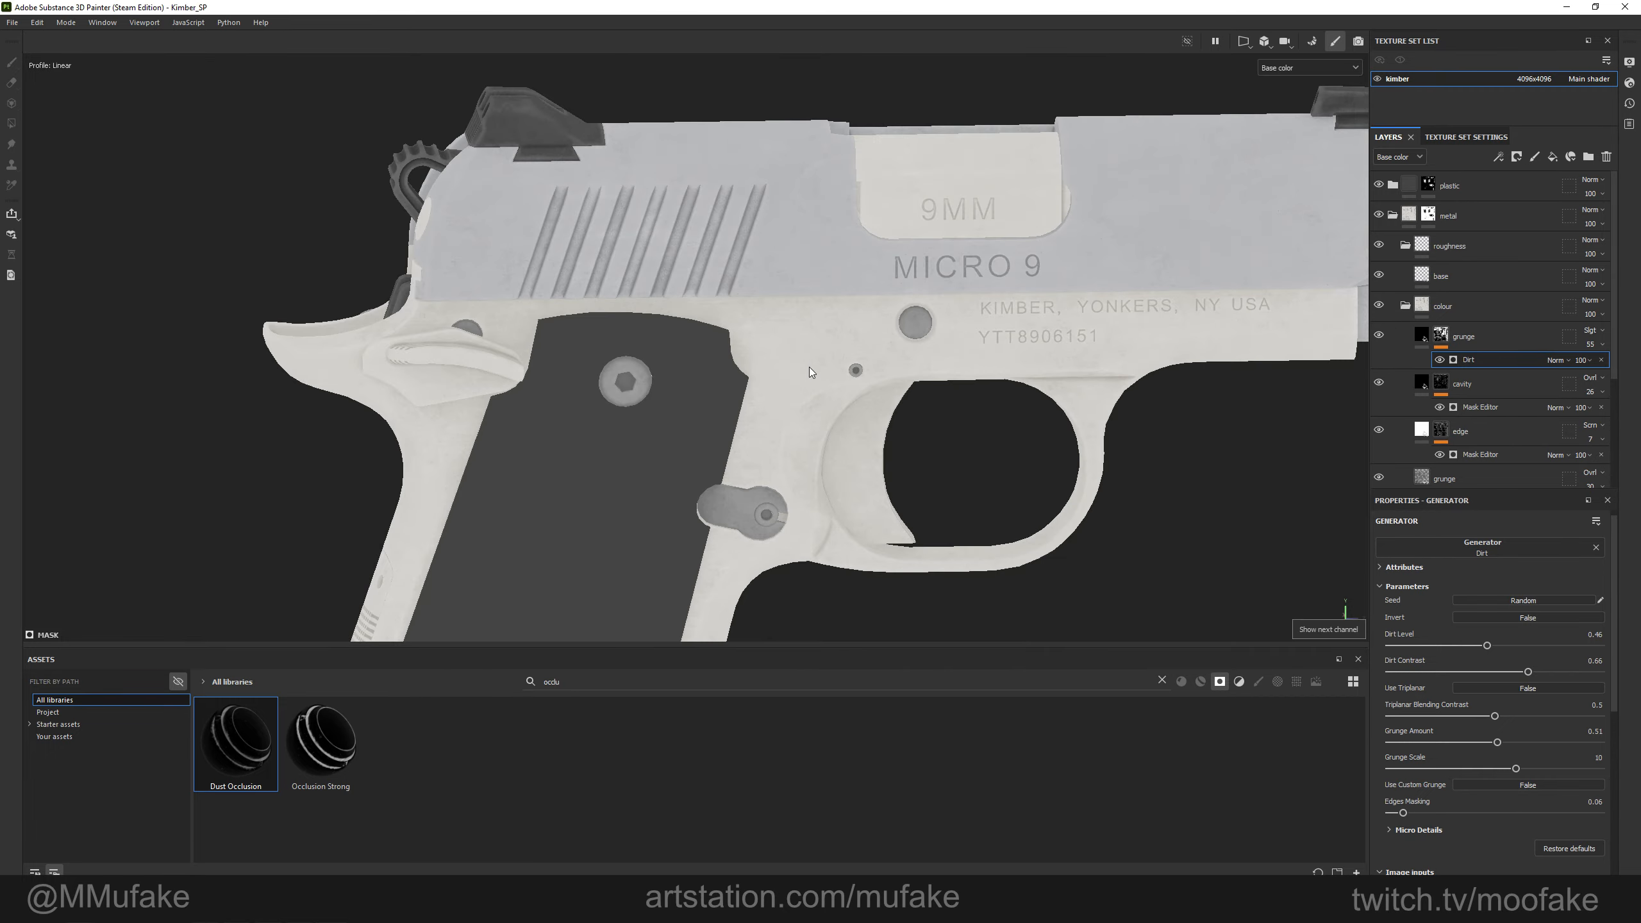
alt+right_drag(809, 367, 1056, 276)
key(m)
alt+drag(1244, 314, 836, 294)
alt+drag(837, 294, 802, 317)
scroll(802, 317, down, 1)
alt+middle_drag(802, 317, 852, 323)
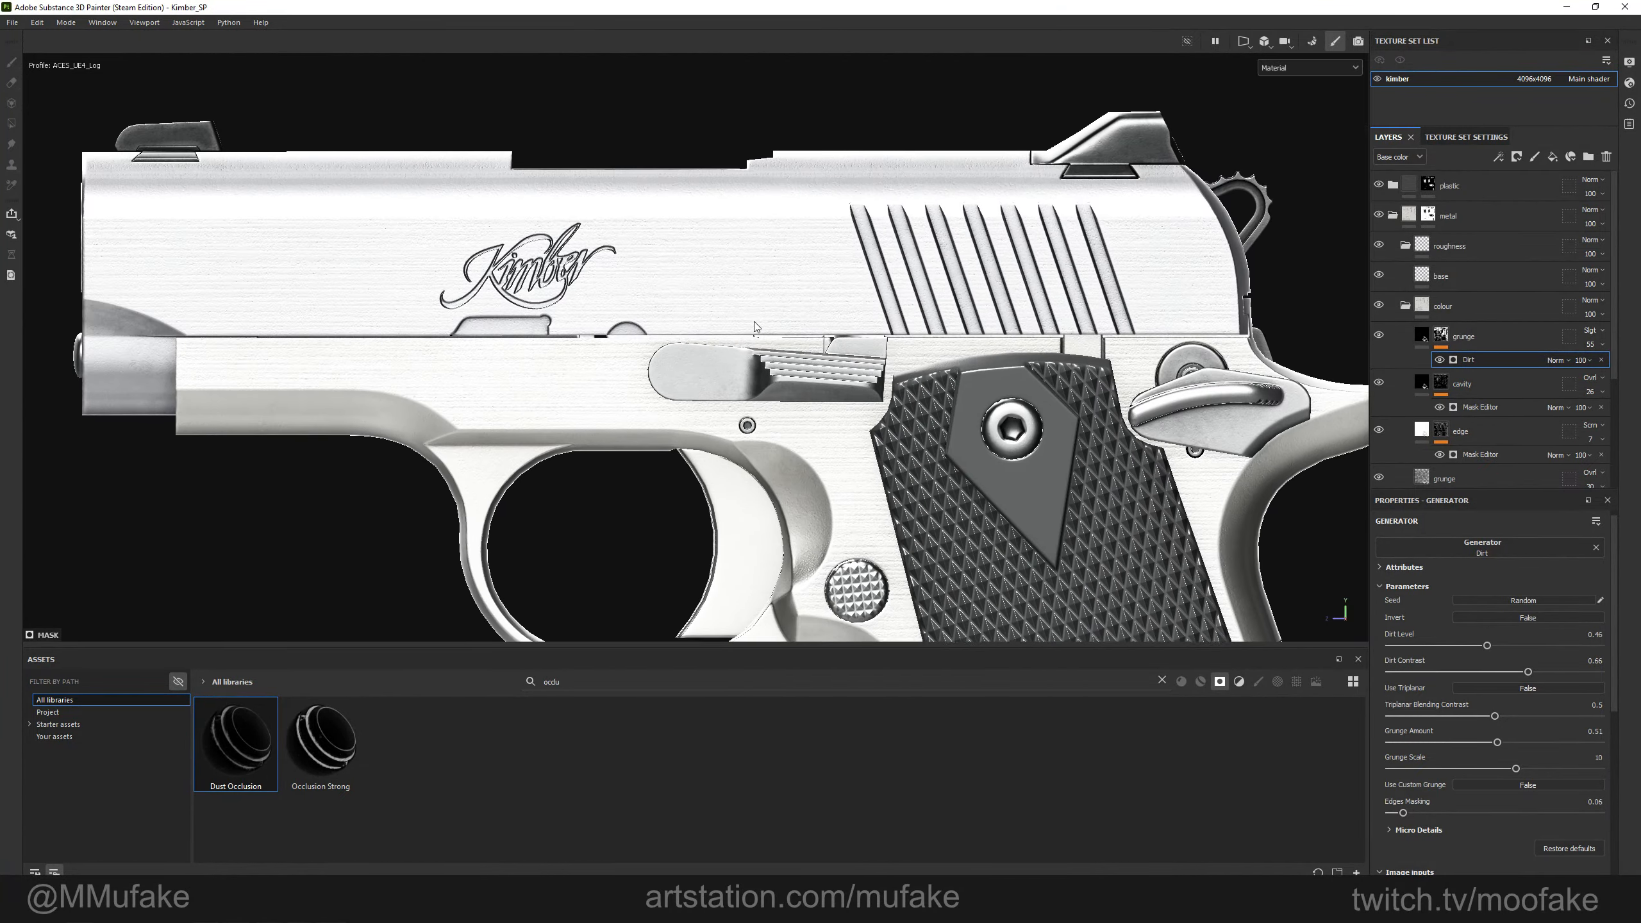
scroll(853, 323, up, 2)
click(1589, 347)
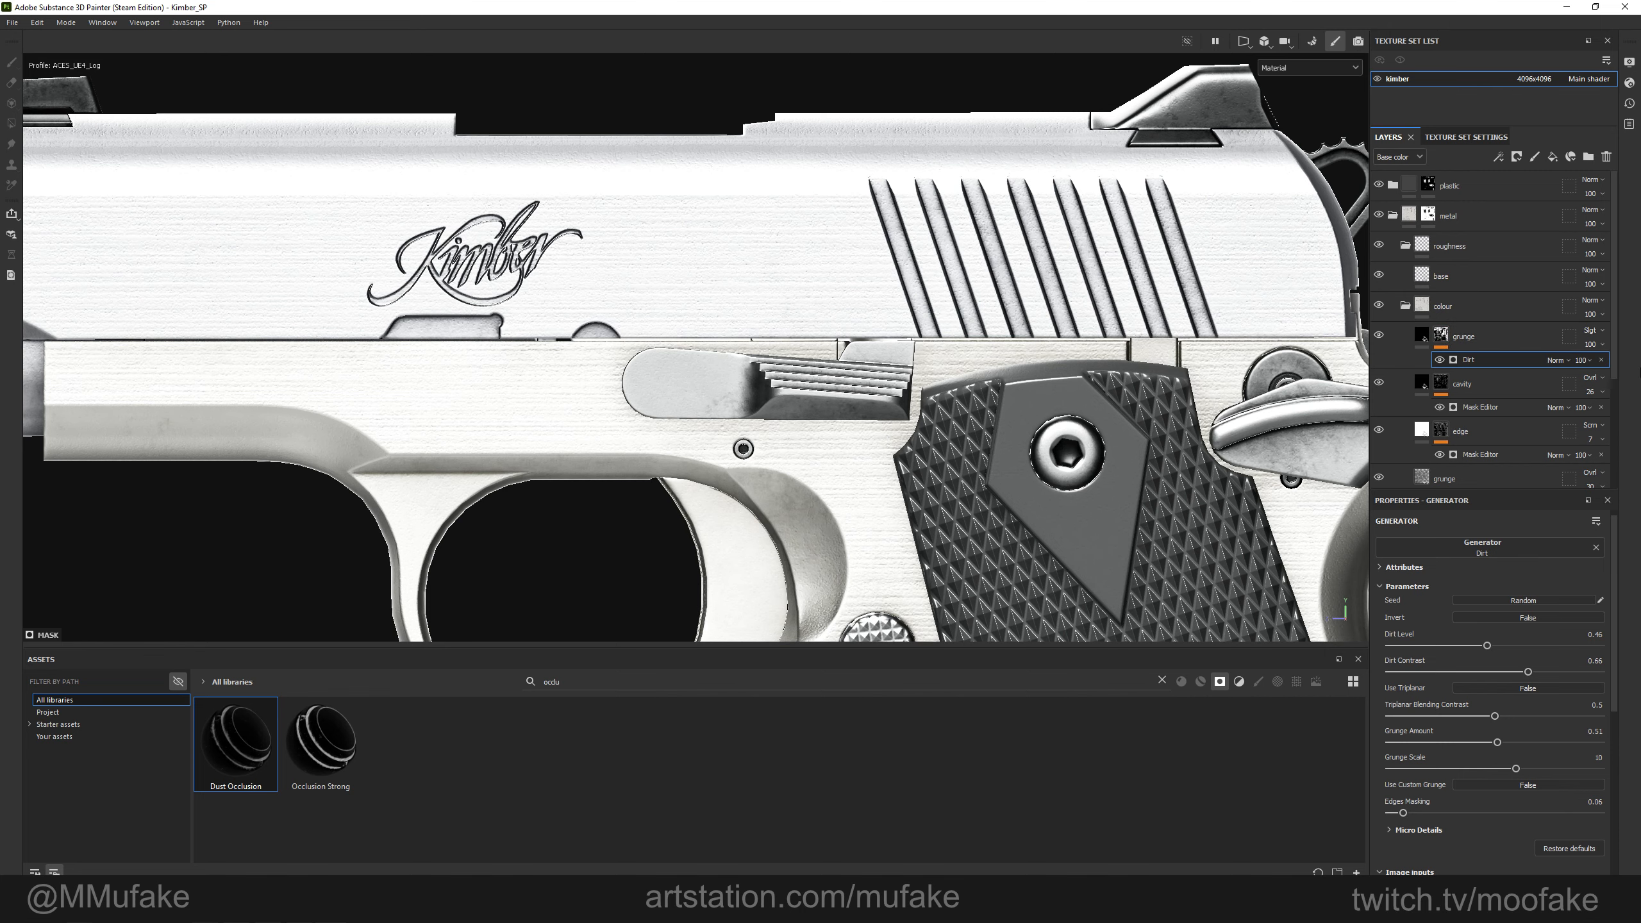
scroll(1218, 404, down, 1)
alt+middle_drag(1219, 412, 1114, 291)
alt+drag(1114, 291, 1100, 298)
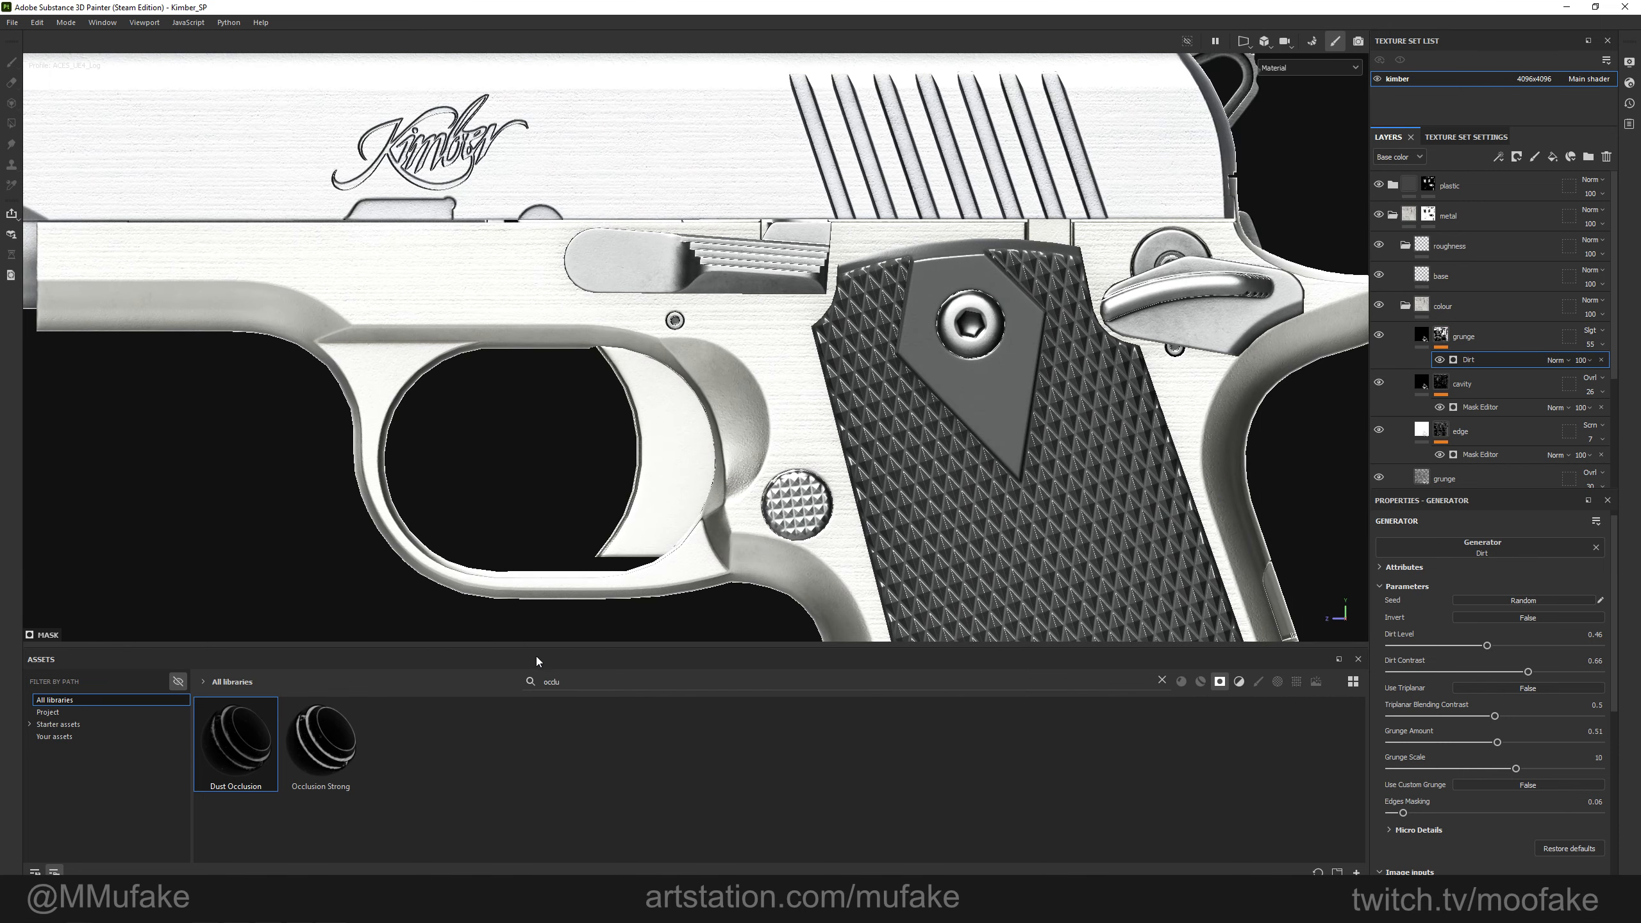
Clear the search filter in the asset library and inspect the whole grip.
key(BackSpace)
scroll(840, 446, down, 3)
alt+middle_drag(899, 421, 830, 300)
alt+drag(829, 301, 796, 307)
alt+middle_drag(796, 308, 793, 282)
alt+shift+drag(793, 282, 869, 214)
Darken the base colour of the base fill layer in the plastic material's col folder.
click(1405, 305)
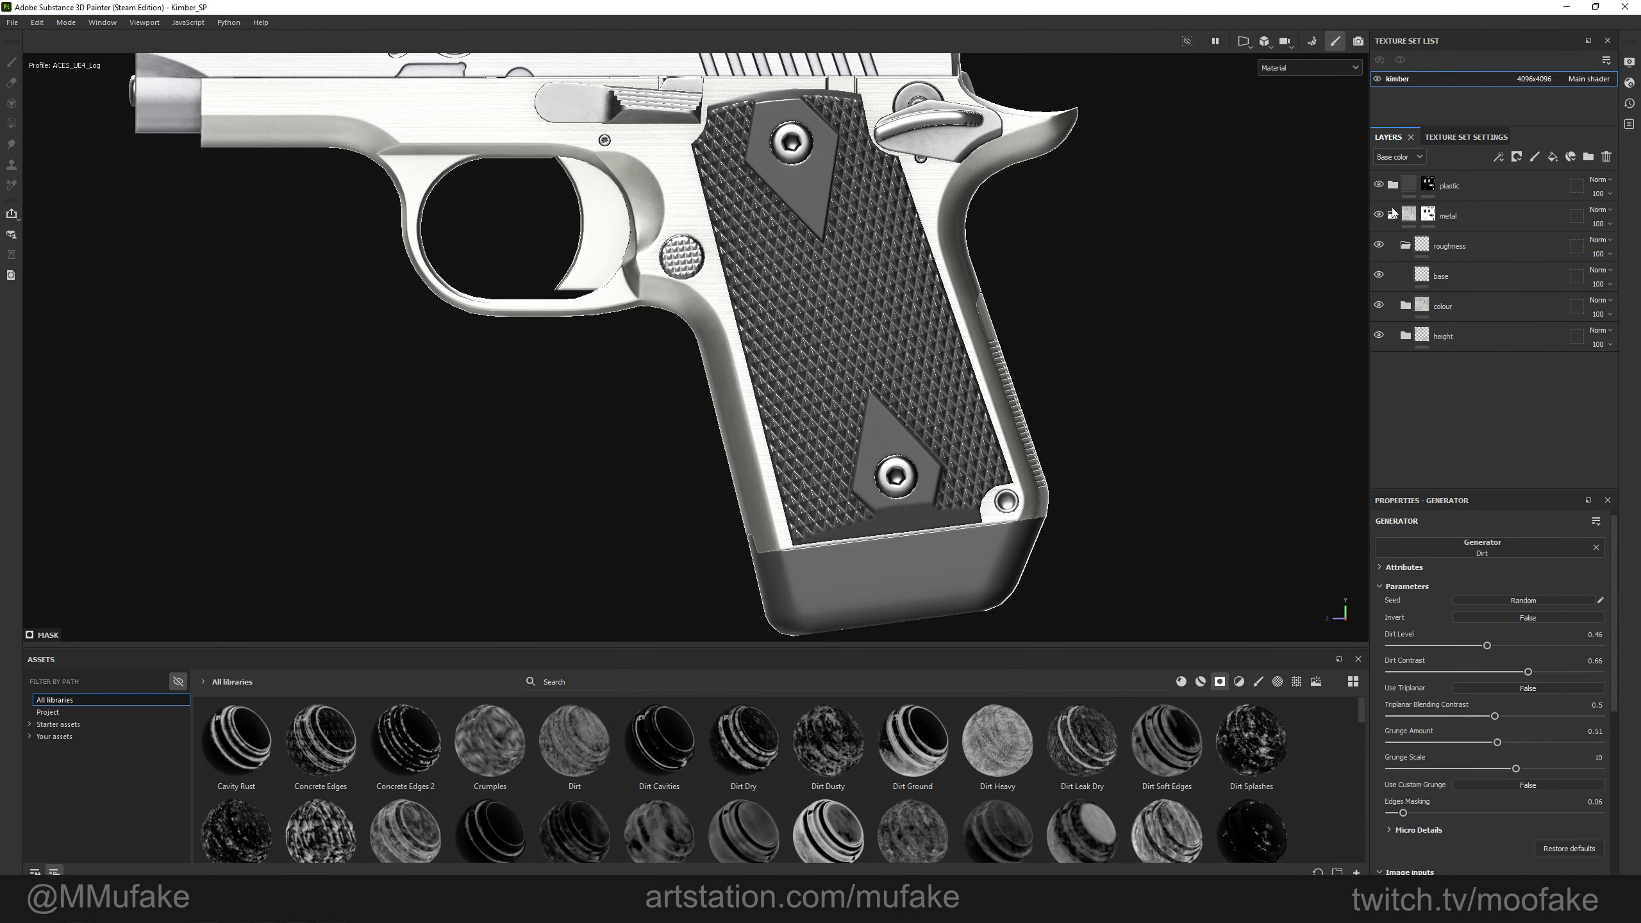
click(1393, 215)
click(1393, 185)
click(1405, 245)
click(1442, 277)
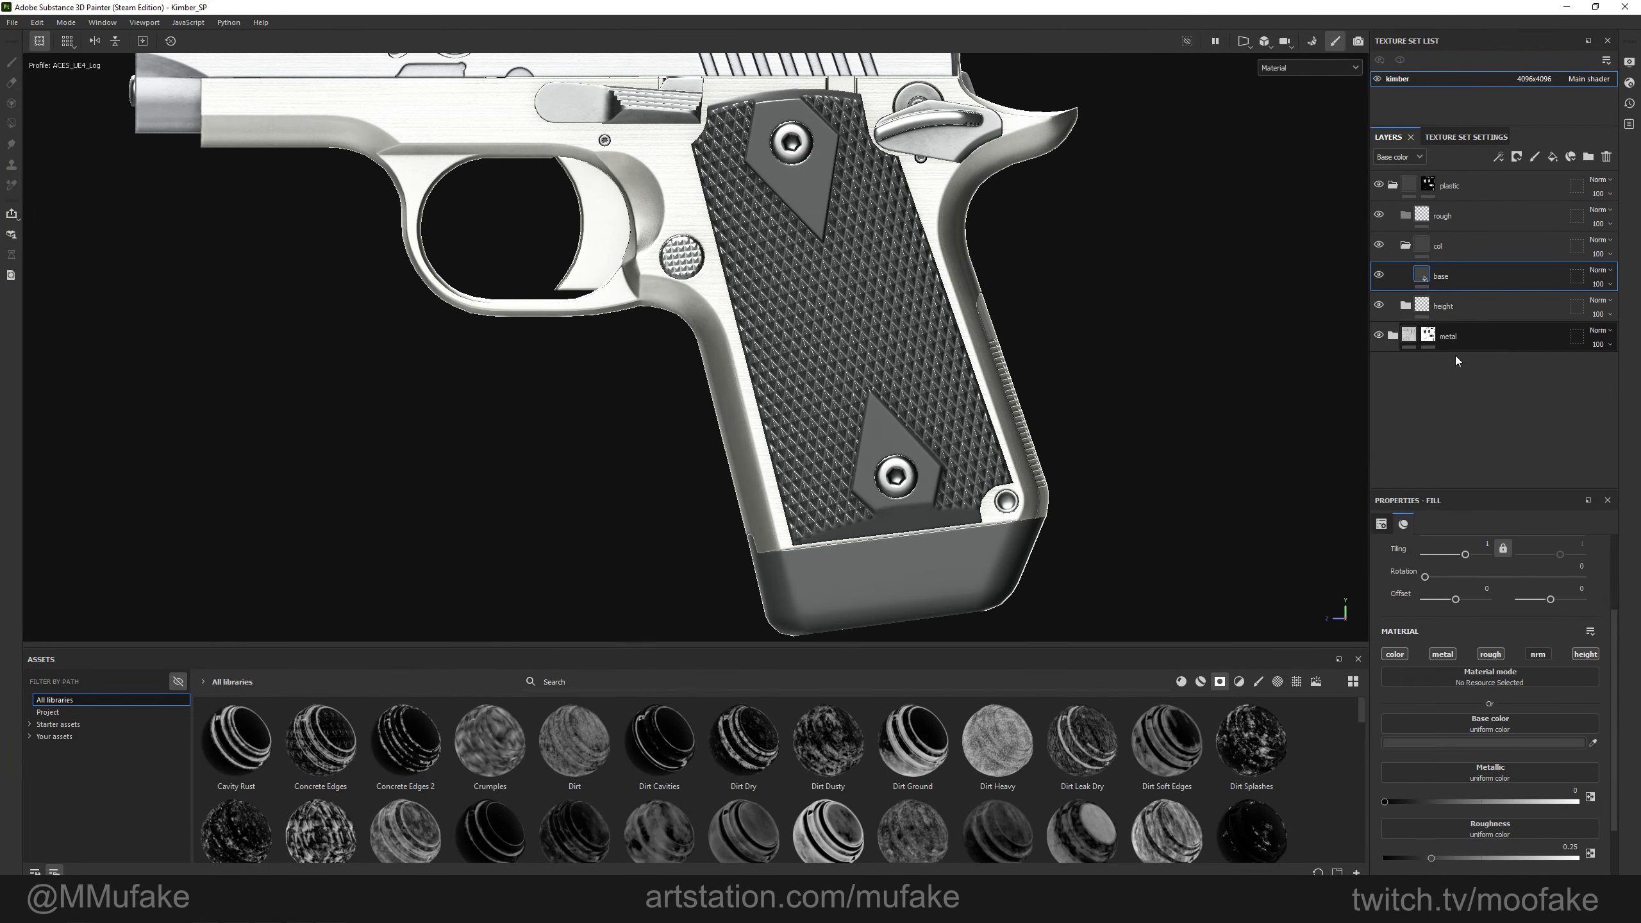
click(1419, 745)
drag(1433, 797, 1432, 798)
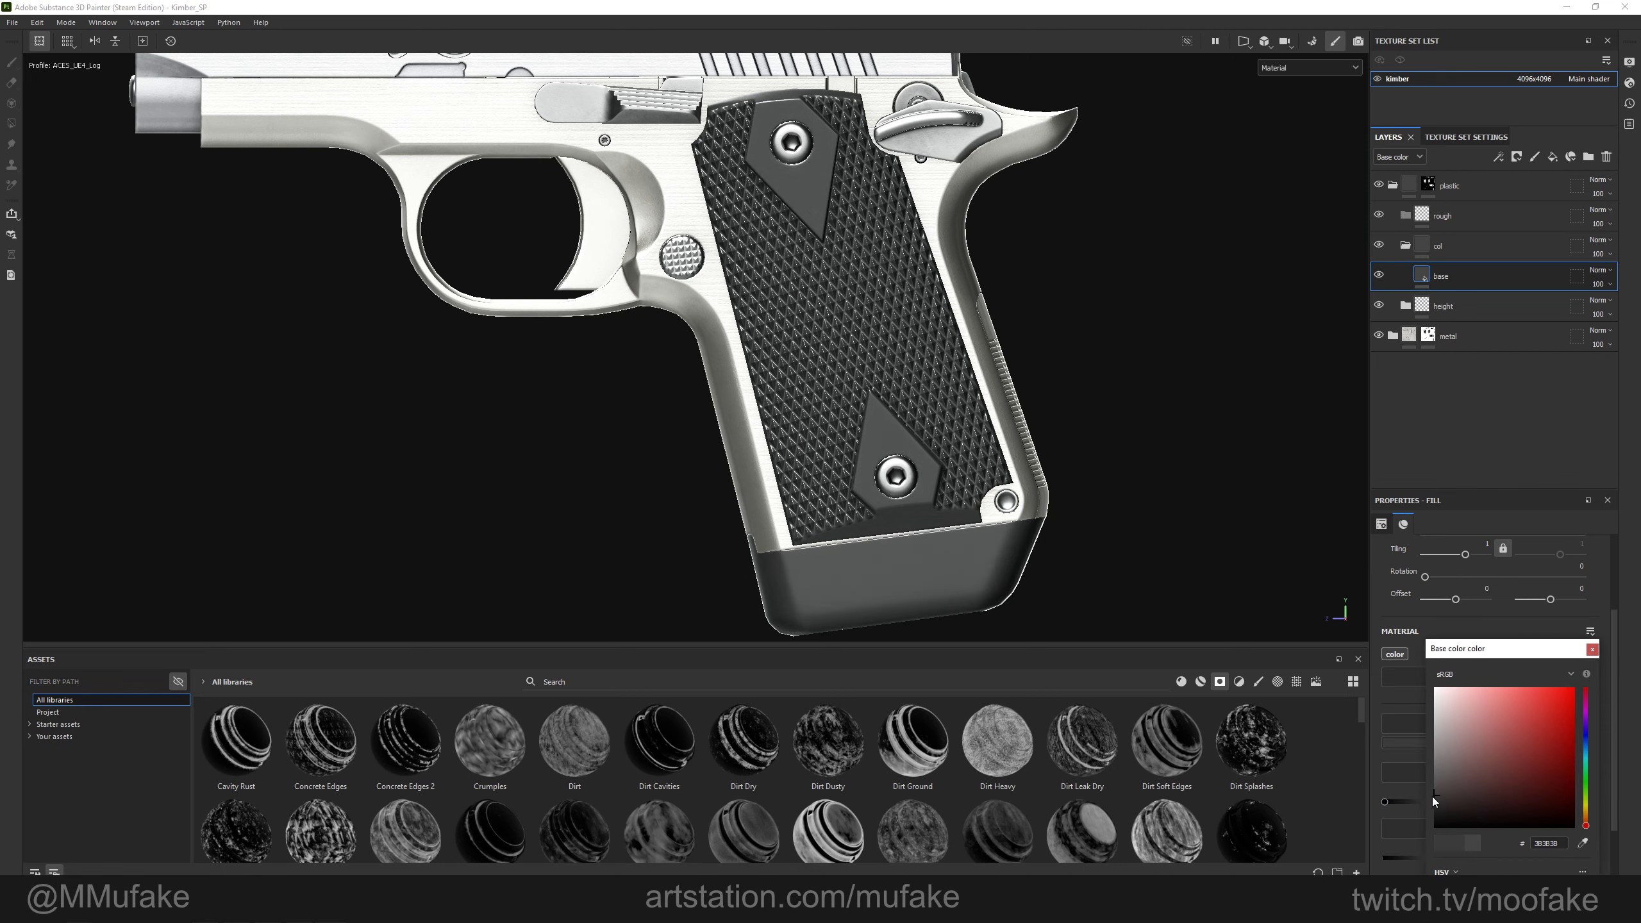
alt+right_drag(1087, 433, 863, 396)
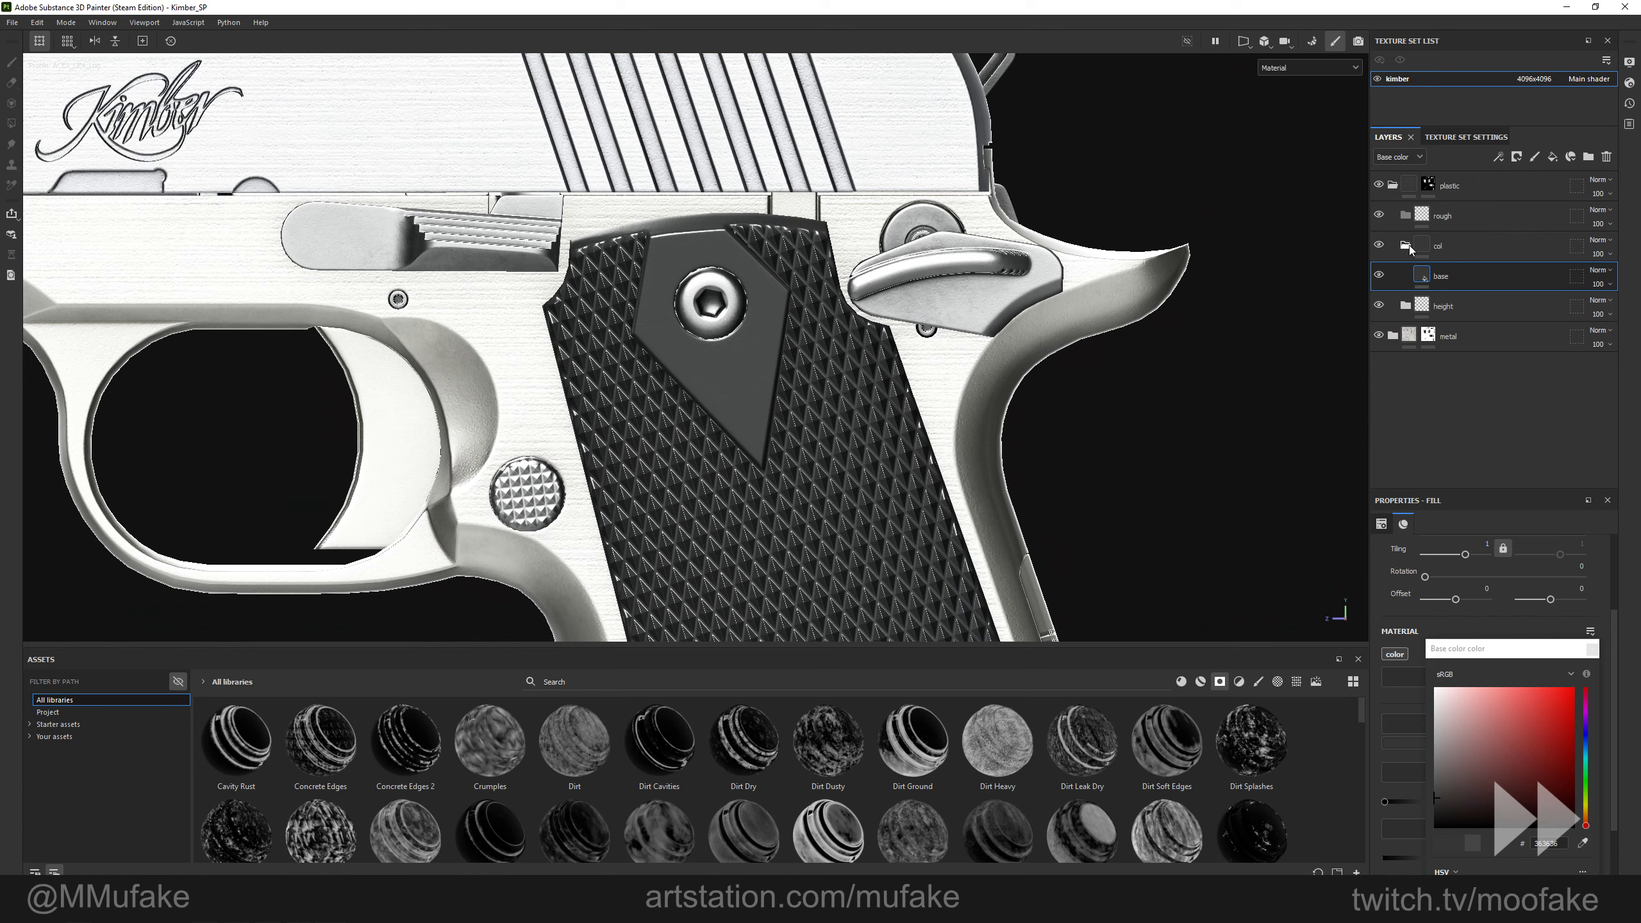
Add the small block just above the grip to the metal's dark layer mask with polygon fill.
click(1405, 306)
scroll(1502, 393, down, 3)
click(1442, 414)
click(12, 124)
click(794, 208)
key(1)
Check the darkened block above the grip and the surrounding parts in metallic, base colour and material views.
mouse_move(904, 414)
alt+mouse_down()
mouse_move(743, 388)
mouse_move(930, 425)
mouse_move(930, 401)
alt+mouse_up()
alt+middle_drag(646, 453, 1034, 394)
key(c)
key(c)
key(m)
alt+middle_drag(1016, 337, 839, 425)
key(c)
key(c)
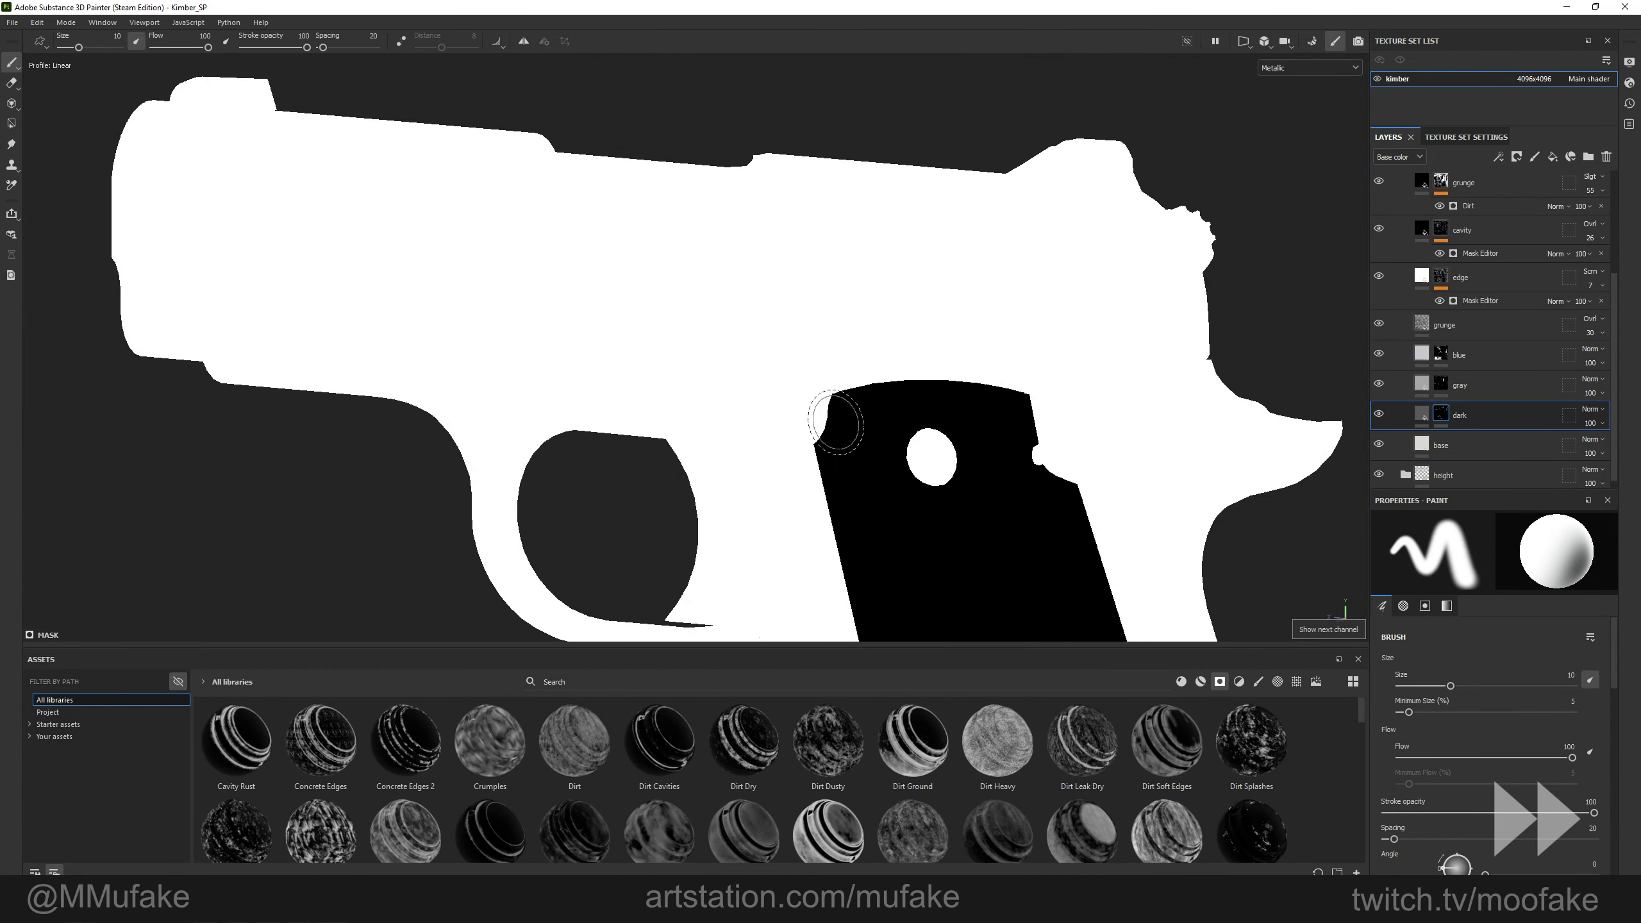
key(c)
click(1290, 67)
click(1299, 124)
alt+drag(1260, 181, 839, 294)
alt+right_drag(839, 294, 801, 401)
alt+drag(802, 427, 525, 357)
scroll(756, 351, up, 5)
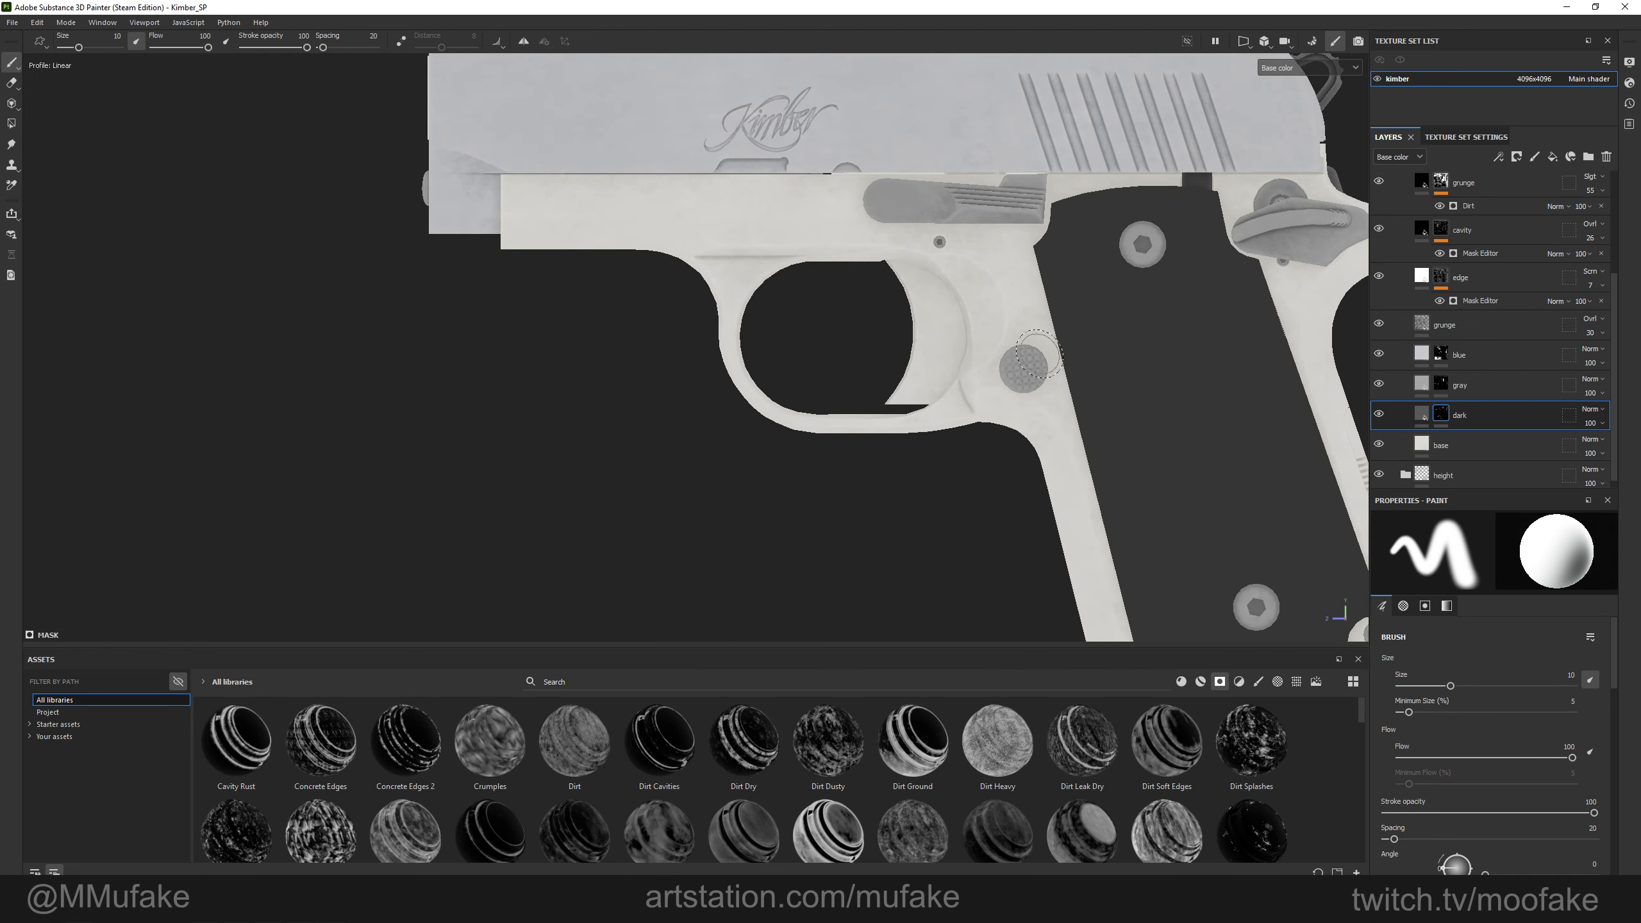
key(m)
scroll(1403, 298, up, 1)
Add a fill layer named "grip anchor" above the diamond pattern in the plastic material's height folder.
click(1406, 191)
click(1394, 216)
click(1395, 186)
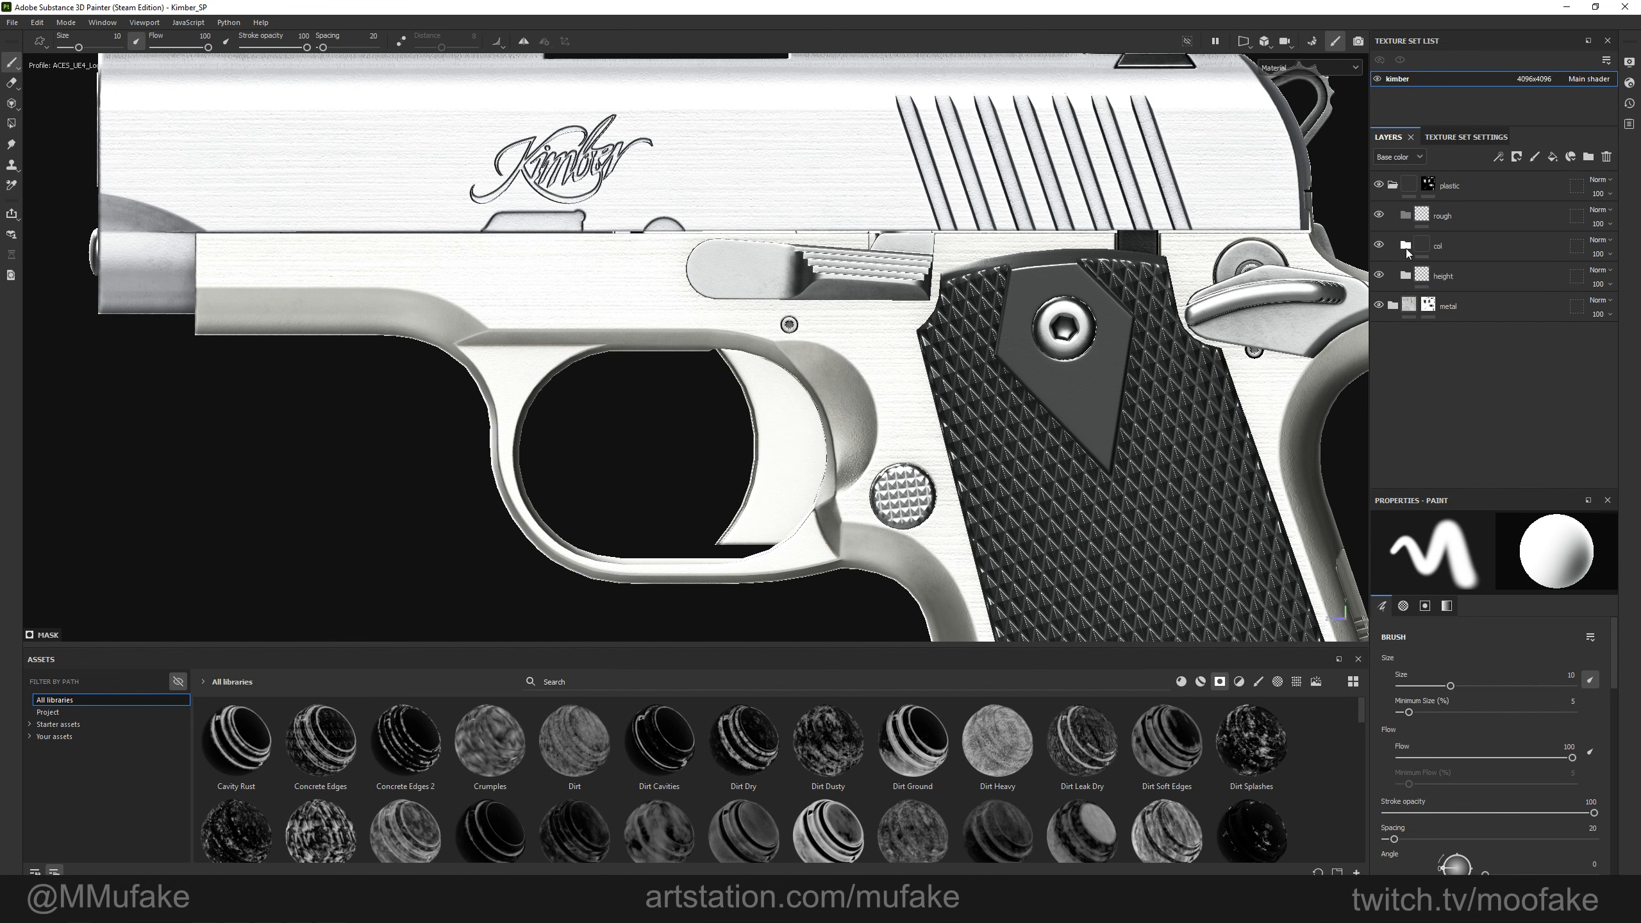
click(1405, 276)
middle_drag(1083, 402, 975, 372)
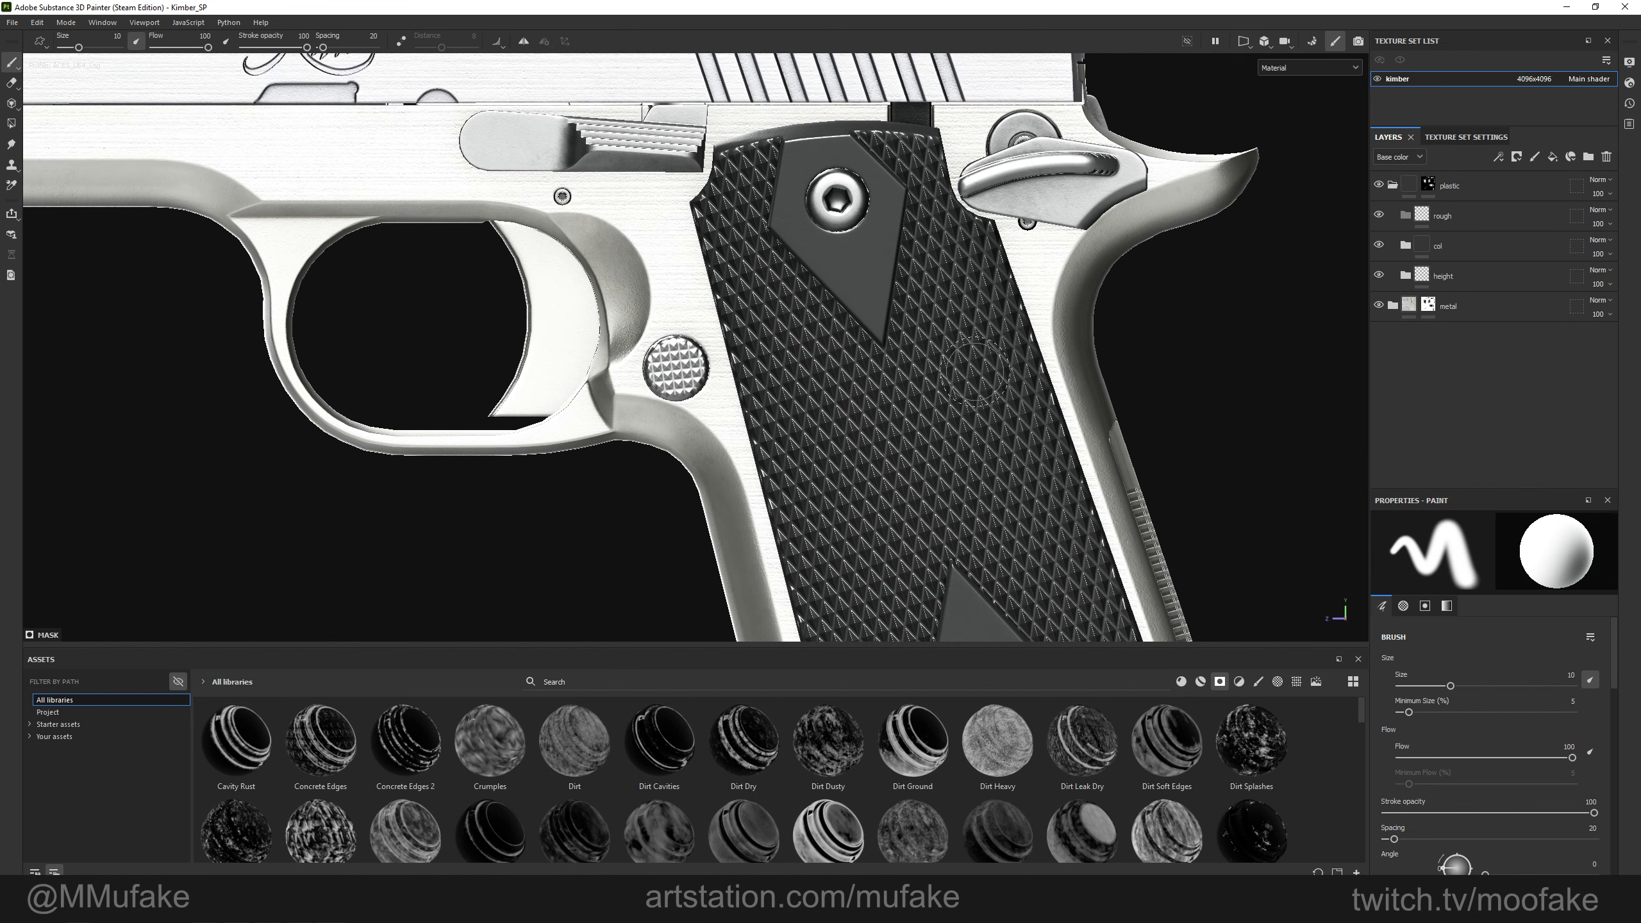
click(1405, 276)
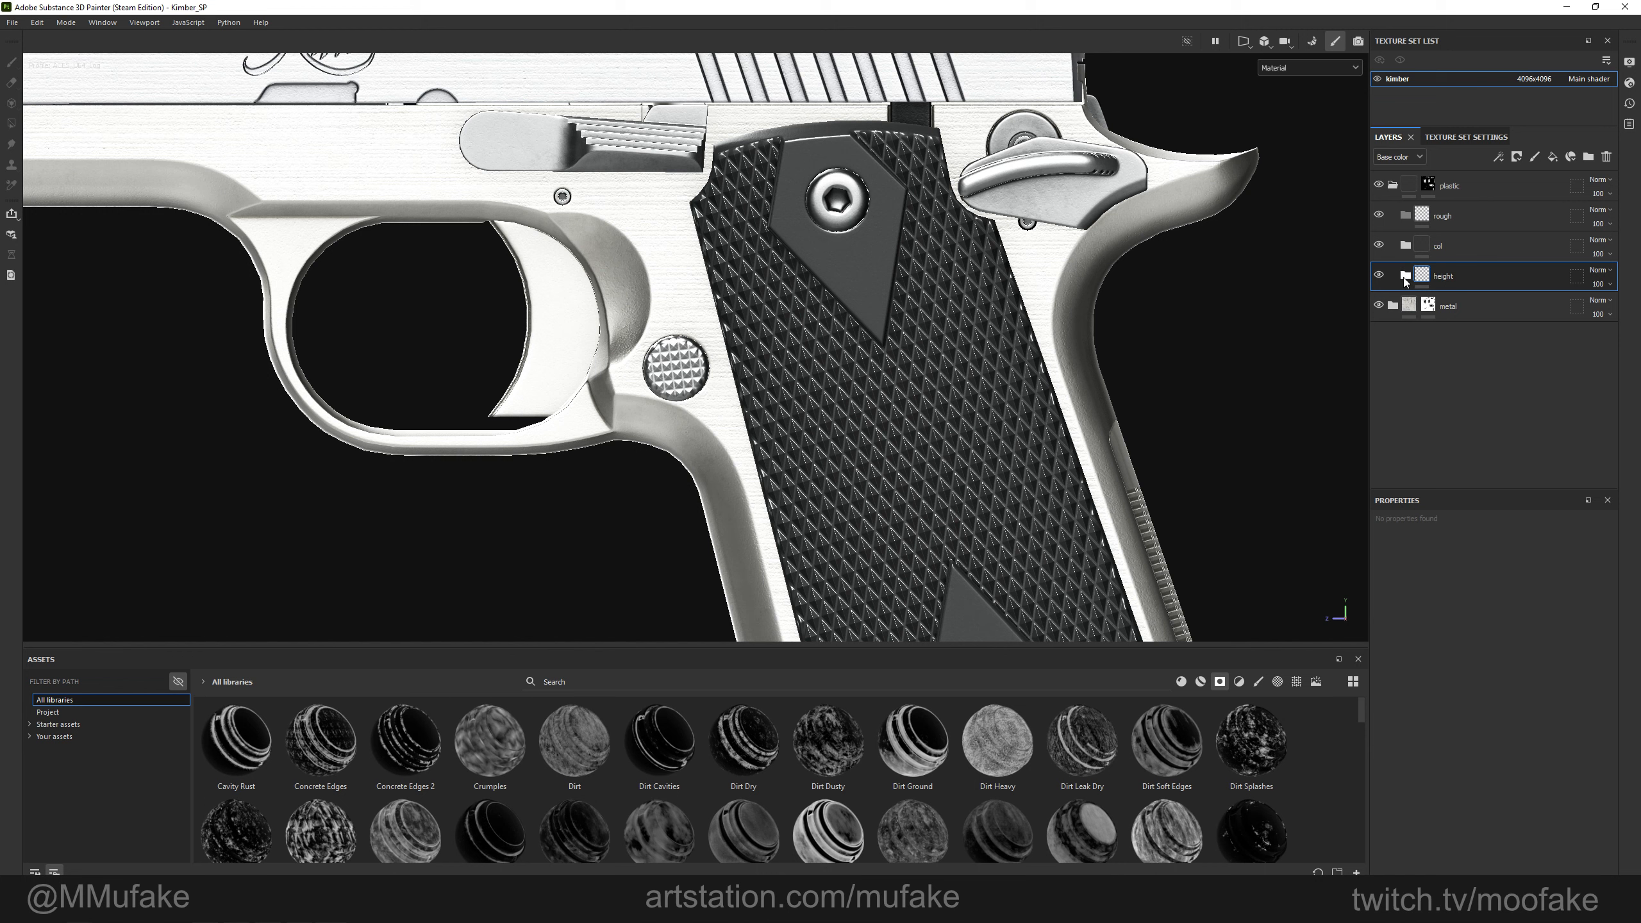
click(1405, 276)
click(1476, 306)
click(1553, 157)
double_click(1450, 307)
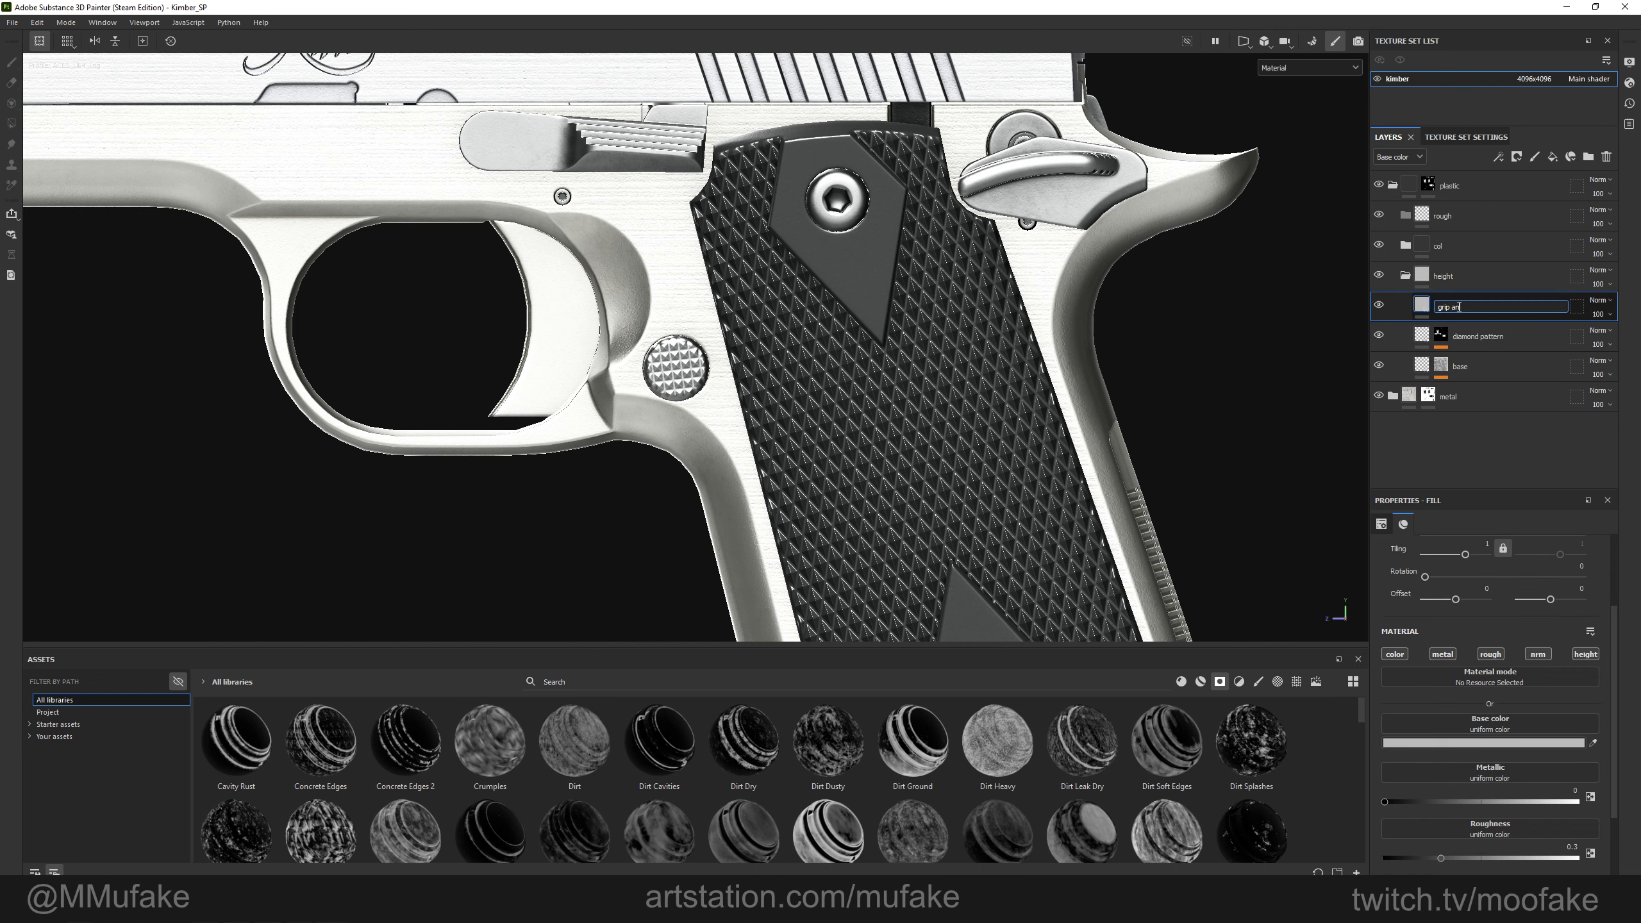
key(Return)
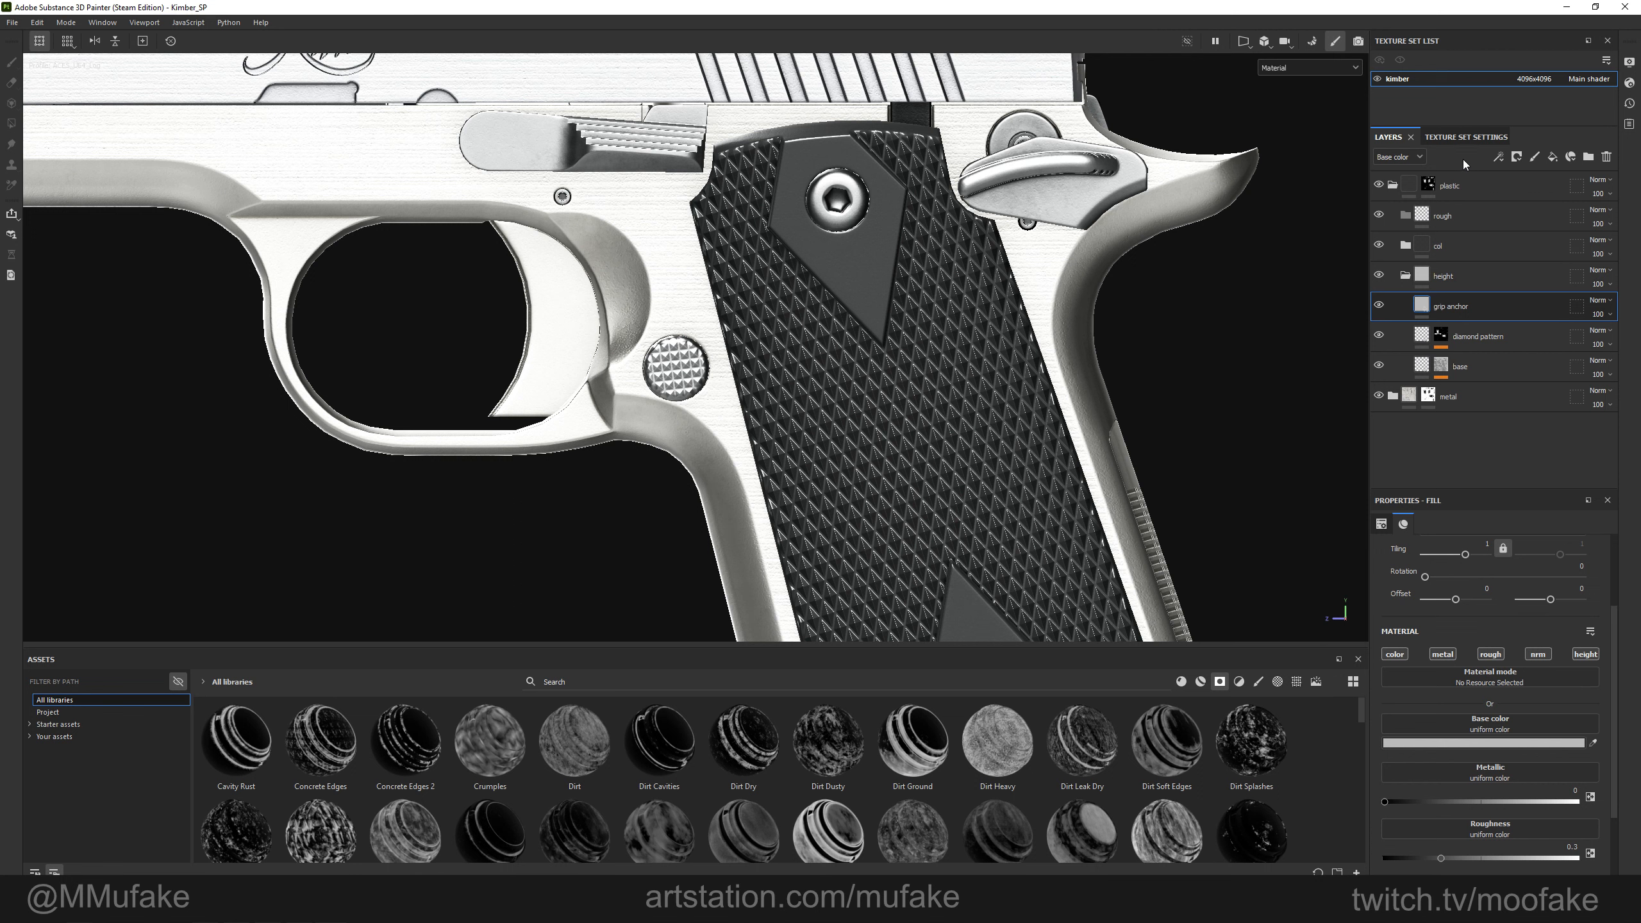
Limit the grip anchor layer to the height channel, set its height blending to Passthrough and add an anchor point.
click(1591, 655)
click(1395, 225)
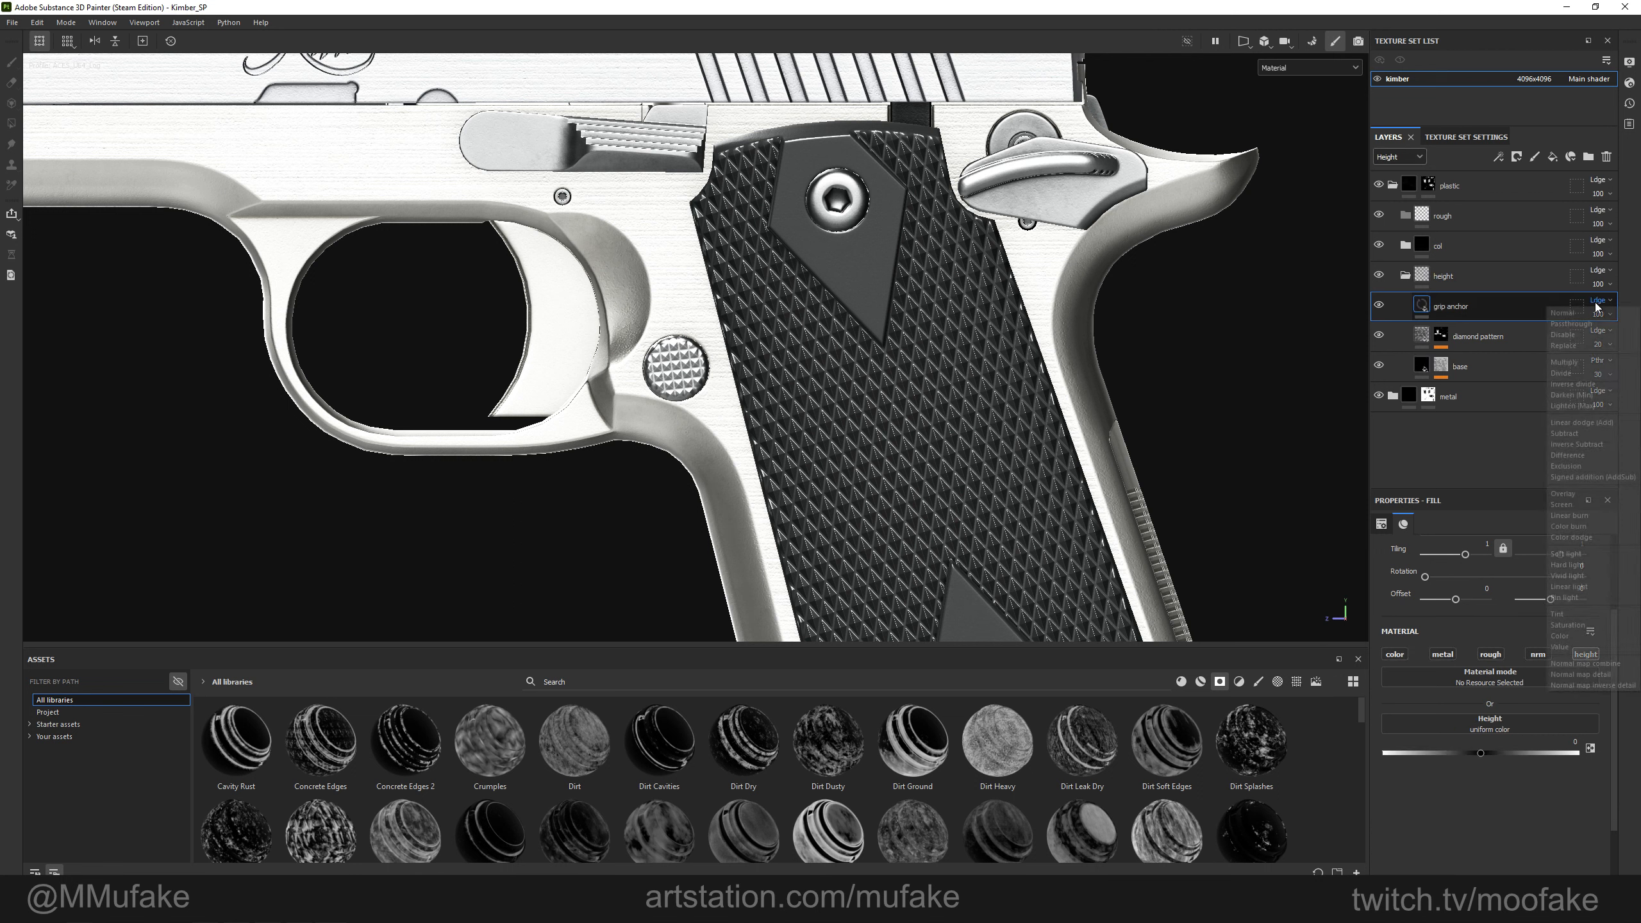
right_click(1448, 302)
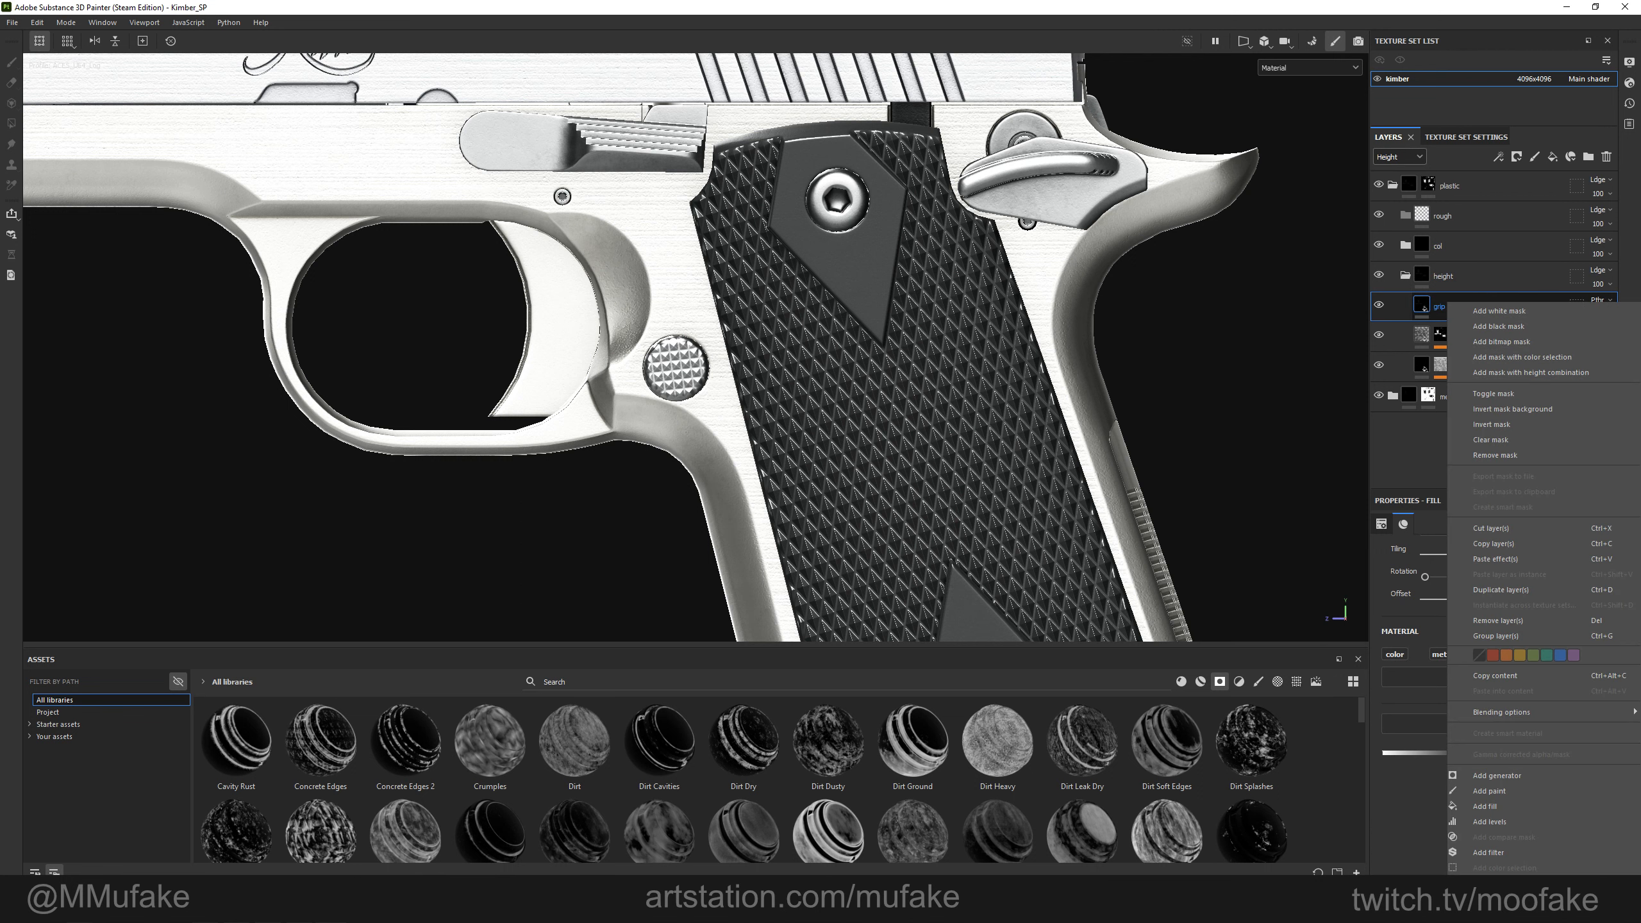
click(1497, 883)
Copy the cavity and edge layers from the metal's colour folder into the plastic's col folder above its base layer.
click(1406, 278)
click(1408, 248)
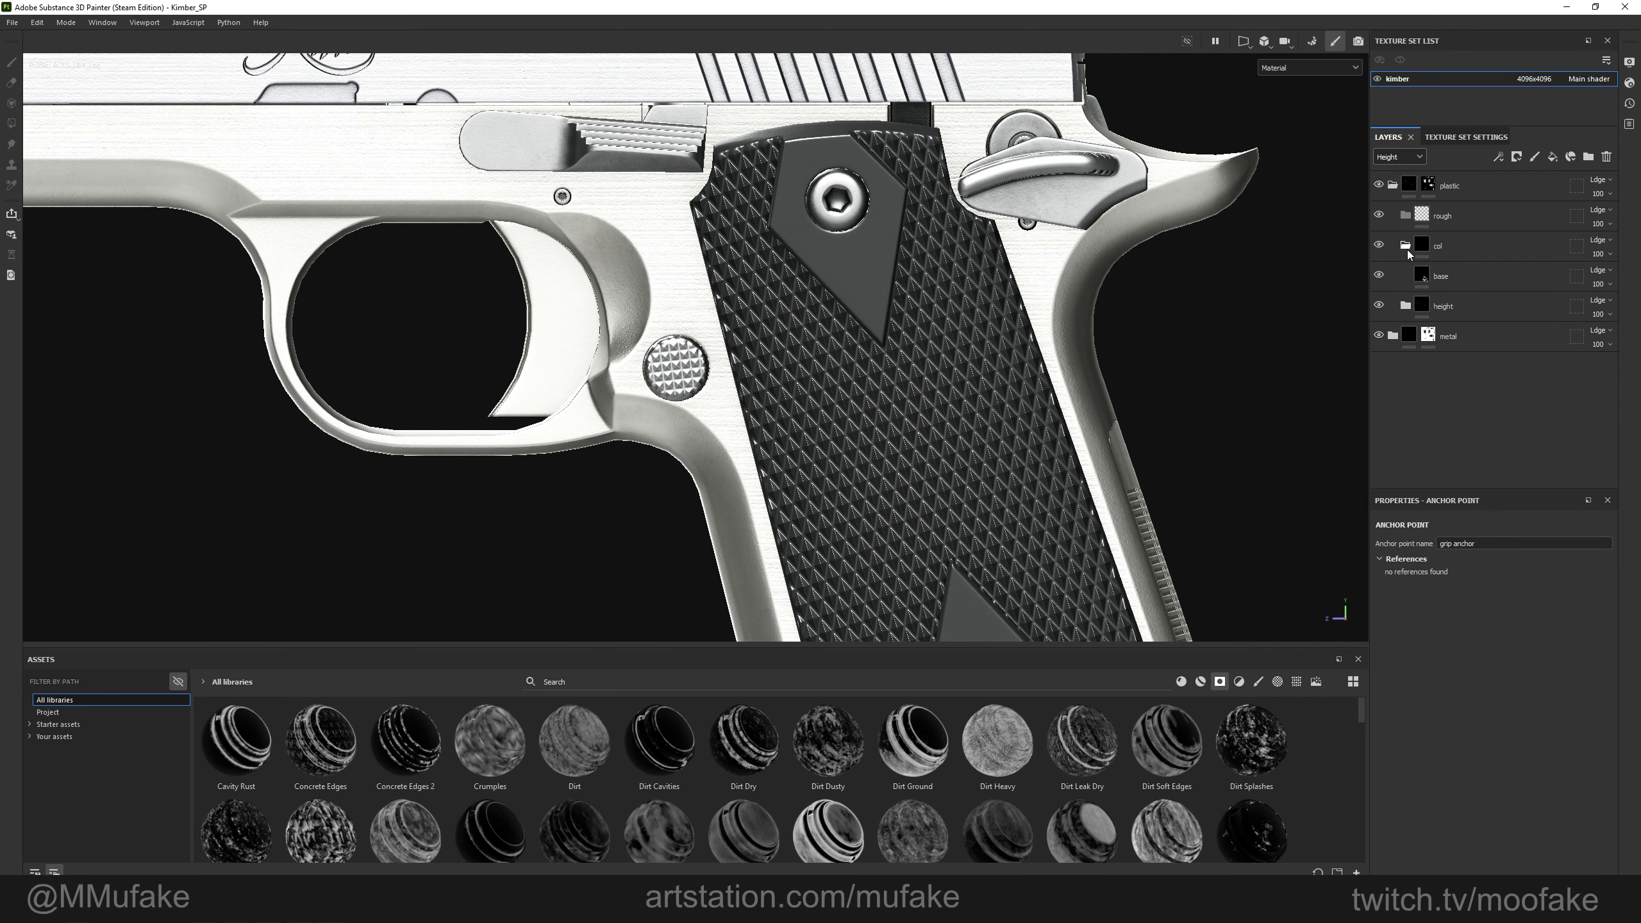
click(1391, 306)
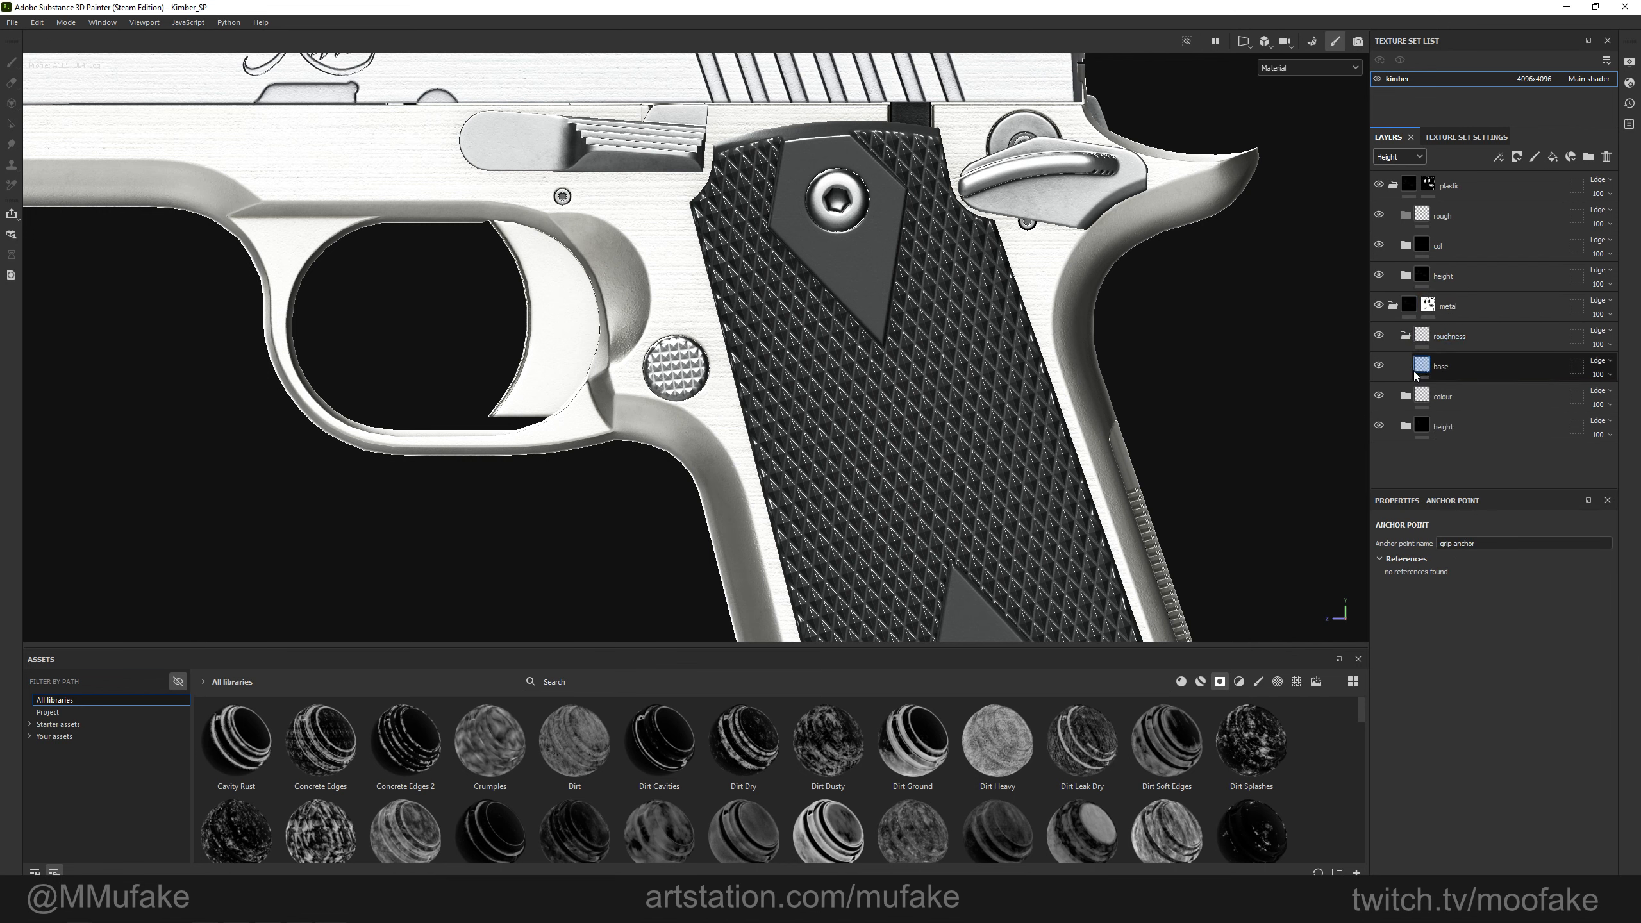
scroll(1478, 439, down, 3)
scroll(1481, 454, up, 1)
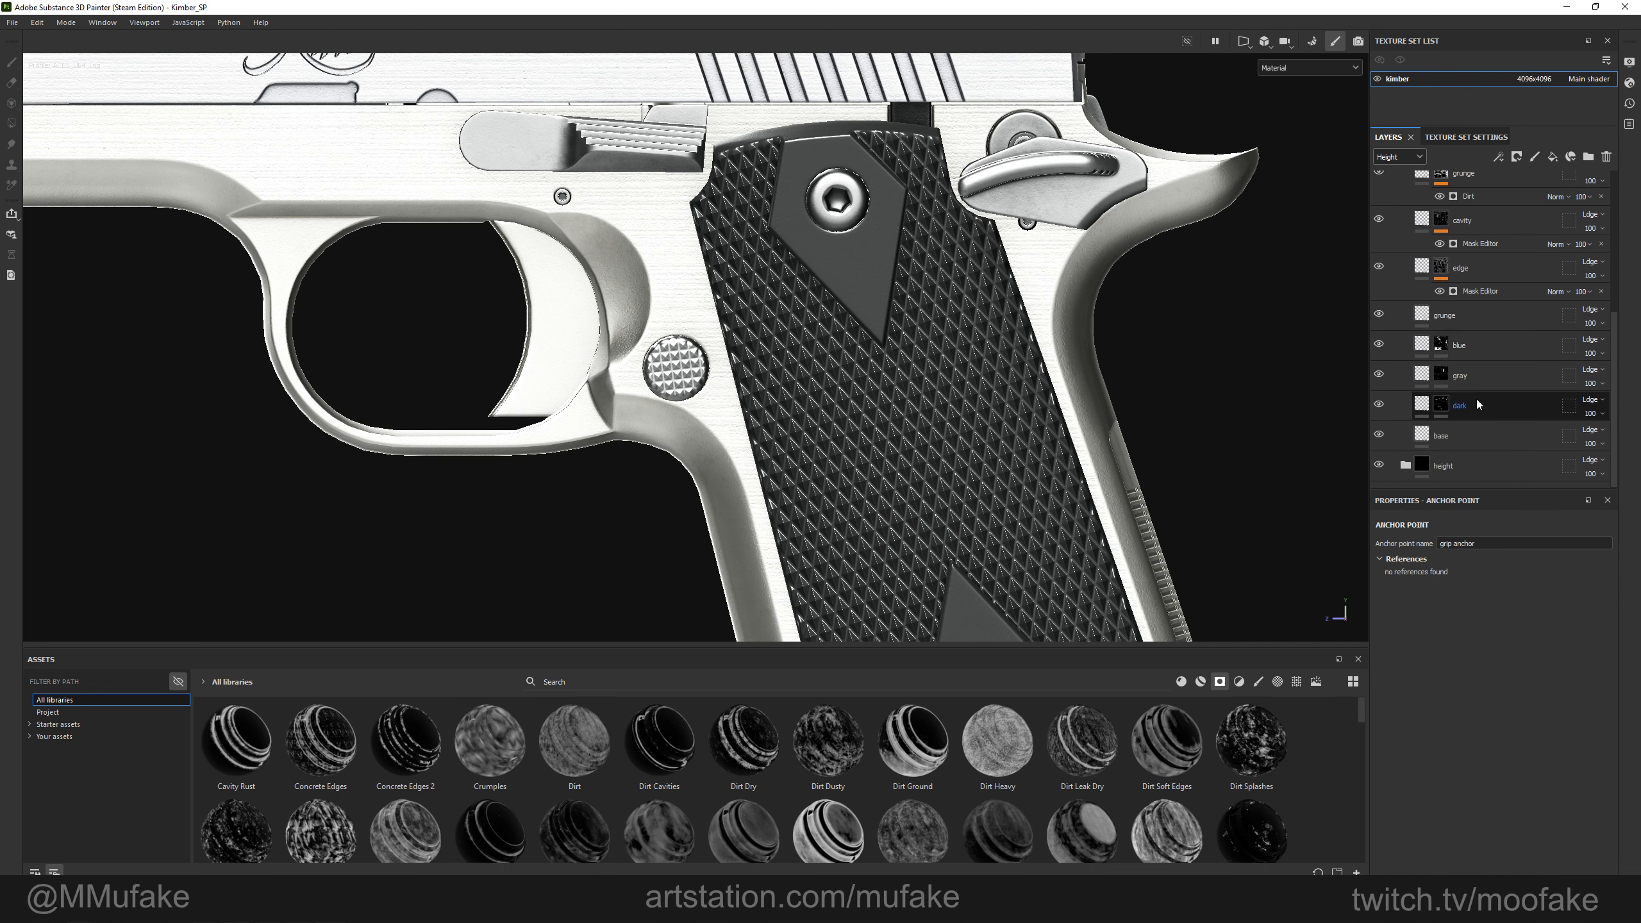
click(1469, 347)
ctrl+click(1469, 297)
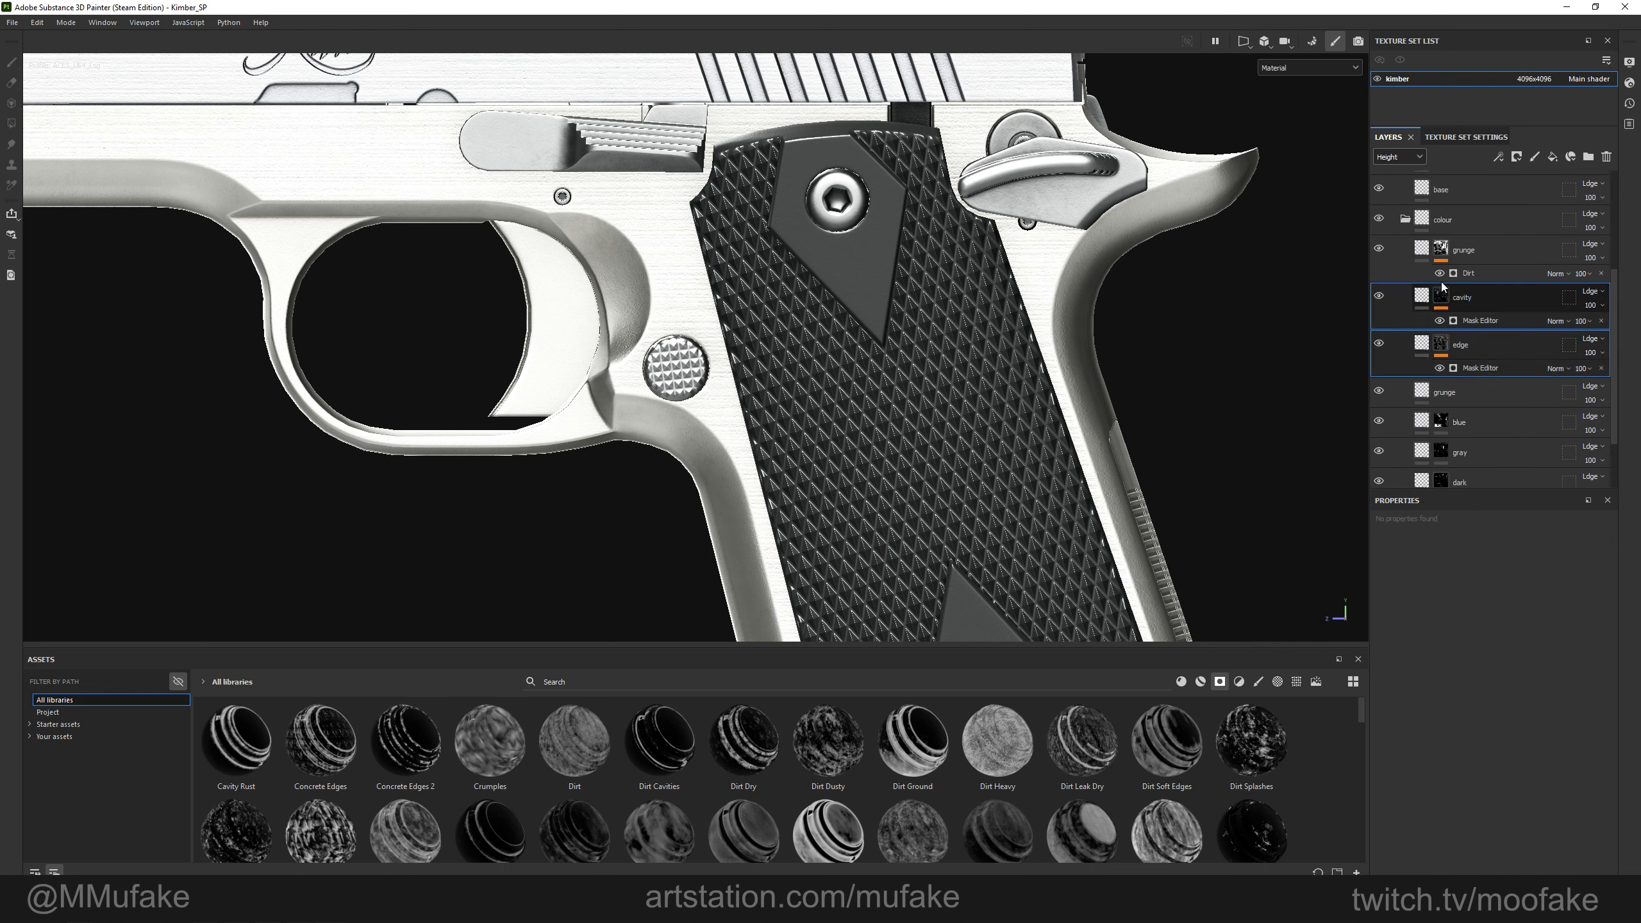
click(1400, 220)
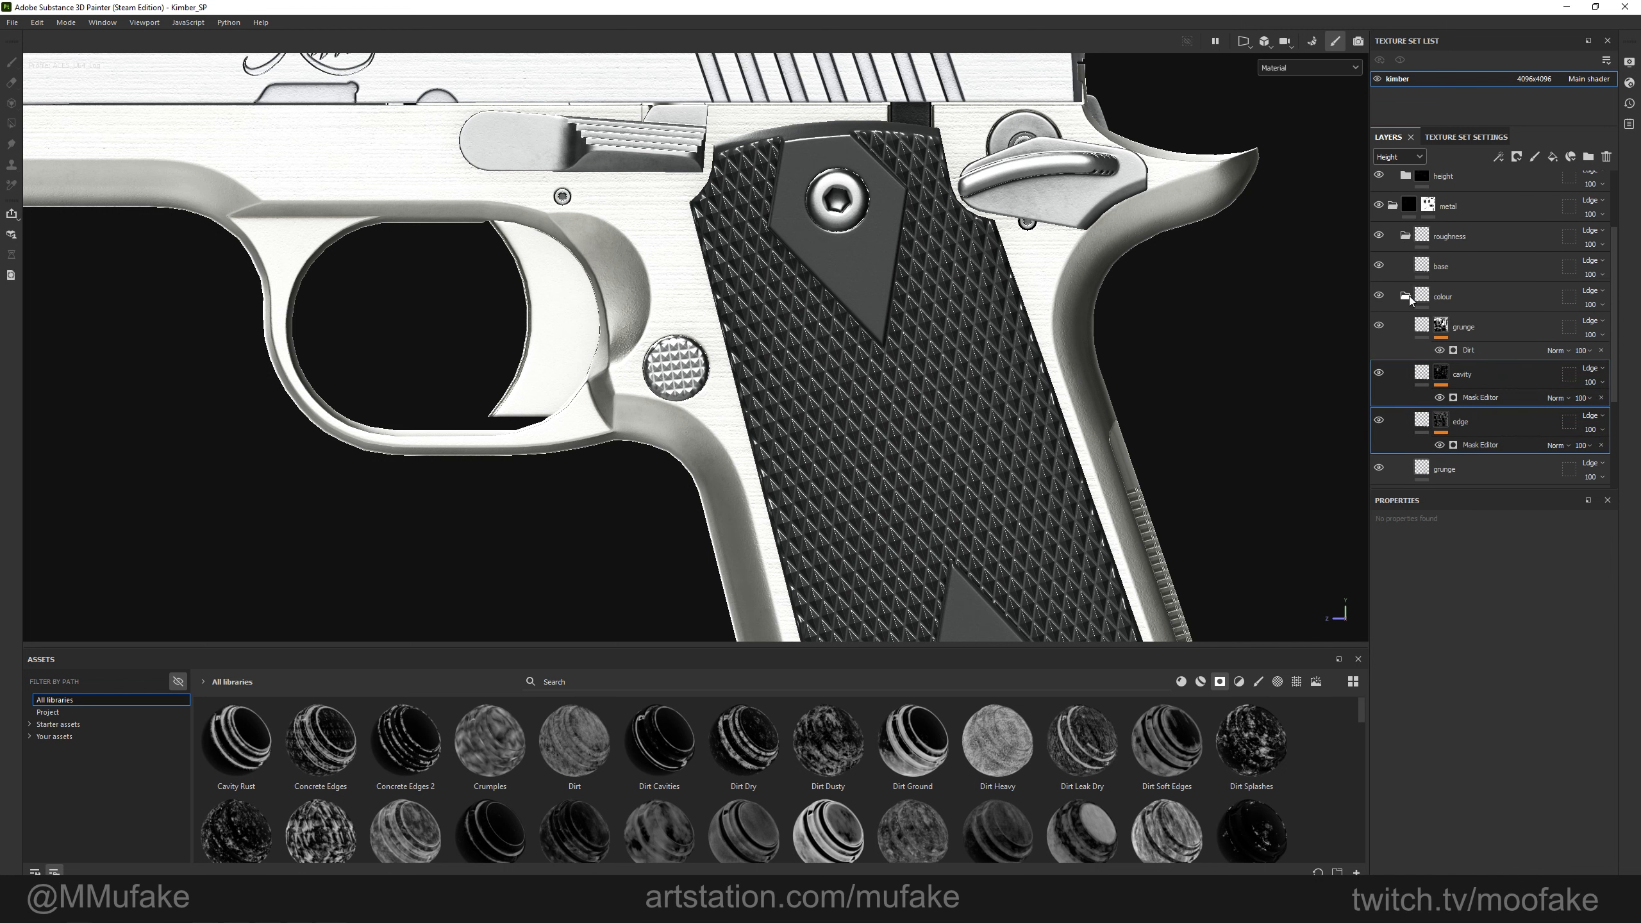
scroll(1406, 272, up, 2)
click(1399, 305)
click(1406, 245)
click(1464, 278)
key(ctrl+v)
Inspect the pasted edge and cavity effect on the grip in base colour and material views.
alt+middle_drag(1053, 277, 1095, 295)
alt+drag(1095, 300, 1074, 337)
key(c)
alt+right_drag(1073, 336, 960, 436)
alt+drag(959, 436, 907, 337)
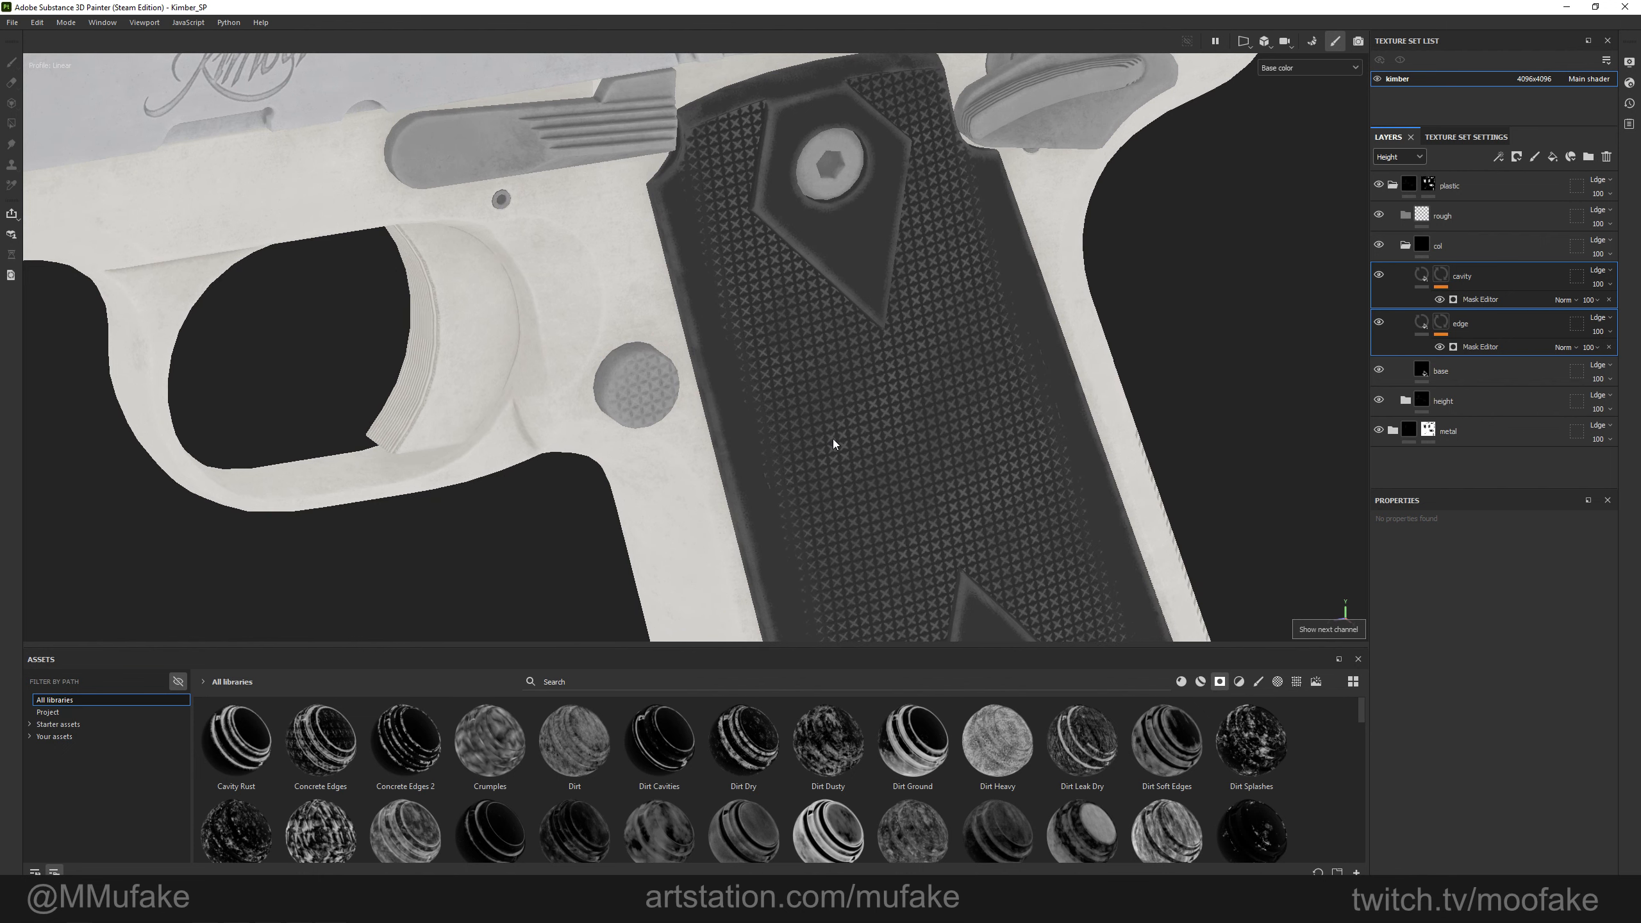
alt+shift+drag(848, 446, 836, 458)
alt+middle_drag(902, 441, 841, 371)
key(m)
alt+right_drag(832, 308, 814, 334)
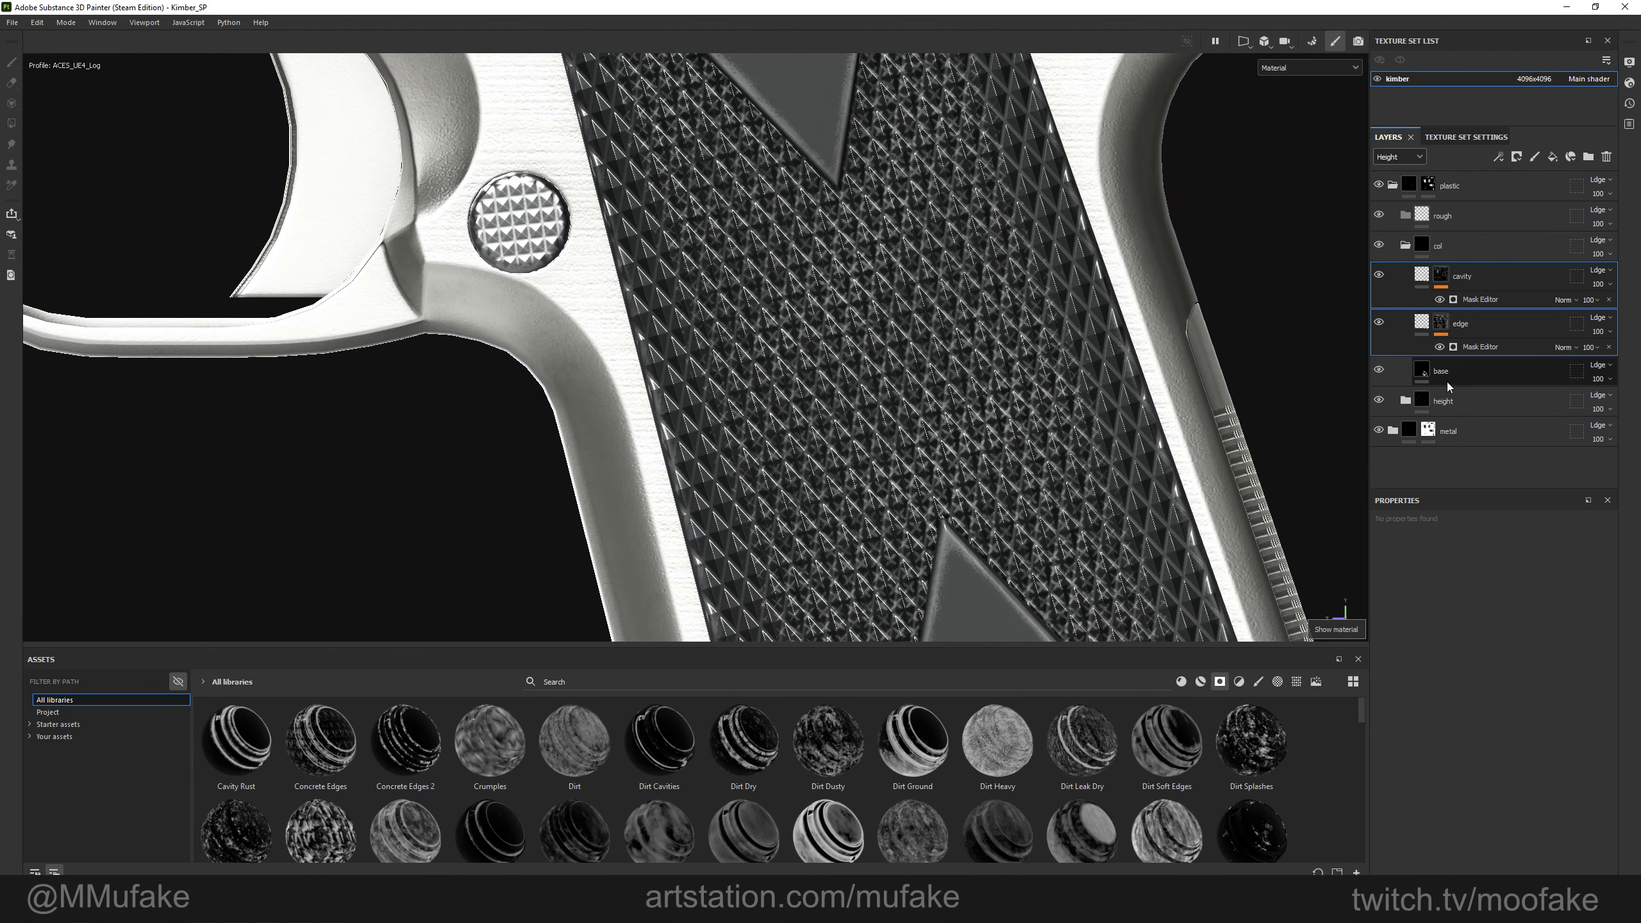
Use the grip anchor, referencing its Height channel, as the Micro Height source of the edge layer's Mask Editor.
click(1464, 348)
scroll(1490, 799, down, 5)
click(1490, 795)
click(1595, 790)
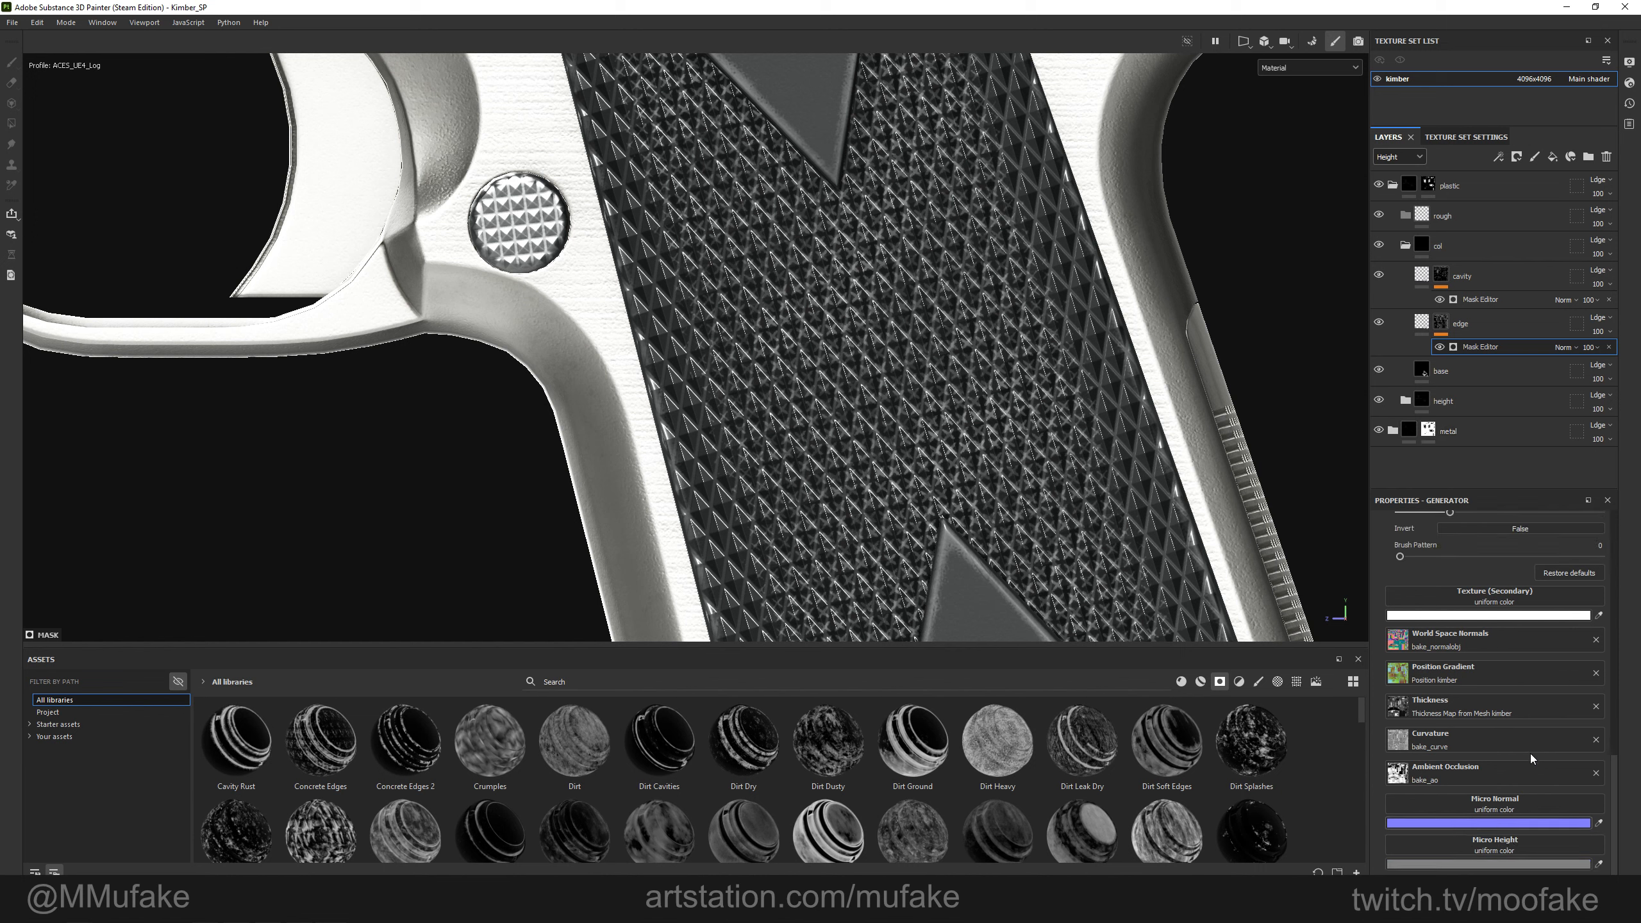
key(ctrl+z)
click(1596, 856)
scroll(1584, 873, down, 1)
click(1523, 842)
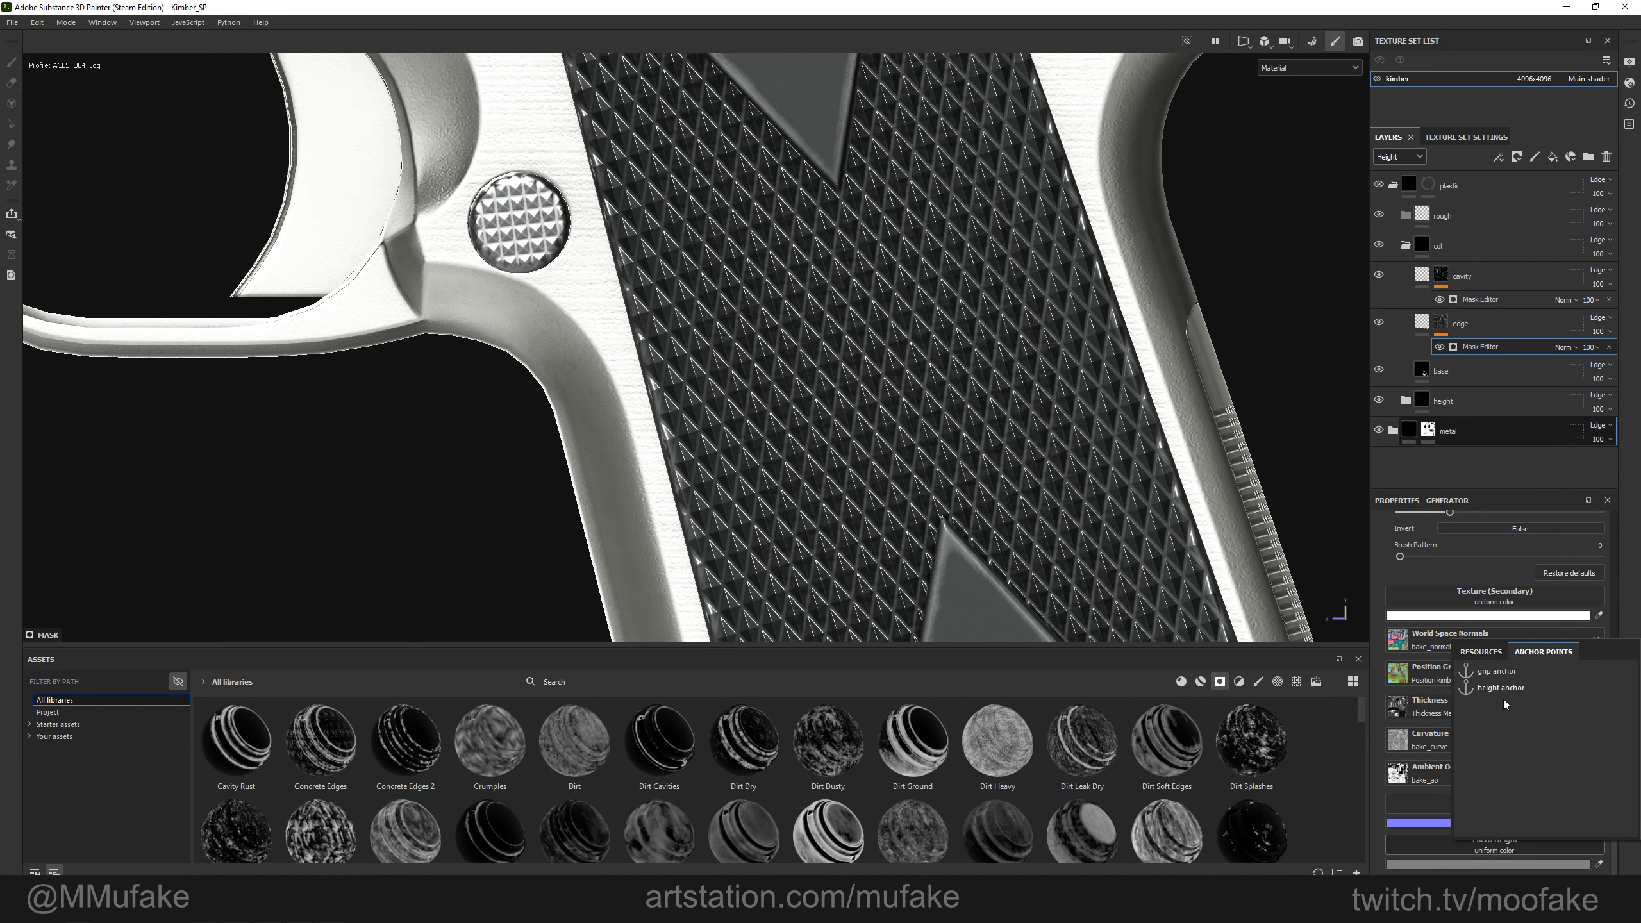
click(1494, 675)
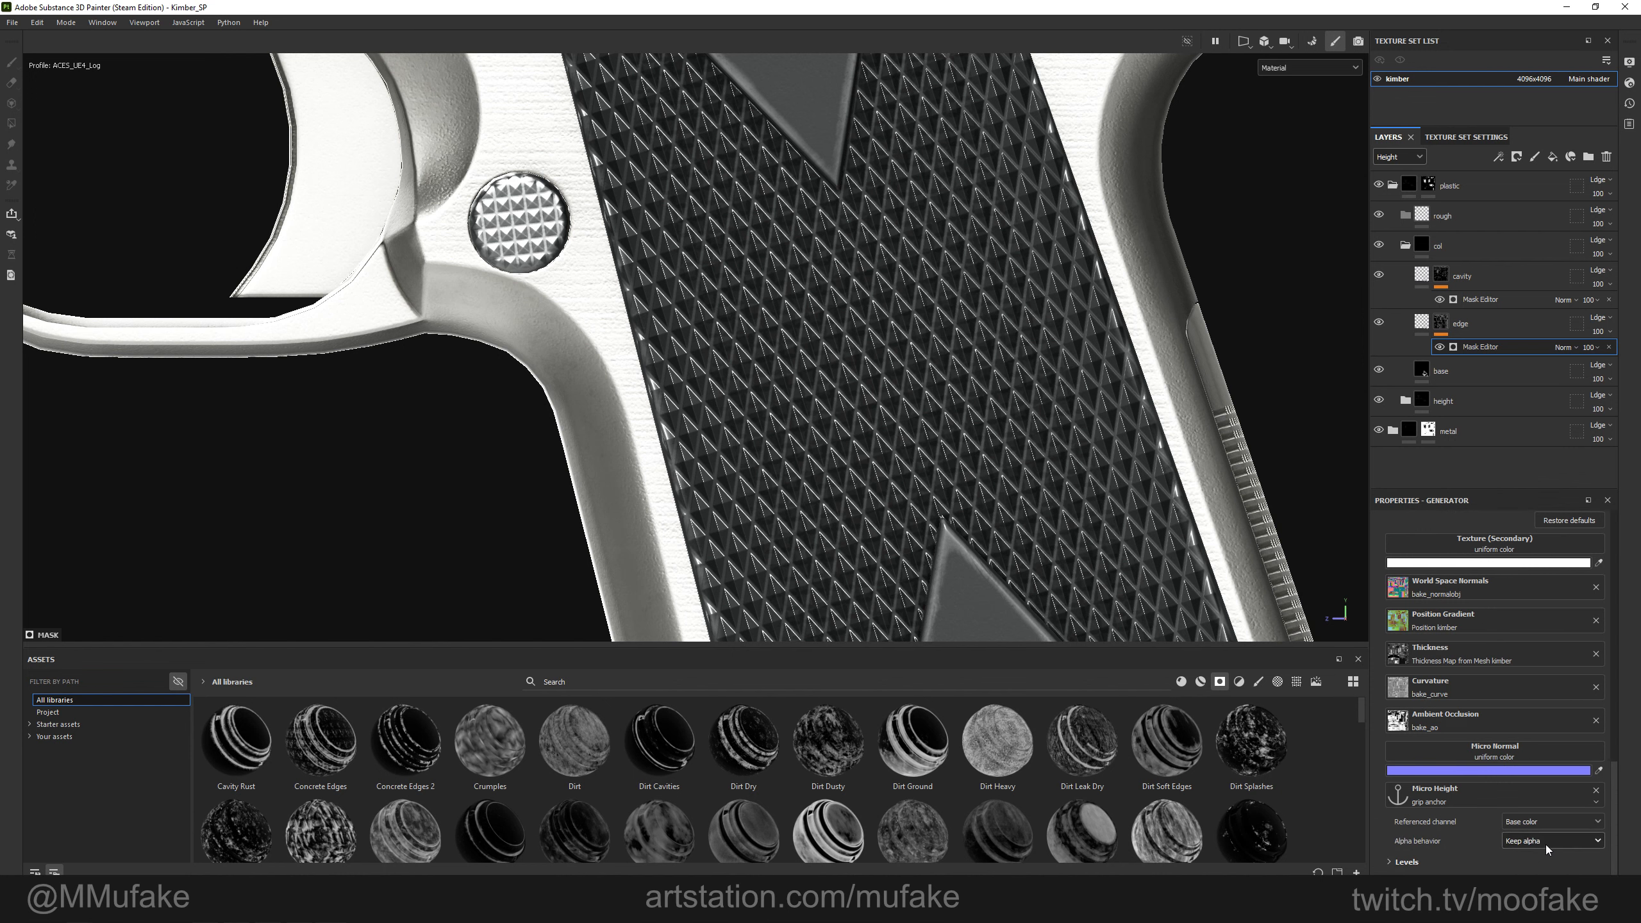
click(1519, 899)
Replace the Micro Height source of the cavity layer's Mask Editor with the grip anchor, referencing its Height channel.
click(1476, 298)
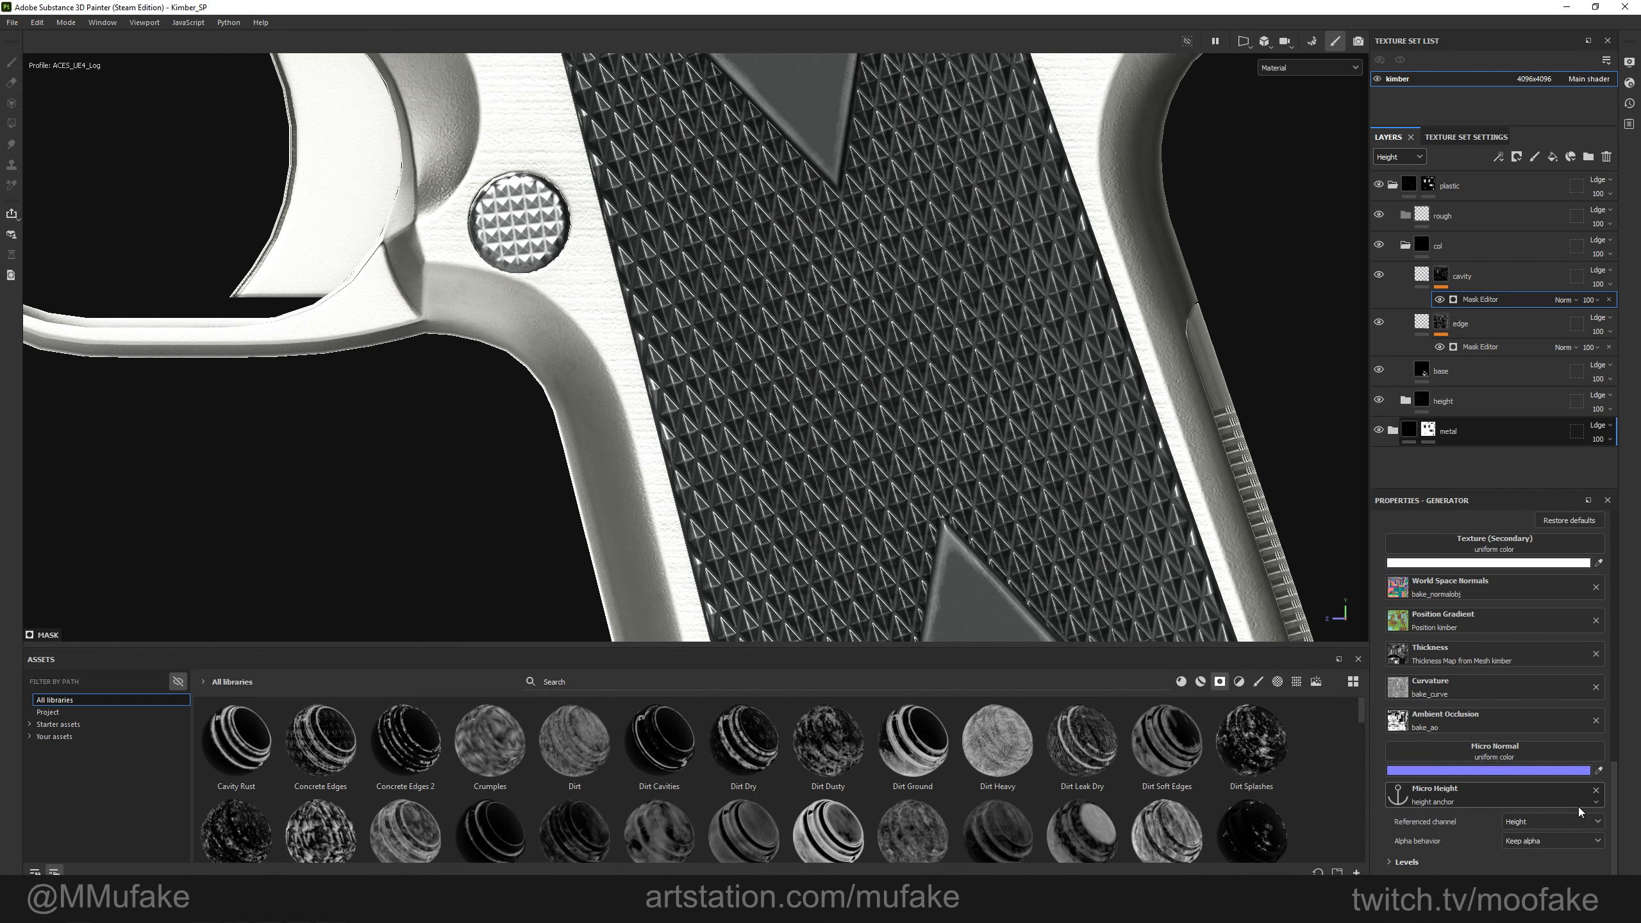
click(1595, 790)
click(1535, 790)
scroll(1534, 795, down, 2)
click(1551, 822)
click(1551, 903)
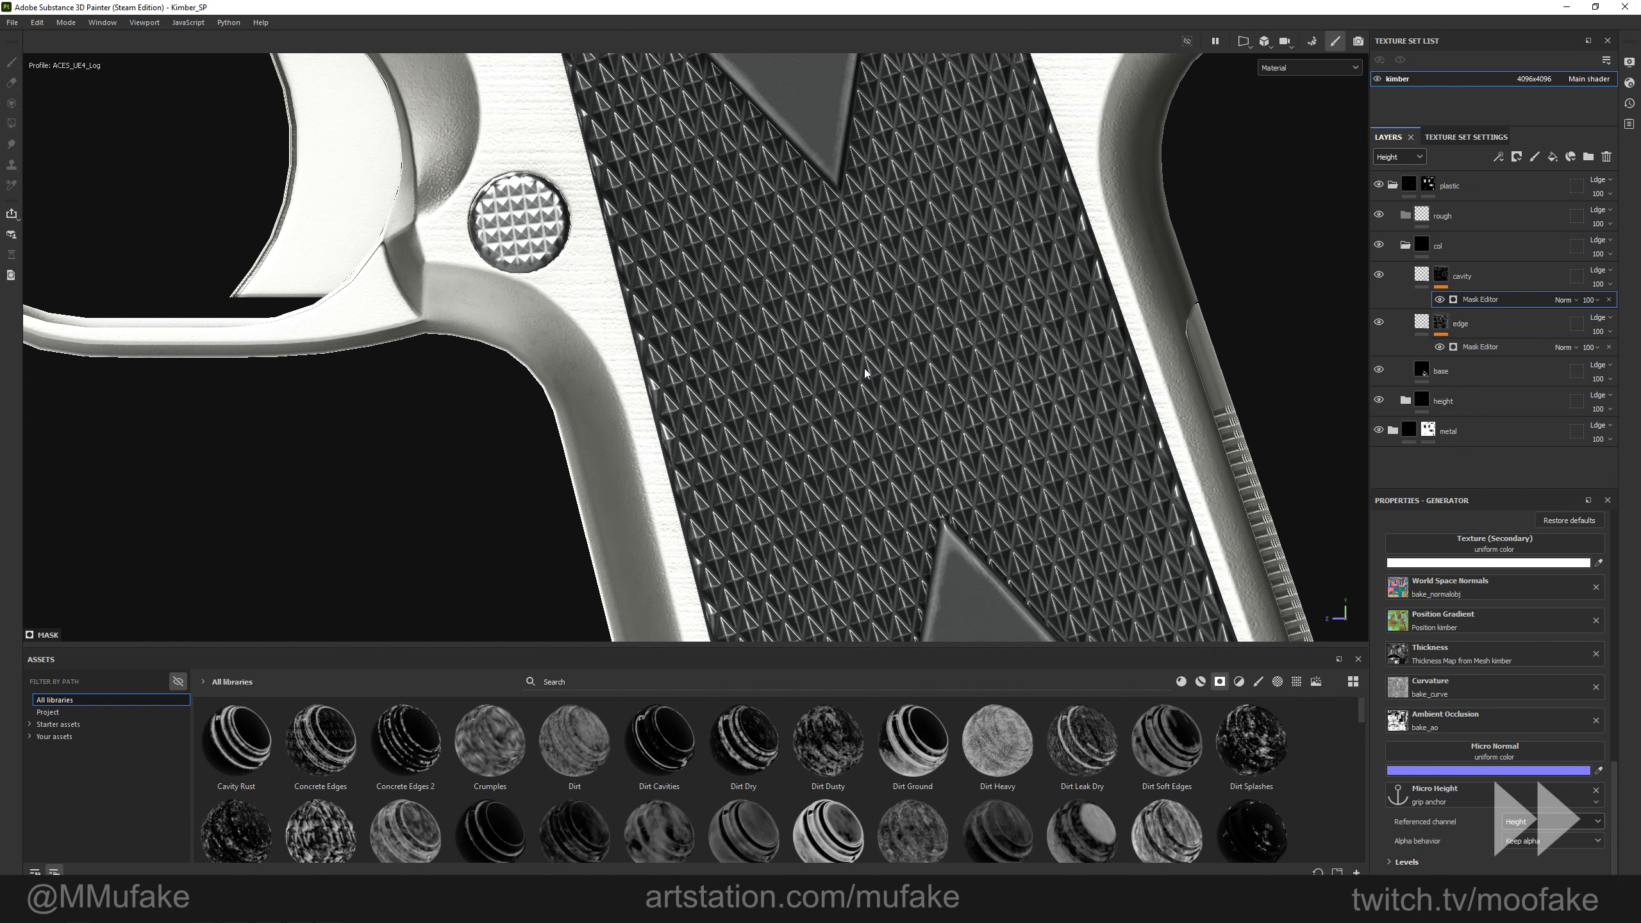
Examine the grip checkering's edge and cavity detail in the isolated base color channel.
key(c)
scroll(875, 327, down, 2)
alt+middle_drag(852, 239, 934, 528)
alt+drag(934, 527, 820, 440)
scroll(820, 439, down, 2)
alt+middle_drag(820, 440, 766, 389)
alt+drag(766, 389, 912, 410)
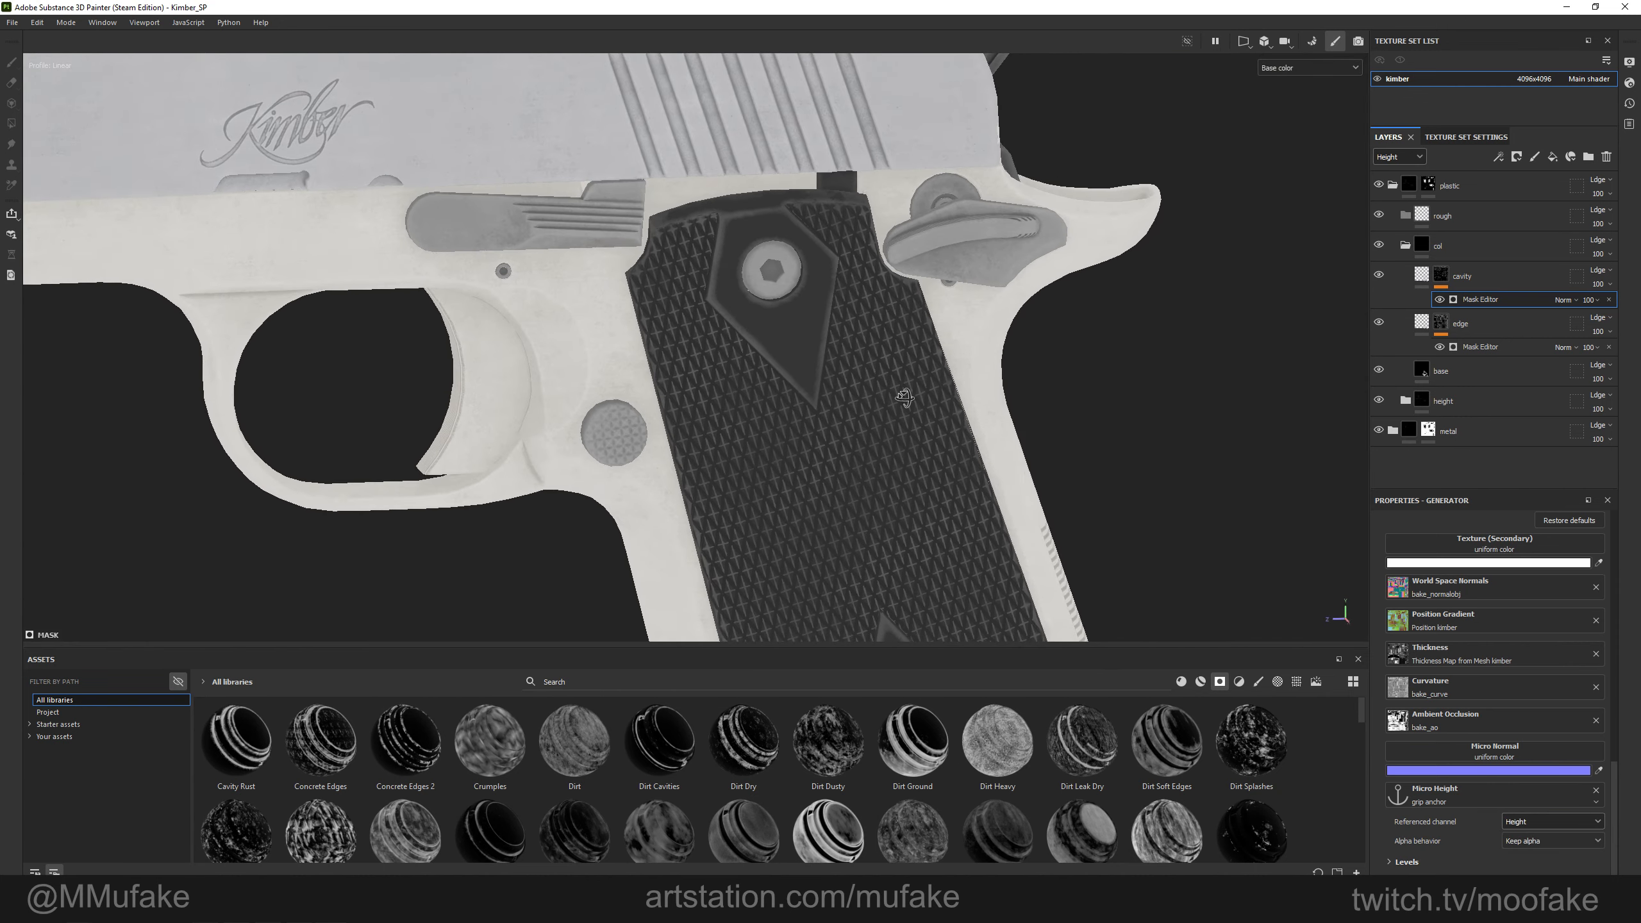
alt+right_drag(912, 411, 872, 637)
alt+middle_drag(873, 636, 835, 444)
alt+drag(836, 444, 919, 433)
alt+middle_drag(919, 433, 1115, 640)
Lower the edge layer's base color opacity to 2 and check the grip in the full material view.
click(1466, 337)
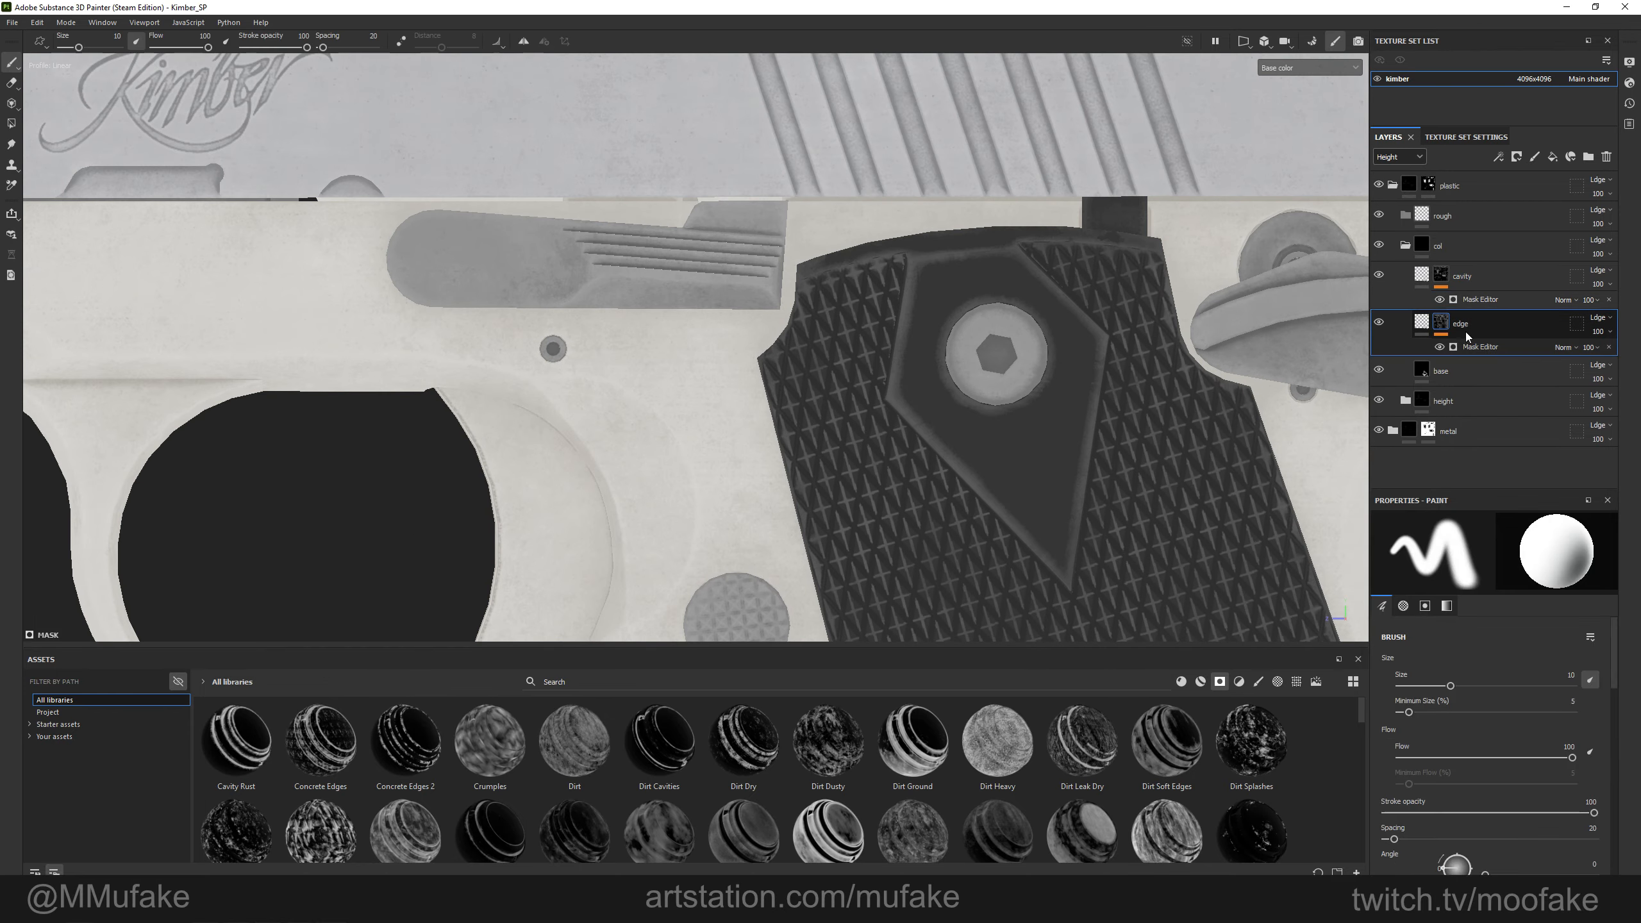
click(1398, 157)
click(1397, 175)
click(1610, 331)
drag(1589, 355, 1582, 356)
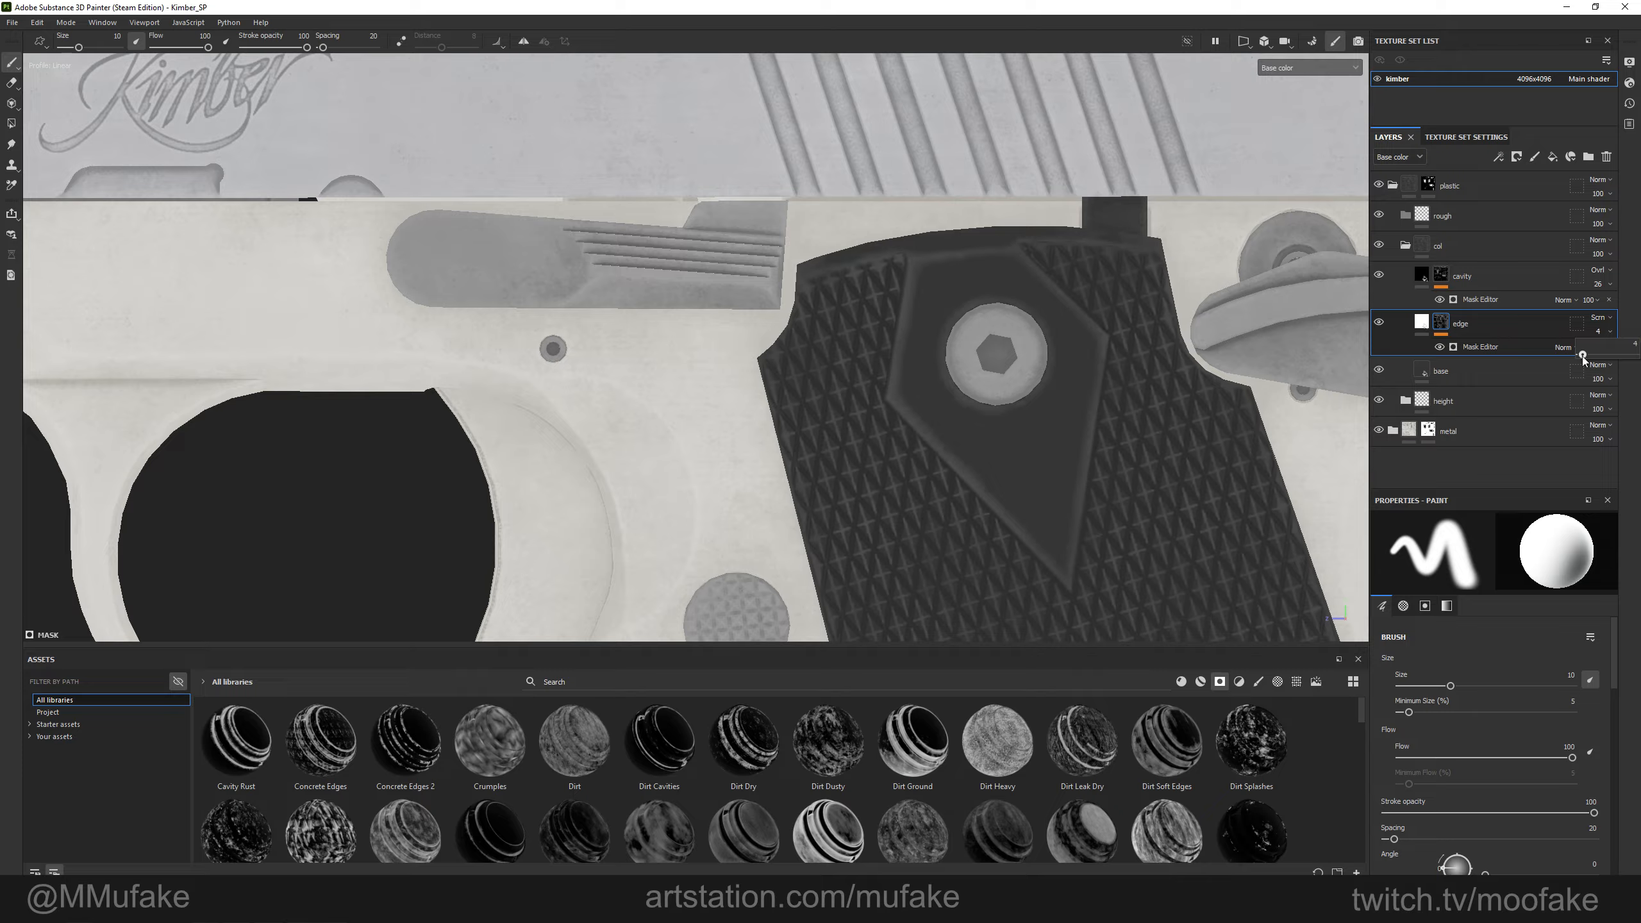
scroll(1036, 342, down, 2)
mouse_move(1036, 342)
alt+mouse_down()
mouse_move(989, 320)
mouse_move(1119, 455)
mouse_move(976, 427)
alt+mouse_up()
key(m)
scroll(1034, 350, up, 2)
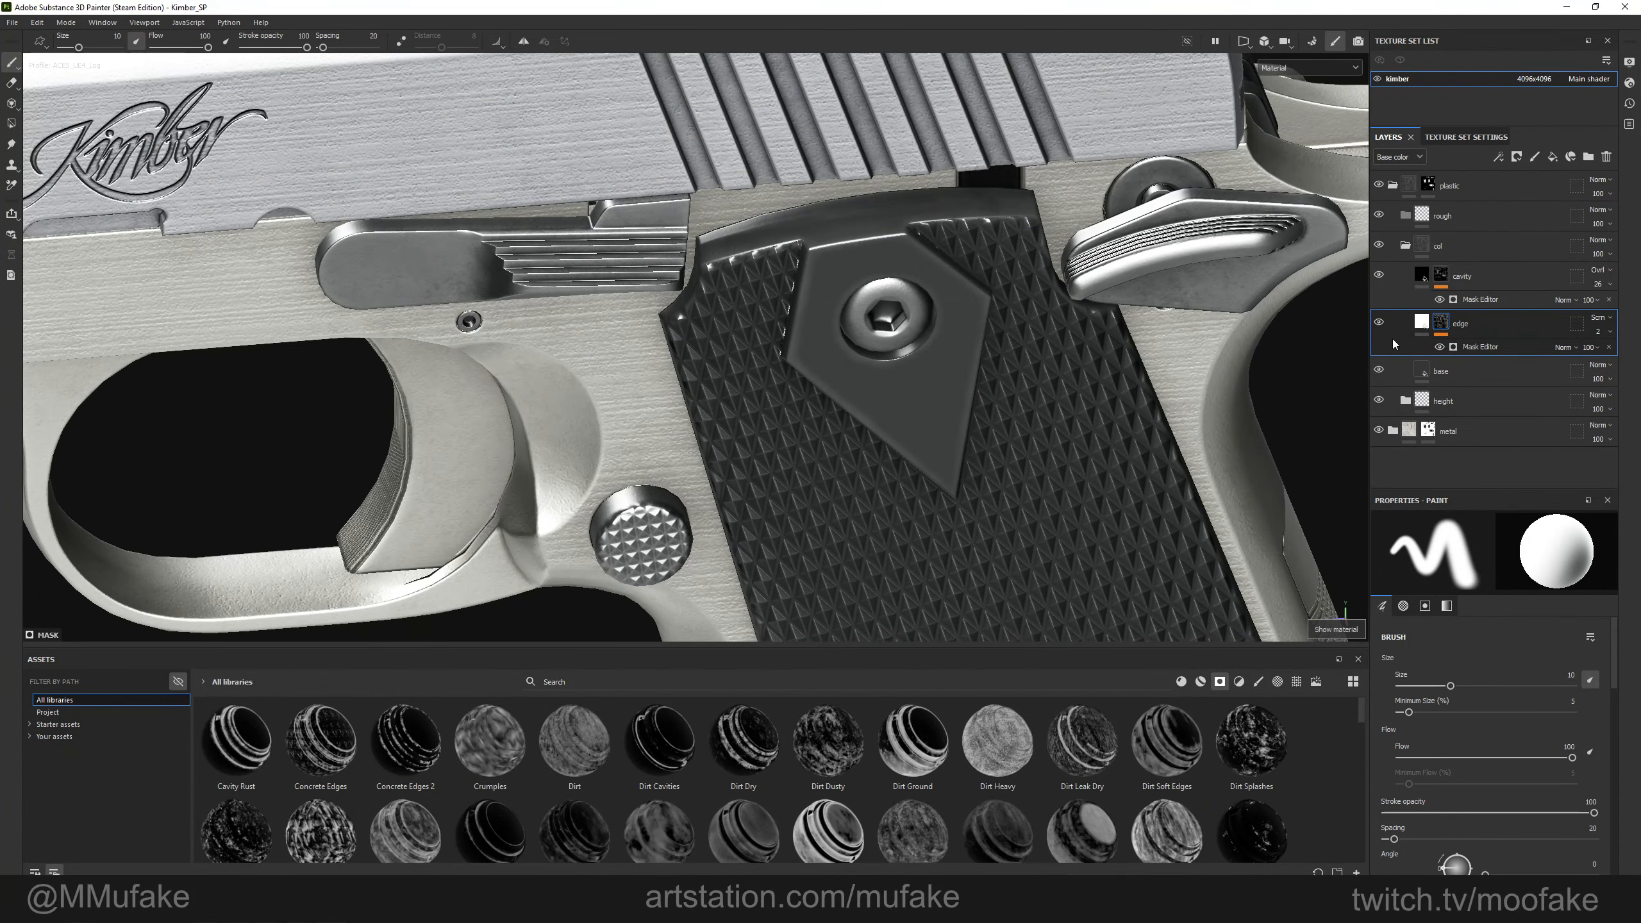
Raise the cavity layer's base color opacity to 45 while viewing the grip's base color.
scroll(876, 429, up, 3)
key(c)
alt+middle_drag(1032, 488, 999, 435)
click(1439, 279)
click(1598, 284)
mouse_move(1599, 309)
mouse_down()
mouse_move(1585, 310)
mouse_move(1602, 315)
mouse_up()
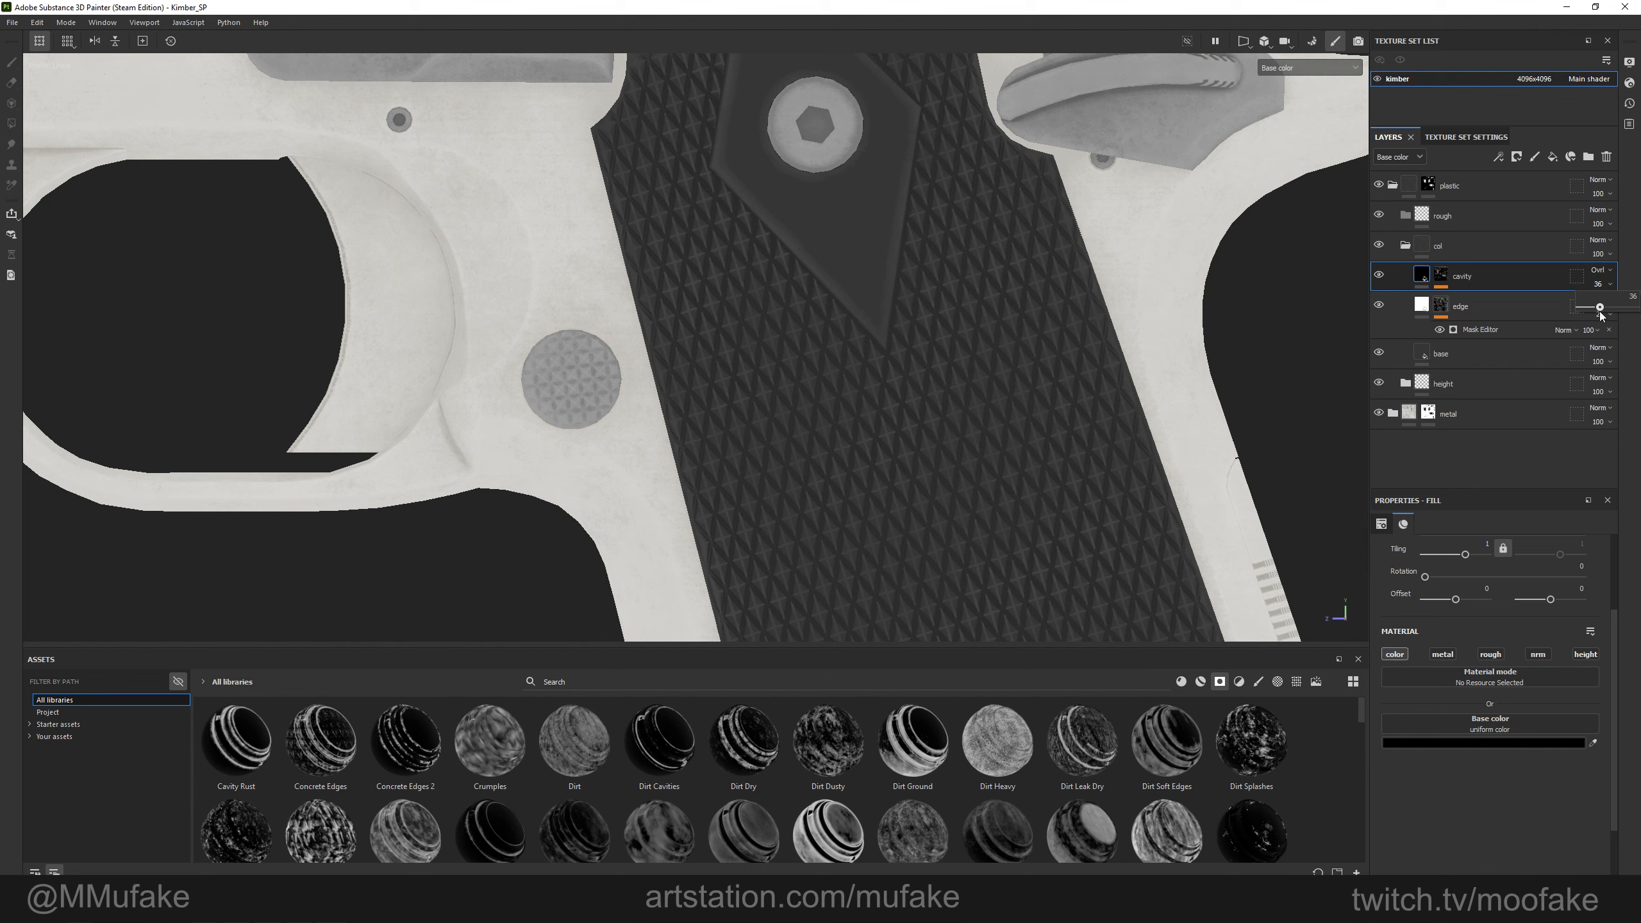
Examine the grip and magazine base from several angles in the base color and full material views.
scroll(980, 264, down, 2)
alt+drag(989, 439, 1026, 313)
alt+middle_drag(1020, 530, 933, 352)
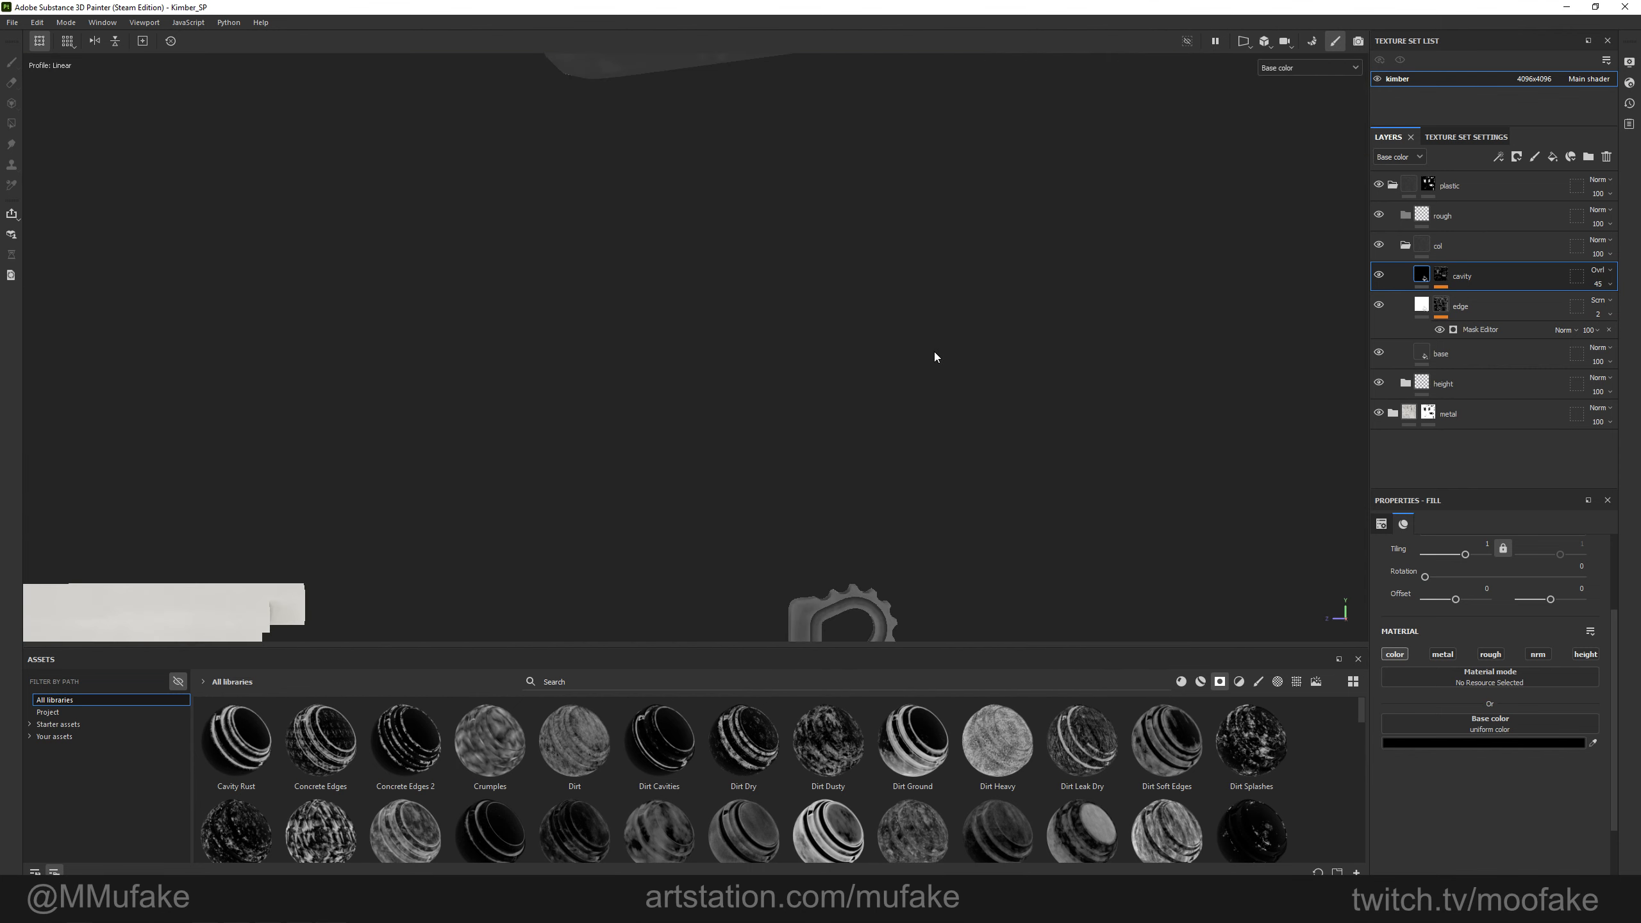
alt+middle_drag(1053, 601, 1138, 331)
alt+drag(1138, 330, 999, 345)
key(m)
alt+drag(895, 239, 913, 185)
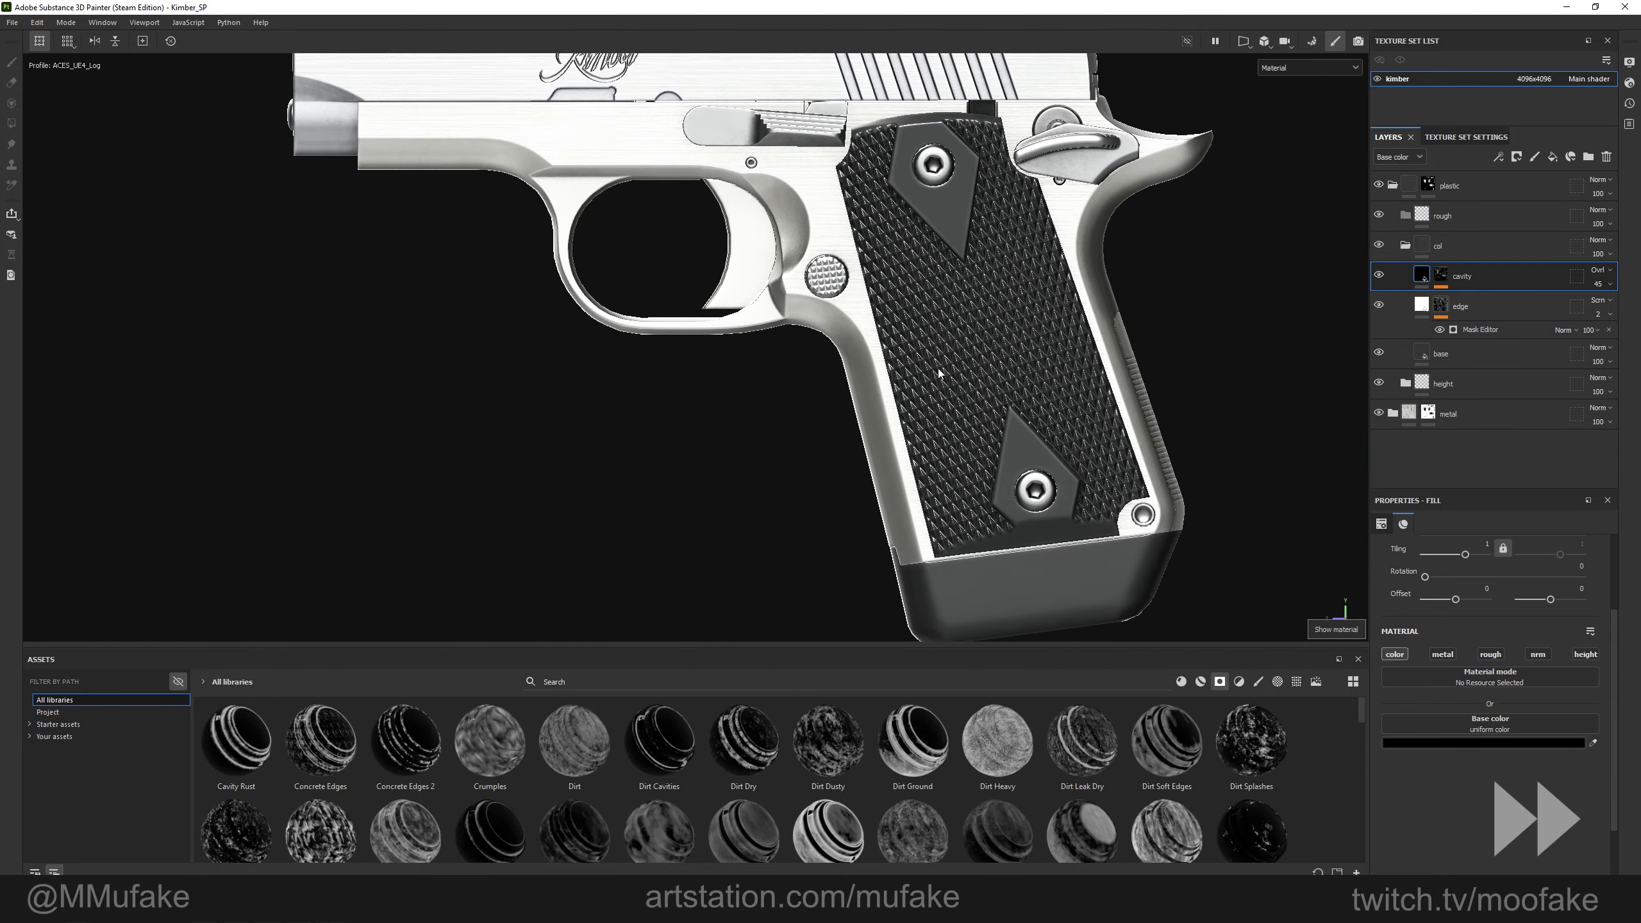
scroll(1000, 453, up, 2)
scroll(1110, 341, down, 2)
alt+drag(1110, 341, 1010, 344)
scroll(1010, 344, up, 2)
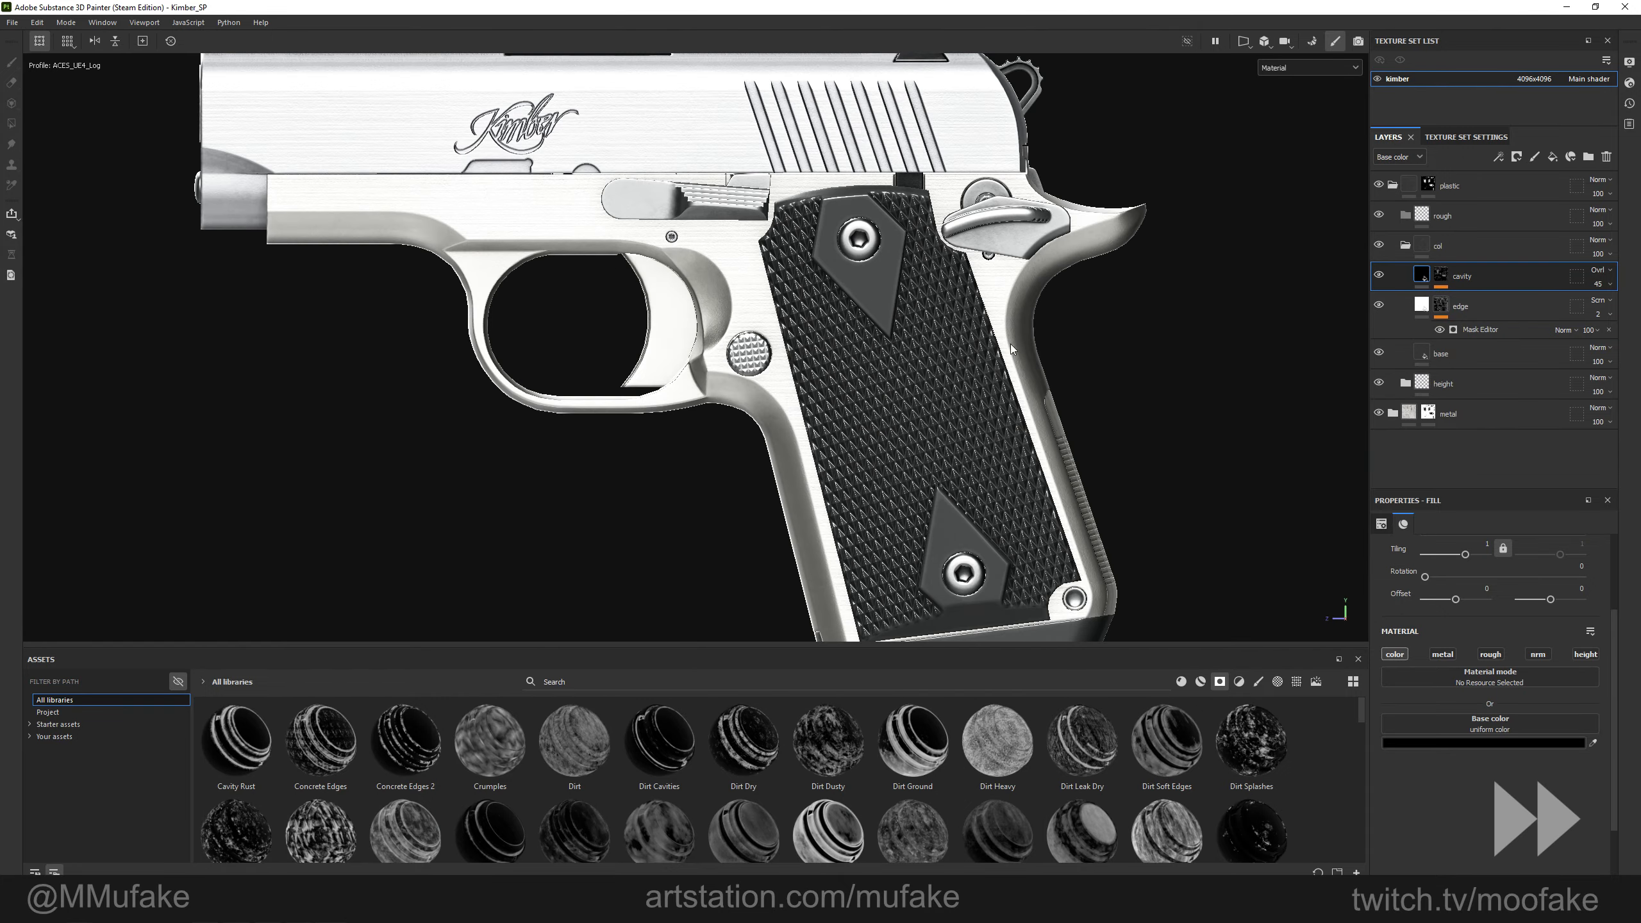
alt+middle_drag(1041, 417, 973, 295)
key(c)
key(m)
scroll(973, 295, down, 3)
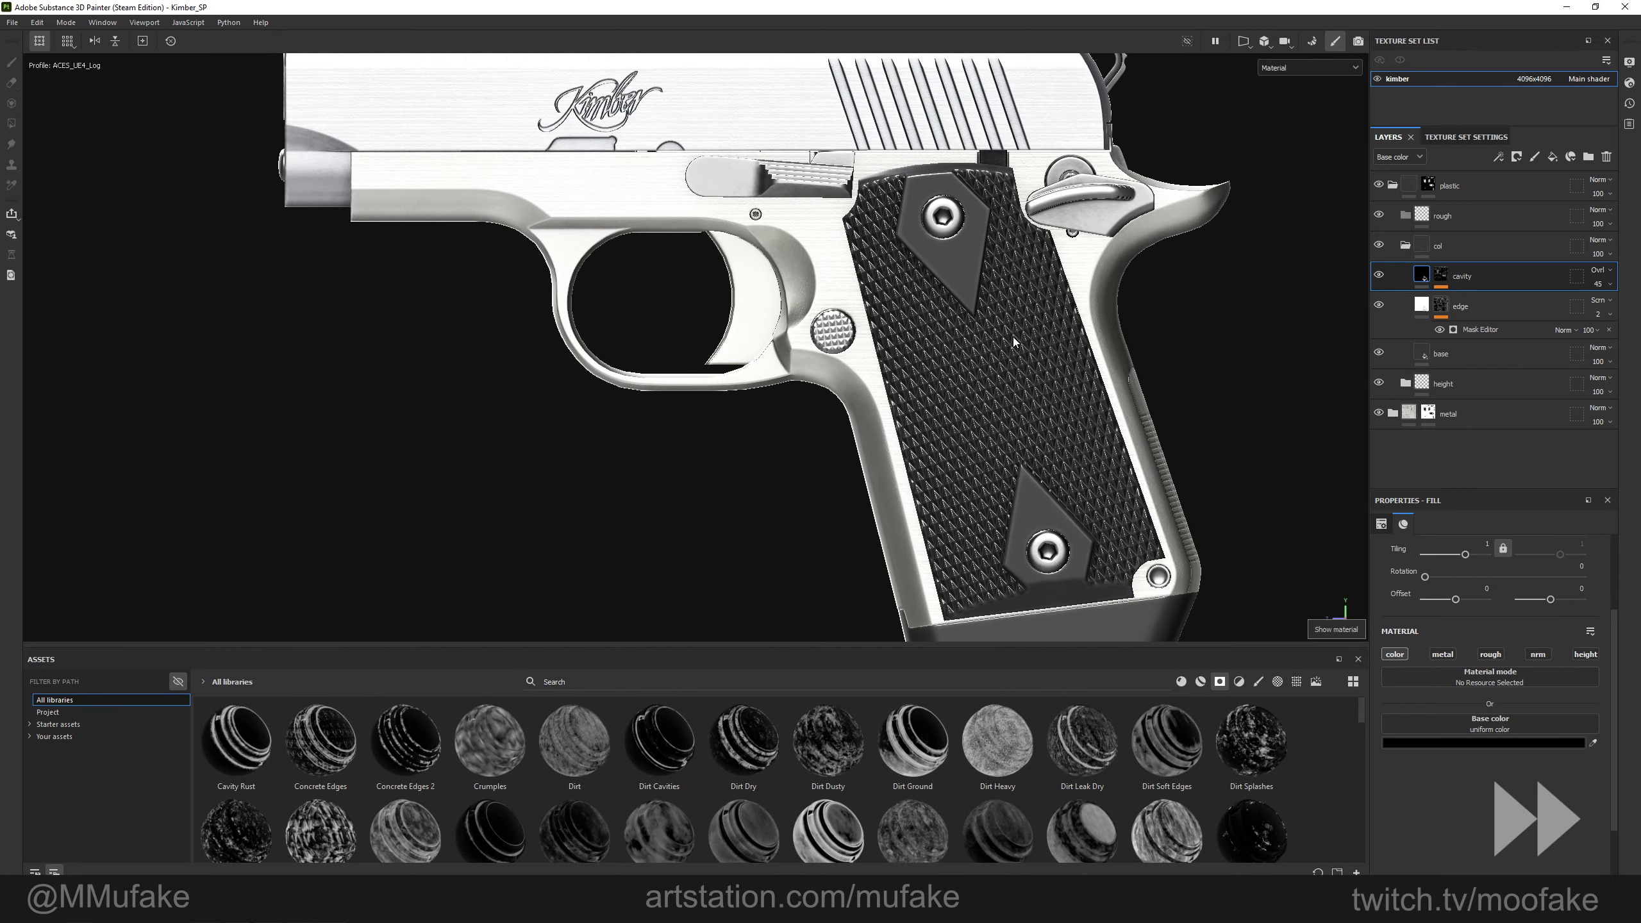
key(ctrl)
ctrl+alt+drag(924, 353, 859, 150)
scroll(916, 465, up, 3)
alt+drag(916, 465, 992, 357)
Collapse the plastic group and select the base layer in the metal group's roughness folder.
click(1406, 245)
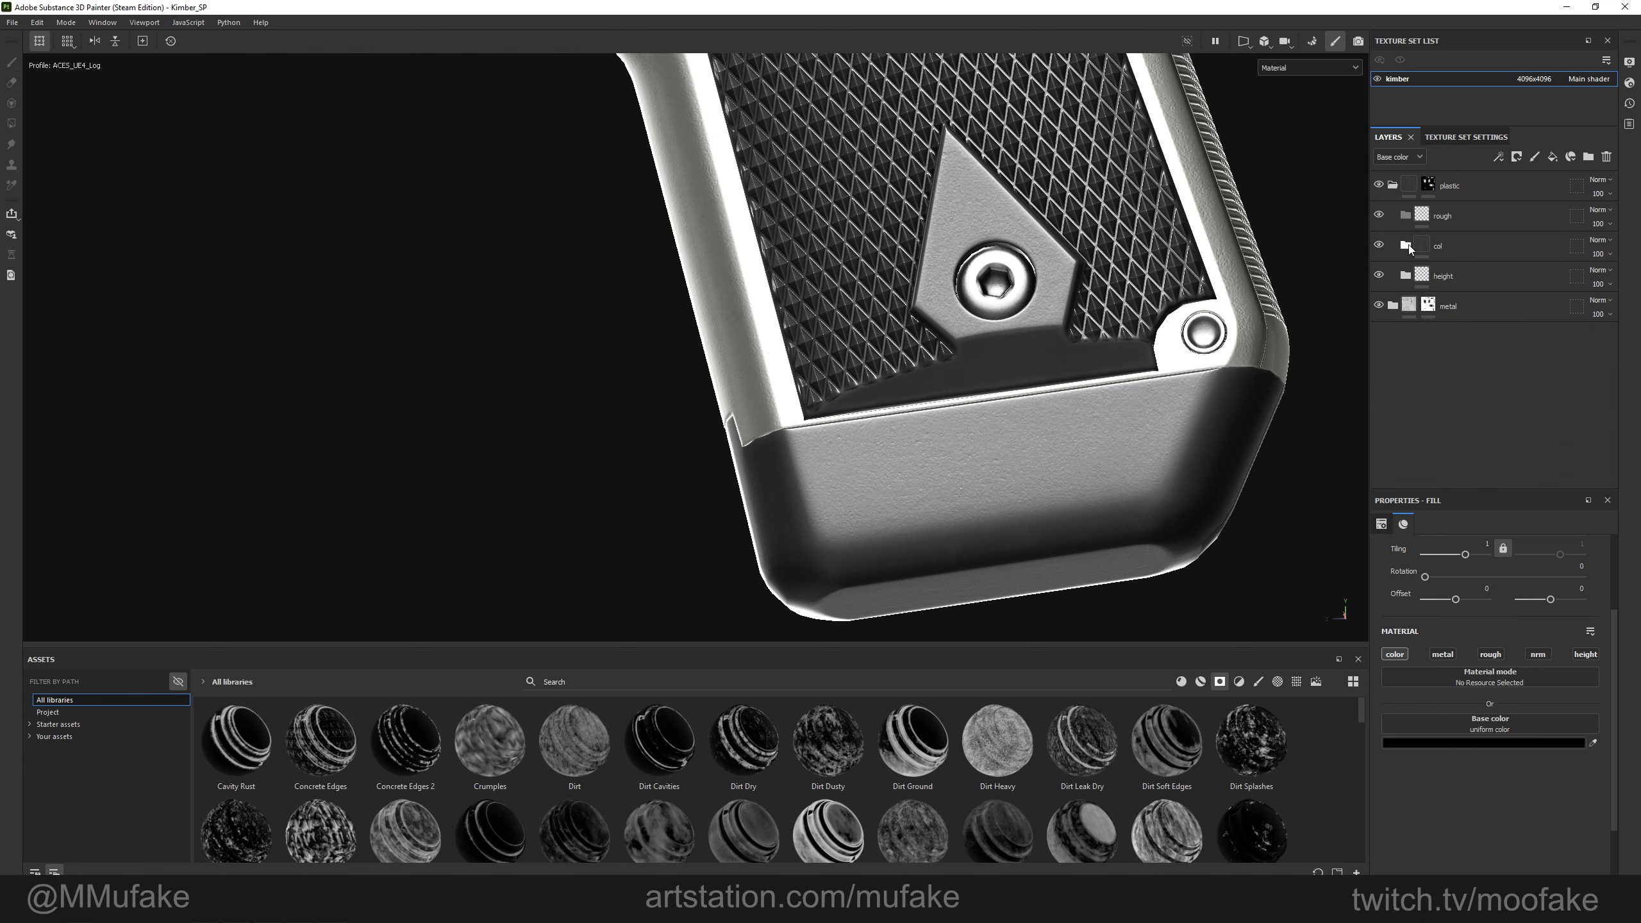
scroll(913, 207, down, 3)
ctrl+alt+drag(913, 213, 1008, 518)
alt+shift+drag(821, 298, 956, 509)
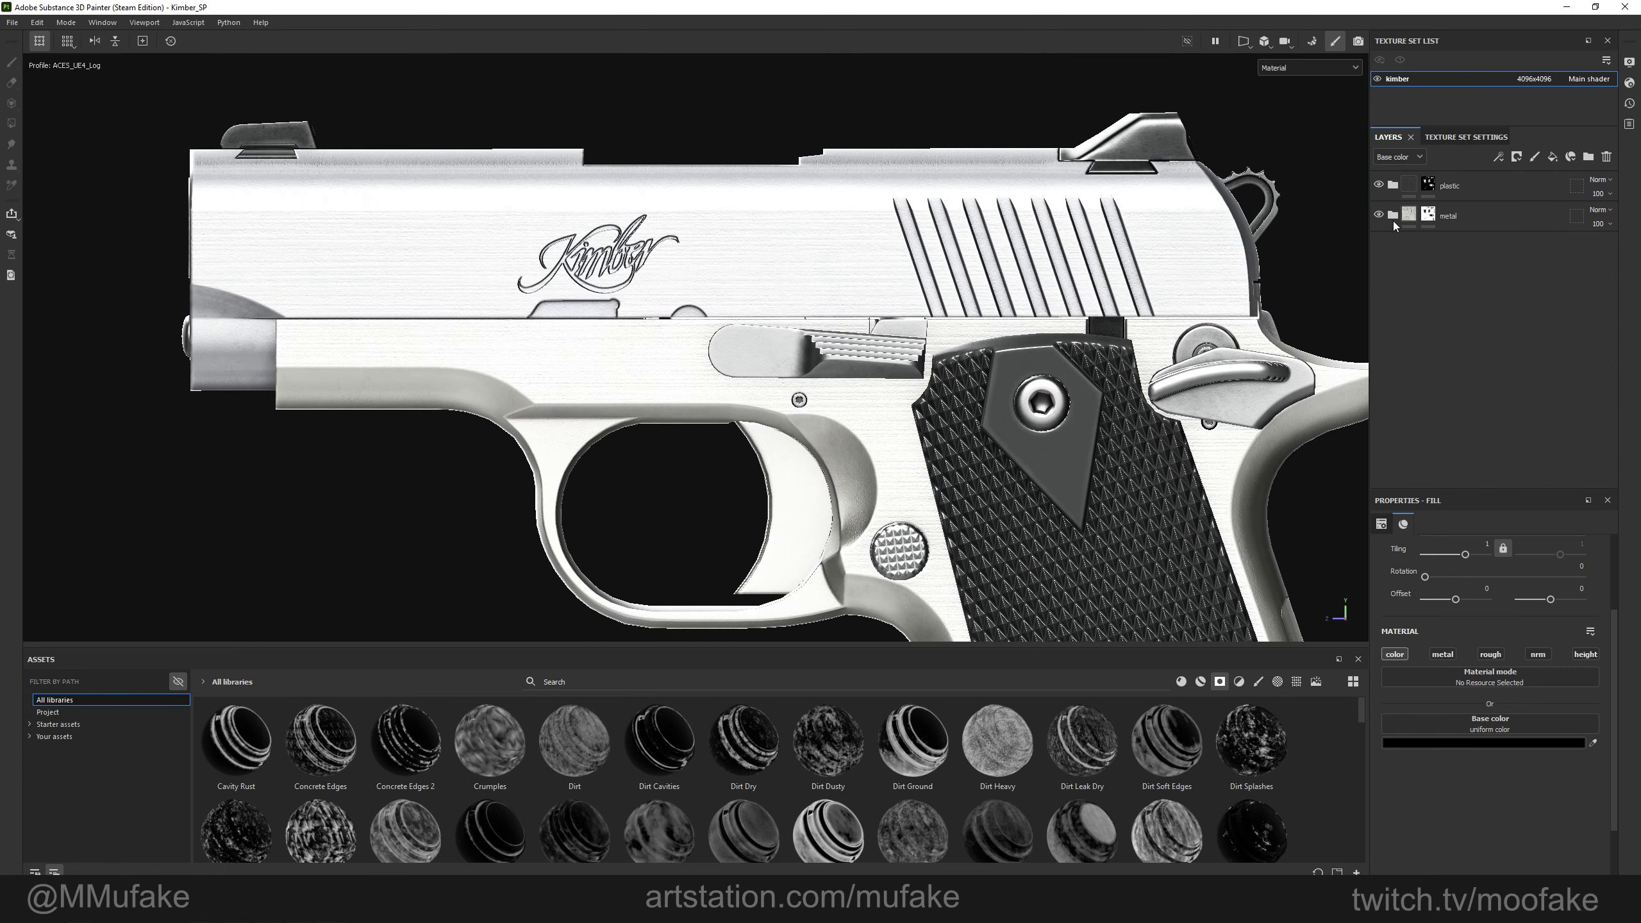
click(1454, 276)
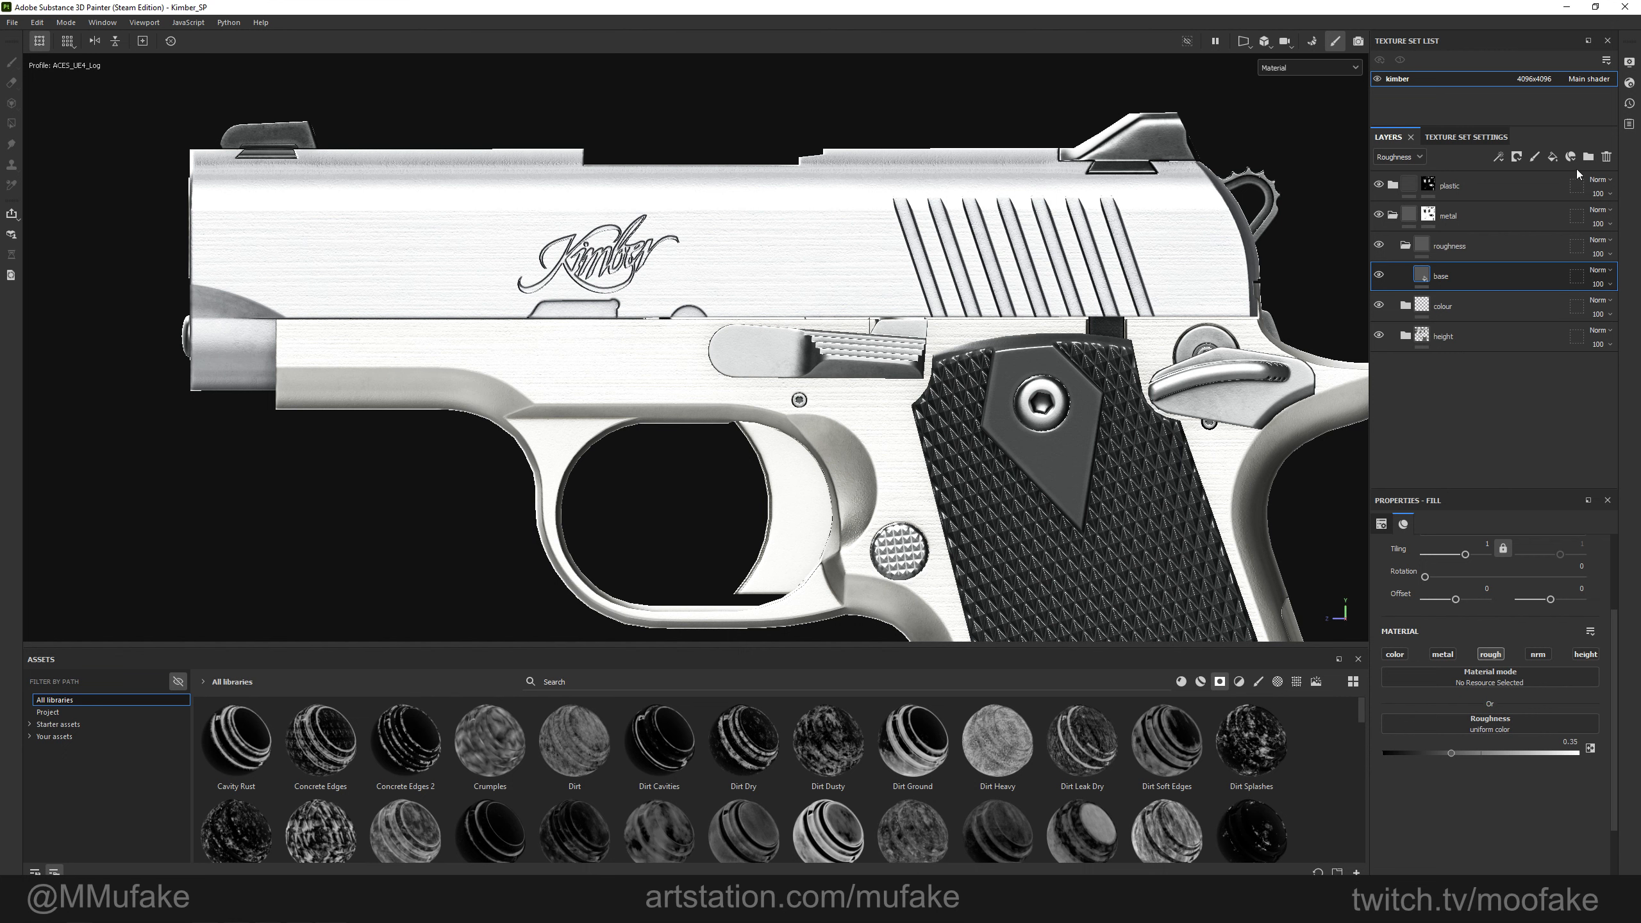
Add a roughness-only fill layer named imperfections above the metal base layer, with roughness at about 0.34.
click(1552, 158)
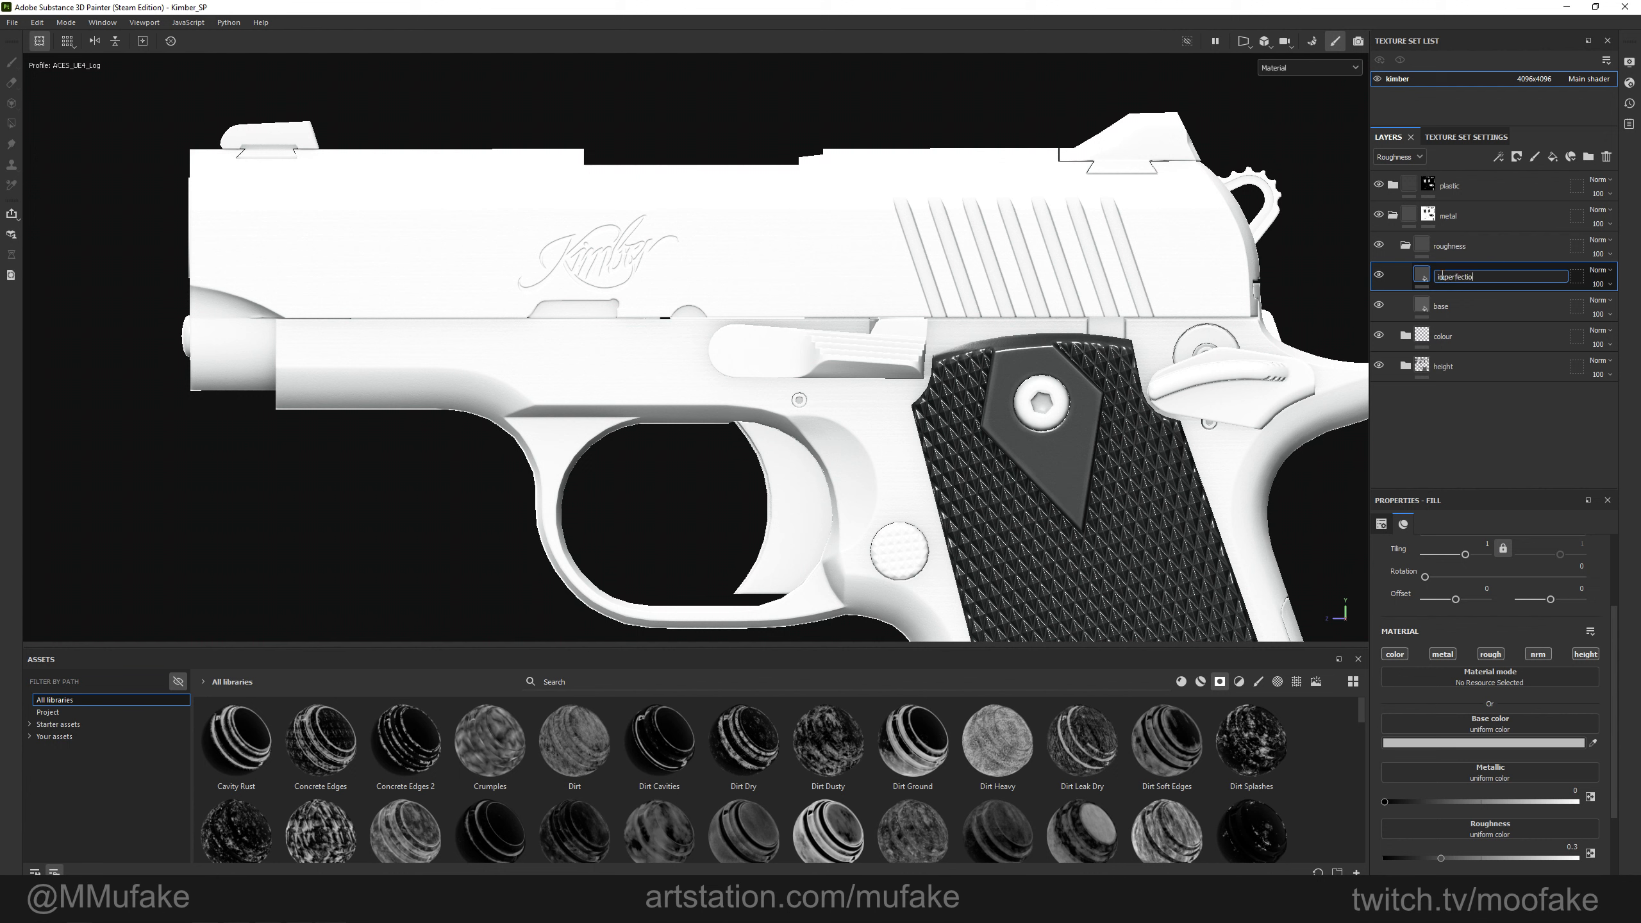
click(1493, 656)
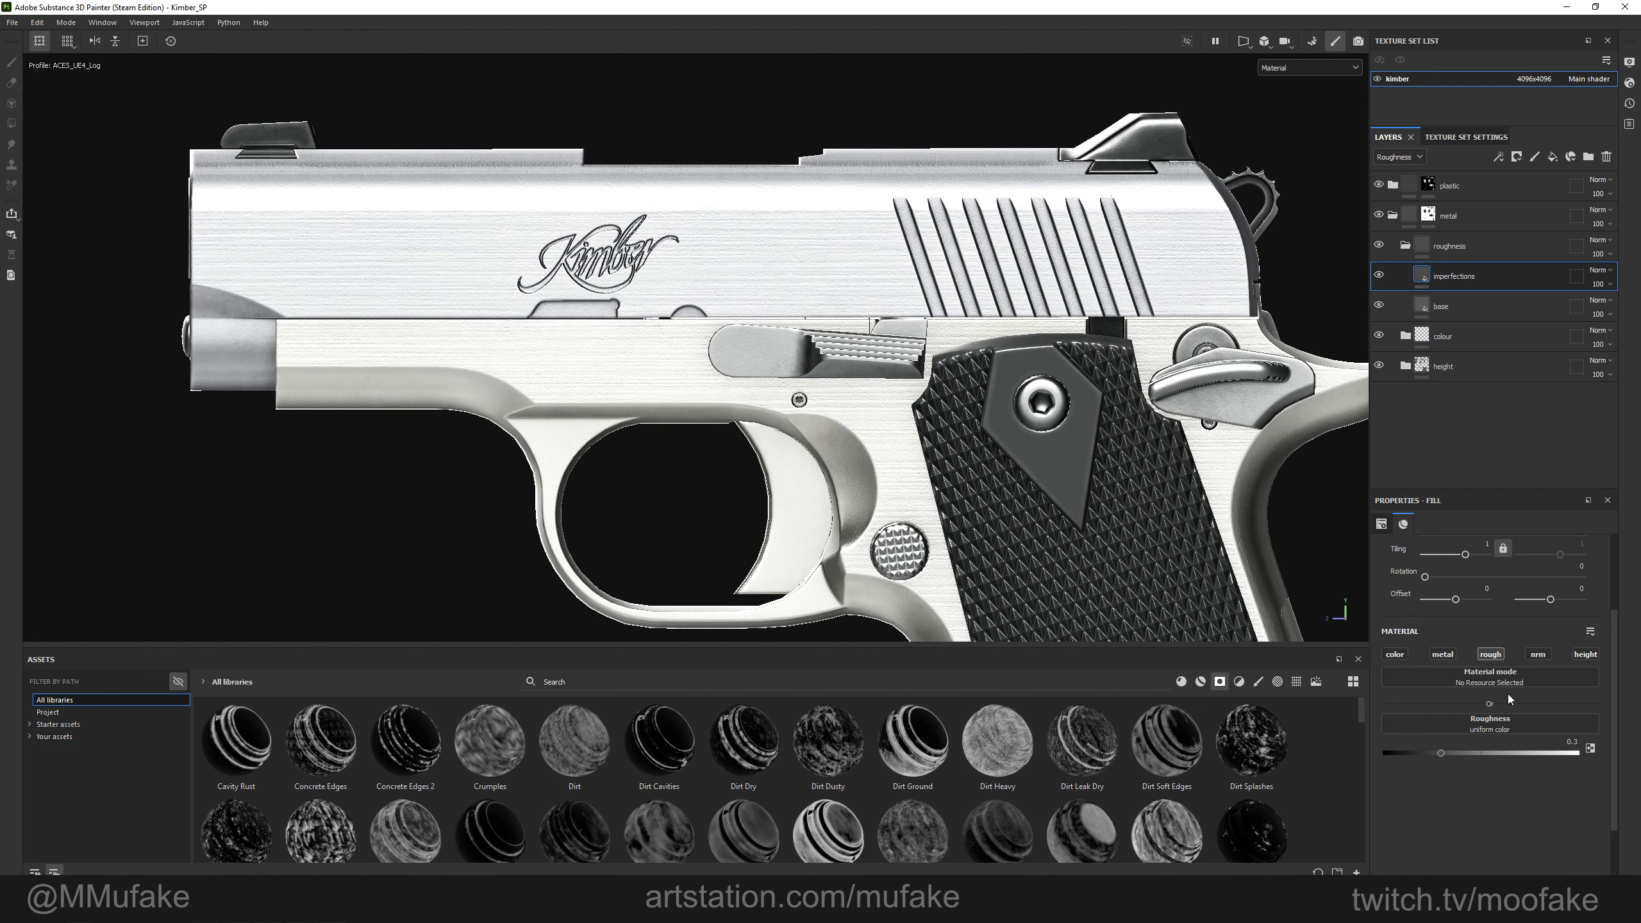
mouse_move(1440, 754)
mouse_down()
mouse_move(1542, 755)
mouse_move(1412, 752)
mouse_move(1451, 753)
mouse_up()
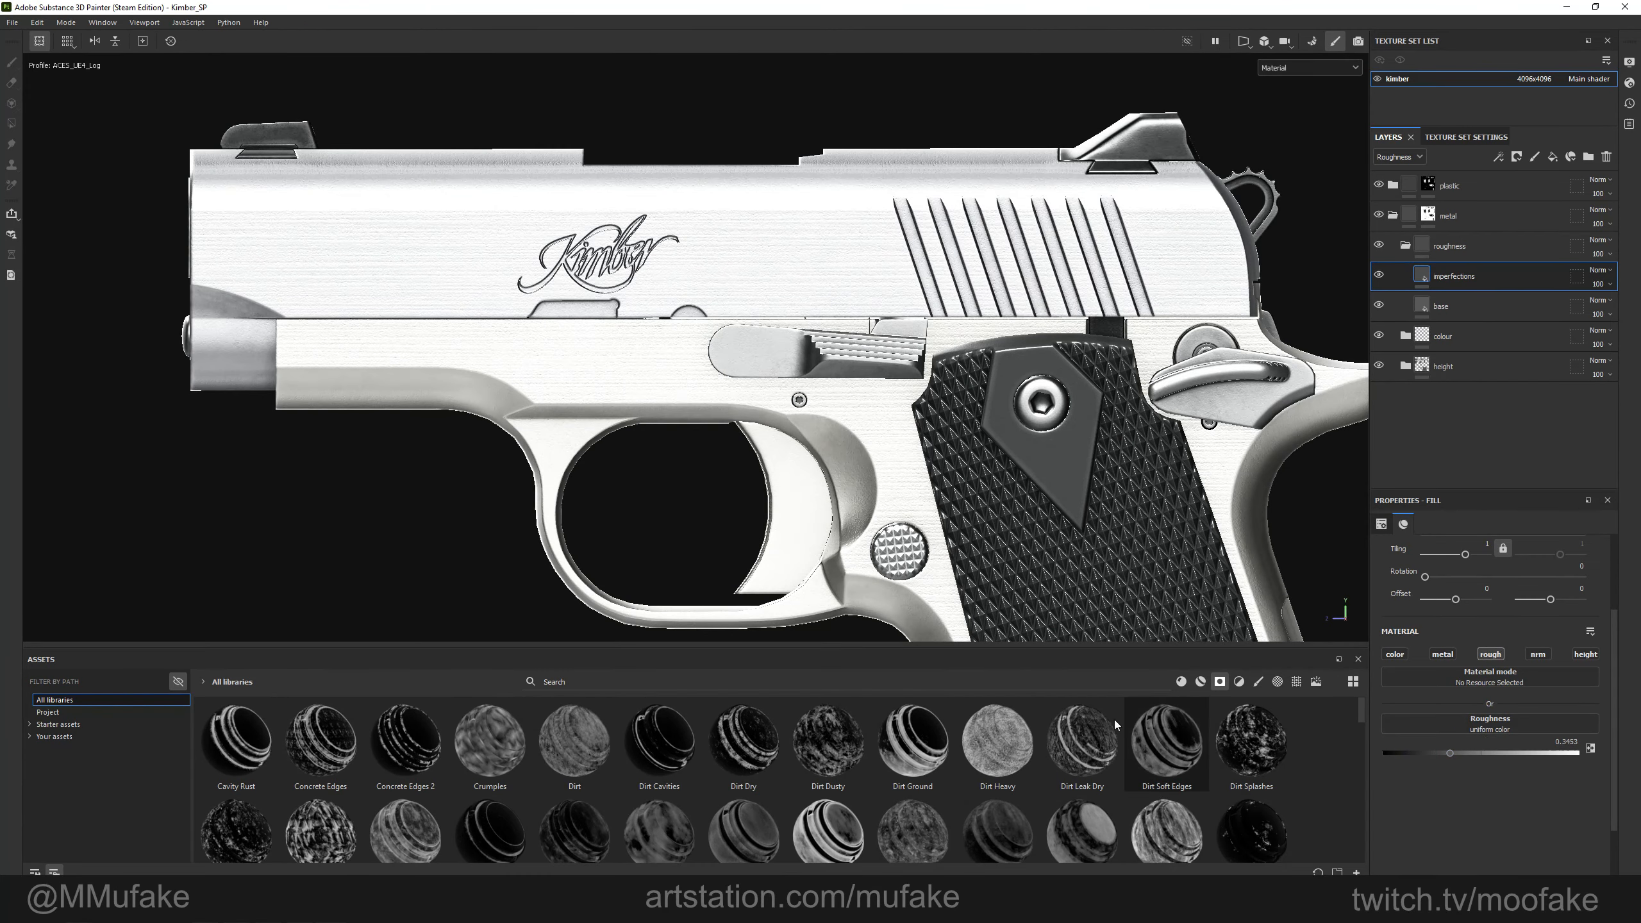
Give the imperfections layer a black mask and add a fill effect to that mask.
right_click(1459, 287)
click(1503, 311)
right_click(1442, 276)
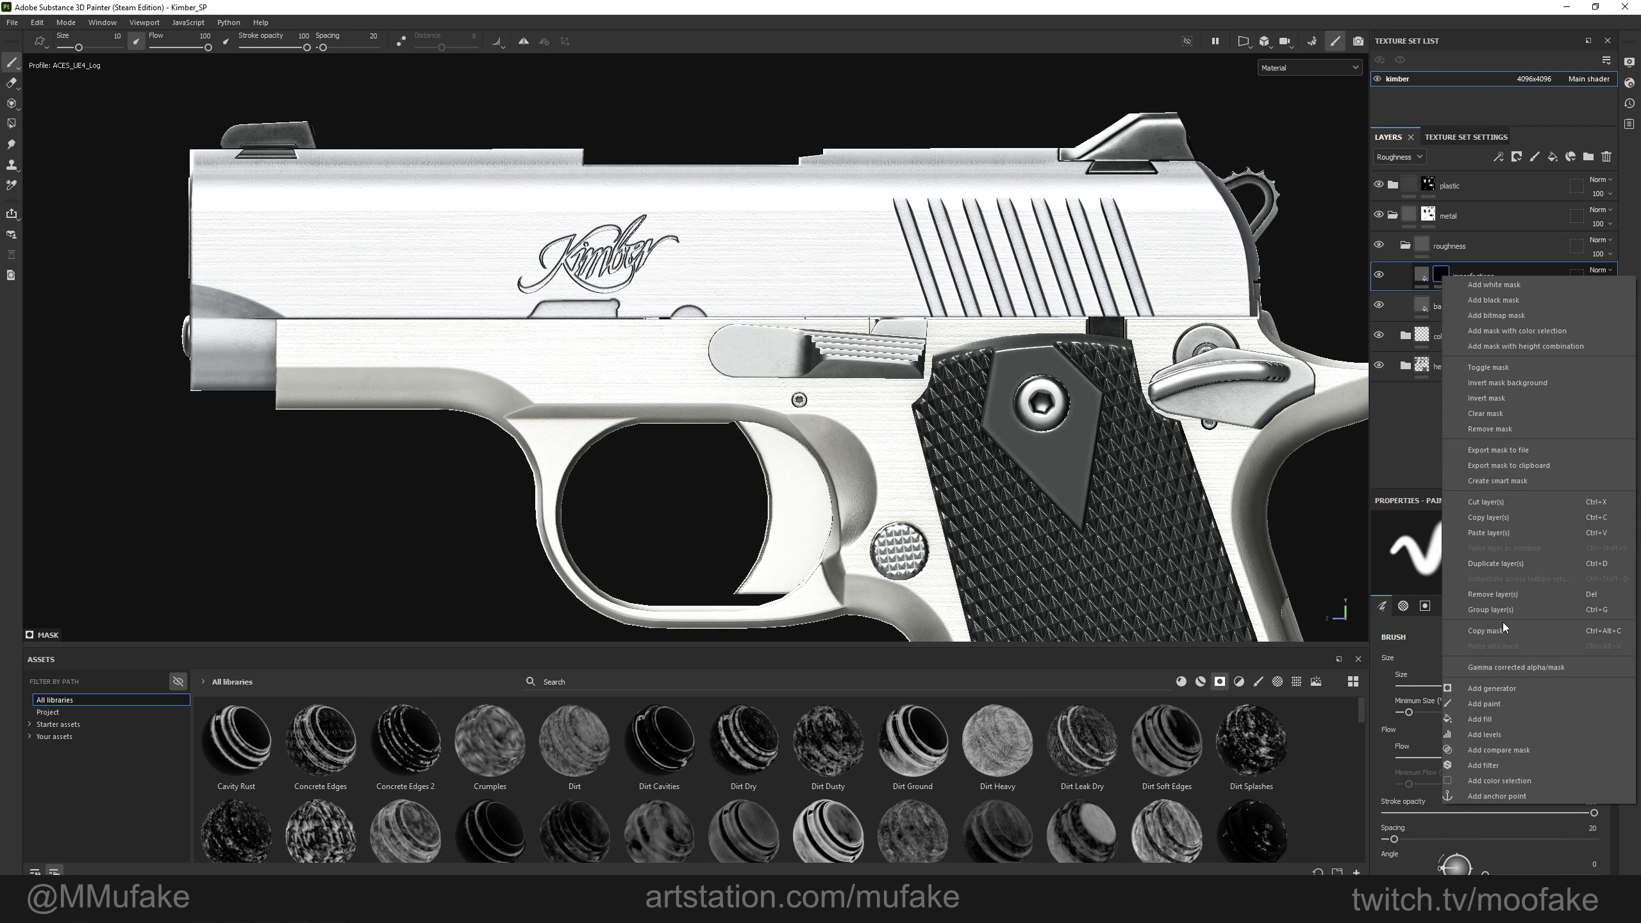
click(1522, 718)
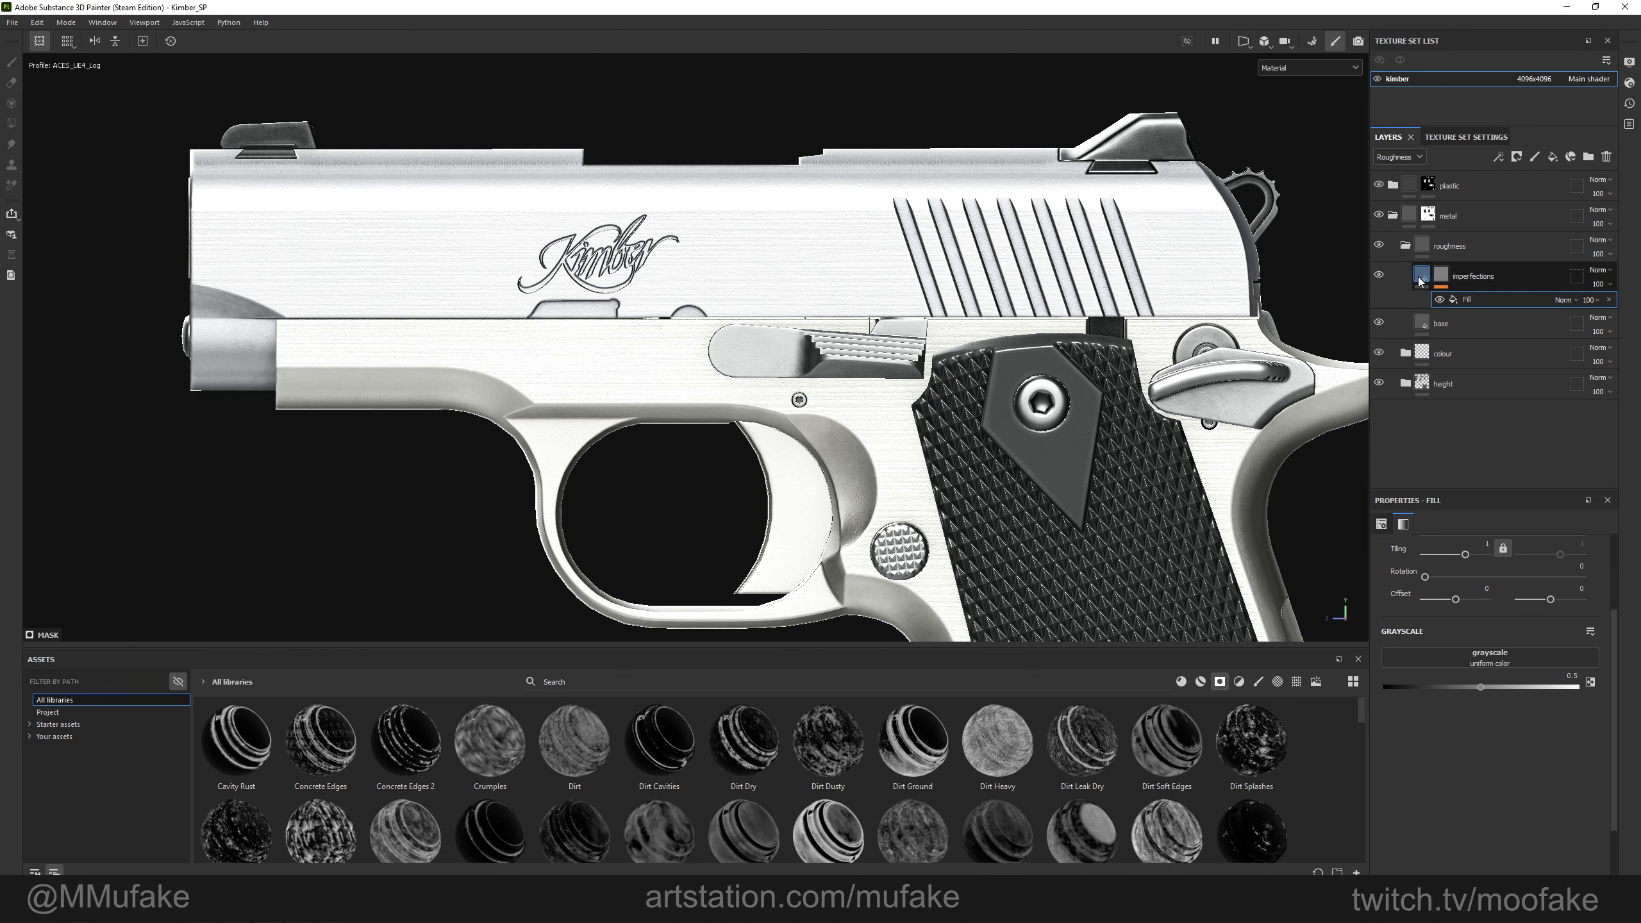
click(1455, 282)
click(1445, 279)
click(1480, 298)
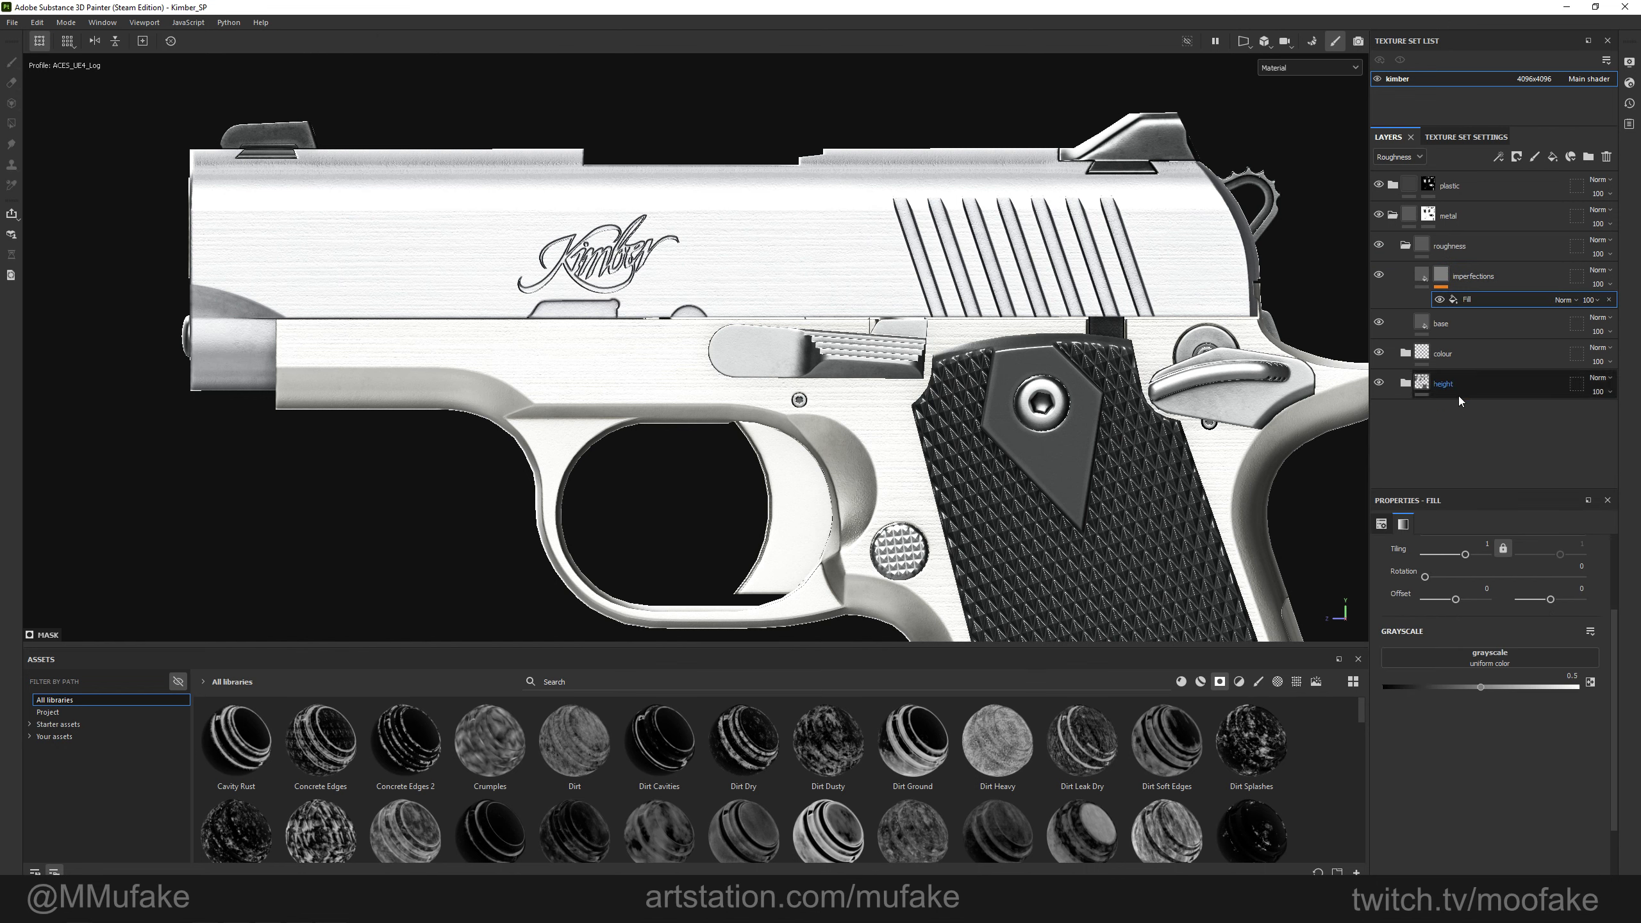
Search the textures for "grunge" and assign Grunge Concrete to the mask fill's grayscale input.
click(1297, 681)
click(1104, 680)
text(grunge)
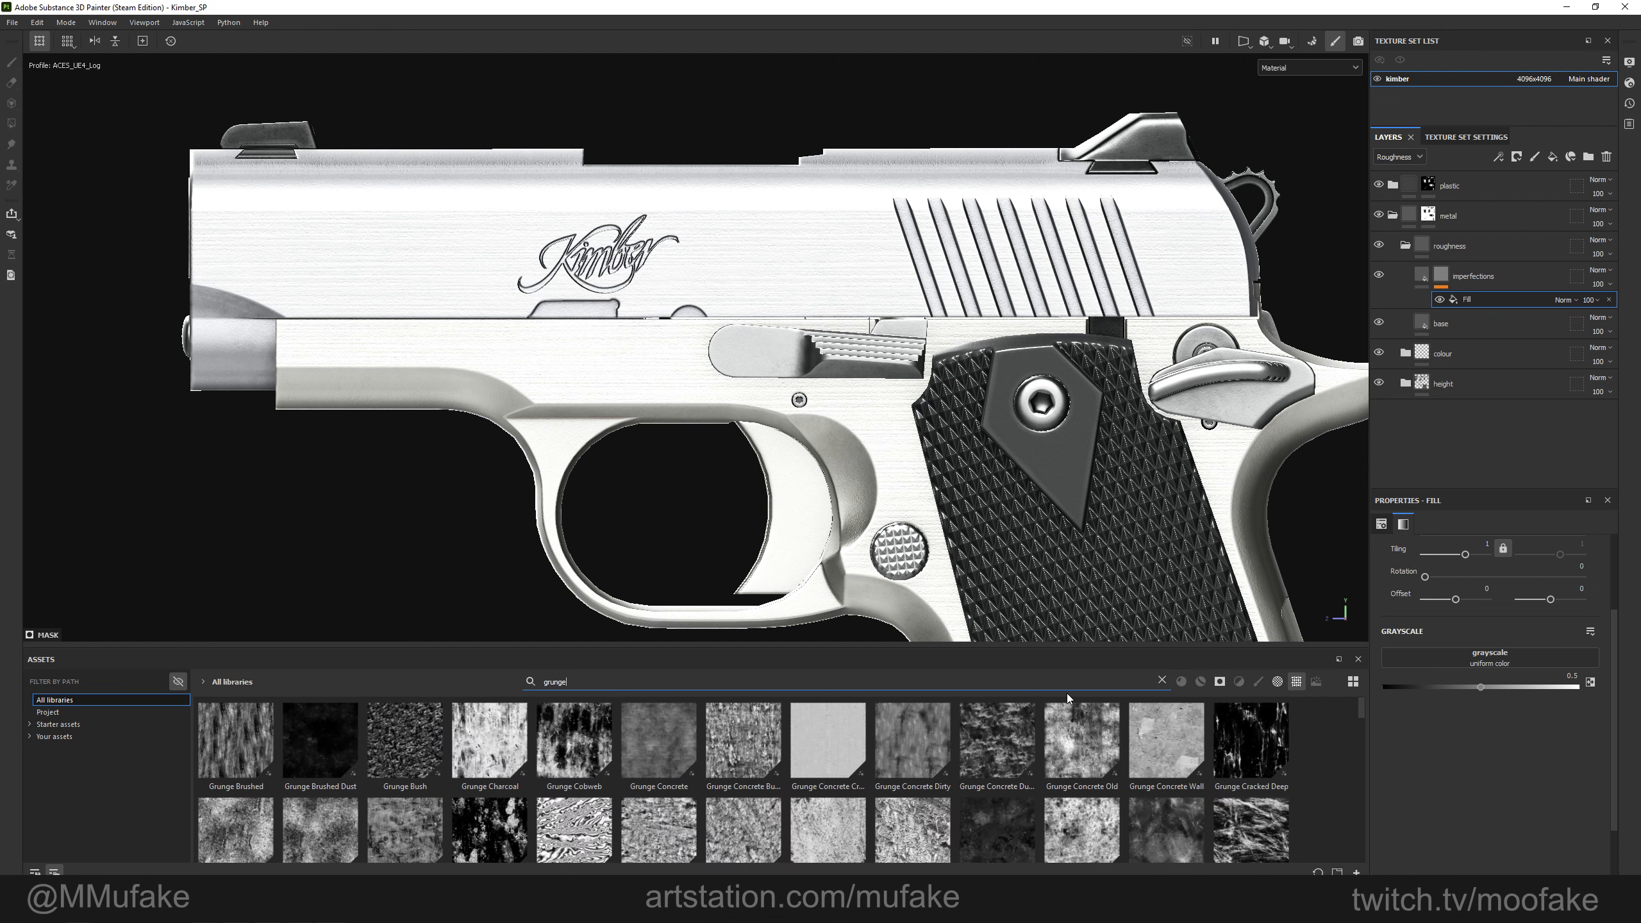
drag(661, 744, 1486, 658)
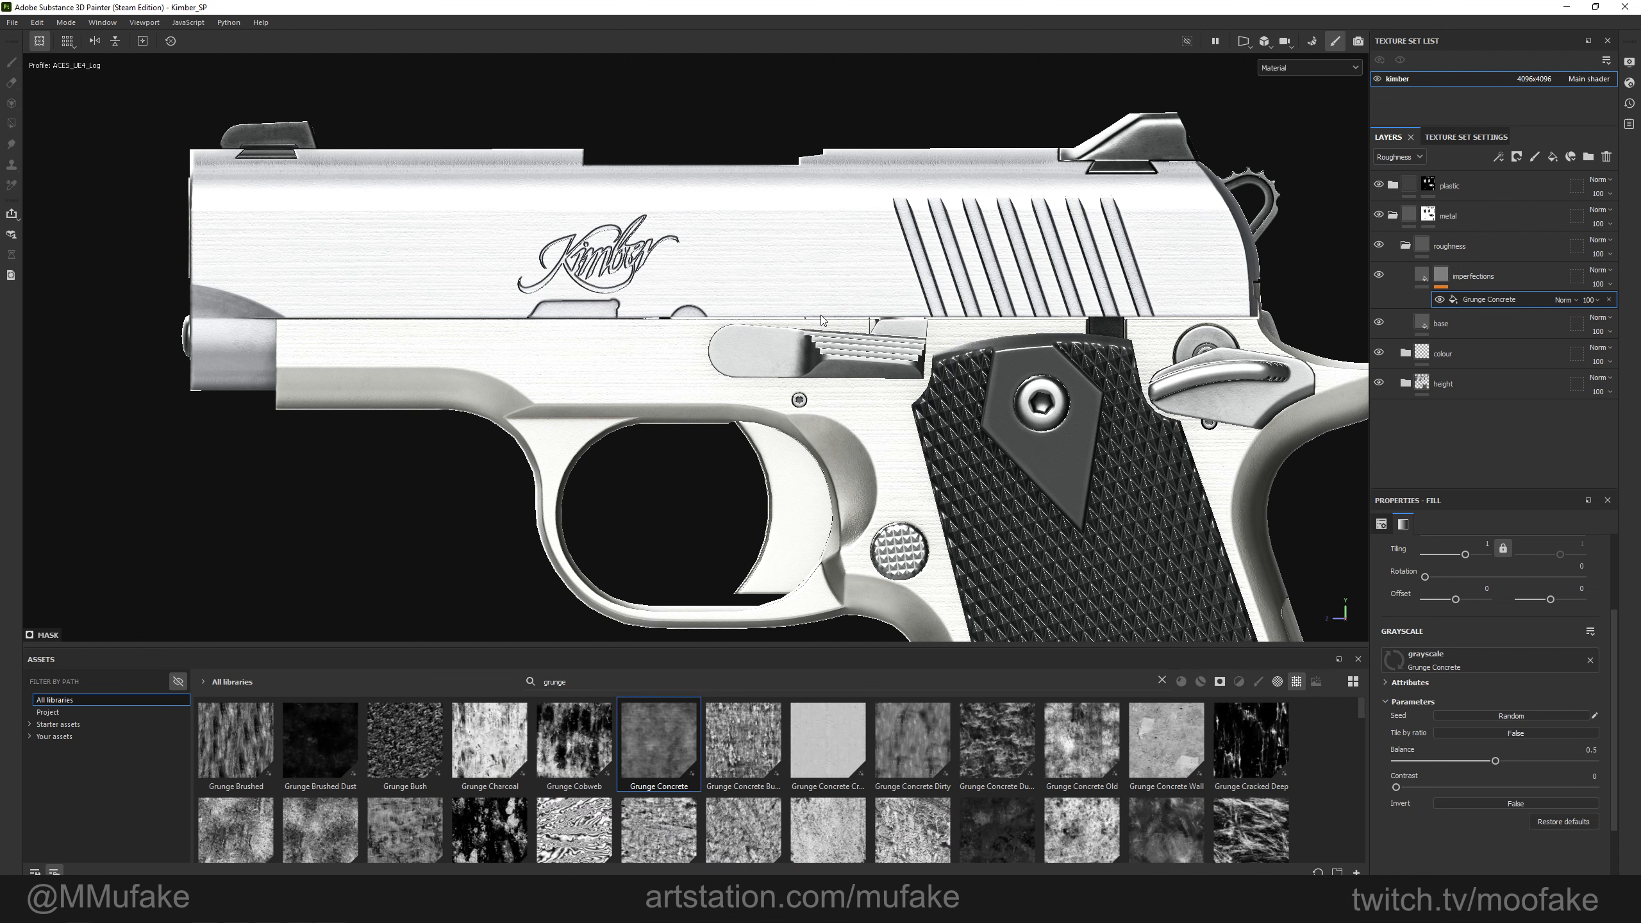
Set the Grunge Concrete fill to tri-planar projection with a tiling of 3 while viewing the mask.
key(m)
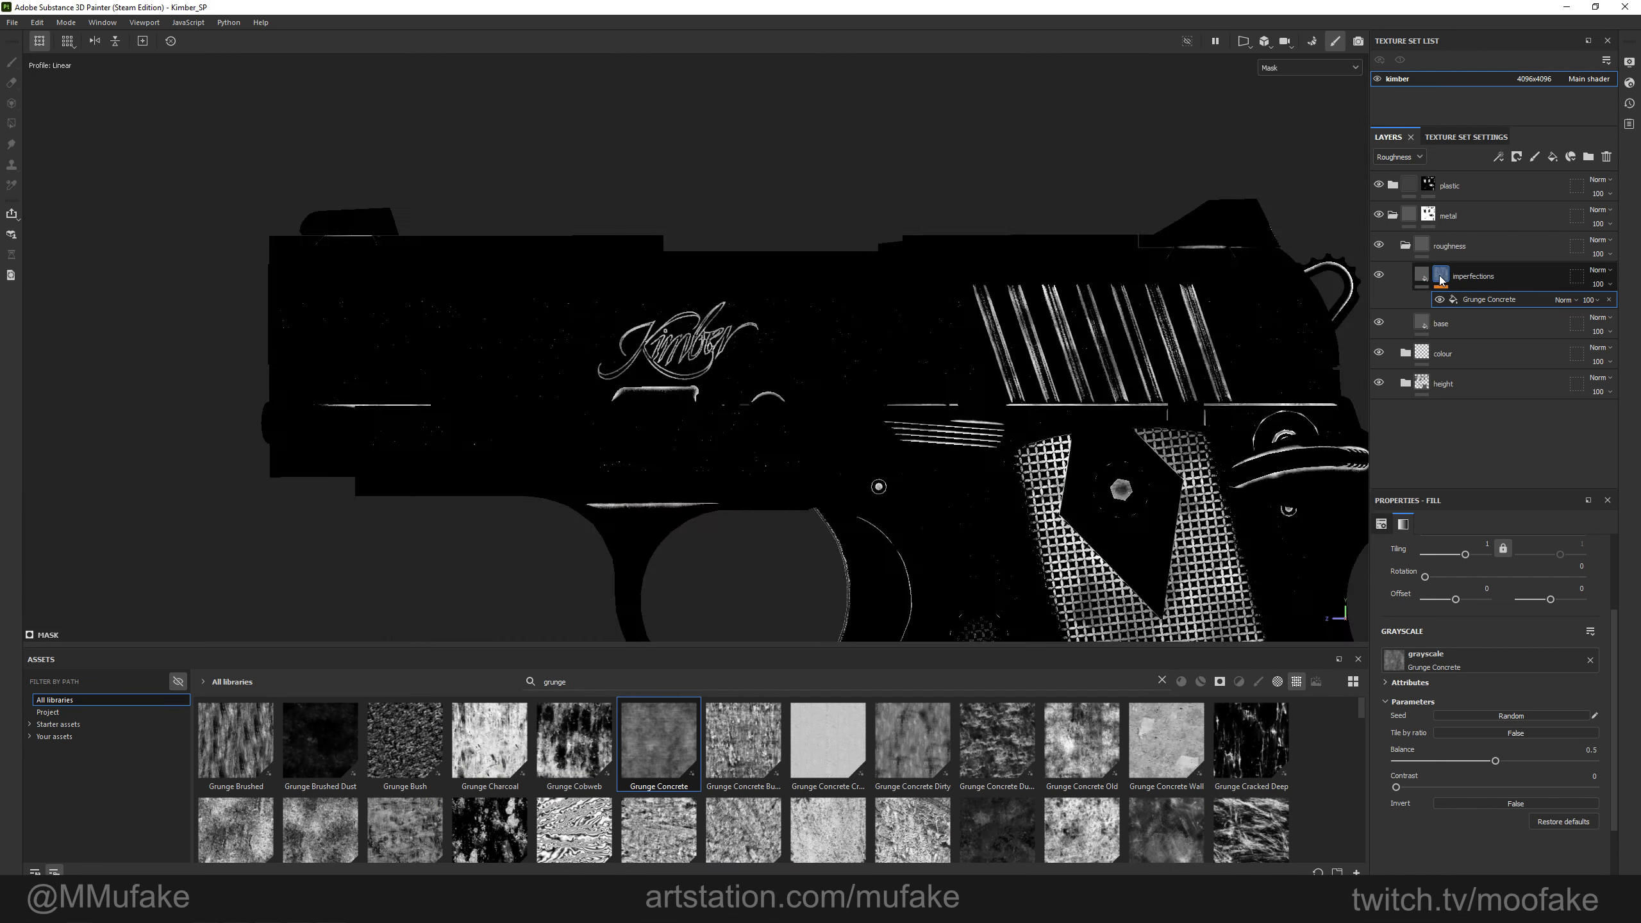
scroll(1498, 619, up, 3)
click(1505, 570)
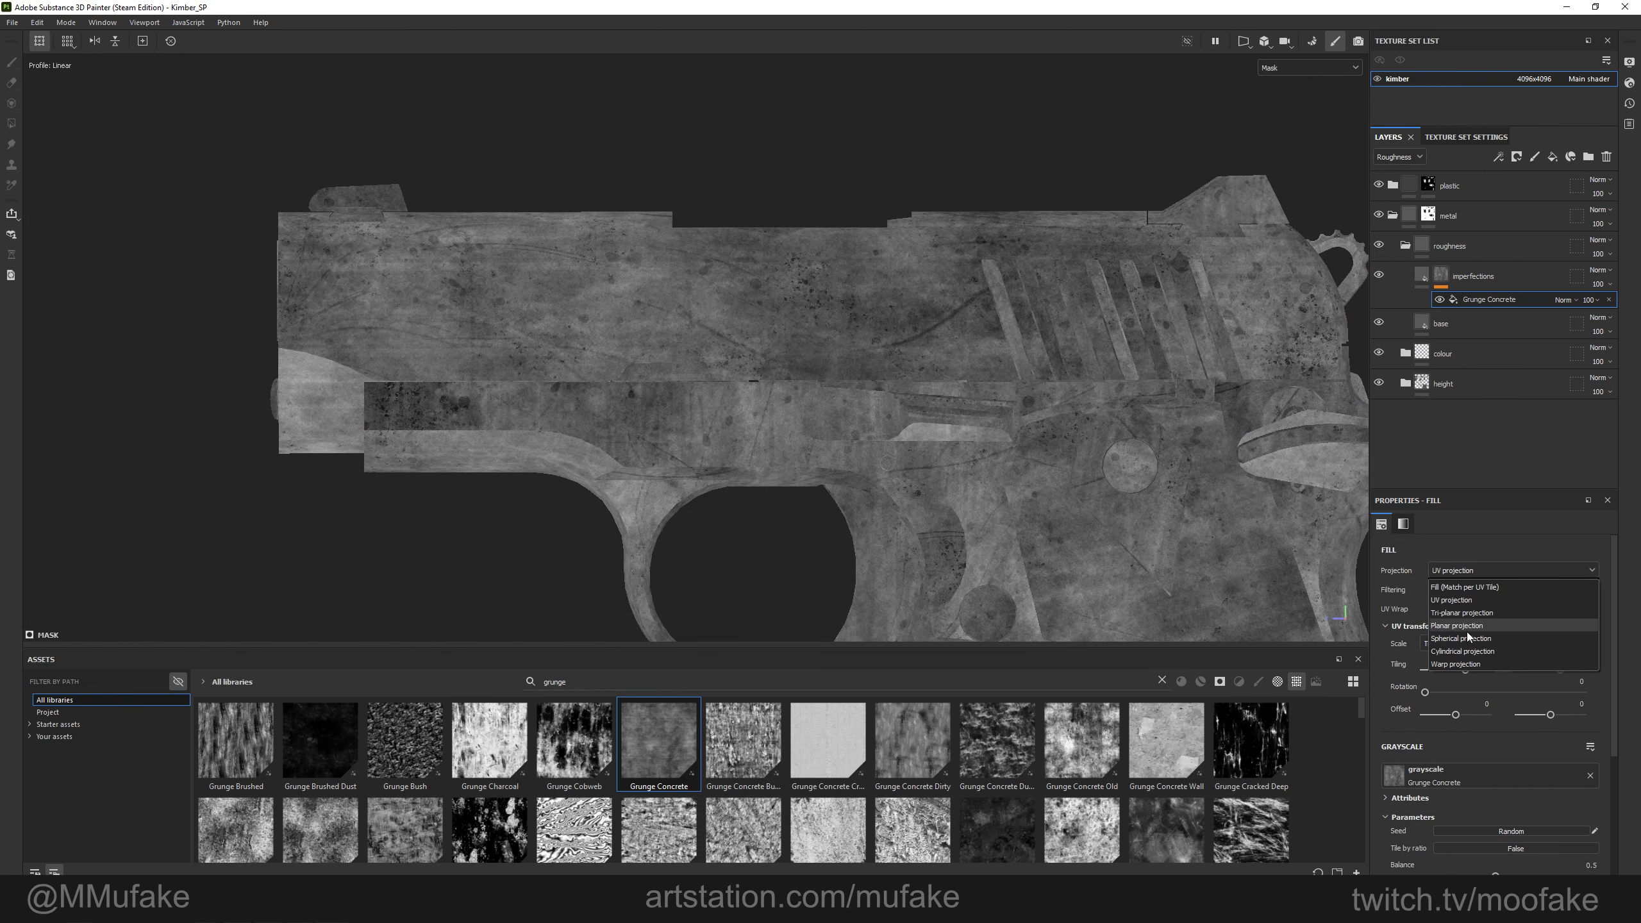
click(1469, 625)
alt+middle_drag(1288, 589, 1221, 468)
drag(1481, 682, 1504, 686)
key(Return)
scroll(976, 446, down, 2)
scroll(976, 447, up, 3)
alt+middle_drag(970, 278, 985, 437)
Test extreme roughness on the imperfections layer and settle on about 0.10, comparing the roughness channel and the material view.
key(m)
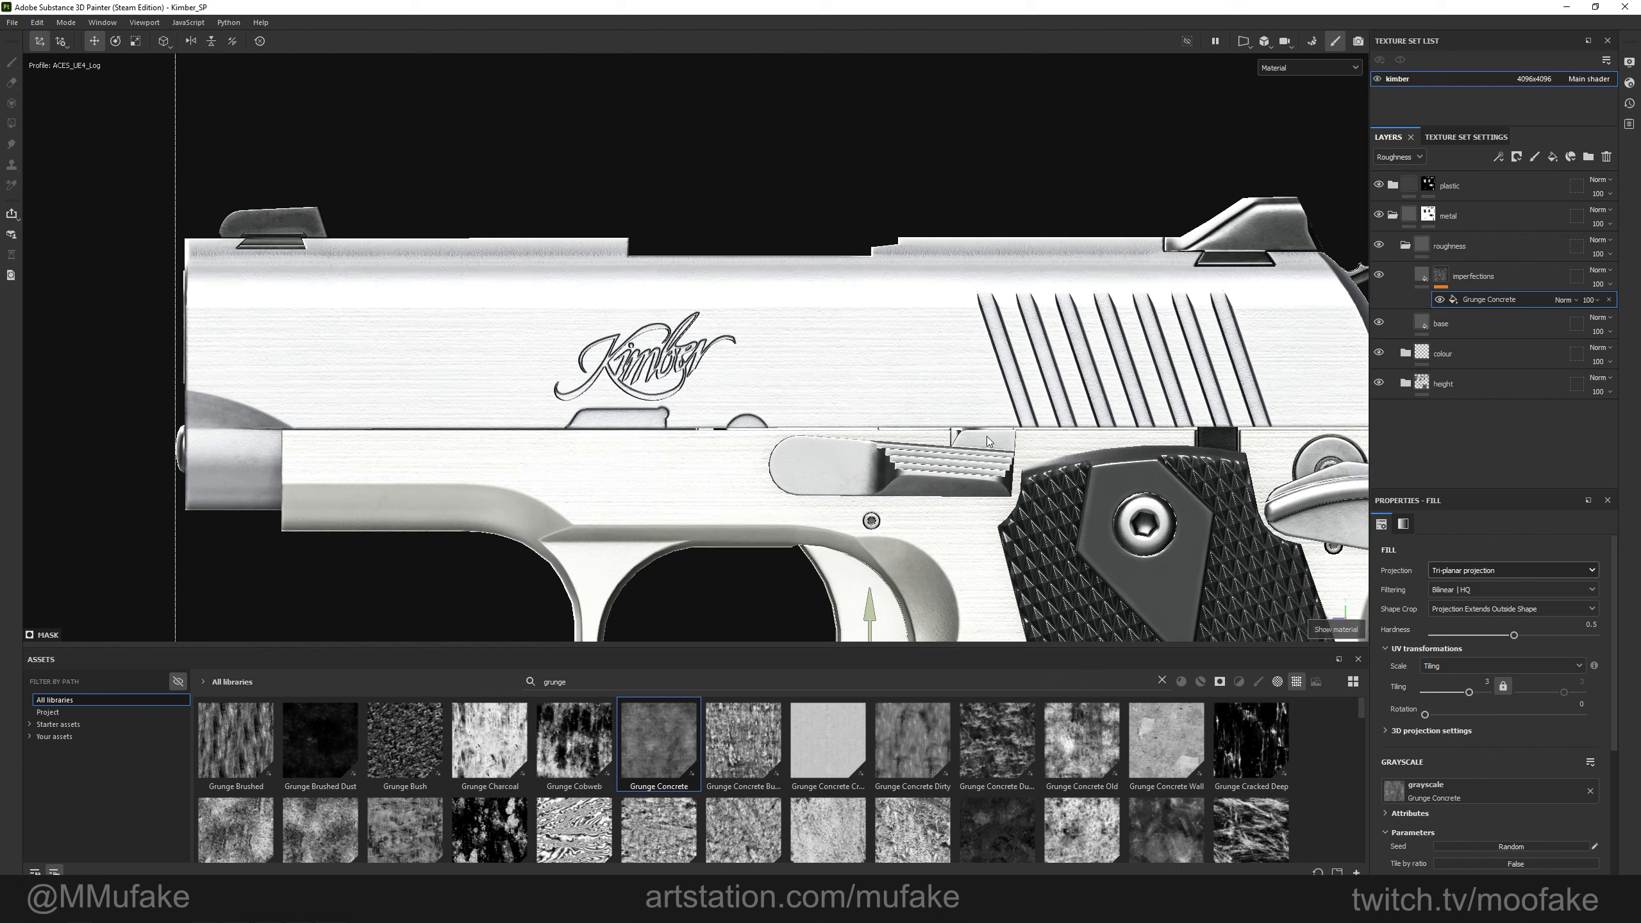
key(c)
key(c)
key(c)
key(c)
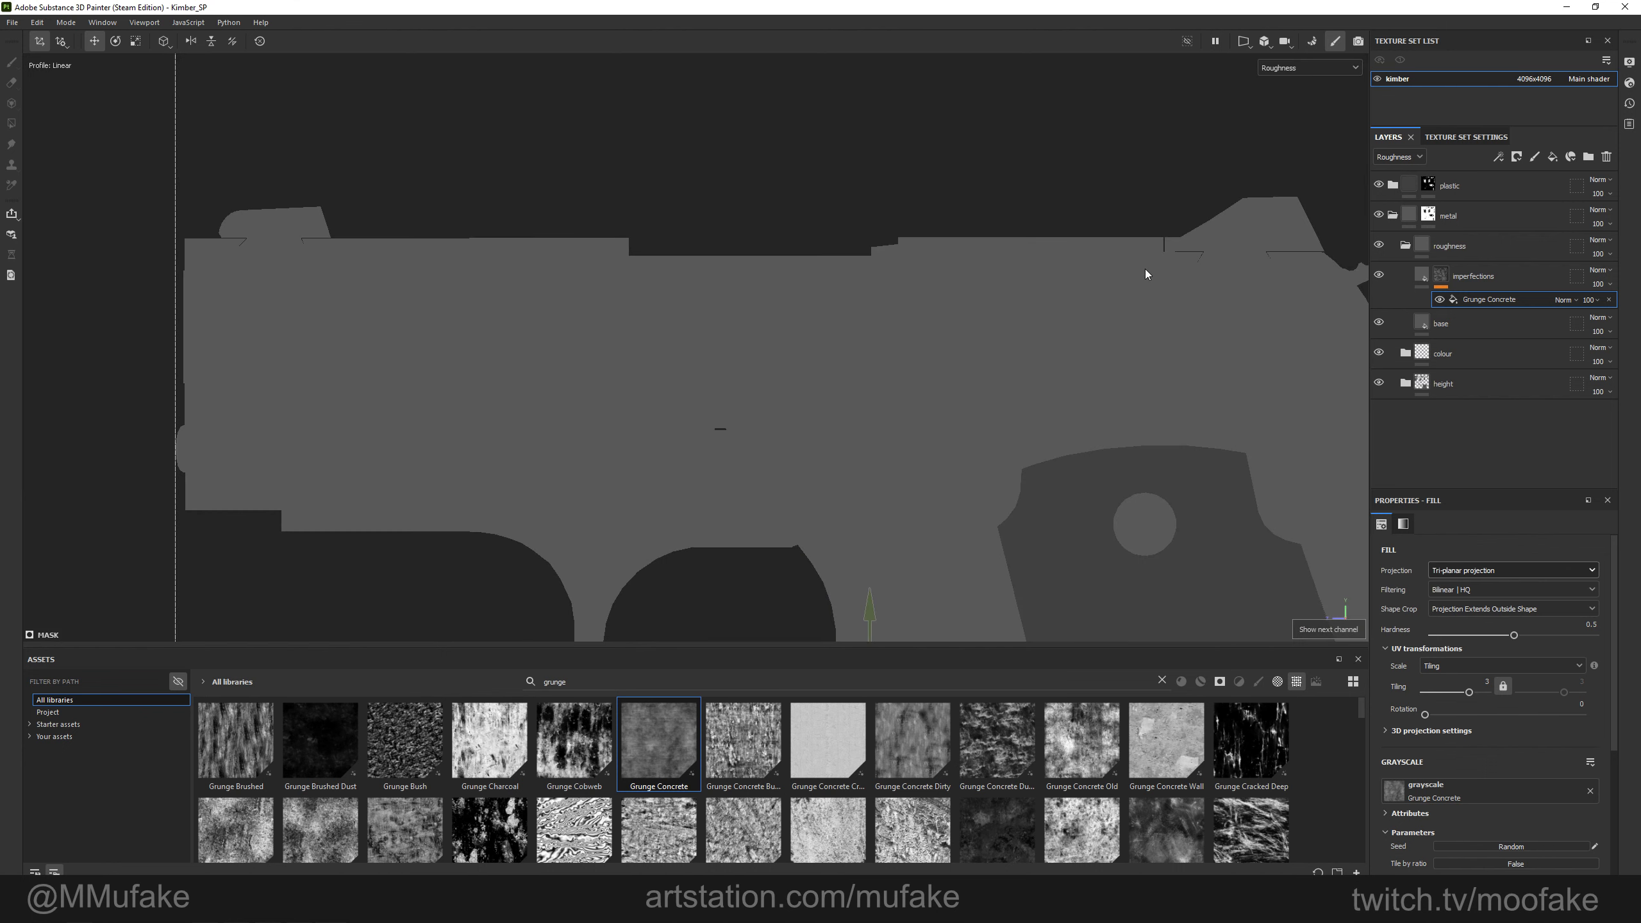
click(1422, 277)
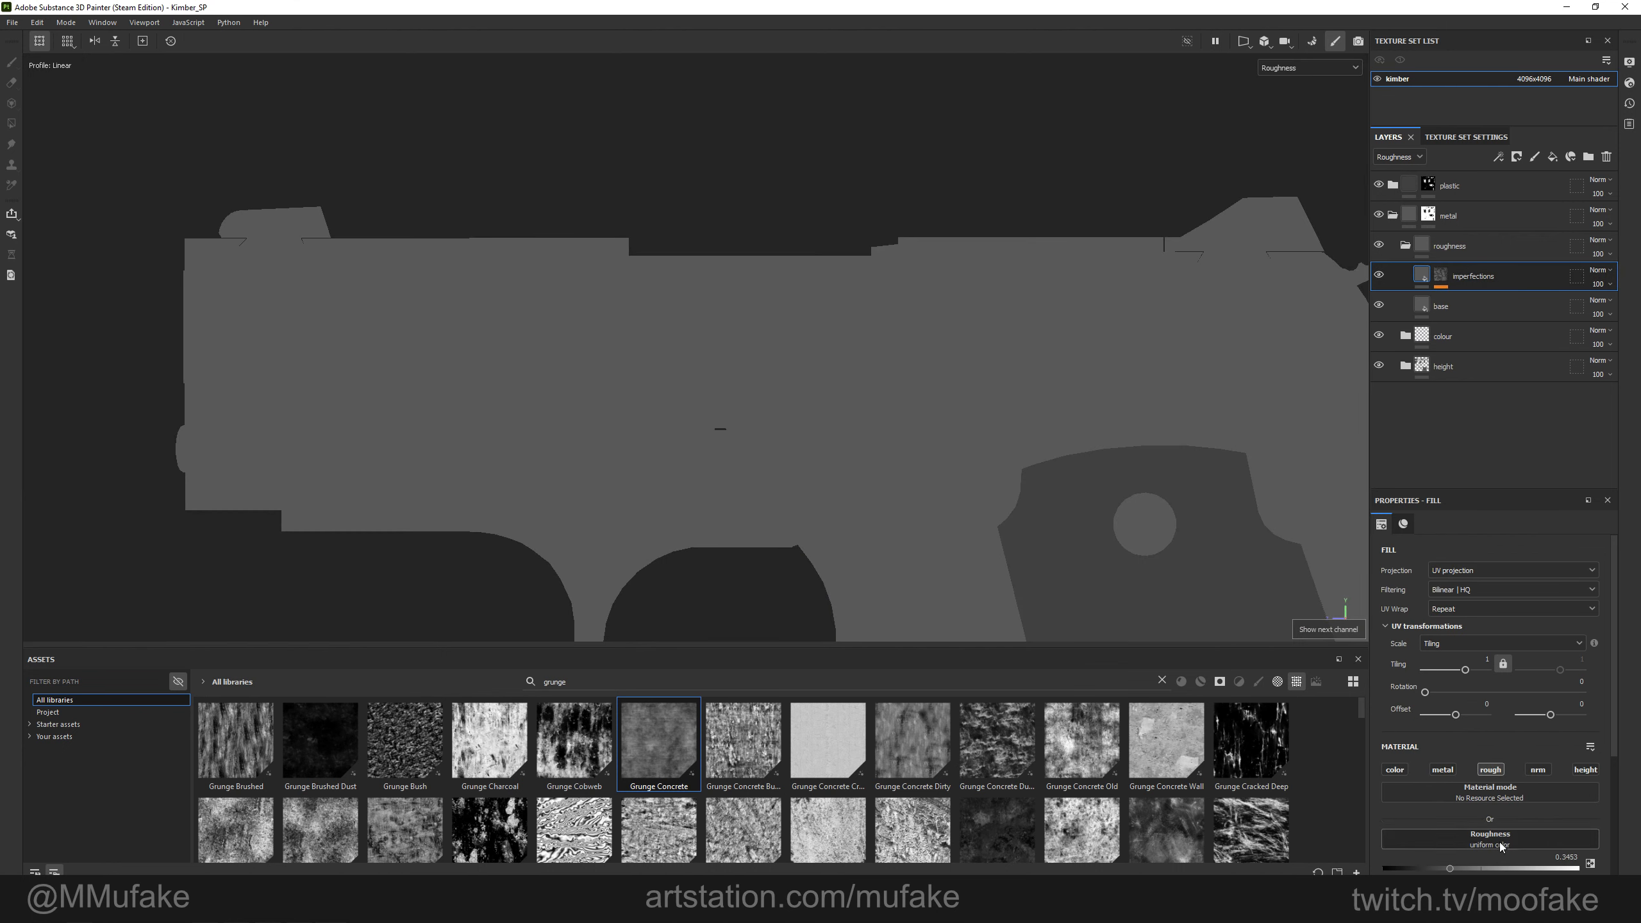
drag(1445, 868, 1576, 869)
key(m)
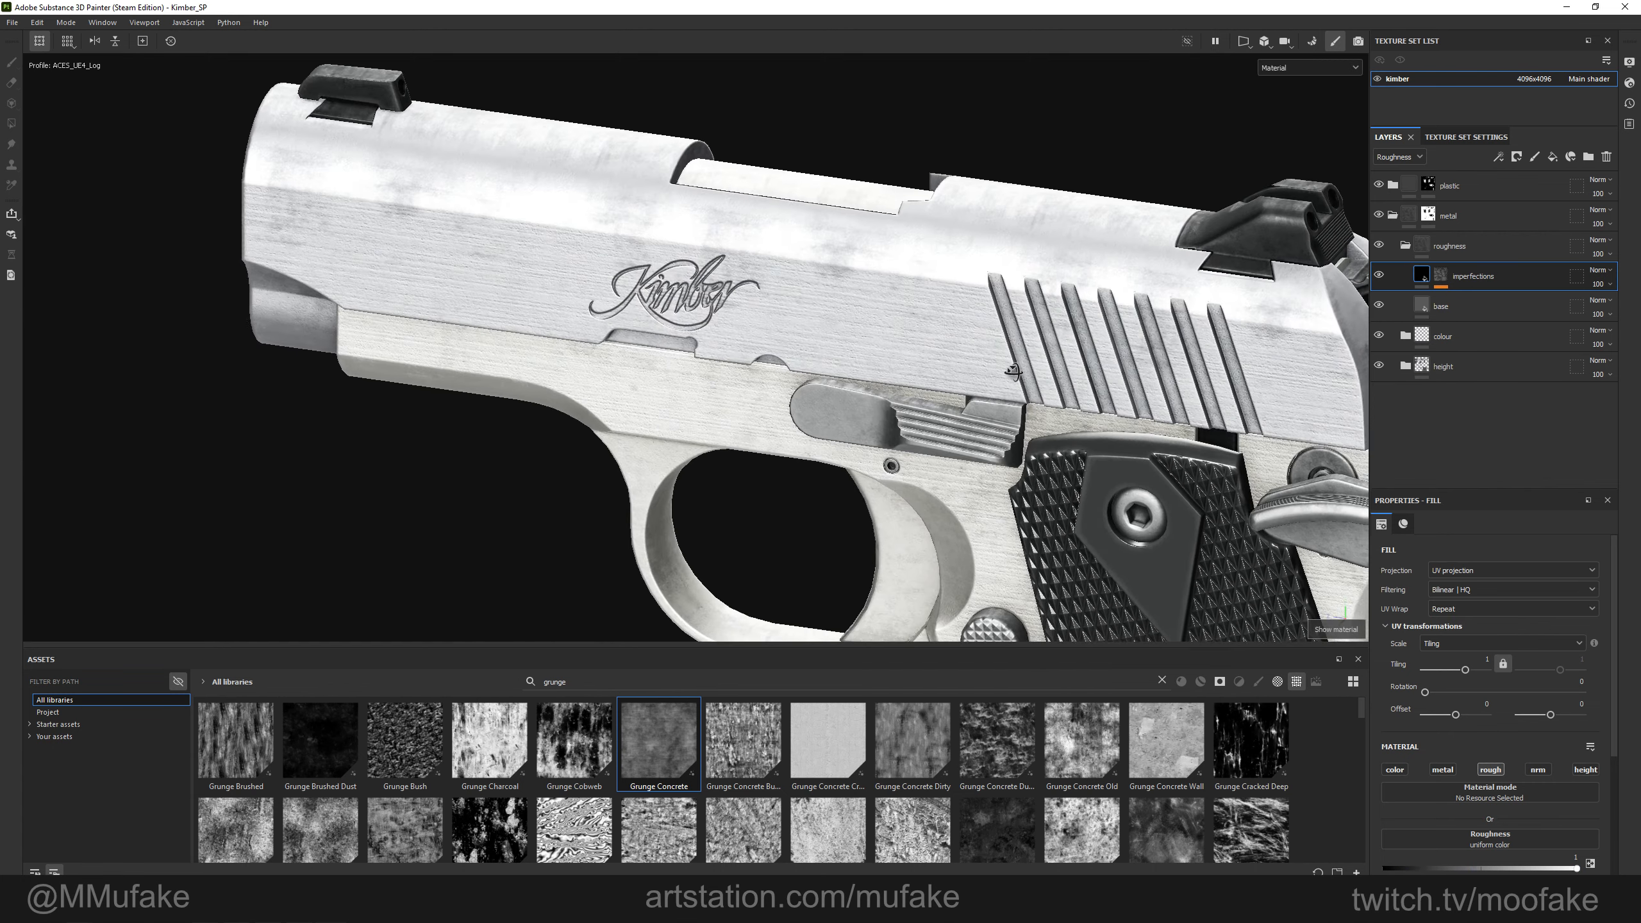
alt+drag(1013, 372, 1266, 375)
drag(1576, 869, 1402, 870)
alt+shift+drag(970, 323, 827, 348)
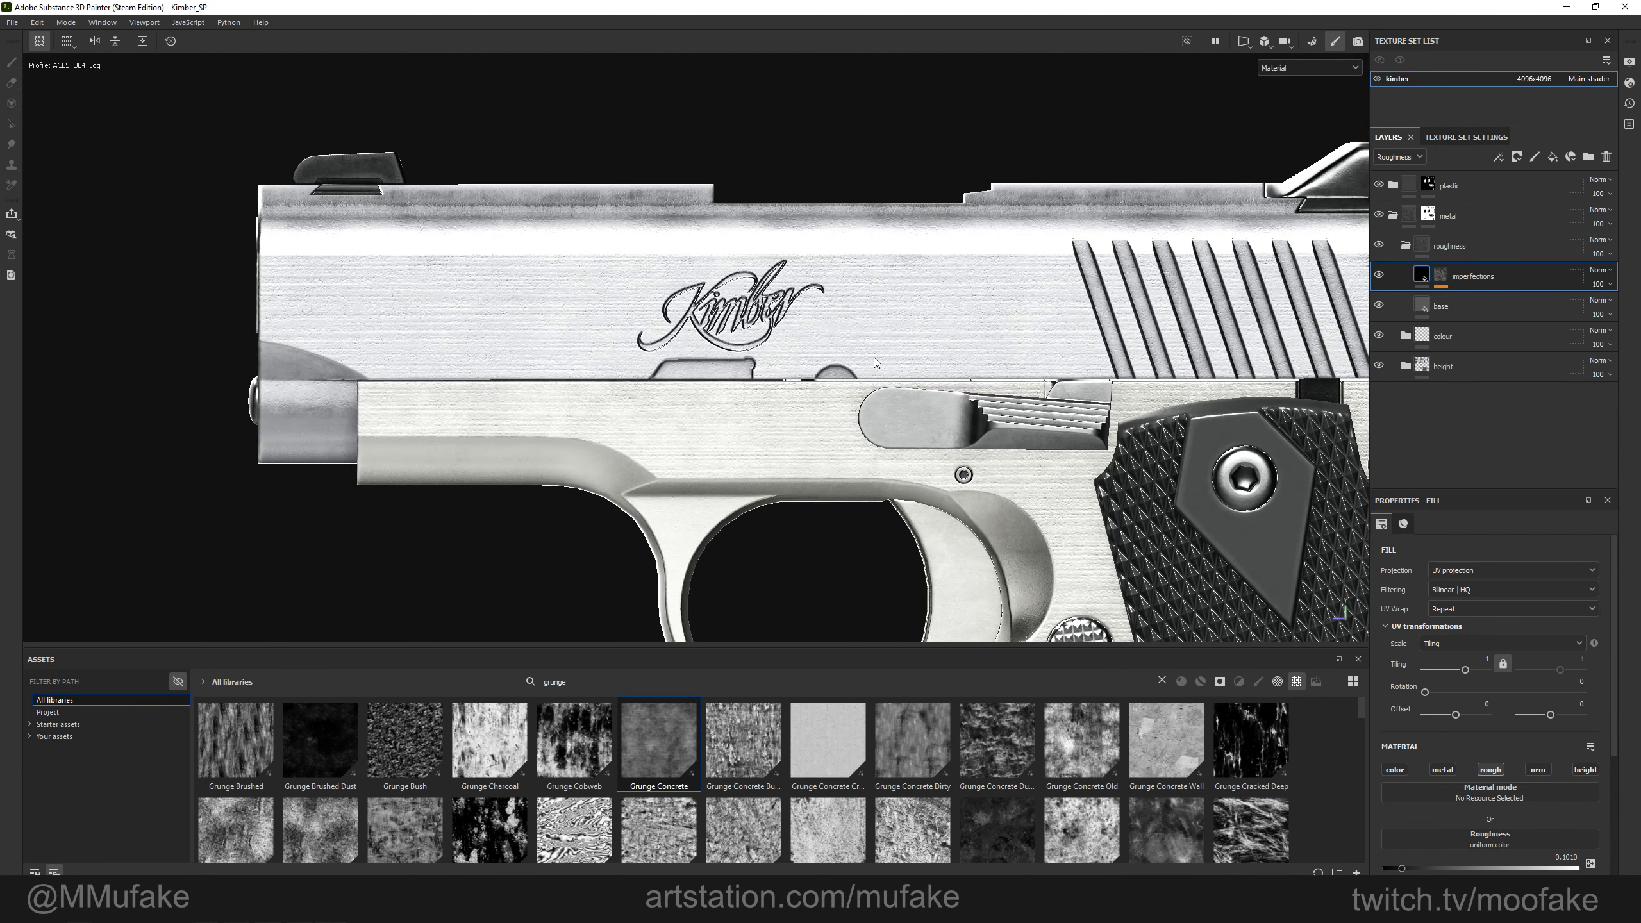
Try Grunge Dirt Scratched as the imperfections mask's grayscale texture and inspect it in the roughness channel and material view.
key(F3)
click(1441, 275)
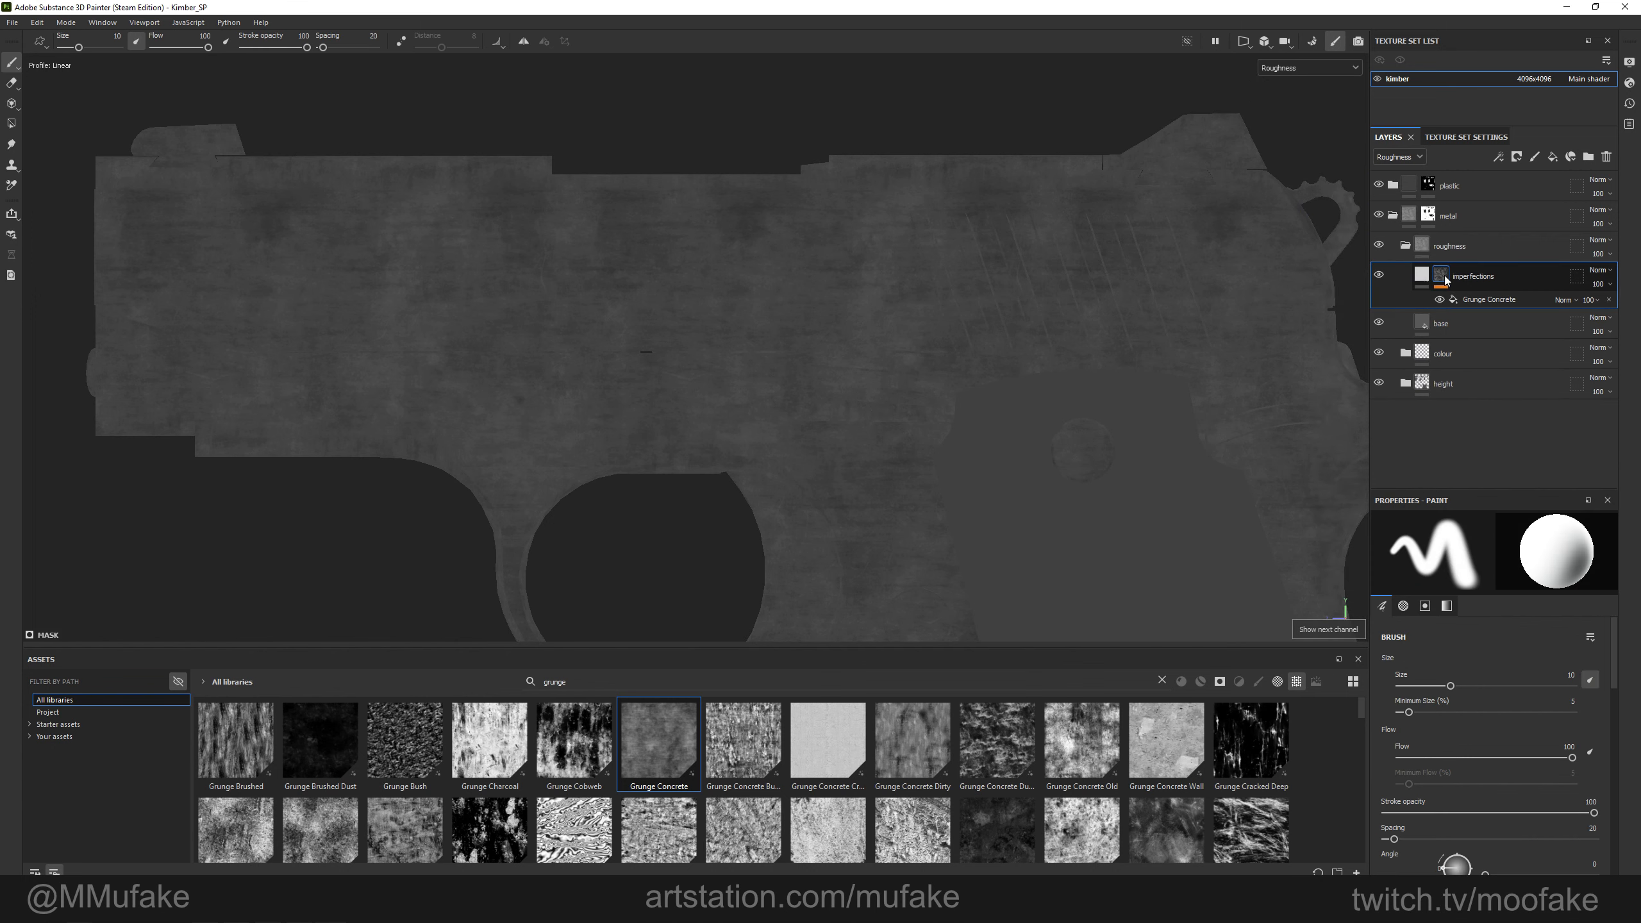
scroll(1521, 773, down, 5)
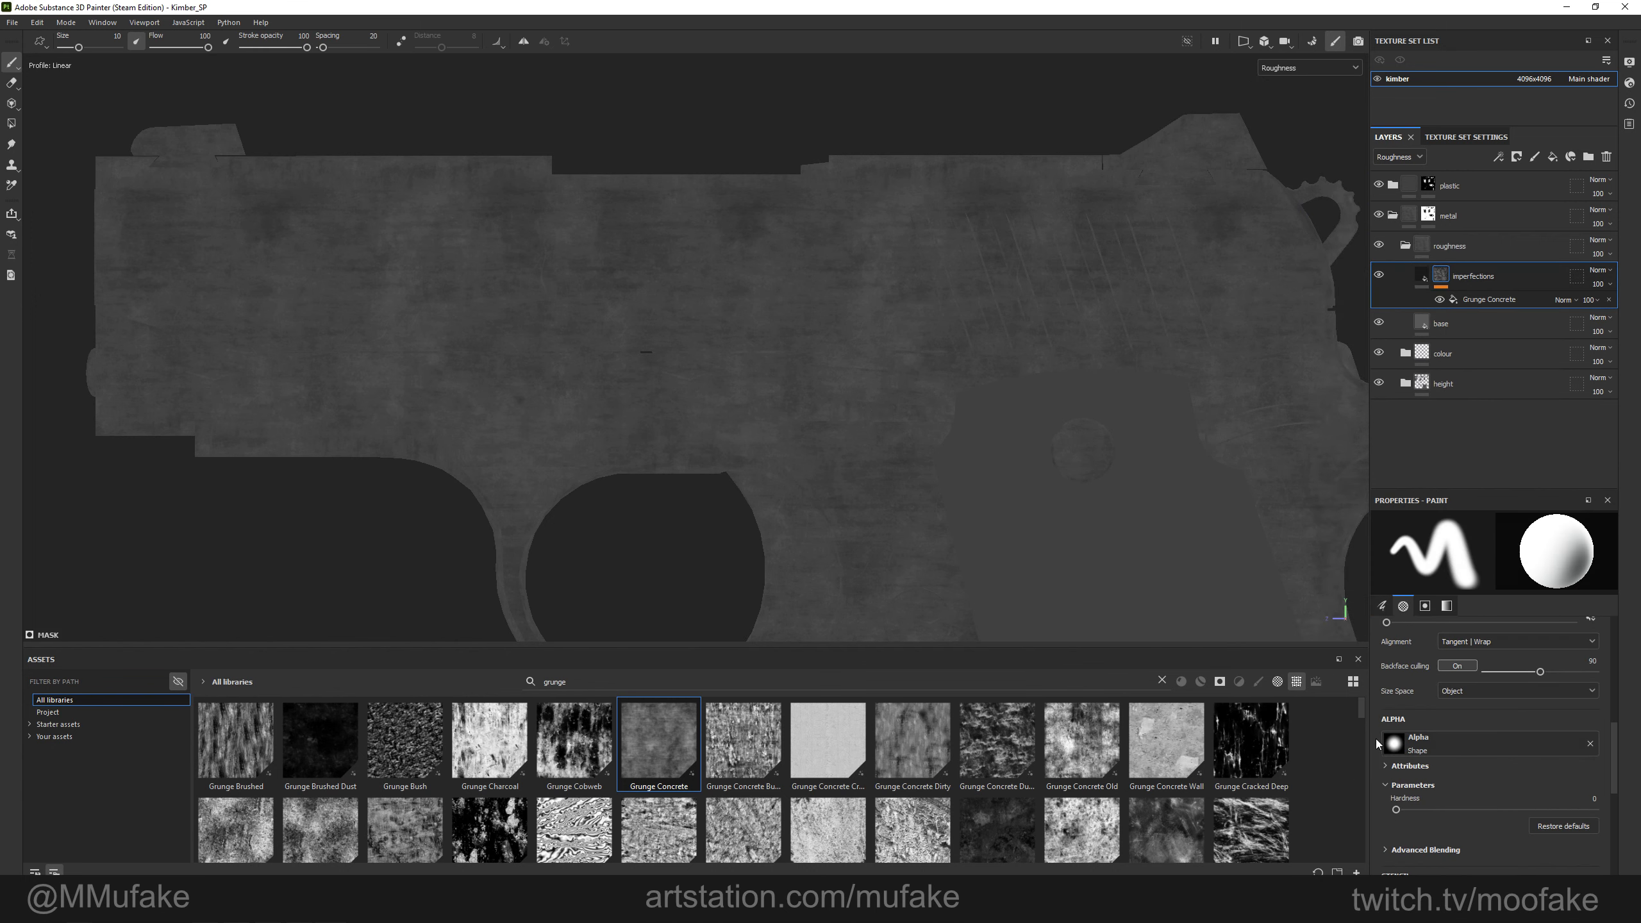
scroll(1362, 719, down, 1)
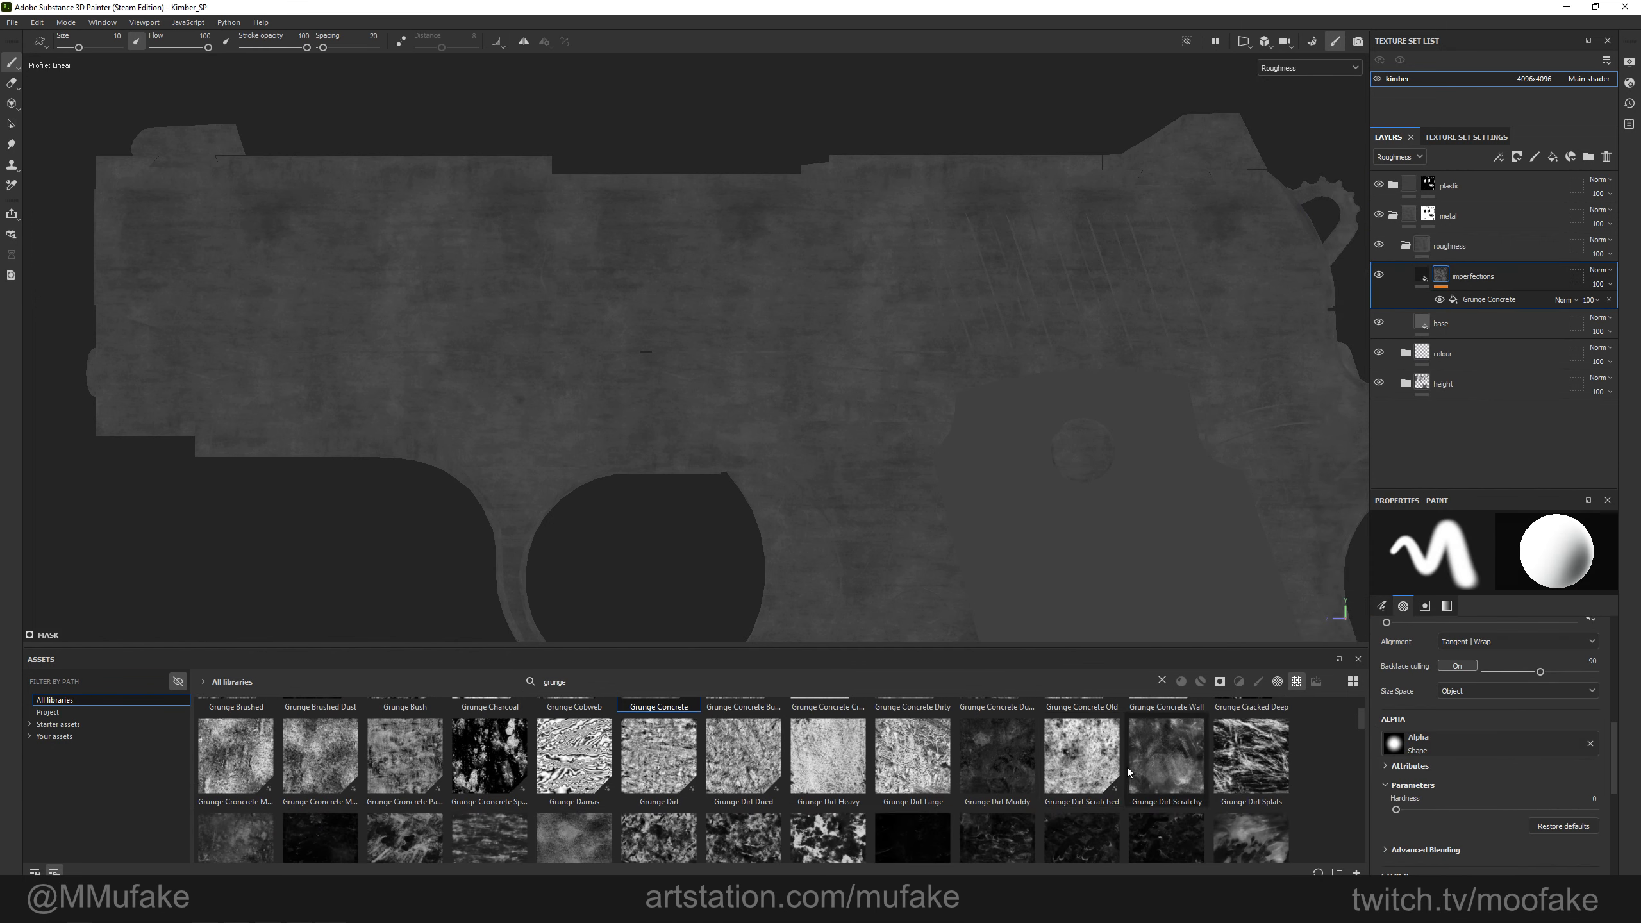
click(1479, 299)
drag(1101, 769, 1478, 790)
alt+drag(895, 349, 941, 414)
scroll(945, 457, up, 4)
key(m)
key(c)
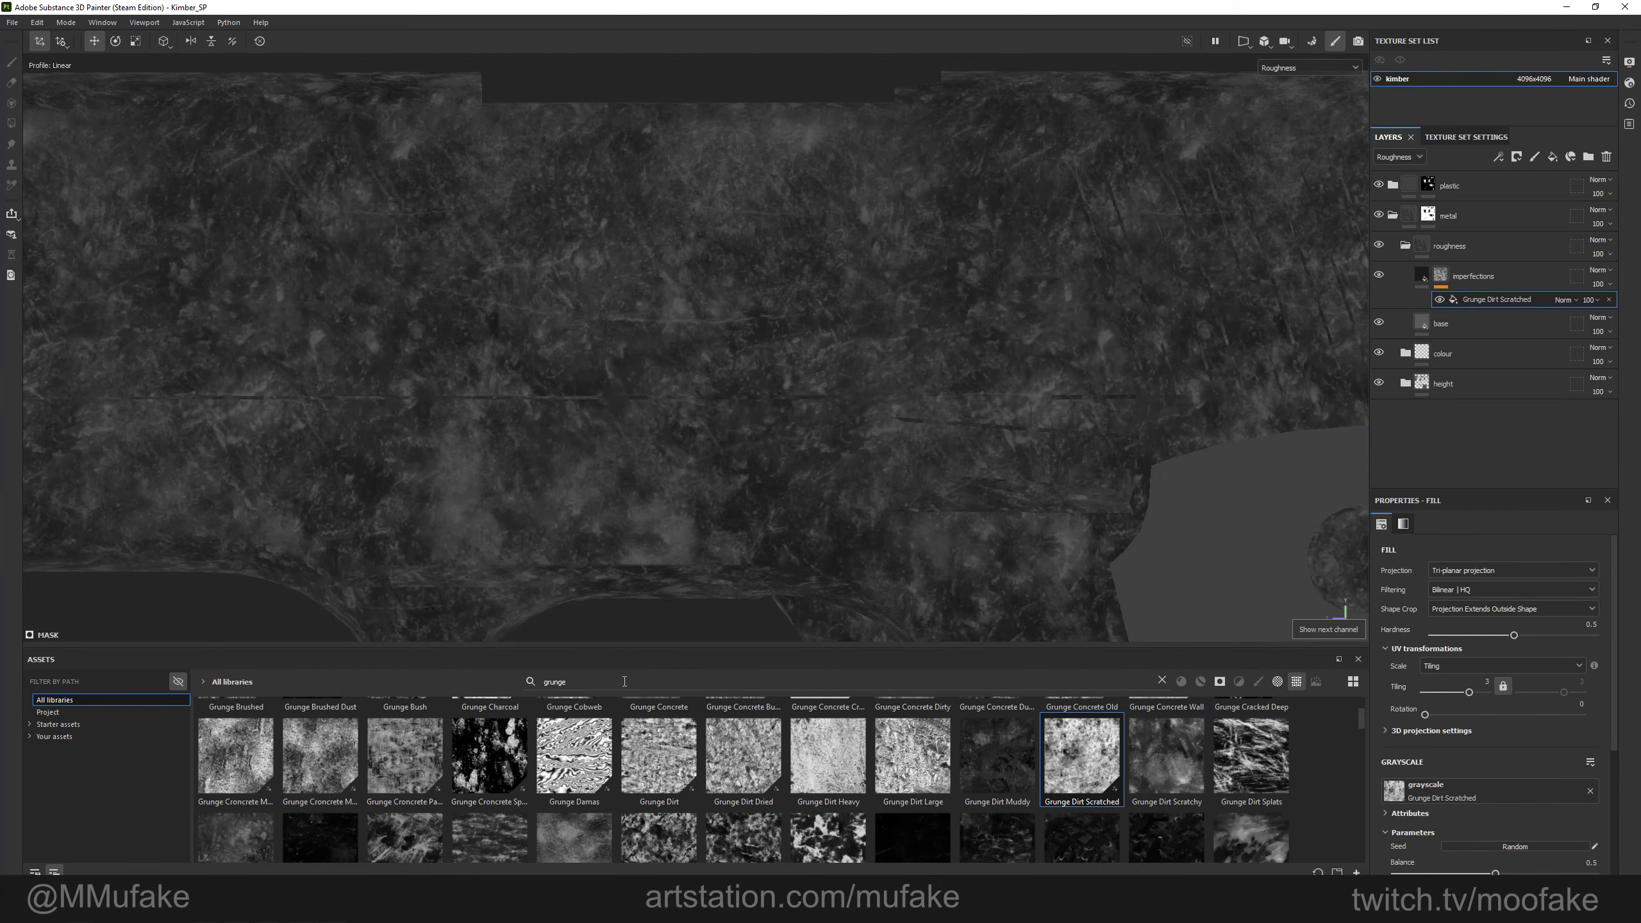
Search the textures for "wipes", assign Grunge Wipe Smudgy Soft to the imperfections mask fill, and compare material and roughness views.
click(629, 681)
text(wipes)
mouse_move(685, 764)
mouse_down()
mouse_move(1540, 782)
mouse_move(1524, 792)
mouse_up()
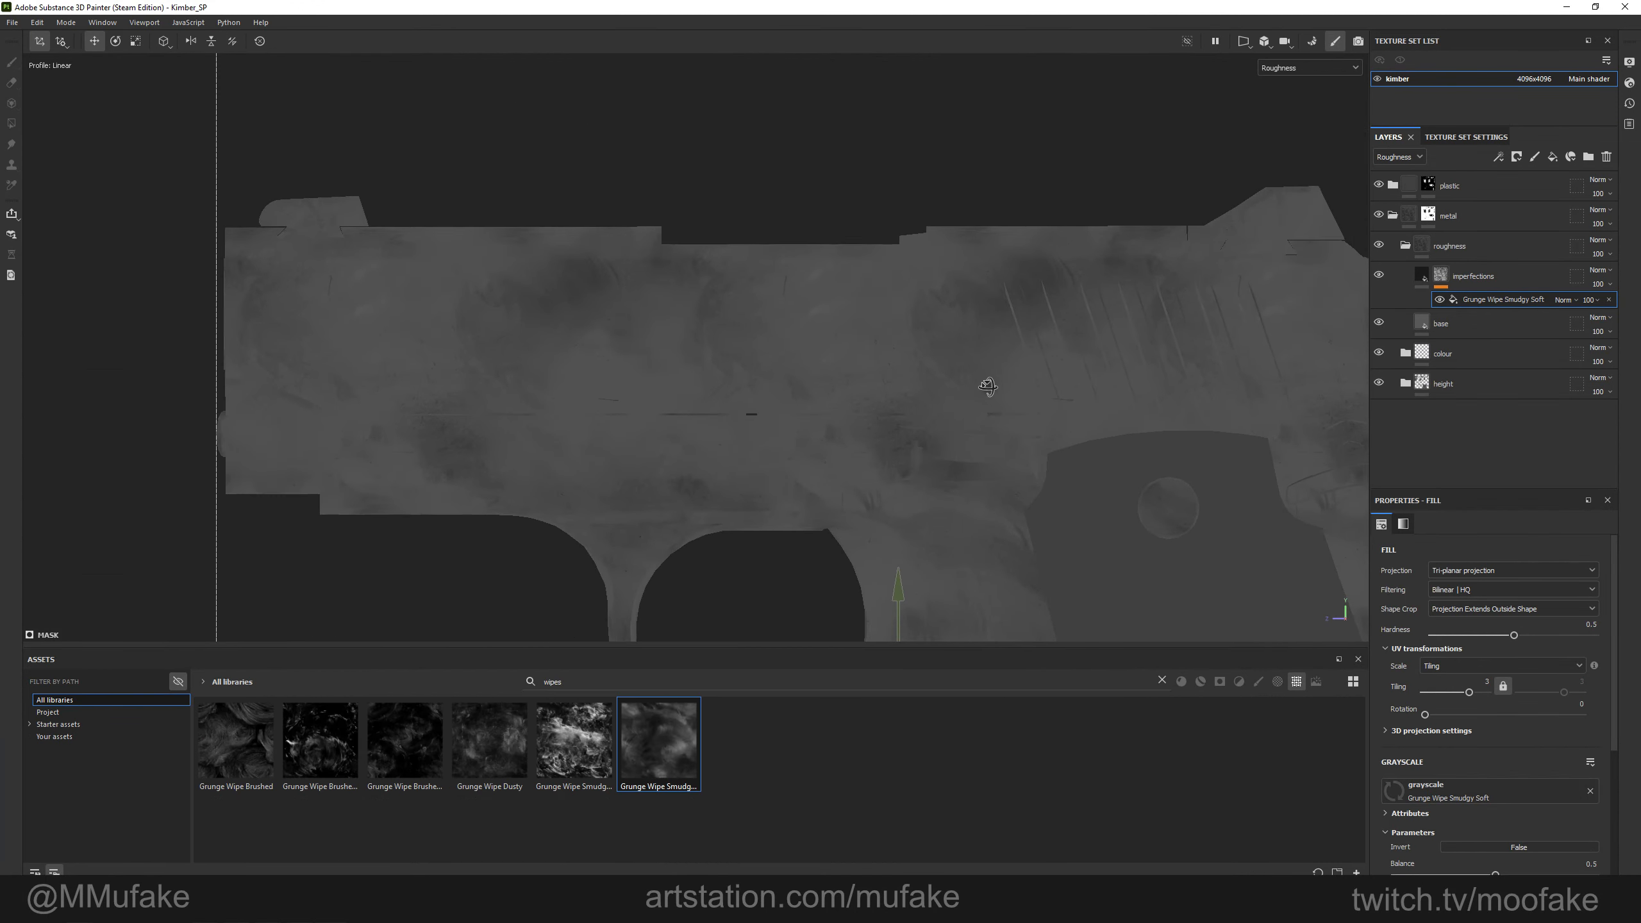
scroll(994, 445, up, 5)
key(m)
scroll(993, 445, down, 2)
key(c)
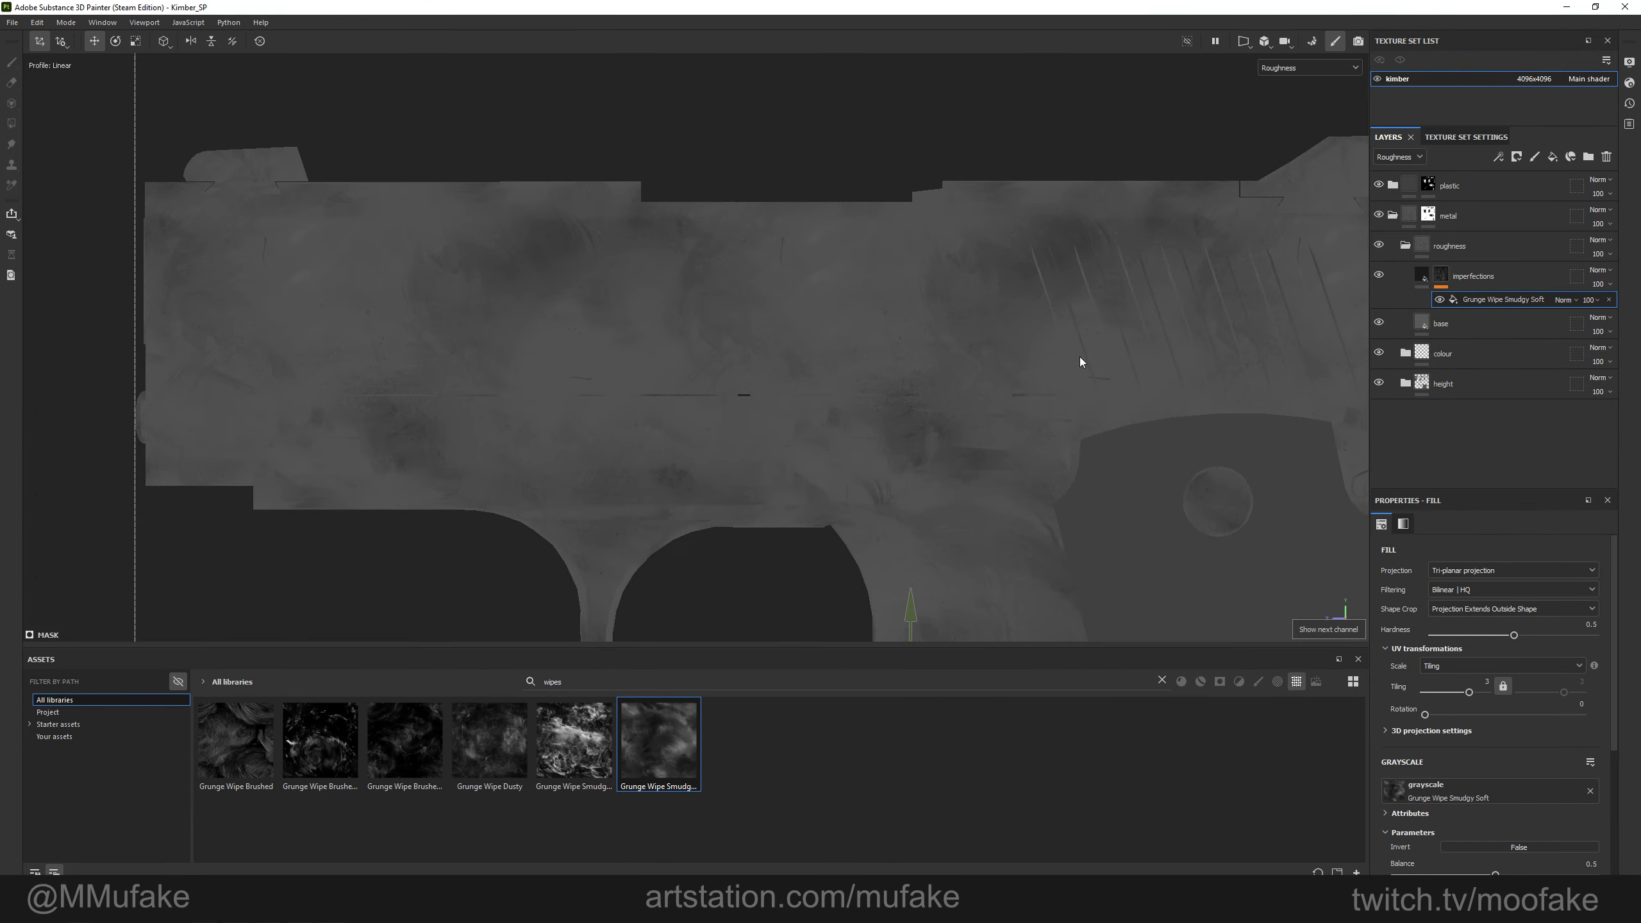
key(c)
click(1305, 63)
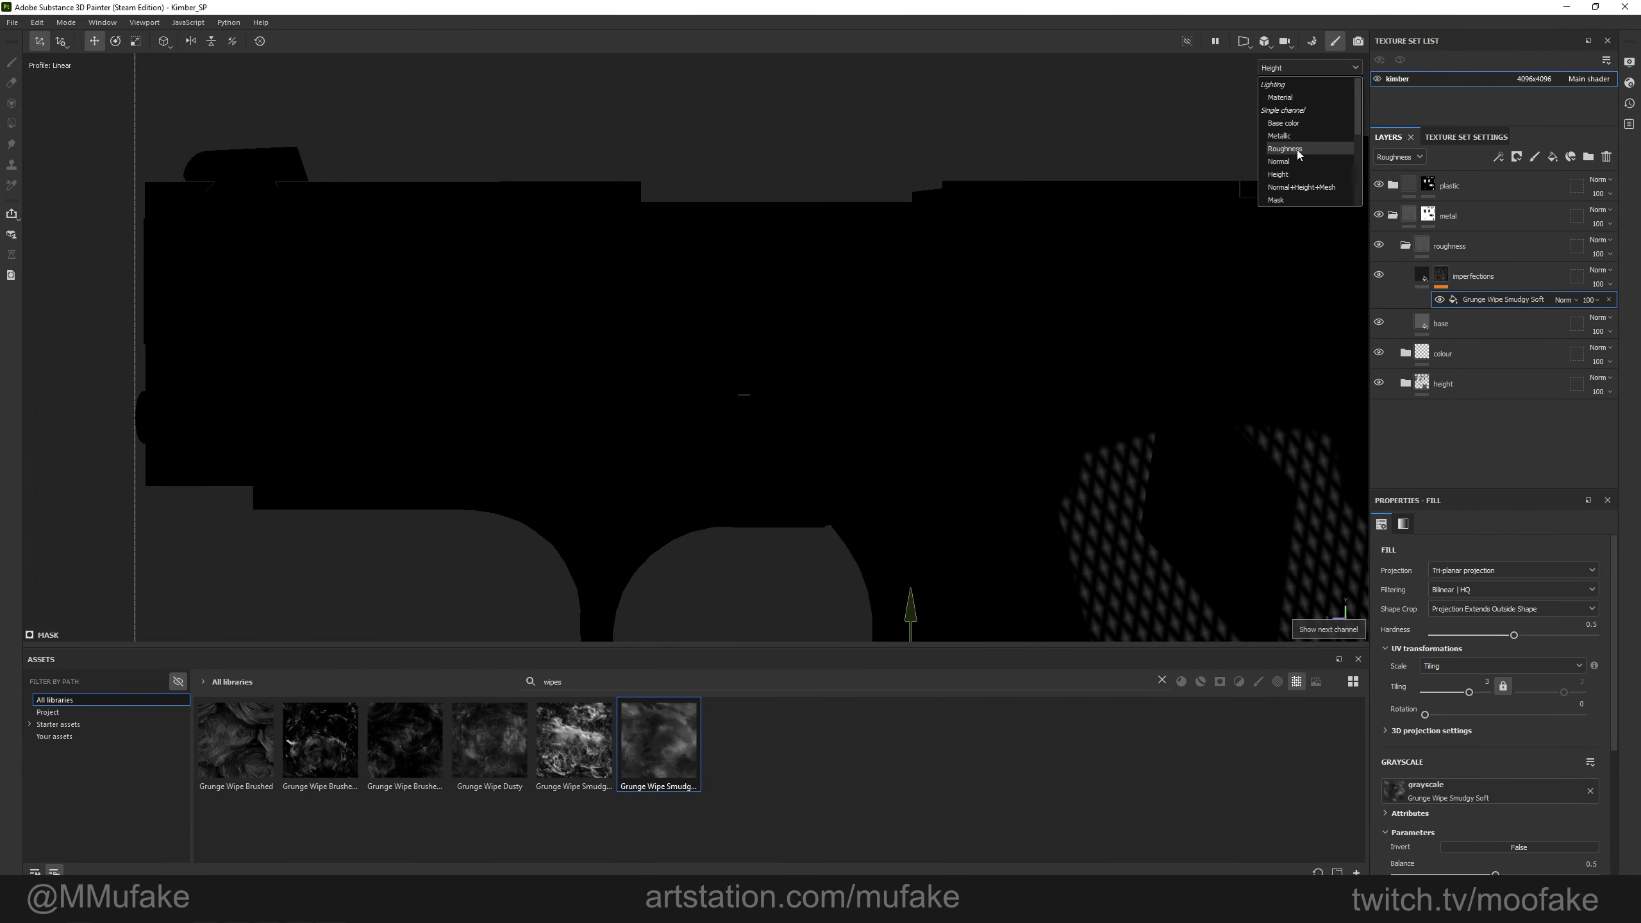
click(1298, 148)
Try a roughness of about 0.62 on the imperfections layer, then reduce it to about 0.53 while comparing views.
click(1490, 278)
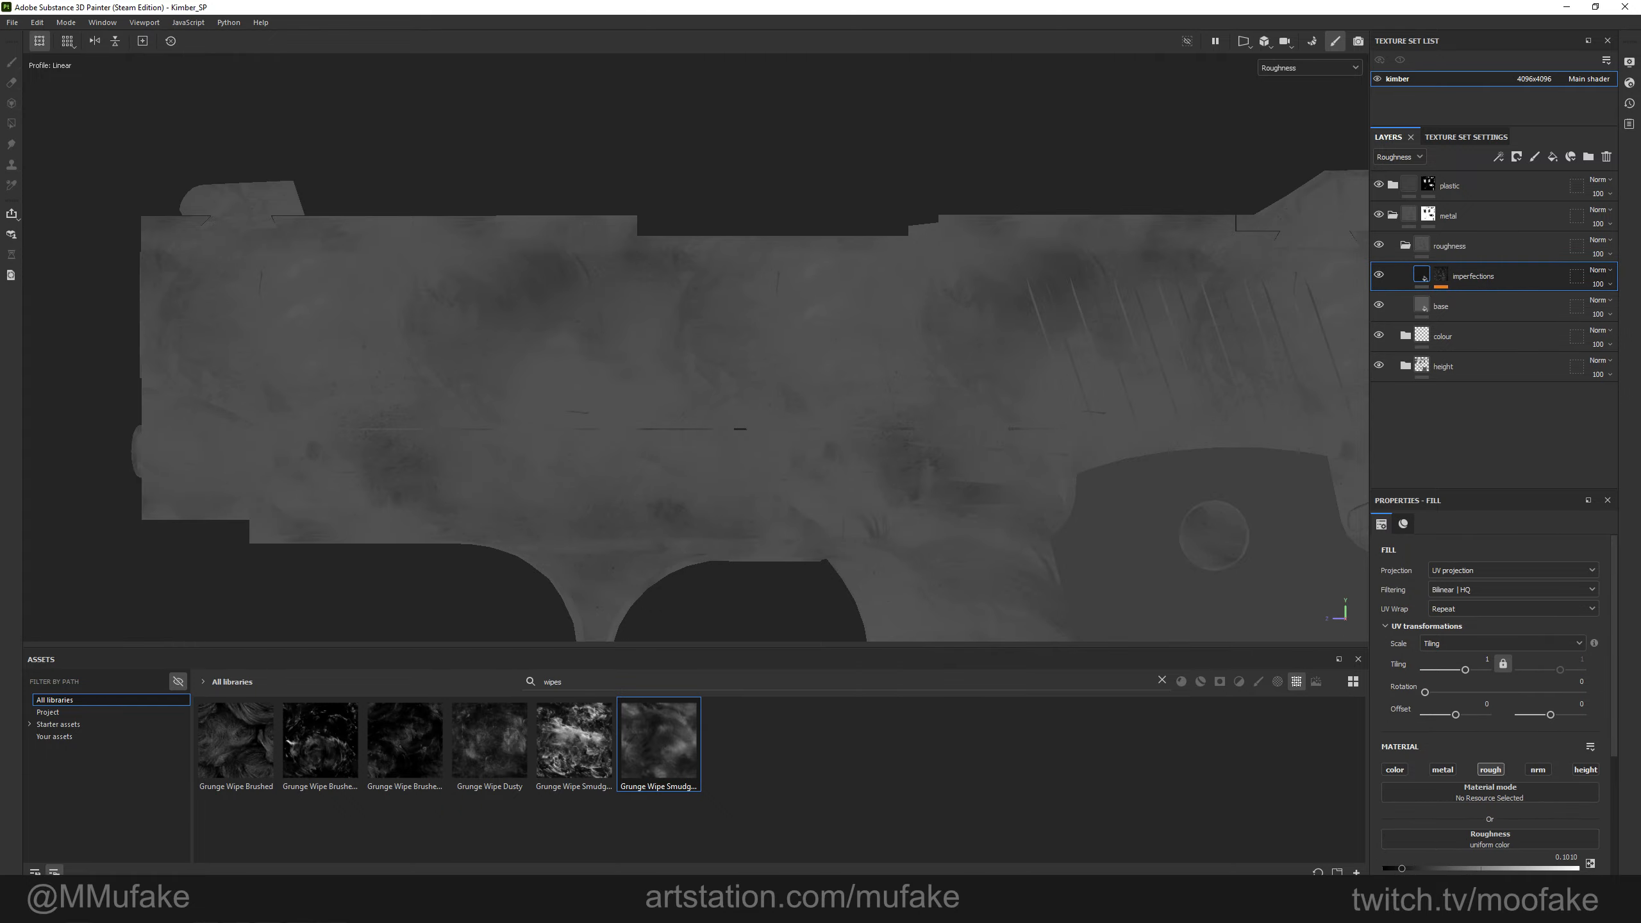
drag(1402, 869, 1504, 870)
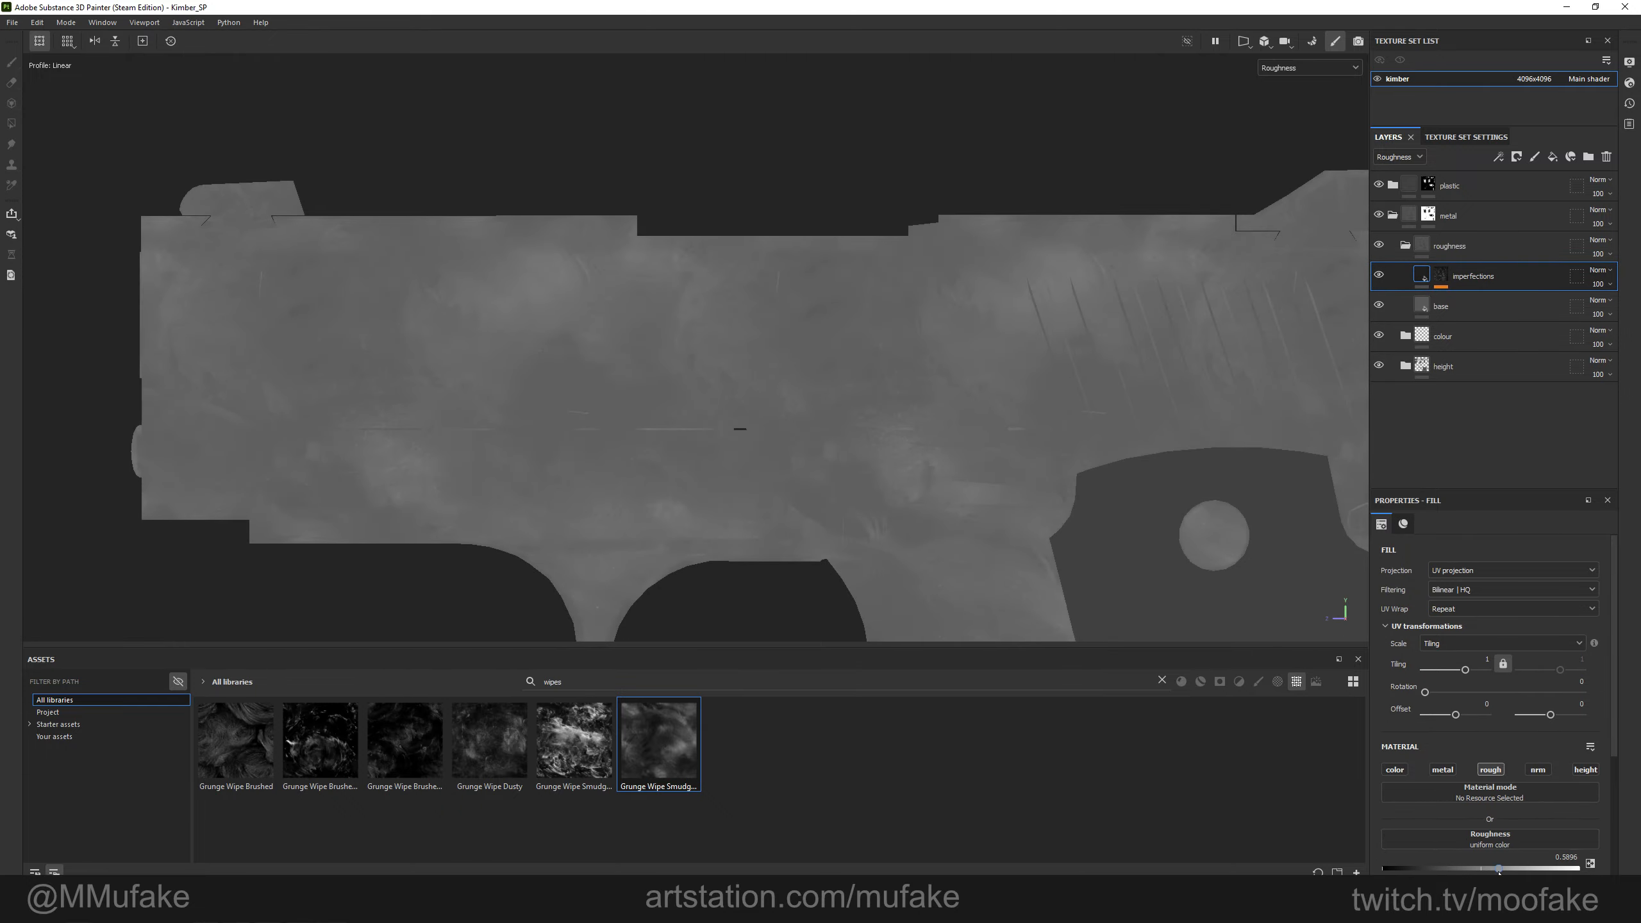
key(m)
alt+drag(1125, 641, 834, 492)
key(c)
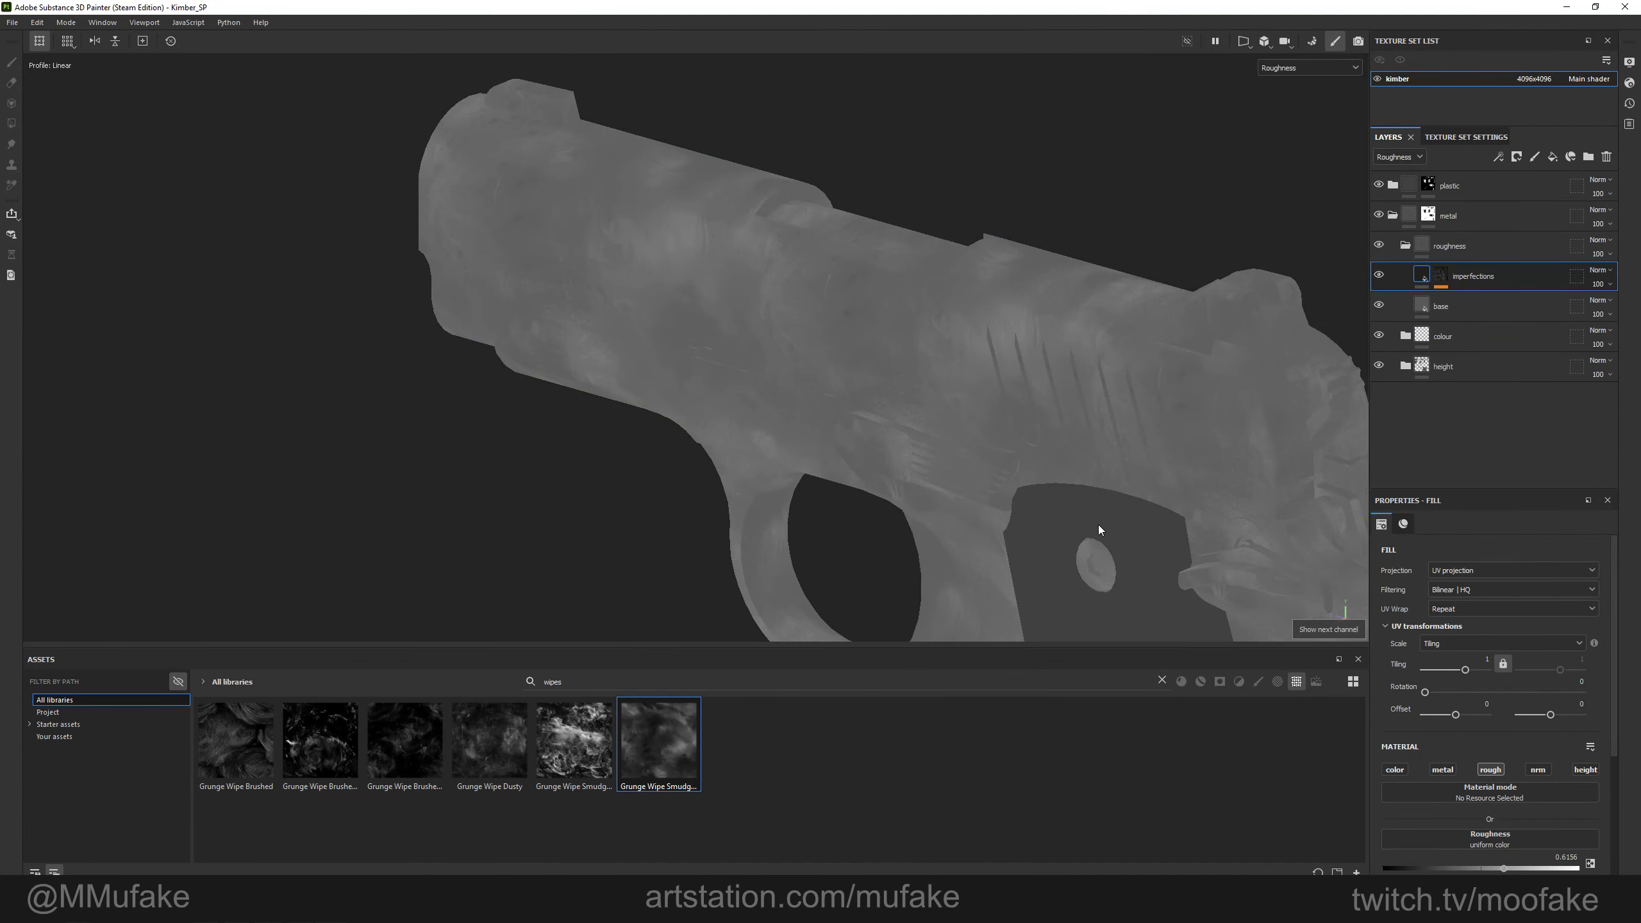
drag(1504, 869, 1486, 869)
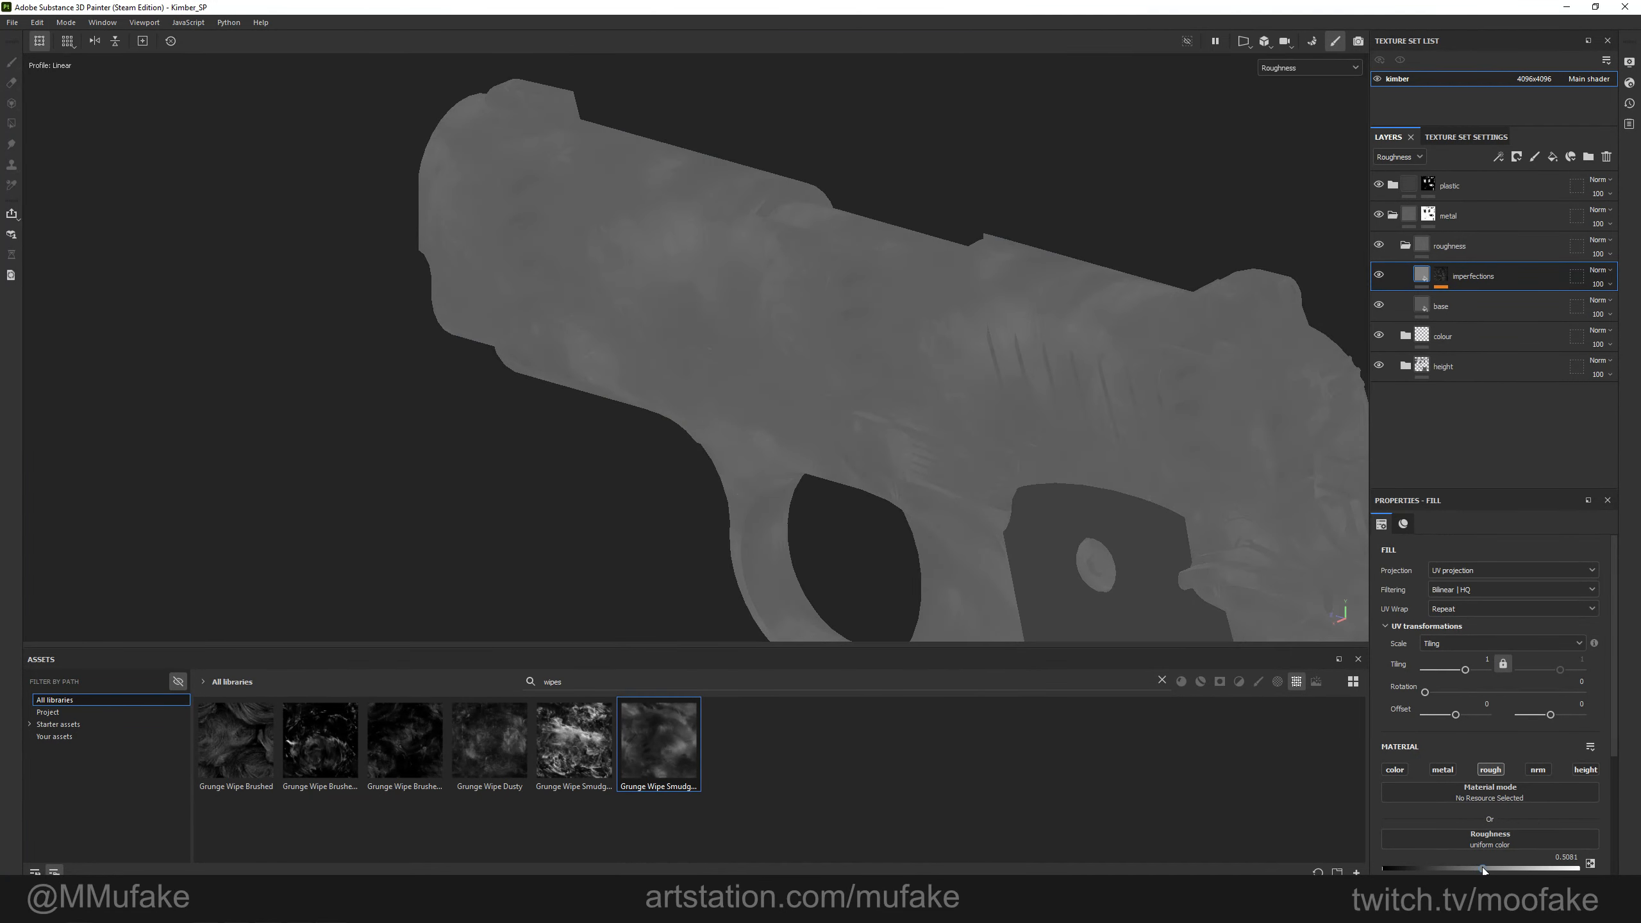
Set the imperfections layer's roughness blending mode to Overlay and fine-tune its roughness upward.
click(1599, 270)
click(1574, 472)
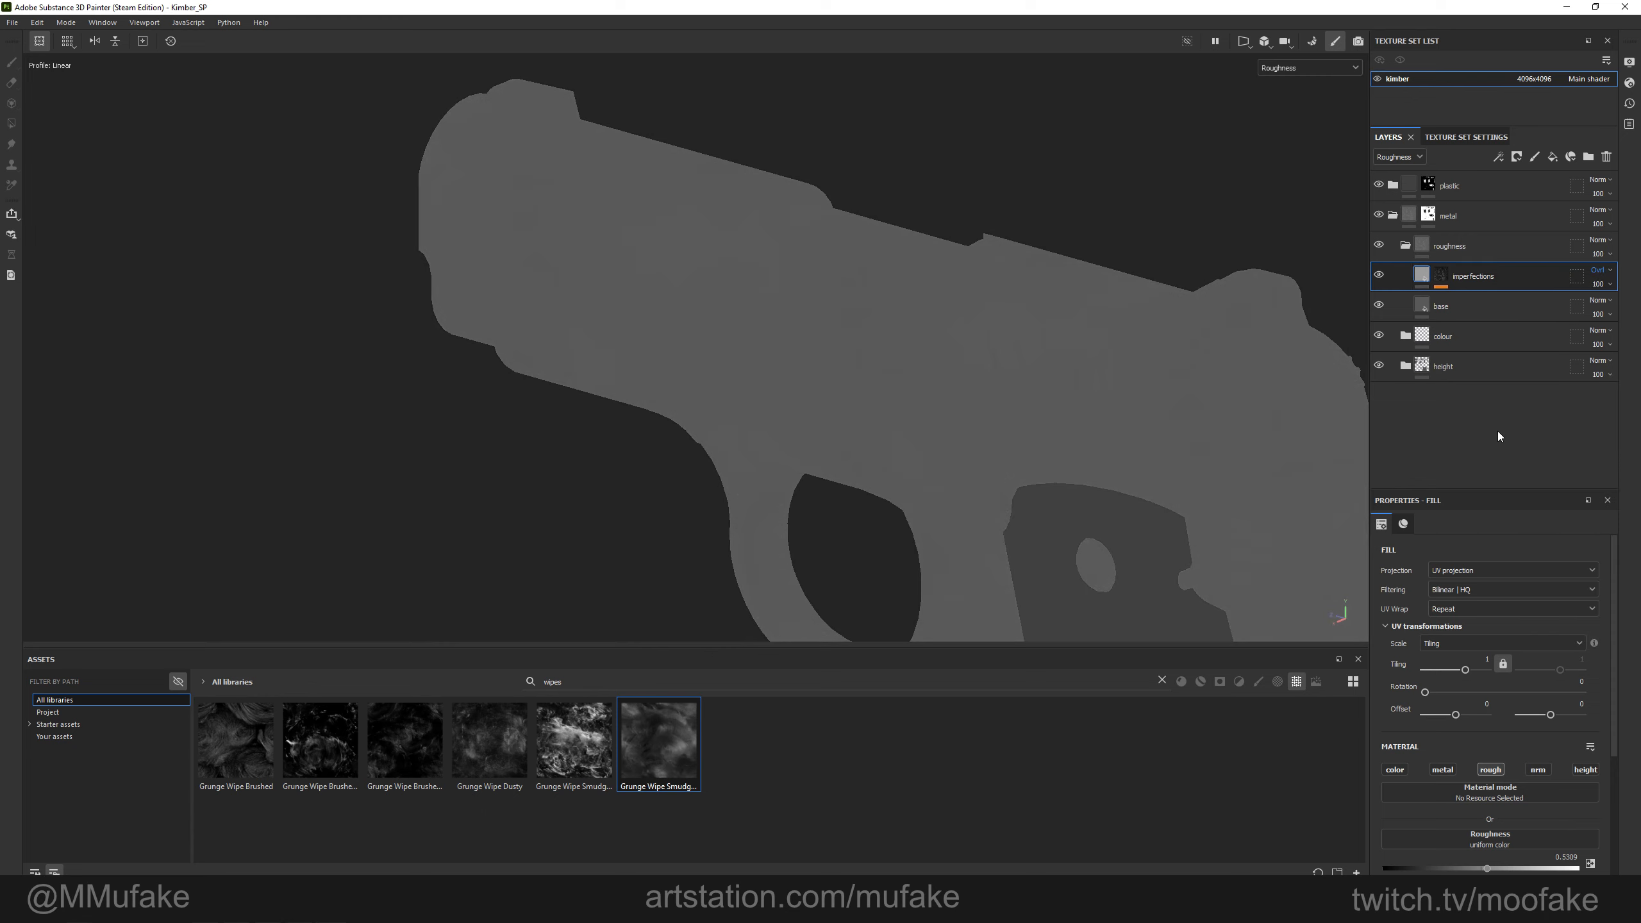
click(1598, 272)
click(1536, 337)
drag(1505, 871, 1513, 869)
click(1441, 277)
click(1424, 279)
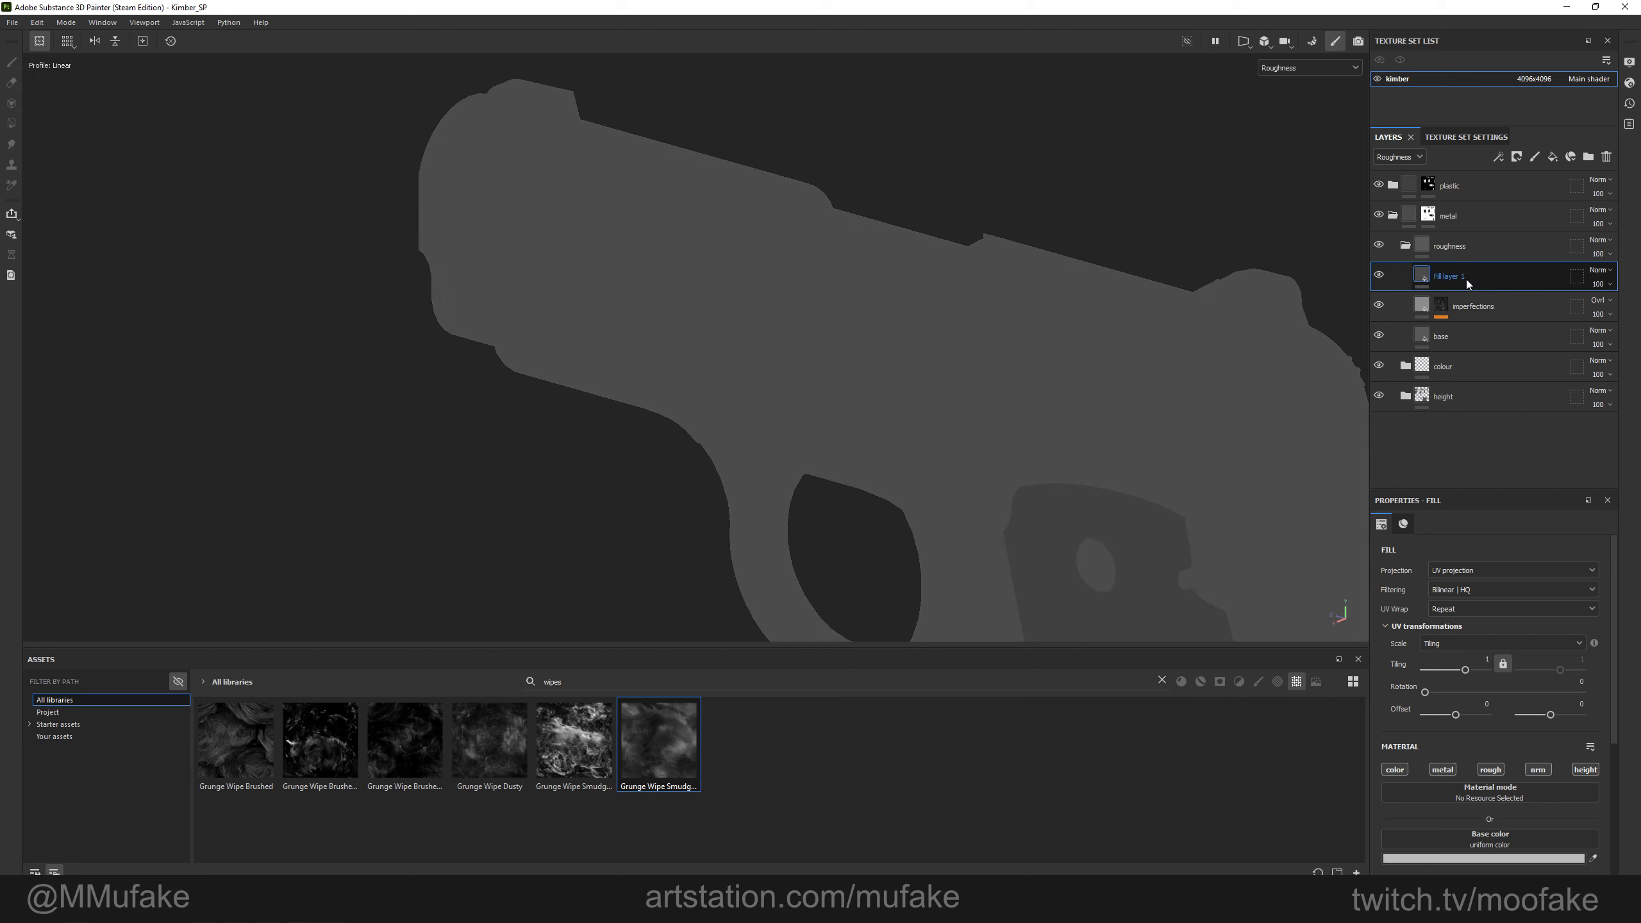
Add a fill layer above the imperfections layer and name it "fill fingers".
double_click(1467, 279)
text(fill finge)
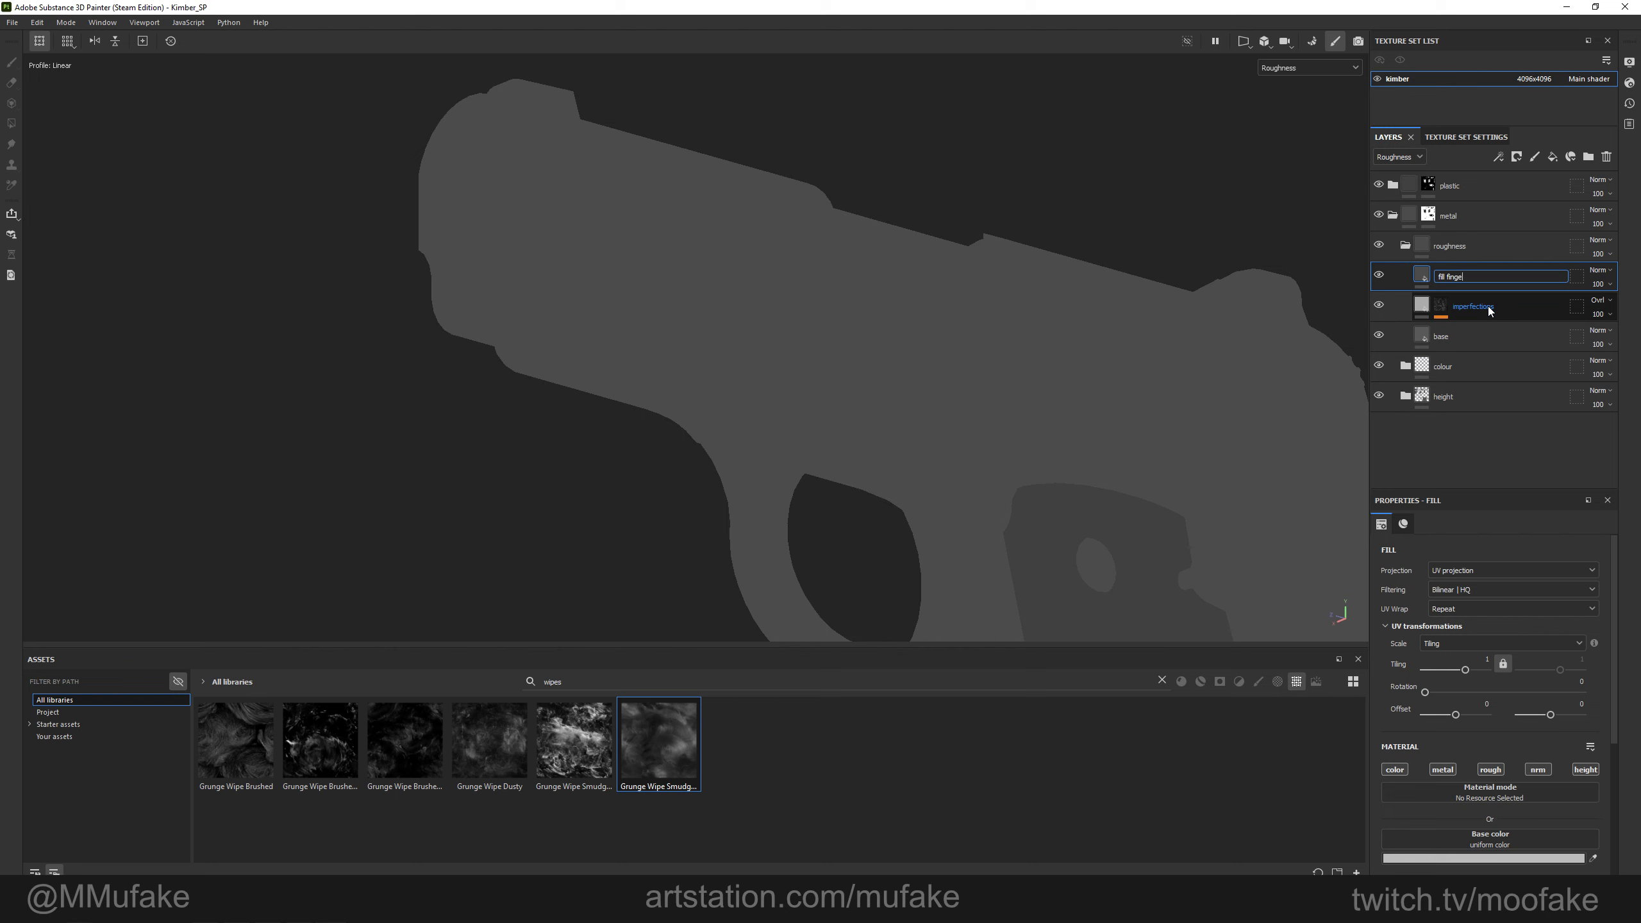
text(rs)
key(Return)
Limit the fill fingers layer to the roughness channel and give it a black mask with a fill effect.
right_click(1455, 275)
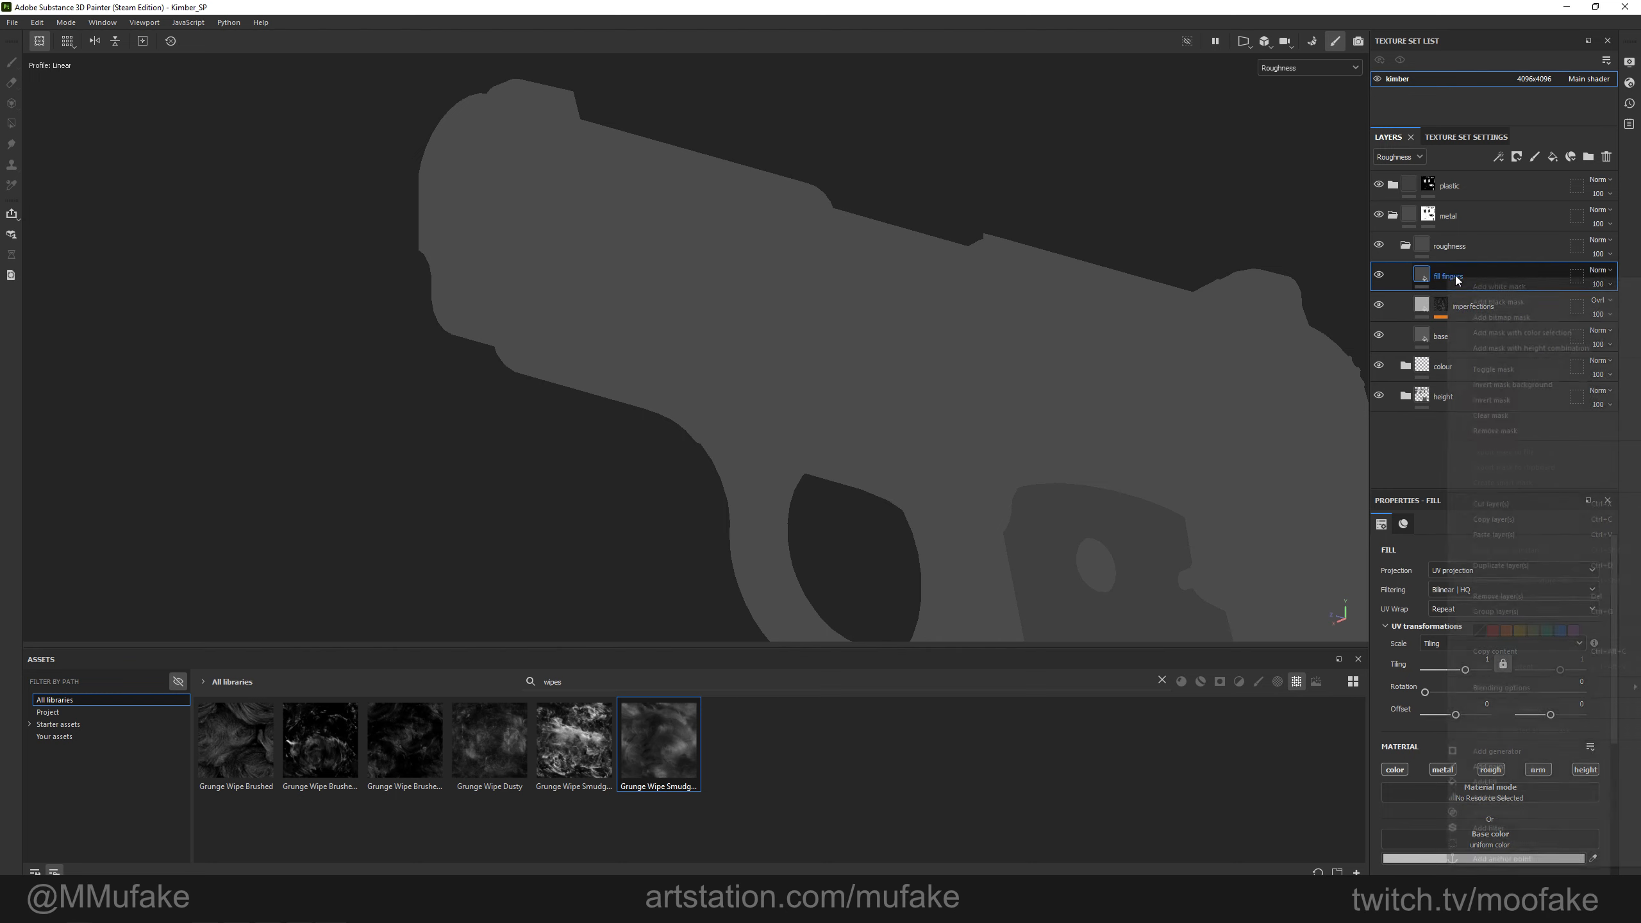
click(1467, 782)
right_click(1462, 272)
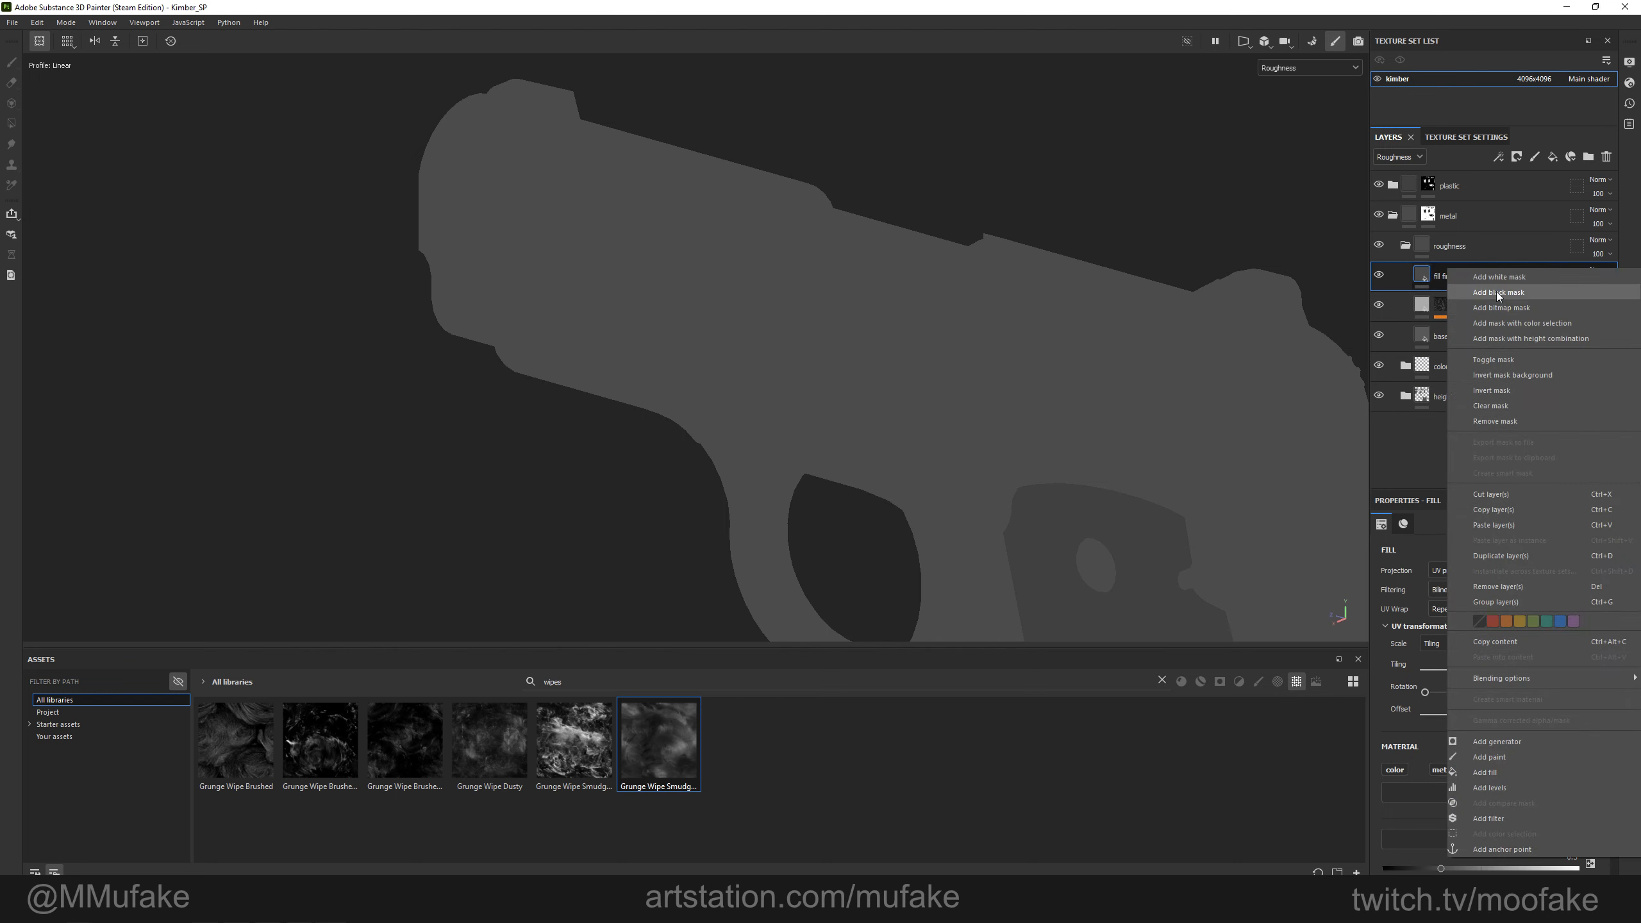
click(1461, 289)
click(1449, 288)
right_click(1449, 287)
click(1501, 752)
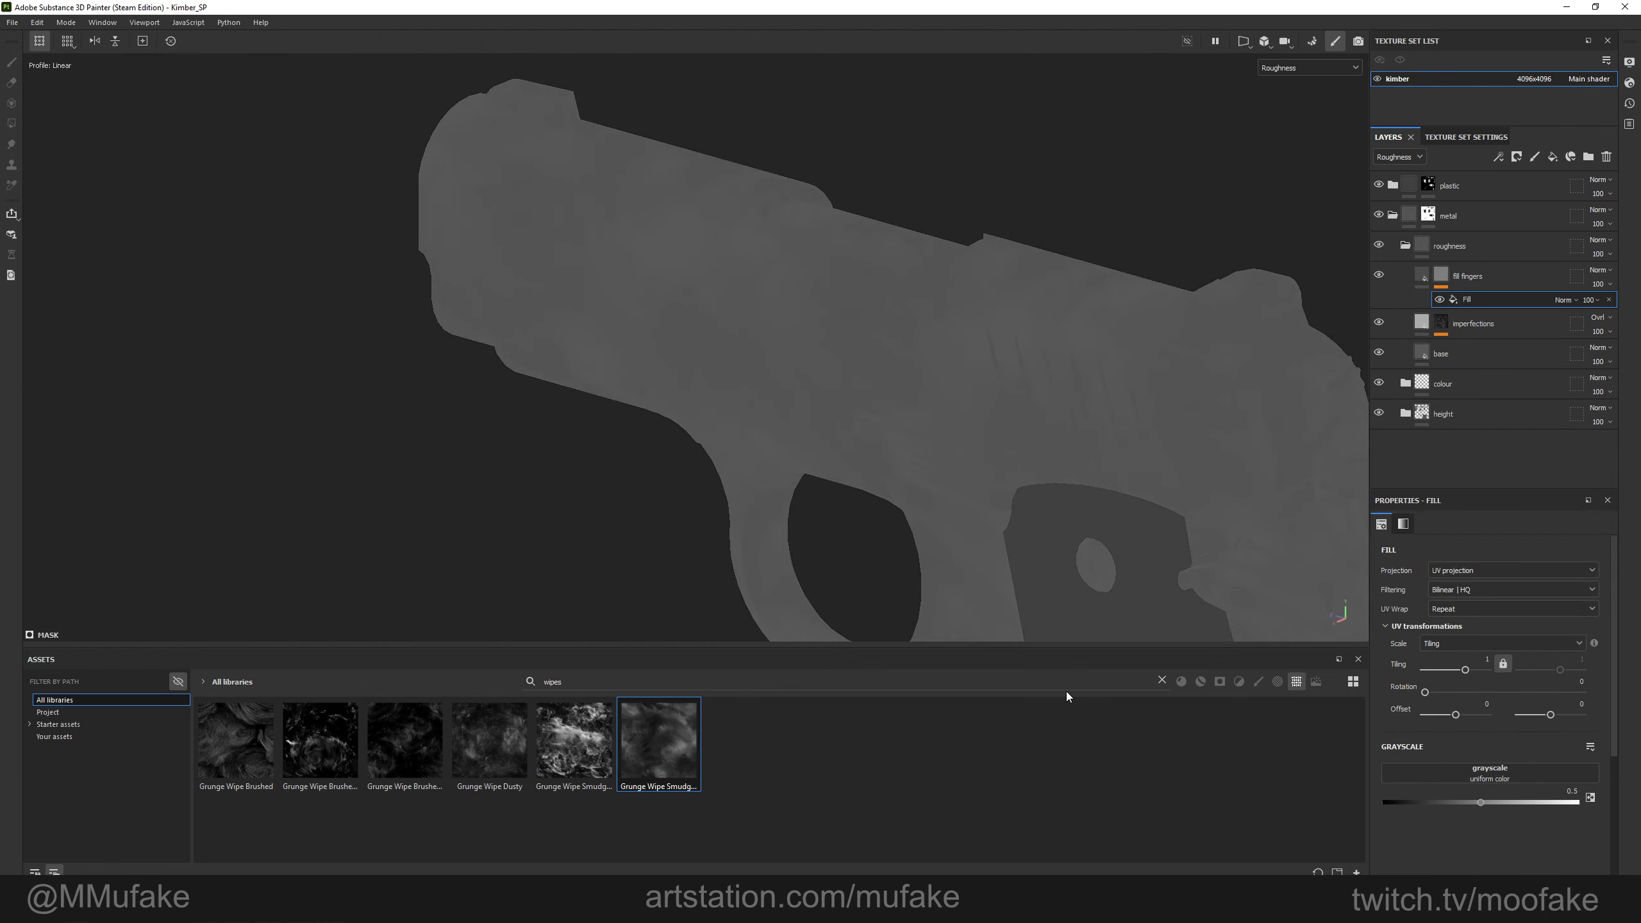
Search the textures for "finger", assign Grunge Fingerprints Dusty to the fill fingers mask, and display that mask.
double_click(1034, 684)
text(finger)
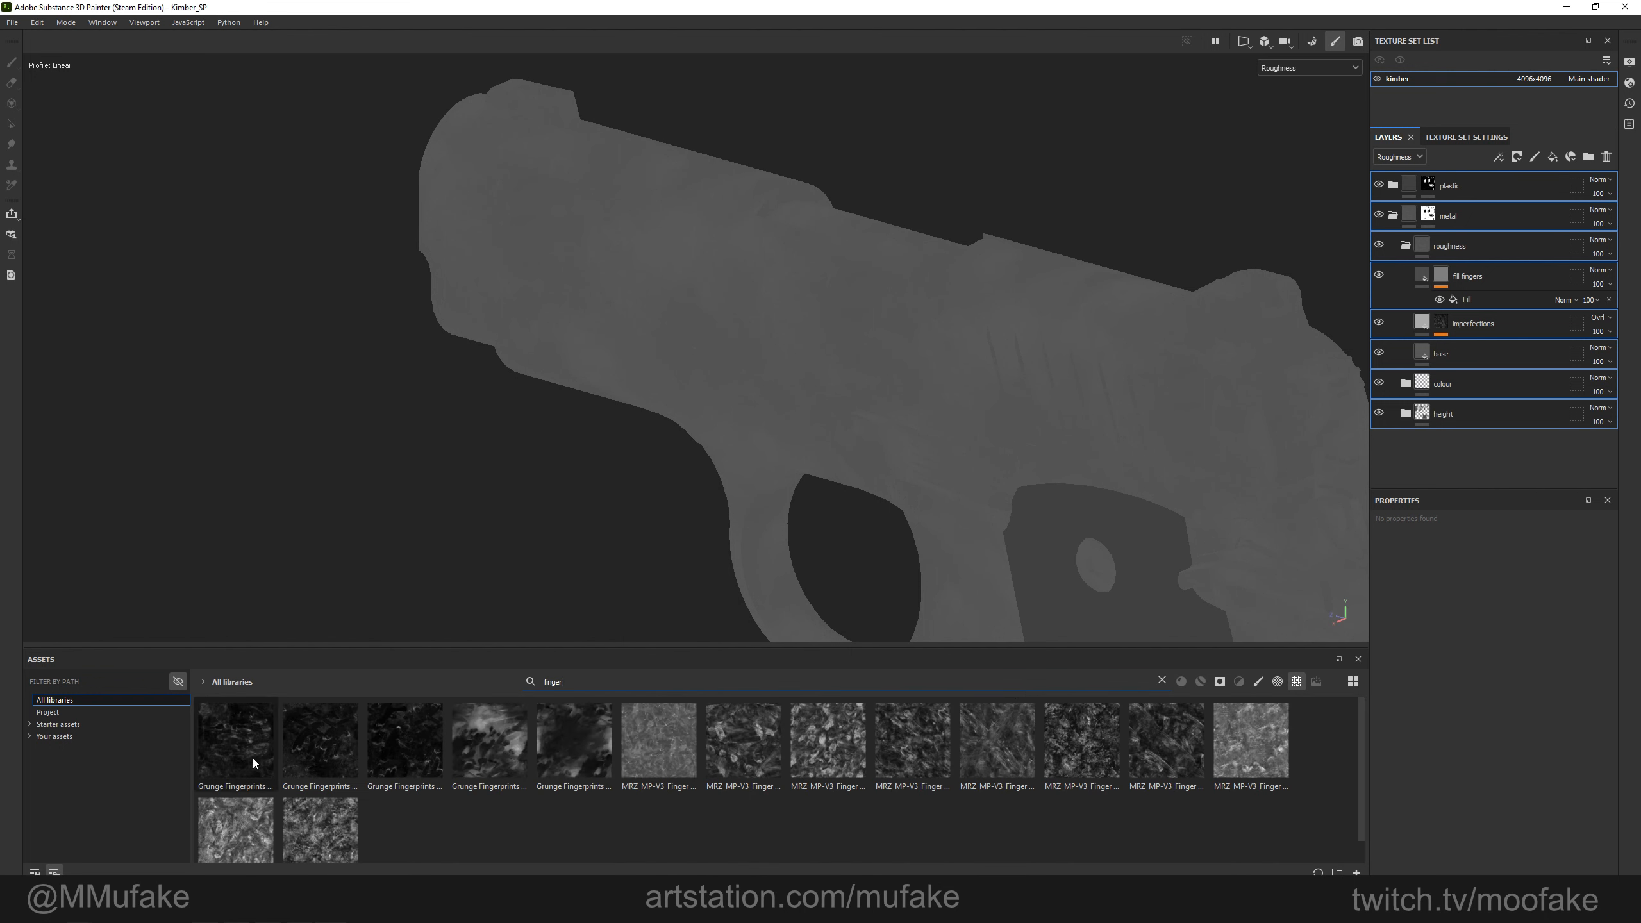
click(1461, 299)
drag(321, 743, 1528, 773)
alt+drag(1112, 419, 998, 372)
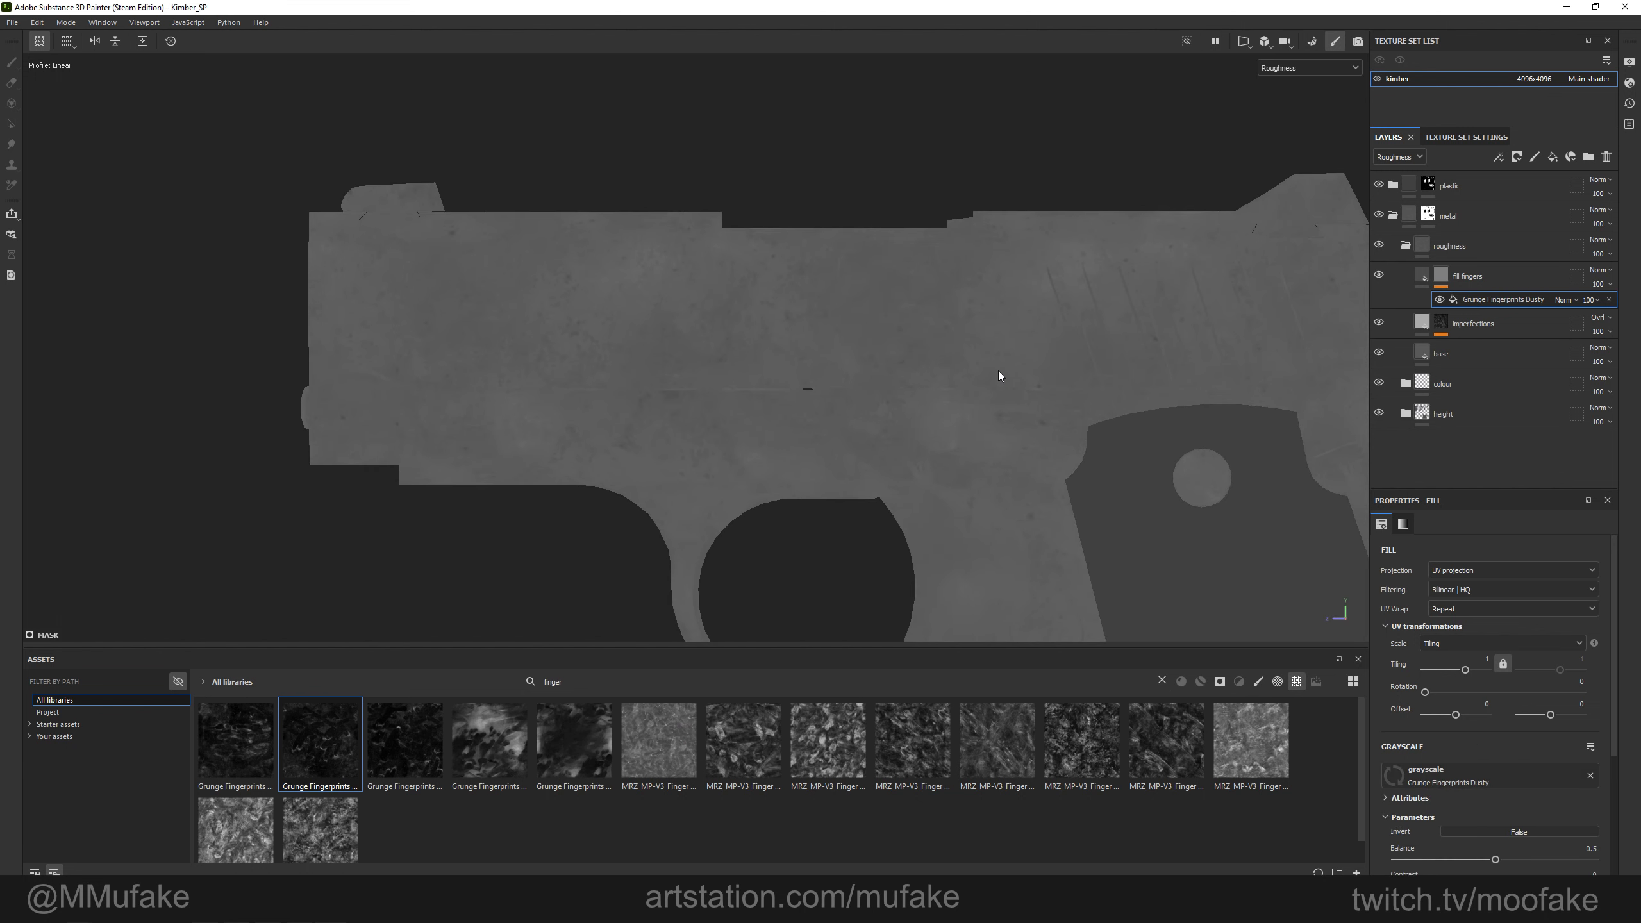
alt+click(1441, 278)
alt+middle_drag(1183, 245, 1139, 252)
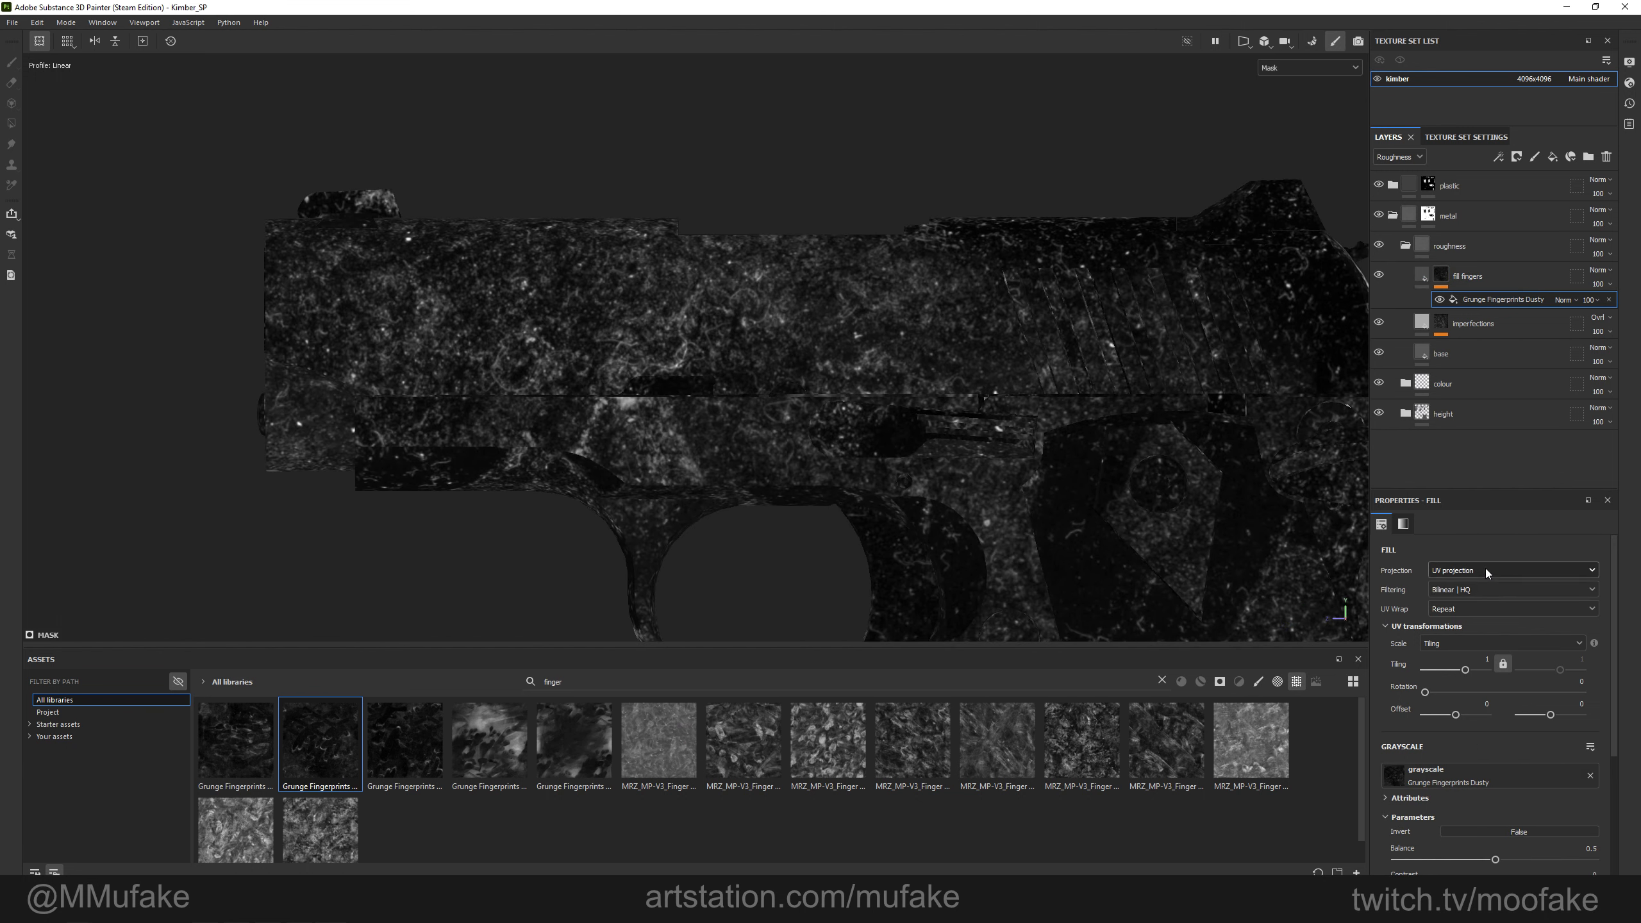
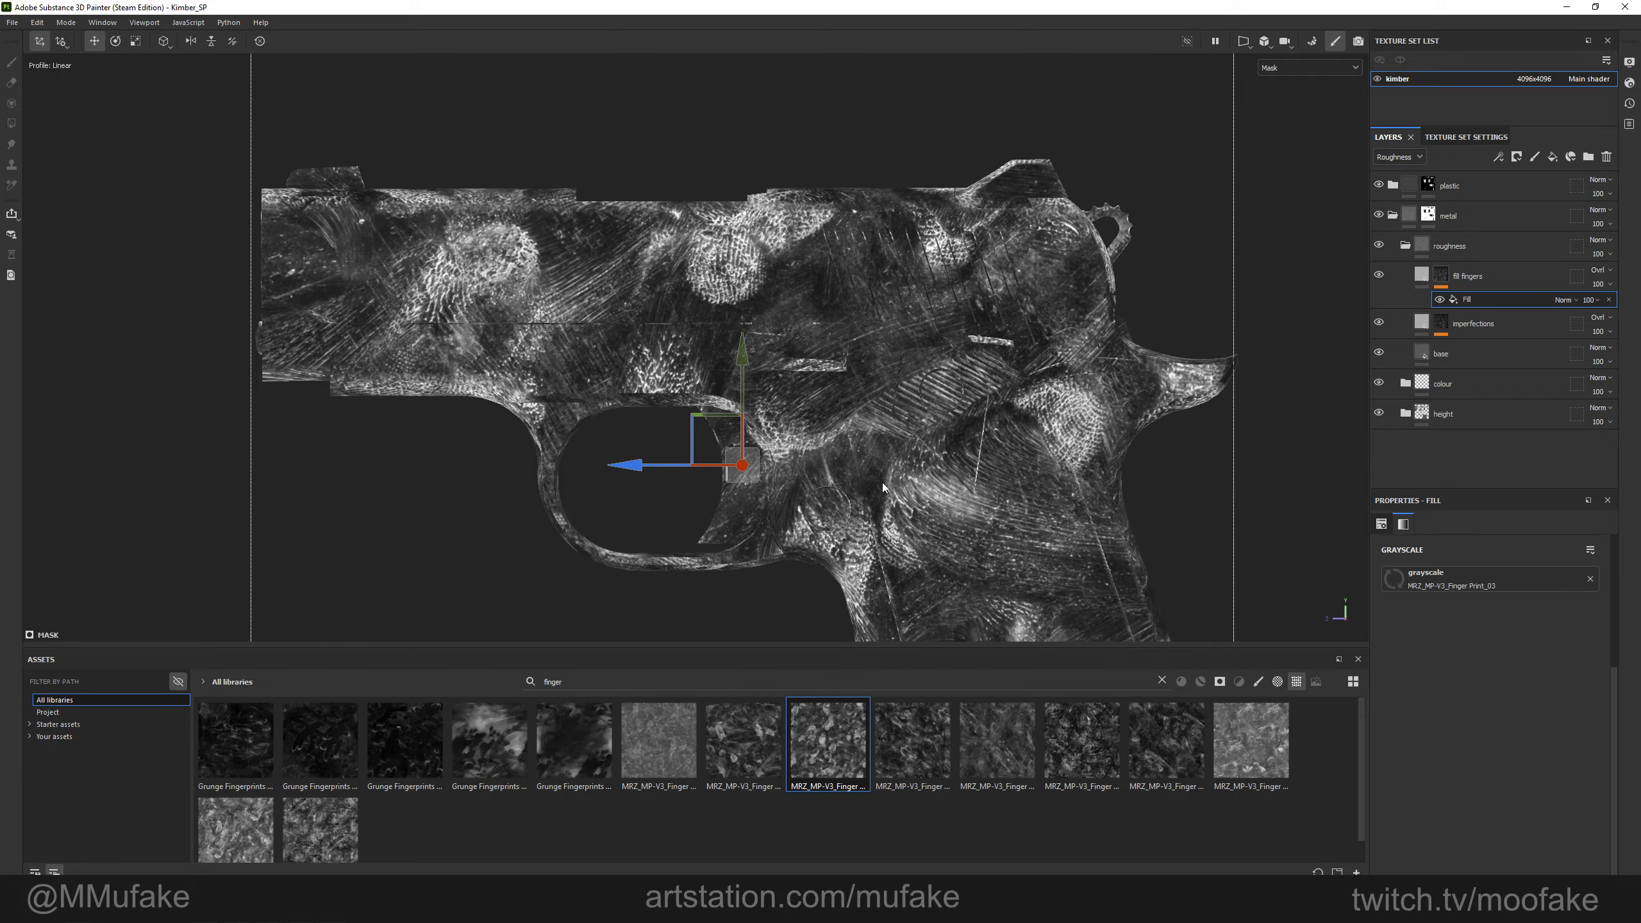
Examine the pistol's metal in material view from several angles and under different lighting with the fingerprint mask applied.
scroll(822, 496, down, 2)
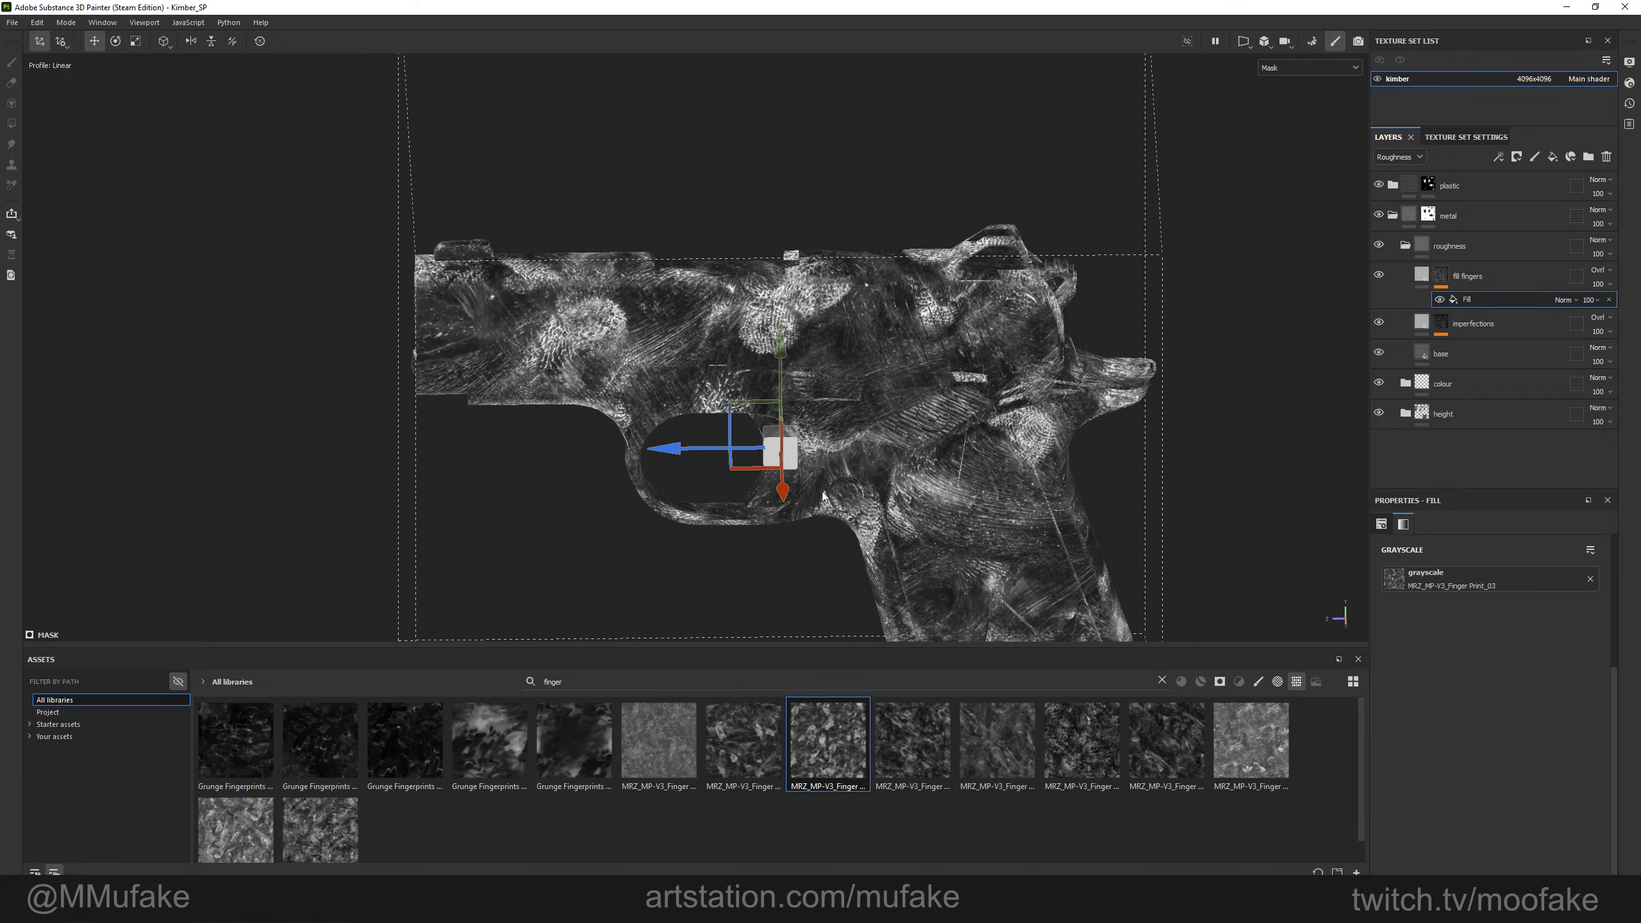
key(m)
scroll(931, 448, up, 1)
alt+drag(931, 448, 921, 379)
scroll(857, 343, up, 3)
alt+drag(788, 290, 497, 219)
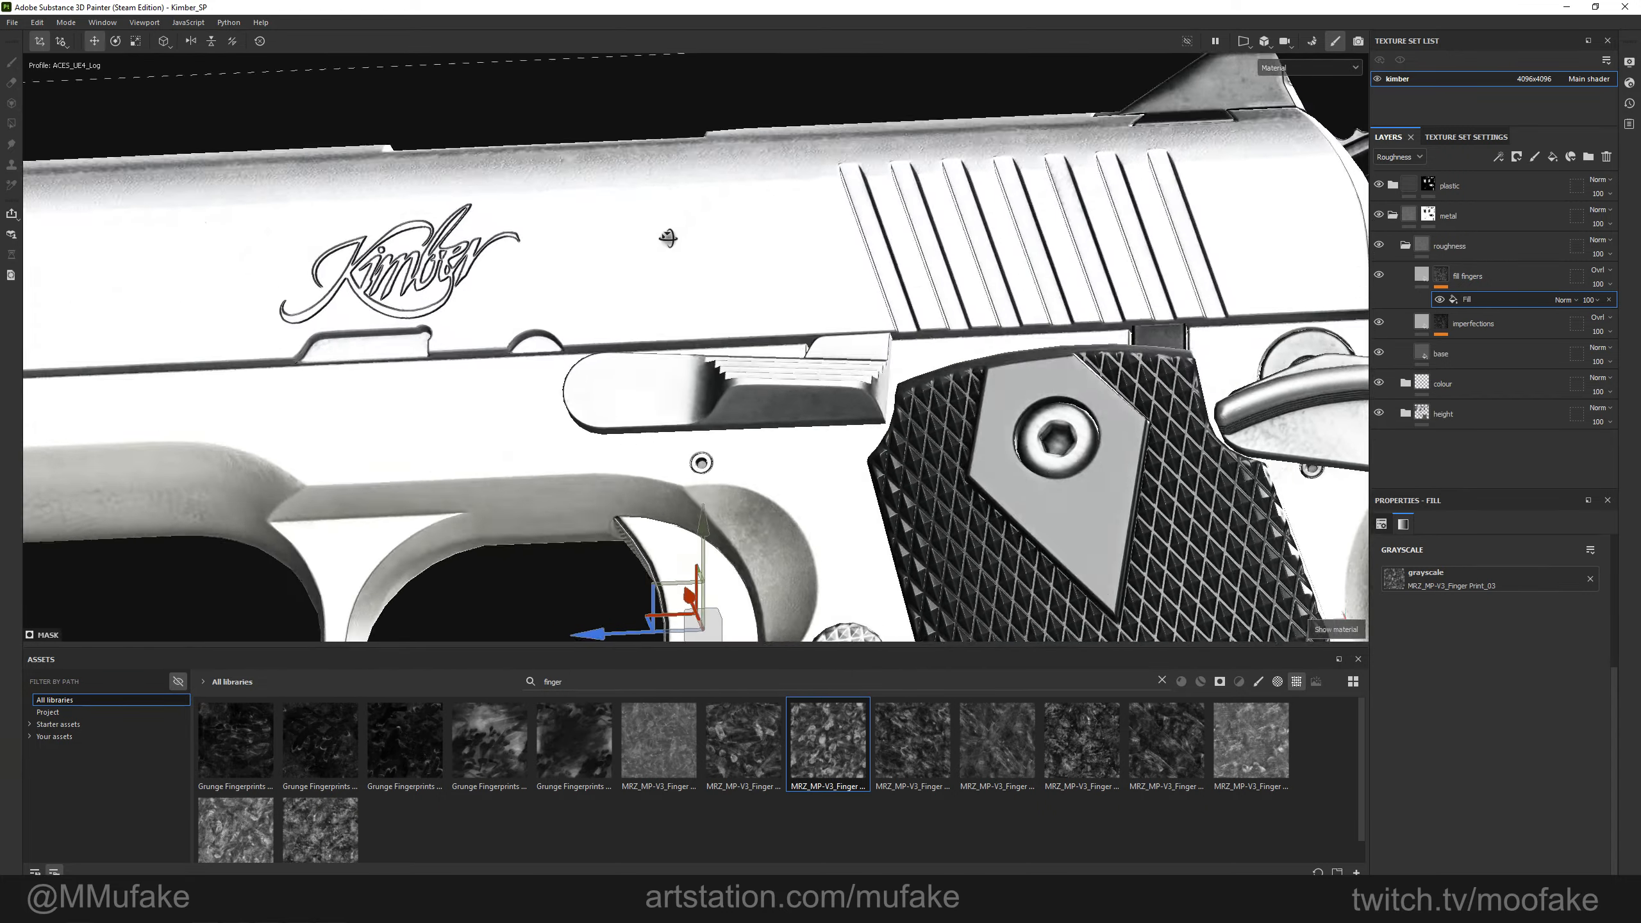
alt+middle_drag(497, 220, 623, 245)
alt+drag(623, 245, 597, 281)
shift+right_drag(598, 281, 729, 264)
Lower the fill fingers layer's roughness to about 0.57, switching between single-channel and material views.
click(1443, 276)
click(1422, 275)
click(1442, 275)
key(c)
click(1422, 275)
key(m)
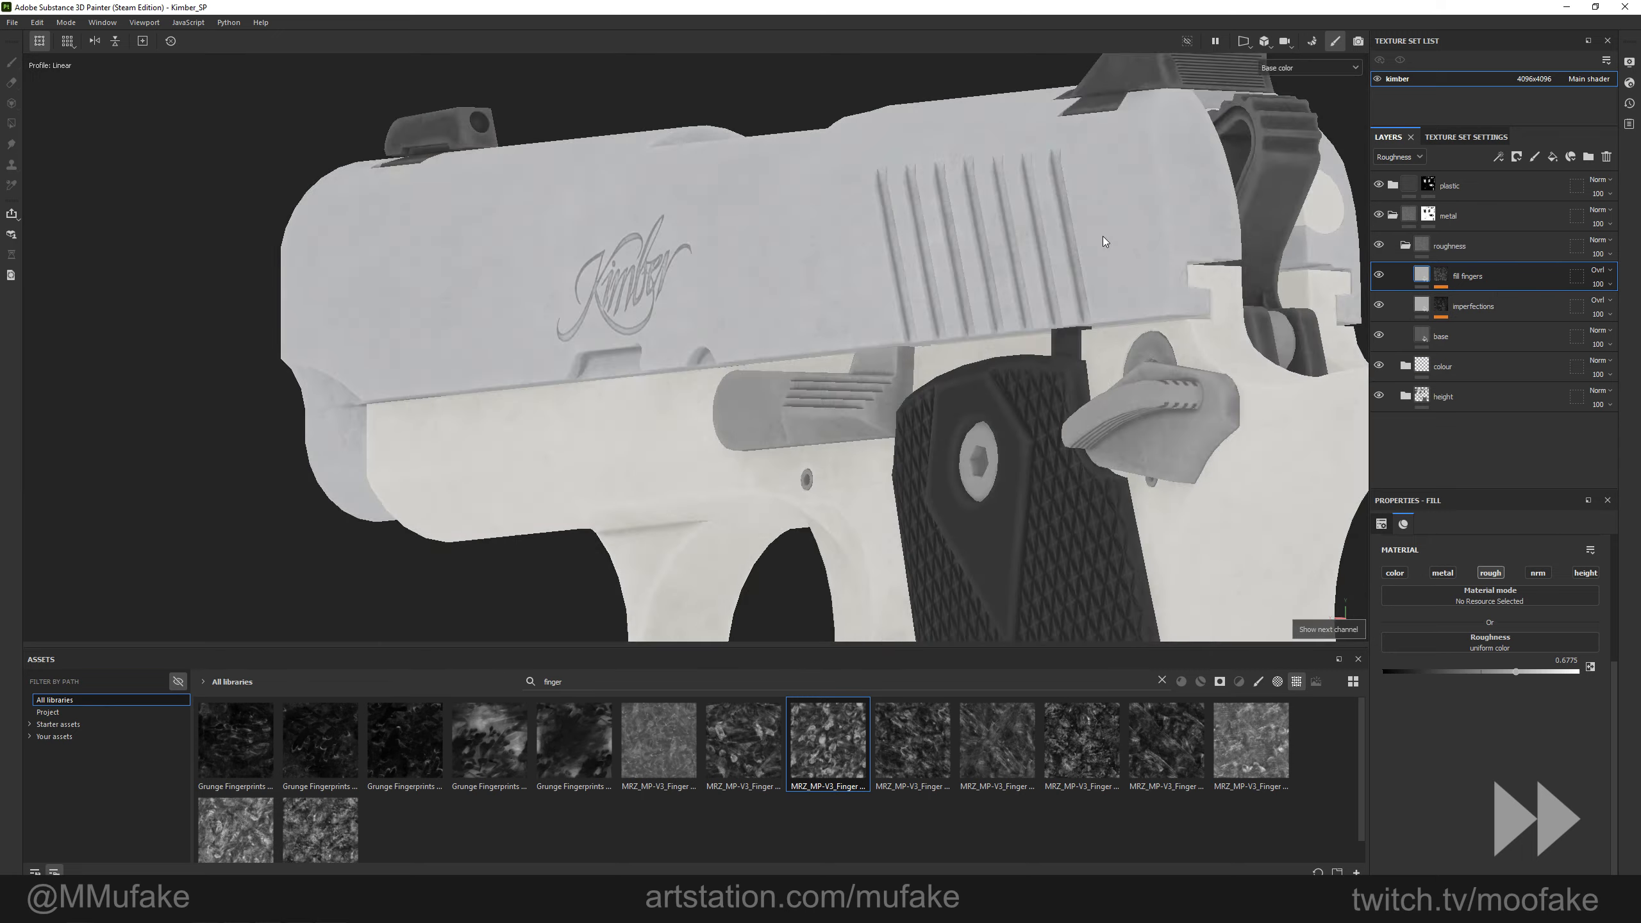
key(c)
drag(1514, 671, 1495, 673)
key(m)
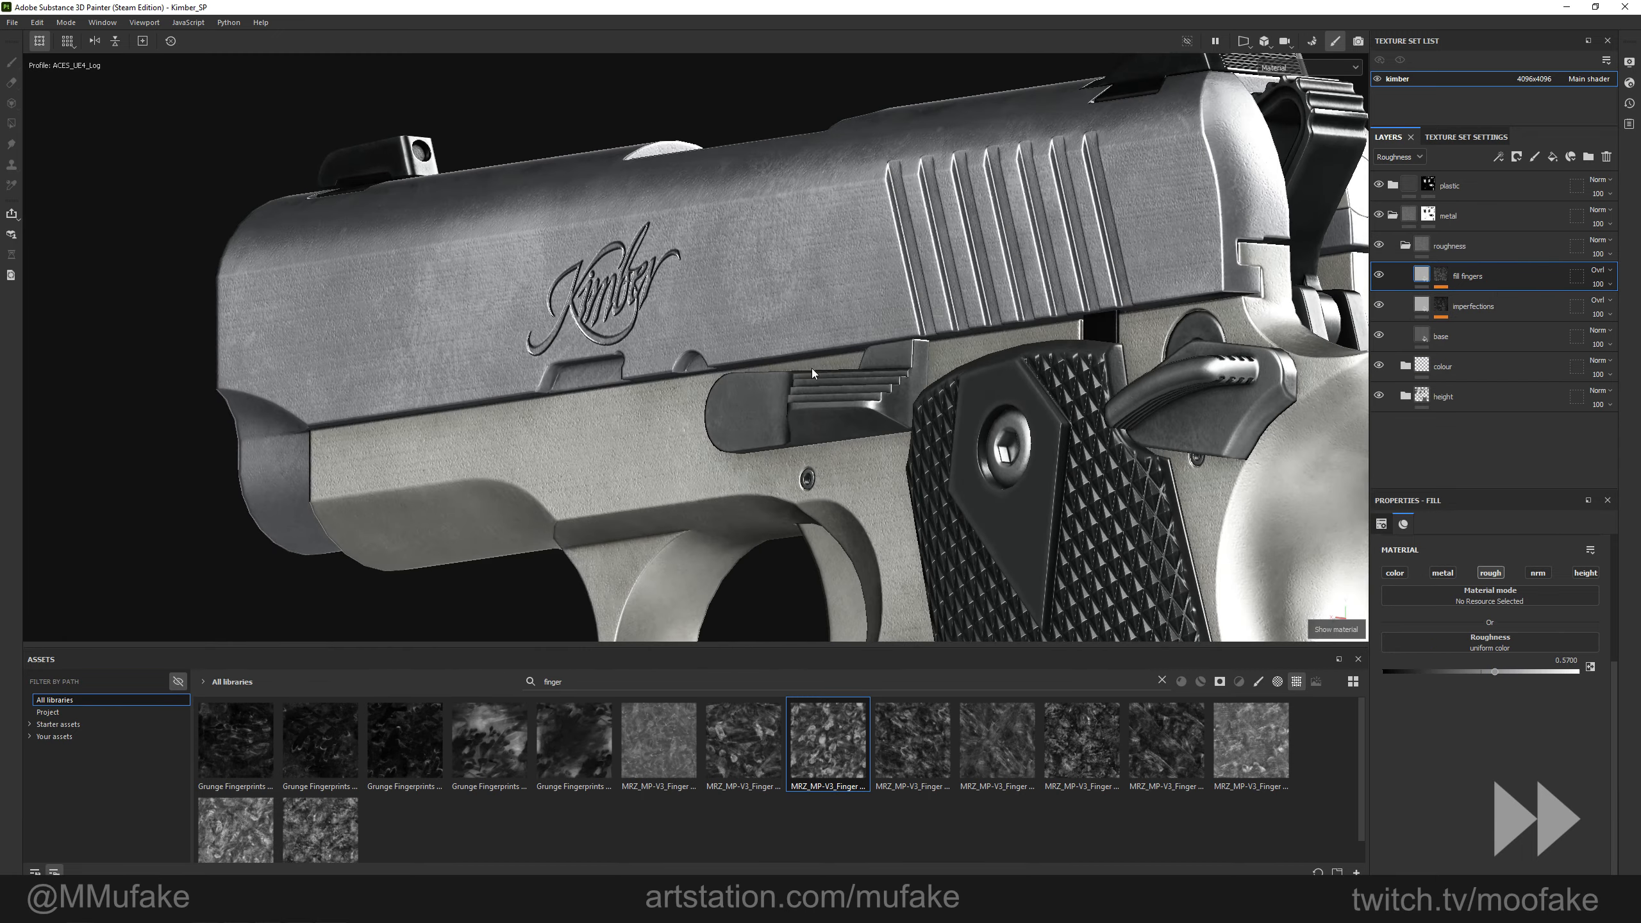
Try a roughness of 0.5 on the fill fingers layer, settle on 0.55, and check the roughness and material views.
text(0.5)
key(Return)
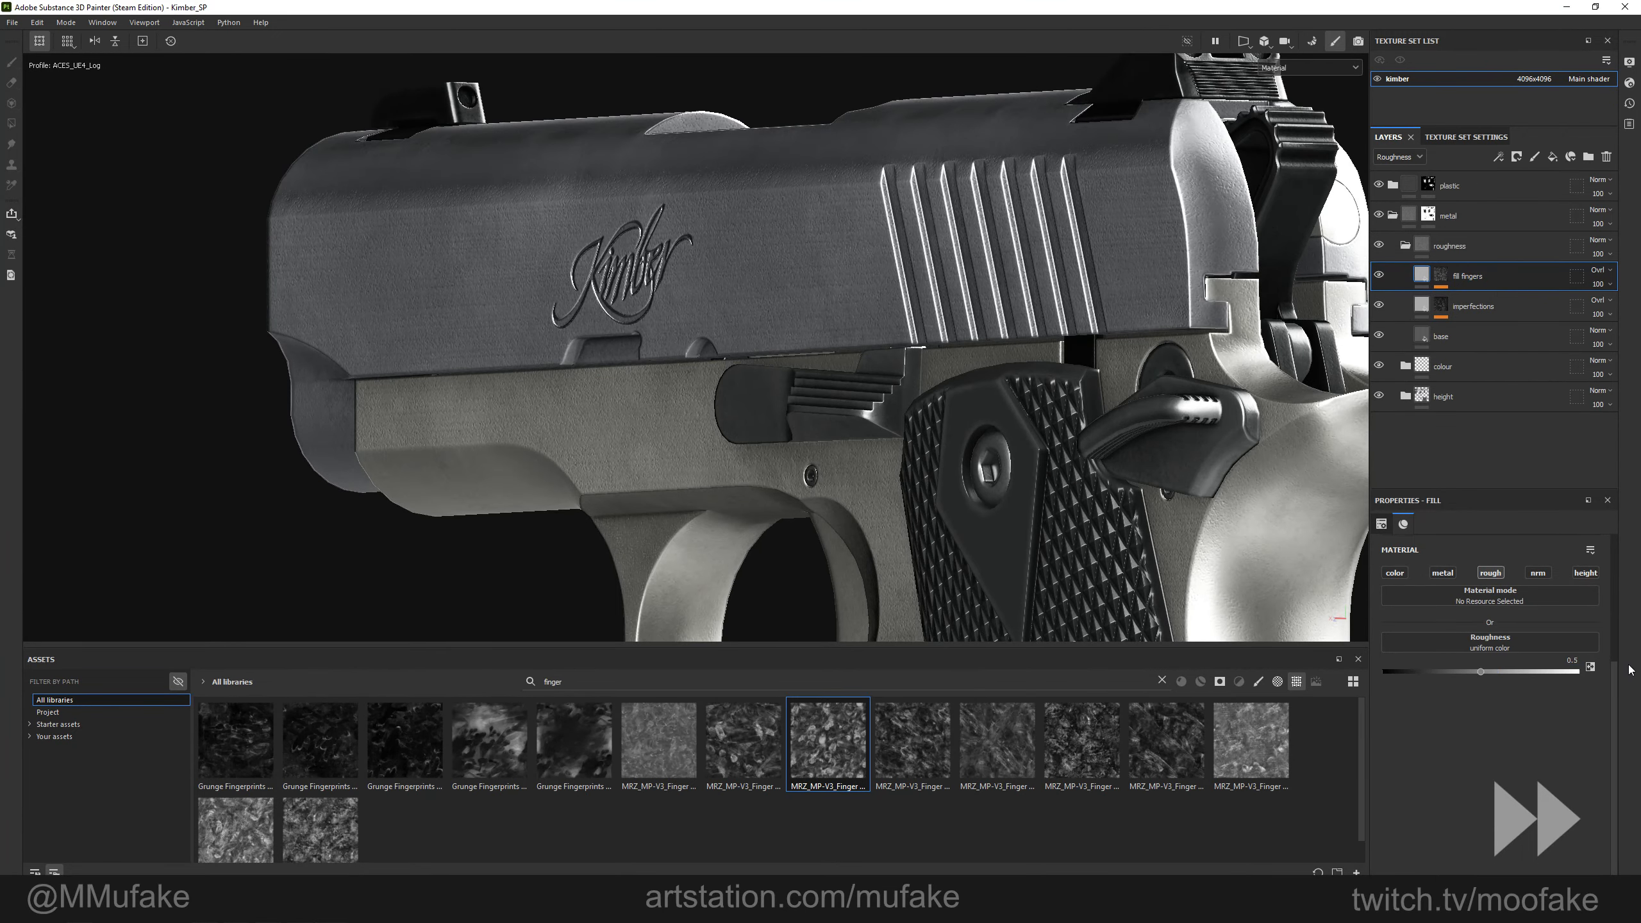
key(c)
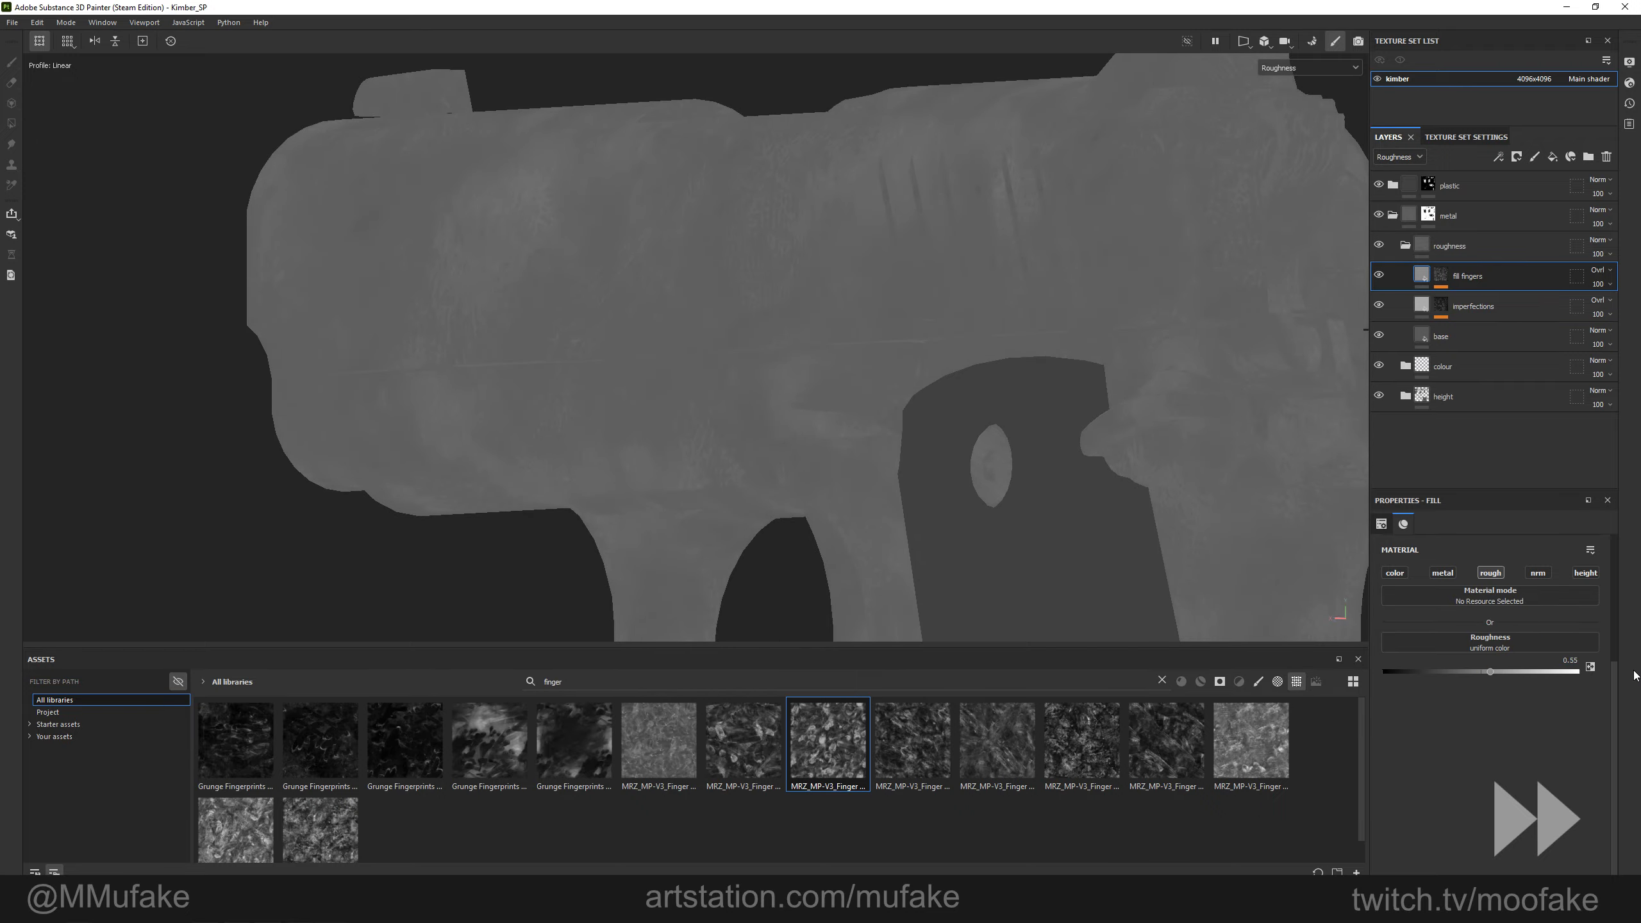
key(m)
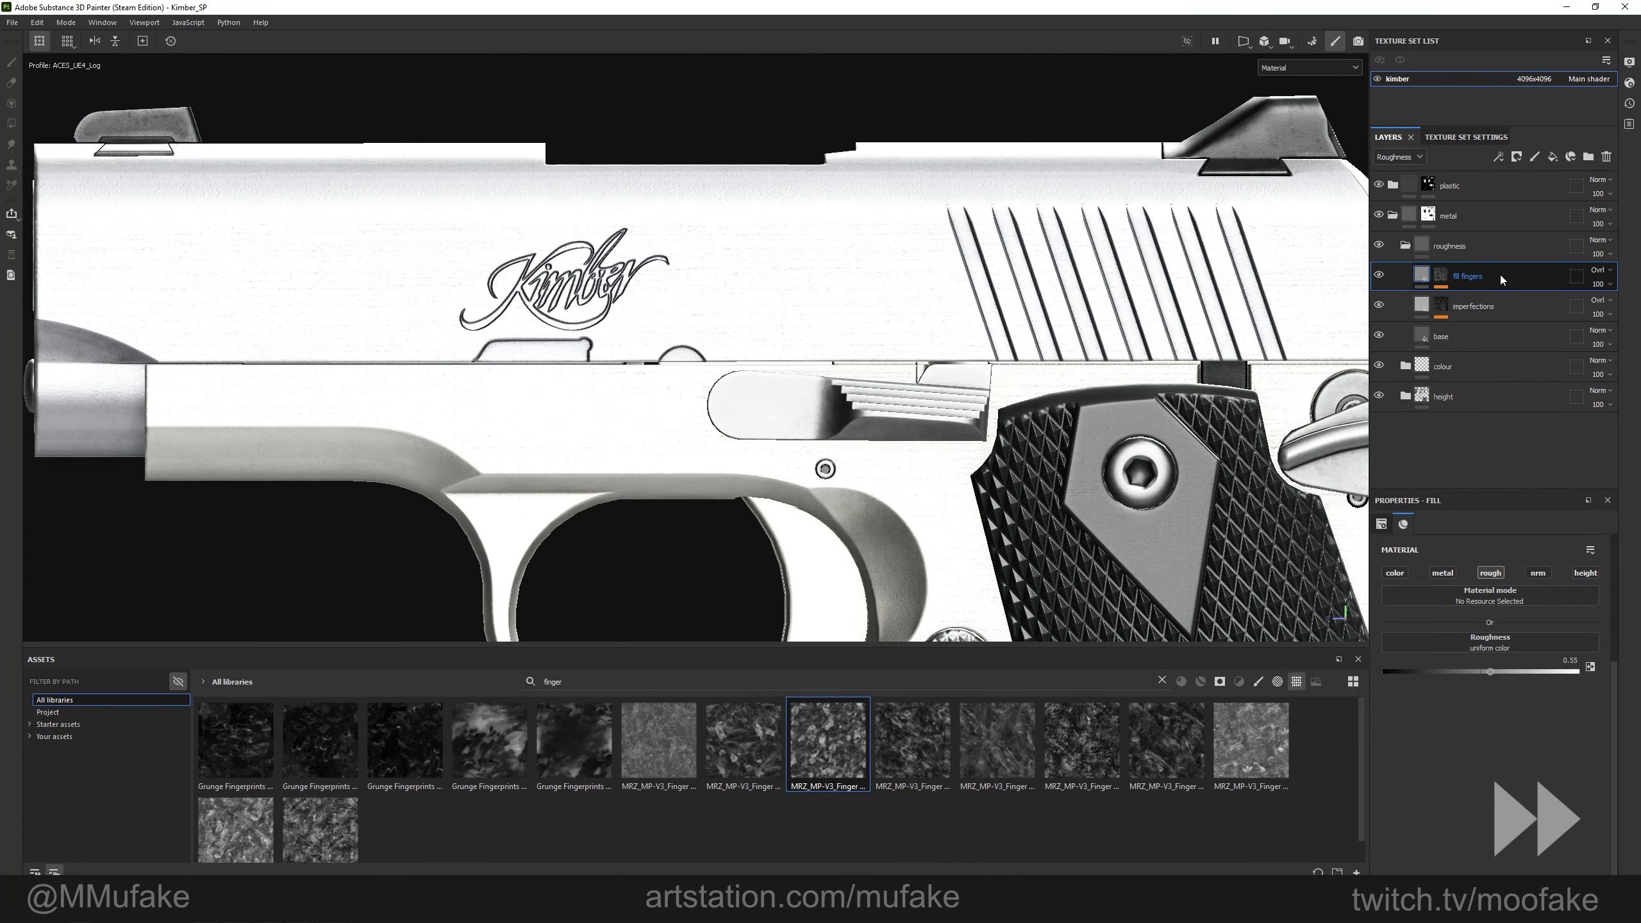
alt+drag(963, 249, 1135, 316)
key(c)
alt+drag(1062, 391, 995, 408)
scroll(905, 388, down, 3)
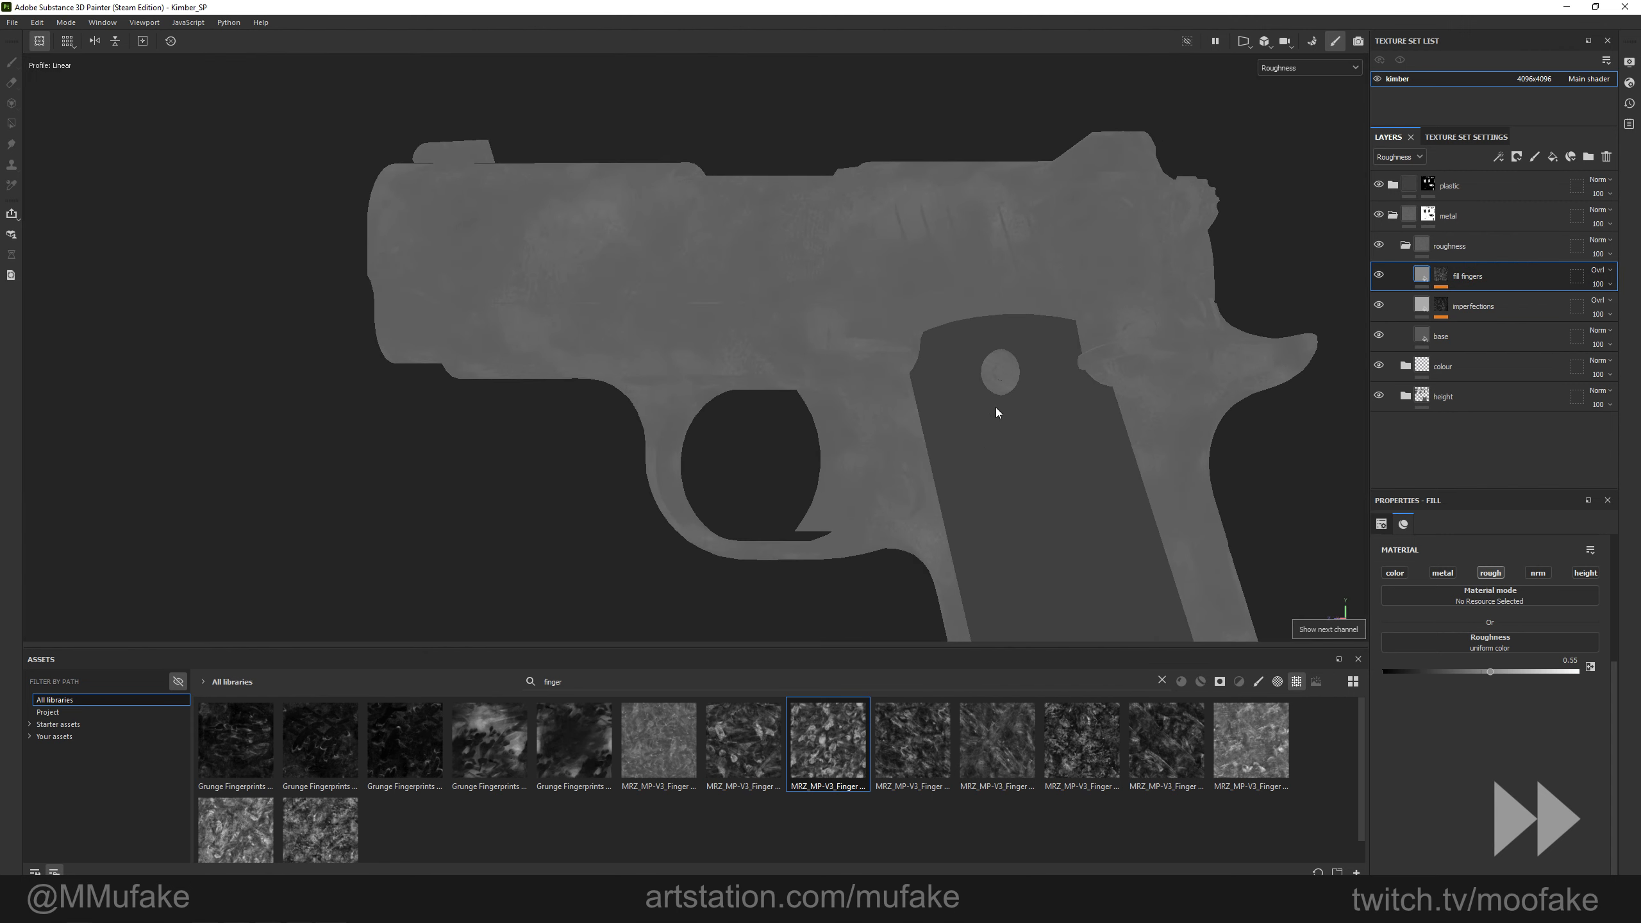
Add a fill layer named "noise" above fill fingers and keep only its roughness channel active.
click(1552, 158)
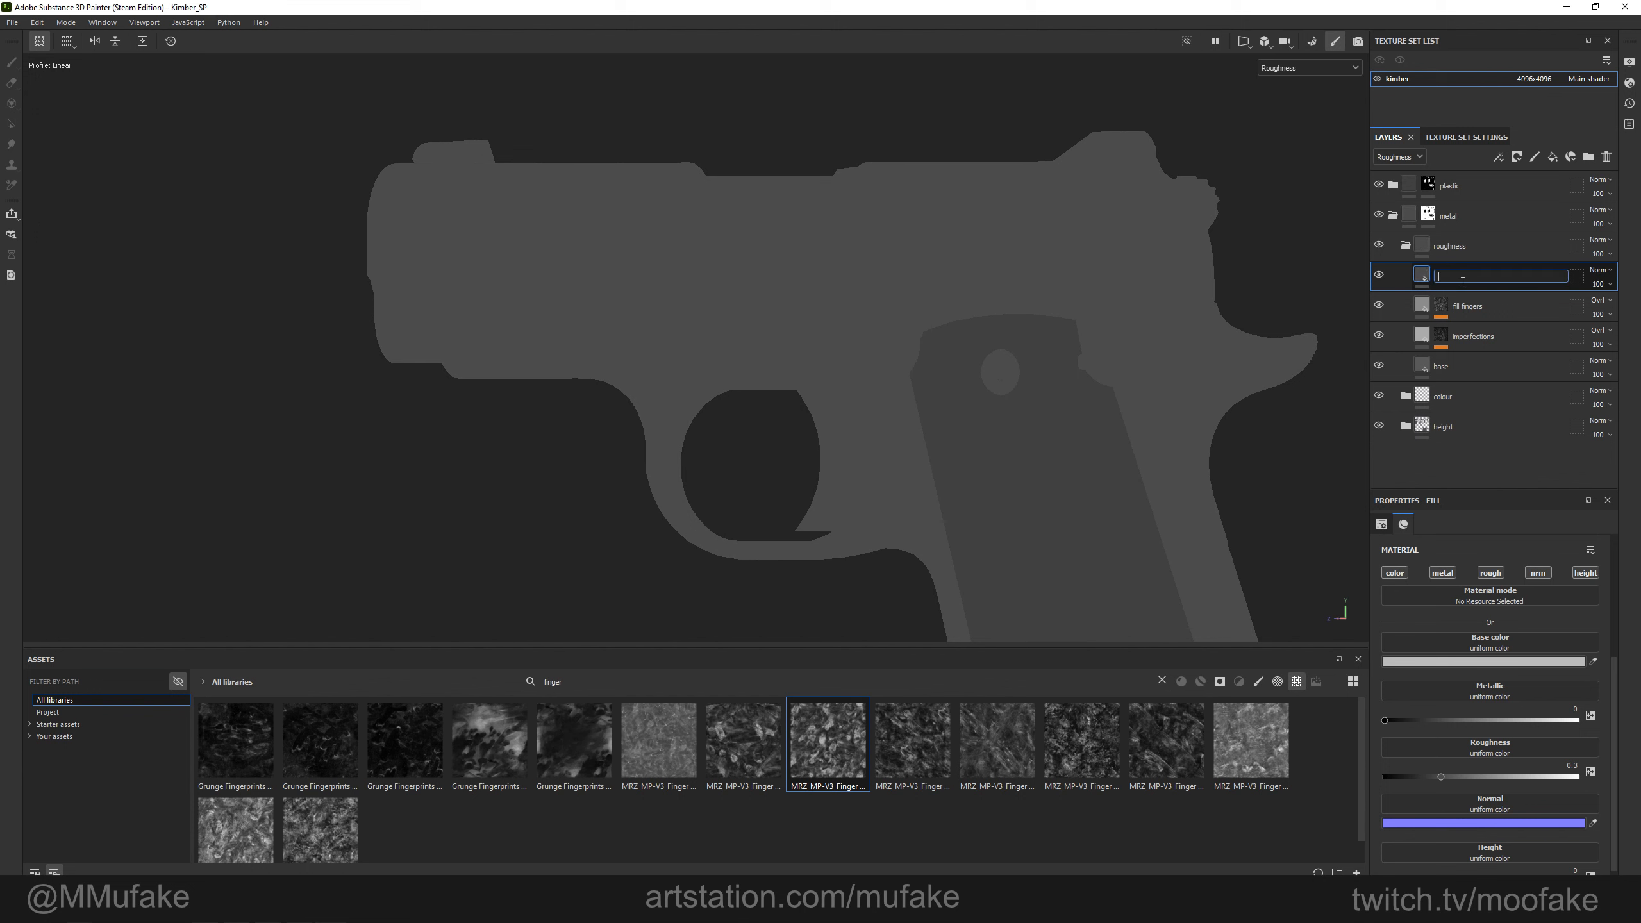
key(Return)
click(1491, 573)
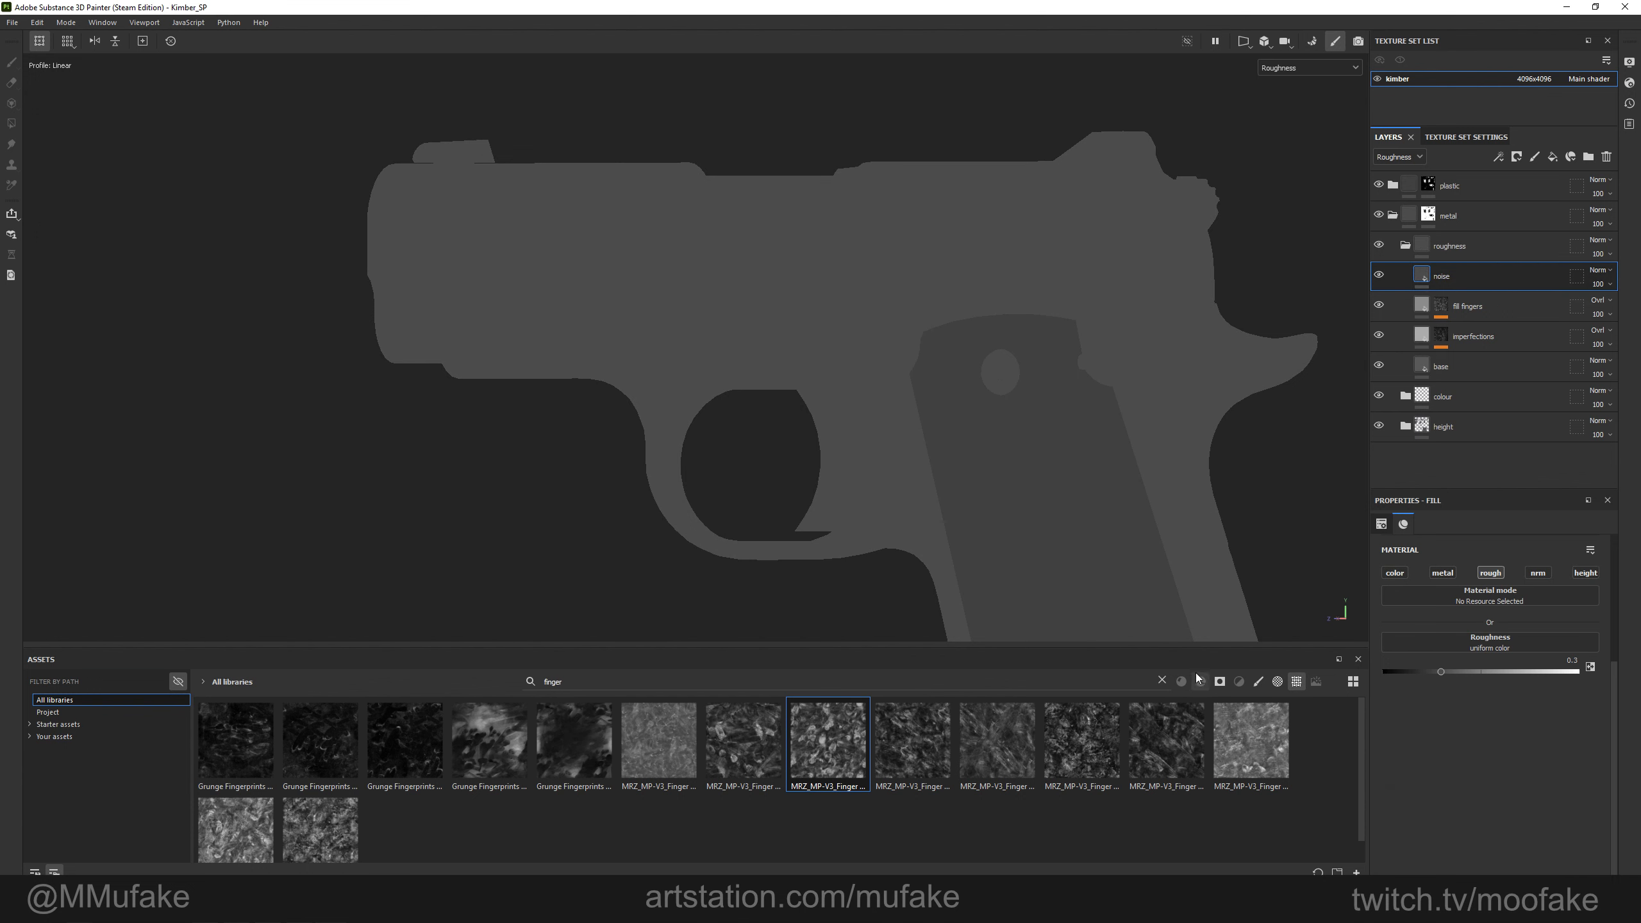
Search the texture assets for "white" and assign White Noise to the noise layer's roughness.
click(1163, 680)
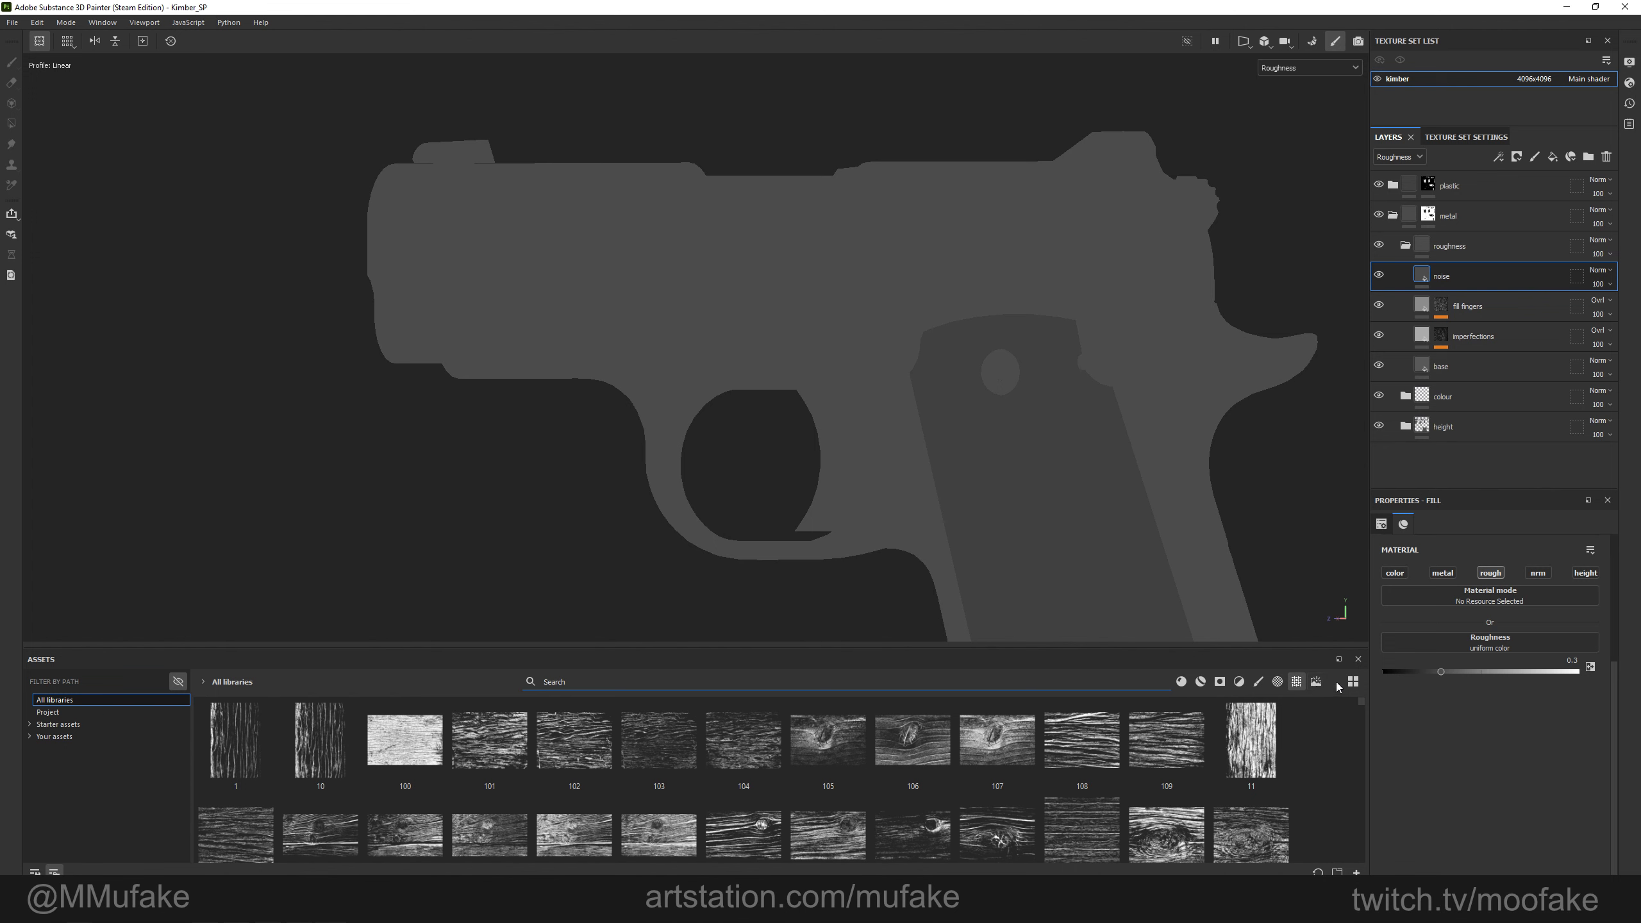
click(1316, 682)
click(1297, 683)
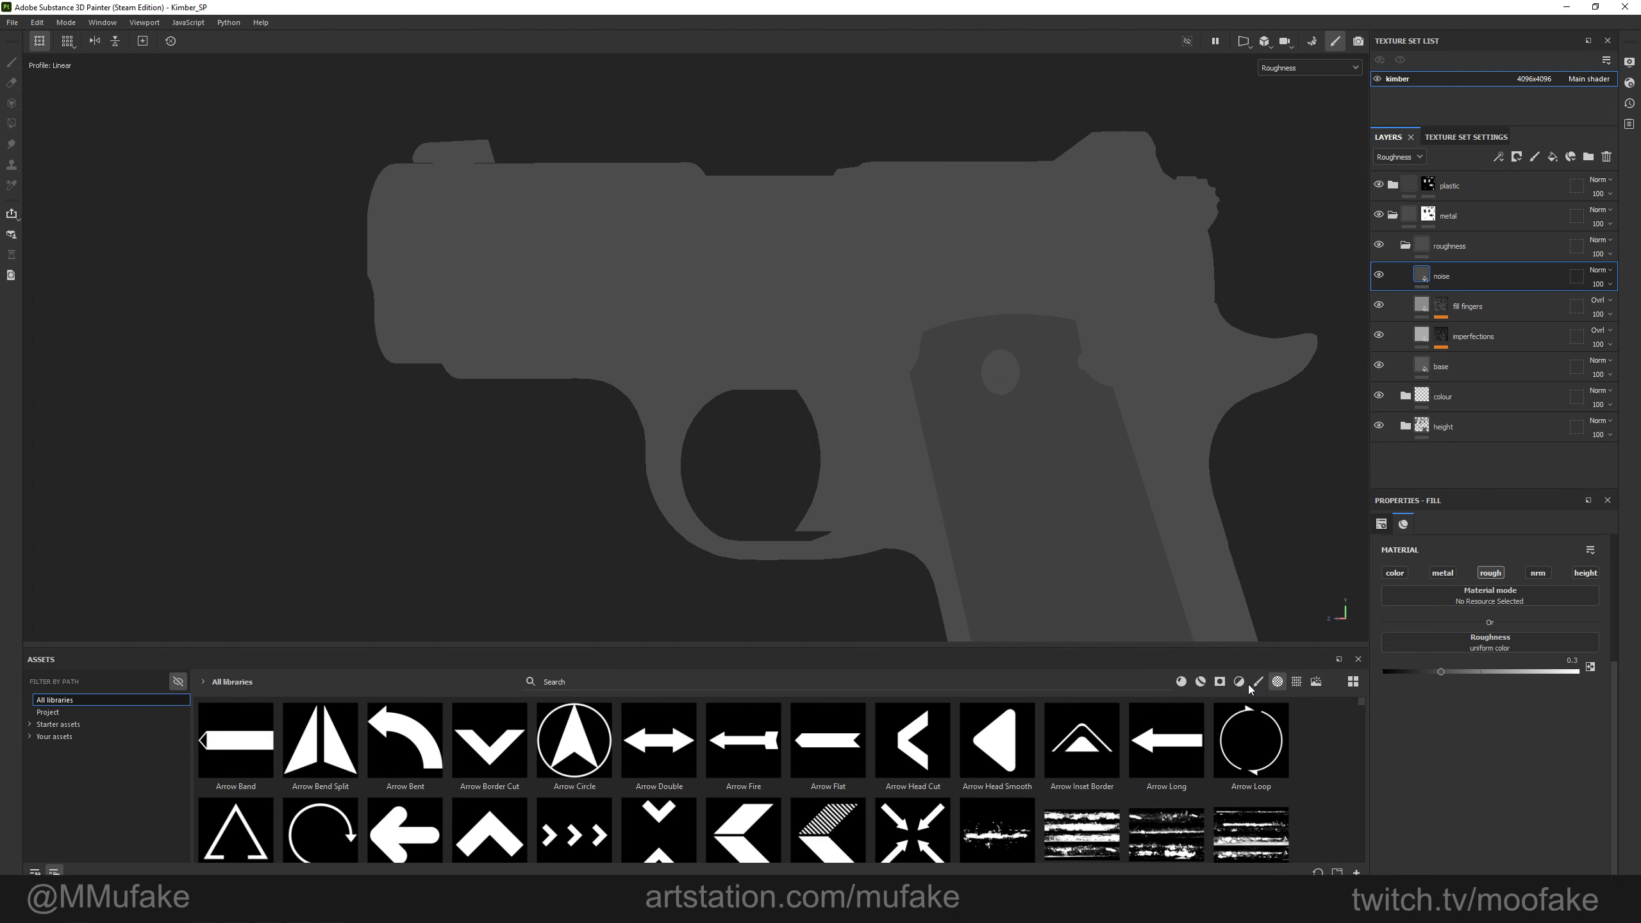
click(1297, 682)
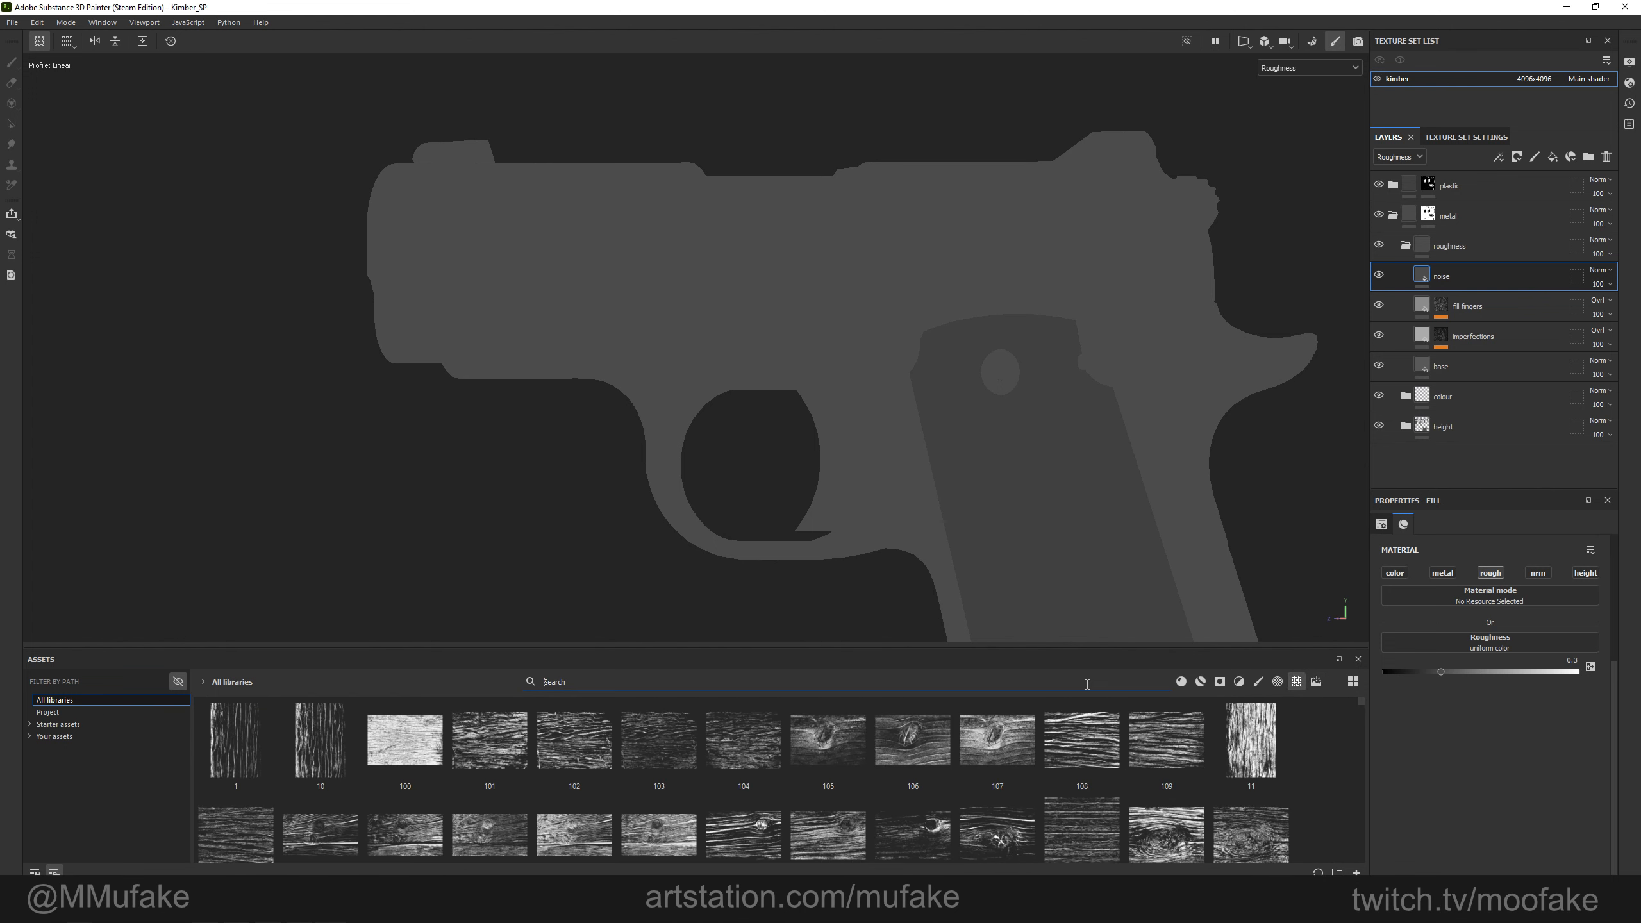
text(white)
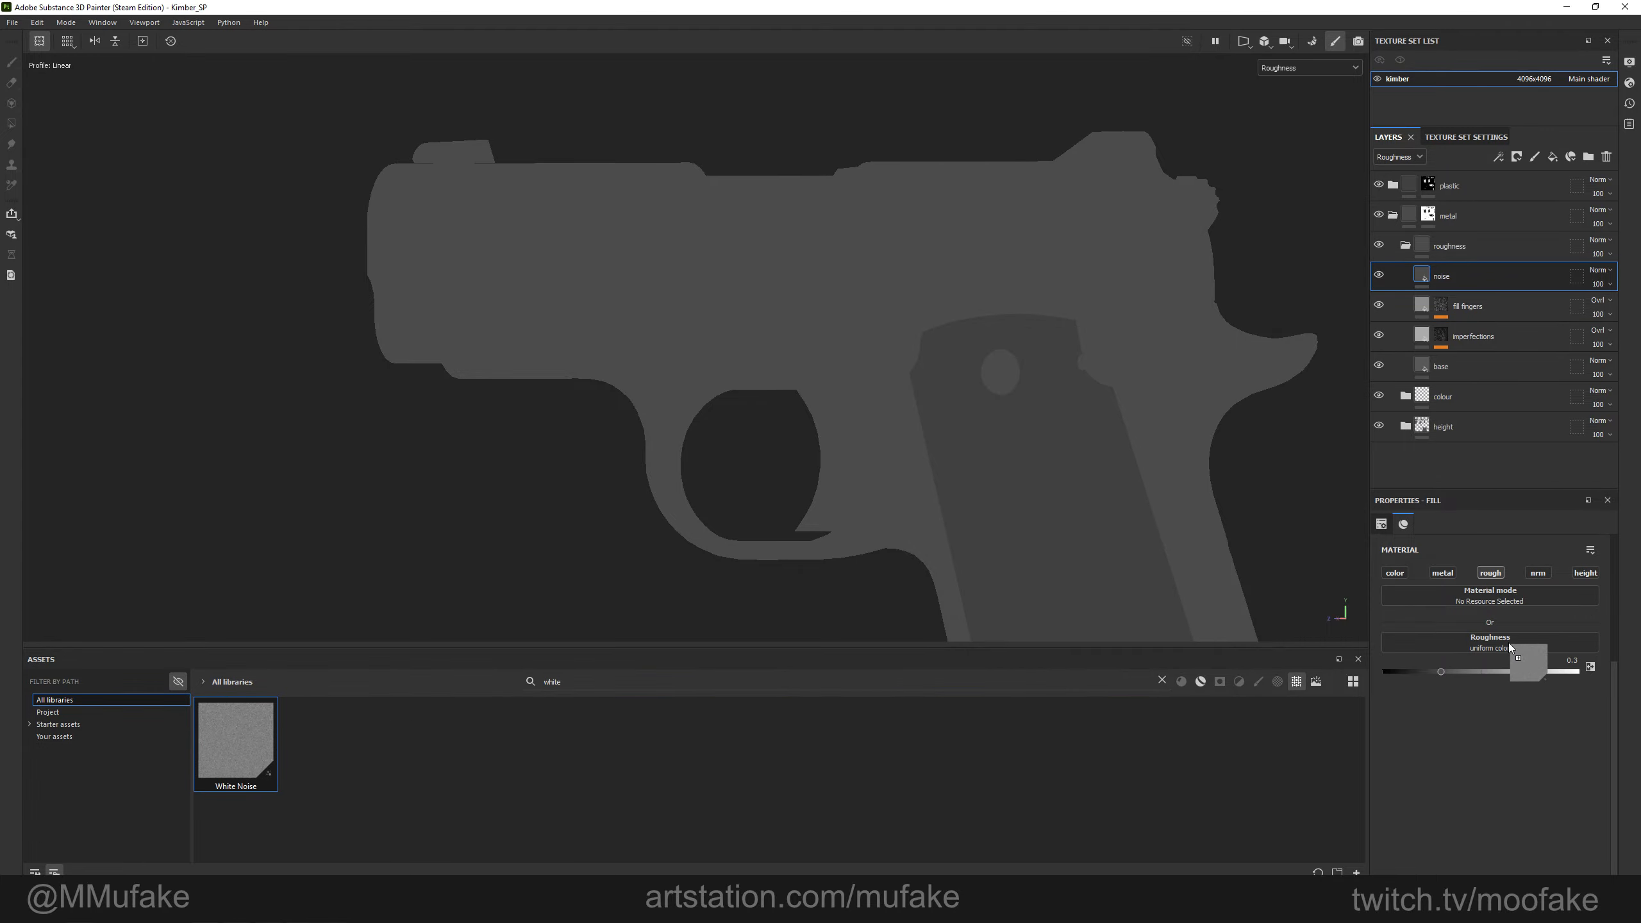
drag(1508, 641, 1498, 643)
Inspect the white noise in material view and set the noise layer's roughness blend mode to Overlay.
key(m)
scroll(969, 411, up, 6)
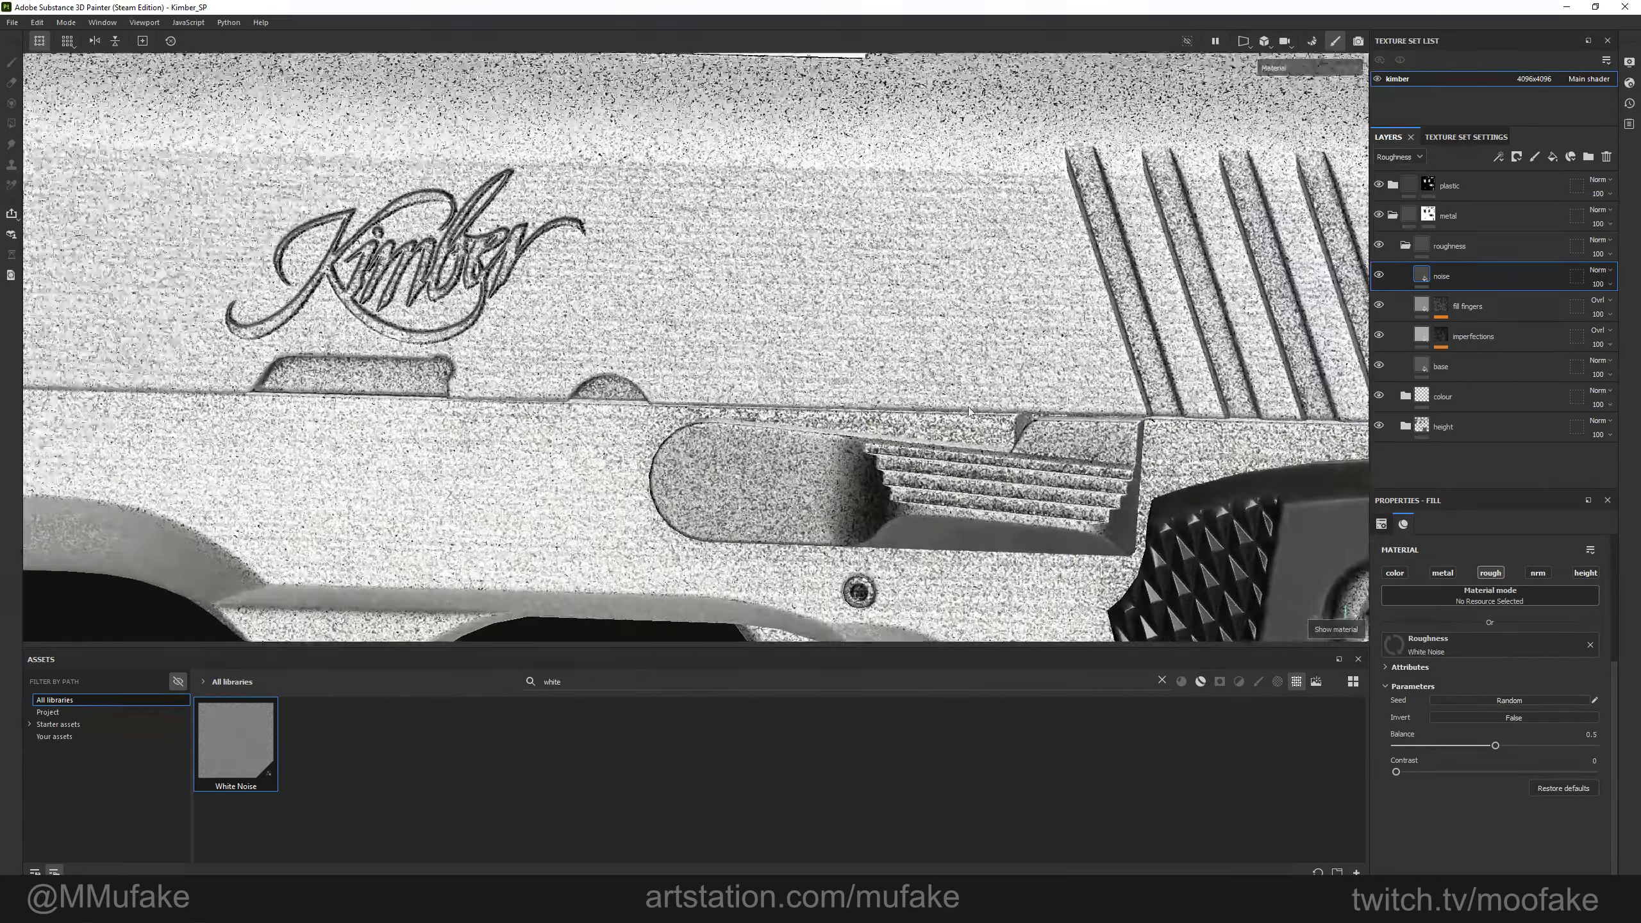
alt+drag(969, 411, 920, 363)
alt+middle_drag(919, 363, 872, 428)
alt+drag(872, 428, 807, 479)
click(1601, 271)
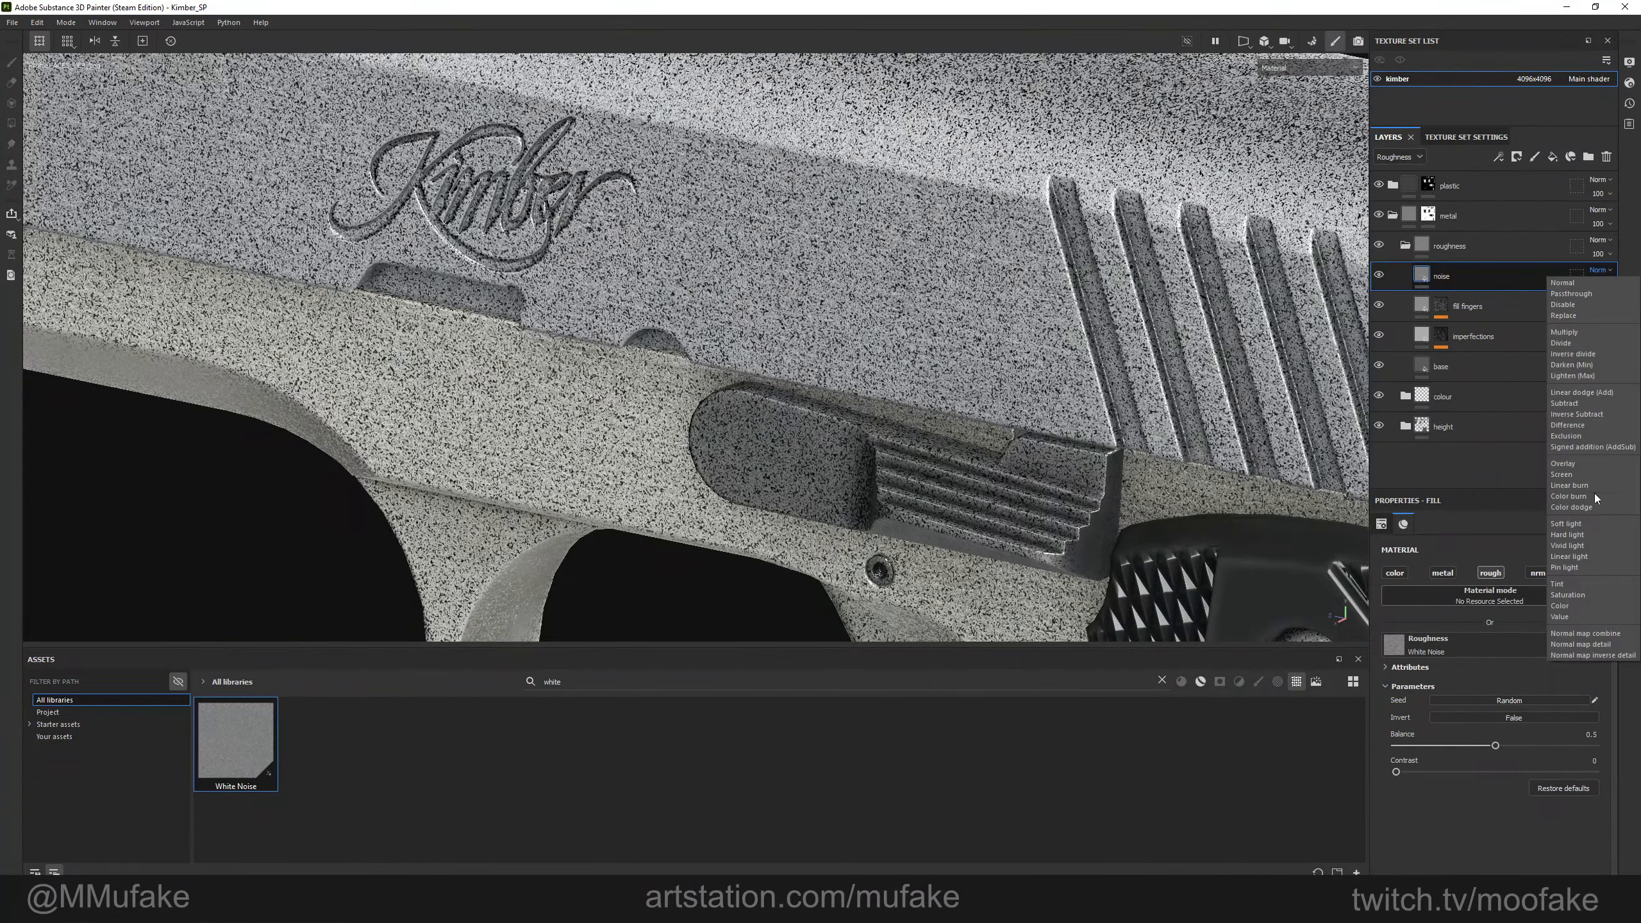
click(1592, 464)
alt+drag(970, 440, 957, 511)
Lower the noise layer's opacity to 5, checking the roughness channel.
click(1609, 285)
drag(1635, 307, 1587, 309)
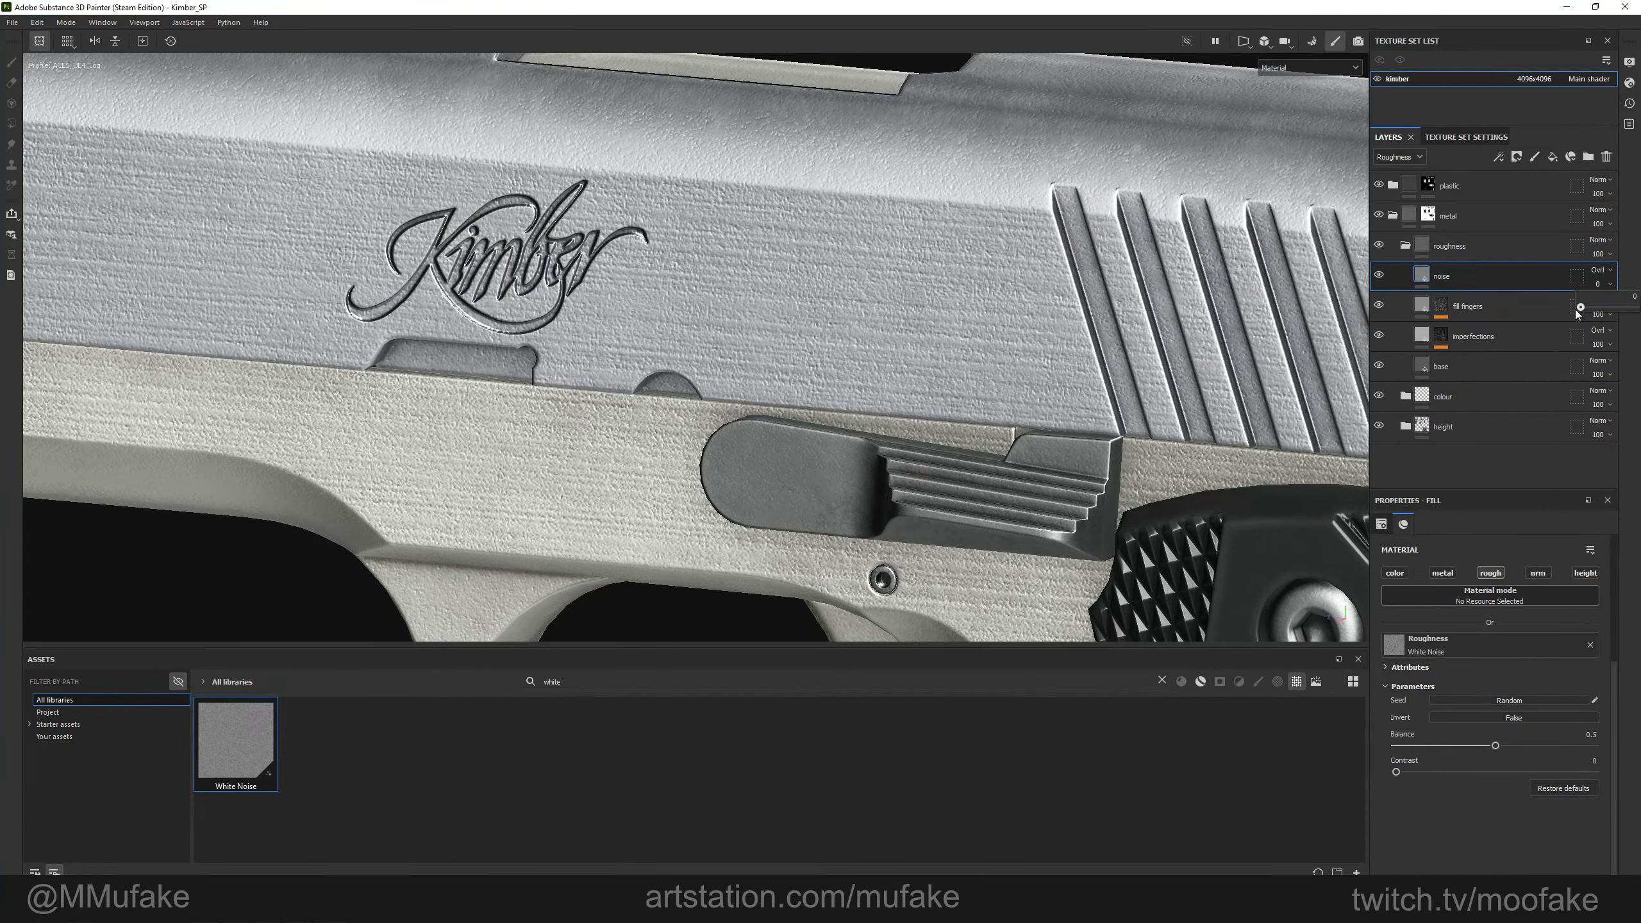
key(c)
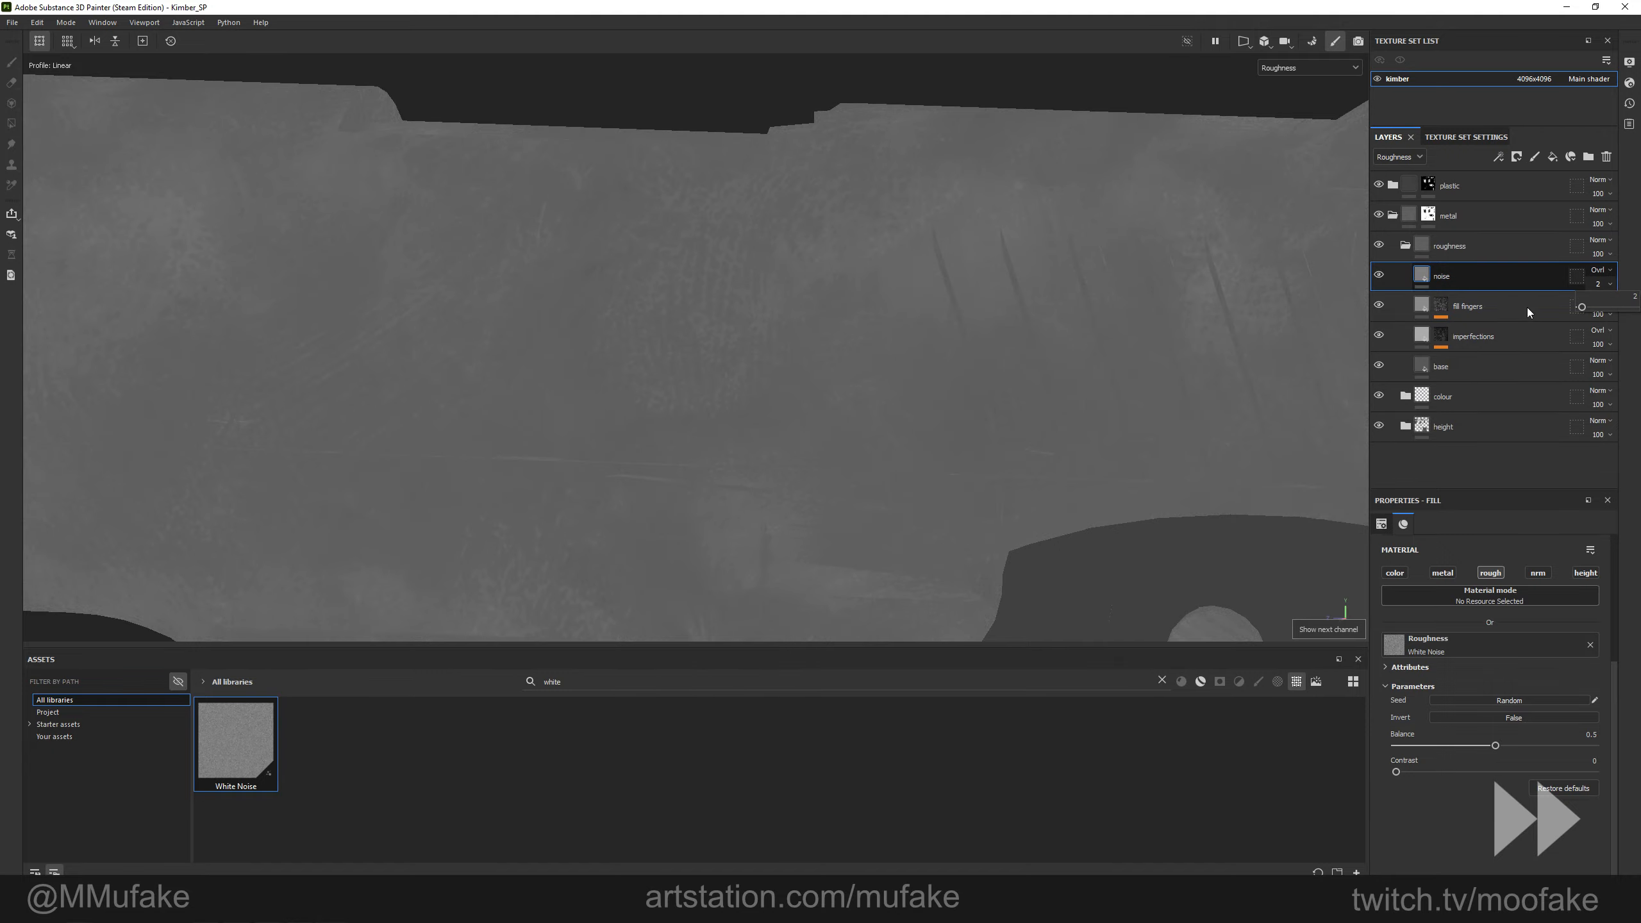
click(1610, 286)
drag(1581, 308, 1583, 308)
Examine the metal's subtle noise in material view from several angles and under different lighting directions.
key(m)
alt+drag(957, 401, 903, 437)
scroll(903, 437, down, 5)
shift+right_drag(903, 440, 936, 432)
alt+drag(936, 432, 801, 414)
shift+right_drag(801, 414, 736, 401)
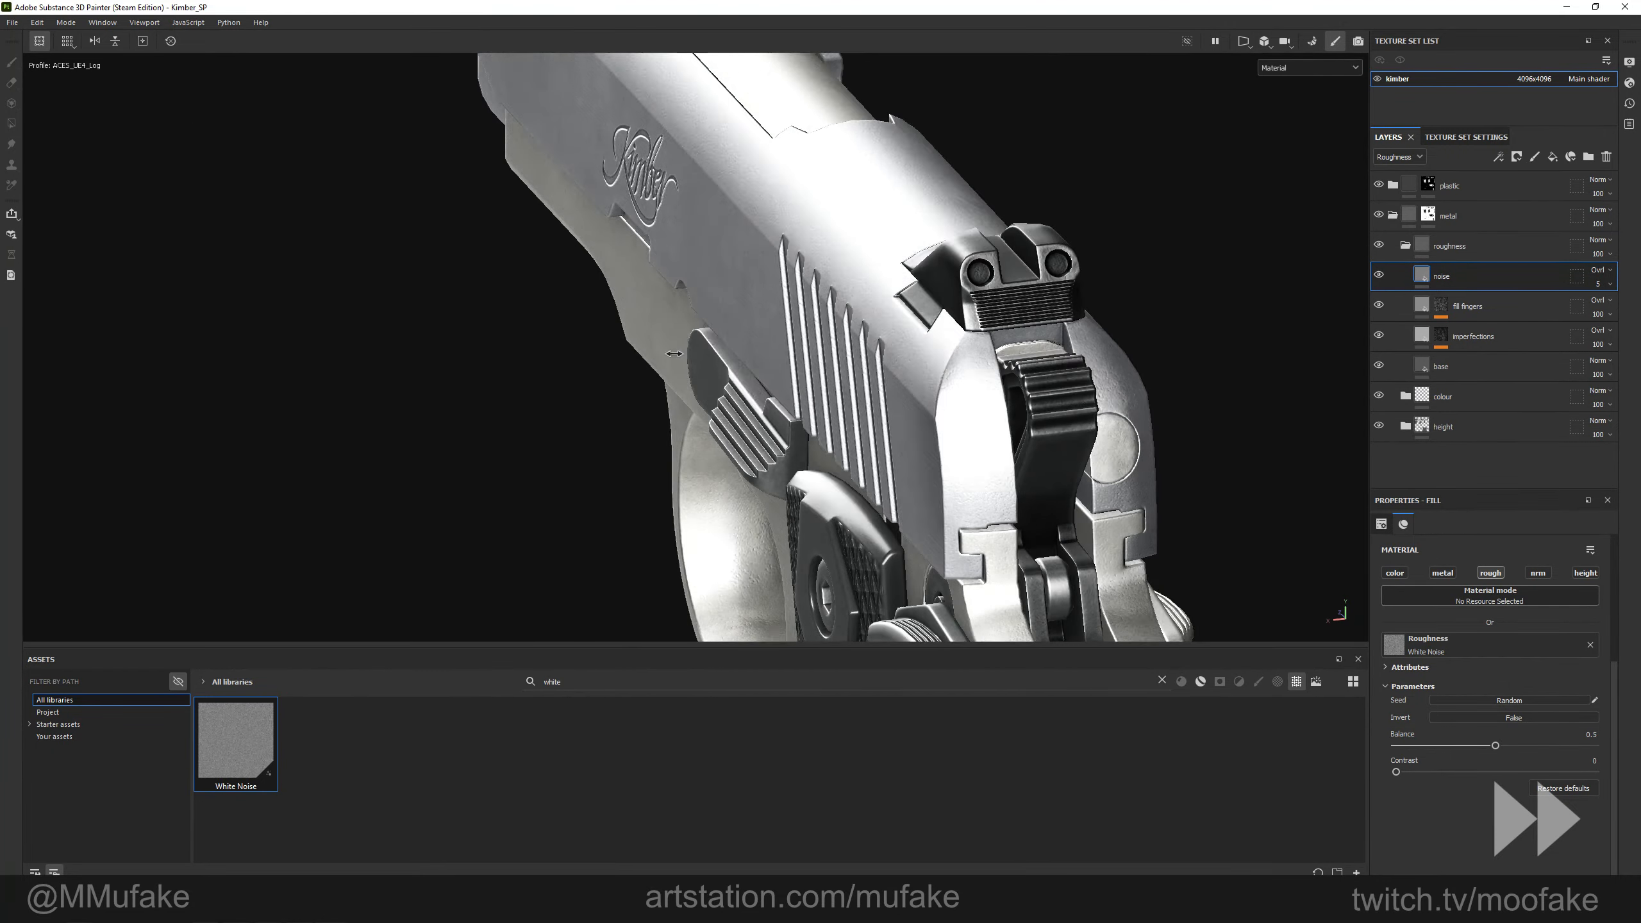
alt+shift+drag(736, 400, 822, 350)
scroll(821, 350, up, 5)
scroll(820, 350, down, 3)
alt+middle_drag(821, 350, 683, 412)
Add a fill layer named "edge" above the noise layer and keep only its roughness channel active.
click(1553, 157)
double_click(1455, 278)
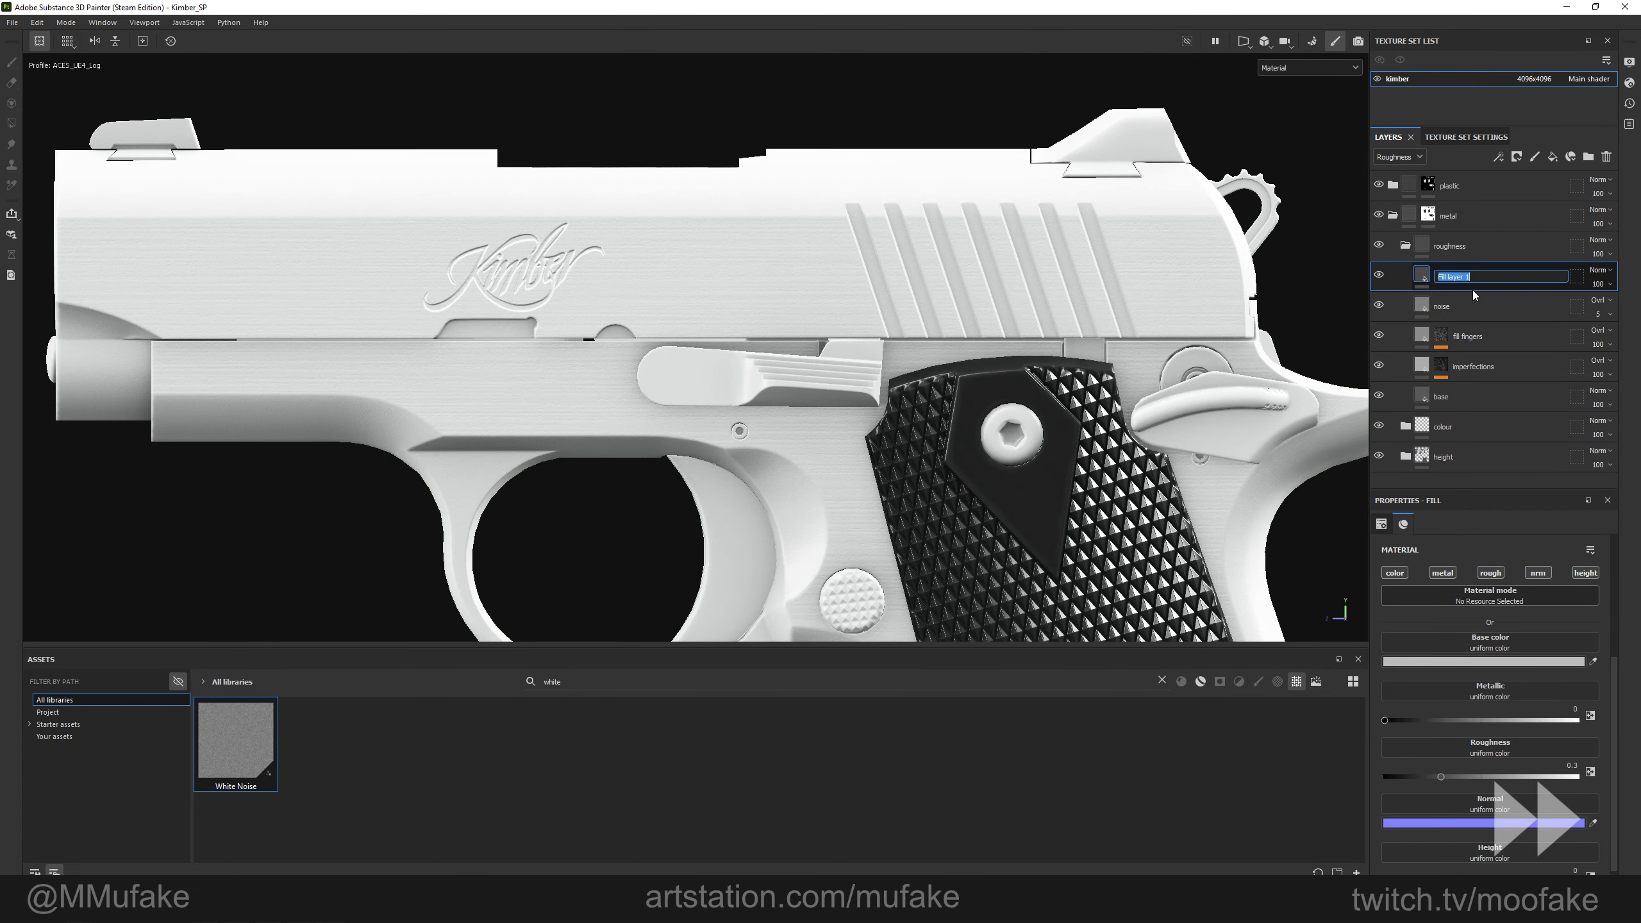
text(edge)
key(Return)
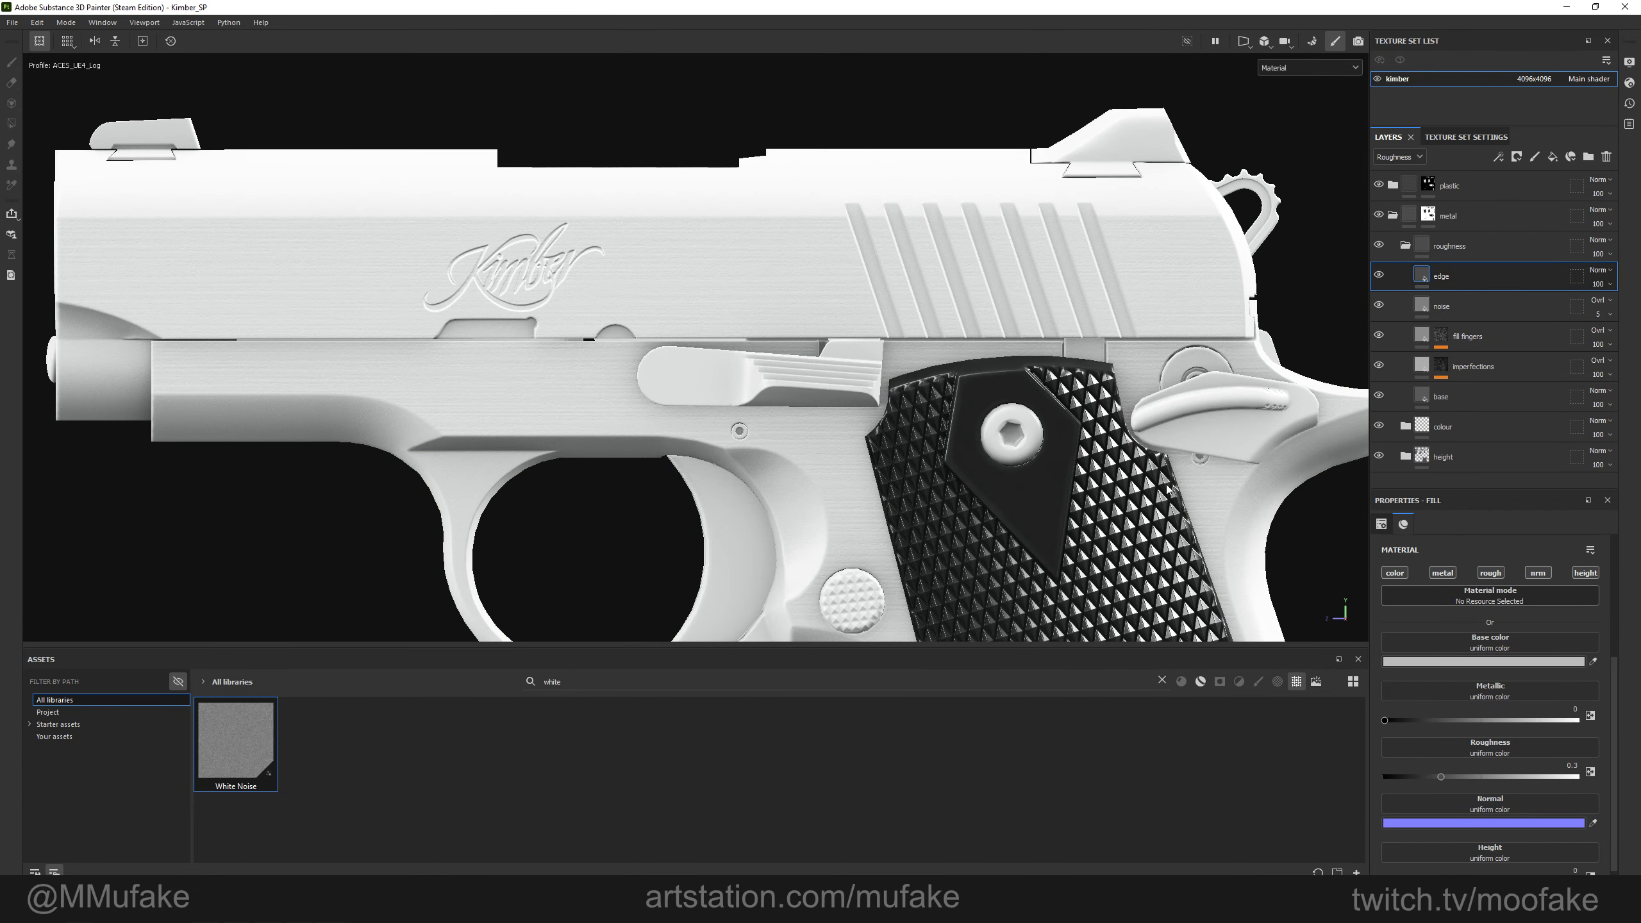
click(1491, 573)
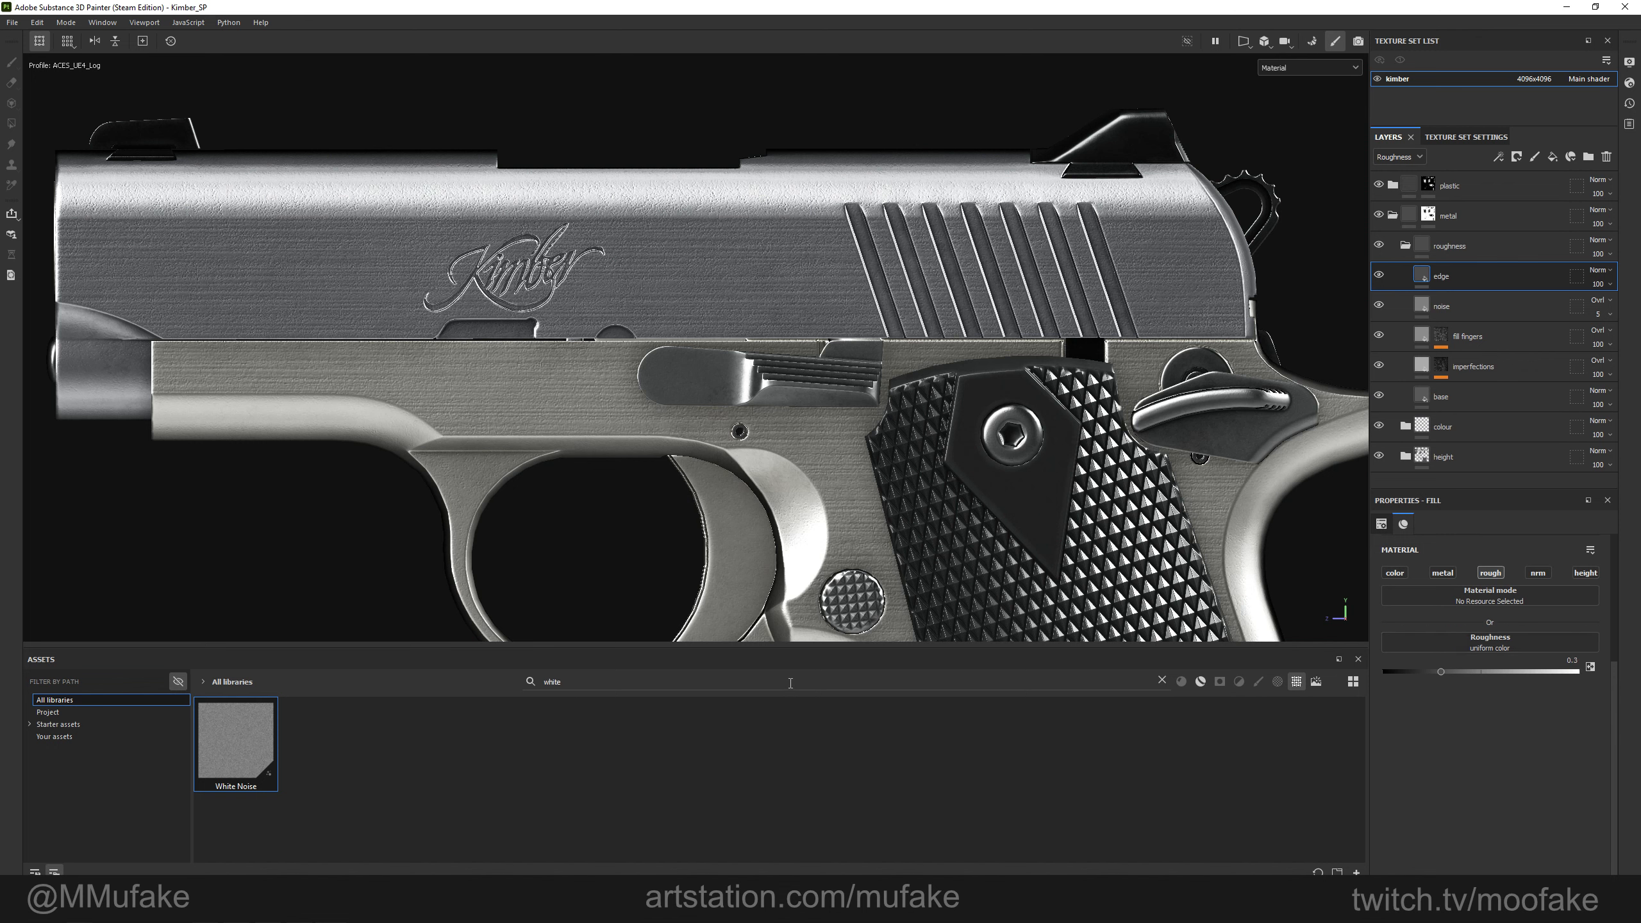
Search the smart masks for "edge", apply Edges Dusty to the edge layer and open its Mask Editor settings.
key(BackSpace)
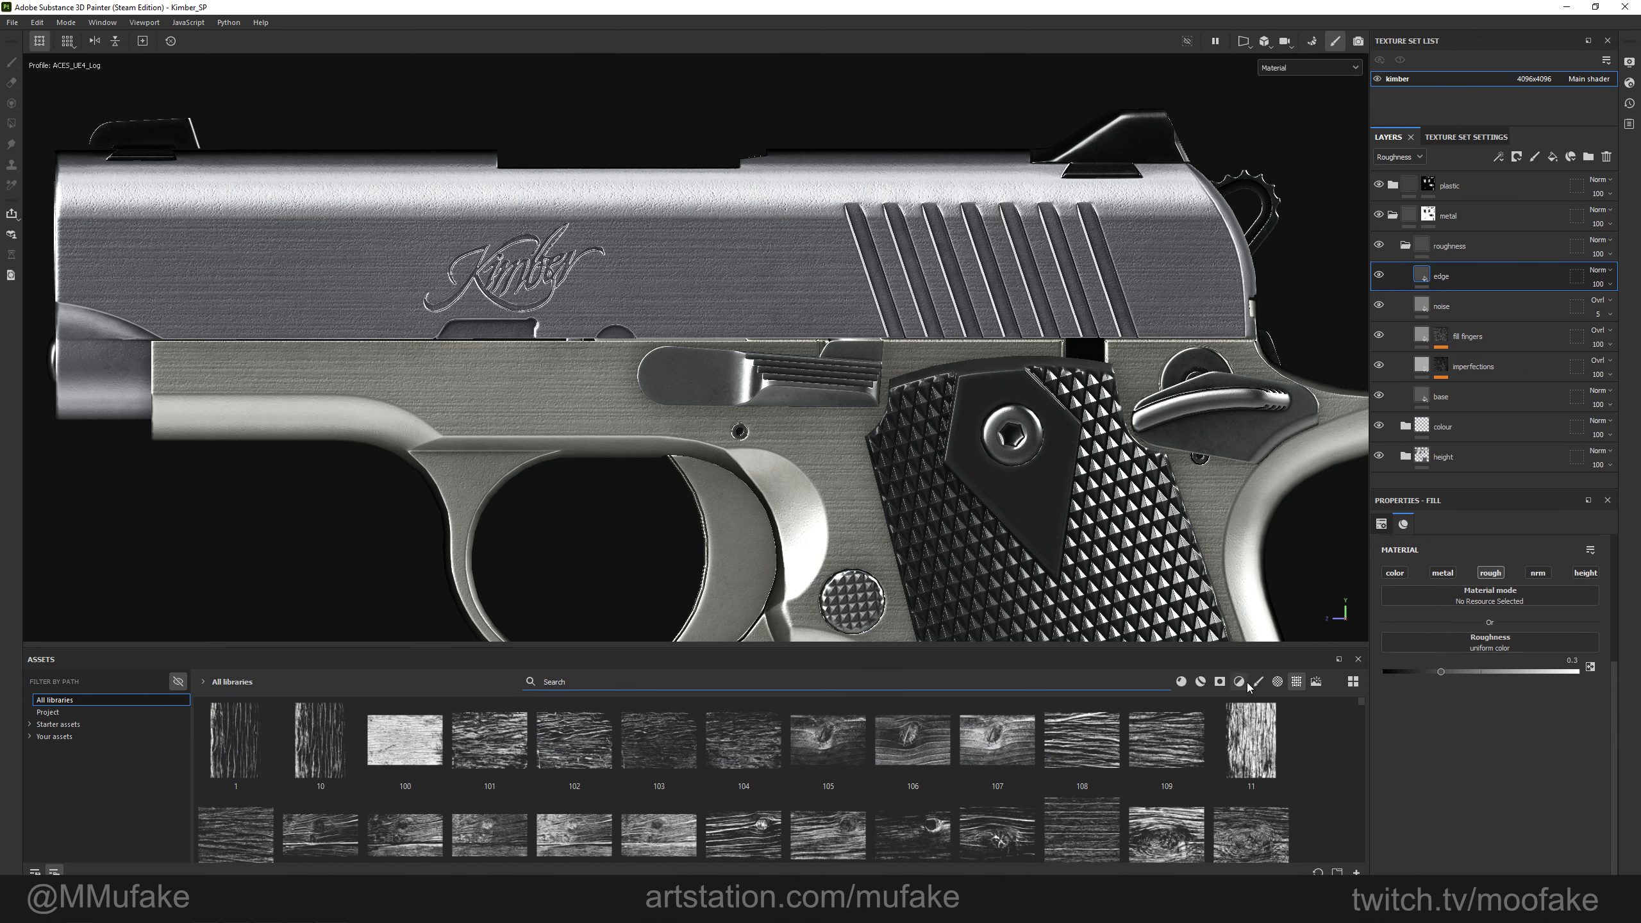
click(1220, 681)
click(1143, 681)
text(edge)
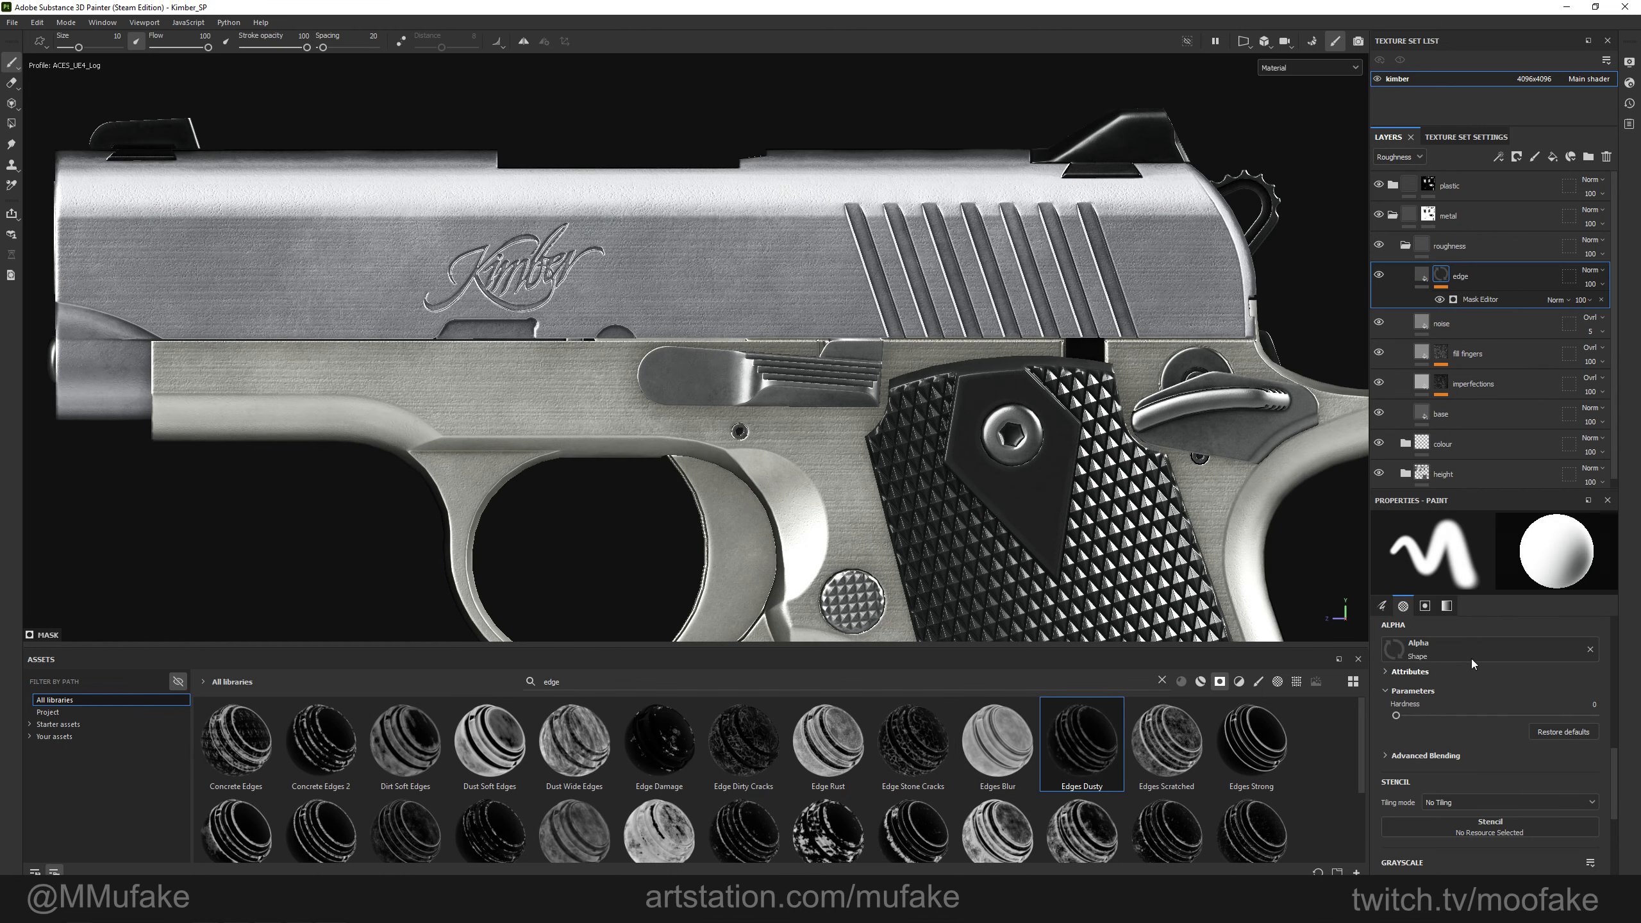
click(1477, 299)
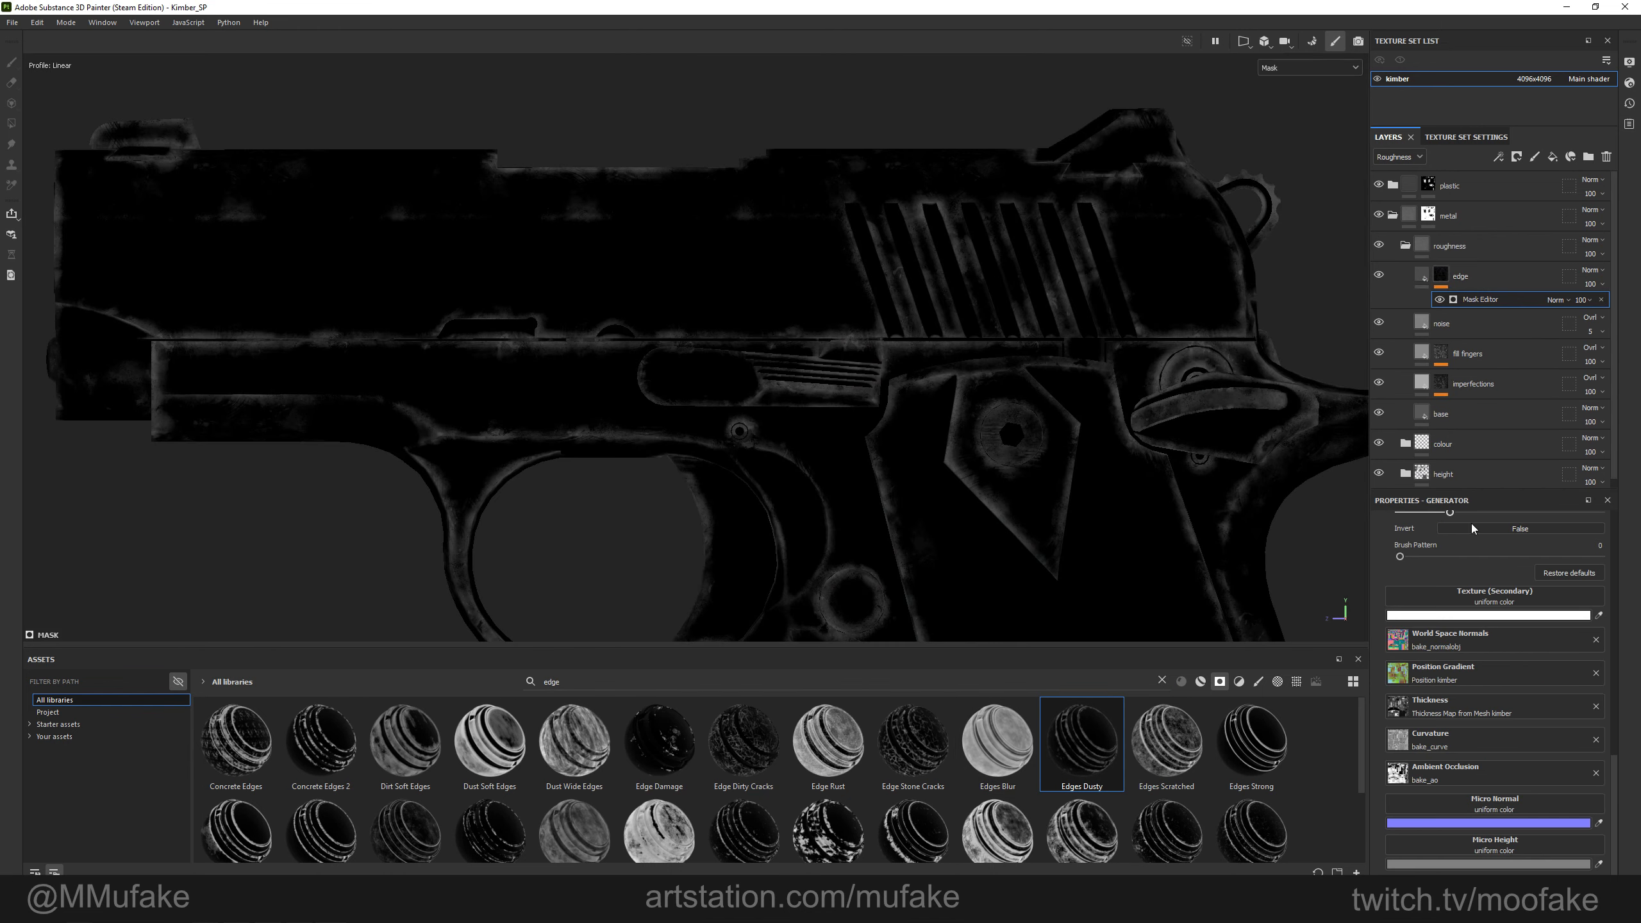
Raise the Curvature amount to 1 in the edge layer's Mask Editor and go through the detailed curvature settings.
scroll(1459, 783, up, 8)
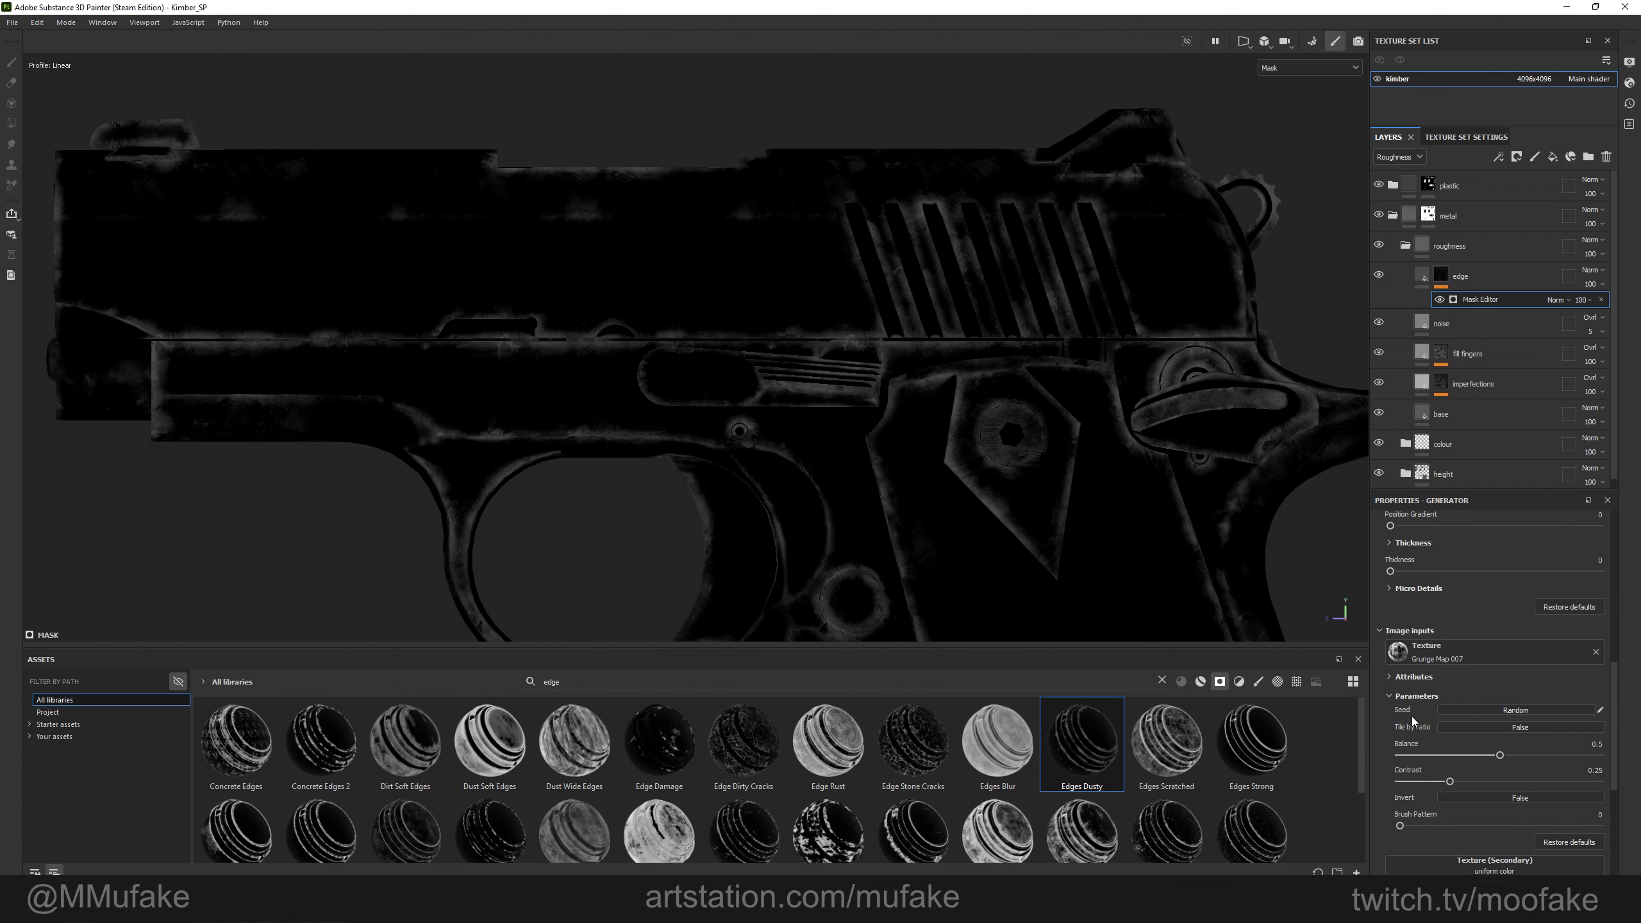
scroll(1437, 677, up, 2)
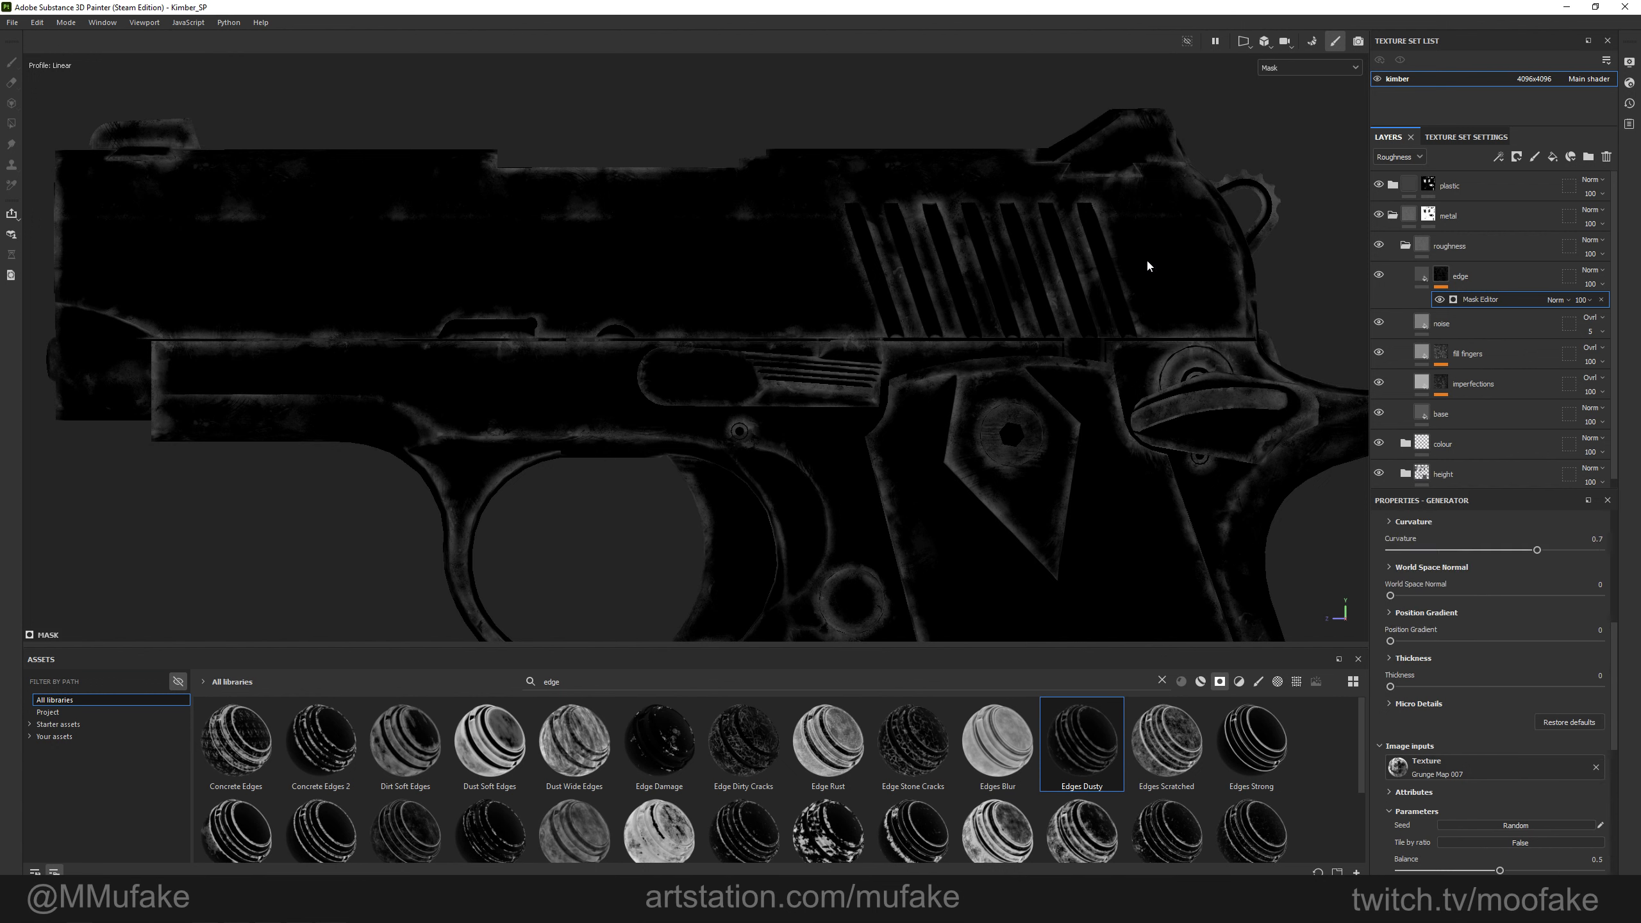
scroll(1441, 717, up, 4)
click(1598, 704)
click(1414, 675)
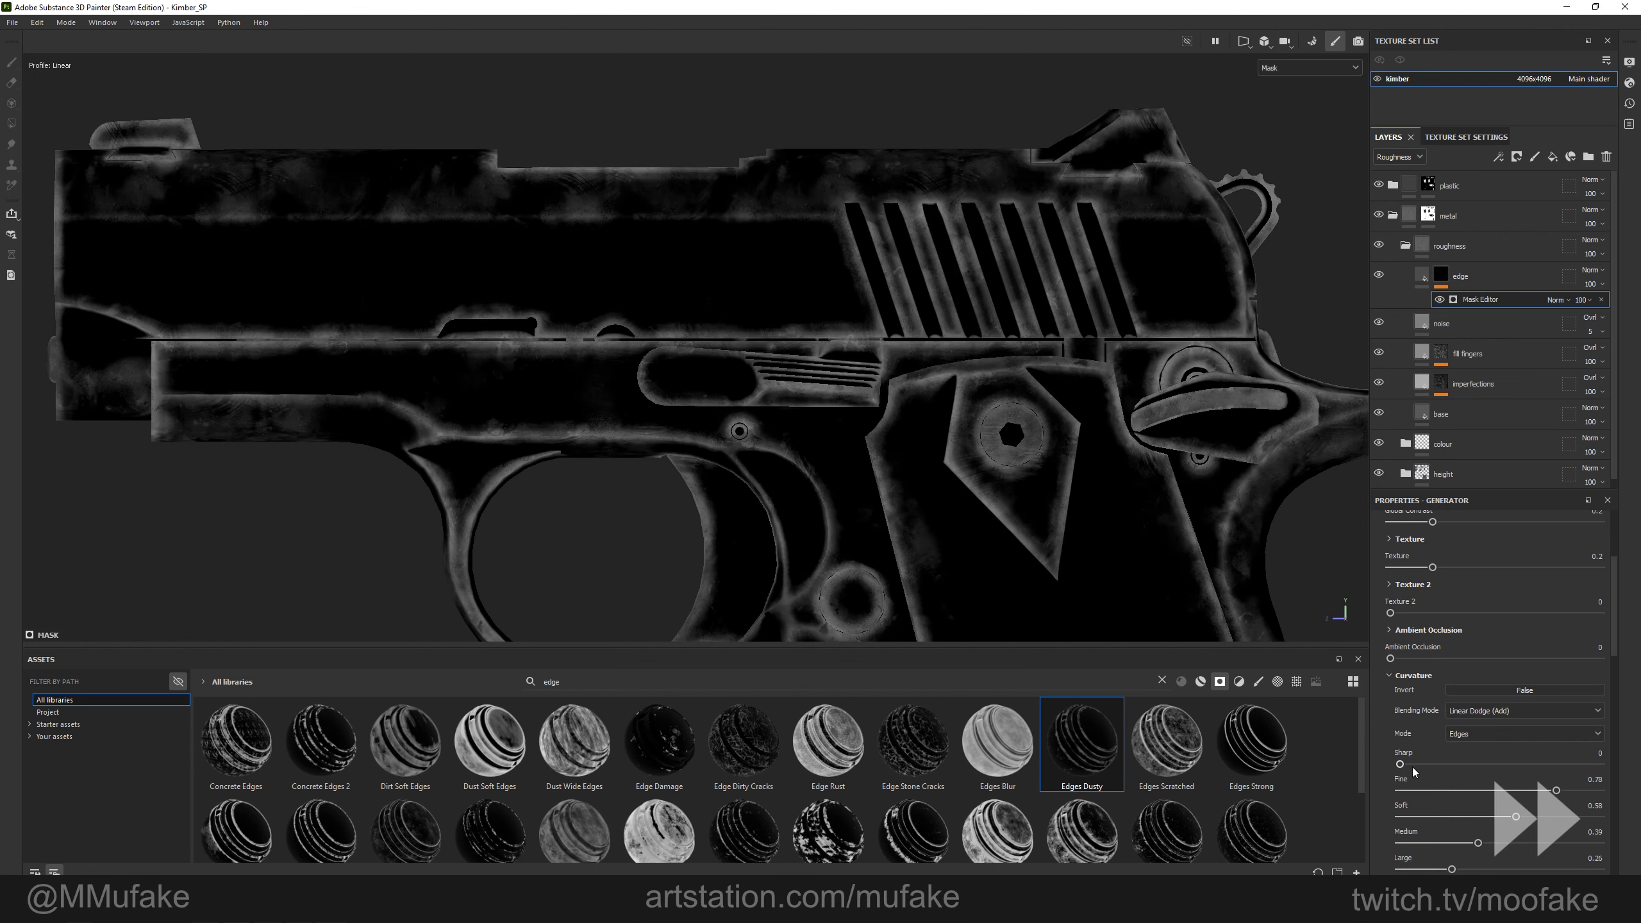
click(1418, 675)
Set the edge mask's Texture 2 to 1, Texture to 0.06, Global Balance to 0.27 and Global Contrast to 0.28.
scroll(1415, 672, up, 1)
drag(1391, 652, 1604, 651)
drag(1432, 606, 1455, 534)
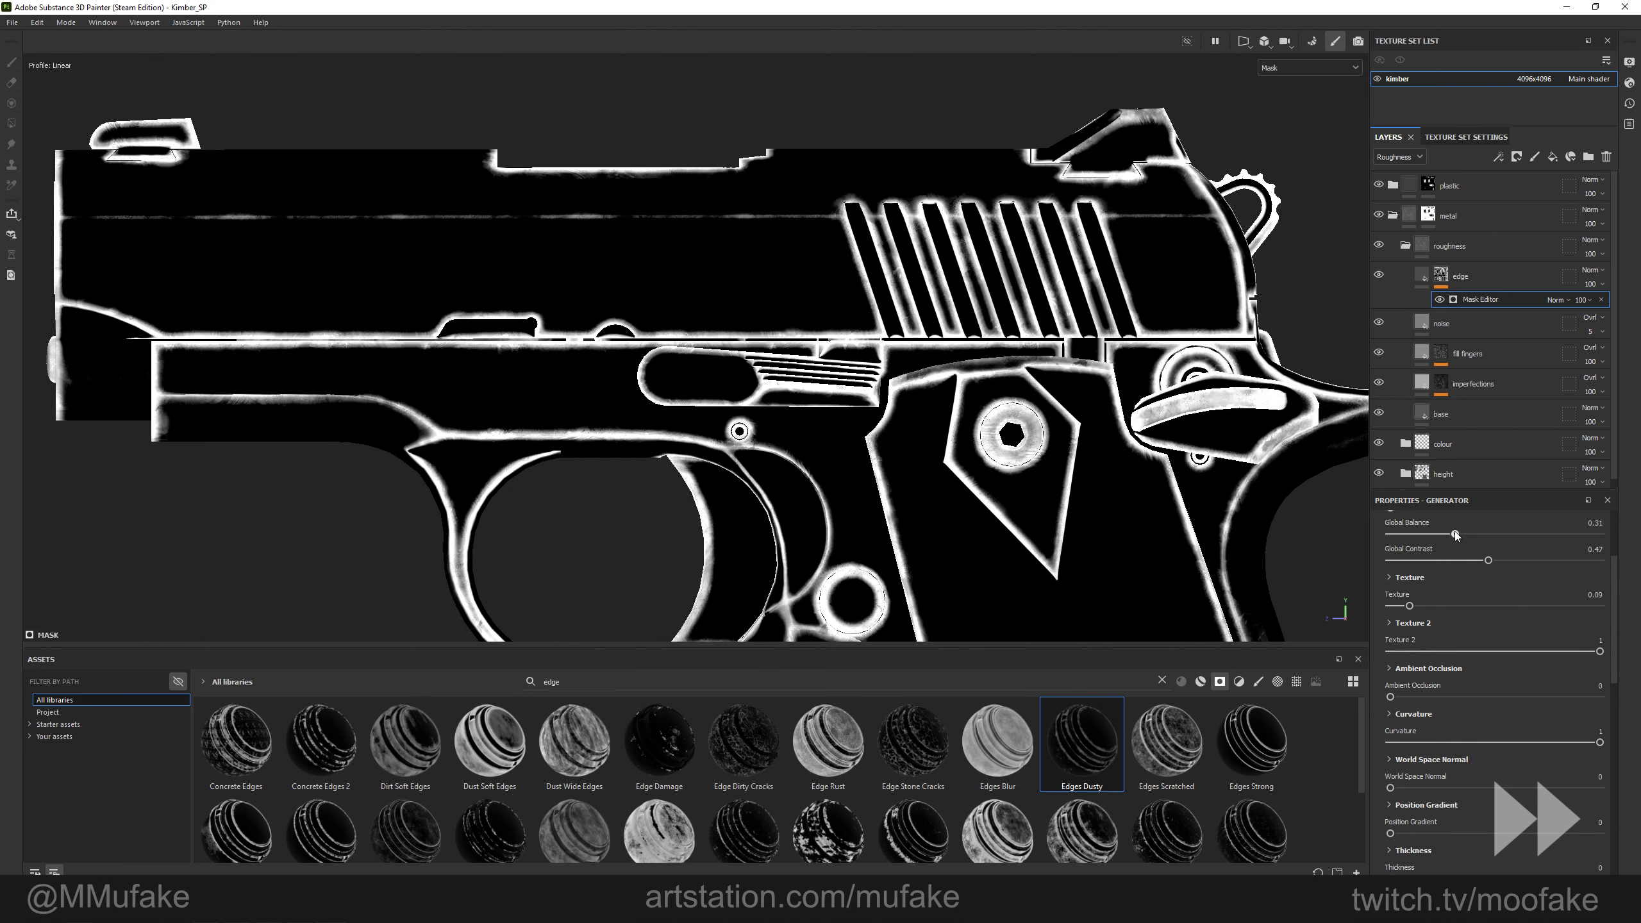
scroll(1426, 600, up, 2)
mouse_move(1489, 636)
mouse_down()
mouse_move(1503, 636)
mouse_move(1465, 638)
mouse_up()
mouse_move(1410, 683)
mouse_down()
mouse_move(1446, 685)
mouse_move(1403, 684)
mouse_up()
mouse_move(1455, 611)
mouse_down()
mouse_move(1418, 611)
mouse_move(1463, 612)
mouse_up()
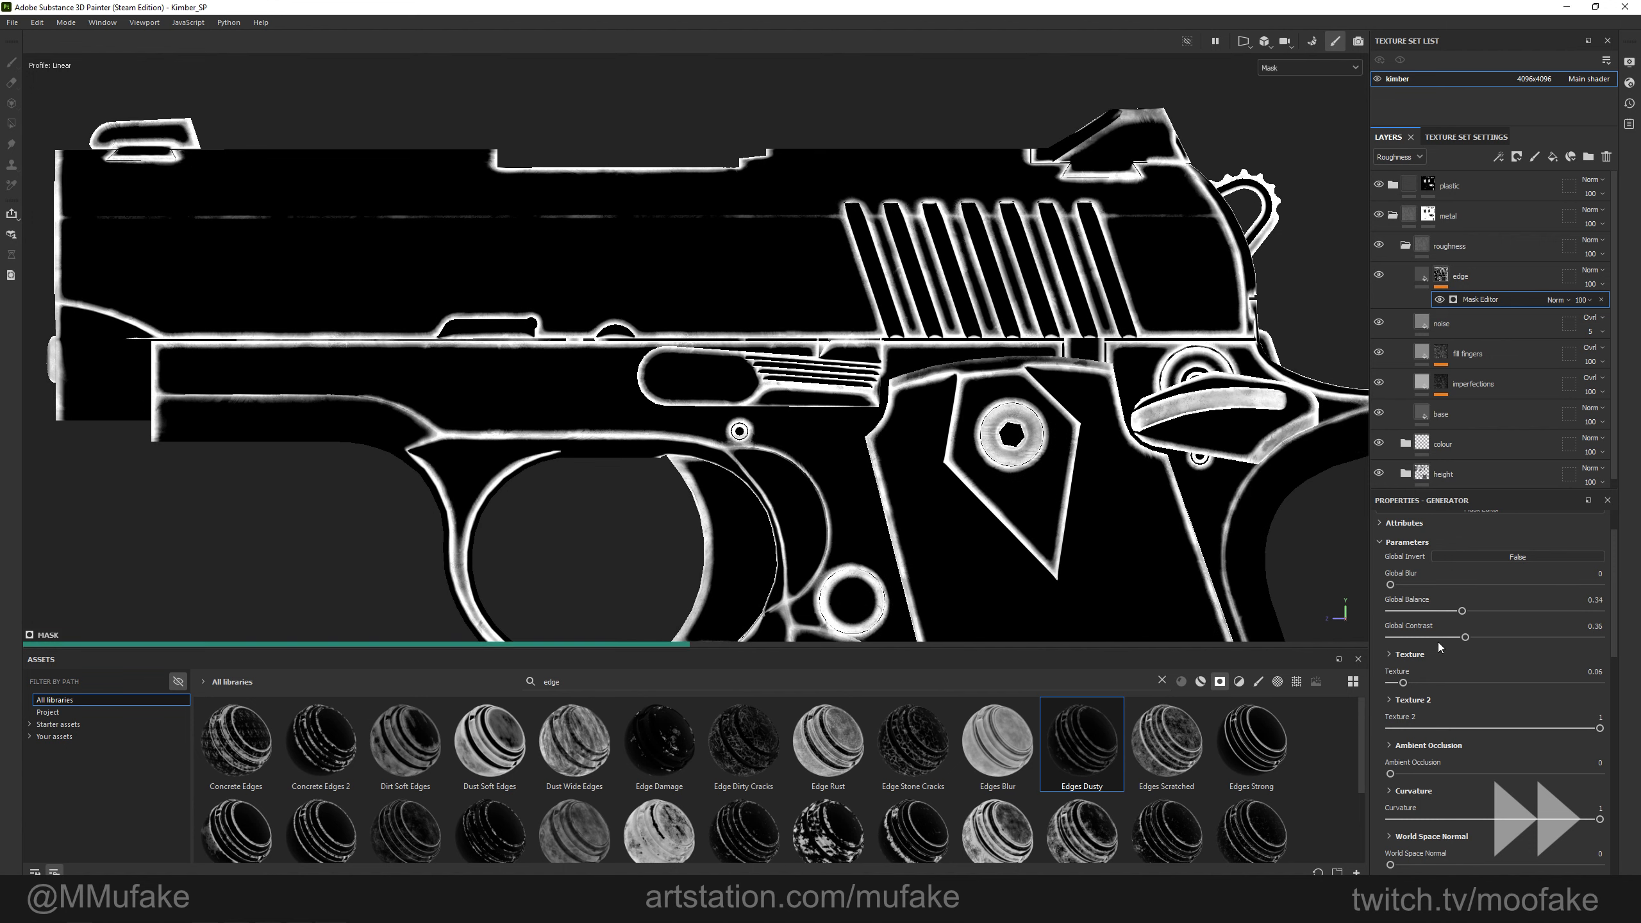
click(1425, 637)
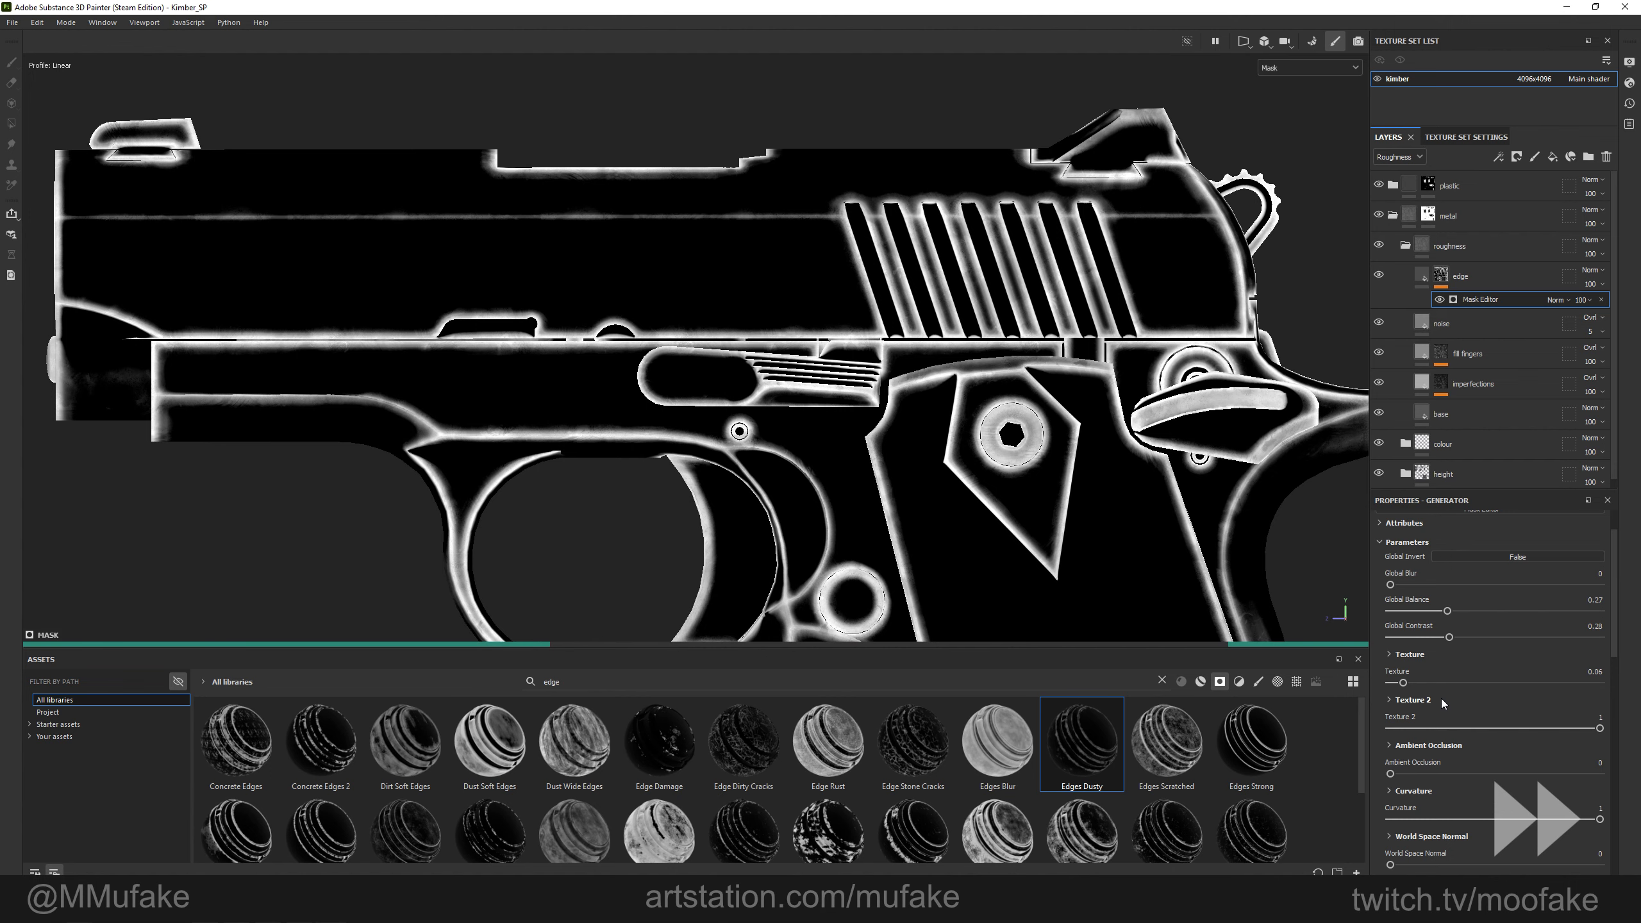
Check the masked edges on the pistol in material view and in the roughness channel.
alt+right_drag(752, 447, 875, 440)
key(m)
scroll(876, 443, up, 4)
key(c)
key(c)
key(c)
key(c)
alt+middle_drag(864, 367, 932, 430)
Set the edge layer's blend mode to Overlay and lower its opacity to 24.
click(1440, 278)
click(1480, 248)
click(1597, 272)
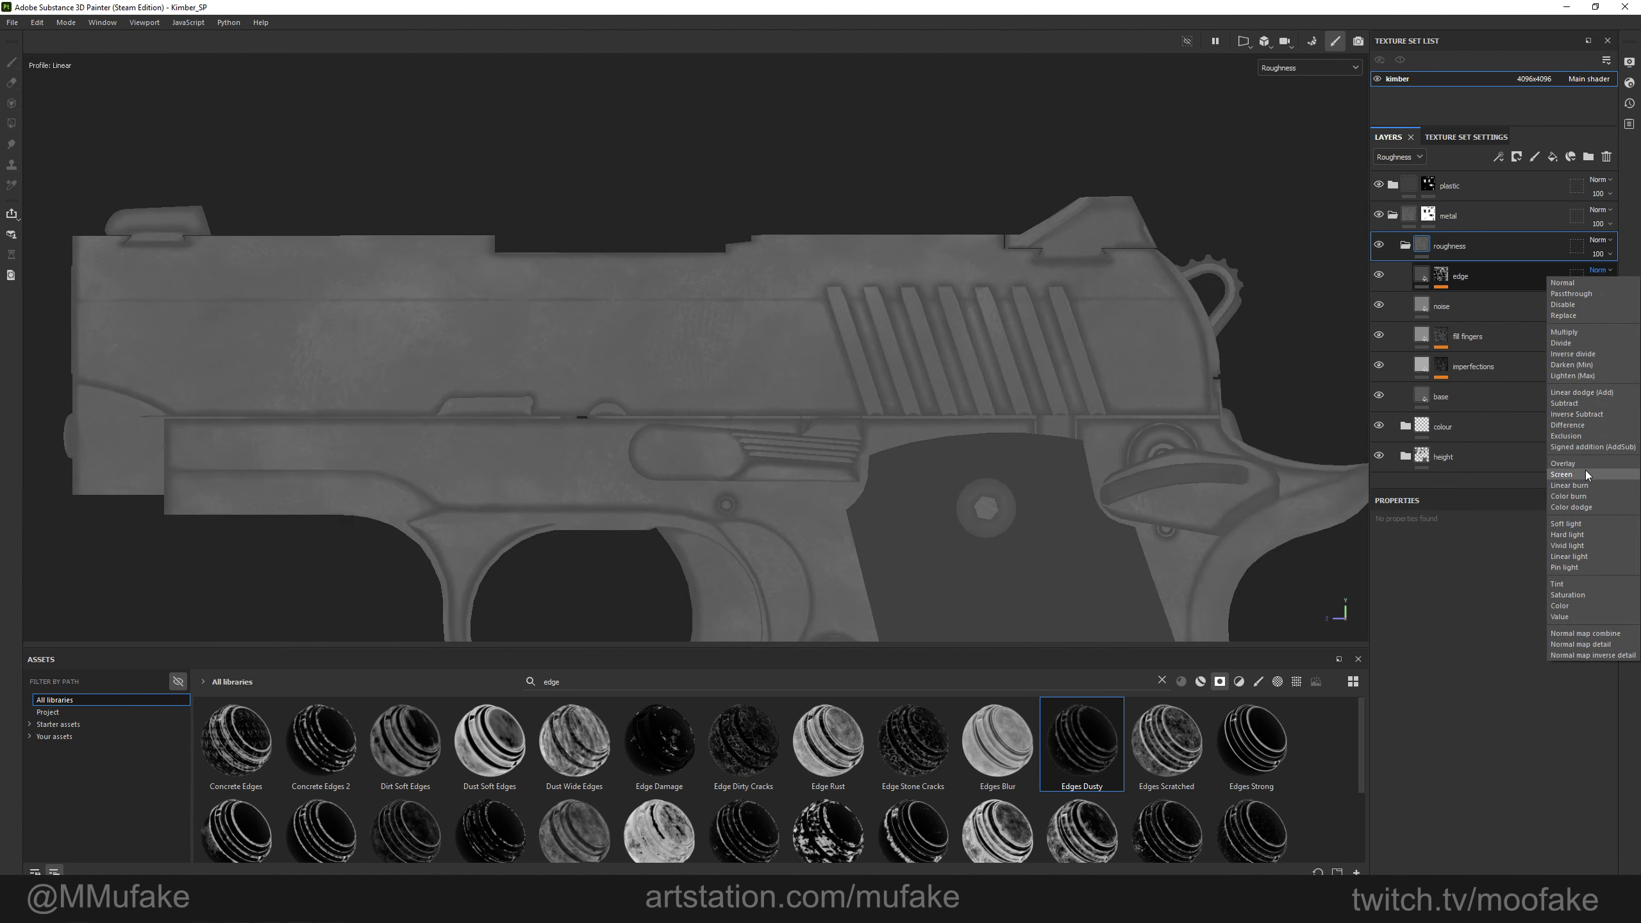
click(1581, 463)
click(1587, 284)
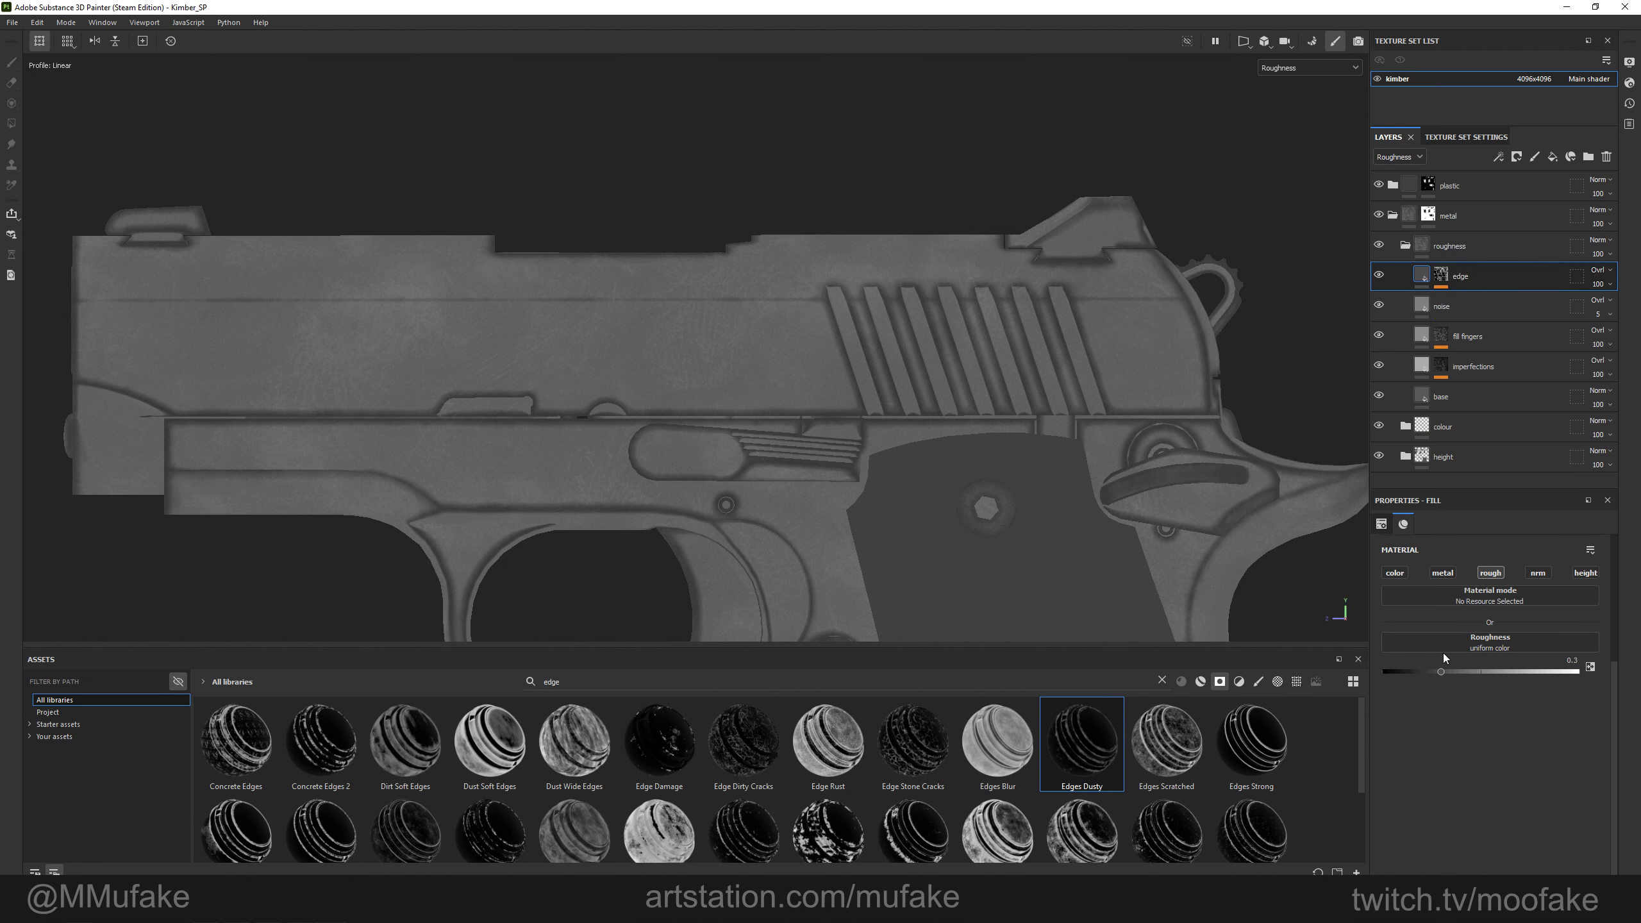
click(1595, 285)
drag(1606, 308, 1569, 306)
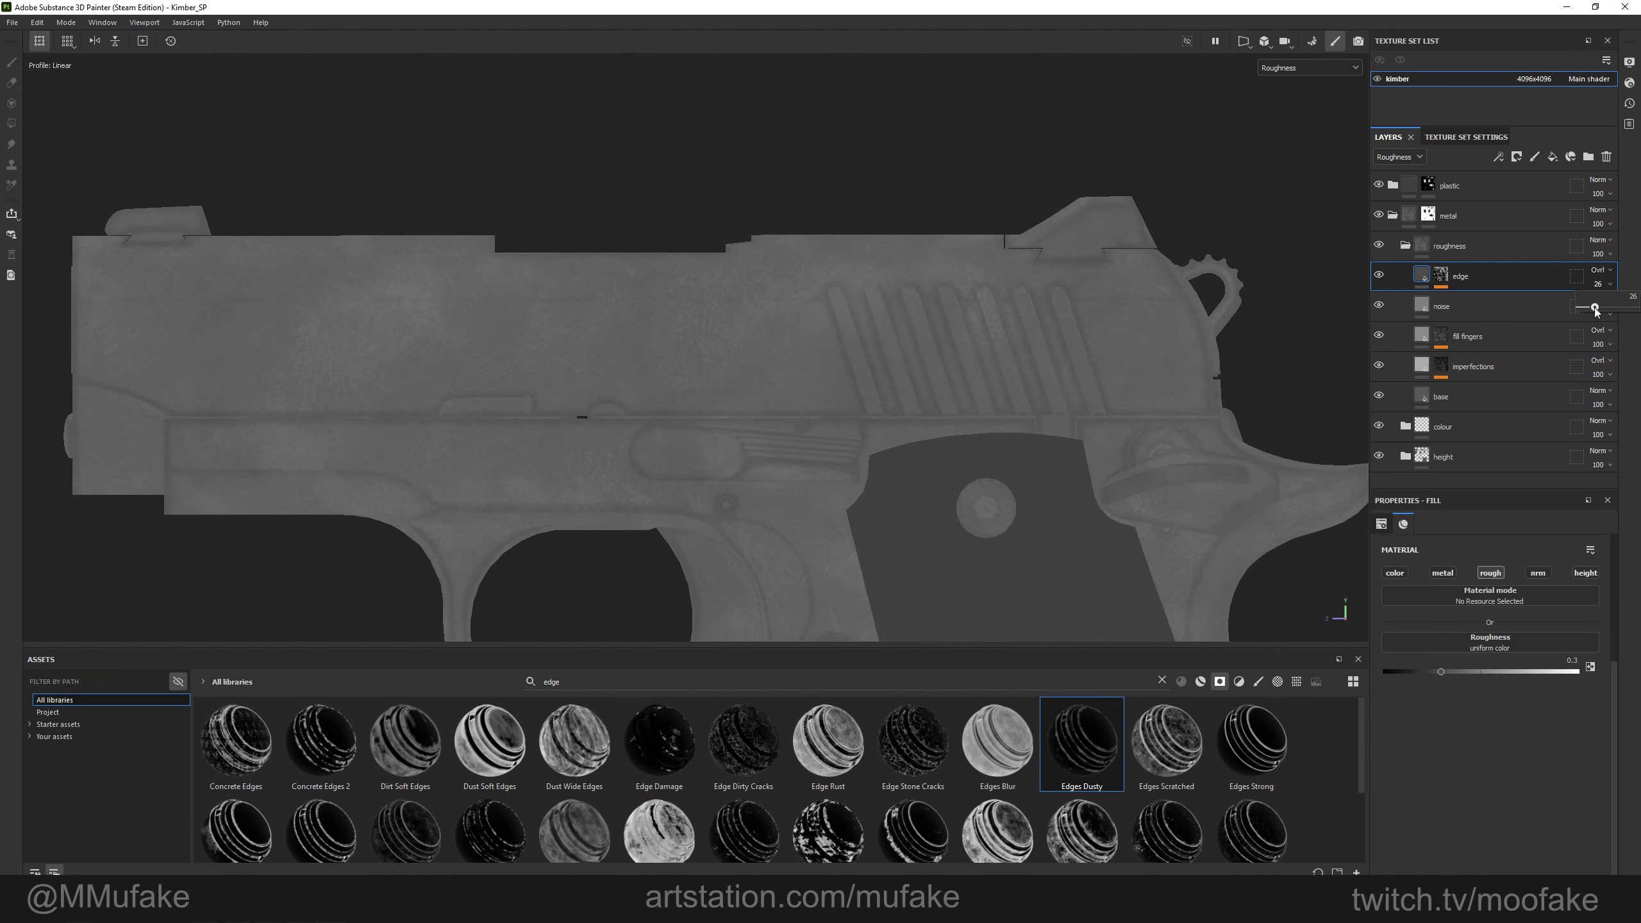
drag(1593, 313, 1595, 314)
Examine the edge roughness on the slide and frame under rotating lighting, in material view and the roughness channel.
key(m)
alt+drag(769, 369, 801, 388)
scroll(811, 391, up, 3)
shift+right_drag(775, 393, 824, 400)
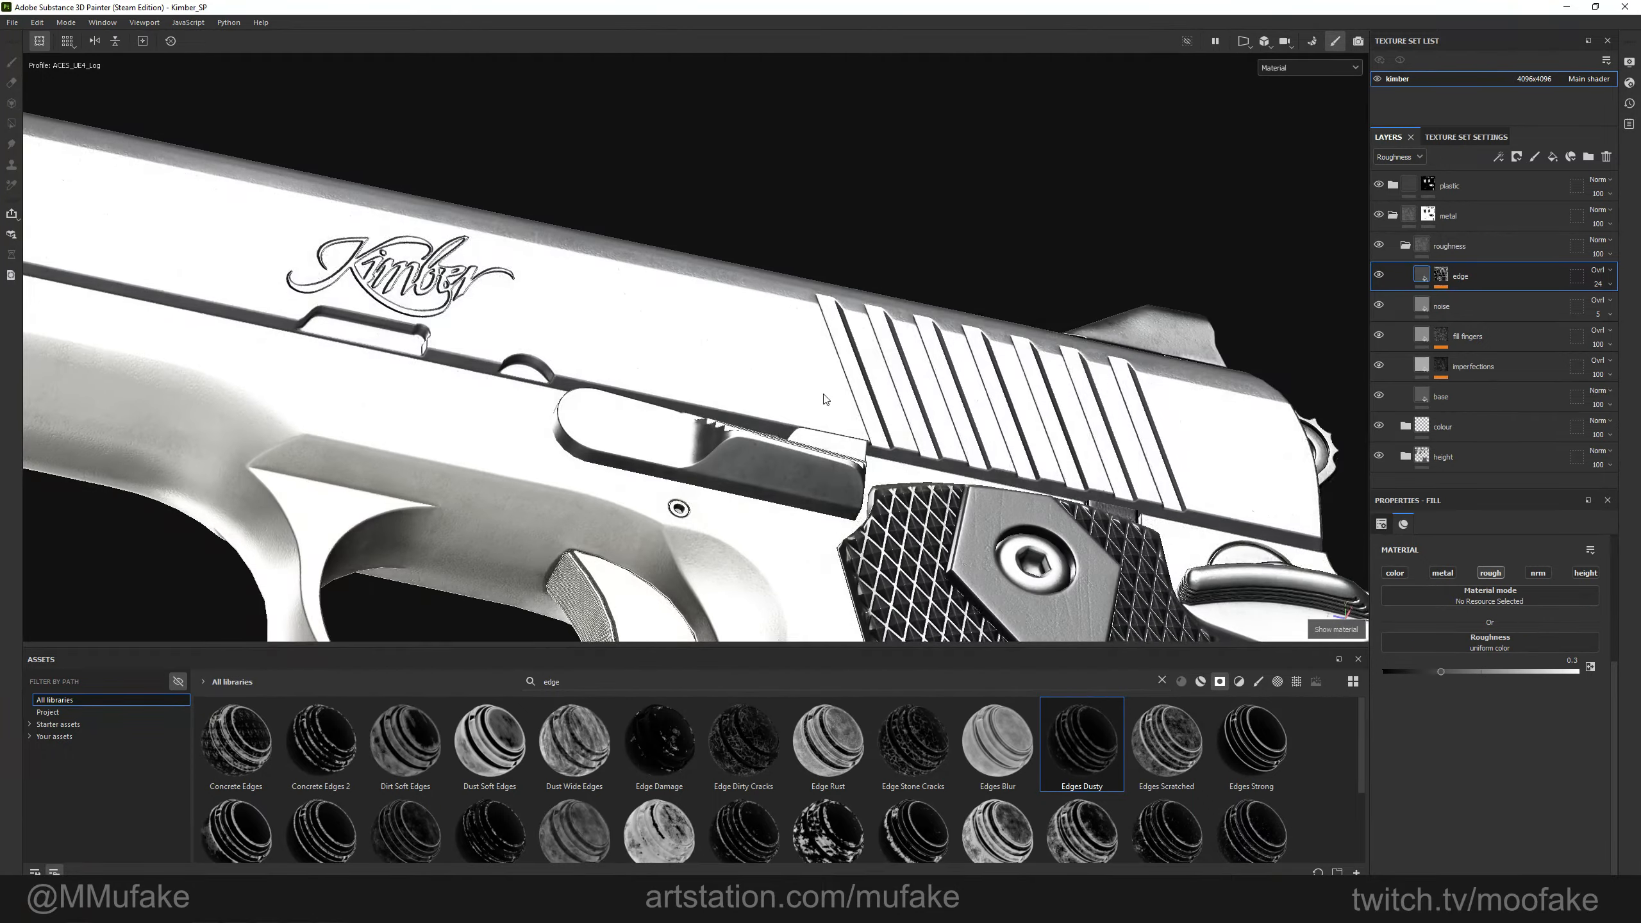
alt+drag(824, 400, 835, 465)
mouse_move(835, 466)
shift+right_down()
mouse_move(854, 467)
mouse_move(840, 464)
shift+right_up()
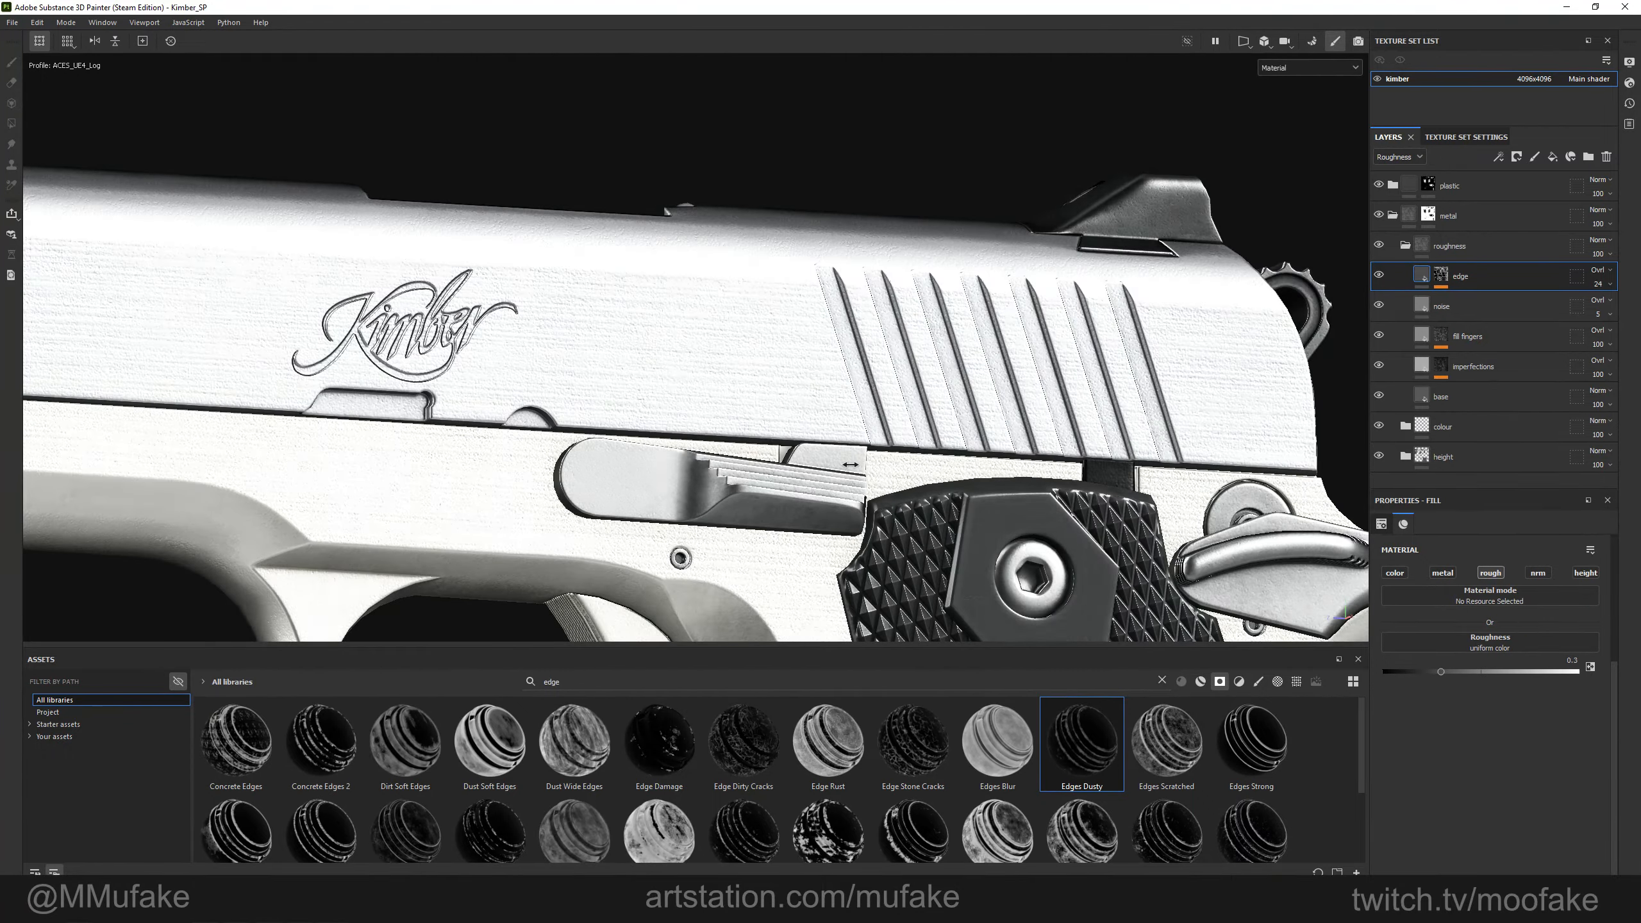
alt+drag(840, 464, 830, 435)
shift+right_drag(830, 435, 816, 433)
alt+drag(815, 433, 809, 351)
shift+right_drag(809, 350, 809, 357)
alt+shift+drag(809, 357, 810, 403)
scroll(840, 391, down, 2)
key(c)
scroll(840, 388, down, 4)
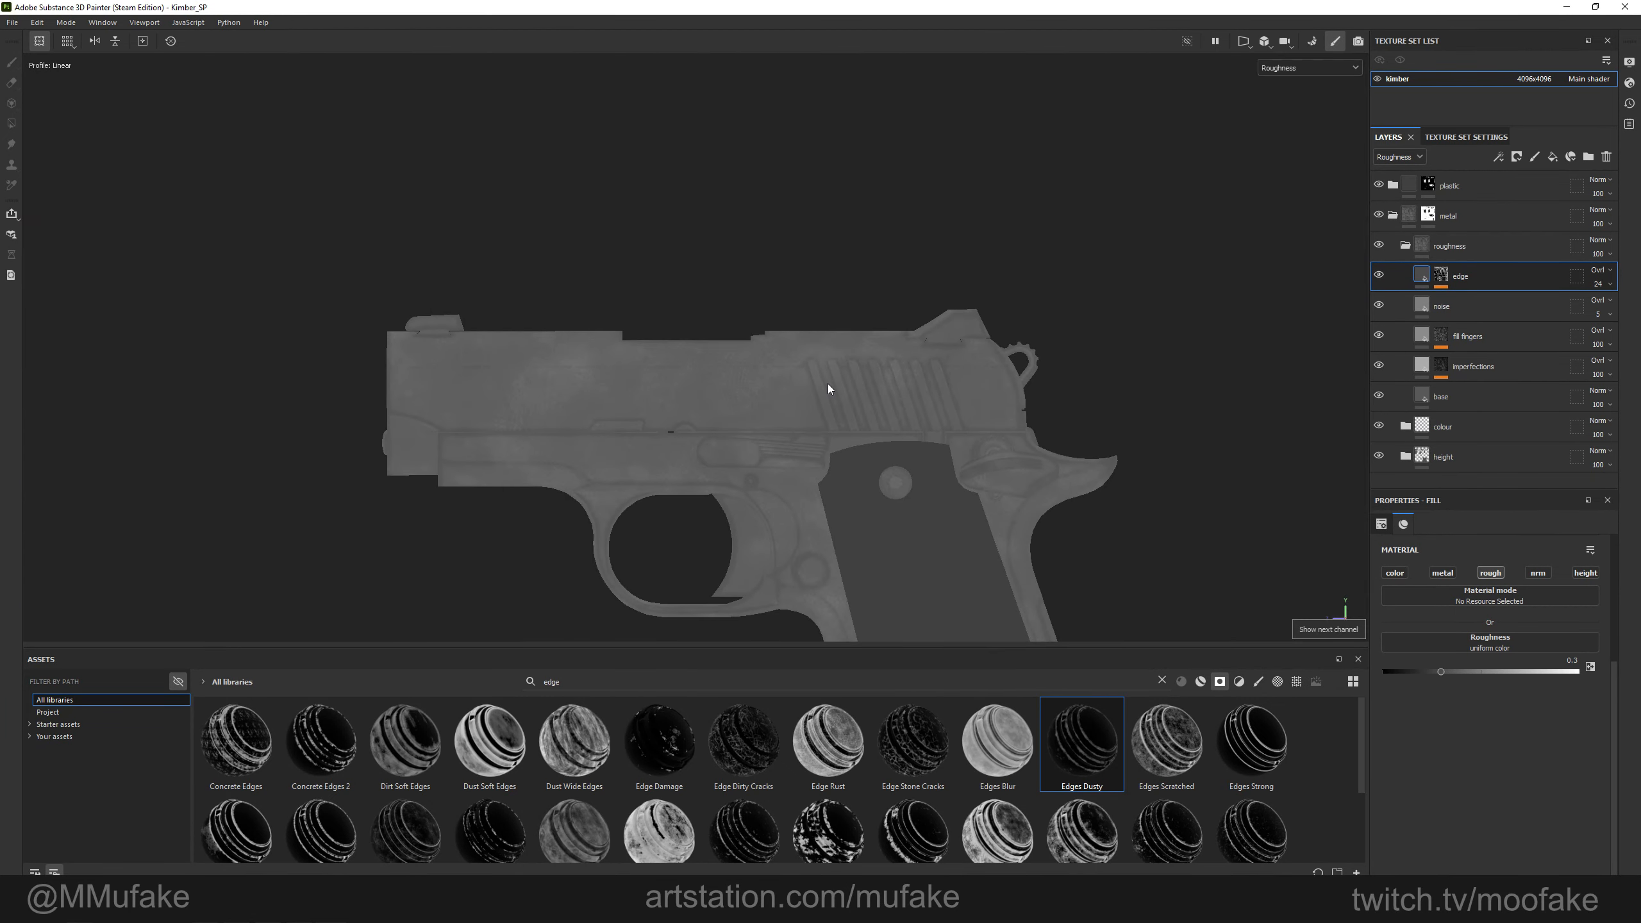
Duplicate the edge layer and rename the copy "cavities".
key(ctrl+d)
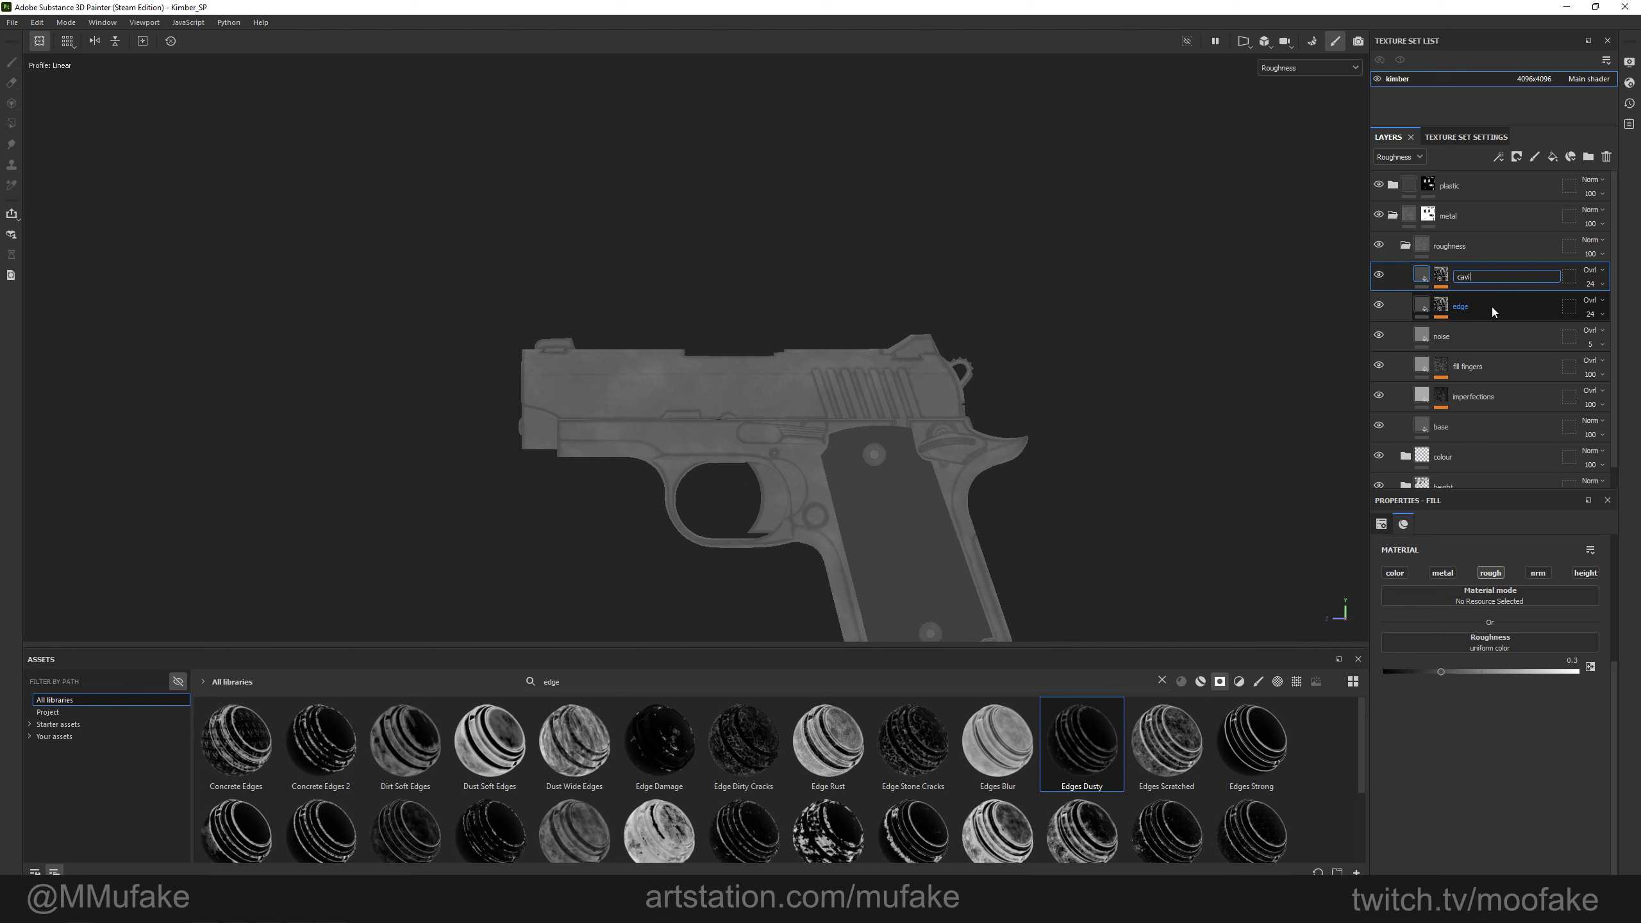
key(BackSpace)
text(ies)
key(Return)
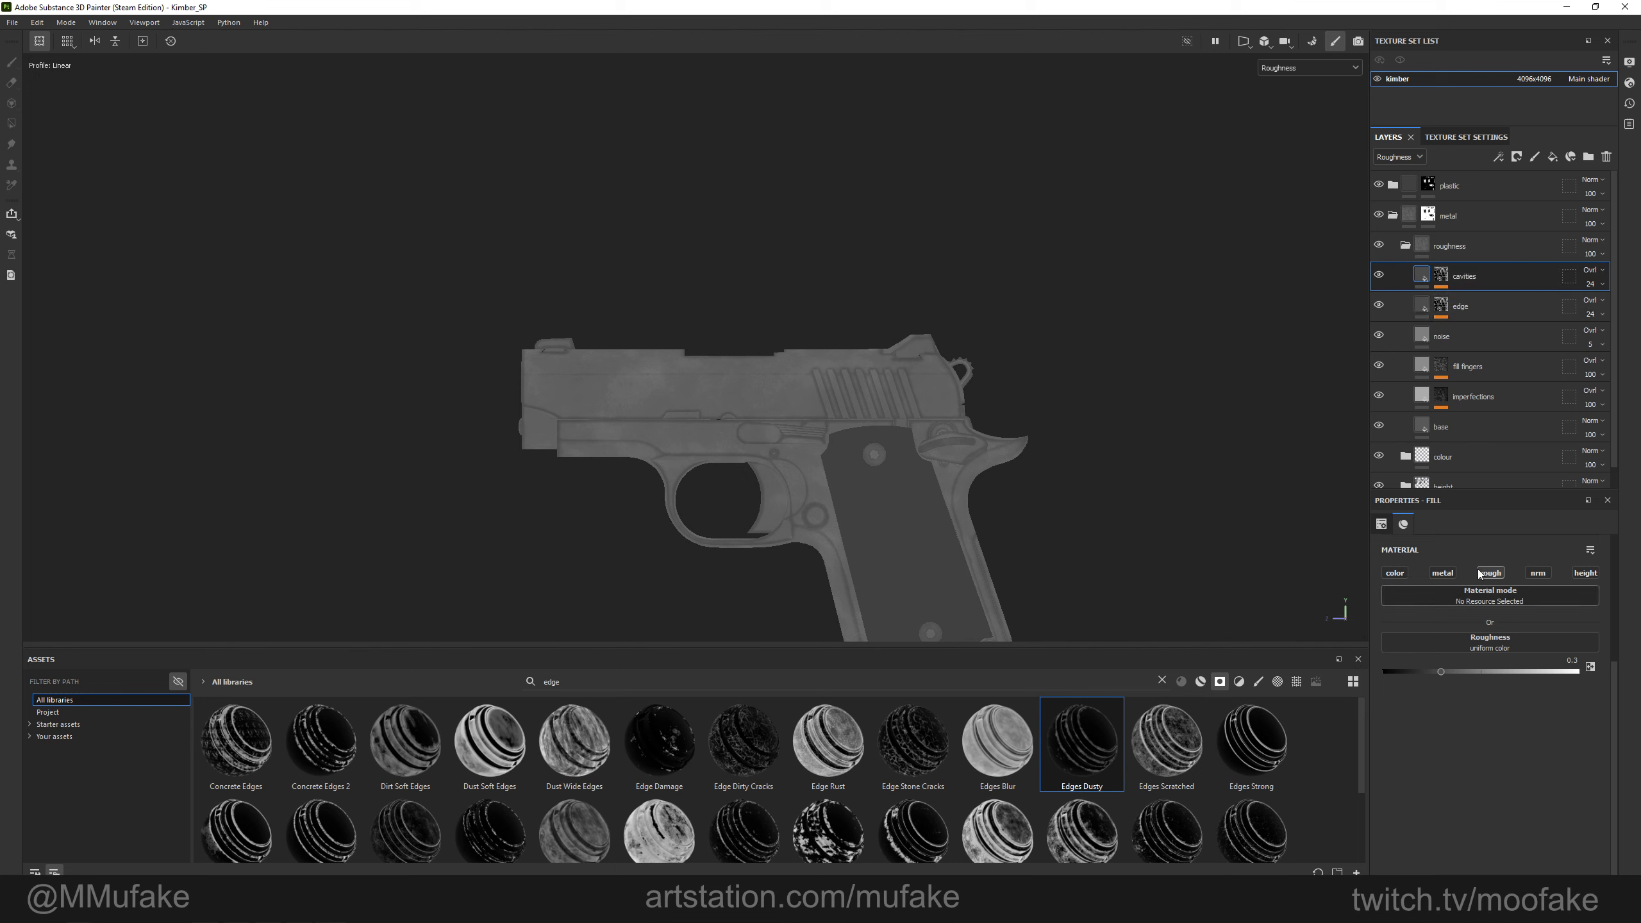
Raise the cavities layer's roughness to about 0.79 and its opacity to 100.
drag(1475, 672, 1539, 675)
scroll(982, 513, up, 4)
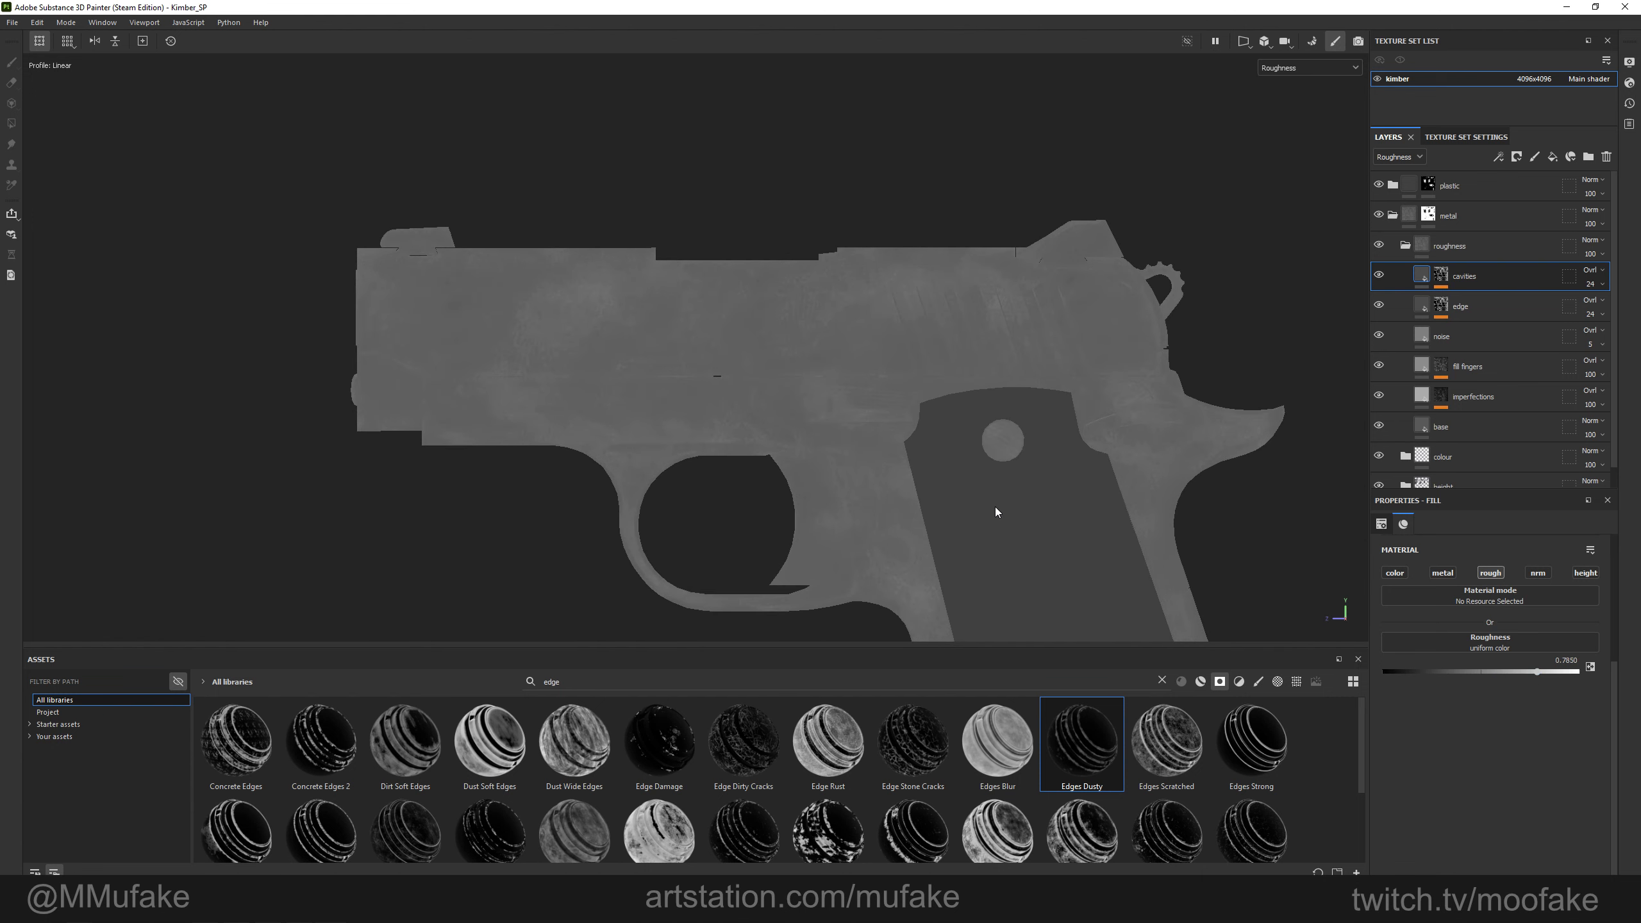
click(1587, 287)
drag(1587, 304, 1634, 304)
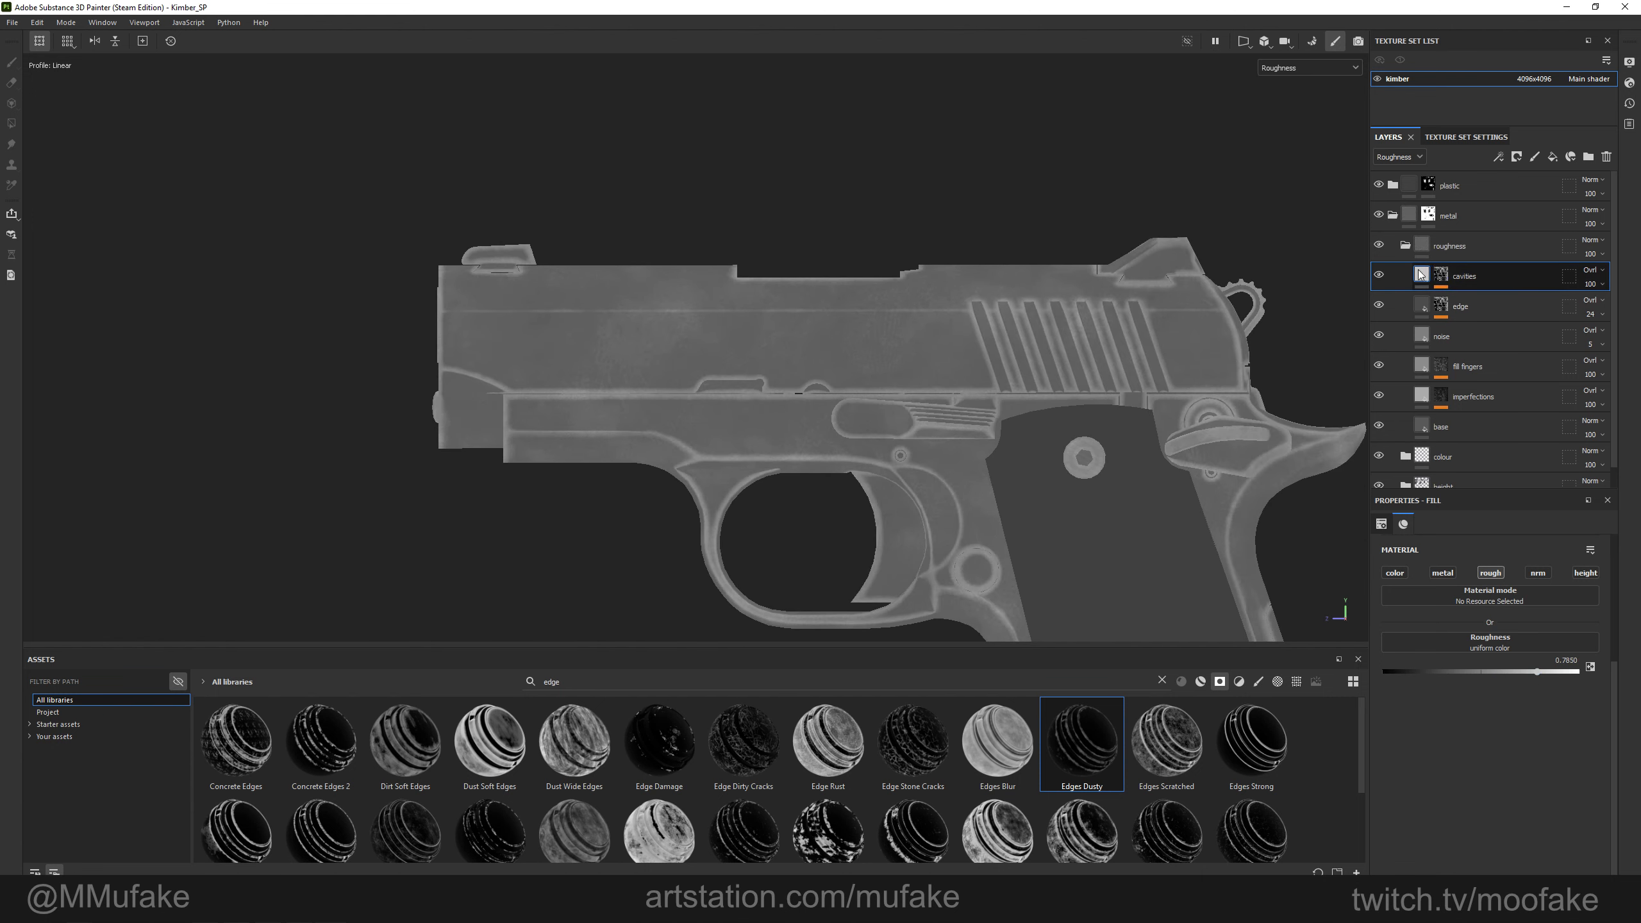
Switch the curvature mode in the cavities layer's Mask Editor to Cavities and check the material and roughness views.
click(1441, 277)
click(1480, 300)
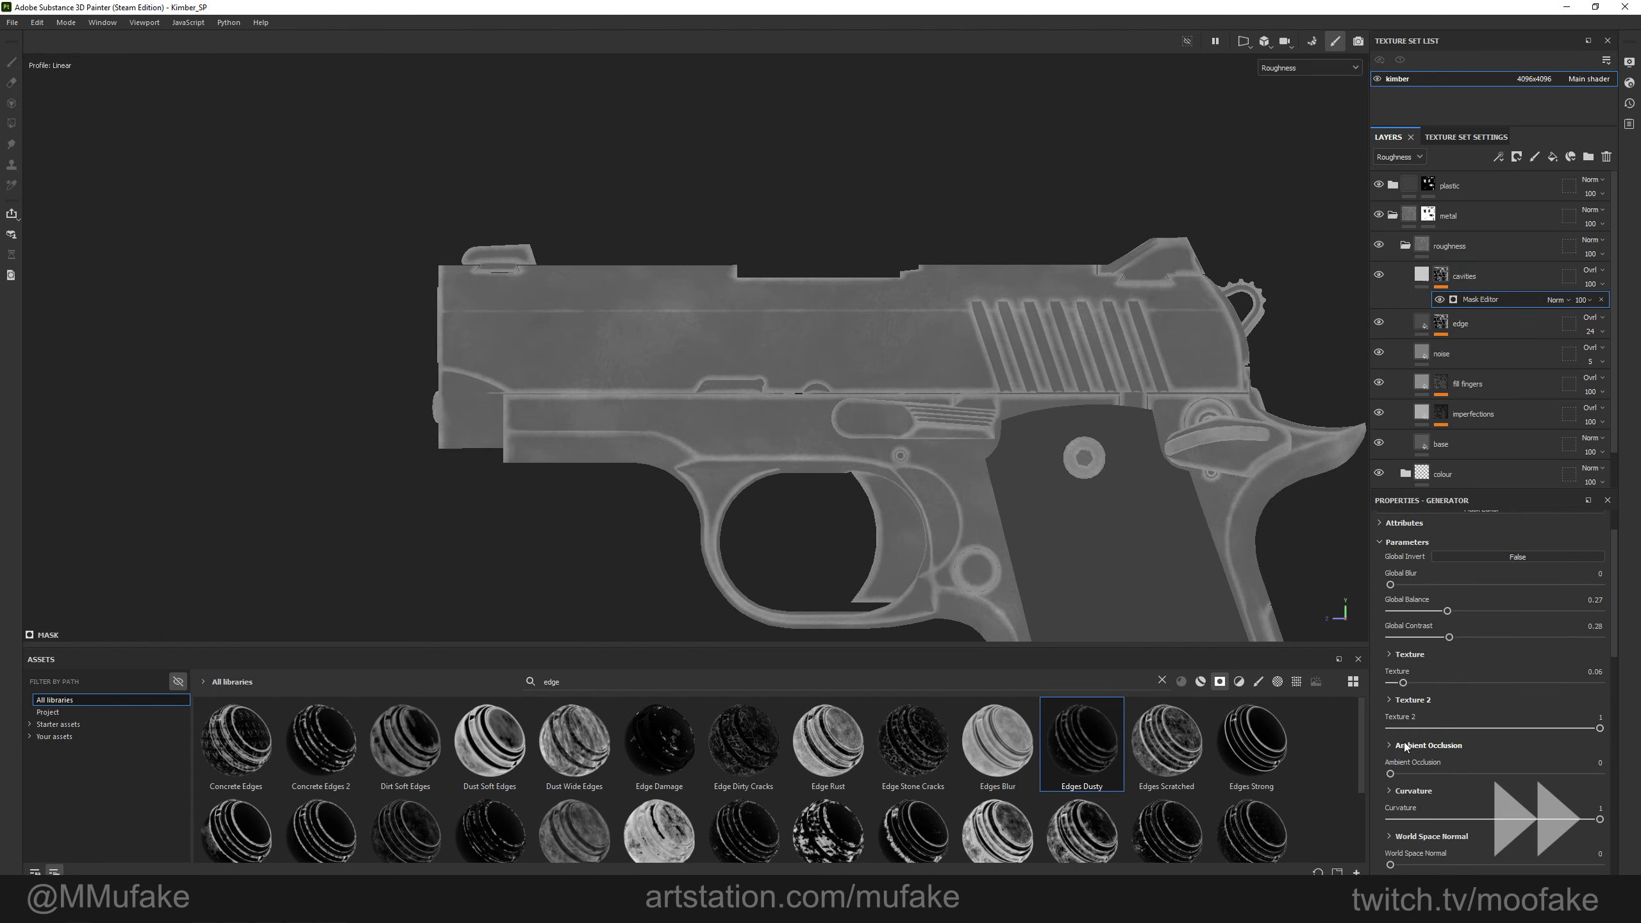
click(1414, 790)
scroll(1469, 695, down, 2)
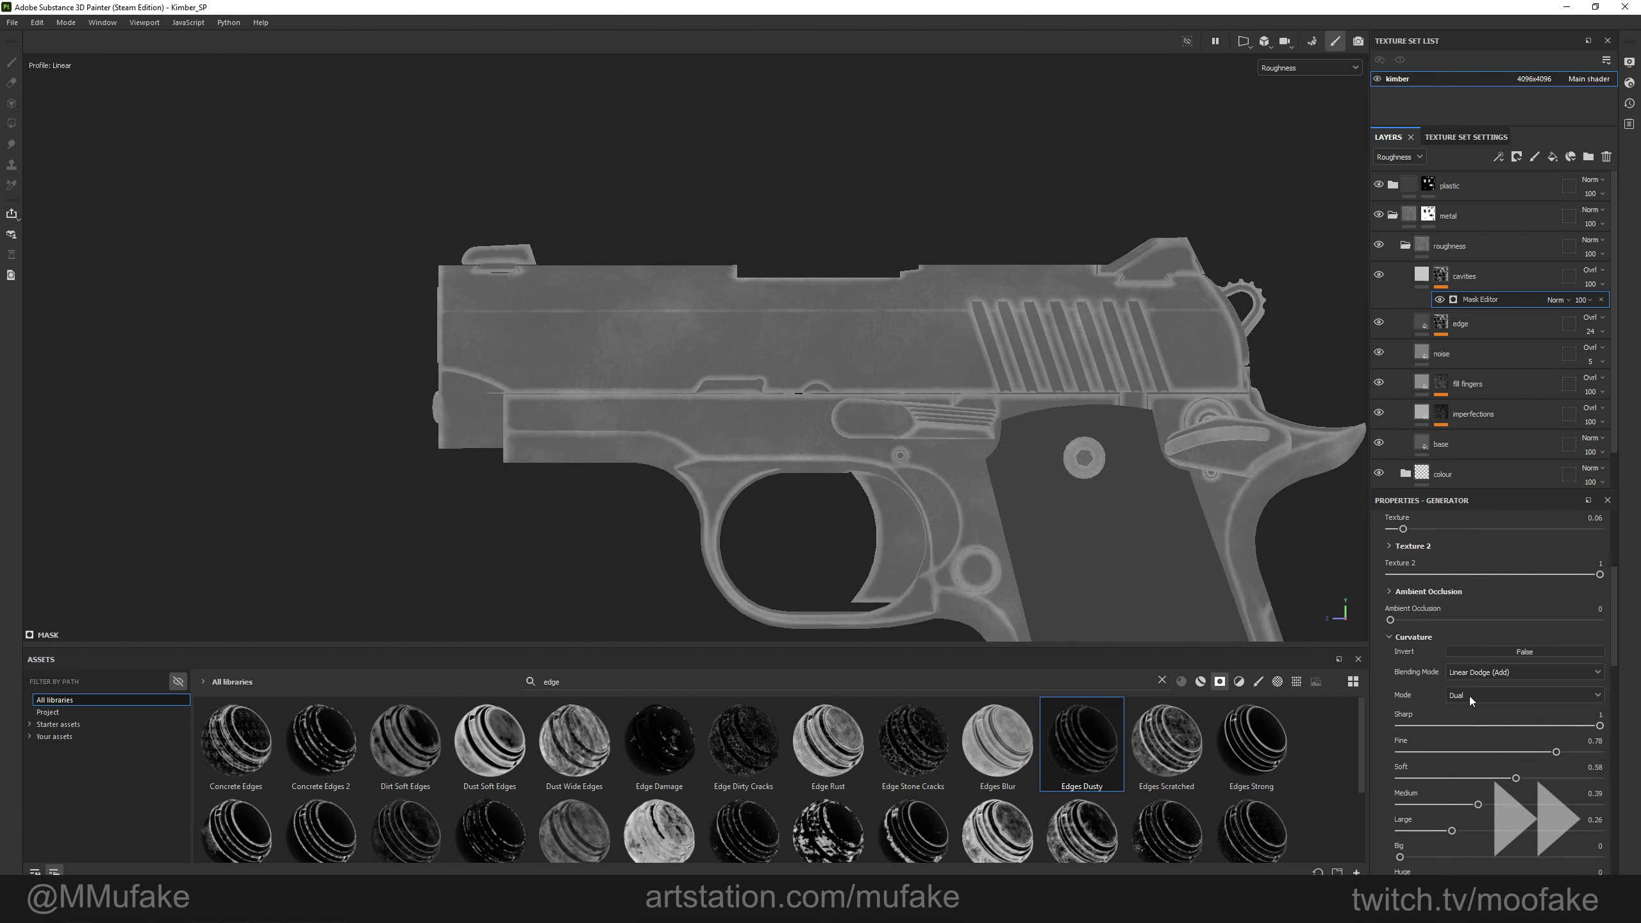
click(1470, 695)
click(1479, 711)
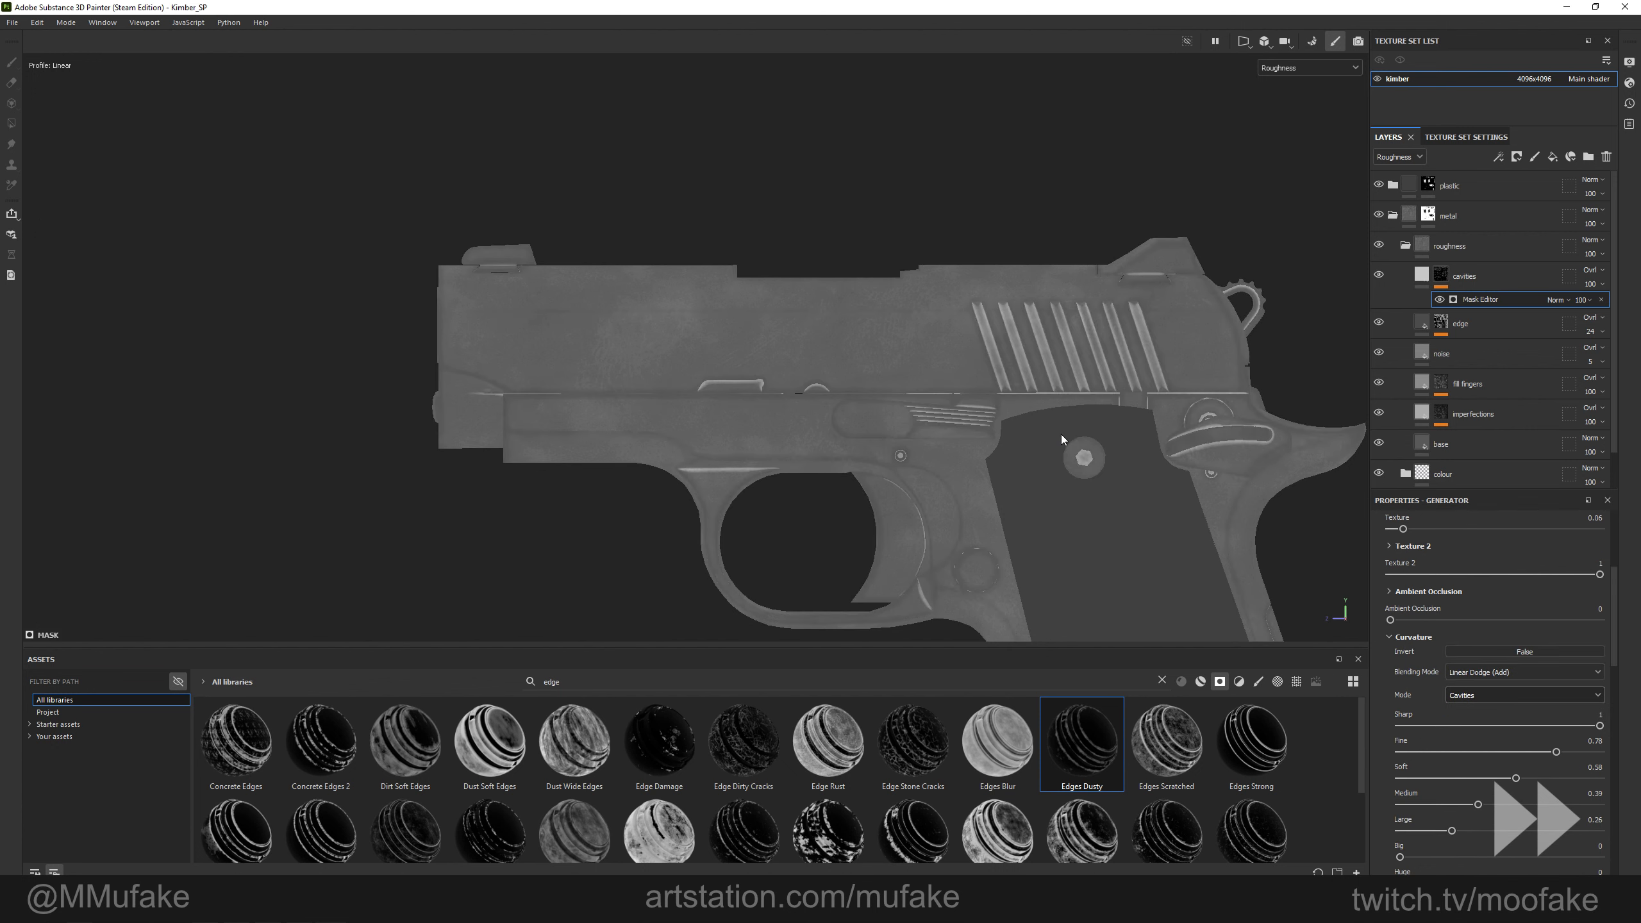
scroll(1440, 693, up, 5)
key(m)
alt+drag(917, 511, 989, 484)
key(c)
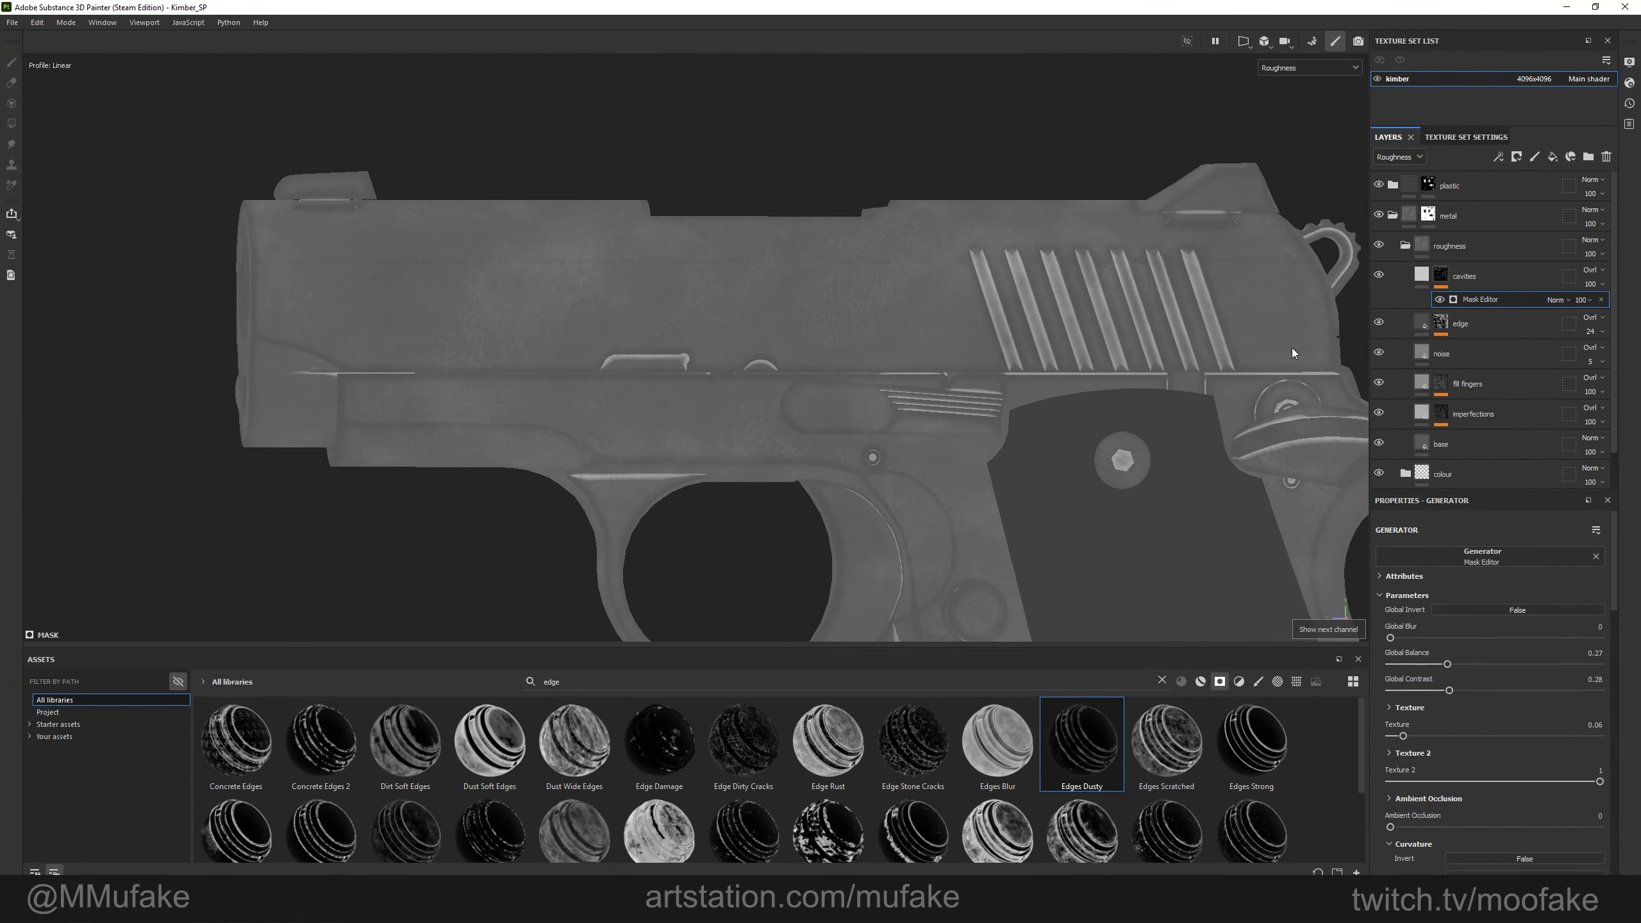
Lower the cavities layer's opacity to 25 and return to the material view.
click(1425, 279)
alt+drag(1084, 301, 1060, 340)
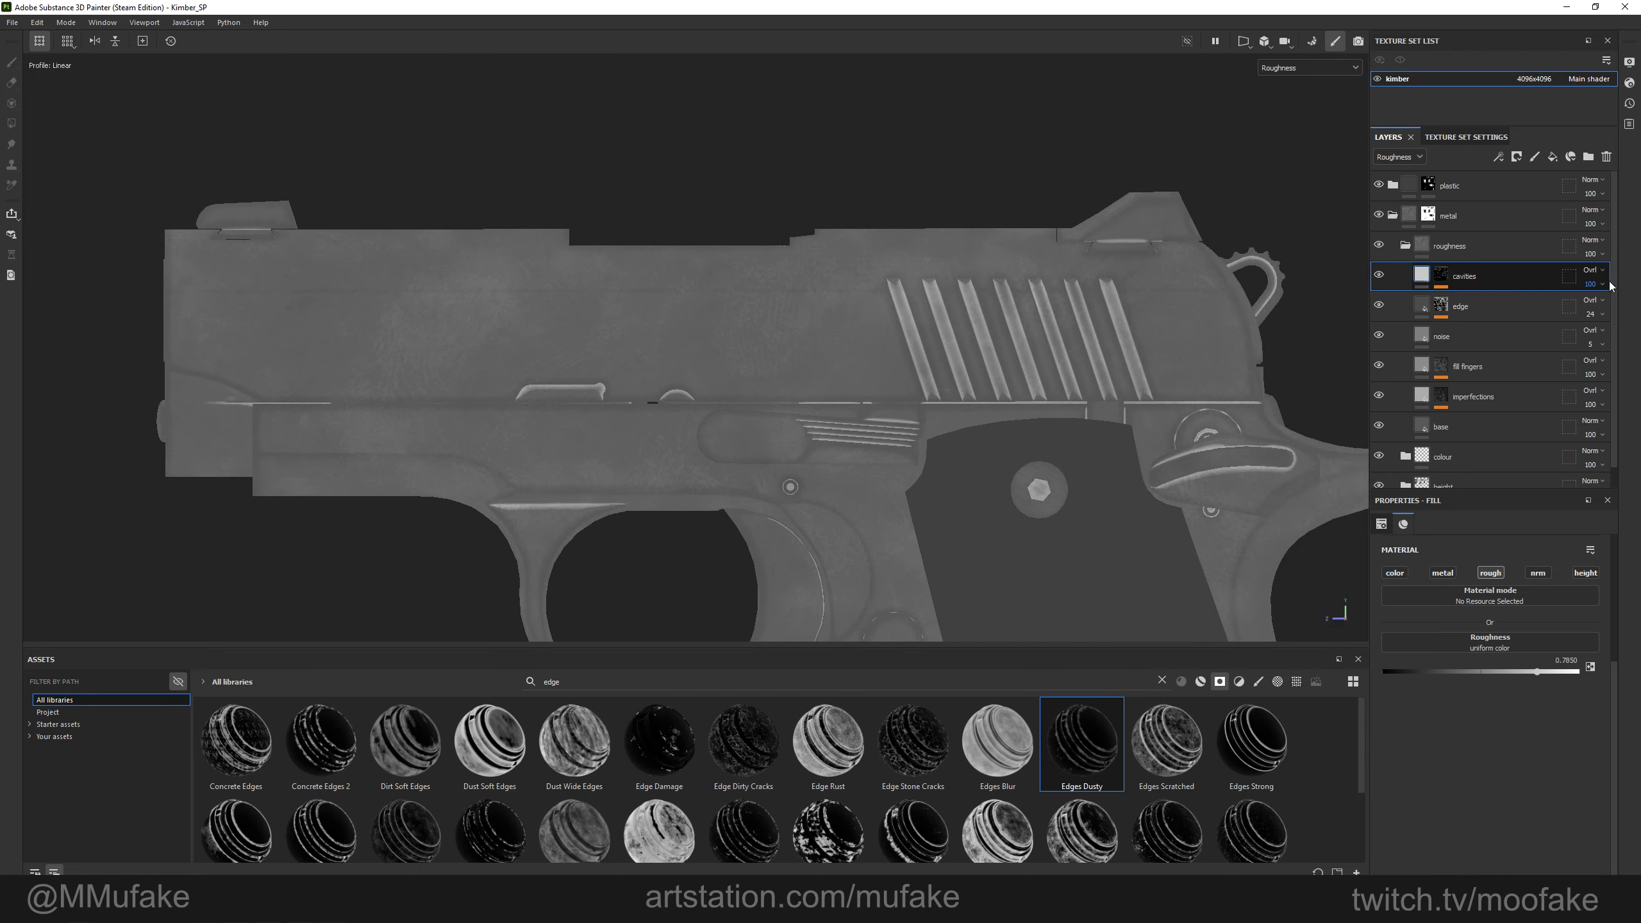
drag(1608, 314, 1593, 312)
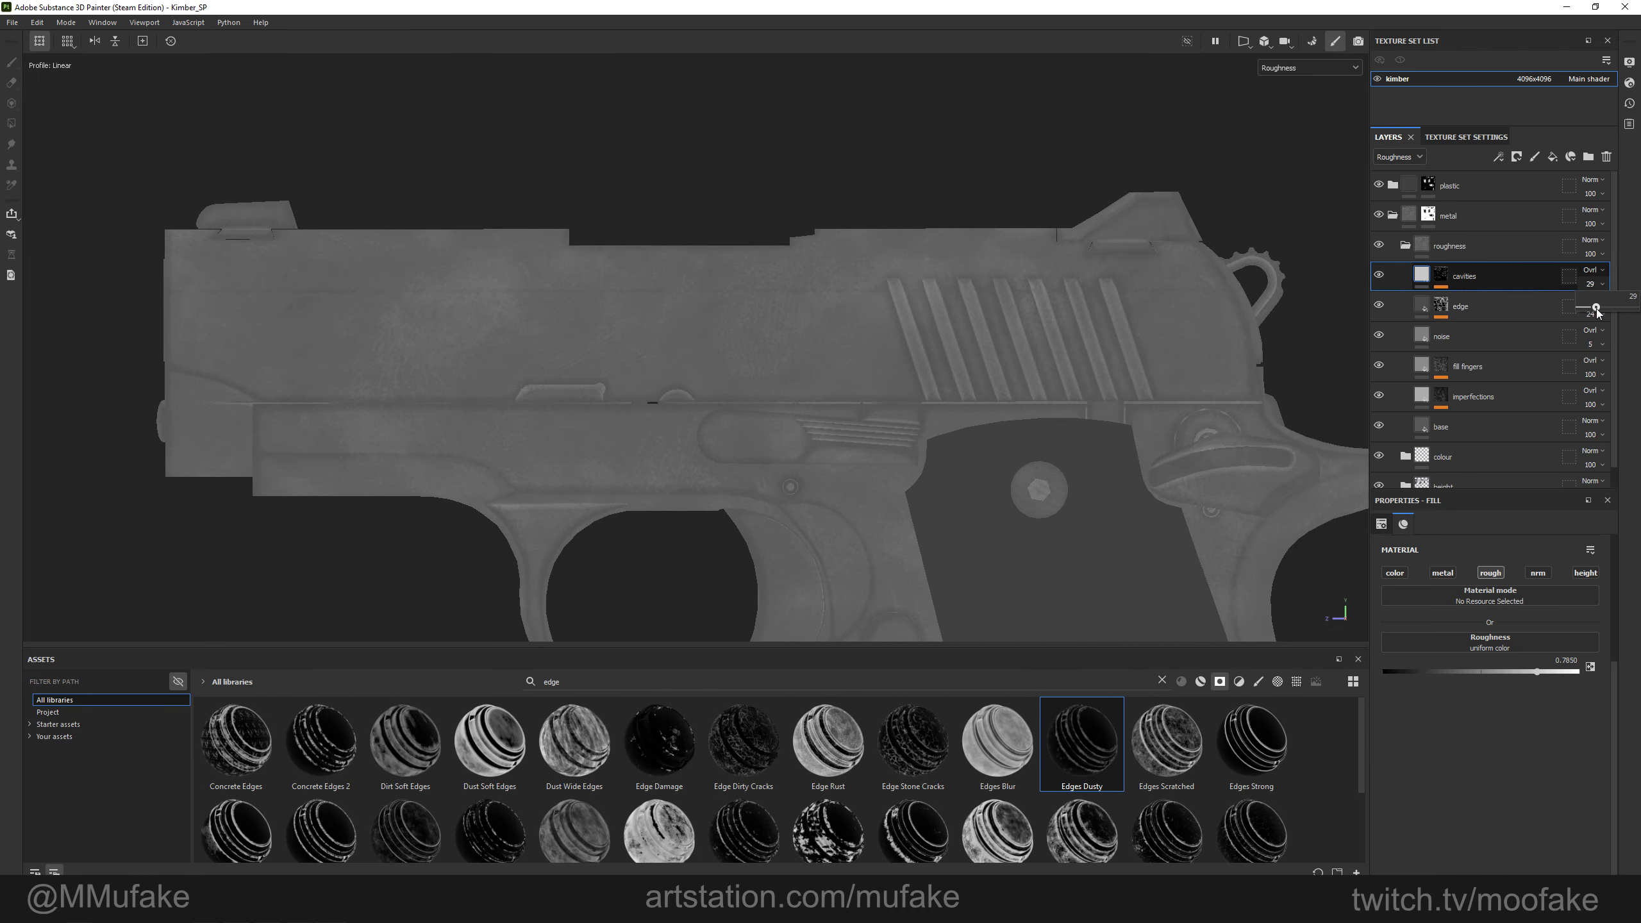
key(m)
scroll(1014, 342, down, 3)
alt+drag(1014, 330, 1005, 295)
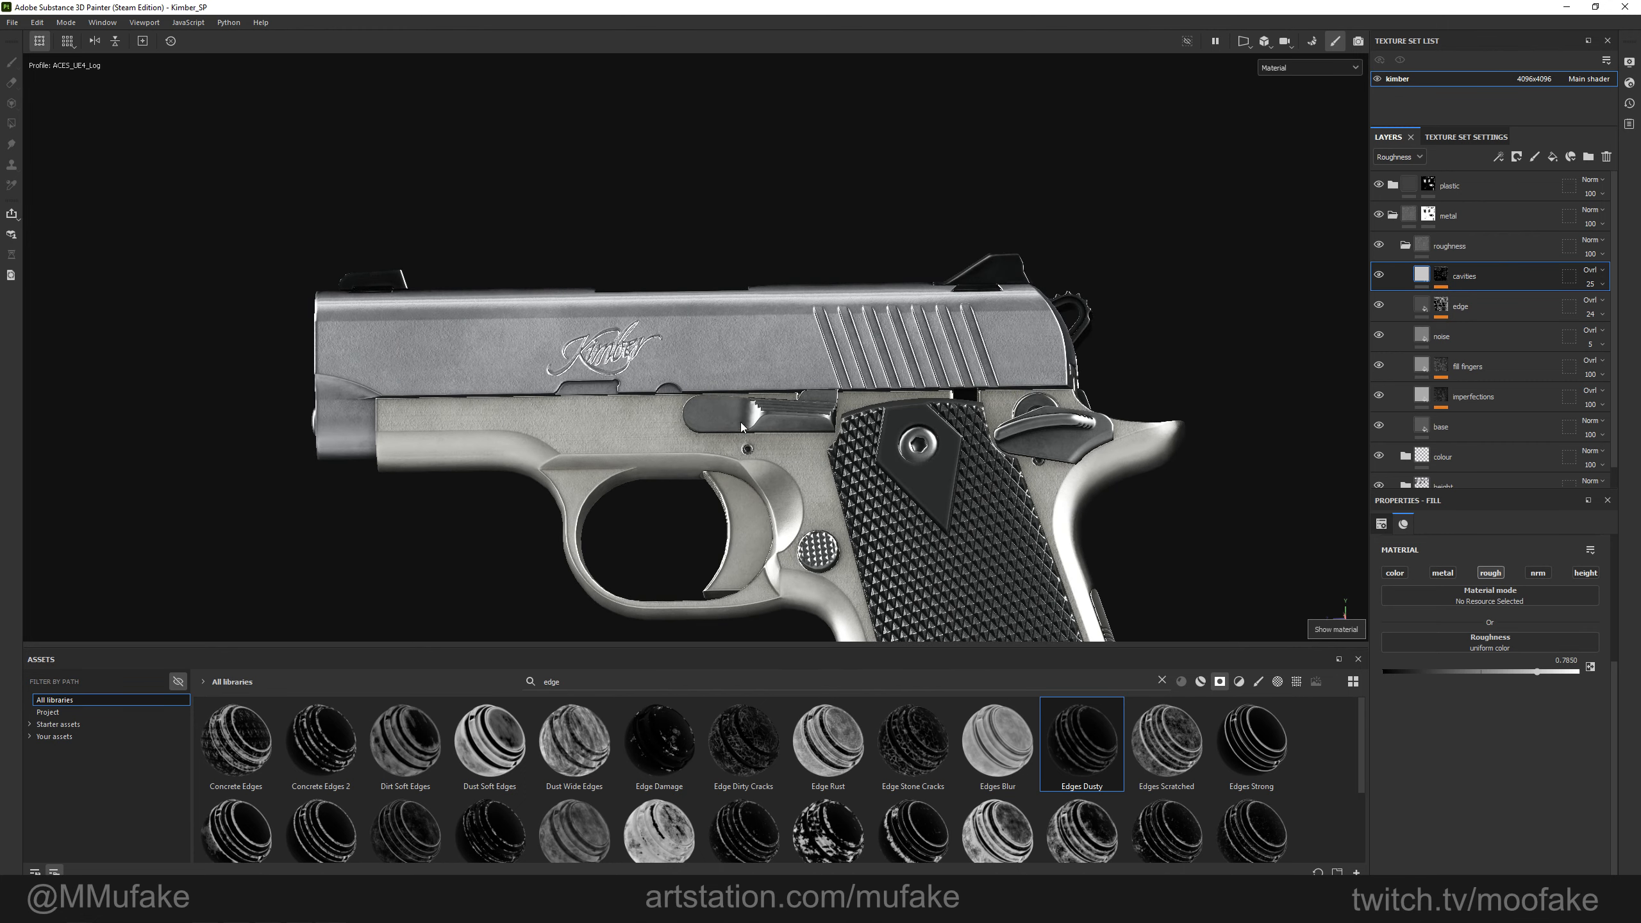
Examine the cavity roughness on the slide, frame and grip in material view from several angles and under rotating lighting.
alt+shift+drag(743, 429, 762, 381)
alt+right_drag(842, 407, 840, 421)
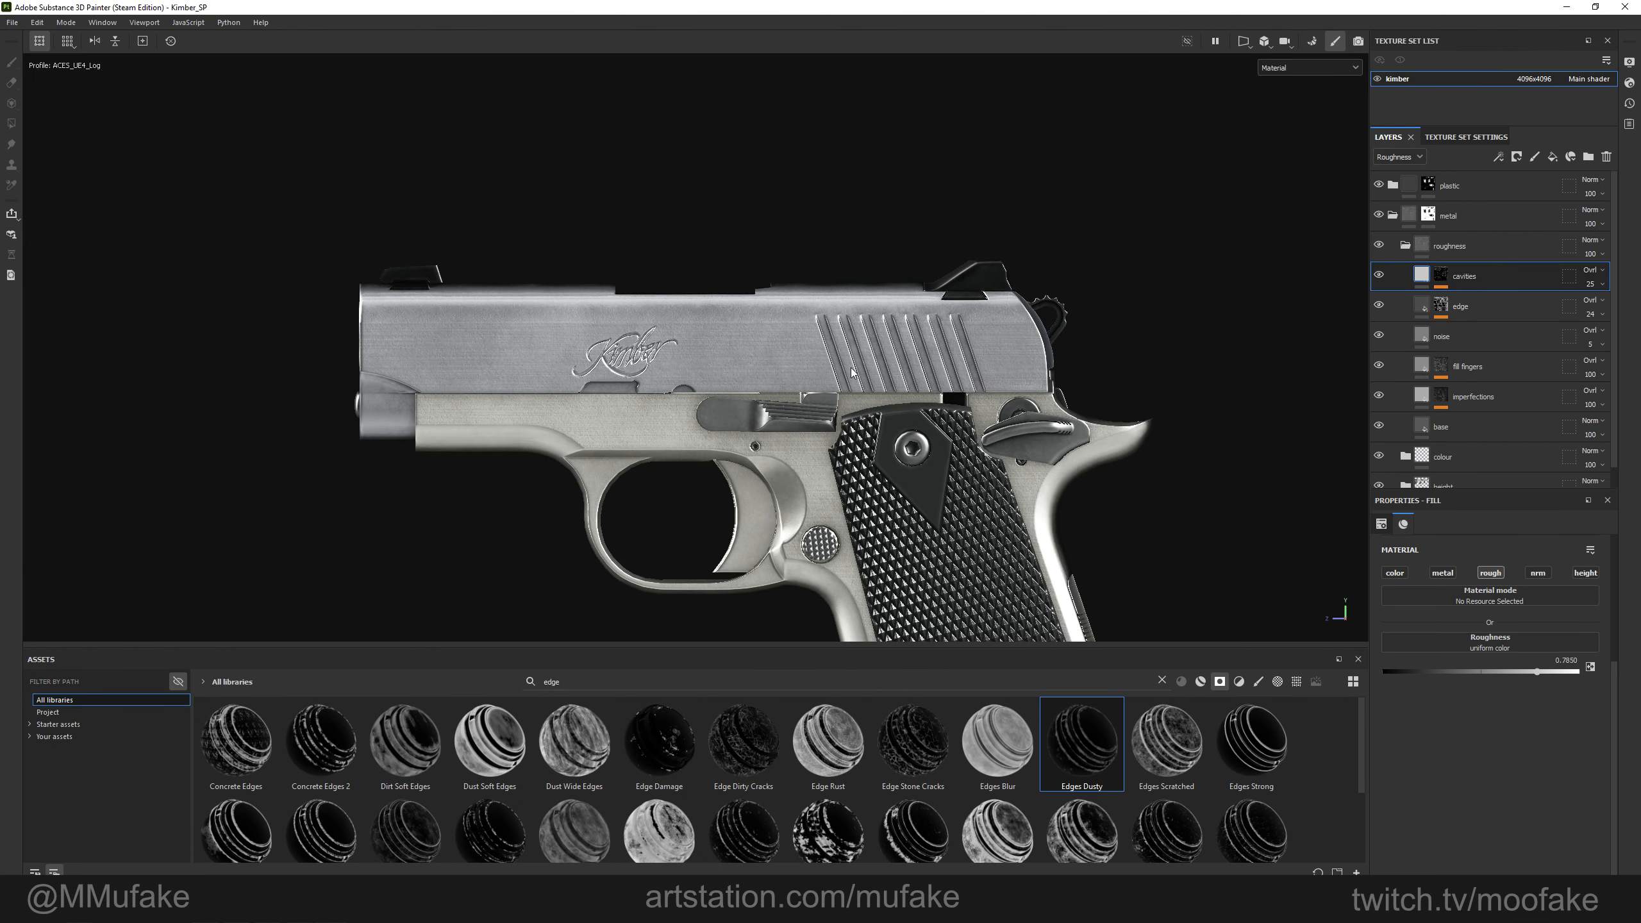
alt+middle_drag(851, 366, 909, 343)
alt+drag(910, 343, 1202, 388)
mouse_move(724, 369)
alt+mouse_down()
mouse_move(700, 386)
mouse_move(788, 362)
mouse_move(718, 349)
alt+mouse_up()
shift+right_drag(718, 350, 764, 350)
alt+middle_drag(792, 348, 843, 123)
alt+right_drag(843, 124, 848, 318)
alt+middle_drag(847, 318, 891, 386)
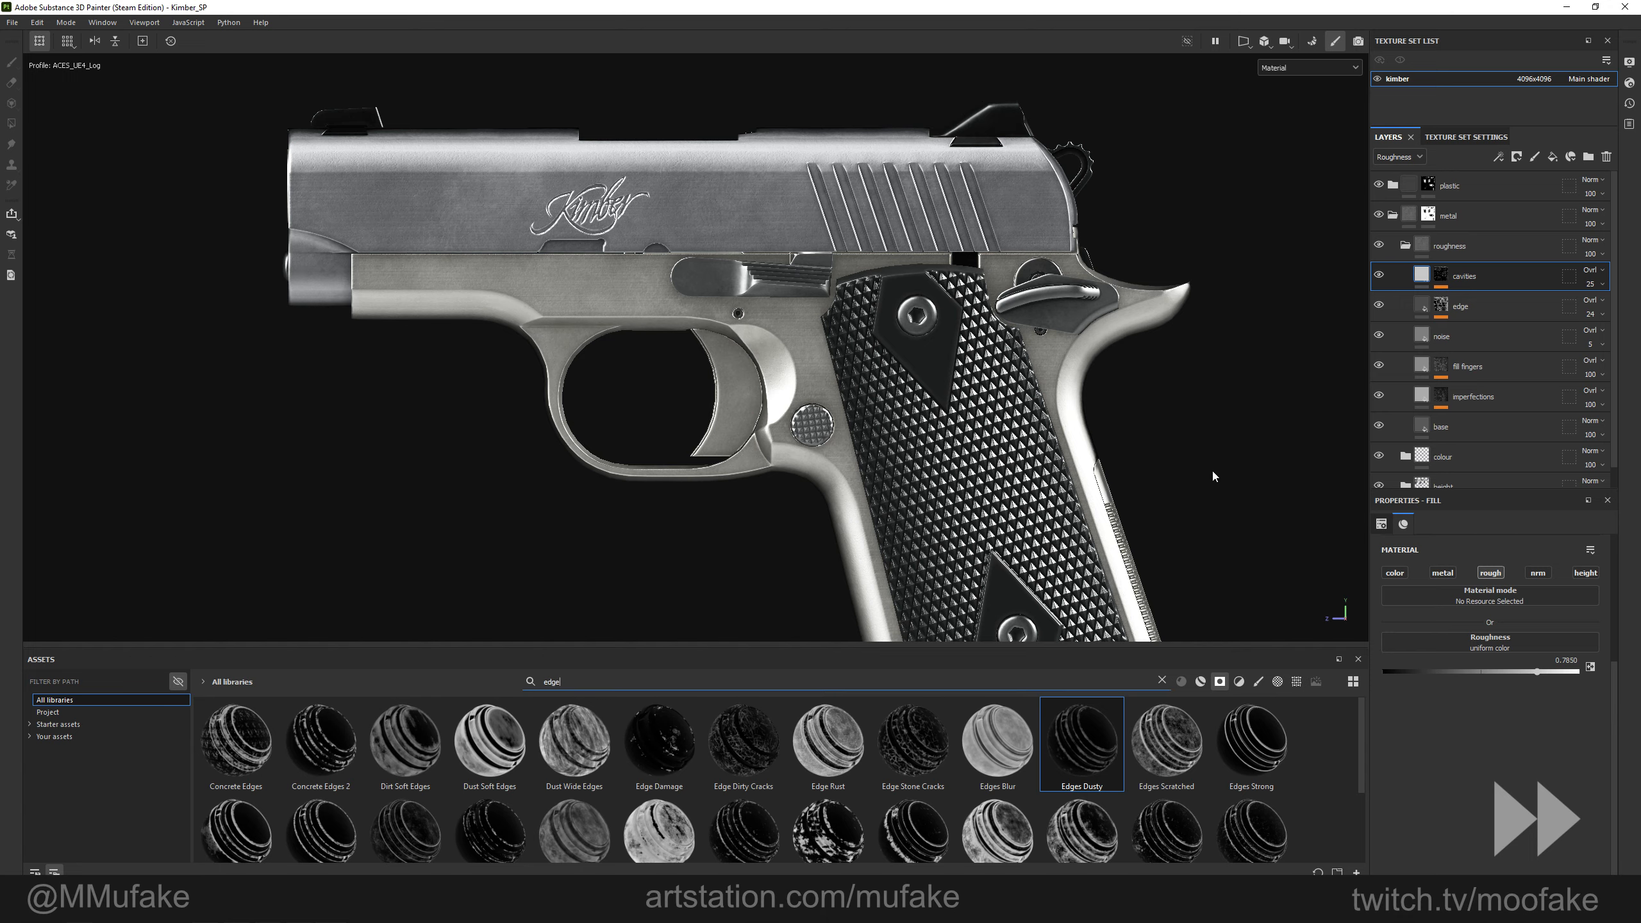
alt+right_drag(1214, 476, 897, 392)
alt+drag(897, 392, 830, 368)
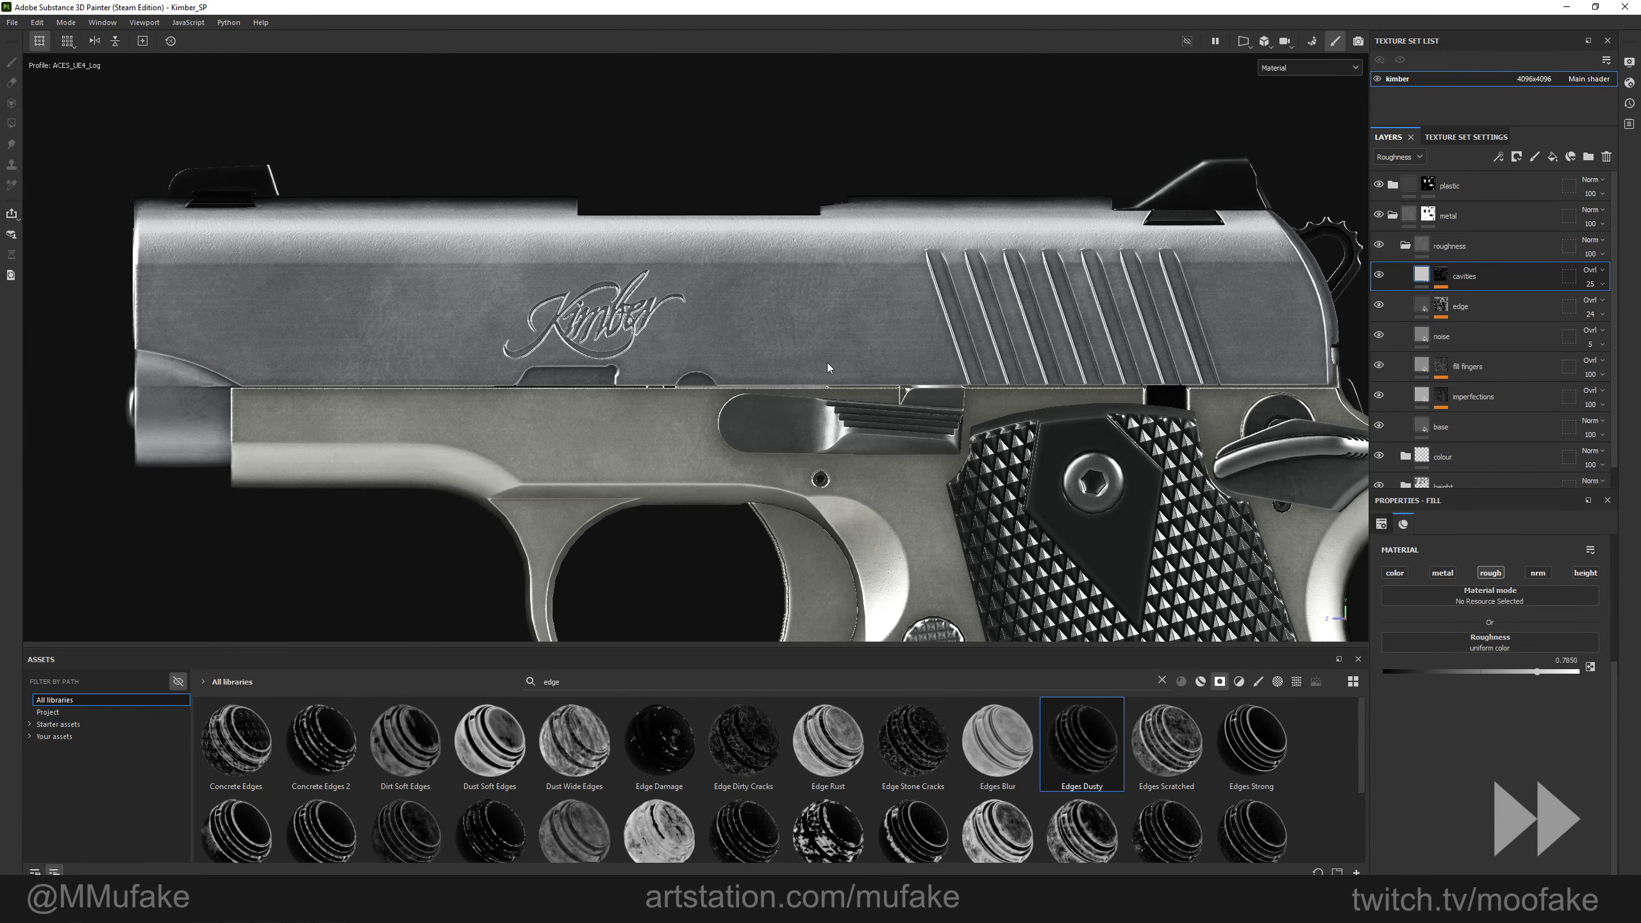
Add a fill layer named "scratches" above the cavities layer and limit it to the roughness channel.
click(1553, 156)
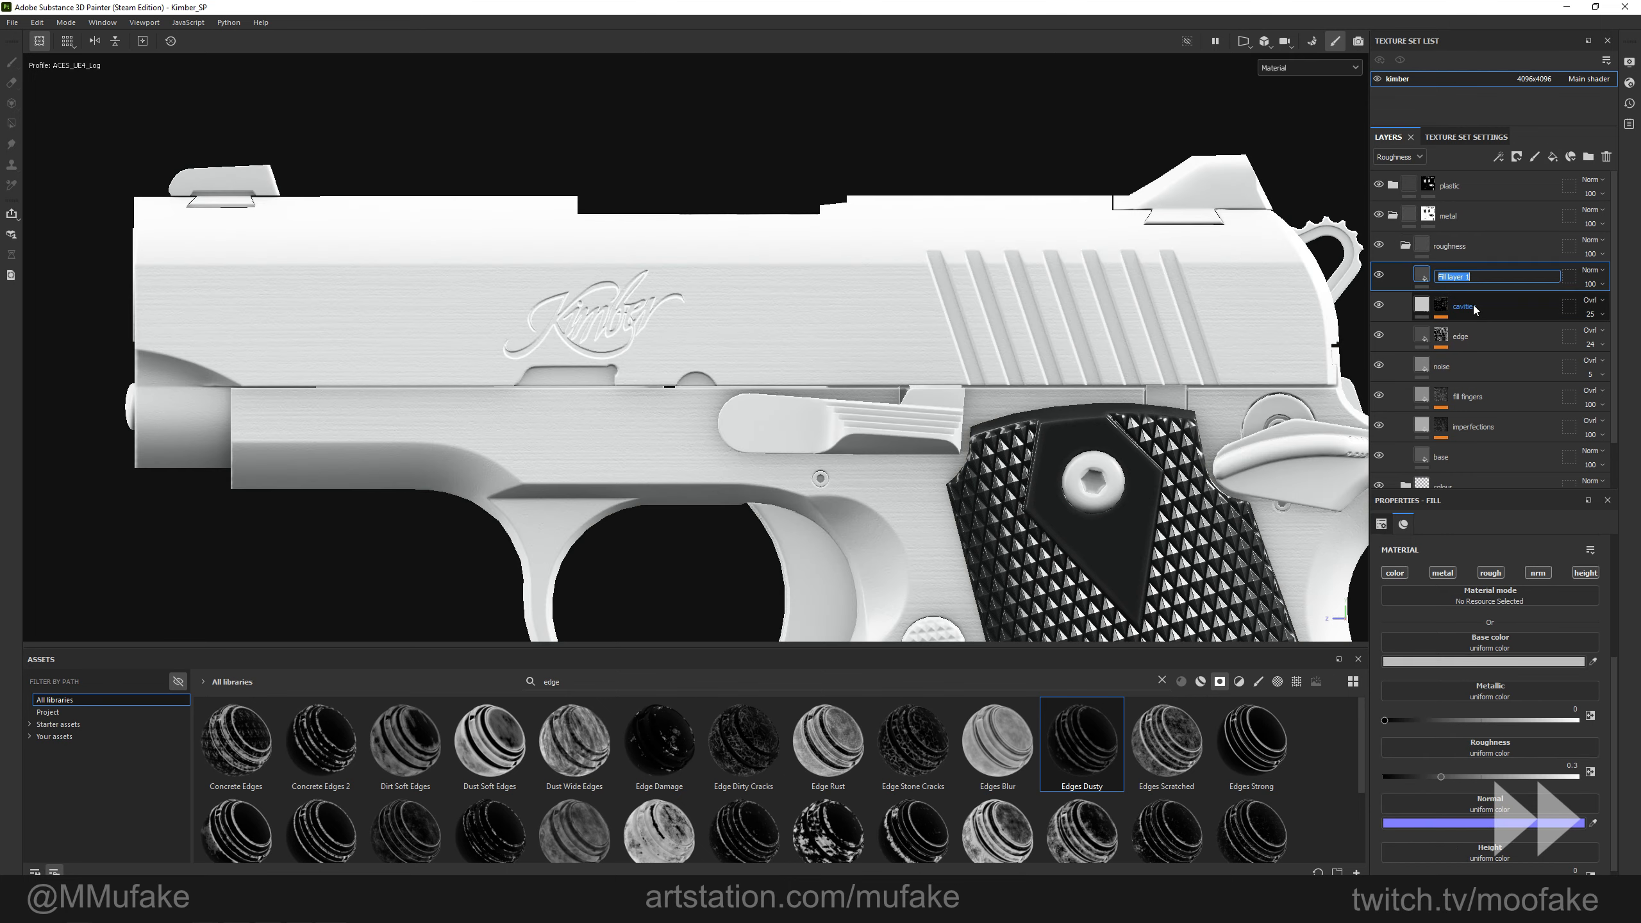
key(Return)
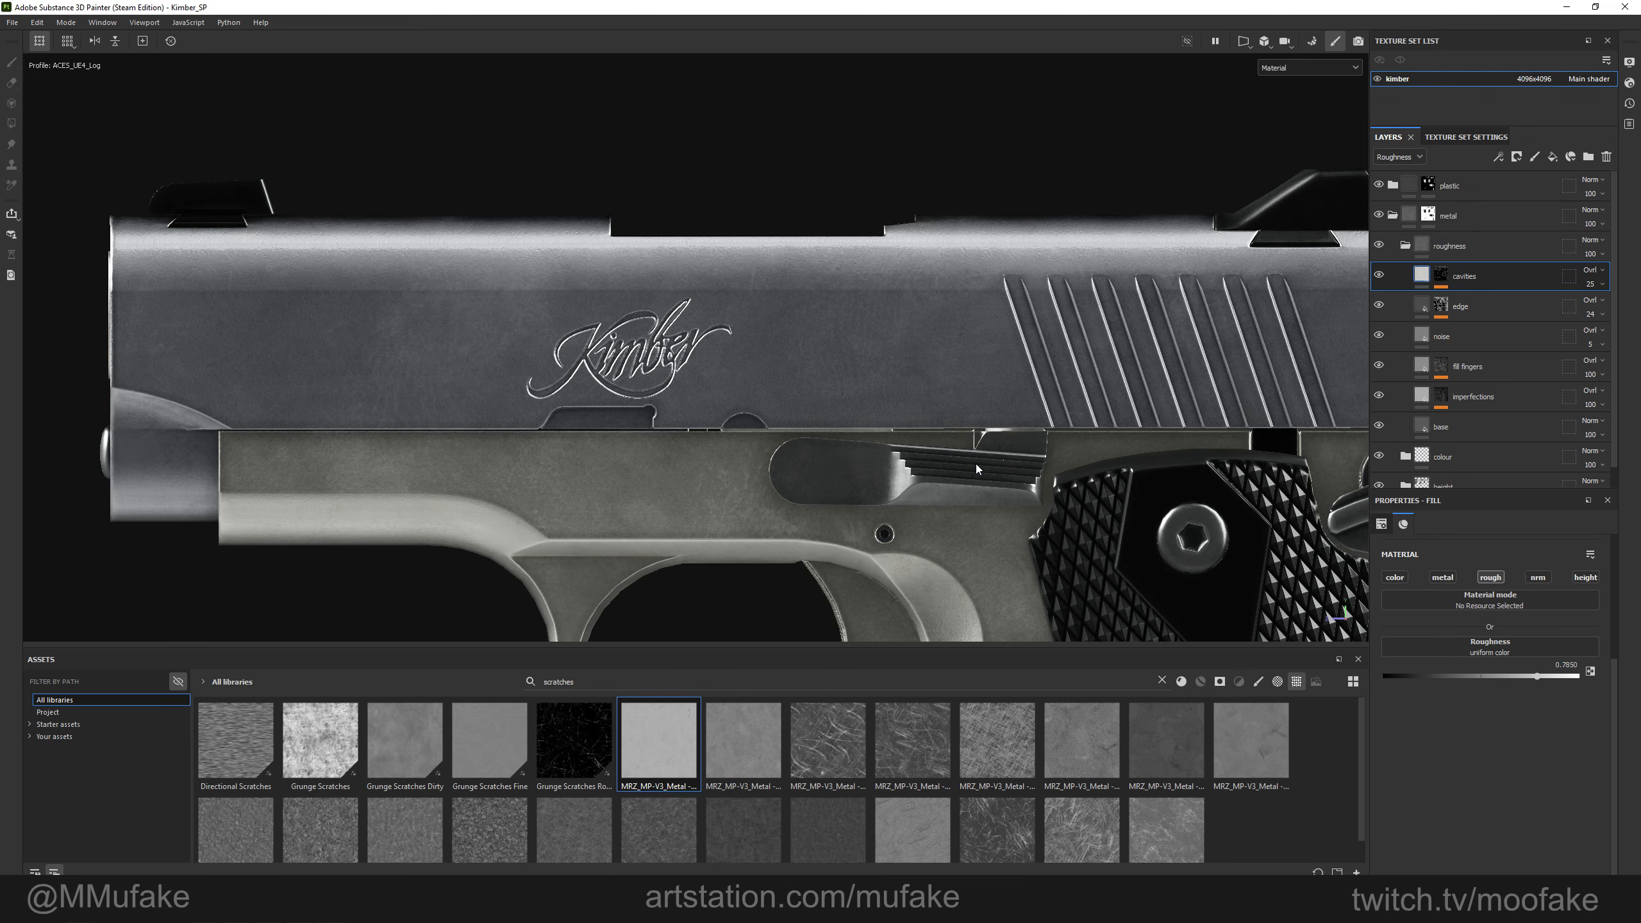
alt+drag(973, 417, 846, 301)
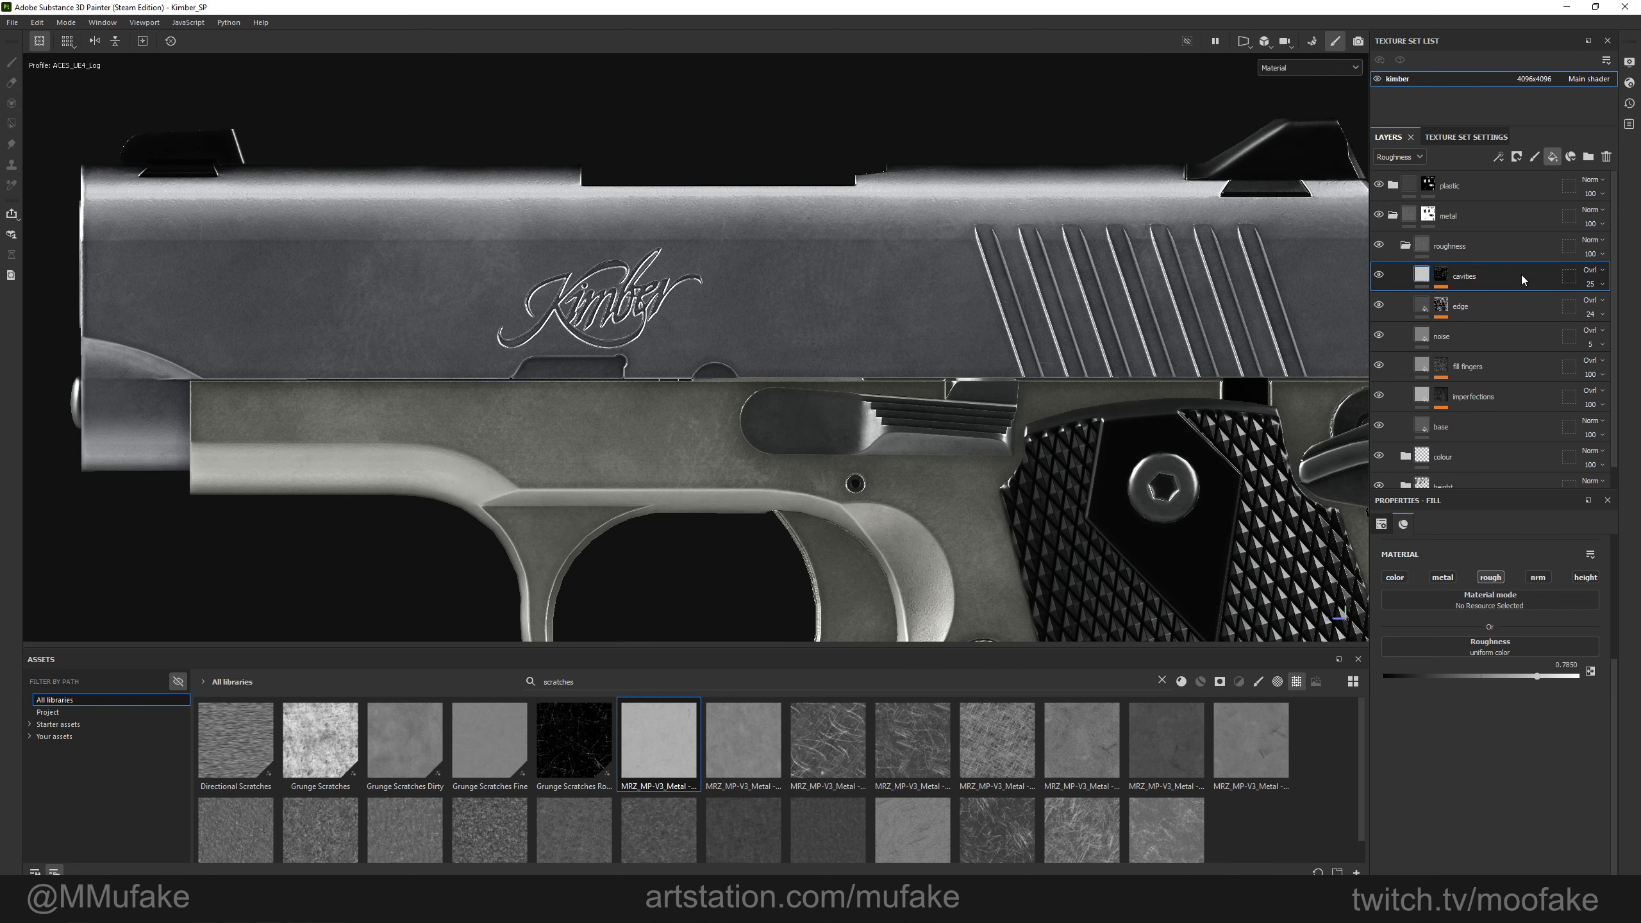
double_click(1473, 279)
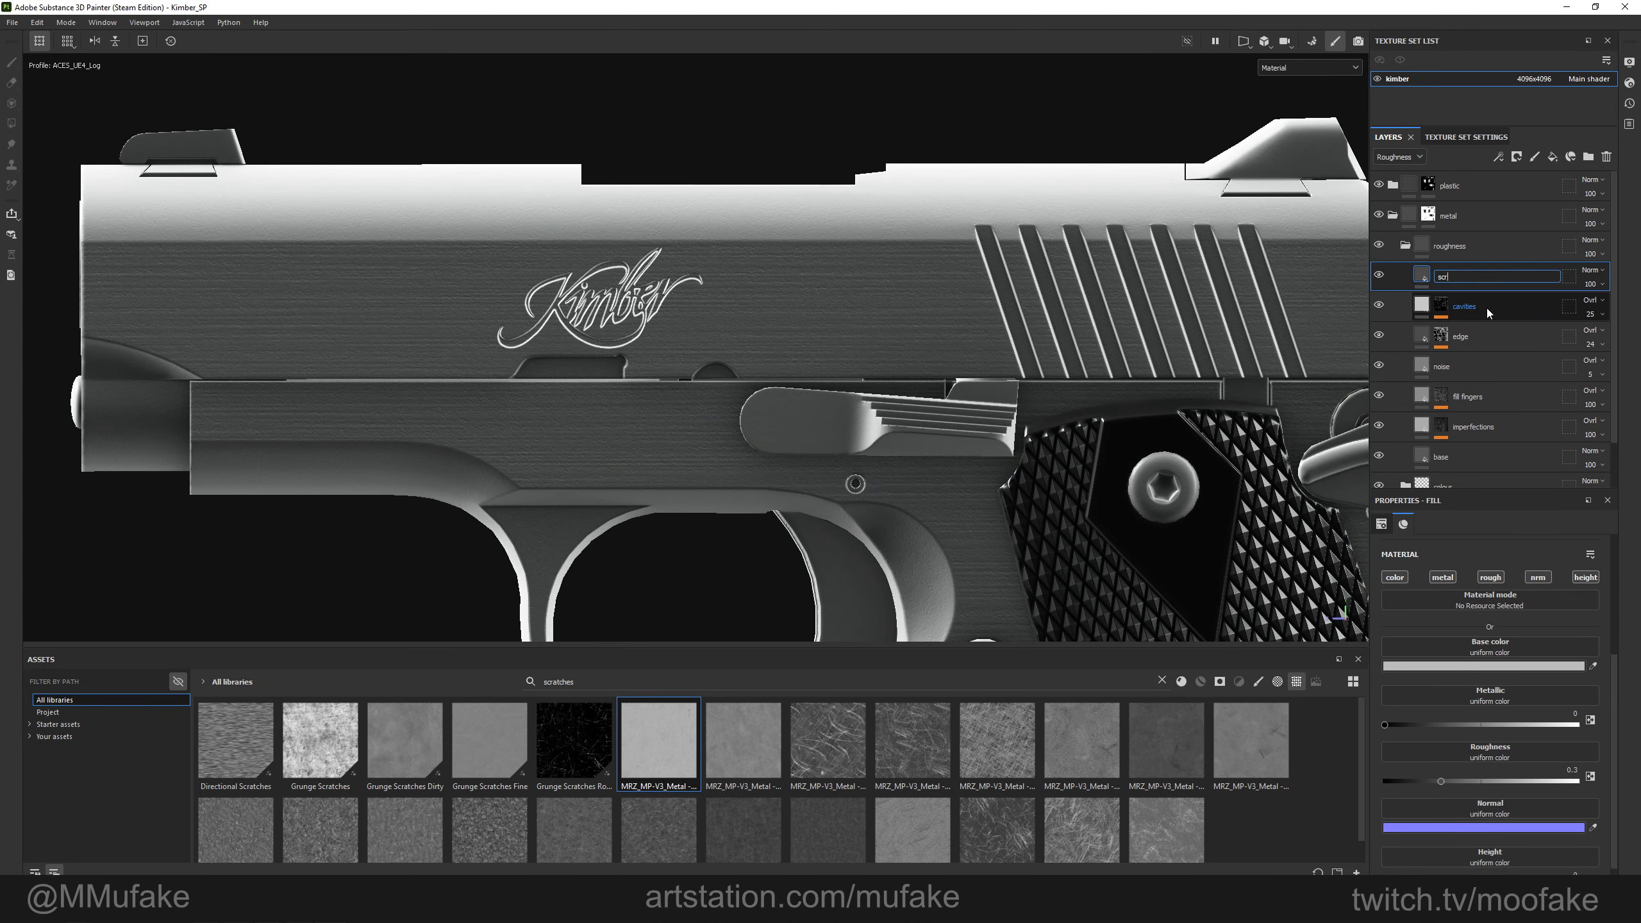
text(tches)
key(Return)
click(1490, 578)
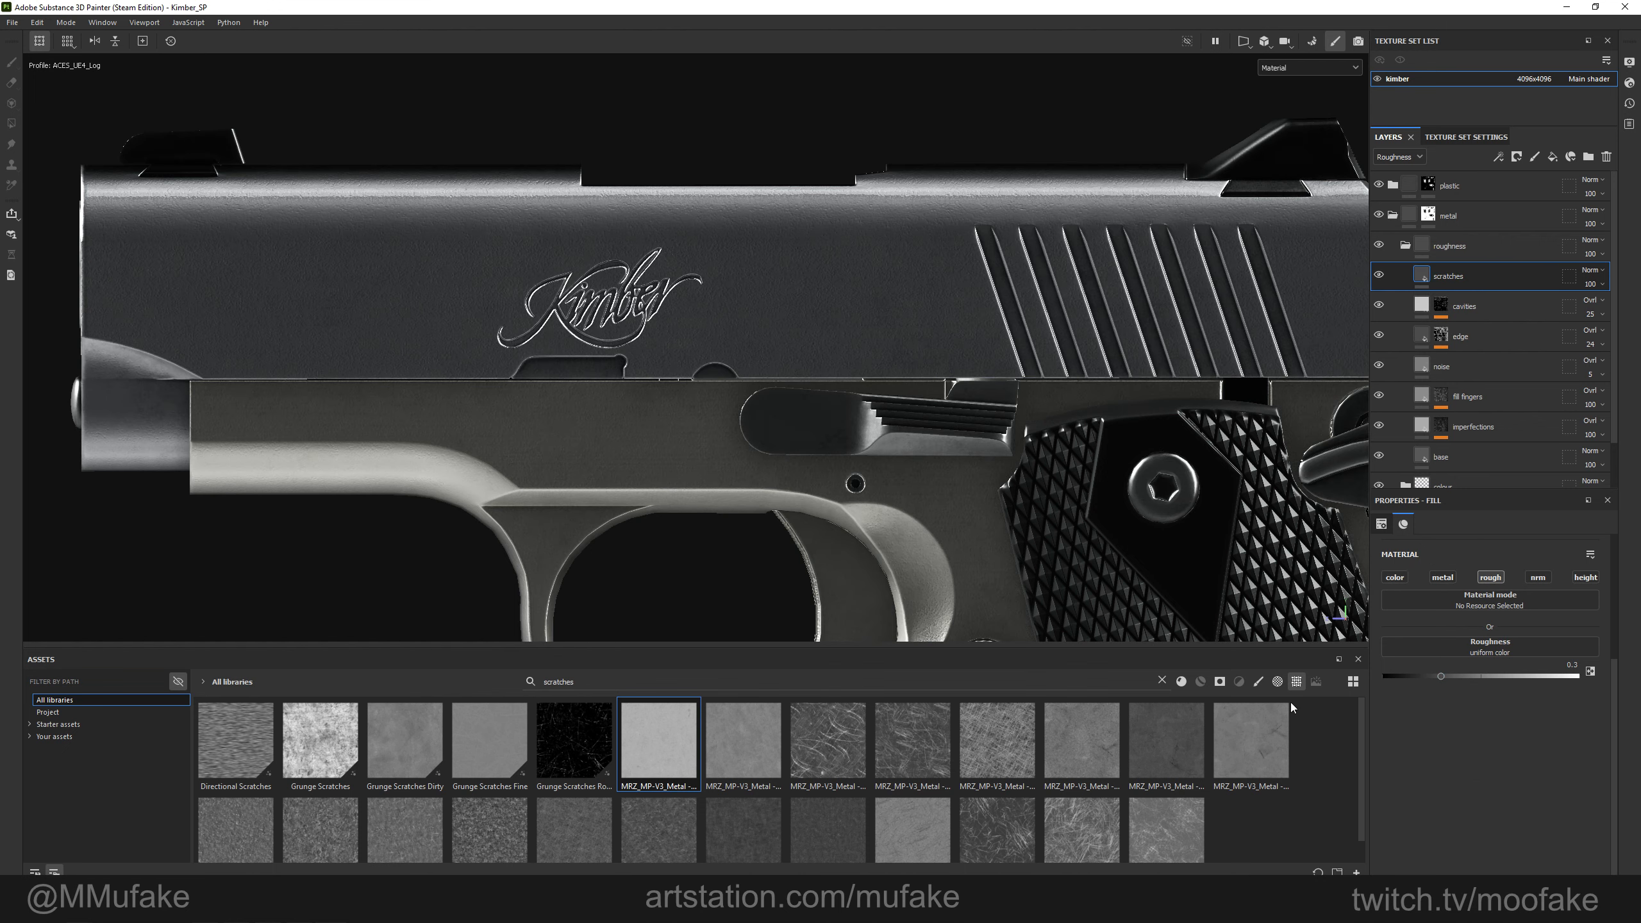
Assign the MRZ_MP-V3_Metal - Damage - Scratches - Dirt_01 texture to the scratches layer's roughness and check the slide in the roughness channel.
drag(1432, 654, 1434, 650)
alt+drag(840, 362, 730, 414)
shift+right_drag(684, 427, 737, 430)
alt+drag(735, 429, 787, 483)
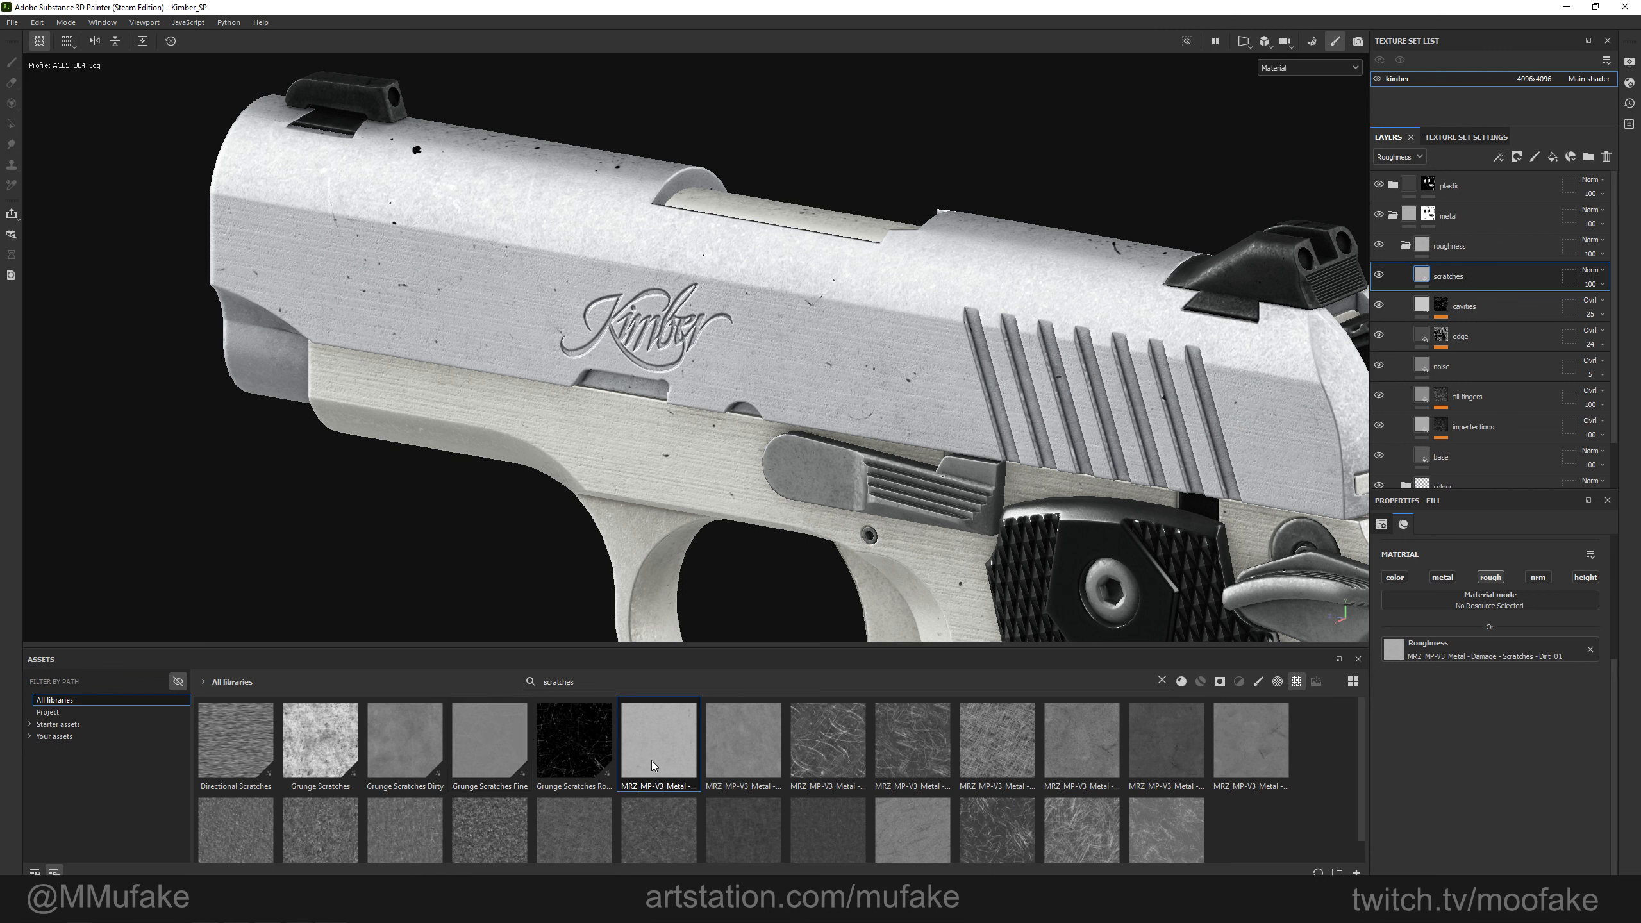
alt+right_drag(1007, 418, 862, 413)
alt+shift+drag(863, 413, 905, 396)
shift+right_drag(905, 395, 952, 395)
key(c)
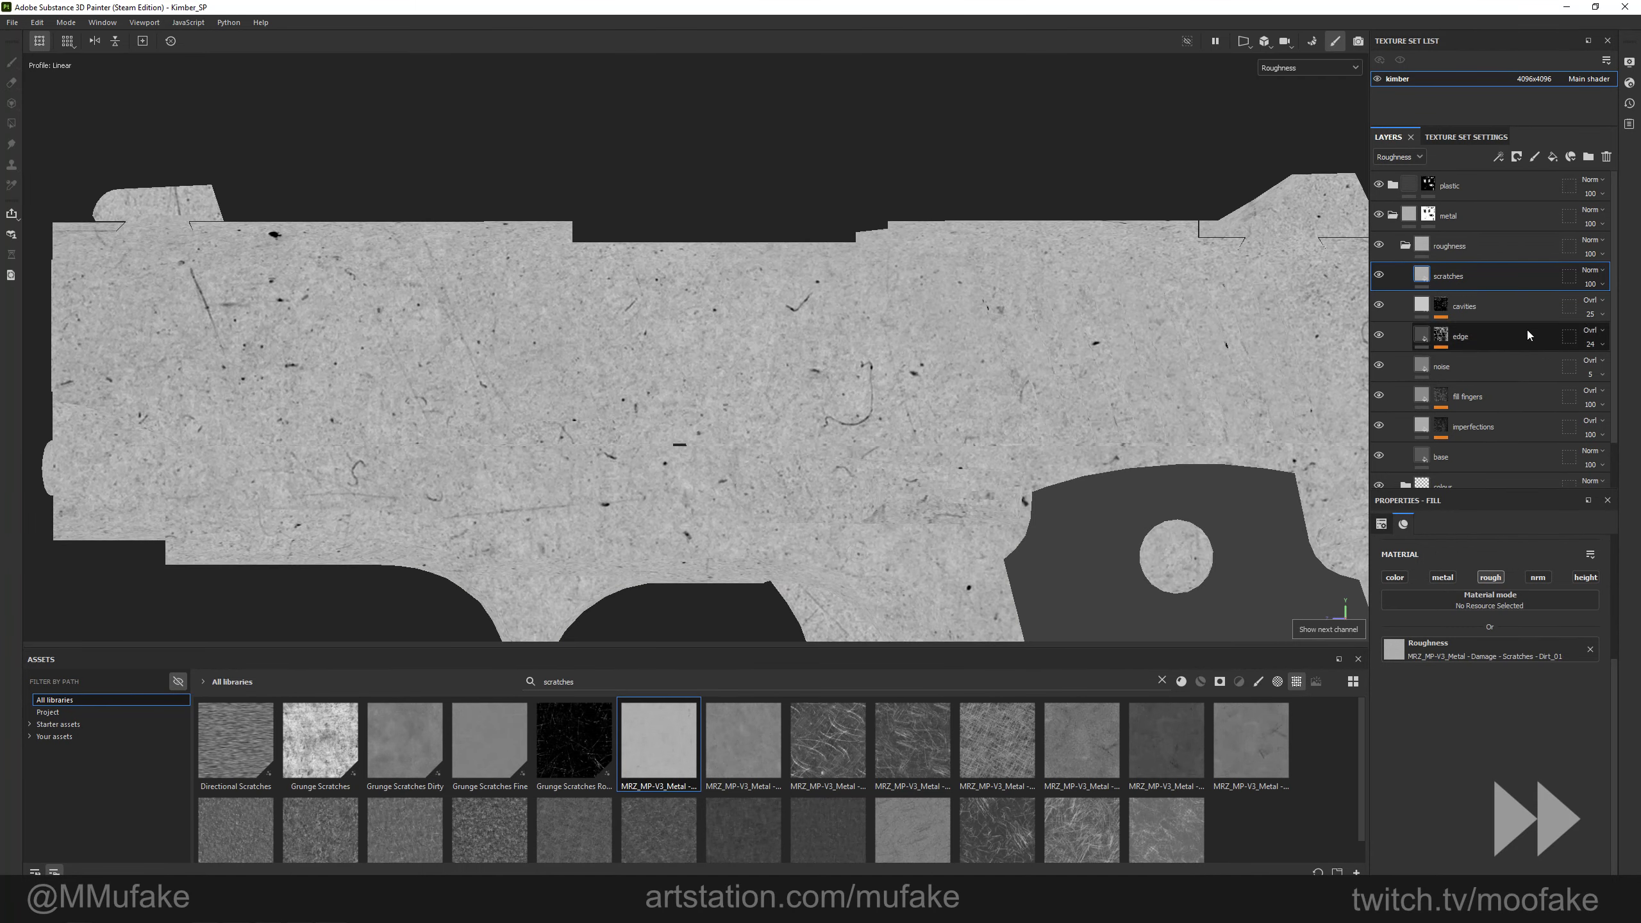
Add an Invert filter to the scratches layer and check it in material view.
right_click(1448, 286)
click(1489, 837)
click(1494, 570)
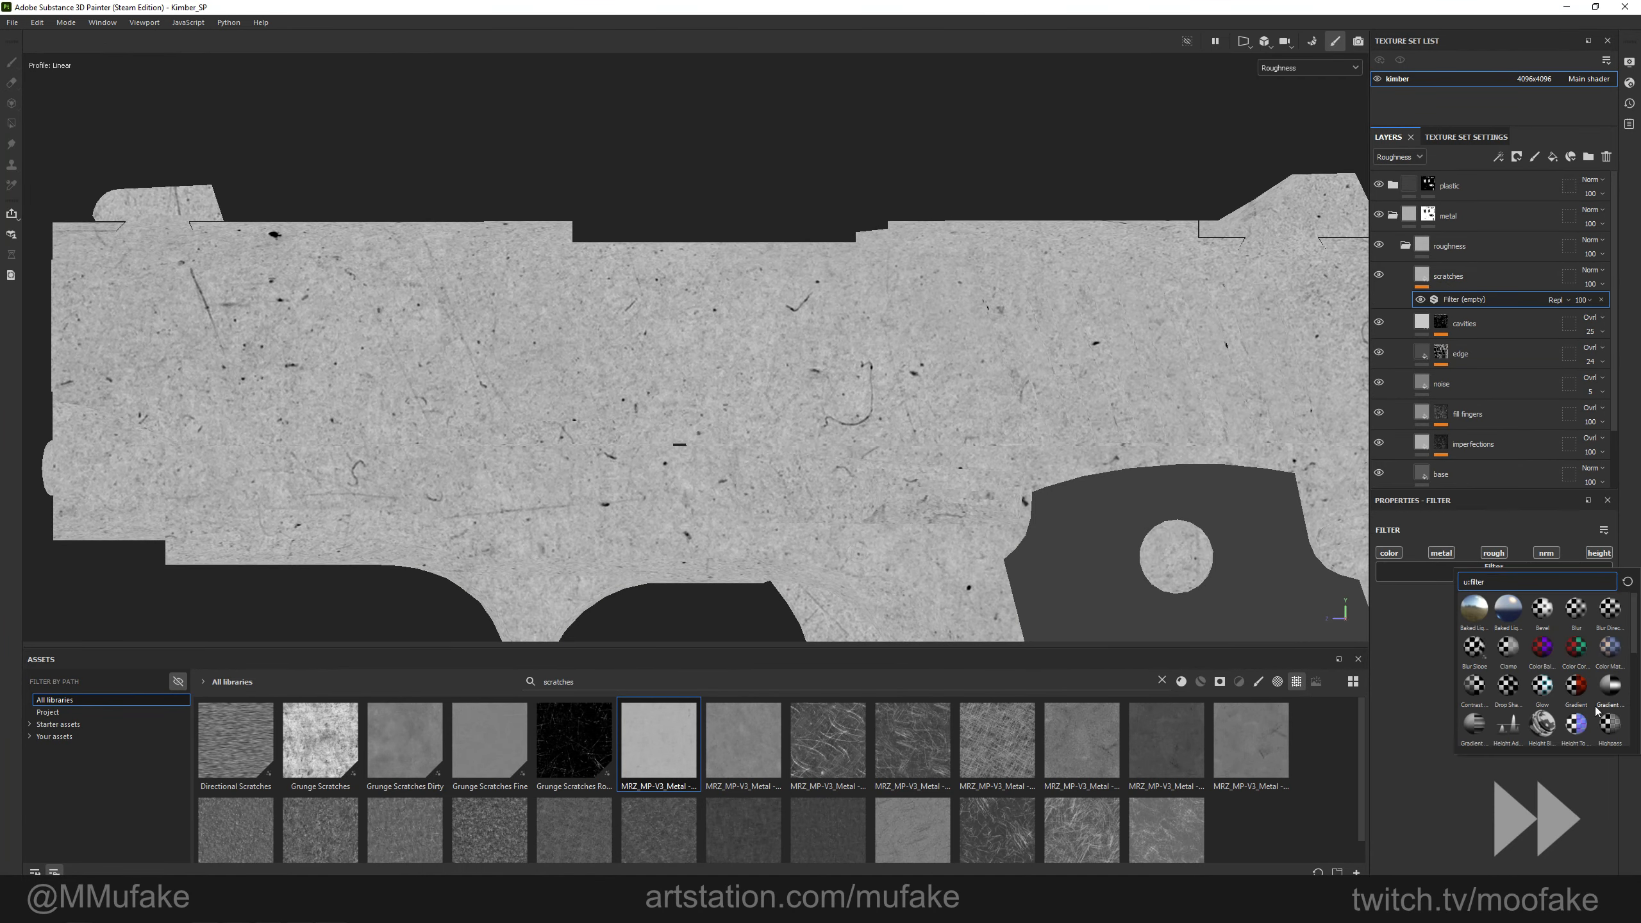
scroll(1563, 718, down, 1)
click(1510, 685)
key(m)
alt+drag(852, 418, 898, 466)
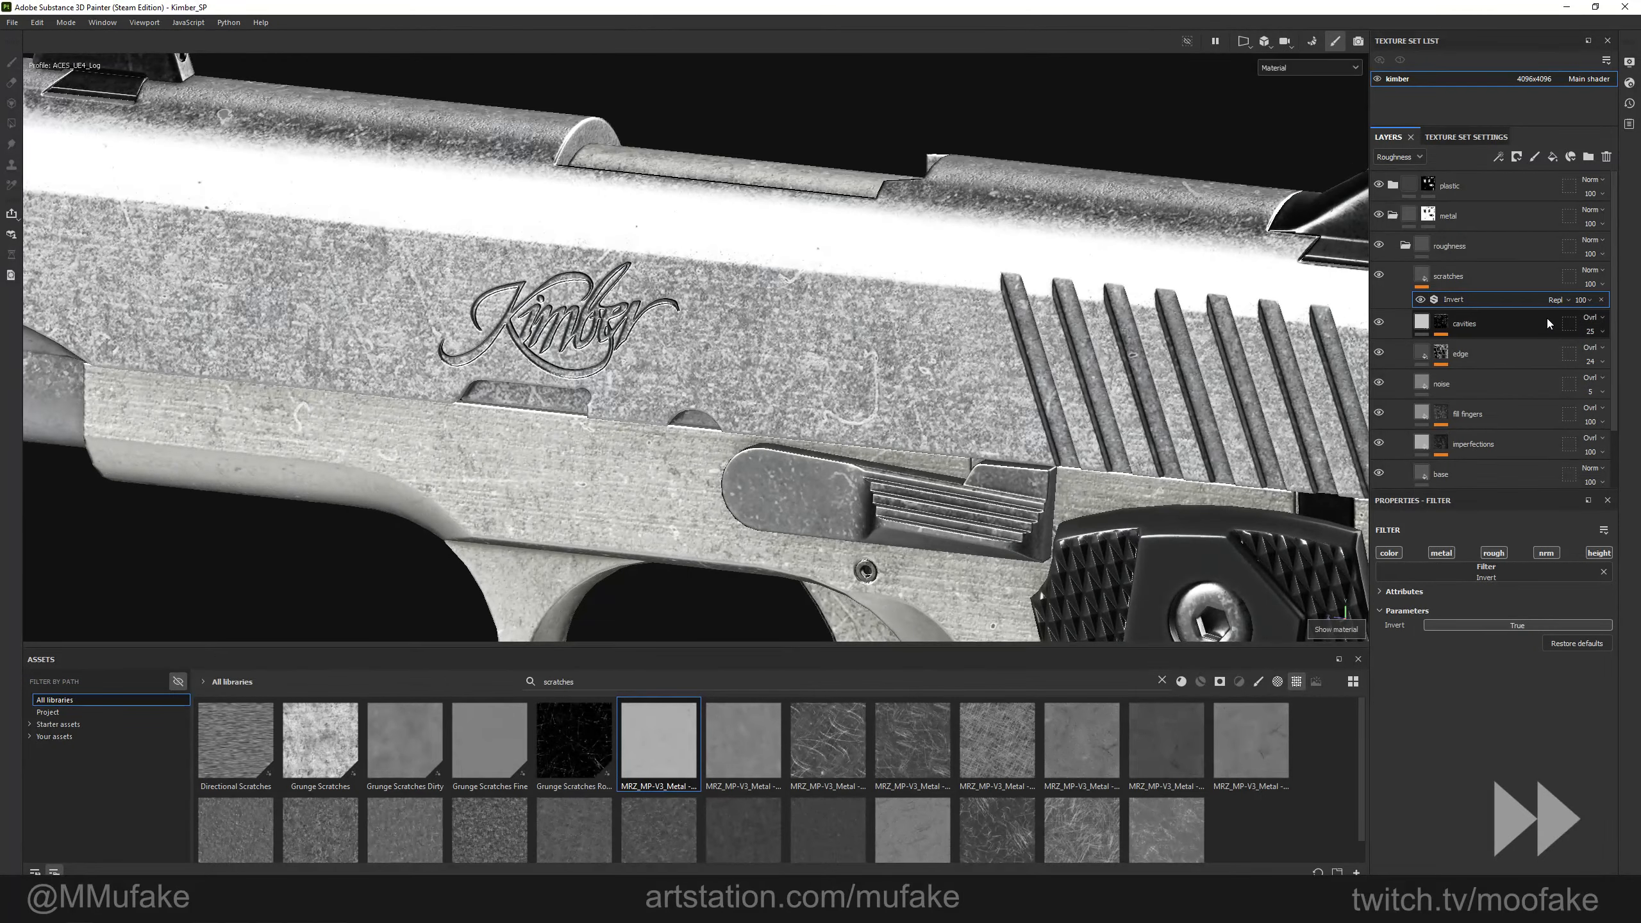
Compare the inverted scratches on the slide between the material view and the roughness channel.
key(c)
key(m)
key(c)
key(c)
click(1297, 66)
click(1286, 118)
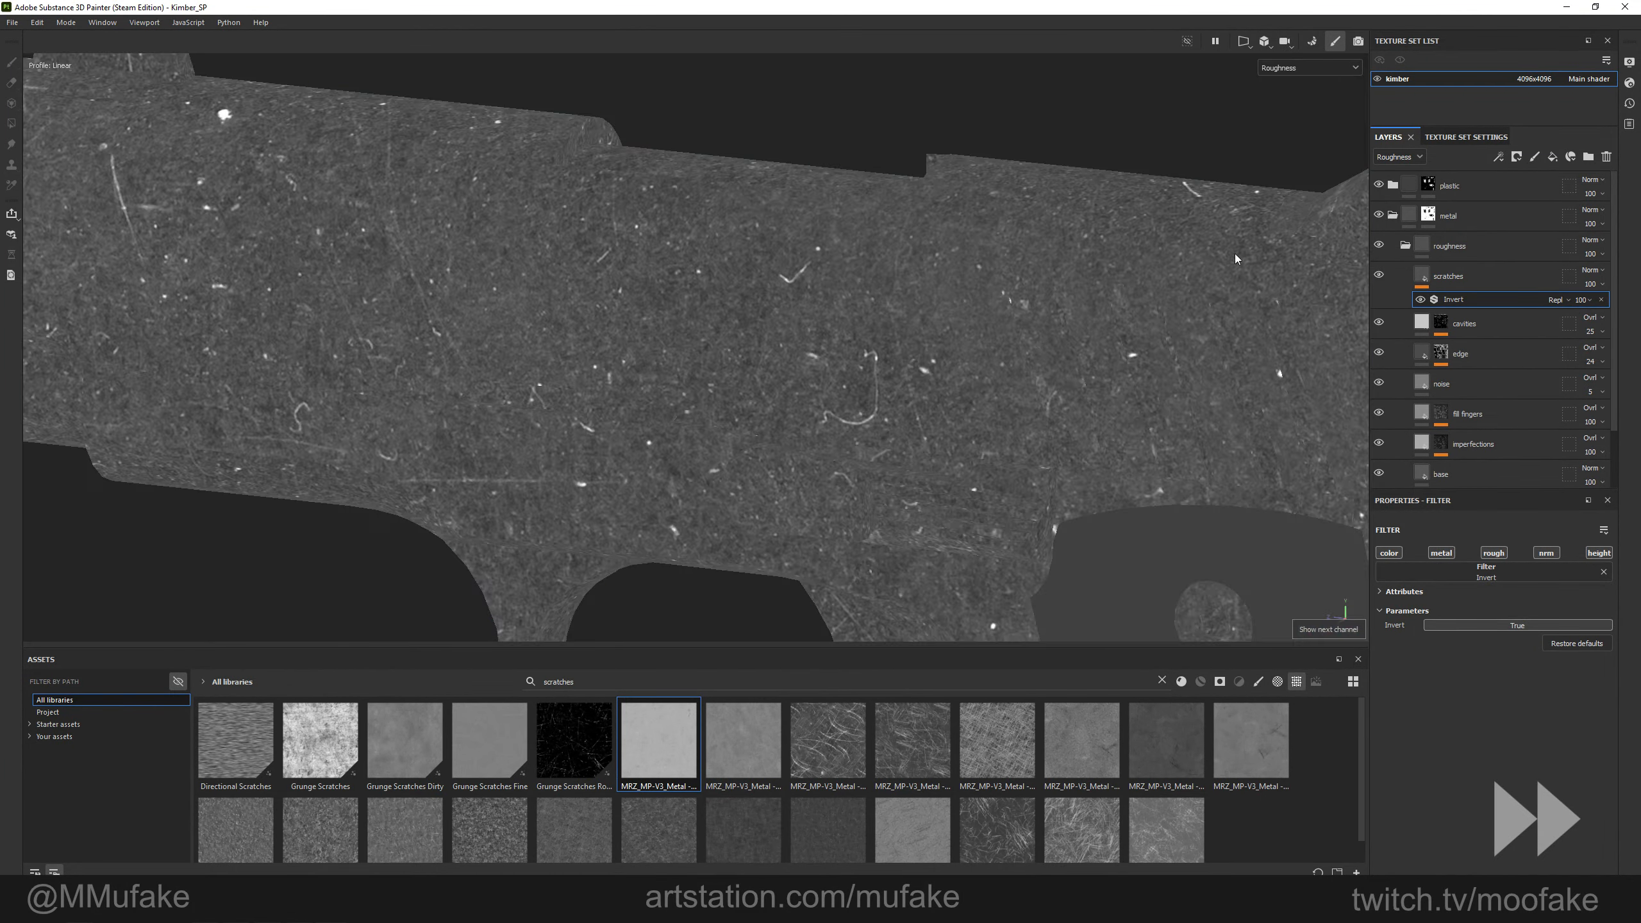
alt+shift+drag(1073, 304, 1009, 323)
Turn off the scratches layer's Invert filter and set the layer's blend mode to Soft light.
click(1421, 299)
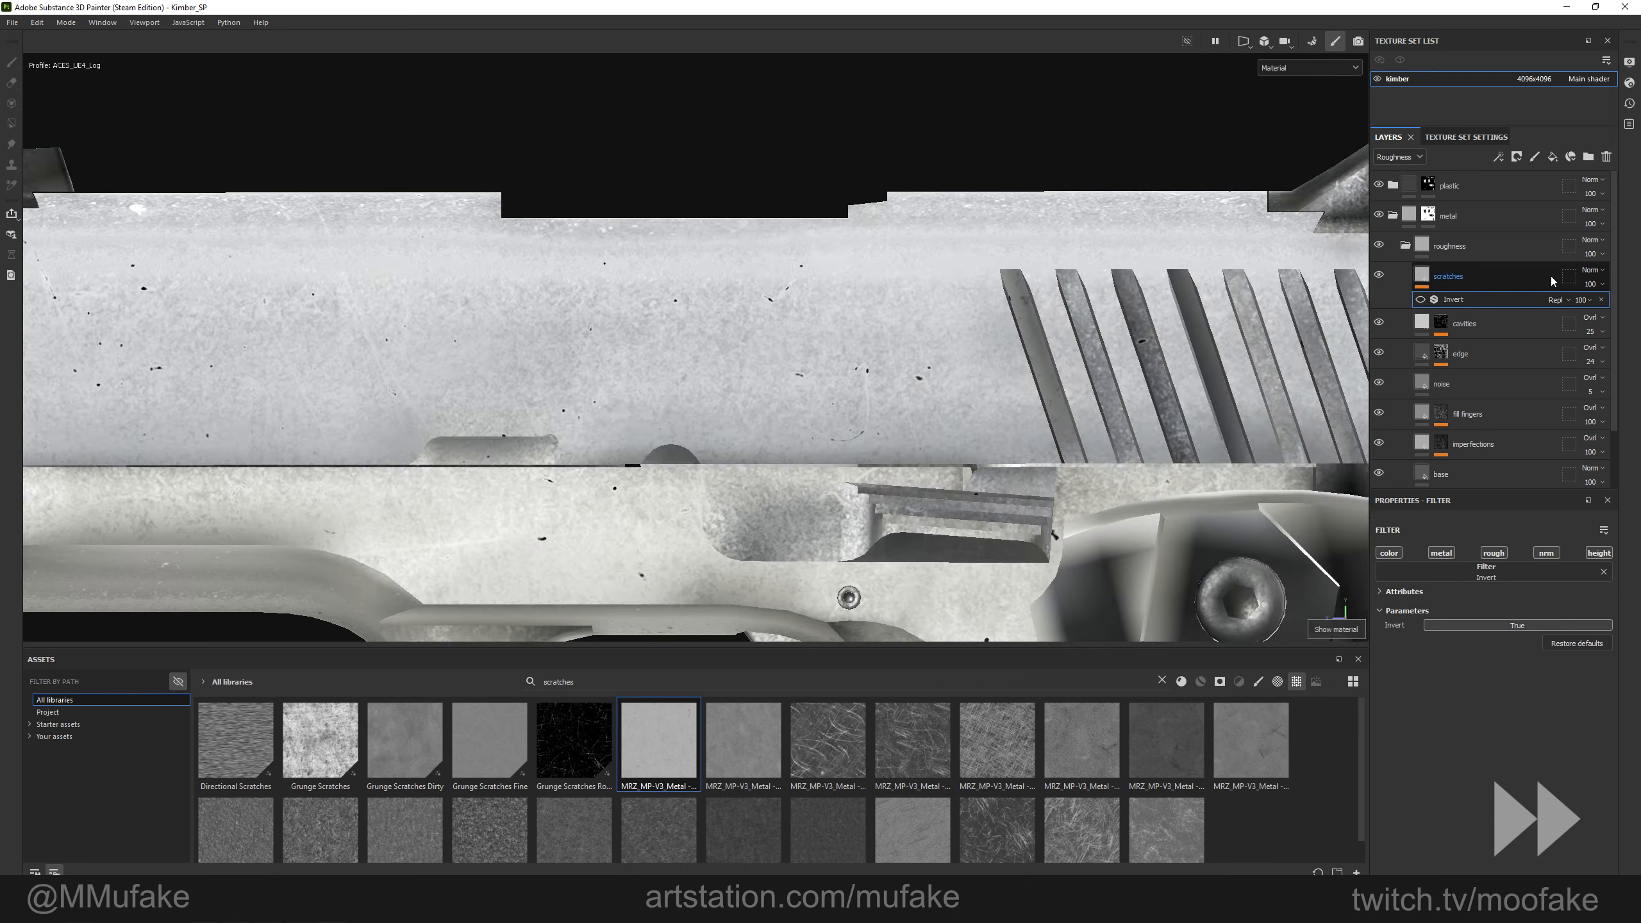
click(1593, 270)
click(1600, 462)
click(1592, 270)
click(1589, 527)
scroll(1045, 320, up, 5)
alt+drag(1045, 320, 1054, 316)
Lower the scratches layer's opacity to 40 and check the slide in material view.
click(1592, 284)
drag(1629, 312, 1589, 311)
key(m)
scroll(970, 336, down, 4)
alt+drag(970, 336, 905, 338)
mouse_move(904, 338)
shift+right_down()
mouse_move(865, 339)
mouse_move(924, 323)
shift+right_up()
alt+drag(923, 272, 877, 310)
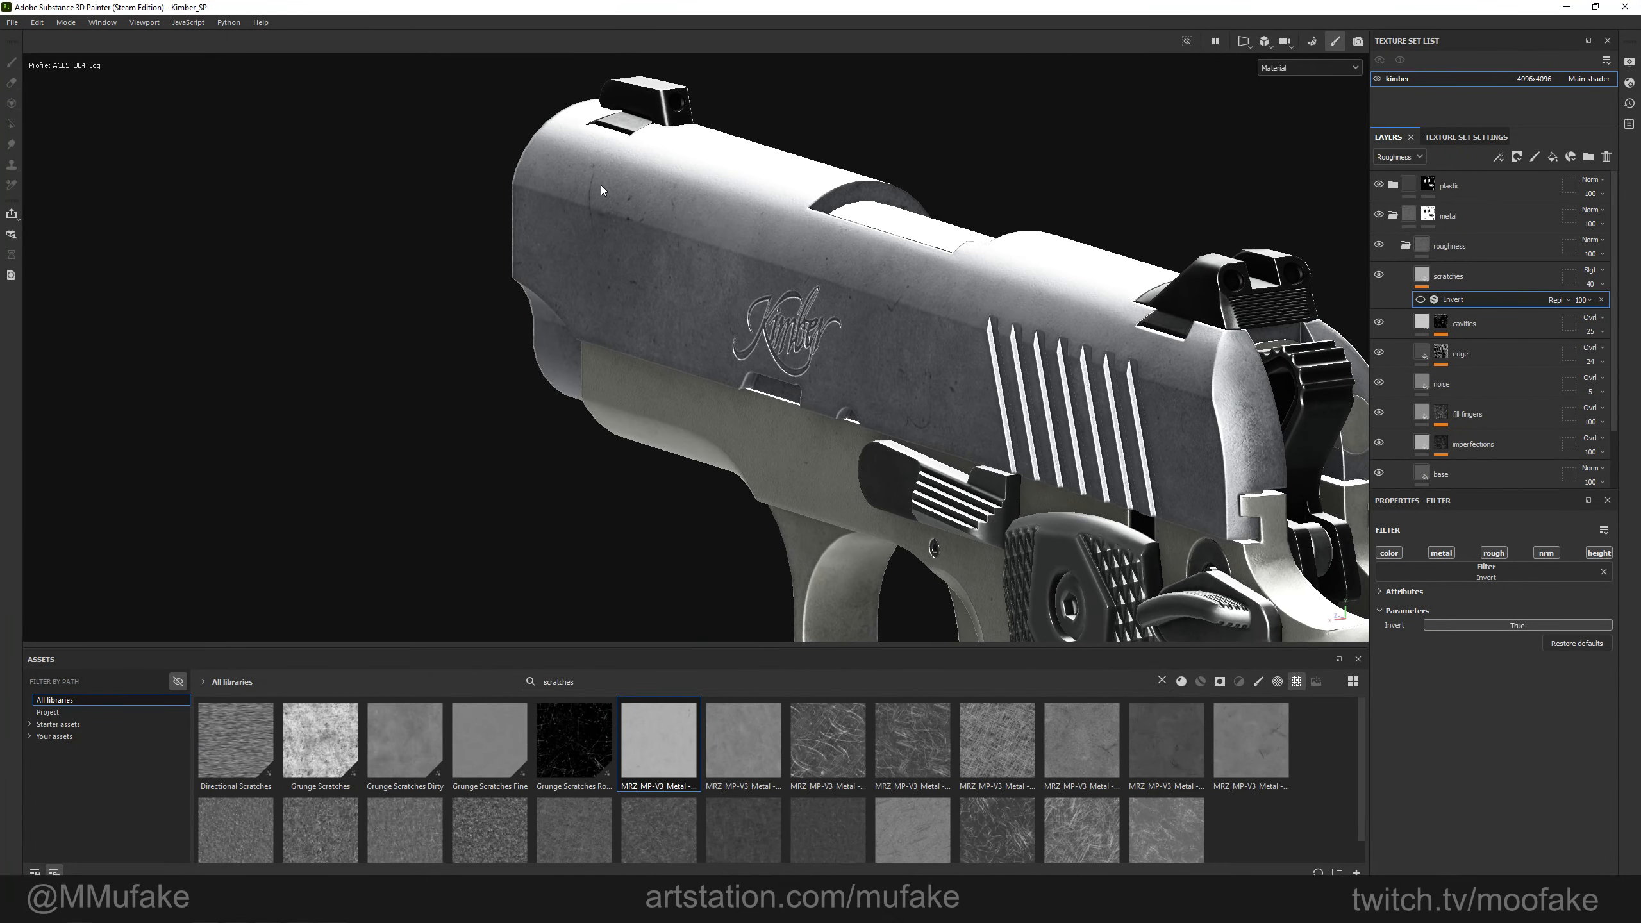
Examine the scratches along the slide and frame from several angles under rotating lighting.
alt+drag(1070, 321, 743, 323)
alt+middle_drag(969, 478, 782, 271)
shift+right_drag(782, 271, 936, 278)
alt+drag(936, 279, 646, 362)
alt+middle_drag(646, 363, 1060, 258)
alt+drag(1060, 258, 1034, 285)
shift+right_drag(1034, 285, 992, 295)
scroll(1001, 317, down, 5)
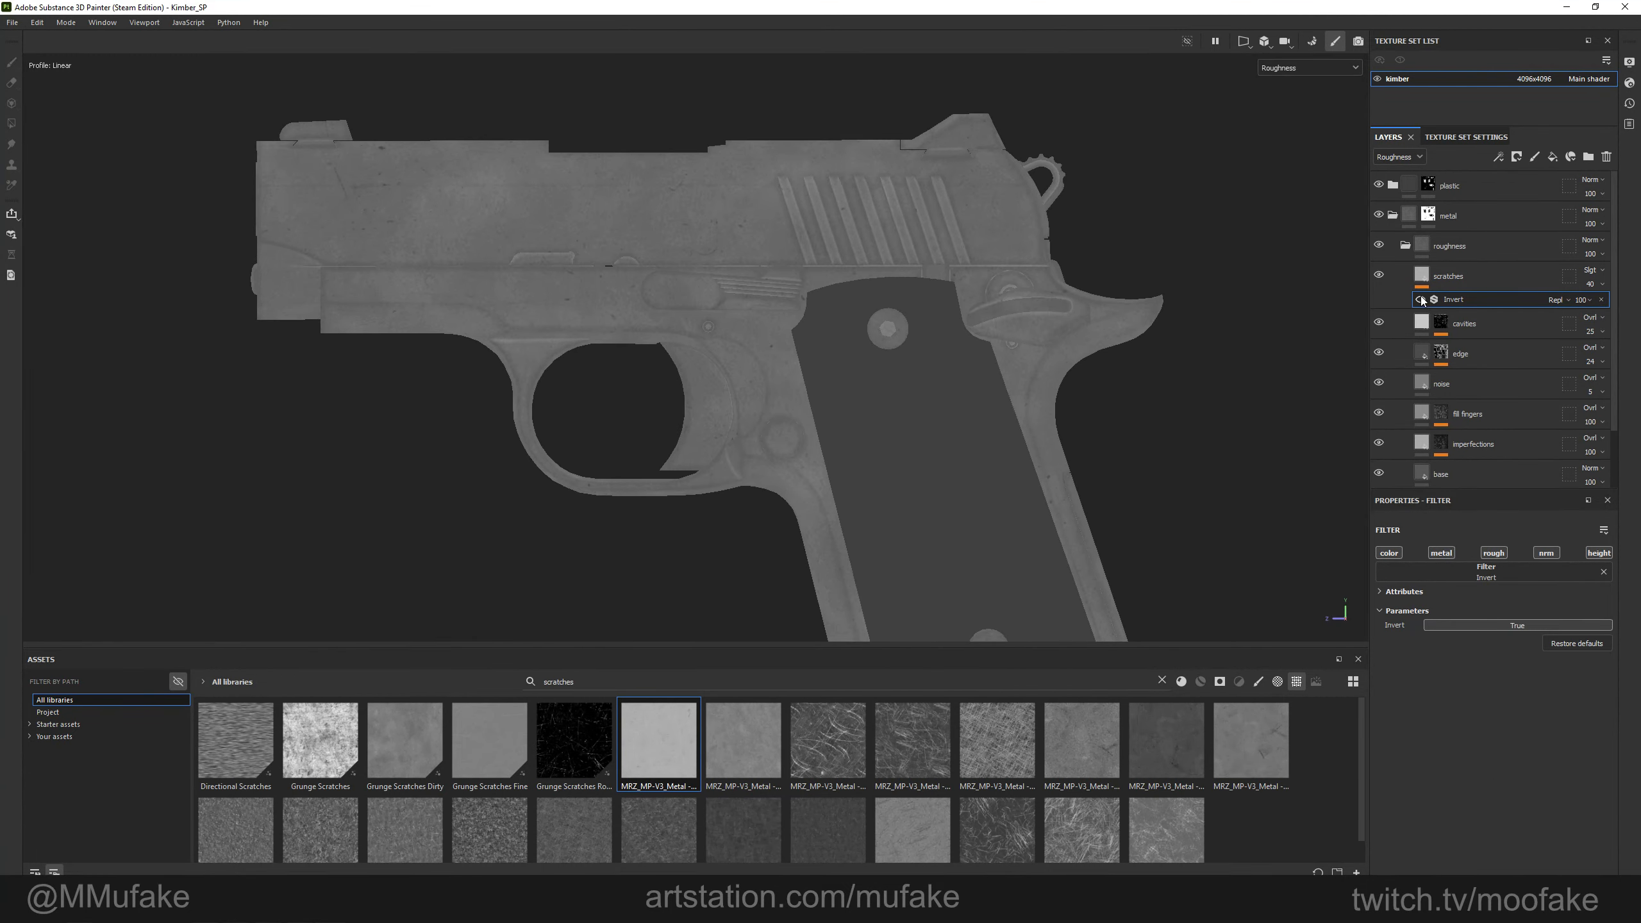
Add a fill layer named "base" inside the plastic group's rough folder.
click(1406, 245)
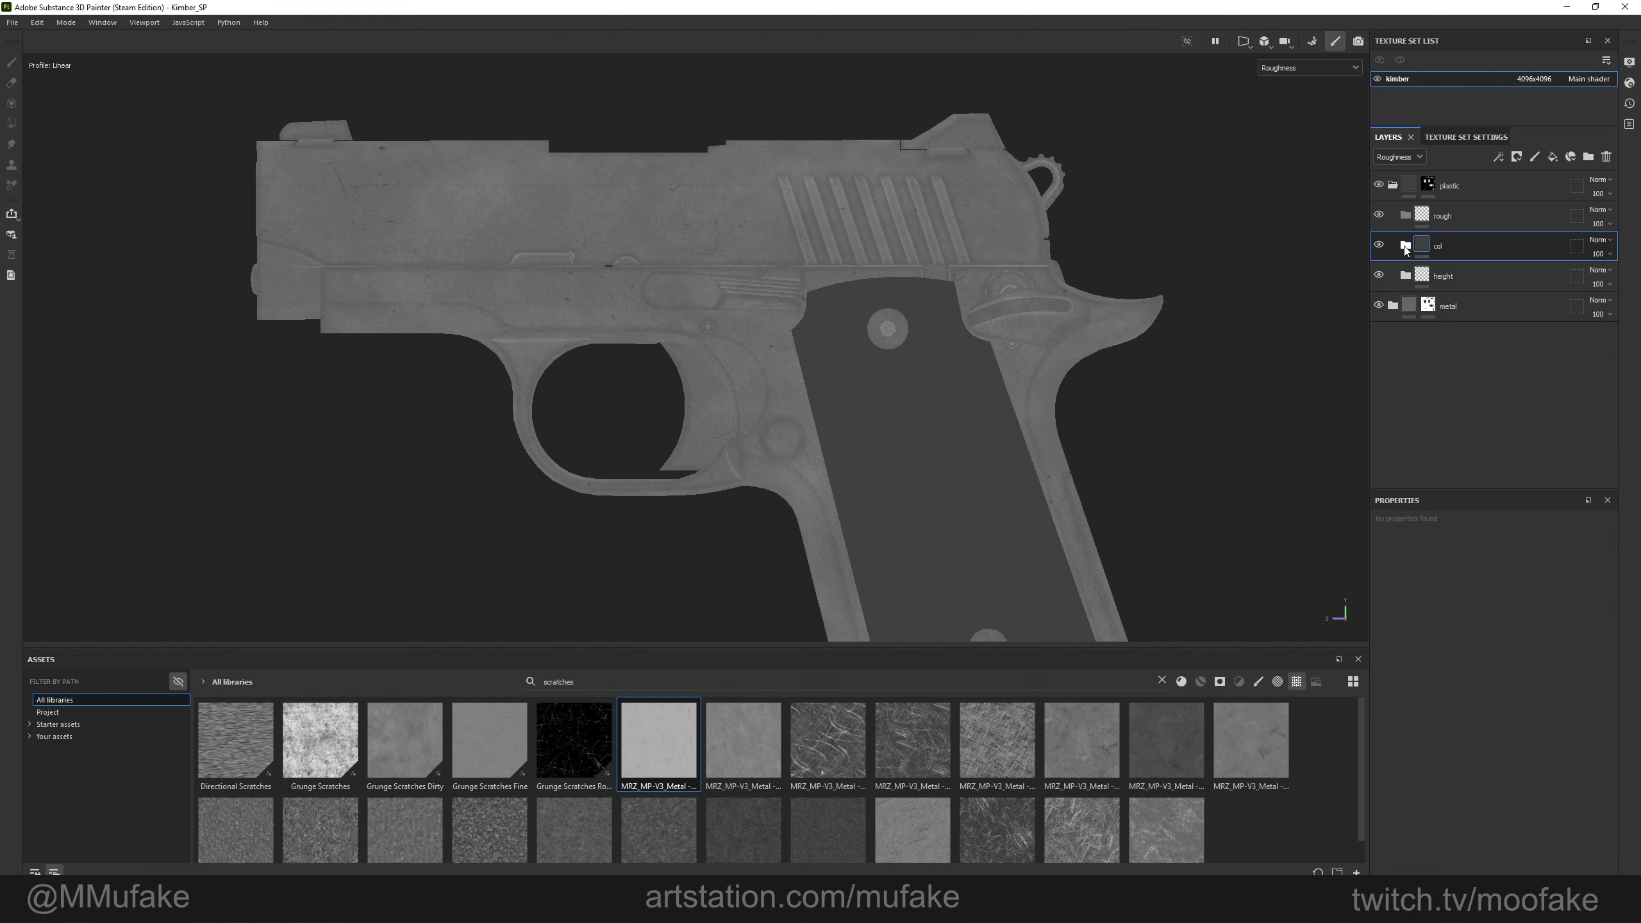
click(1405, 249)
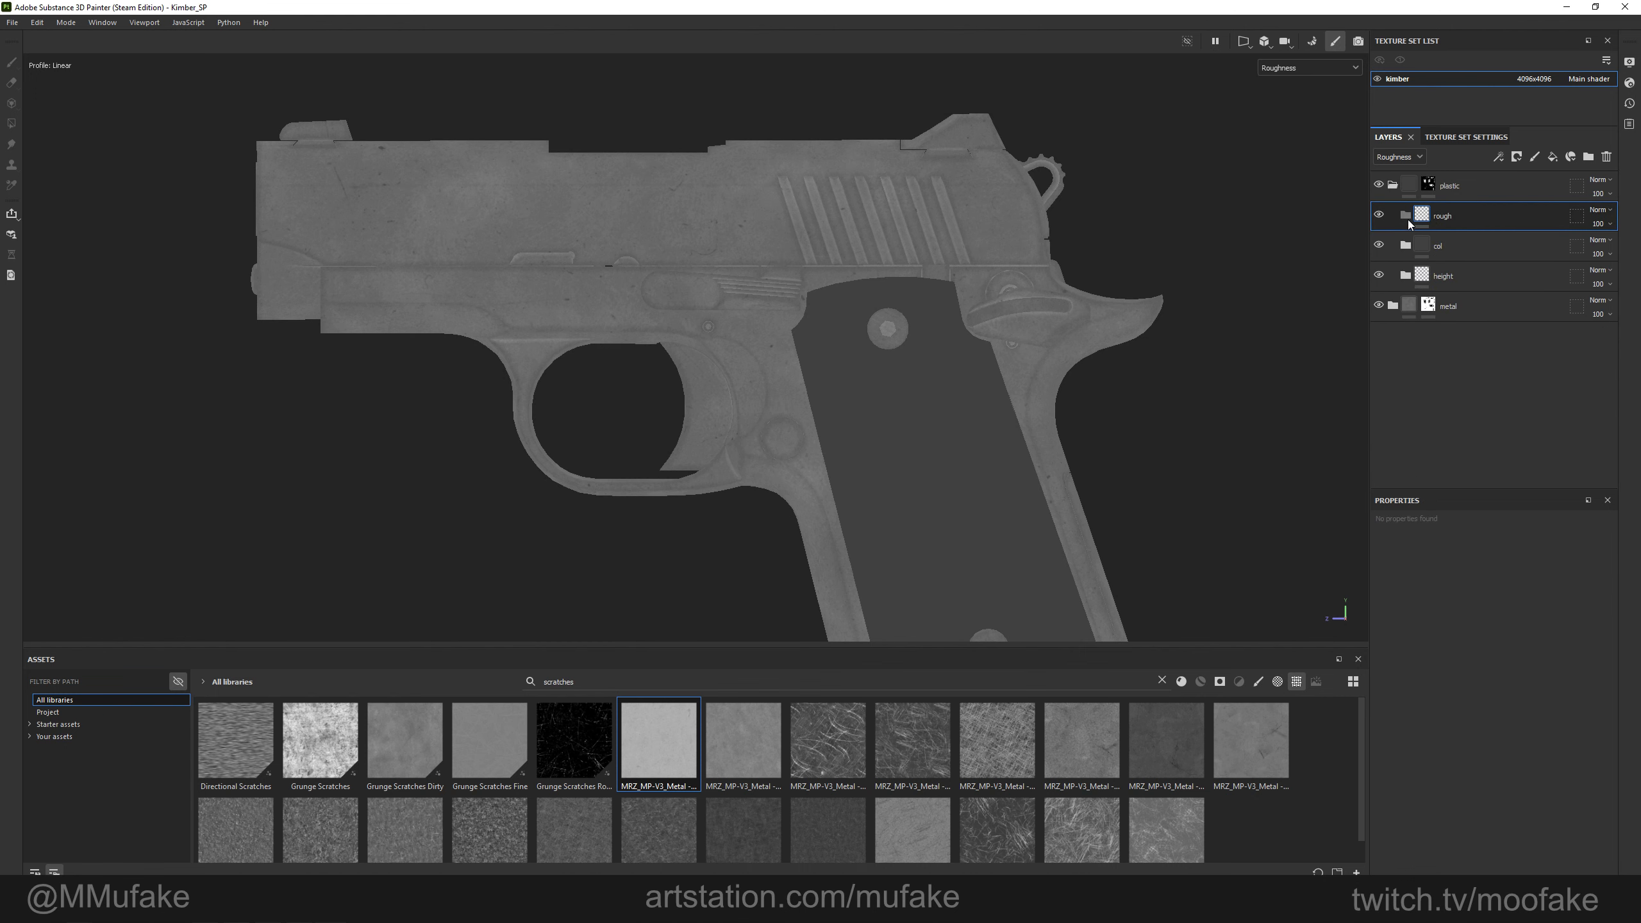
click(1553, 157)
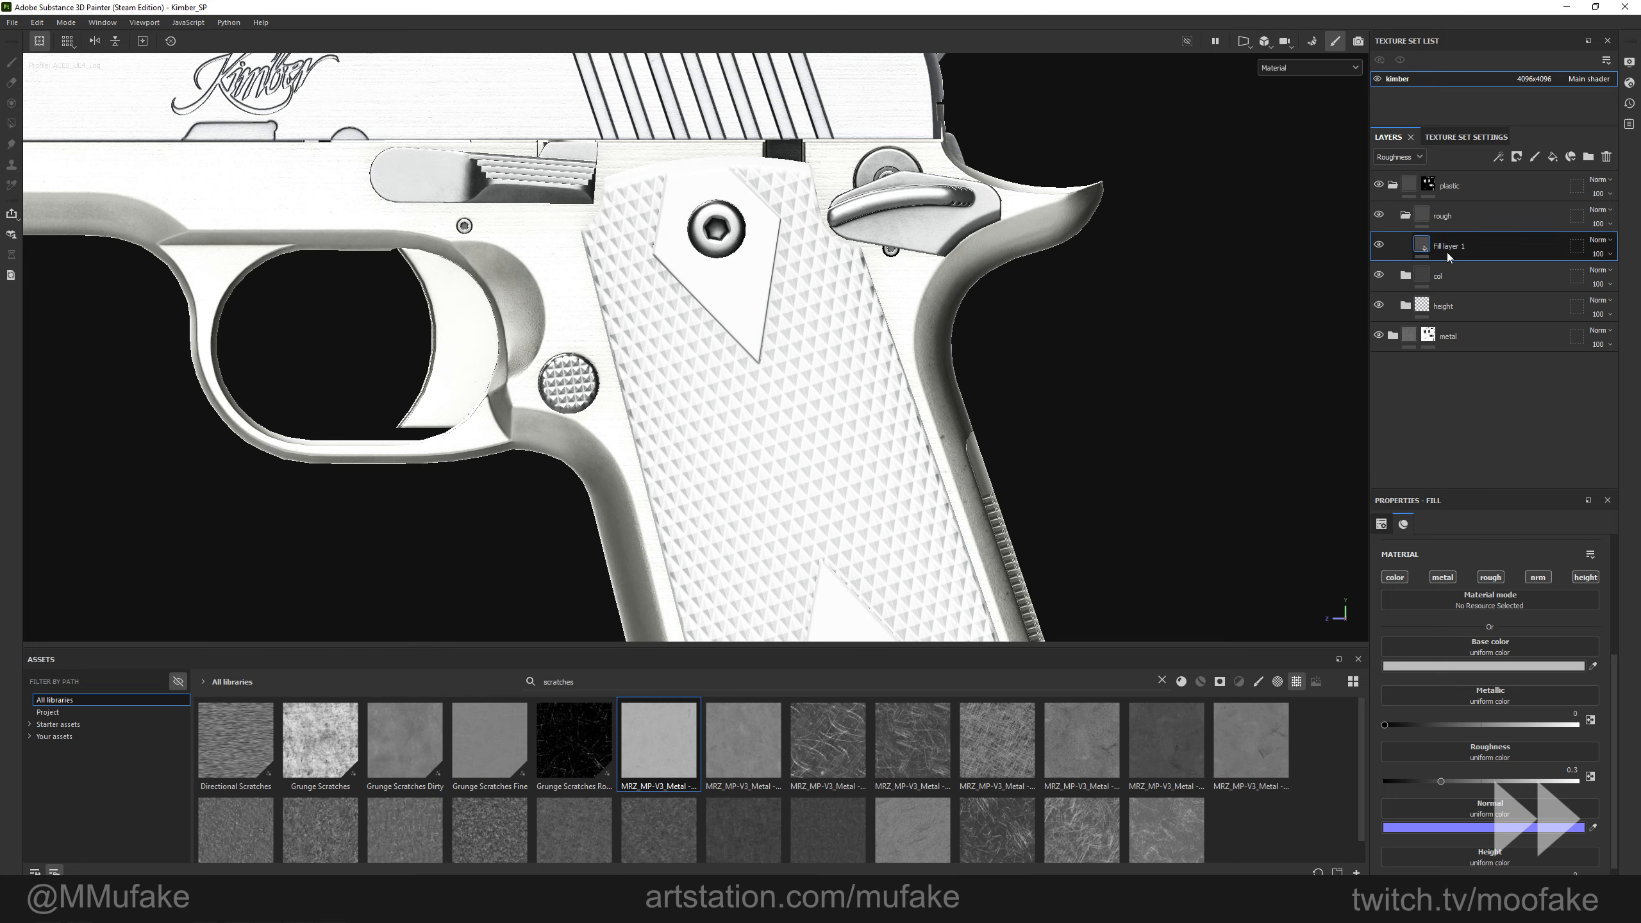
double_click(1451, 247)
text(base)
key(Return)
Limit the plastic base layer to the roughness channel and set its roughness to 0.25.
alt+click(1490, 578)
alt+middle_drag(963, 538, 1060, 434)
text(0.2)
key(Return)
scroll(945, 462, down, 2)
alt+drag(946, 461, 877, 303)
alt+middle_drag(877, 303, 869, 364)
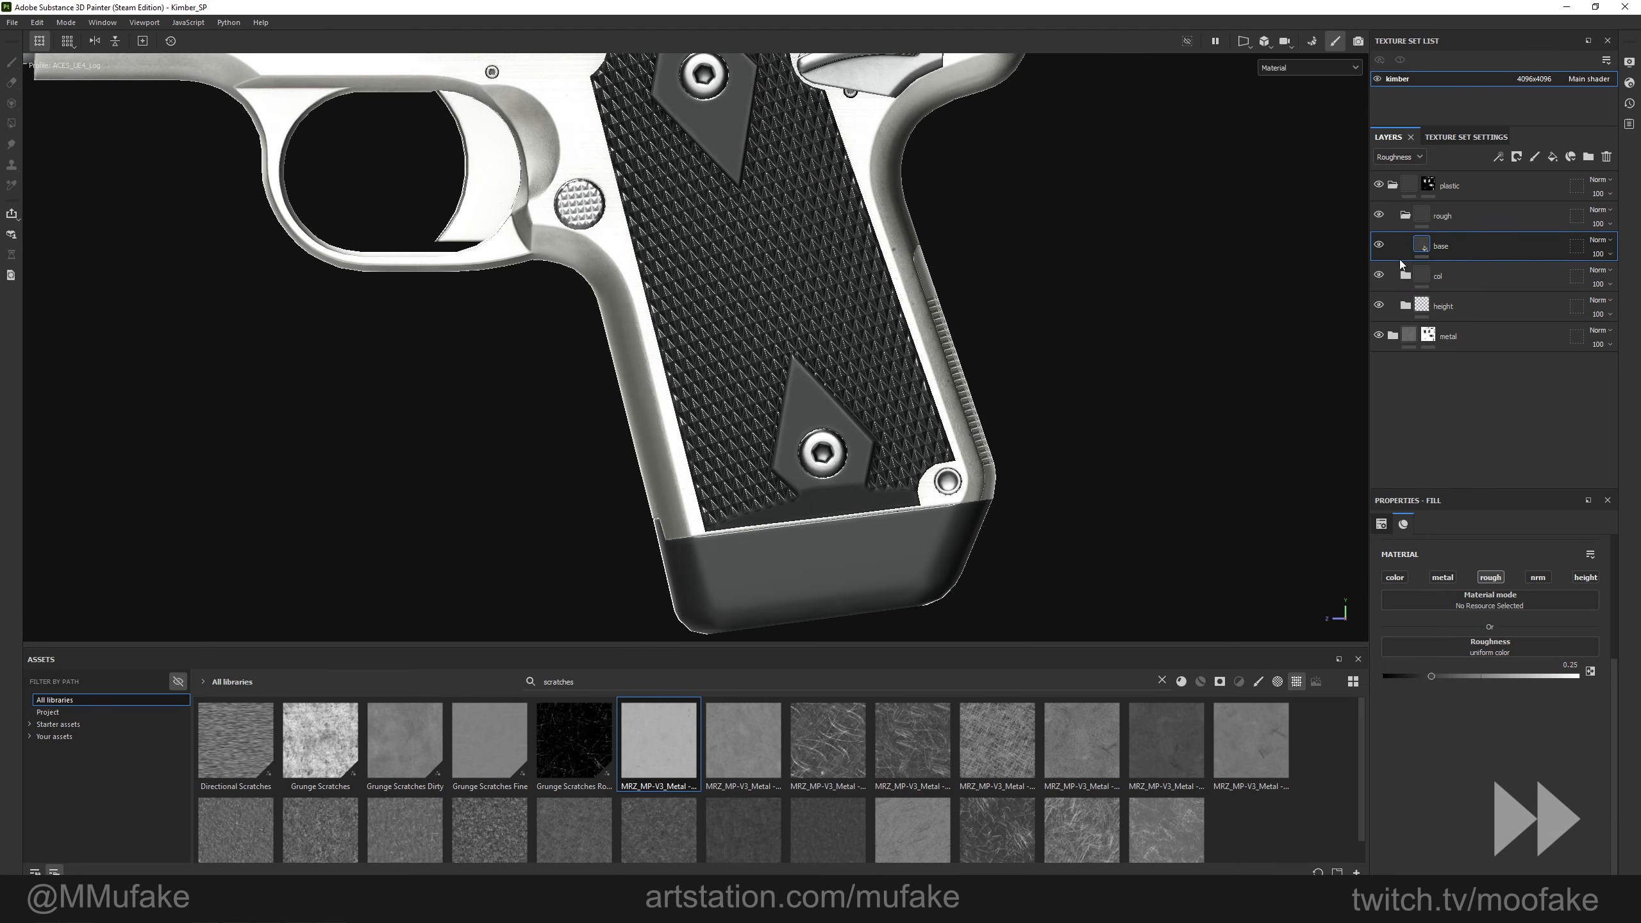
Add a roughness-only fill layer named "imperfections" above the plastic base and assign it the MRZ_MP-V3_Grunge_05 texture.
click(1553, 156)
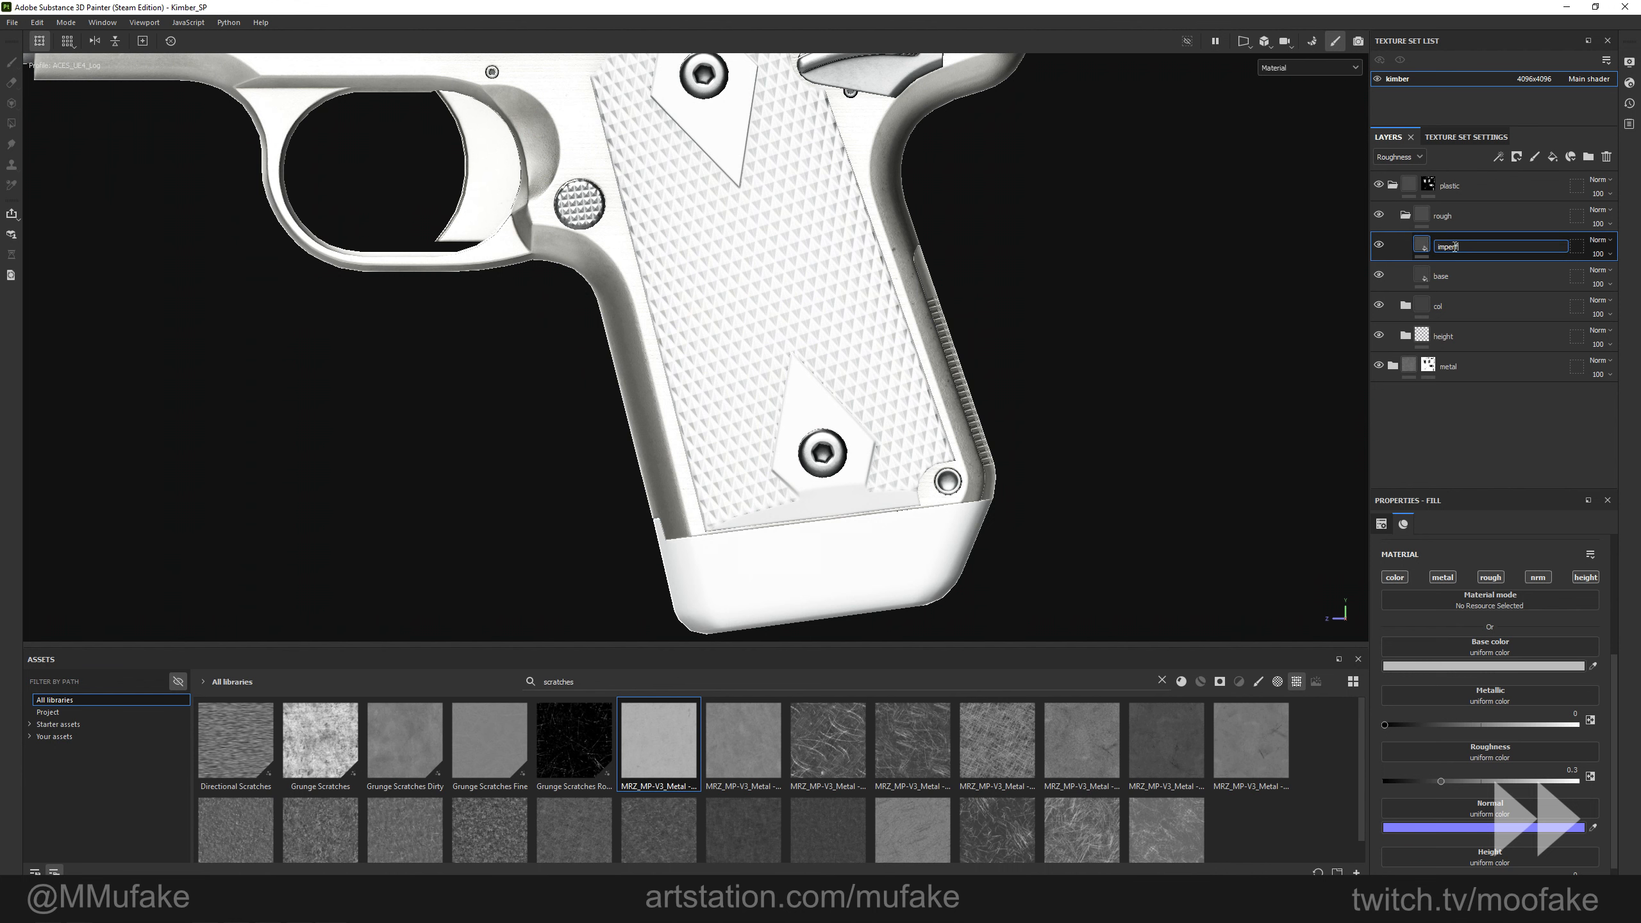
alt+click(1490, 577)
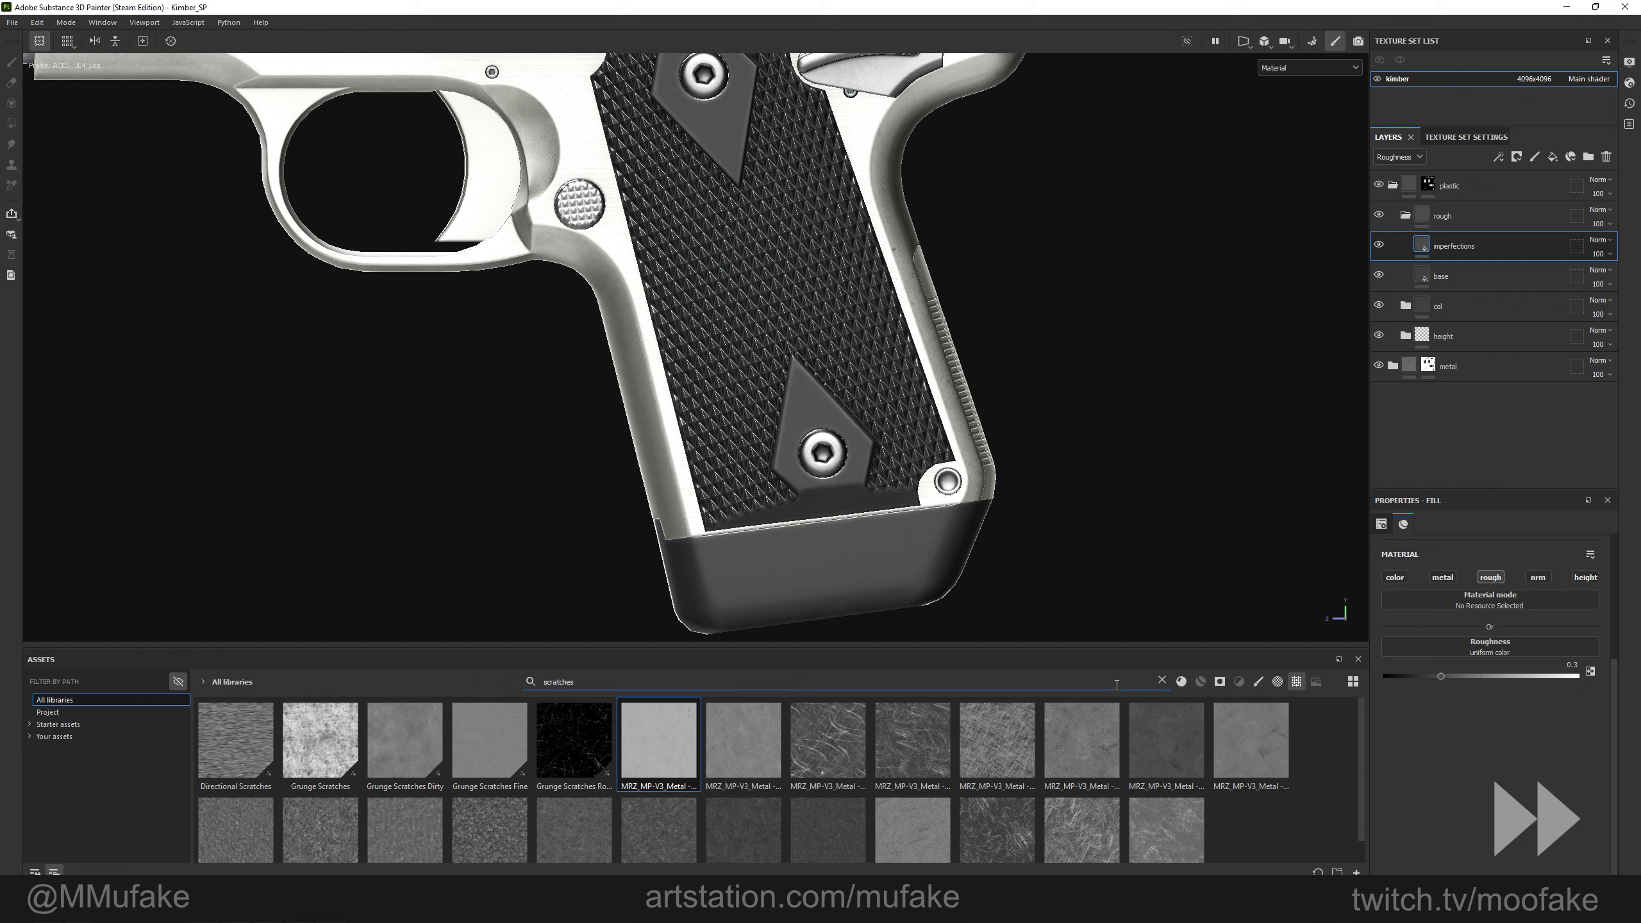
double_click(1117, 684)
text(grunge)
scroll(1254, 747, down, 3)
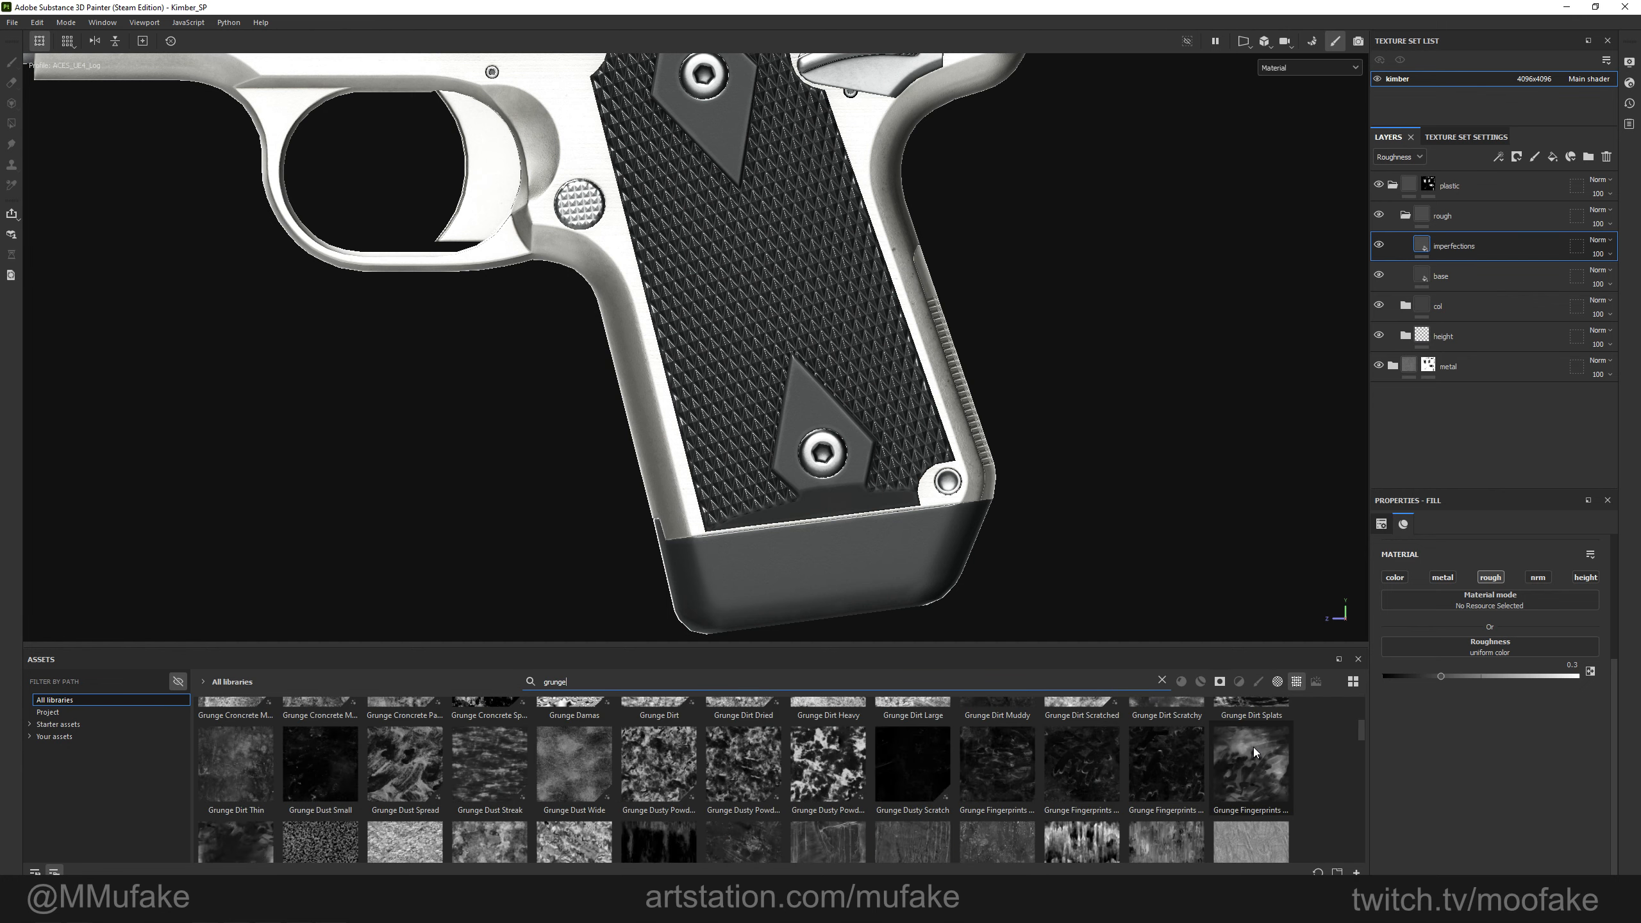
scroll(1254, 747, down, 2)
scroll(1093, 755, down, 10)
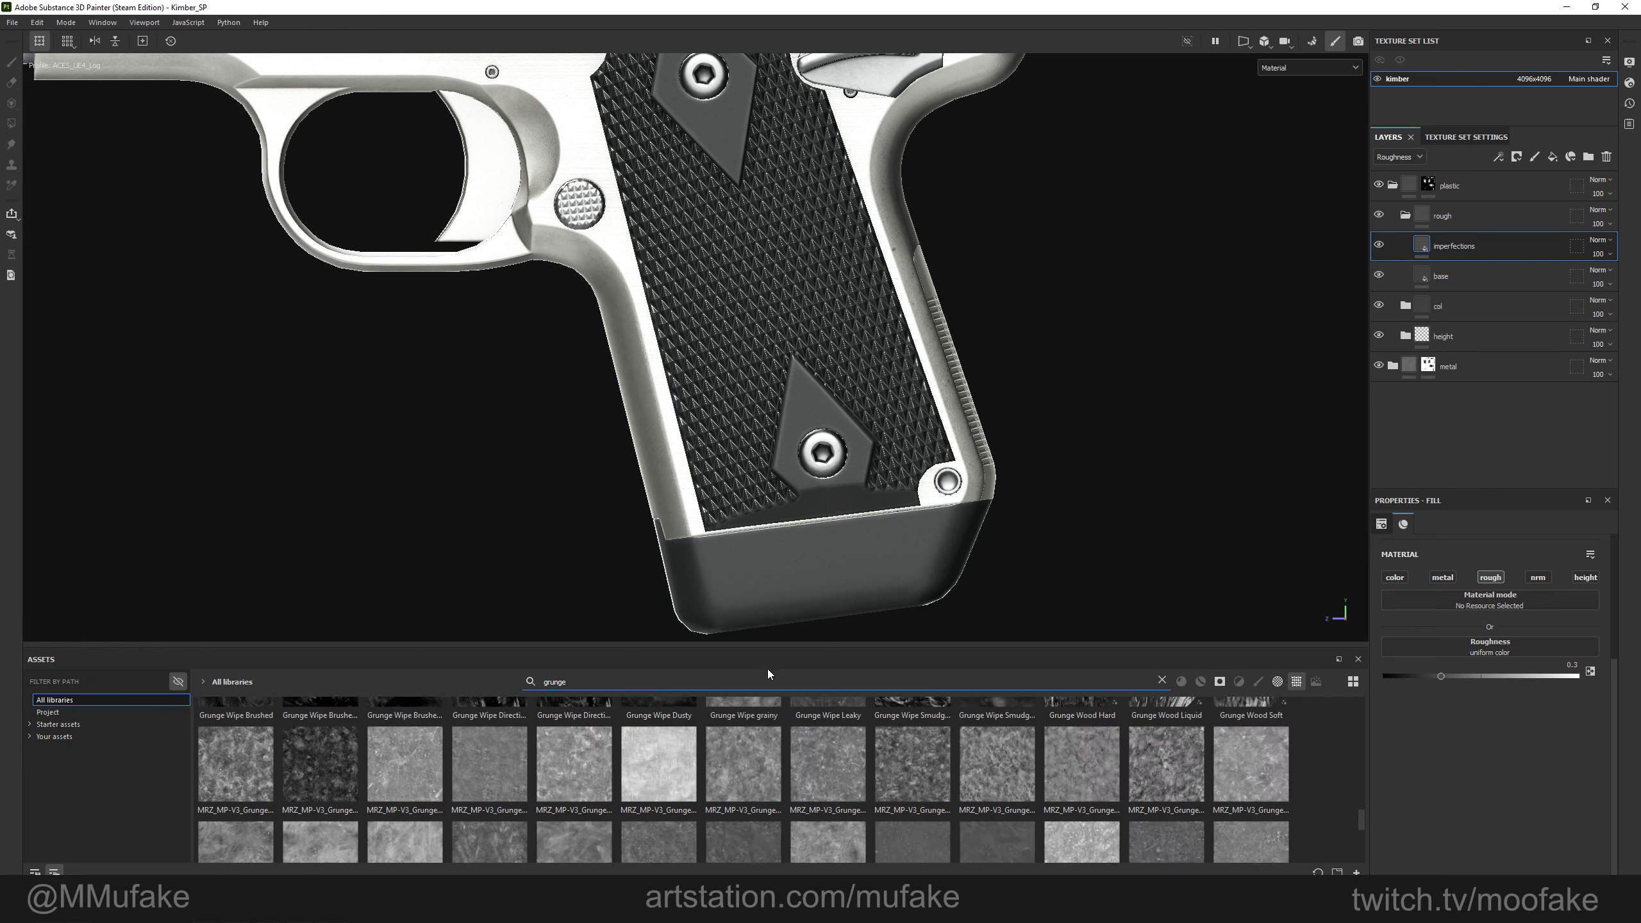
drag(1543, 652, 1544, 651)
Set the imperfections layer to Tri-planar projection and check the grunge on the grip in the material and roughness views.
alt+middle_drag(997, 384, 1083, 575)
scroll(936, 453, up, 3)
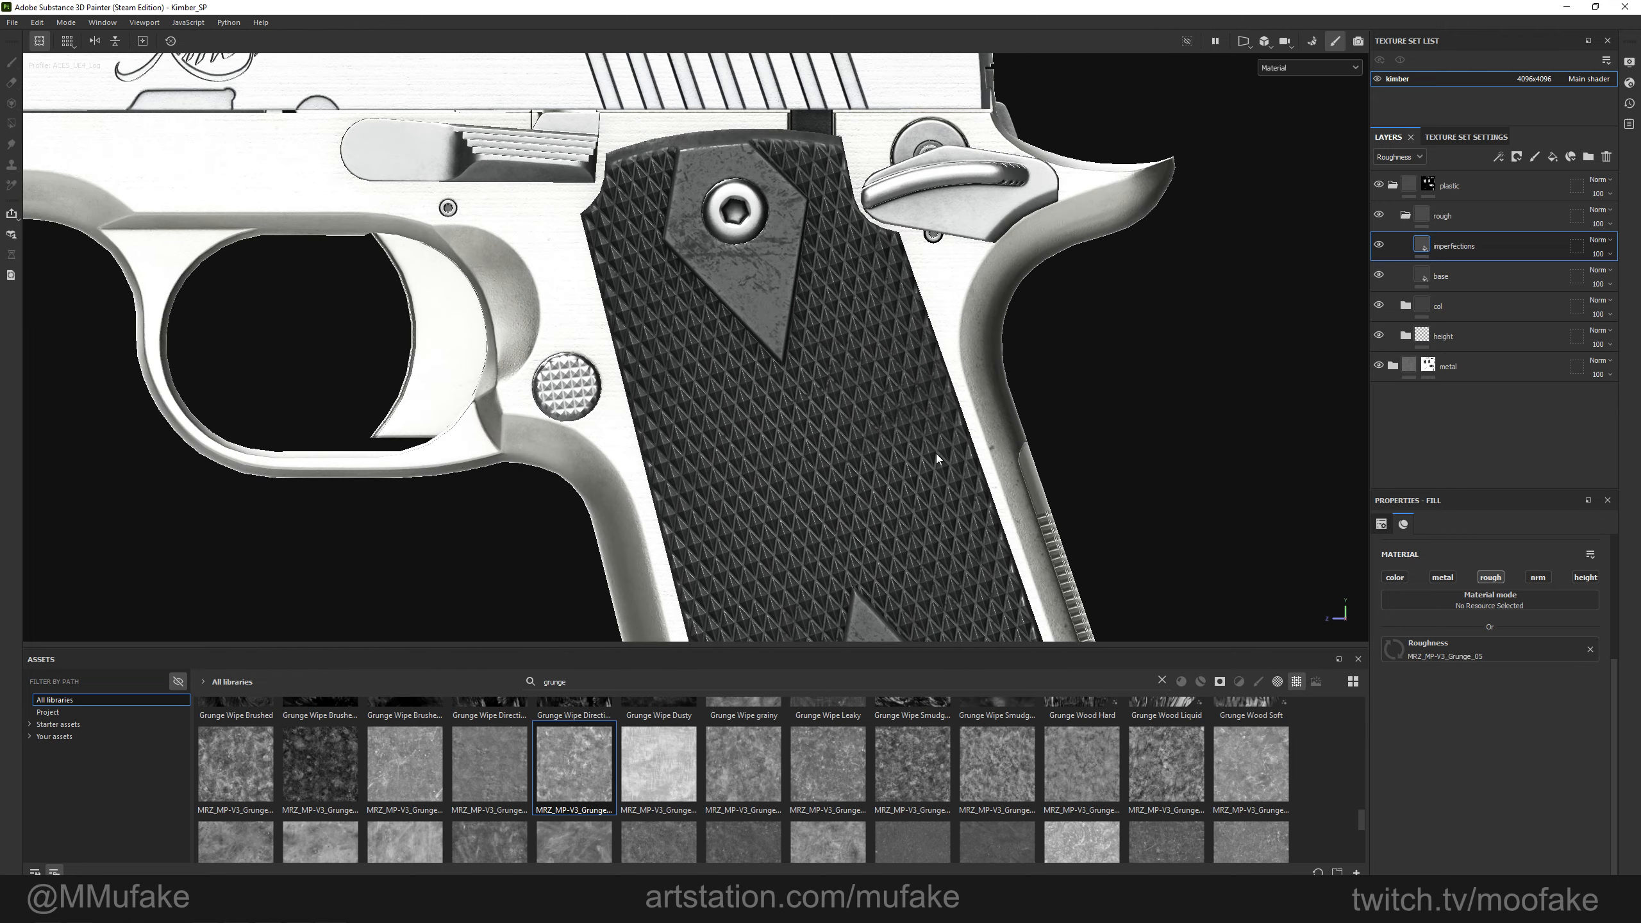
alt+drag(845, 420, 747, 360)
alt+middle_drag(843, 326, 896, 382)
alt+drag(896, 382, 851, 381)
scroll(851, 381, up, 1)
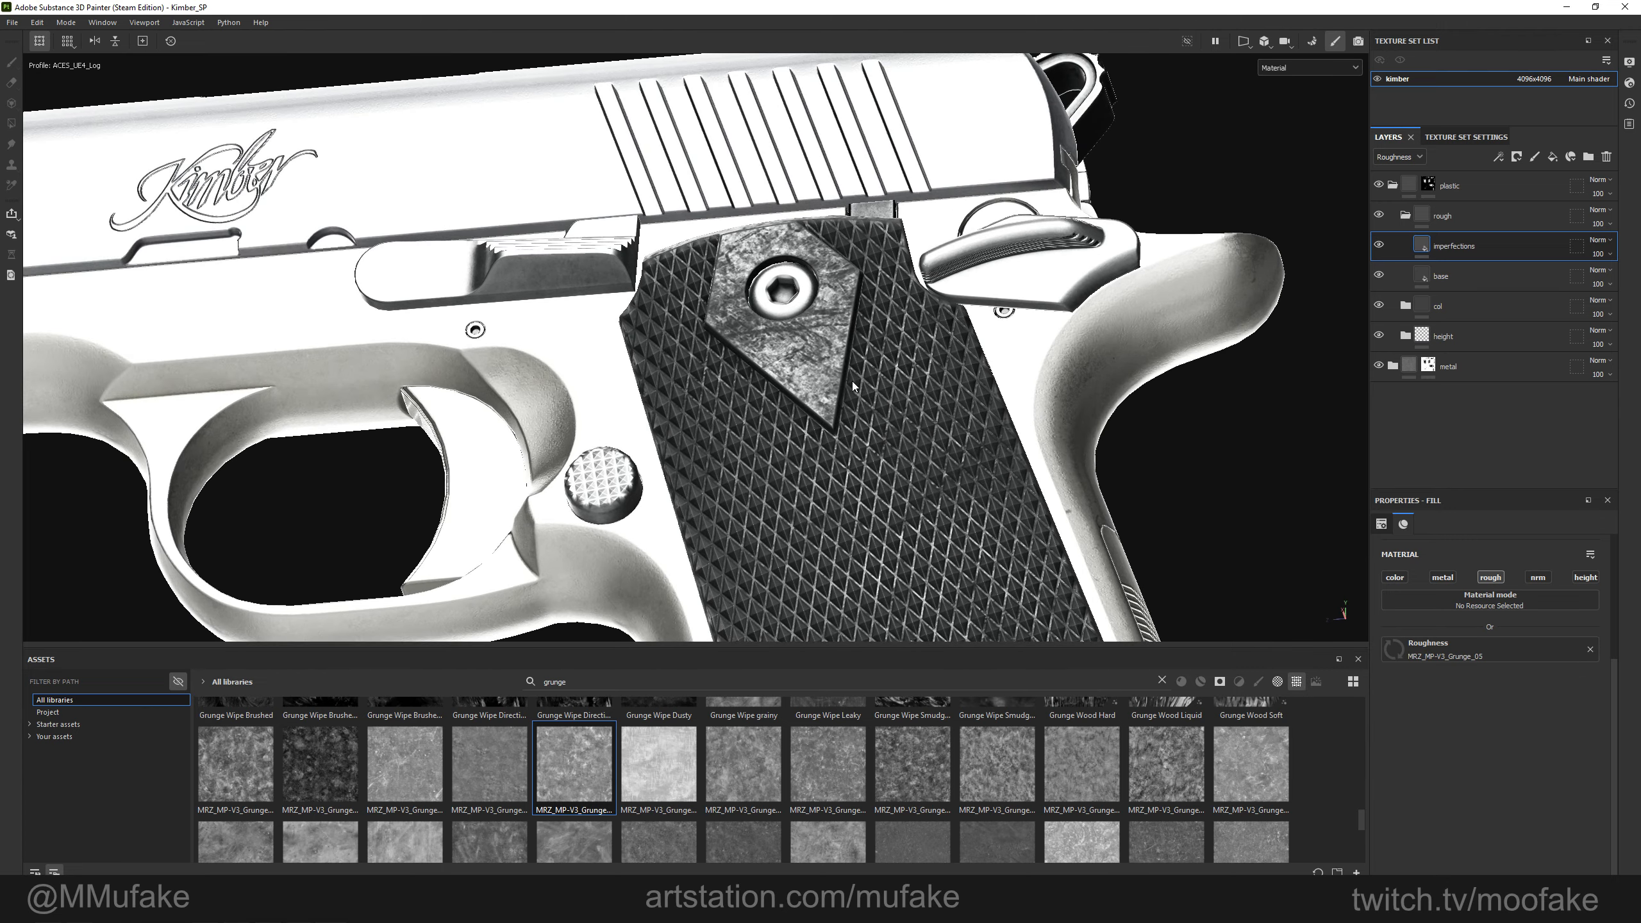
click(1423, 249)
key(c)
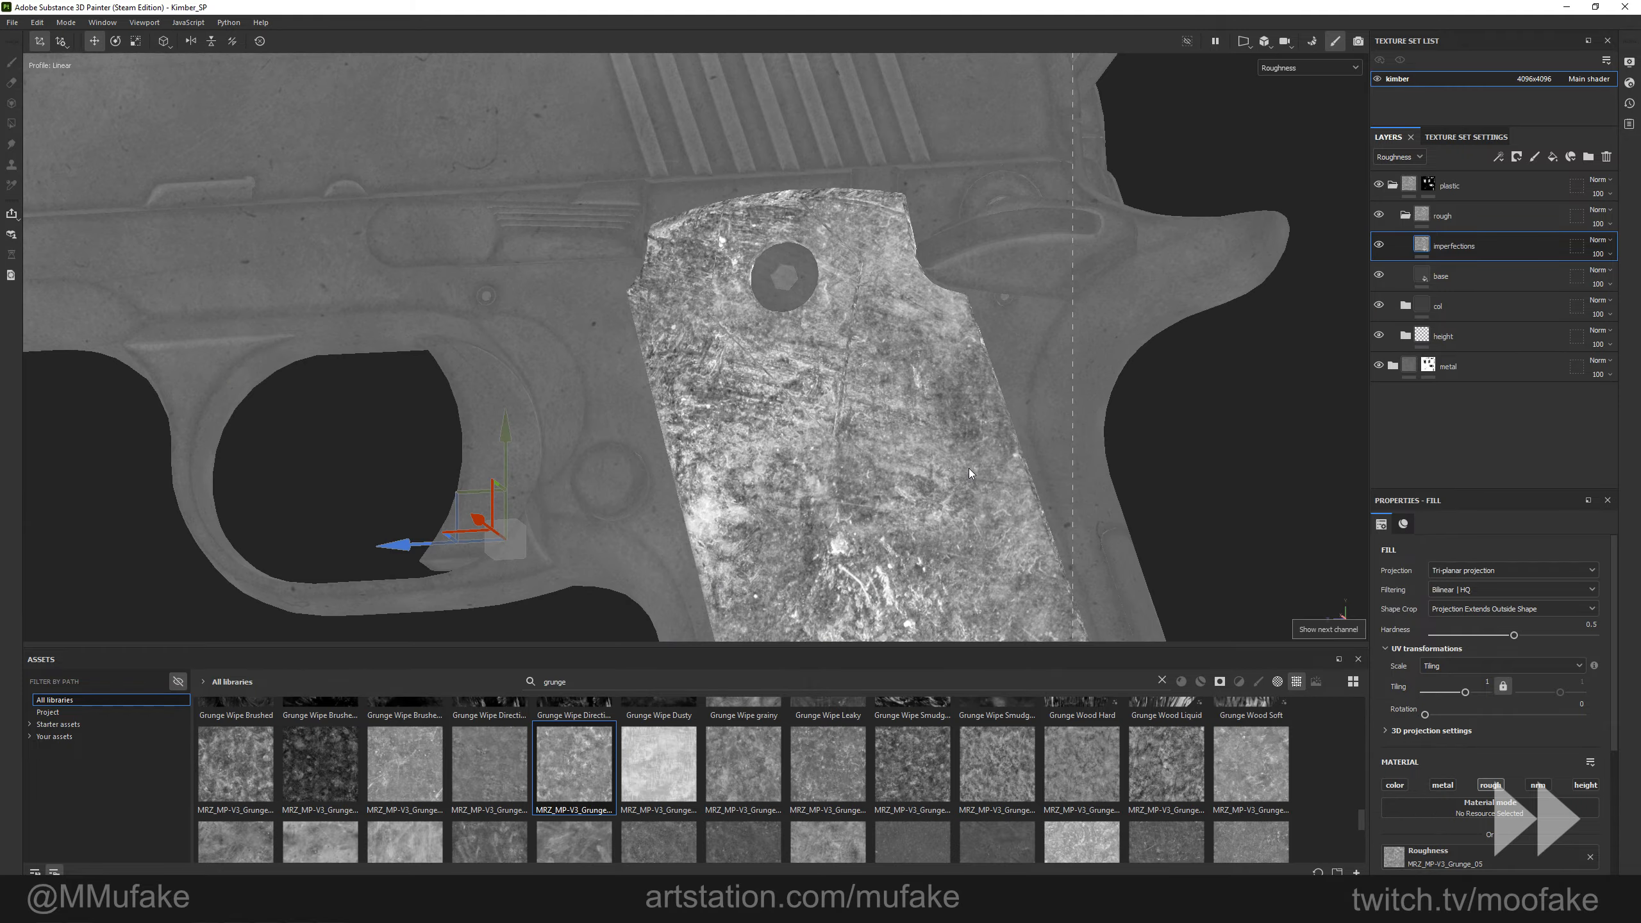
alt+middle_drag(1031, 329, 1014, 242)
scroll(1049, 357, down, 2)
Add an Invert filter to the plastic imperfections layer and inspect the grip in material view.
right_click(1438, 250)
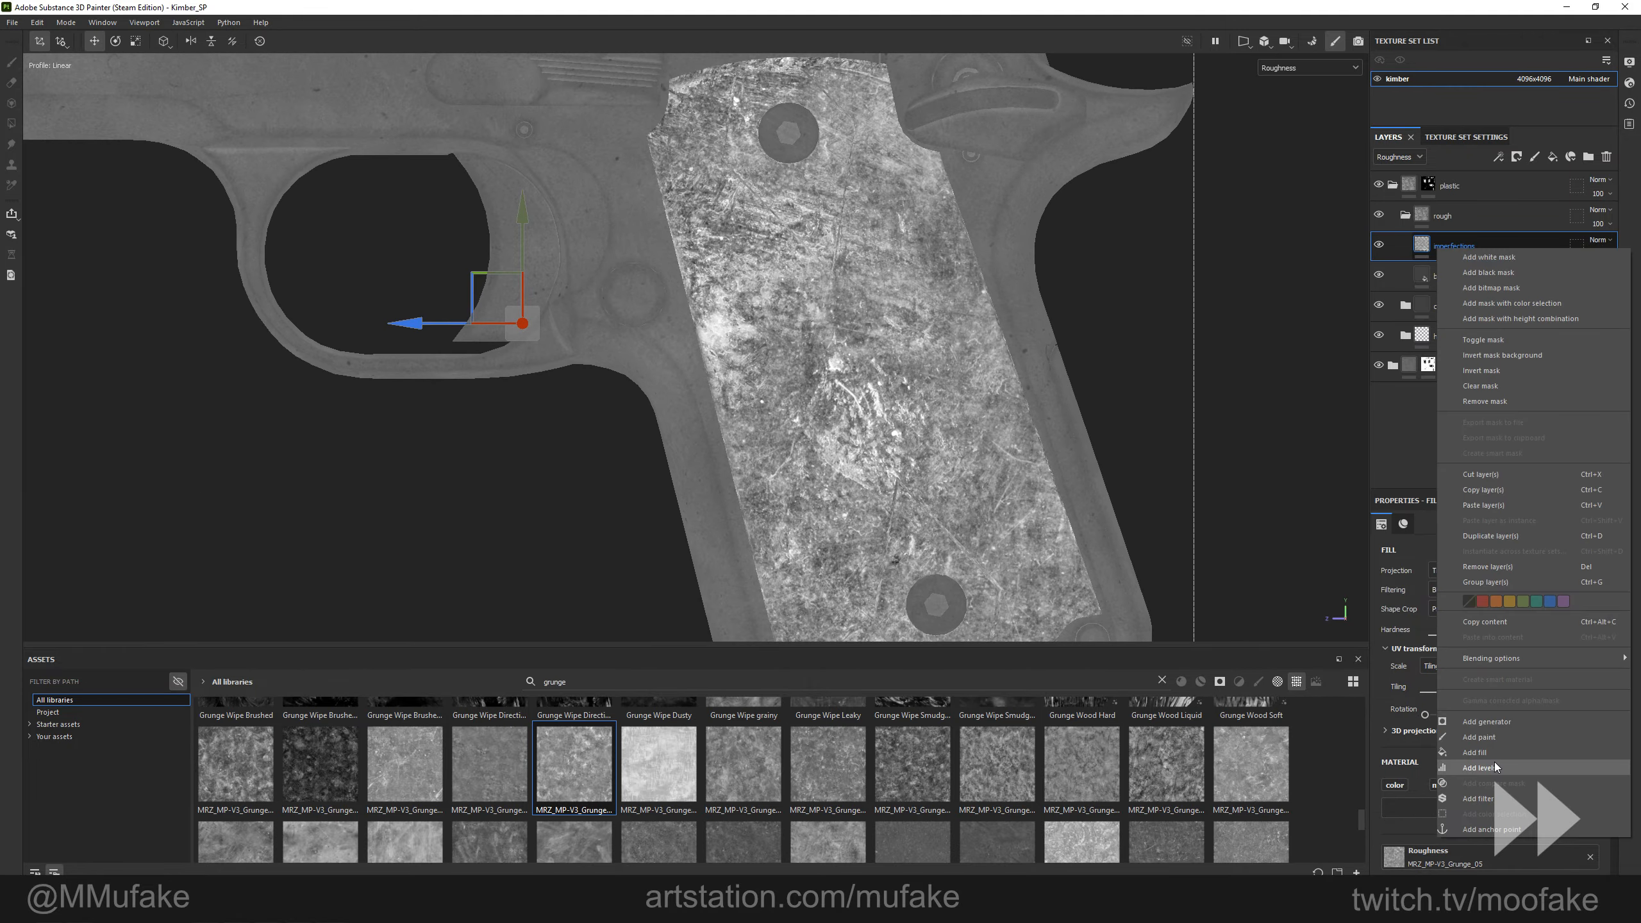
click(1493, 799)
click(1519, 572)
click(1610, 725)
key(m)
scroll(818, 325, up, 3)
scroll(817, 323, down, 3)
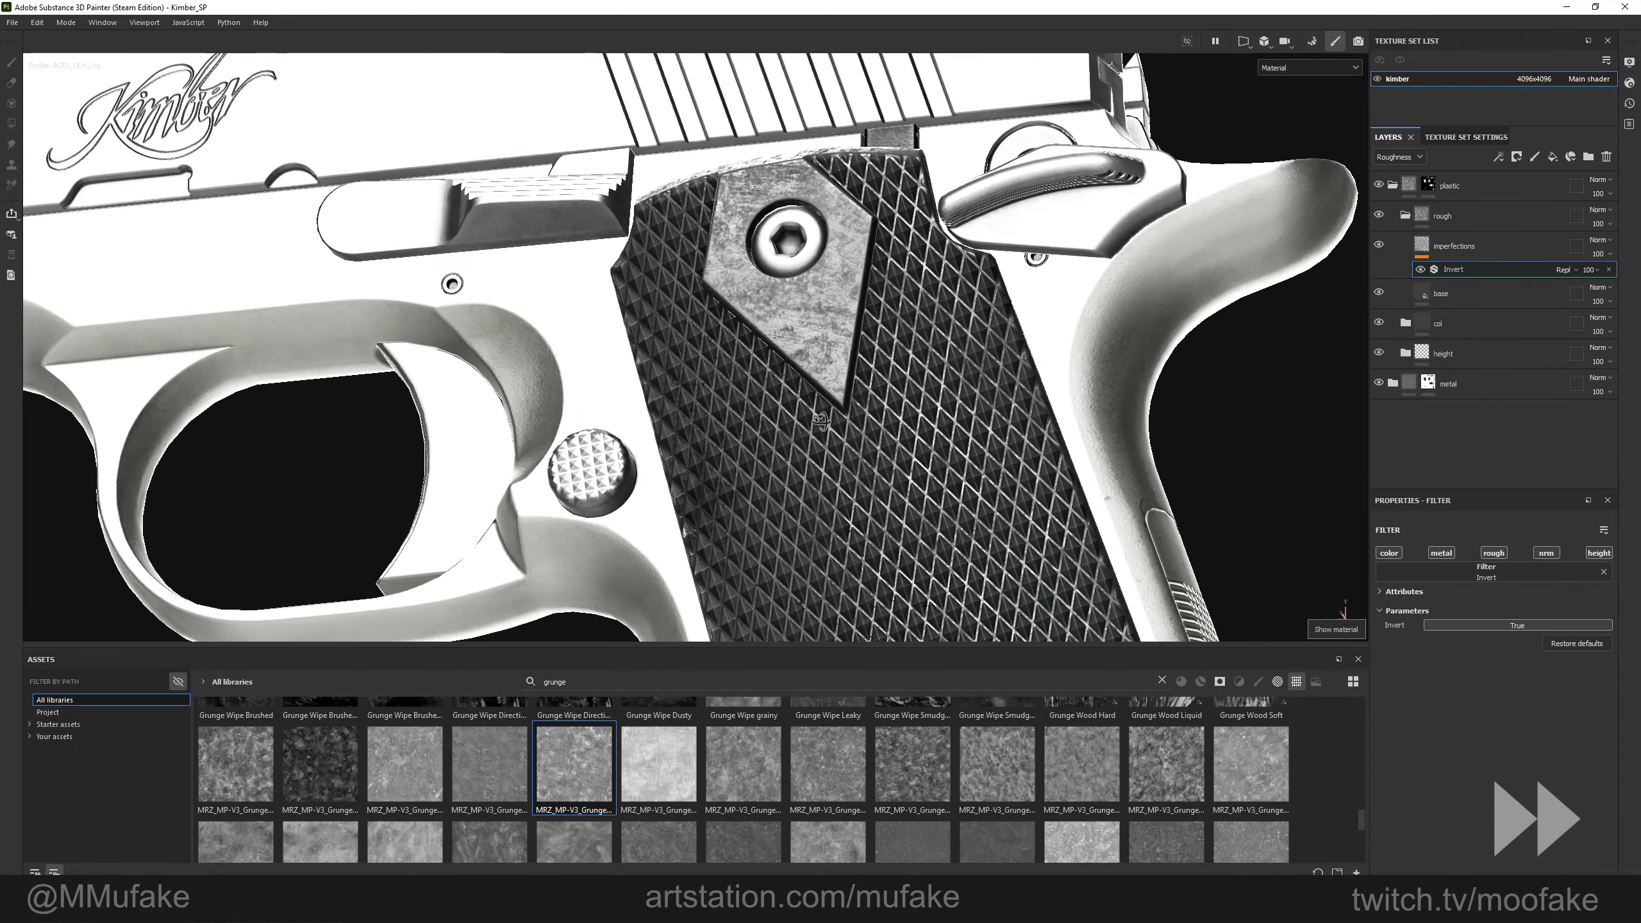
Set the plastic imperfections layer's blend mode to Overlay and turn off its Invert filter.
key(c)
click(1598, 240)
click(1576, 438)
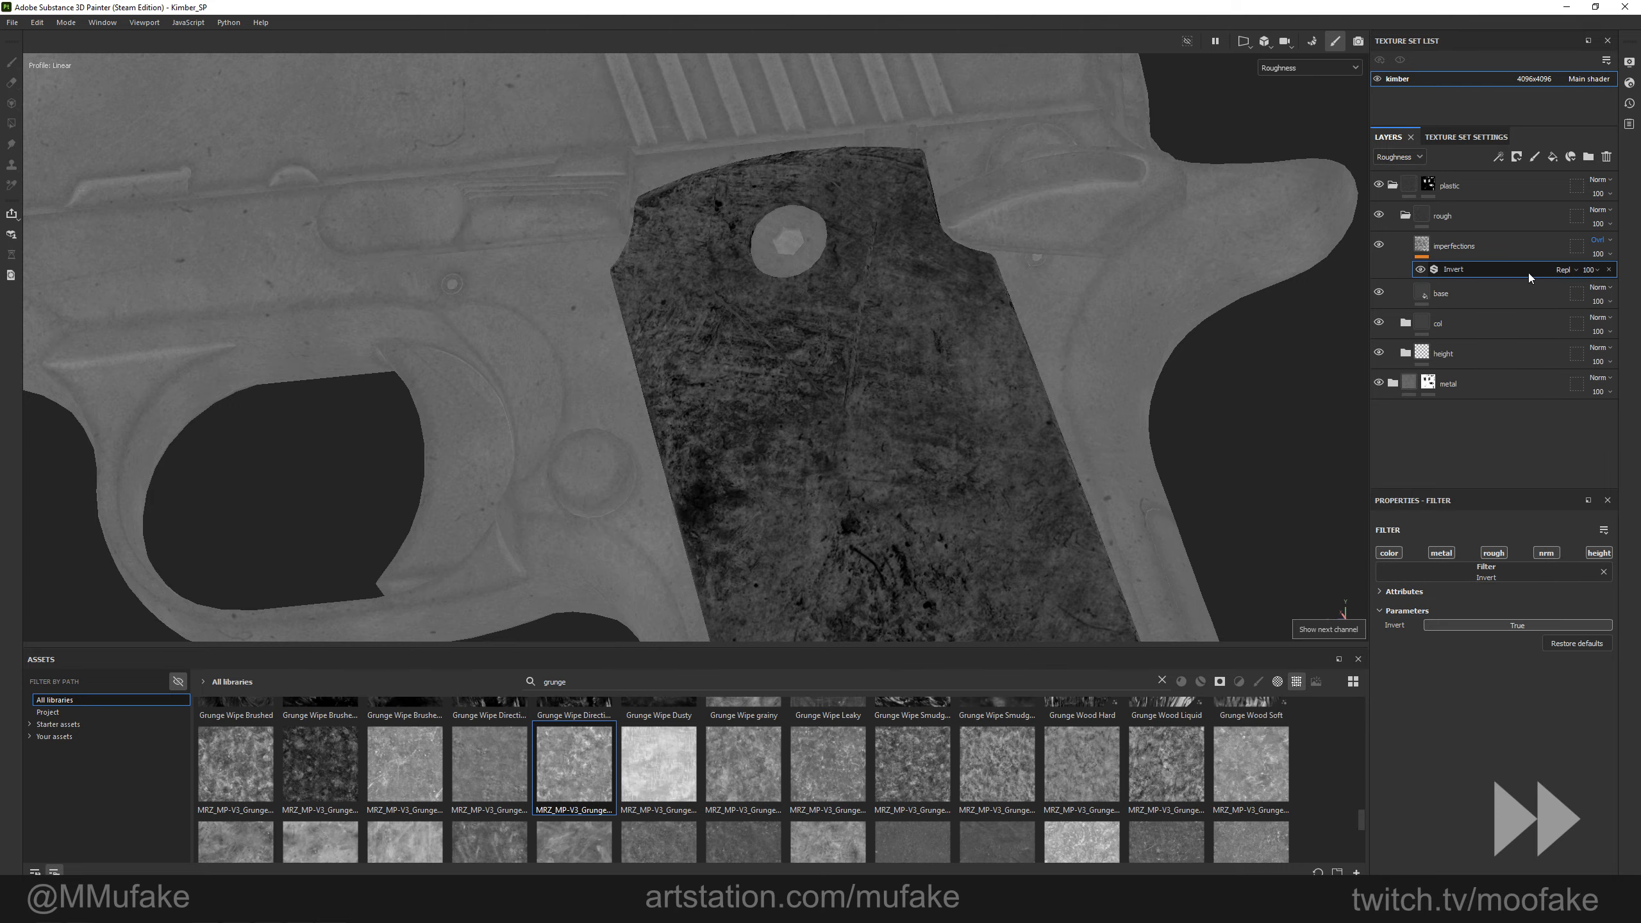
click(1419, 270)
Lower the plastic imperfections layer's opacity to 25 and check the grip in material view.
click(1475, 244)
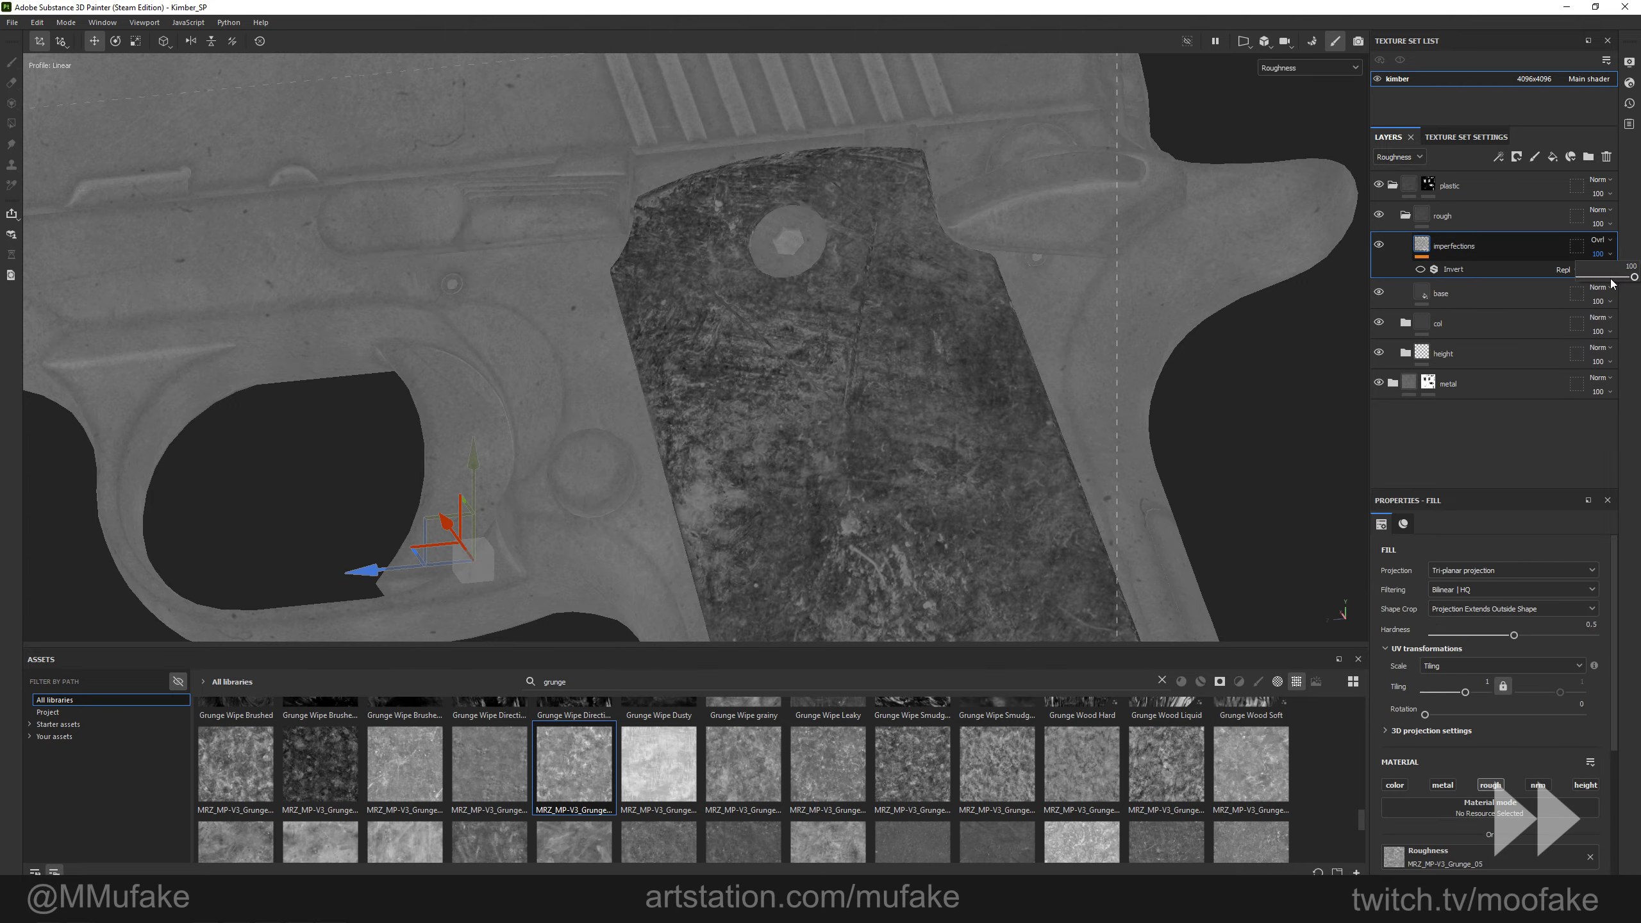
click(1587, 277)
key(m)
scroll(840, 356, down, 2)
alt+drag(839, 356, 885, 358)
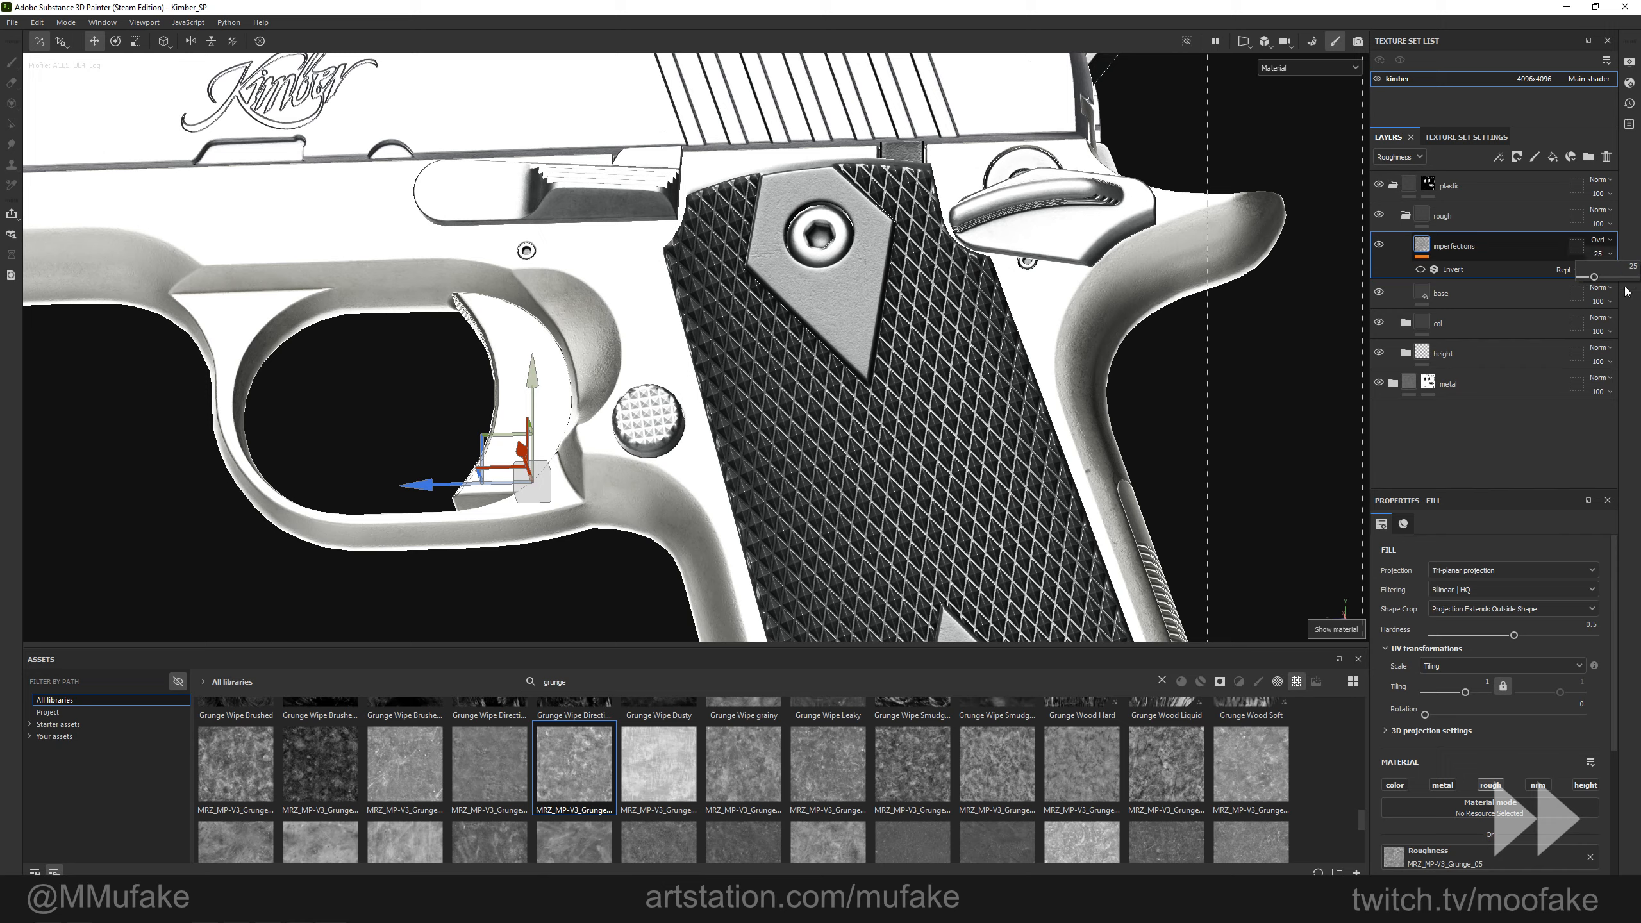
Replace the plastic imperfections layer's roughness texture with MRZ_MP-V3_Grunge_10, leave its opacity at 25, and check the grip in material view.
key(Return)
key(c)
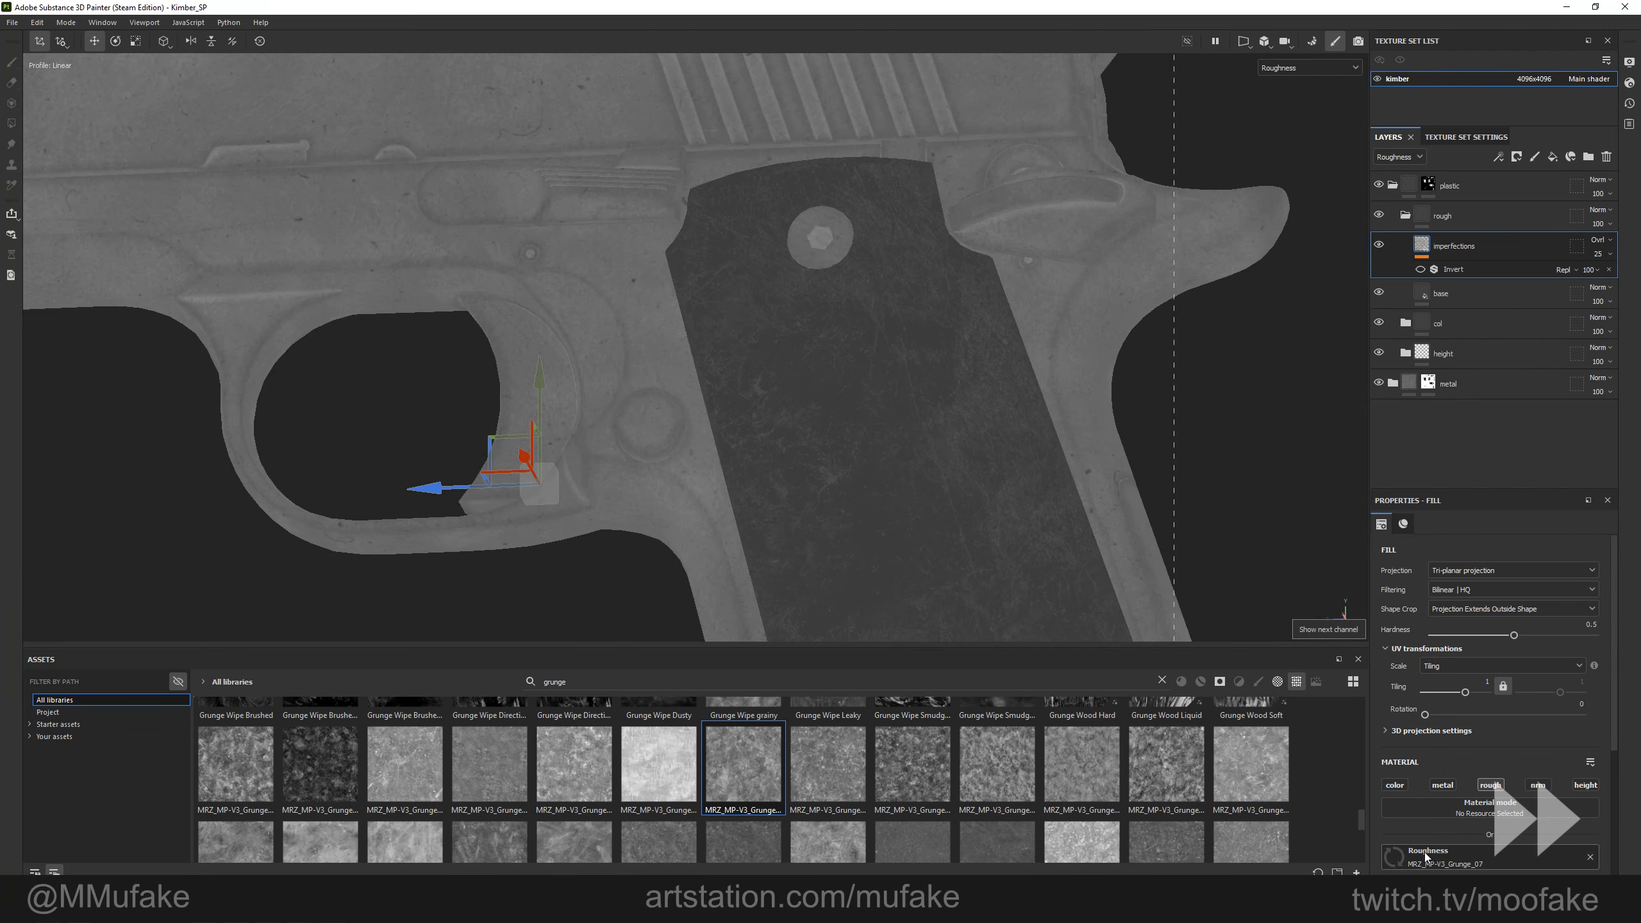
drag(827, 762, 1456, 832)
drag(1243, 809, 1454, 857)
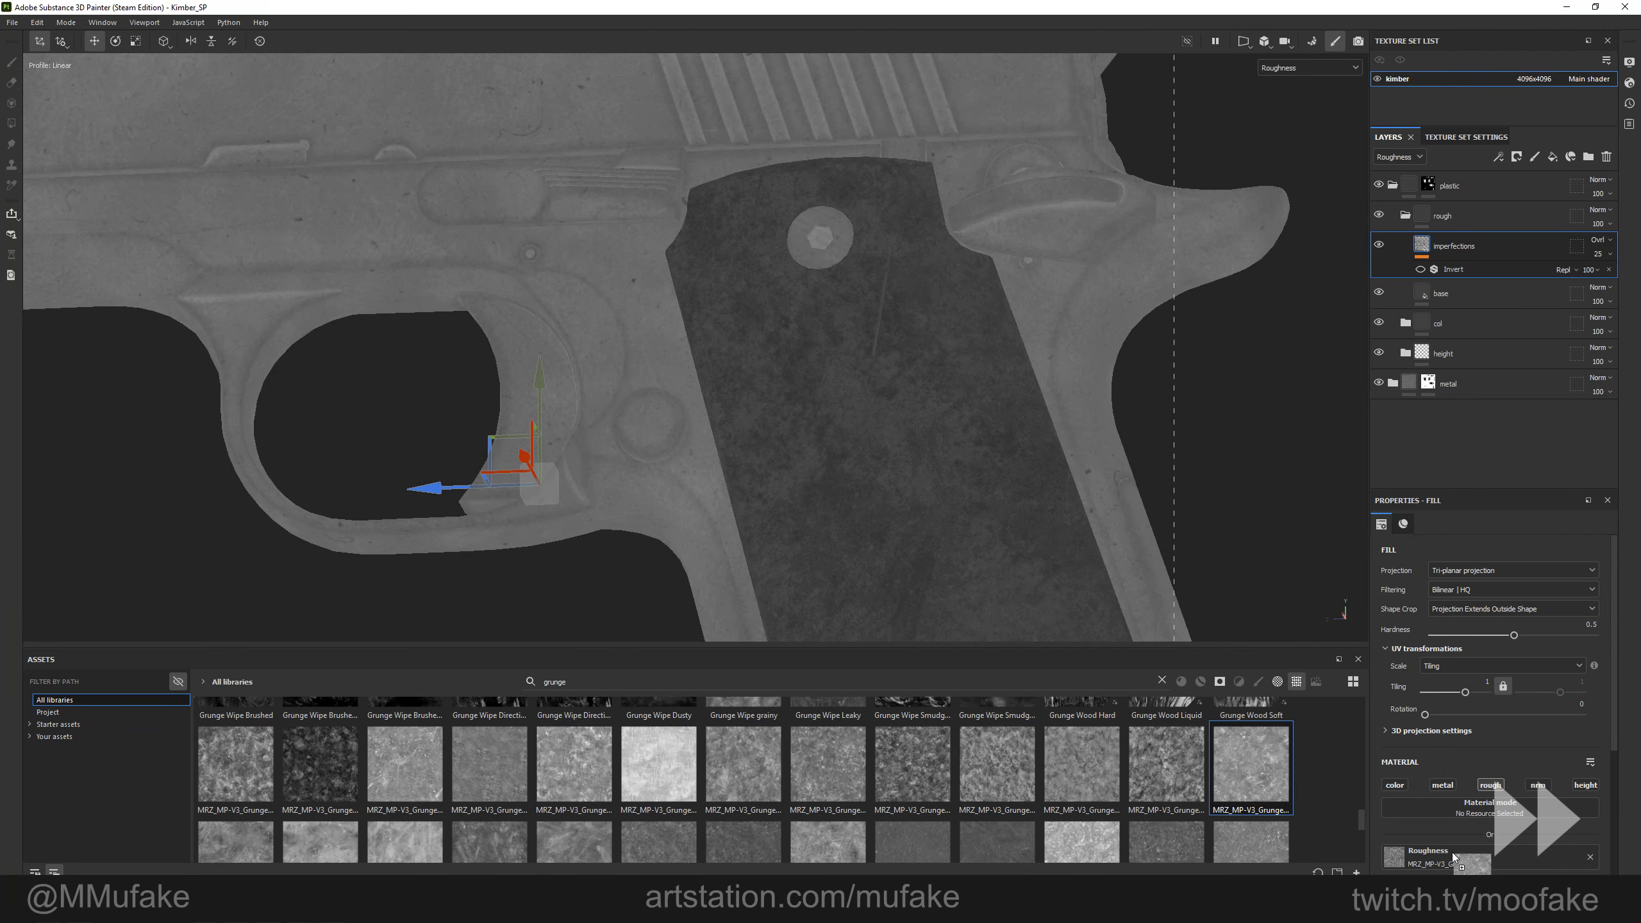
key(m)
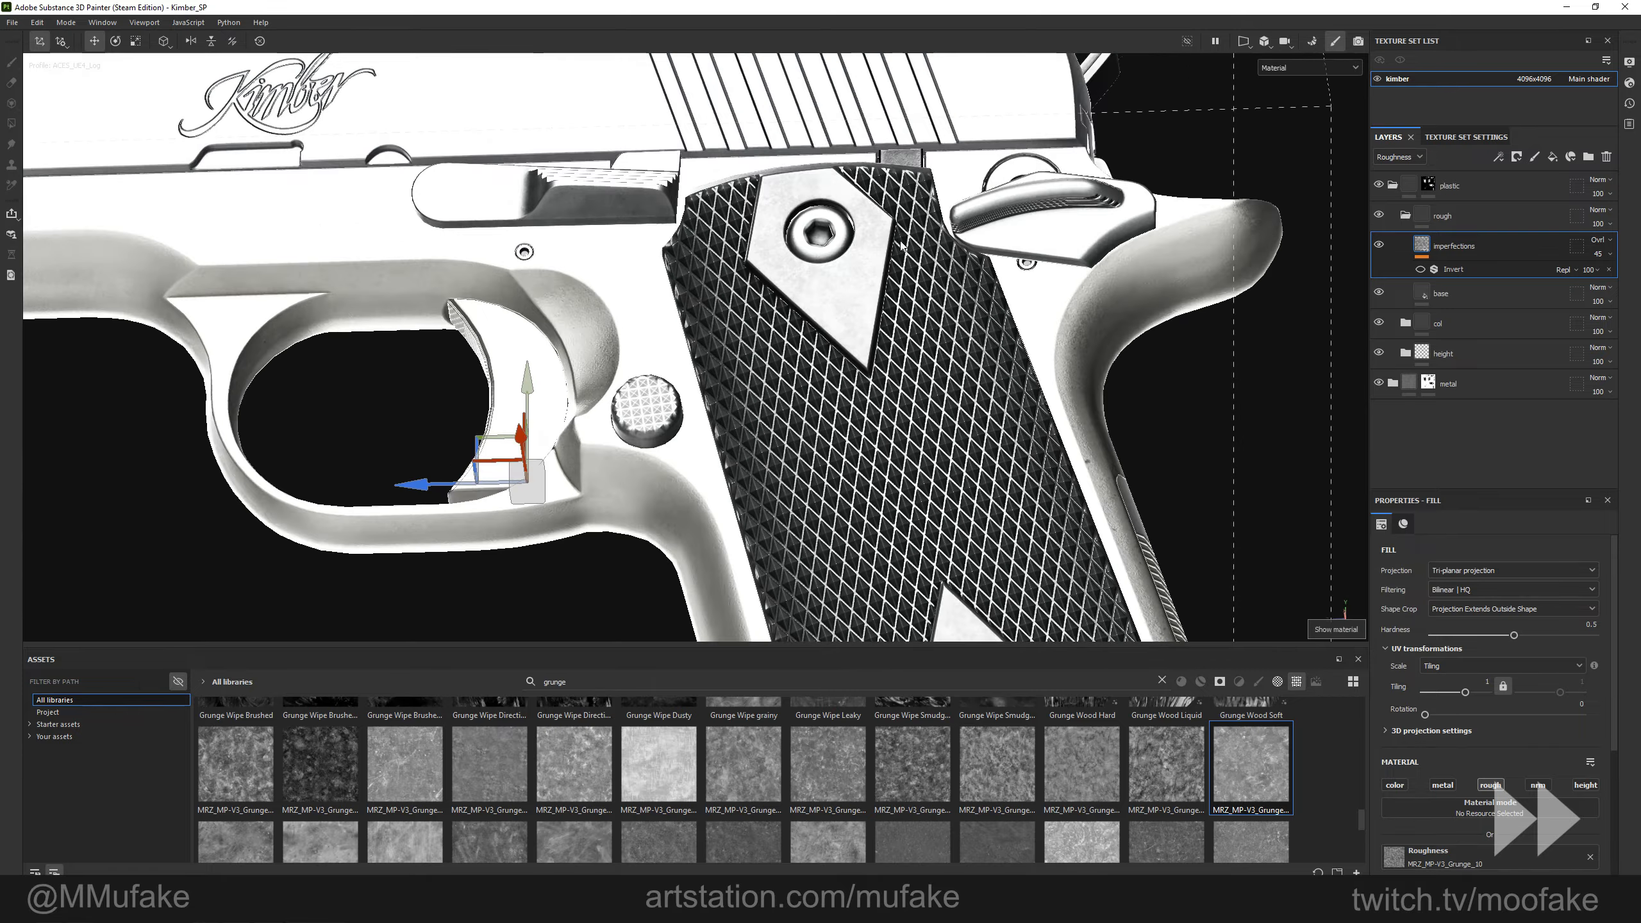
key(Return)
alt+drag(1103, 248, 1028, 246)
Add a fill layer above the plastic imperfections layer and name it finger prints.
click(1552, 157)
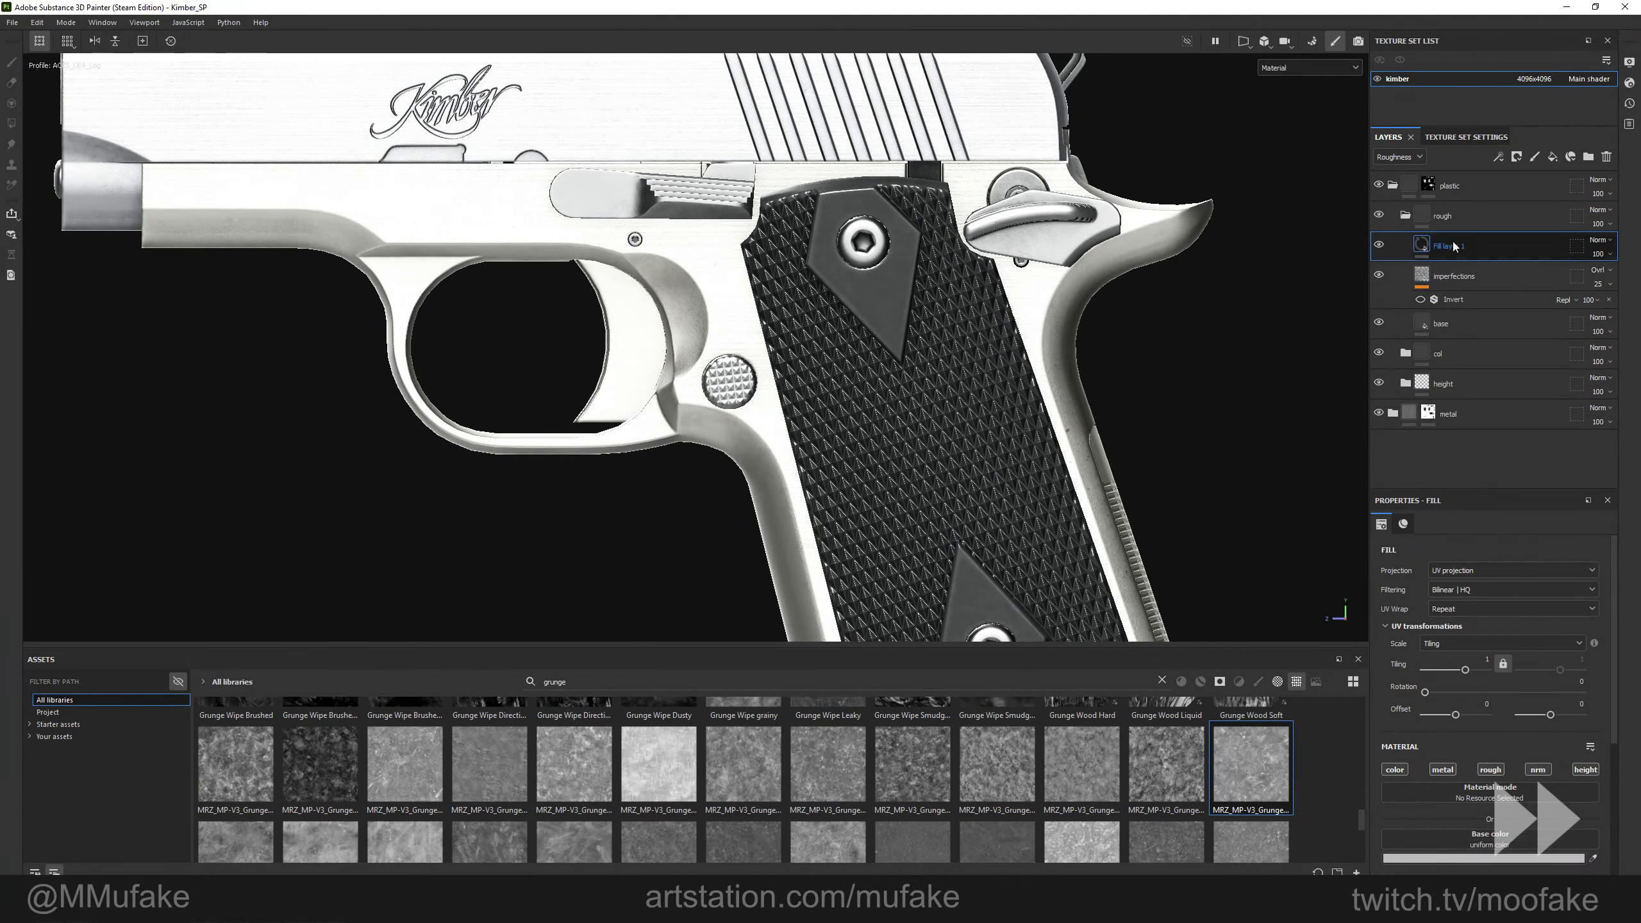
double_click(1453, 245)
text(finger prints)
right_click(1455, 252)
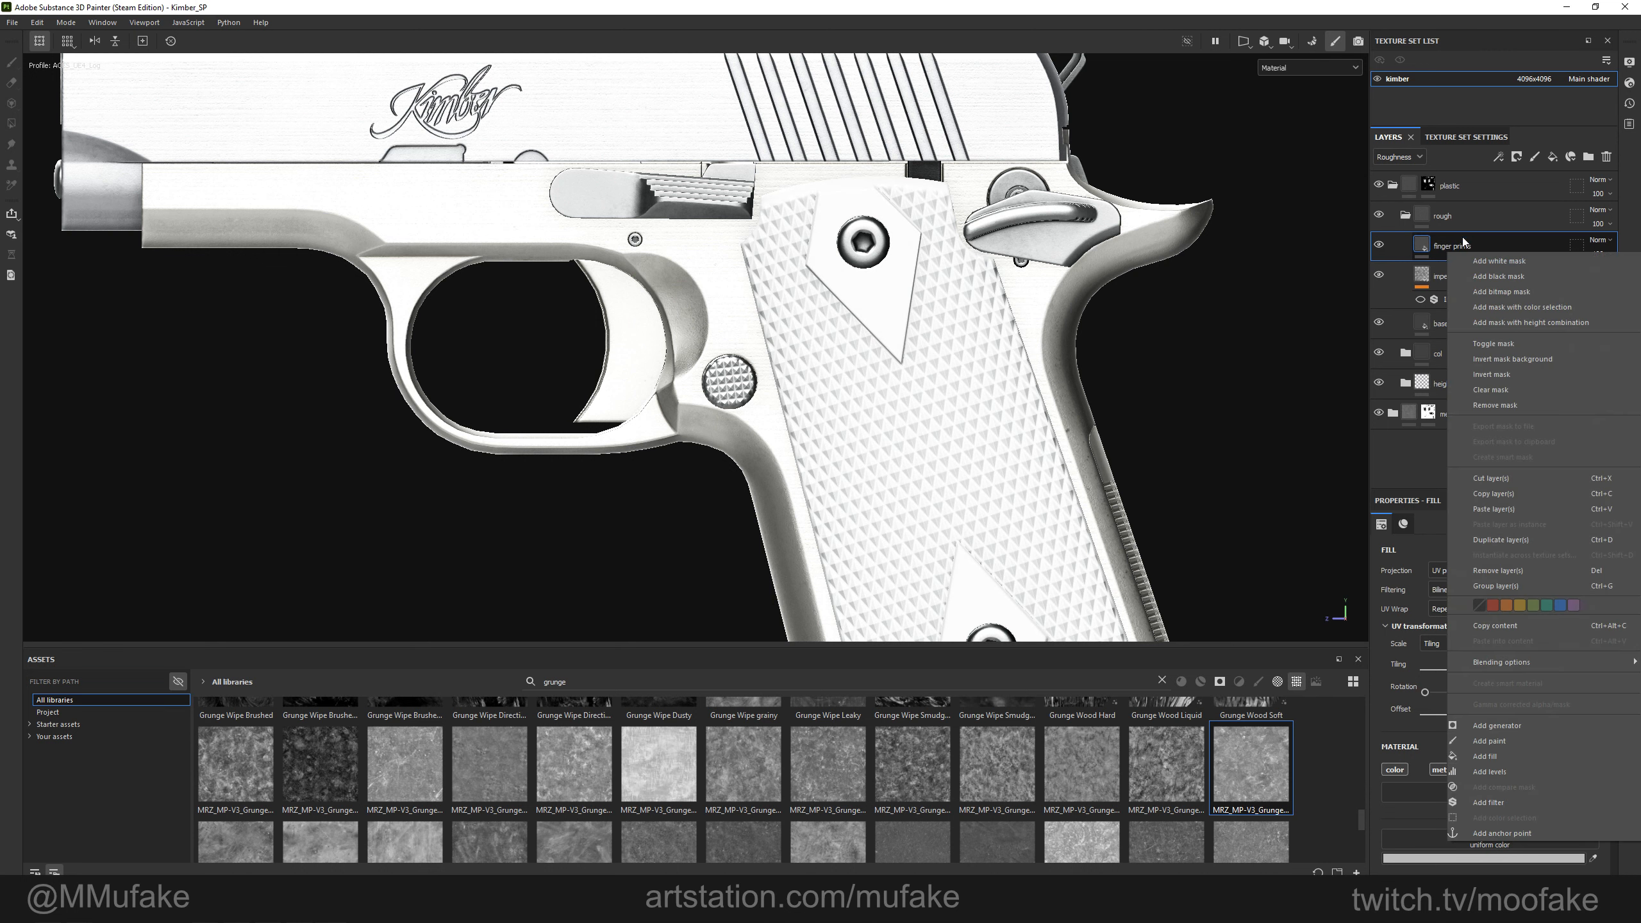
click(1456, 247)
Apply the MRZ_MP-V3_Finger Print_03 texture to the layer's roughness, keep only the roughness channel active, and use Tri-planar projection.
text(finger)
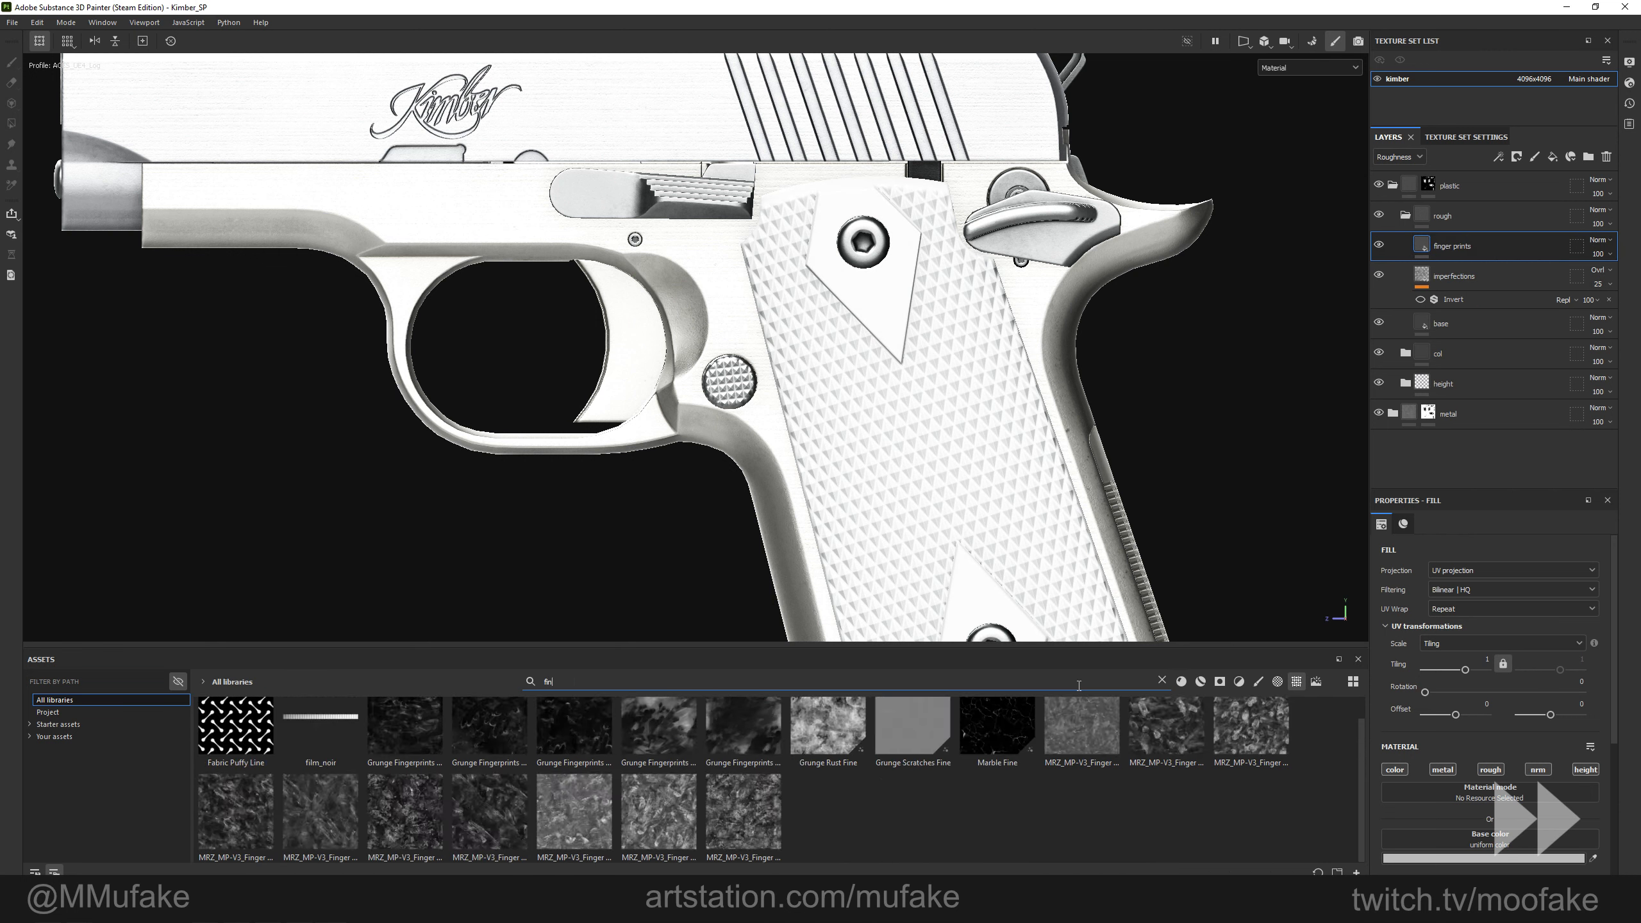
drag(828, 744, 1464, 829)
alt+click(1490, 769)
click(1480, 570)
click(1473, 613)
Inspect the fingerprint texture on the opposite grip panel in roughness and material views.
key(c)
key(c)
key(c)
alt+middle_drag(984, 491, 934, 478)
scroll(895, 375, down, 4)
alt+shift+drag(934, 478, 425, 433)
scroll(875, 429, up, 4)
alt+middle_drag(874, 429, 798, 396)
key(m)
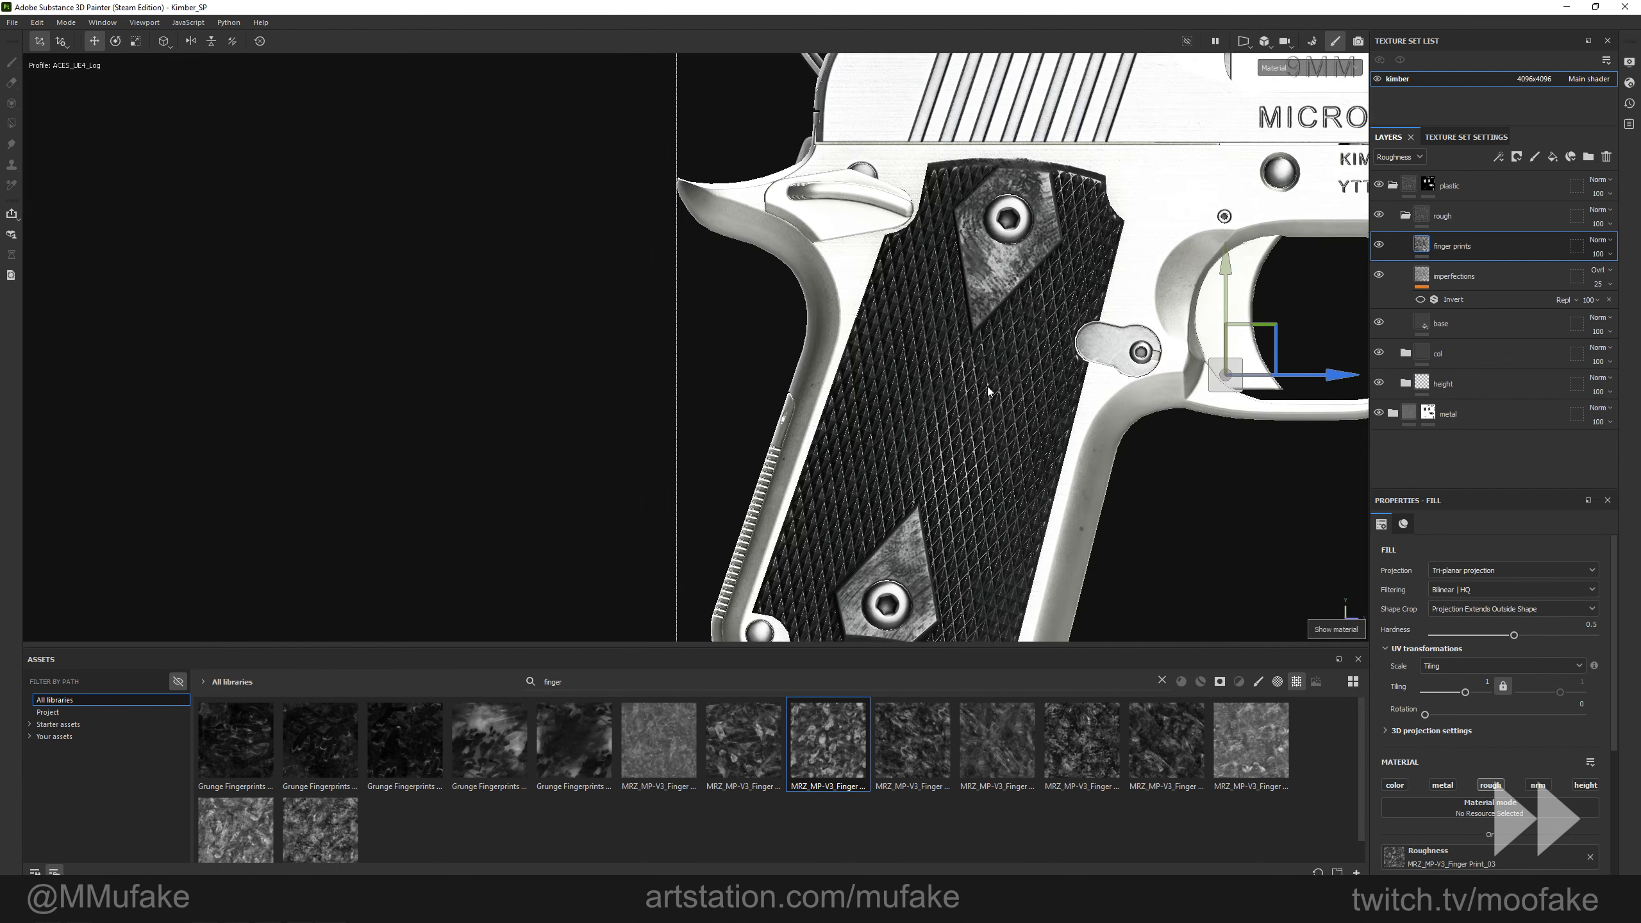
scroll(828, 456, up, 5)
key(c)
Try the Overlay blend mode at opacity 26 on the plastic finger prints layer and check the grip in material view.
click(1600, 240)
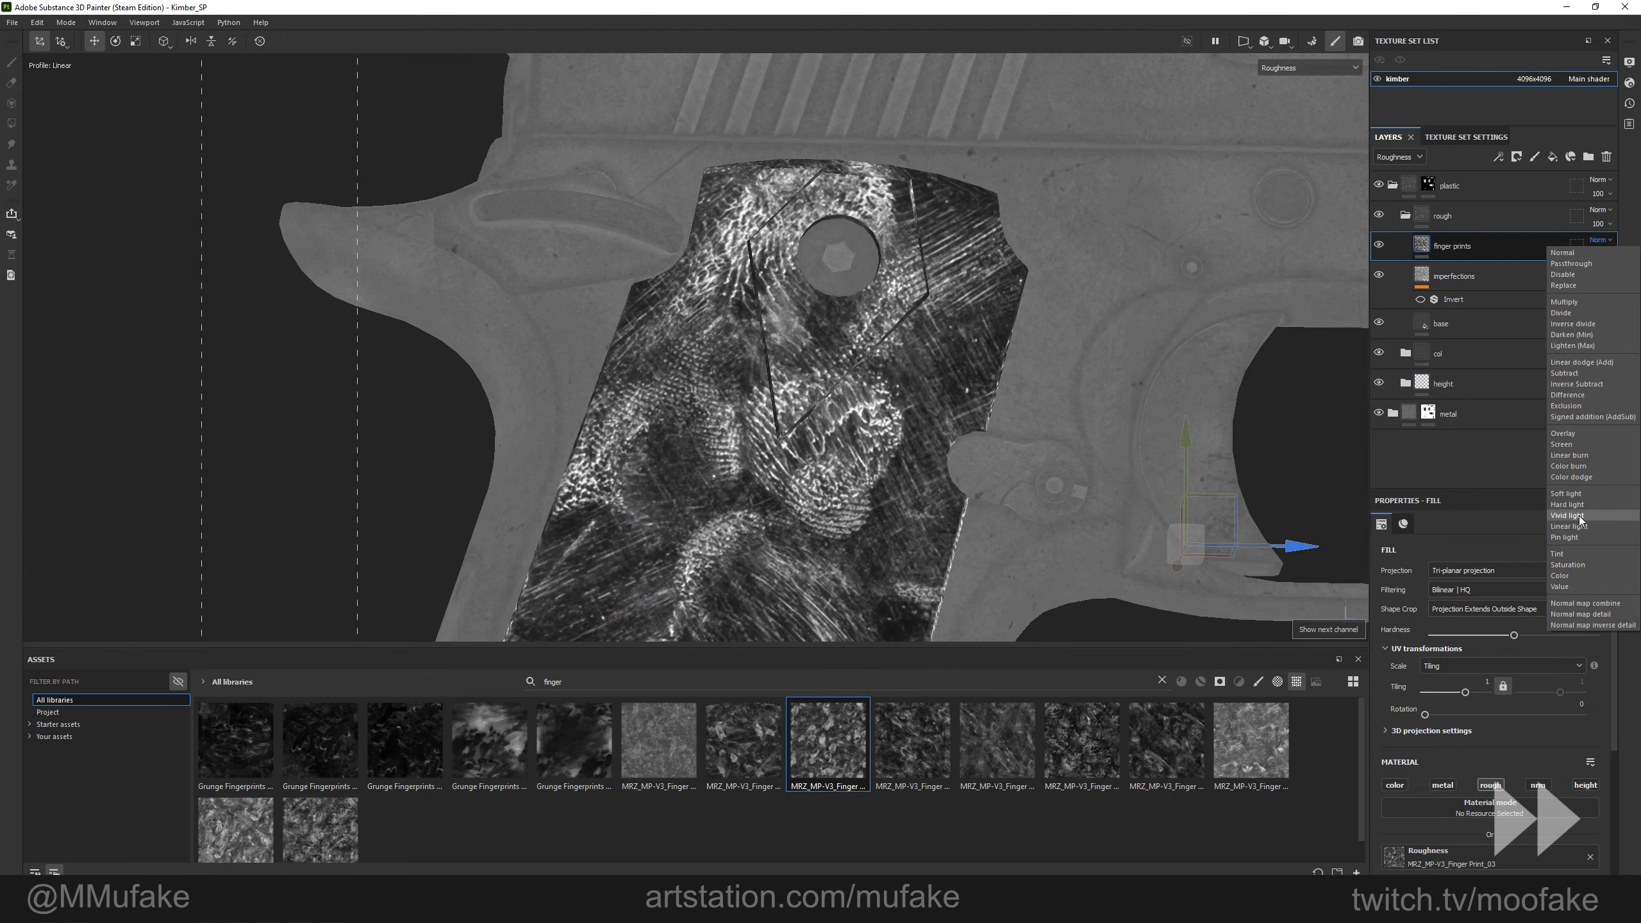
click(1583, 436)
click(1600, 254)
drag(1630, 279, 1575, 283)
key(m)
scroll(892, 424, down, 4)
alt+drag(920, 446, 897, 414)
scroll(886, 416, up, 5)
key(c)
key(m)
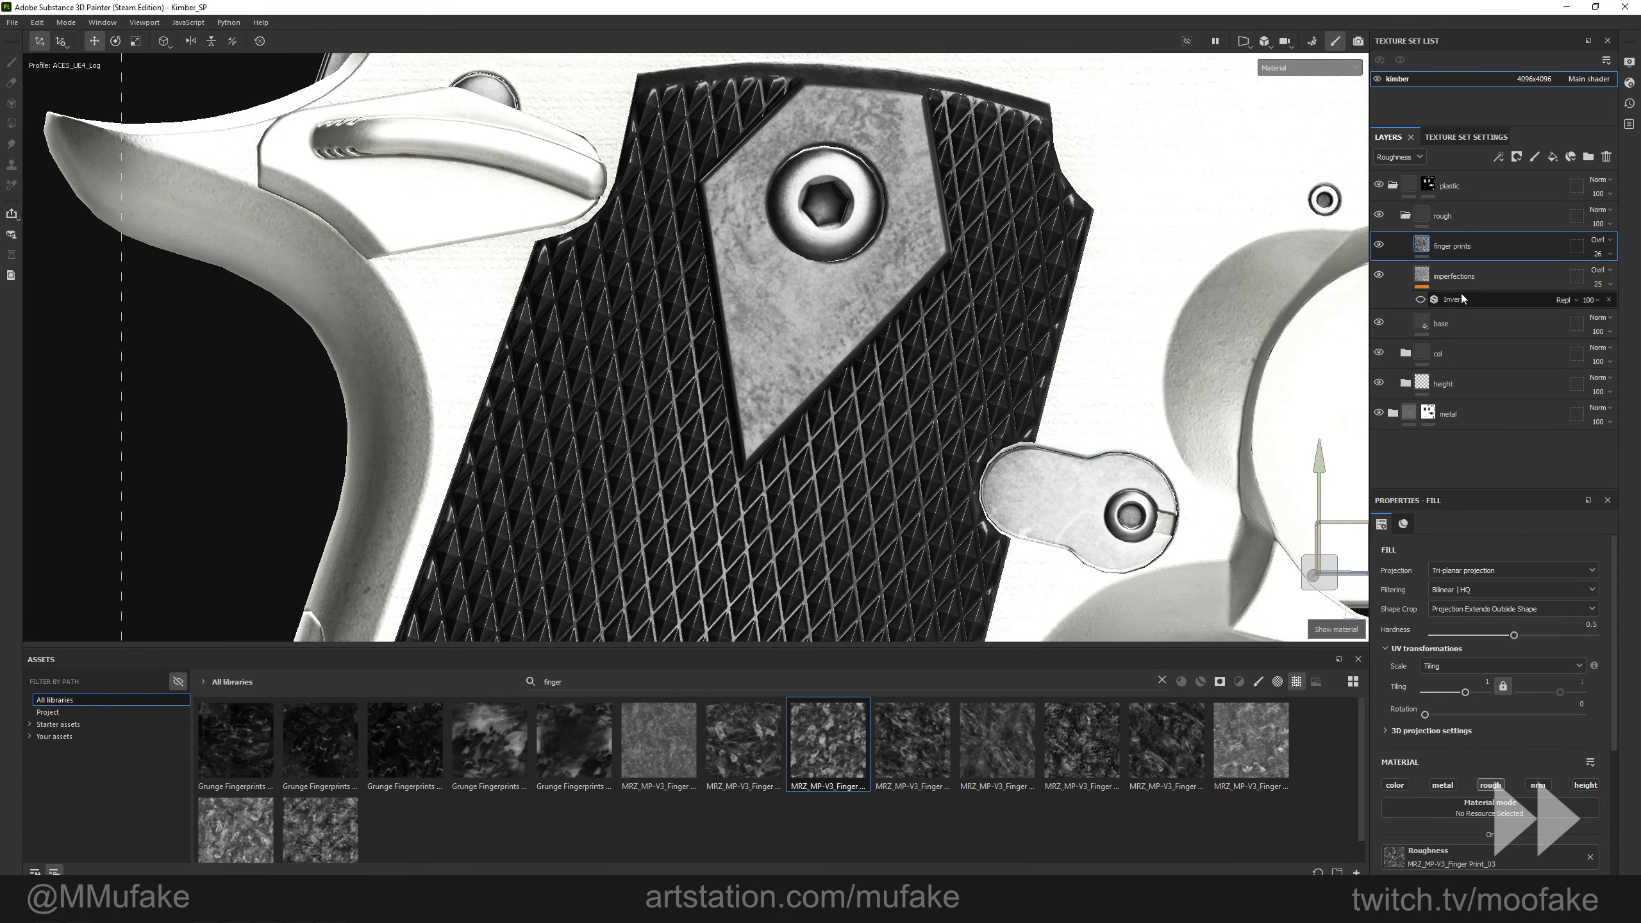
Raise the finger prints layer's opacity to 100 and try the Darken (Min) blend mode in roughness view.
key(c)
click(1599, 239)
click(1602, 252)
click(1599, 254)
drag(1576, 279, 1631, 279)
click(1600, 240)
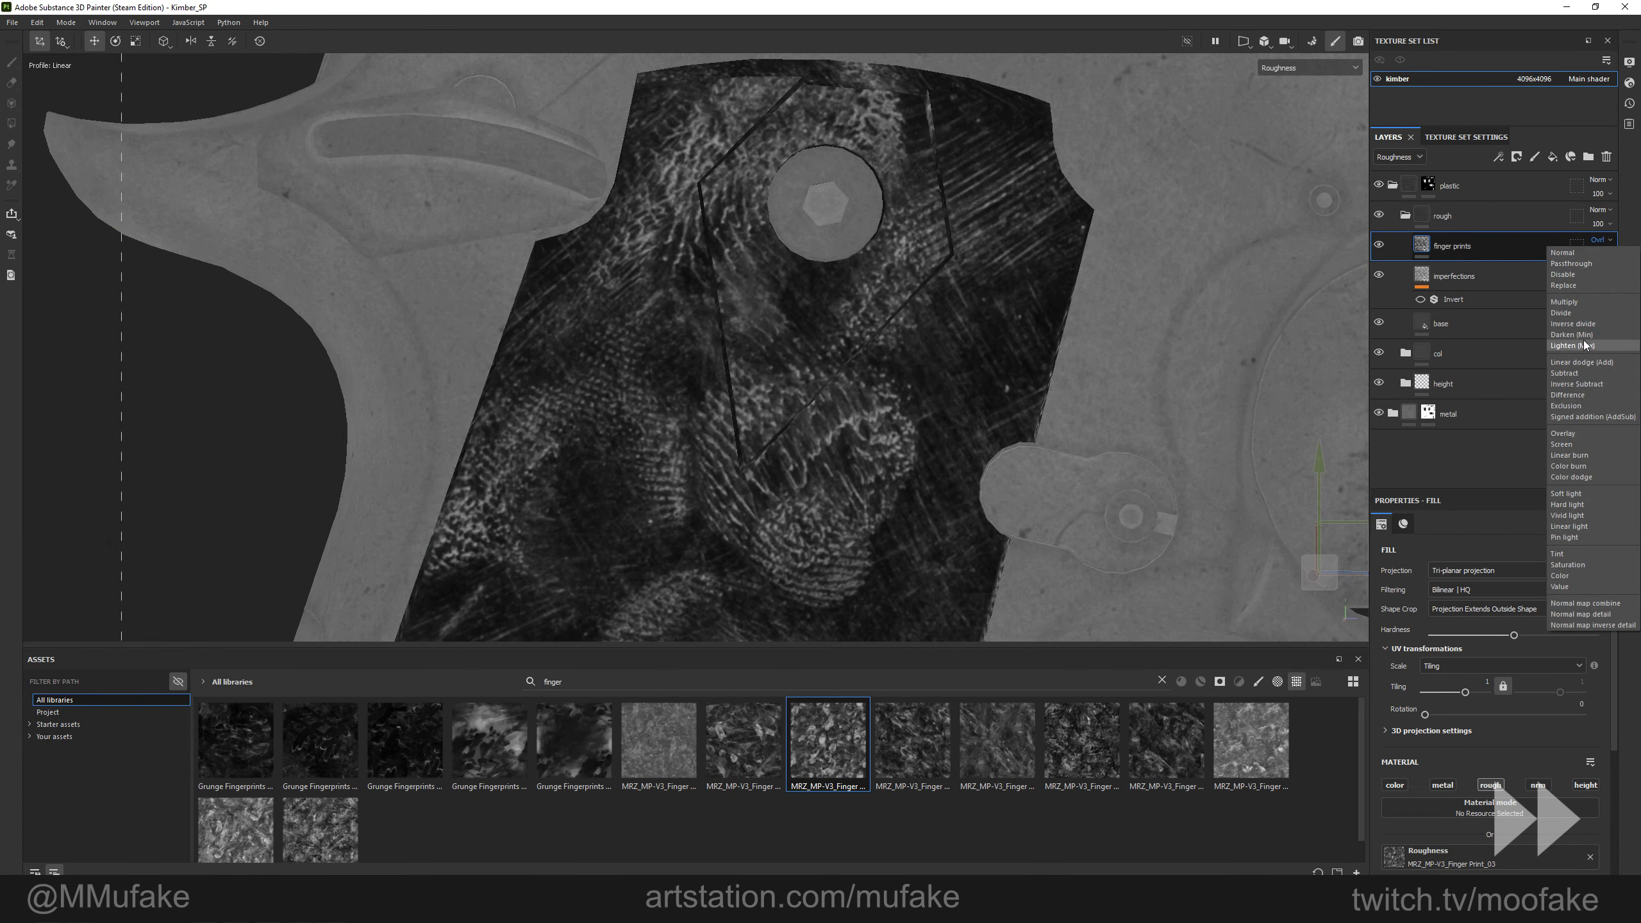
click(1580, 335)
click(1599, 254)
Set the finger prints layer's blend mode to Lighten (Max) with opacity 29 and show the material view.
click(1601, 243)
click(1601, 241)
click(1583, 345)
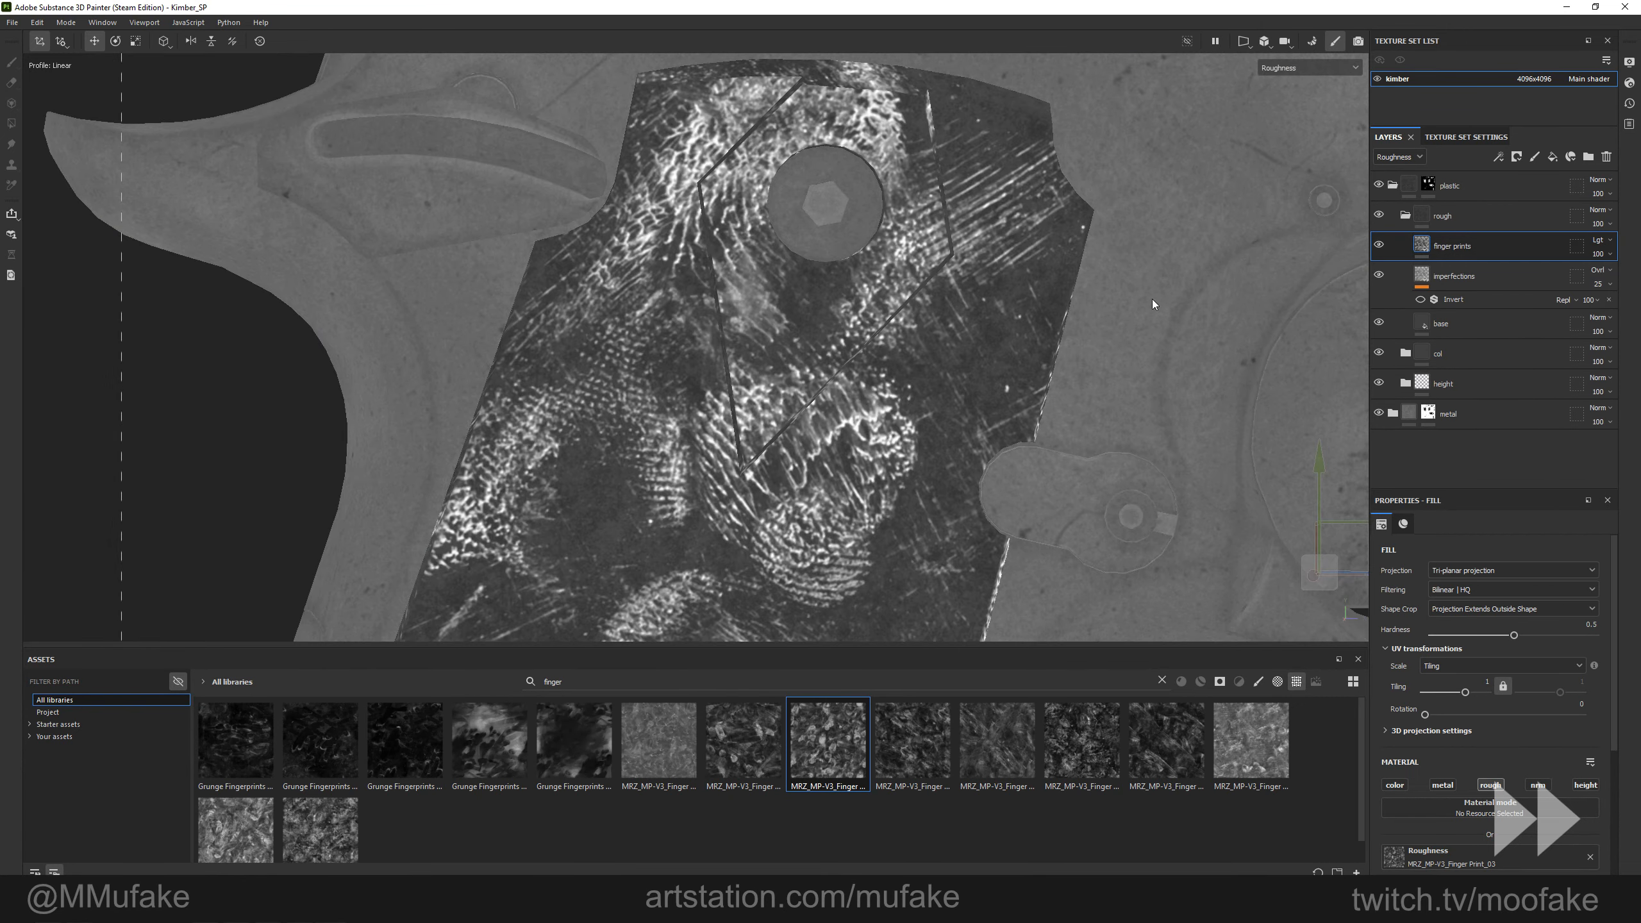
scroll(1122, 296, down, 3)
click(1601, 254)
drag(1621, 277, 1593, 277)
key(m)
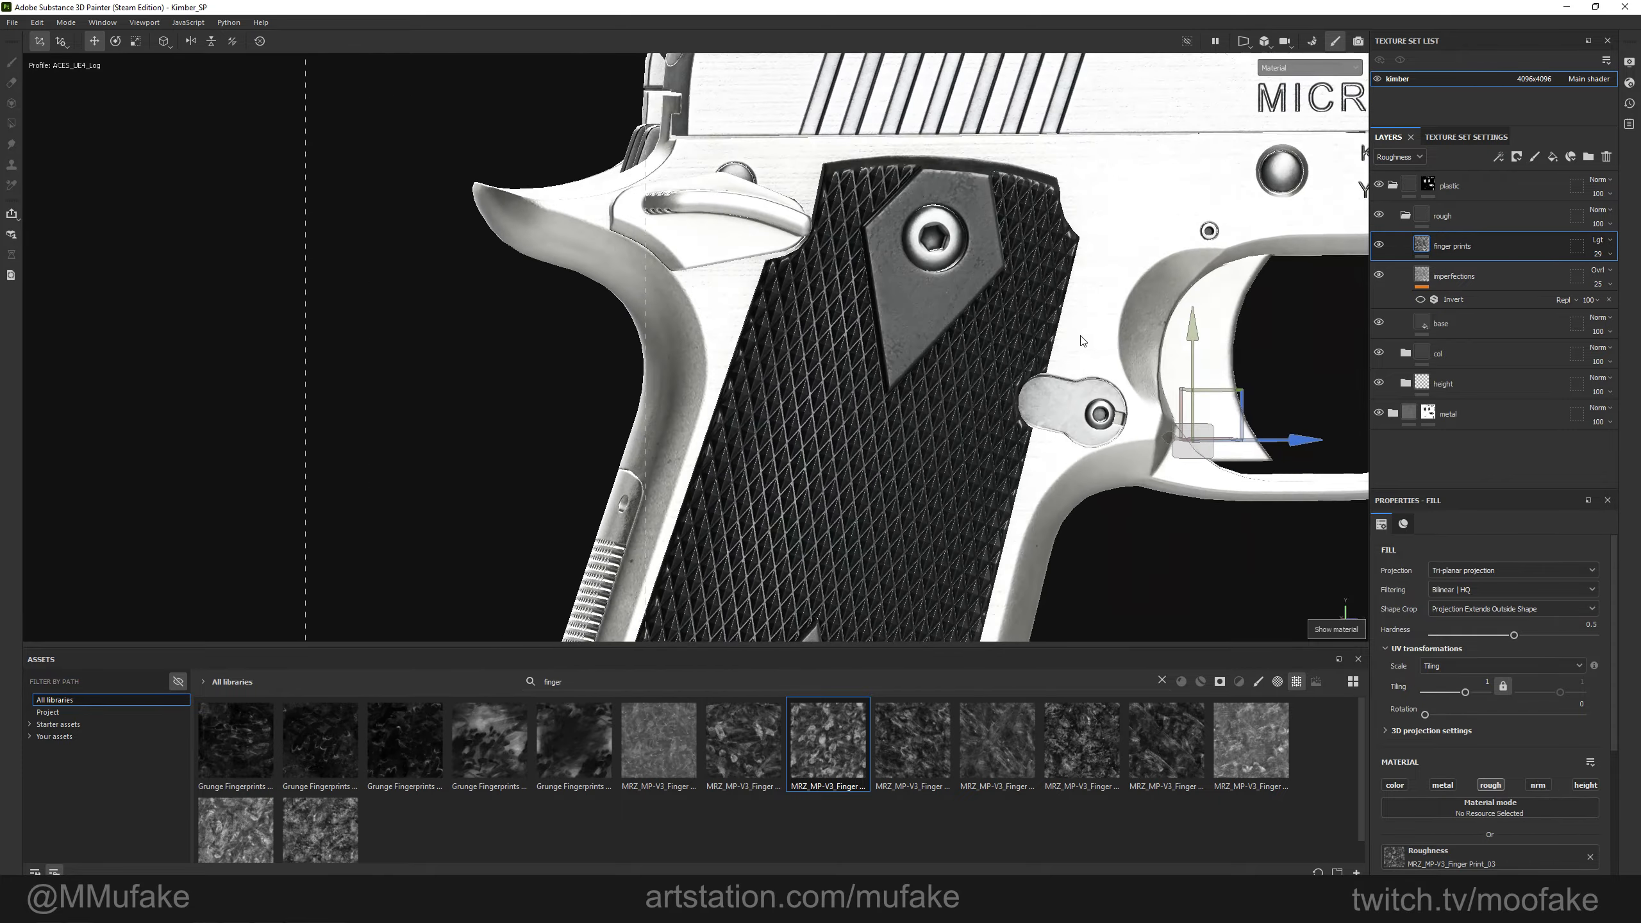
Inspect the softened fingerprints on the checkered grip in material and roughness views.
alt+drag(940, 305, 876, 380)
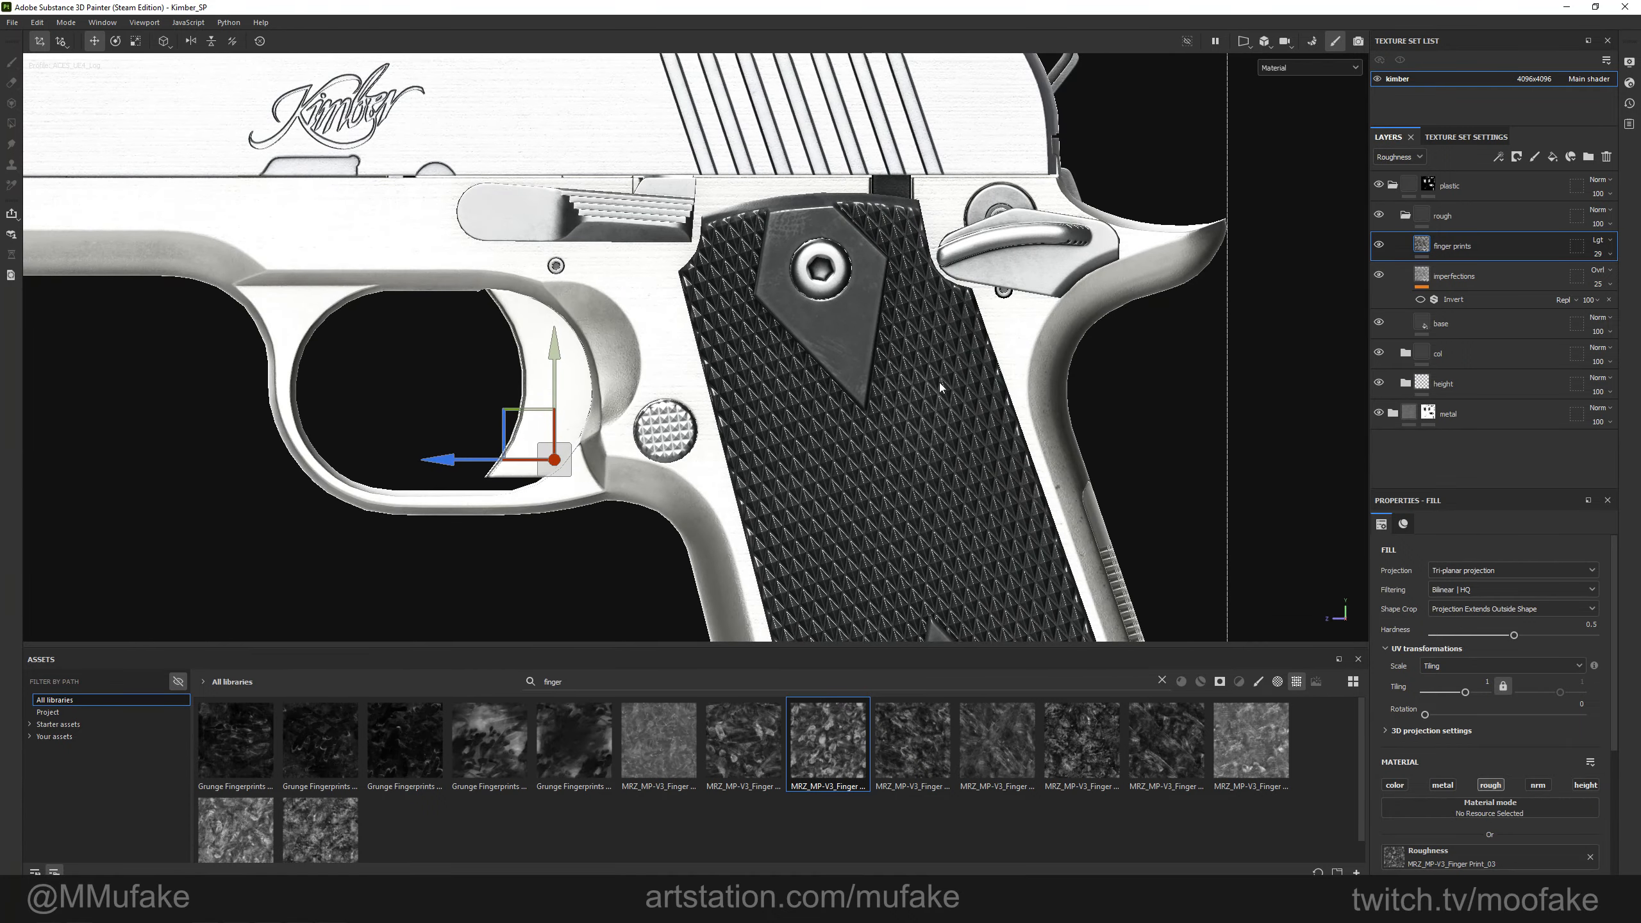
key(c)
key(m)
scroll(910, 428, down, 3)
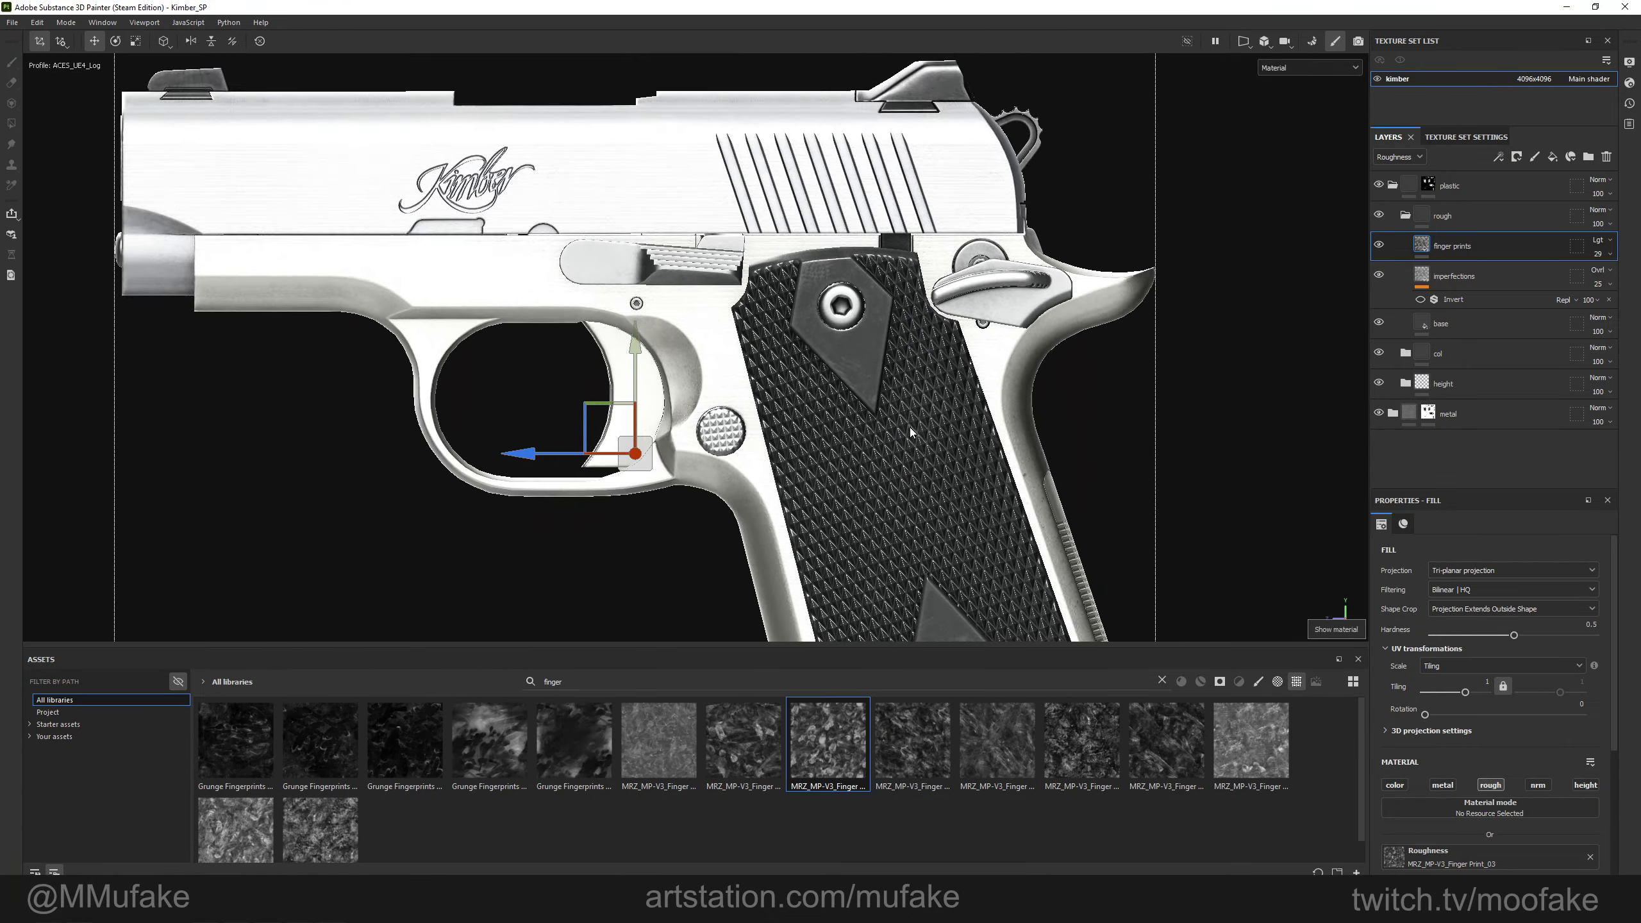
key(c)
Move the finger prints layer's tri-planar projection up and back to the slide serrations, then check the opposite grip in material view.
scroll(678, 397, down, 3)
drag(636, 390, 643, 328)
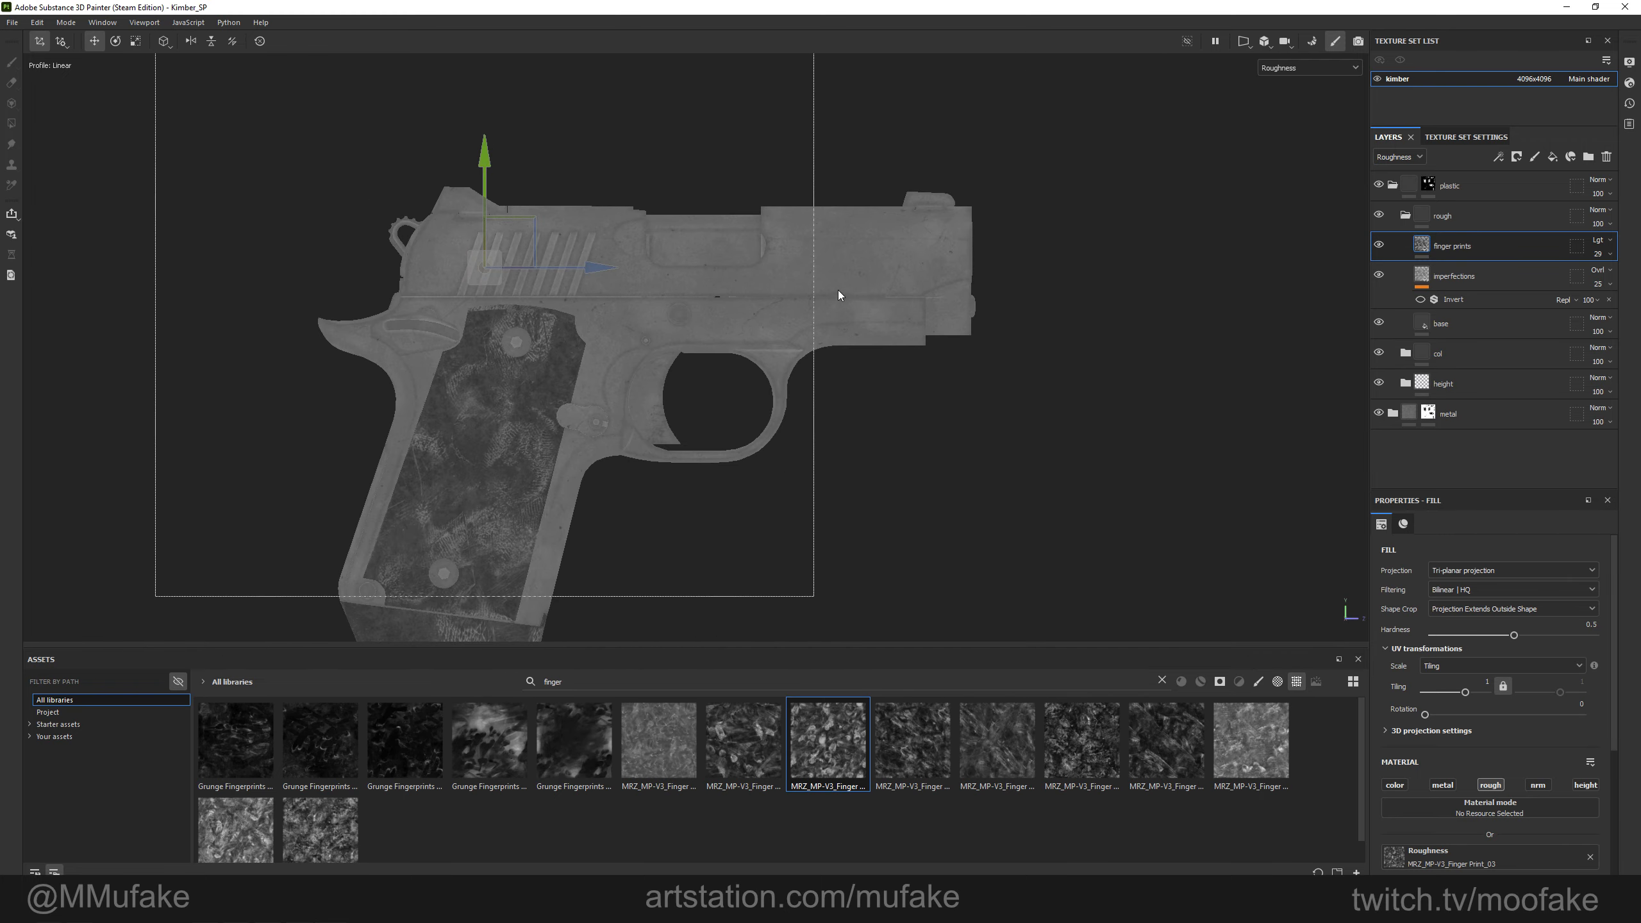
key(m)
scroll(811, 443, up, 6)
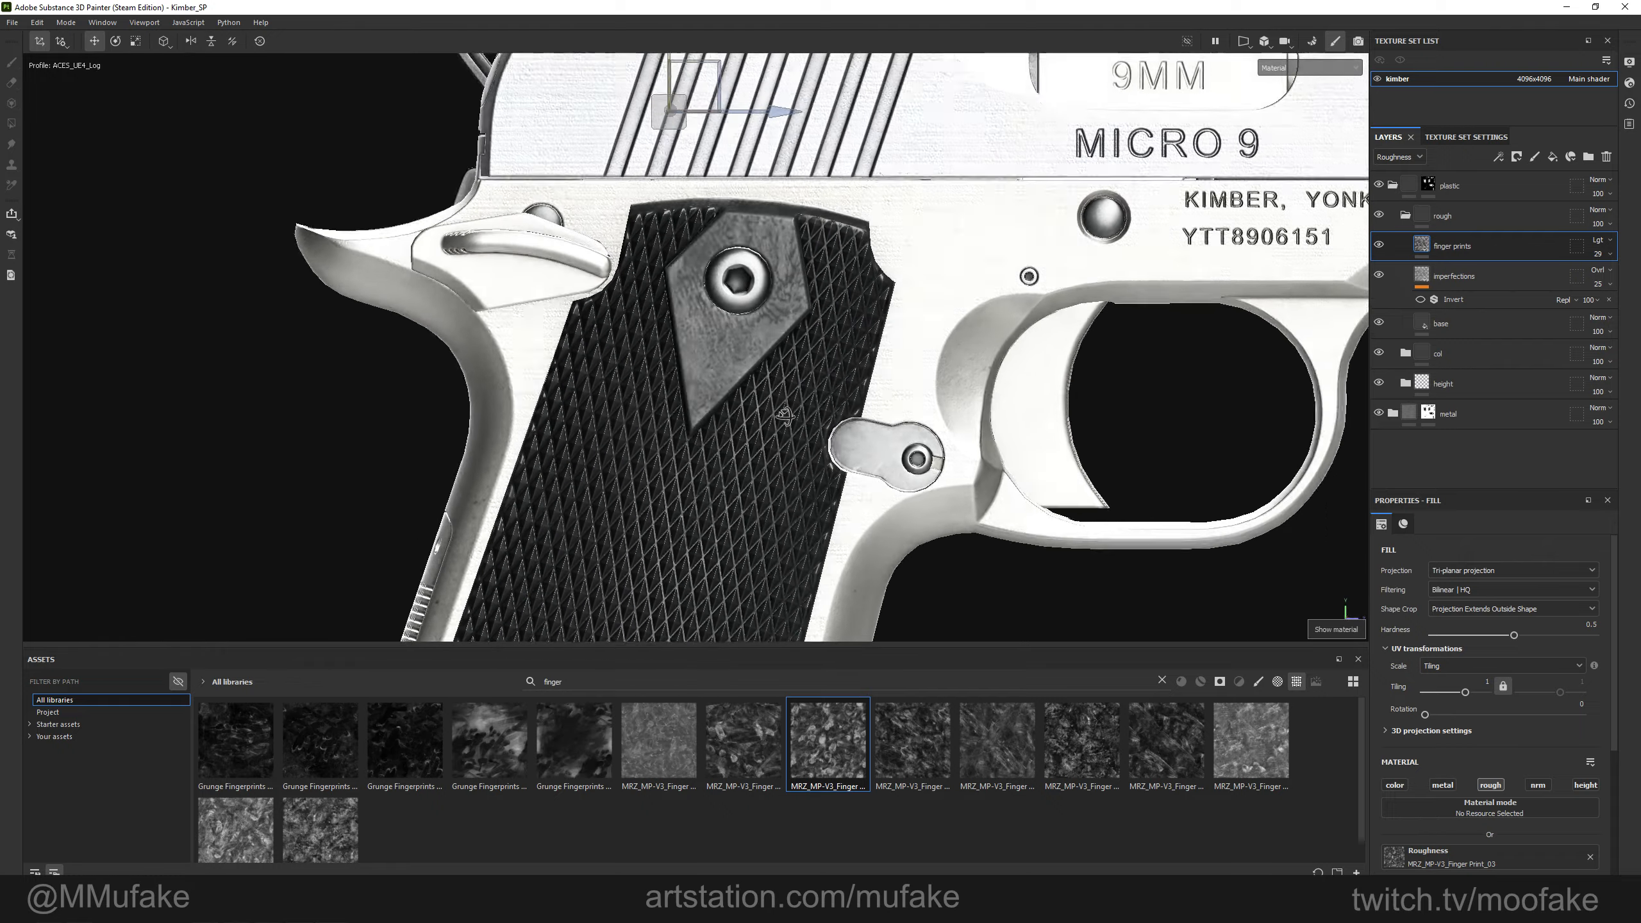
scroll(795, 413, down, 1)
alt+drag(869, 419, 814, 424)
alt+middle_drag(814, 424, 838, 442)
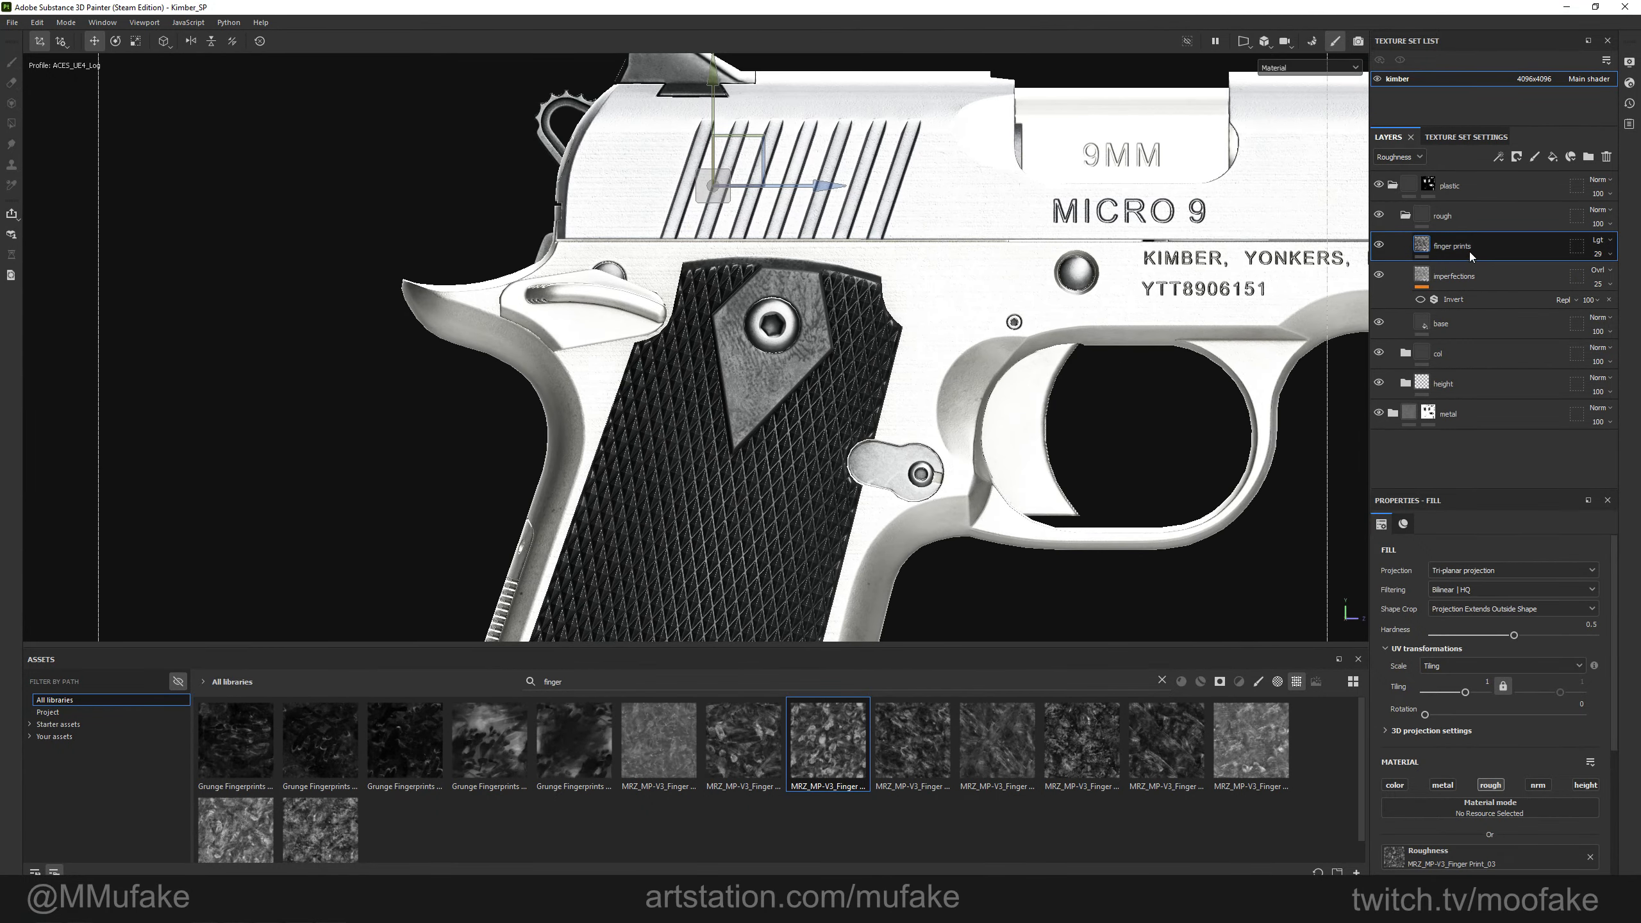
Copy the finger prints layer into the metal roughness folder above scratches and compare the roughness and material views.
click(1405, 217)
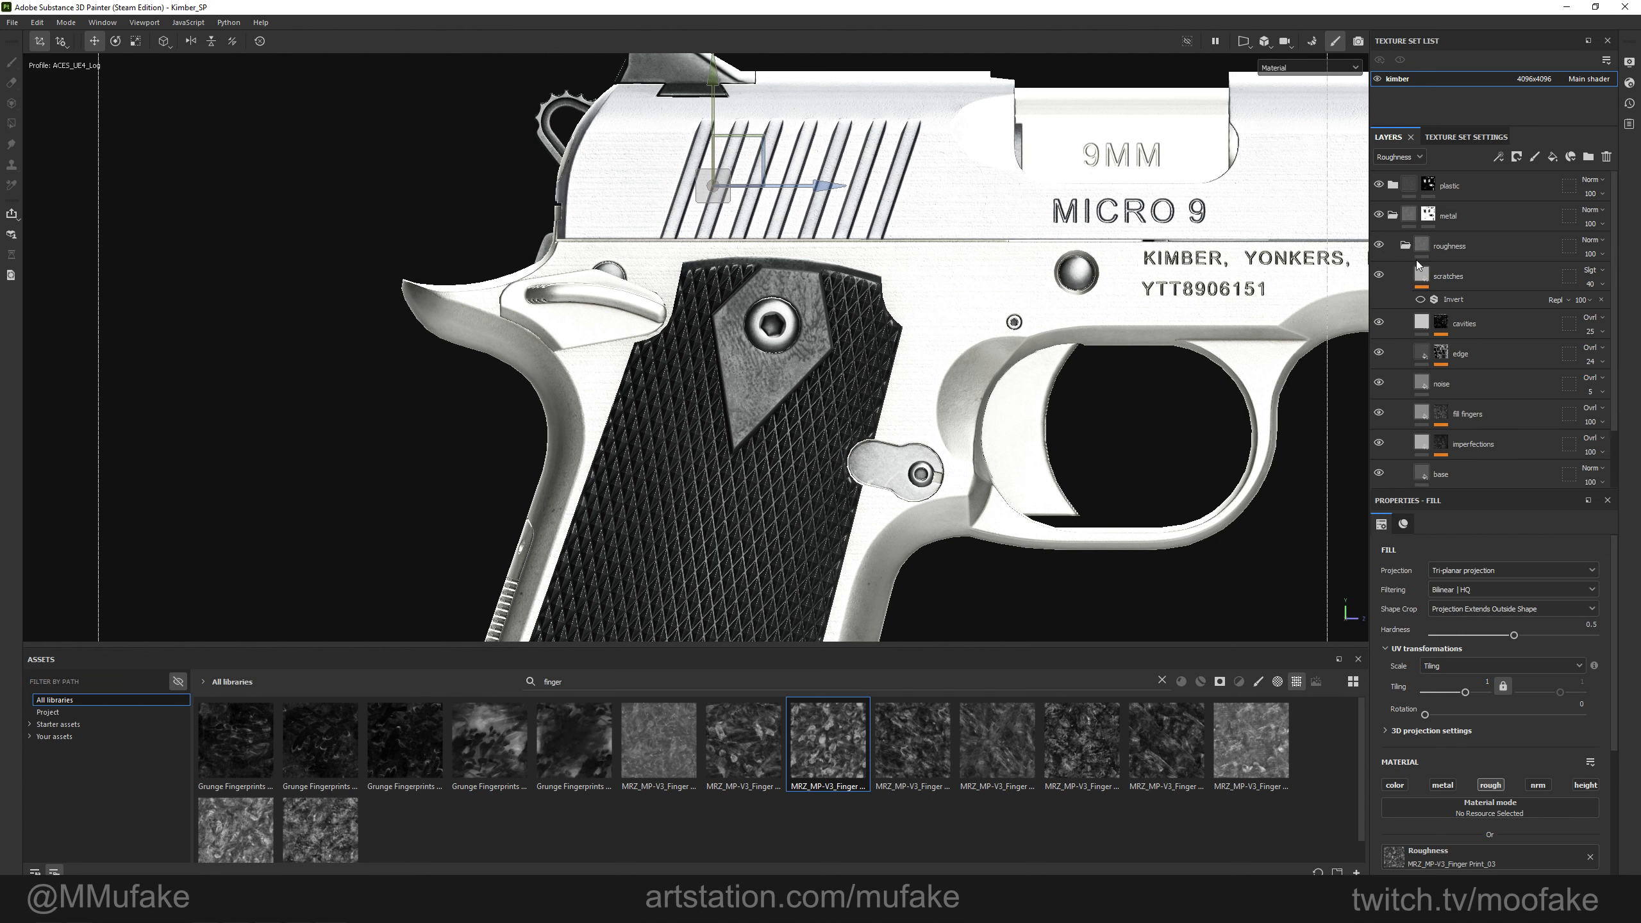
click(1440, 282)
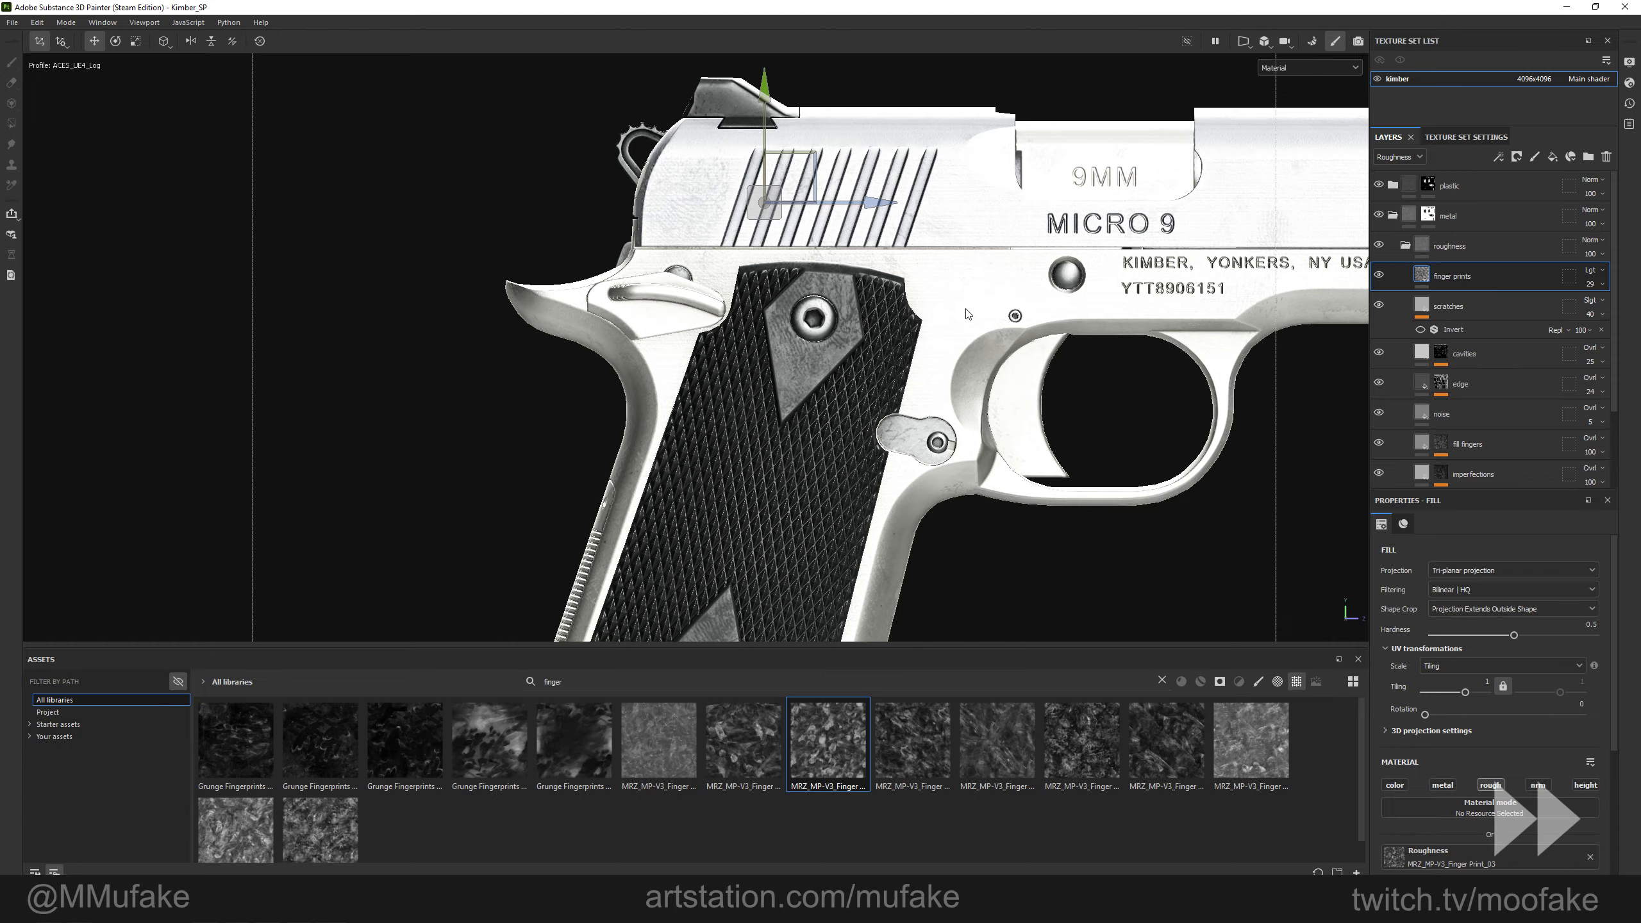
key(c)
key(m)
Examine the fingerprints on the metal slide and frame from both sides of the pistol.
scroll(897, 221, up, 3)
alt+drag(491, 349, 1020, 320)
key(c)
scroll(1021, 321, down, 3)
drag(1005, 253, 1029, 493)
alt+middle_drag(1097, 477, 1068, 366)
drag(983, 367, 482, 339)
scroll(854, 367, up, 2)
mouse_move(845, 362)
mouse_down()
mouse_move(336, 452)
mouse_move(951, 416)
mouse_move(891, 440)
mouse_move(872, 470)
mouse_move(918, 347)
mouse_move(634, 378)
mouse_move(513, 359)
mouse_move(889, 366)
mouse_move(849, 363)
mouse_up()
Add a mask to the metal finger prints layer and fill the whole pistol black with Polygon Fill in mesh mode.
right_click(1477, 269)
click(1504, 299)
click(12, 124)
alt+click(1441, 275)
drag(224, 47, 90, 43)
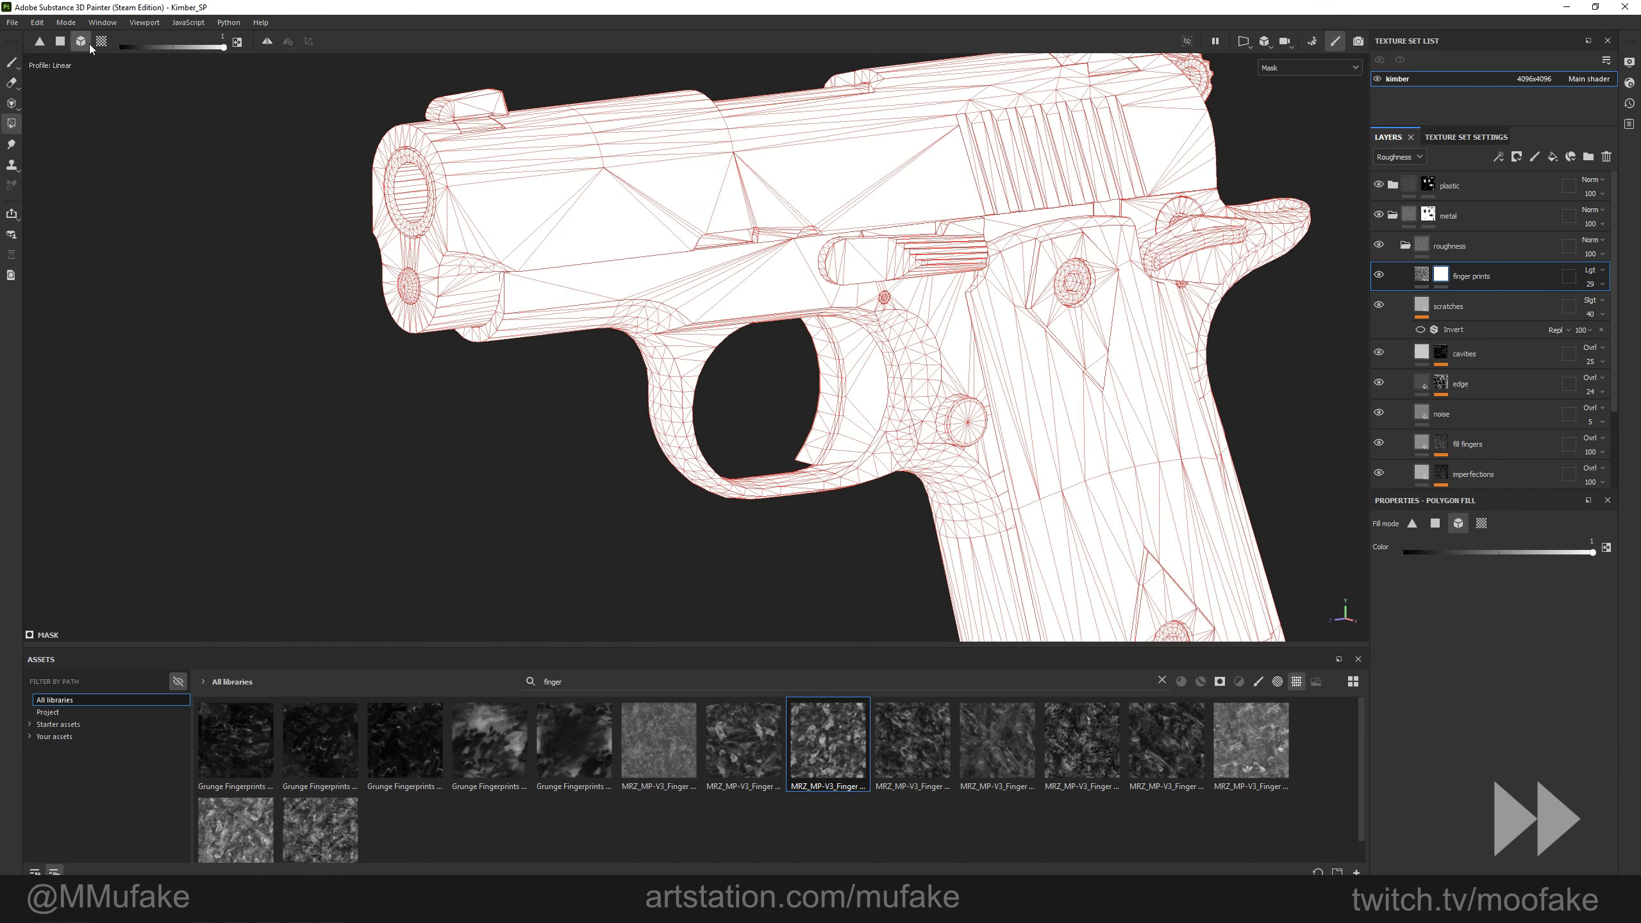
scroll(717, 285, down, 2)
alt+drag(717, 284, 669, 241)
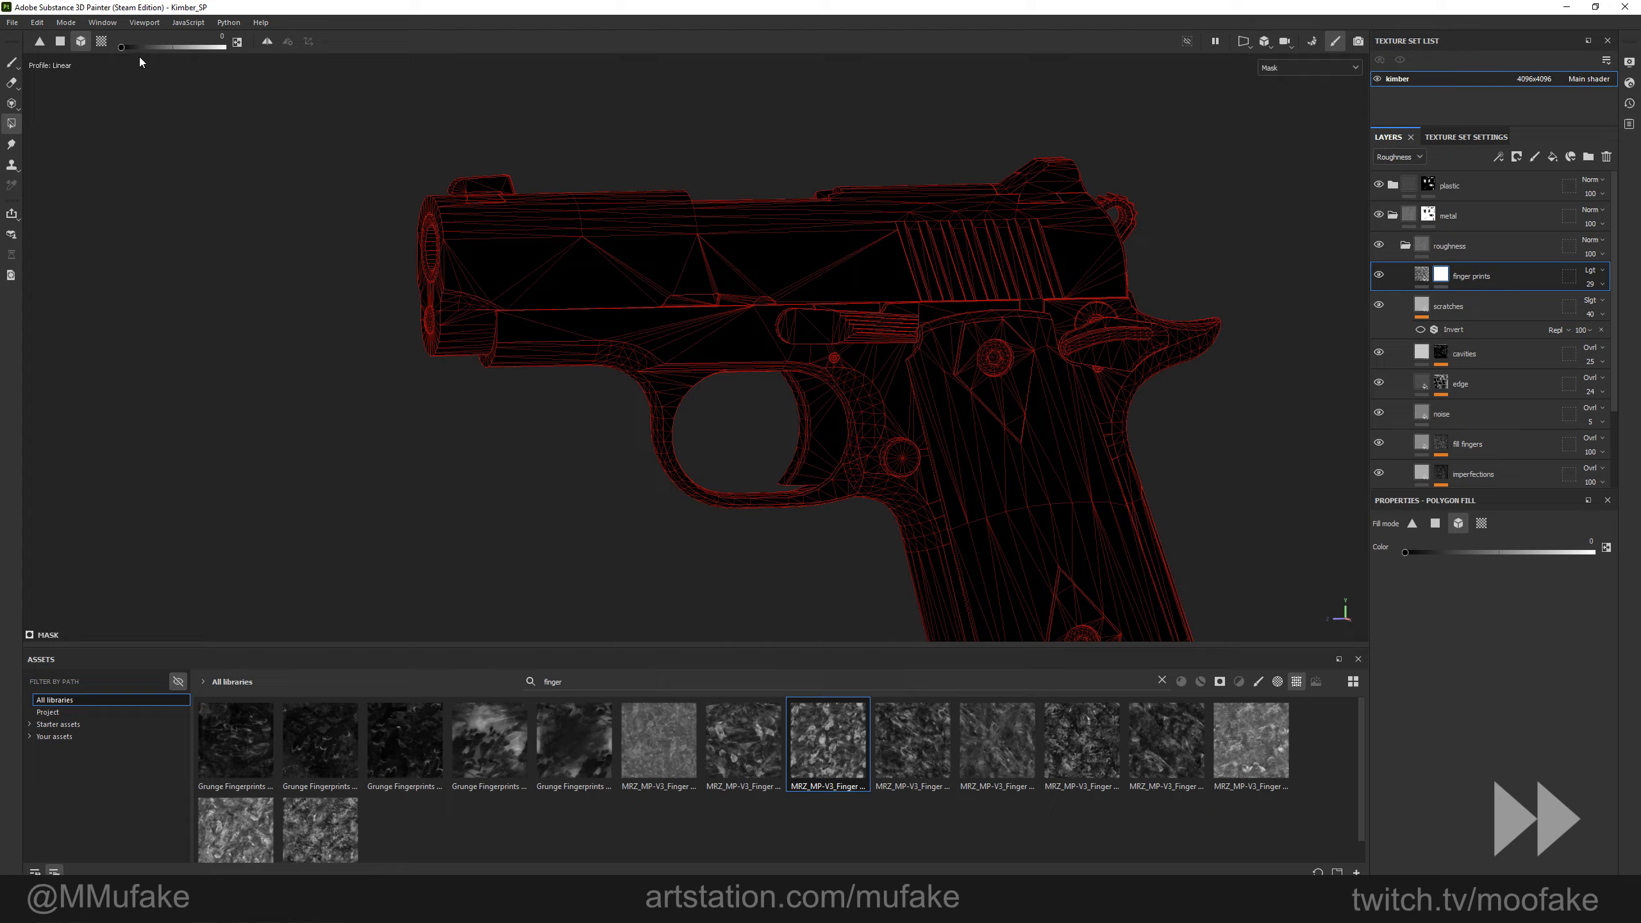
Fill the frame, trigger, magazine release, slide stop and thumb safety white in the metal finger prints mask.
alt+drag(711, 310, 769, 326)
click(775, 330)
alt+middle_drag(863, 460, 796, 377)
click(796, 376)
click(691, 349)
click(769, 210)
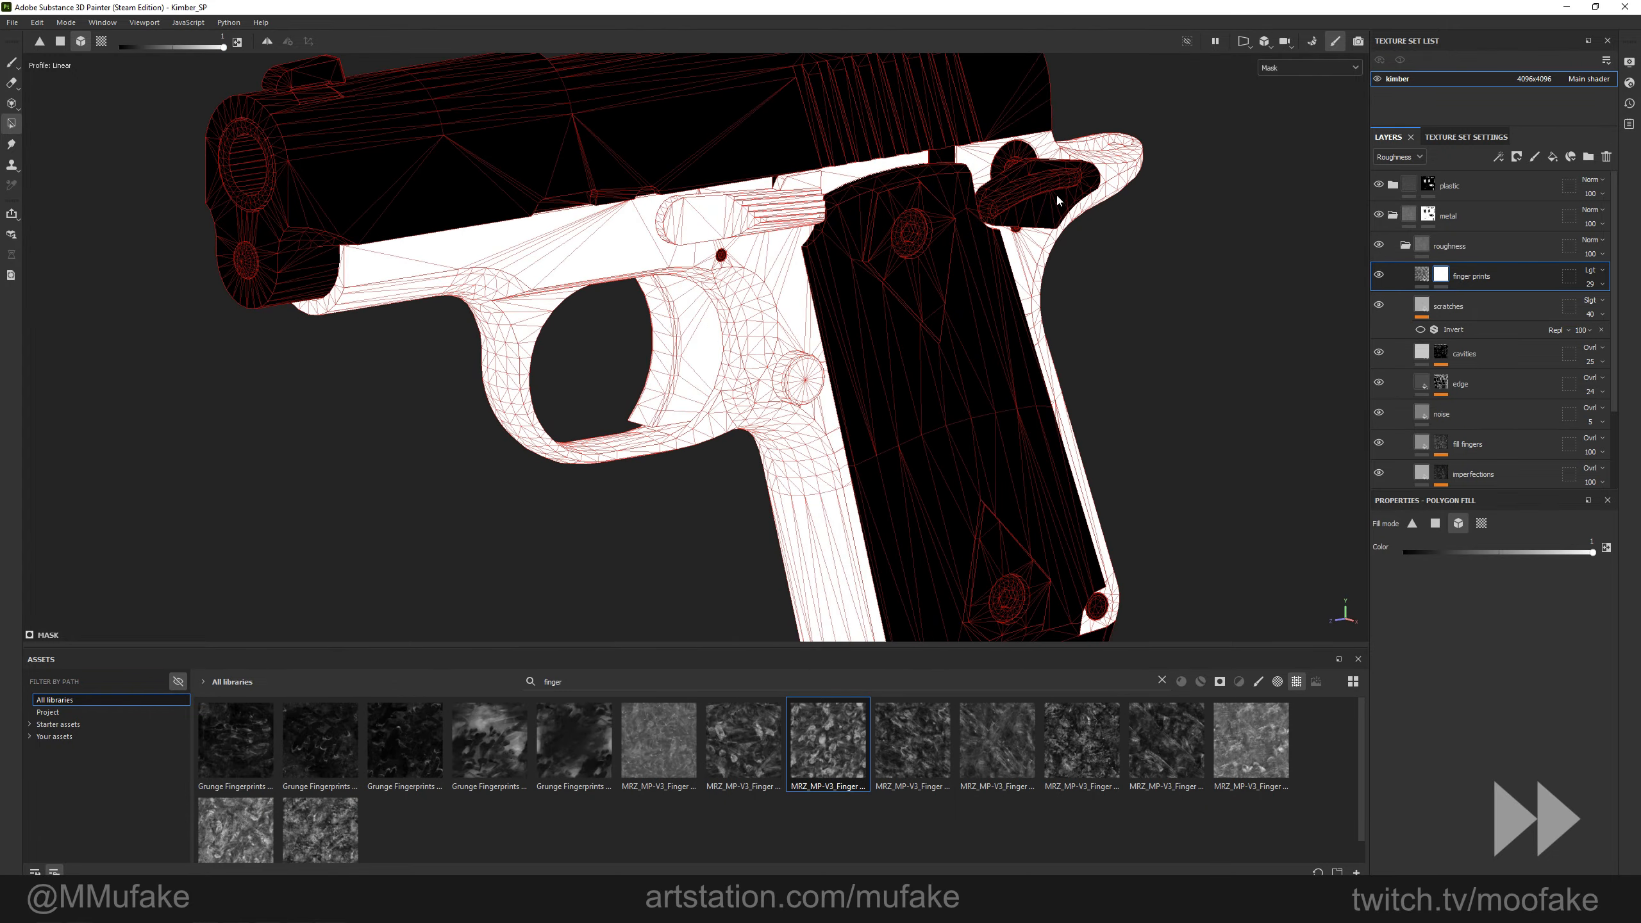
alt+middle_drag(930, 524, 801, 294)
alt+drag(804, 298, 796, 184)
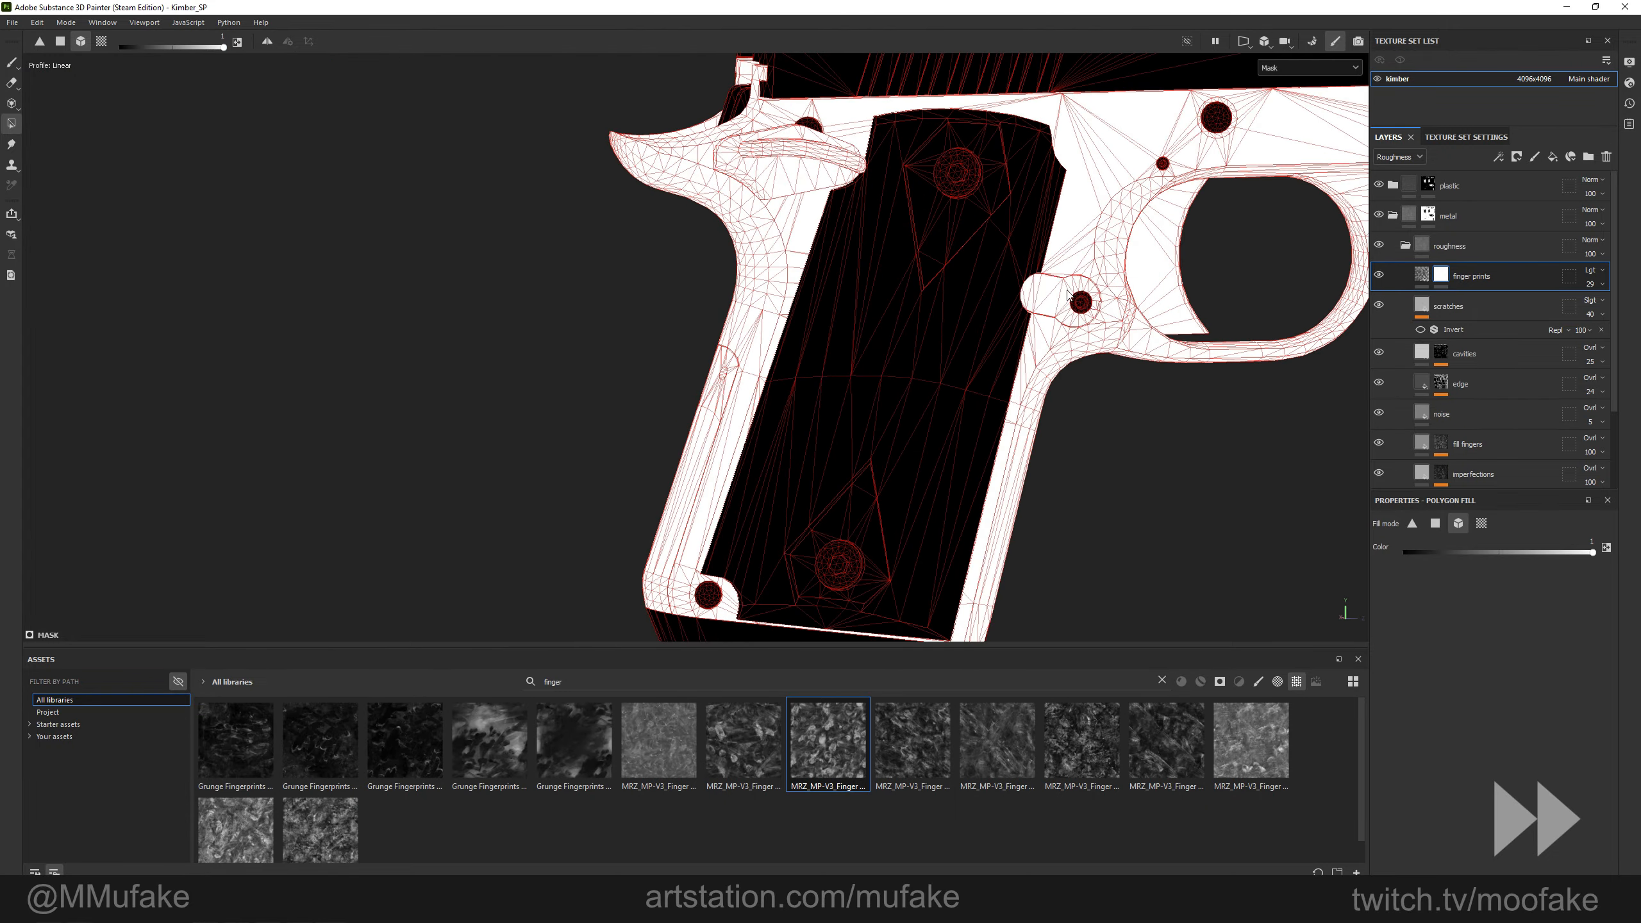
alt+shift+drag(1058, 293, 1092, 298)
alt+middle_drag(1092, 297, 756, 317)
alt+middle_drag(641, 557, 788, 378)
mouse_move(1040, 184)
alt+middle_down()
mouse_move(883, 433)
mouse_move(1004, 395)
alt+middle_up()
Inspect the masked fingerprints on the frame and controls from both sides in material and roughness views.
key(m)
key(1)
scroll(850, 400, down, 4)
scroll(850, 385, up, 2)
key(c)
key(c)
alt+drag(1004, 394, 458, 441)
key(m)
alt+middle_drag(459, 441, 768, 451)
scroll(768, 451, up, 4)
alt+drag(768, 451, 717, 375)
scroll(806, 419, down, 2)
alt+middle_drag(717, 375, 879, 359)
Lower the metal finger prints layer's opacity to 10 and check the frame in material view.
key(c)
click(1590, 284)
drag(1597, 308, 1586, 307)
scroll(920, 302, up, 2)
scroll(920, 302, down, 2)
key(m)
alt+drag(920, 302, 888, 382)
alt+middle_drag(889, 381, 906, 324)
Collapse the metal folder and examine the pistol's grip, slide and rear sight in material view.
click(1392, 215)
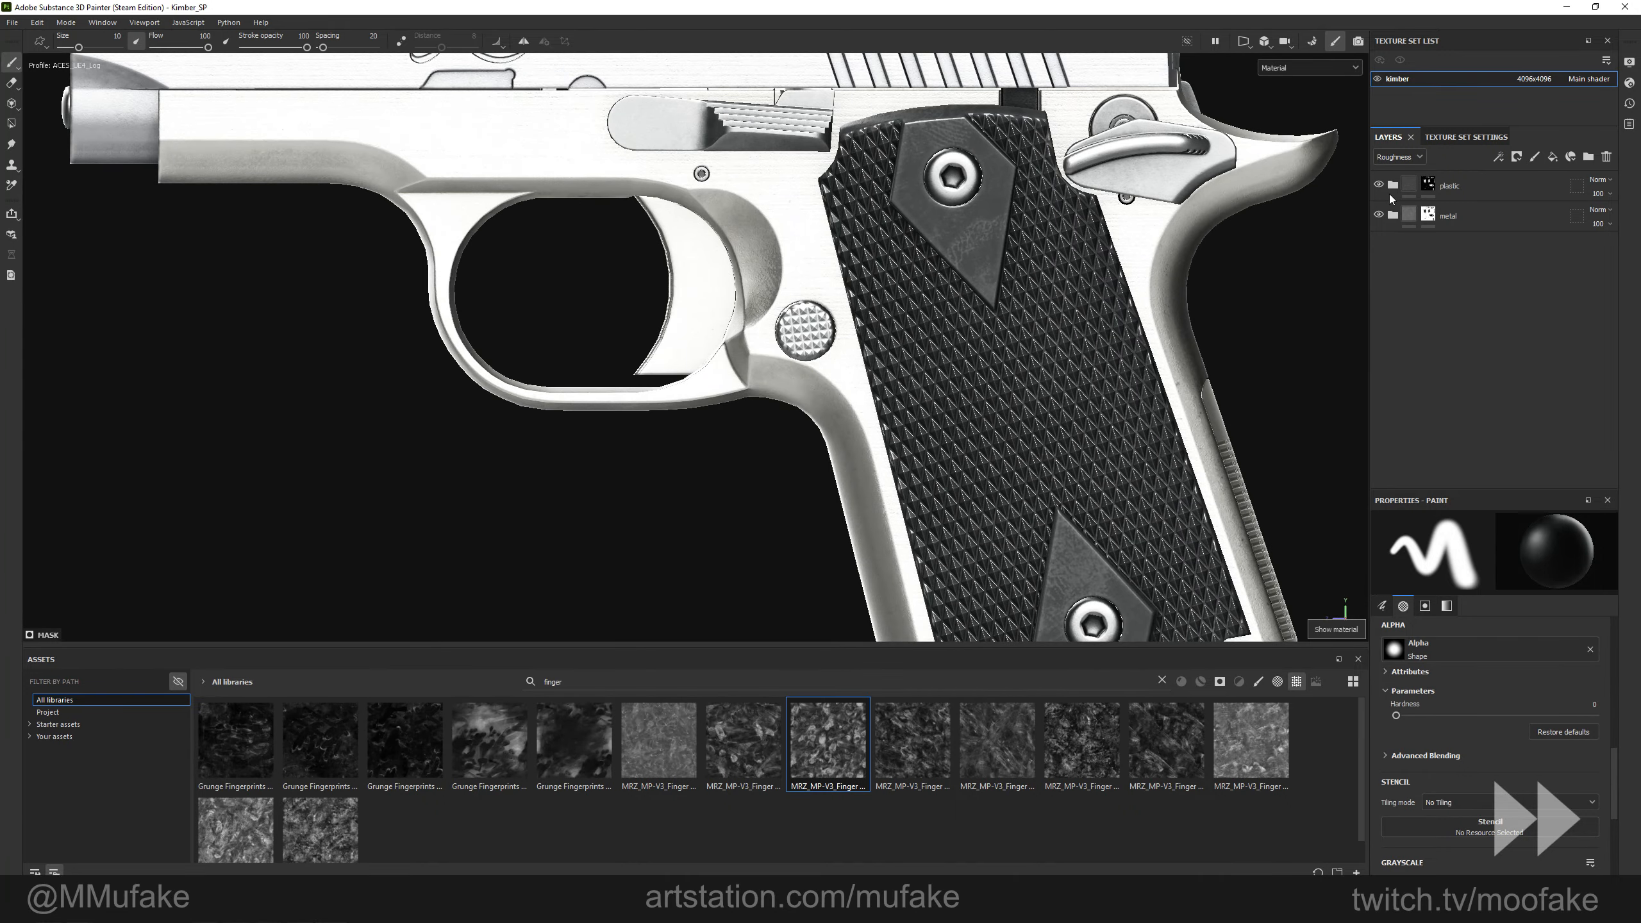
click(1392, 189)
scroll(918, 336, down, 3)
mouse_move(892, 336)
alt+mouse_down()
mouse_move(615, 400)
mouse_move(623, 413)
mouse_move(892, 336)
alt+mouse_up()
scroll(917, 311, up, 2)
alt+middle_drag(963, 226, 930, 297)
alt+drag(1021, 272, 884, 321)
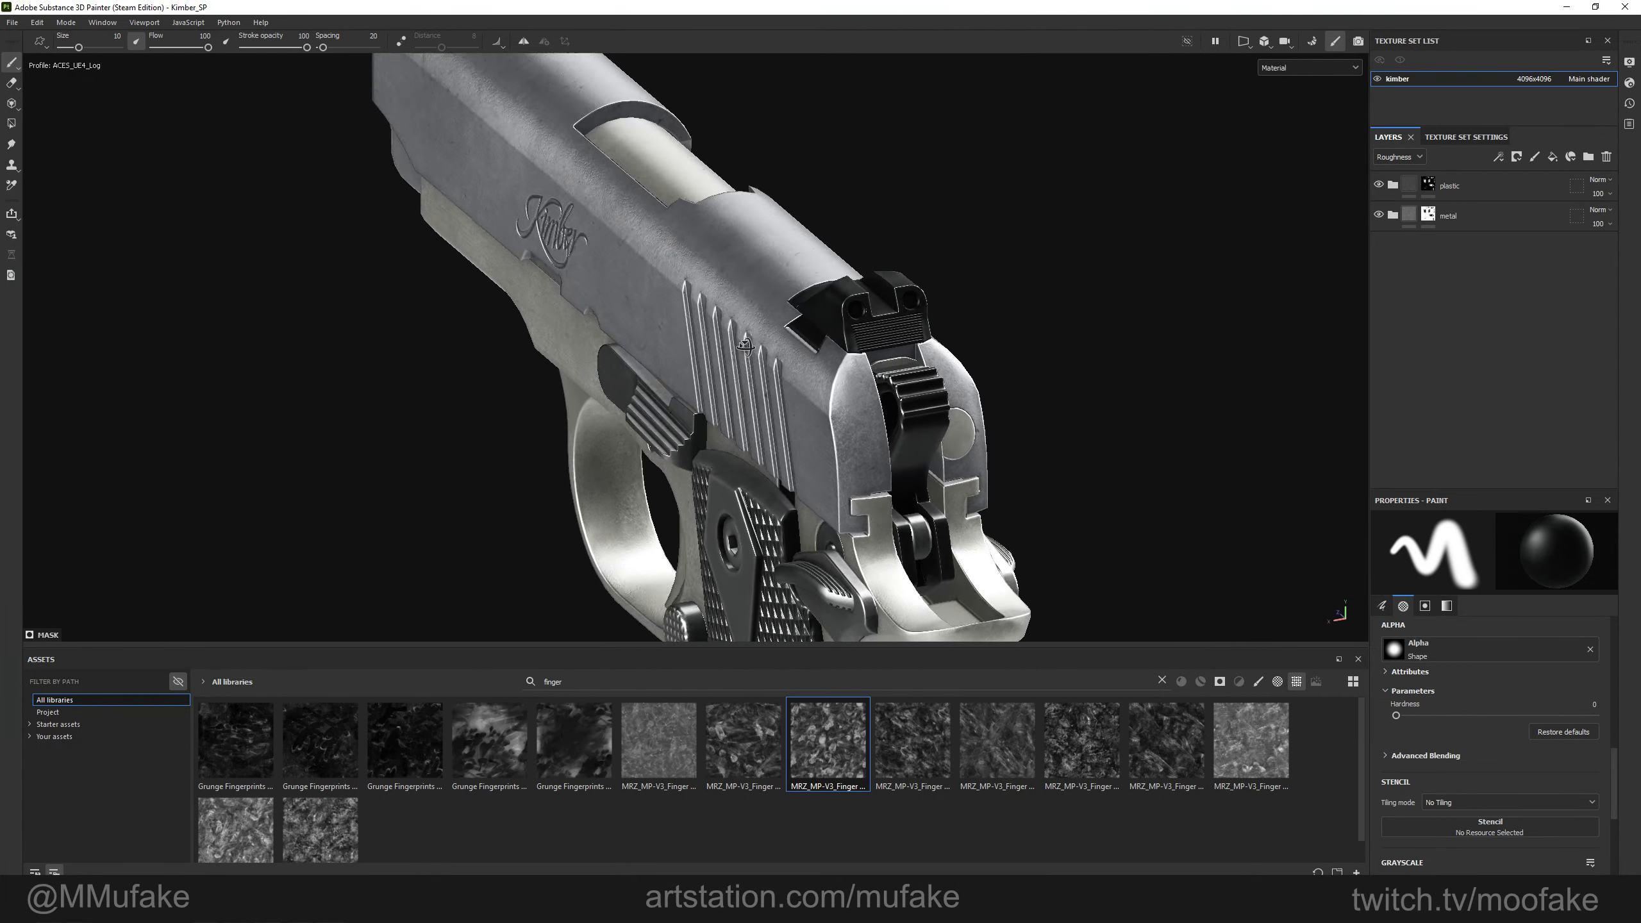
scroll(884, 321, up, 3)
Expand the metal folder and select its roughness subfolder.
click(1394, 216)
click(1425, 247)
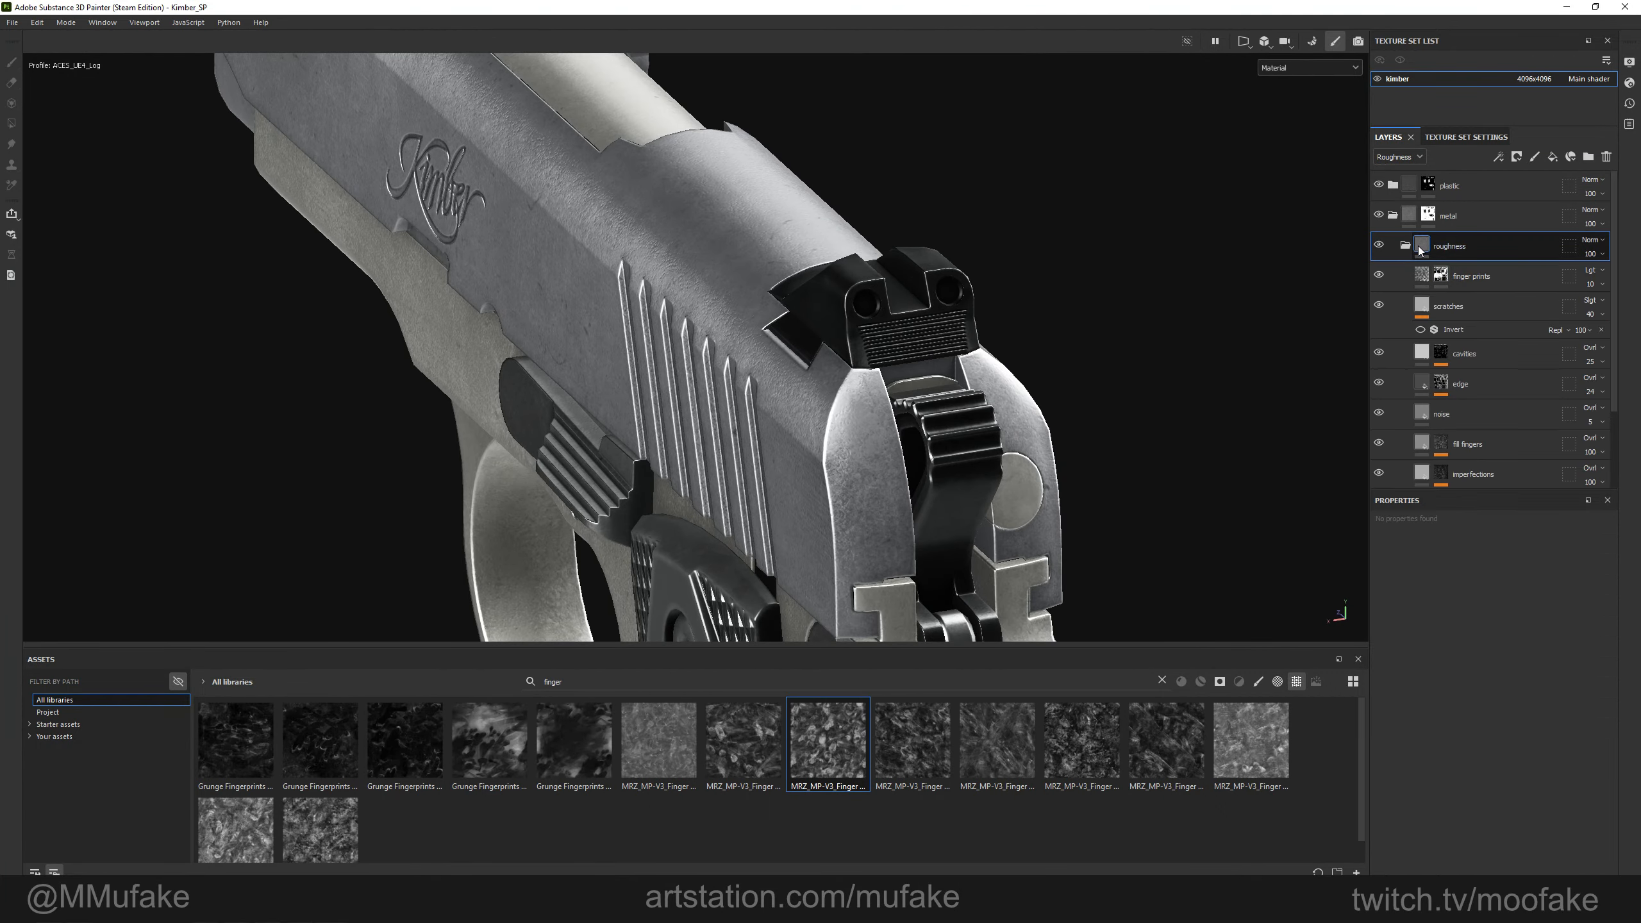
click(1406, 245)
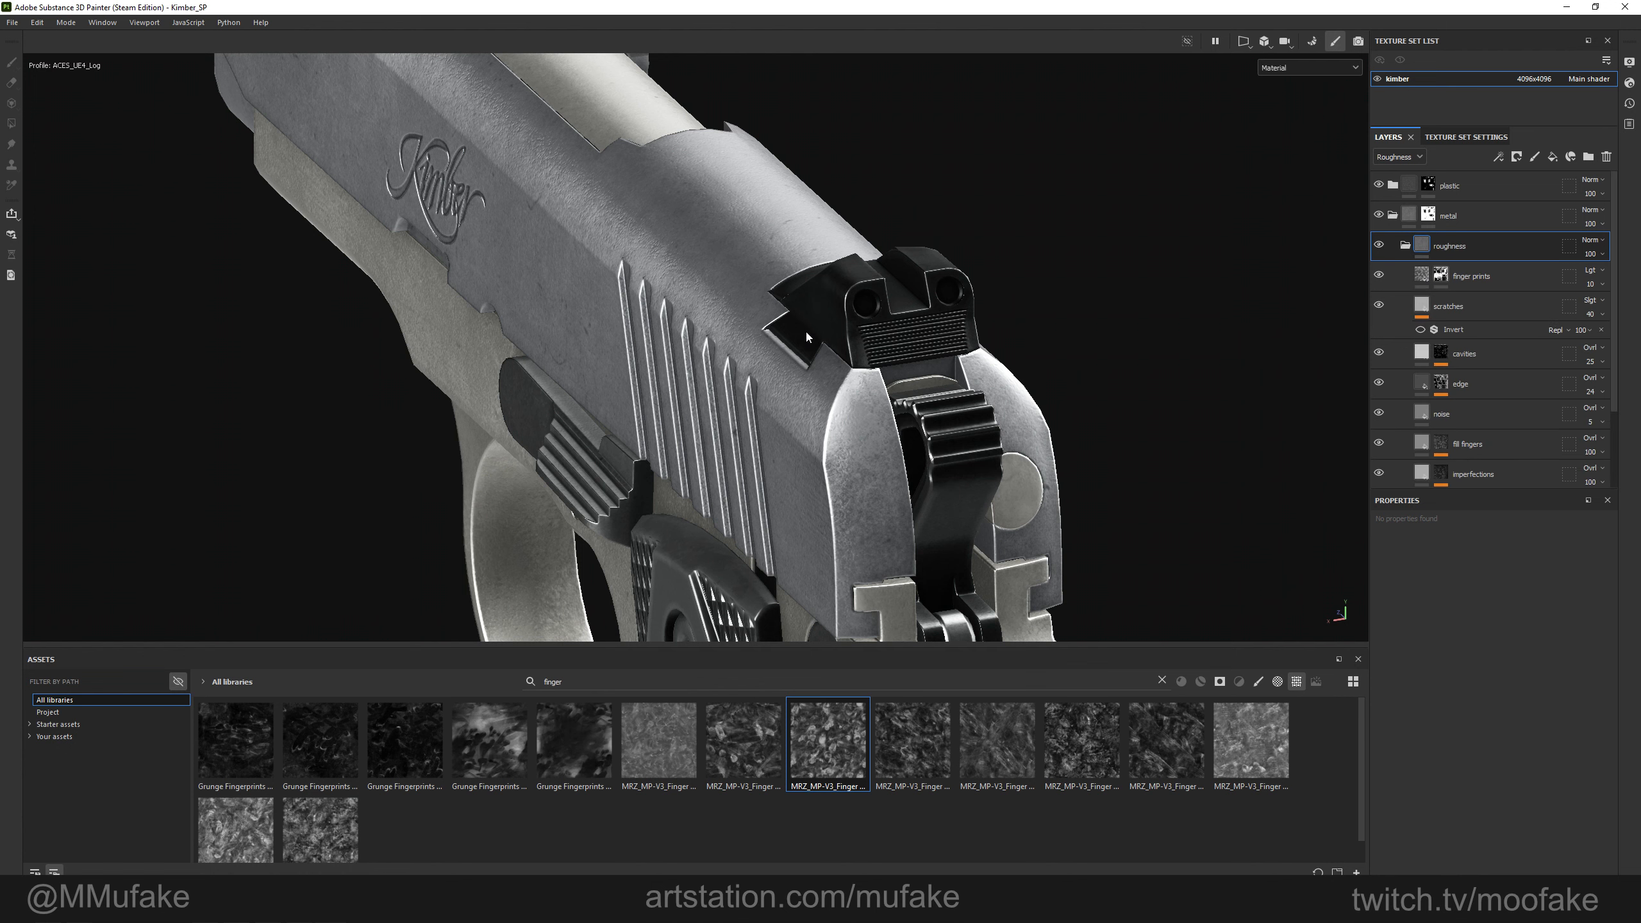
click(1471, 307)
click(1470, 276)
click(1553, 157)
key(ctrl+z)
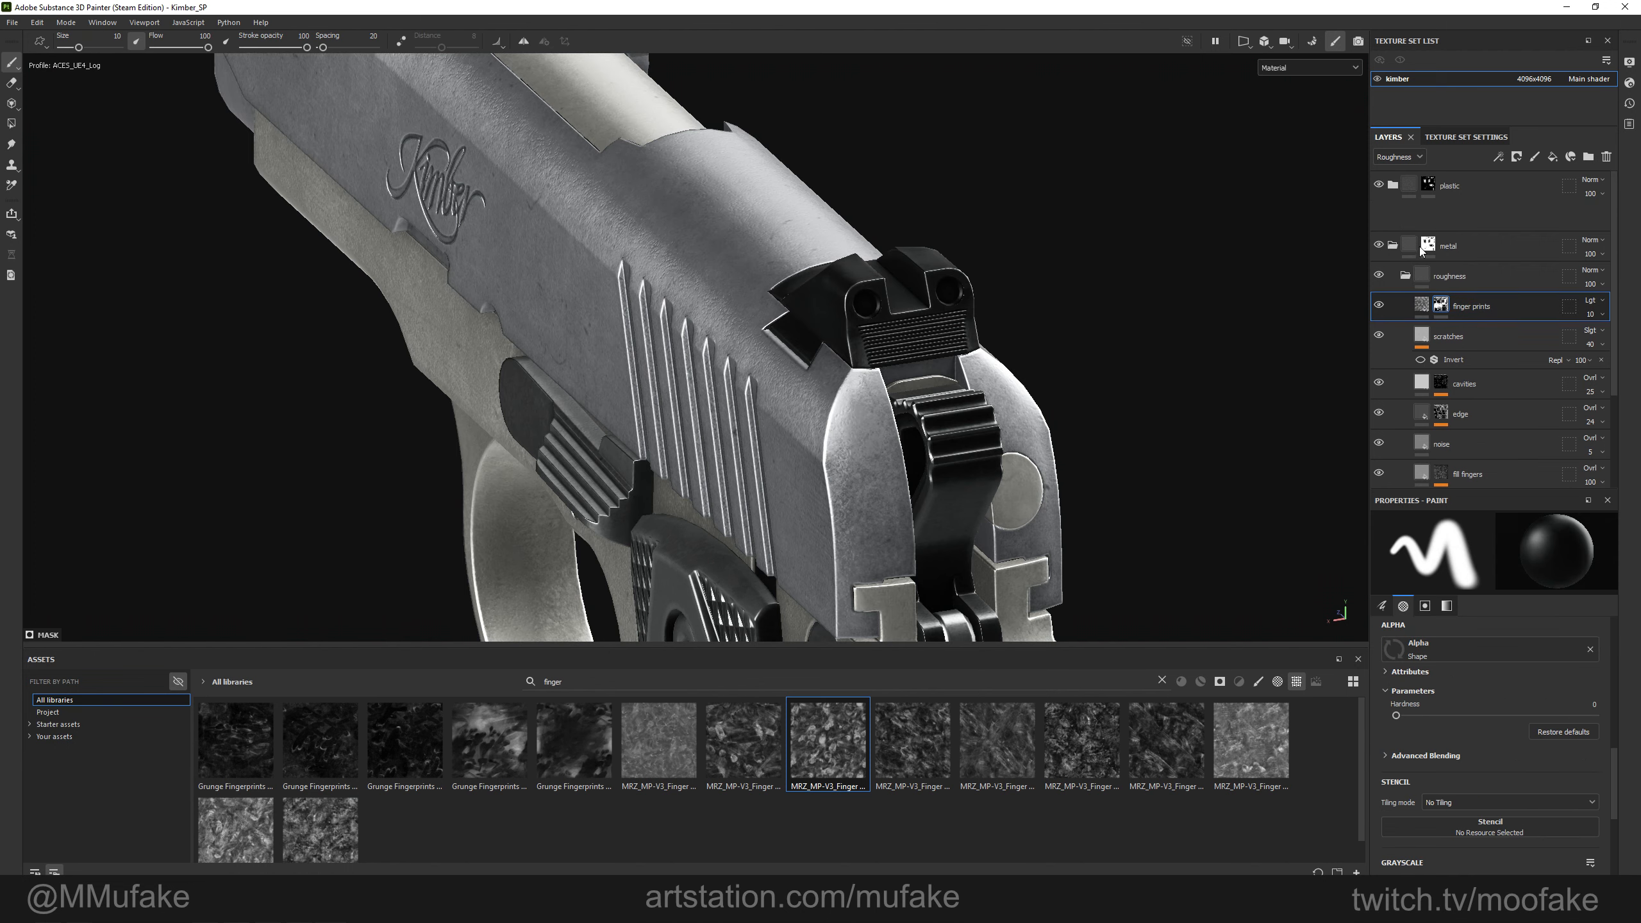
Switch the layer stack to Base color and add a fill layer named sight paint at the top of the metal colour folder.
click(1406, 276)
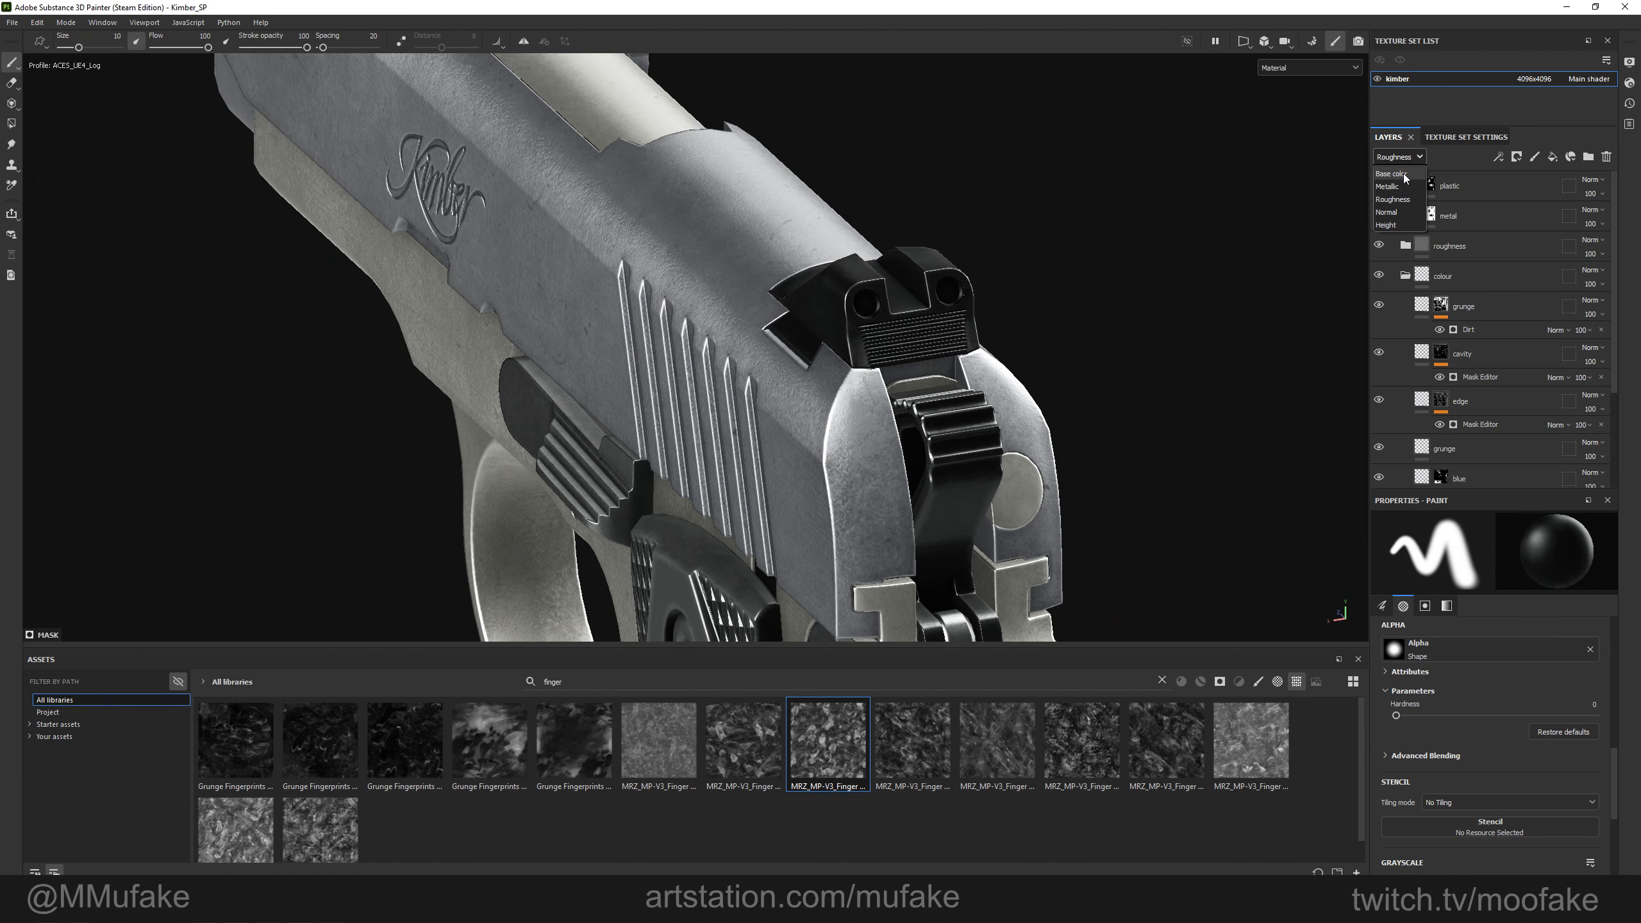
click(1552, 156)
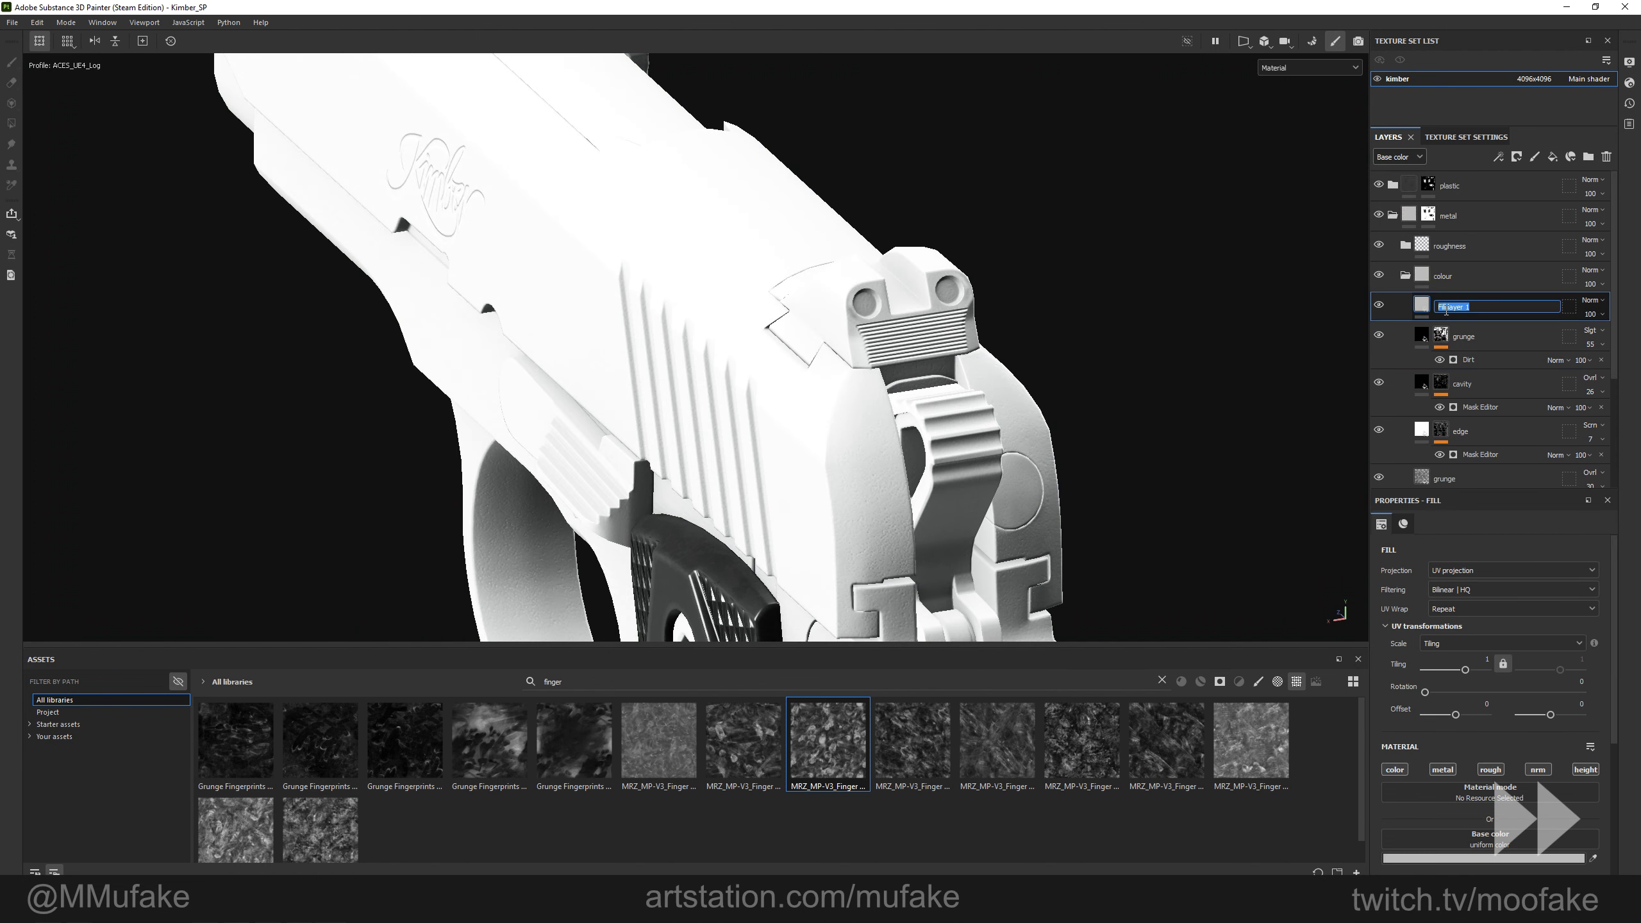
right_click(1445, 304)
click(1455, 312)
key(ctrl+z)
Add a black mask to the sight paint layer and fill the rear and front sight dots white with Polygon Fill in UV chunk mode.
right_click(1465, 308)
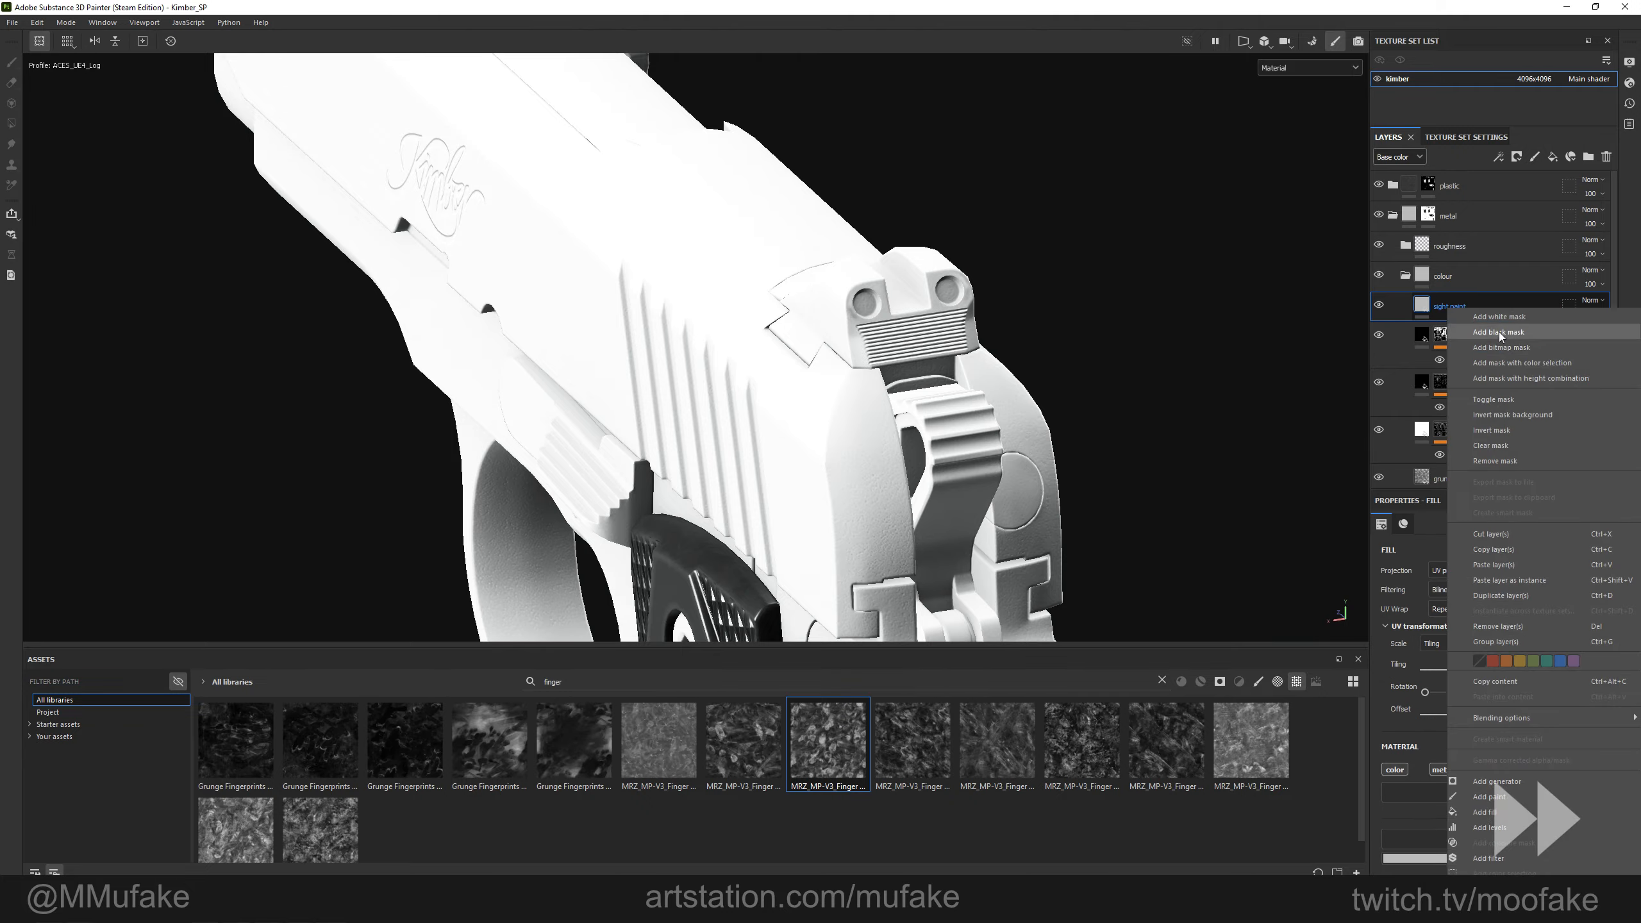
click(1498, 332)
click(11, 124)
click(98, 45)
alt+drag(769, 298, 818, 275)
scroll(867, 311, up, 5)
click(887, 317)
click(909, 316)
alt+drag(889, 318, 1125, 391)
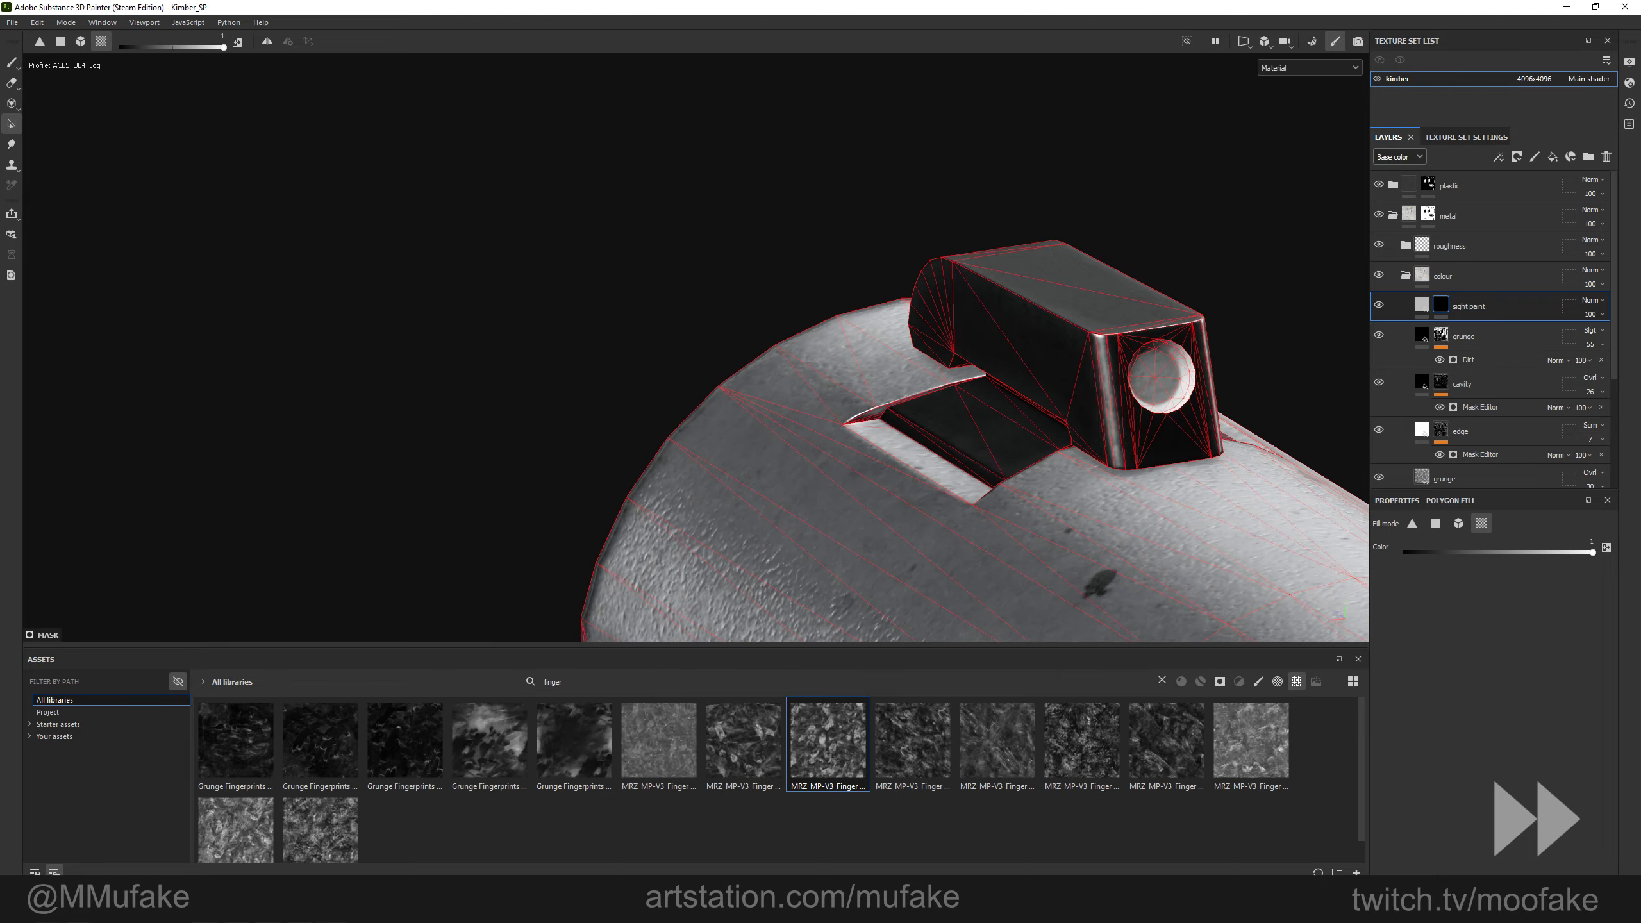
Examine the painted sight dots from the rear of the pistol under rotated environment lighting.
key(1)
scroll(1180, 380, down, 5)
alt+drag(989, 395, 802, 344)
alt+middle_drag(802, 344, 730, 195)
scroll(801, 336, up, 2)
alt+drag(801, 336, 763, 272)
mouse_move(762, 272)
shift+right_down()
mouse_move(812, 255)
mouse_move(1008, 262)
shift+right_up()
Limit the sight paint fill to the color and metallic channels by disabling roughness, normal and height, keeping metallic at 0.
click(1421, 304)
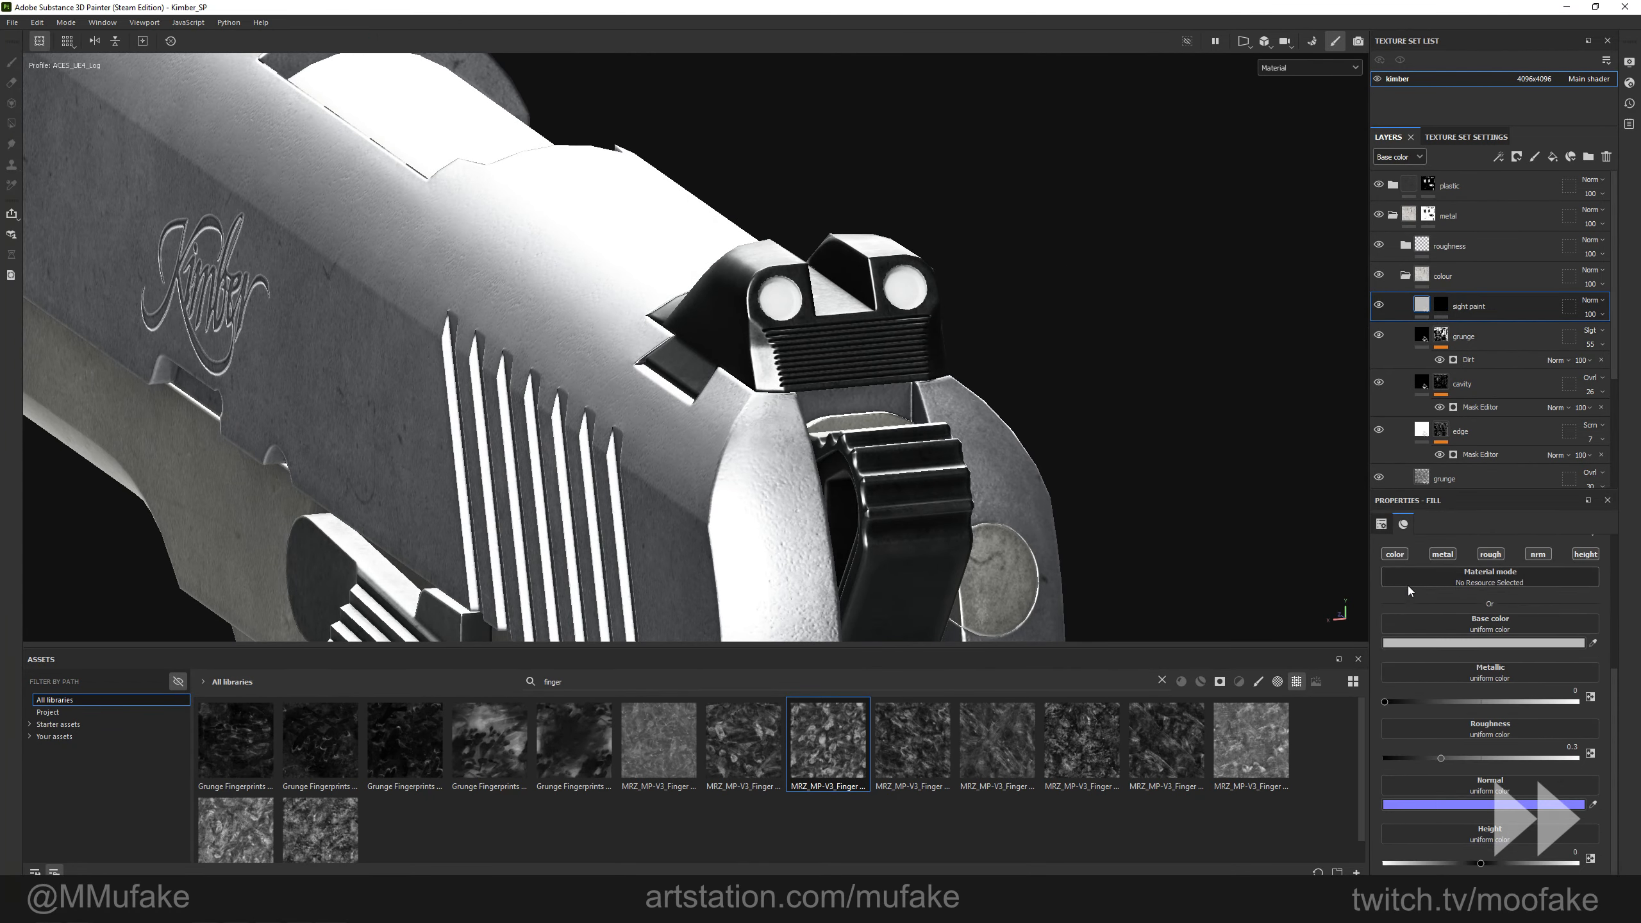
click(1491, 557)
click(1538, 573)
click(1584, 575)
drag(1619, 720, 1350, 724)
alt+drag(1047, 466, 821, 427)
shift+right_drag(821, 427, 760, 414)
scroll(1460, 382, down, 8)
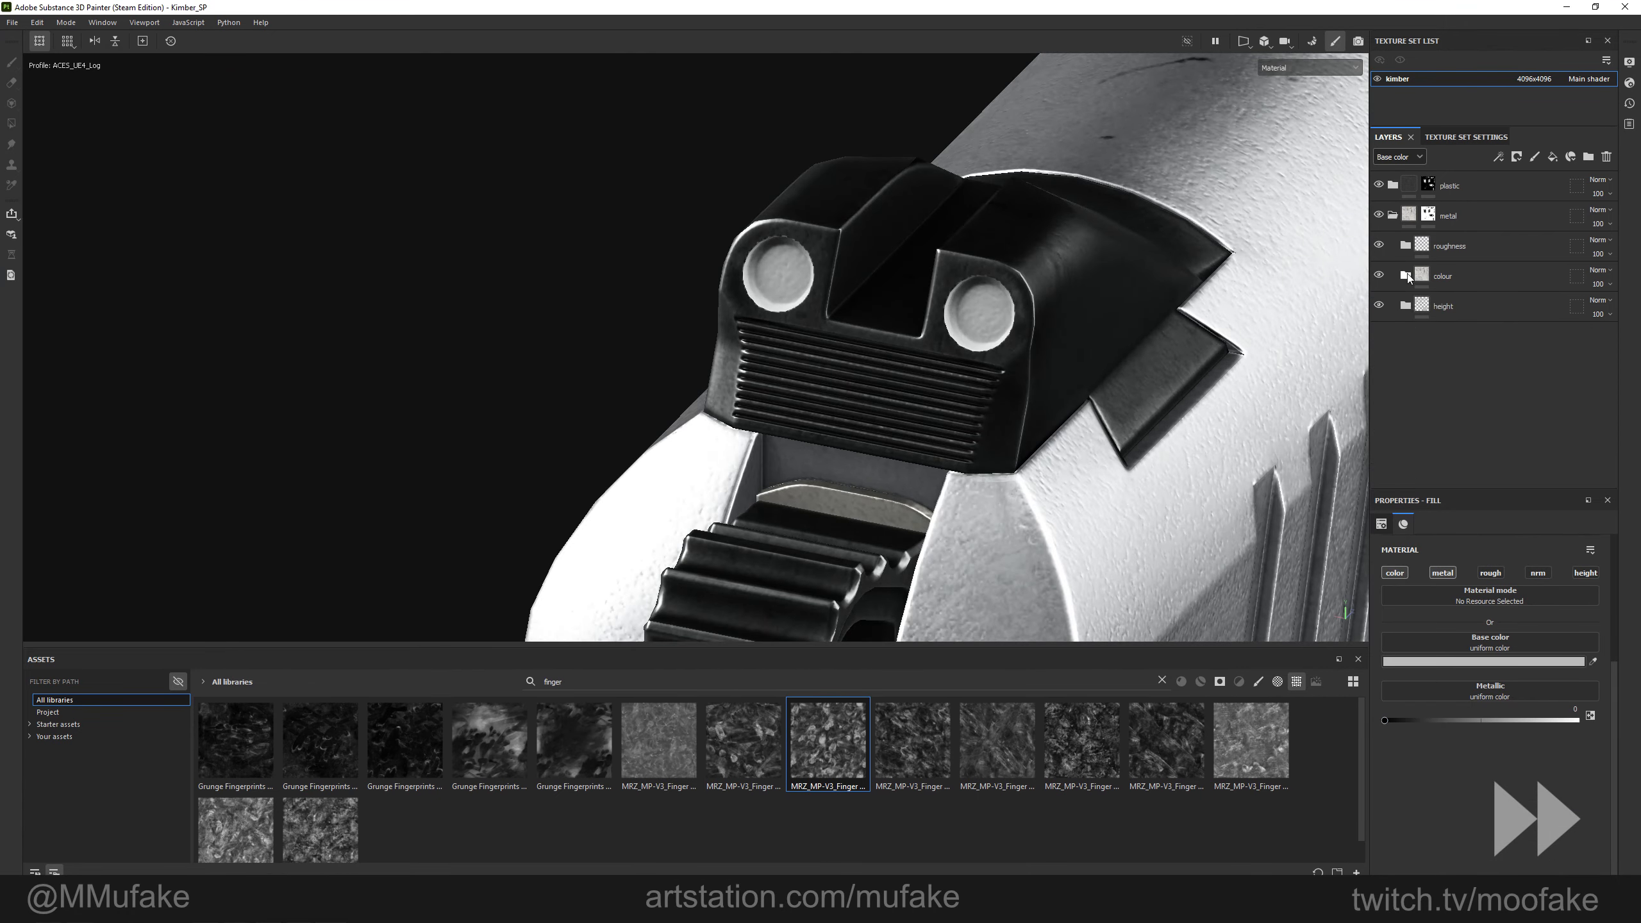
Switch the layer stack to Height and lower the sight radial dots layer's opacity to 70.
click(1403, 159)
click(1396, 176)
scroll(1406, 352, down, 1)
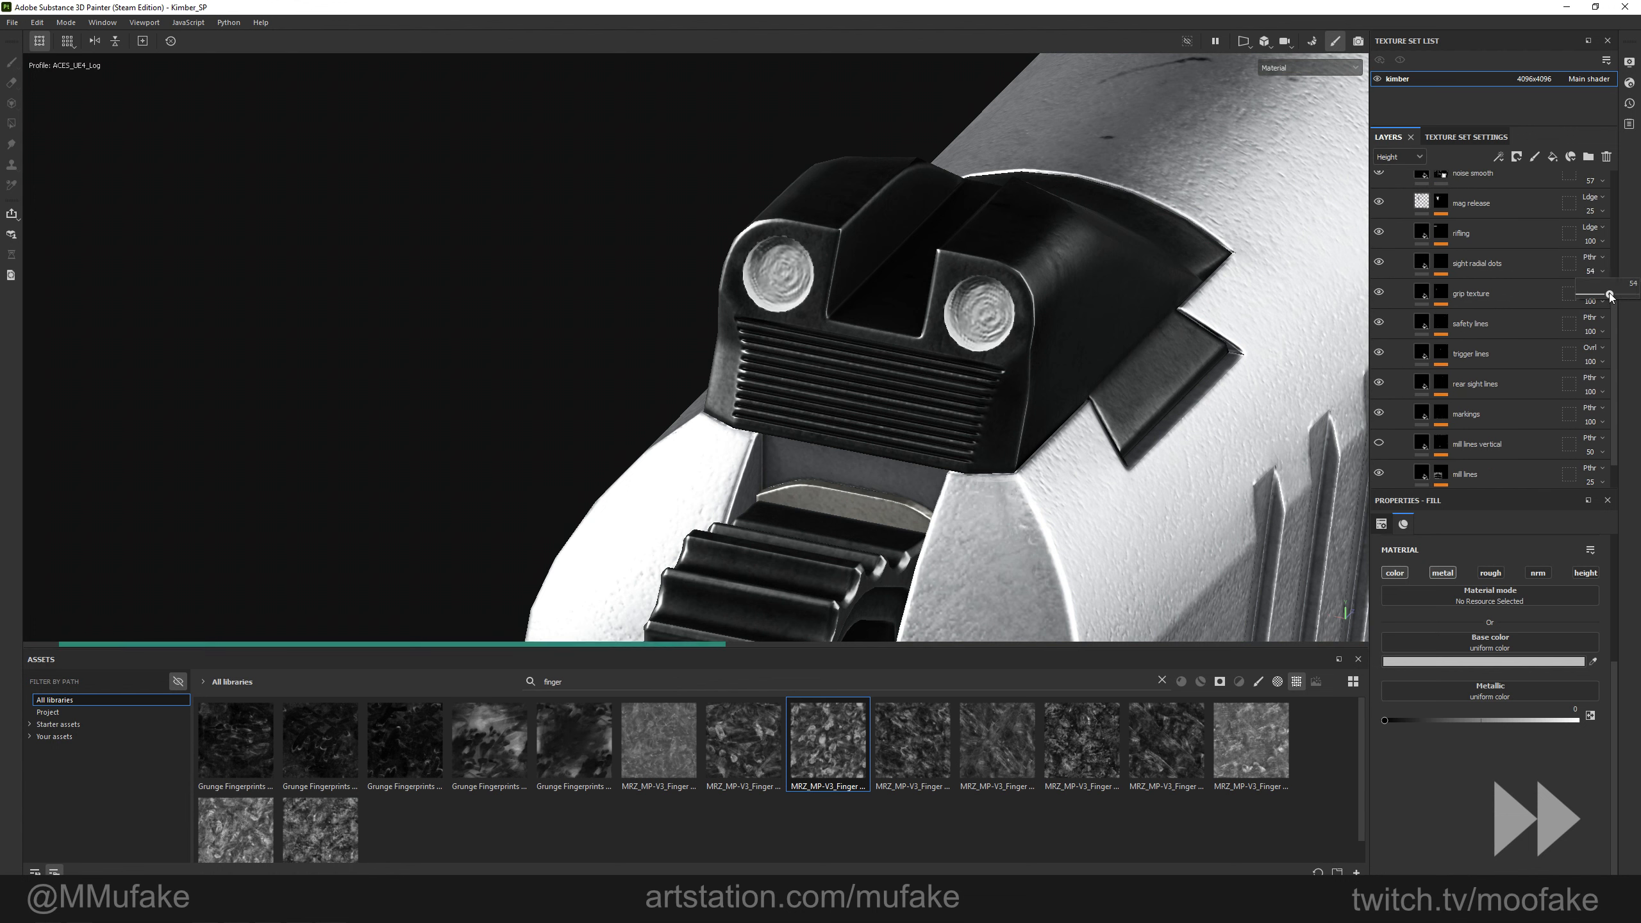
scroll(748, 202, down, 2)
alt+drag(747, 202, 701, 187)
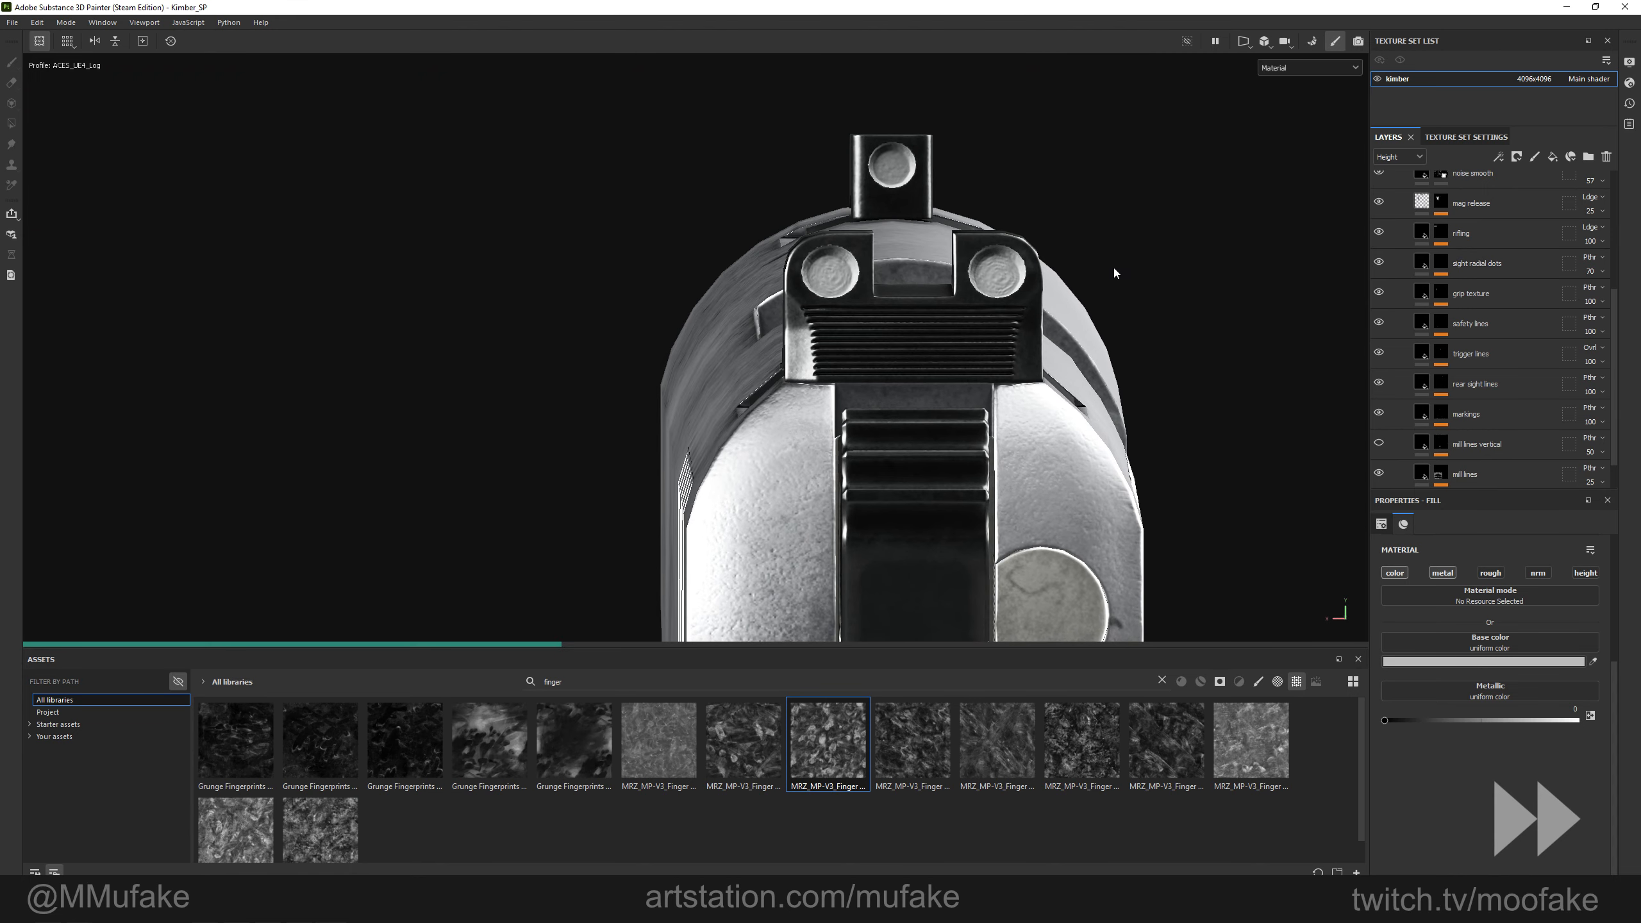
alt+drag(1113, 267, 1031, 259)
alt+drag(915, 308, 926, 258)
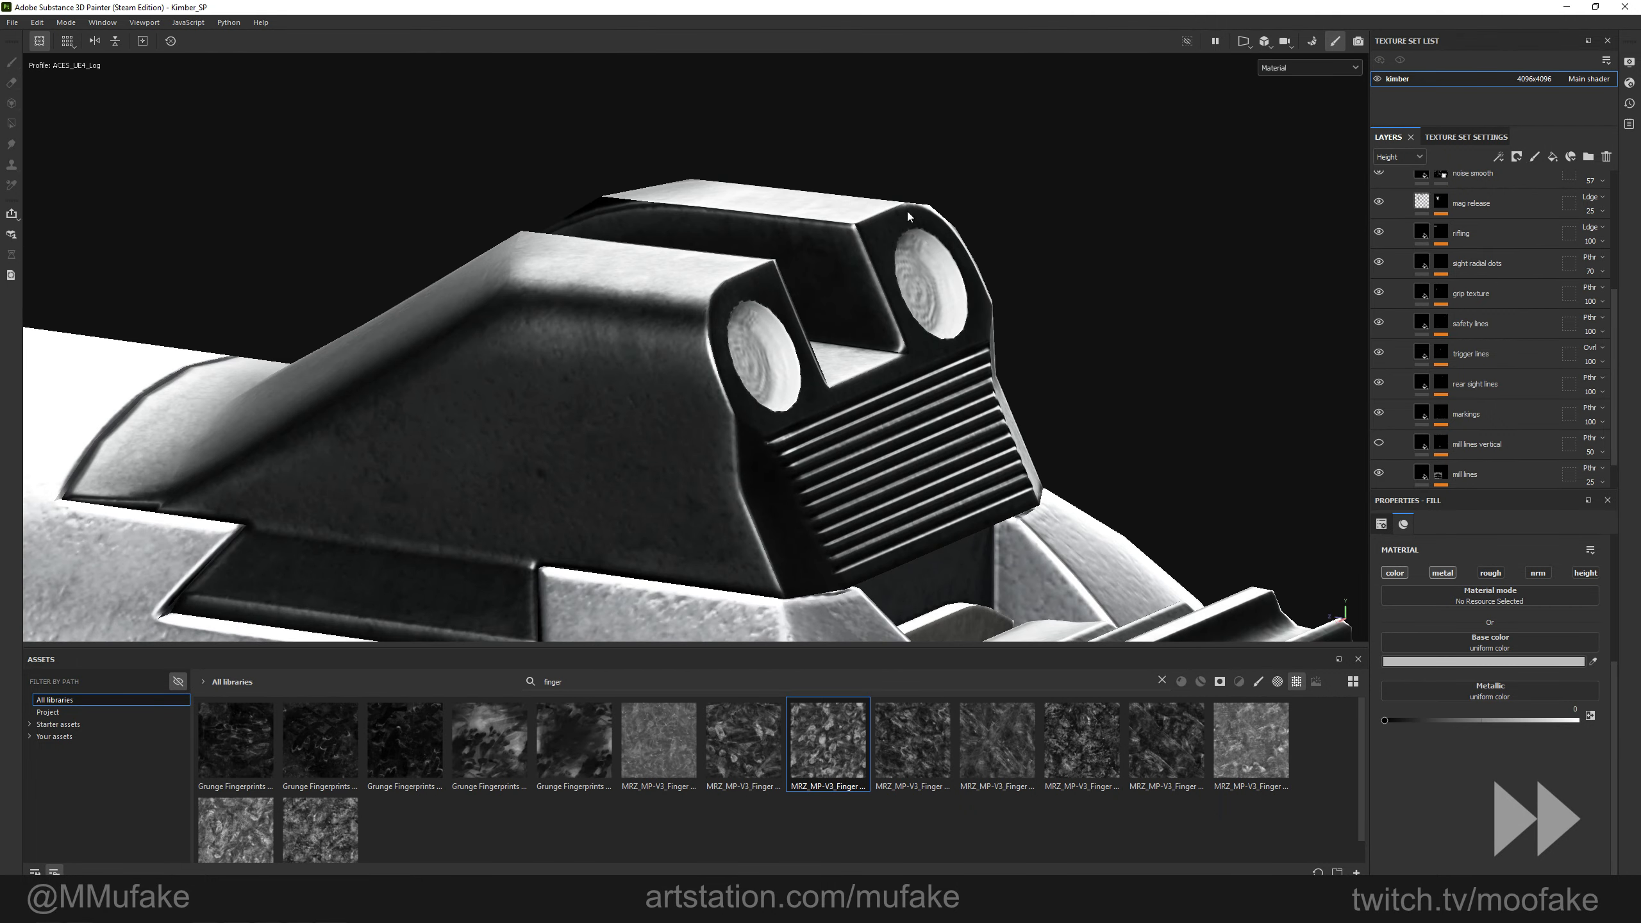
Switch the layer stack back to Base color and add a Gradient Linear 1 fill to the sight paint mask.
scroll(1435, 295, up, 10)
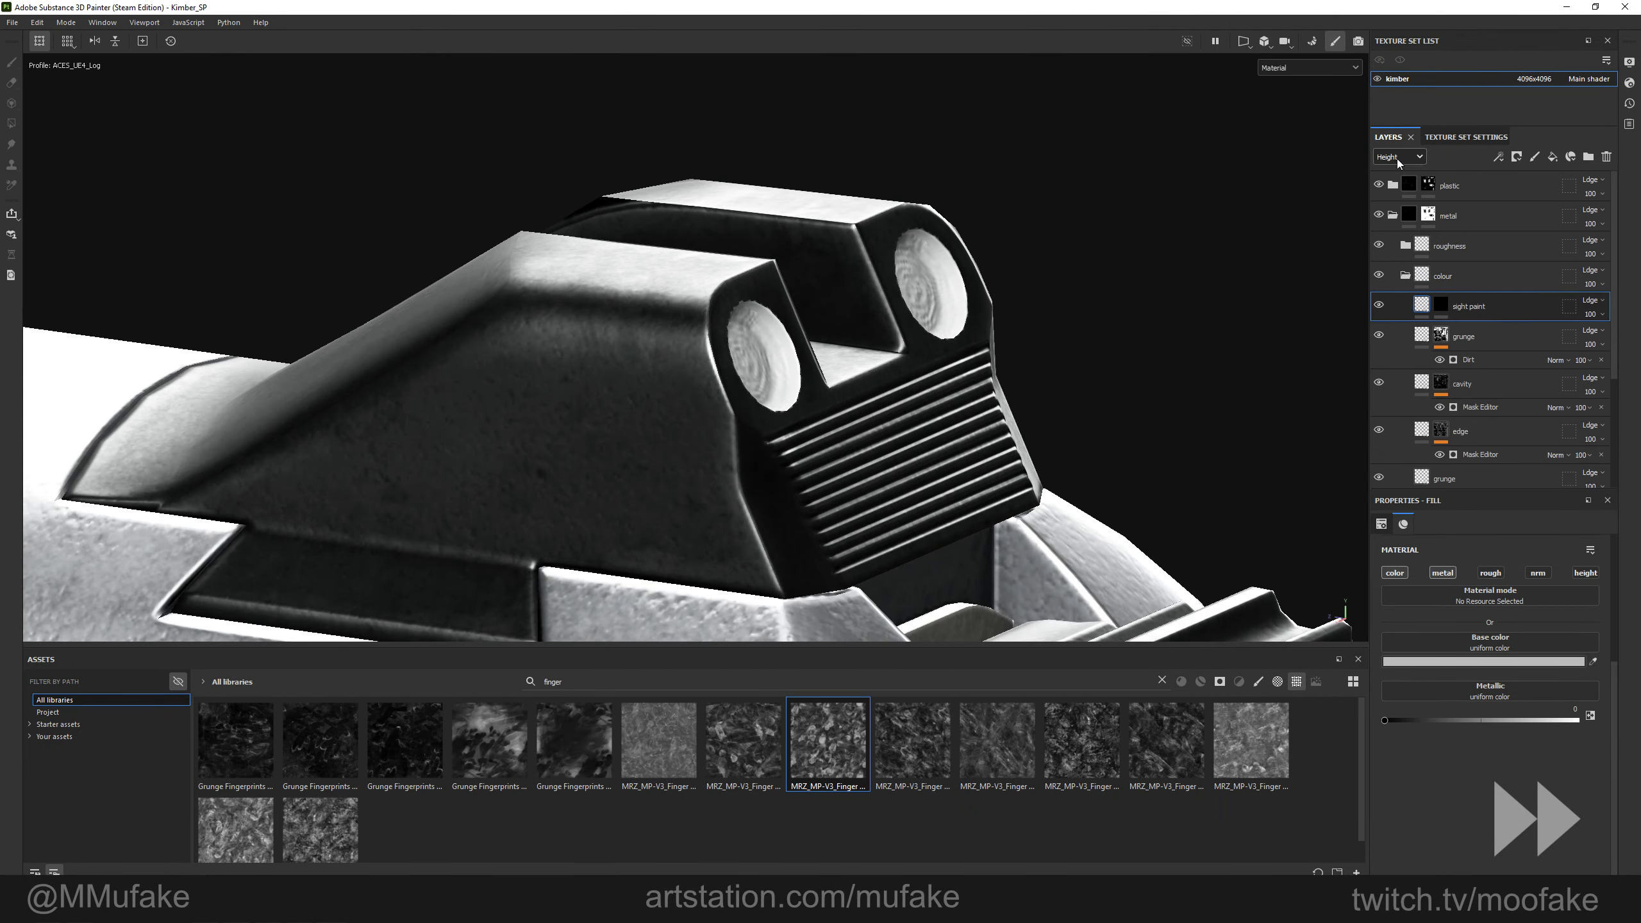
right_click(1446, 304)
click(1442, 302)
right_click(1442, 301)
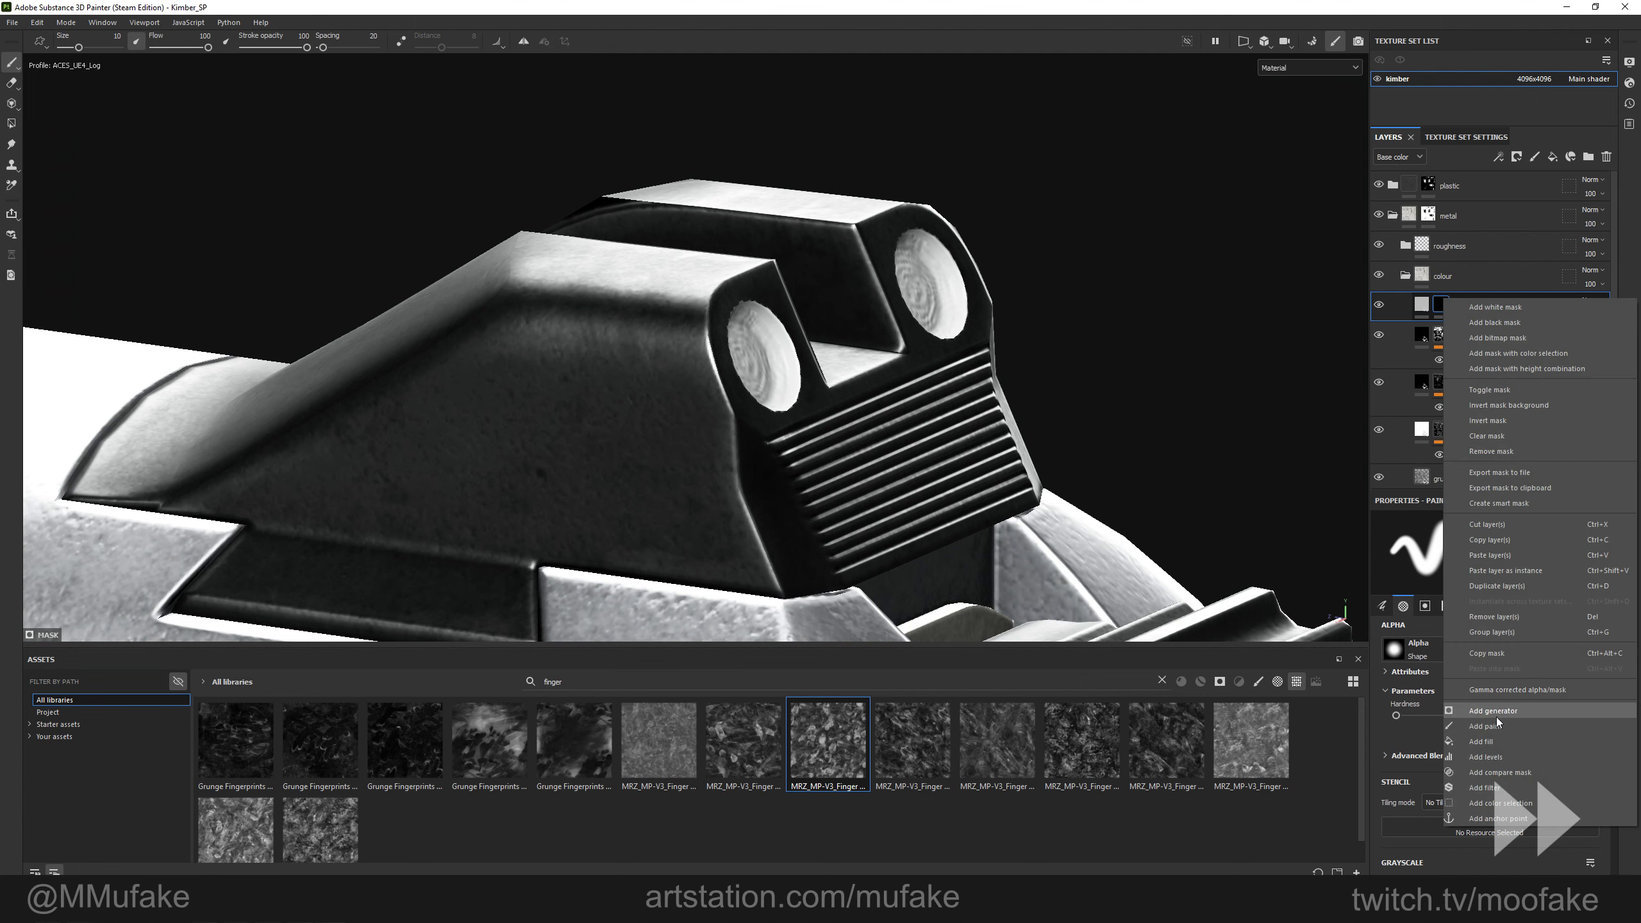
click(1497, 715)
click(1162, 681)
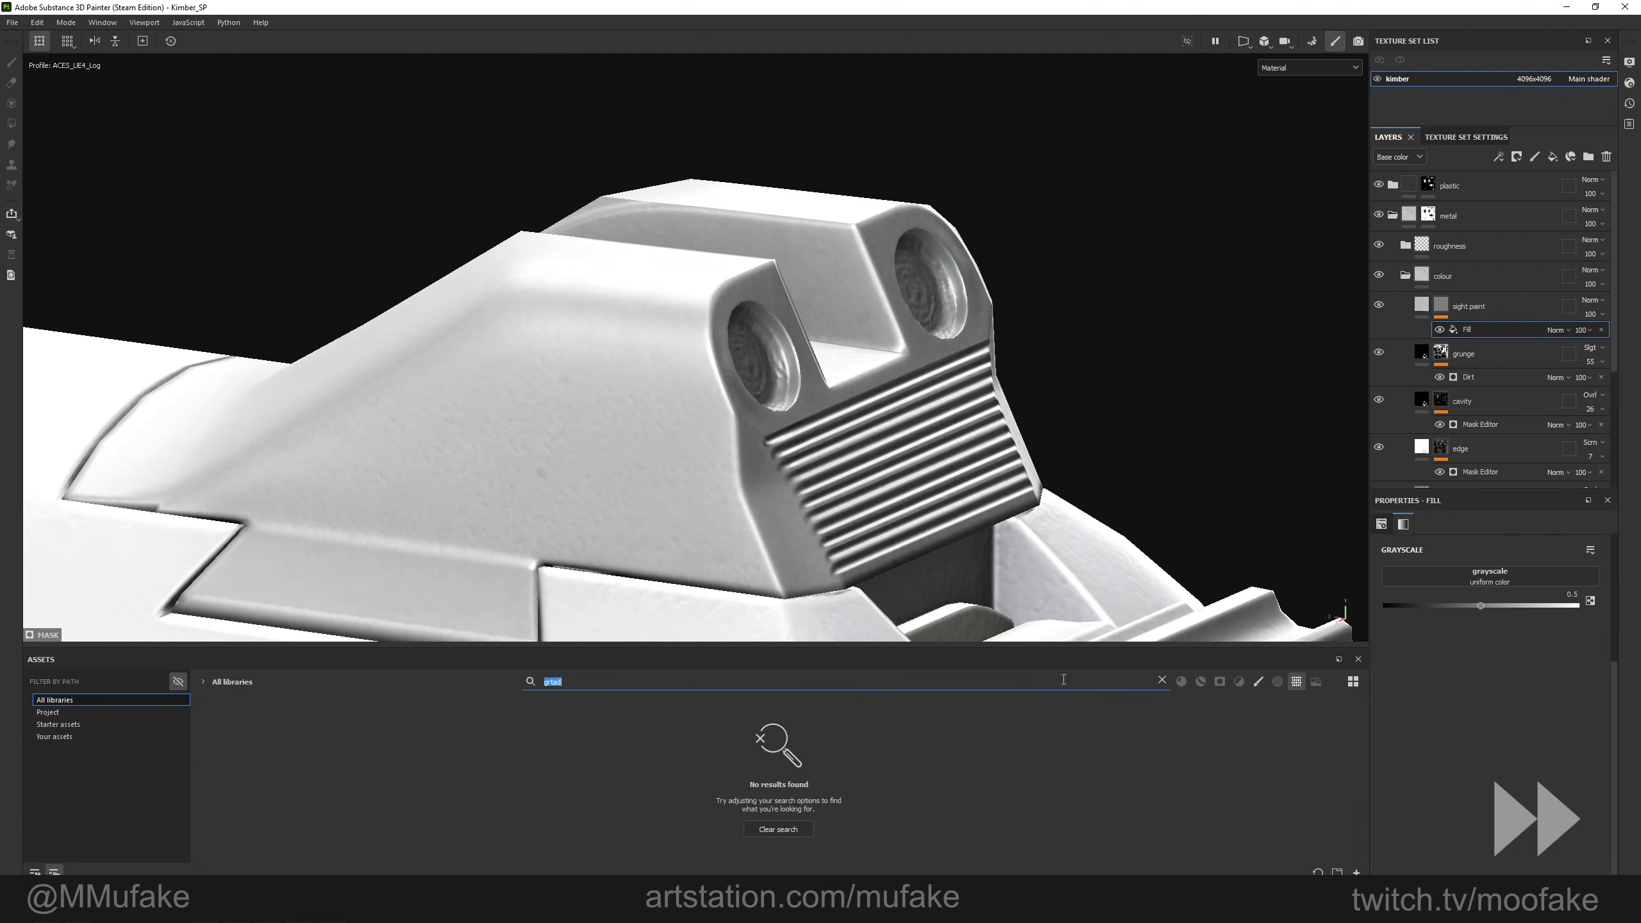
text(grad)
drag(1263, 766, 1486, 575)
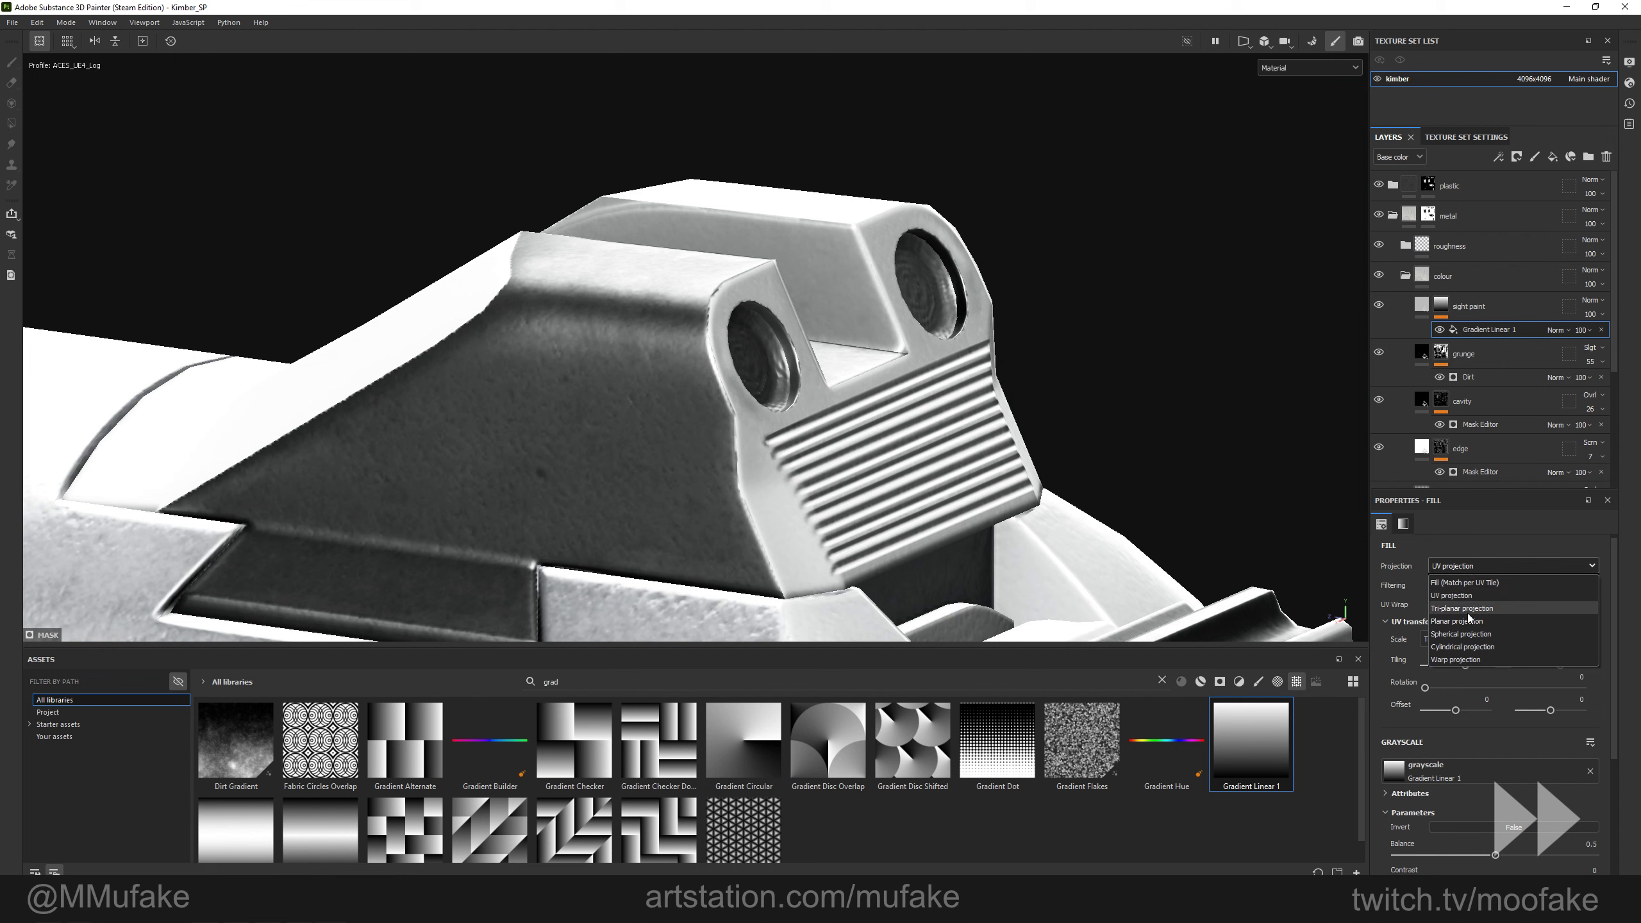
Set the gradient fill to planar projection with UV Wrap set to None while displaying the sight paint mask.
scroll(913, 415, down, 3)
alt+click(1442, 304)
scroll(788, 484, down, 3)
scroll(1464, 602, down, 1)
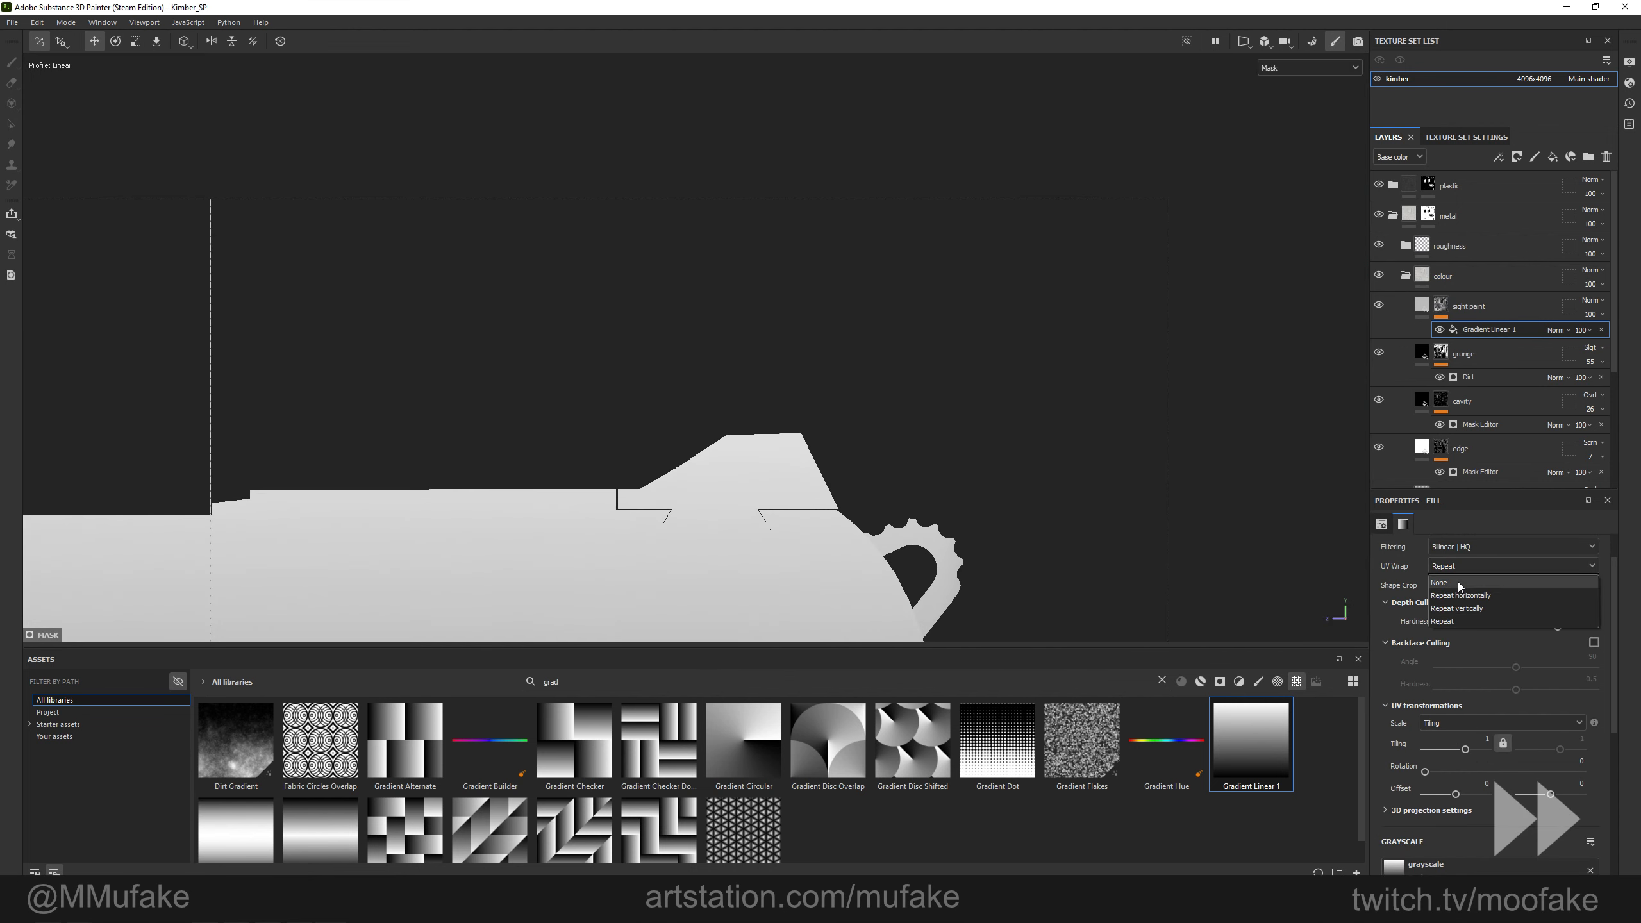
click(1458, 586)
scroll(696, 414, down, 4)
Shrink the gradient's planar projection and move it to the pistol's rear sight.
key(r)
alt+middle_drag(579, 480, 641, 320)
drag(646, 484, 509, 466)
key(w)
drag(629, 451, 1091, 146)
alt+middle_drag(1060, 168, 779, 417)
scroll(779, 418, up, 3)
drag(927, 415, 721, 275)
scroll(720, 275, up, 2)
Scale the gradient projection down further to fit the height of the rear sight's back face.
alt+drag(840, 387, 778, 415)
key(r)
scroll(780, 329, down, 3)
drag(788, 354, 561, 406)
alt+shift+drag(759, 521, 930, 475)
scroll(840, 362, up, 4)
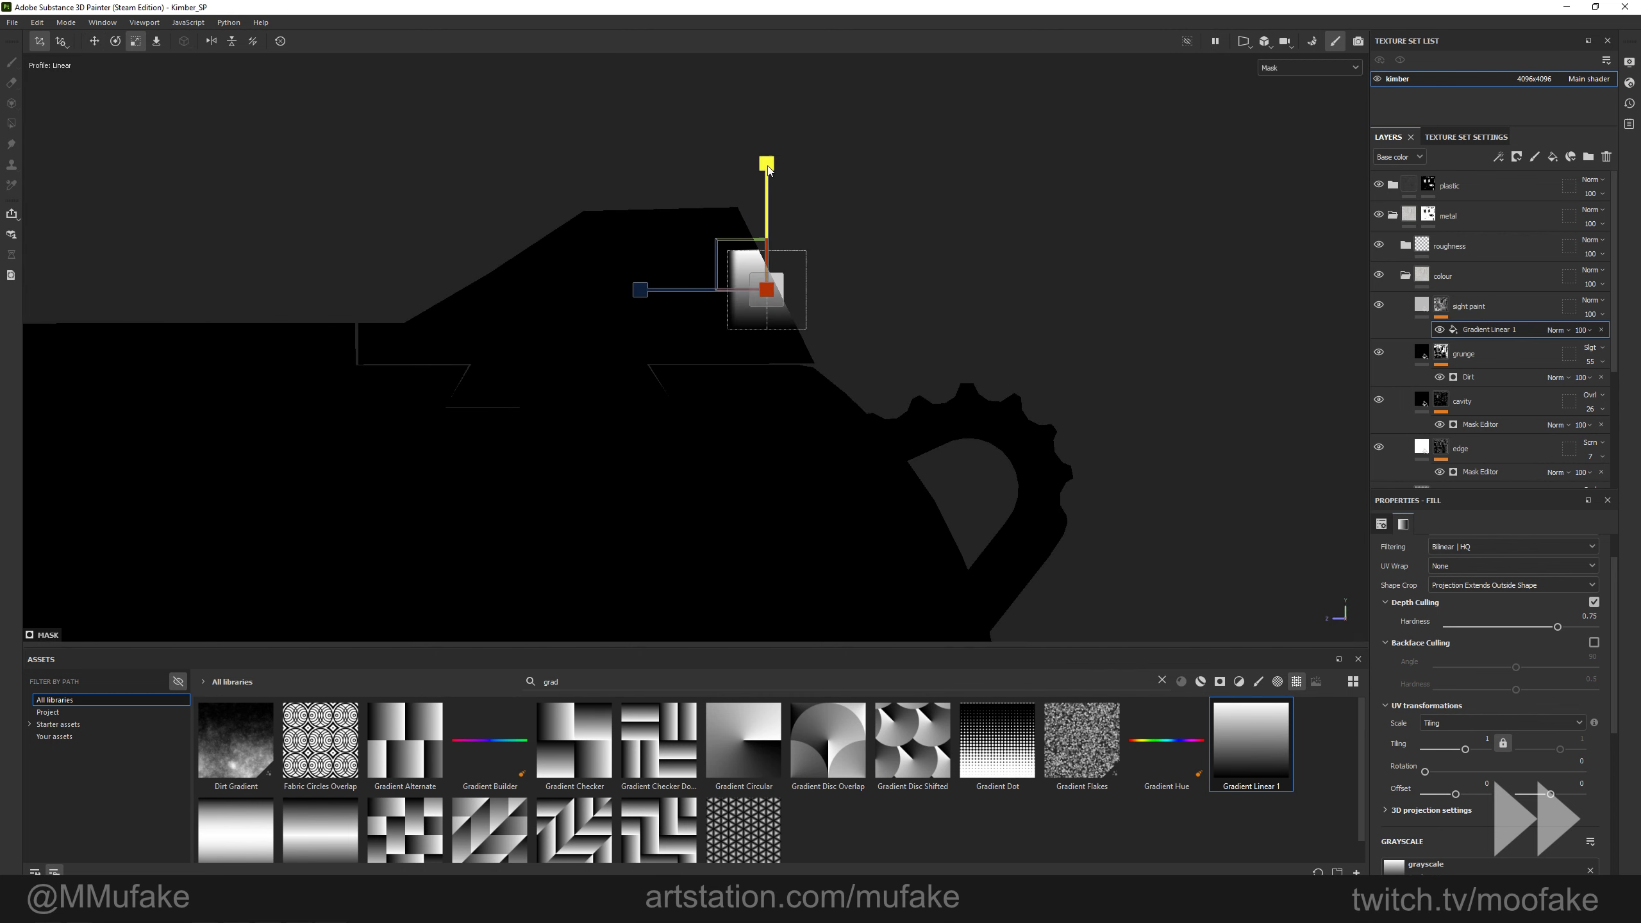
Rotate the gradient projection to match the rear sight's sloped face and stretch it across both dots.
key(e)
scroll(768, 165, up, 2)
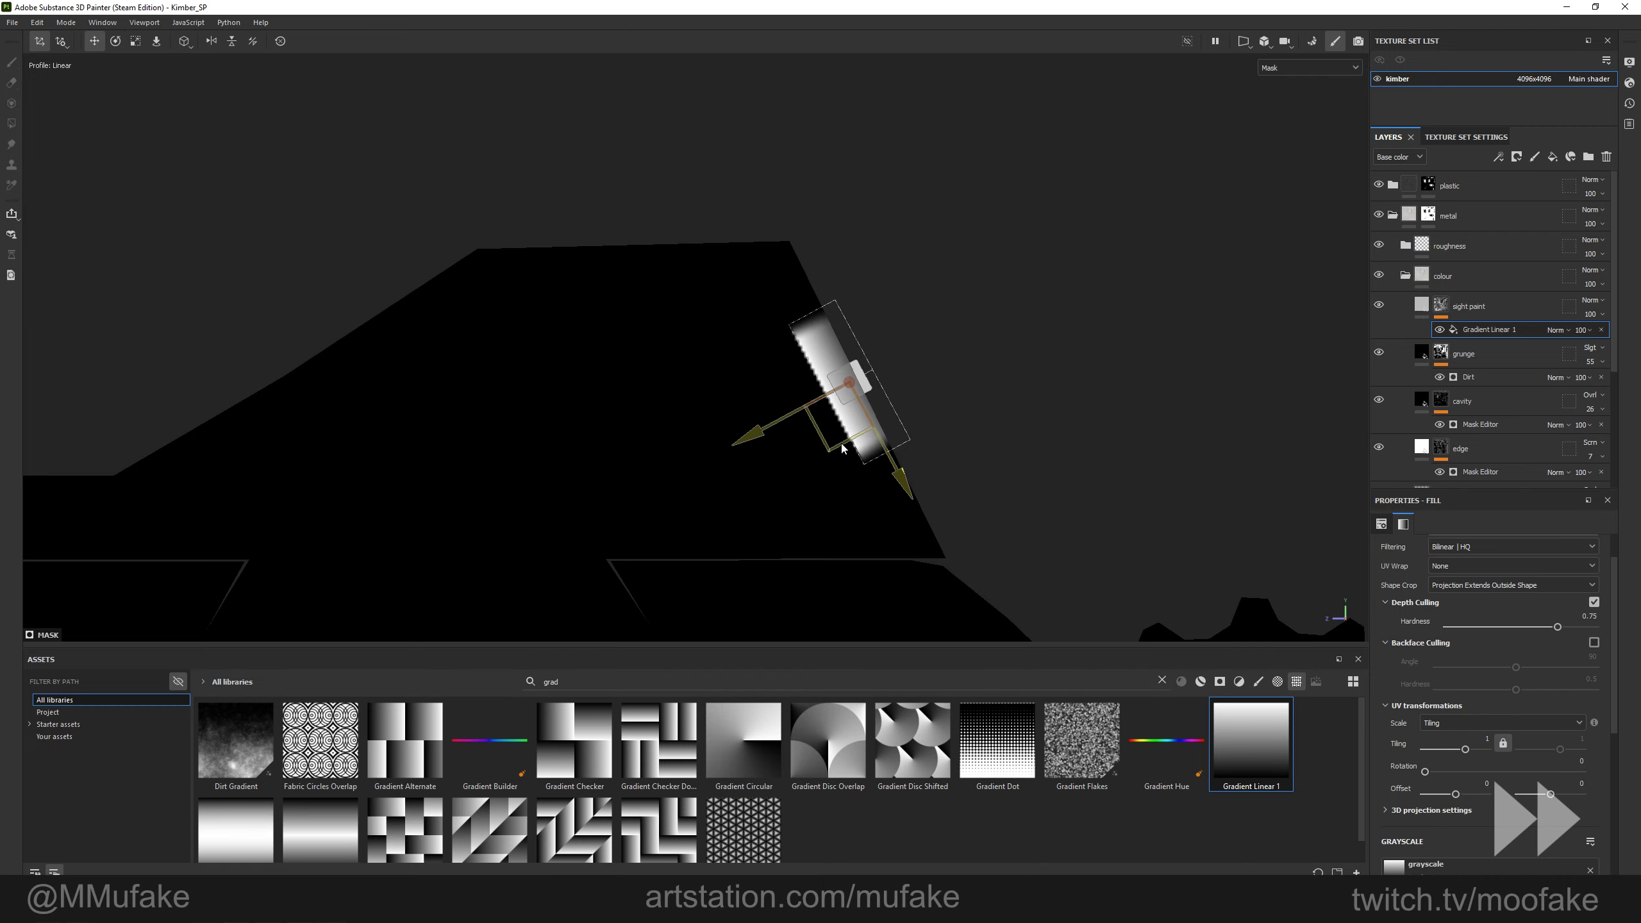
alt+drag(842, 448, 646, 420)
drag(1062, 468, 1045, 414)
alt+drag(743, 323, 793, 367)
key(r)
alt+drag(1149, 197, 1060, 271)
key(w)
mouse_move(936, 382)
mouse_down()
mouse_move(921, 365)
mouse_move(935, 388)
mouse_up()
Set the gradient fill's blending mode to Multiply and check the rear sight dots in the material view.
click(1558, 330)
key(m)
alt+drag(1106, 370, 932, 503)
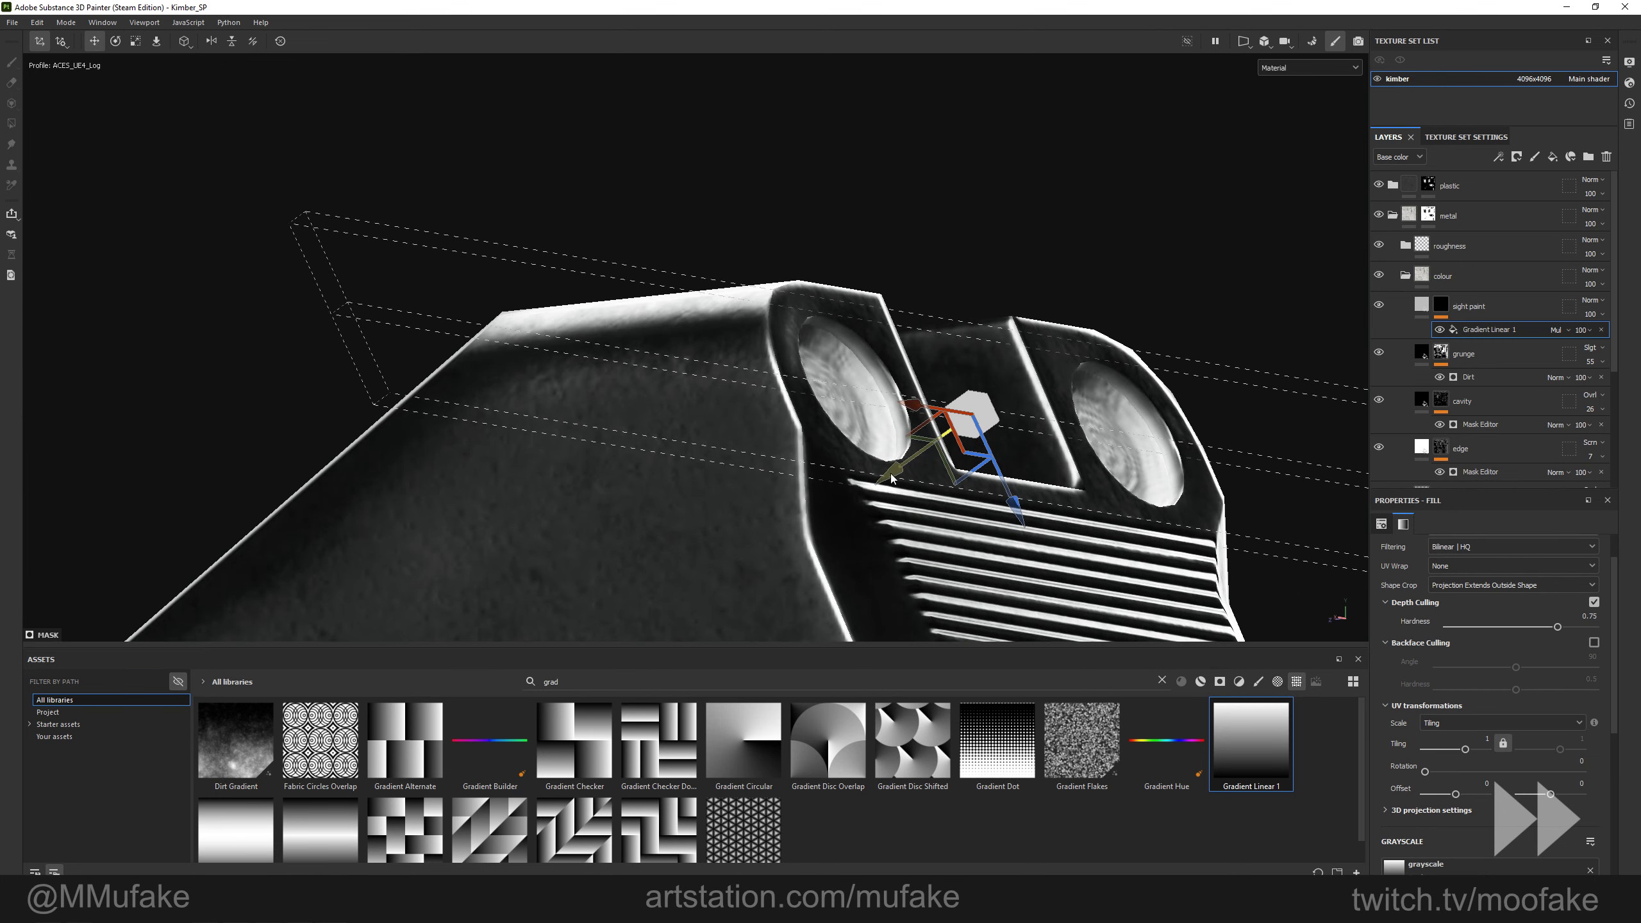
alt+shift+drag(904, 472, 979, 420)
Fine-tune the gradient projection's angle and position against the rear sight face in the mask view.
key(c)
key(e)
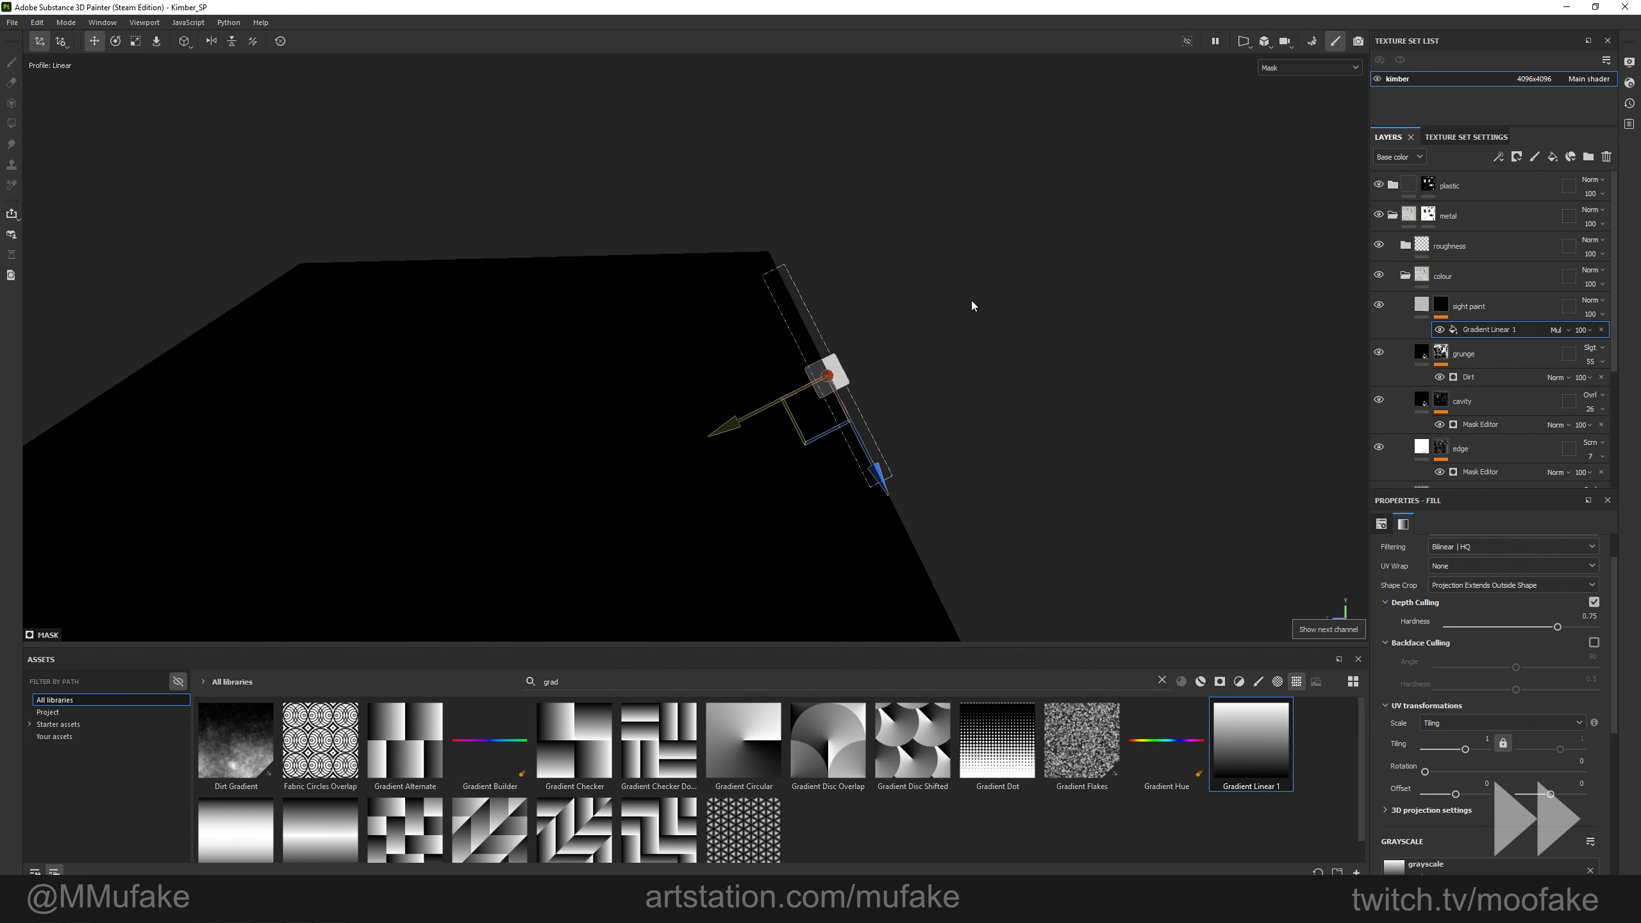
scroll(582, 519, down, 5)
mouse_move(615, 491)
alt+middle_down()
mouse_move(873, 348)
mouse_move(602, 480)
alt+middle_up()
key(w)
scroll(602, 481, up, 5)
alt+drag(602, 480, 840, 497)
Raise the gradient's contrast to 0.84 and return to the material view.
scroll(1402, 717, down, 5)
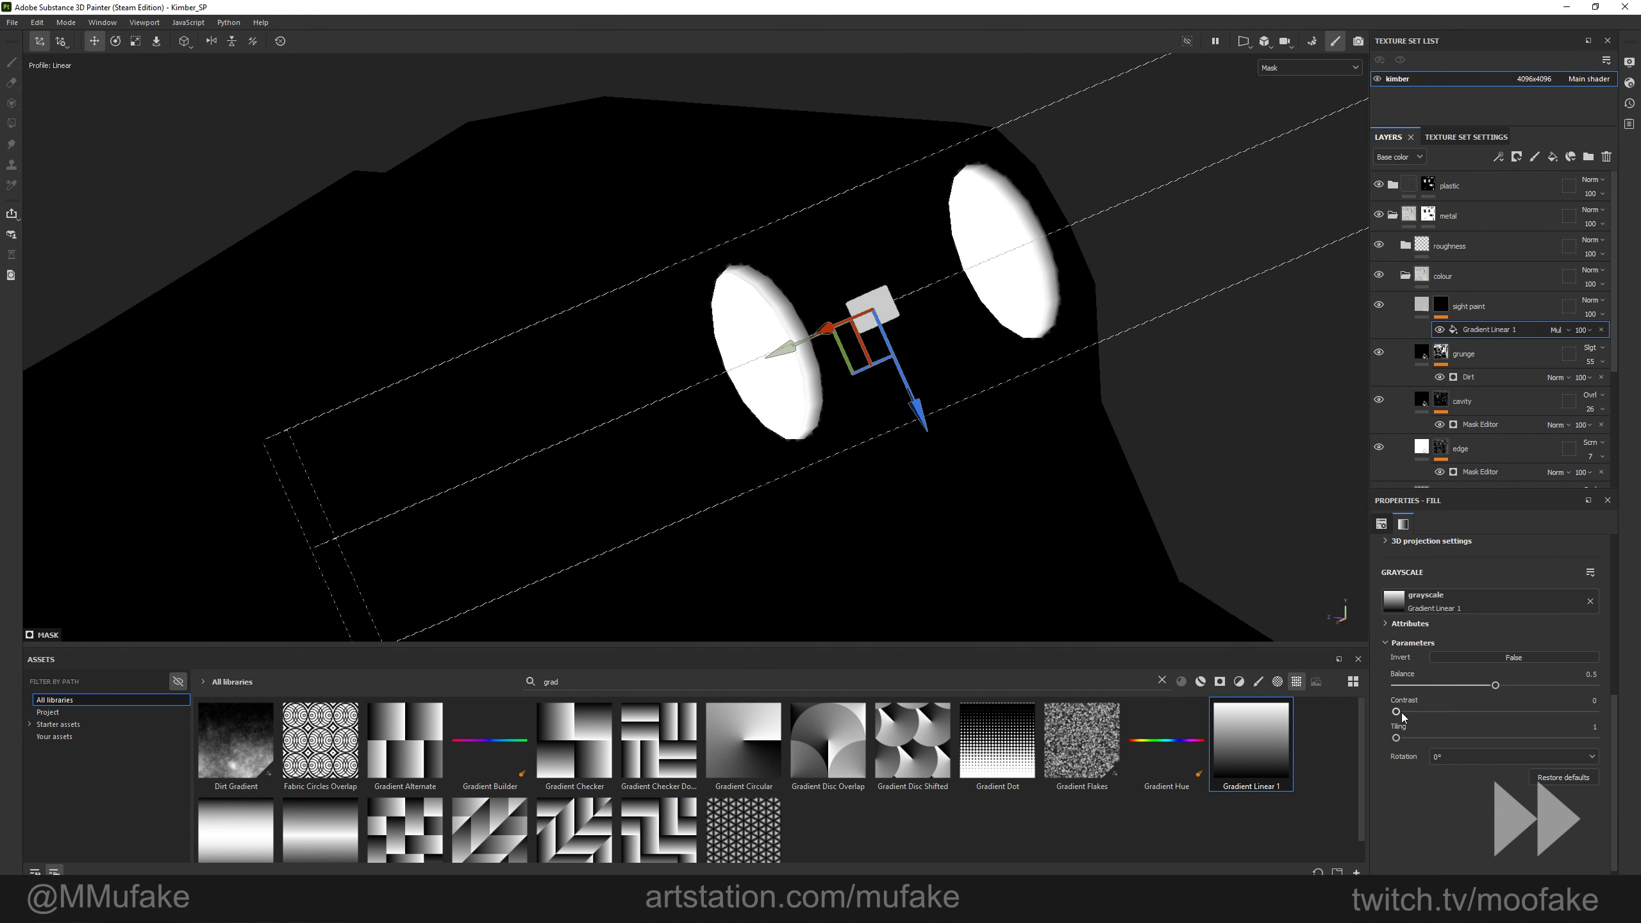
alt+drag(821, 414, 789, 446)
key(m)
Duplicate the Gradient Linear 1 fill and move the copy's projection to the rear face of the front sight.
key(ctrl+d)
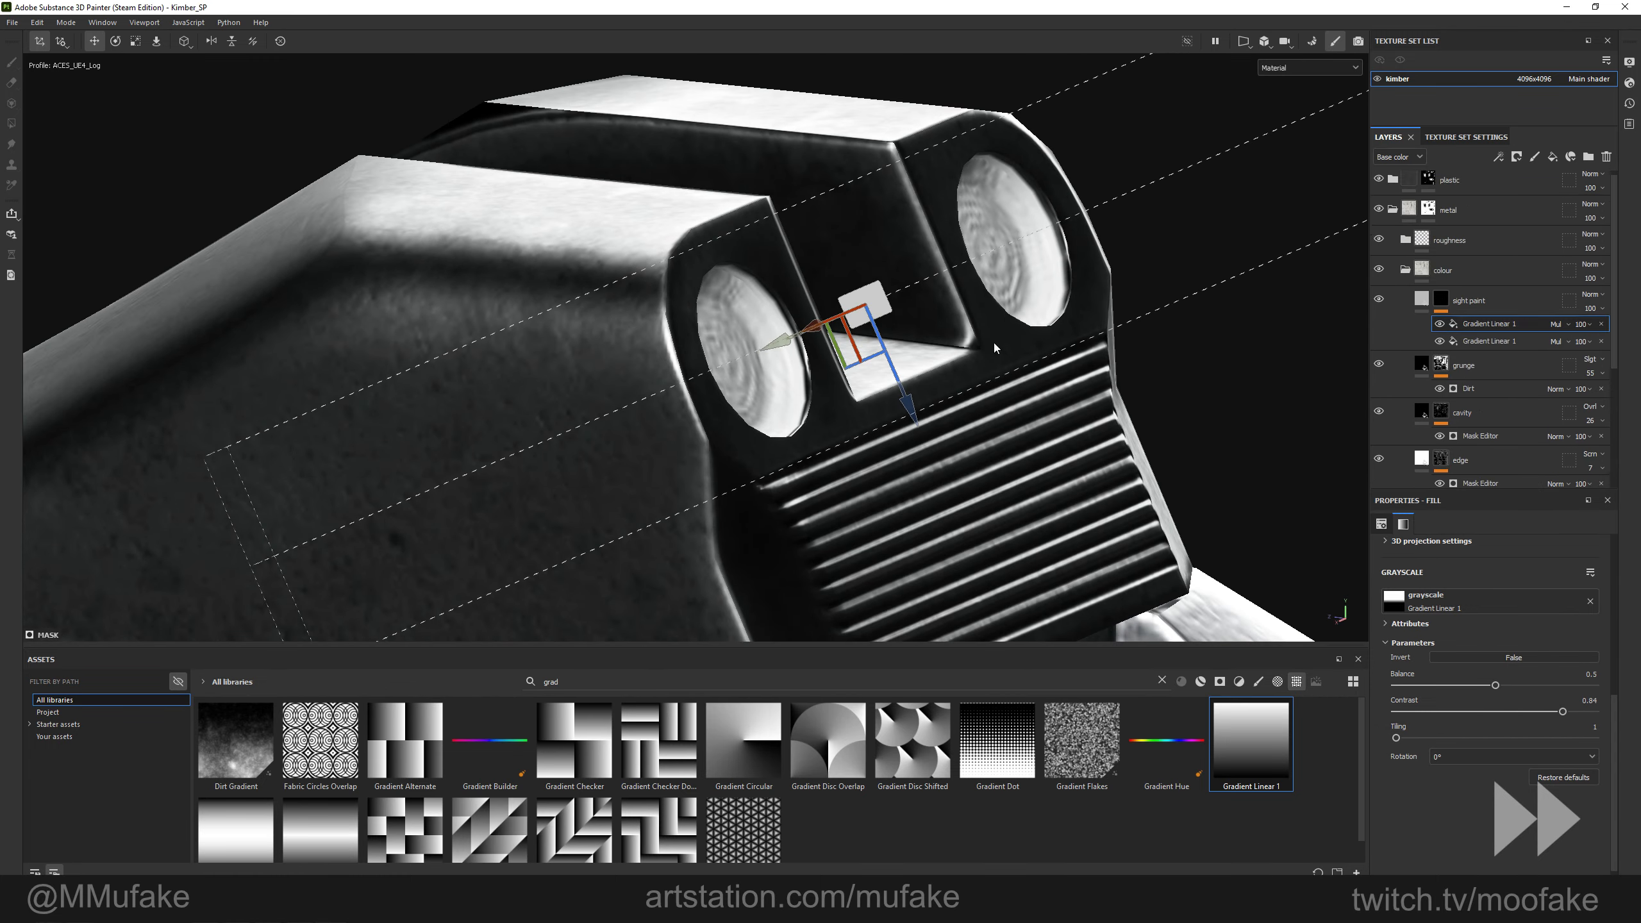
alt+shift+drag(997, 350, 1060, 336)
scroll(905, 388, down, 5)
drag(832, 429, 310, 373)
alt+middle_drag(310, 373, 1438, 414)
drag(1343, 403, 46, 420)
alt+middle_drag(58, 420, 524, 399)
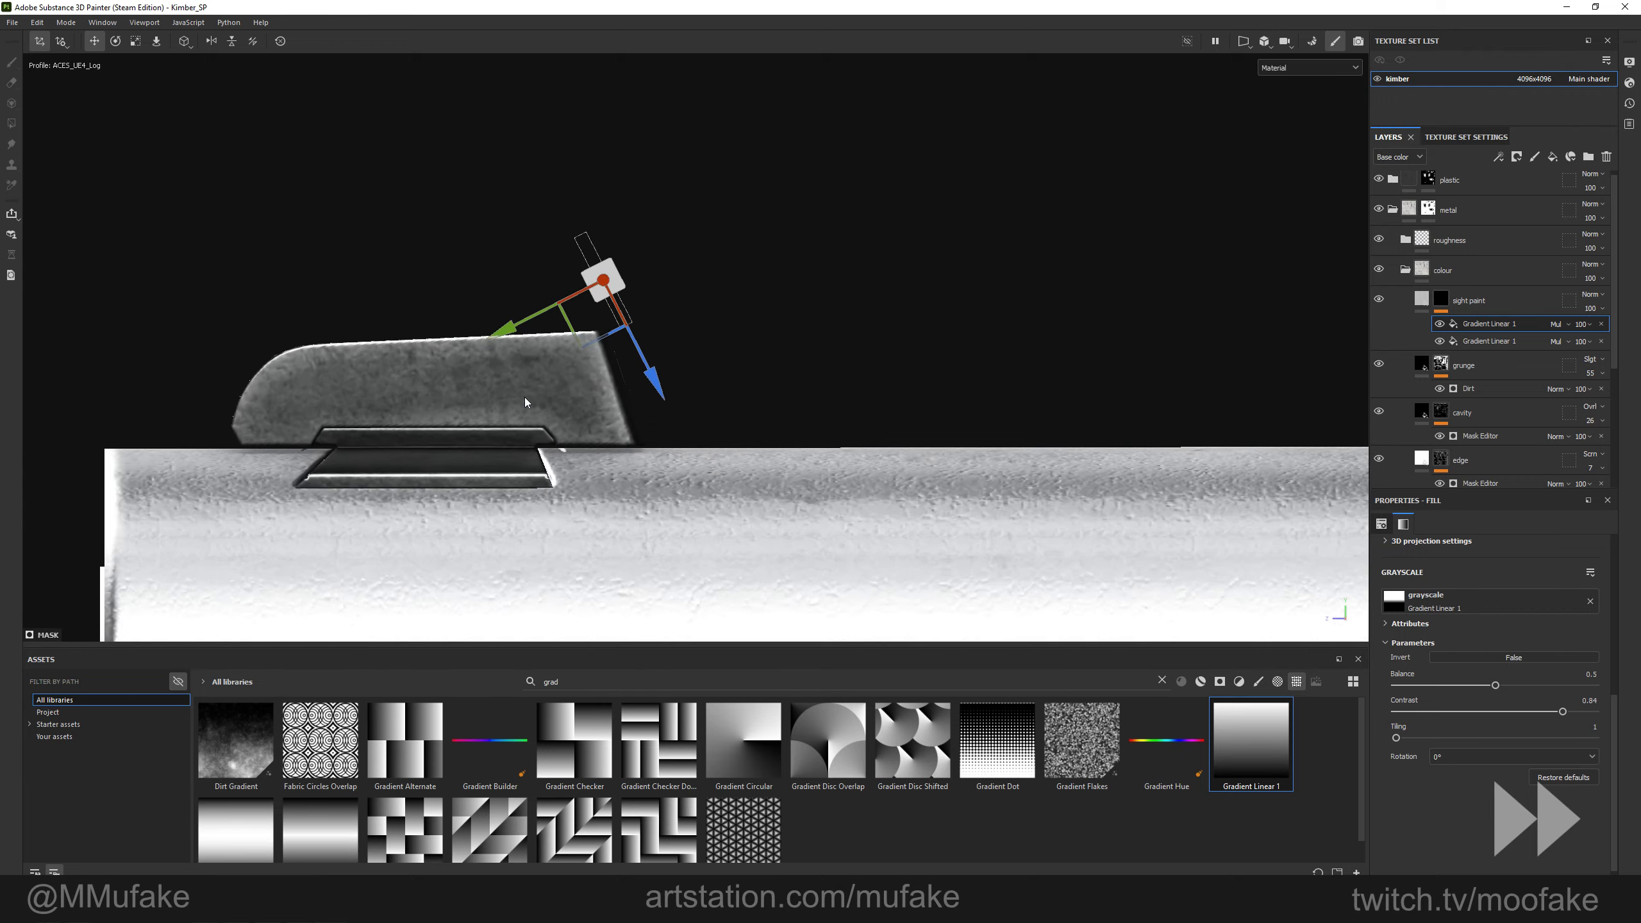
scroll(524, 400, up, 3)
drag(647, 323, 704, 446)
Rotate and reposition the copied gradient projection to match the slope of the front sight's dotted face.
alt+drag(833, 352, 745, 350)
key(e)
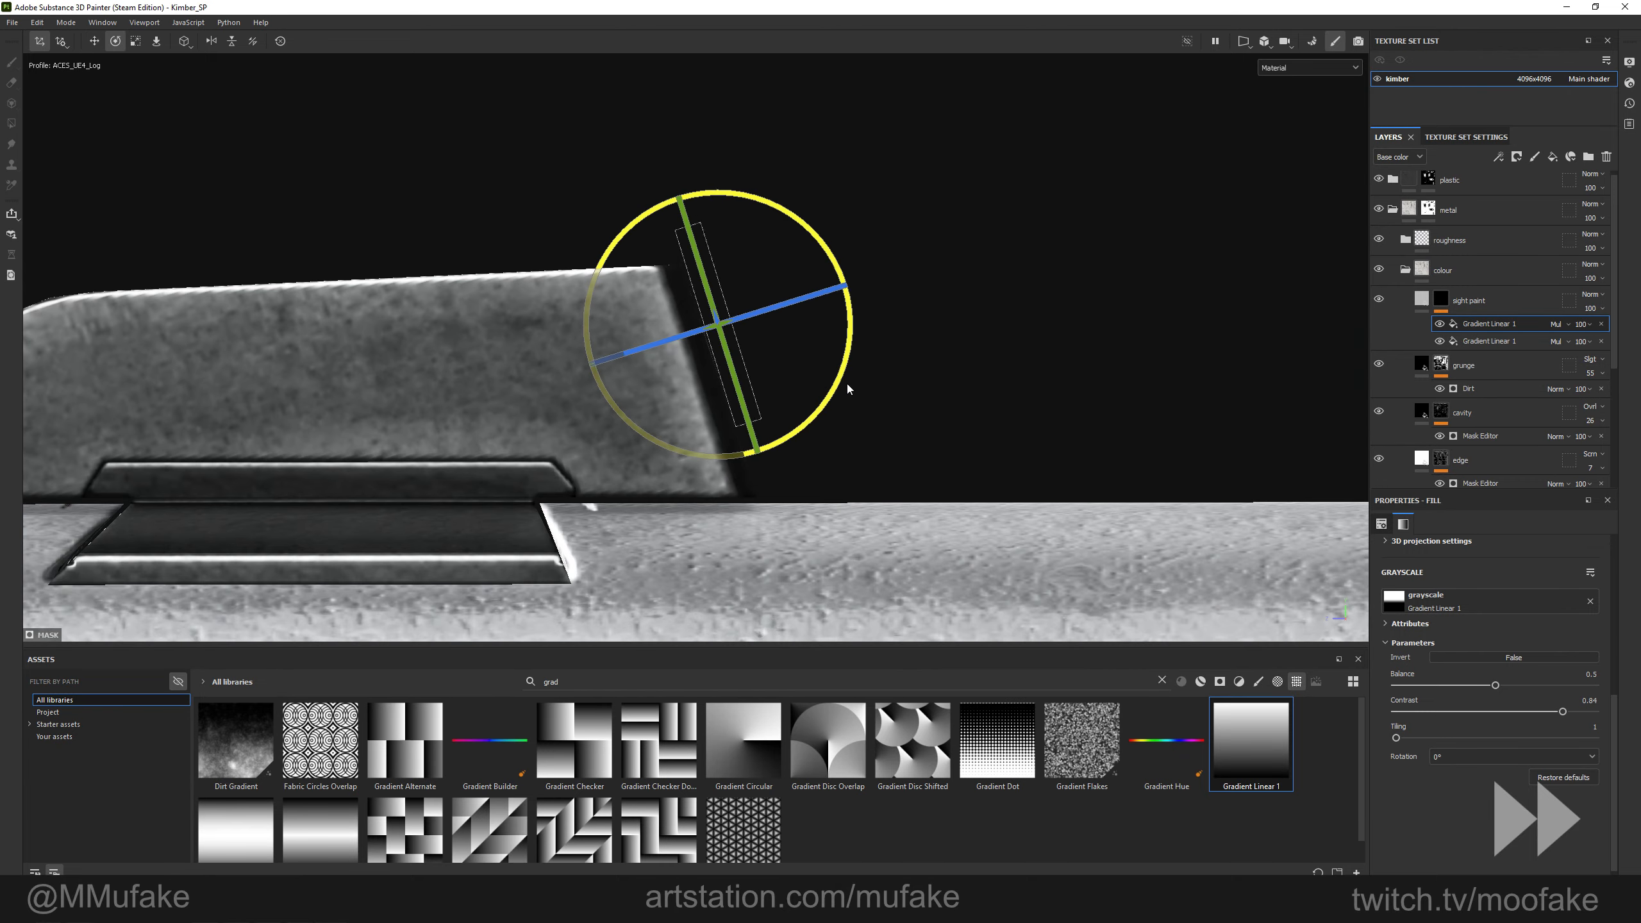
key(c)
key(m)
alt+drag(885, 375, 778, 430)
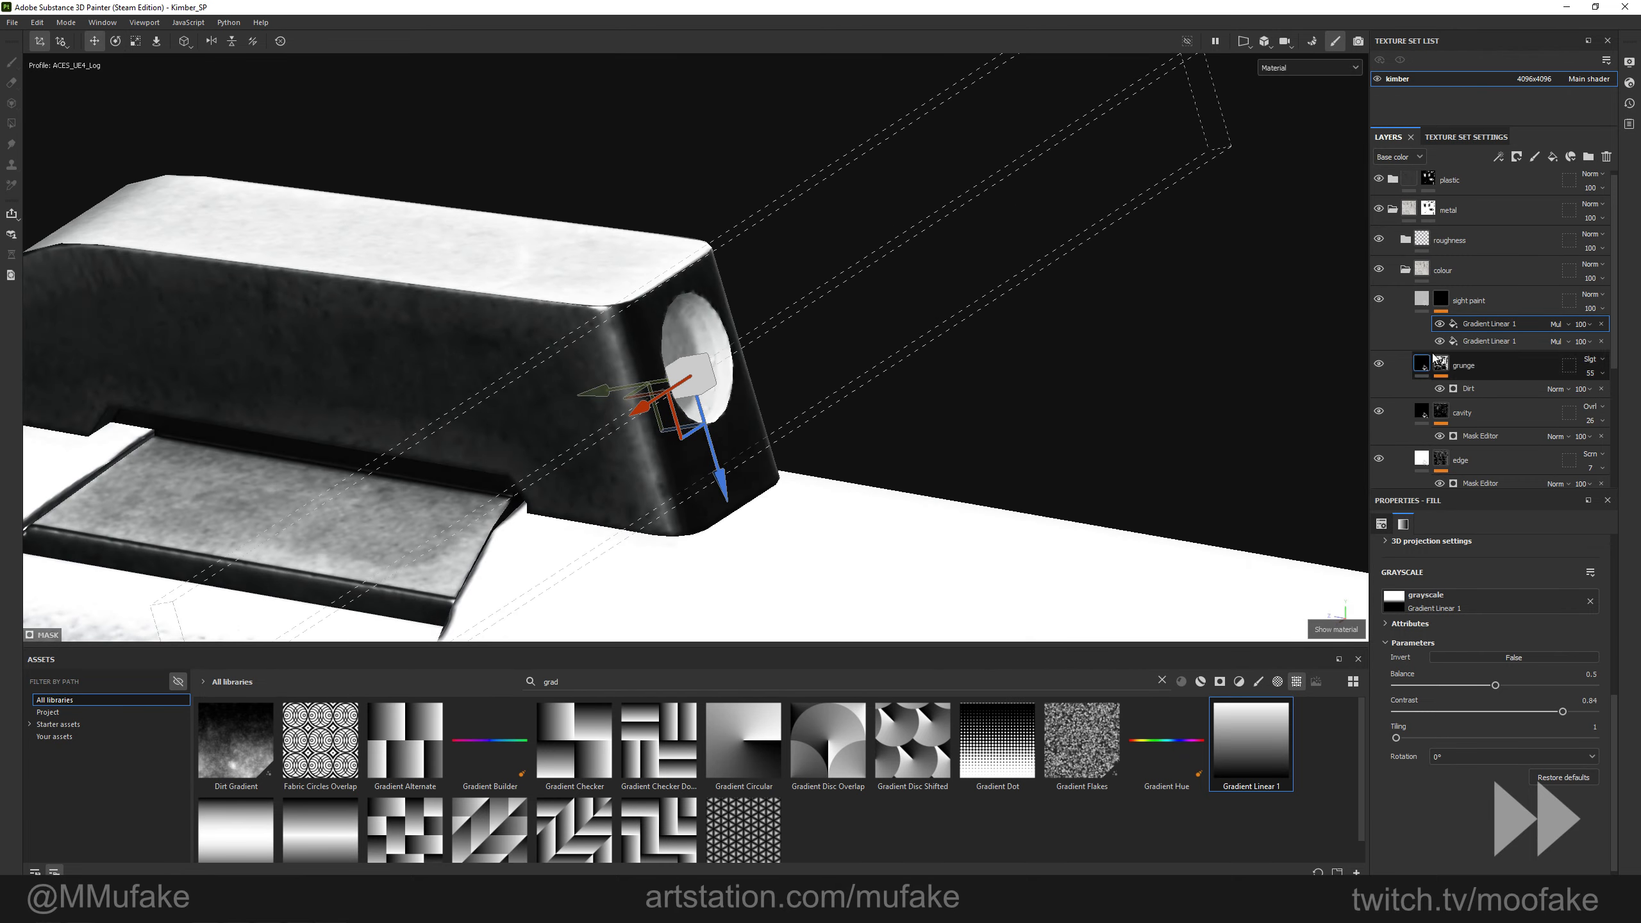
drag(581, 396, 577, 397)
mouse_move(789, 369)
alt+mouse_down()
mouse_move(799, 433)
mouse_move(724, 483)
mouse_move(428, 397)
mouse_move(795, 375)
alt+mouse_up()
click(1568, 325)
click(1565, 328)
Examine the sight paint mask and the whole pistol in the mask, single-channel and material views.
mouse_move(1060, 388)
alt+mouse_down()
mouse_move(919, 385)
mouse_move(894, 439)
mouse_move(1029, 402)
mouse_move(982, 381)
alt+mouse_up()
scroll(919, 385, down, 4)
scroll(1029, 402, down, 2)
click(1442, 301)
alt+click(1442, 303)
mouse_move(816, 346)
alt+mouse_down()
mouse_move(1137, 310)
mouse_move(747, 461)
alt+mouse_up()
key(m)
scroll(678, 275, down, 5)
alt+drag(1125, 311, 832, 433)
alt+drag(516, 414, 1092, 351)
key(c)
alt+drag(711, 323, 1034, 388)
alt+middle_drag(670, 329, 976, 396)
key(c)
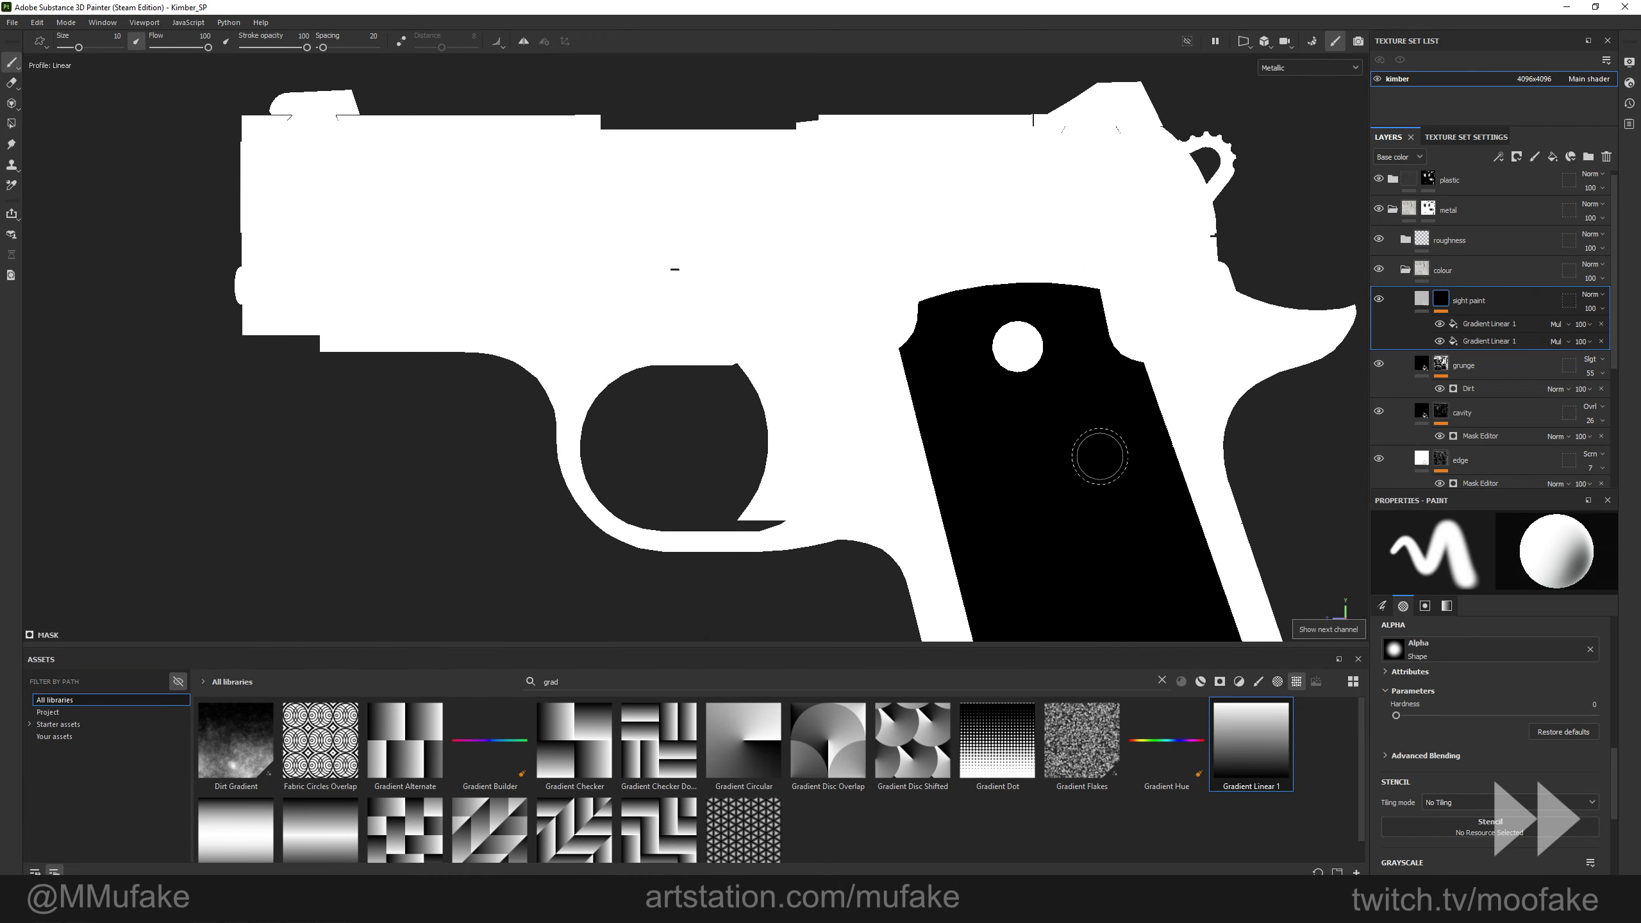
key(c)
alt+drag(1028, 420, 922, 451)
key(m)
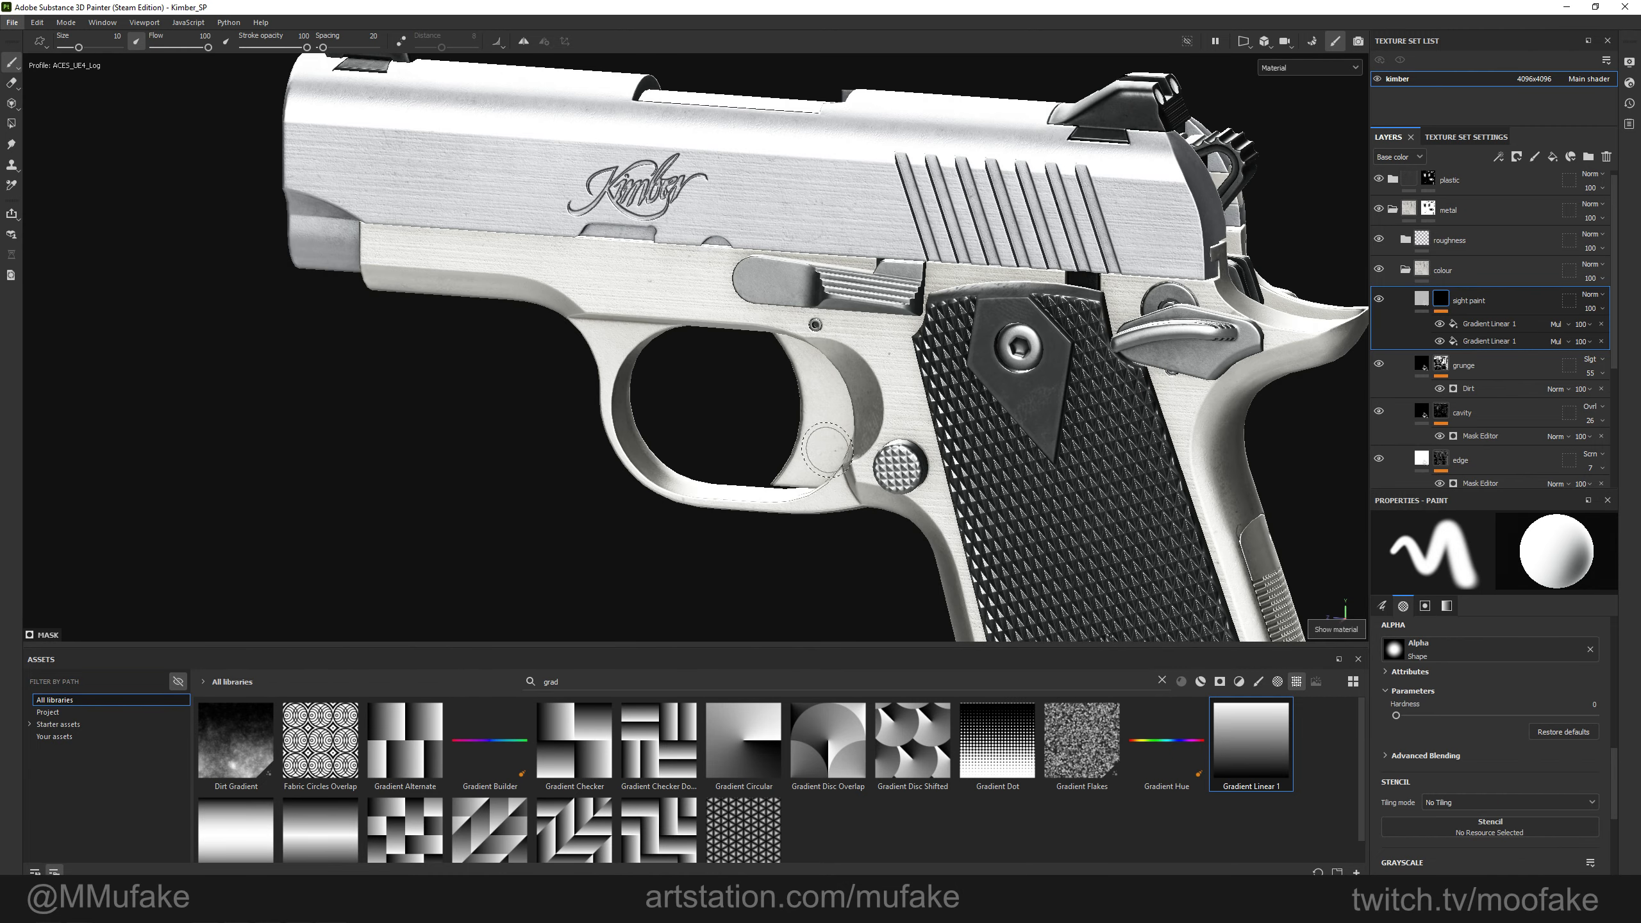
Collapse the metal folder and add a fill layer above the plastic folder.
click(1392, 211)
click(1509, 193)
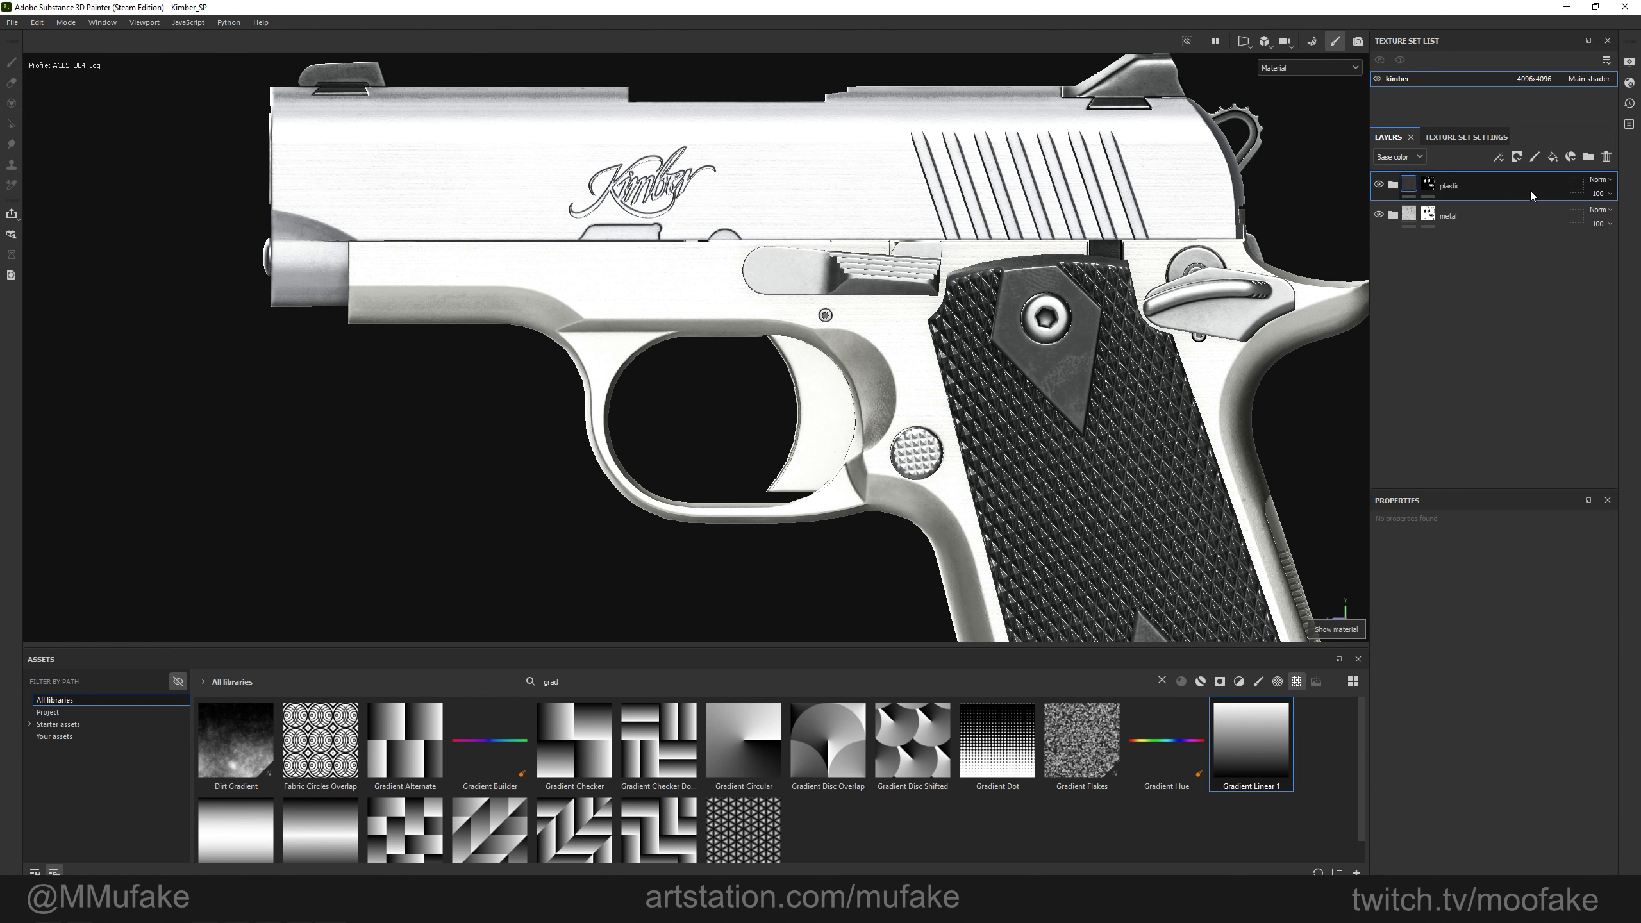
click(1553, 158)
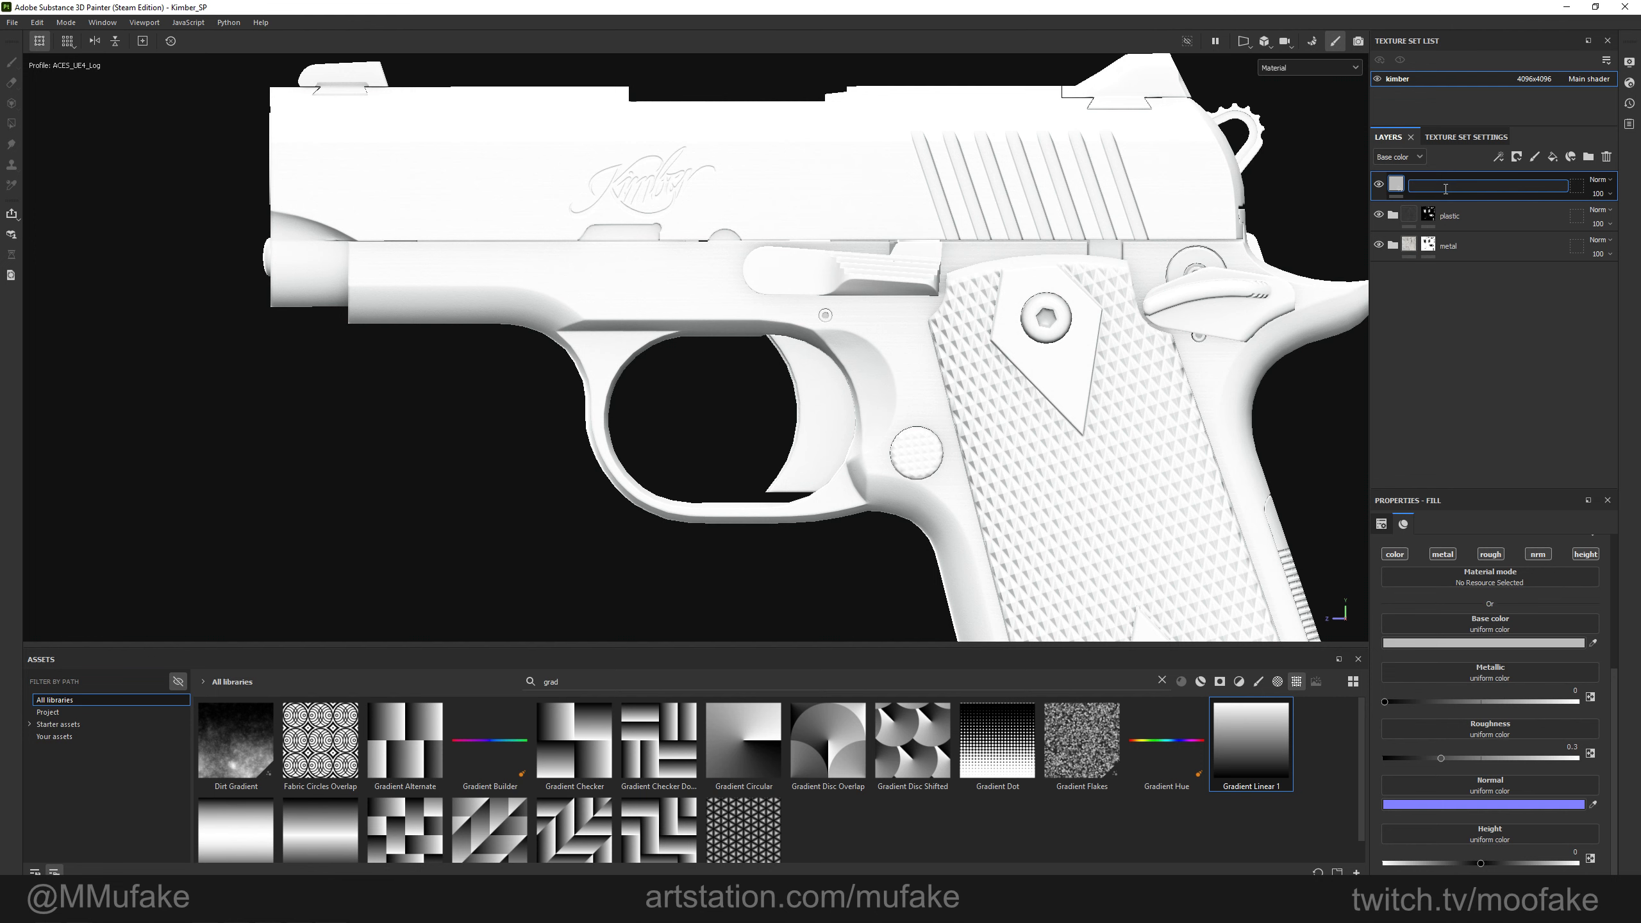
middle_drag(1092, 304, 1044, 351)
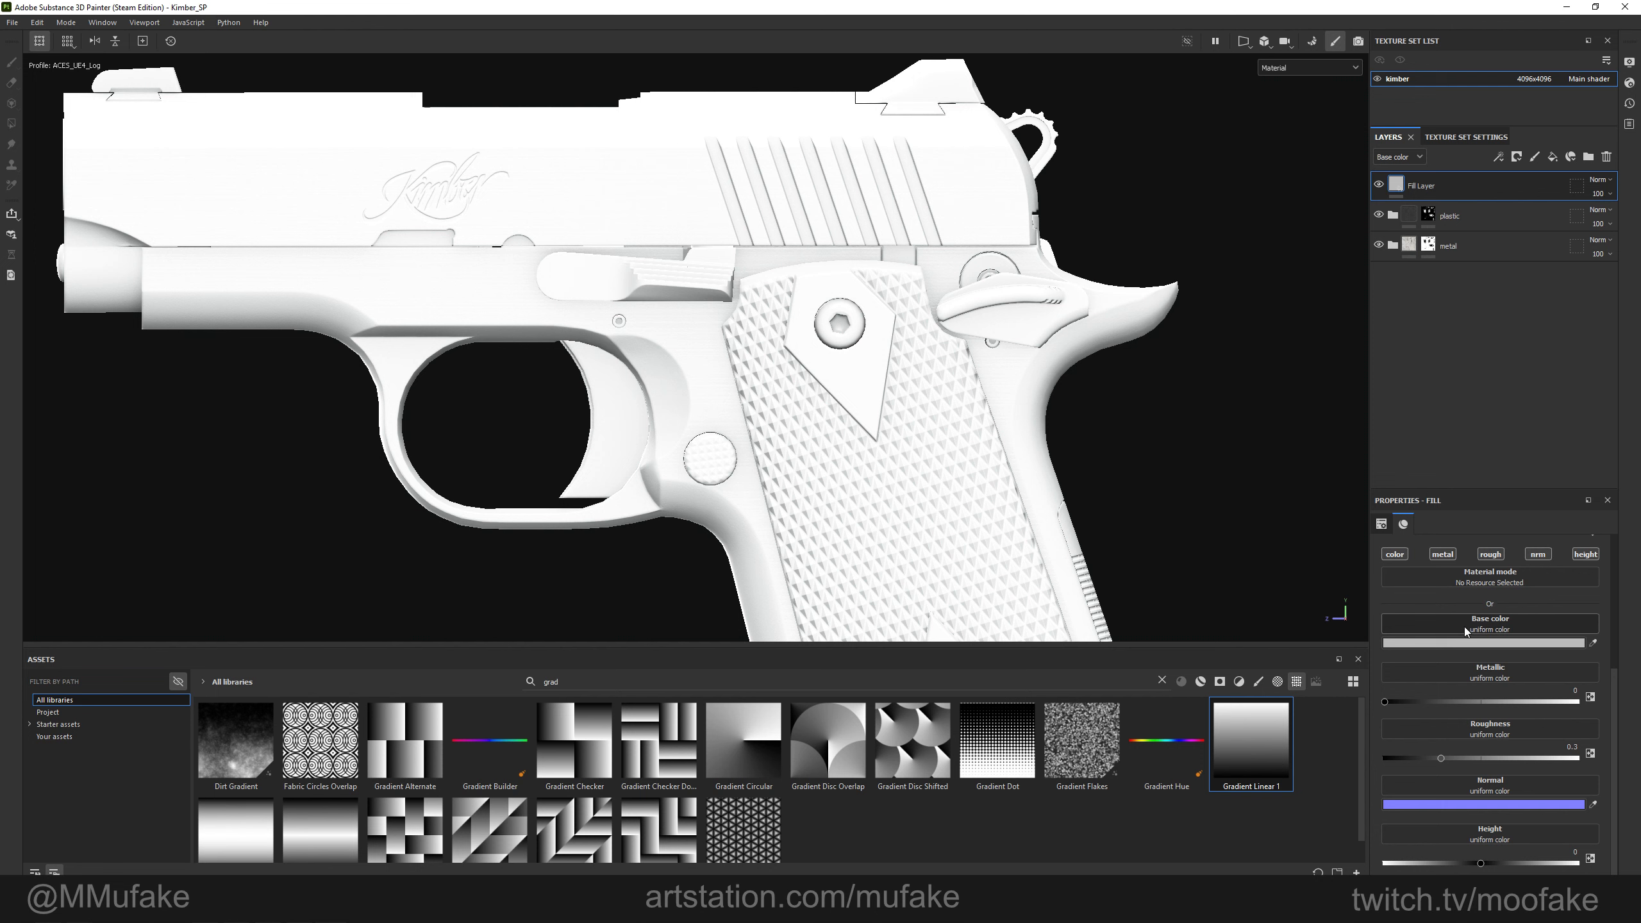
Change the new fill layer's base color to a dark brown.
click(1467, 643)
click(1470, 829)
click(1579, 814)
click(1503, 799)
click(1591, 649)
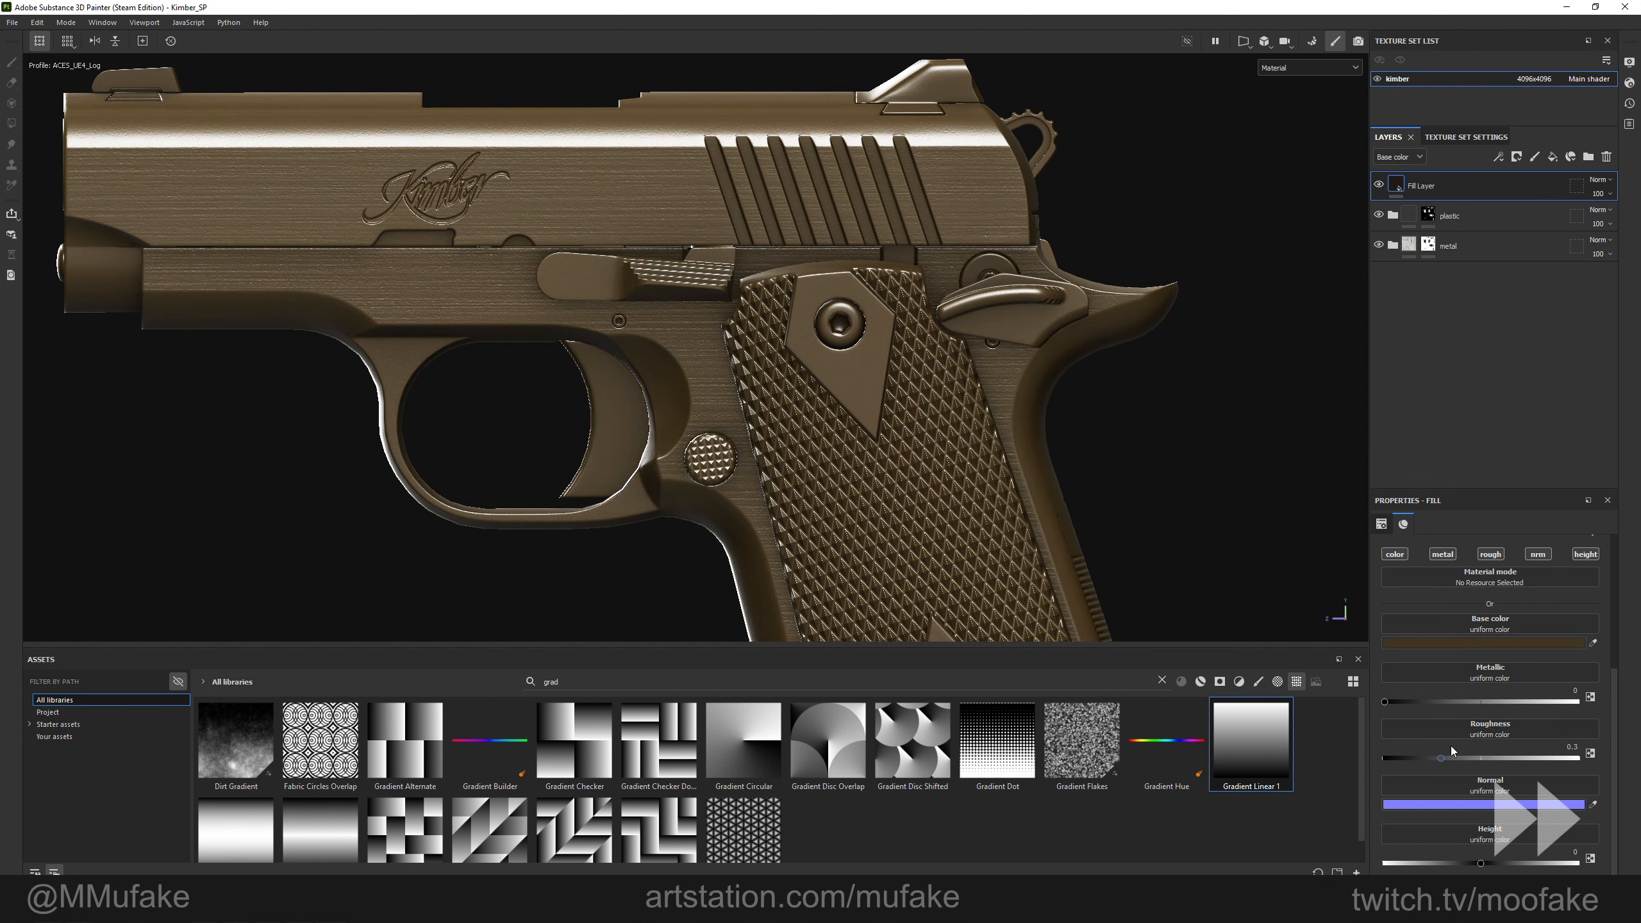
Raise the fill layer's roughness to about 0.75 and mute its brown base color.
drag(1442, 758, 1587, 816)
click(1495, 643)
click(1465, 793)
drag(1465, 792, 1461, 789)
click(1592, 649)
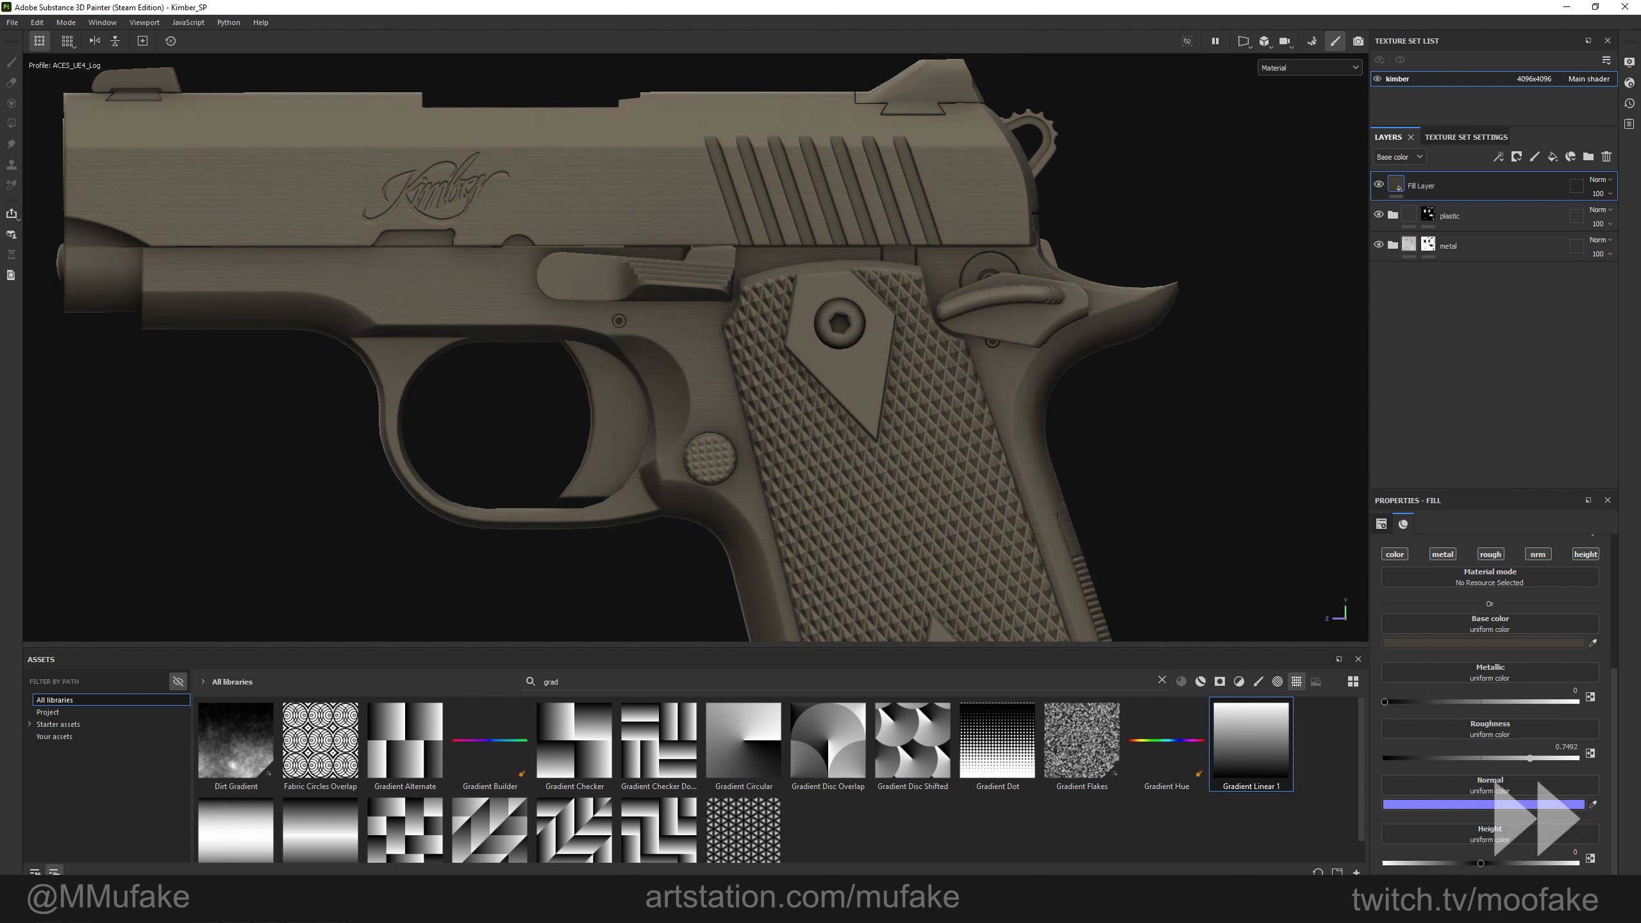
Disable the fill layer's normal channel and apply the Dust Occlusion smart mask to it.
click(1538, 554)
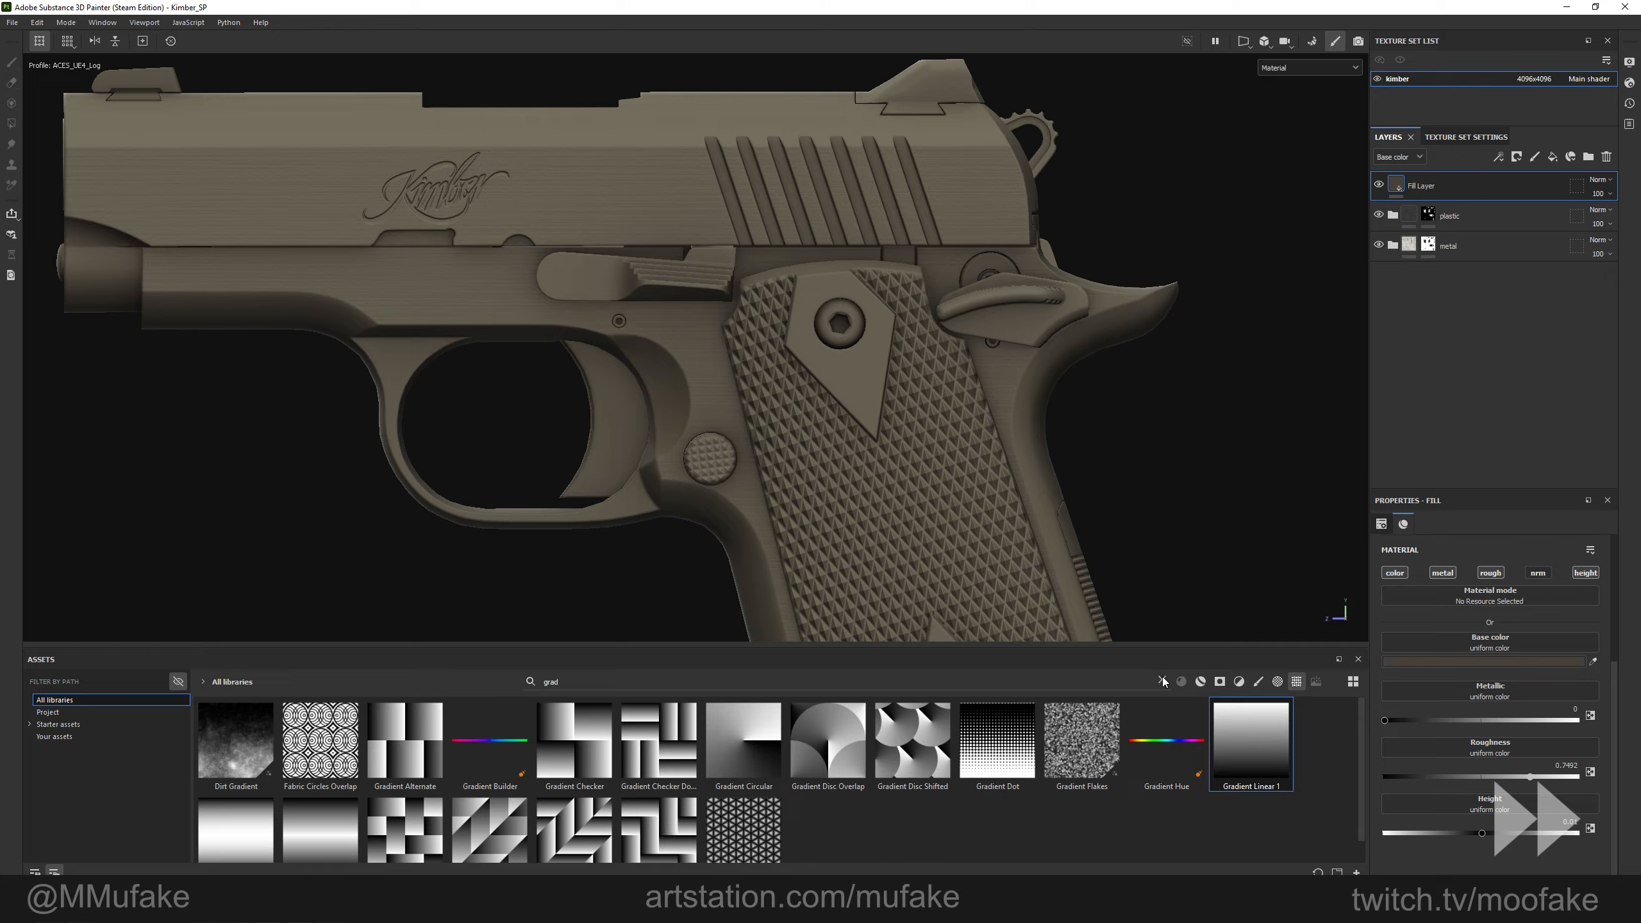
double_click(1115, 682)
text(dust)
drag(483, 754, 1421, 186)
Display the fill layer's mask and set its Dirt generator's Dirt Contrast to 0.74.
alt+drag(684, 362, 763, 368)
scroll(794, 379, down, 2)
alt+click(1415, 184)
scroll(762, 369, up, 2)
click(1453, 207)
drag(1528, 690, 1546, 689)
Examine the dirt coverage around the pistol in the material and mask views.
key(m)
scroll(1048, 518, up, 4)
alt+drag(1048, 517, 788, 350)
scroll(941, 329, down, 3)
scroll(897, 465, down, 3)
alt+drag(788, 349, 1045, 312)
scroll(905, 362, up, 4)
alt+click(1415, 184)
key(m)
ctrl+alt+drag(755, 403, 1007, 373)
scroll(970, 349, down, 2)
scroll(867, 301, down, 3)
alt+drag(868, 302, 949, 399)
scroll(948, 402, down, 3)
alt+middle_drag(949, 403, 956, 583)
key(c)
alt+middle_drag(908, 250, 938, 153)
scroll(876, 374, down, 3)
Display the base color channel alone and inspect the dirt from the pistol's front.
click(1292, 68)
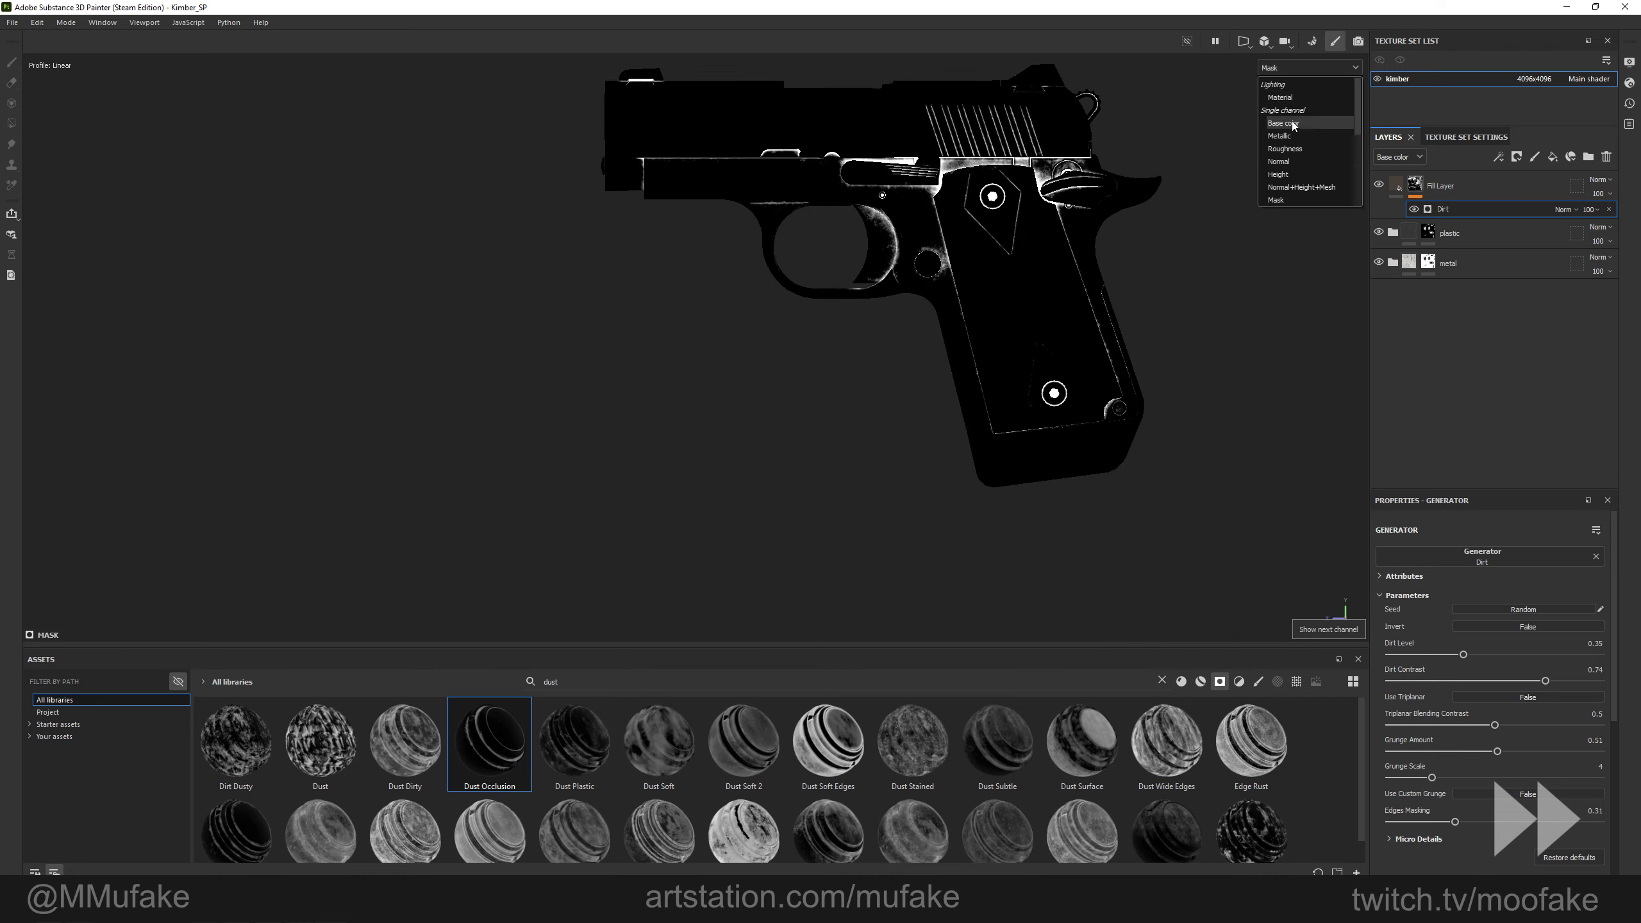
click(1295, 124)
scroll(996, 290, down, 2)
alt+drag(1017, 441, 1034, 446)
scroll(900, 447, up, 5)
alt+middle_drag(900, 517, 806, 382)
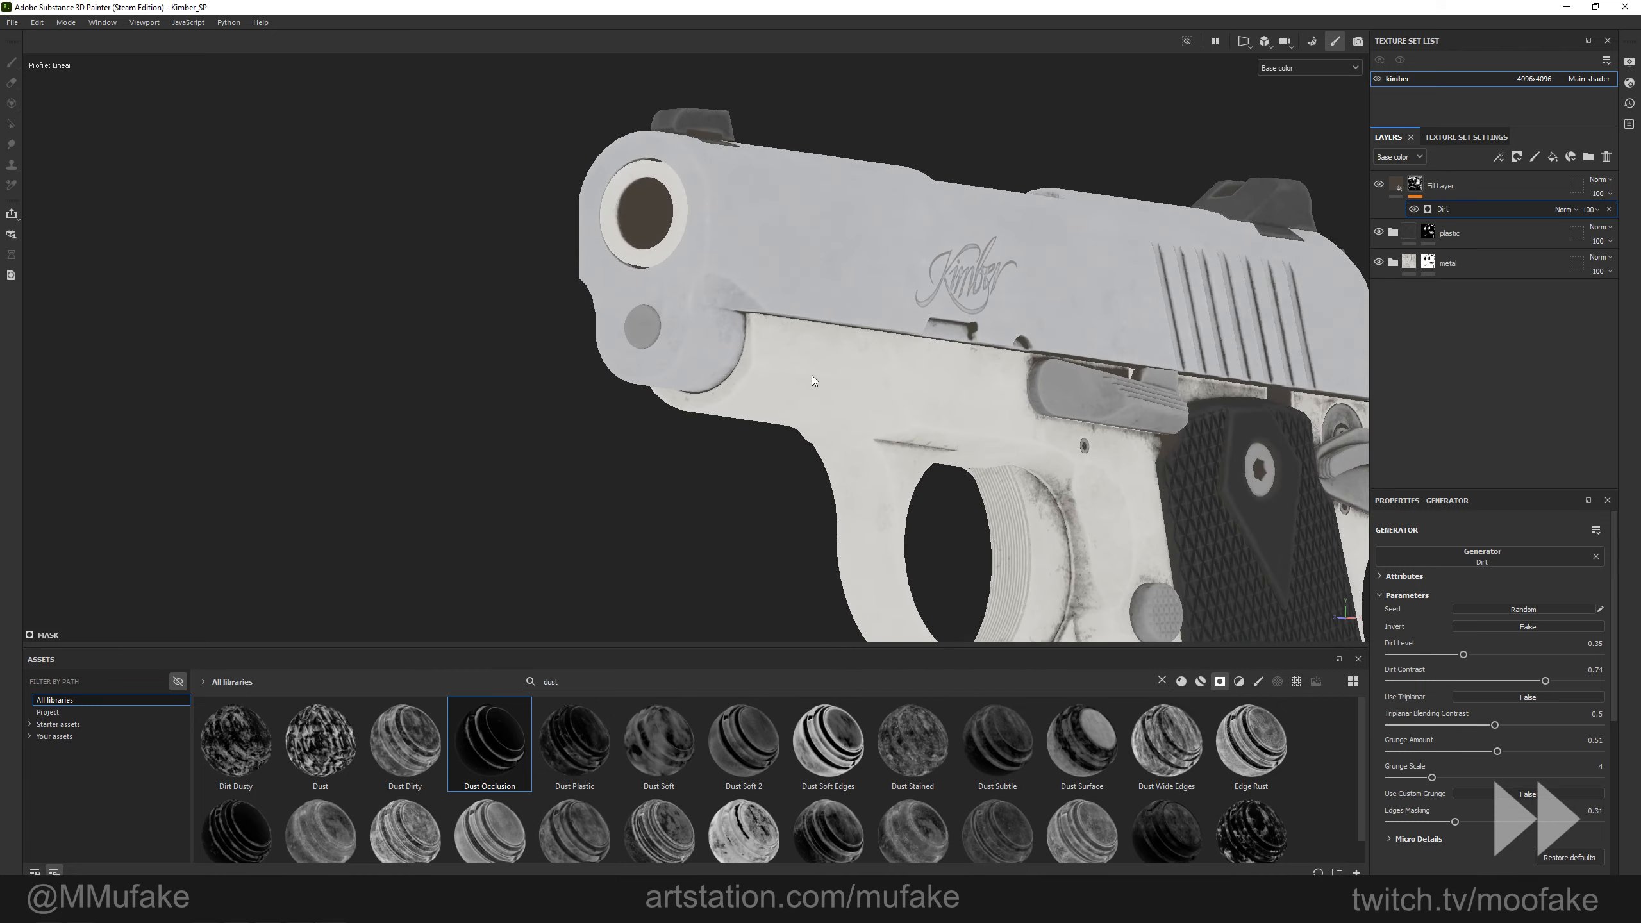
Remove the Dirt generator from the top fill layer's mask.
alt+shift+drag(806, 381, 659, 344)
alt+middle_drag(1205, 360, 1035, 323)
key(m)
scroll(1034, 323, up, 5)
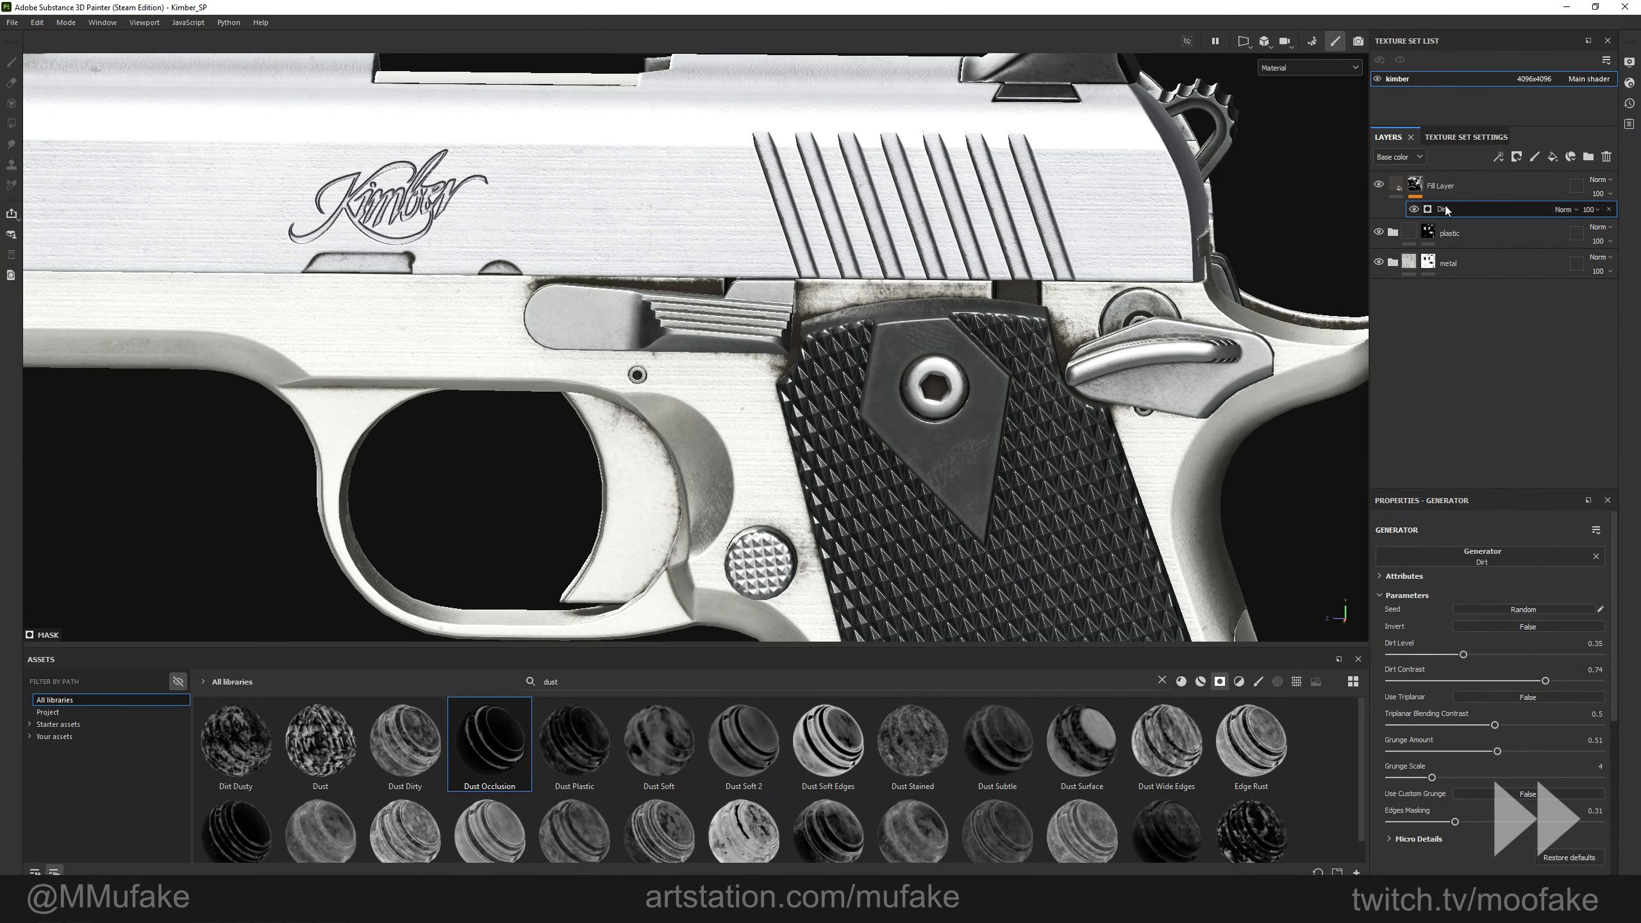
key(Delete)
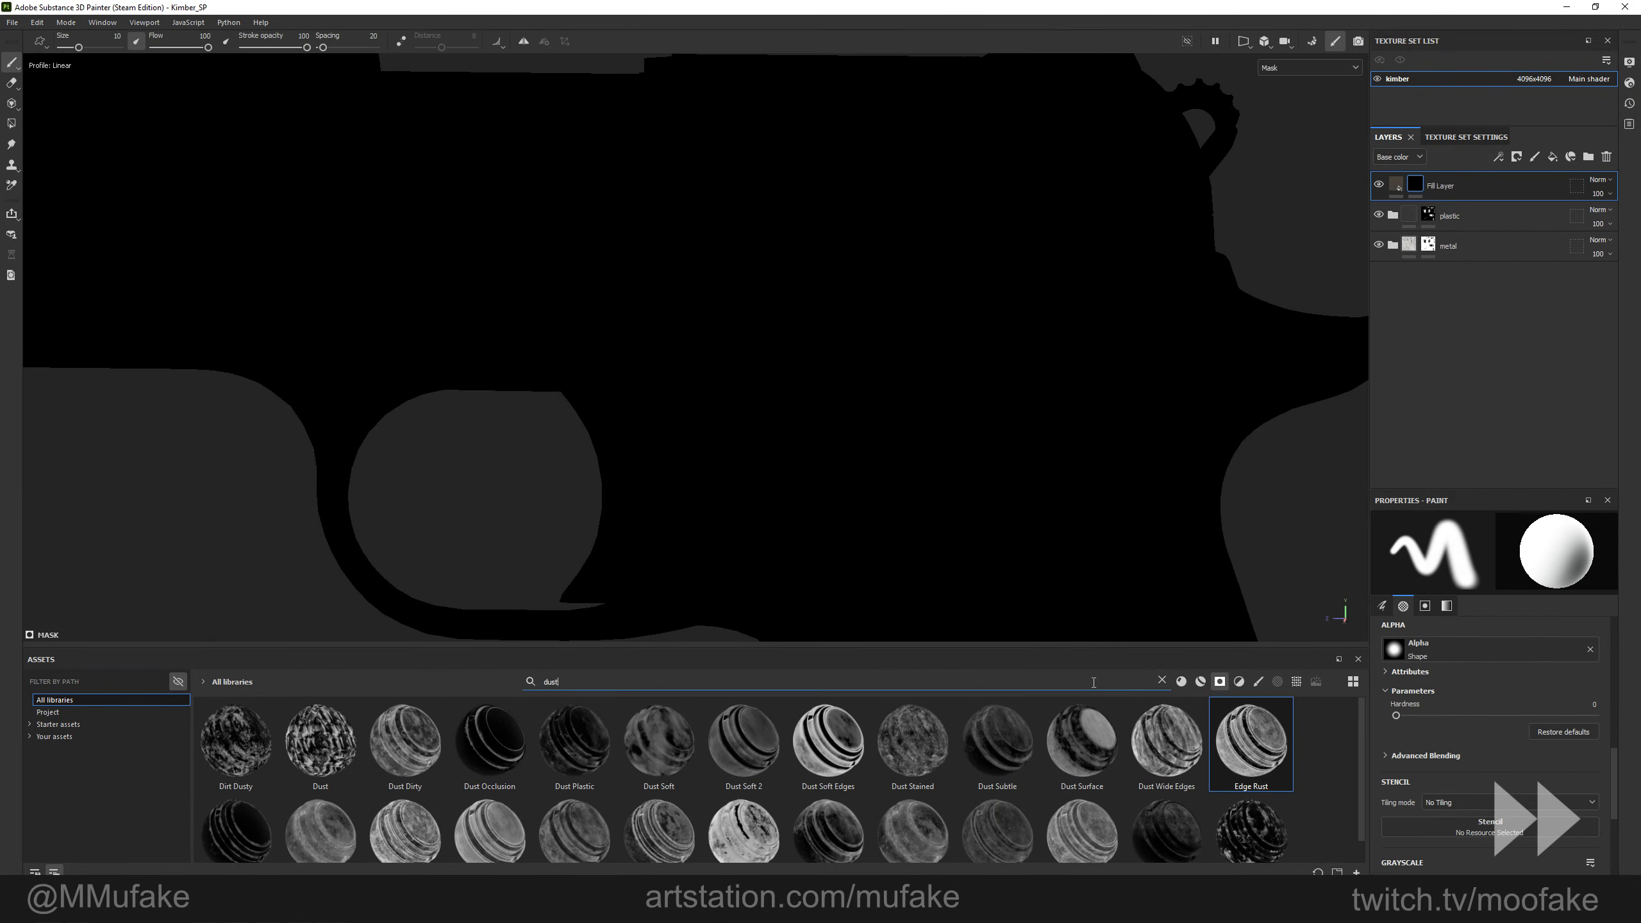
Try the JR_Gradient Dust and JR_grim dust smart masks on the fill layer and check the slide up close.
scroll(846, 795, down, 1)
drag(1419, 181, 1419, 183)
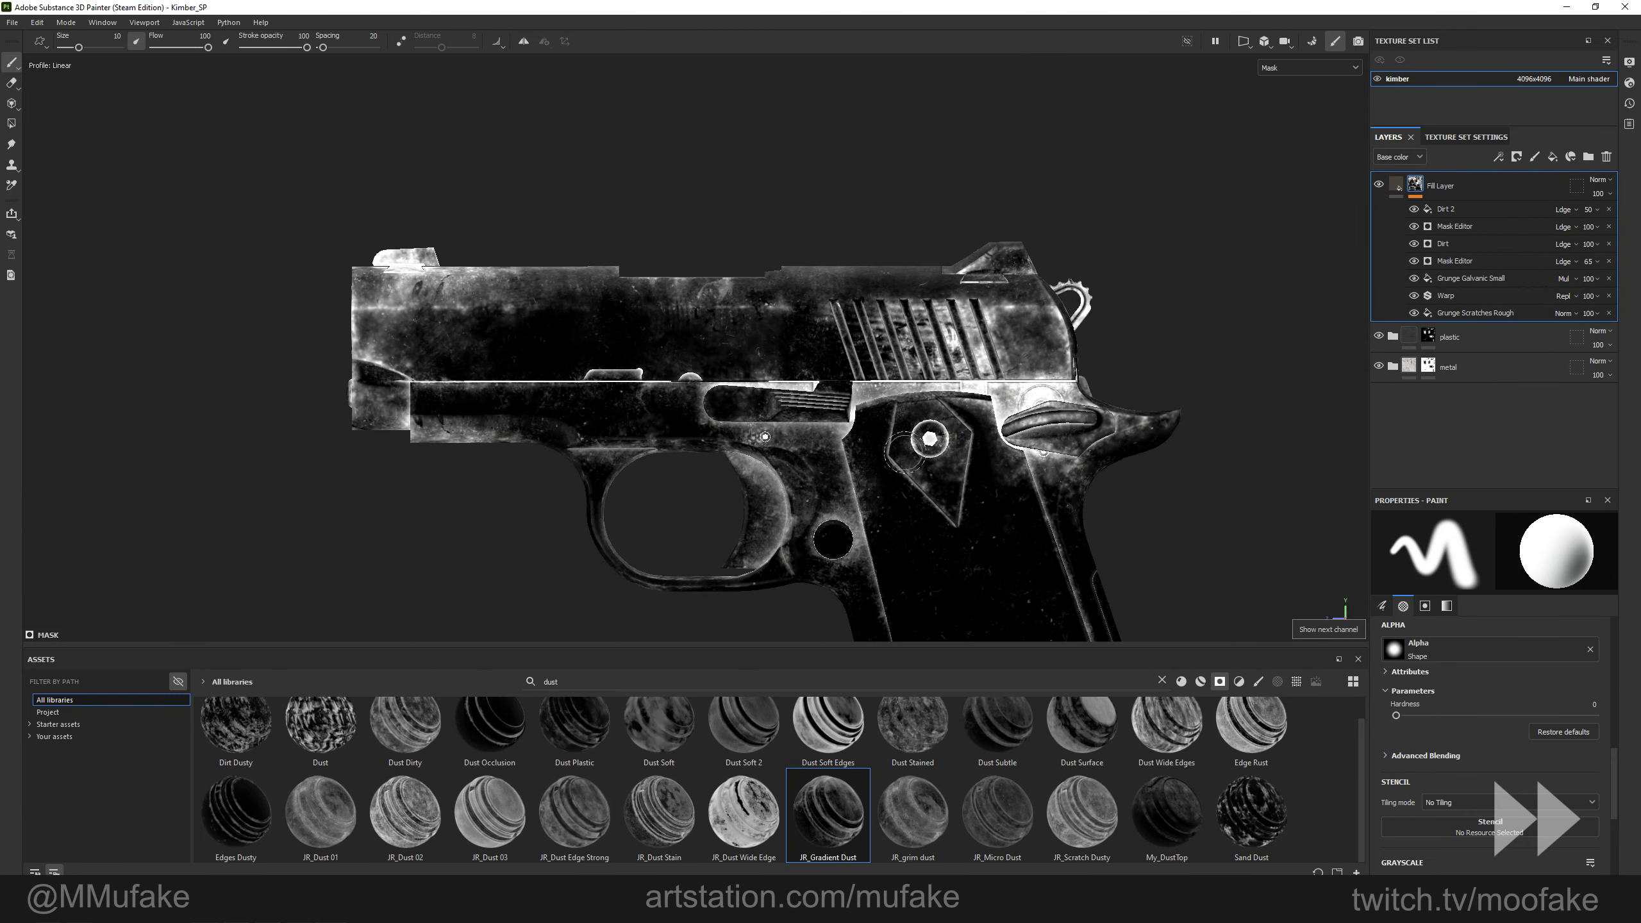
drag(913, 812, 1463, 187)
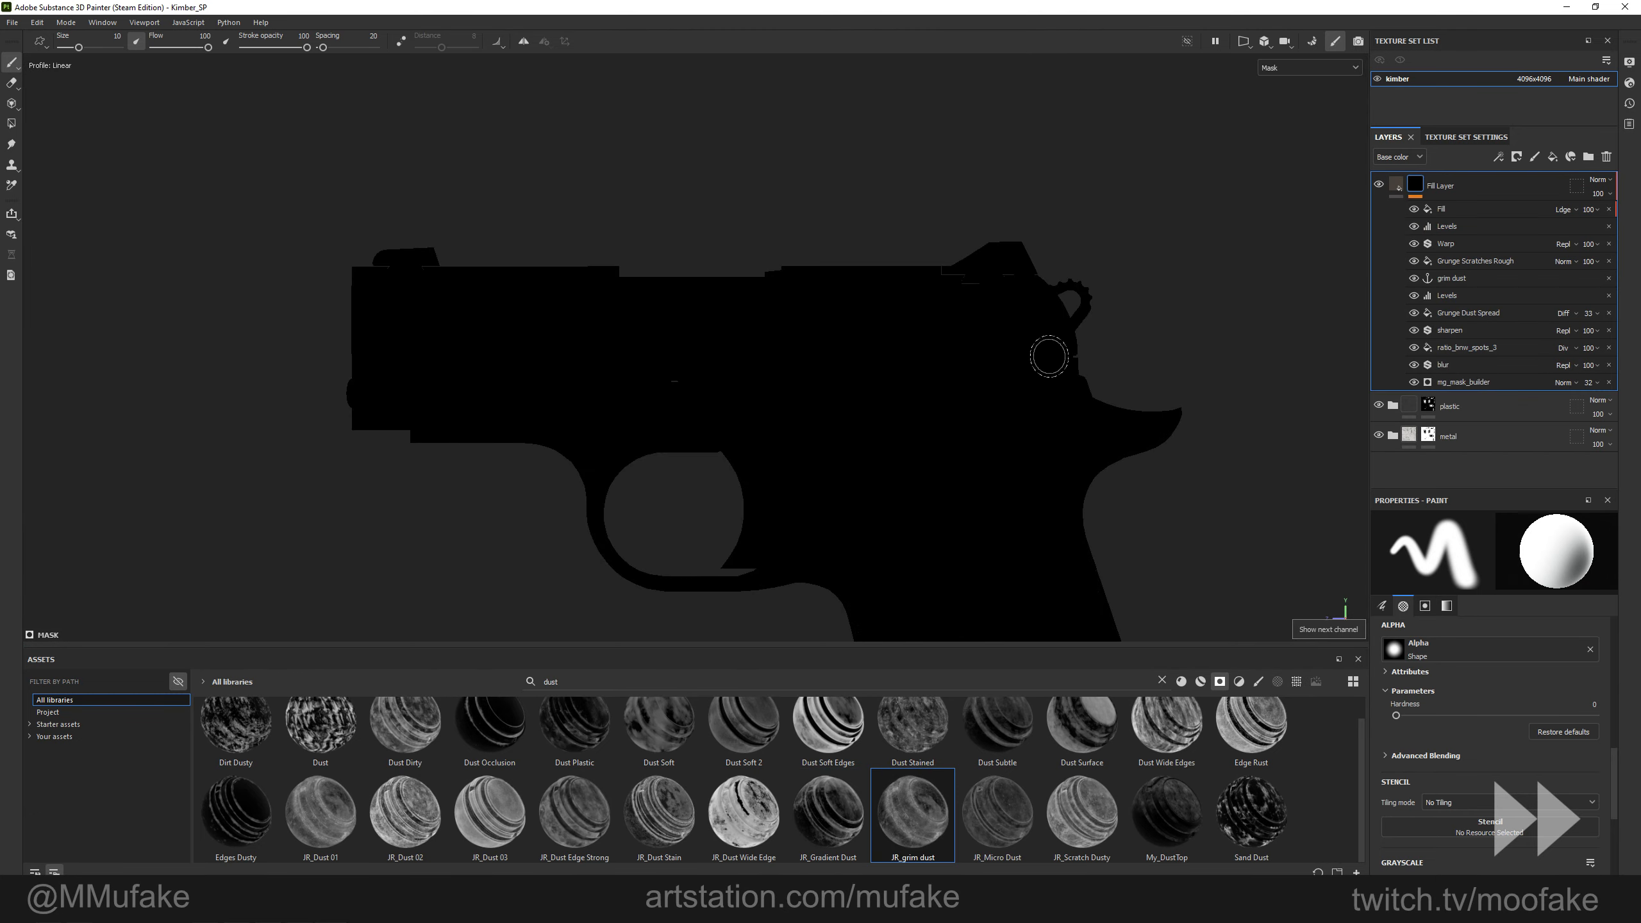
key(m)
alt+right_drag(999, 433, 1060, 413)
alt+drag(840, 362, 879, 388)
alt+right_drag(775, 363, 724, 345)
Display the fill layer's material properties and inspect the grim dust in the single-channel and mask views.
click(1396, 184)
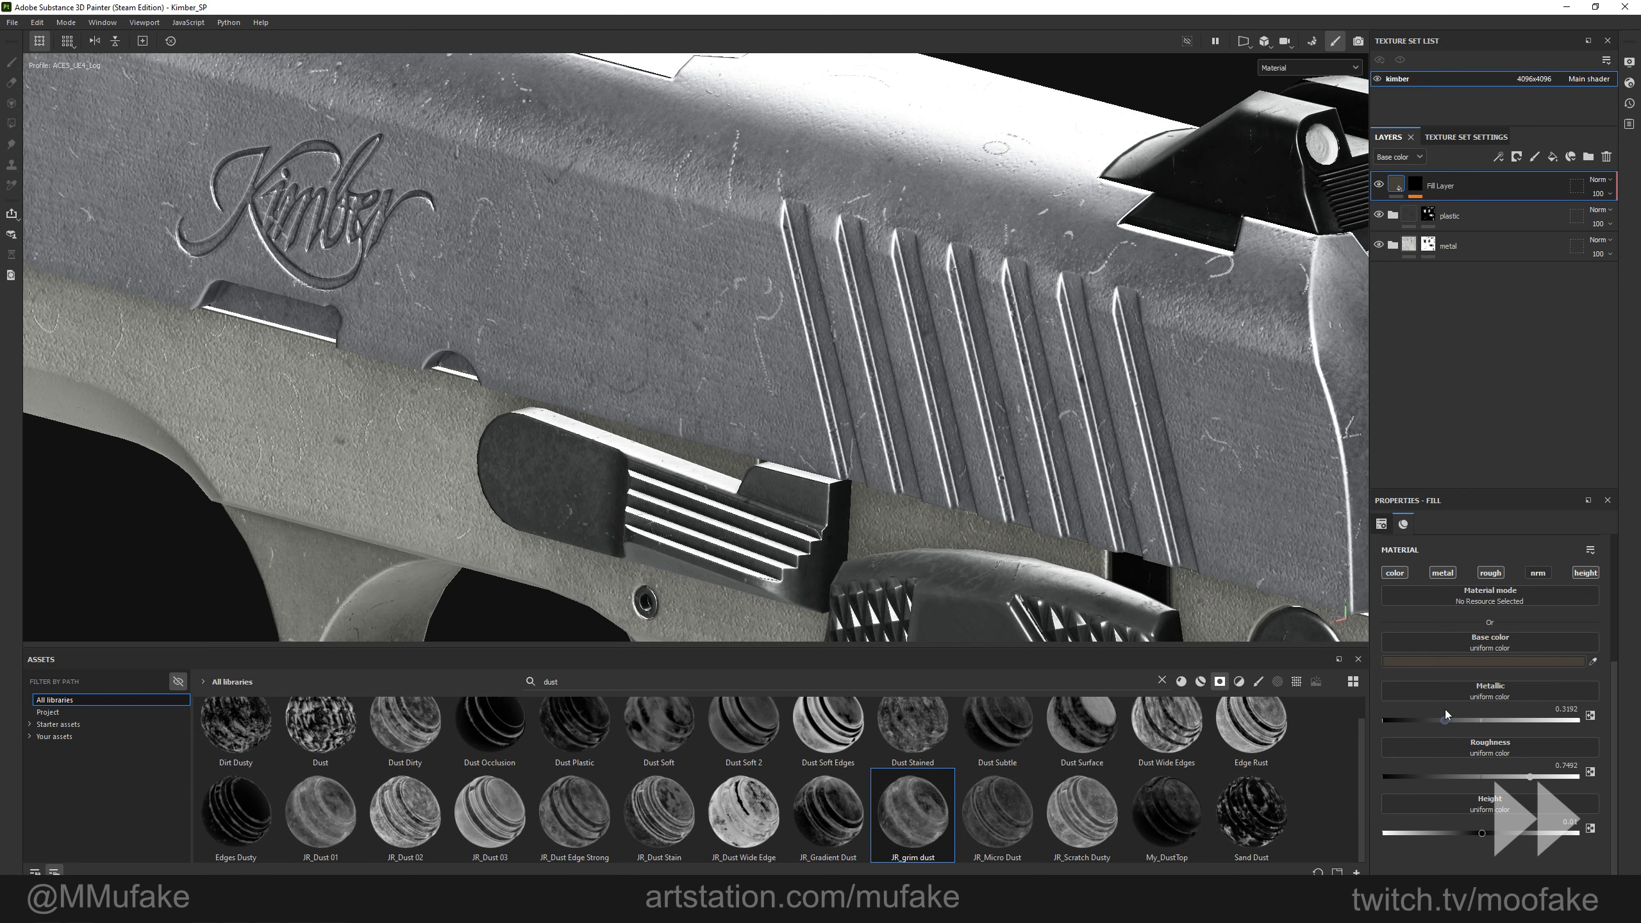
alt+drag(859, 310, 937, 285)
key(c)
alt+right_drag(936, 285, 852, 298)
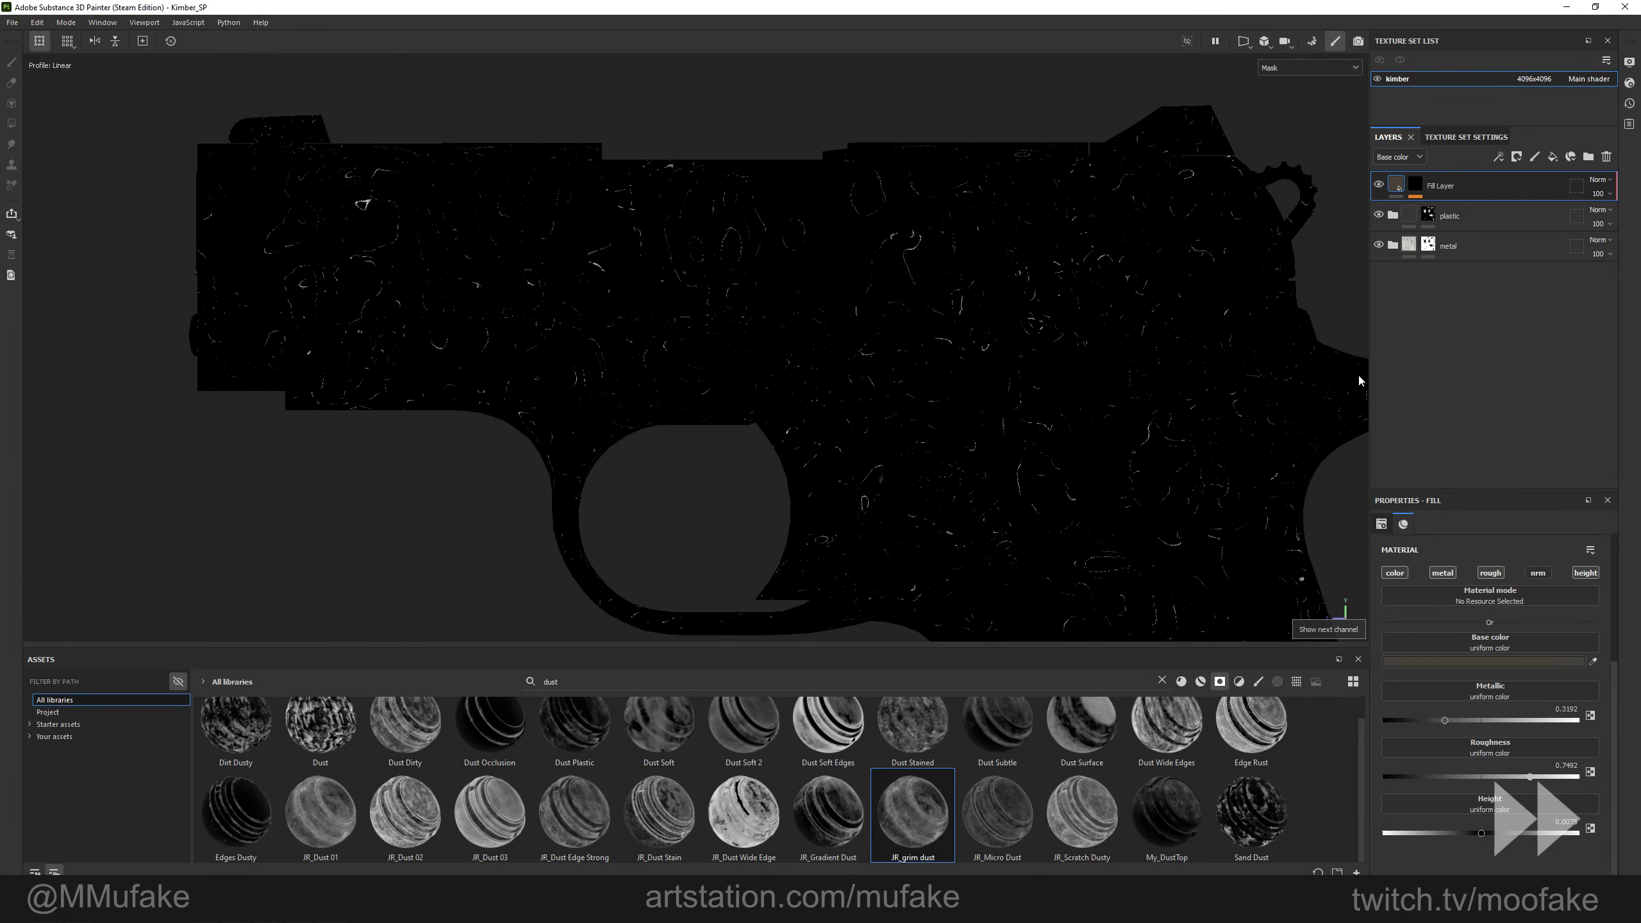
key(1)
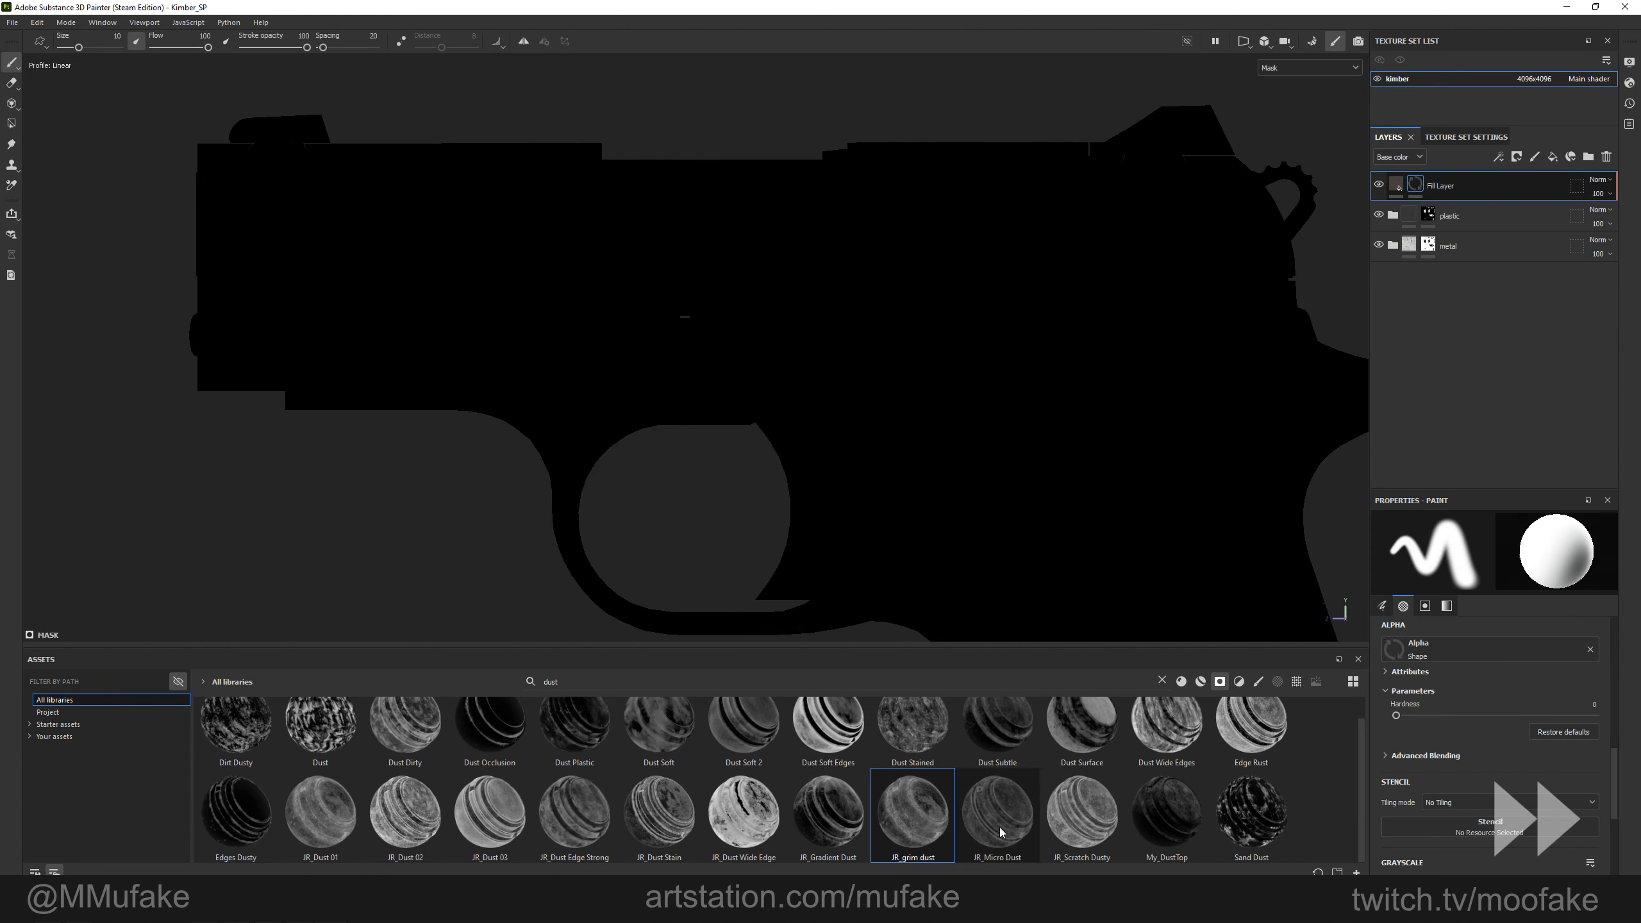
Try the JR_Micro Dust smart mask on the fill layer and inspect it in the material view.
click(1464, 191)
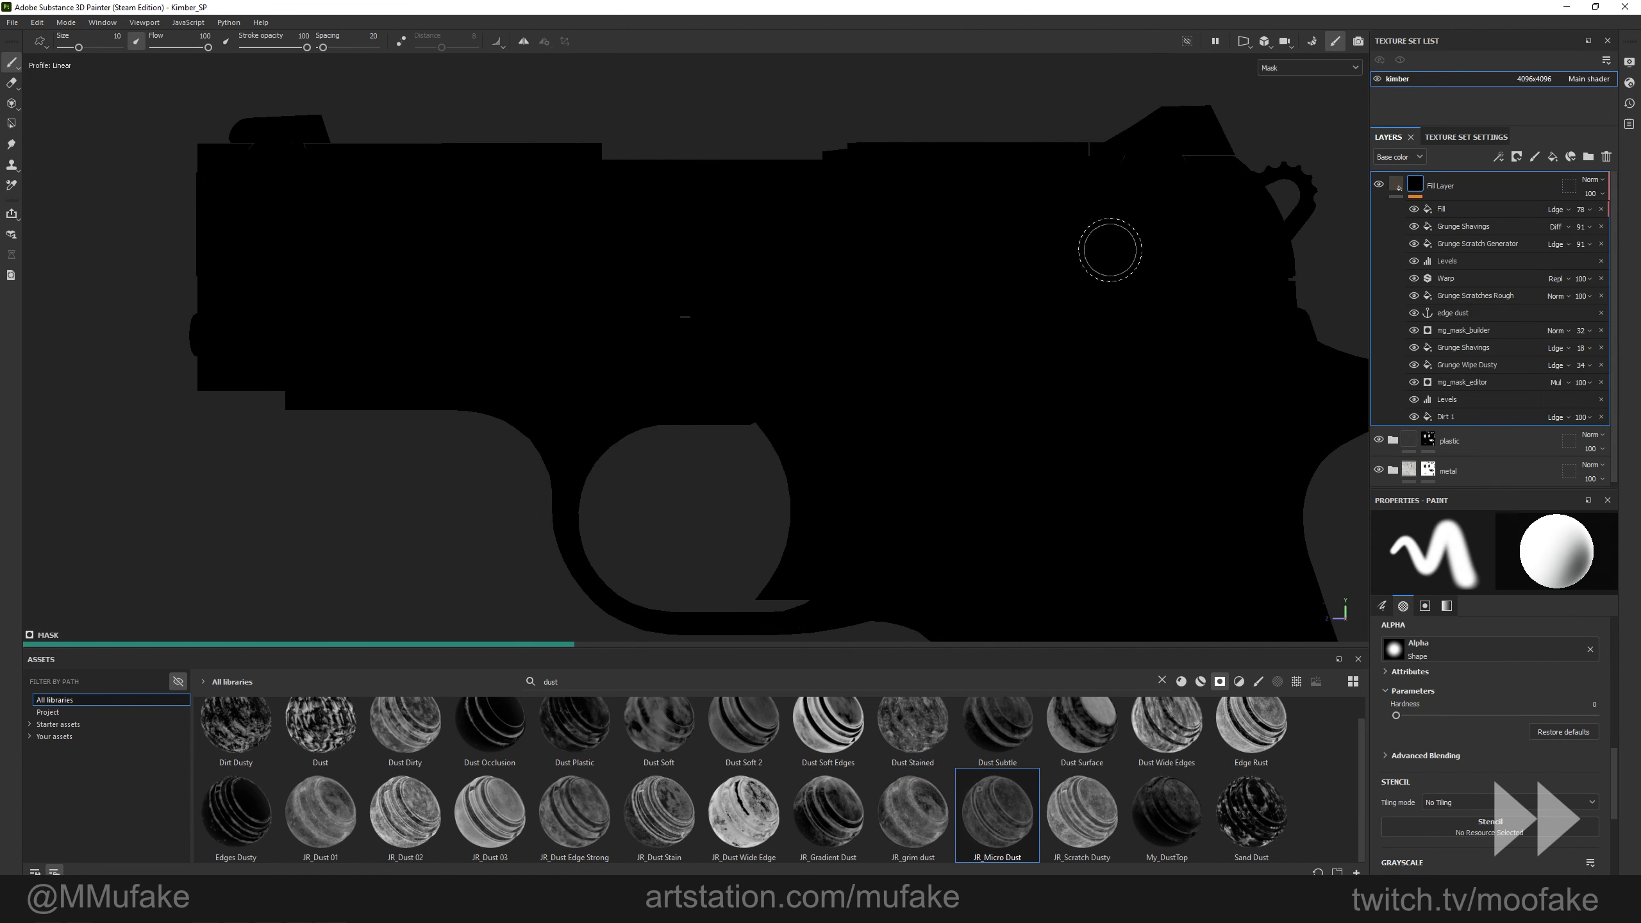
key(m)
alt+drag(874, 285, 916, 293)
shift+right_drag(930, 317, 1304, 342)
alt+shift+drag(1304, 343, 1196, 349)
alt+middle_drag(1196, 349, 1159, 381)
Clear the fill layer's mask effects and try the JR_Dust 01 smart mask on it.
alt+click(1417, 186)
right_click(1449, 207)
click(1420, 188)
click(1419, 191)
key(m)
drag(320, 813, 1479, 195)
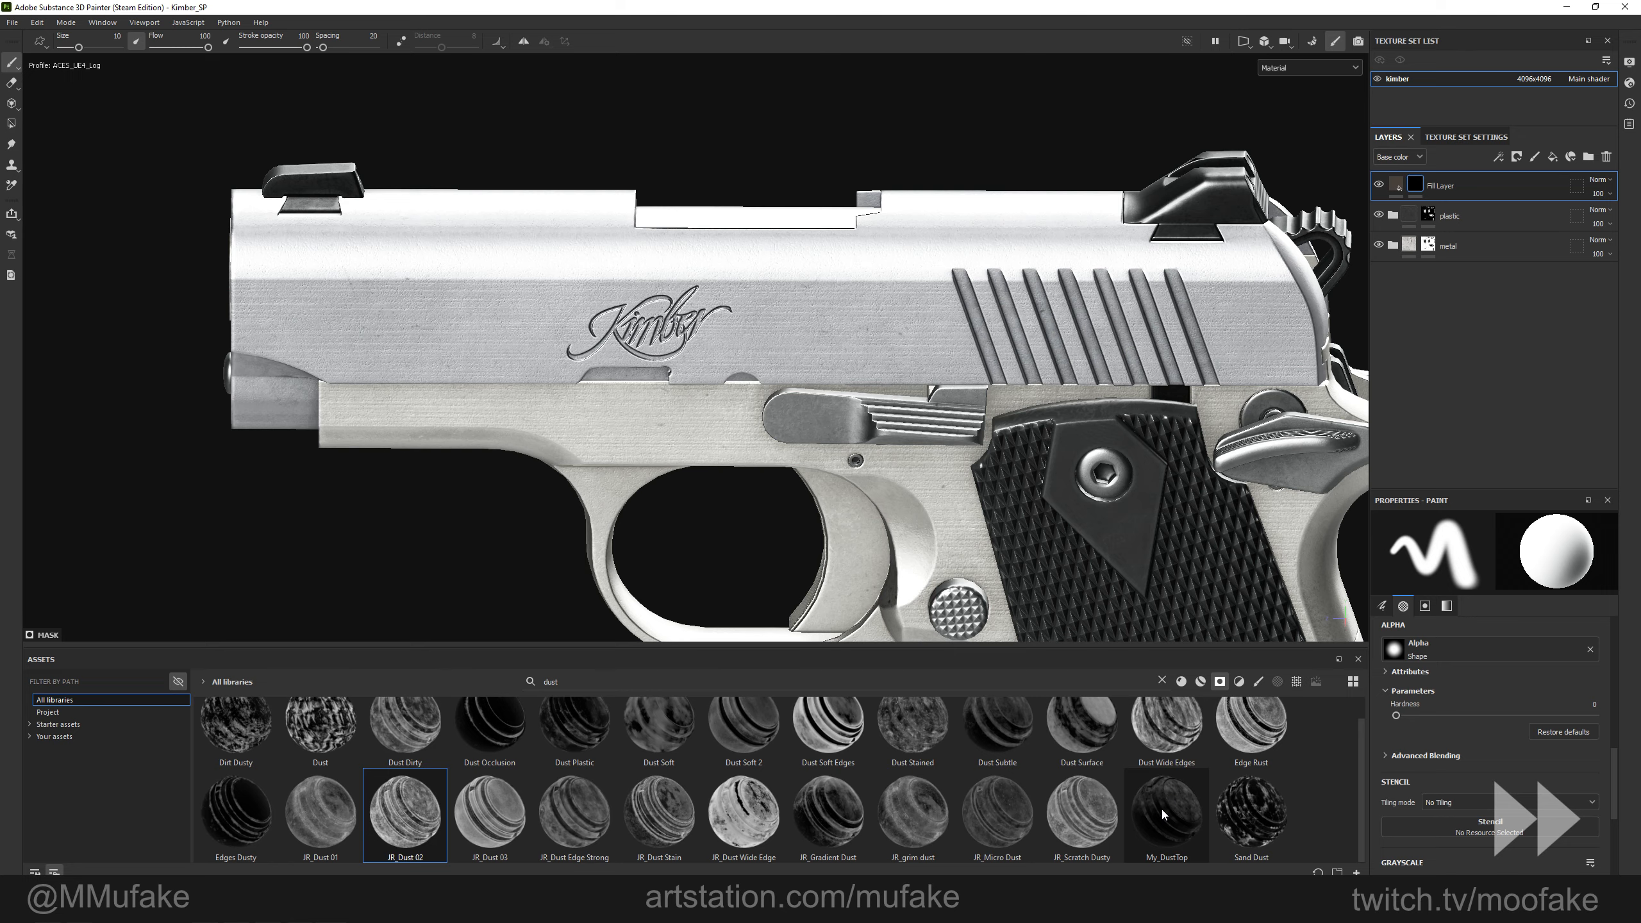
Try the My_DustTop smart mask on the fill layer, check it on the pistol, and clear it.
drag(1489, 189, 1486, 187)
key(c)
key(m)
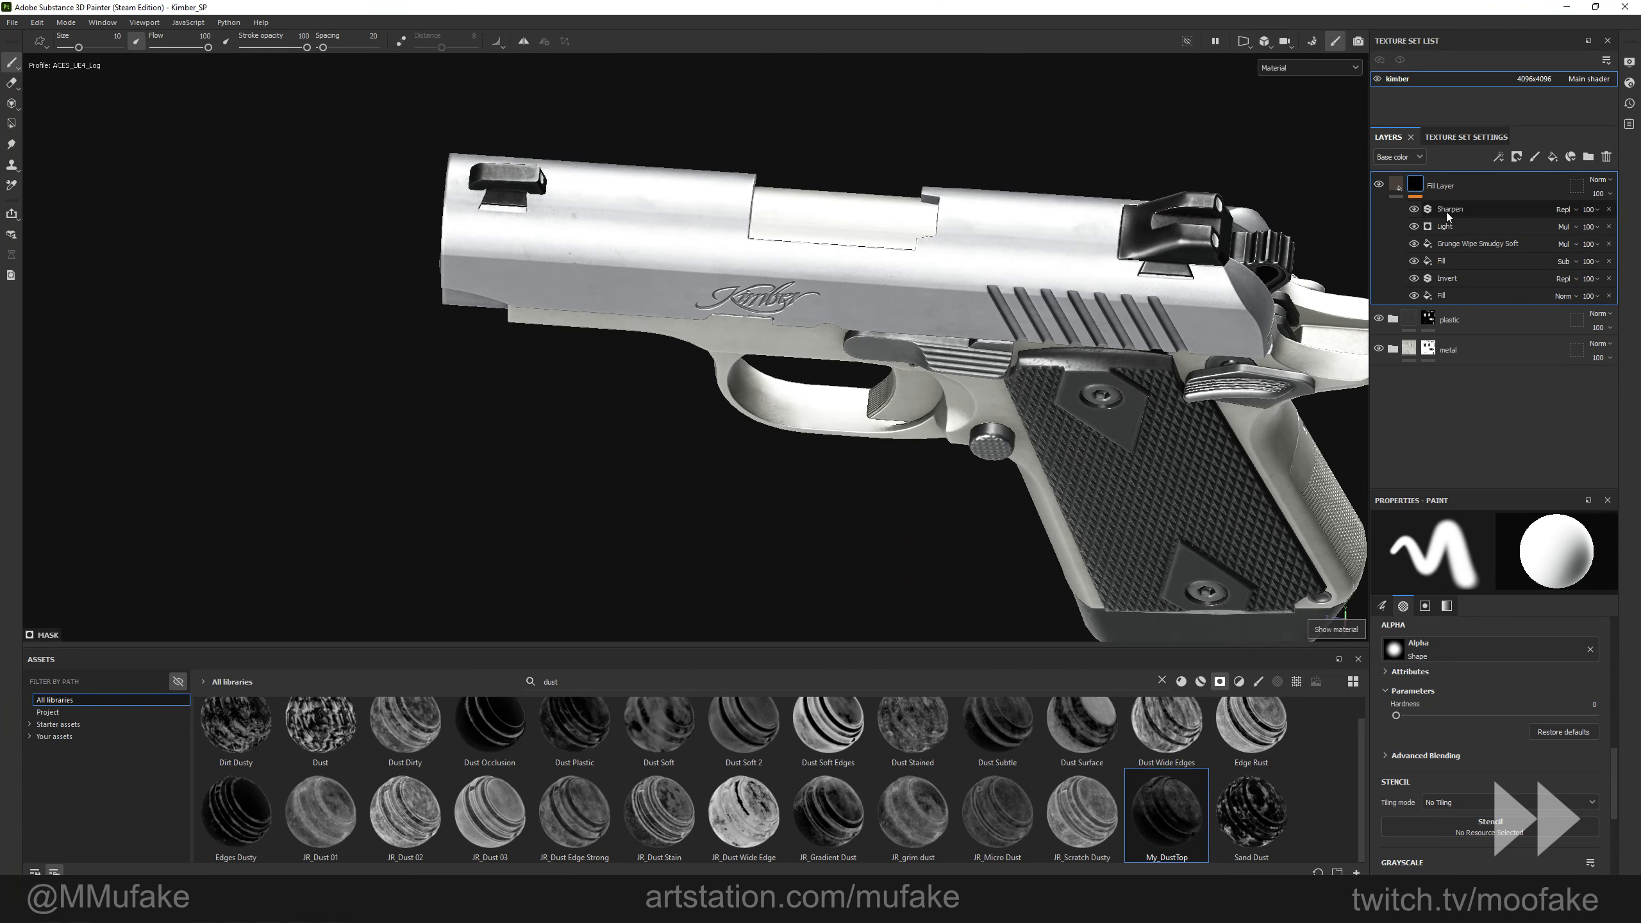
scroll(917, 349, up, 3)
alt+drag(918, 350, 1060, 317)
right_click(1412, 187)
click(1441, 248)
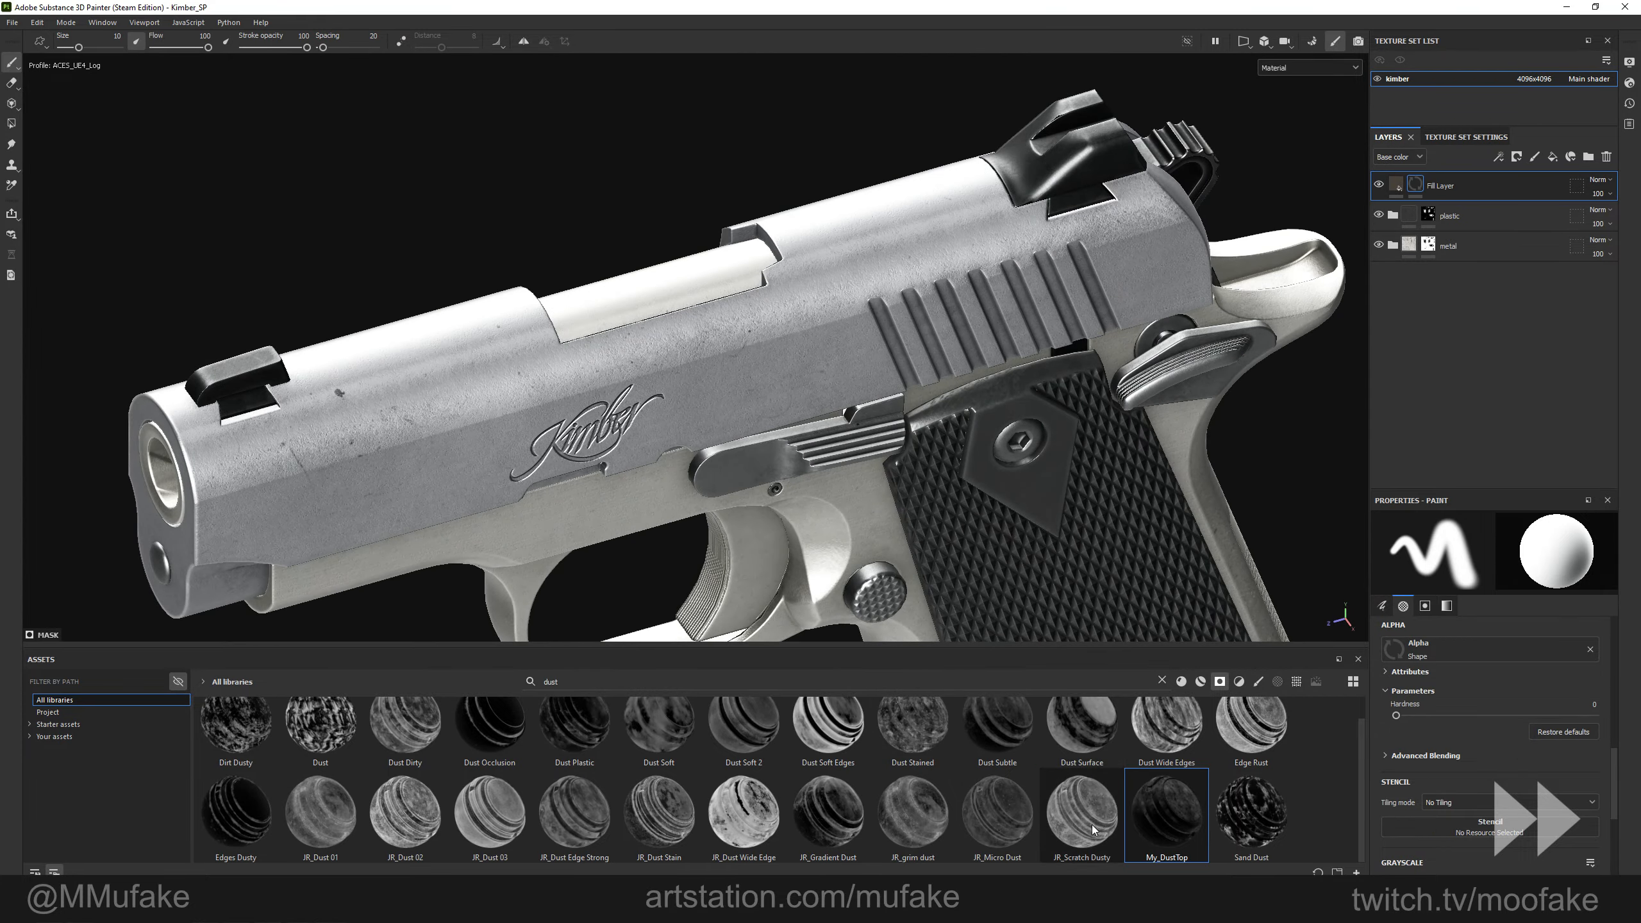
Try the JR_Scratch Dusty smart mask on the fill layer and undo it.
alt+drag(1007, 499, 859, 342)
key(ctrl+z)
scroll(769, 303, down, 2)
ctrl+alt+drag(769, 302, 839, 318)
shift+right_drag(838, 319, 840, 413)
alt+shift+drag(841, 413, 906, 564)
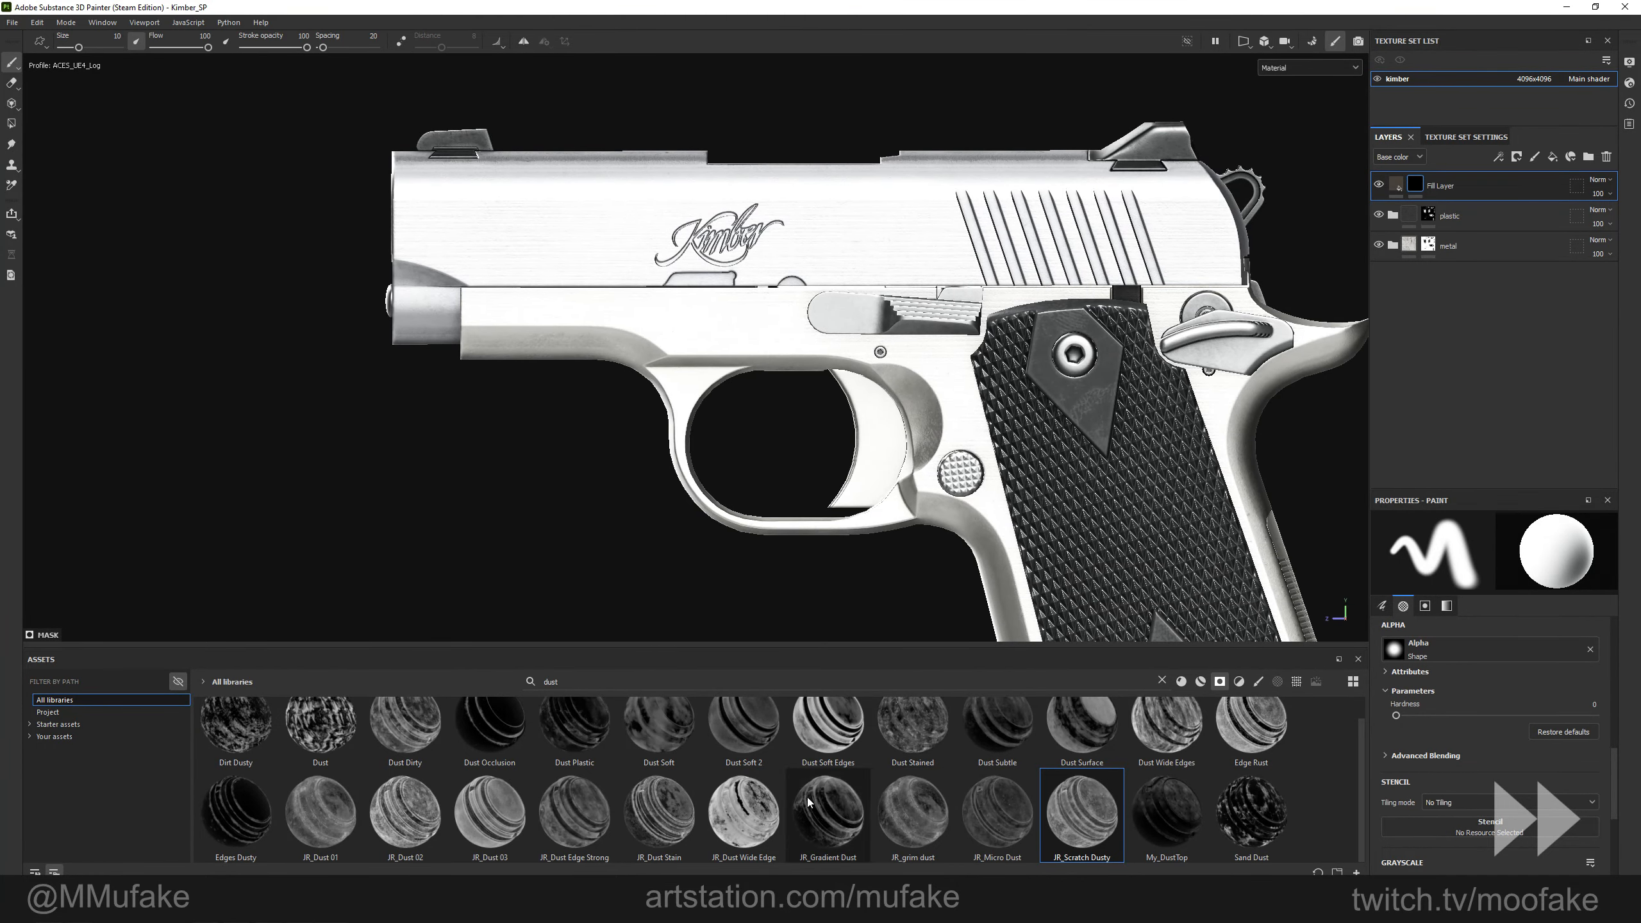
Try the Dirt Dusty smart mask on the fill layer and undo it.
mouse_move(1360, 755)
mouse_down()
mouse_move(1362, 714)
mouse_move(1354, 781)
mouse_up()
click(963, 677)
drag(240, 731, 1468, 187)
alt+right_drag(974, 352, 1021, 354)
key(ctrl+z)
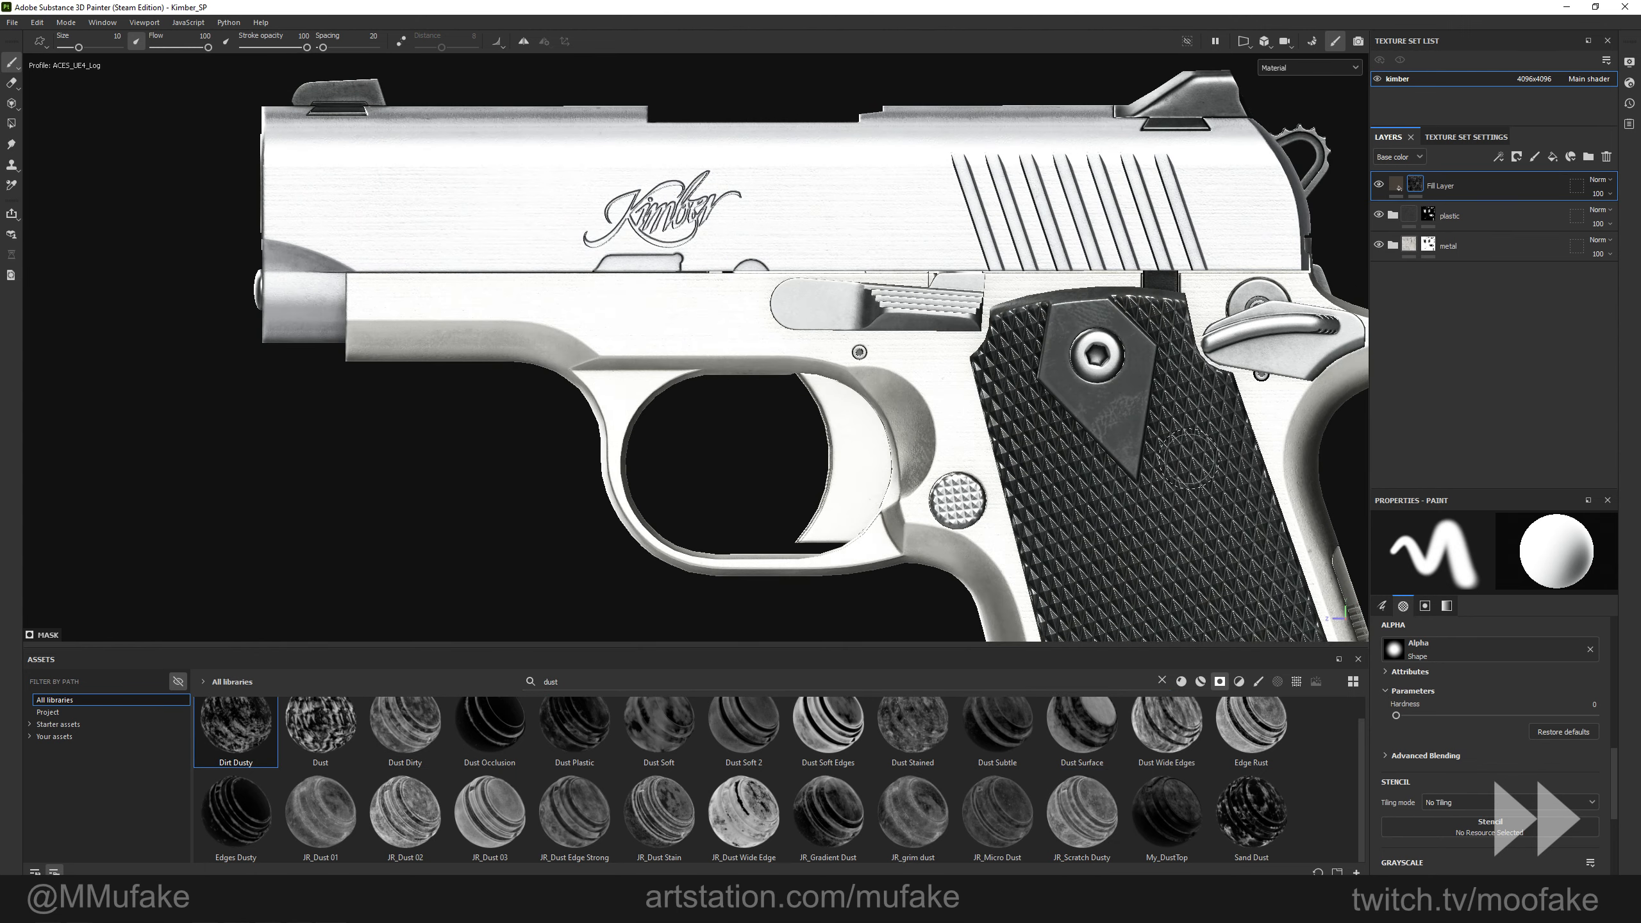
Try a Dirt generator on the fill layer's black mask.
right_click(1484, 176)
click(1494, 202)
right_click(1413, 186)
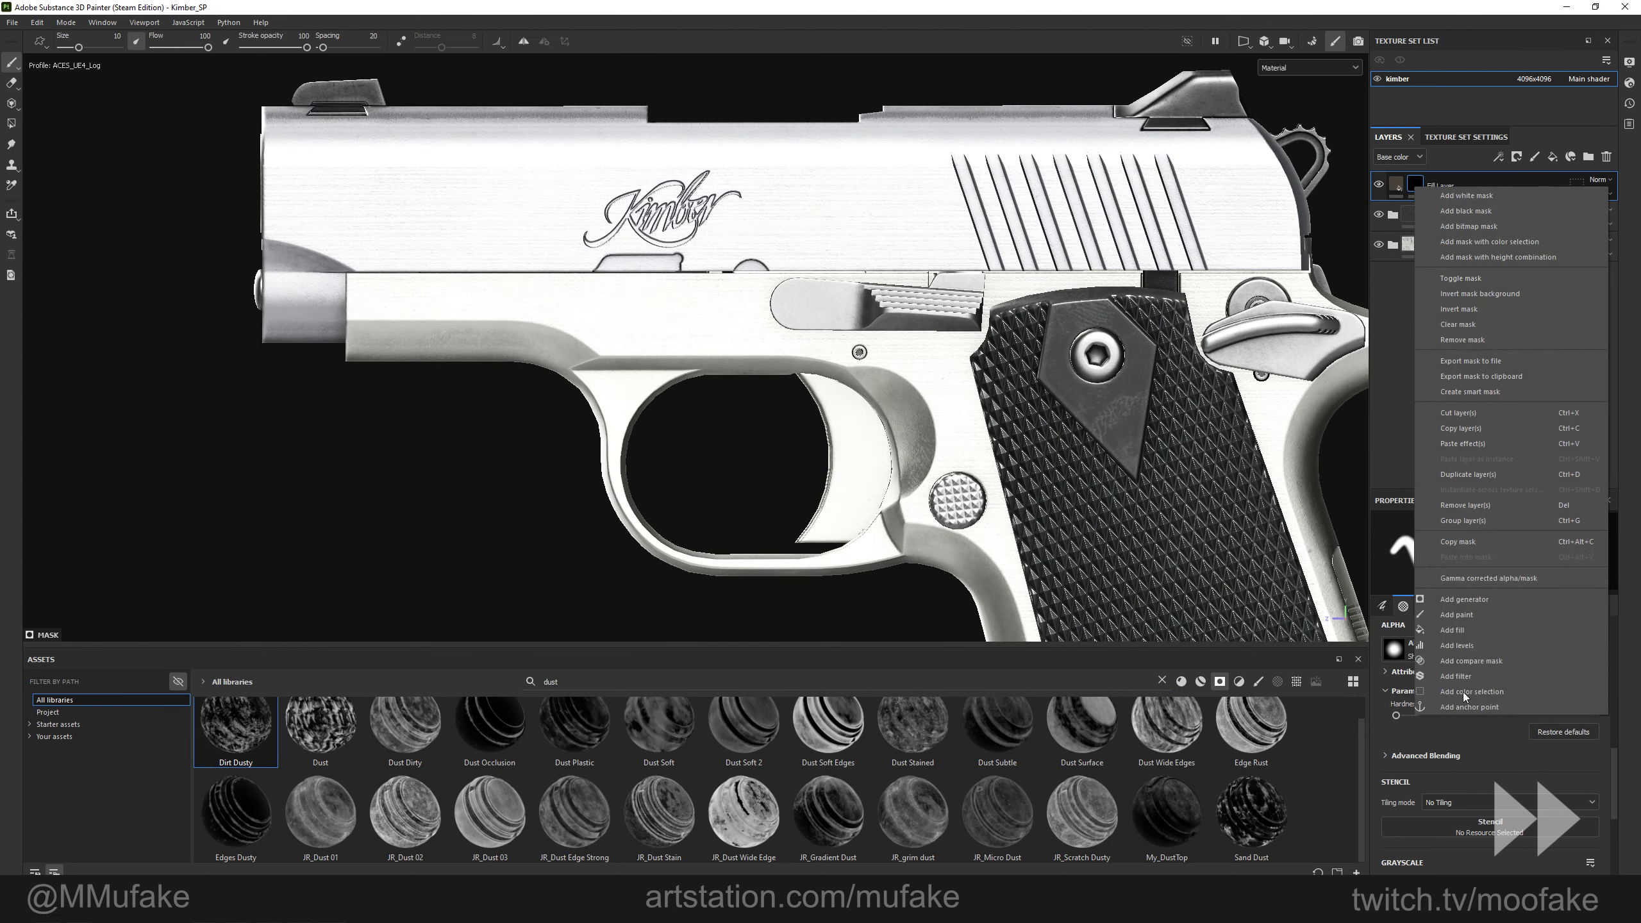
click(1475, 599)
click(1505, 562)
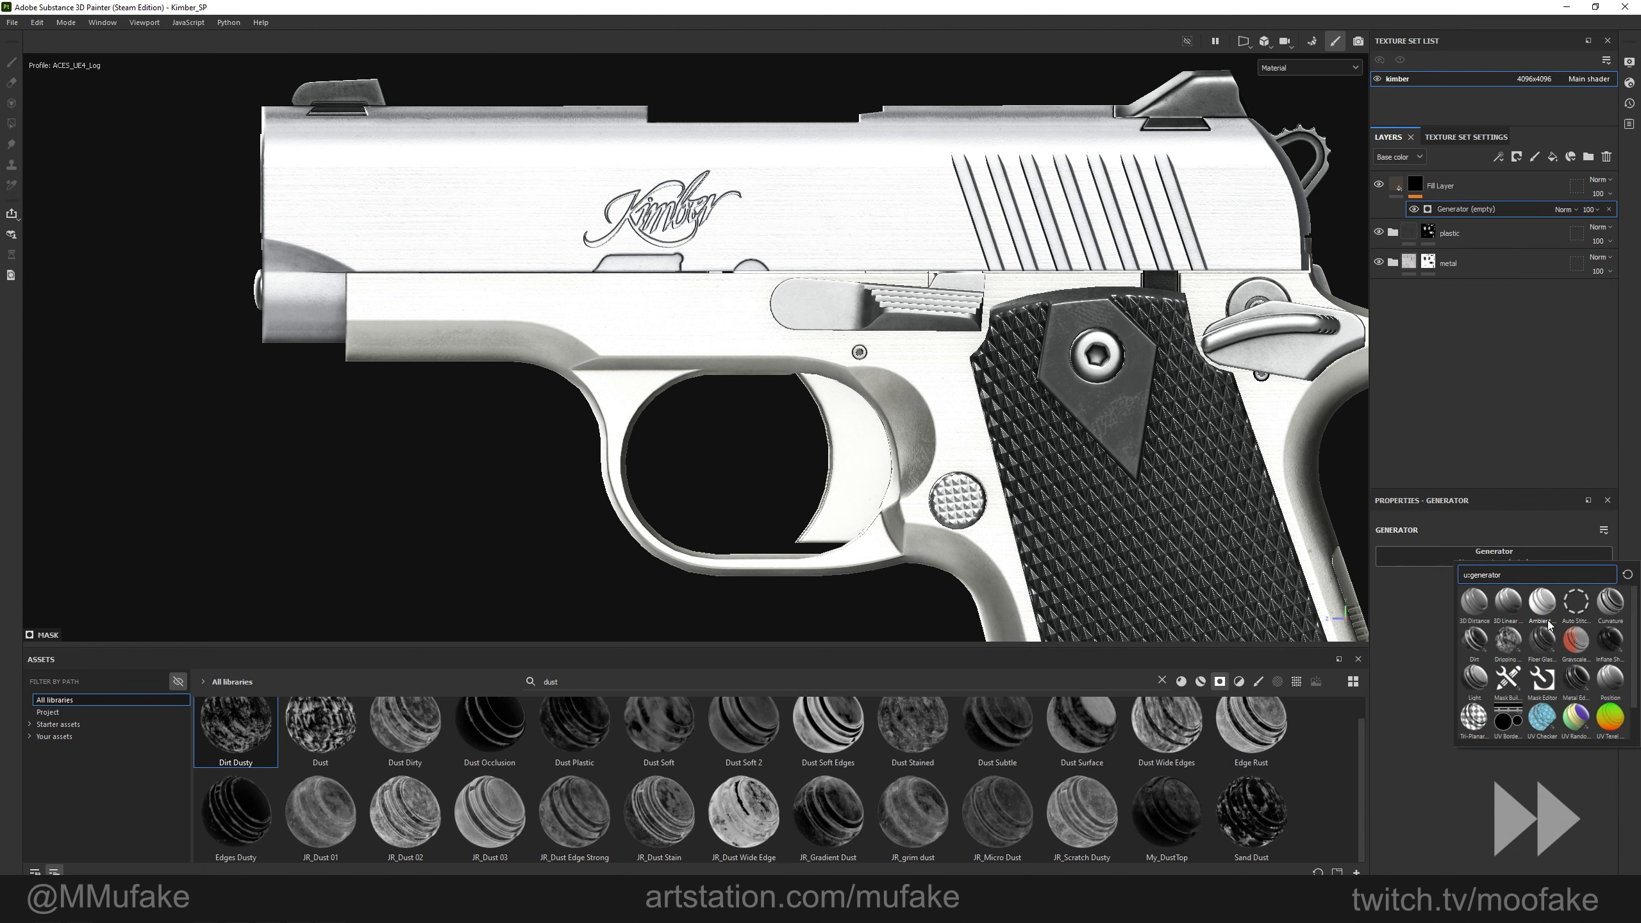
scroll(1572, 659, down, 1)
click(1479, 615)
scroll(1096, 419, down, 1)
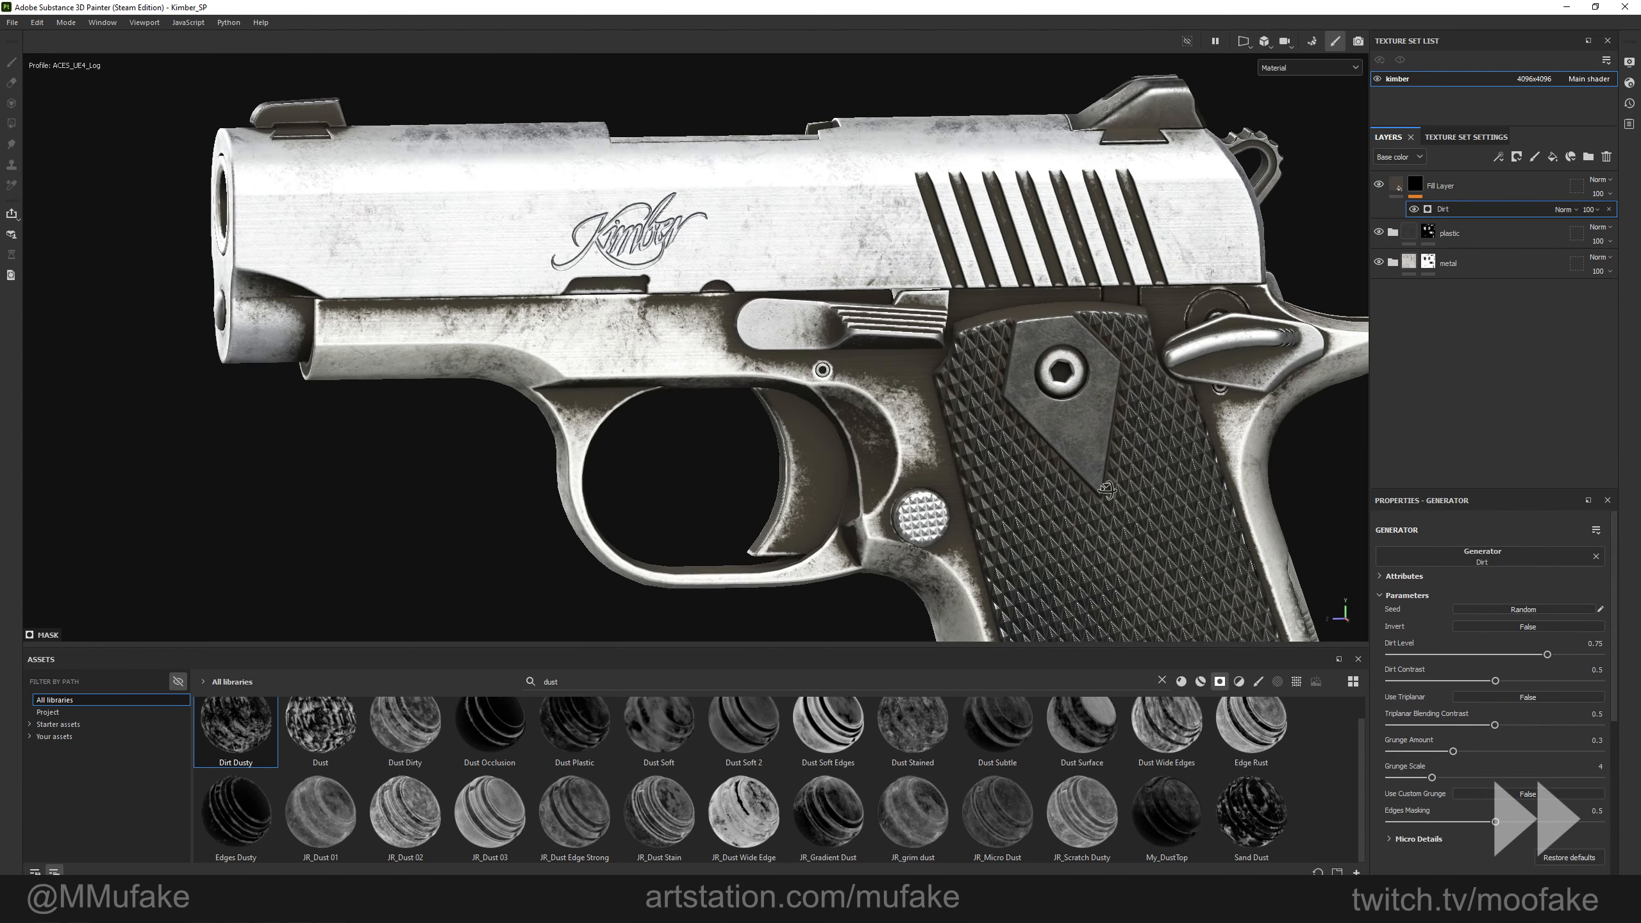
Undo the Dirt generator assignment and remove the empty generator from the fill layer's mask.
key(ctrl+z)
click(1435, 188)
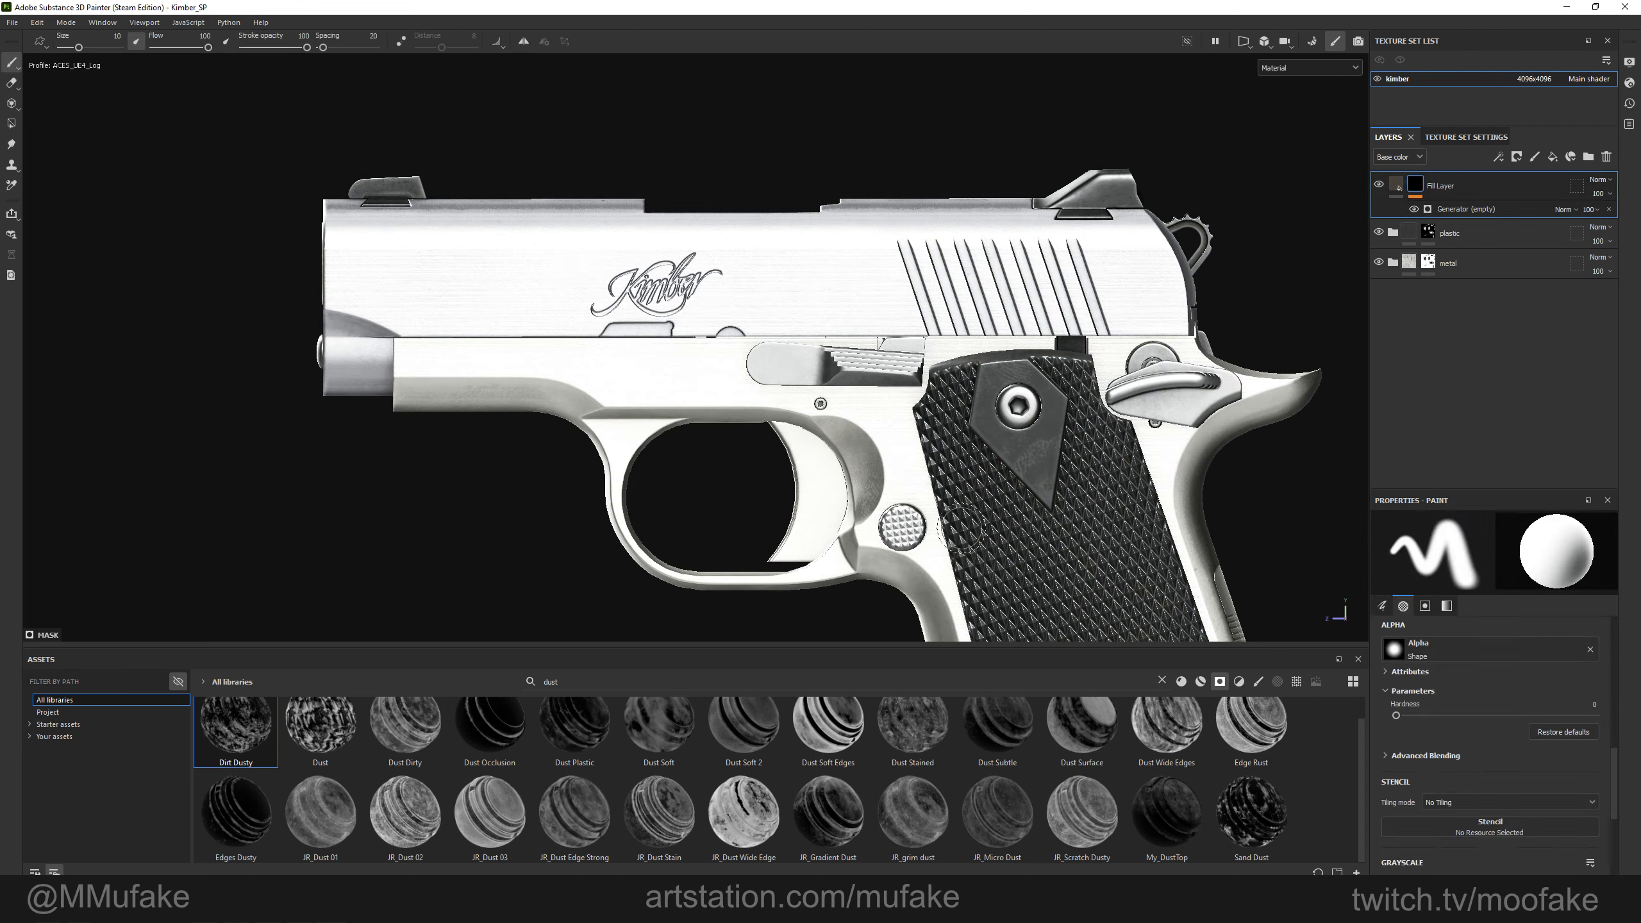
right_click(1462, 214)
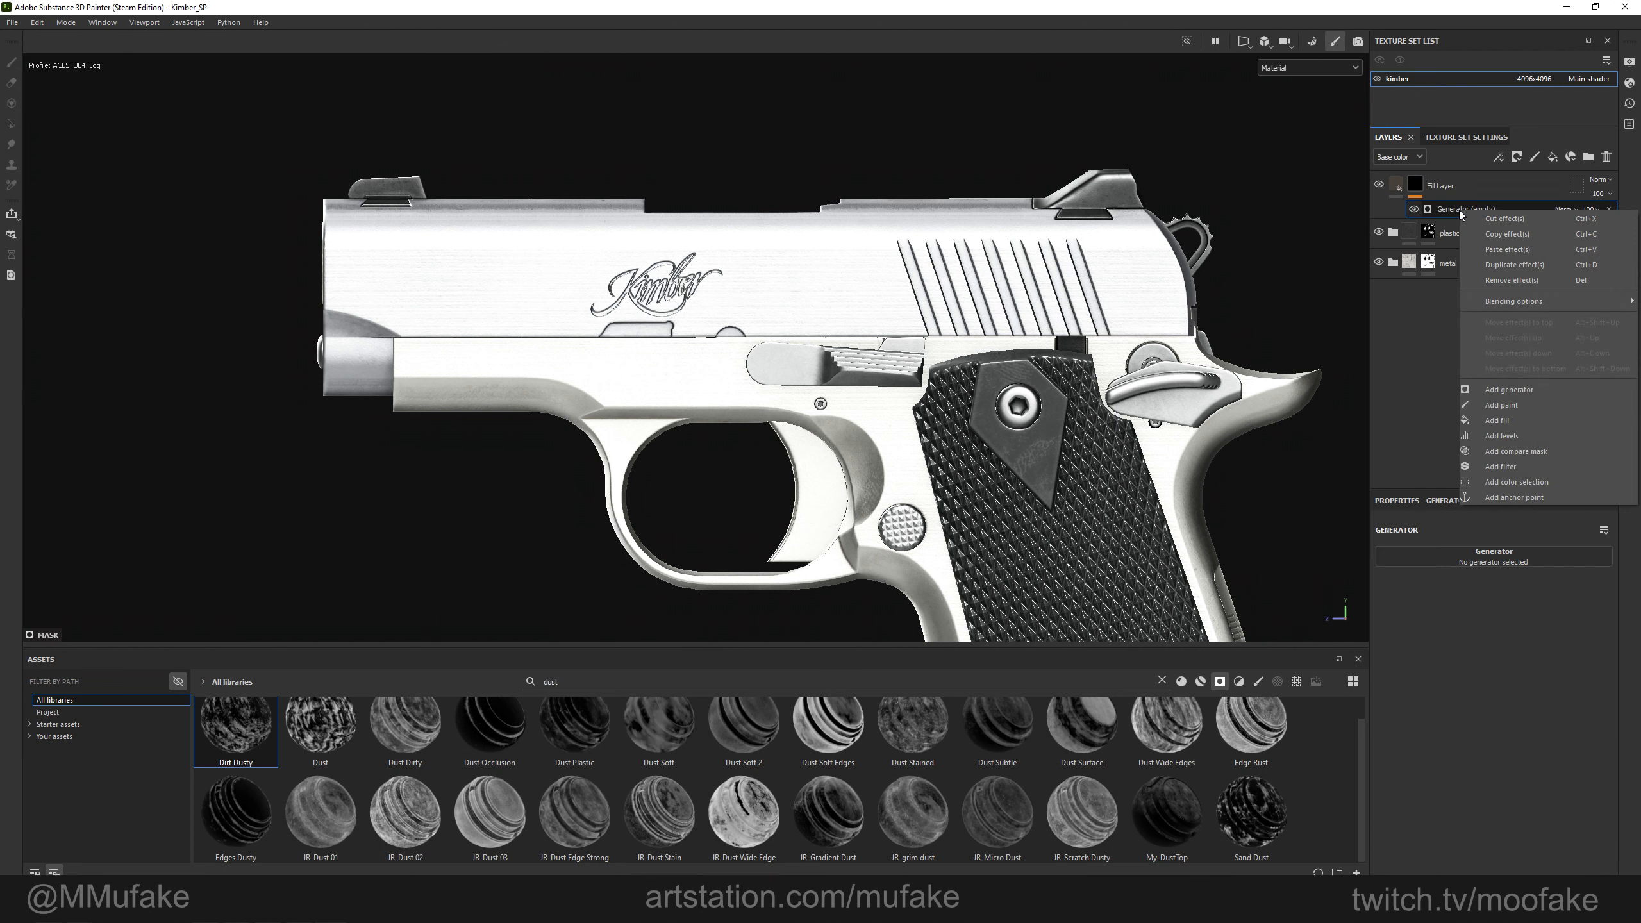
click(1512, 281)
Add a Dirt generator to the fill layer's mask.
right_click(1424, 189)
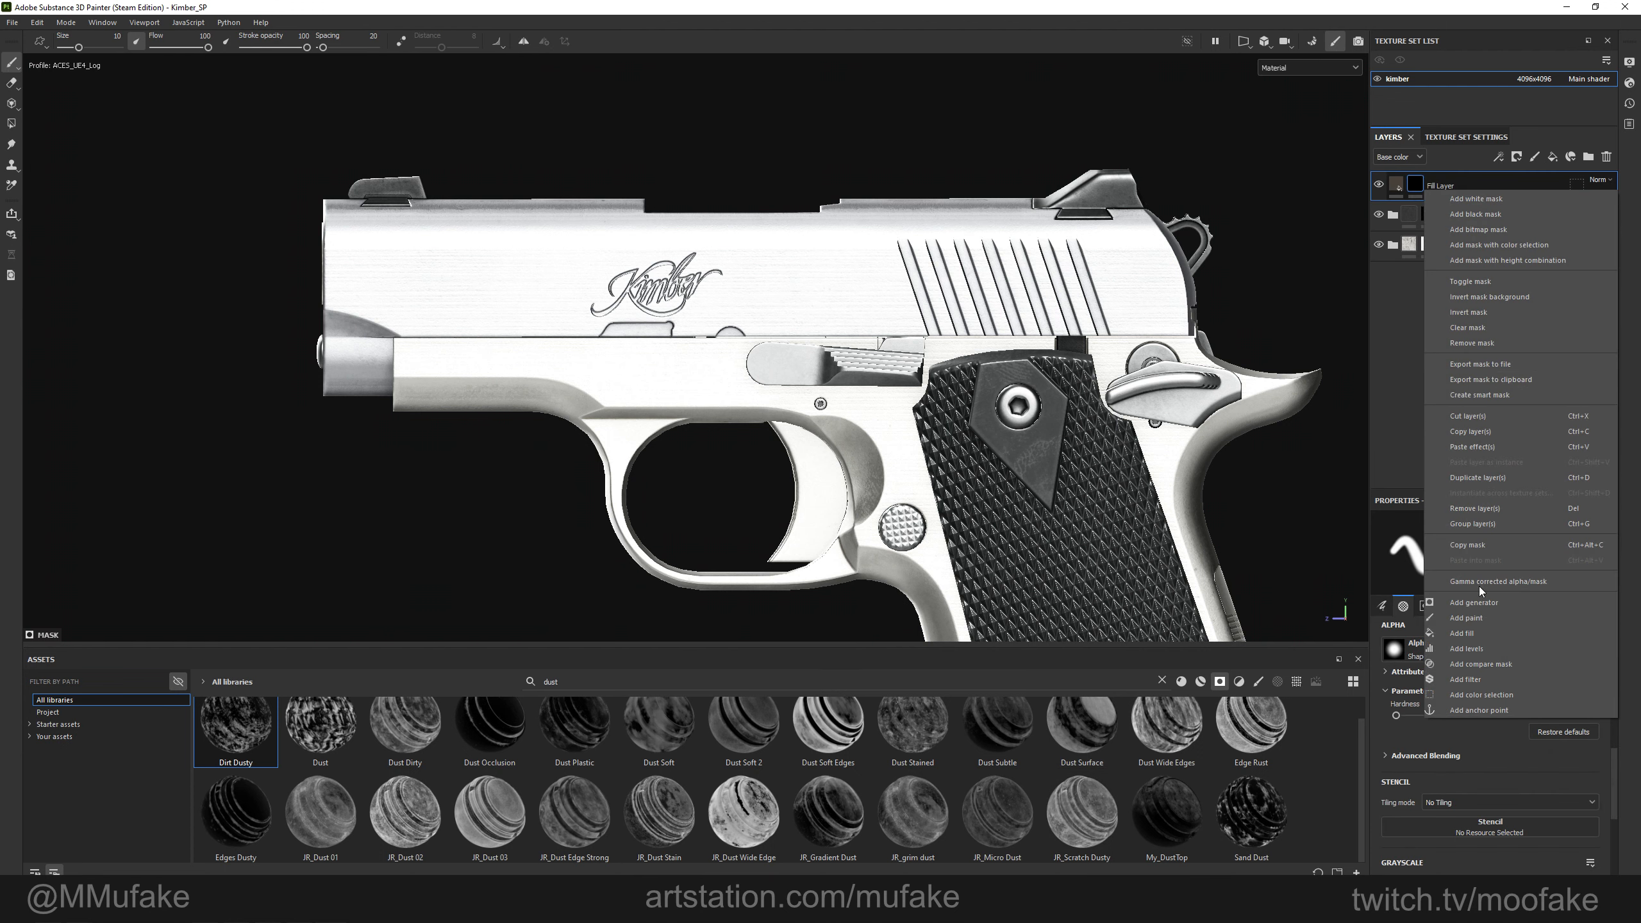
click(1474, 603)
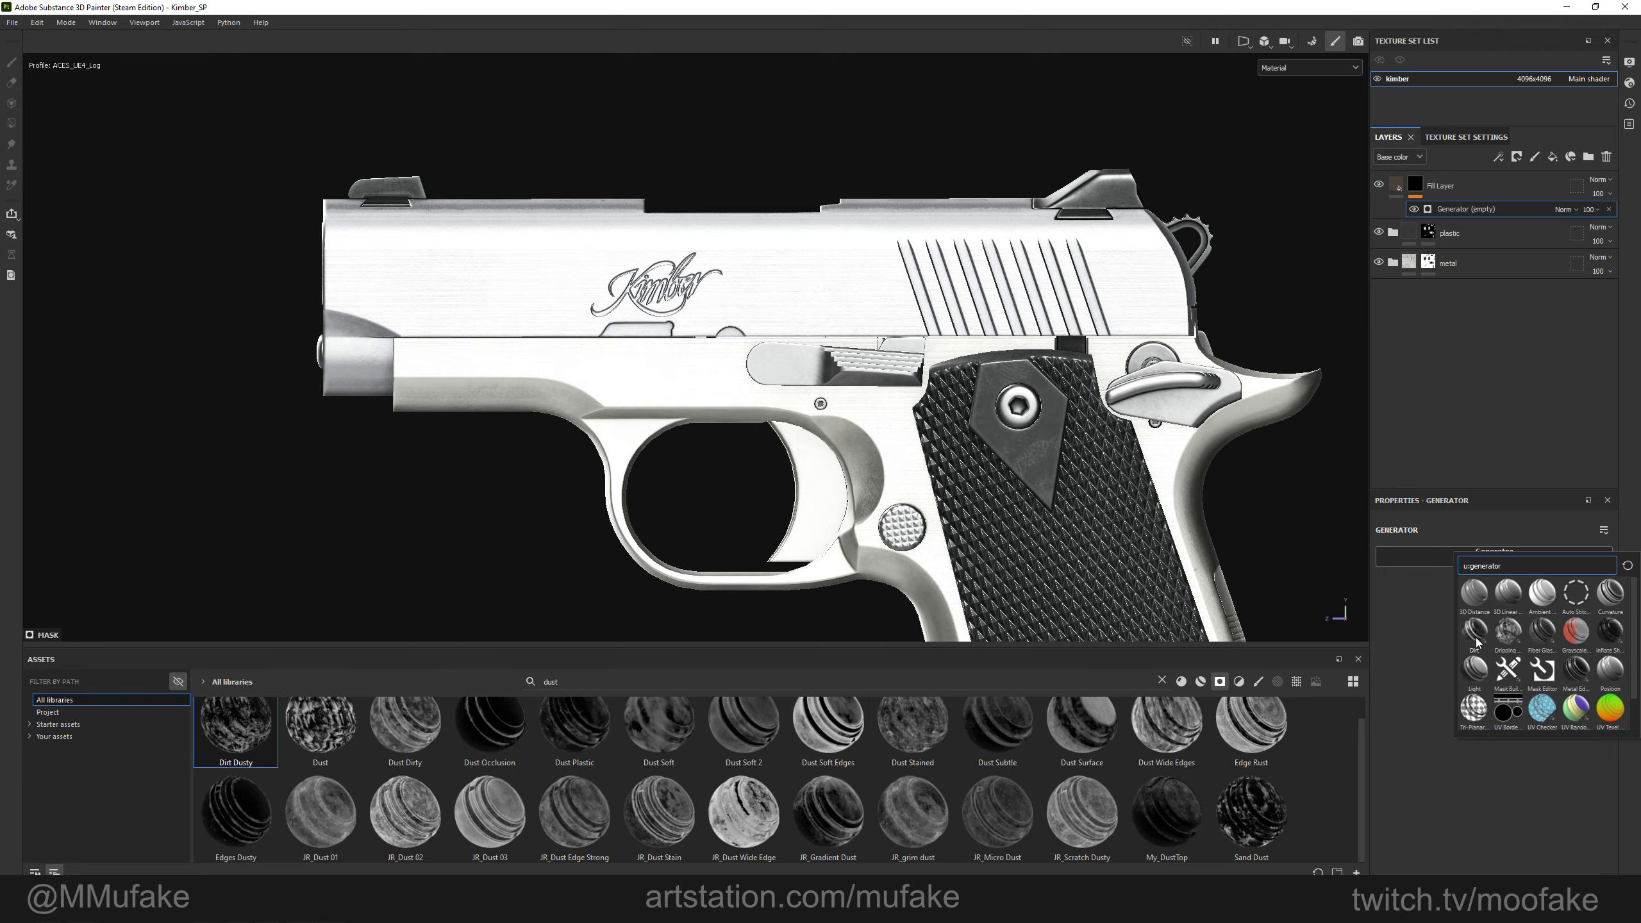
alt+drag(864, 309, 809, 246)
alt+middle_drag(868, 375, 924, 265)
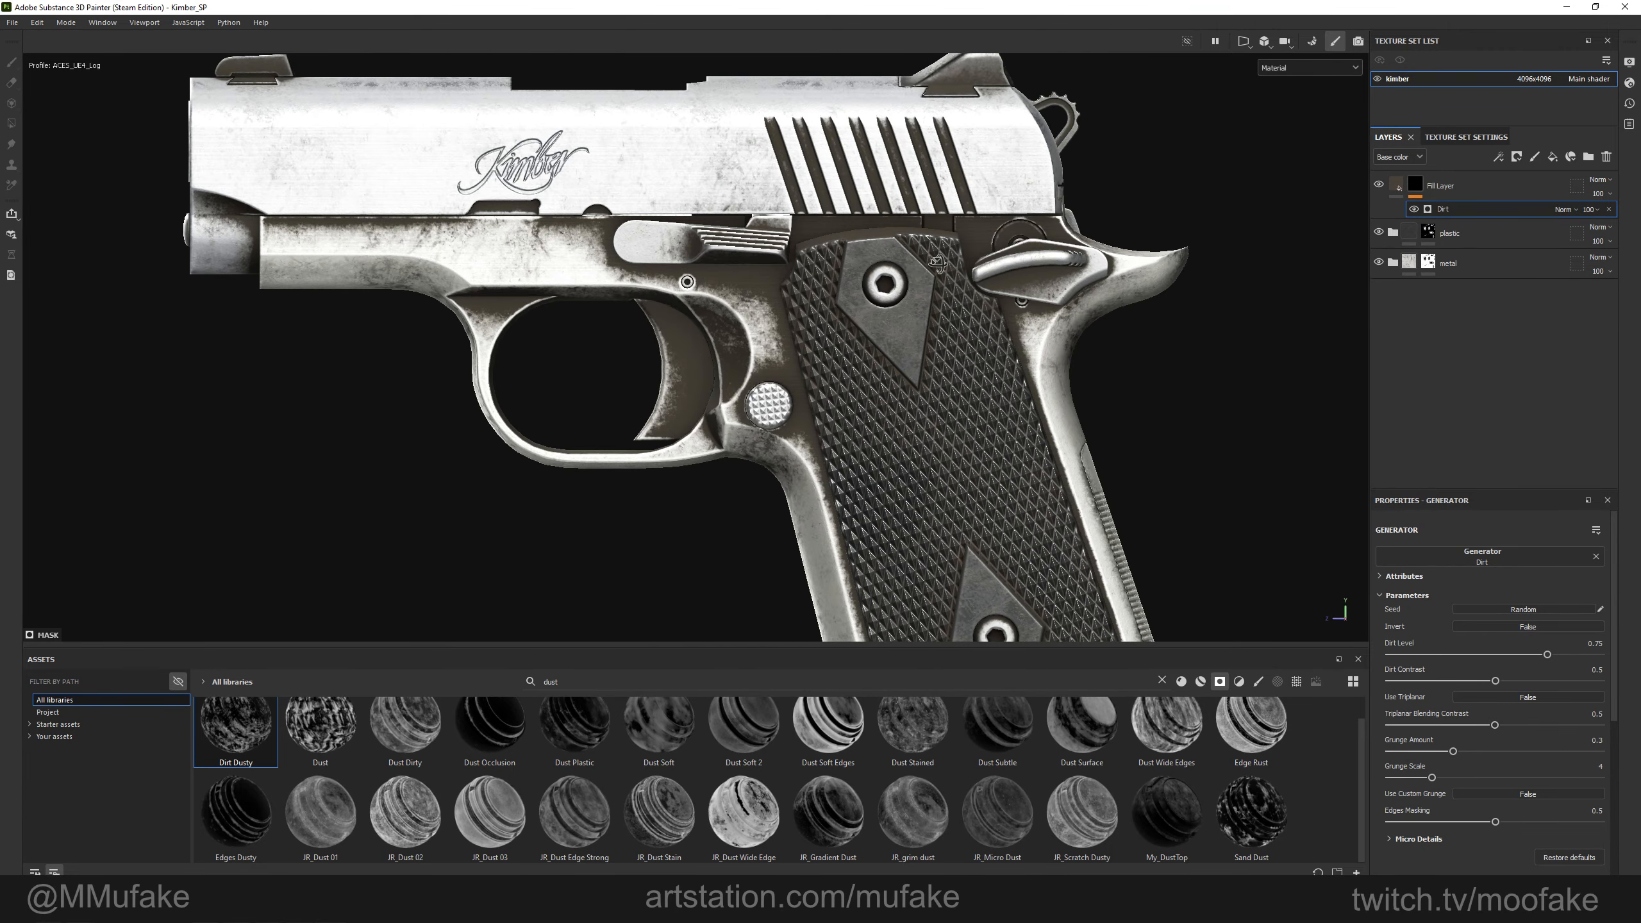
Compare the dirt coverage on the pistol's side in the single-channel and material views.
scroll(877, 317, up, 2)
key(c)
scroll(879, 317, down, 3)
key(m)
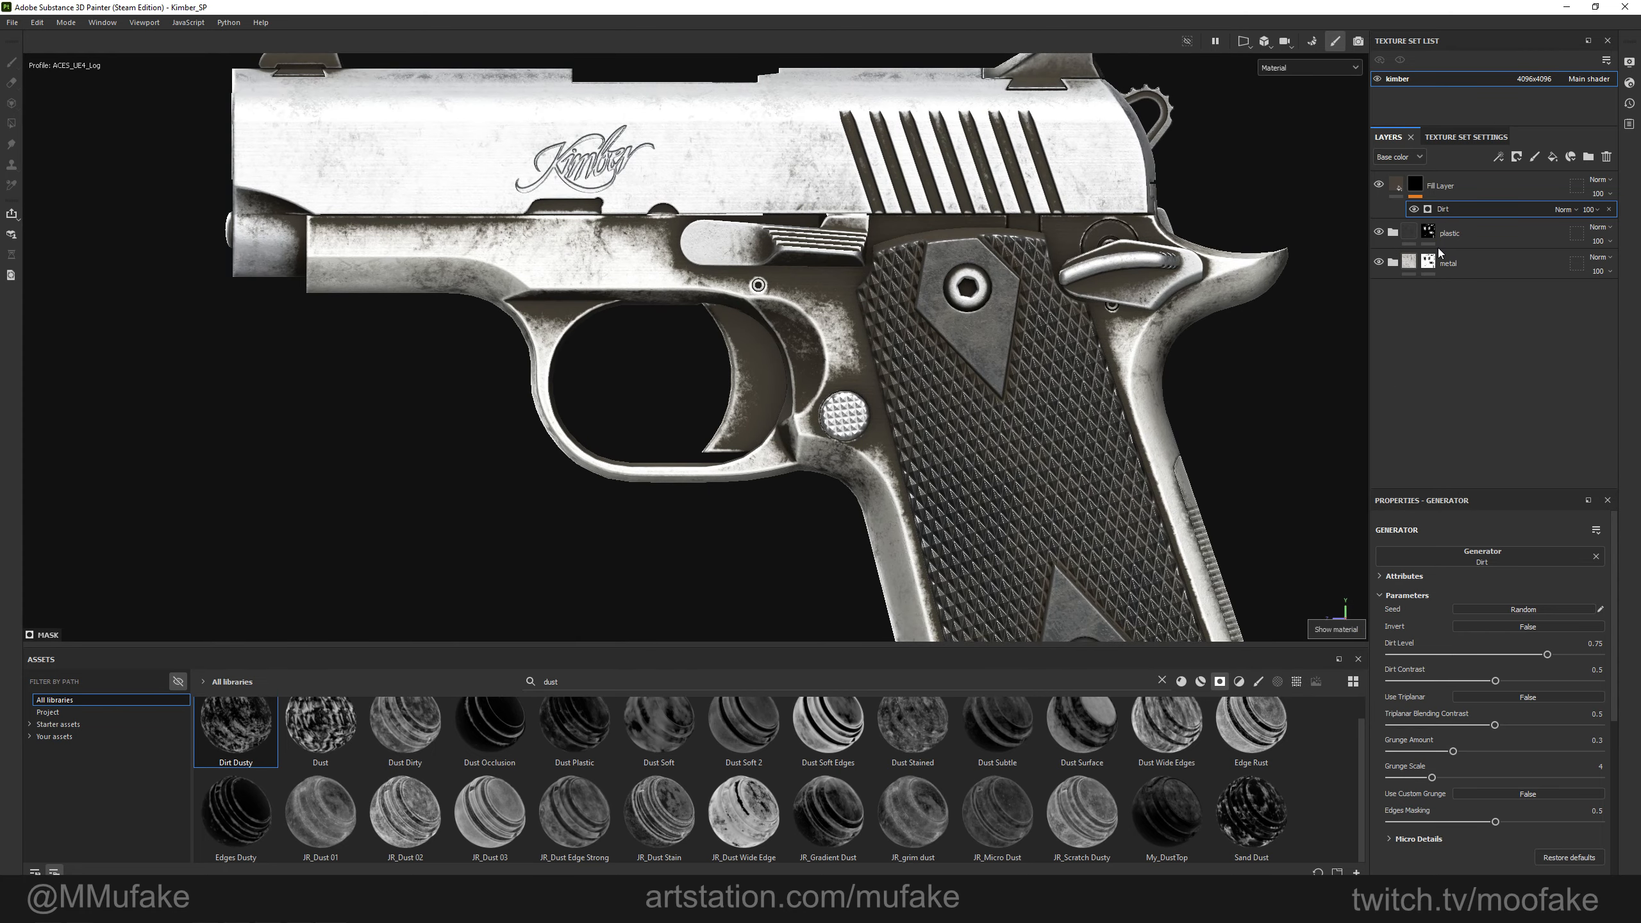
key(m)
scroll(1021, 288, up, 2)
key(m)
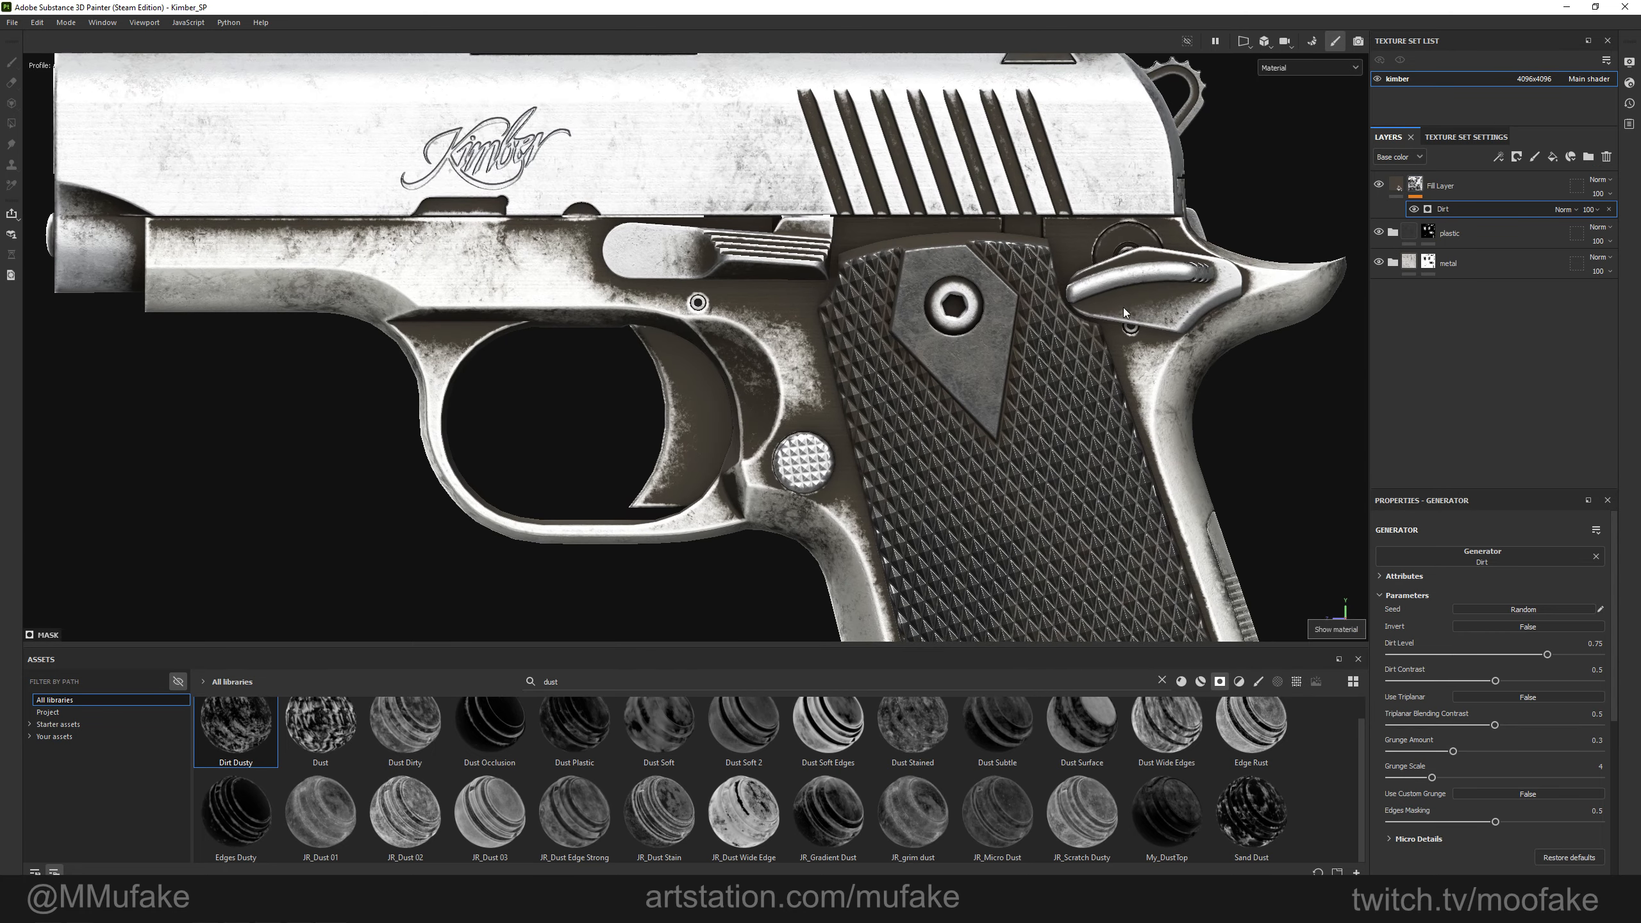
Move the dirt fill layer into the metal folder, above the roughness folder.
drag(1453, 188, 1443, 260)
alt+drag(859, 446, 1044, 523)
alt+shift+drag(1094, 434, 995, 413)
alt+right_drag(995, 414, 1131, 388)
alt+shift+drag(1131, 388, 1247, 329)
Assign the height anchor to the Dirt generator's Micro Height input, enable Micro Height, and check the mask and material.
alt+click(1441, 268)
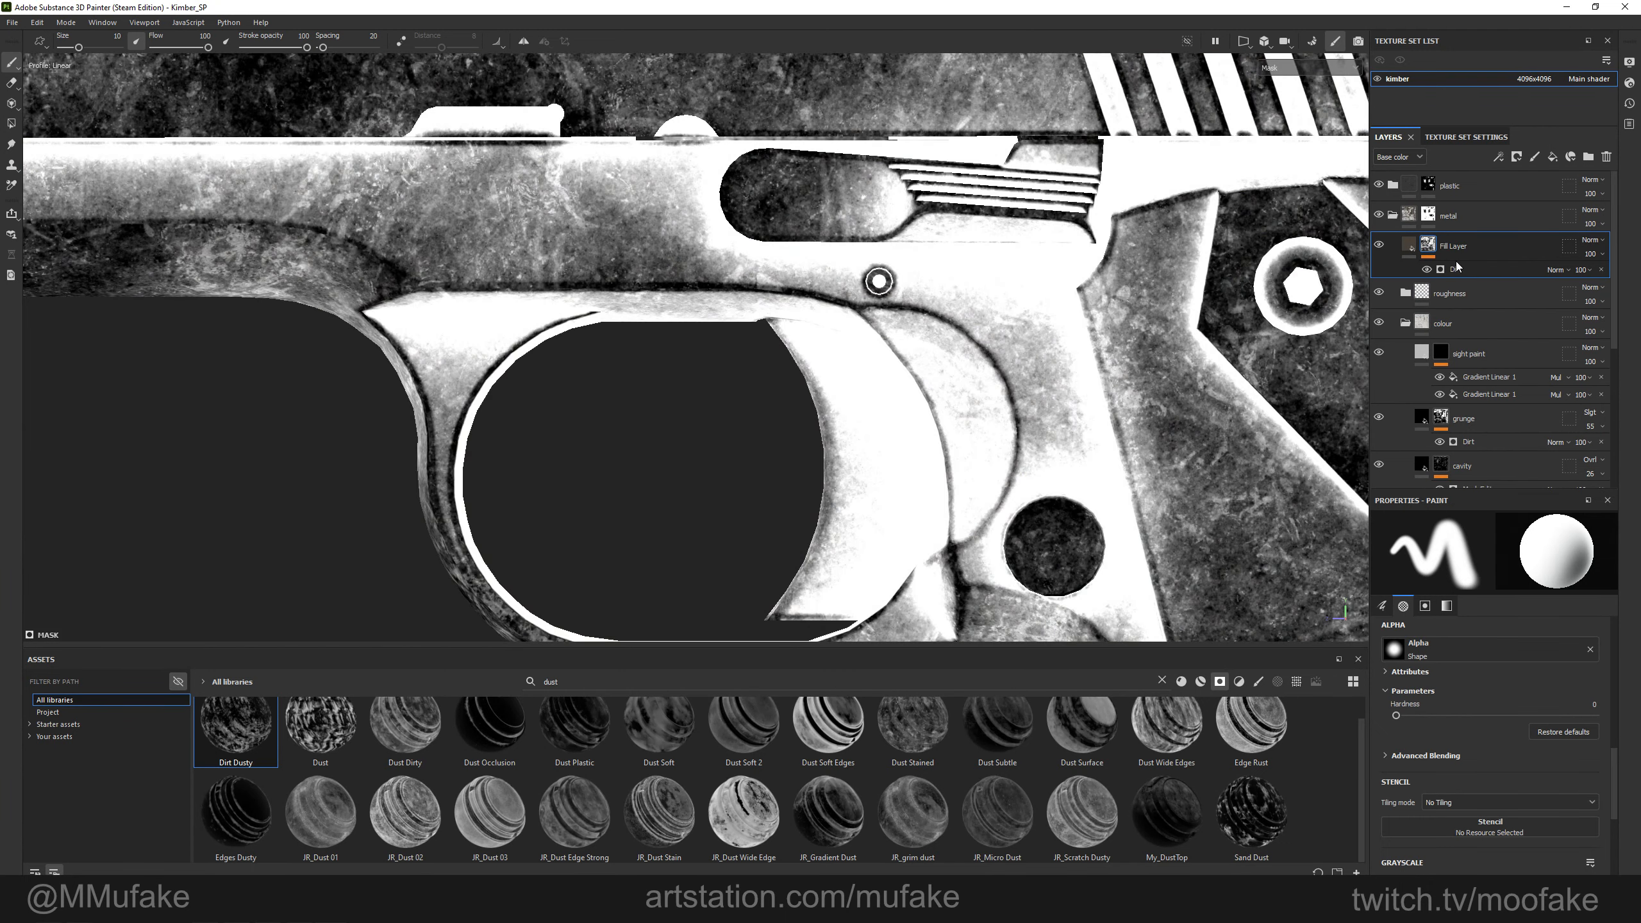
click(1456, 270)
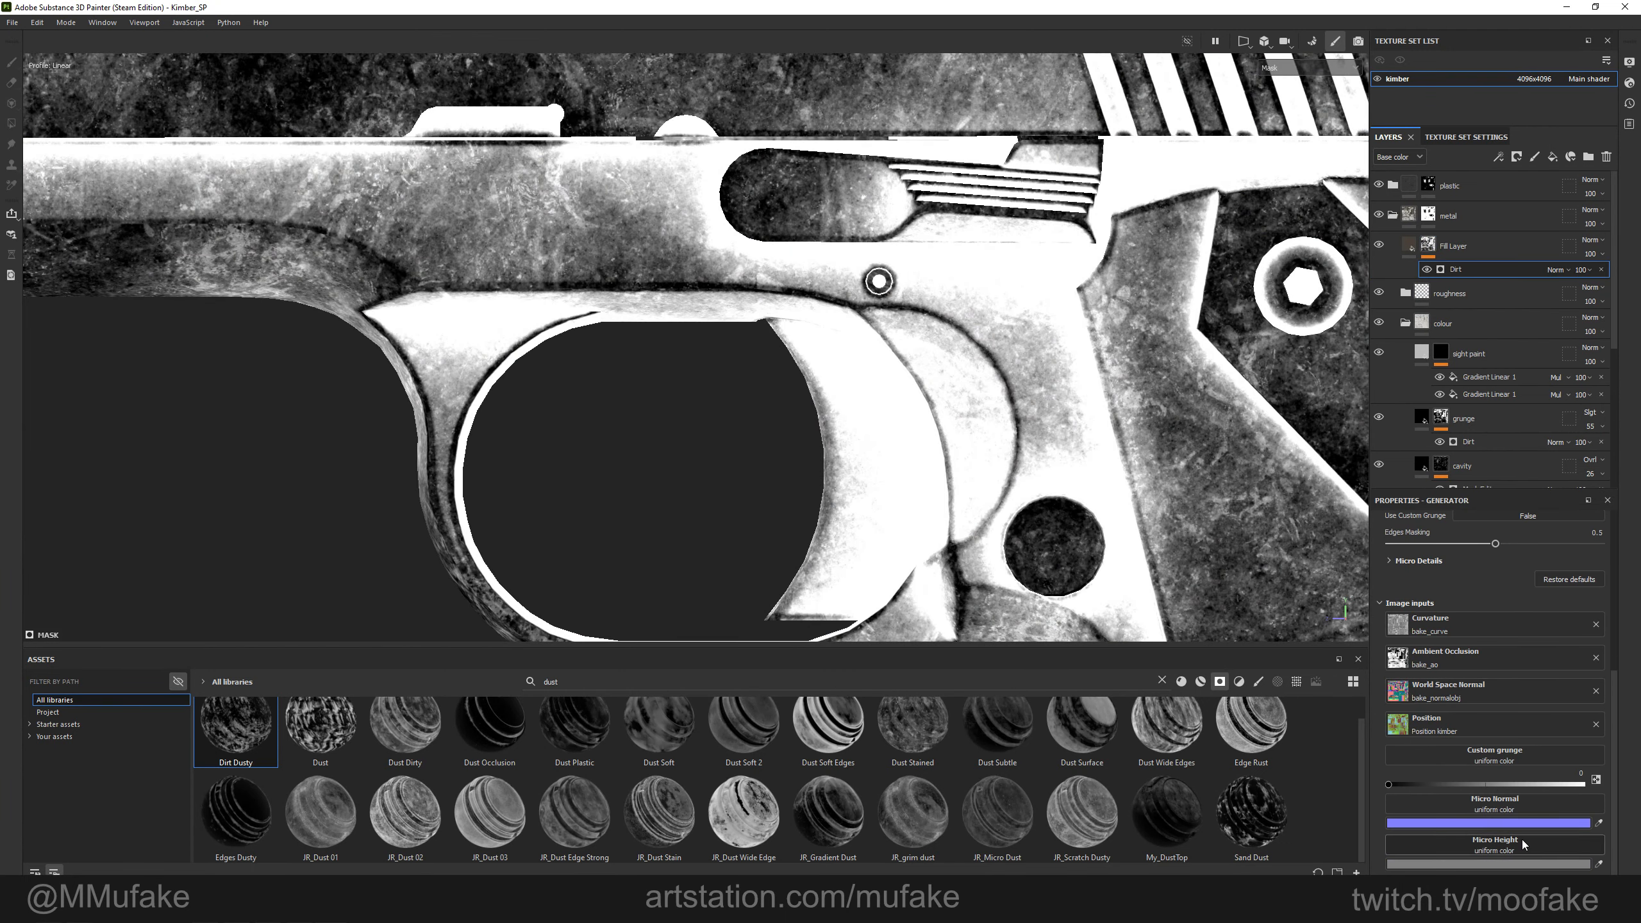
click(1523, 845)
click(1554, 650)
click(1479, 686)
scroll(1540, 793, down, 2)
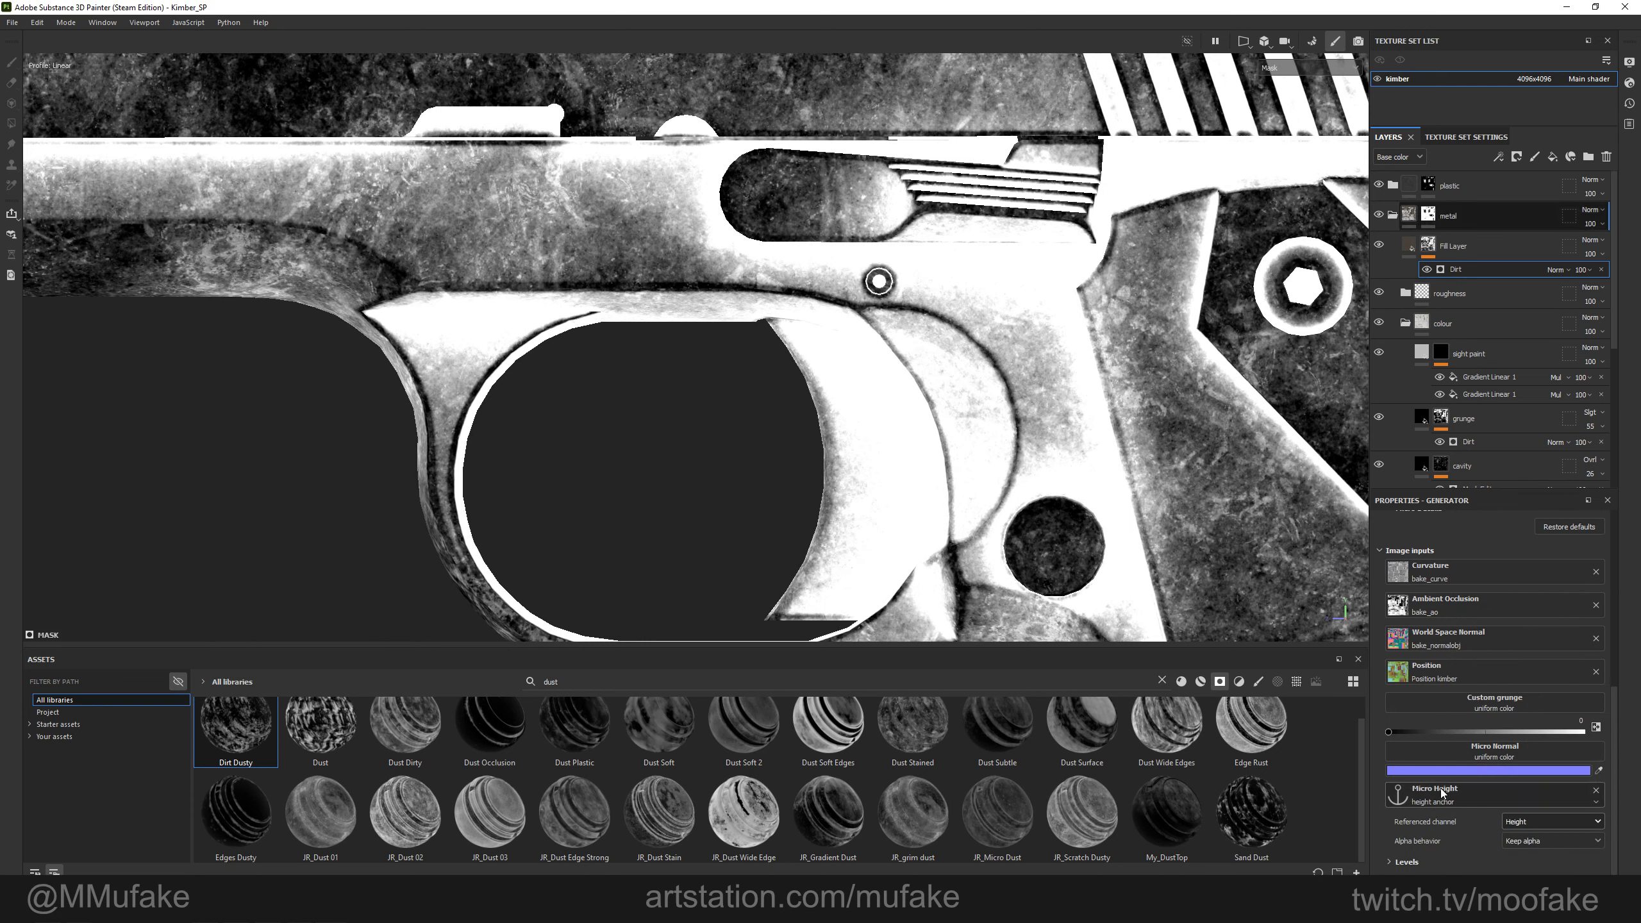
scroll(1442, 798, up, 3)
click(1500, 715)
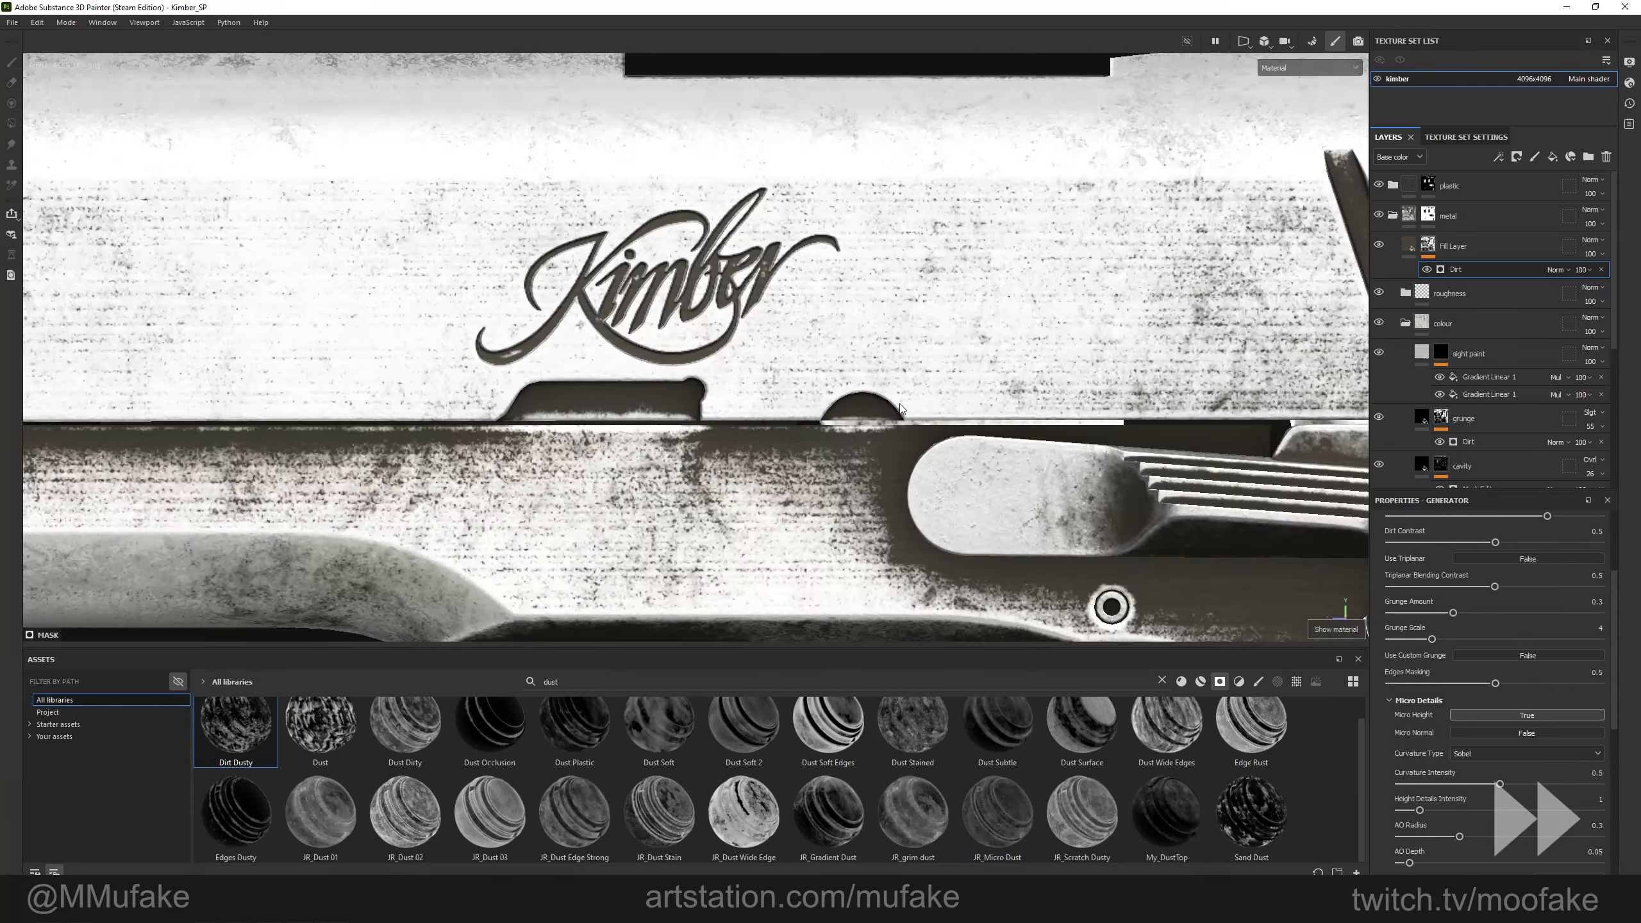
key(m)
alt+click(1429, 249)
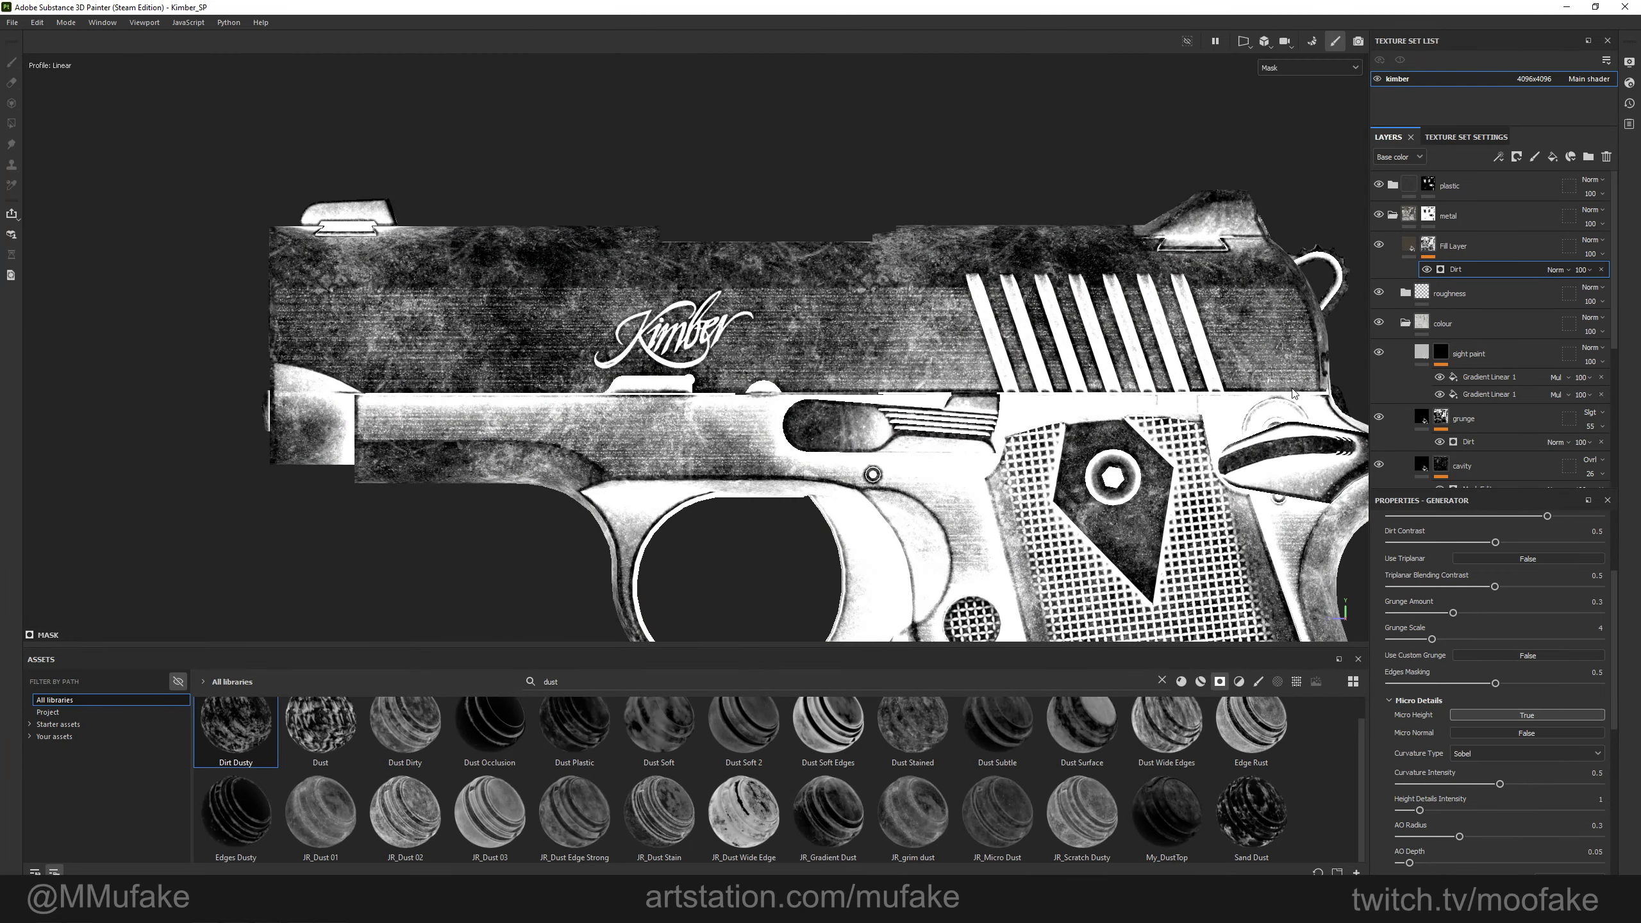
key(m)
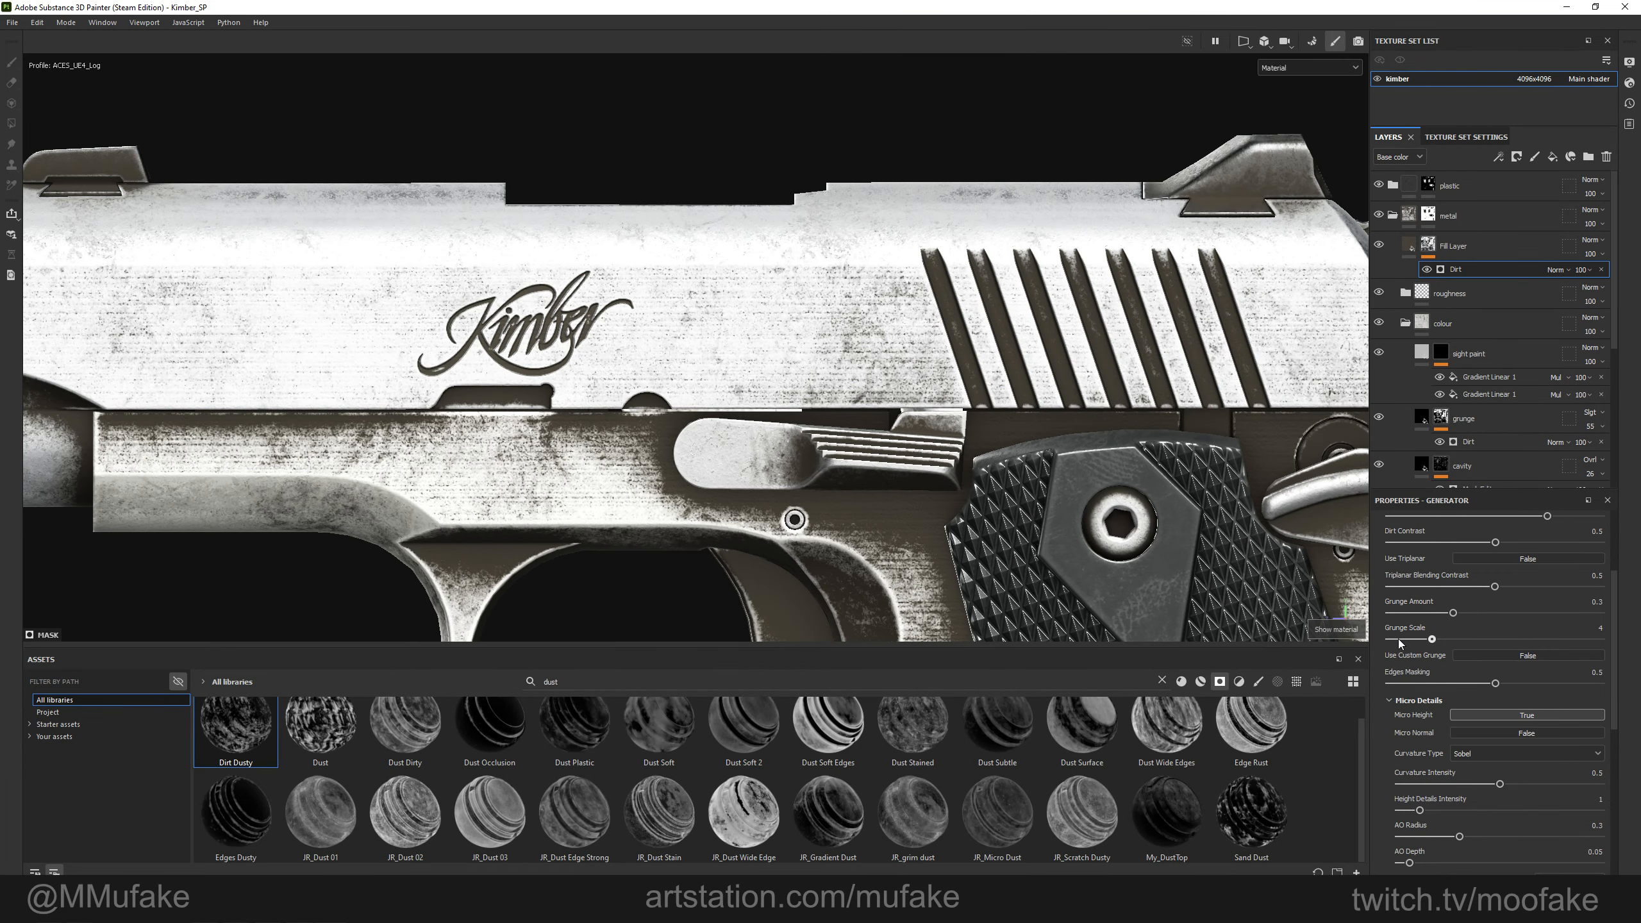
Try different grunge settings on the Dirt generator and undo the changes.
drag(1390, 639, 1432, 639)
click(1405, 700)
drag(1454, 613, 1401, 587)
key(ctrl+z)
key(ctrl+z)
Set the Dirt generator's Dirt Contrast to 0.05 and Dirt Level to 0.4.
drag(1495, 542, 1400, 542)
scroll(1421, 538, up, 3)
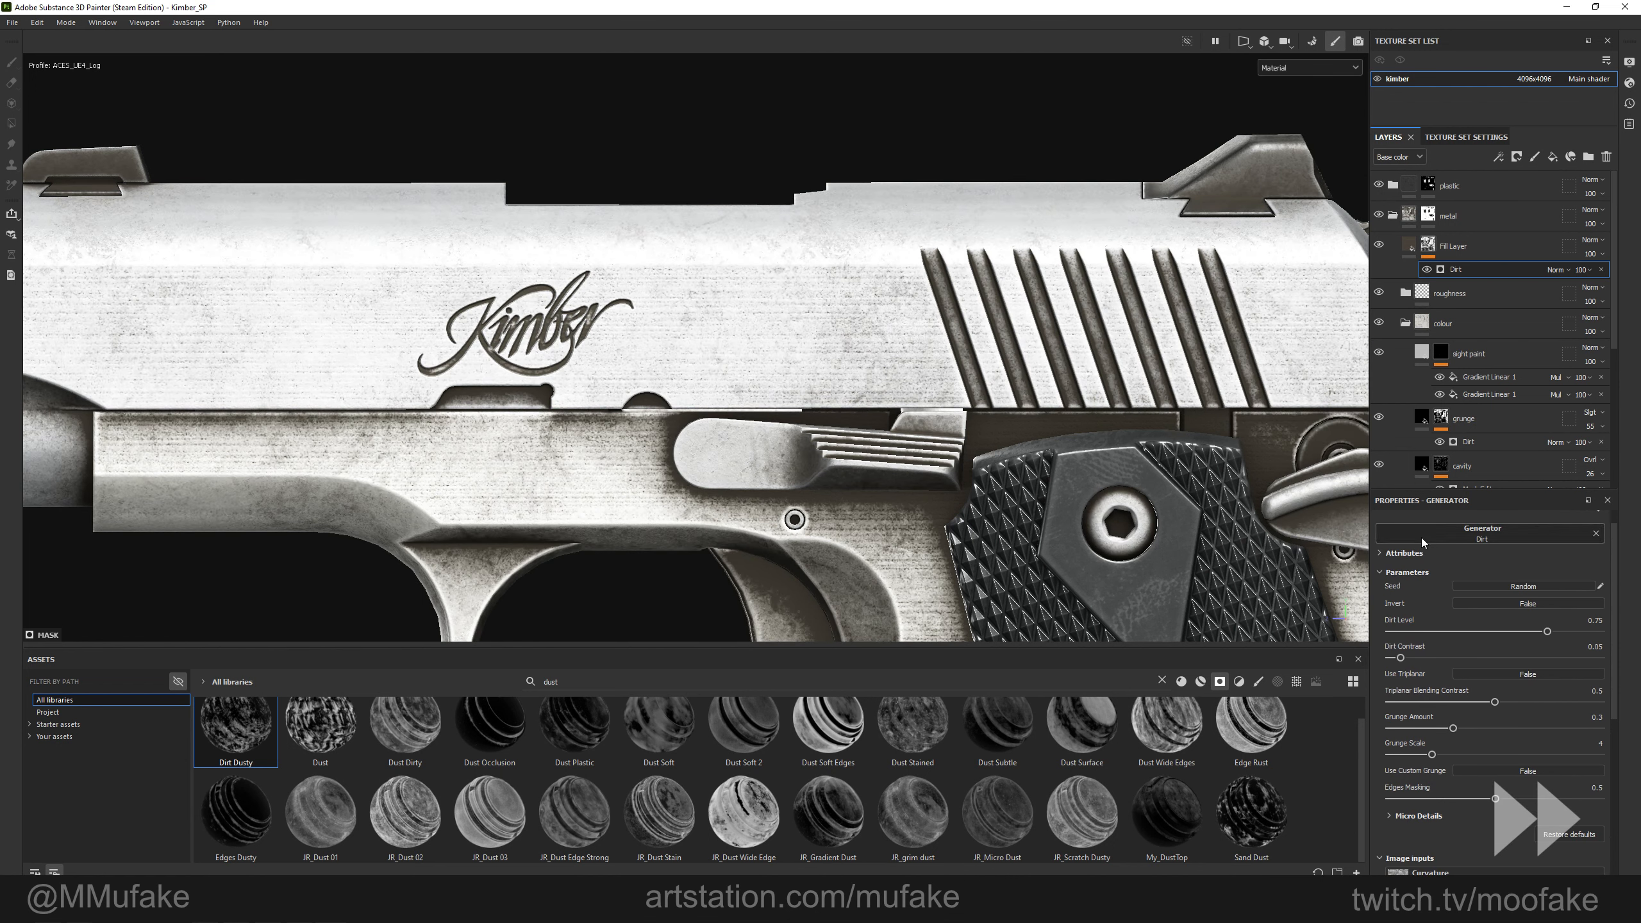
drag(1453, 634, 1474, 634)
scroll(1056, 387, down, 5)
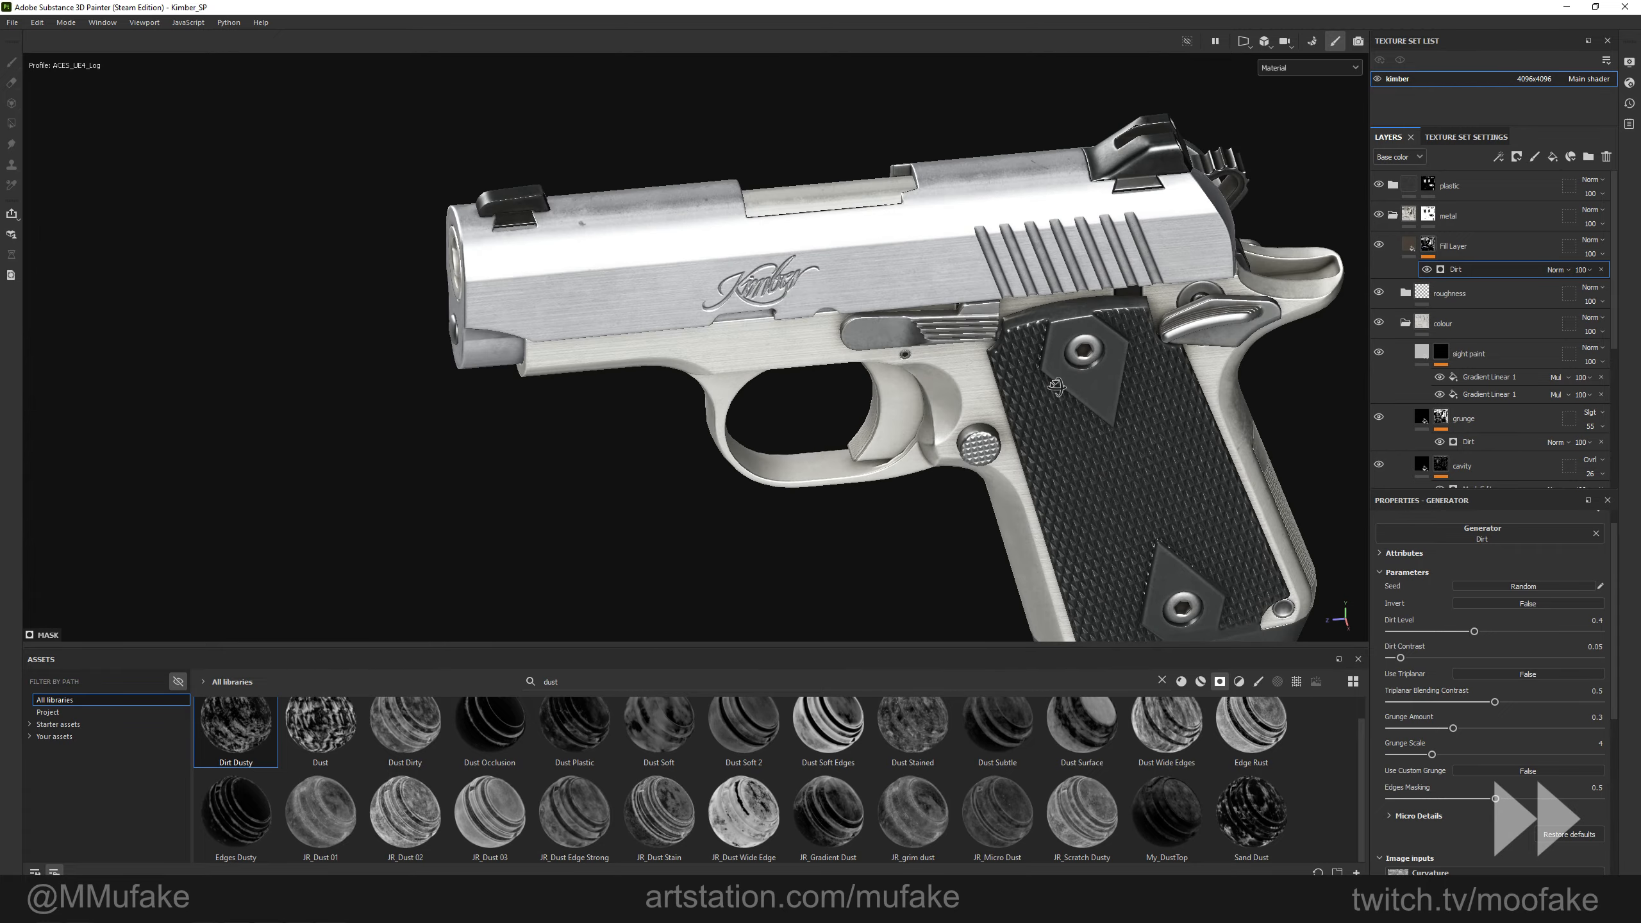
Check the fill layer's mask and set its Dirt generator's Dirt Contrast to 0.3 and Grunge Amount to 0.1.
alt+drag(1057, 387, 1020, 388)
alt+click(1428, 245)
key(m)
alt+drag(946, 503, 1118, 389)
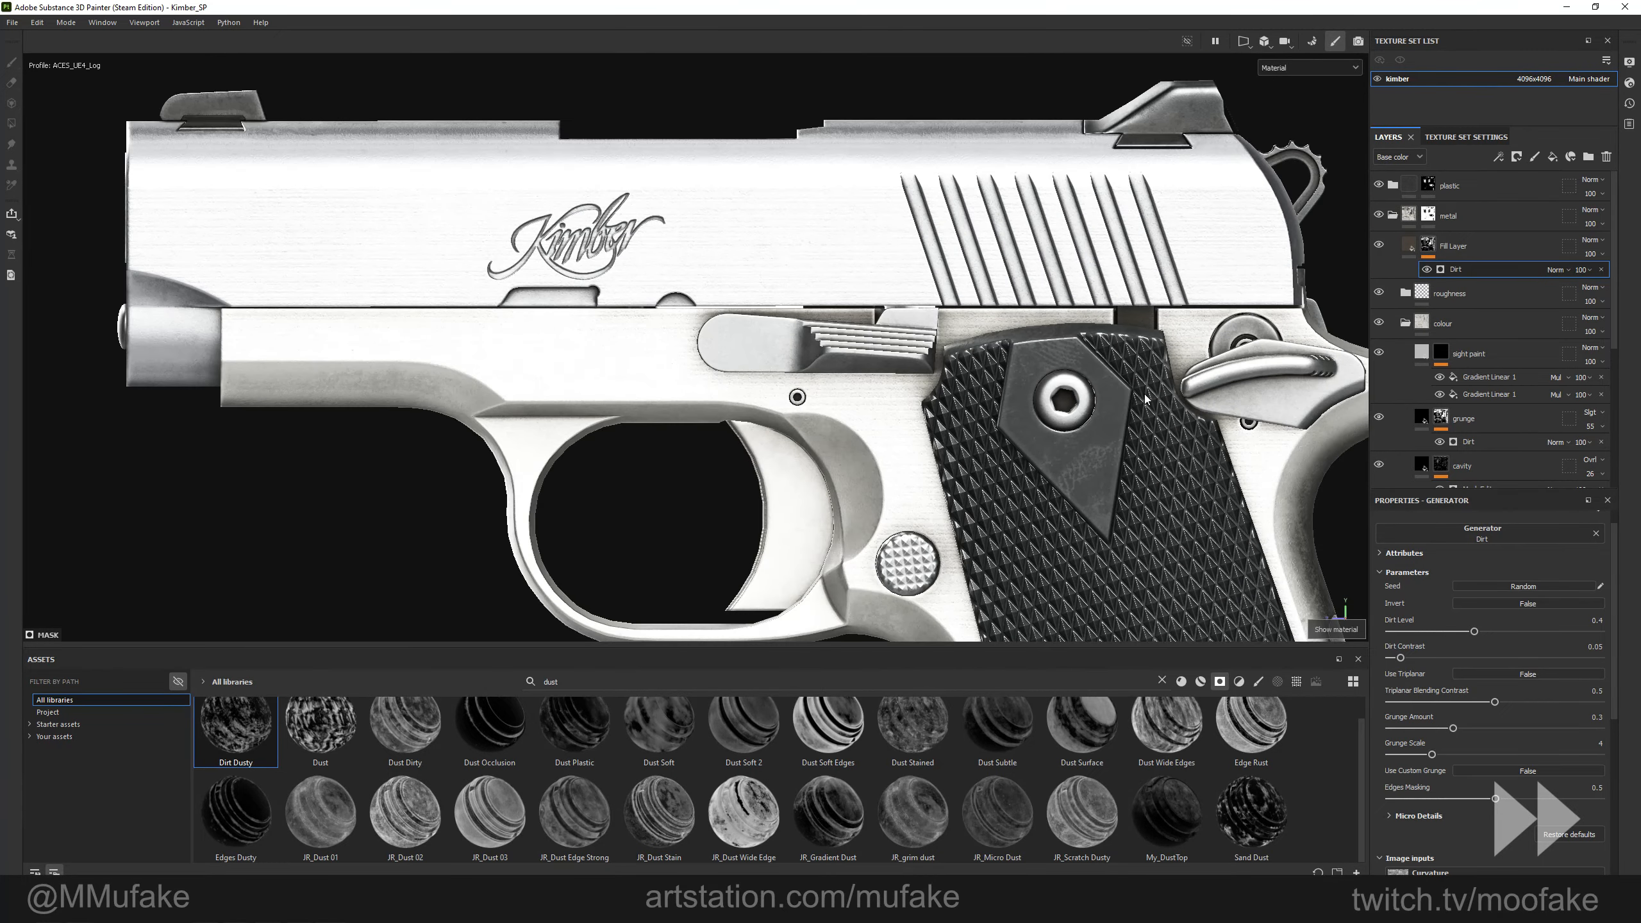
drag(1495, 657, 1453, 658)
key(c)
drag(1453, 729, 1411, 728)
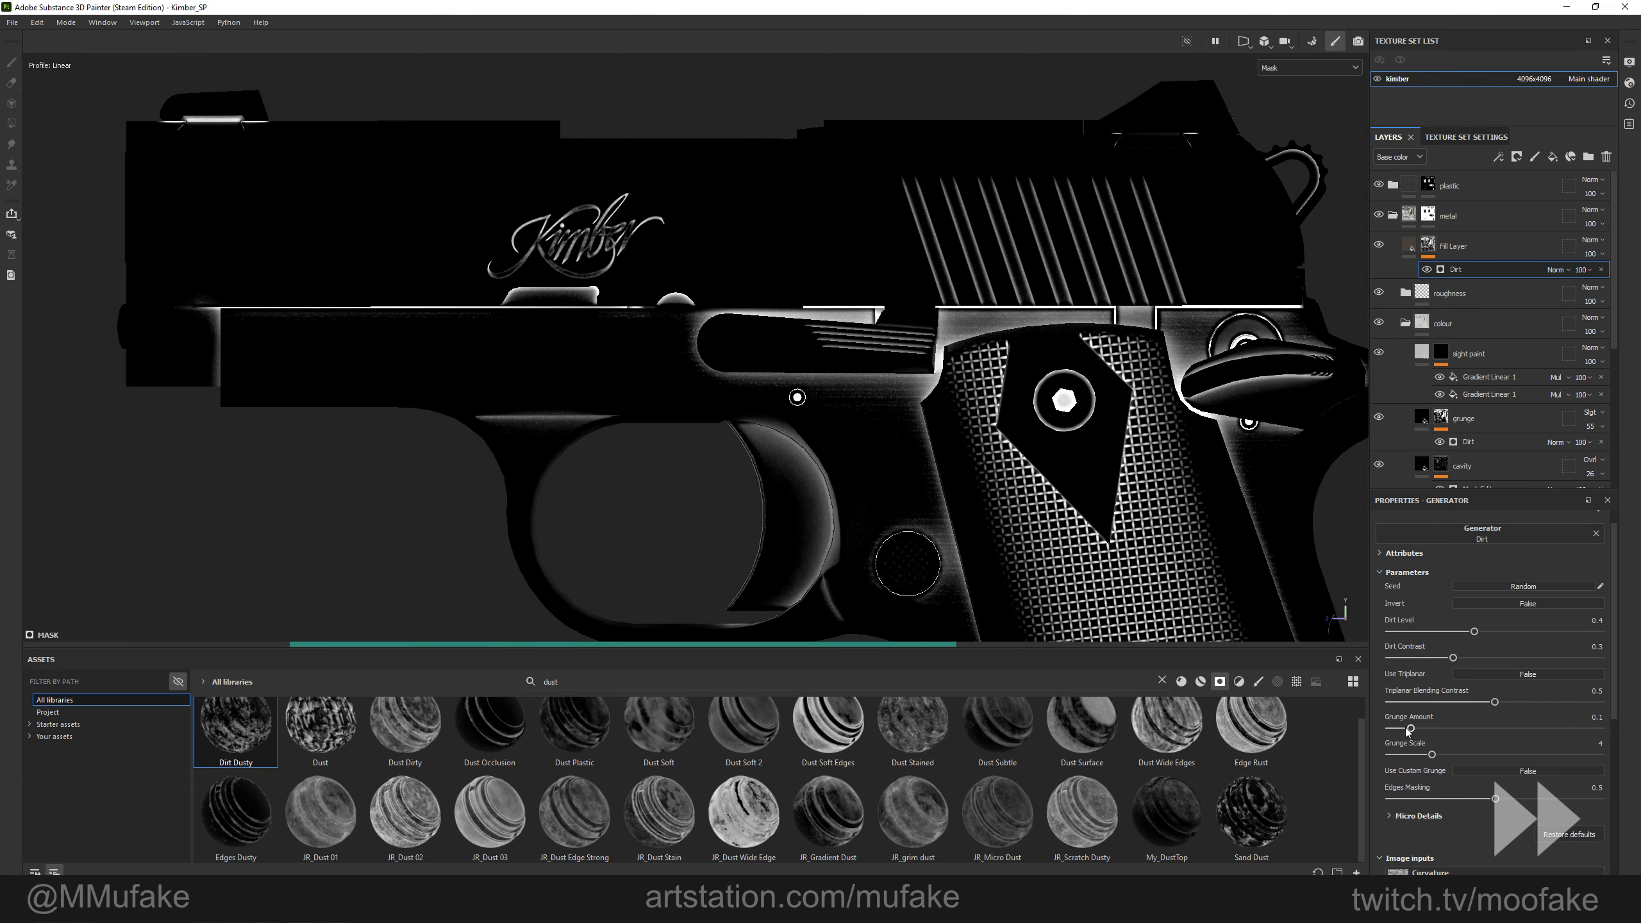
Inspect the dirt around both sides of the pistol in the material and base color views.
key(m)
alt+middle_drag(612, 356, 762, 433)
alt+drag(763, 433, 1227, 418)
key(c)
key(c)
alt+drag(934, 391, 999, 439)
alt+middle_drag(659, 307, 883, 374)
alt+drag(883, 374, 891, 440)
scroll(891, 440, up, 3)
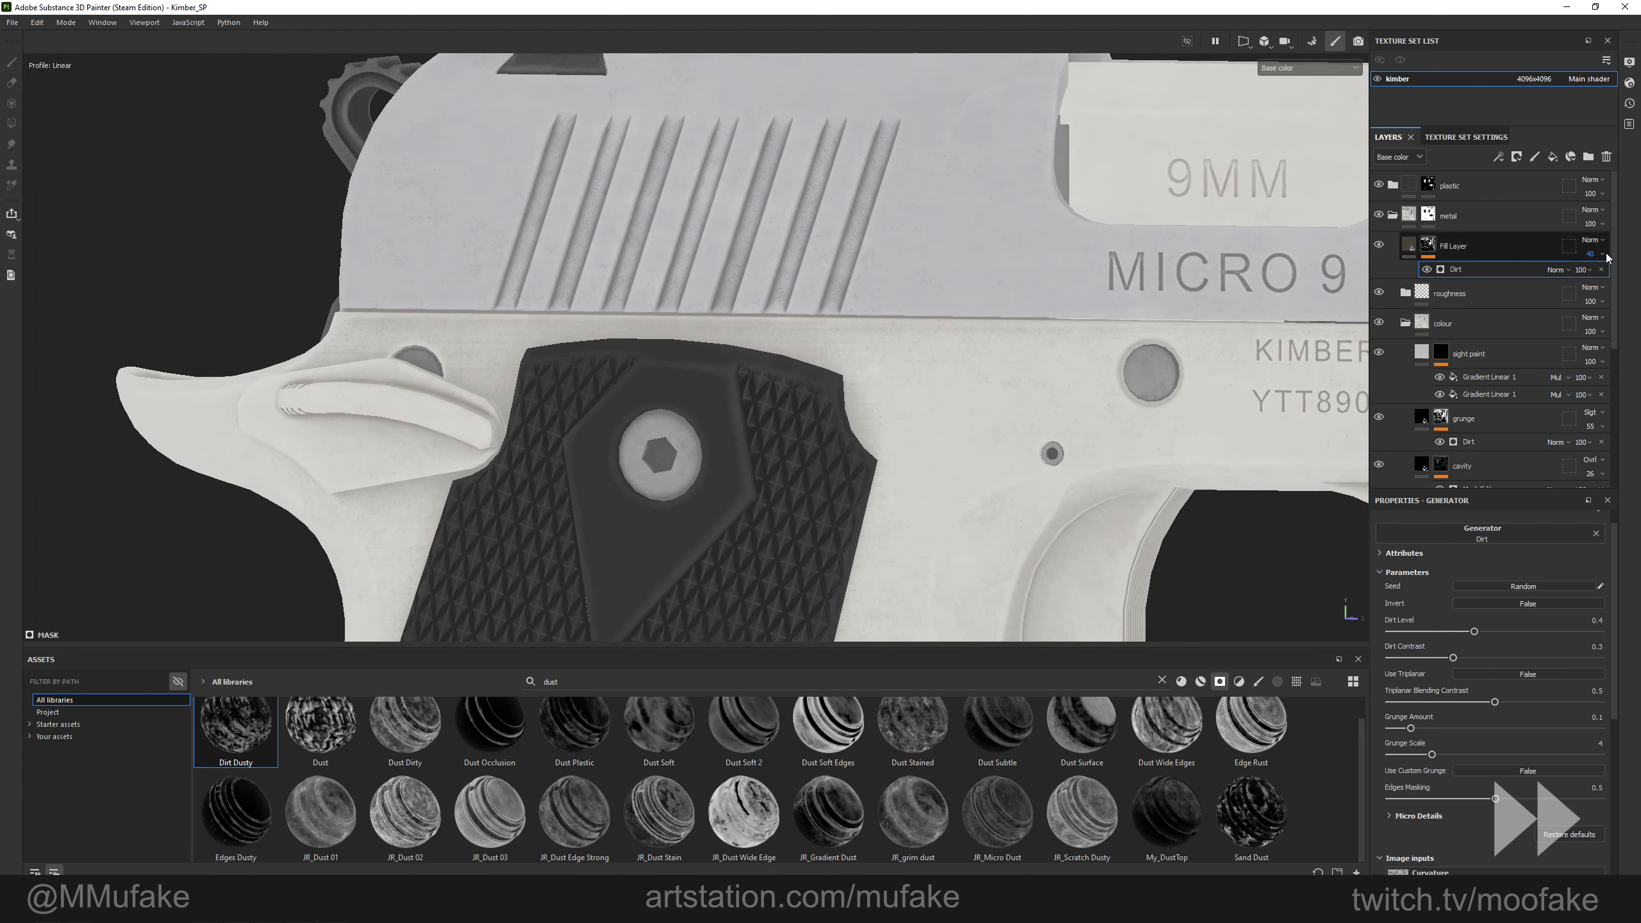
Try Overlay and Multiply on the metal's dirt fill layer, and set its base color blending mode to Soft light at 100 opacity.
click(1592, 240)
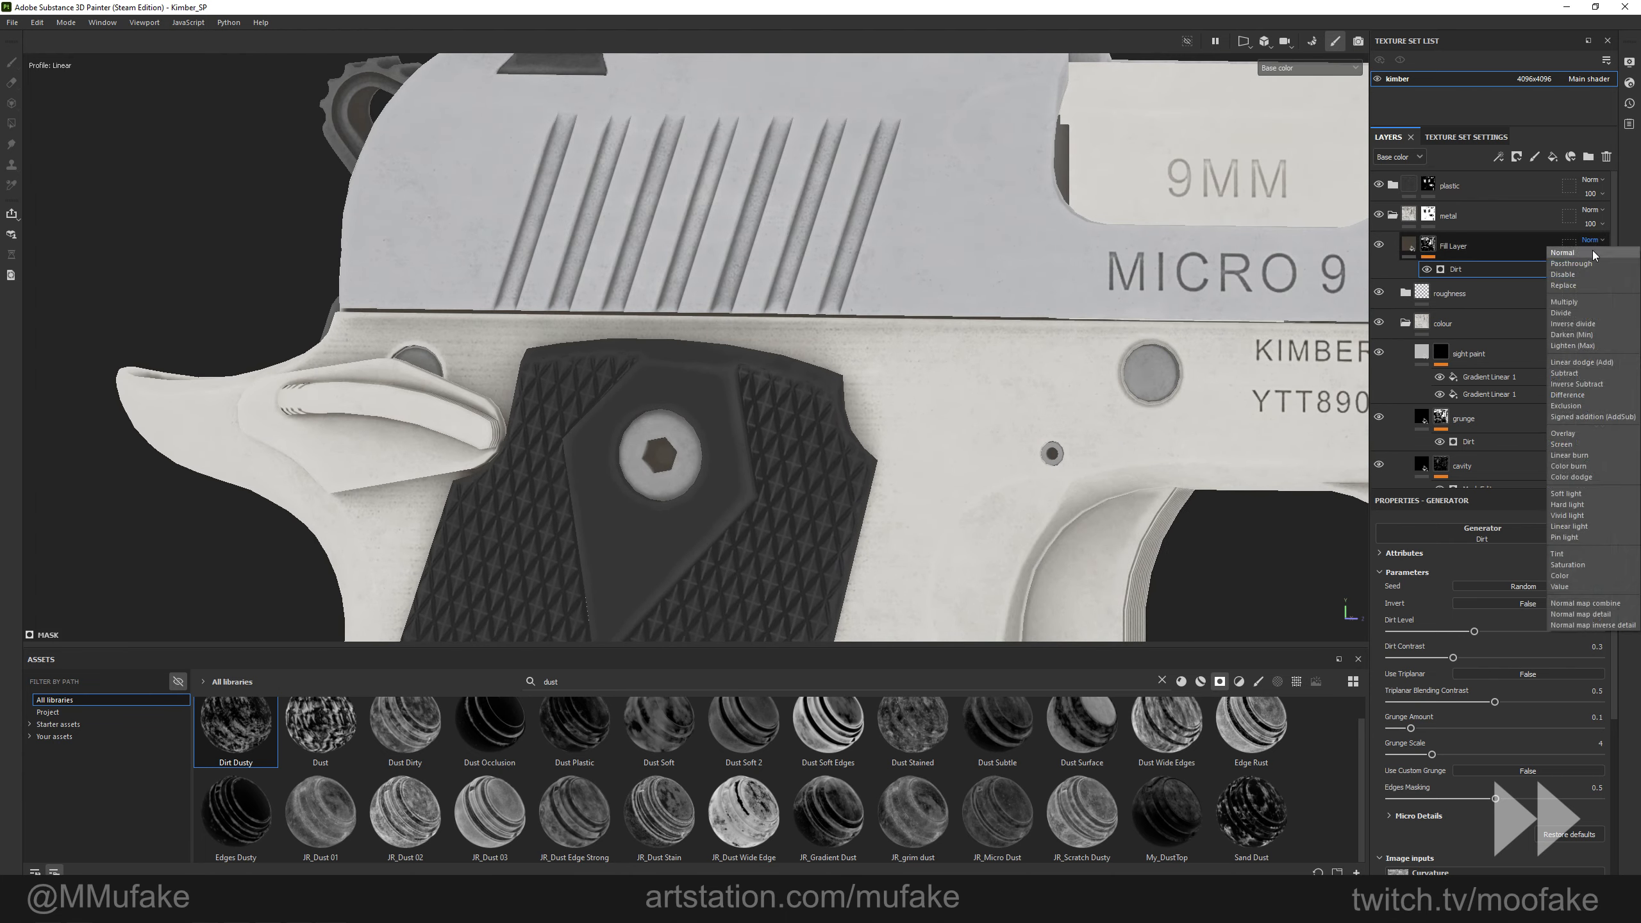
click(1564, 434)
alt+drag(1001, 336, 1139, 321)
click(1592, 240)
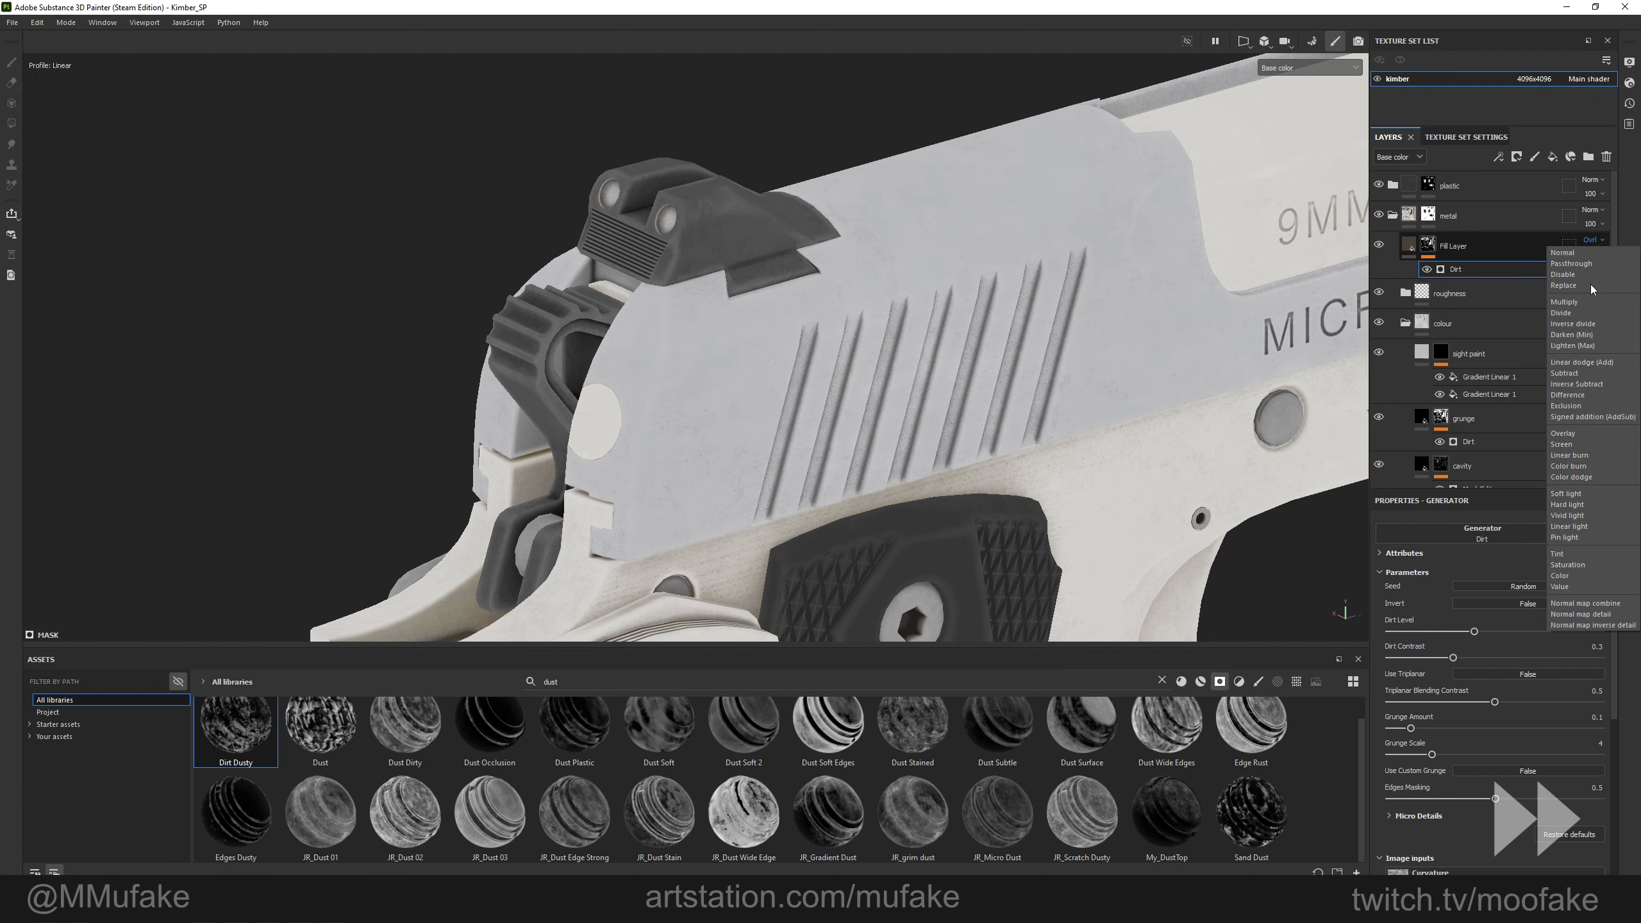
click(1565, 302)
click(1593, 240)
click(1566, 493)
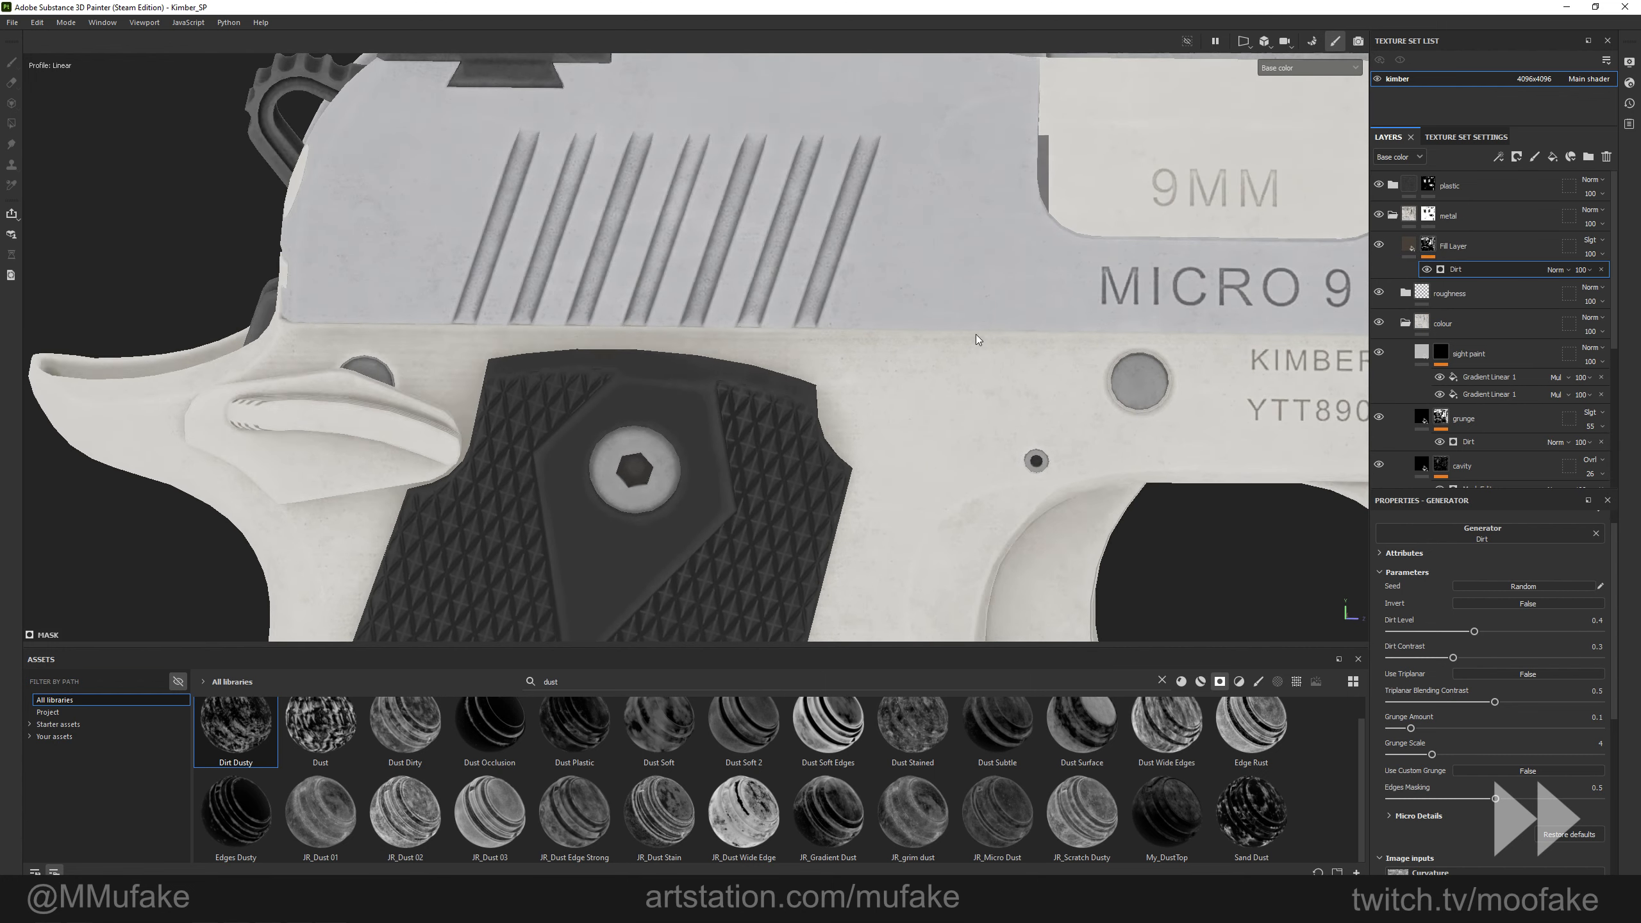
alt+drag(979, 340, 725, 293)
alt+middle_drag(725, 293, 867, 240)
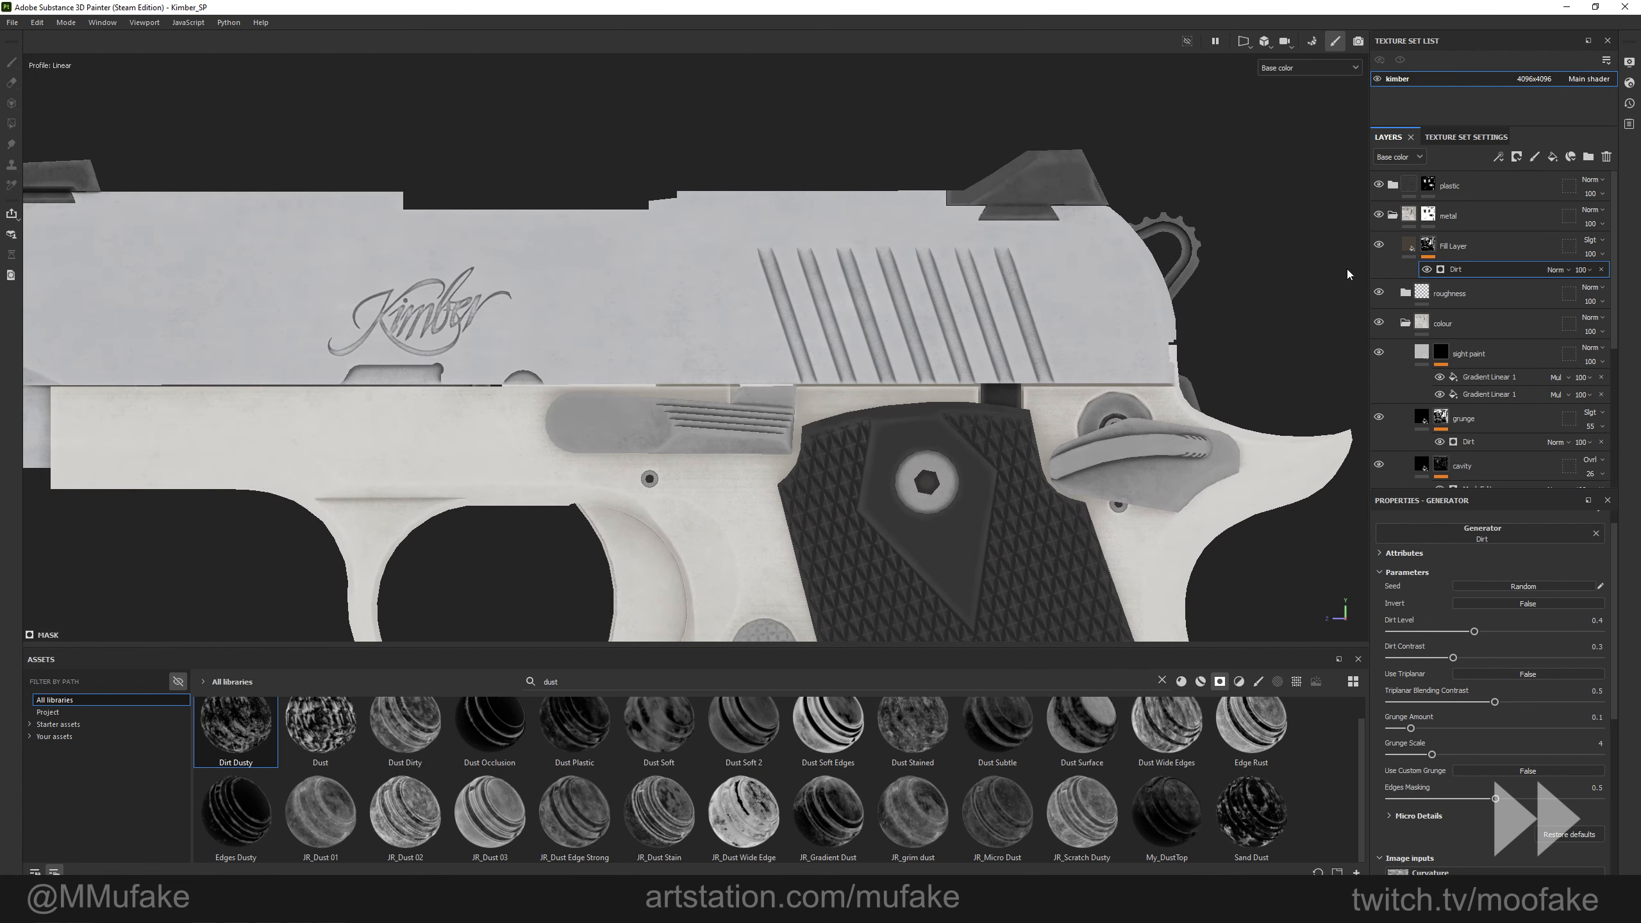
Set the dirt fill layer's Metallic to 0 and its Roughness to about 0.76.
key(m)
alt+drag(957, 323, 989, 304)
click(1403, 247)
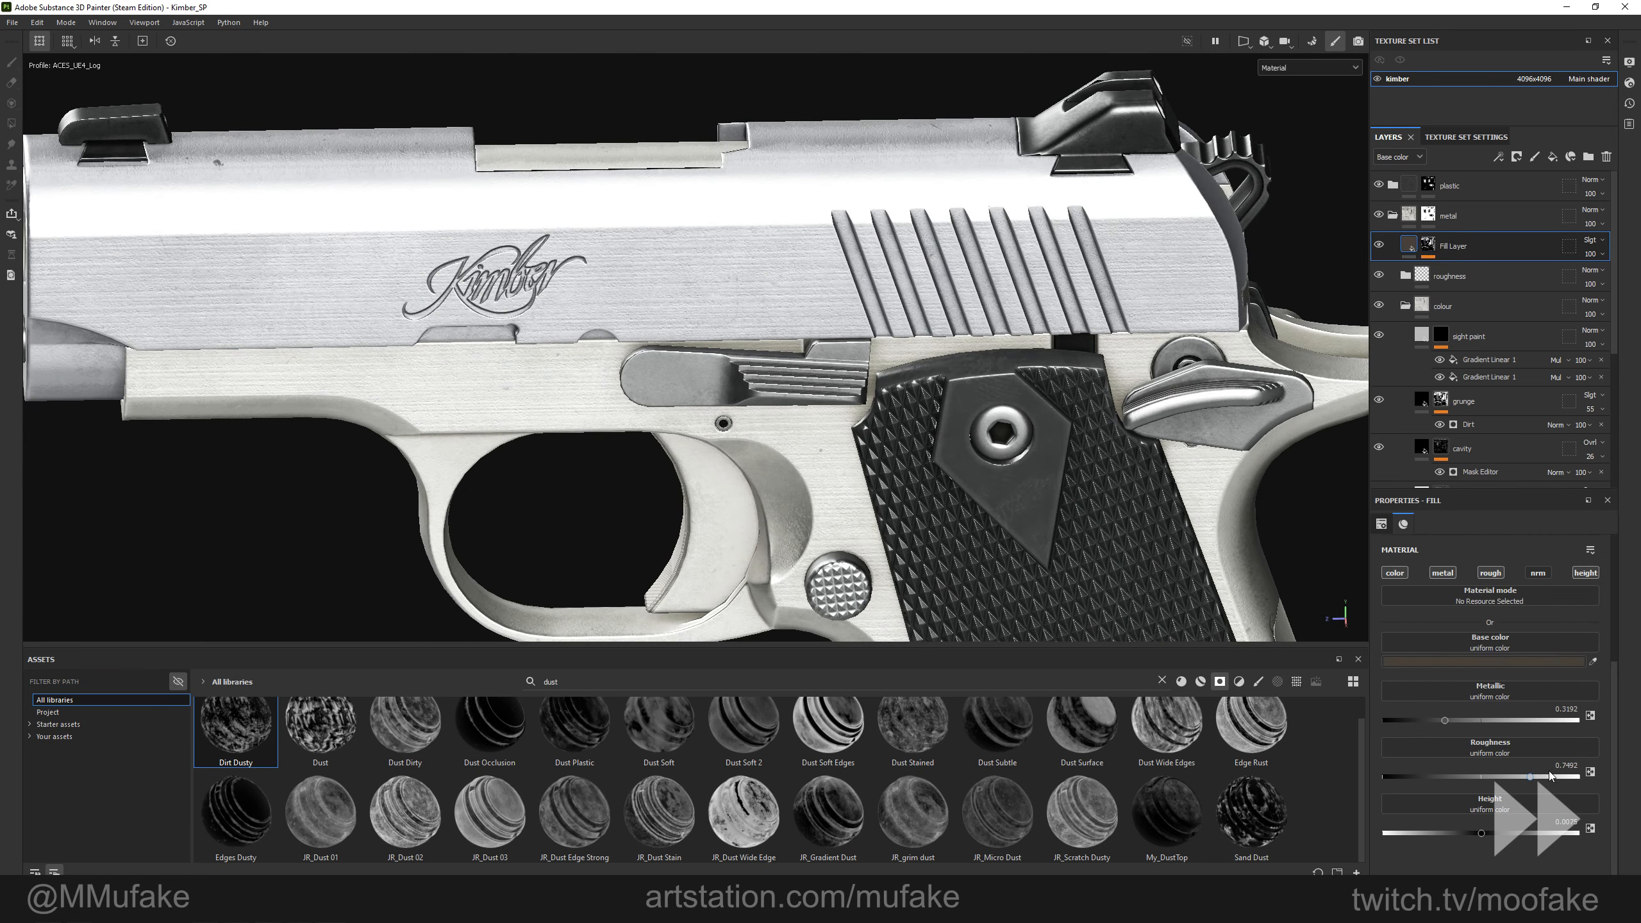
alt+drag(1032, 461, 1034, 415)
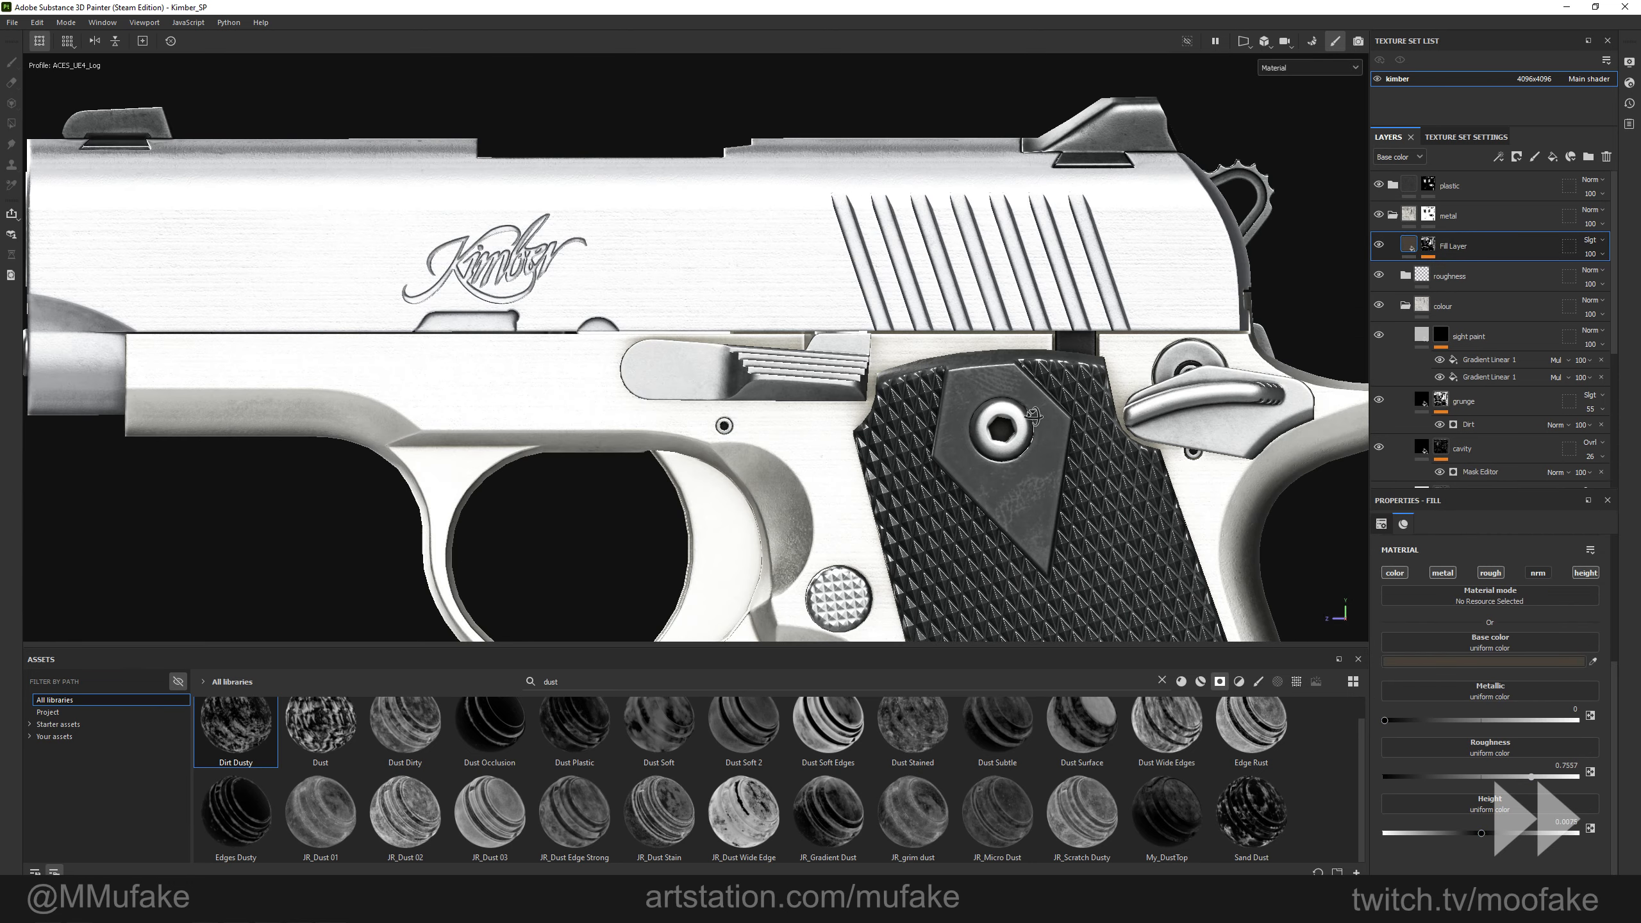
Try a Dirt Contrast of 0.69 on the mask's Dirt generator, undo it, and set the Dirt Level to 0.48.
click(1429, 245)
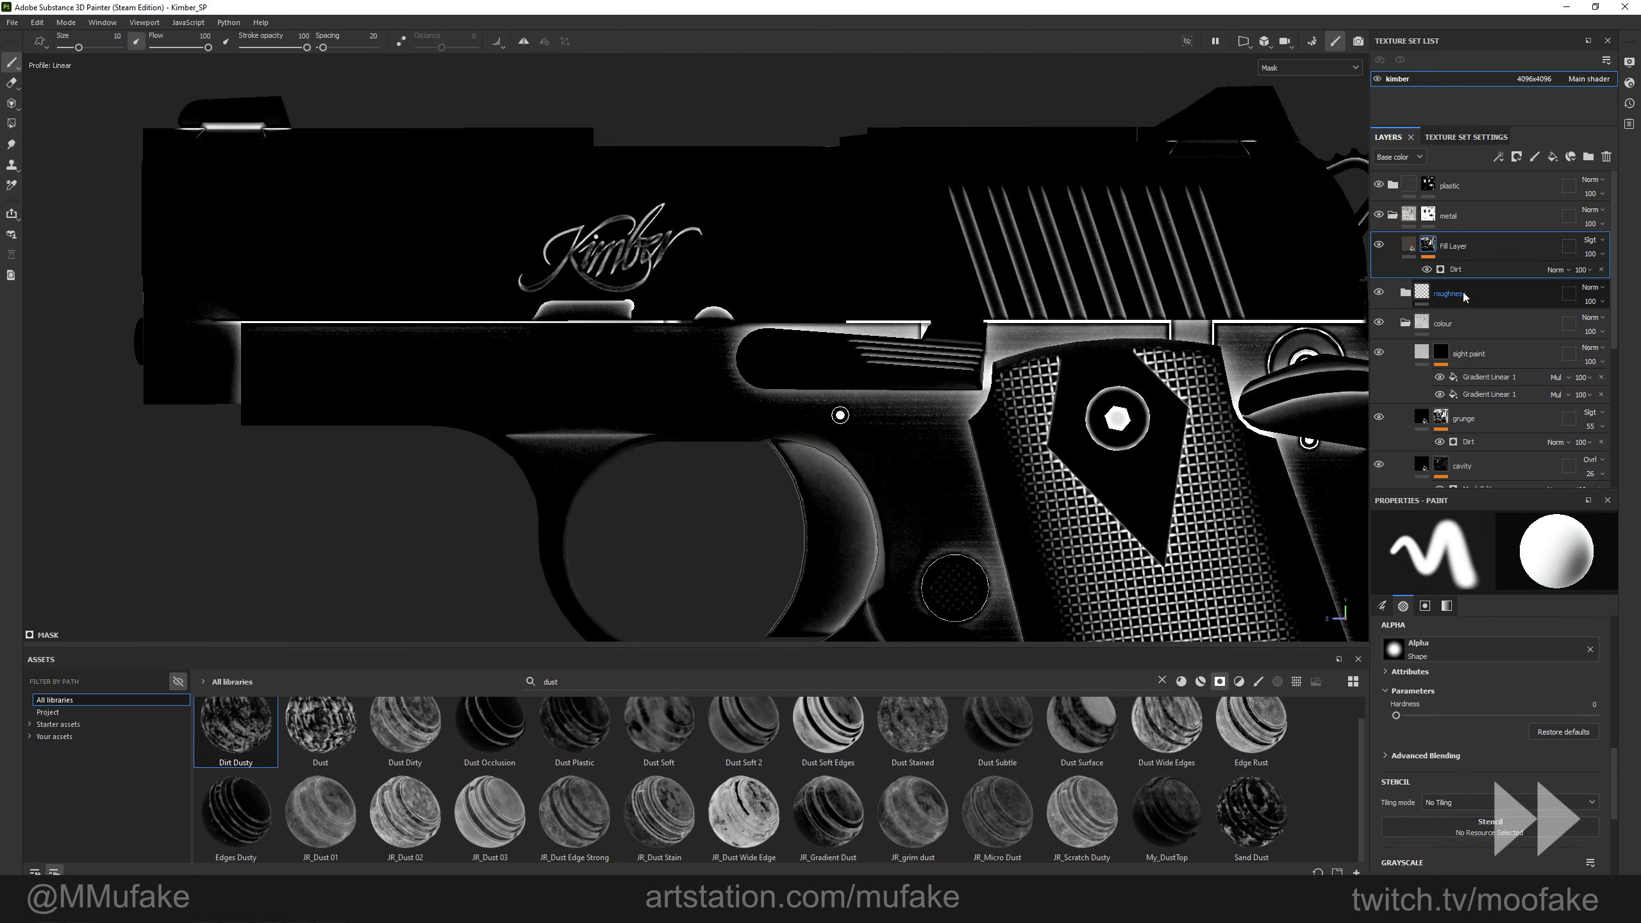
click(1457, 270)
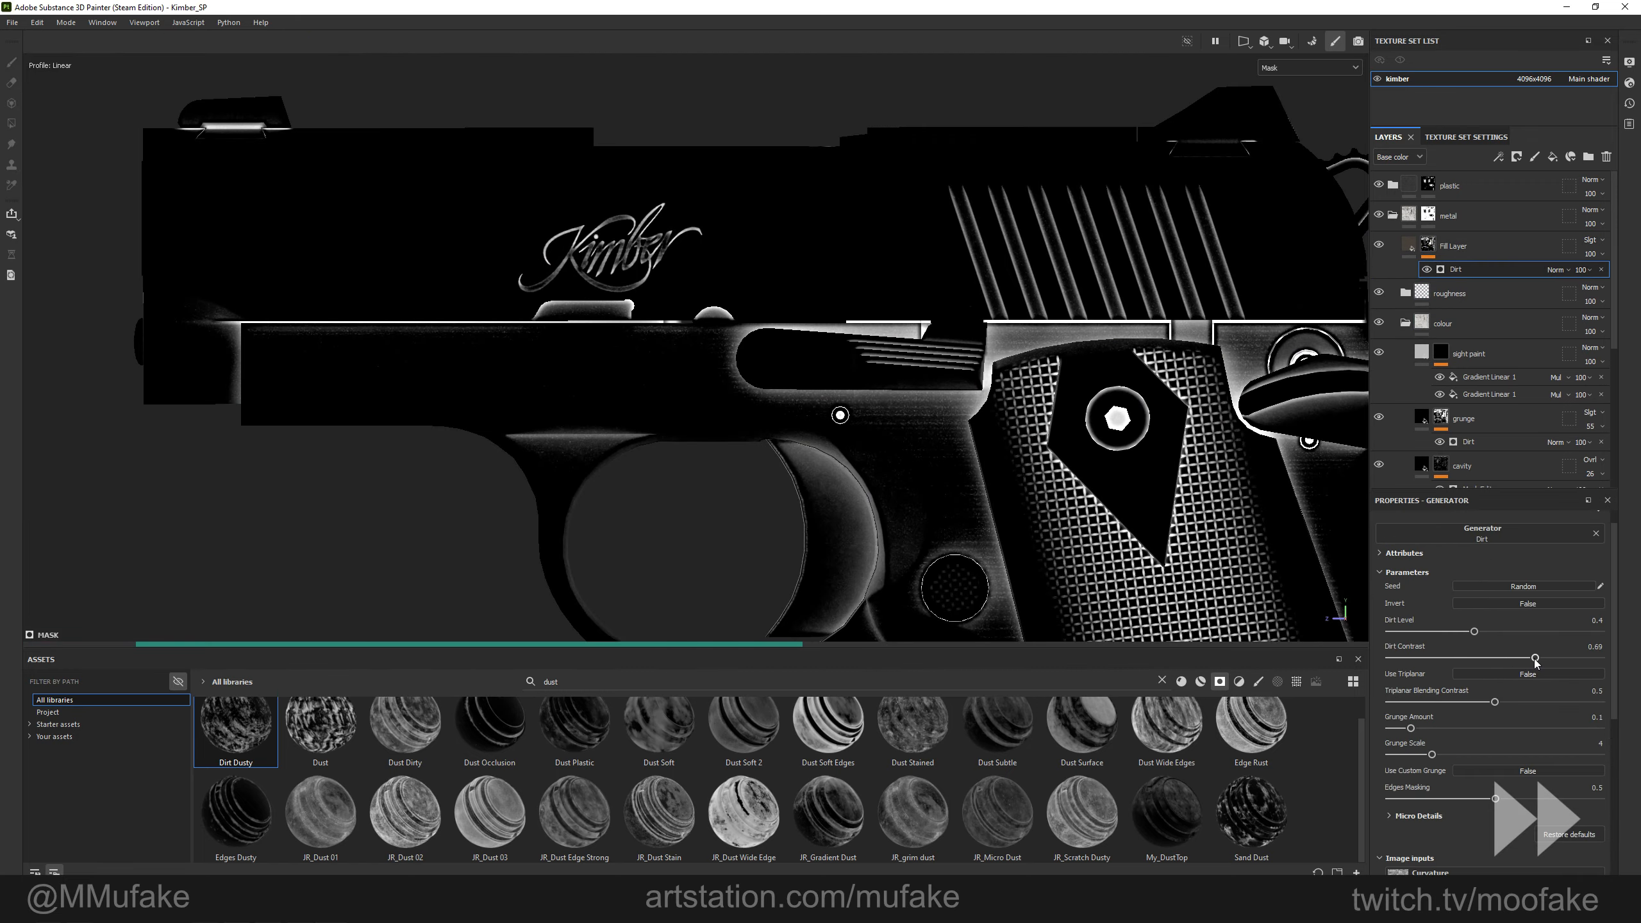
key(m)
alt+drag(1073, 394, 1163, 420)
key(ctrl+z)
scroll(1144, 416, down, 2)
alt+middle_drag(1162, 420, 1100, 363)
mouse_move(1528, 632)
mouse_down()
mouse_move(1478, 632)
mouse_move(1498, 633)
mouse_up()
key(c)
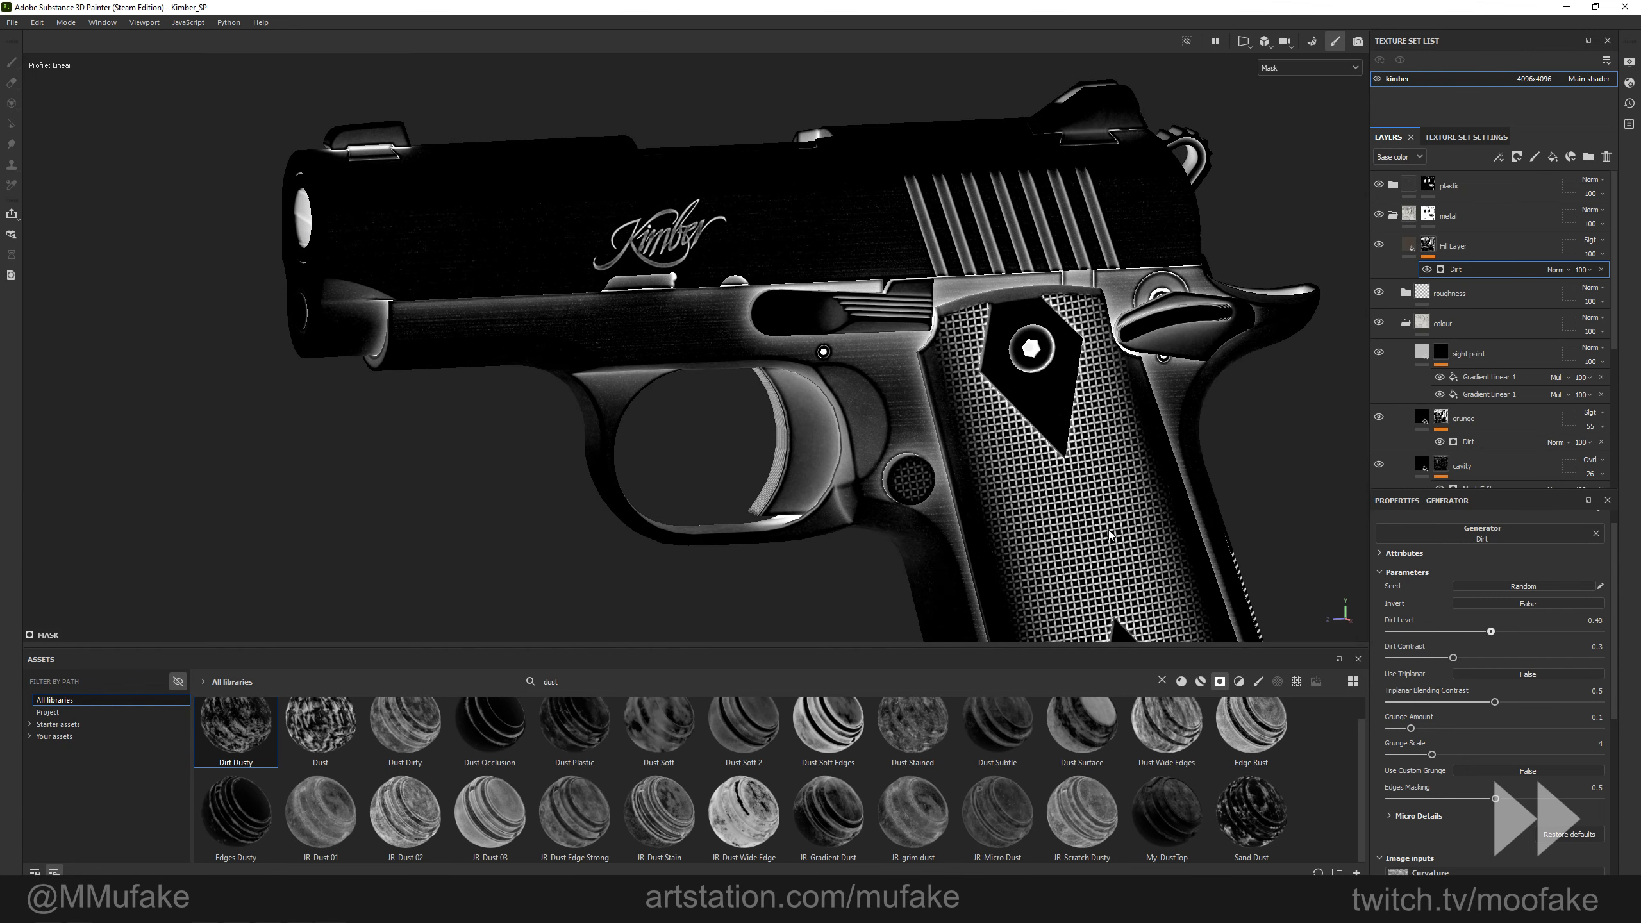
alt+right_drag(1130, 545, 1074, 502)
alt+shift+drag(1074, 502, 987, 424)
Add a fill effect with the Grunge Concrete Old texture above the Dirt generator in the dirt layer's mask.
key(BackSpace)
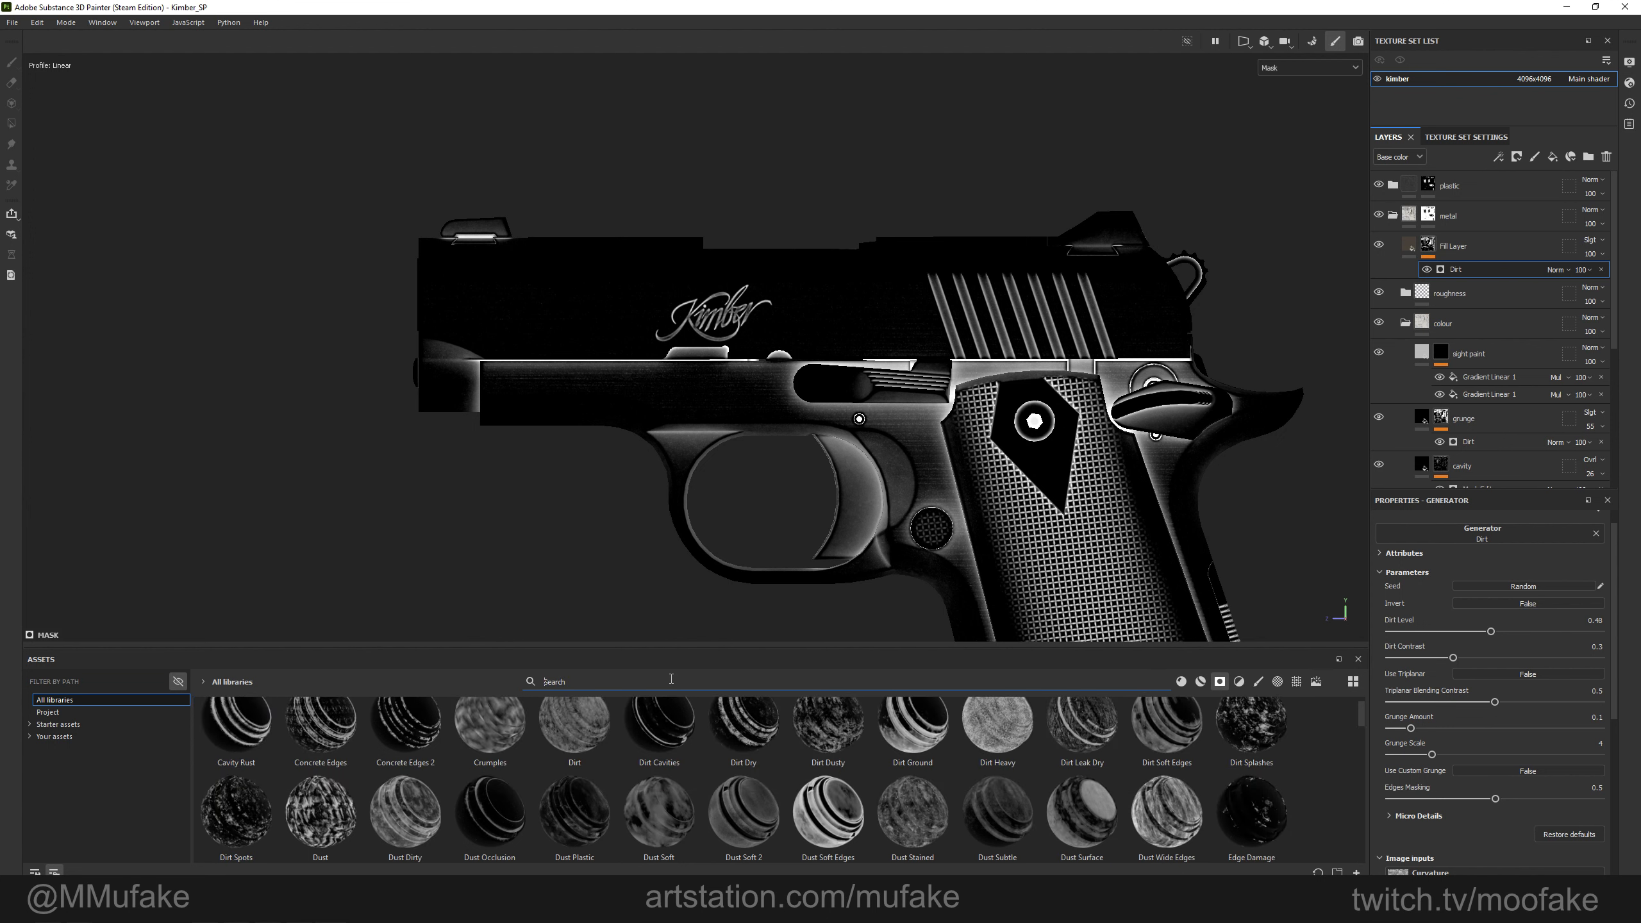
click(1296, 682)
right_click(1463, 270)
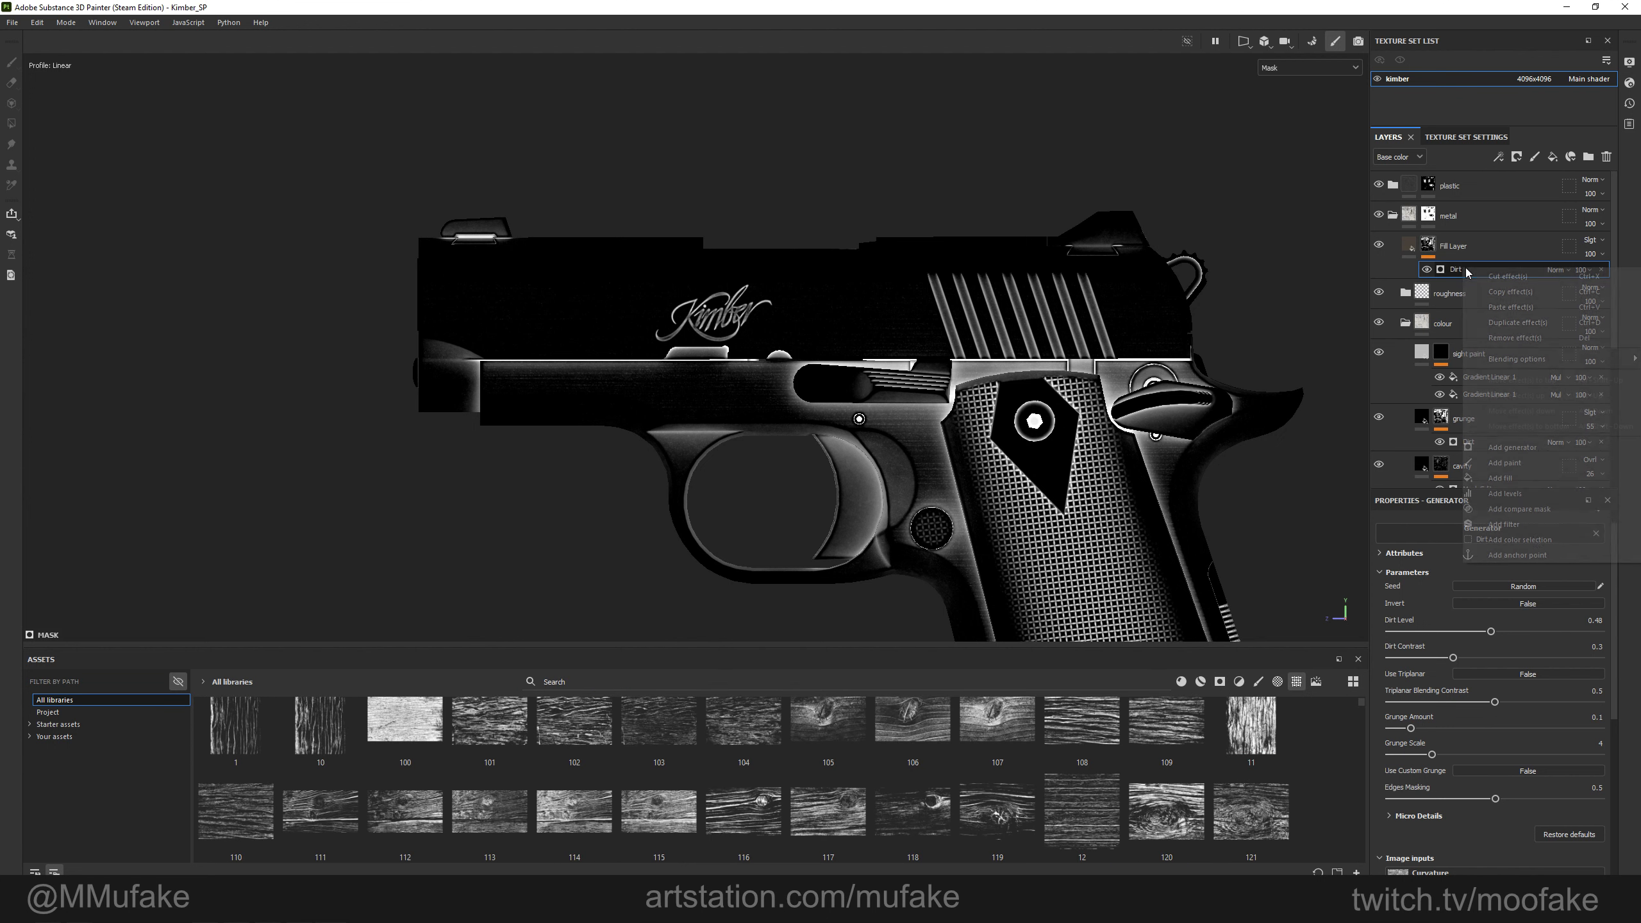
click(1535, 477)
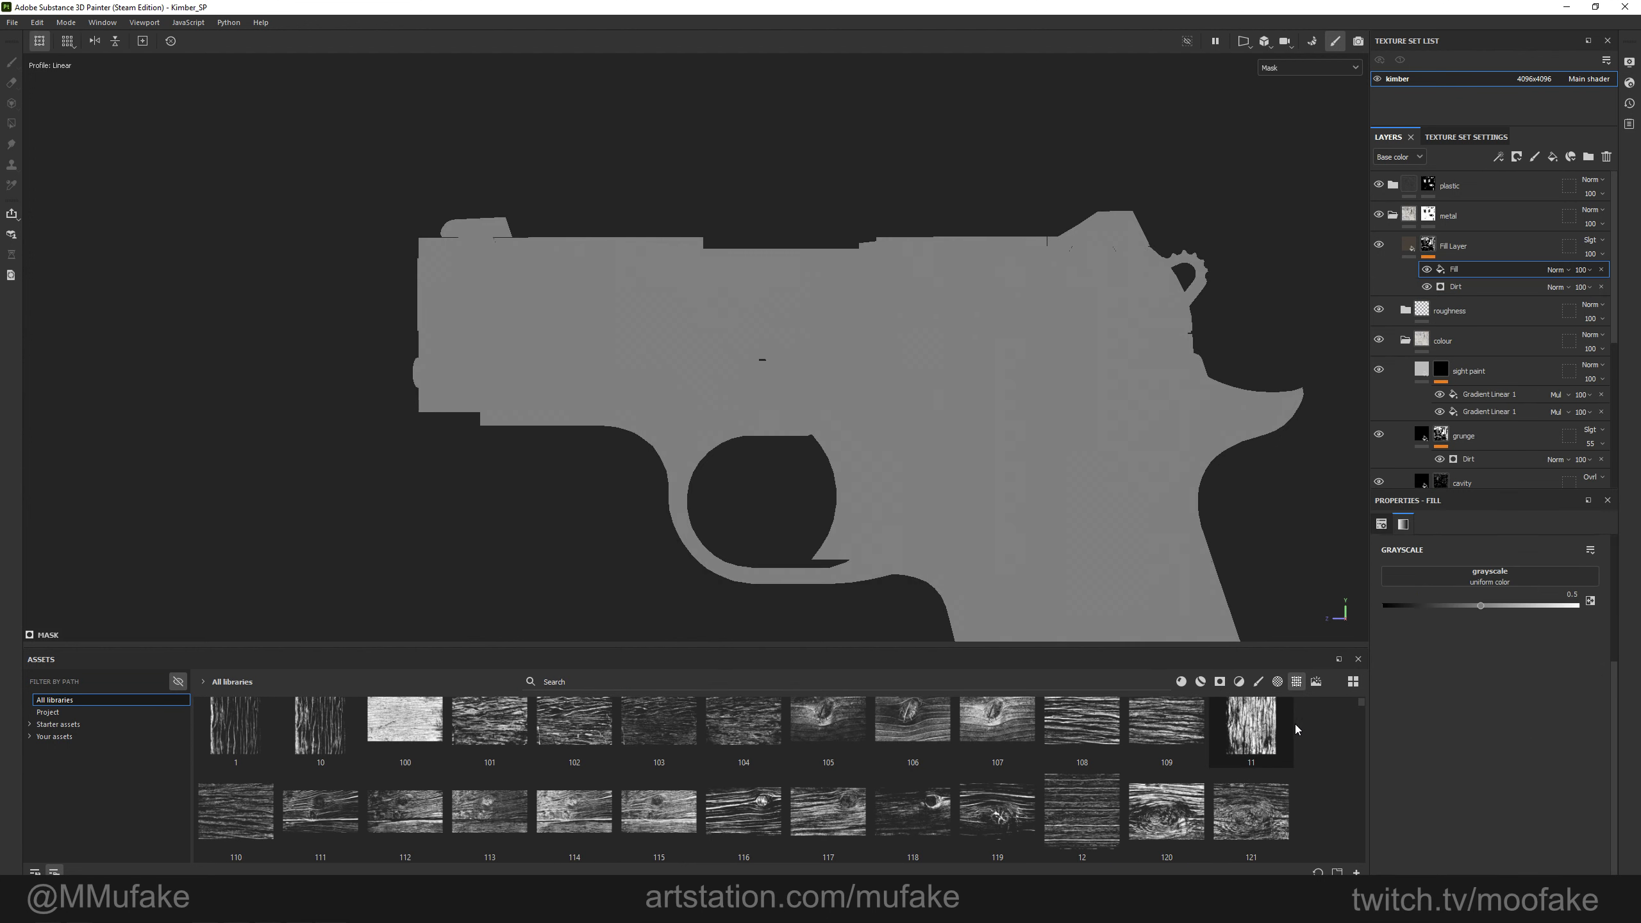
click(1150, 681)
text(grunge)
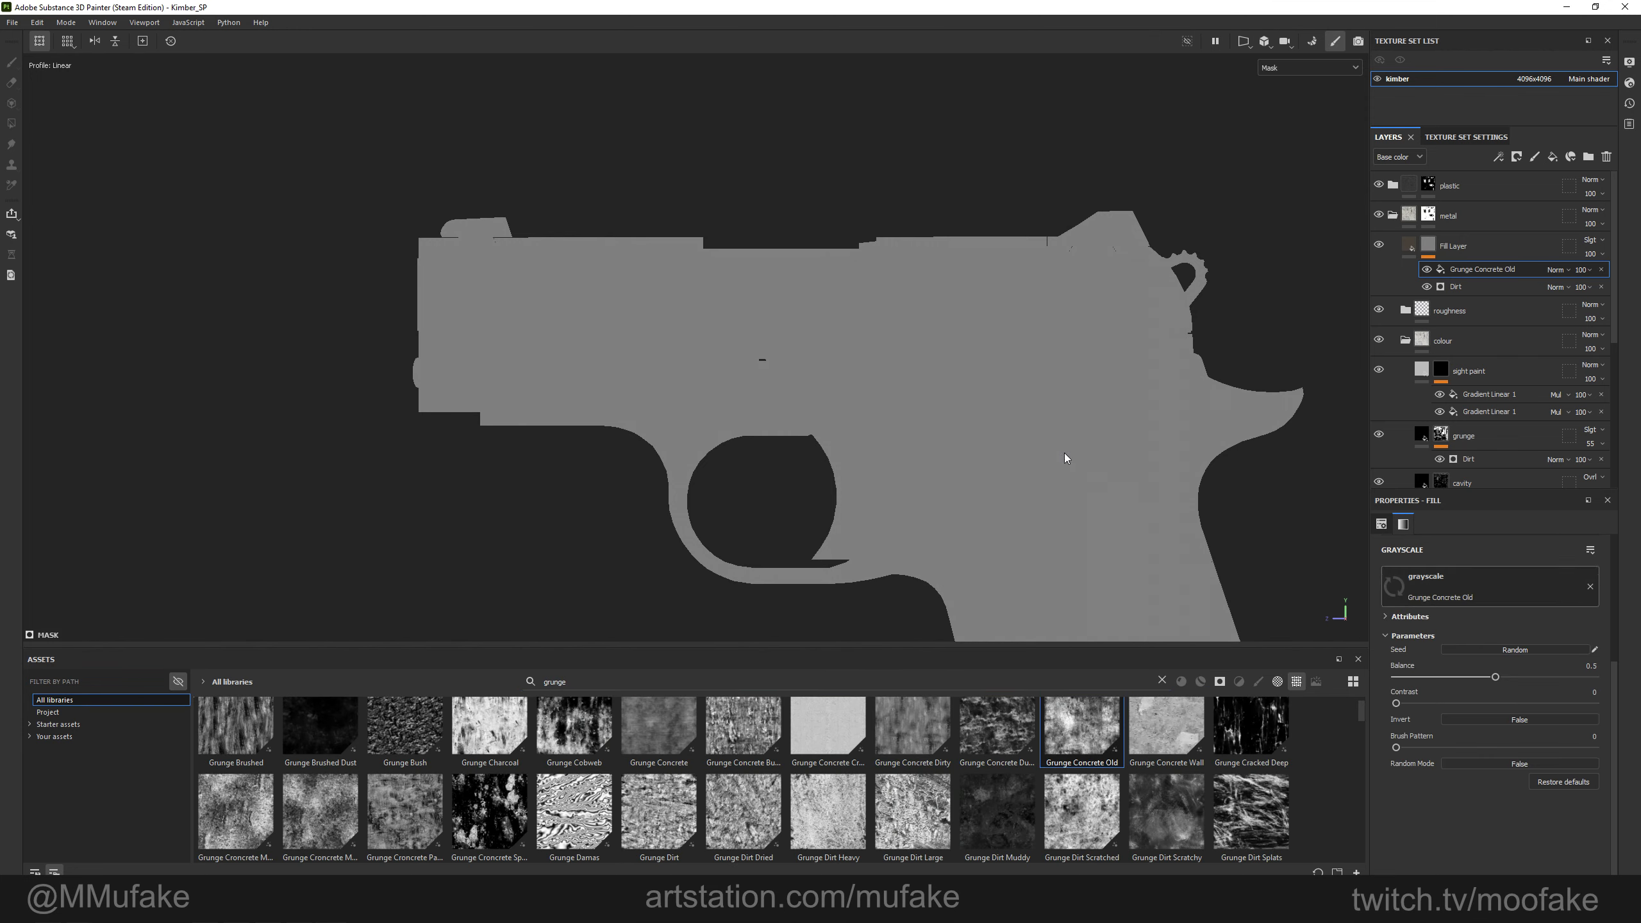
scroll(1066, 459, up, 2)
scroll(1458, 546, up, 3)
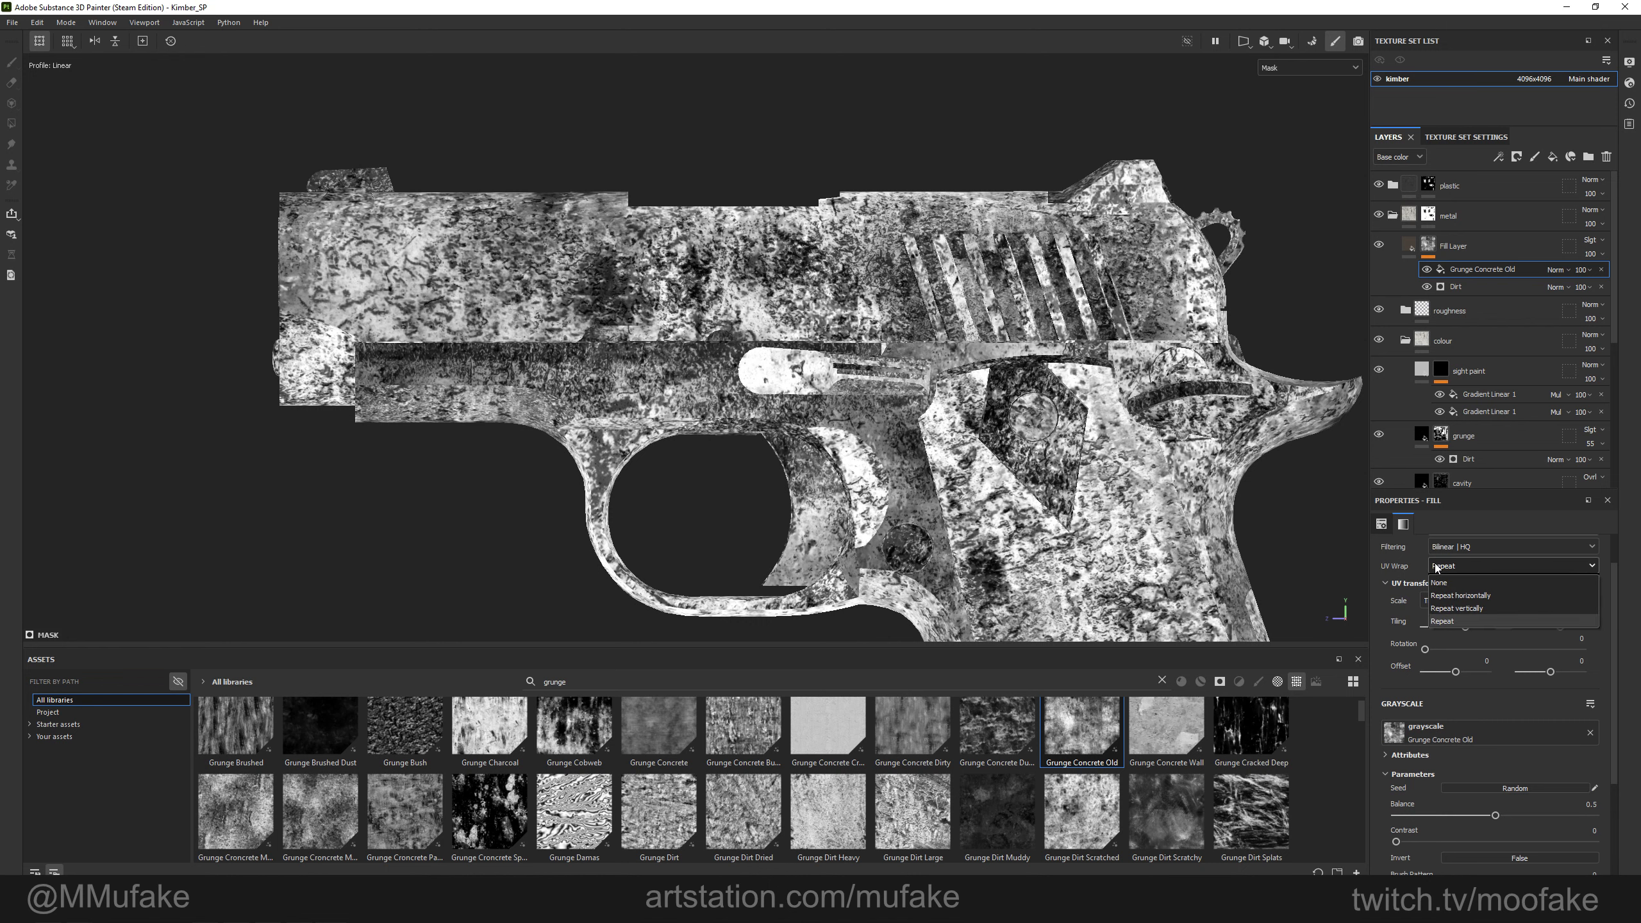
Set the grunge fill to Tri-planar projection, try Subtract blending, and settle on Multiply.
click(1452, 613)
click(1557, 270)
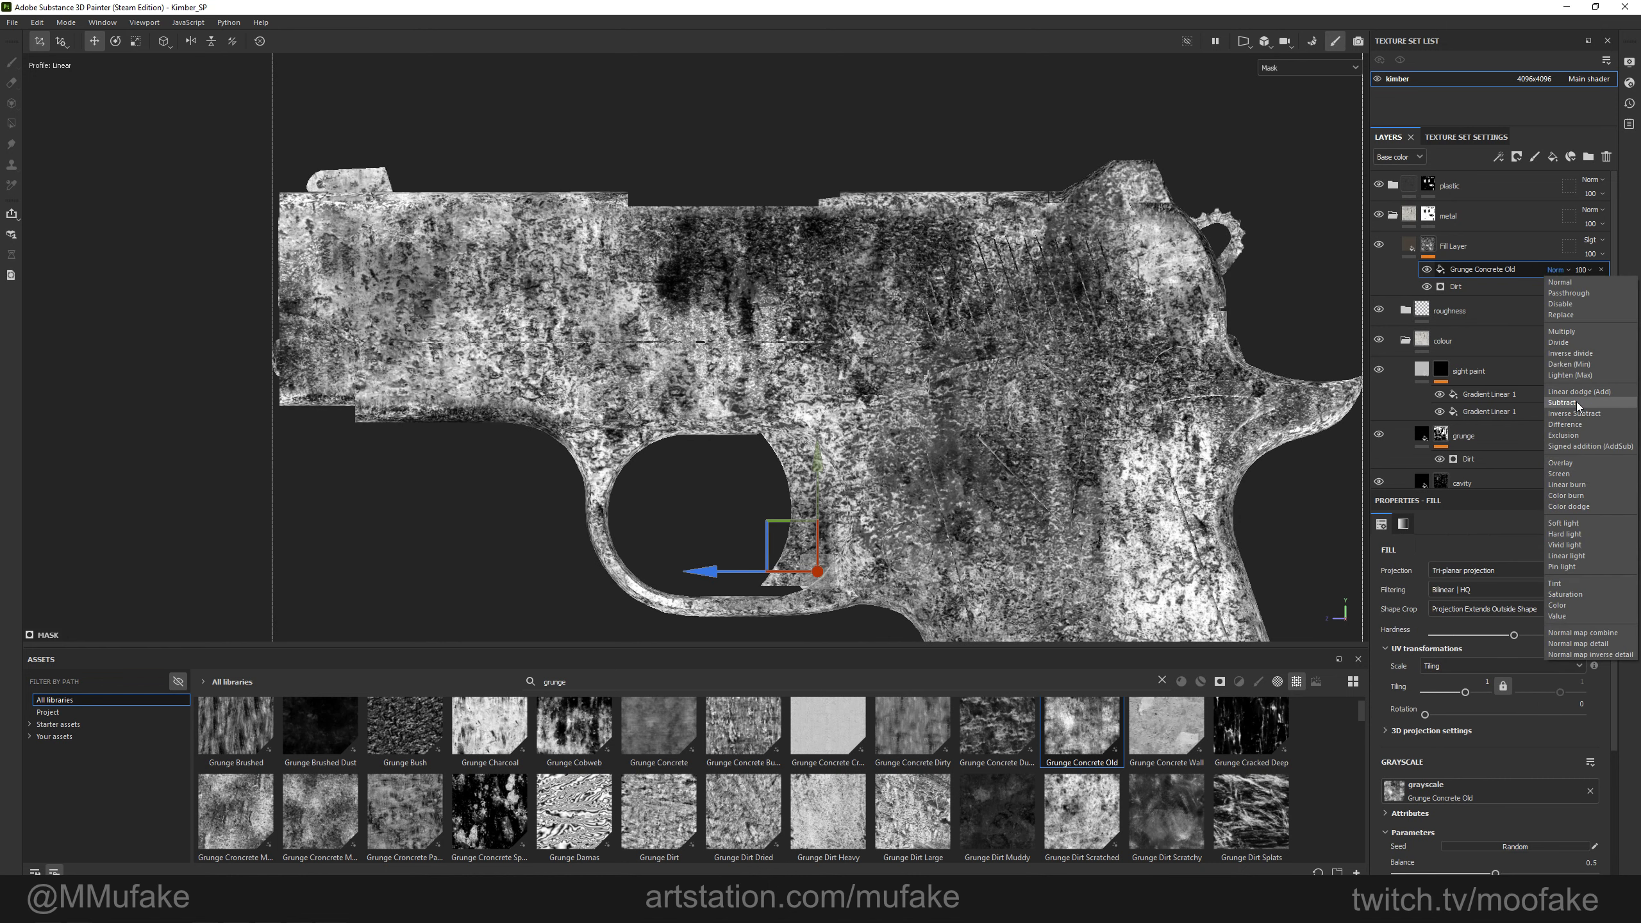
click(1578, 404)
scroll(1034, 382, up, 5)
key(m)
shift+right_drag(1034, 381, 923, 410)
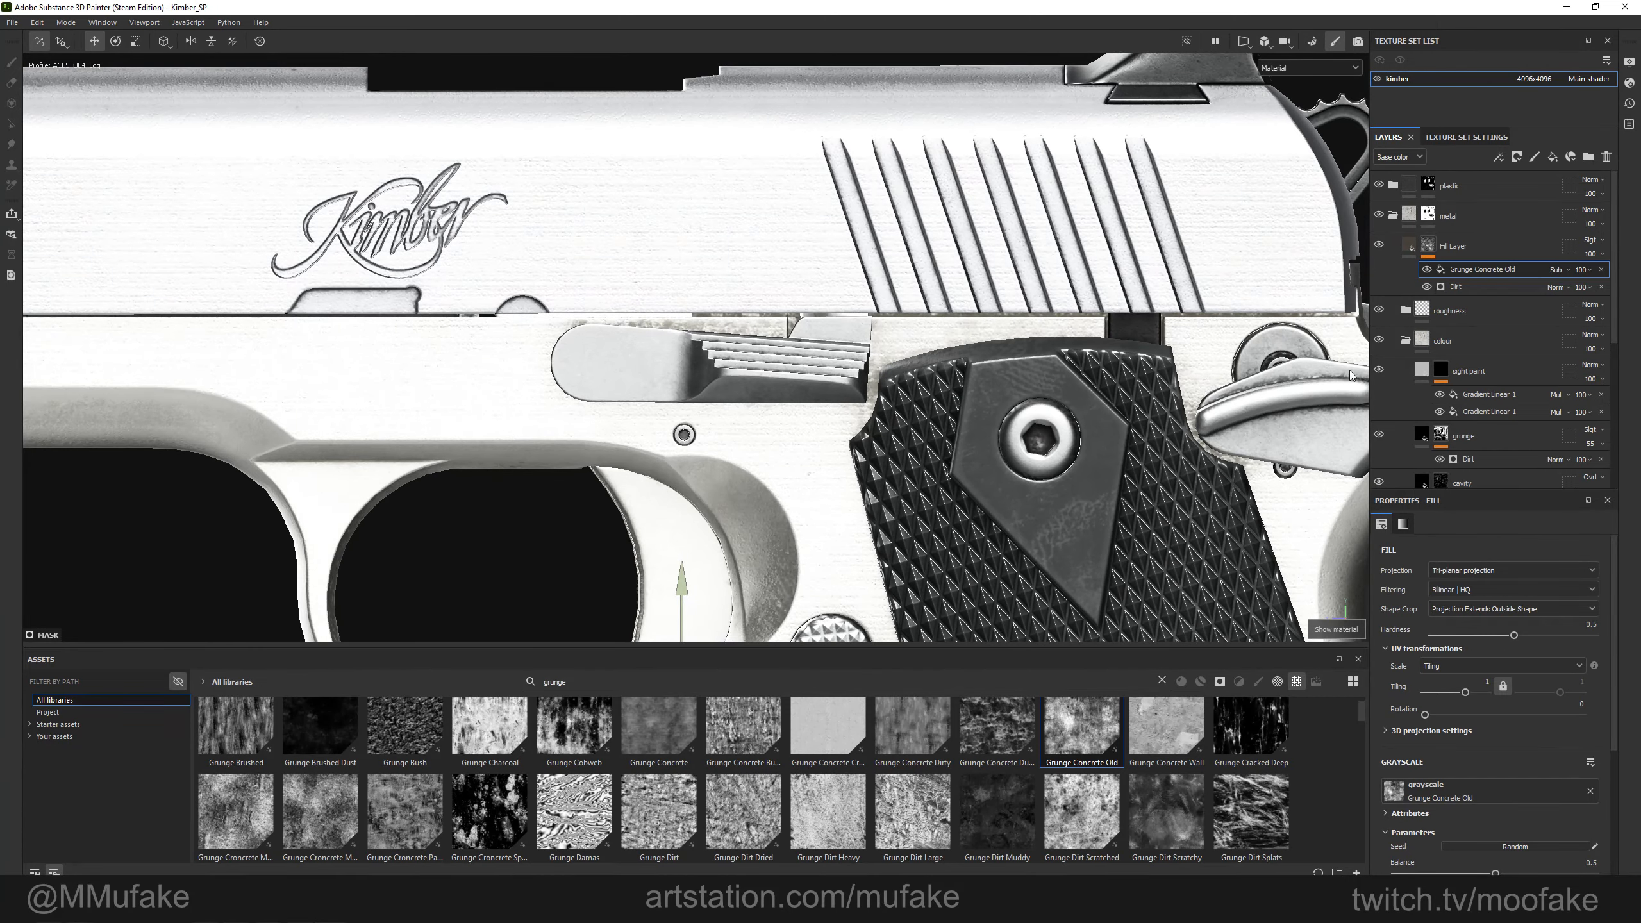
click(1557, 273)
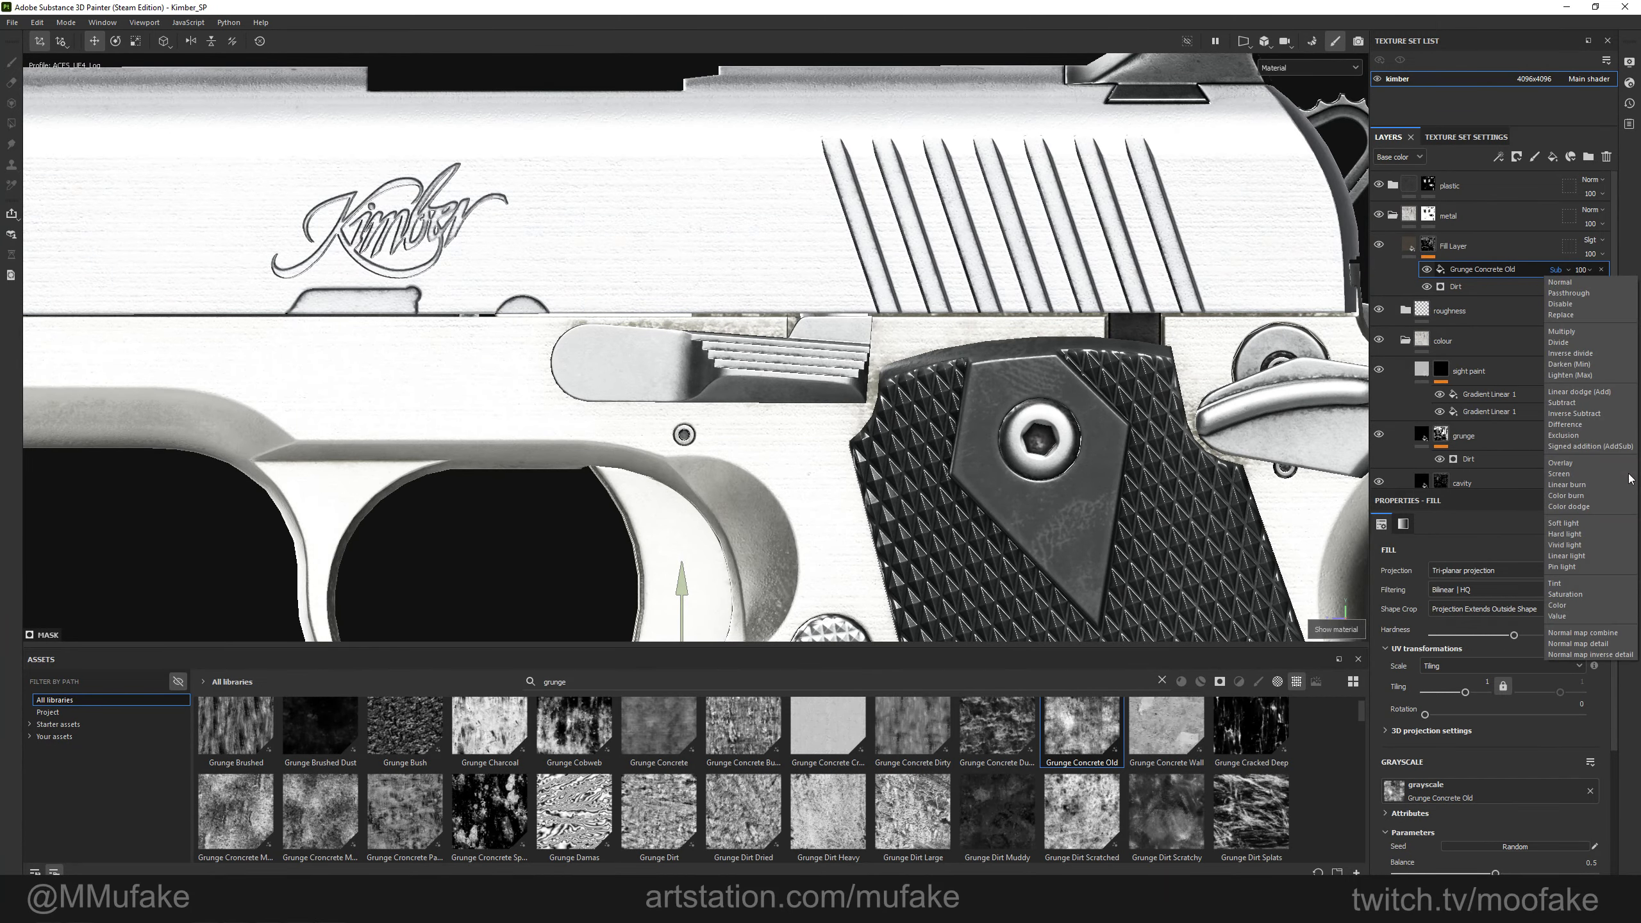
click(1563, 331)
Inspect the grunge-broken dirt on the pistol in the material view and the individual channels.
scroll(1033, 322, down, 3)
alt+drag(885, 336, 1111, 434)
key(c)
key(m)
scroll(911, 312, up, 2)
key(c)
scroll(1193, 323, down, 2)
key(c)
key(c)
key(c)
scroll(1195, 328, down, 2)
scroll(1014, 386, up, 3)
key(m)
shift+right_drag(1112, 434, 1060, 452)
alt+drag(1060, 453, 929, 482)
key(f)
key(c)
key(c)
key(c)
Copy the dirt fill layer from the metal folder to the top of the plastic folder.
click(1456, 245)
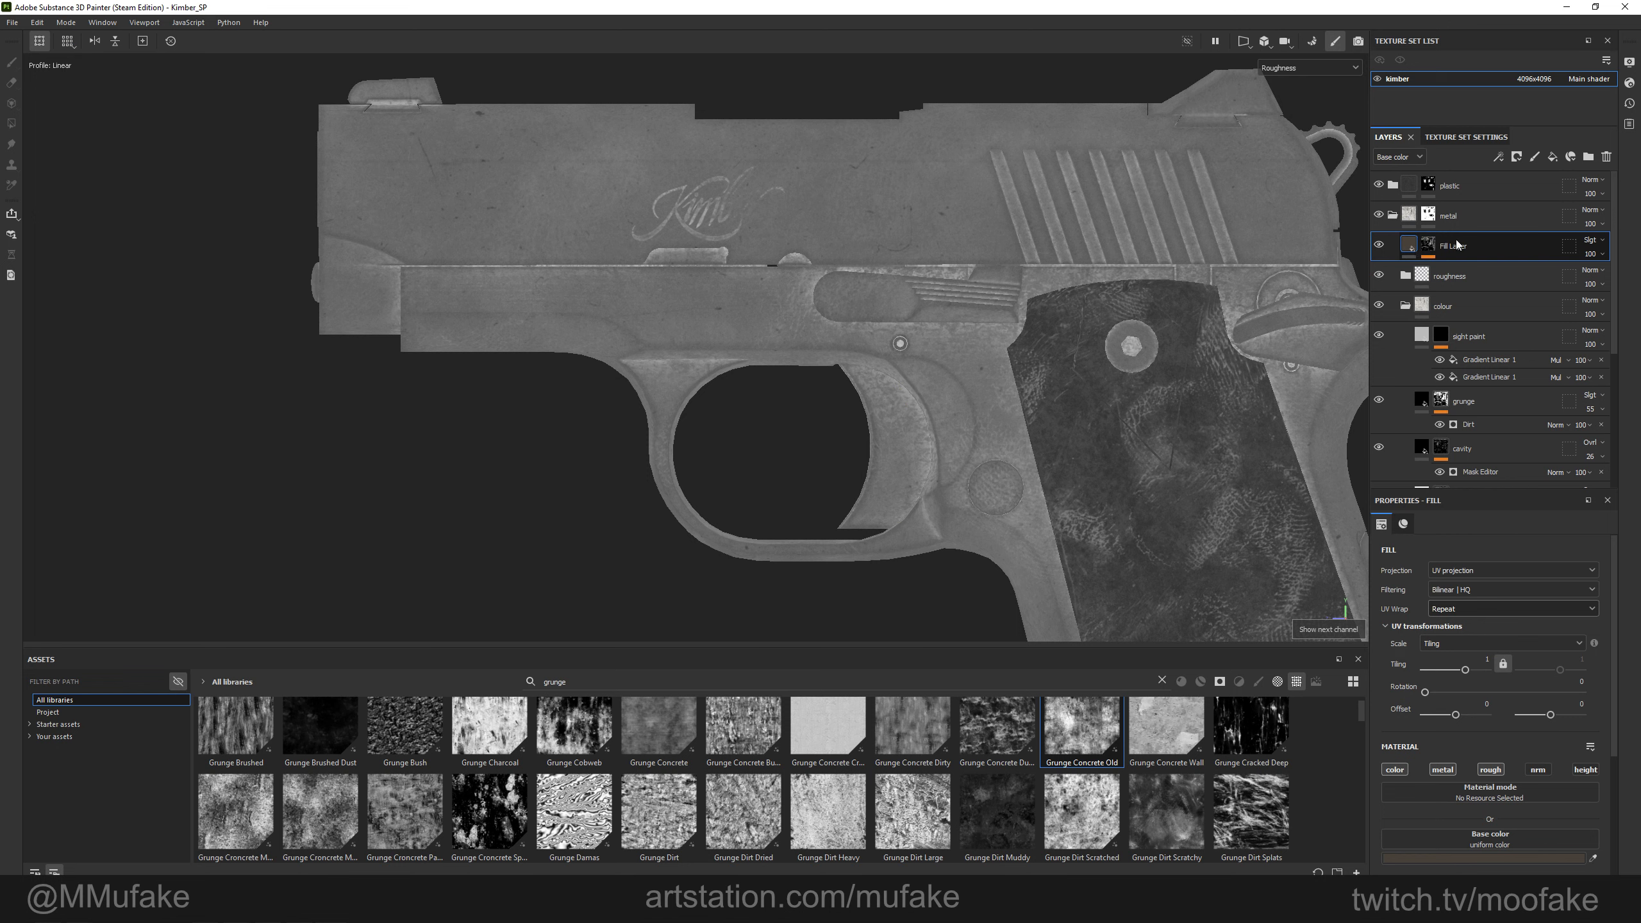
click(1404, 215)
click(1393, 185)
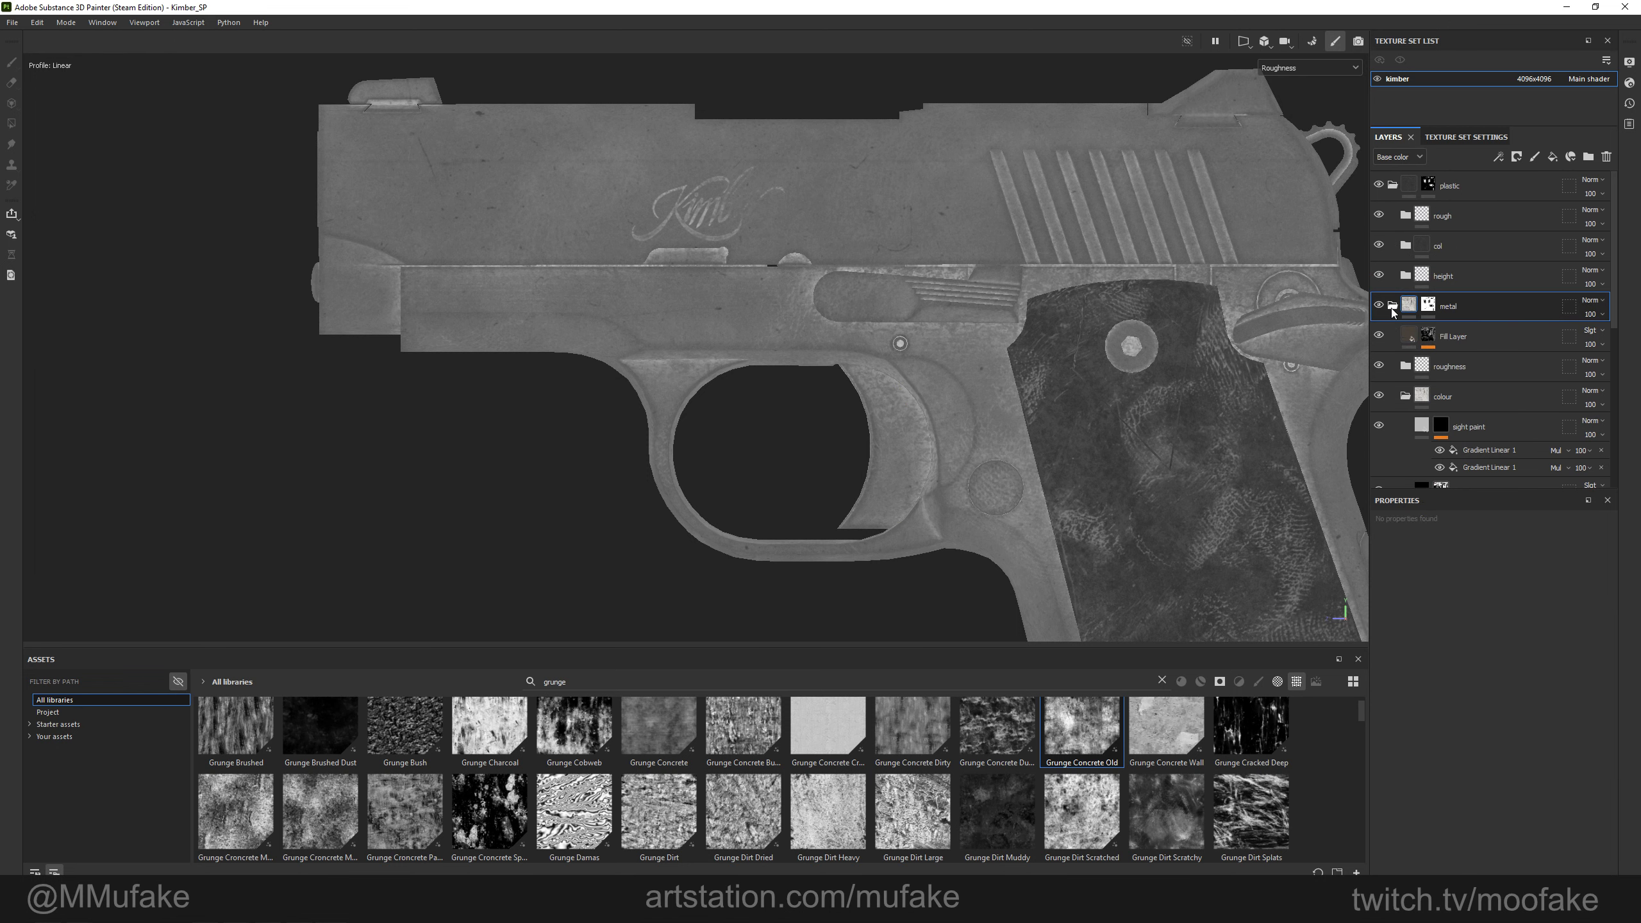
key(ctrl+v)
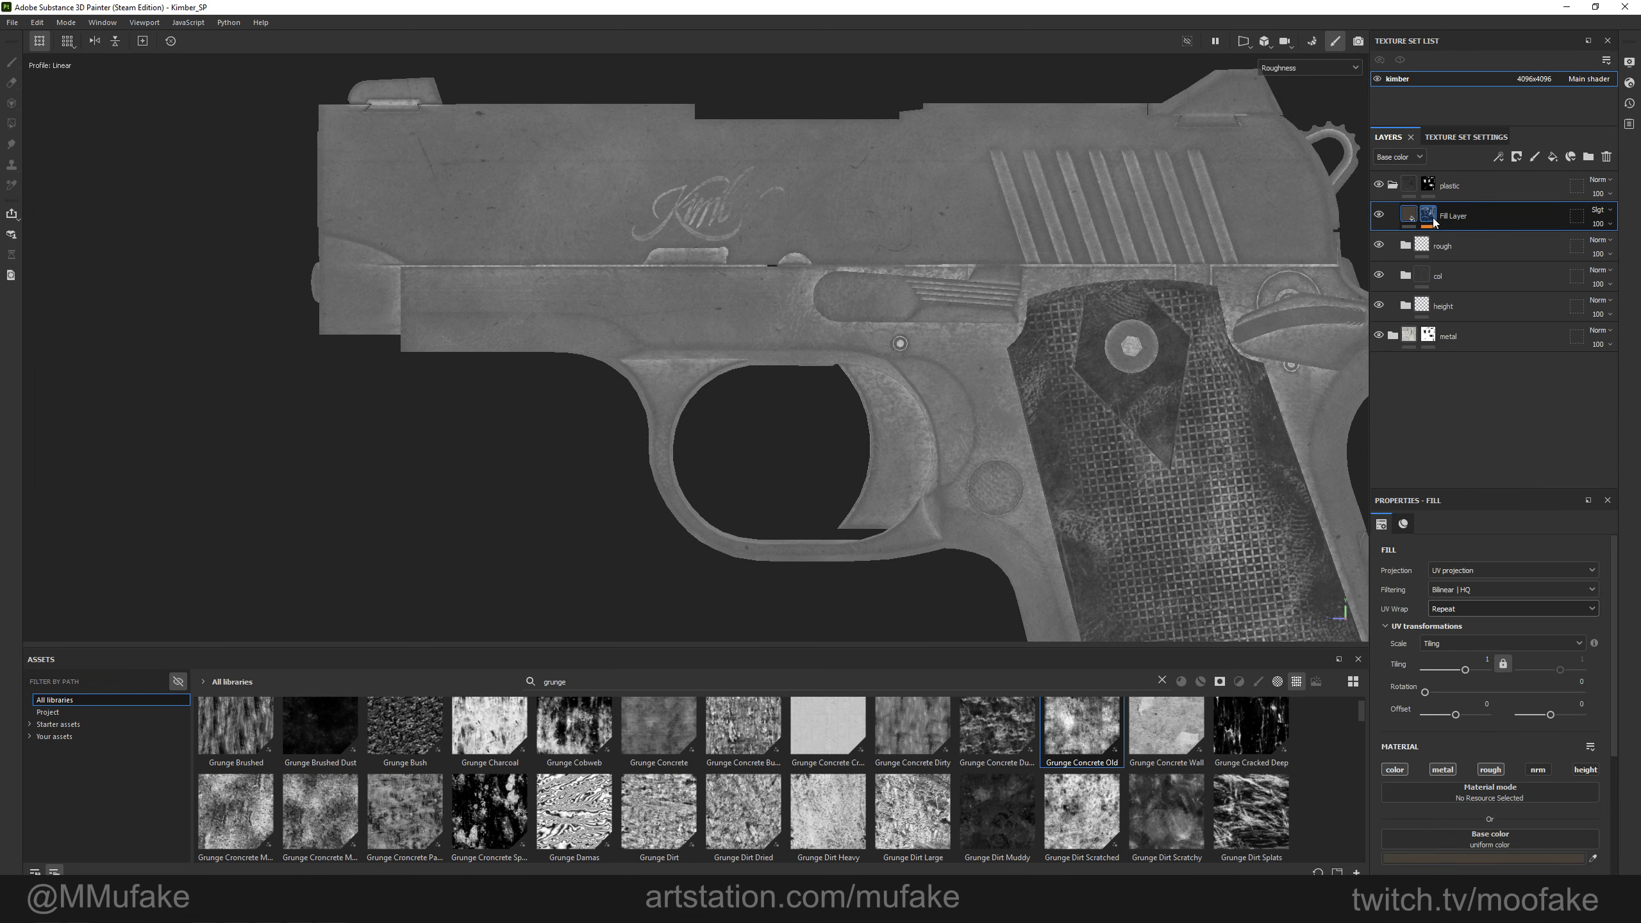
Link the copied Dirt generator's Micro Height input to the grip anchor, with Height as the referenced channel.
alt+click(1433, 219)
scroll(1473, 755, down, 10)
scroll(1473, 755, up, 2)
click(1495, 260)
scroll(1509, 769, down, 10)
scroll(1515, 789, down, 2)
click(1525, 824)
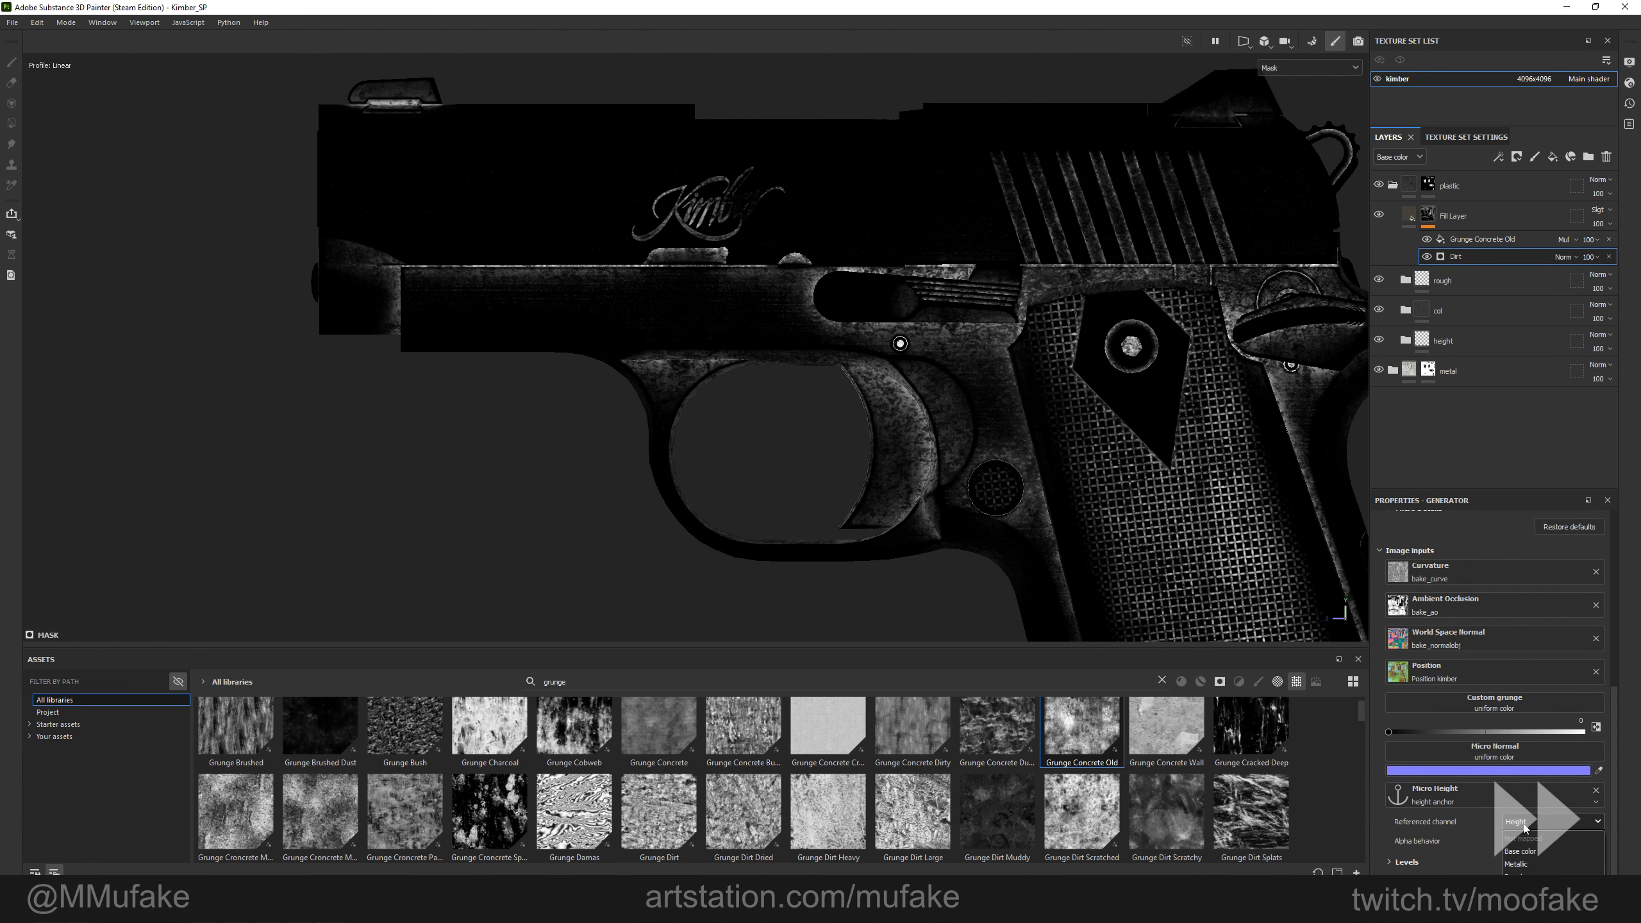
click(1596, 791)
click(1512, 844)
click(1499, 682)
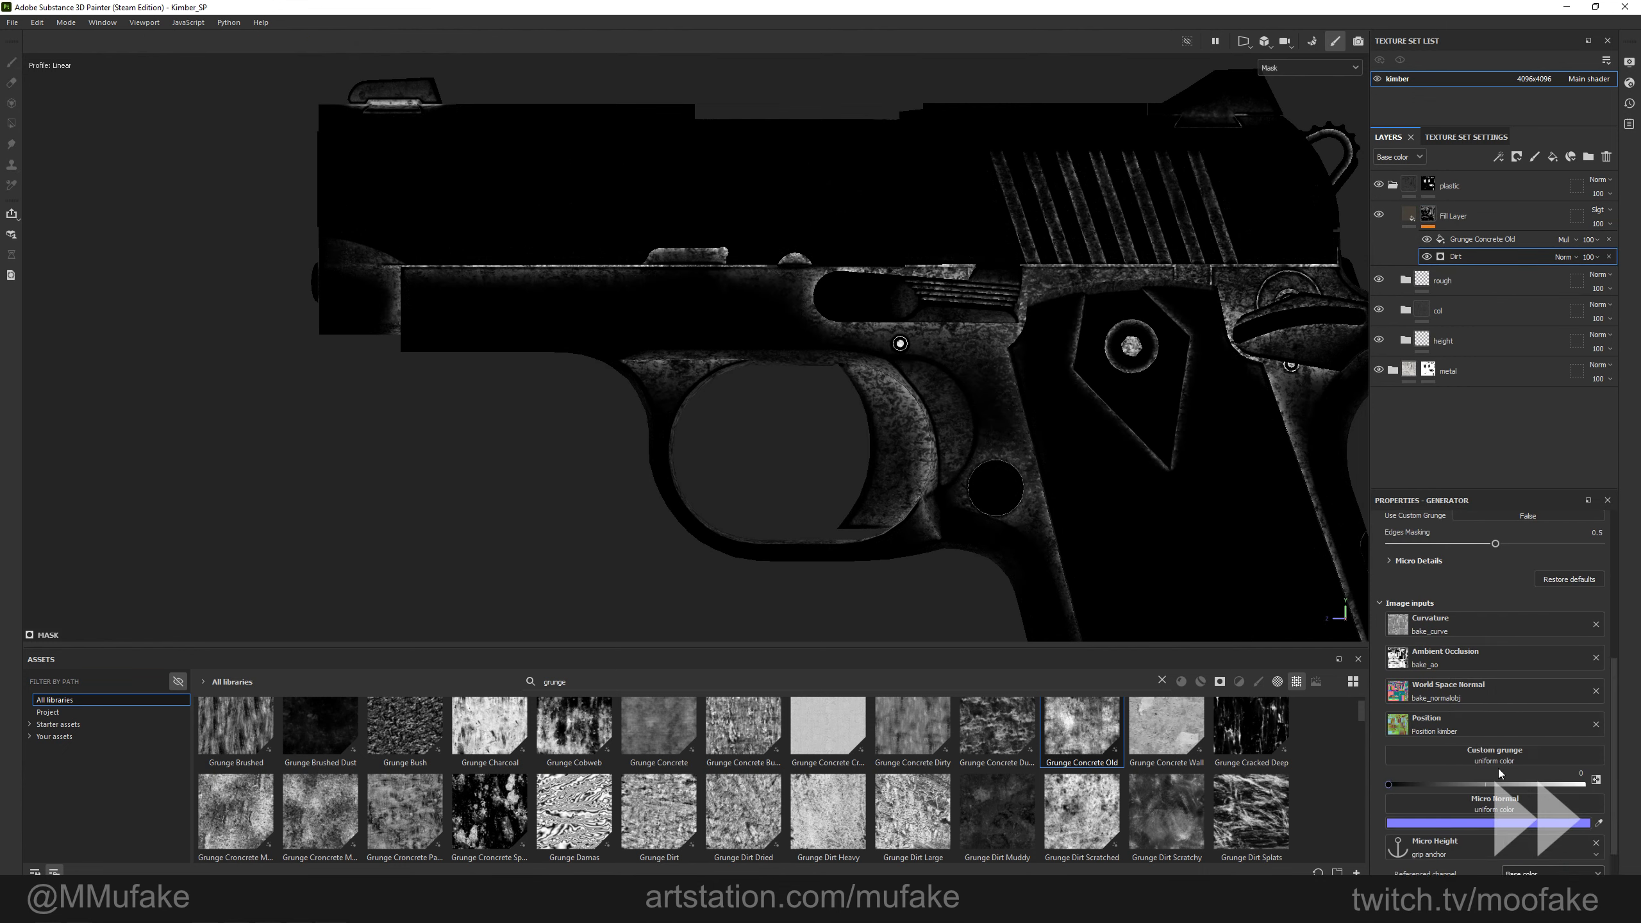
scroll(1499, 772, down, 3)
click(1526, 822)
Inspect the dirt on the diamond-patterned grip in the material, base color and roughness views.
mouse_move(877, 404)
alt+mouse_down()
mouse_move(997, 257)
mouse_move(905, 397)
alt+mouse_up()
alt+middle_drag(1093, 480, 994, 371)
key(m)
alt+drag(994, 370, 862, 318)
alt+right_drag(862, 318, 953, 389)
key(c)
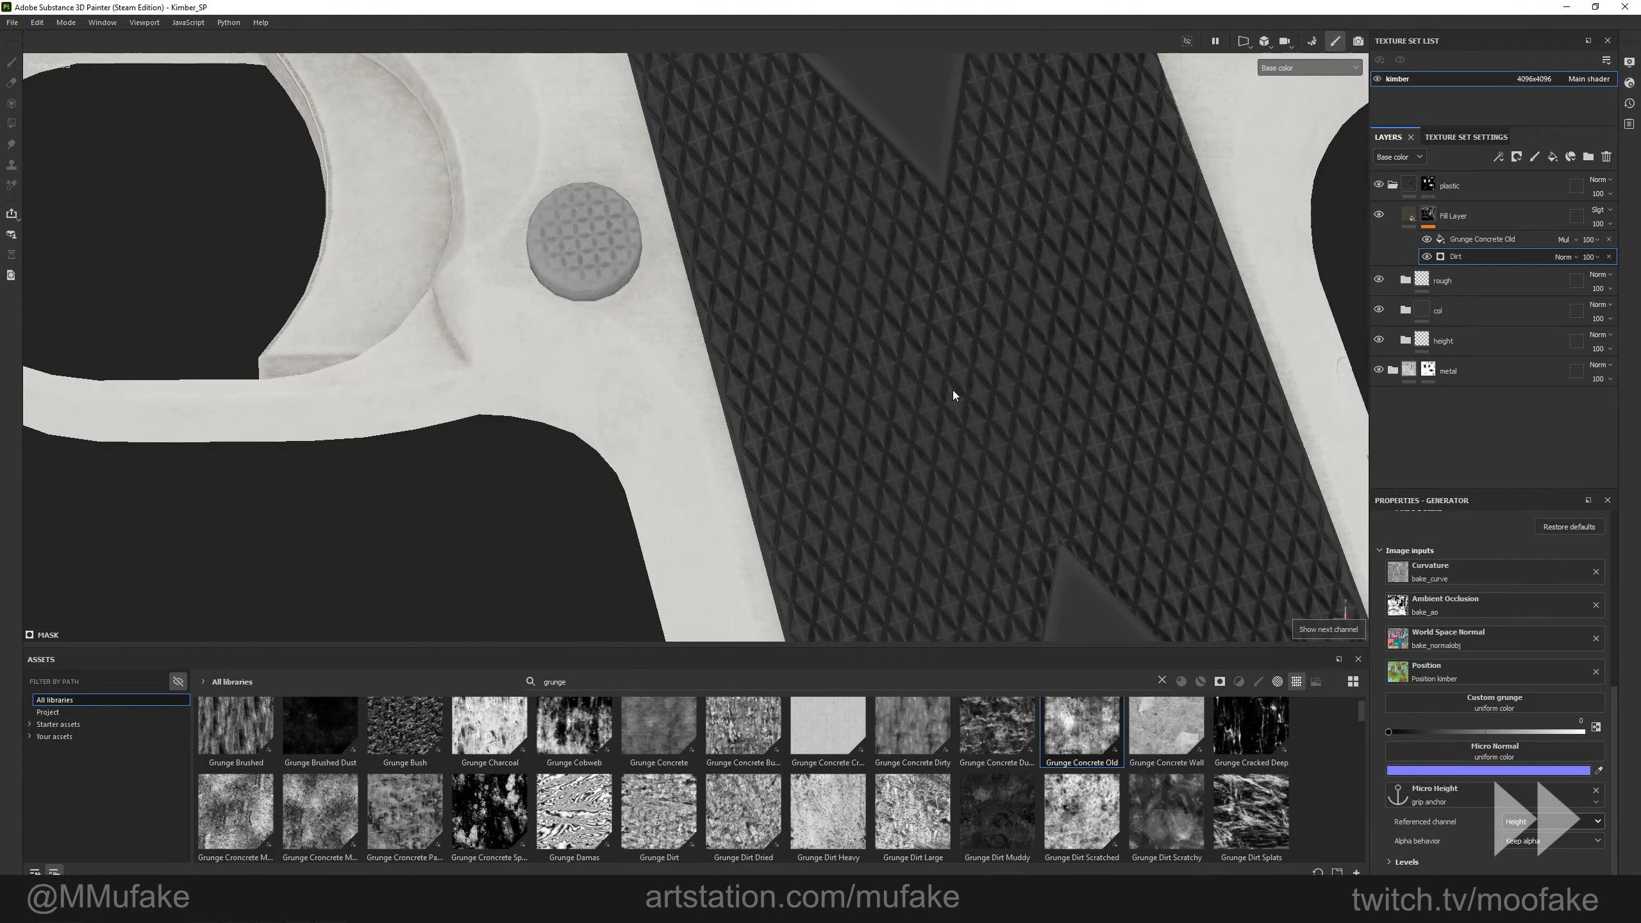
key(c)
alt+drag(966, 382, 859, 388)
alt+right_drag(859, 388, 810, 381)
key(m)
alt+drag(811, 382, 898, 388)
mouse_move(899, 387)
shift+right_down()
mouse_move(859, 391)
mouse_move(904, 403)
shift+right_up()
alt+drag(904, 403, 1027, 462)
key(c)
key(c)
alt+right_drag(1028, 463, 1008, 454)
alt+drag(1008, 454, 1023, 427)
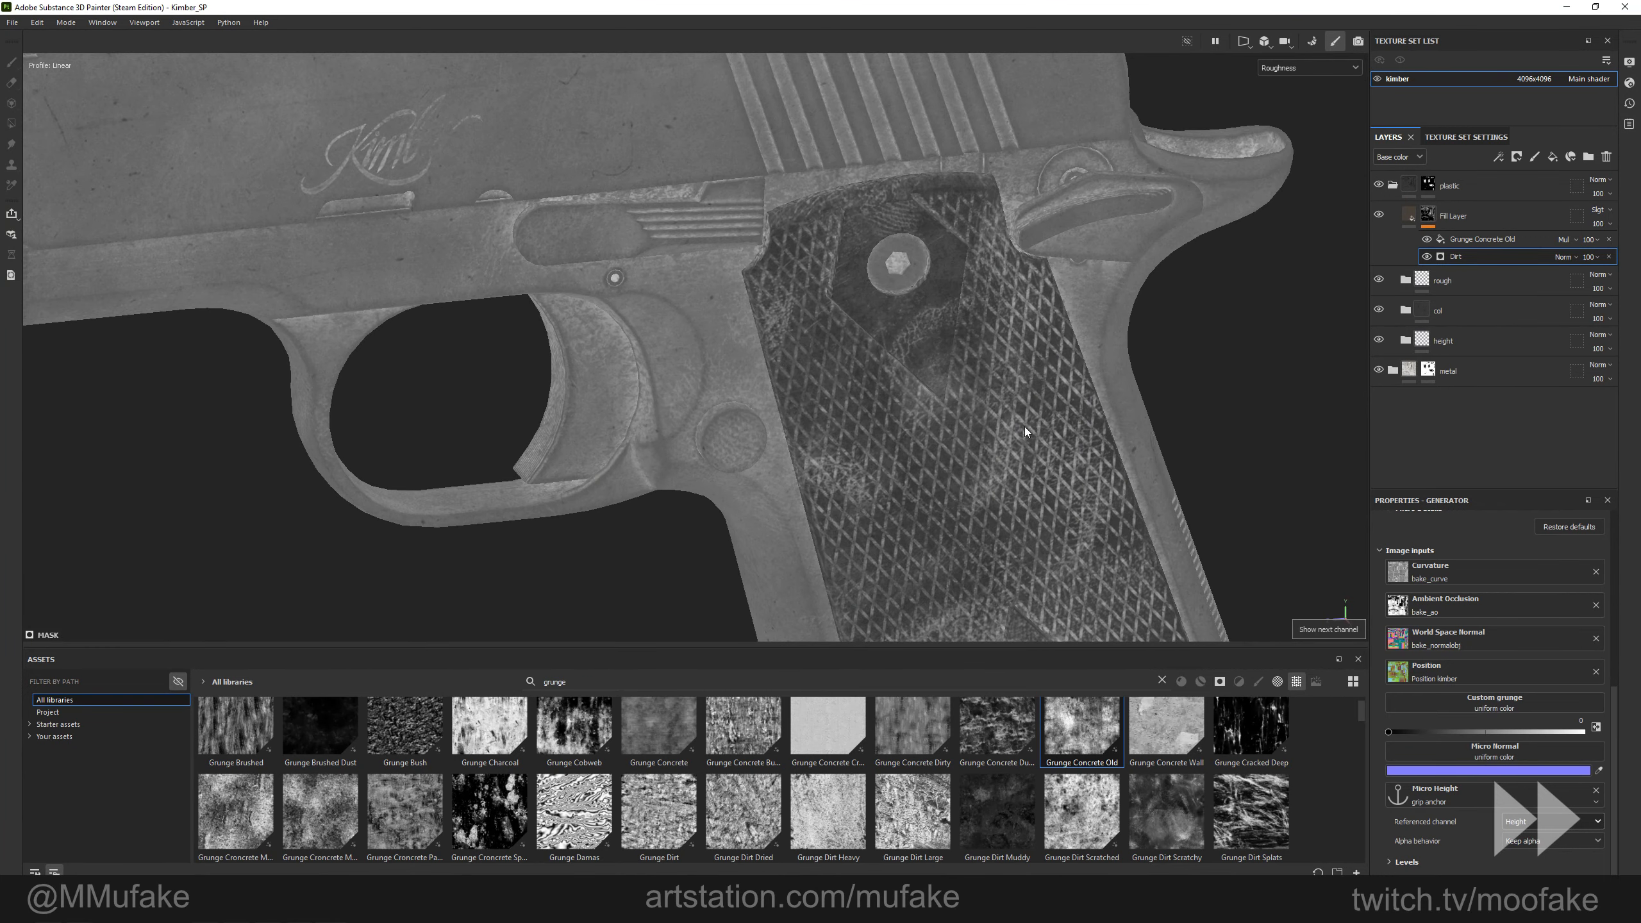
Set the grip Dirt generator's micro detail AO Radius to 0.64, keeping AO Depth at 0.05.
scroll(1421, 744, down, 3)
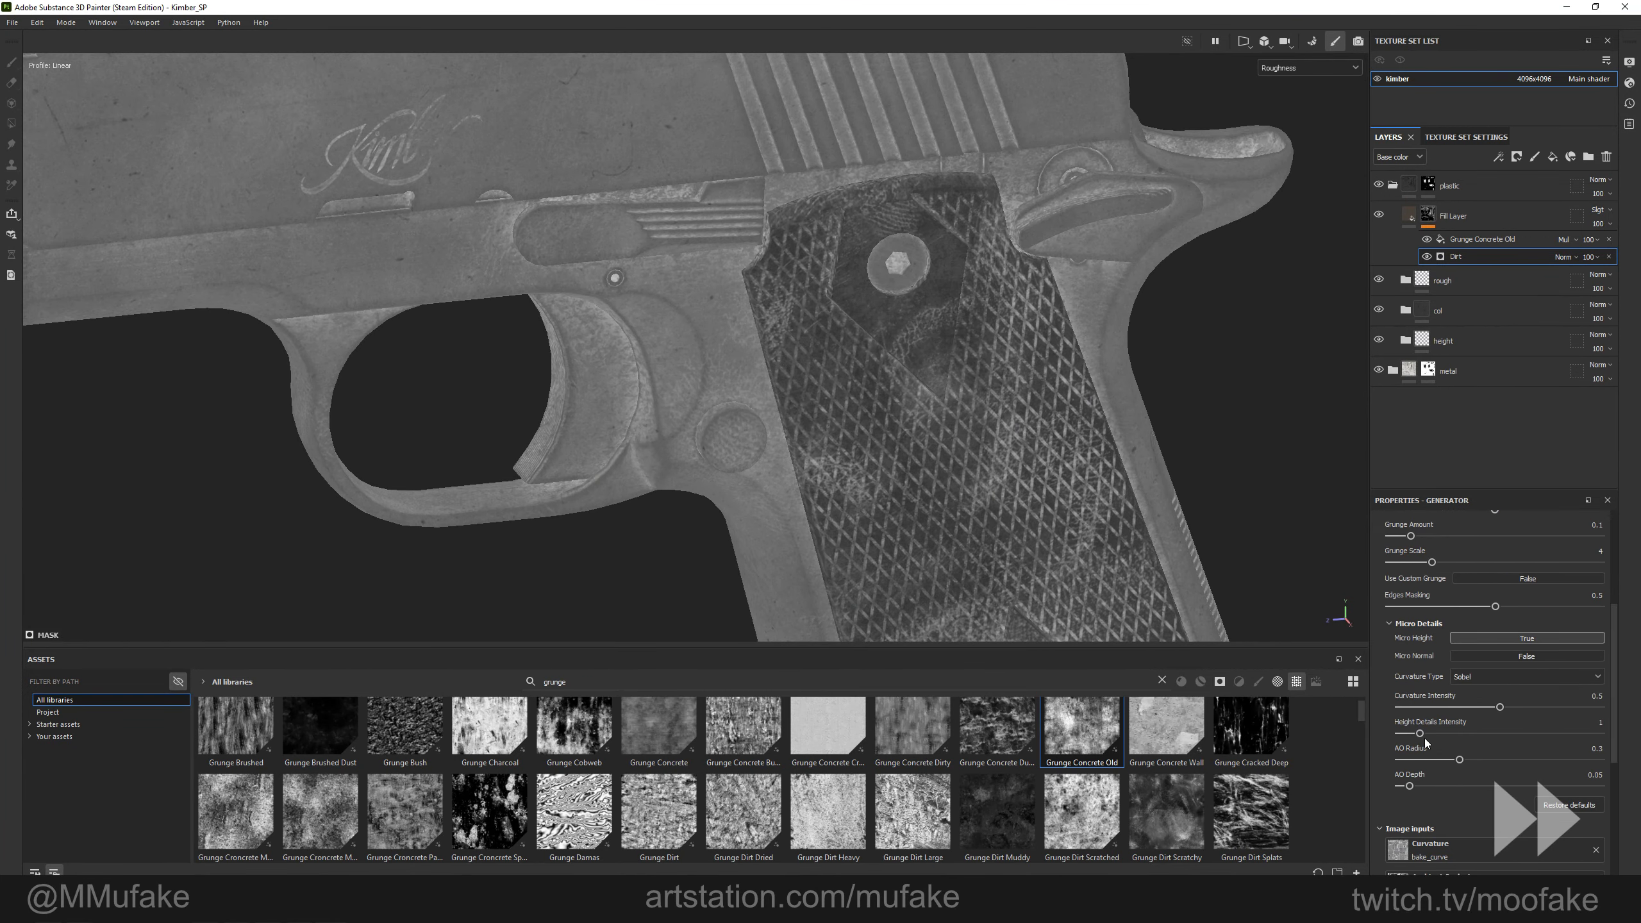
mouse_move(1434, 786)
mouse_down()
mouse_move(1458, 786)
mouse_move(1409, 786)
mouse_up()
drag(1459, 759, 1528, 759)
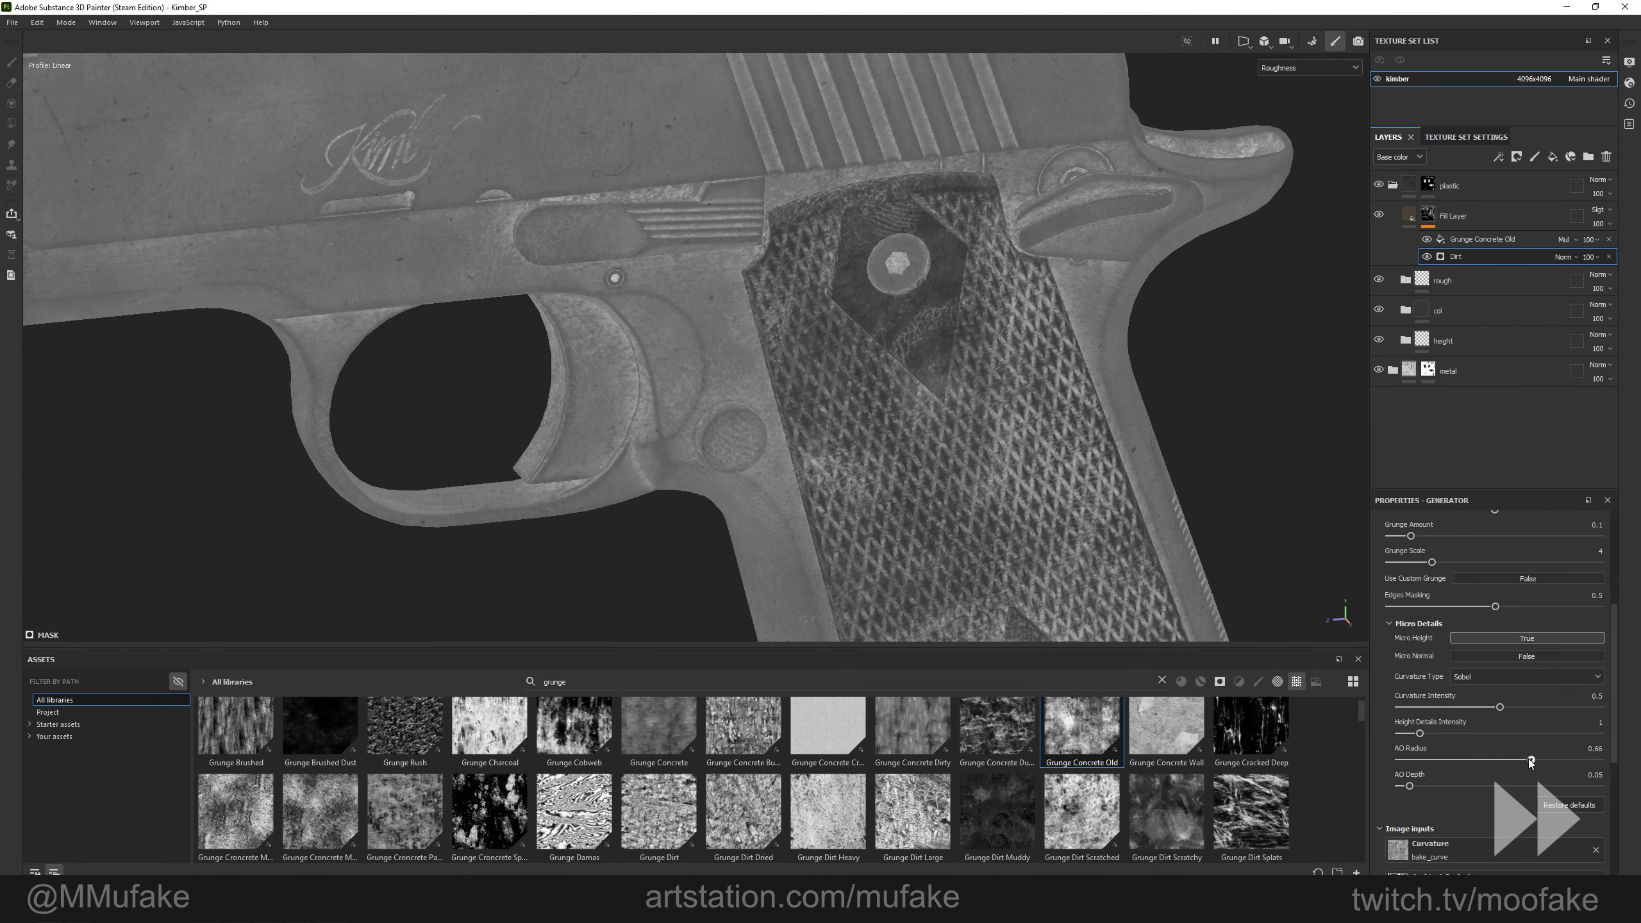
Examine the grip's diamond pattern and dirt up close in the material view.
key(m)
alt+drag(884, 321, 931, 316)
alt+right_drag(931, 316, 872, 421)
alt+drag(872, 422, 930, 451)
alt+right_drag(930, 450, 866, 427)
alt+drag(866, 427, 859, 470)
scroll(839, 453, up, 6)
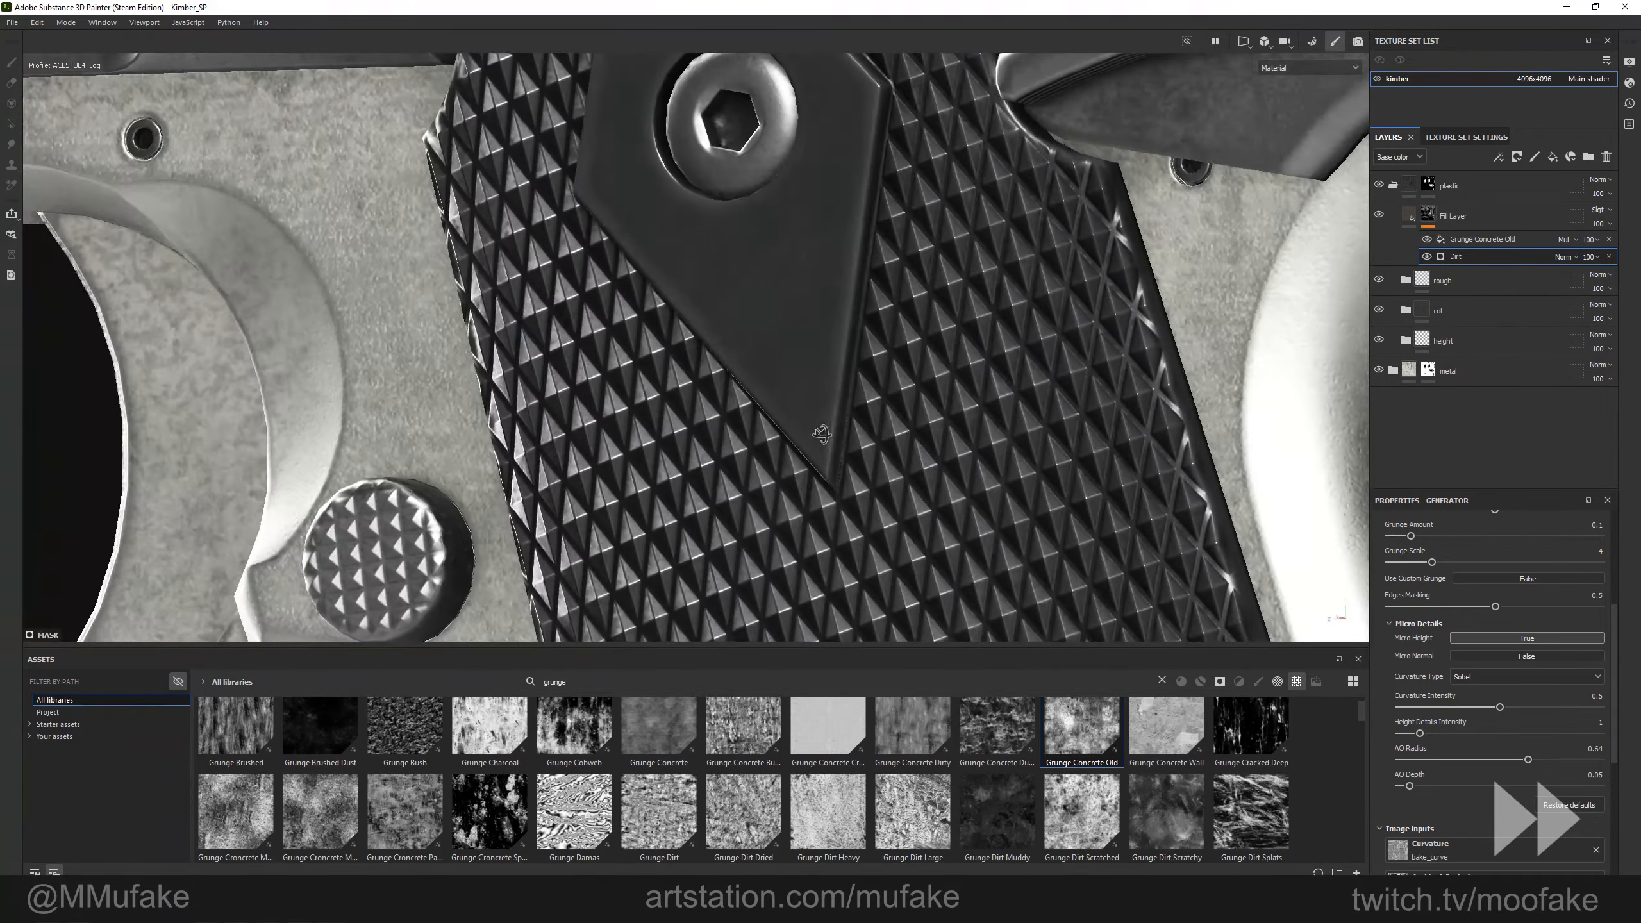
alt+drag(822, 434, 834, 439)
Add a Blur filter to the content of the diamond pattern layer in the plastic's height folder.
alt+click(1428, 215)
click(1405, 341)
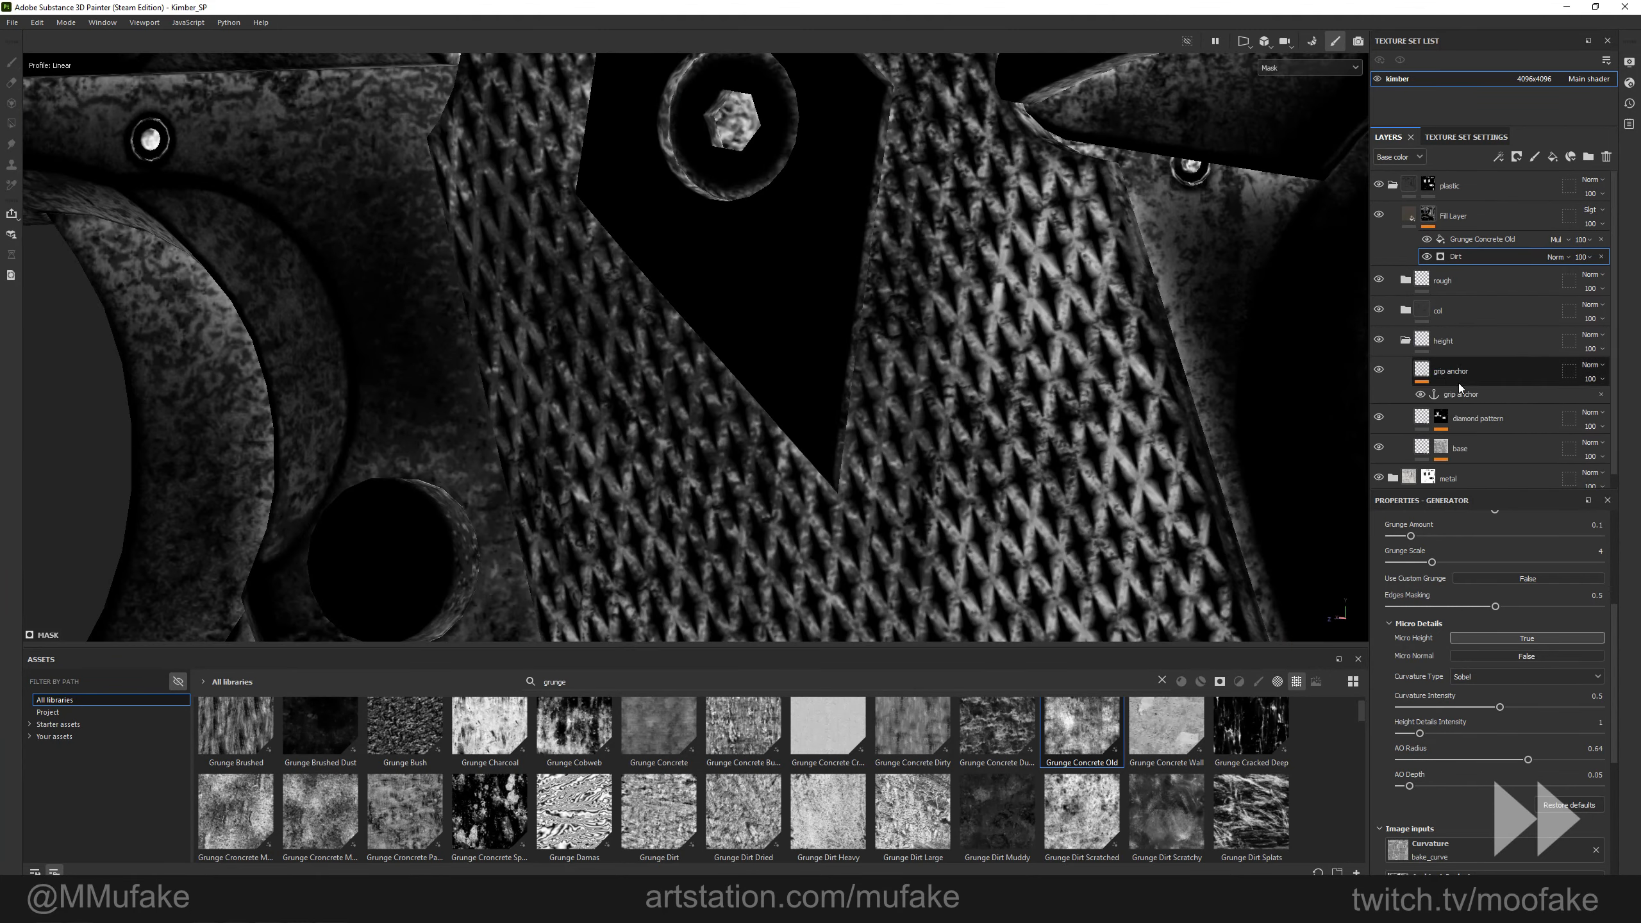
scroll(1459, 389, down, 1)
click(1441, 411)
alt+click(1443, 407)
click(1423, 405)
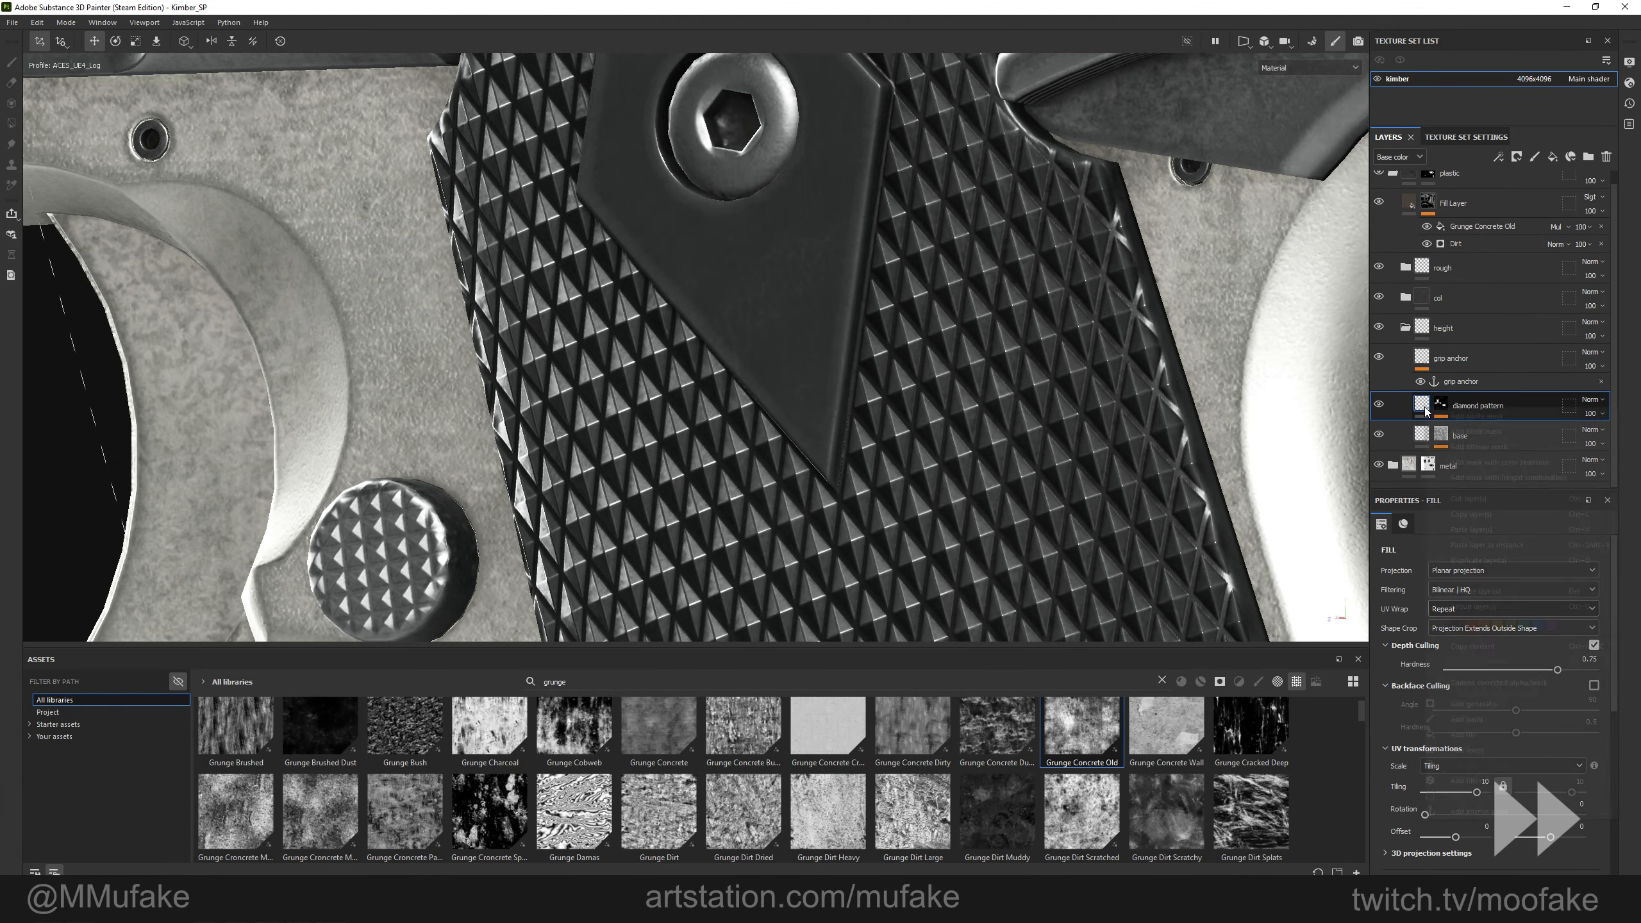
right_click(1424, 406)
click(1488, 679)
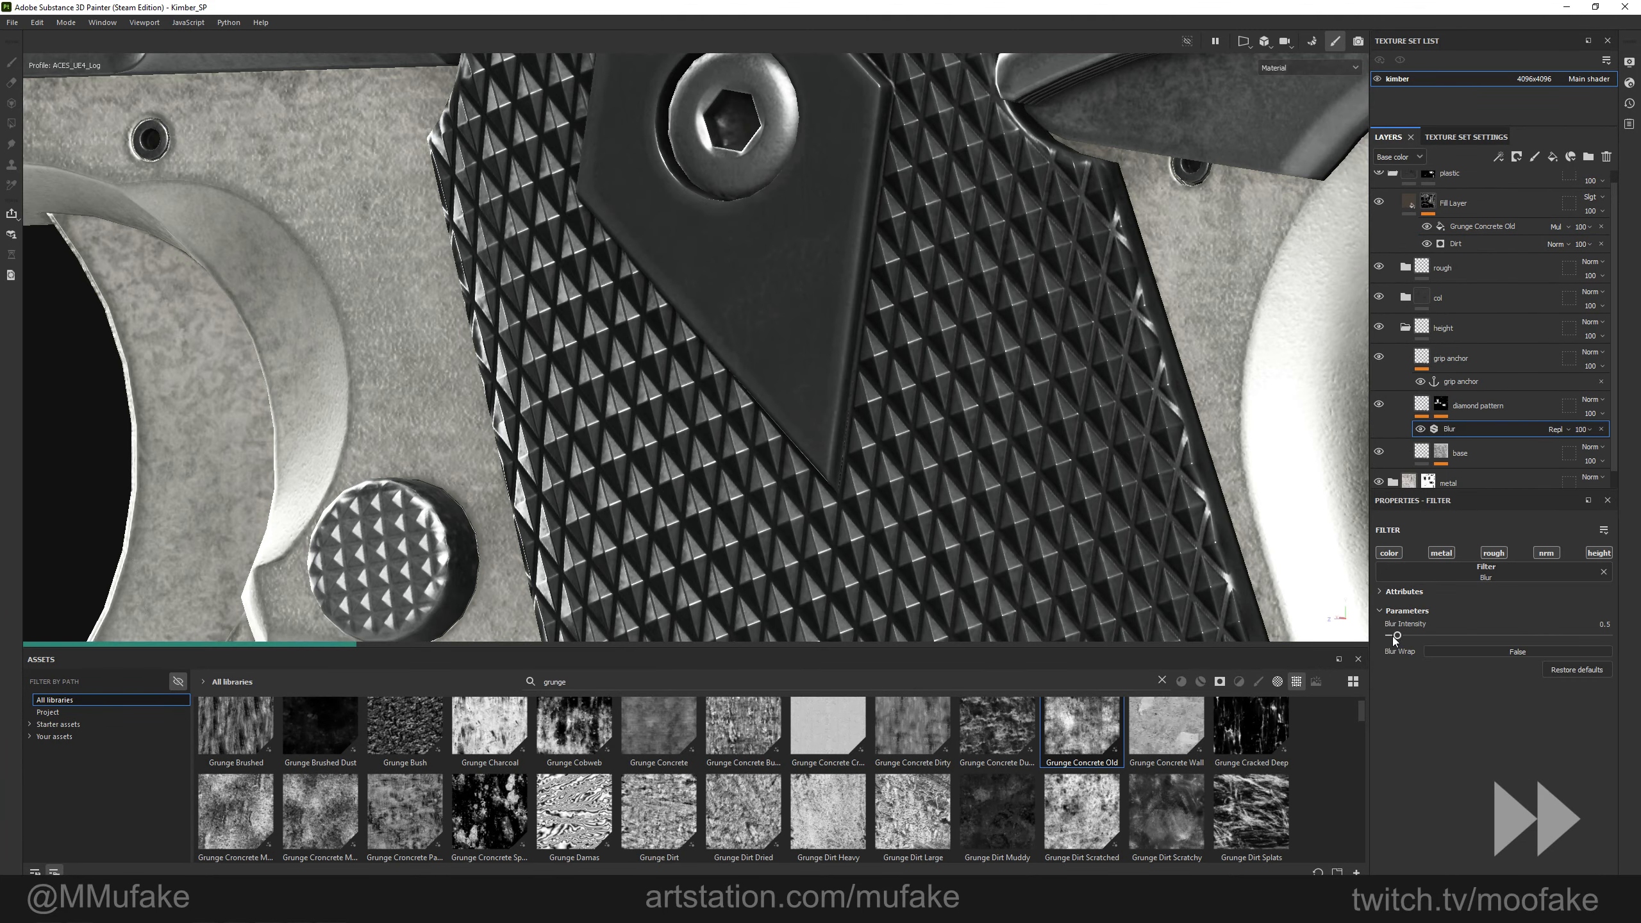
Set the diamond pattern filter's Blur Intensity to 0.11.
drag(1385, 643, 1391, 638)
mouse_move(833, 420)
alt+mouse_down()
mouse_move(863, 413)
mouse_move(818, 420)
alt+mouse_up()
drag(1395, 636, 1398, 636)
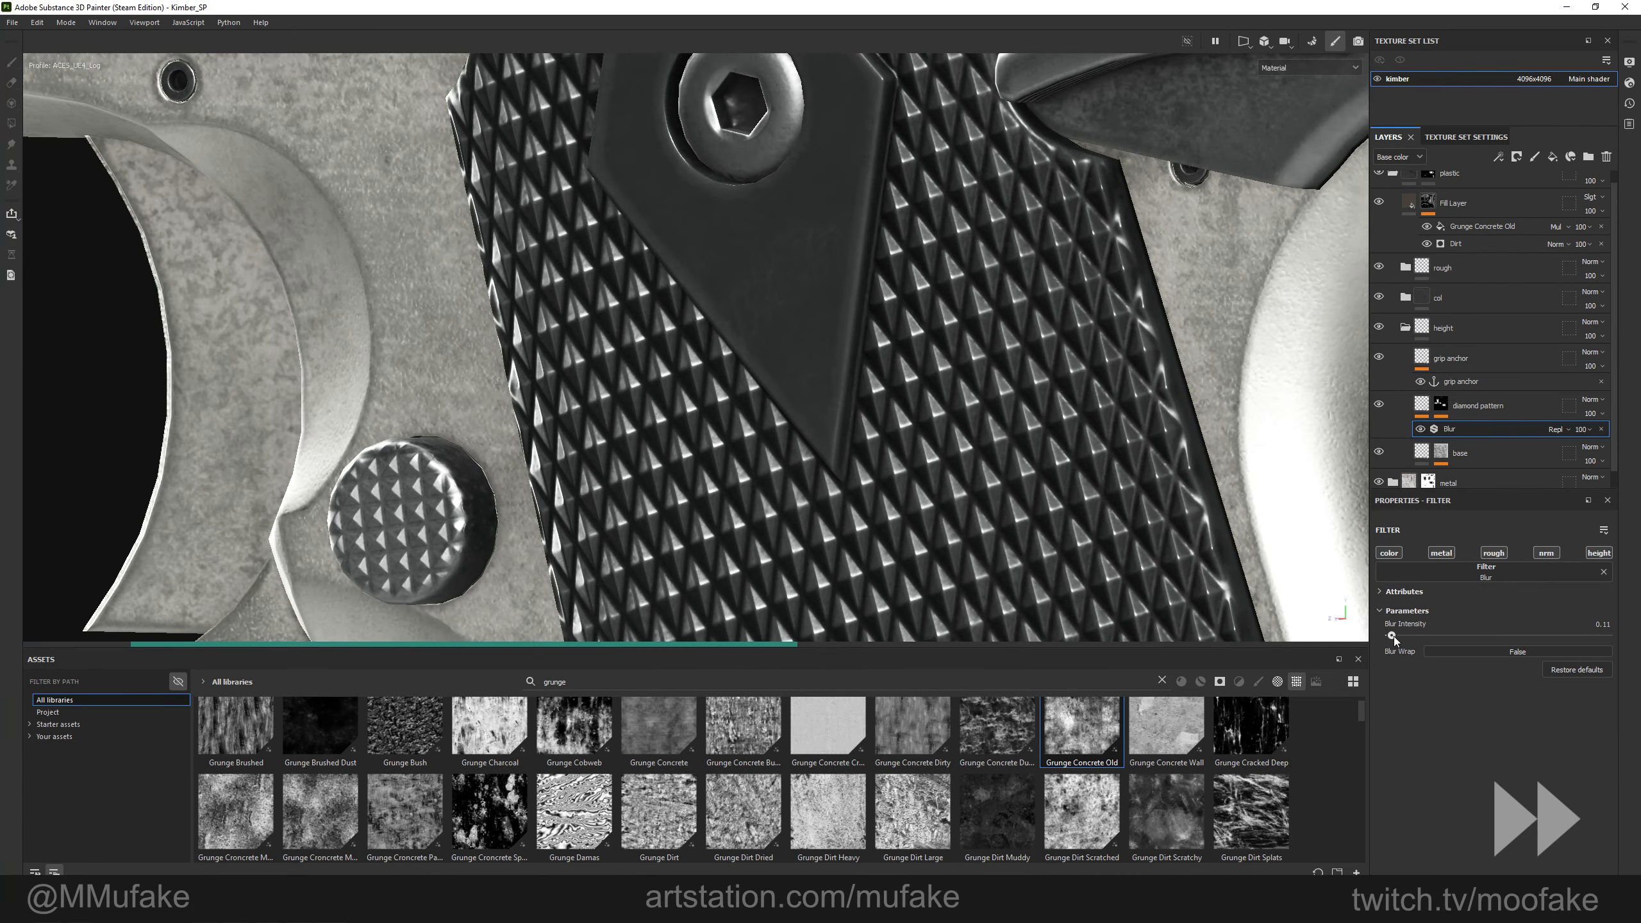
scroll(1000, 446, down, 5)
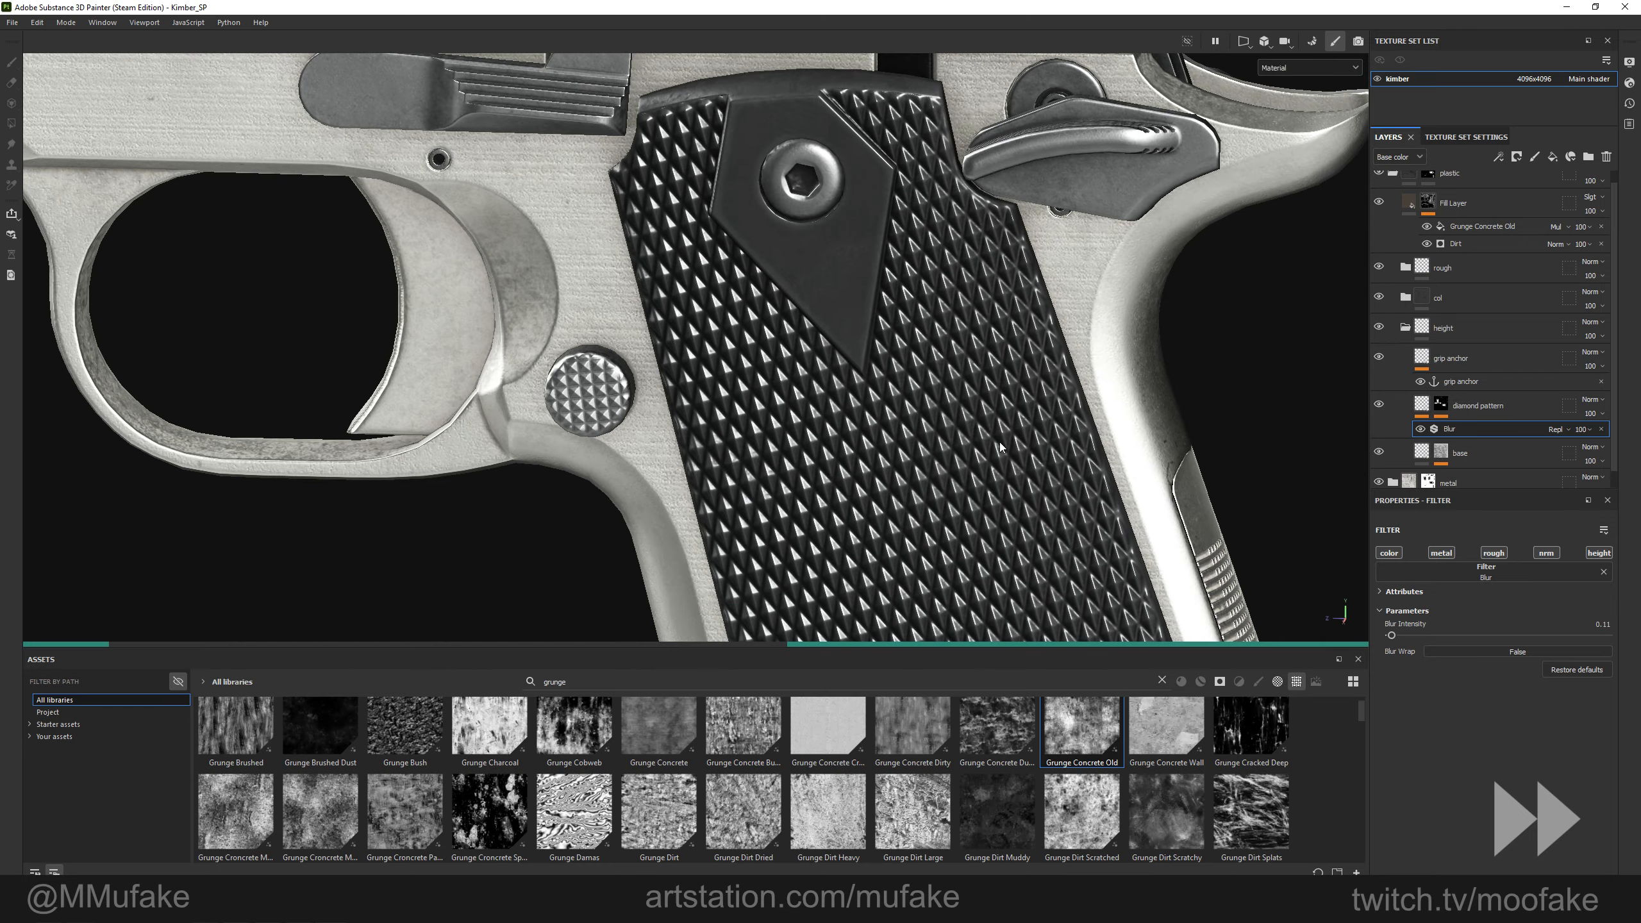
scroll(1433, 297, up, 1)
Inspect the grip's dirt mask and the finished material around both grip sides and the magazine base.
alt+click(1428, 215)
scroll(989, 394, up, 3)
key(m)
scroll(922, 319, down, 5)
alt+middle_drag(872, 367, 879, 301)
shift+right_drag(879, 349, 837, 355)
alt+click(1428, 214)
scroll(905, 356, down, 4)
alt+middle_drag(733, 272, 746, 309)
key(m)
mouse_move(917, 368)
alt+mouse_down()
mouse_move(1435, 442)
mouse_move(937, 387)
alt+mouse_up()
alt+middle_drag(892, 311, 1040, 440)
alt+drag(1040, 388, 585, 356)
alt+middle_drag(1039, 454, 881, 381)
mouse_move(881, 381)
shift+right_down()
mouse_move(970, 385)
mouse_move(905, 382)
shift+right_up()
scroll(840, 381, down, 3)
alt+drag(724, 375, 1176, 400)
scroll(678, 505, up, 5)
alt+middle_drag(549, 614, 680, 478)
alt+drag(680, 478, 659, 404)
shift+right_drag(659, 404, 726, 343)
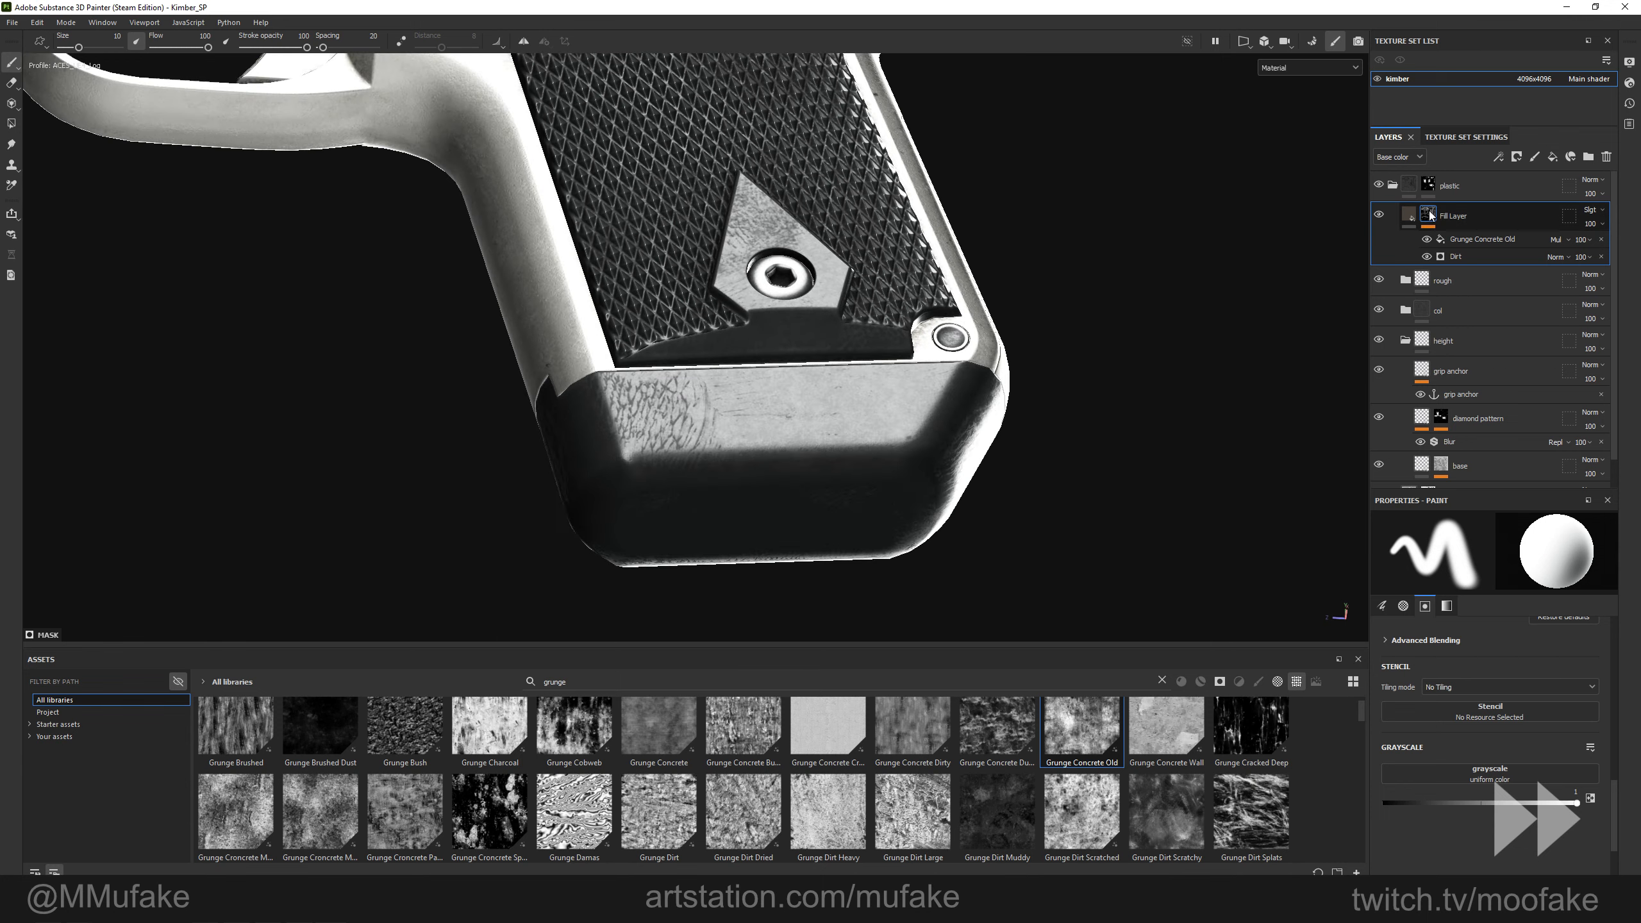
Examine the plastic dirt fill layer's mask and the grip and frame in the channel and material views.
alt+click(1427, 214)
key(c)
click(1409, 219)
click(1406, 305)
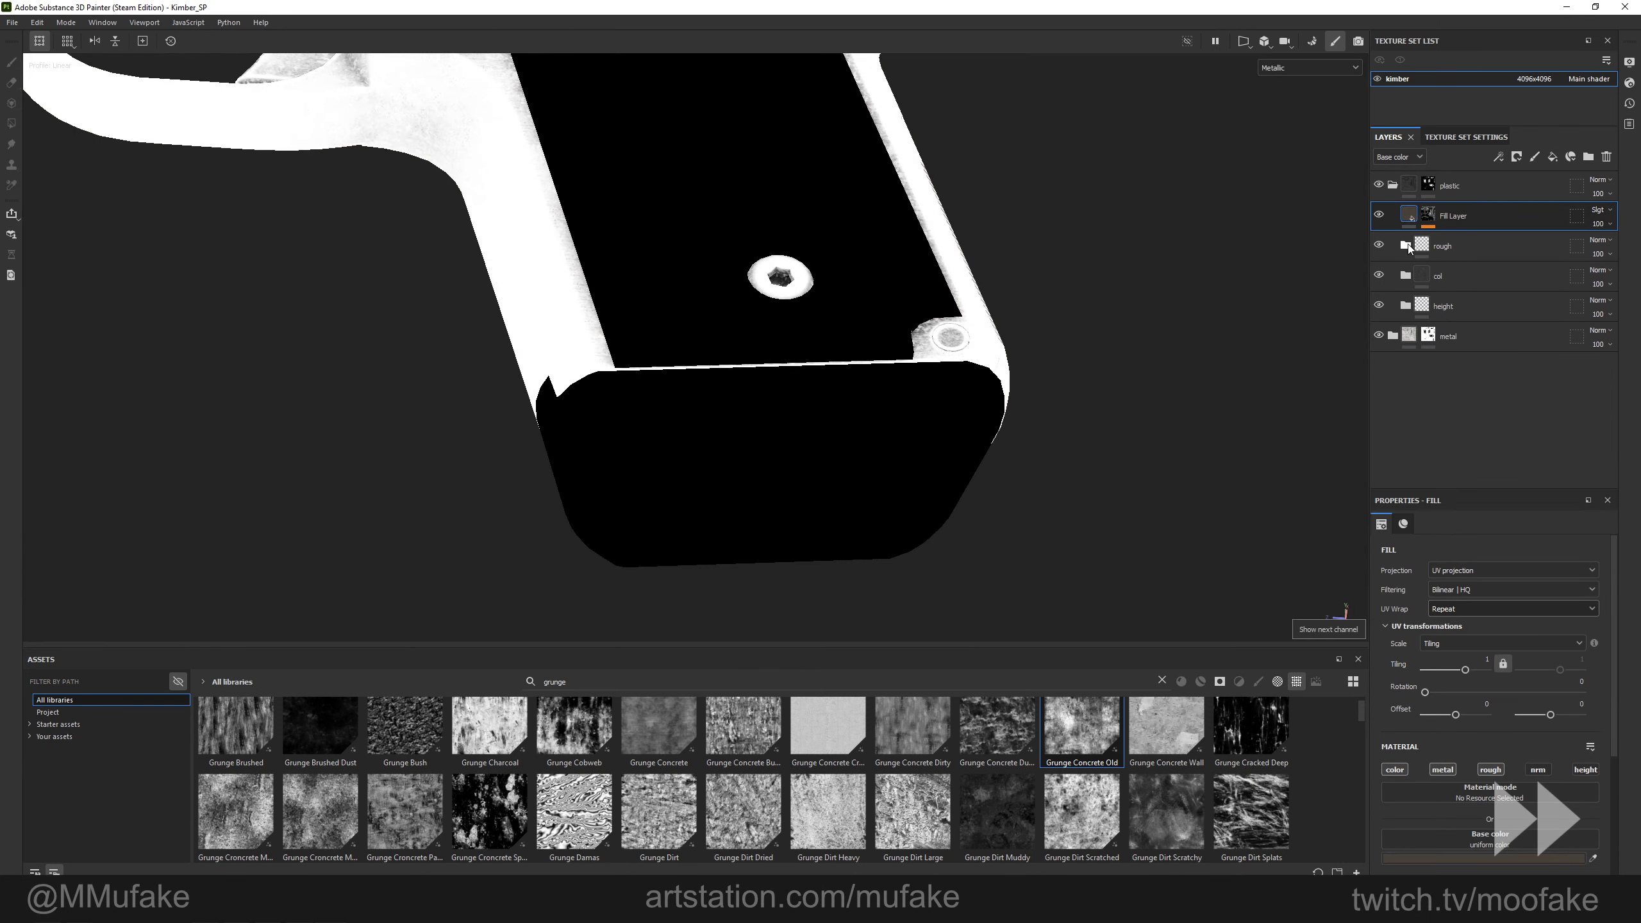
click(1406, 245)
click(1424, 274)
click(1401, 200)
key(m)
alt+drag(808, 278, 1047, 201)
key(c)
click(1440, 280)
key(m)
alt+drag(888, 288, 834, 258)
alt+right_drag(834, 258, 785, 201)
alt+drag(785, 201, 778, 218)
alt+middle_drag(778, 218, 808, 317)
alt+drag(820, 154, 873, 168)
drag(816, 252, 821, 214)
alt+drag(1163, 310, 743, 304)
Polygon-fill a part of the pistol frame into the mask of the metal's gray color layer.
click(1406, 244)
click(1394, 216)
scroll(1426, 336, down, 5)
click(1443, 412)
key(4)
key(1)
mouse_move(1010, 295)
alt+mouse_down()
mouse_move(859, 303)
mouse_move(803, 371)
mouse_move(788, 337)
mouse_move(905, 362)
alt+mouse_up()
key(4)
click(871, 294)
key(1)
scroll(532, 350, down, 3)
scroll(854, 377, up, 4)
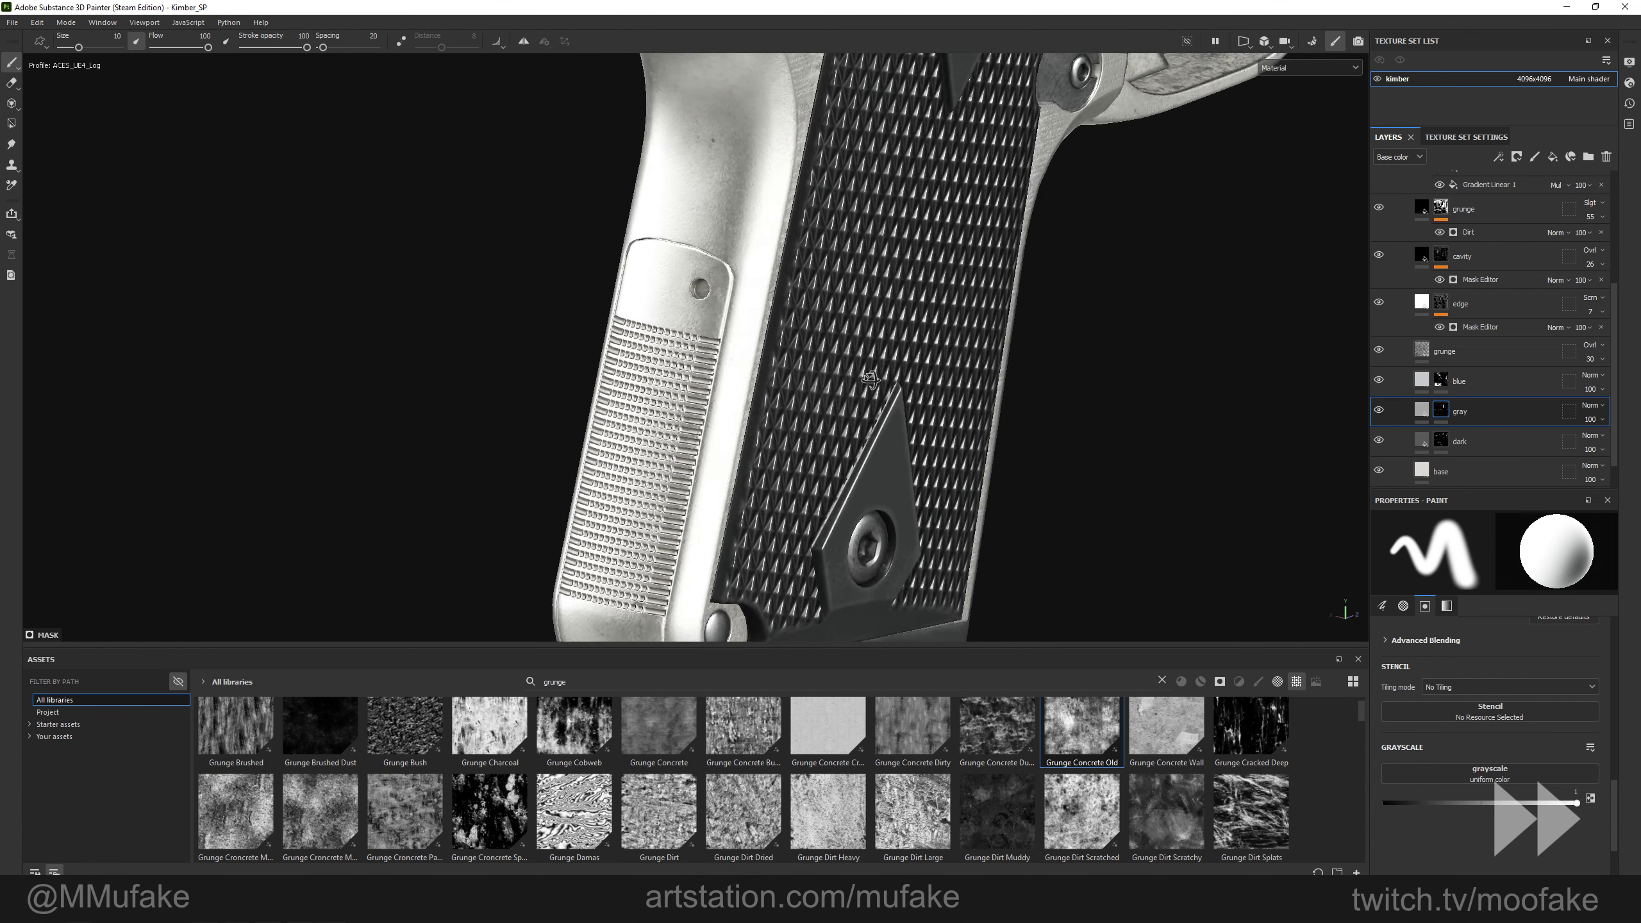
scroll(1481, 443, down, 1)
Add a black-masked fill layer named light directly above the metal's base color layer, with a near-white base color.
click(1475, 344)
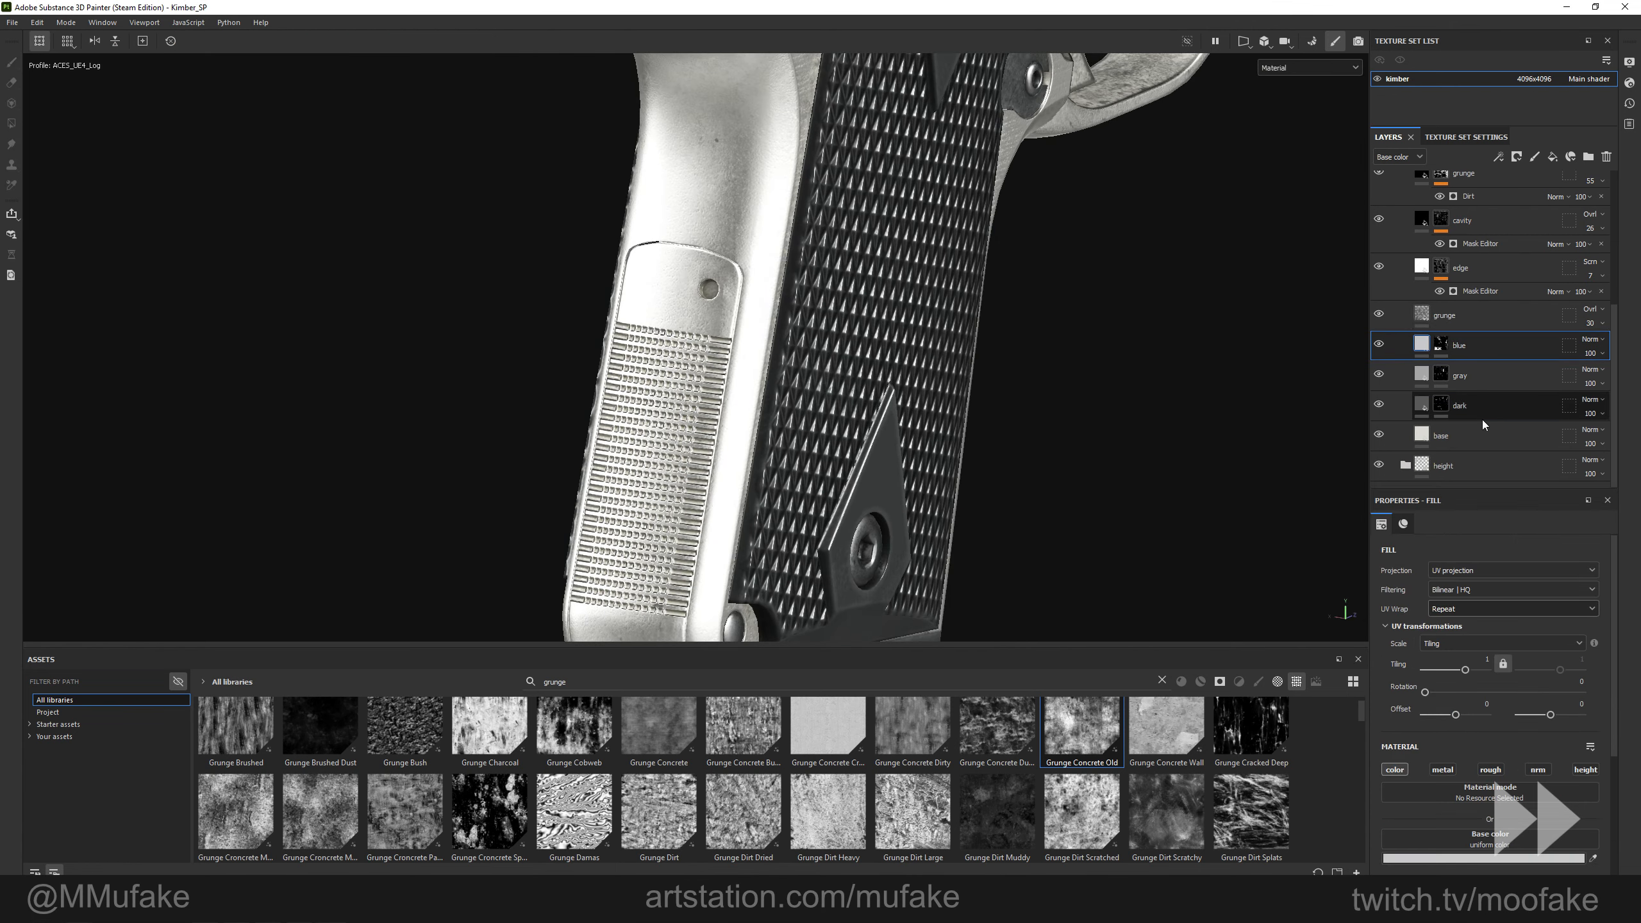
right_click(1464, 438)
click(1516, 29)
click(1422, 435)
click(1427, 855)
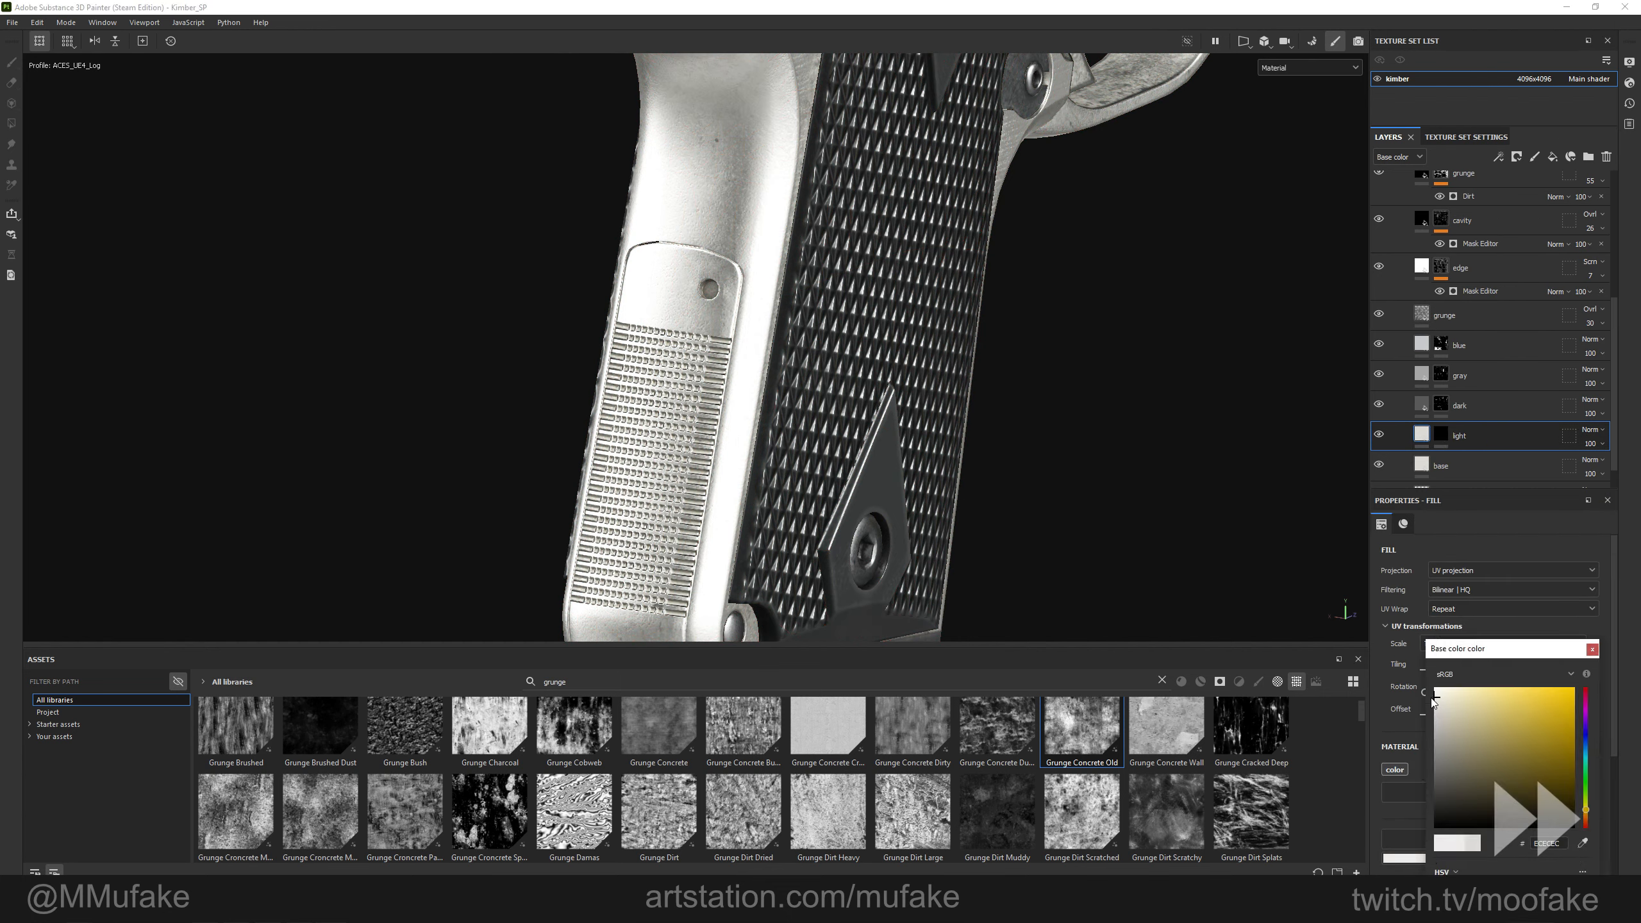
click(1590, 650)
Polygon-fill a metal part of the pistol into the light layer's mask.
click(1457, 412)
right_click(1461, 438)
click(1513, 24)
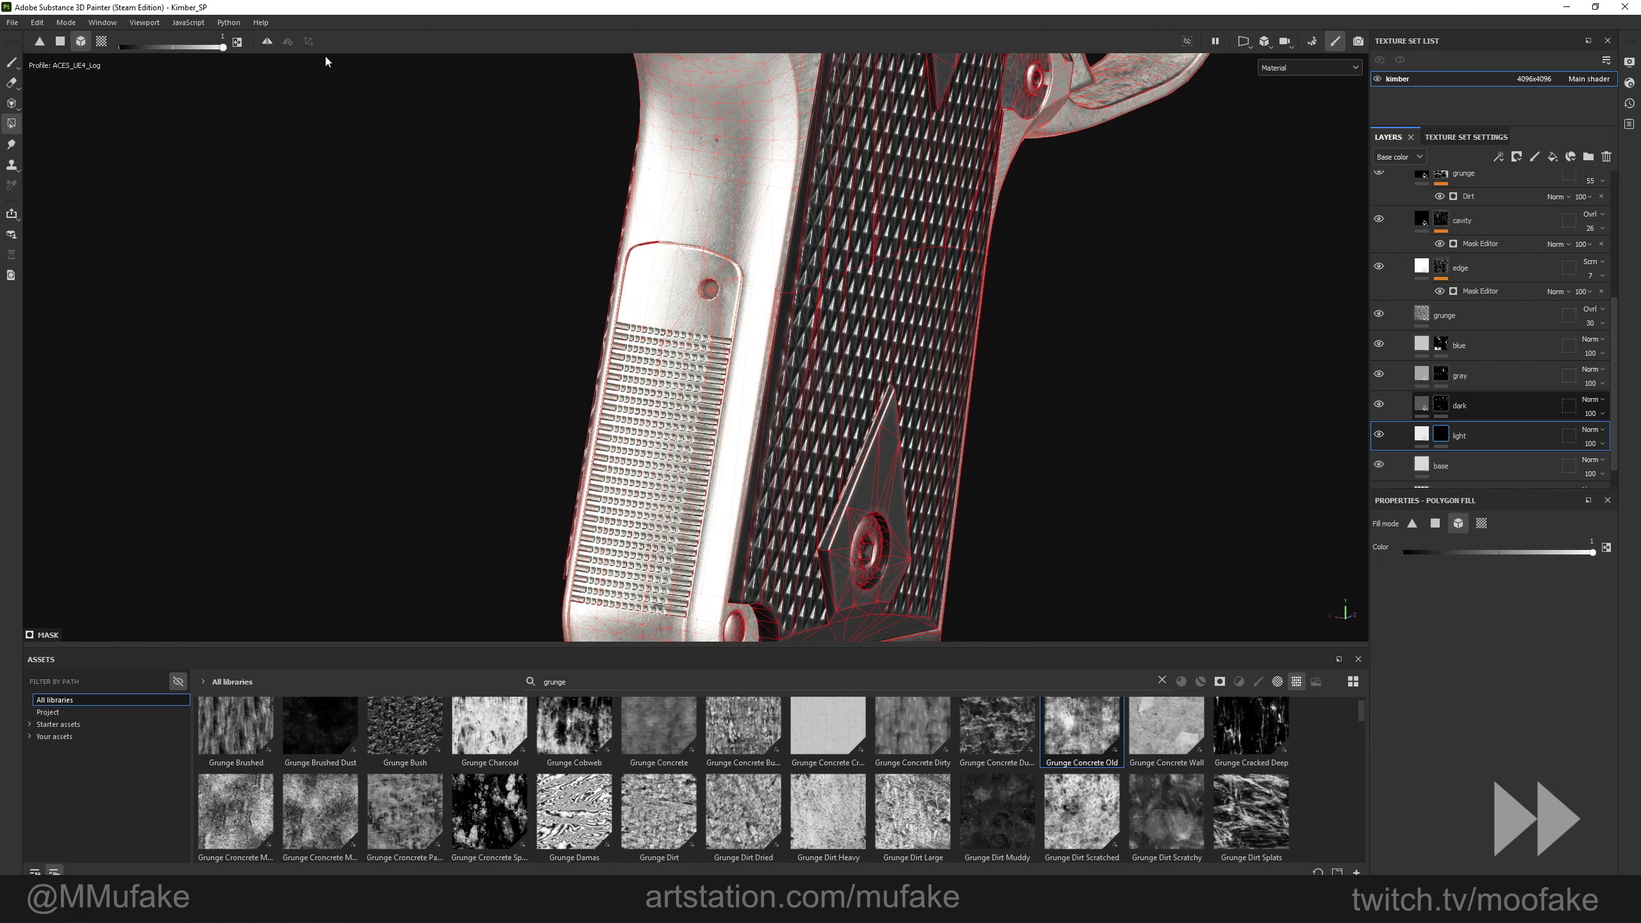
key(1)
scroll(647, 339, down, 3)
alt+drag(711, 343, 582, 362)
key(4)
click(927, 144)
key(1)
alt+shift+drag(904, 168, 729, 213)
Examine the pistol's side through its individual texture channels, including metallic.
key(c)
key(c)
key(c)
key(c)
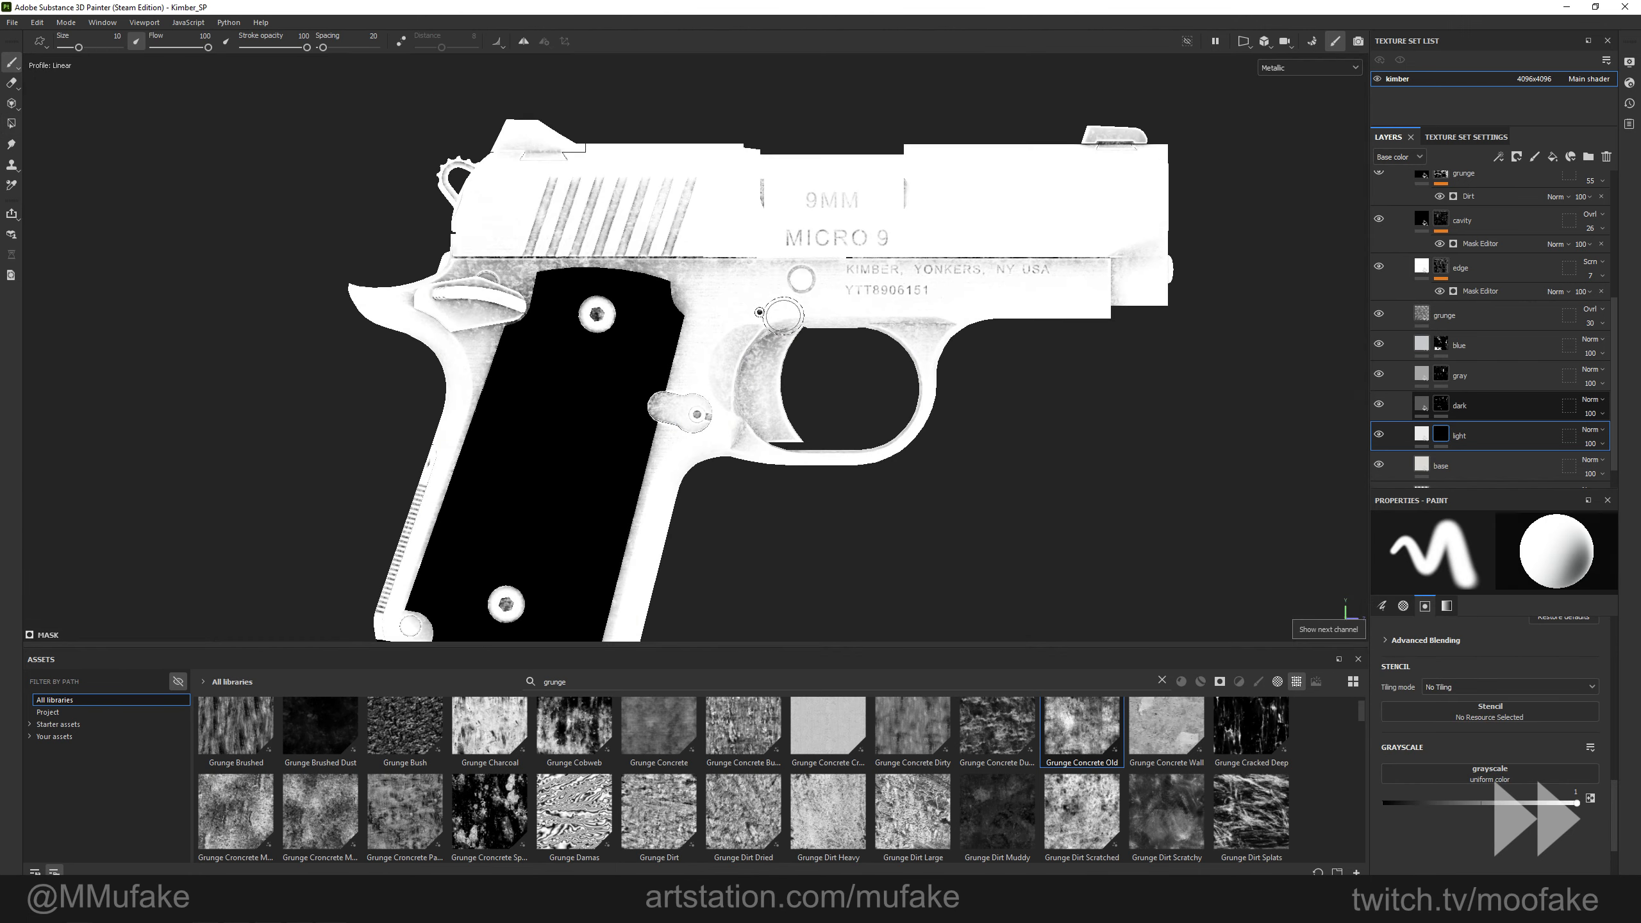
key(c)
key(c)
key(c)
key(c)
key(c)
scroll(784, 316, down, 3)
alt+drag(784, 316, 814, 336)
Adjust the light layer's base color to a near-white tone and check the metal parts on both sides of the pistol.
click(1421, 434)
click(1432, 699)
key(m)
scroll(814, 362, down, 2)
scroll(813, 506, up, 3)
alt+drag(813, 505, 1036, 474)
alt+drag(825, 323, 979, 295)
alt+drag(825, 372, 886, 366)
scroll(775, 382, up, 3)
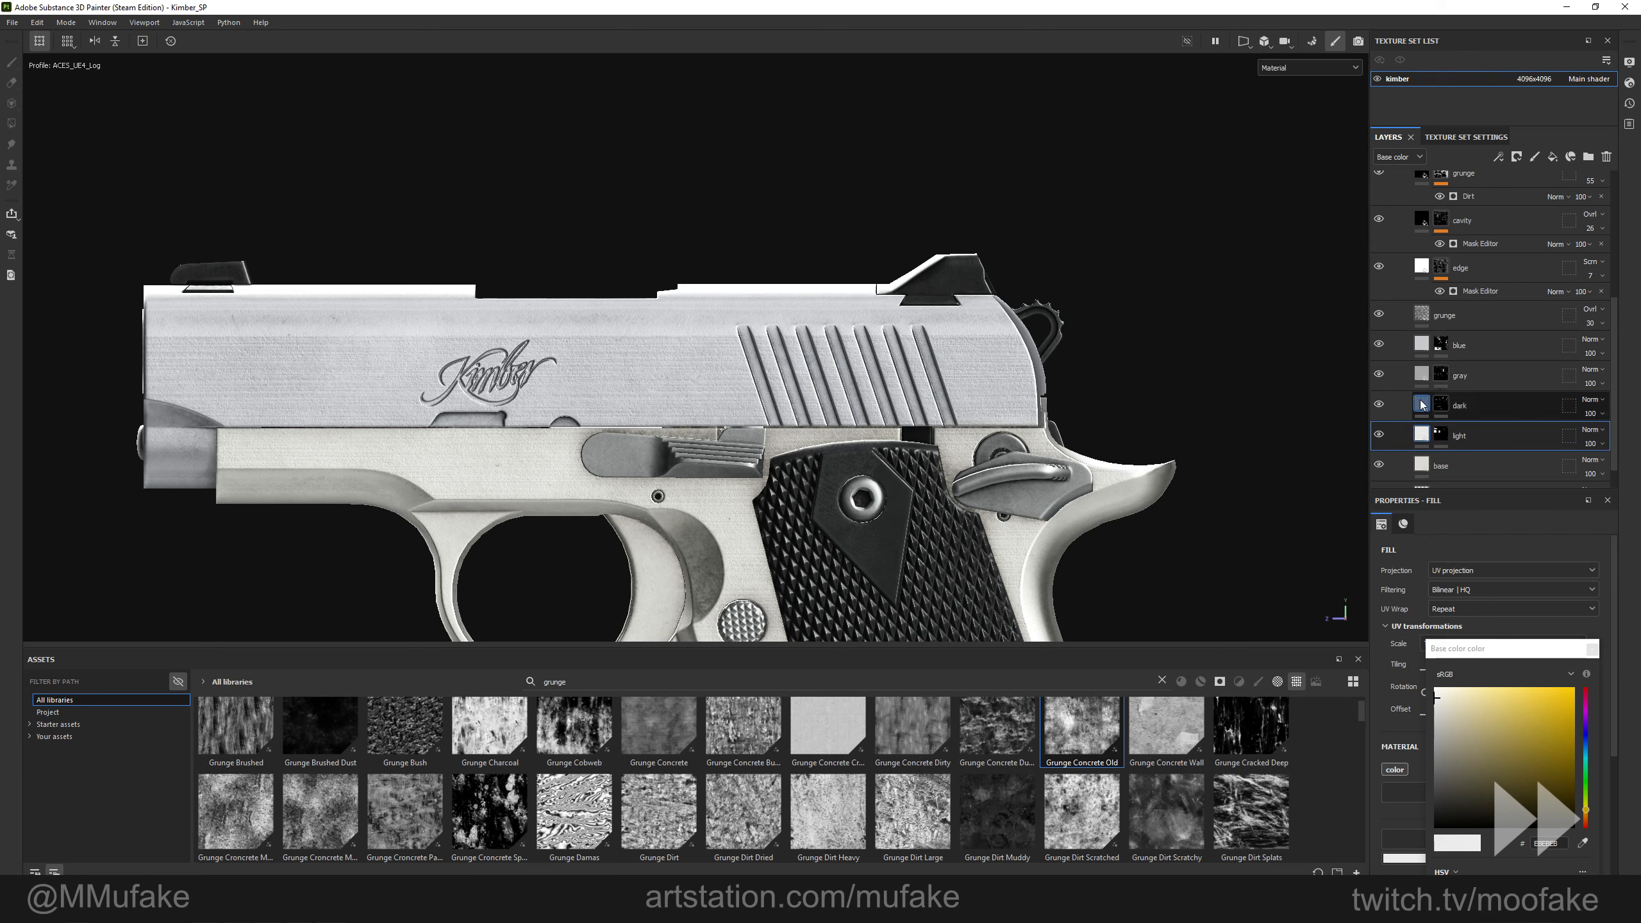
Rename the finger prints layer in the metal's roughness folder to finger prints frame.
scroll(1408, 296, up, 4)
click(1407, 230)
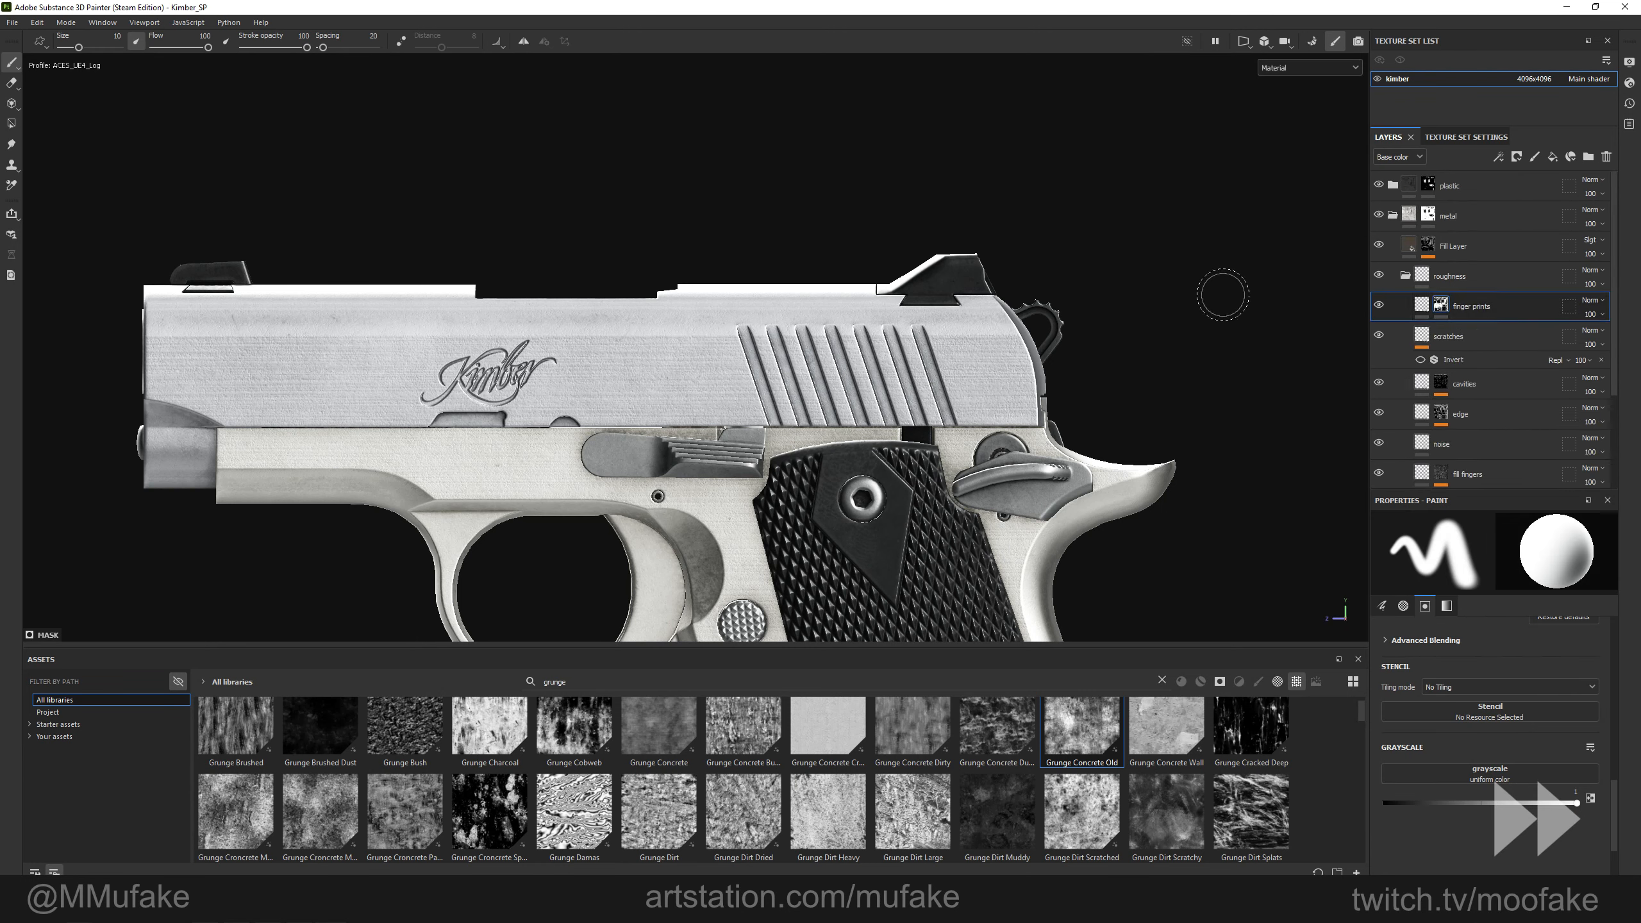
double_click(1497, 308)
key(Right)
text(frame)
key(Return)
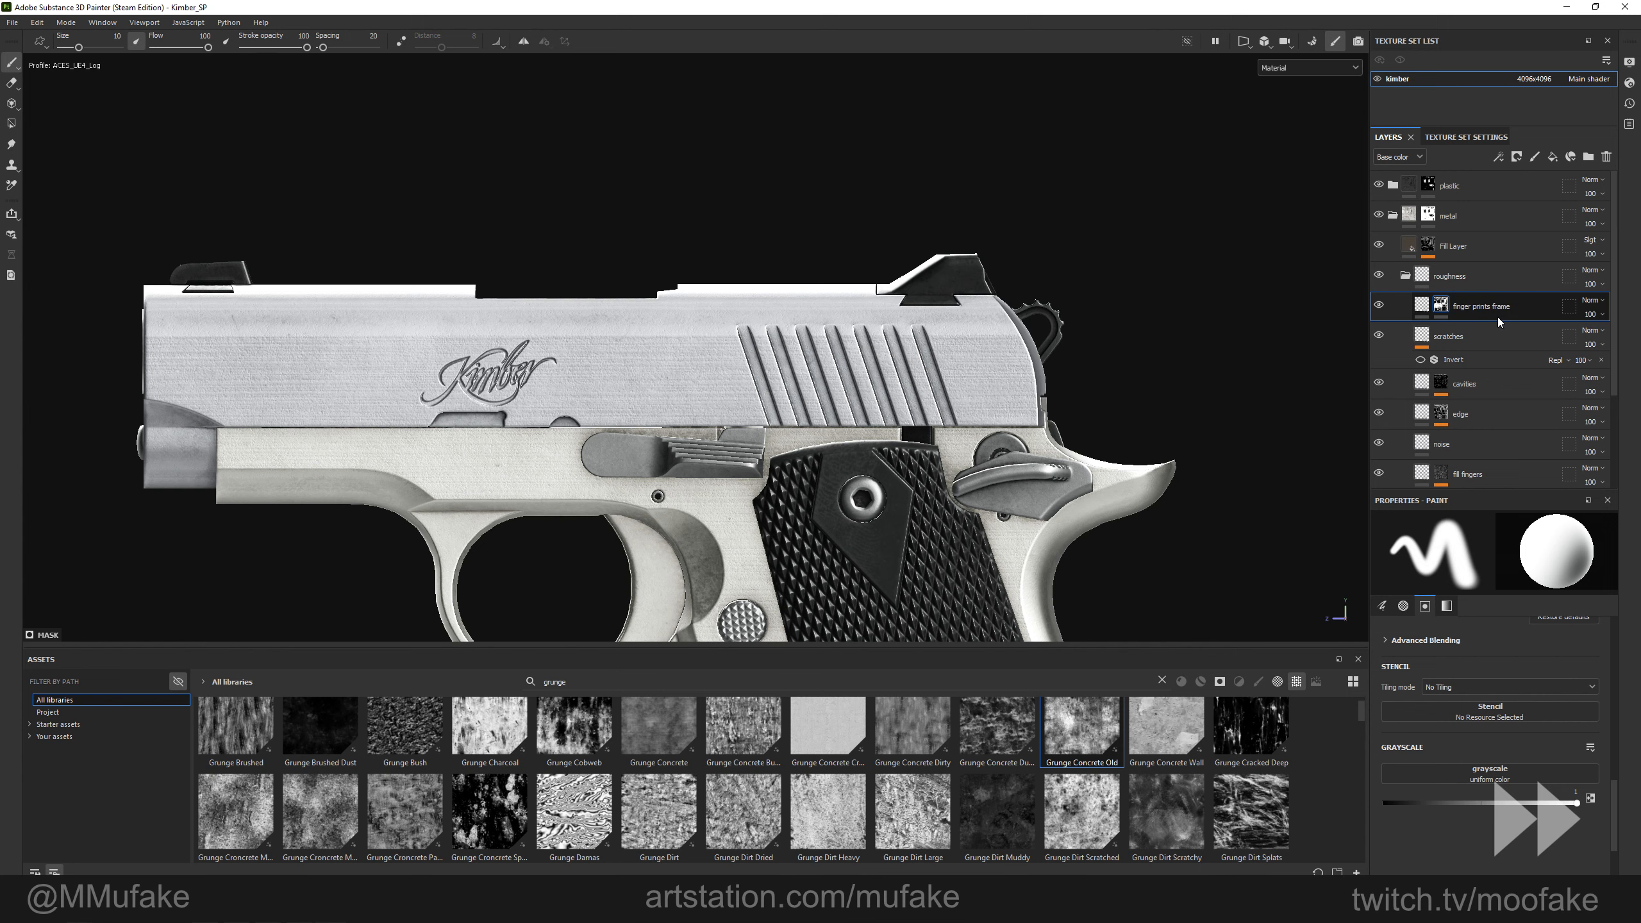
Duplicate the finger prints frame layer and rename the copy finger prints slide.
key(ctrl+d)
double_click(1534, 313)
key(Right)
key(BackSpace)
key(BackSpace)
key(BackSpace)
key(BackSpace)
key(BackSpace)
key(BackSpace)
key(BackSpace)
key(BackSpace)
key(BackSpace)
key(BackSpace)
key(BackSpace)
key(BackSpace)
text(slide)
key(Return)
Display the finger prints slide mask and polygon-fill the frame black in it.
scroll(1015, 314, down, 3)
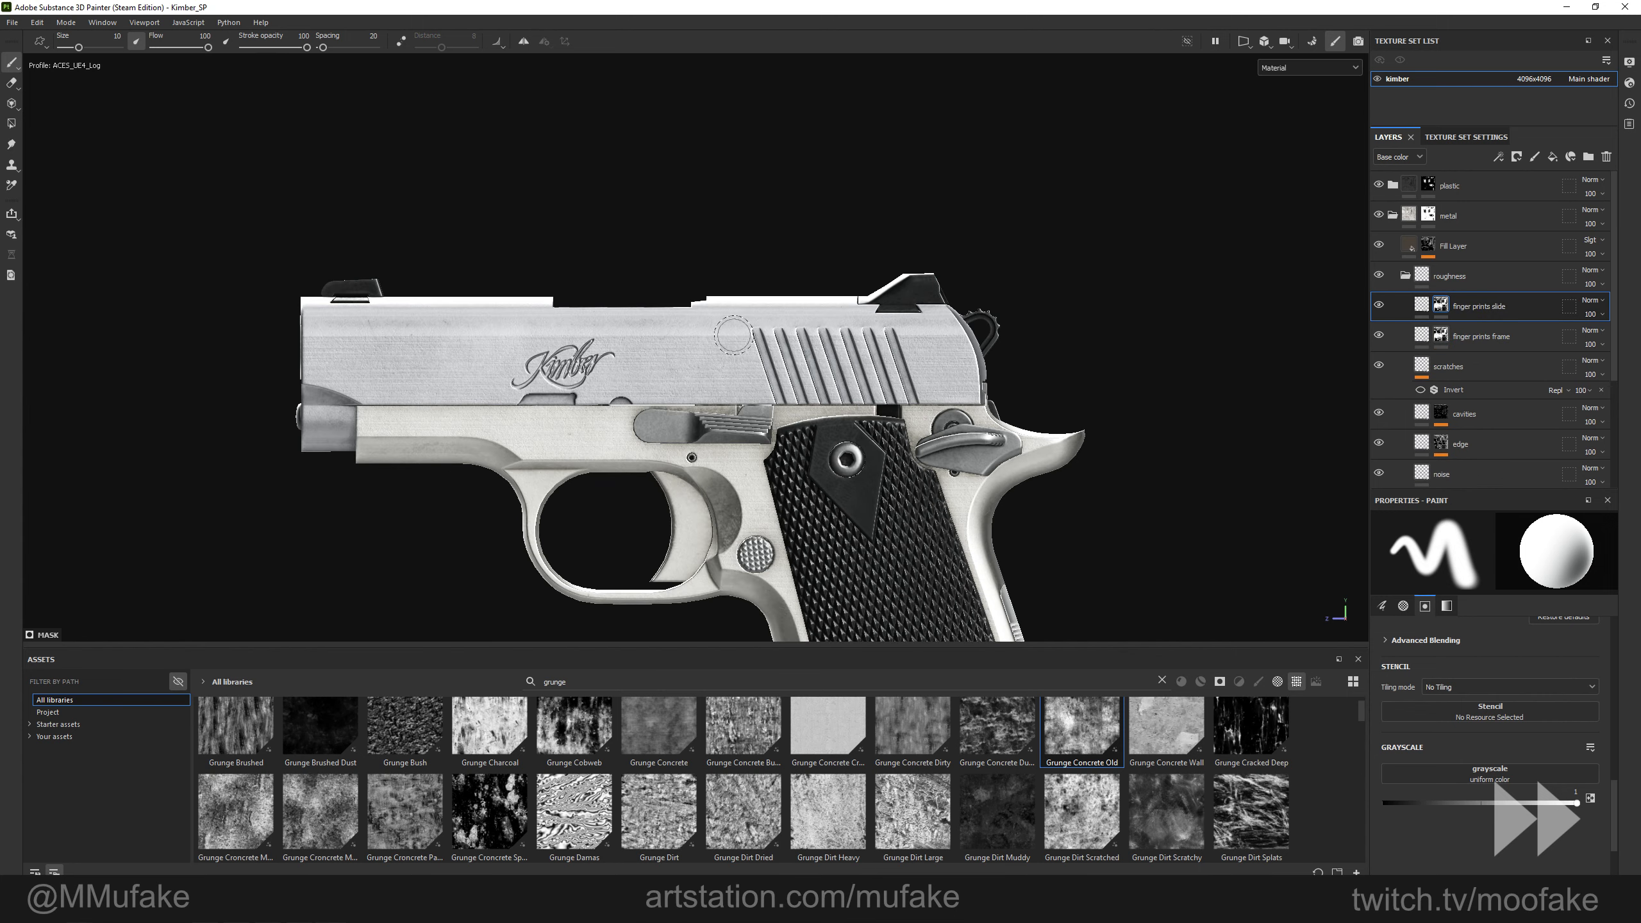
alt+middle_drag(1016, 314, 1032, 206)
shift+right_drag(1032, 206, 905, 211)
alt+click(1437, 307)
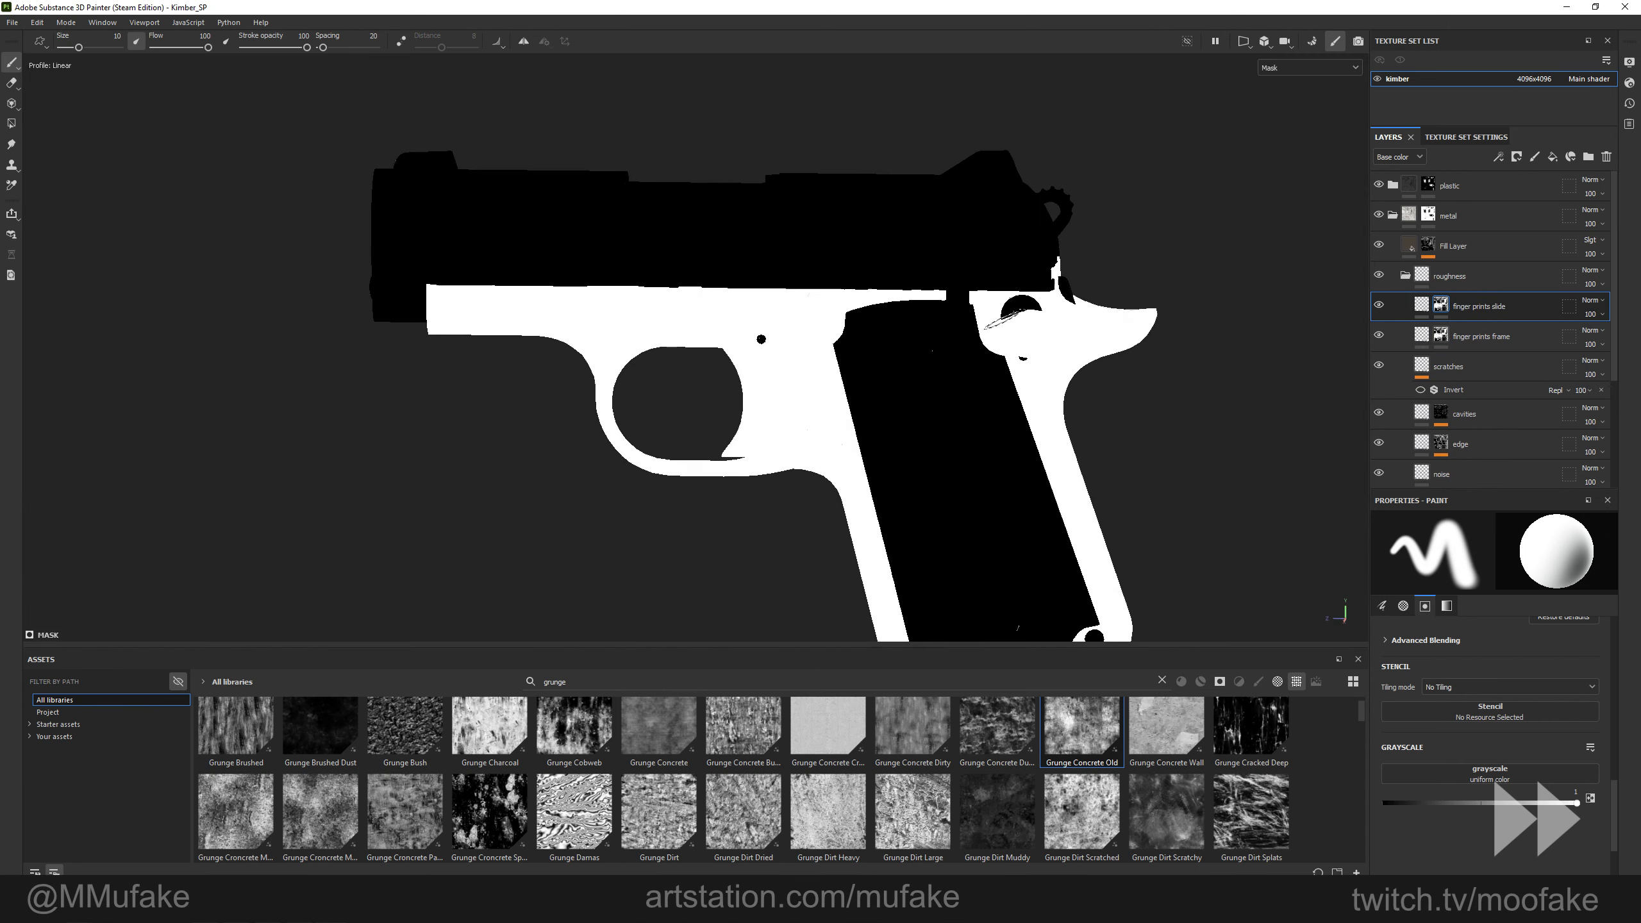
key(4)
click(645, 297)
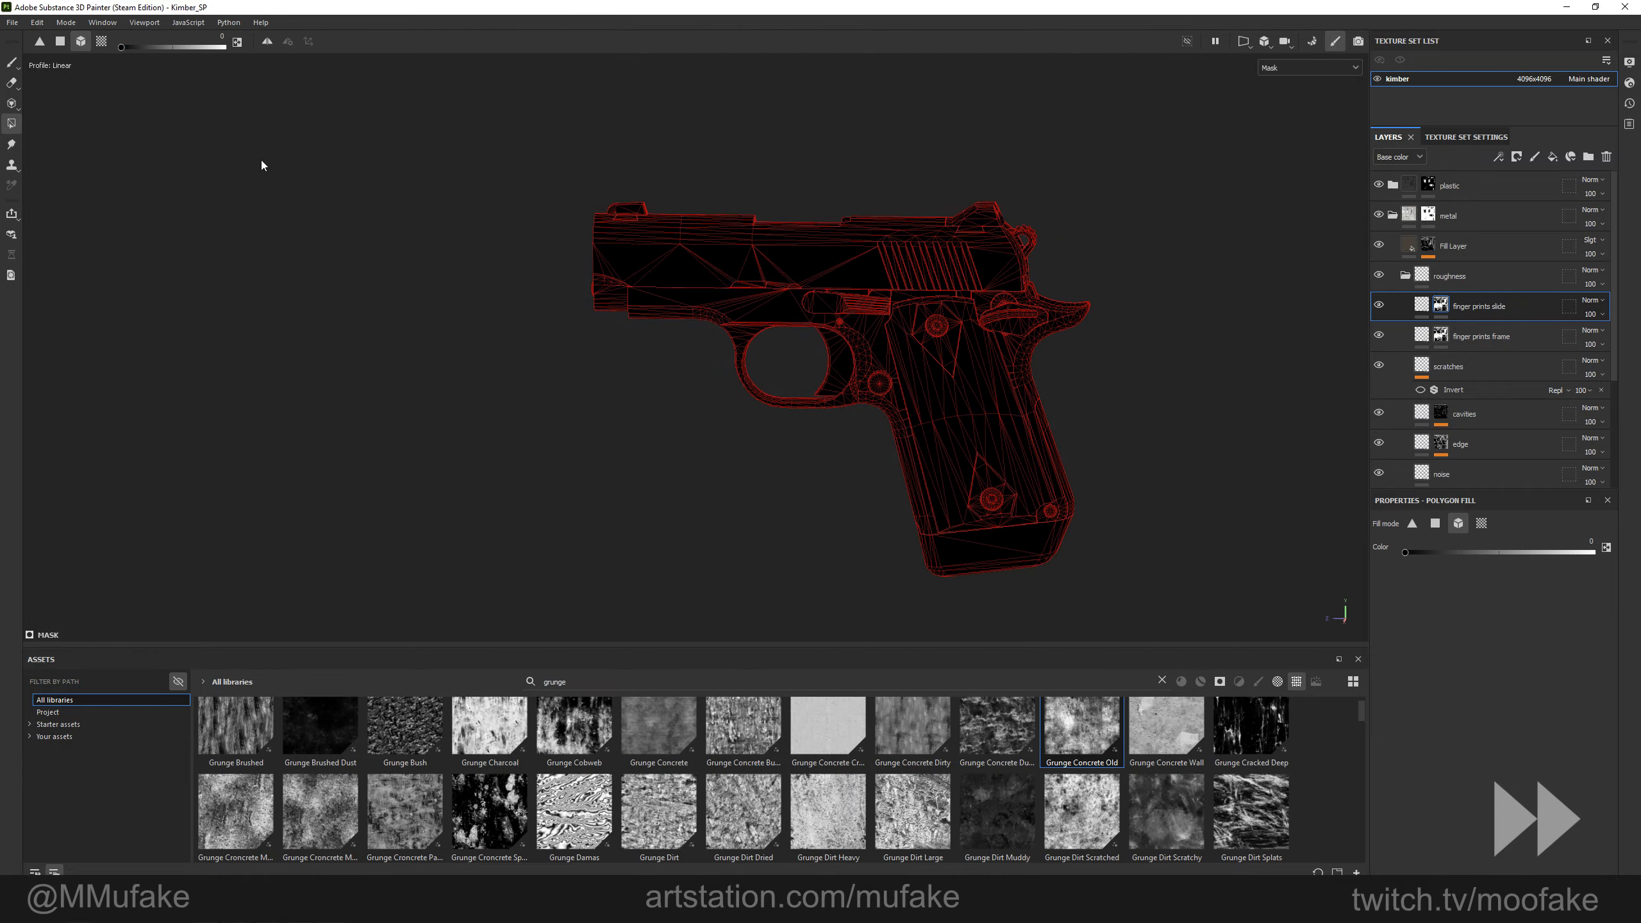
Polygon-fill the slide and its neighbouring parts white in the finger prints slide mask.
drag(122, 48, 226, 48)
click(858, 265)
scroll(870, 264, up, 3)
alt+drag(1247, 223, 1070, 286)
click(1068, 285)
click(1037, 187)
alt+drag(1059, 194, 1209, 216)
alt+drag(491, 227, 601, 323)
click(625, 377)
key(m)
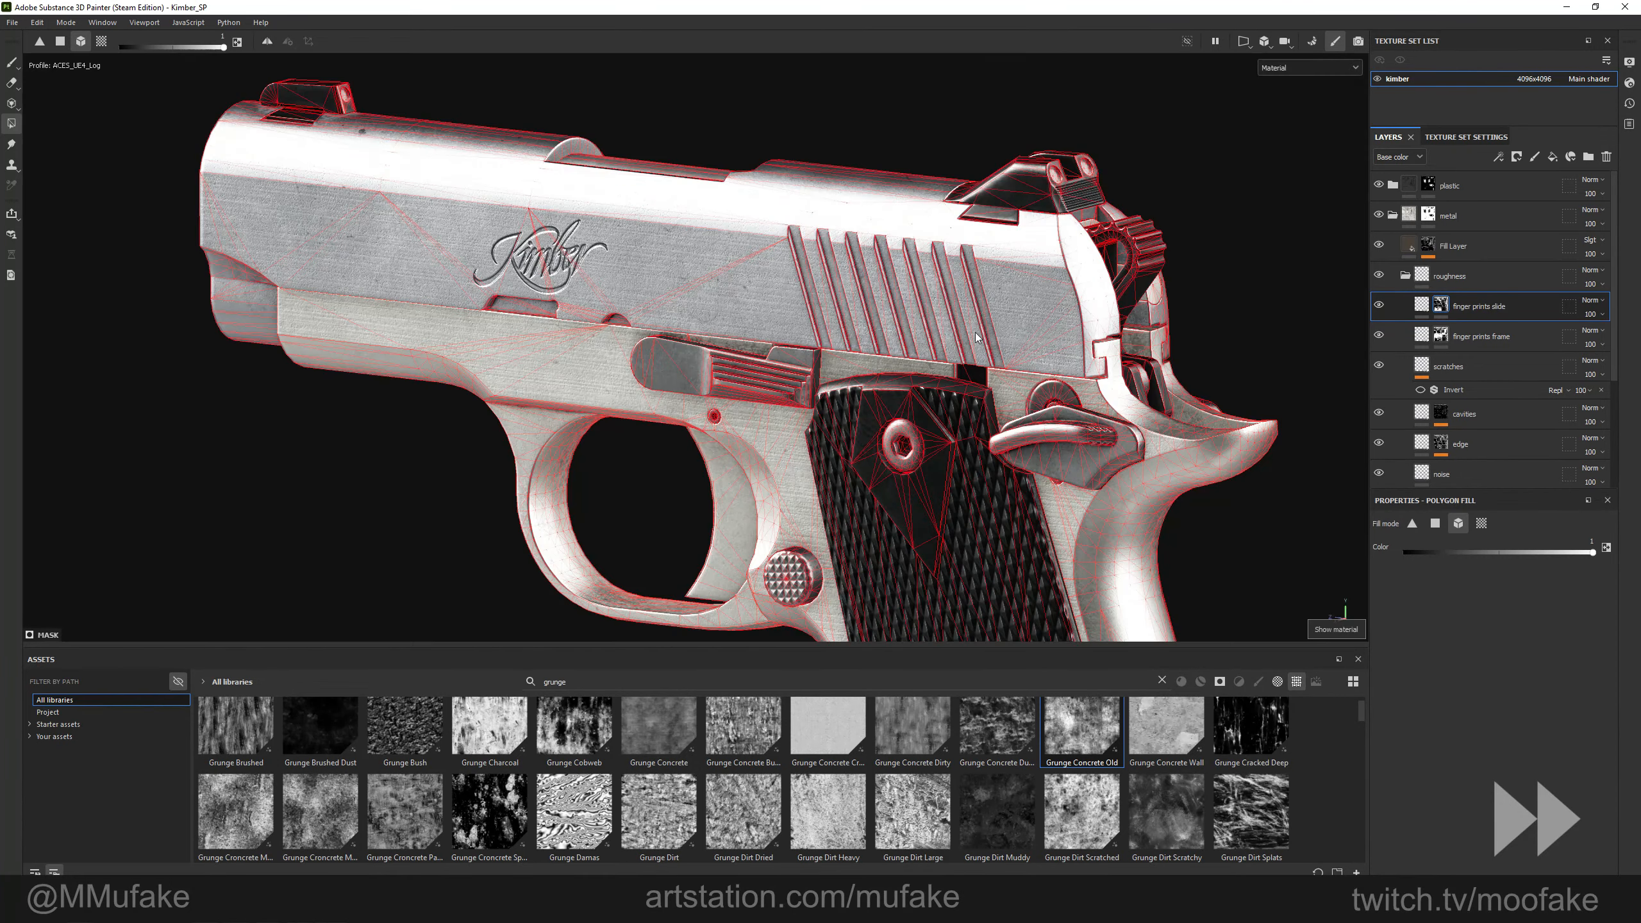
Inspect the slide and frame from both sides in the individual channel views.
alt+middle_drag(940, 323, 761, 311)
key(c)
key(1)
key(c)
mouse_move(851, 311)
alt+mouse_down()
mouse_move(494, 414)
mouse_move(478, 362)
alt+mouse_up()
key(c)
alt+middle_drag(647, 362, 816, 366)
click(1421, 304)
Remove the remaining frame area from the finger prints slide mask with a black polygon fill.
alt+click(1442, 304)
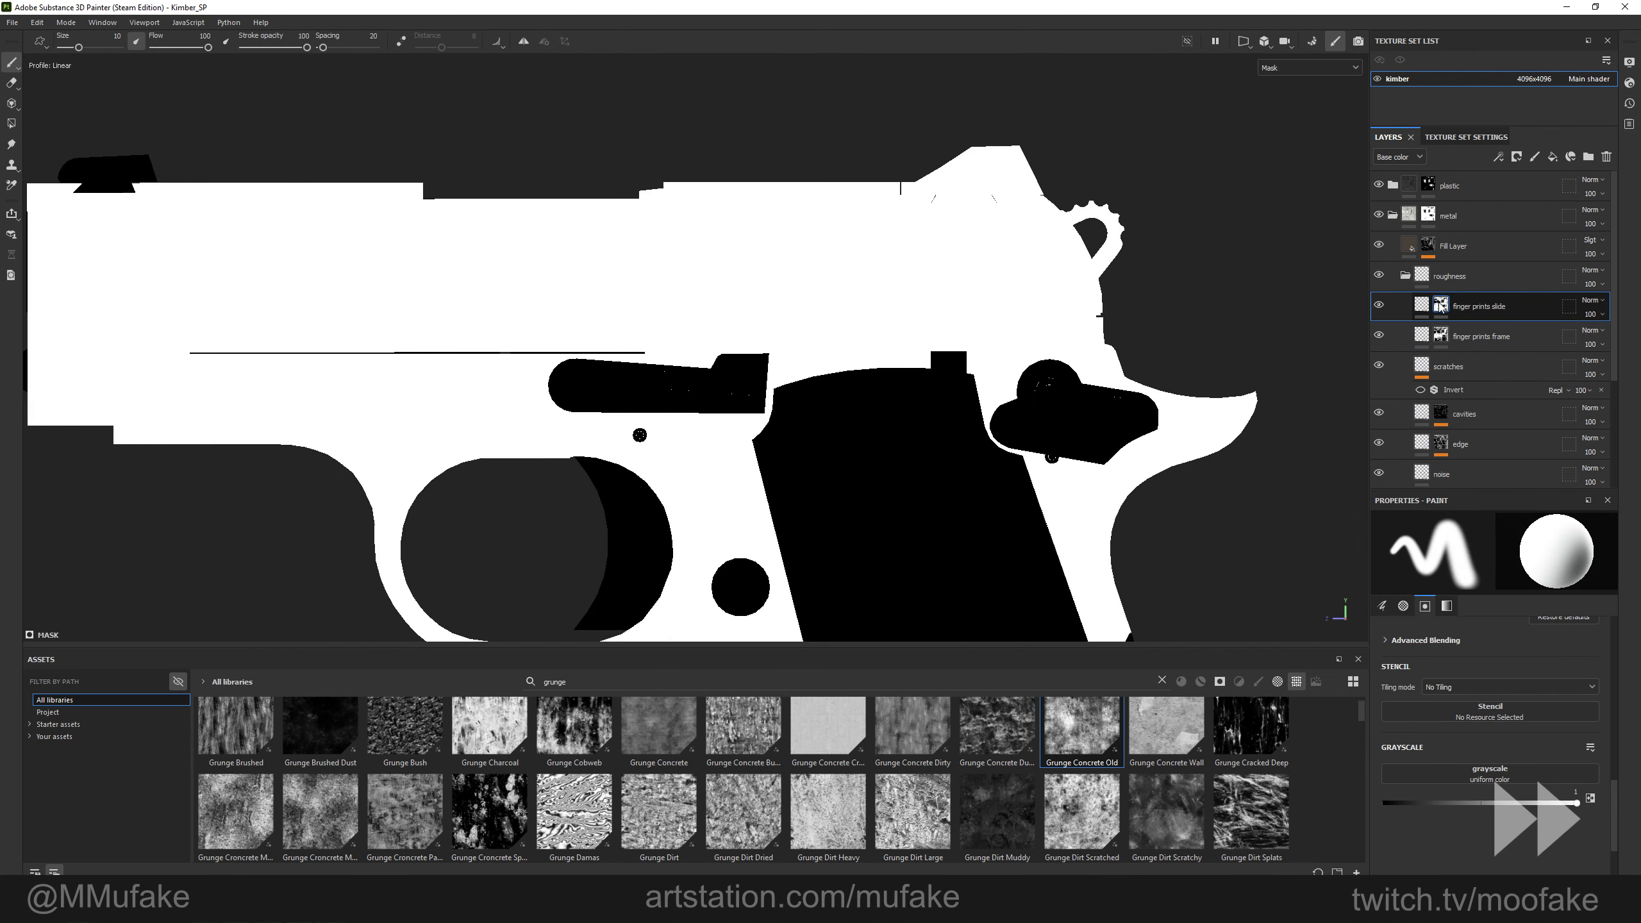
scroll(1100, 368, down, 4)
click(11, 124)
click(129, 49)
mouse_move(587, 455)
mouse_down()
mouse_move(940, 536)
mouse_move(763, 493)
mouse_move(960, 377)
mouse_up()
key(1)
alt+middle_drag(960, 377, 504, 491)
Switch the layer stack to the Roughness channel and raise the finger prints slide layer's opacity to 100.
click(1420, 305)
click(1399, 157)
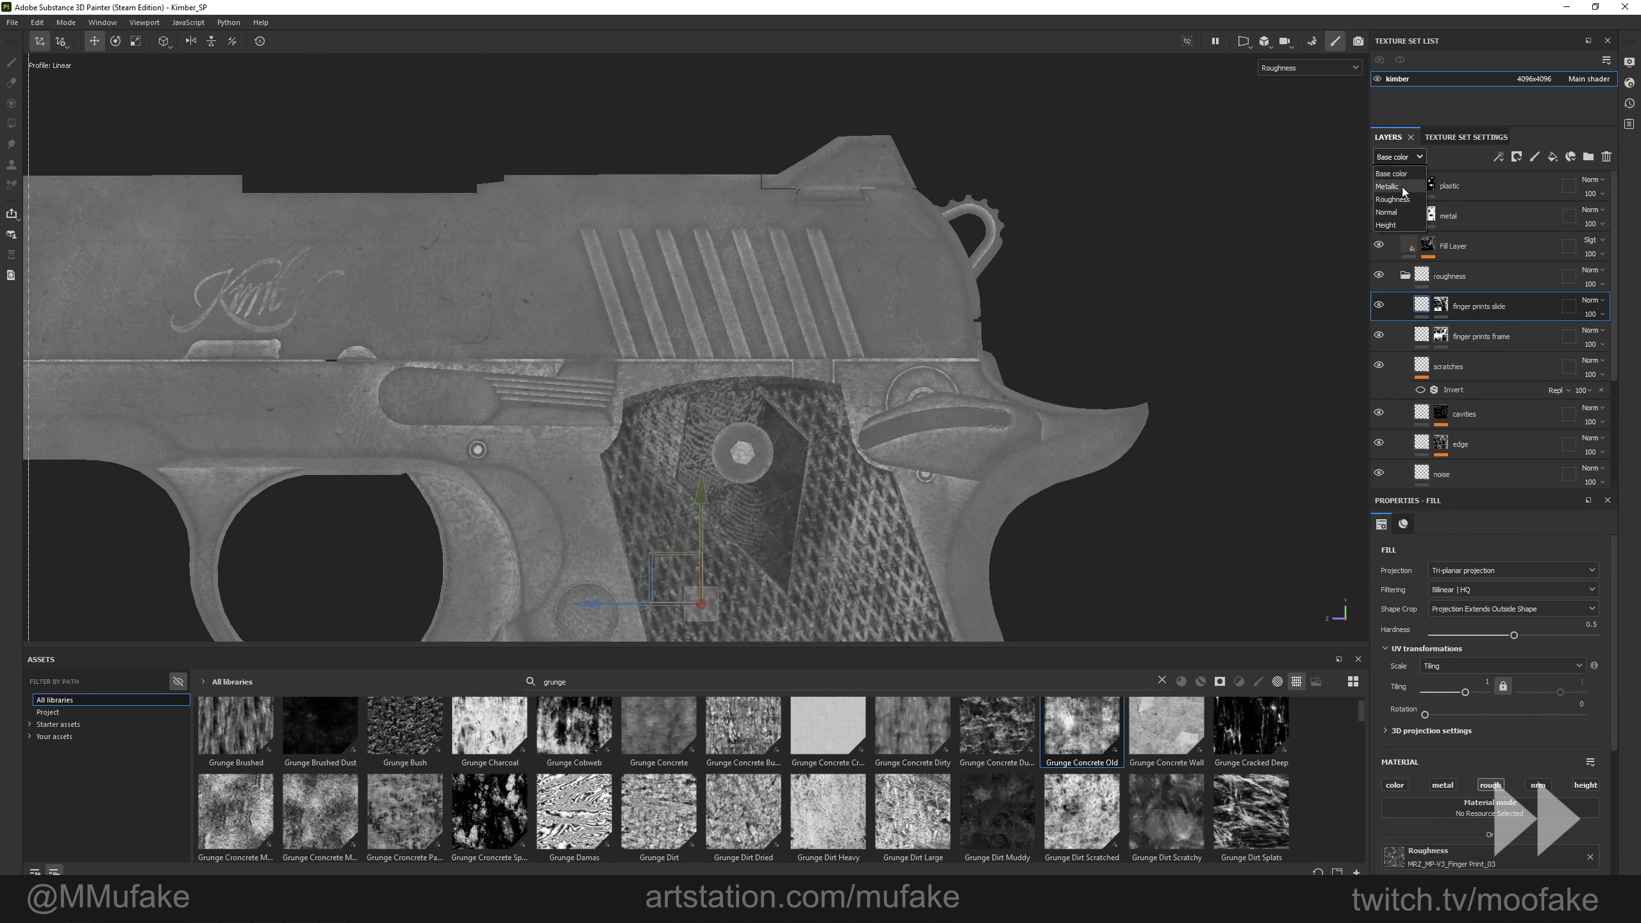
scroll(692, 371, down, 3)
drag(698, 342, 695, 412)
alt+middle_drag(852, 438, 884, 443)
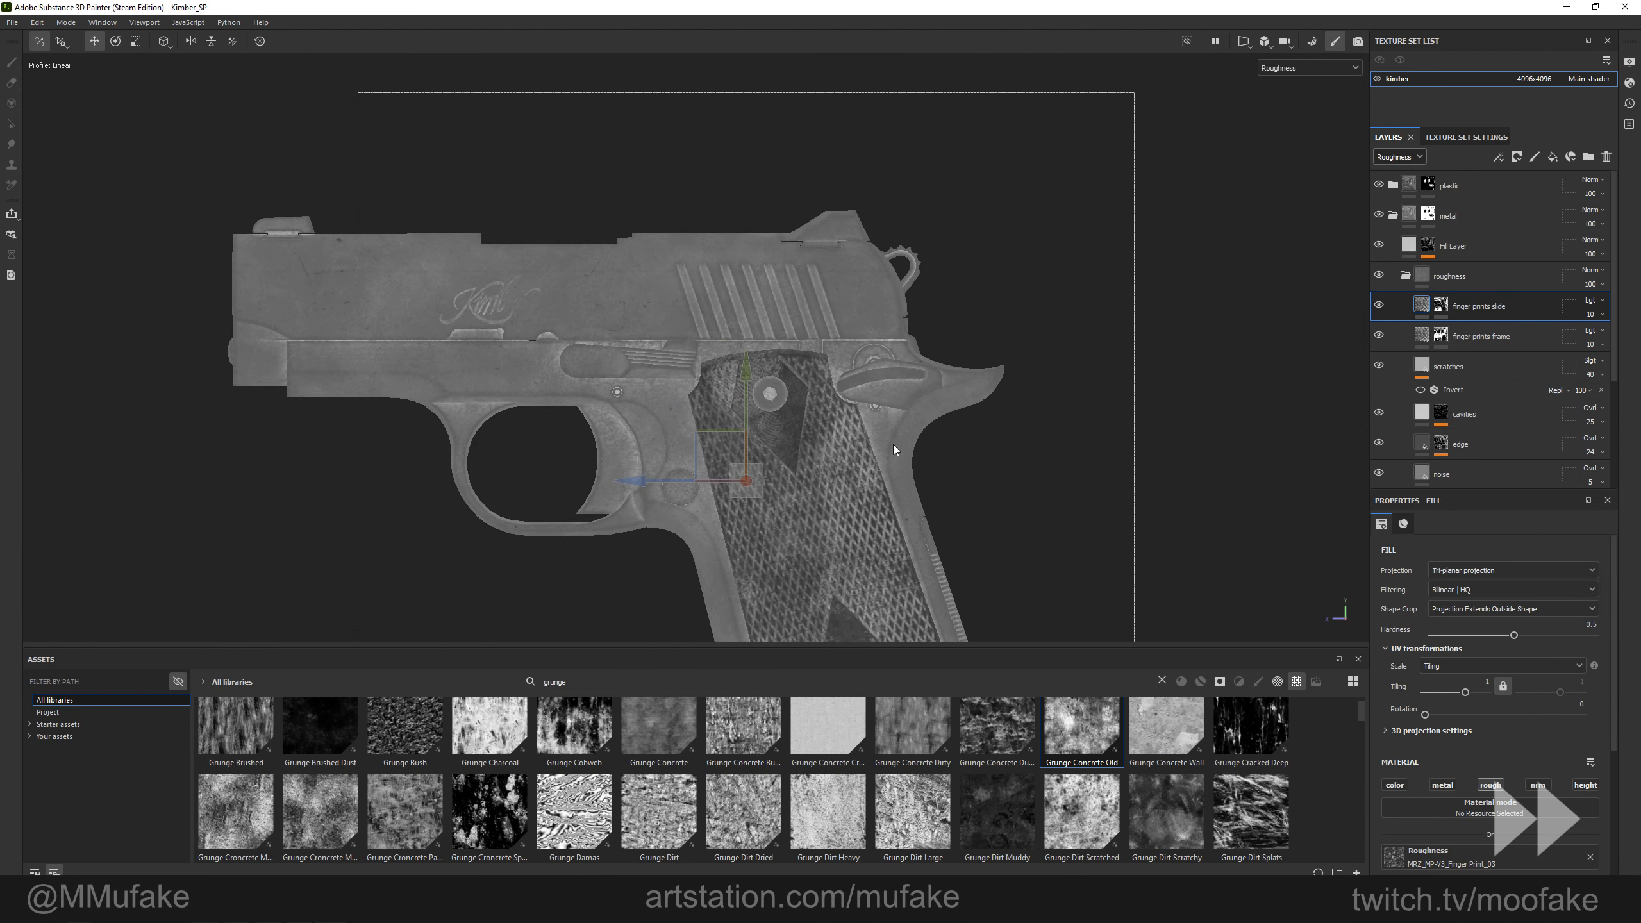
drag(1586, 337, 1639, 336)
Search the assets for finger, try several fingerprint textures as the slide layer's roughness, and assign MRZ_MP-V3_Finger Print_03.
key(ctrl+a)
text(finger)
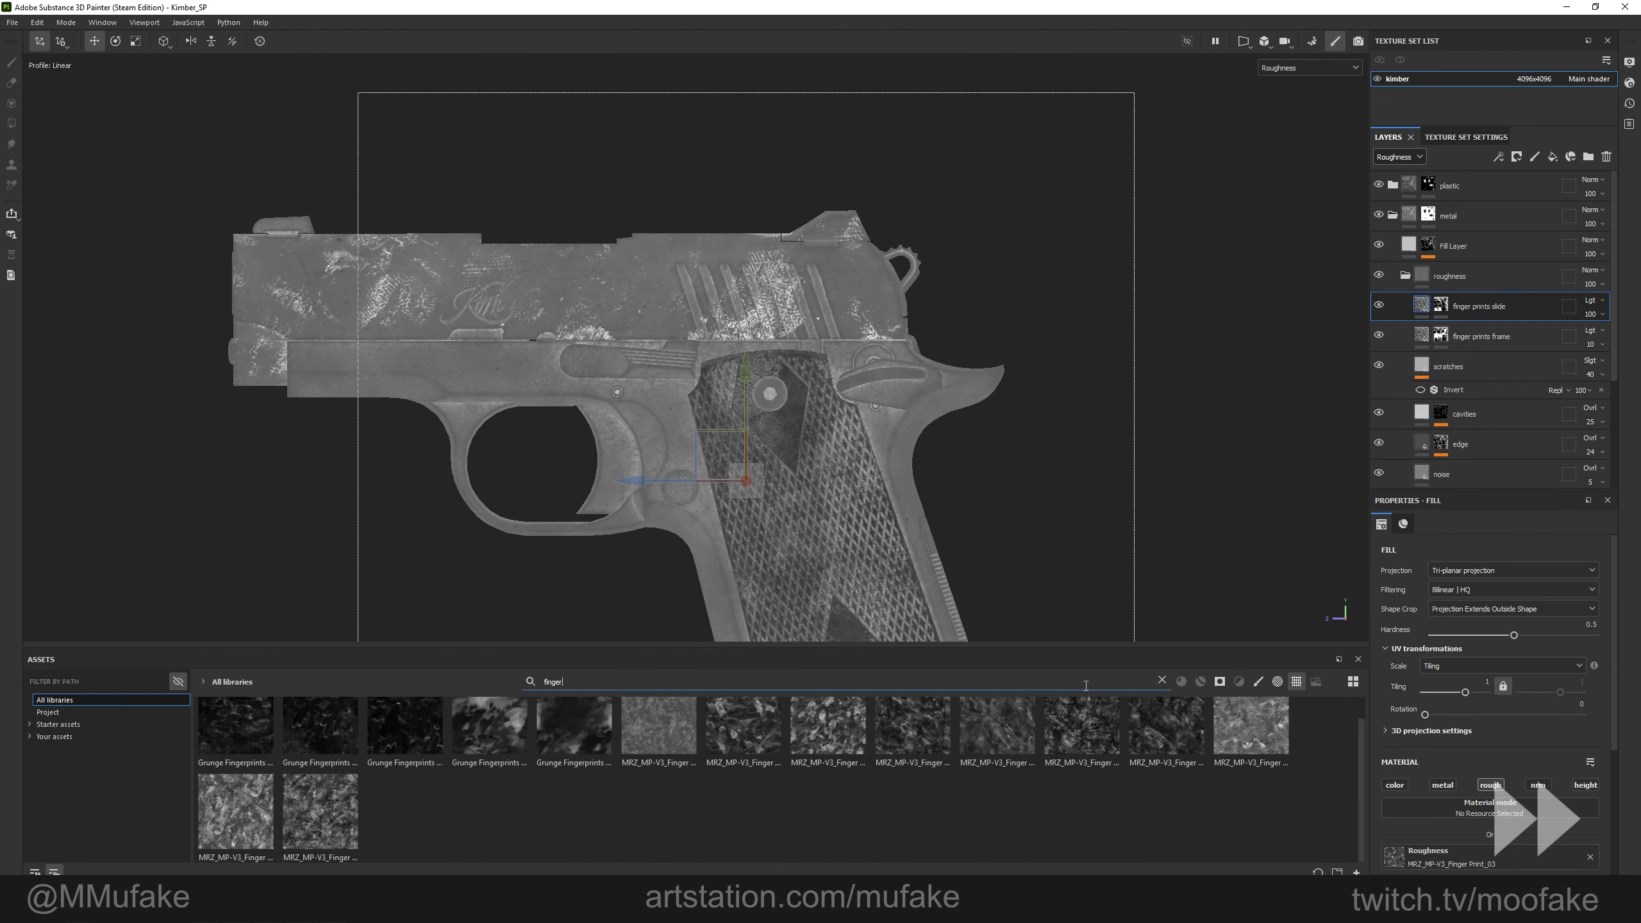
drag(1166, 744, 1475, 860)
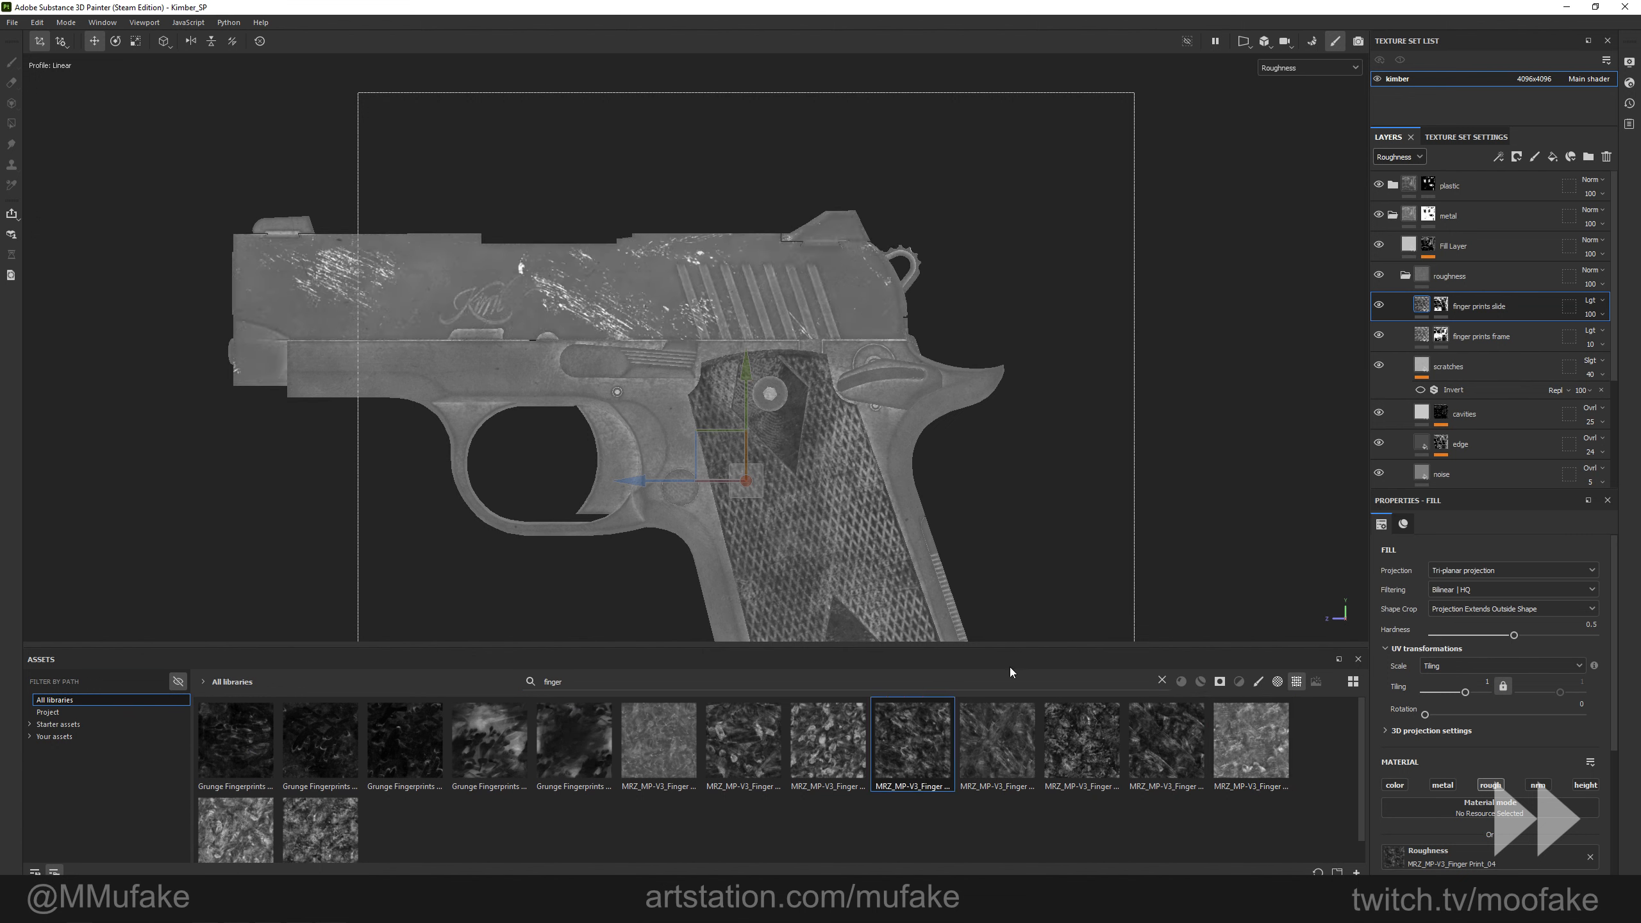
drag(1435, 852, 1439, 855)
drag(743, 740, 1458, 854)
drag(321, 831, 1448, 858)
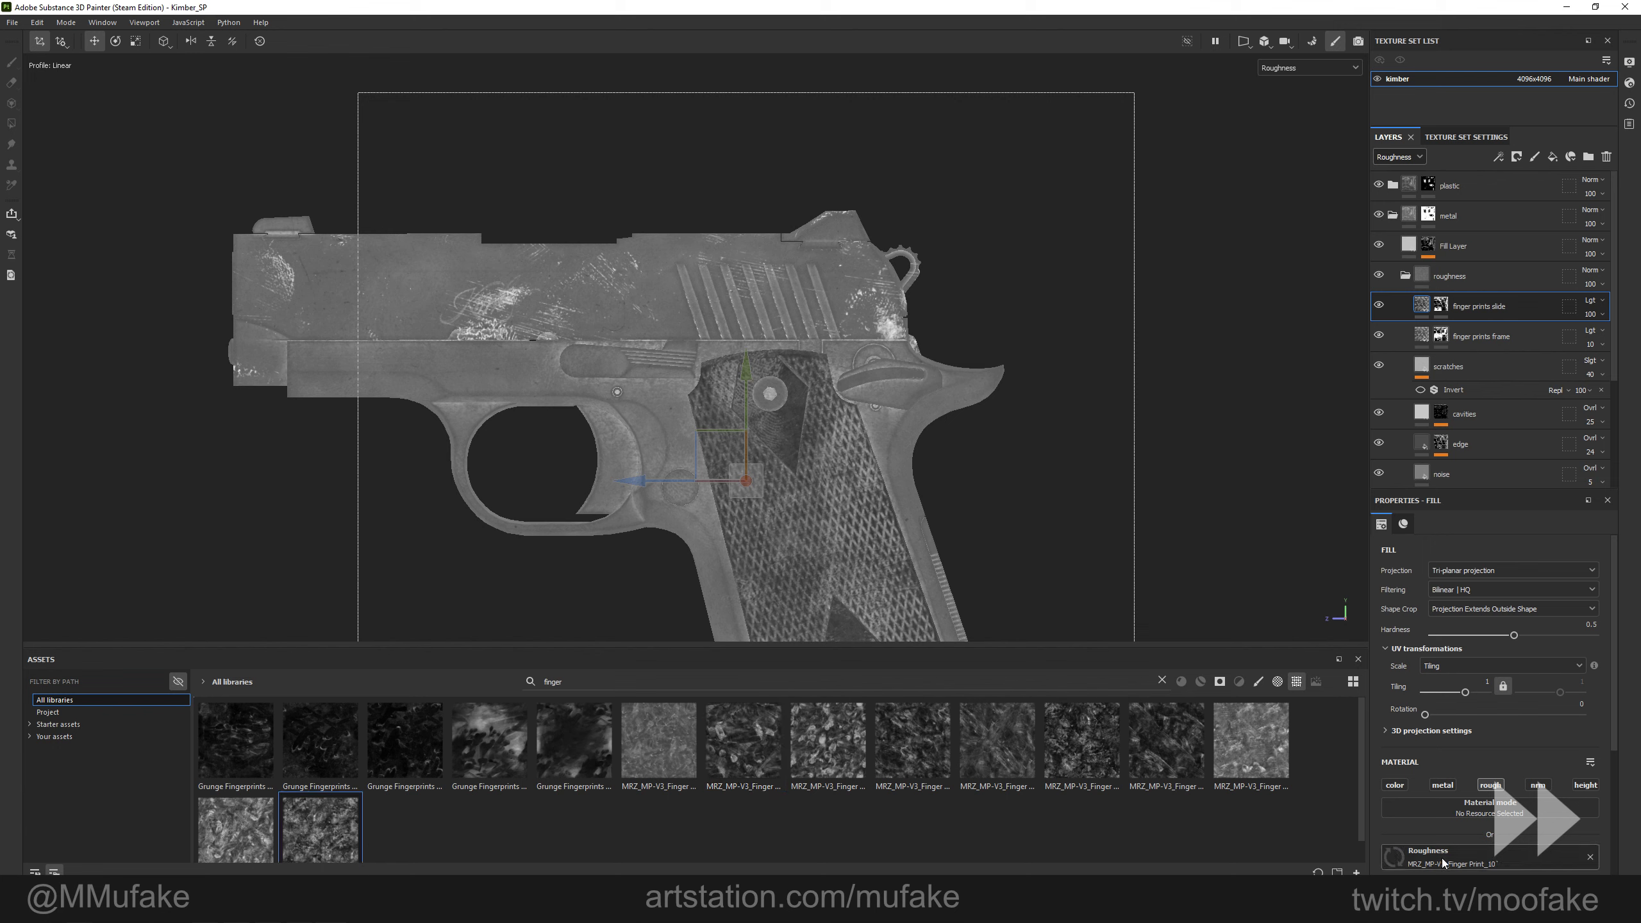
drag(244, 828, 1492, 864)
drag(718, 442, 632, 429)
drag(660, 756, 1425, 856)
Reposition and rotate the fingerprint projection on the slide, checking it in the material view.
drag(709, 336, 466, 187)
drag(607, 223, 637, 291)
key(e)
key(m)
alt+right_drag(636, 291, 647, 324)
alt+right_drag(646, 323, 685, 336)
alt+drag(684, 336, 717, 343)
shift+right_drag(718, 343, 581, 343)
Lower the finger prints slide layer's roughness opacity to 13, comparing the roughness and material views.
click(1590, 315)
alt+shift+drag(1092, 388, 1116, 382)
key(c)
click(1590, 315)
drag(1633, 336, 1581, 337)
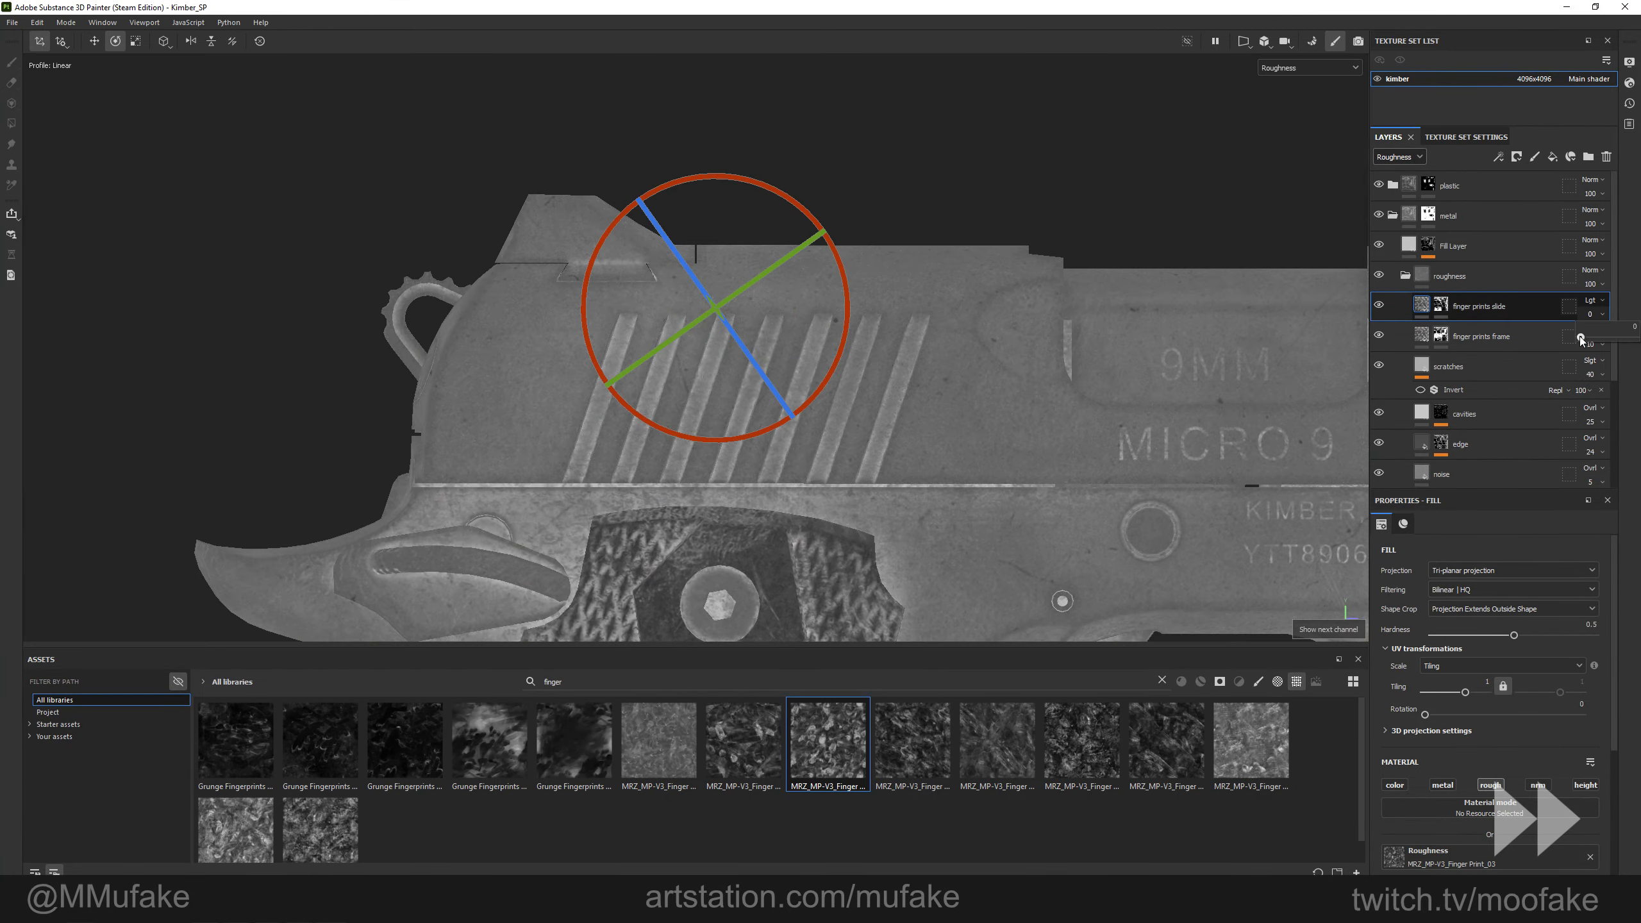
key(m)
alt+right_drag(1176, 381, 1112, 388)
alt+drag(1112, 387, 850, 337)
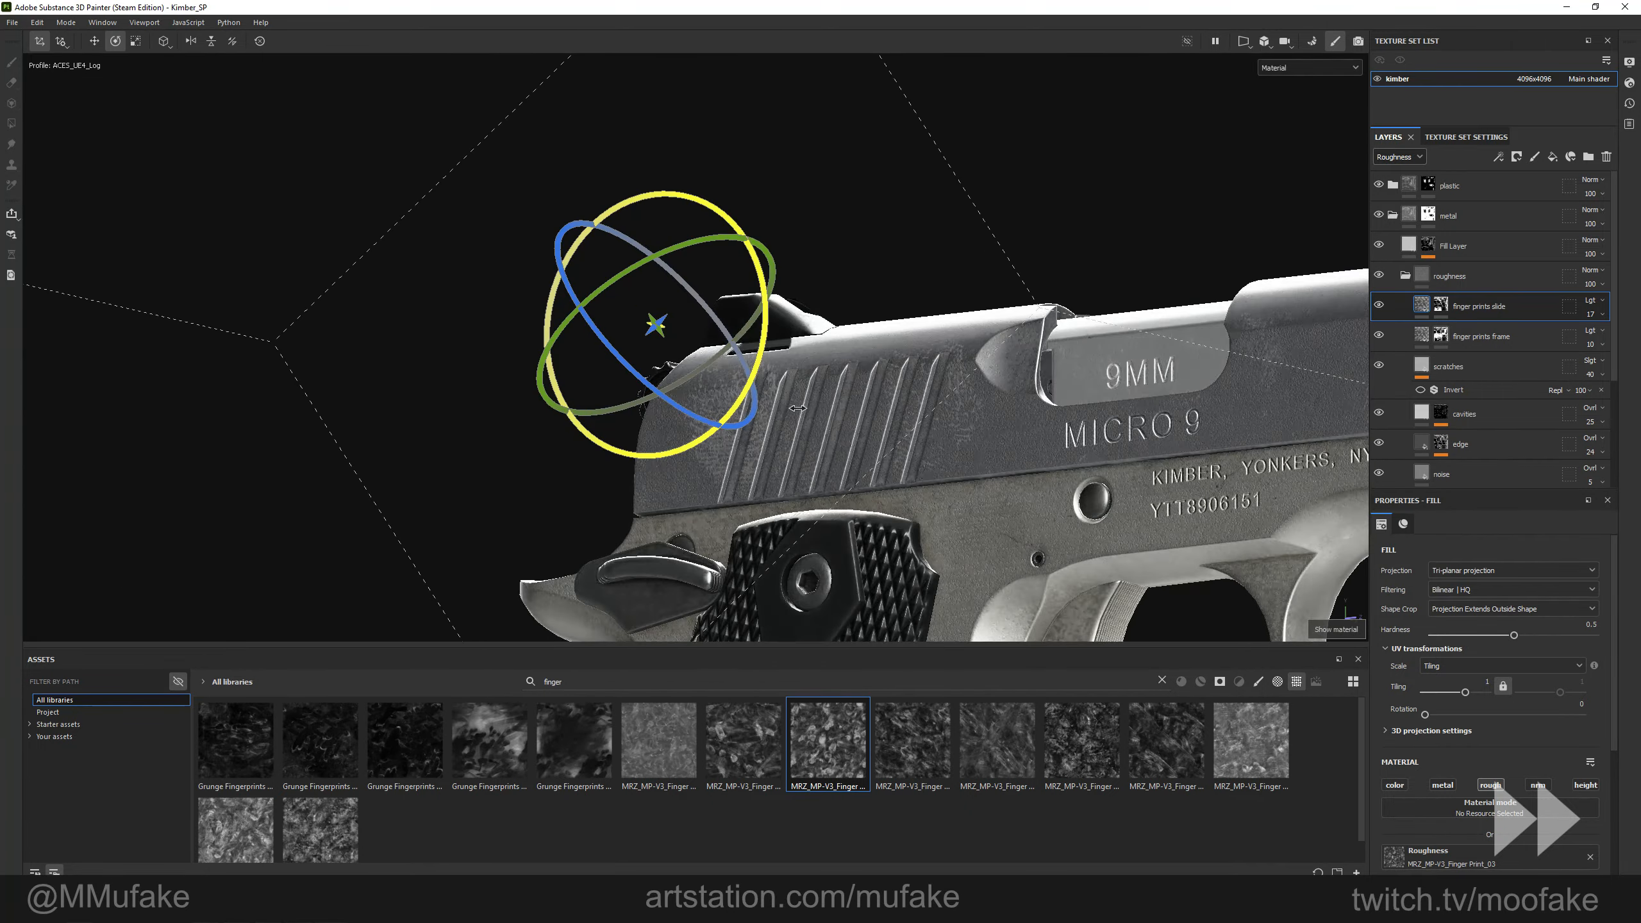
drag(1589, 337, 1587, 336)
key(c)
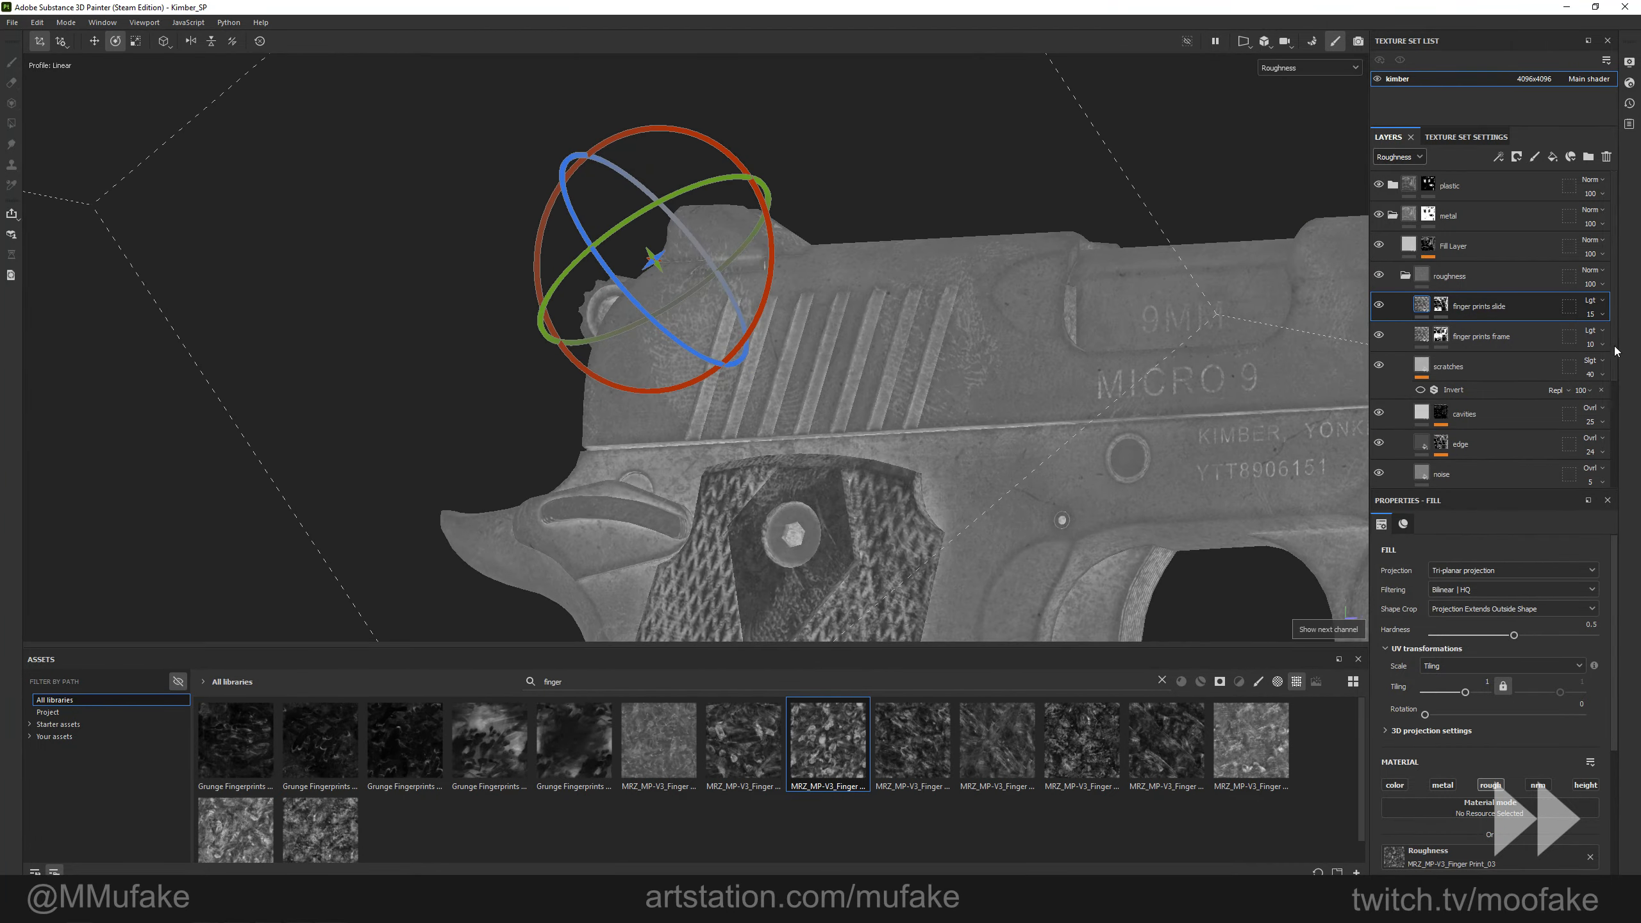
Set the finger prints slide layer's roughness opacity to 12 and check the pistol in the roughness and material views.
key(Return)
alt+drag(1060, 362, 839, 344)
alt+right_drag(838, 345, 770, 330)
alt+drag(770, 308, 1147, 309)
drag(1615, 337, 1618, 338)
alt+drag(1008, 362, 761, 350)
click(1593, 315)
drag(1619, 337, 1579, 339)
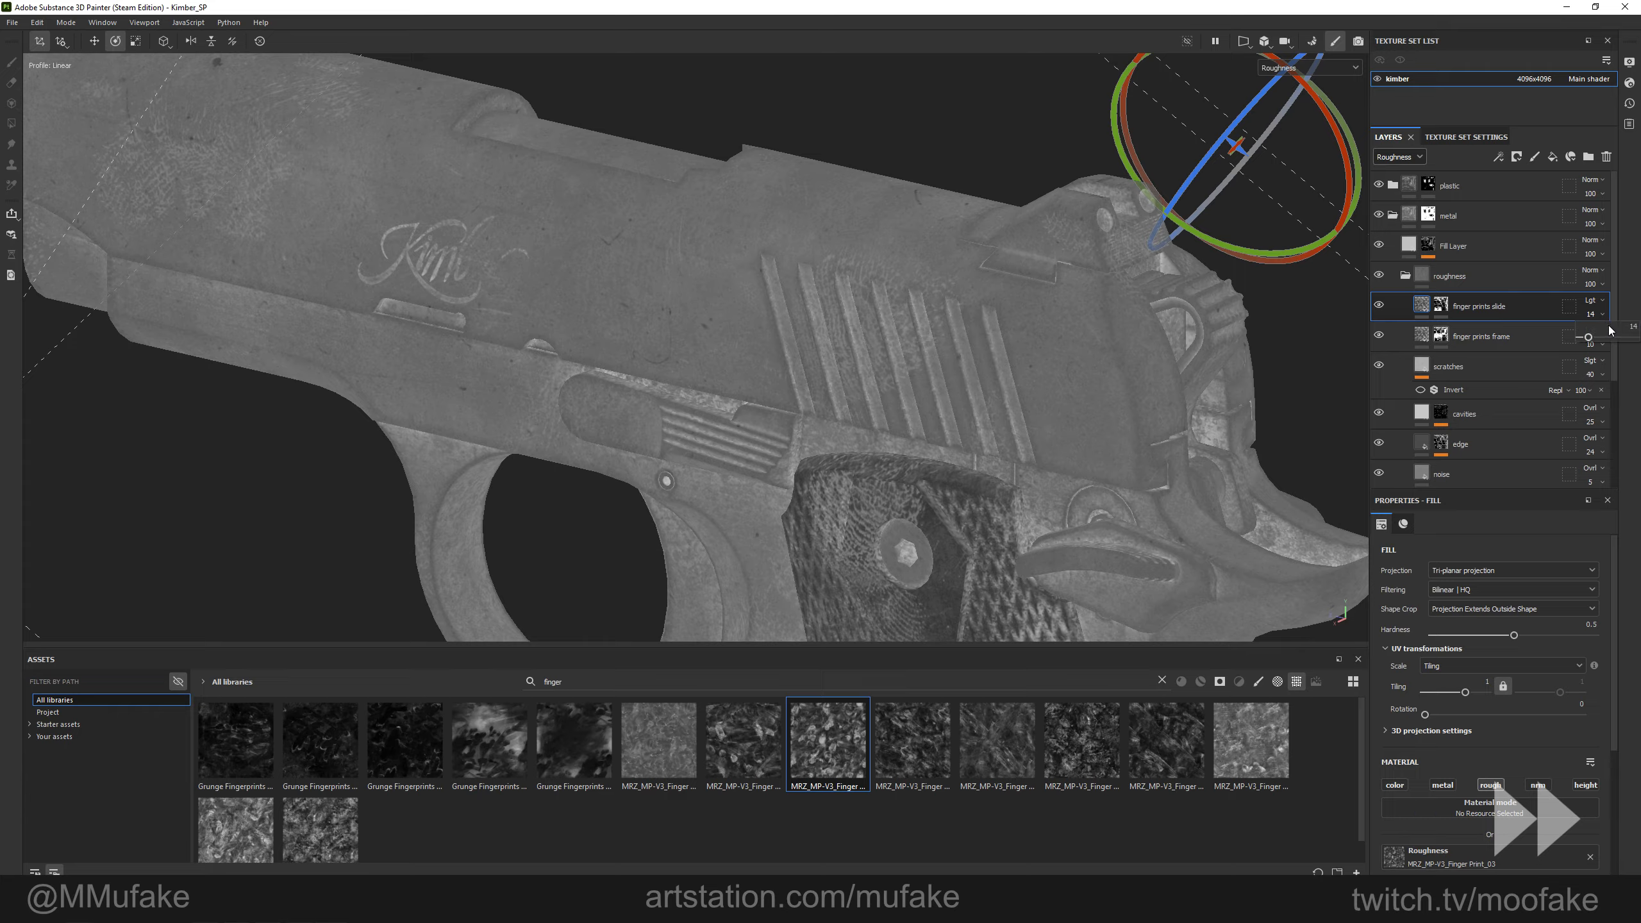
key(BackSpace)
text(2)
key(Return)
alt+drag(931, 369, 946, 277)
key(m)
alt+middle_drag(930, 310, 931, 220)
alt+drag(905, 323, 859, 353)
scroll(859, 348, down, 6)
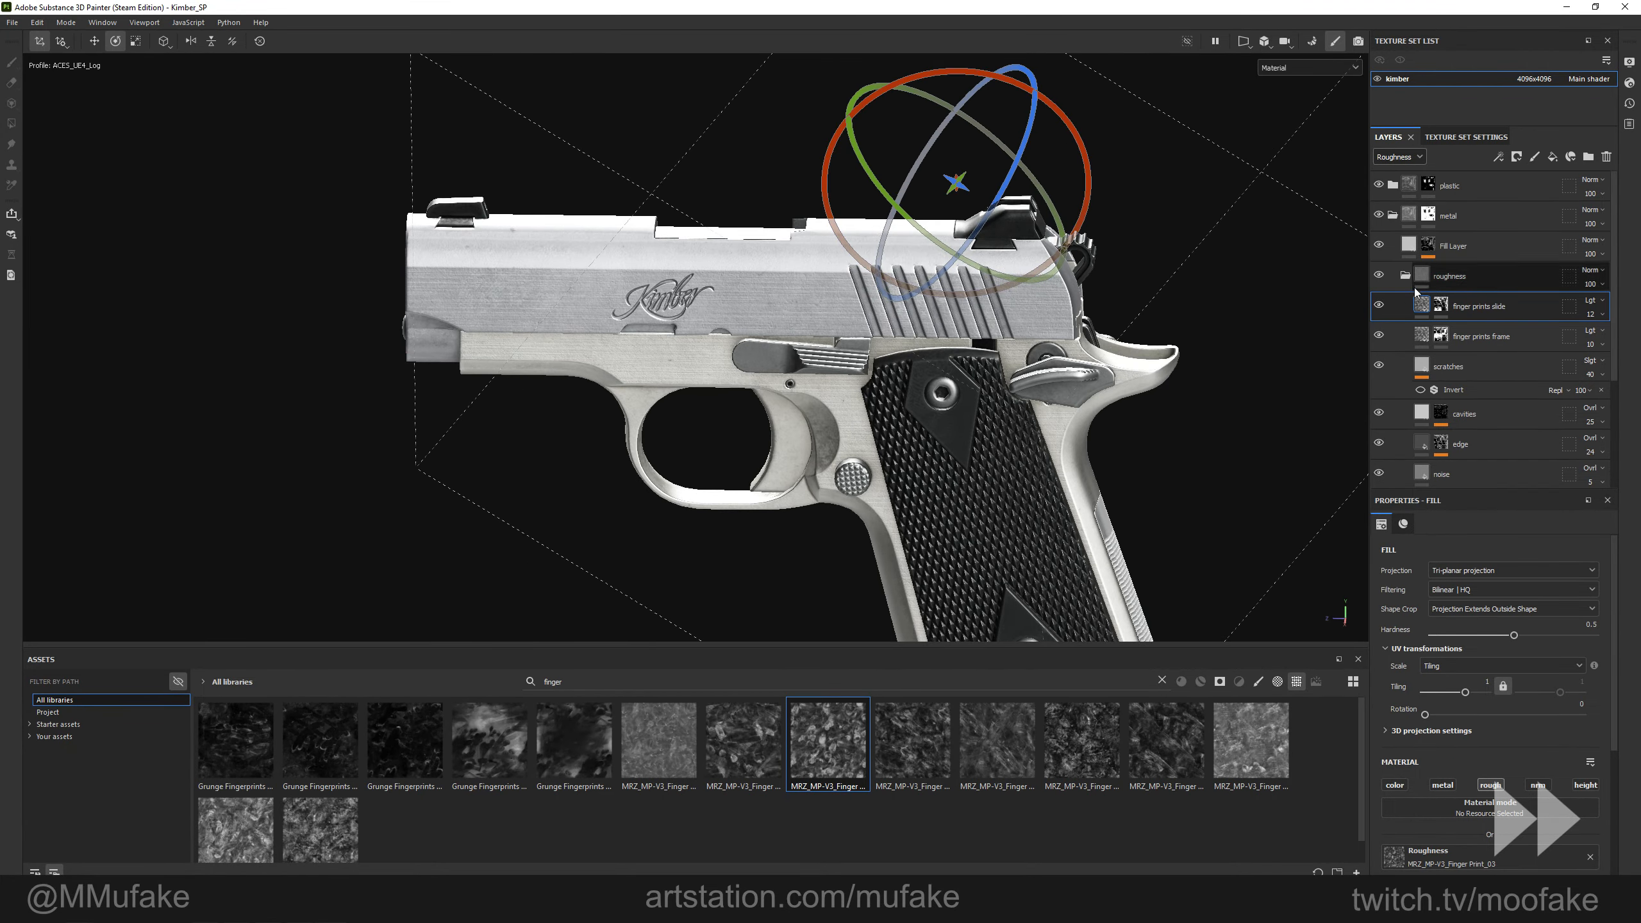
Add a fill layer named darkness at the top of the metal's colour folder, limited to the color channel and set to black.
click(1407, 280)
click(1405, 306)
click(1454, 336)
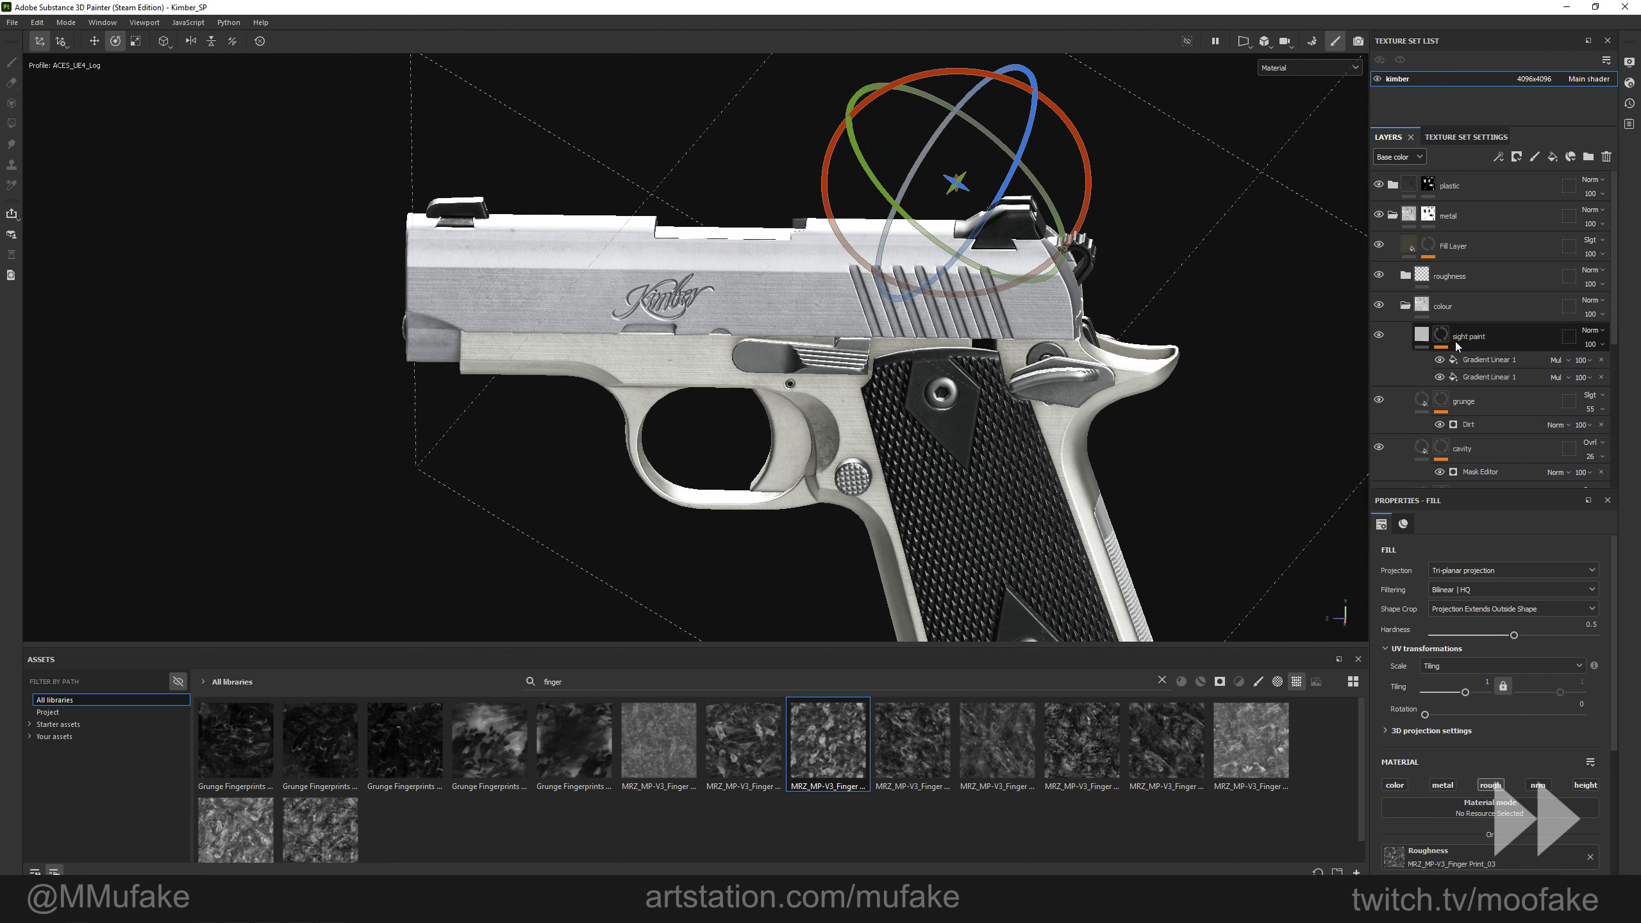
double_click(1454, 336)
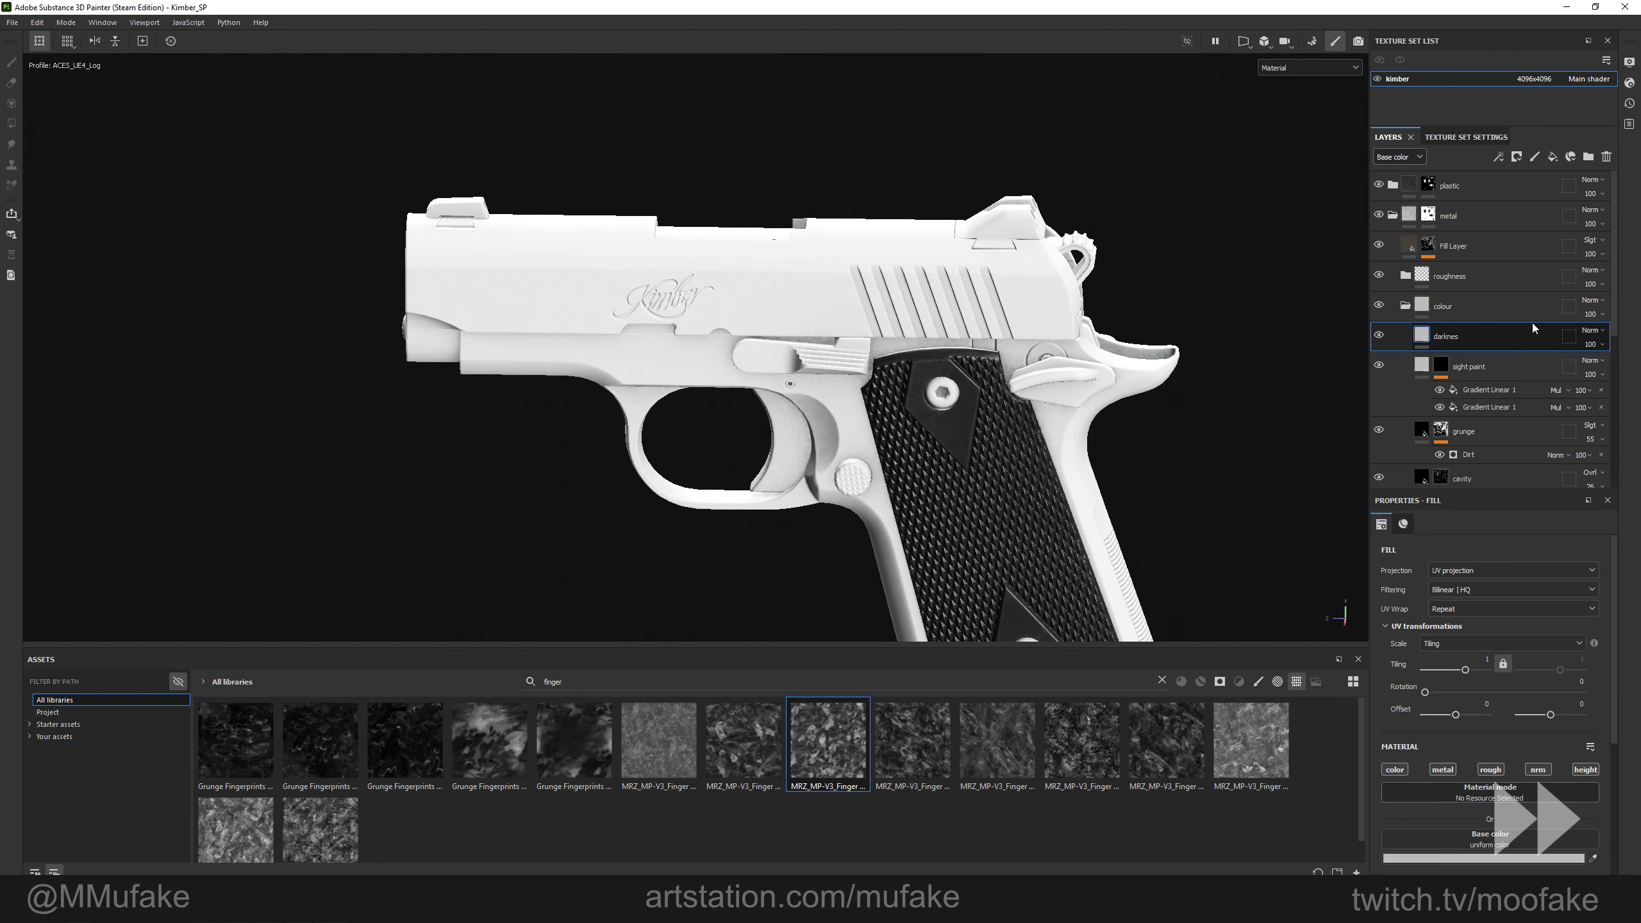
click(1163, 681)
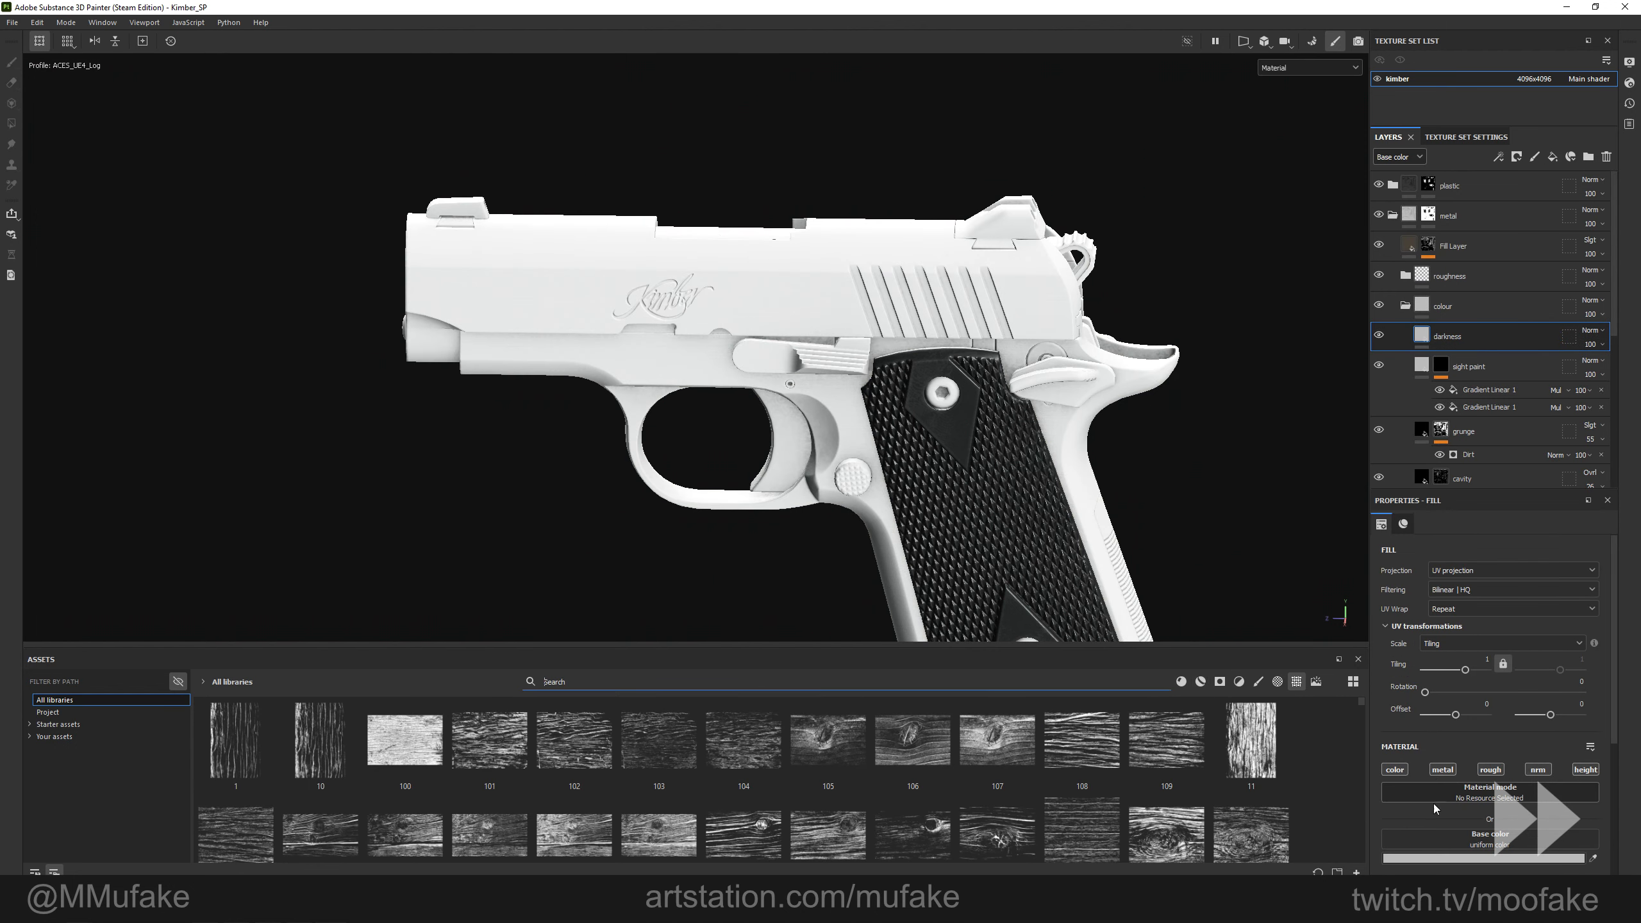
alt+click(1395, 770)
click(1390, 856)
drag(1439, 828, 1414, 857)
Search the generator assets for occlu and apply Occlusion Strong as the darkness layer's mask.
alt+click(1003, 425)
click(1220, 681)
click(1149, 681)
text(occlu)
drag(321, 740, 1442, 345)
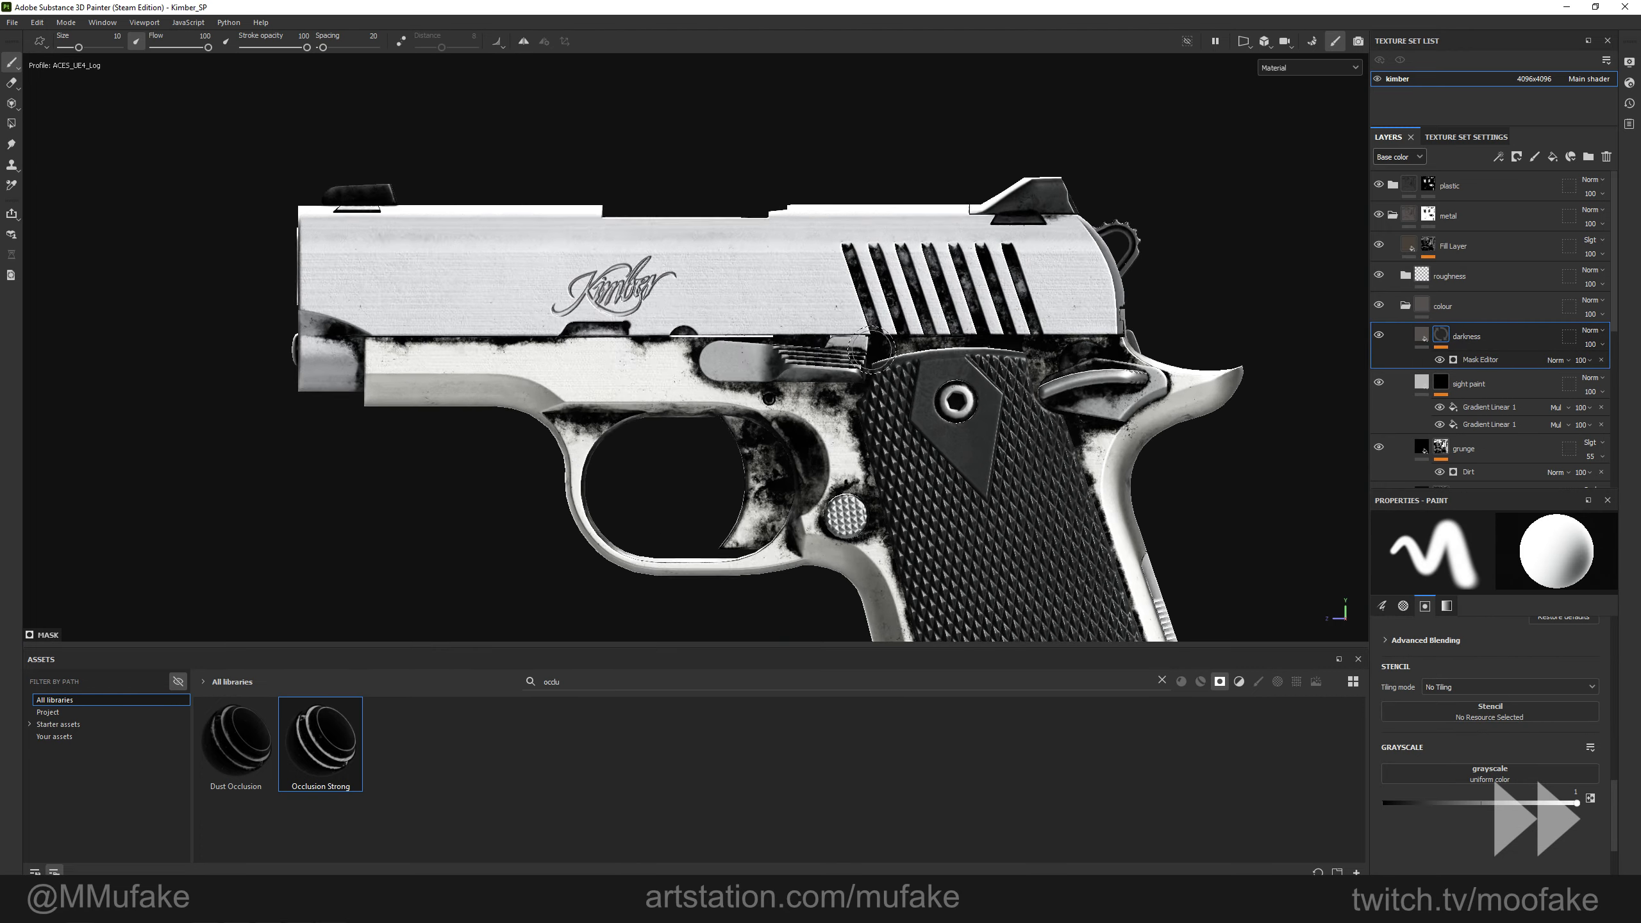
In the darkness mask generator, set Texture and Curvature to 0 and lower Texture 2, checking the occlusion on the pistol.
alt+click(1479, 360)
drag(1405, 665, 1388, 659)
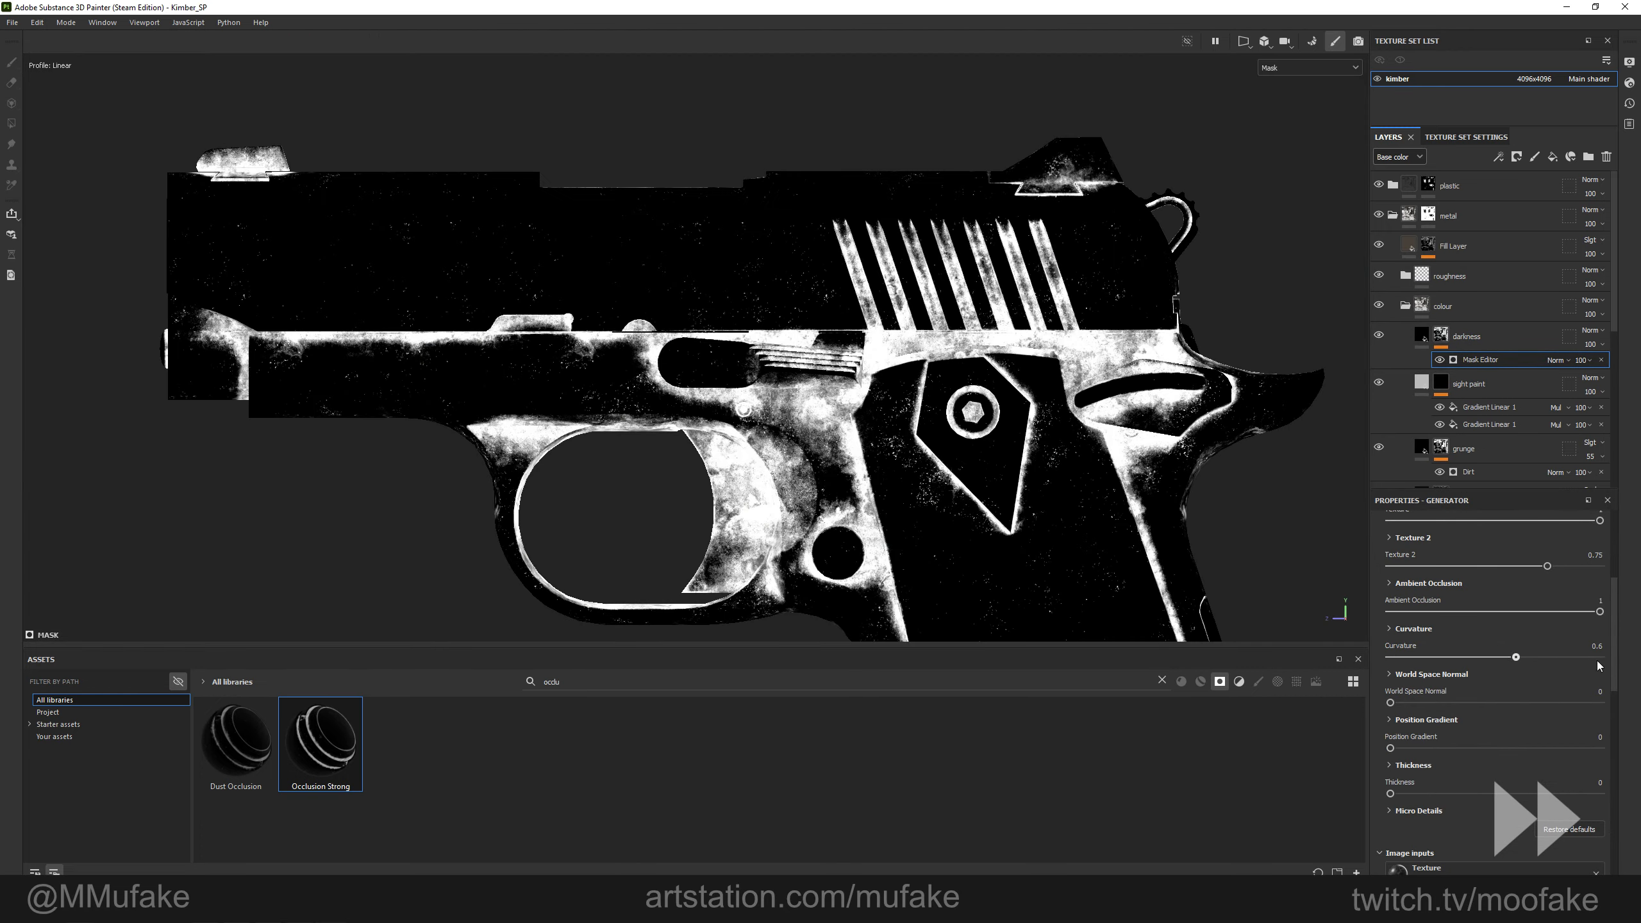
key(m)
drag(1415, 572, 1598, 606)
scroll(1518, 569, up, 1)
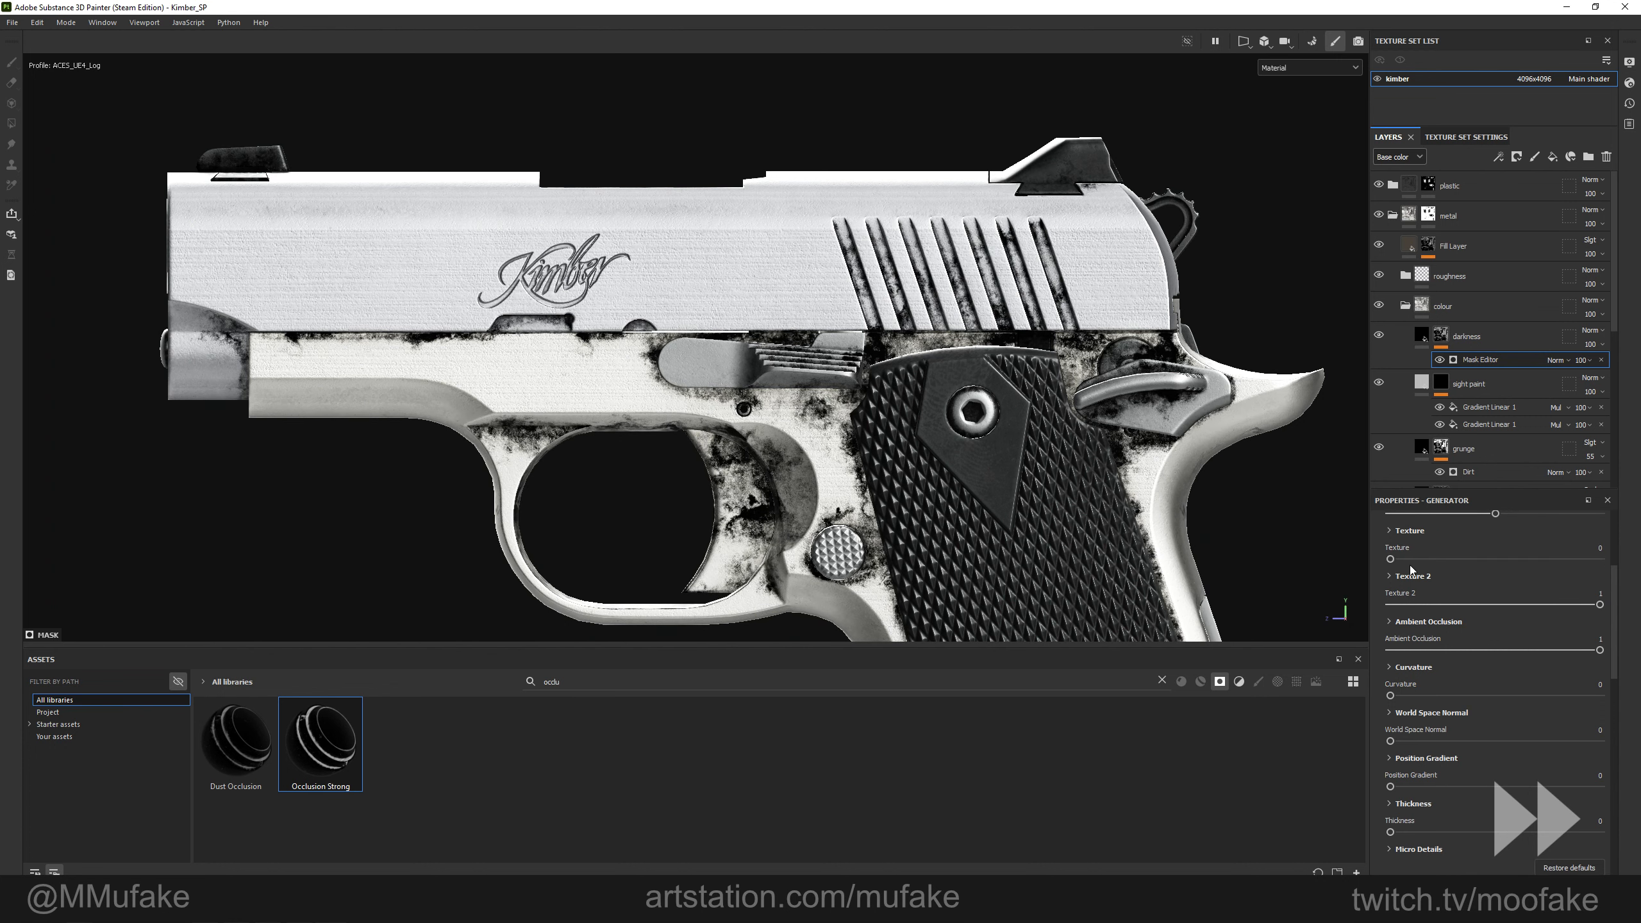
drag(1522, 605, 1432, 607)
scroll(884, 279, down, 4)
alt+drag(867, 388, 977, 425)
key(c)
key(m)
key(c)
Try other blend modes on the darkness layer and return it to Normal.
click(1464, 338)
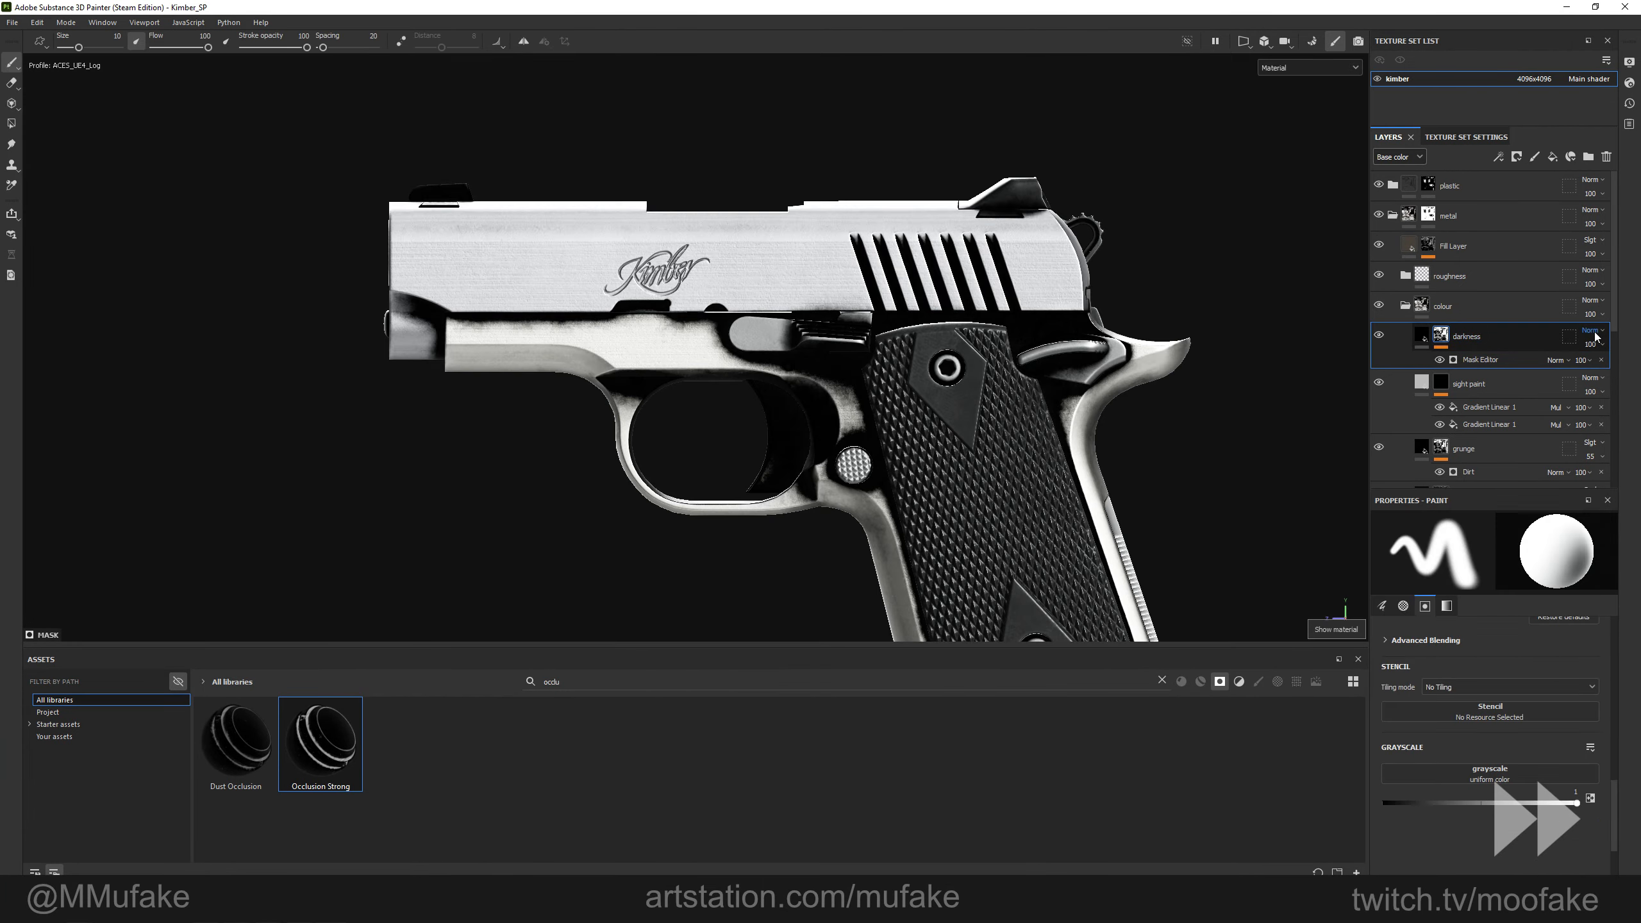
scroll(1602, 333, down, 12)
scroll(1601, 332, down, 1)
scroll(1601, 333, down, 1)
scroll(1601, 333, up, 15)
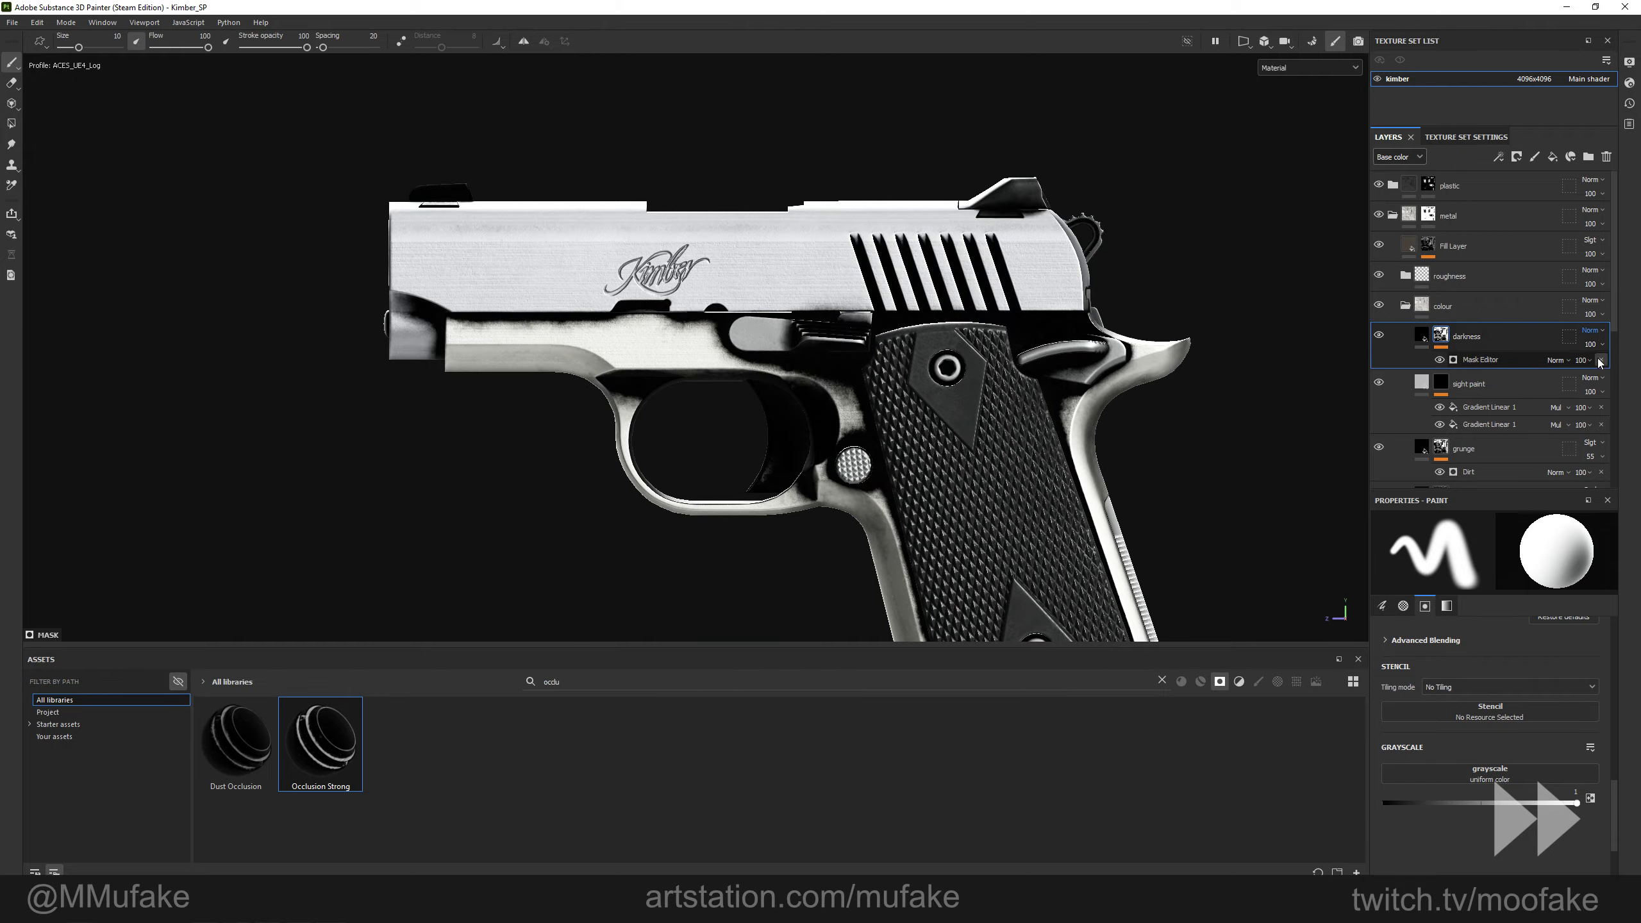
Lower the darkness layer's opacity to 35 and check the shading on the pistol from several angles.
drag(1600, 362, 1586, 374)
key(c)
scroll(1012, 386, up, 5)
alt+drag(1012, 386, 601, 350)
key(m)
alt+drag(665, 414, 813, 452)
alt+middle_drag(813, 485, 847, 469)
alt+right_drag(730, 425, 1034, 420)
alt+drag(1195, 349, 1042, 305)
shift+right_drag(1041, 305, 1037, 321)
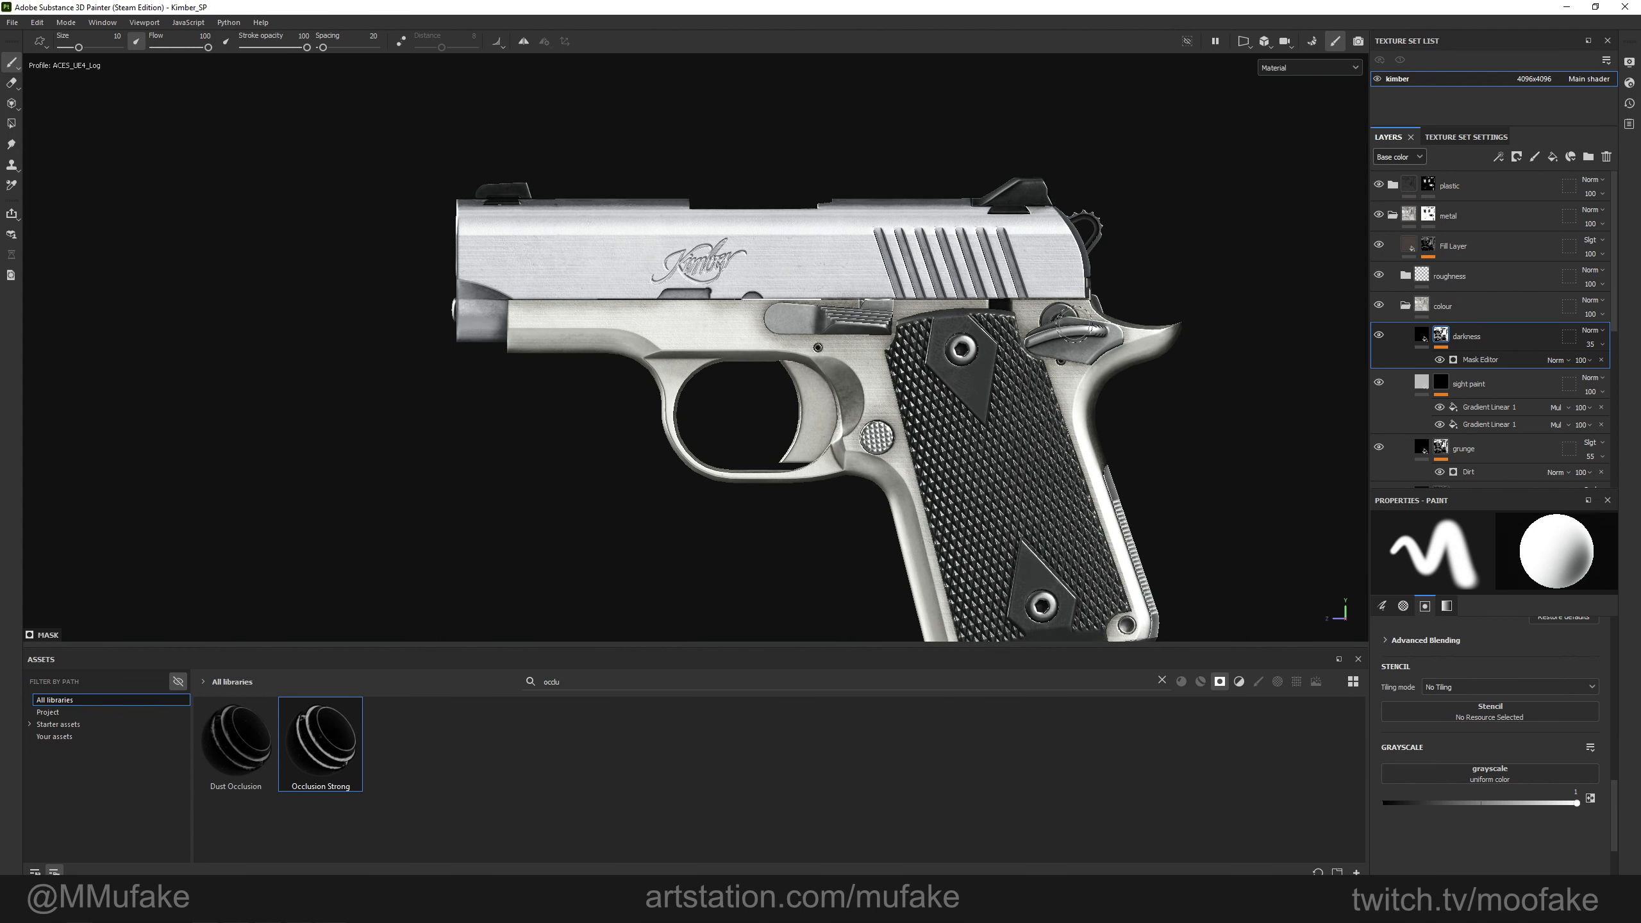
Collapse the metal folder and select the plastic folder at the top of the layer stack.
alt+middle_drag(968, 327, 961, 277)
click(1399, 216)
click(1475, 193)
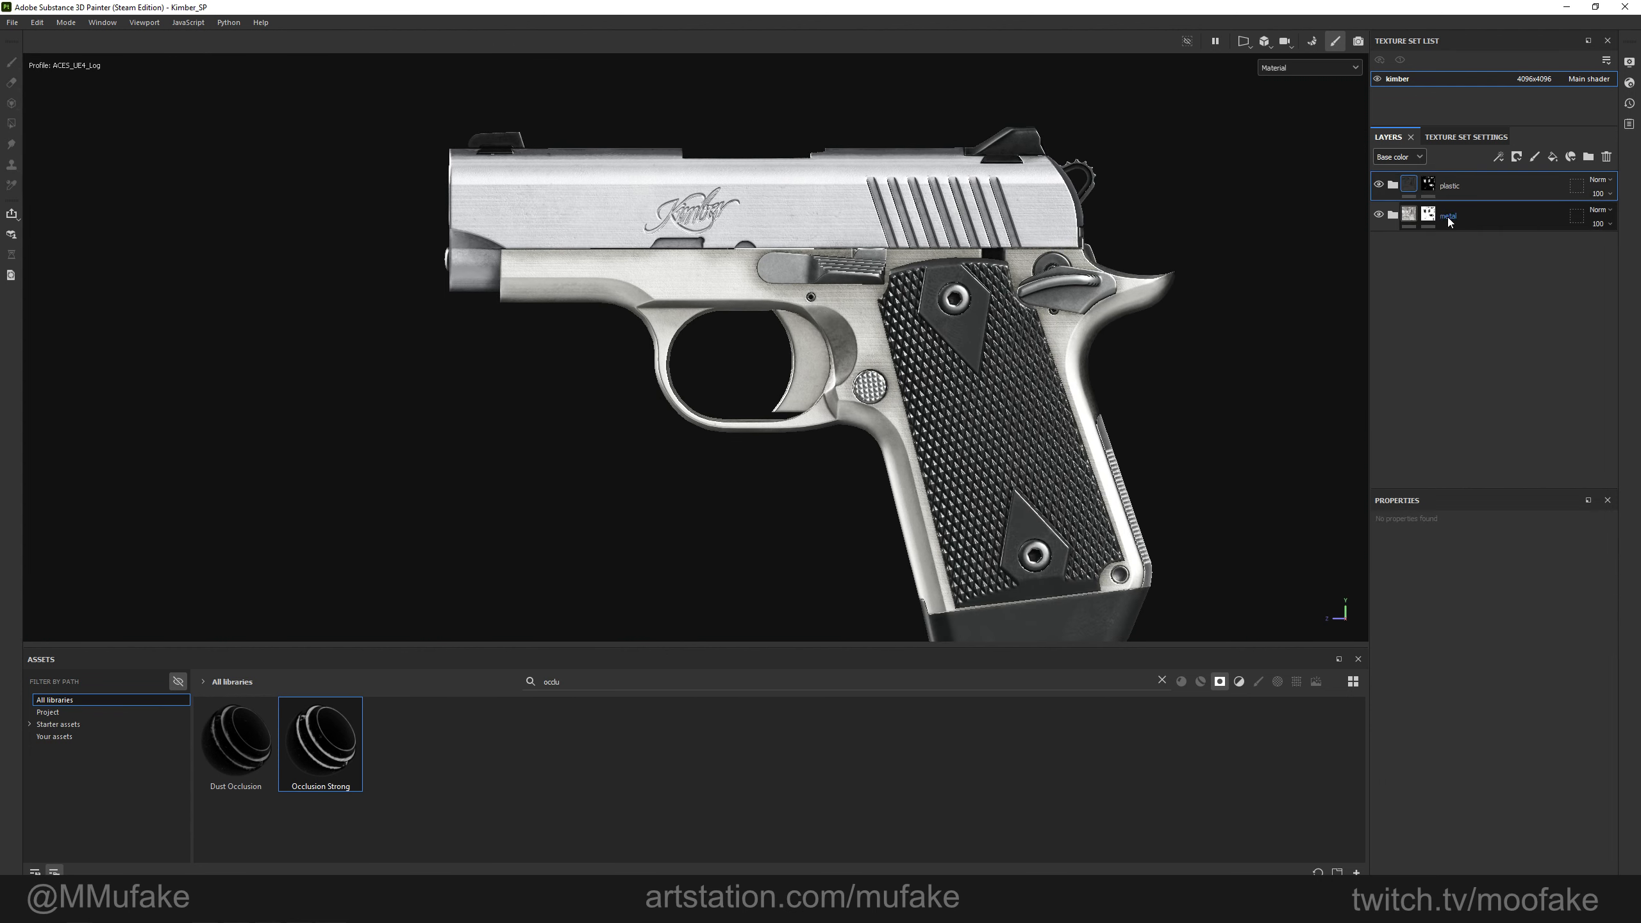
Clear the asset search, show only filters and try MatFinish Rough as a new layer at the top of the stack.
key(BackSpace)
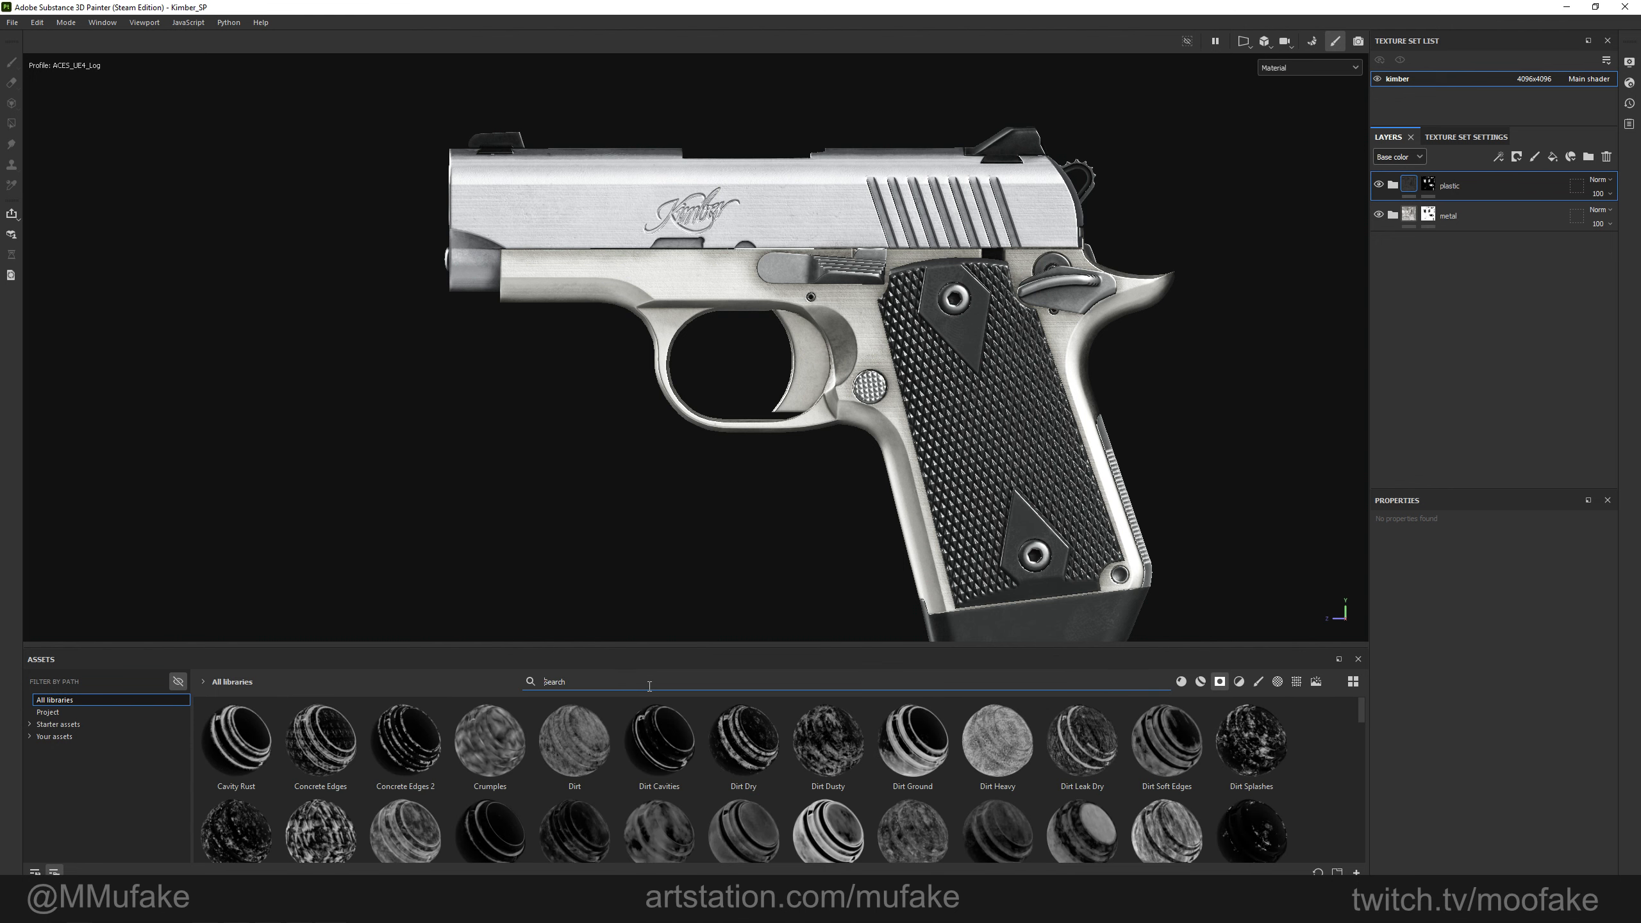
click(1238, 682)
drag(1363, 733, 1354, 790)
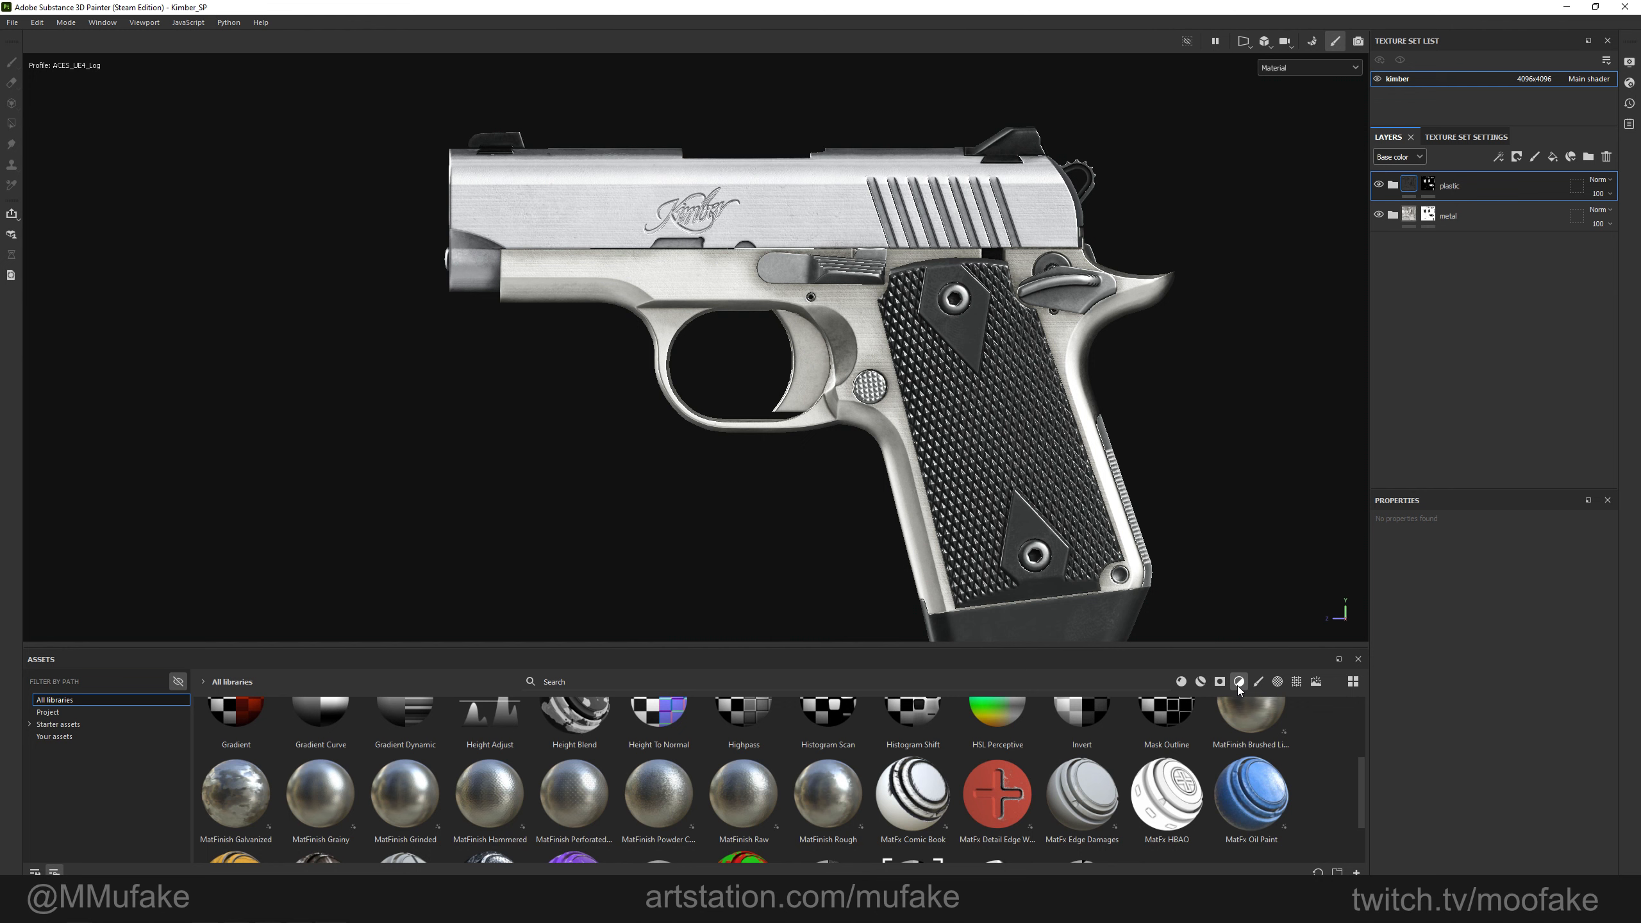
mouse_move(821, 818)
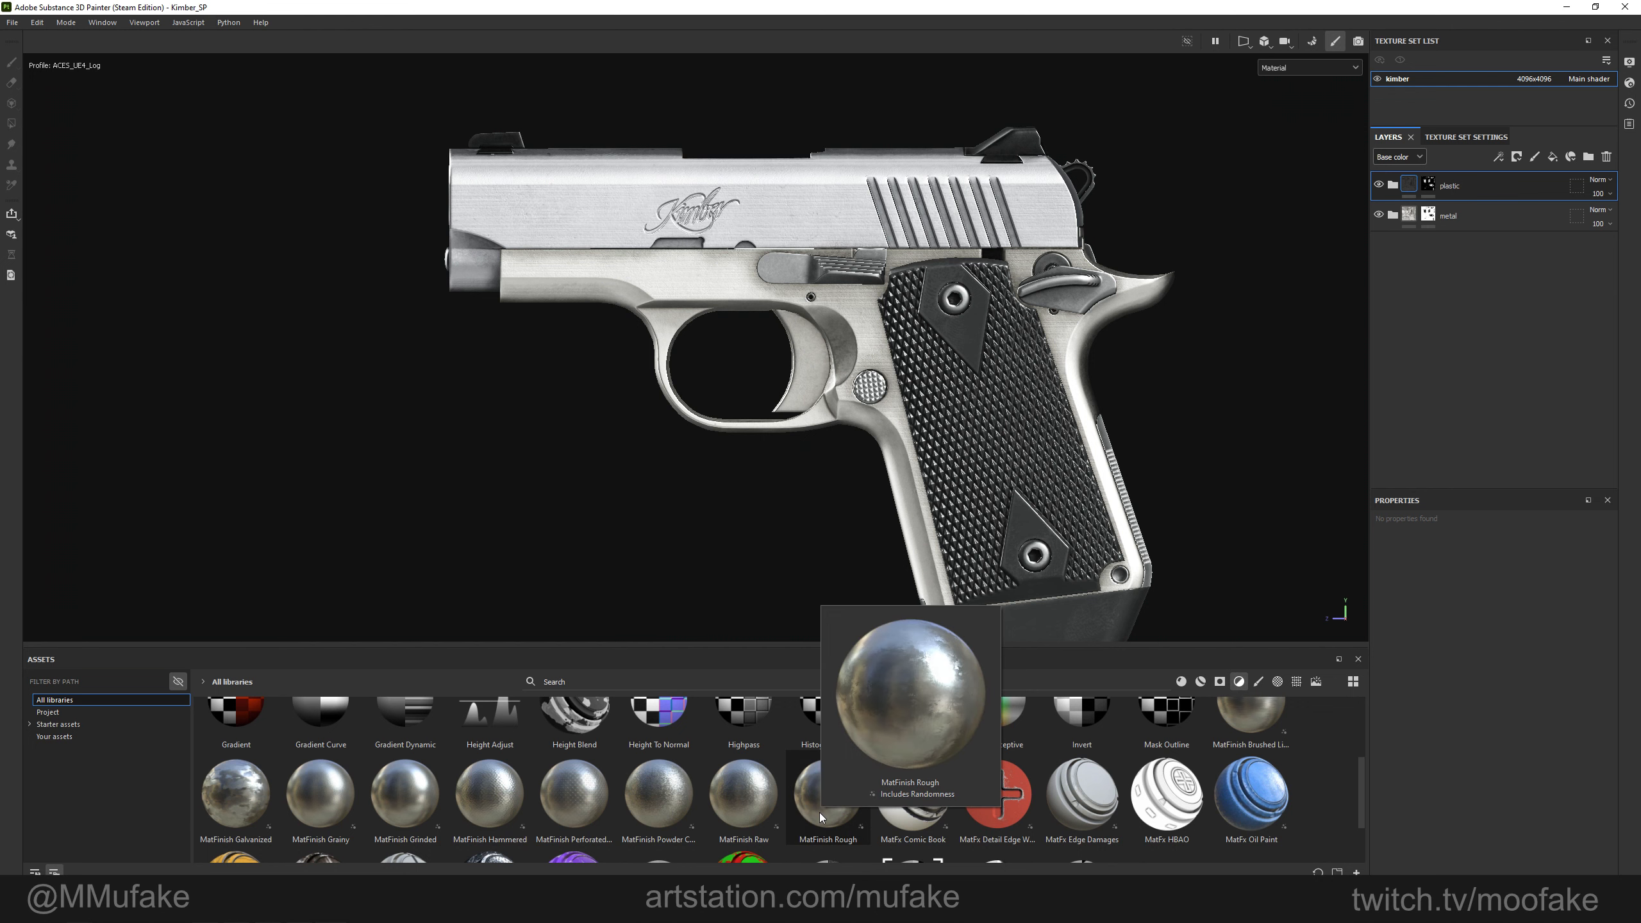
drag(819, 813, 1352, 222)
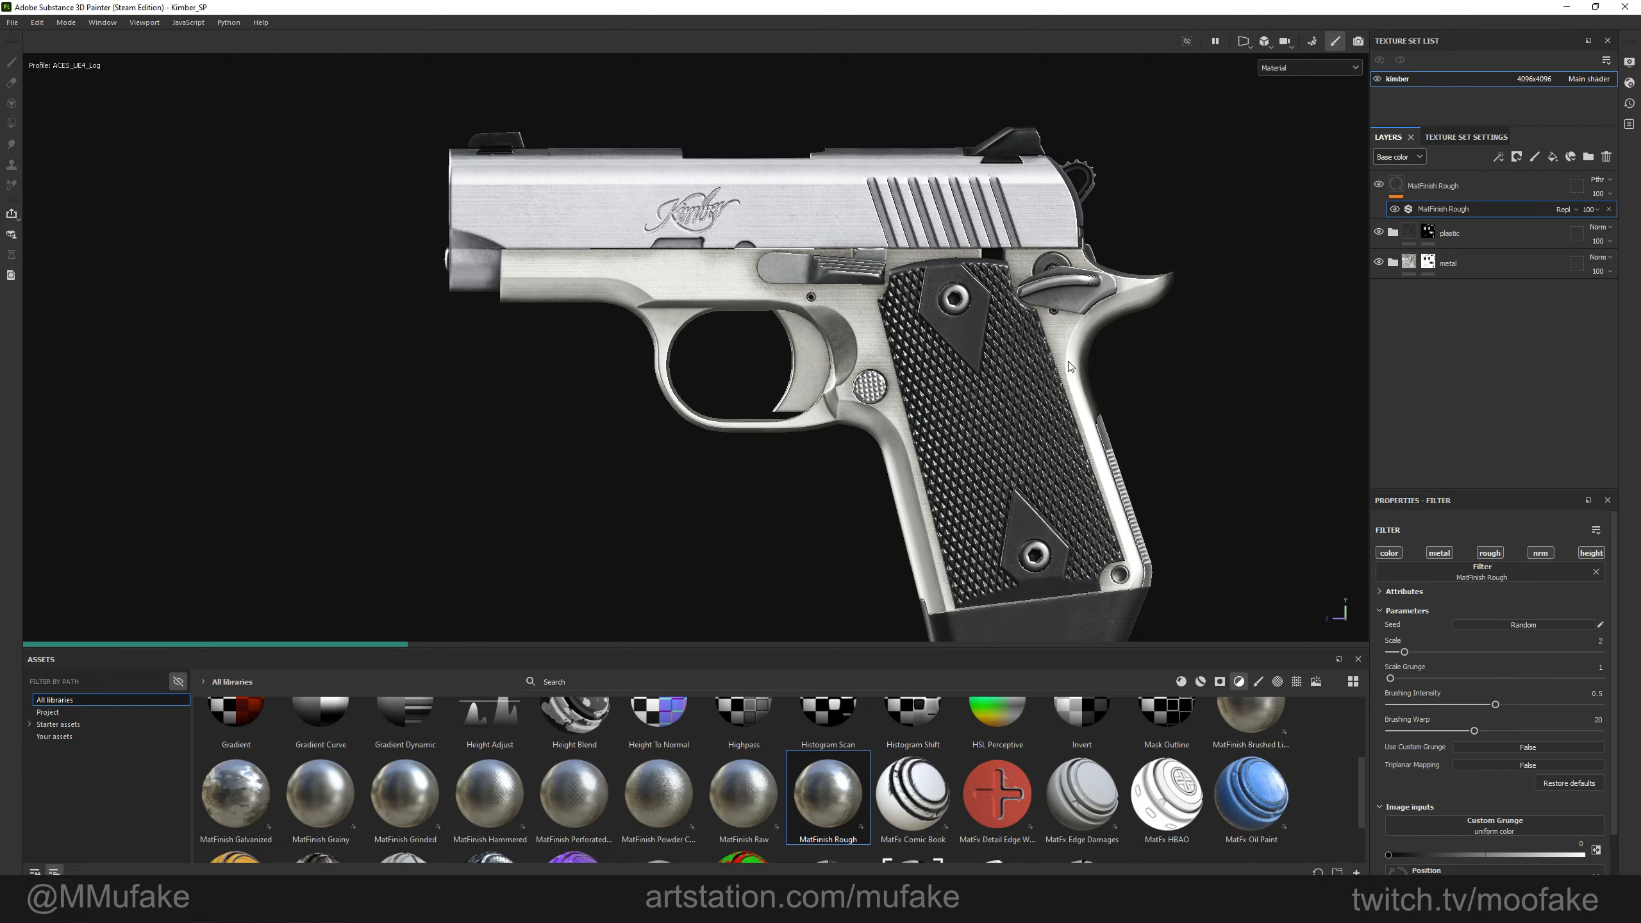
scroll(869, 220, up, 6)
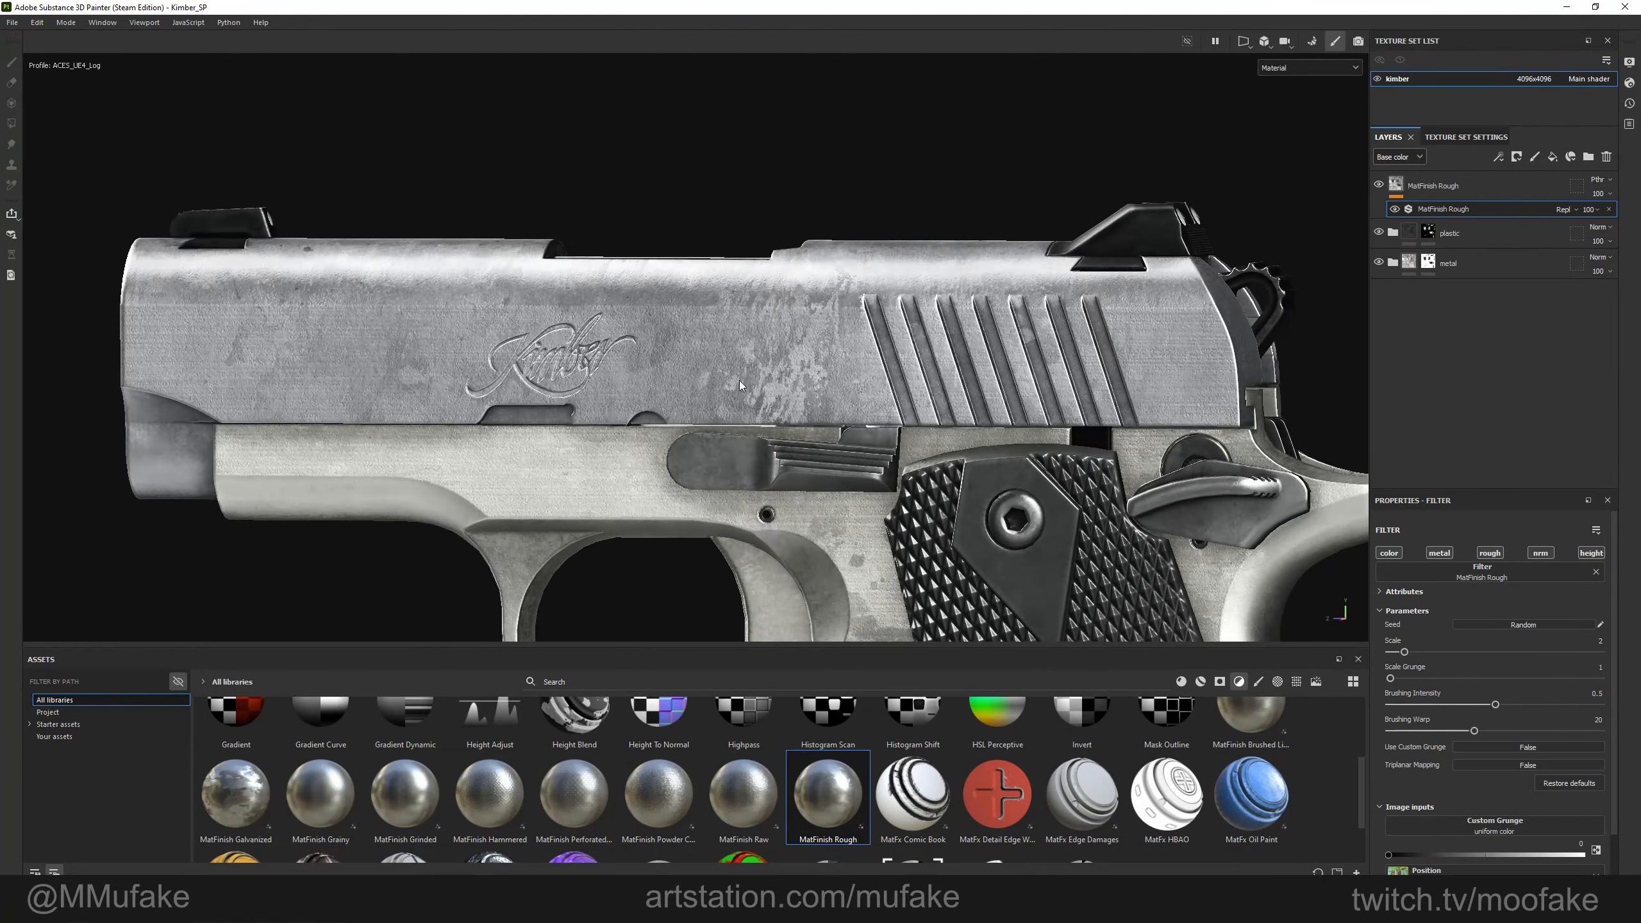
Inspect the MatFinish Rough finish in the separate channels and the material view, and undo the filter layer.
shift+right_drag(740, 386, 733, 389)
alt+drag(1266, 310, 1156, 375)
shift+right_drag(1157, 375, 1007, 407)
key(c)
key(c)
key(c)
key(c)
key(c)
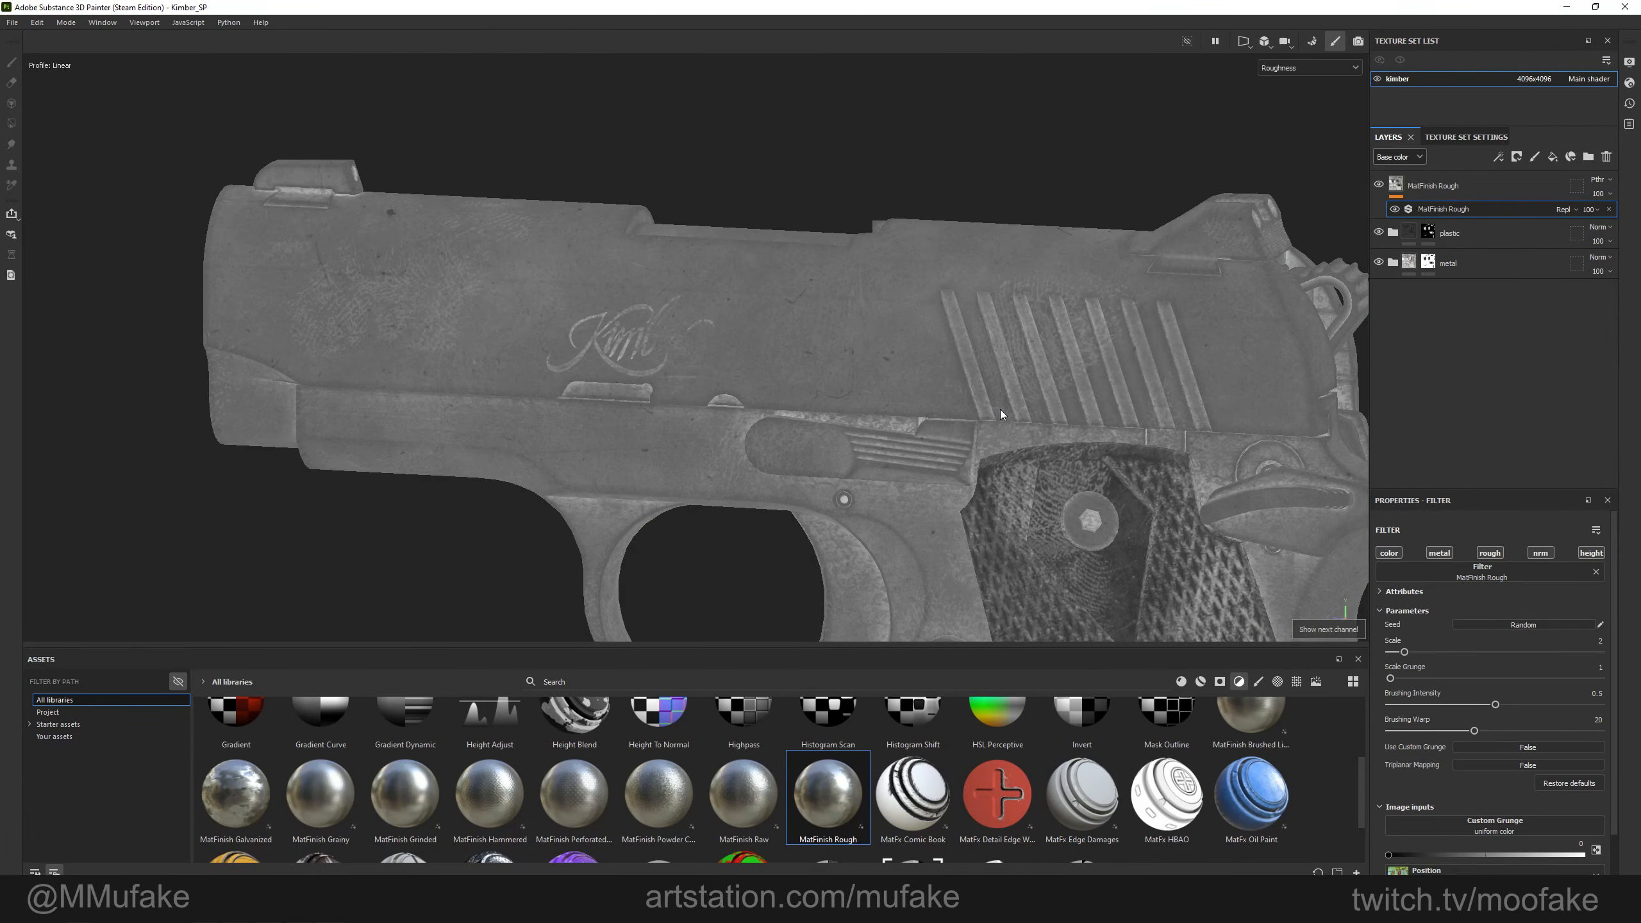
key(c)
key(c)
key(c)
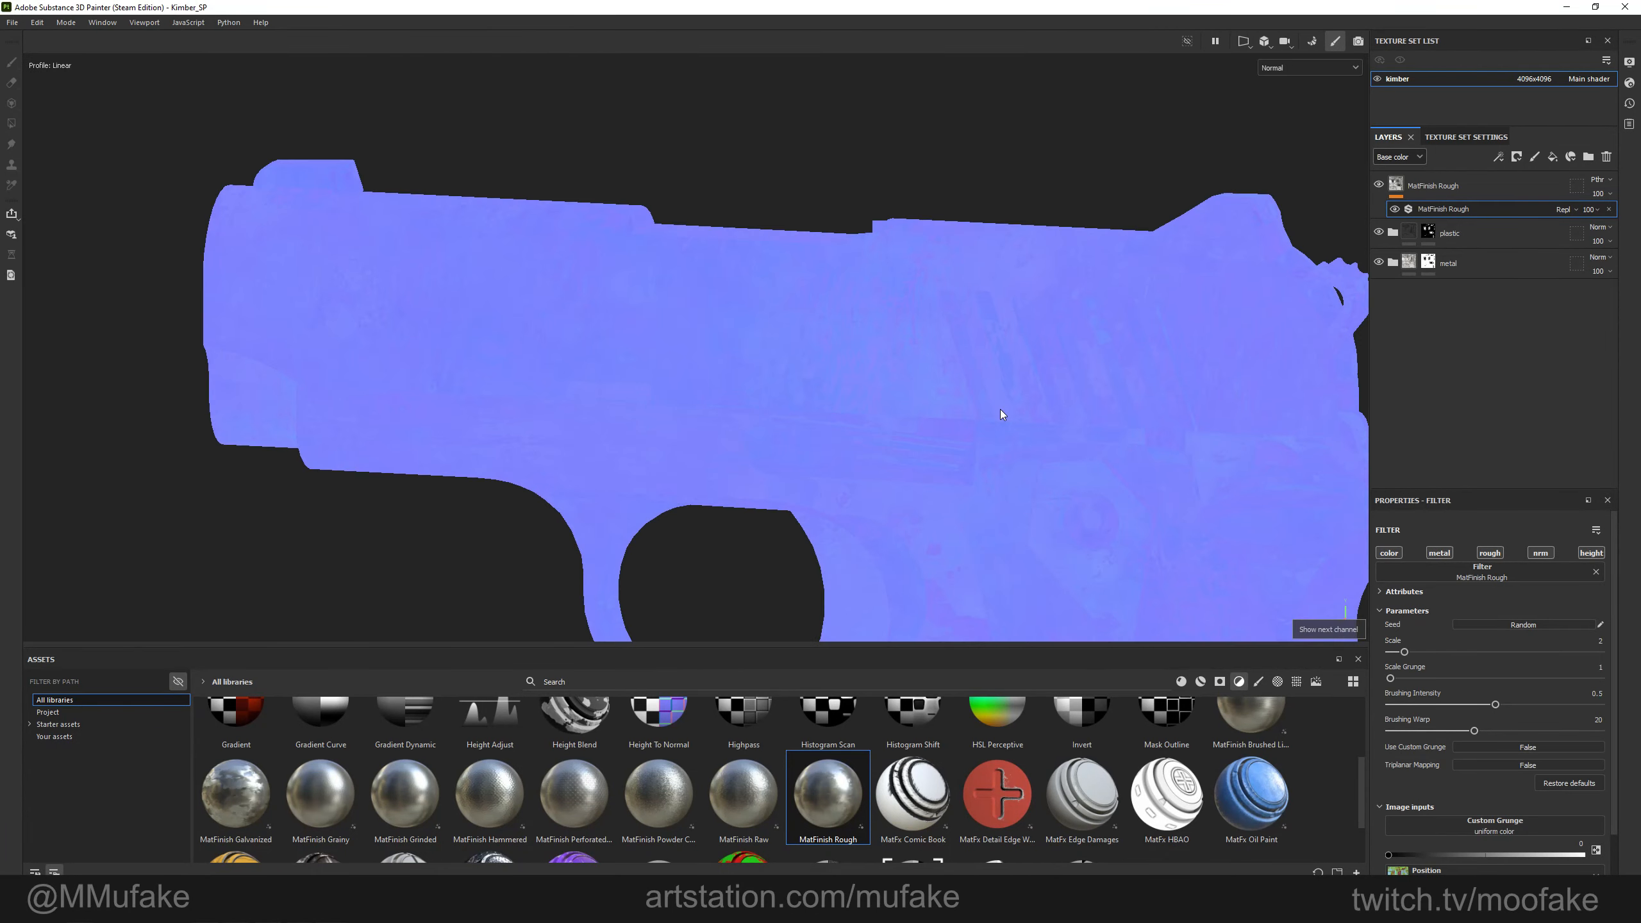
key(m)
alt+drag(1154, 395, 1237, 462)
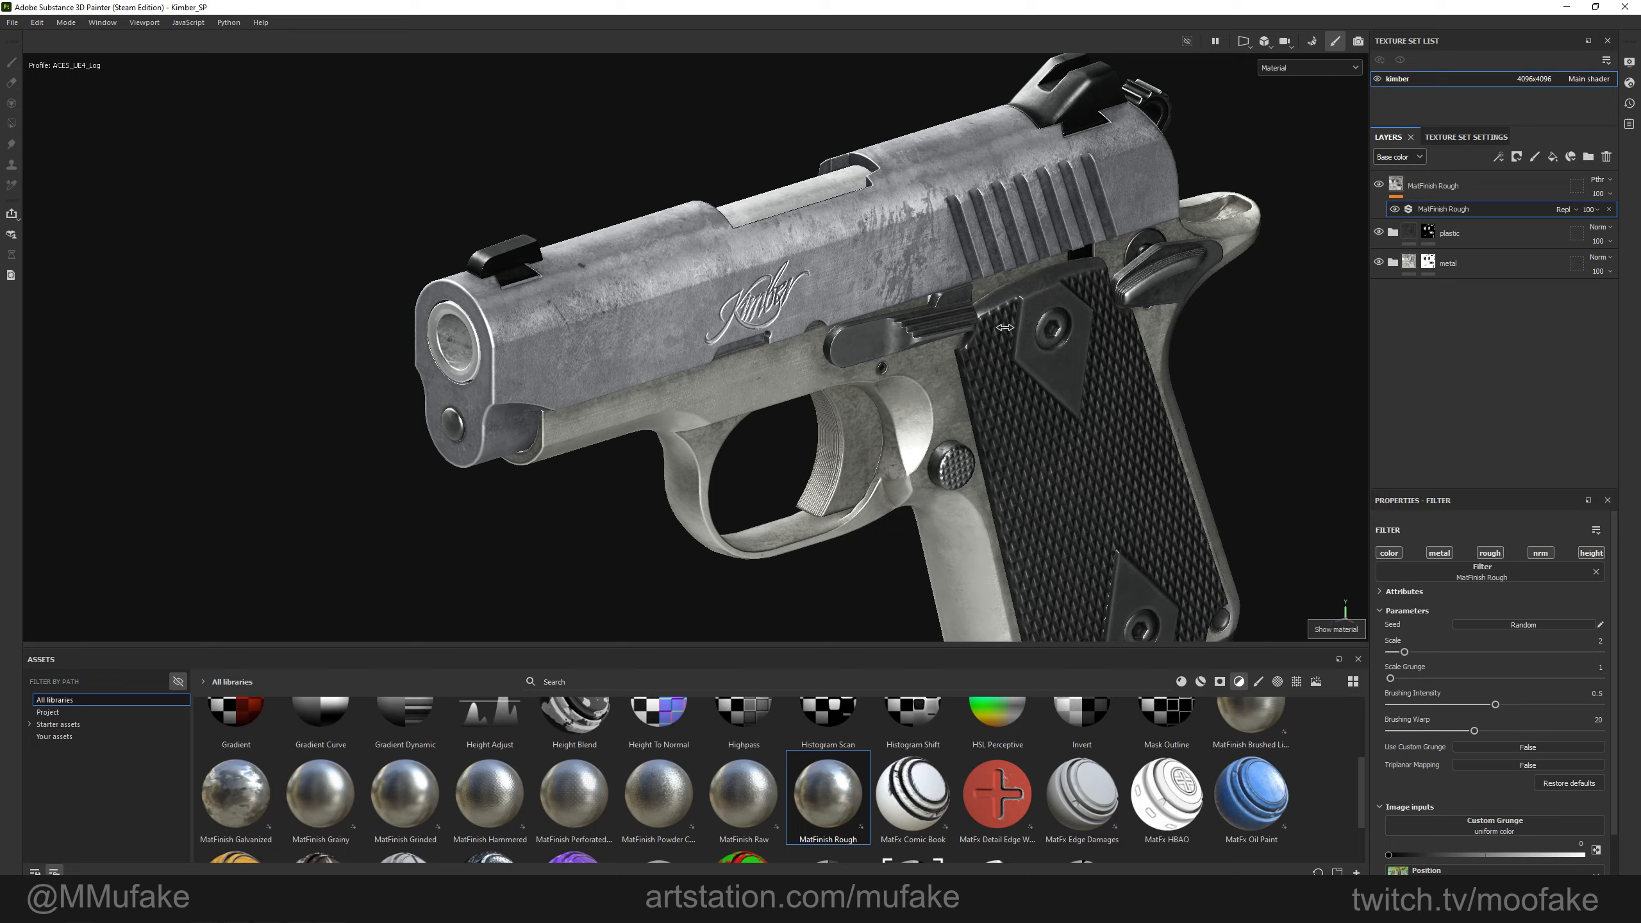
shift+right_drag(1034, 331, 879, 363)
alt+drag(878, 388, 815, 384)
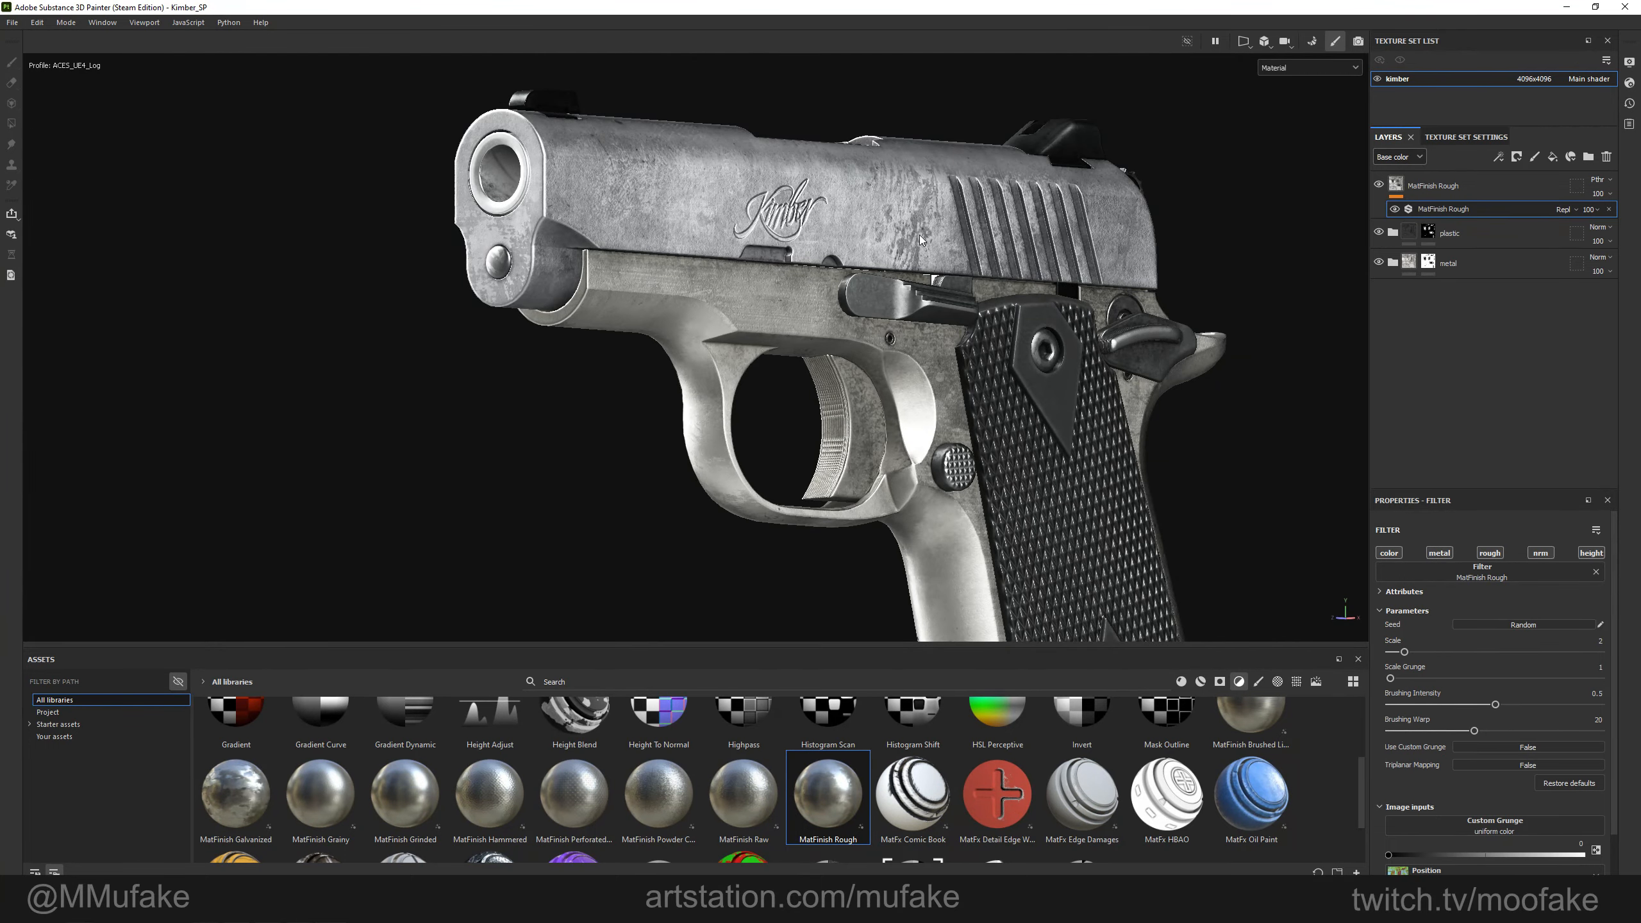
alt+drag(989, 256, 1023, 640)
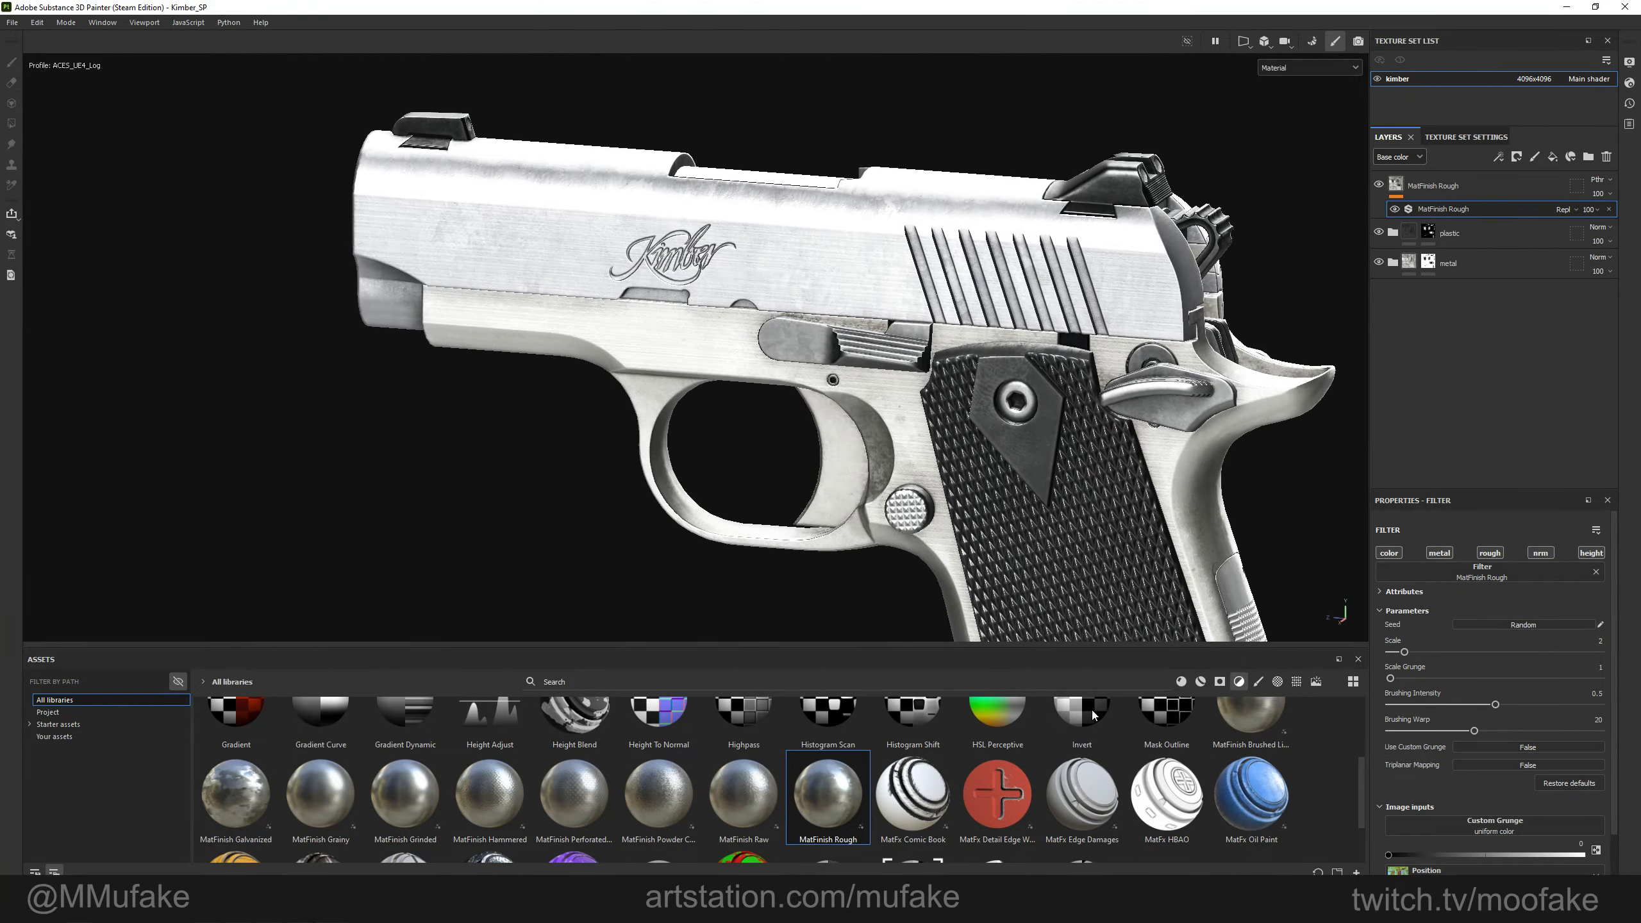
click(1471, 189)
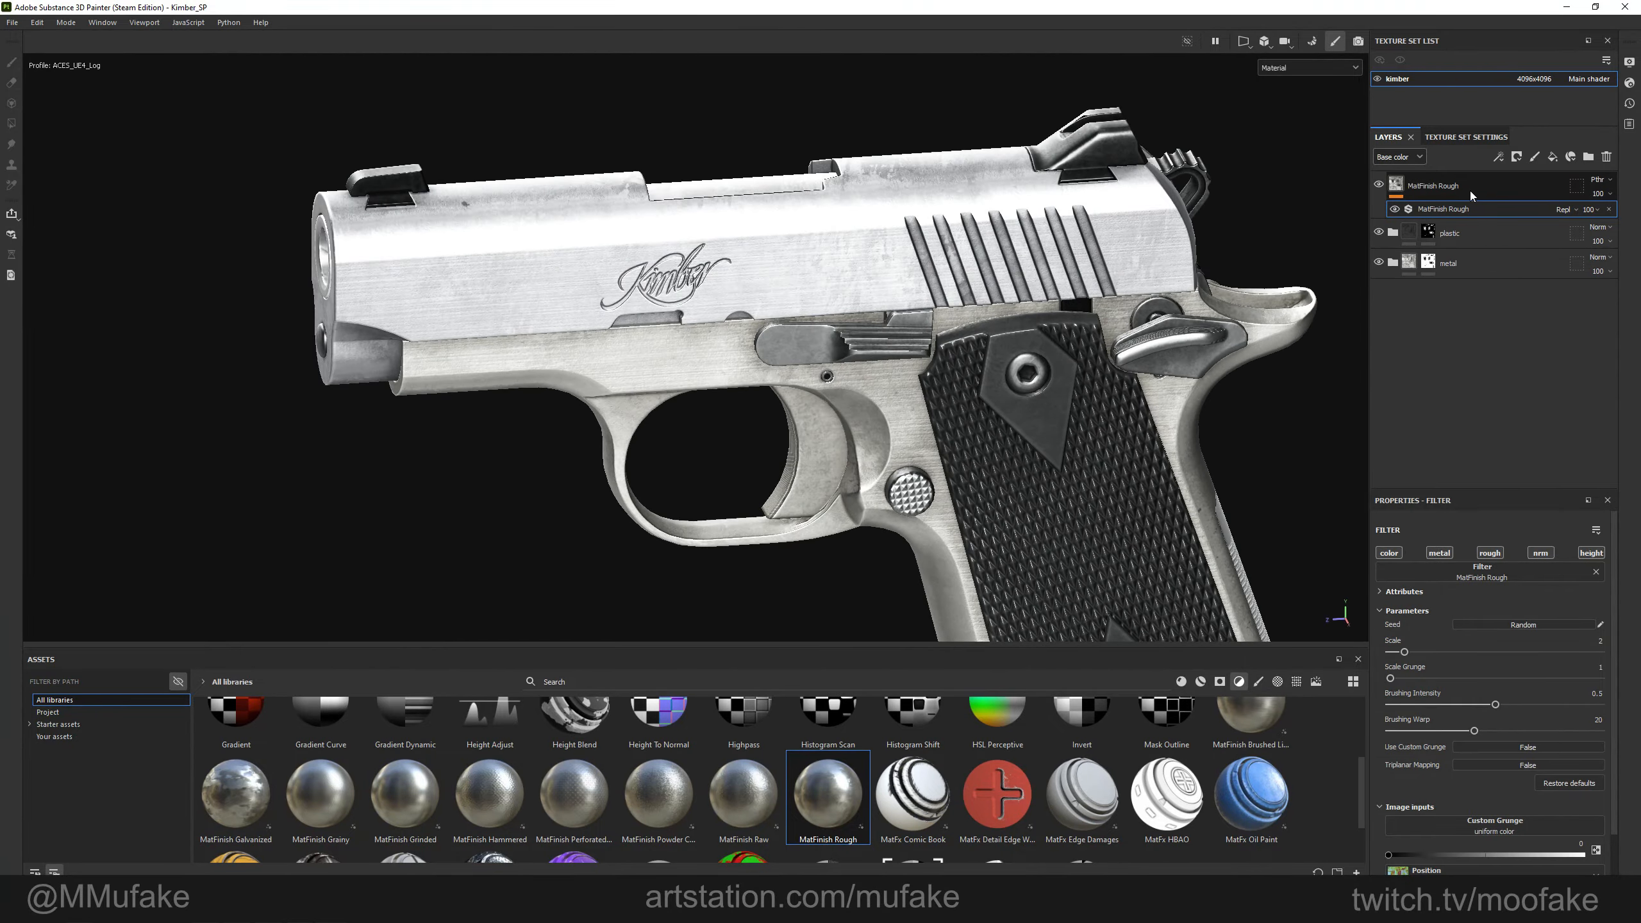
key(ctrl+z)
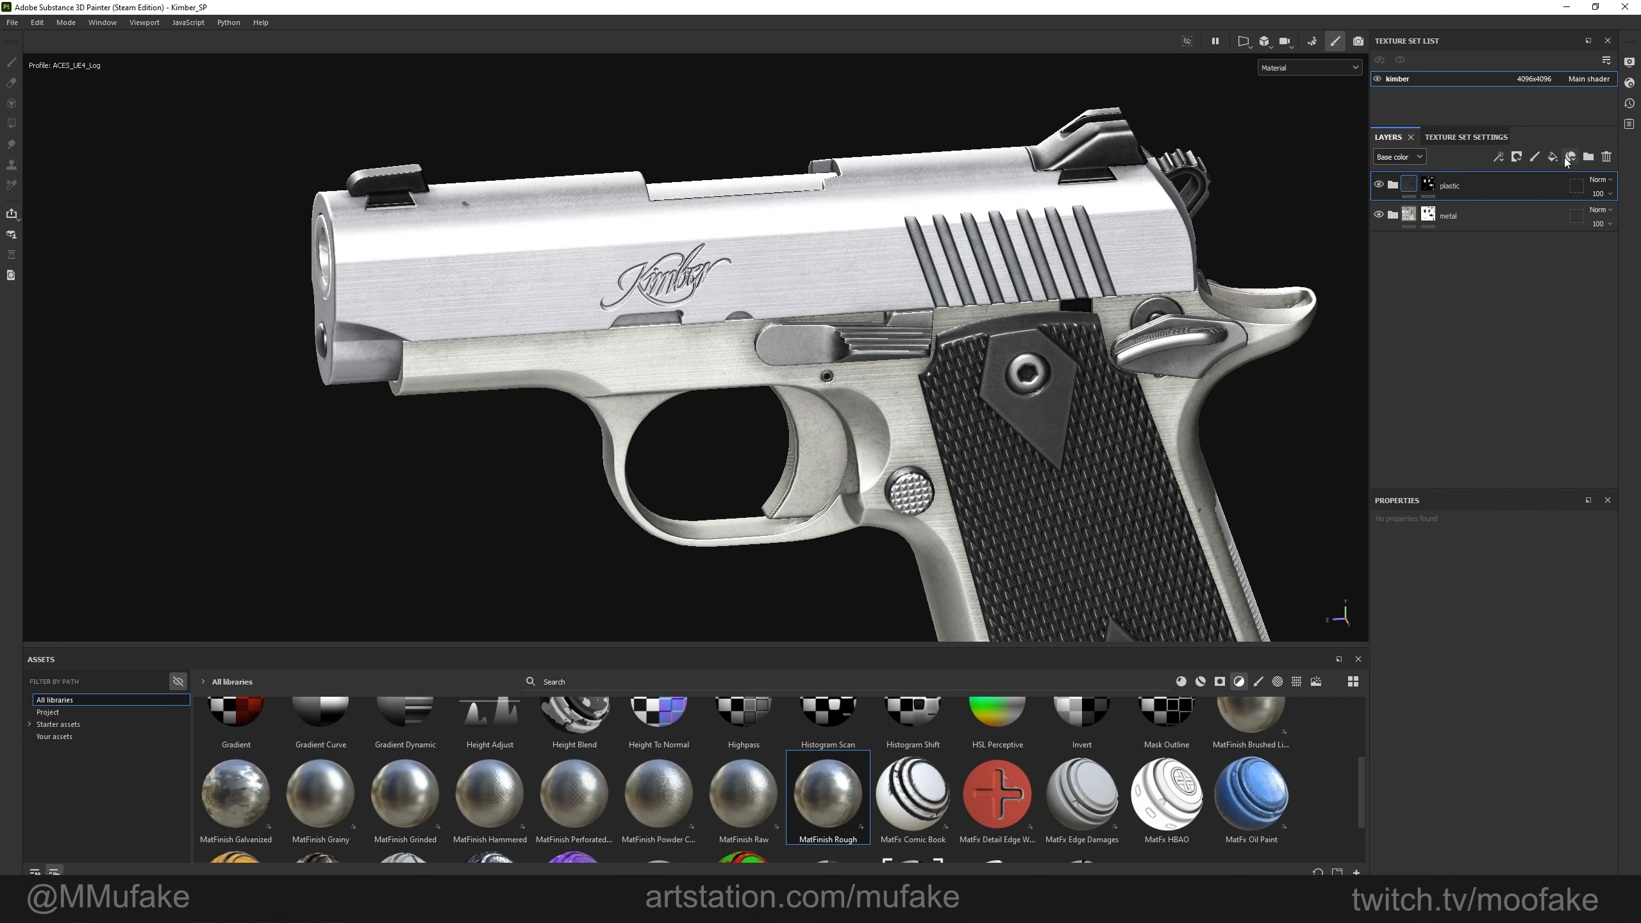
Add a fill layer named coat above the plastic folder, with only the normal channel enabled.
double_click(1449, 190)
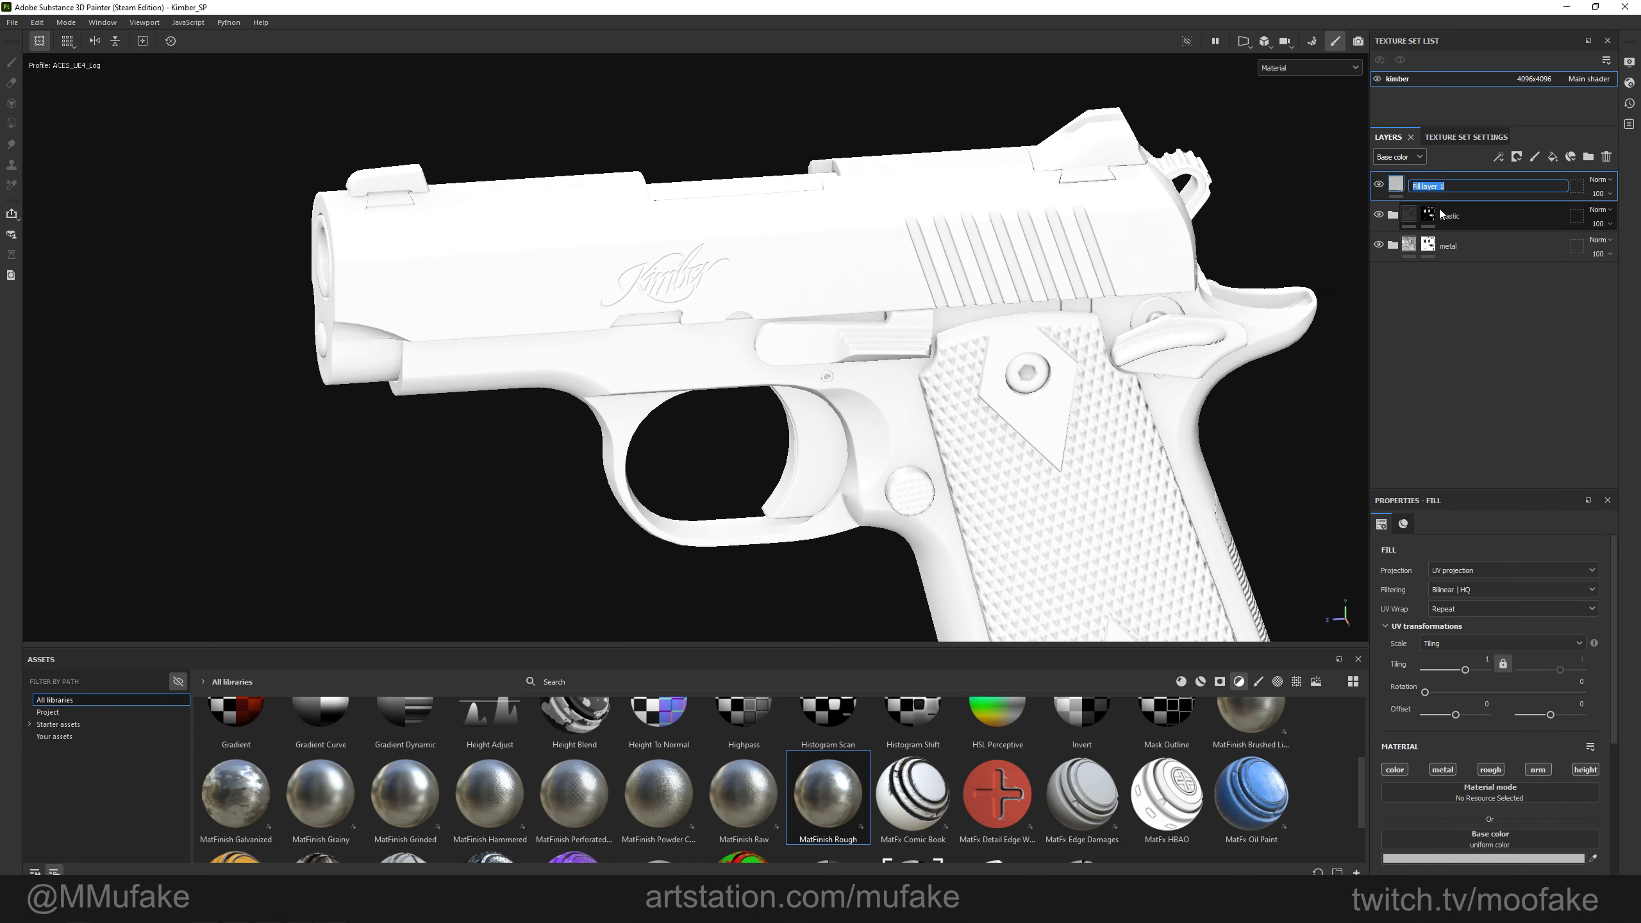
text(coat)
key(Return)
scroll(1528, 770, down, 3)
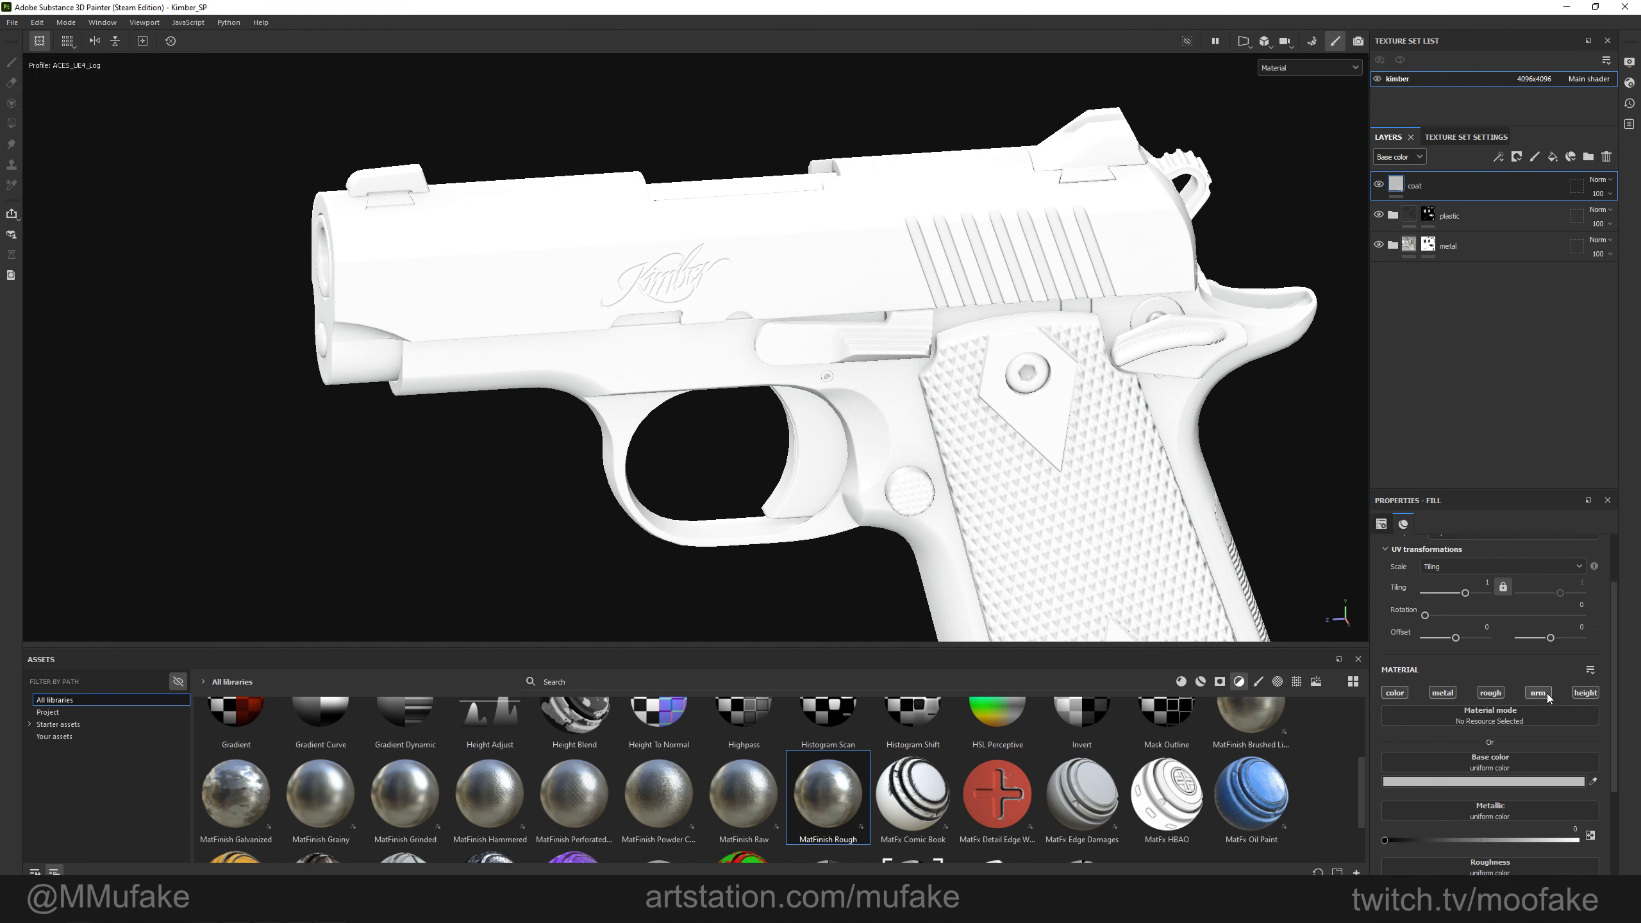
click(1539, 692)
Add a Fill effect to the coat layer, limited to the normal channel, and show only textures in the assets.
right_click(1443, 183)
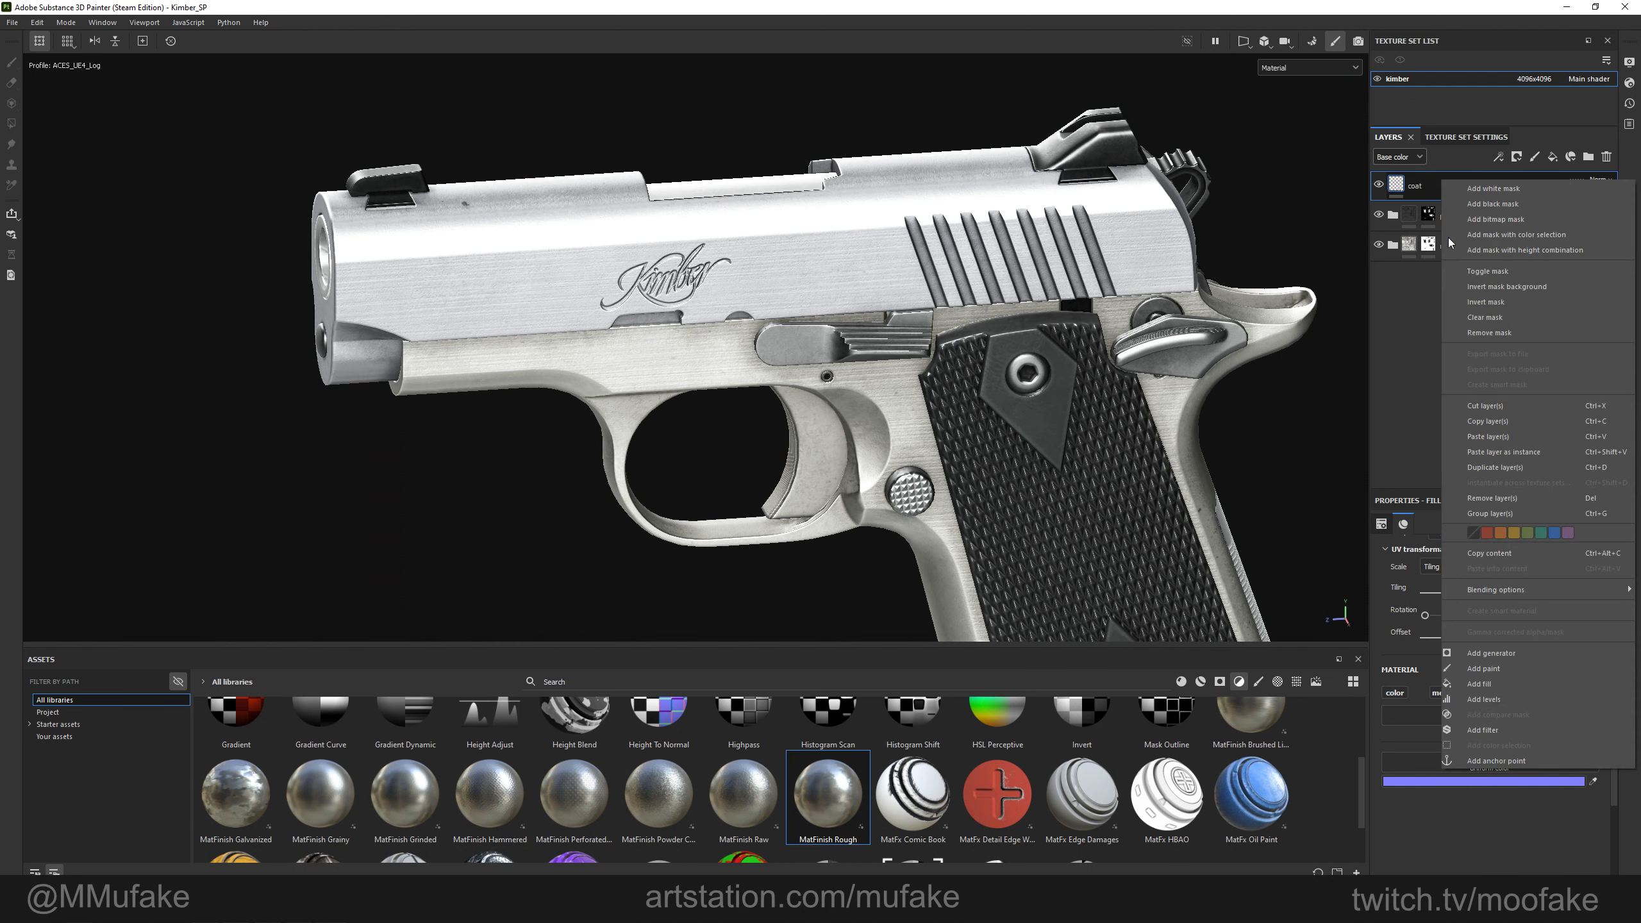
click(1513, 685)
click(1297, 680)
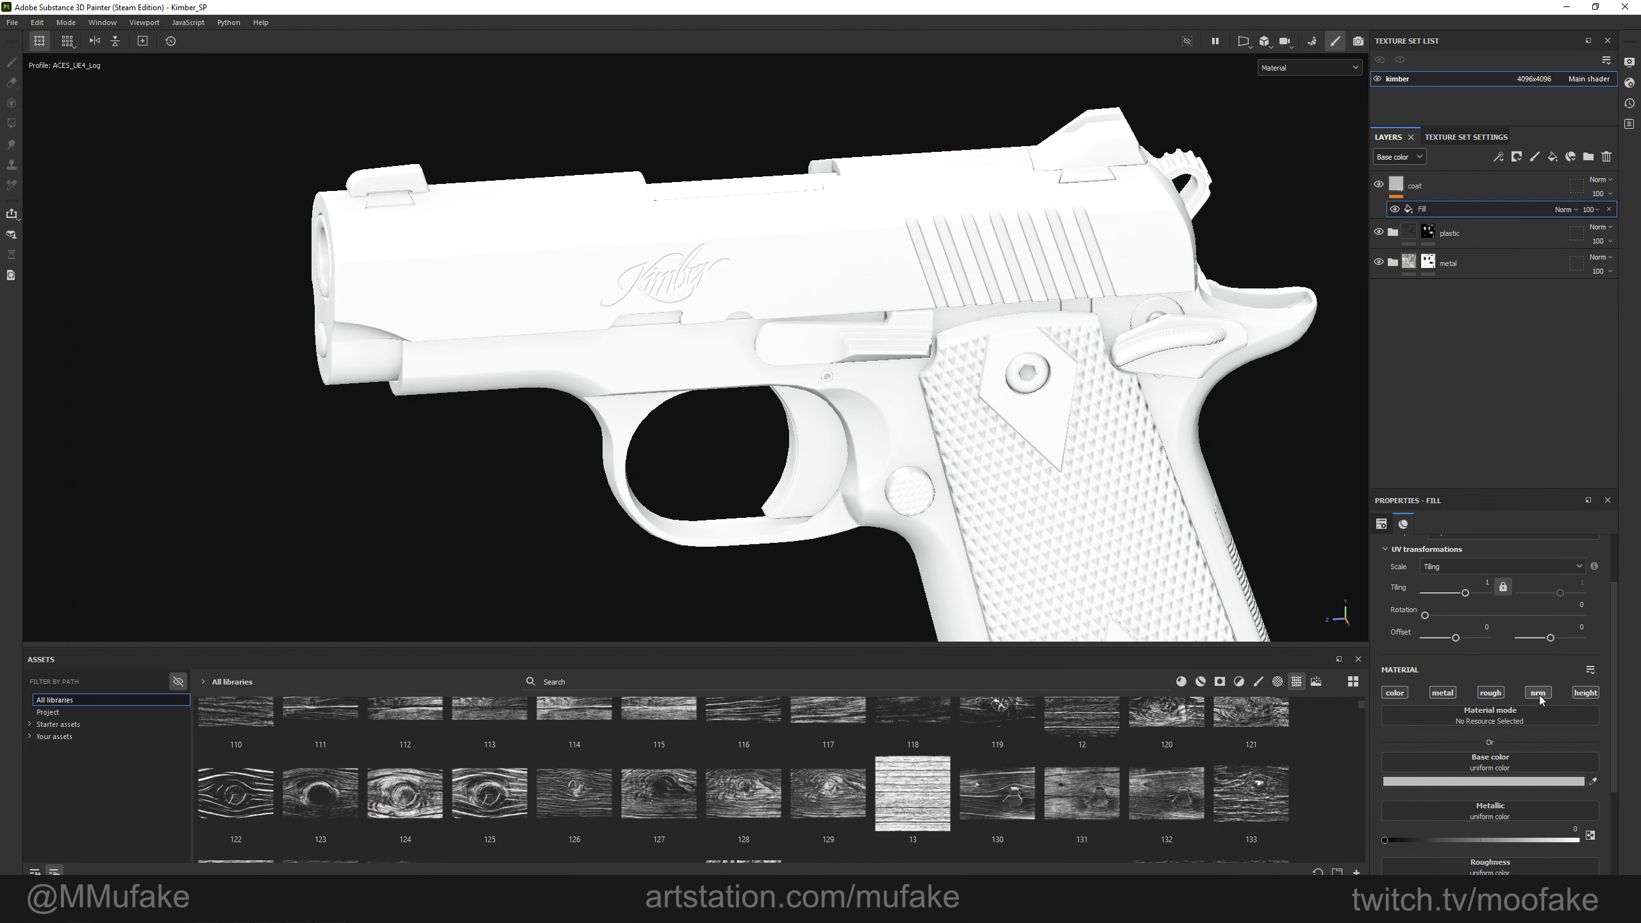
click(1538, 692)
Search for scratches, assign MRZ_MP-V3_Metal - Damage - Scratches - Dirt_02 as the Fill effect's normal, and use Tri-planar projection.
click(1087, 680)
text(scratches)
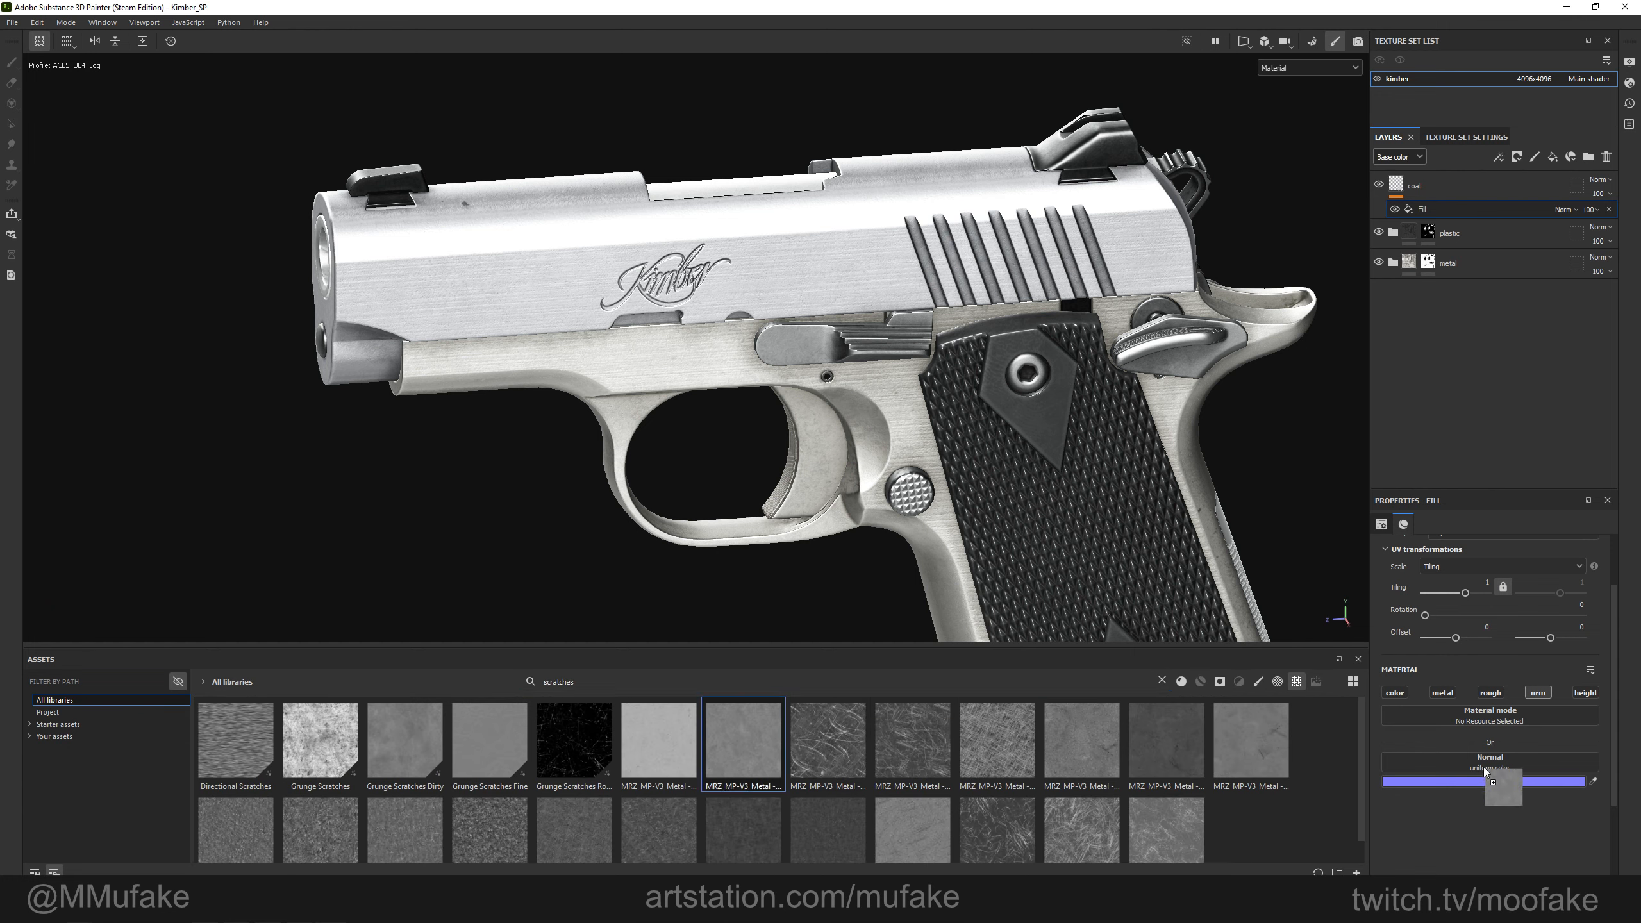
scroll(1479, 711, up, 2)
click(1465, 572)
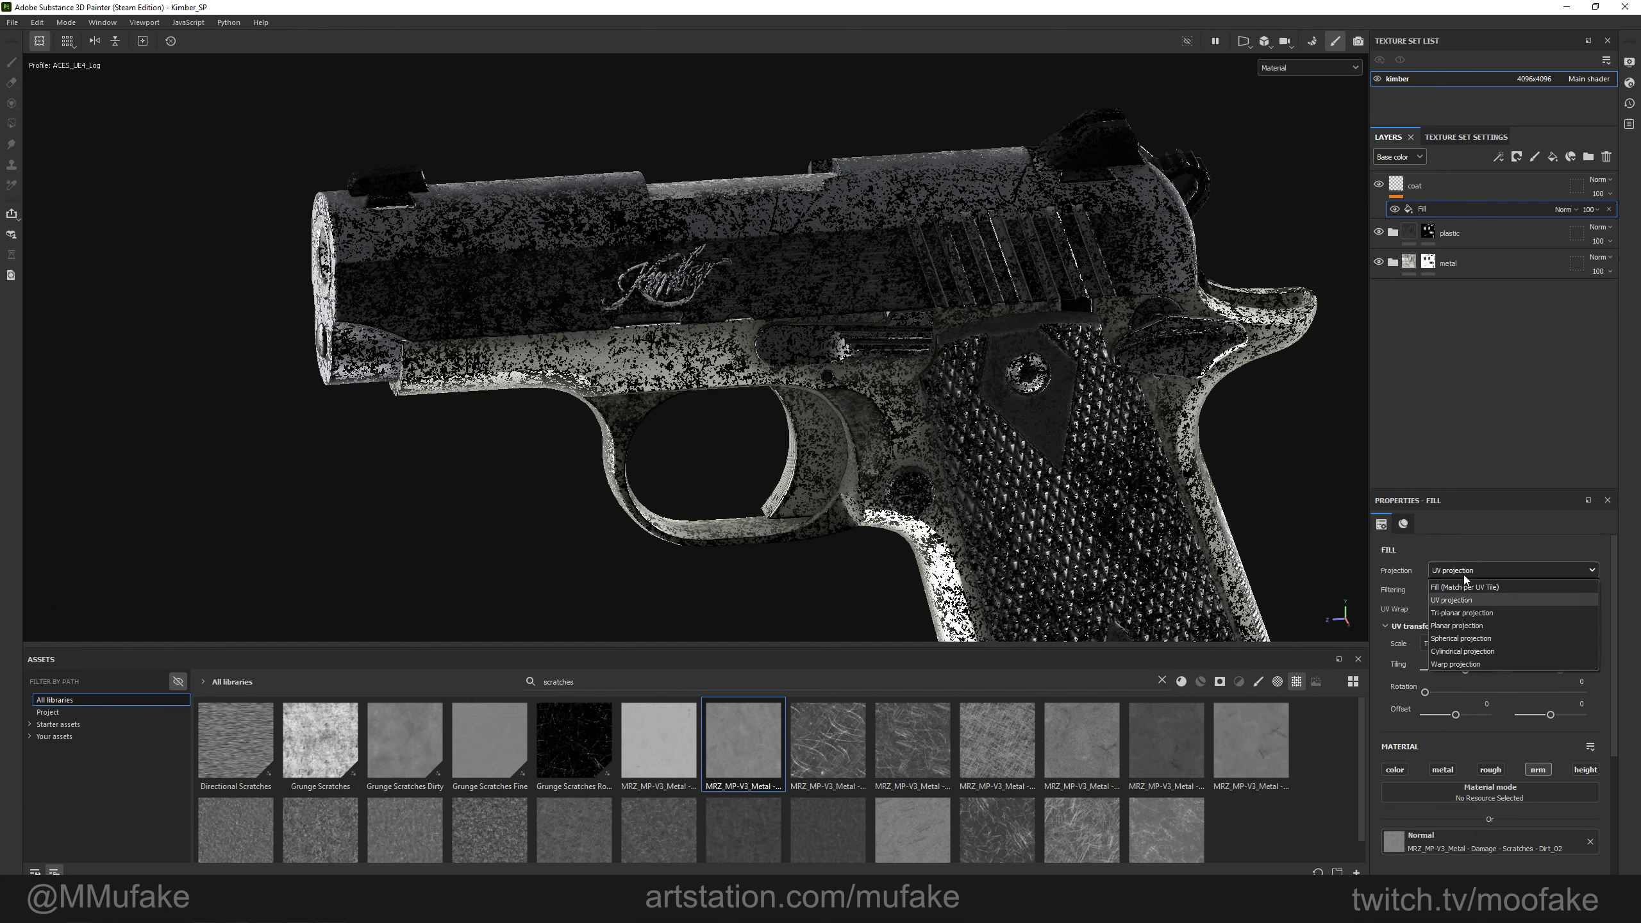
click(1462, 612)
scroll(905, 377, up, 5)
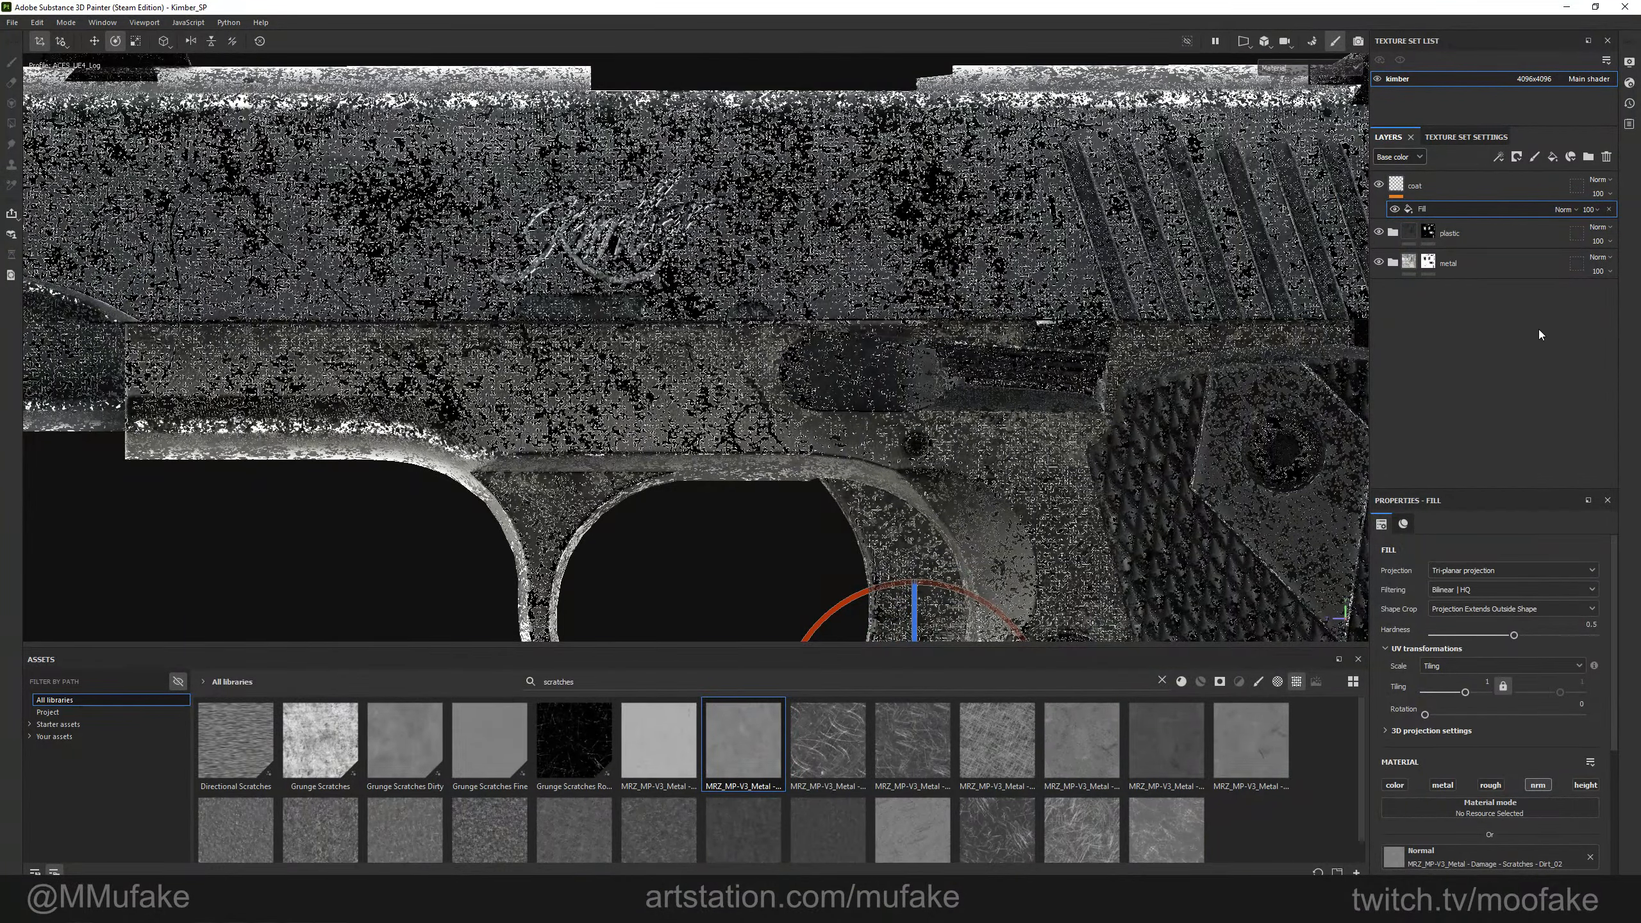
Try Overlay blending and 0 opacity on the coat's Fill effect in the base color channel, and return it to Normal.
click(1567, 210)
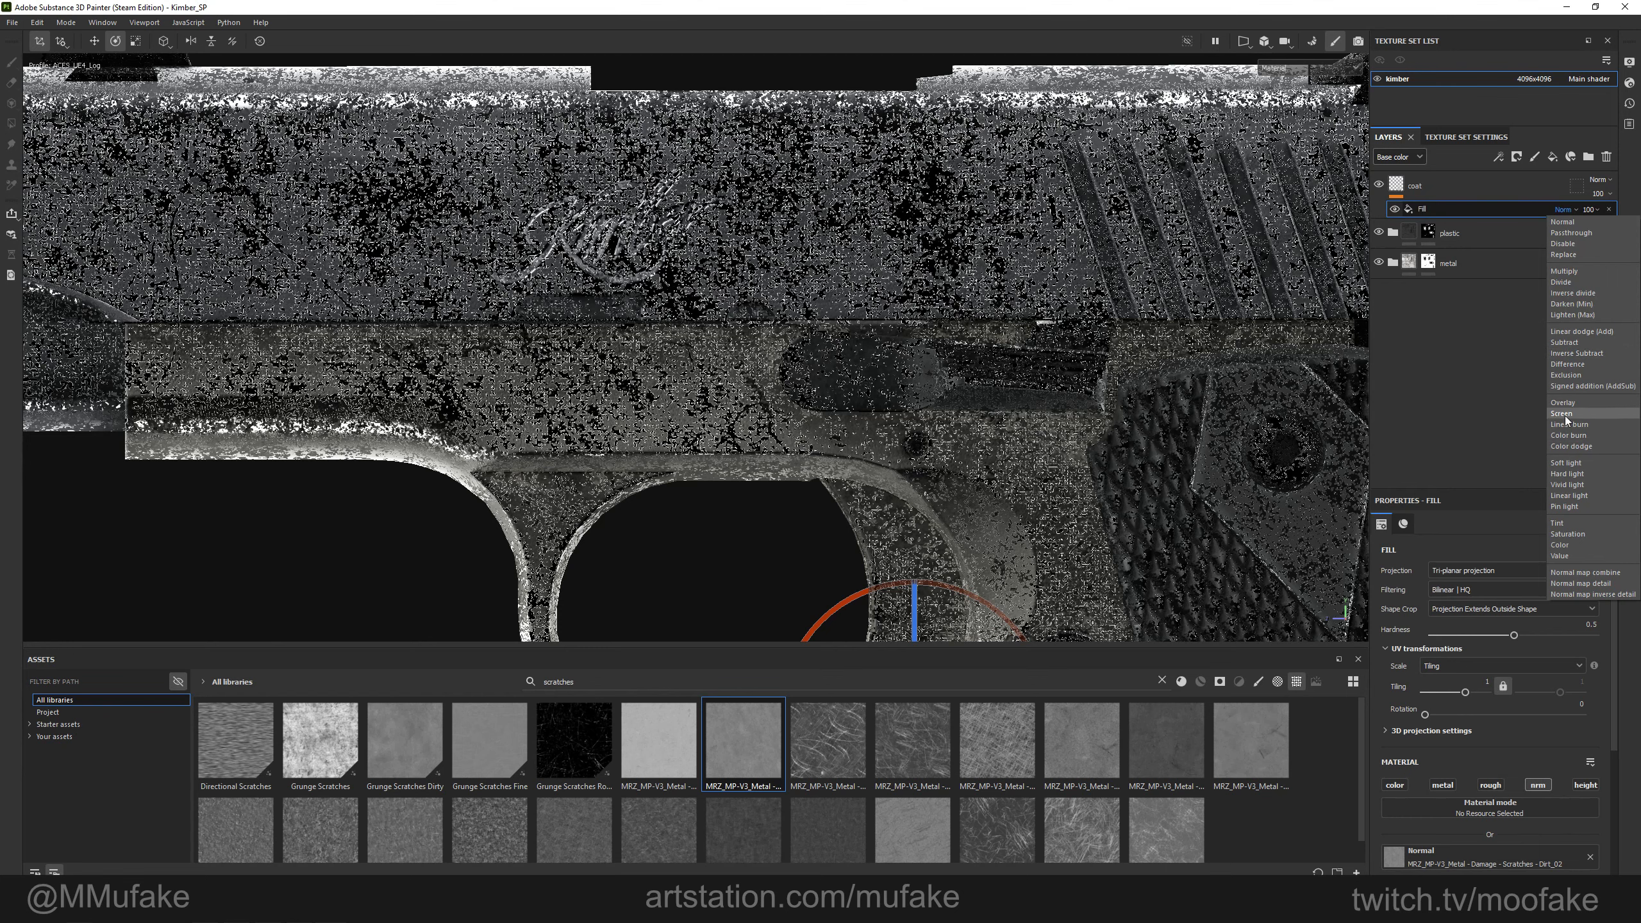
click(1562, 402)
scroll(1054, 364, down, 2)
click(1594, 211)
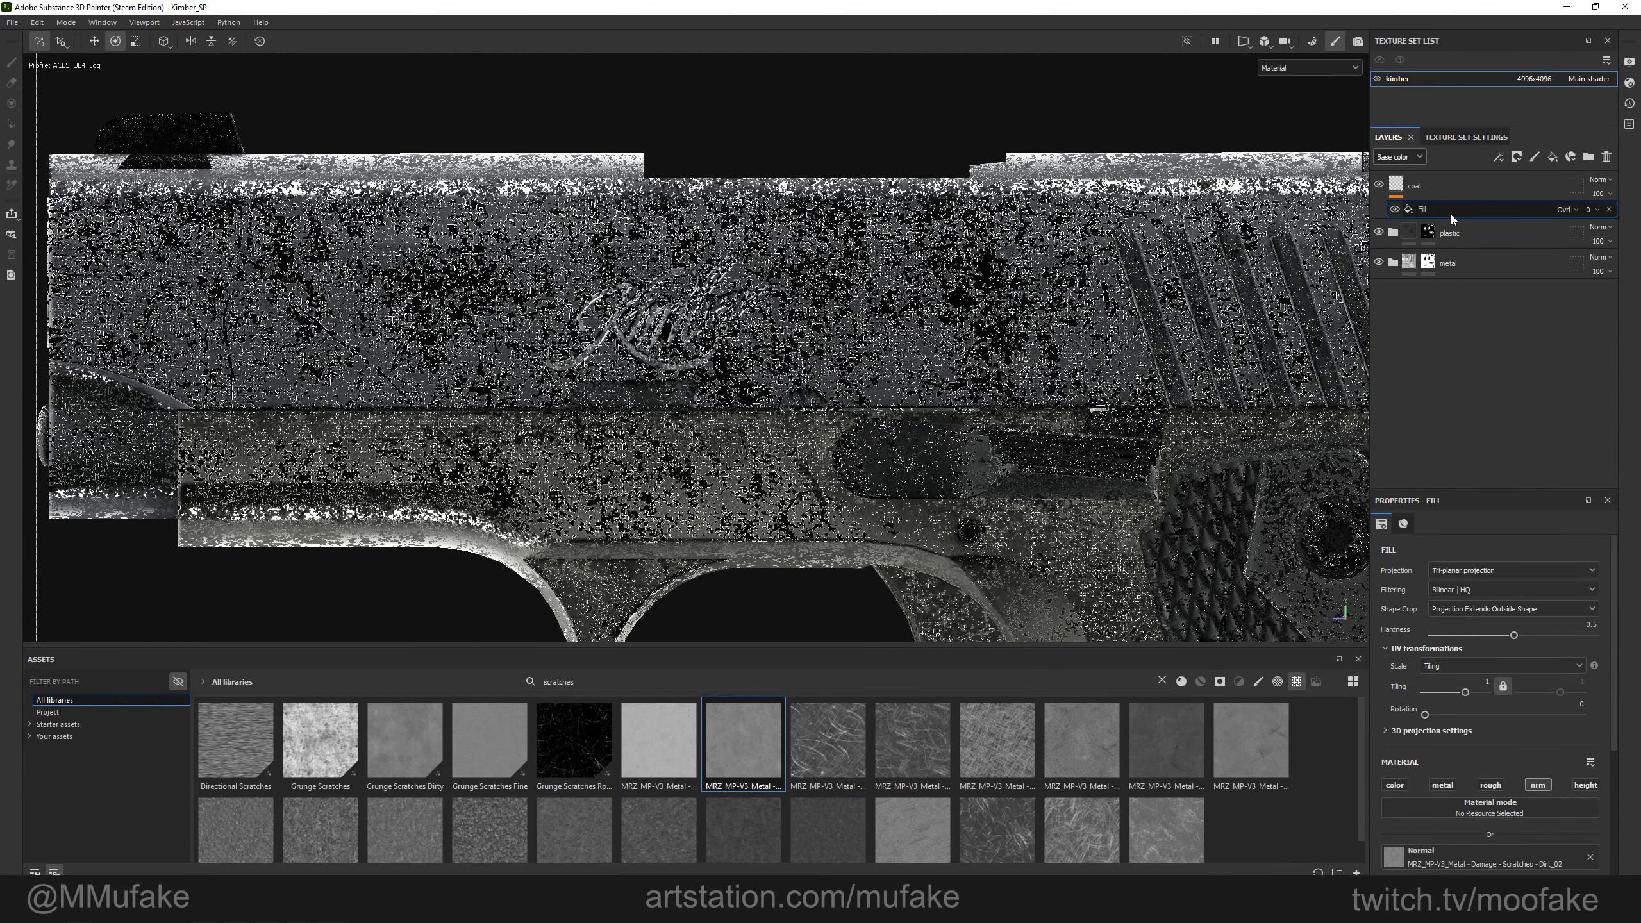
click(1567, 209)
click(1566, 223)
Switch the layer stack to the Normal channel and set the coat's Fill effect to Overlay blending.
click(1402, 157)
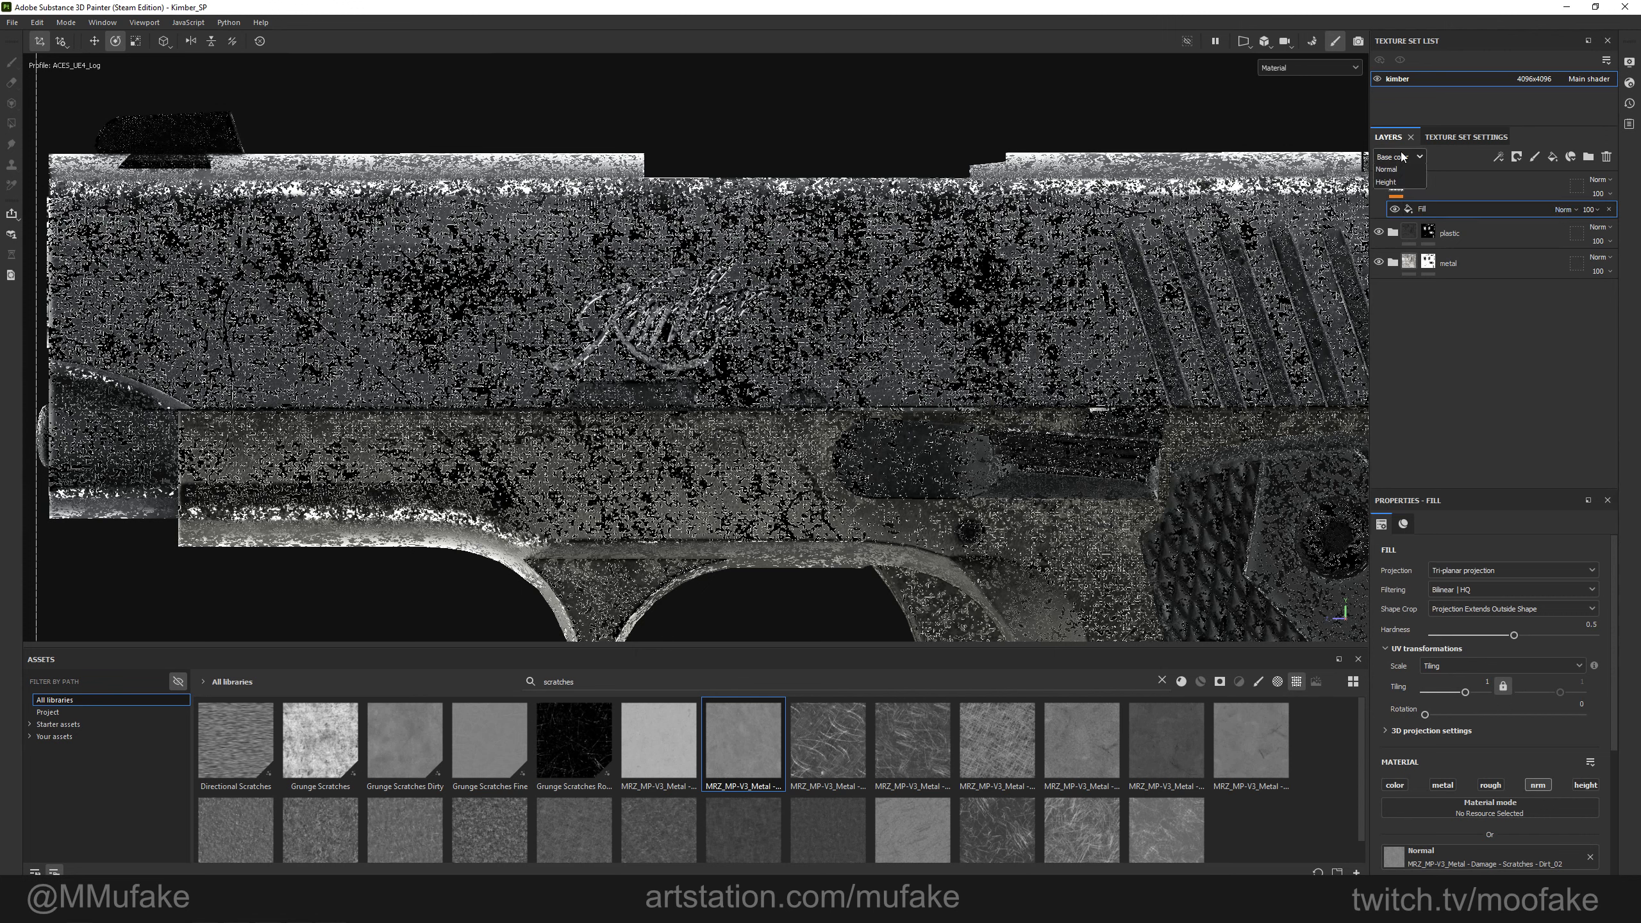
click(1575, 210)
click(1565, 402)
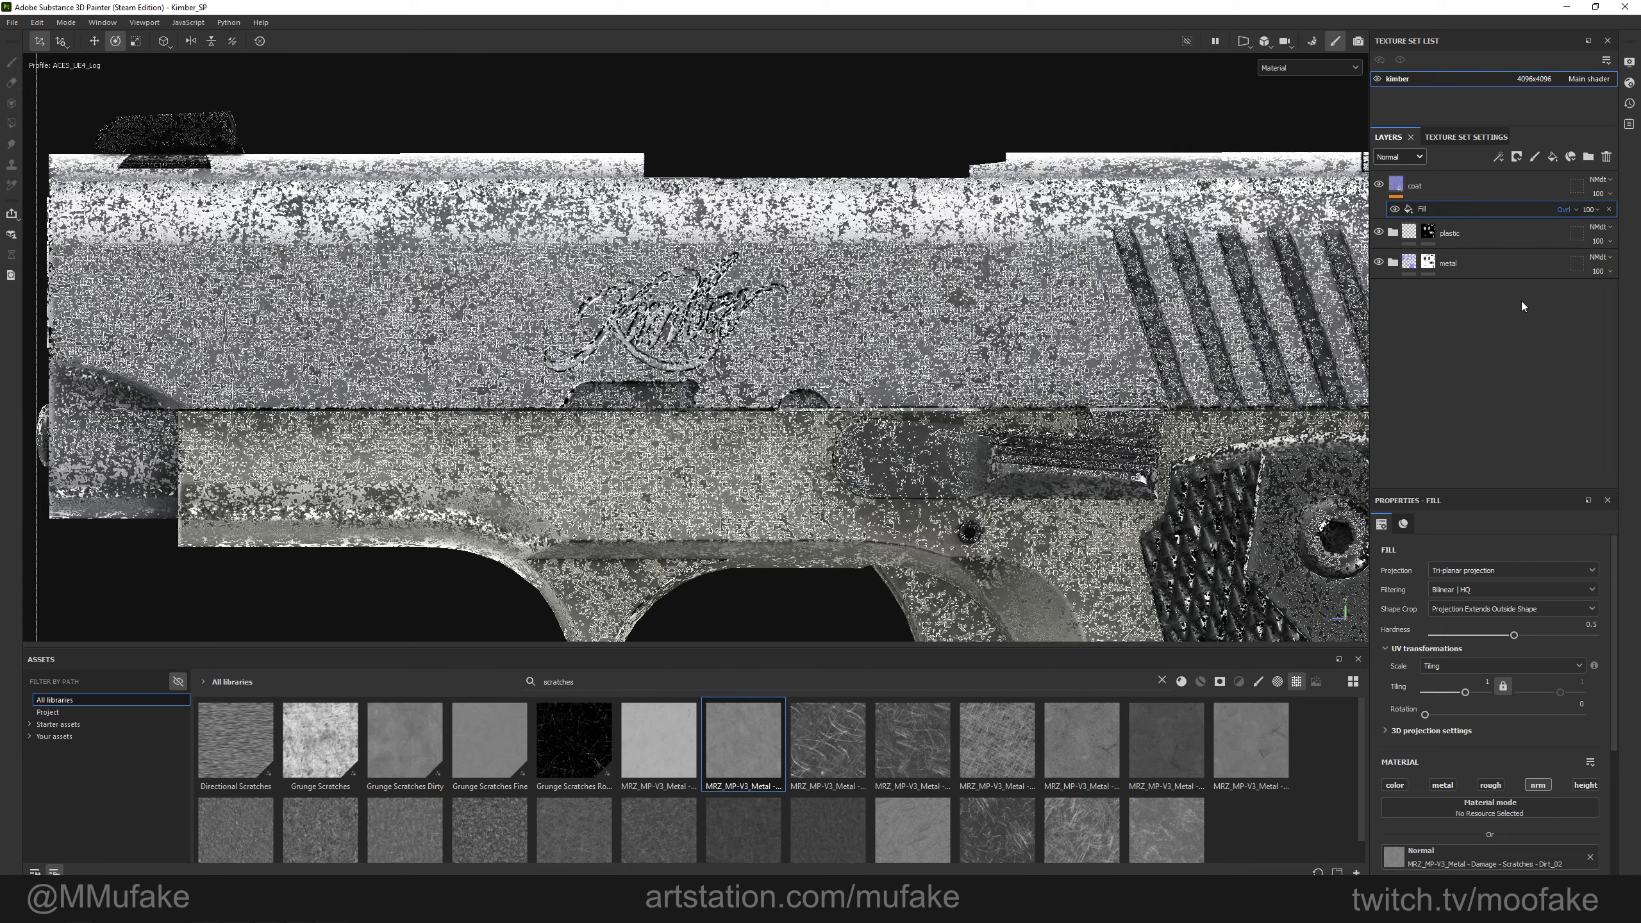
Lower the opacity of the coat layer's Fill effect in the Normal channel to just a few percent.
drag(1598, 238, 1581, 238)
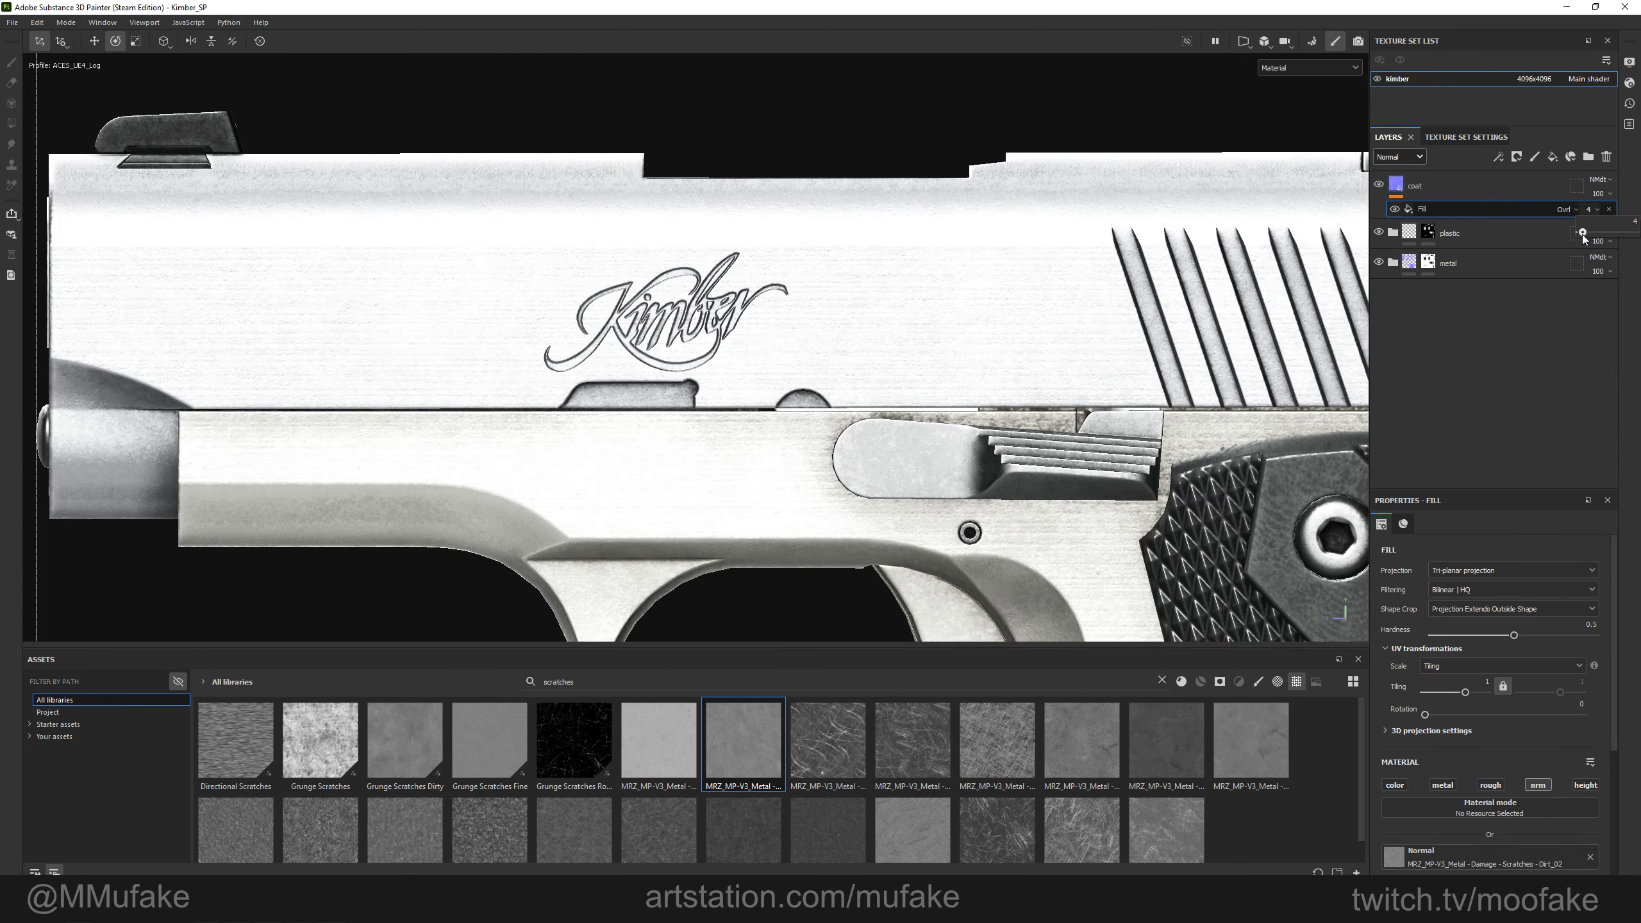
scroll(905, 395, down, 5)
scroll(905, 394, up, 1)
alt+drag(904, 394, 969, 426)
shift+right_drag(969, 426, 927, 329)
alt+drag(928, 324, 879, 304)
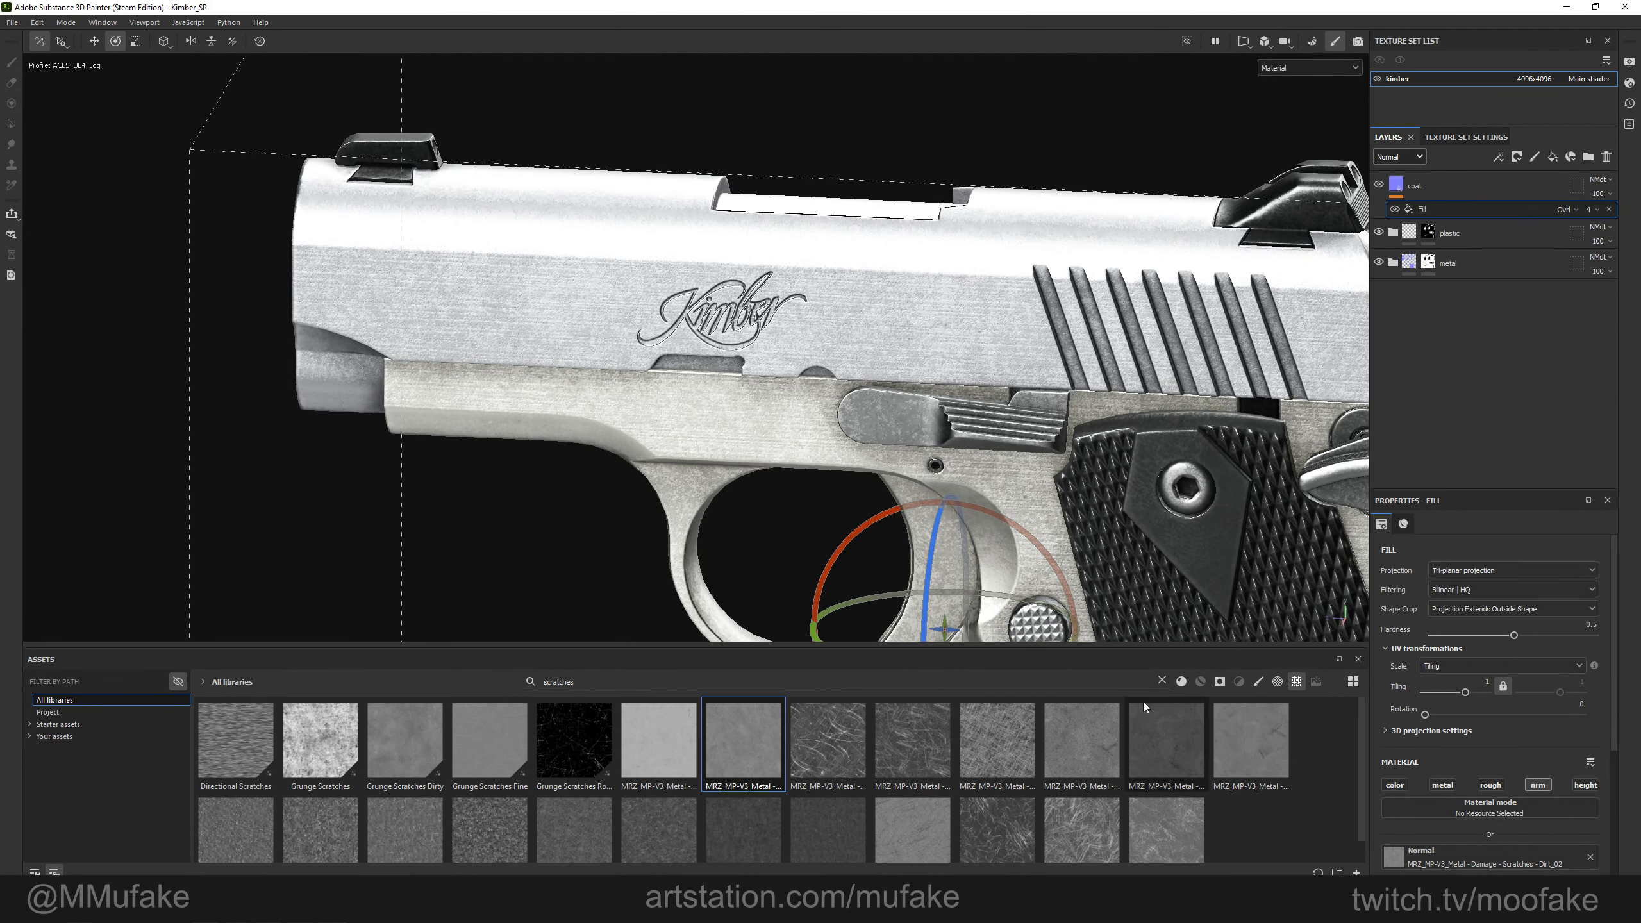
Search the assets for grunge and try Grunge Map 008 and Grunge Folds as the coat Fill effect's normal.
text(grunge)
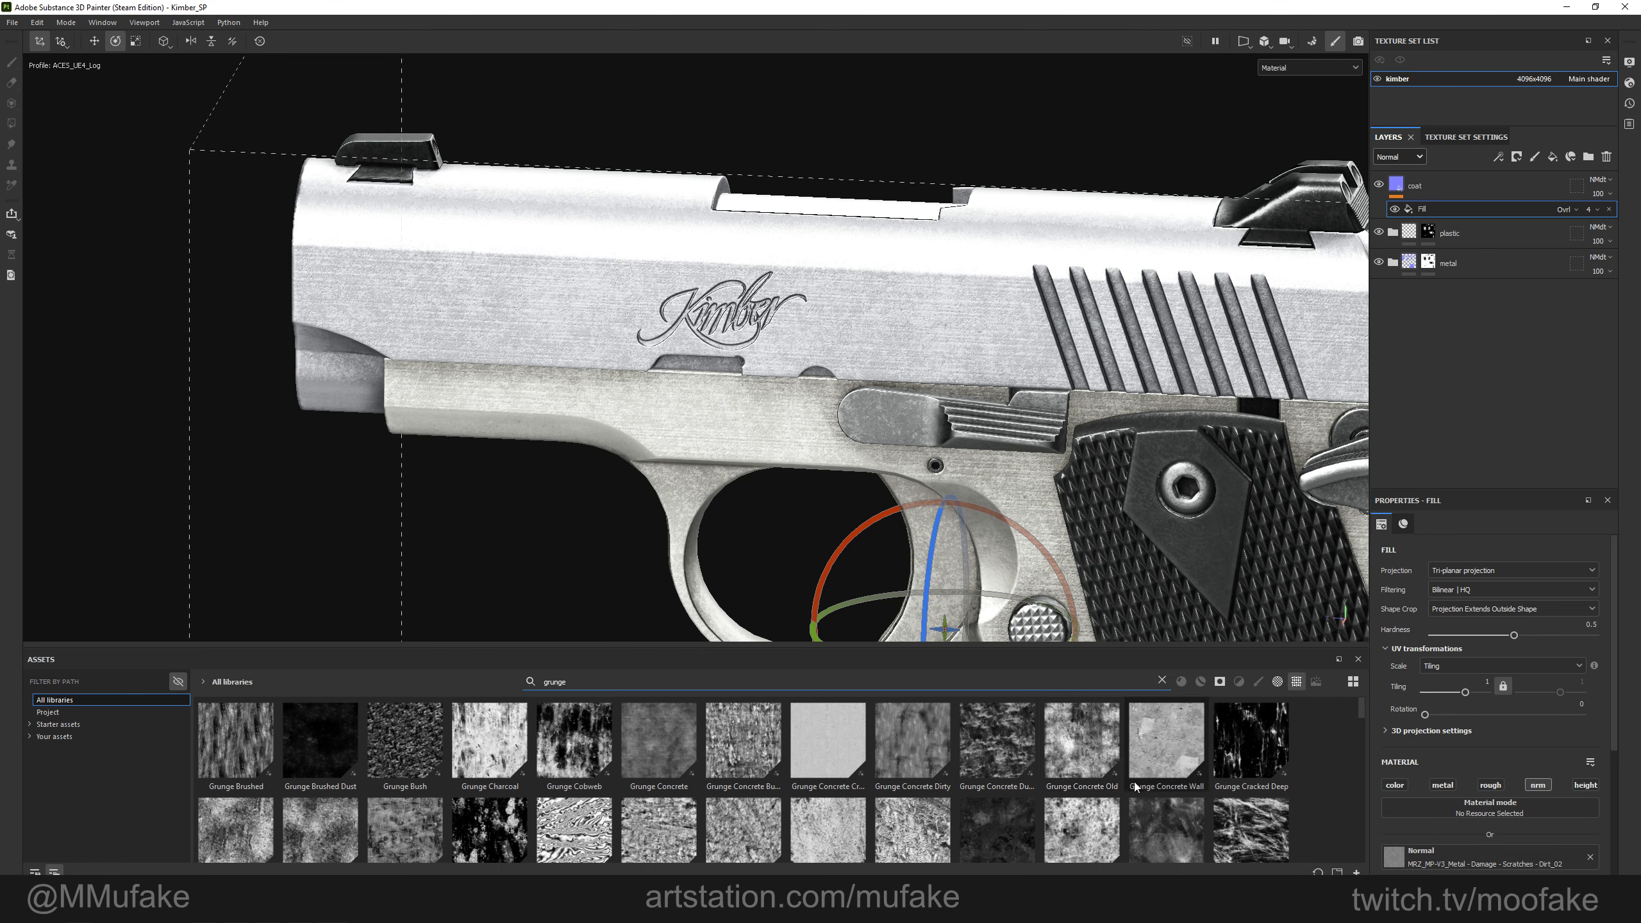
scroll(1136, 786, down, 3)
scroll(1415, 789, down, 1)
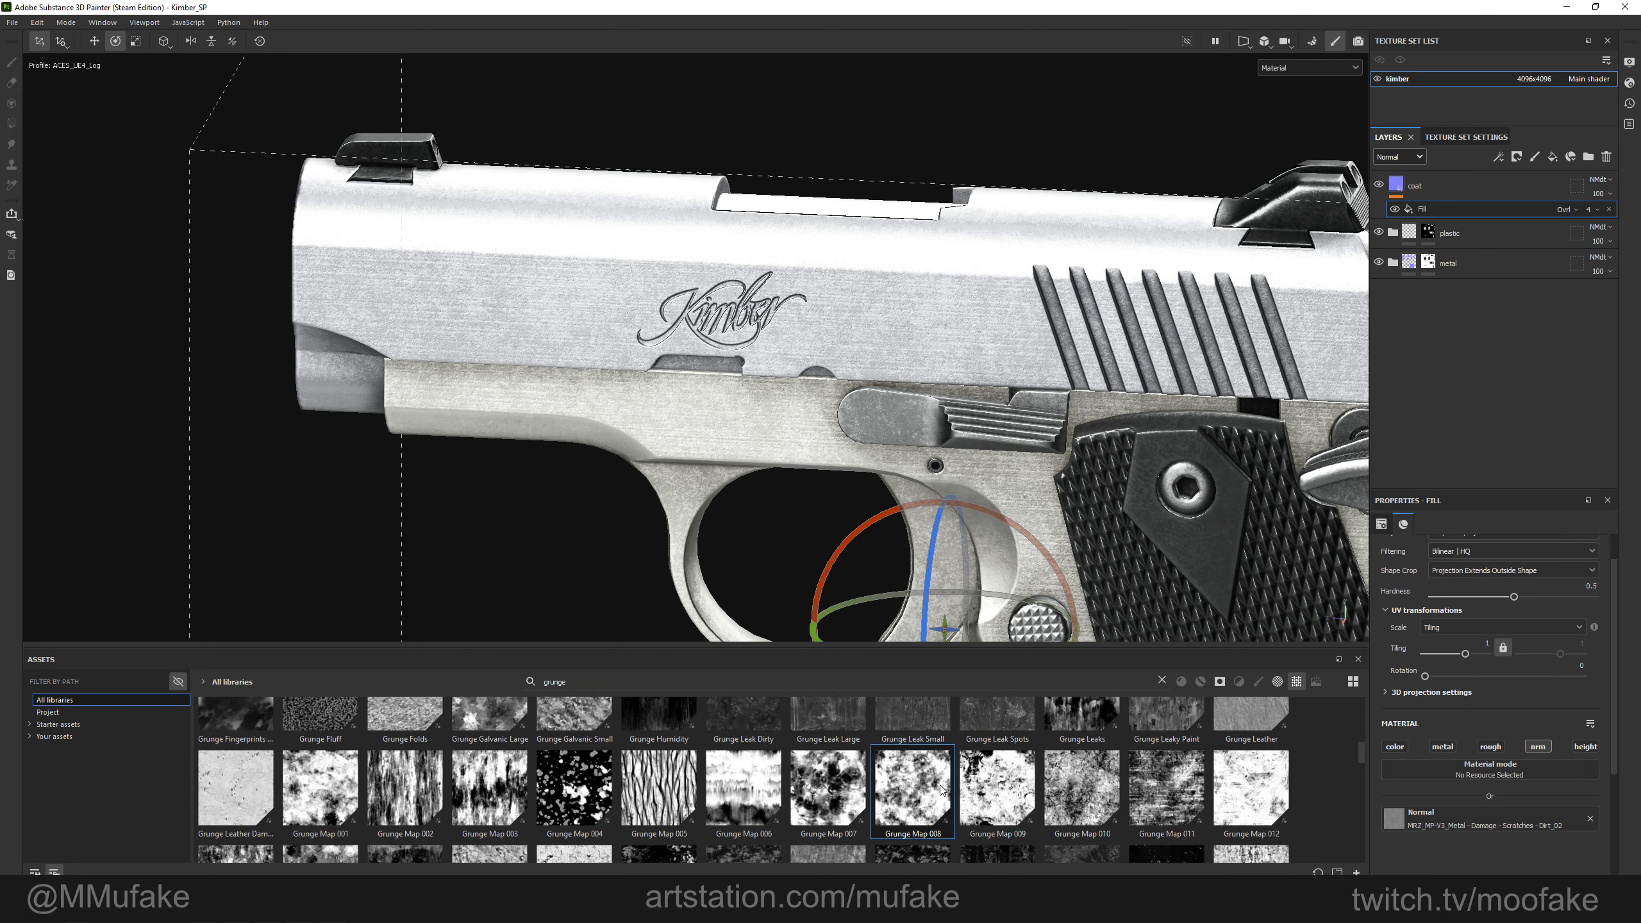
drag(1420, 819, 1420, 819)
alt+drag(724, 323, 800, 323)
drag(426, 734, 1421, 819)
alt+drag(859, 343, 756, 326)
Clear the asset search and browse the alphas and textures for another pattern for the coat's normal.
scroll(1170, 715, down, 10)
click(1278, 681)
double_click(1137, 676)
key(BackSpace)
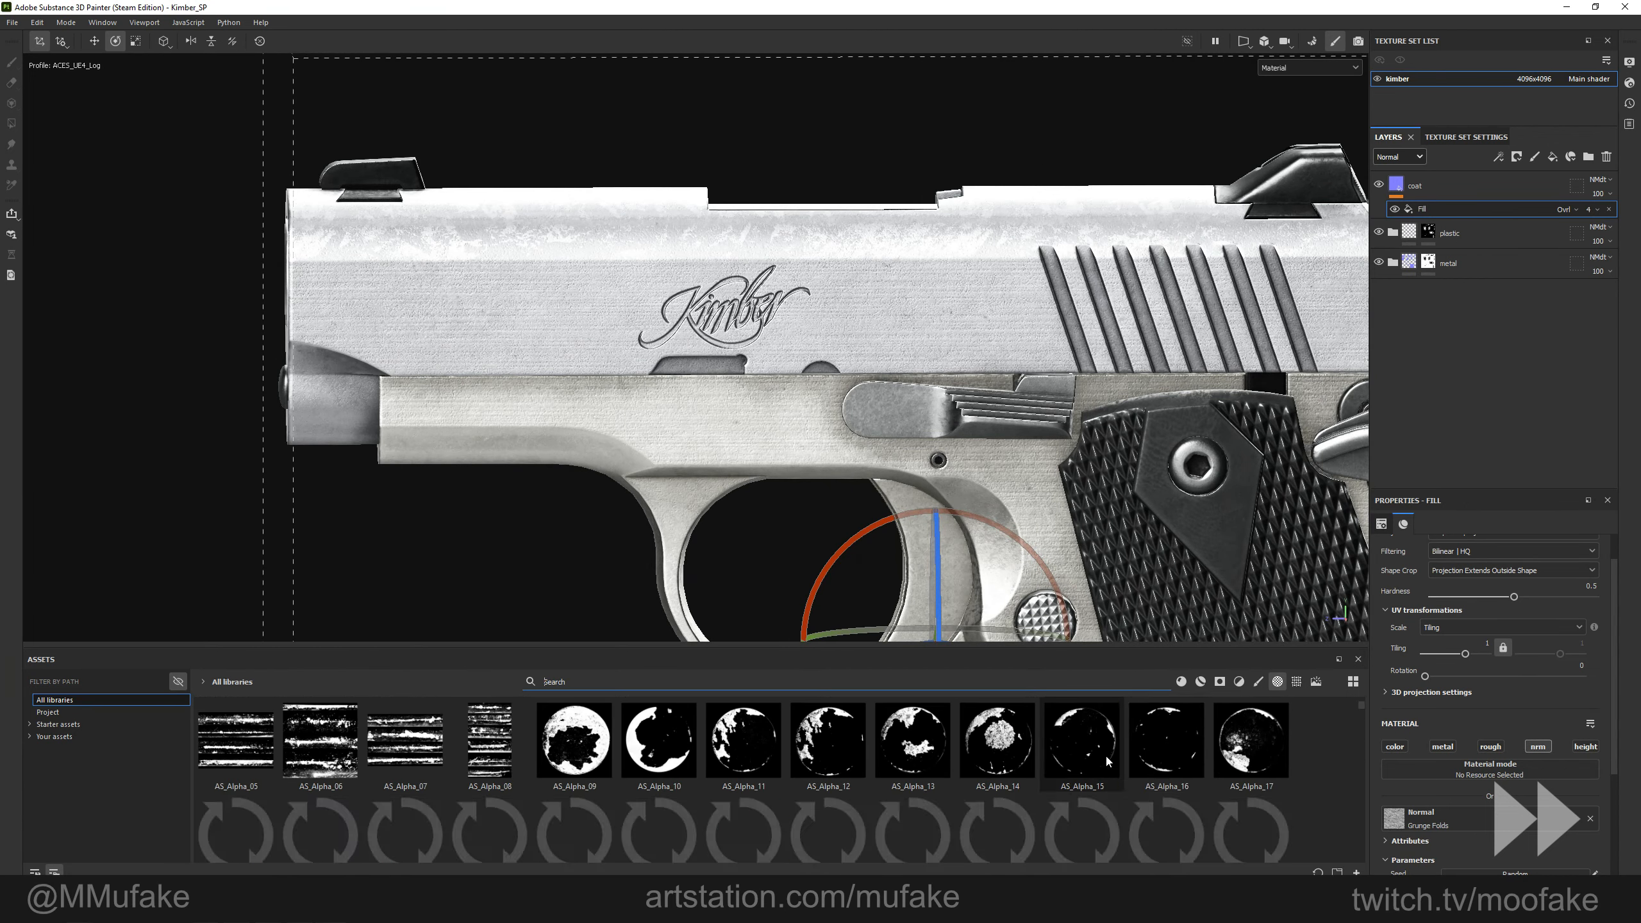
scroll(1155, 776, down, 3)
scroll(1156, 779, down, 10)
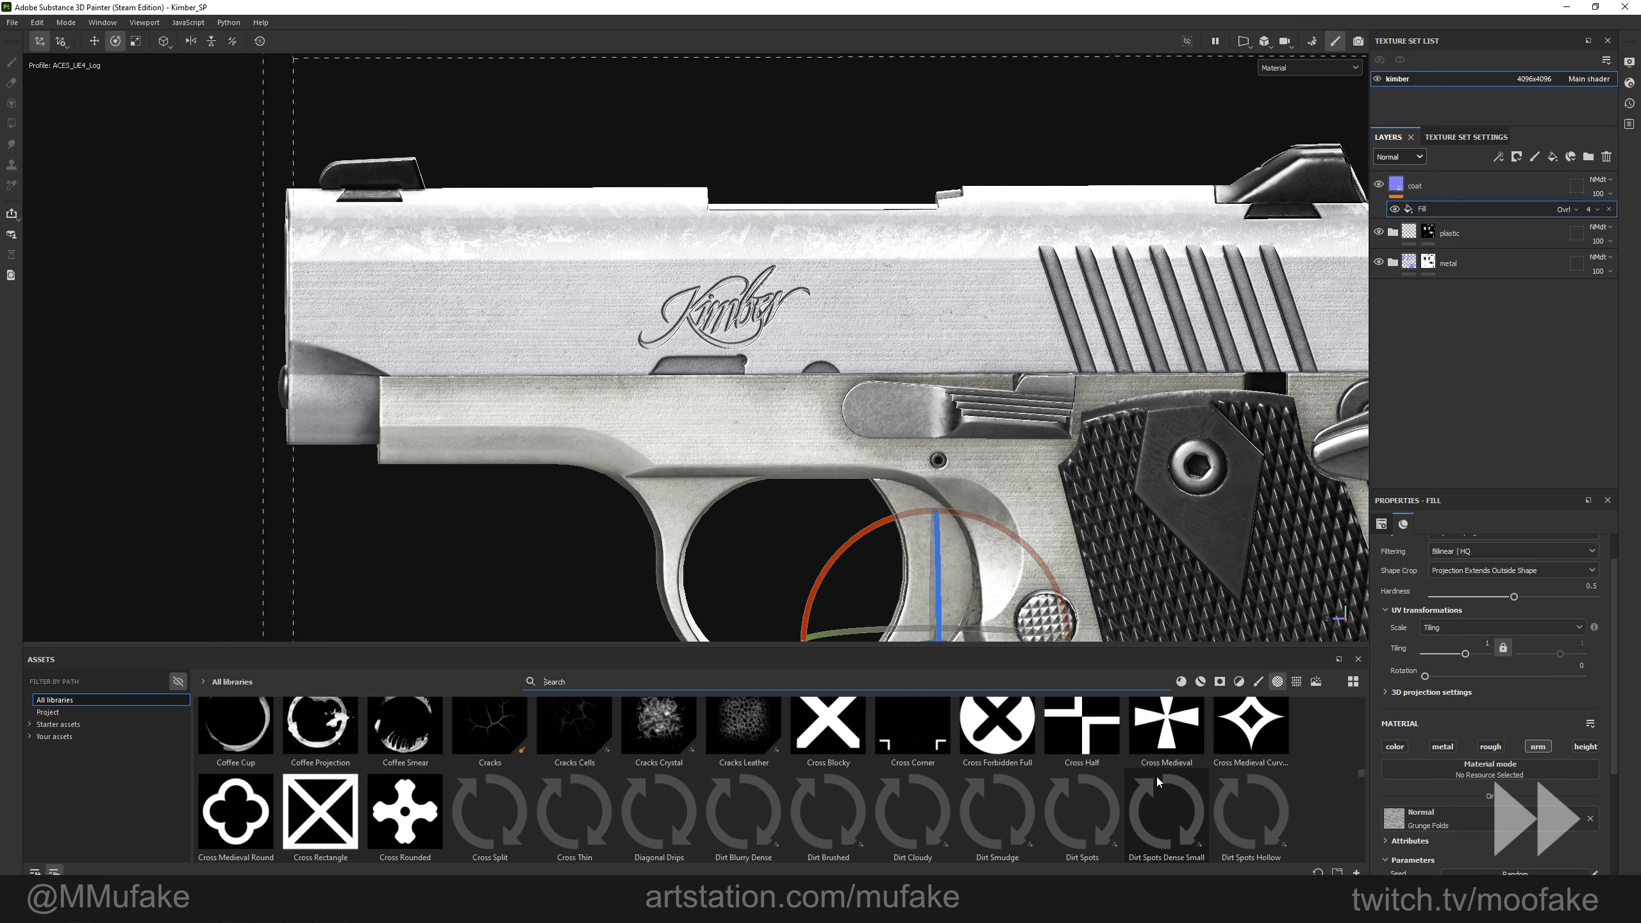
scroll(1163, 779, down, 8)
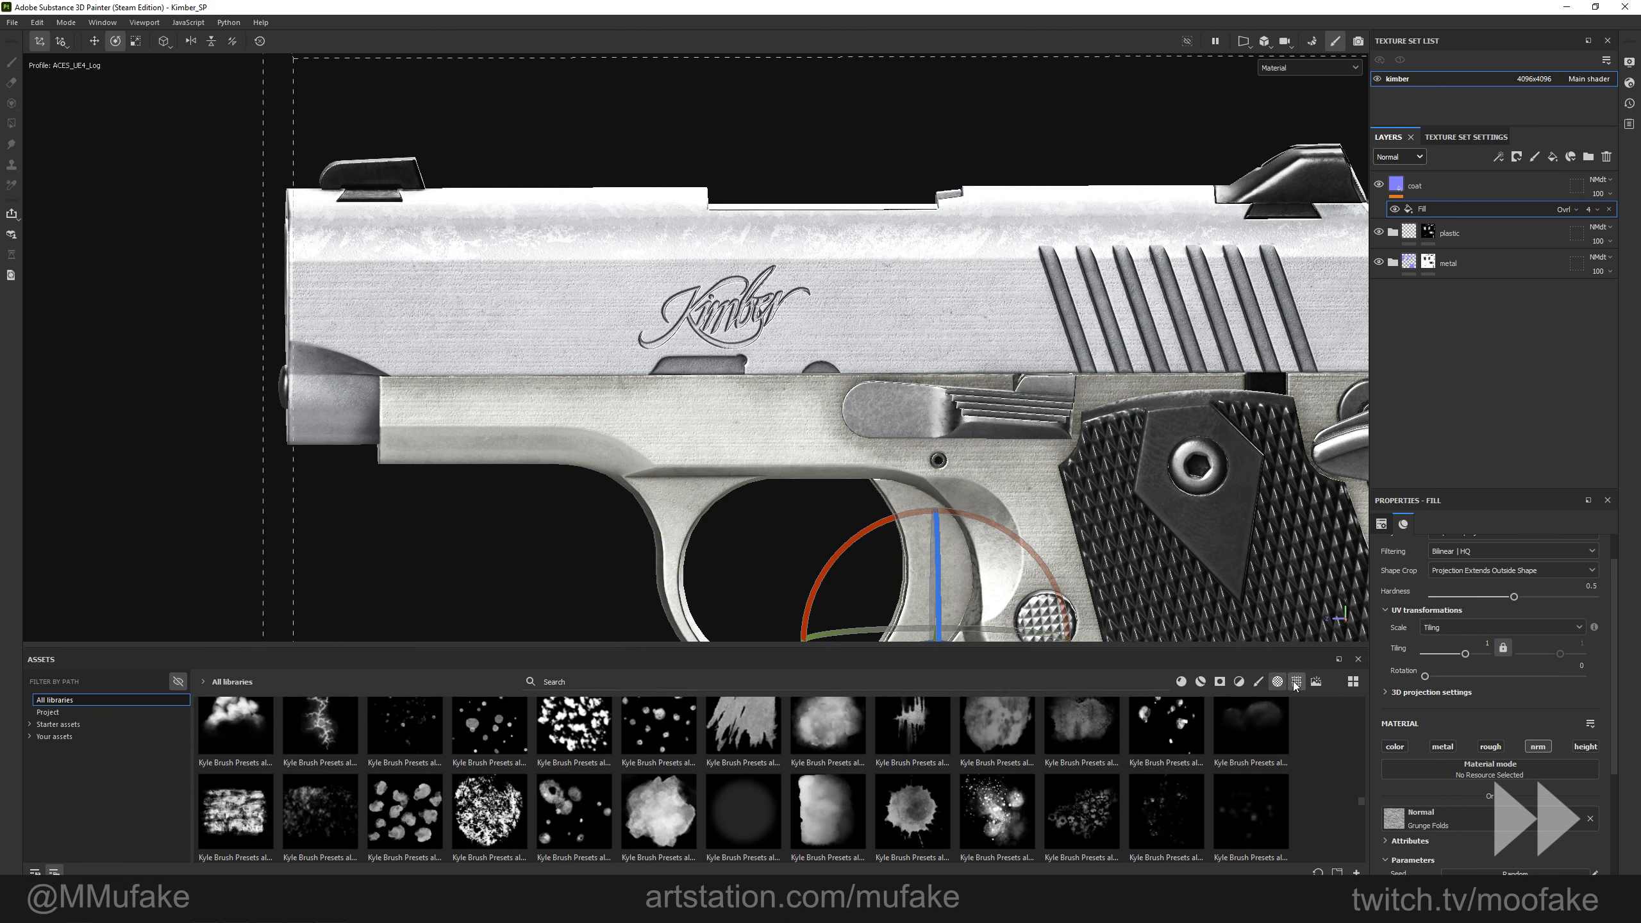
scroll(1152, 782, down, 8)
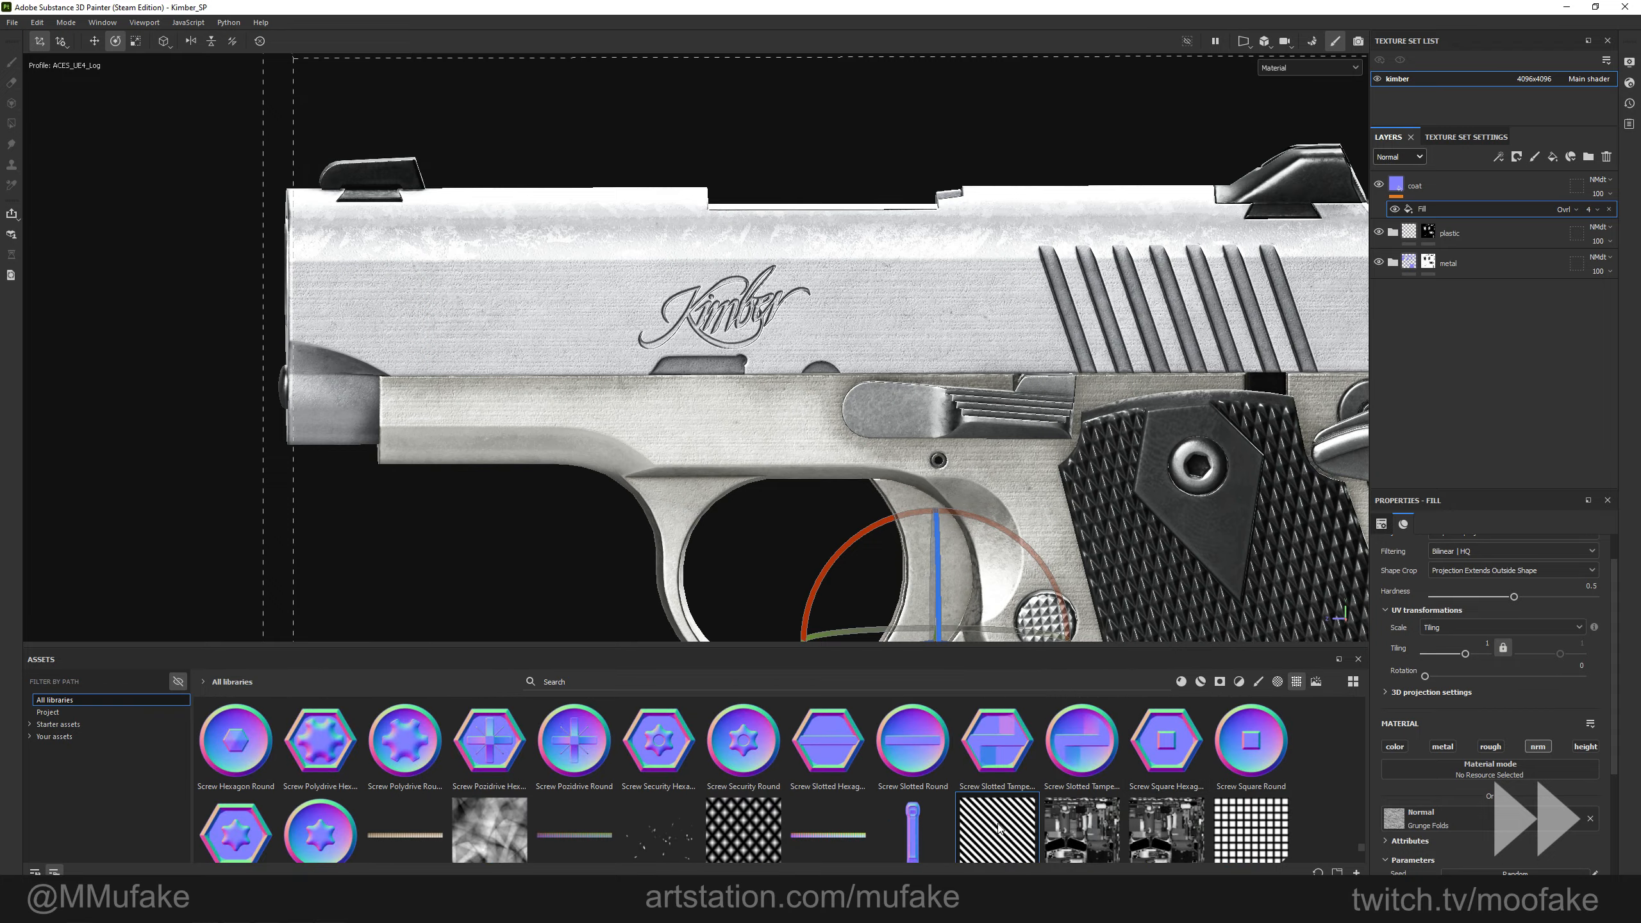
Try Tile Generator, sheen_noise and Perlin Noise as the coat Fill effect's normal.
alt+drag(866, 291, 608, 400)
drag(1250, 830, 1477, 816)
alt+drag(804, 484, 1156, 588)
drag(500, 824, 1454, 819)
alt+drag(711, 440, 970, 336)
scroll(995, 821, up, 2)
drag(912, 725, 1454, 818)
alt+middle_drag(976, 356, 919, 406)
alt+drag(920, 407, 831, 450)
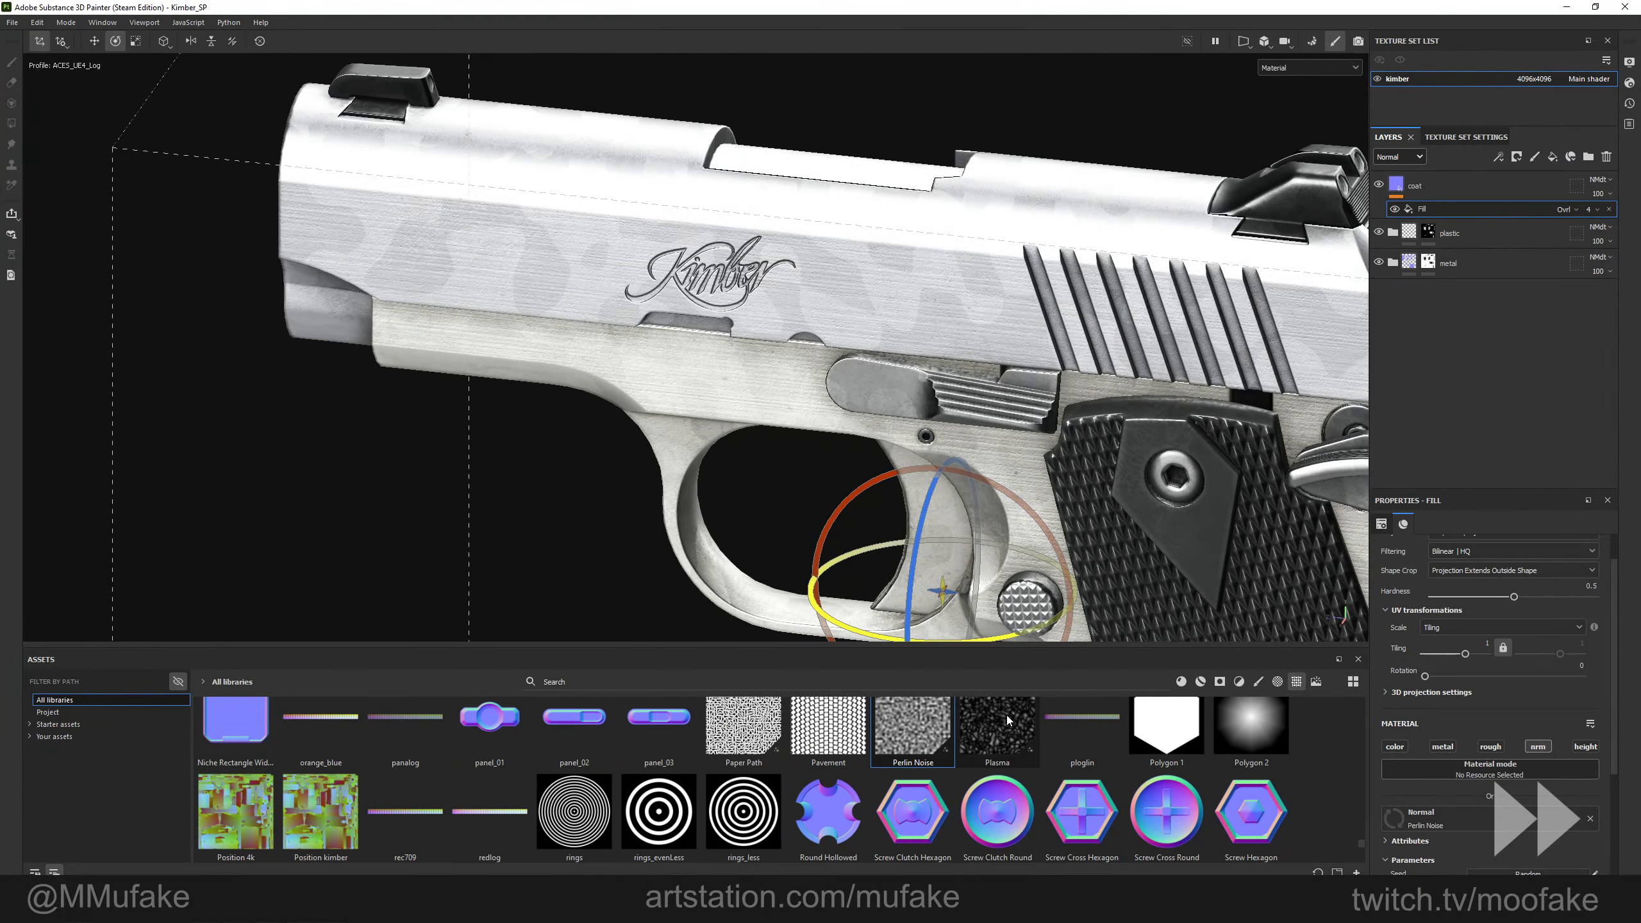
Try Plasma and MRZ_MP-V3_Surface_24 as the normal of the coat's Fill effect.
drag(997, 725, 1454, 818)
alt+drag(896, 435, 957, 384)
drag(743, 724, 1455, 819)
scroll(960, 722, up, 2)
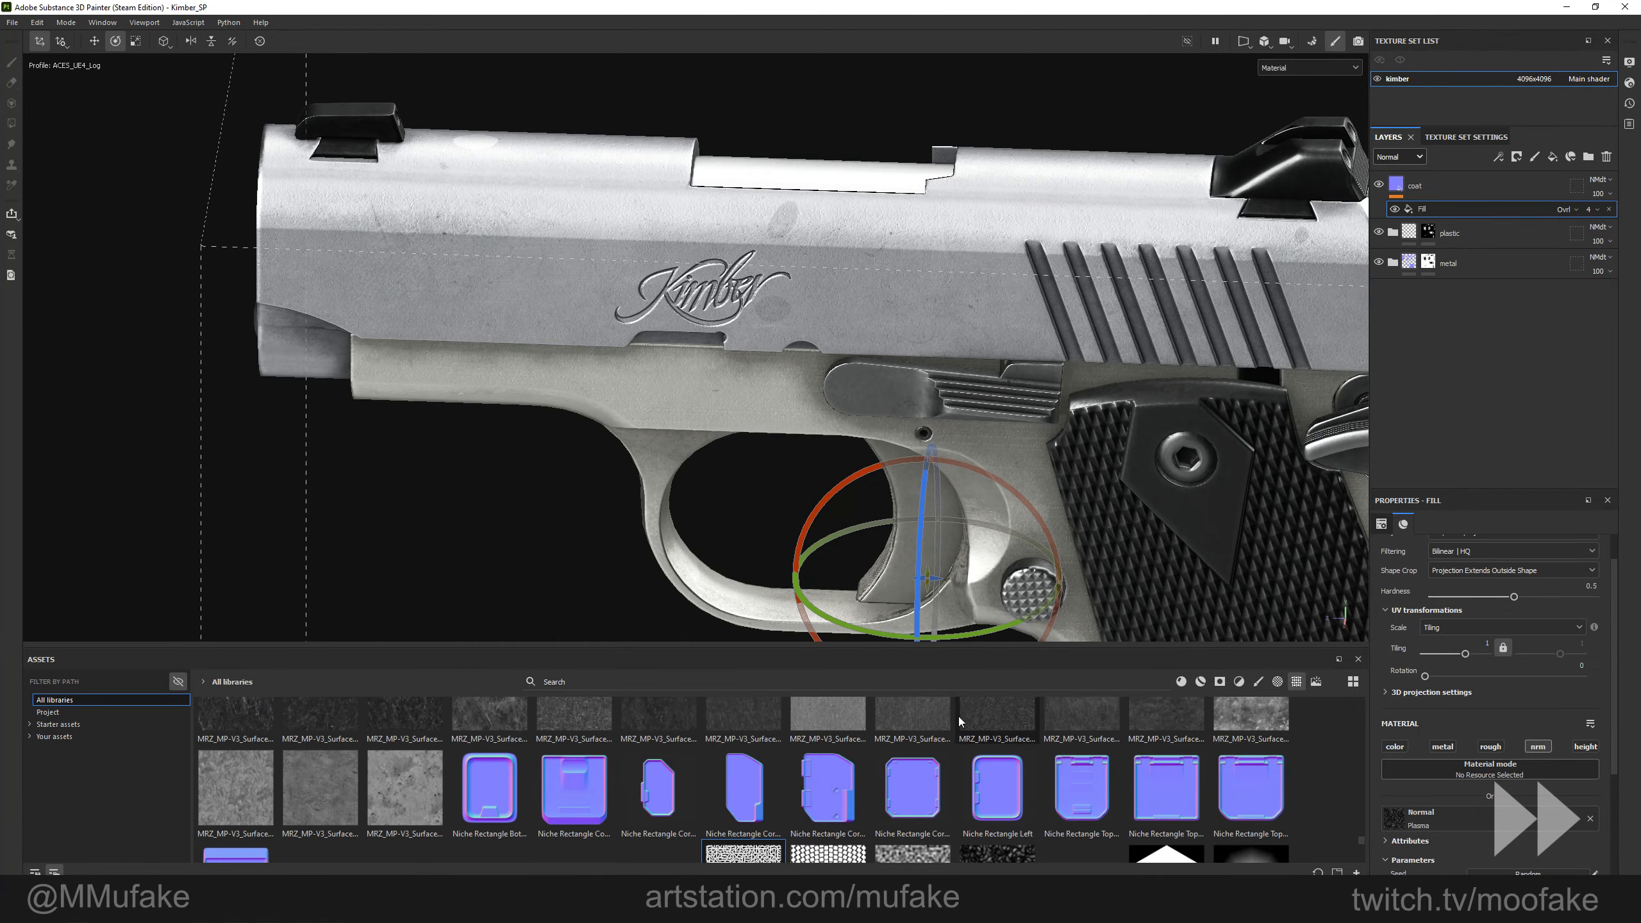
alt+drag(957, 414, 918, 465)
Search the textures for leak and assign MRZ_MP-V3_Leakage_18 as the coat Fill effect's normal.
click(969, 682)
text(leak)
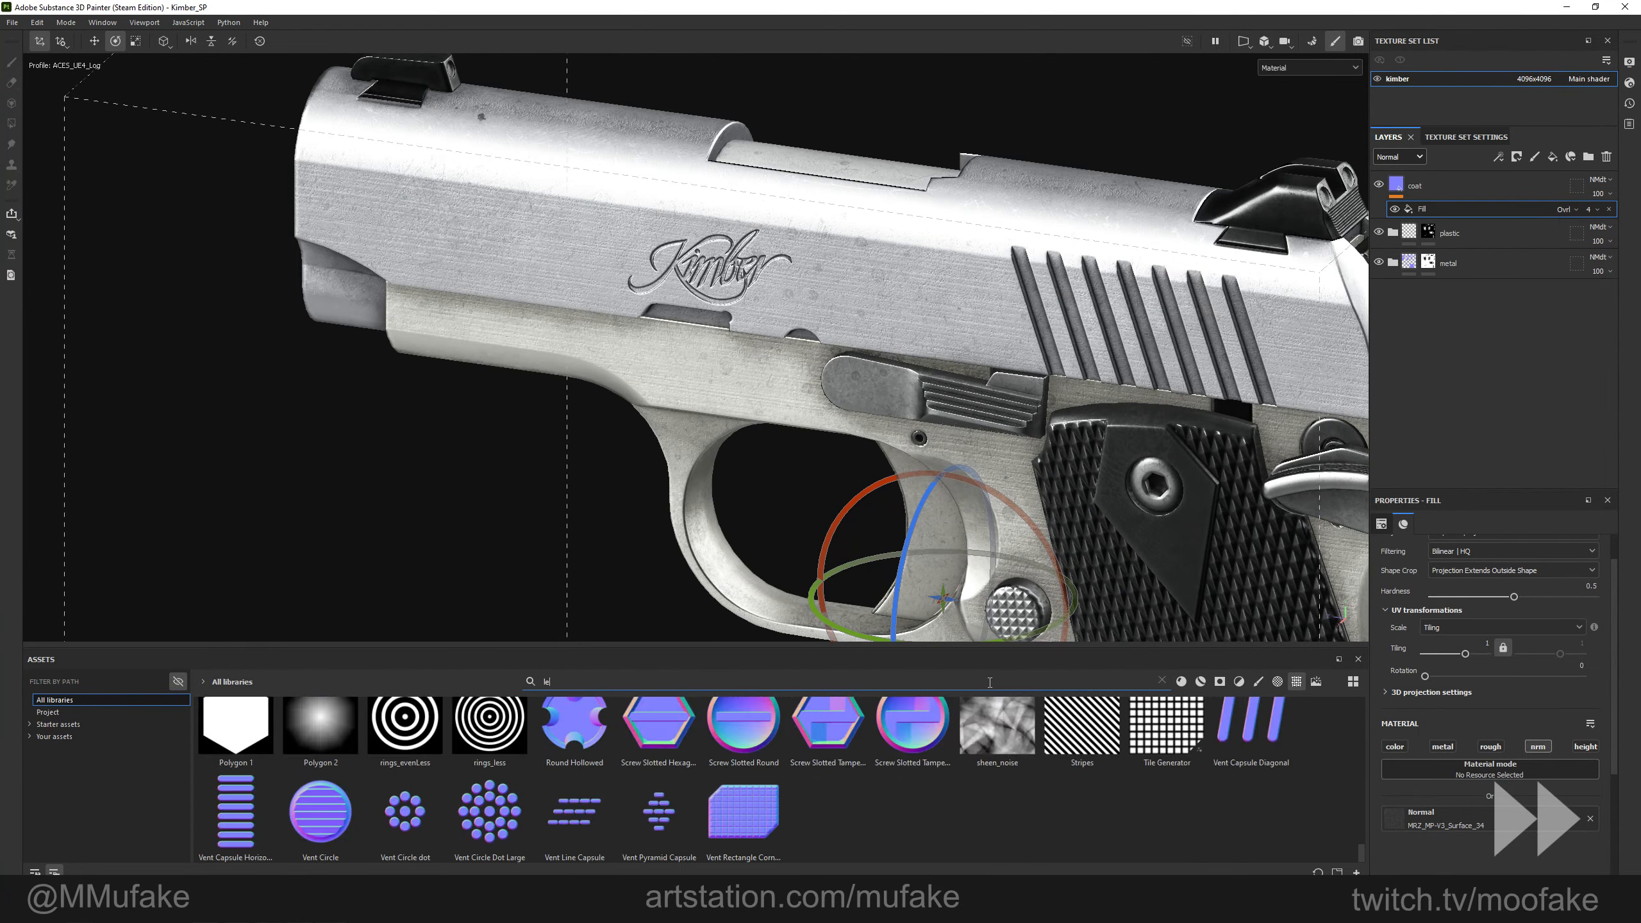
drag(1250, 727, 1454, 819)
alt+middle_drag(852, 396, 861, 433)
alt+drag(861, 432, 920, 375)
drag(236, 812, 1469, 811)
alt+drag(975, 452, 938, 456)
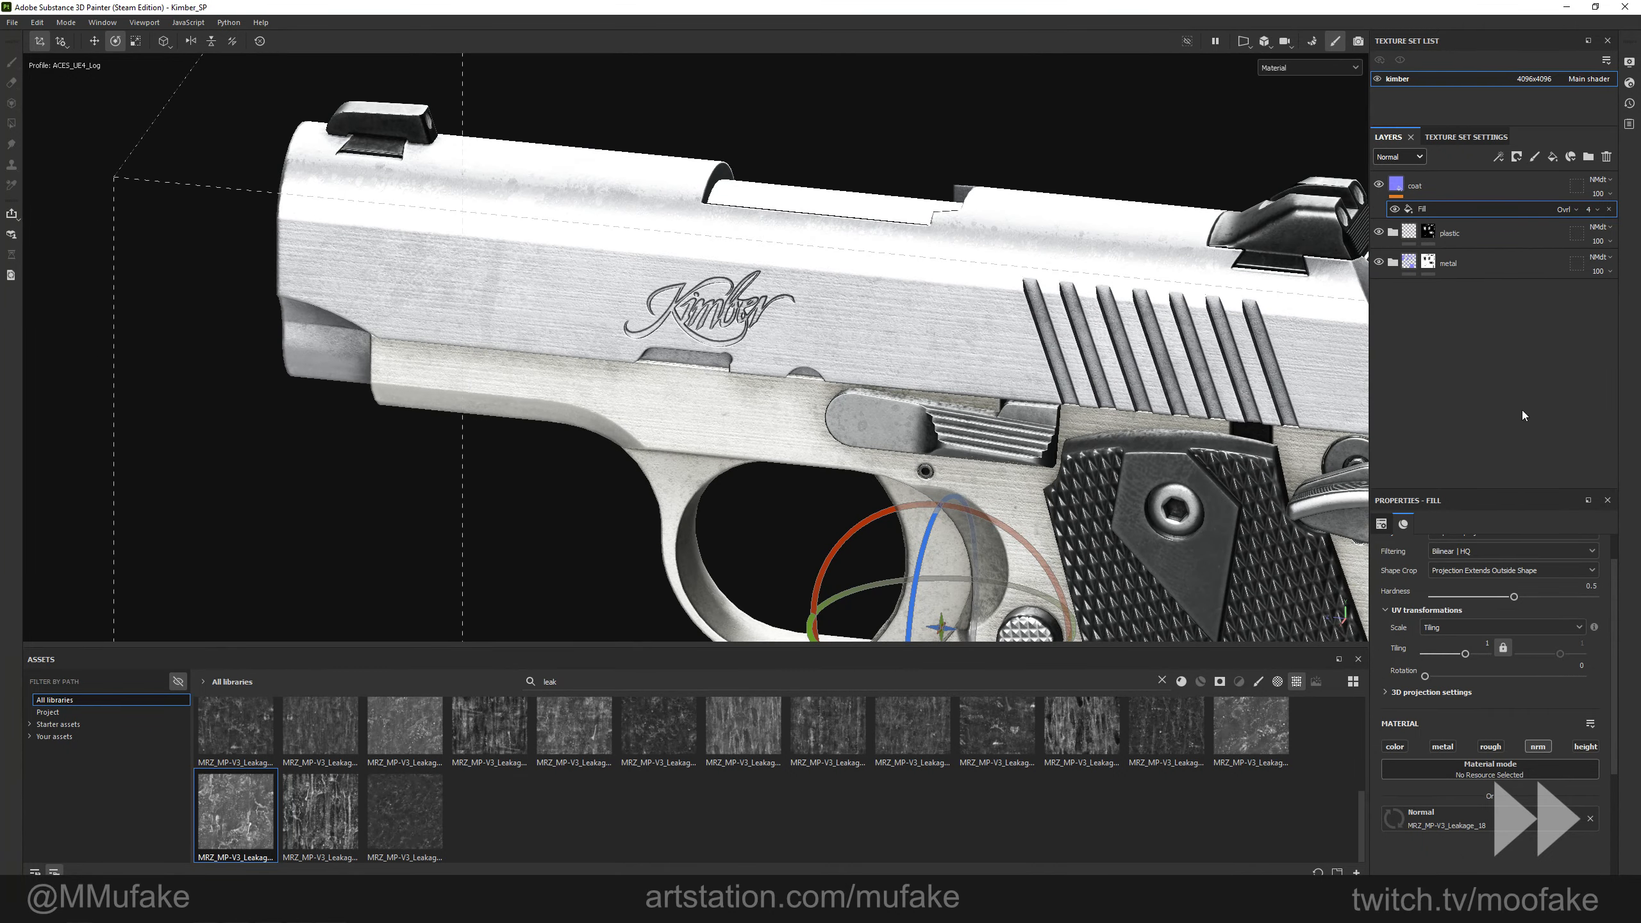
Set the opacity of the coat's Fill effect to 2 in the Normal channel.
alt+drag(986, 345, 940, 382)
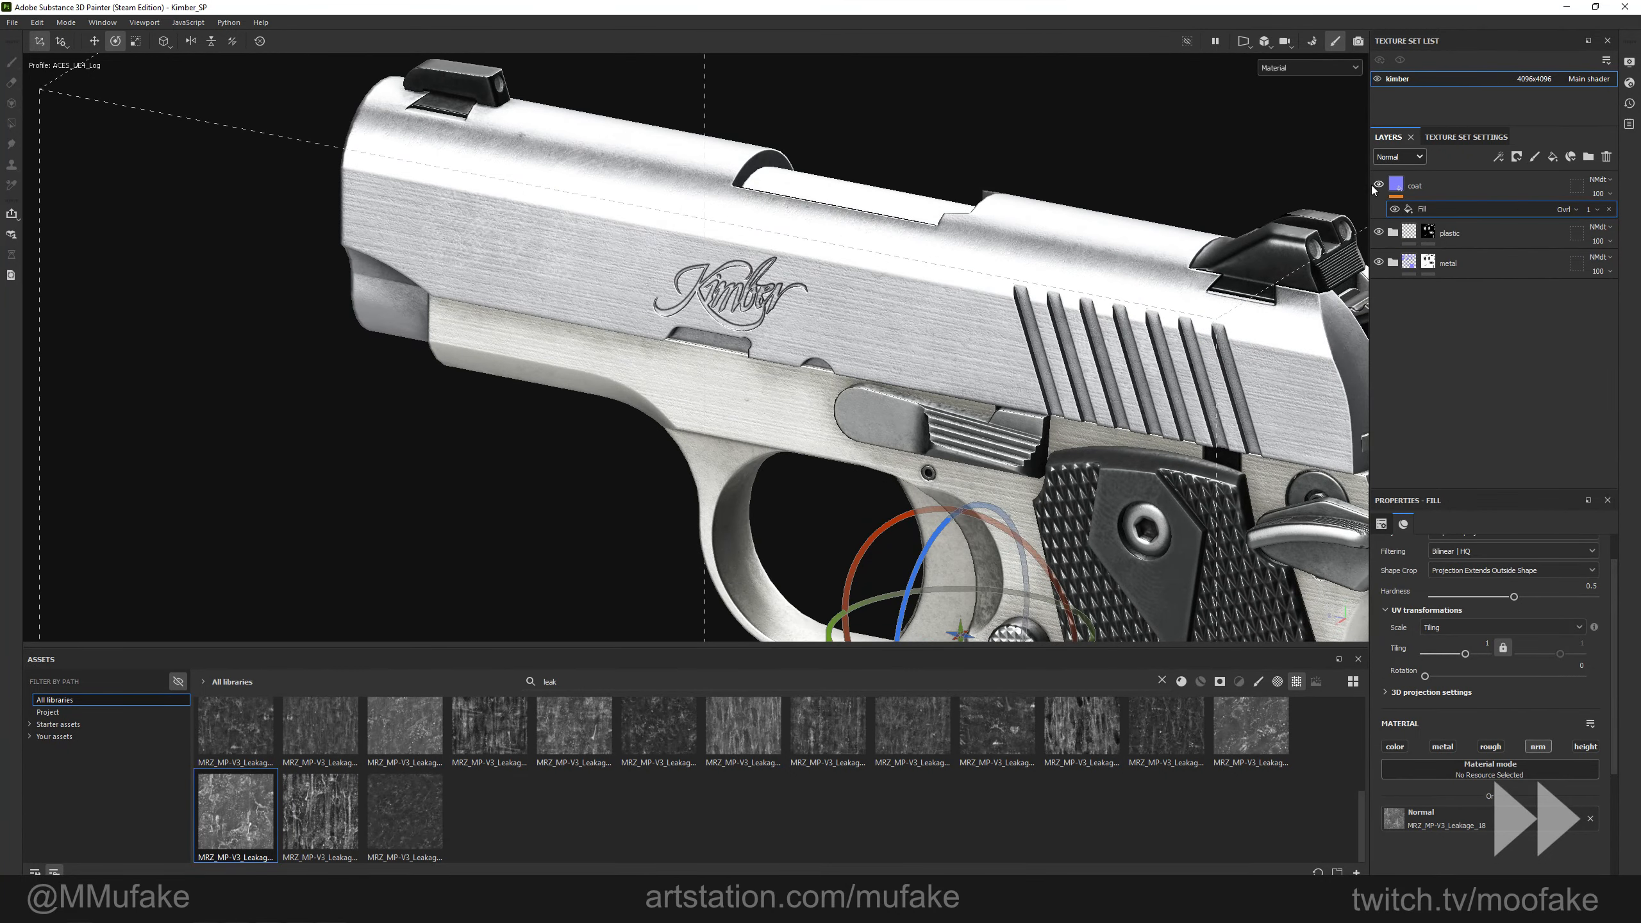
shift+right_drag(1008, 318, 1036, 316)
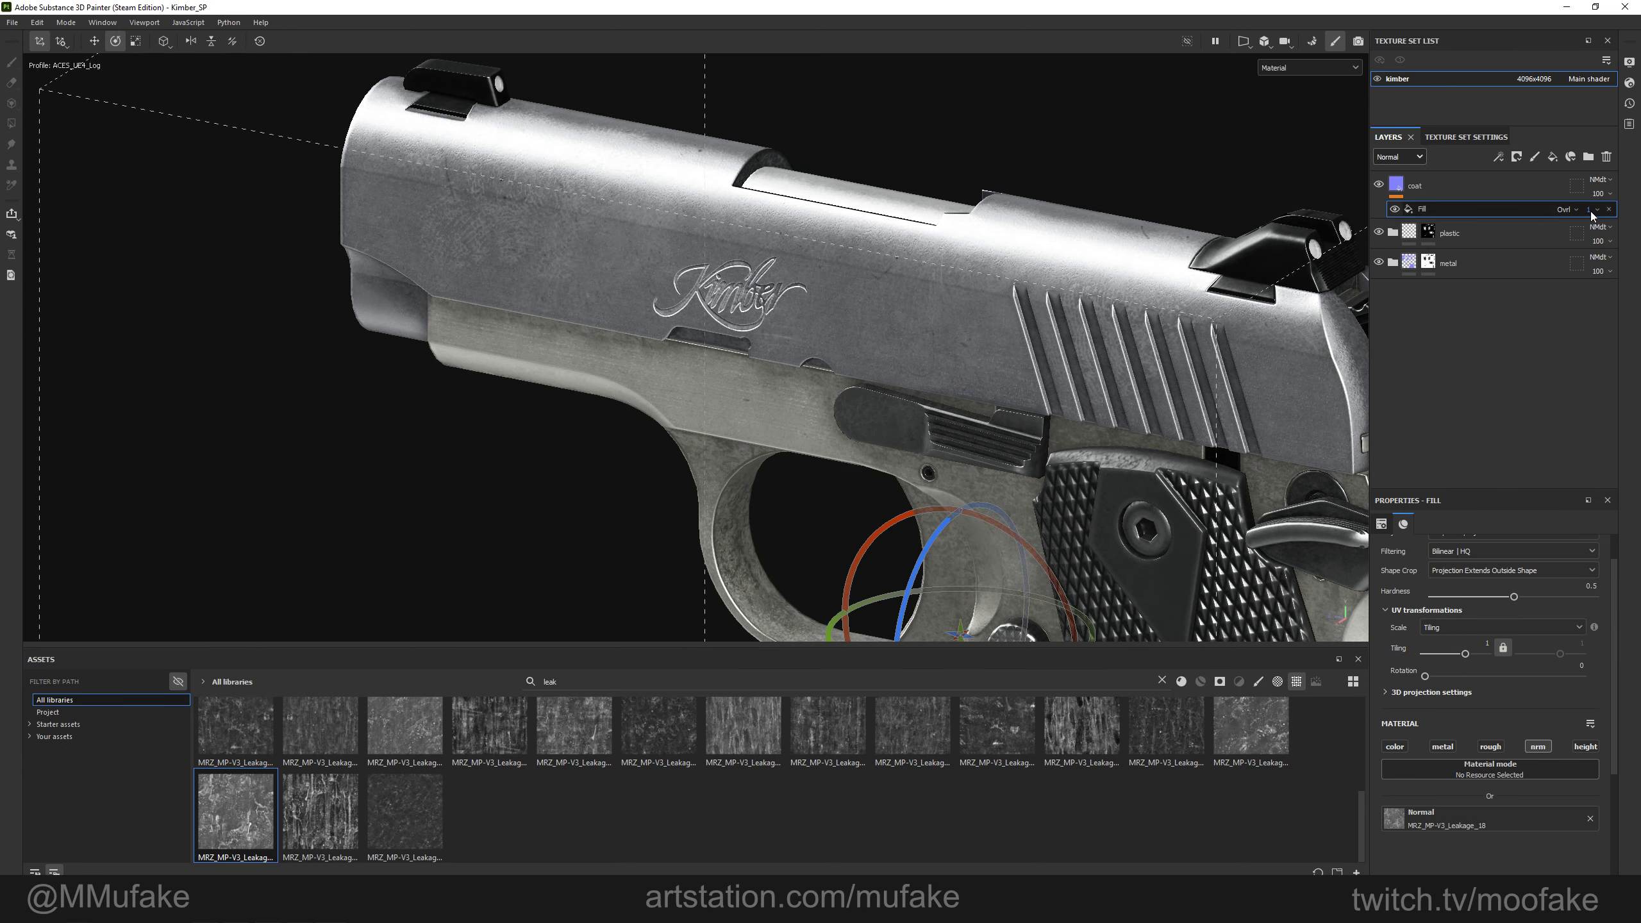
alt+drag(1048, 331, 1023, 255)
shift+right_drag(969, 272, 1066, 276)
alt+drag(1066, 277, 1054, 316)
Toggle the coat layer's visibility to compare, and examine its surface effect on the slide, frame and grip.
click(1379, 185)
click(1379, 186)
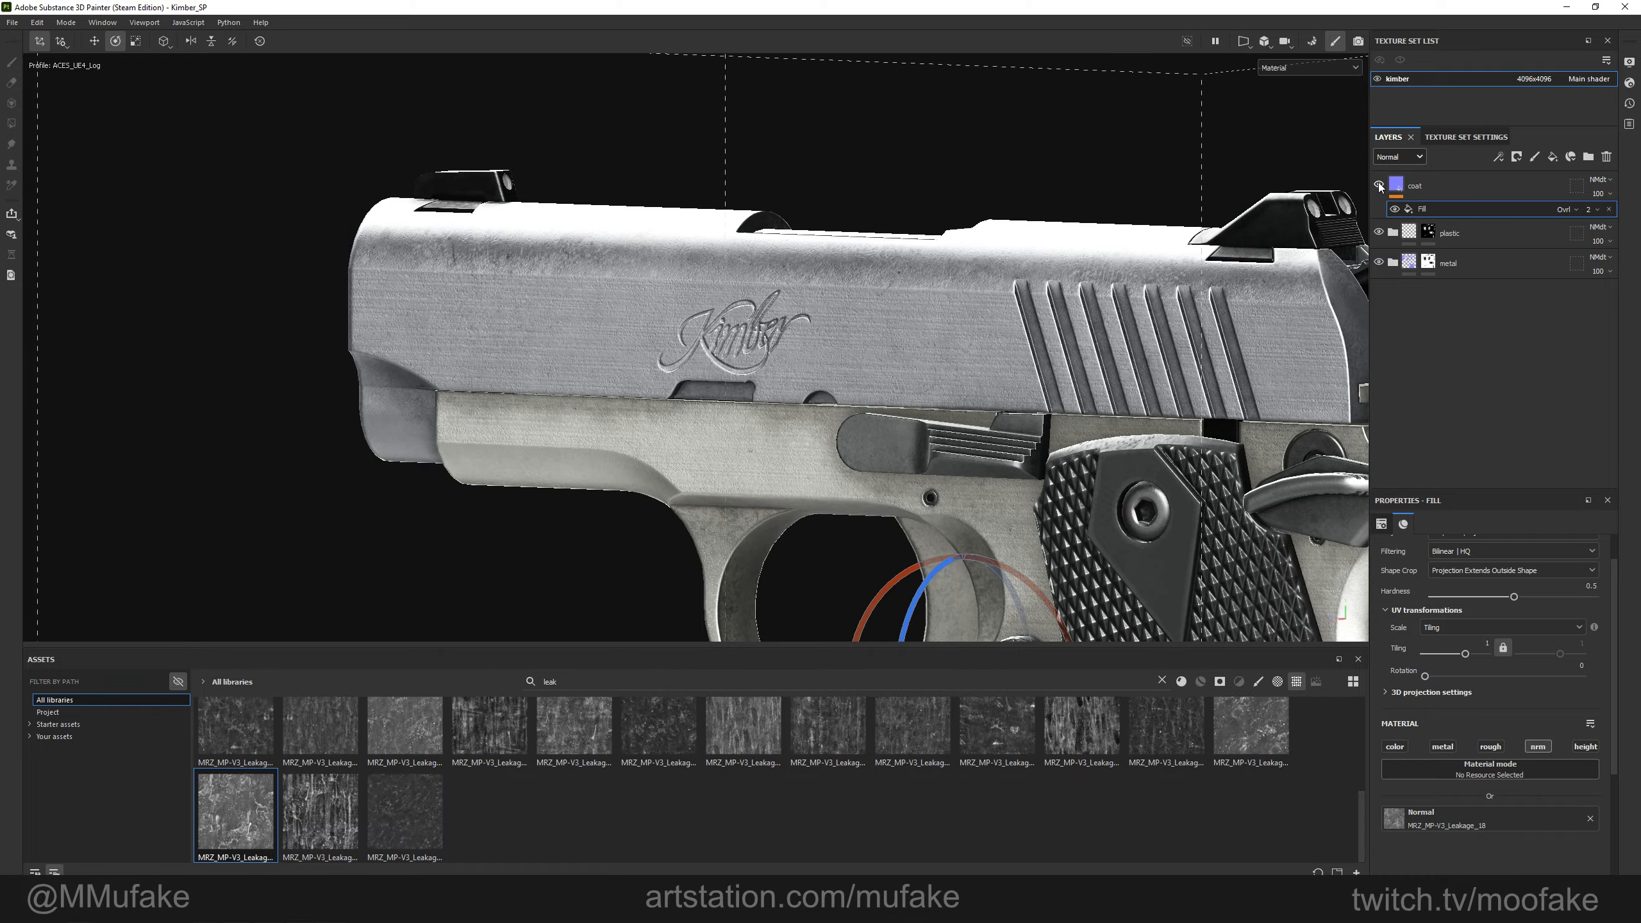
alt+middle_drag(905, 414, 691, 223)
alt+drag(691, 223, 999, 310)
alt+middle_drag(1034, 349, 975, 291)
alt+drag(975, 291, 971, 148)
alt+drag(835, 311, 853, 179)
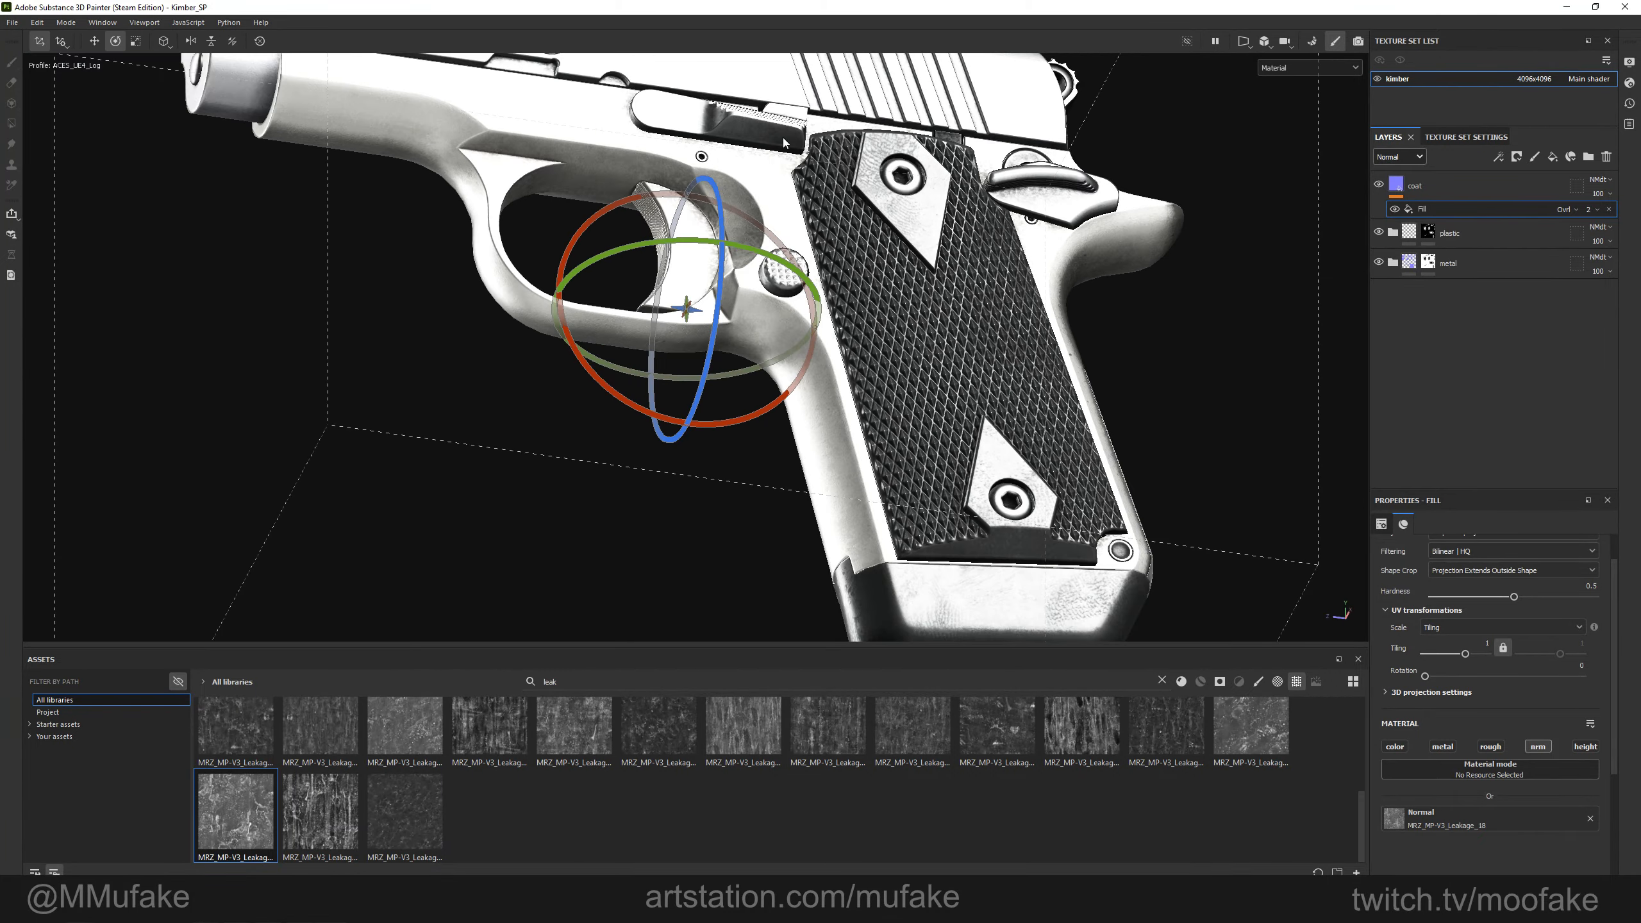
alt+drag(865, 429, 937, 400)
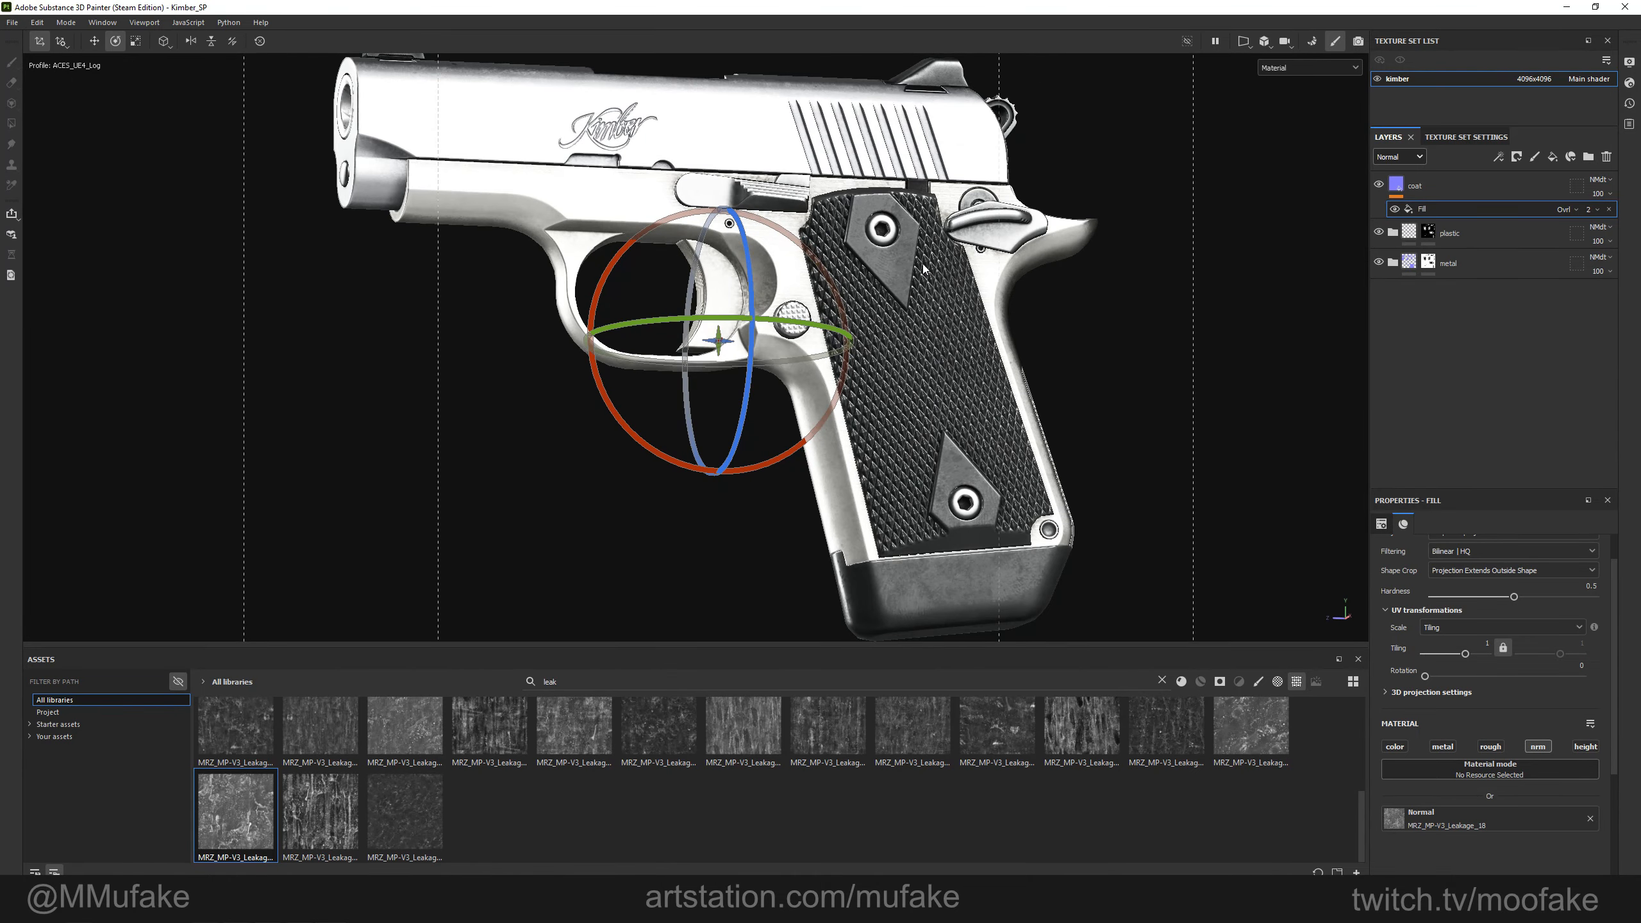
Show only filters in the assets with the search cleared, and add a Sharpen filter layer above the coat layer.
click(1418, 186)
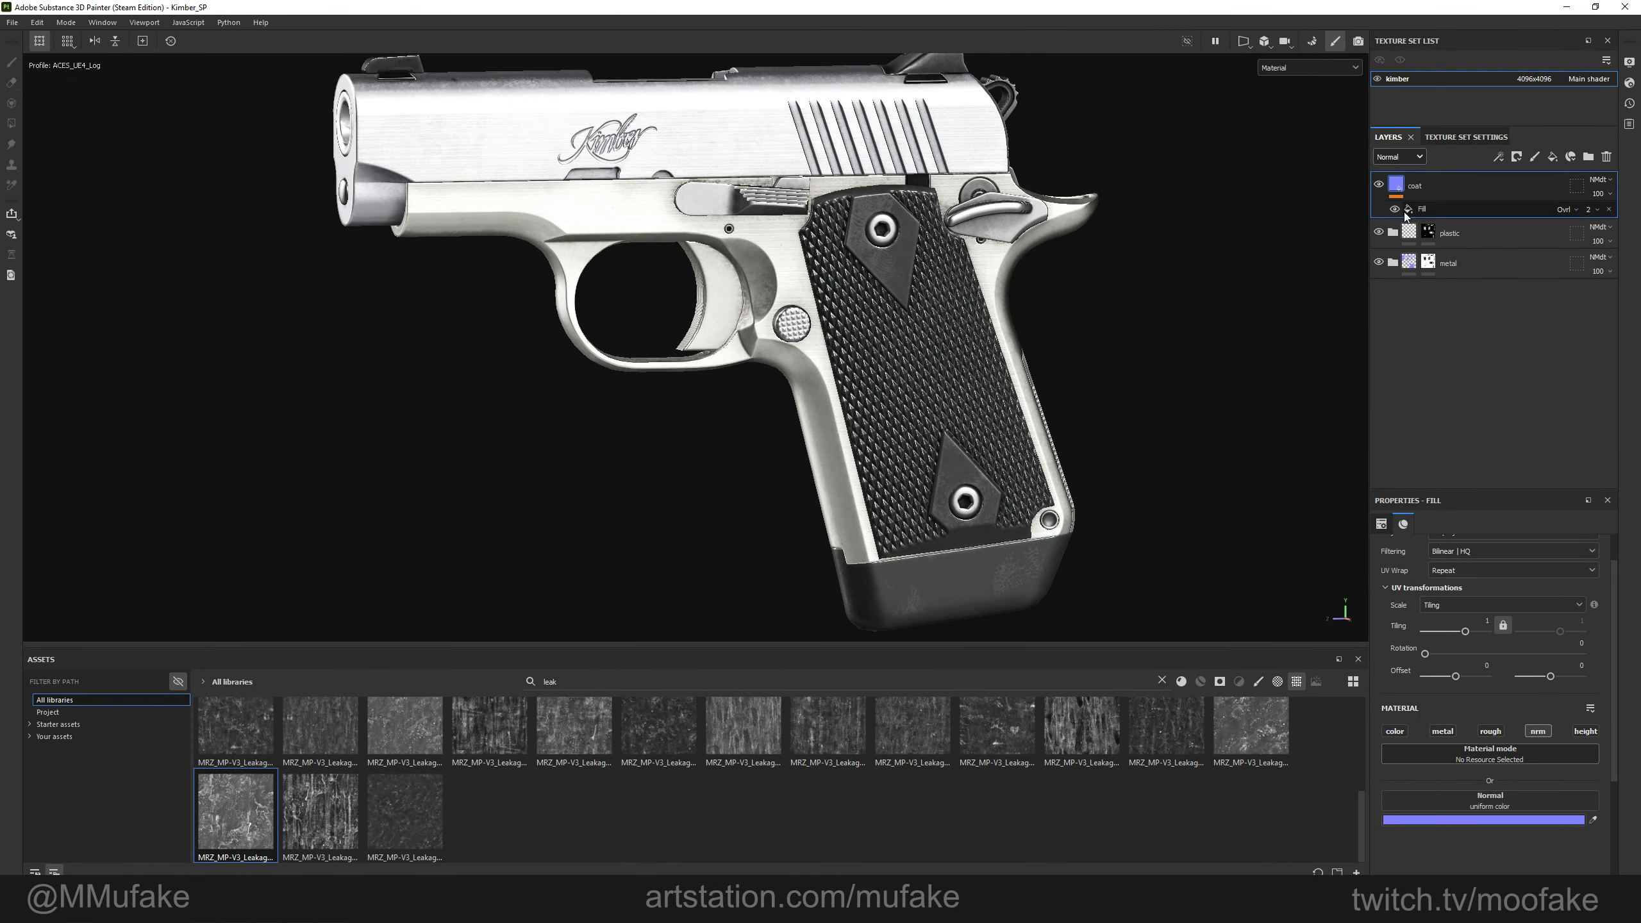
alt+middle_drag(954, 359, 1289, 750)
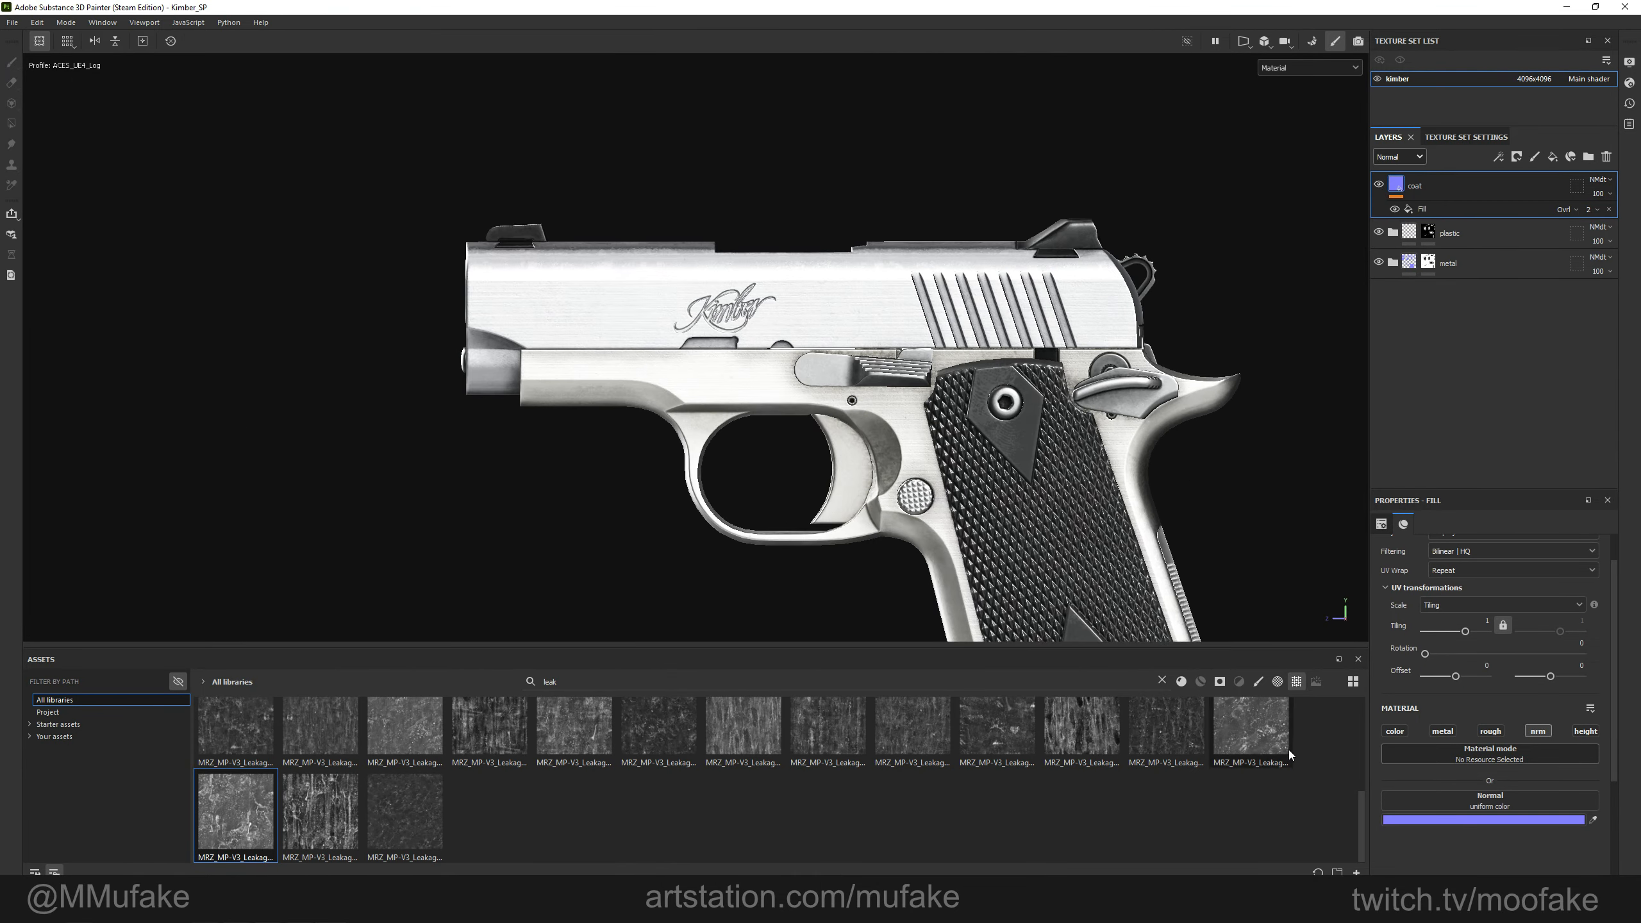
click(1161, 681)
click(1238, 682)
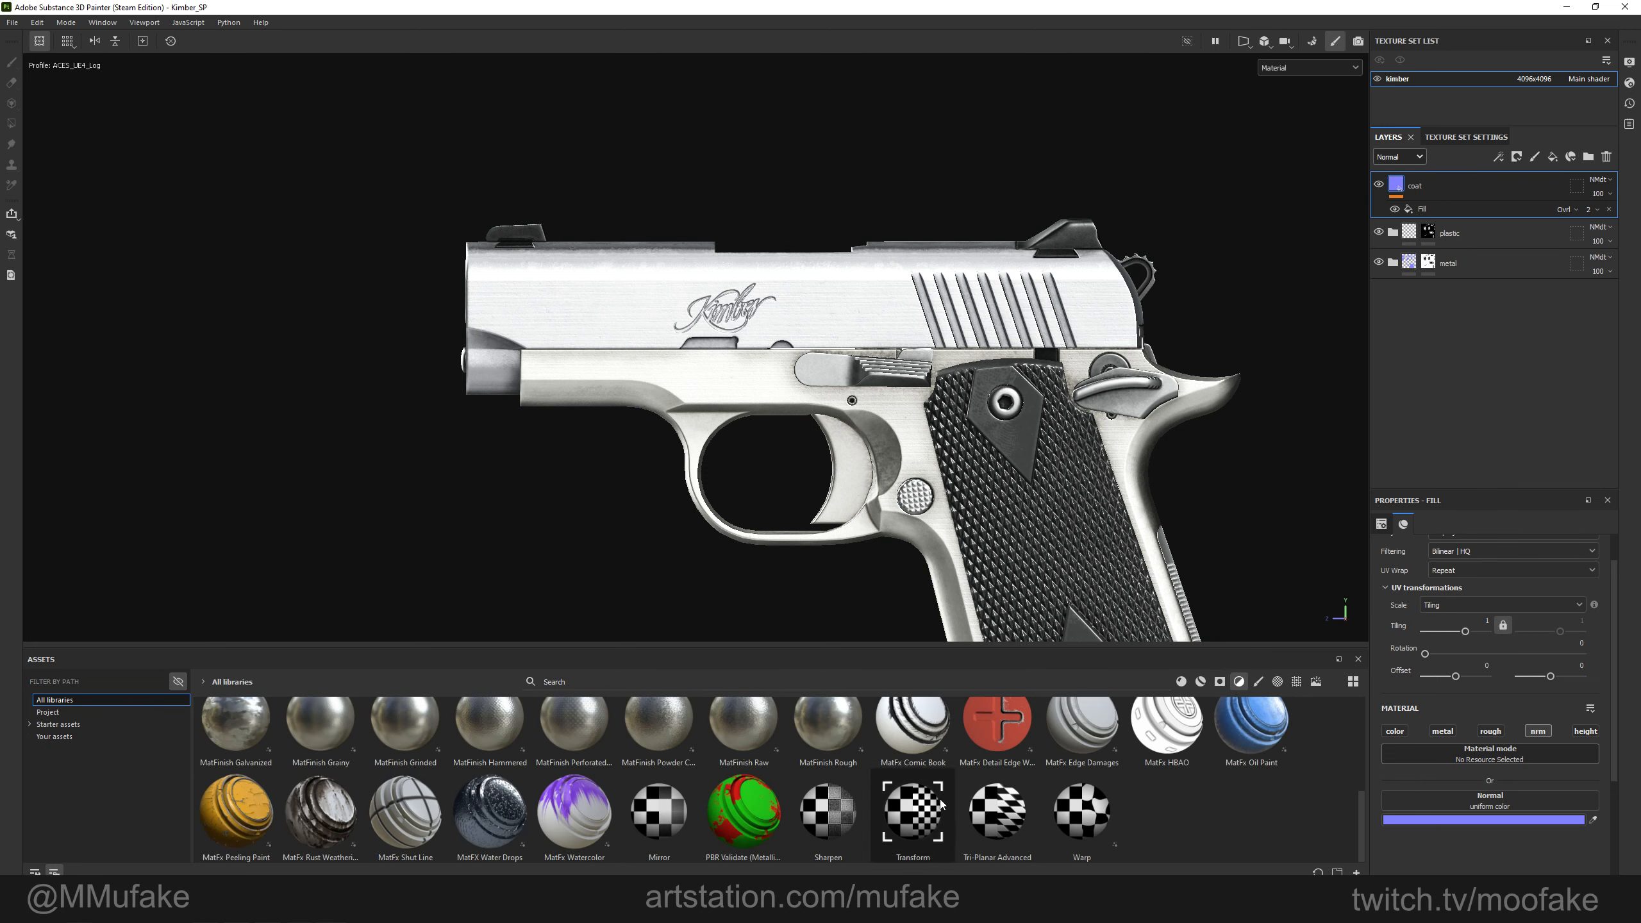
click(822, 836)
drag(1515, 183, 1515, 186)
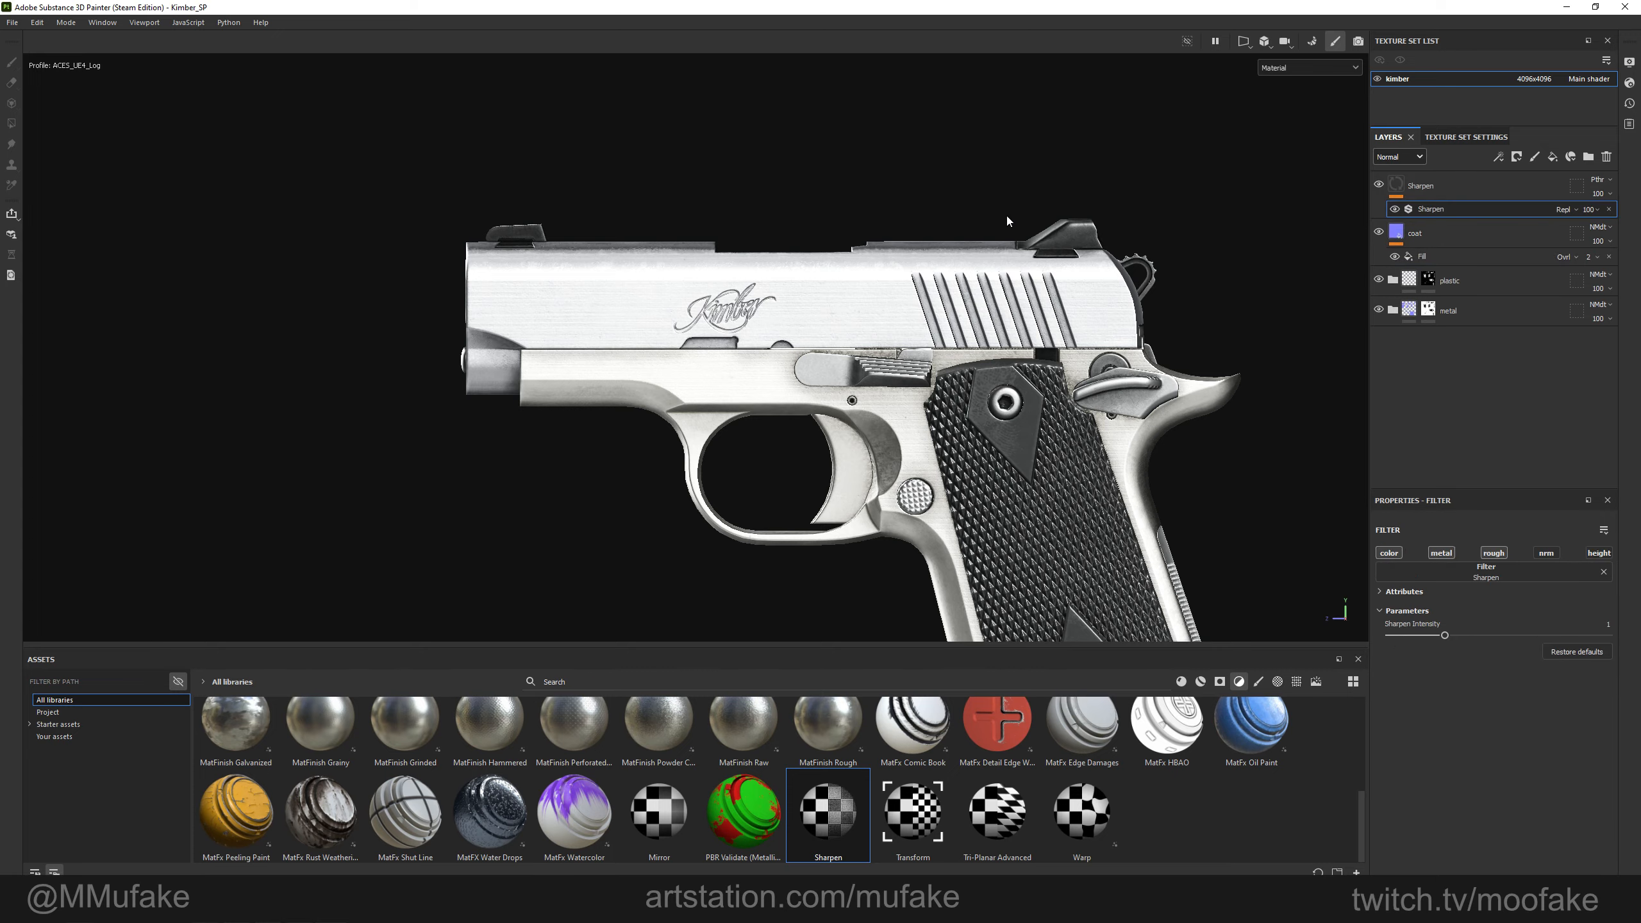
Try the Sharpen filter's intensity at 4 on the pistol and bring it back down to 0.
scroll(928, 300, up, 5)
scroll(928, 300, up, 3)
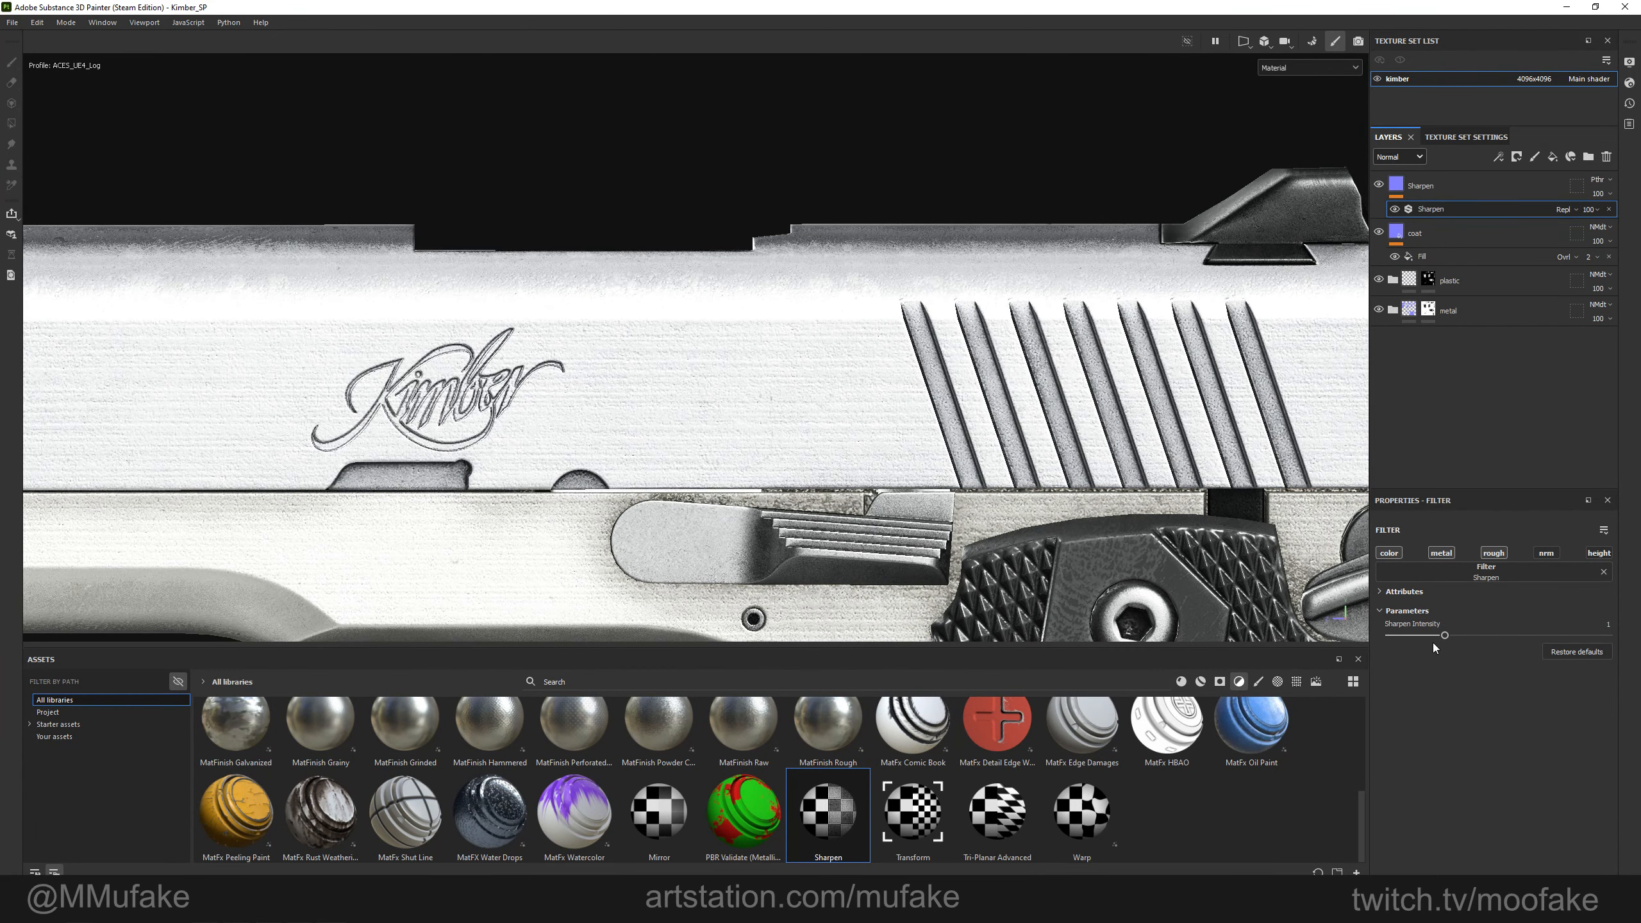
drag(1445, 635, 1608, 636)
scroll(1016, 411, up, 4)
scroll(848, 438, down, 6)
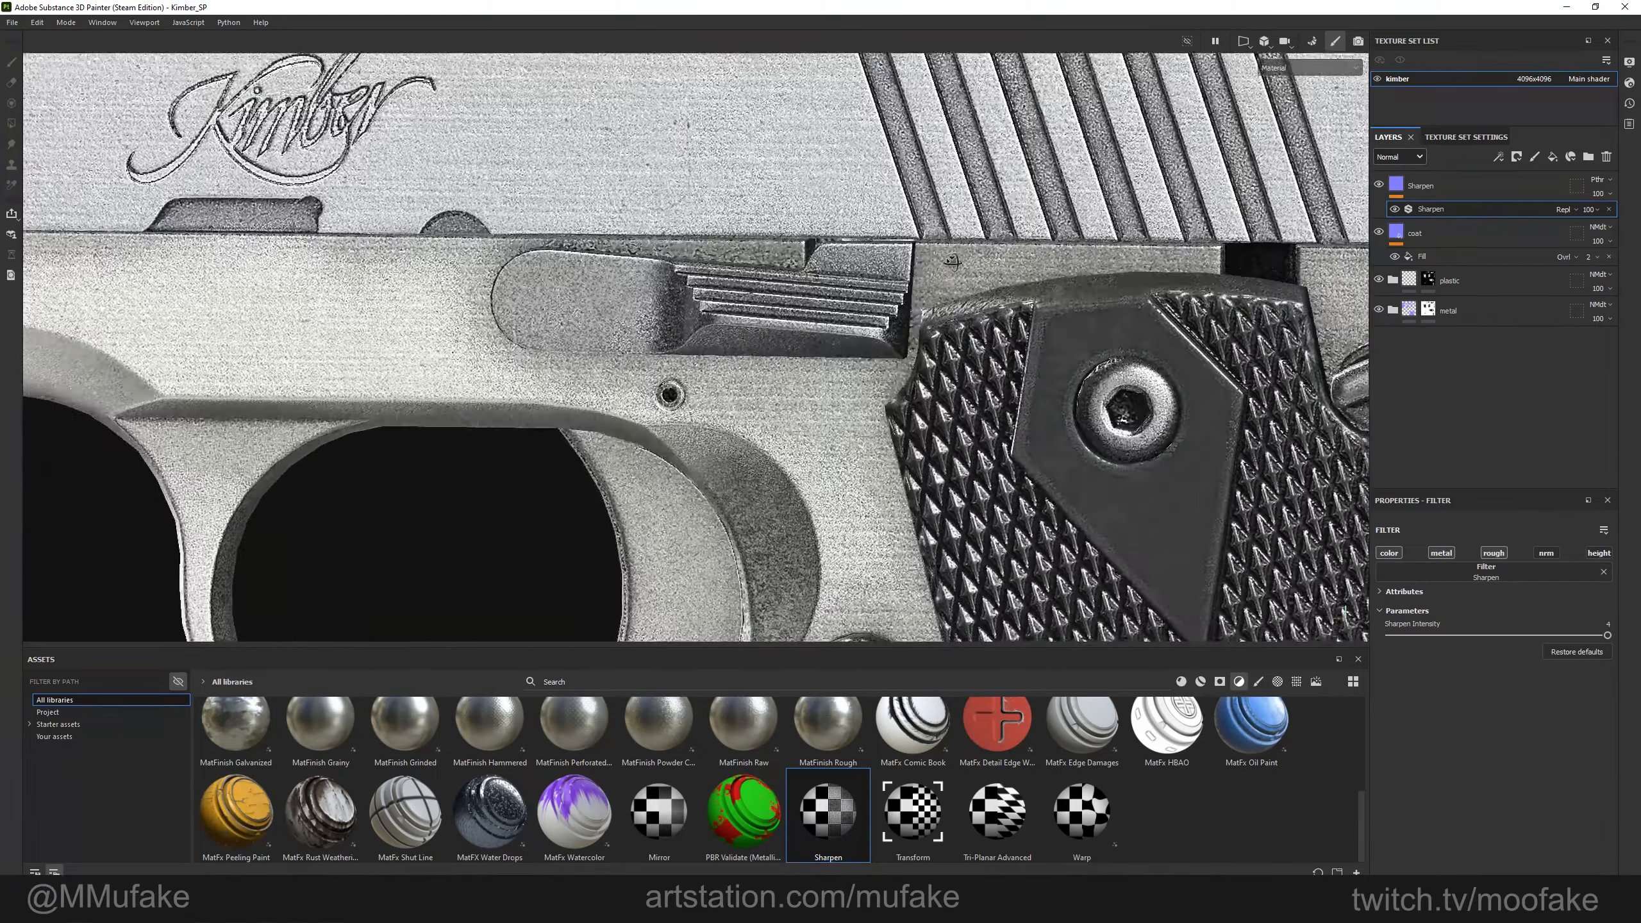
alt+drag(848, 437, 1287, 534)
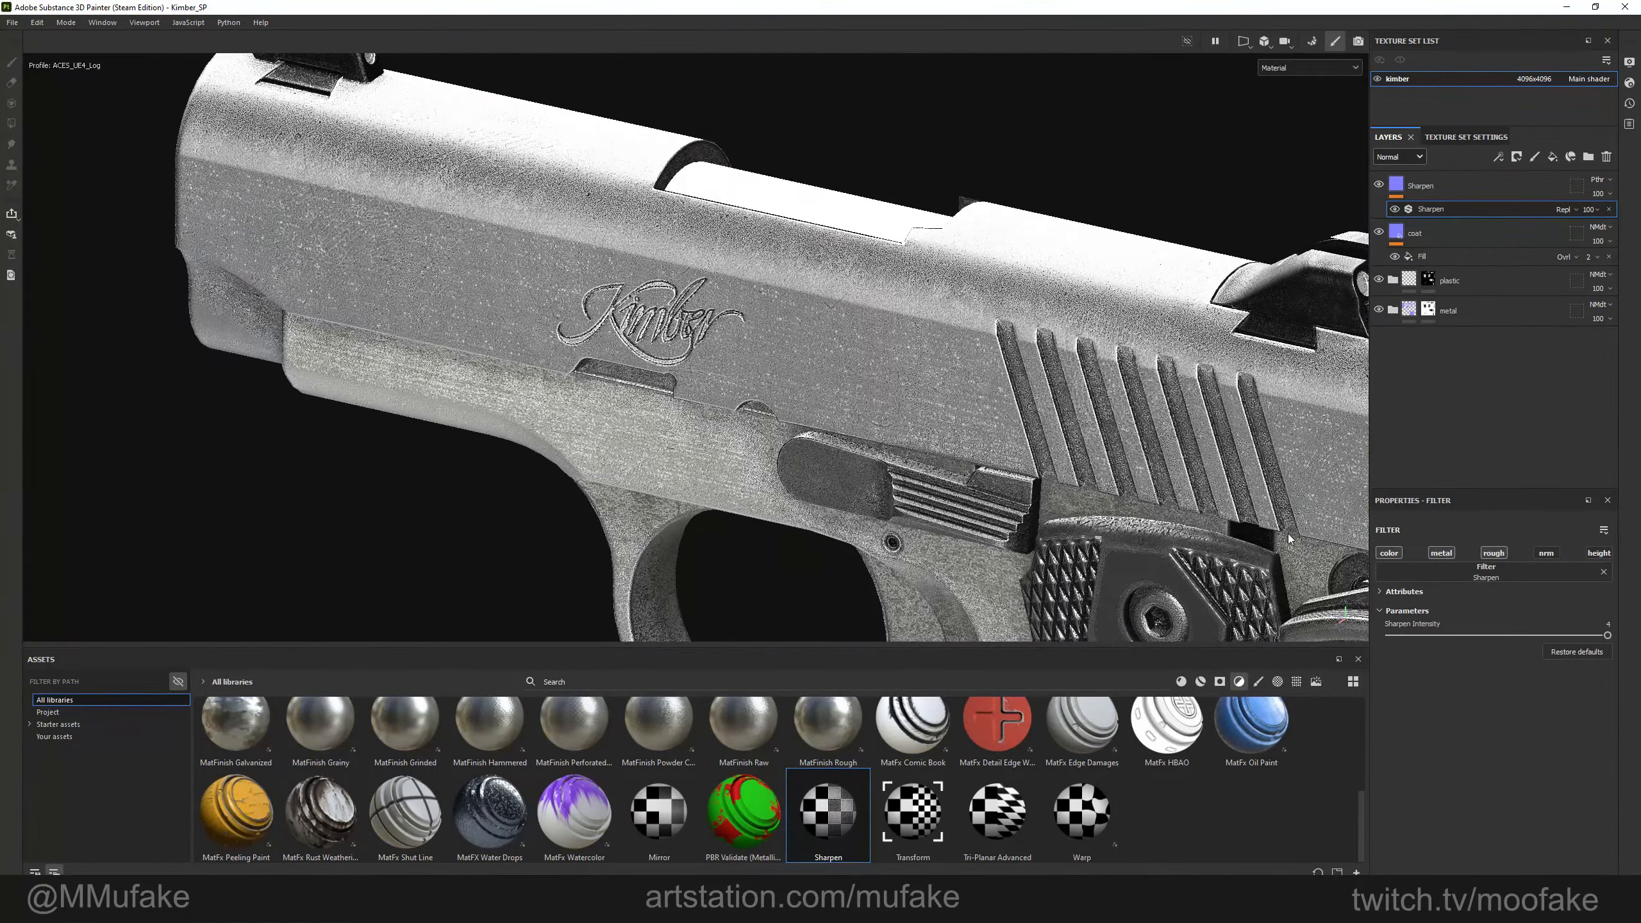
drag(1433, 637, 1367, 637)
Display only the Roughness channel and examine the fingerprint detail around the slide serrations and rear sight.
alt+middle_drag(992, 424, 914, 362)
scroll(914, 362, up, 4)
alt+drag(914, 362, 876, 389)
key(c)
key(c)
key(c)
key(c)
key(c)
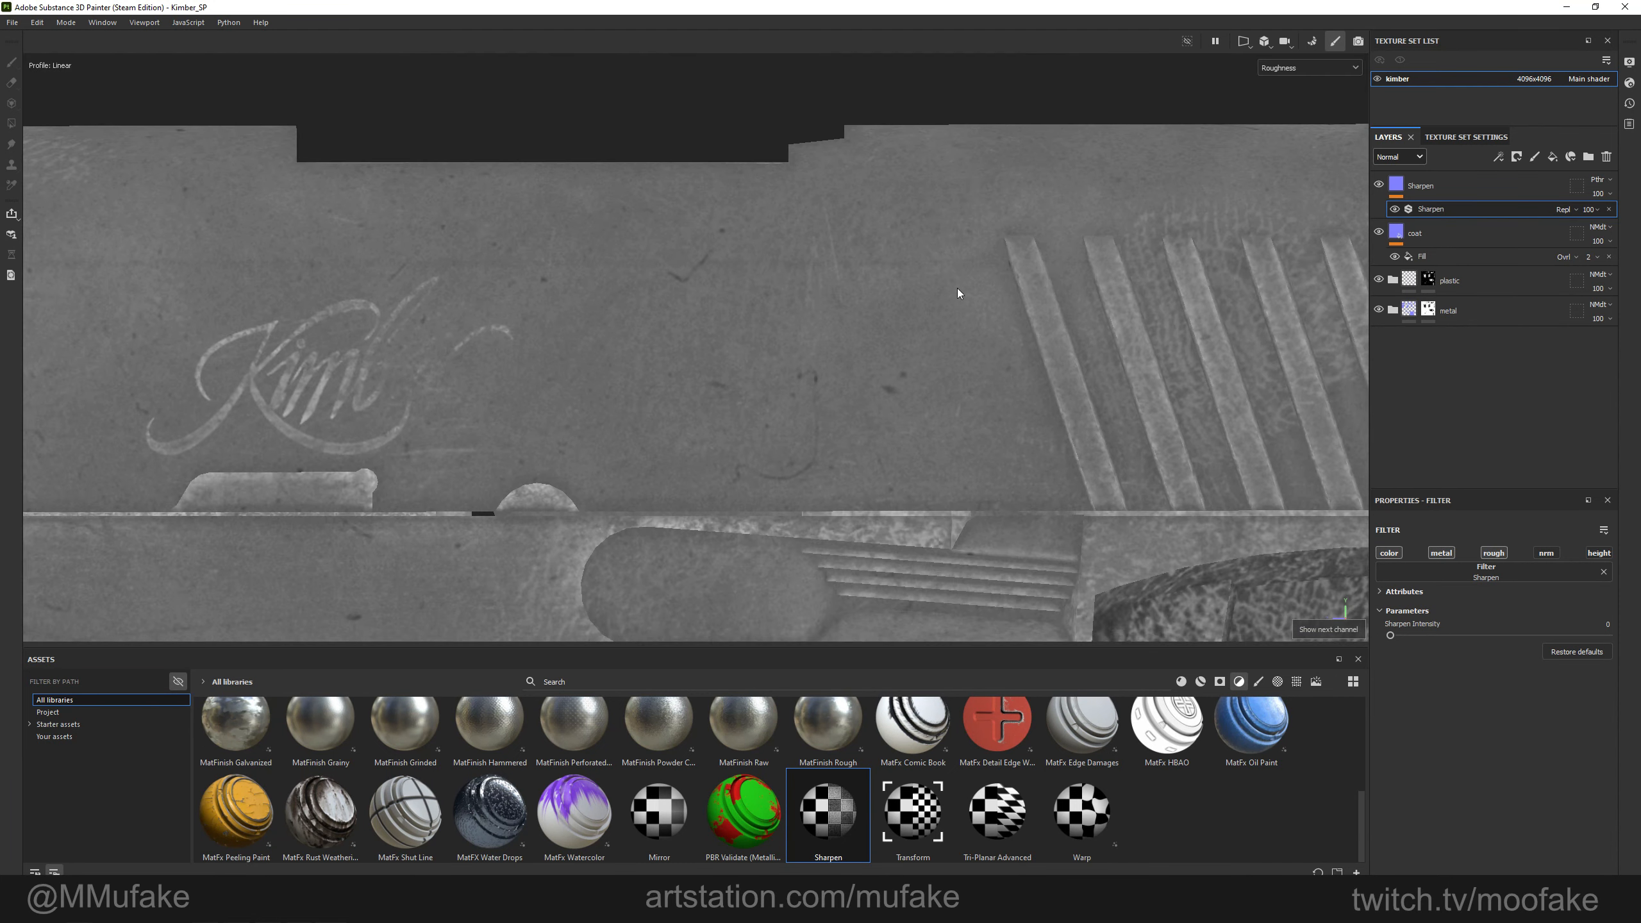
alt+drag(958, 292, 767, 340)
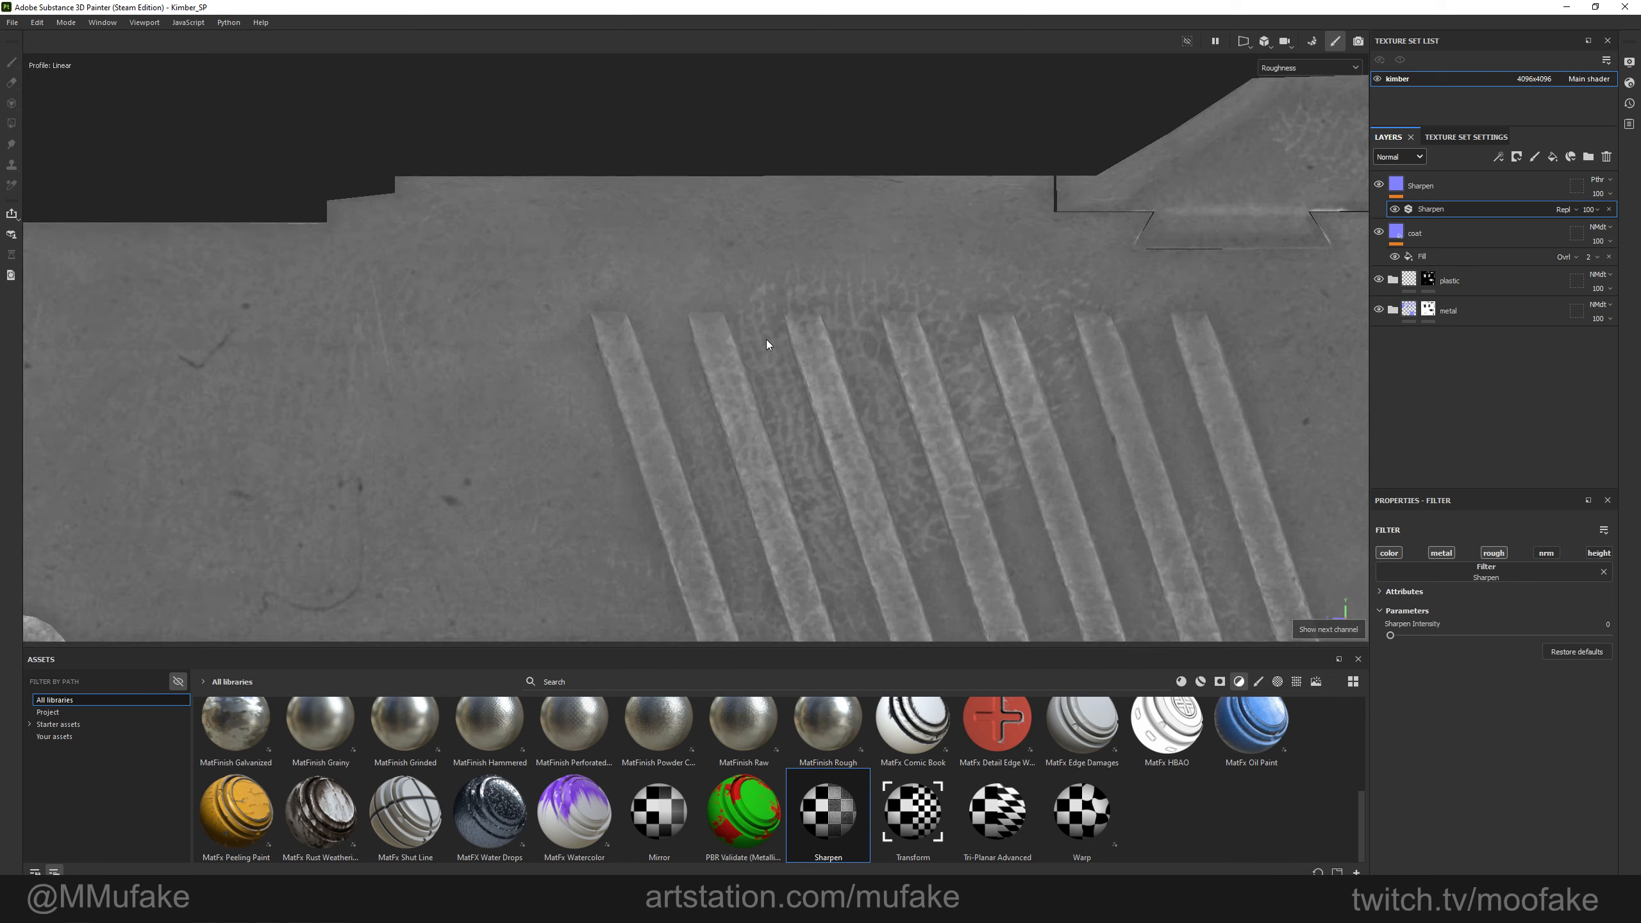
alt+drag(763, 261, 707, 395)
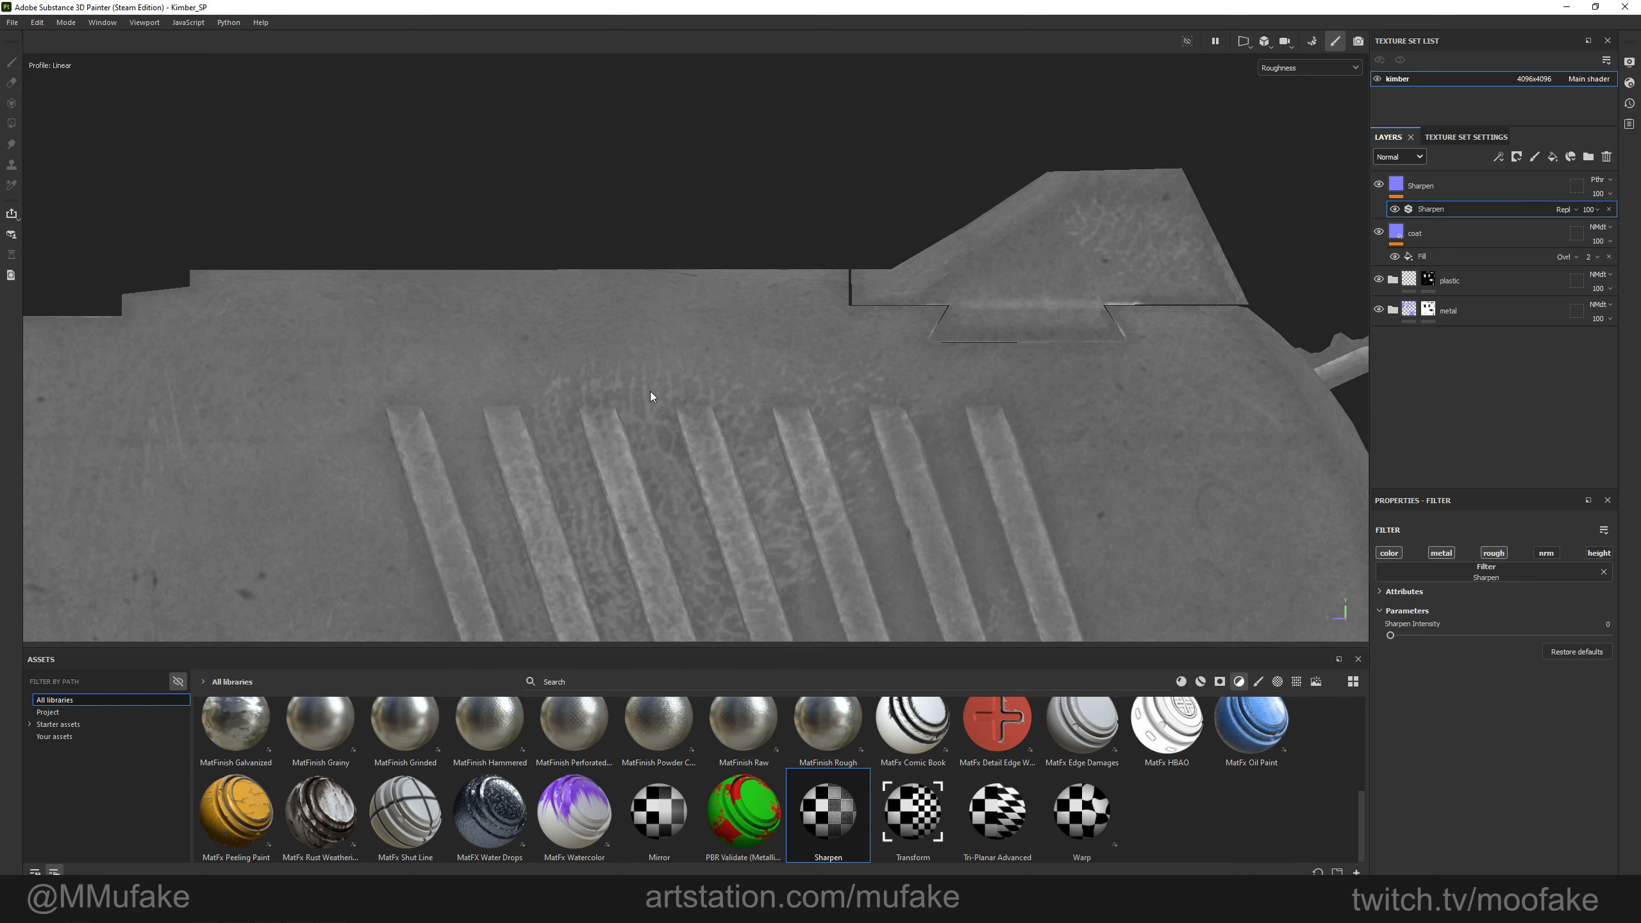
Set the Sharpen filter's intensity to 0.51 and check the roughness detail on the slide, frame and grip.
alt+middle_drag(711, 372, 812, 334)
scroll(812, 334, up, 1)
drag(1391, 636, 1418, 636)
scroll(883, 414, down, 5)
alt+middle_drag(428, 482, 840, 334)
alt+middle_drag(992, 326, 687, 276)
alt+middle_drag(986, 476, 808, 332)
scroll(807, 332, up, 3)
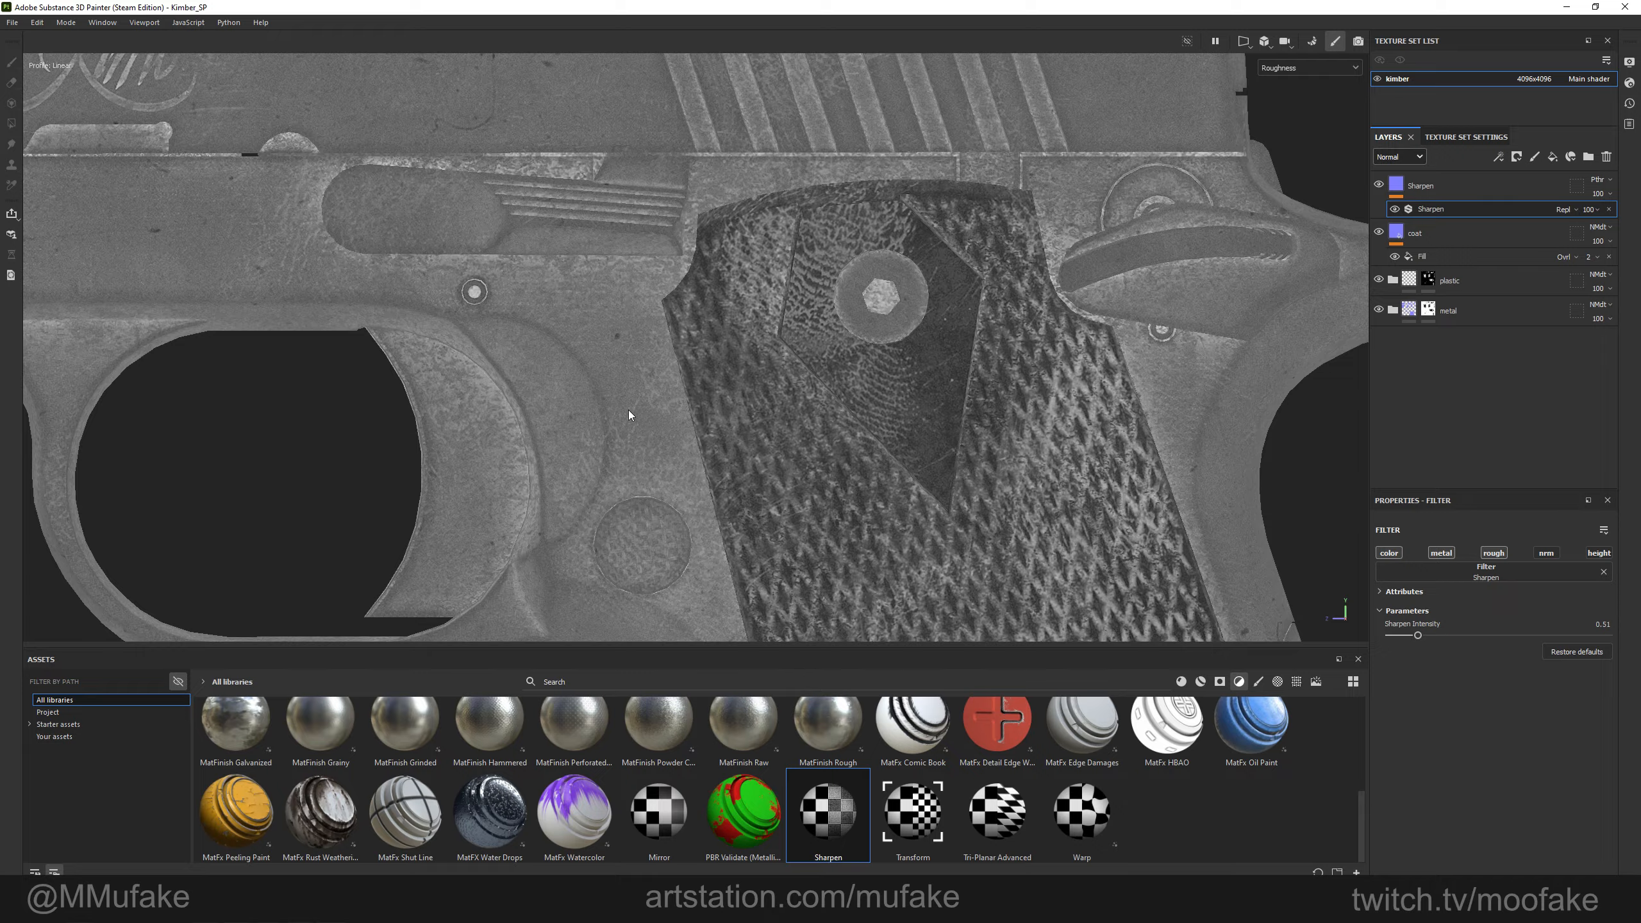
Return to the full Material view and toggle the Sharpen layer's visibility to compare the pistol with and without sharpening.
key(m)
scroll(629, 410, down, 2)
alt+drag(628, 411, 1060, 314)
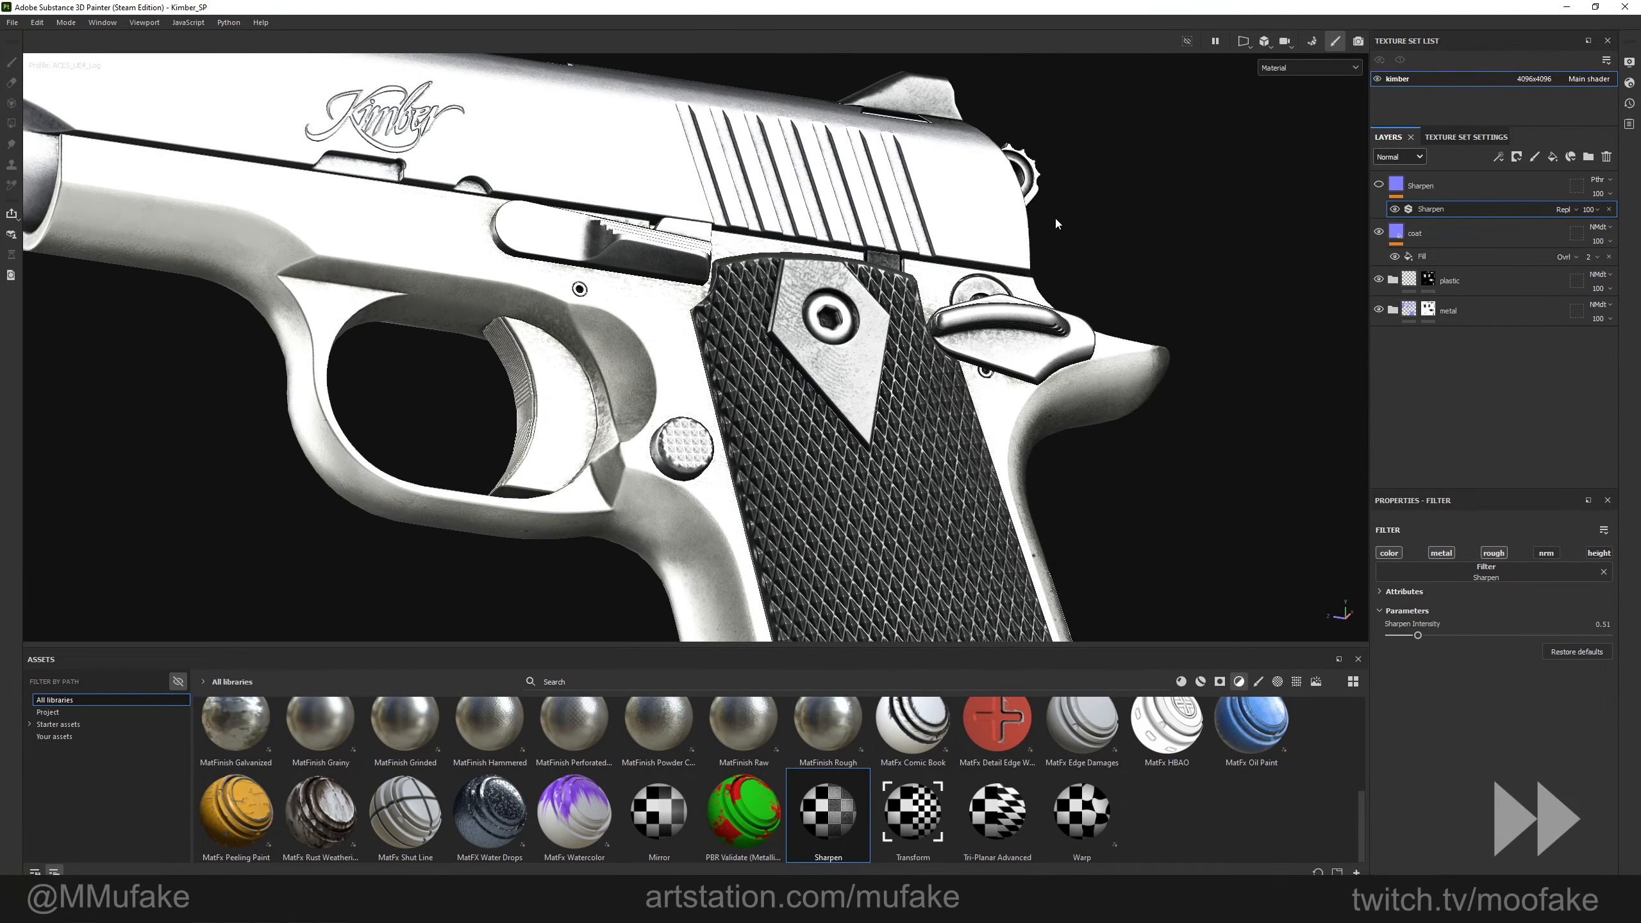
scroll(840, 356, up, 5)
click(1378, 184)
scroll(950, 239, down, 2)
mouse_move(818, 264)
alt+mouse_down()
mouse_move(870, 272)
mouse_move(840, 281)
alt+mouse_up()
alt+middle_drag(452, 226, 866, 284)
scroll(866, 323, down, 2)
scroll(866, 362, down, 3)
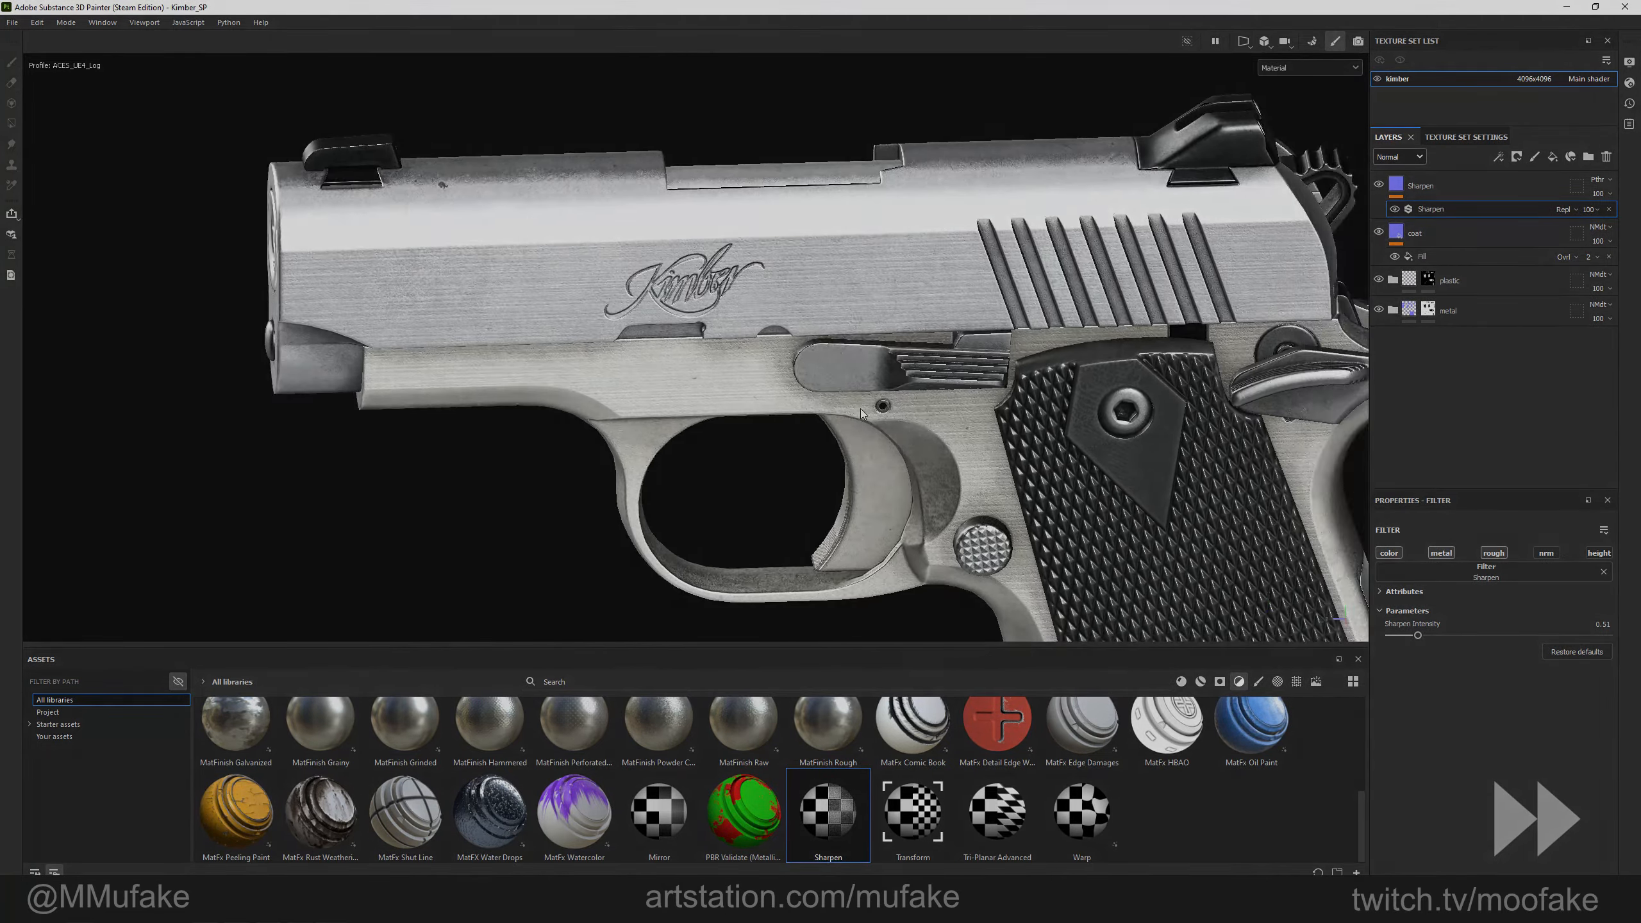